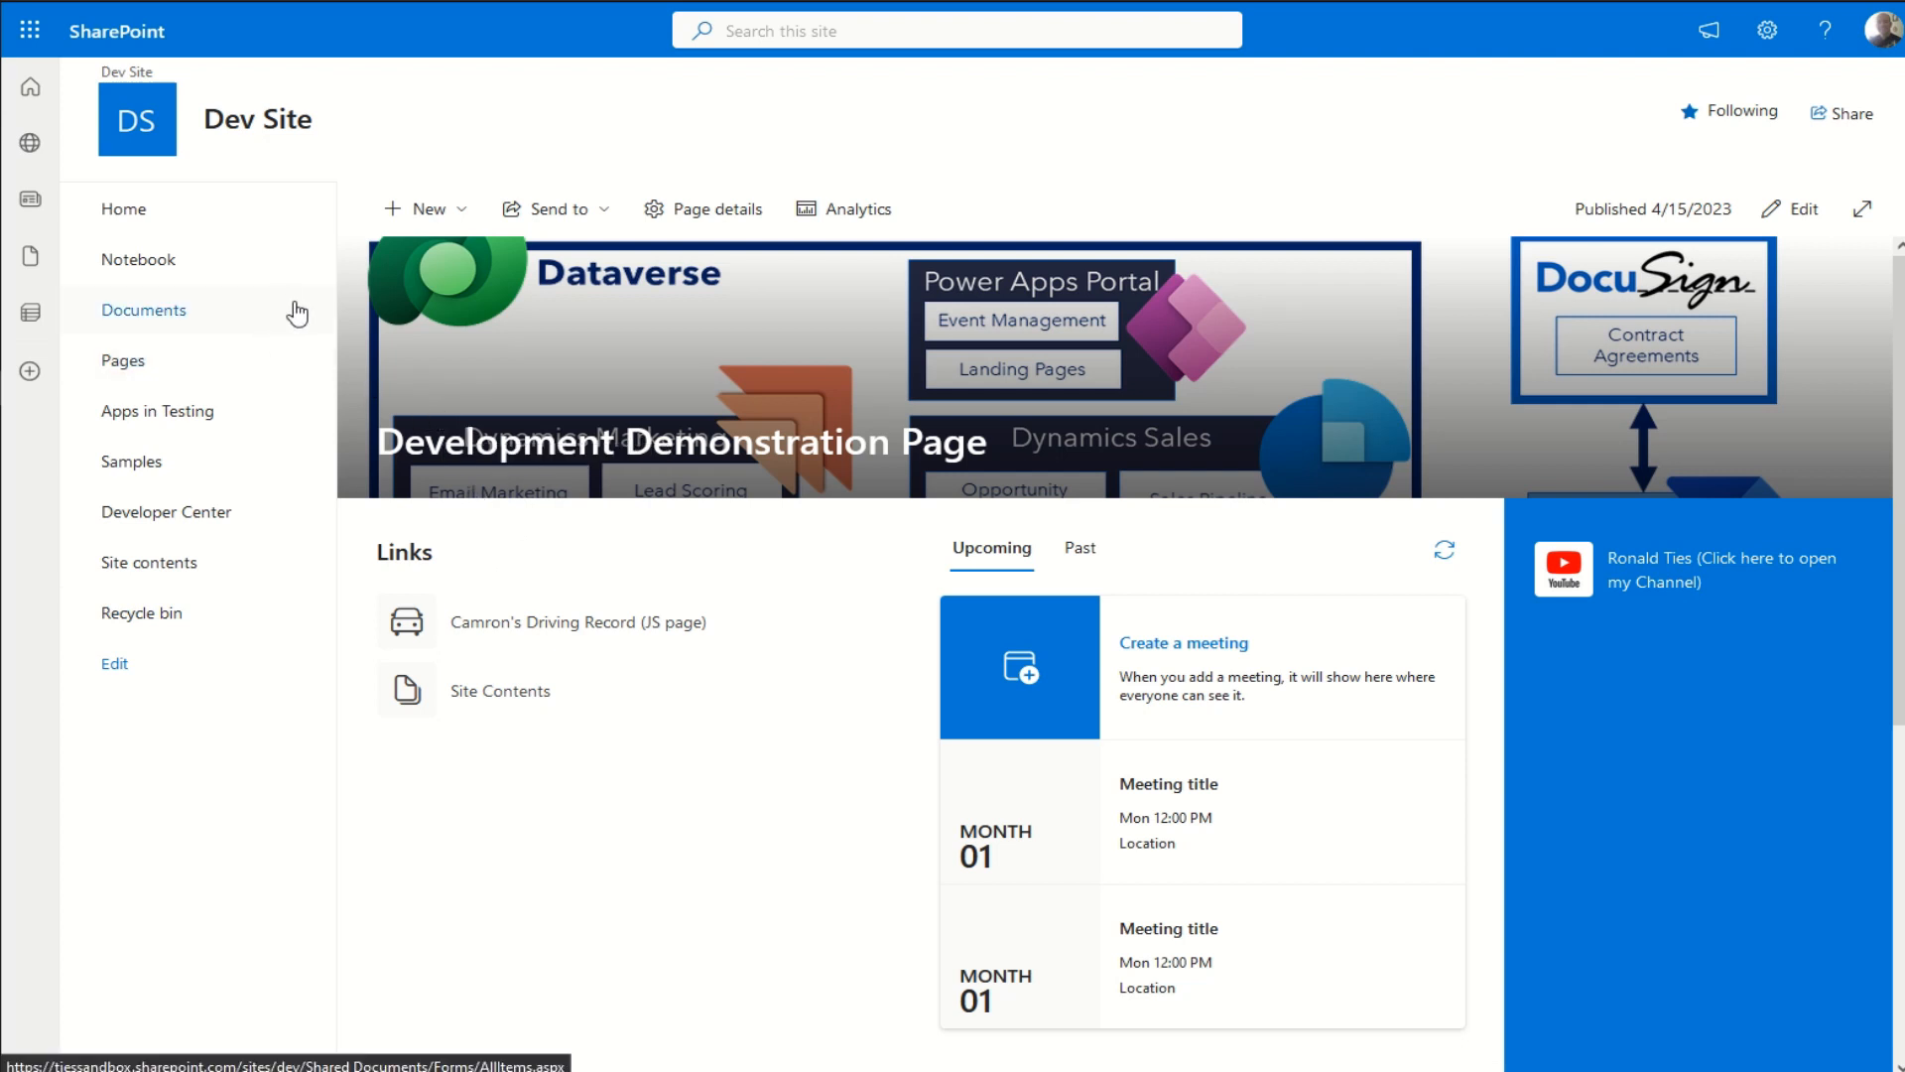
Step: Create a document library named DocSet2 from the site contents, without showing it in site navigation
left_click(1767, 39)
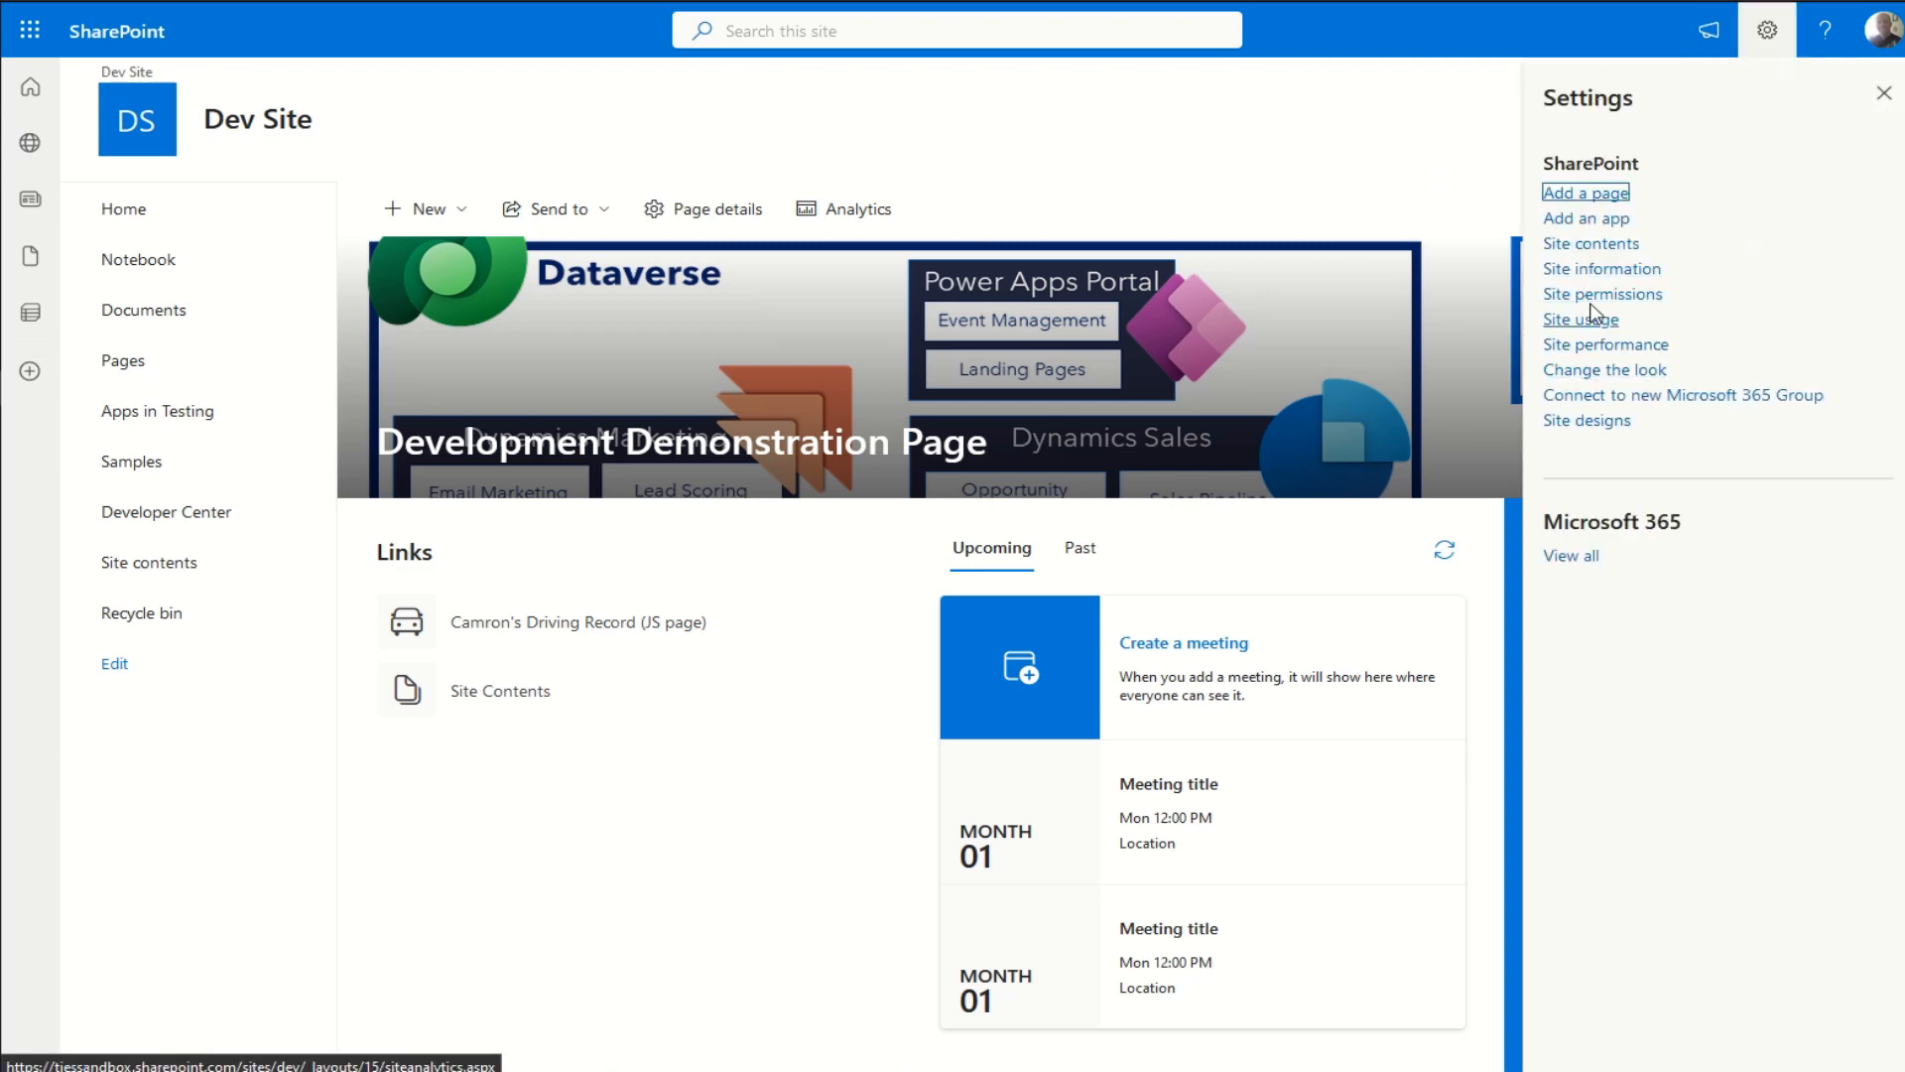
left_click(1591, 248)
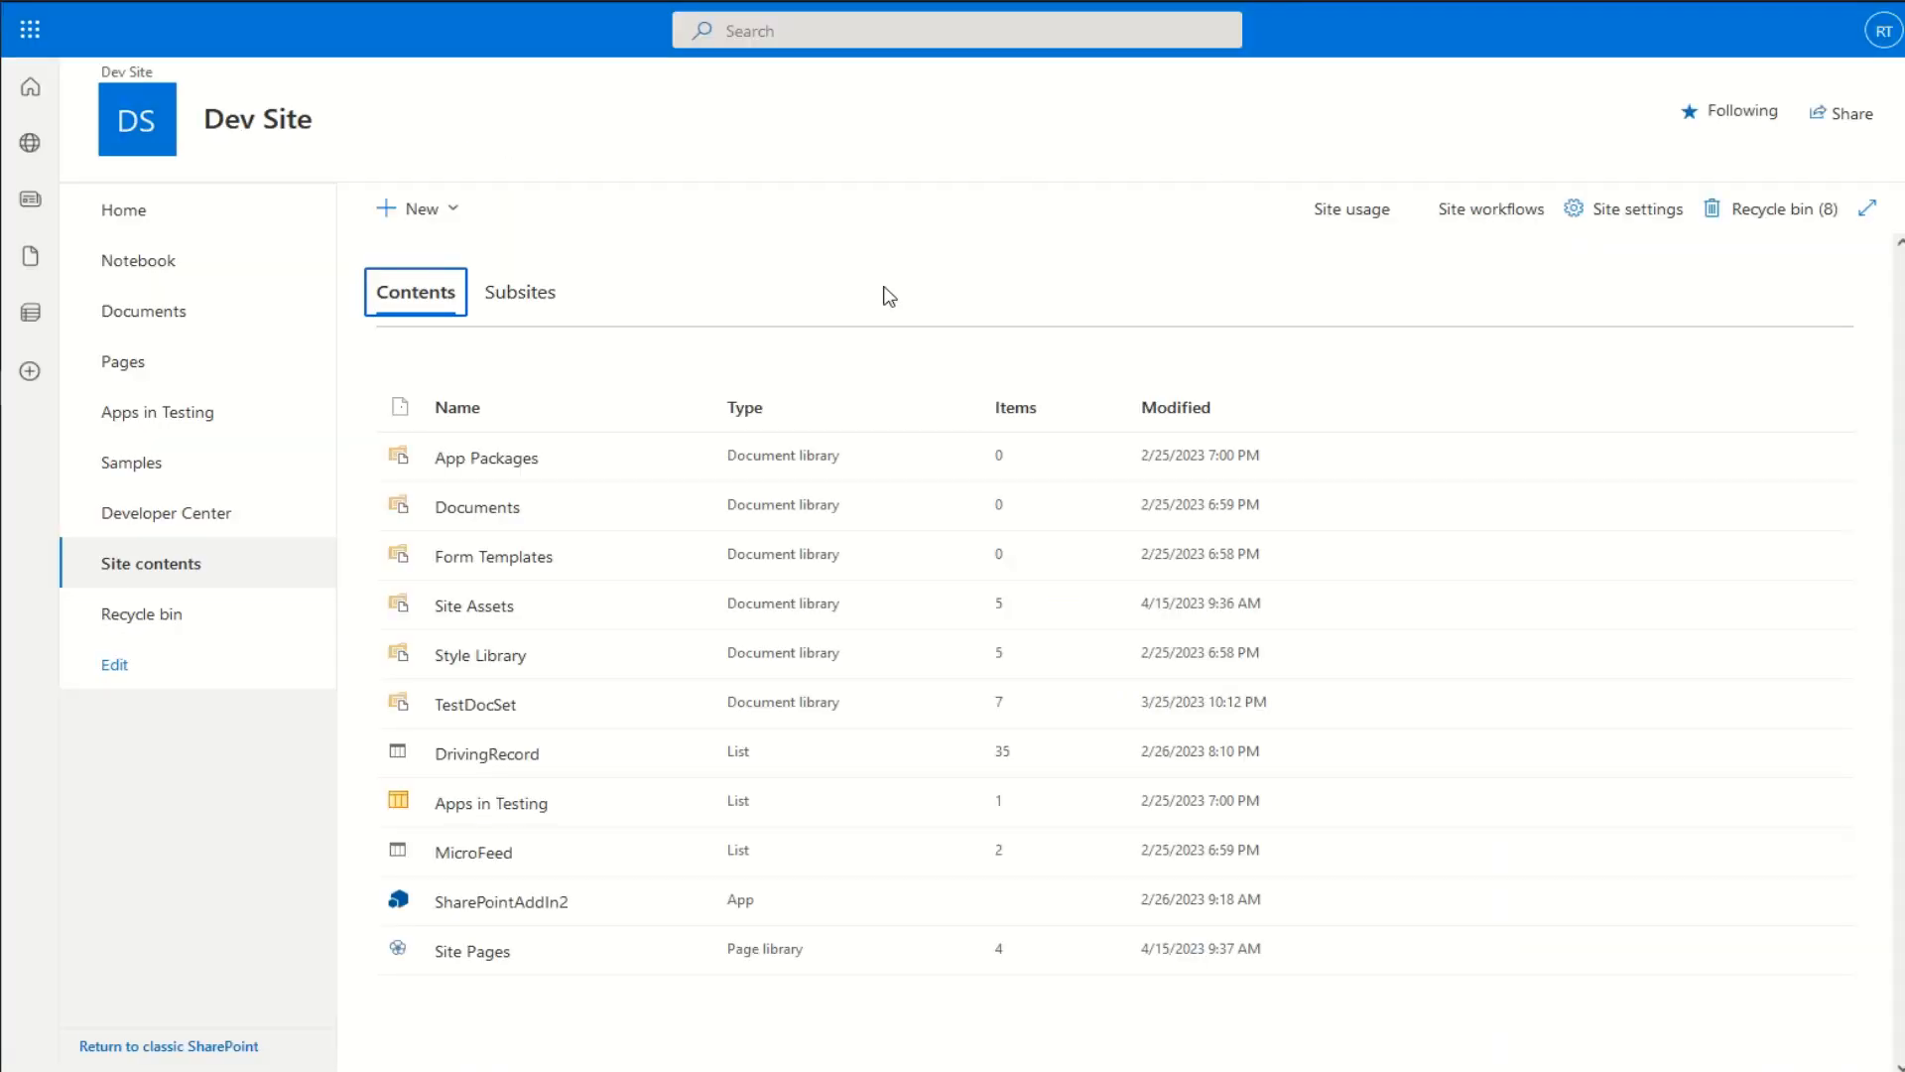
left_click(457, 218)
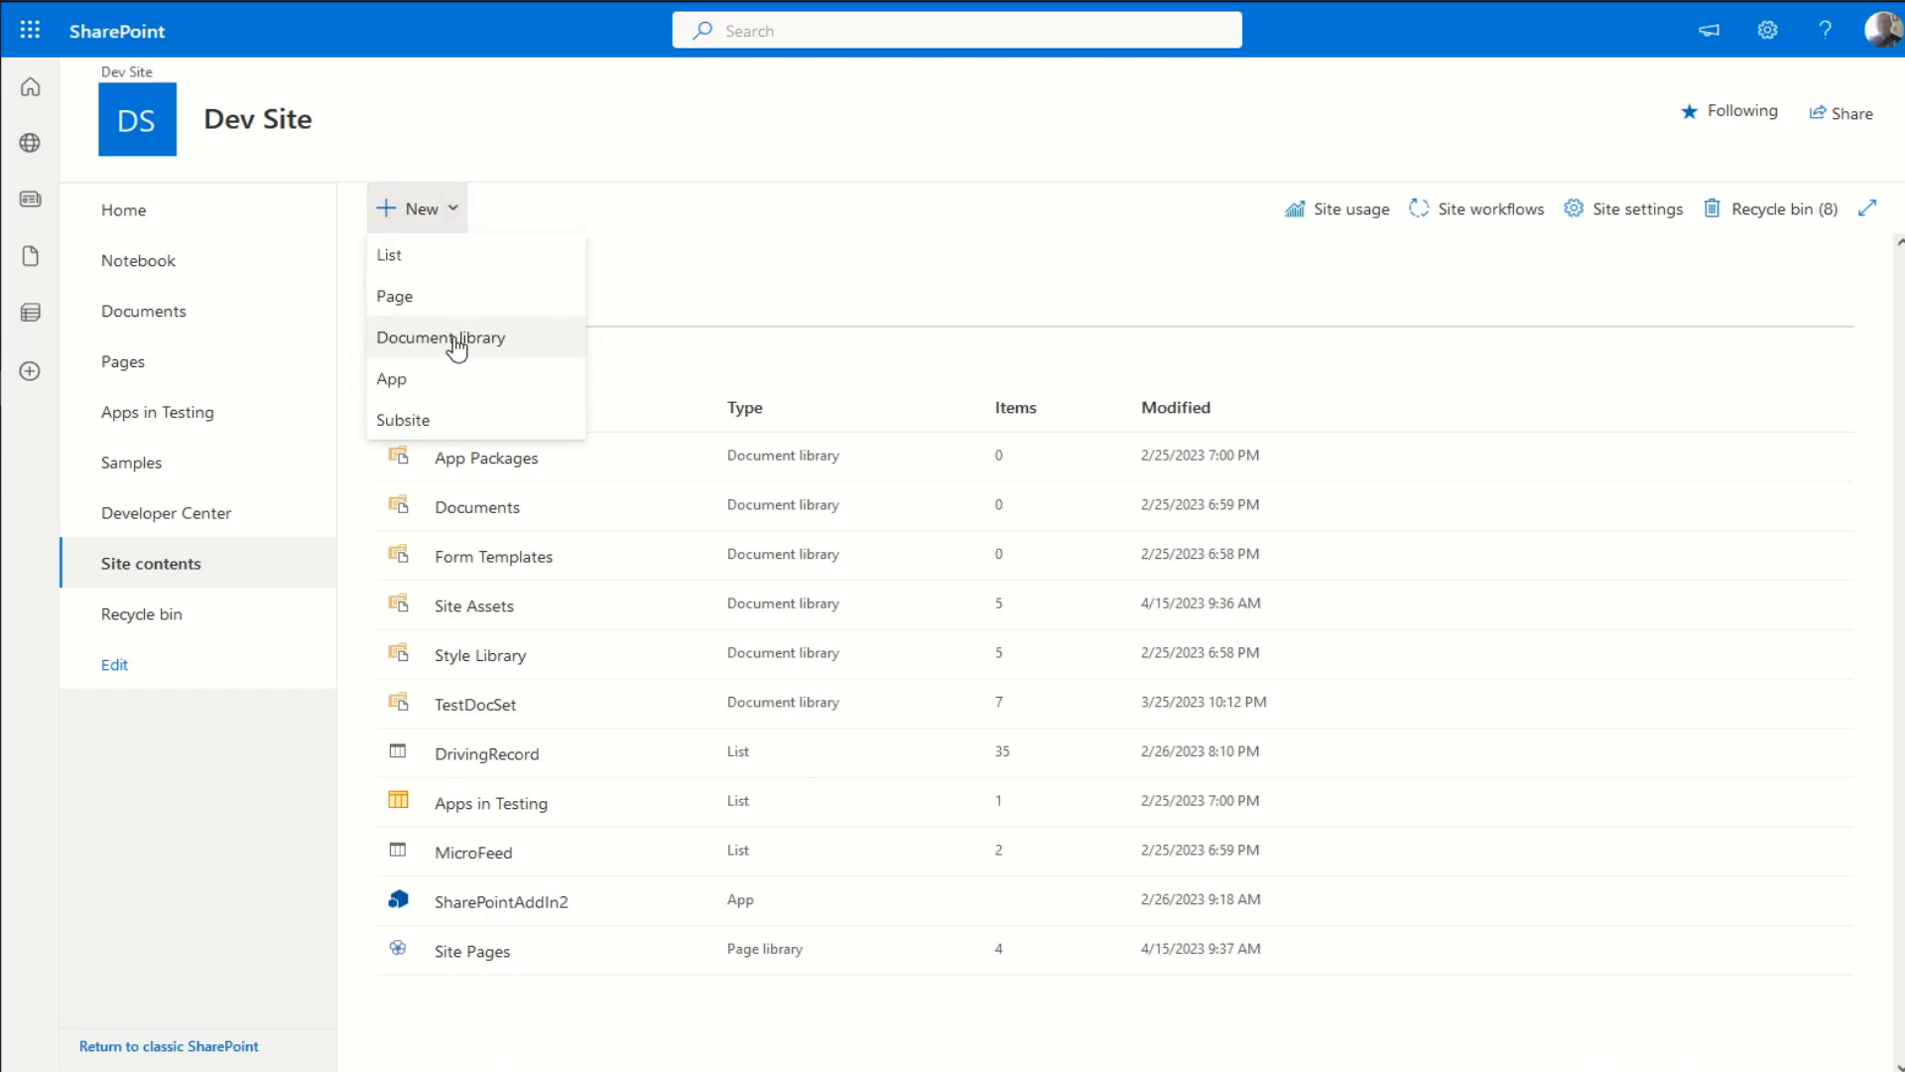
left_click(456, 342)
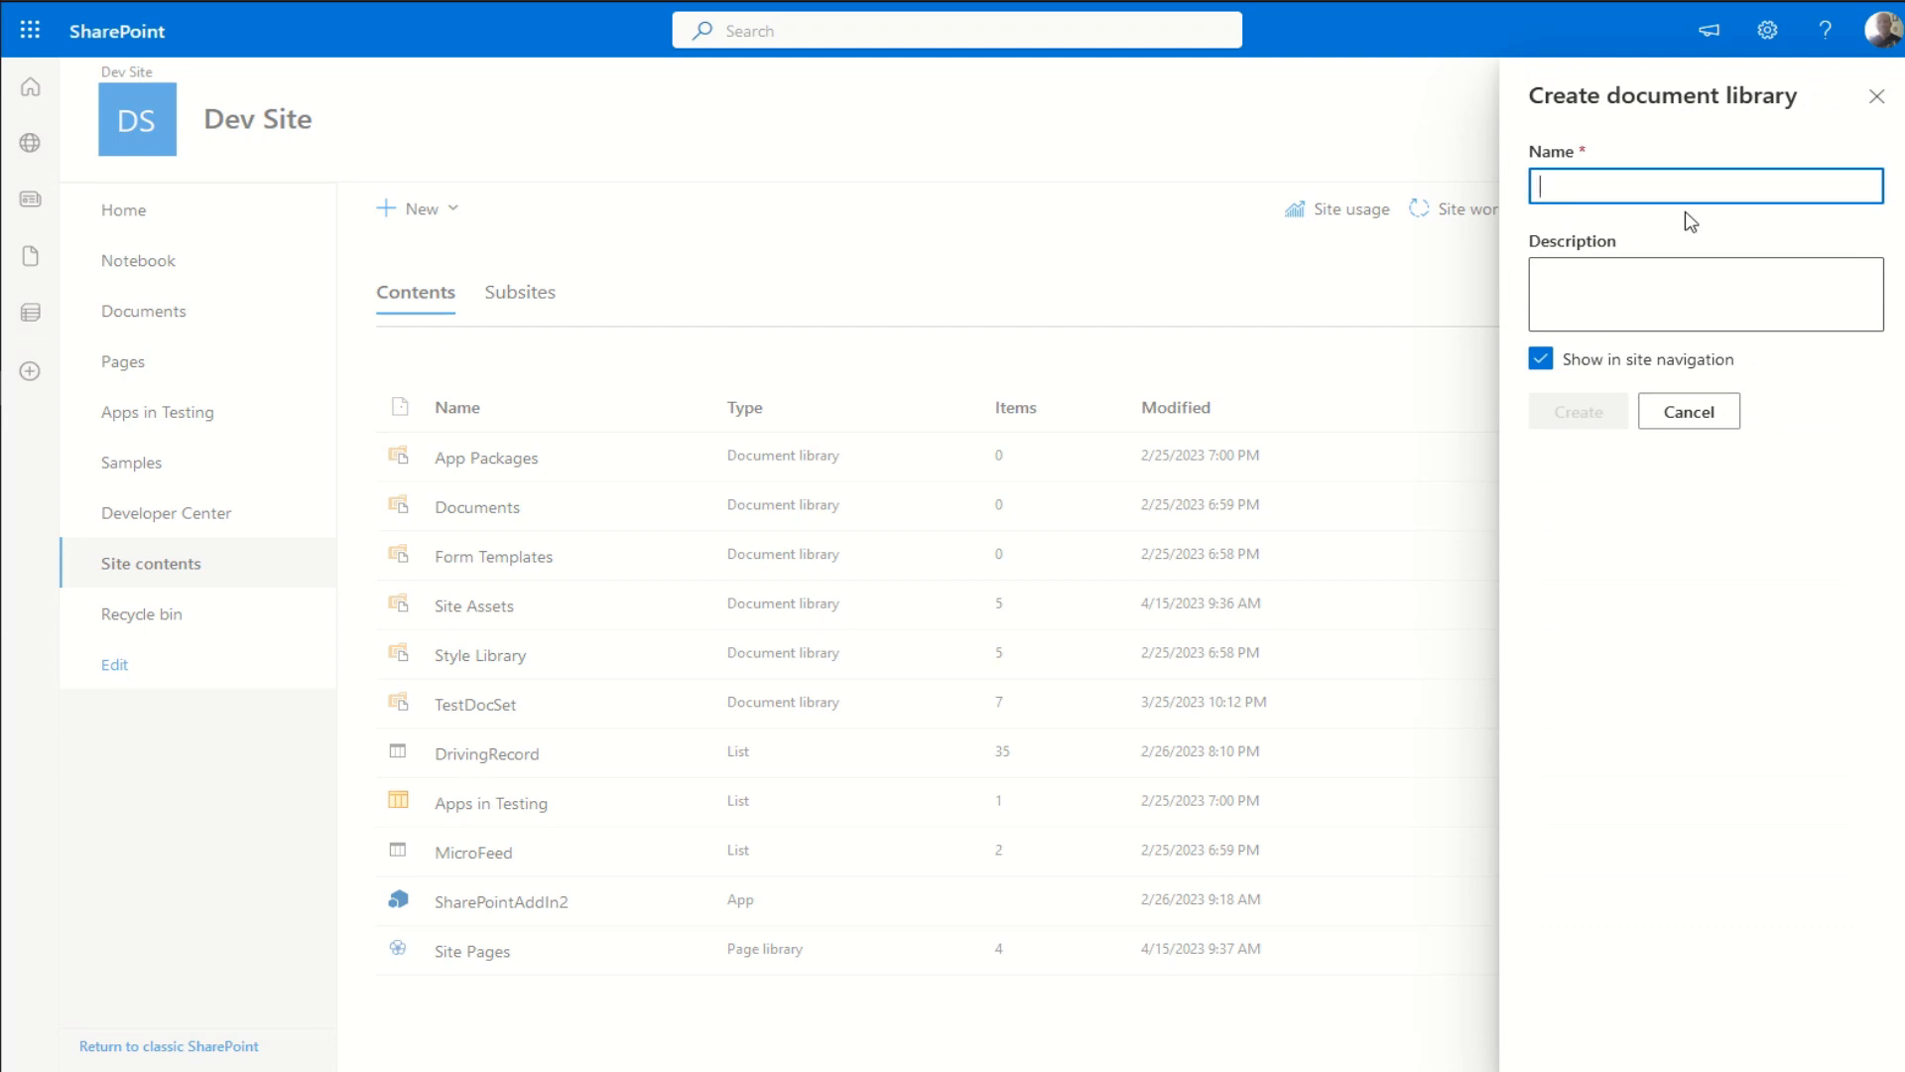
type("DOc")
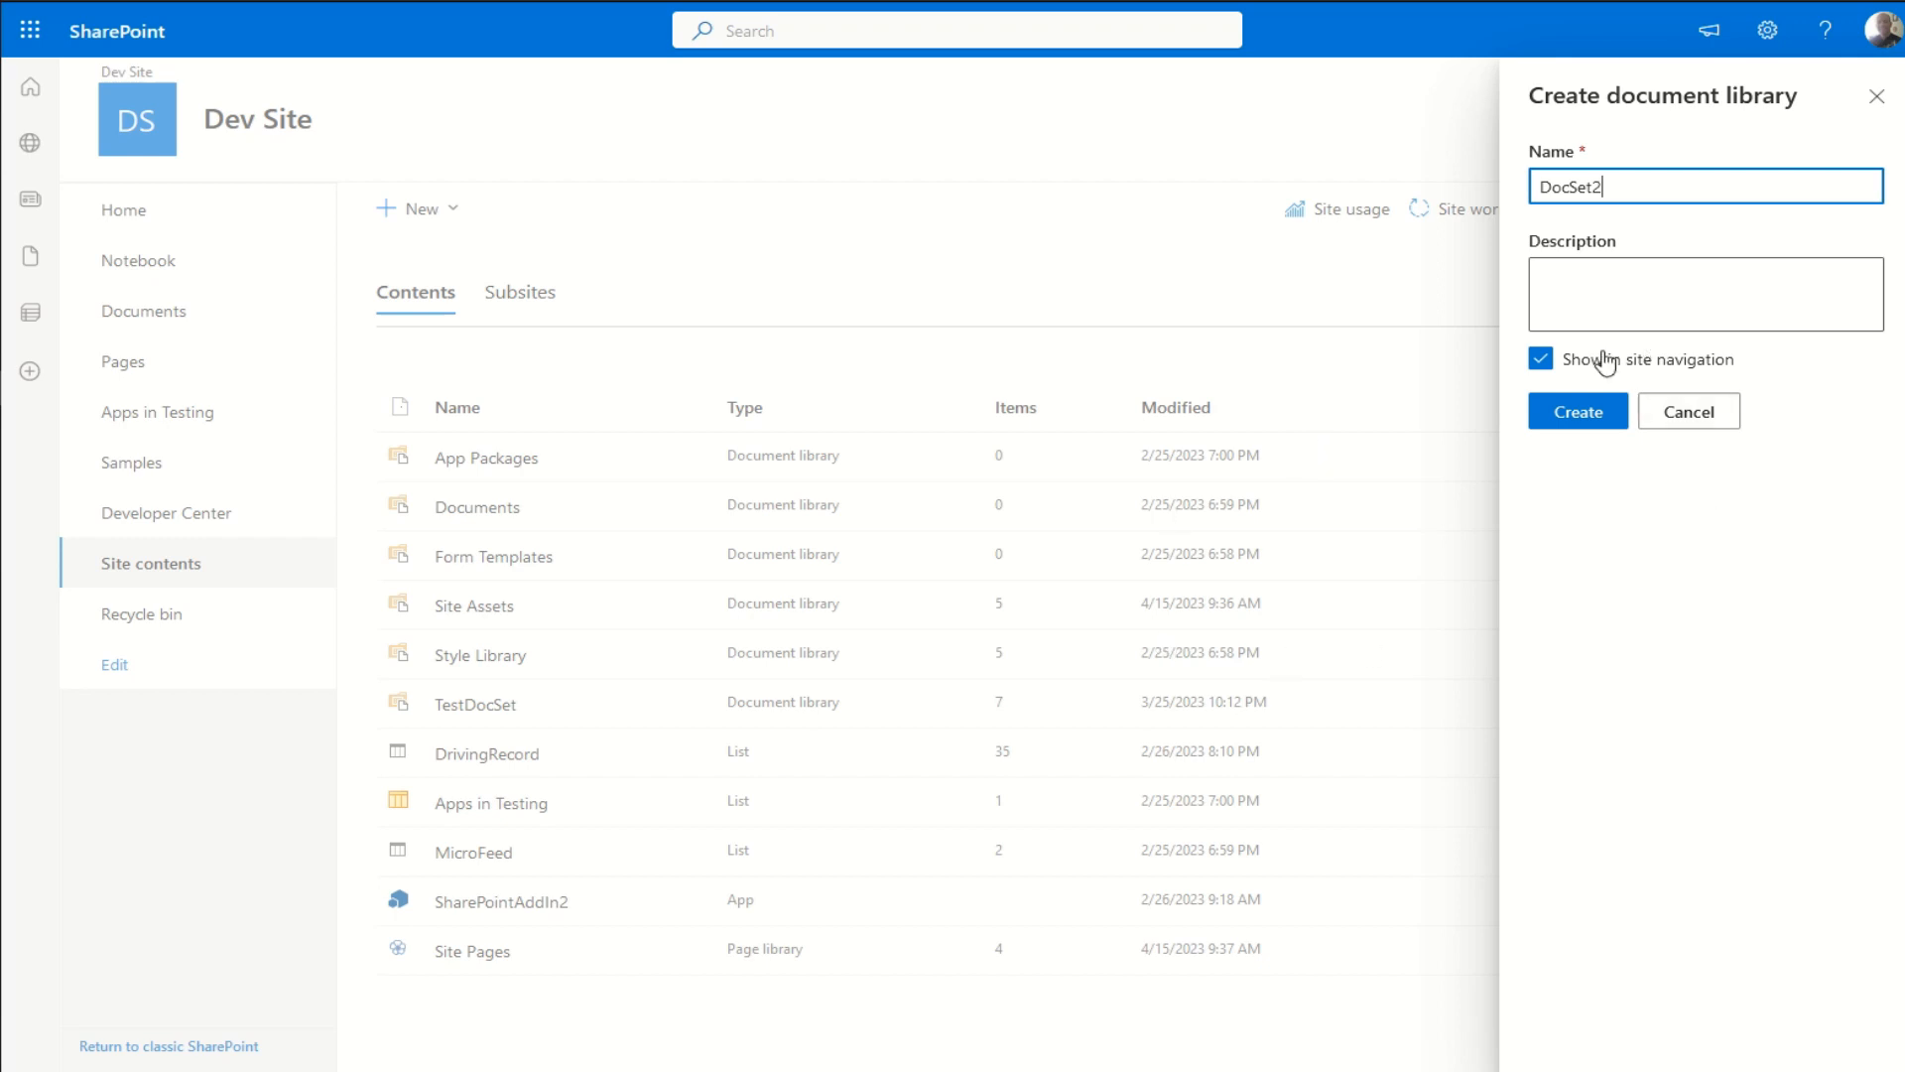
left_click(1542, 363)
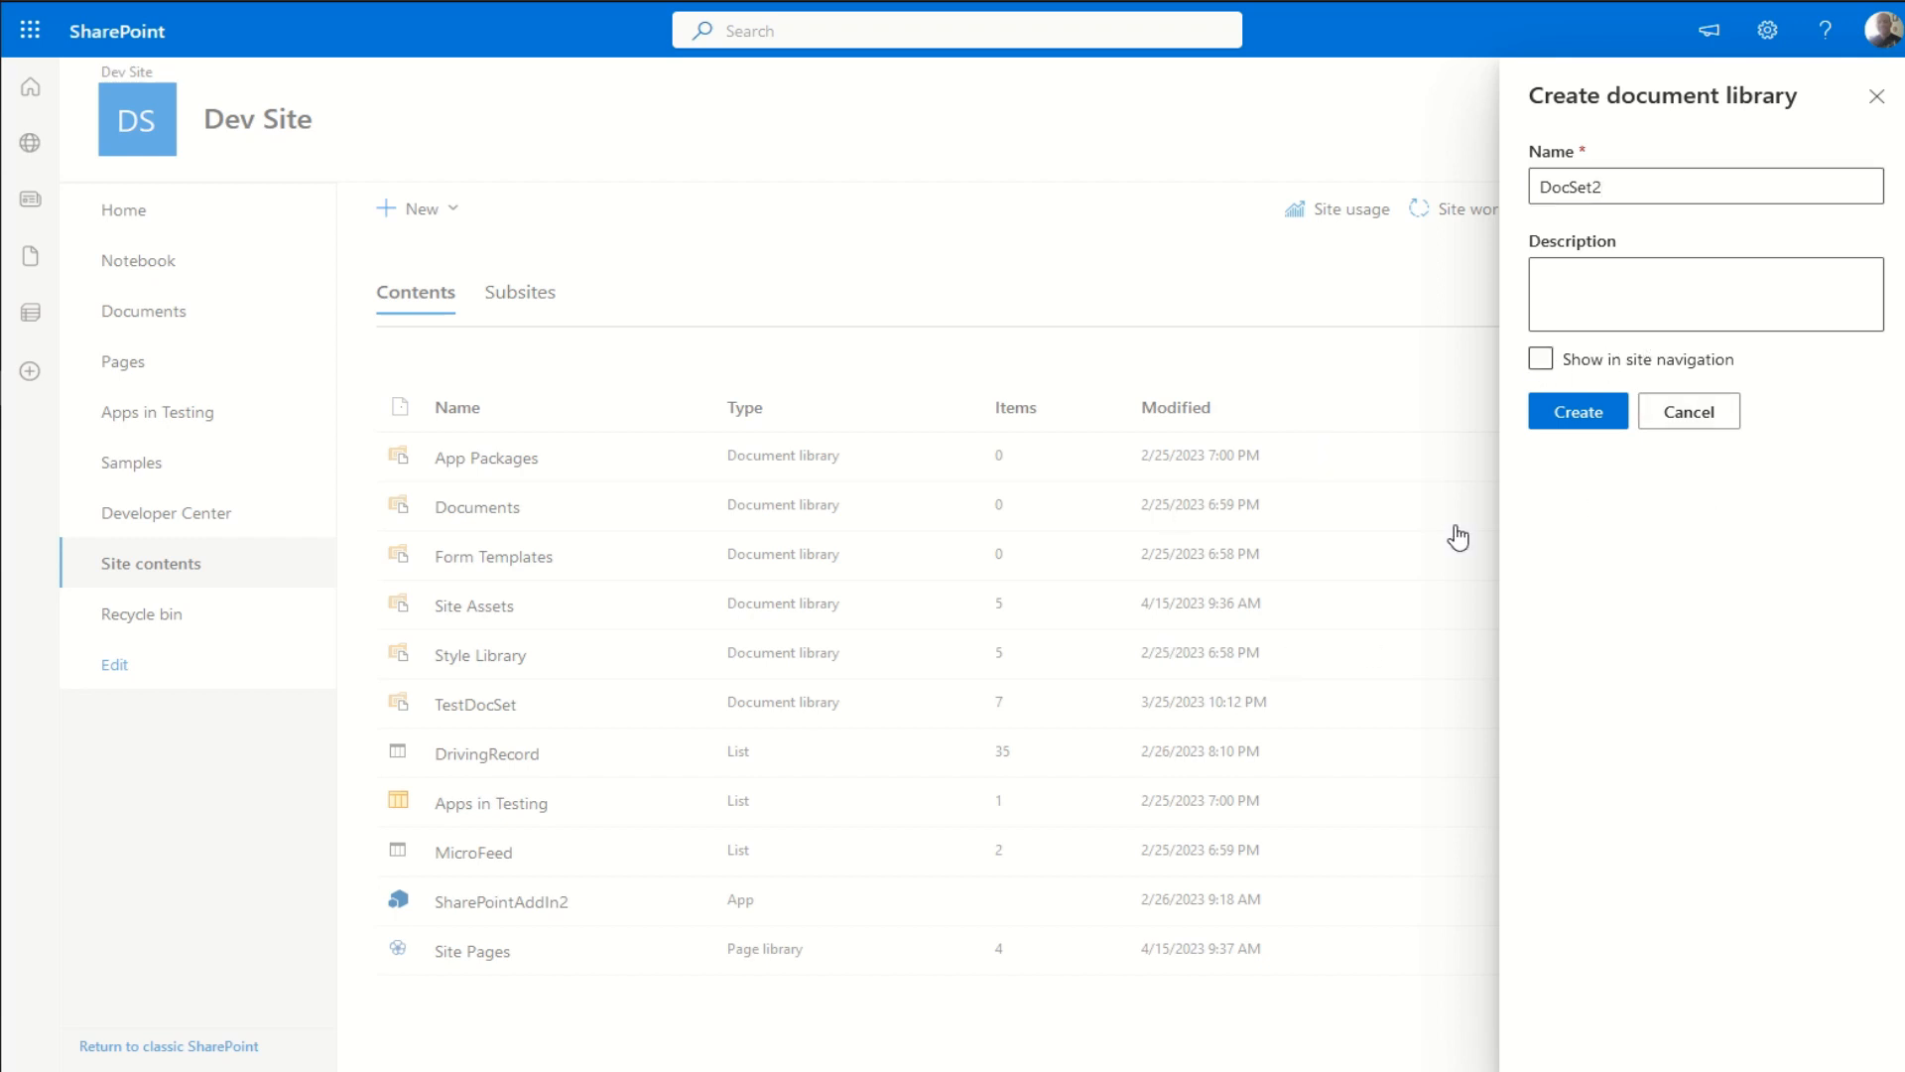
left_click(1577, 422)
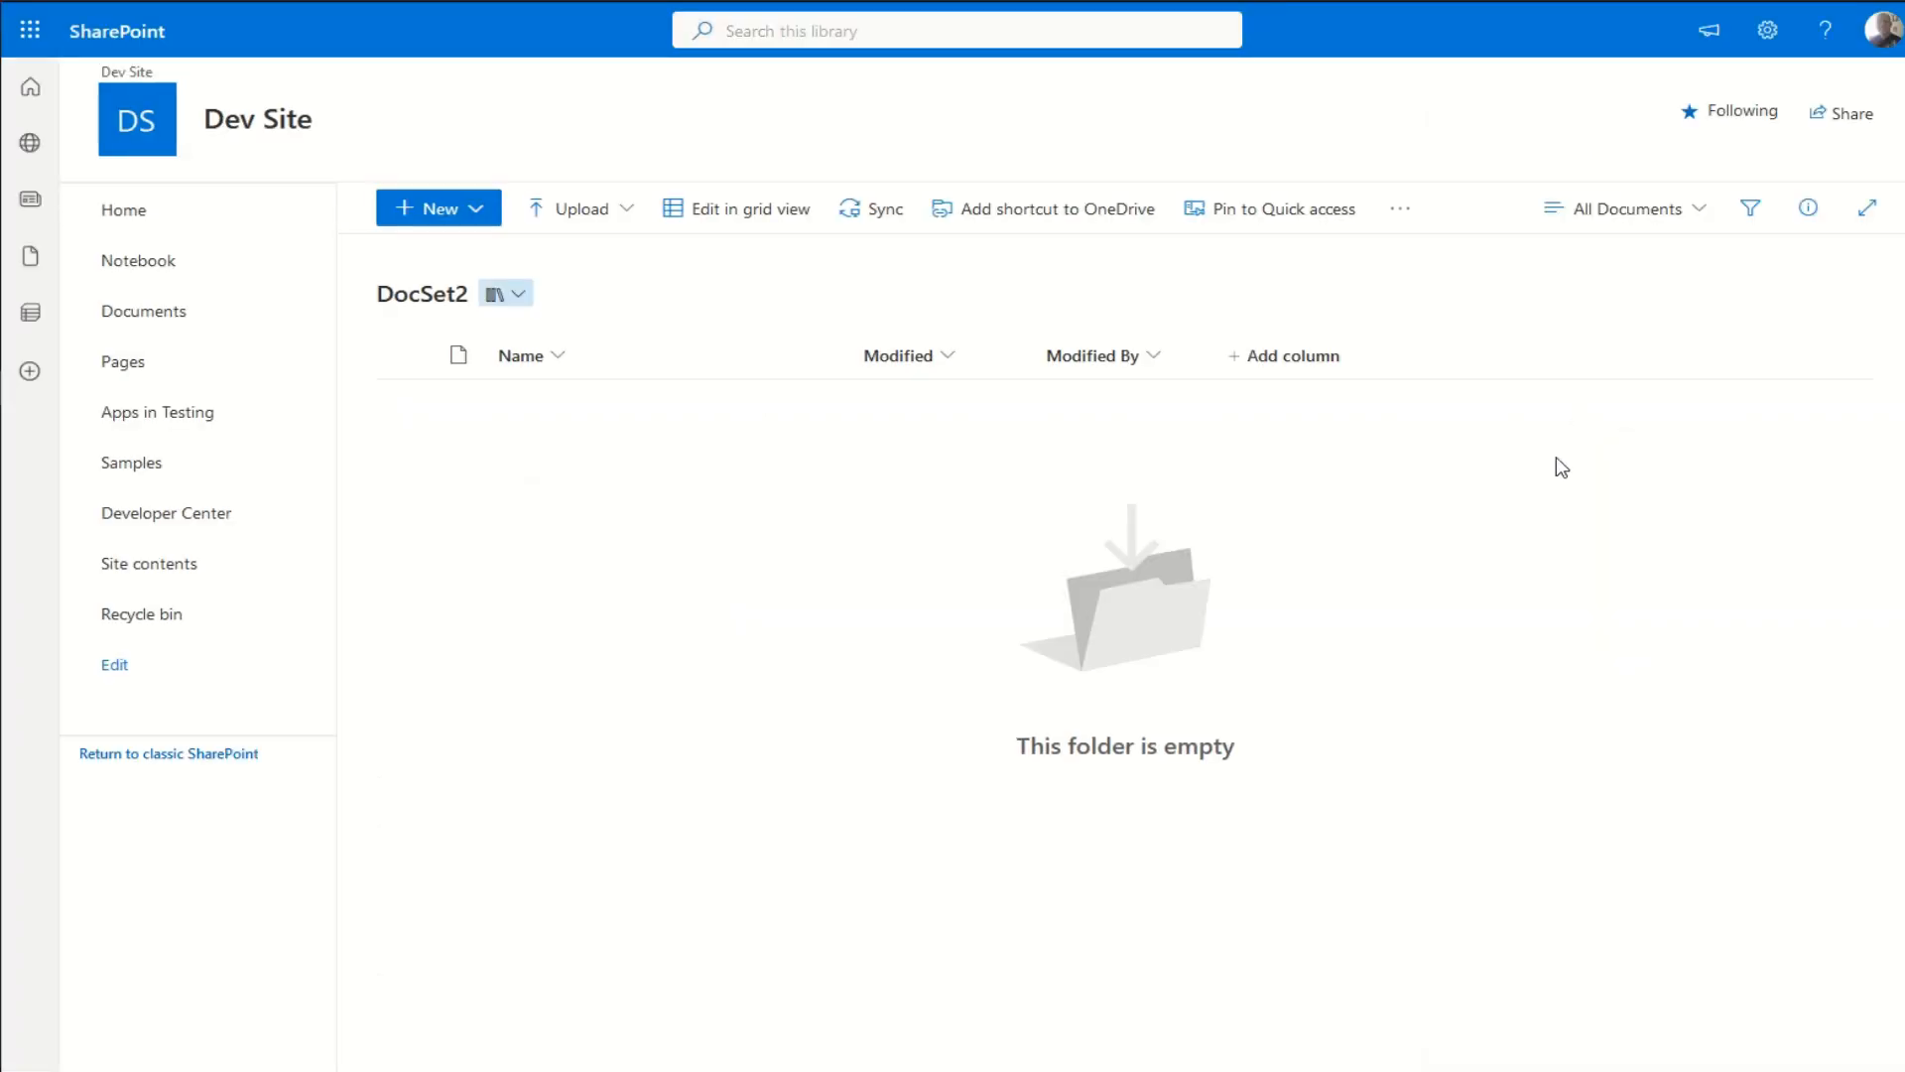
Step: Rename the new DocSet2 library as Document Set 2 and save the library settings
double_click(424, 288)
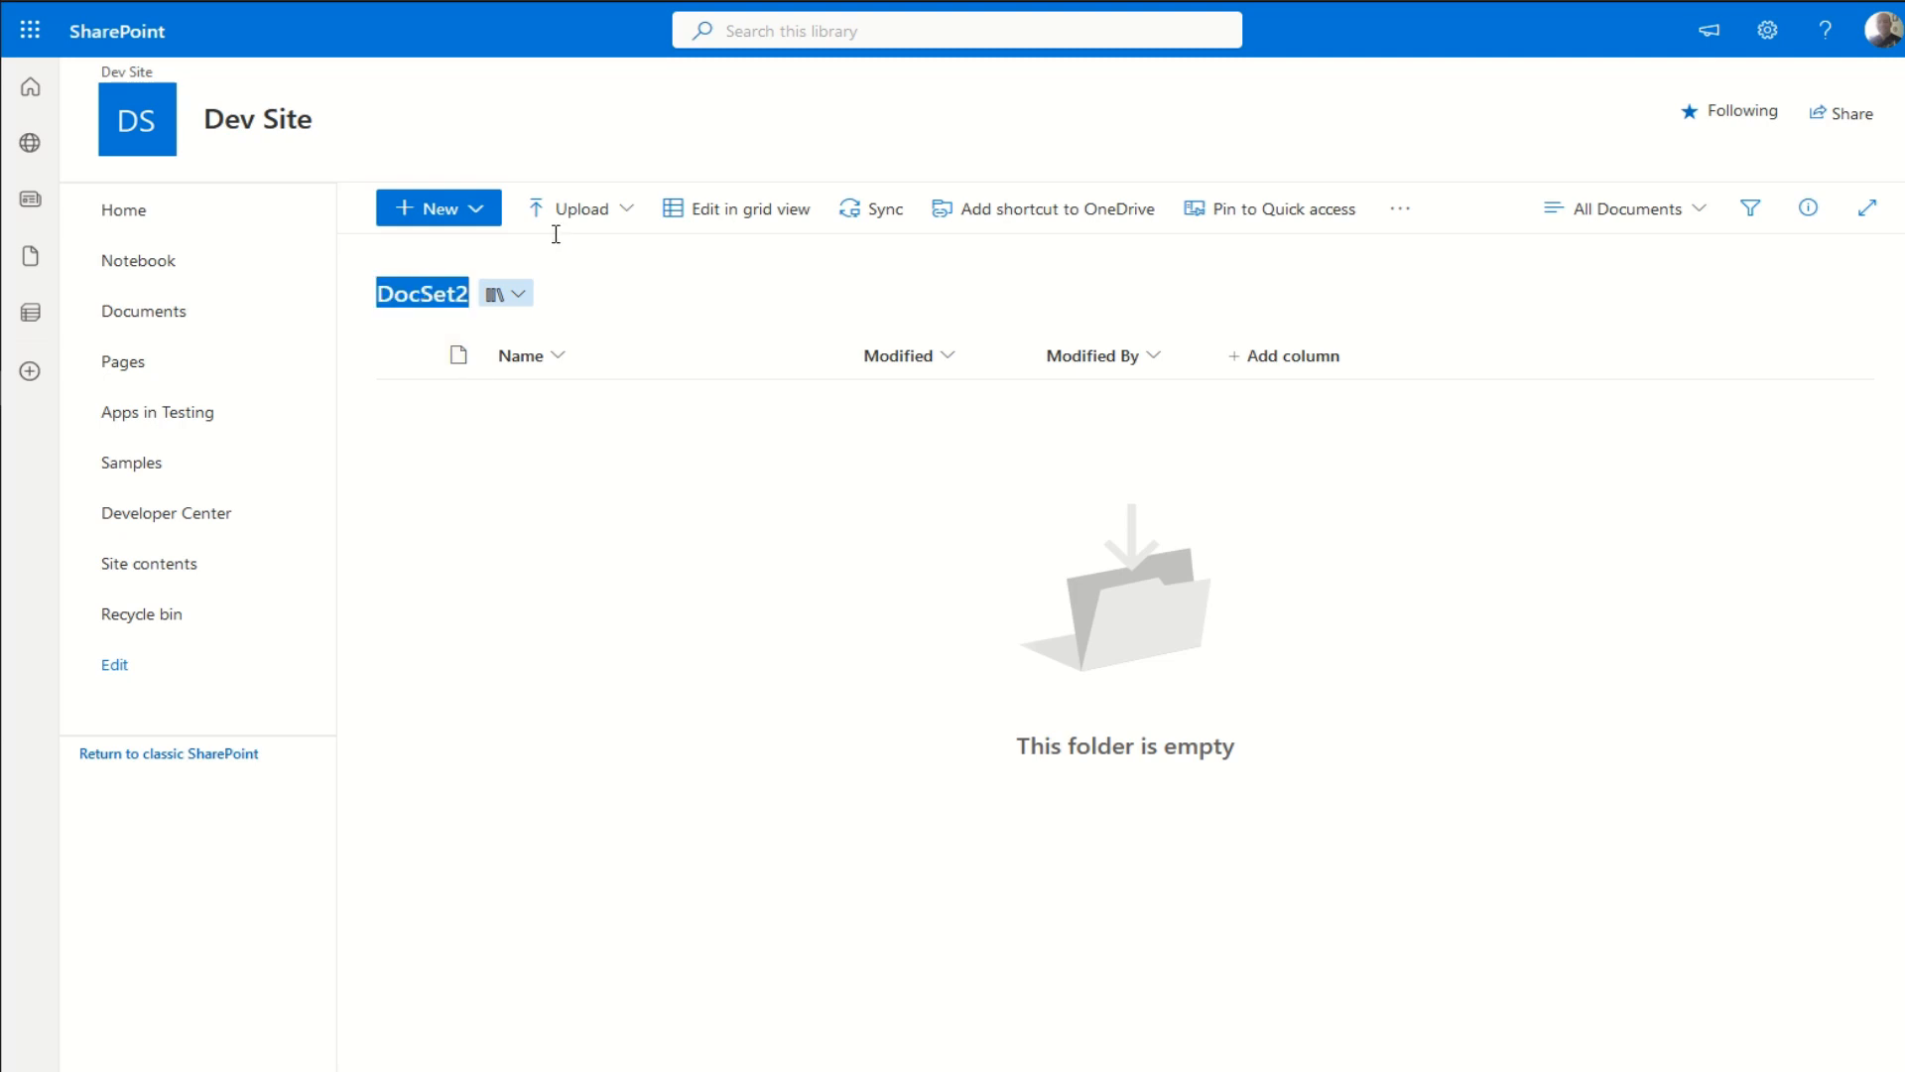
left_click(533, 266)
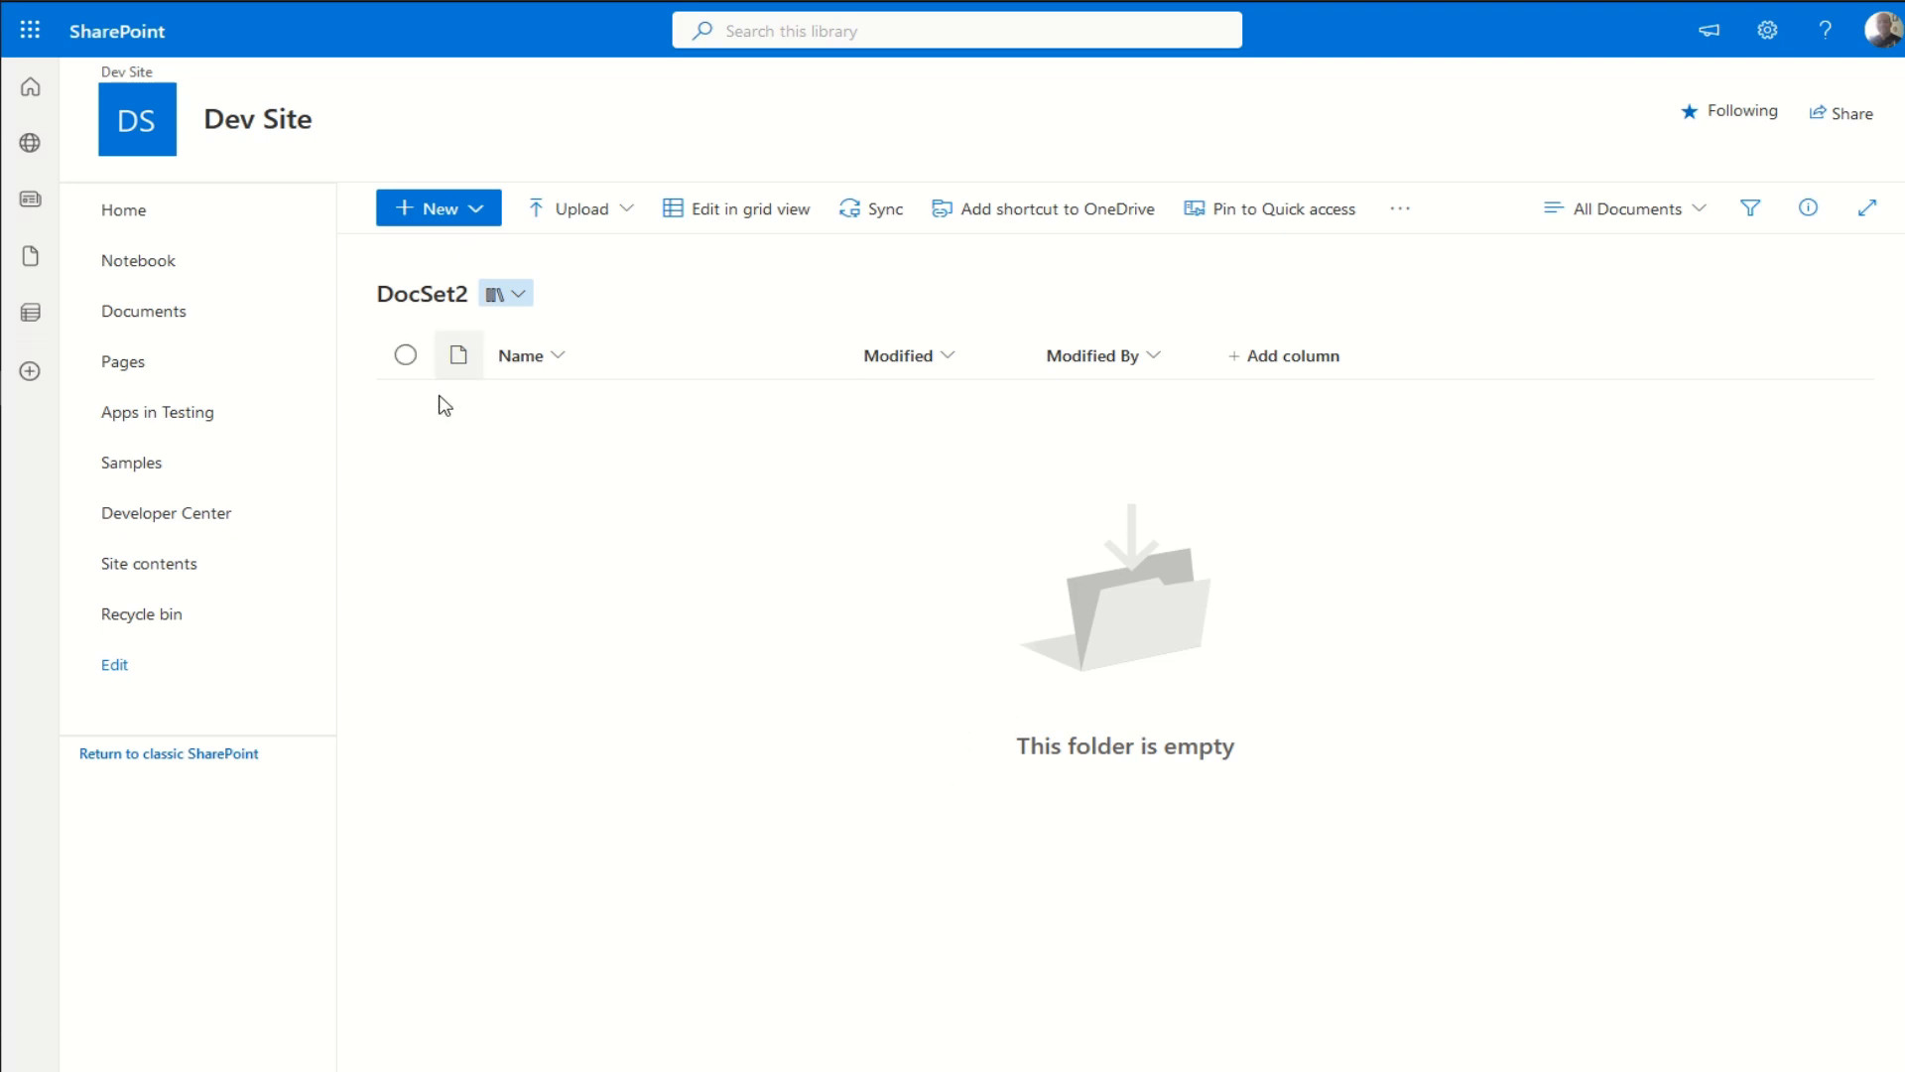
left_click(1768, 30)
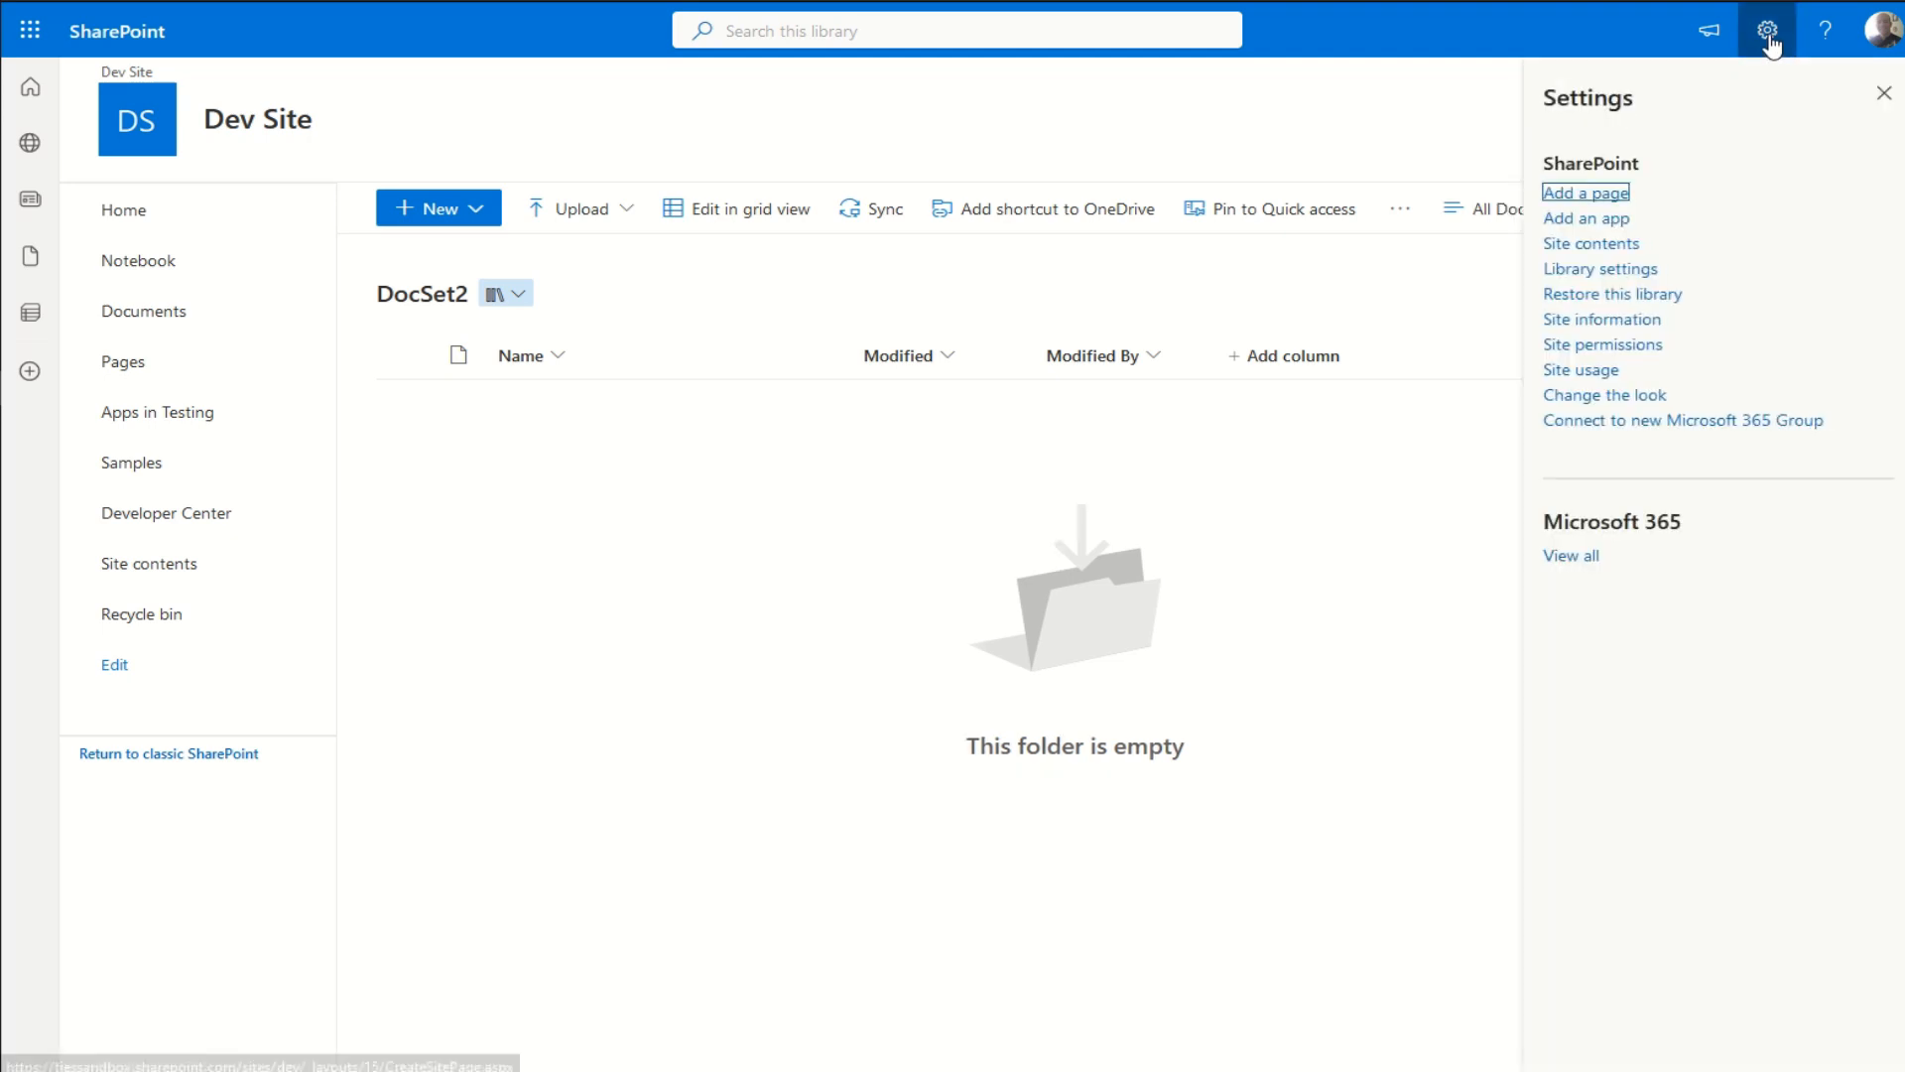
left_click(1609, 273)
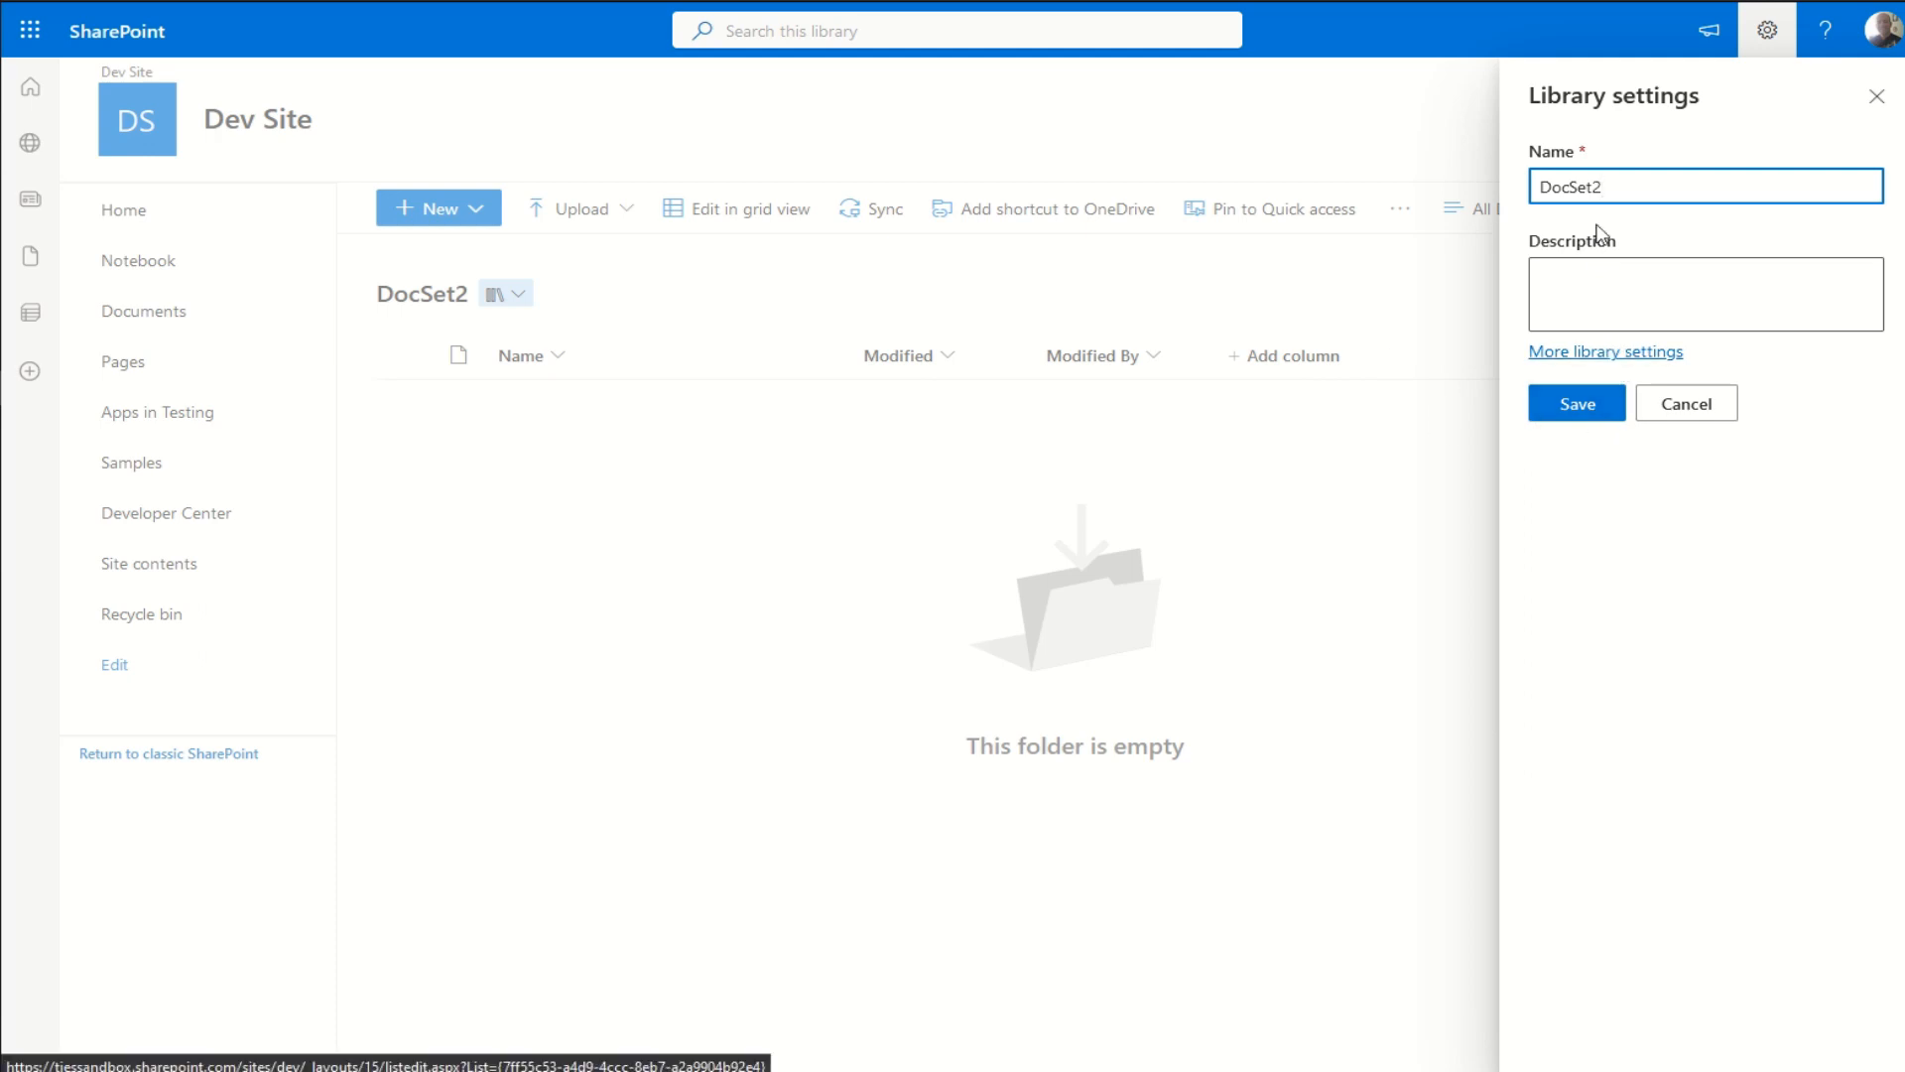
left_click(1571, 188)
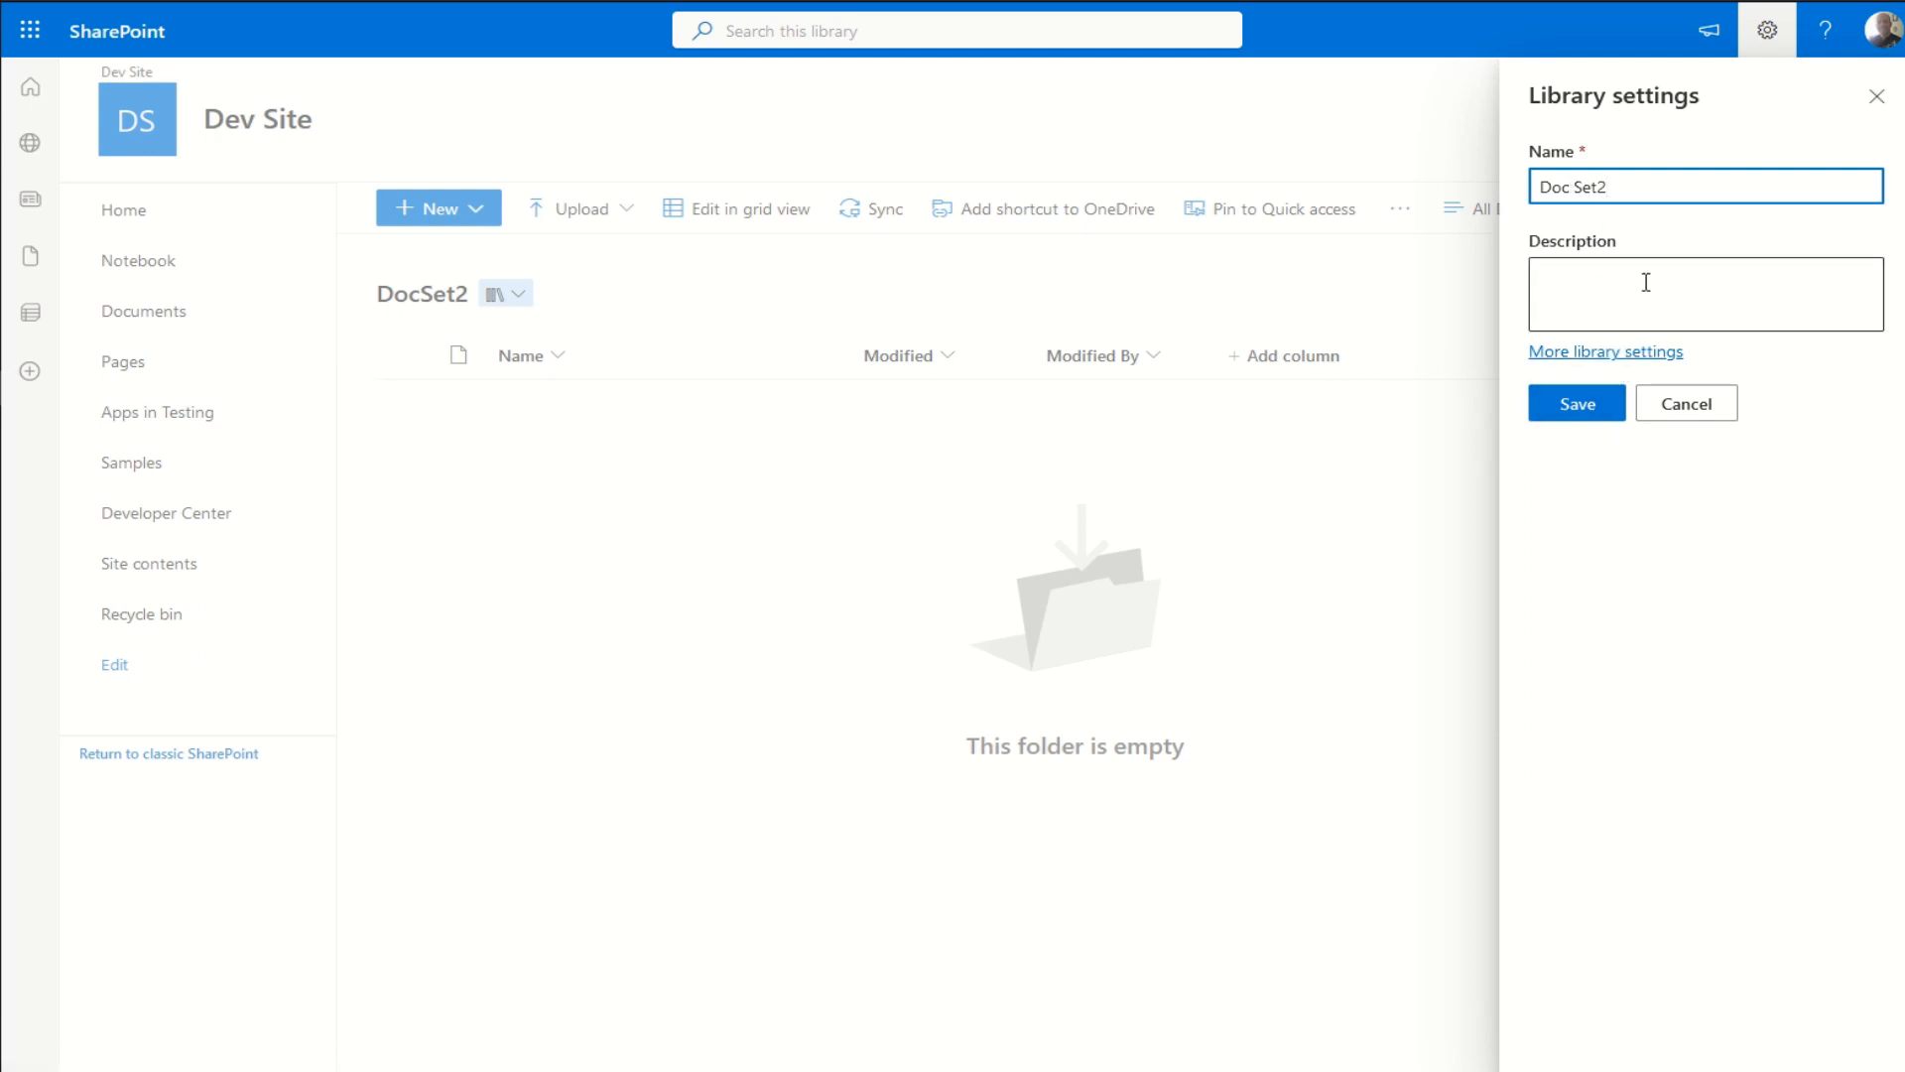
key("BackSpace")
type("ument")
left_click(1576, 407)
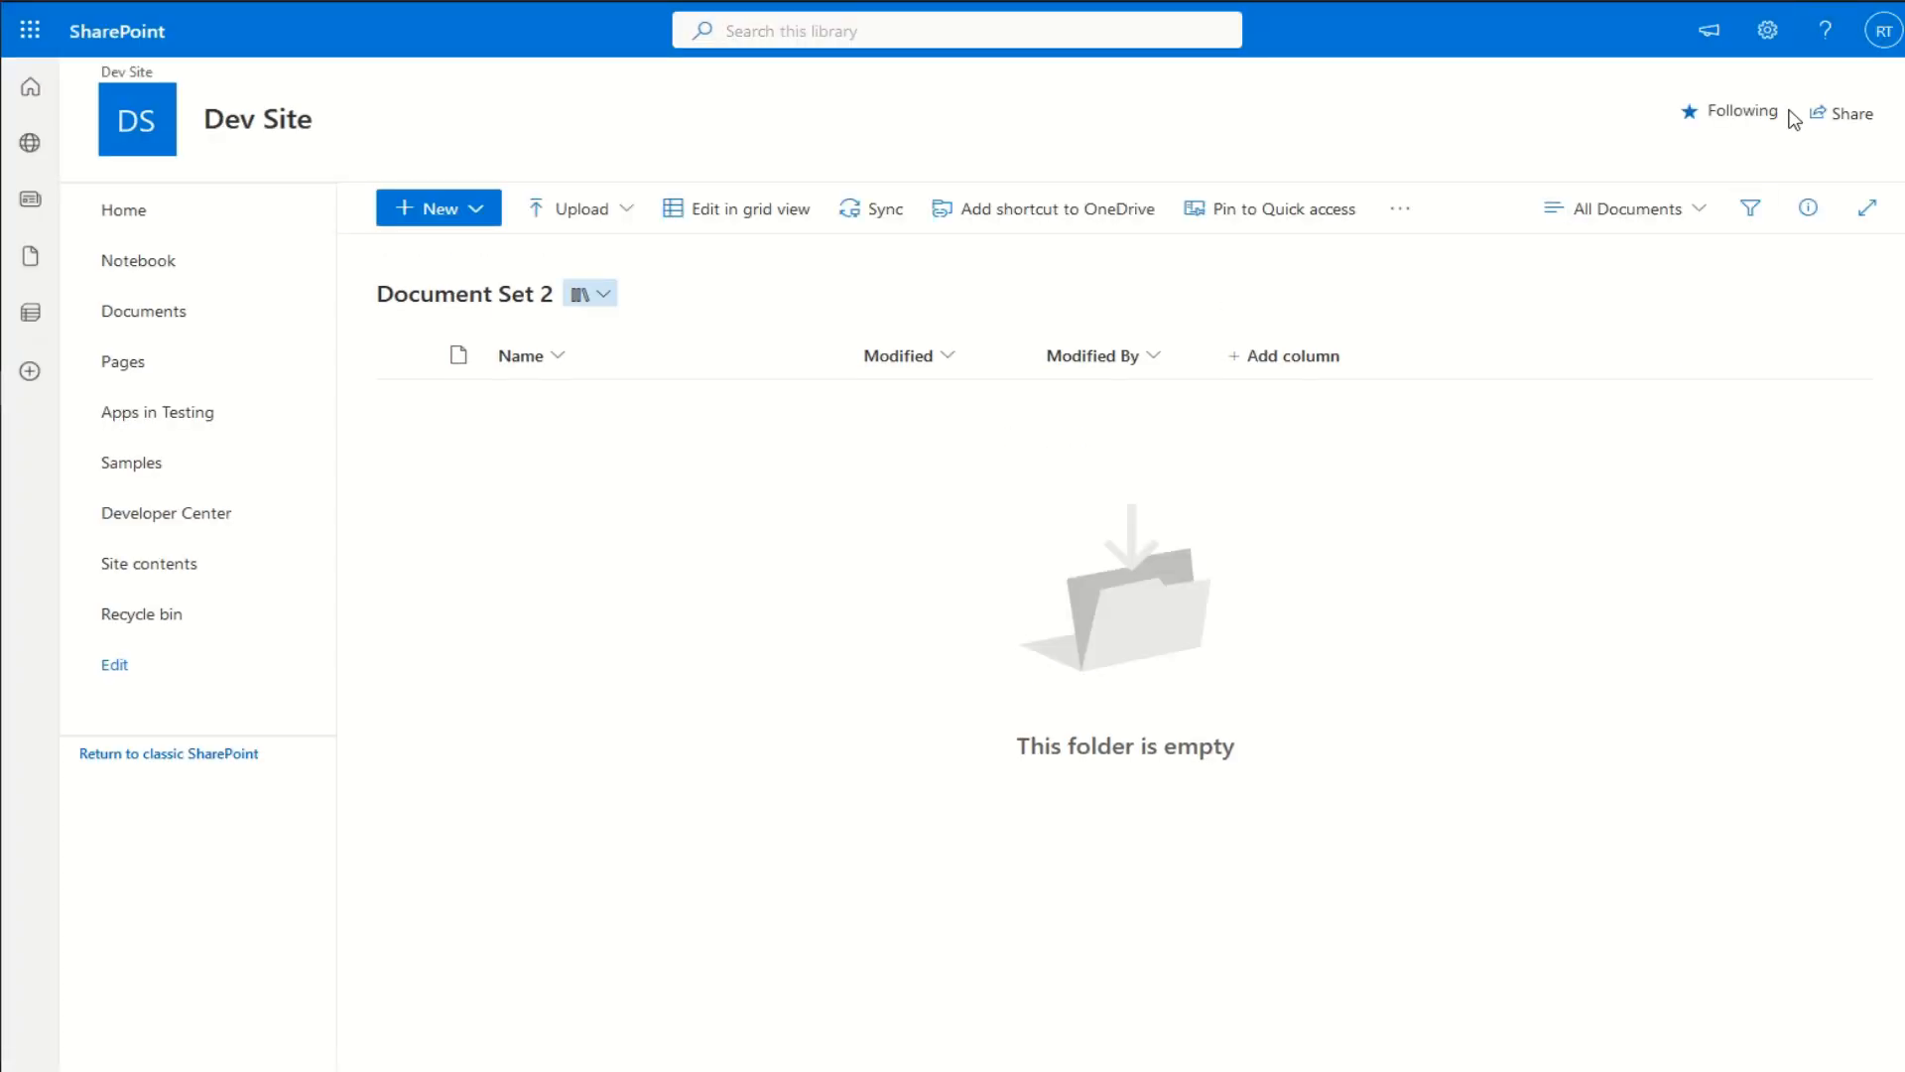
Step: In the Document Set 2 library's advanced settings, allow management of content types
left_click(1773, 42)
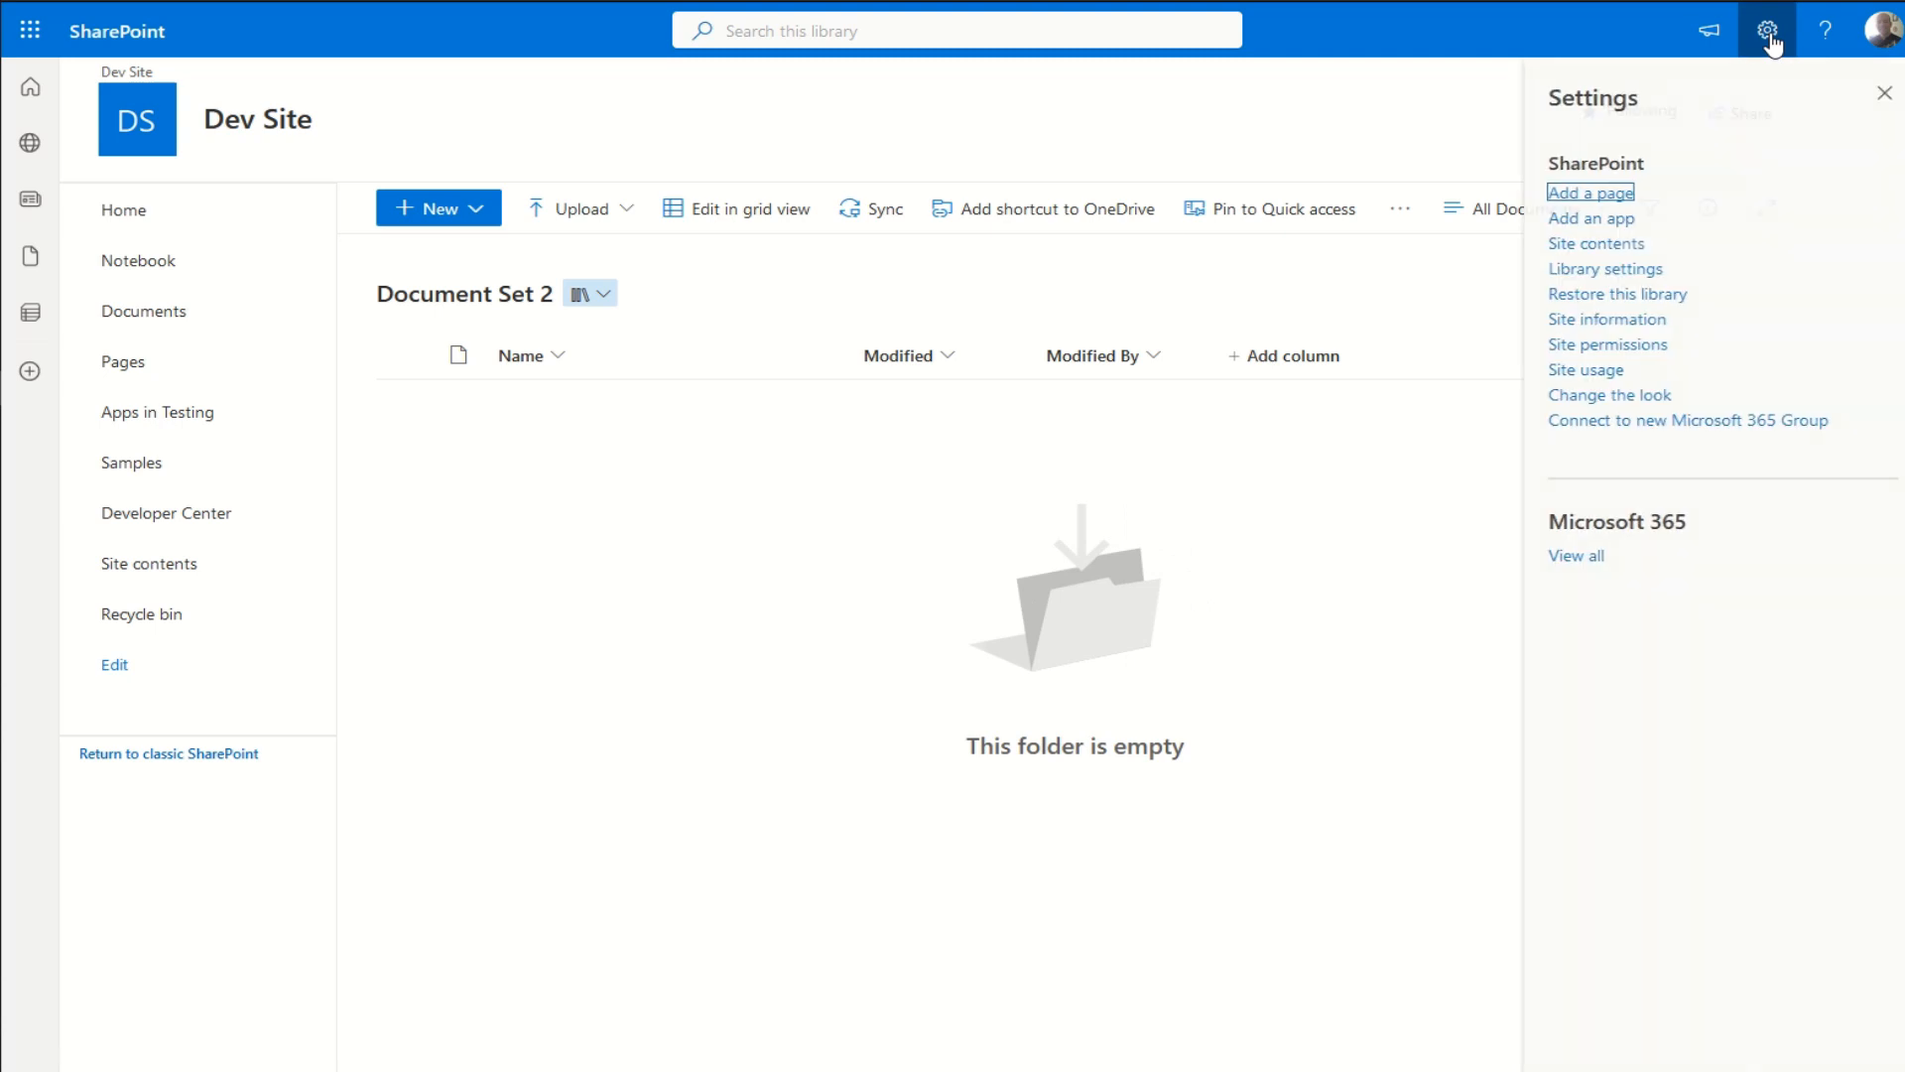
left_click(1617, 269)
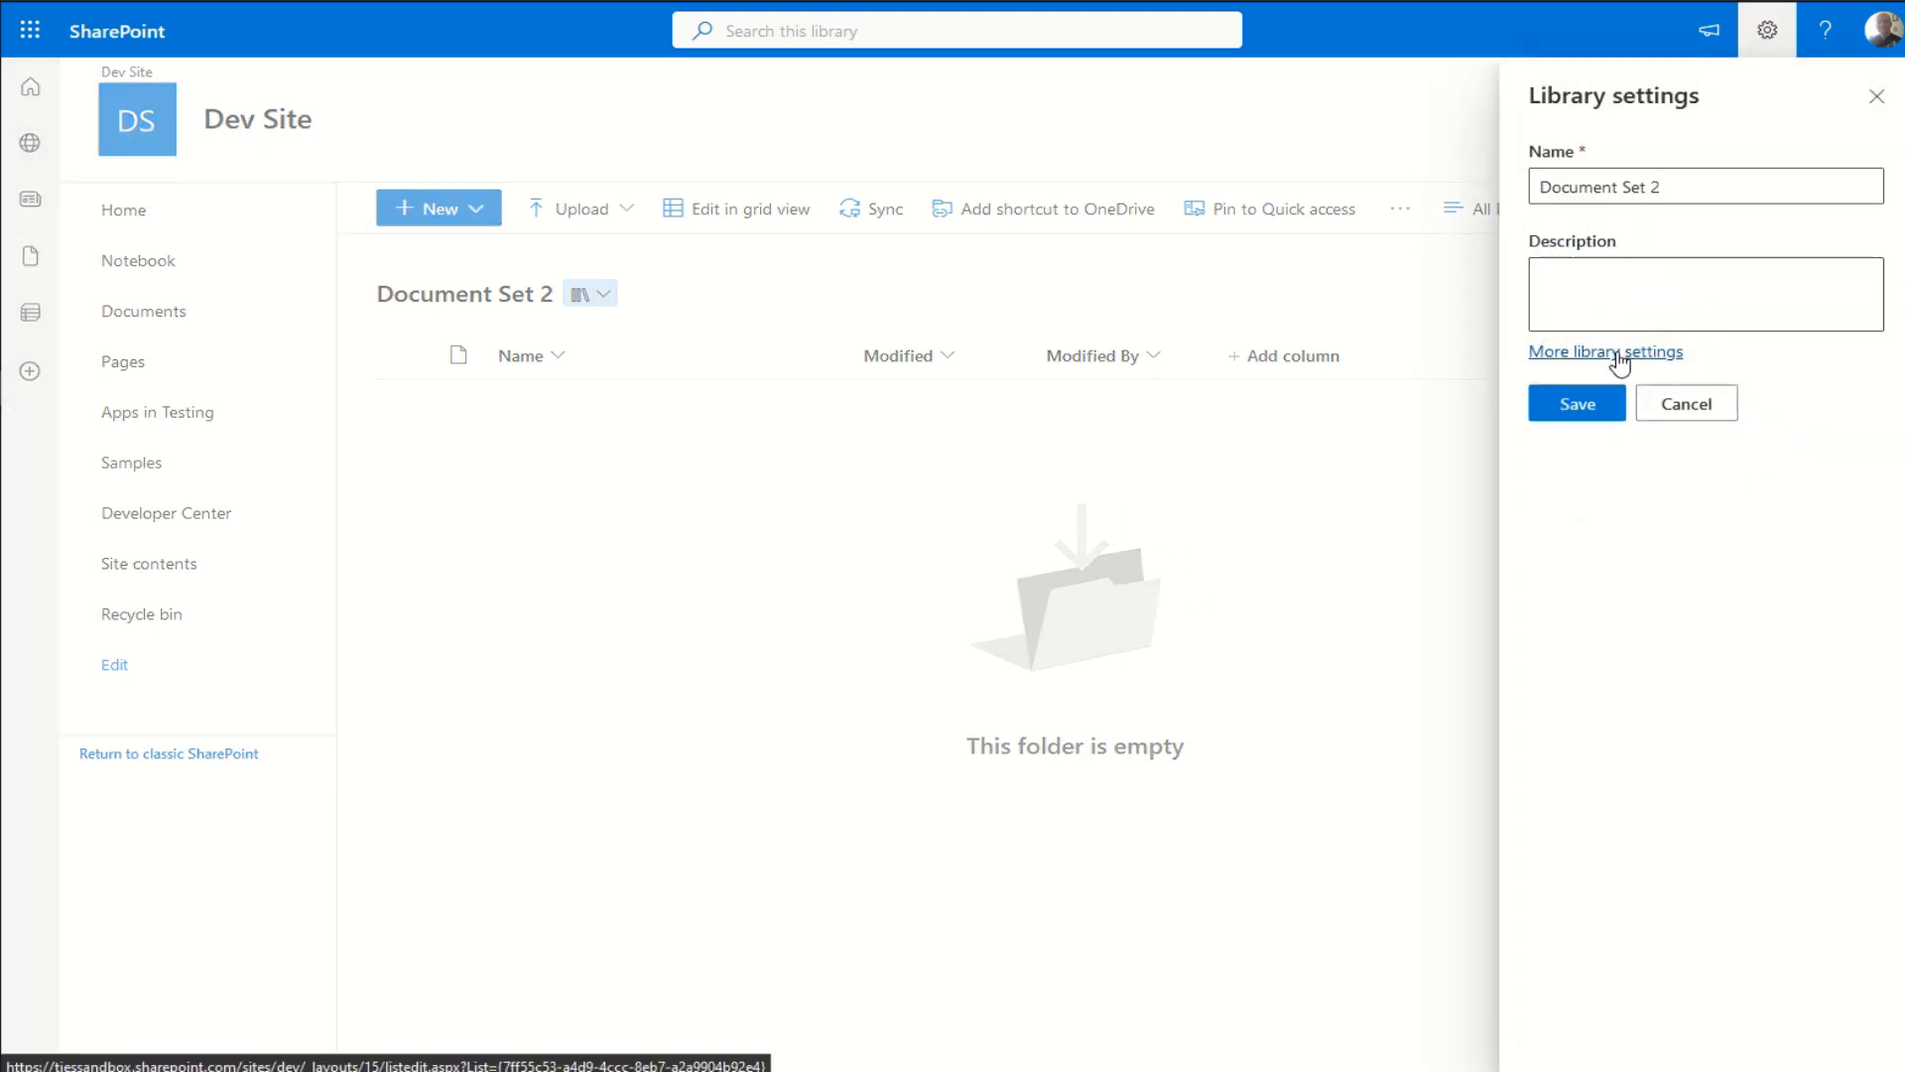
left_click(1620, 353)
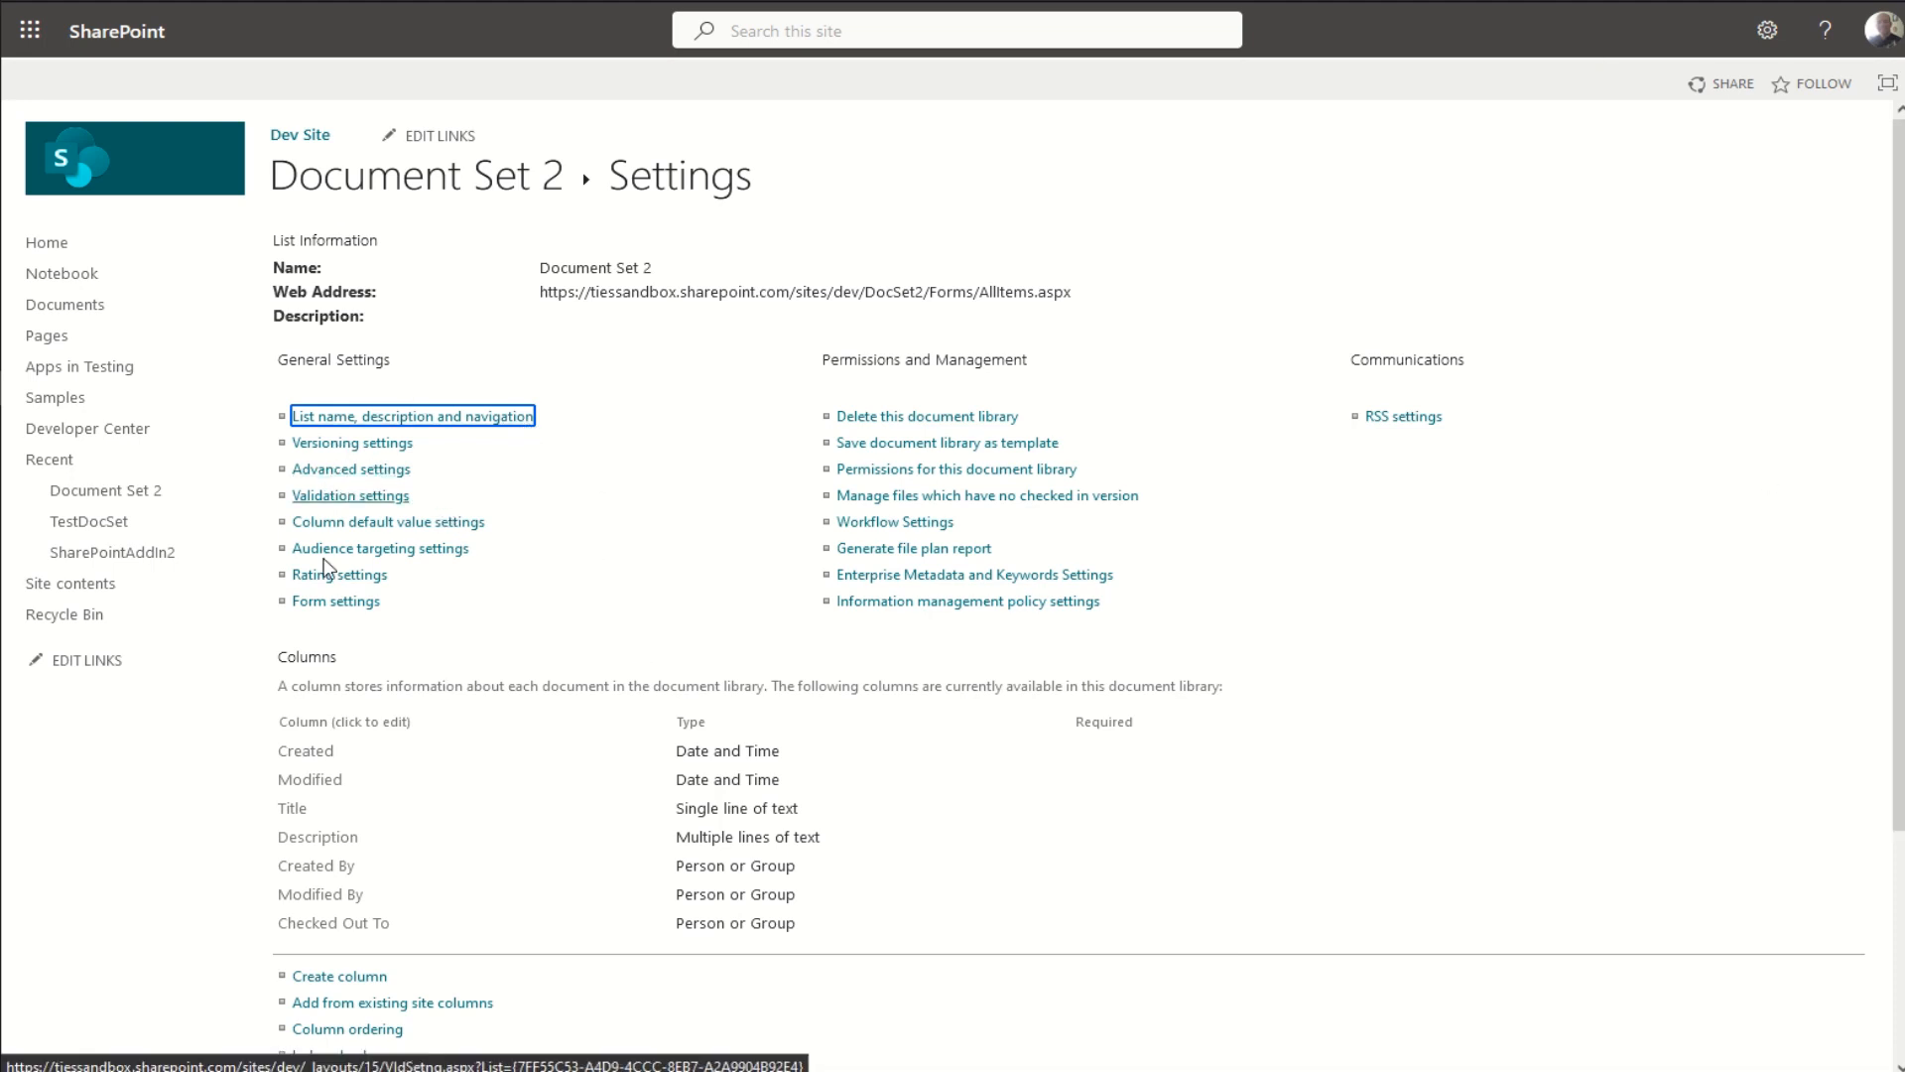
left_click(369, 470)
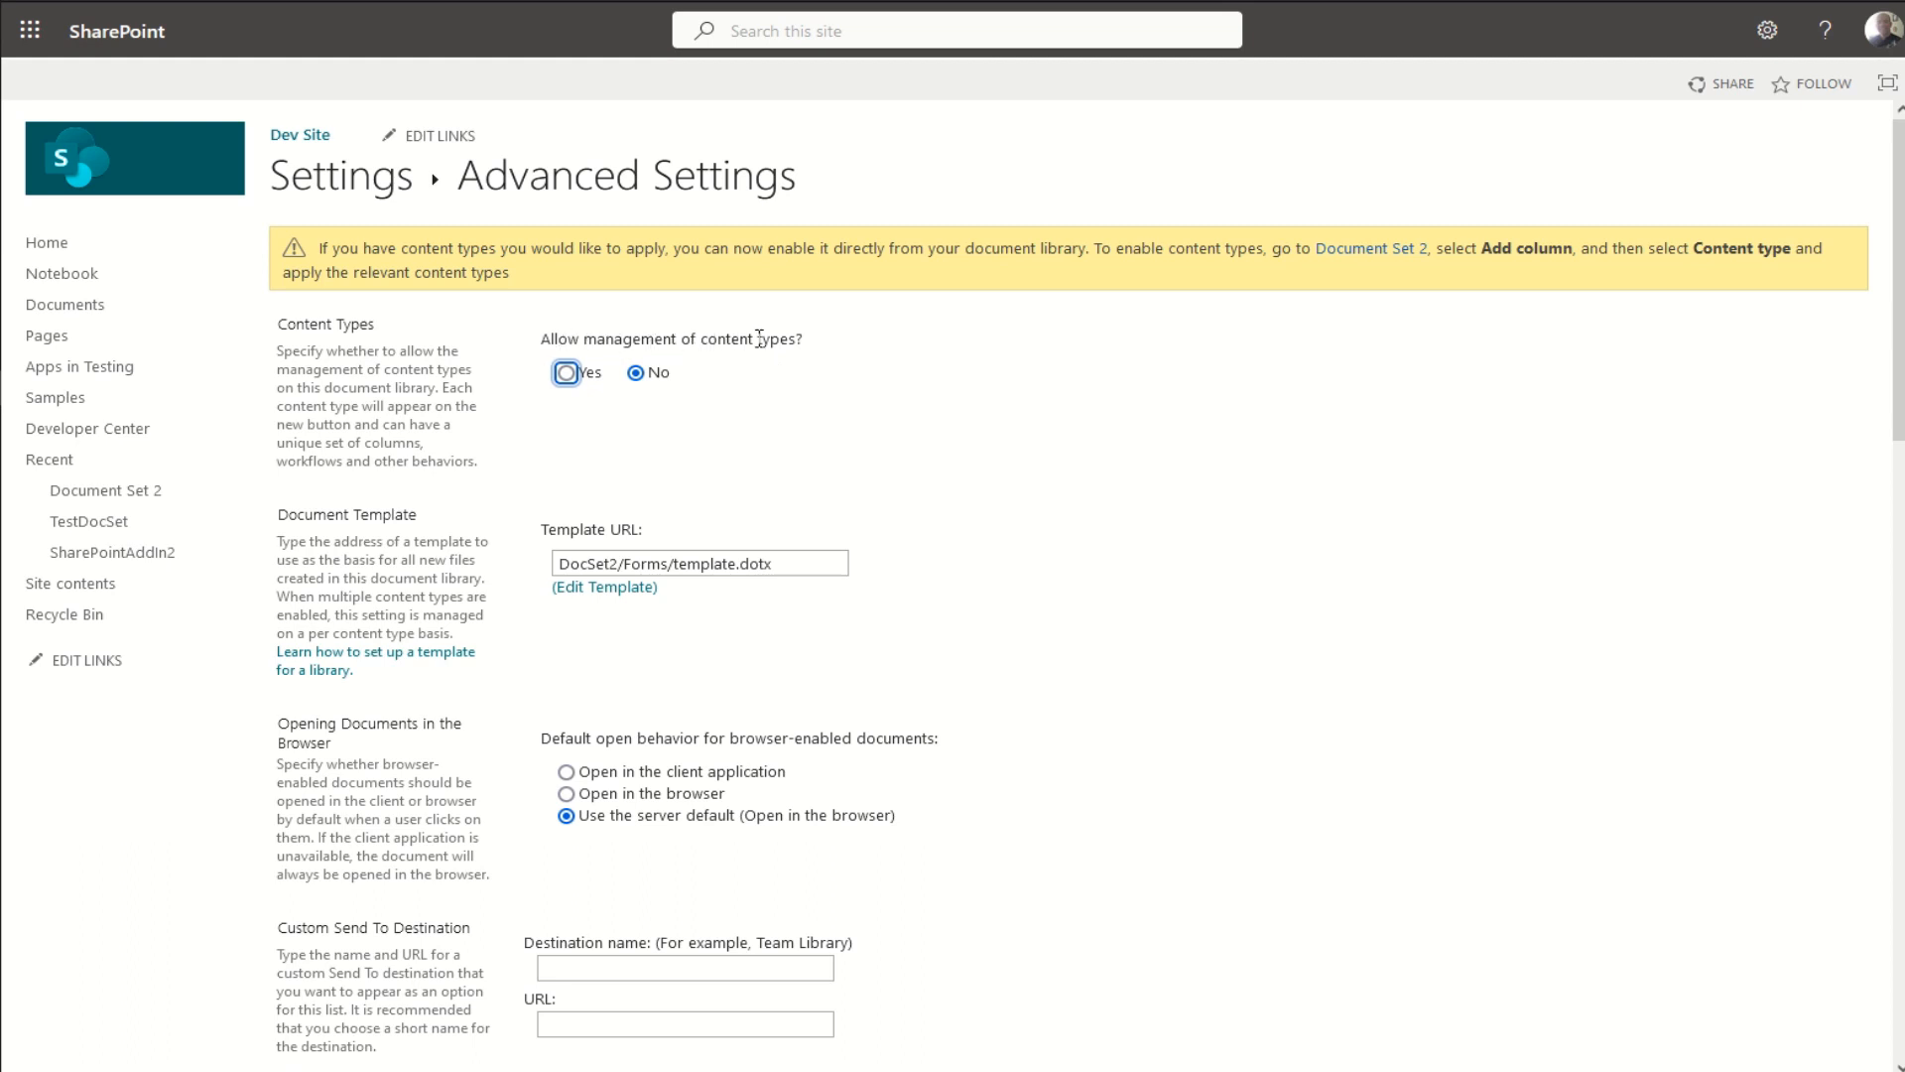
left_click(567, 373)
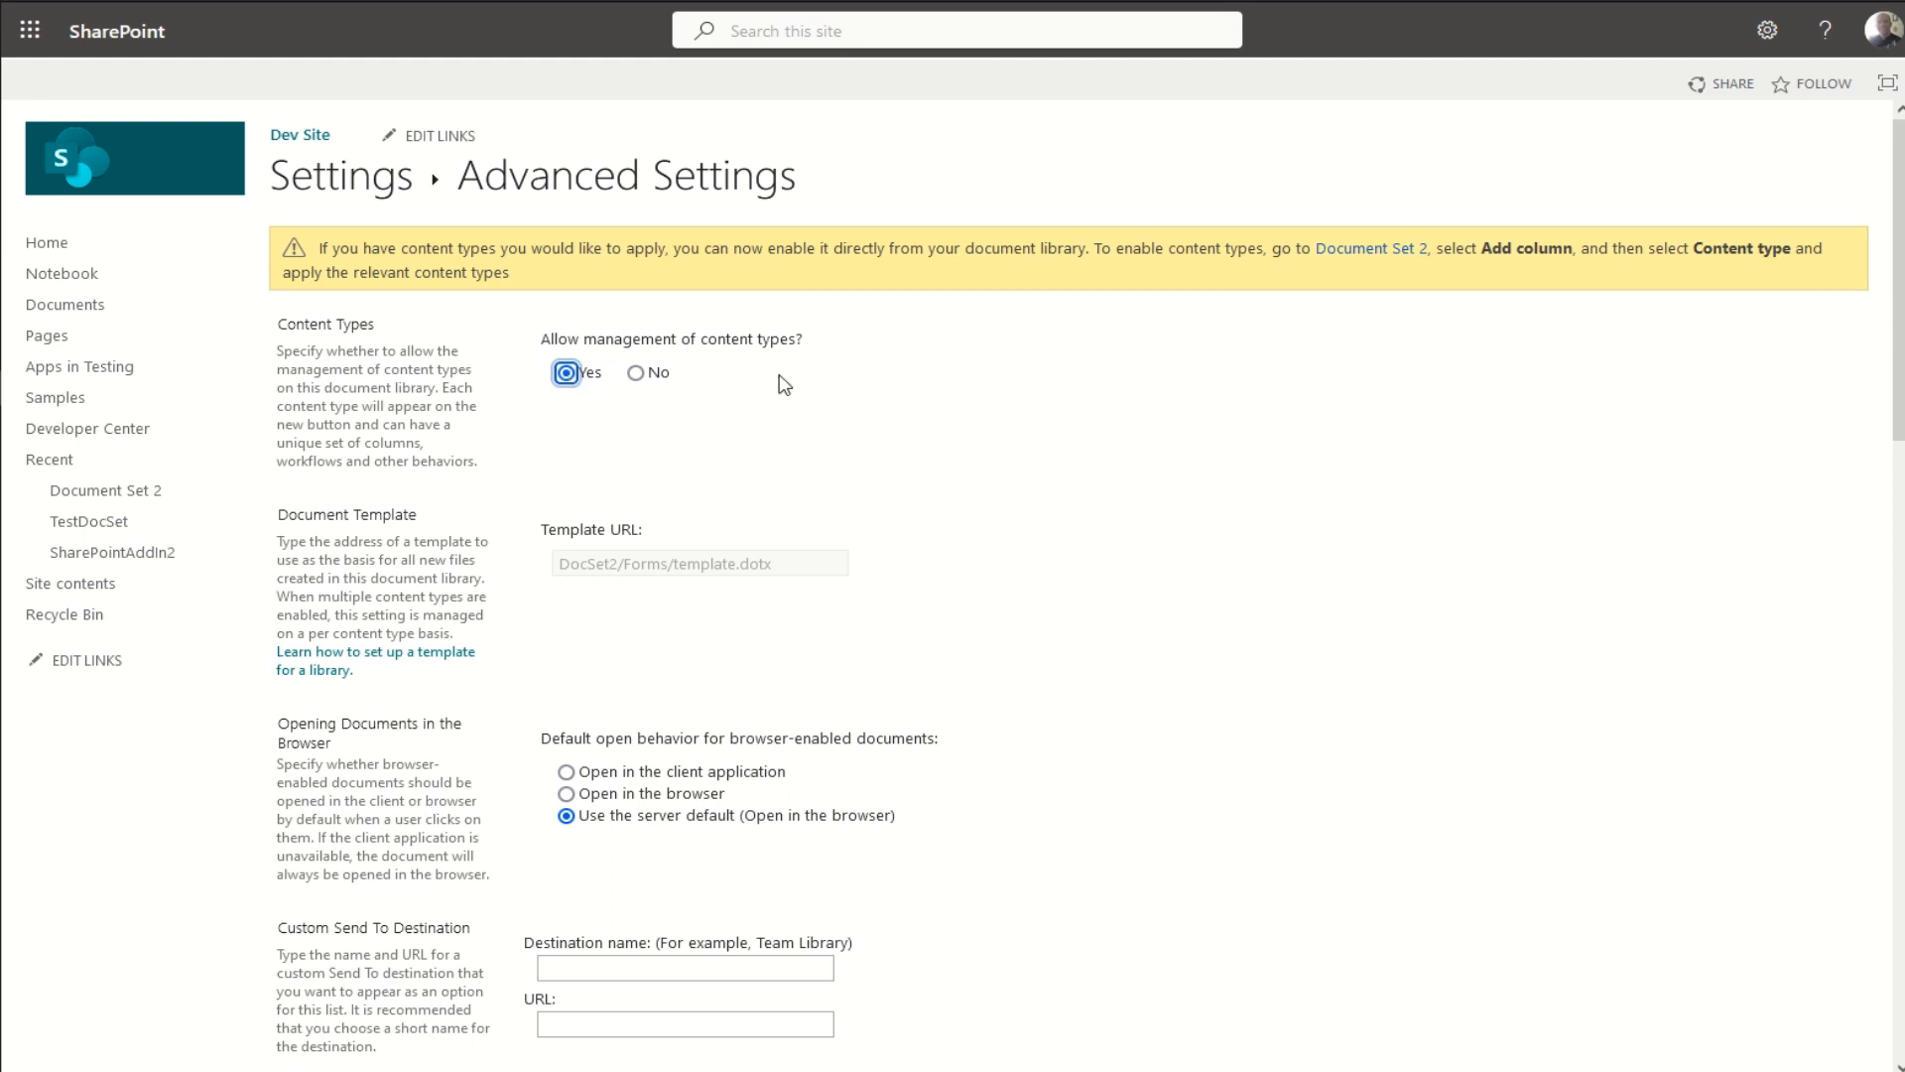
Step: Make the New Folder command unavailable, set the list experience to New experience, and save the advanced settings
scroll(589, 843, "down", 7)
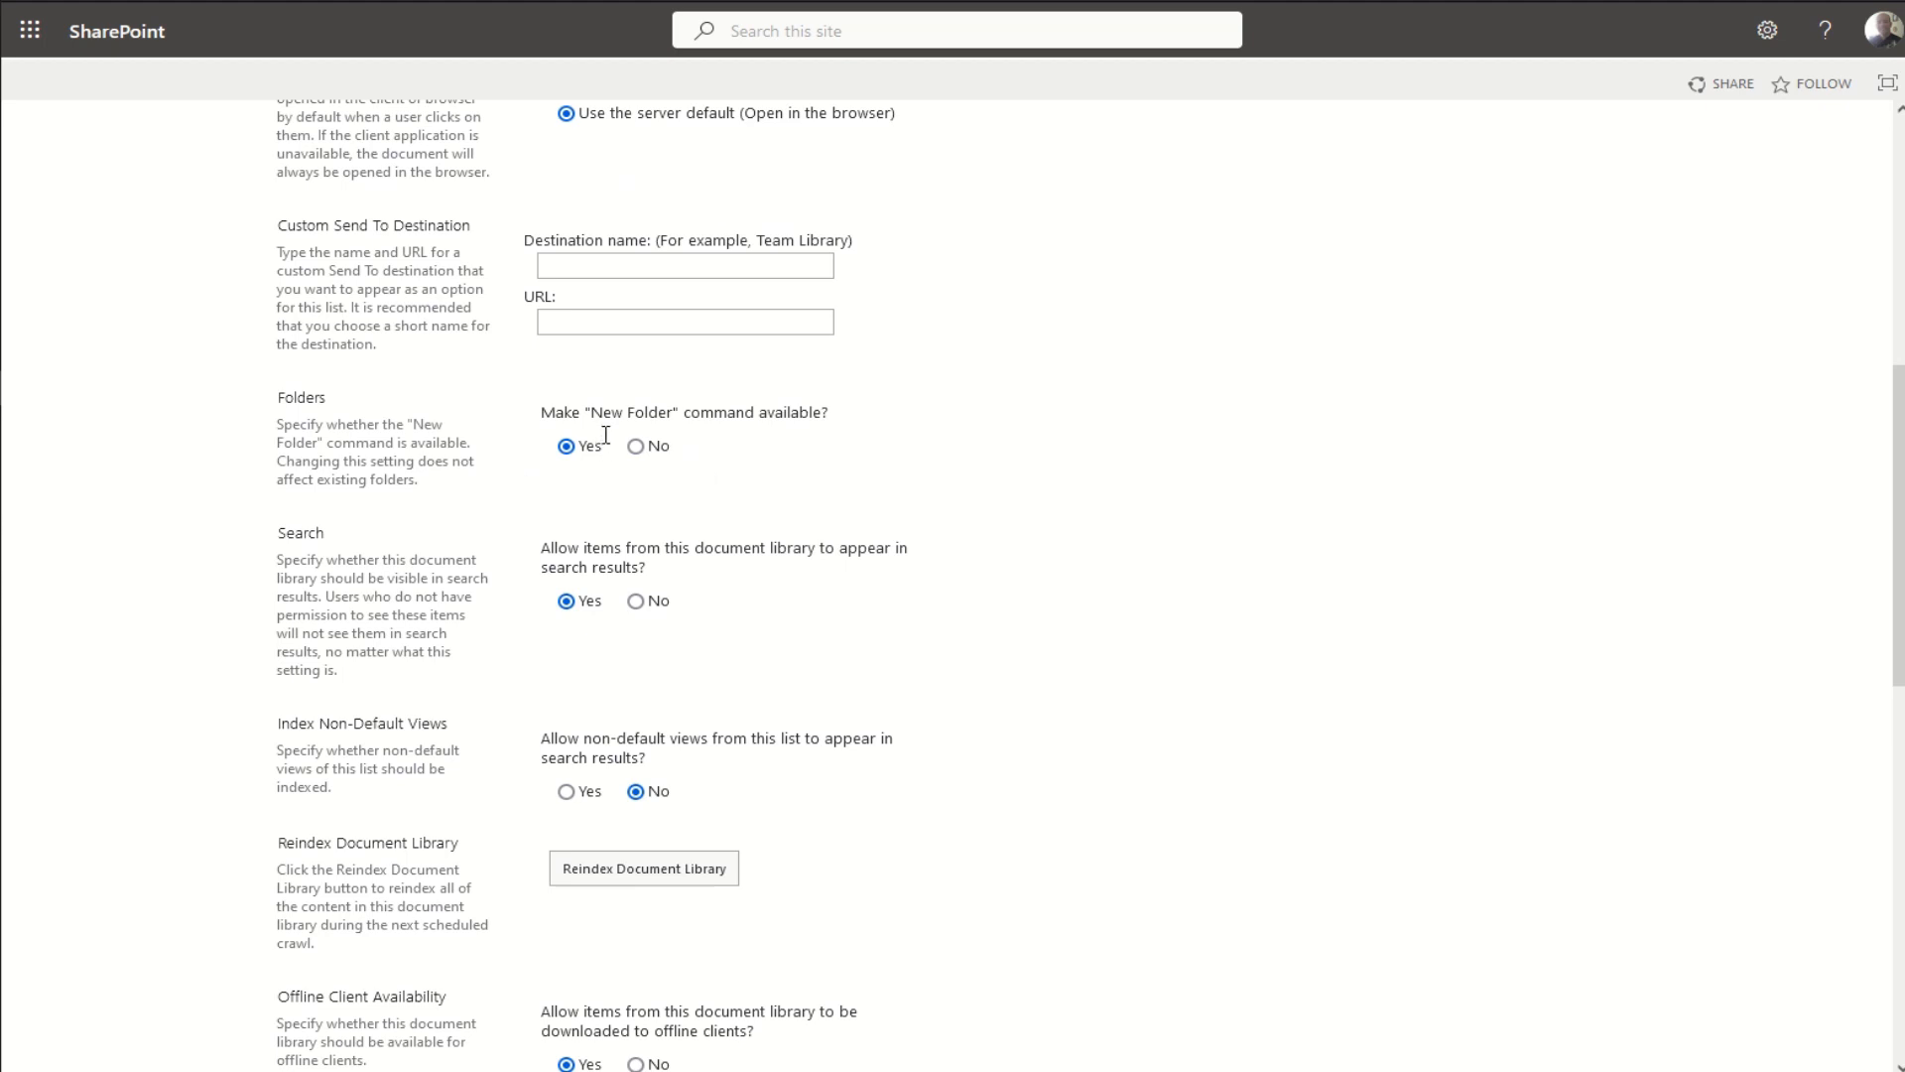
left_click(636, 446)
scroll(857, 660, "down", 2)
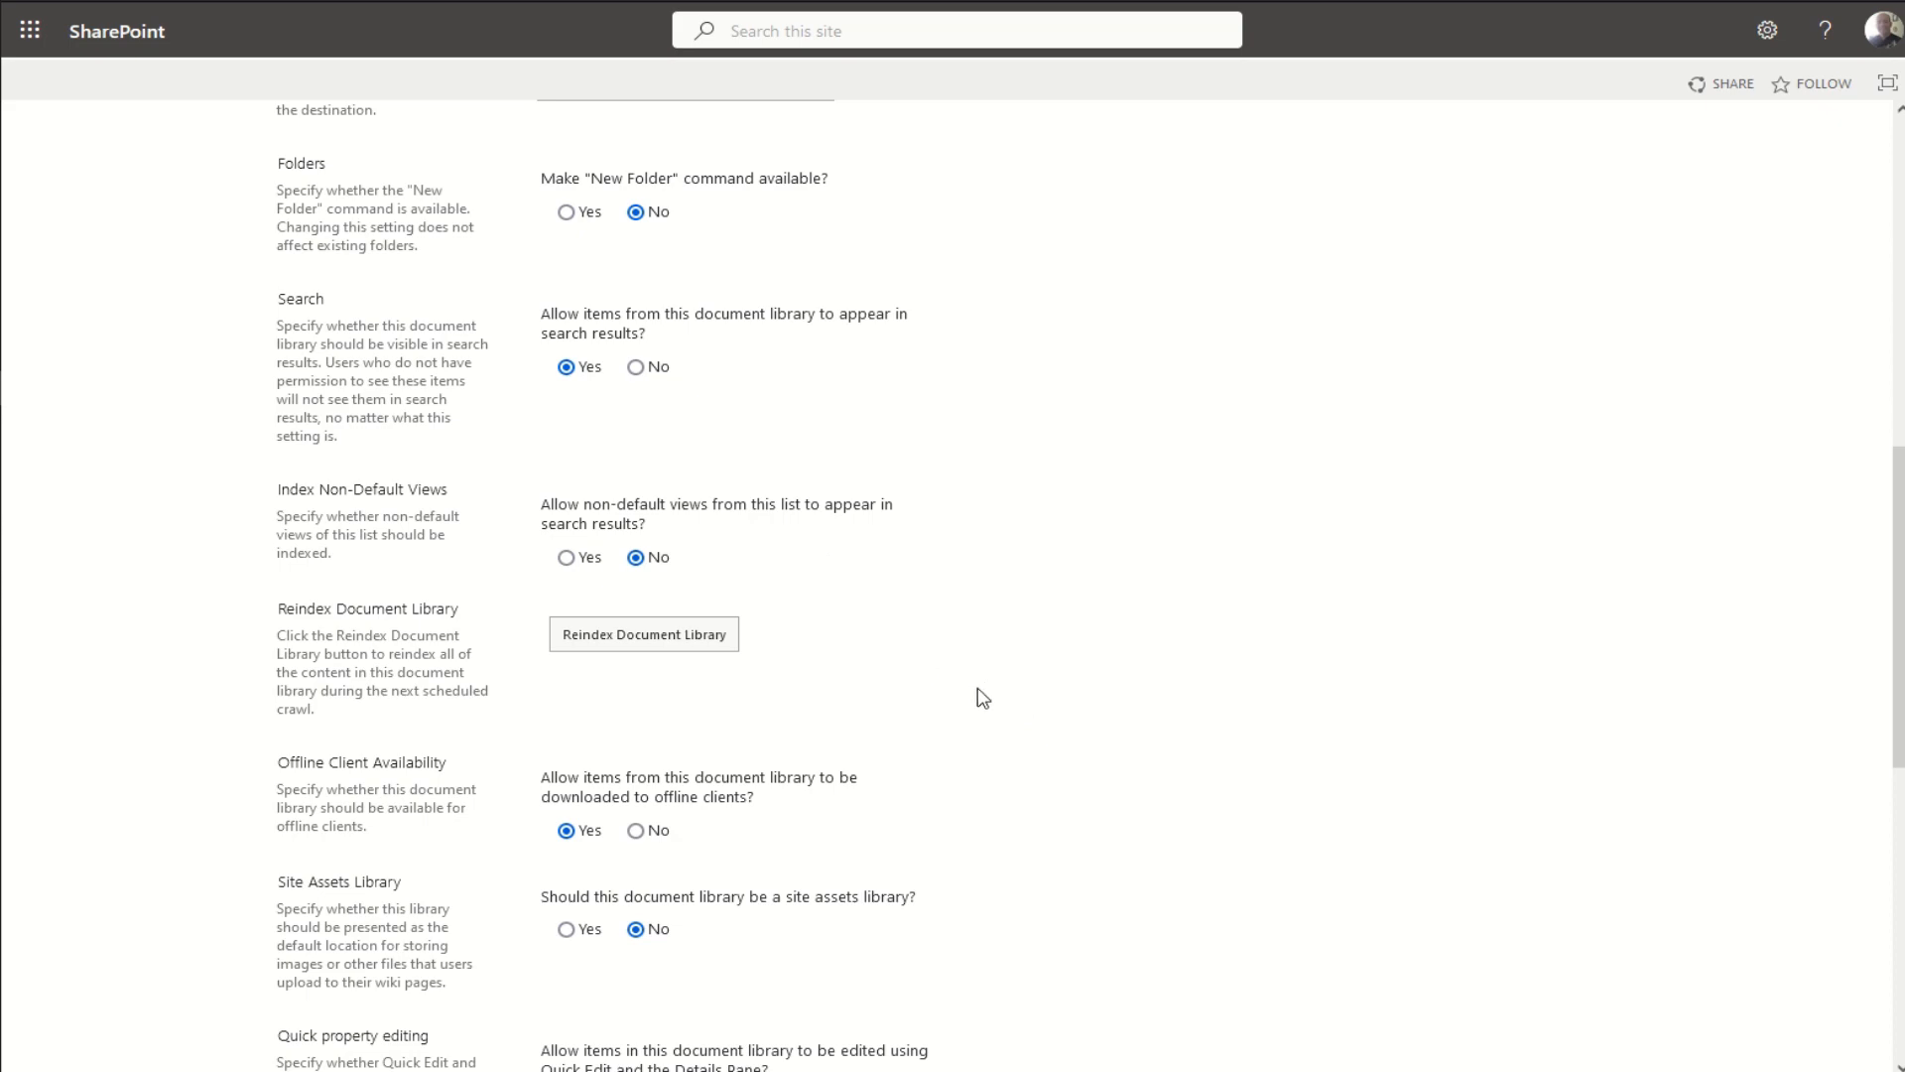
scroll(983, 698, "down", 7)
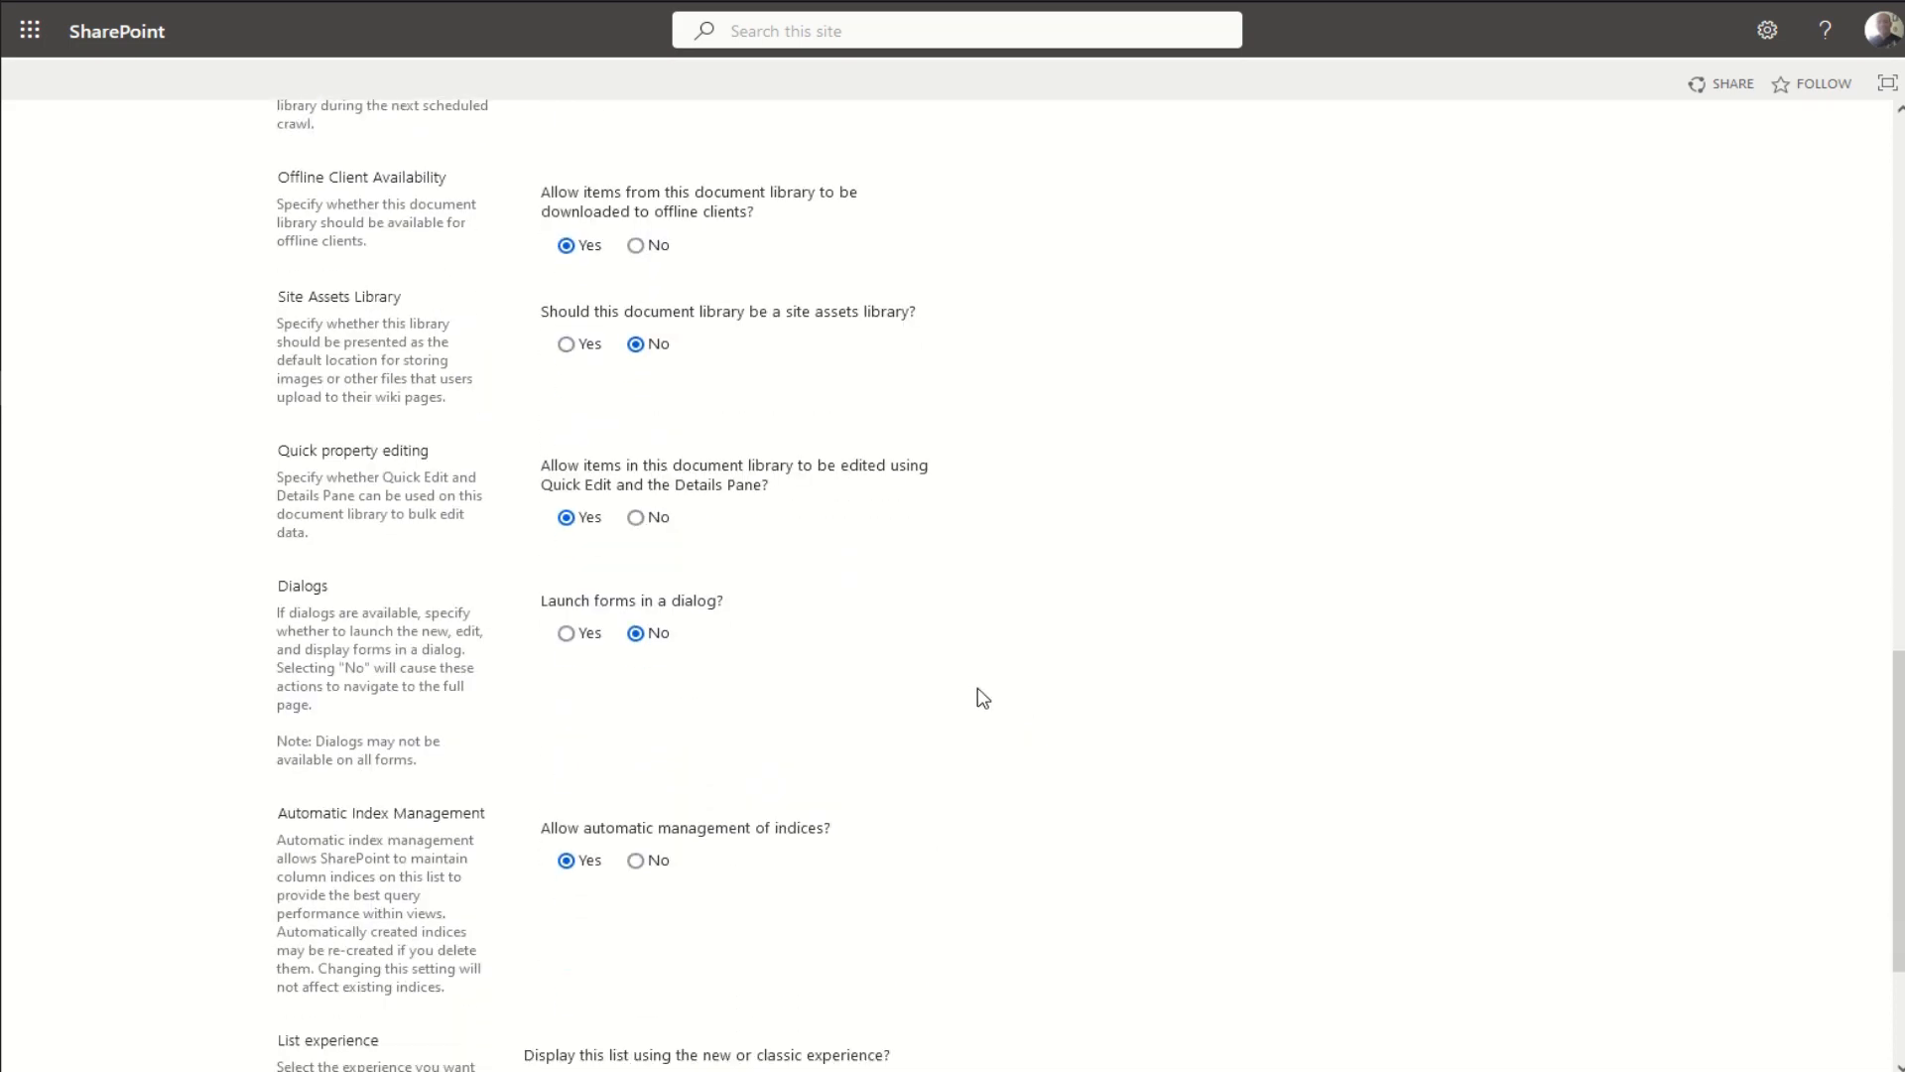
scroll(982, 697, "down", 2)
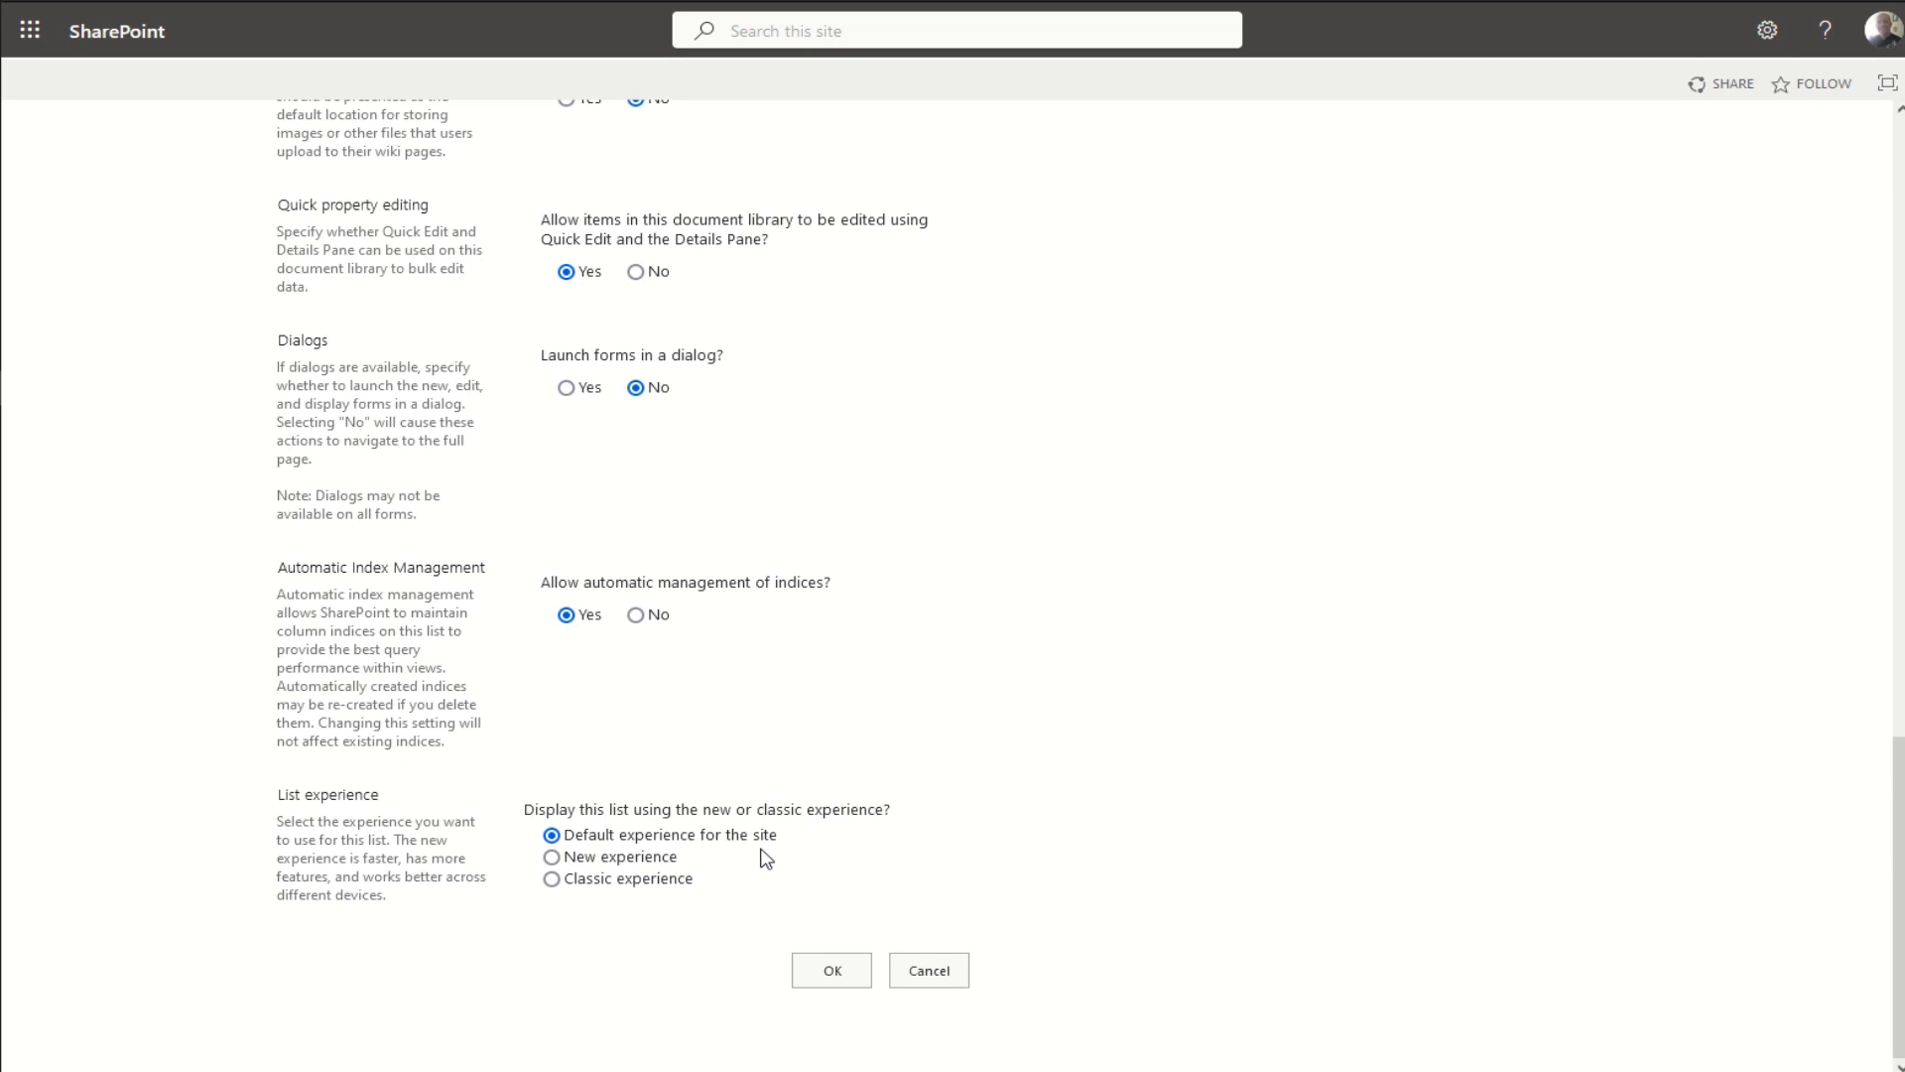
left_click(552, 859)
left_click(831, 977)
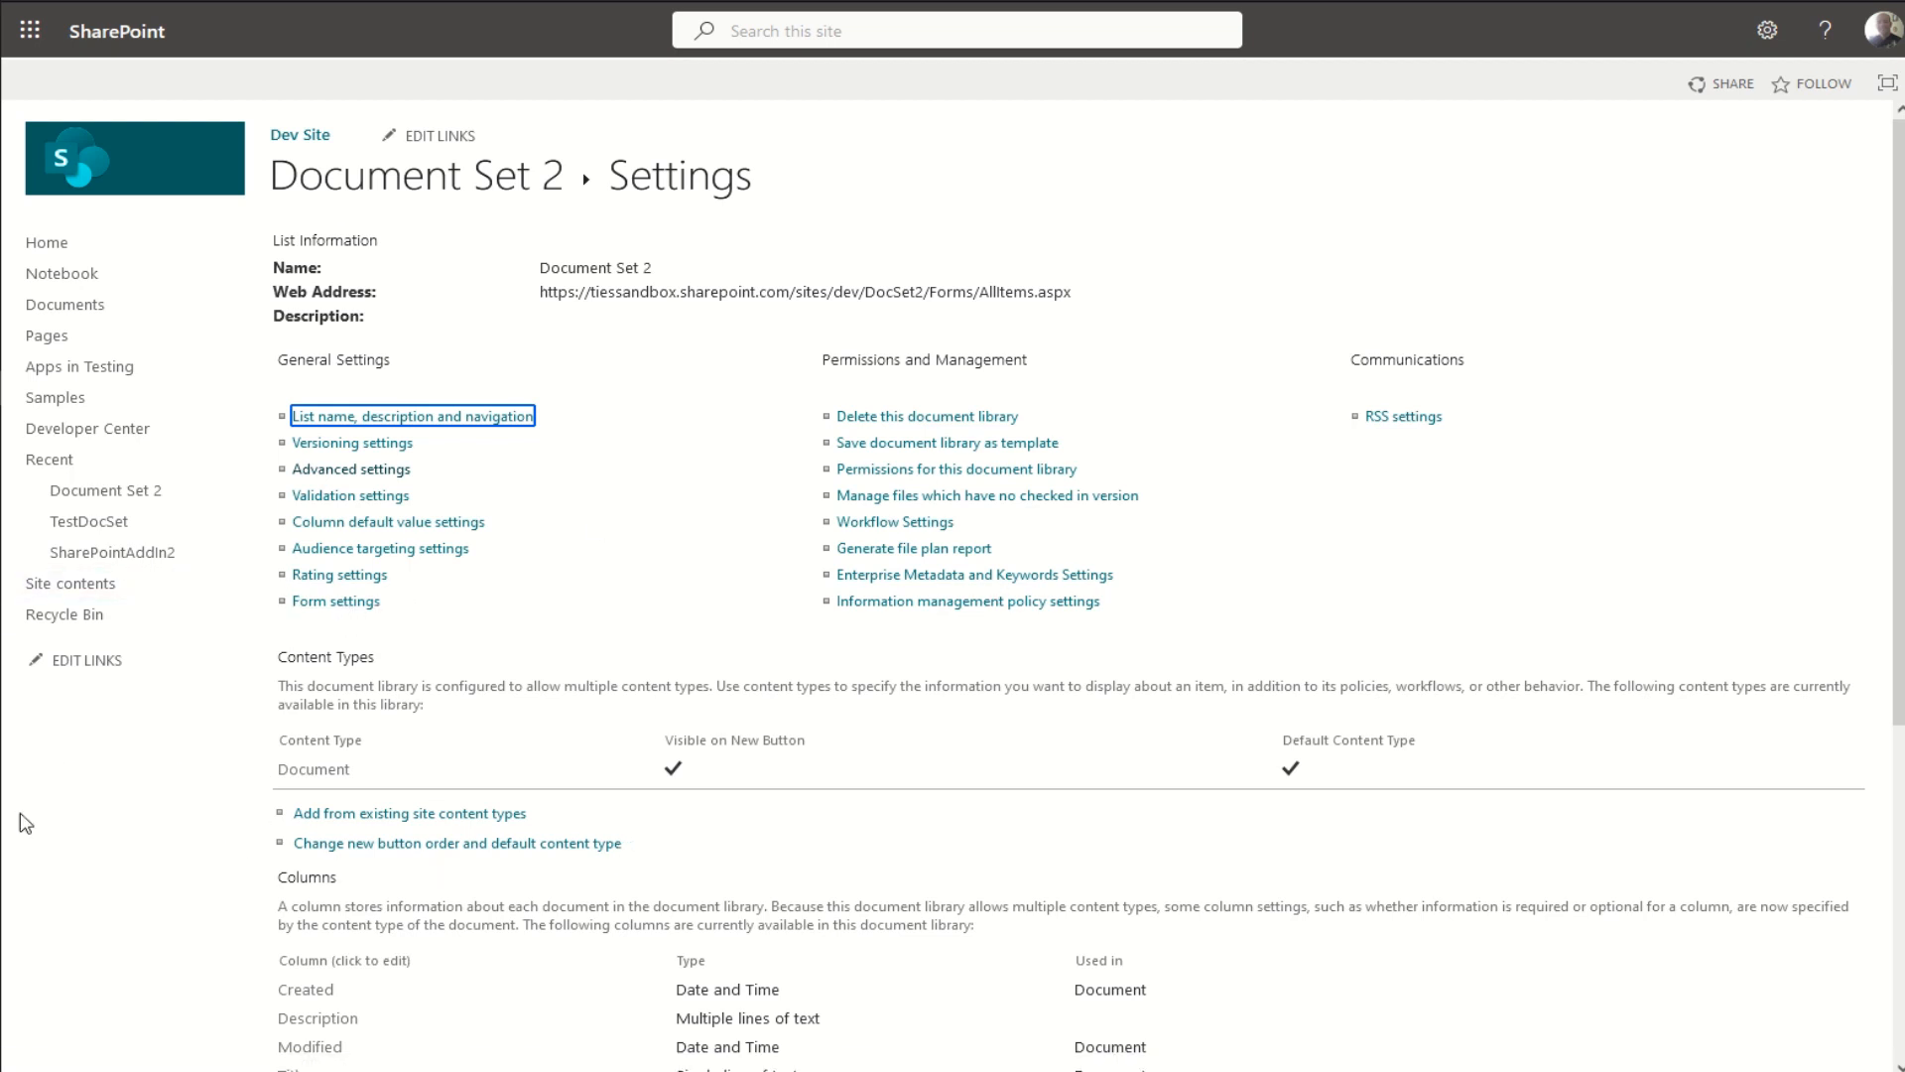
Step: Add the Document Set content type from the Document Set Content Types group to the library
left_click(385, 826)
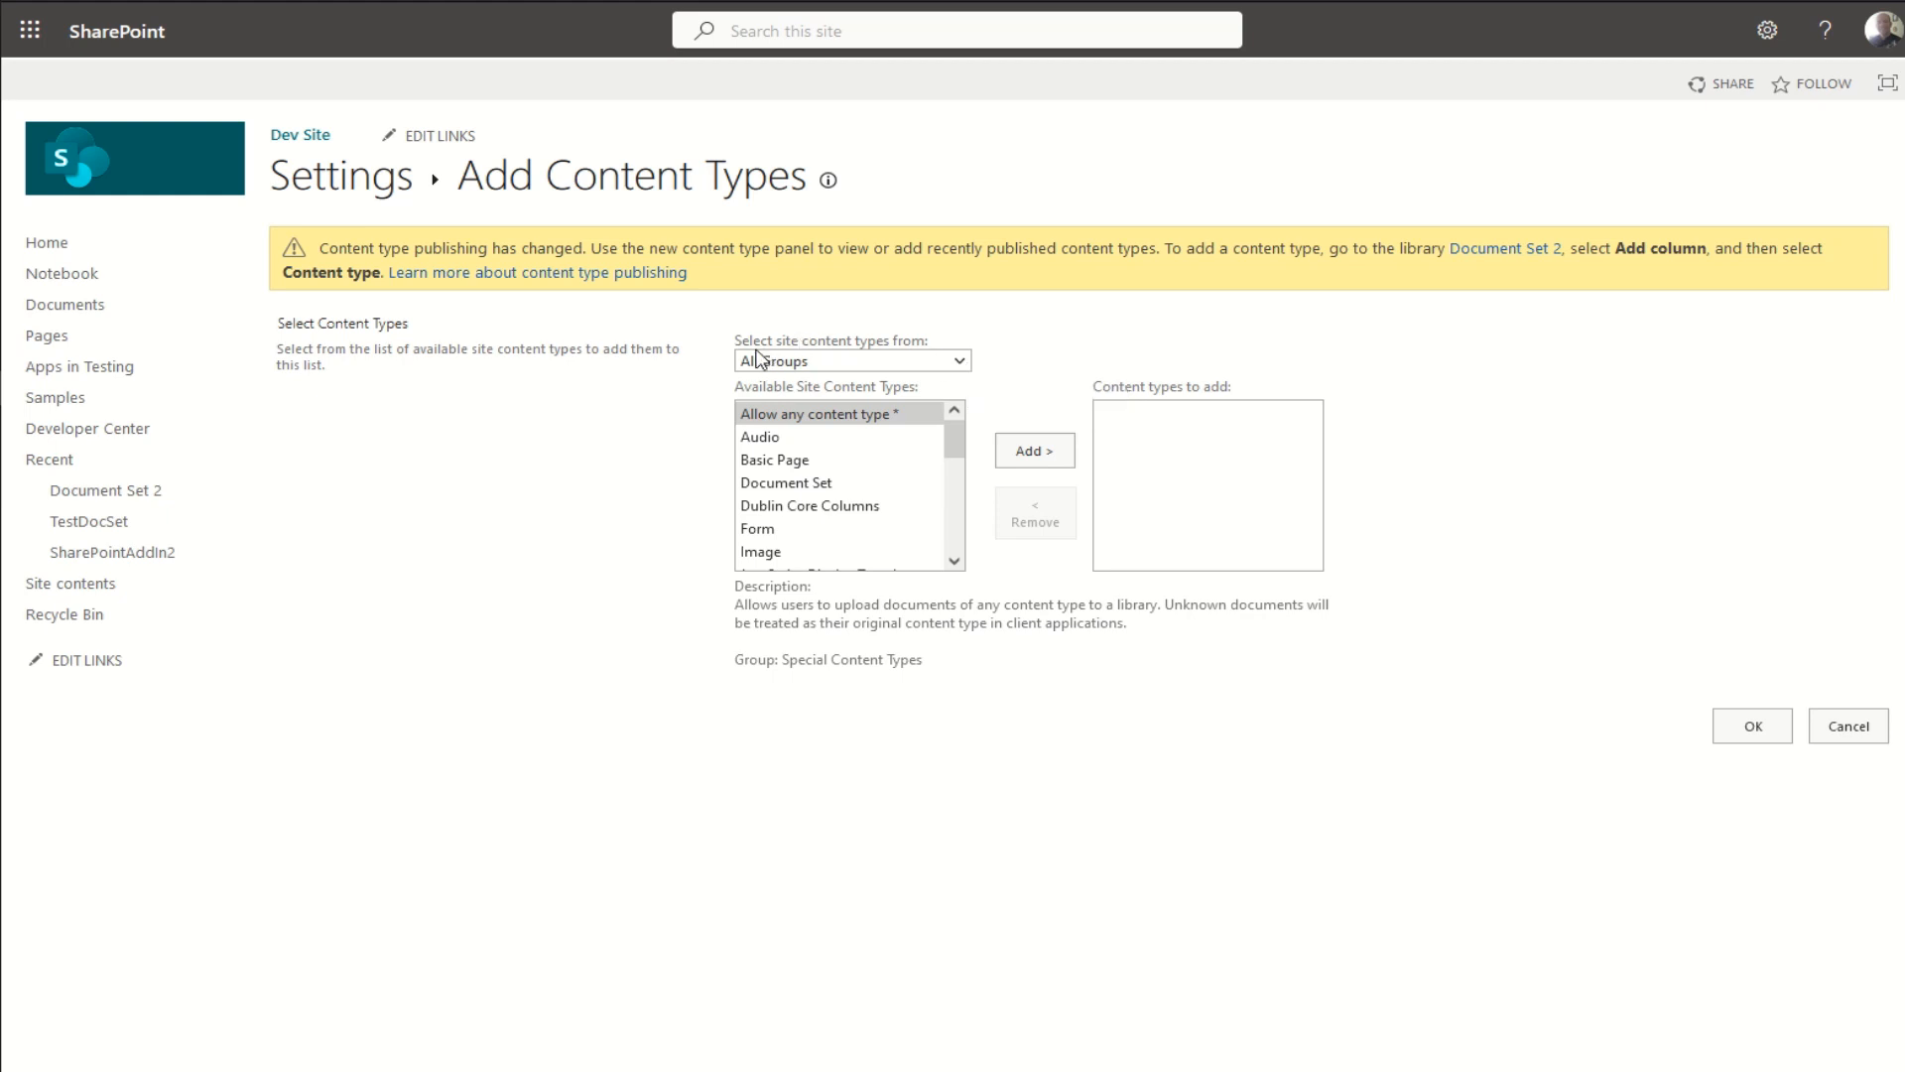
left_click(951, 364)
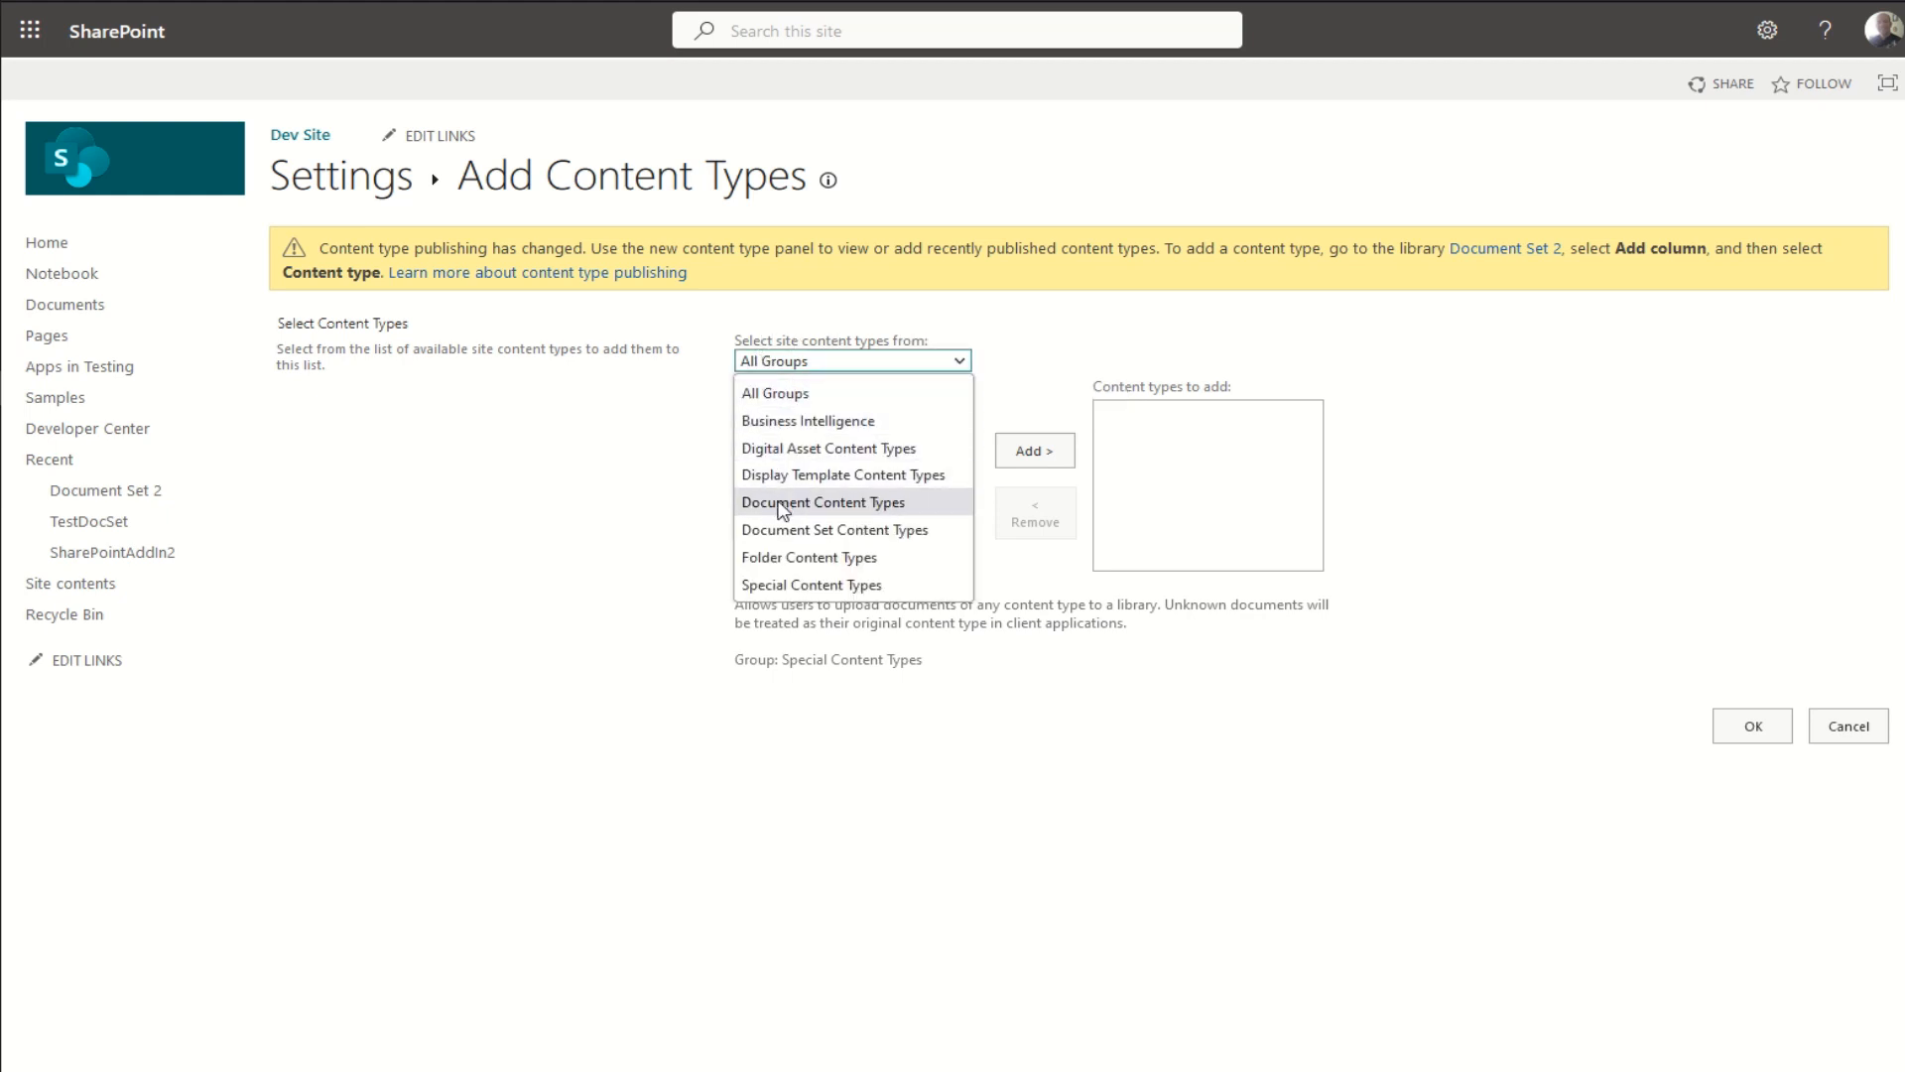
left_click(783, 506)
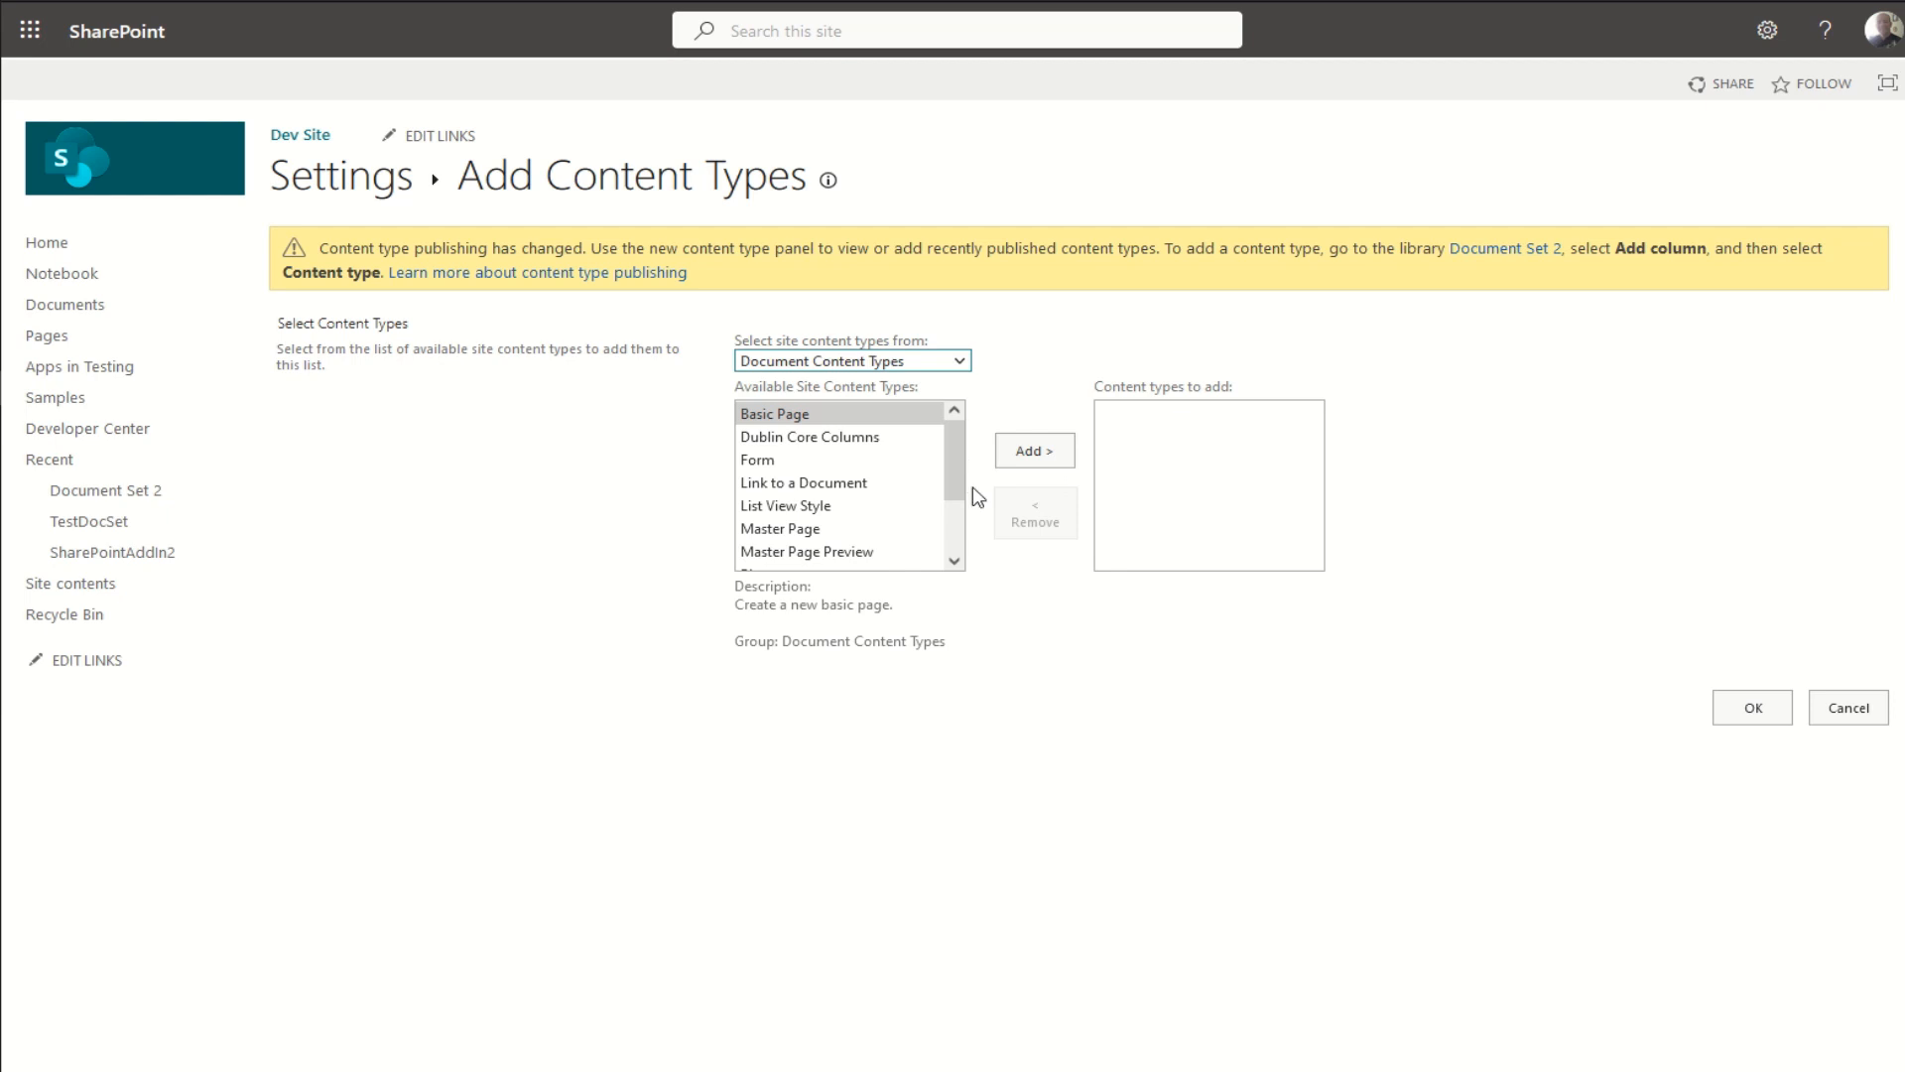
mouse_move(956, 455)
left_mouse_down()
mouse_move(965, 551)
mouse_move(939, 431)
left_mouse_up()
left_click(959, 362)
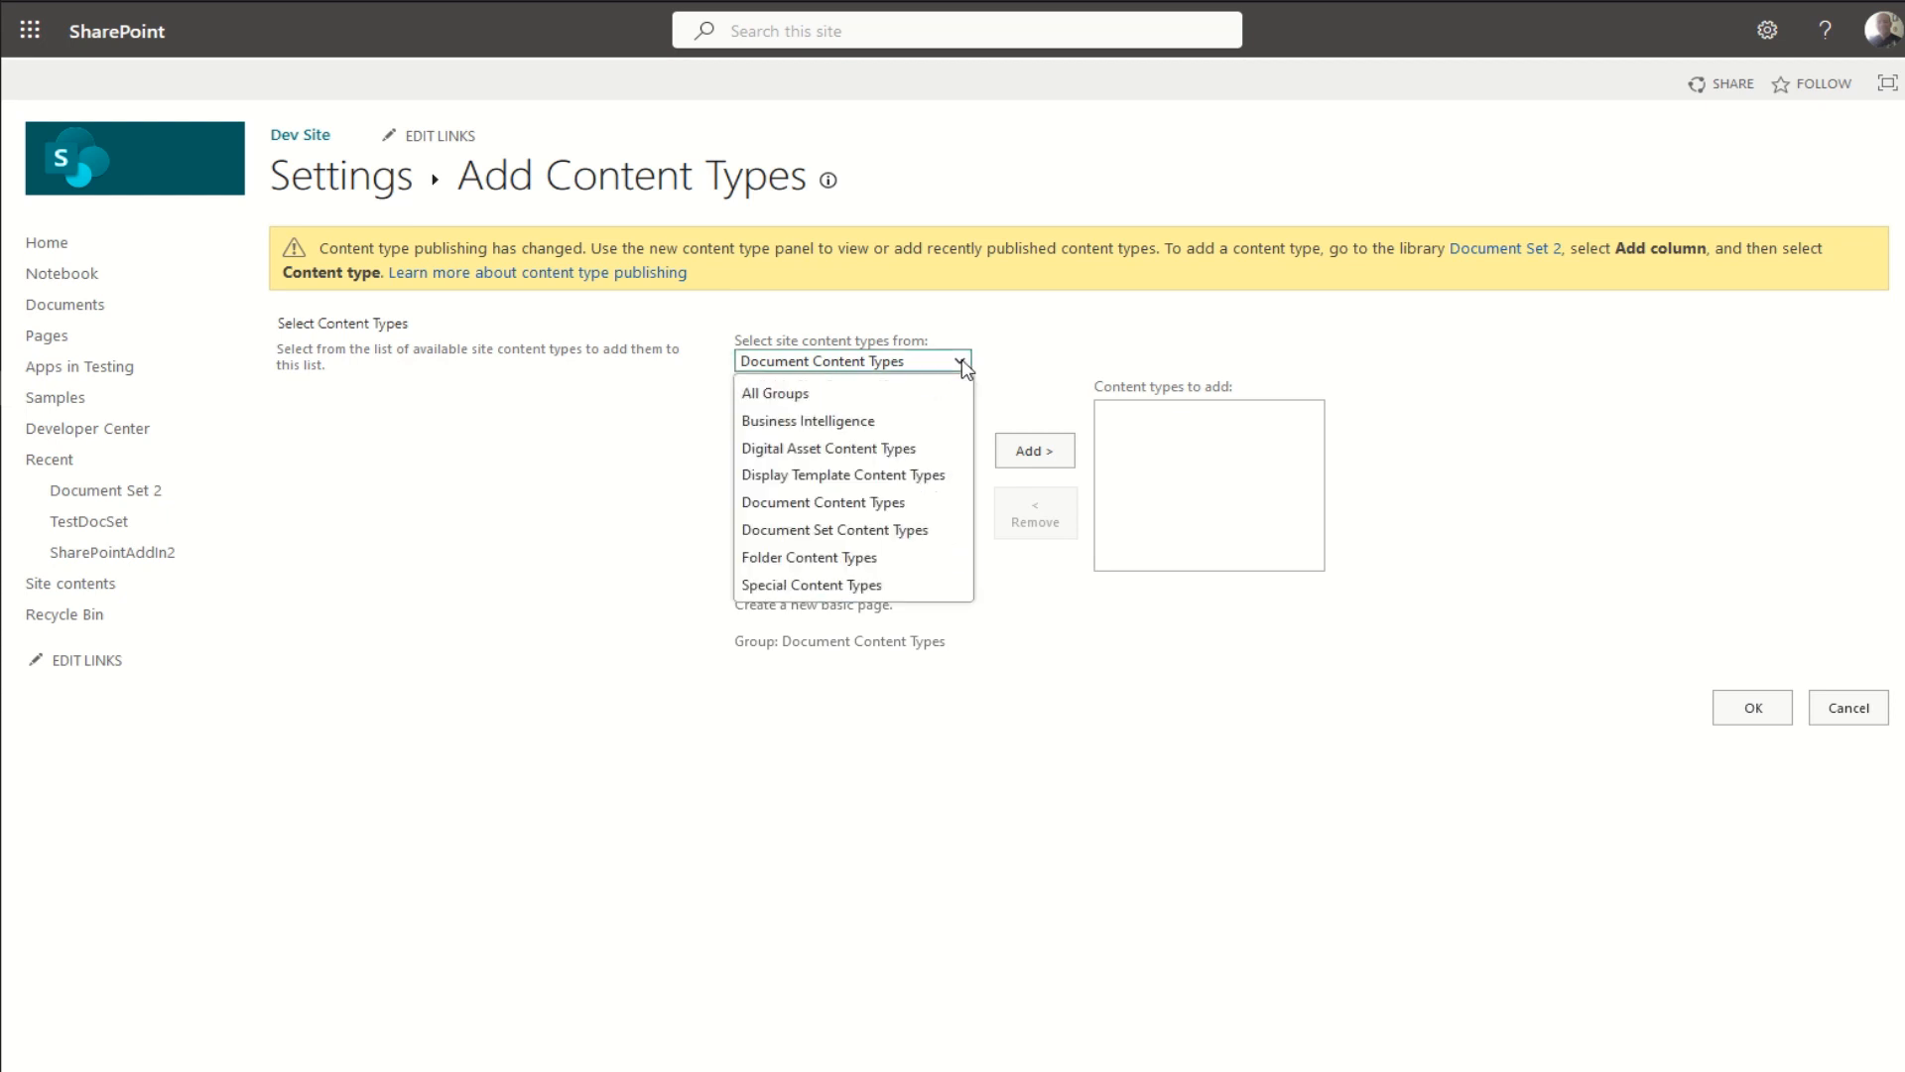
left_click(824, 532)
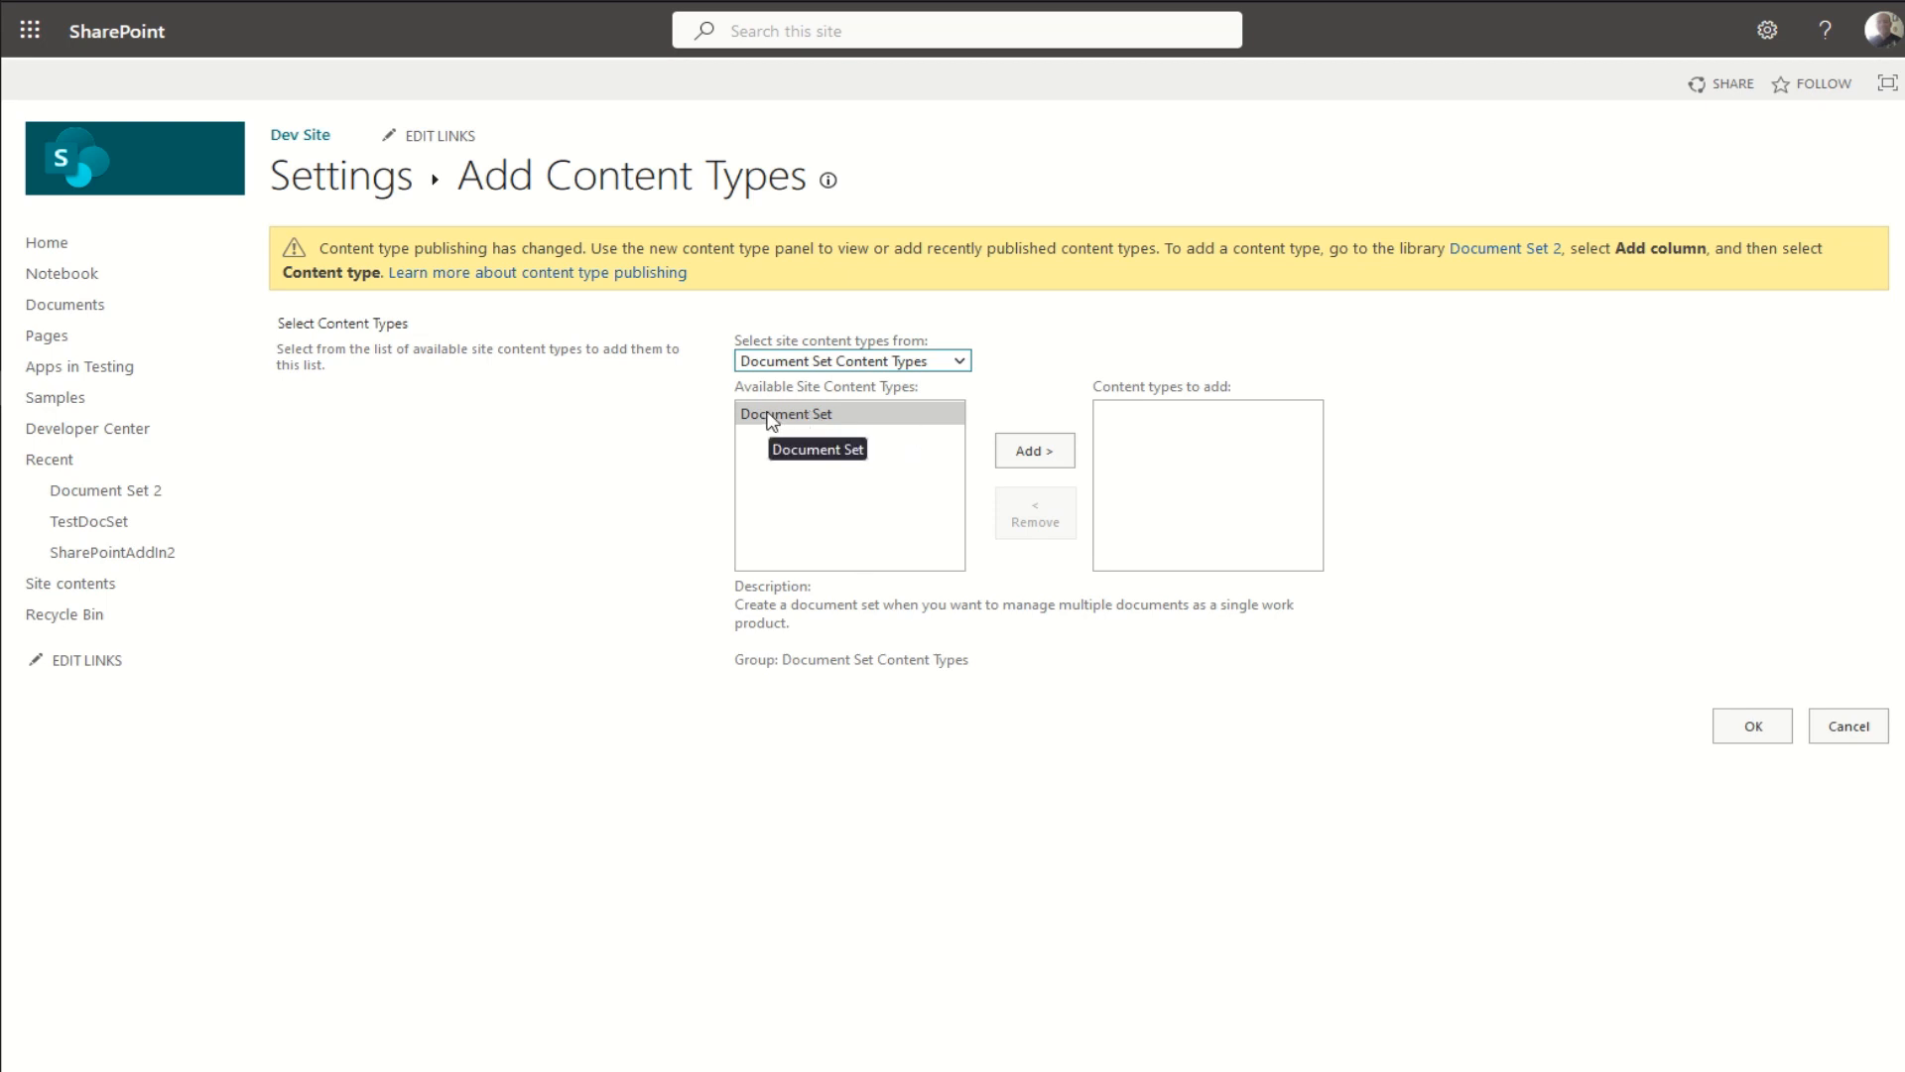
left_click(1046, 452)
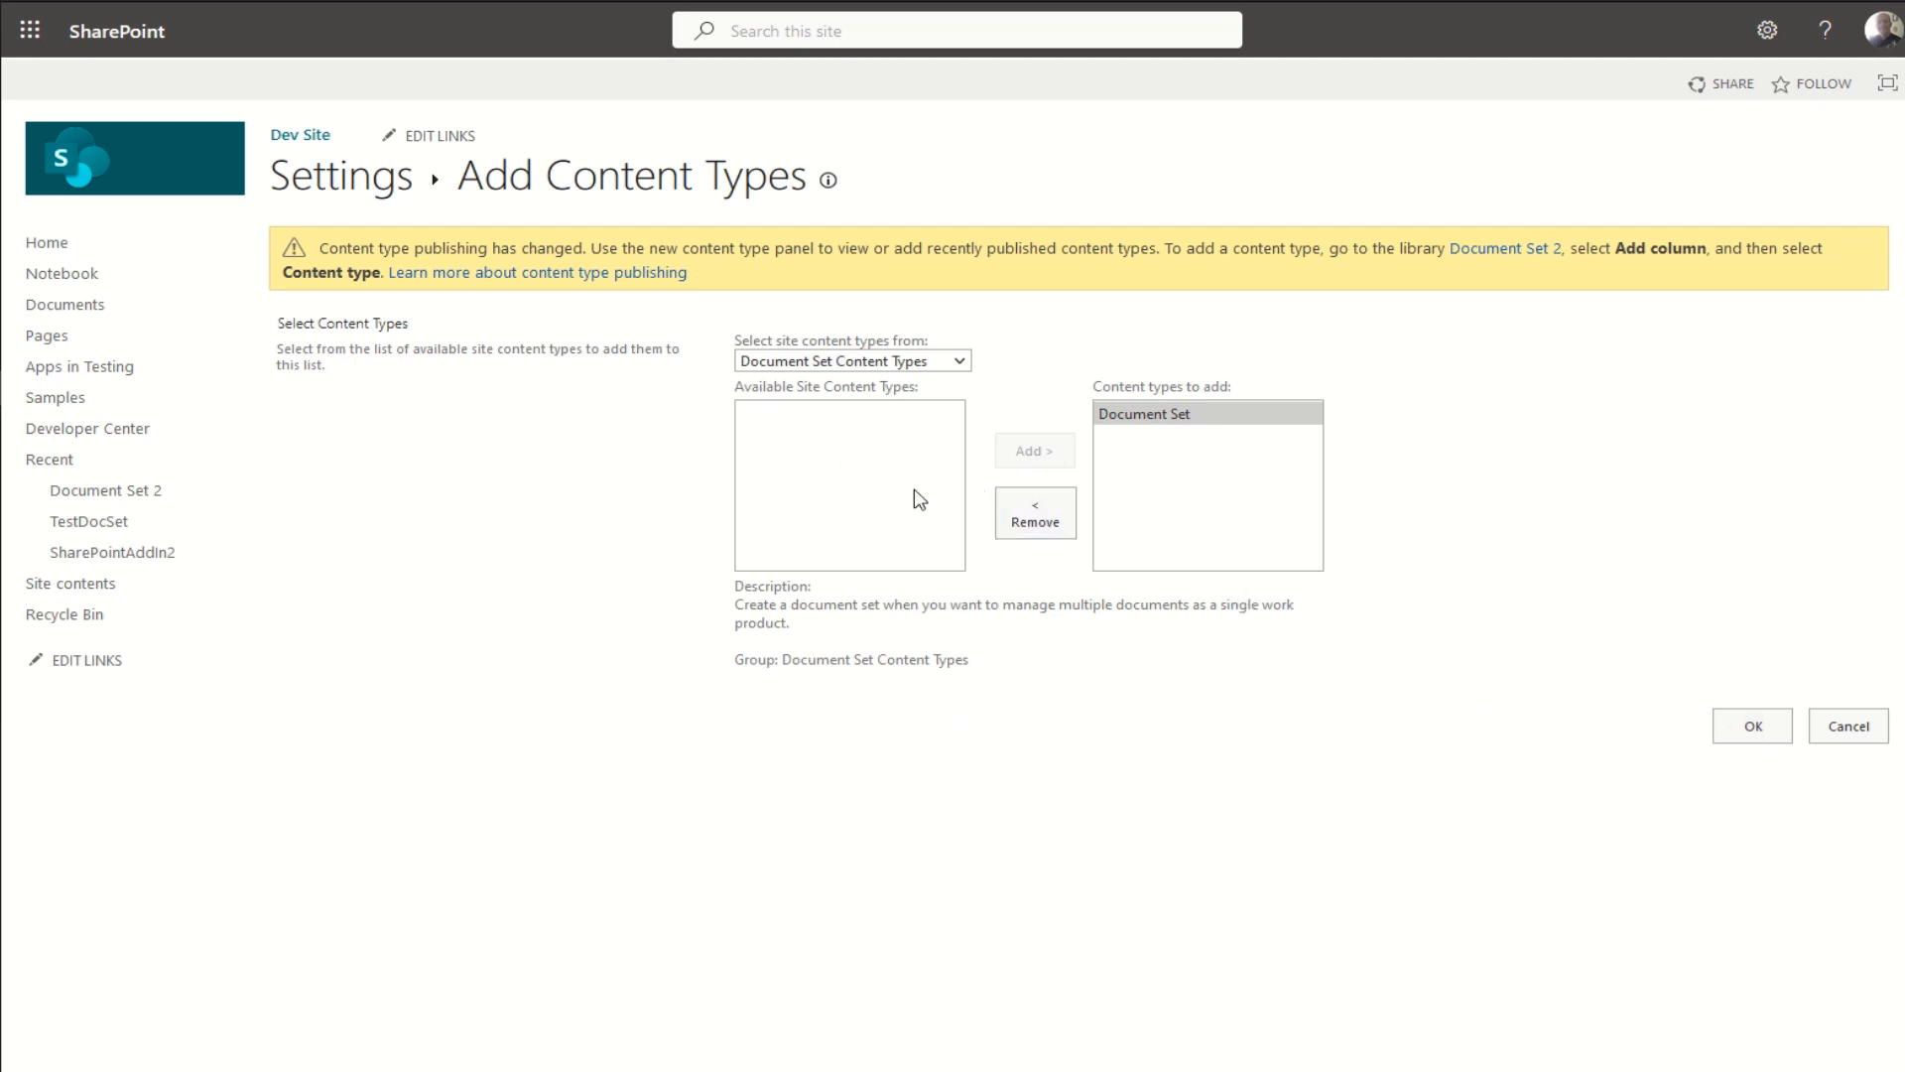
left_click(1757, 722)
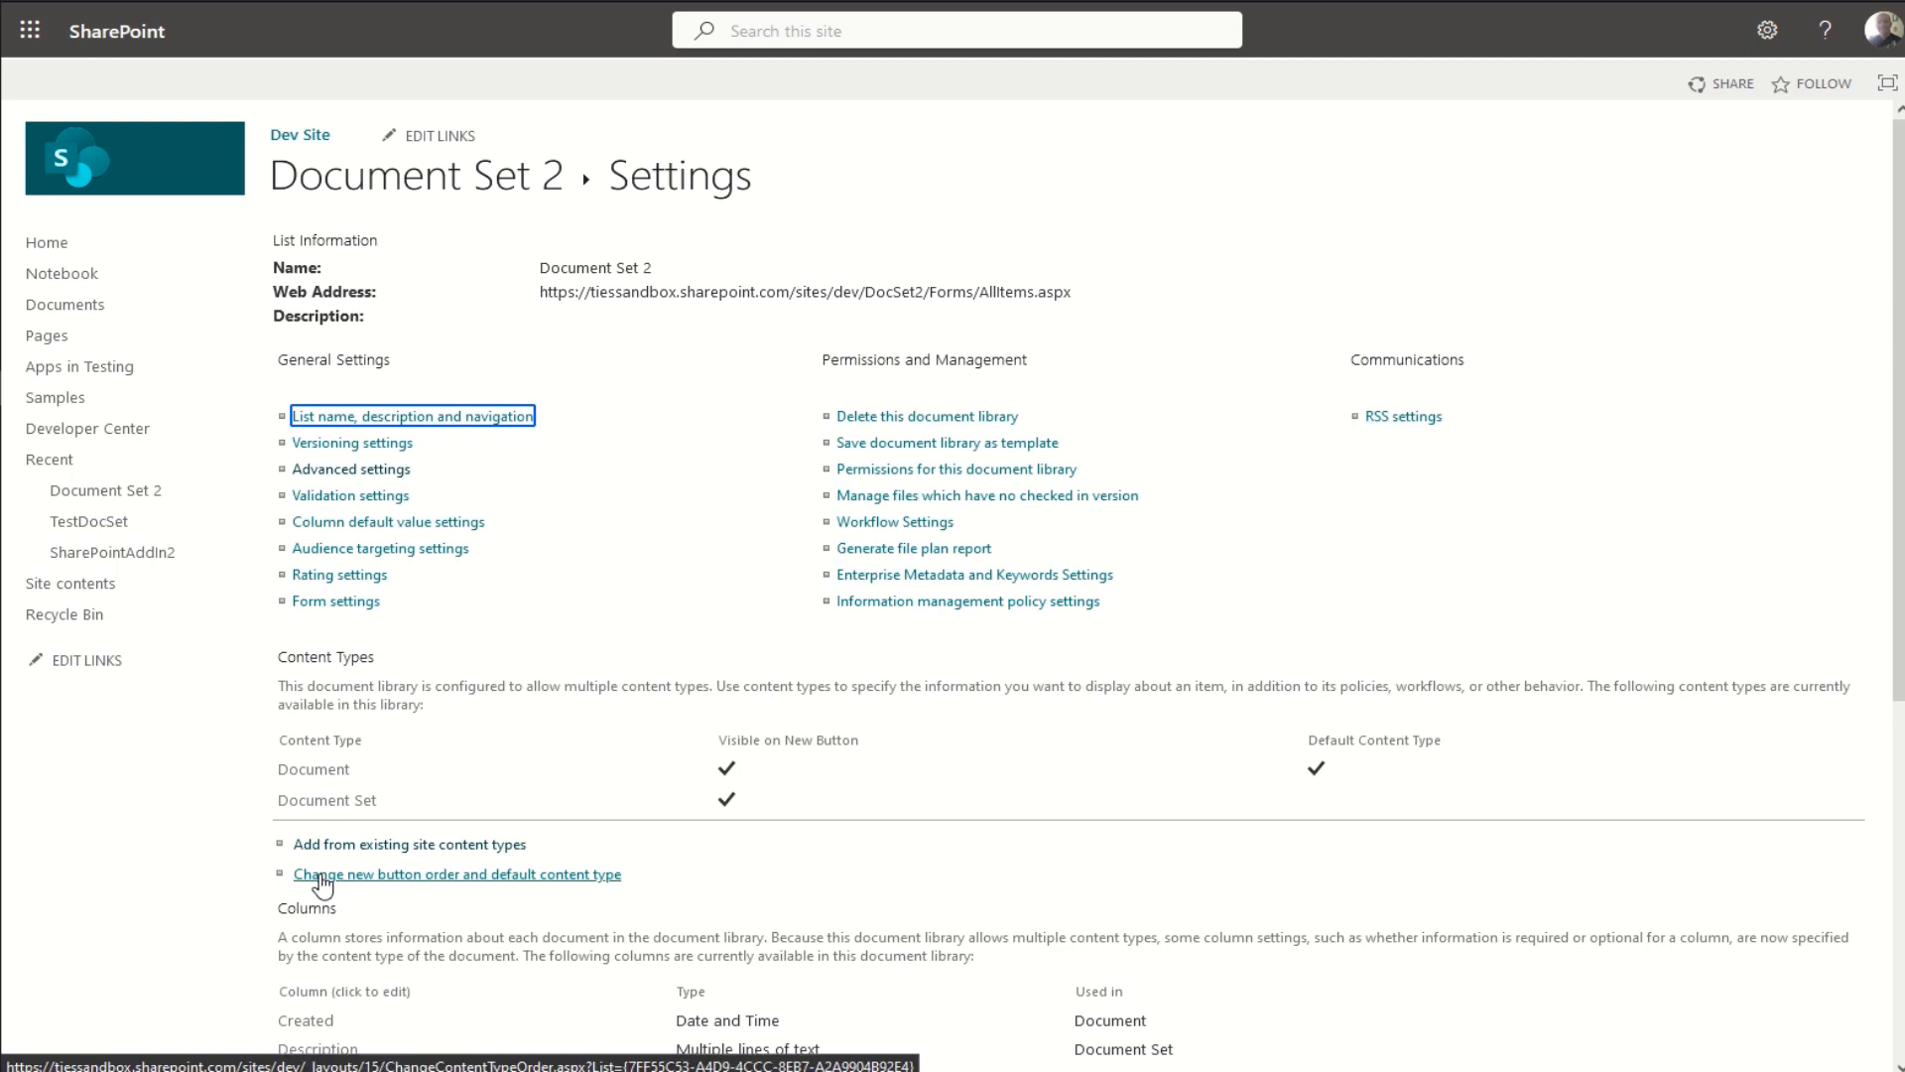
Step: Hide the Document content type from the library's new button and make Document Set the default at position 1
left_click(443, 875)
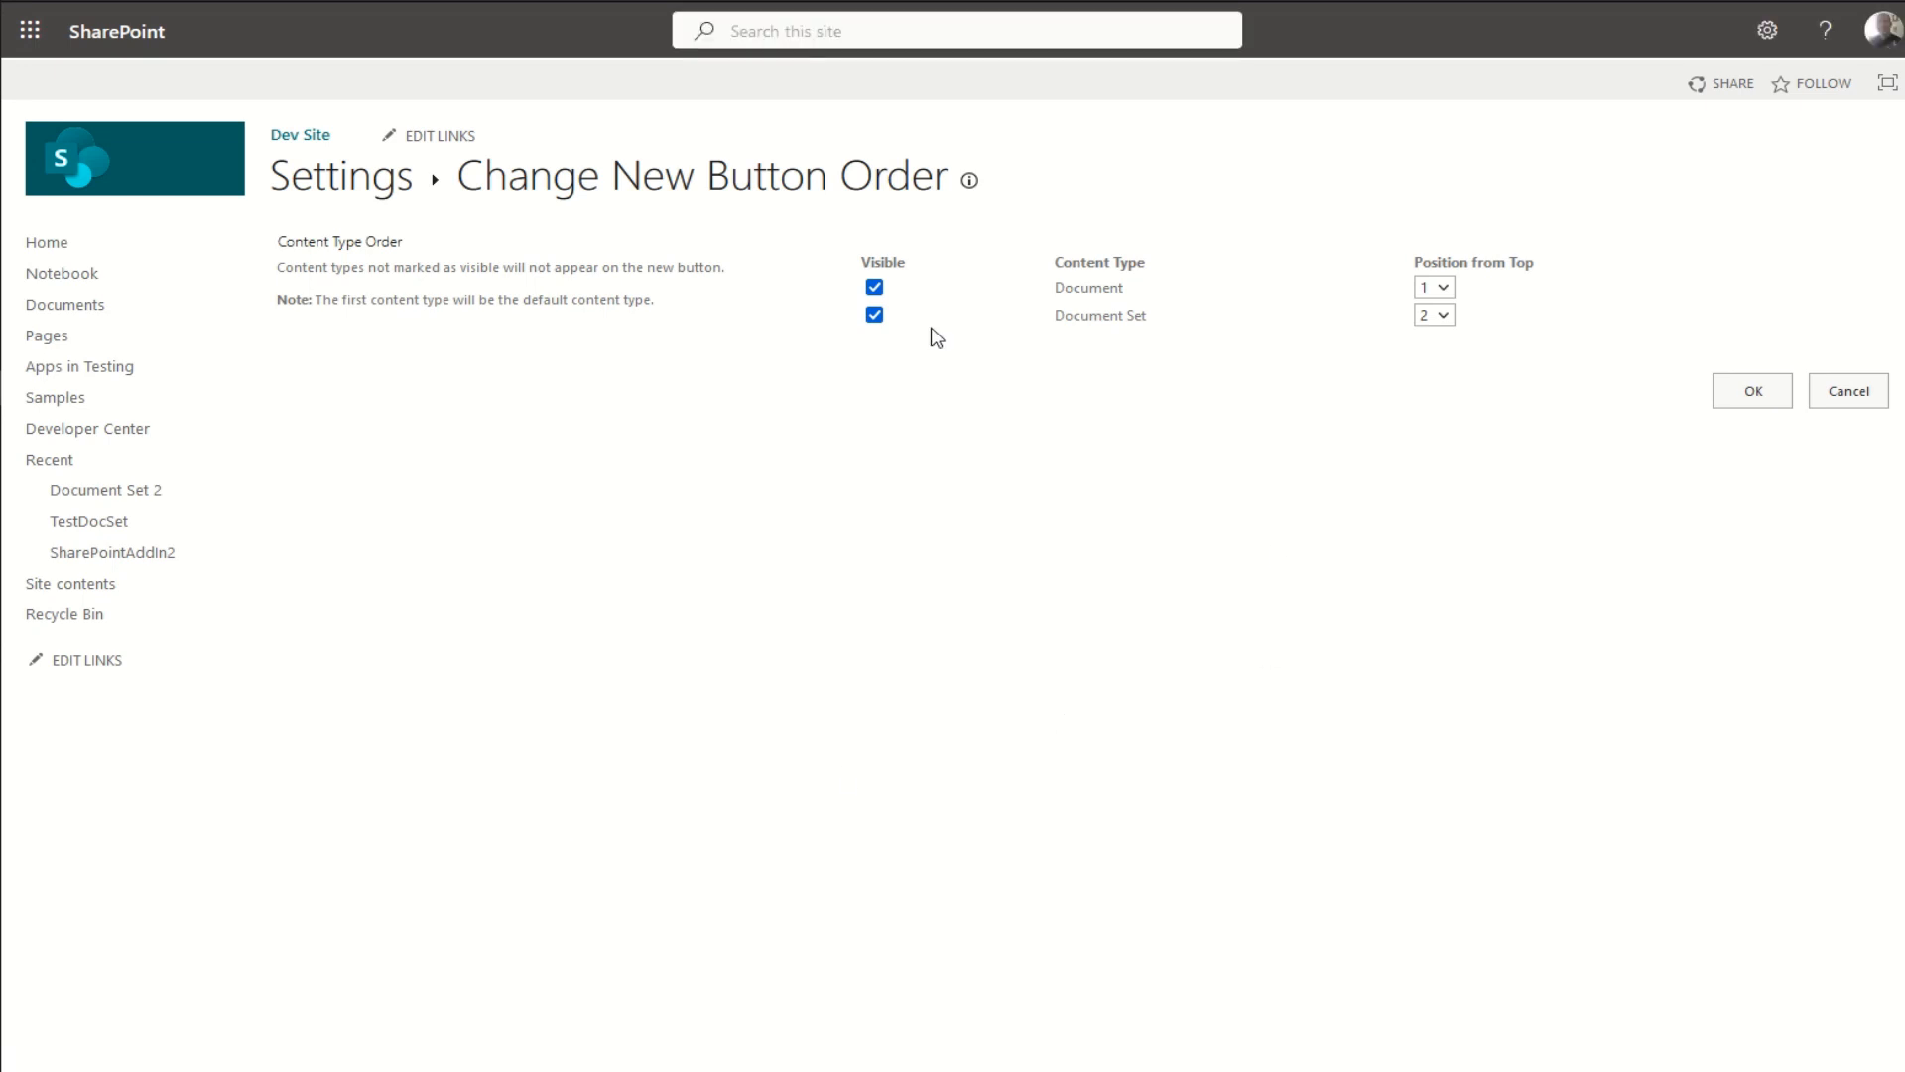
left_click(877, 289)
left_click(1444, 316)
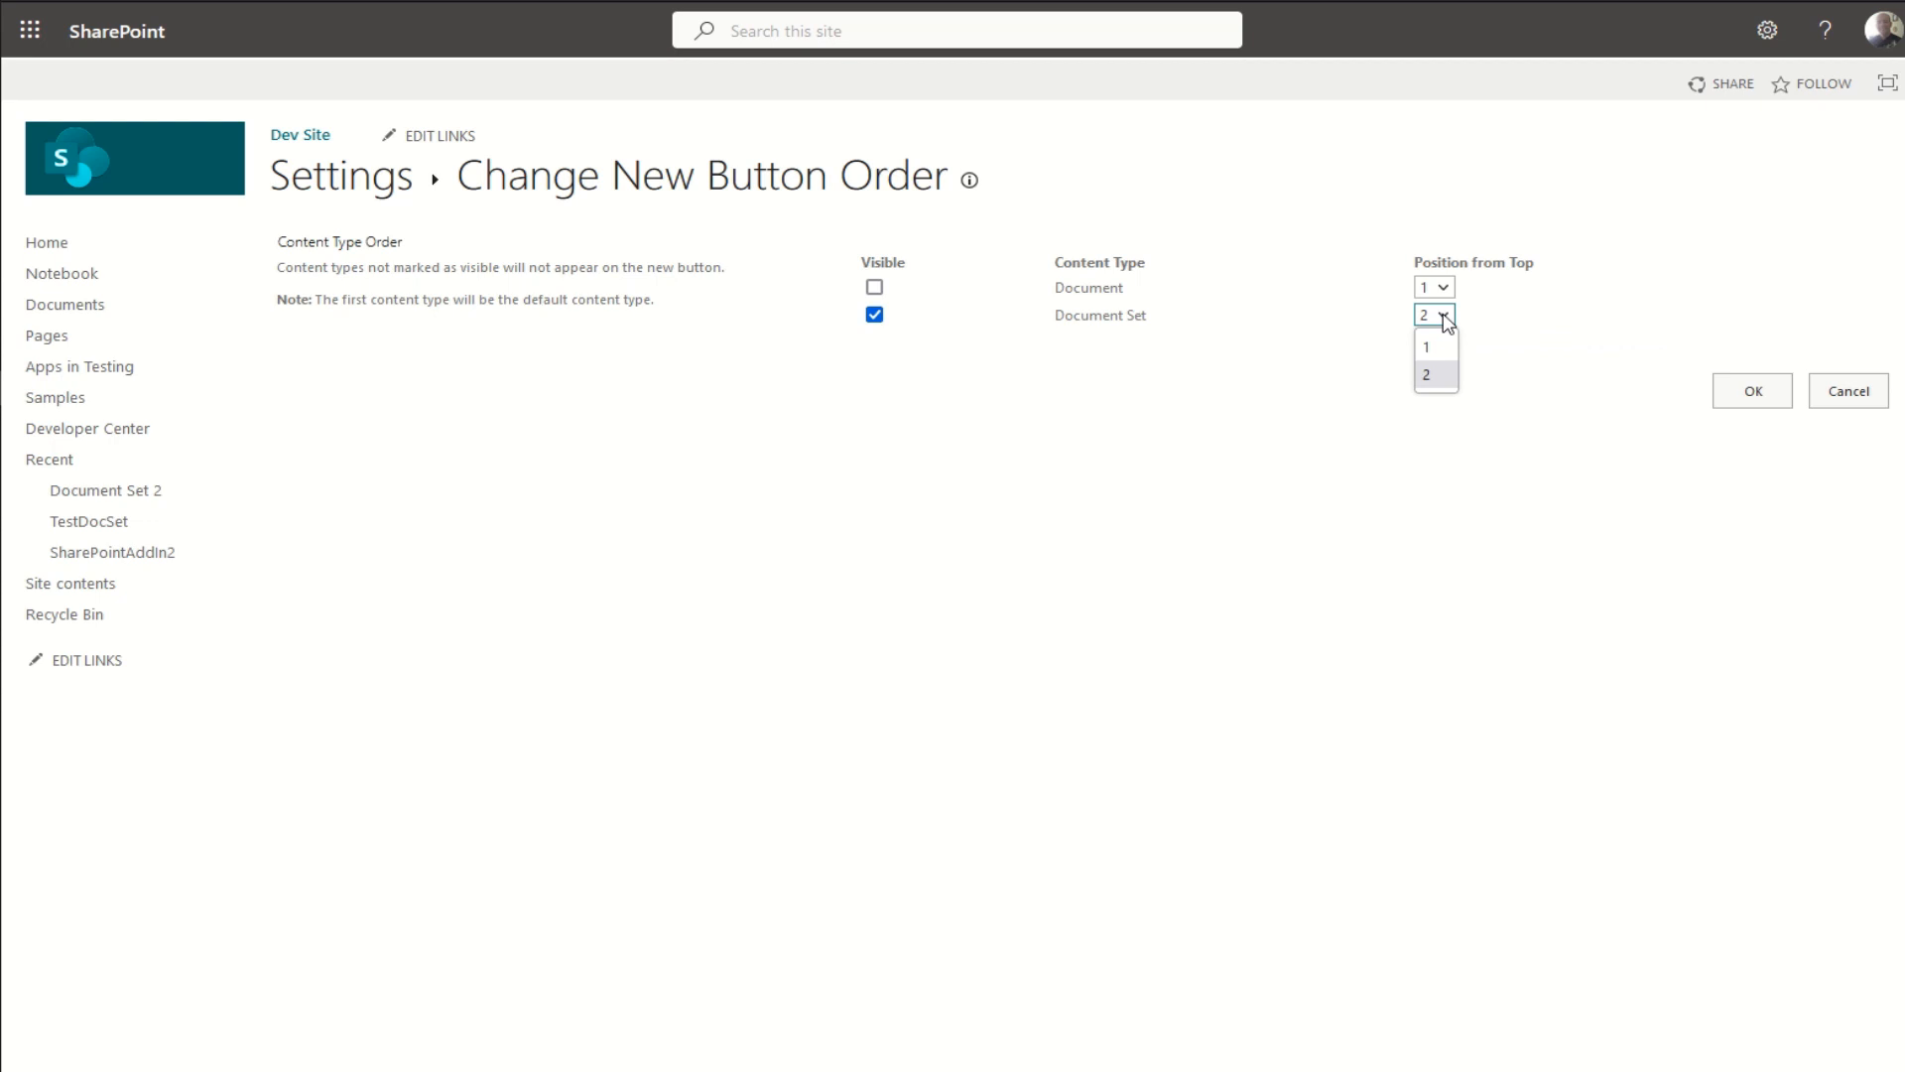
left_click(1431, 347)
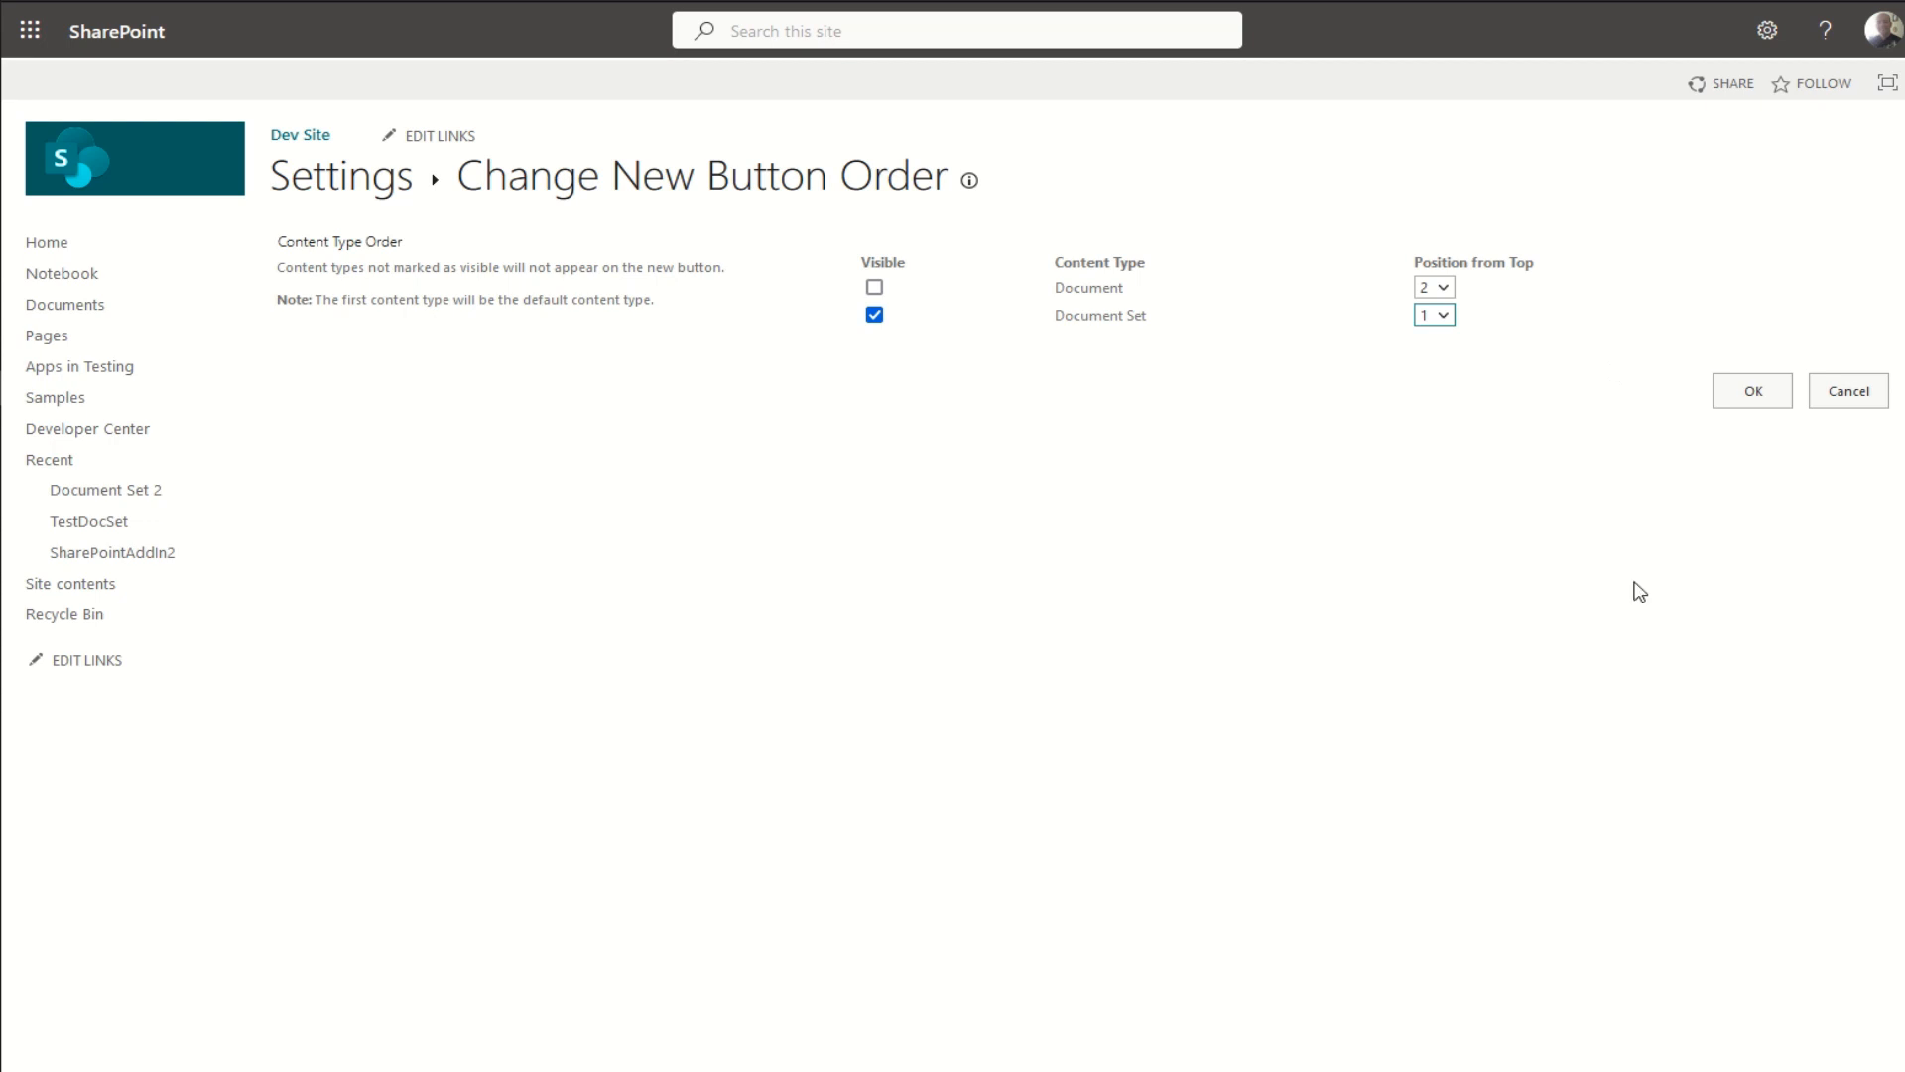
left_click(1756, 397)
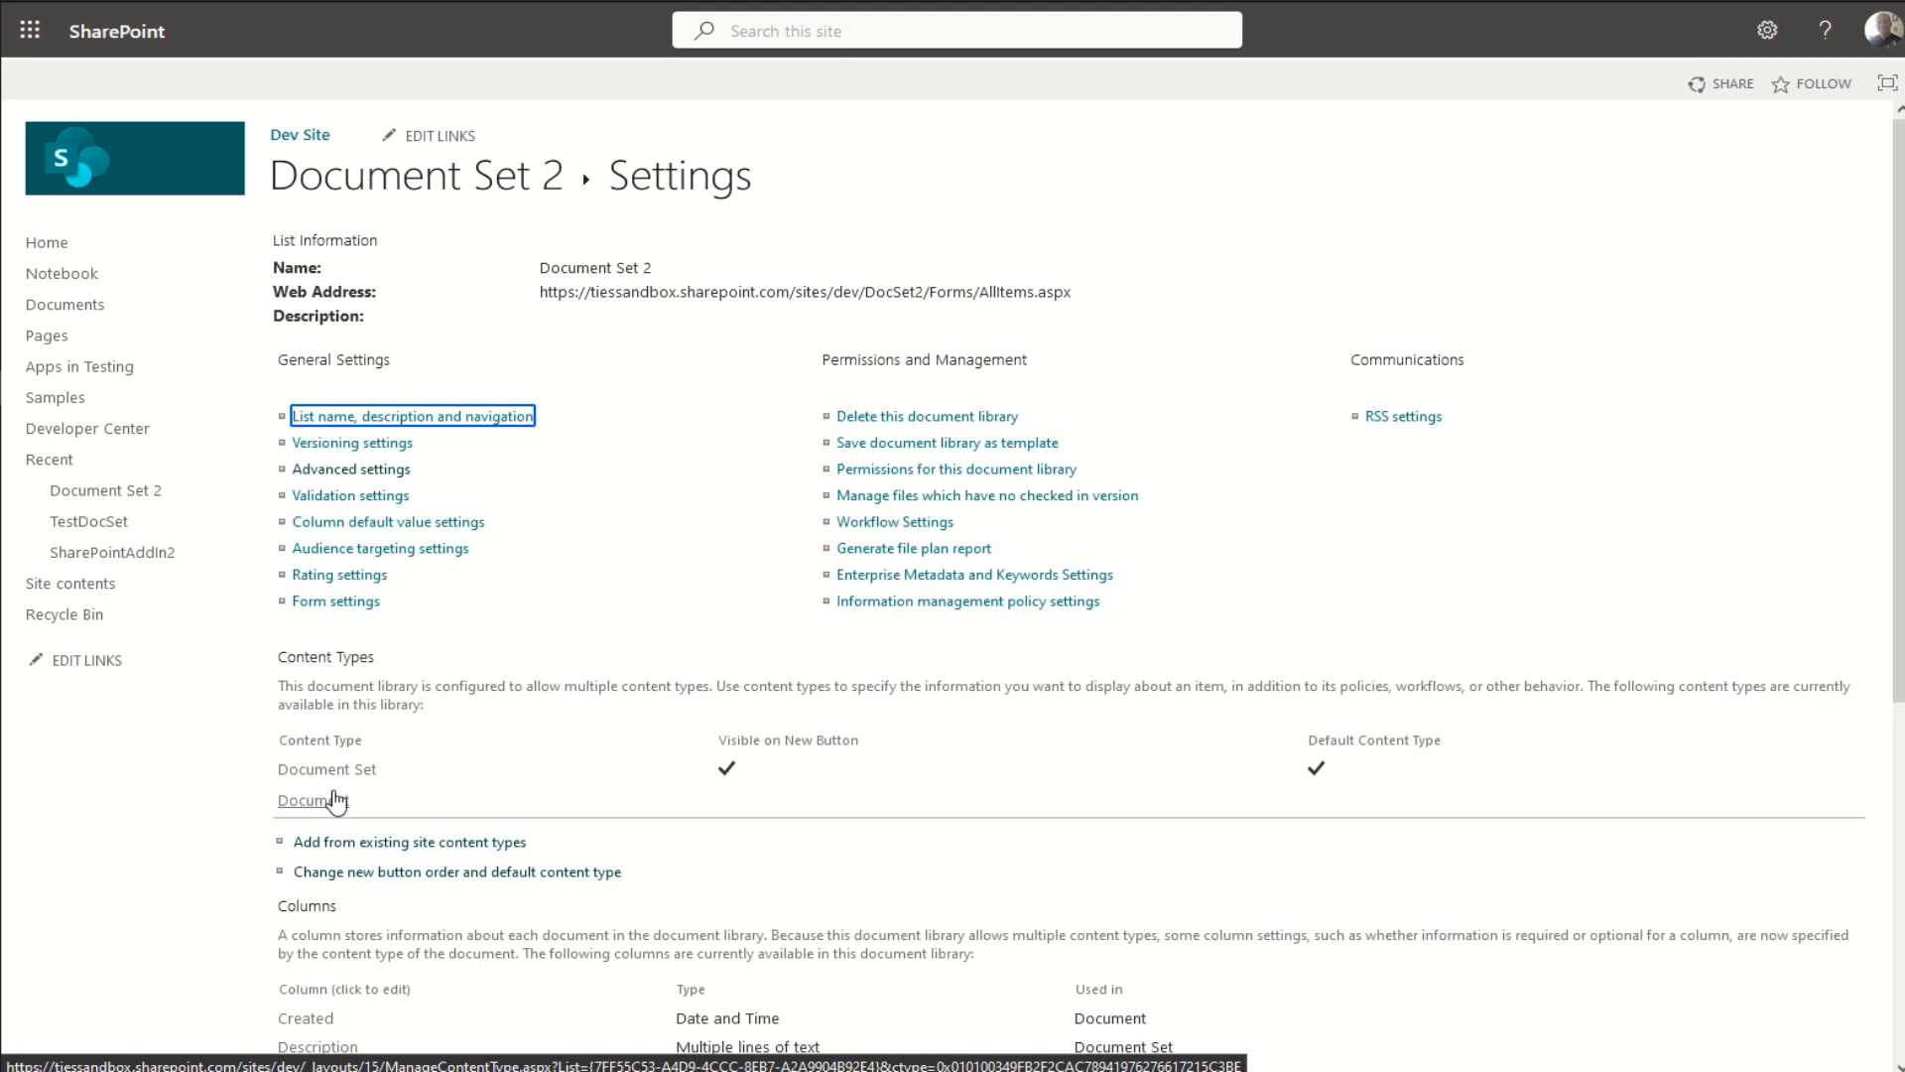
scroll(679, 982, "down", 2)
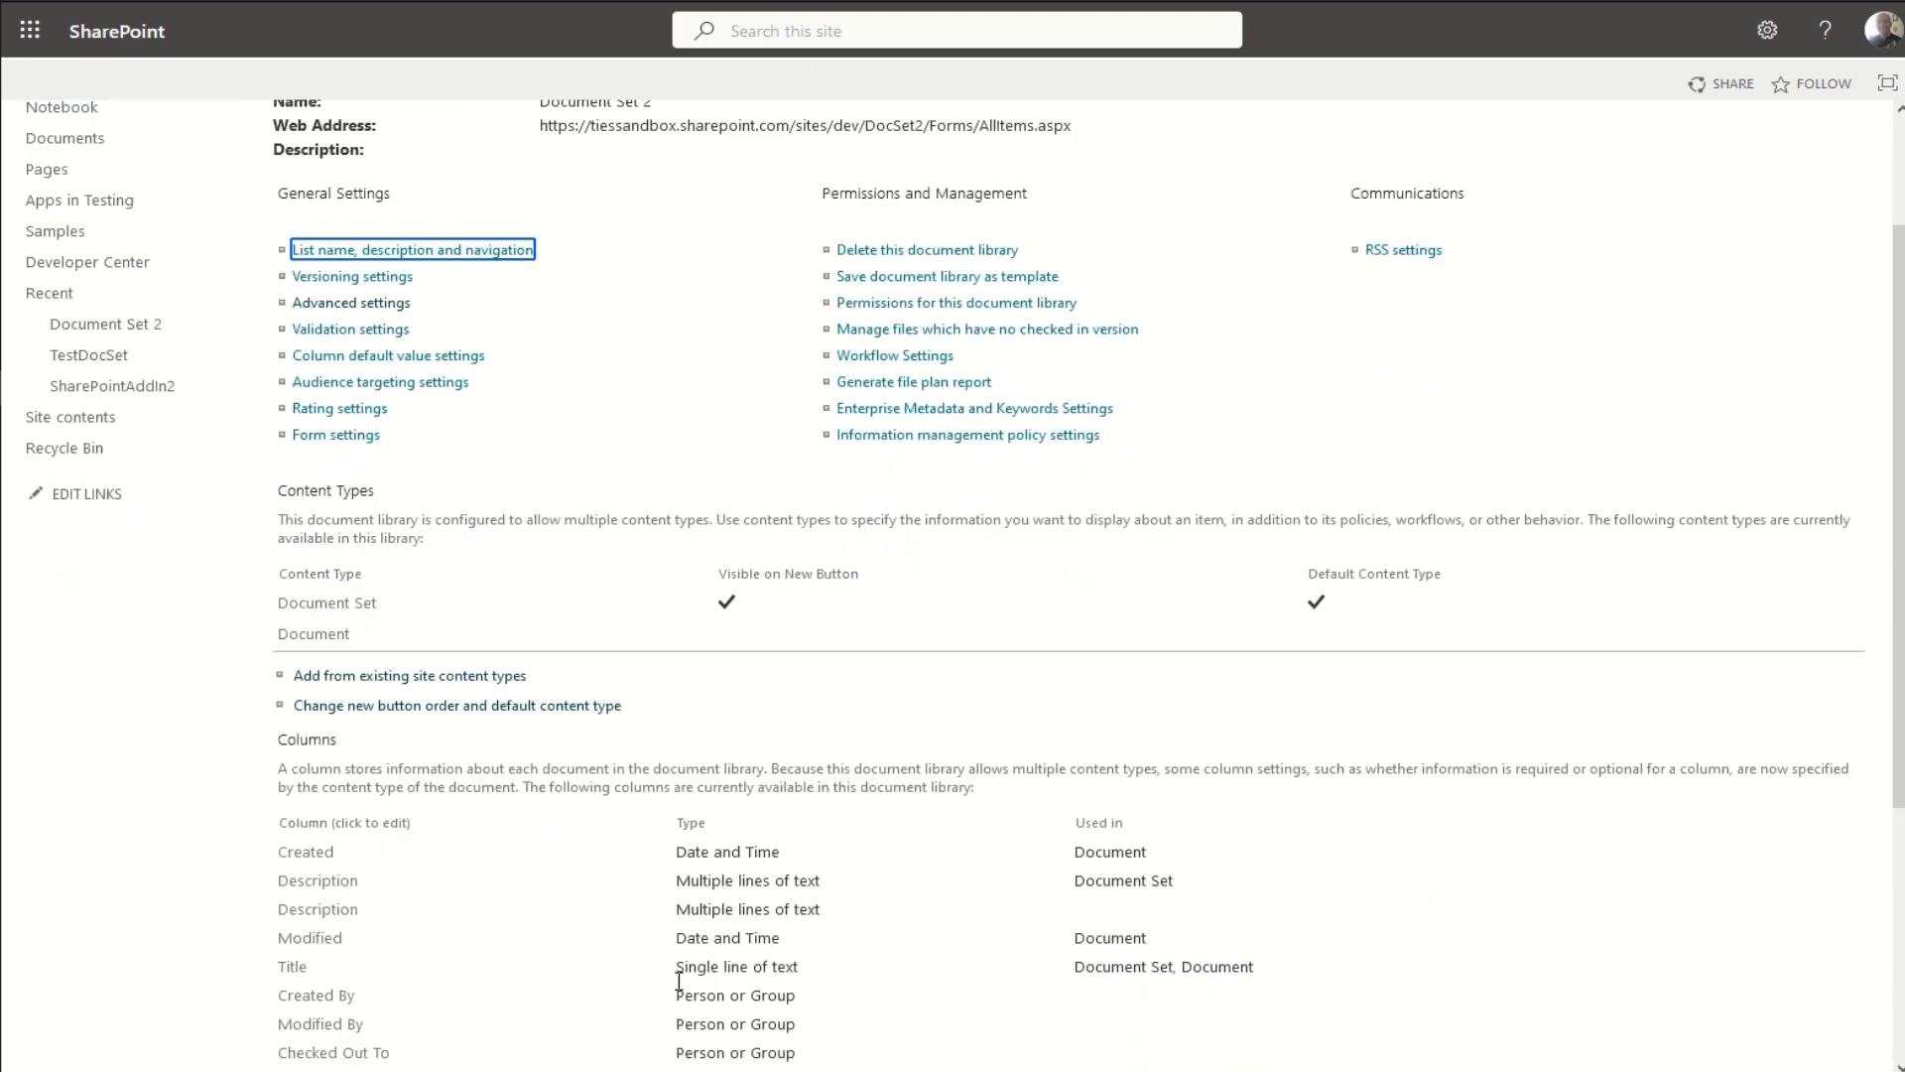
Step: Review the content types, columns and views in the library settings, and check which item types the Document Set 2 library offers for creation
scroll(679, 982, "down", 4)
scroll(679, 991, "up", 2)
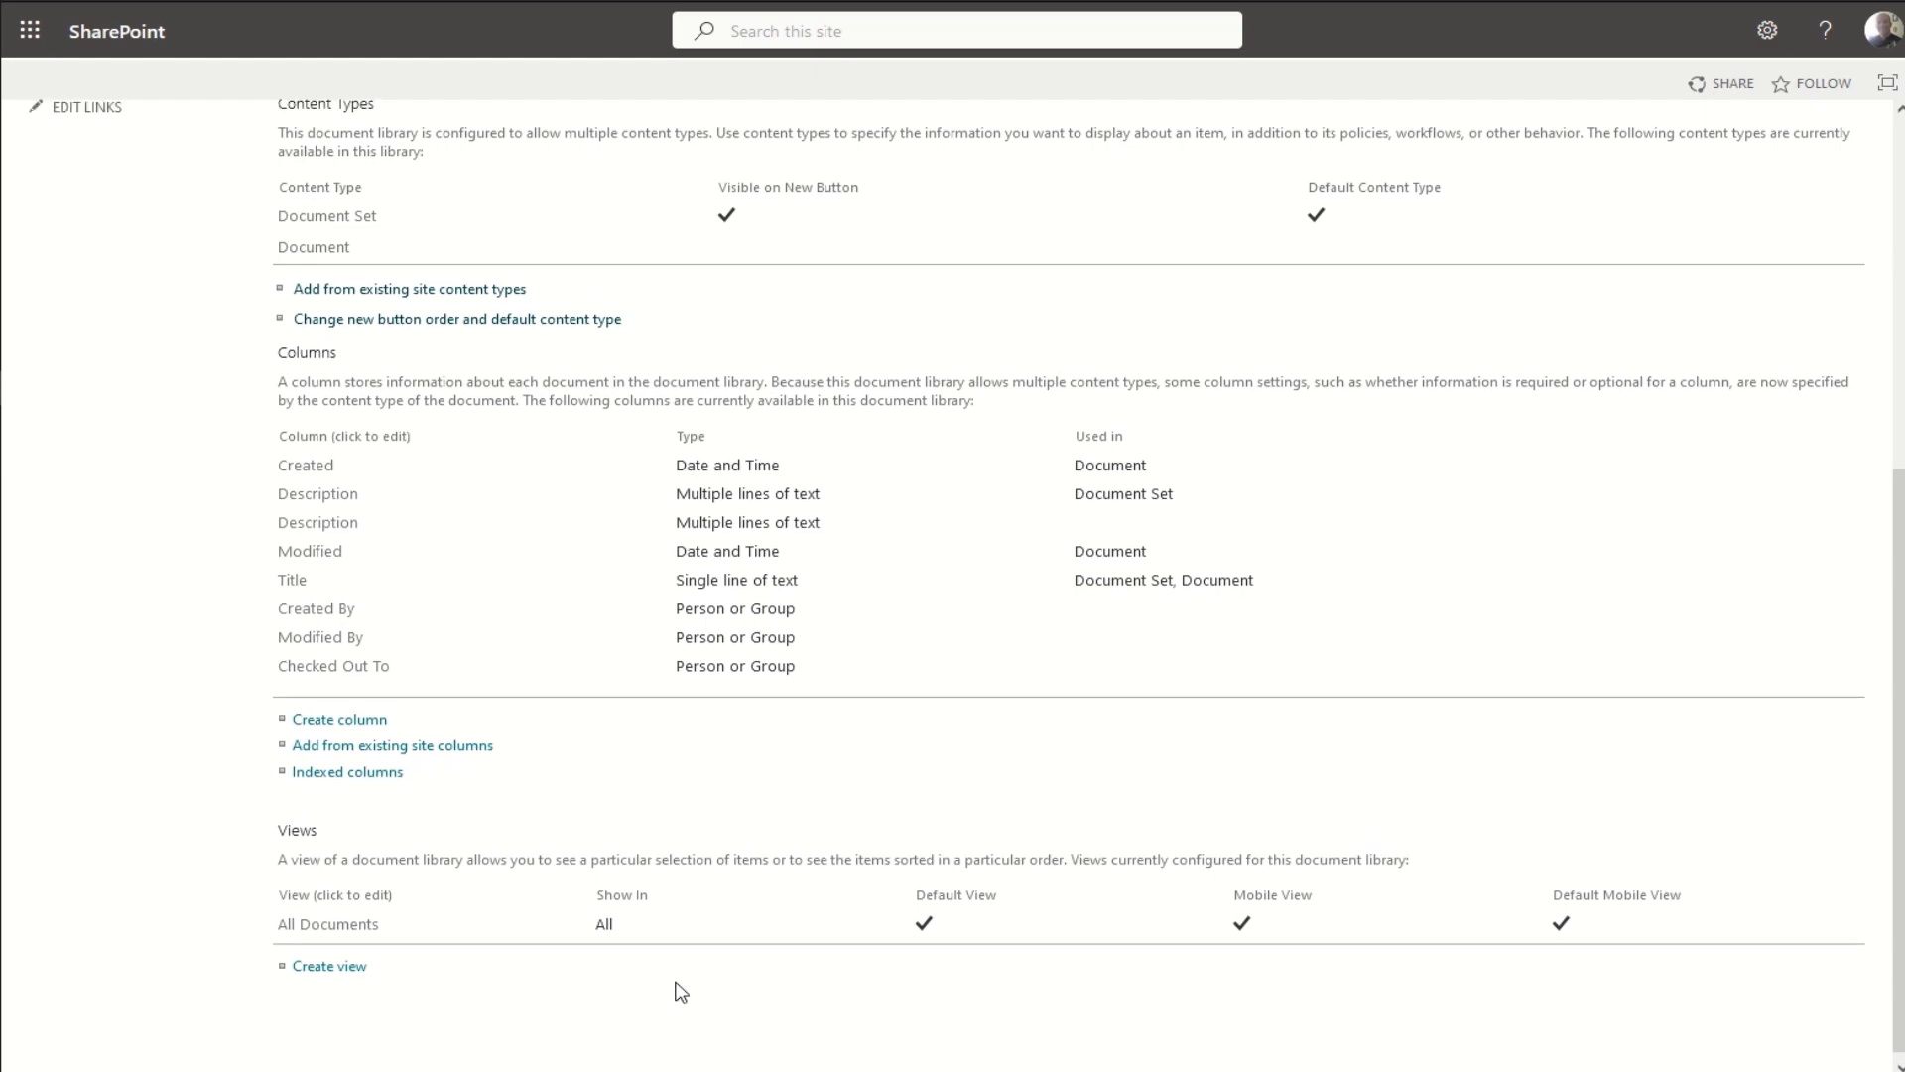
scroll(627, 750, "down", 2)
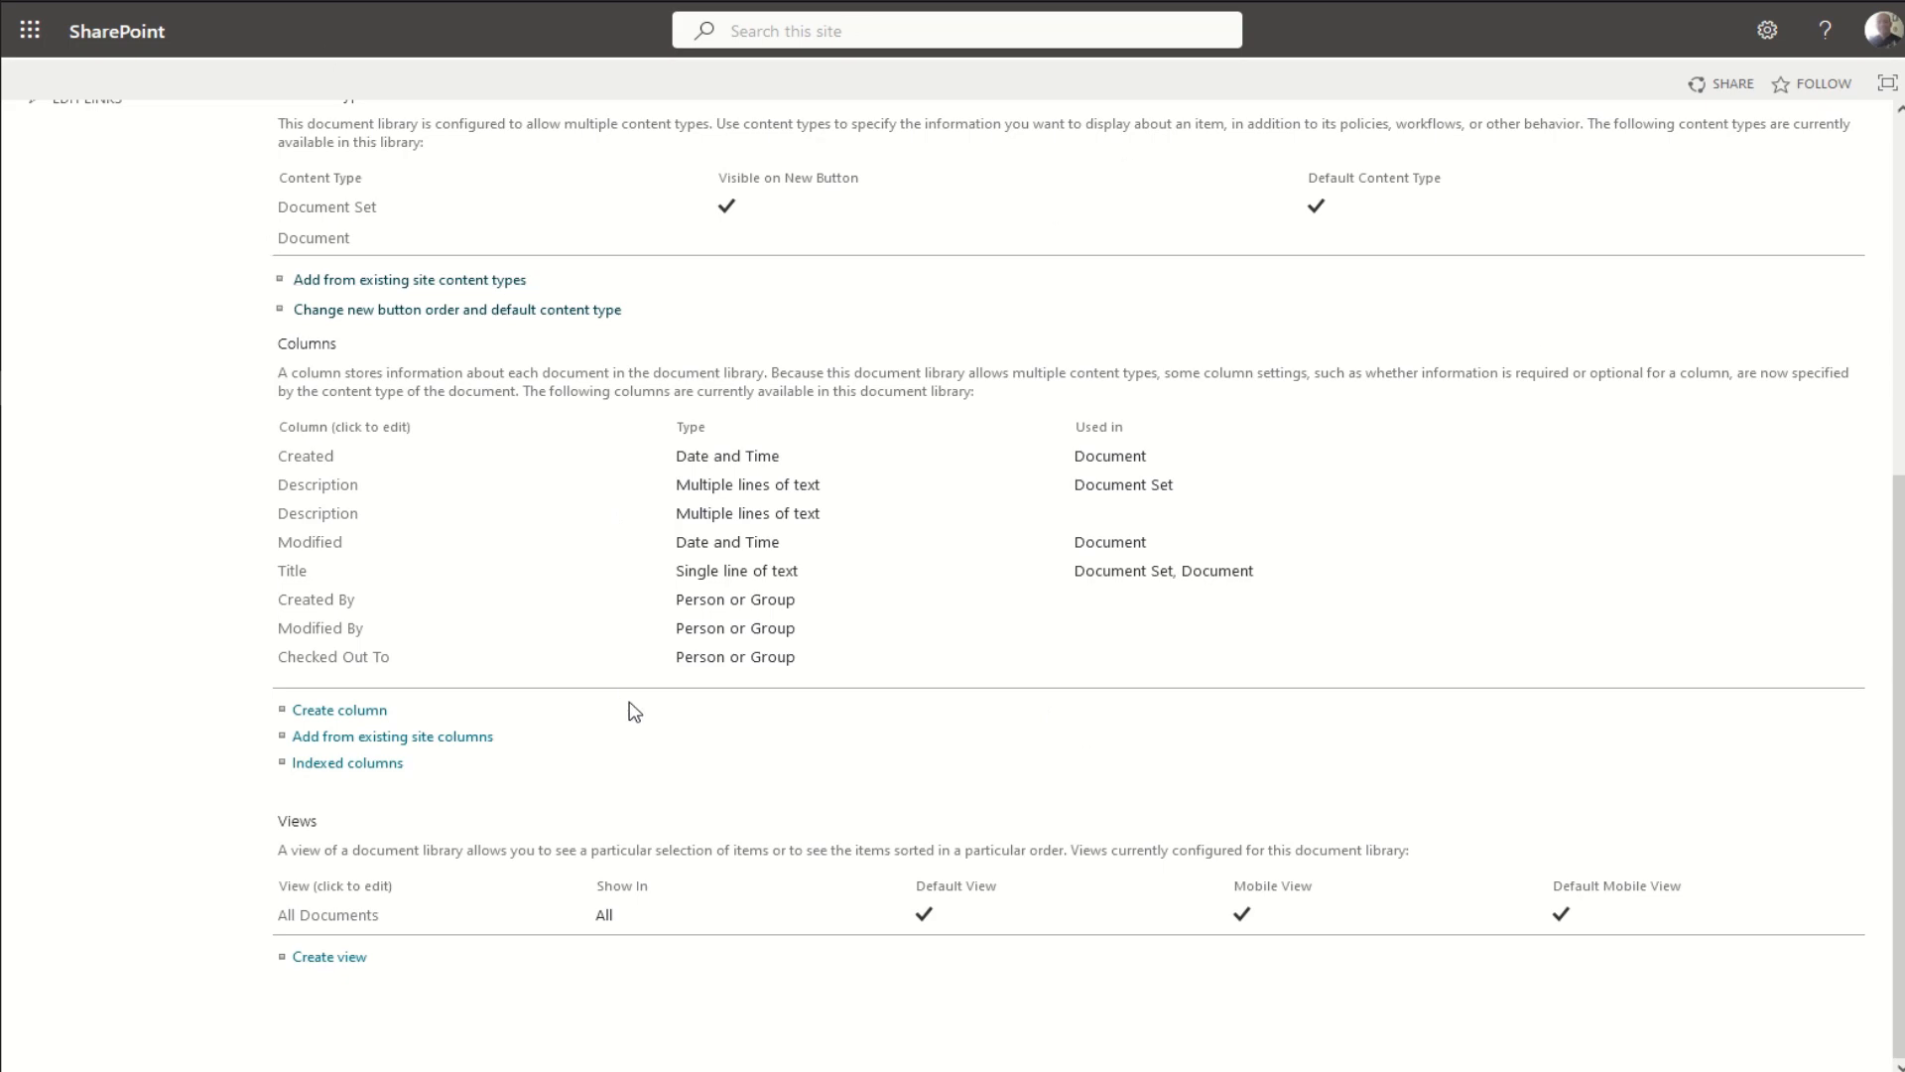
scroll(791, 749, "up", 5)
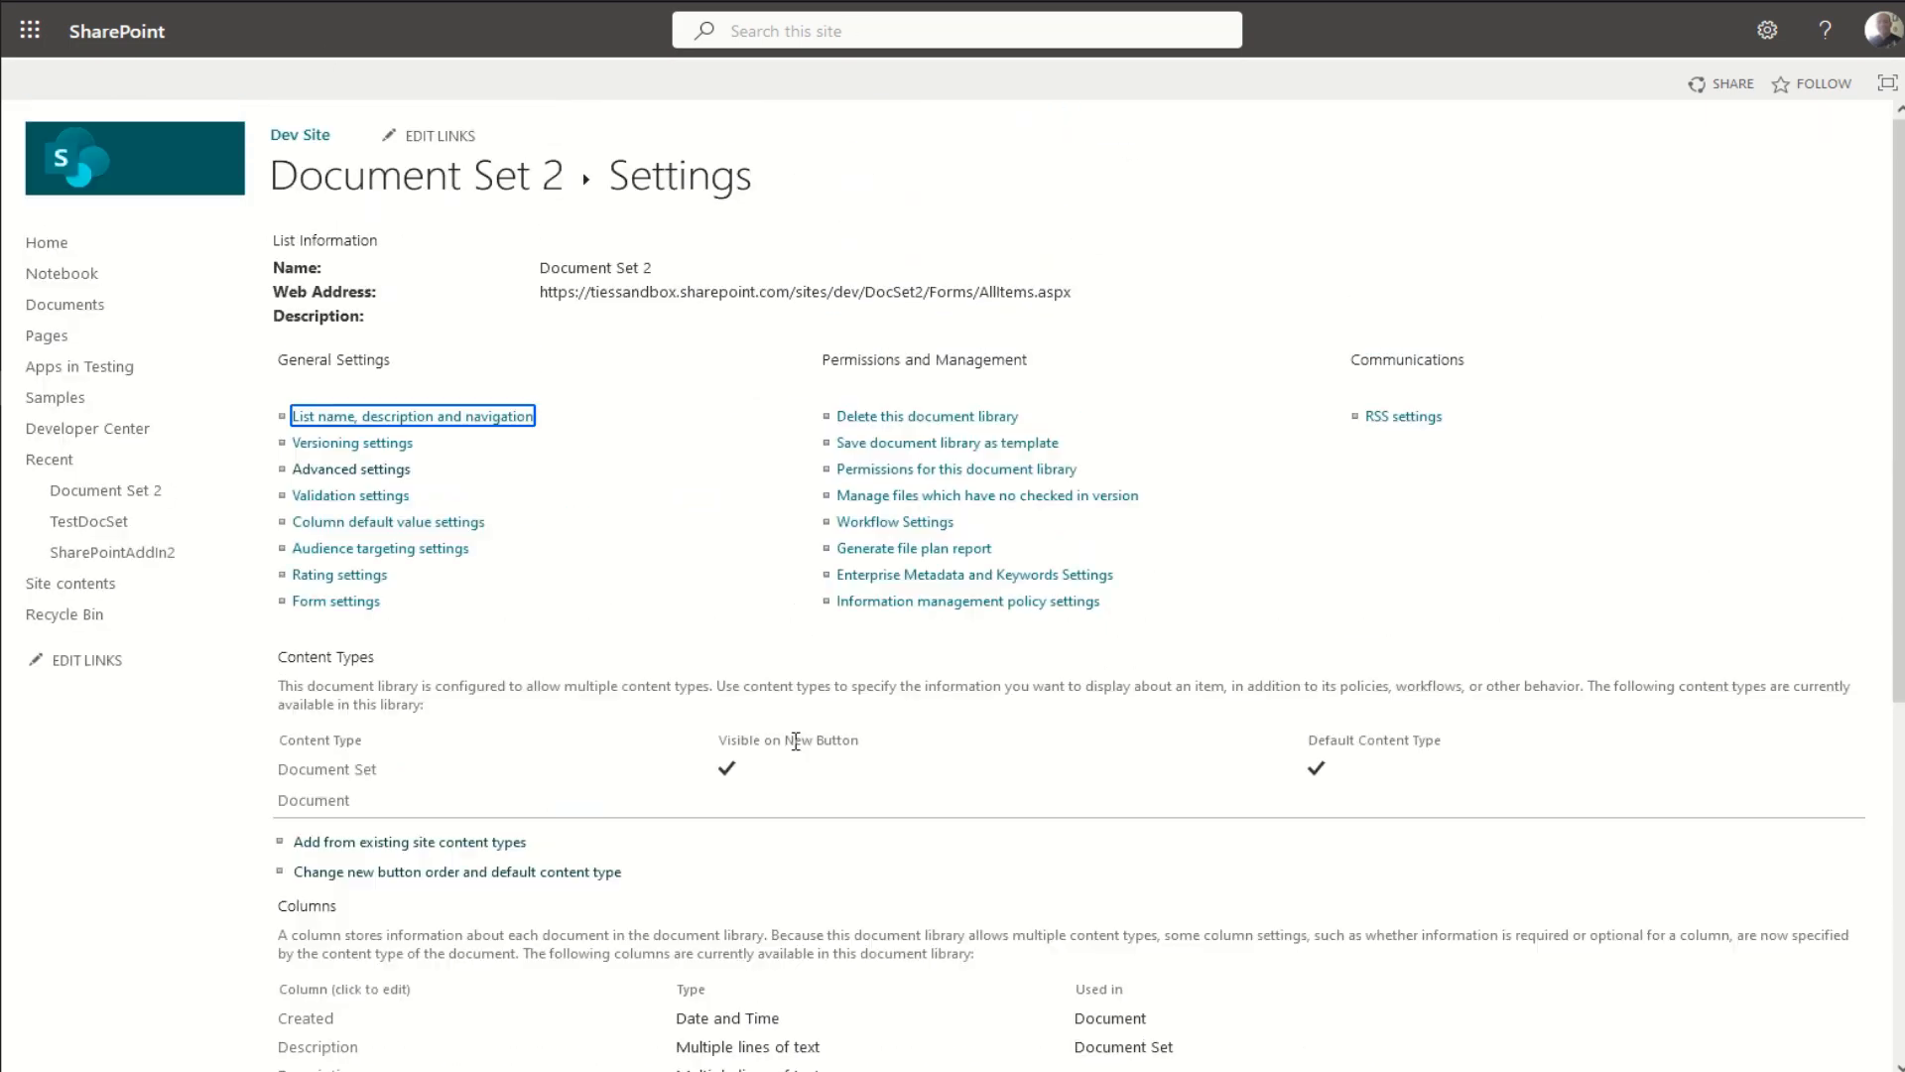
left_click(426, 180)
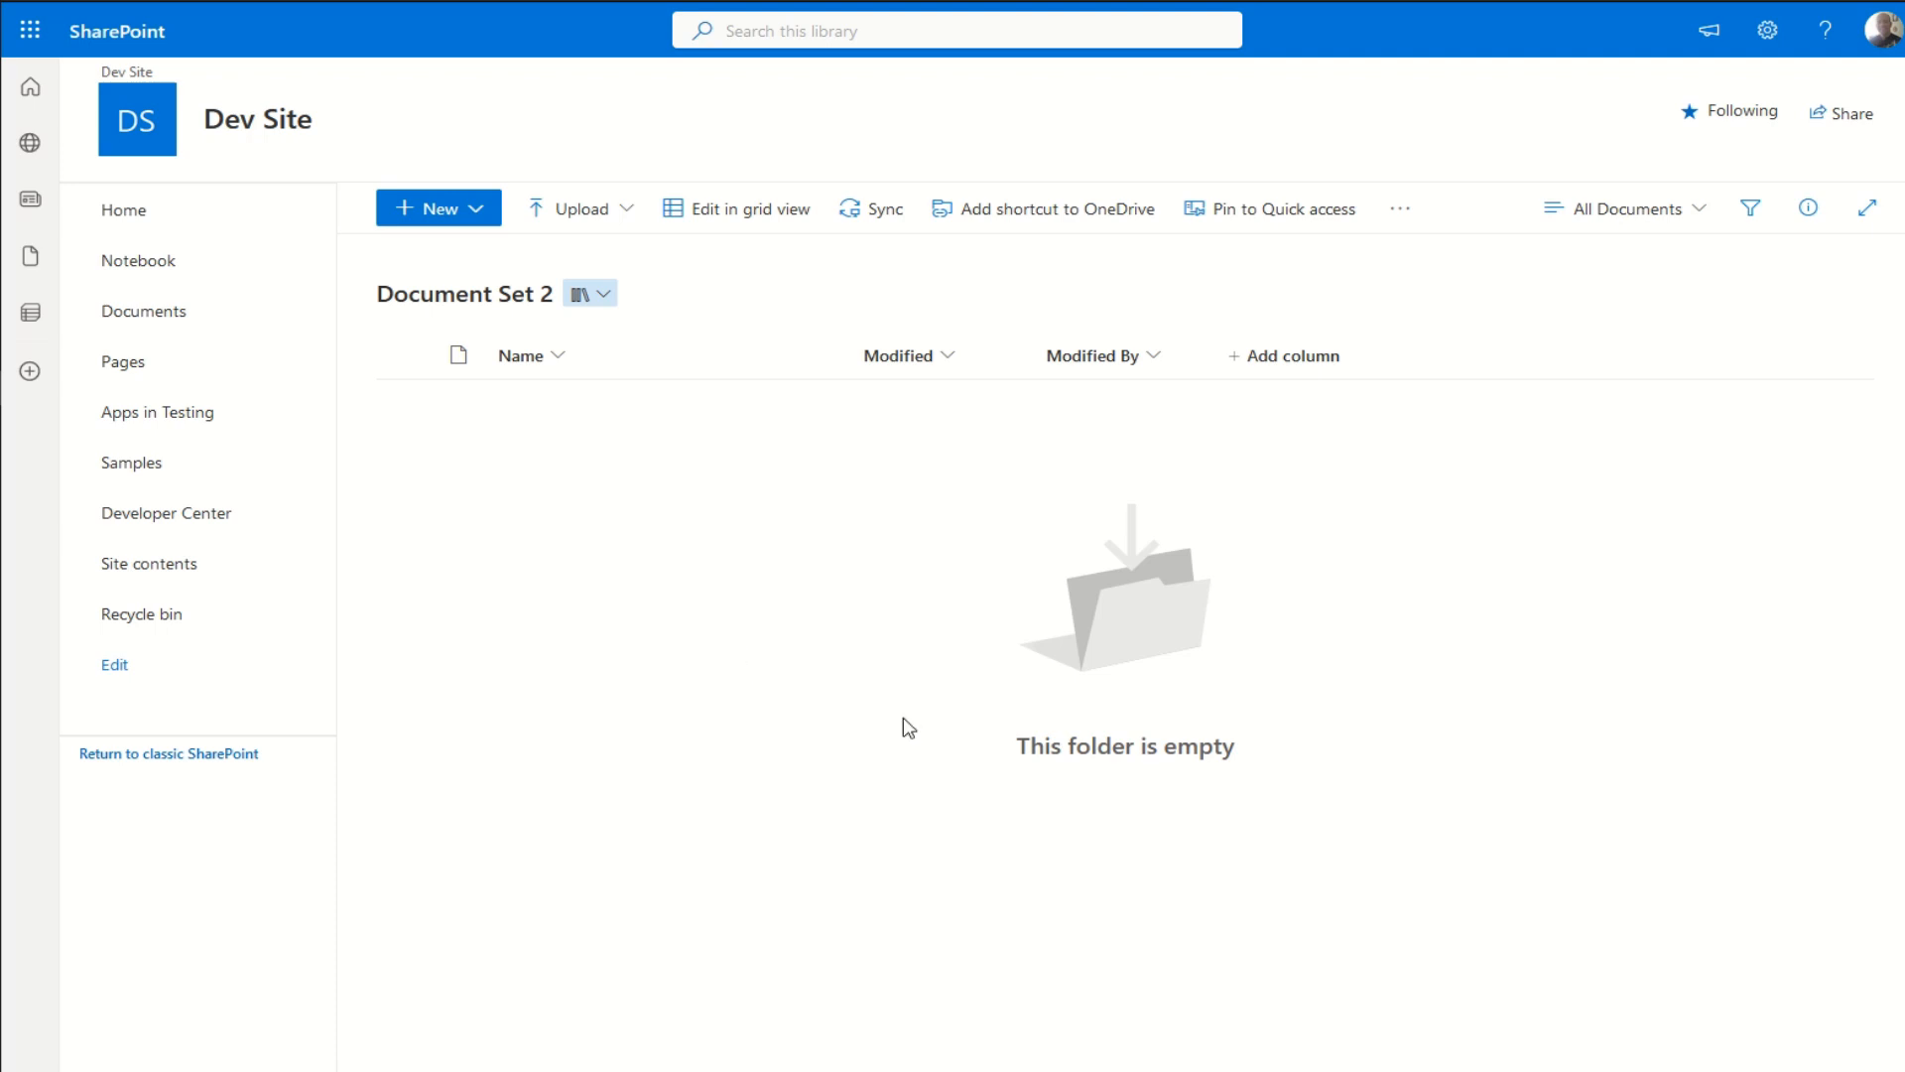
left_click(479, 217)
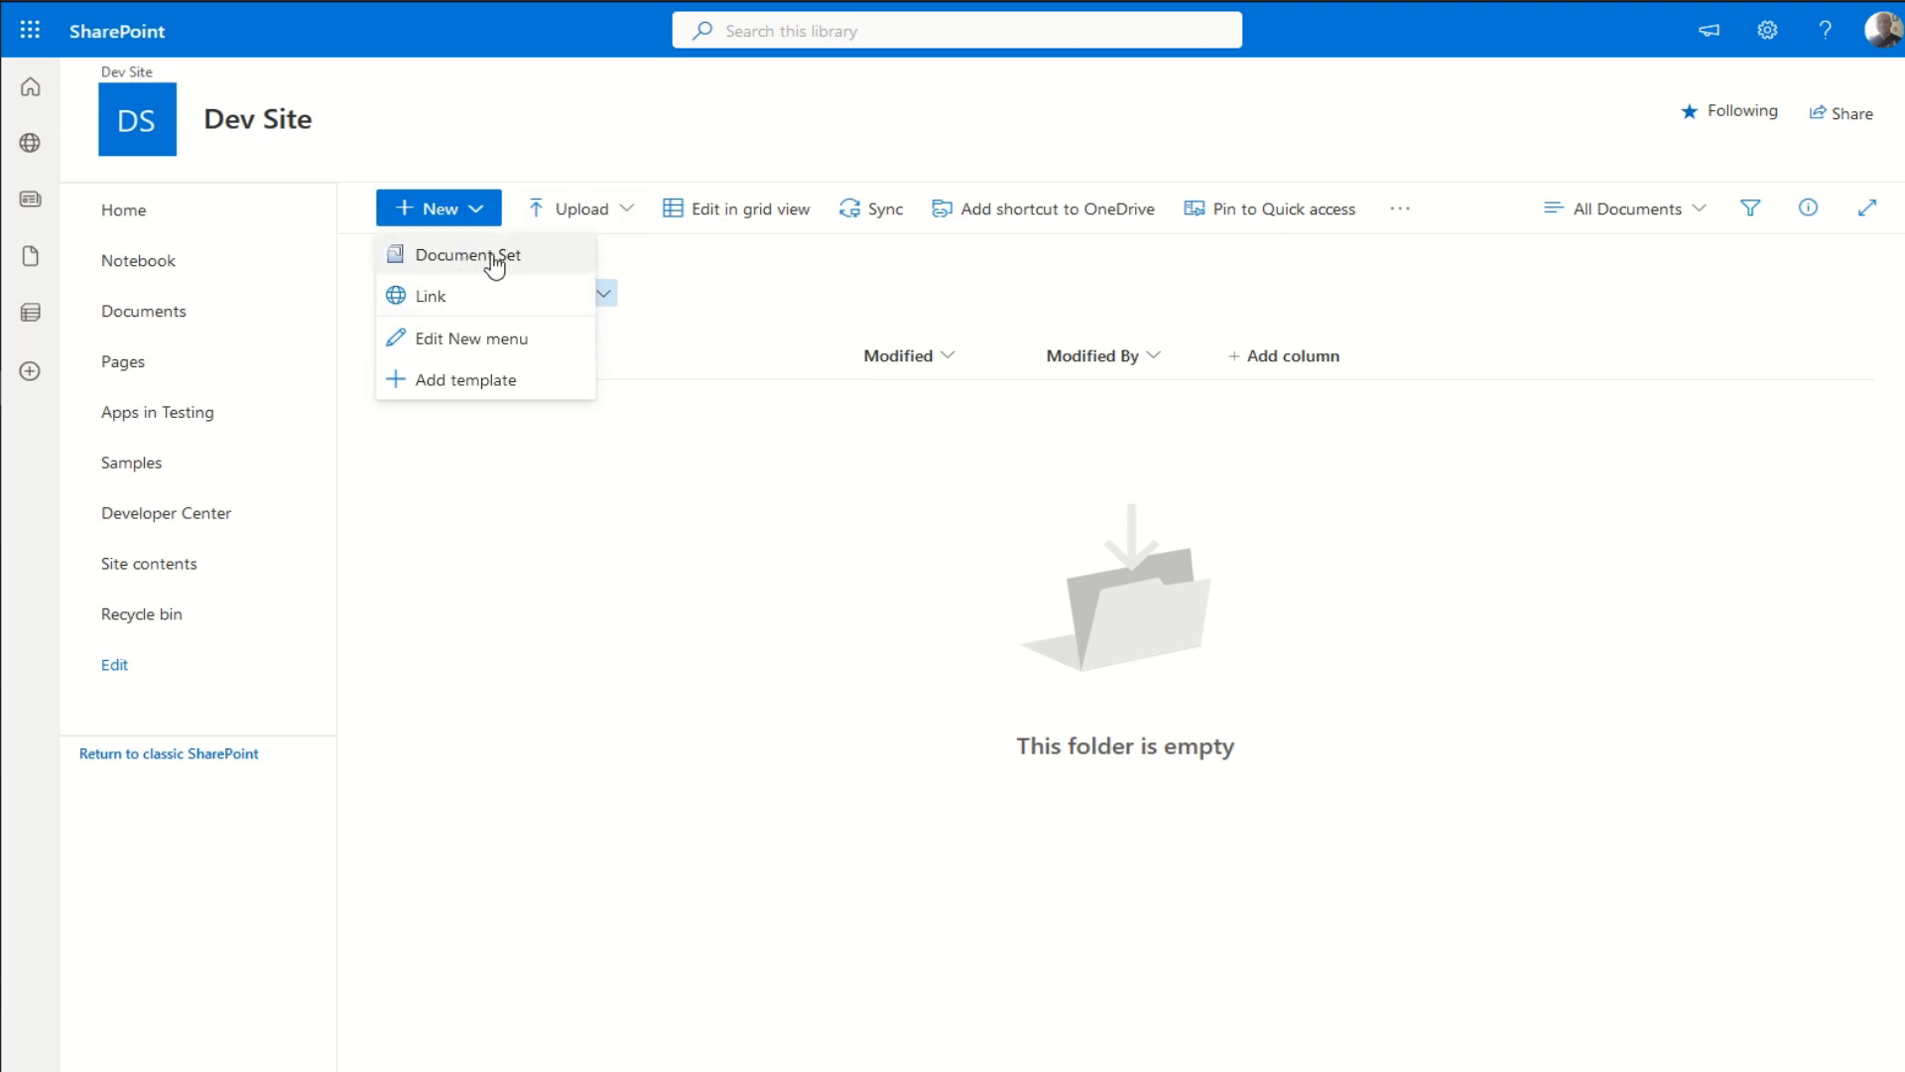
left_click(576, 577)
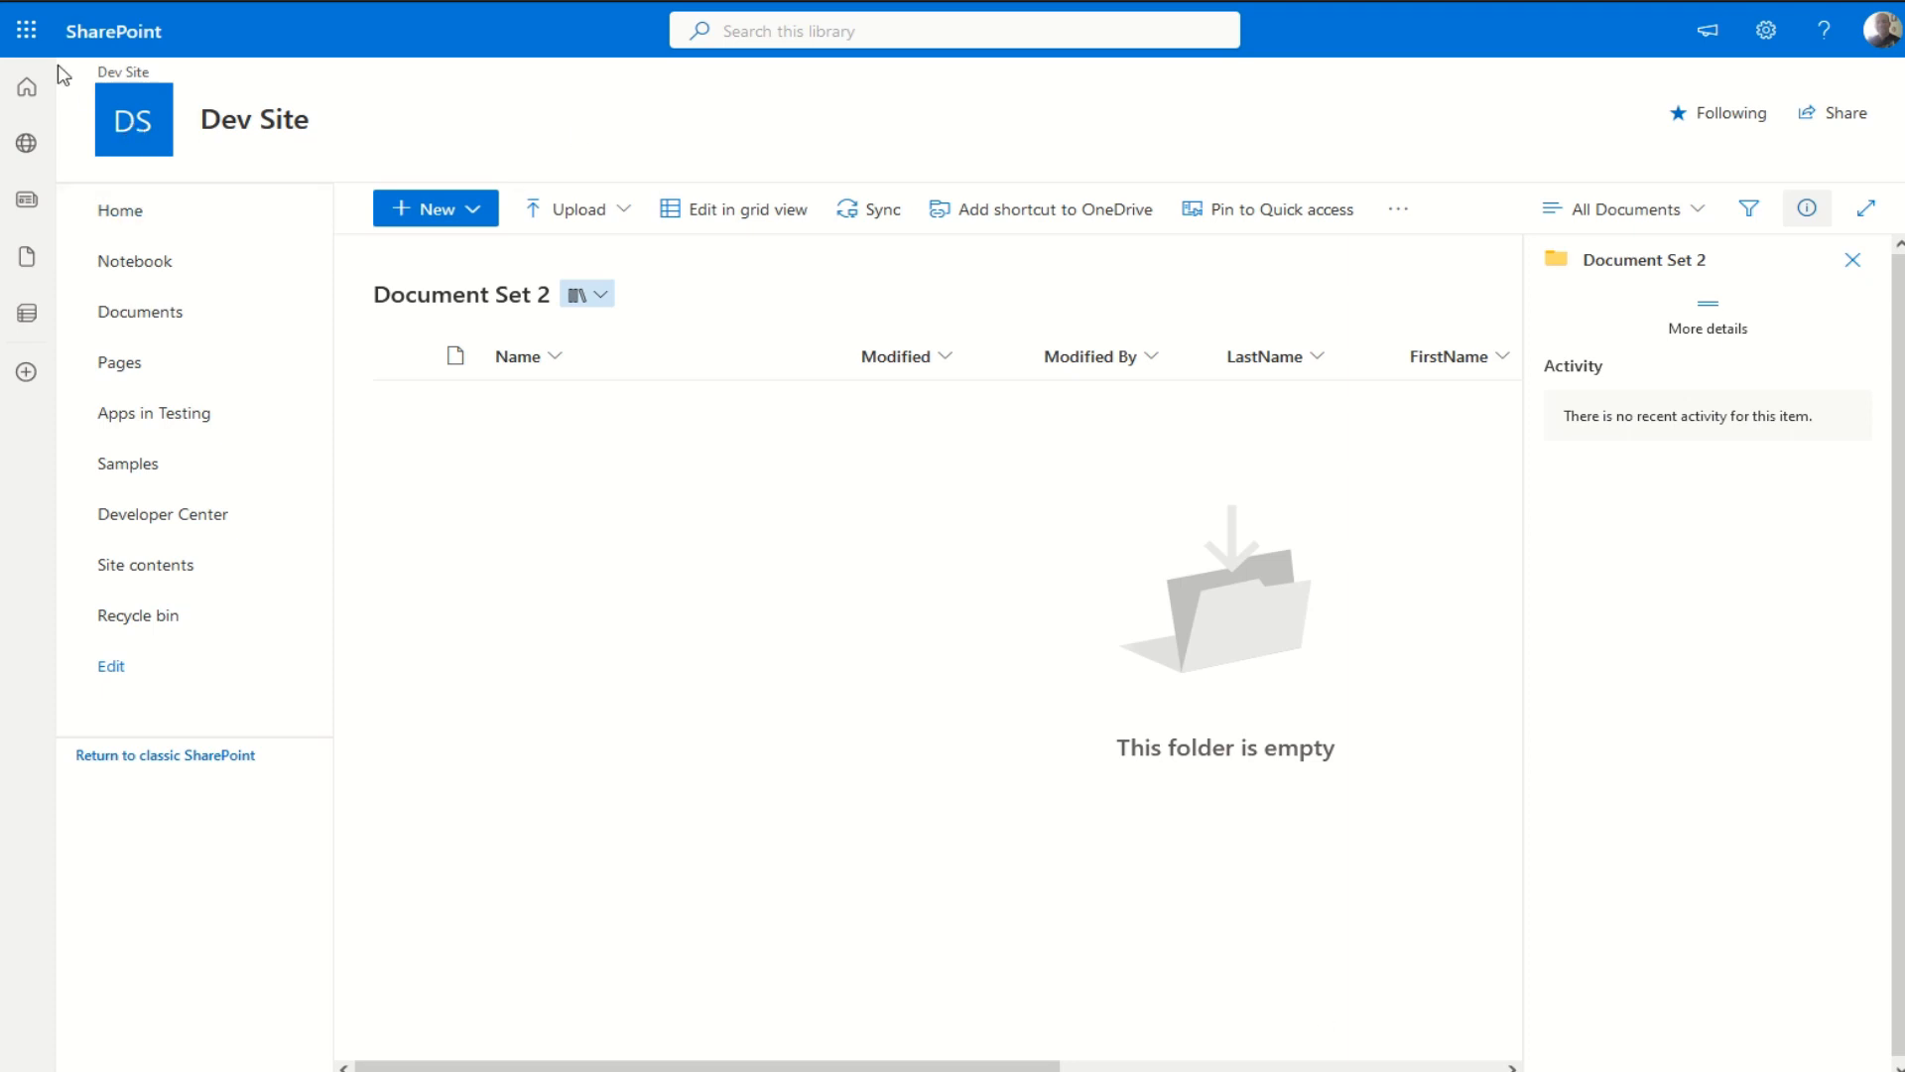
Step: Switch to Power Apps, create a blank canvas app named DocSet2 in Tablet format, and dismiss the Copilot tip
left_click(26, 36)
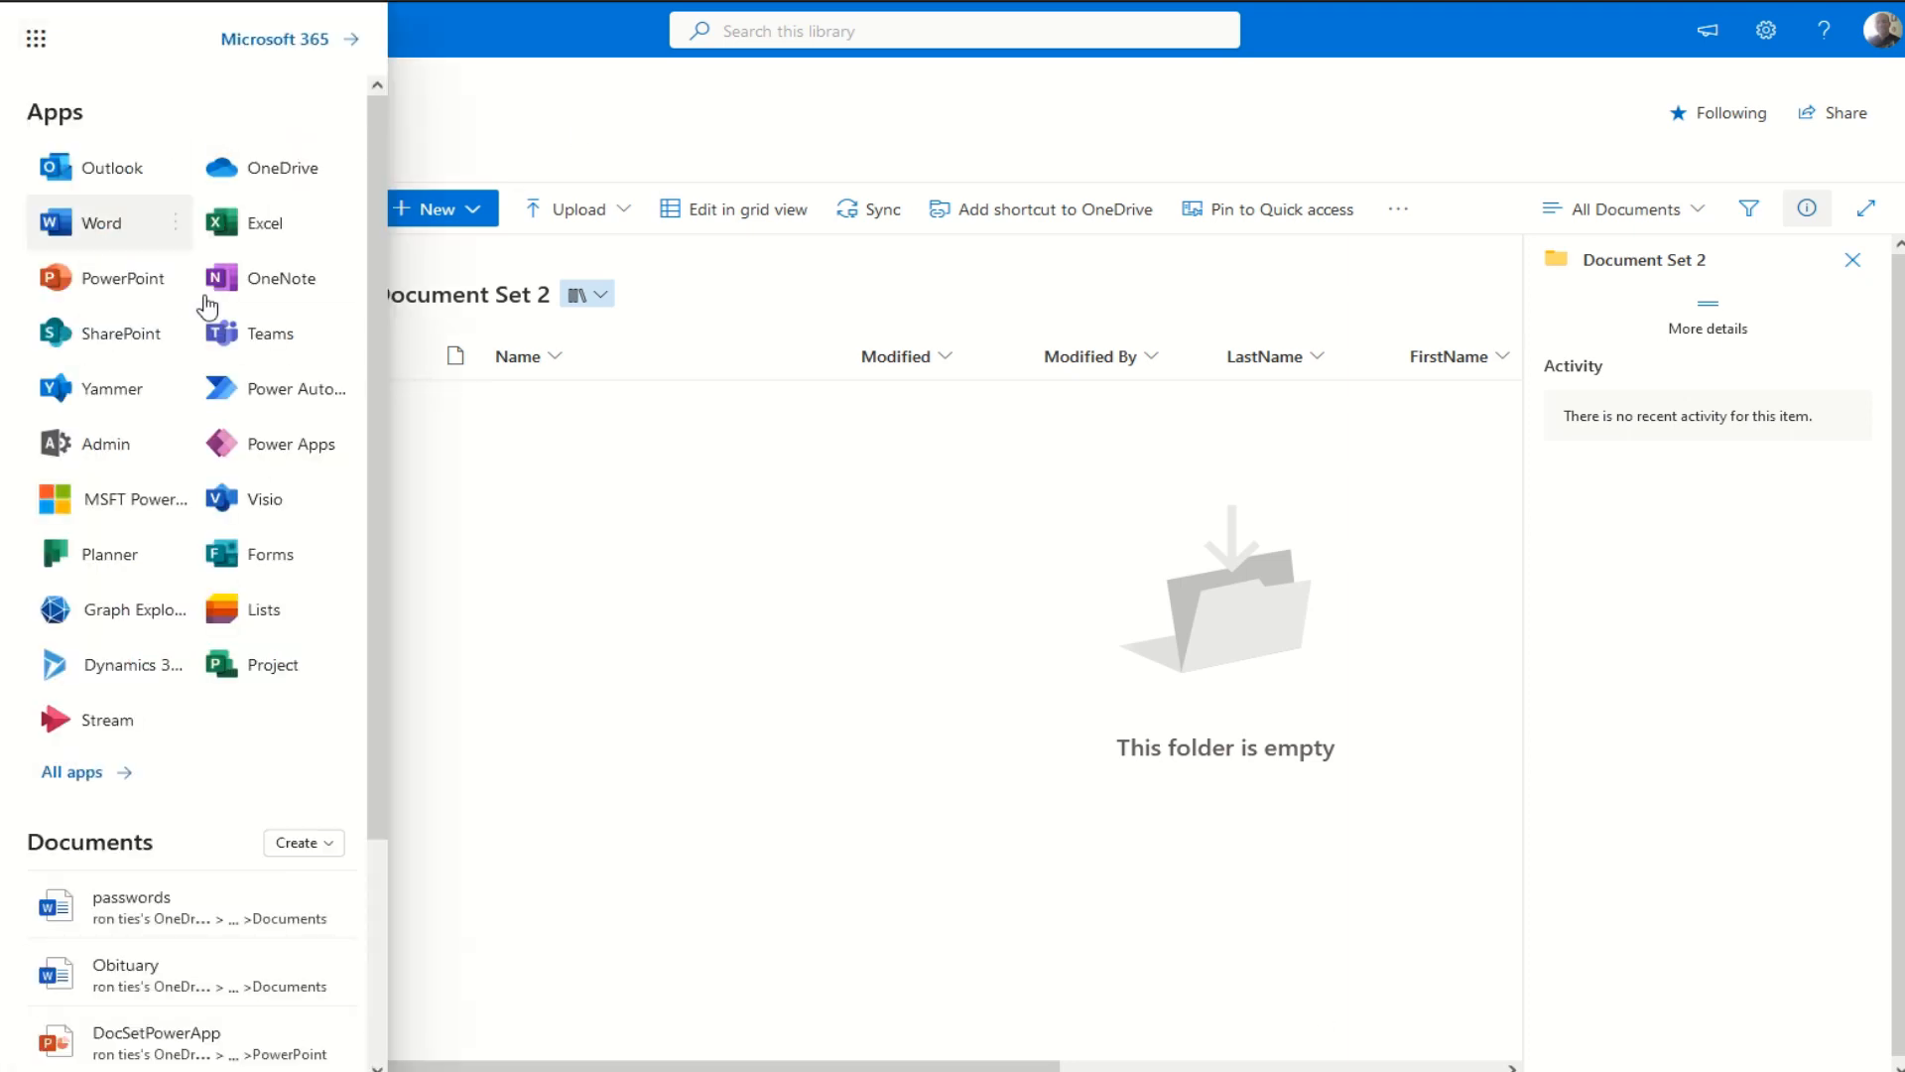
left_click(275, 447)
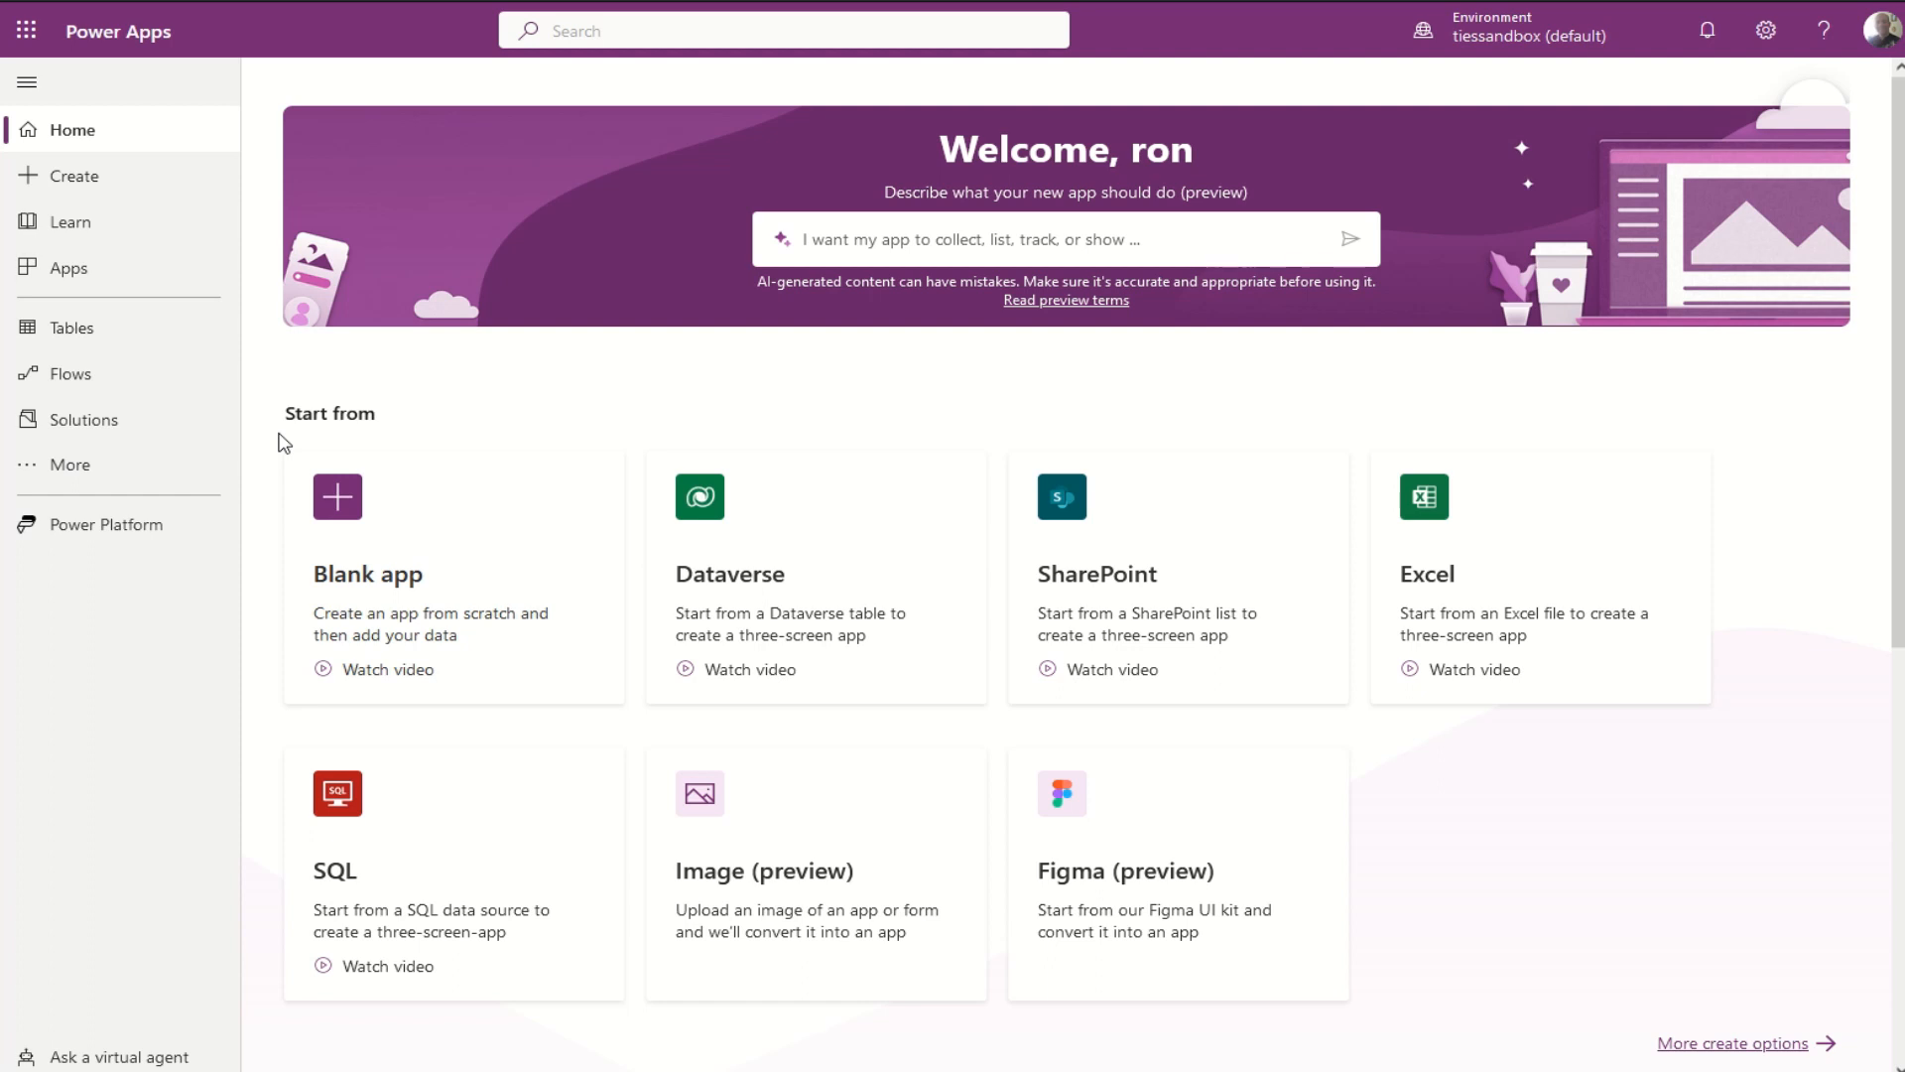
left_click(387, 588)
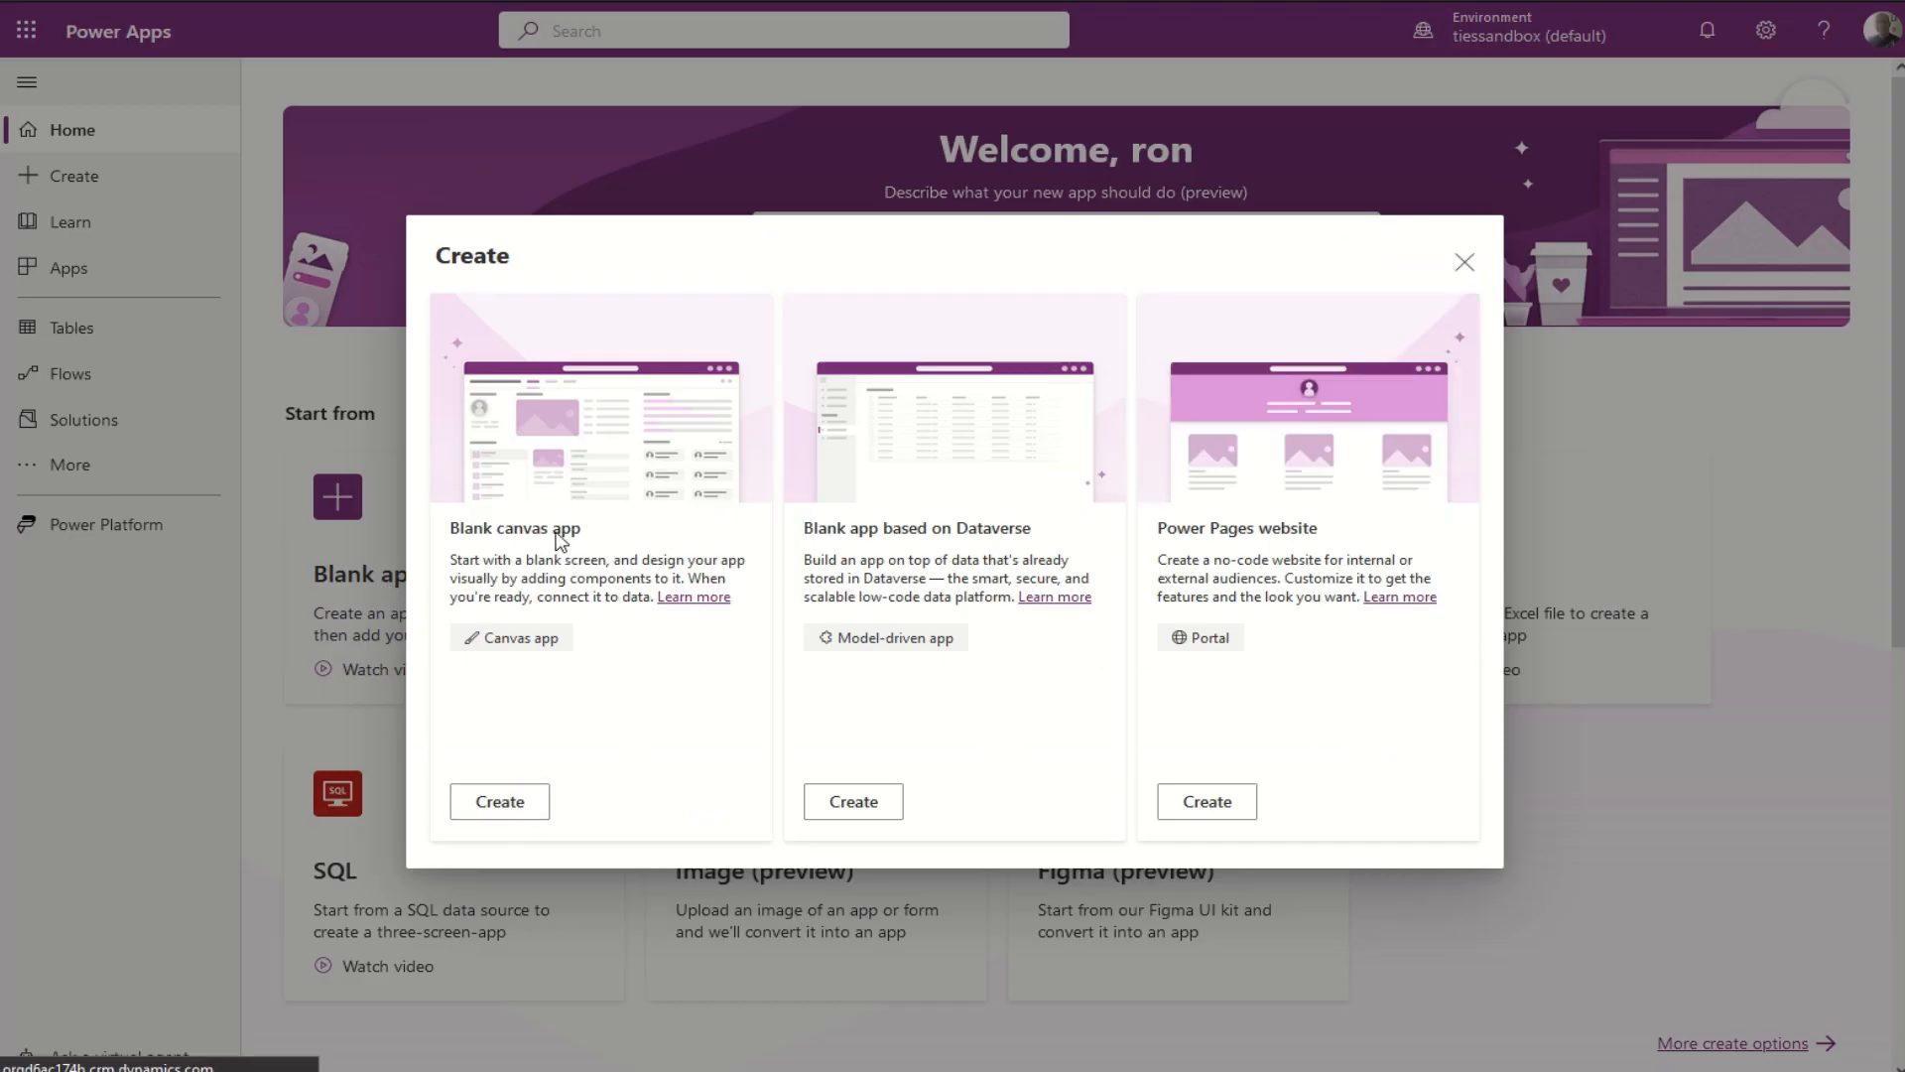
left_click(508, 803)
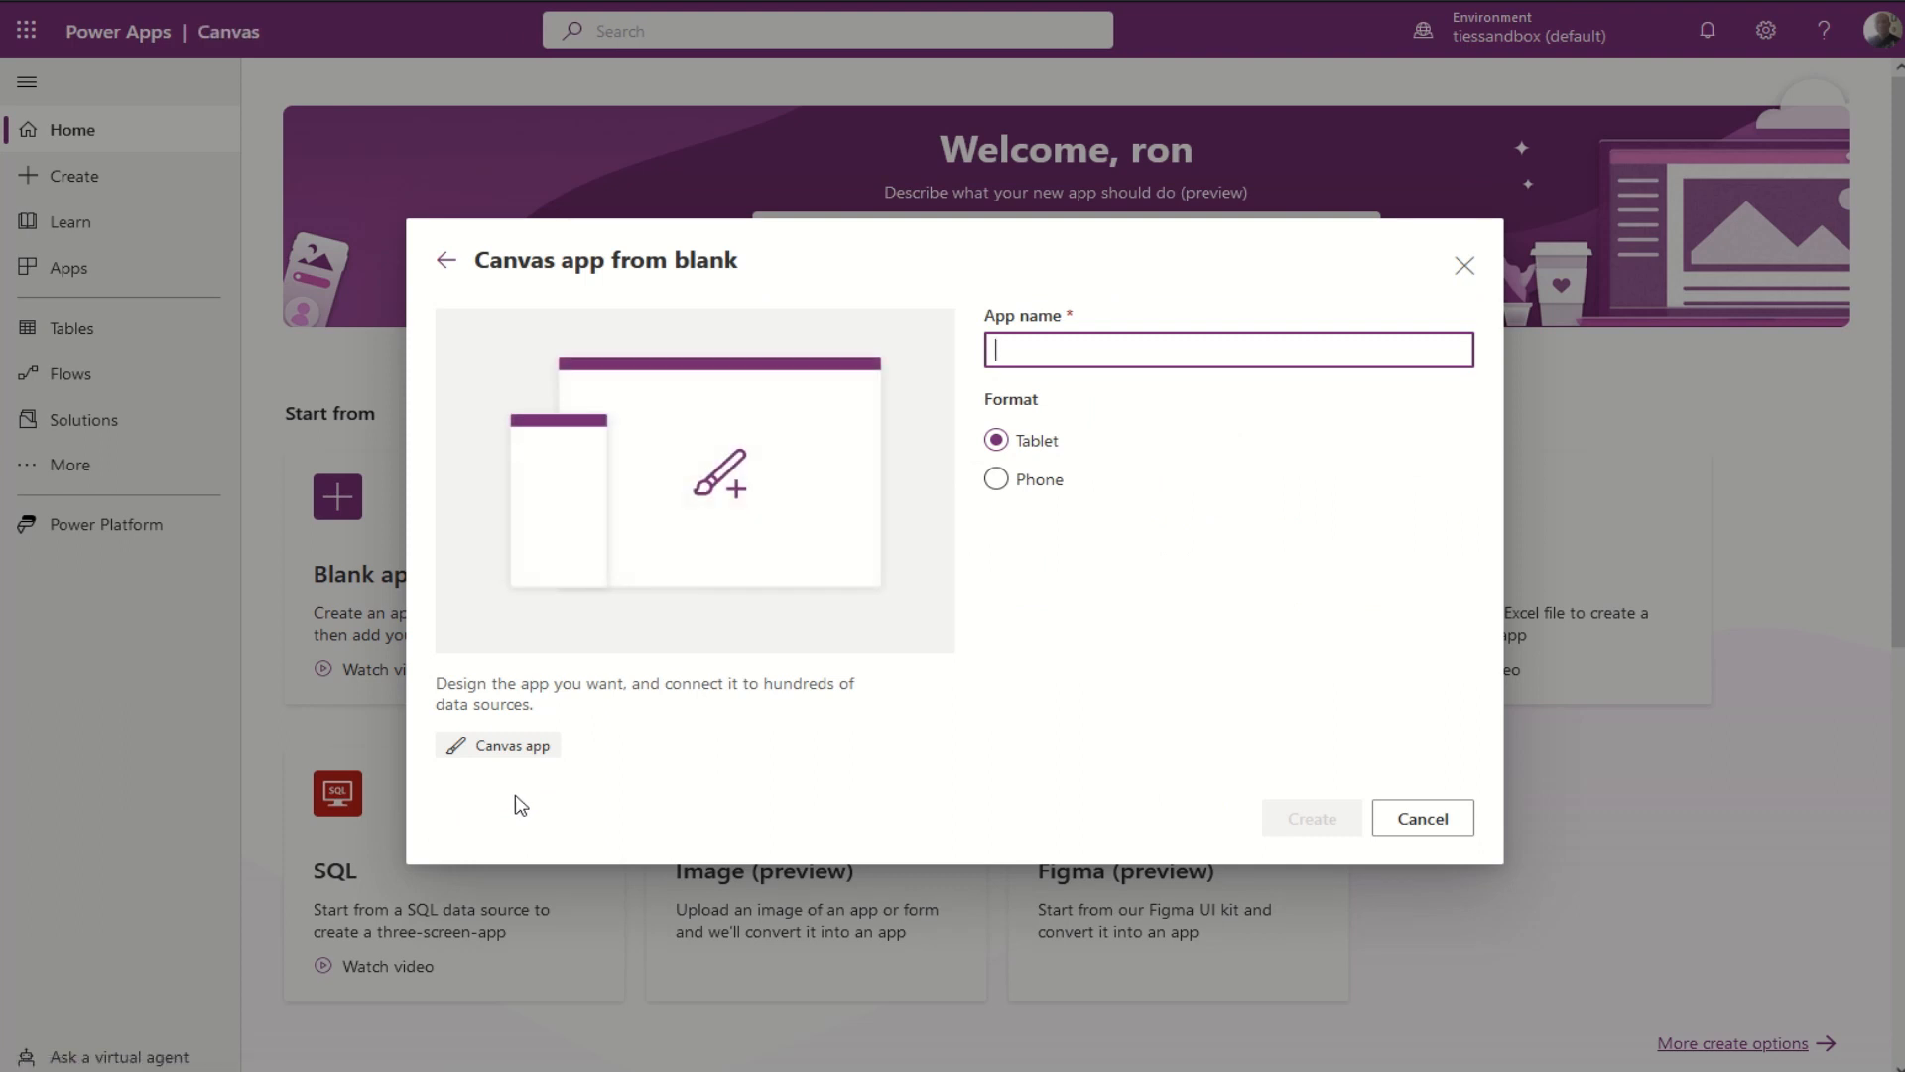
type("Doc")
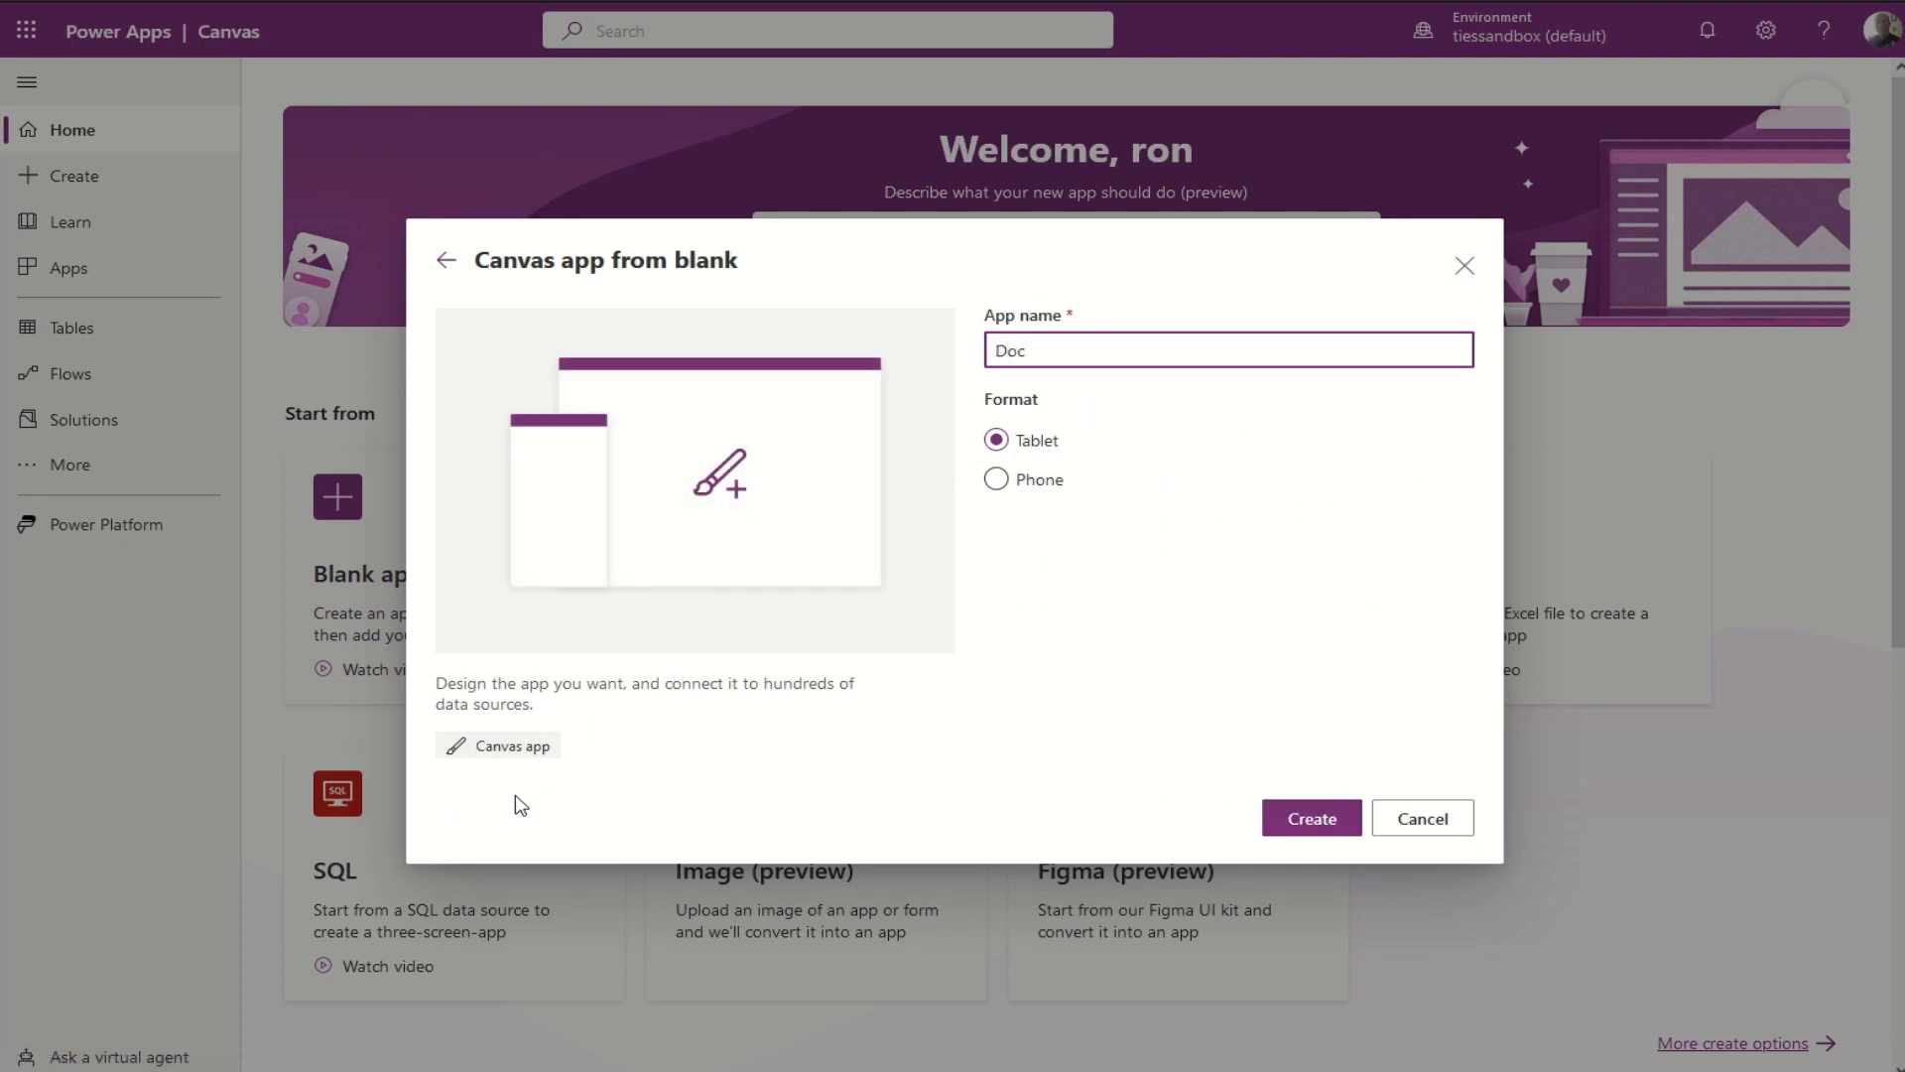
type("Set2")
left_click(1305, 824)
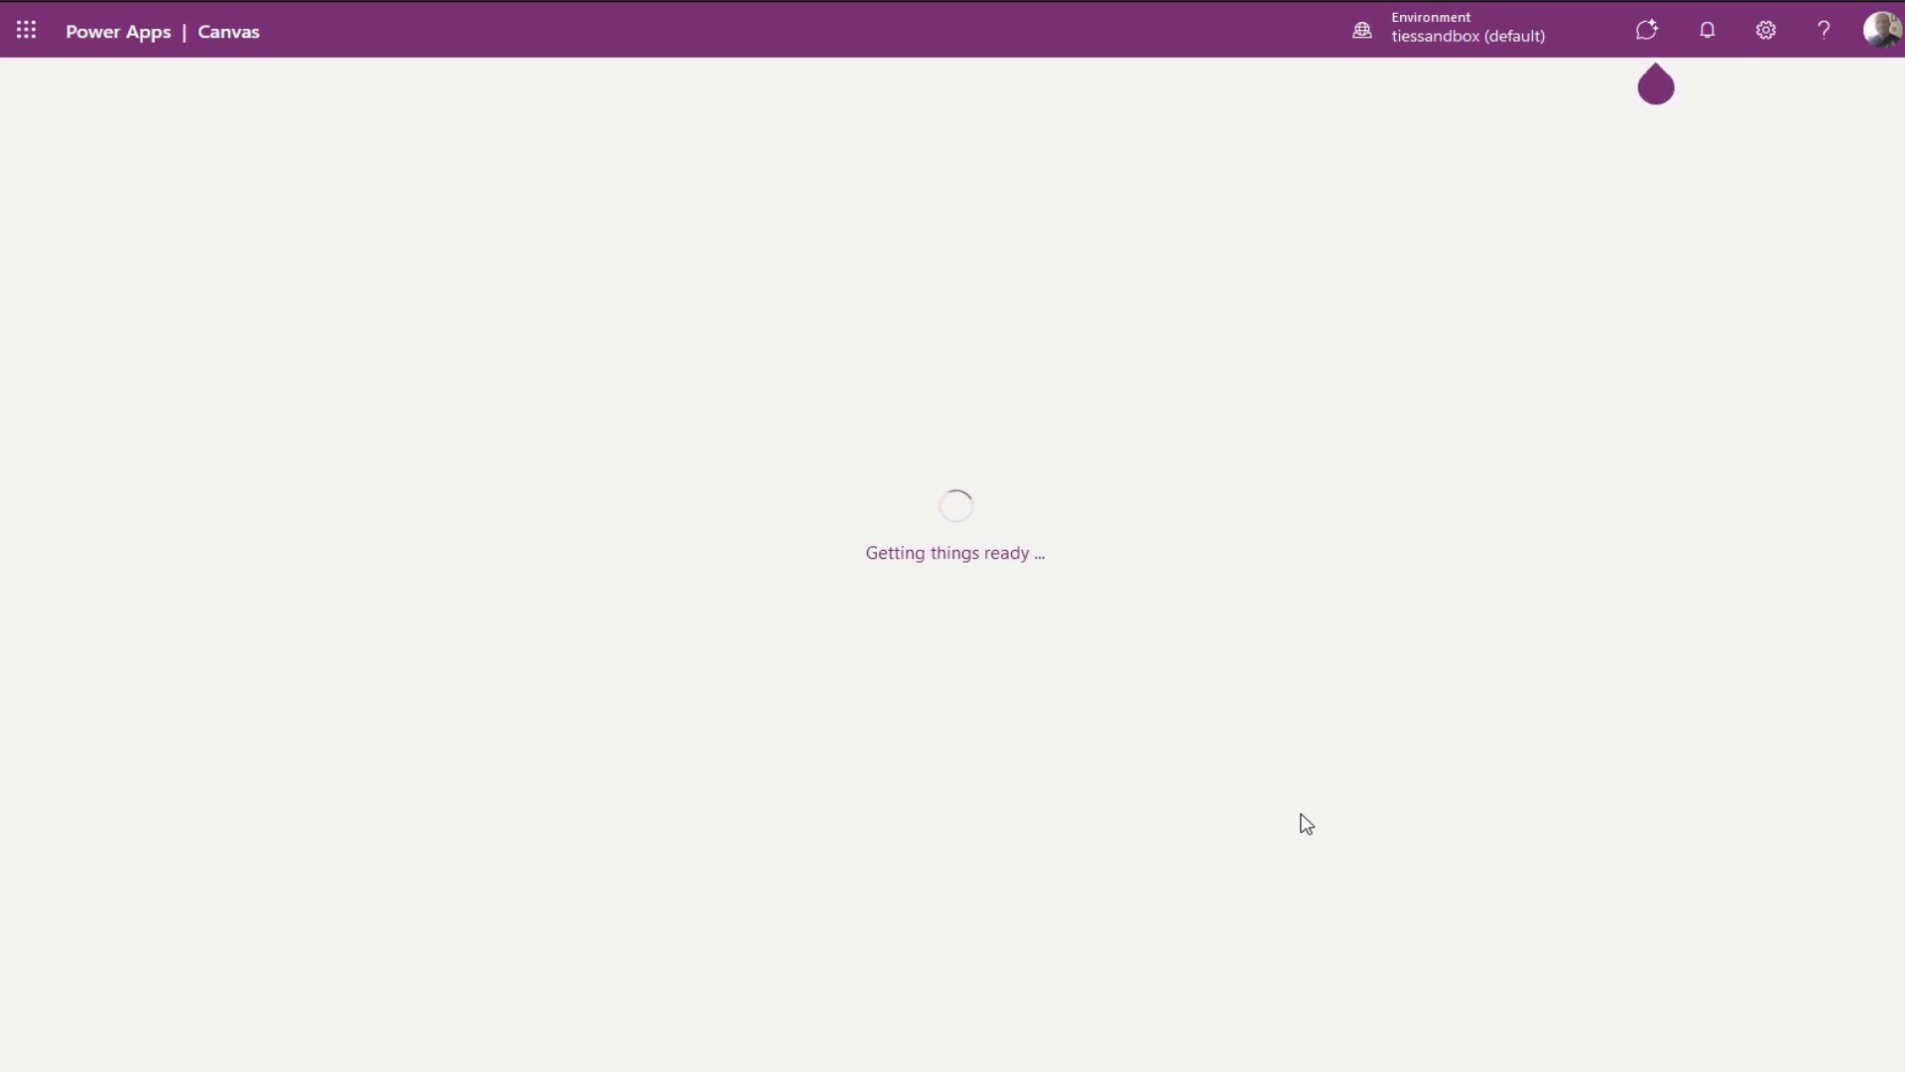
left_click(1656, 88)
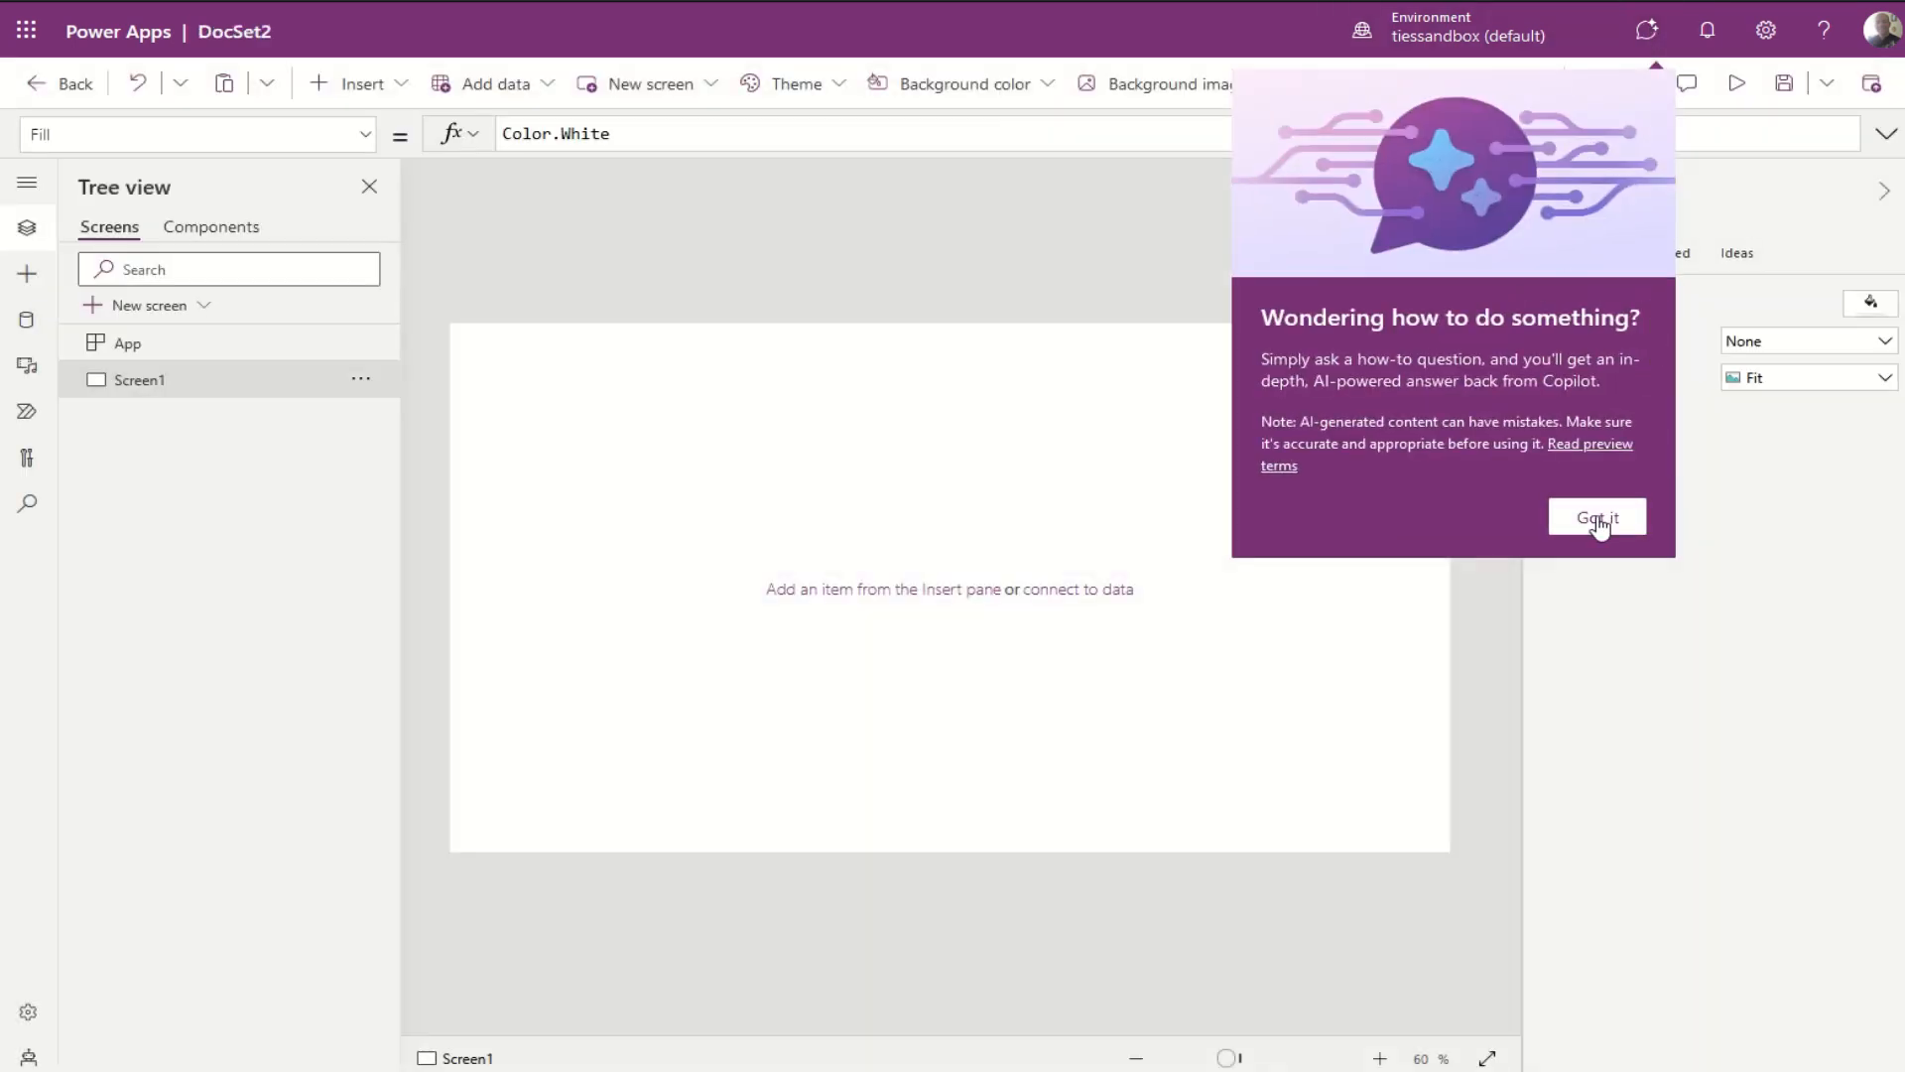
left_click(1592, 518)
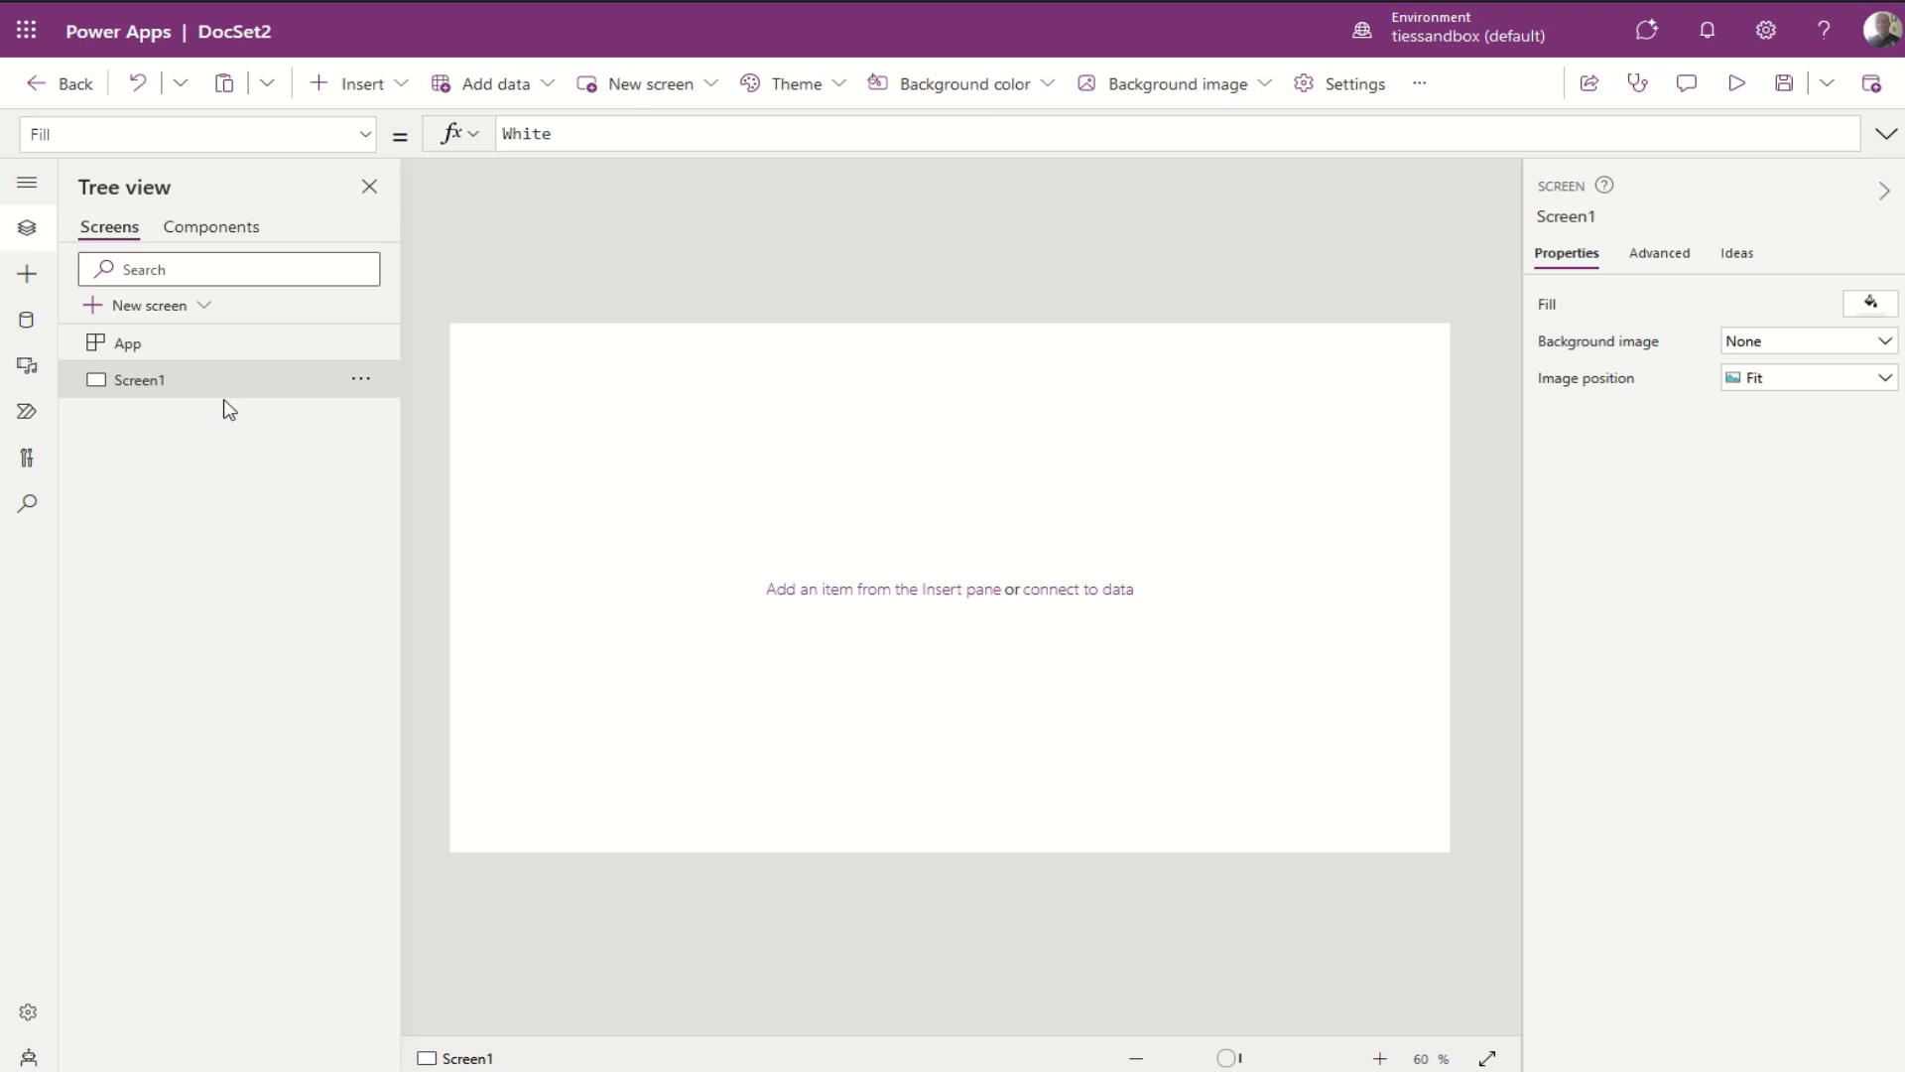
Step: Rename the app's Screen1 as StartScreen
double_click(140, 382)
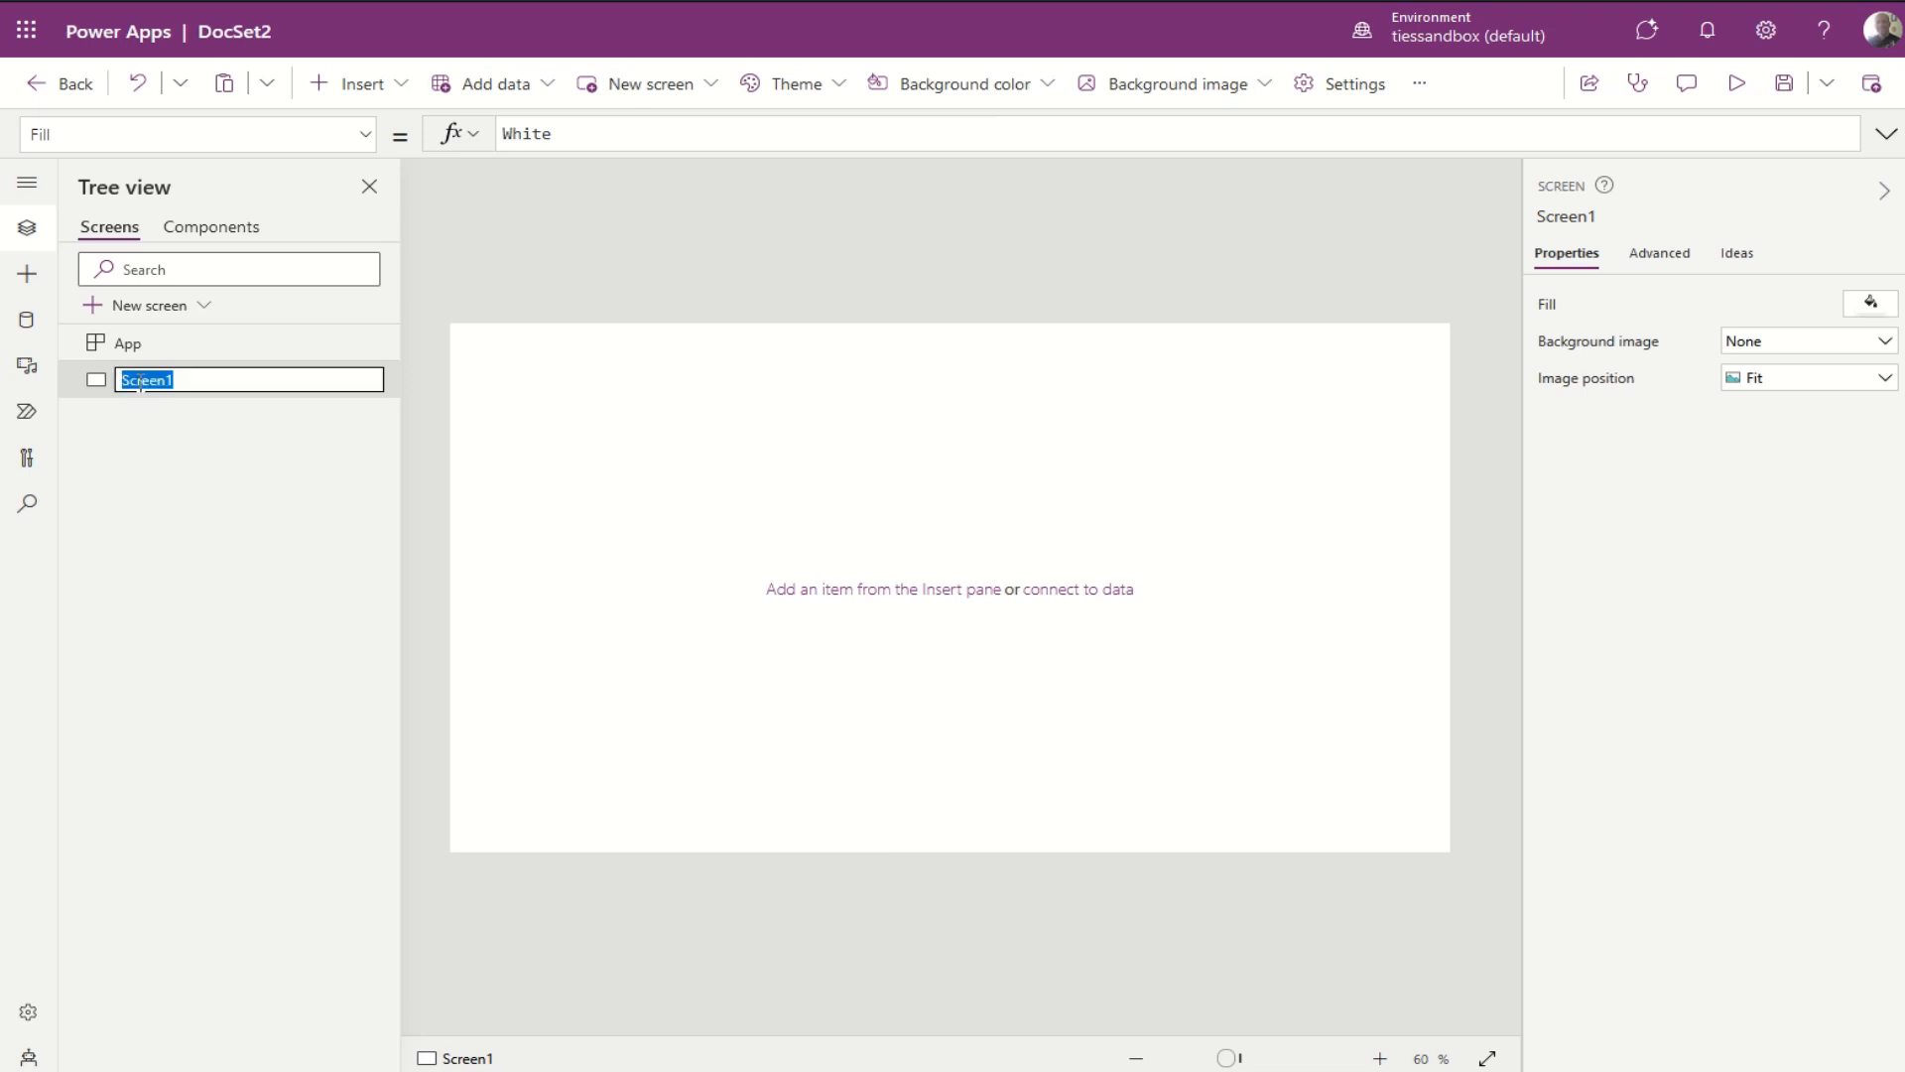
type("StartScreen")
key("Return")
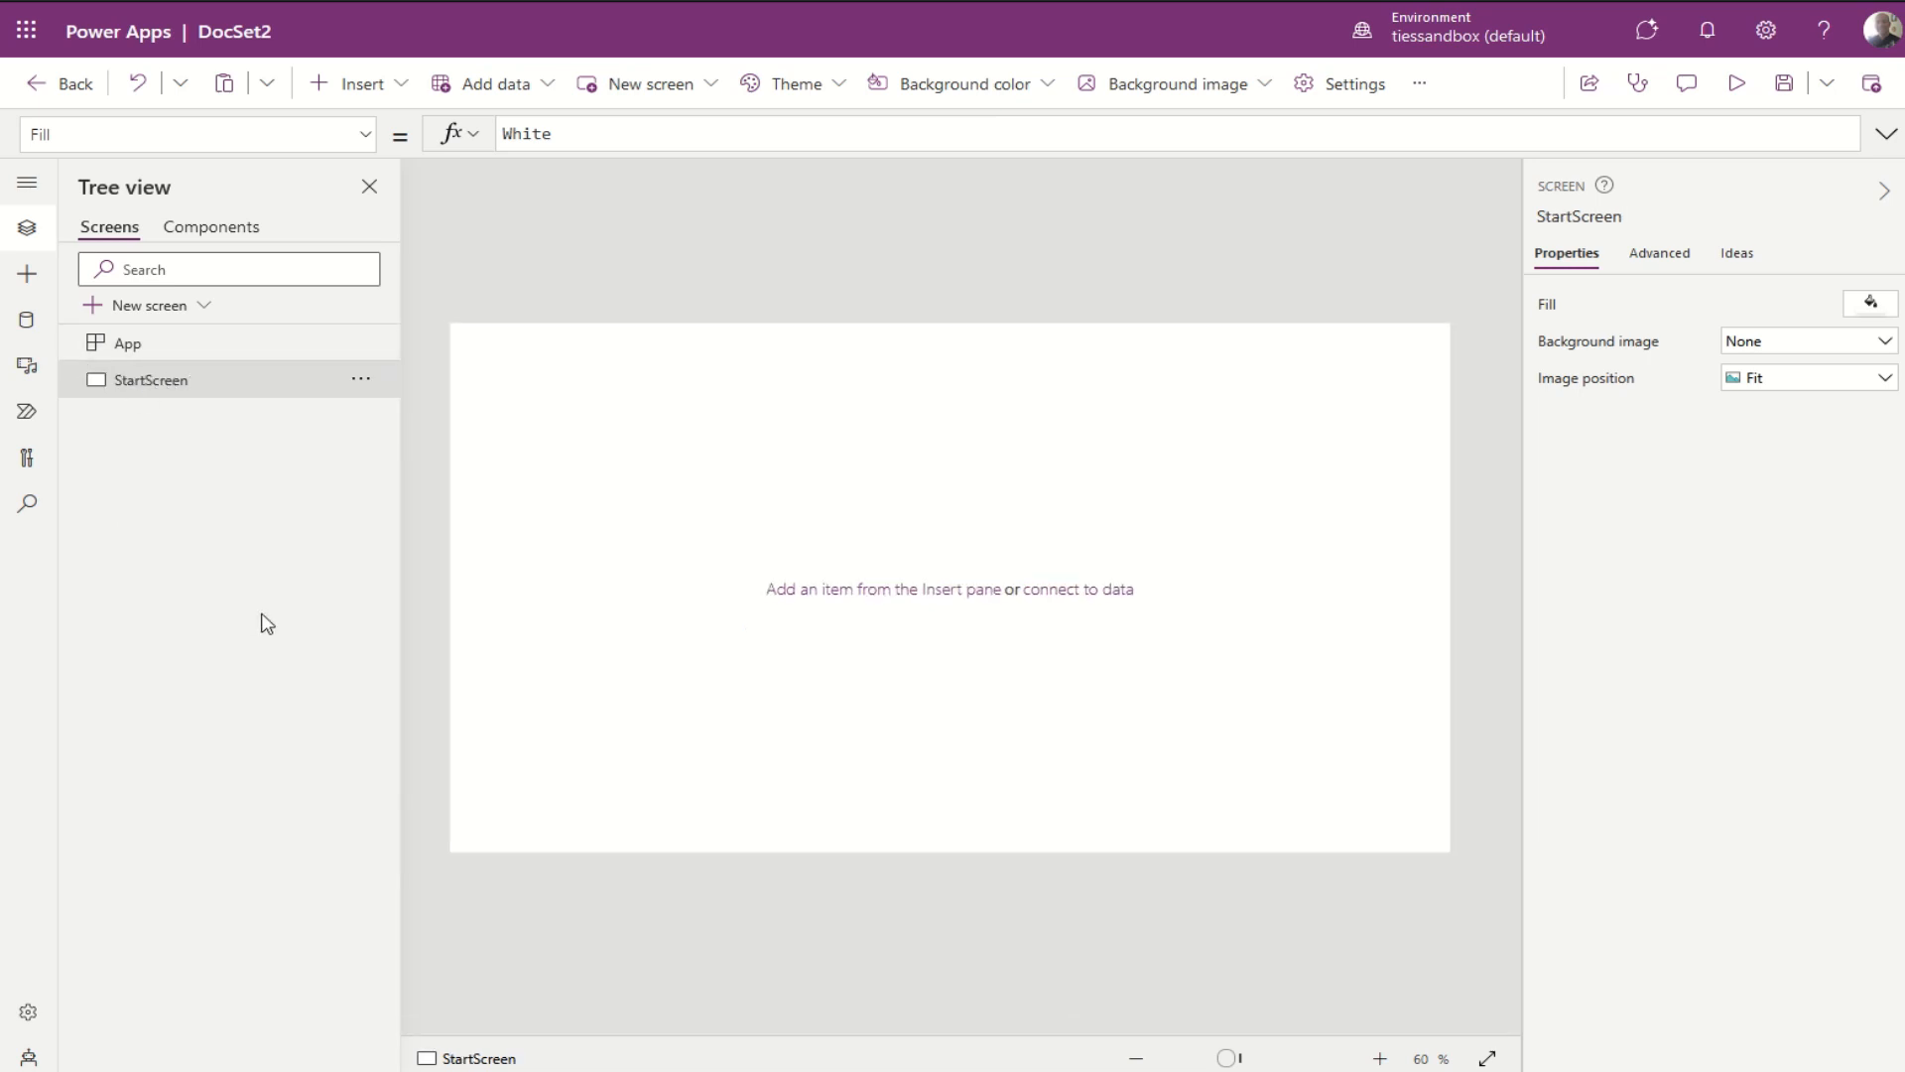
Step: Insert a text label on StartScreen at position 0, 0 and stretch it across the full screen width to 1366 by 80
left_click(397, 87)
left_click(400, 225)
left_click_drag(548, 361, 1084, 347)
left_click_drag(1235, 395, 1459, 387)
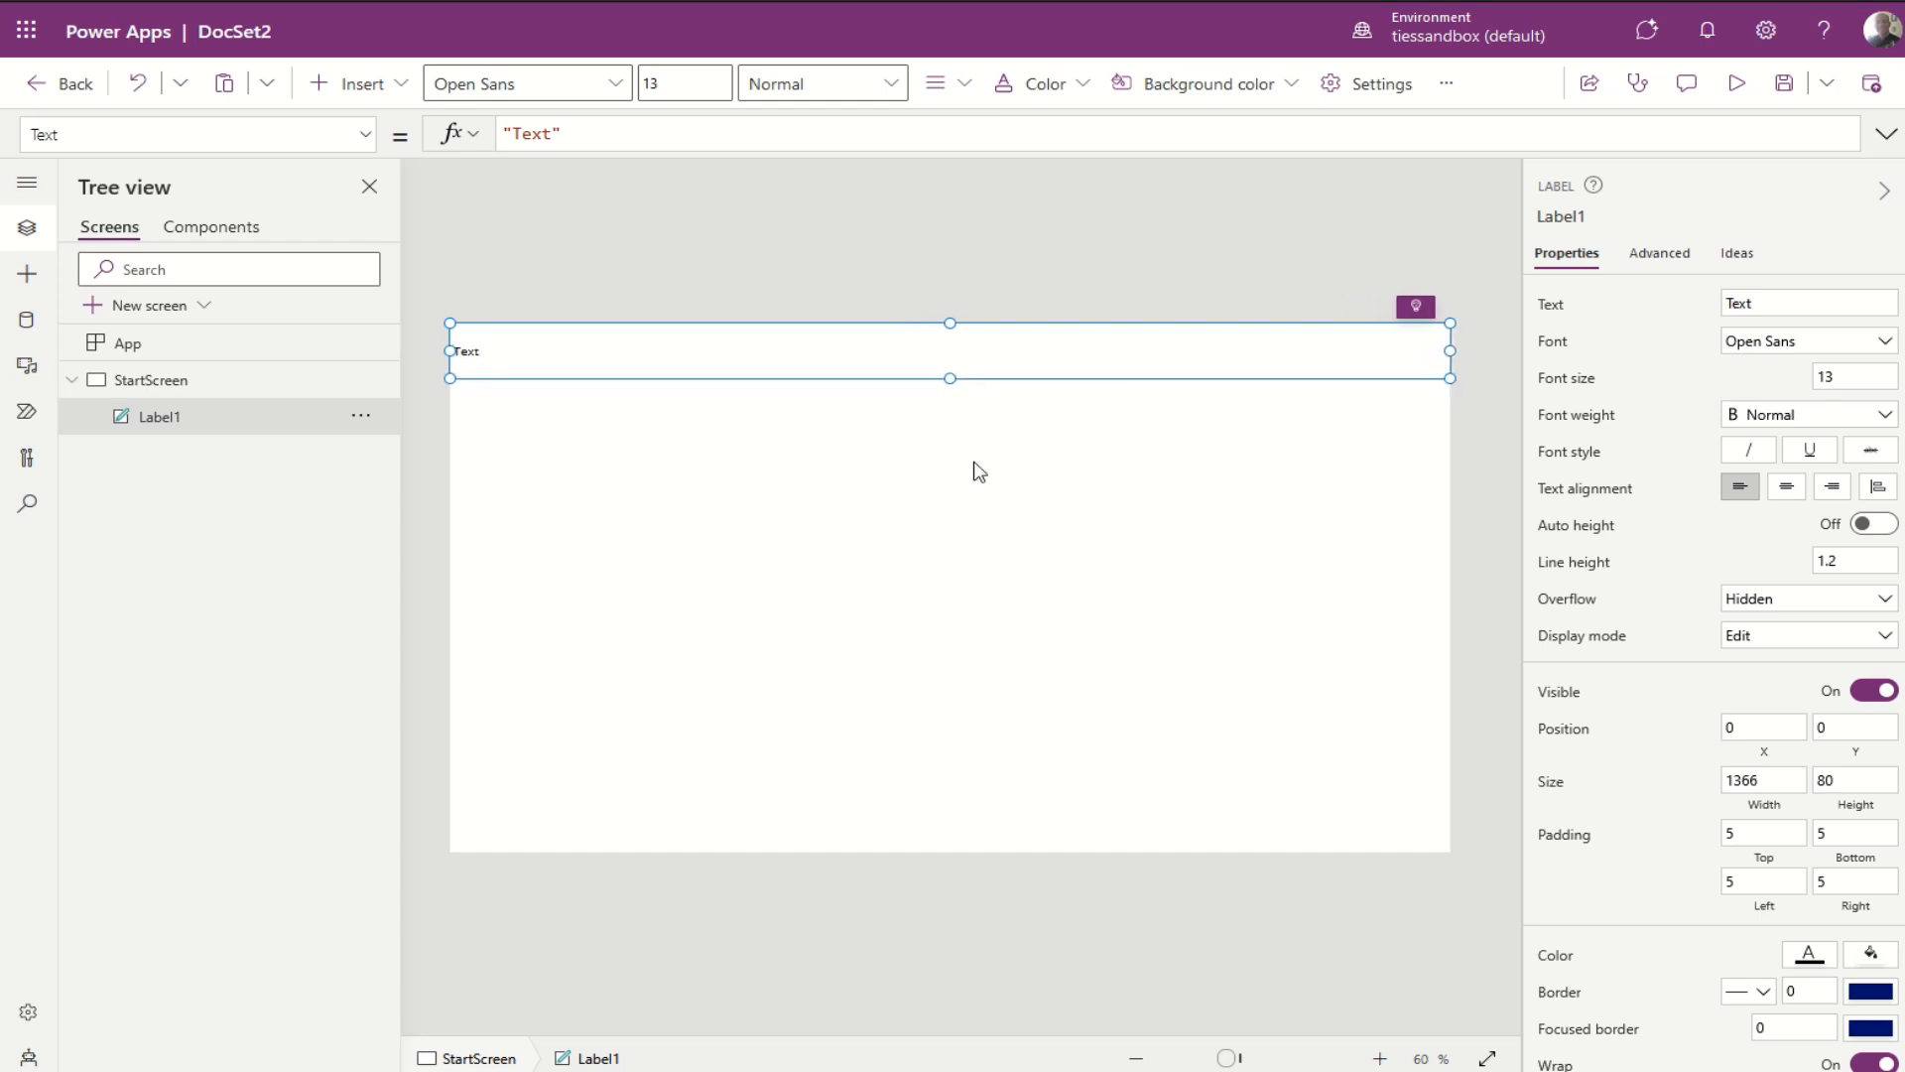
Step: Set the header label's text to "Document Set List"
double_click(545, 134)
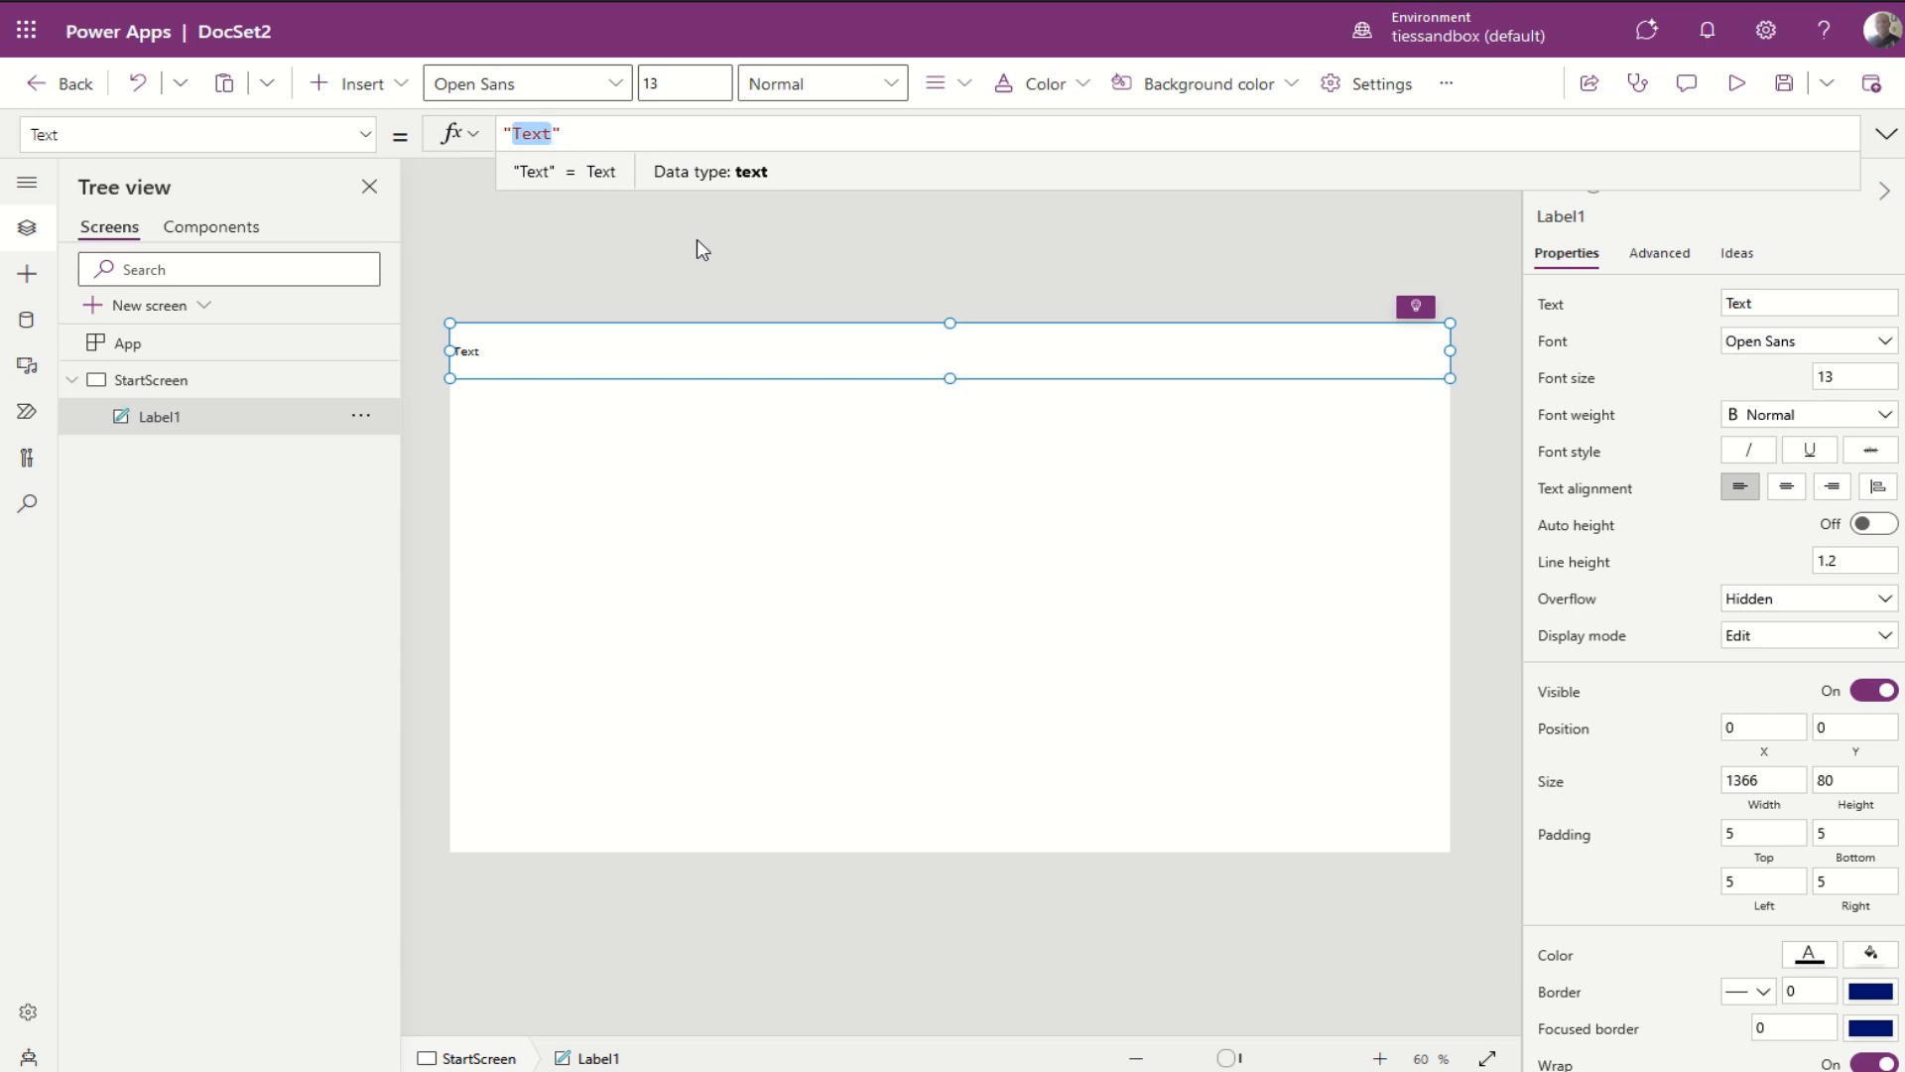
type("Document Set ")
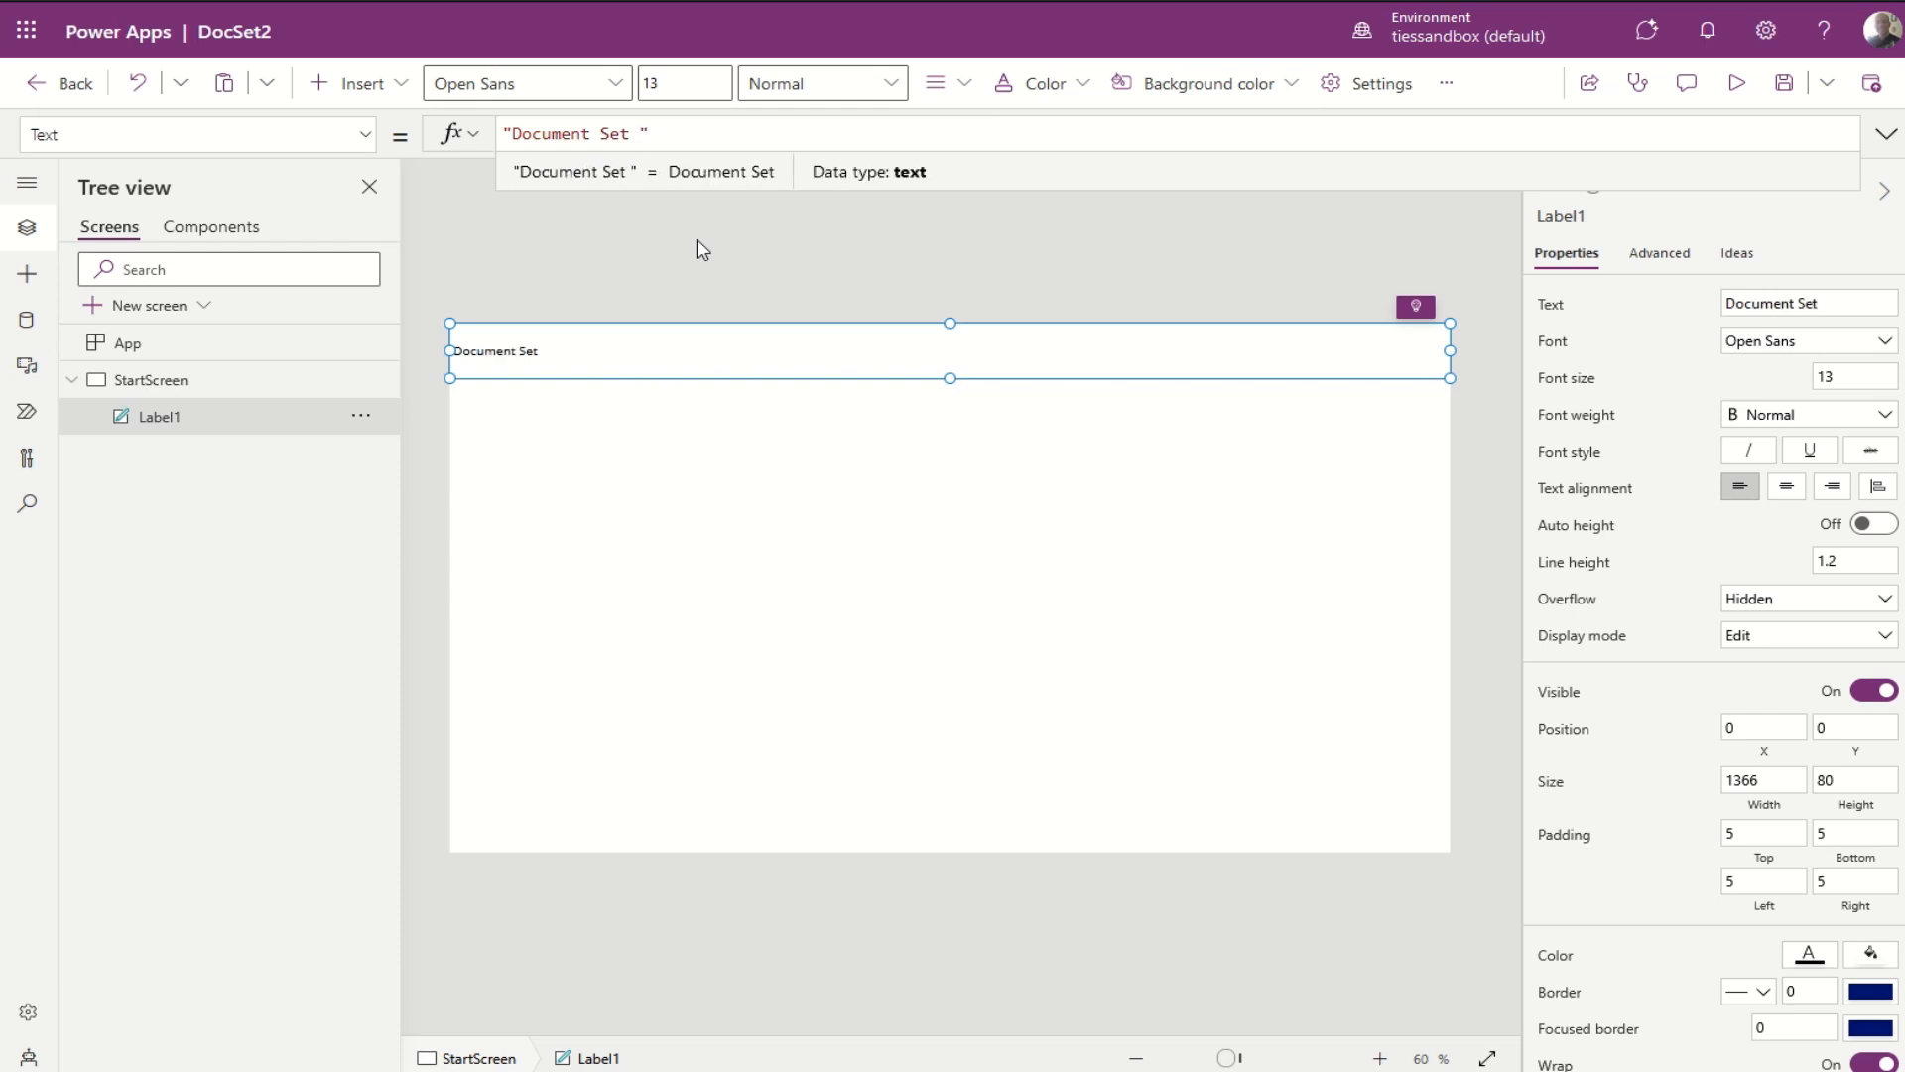
type("List")
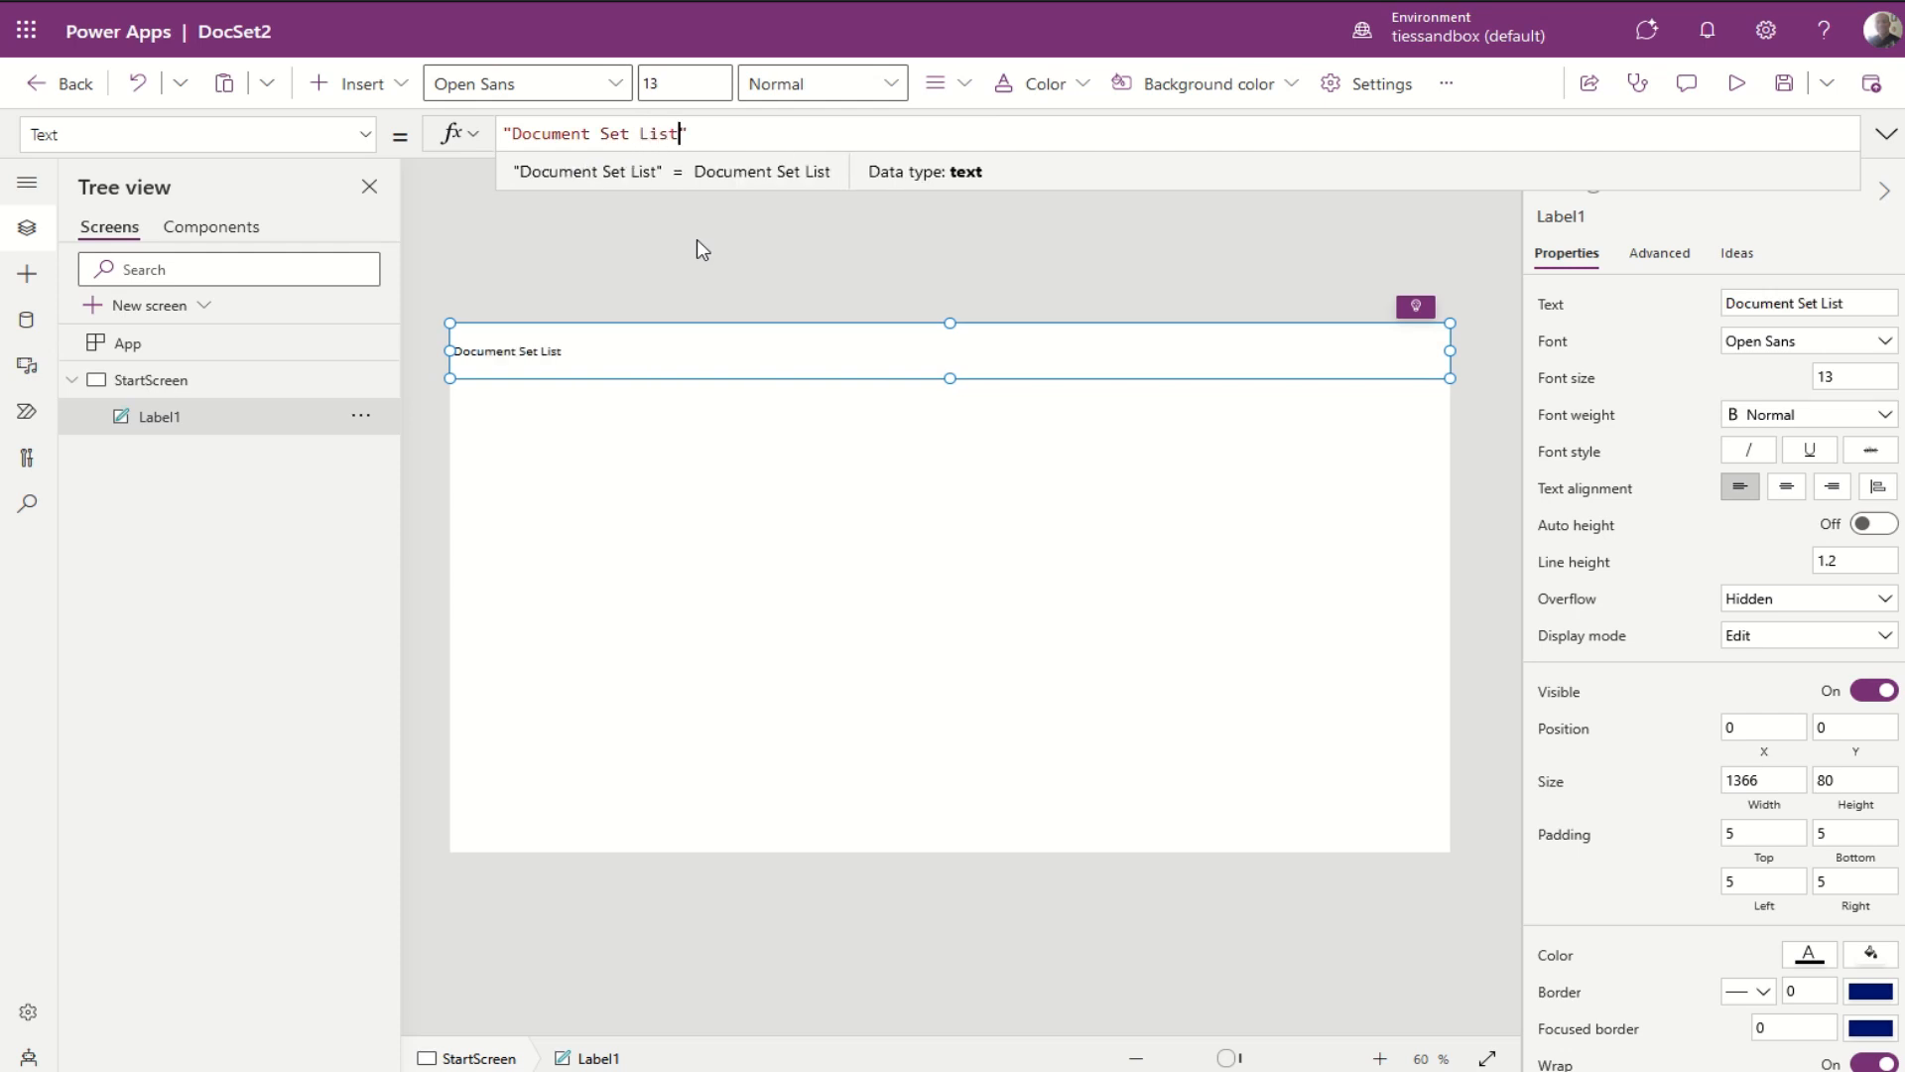
Step: Format the header label's text with font size 30, Bold weight and center alignment
left_click(696, 86)
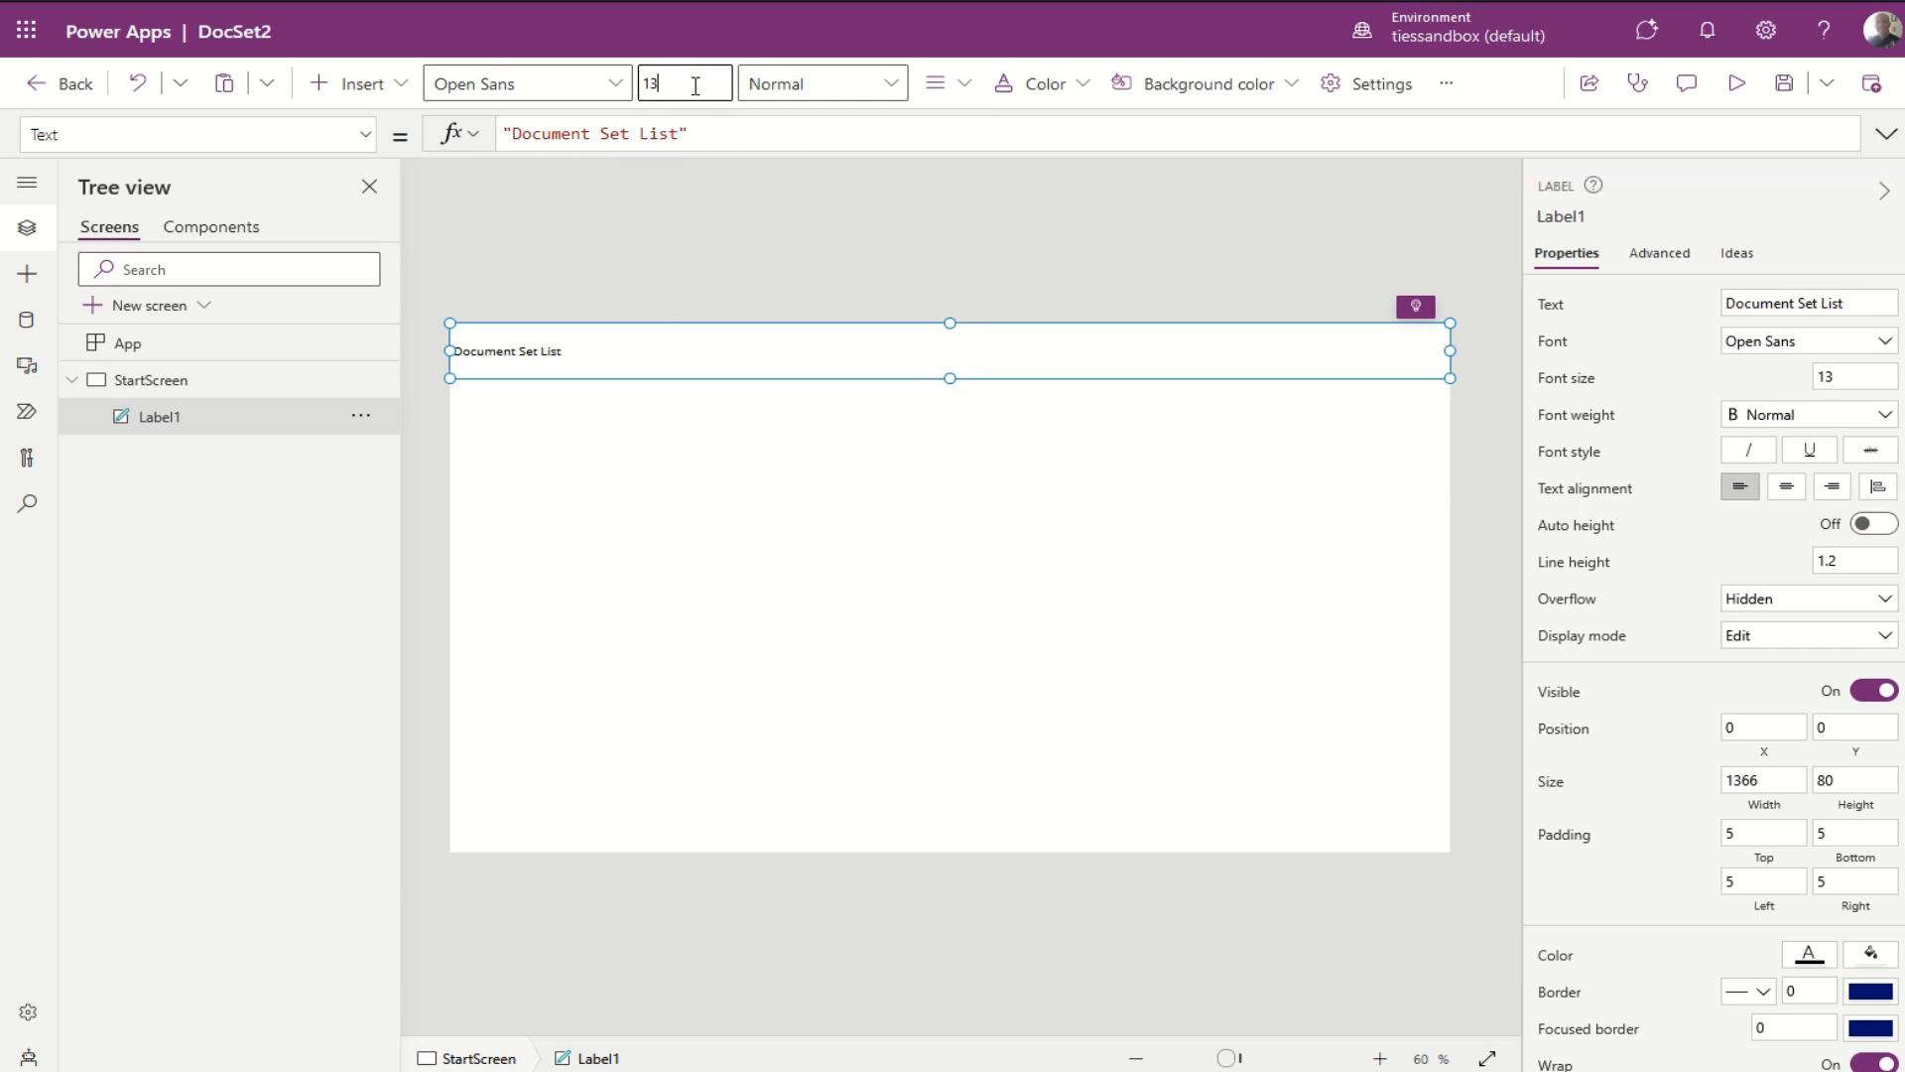
double_click(696, 87)
left_click(696, 86)
double_click(696, 86)
type("30")
left_click(891, 85)
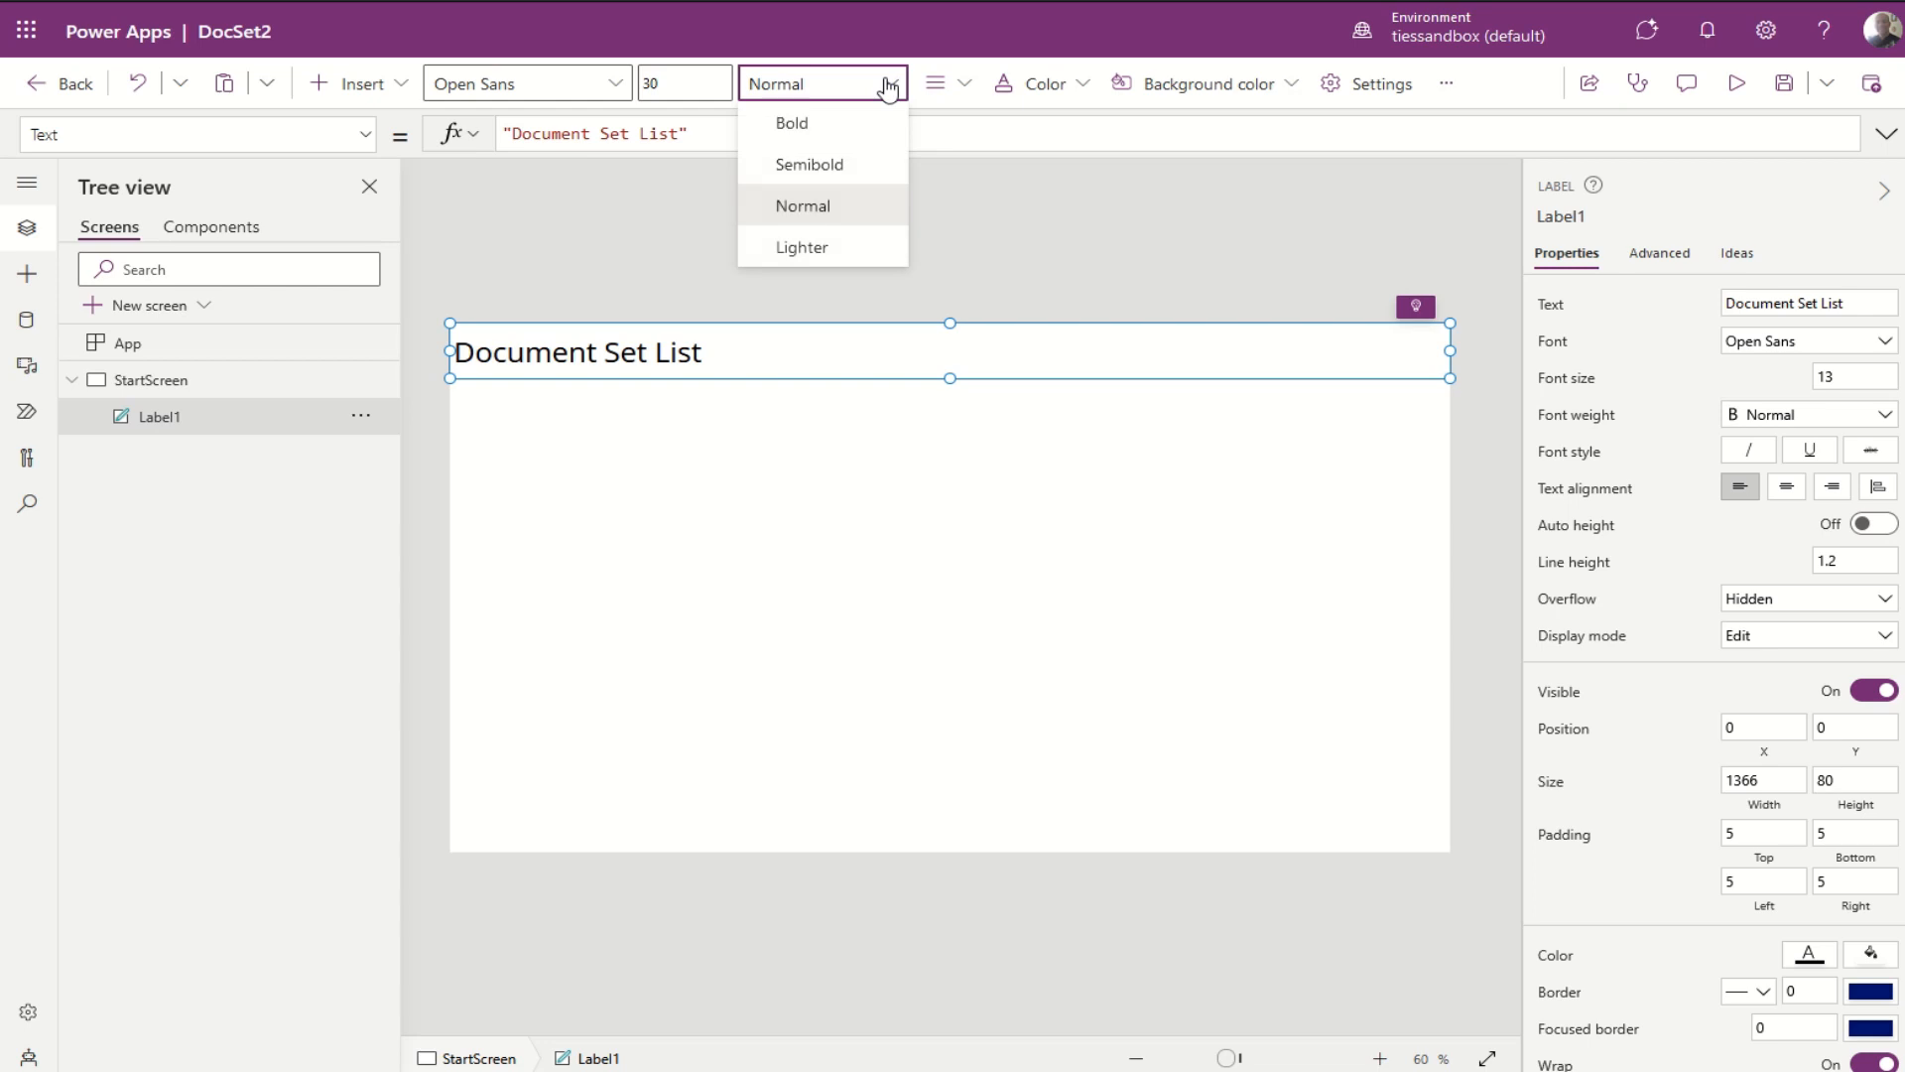
left_click(843, 123)
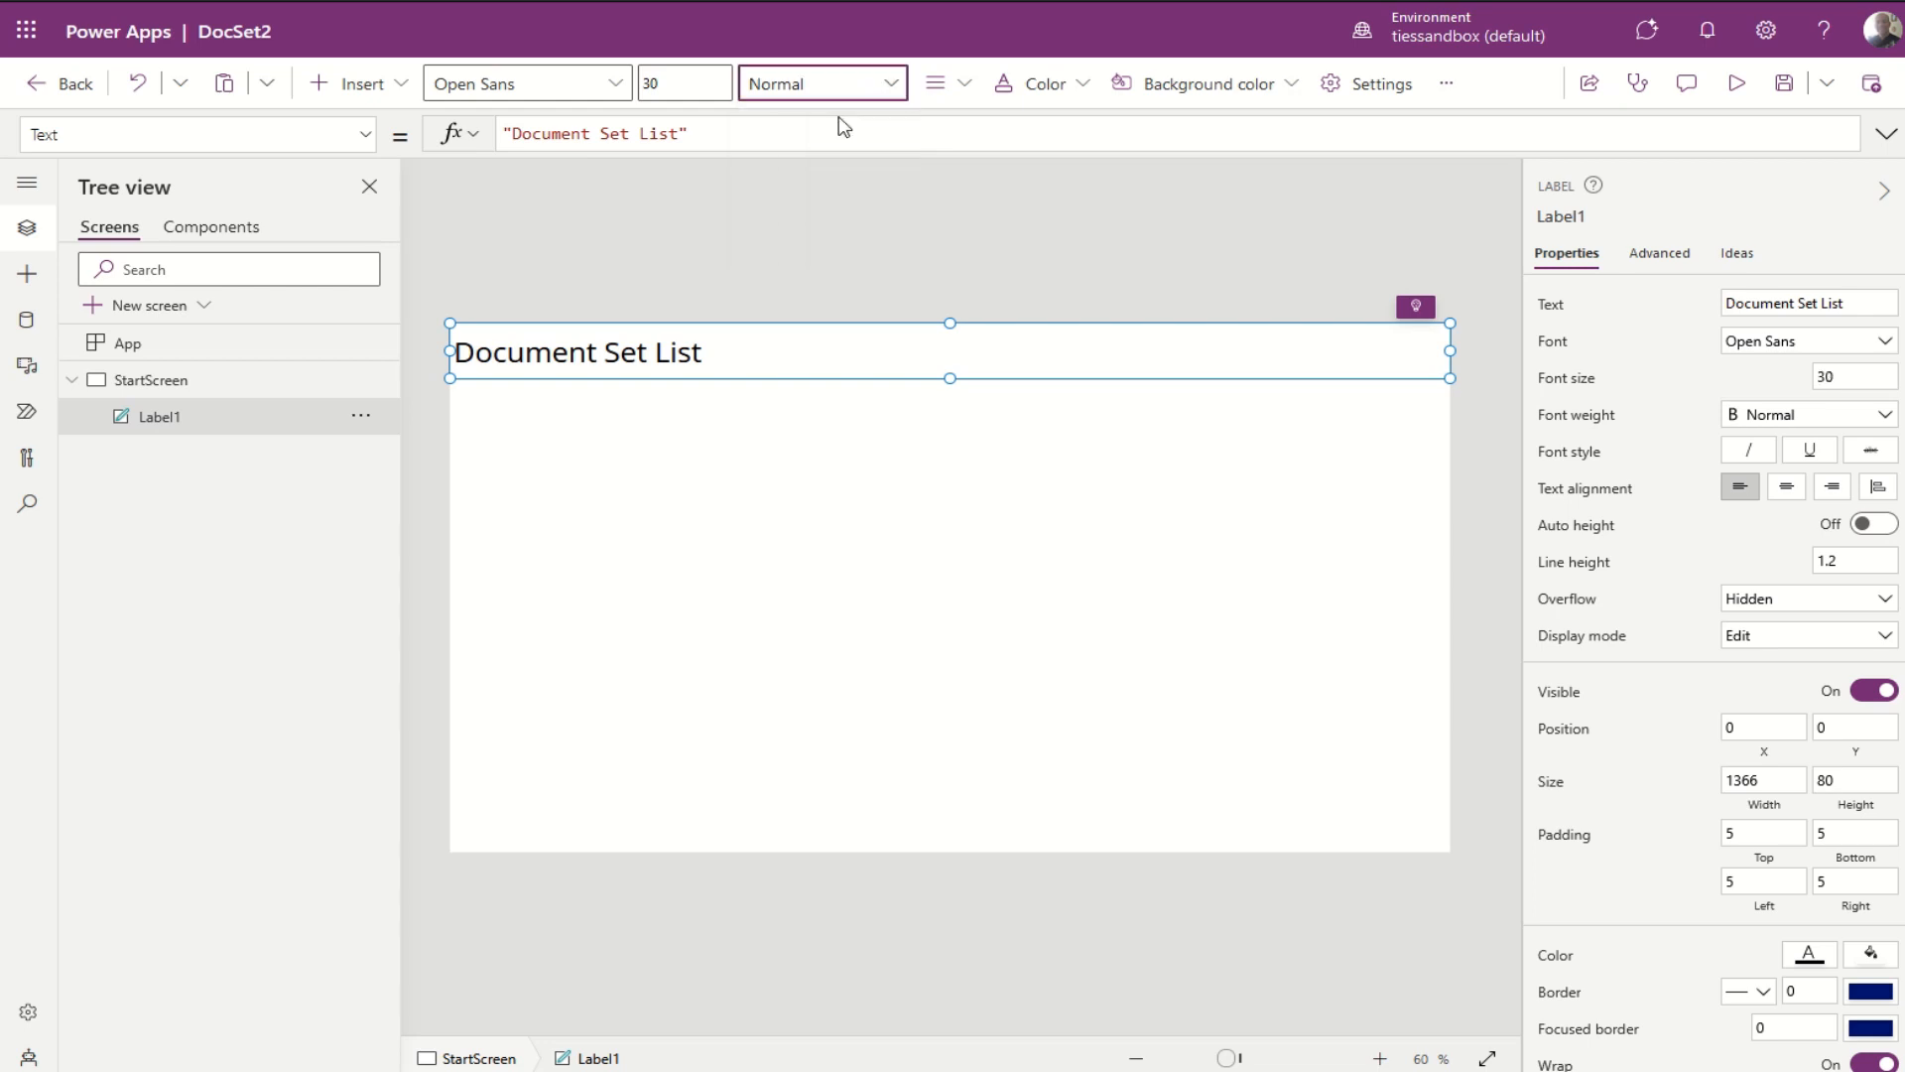
left_click(970, 88)
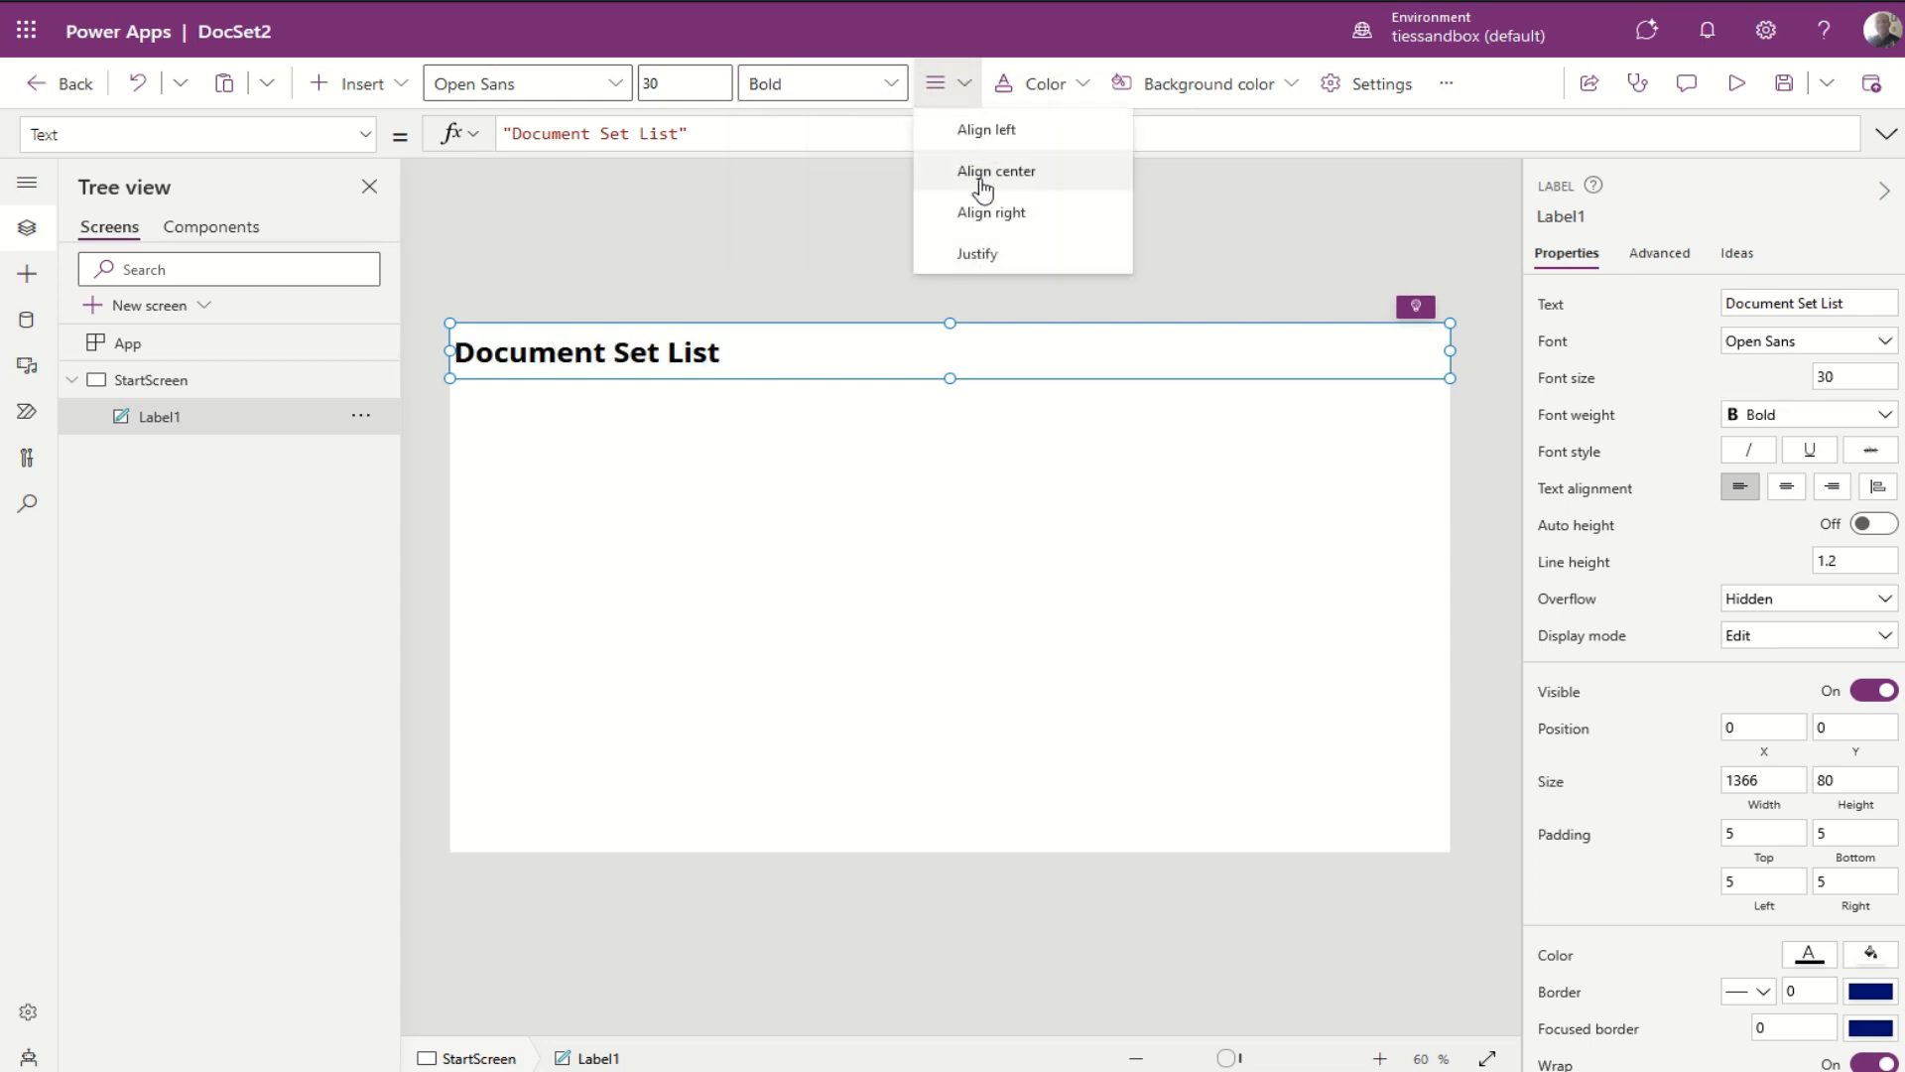
left_click(979, 176)
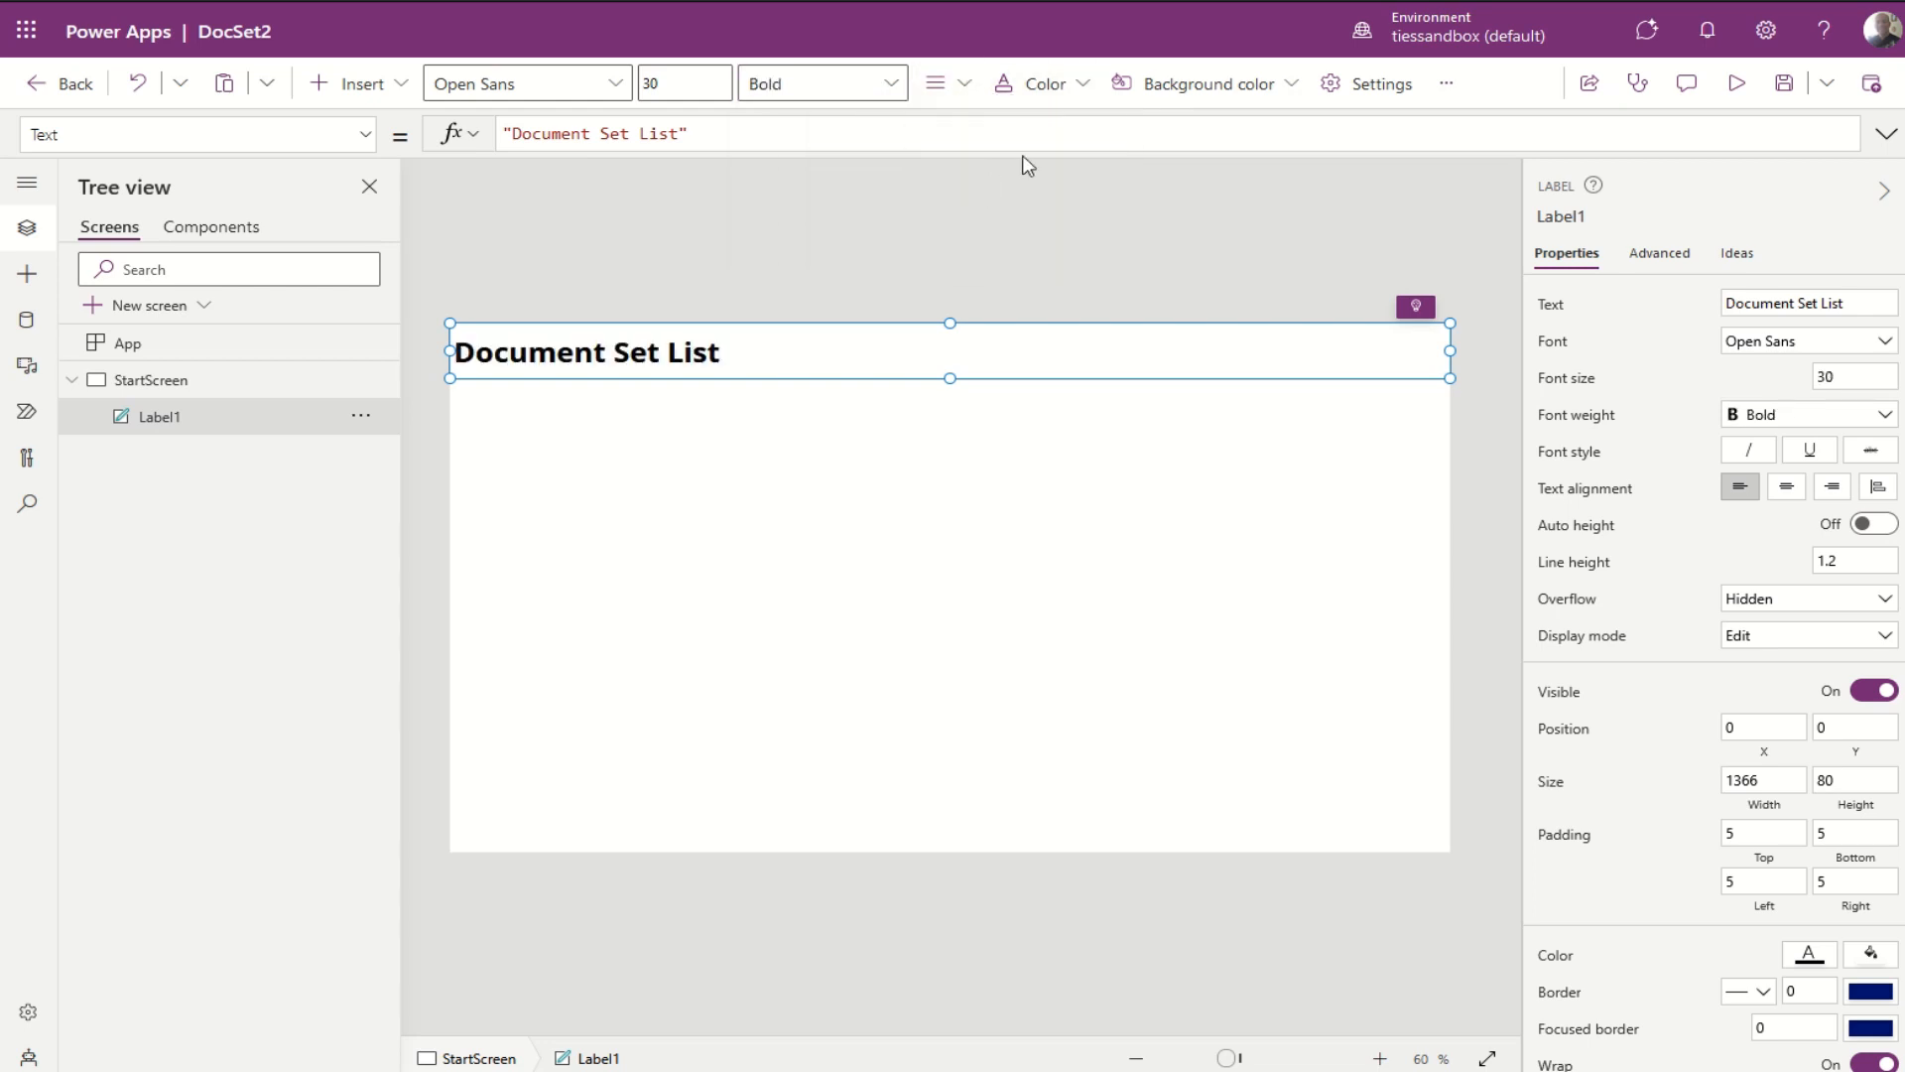
Step: Give the header label a blue theme background and white text
left_click(1231, 86)
left_click(1178, 214)
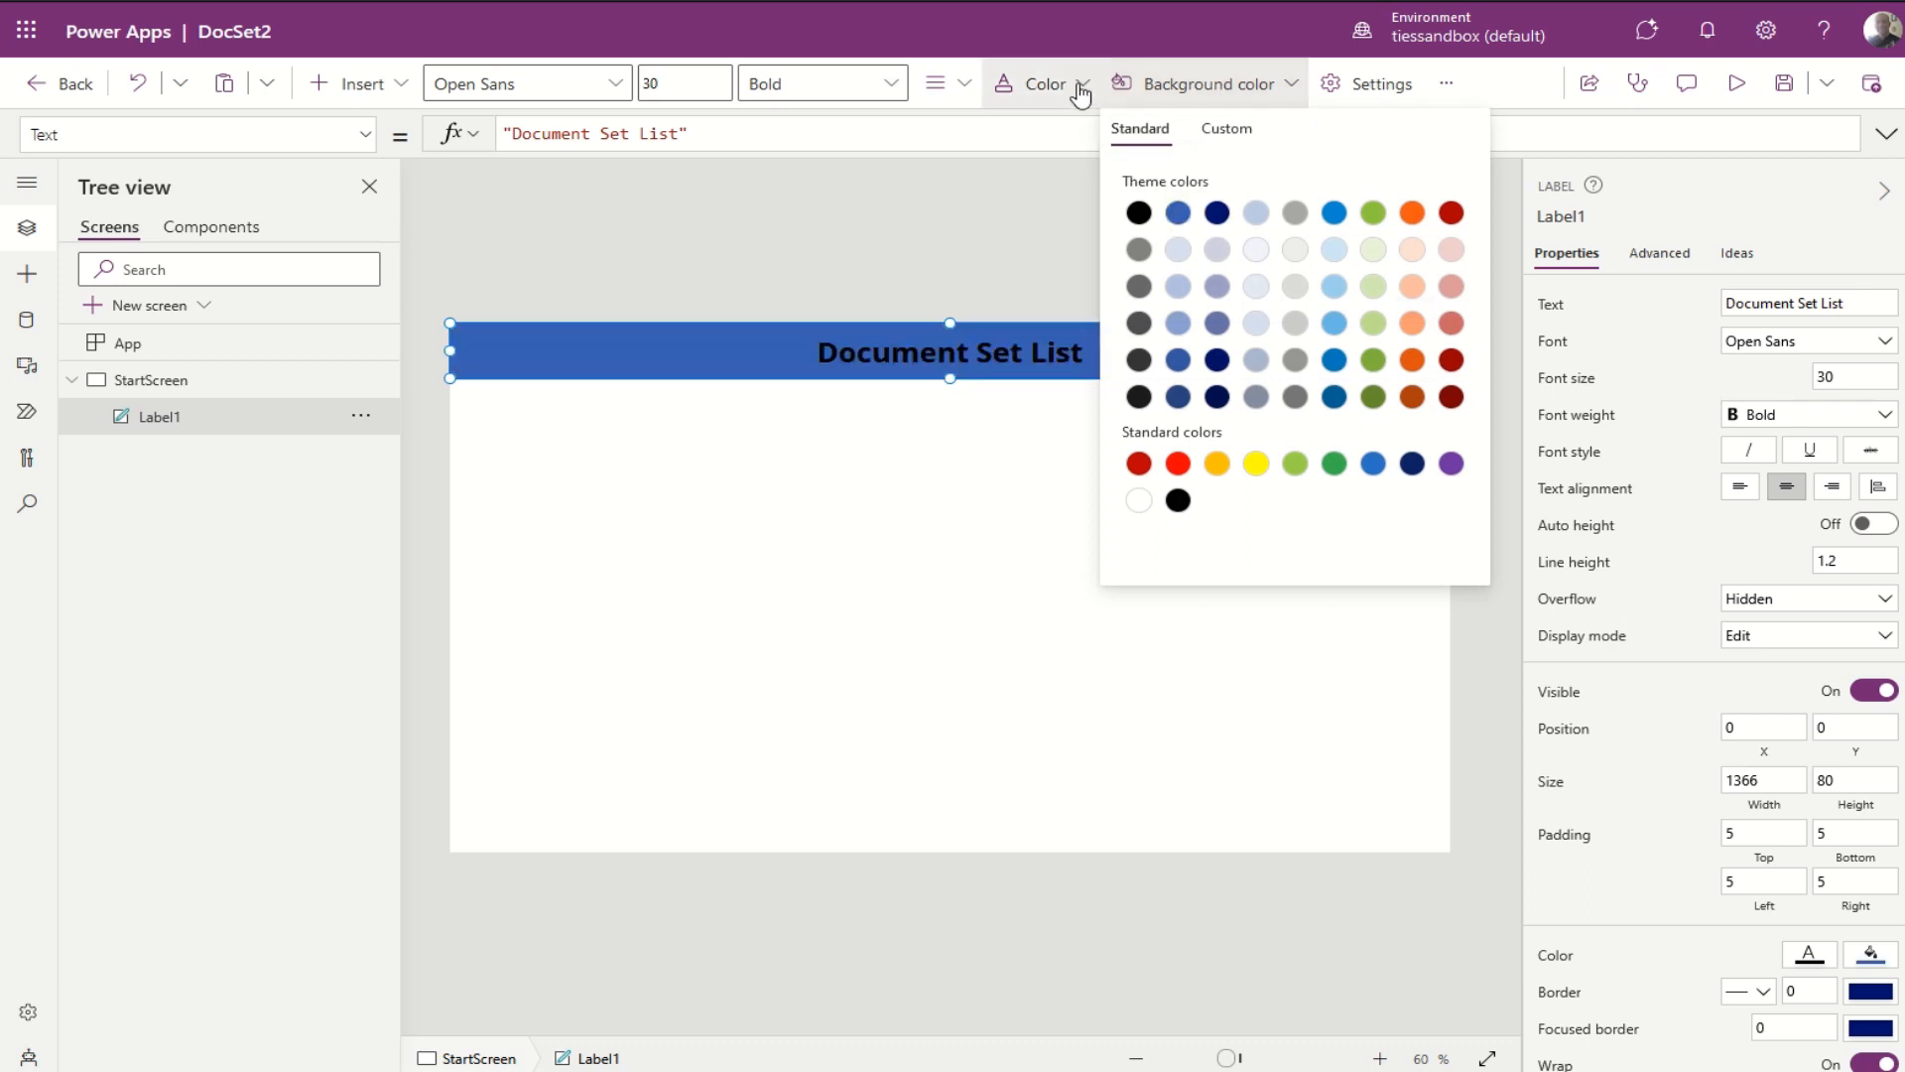
left_click(1084, 85)
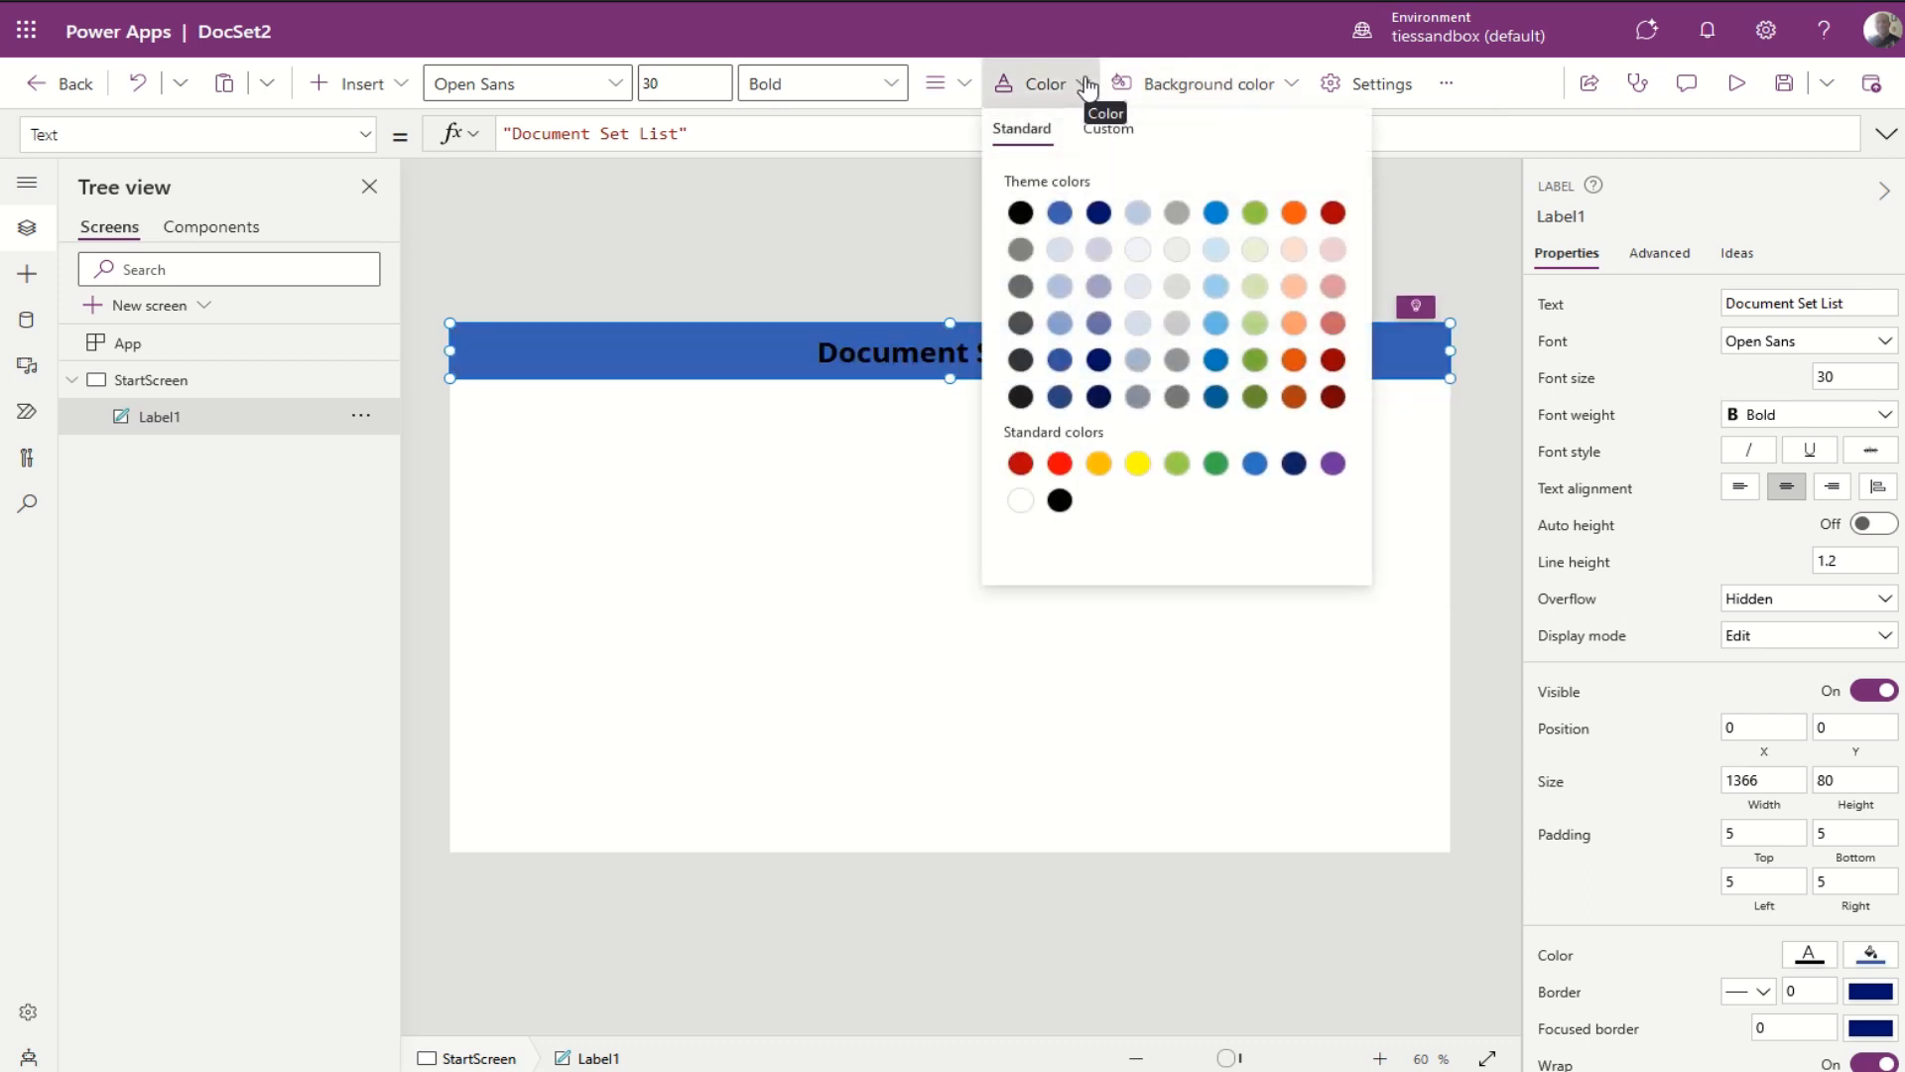
left_click(1025, 506)
left_click(812, 548)
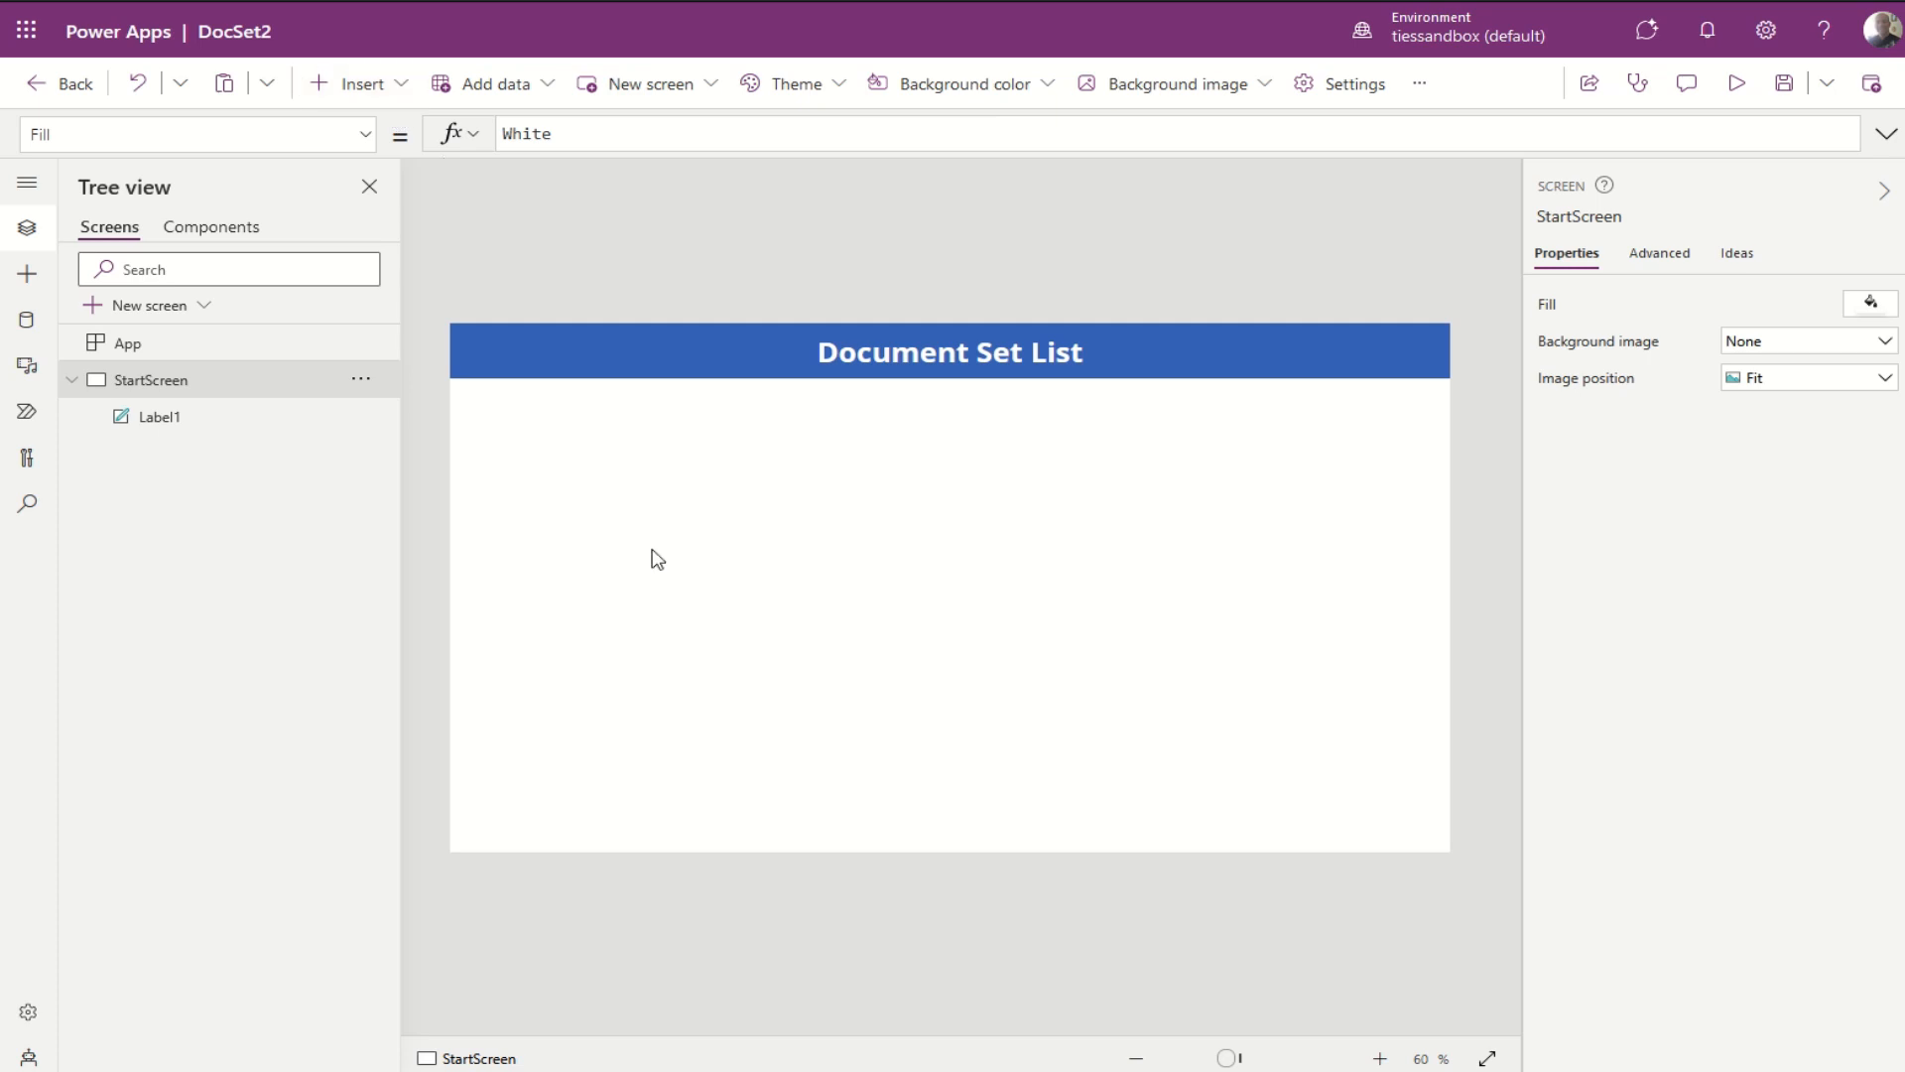
Step: Insert a blank flexible height gallery from the layout controls on StartScreen
left_click(395, 85)
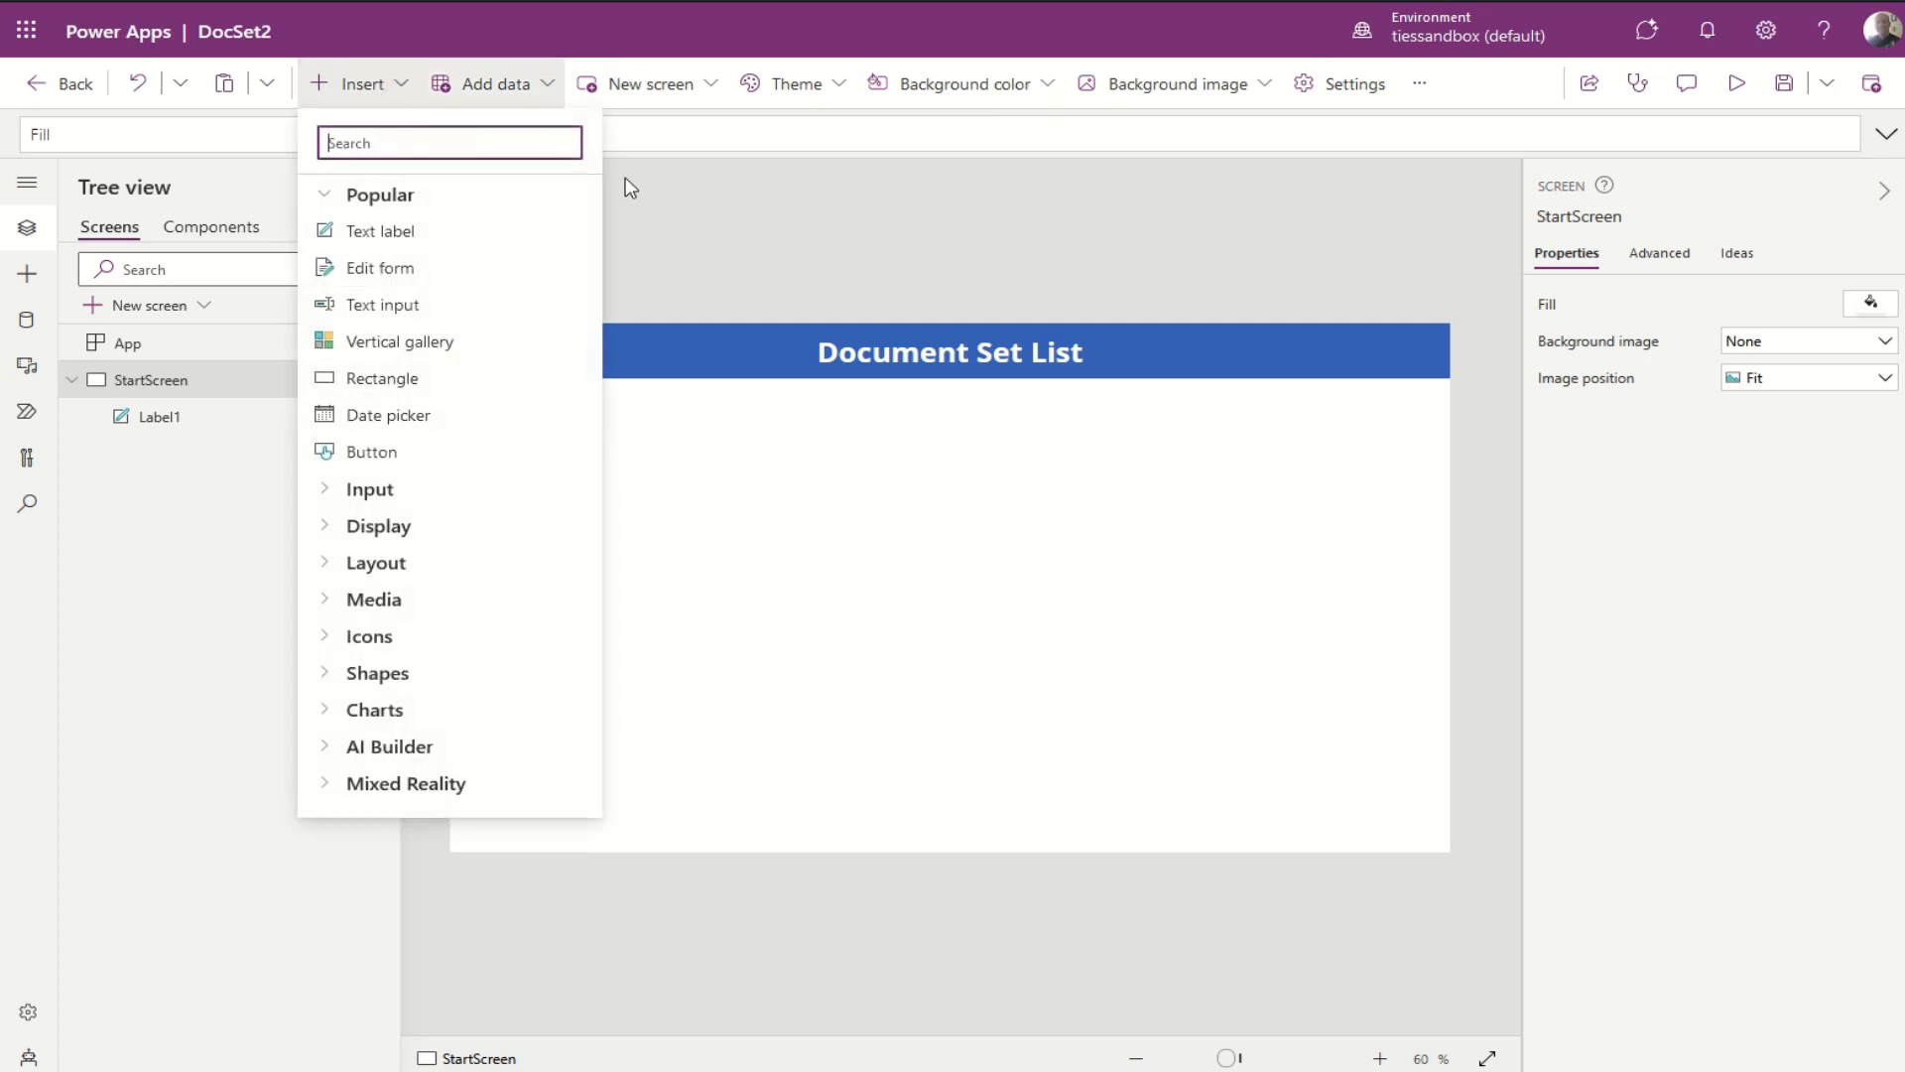
left_click(328, 565)
scroll(480, 636, "down", 3)
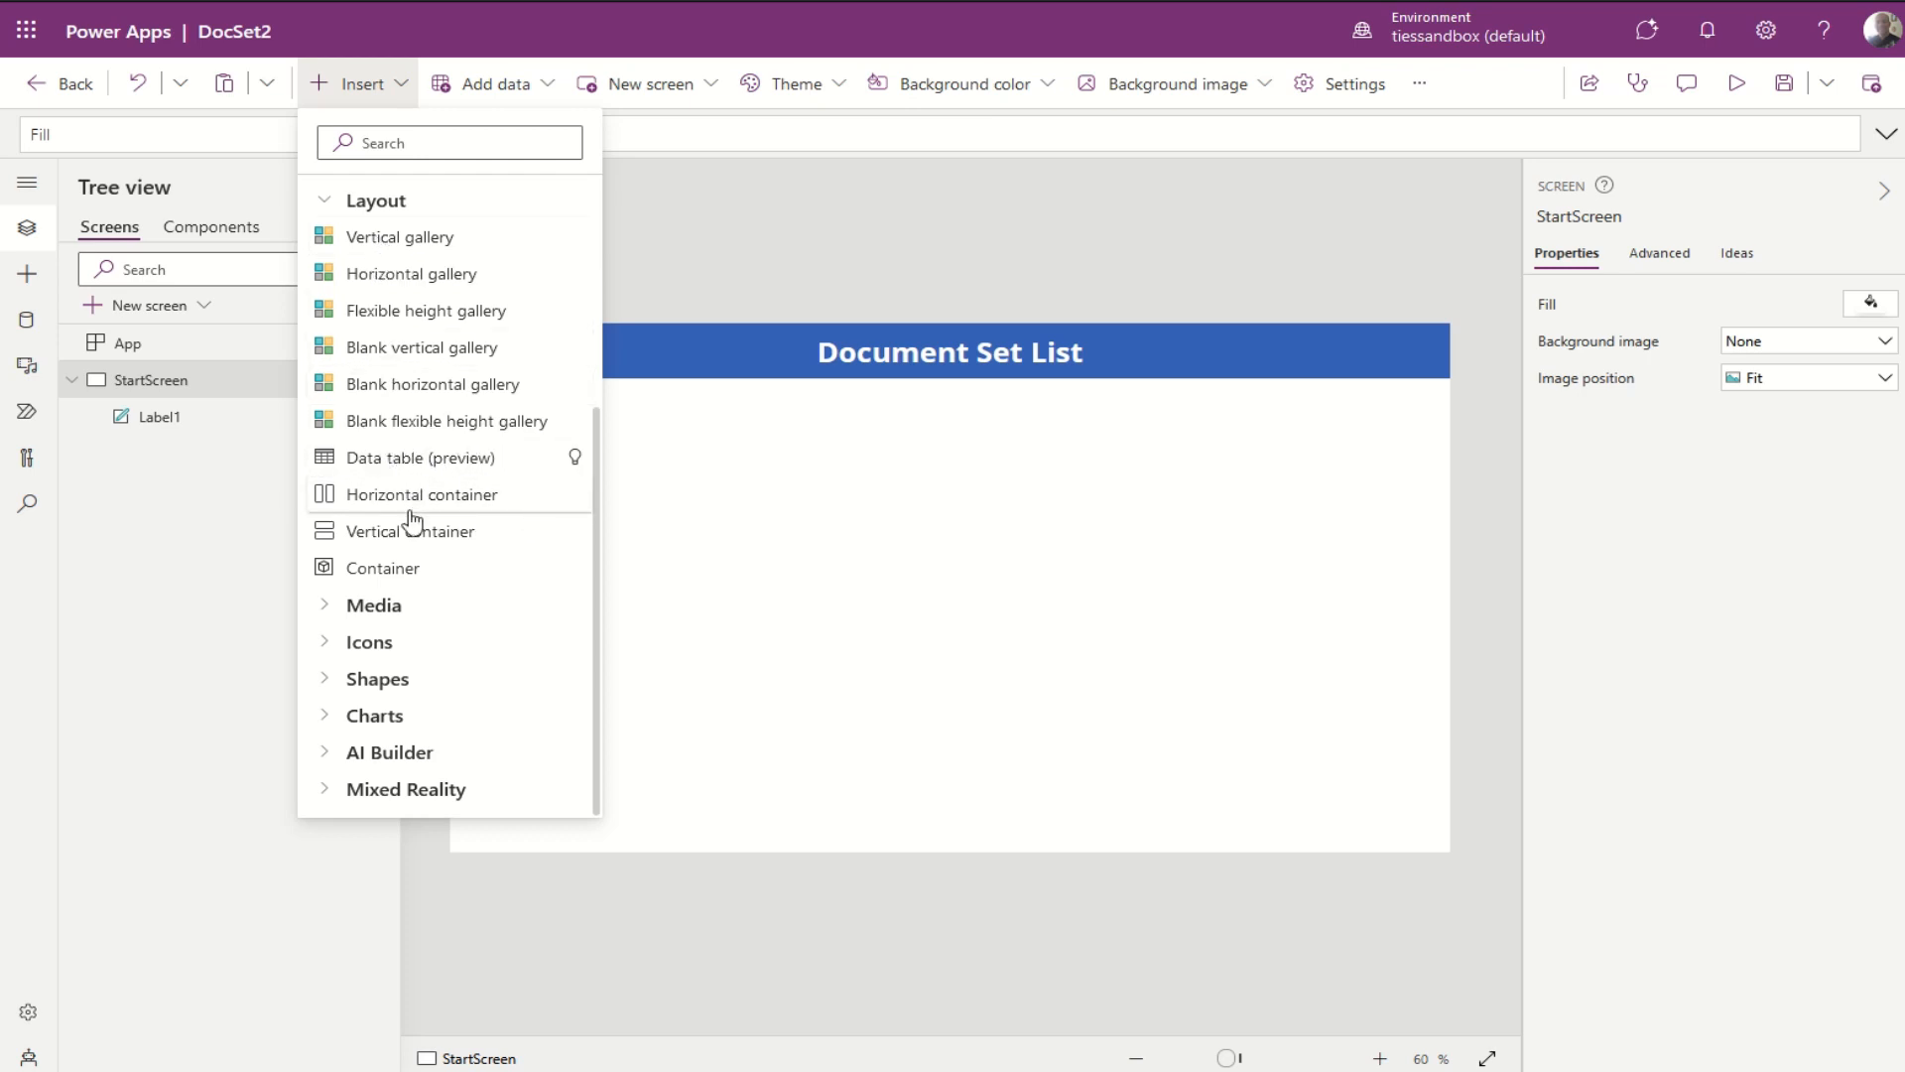
left_click(399, 429)
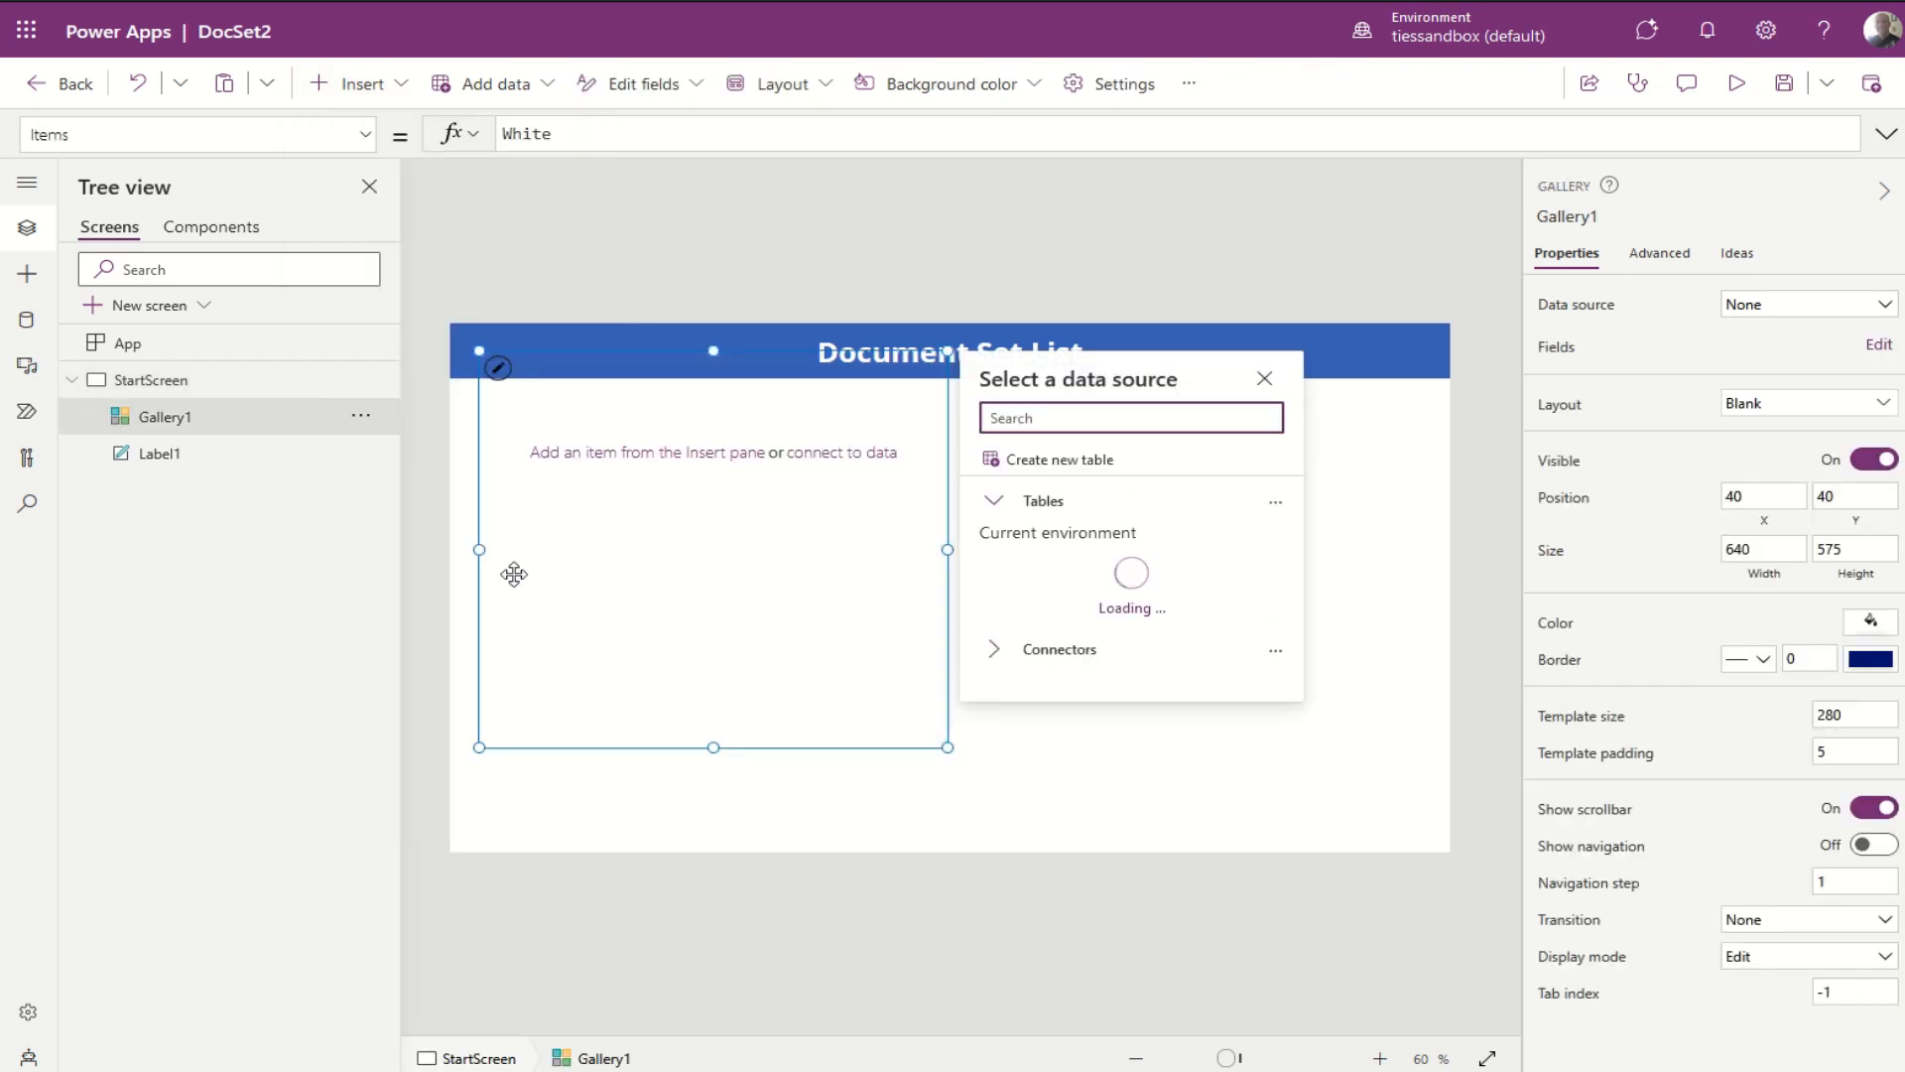
Step: Place the gallery below the header at X 0, Y 129 and enlarge it to 1366 by 638
left_click_drag(765, 347, 734, 383)
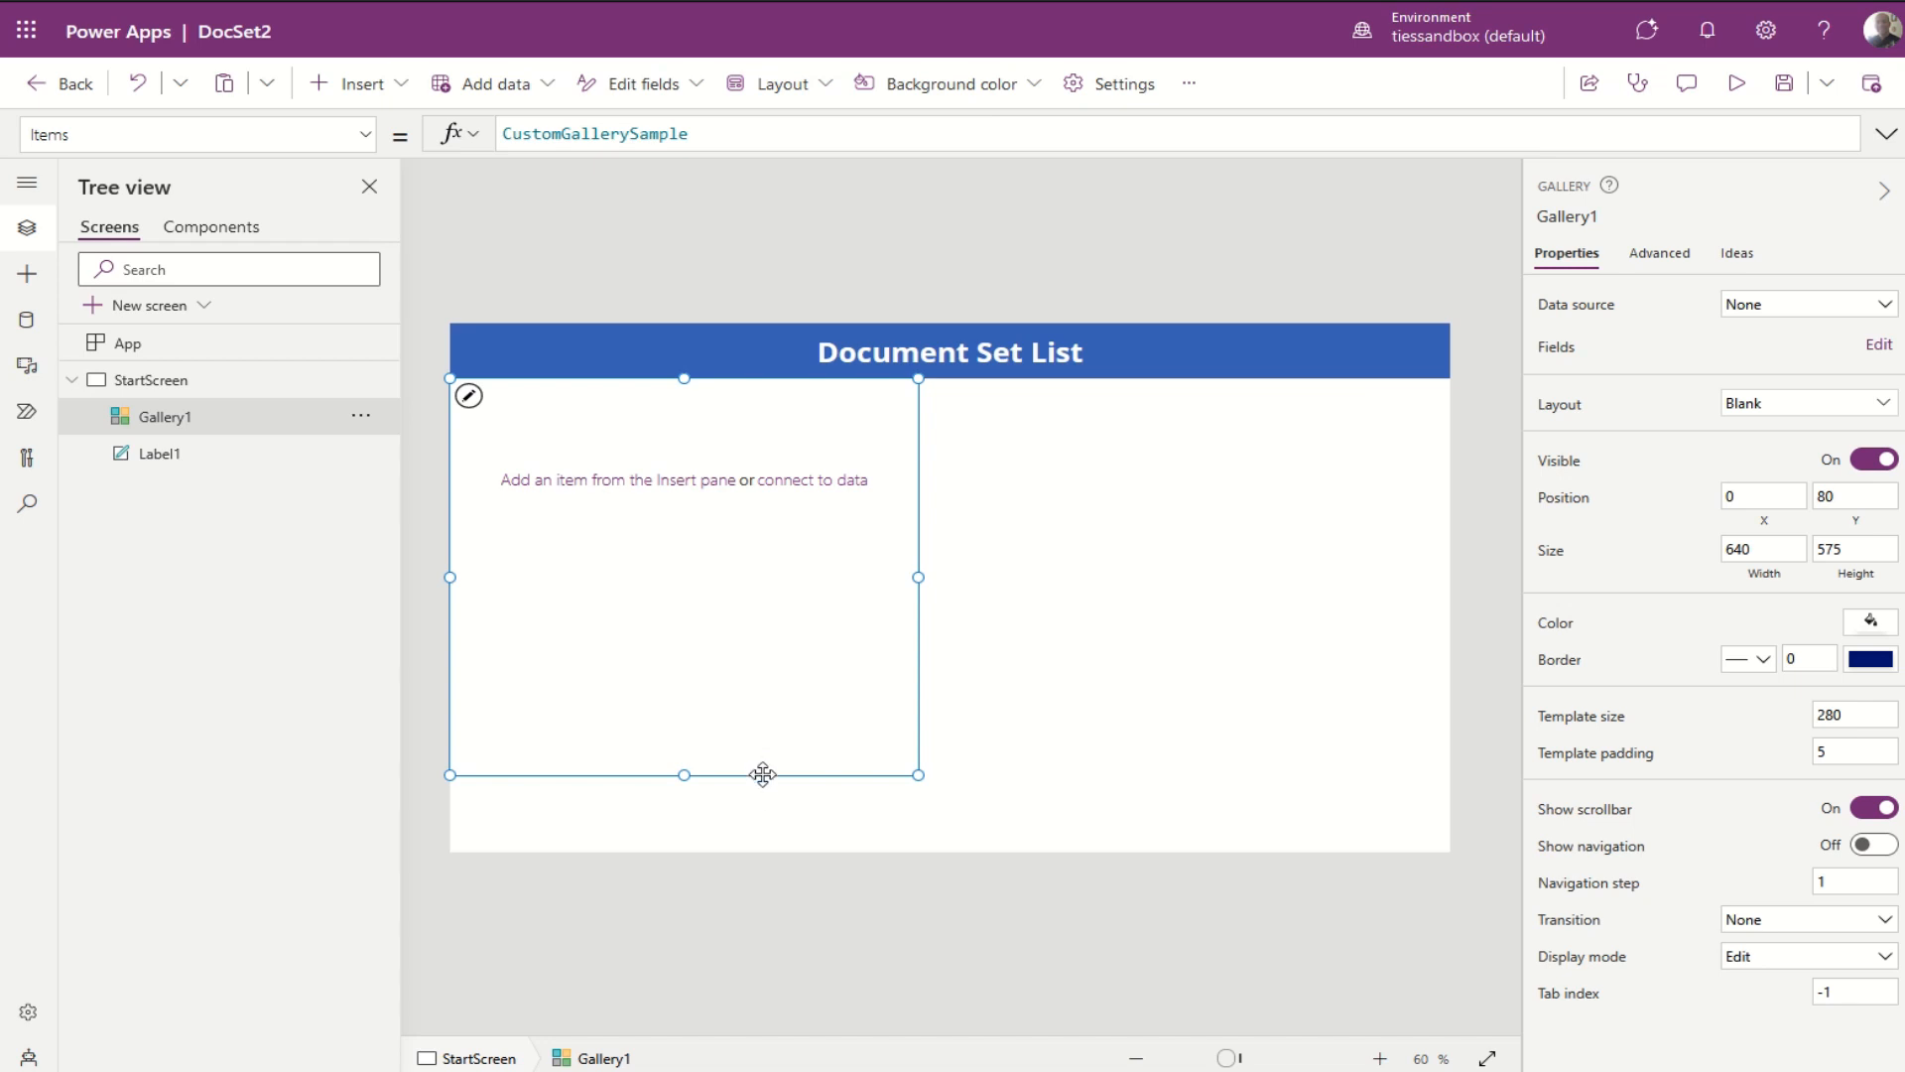
left_click_drag(763, 775, 753, 858)
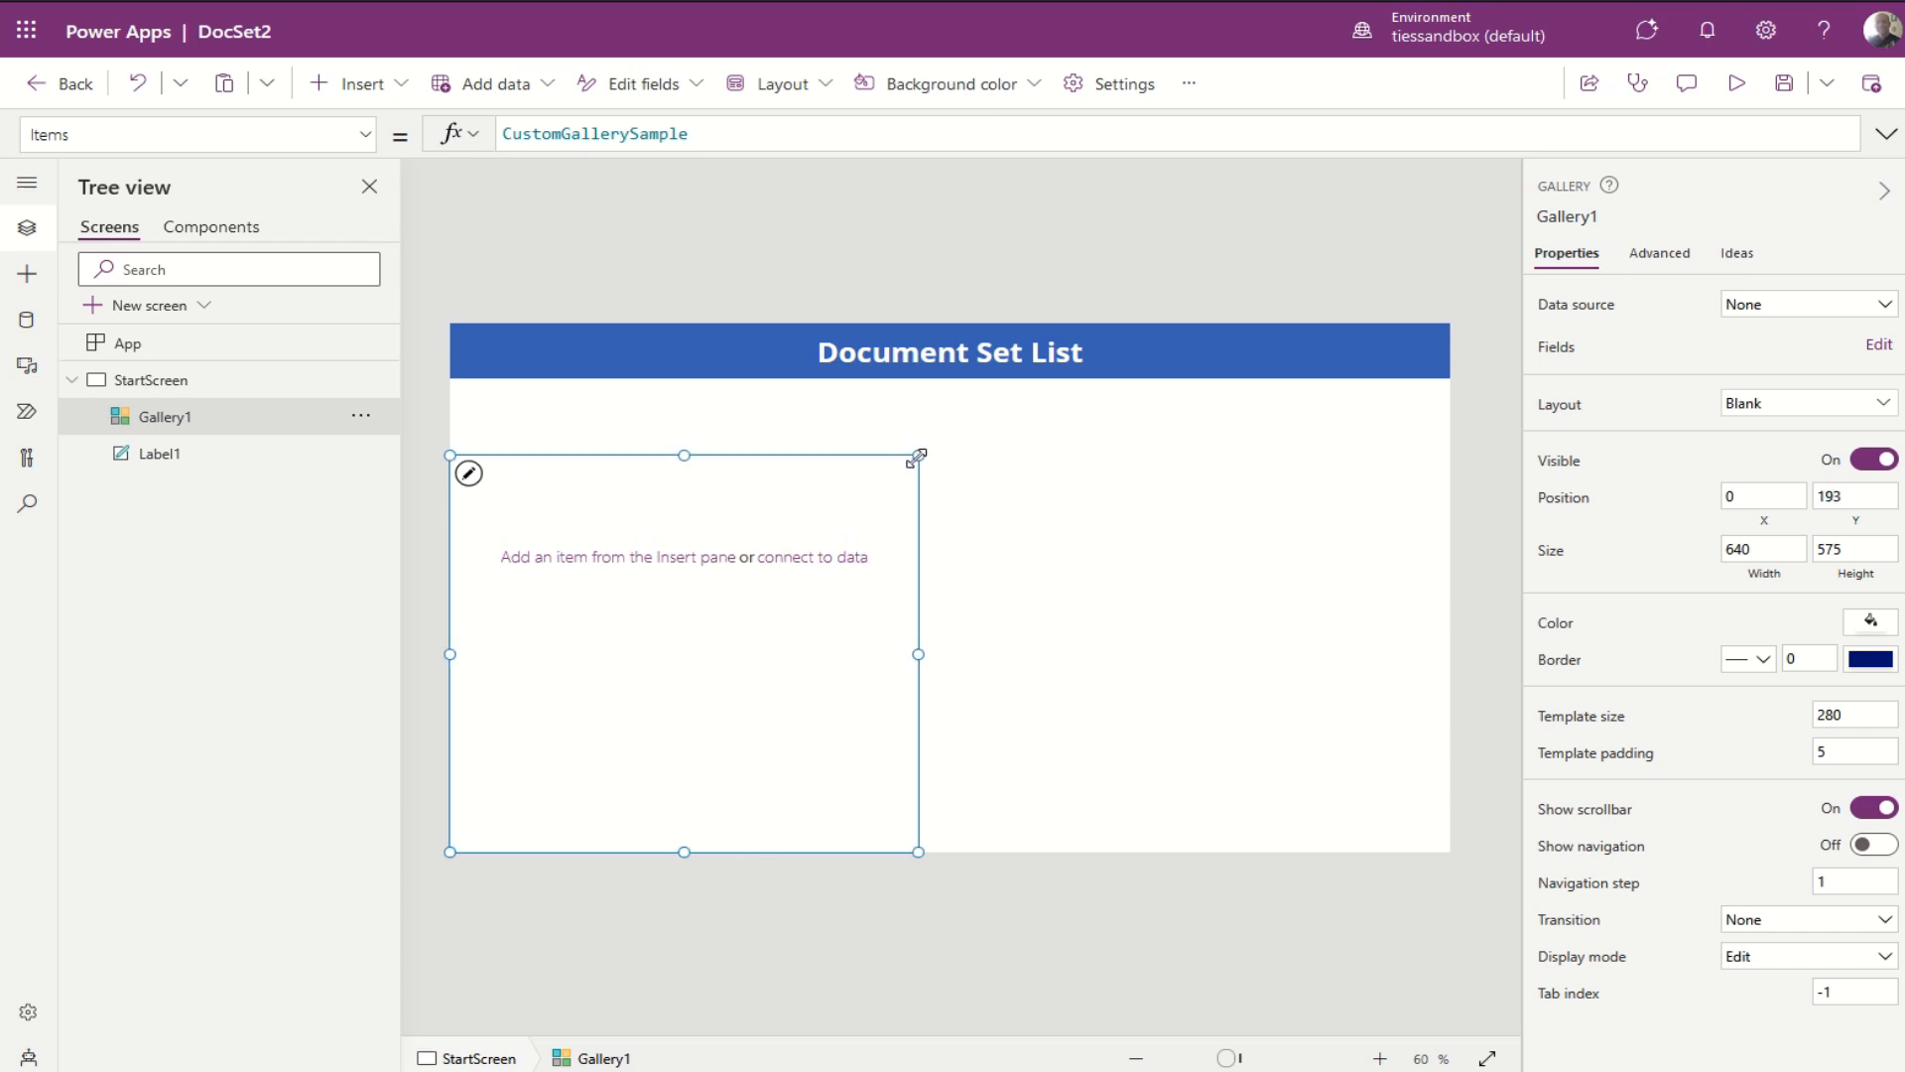
left_click_drag(918, 454, 1450, 411)
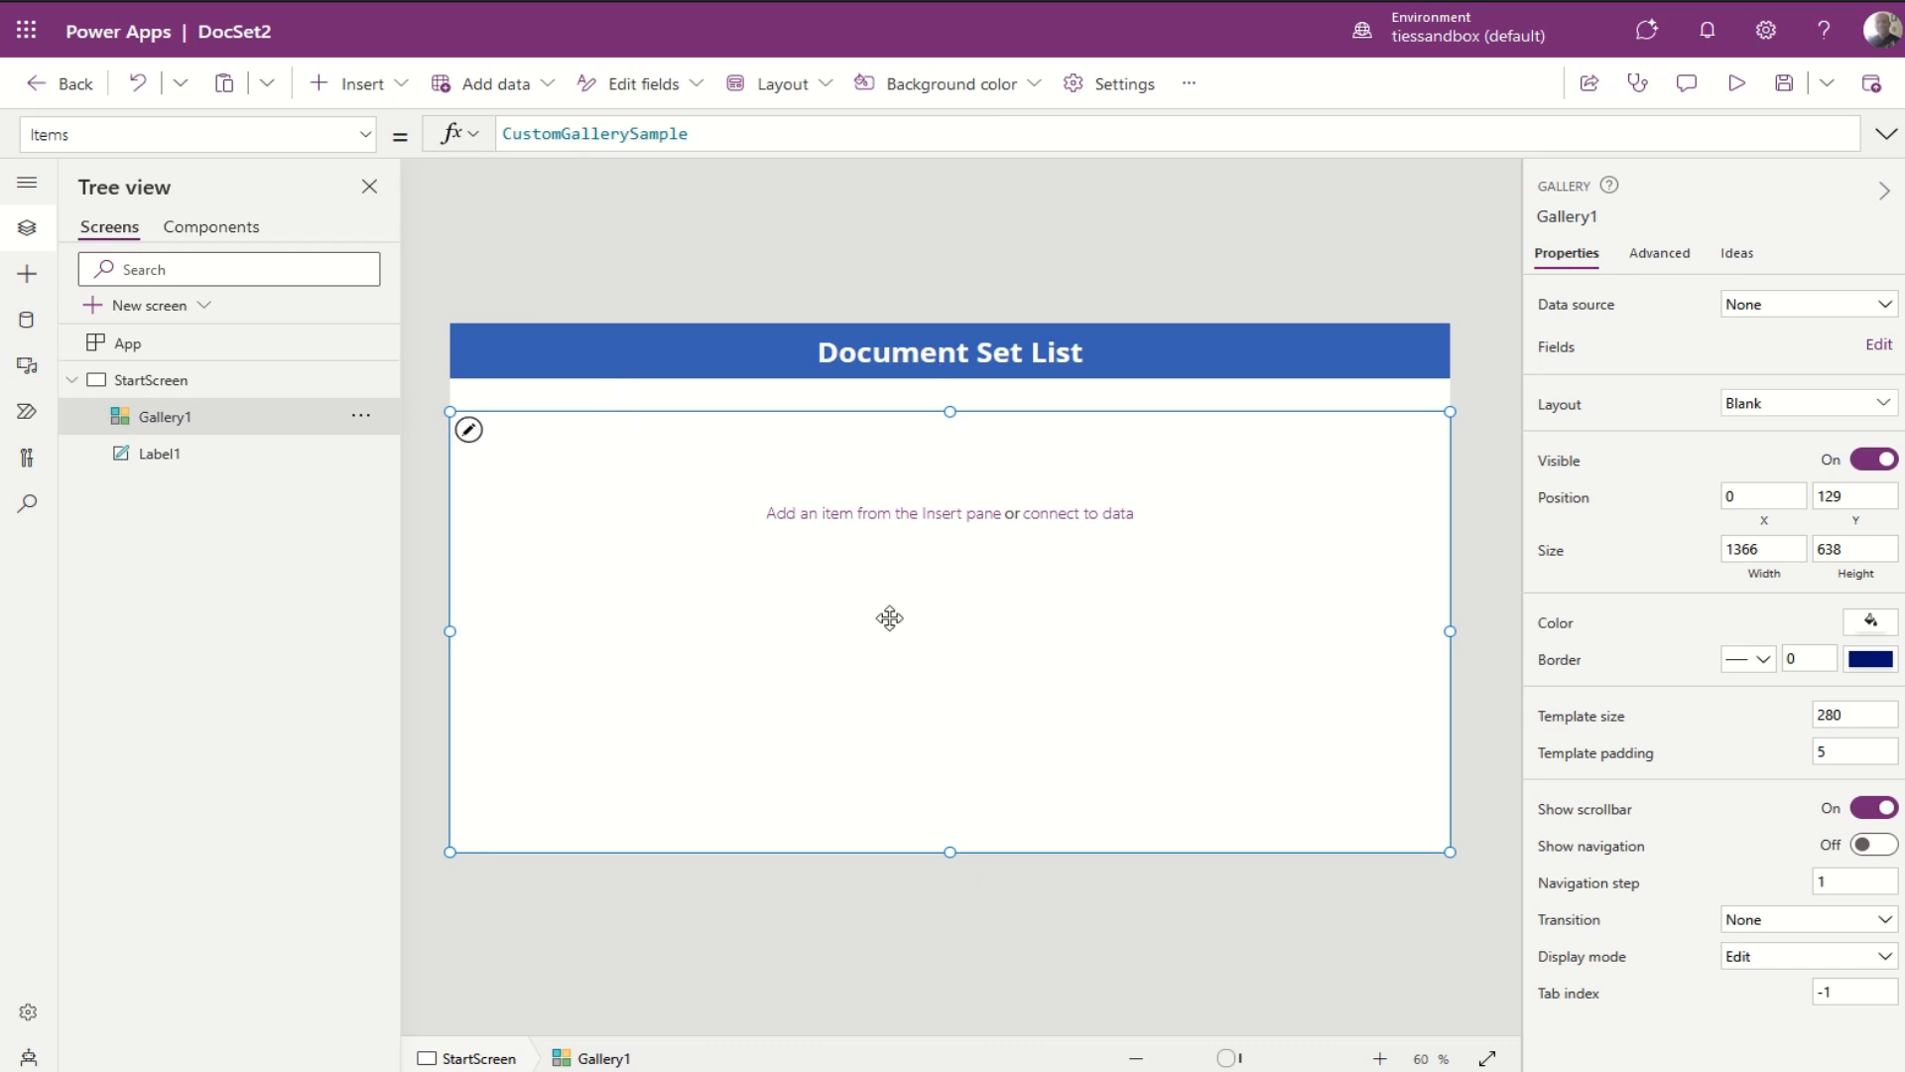
Step: Search the gallery's data sources for "sharep" and select the SharePoint connector with its existing connection
left_click(1885, 307)
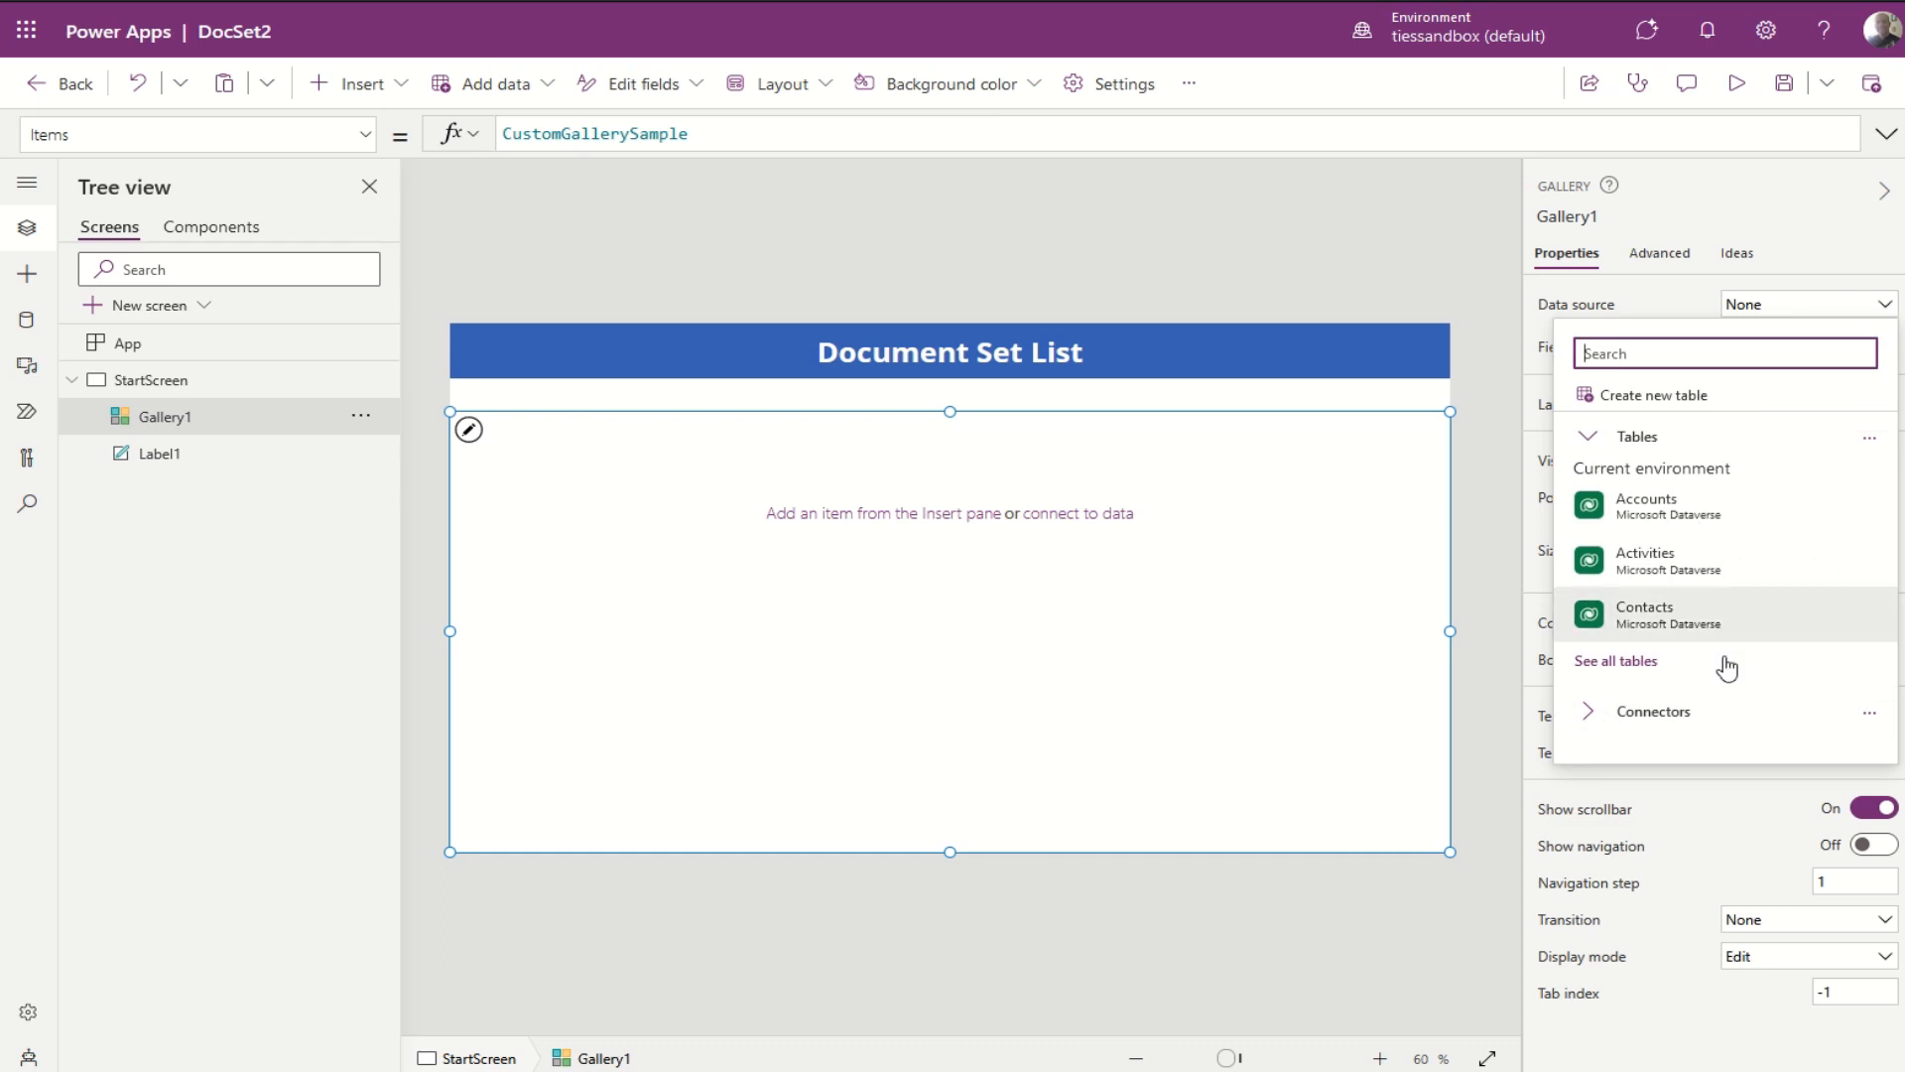
left_click(27, 321)
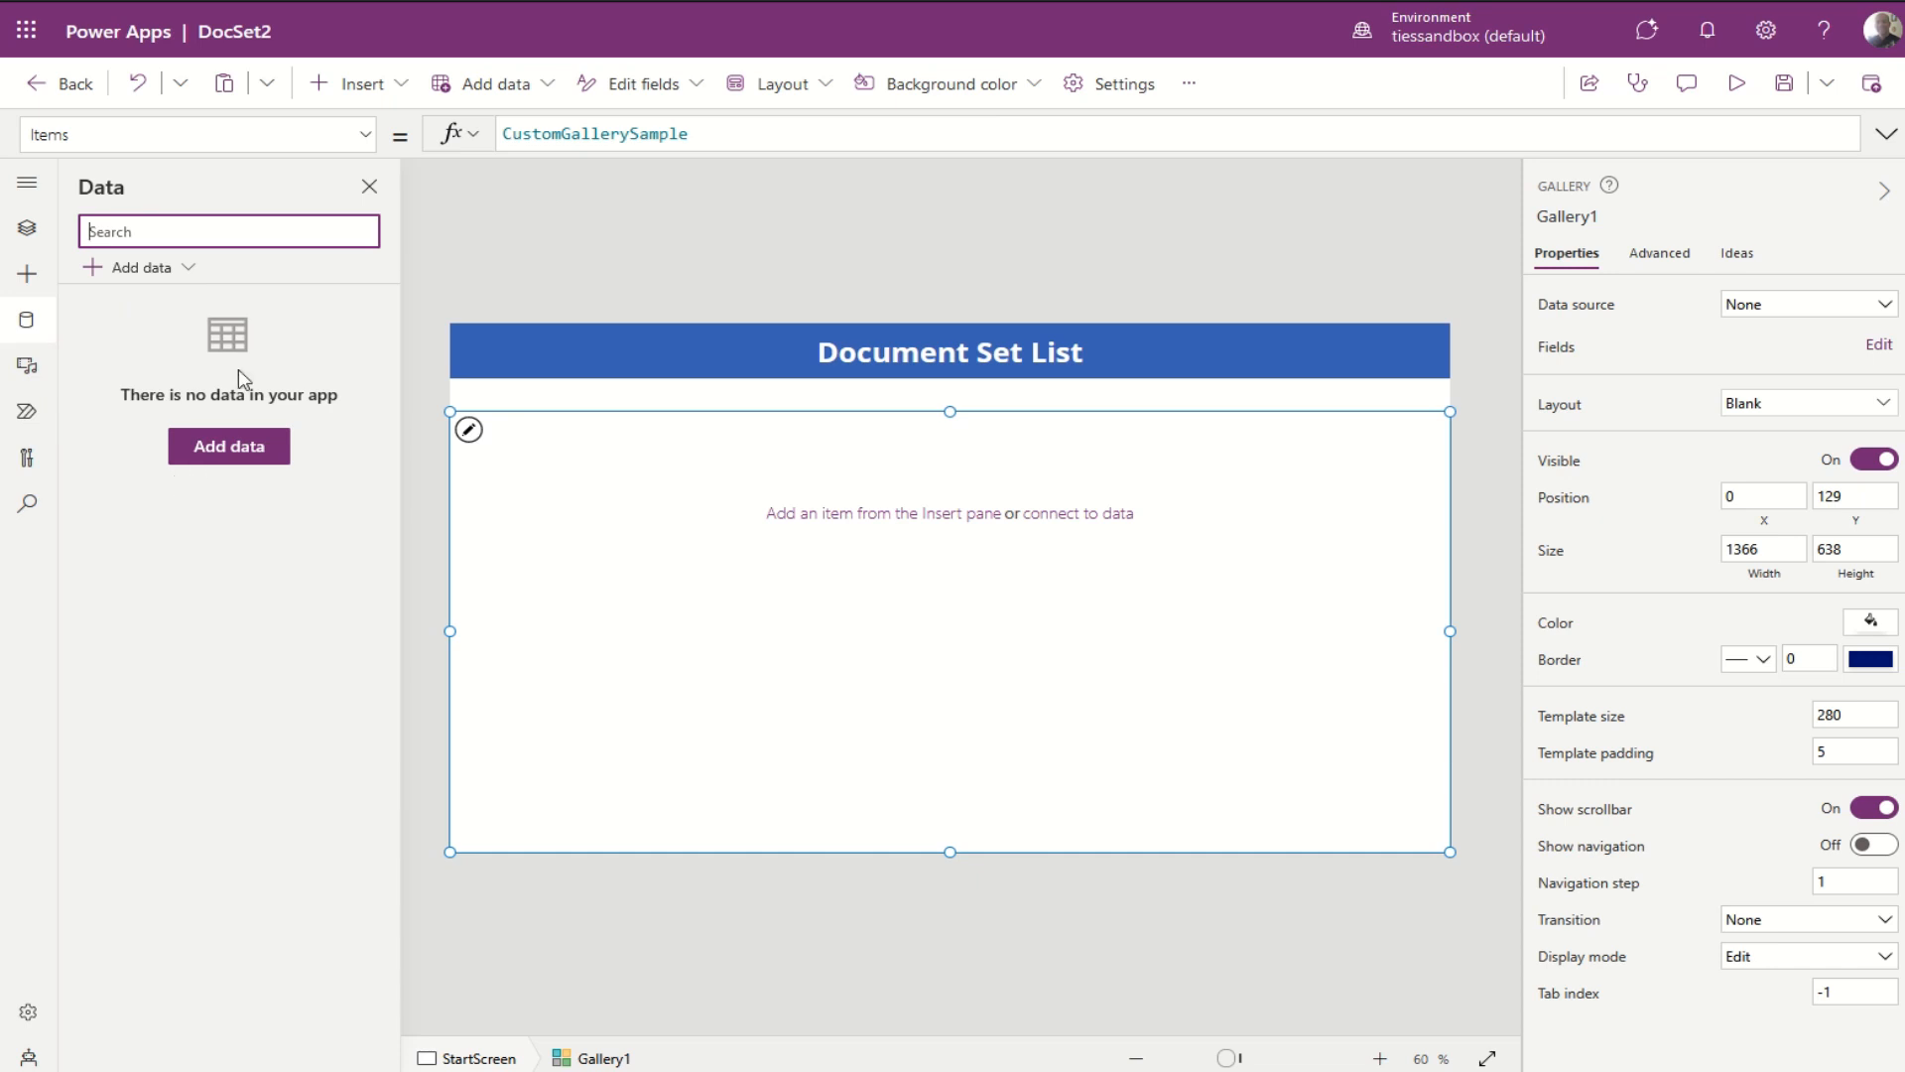
left_click(1884, 305)
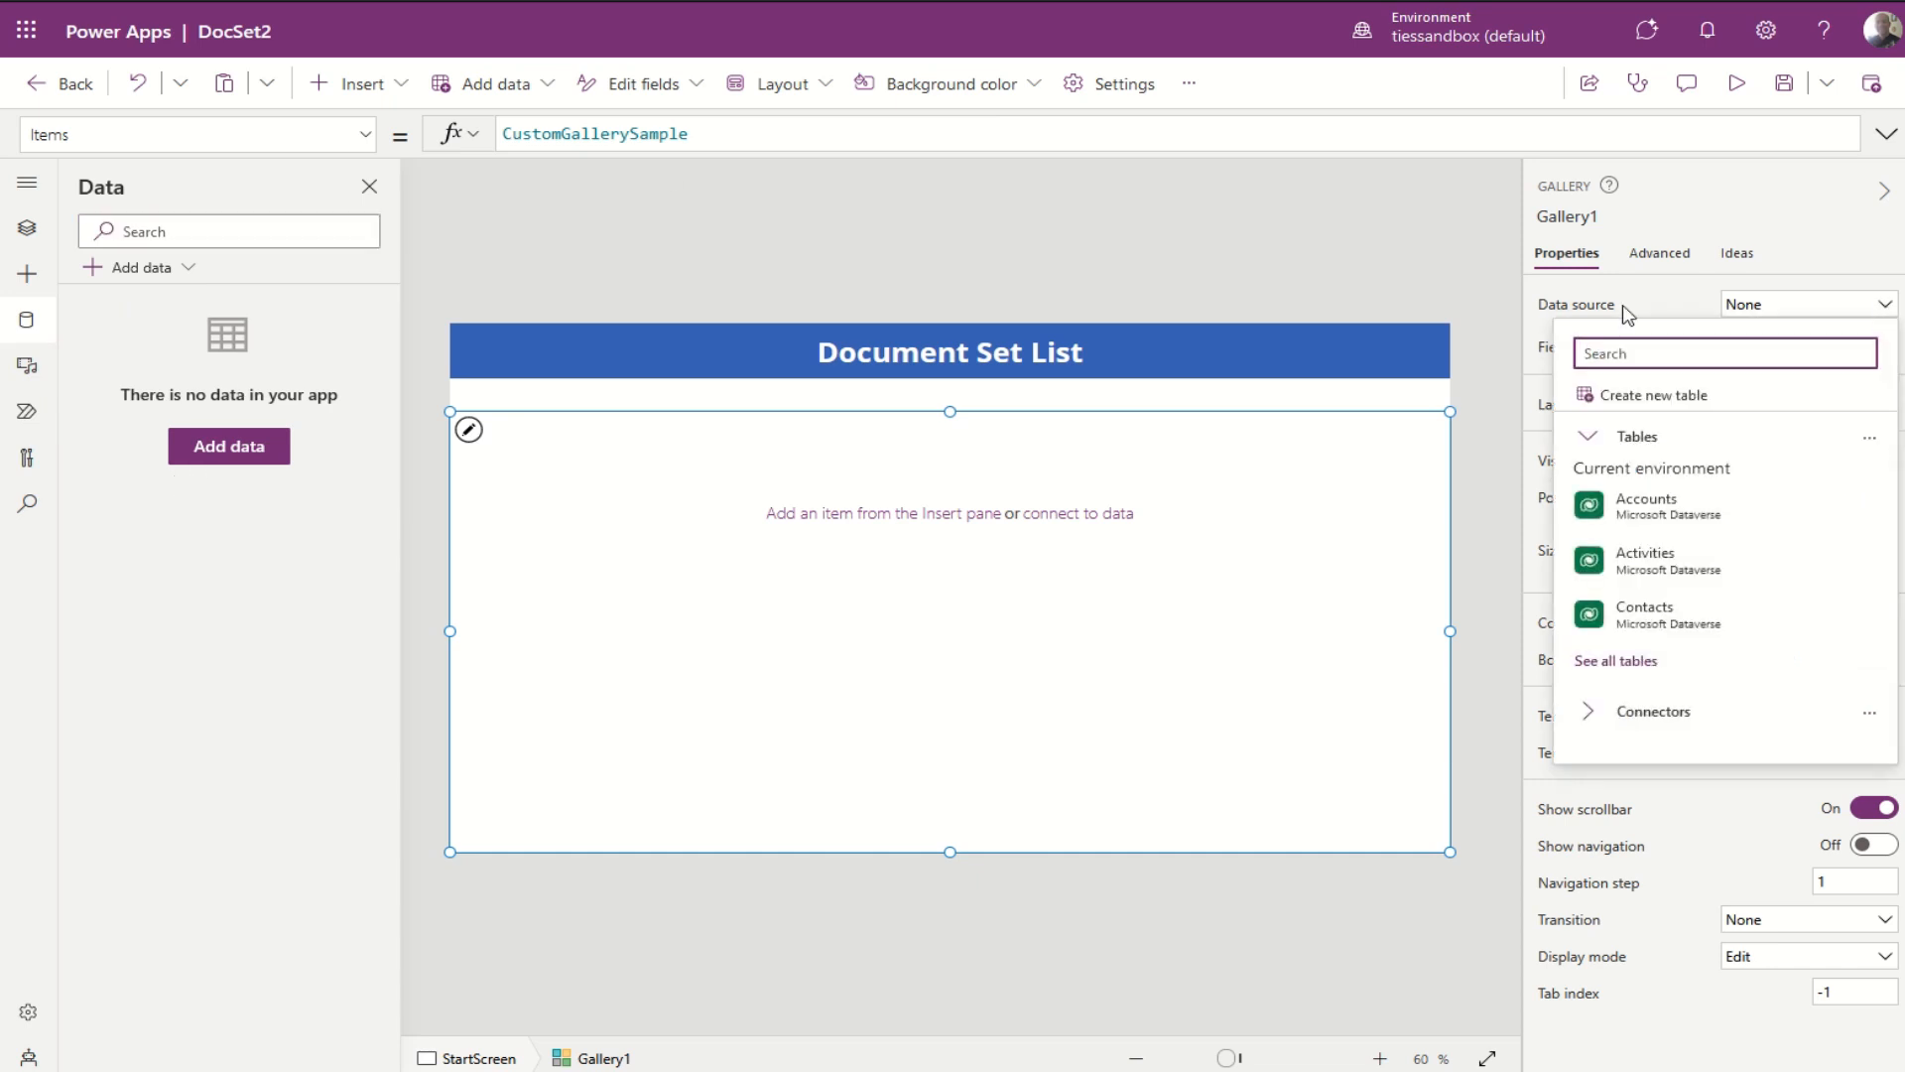
left_click(1657, 713)
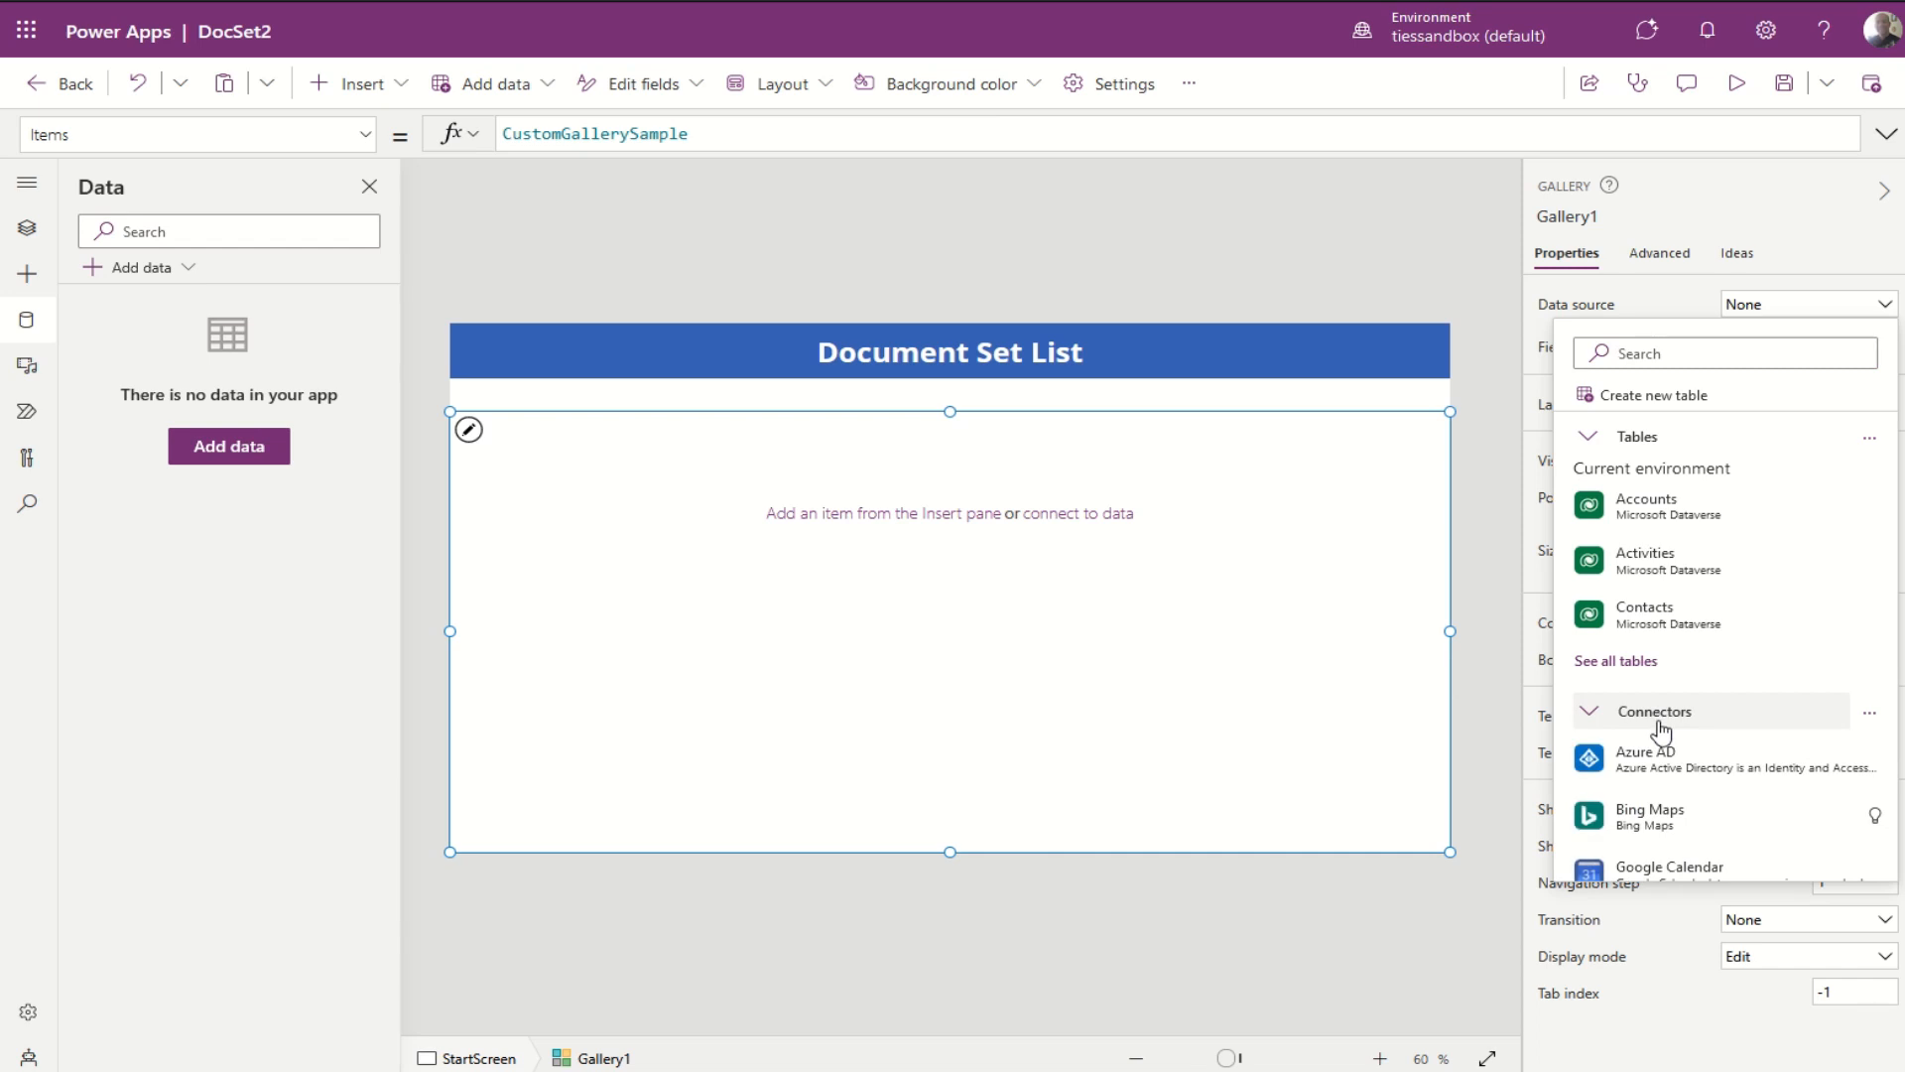
scroll(1668, 755, "down", 3)
left_click(1669, 347)
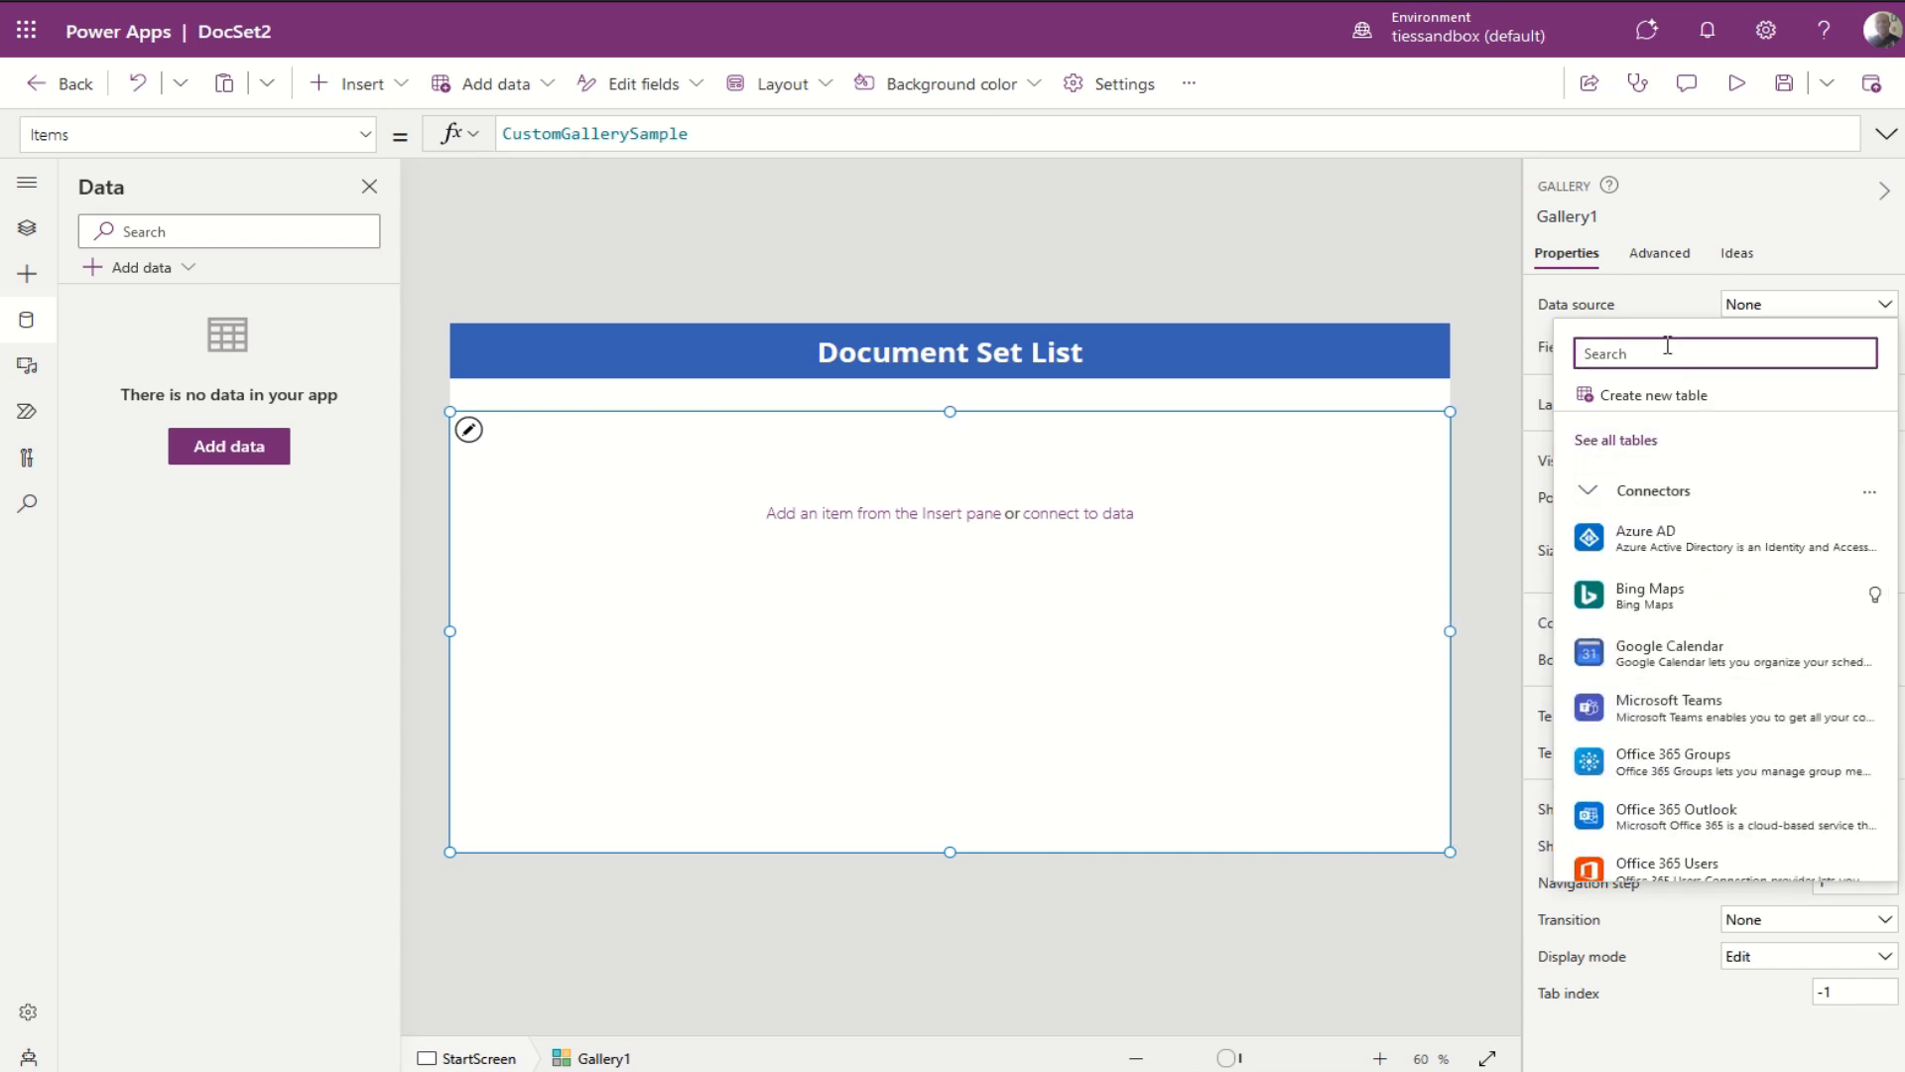
type("sharep")
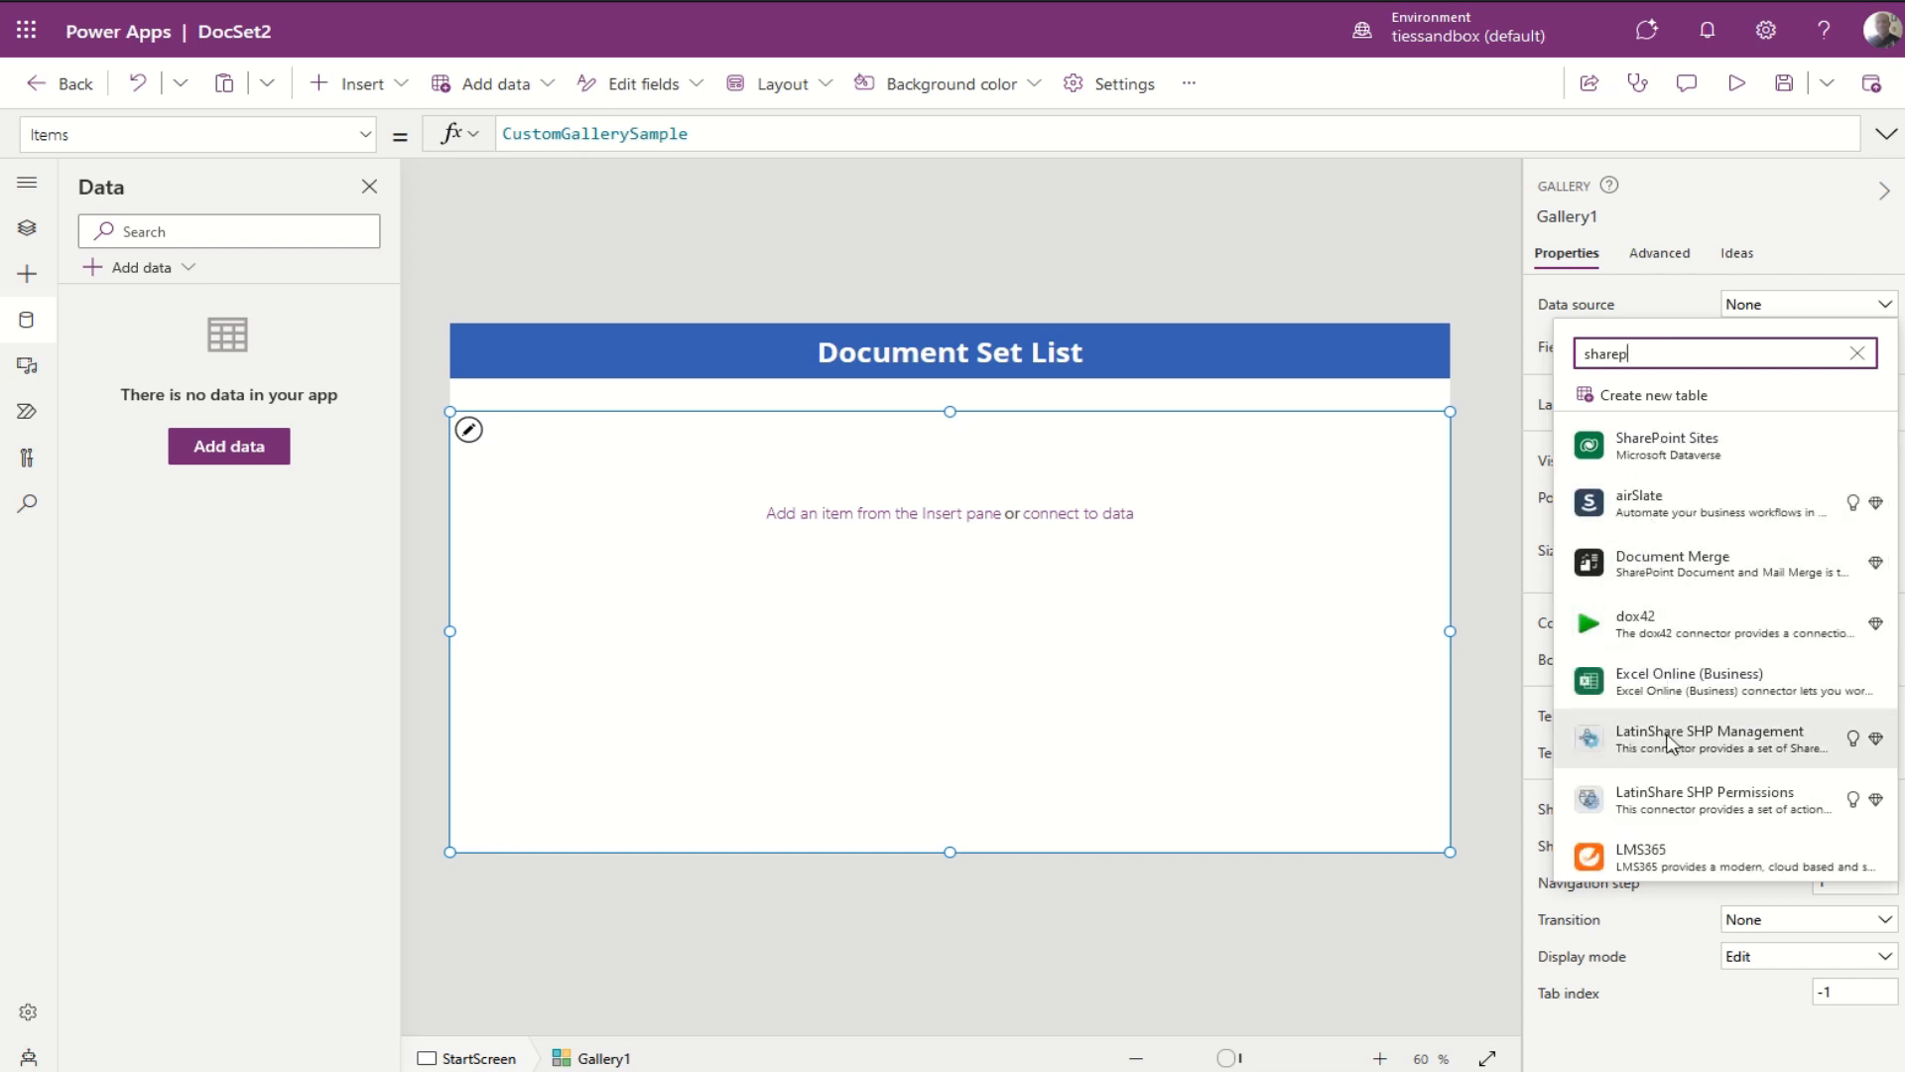
scroll(1674, 744, "down", 3)
scroll(1674, 745, "down", 4)
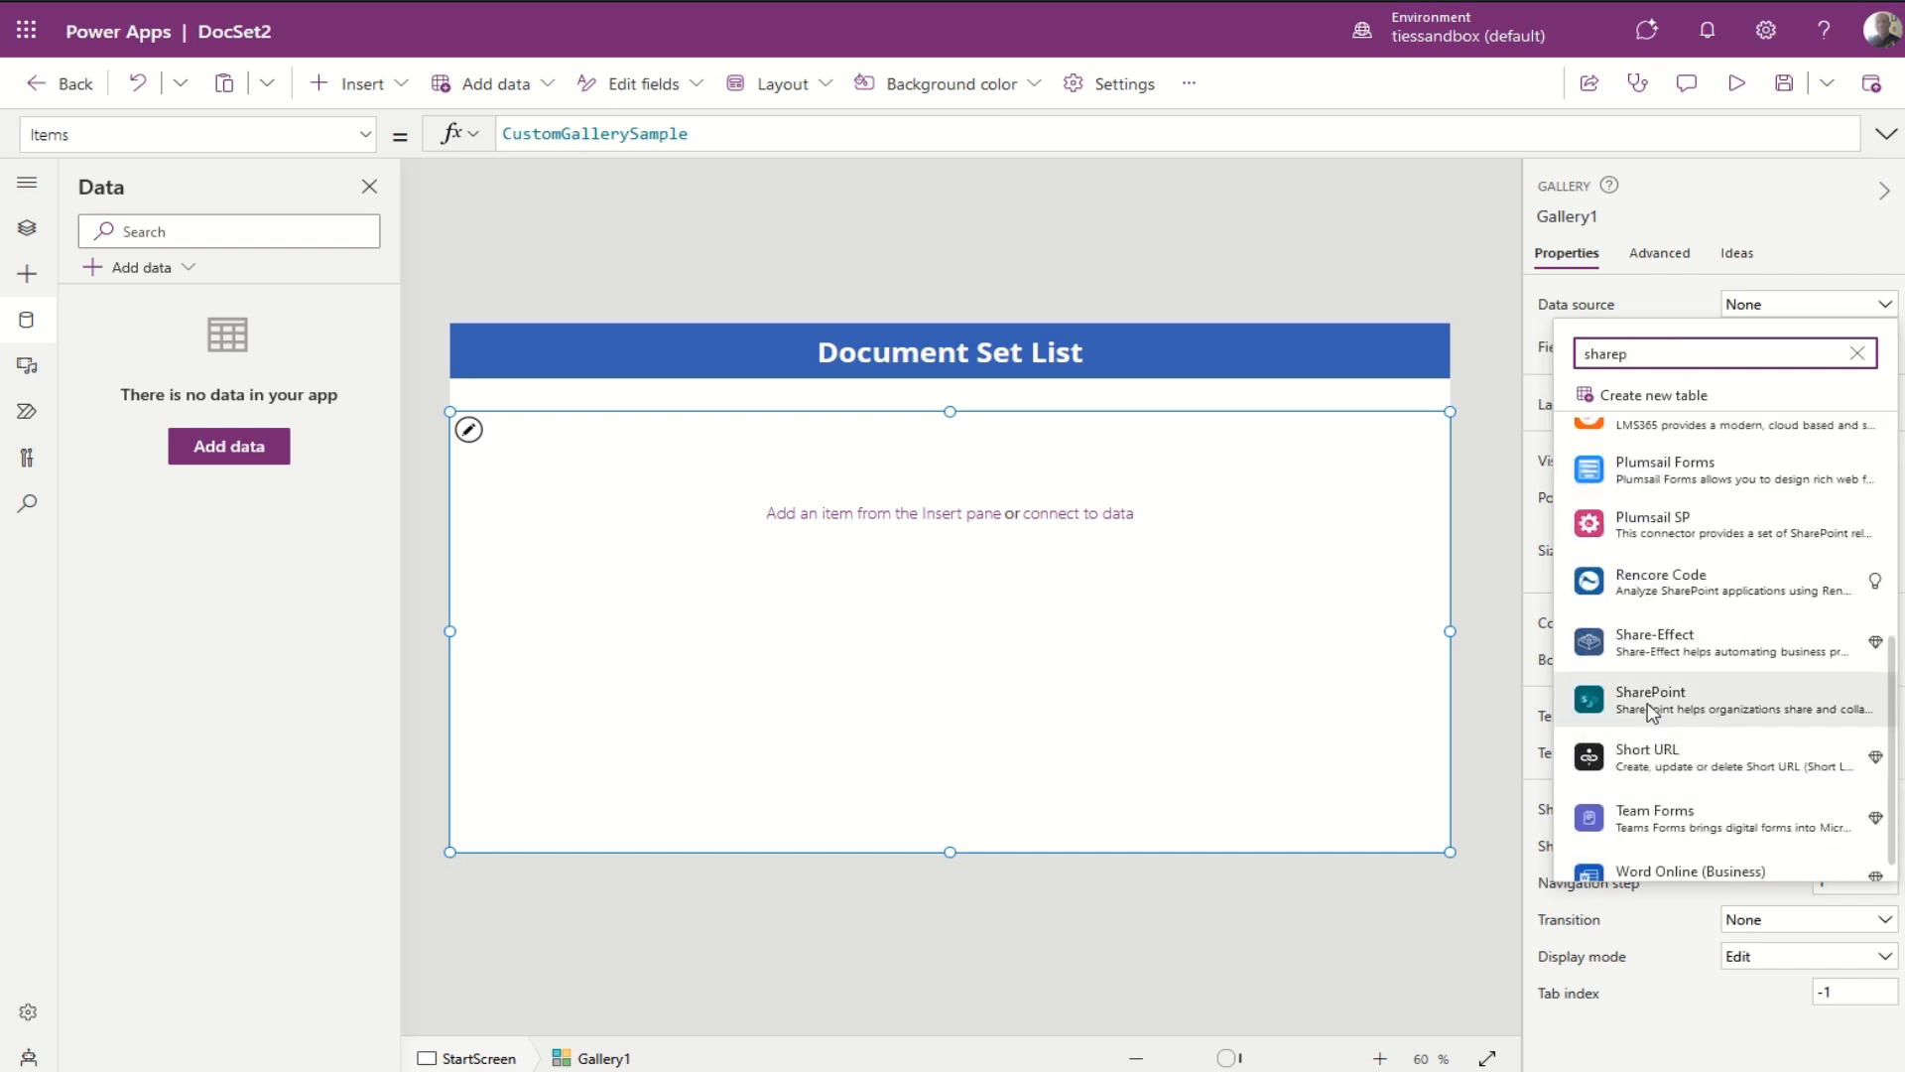
left_click(1653, 710)
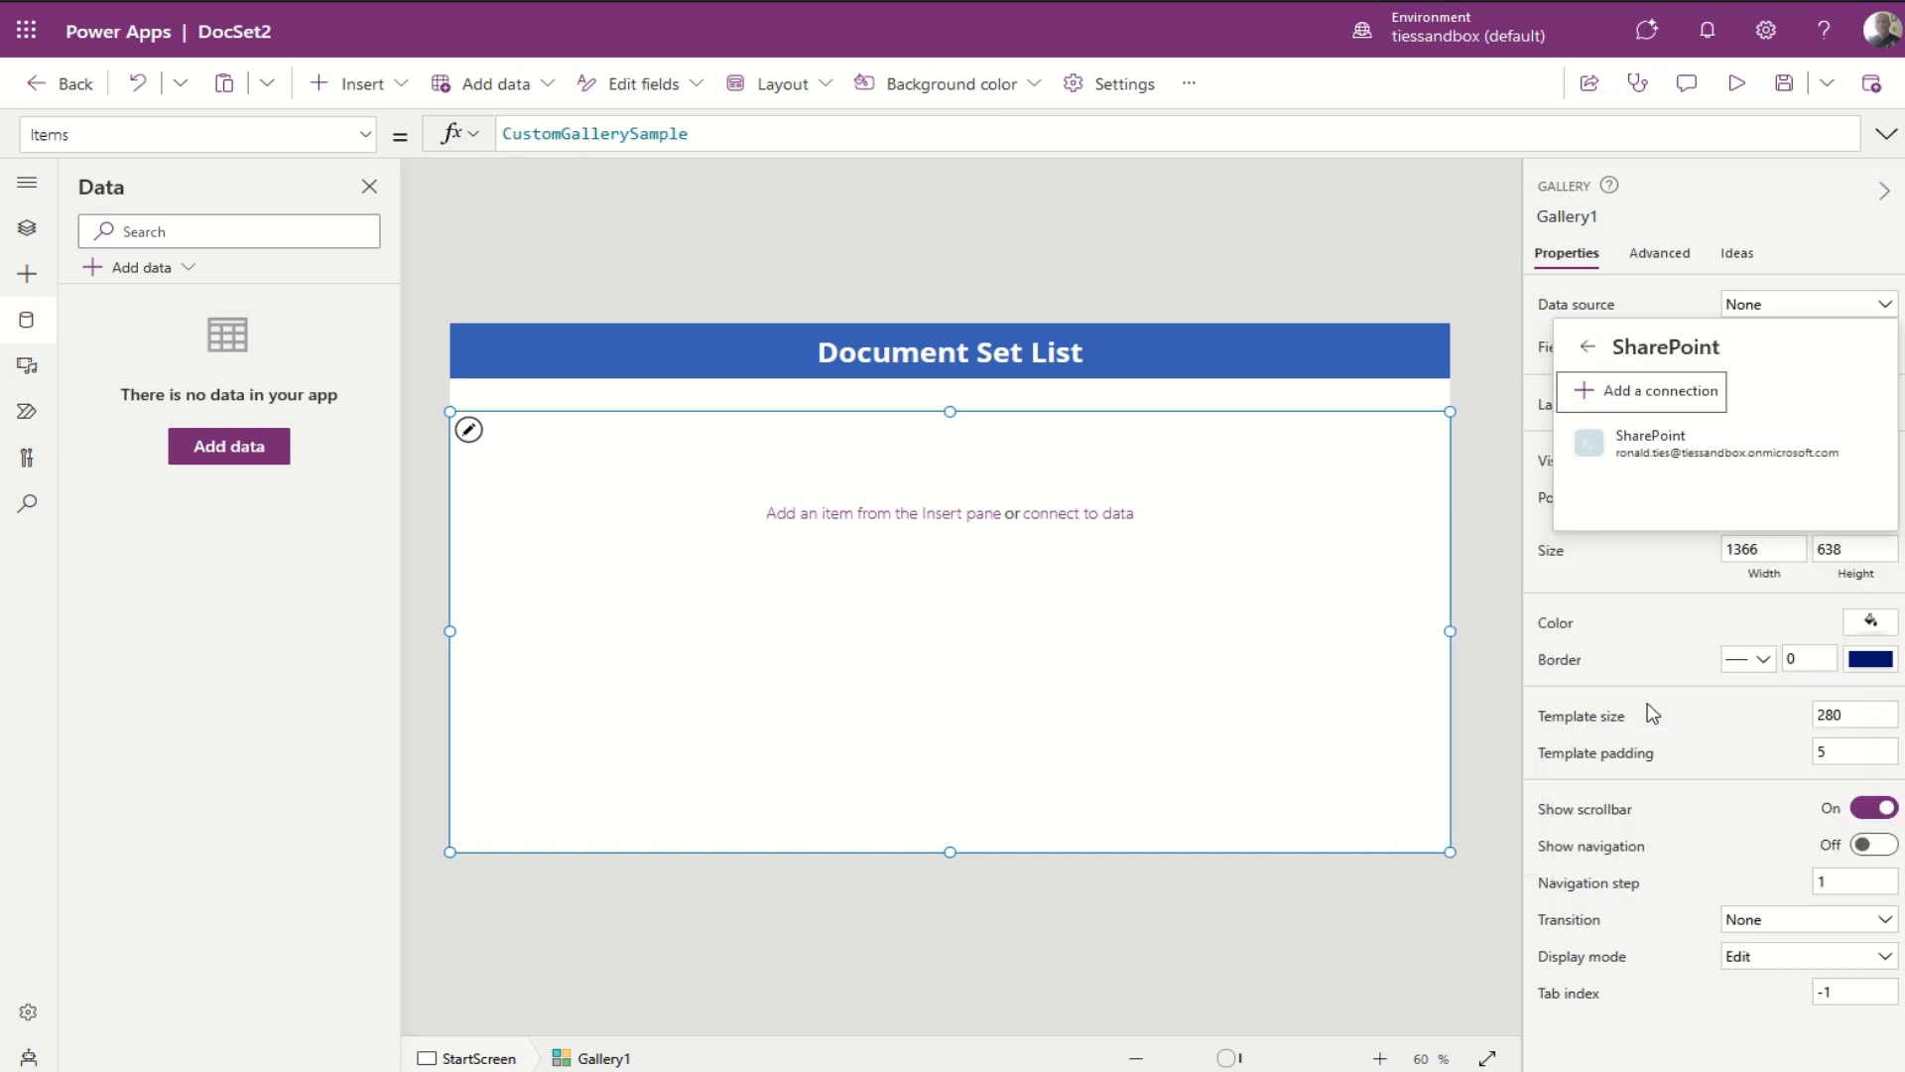
left_click(1638, 458)
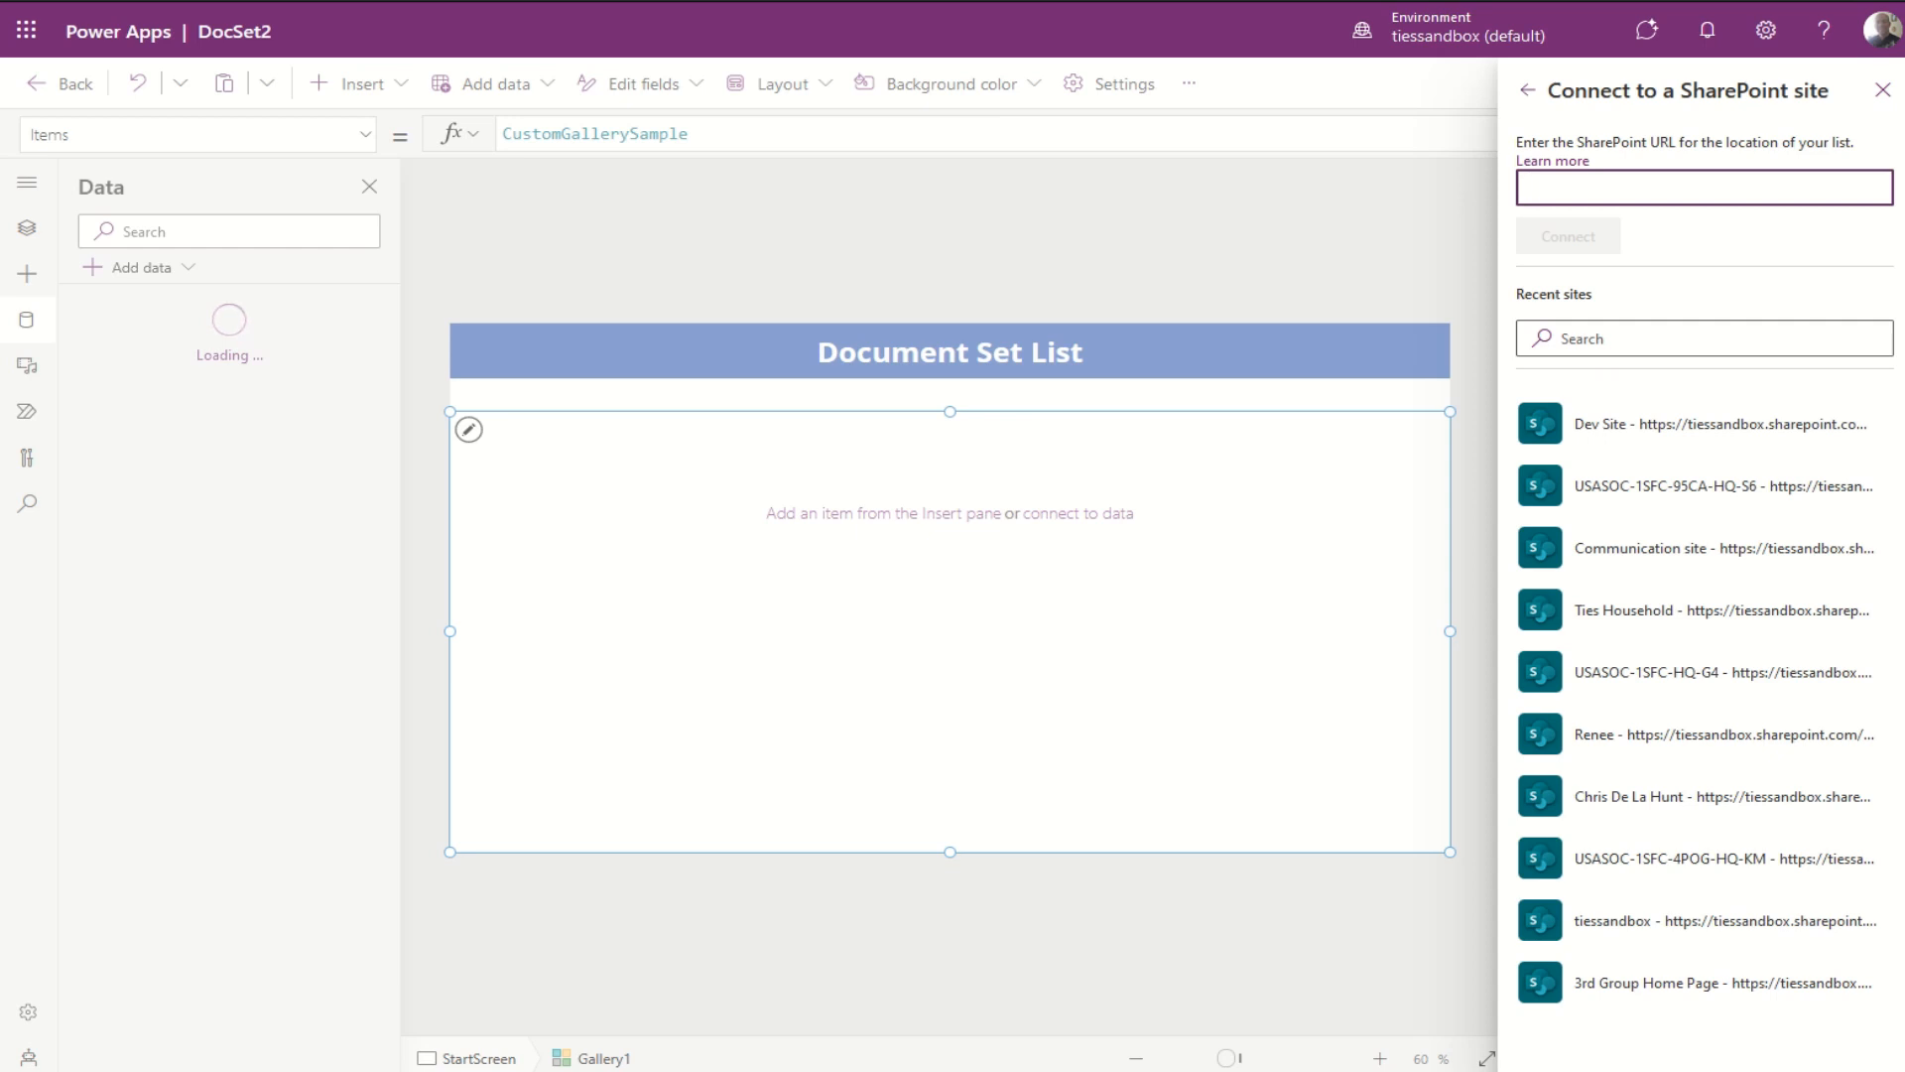
Step: Choose the Dev Site and connect the gallery to its Document Set 2 library
left_click(1601, 437)
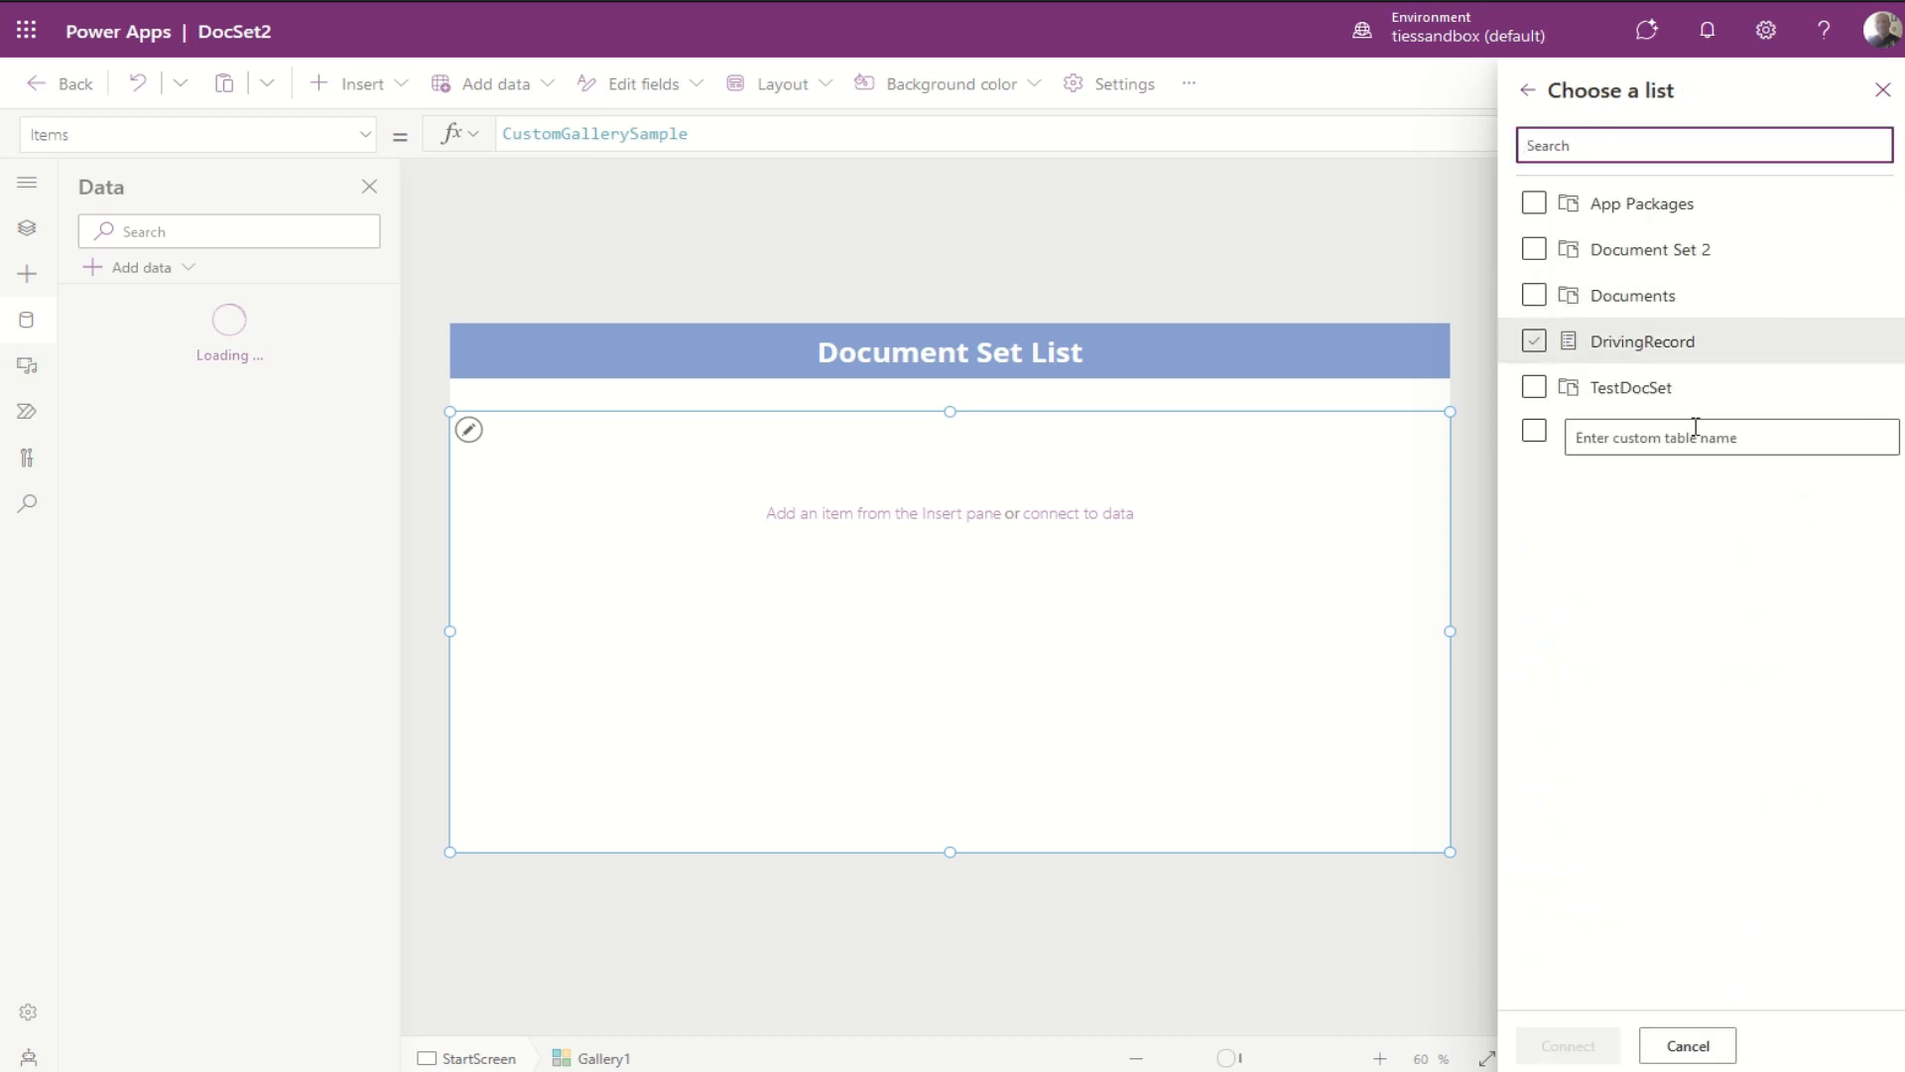
left_click(1651, 303)
left_click(1548, 260)
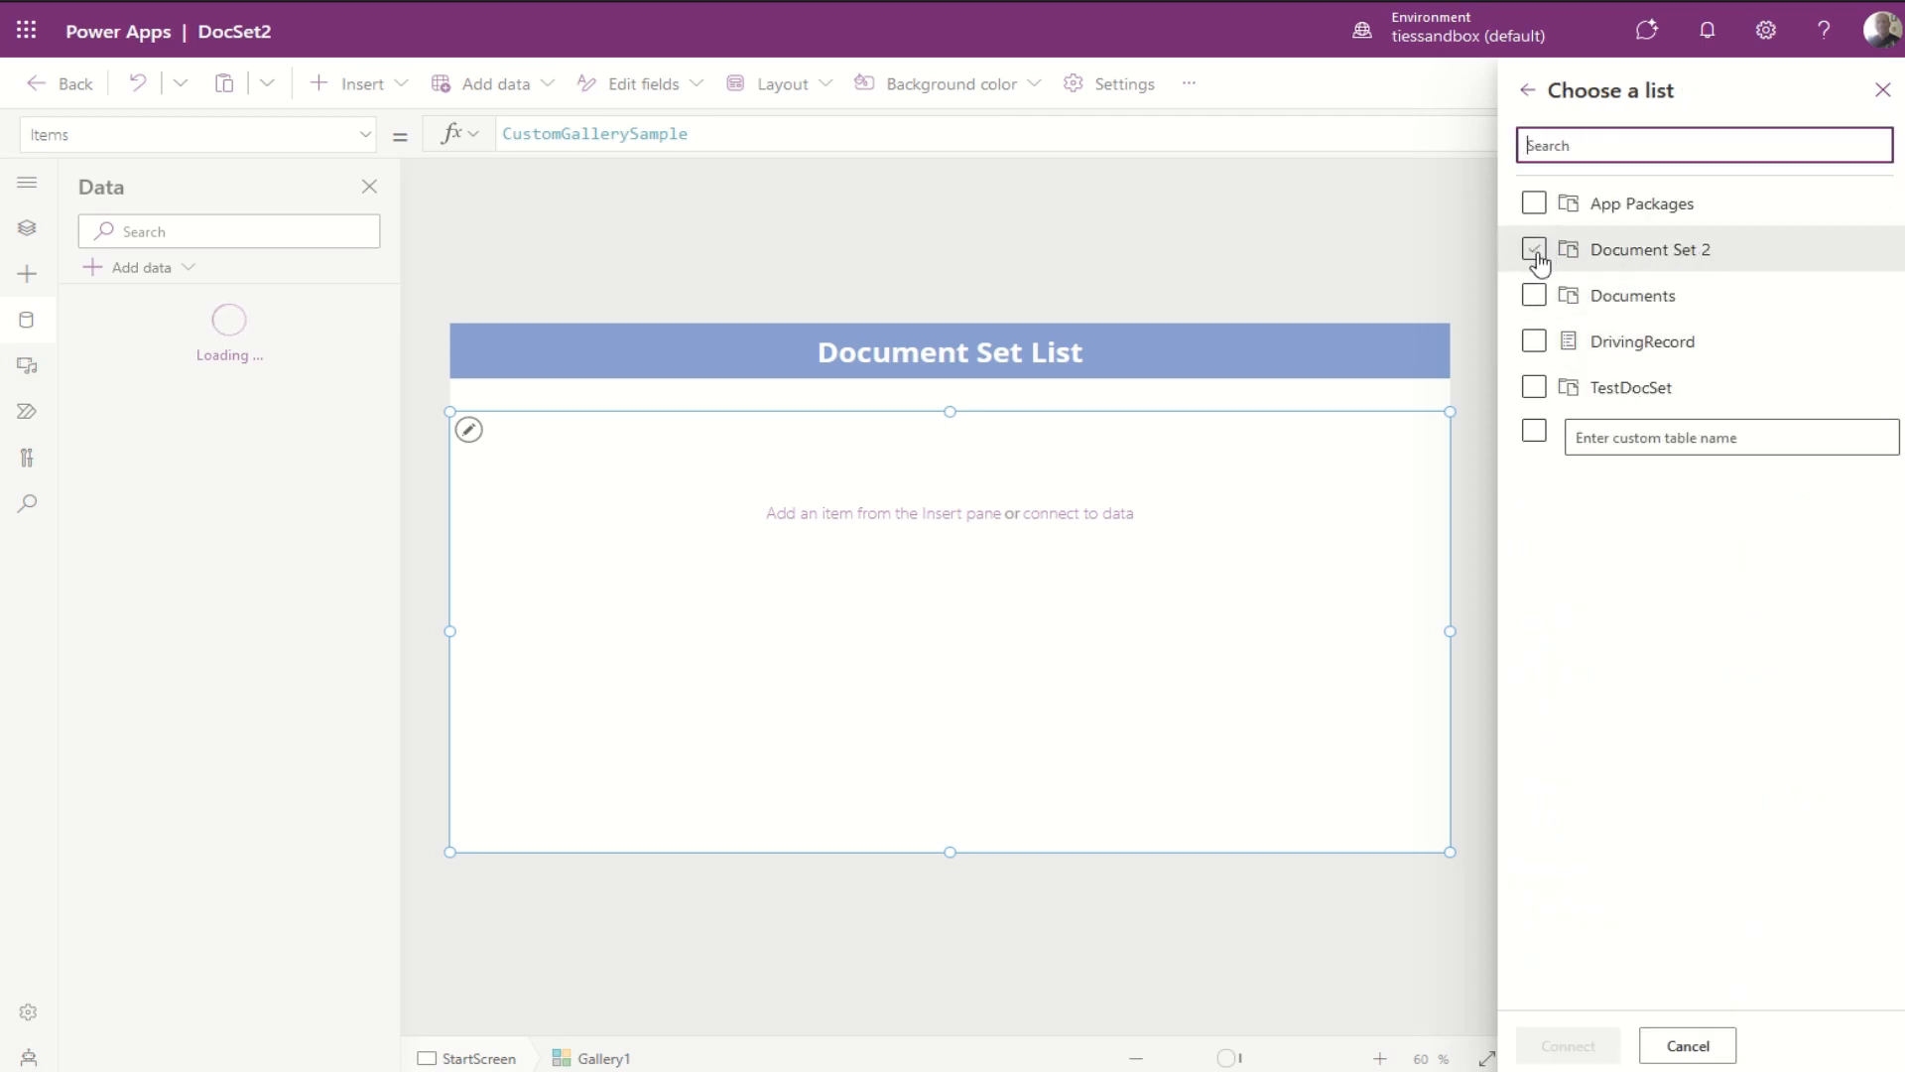
left_click(1536, 257)
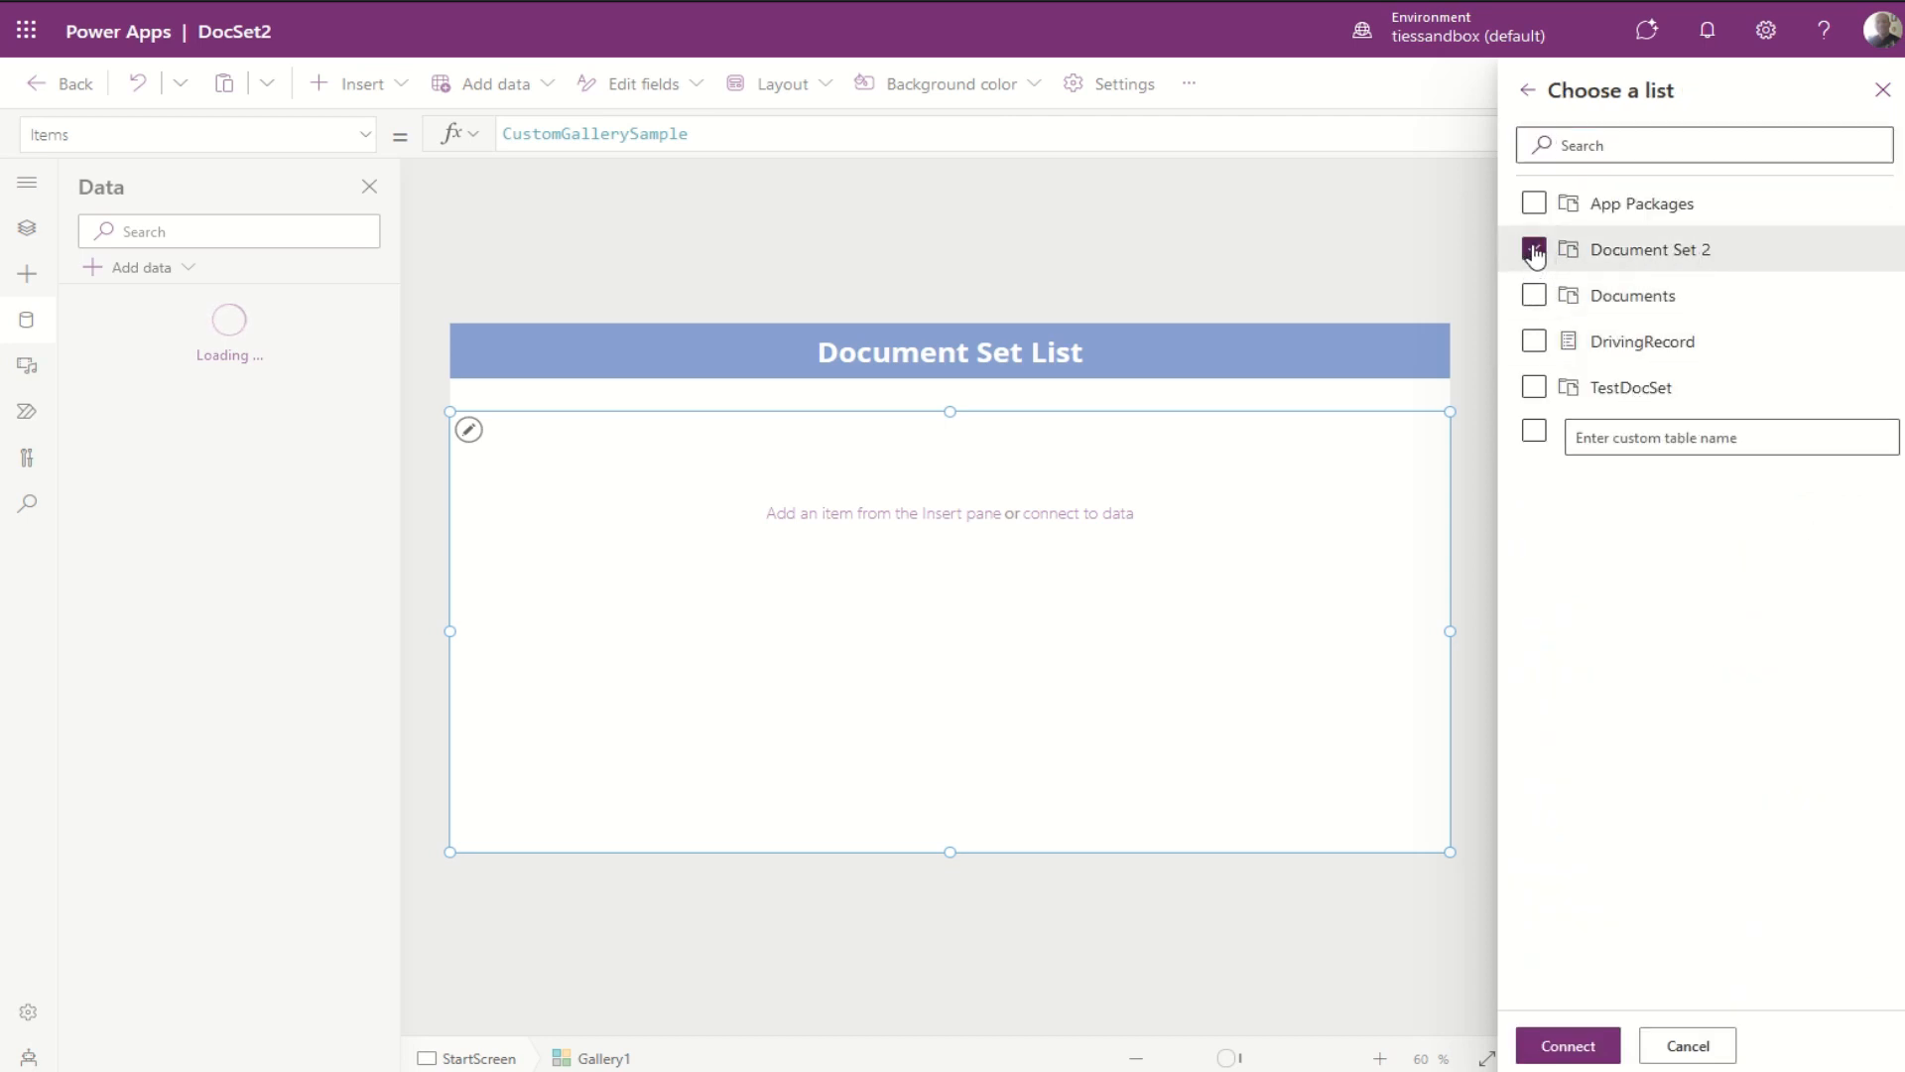
left_click(1580, 1046)
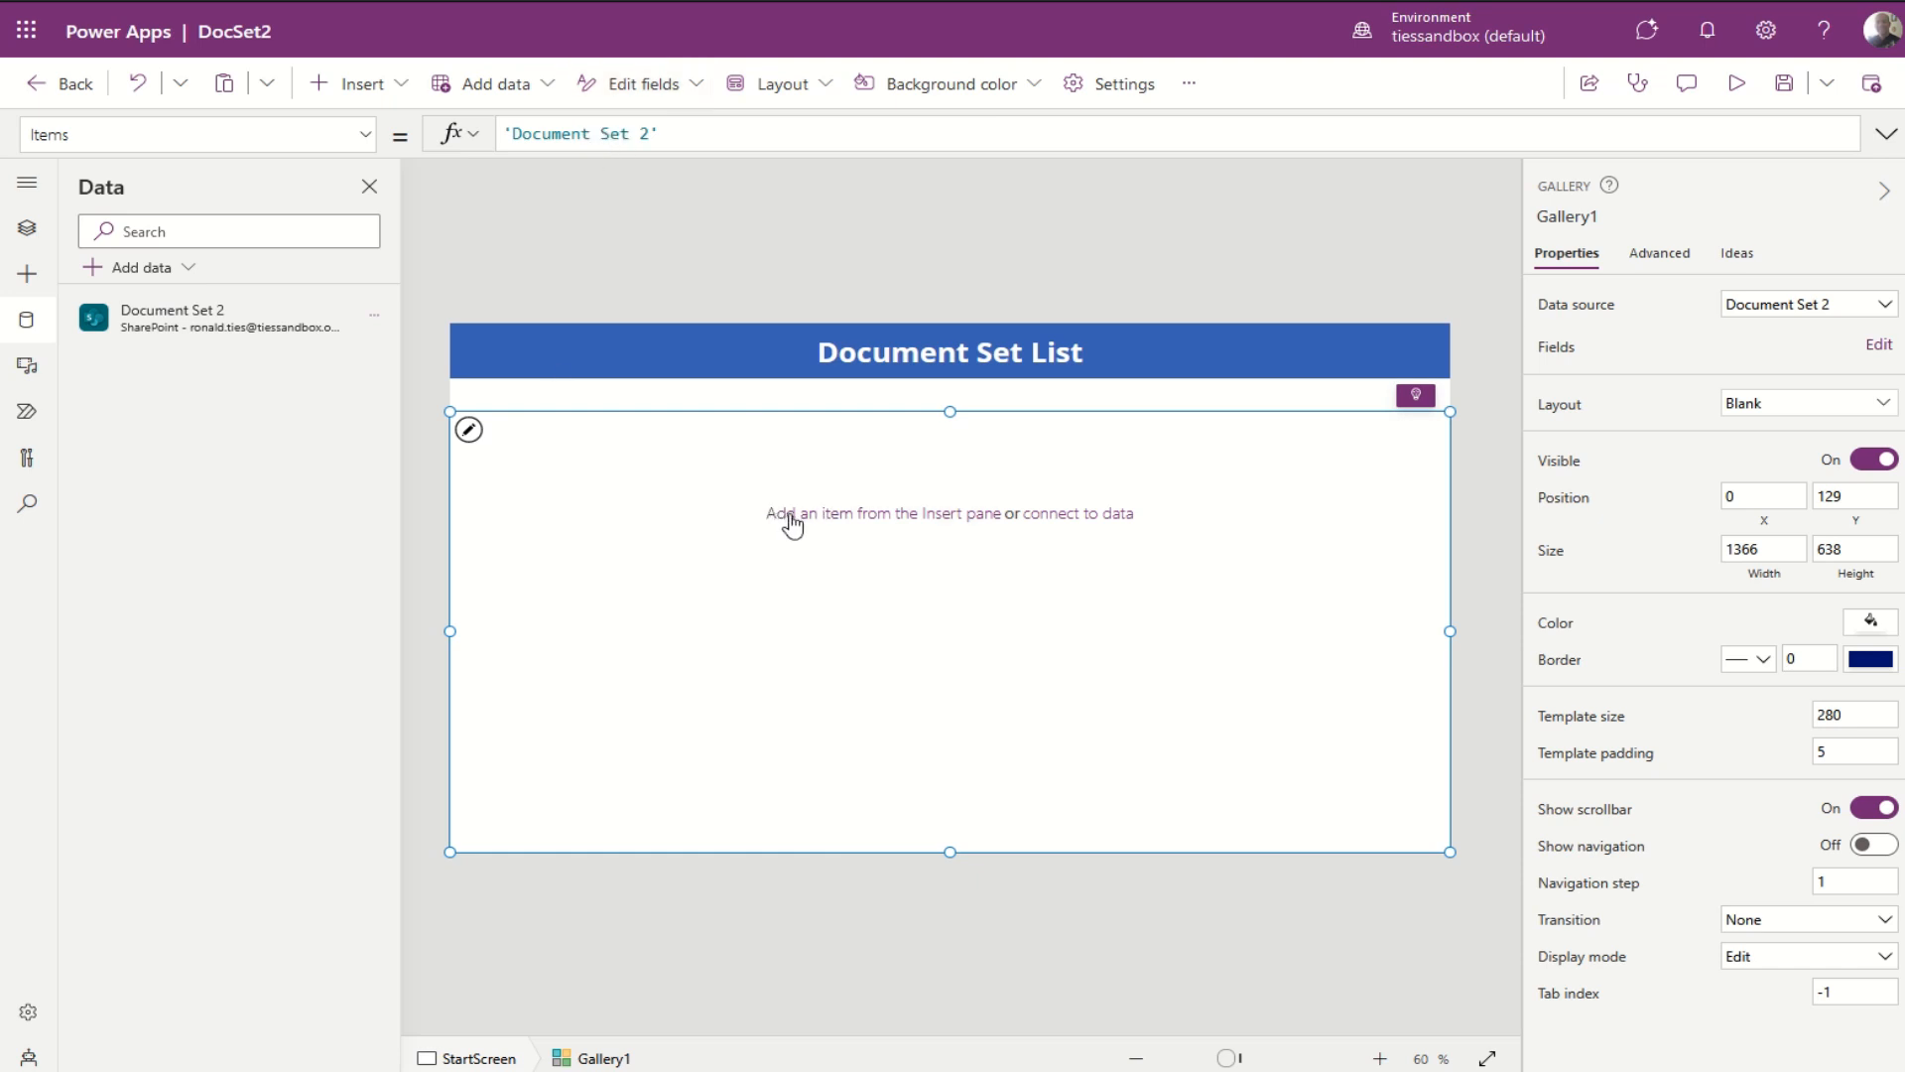
Step: Change the gallery's Items formula to Filter('Document Set 2',IsFolder=true) so it lists only folders
left_click(711, 136)
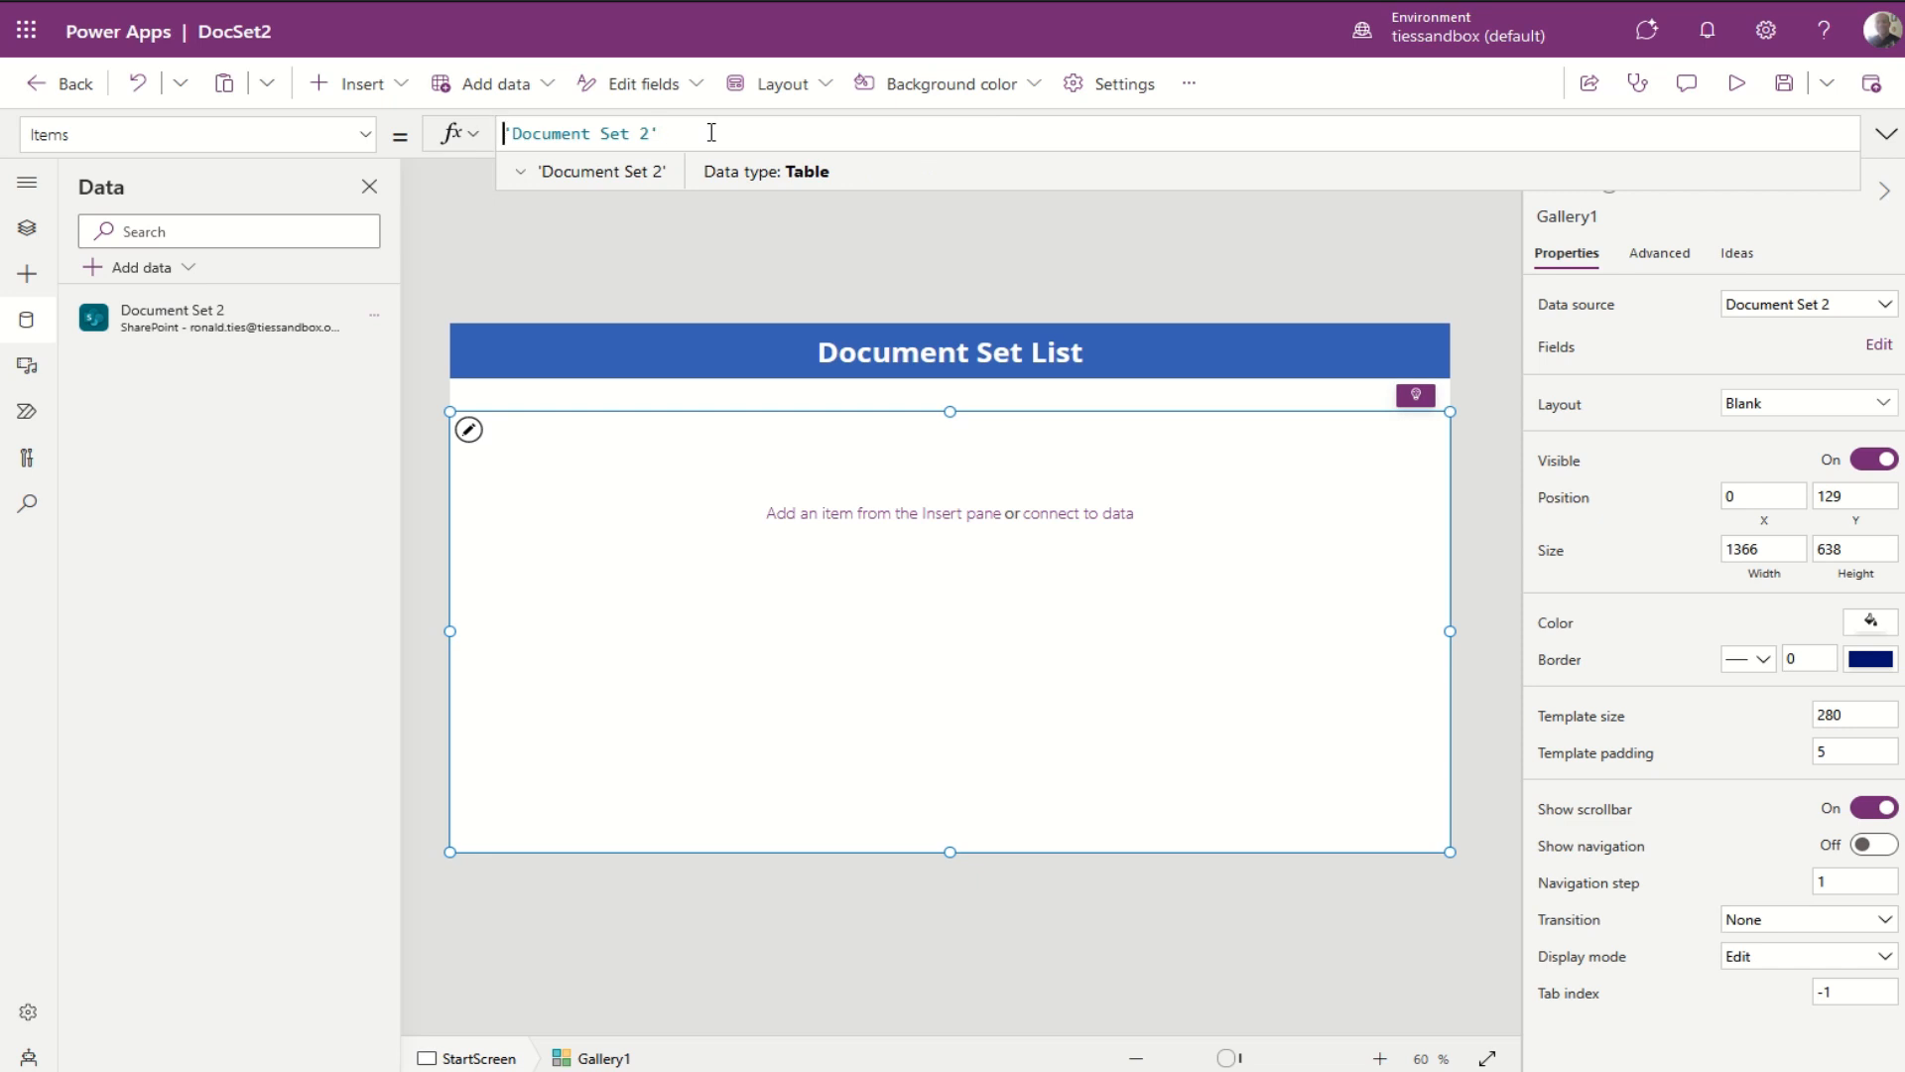
type("Filter(")
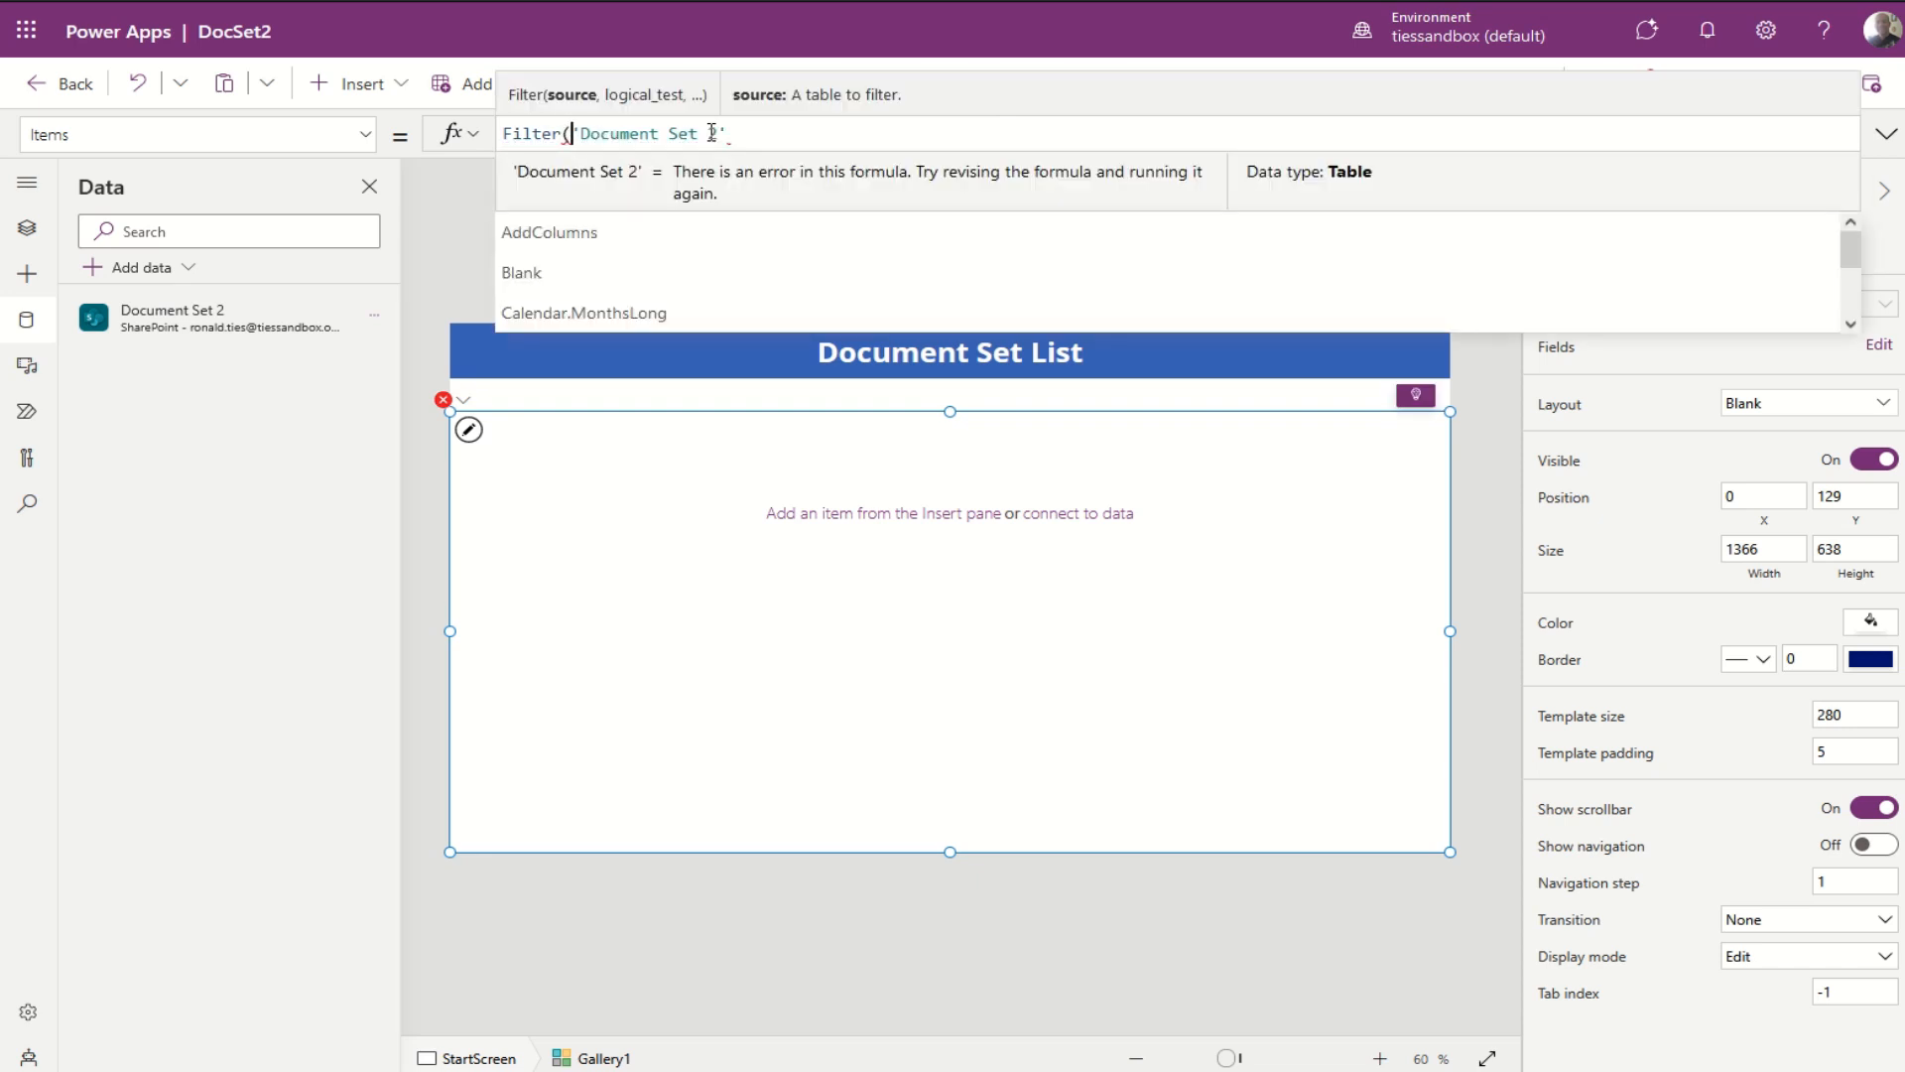
key("End")
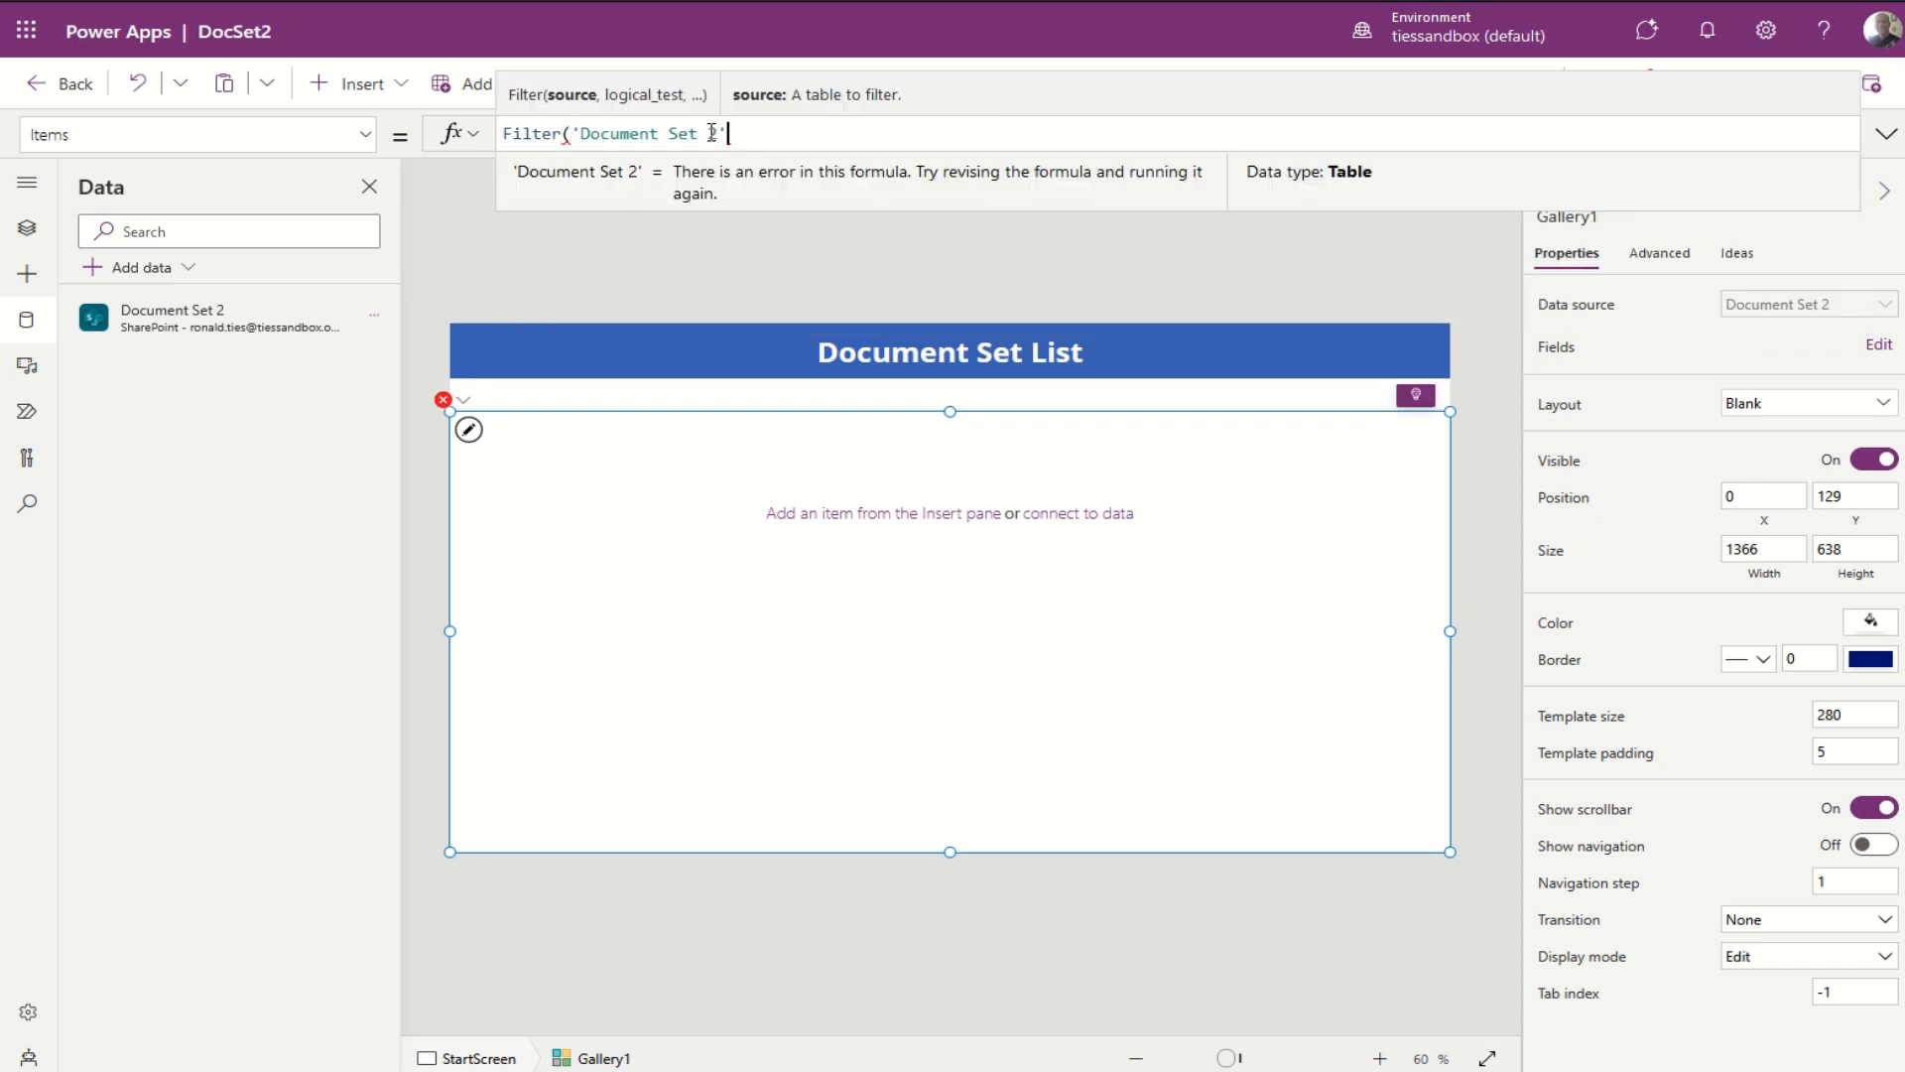
type(",")
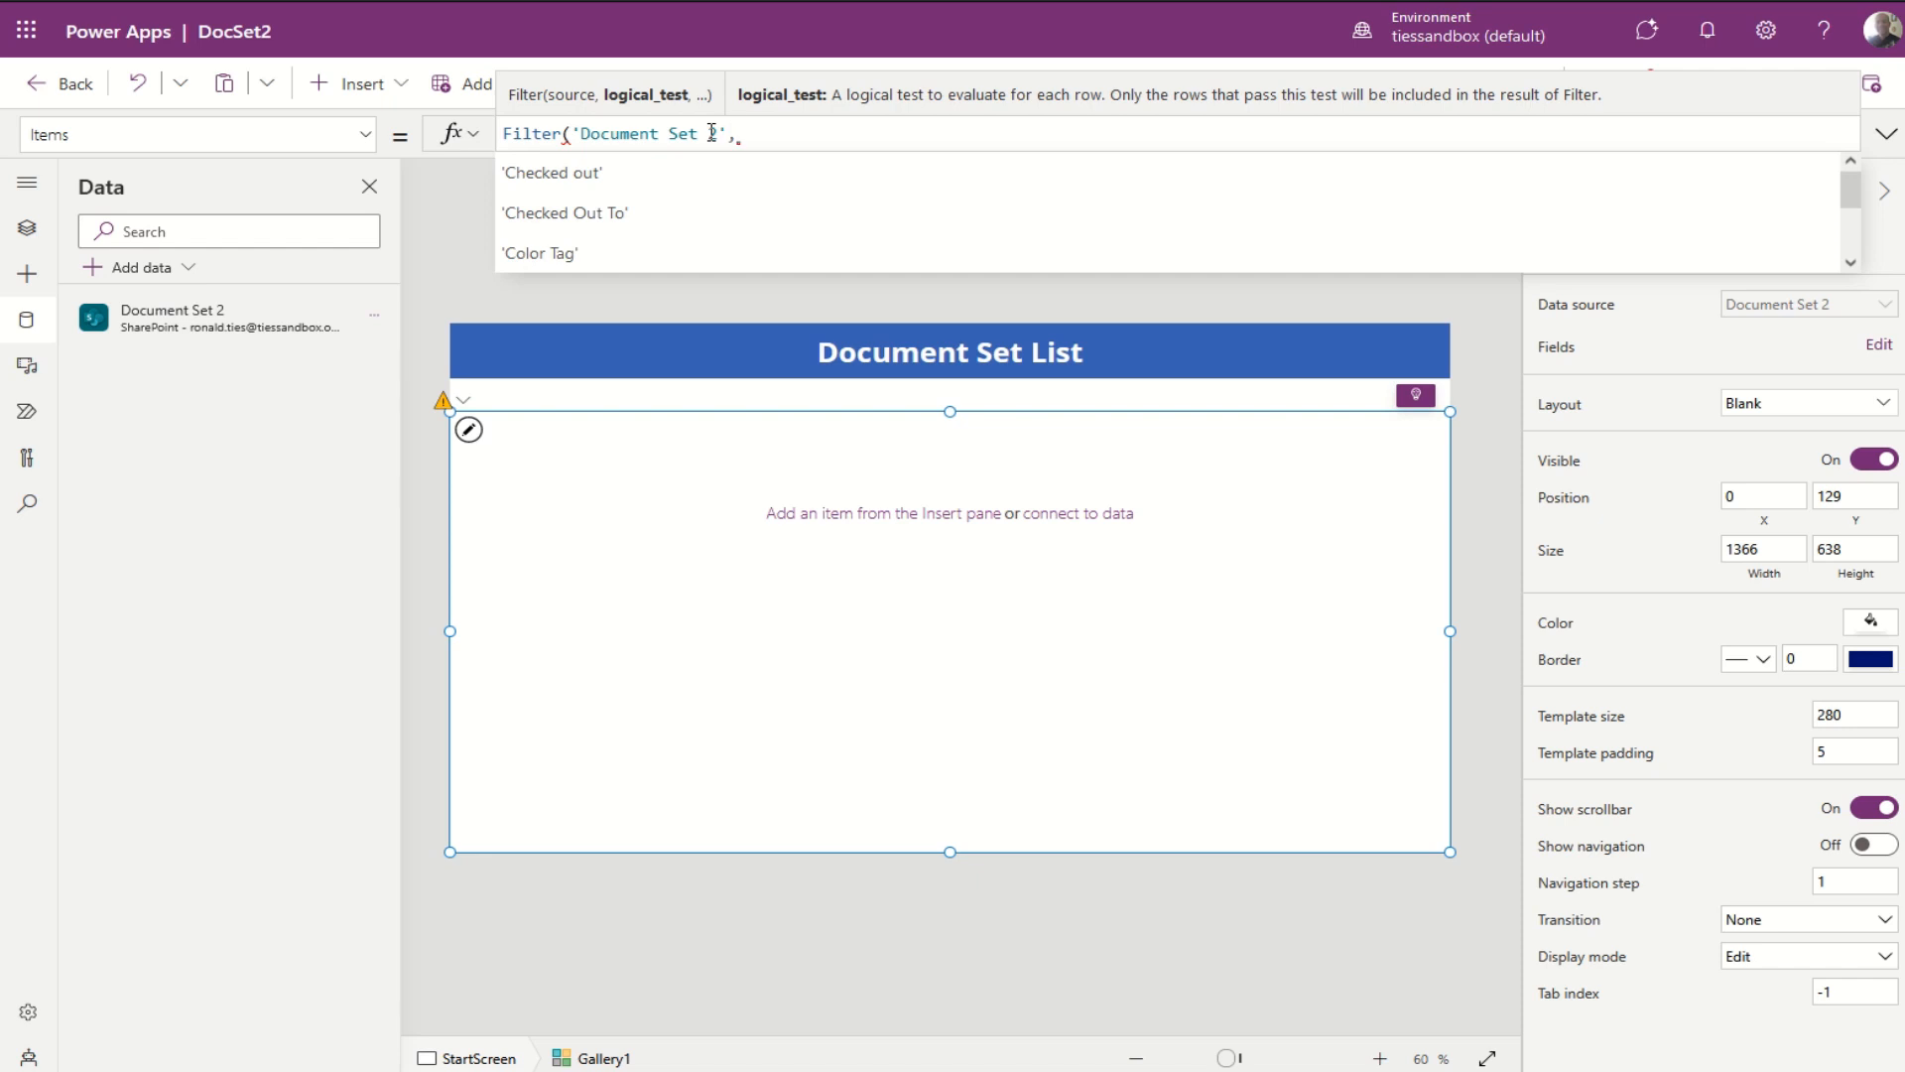
type("isF")
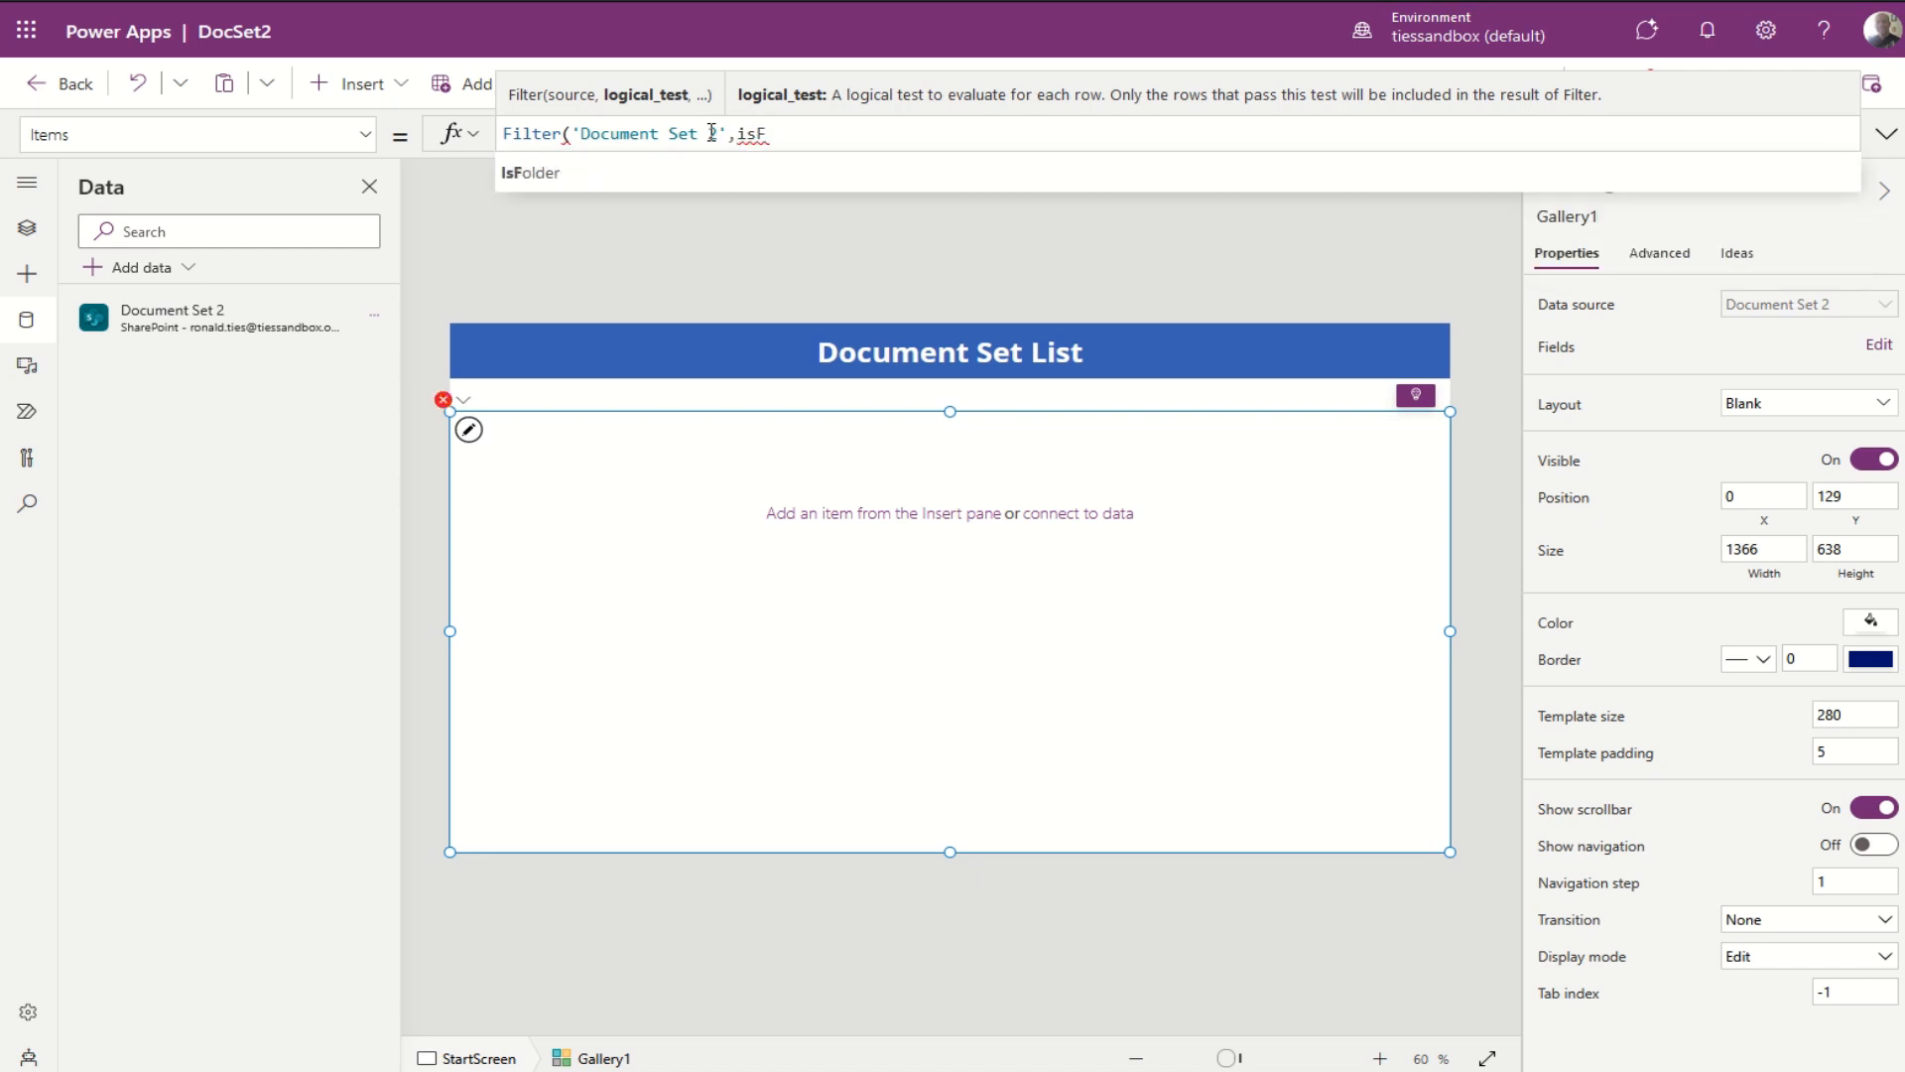
key("Tab")
type("=")
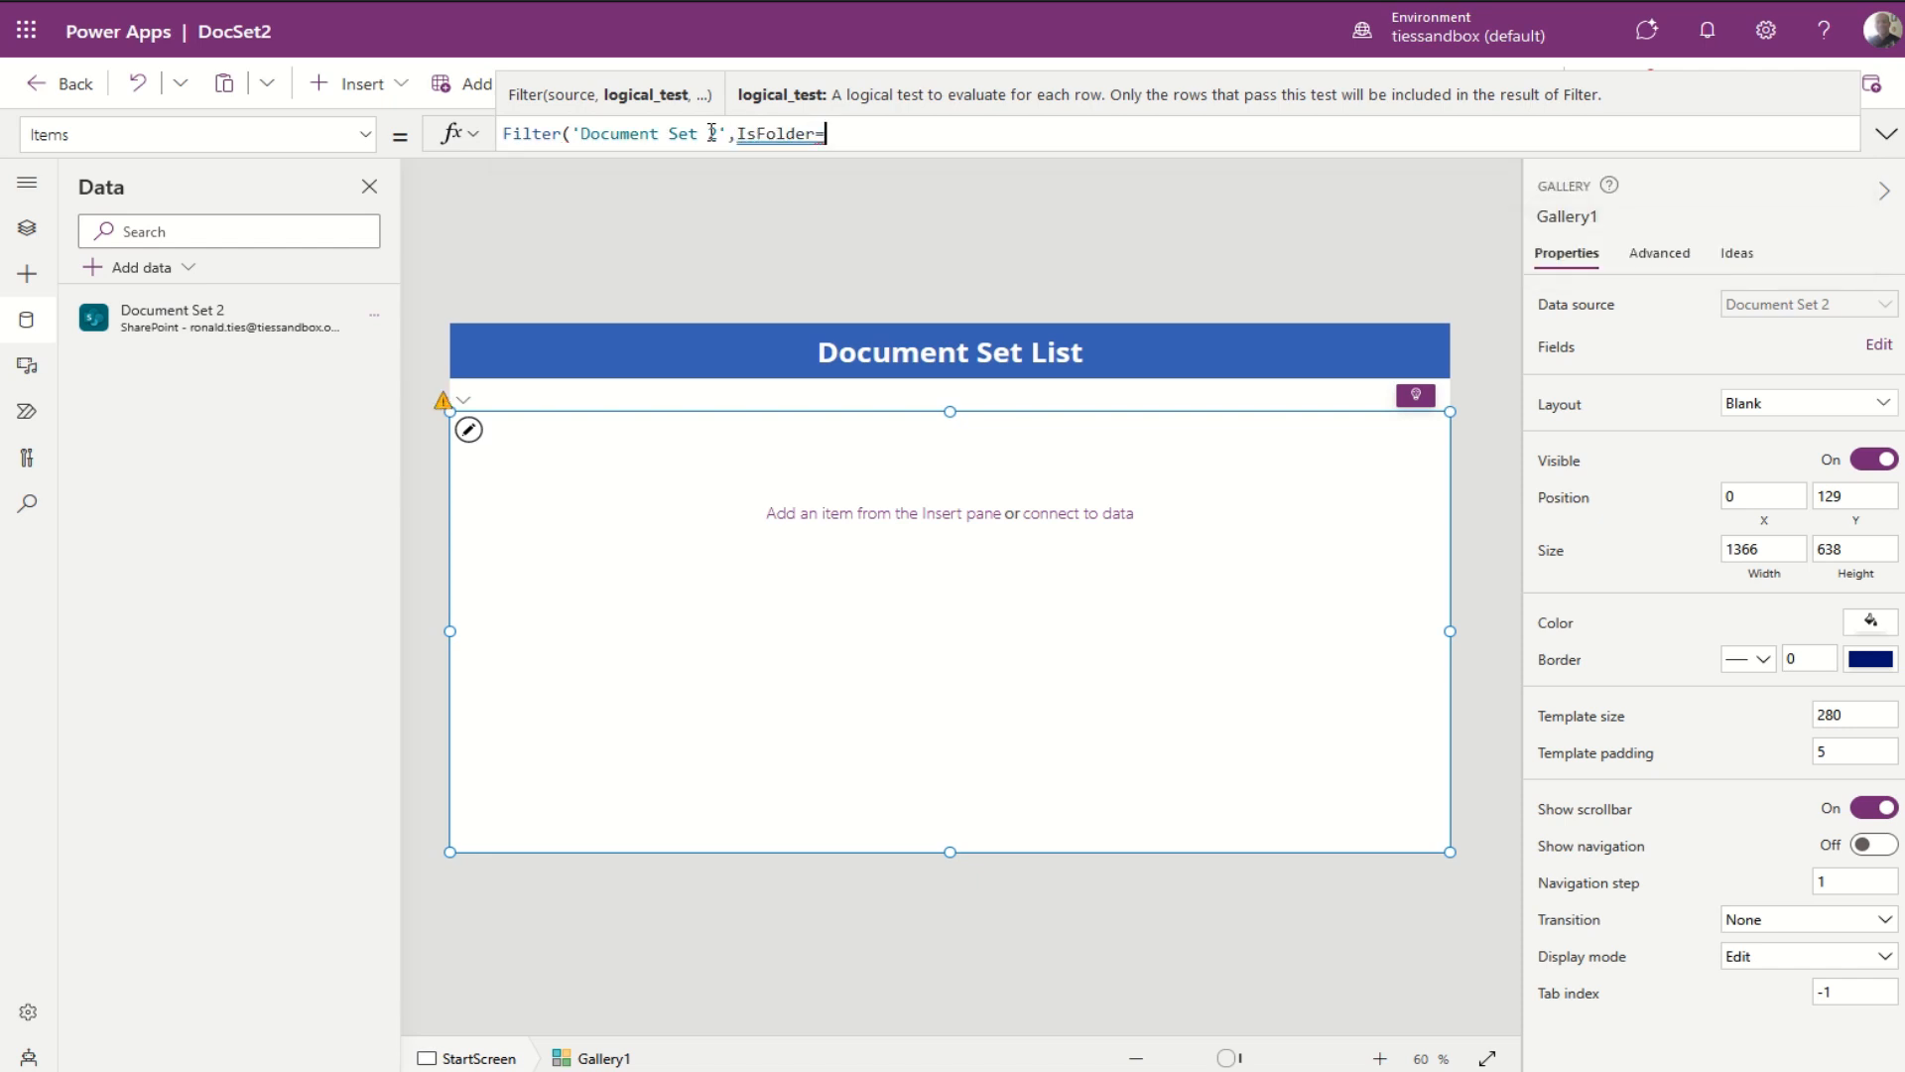
type("true")
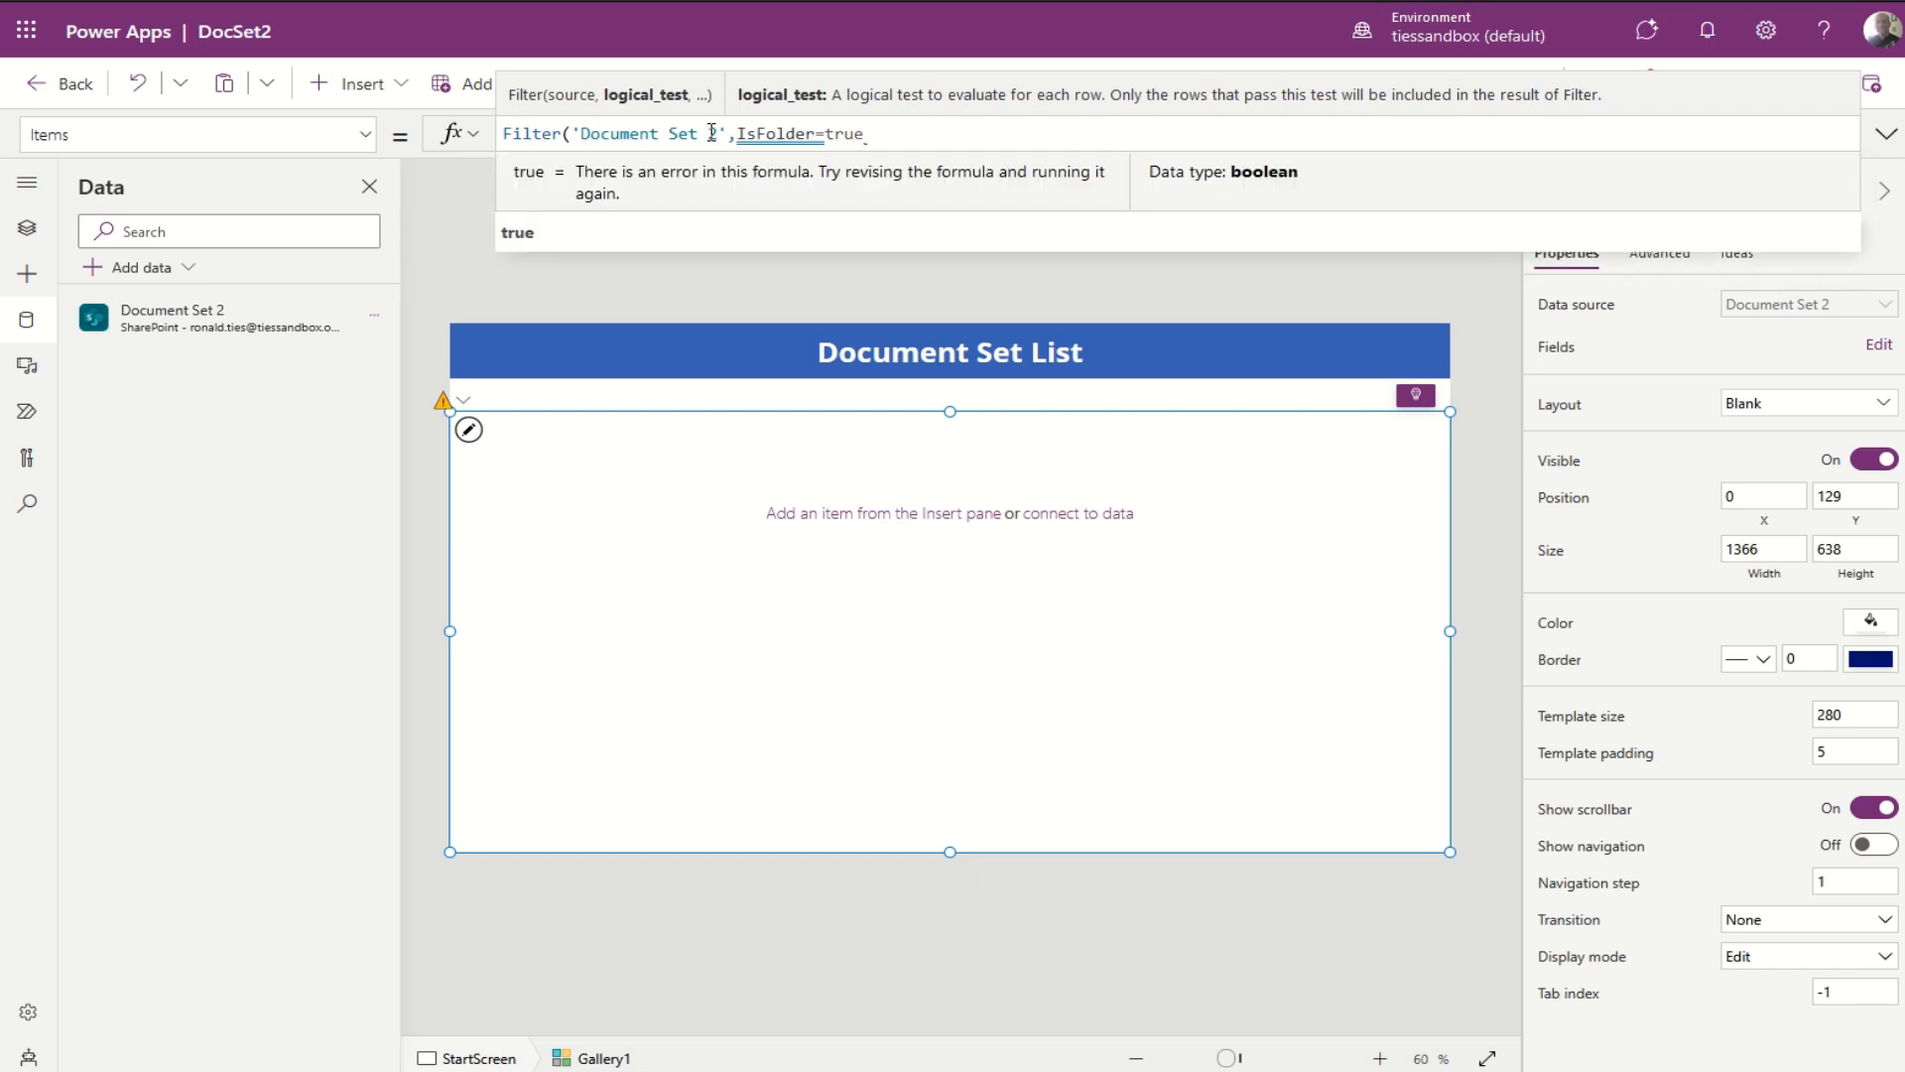
type(")")
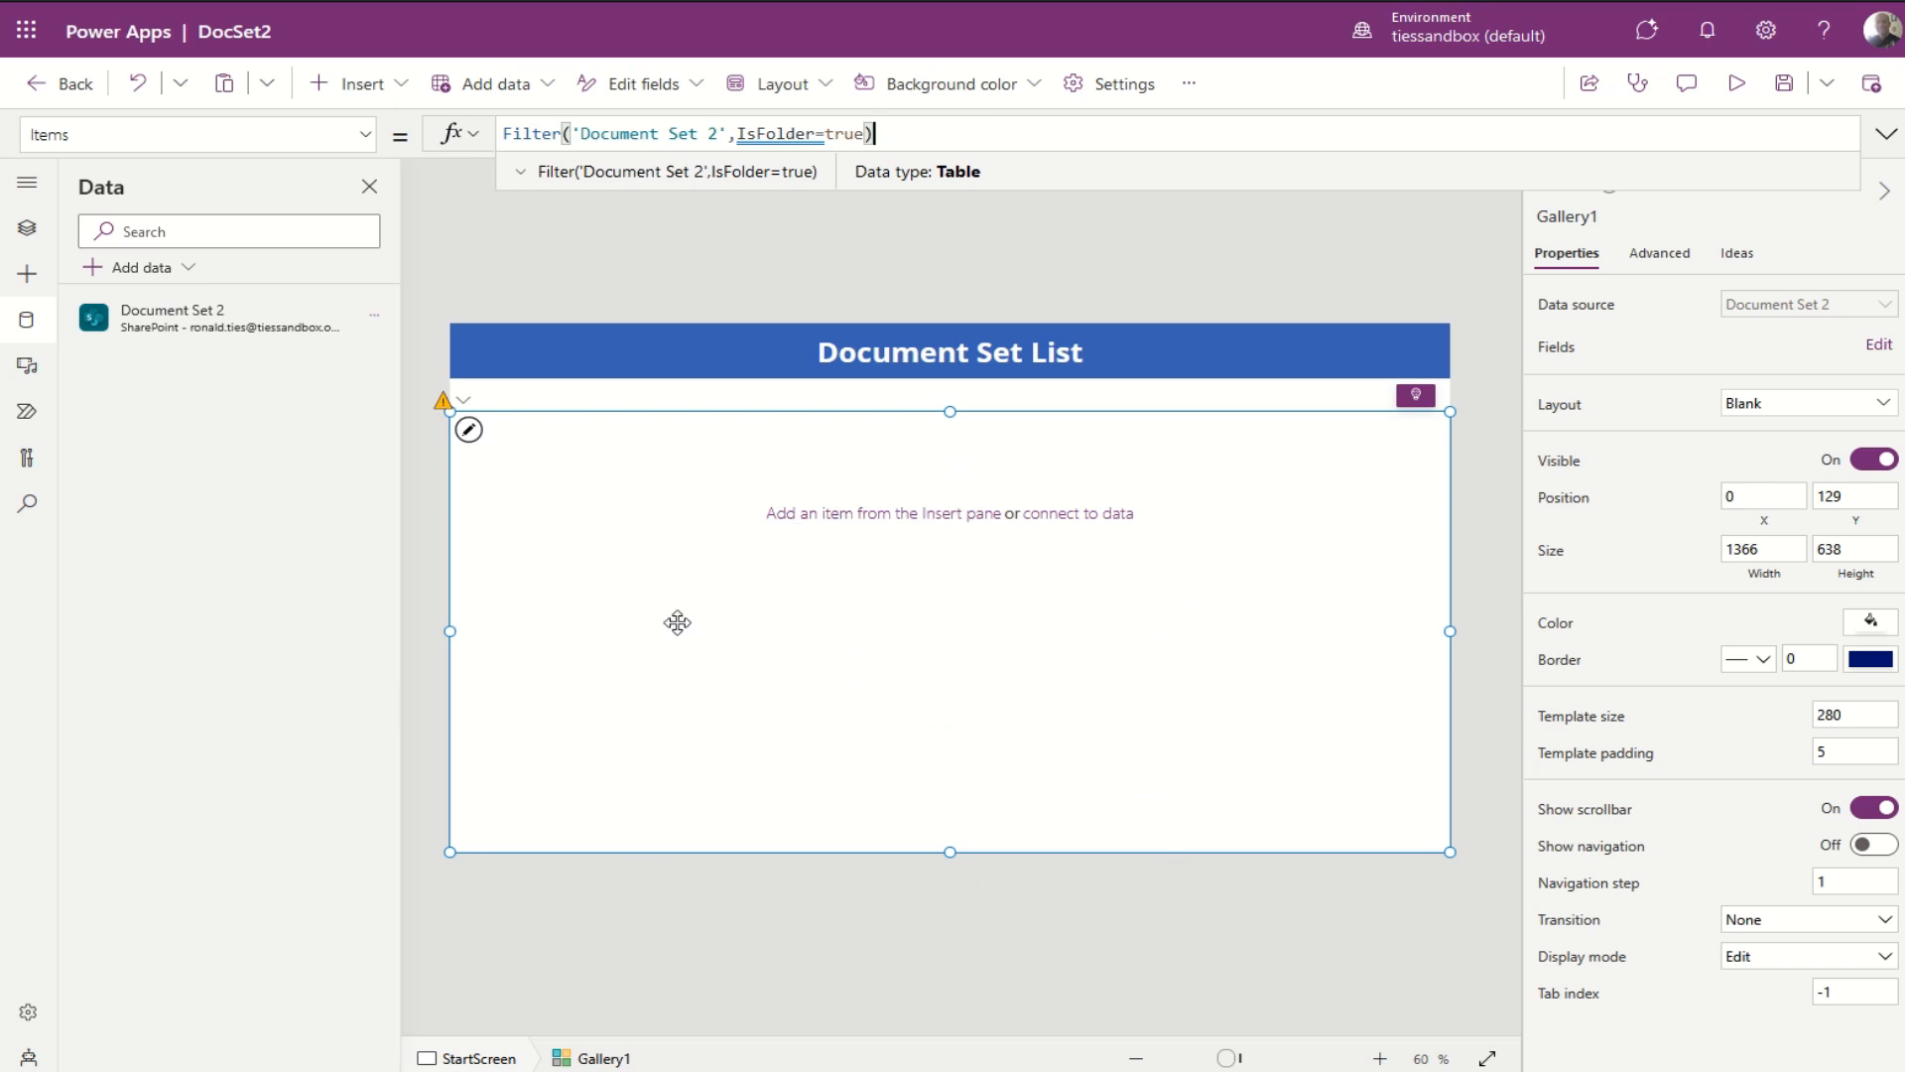
Step: Insert a text label inside the gallery template at X 0, Y 0 and size it to about 606 by 38
left_click(470, 433)
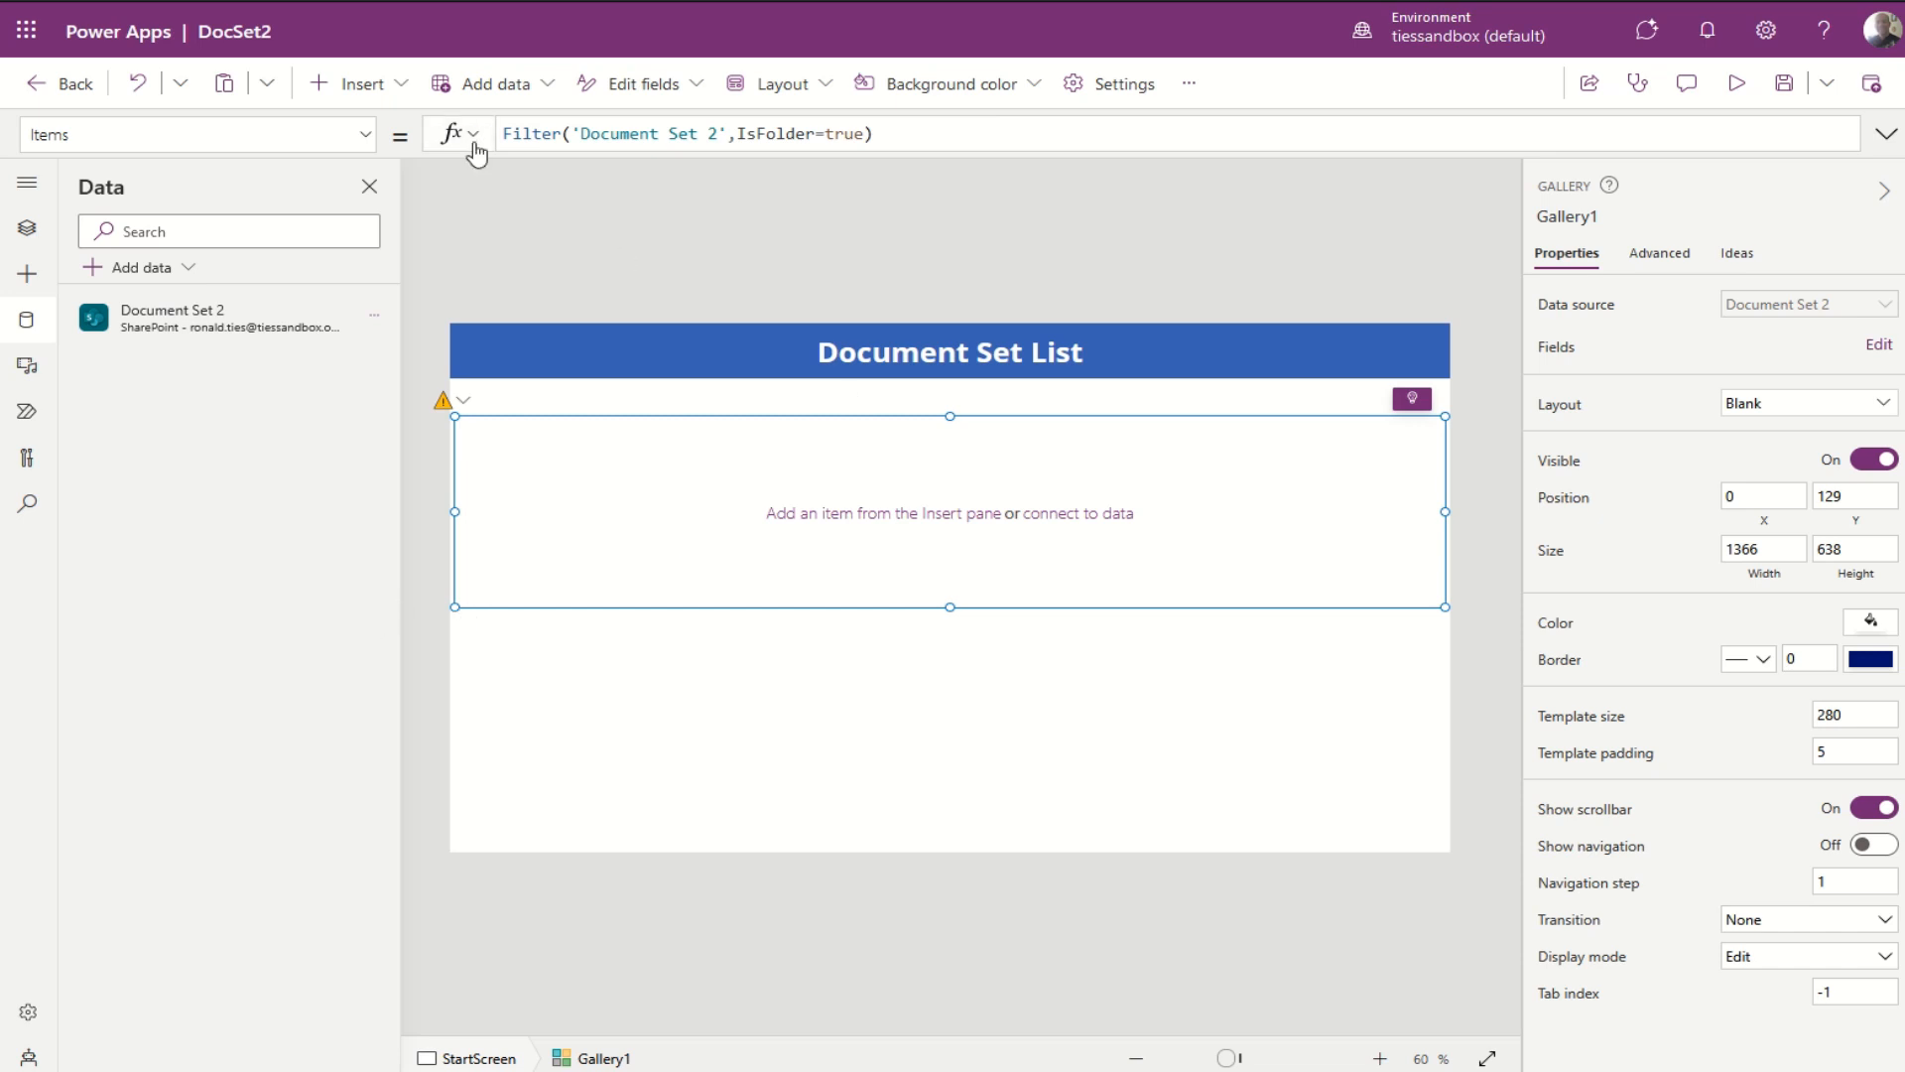
left_click(407, 87)
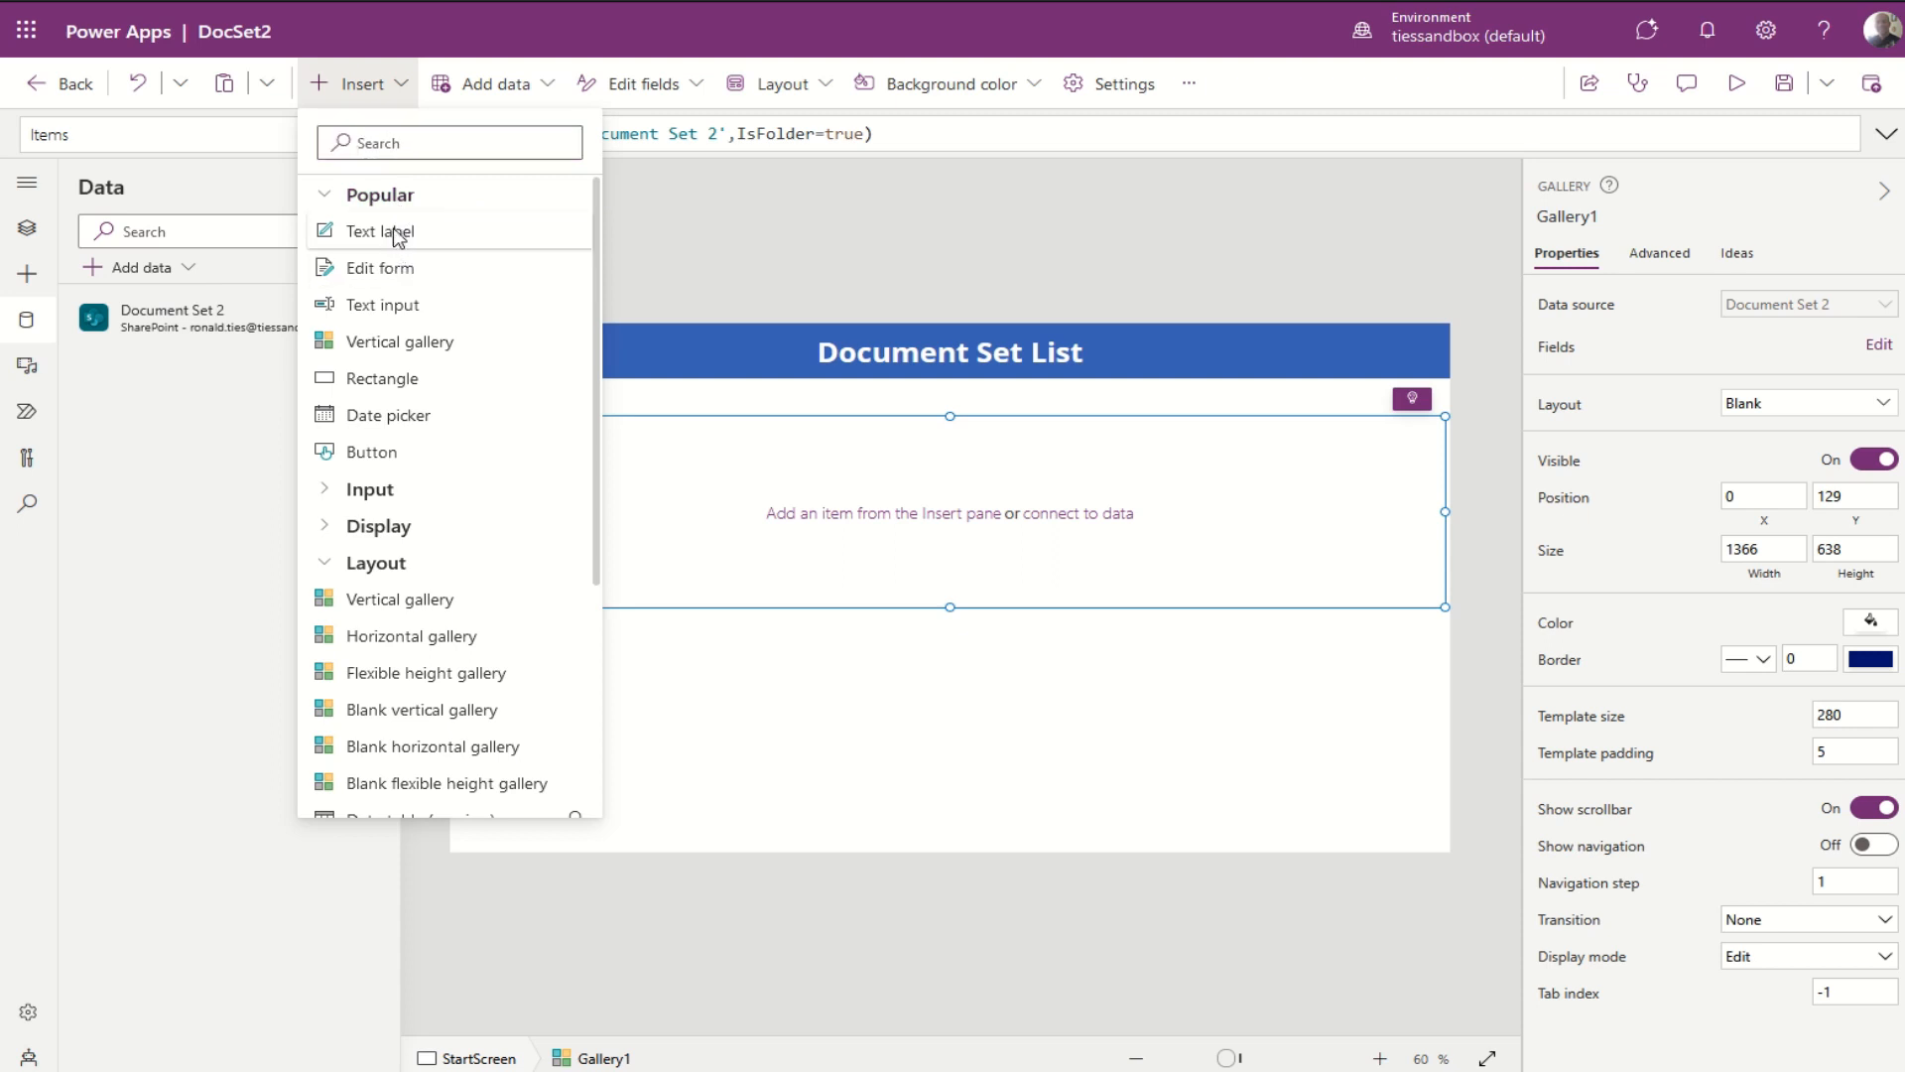
left_click(397, 232)
left_click_drag(575, 456, 896, 442)
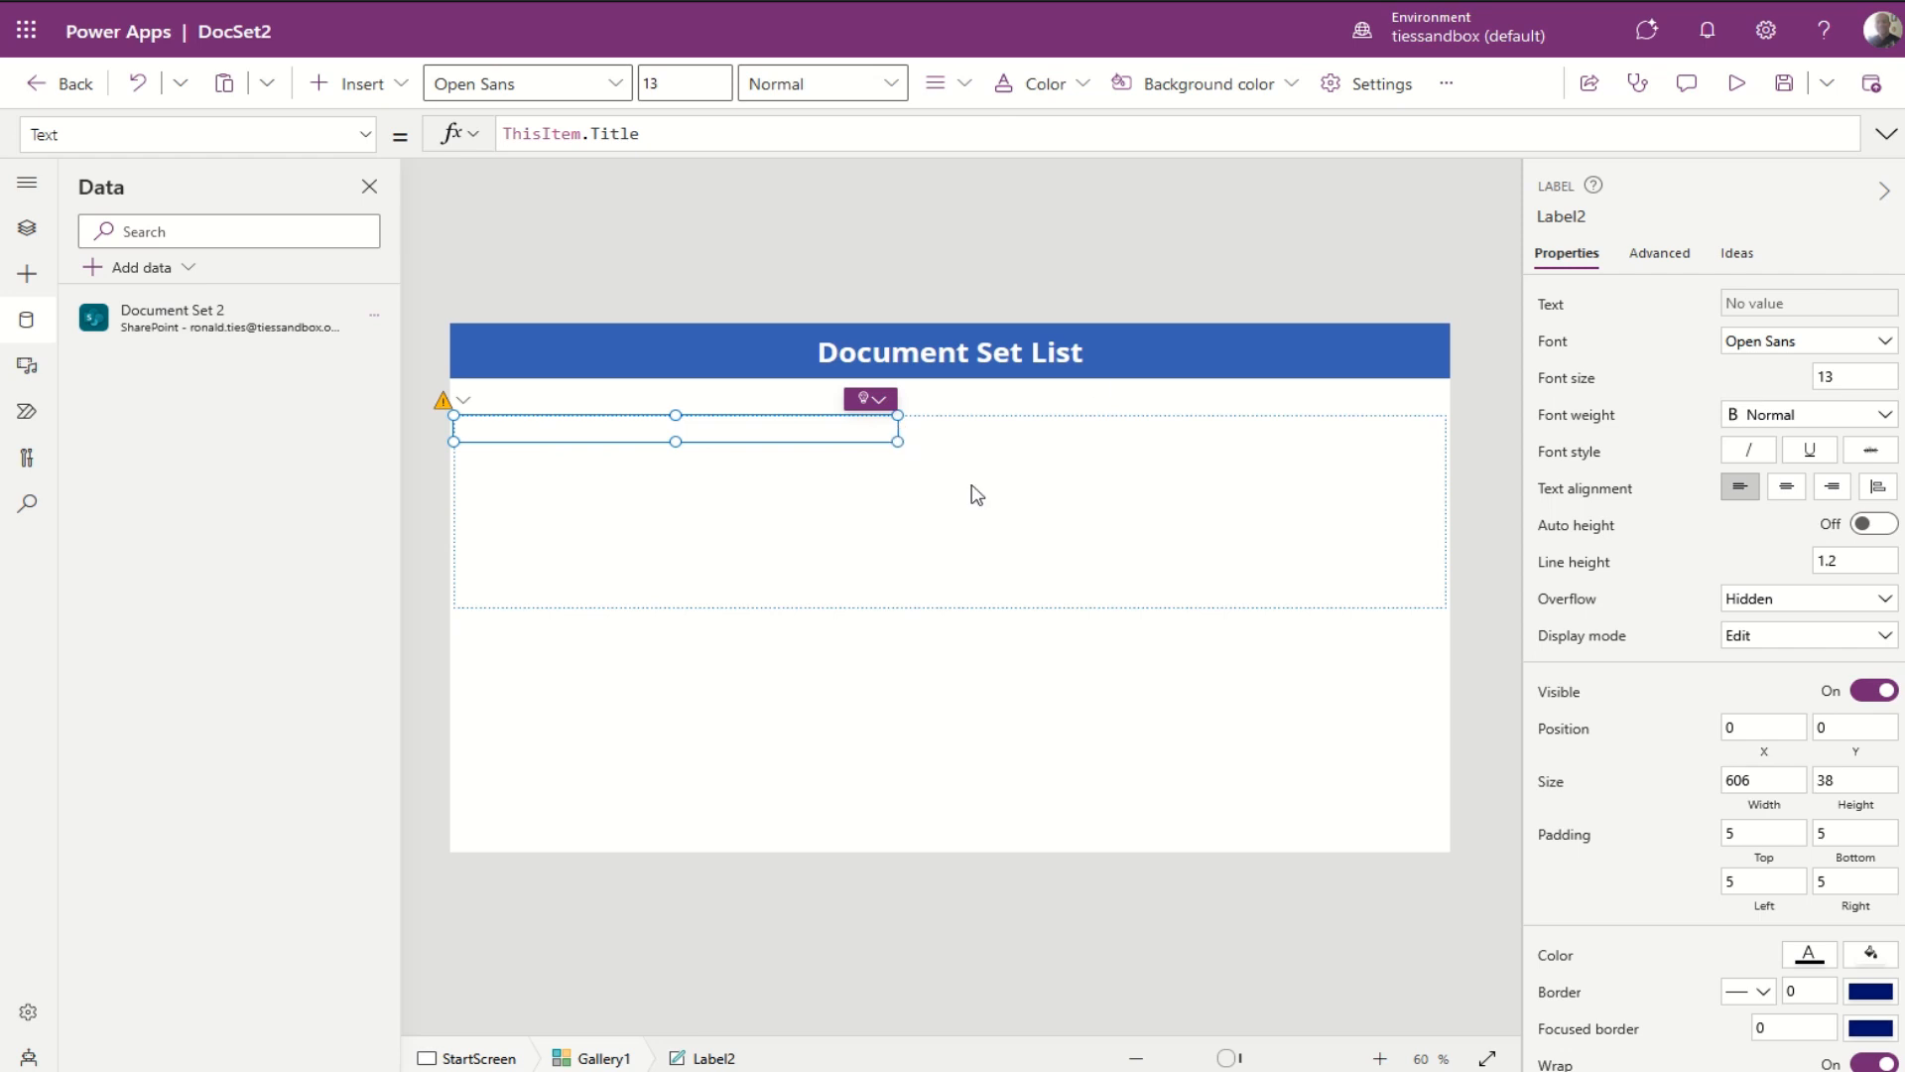
Step: Set the gallery label's Text formula to ThisItem.Name
double_click(616, 134)
type("Nam")
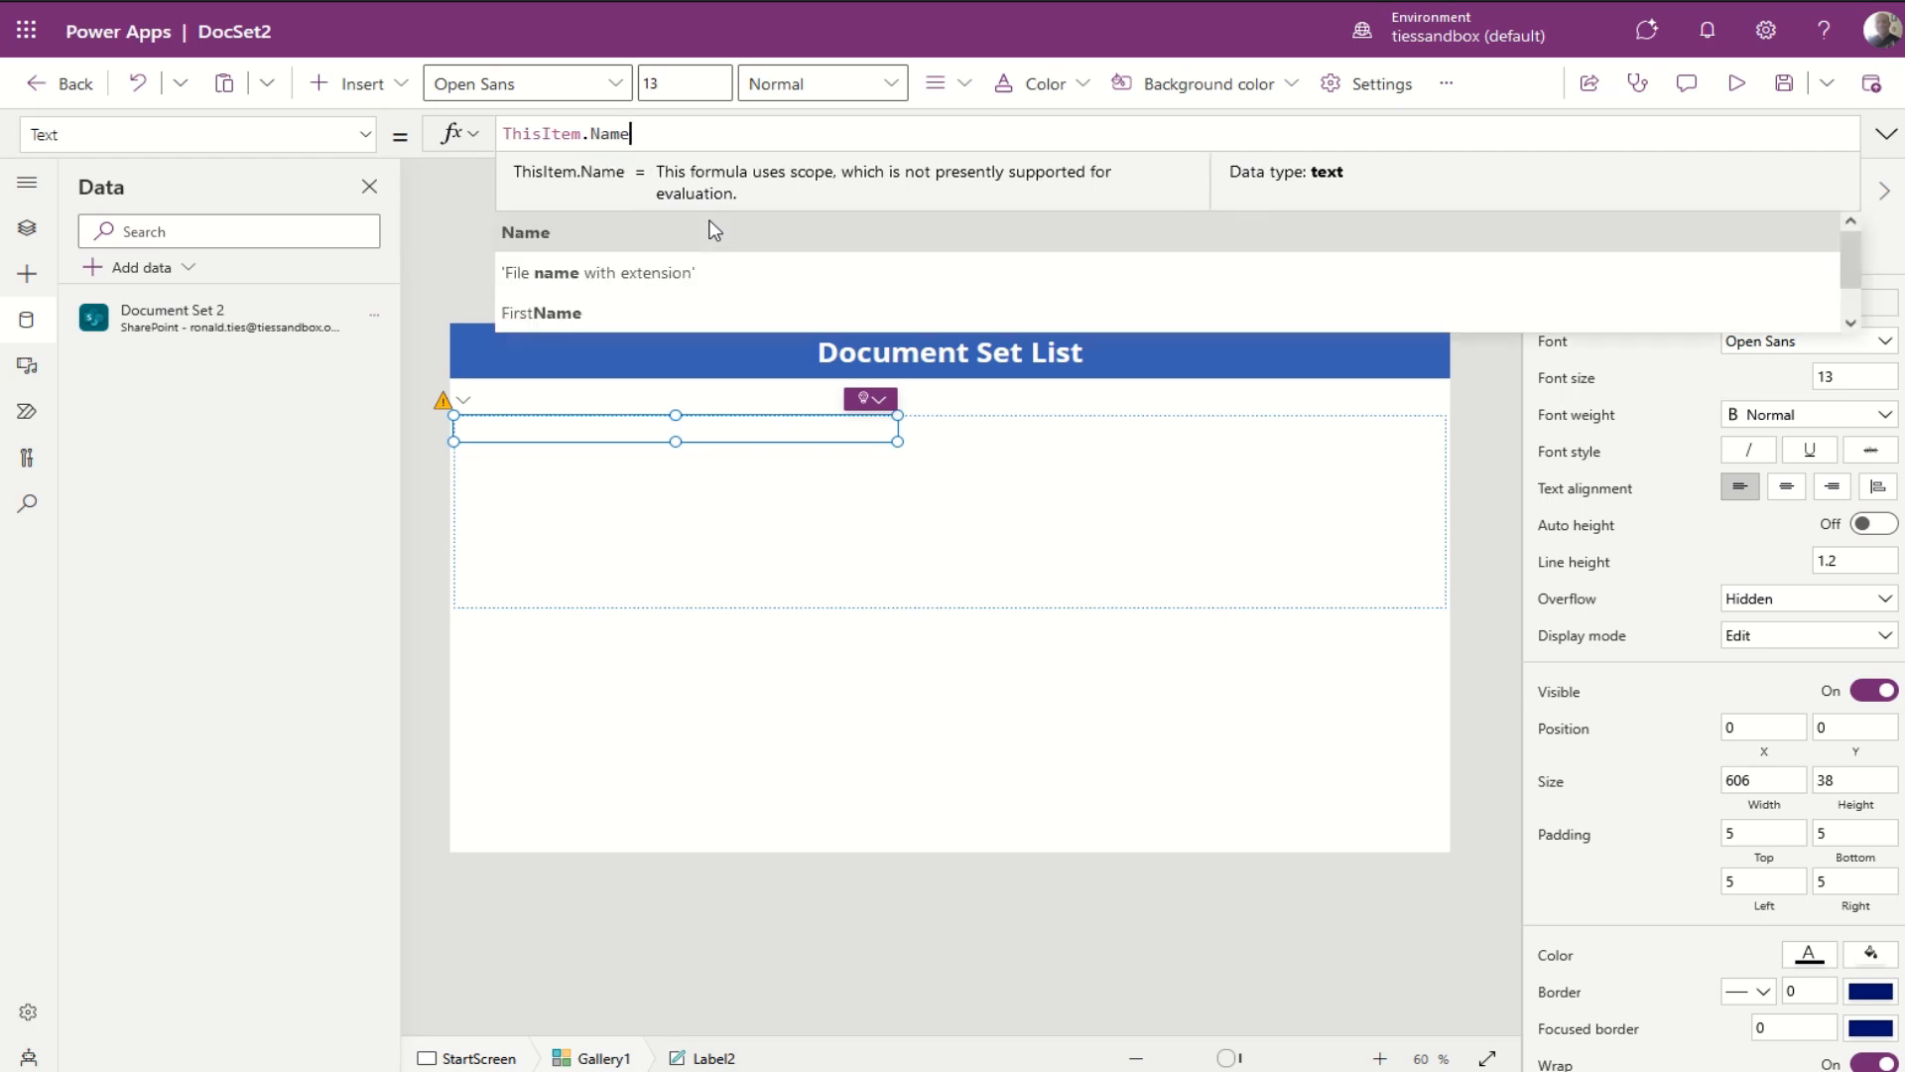
left_click(534, 232)
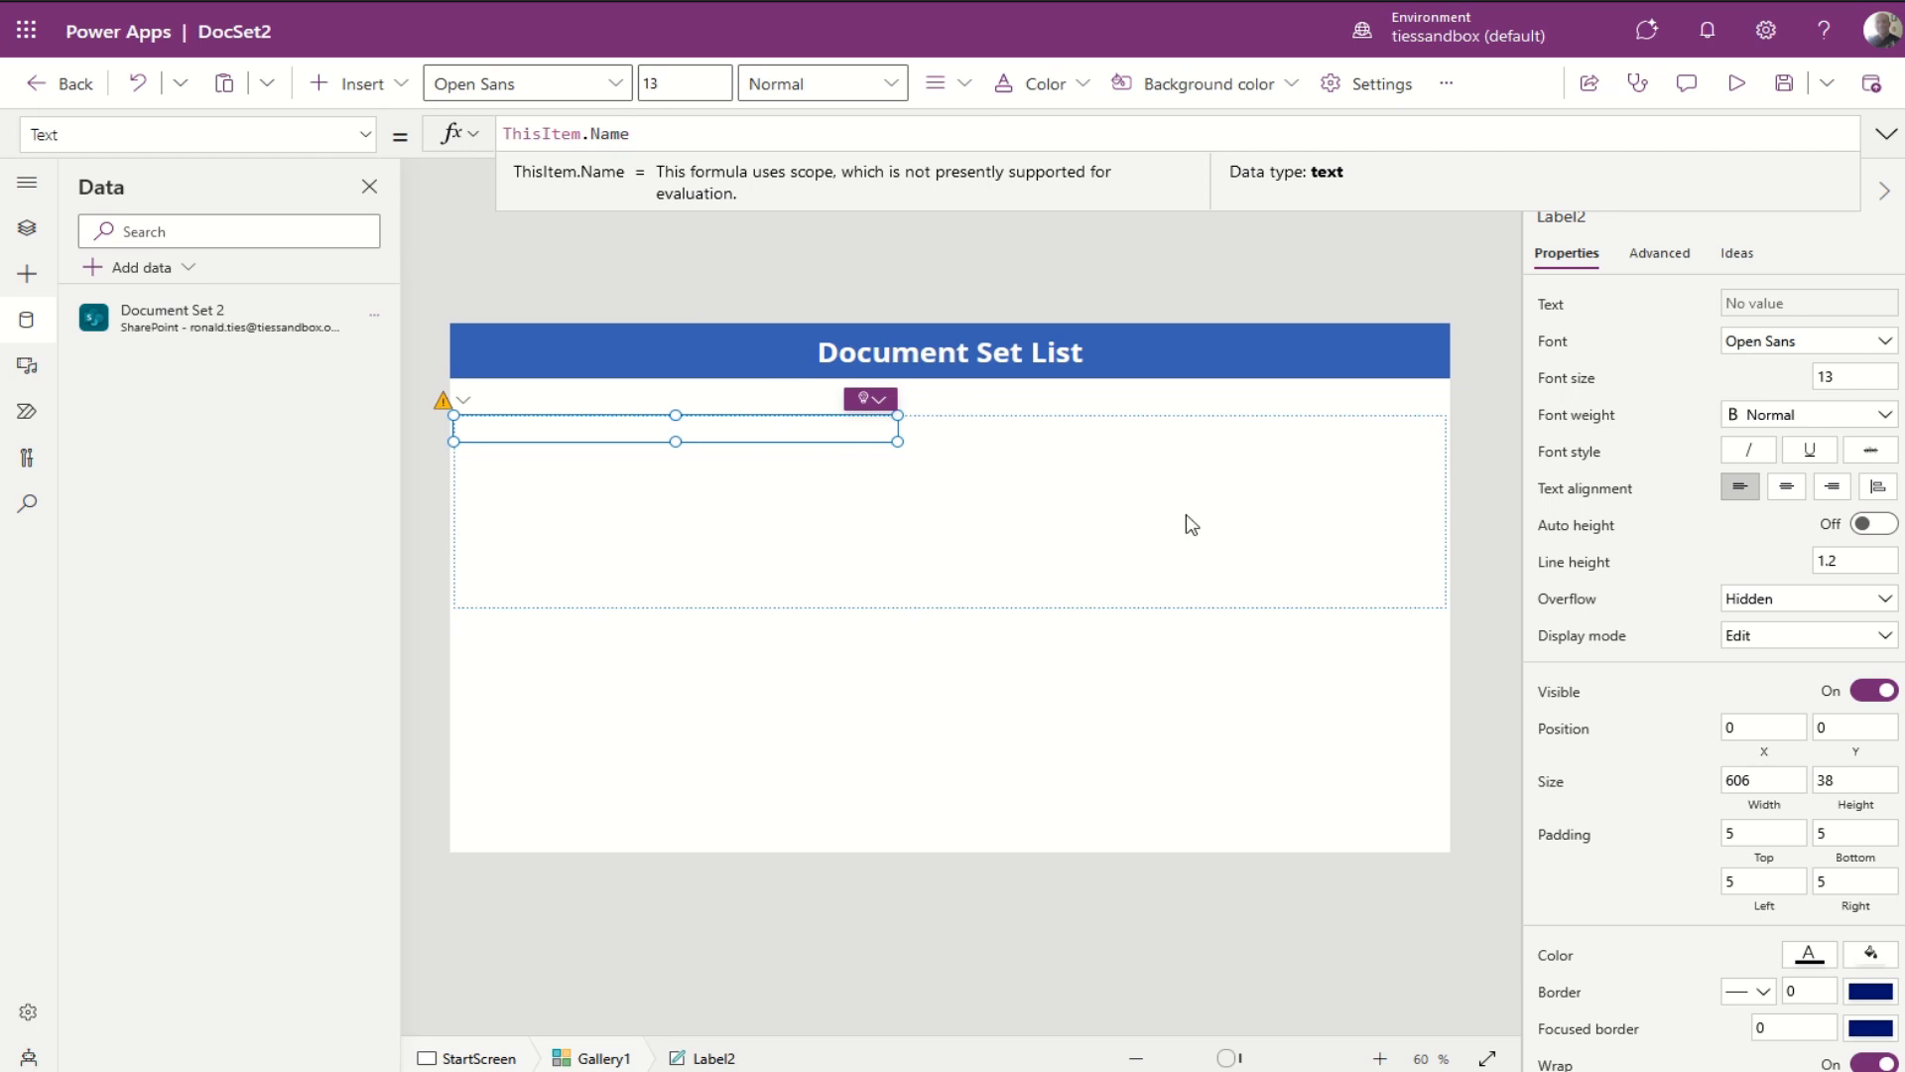
Step: Insert a second text label beside the name label at about X 686, Y 0, sized to about 261 by 38
left_click(401, 96)
left_click(396, 229)
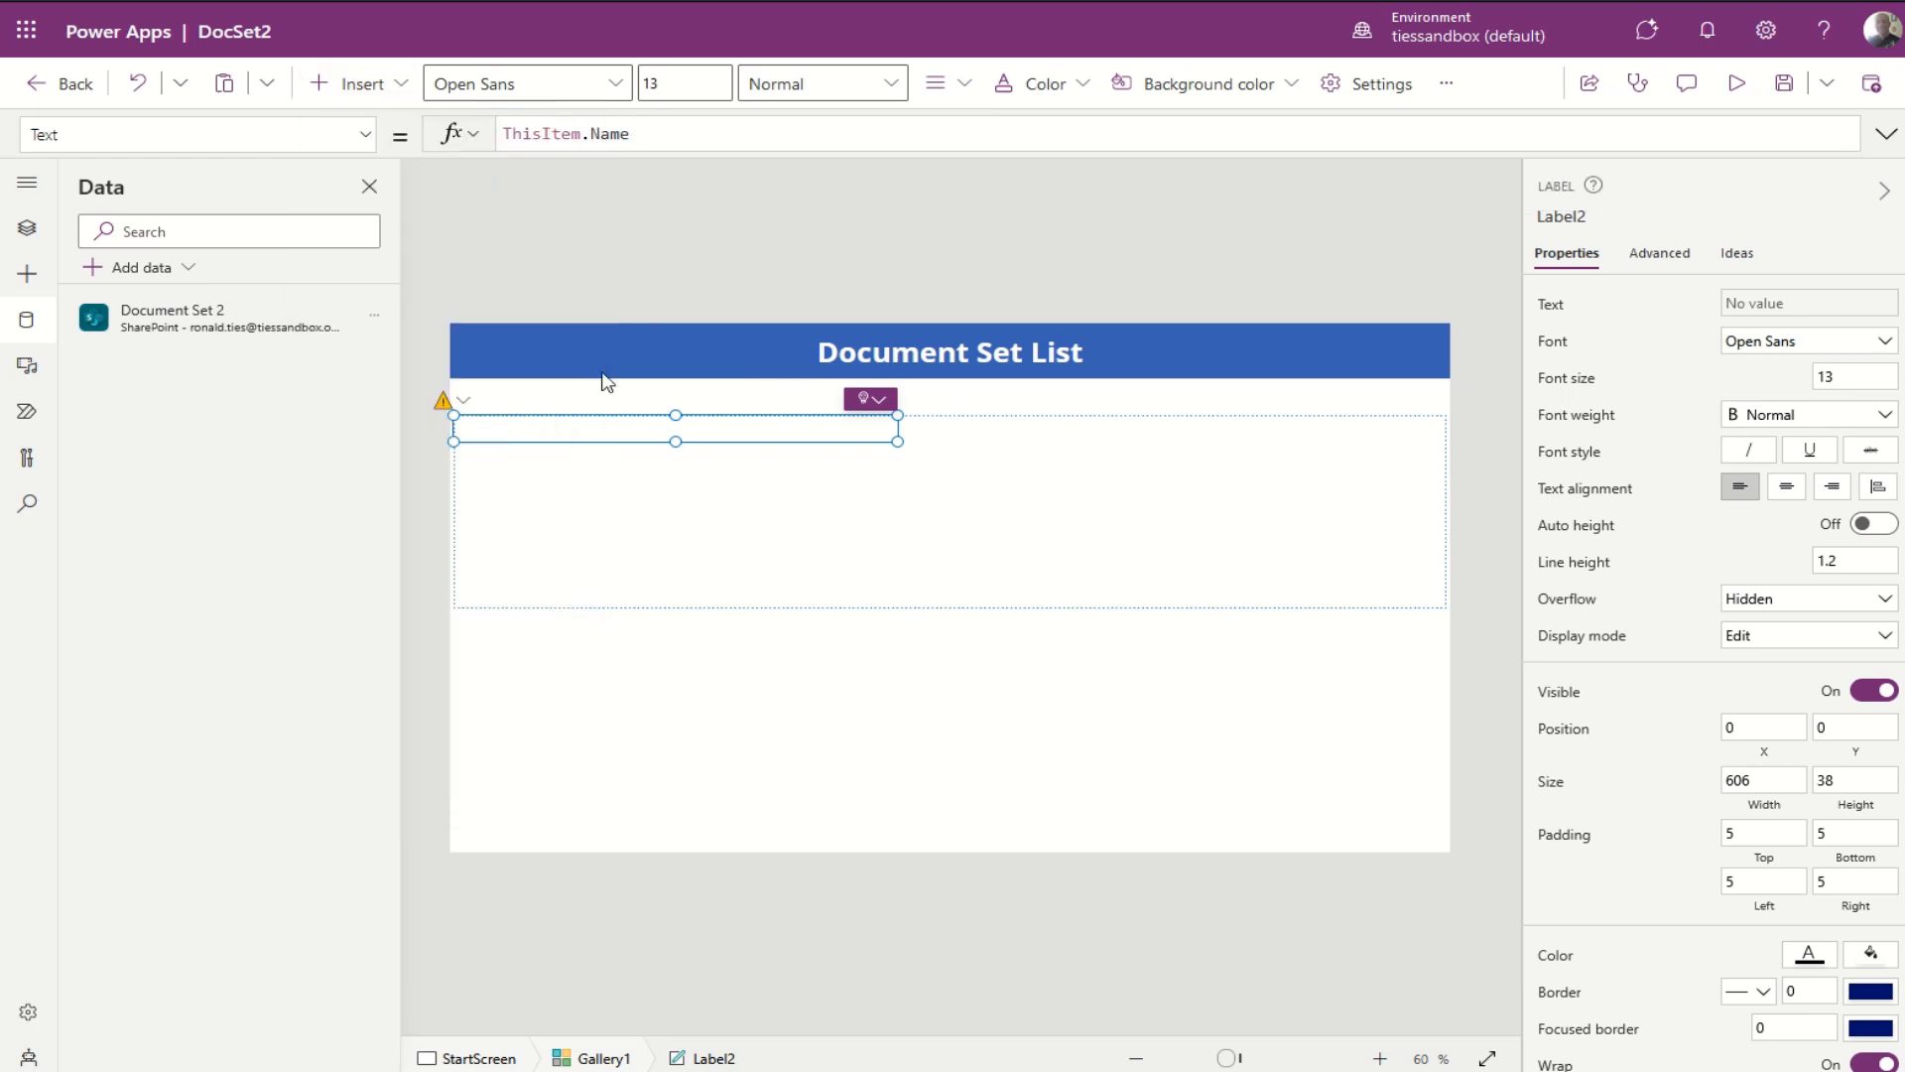
left_click_drag(553, 455, 1029, 427)
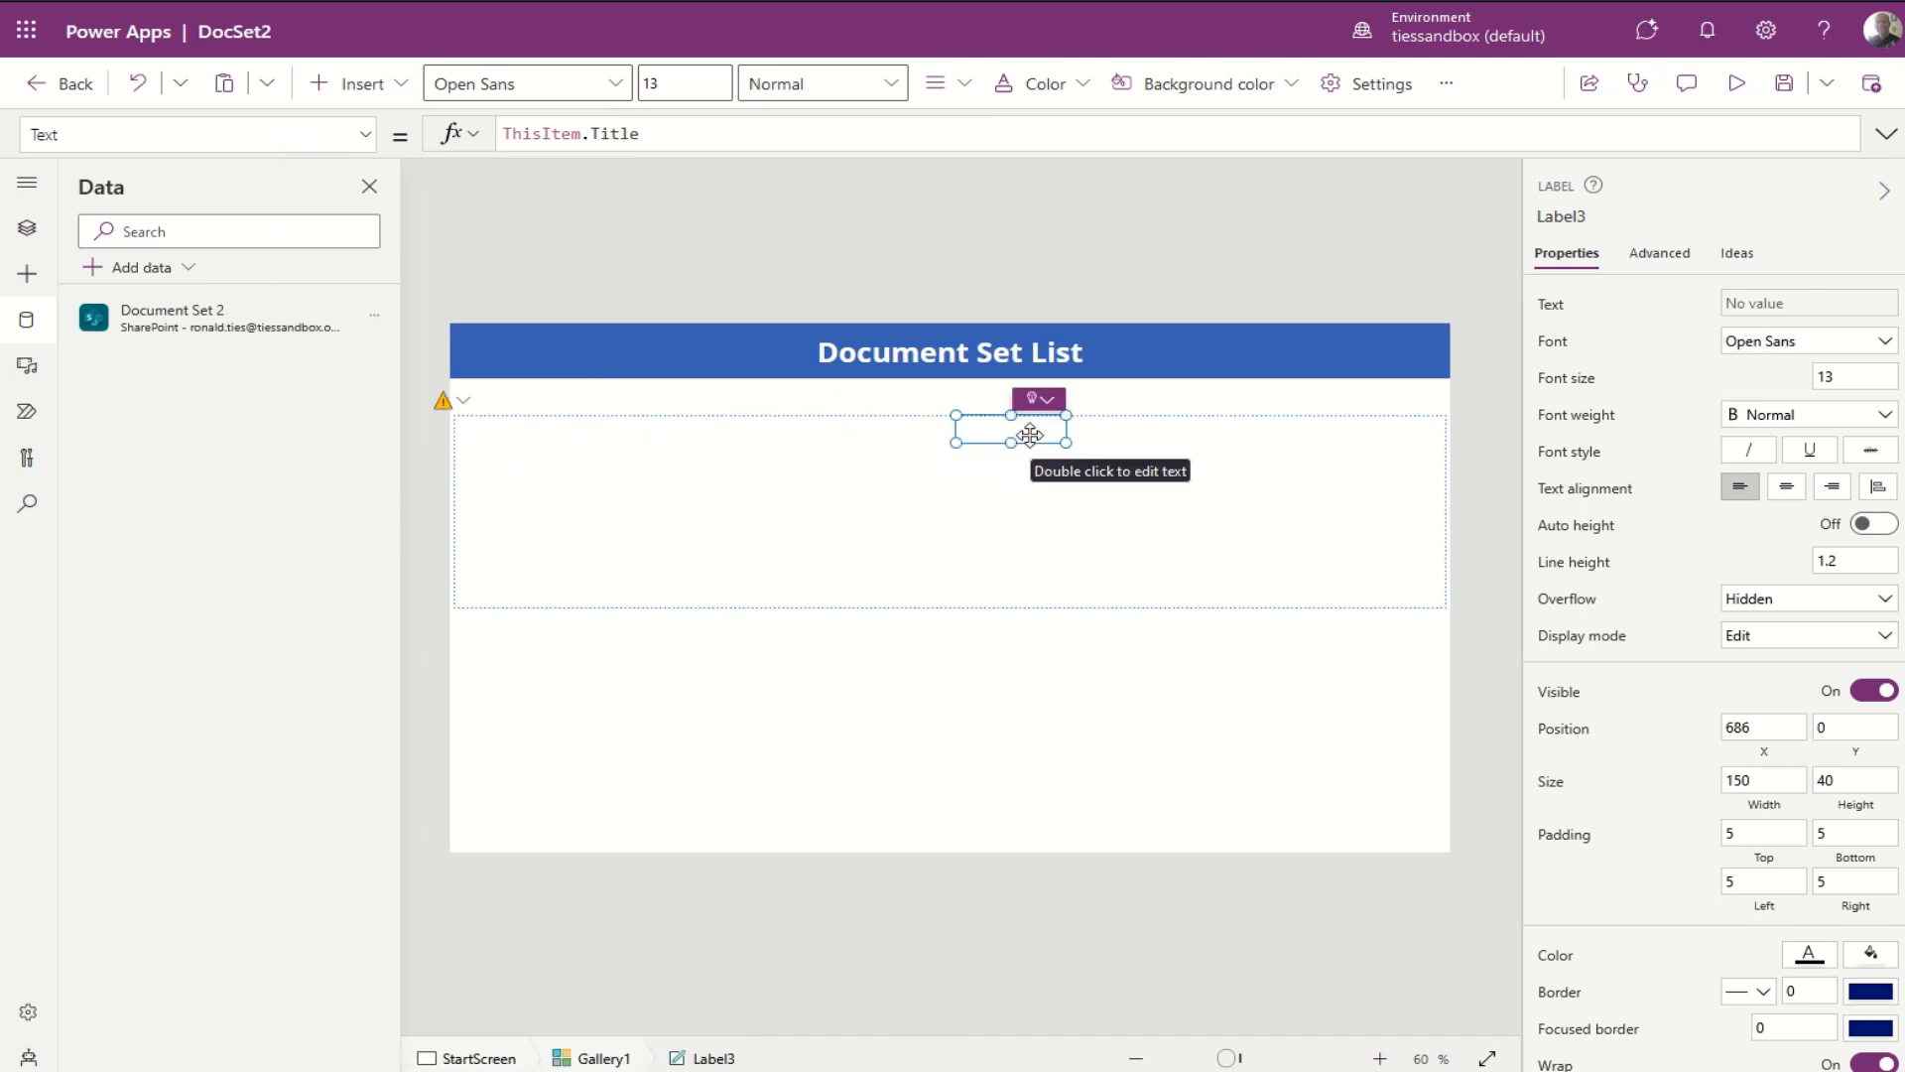
left_click_drag(1091, 440, 1147, 441)
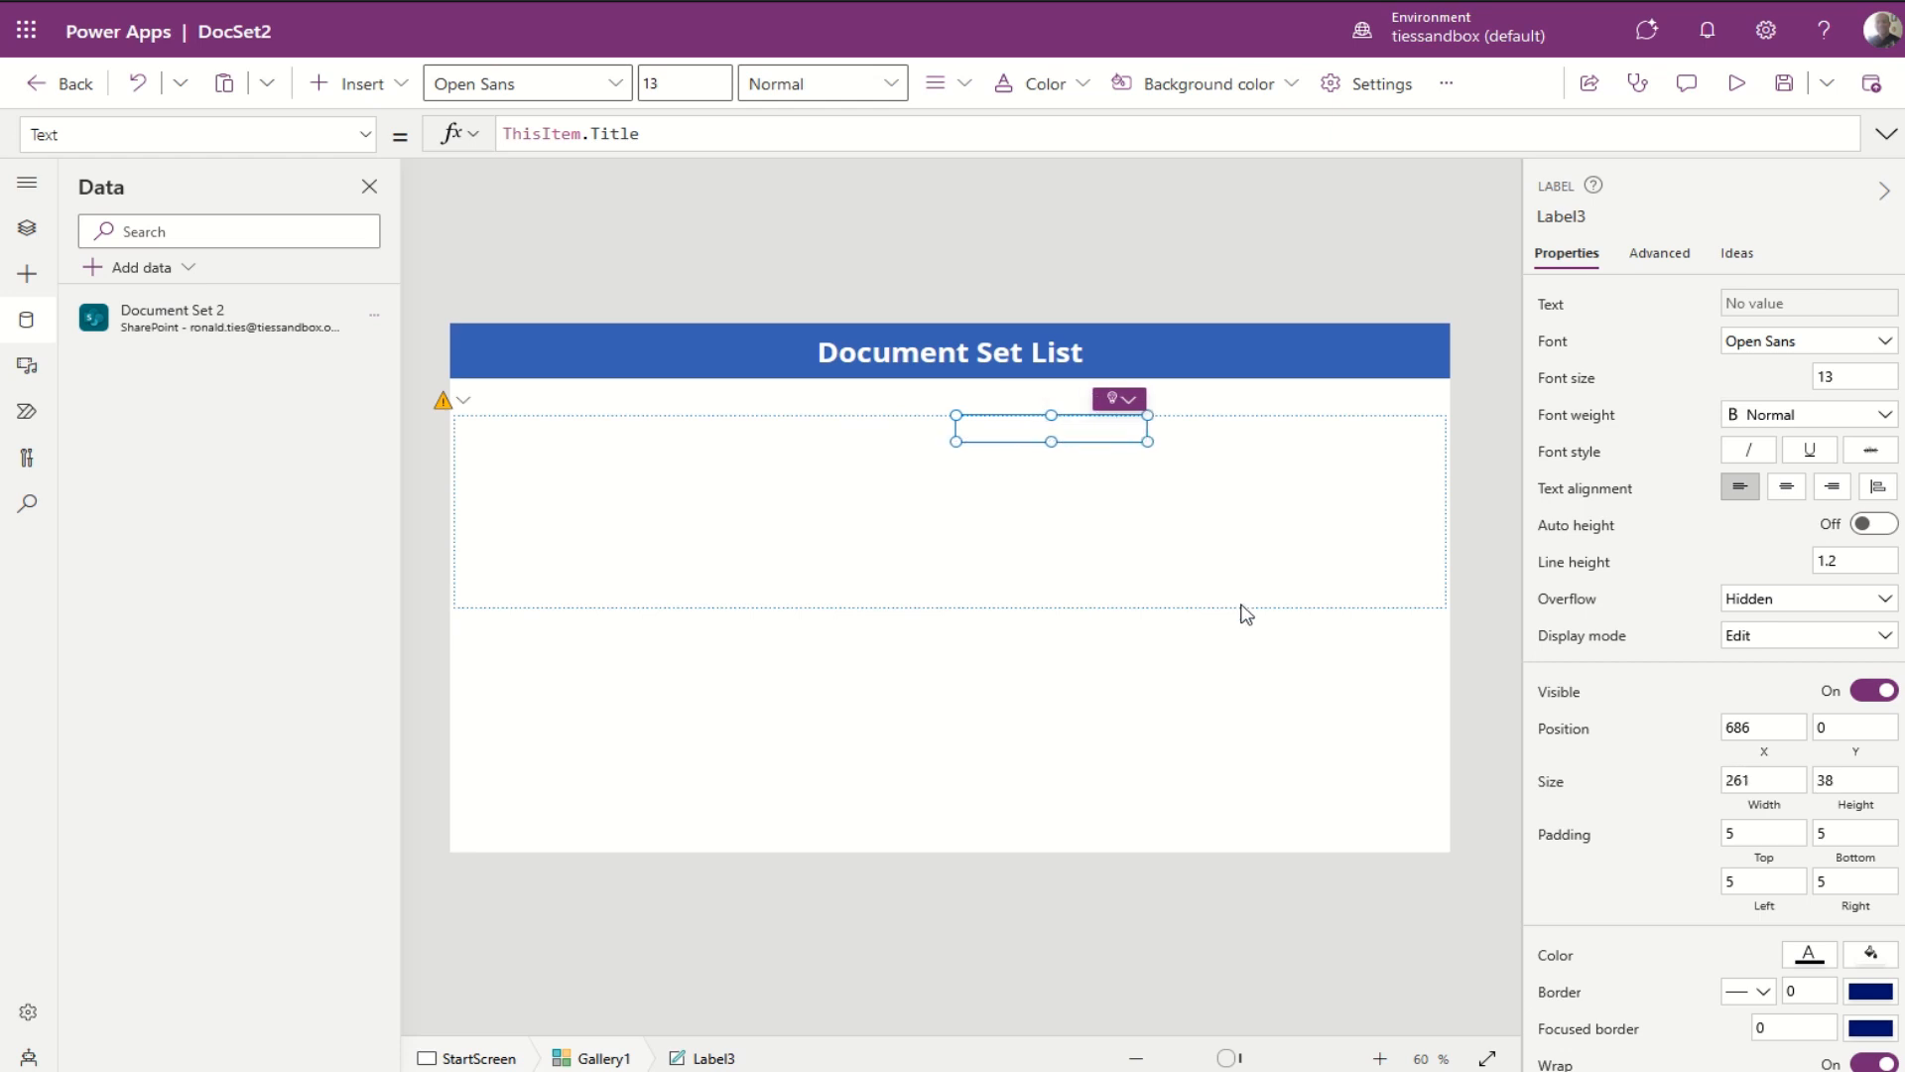
Step: Set the second gallery label's Text formula to ThisItem.Created
double_click(617, 133)
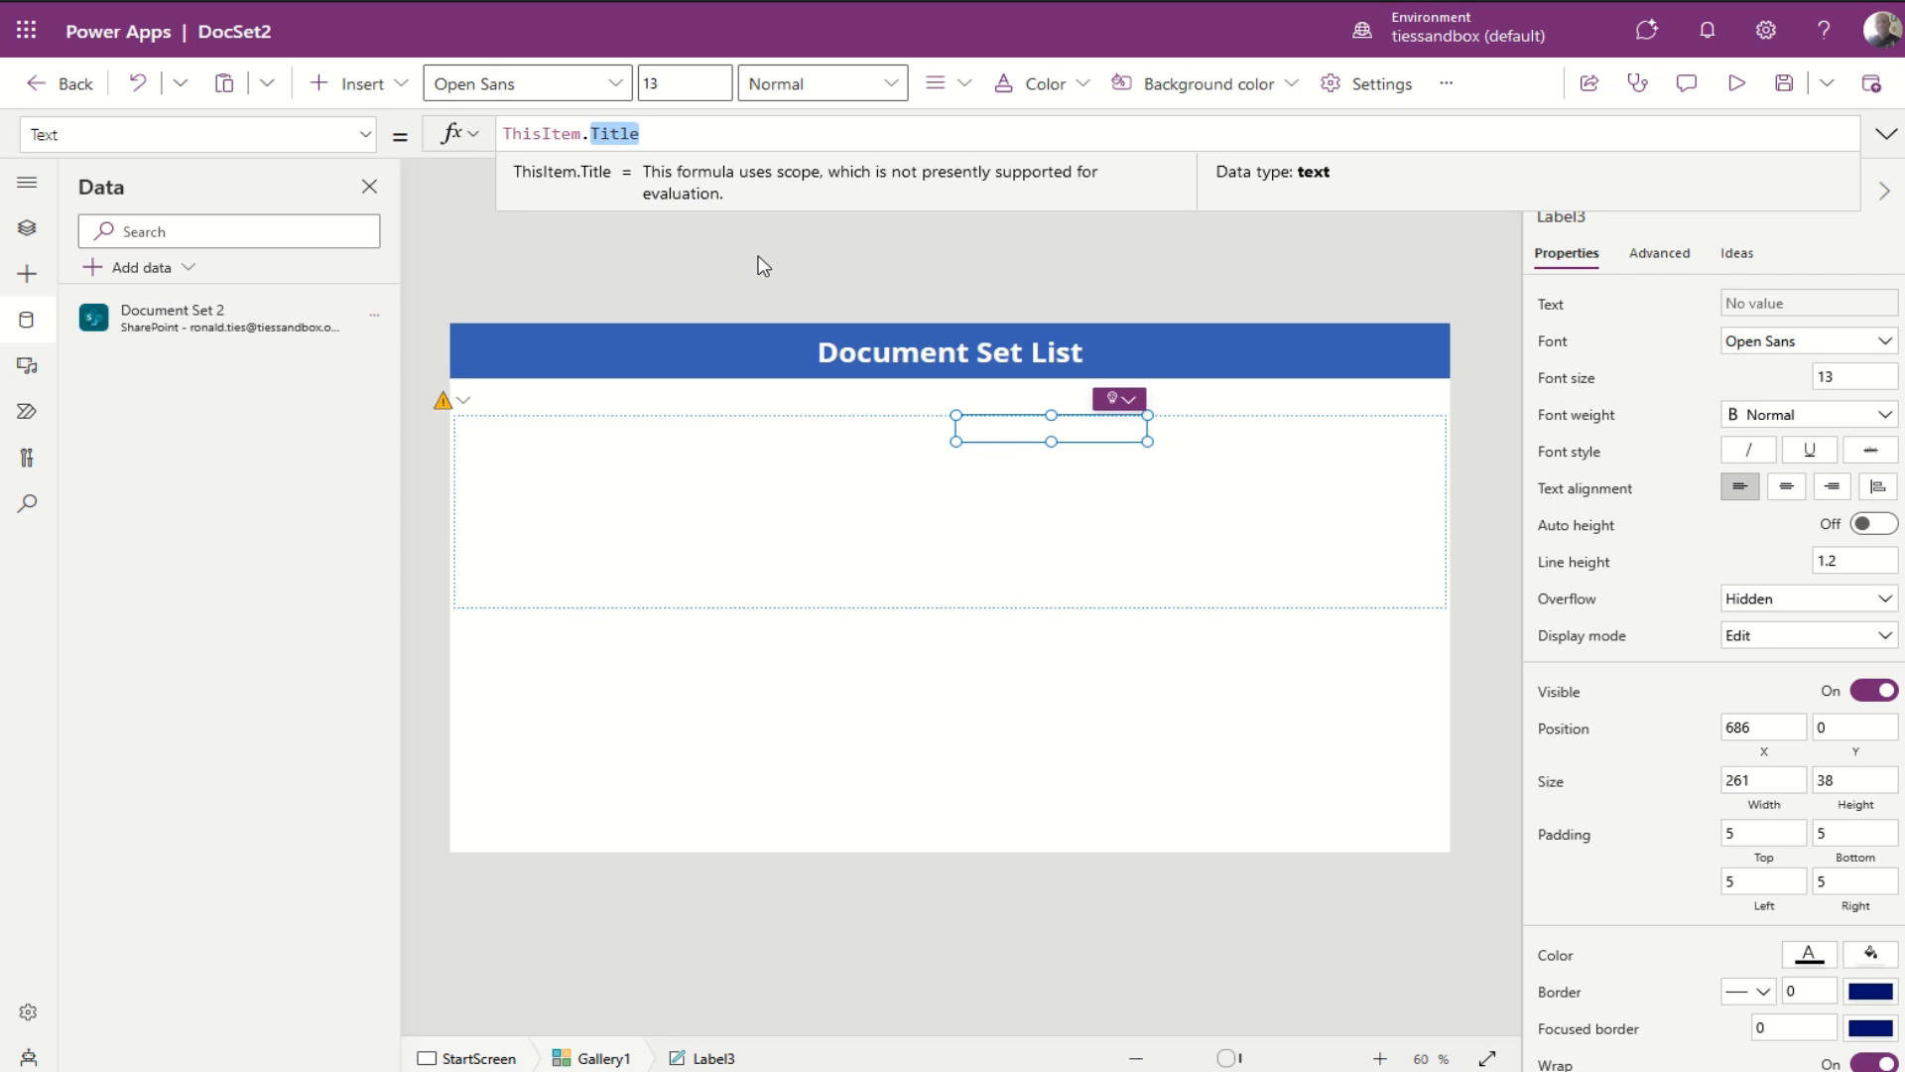
type("created")
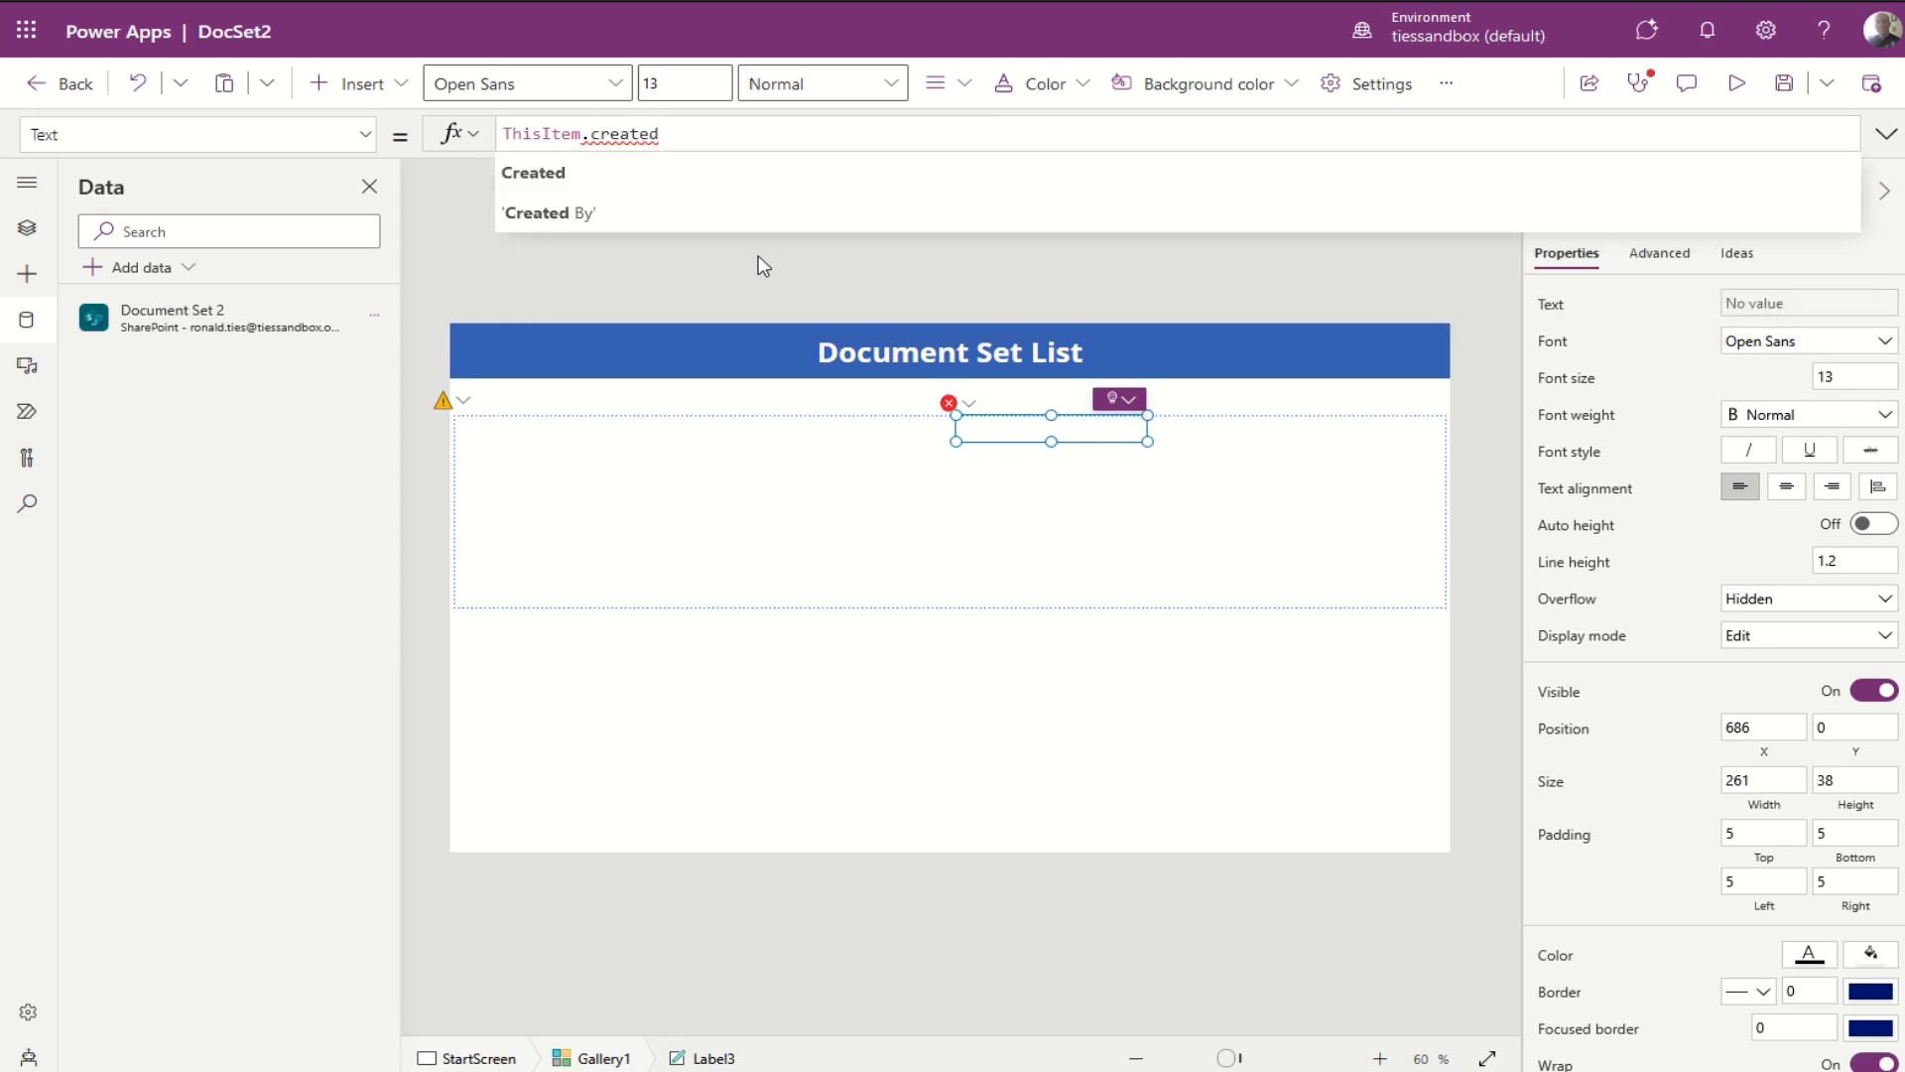
left_click(555, 177)
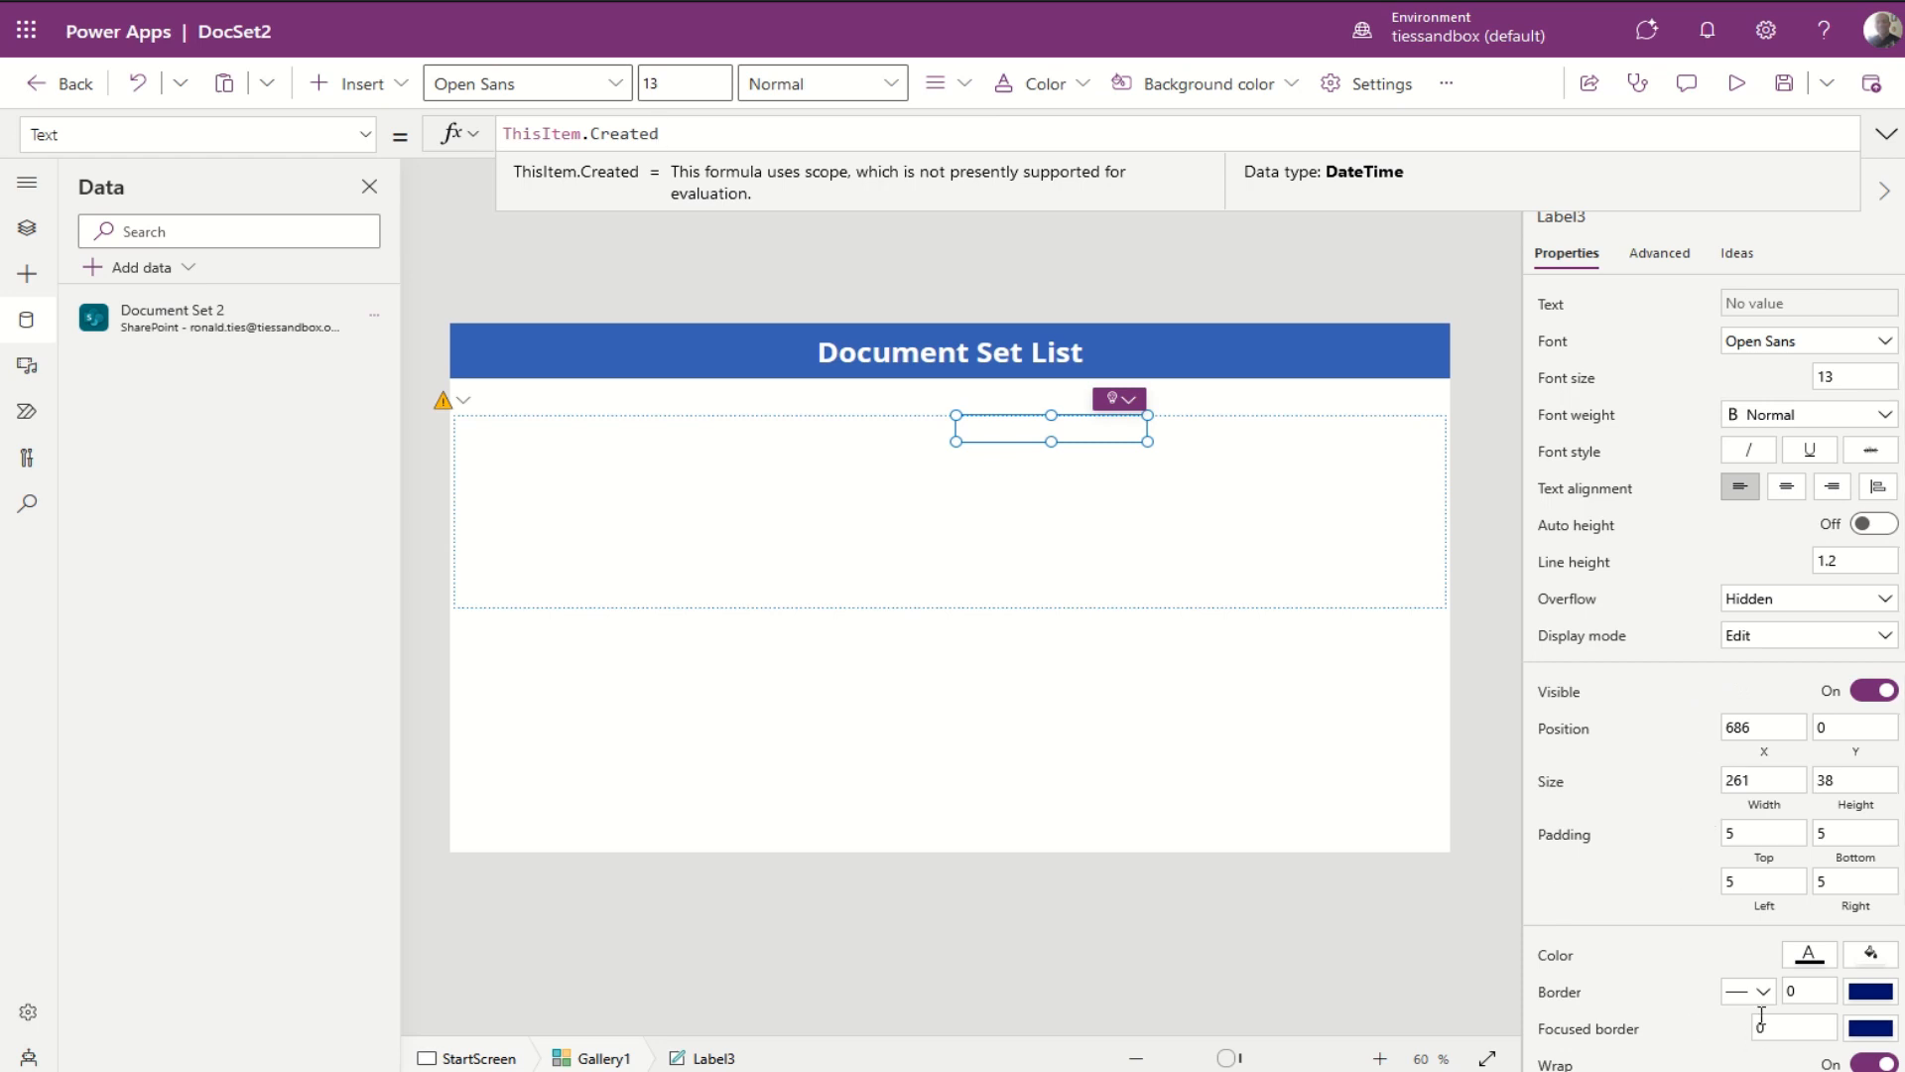
Step: Set the border thickness of the Created label to 2
left_click(1787, 990)
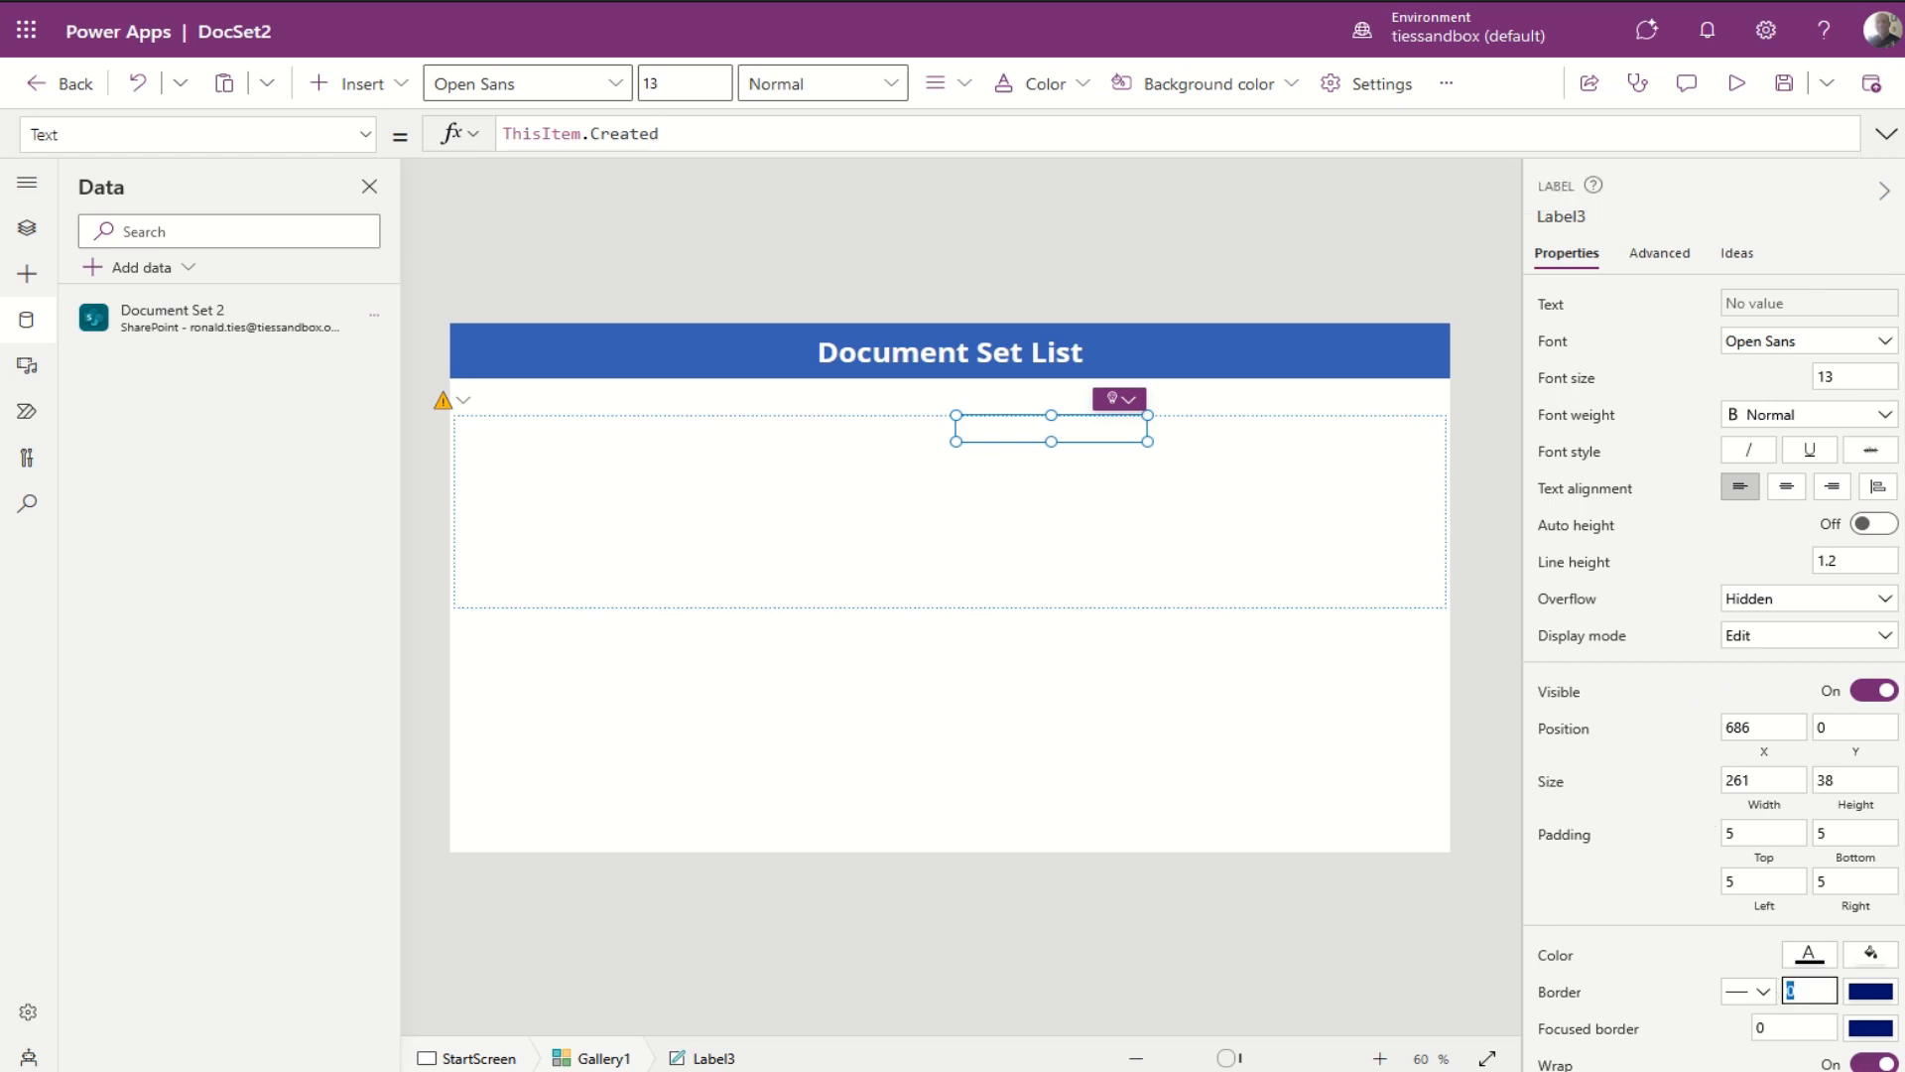
type("2")
left_click(1667, 959)
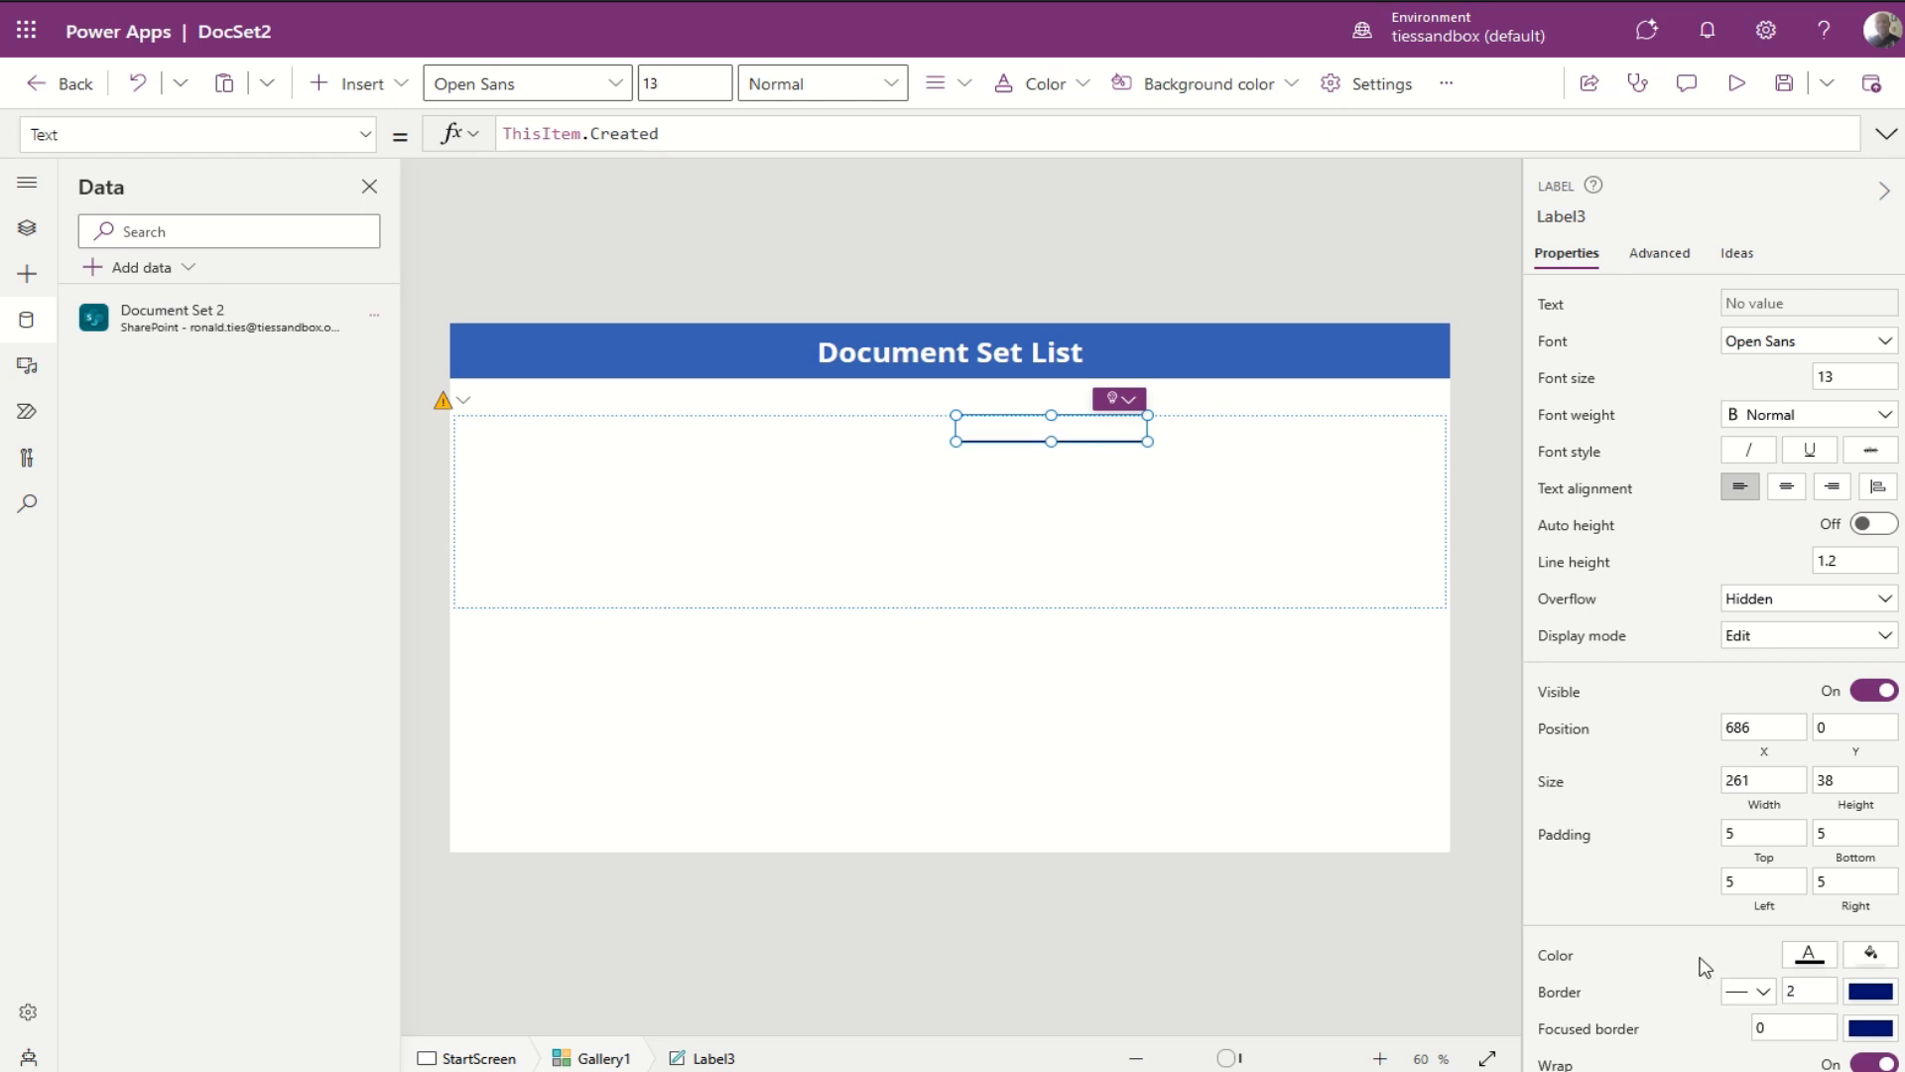
Step: Set the border thickness of the gallery's name label to 2
left_click(773, 428)
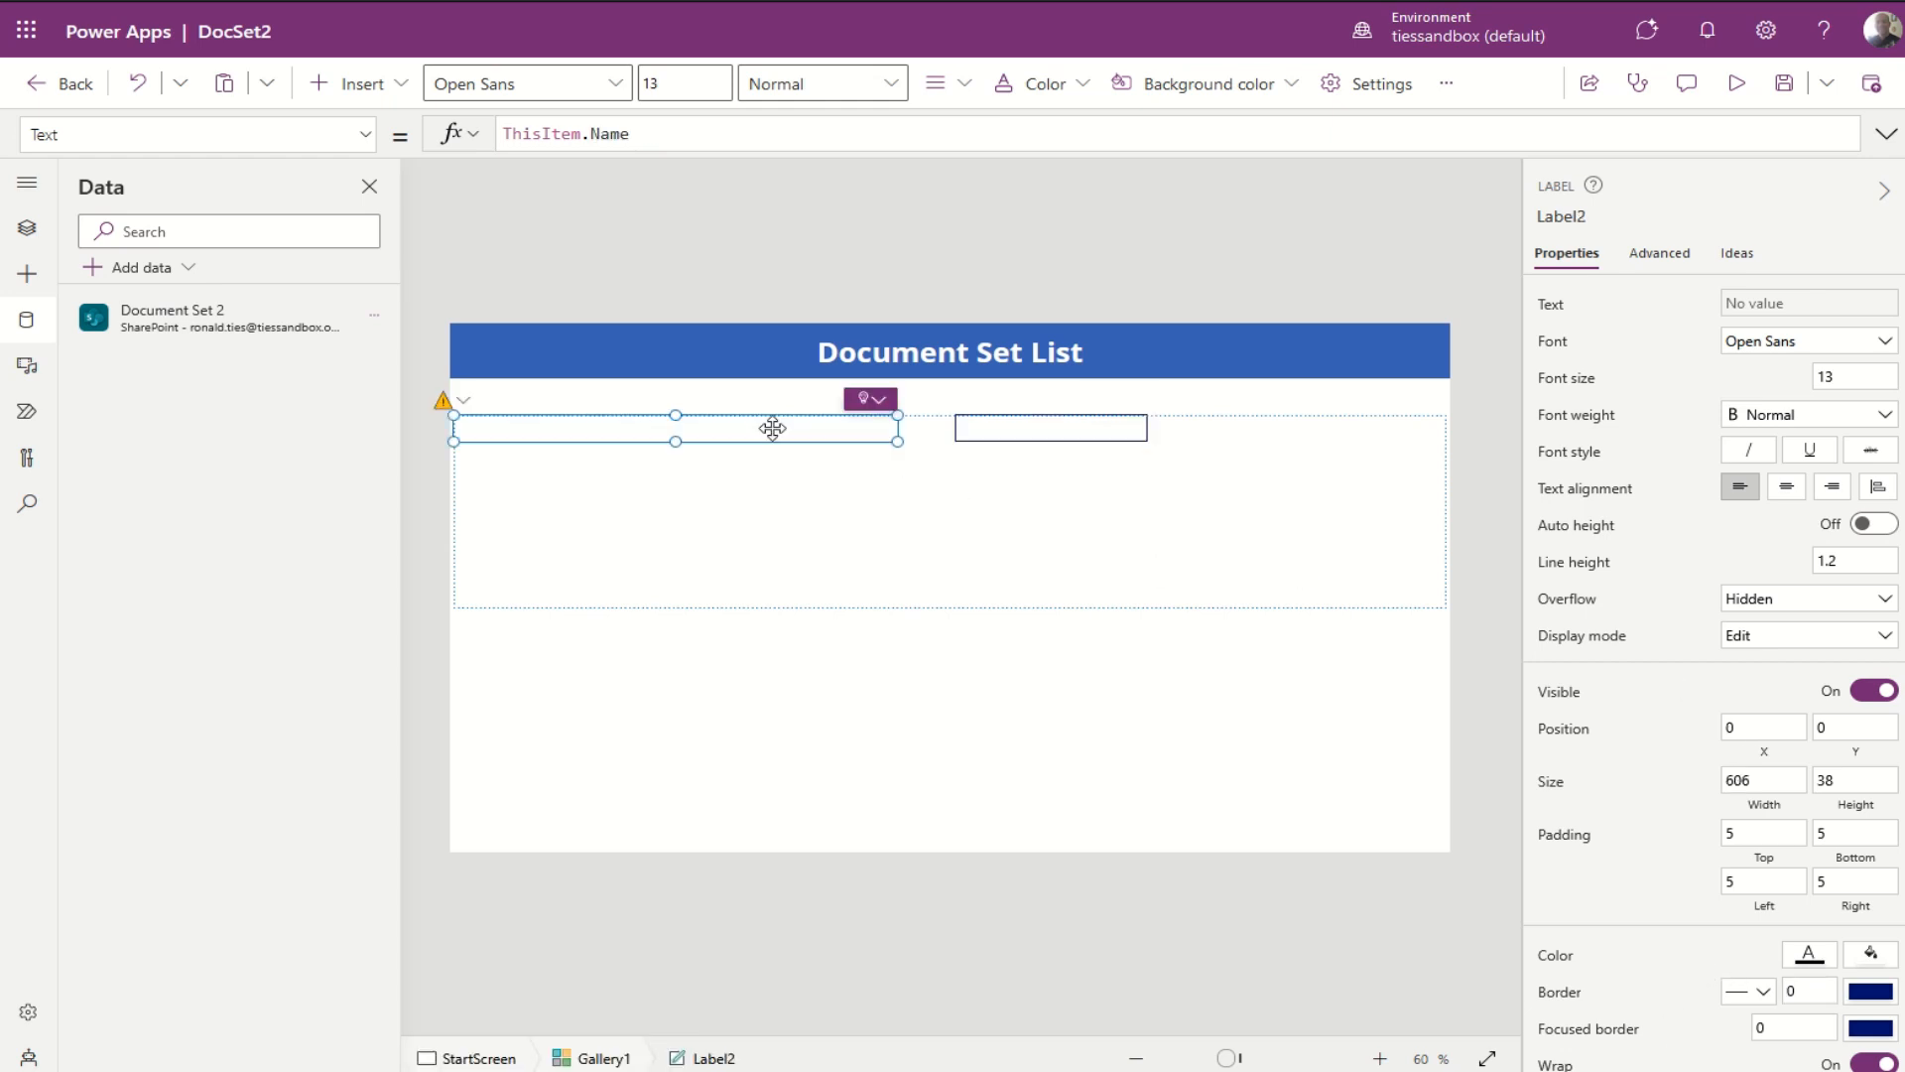
left_click(1812, 992)
double_click(1812, 991)
type("2")
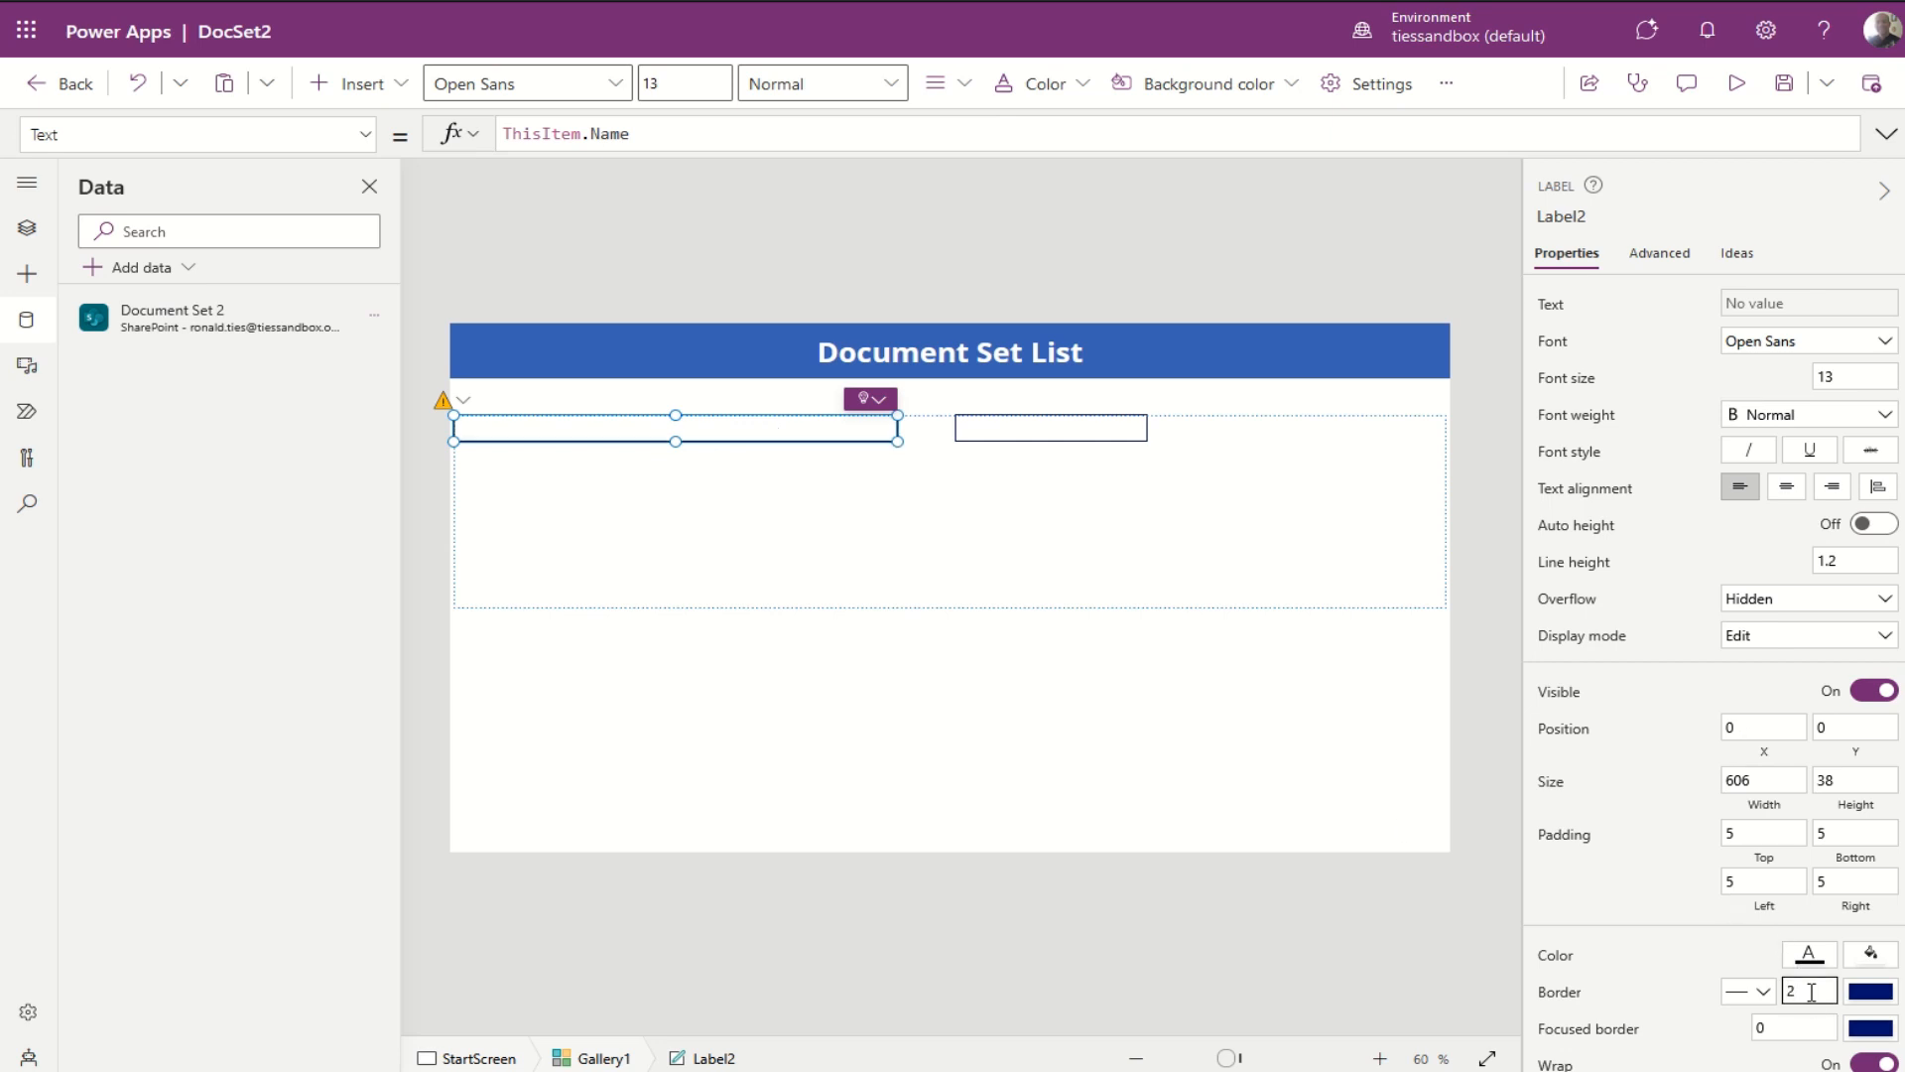
Step: Move the Created label directly against the name label's end, at X 606, Y 0
left_click(1056, 465)
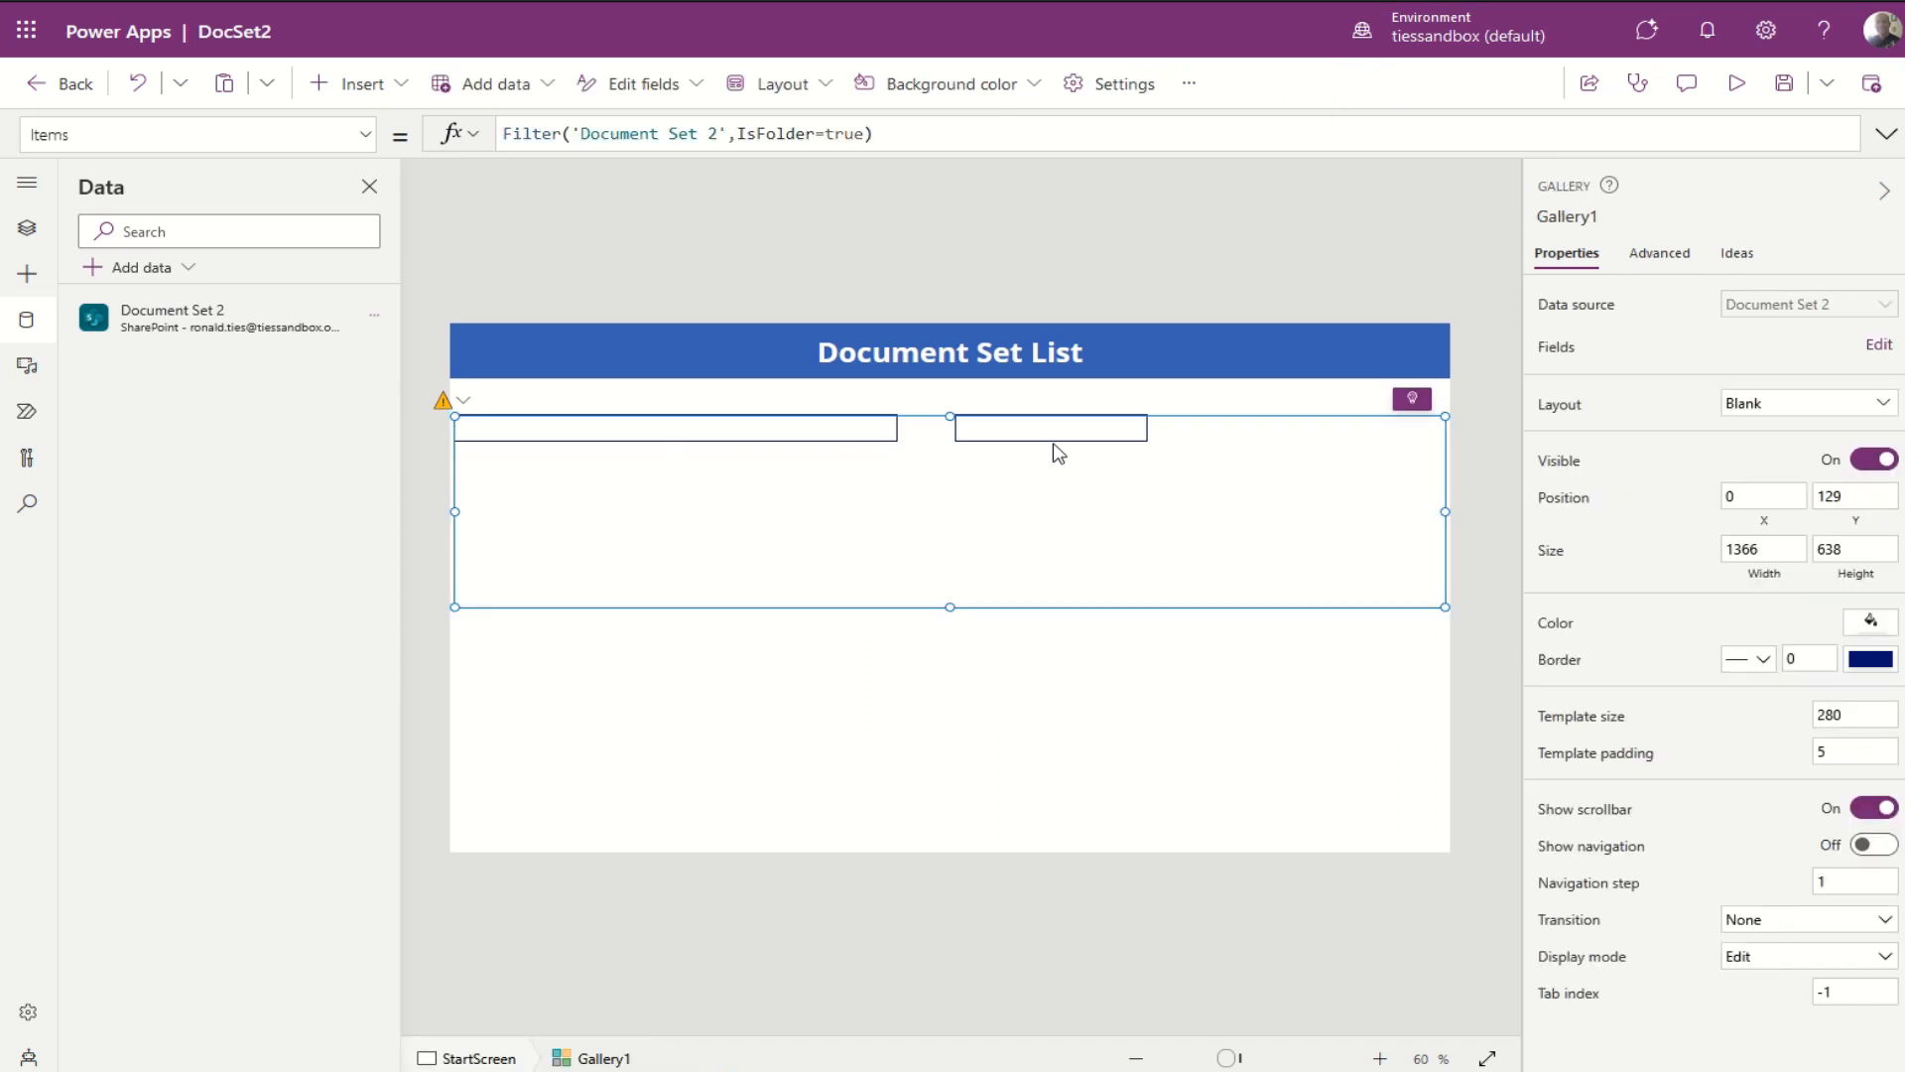
left_click_drag(1056, 434, 1010, 424)
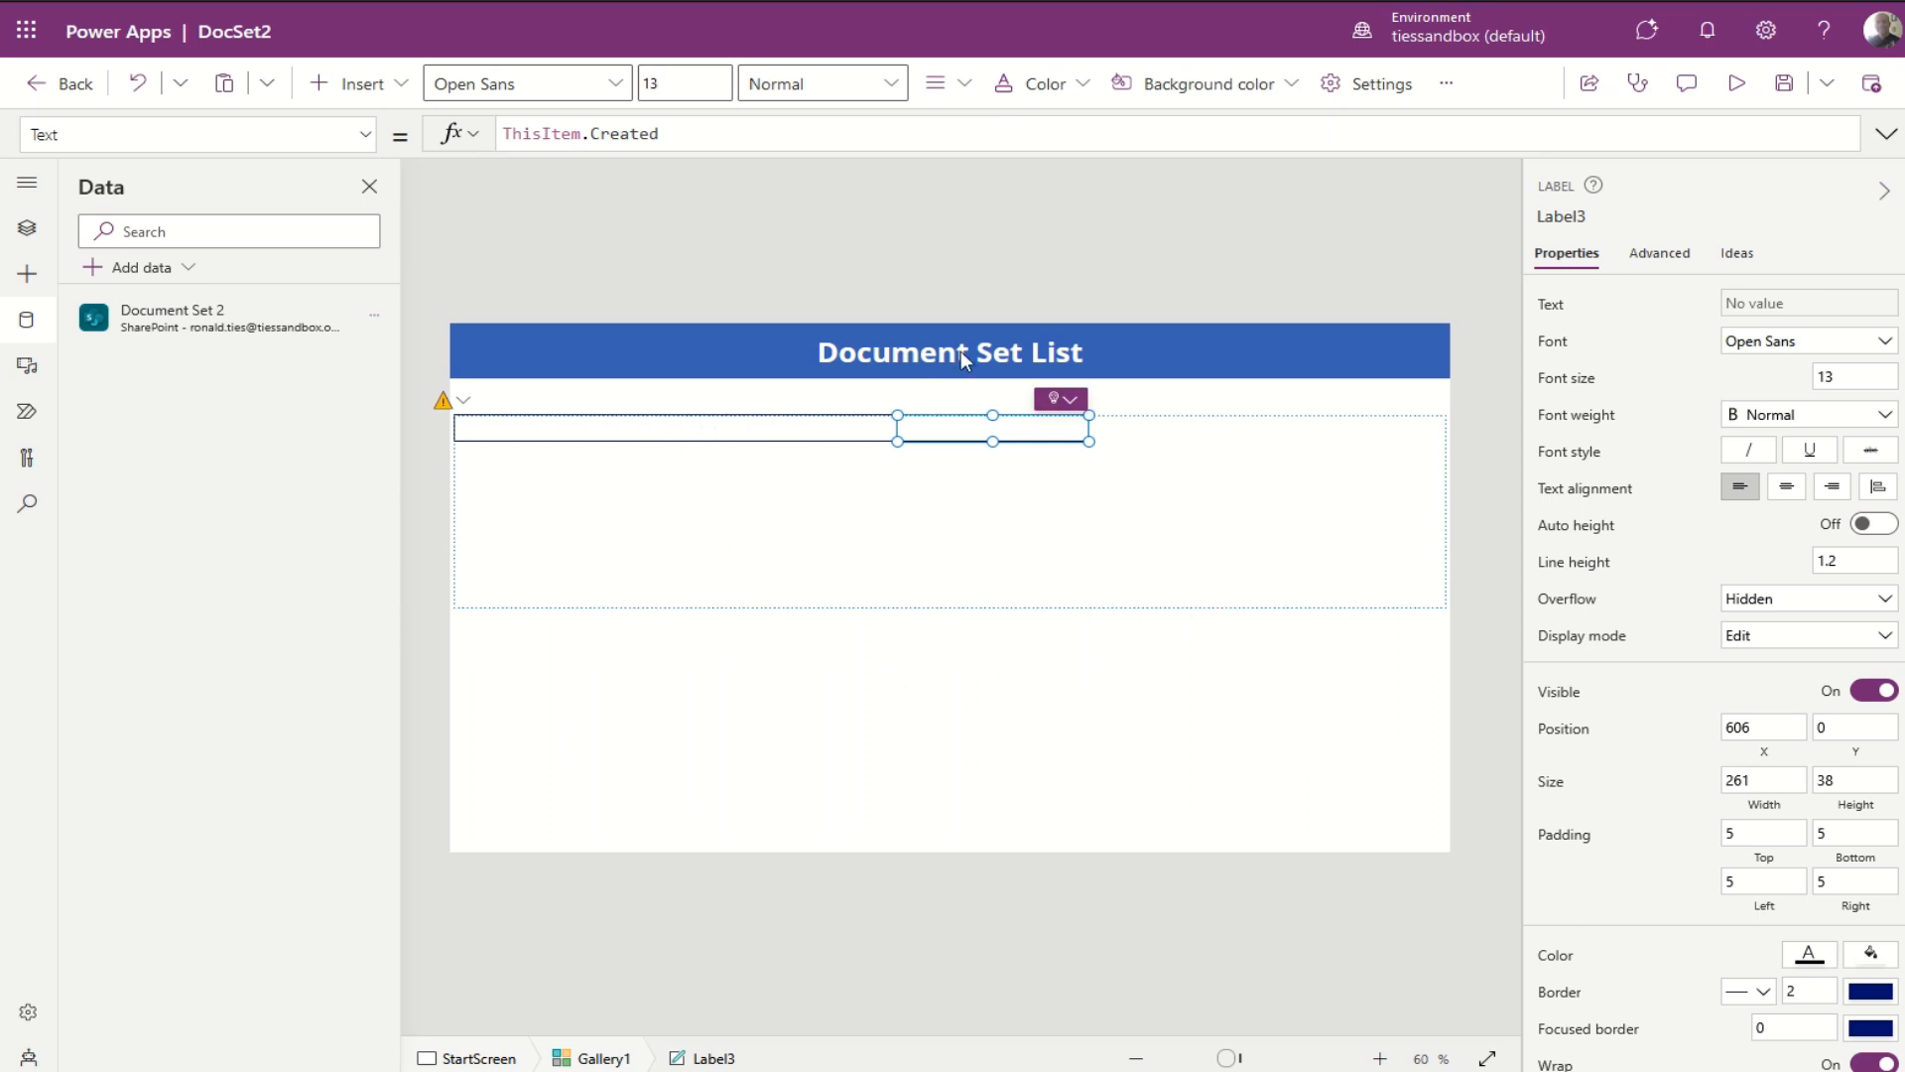
left_click(770, 436)
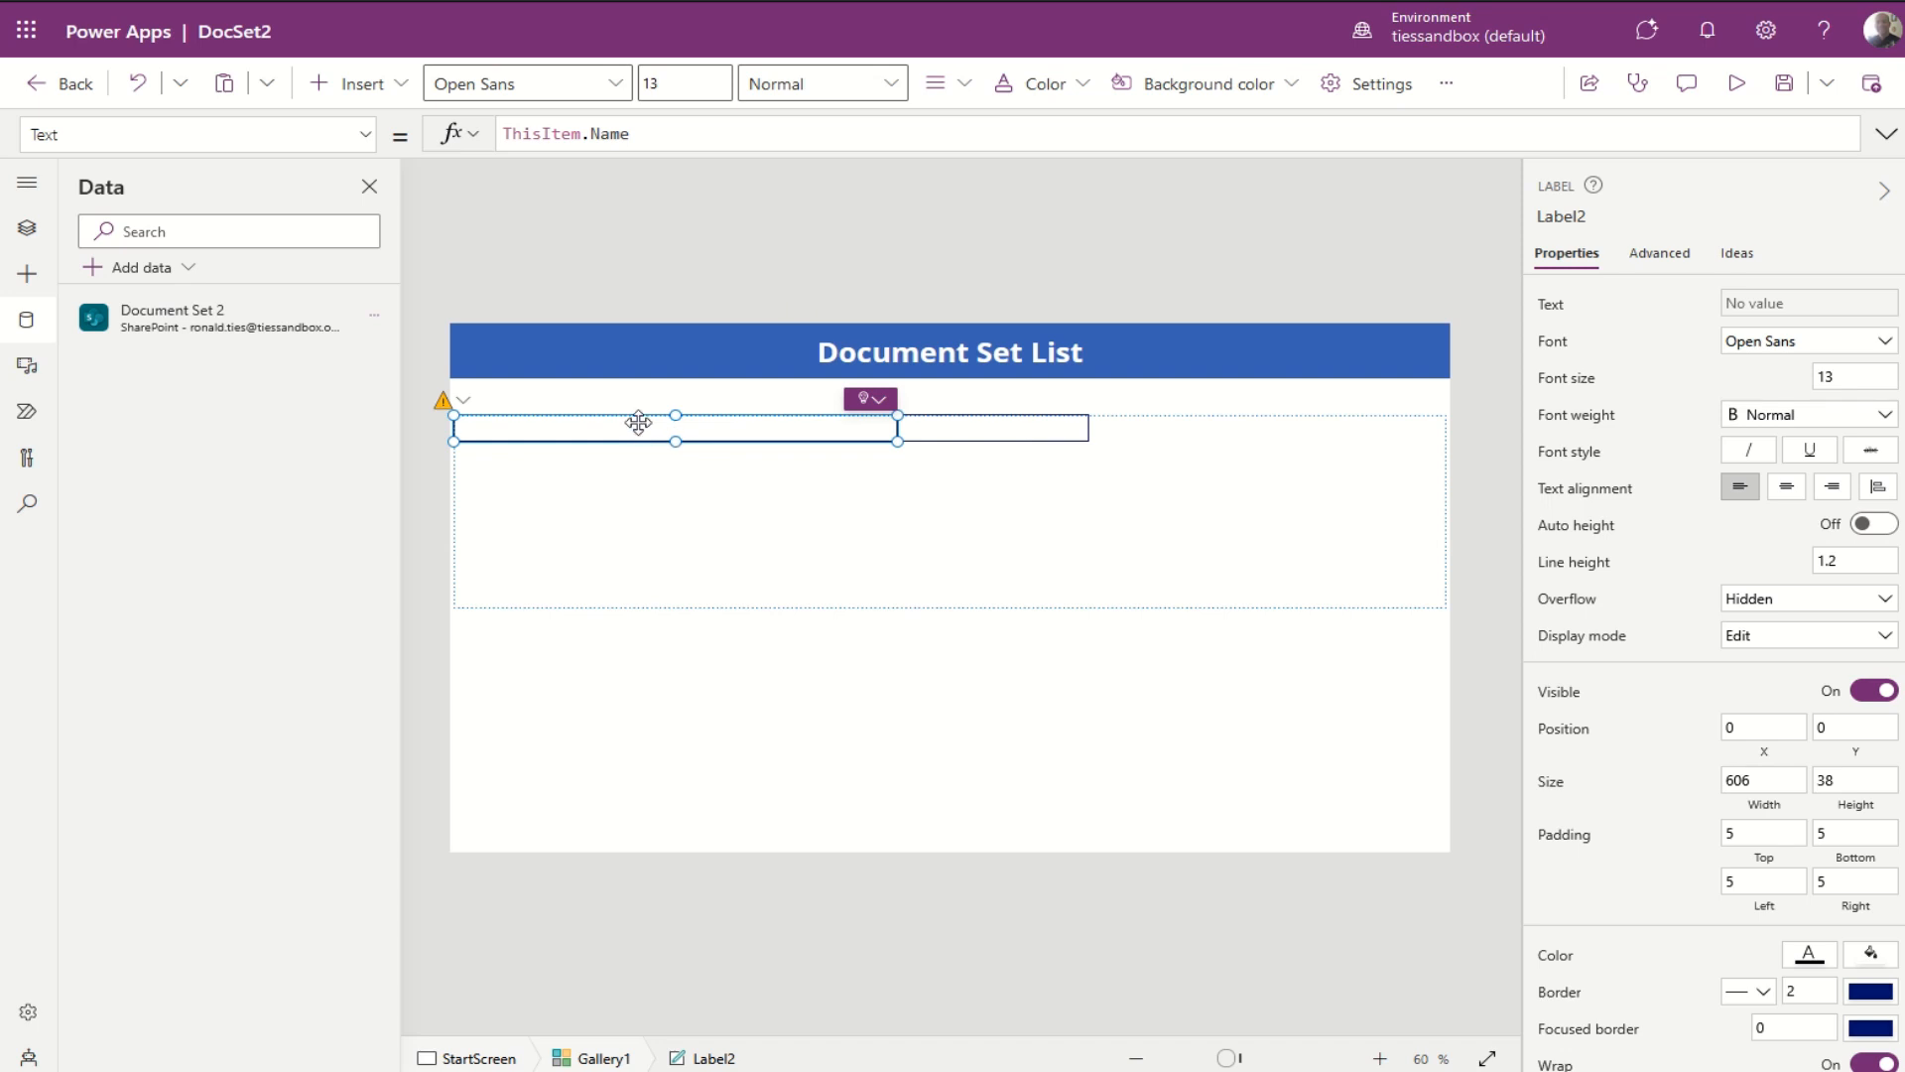
left_click(702, 526)
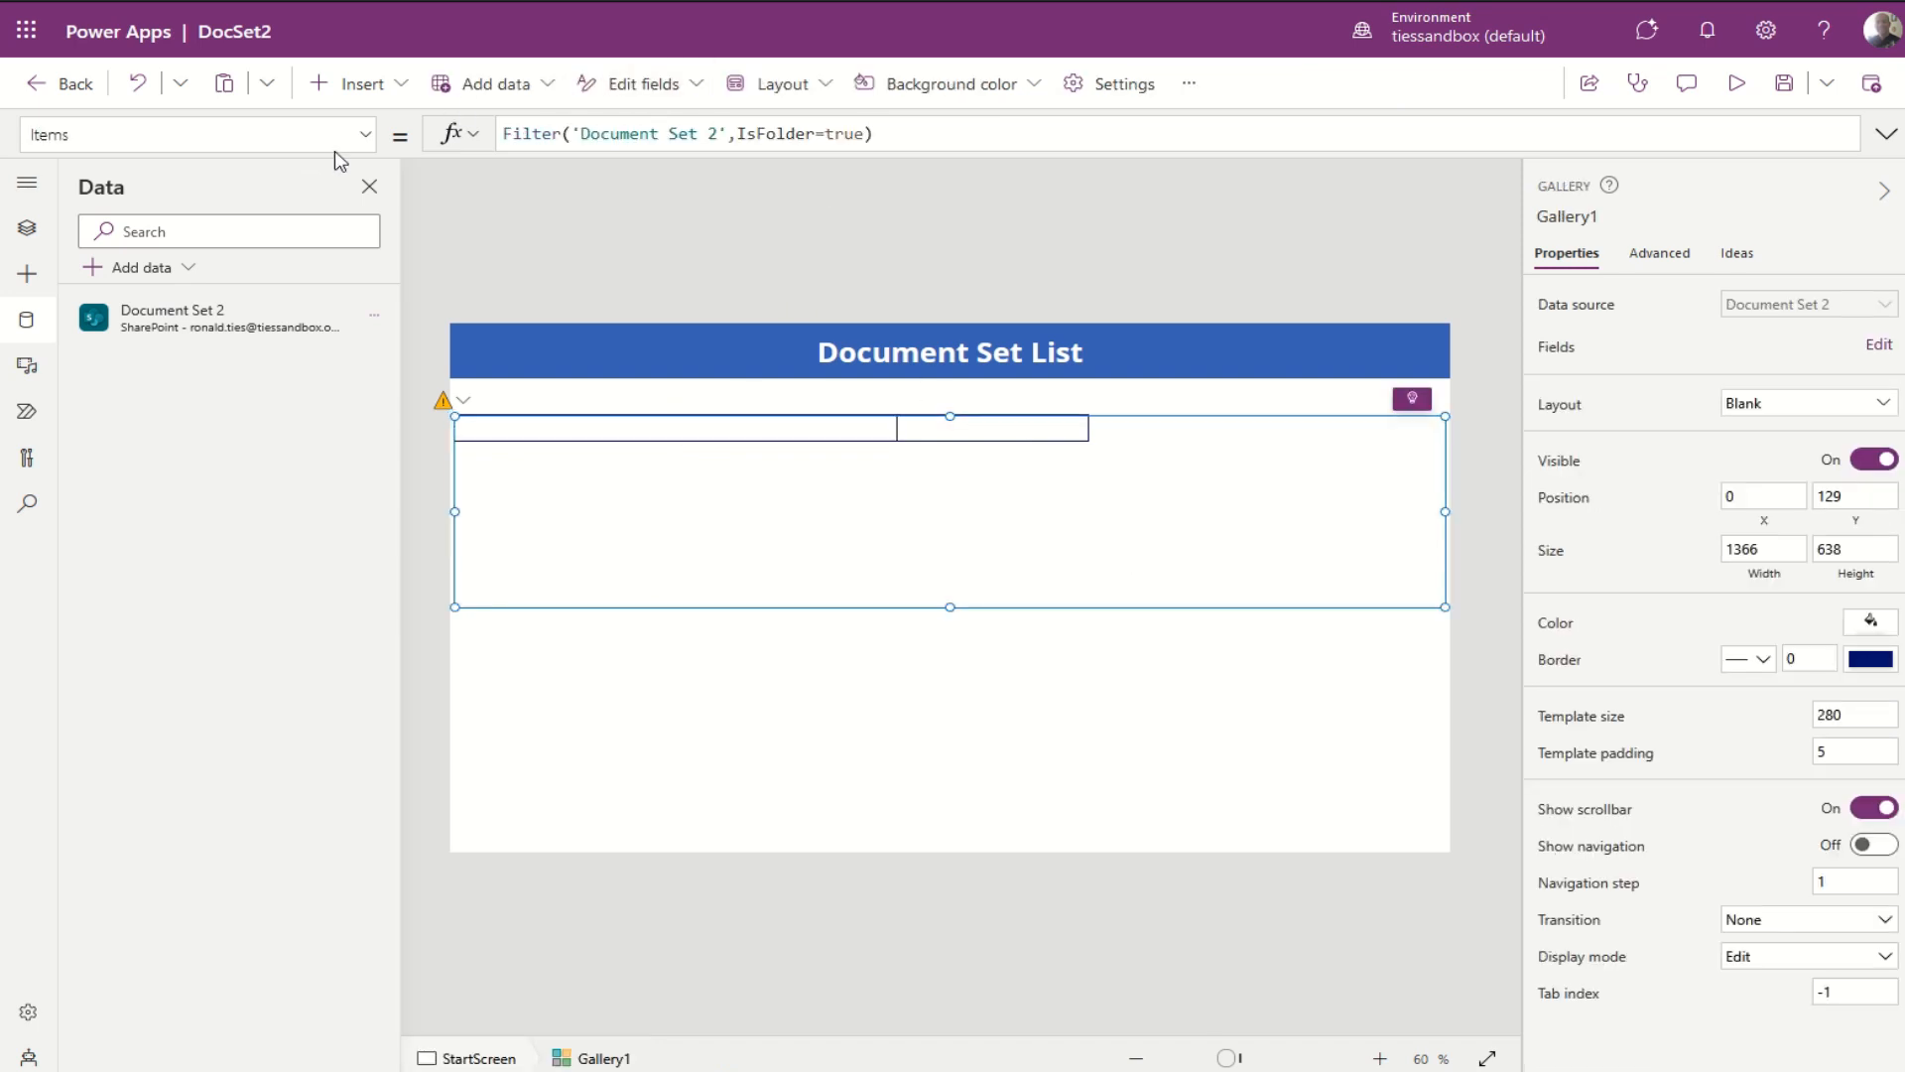
left_click(364, 135)
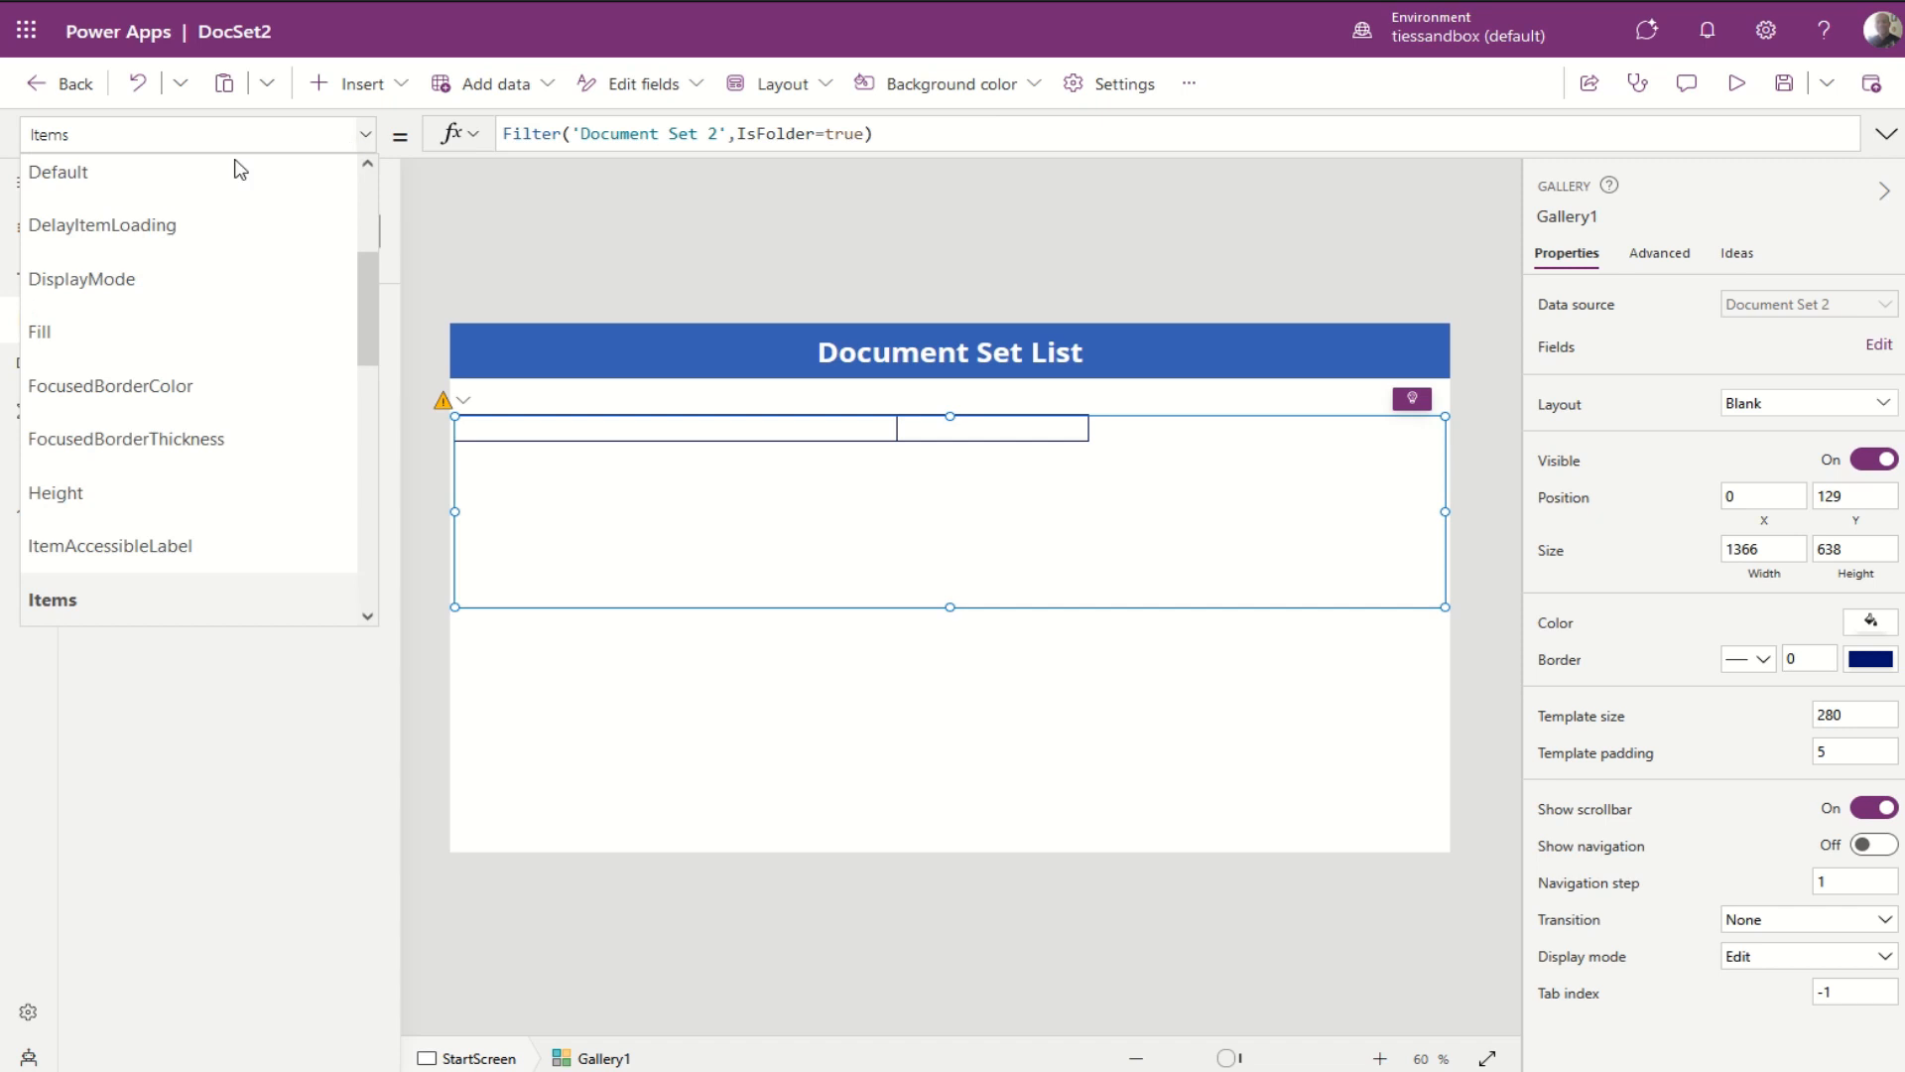
left_click(124, 492)
double_click(573, 133)
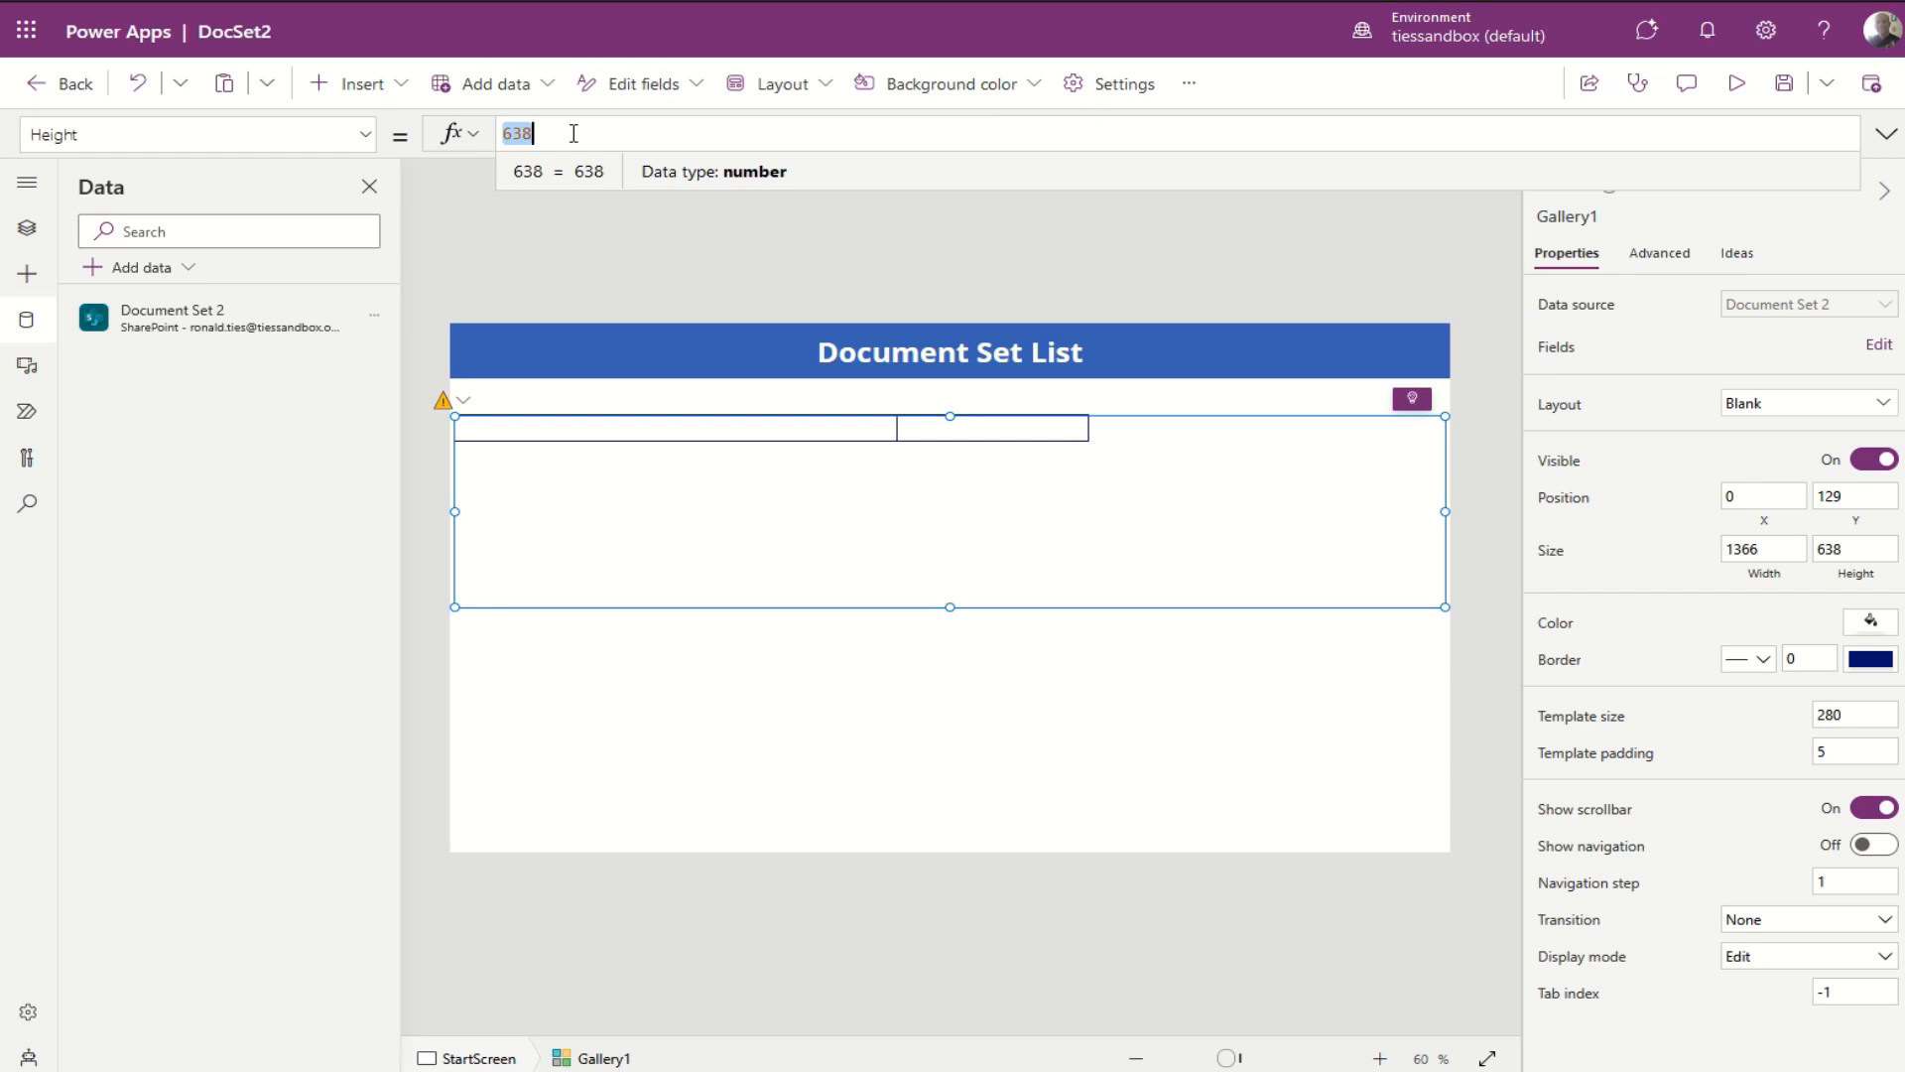
type("thisitem")
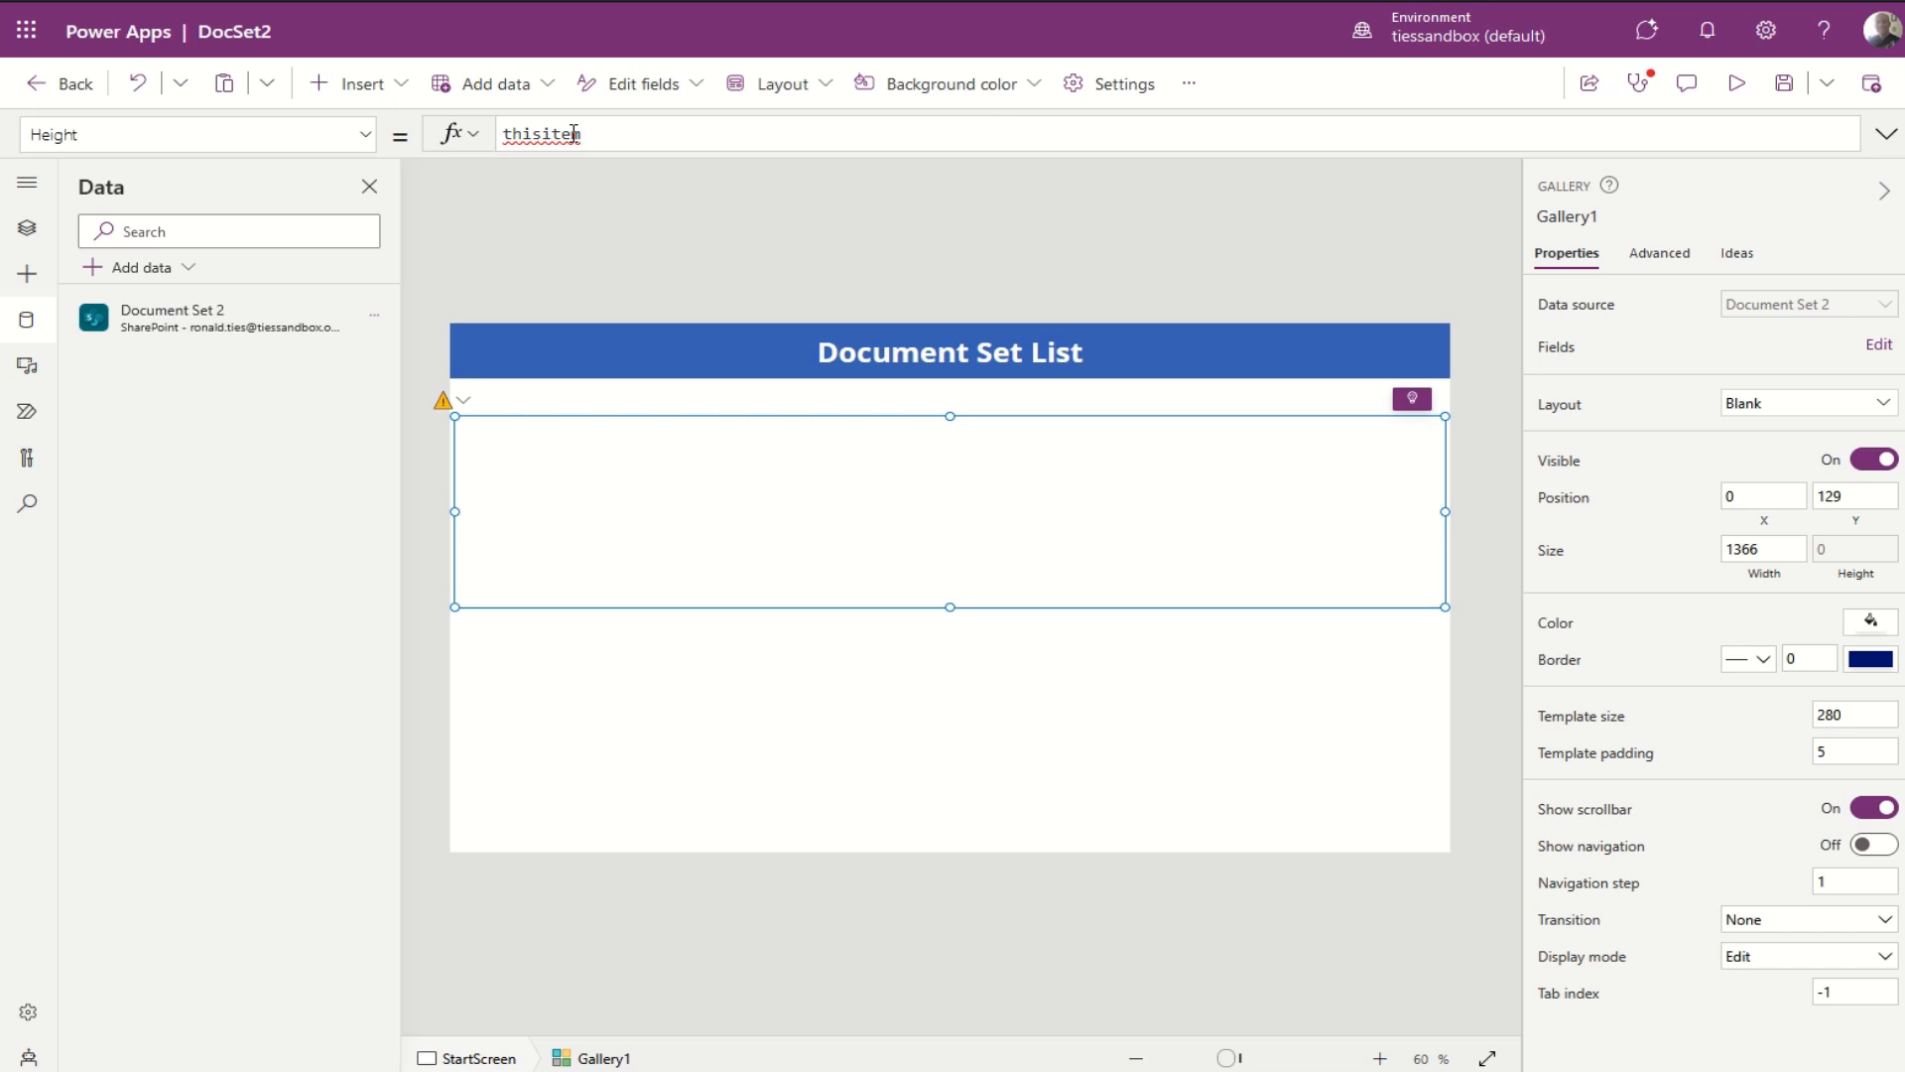
type(".")
key("BackSpace")
key("BackSpace")
key("BackSpace")
key("BackSpace")
key("BackSpace")
key("BackSpace")
key("BackSpace")
key("BackSpace")
key("BackSpace")
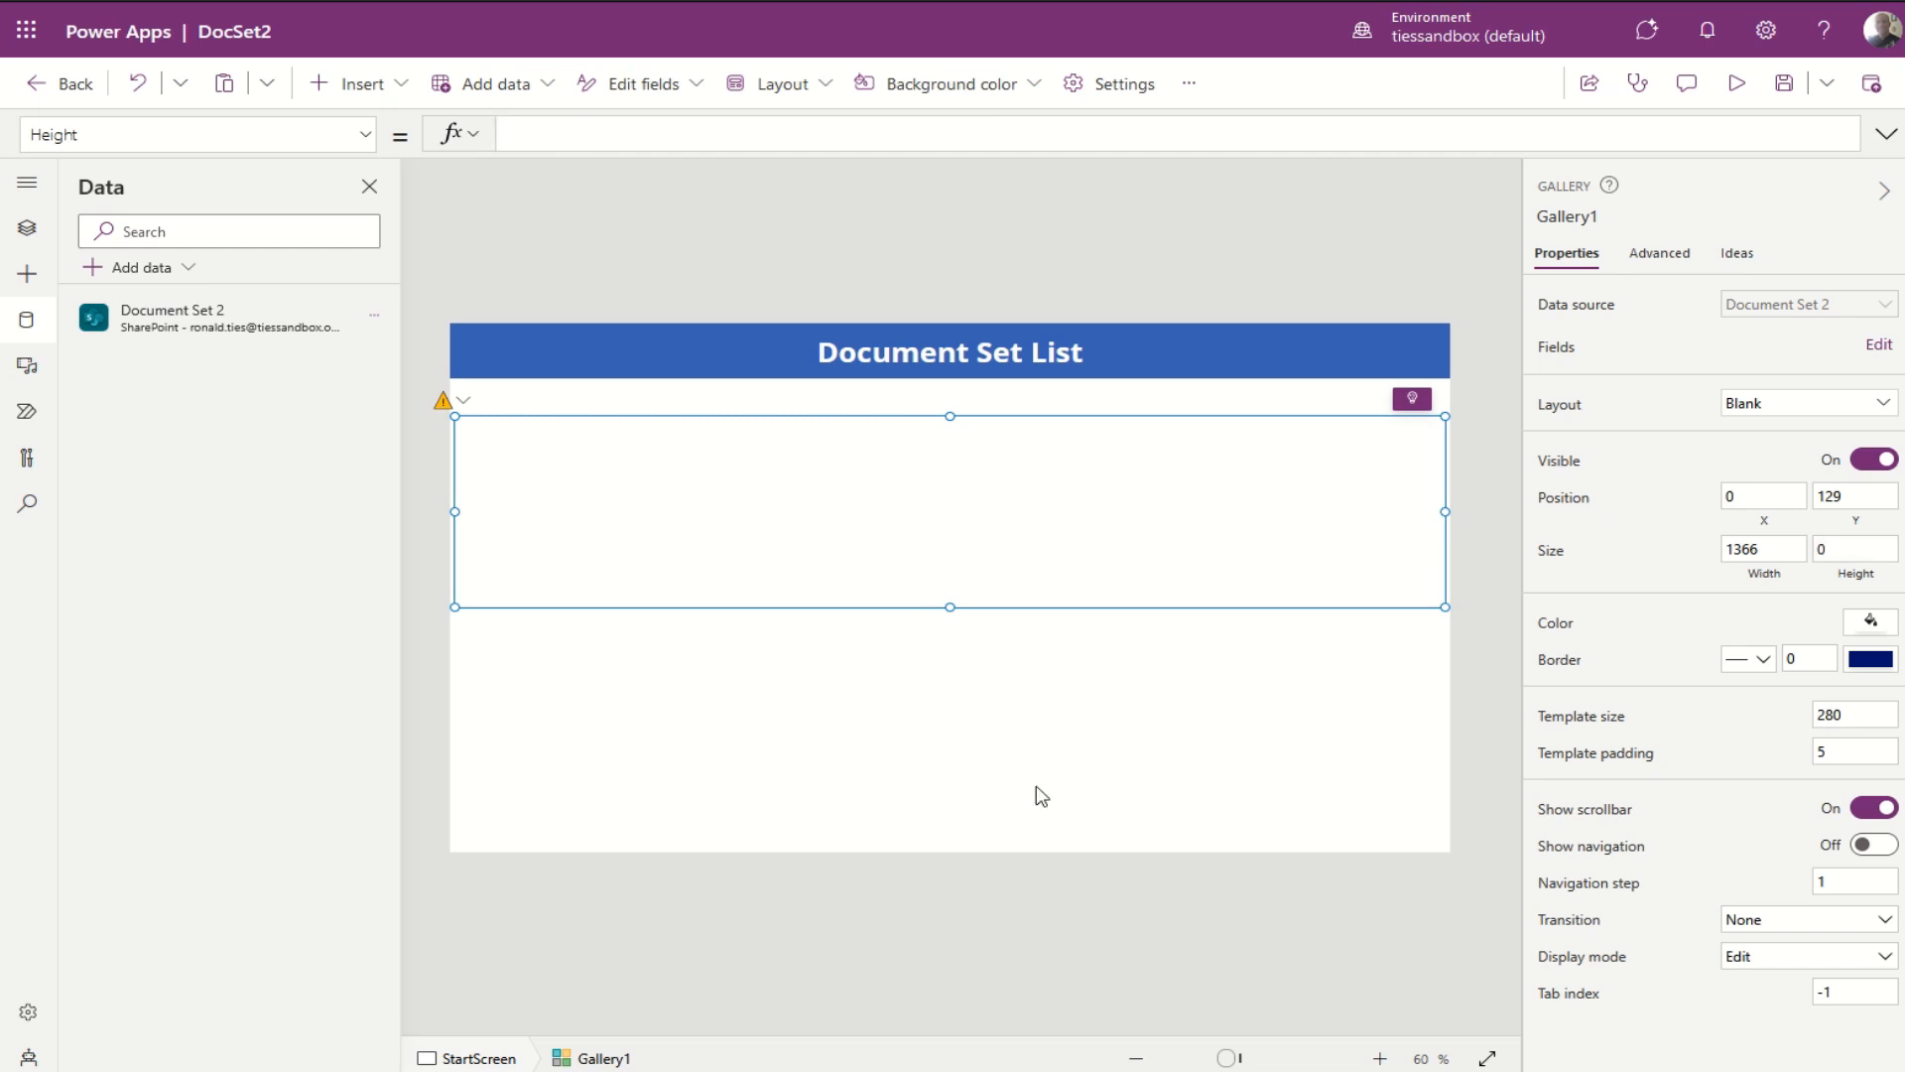
left_click(610, 443)
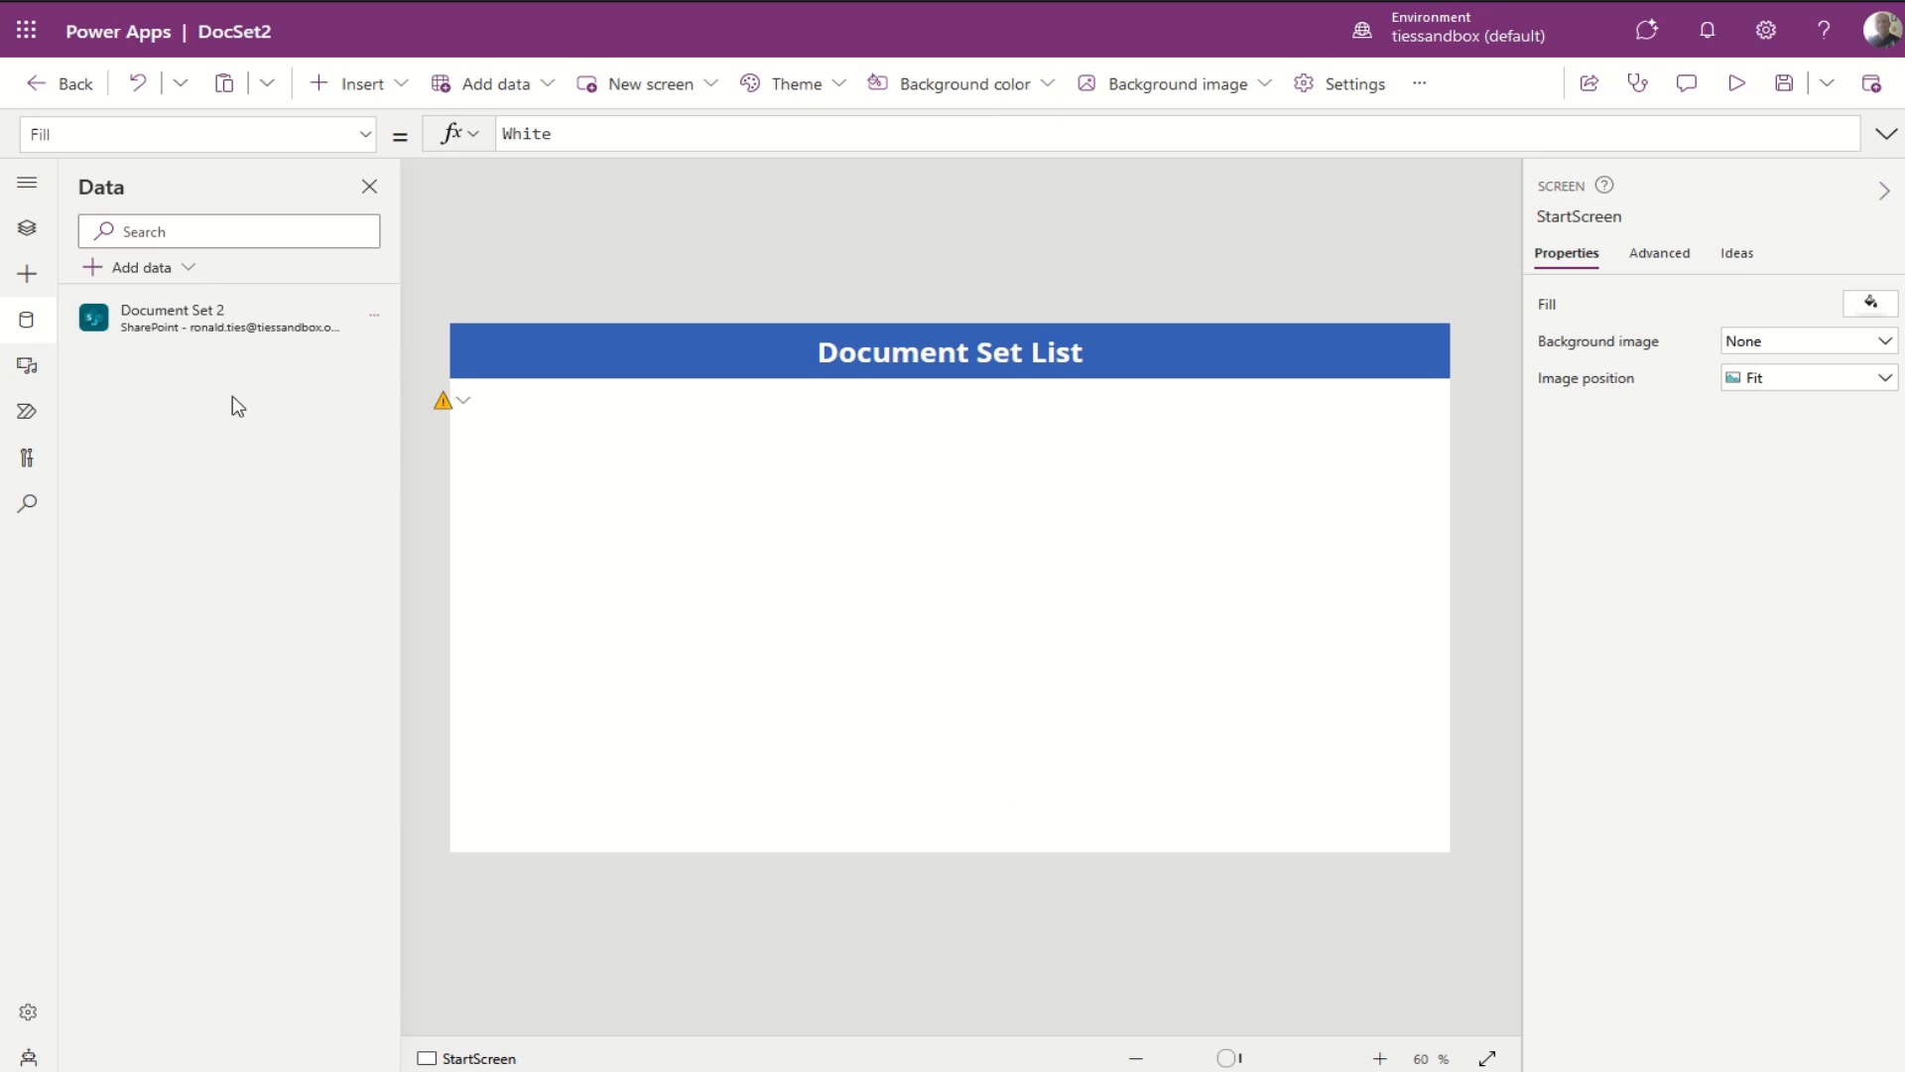
Step: Rename the gallery label that shows ThisItem.Name as lblStartScreenName
left_click(27, 227)
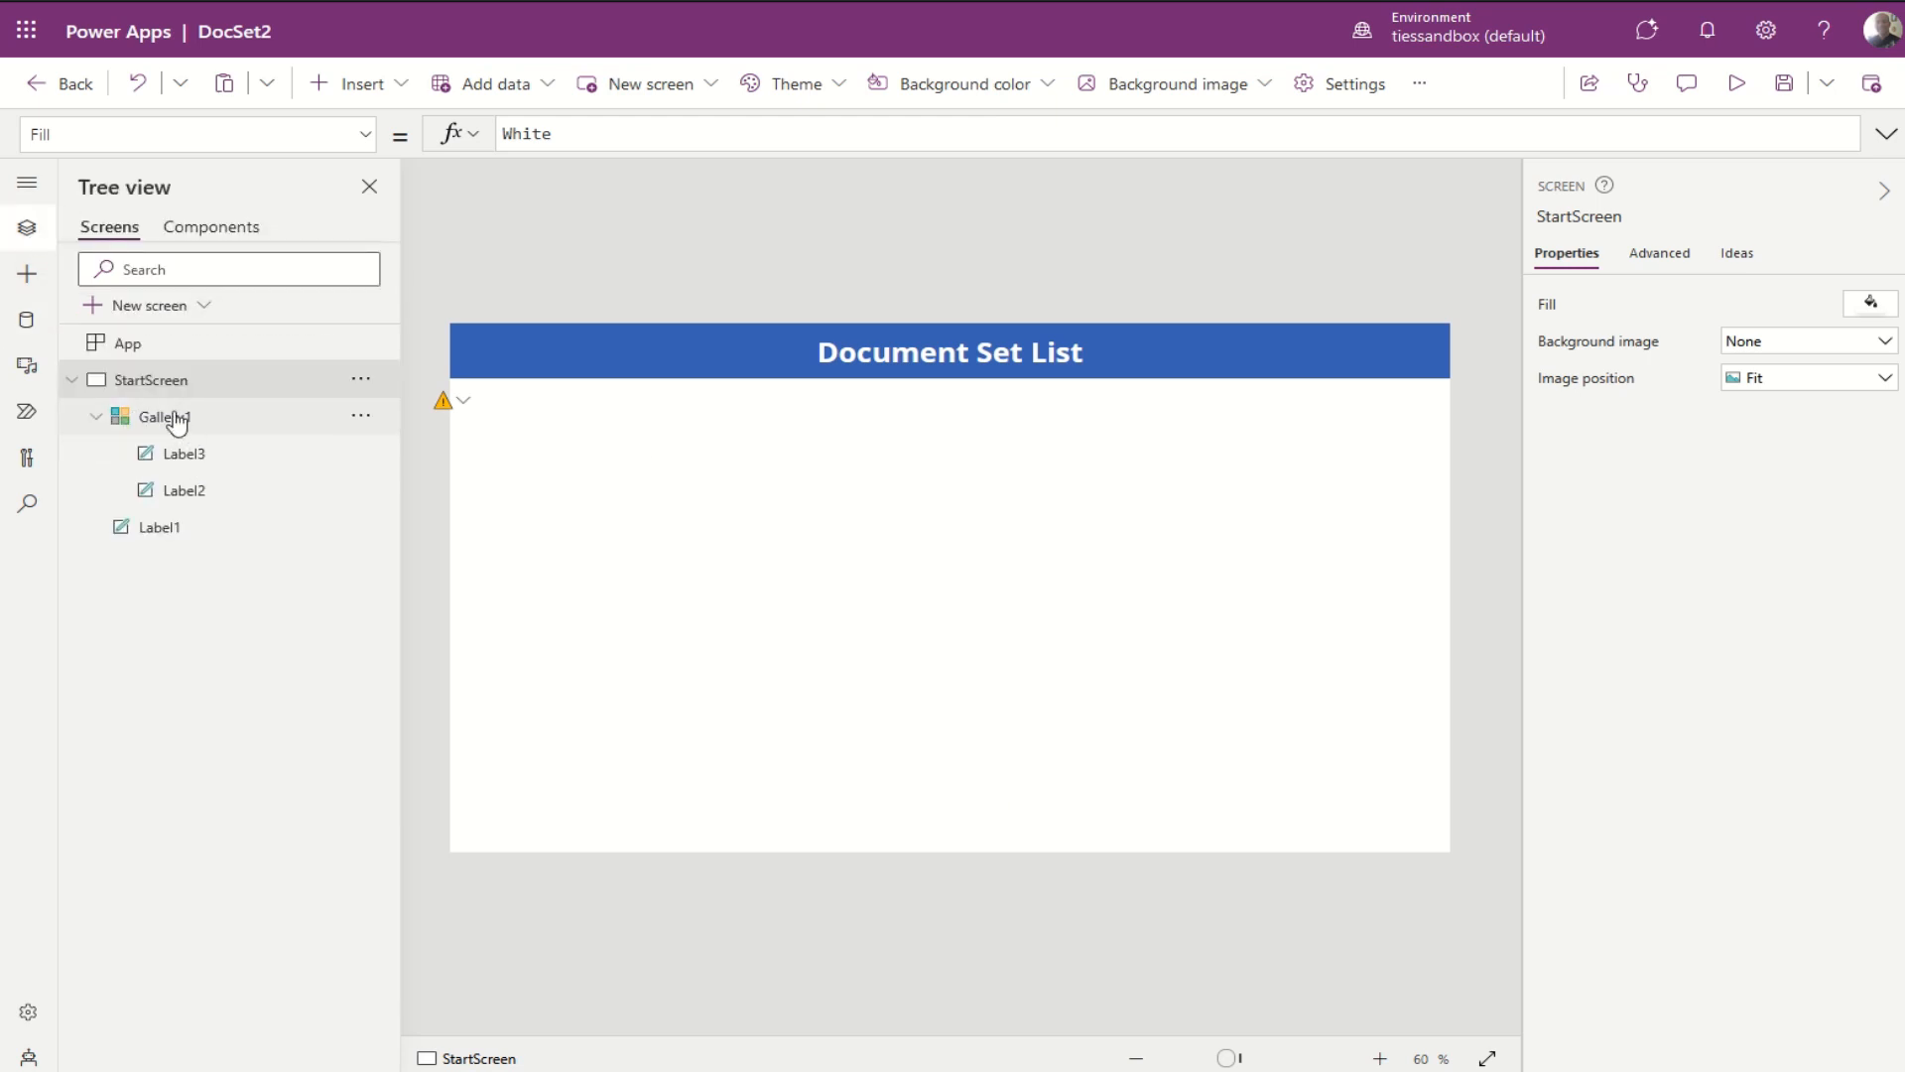
left_click(175, 415)
left_click(470, 431)
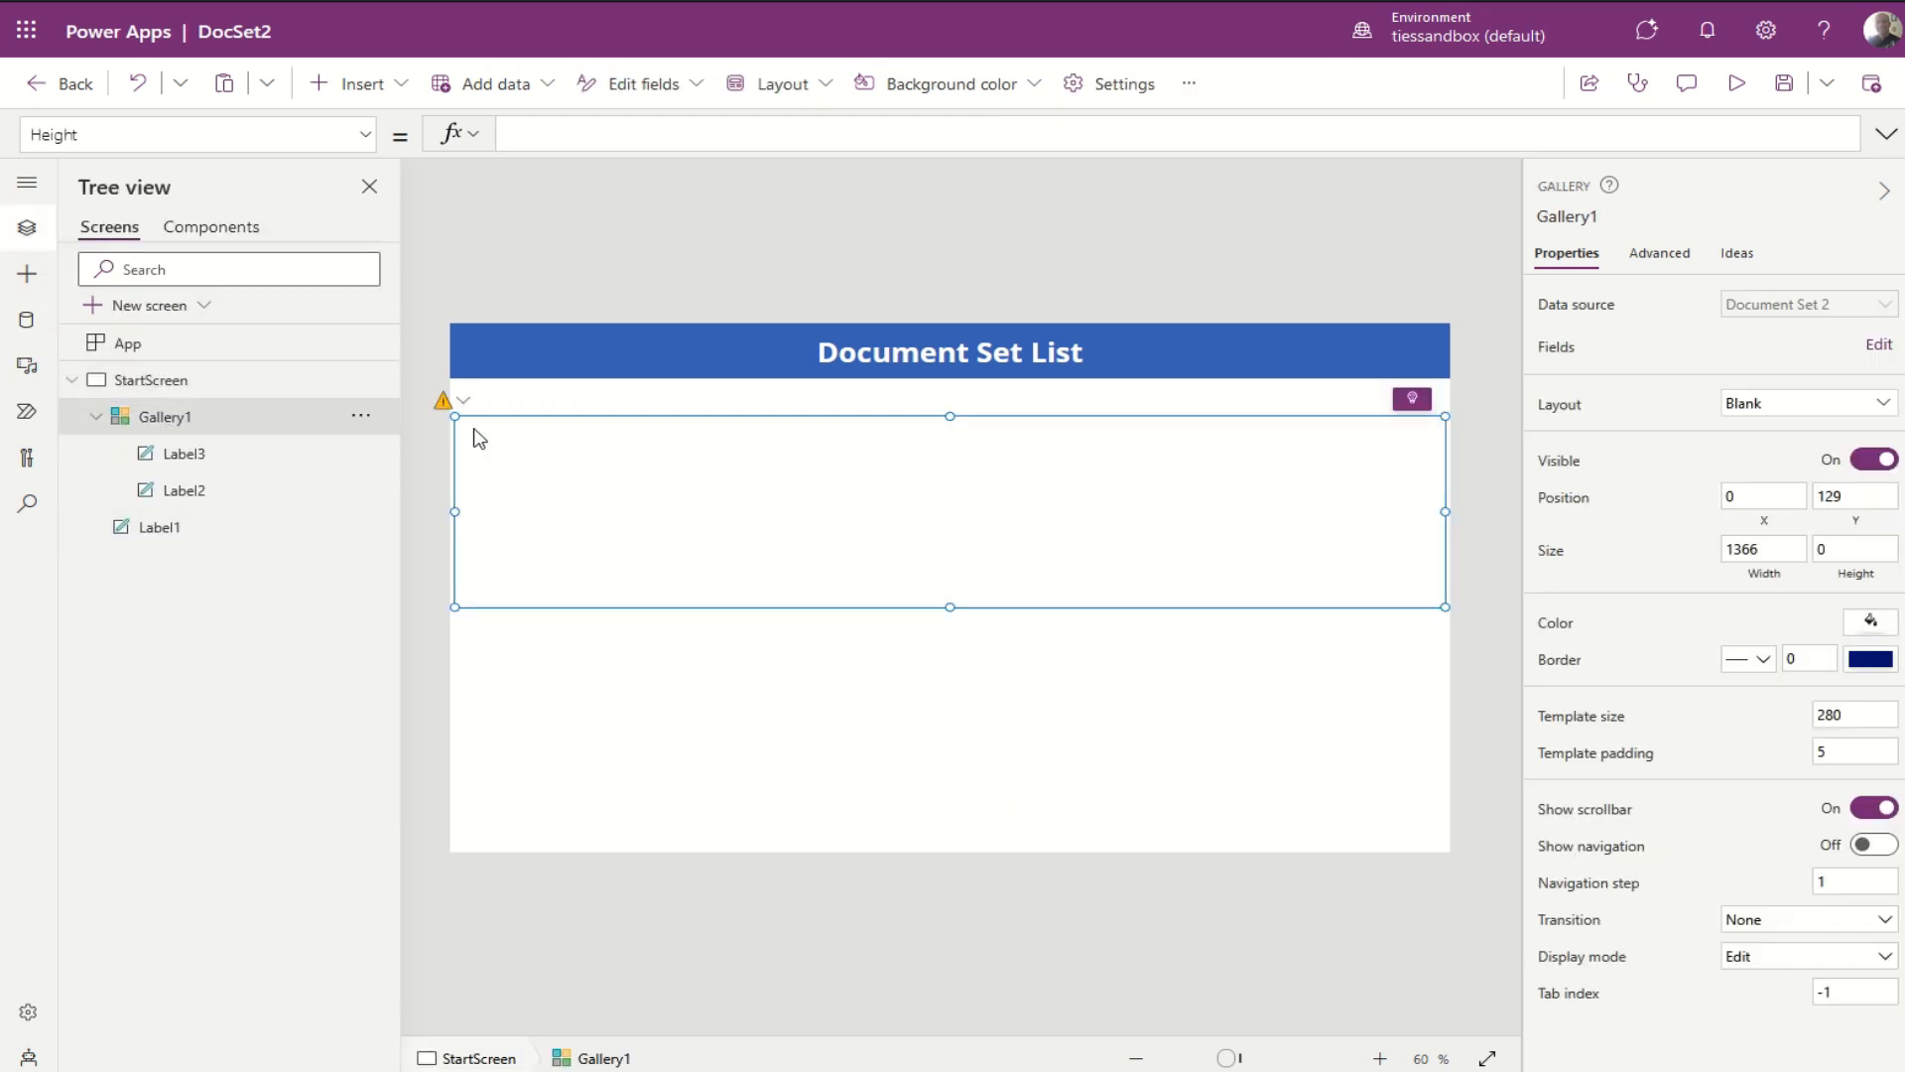
left_click(544, 438)
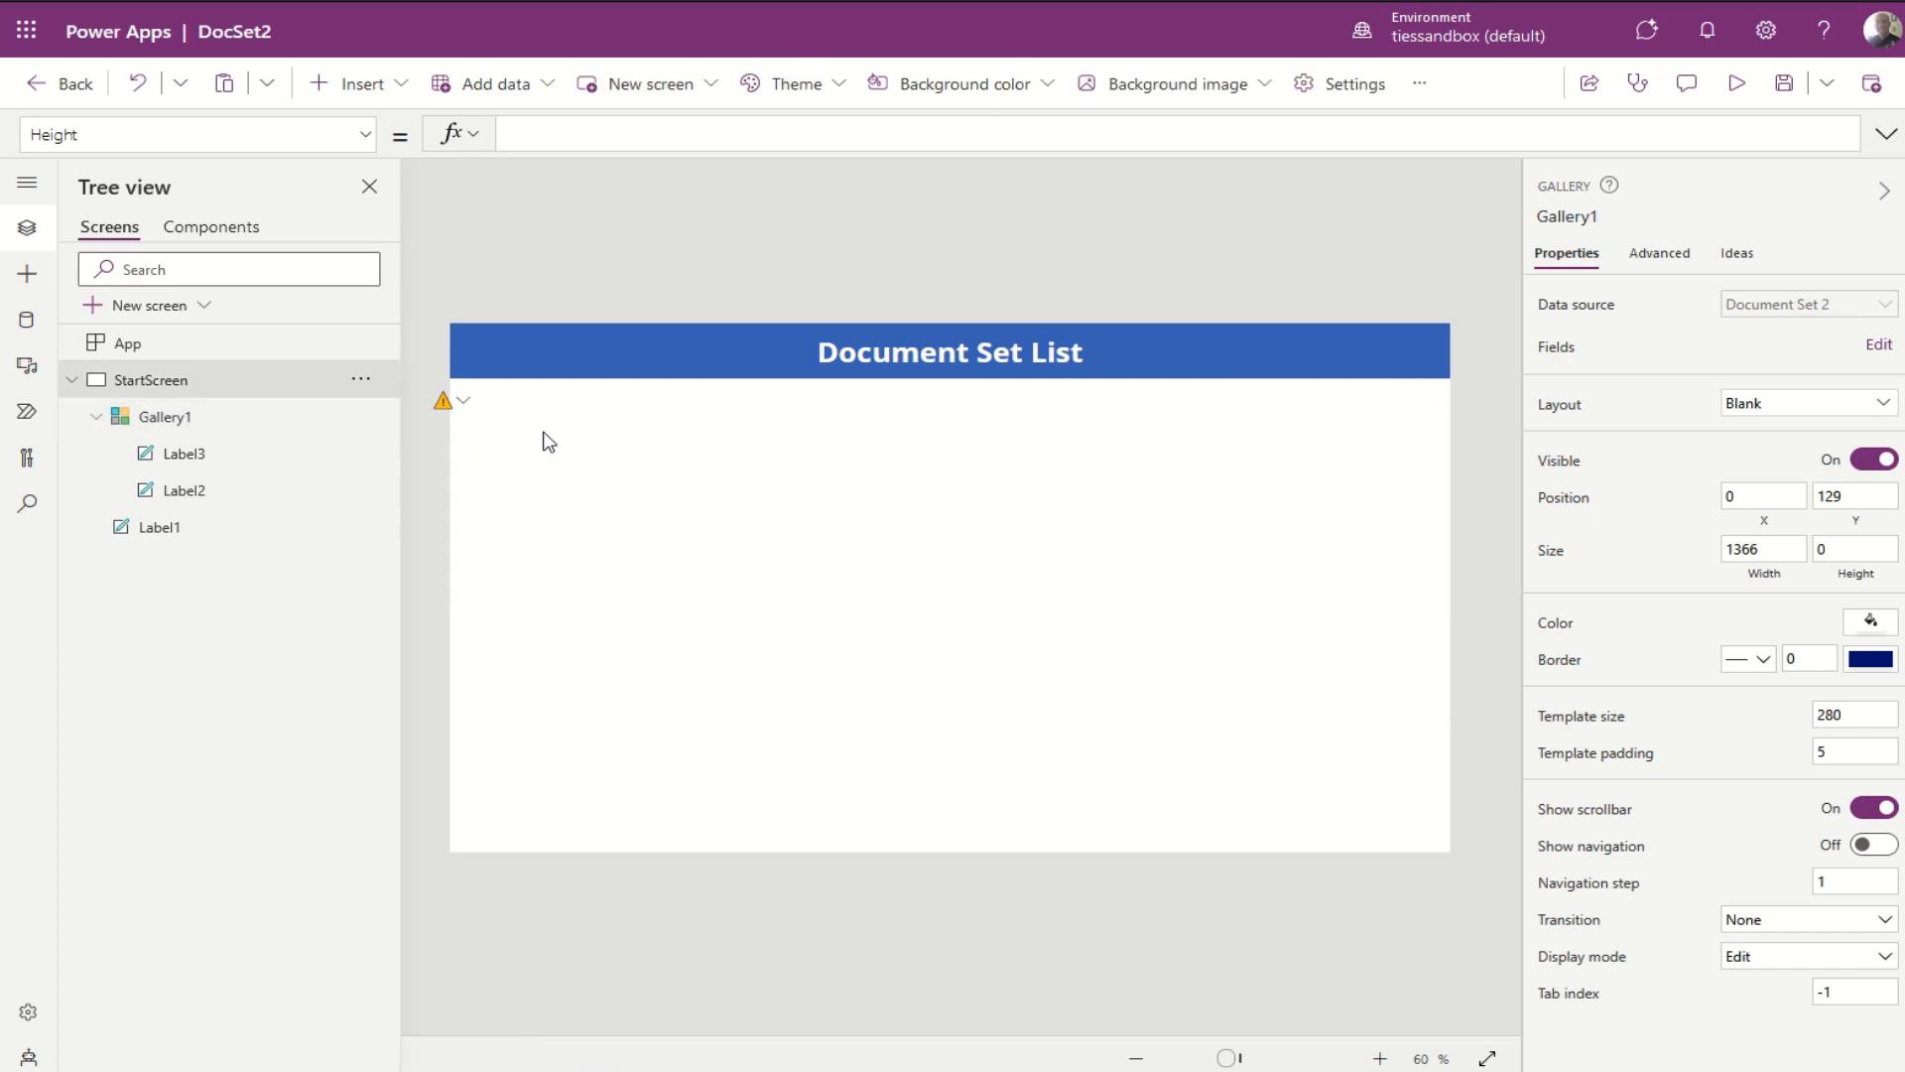
left_click(190, 490)
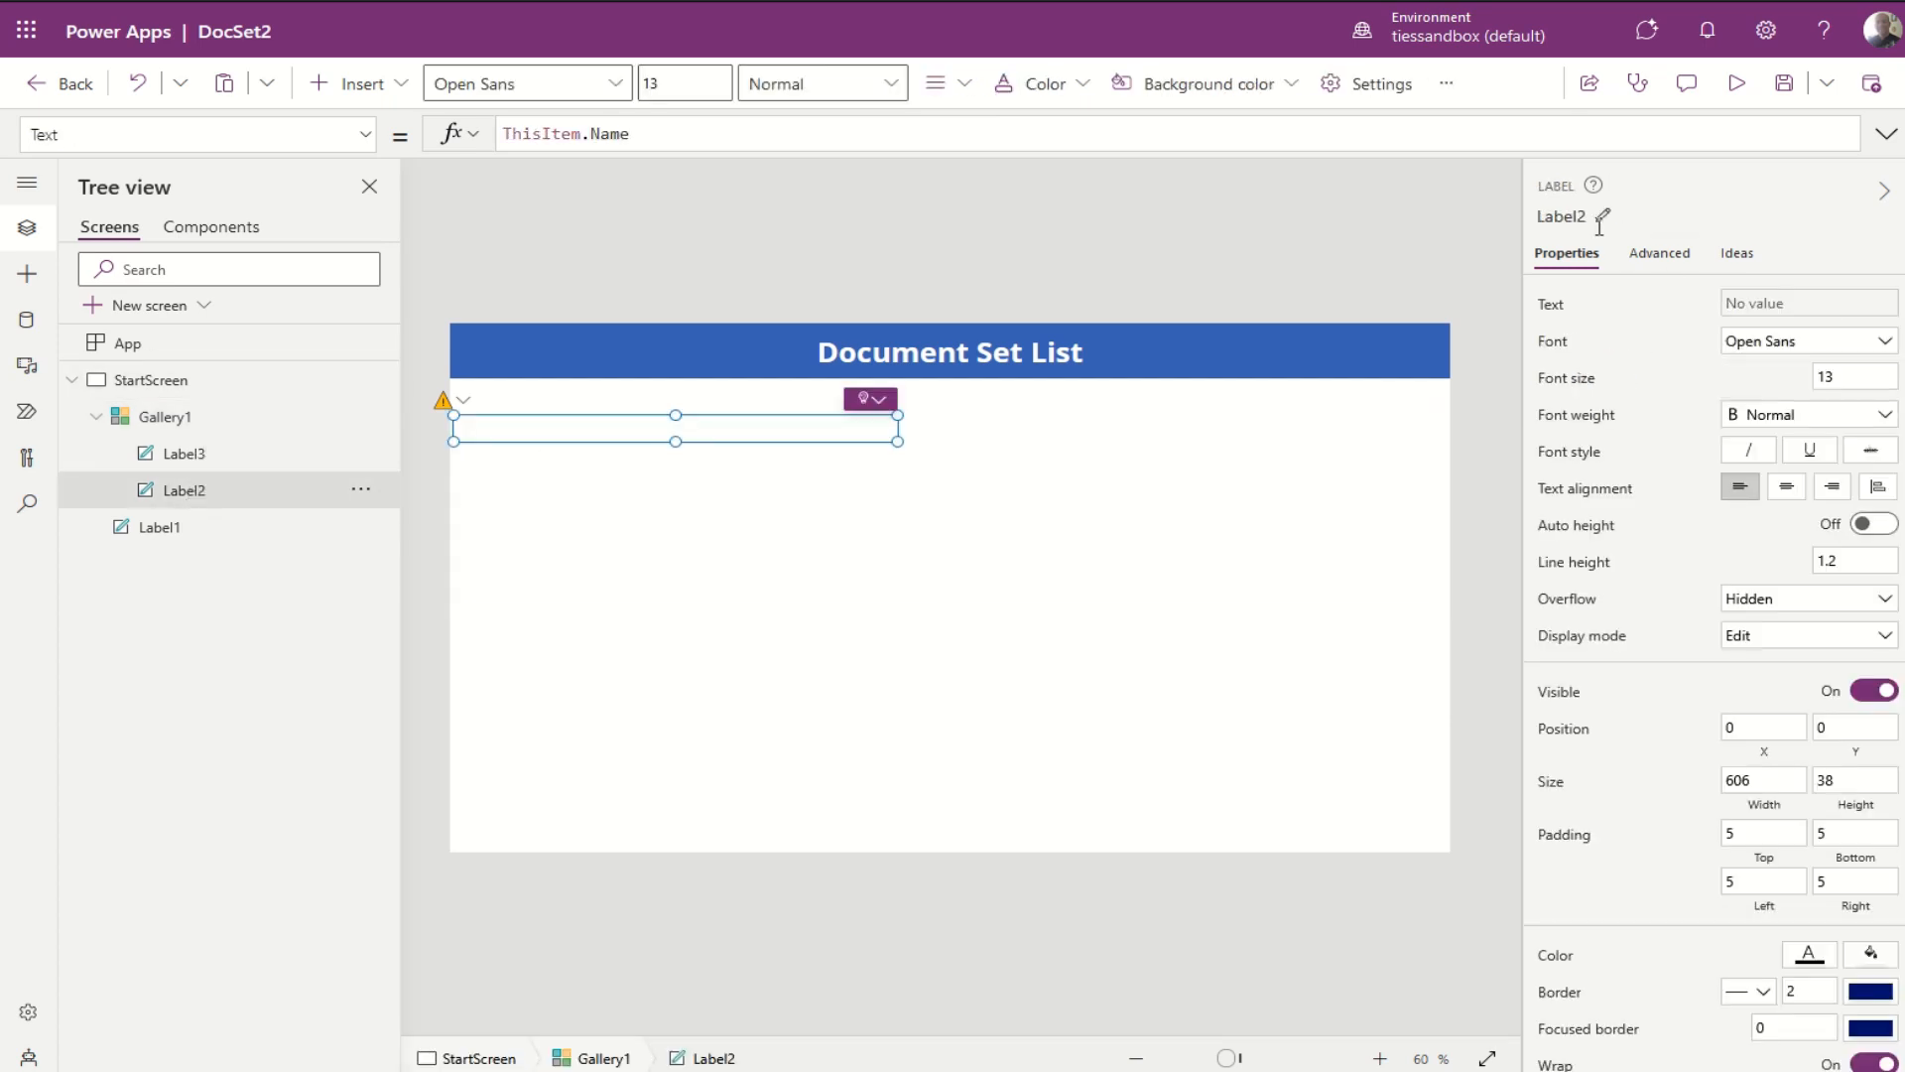
left_click(1557, 219)
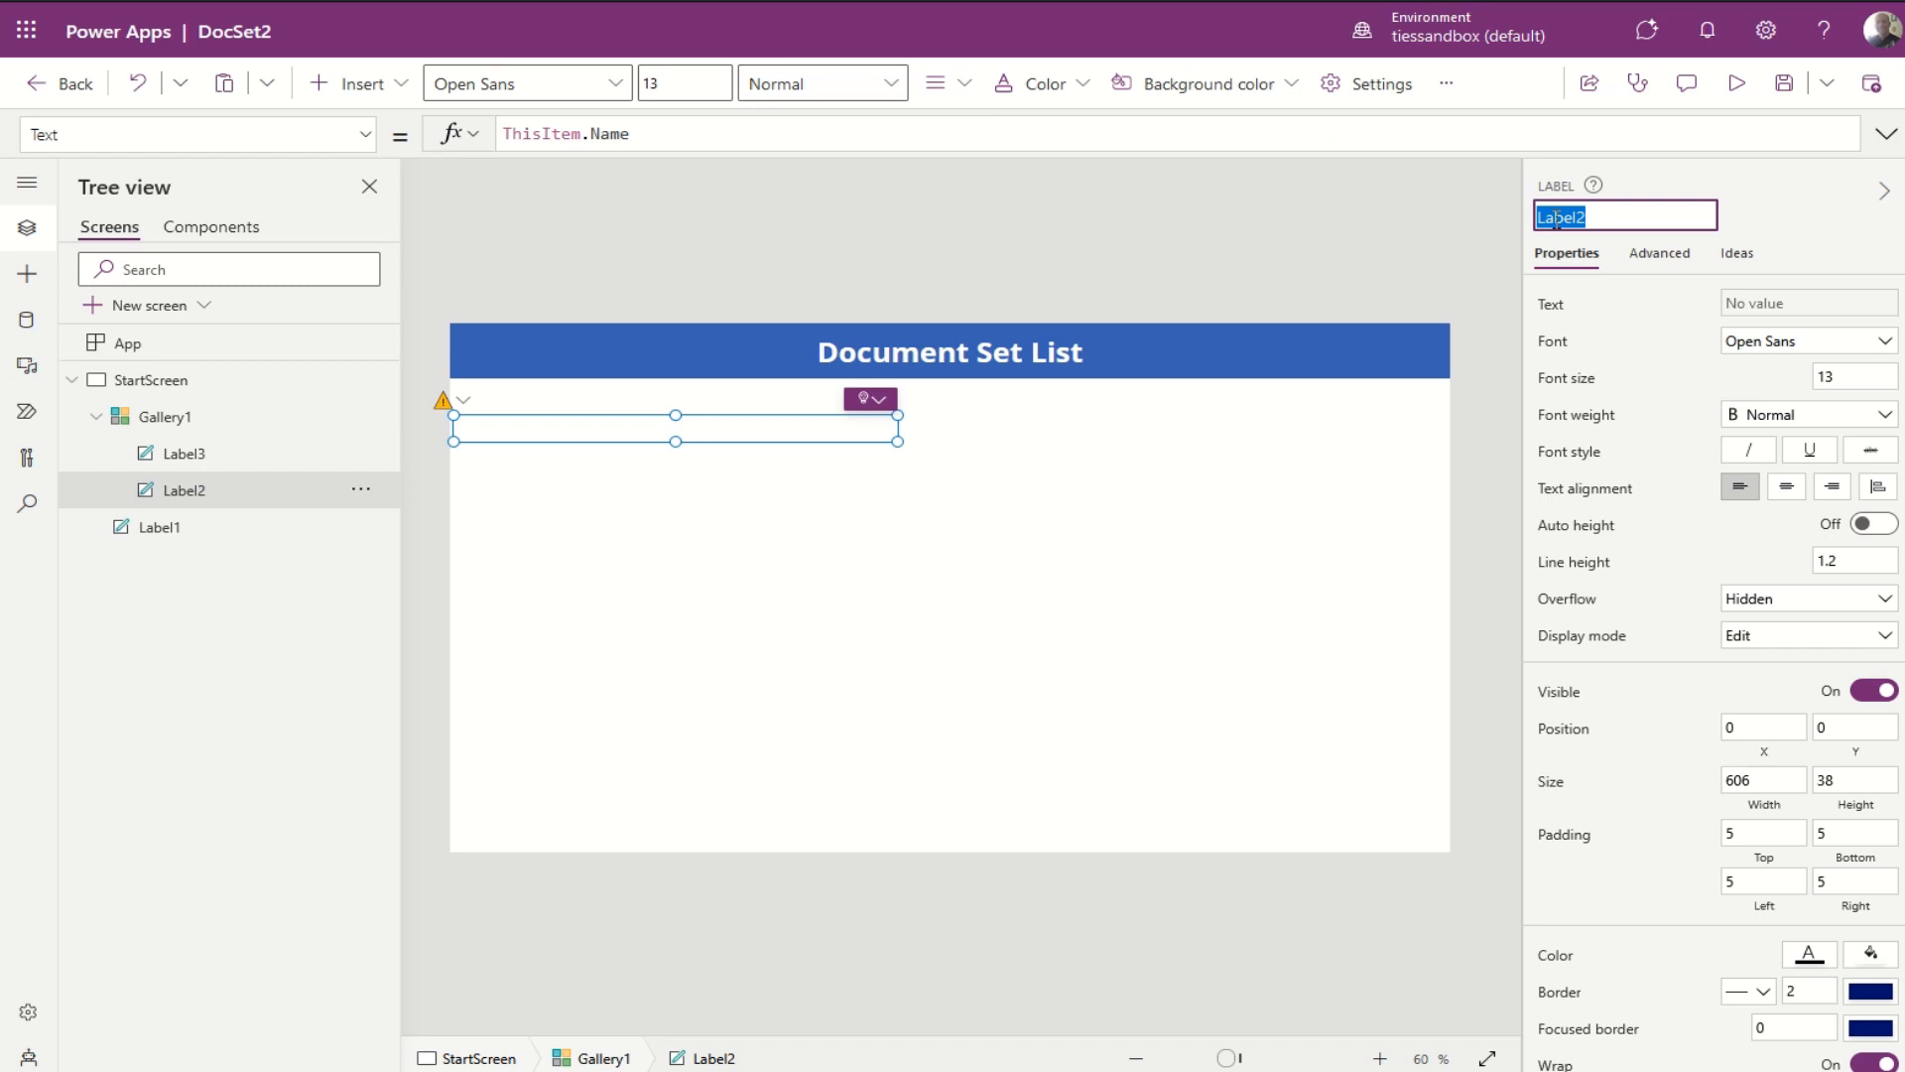
type("lbl")
type("N")
type("StartScr")
type("eenName")
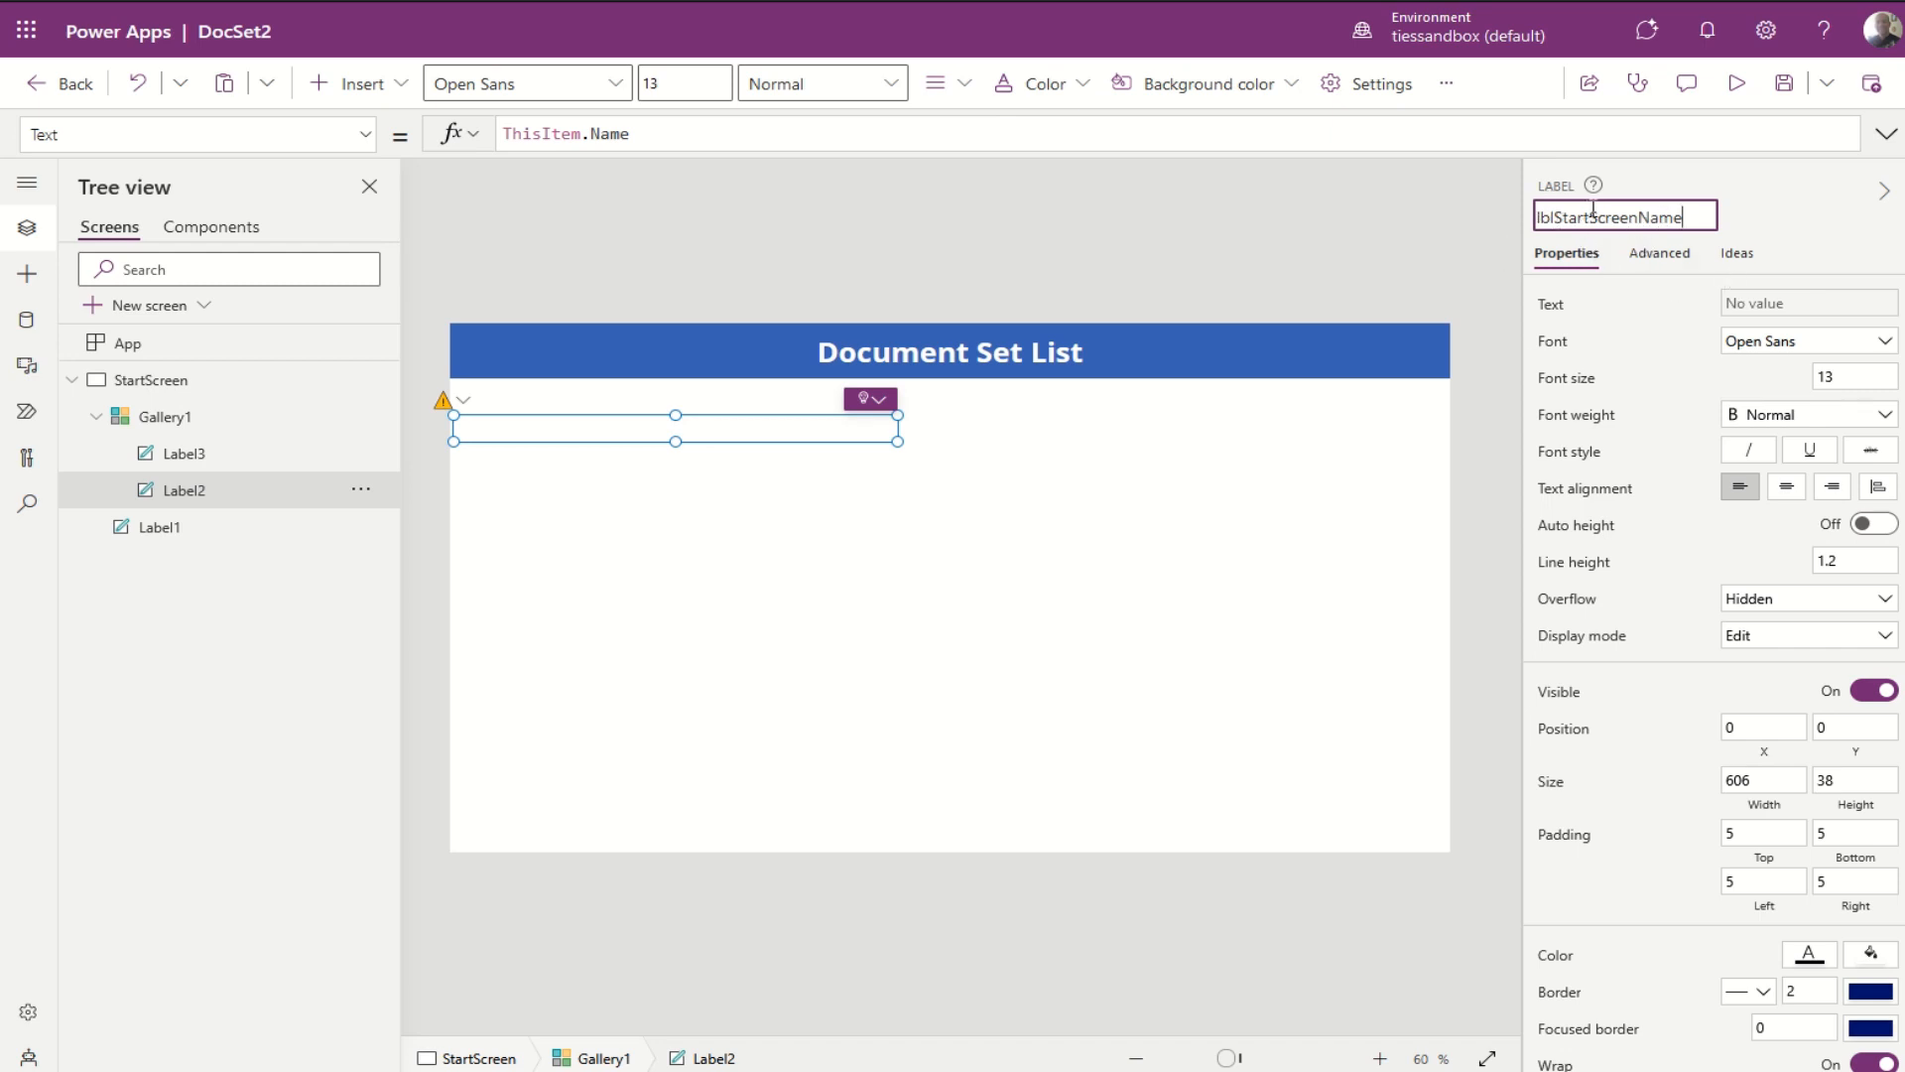
key("Return")
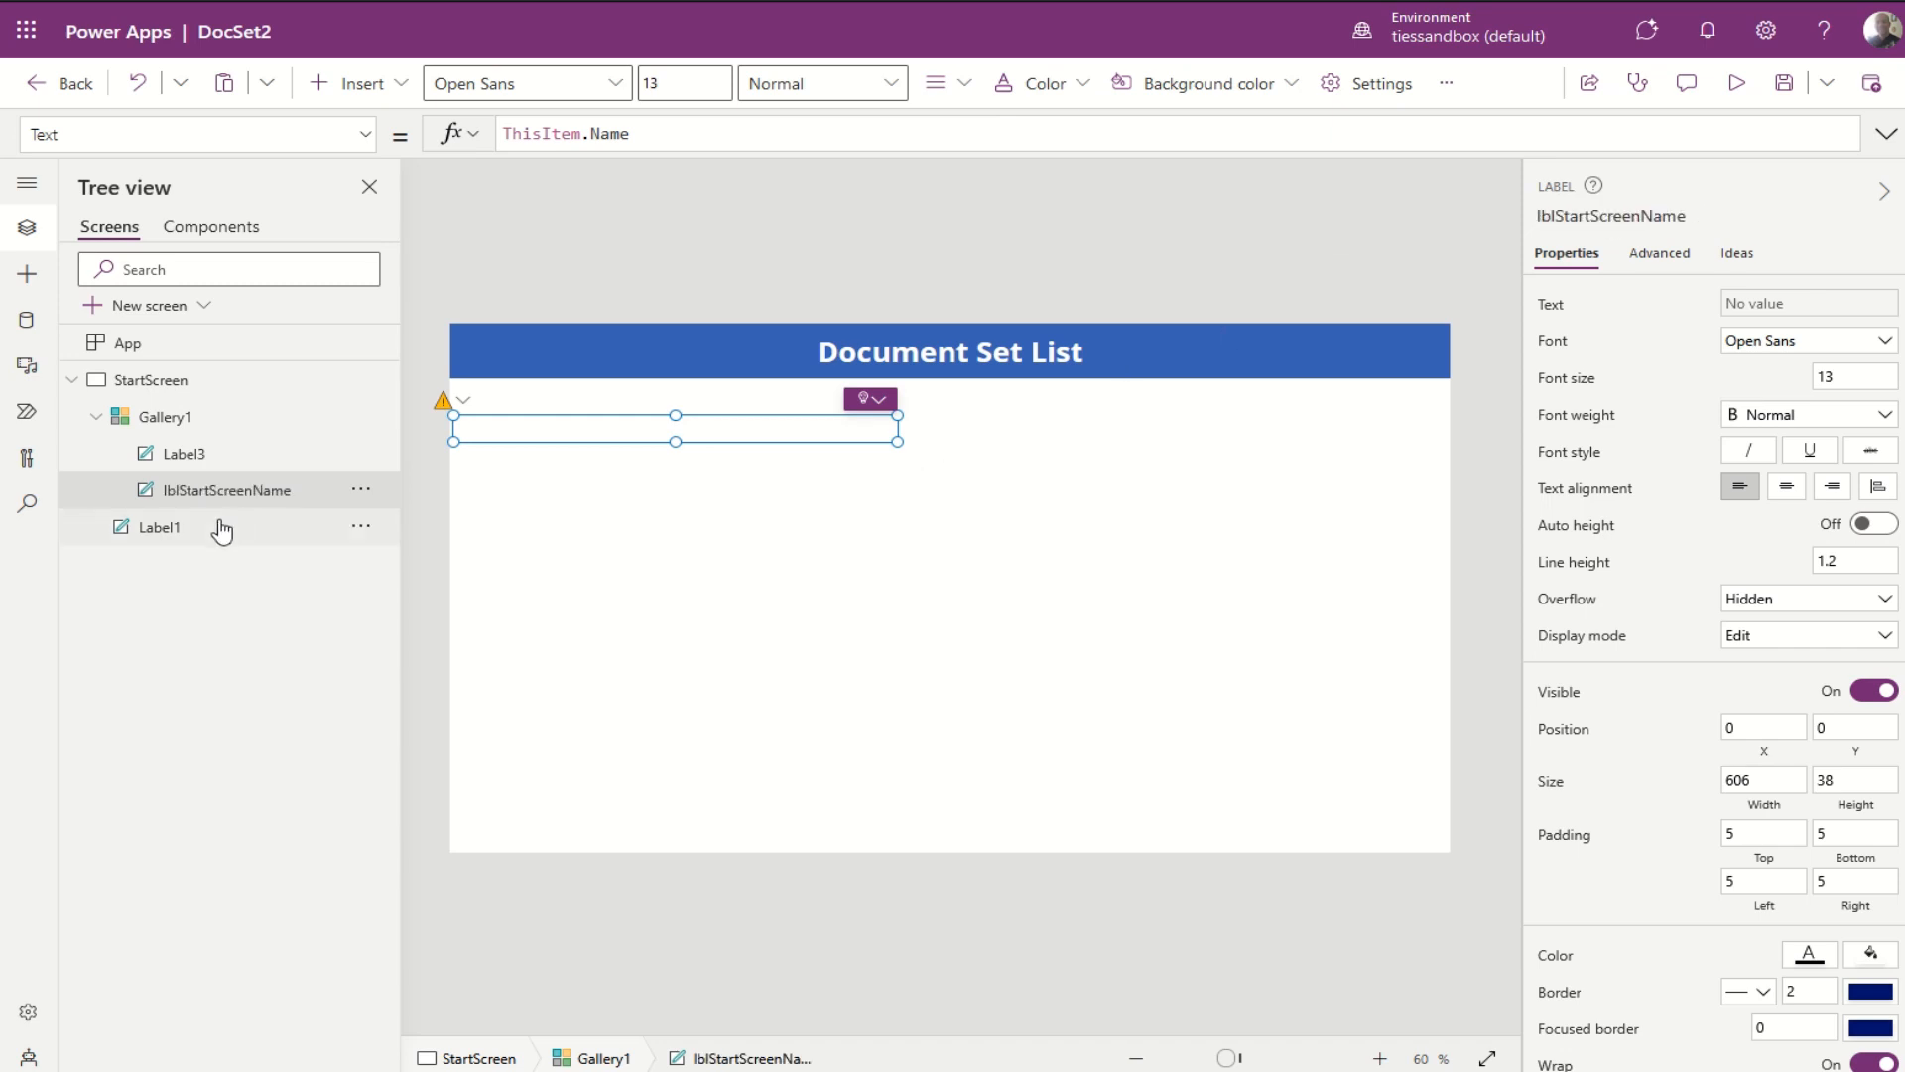
Step: Rename the gallery label that shows ThisItem.Created as lblStartScreenCreated
left_click(185, 458)
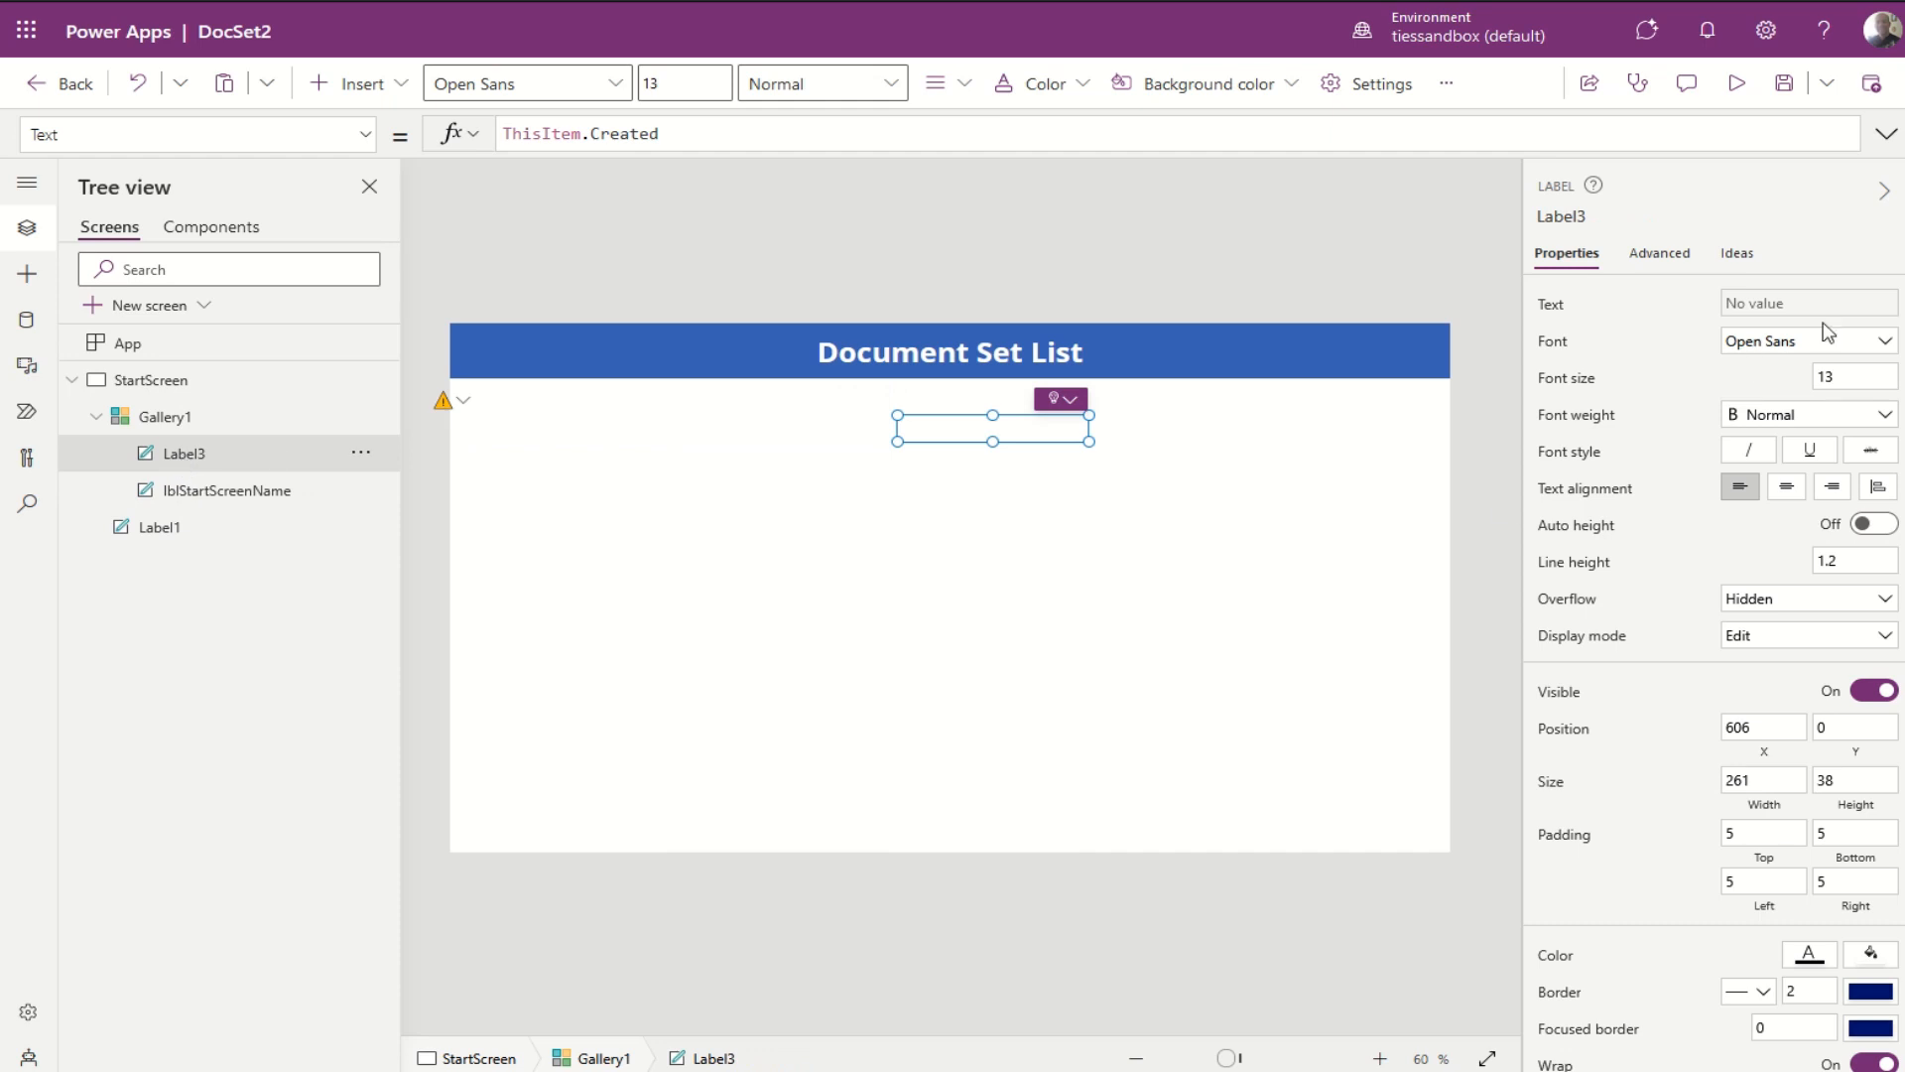
left_click(1564, 212)
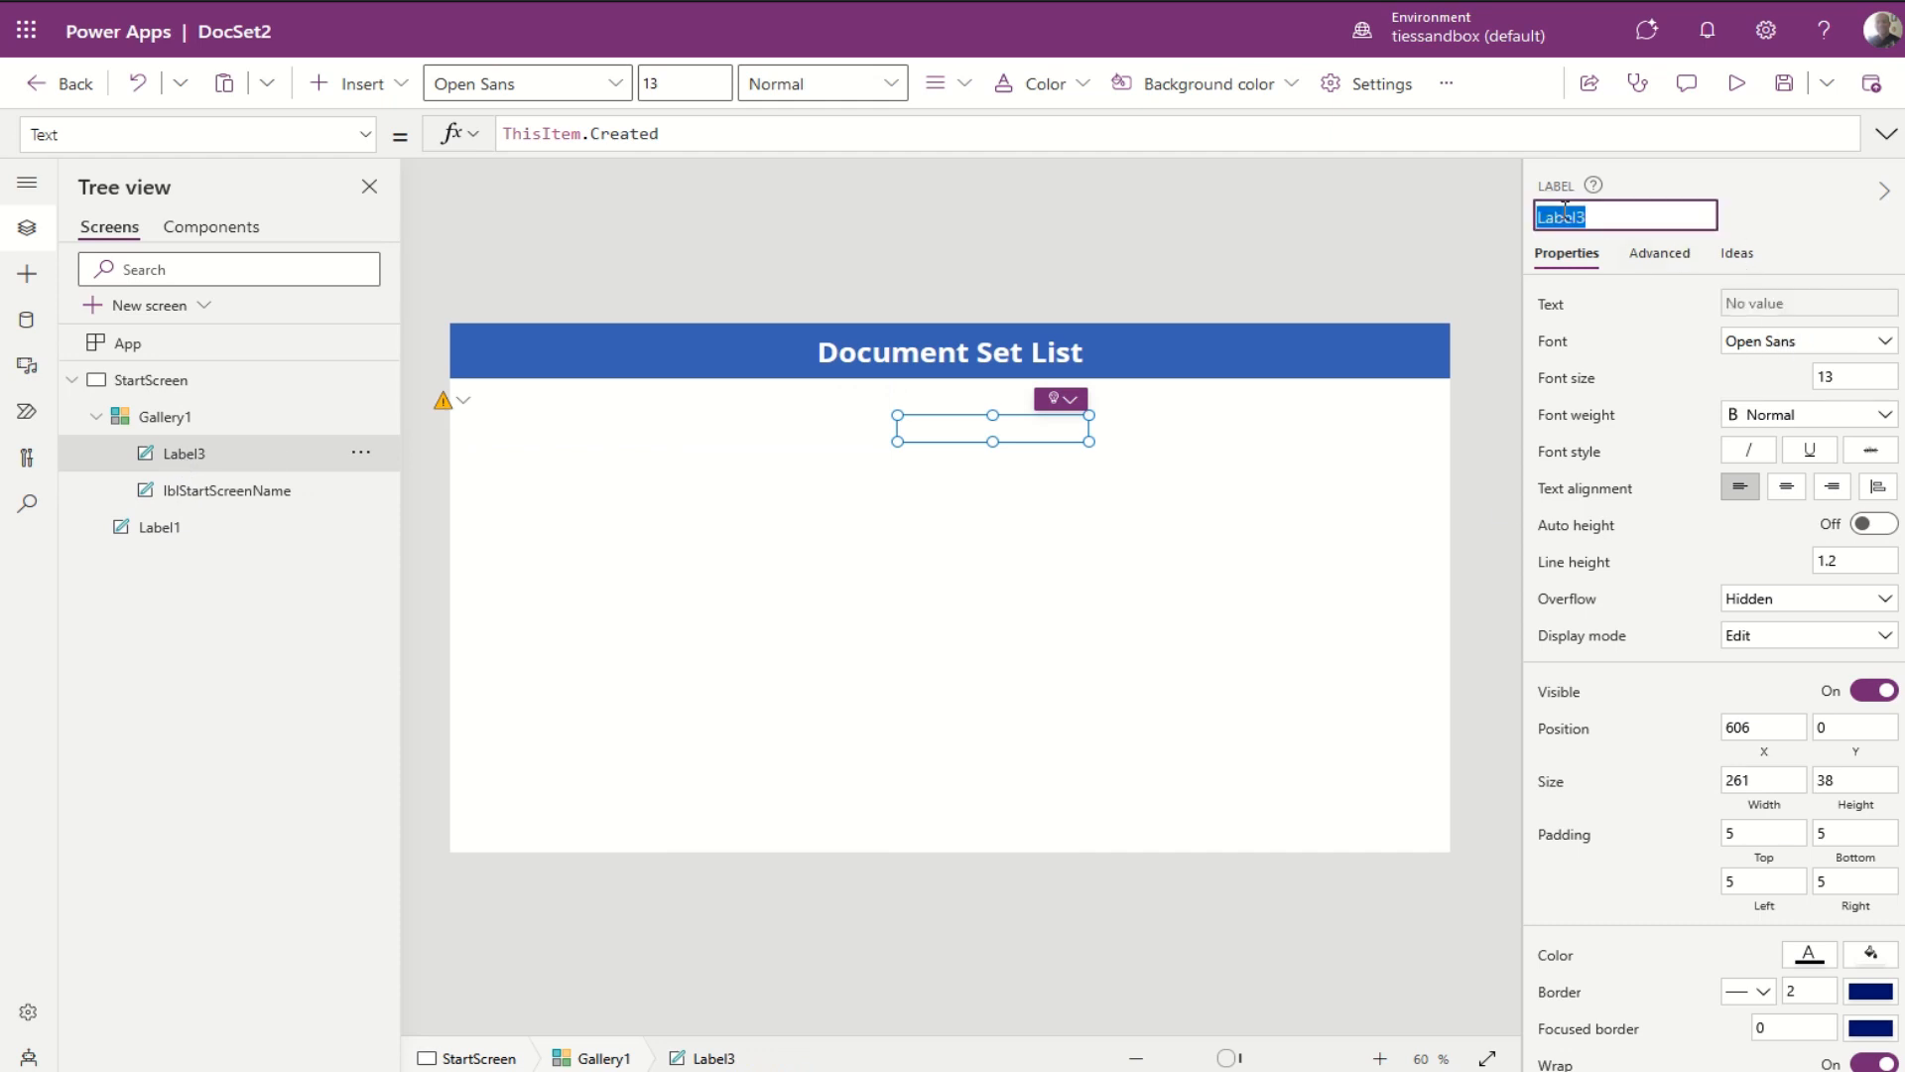
type("lblStartScreenCreated")
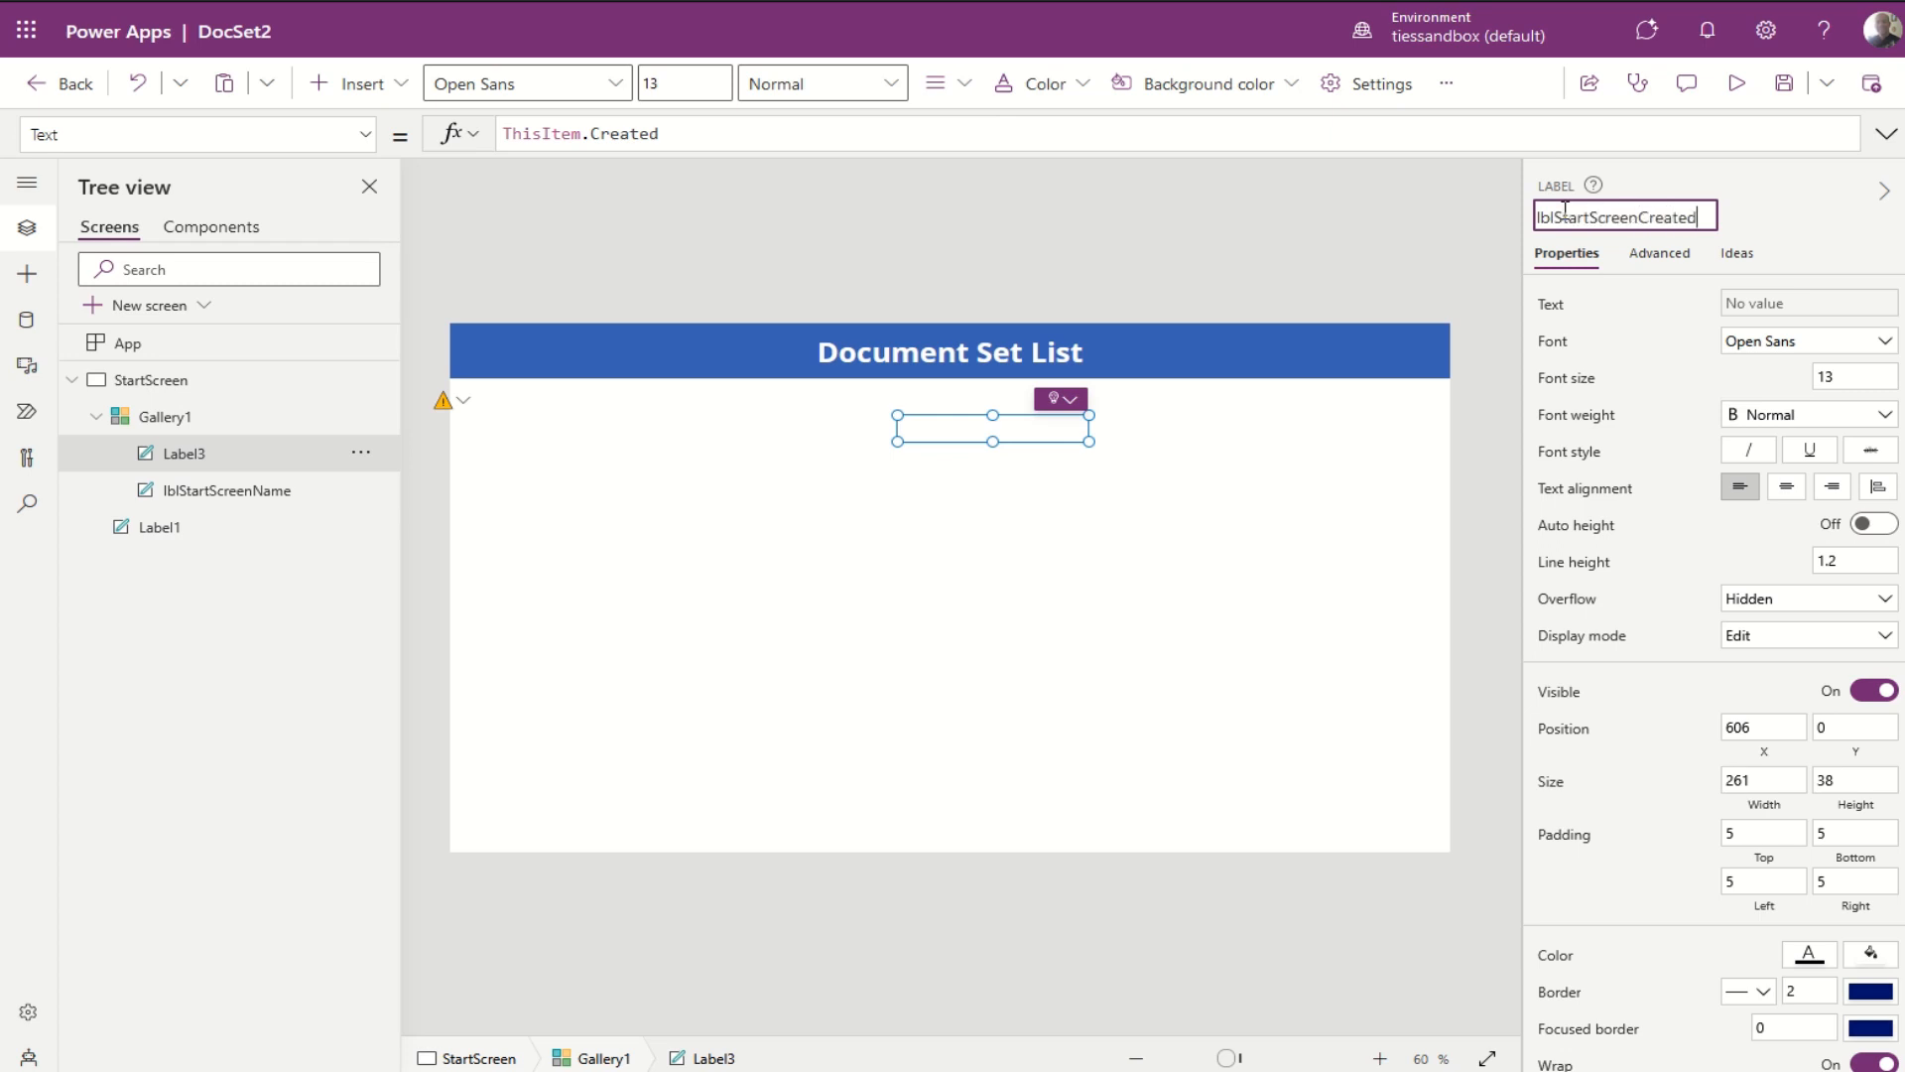
key("Escape")
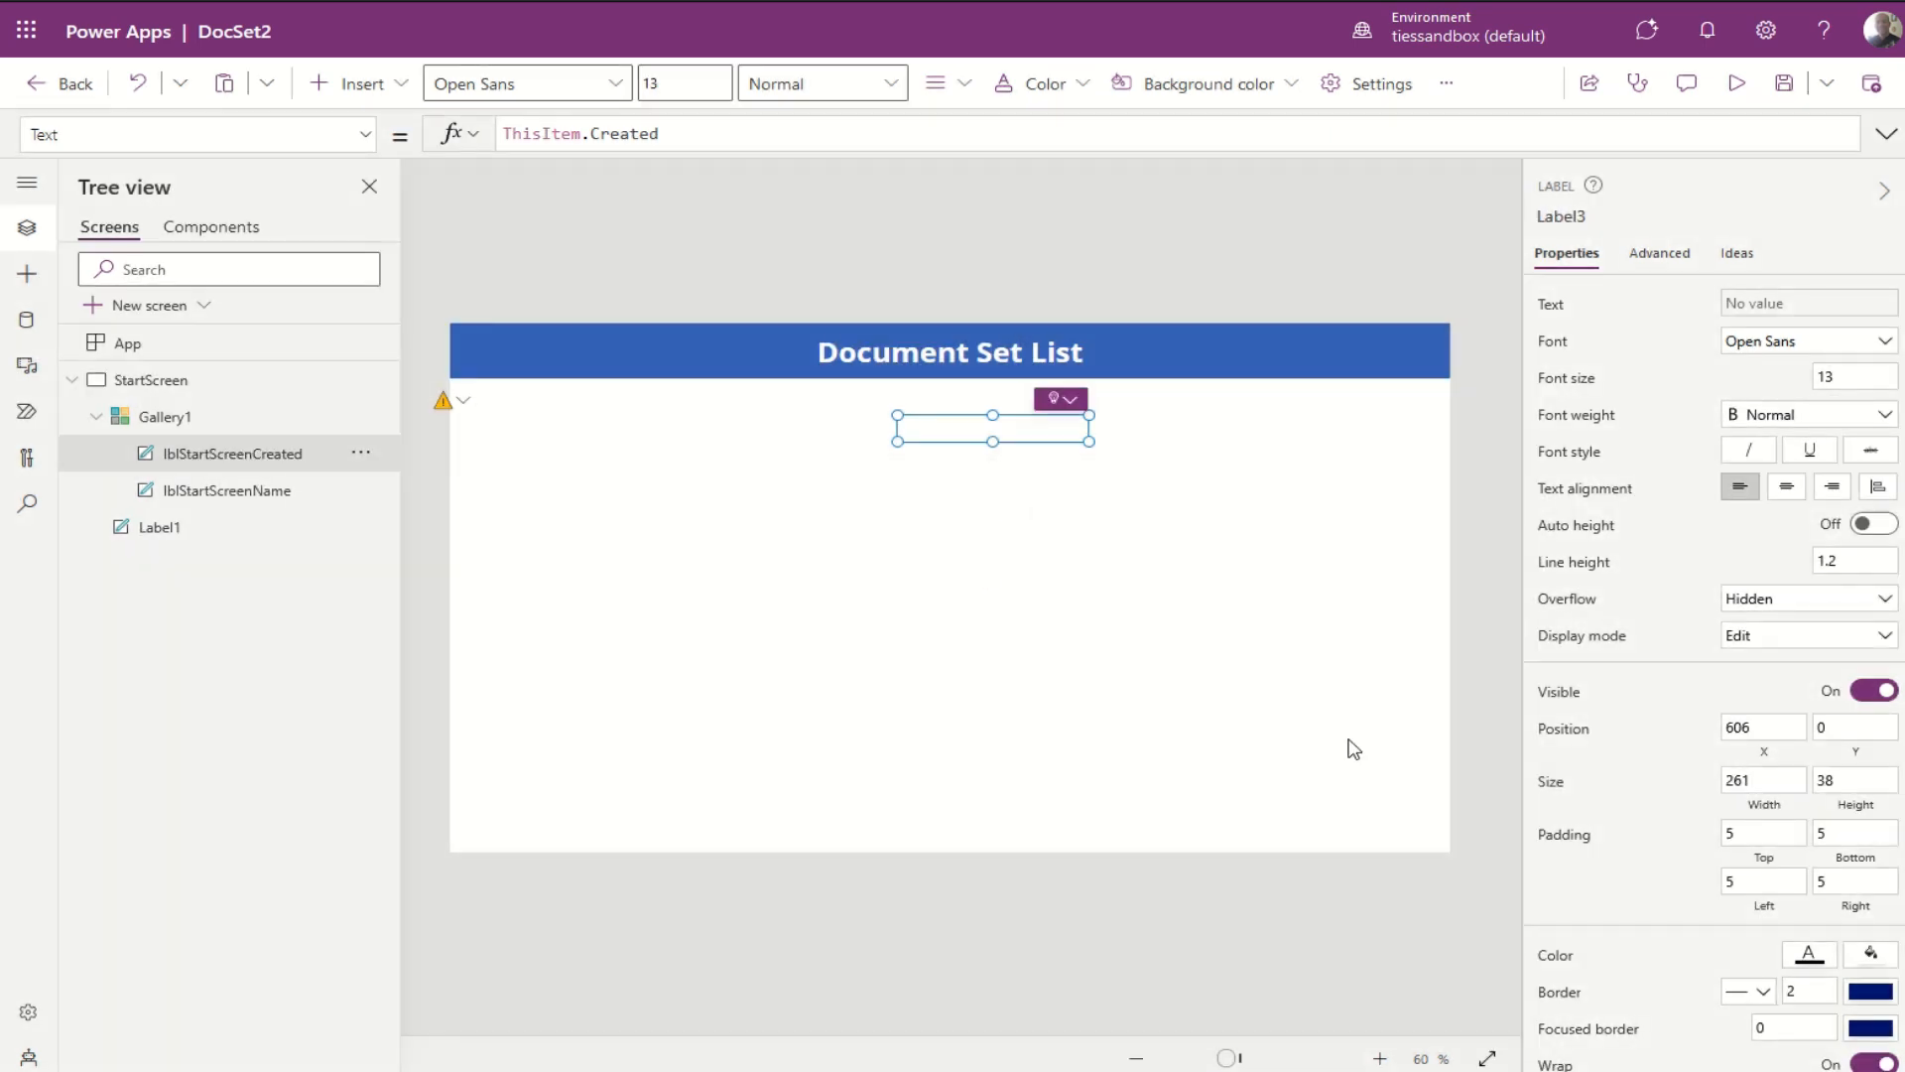
Step: Set the Height formula of Gallery1 to lblStartScreenName.Height+20
left_click(167, 417)
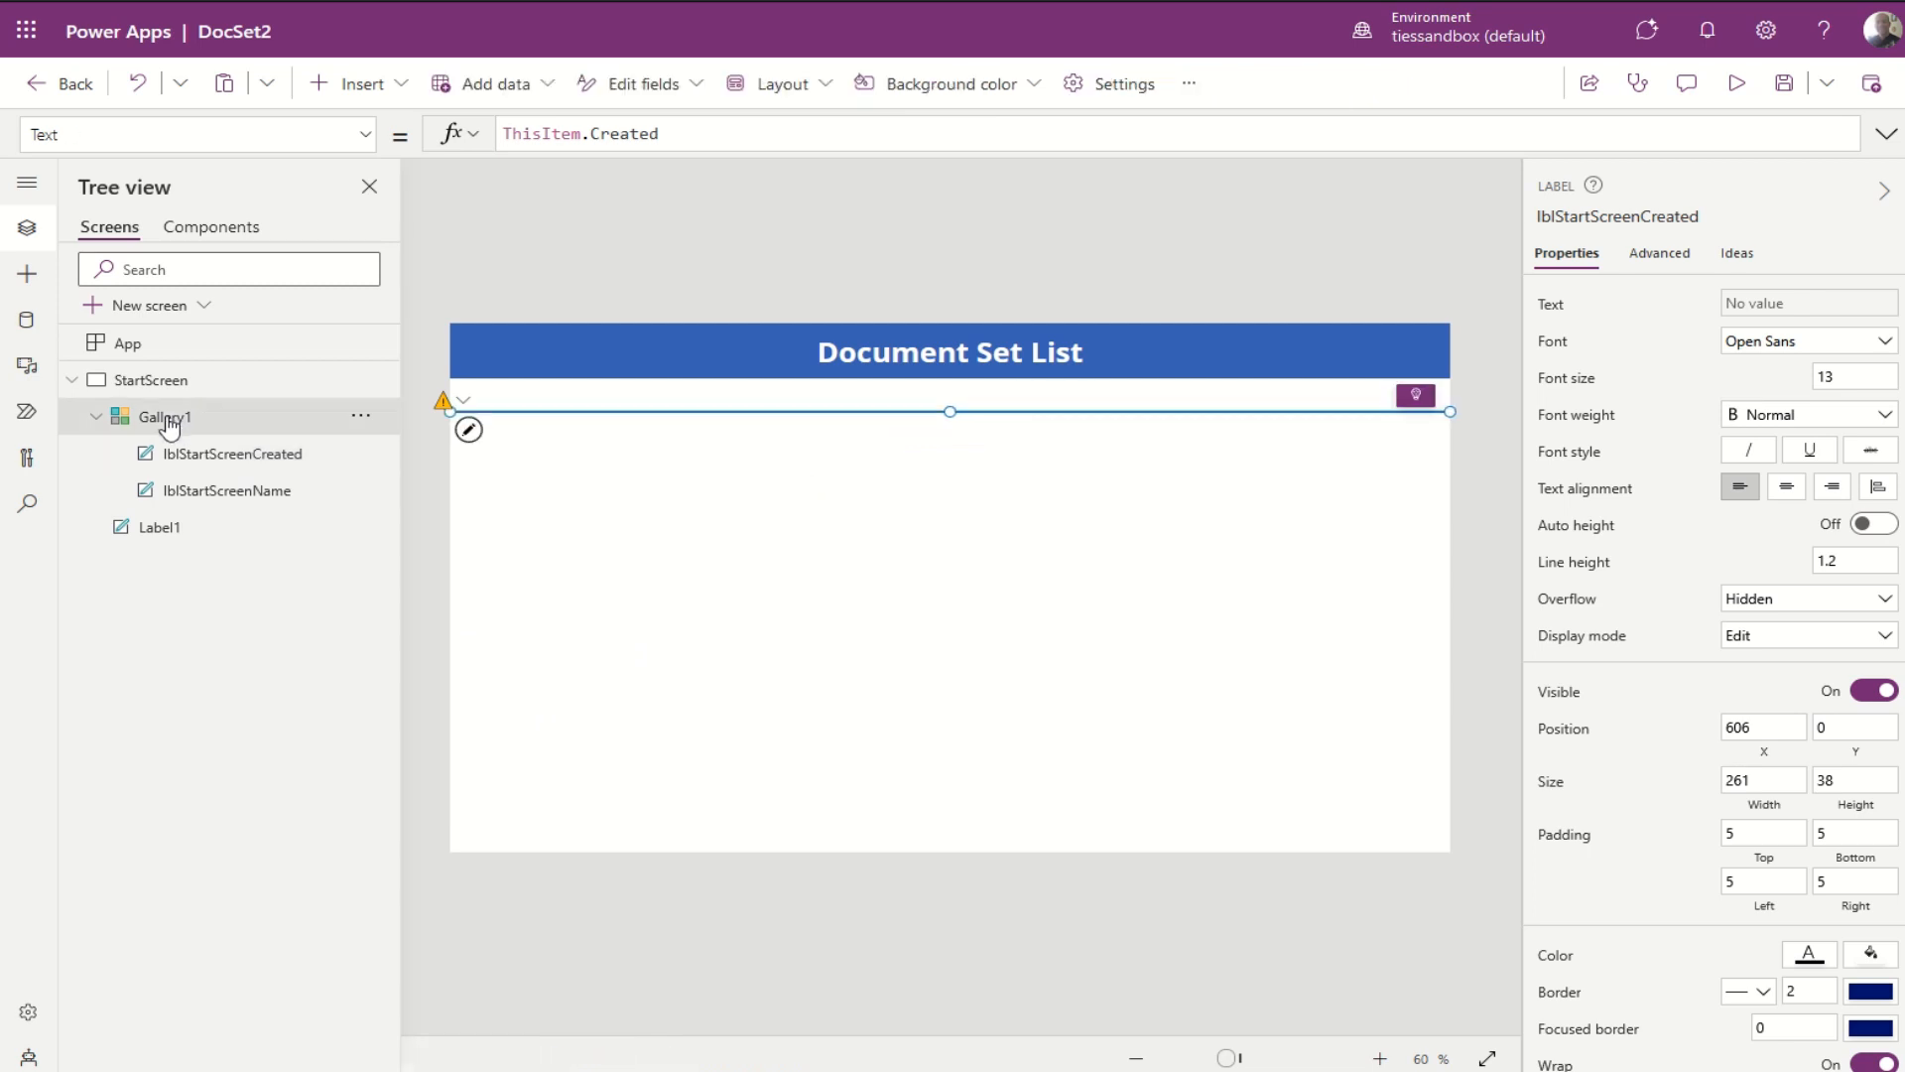
left_click(469, 430)
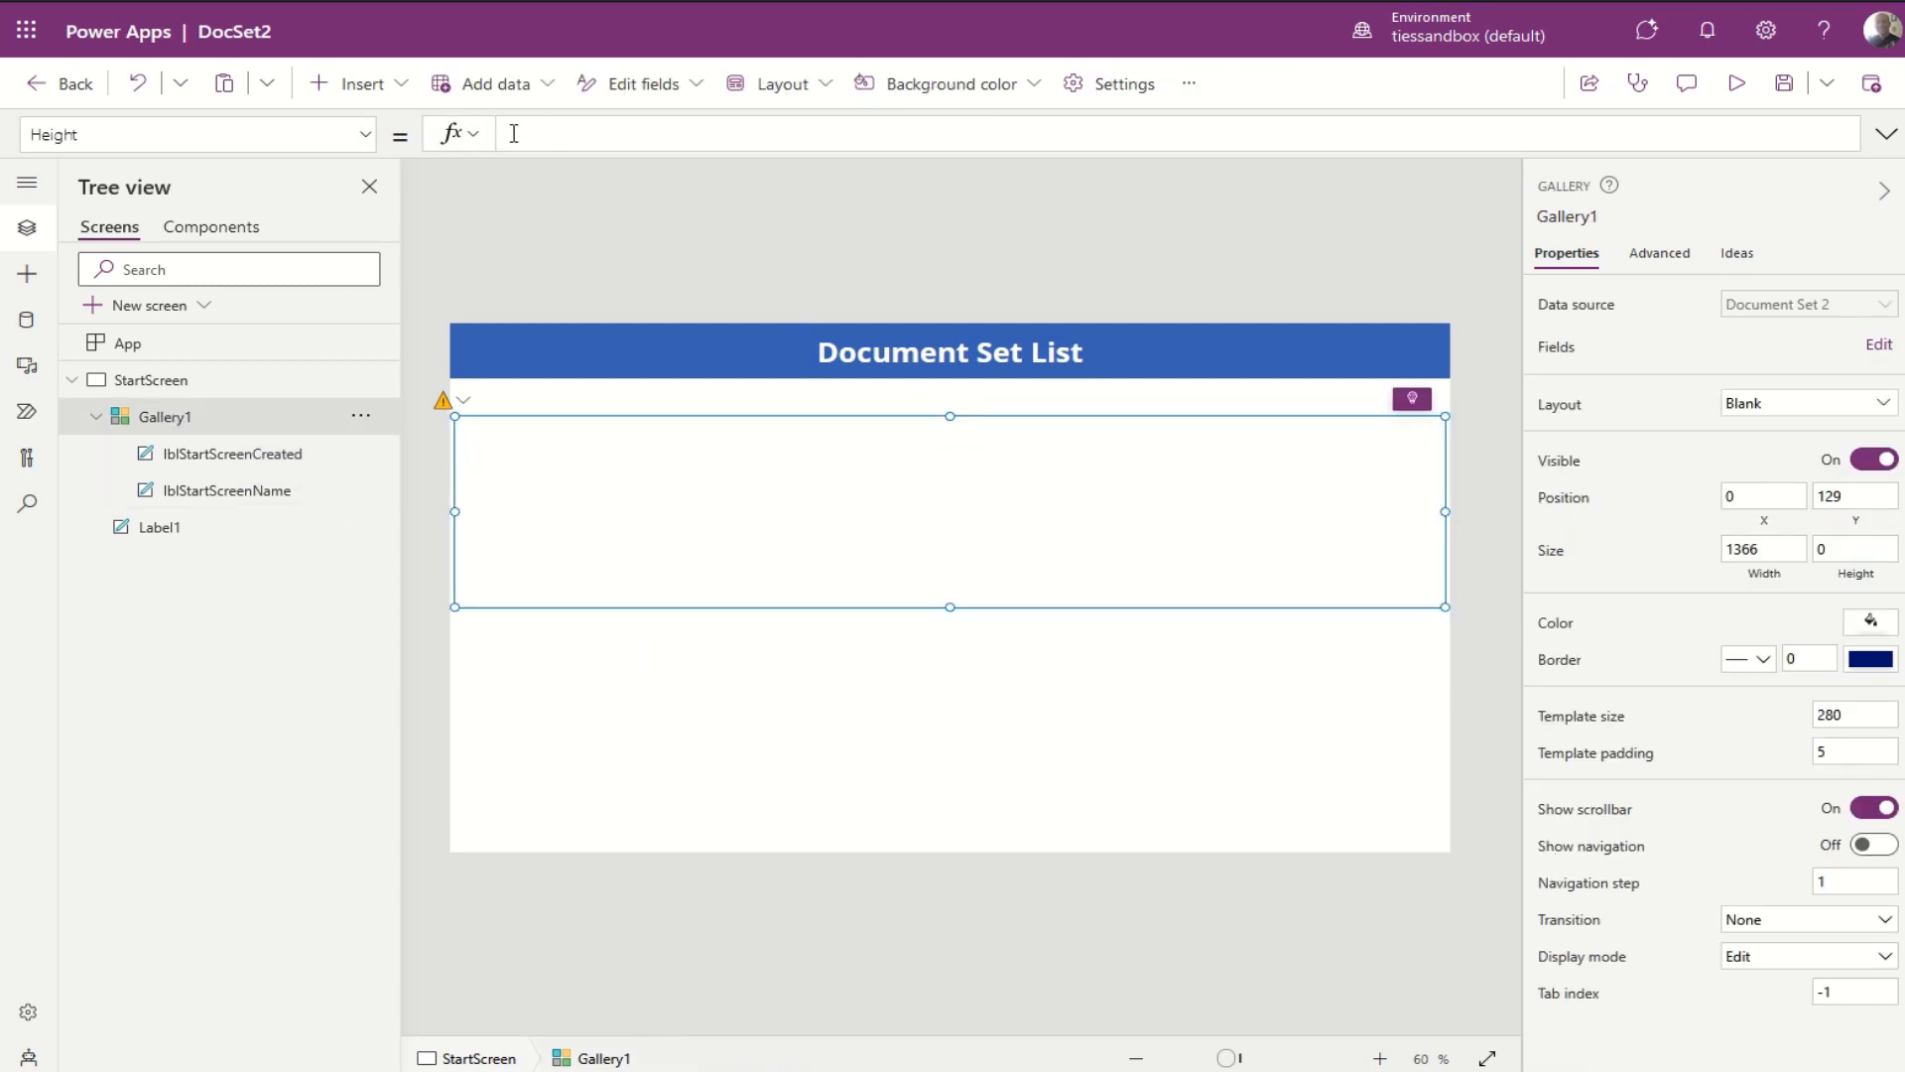
left_click(548, 132)
type("lb")
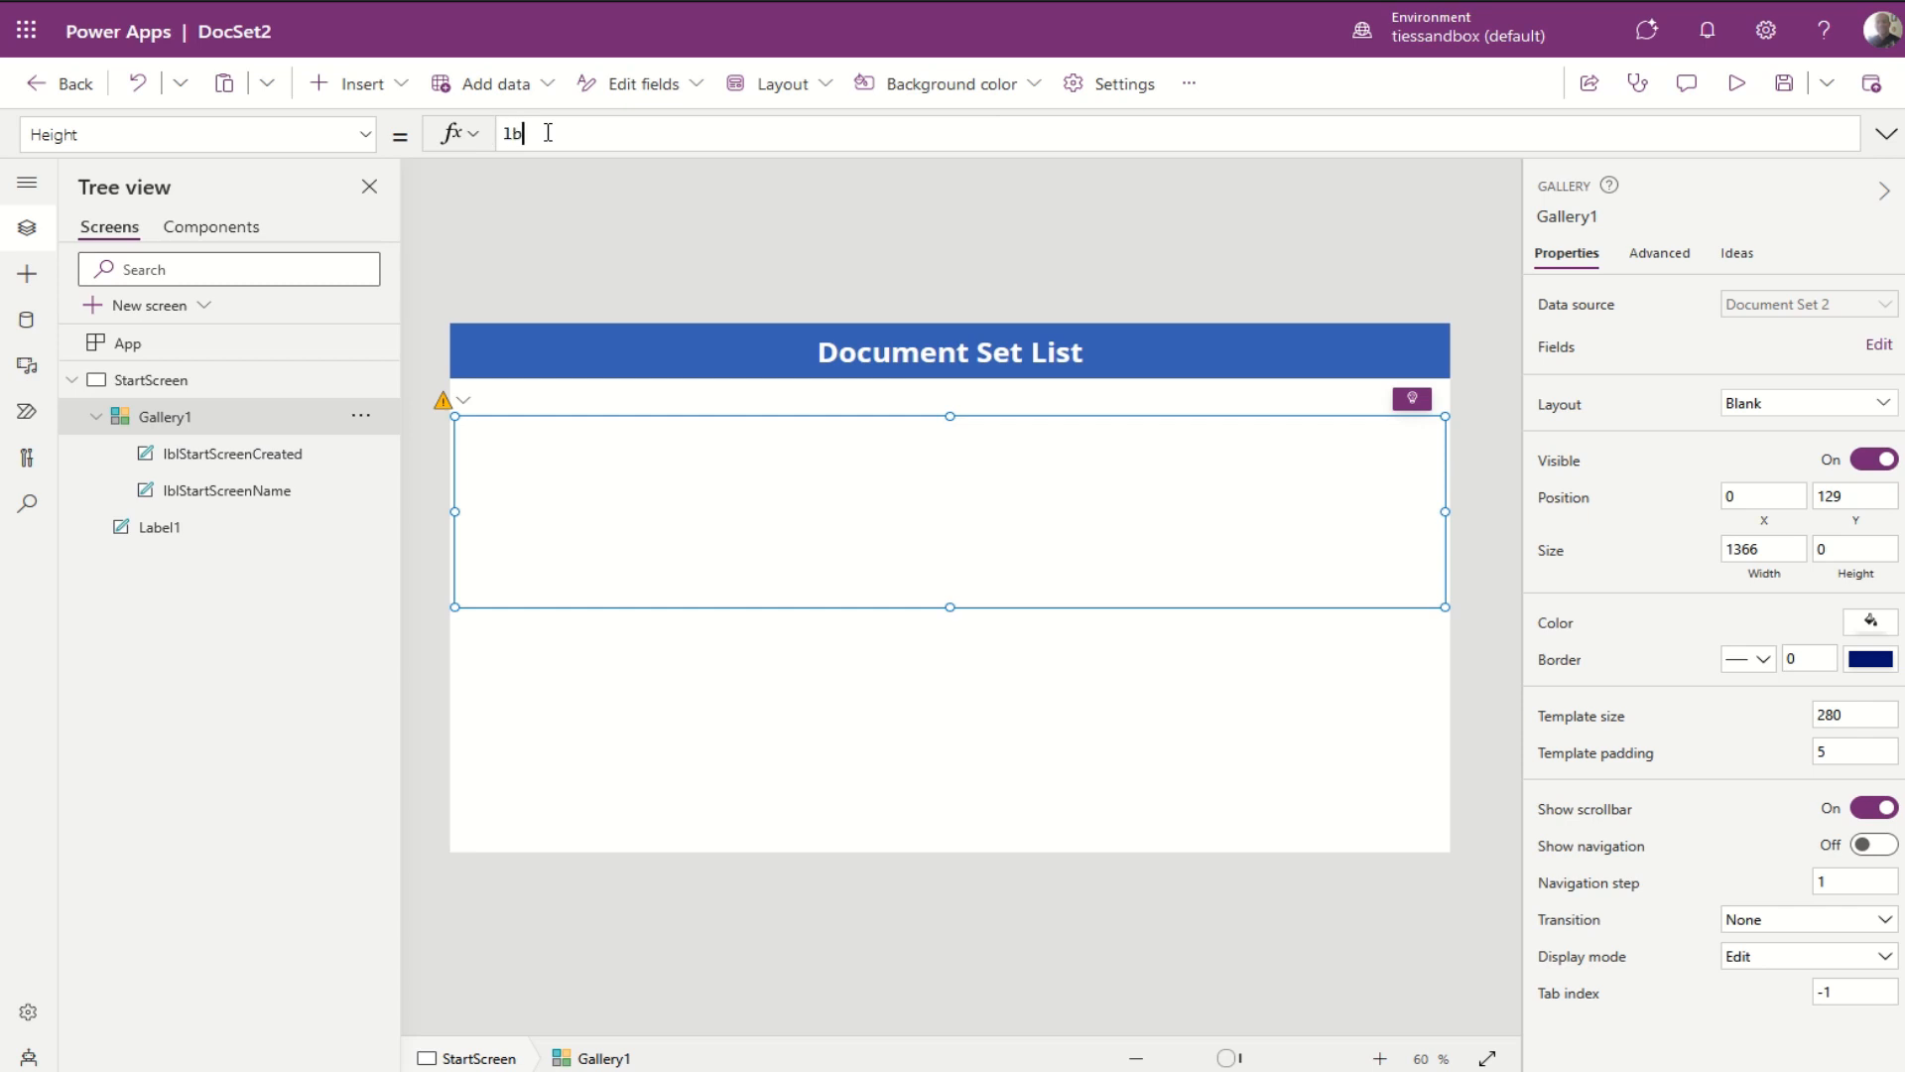
type("lStart")
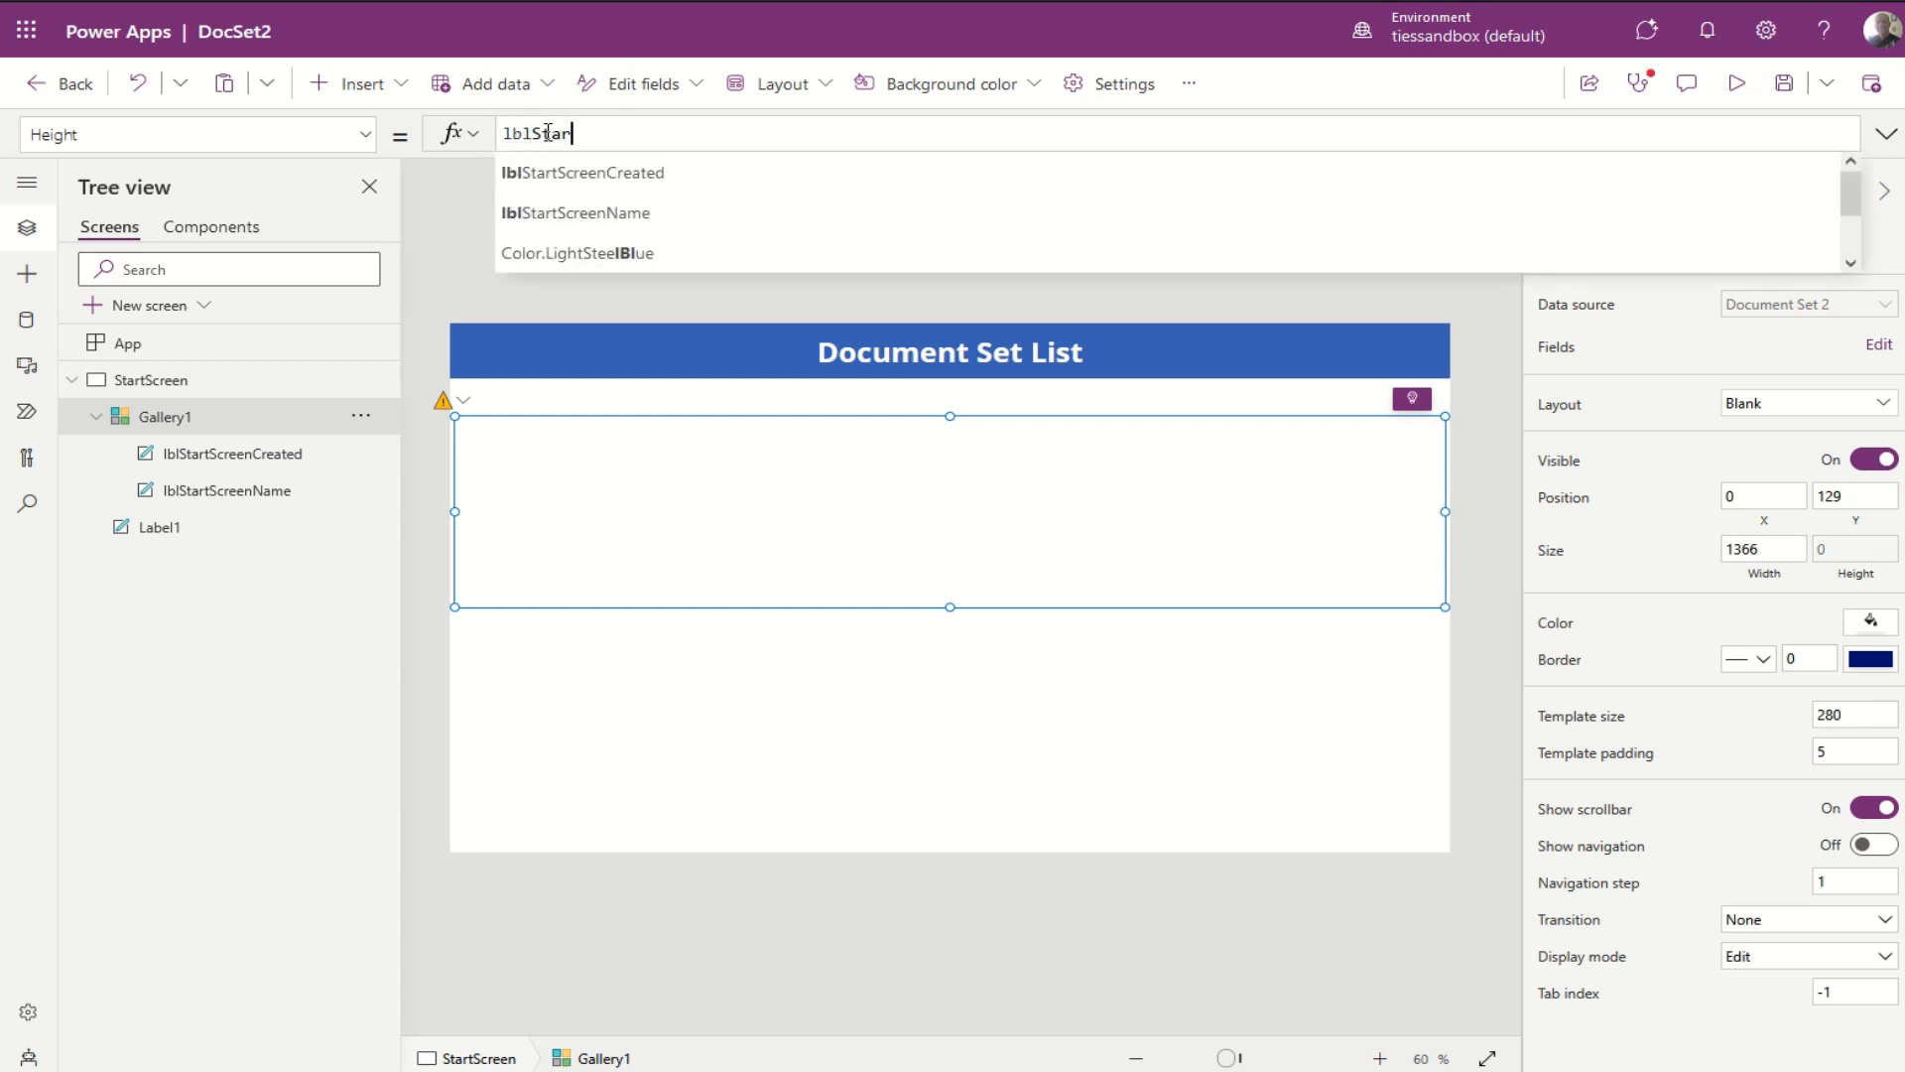
key("Down")
key("Down")
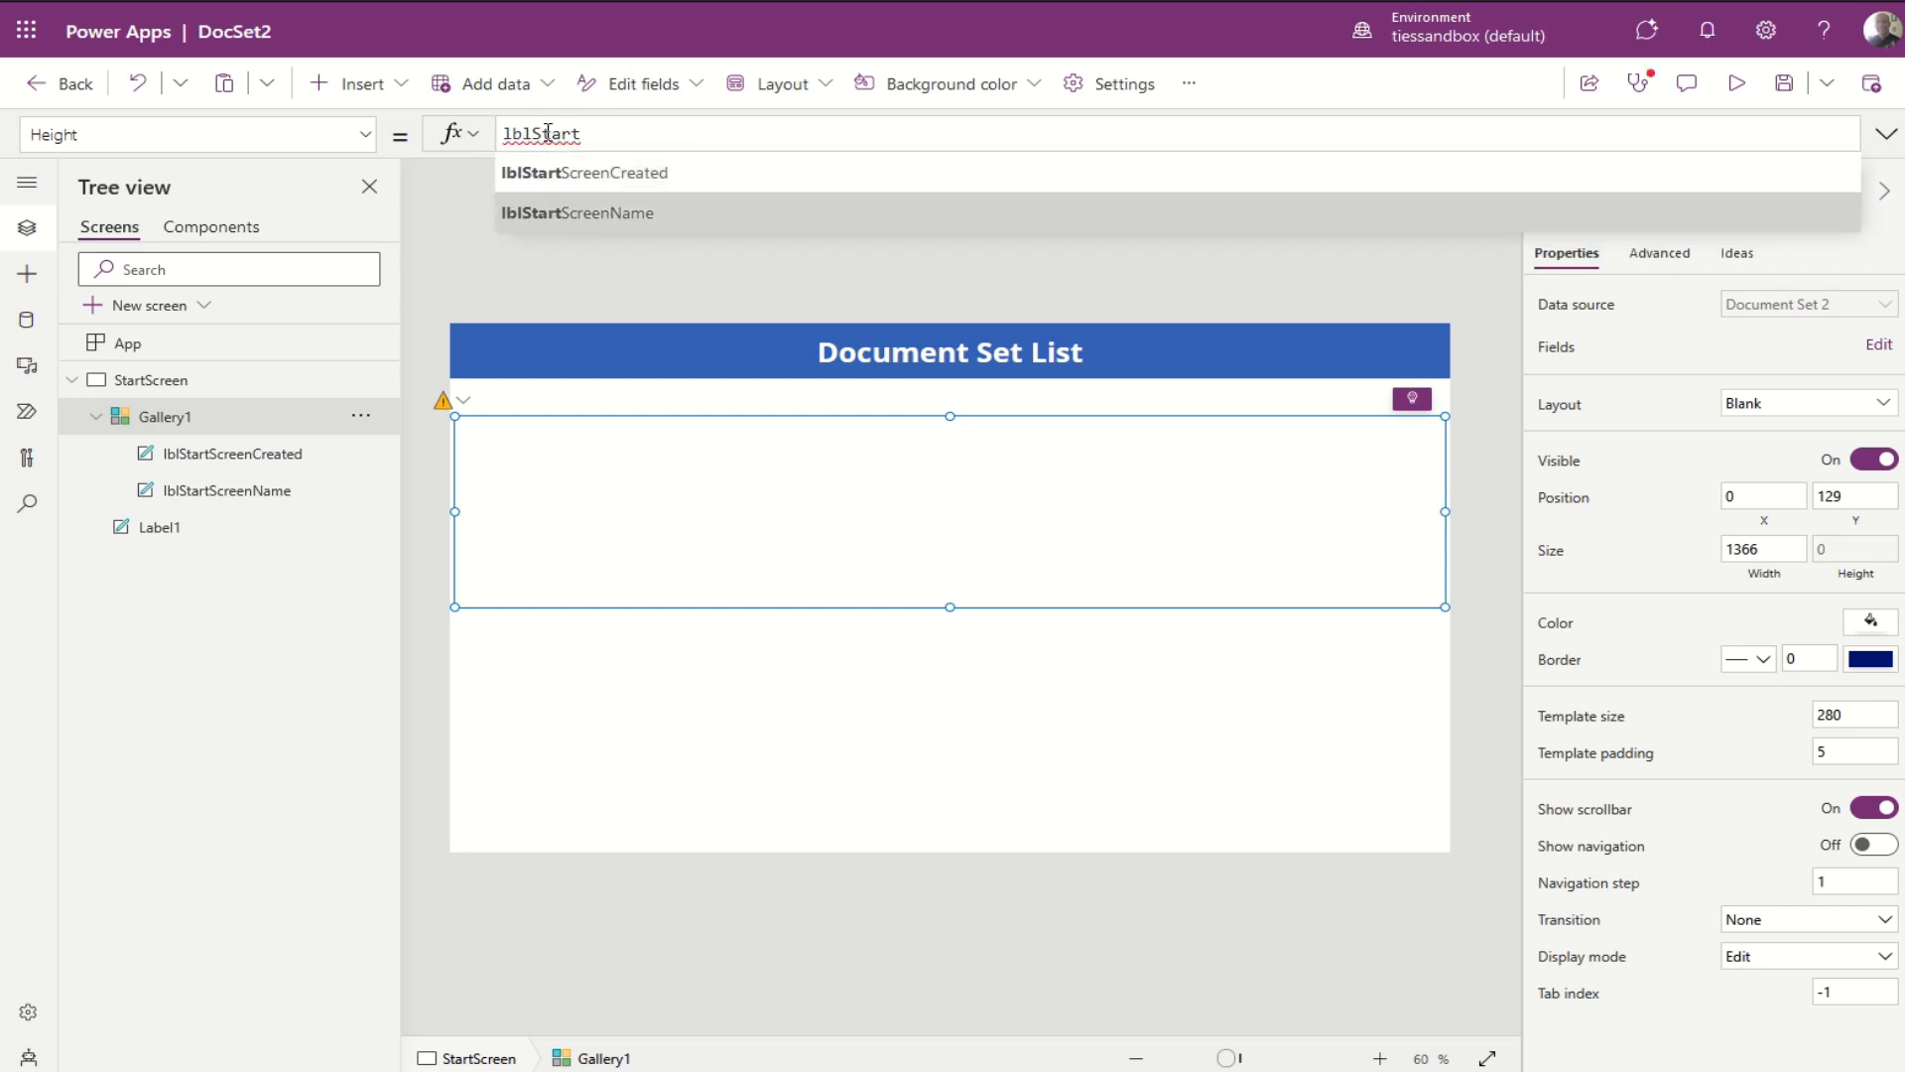
key("Tab")
type(".")
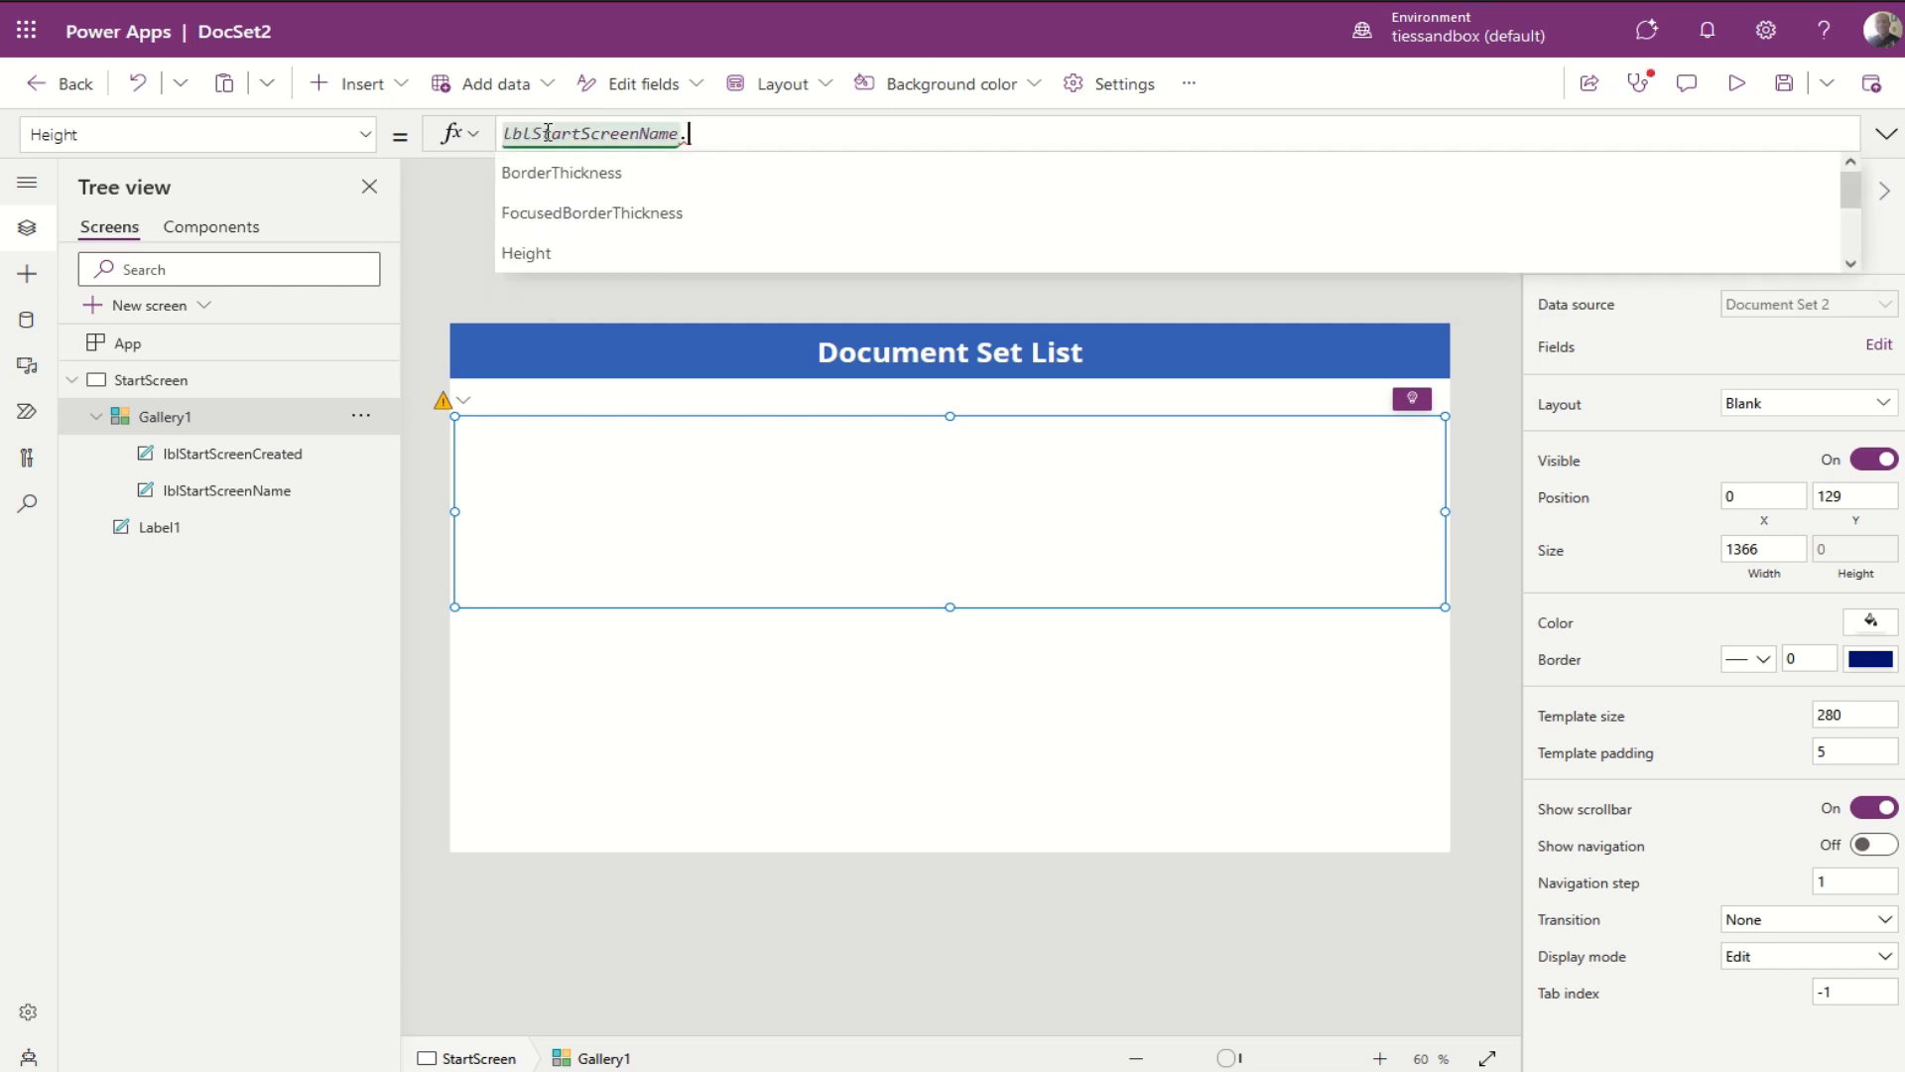
type("Height")
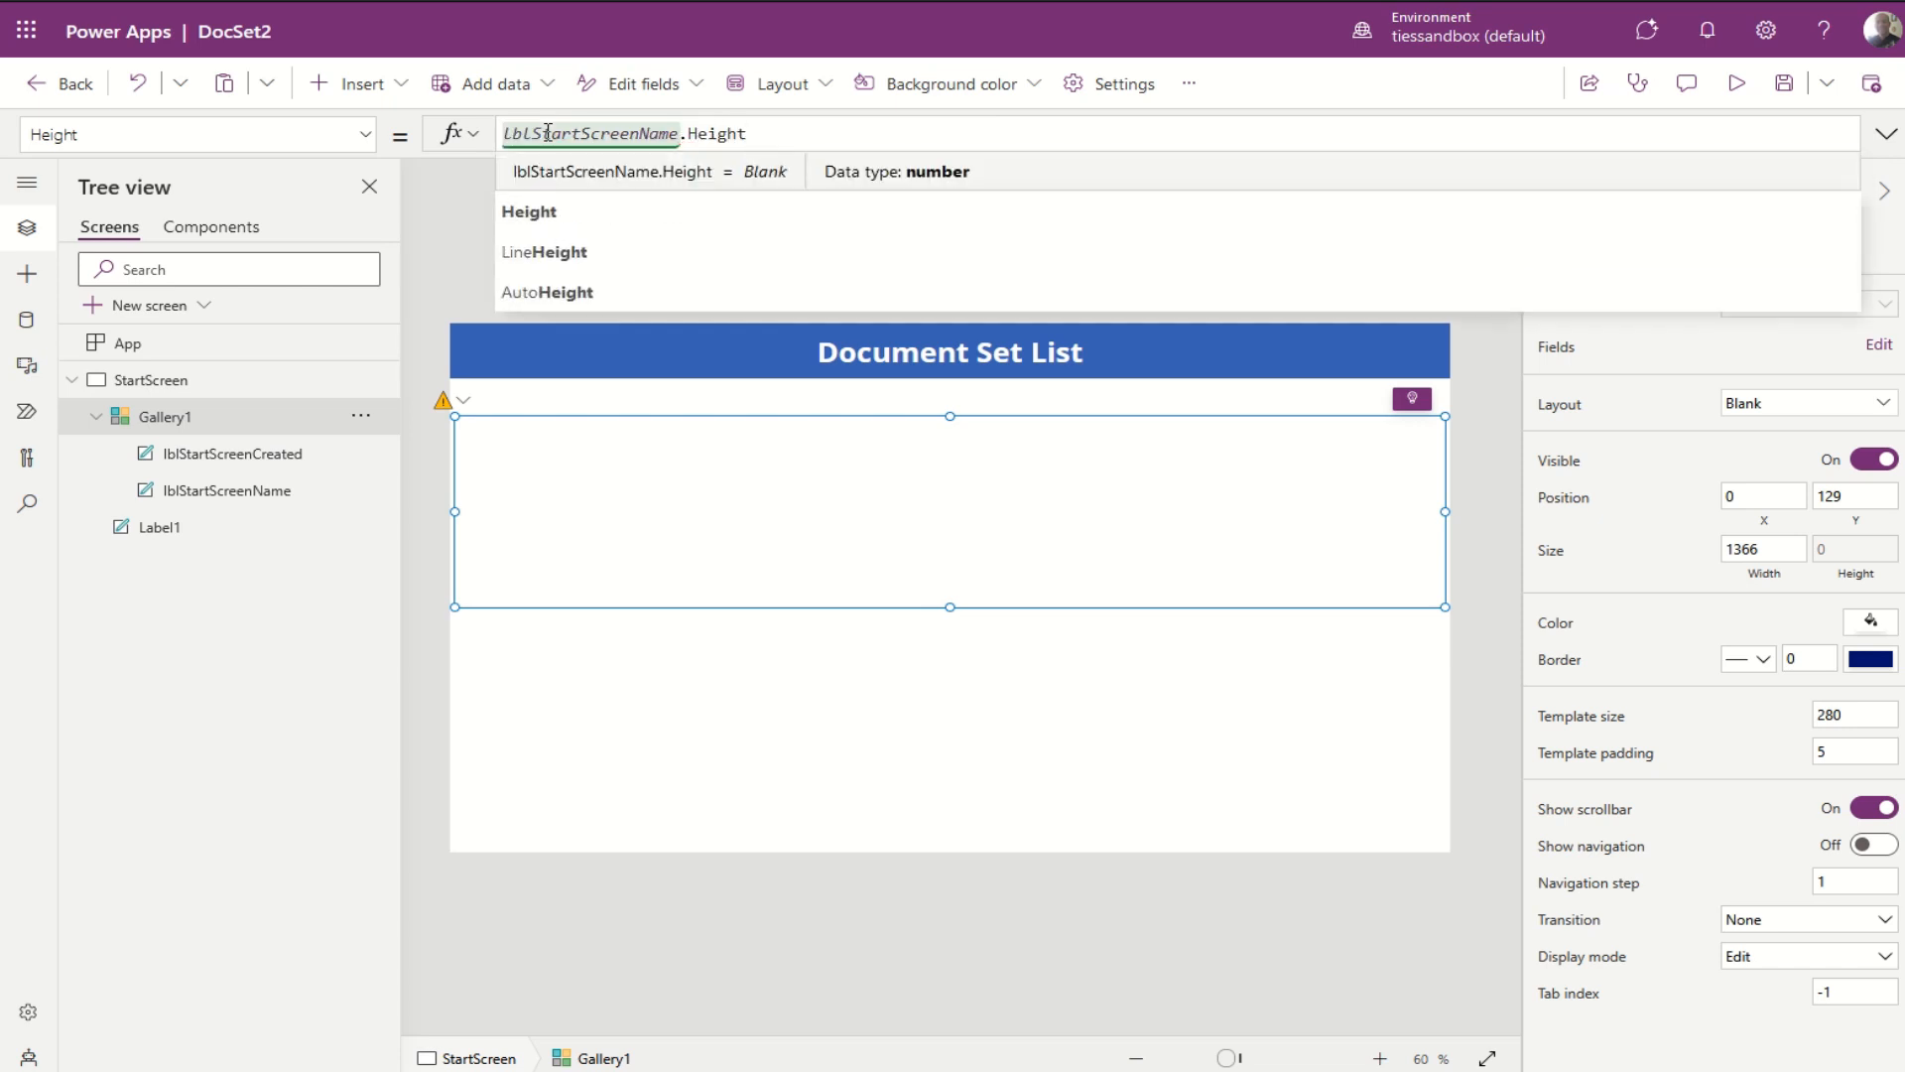
type("+20")
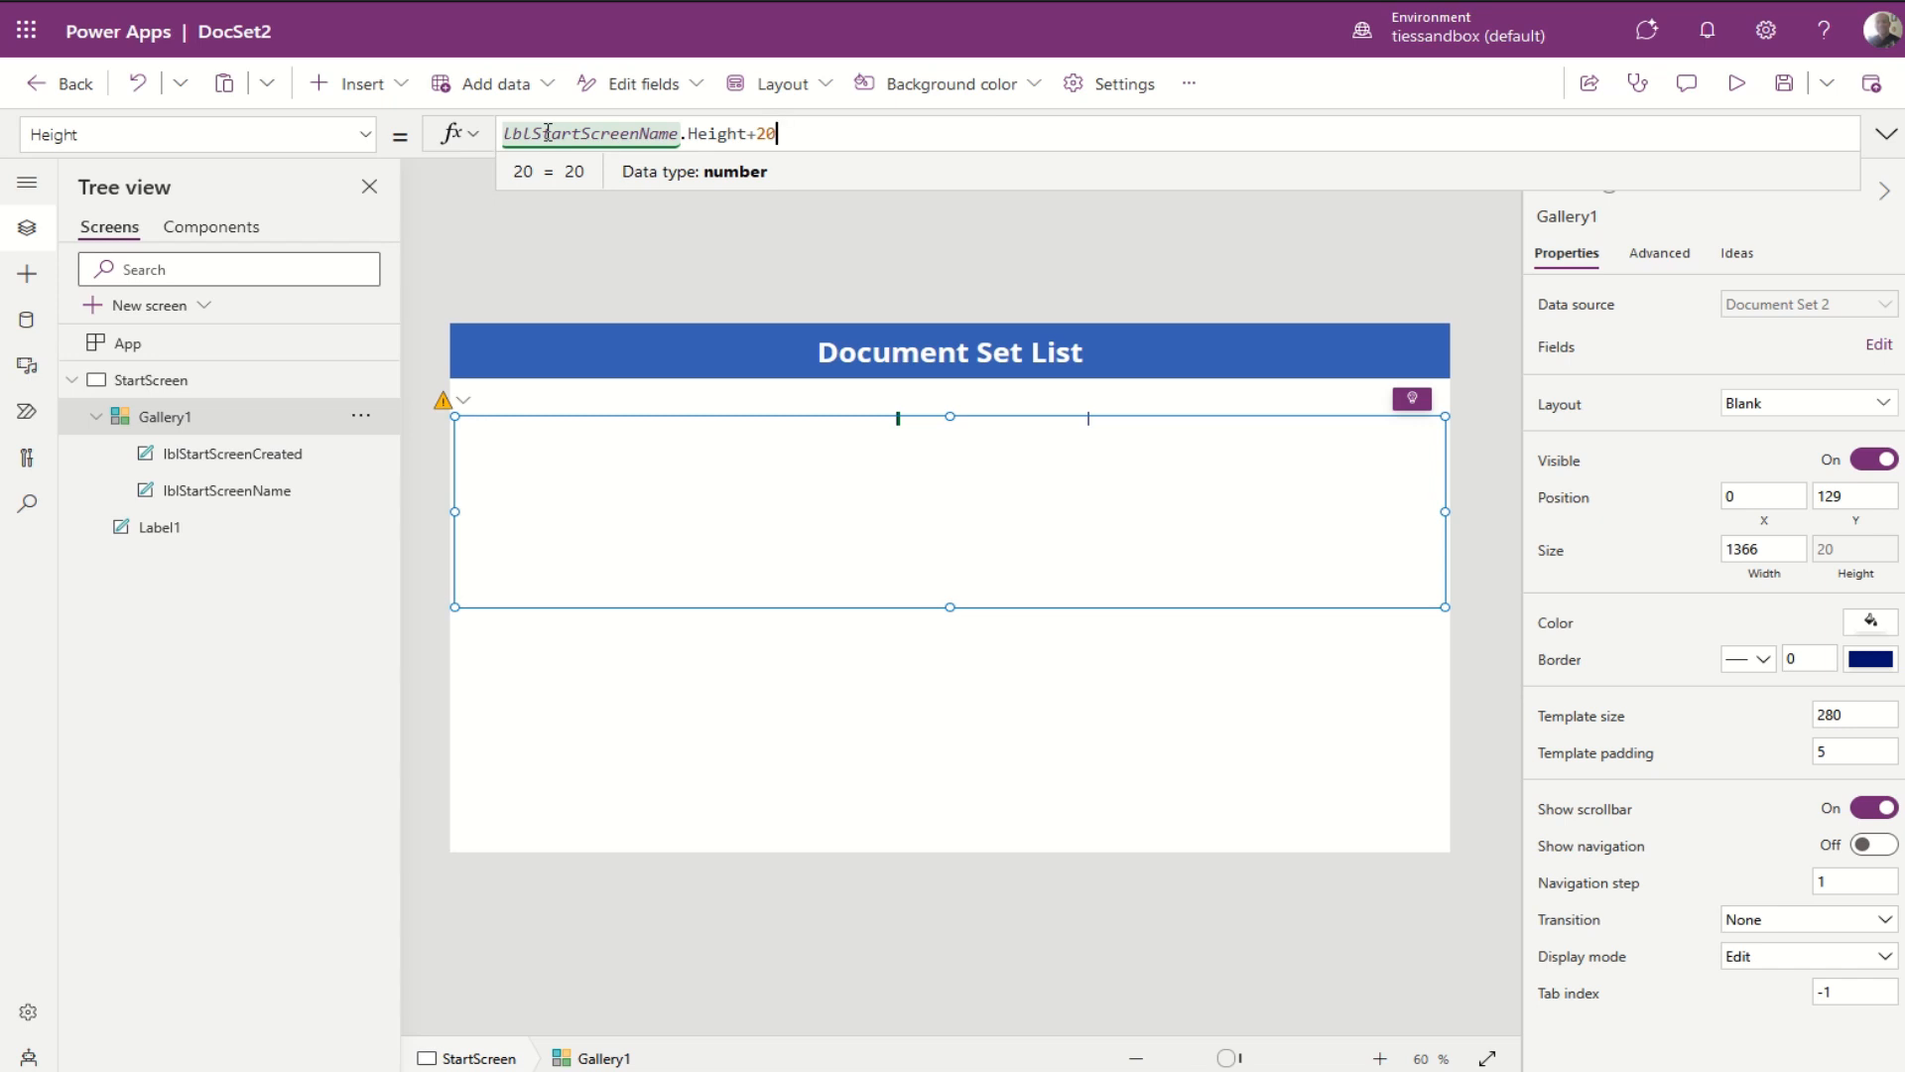
left_click_drag(779, 133, 427, 144)
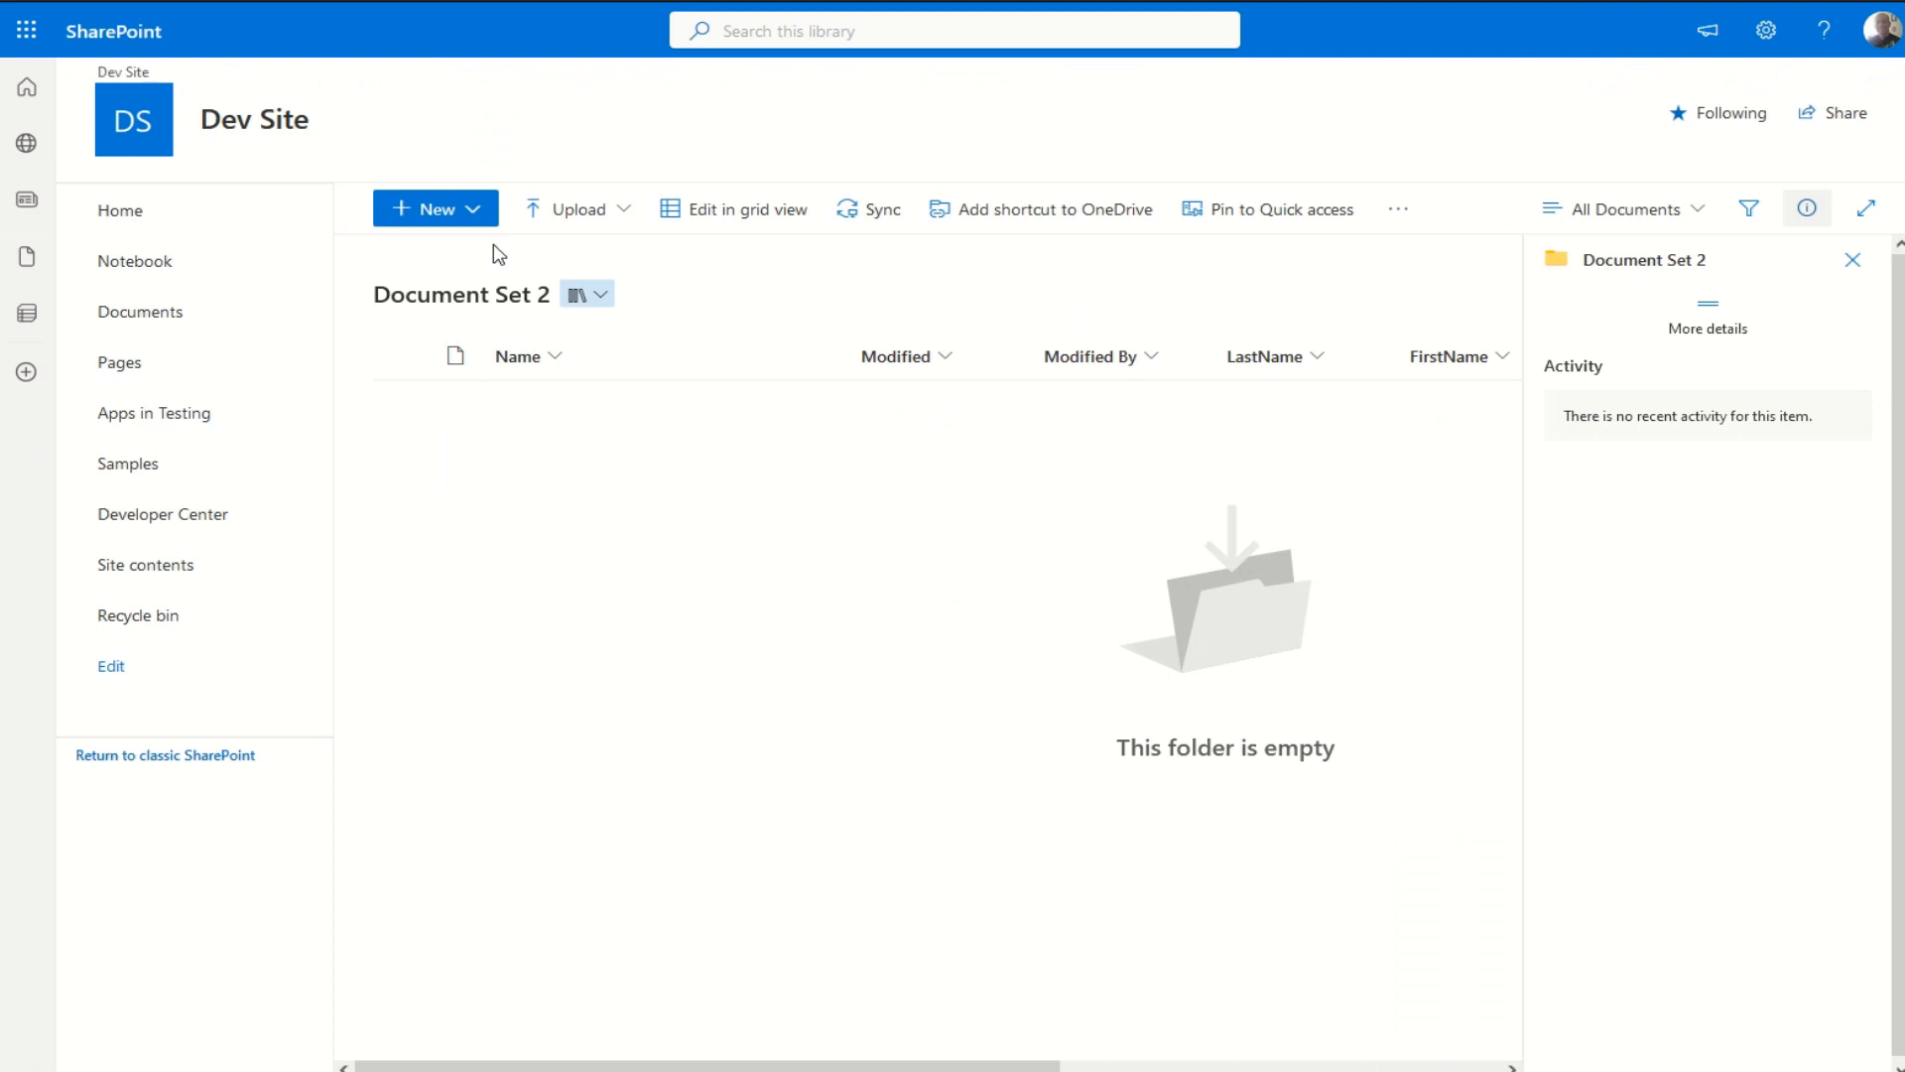
Step: Switch to the SharePoint library Document Set 2 and create a new document set named Test
left_click(474, 211)
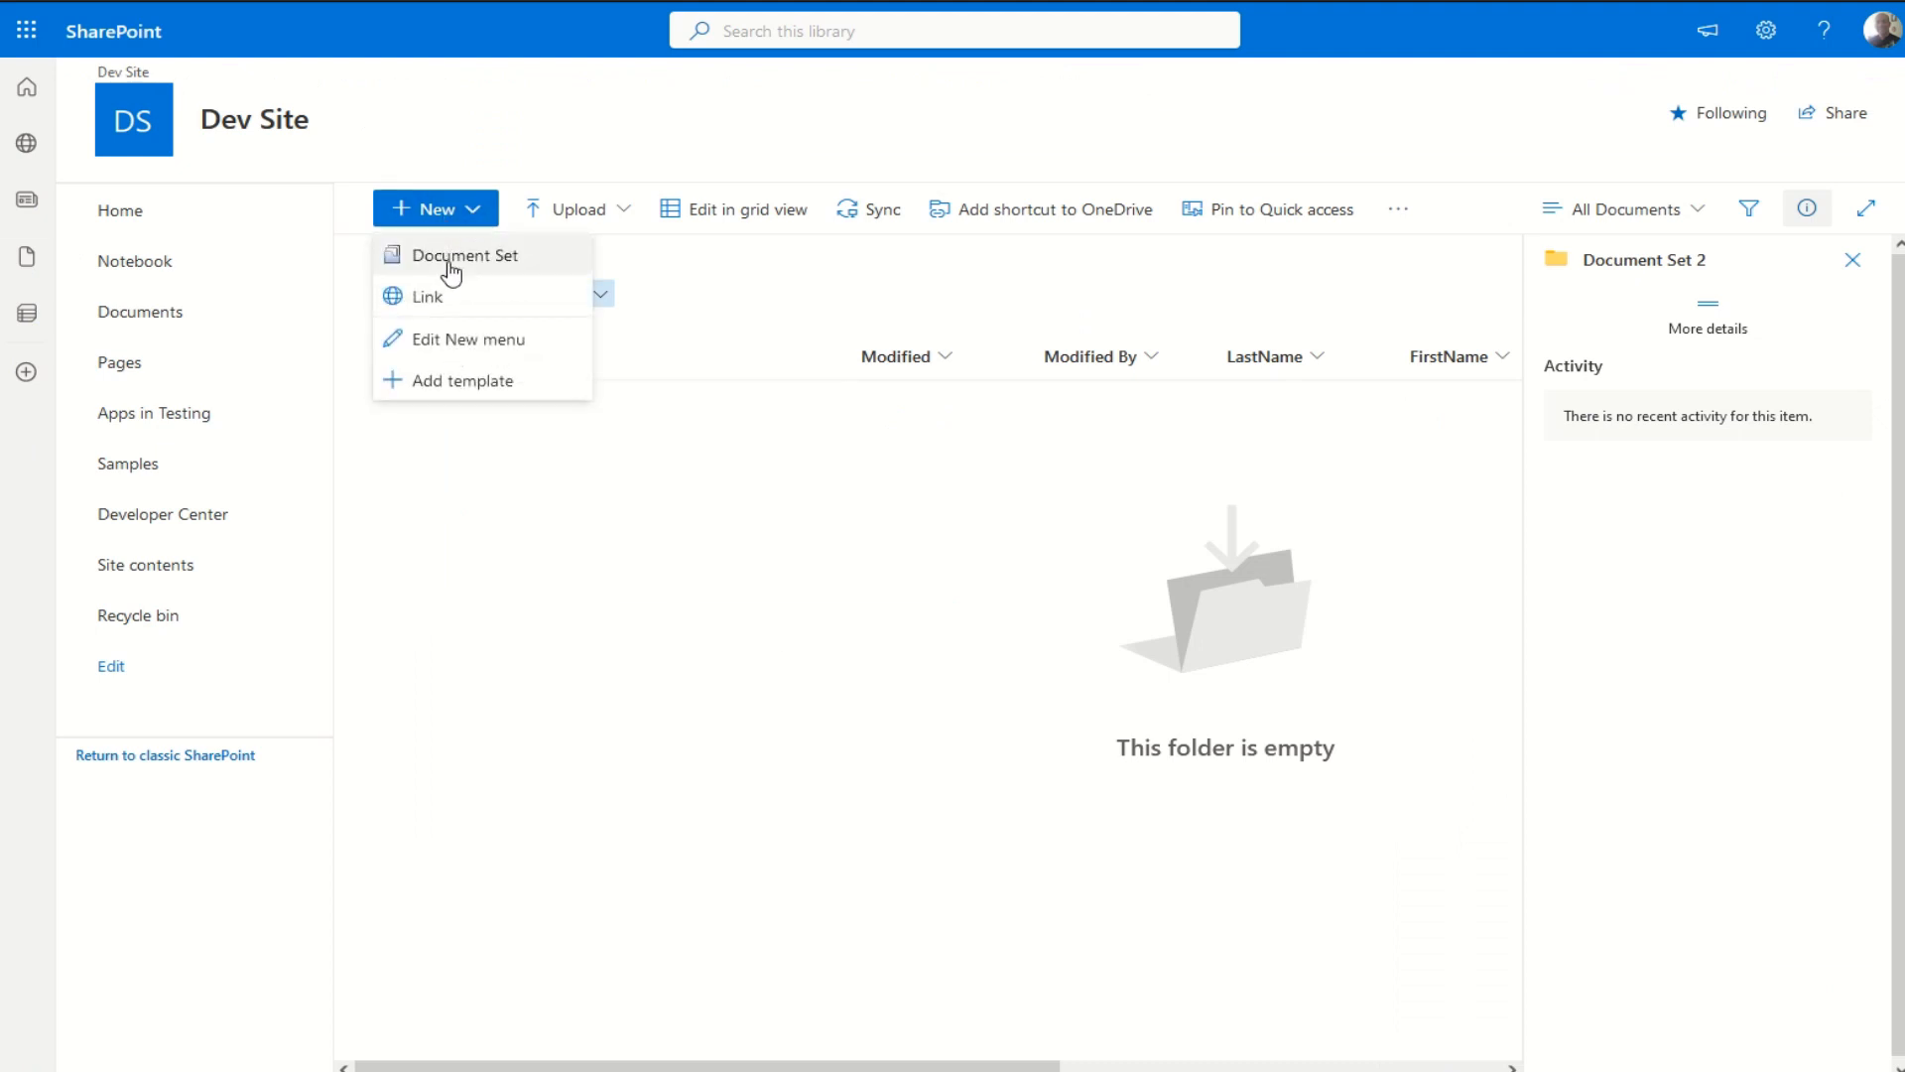
left_click(655, 613)
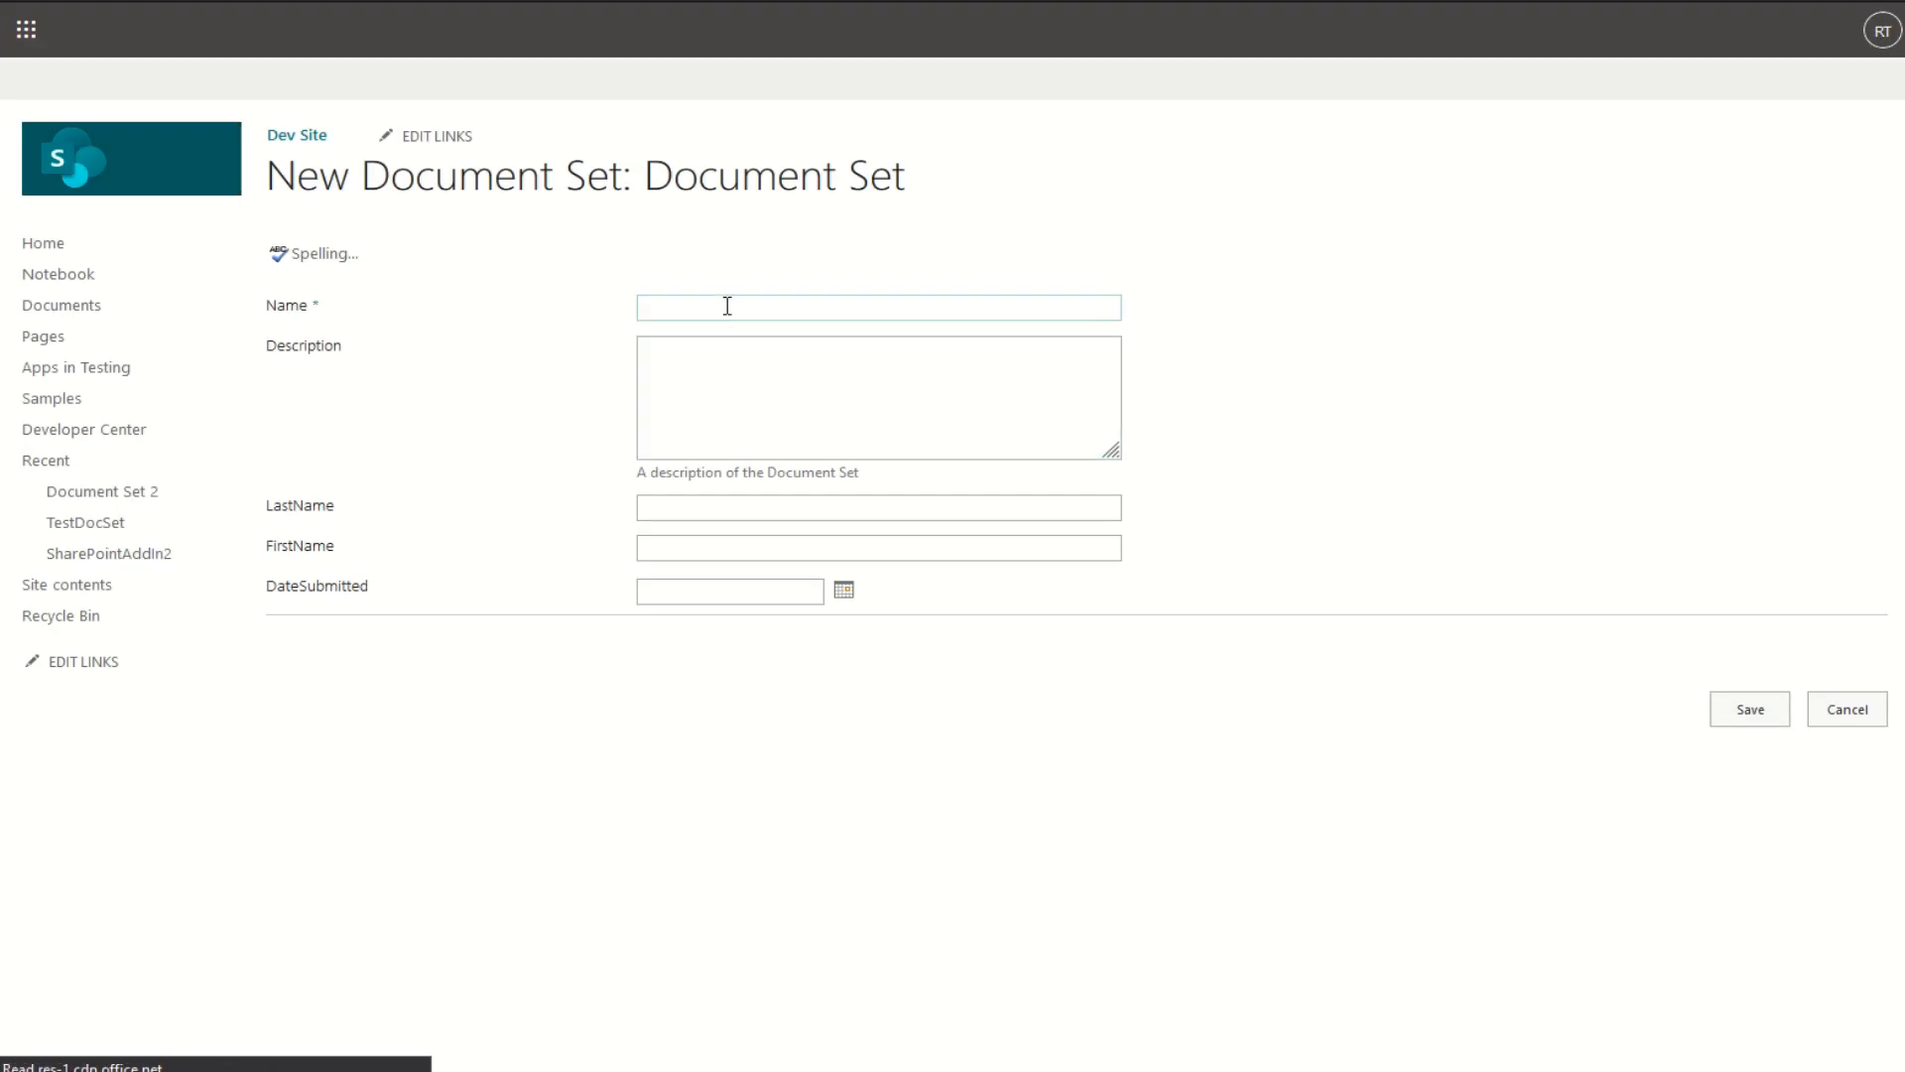
type("Test")
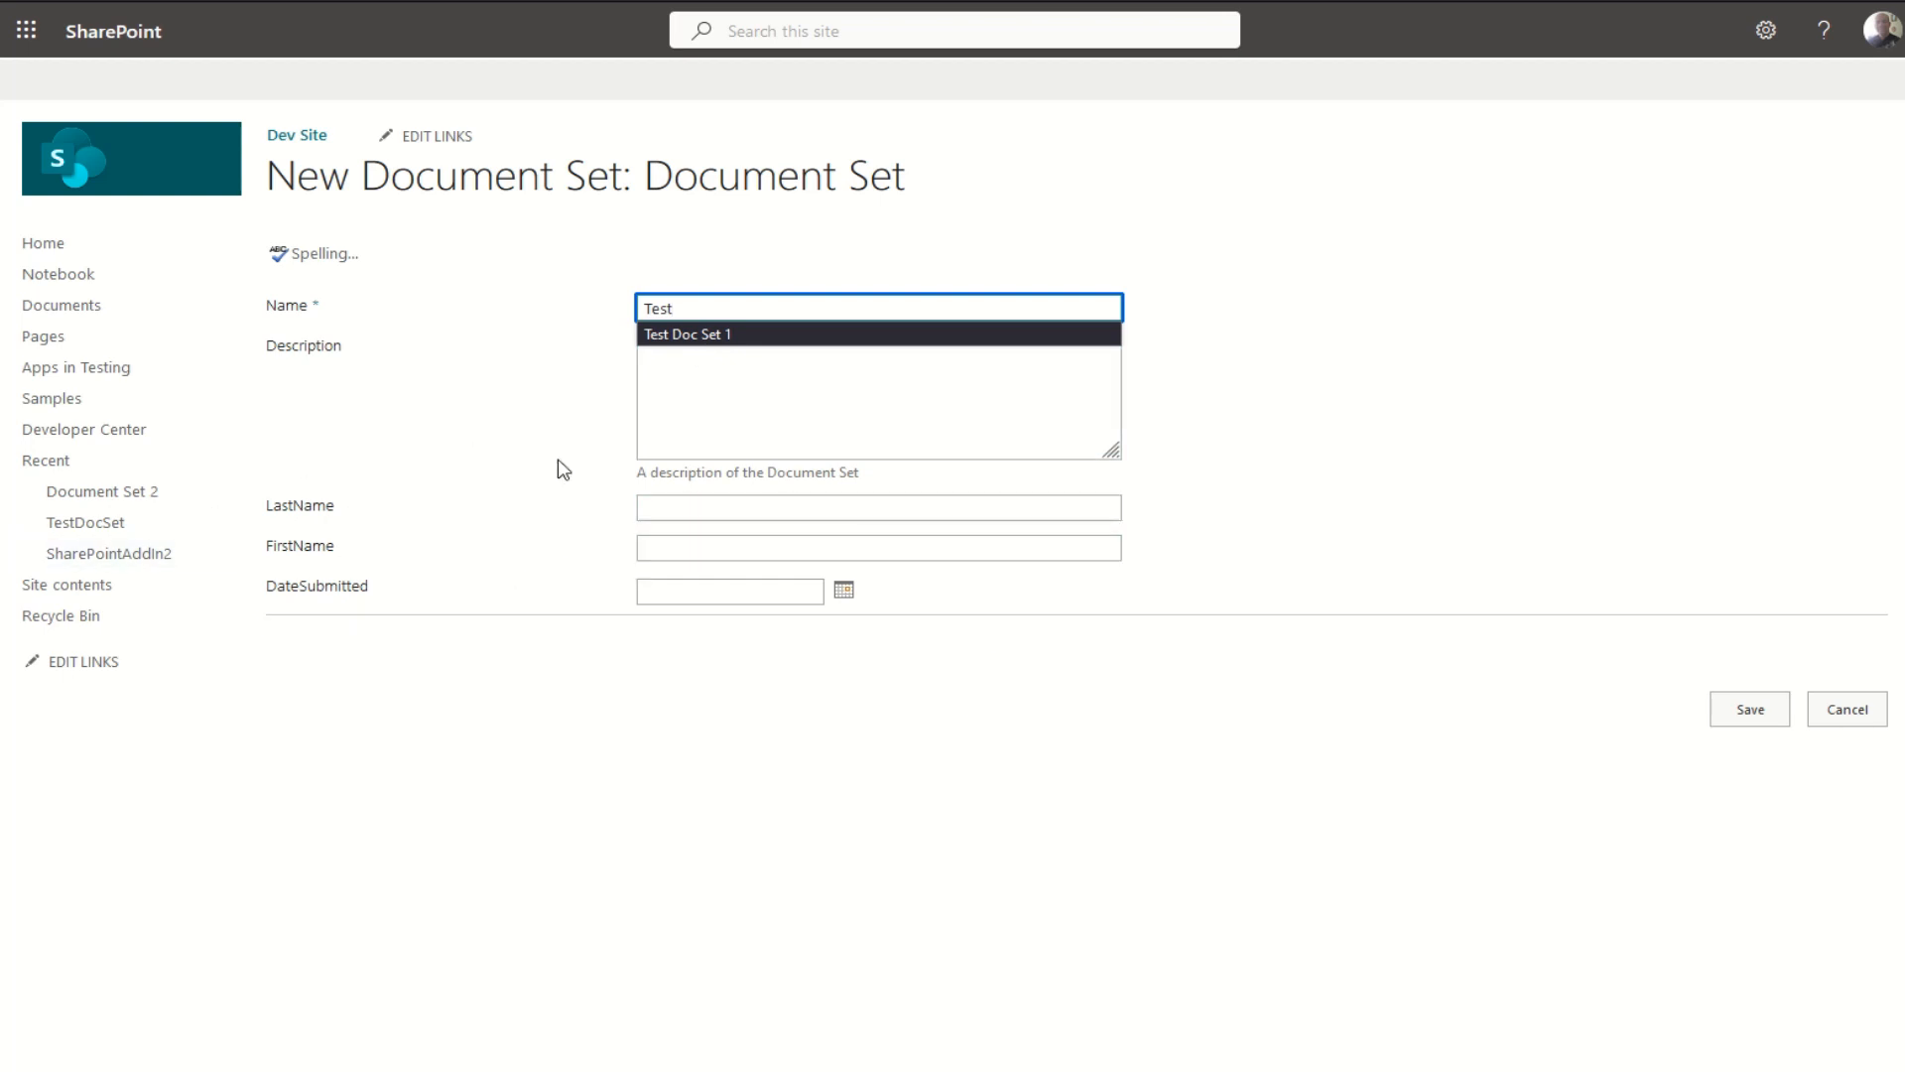
left_click(1743, 711)
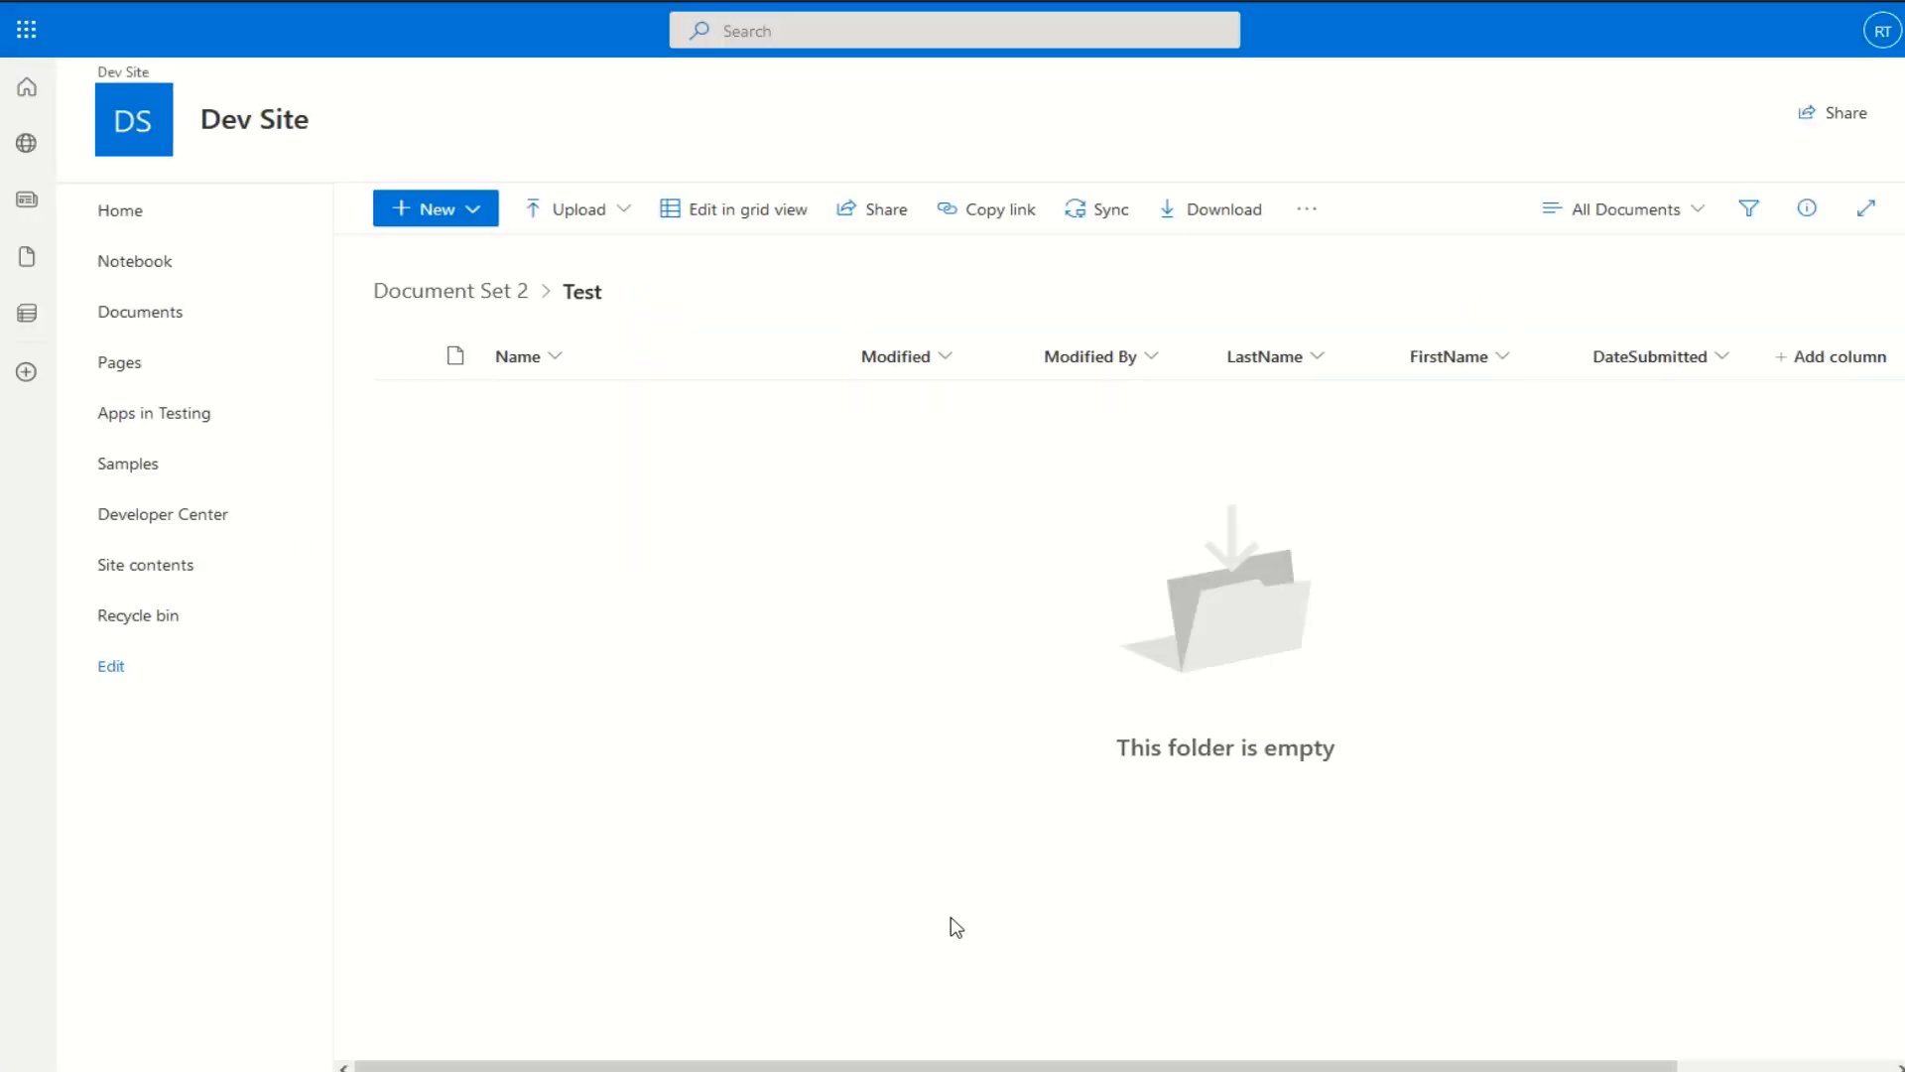
Step: Return to the Document Set 2 library's root, switch back to Power Apps, and refresh the Document Set 2 data source
left_click(501, 291)
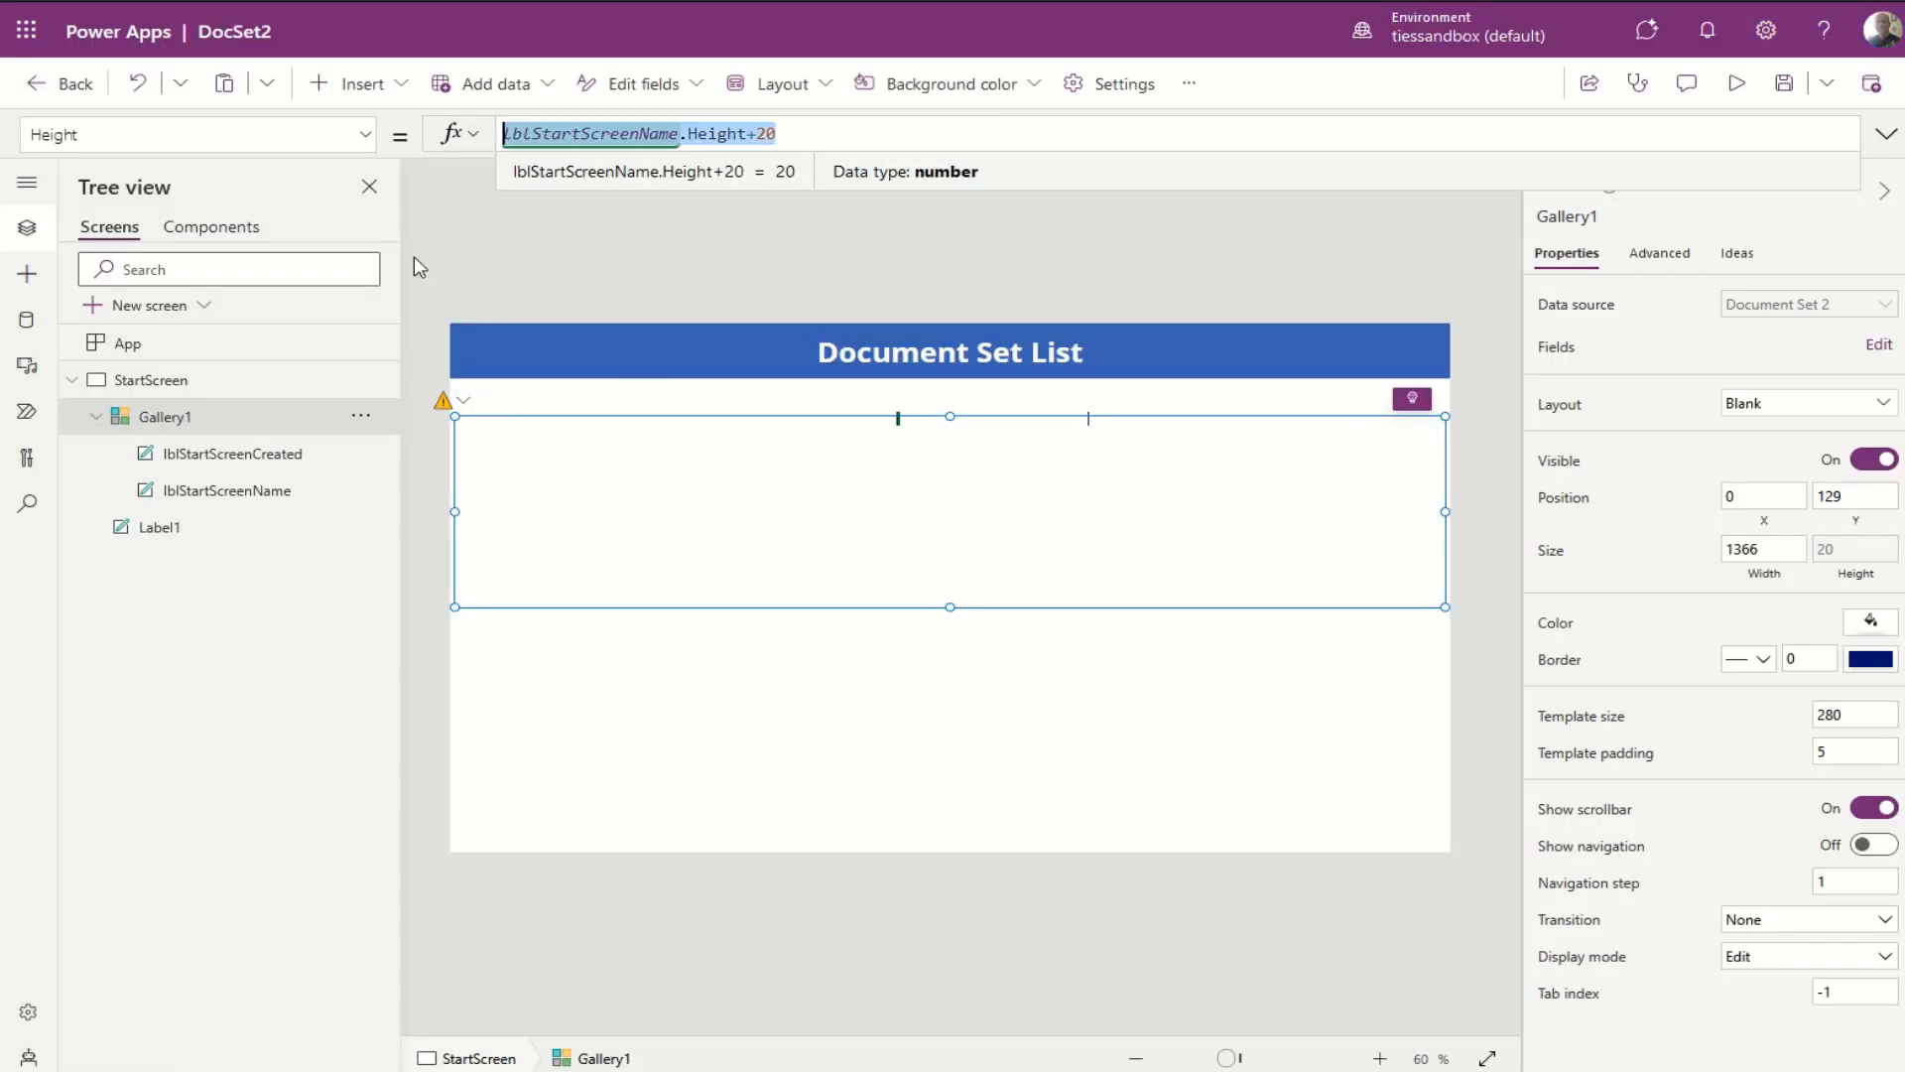
left_click(20, 321)
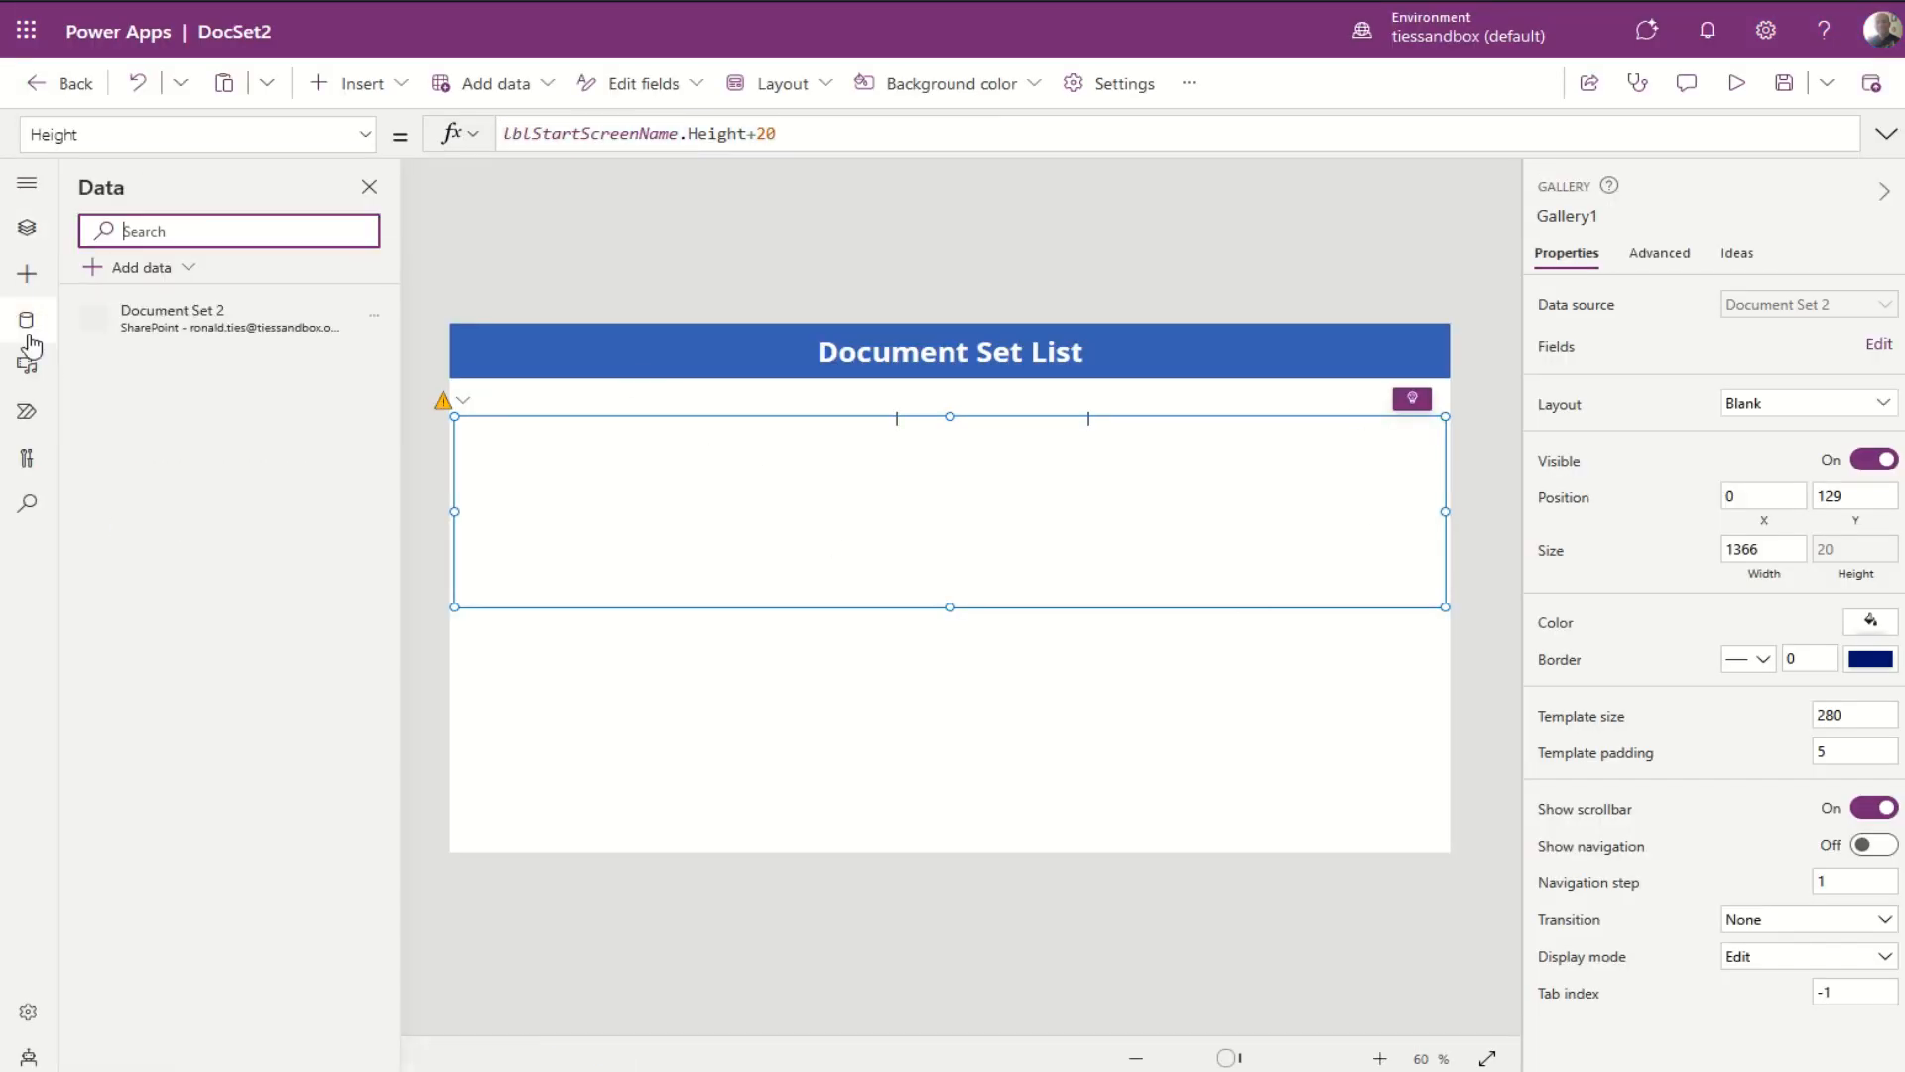
left_click(373, 322)
left_click(414, 401)
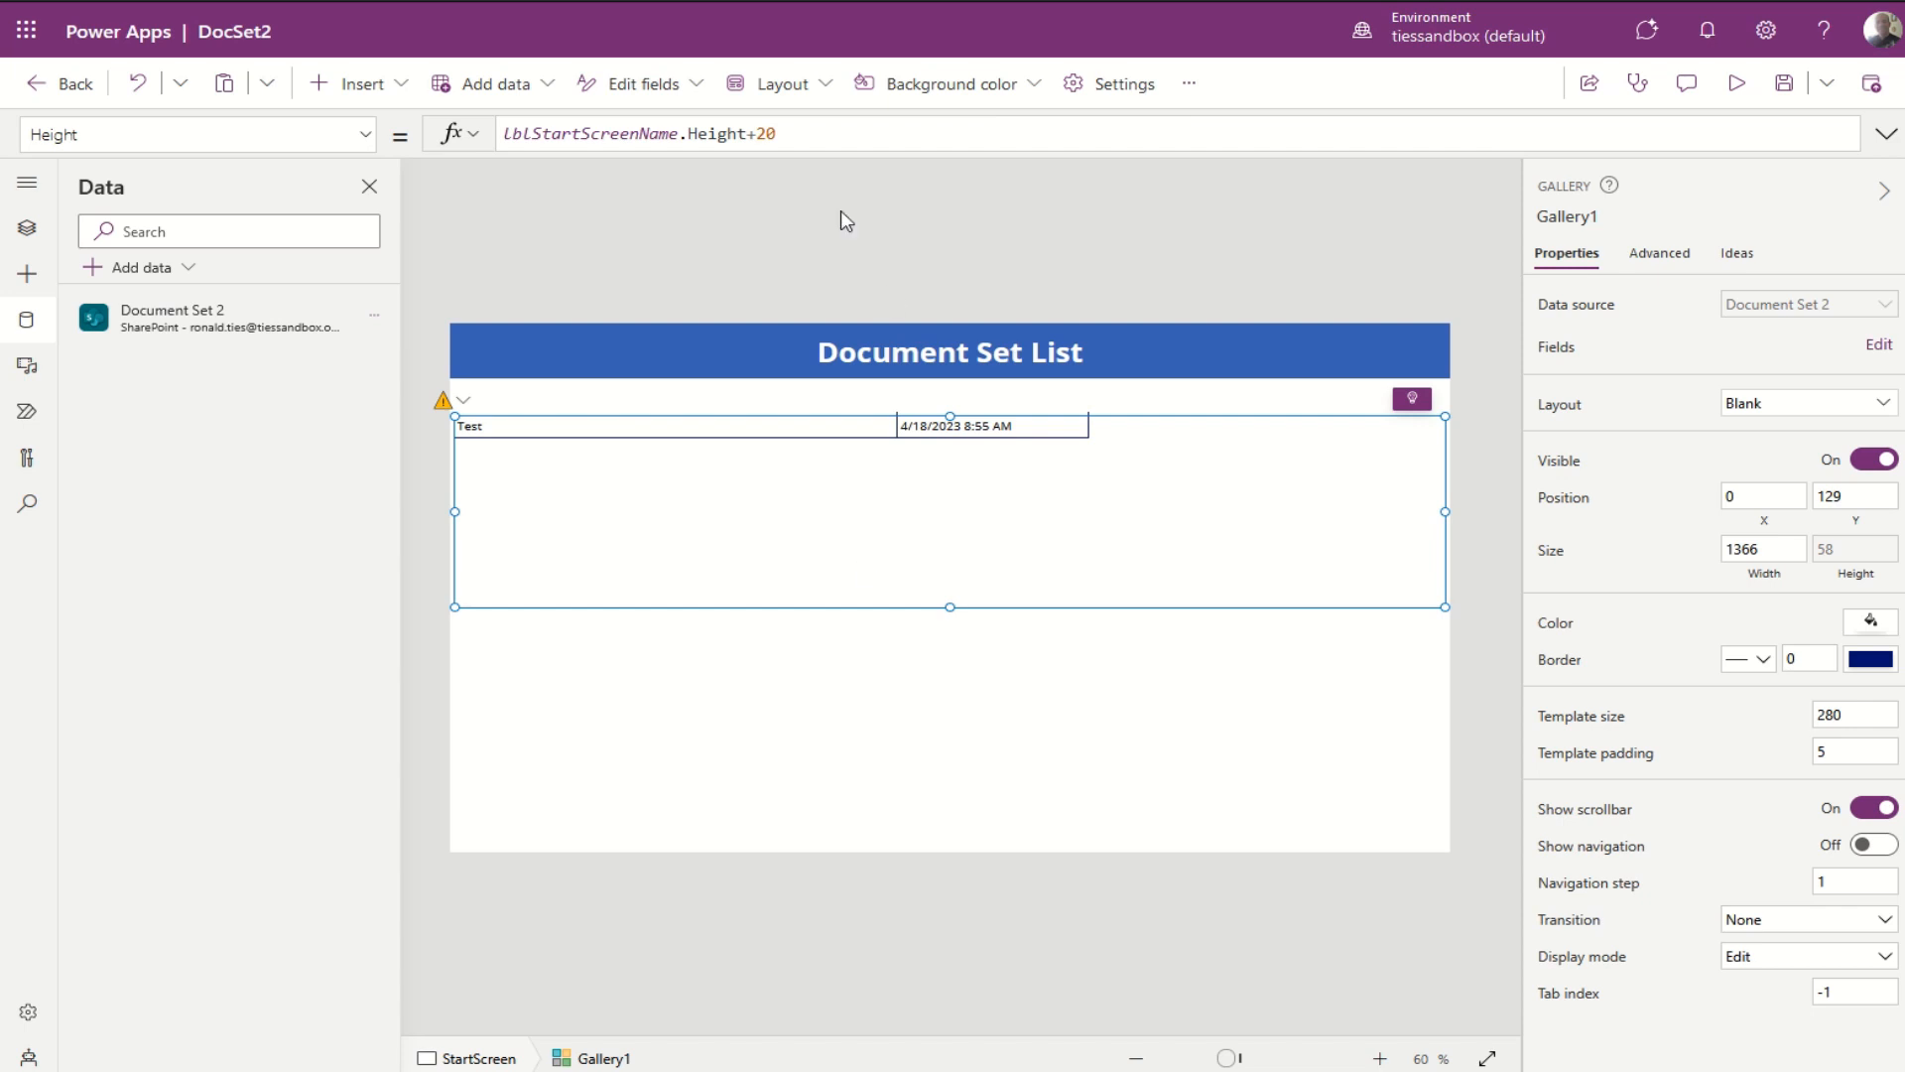
Step: Remove the lblStartScreenName.Height+20 formula from the Height property of Gallery1
left_click_drag(803, 137, 494, 134)
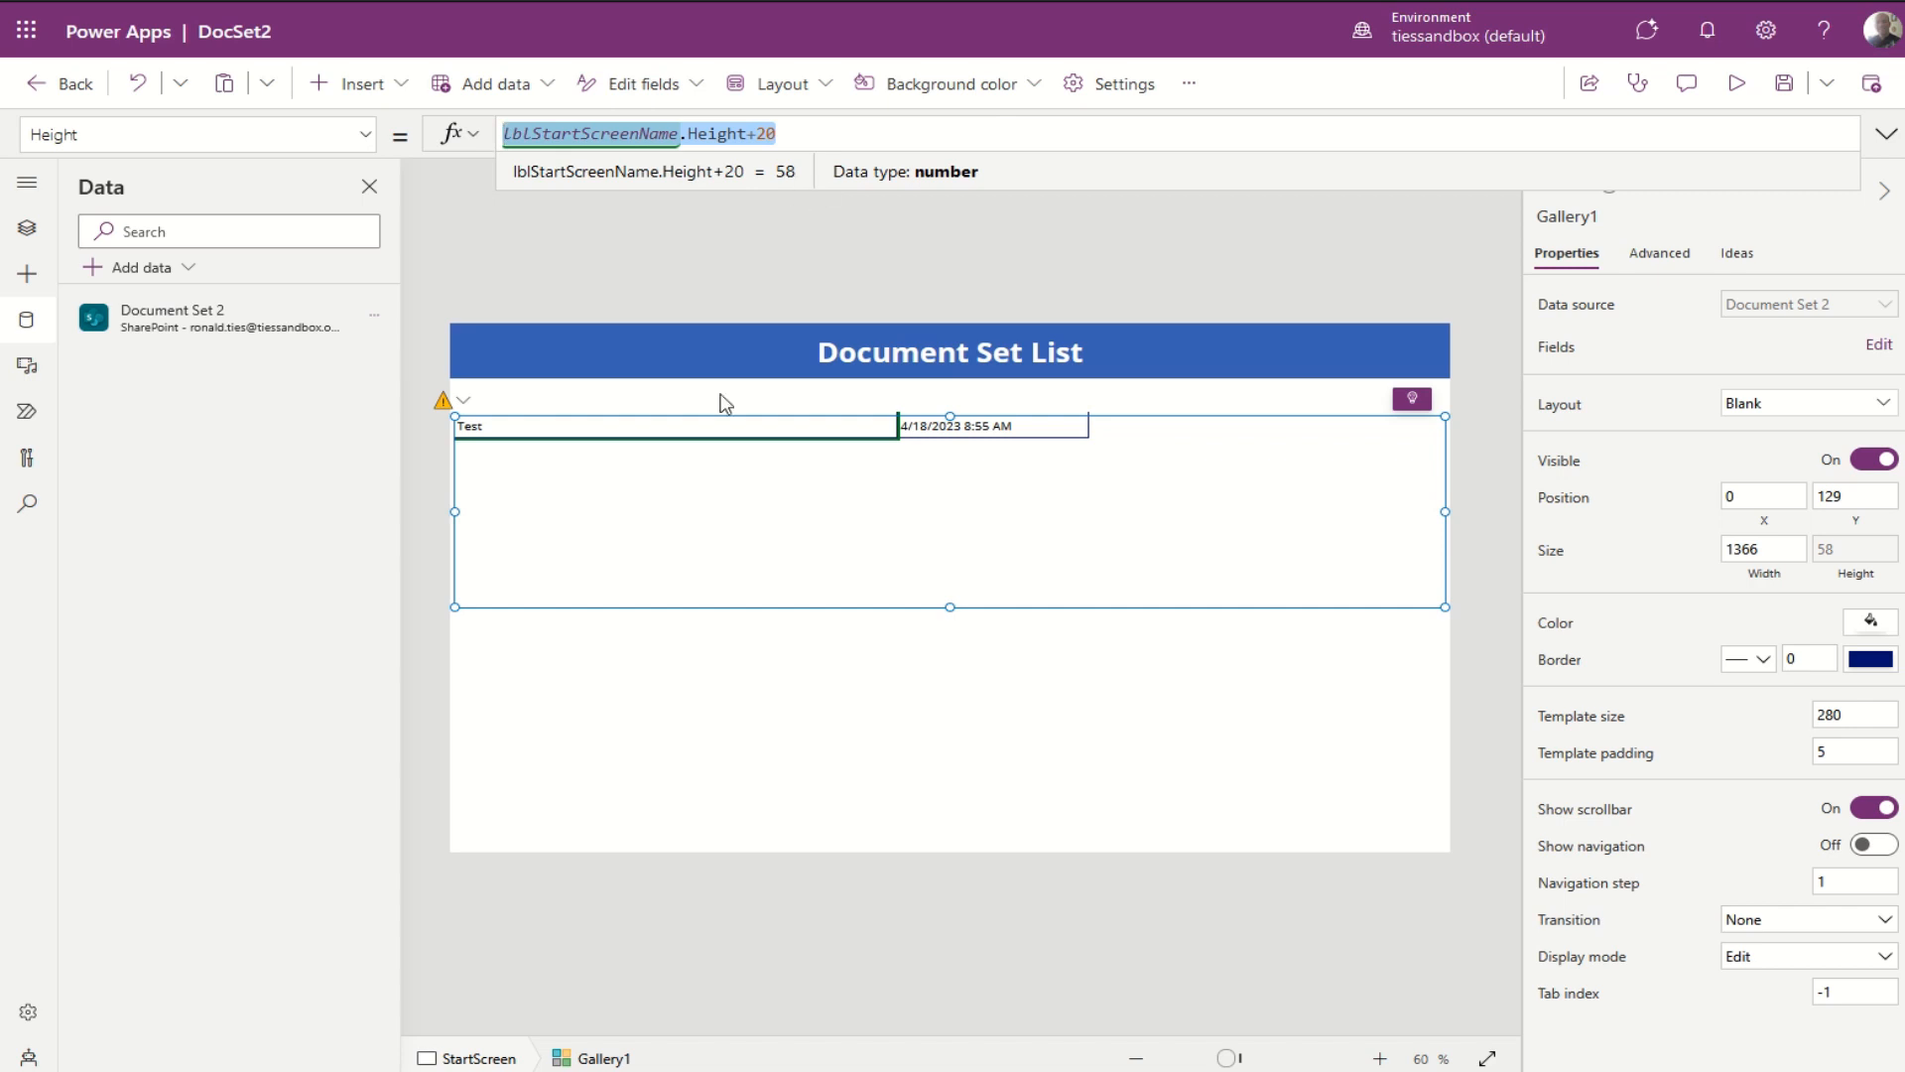
left_click(791, 798)
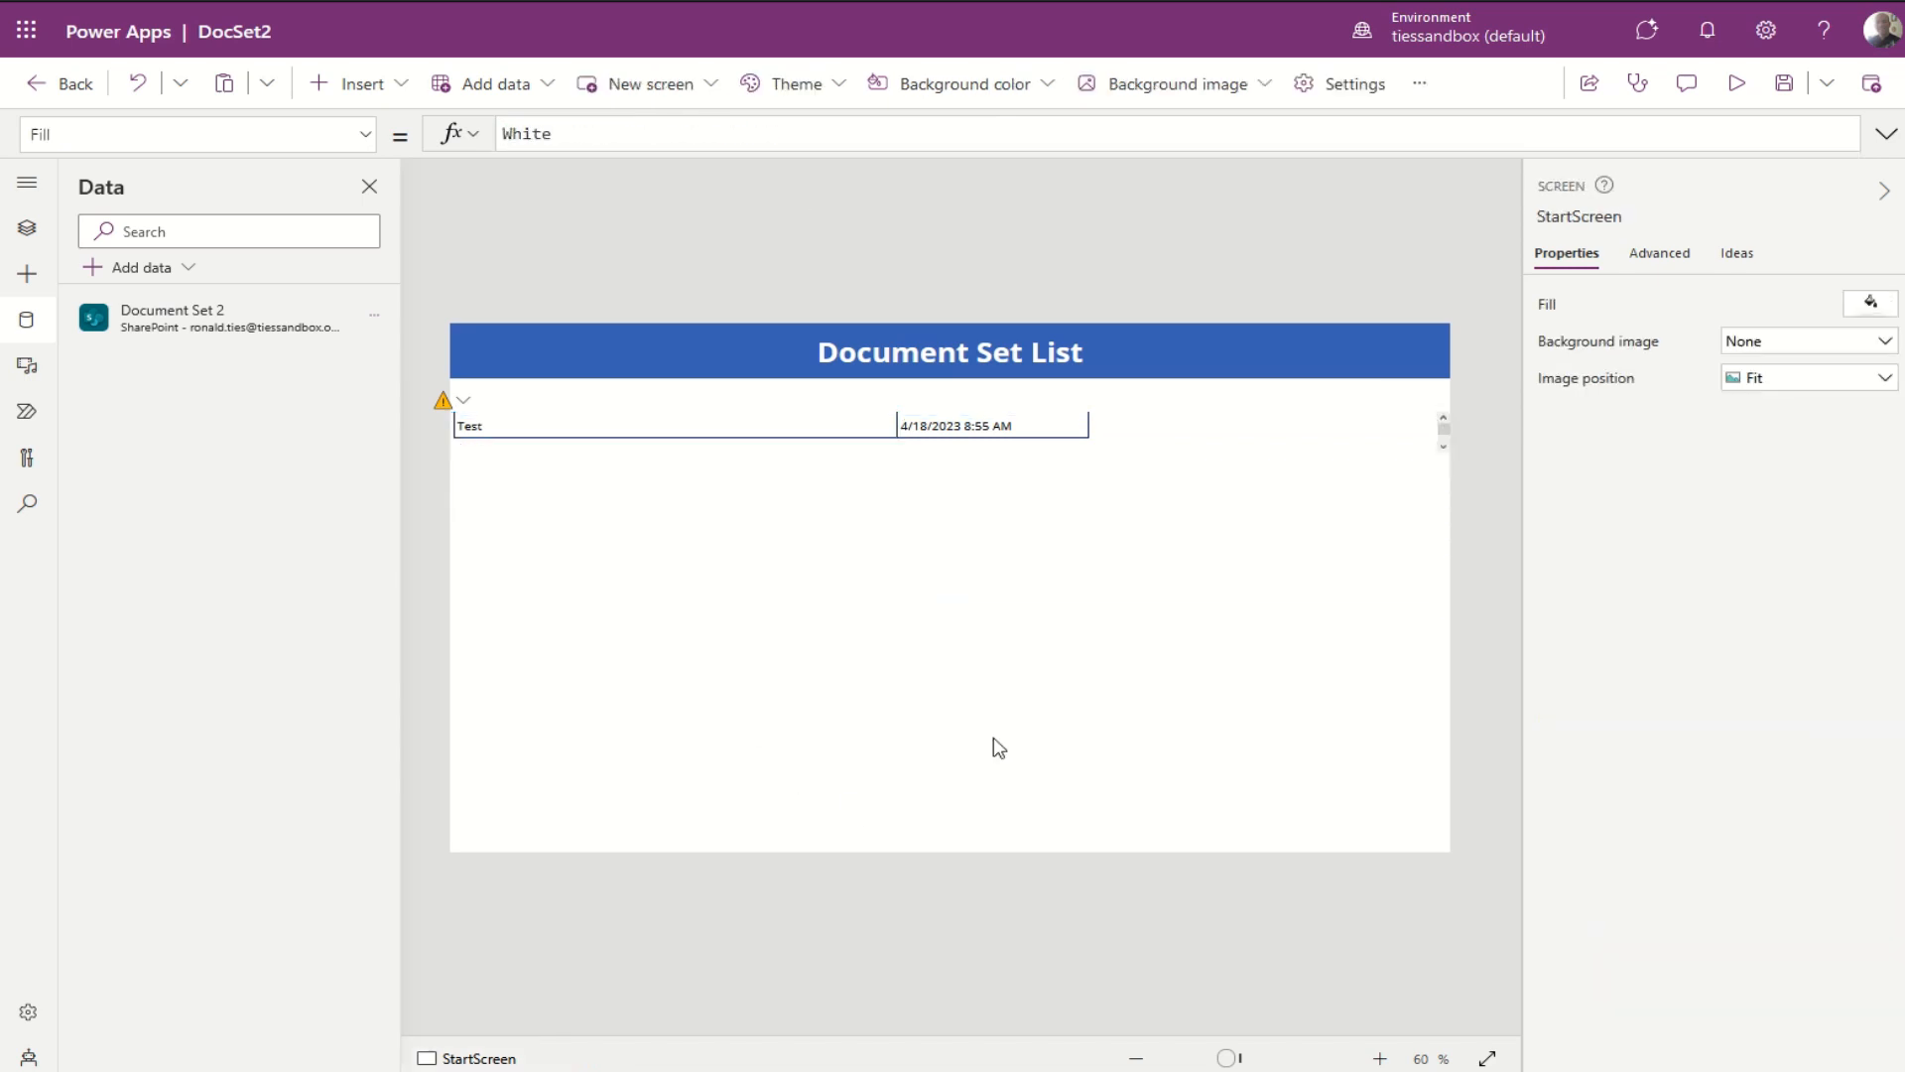
left_click(1175, 444)
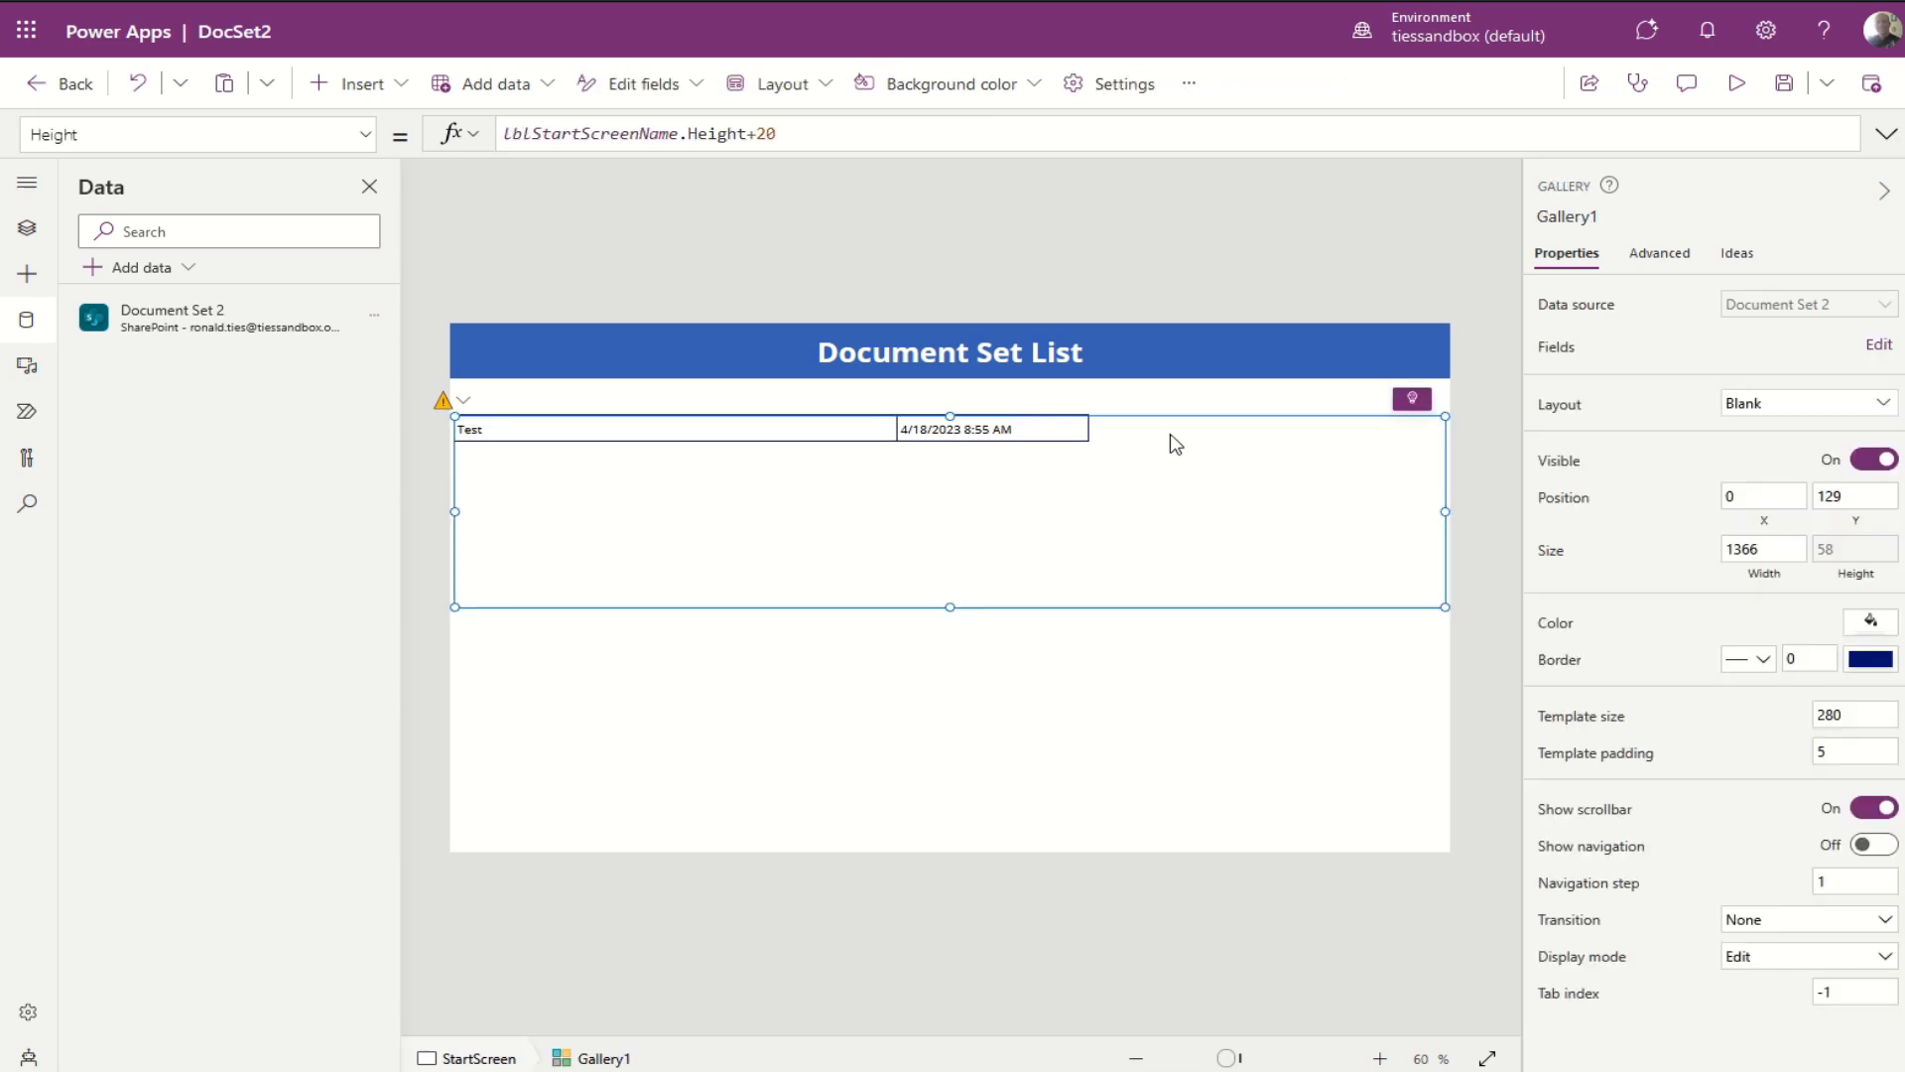
left_click(32, 236)
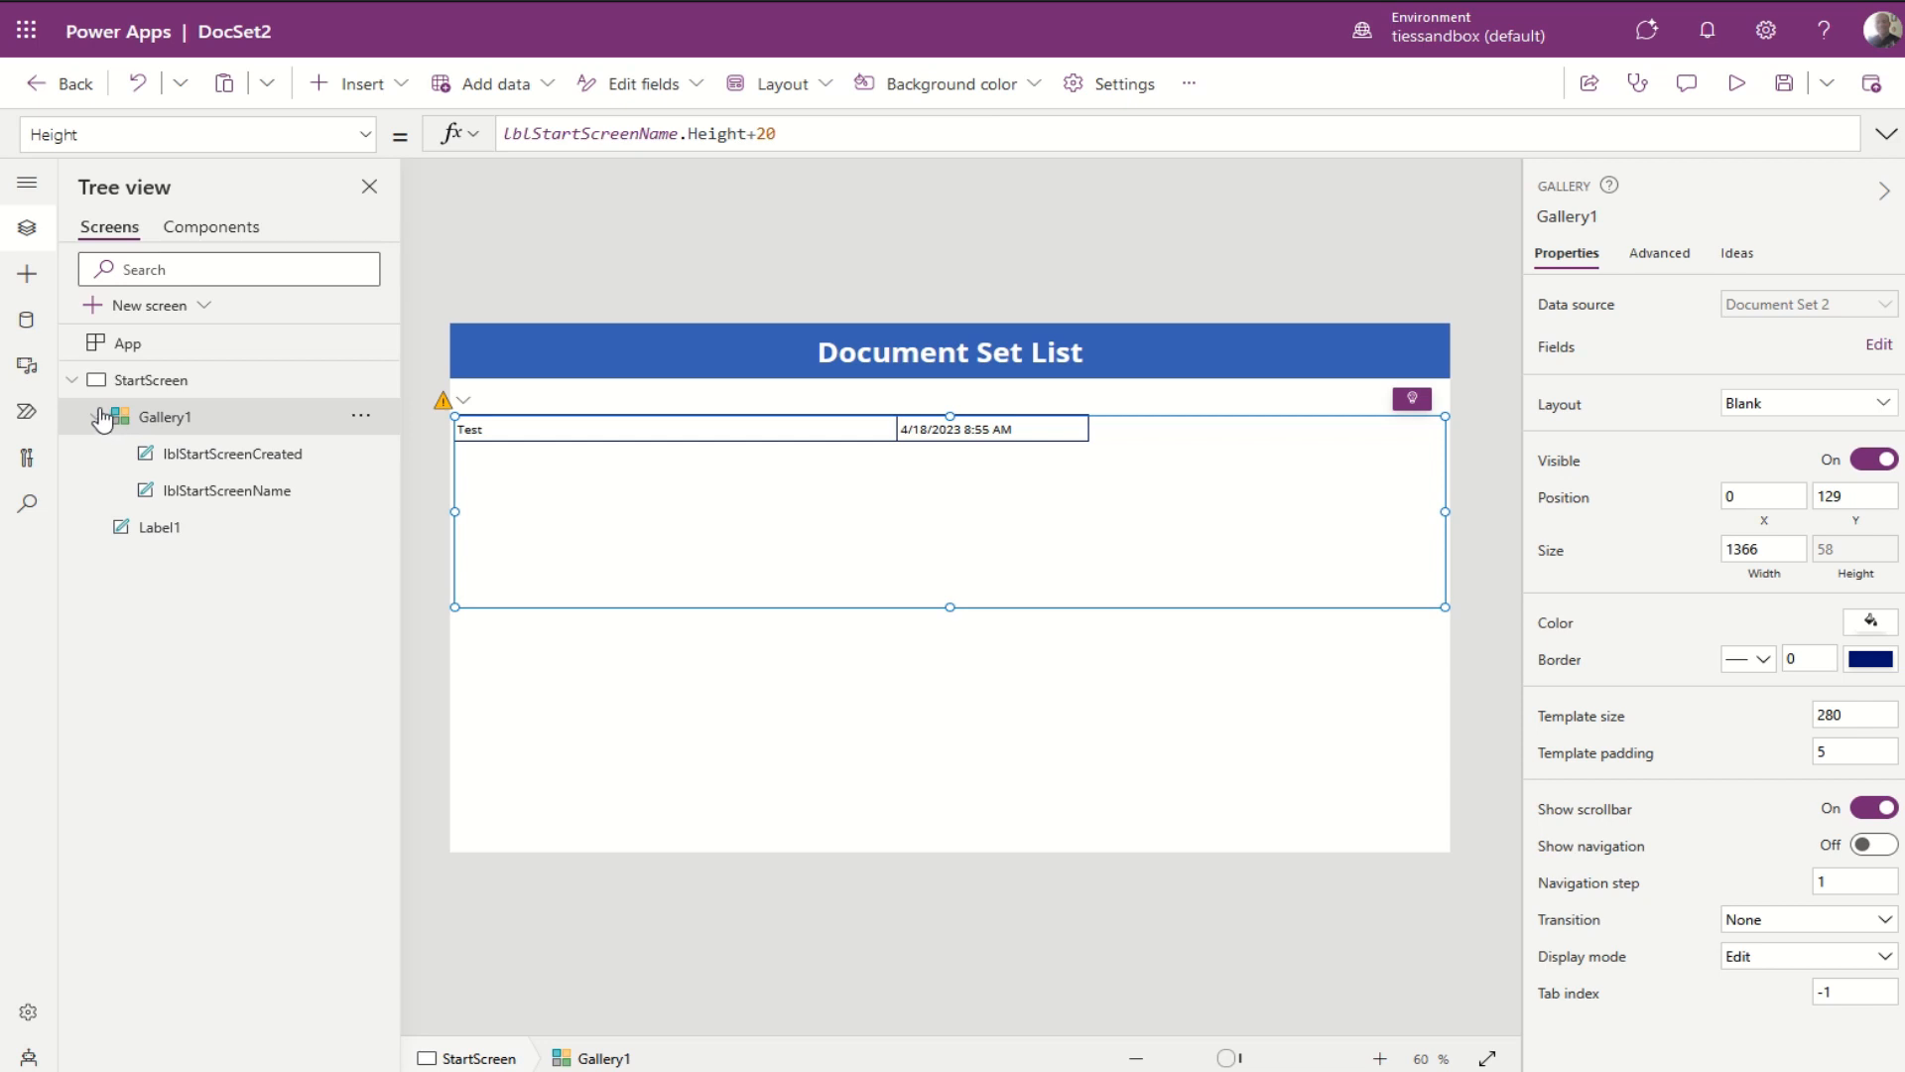
left_click_drag(784, 130, 404, 127)
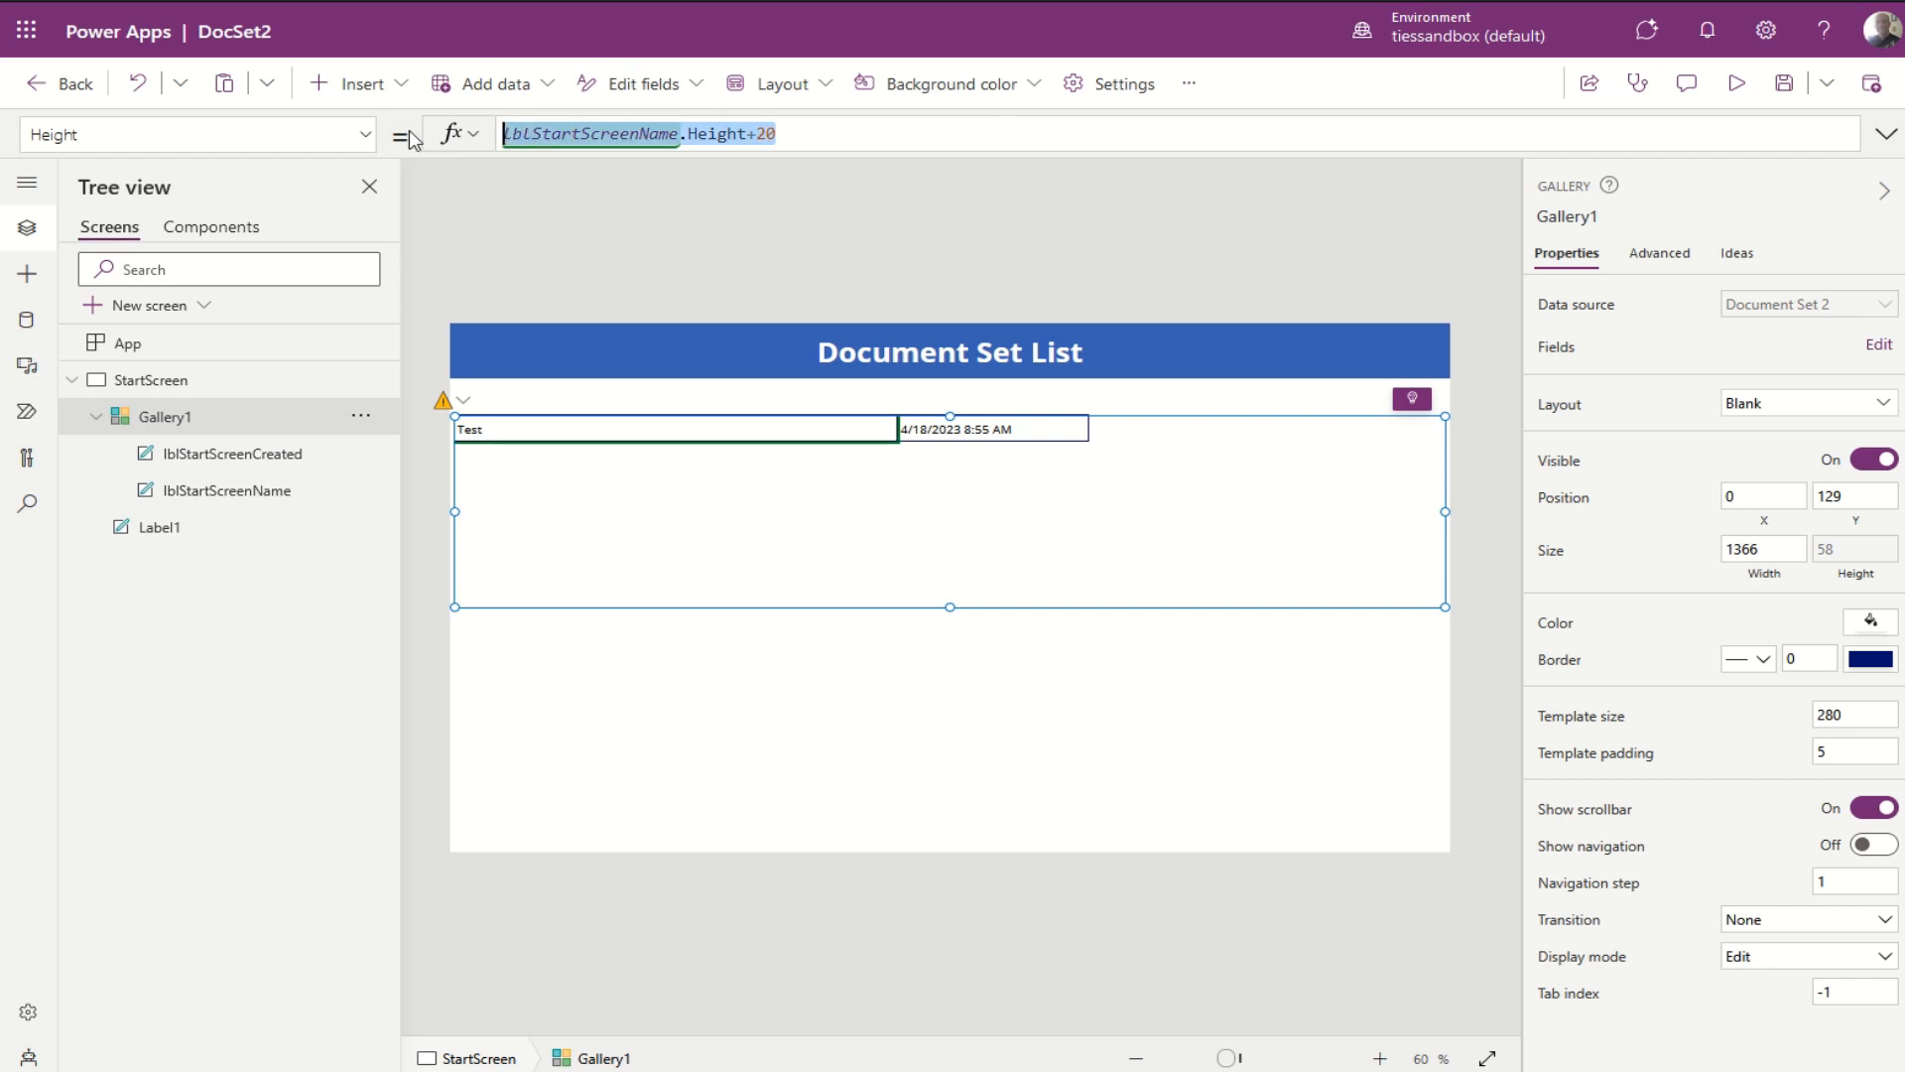
key("BackSpace")
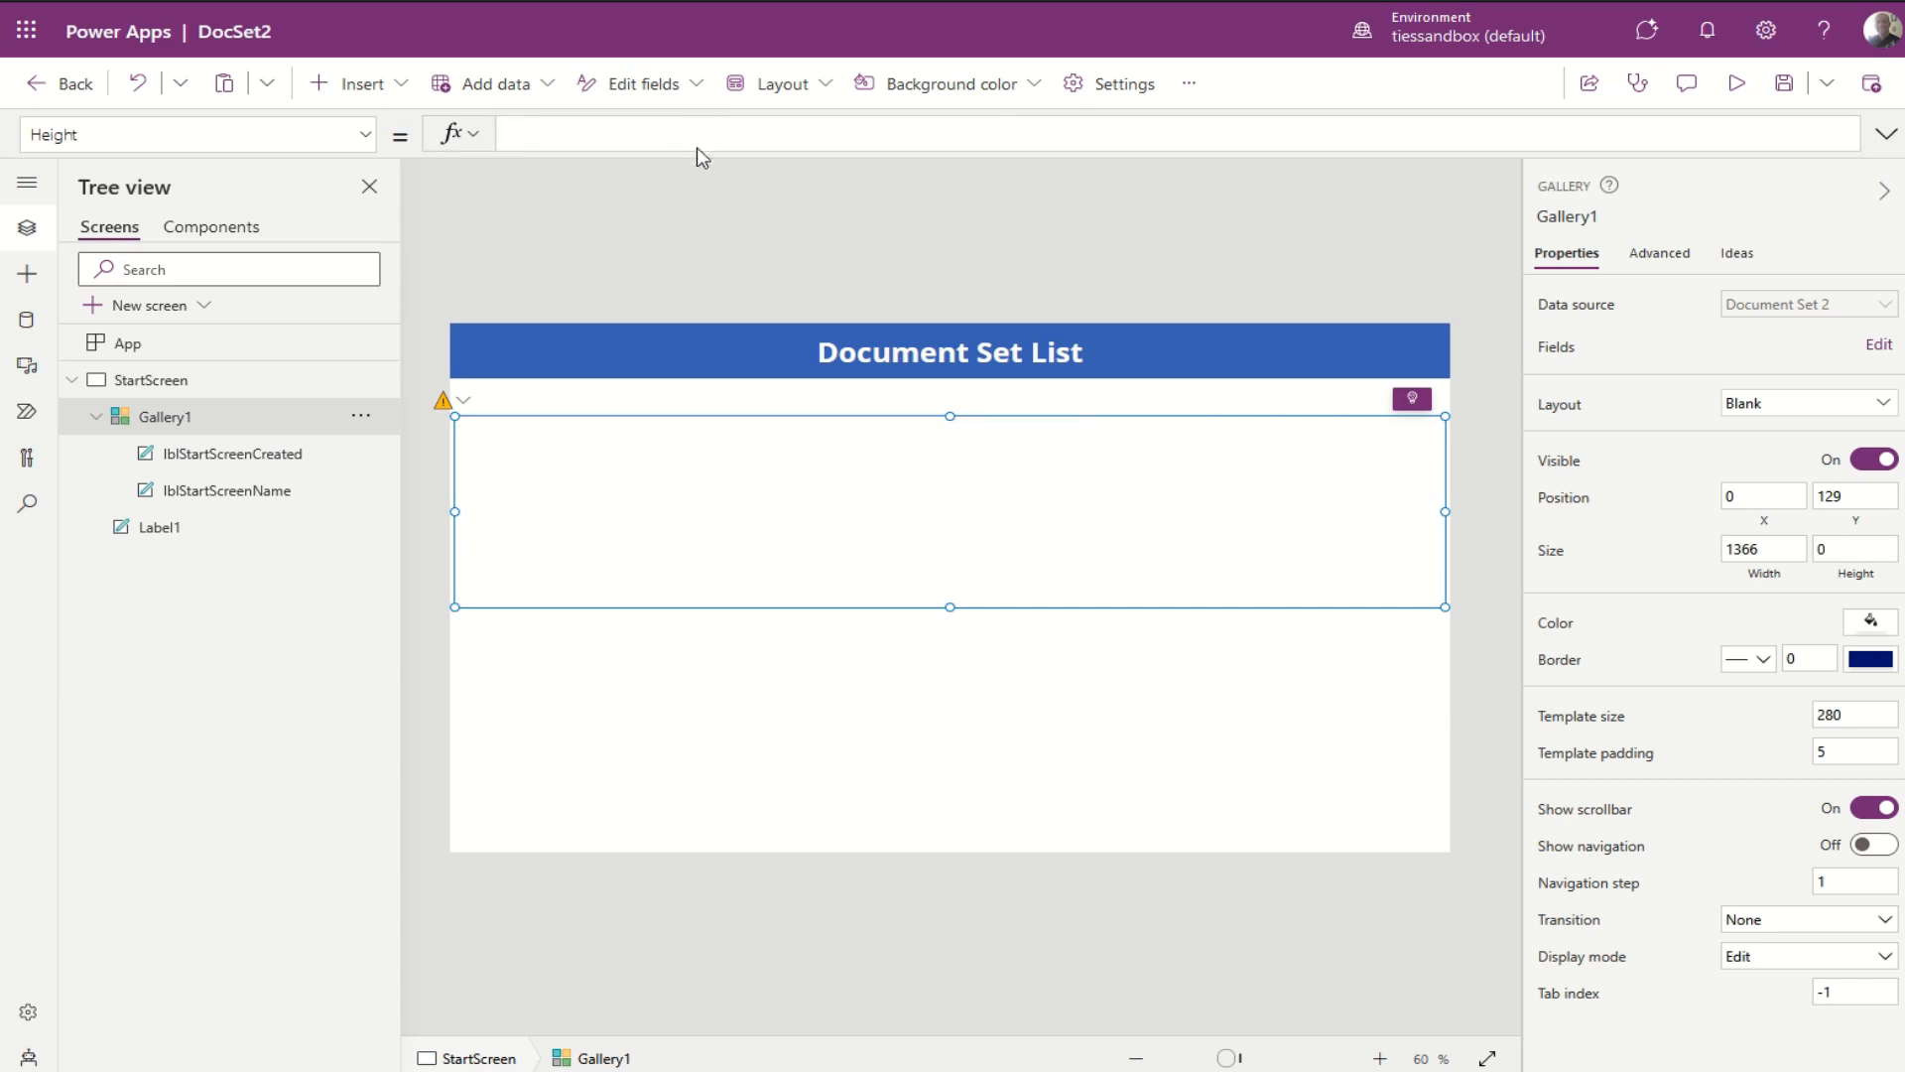
Step: Set the TemplateSize formula of Gallery1 to lblStartScreenName.Height+20
left_click(369, 135)
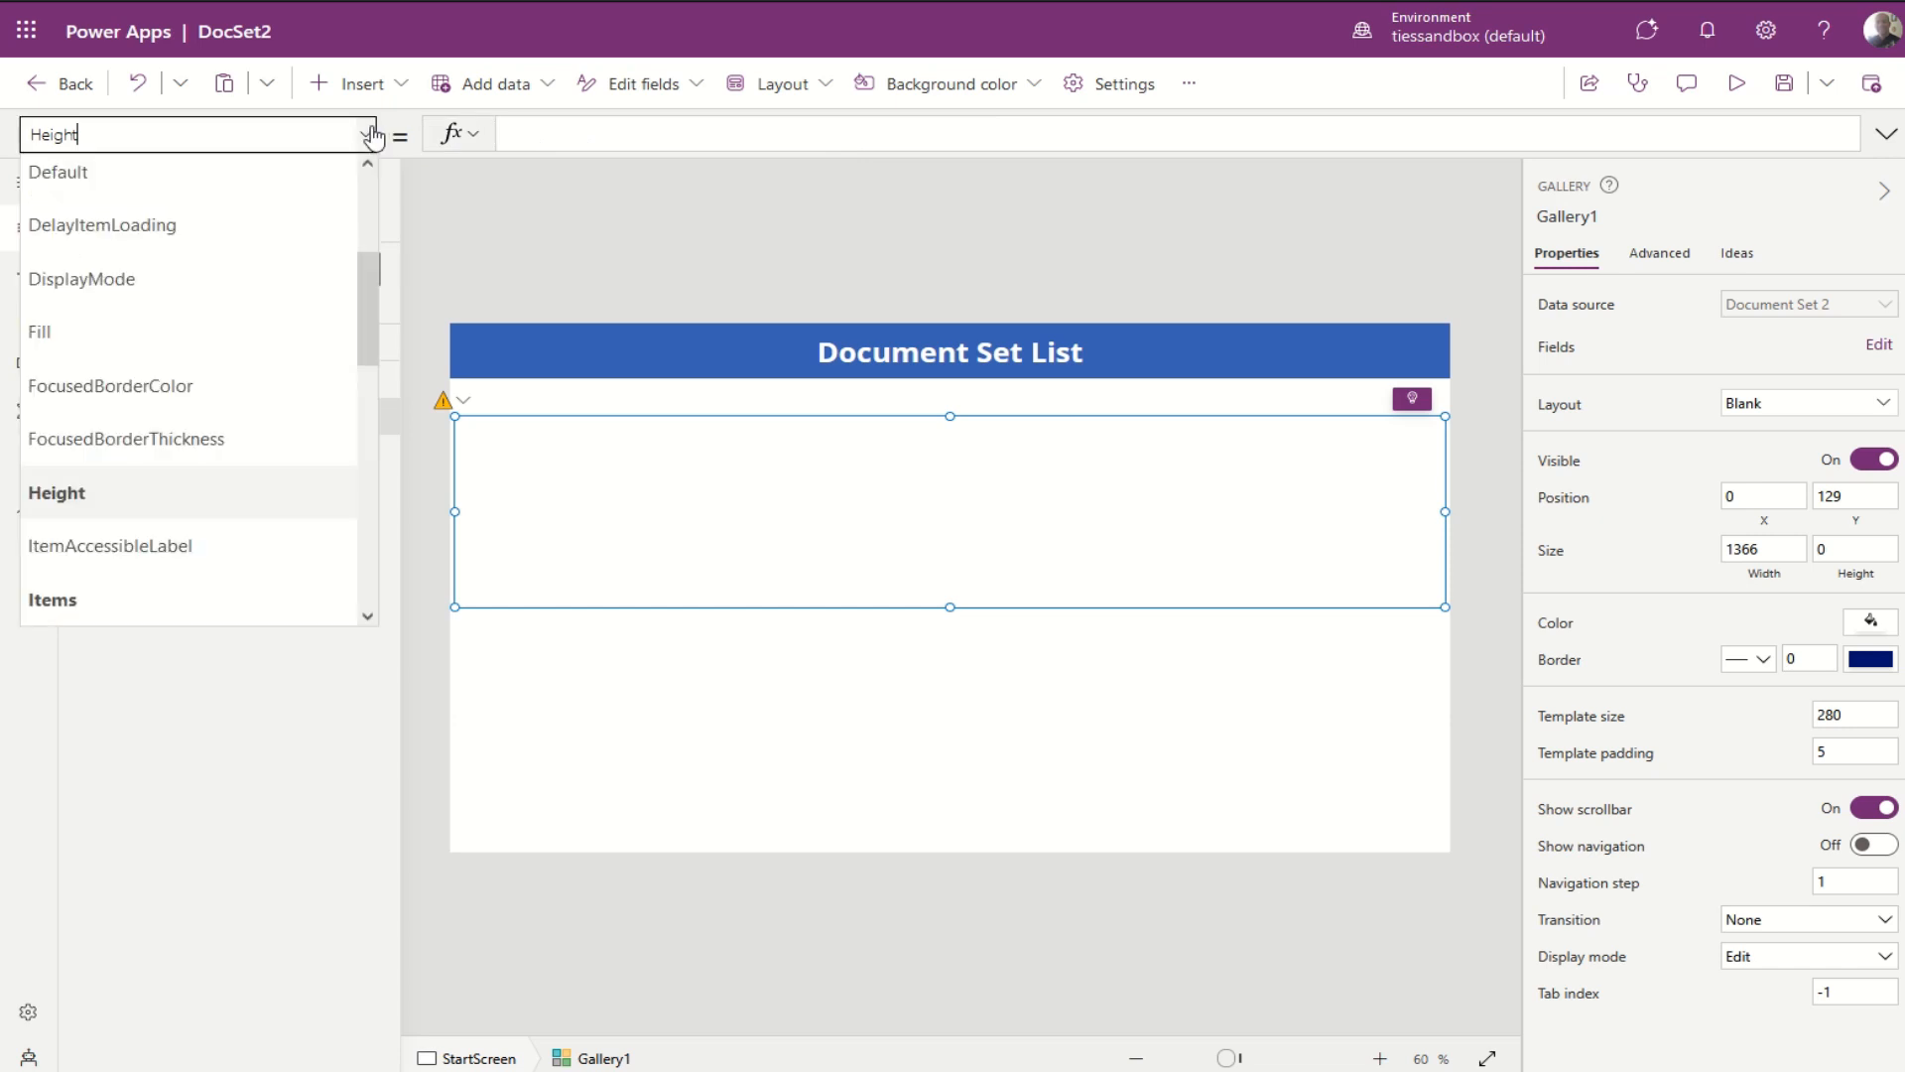
scroll(174, 567, "down", 8)
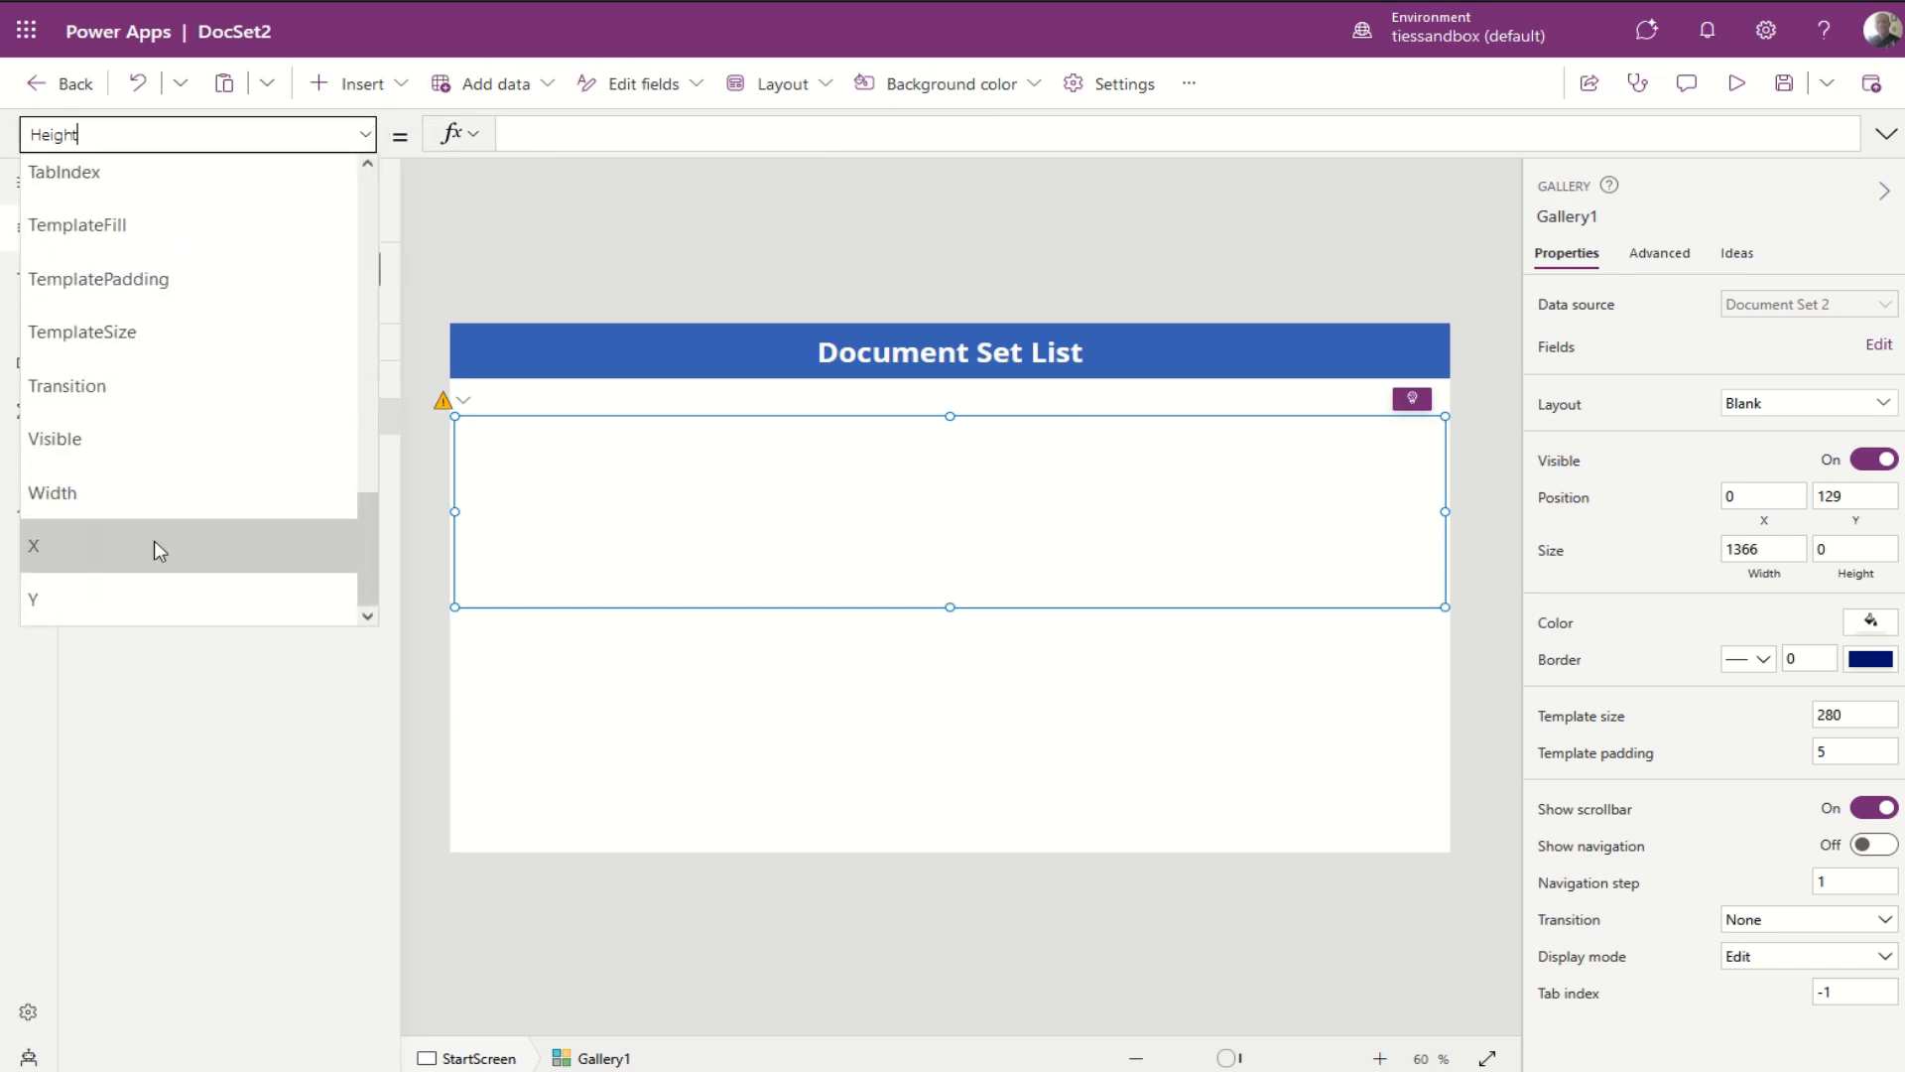
left_click(128, 334)
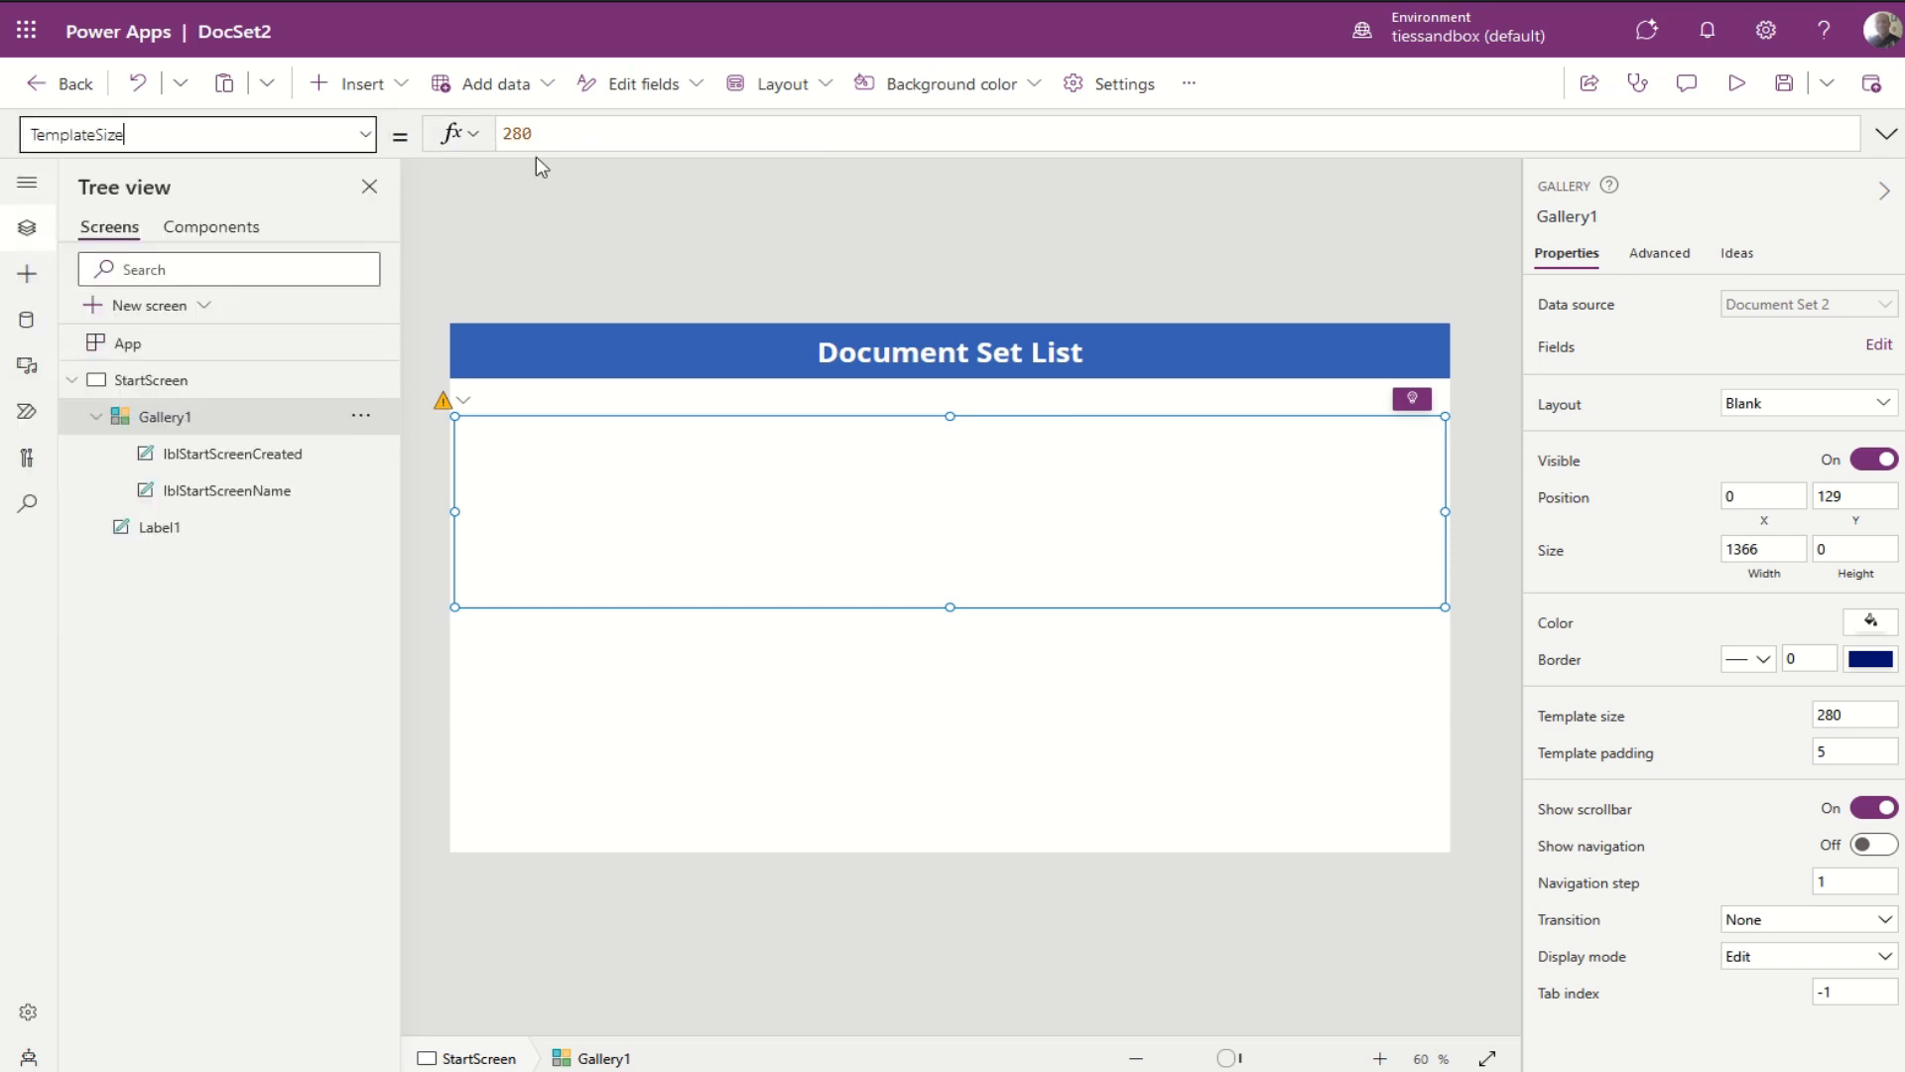
double_click(574, 133)
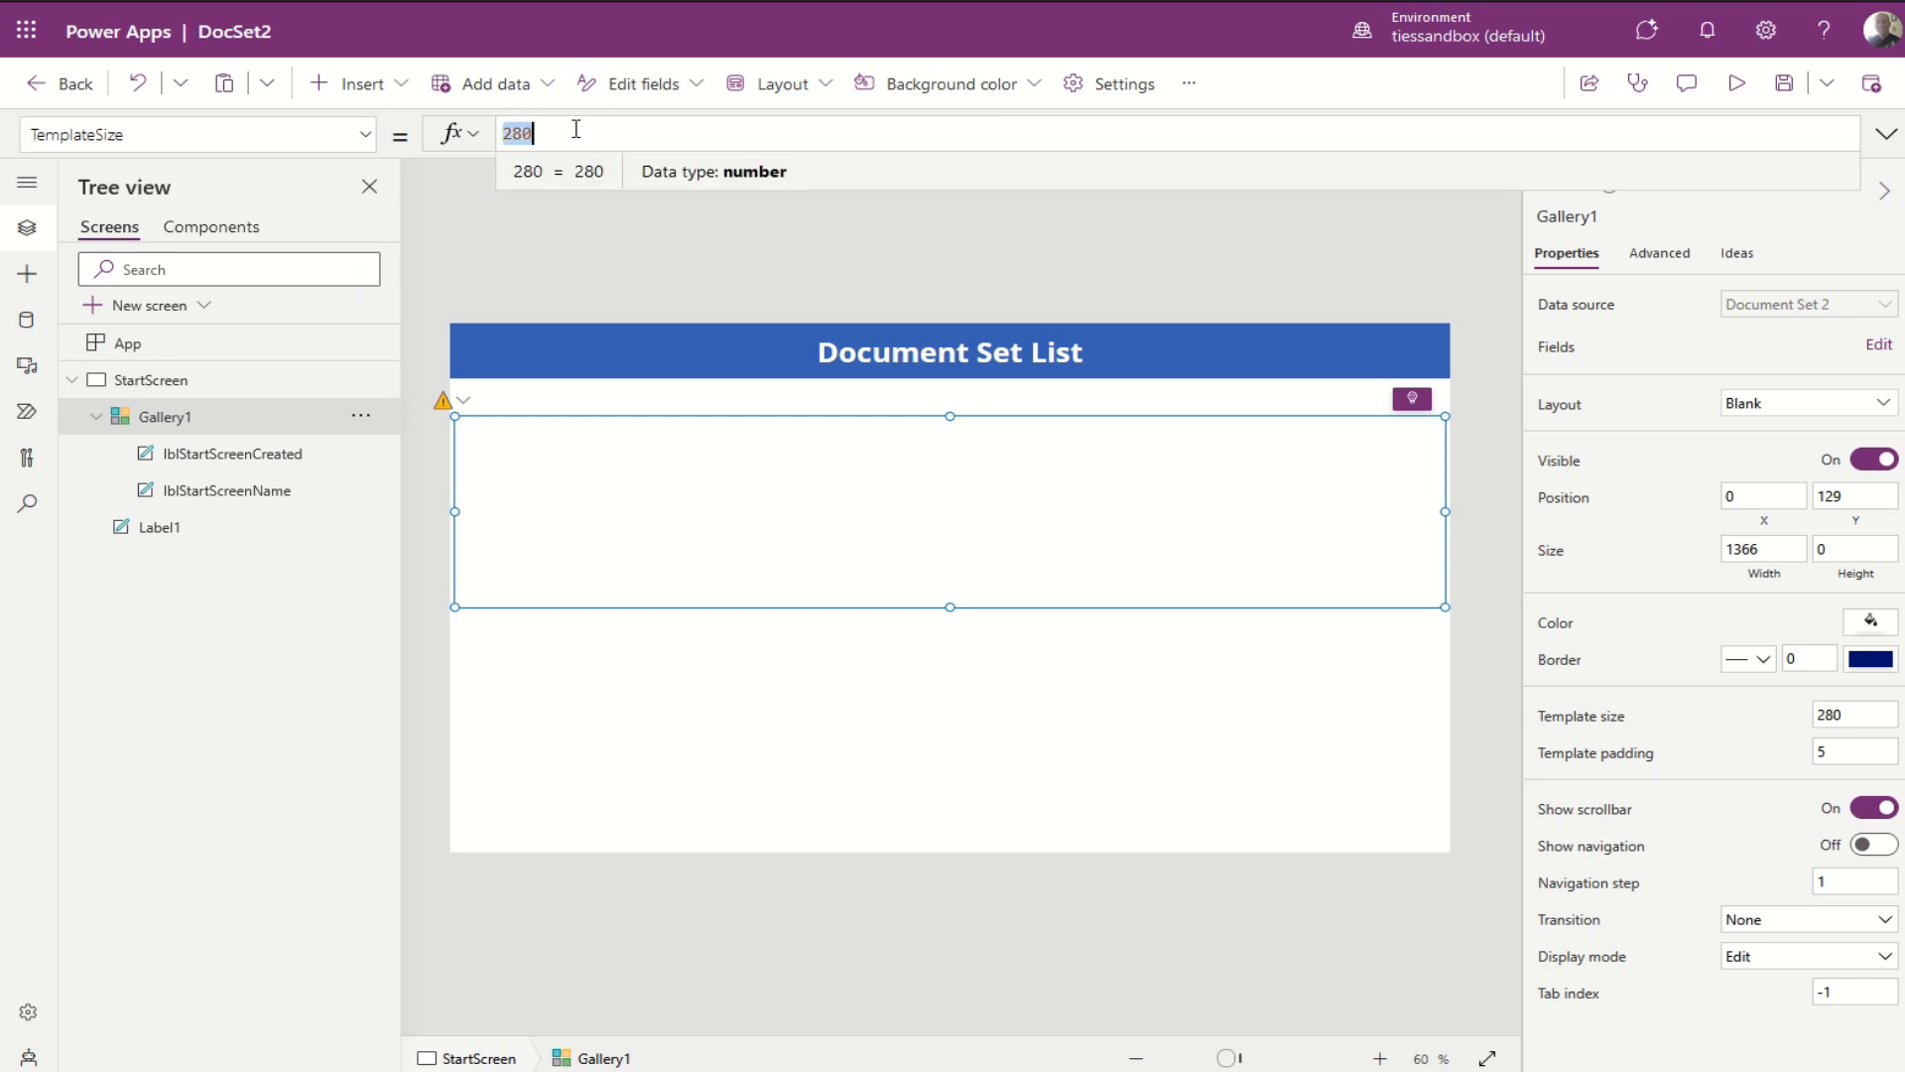
type("LblStartScreenName.Height+20")
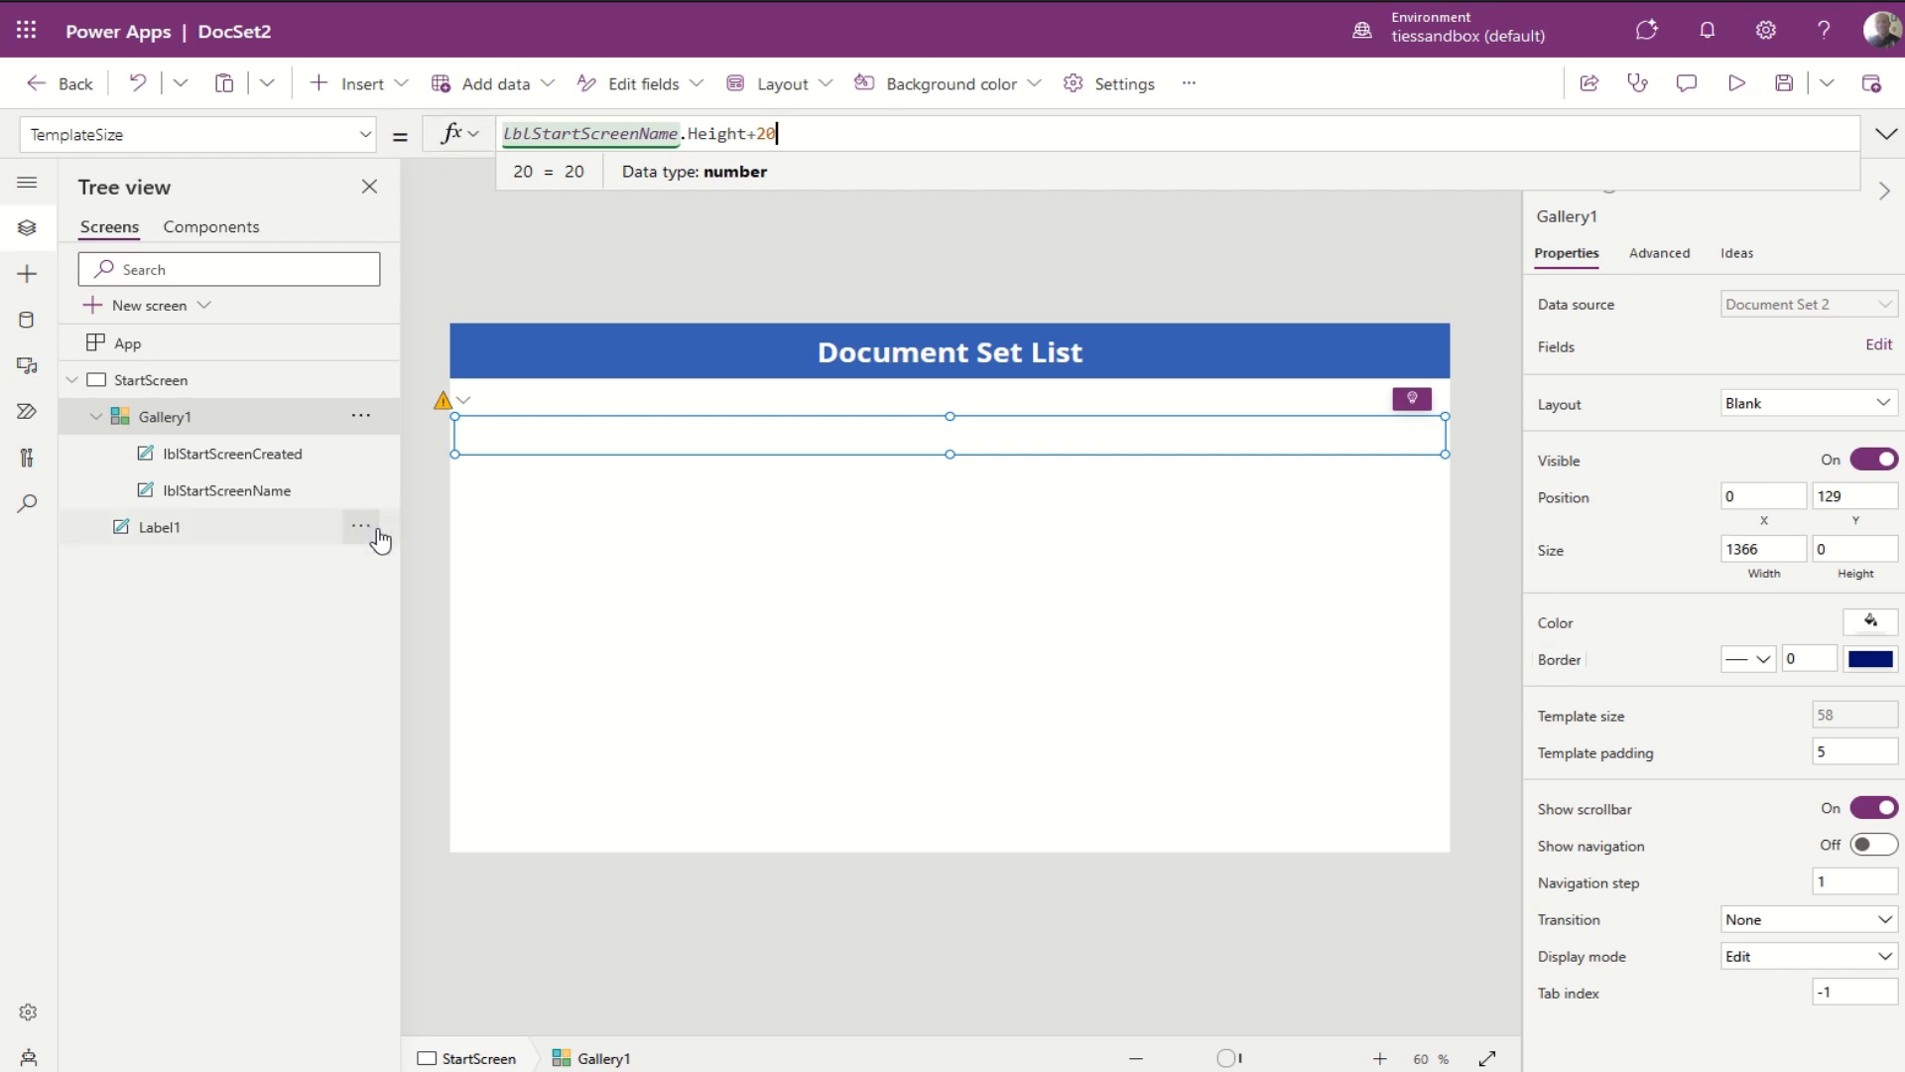
Step: Set the height of Gallery1 to 638 so it fills the start screen below the header
left_click(215, 493)
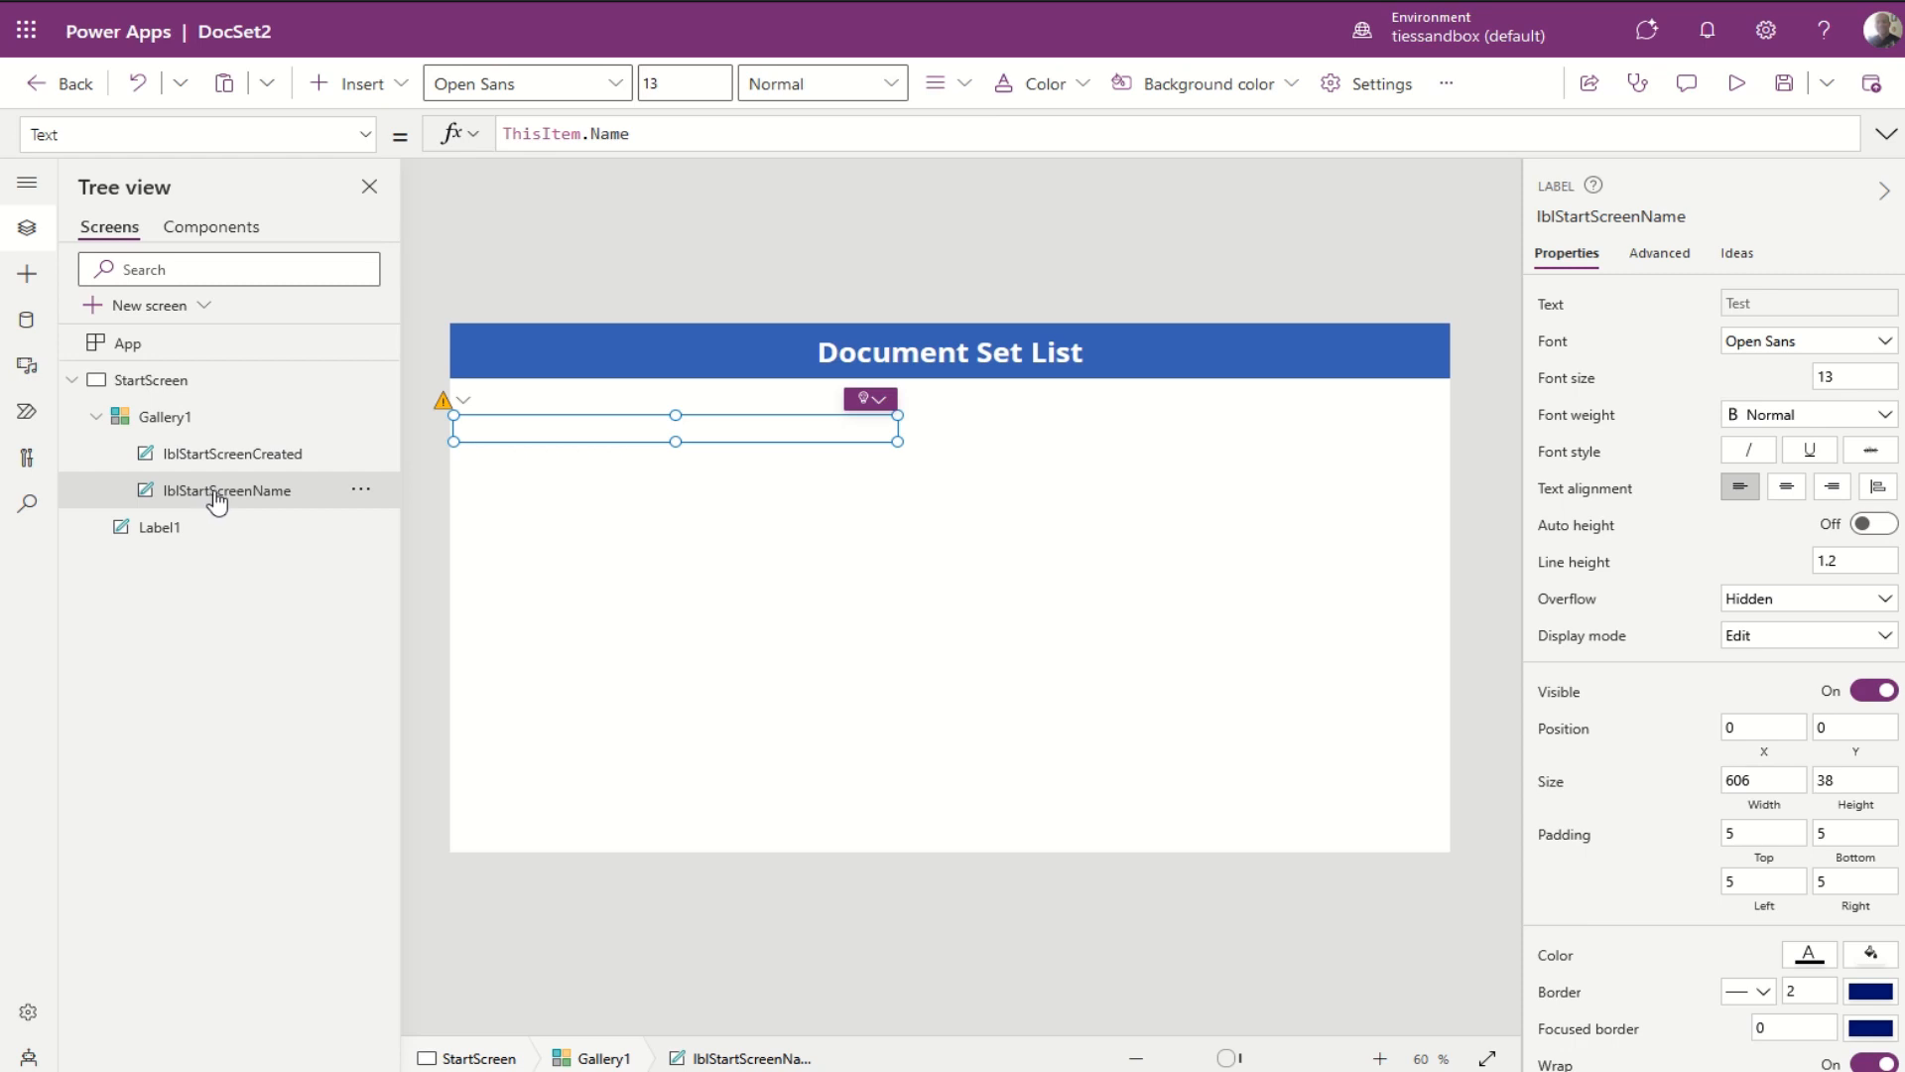
left_click(221, 459)
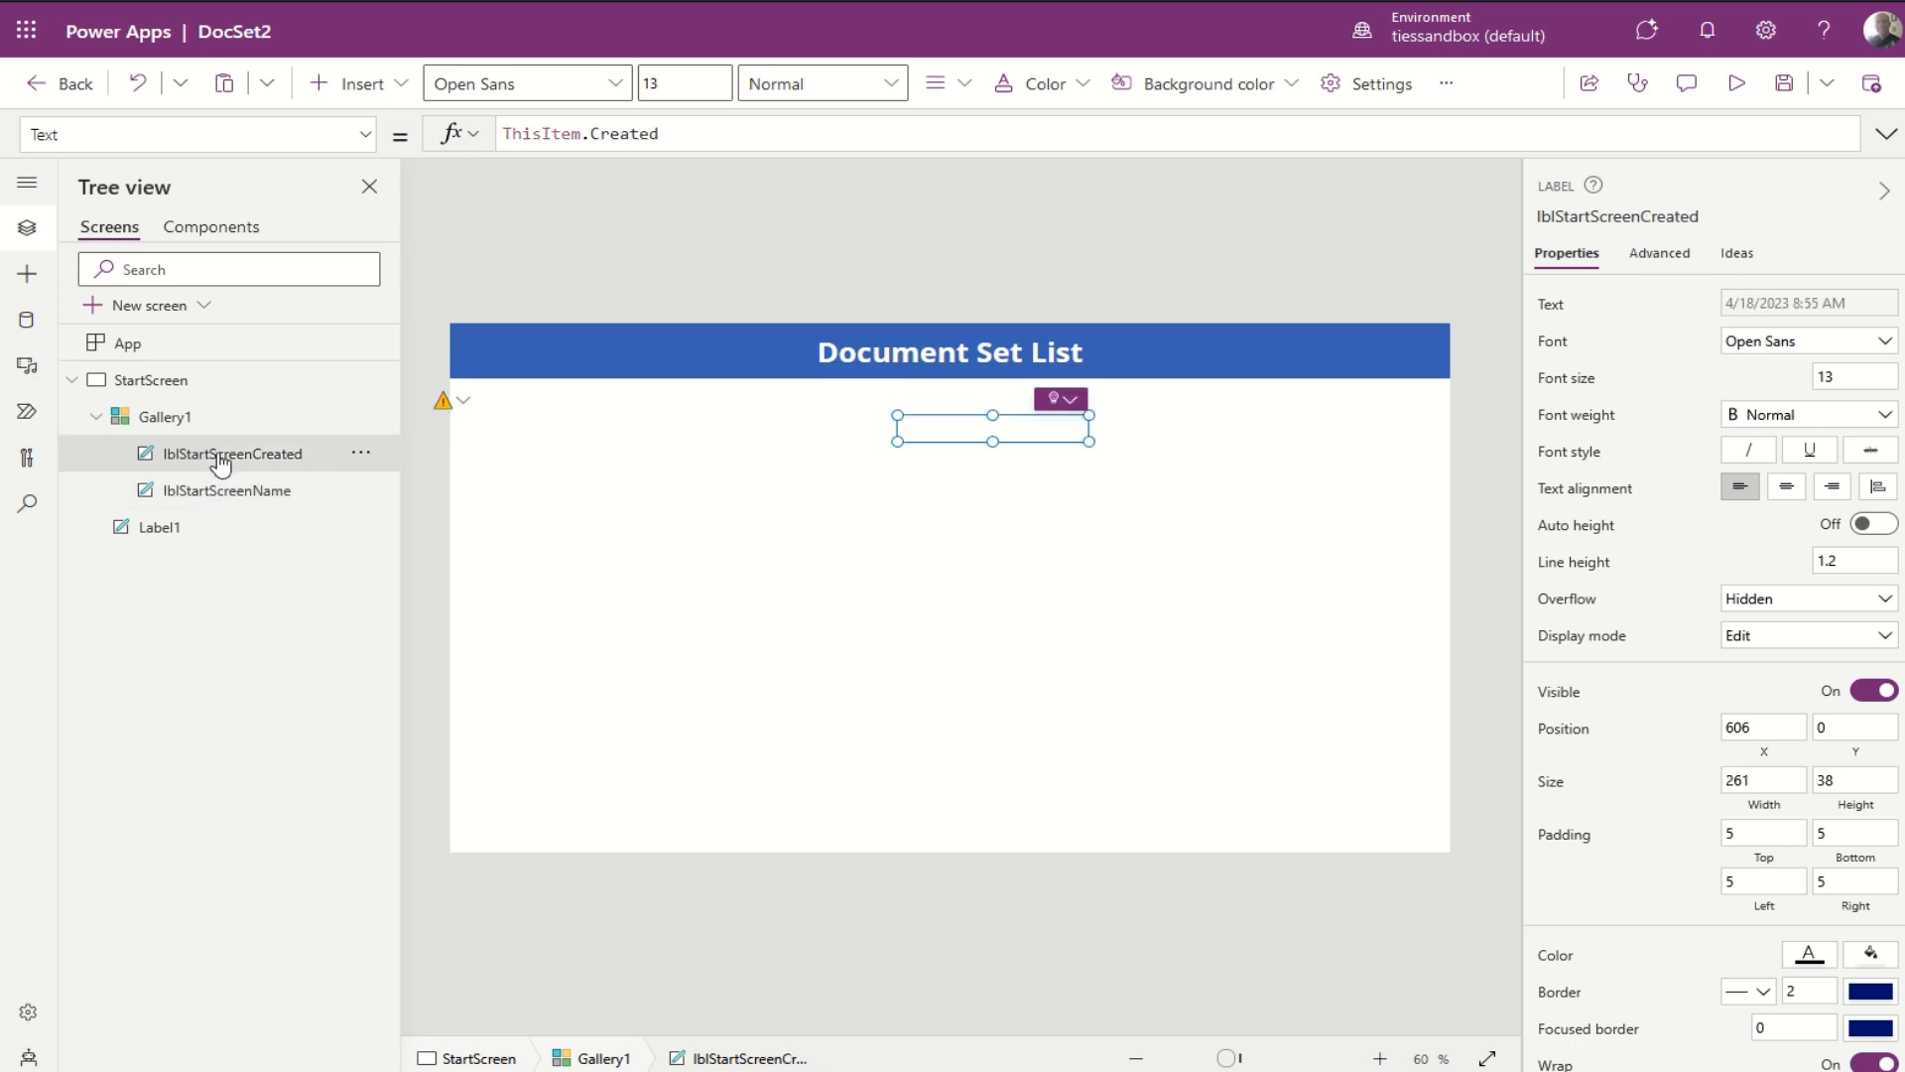
left_click(165, 424)
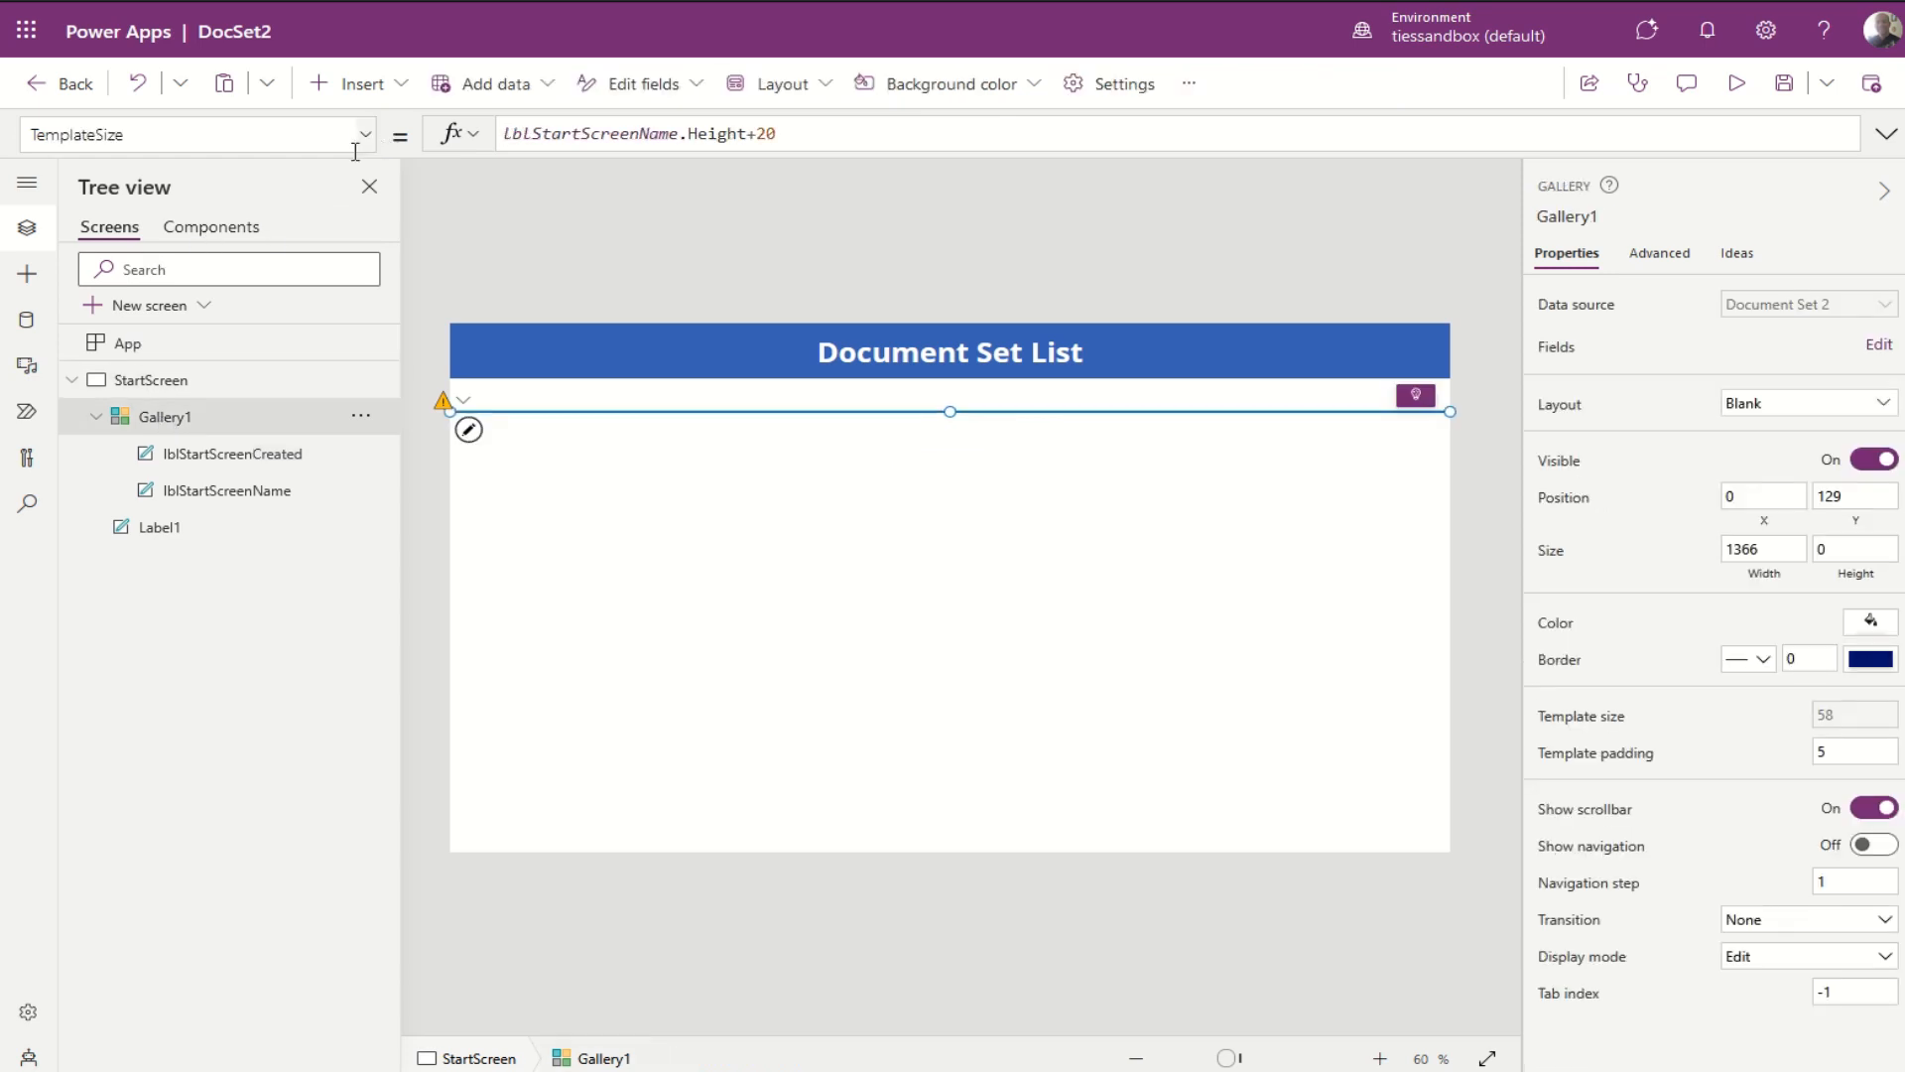
left_click(1887, 547)
left_click(1662, 553)
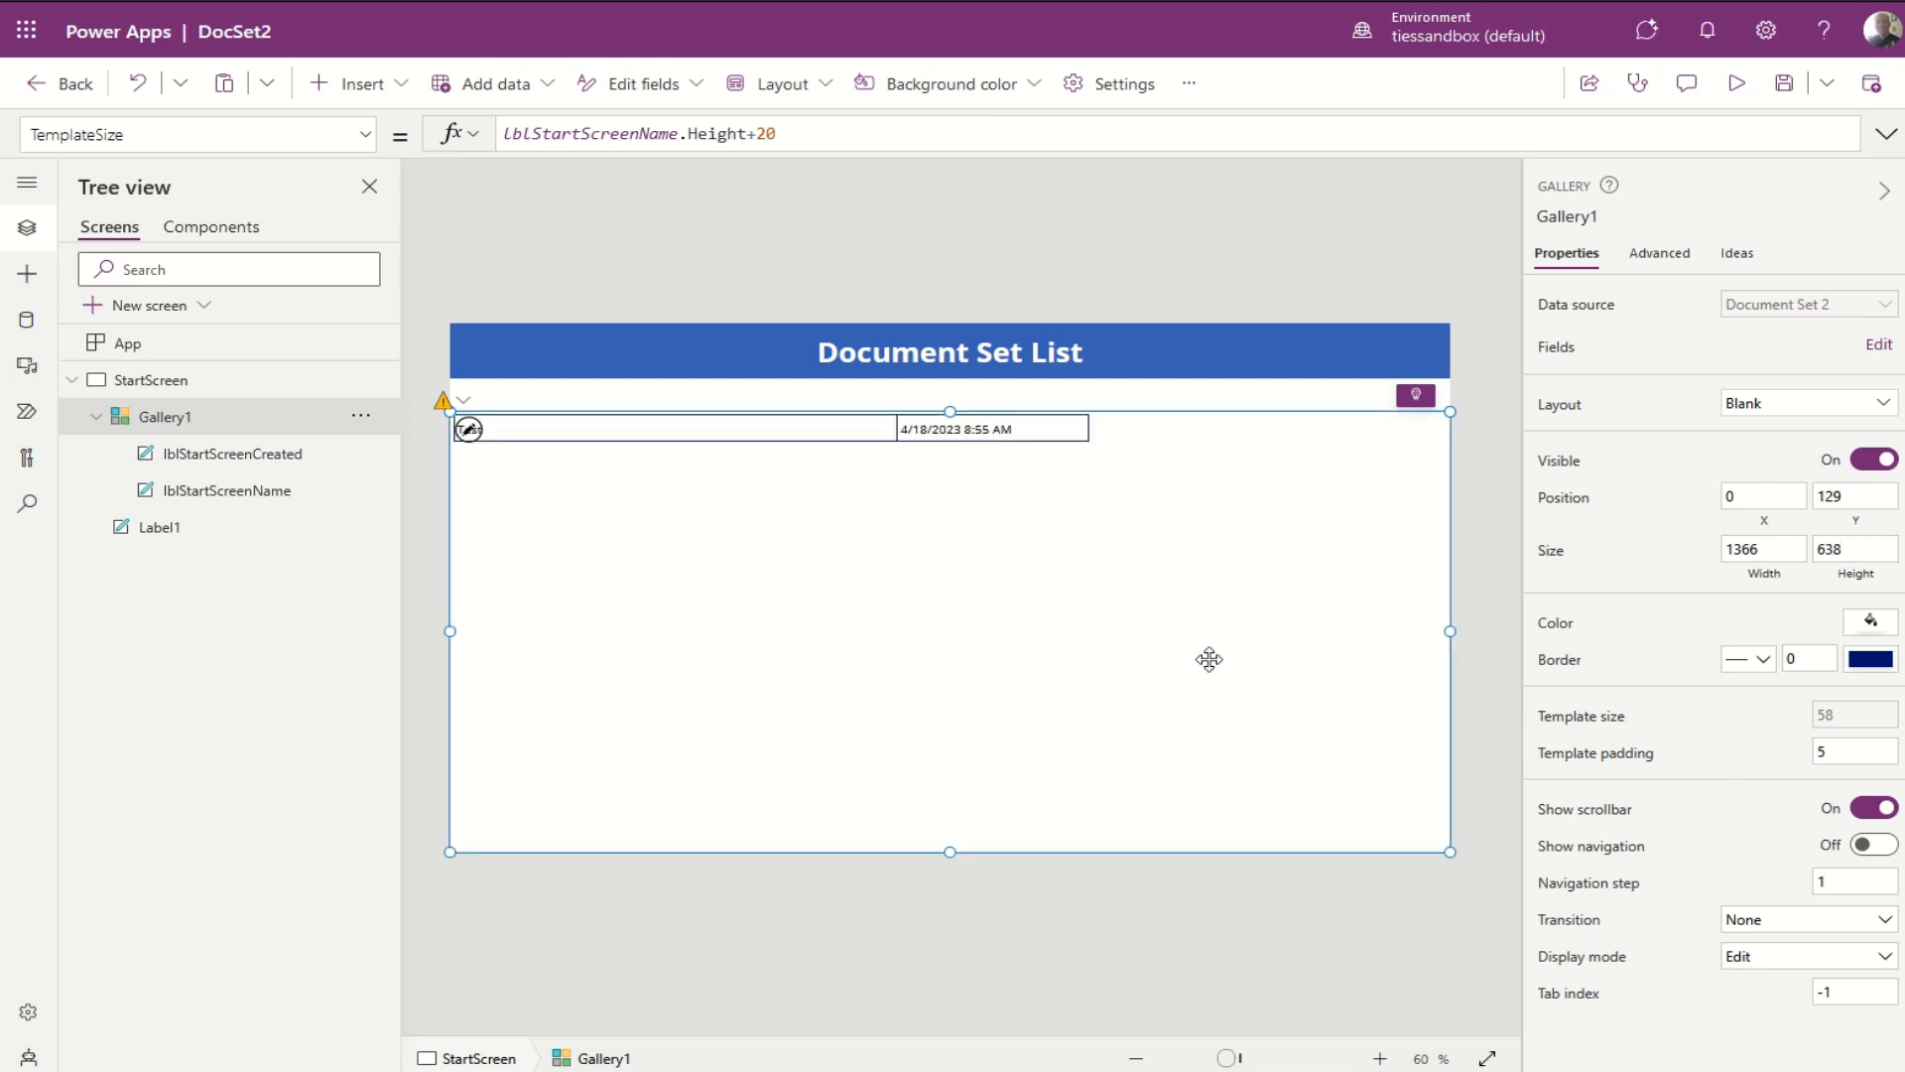
left_click(1149, 396)
left_click(808, 743)
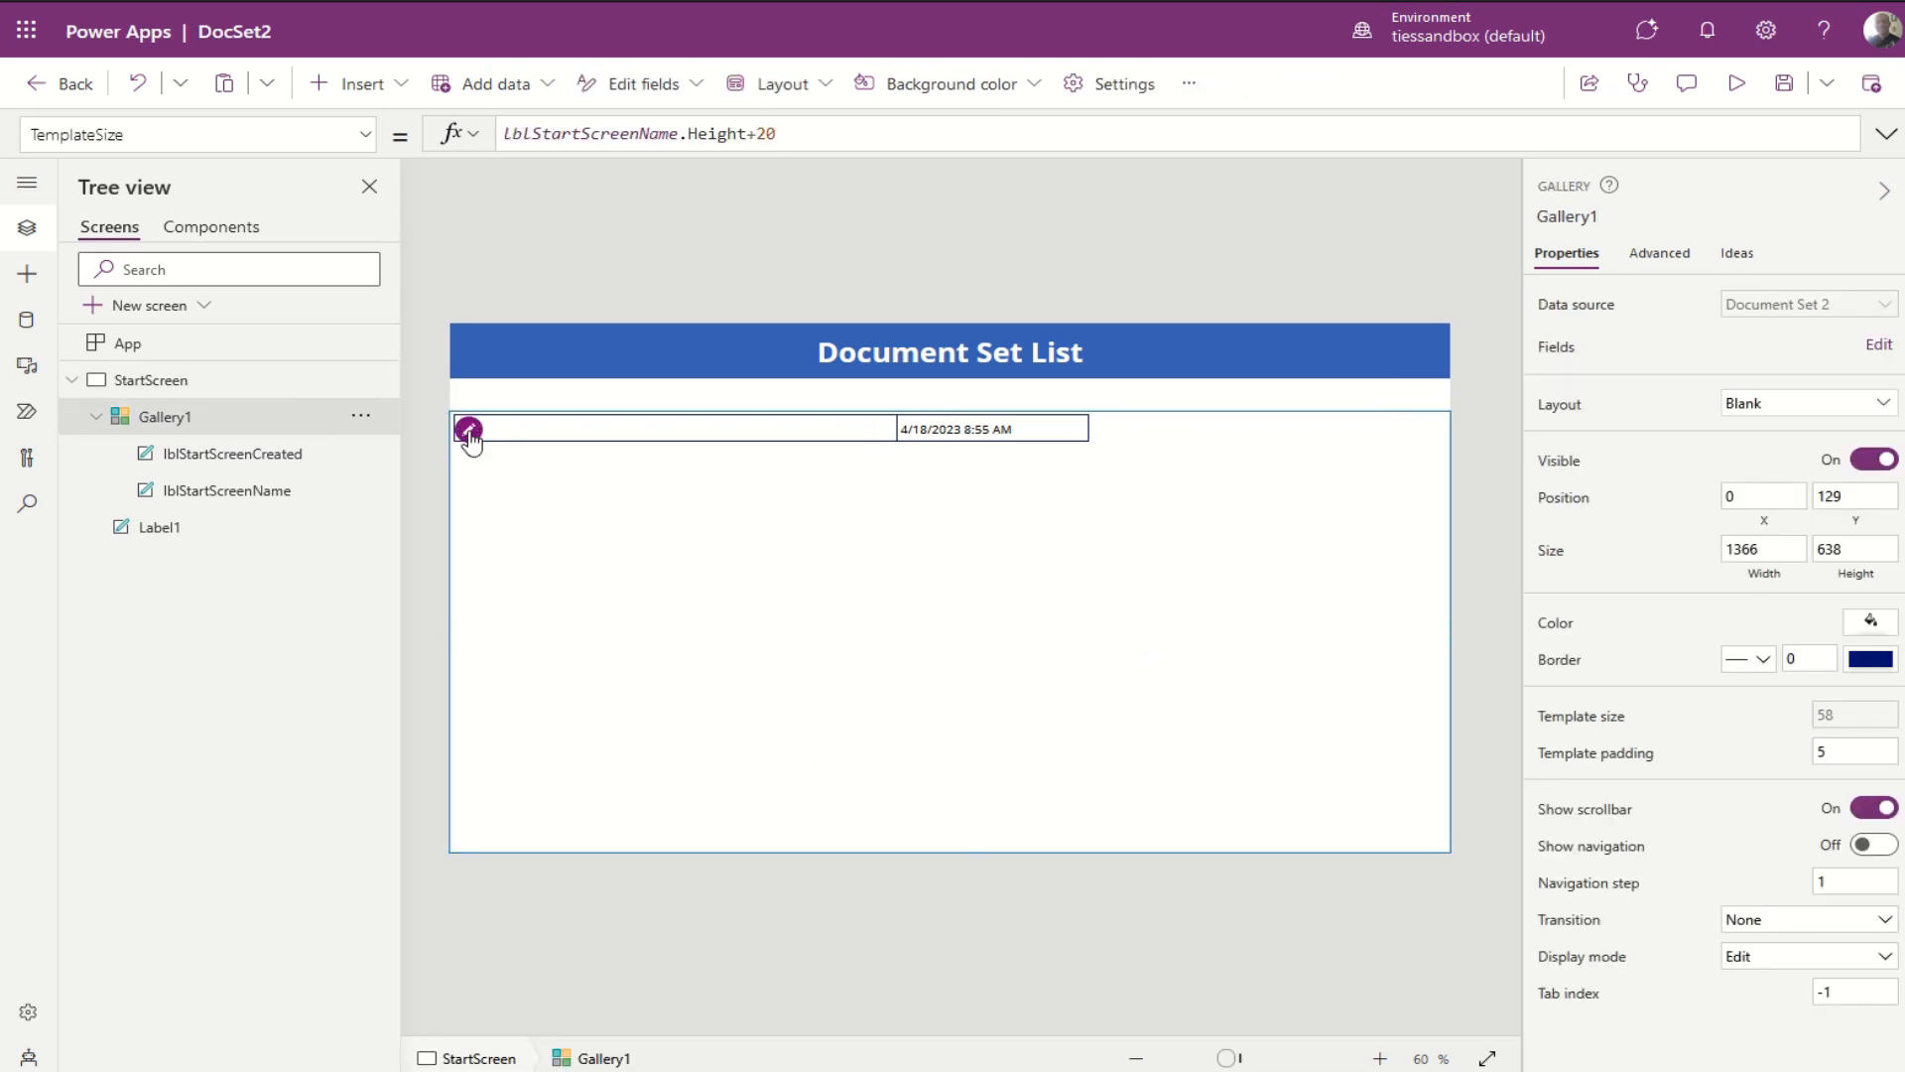
Step: Change the TemplateSize formula of Gallery1 to lblStartScreenName.Height+10
left_click(468, 429)
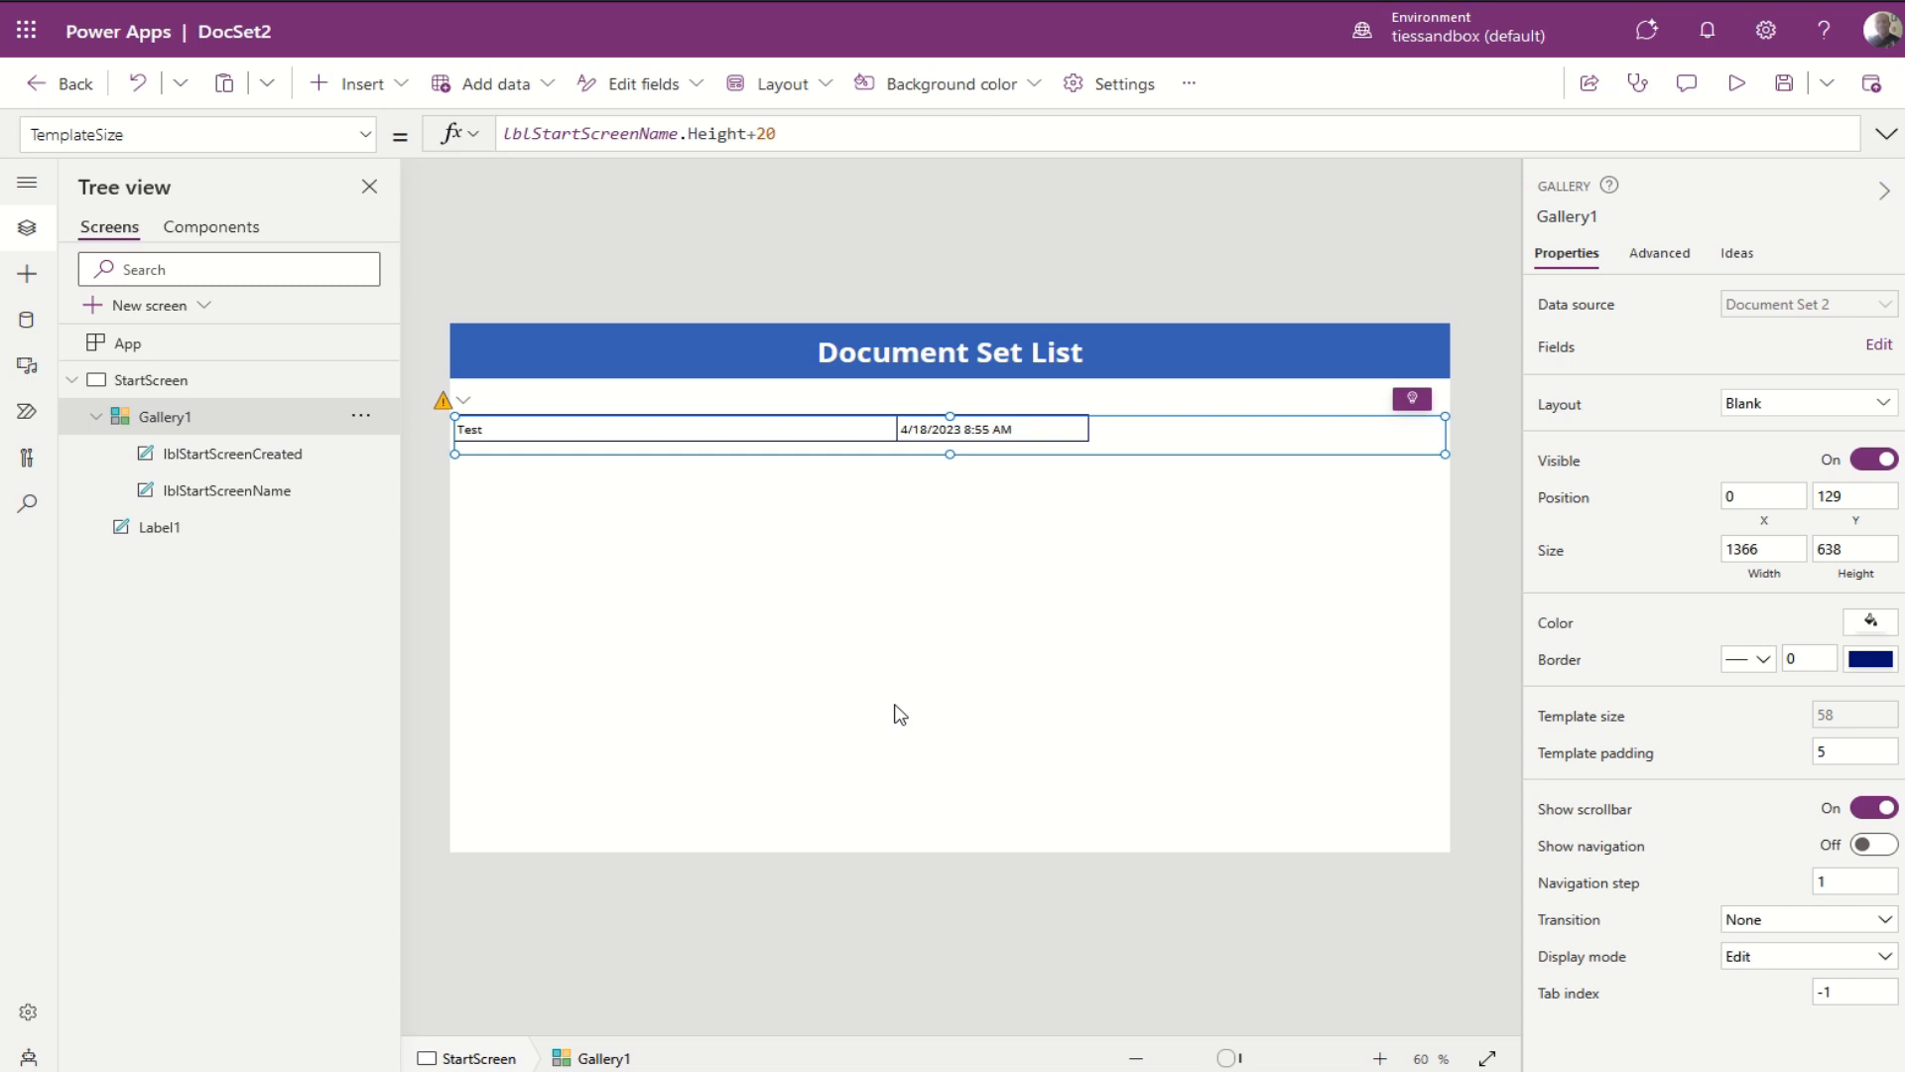
left_click(772, 133)
key("BackSpace")
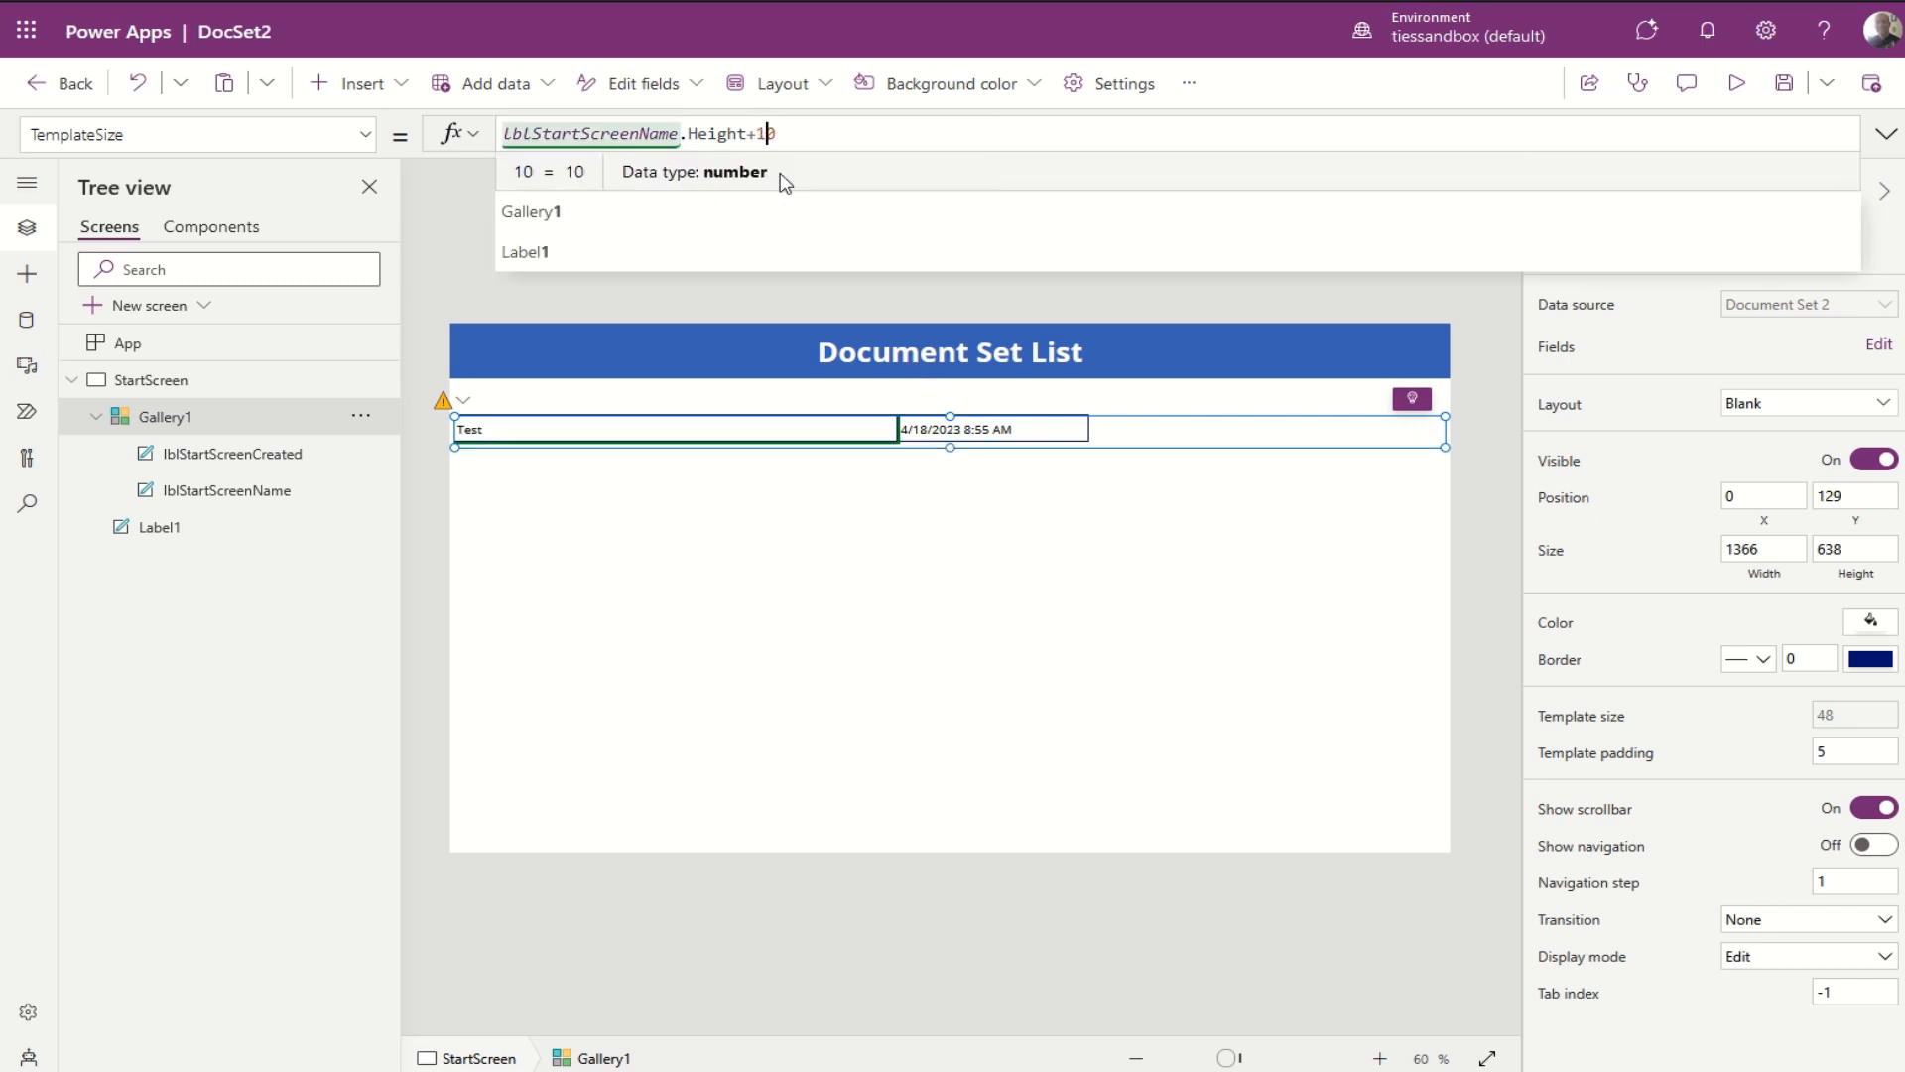
left_click(866, 139)
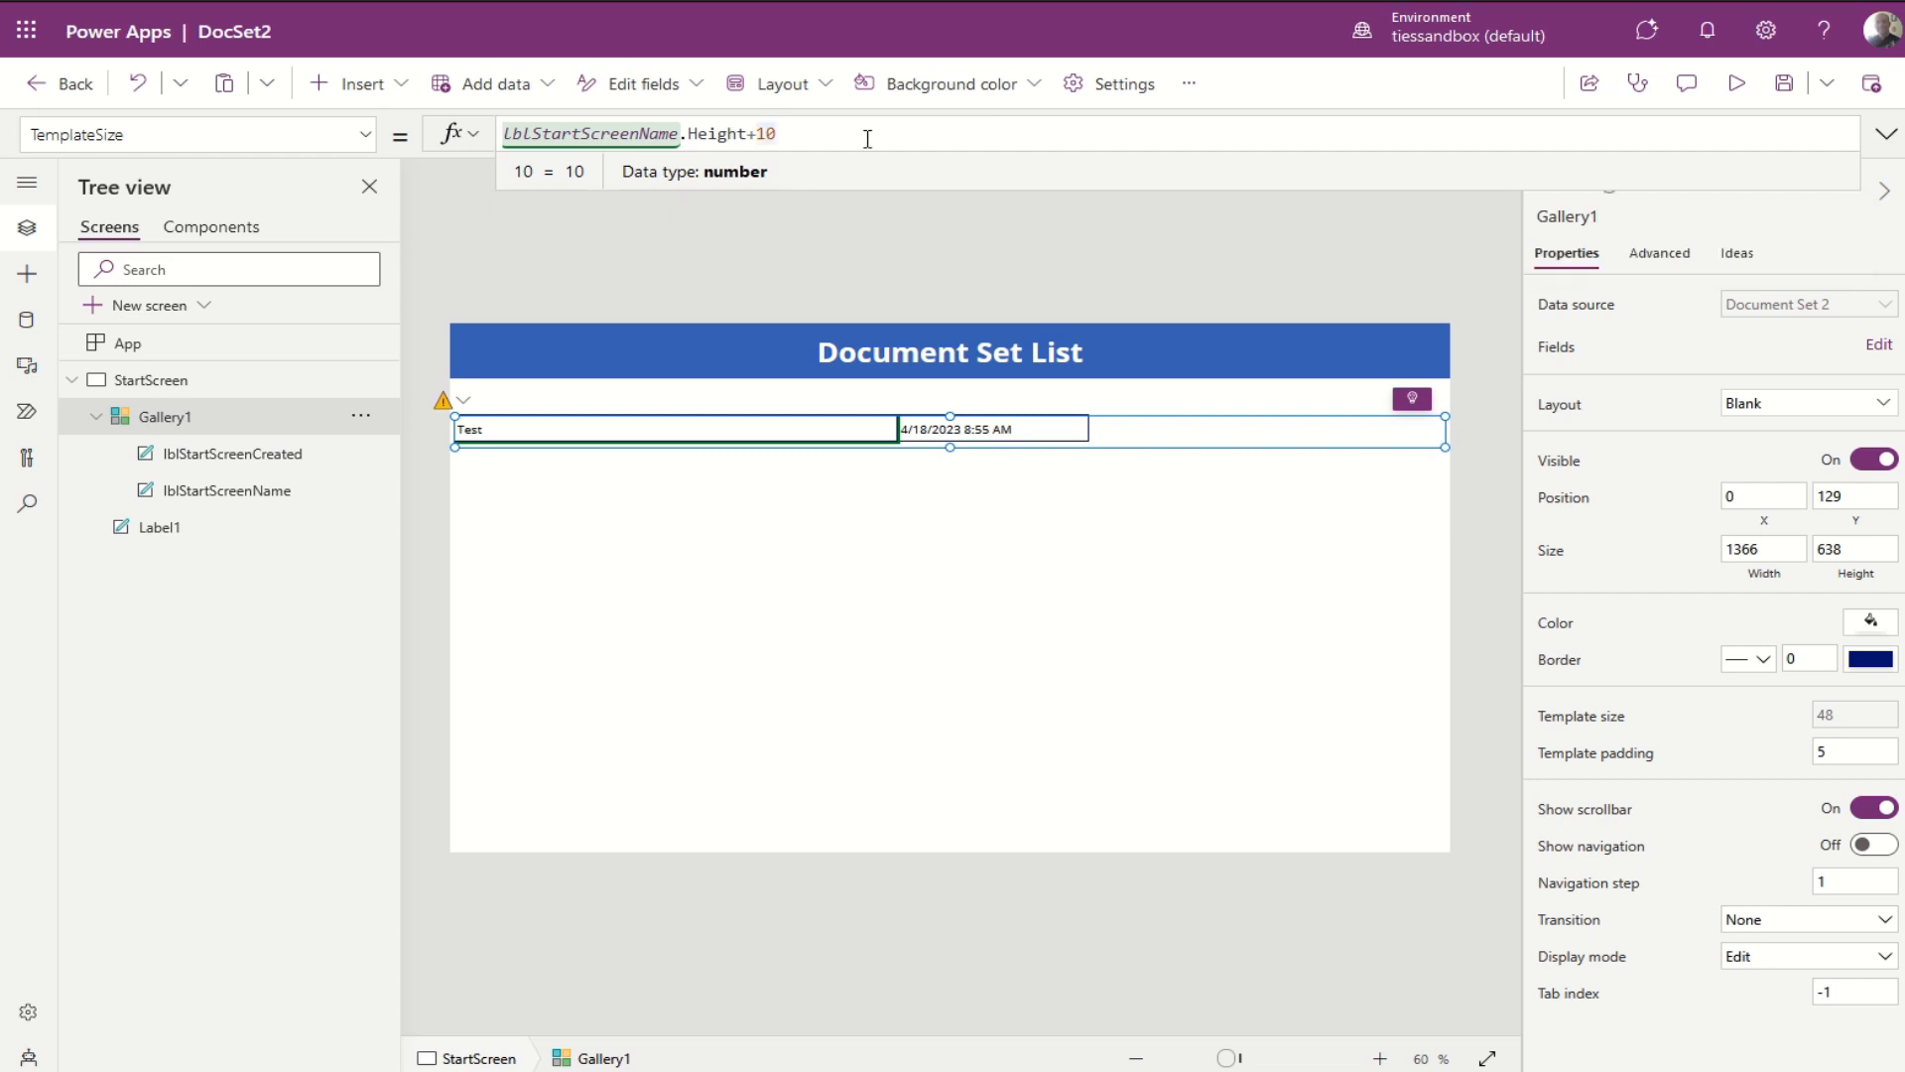
left_click(988, 789)
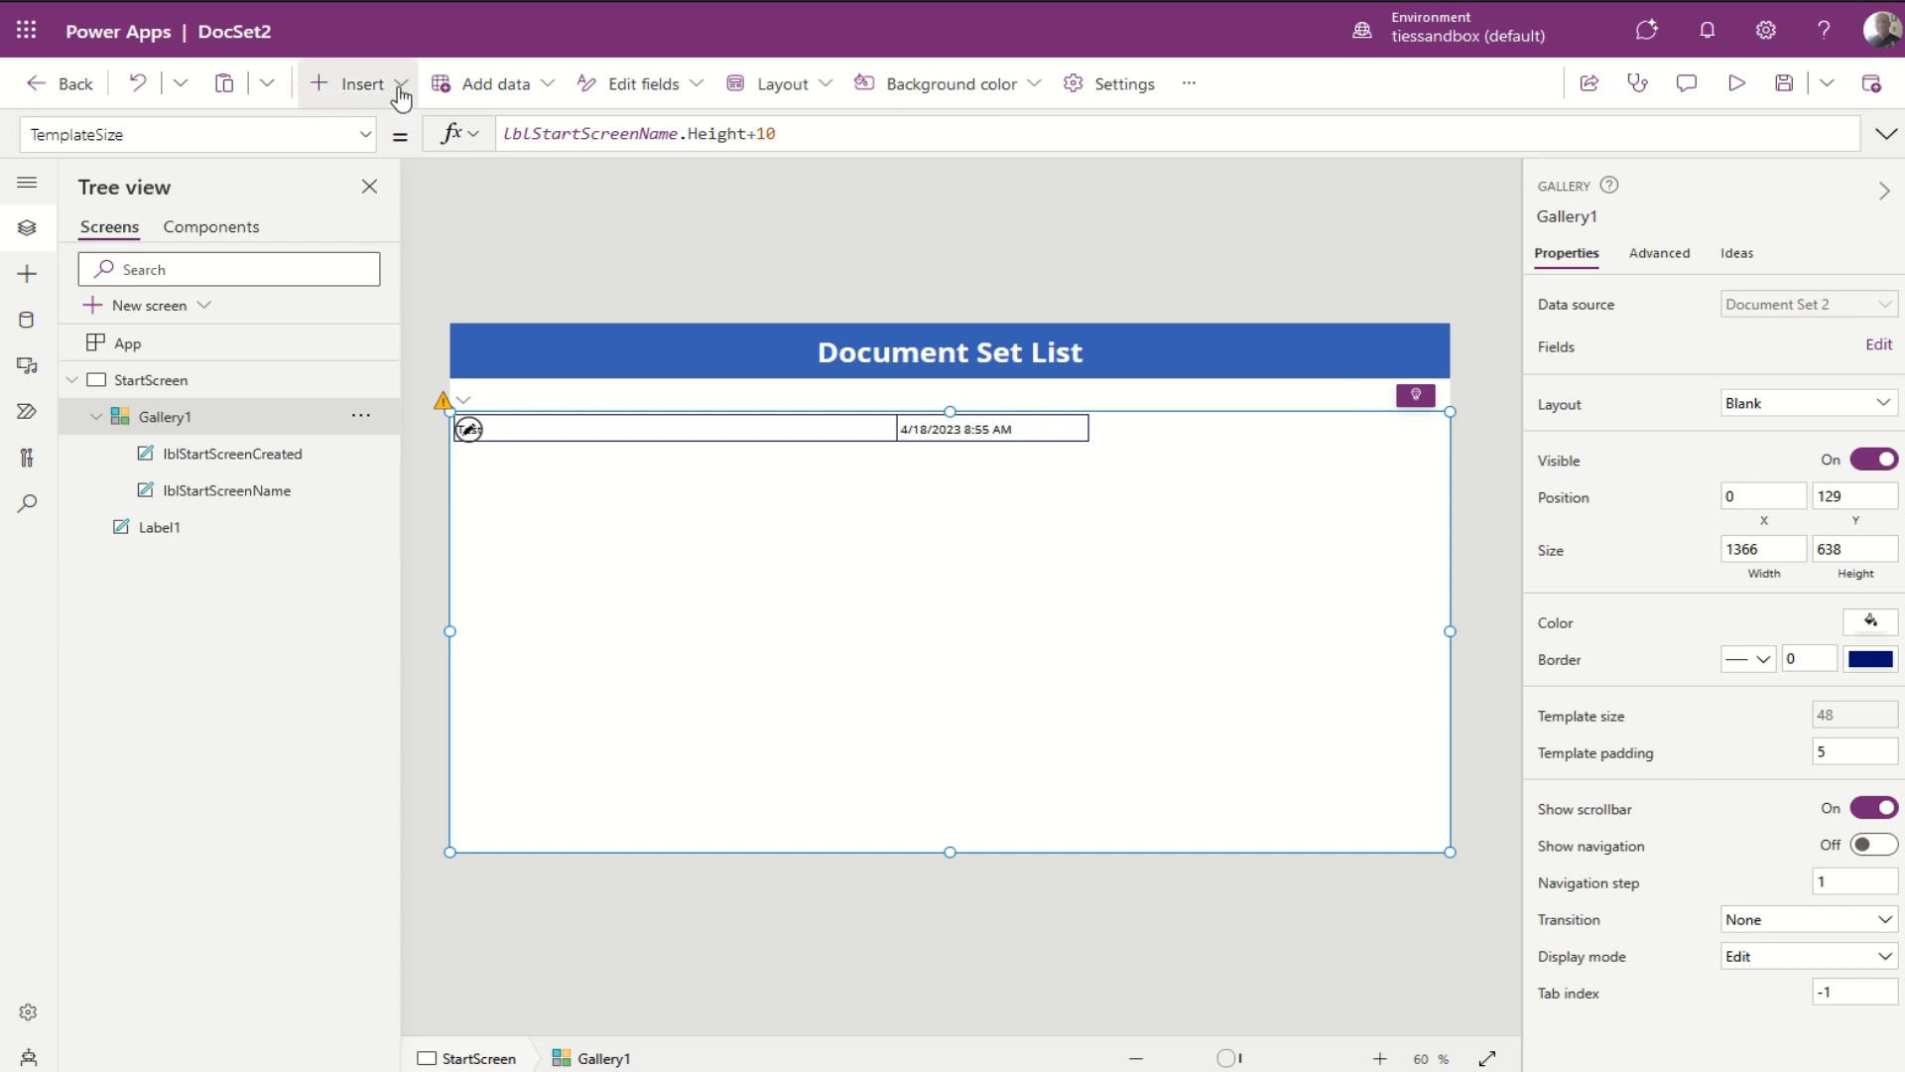
Step: Insert an Add icon and place it in the blue header beyond the title, at about X 1146, Y 8
left_click(1292, 360)
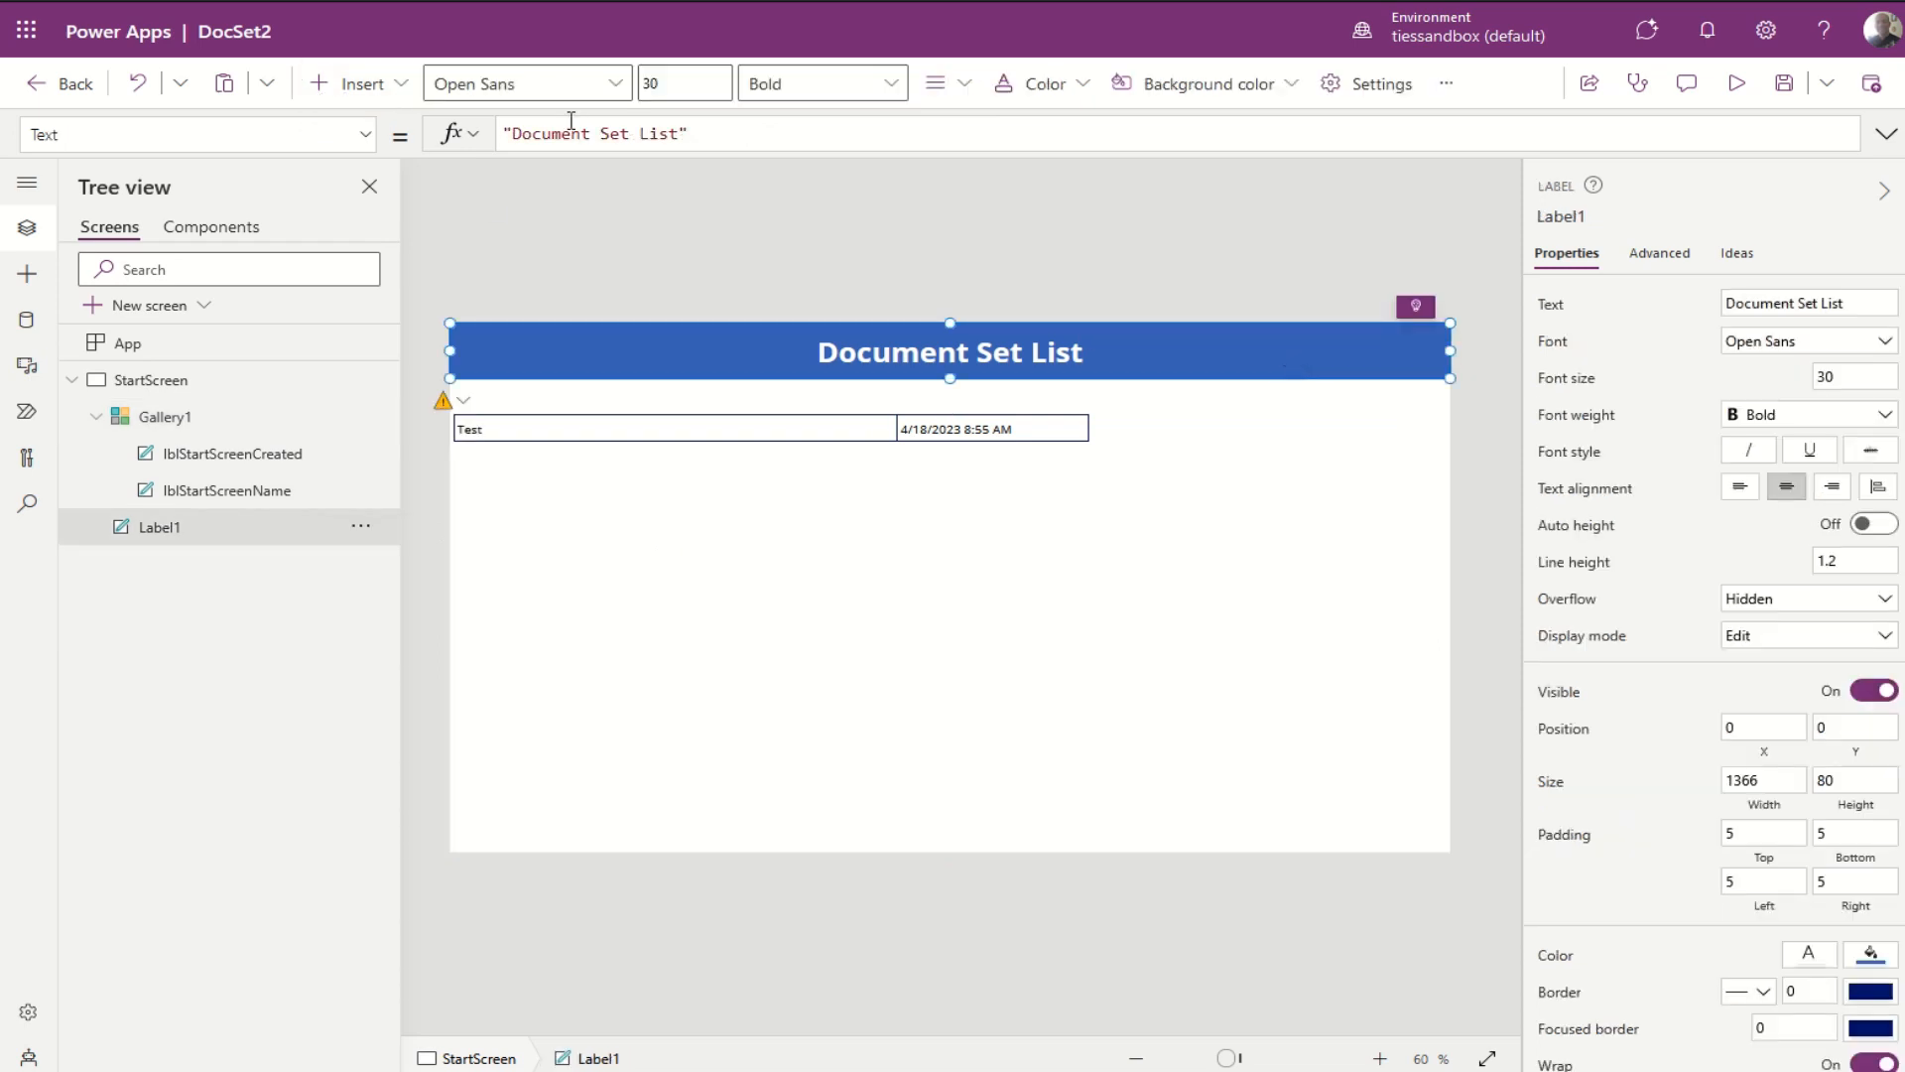
left_click(402, 88)
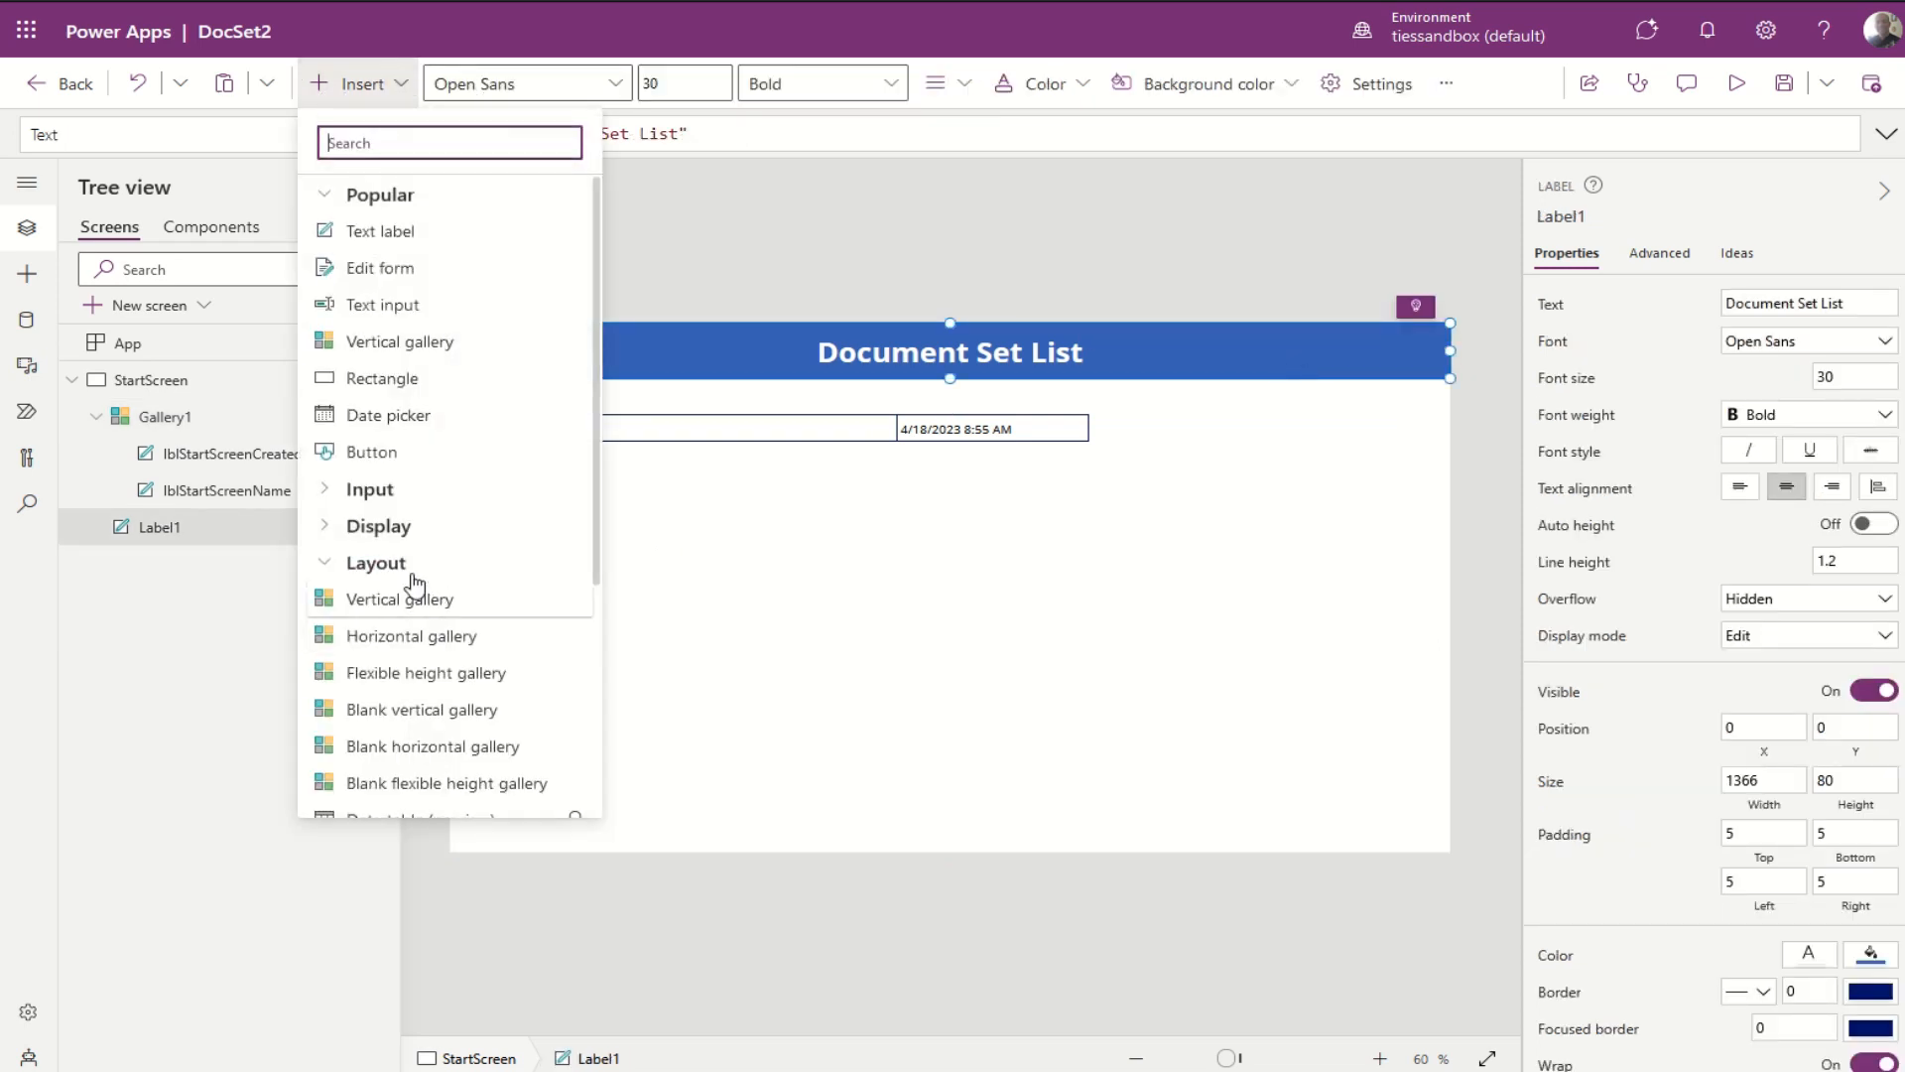
left_click(343, 563)
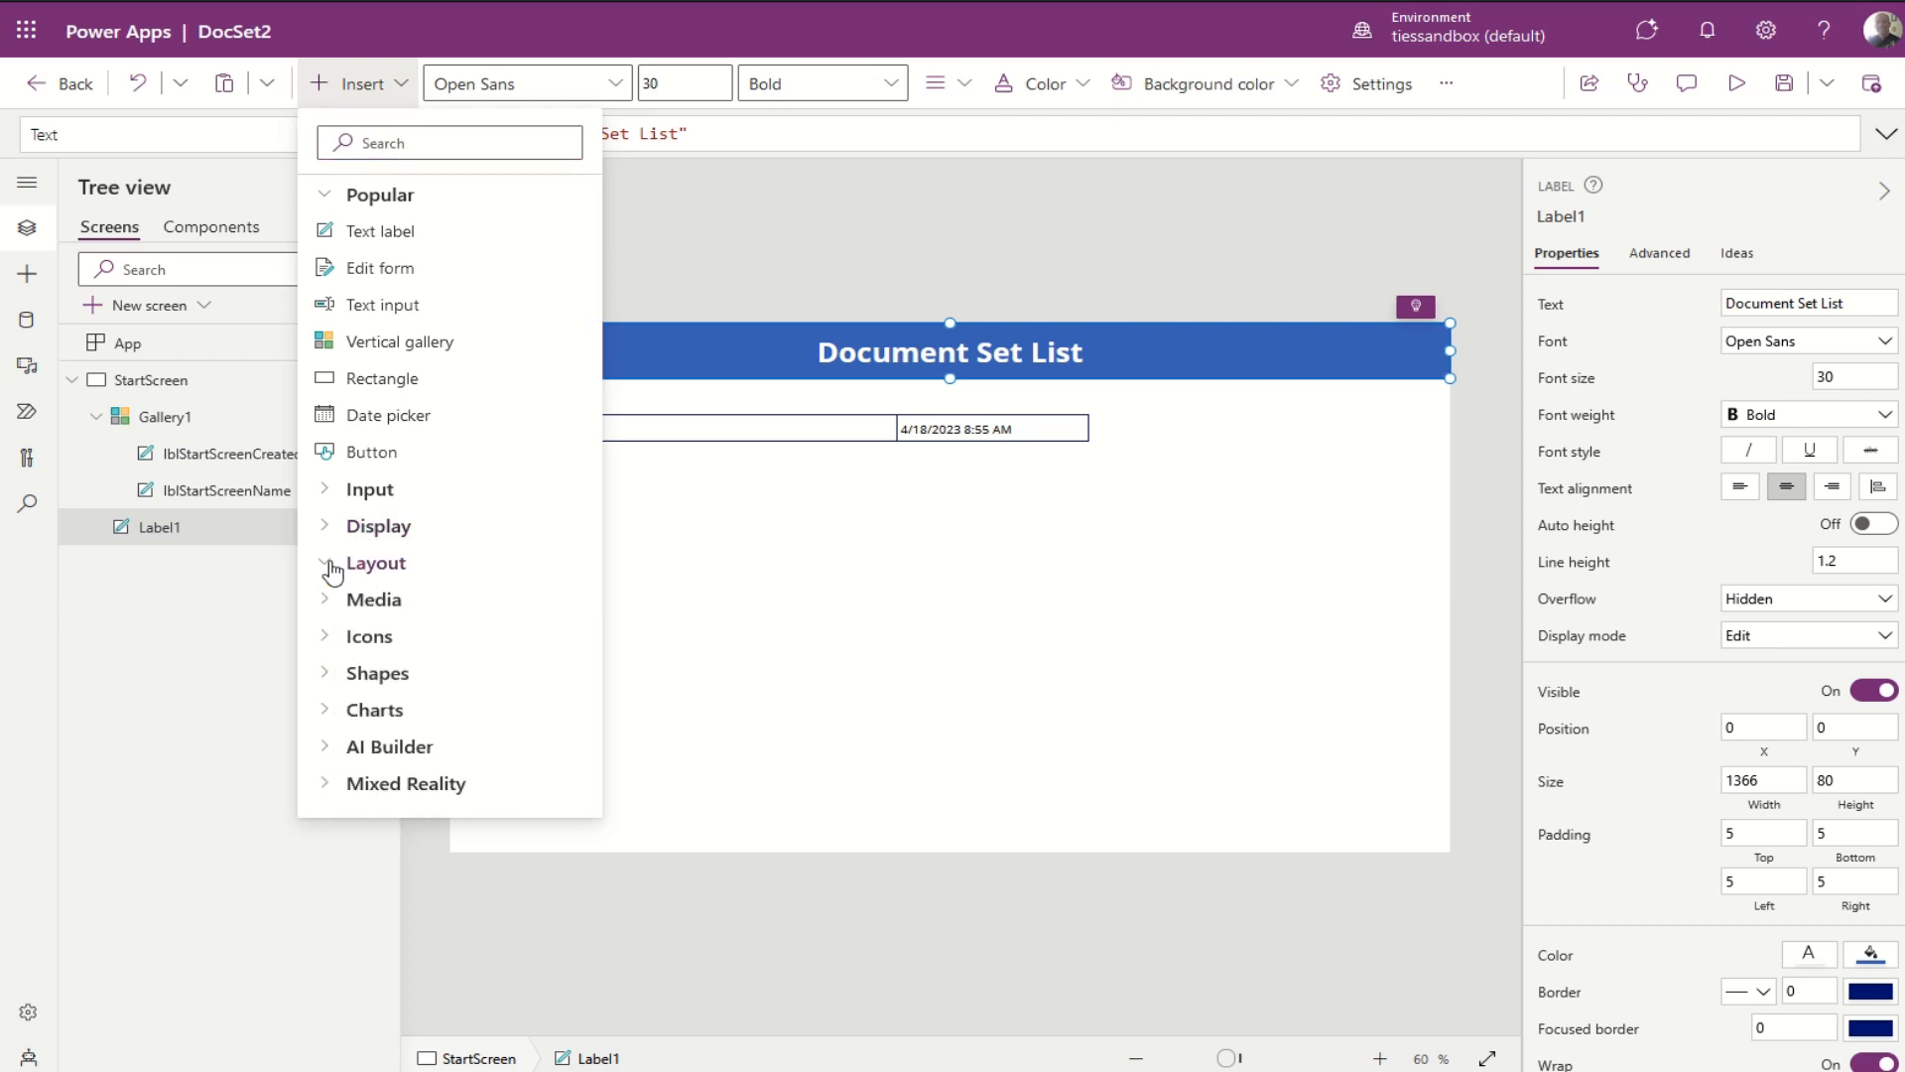
left_click(321, 640)
left_click(327, 708)
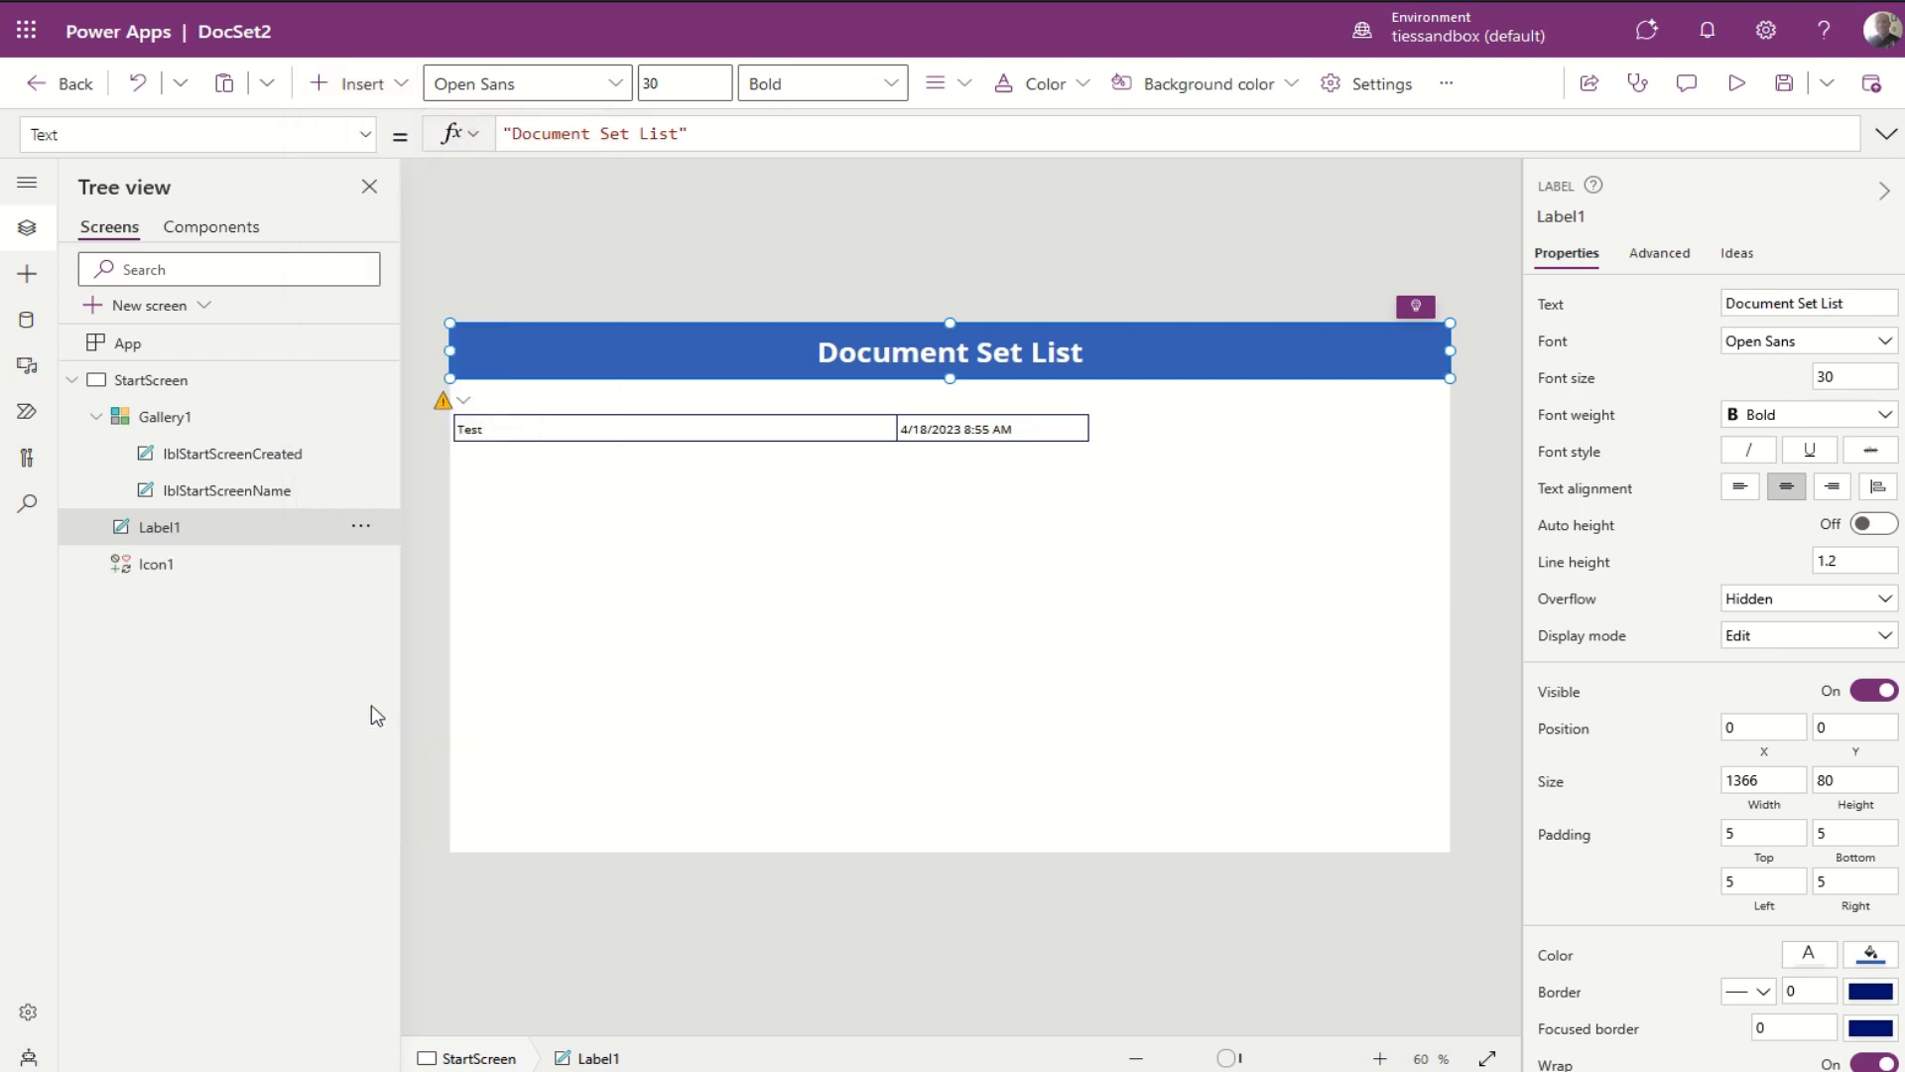
left_click_drag(508, 375, 1321, 353)
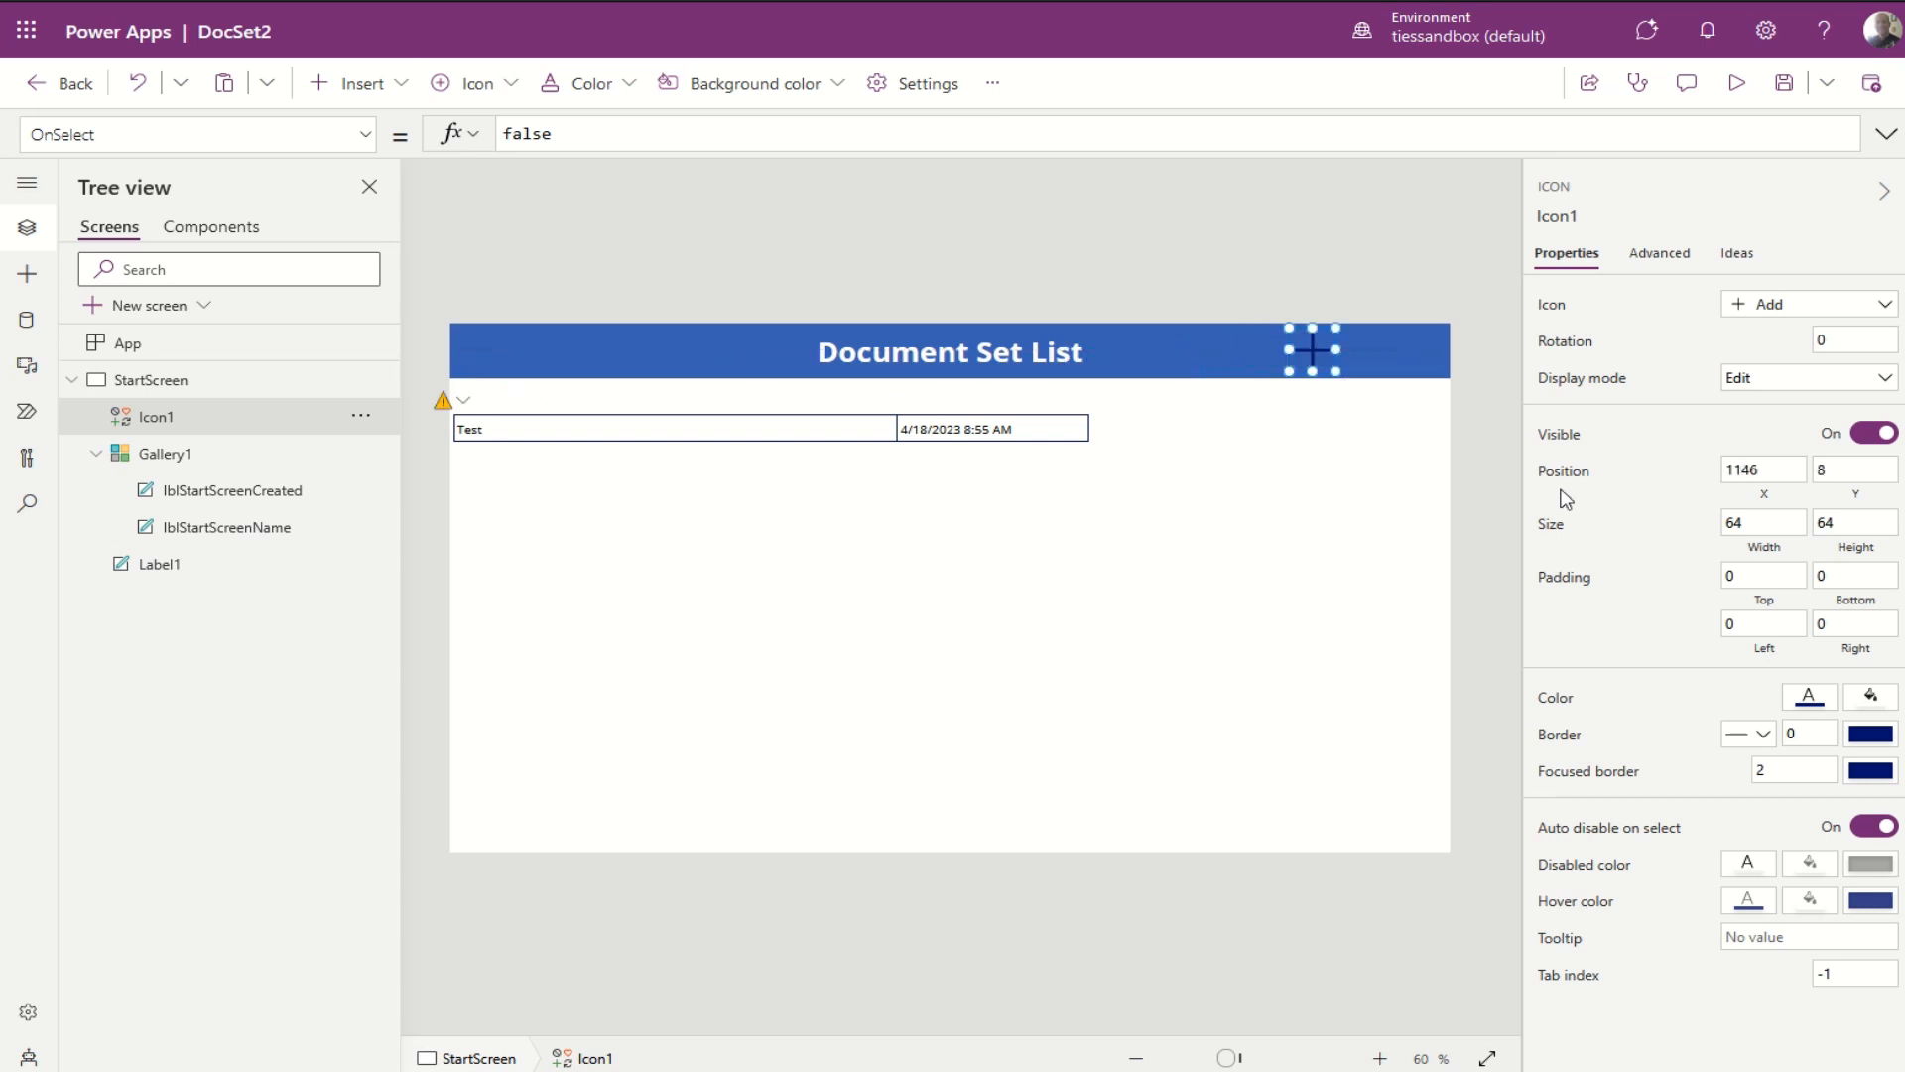
Step: Resize the Add icon to 40 by 40 and center it vertically in the header at about X 1141, Y 20
left_click(1780, 523)
type("40")
key("Tab")
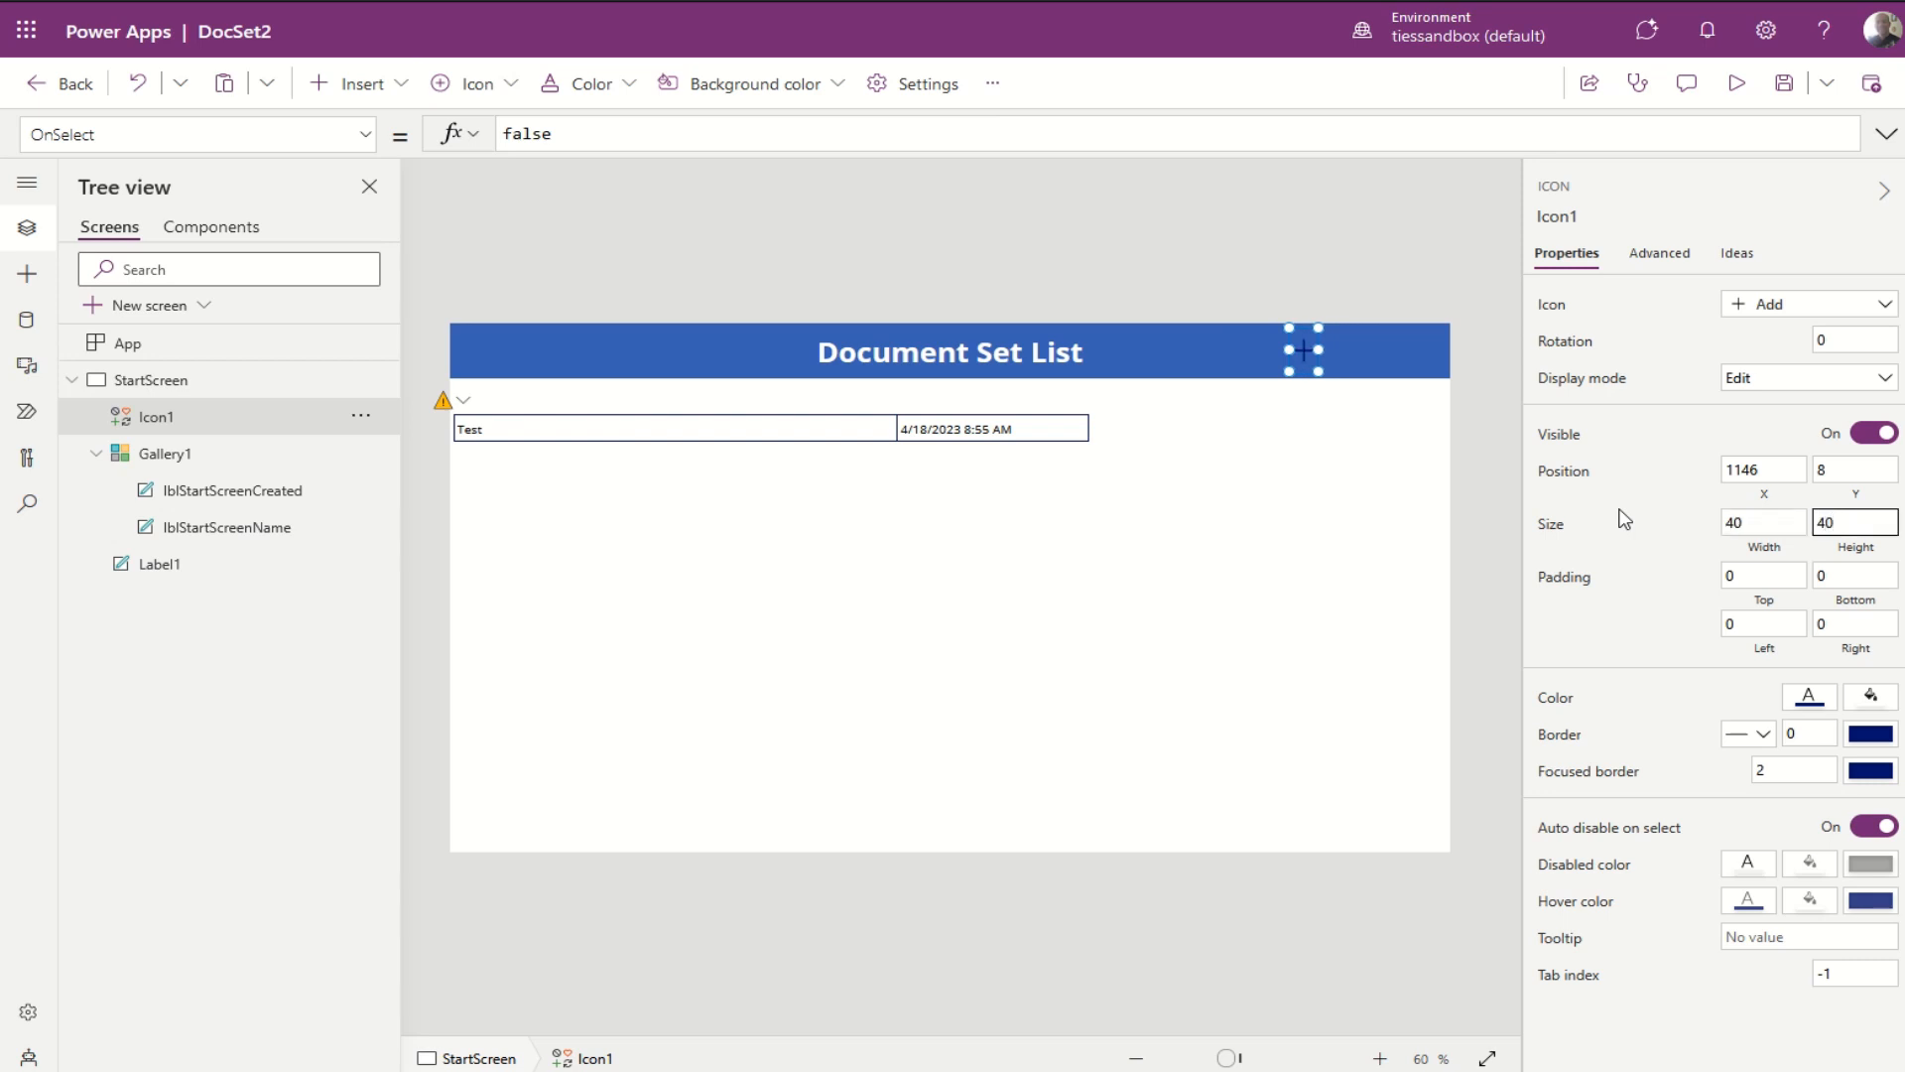
type("40")
left_click_drag(1295, 352, 1292, 359)
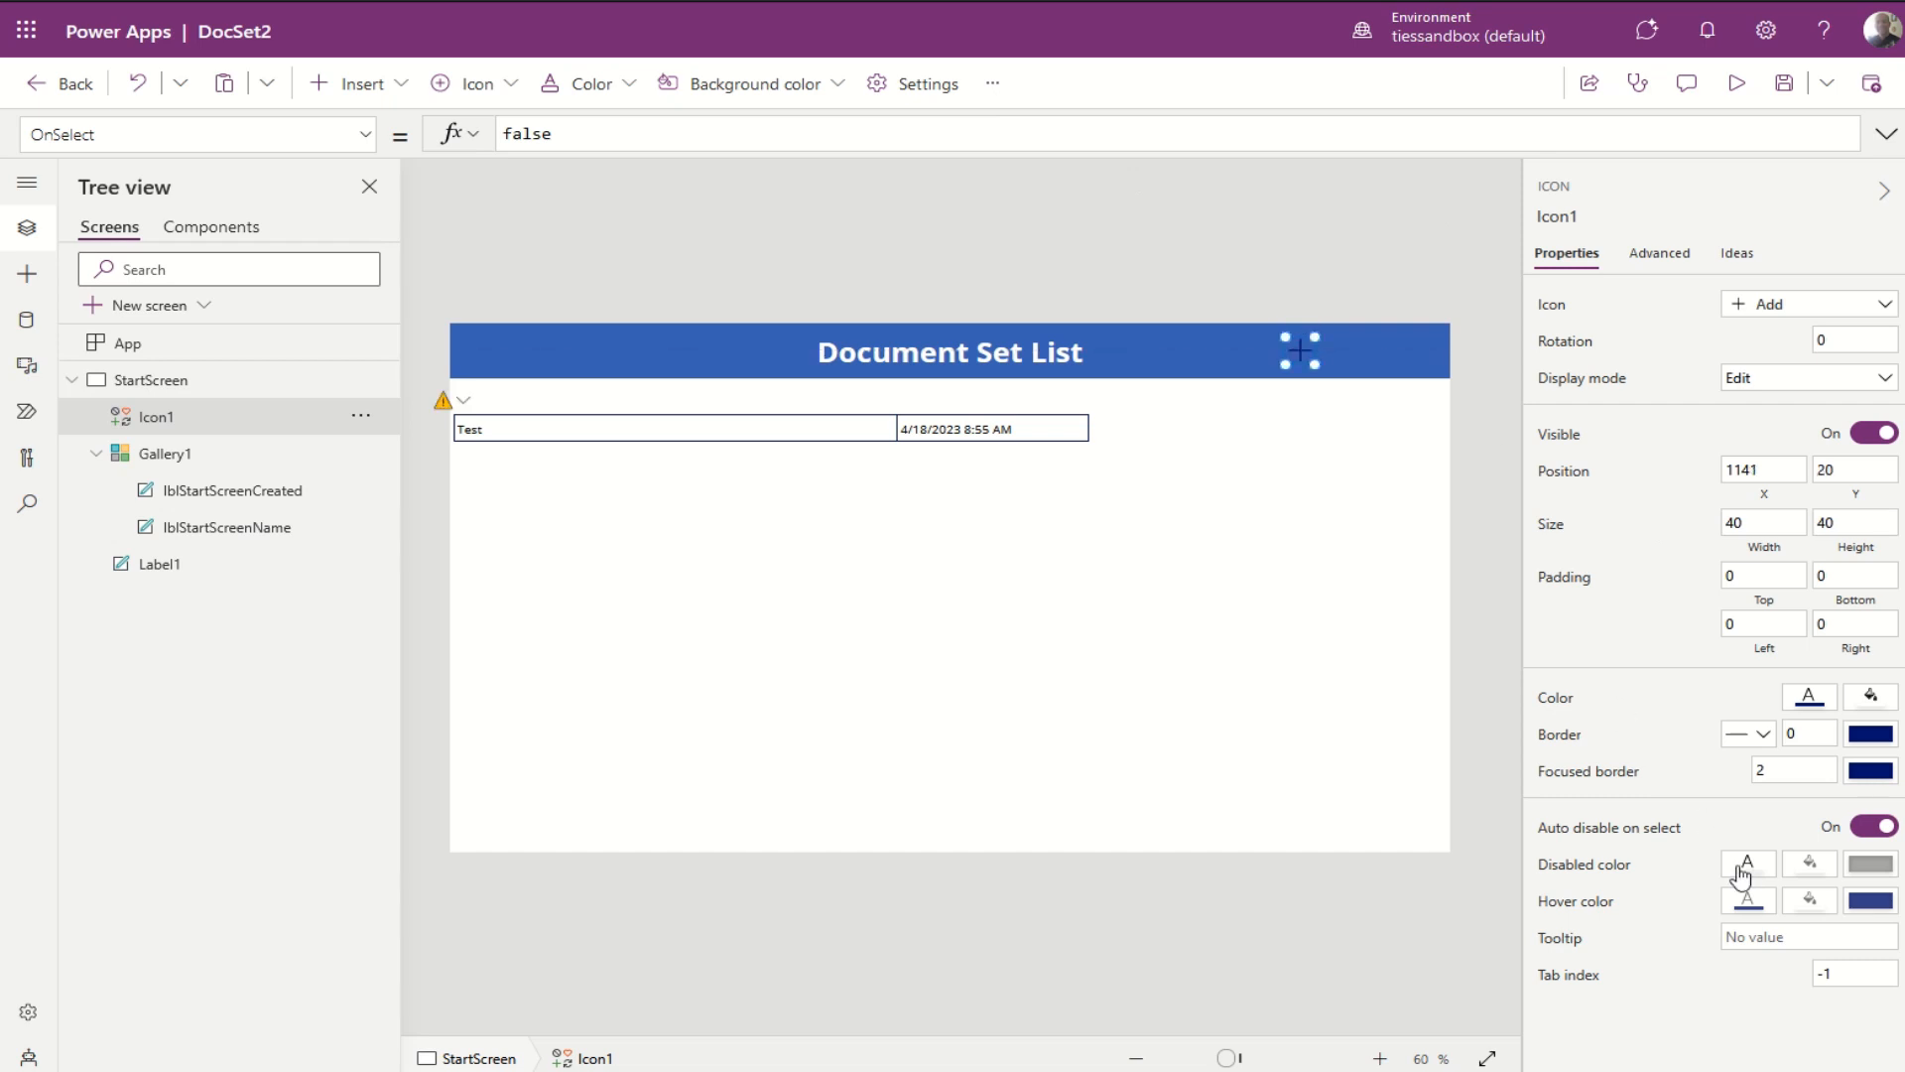
Step: Set the Add icon's color to white
left_click(1809, 695)
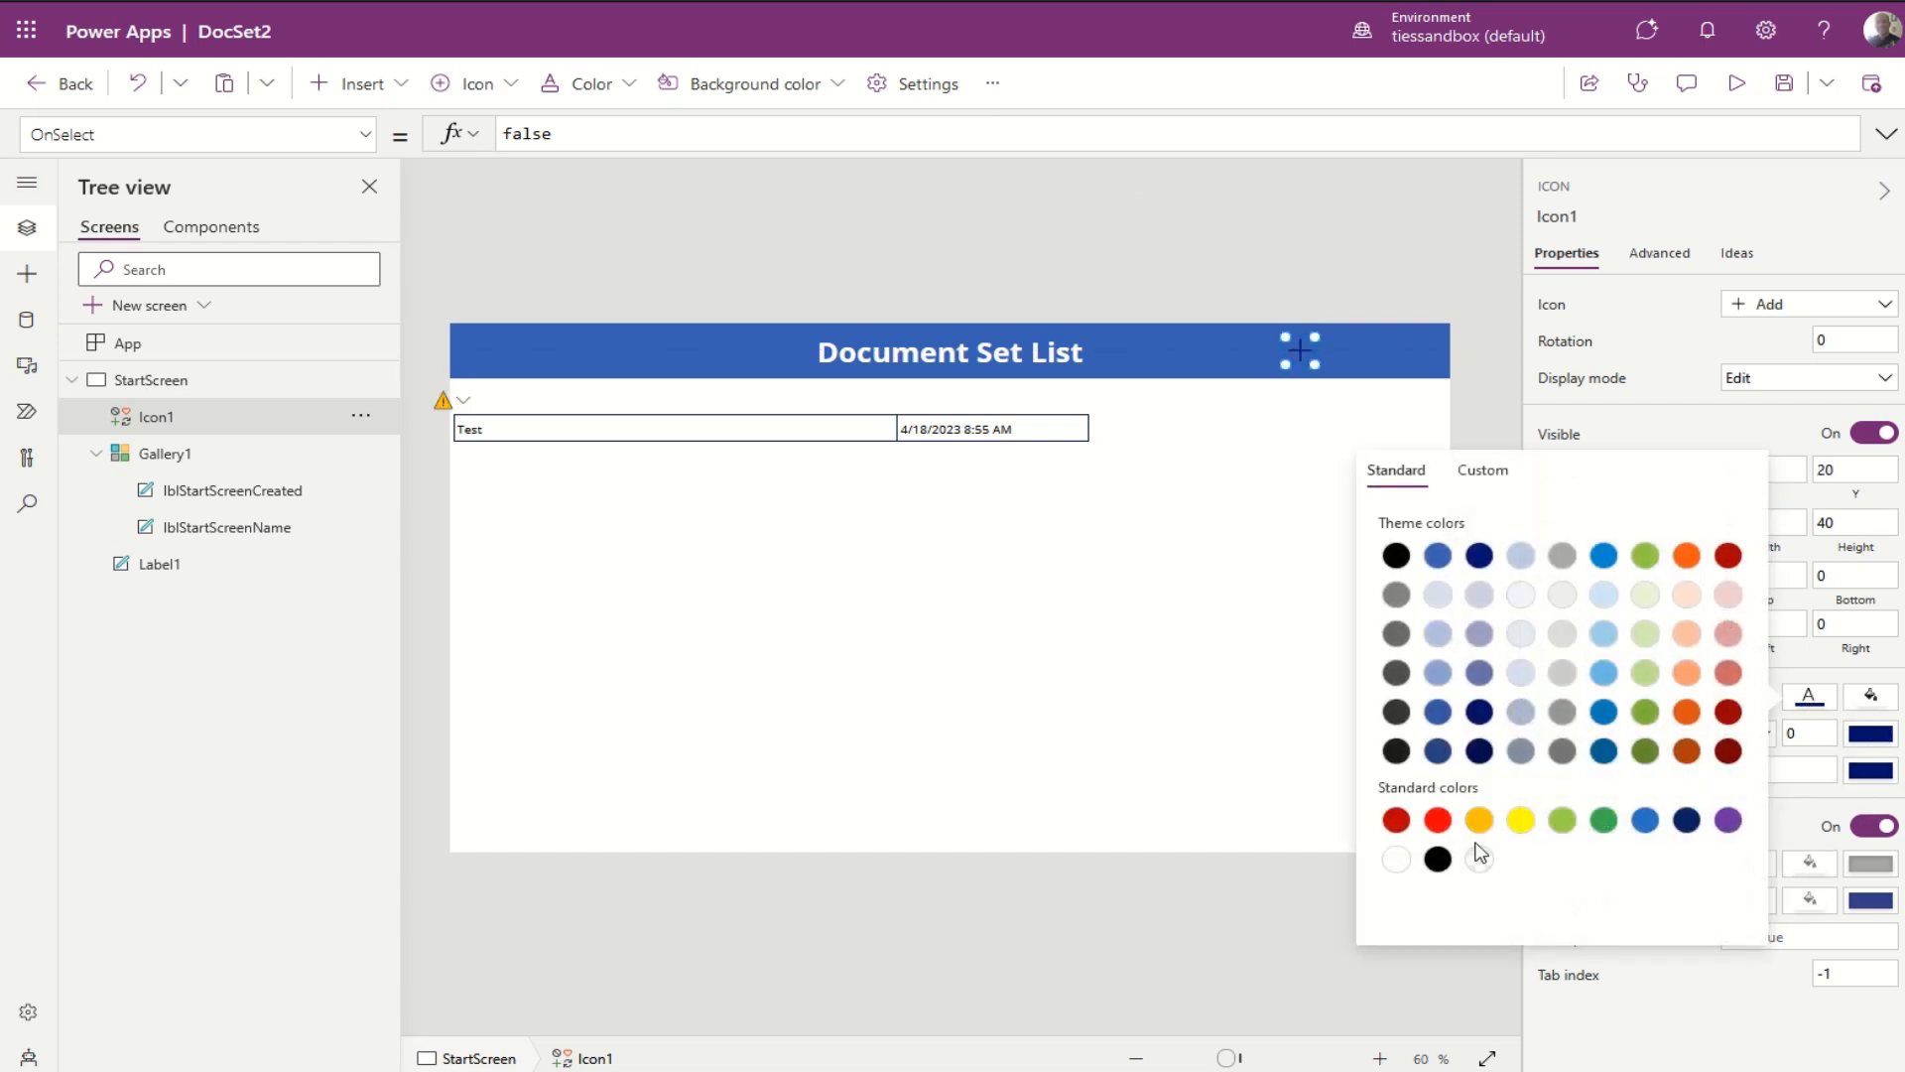
left_click(1401, 861)
left_click(1183, 348)
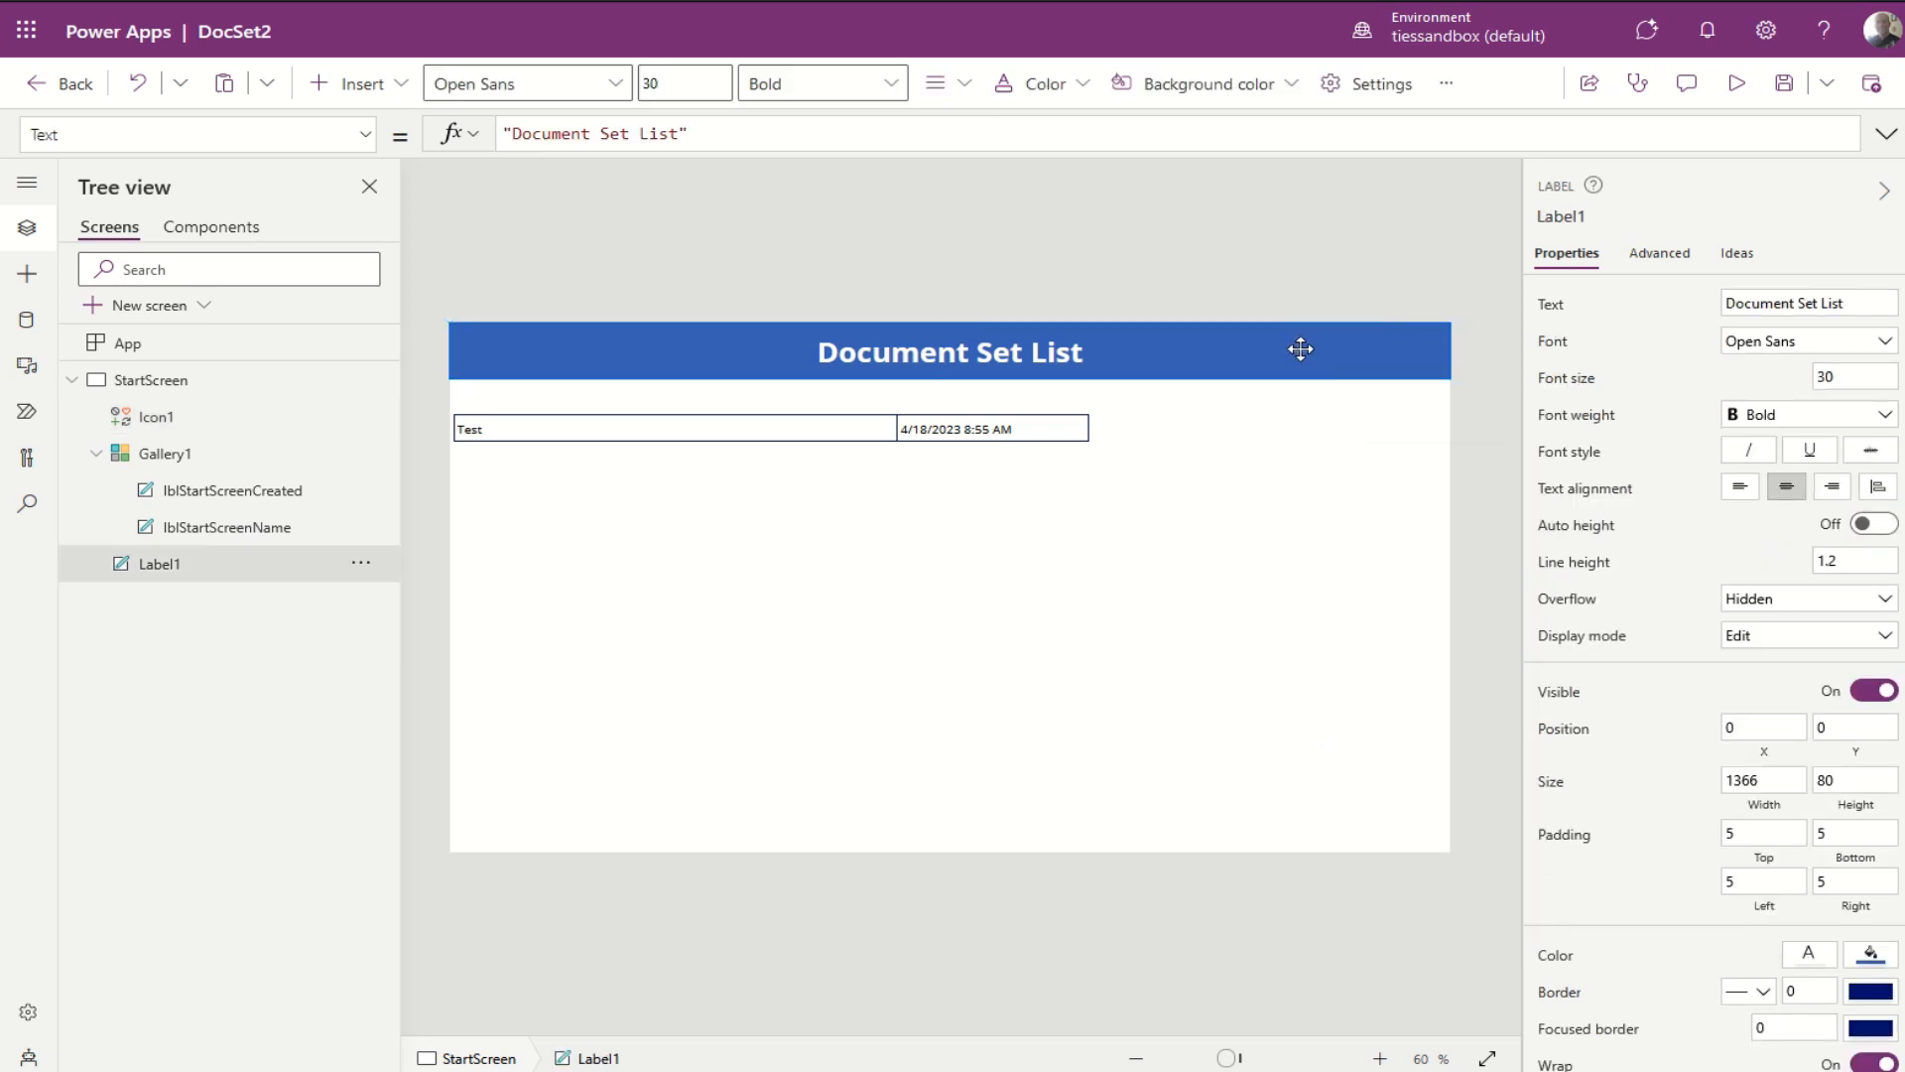
left_click(1318, 451)
Step: Duplicate the white Add icon and place the copy beside it in the header at about X 1217, Y 20
left_click(1300, 353)
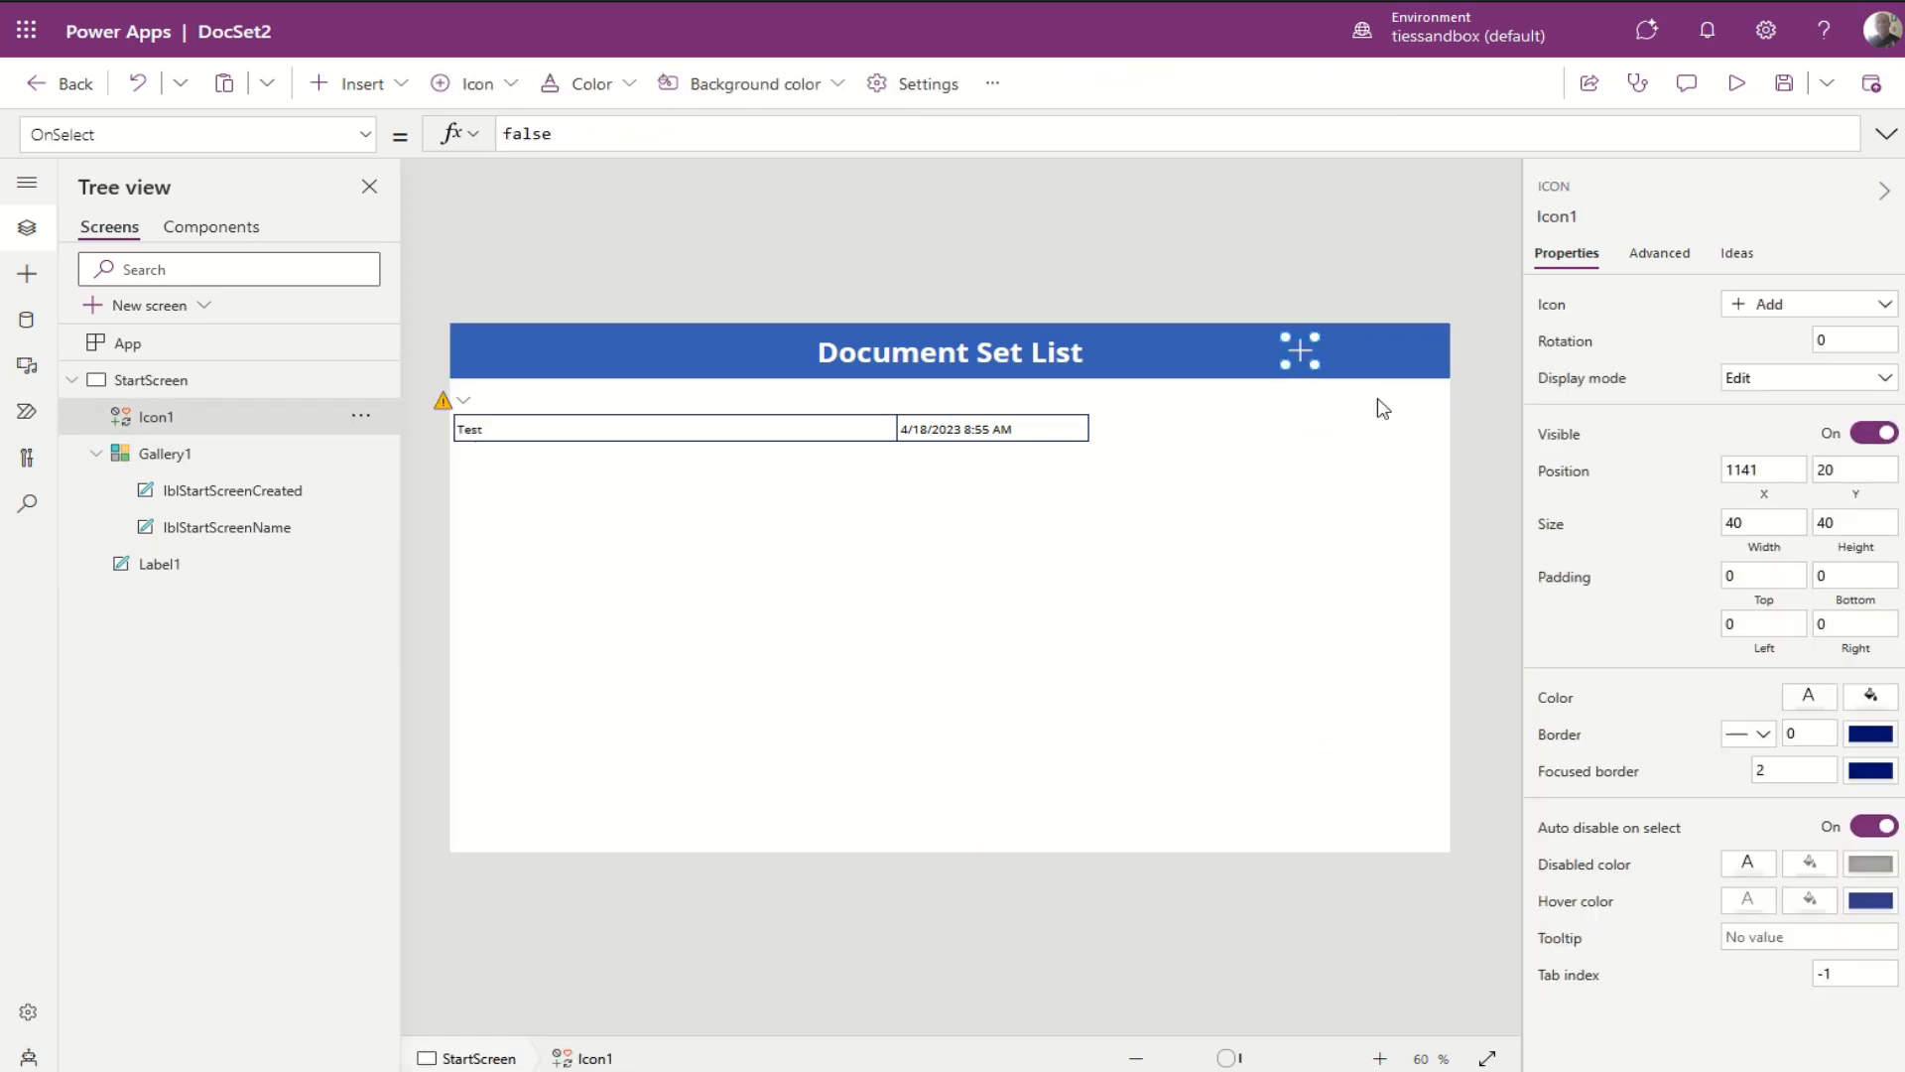
key("ctrl+v")
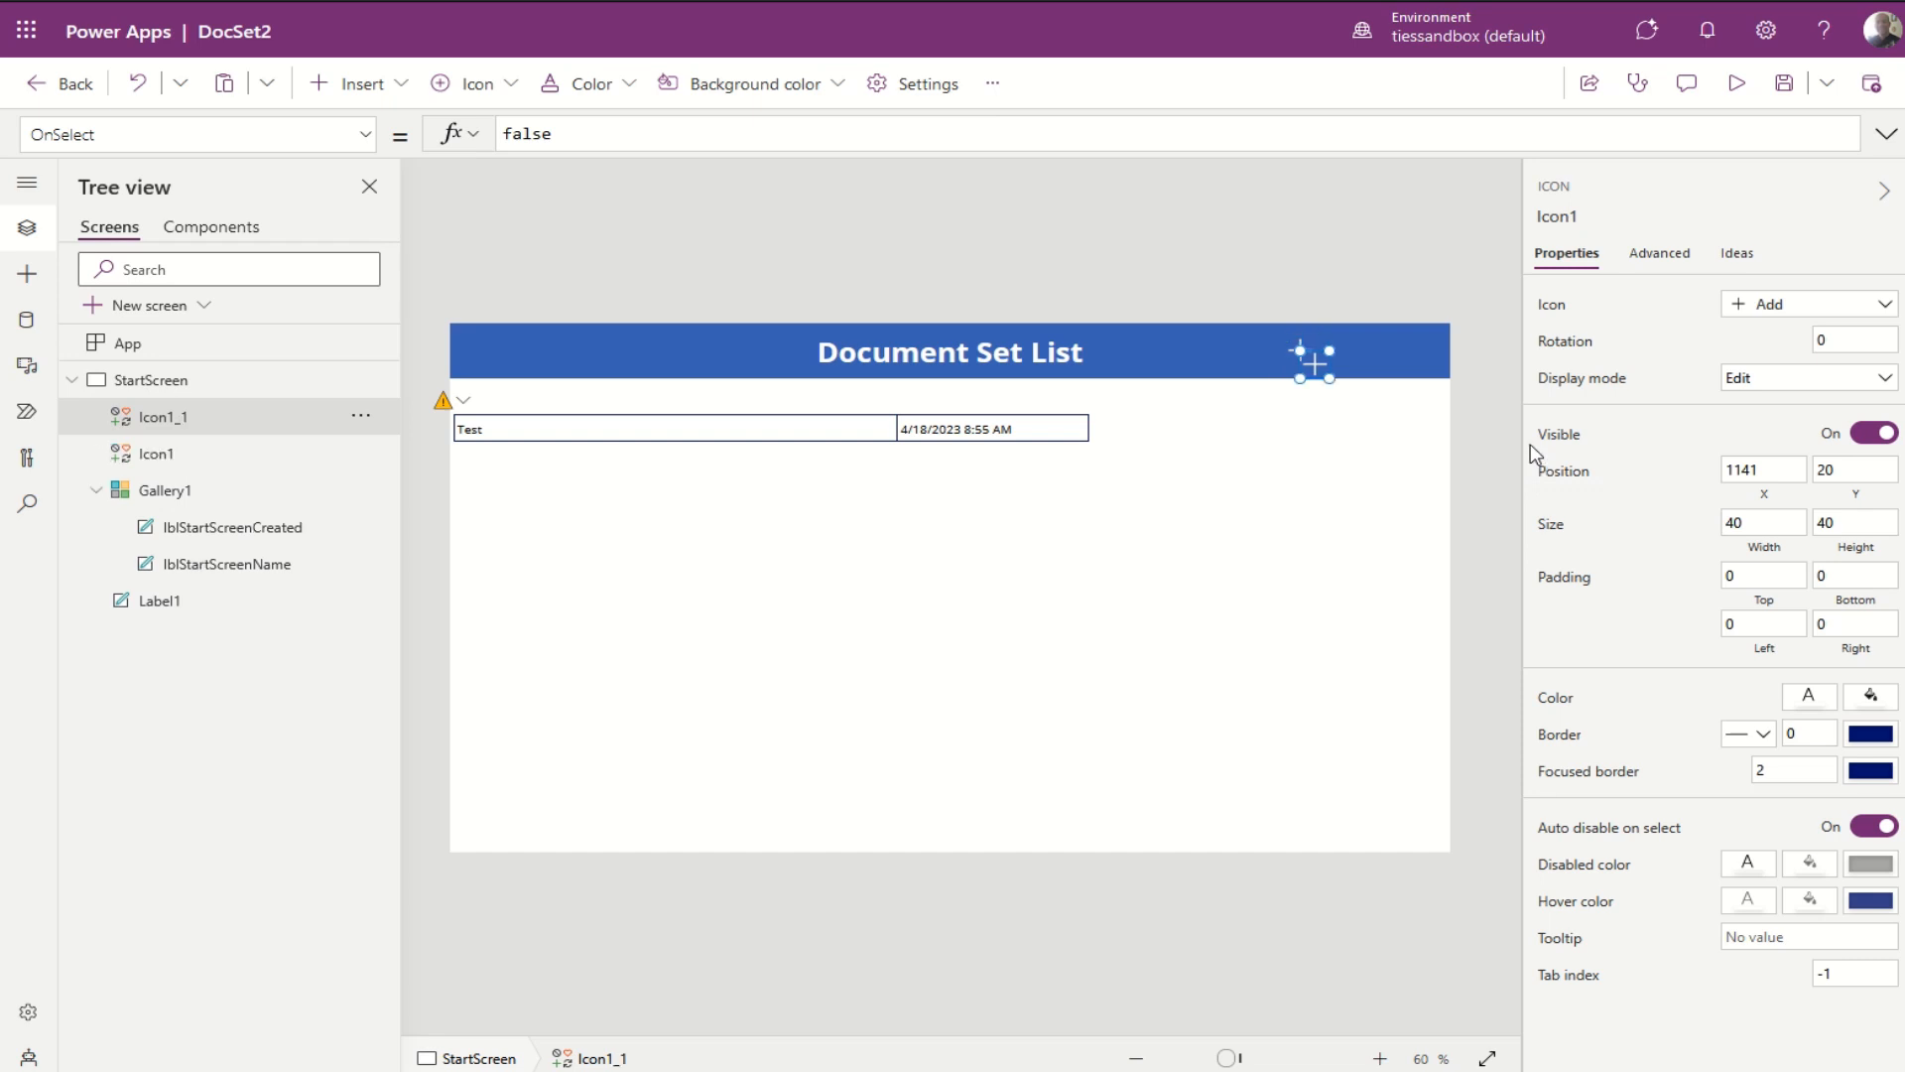
left_click_drag(1345, 362, 1357, 350)
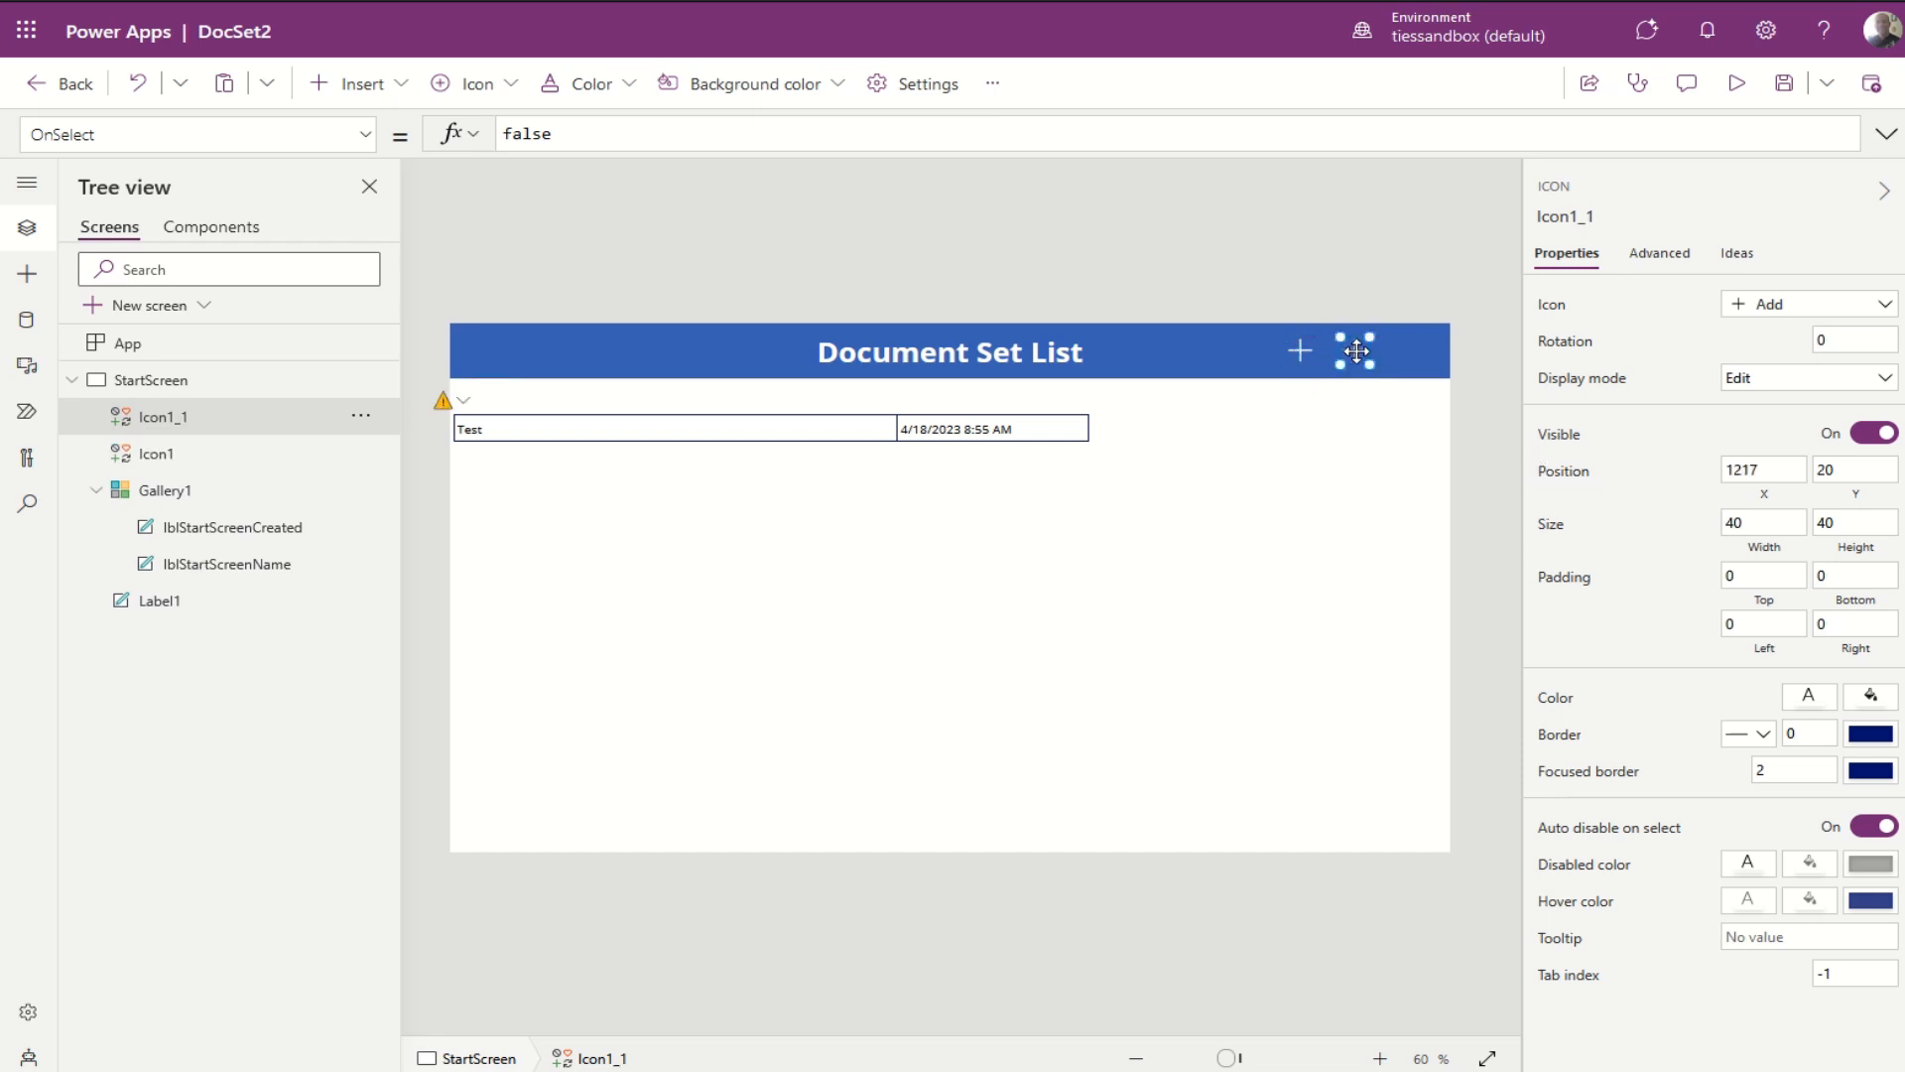
Step: Change the duplicated header icon beside the Add icon to the Sync icon
left_click(1843, 317)
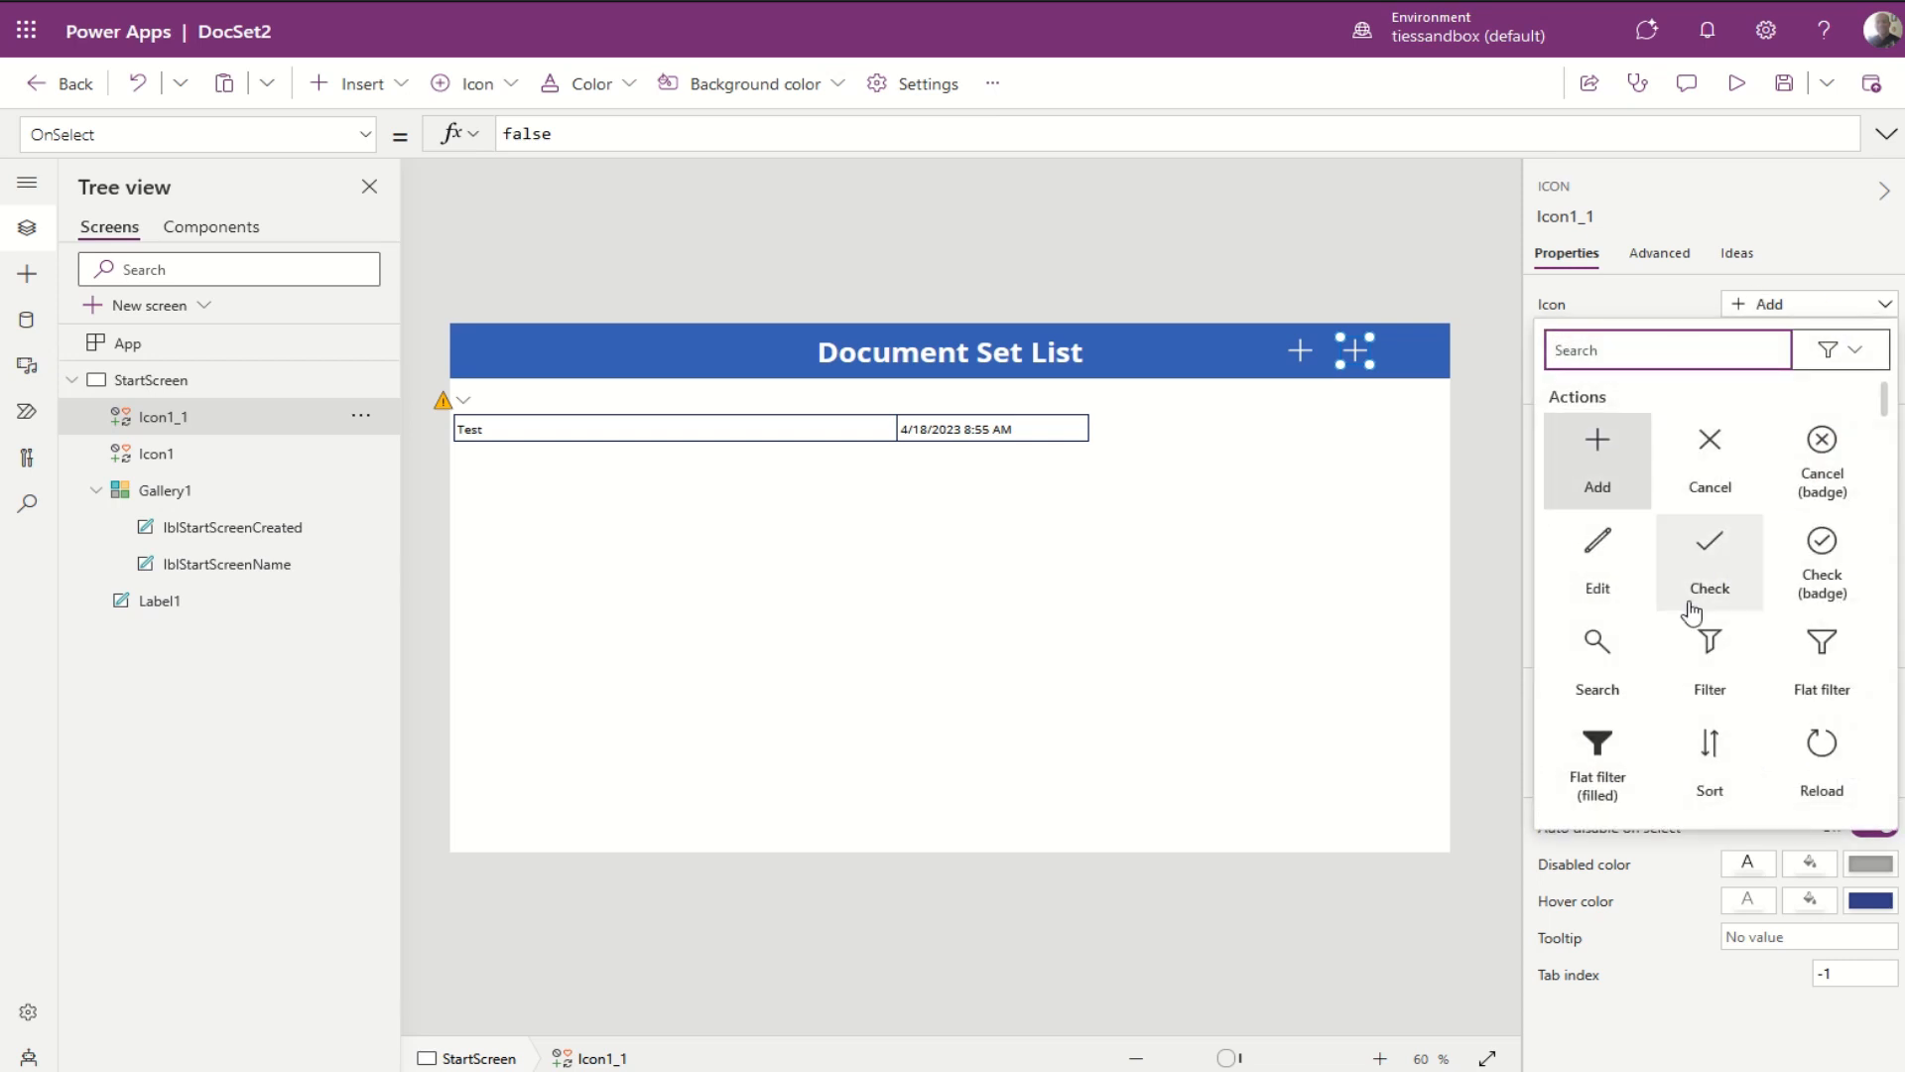
type("syn")
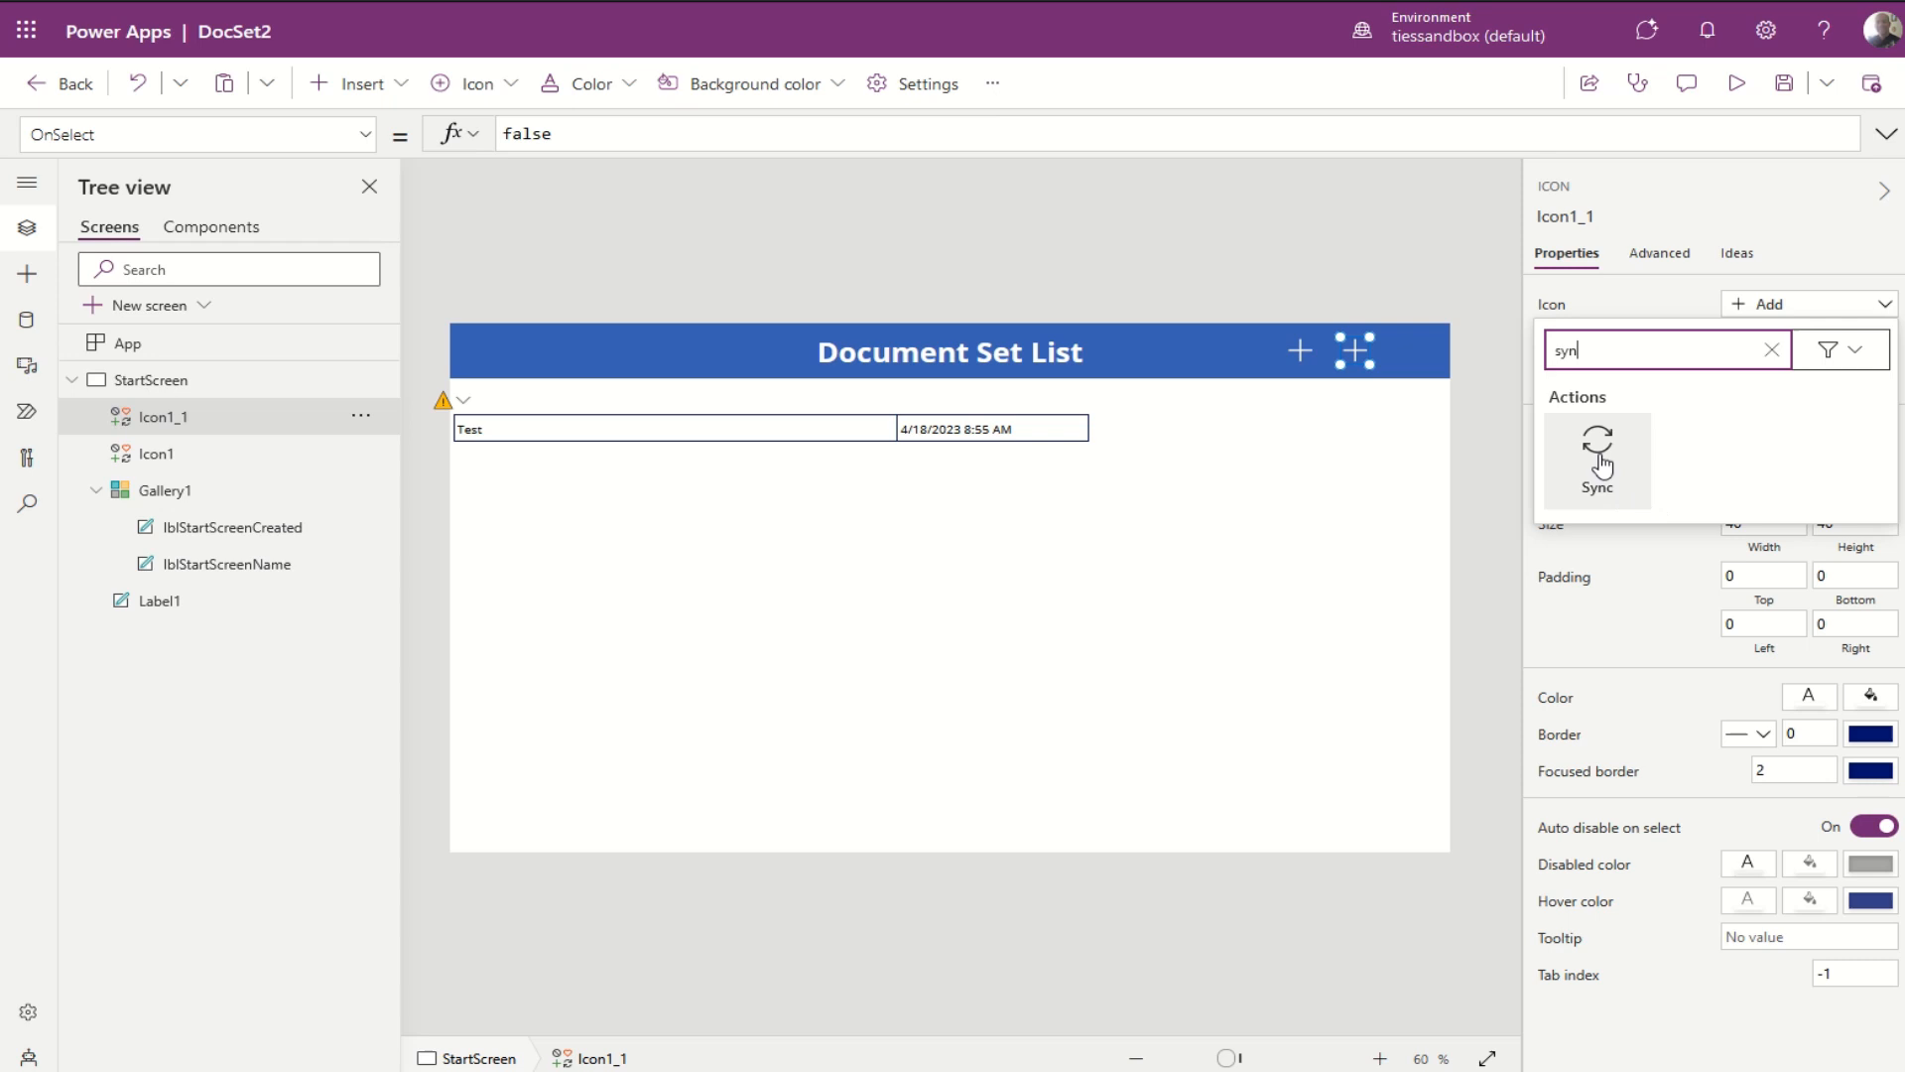
left_click(1598, 459)
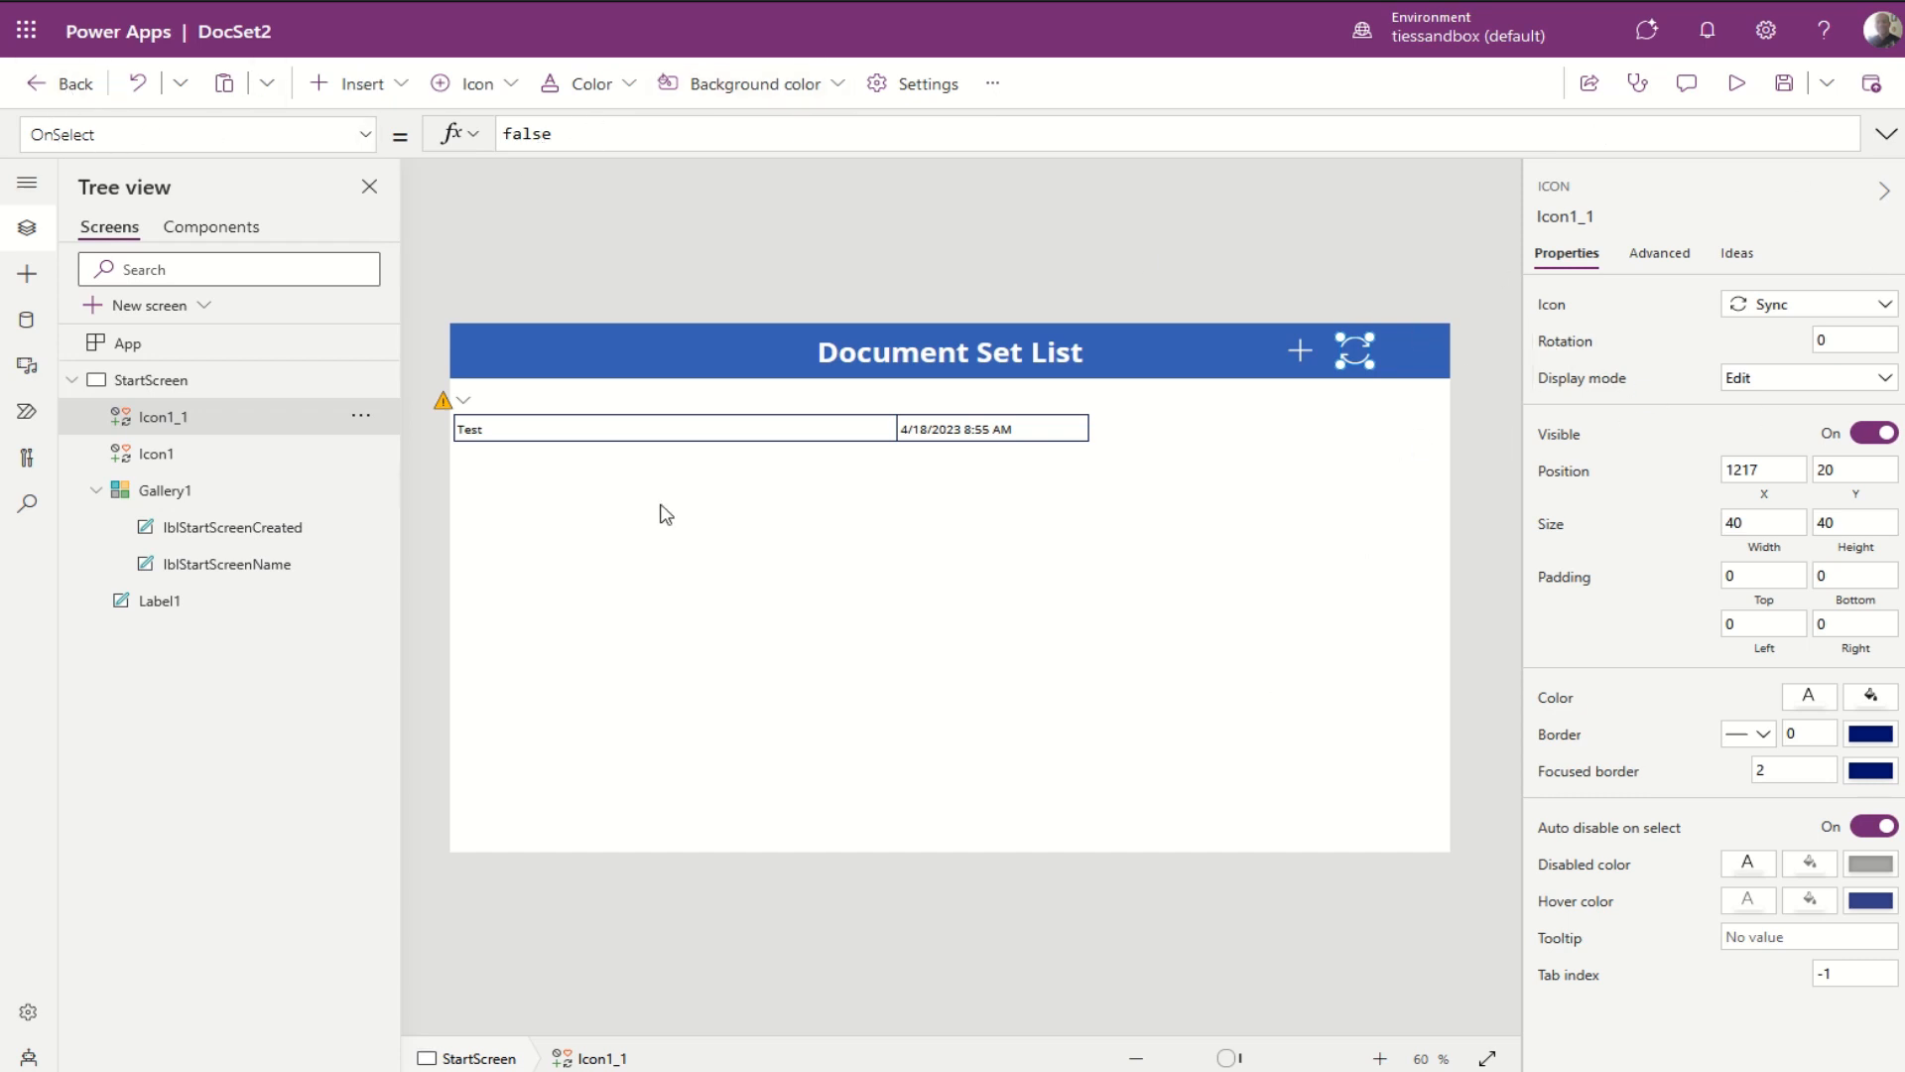
Step: Copy the full filter formula from the gallery's Items property
left_click(682, 627)
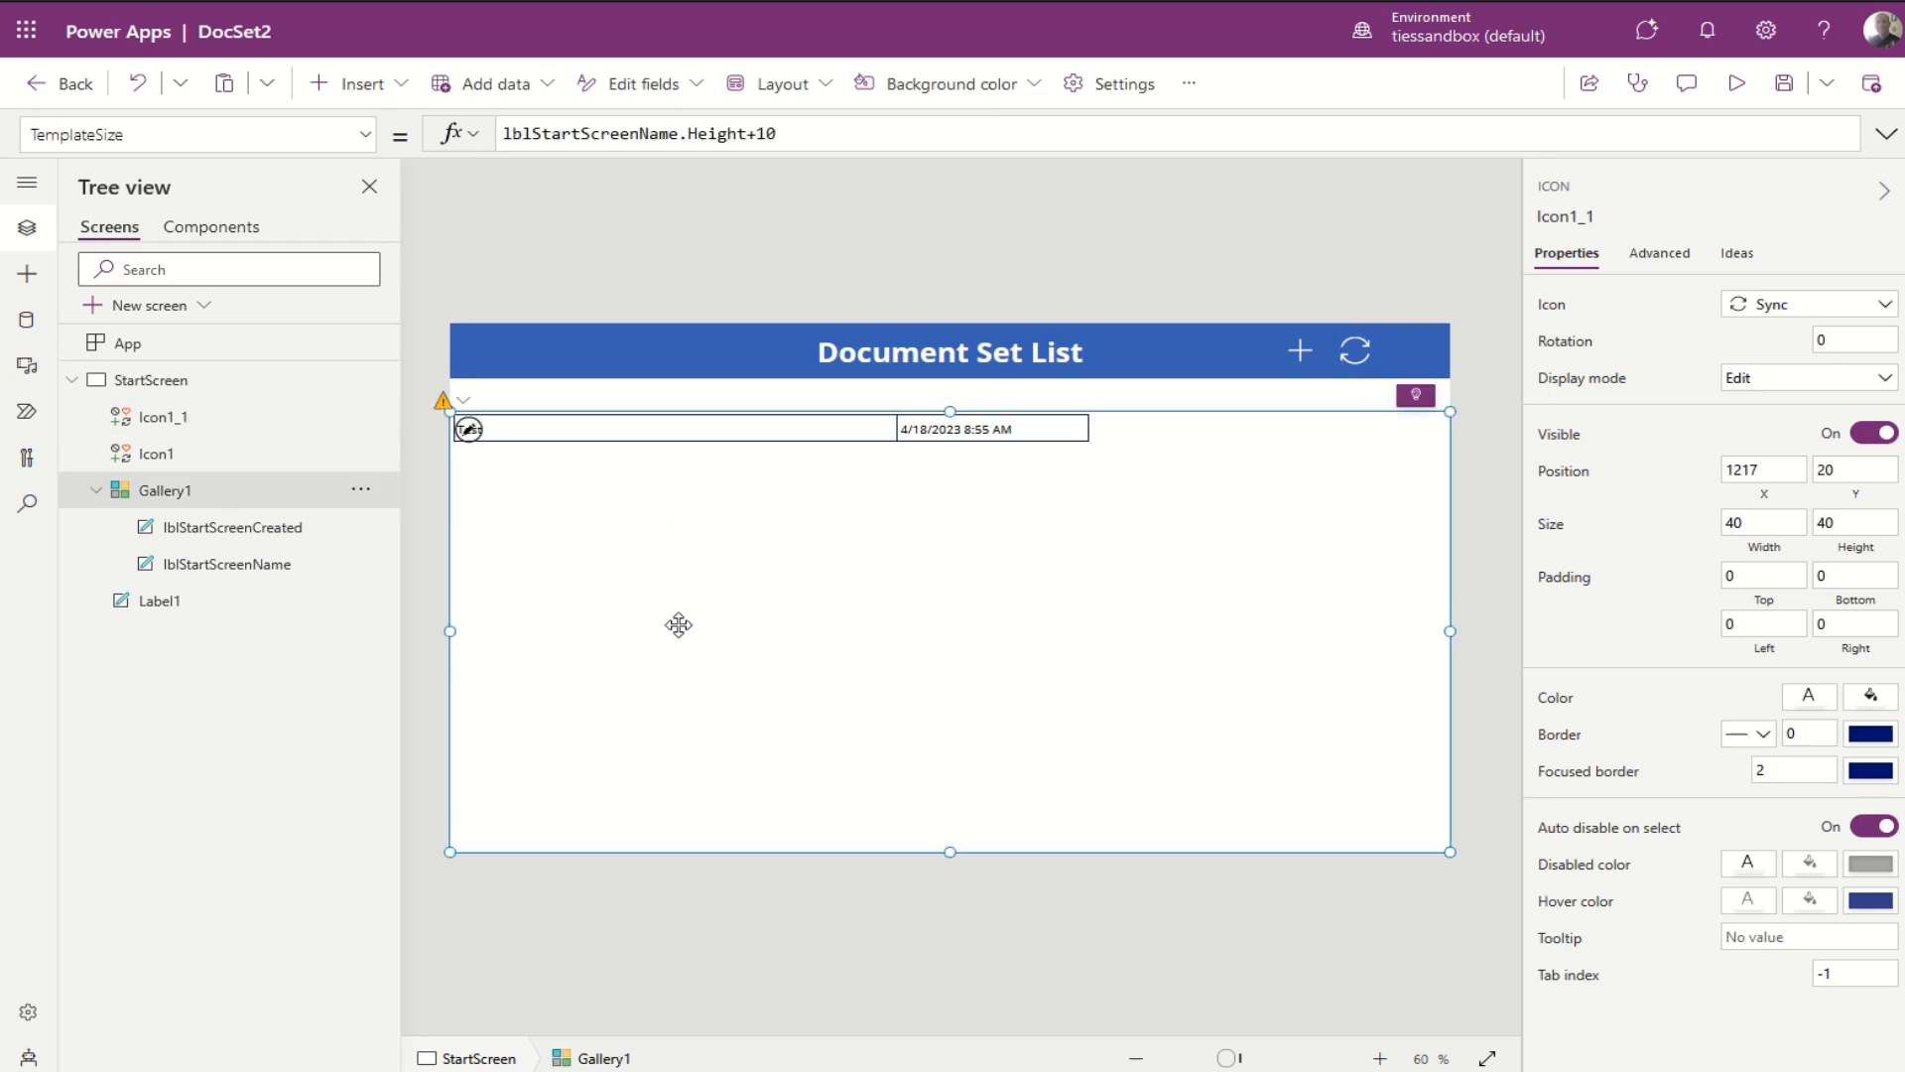
left_click(370, 144)
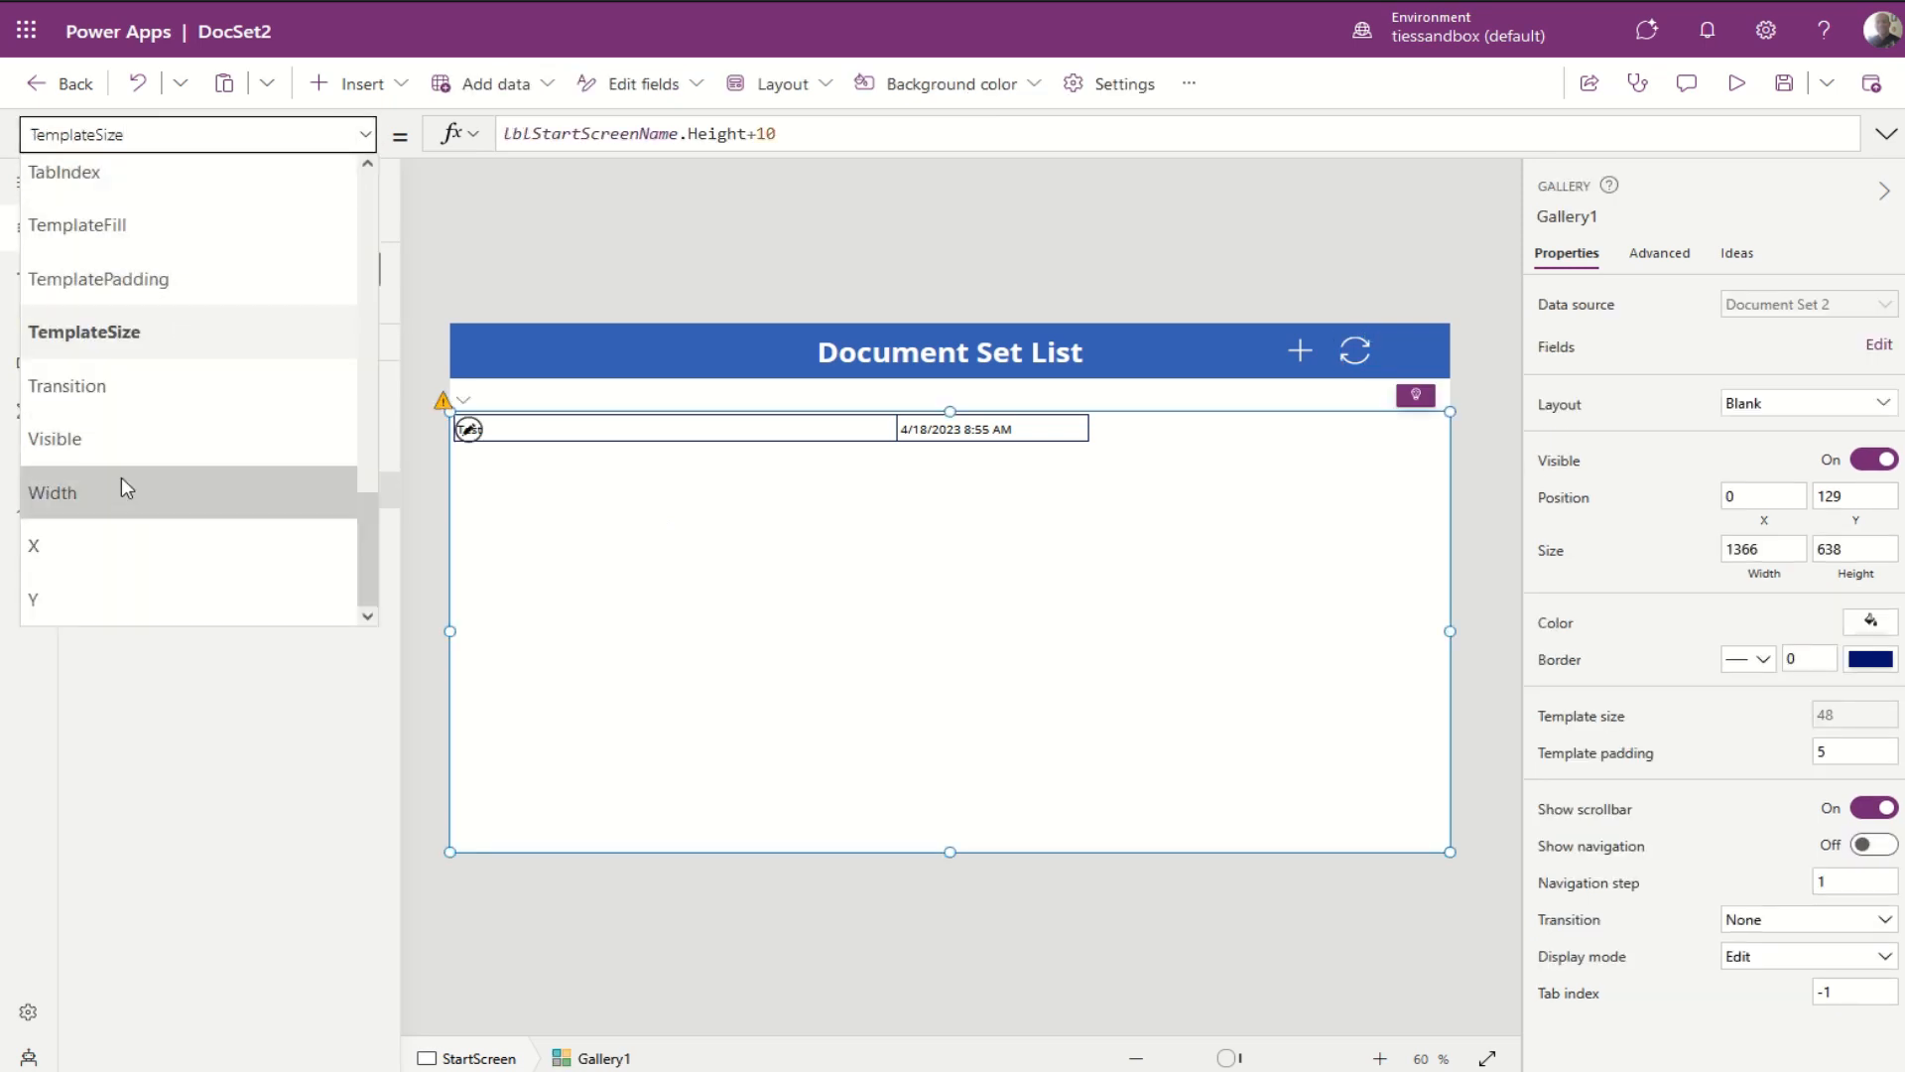
scroll(124, 471, "up", 6)
left_click(109, 435)
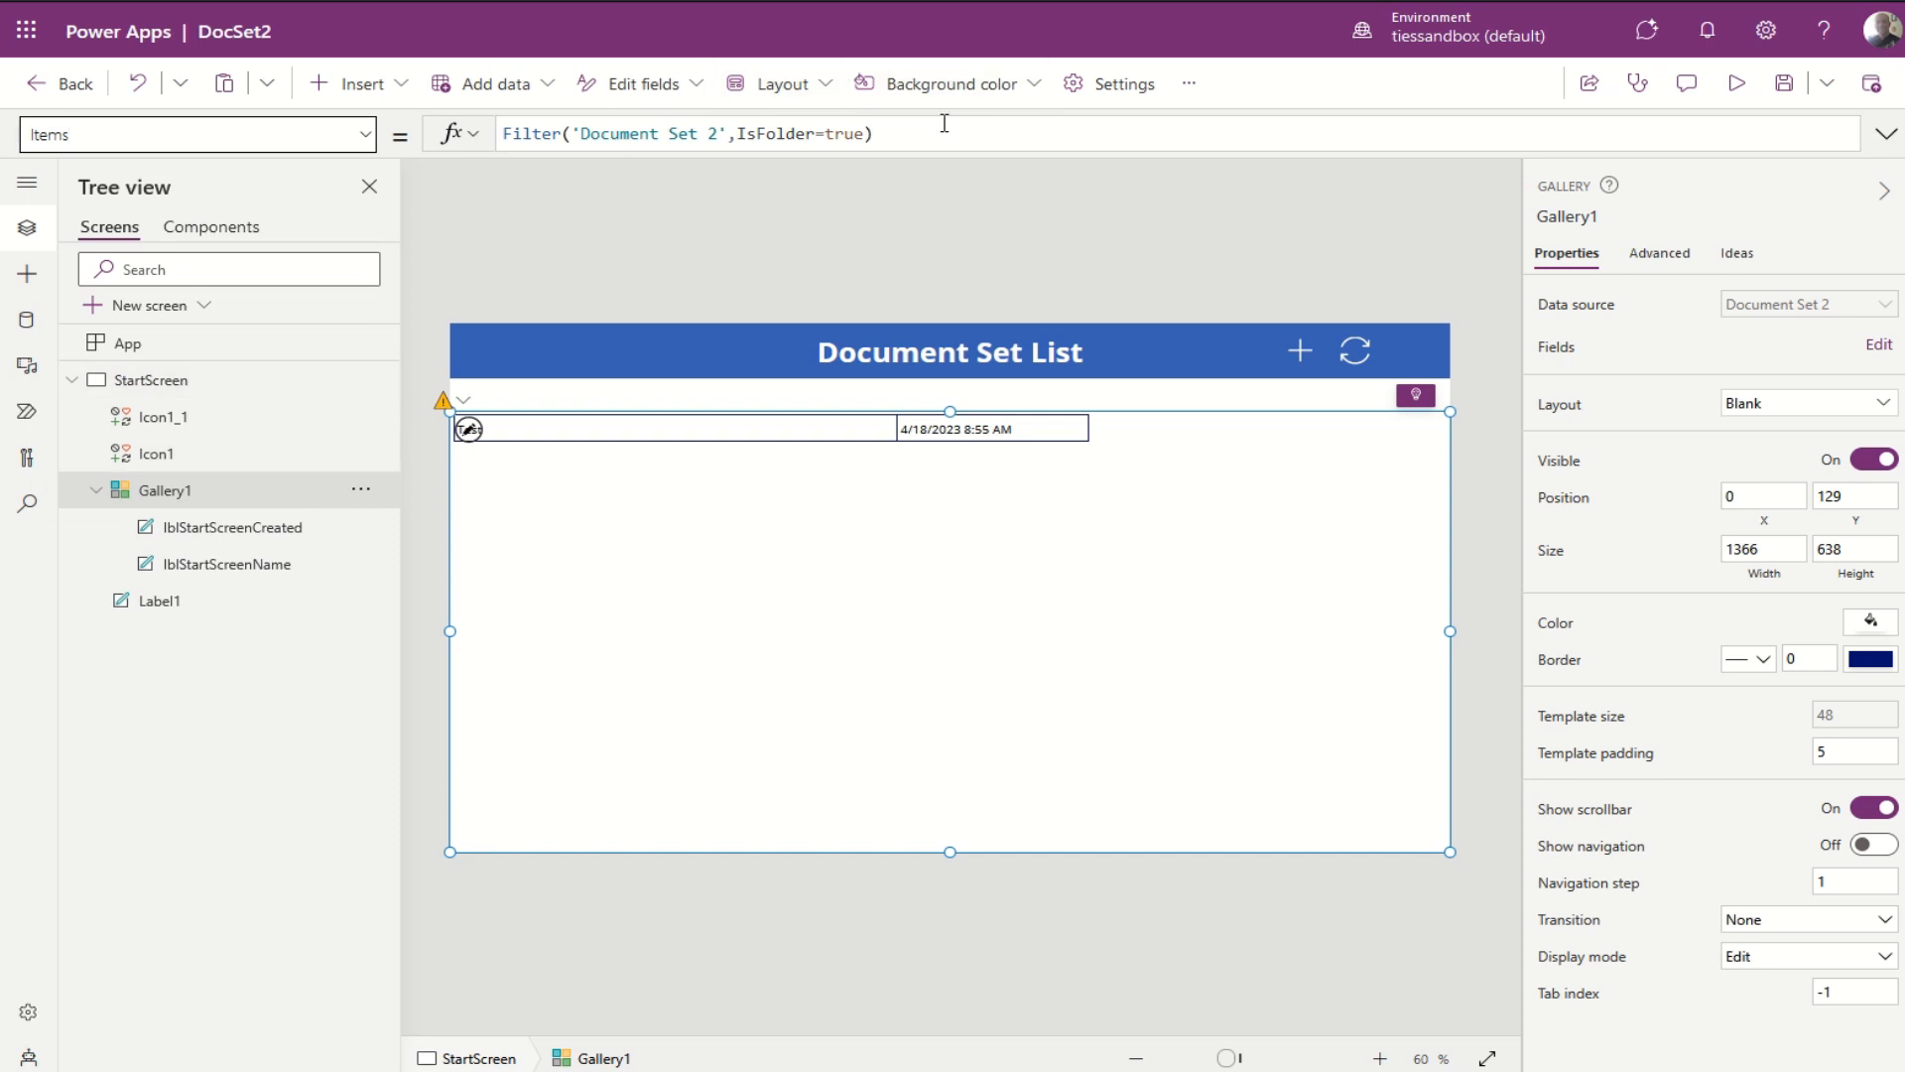
left_click_drag(944, 126, 302, 132)
key("ctrl+c")
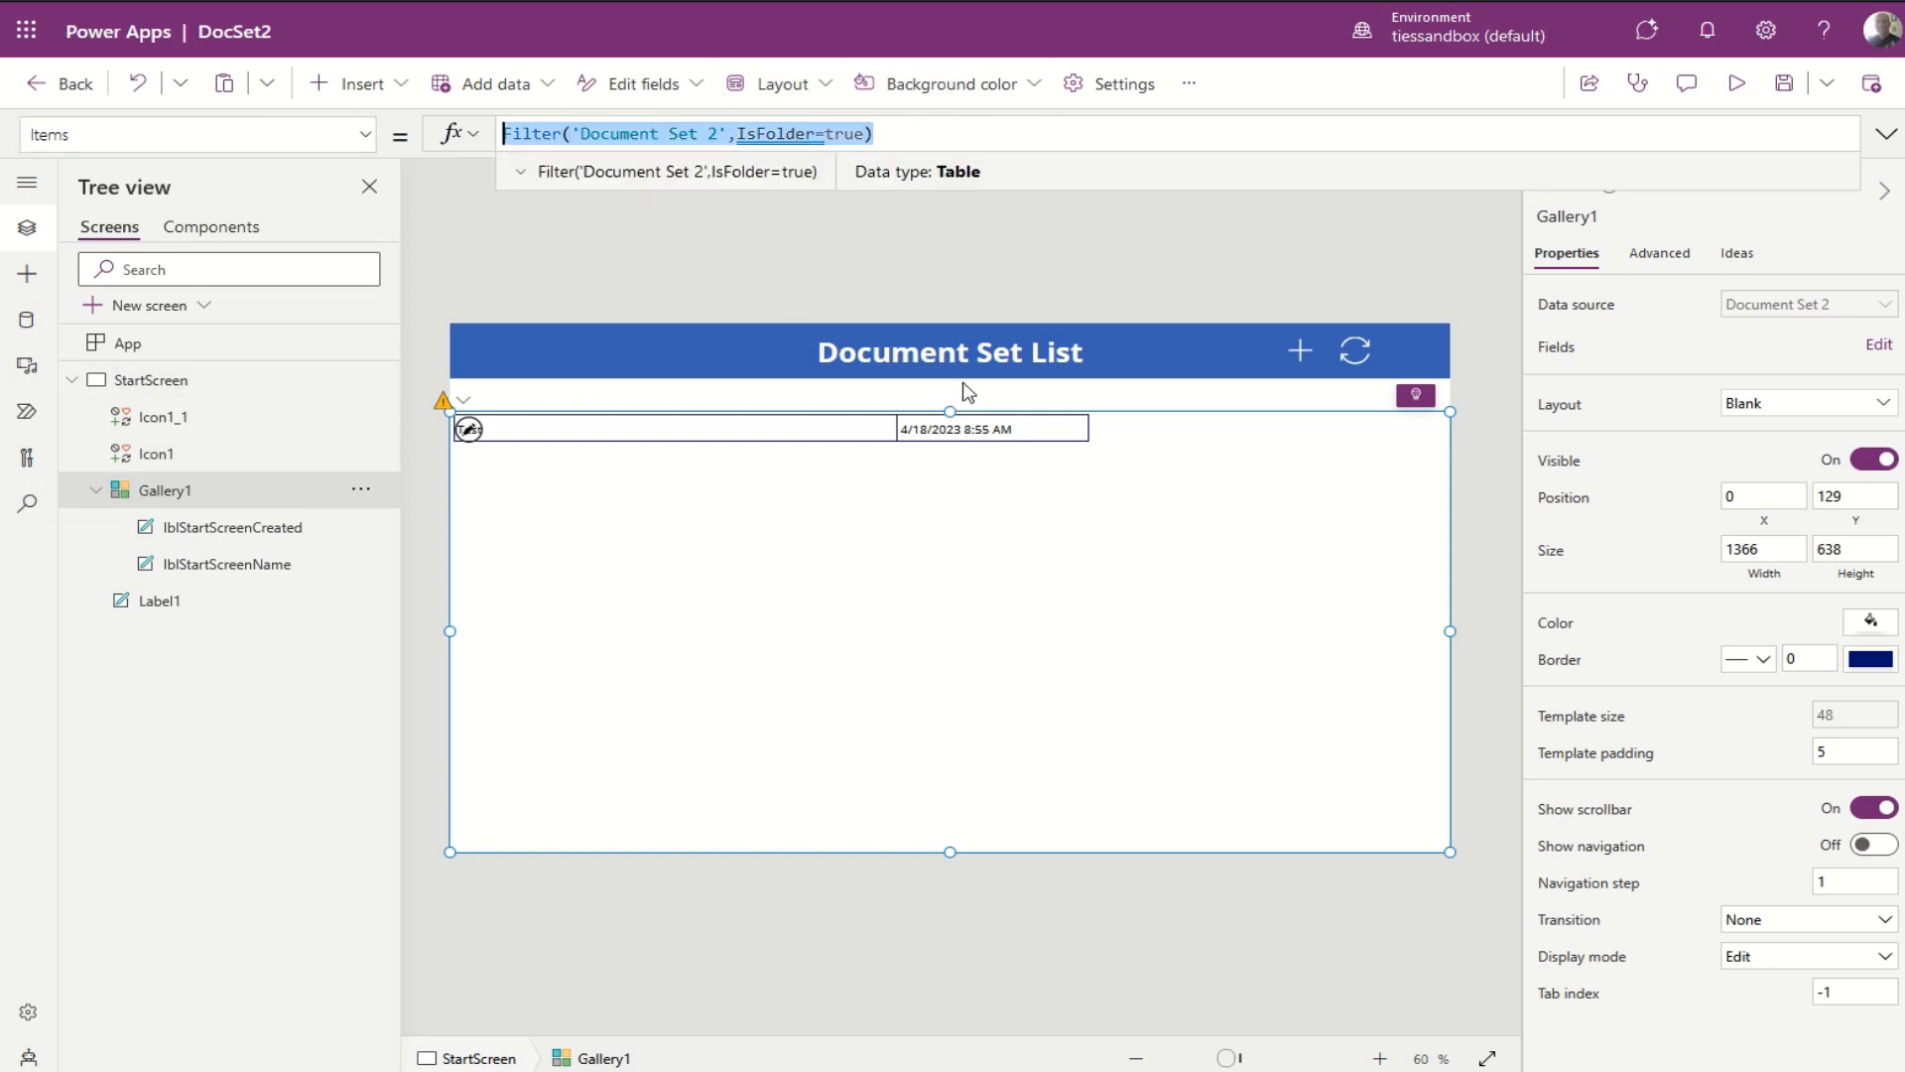
Step: Set the Sync icon's OnSelect formula to Refresh(Filter('Document Set 2',IsFolder=true)), reusing the copied filter
left_click(1358, 353)
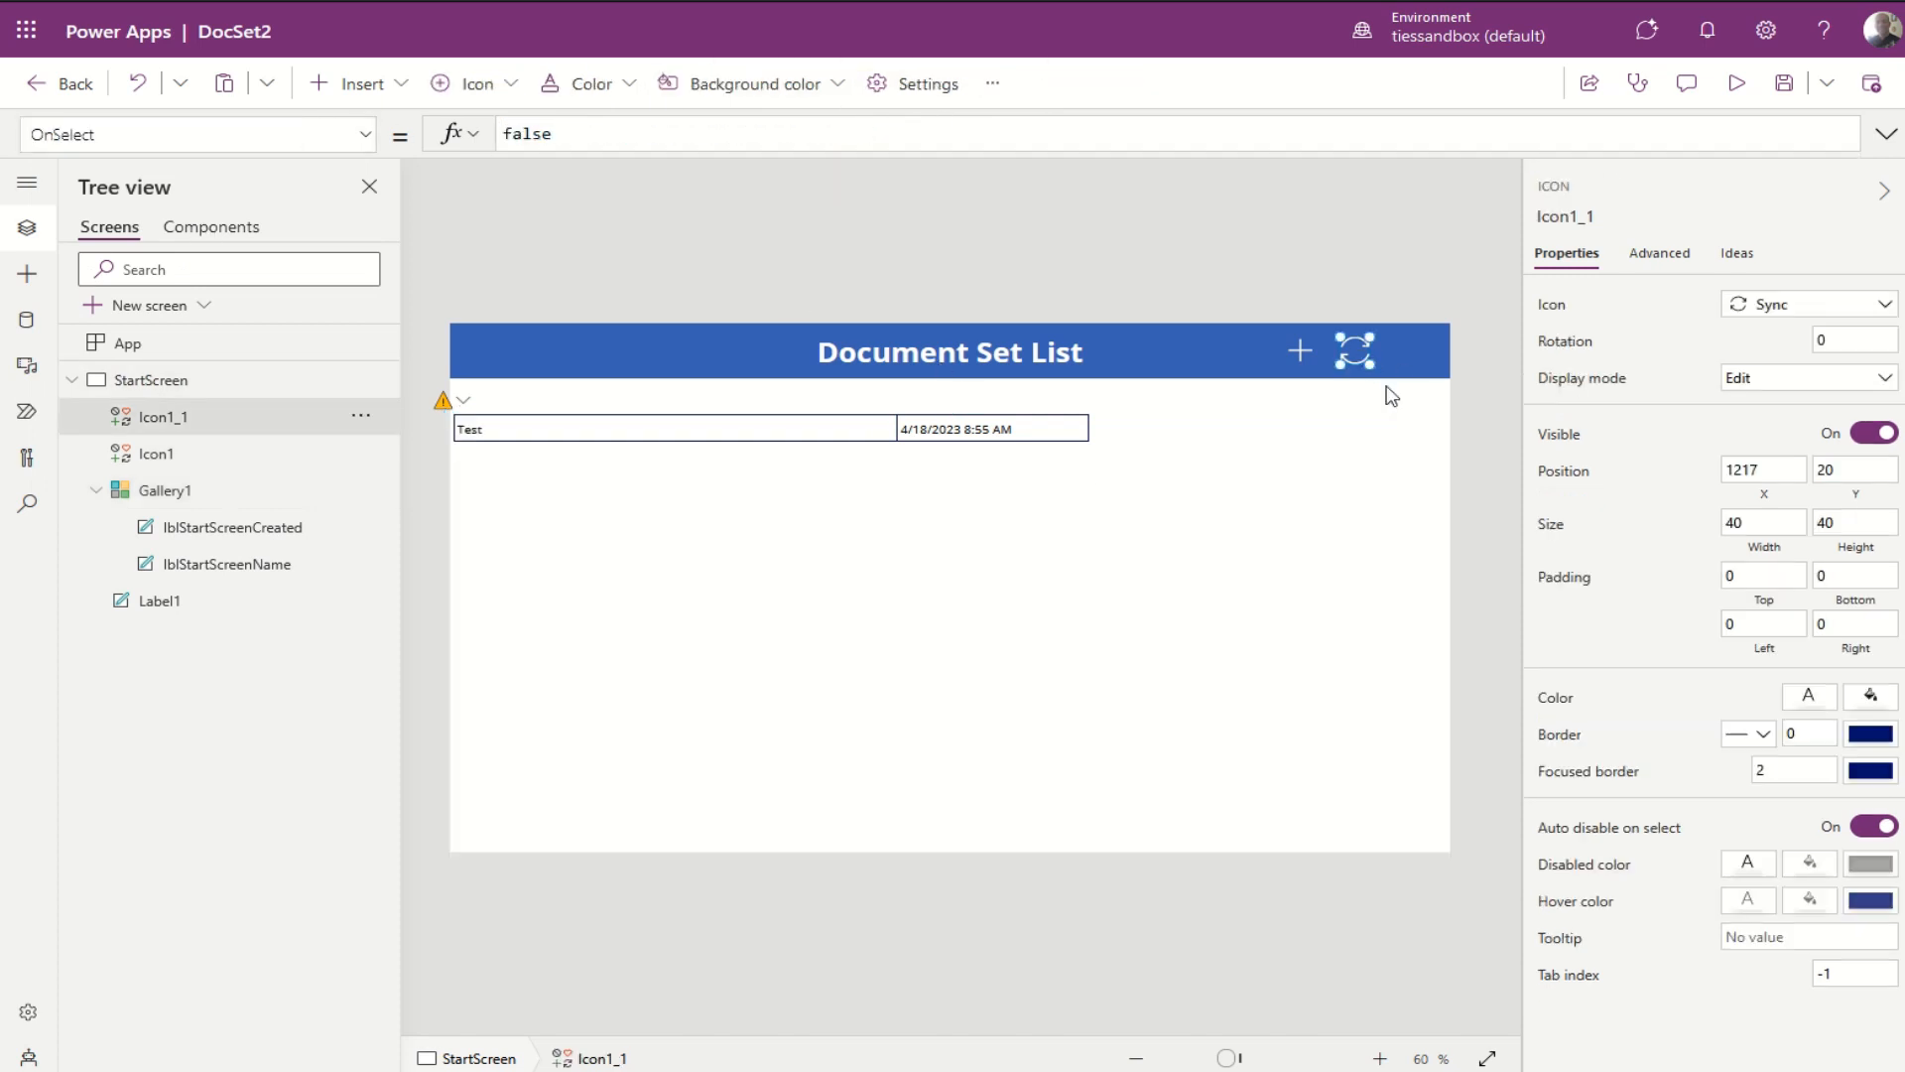
double_click(575, 130)
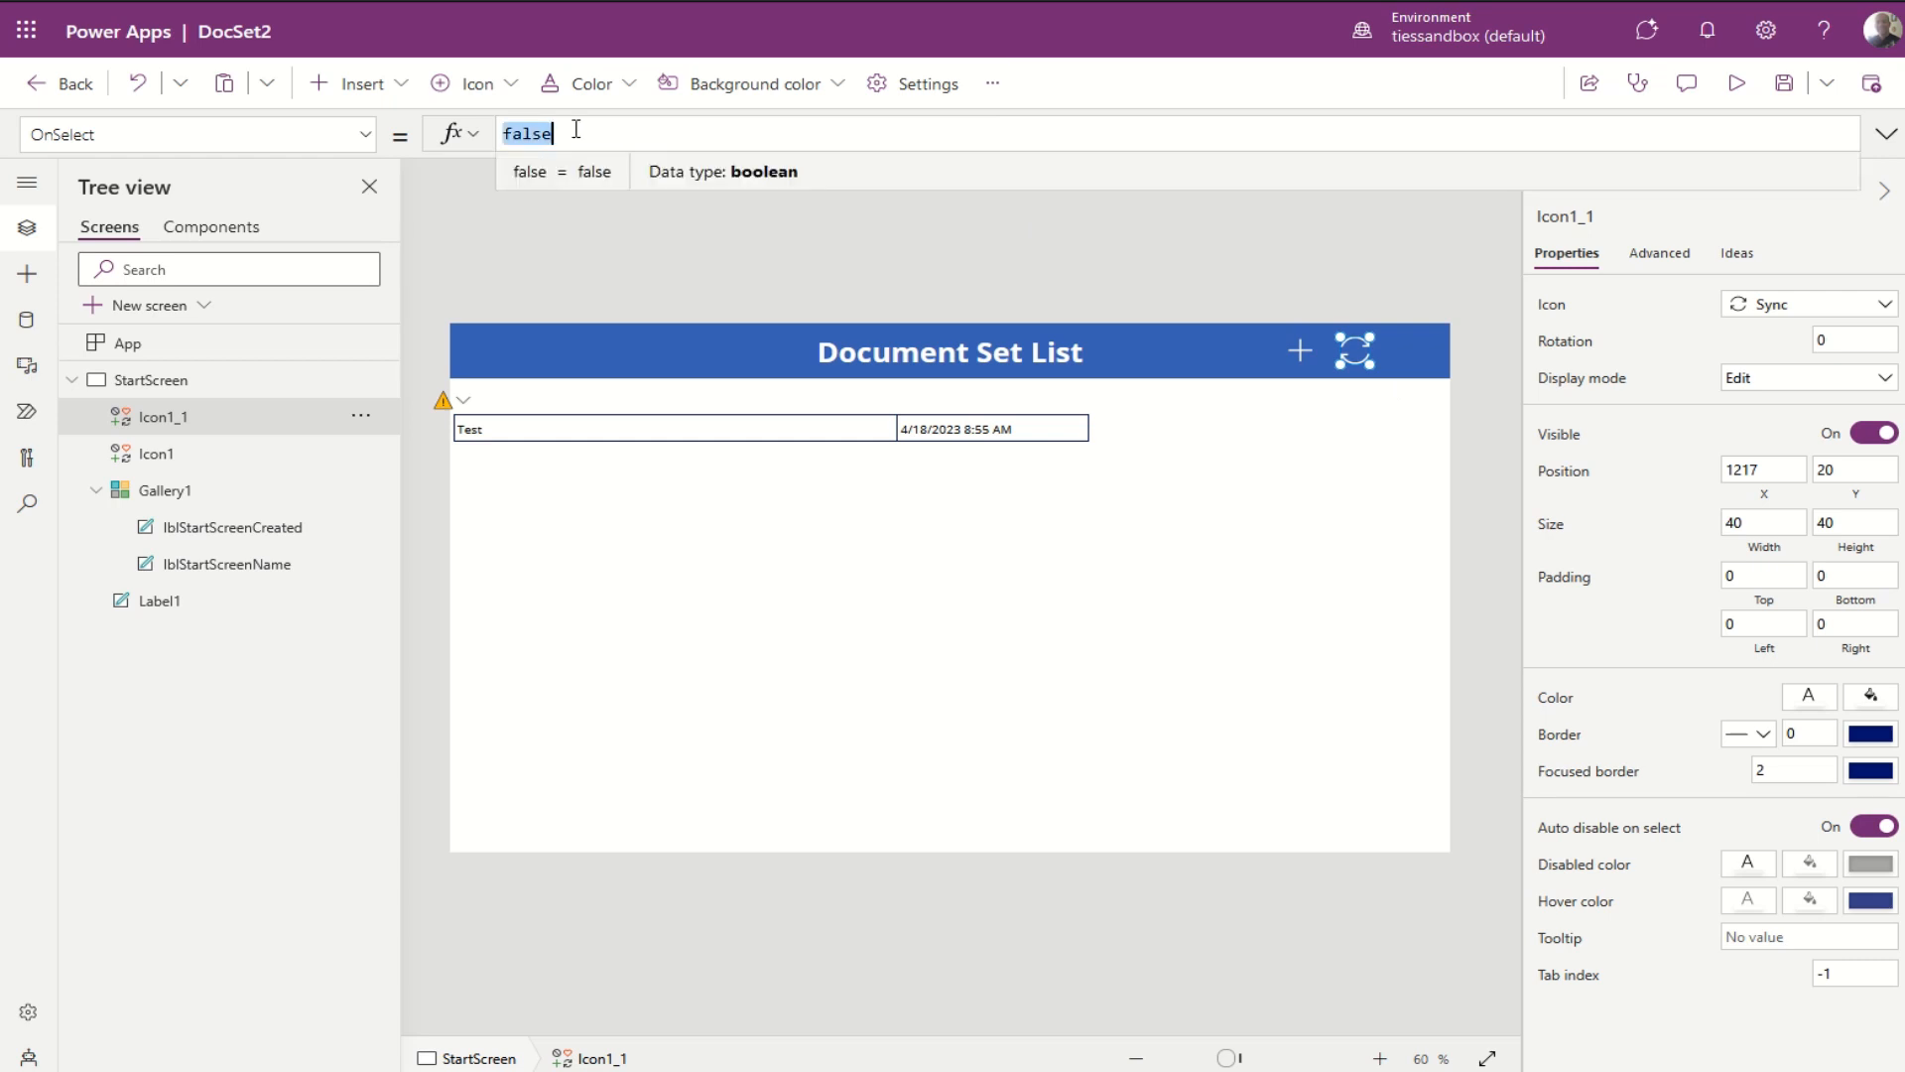
type("refre")
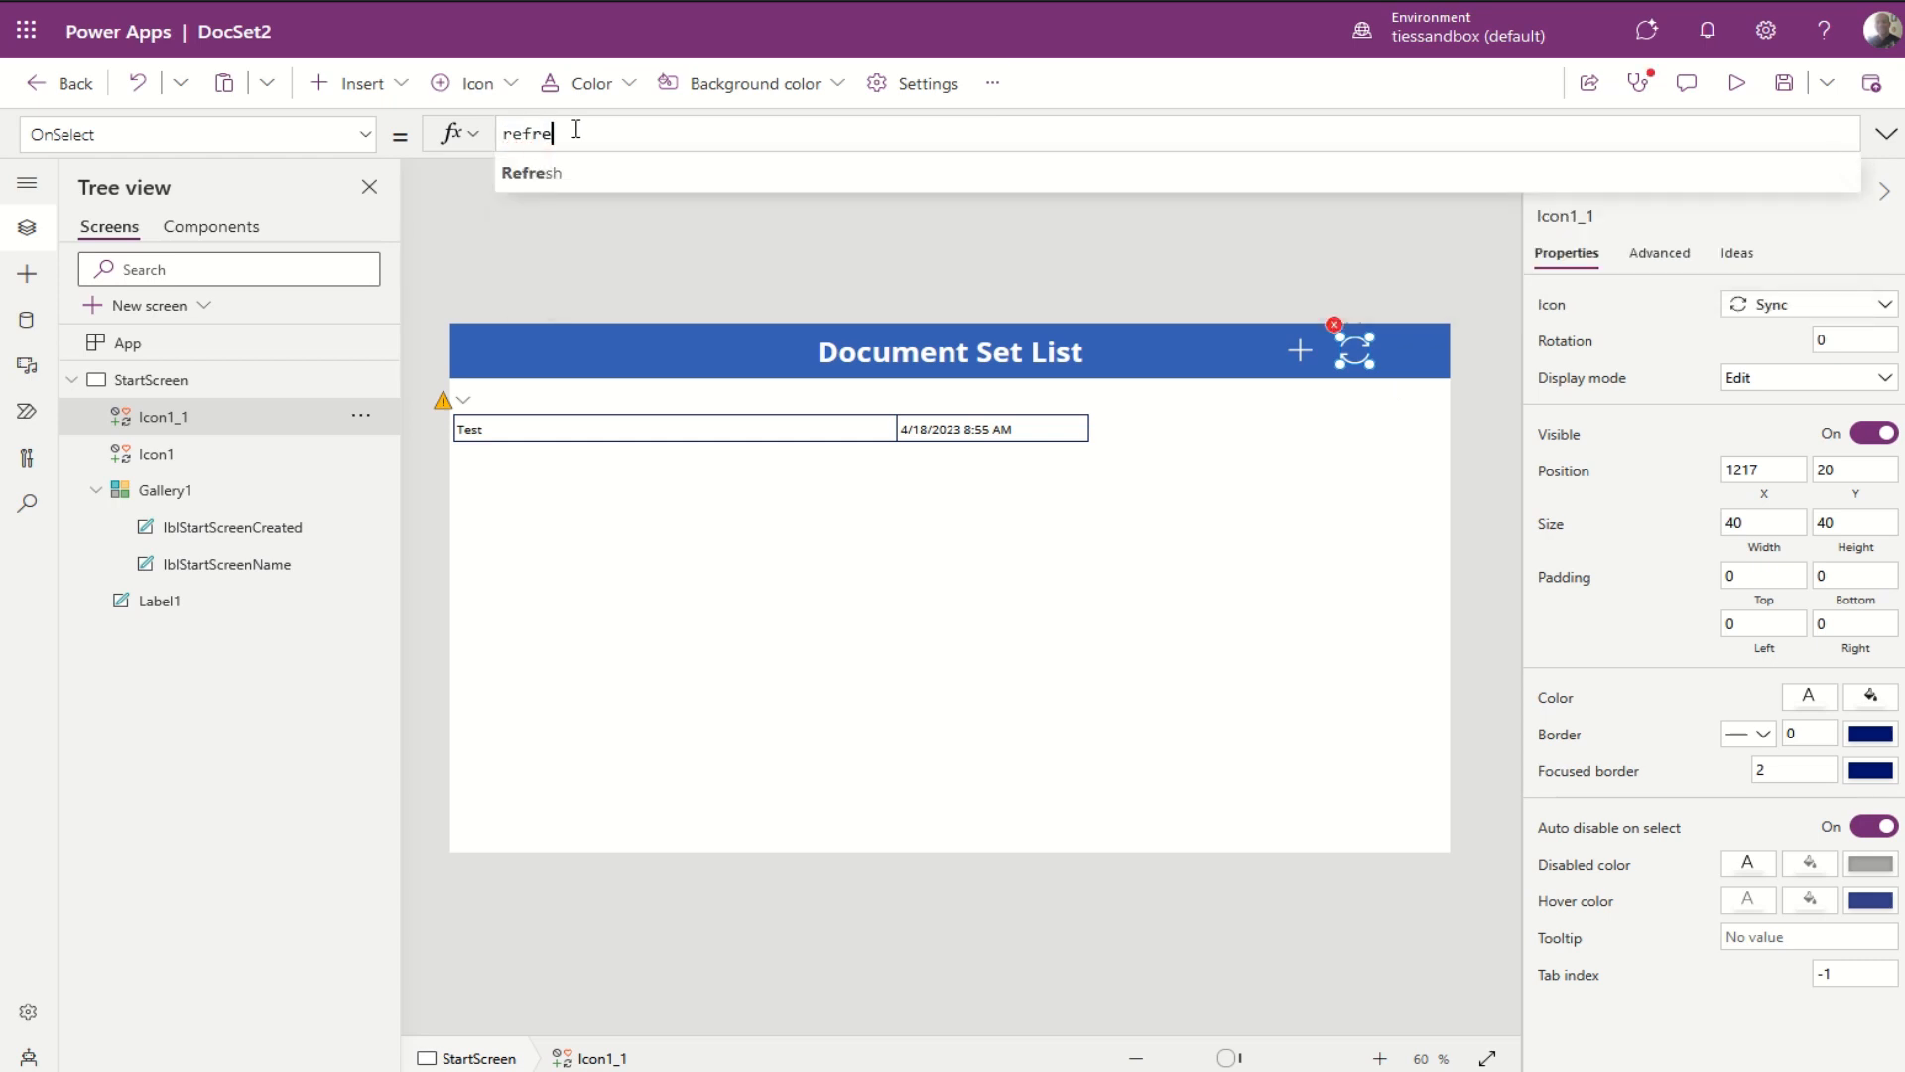
type("sh(")
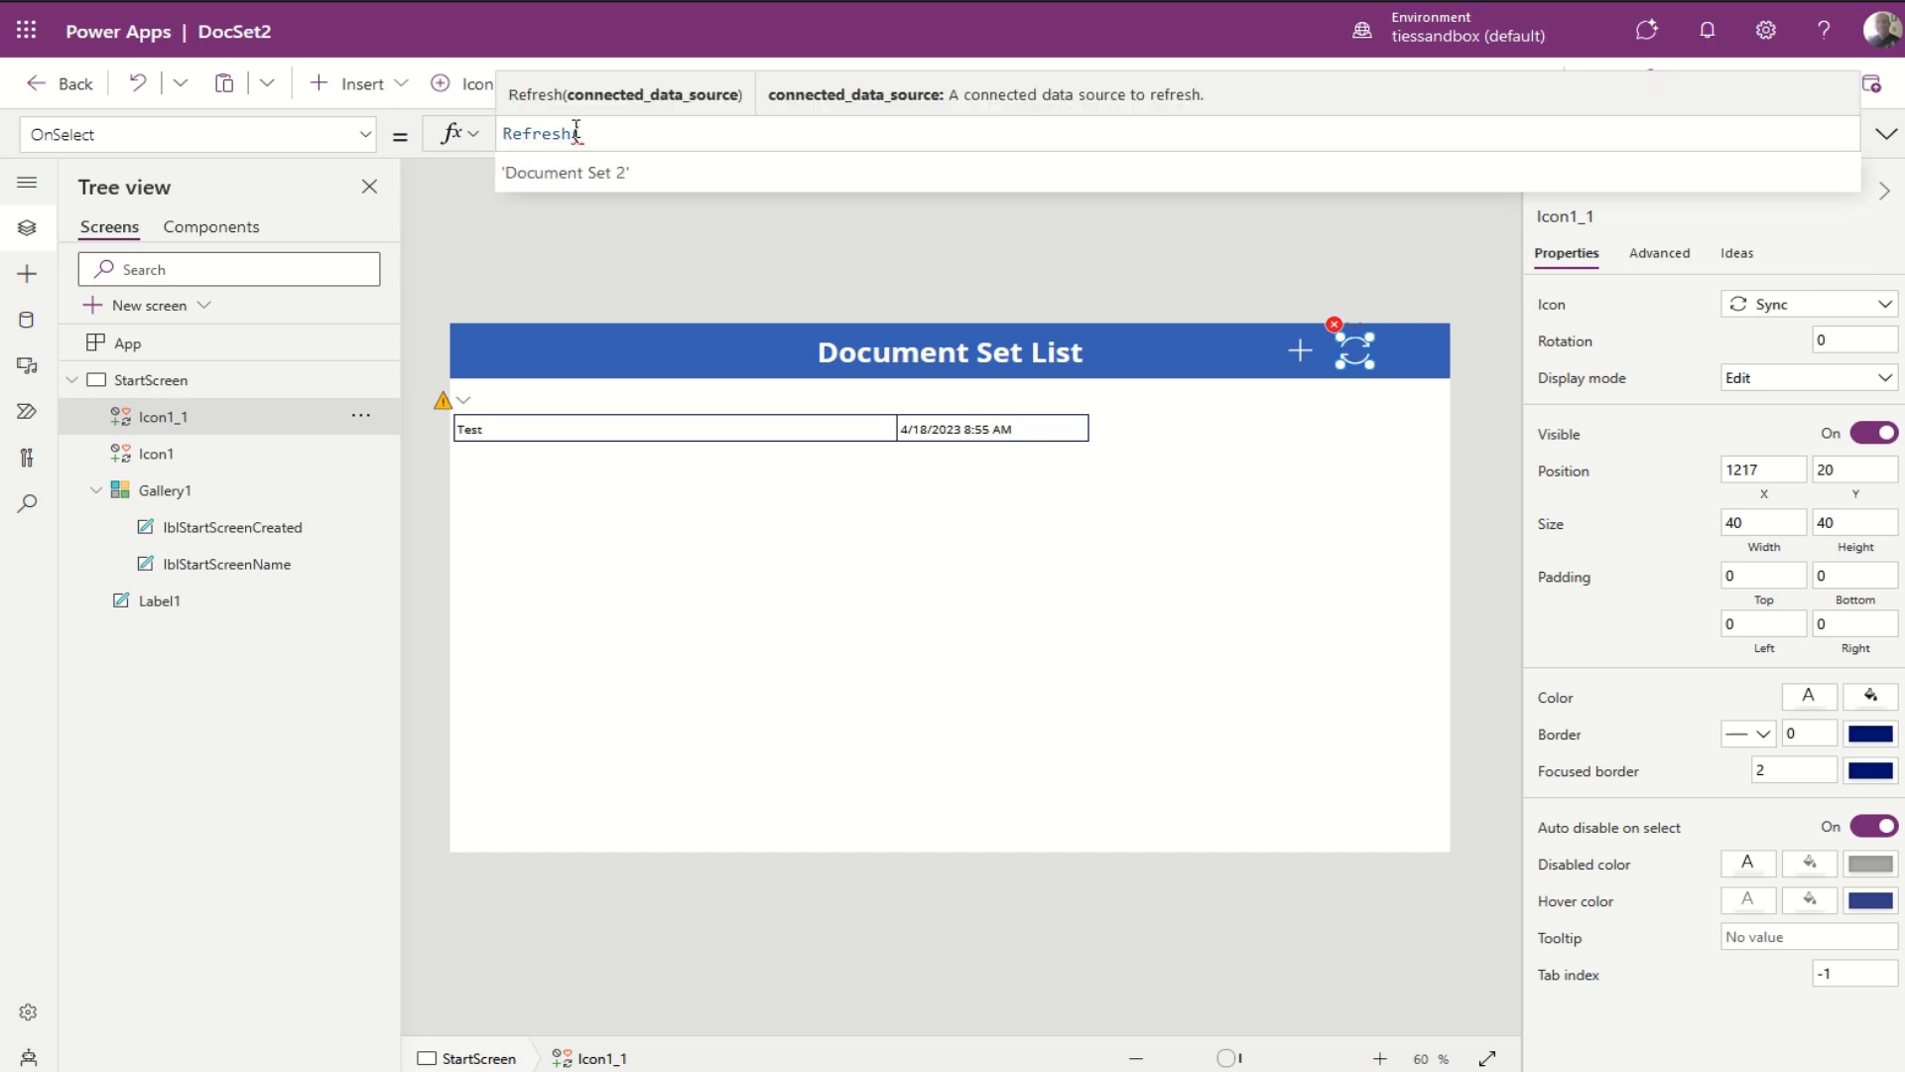
key("ctrl+v")
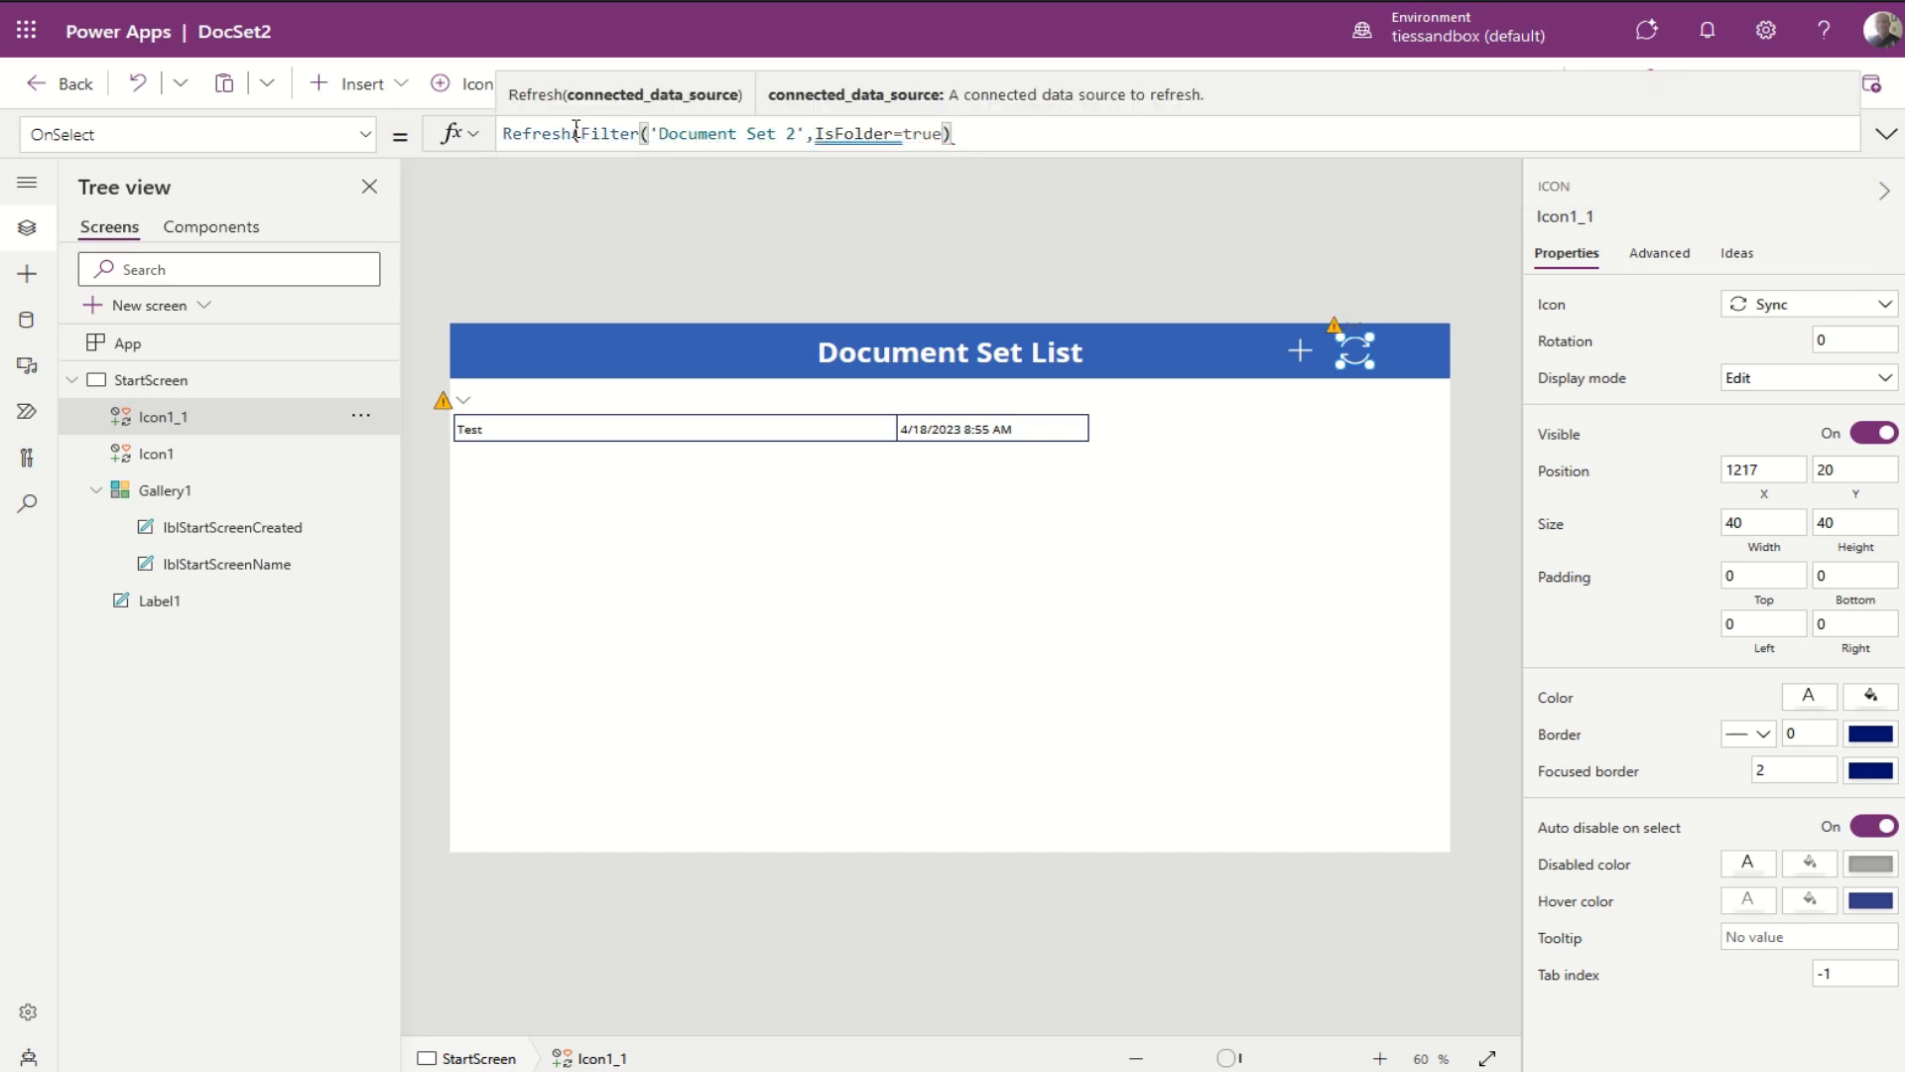
type(")")
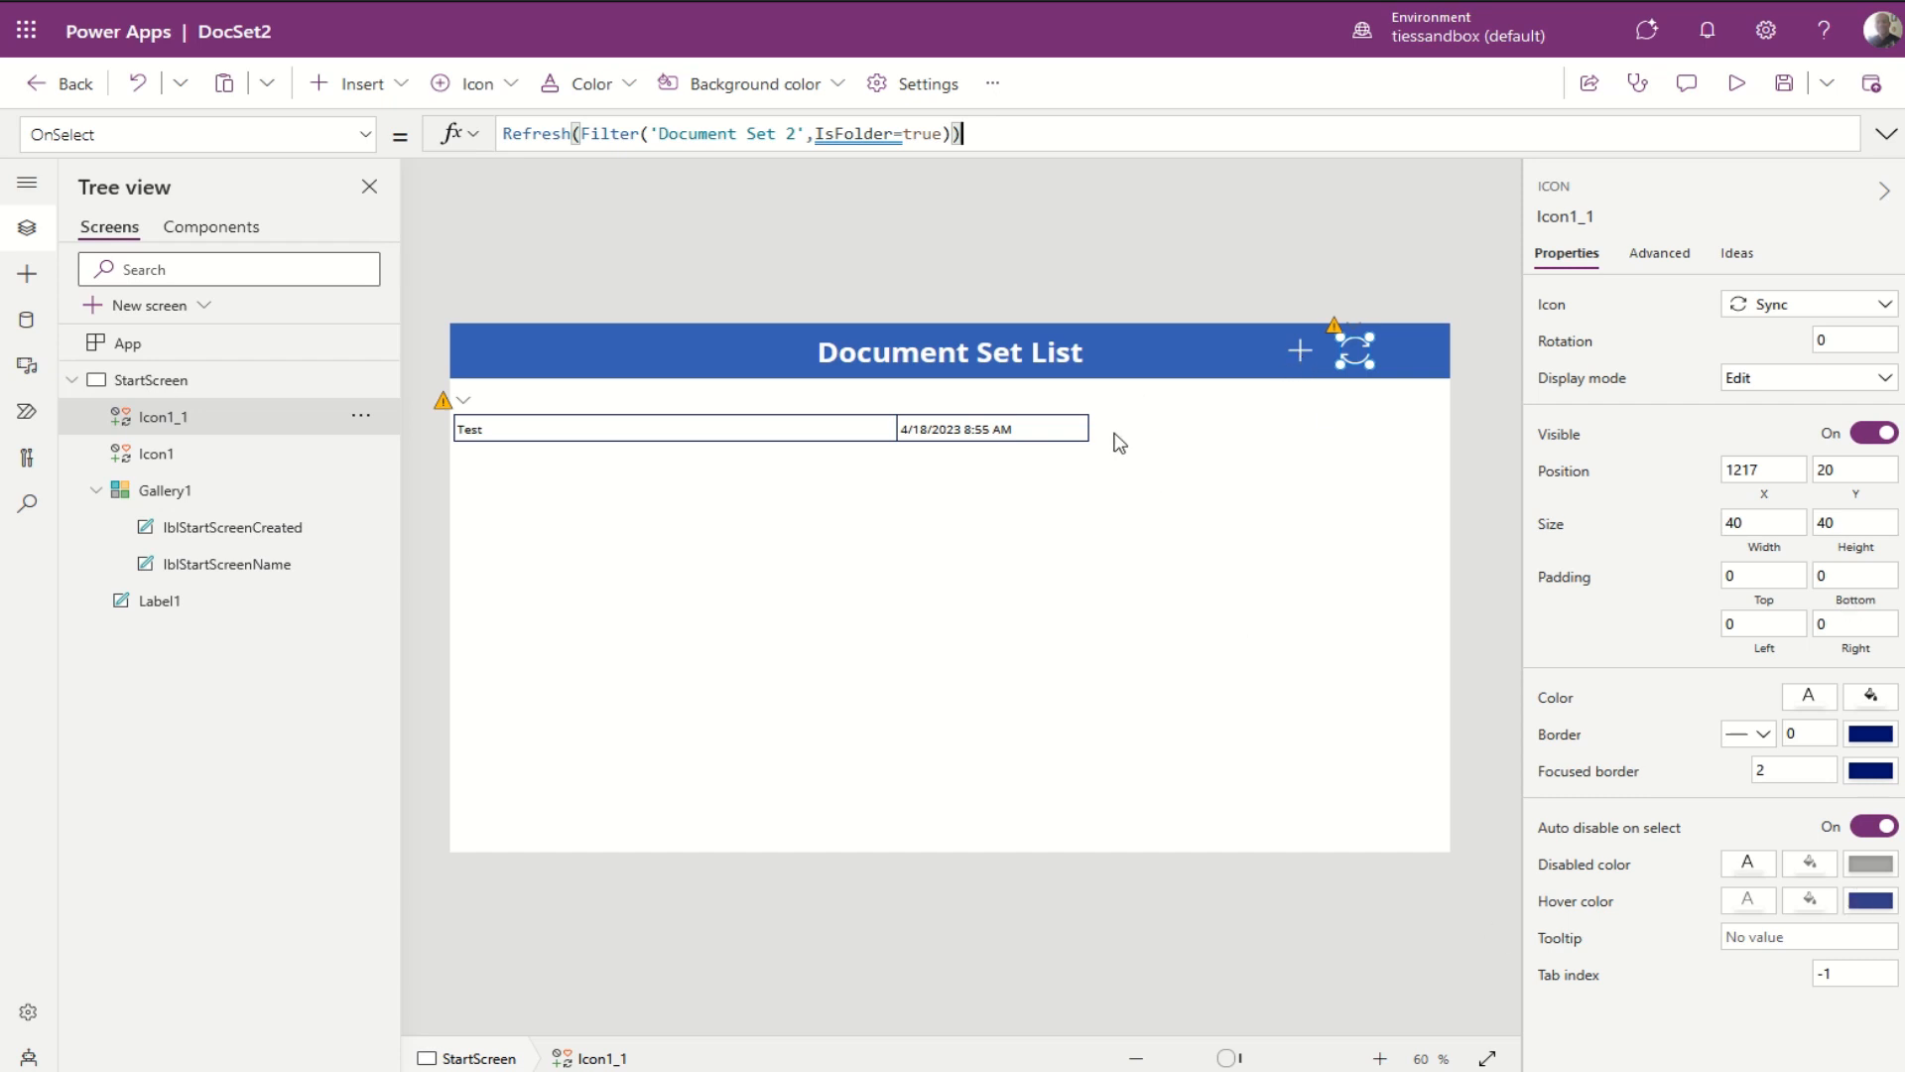
Step: Copy the header's Add icon into the gallery row template and place it near the row's far end at about X 1263, Y 0
left_click(738, 594)
left_click(469, 428)
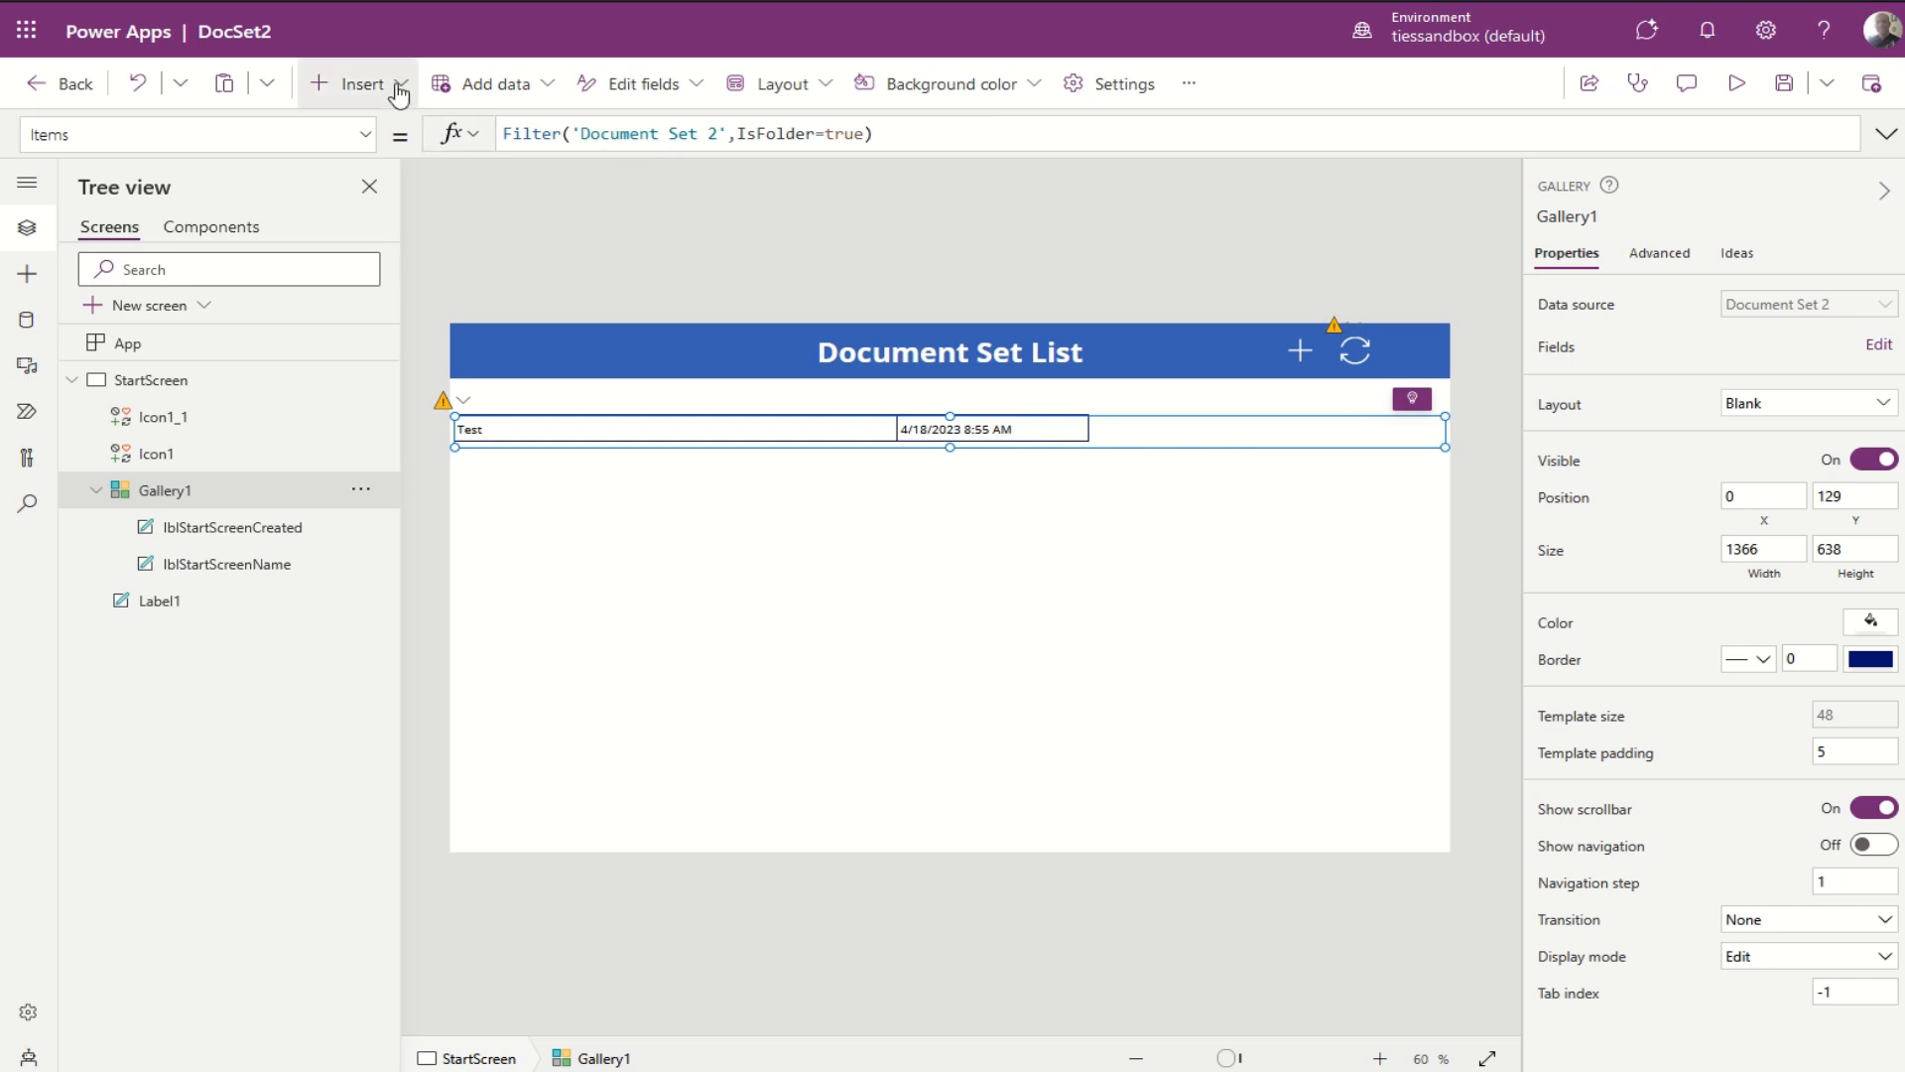
left_click(1300, 347)
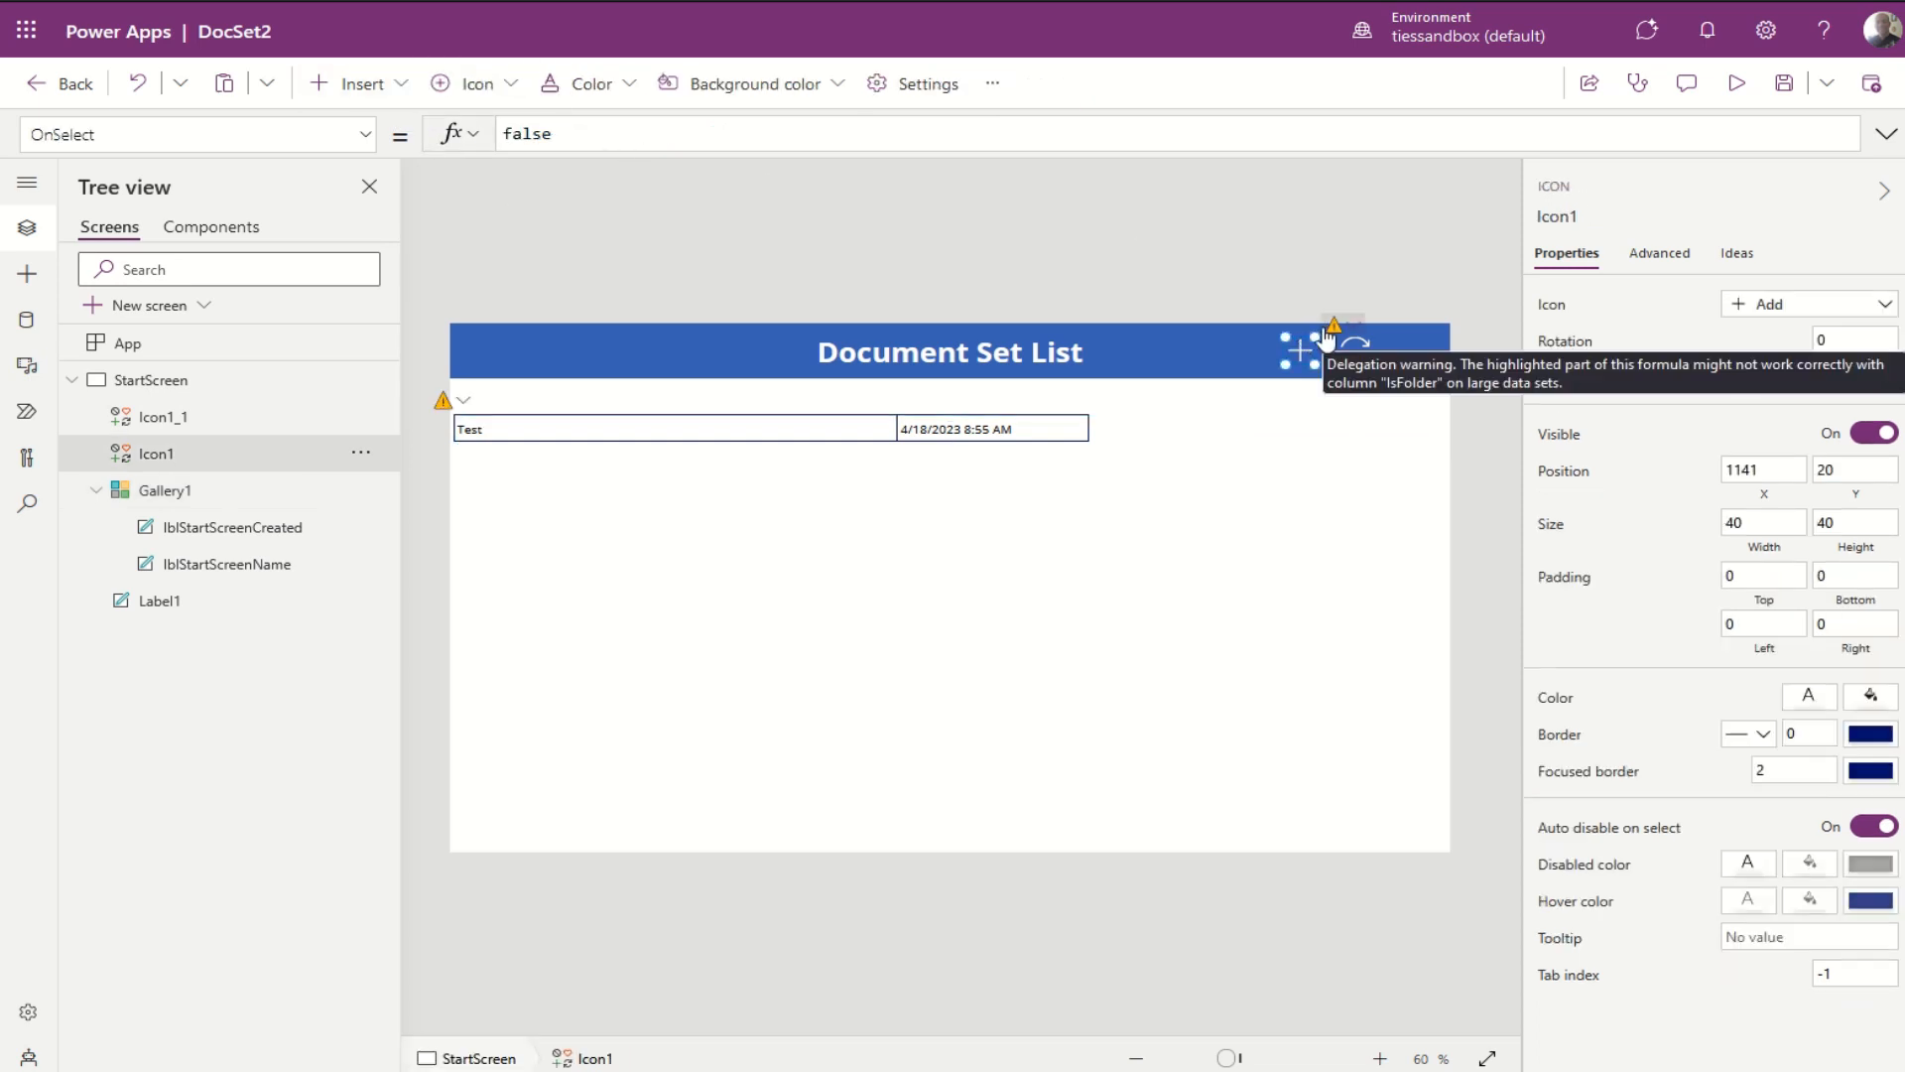
left_click(502, 442)
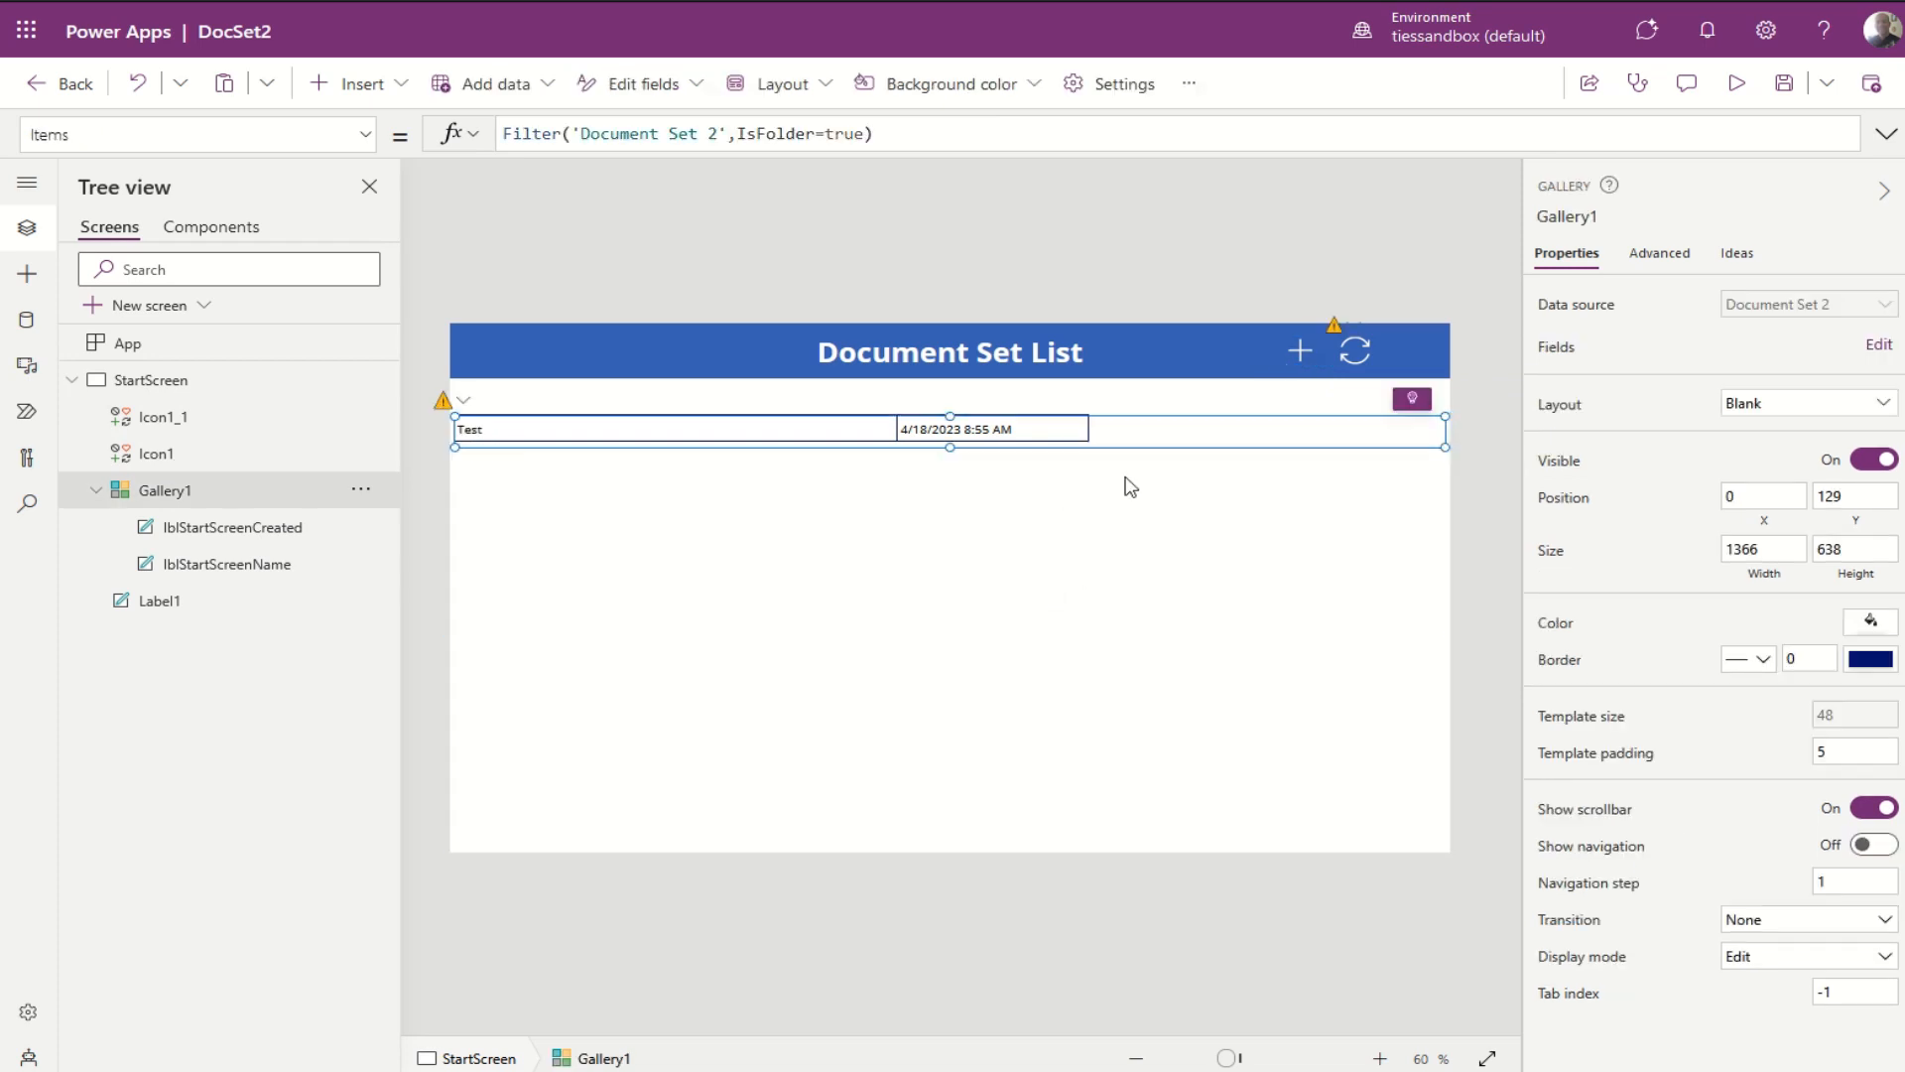
key("ctrl+v")
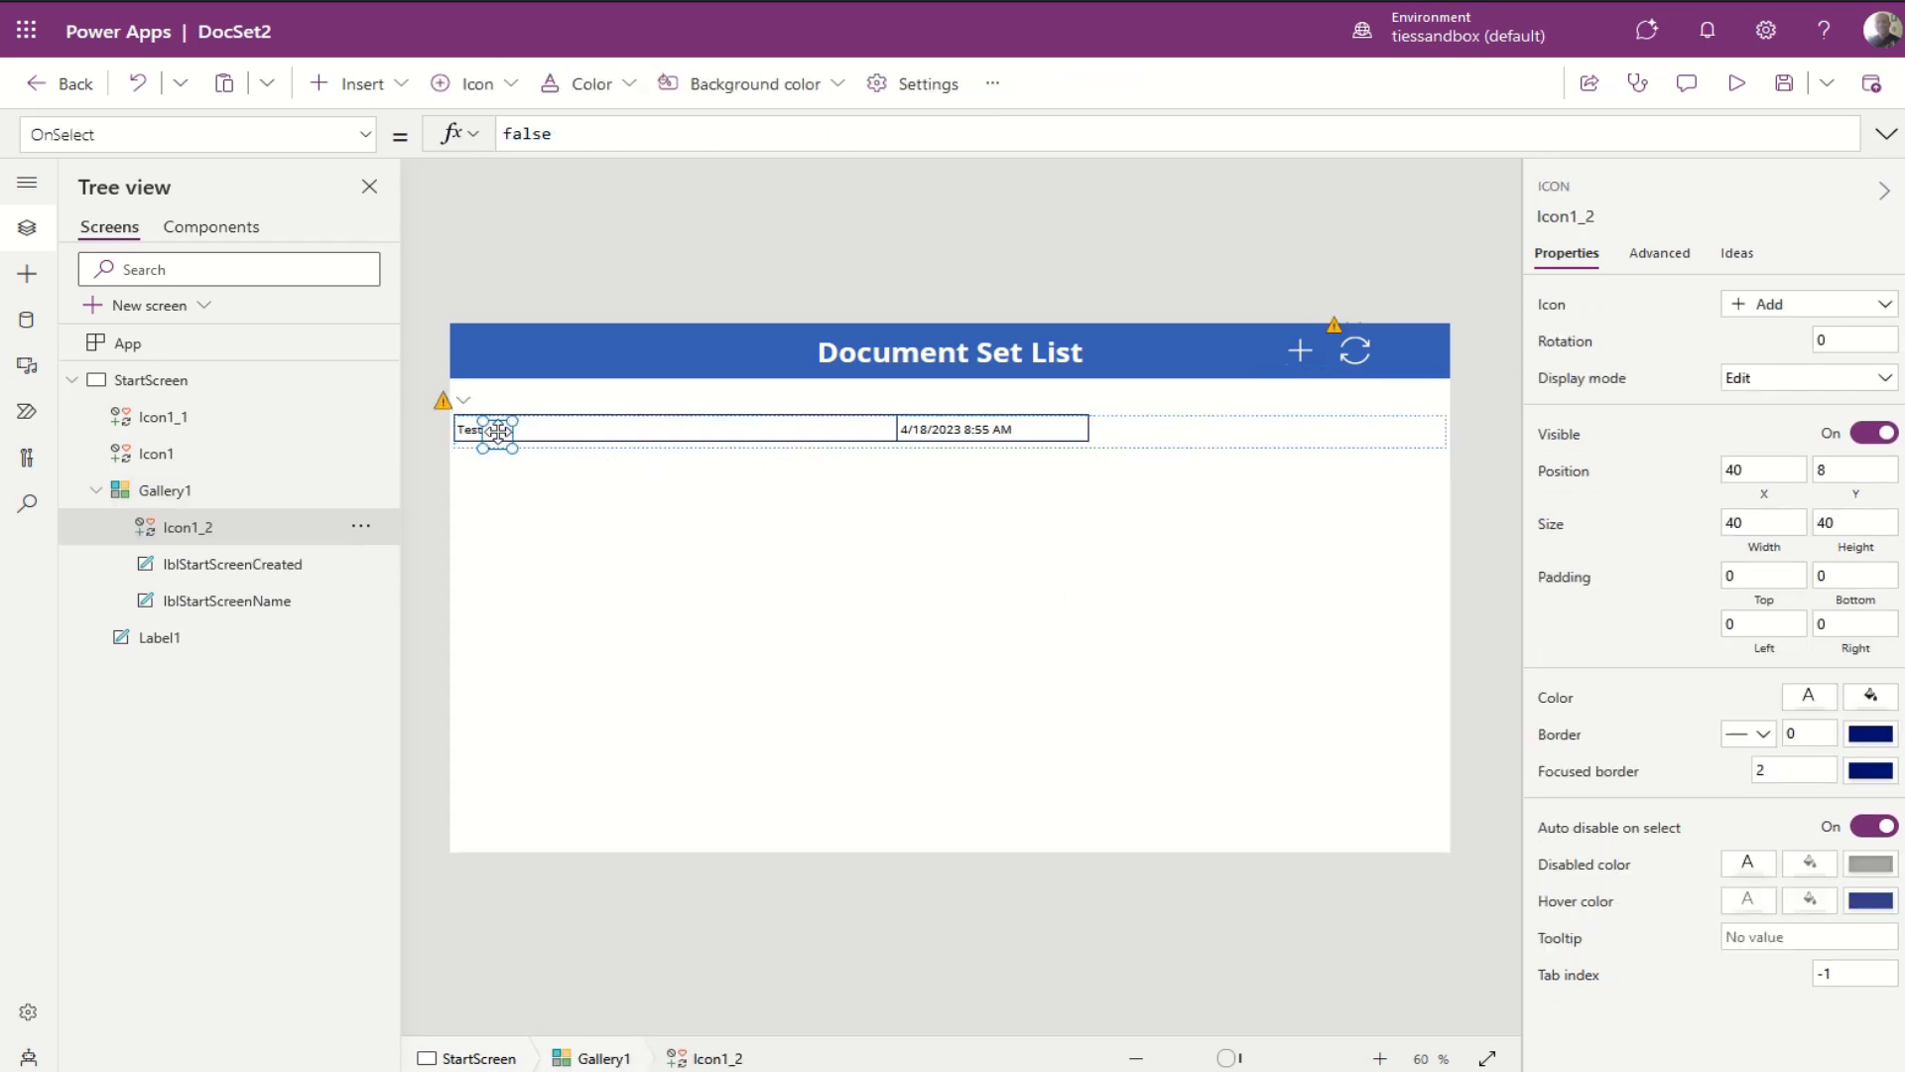
left_click_drag(502, 430, 1394, 430)
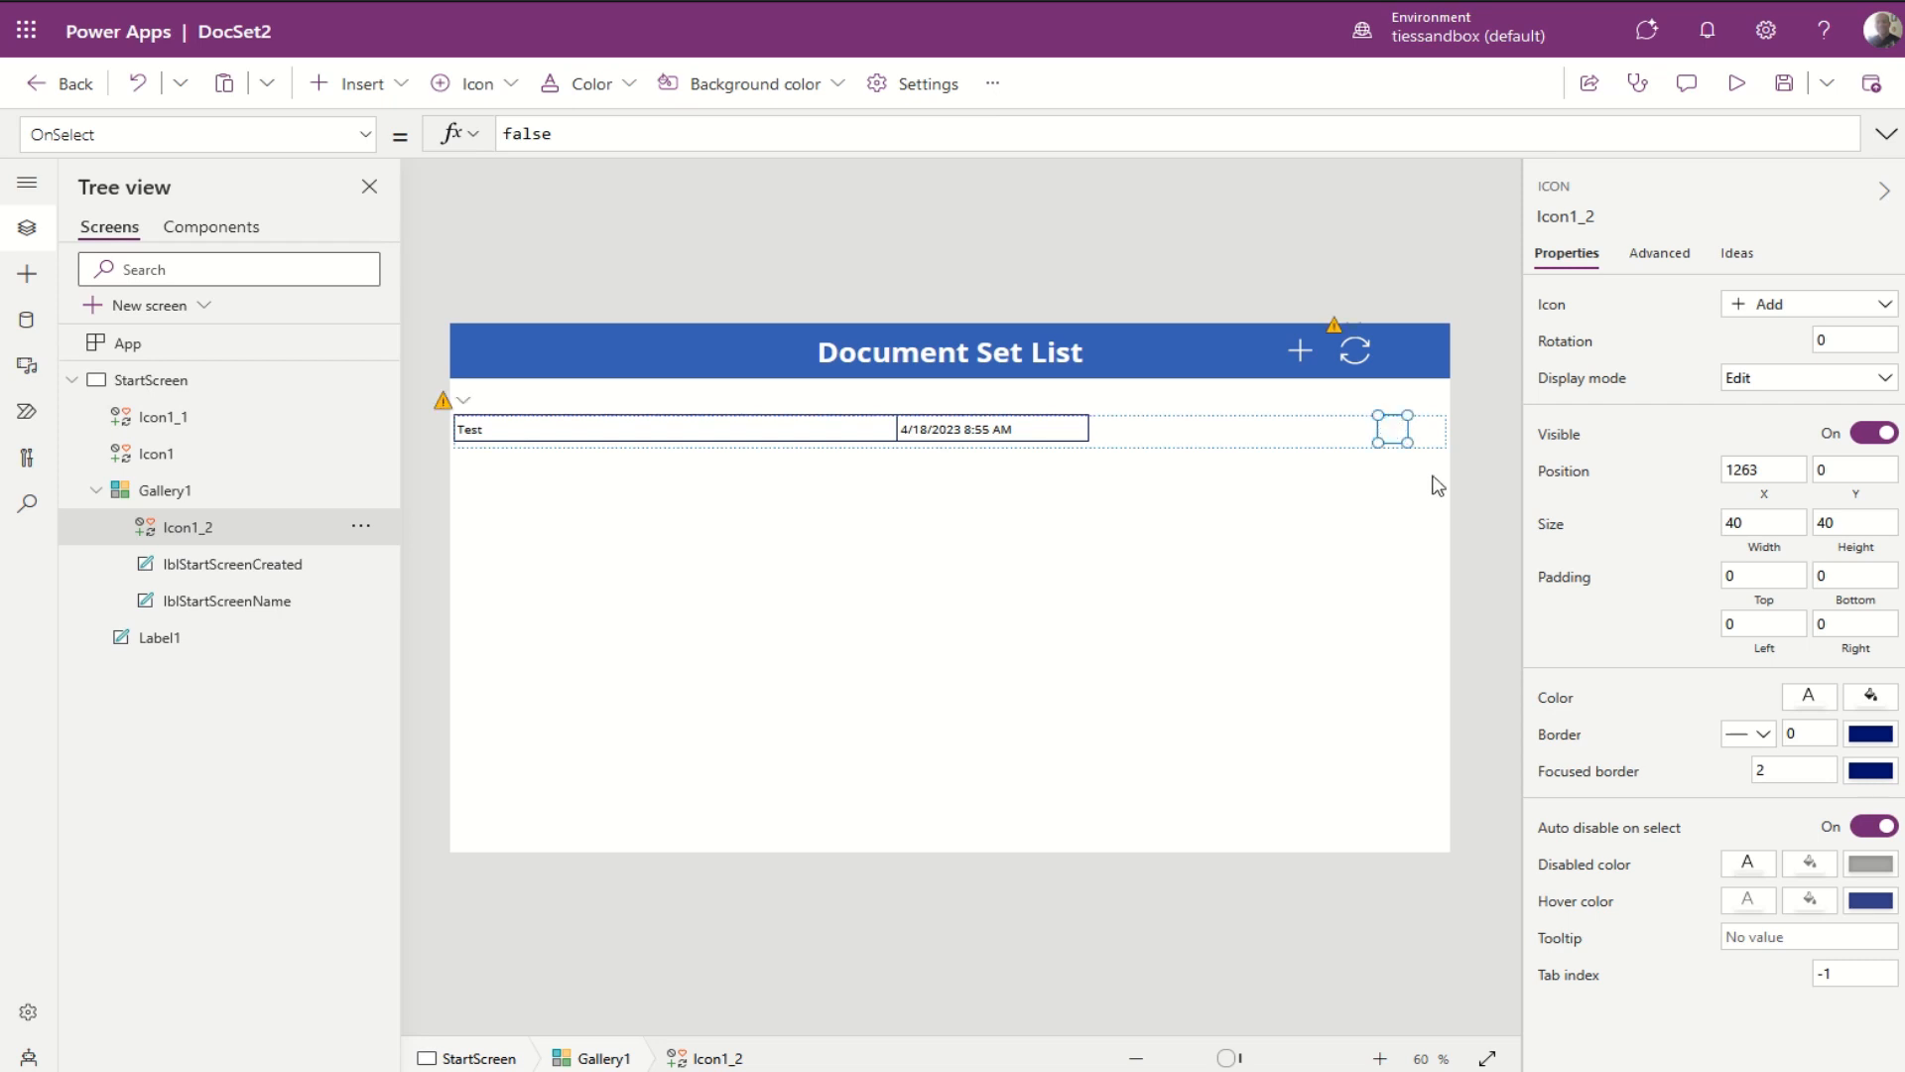
Step: Change the gallery row's icon to Trash and set its color to black
left_click(1816, 304)
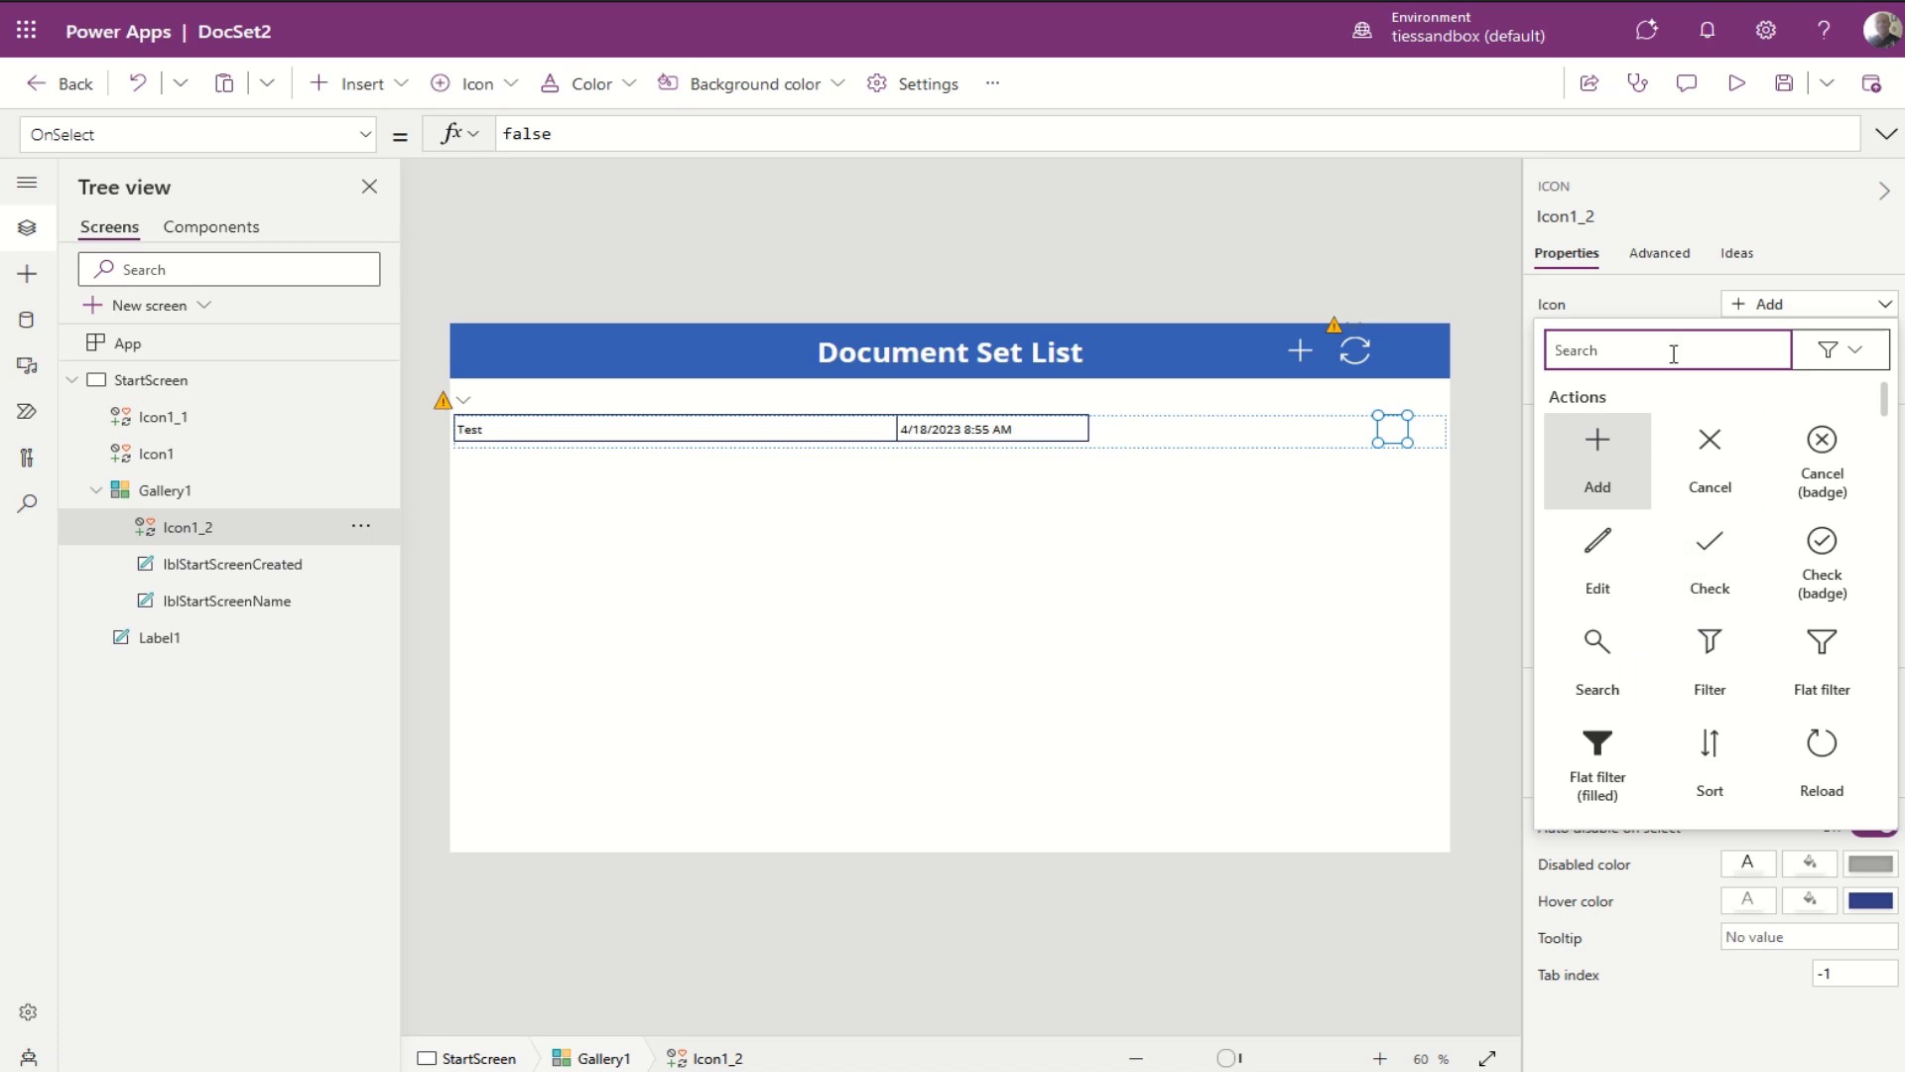
type("tr")
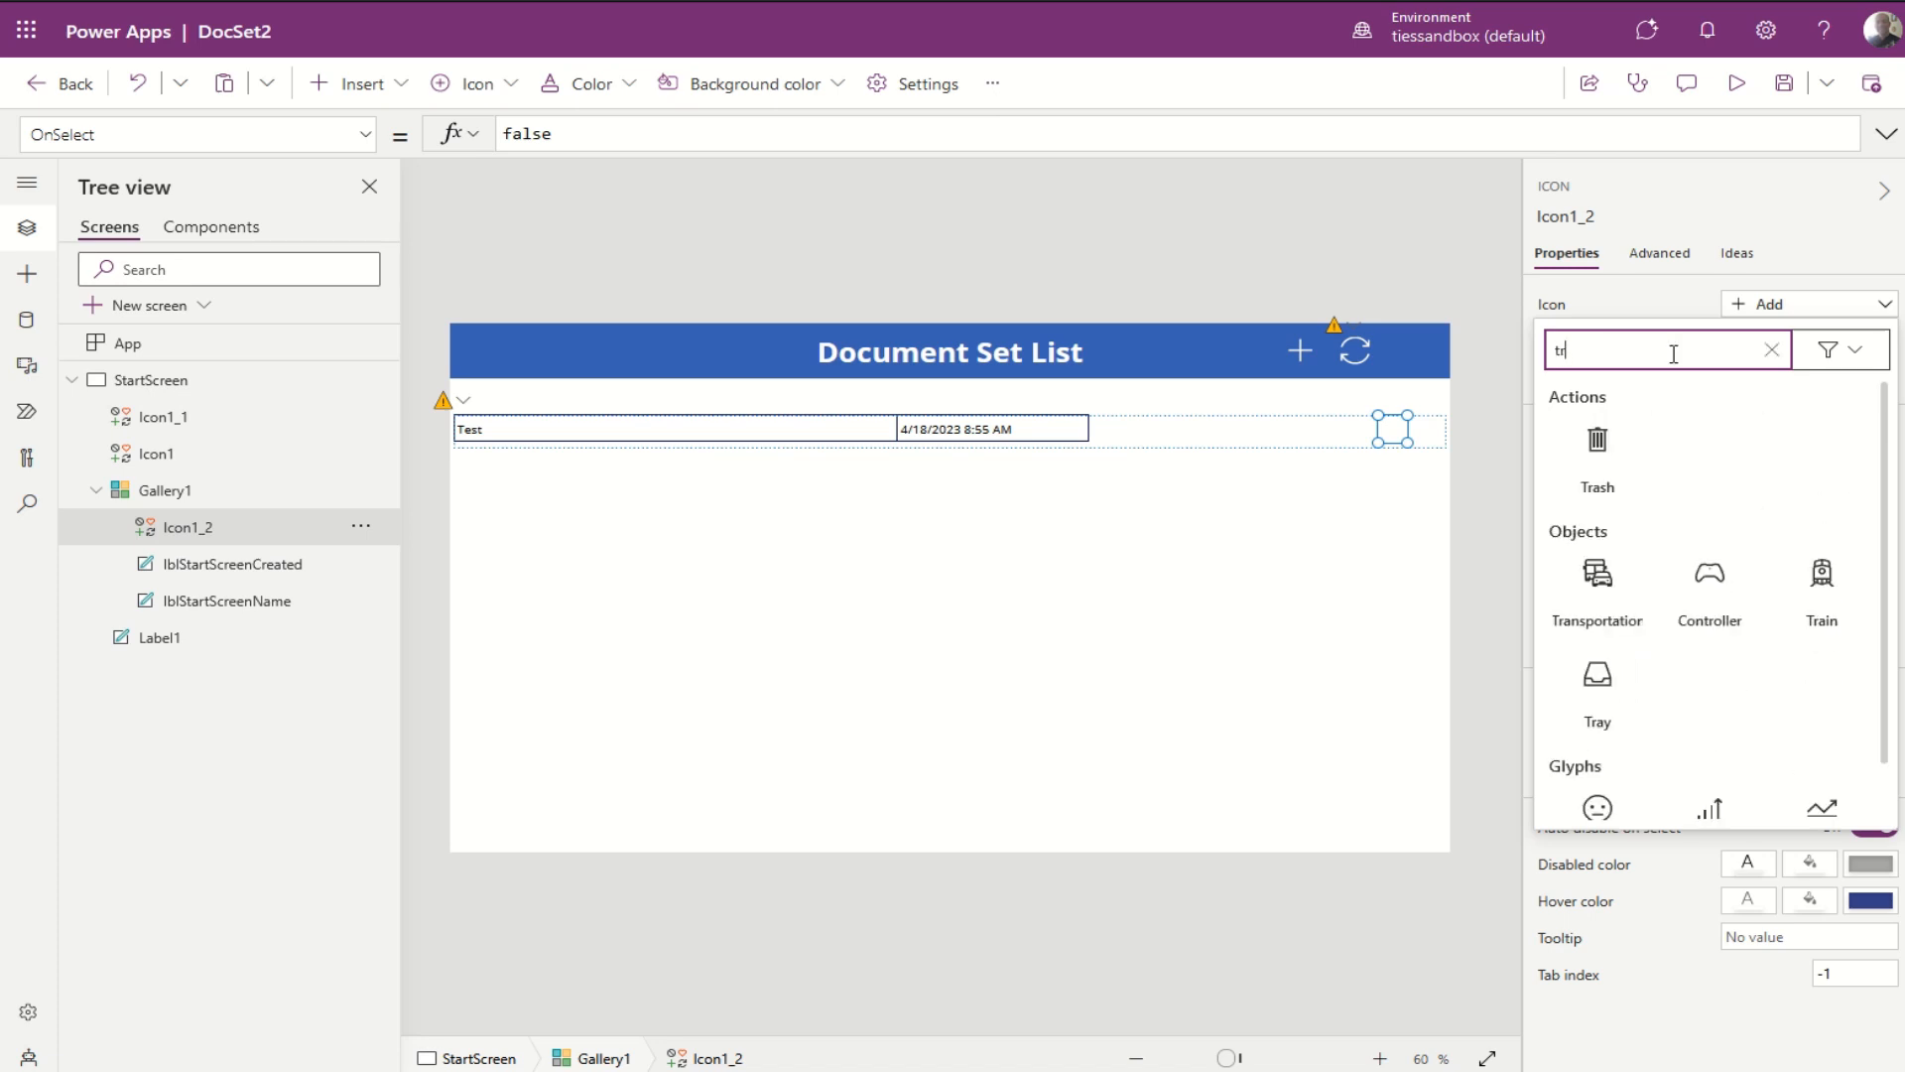
left_click(1598, 451)
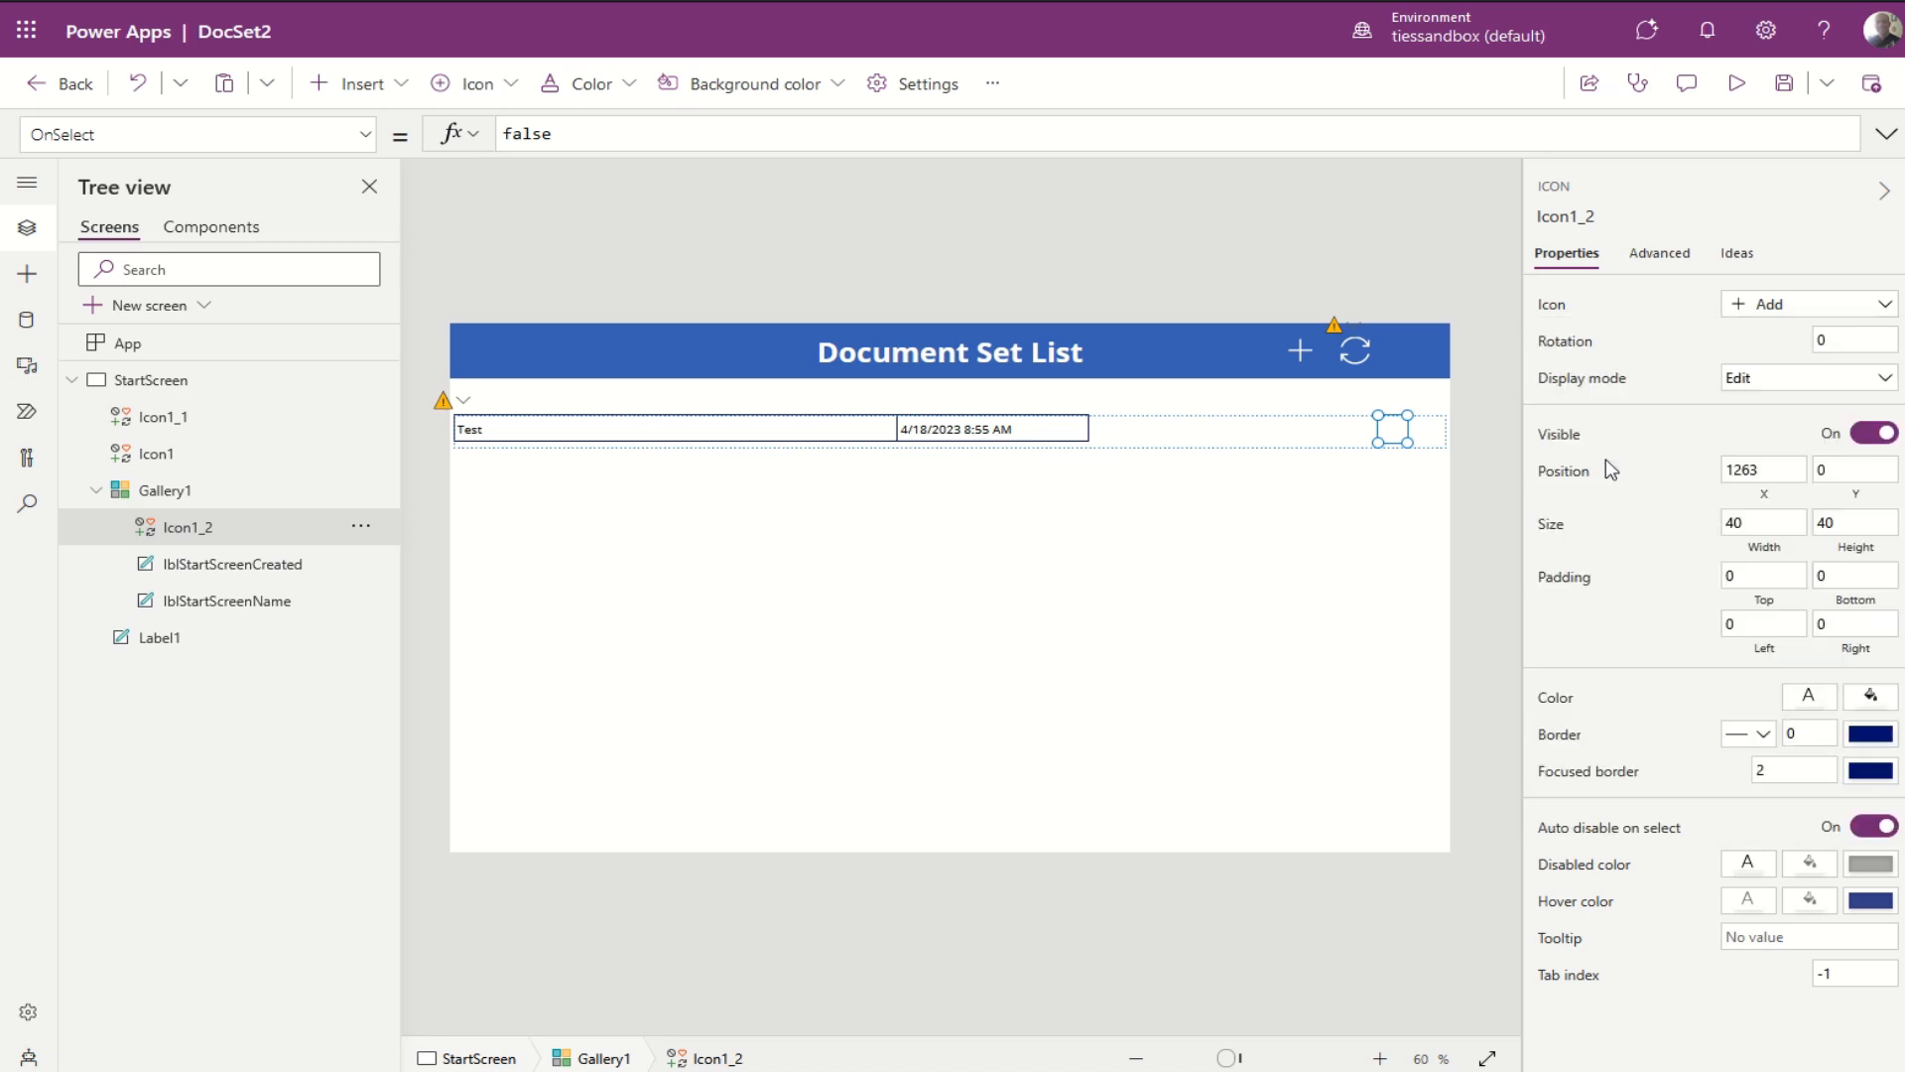
left_click(1810, 697)
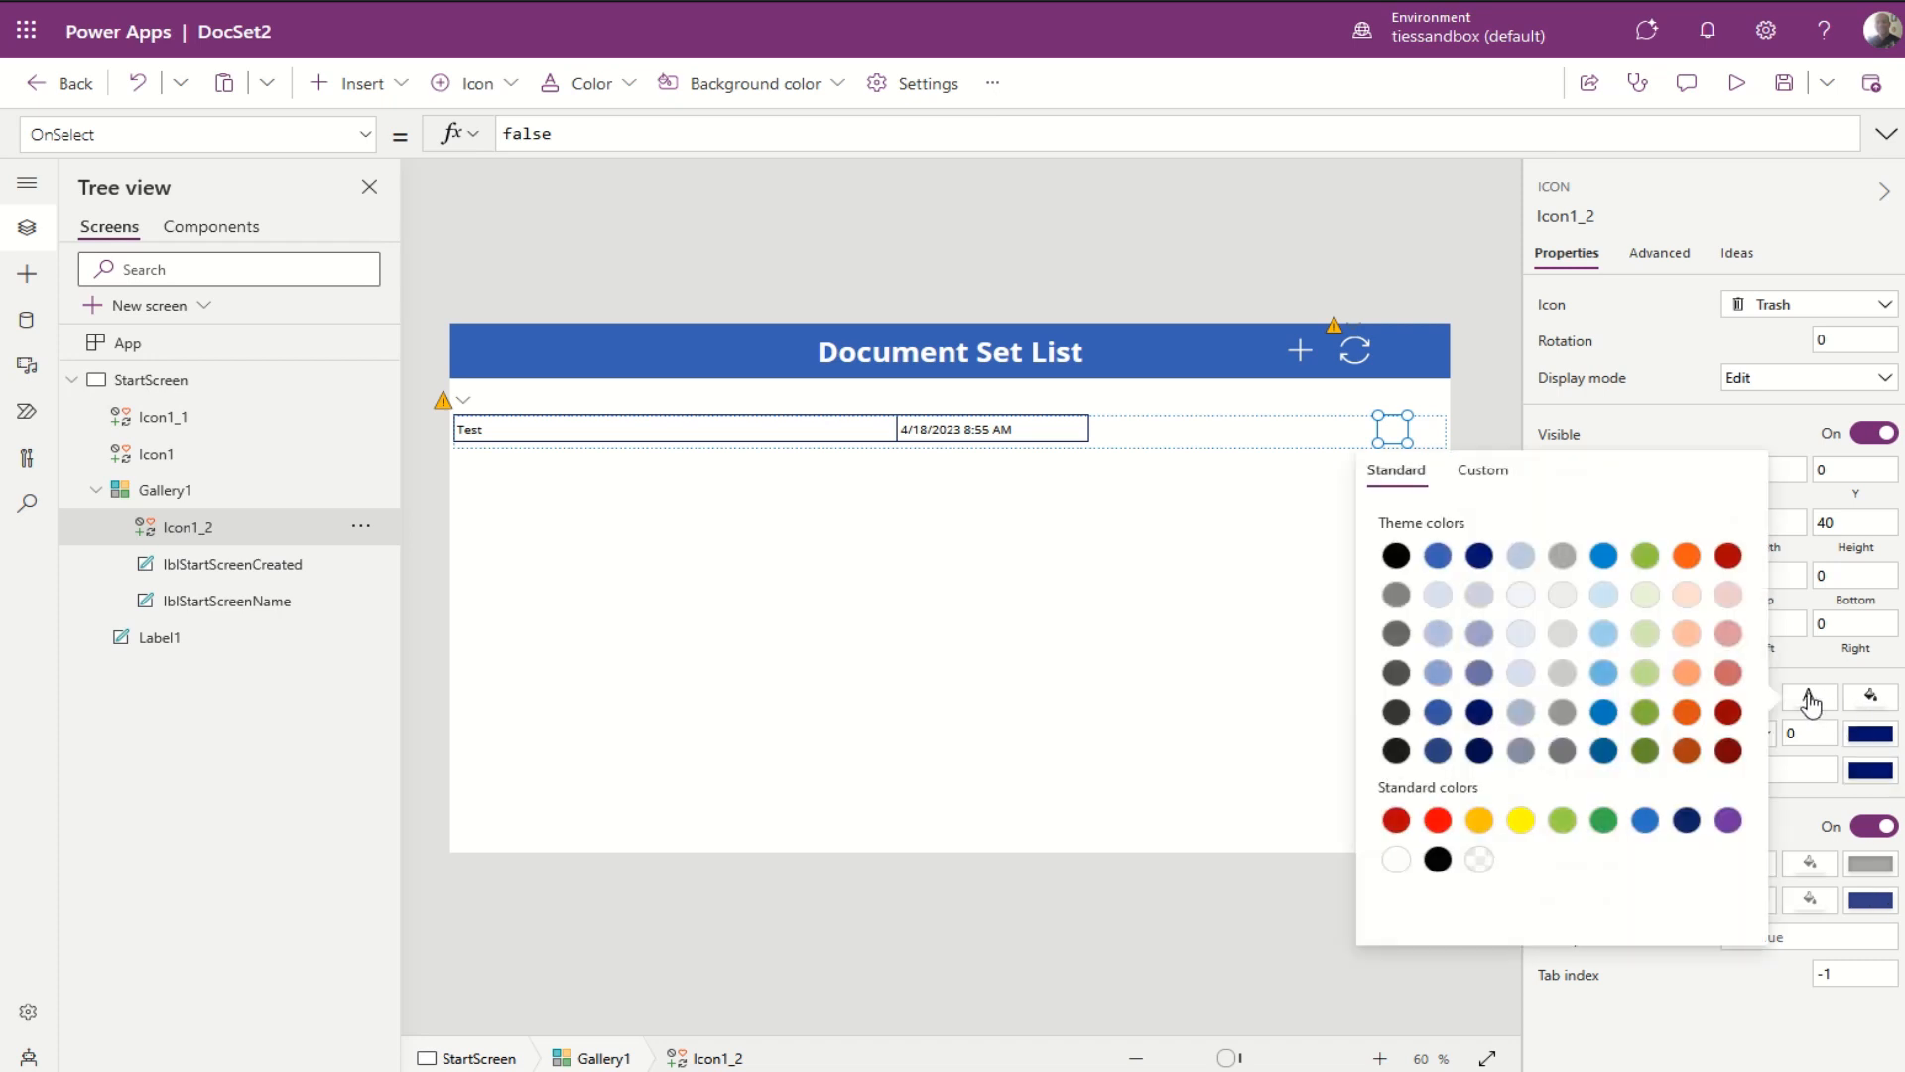
left_click(1077, 659)
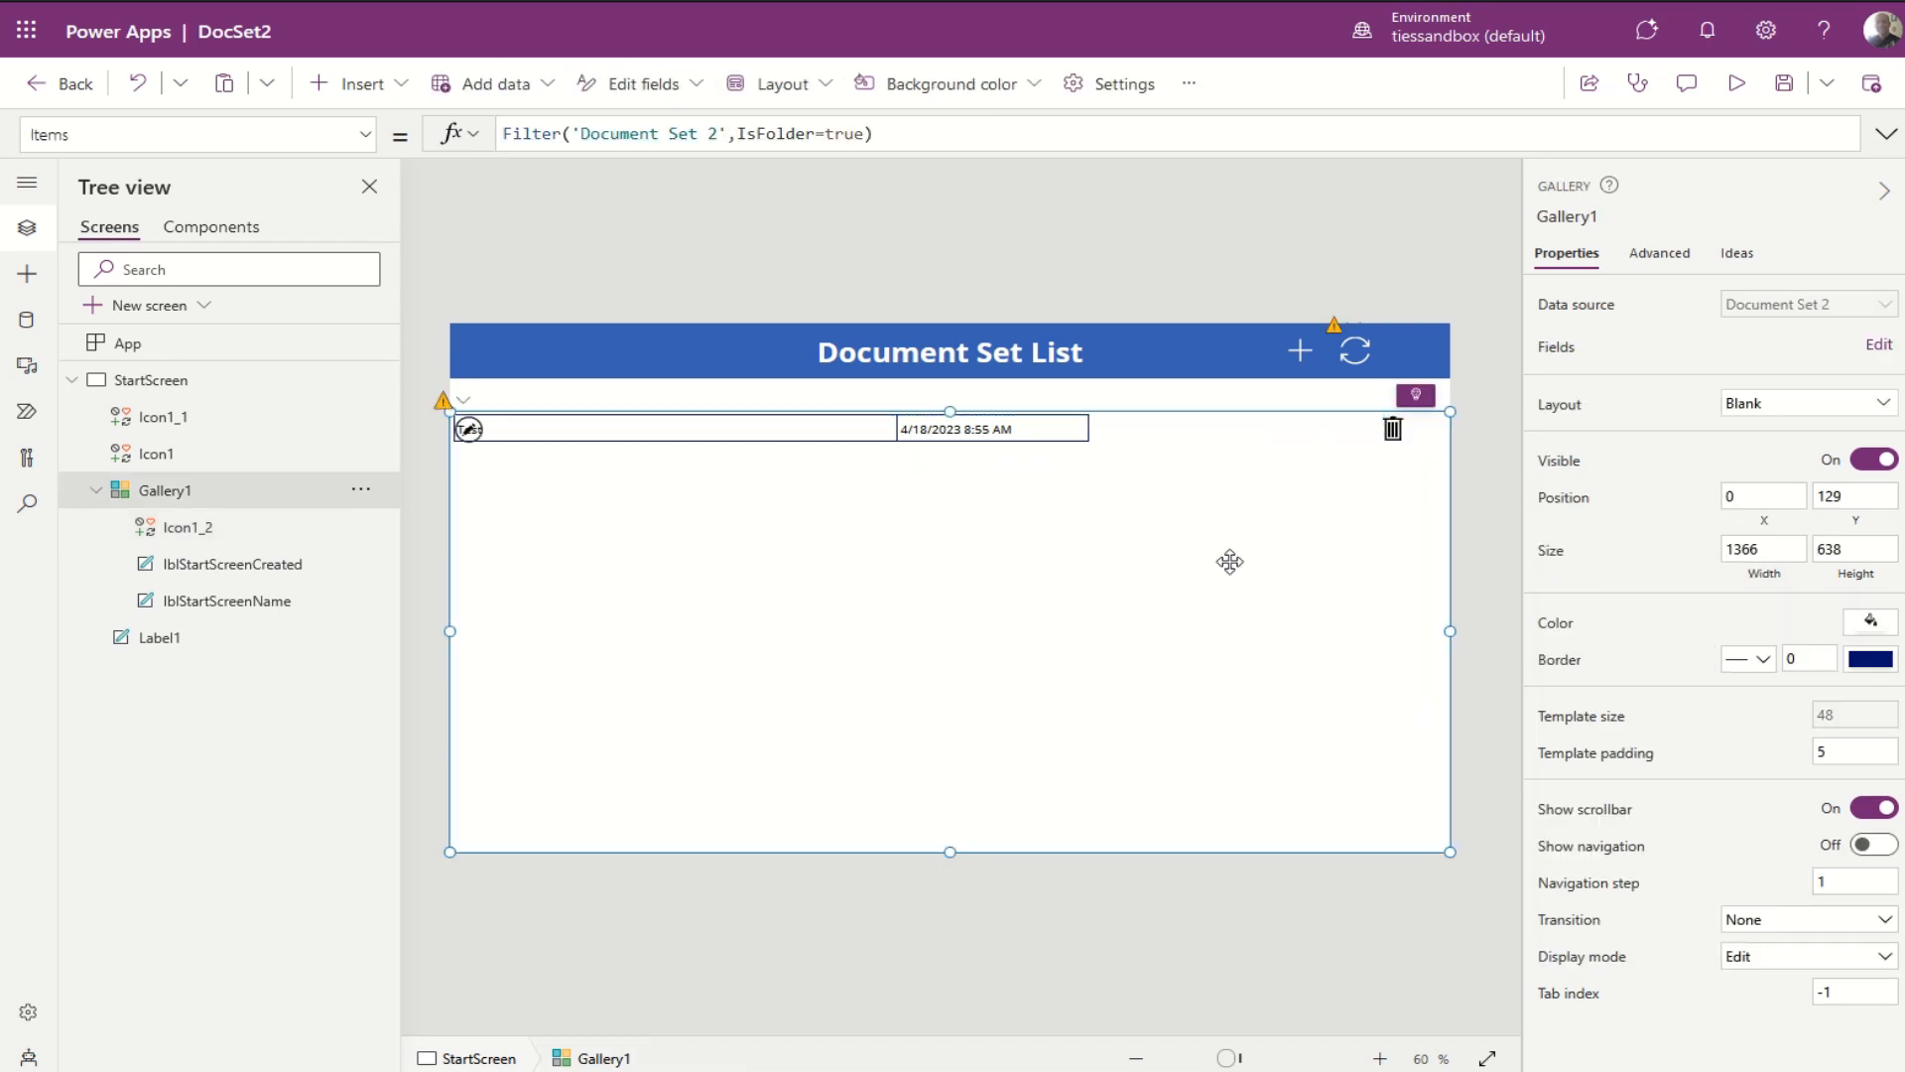
Step: Set the Trash icon's OnSelect formula to Remove('Document Set 2',ThisItem)
left_click(1394, 429)
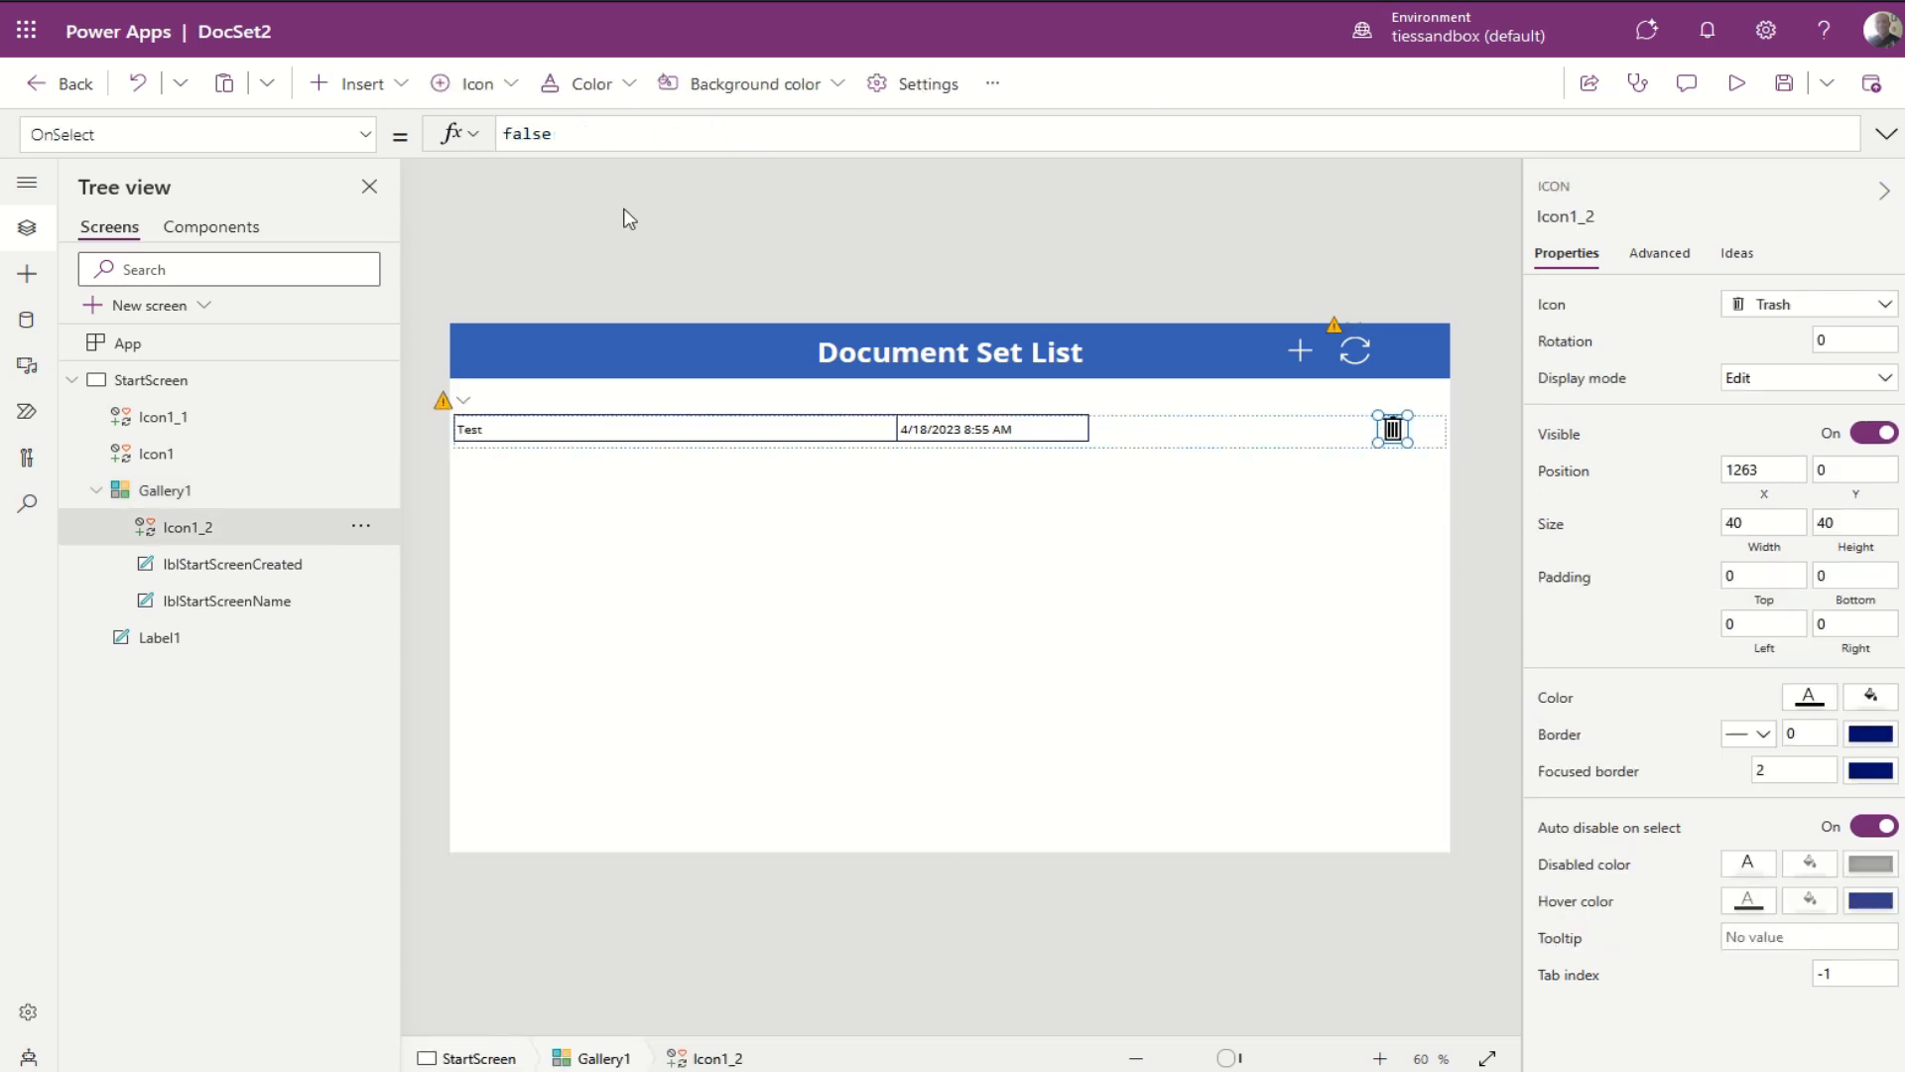
double_click(604, 139)
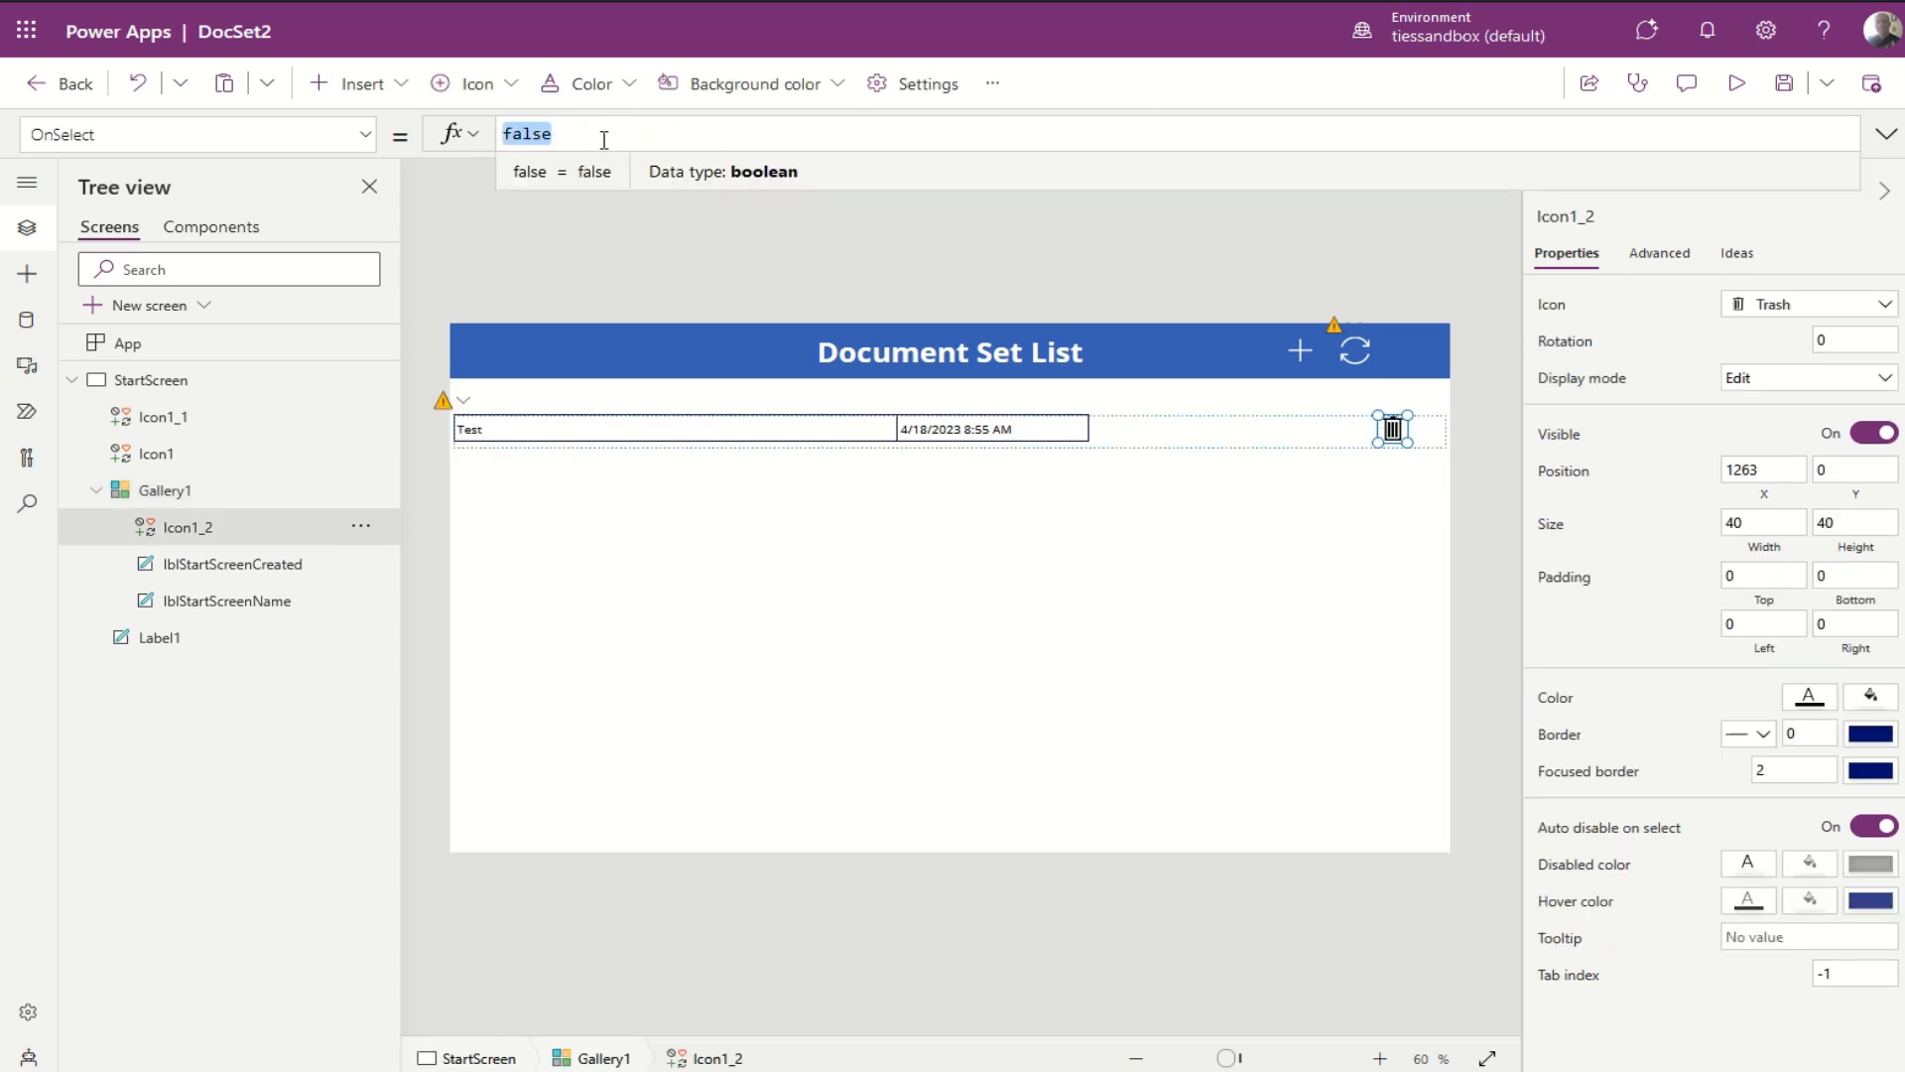
type("Remove(")
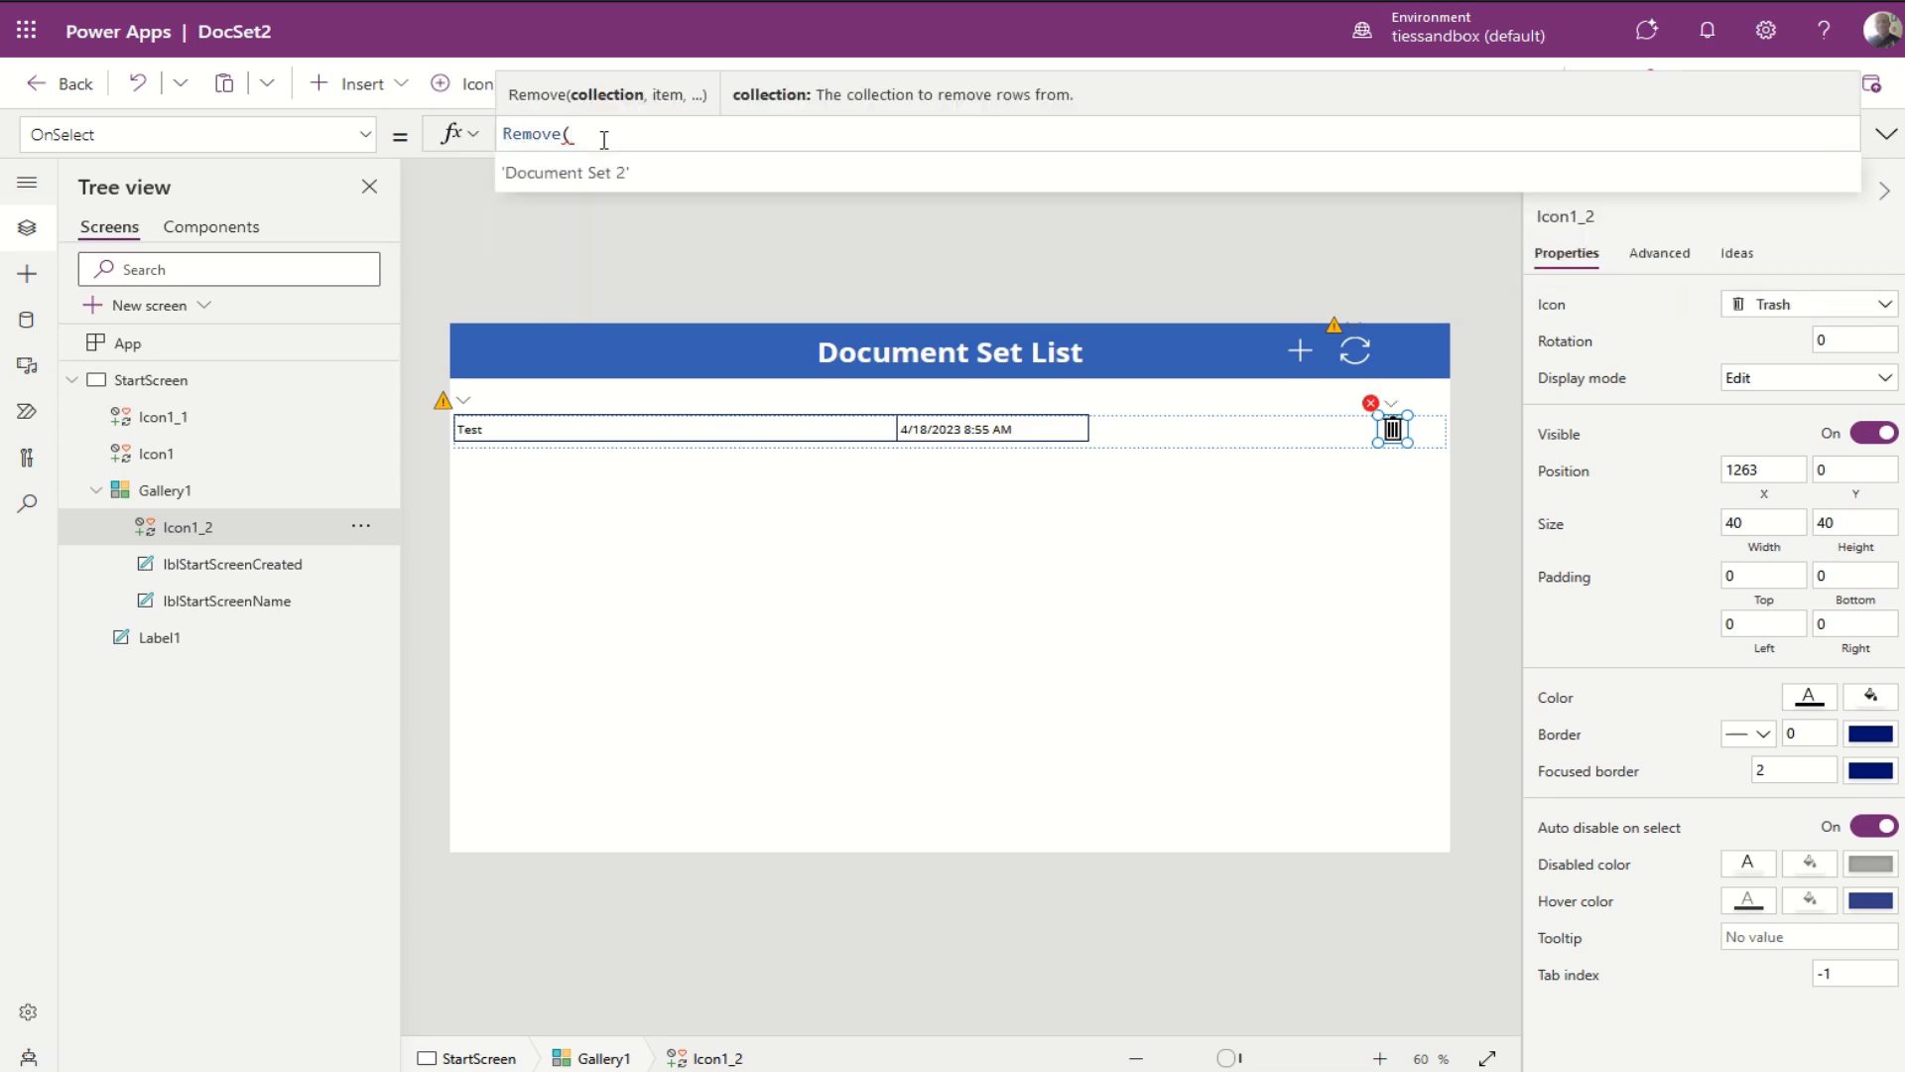
type("'")
key("Tab")
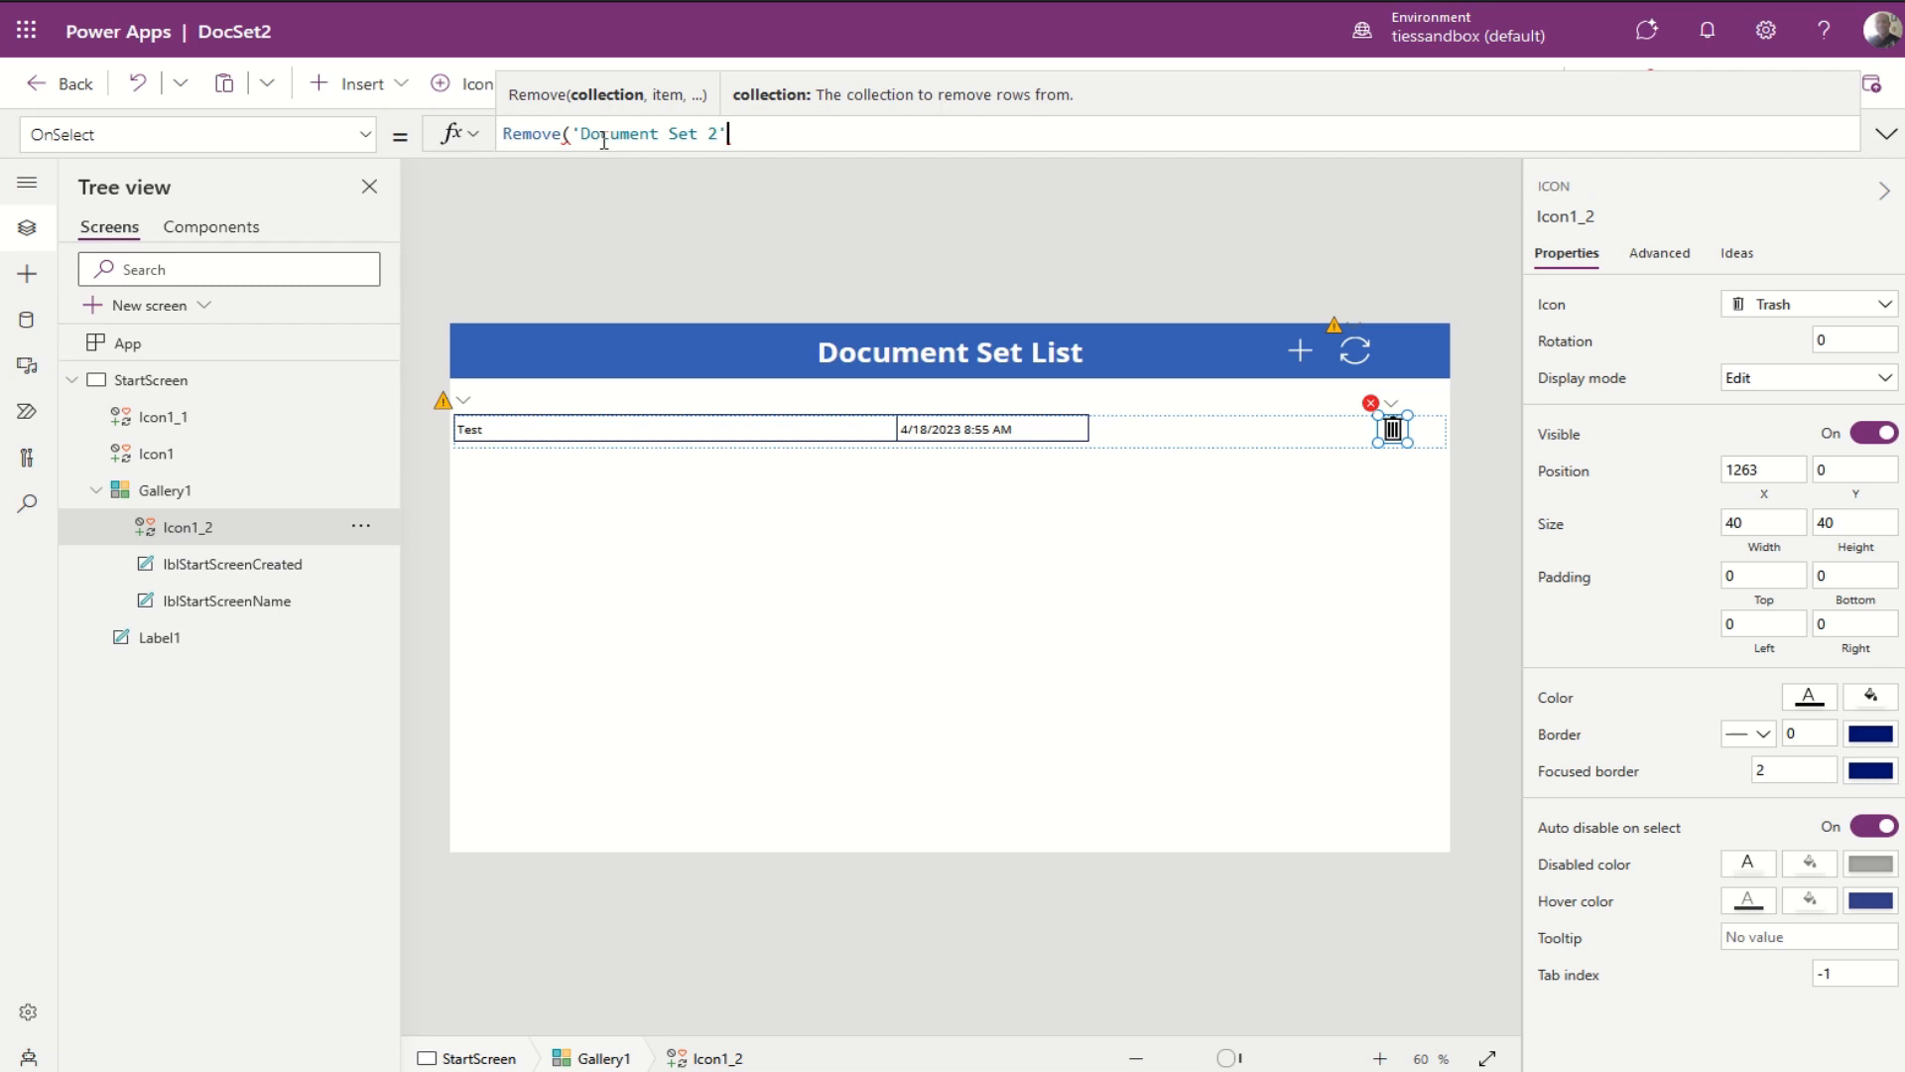
type(",this")
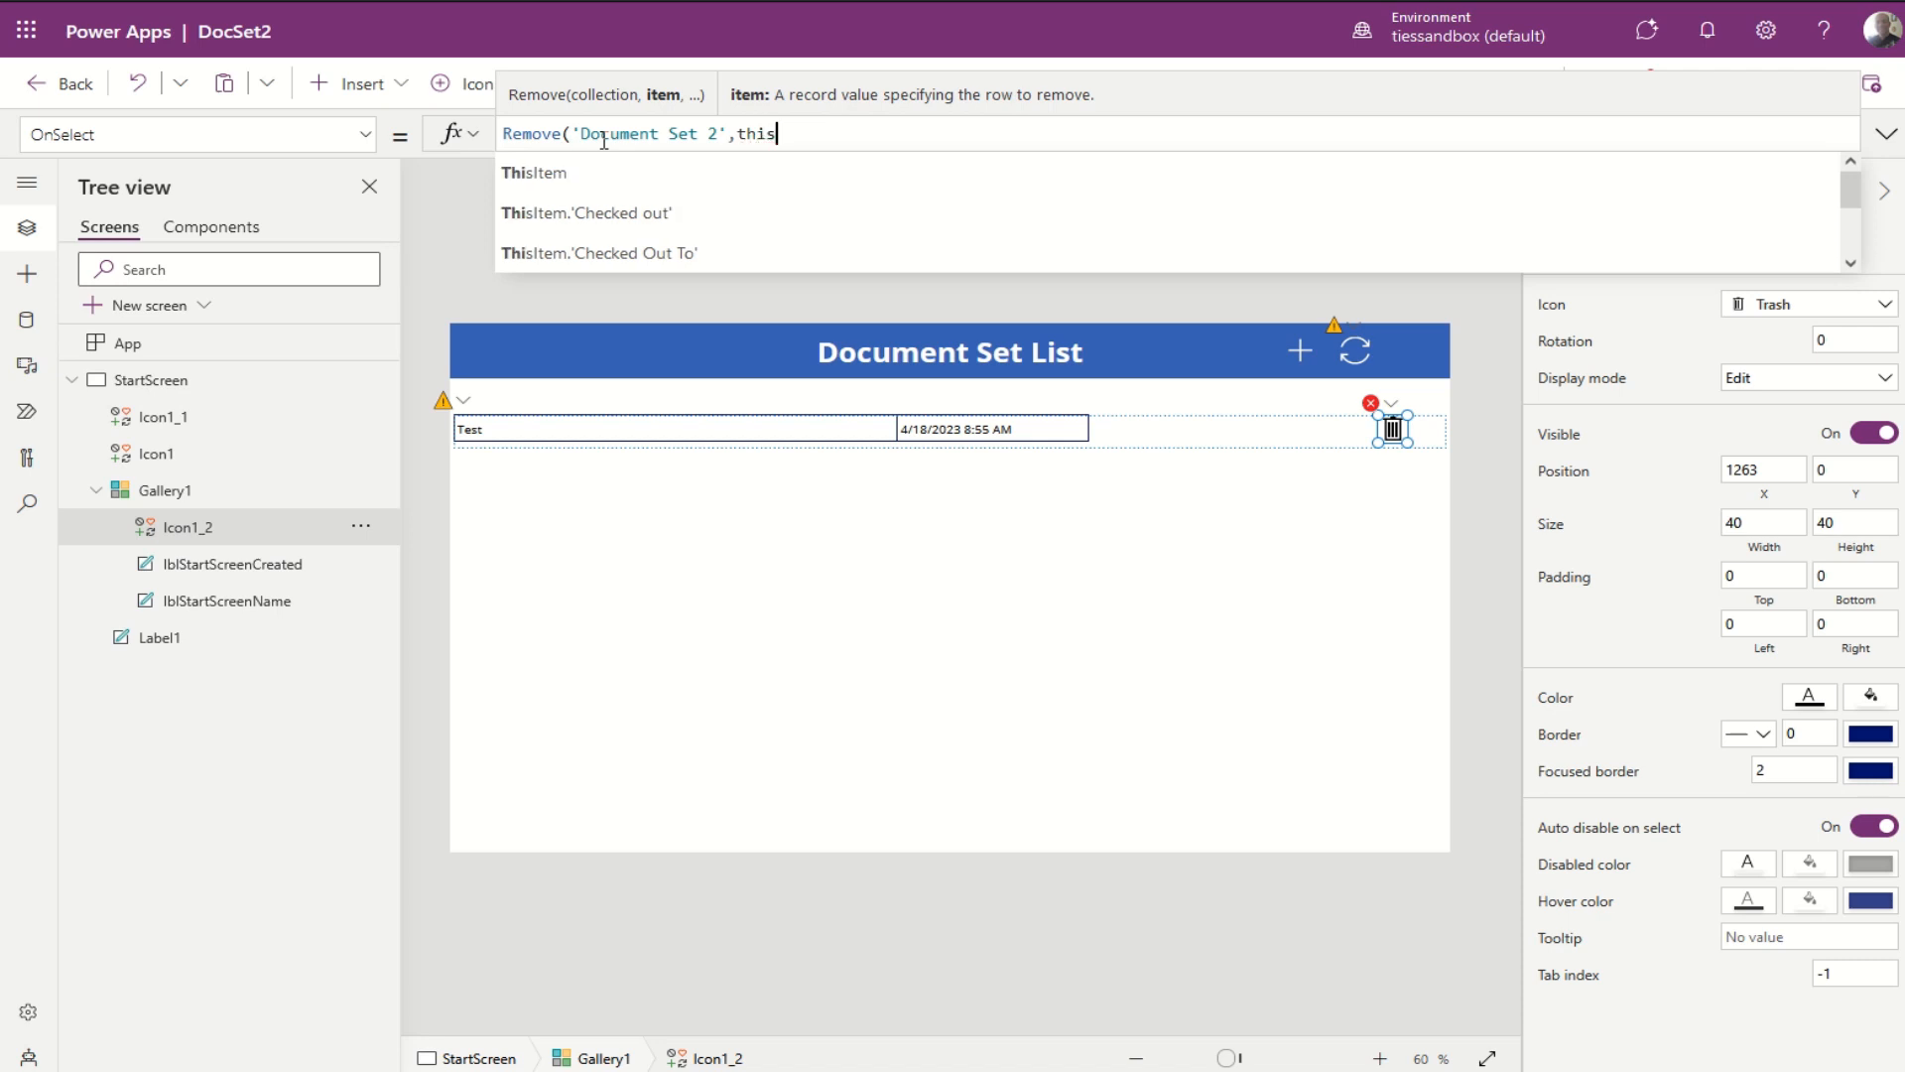
type("Item)")
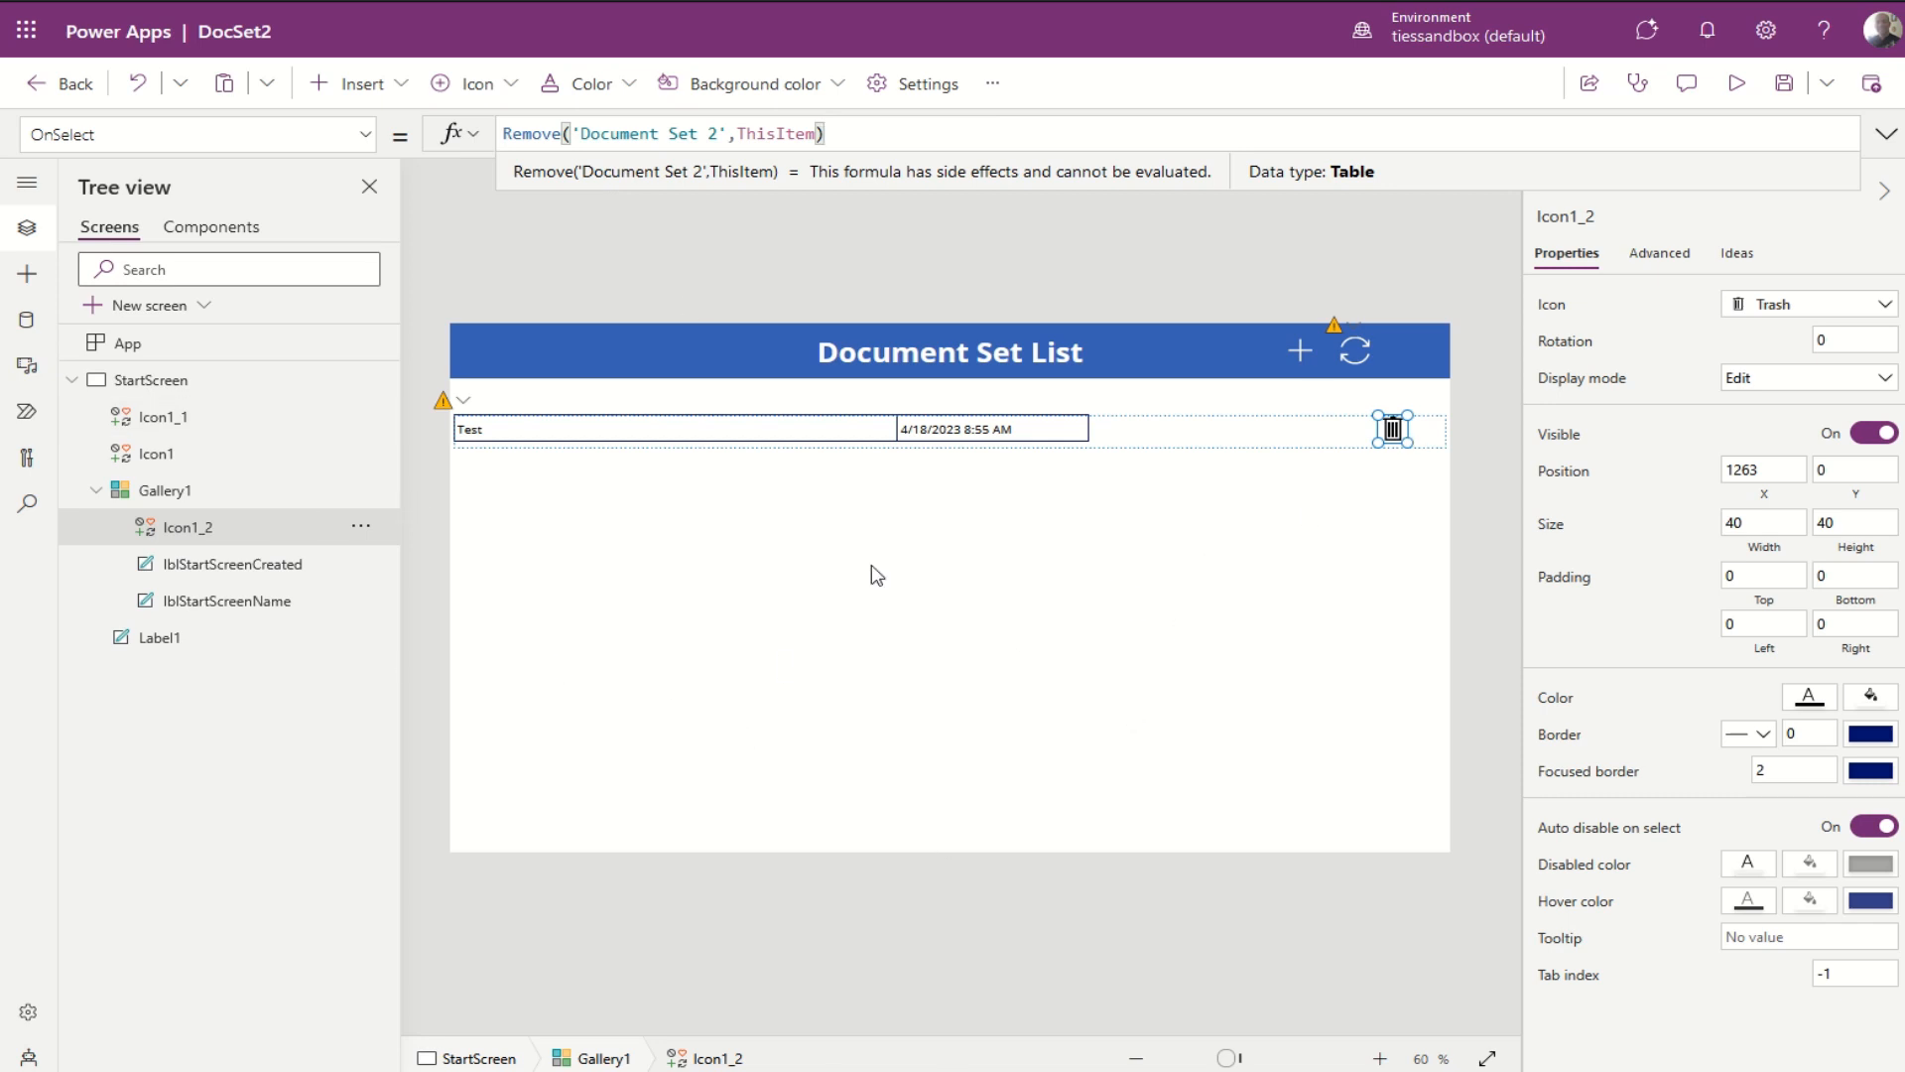
Step: Rename the gallery's Trash icon as icoRemoveItem
left_click(73, 382)
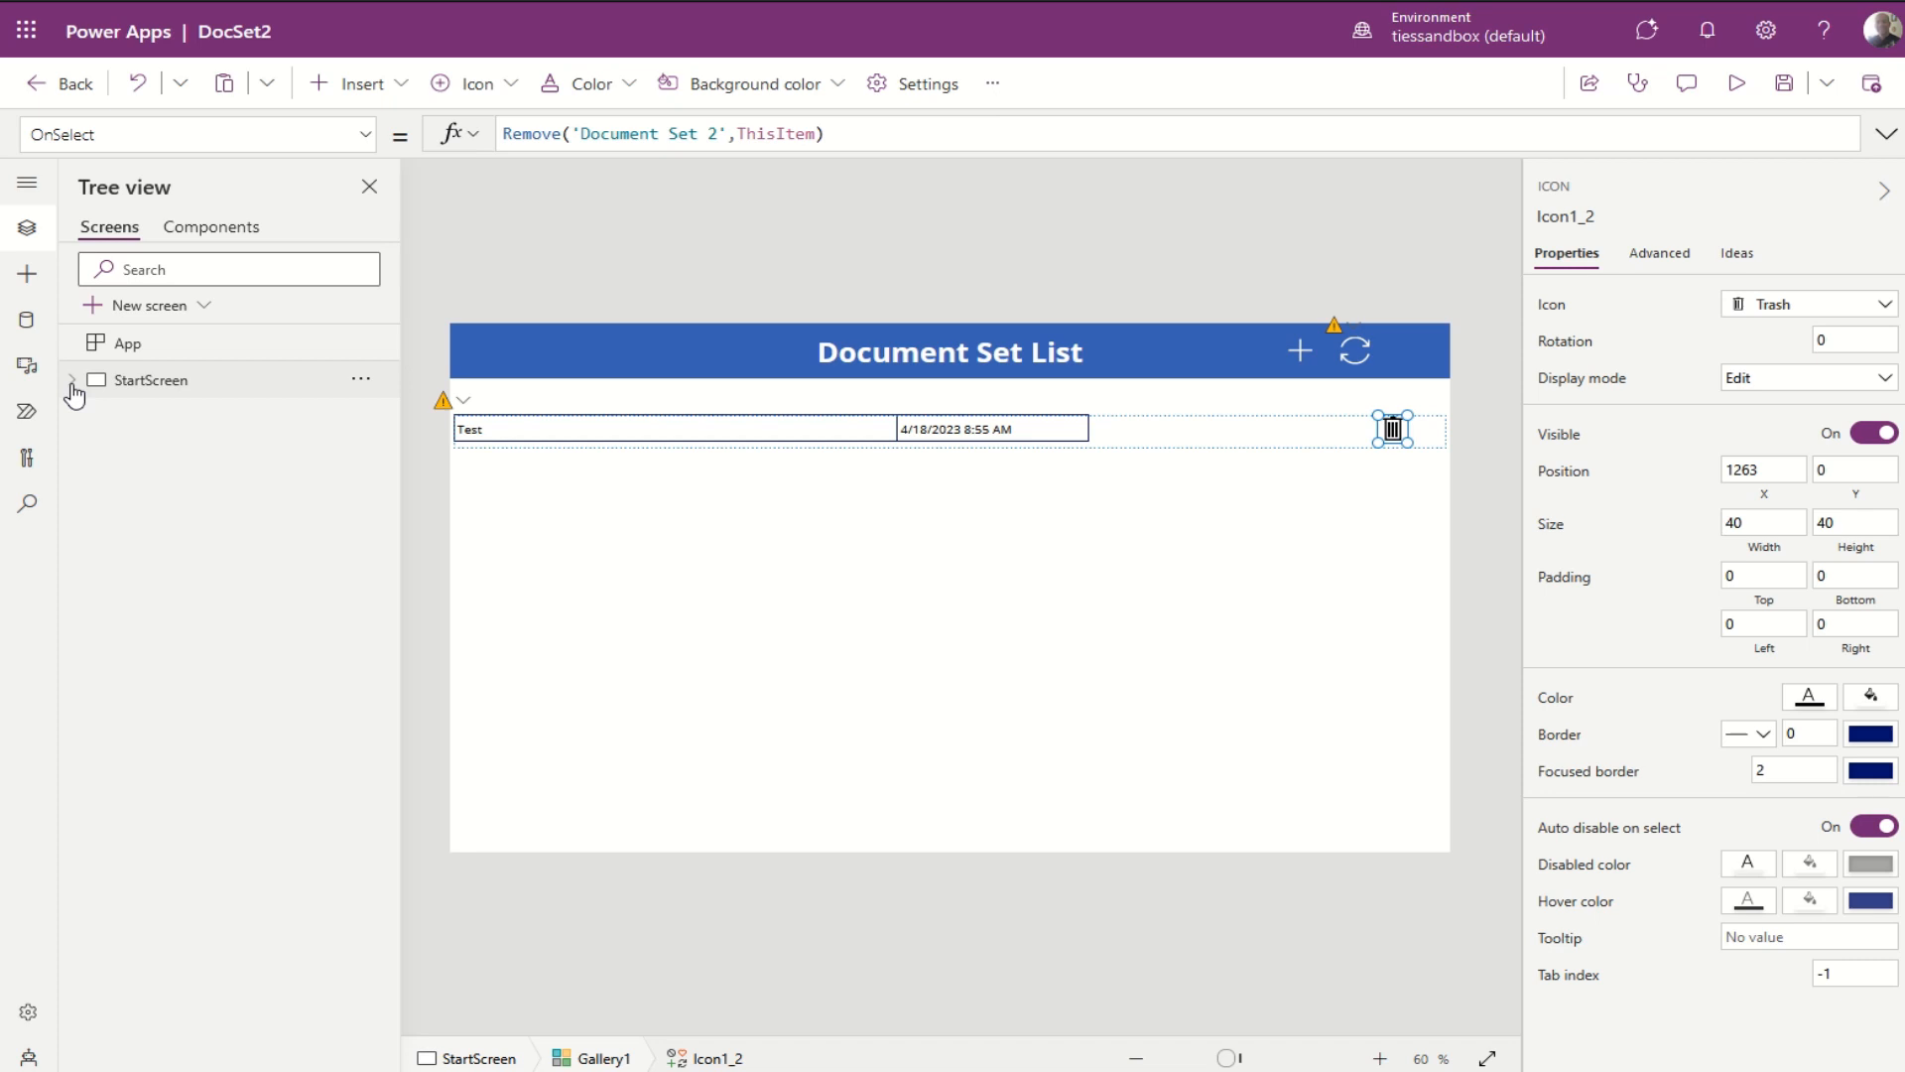
left_click(73, 383)
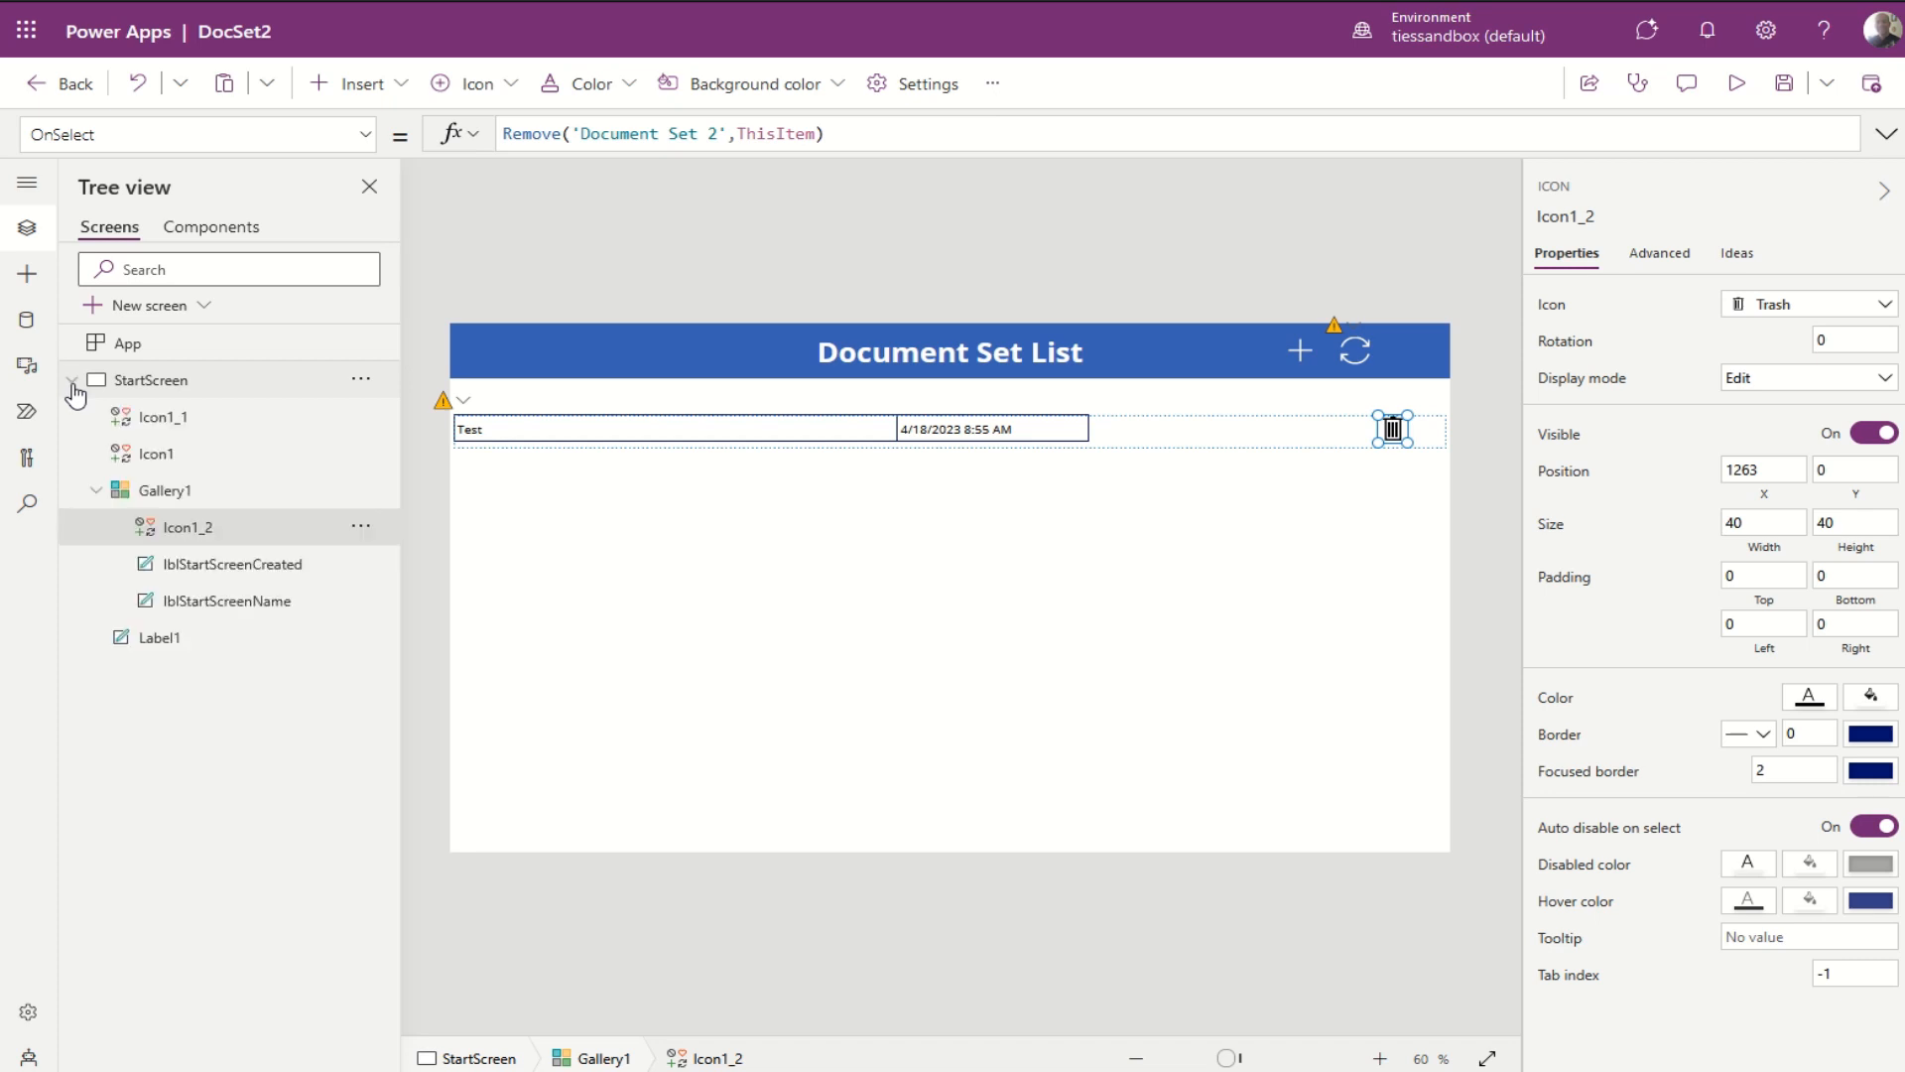
double_click(200, 528)
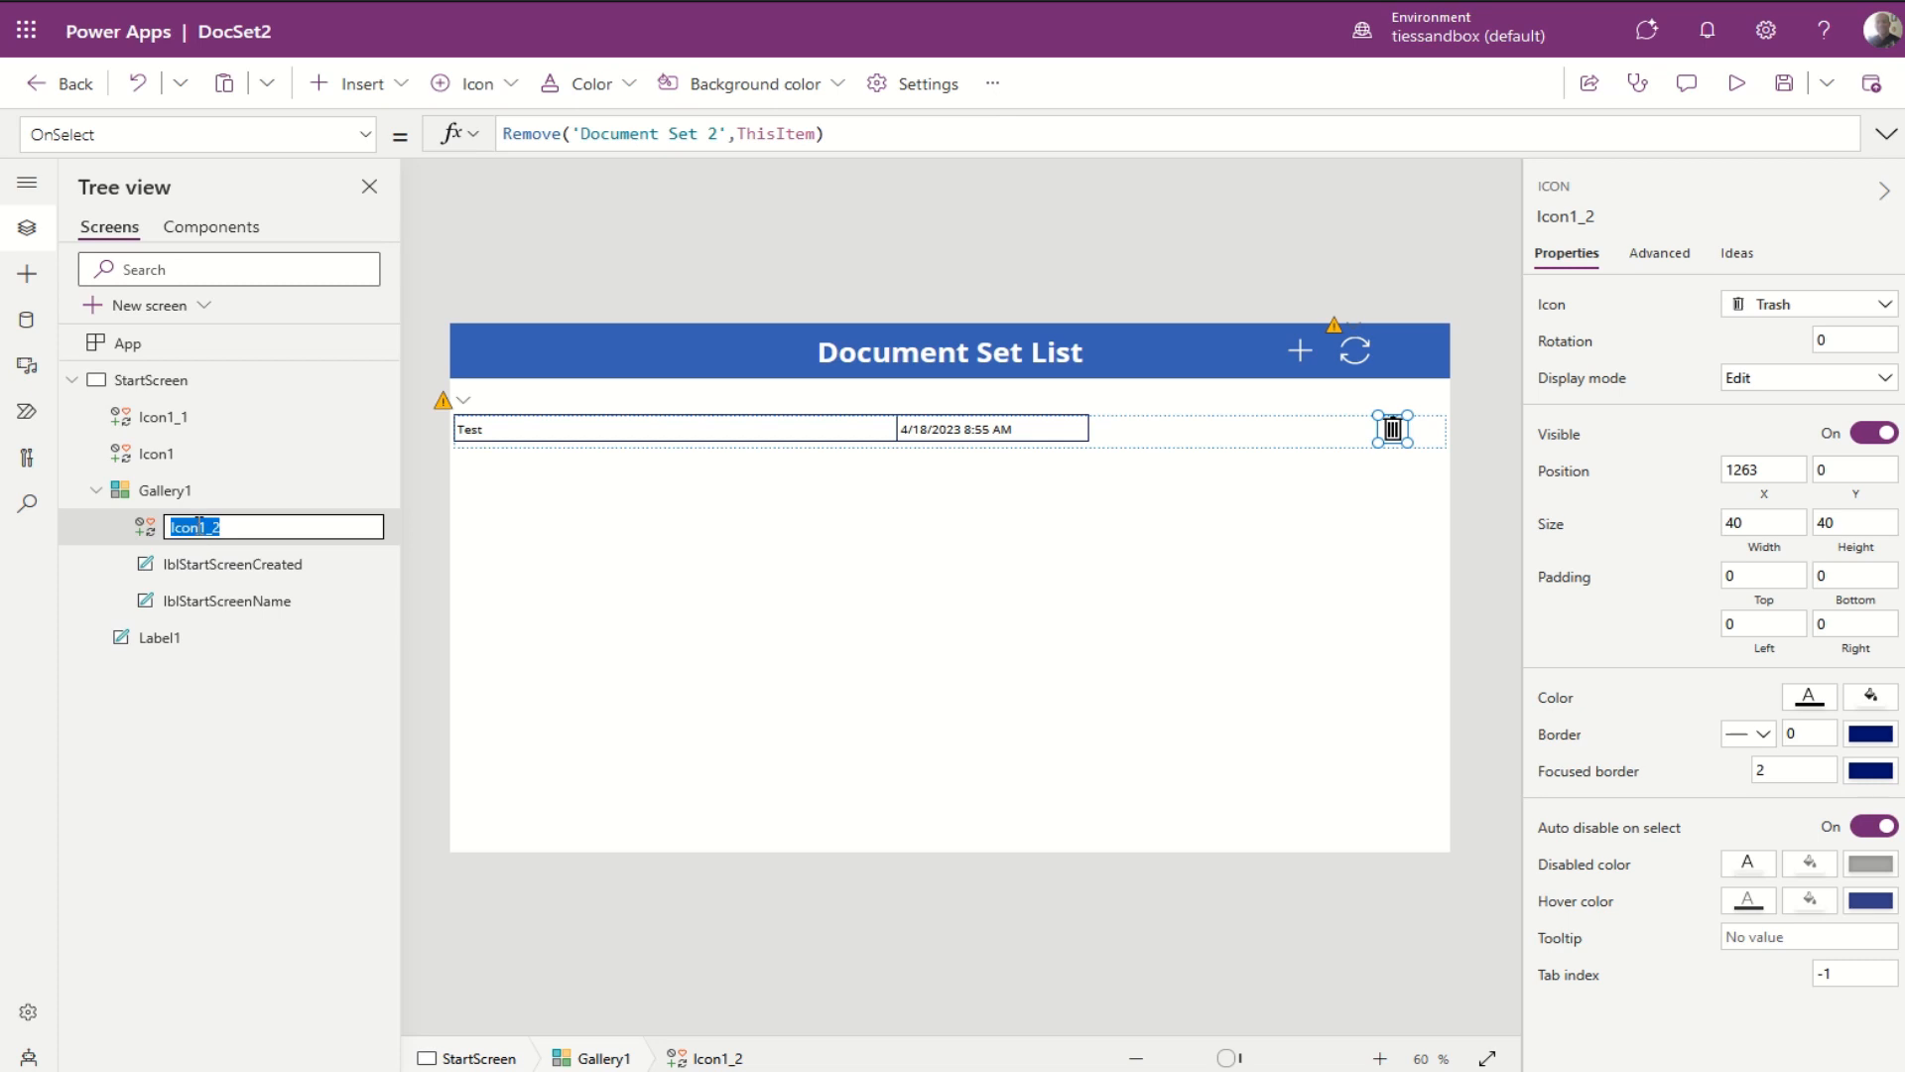
type("RemoveItem")
key("Home")
type("ico")
key("Return")
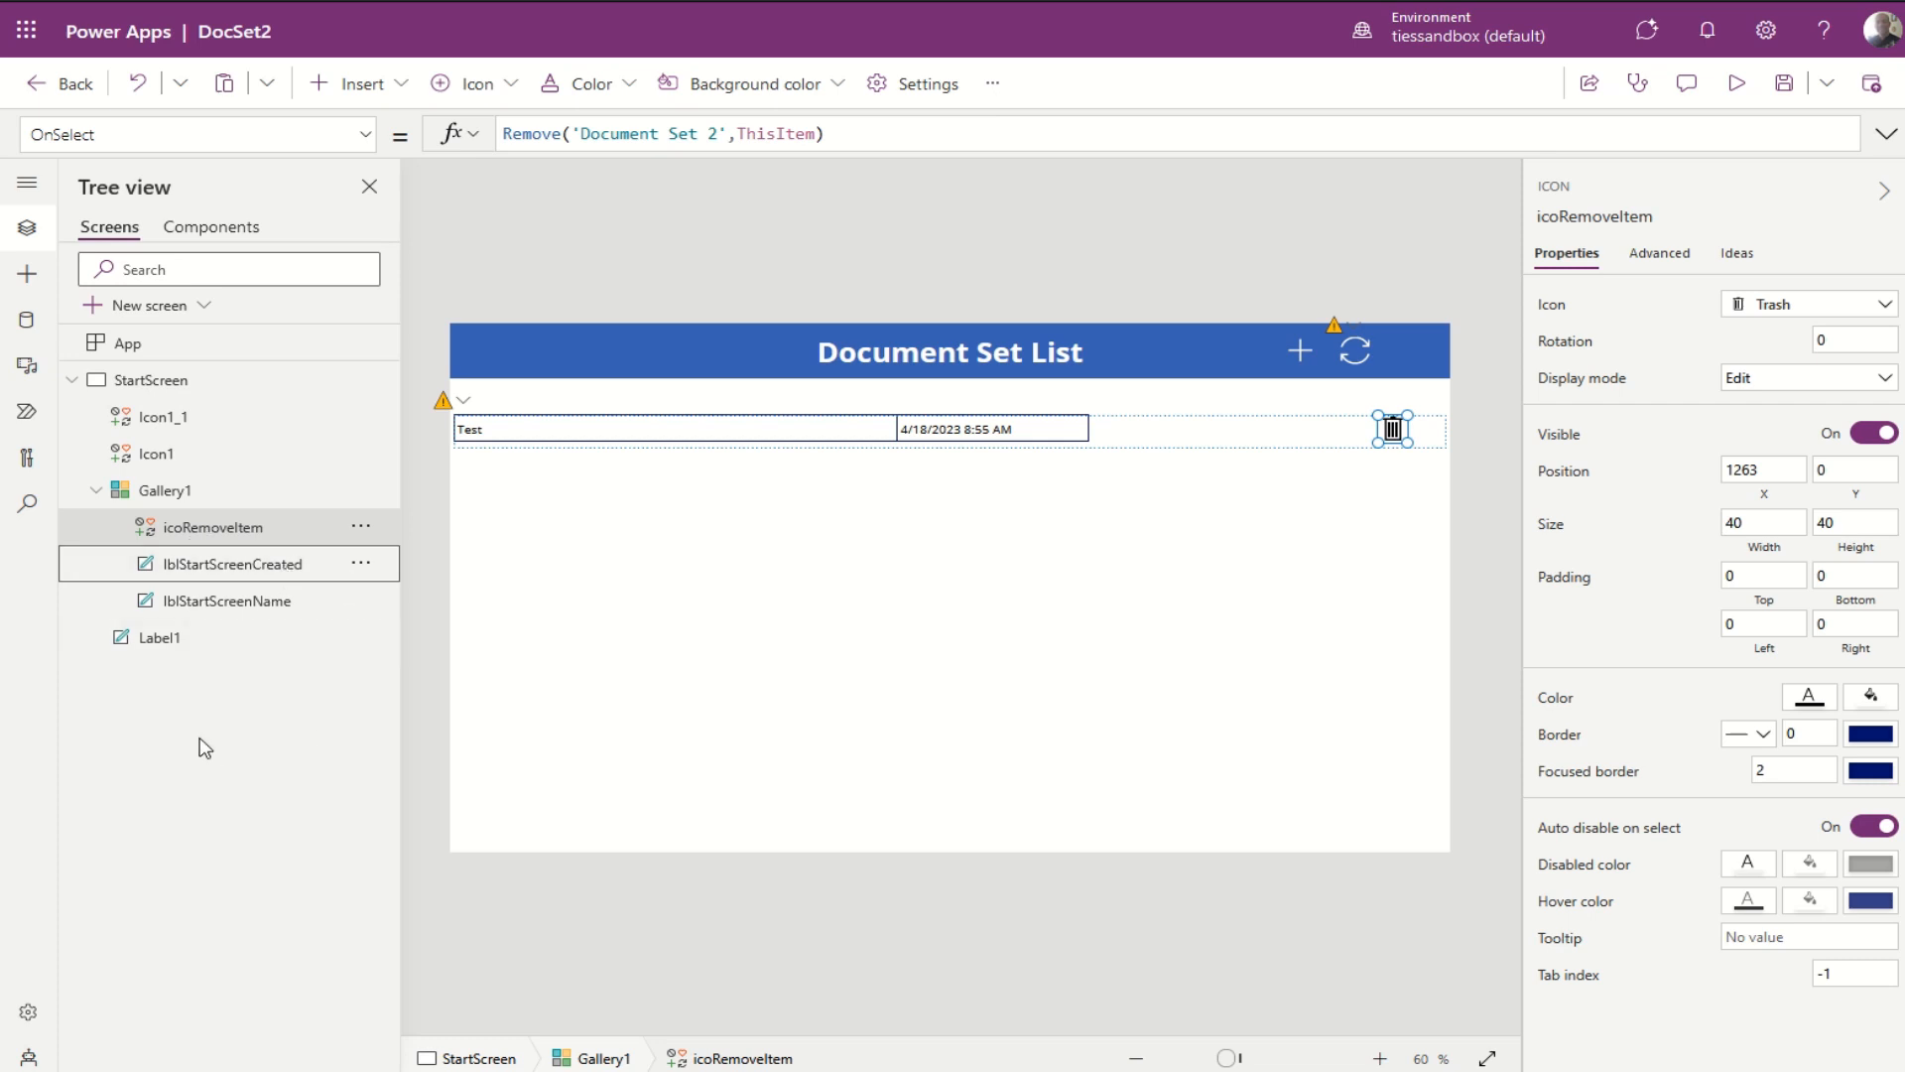
Step: Rename the header's Add icon as icoAddDocSet
left_click(157, 457)
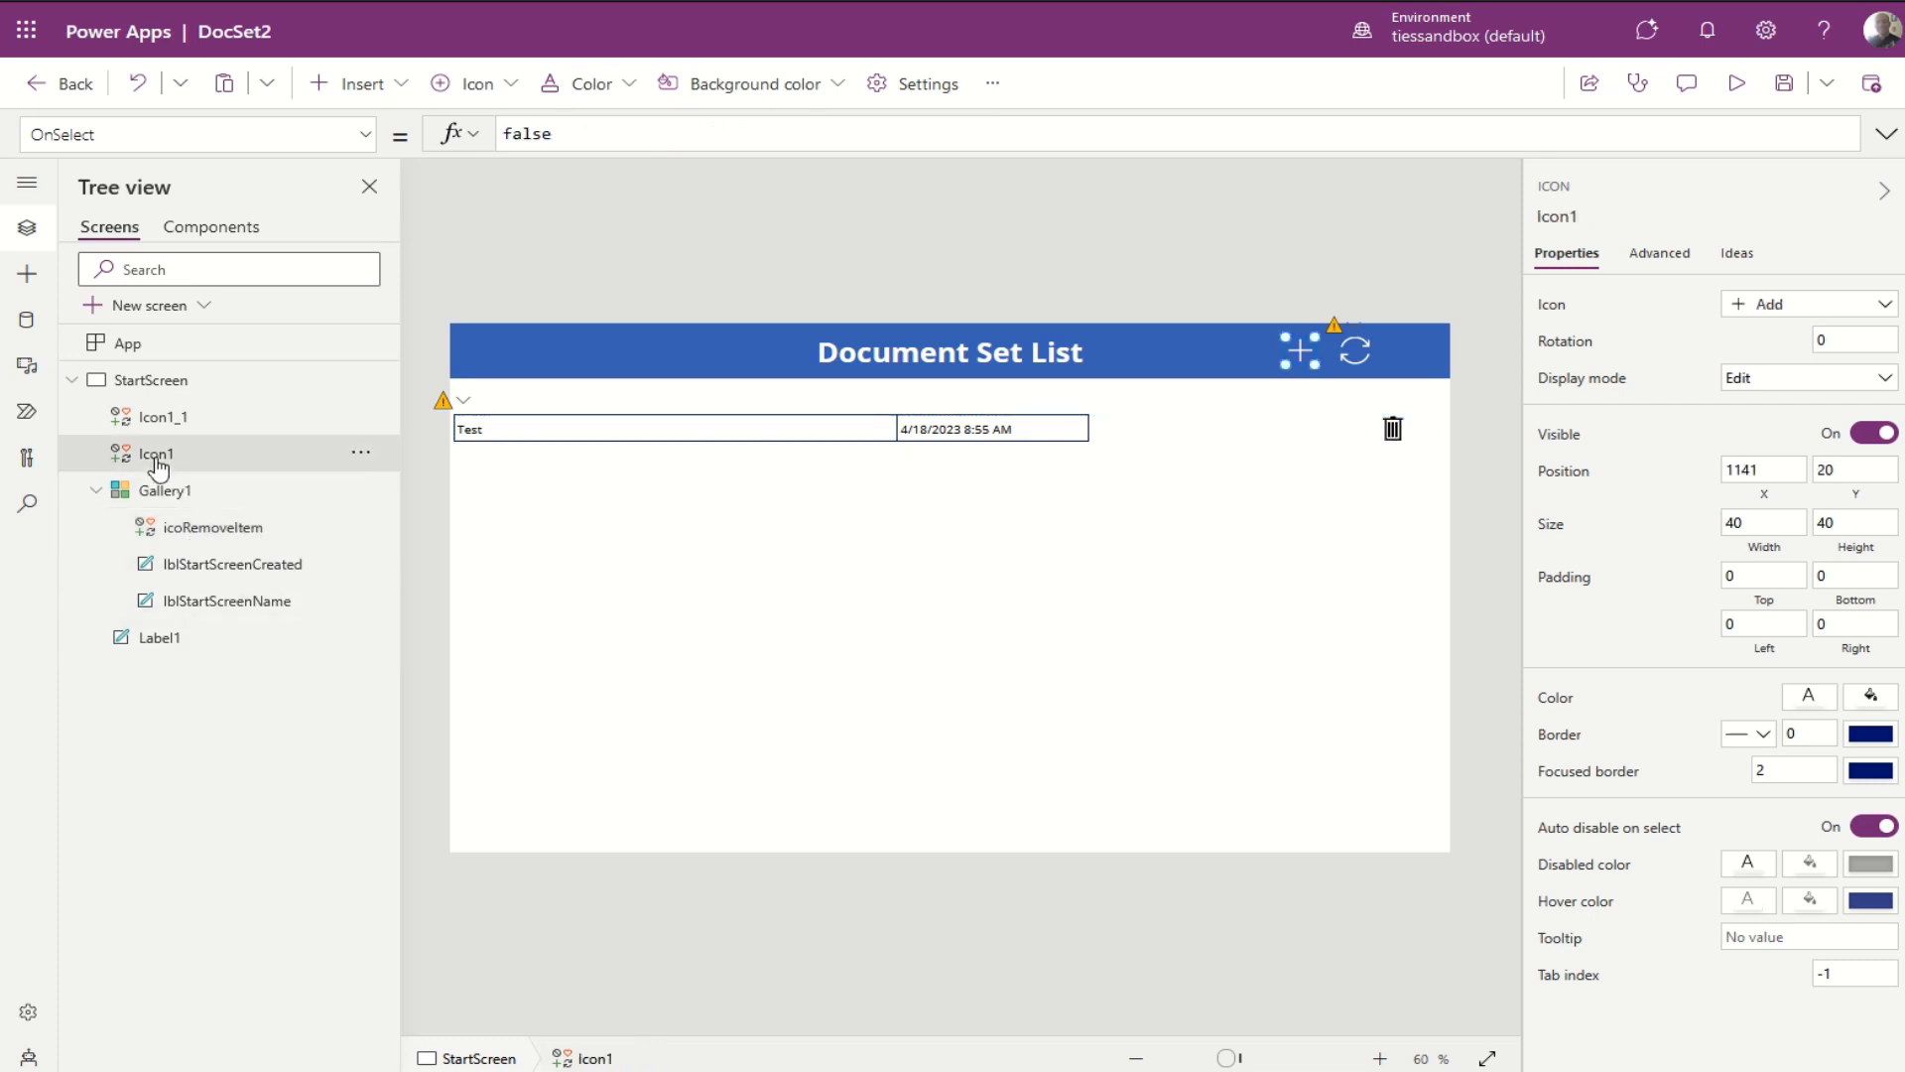
double_click(155, 459)
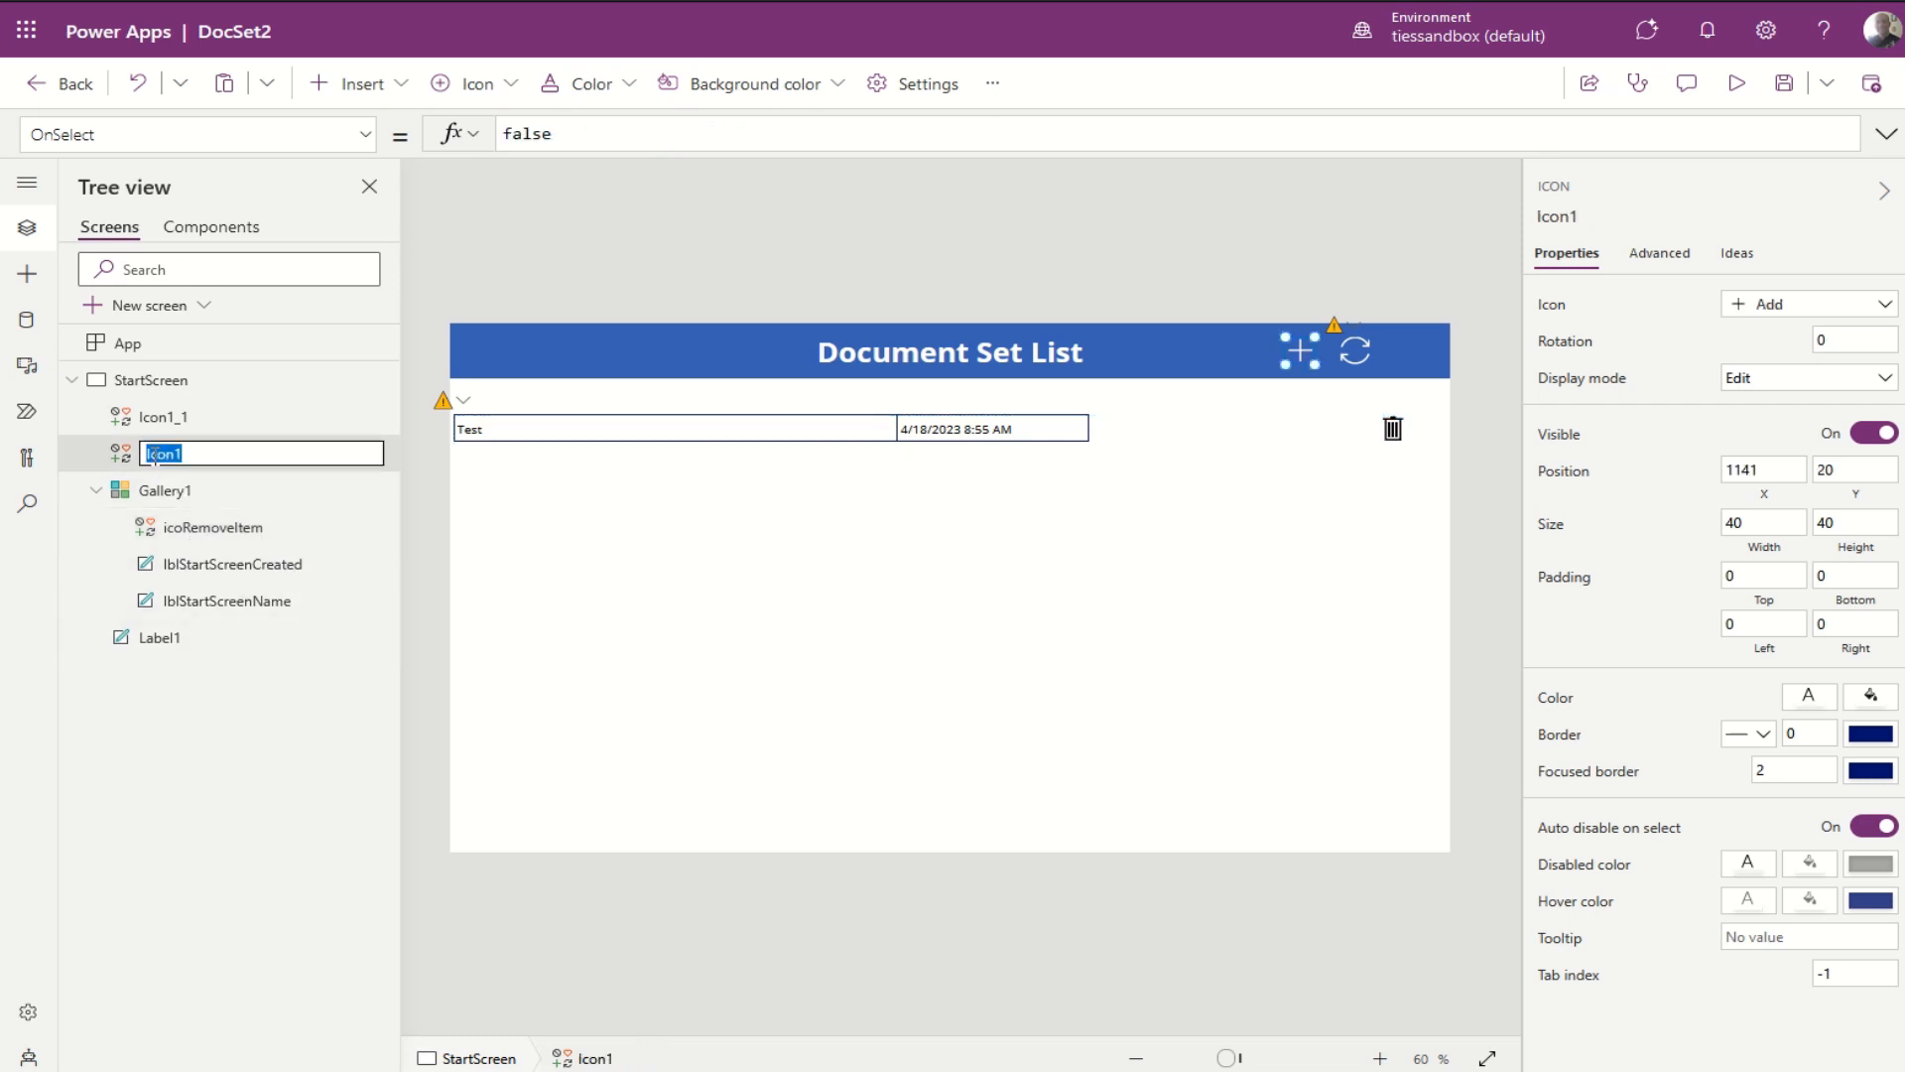
type("Add")
key("BackSpace")
key("BackSpace")
key("BackSpace")
type("icoAddOc")
key("BackSpace")
key("BackSpace")
type("DocSet")
key("Return")
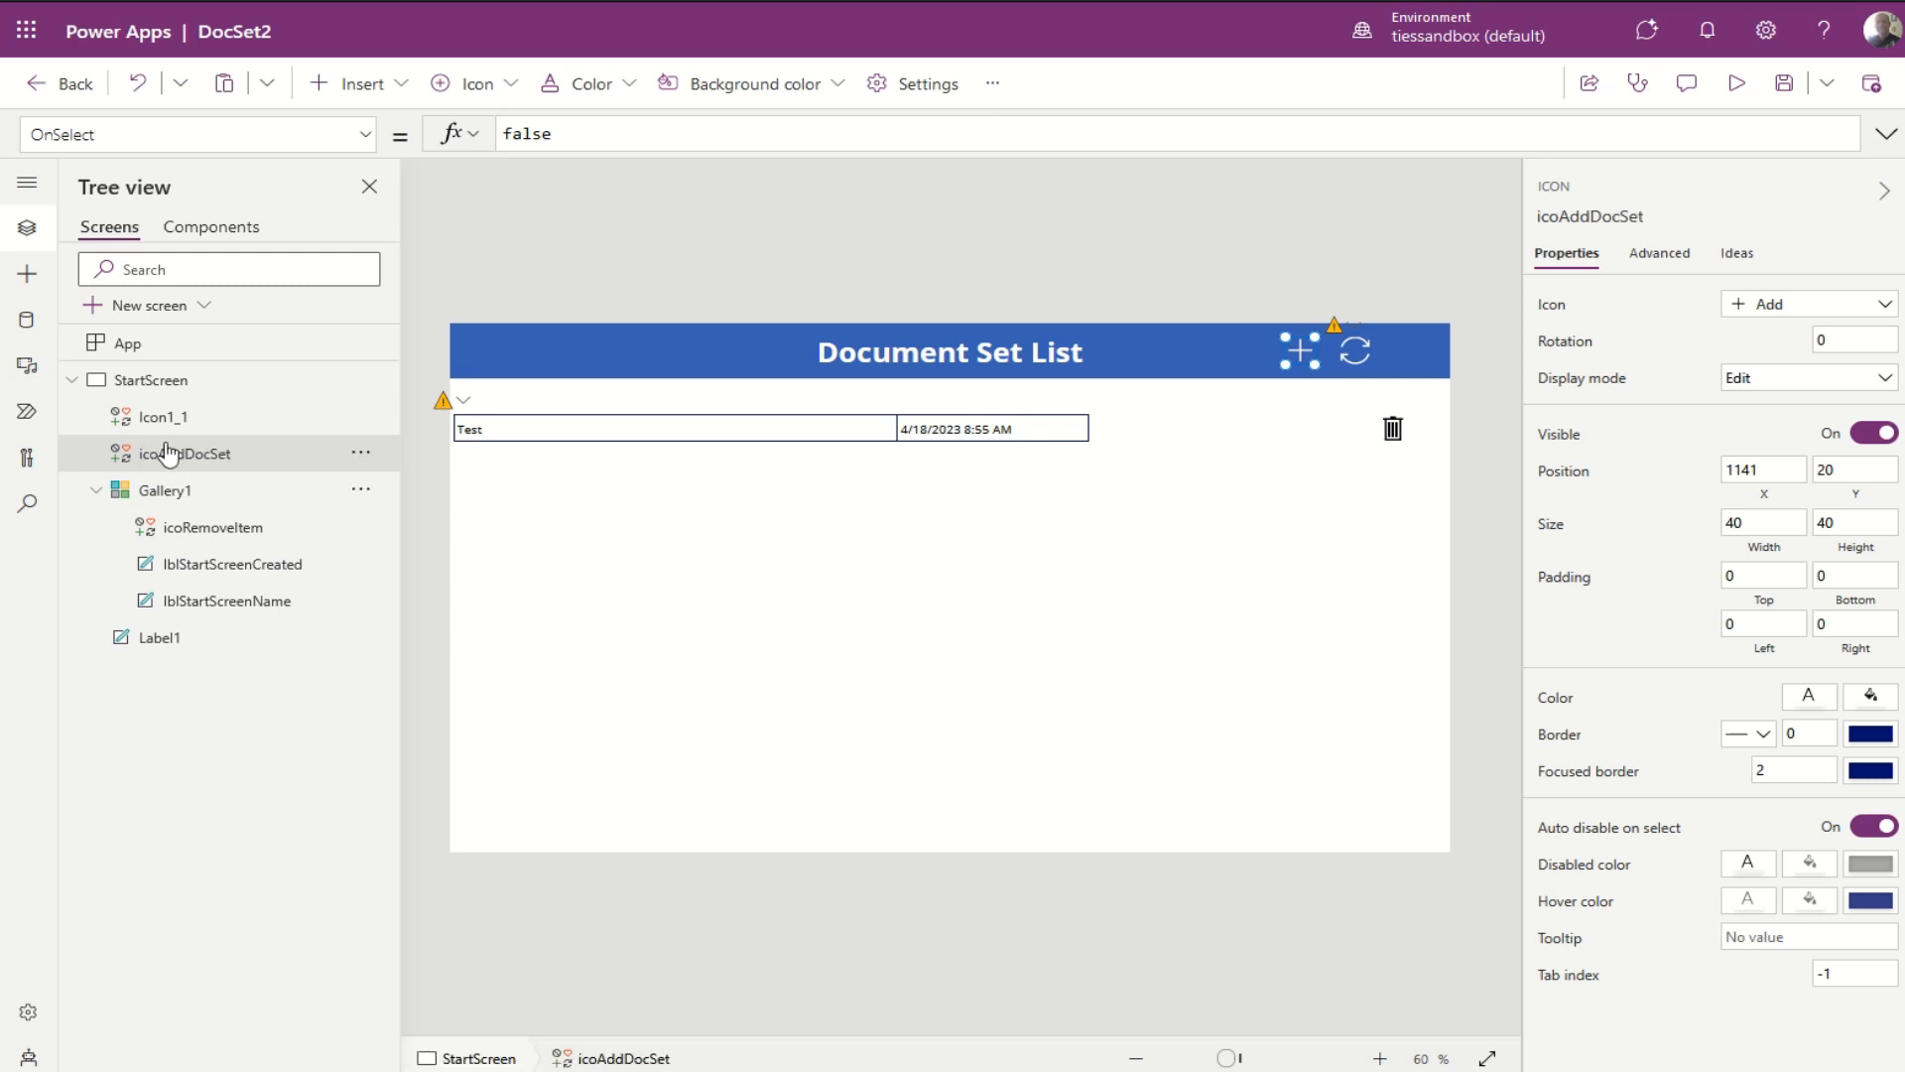
Step: Rename the header's Sync icon as icoRefGal
left_click(162, 424)
double_click(162, 425)
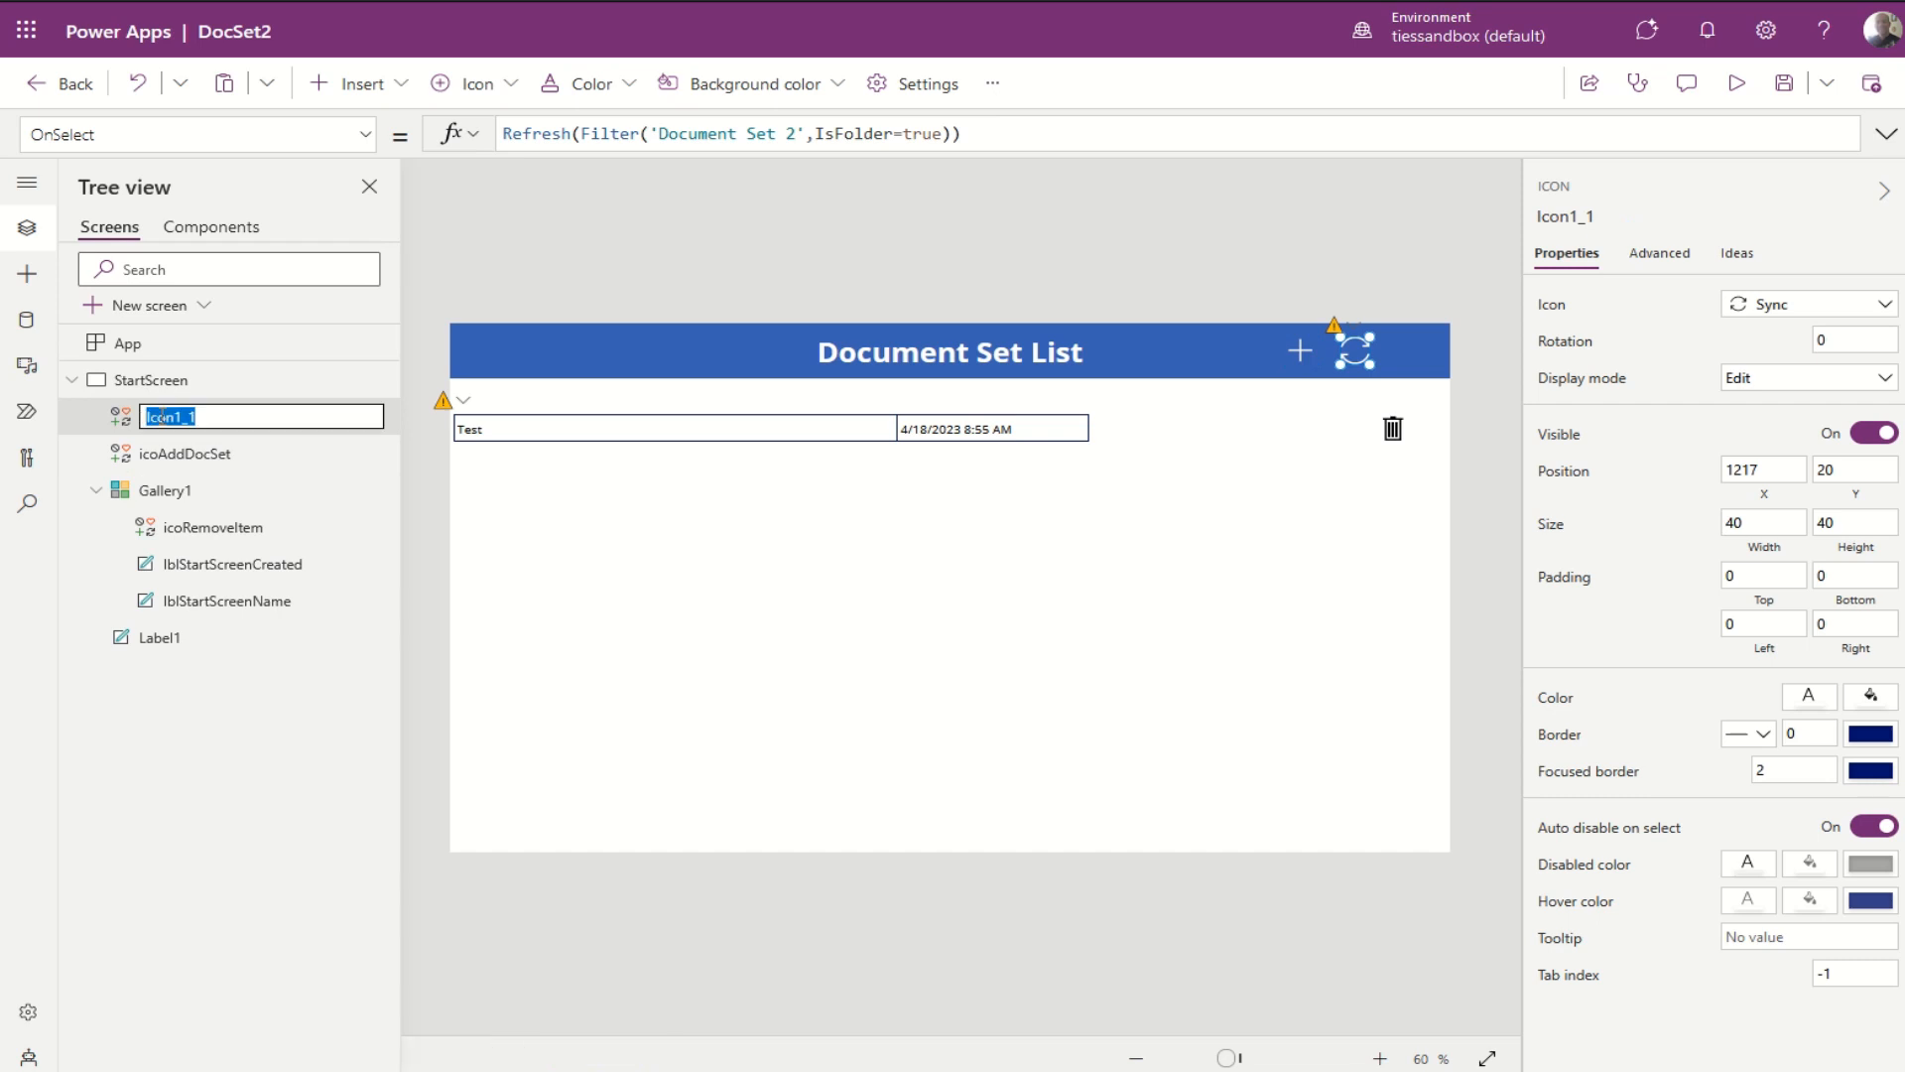
type("ico")
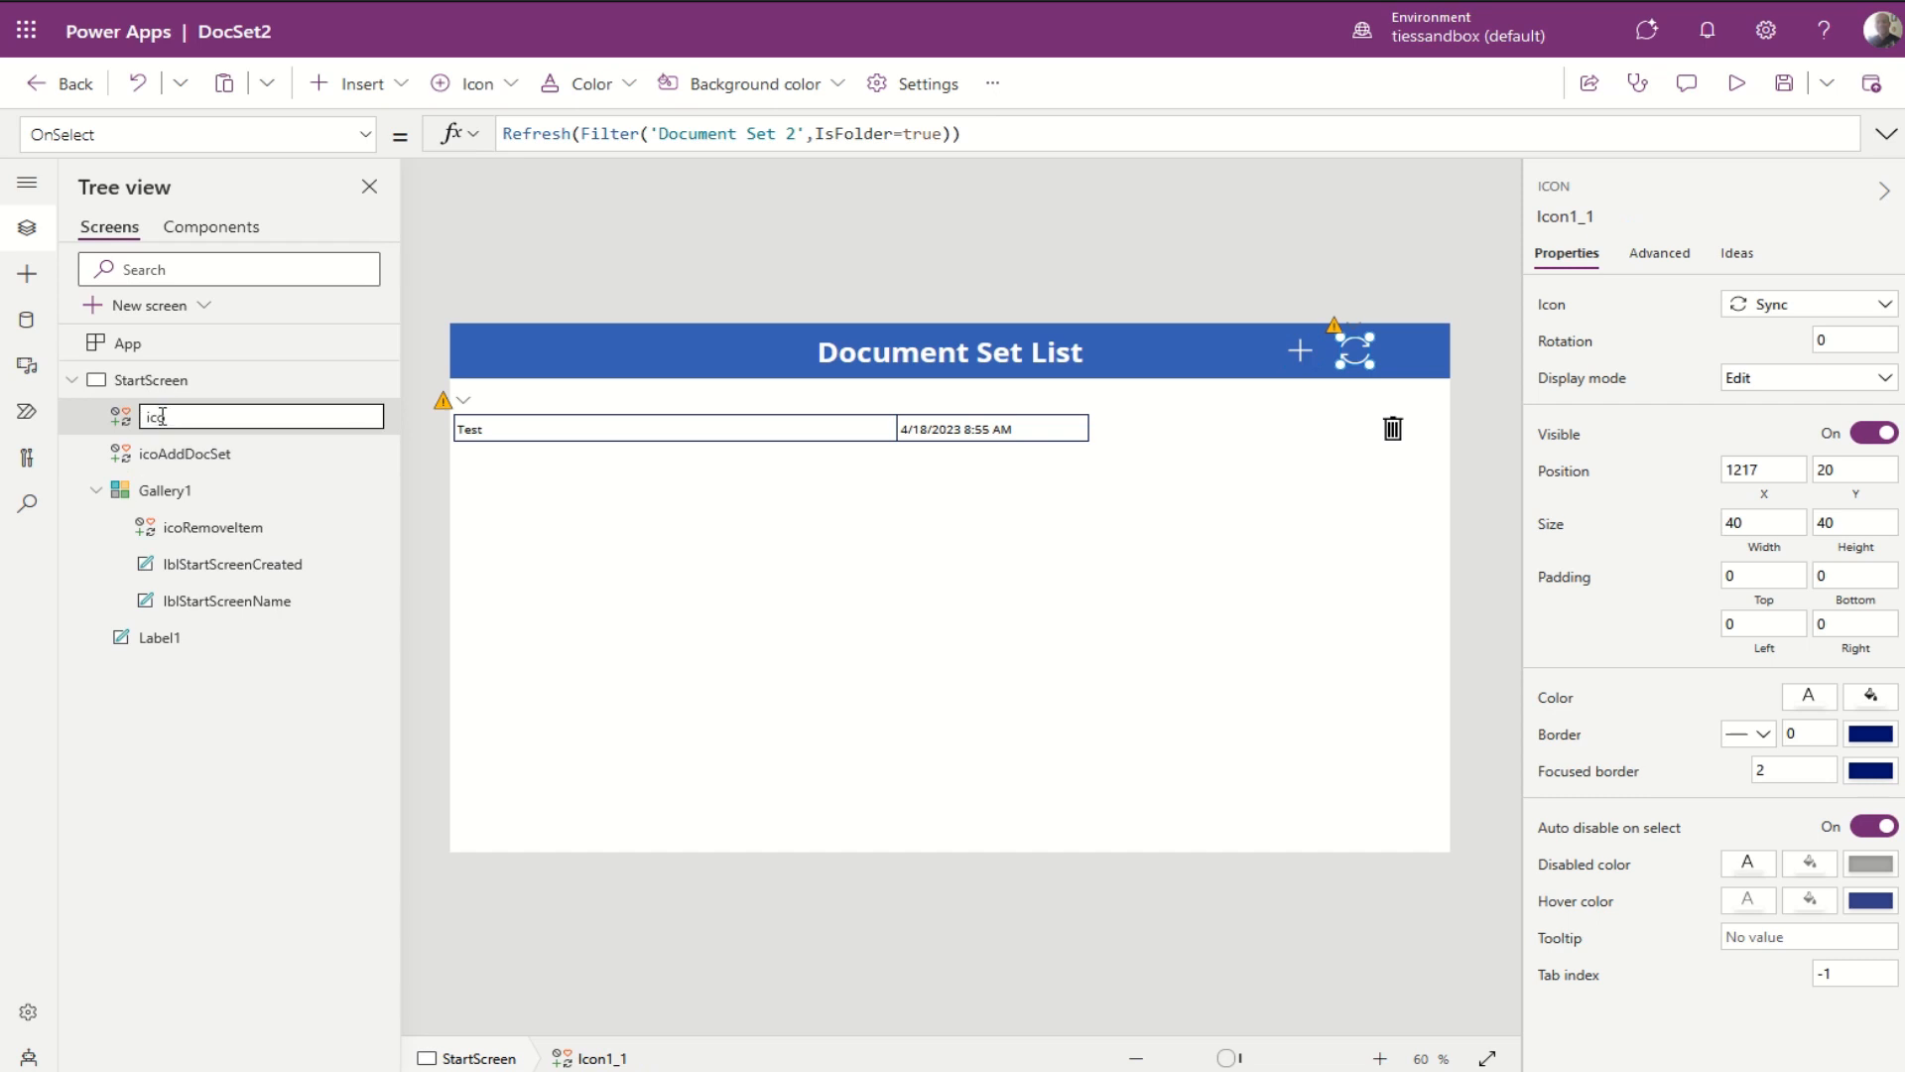
type("RefGal")
key("Return")
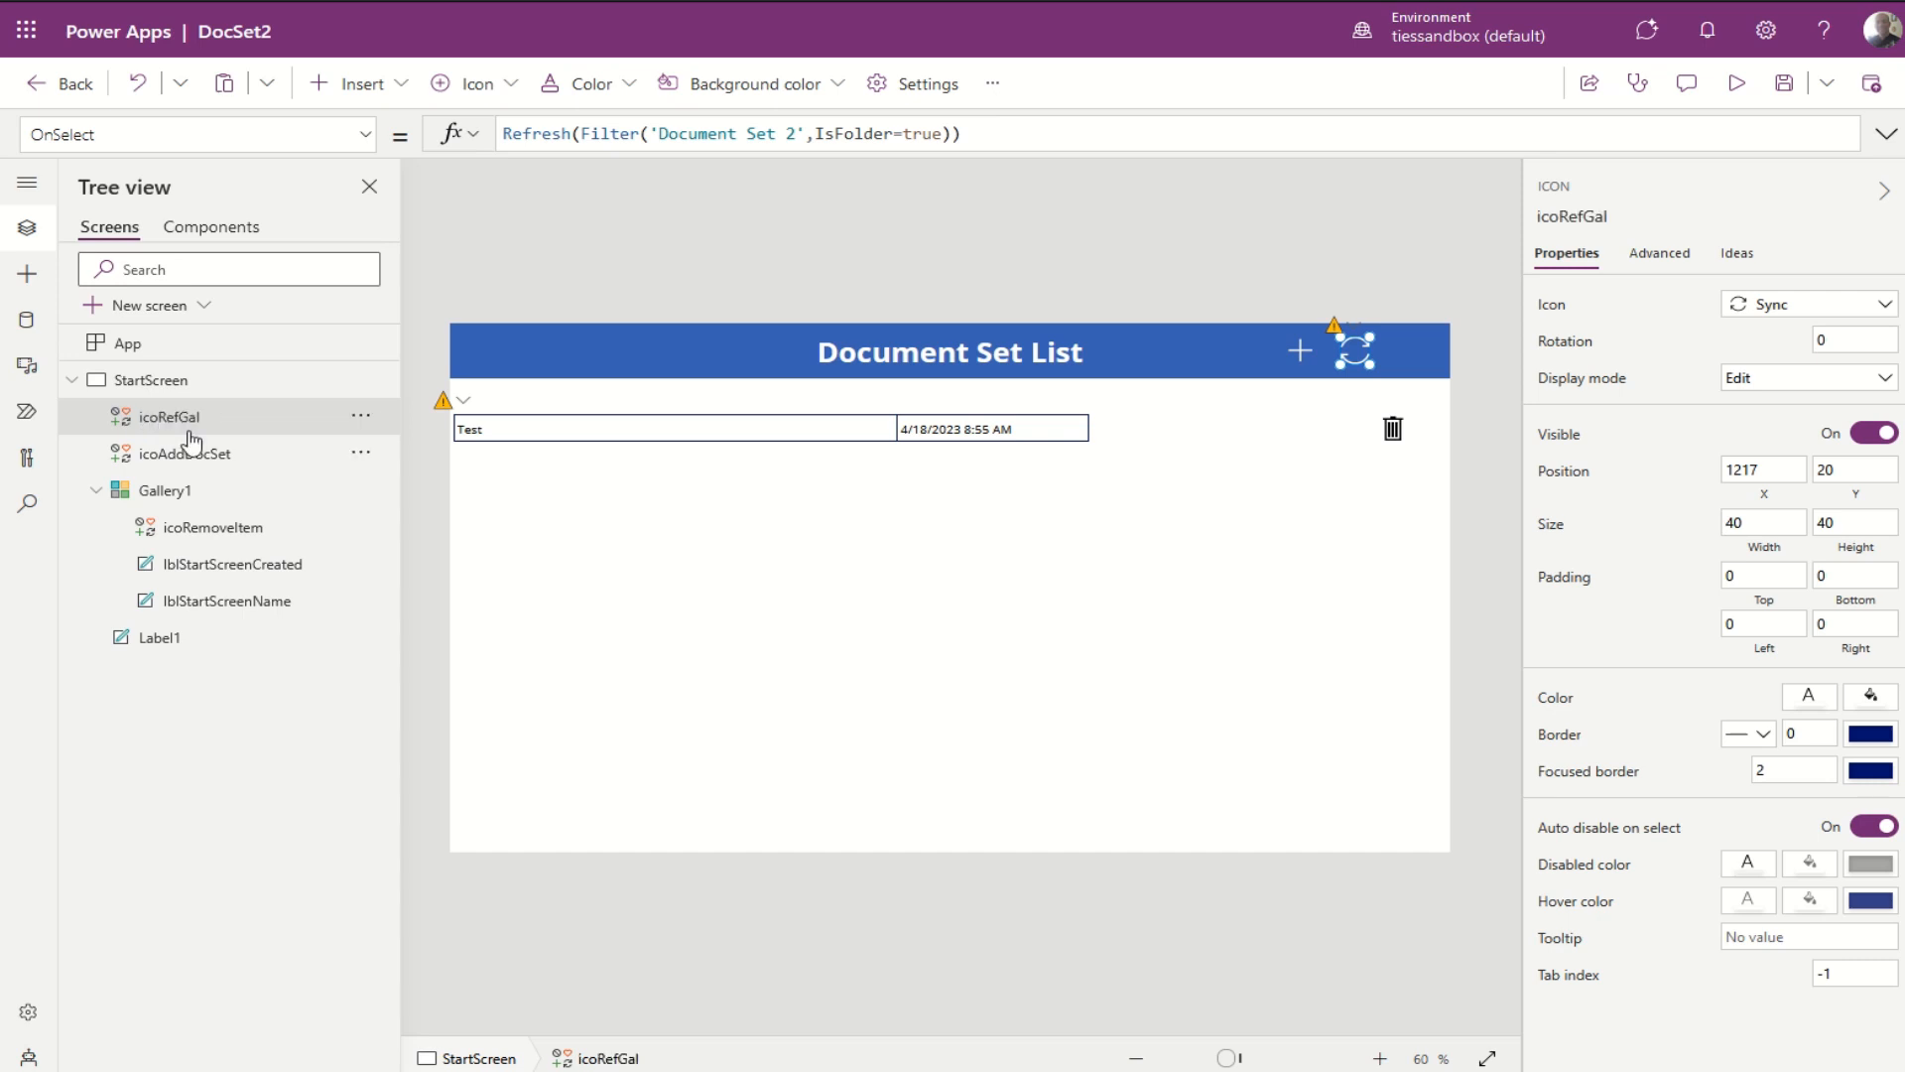
Step: Rename the "Document Set List" header label as lblBanner
left_click(167, 643)
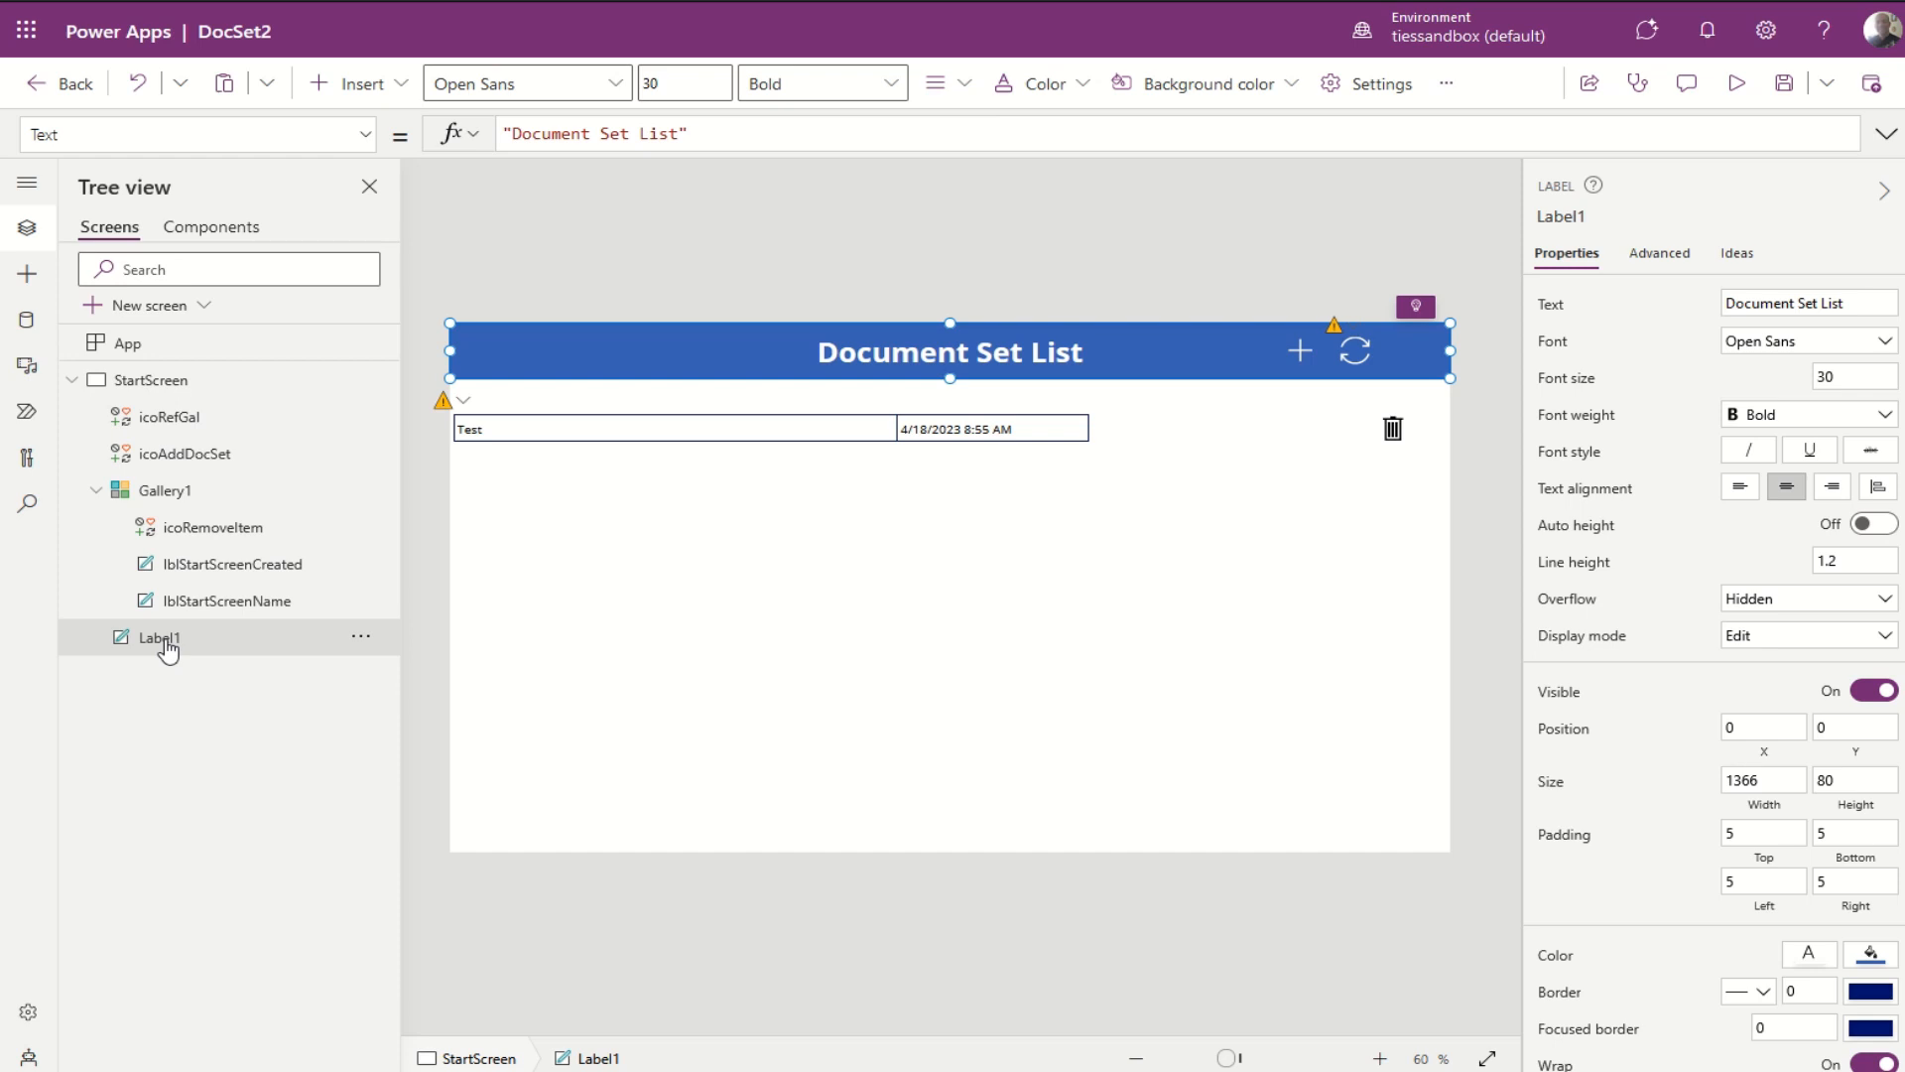
double_click(166, 645)
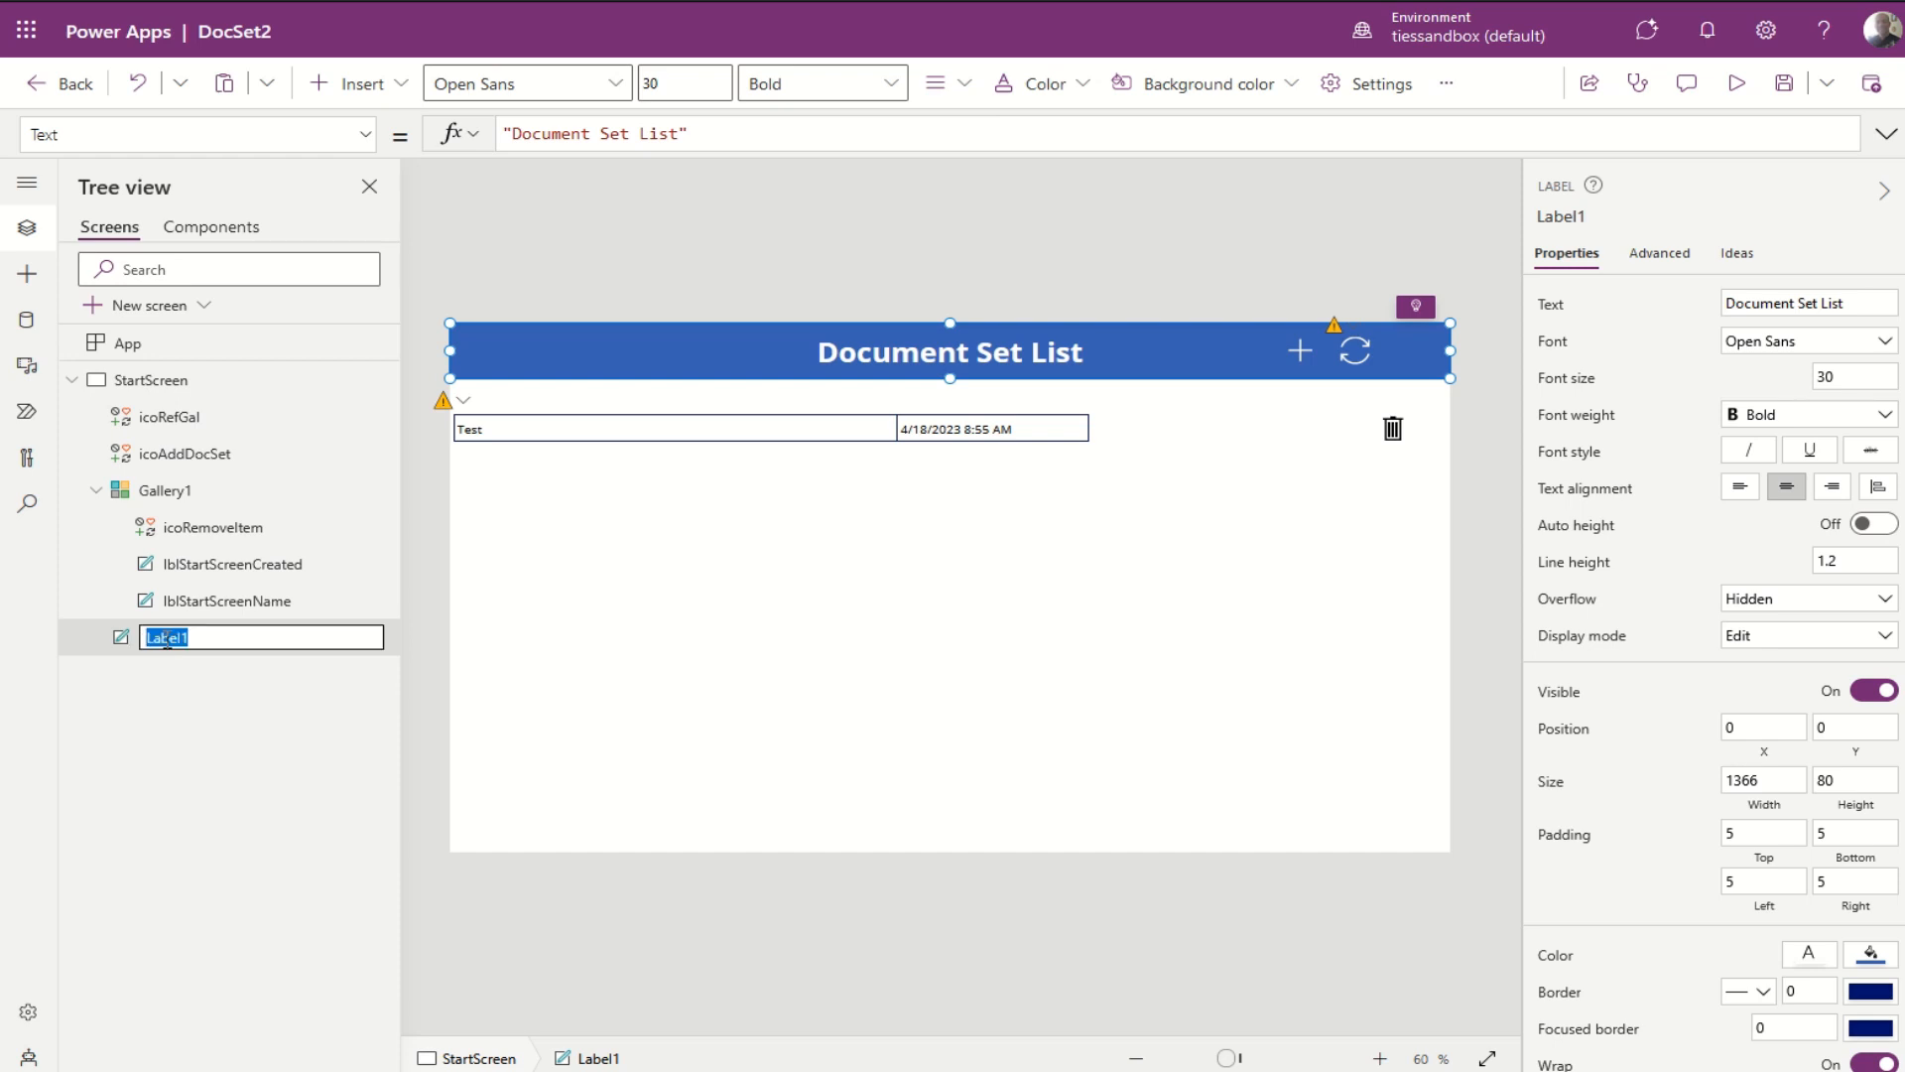
type("lblBanner")
key("Return")
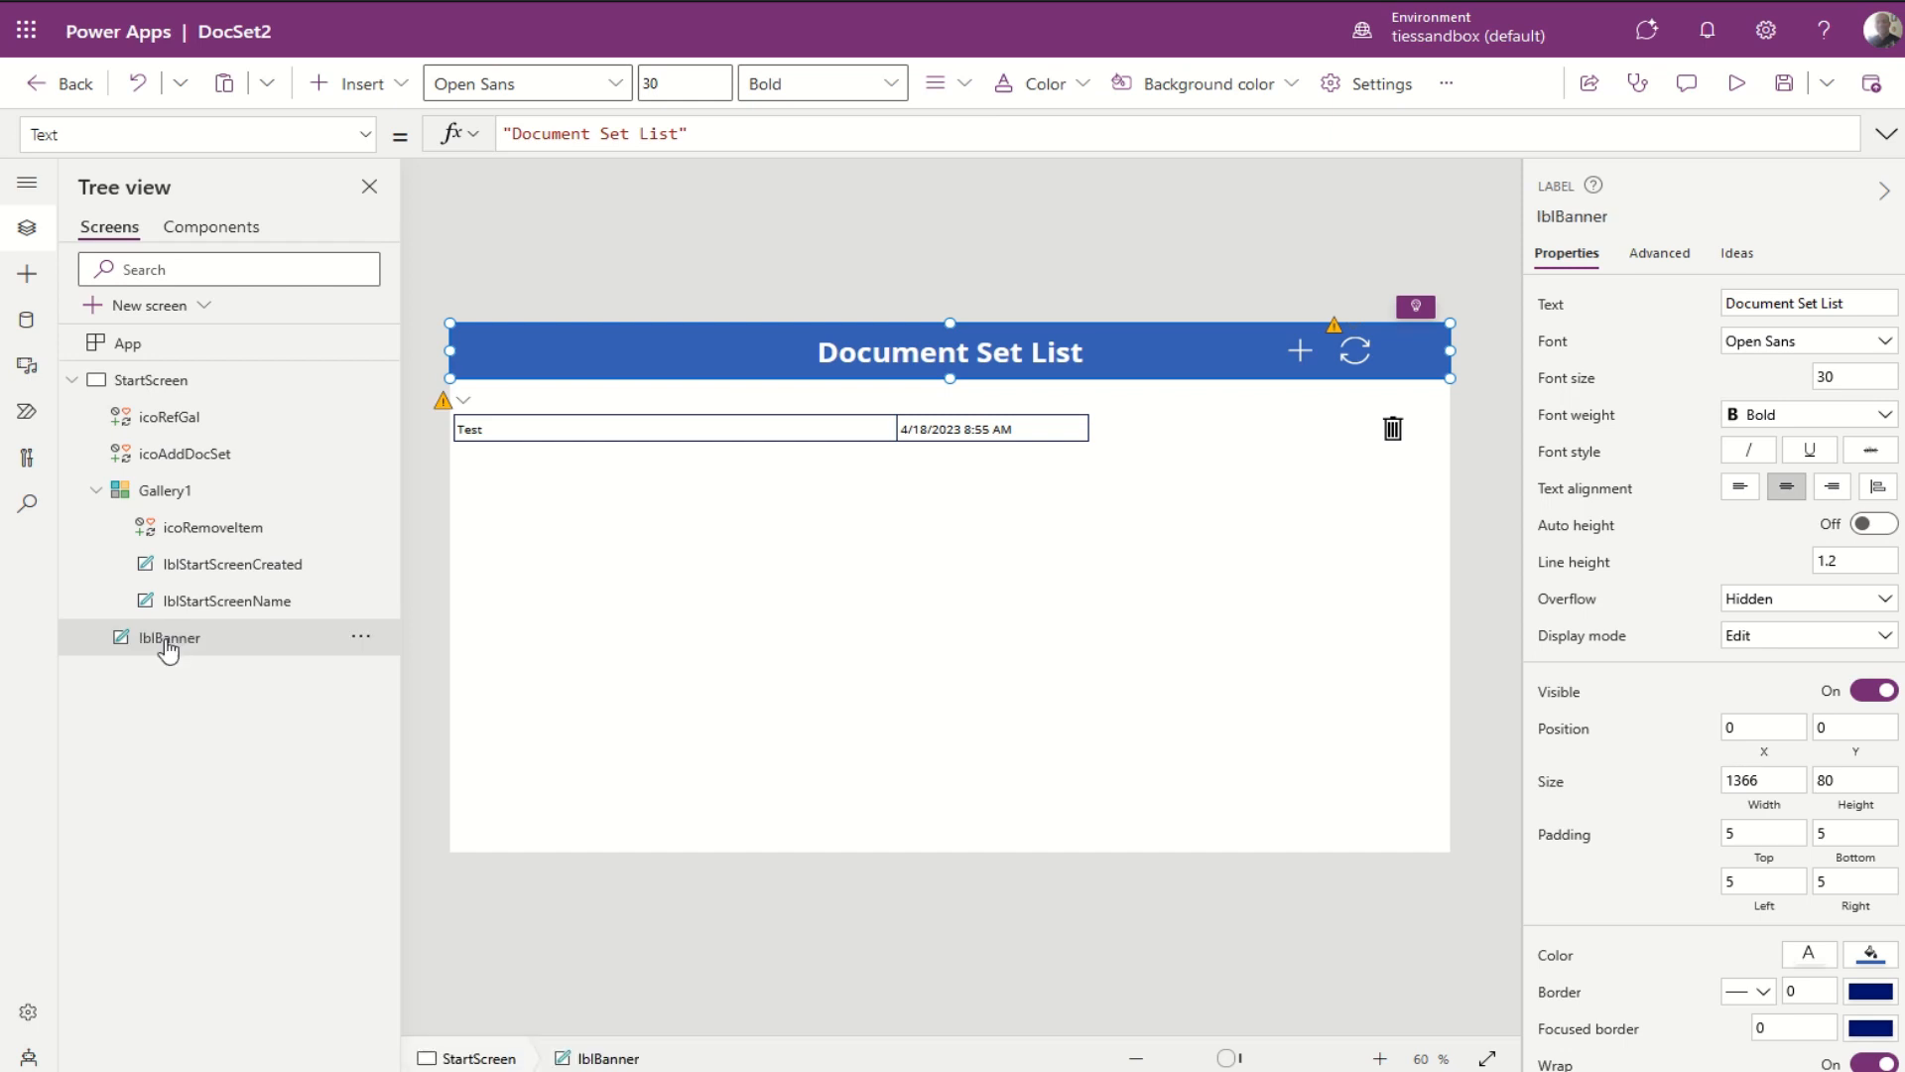
Step: Add a new screen with the Blank layout and rename it as AddDocSet
left_click(70, 381)
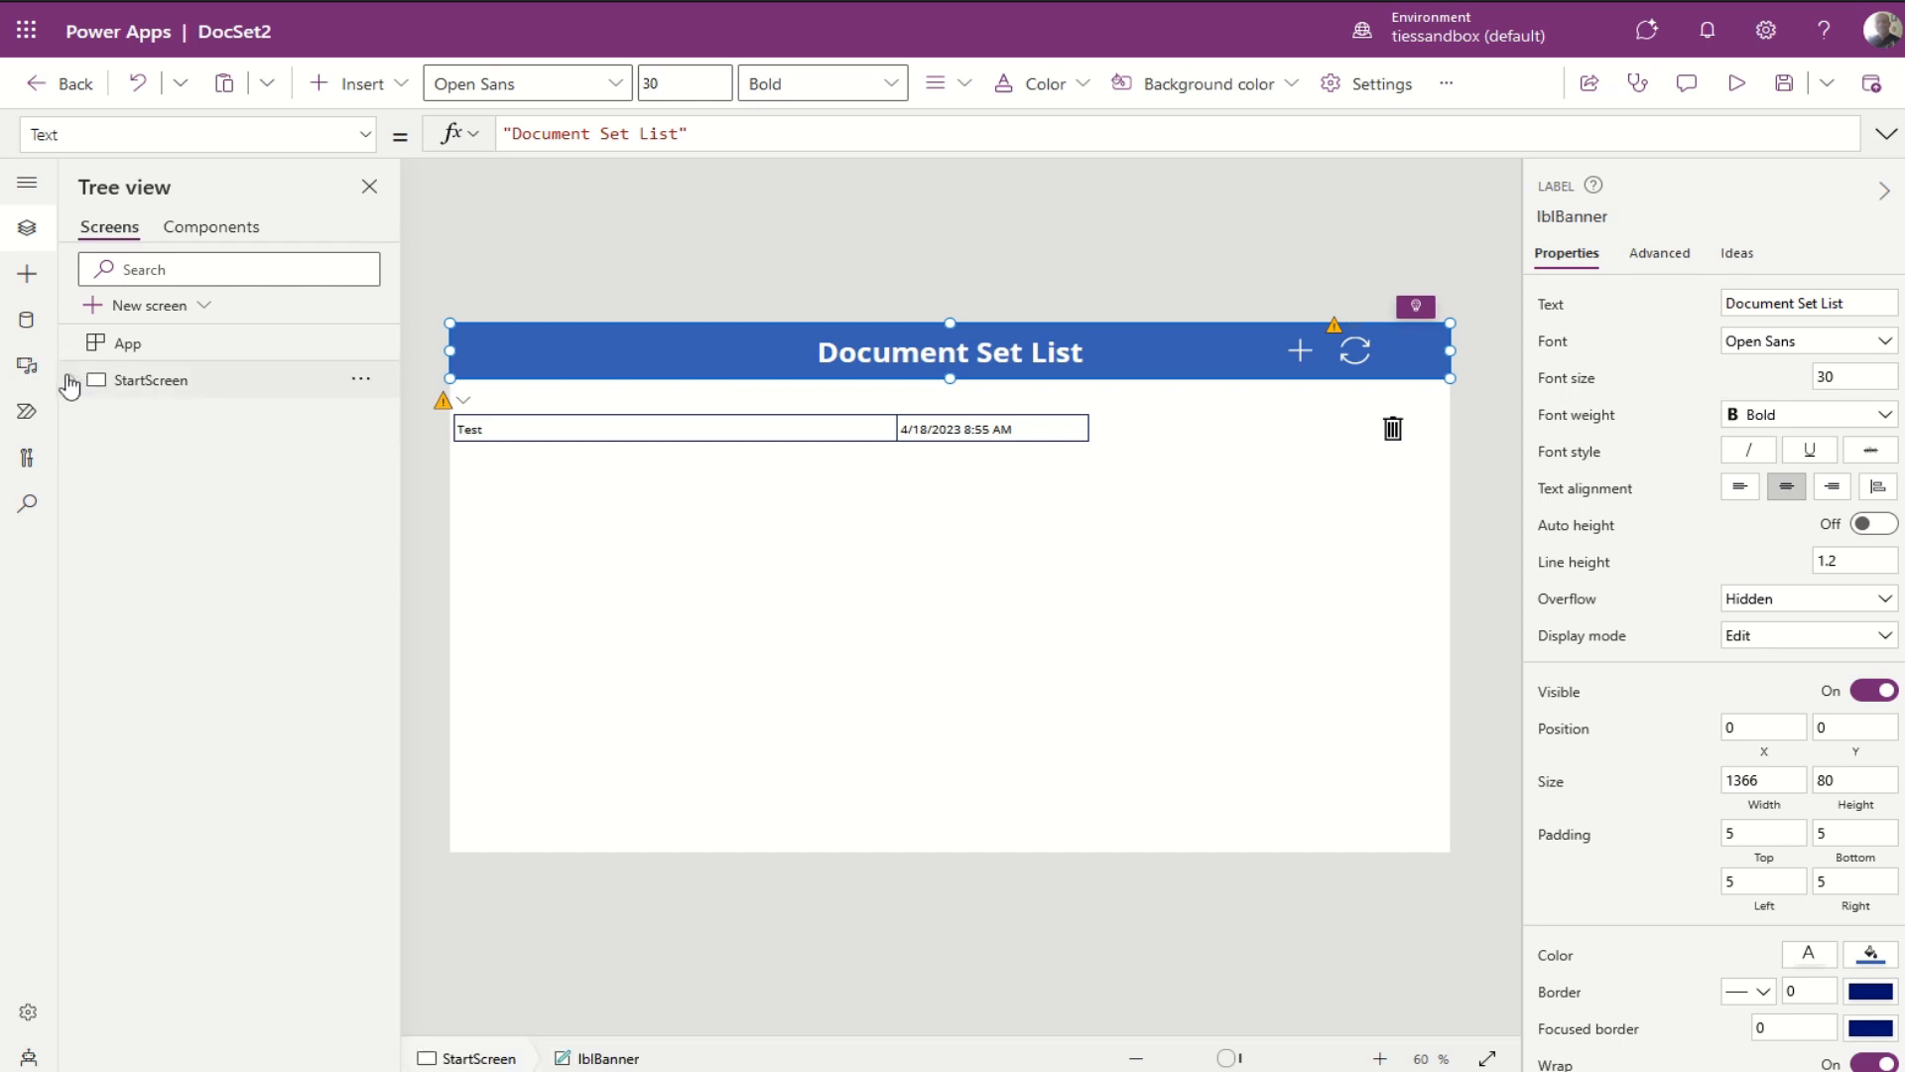
left_click(154, 307)
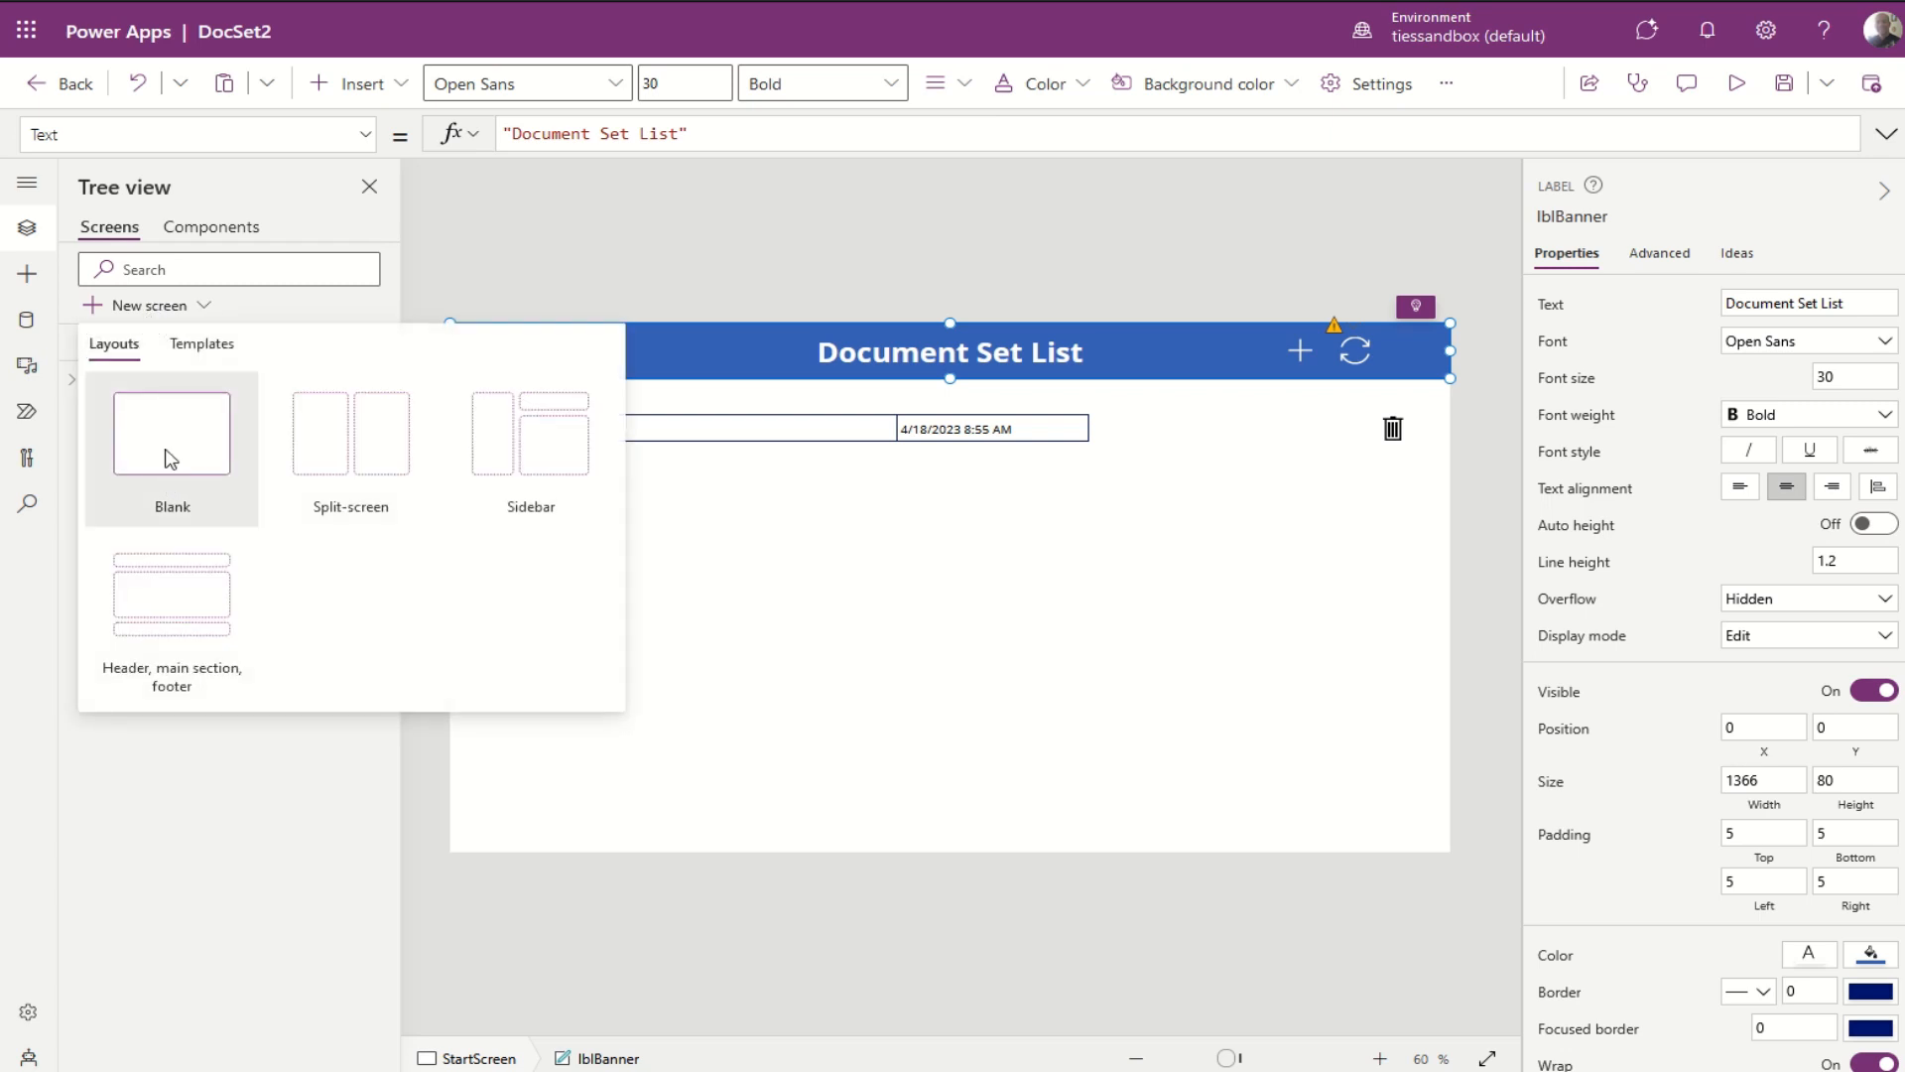
left_click(204, 343)
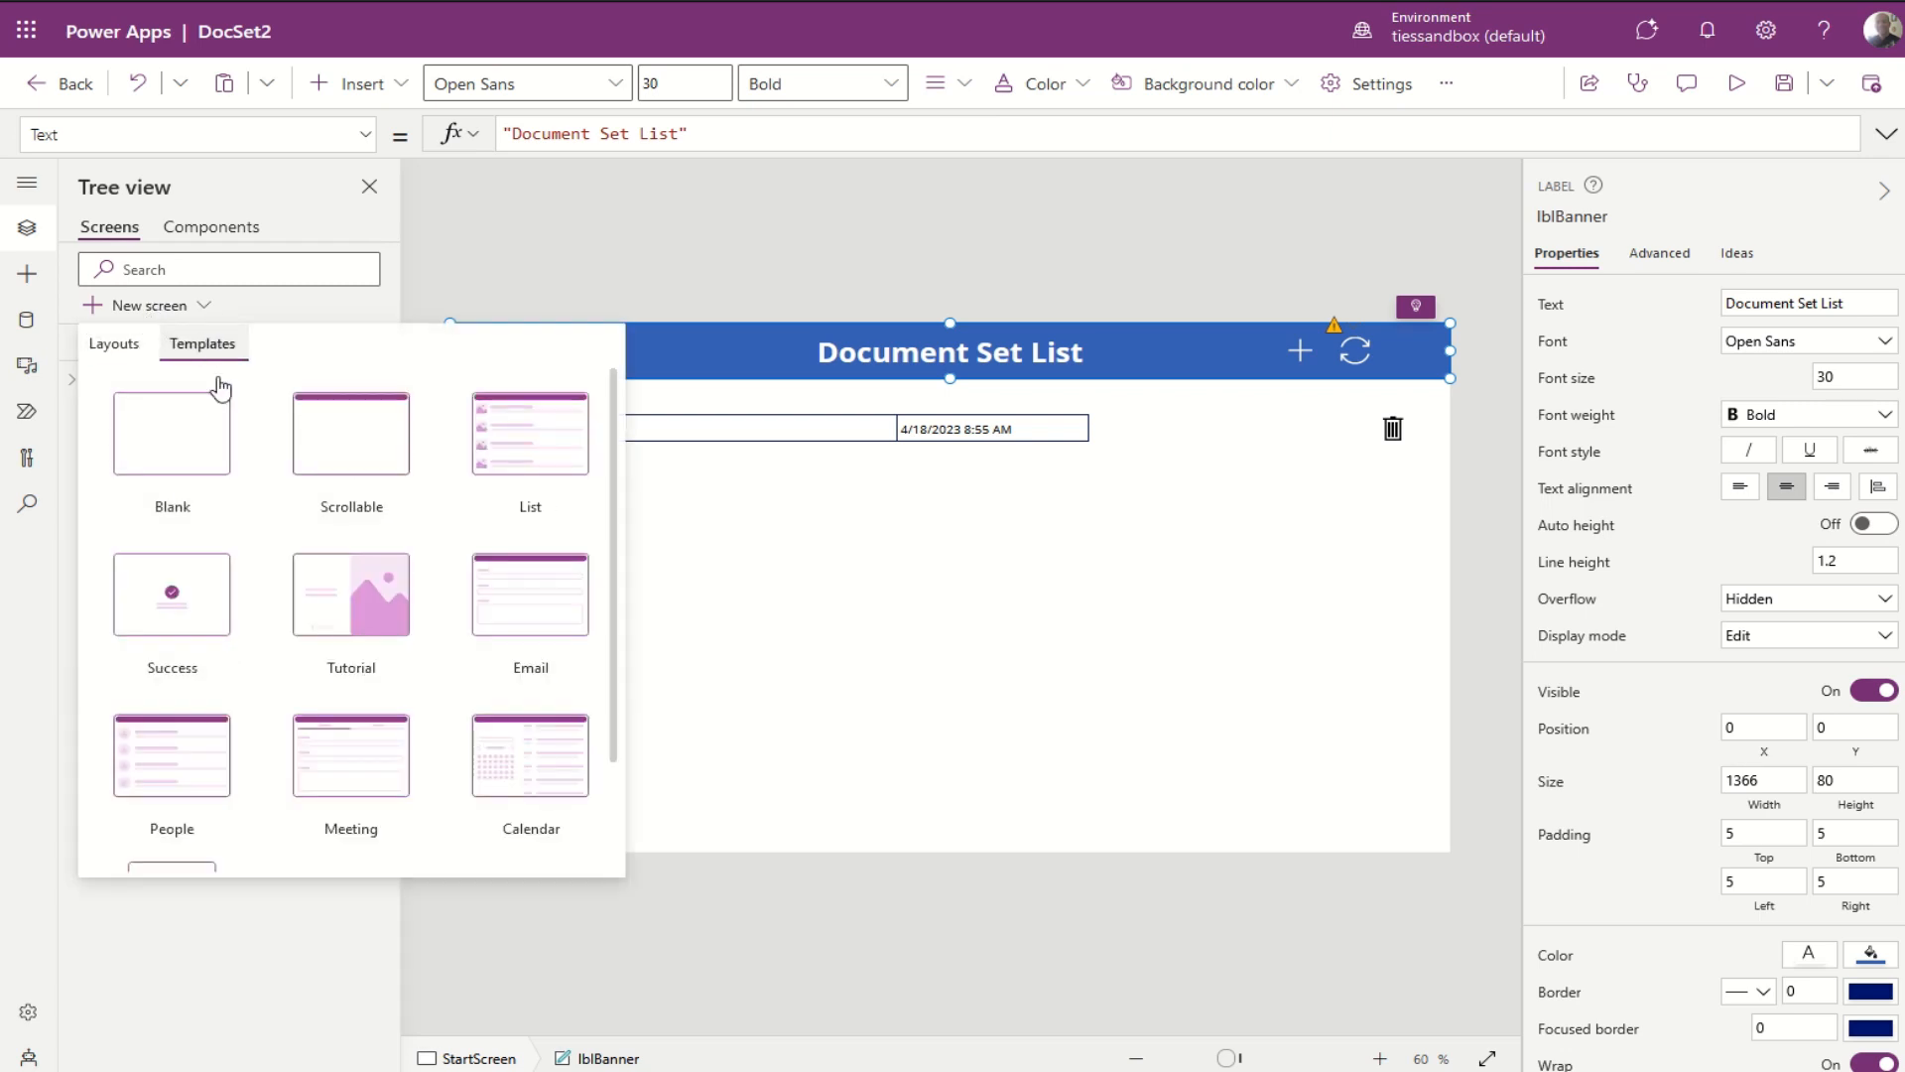
left_click(114, 349)
left_click(191, 446)
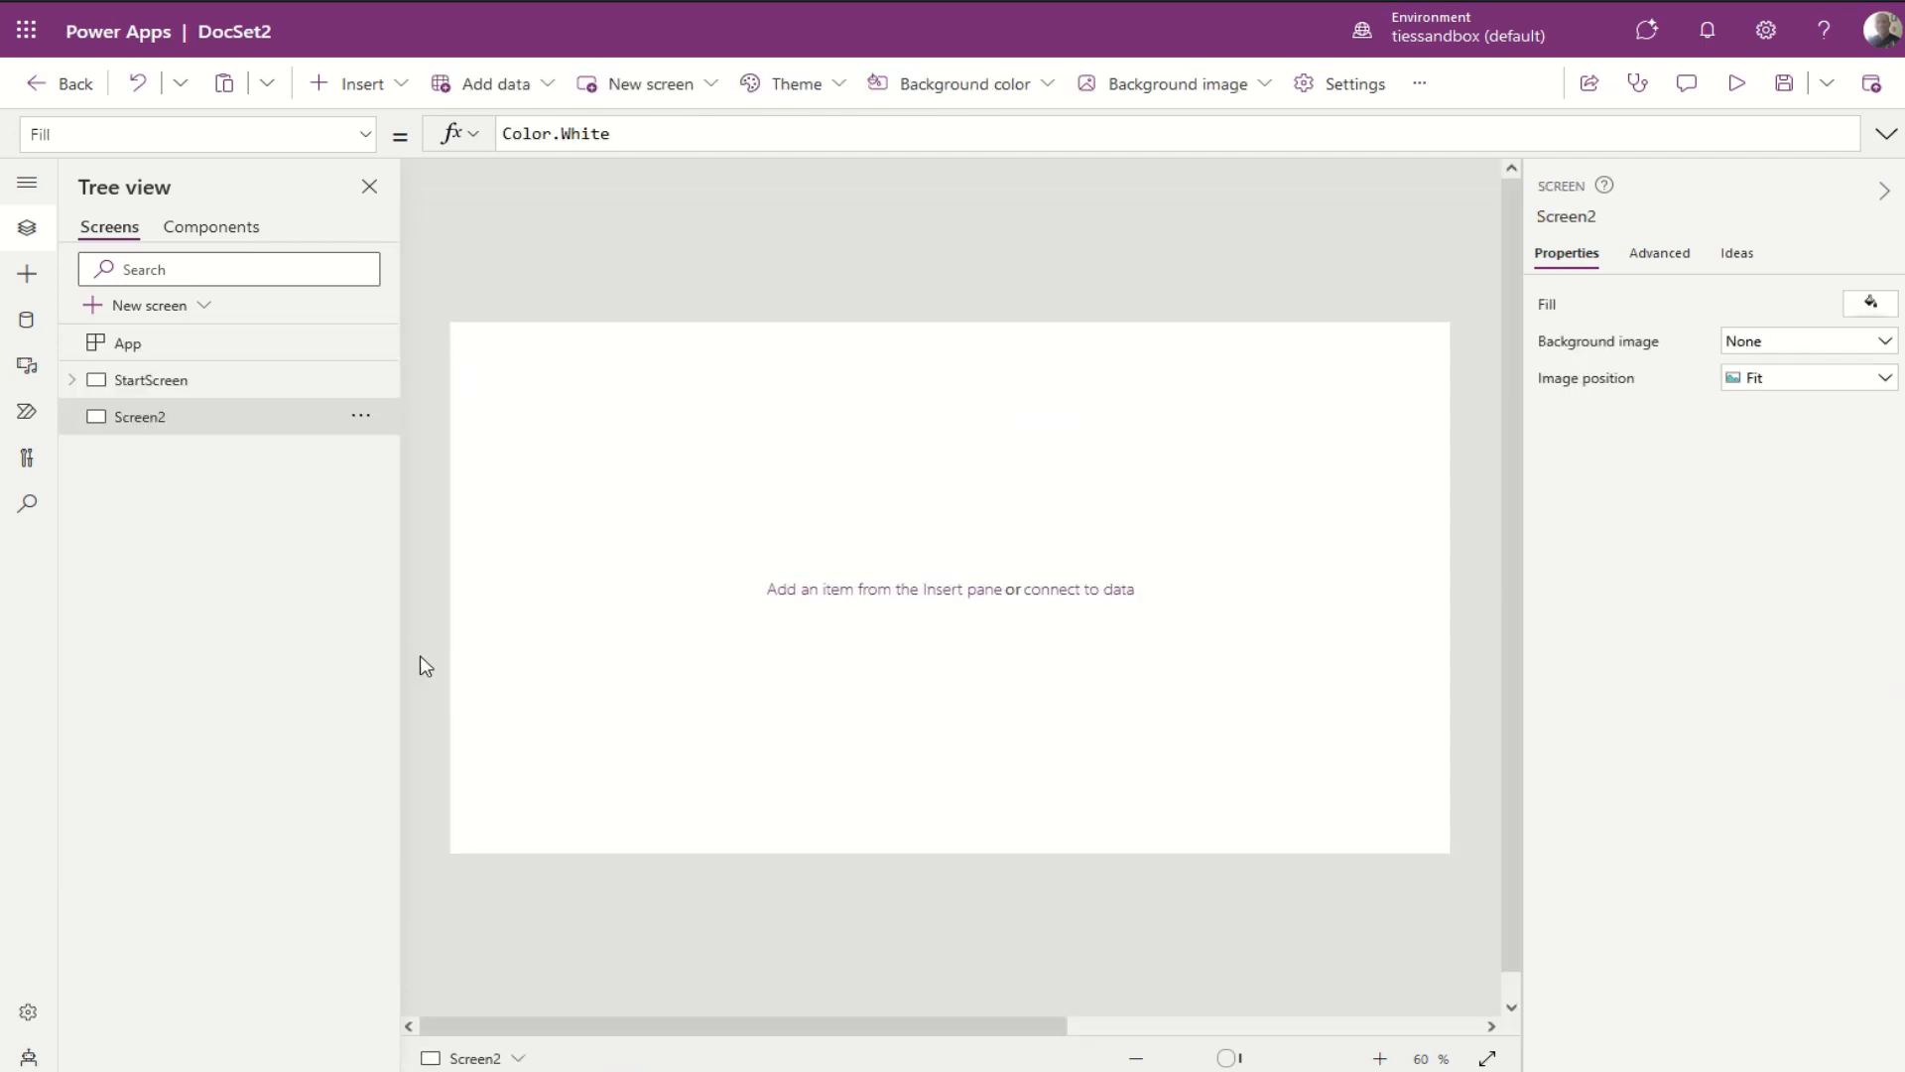
double_click(151, 417)
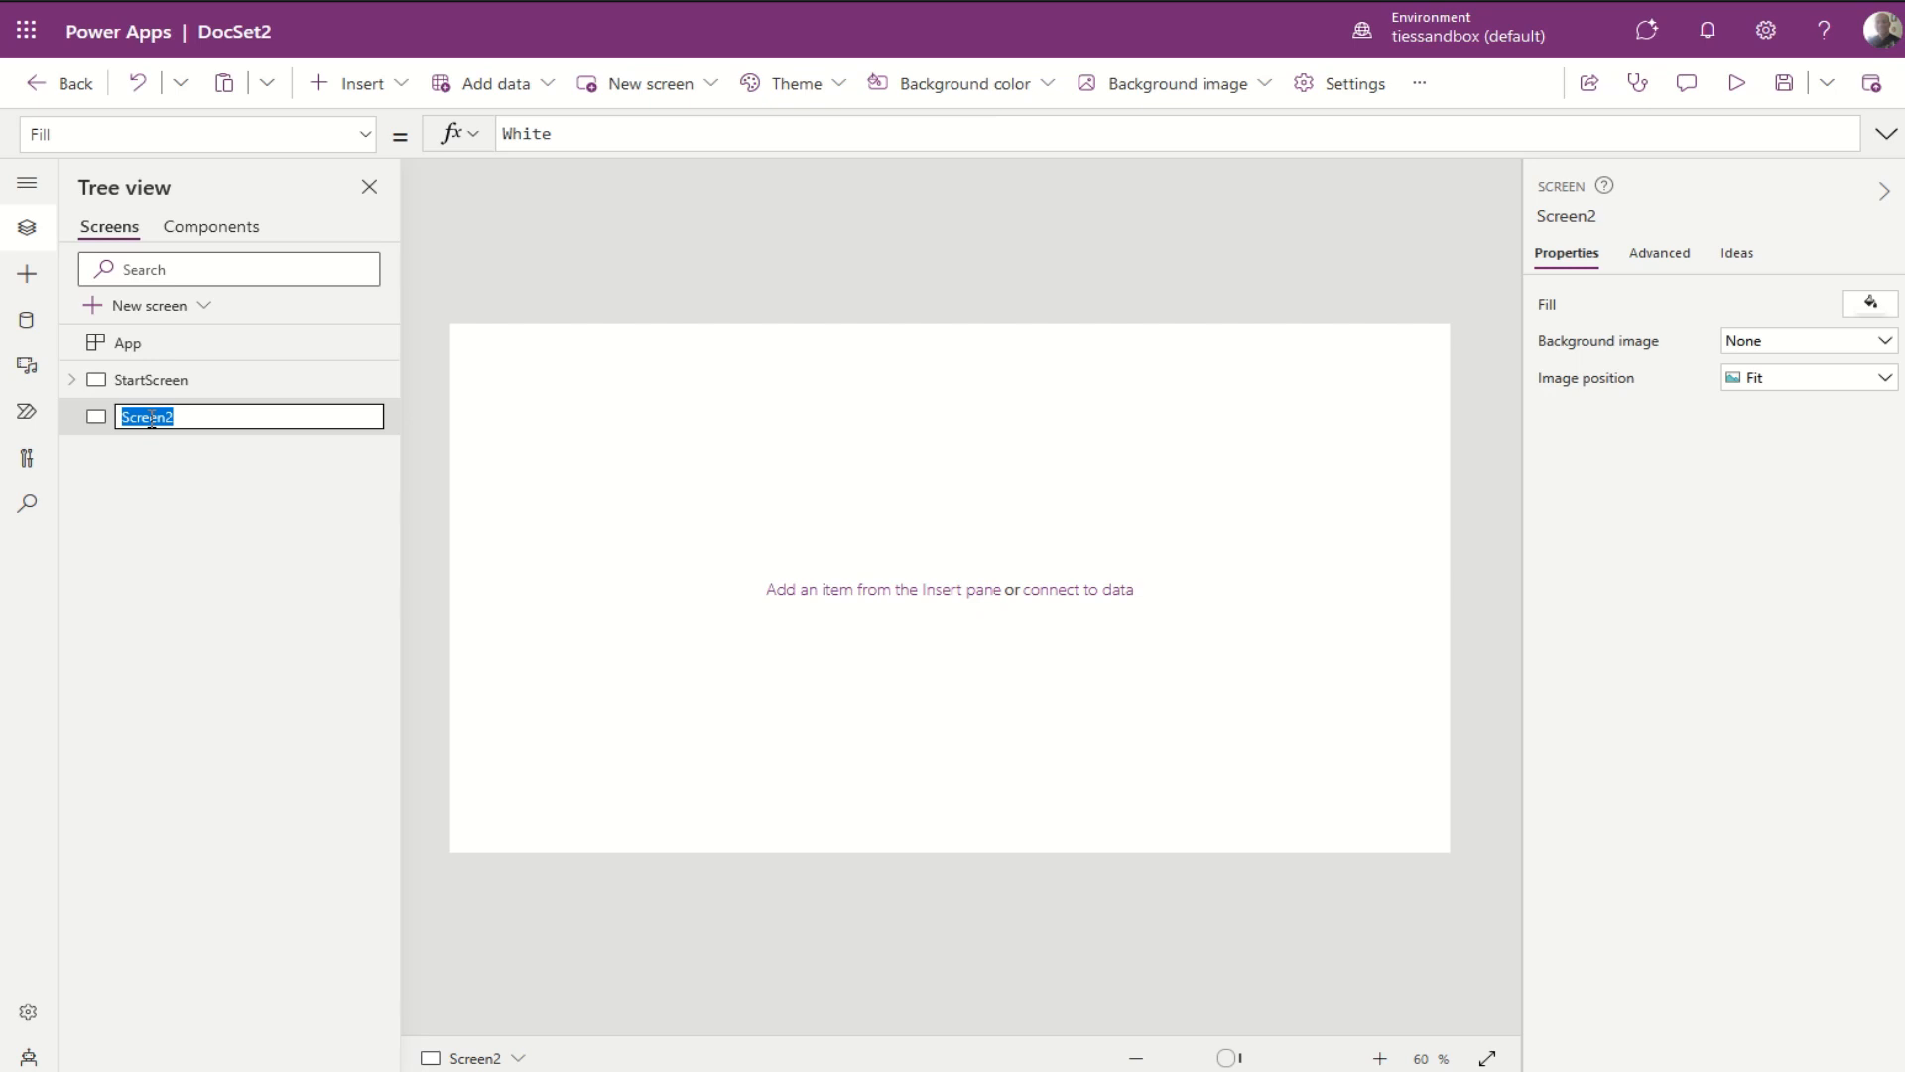
type("AddDocSet")
left_click(728, 609)
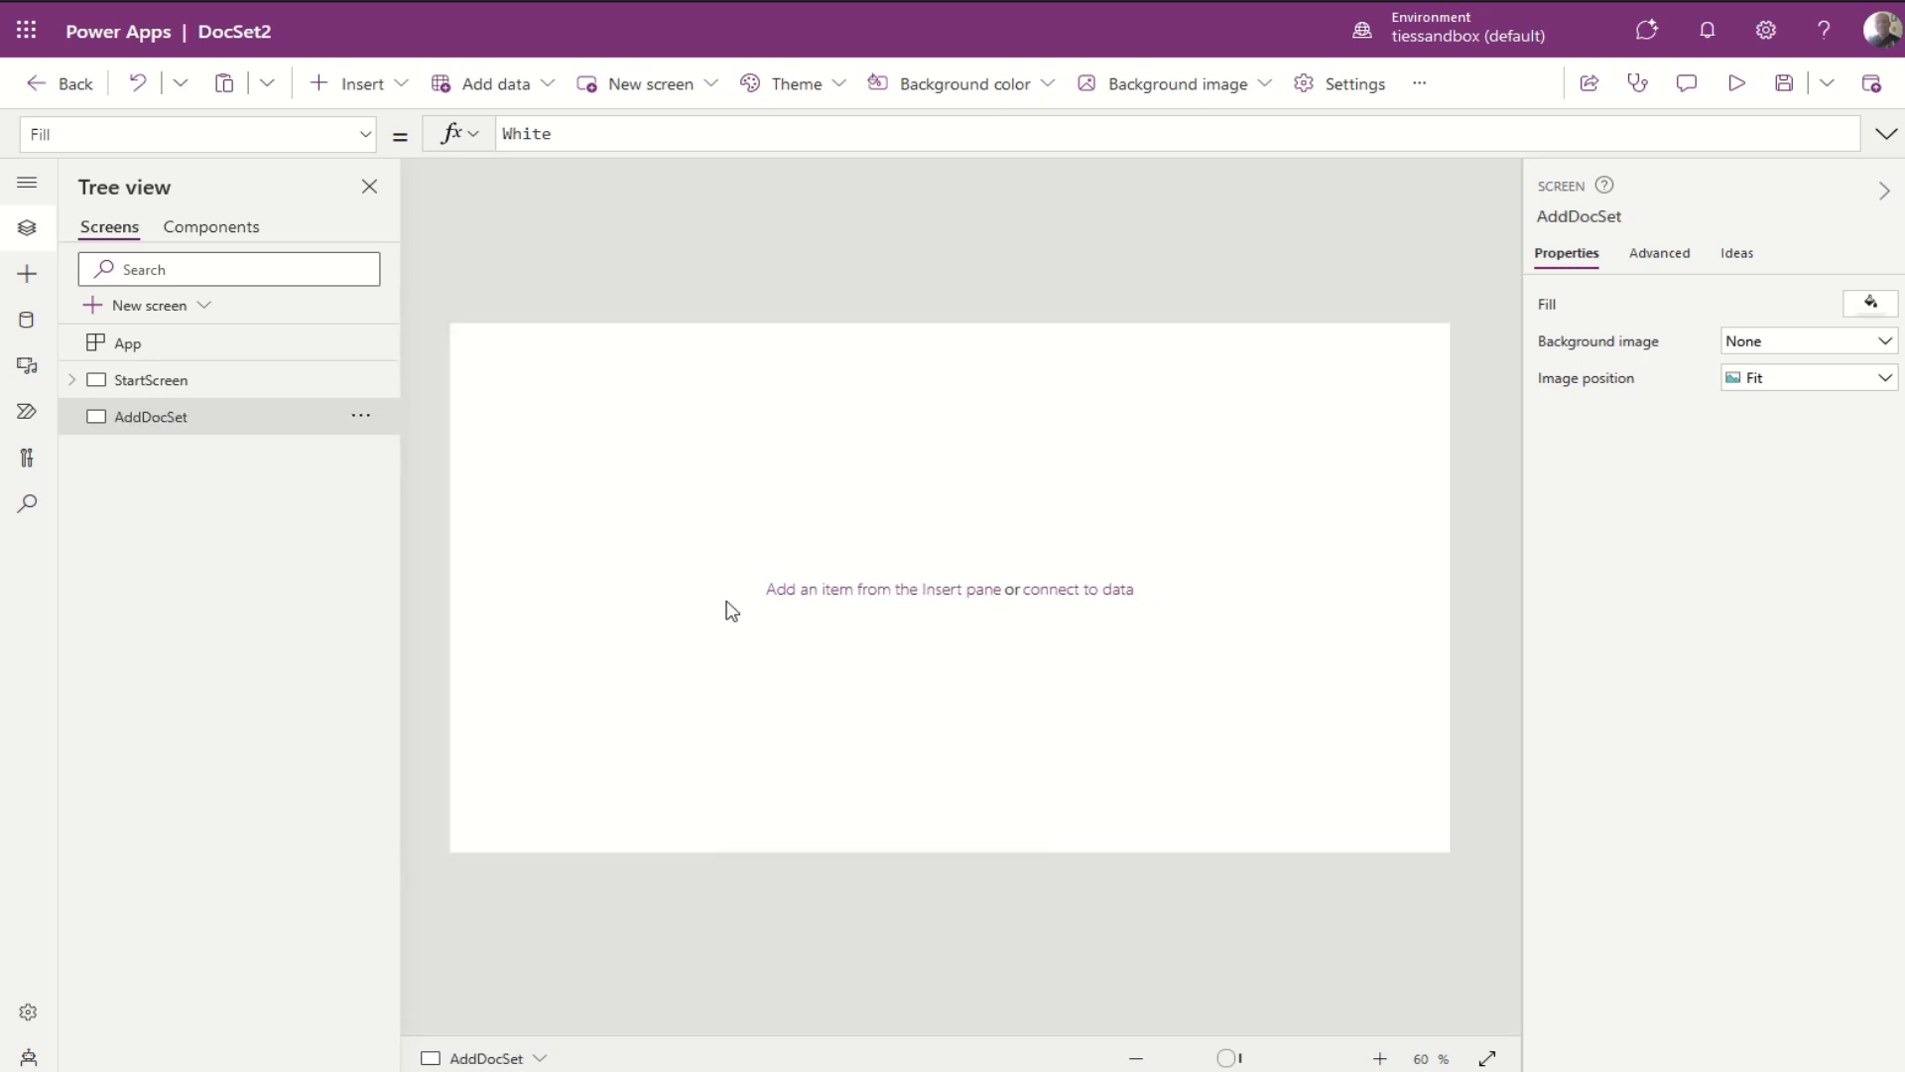
Step: Insert a full-width text label about 1366 by 83 across the AddDocSet screen's upper edge, with the text "Create Document Set"
left_click(402, 87)
left_click(416, 240)
left_click_drag(547, 367, 1463, 385)
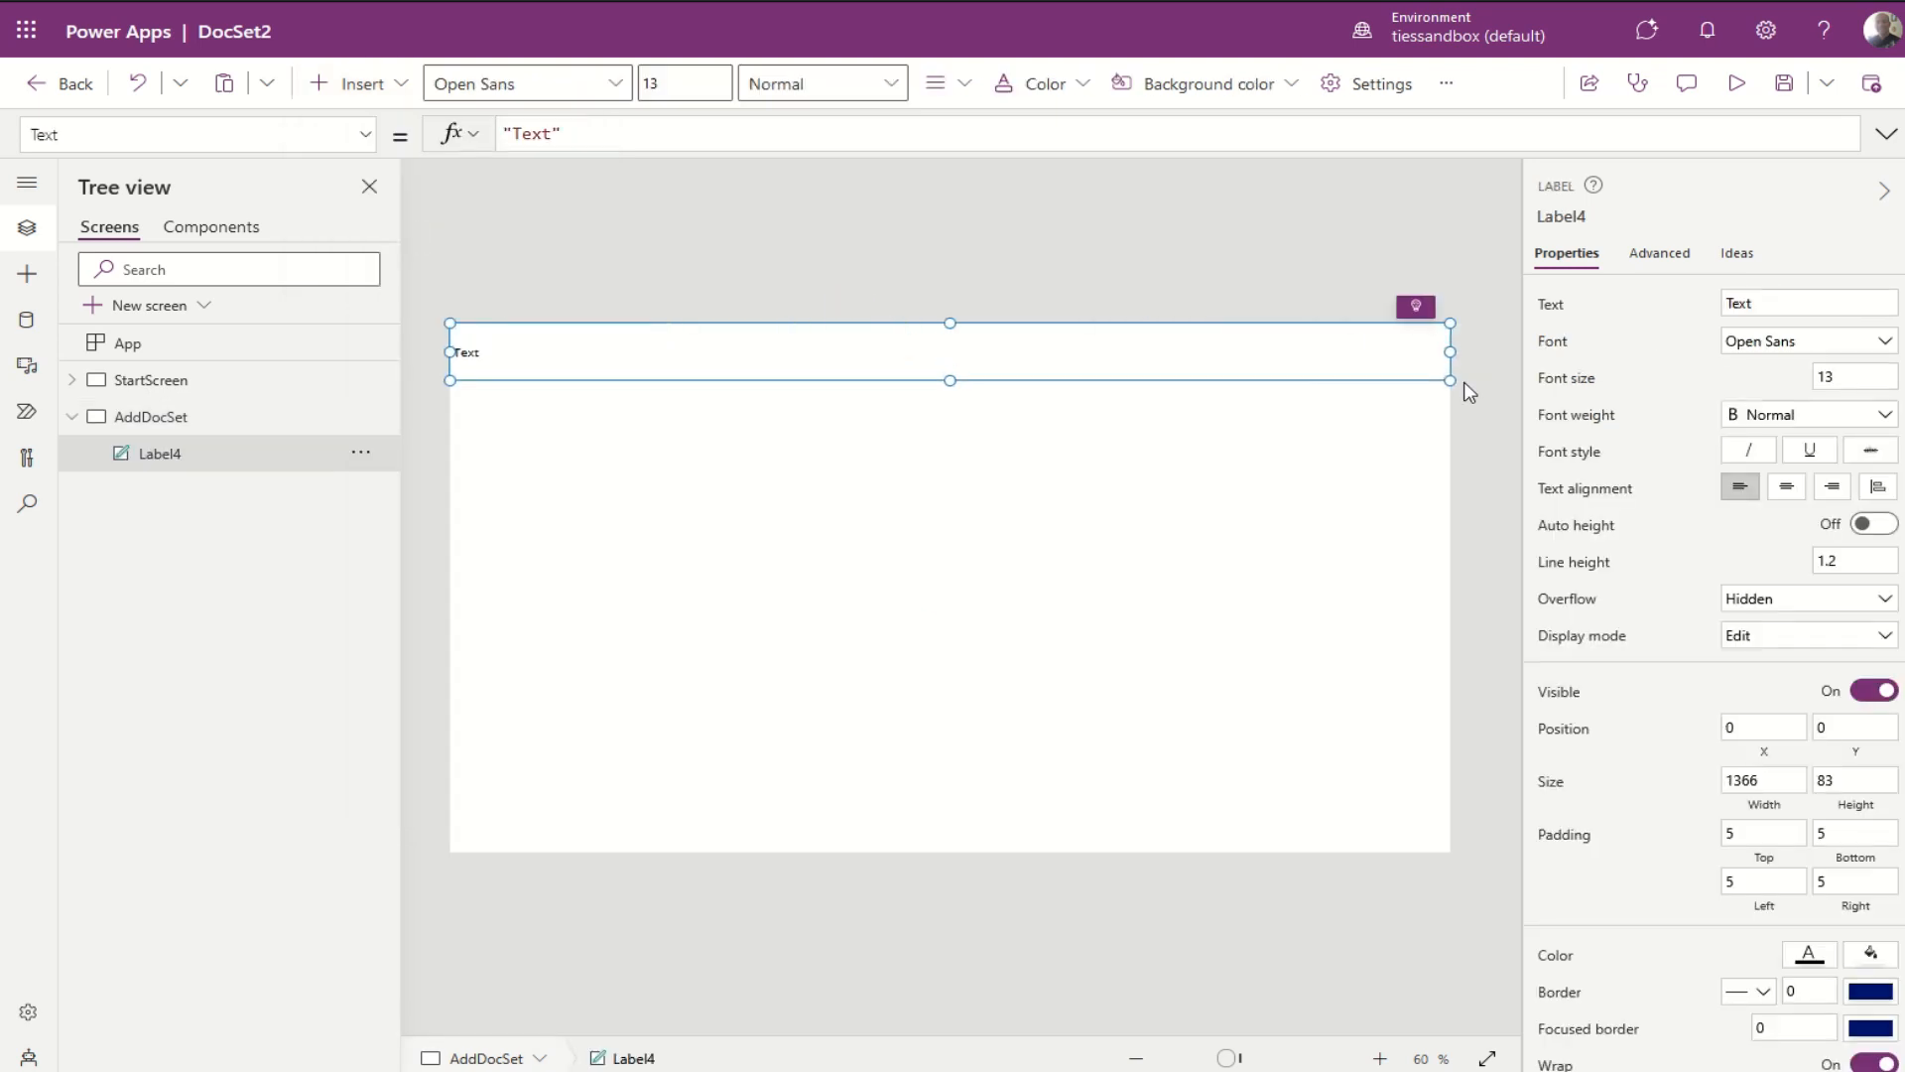
double_click(536, 133)
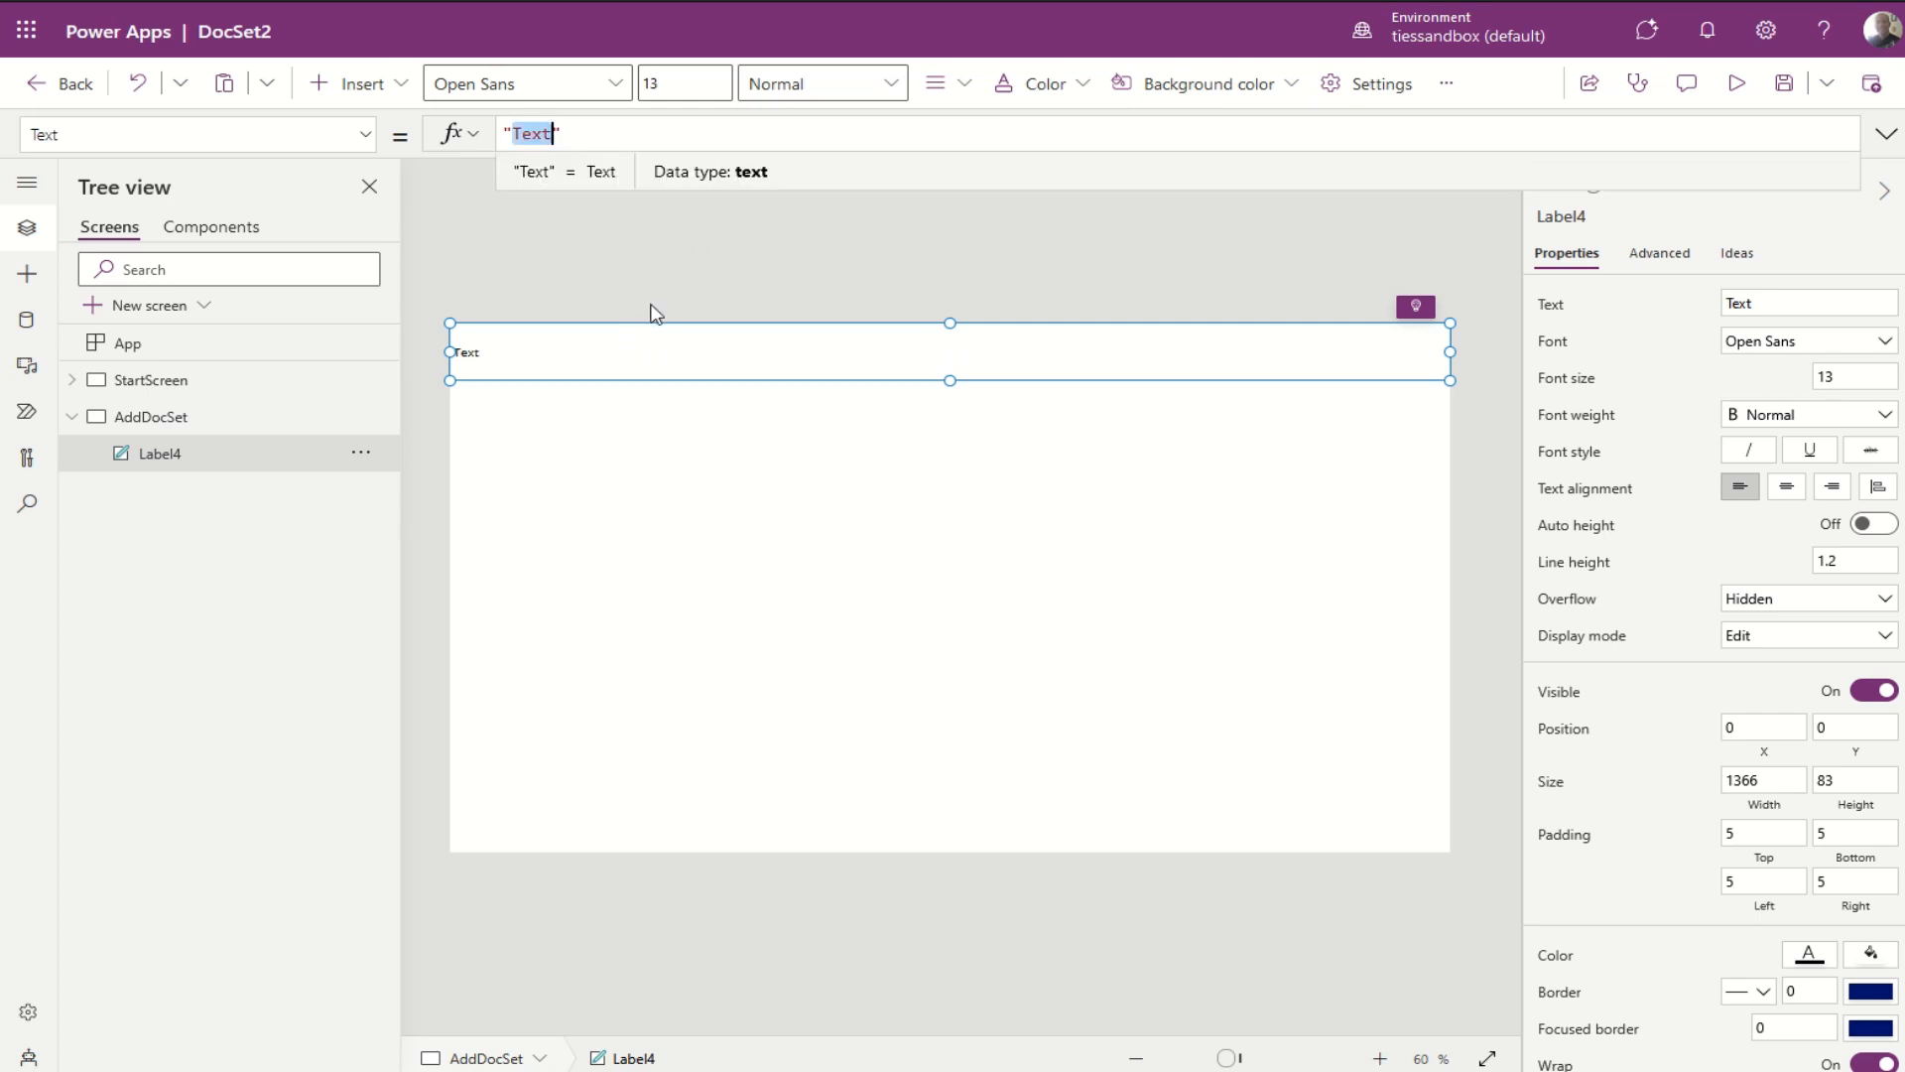
type("Create Do")
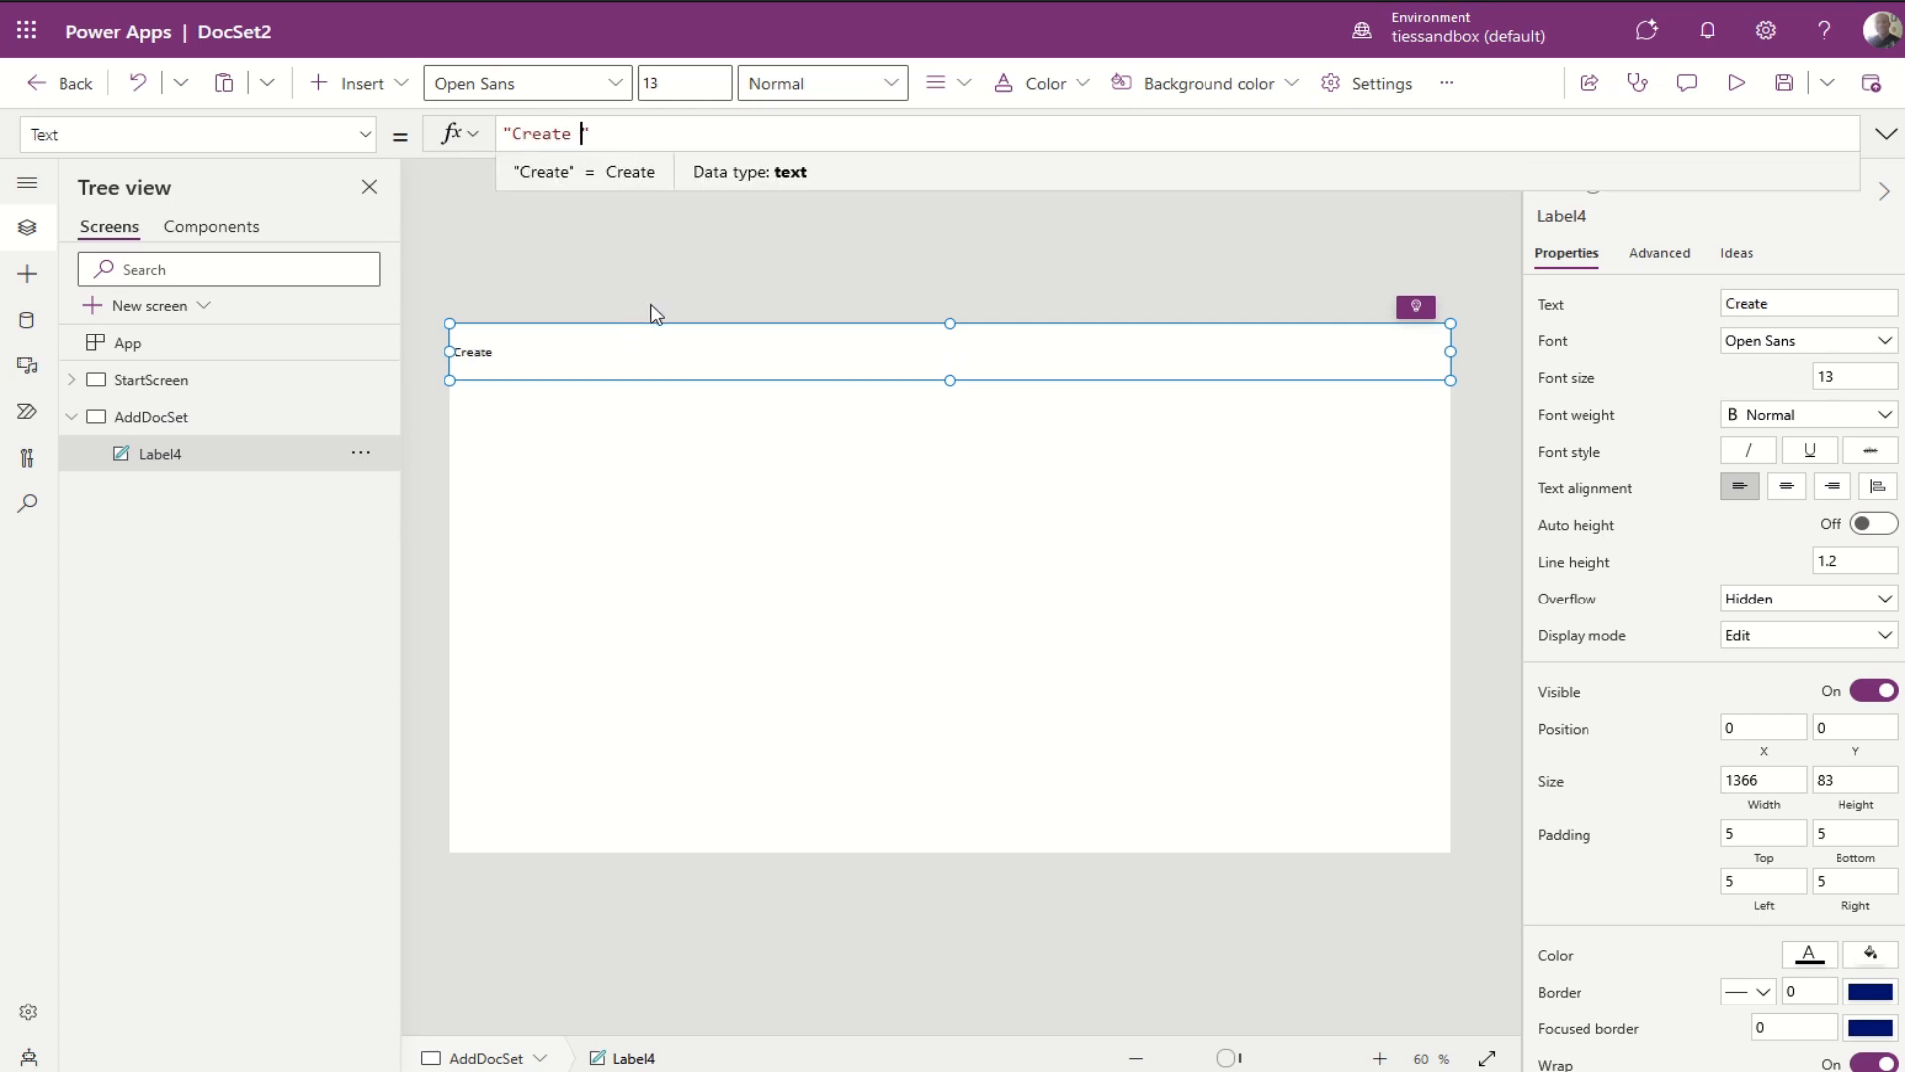
type("cument Set")
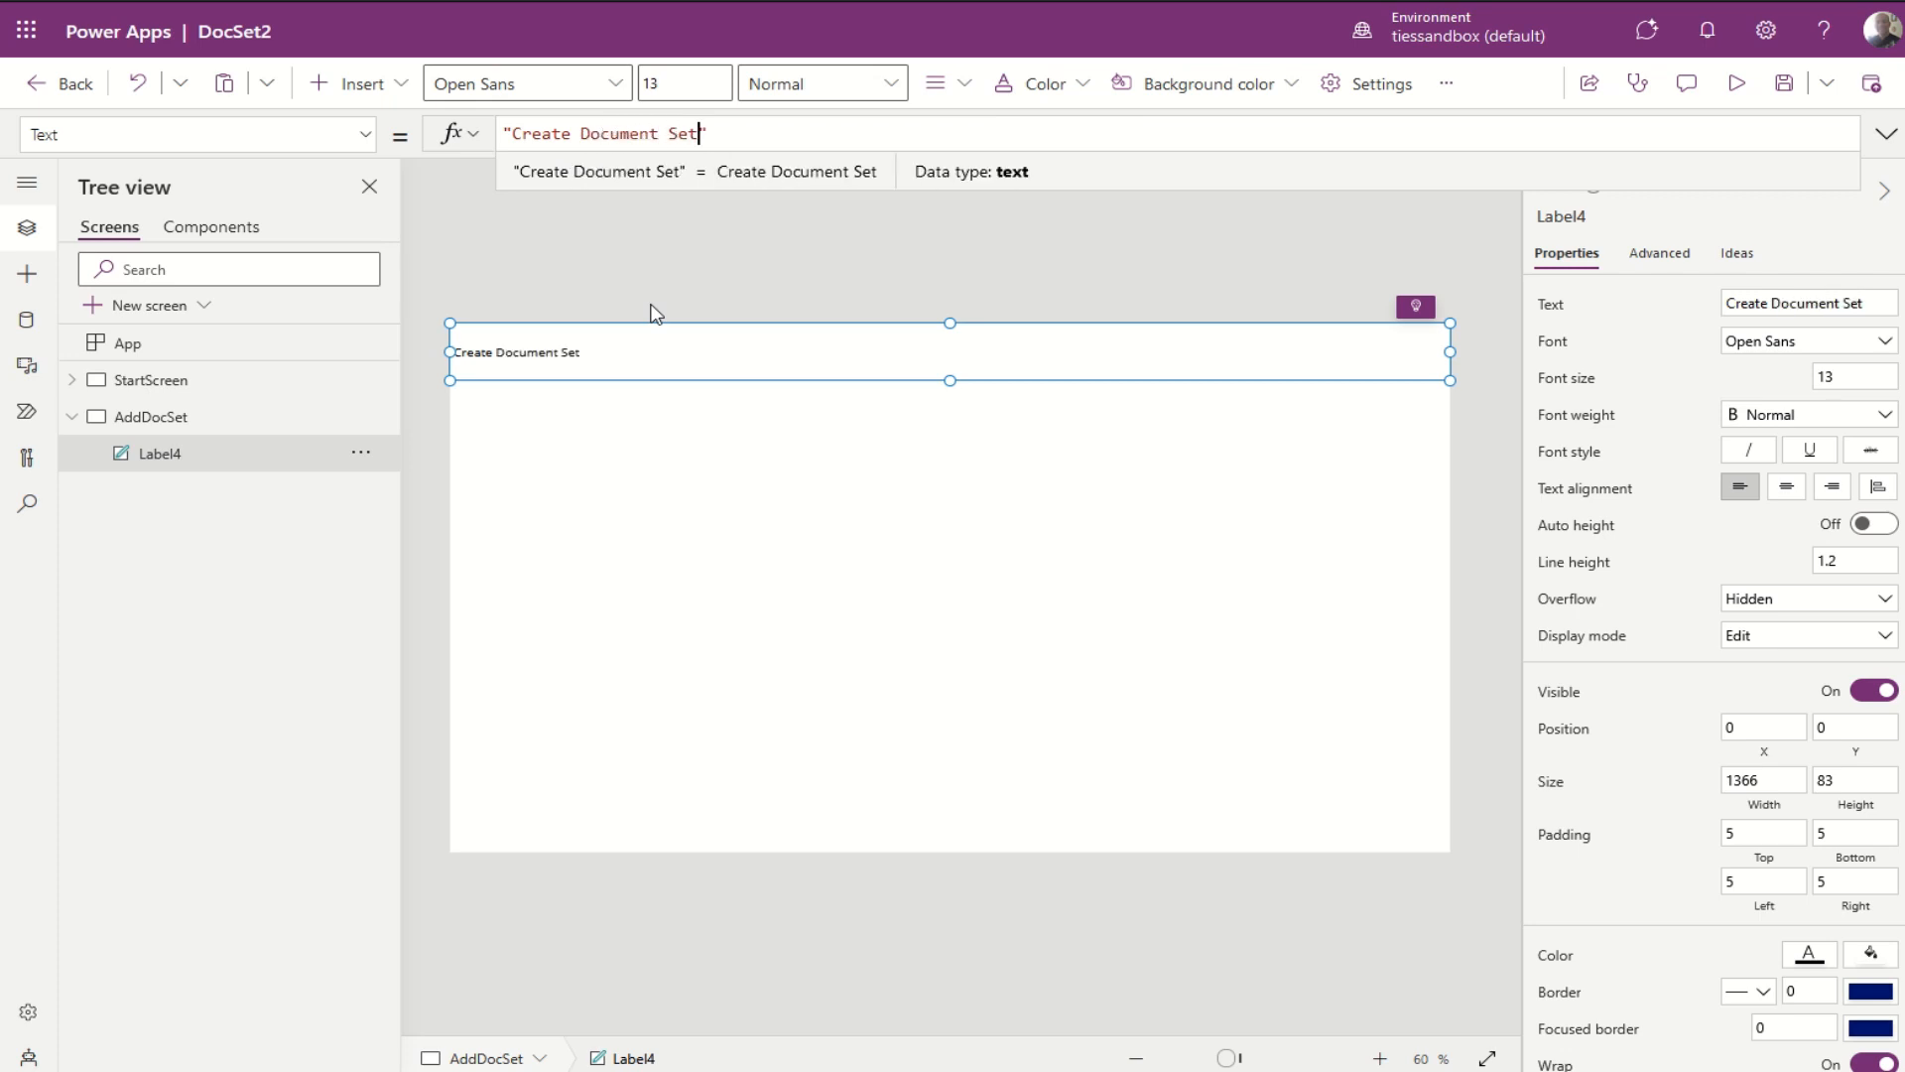
Step: Format the "Create Document Set" label with font size 30, bold weight and centered alignment
left_click(697, 83)
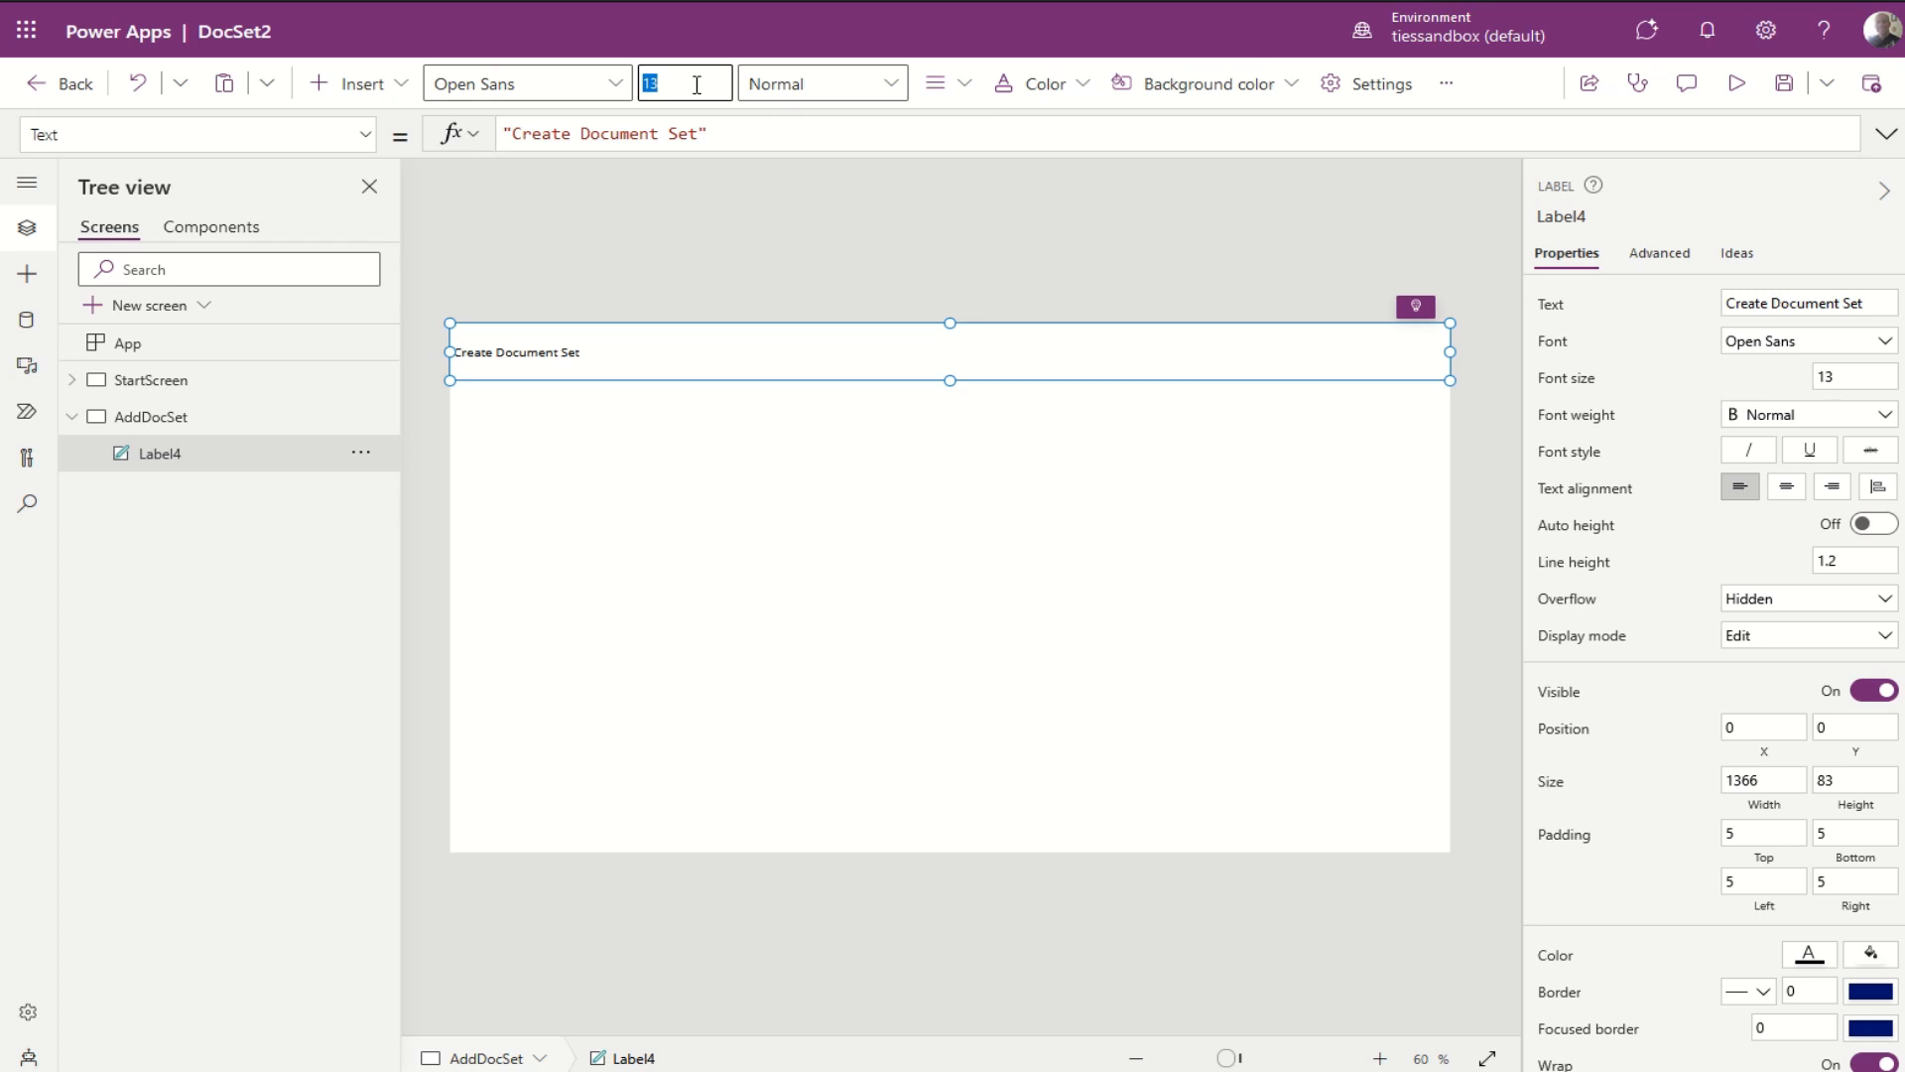
left_click(812, 83)
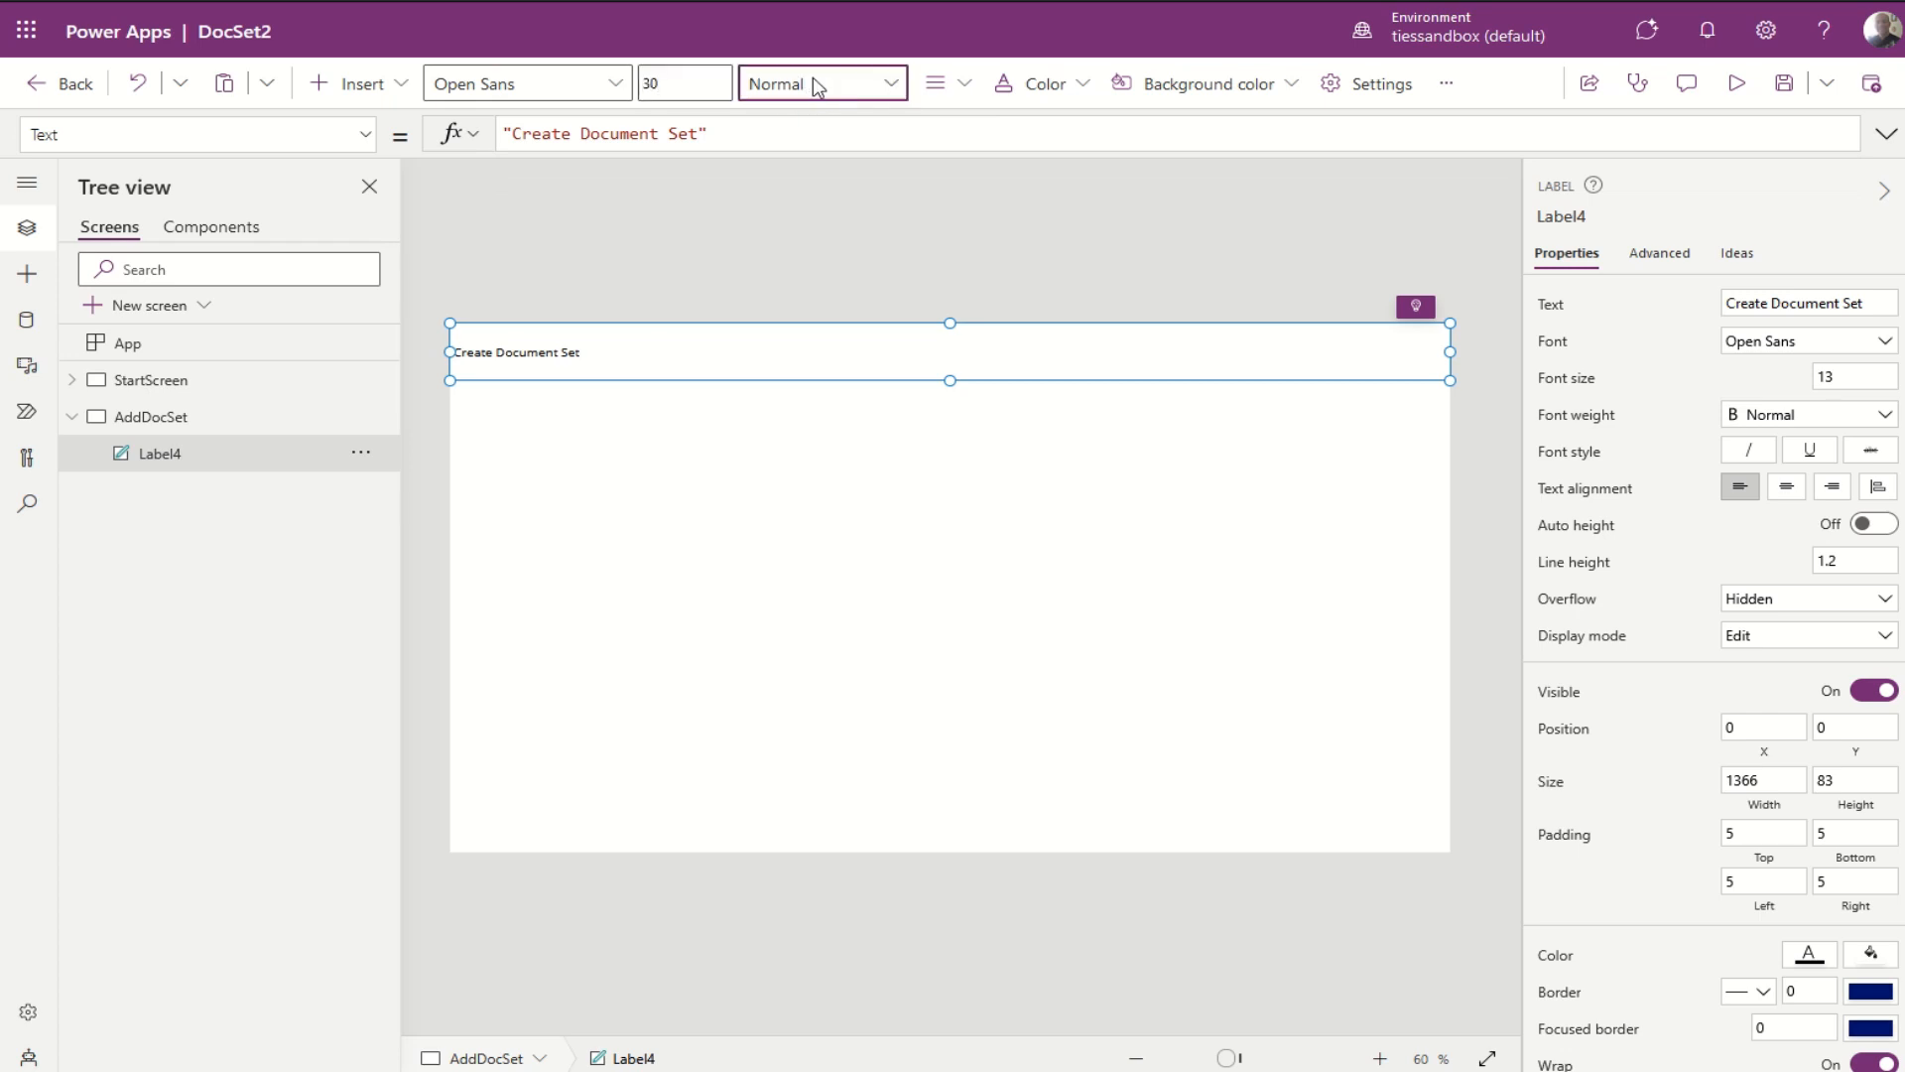
left_click(812, 125)
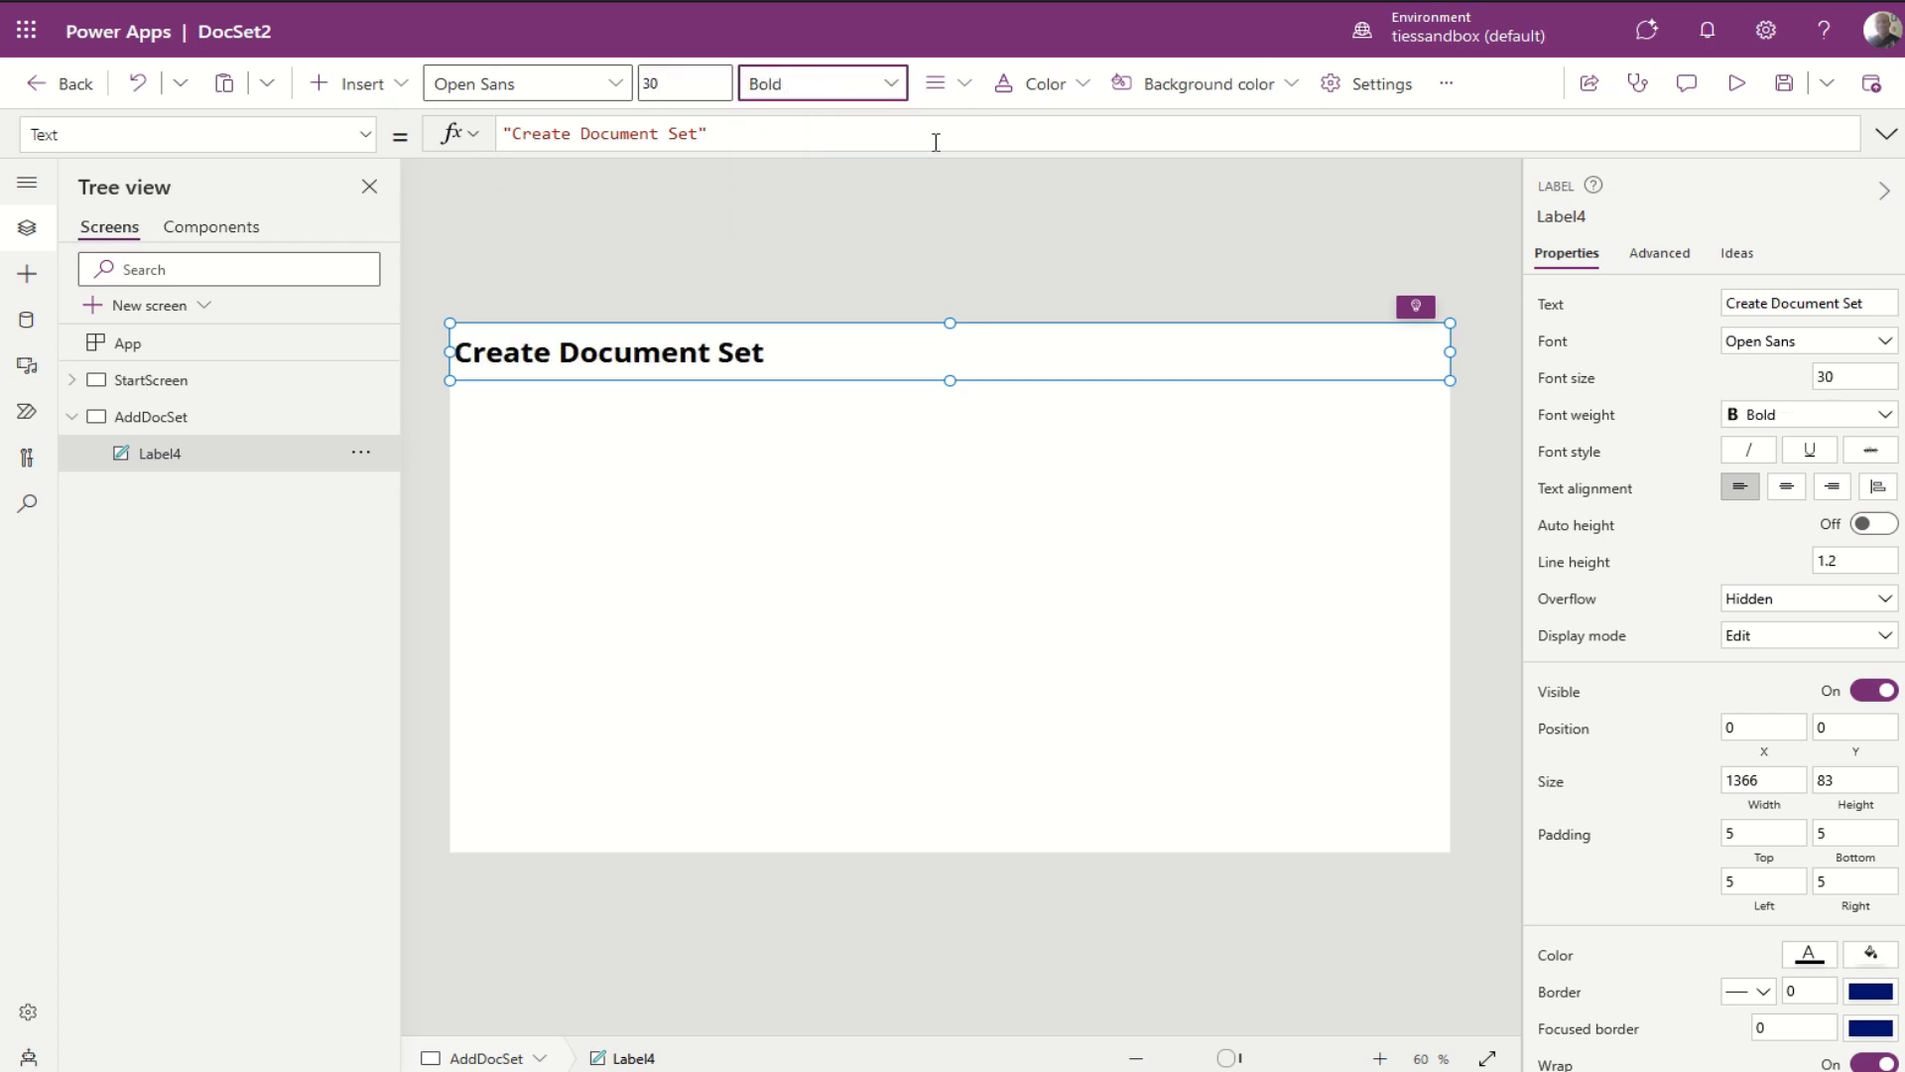
left_click(965, 88)
left_click(973, 175)
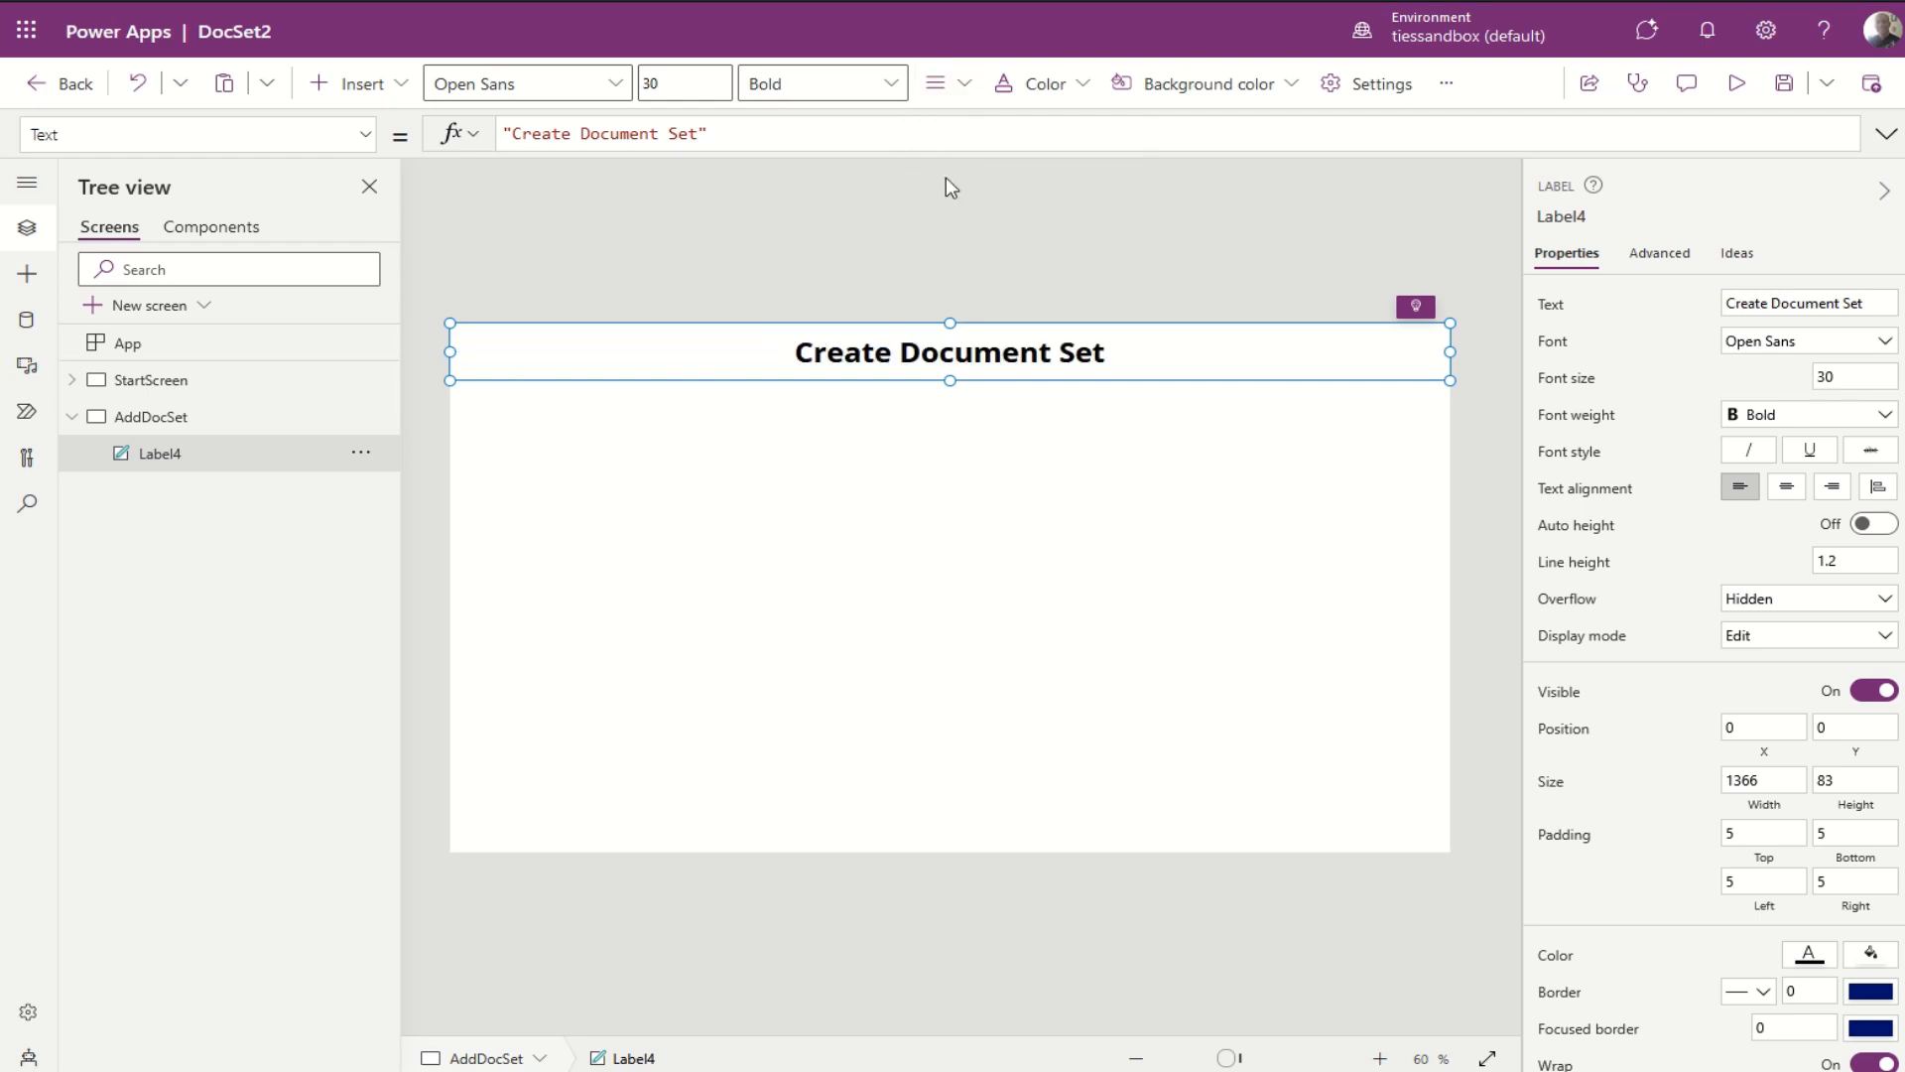
Step: Give the "Create Document Set" label the theme's blue background and white text
left_click(1196, 94)
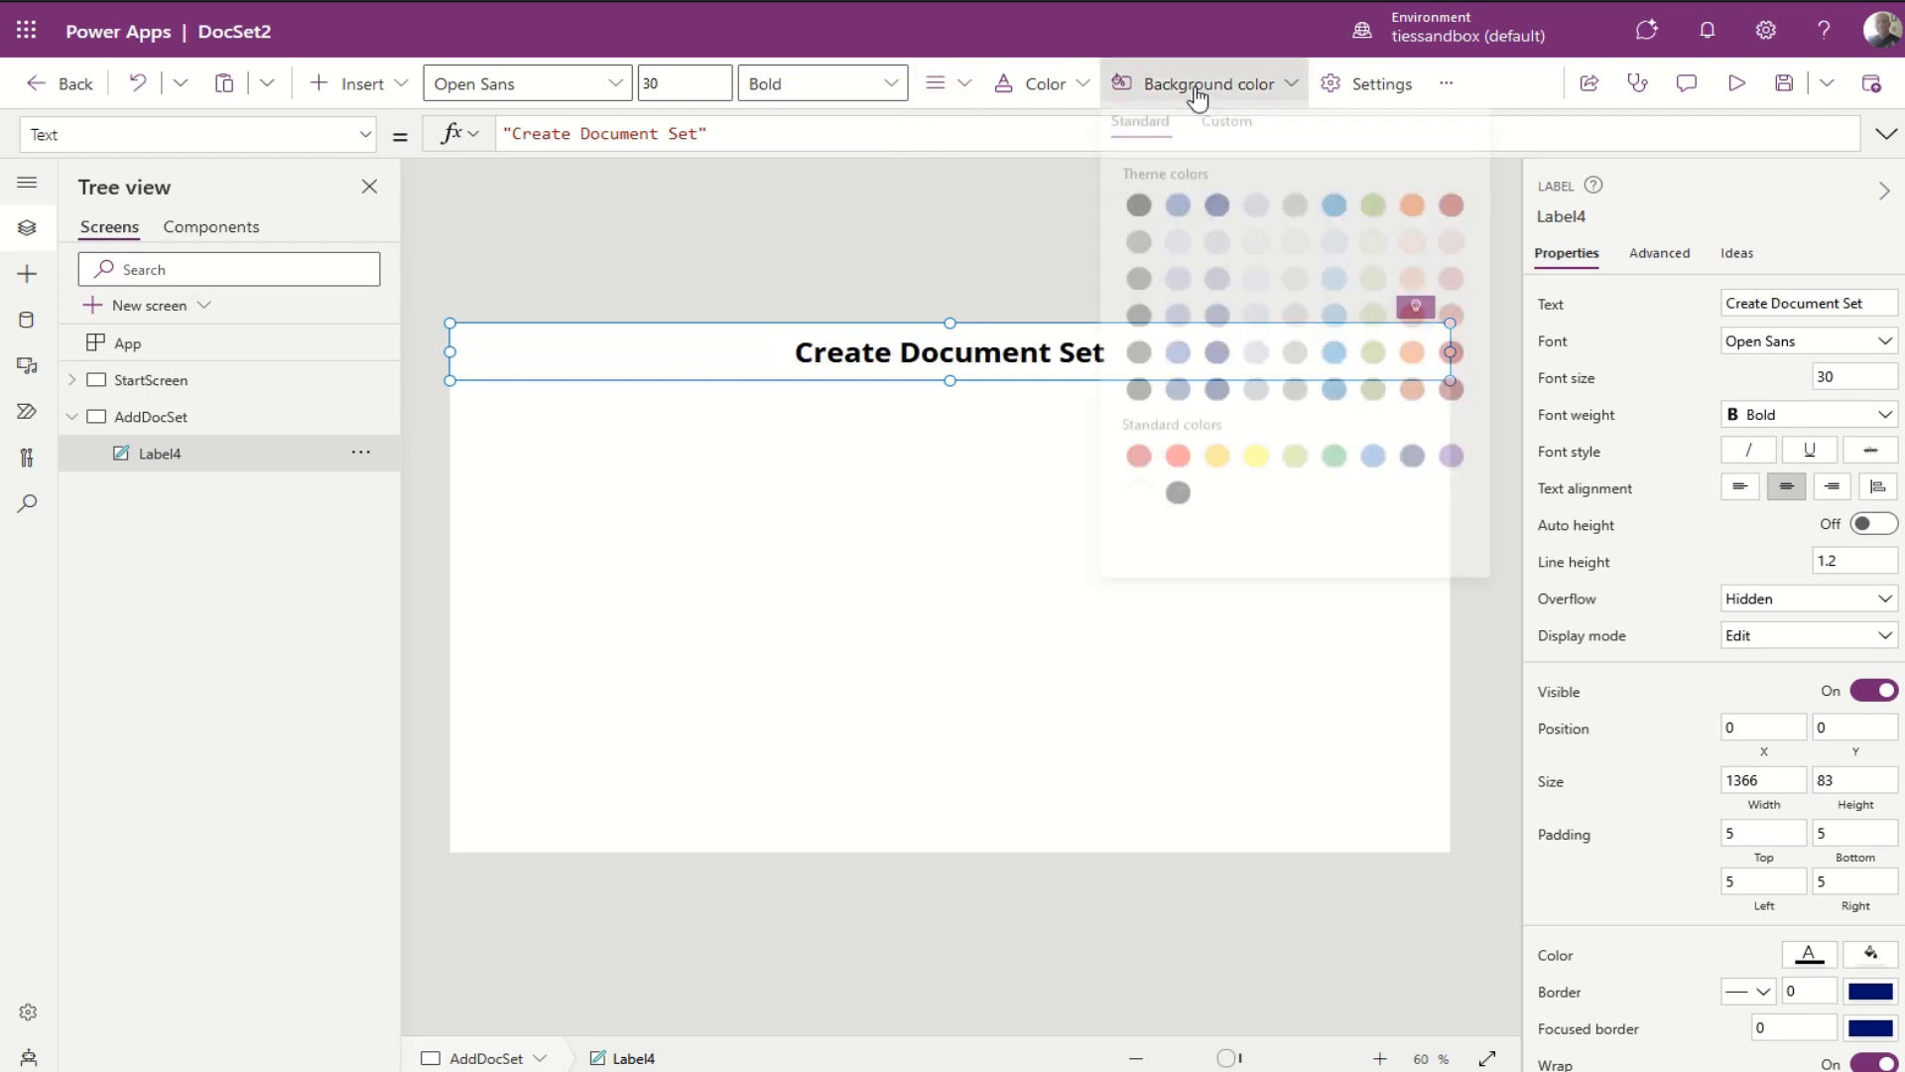
left_click(1178, 213)
left_click(1062, 87)
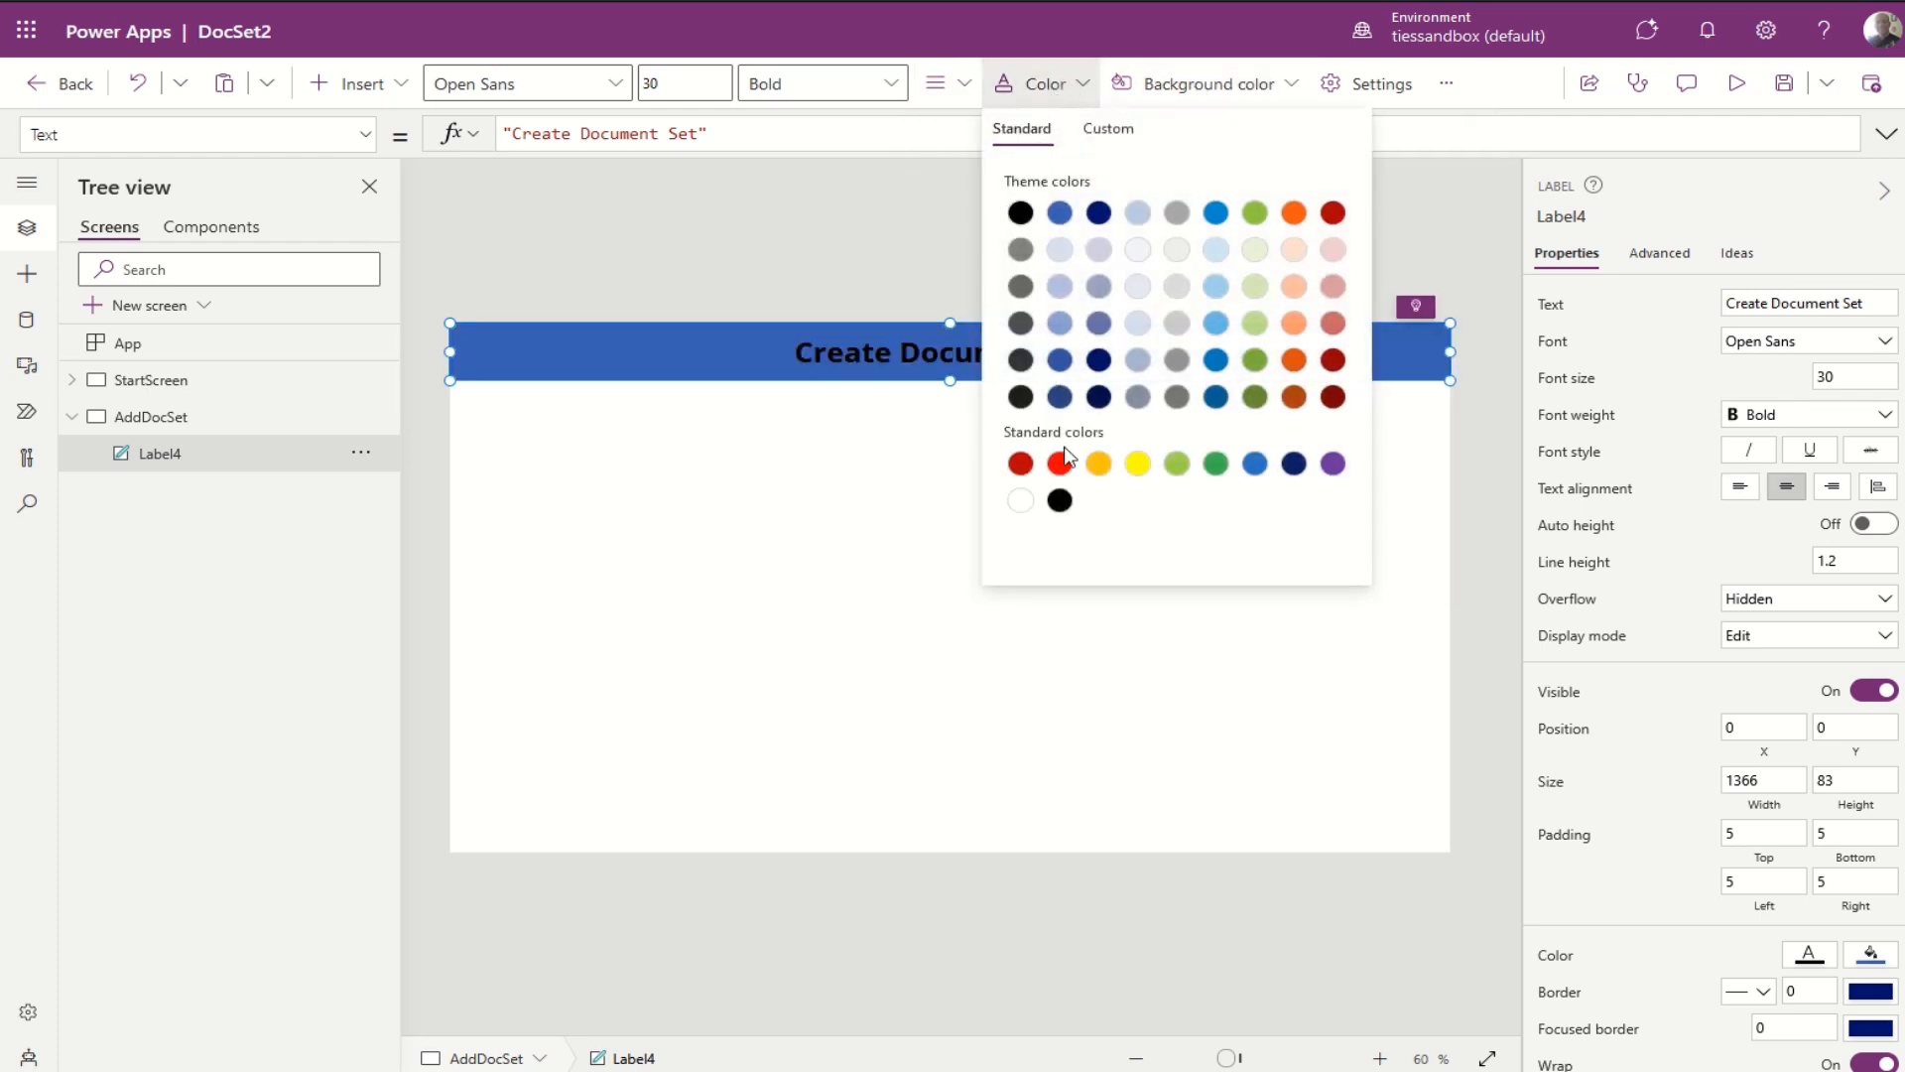
left_click(1022, 499)
left_click(827, 532)
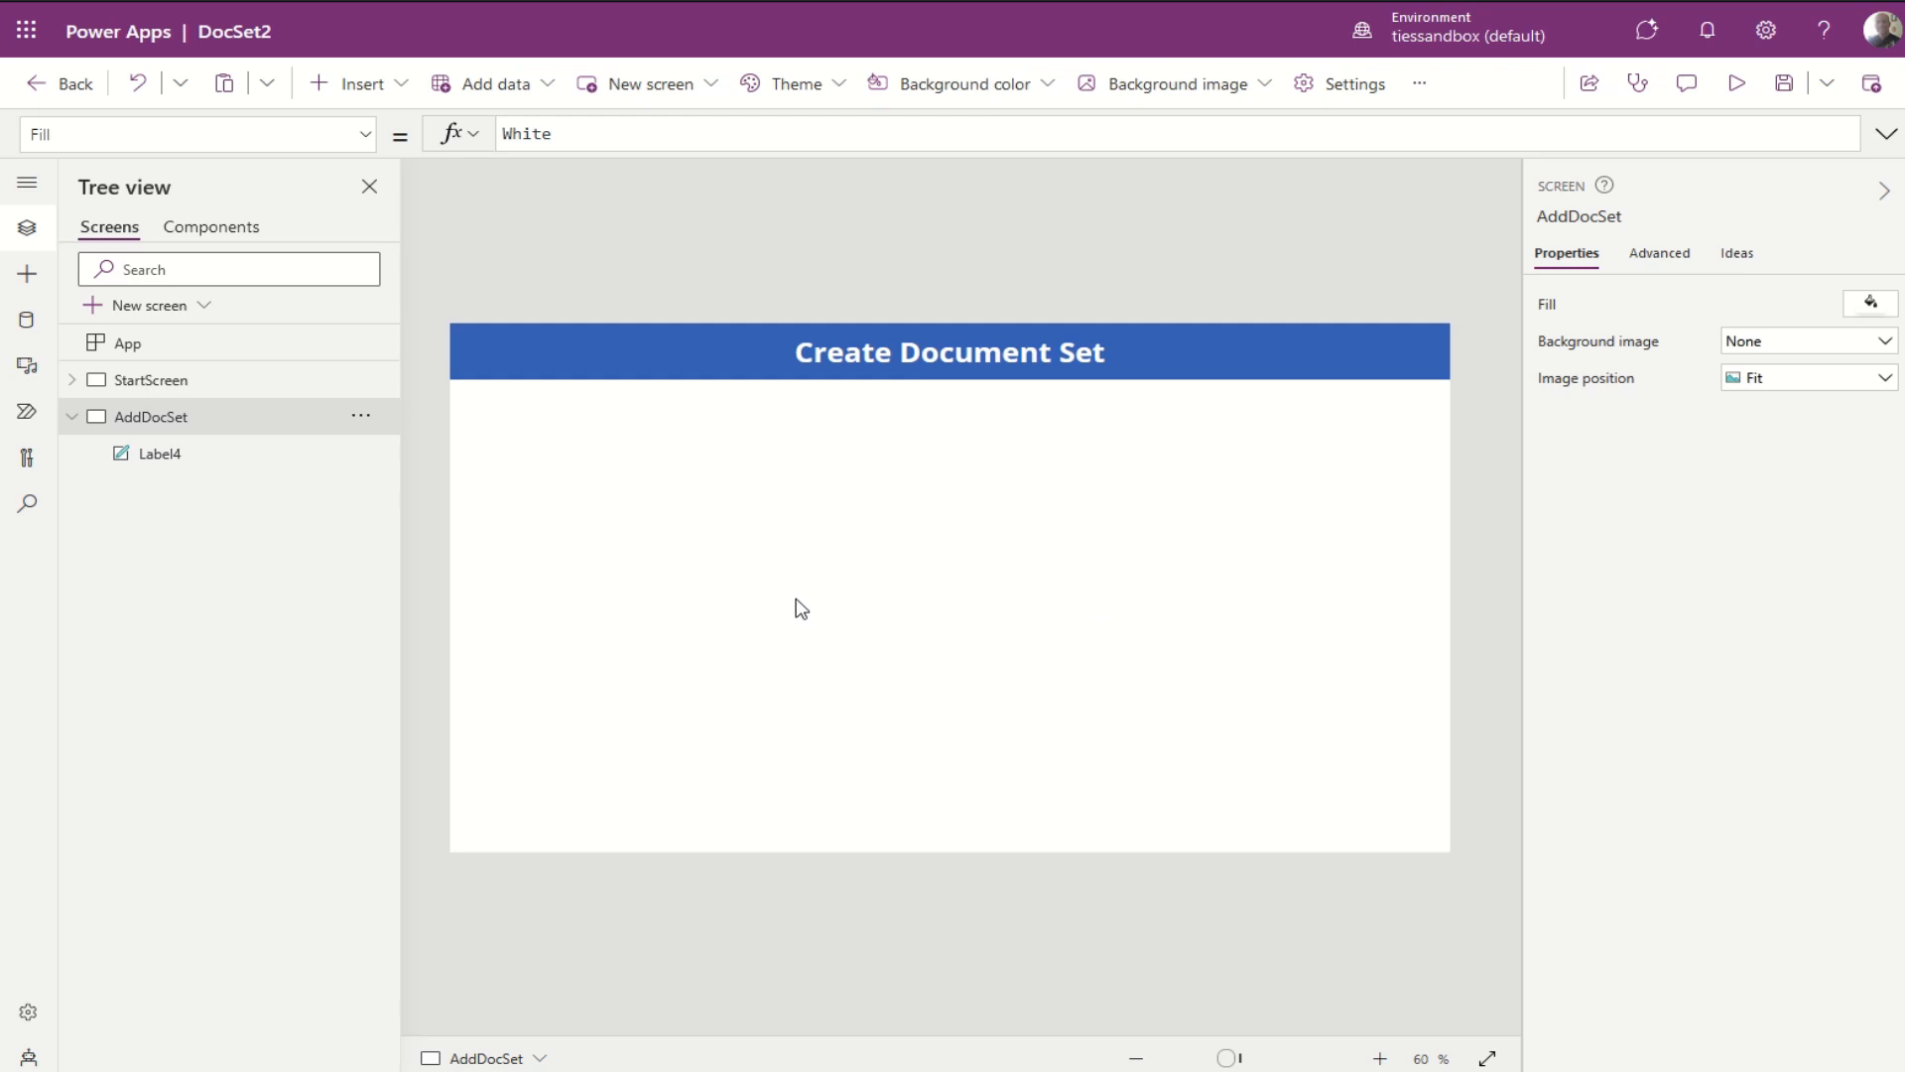
Step: Insert an edit form directly below the banner at X 0, Y 83, sized about 1366 by 430, and connect it to Document Set 2
left_click(405, 87)
left_click(324, 489)
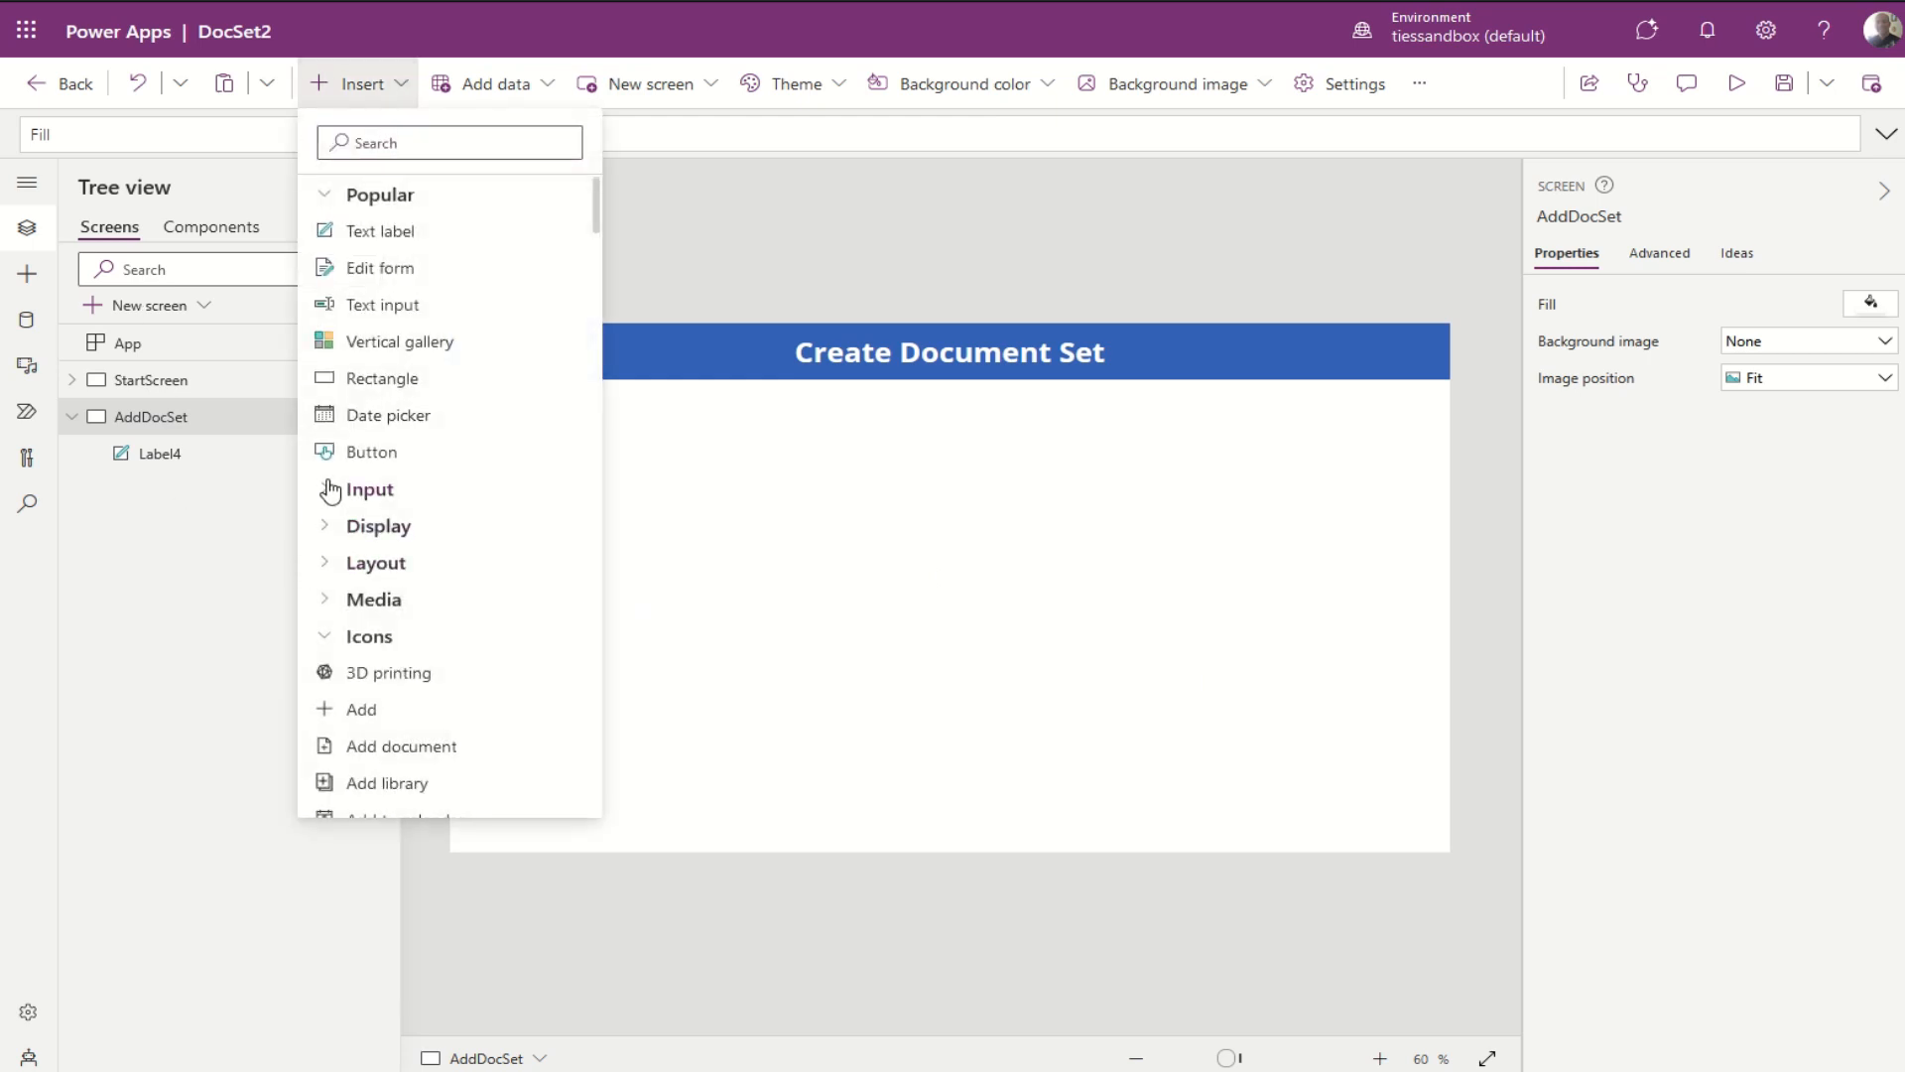
scroll(404, 604, "down", 5)
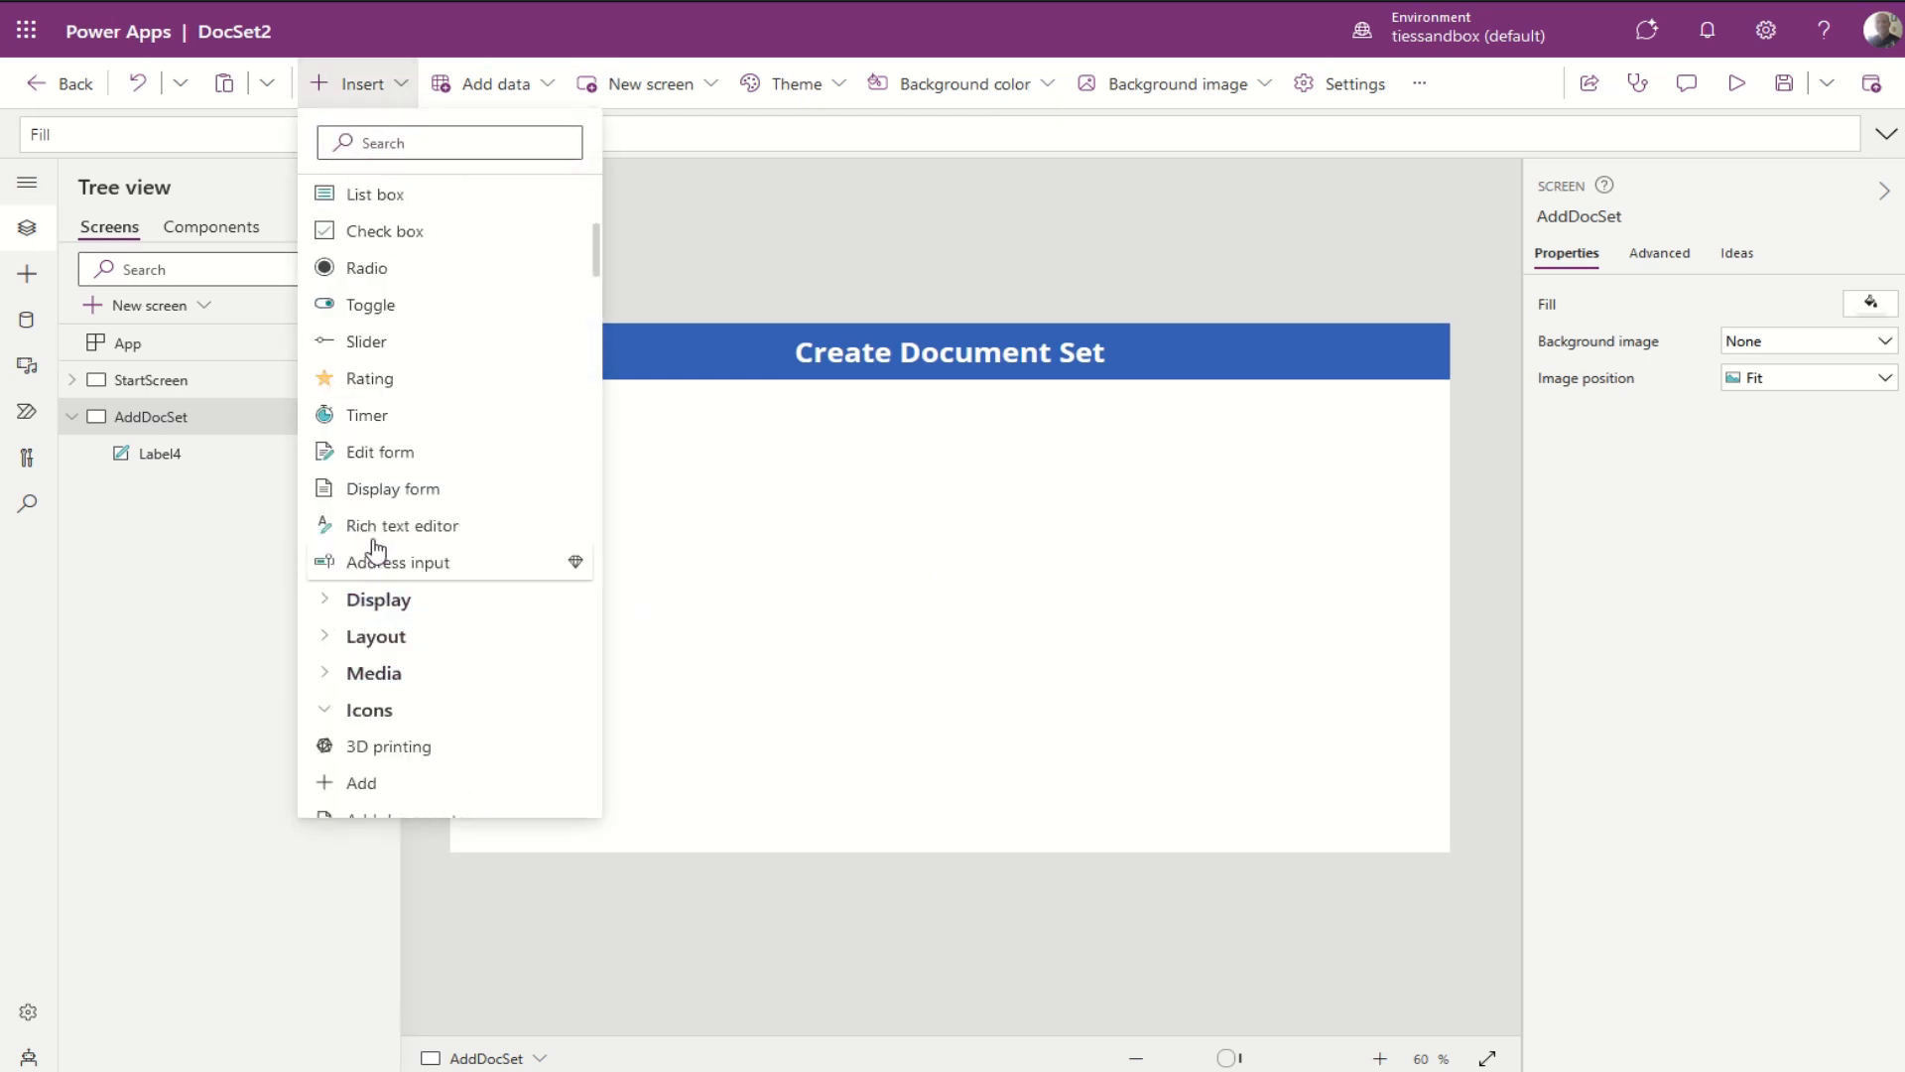
left_click(372, 452)
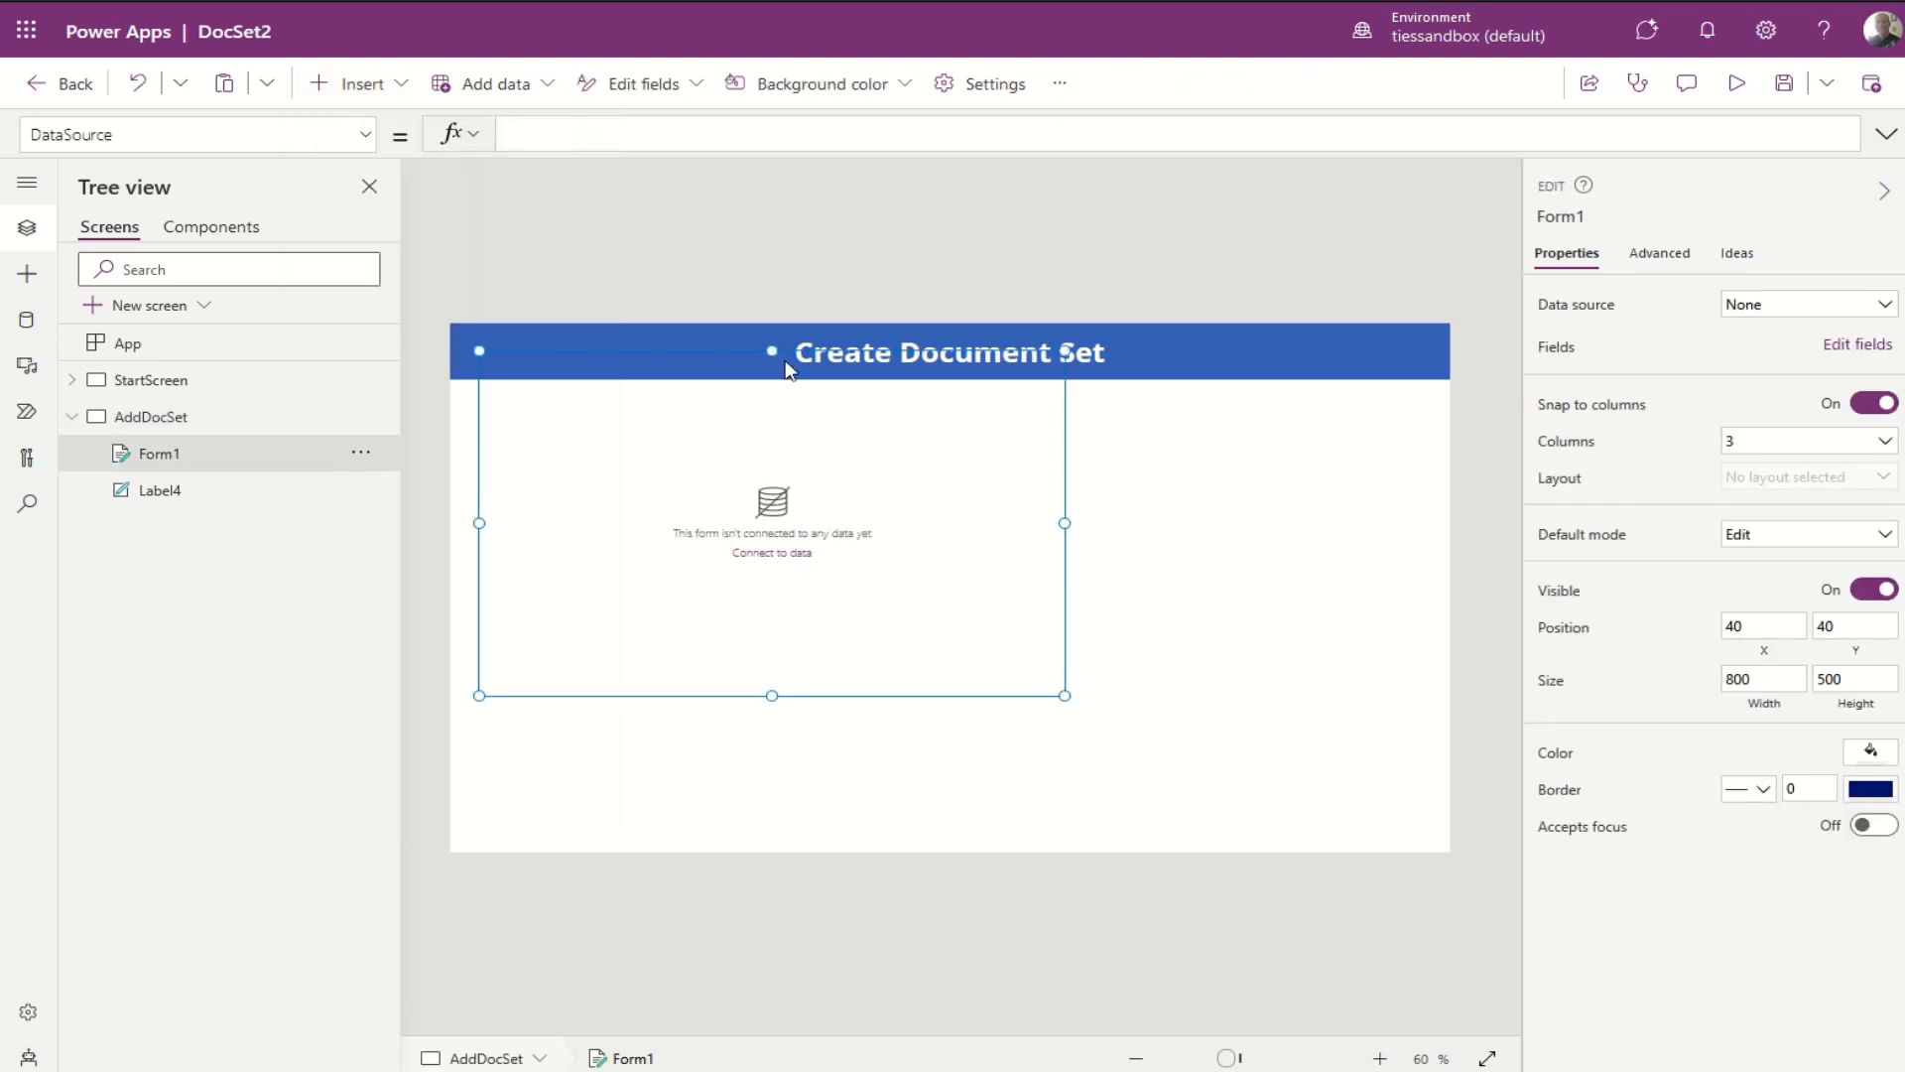
left_click_drag(731, 348, 711, 383)
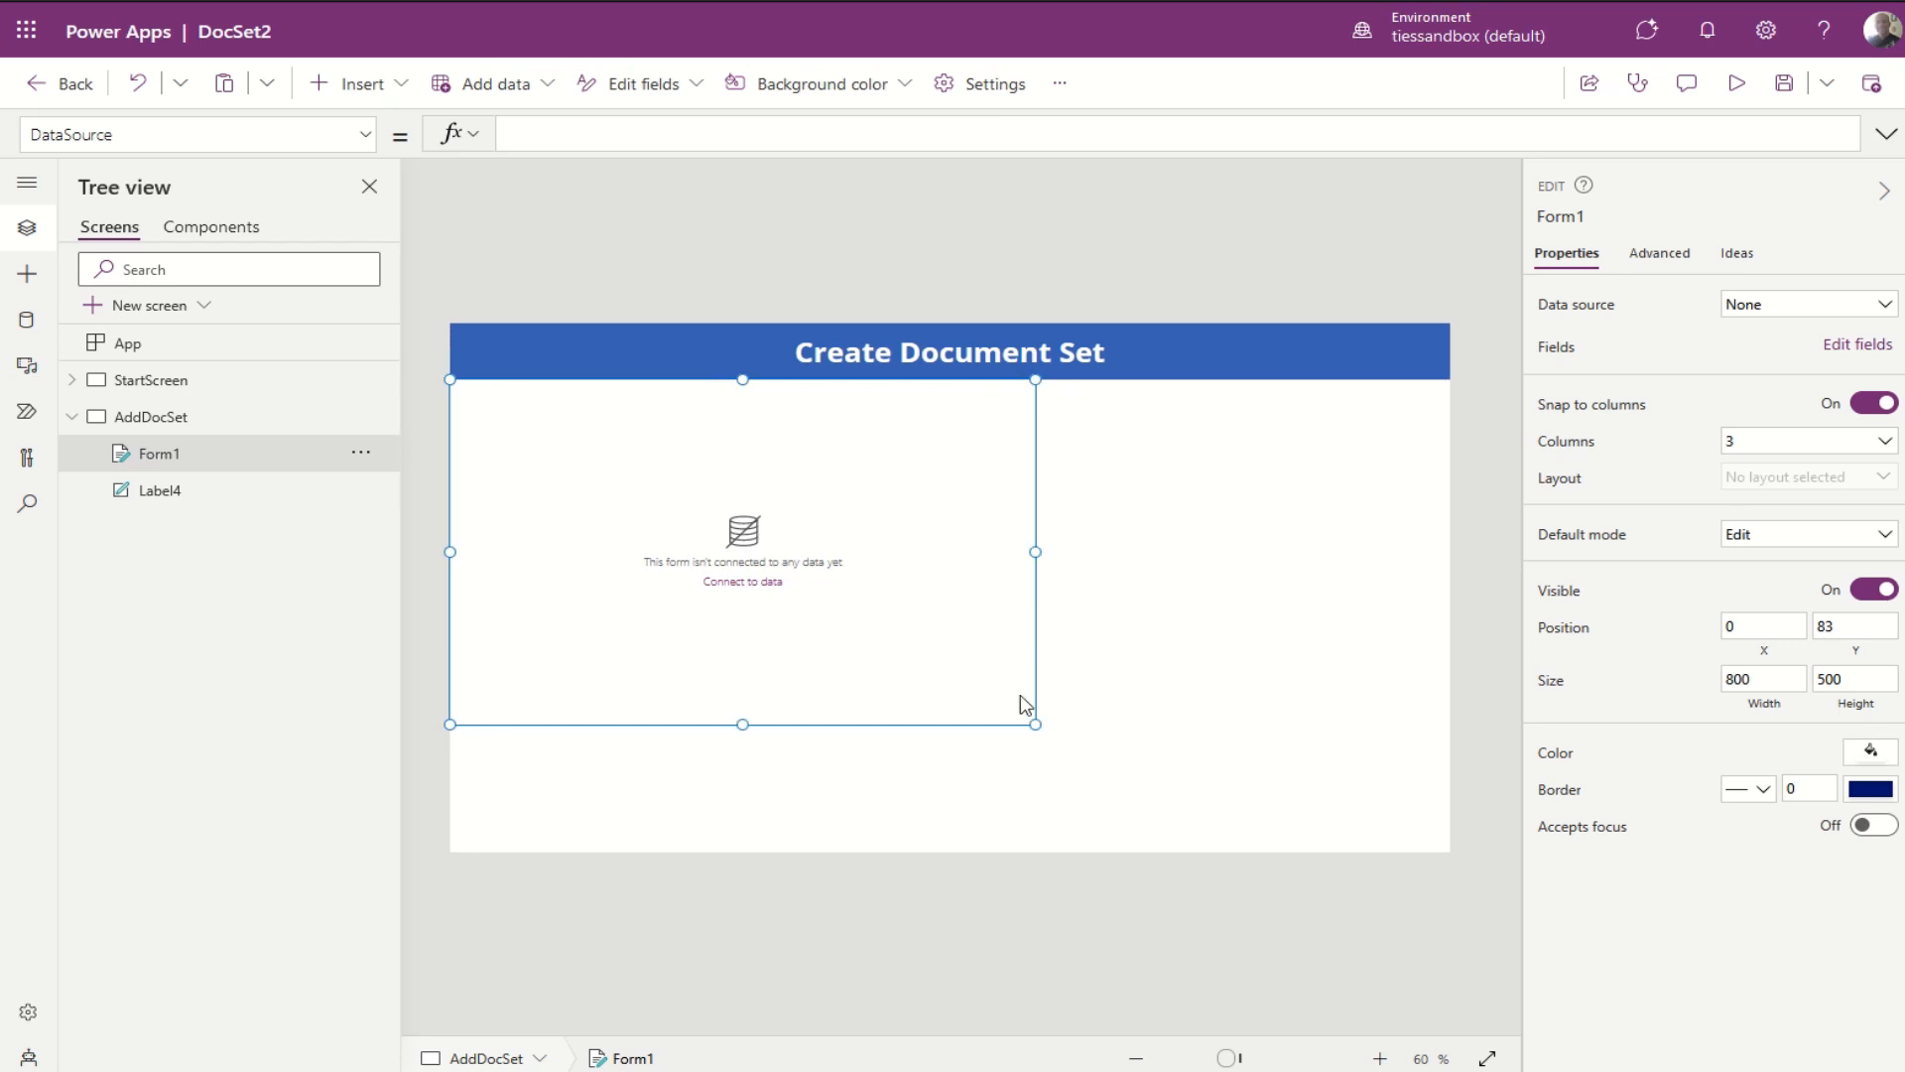
left_click_drag(1033, 721, 1449, 675)
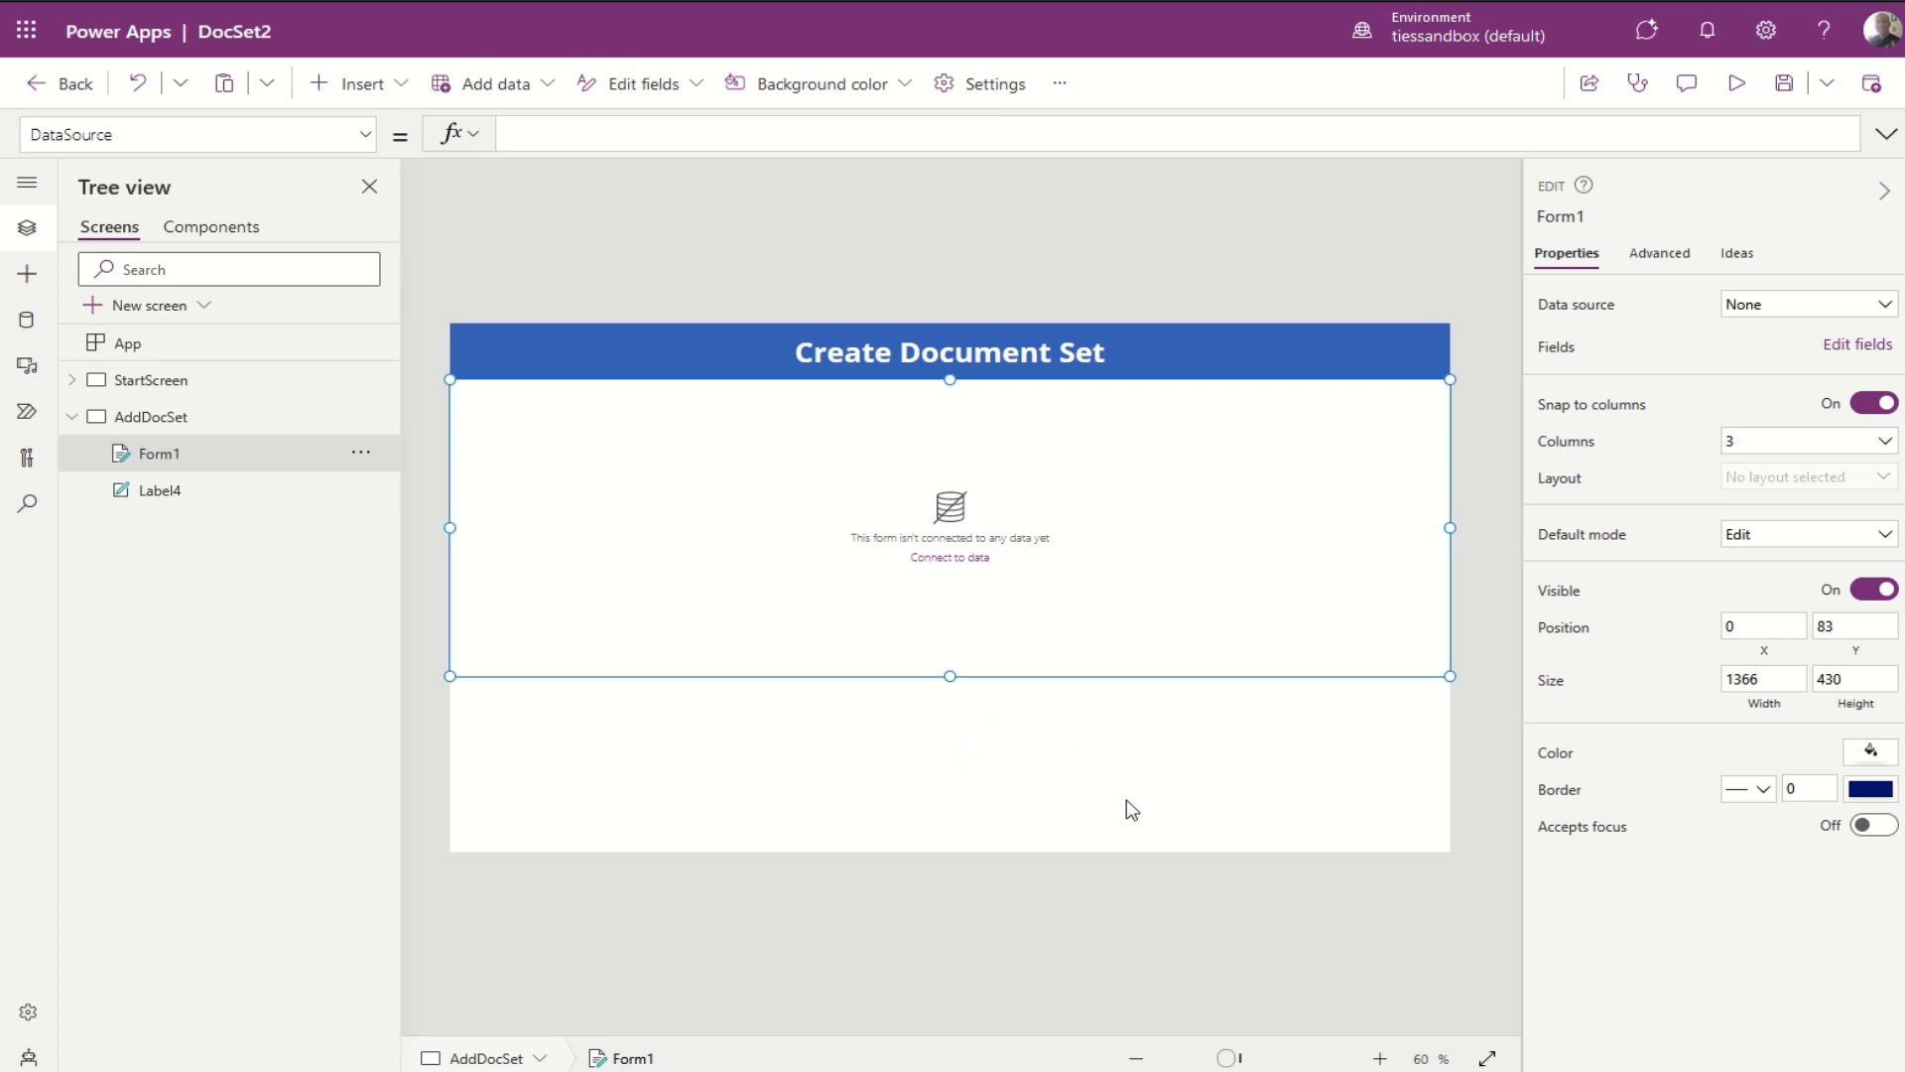
left_click(1802, 314)
left_click(1681, 476)
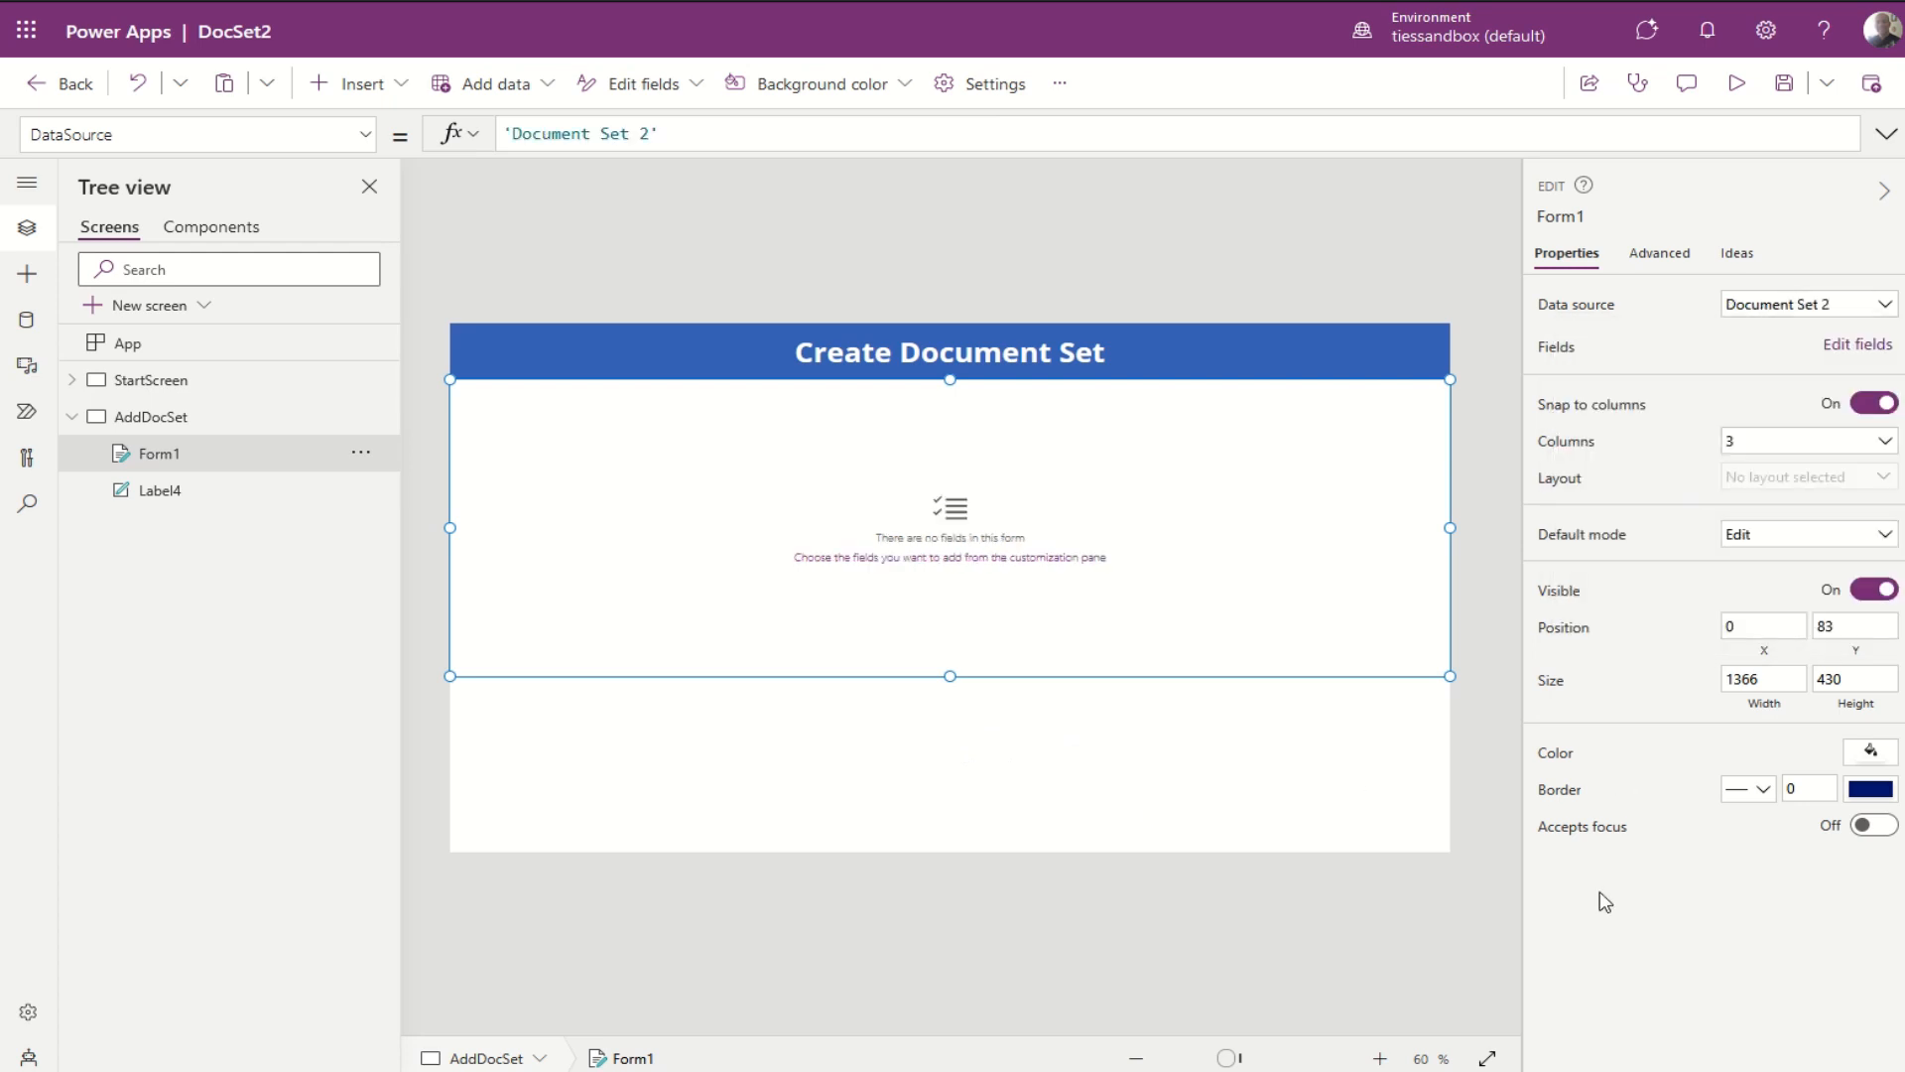
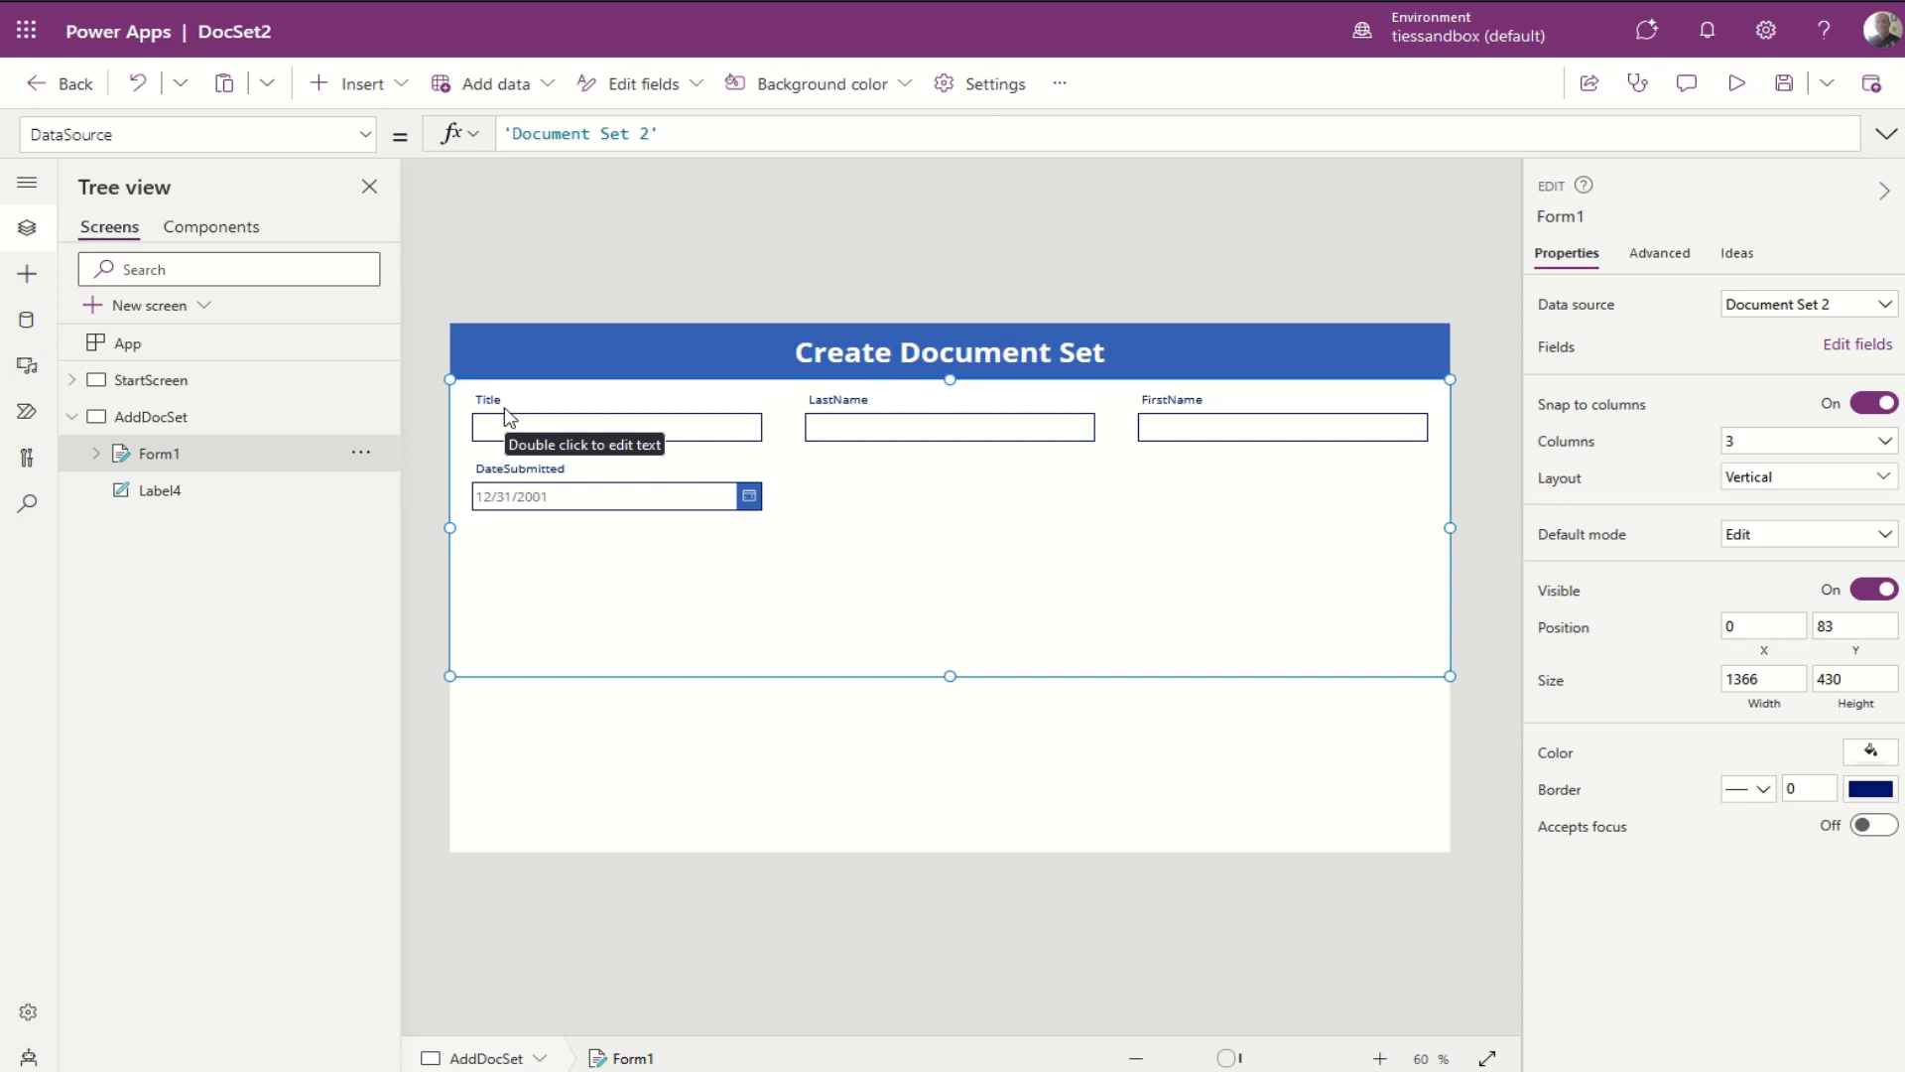
Step: Move the form's Title card into its own full-width row below the LastName, FirstName and DateSubmitted cards
left_click(517, 407)
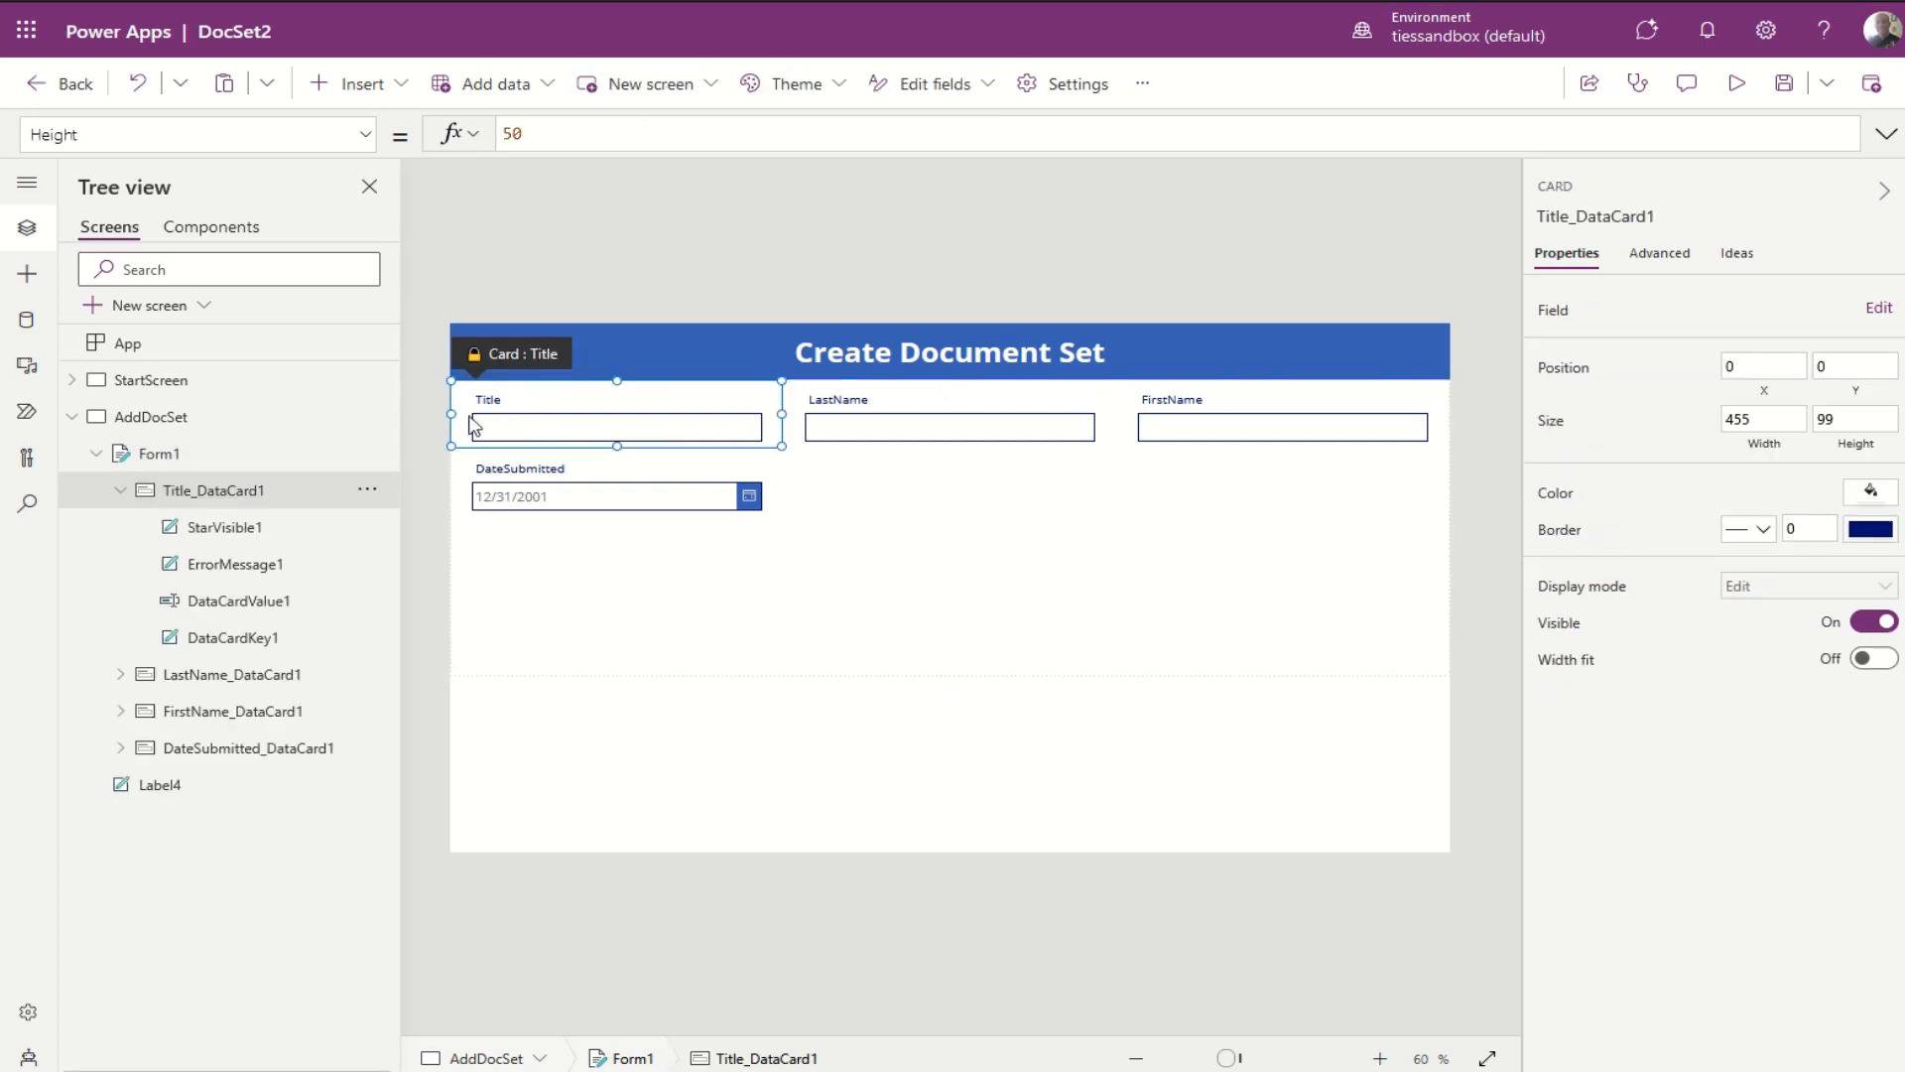
left_click_drag(707, 454, 1367, 499)
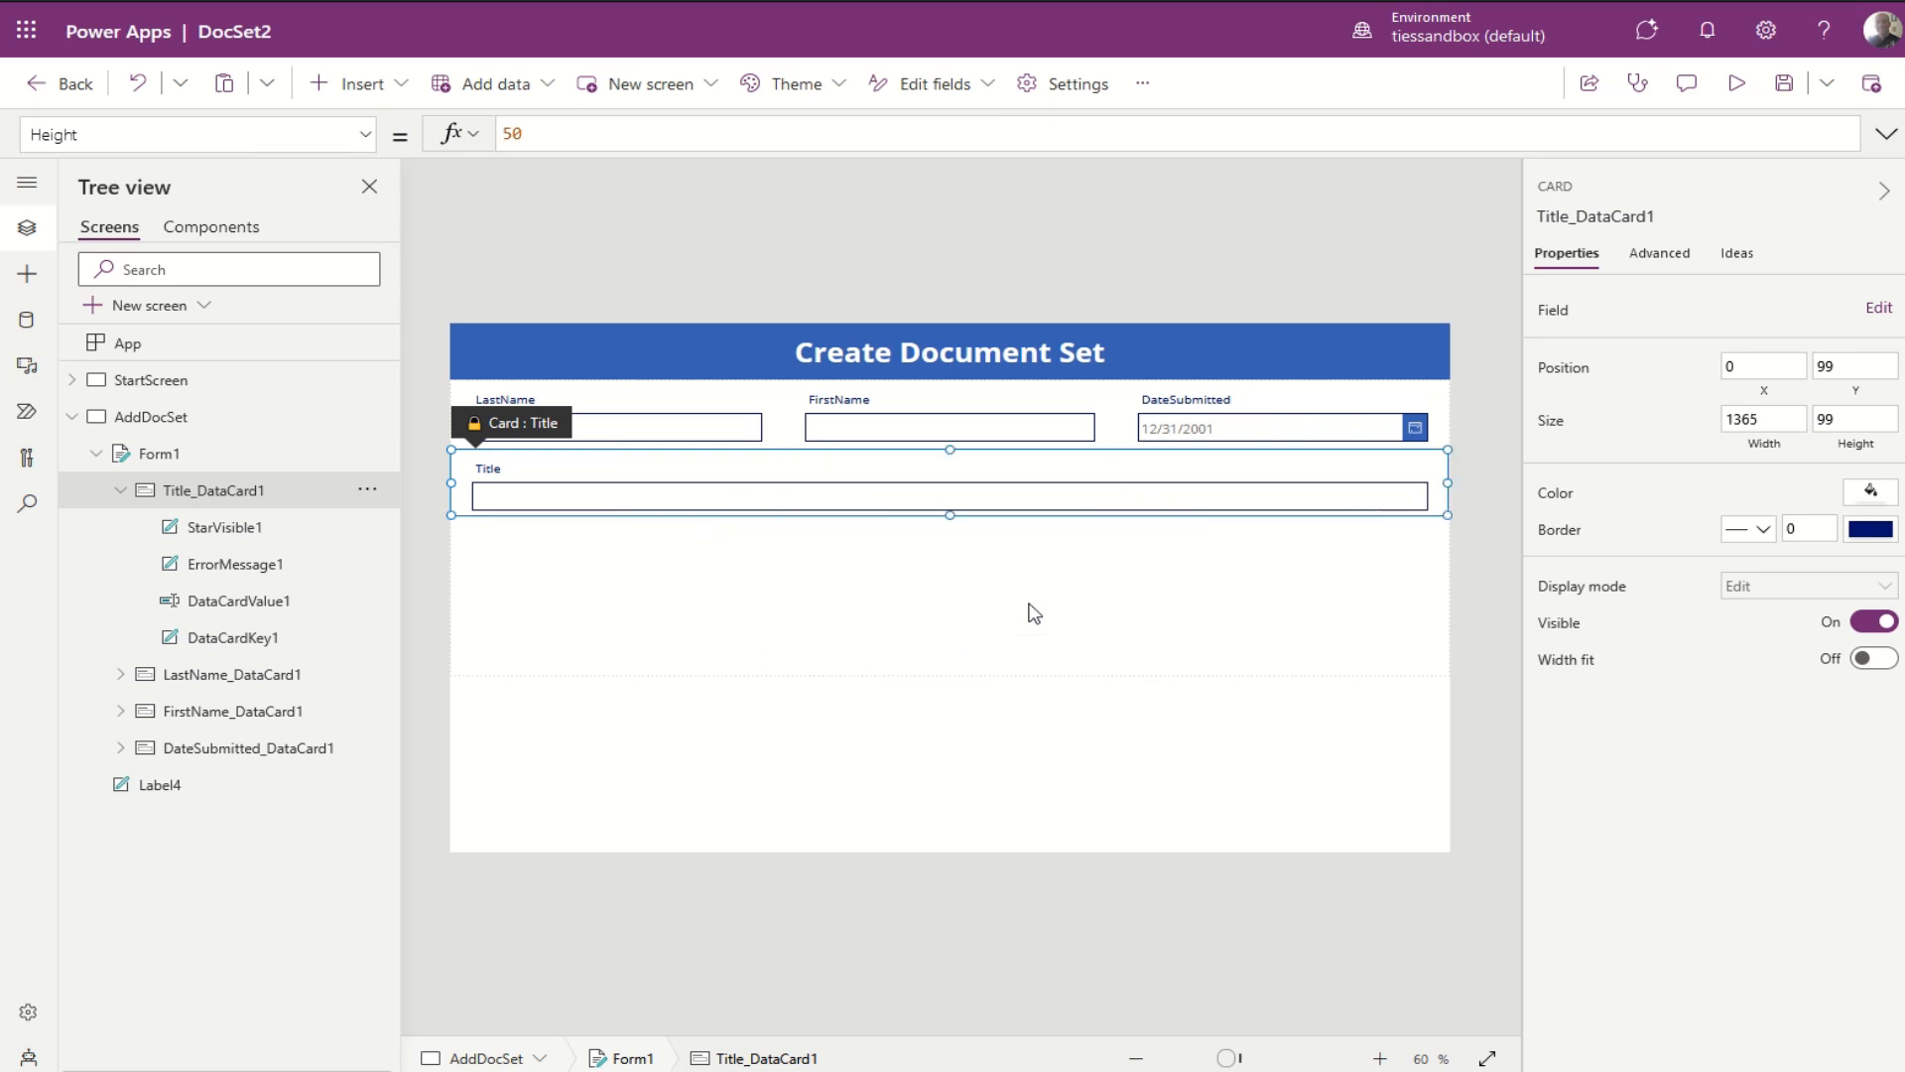
Step: Unlock the Title card of the edit form for customization
left_click(1032, 608)
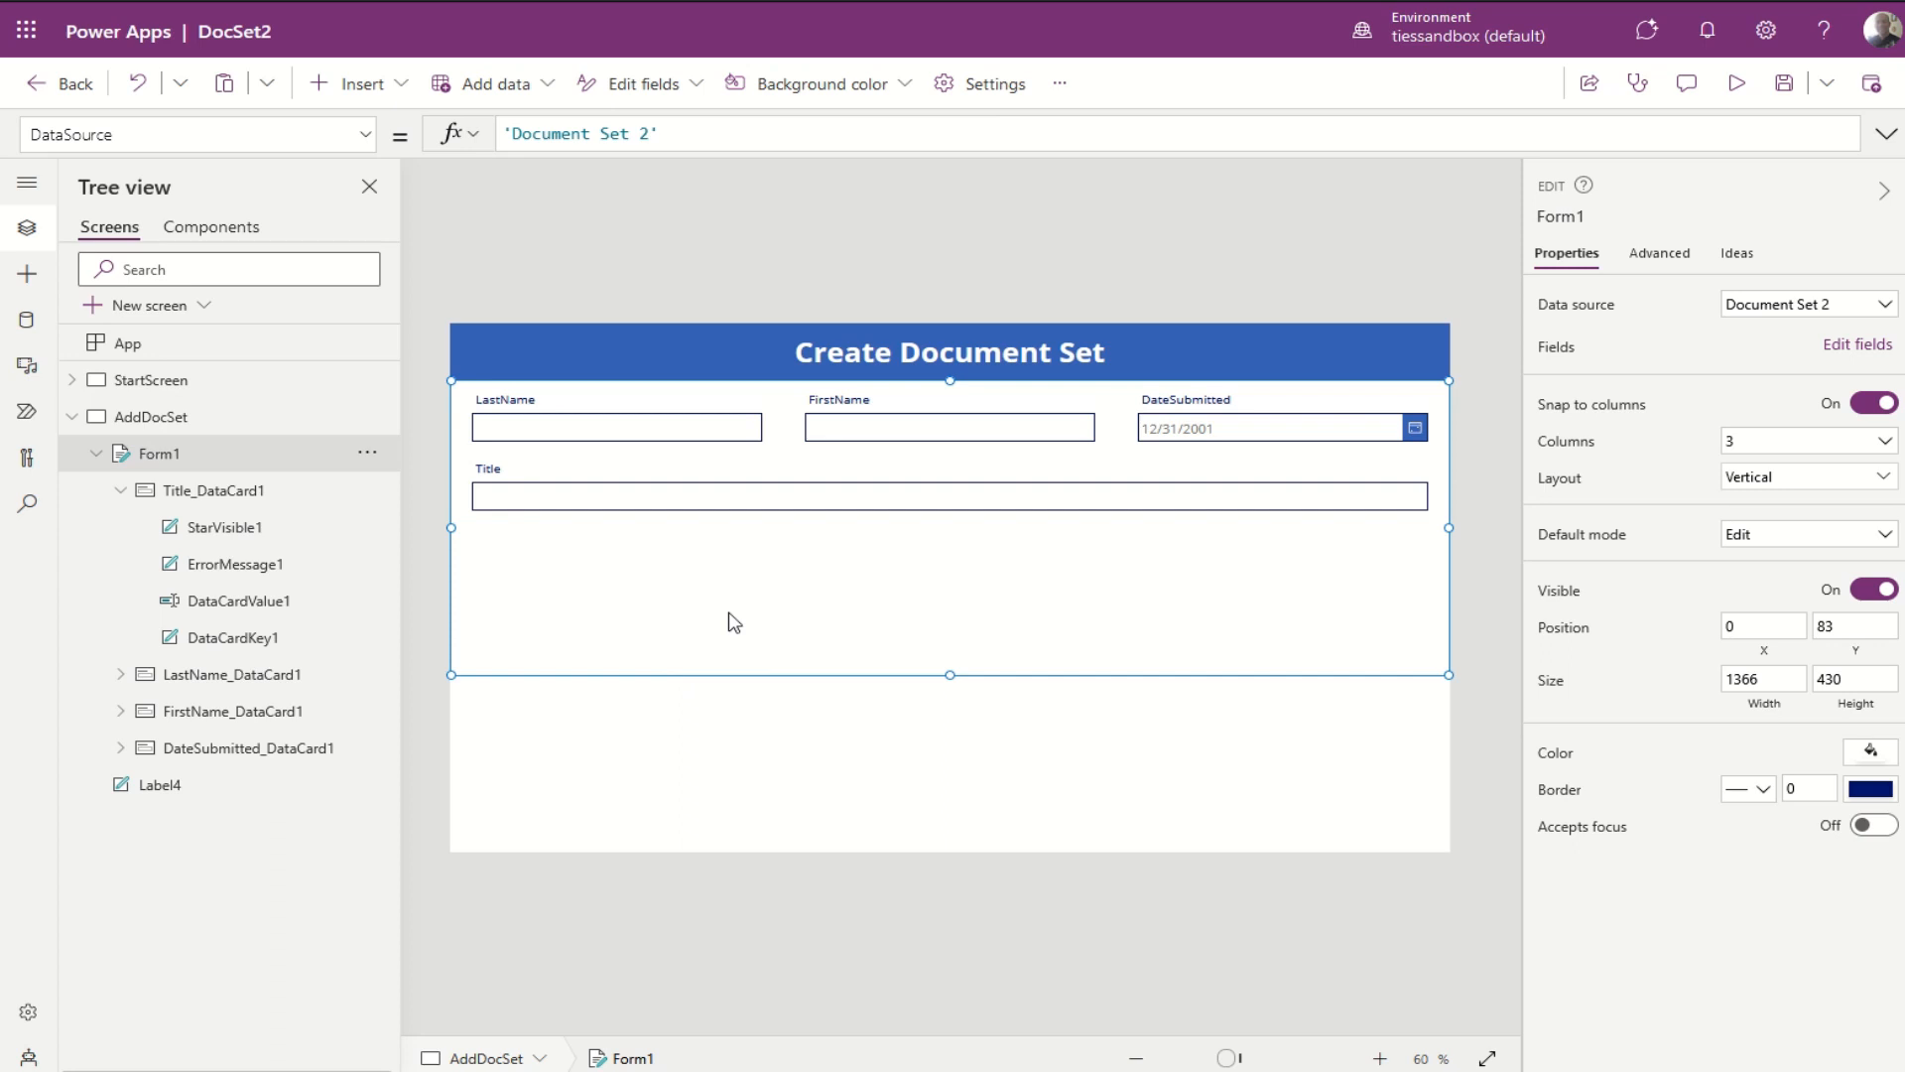
left_click(777, 509)
left_click(774, 499)
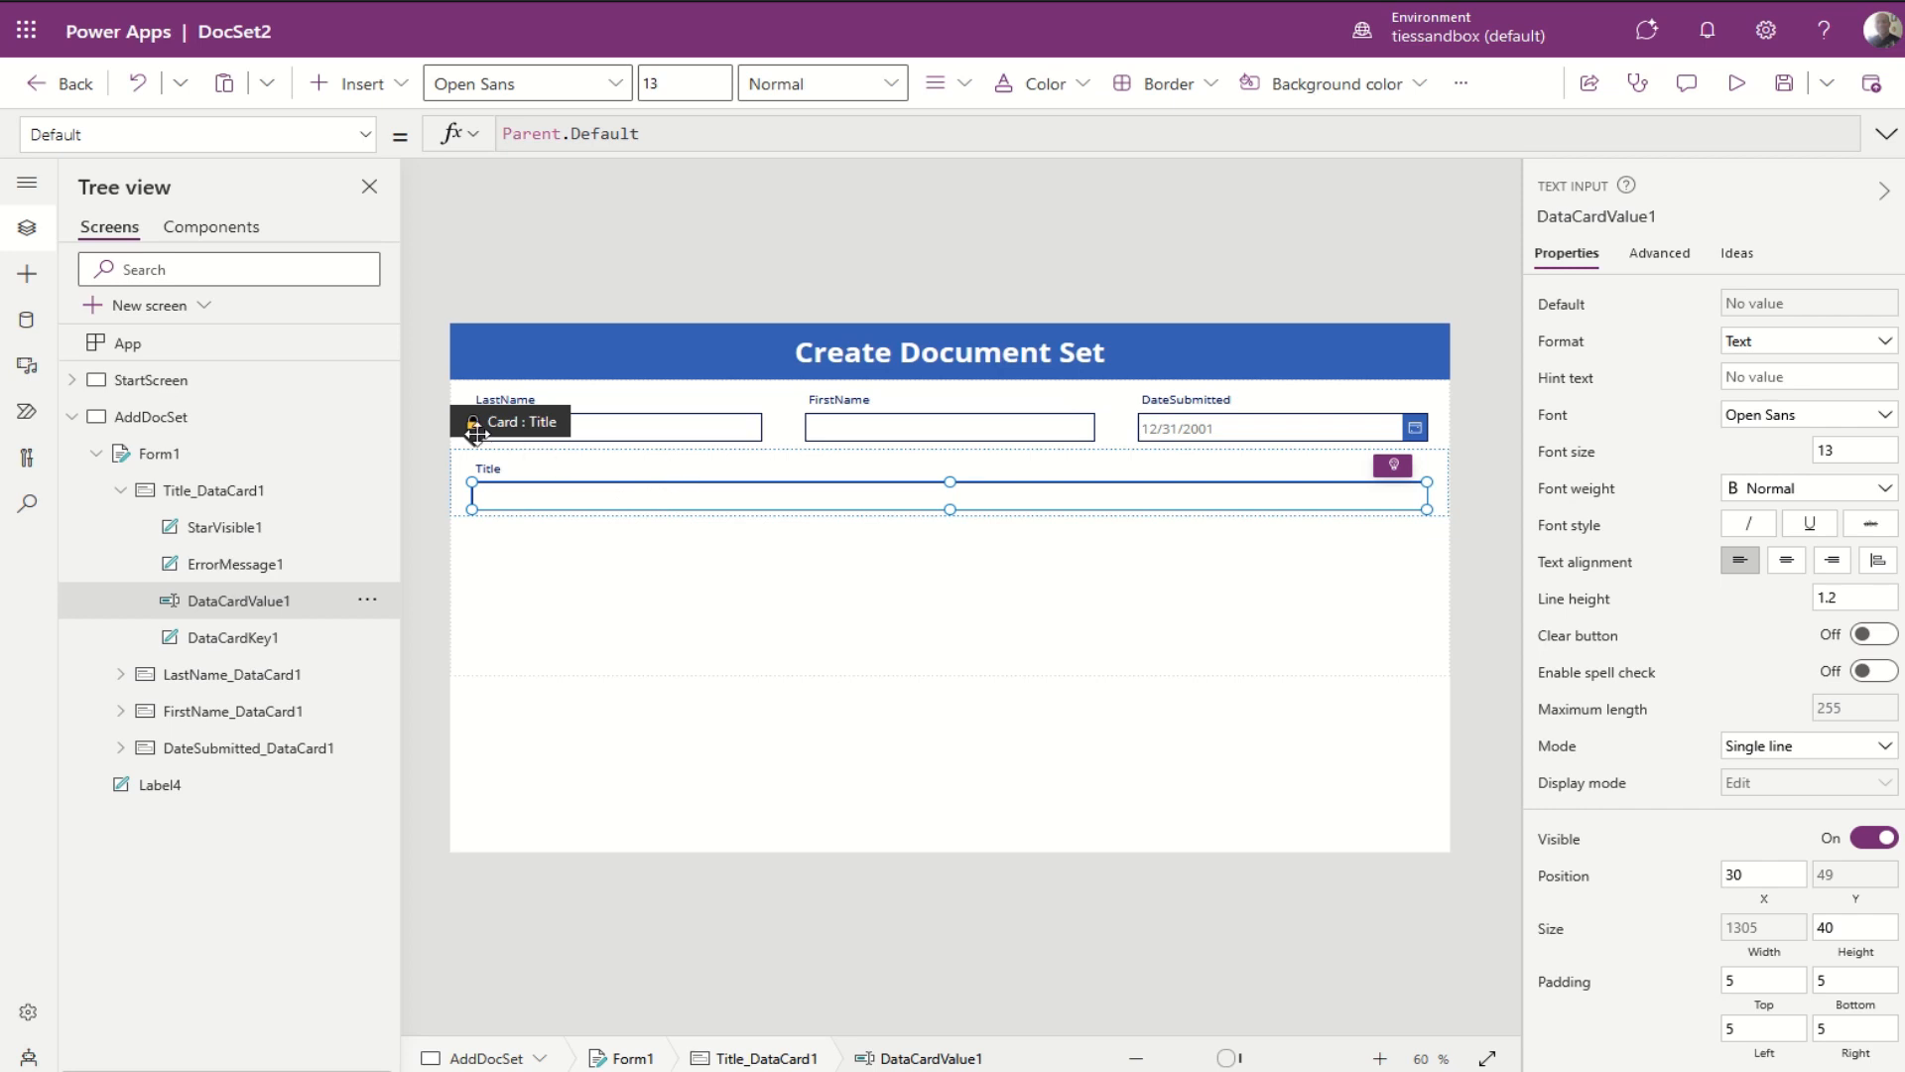
right_click(658, 472)
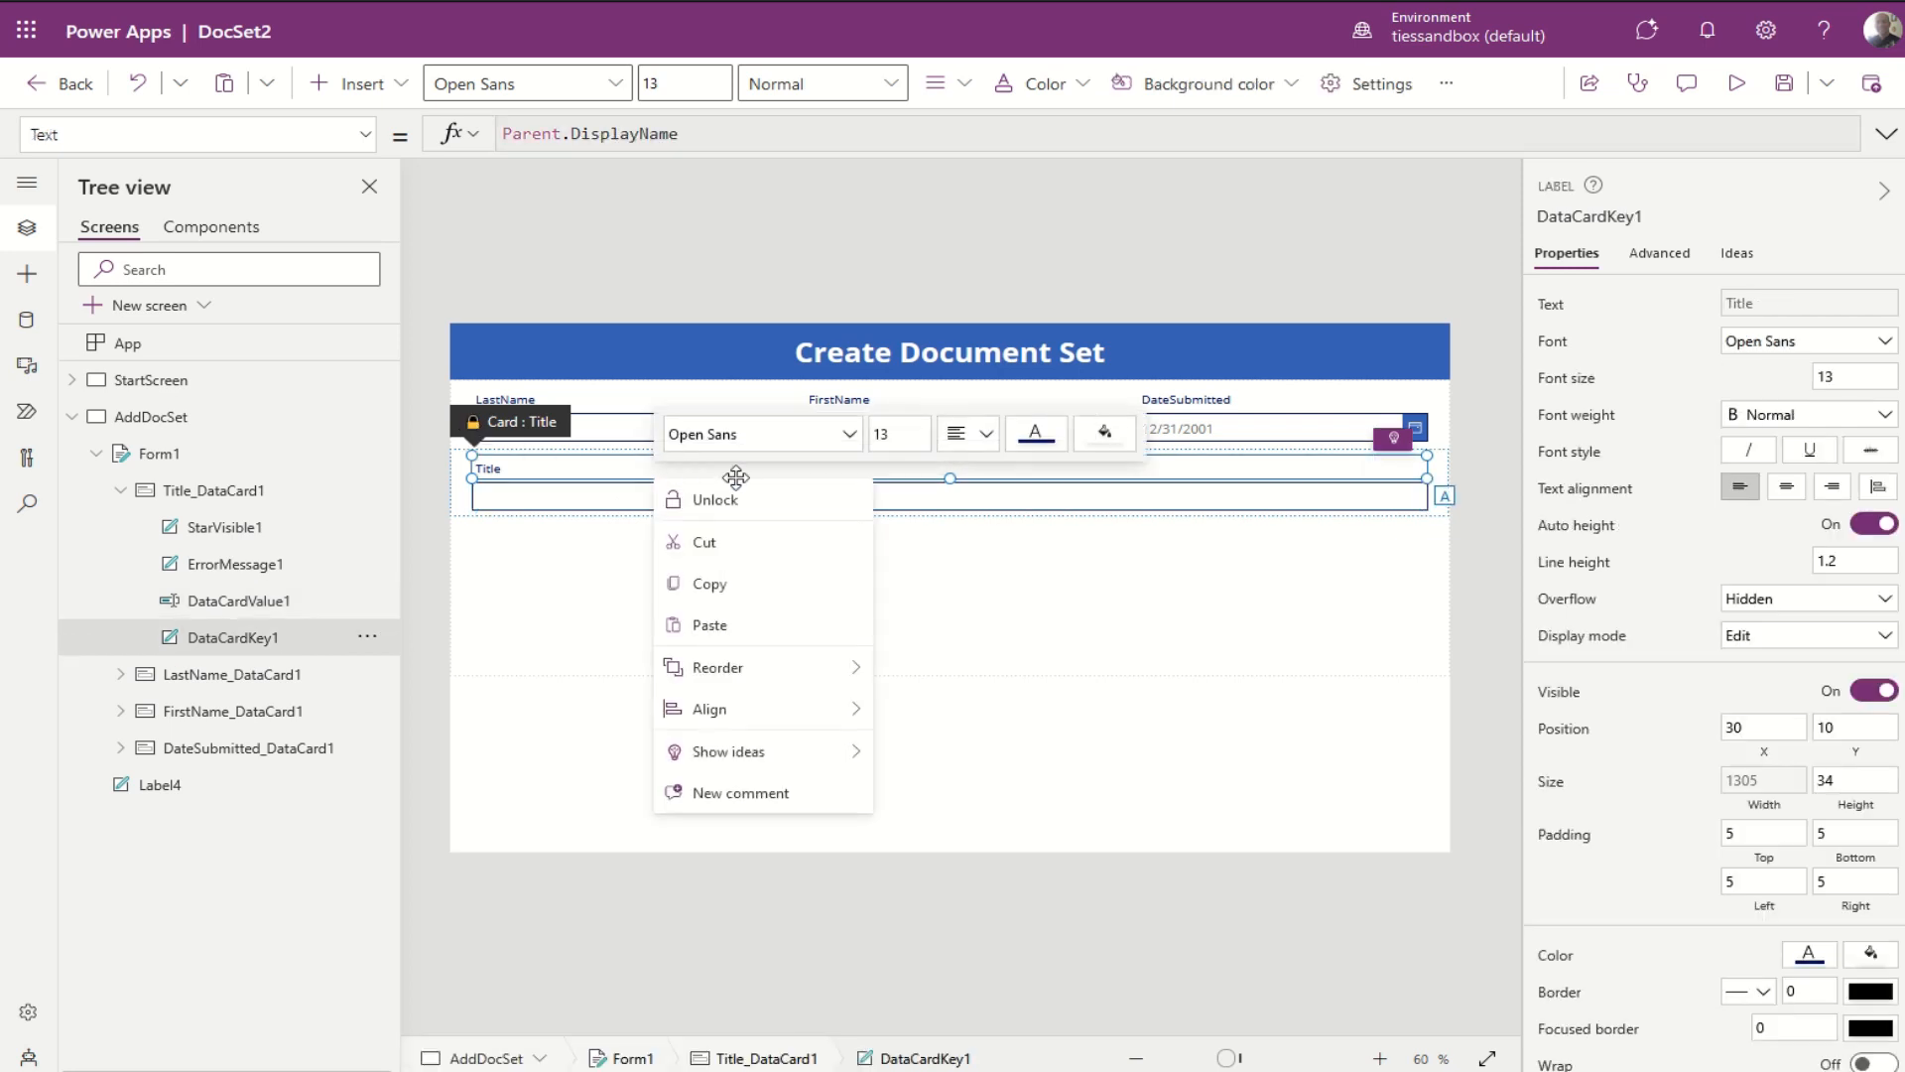
left_click(740, 501)
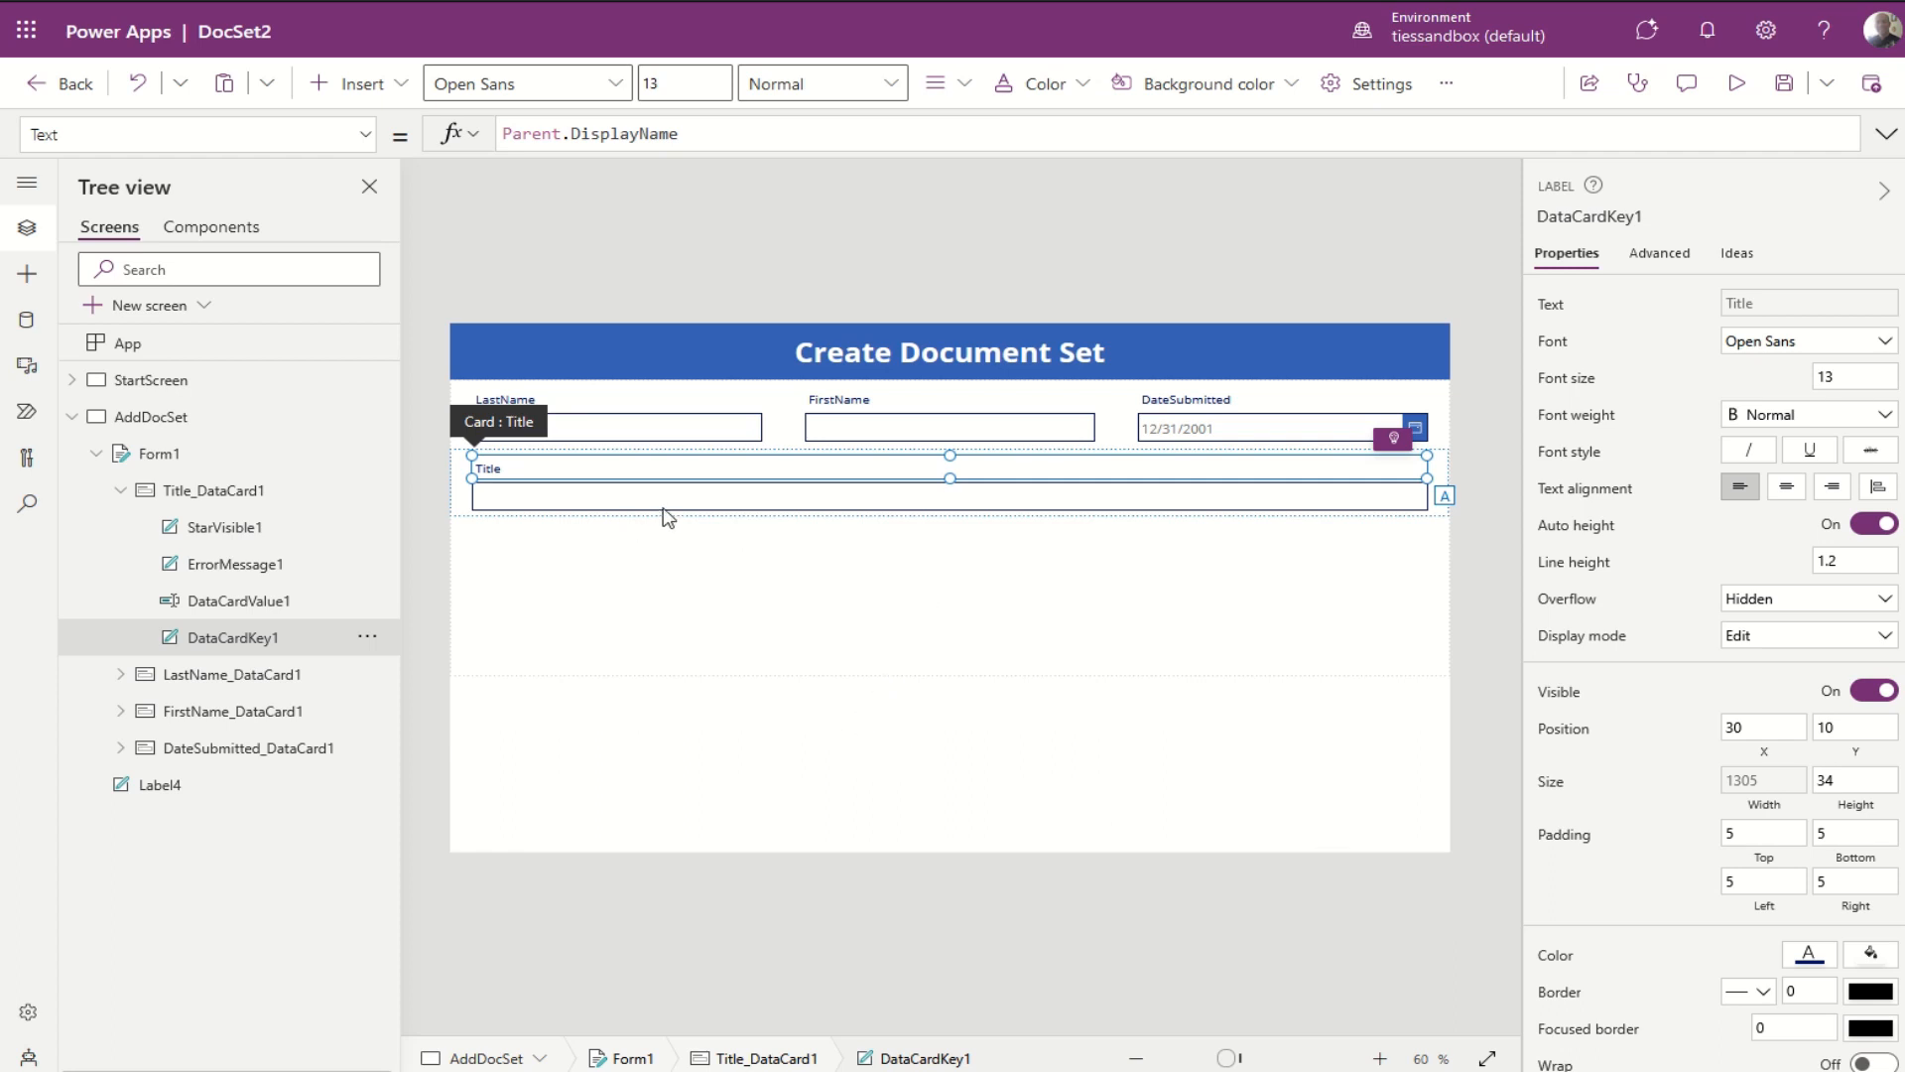
Step: Set the edit form to 12 columns and turn off snapping to columns
left_click(1231, 429)
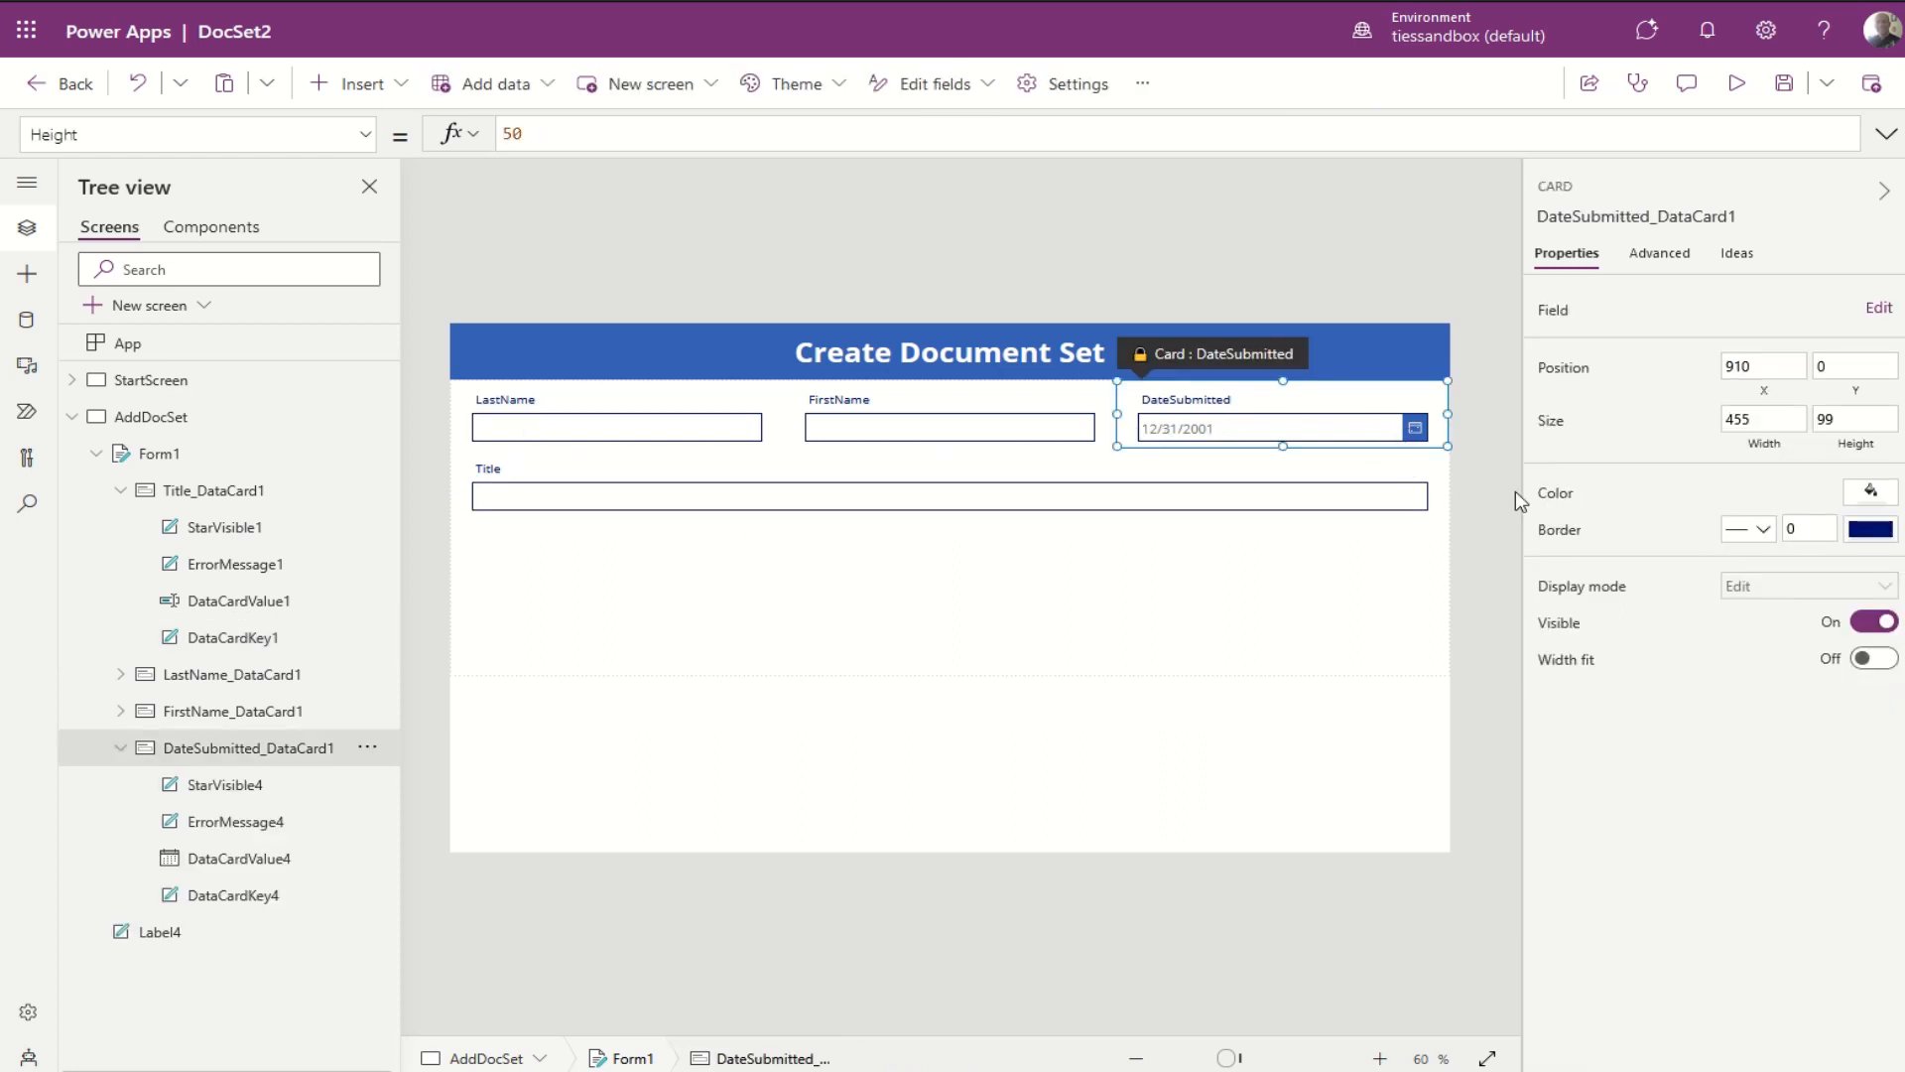
left_click(1128, 590)
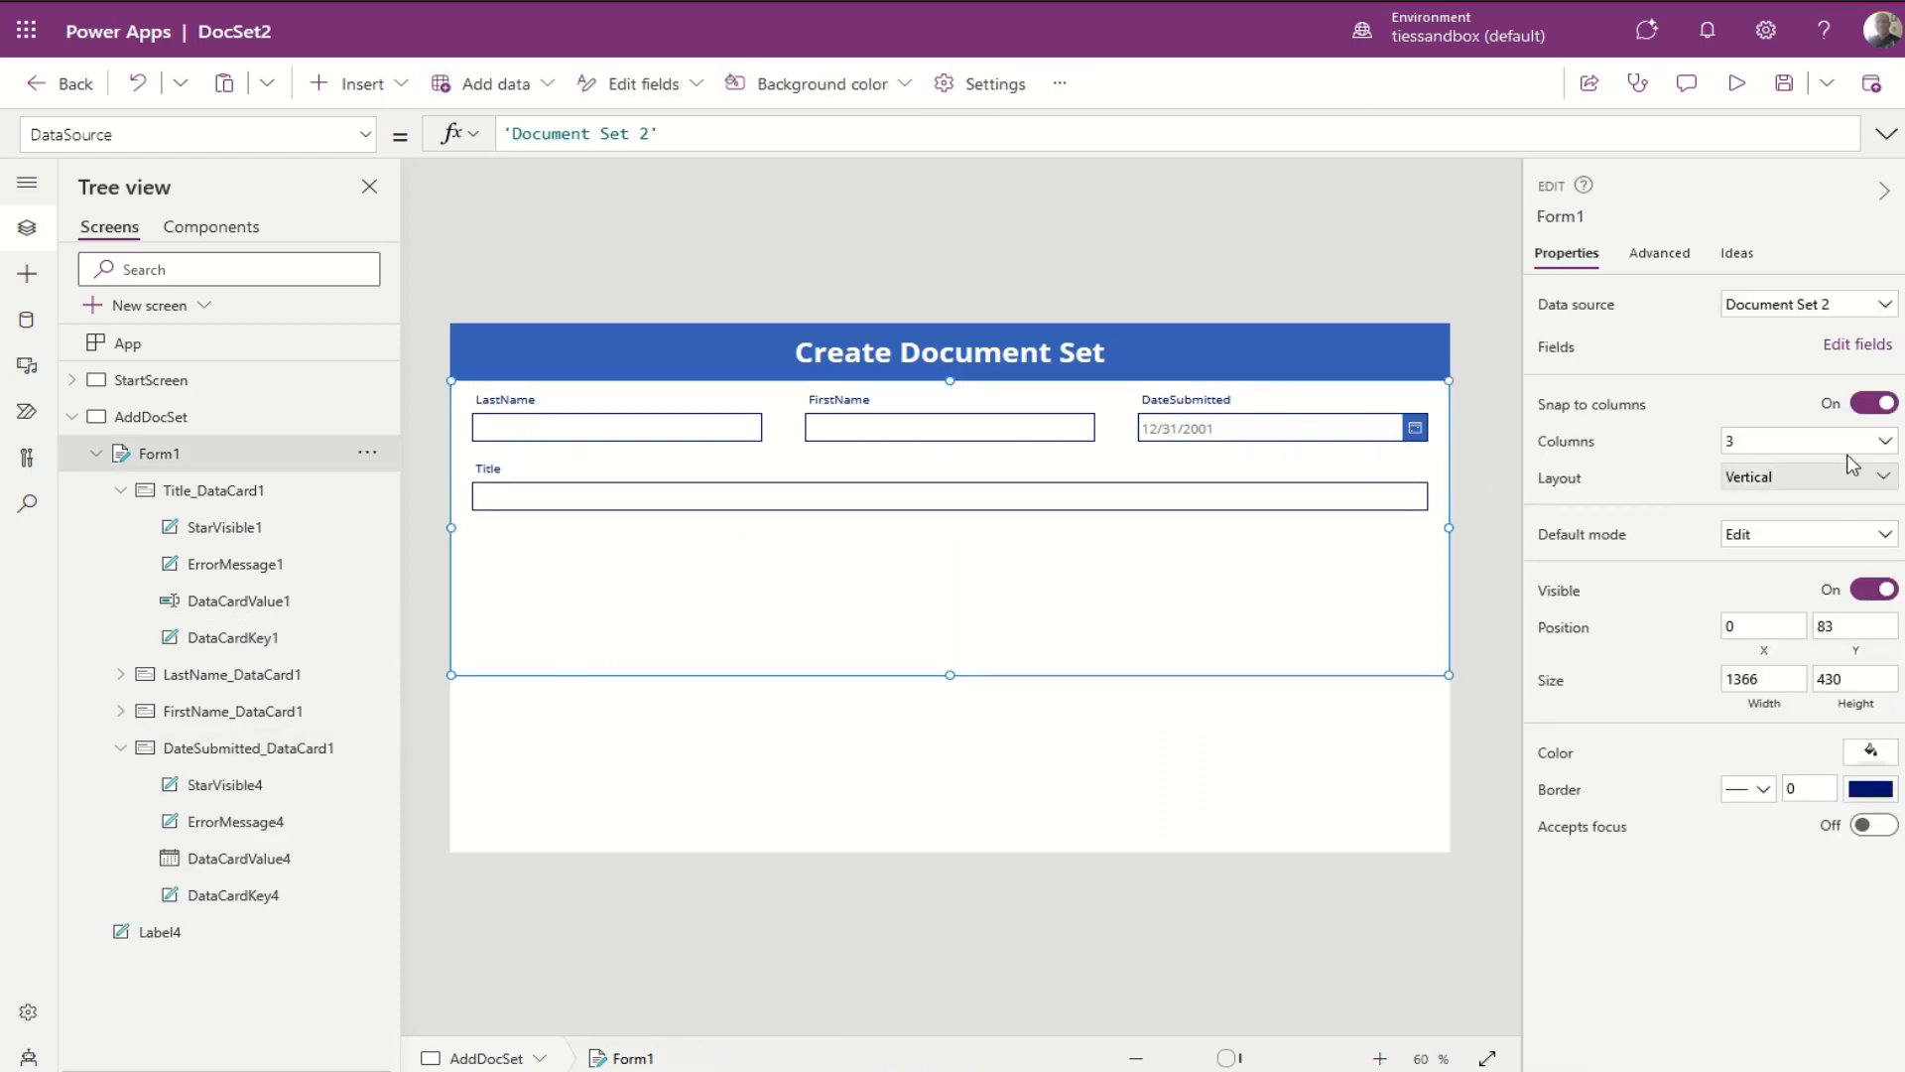
left_click(1883, 450)
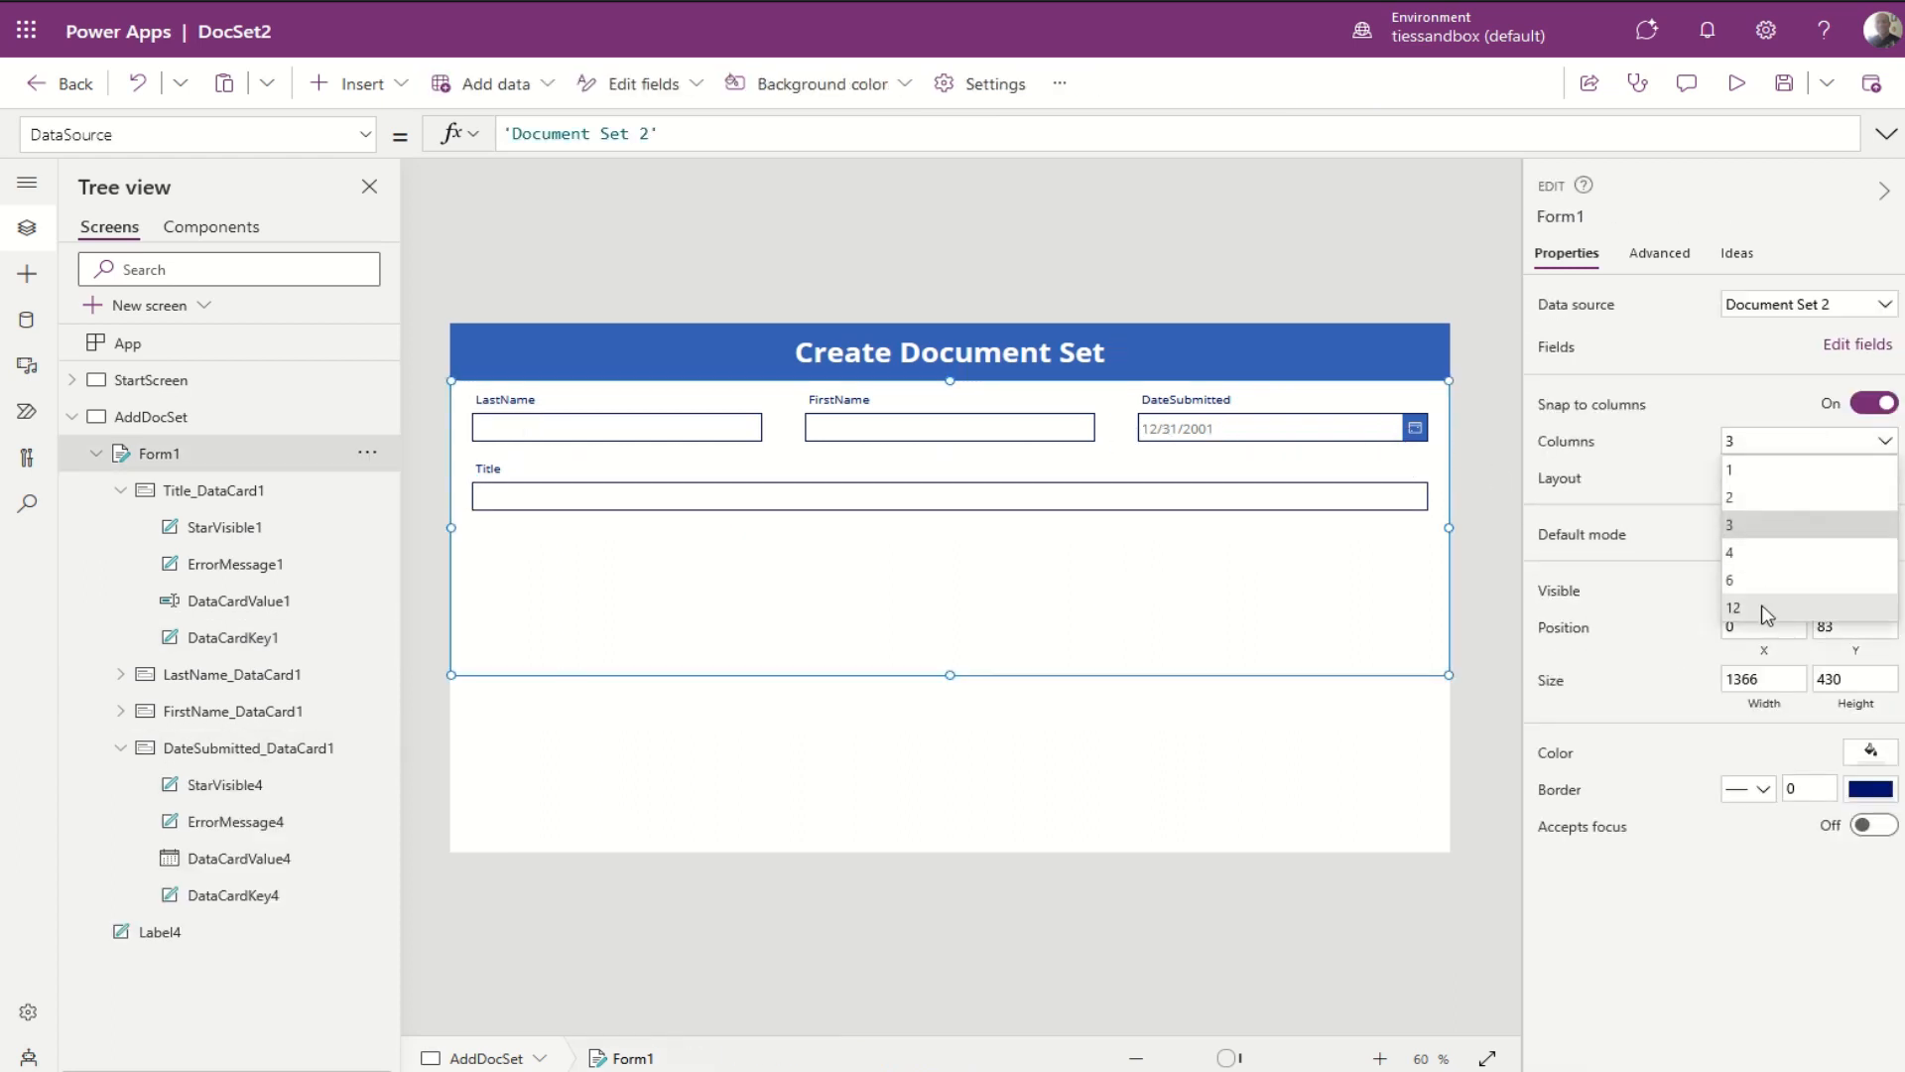
left_click(1872, 609)
left_click(1882, 405)
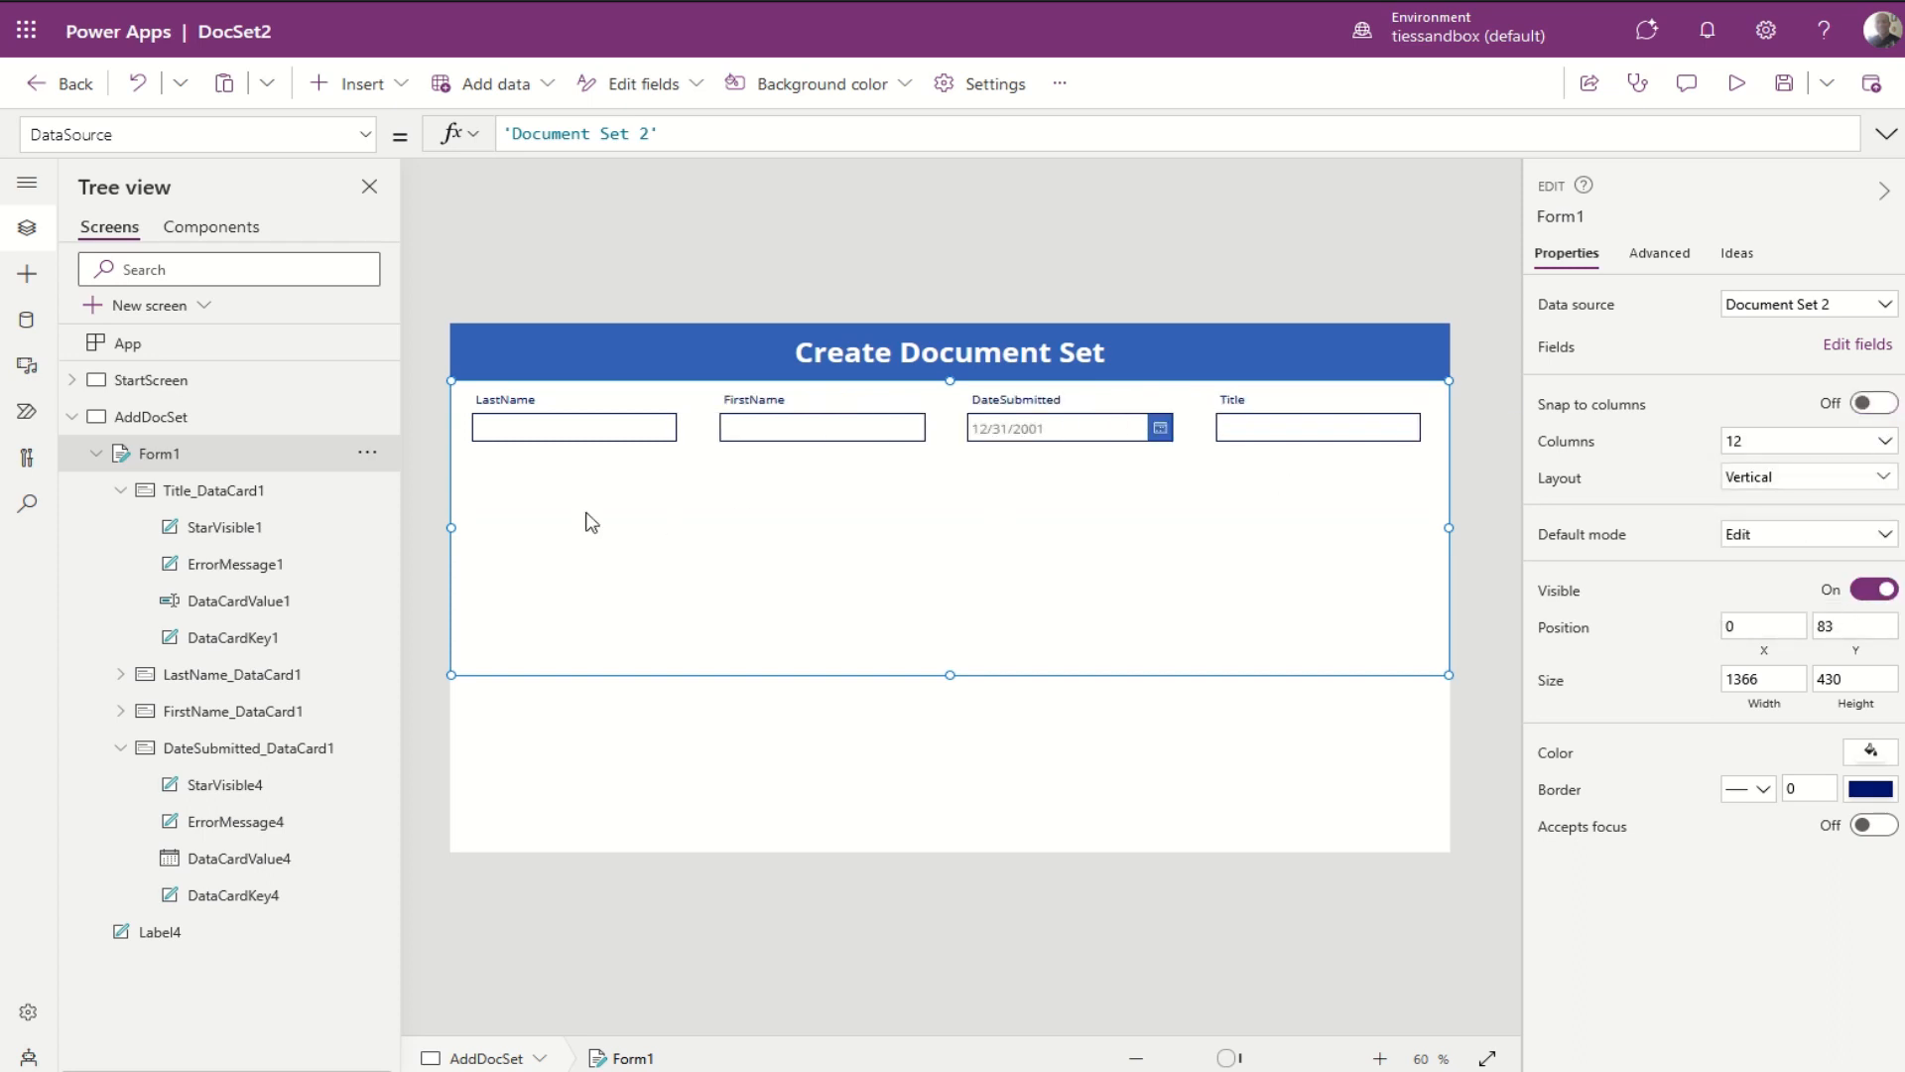
Step: Widen the form's LastName card to about 565, the FirstName card to about 452 and the Title card to the full width of about 1366
left_click(675, 444)
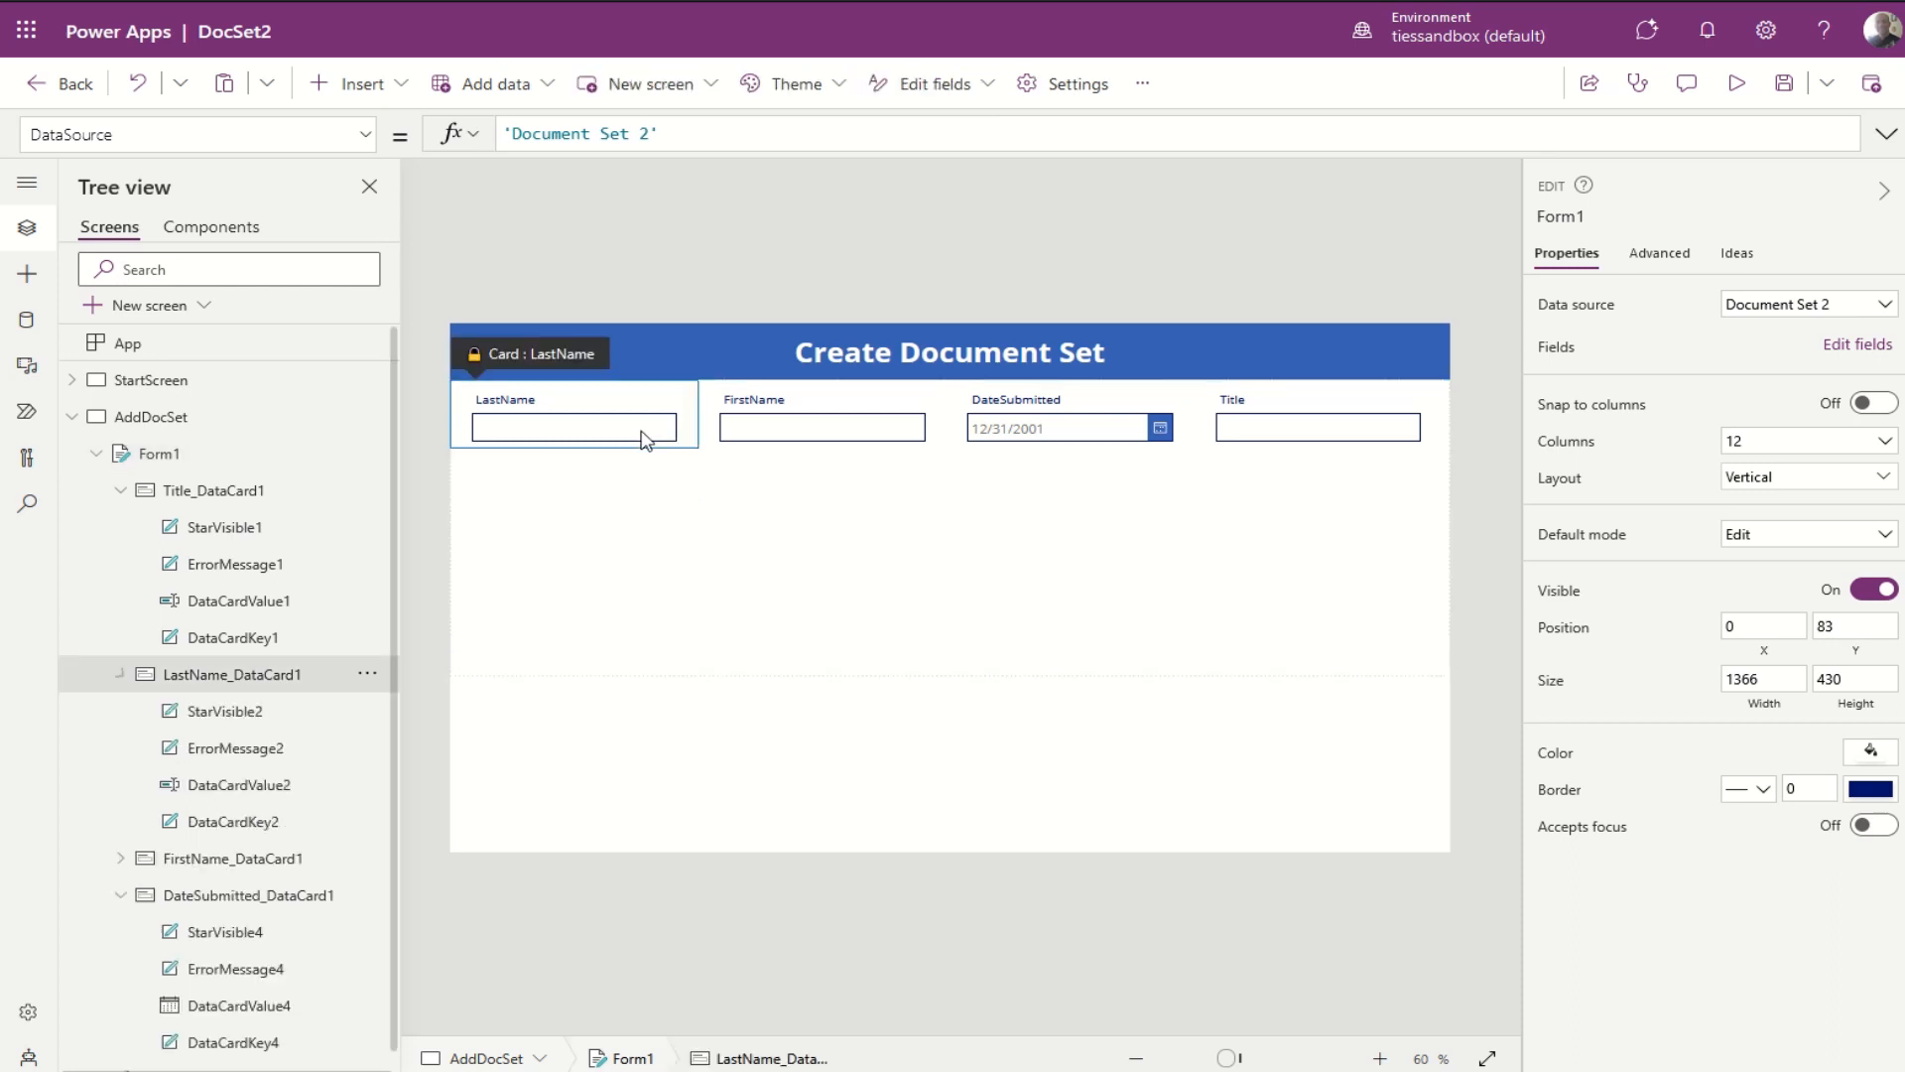
left_click_drag(699, 415, 843, 409)
left_click(1097, 425)
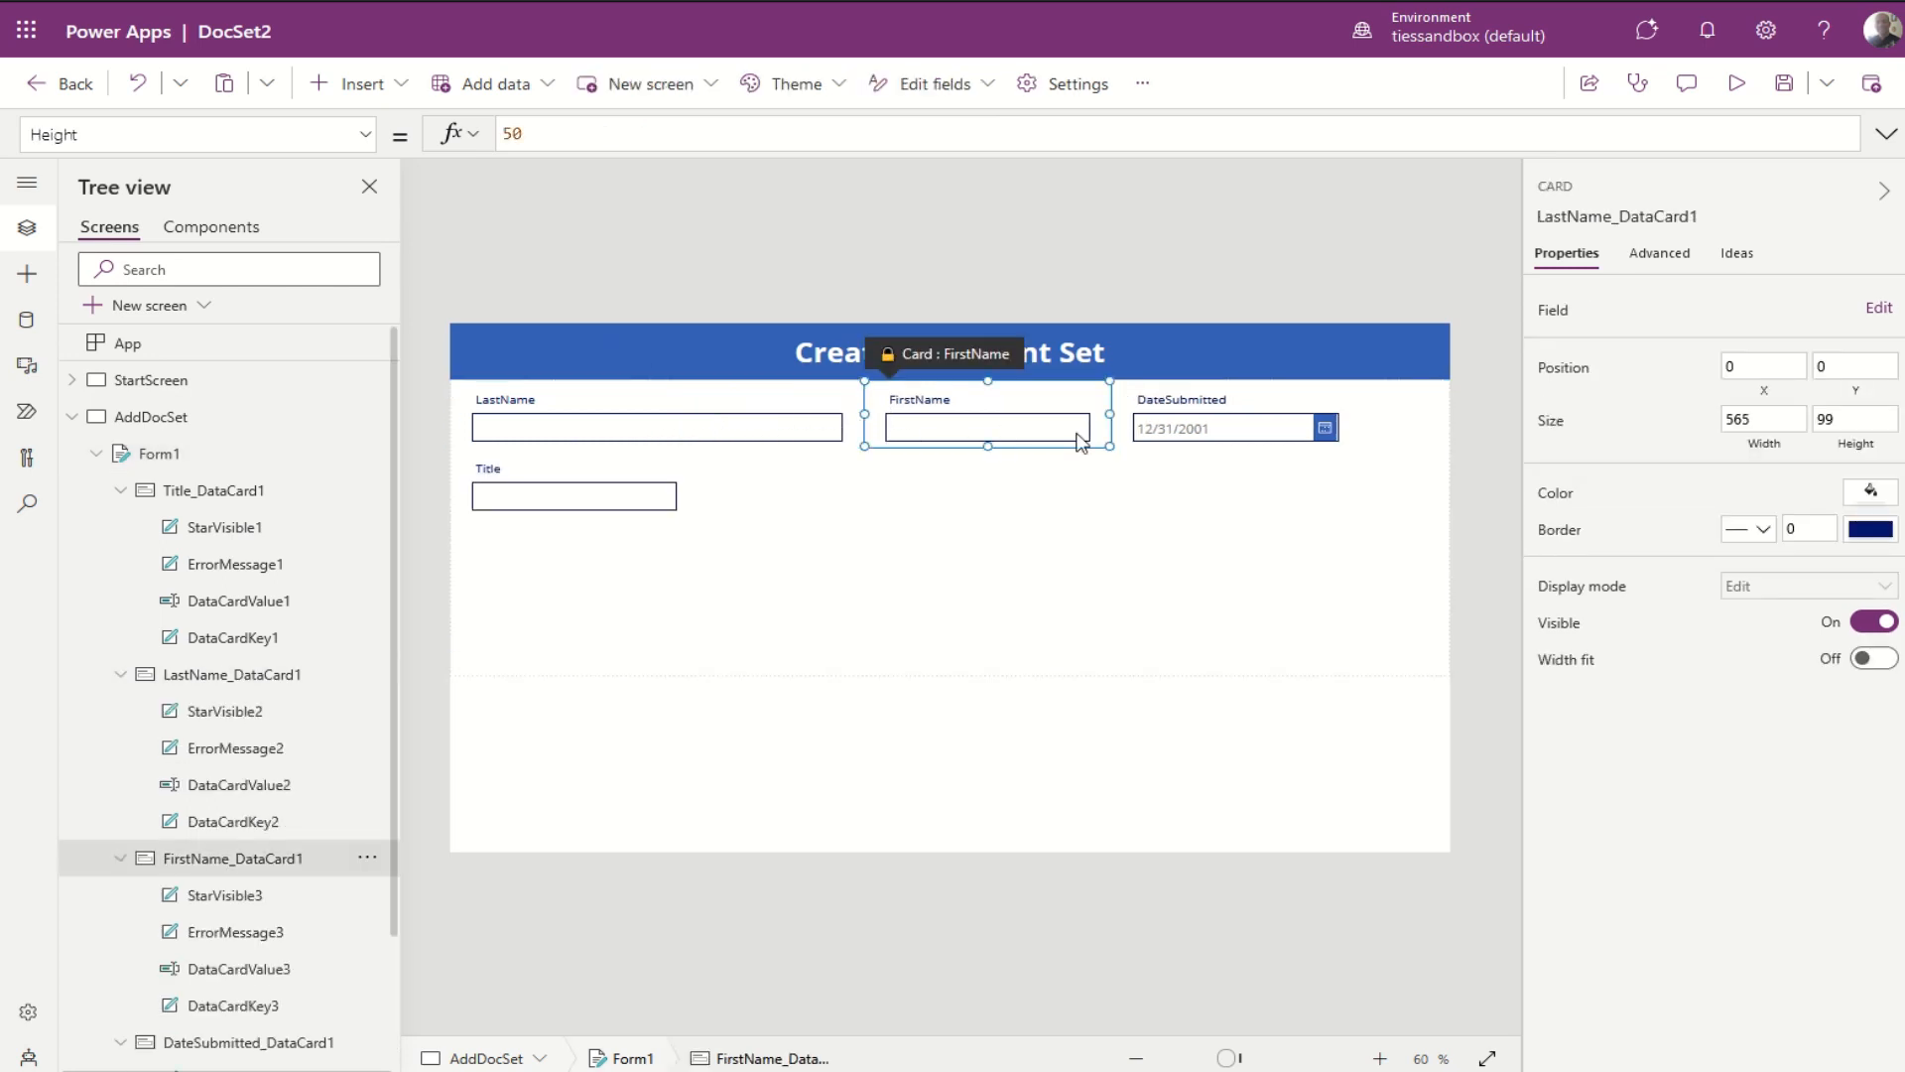
left_click_drag(1112, 412, 1204, 429)
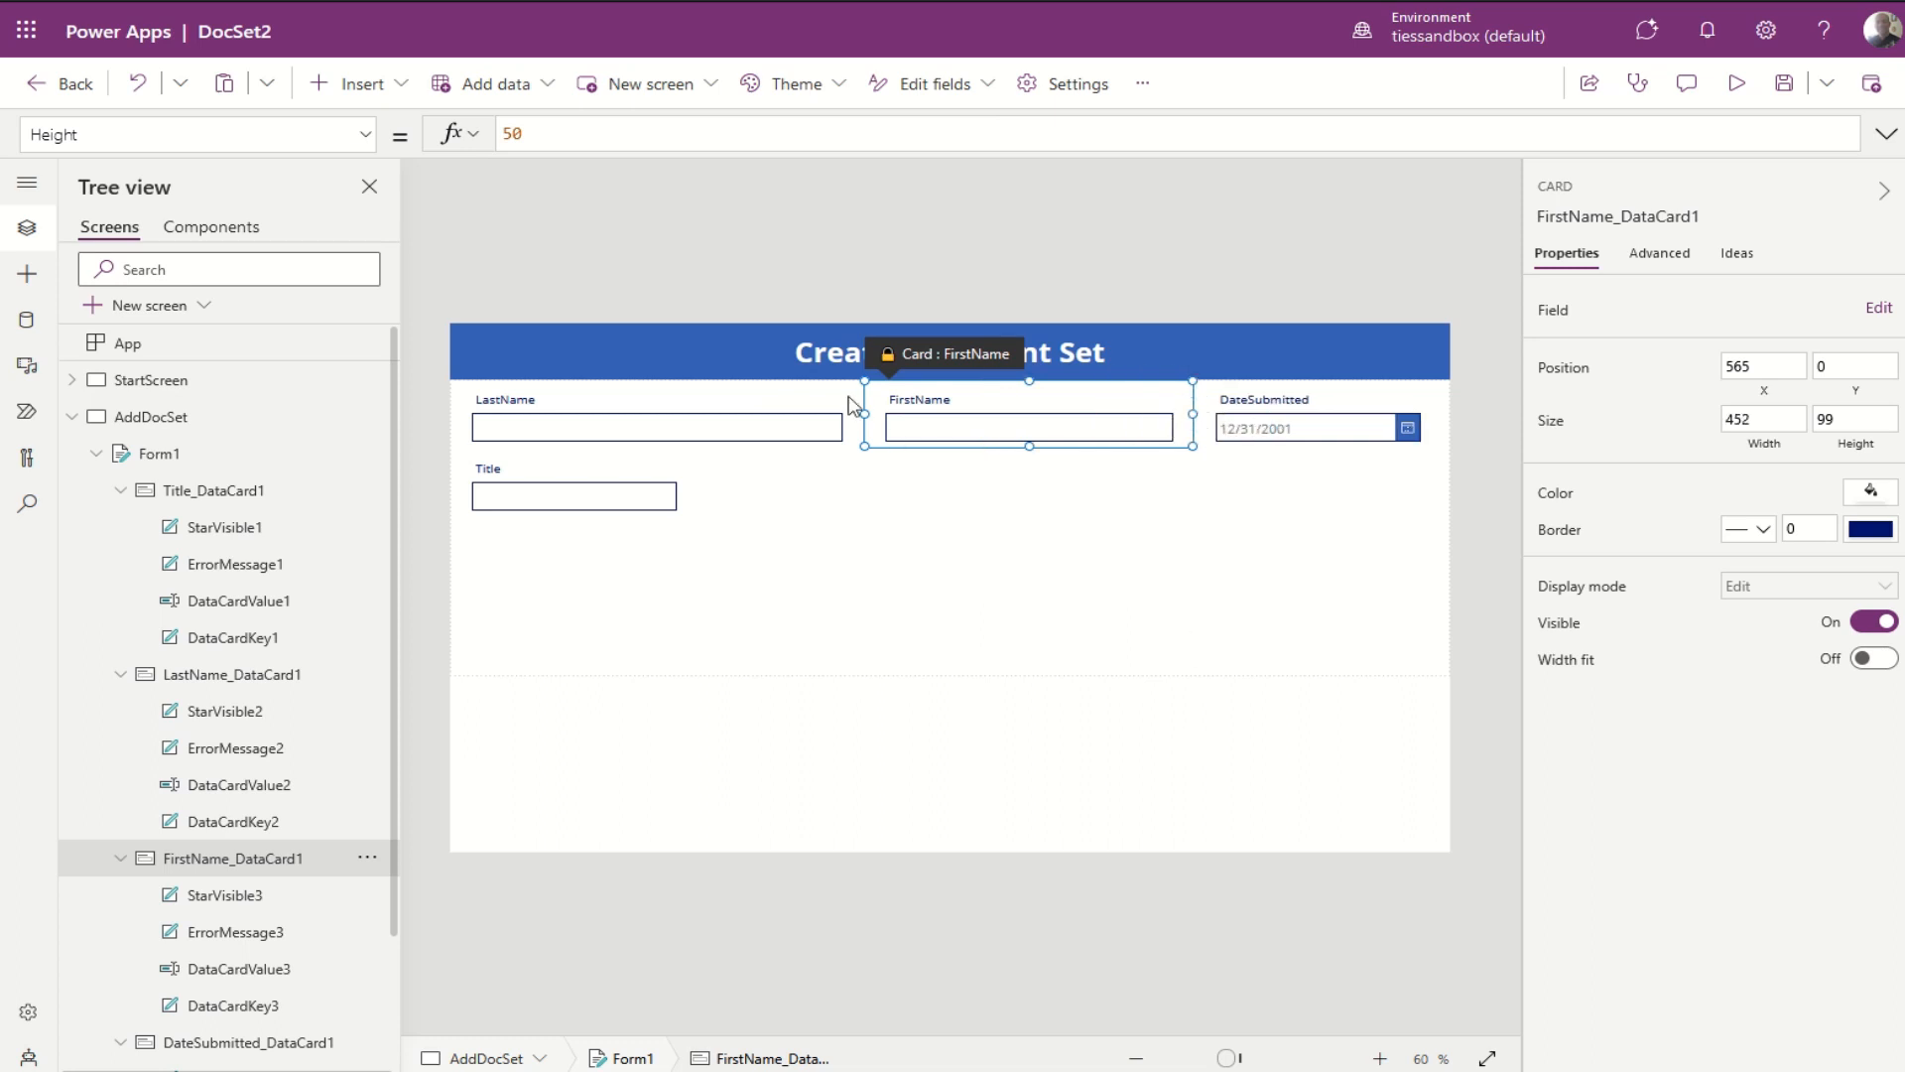
left_click(836, 429)
left_click(1300, 428)
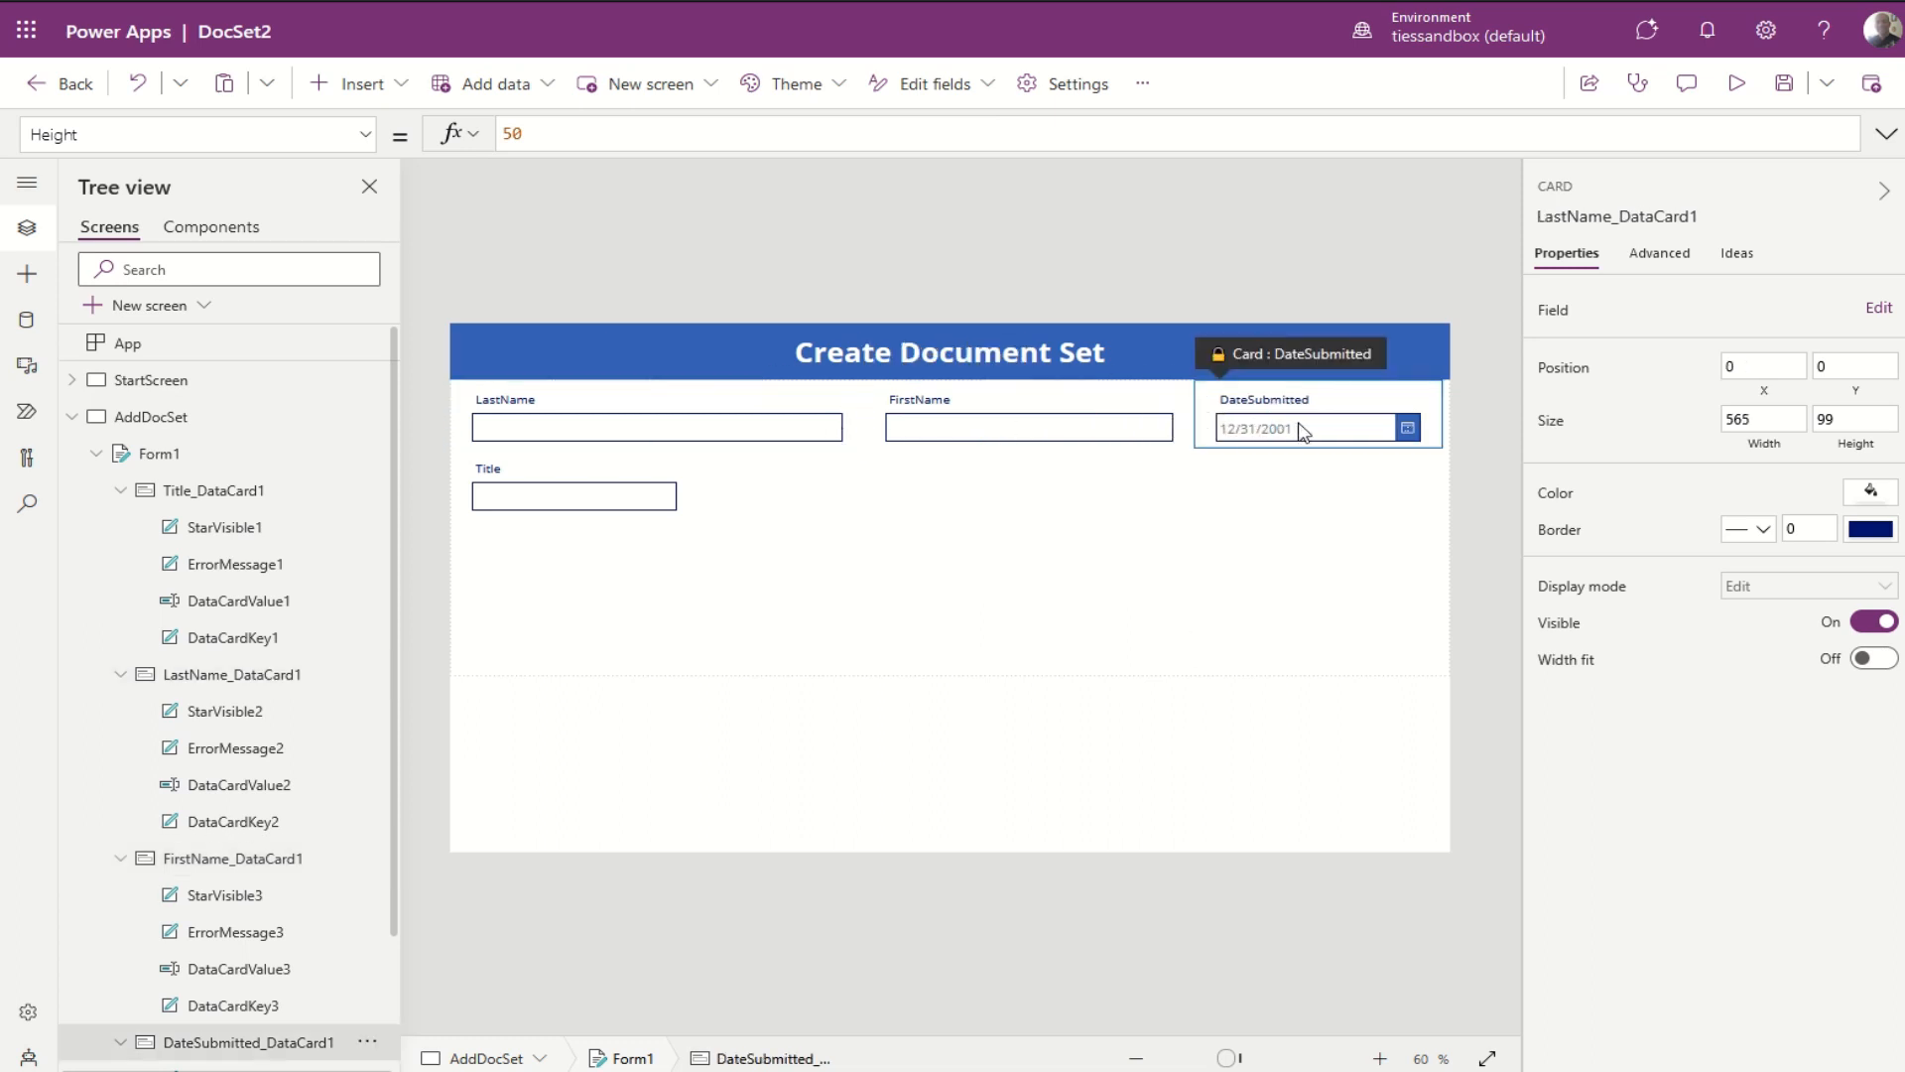
left_click(638, 502)
left_click_drag(697, 482, 1577, 521)
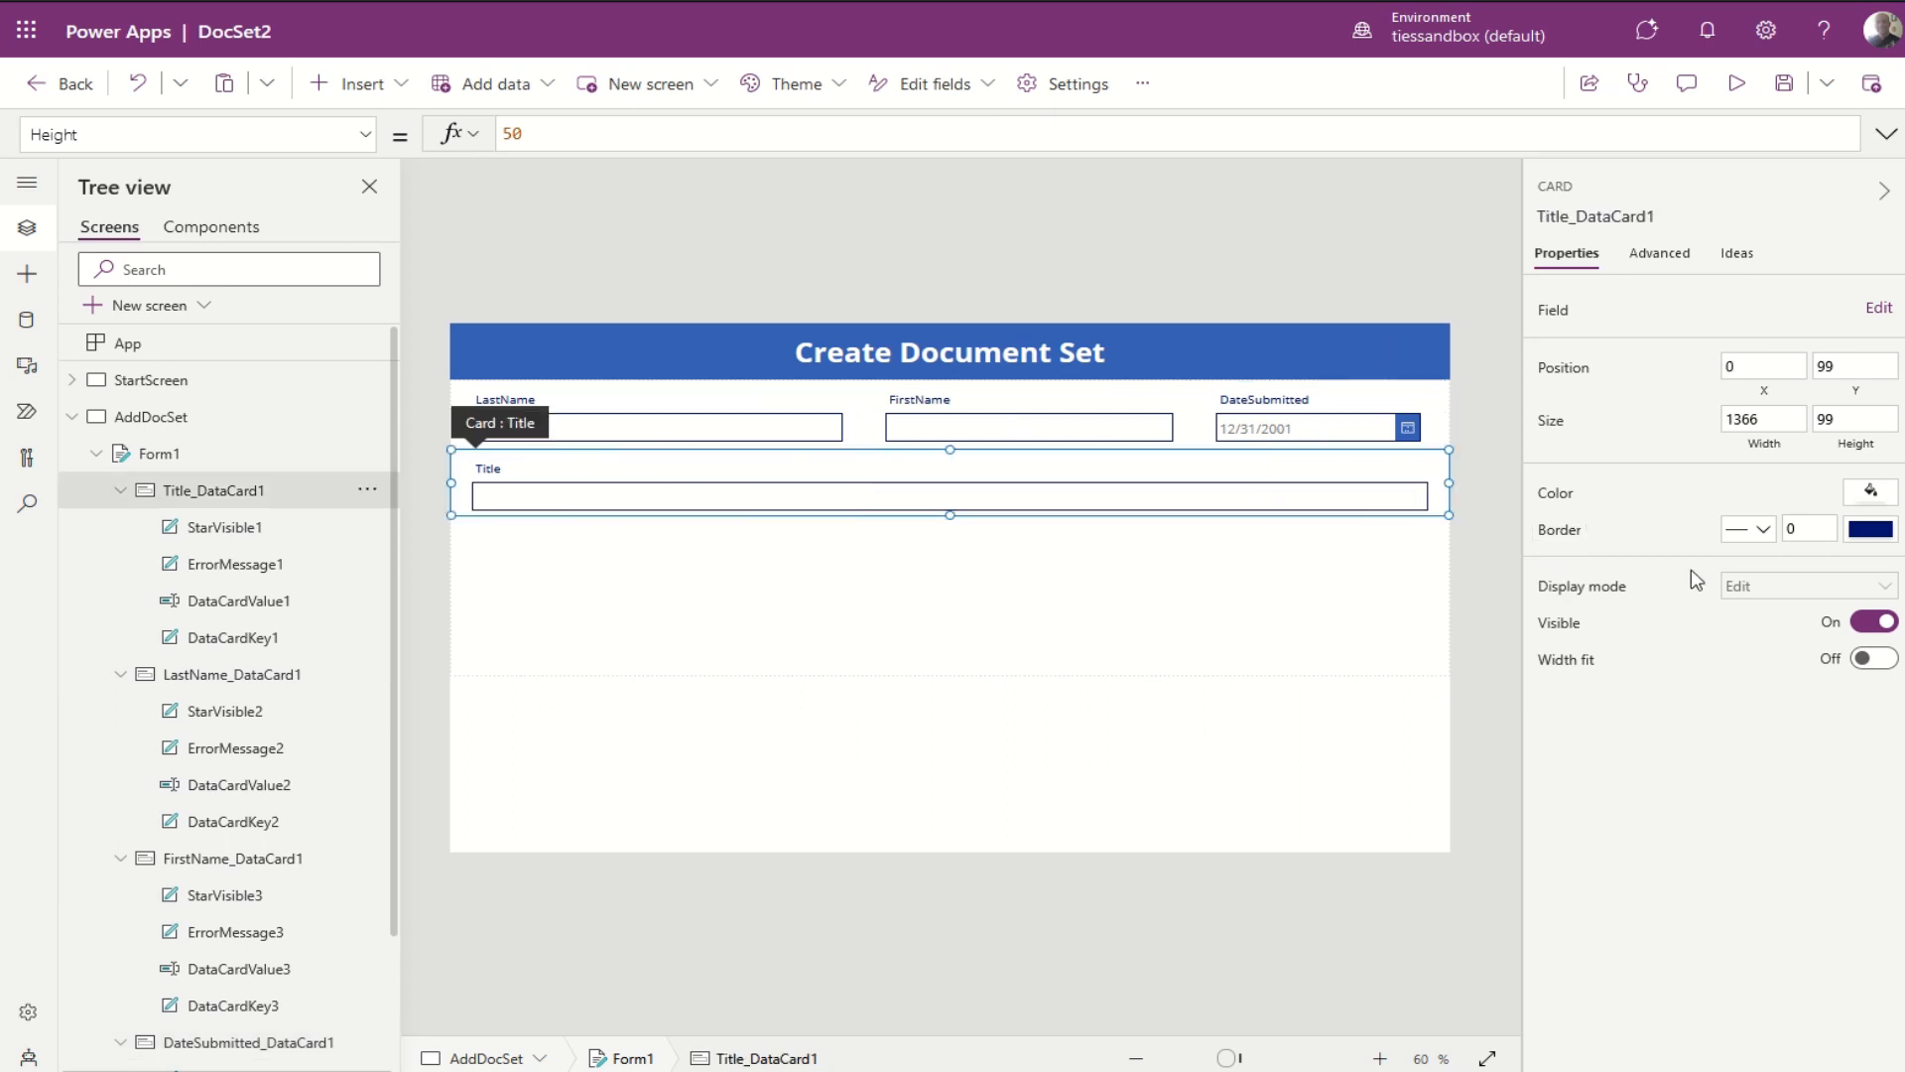
Step: Clear the Default formula of the text input in the Title card
left_click(705, 498)
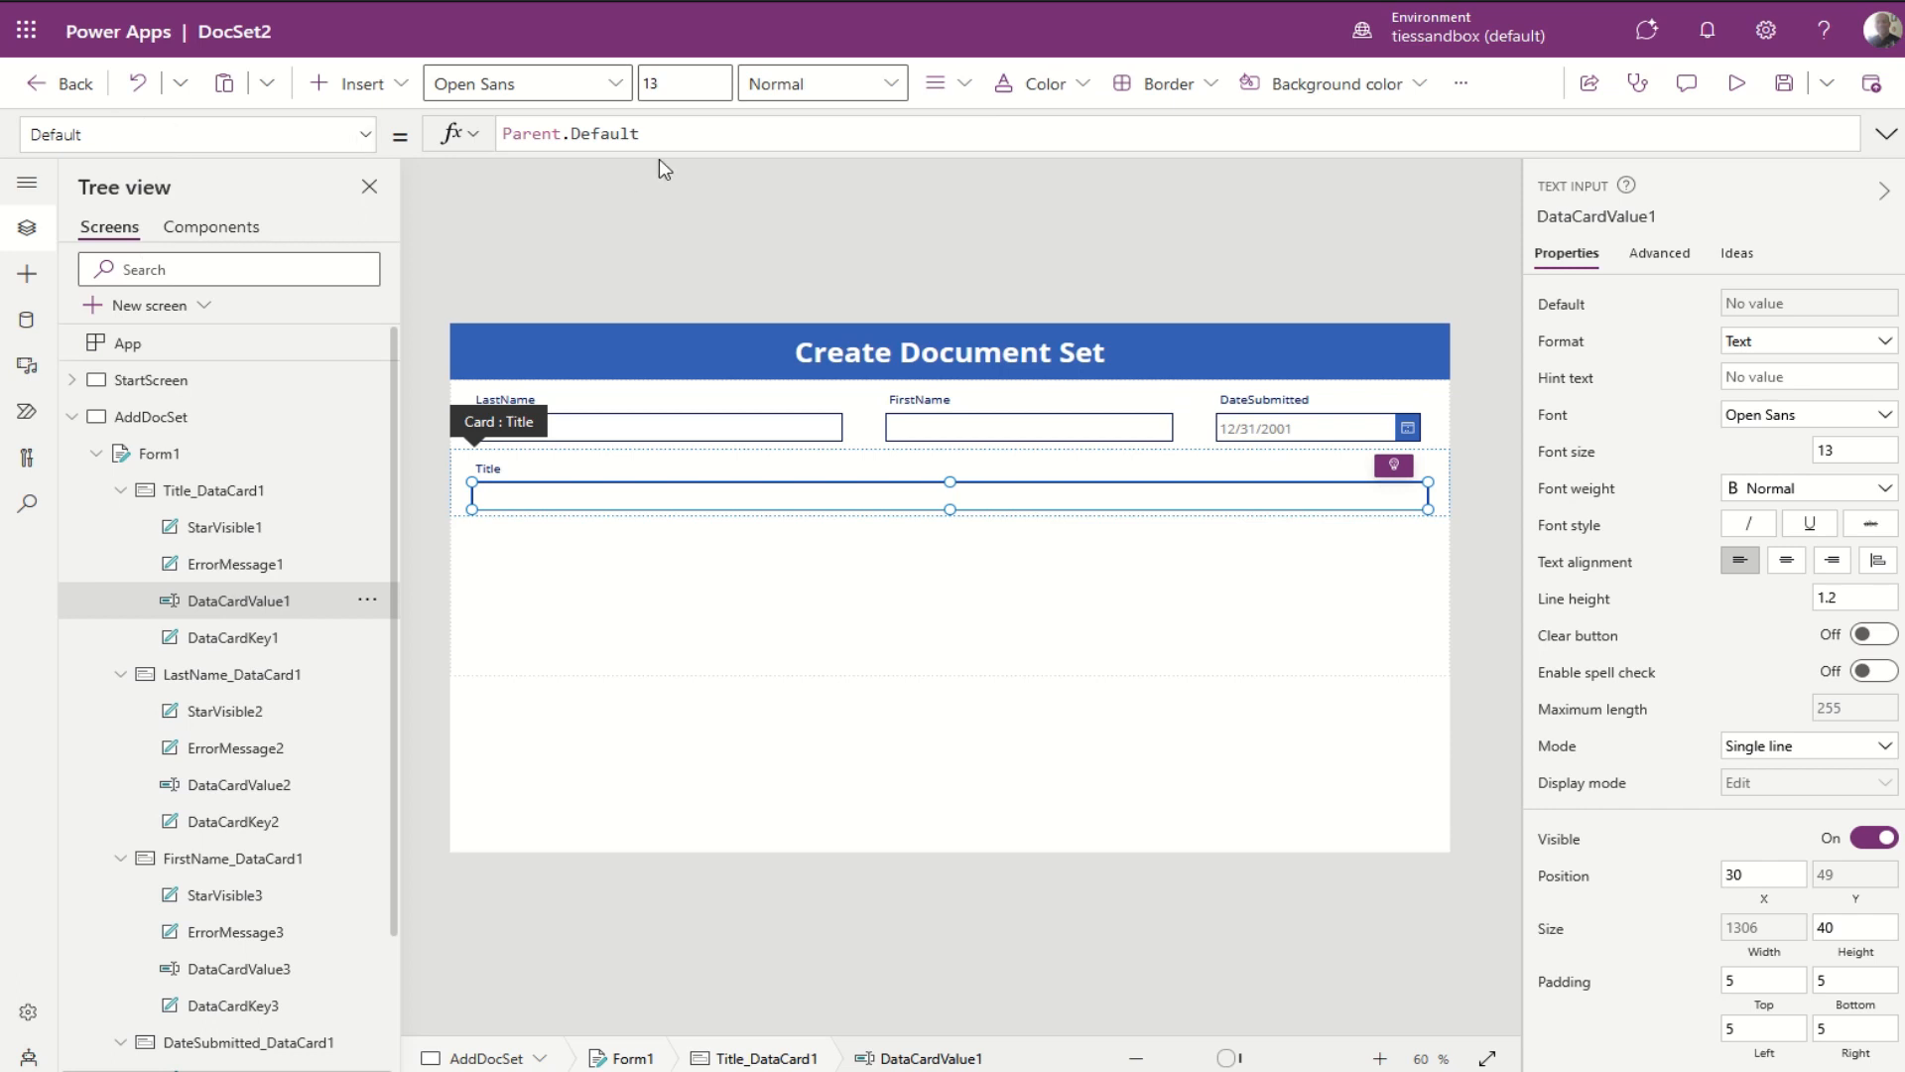
double_click(669, 130)
left_click(669, 130)
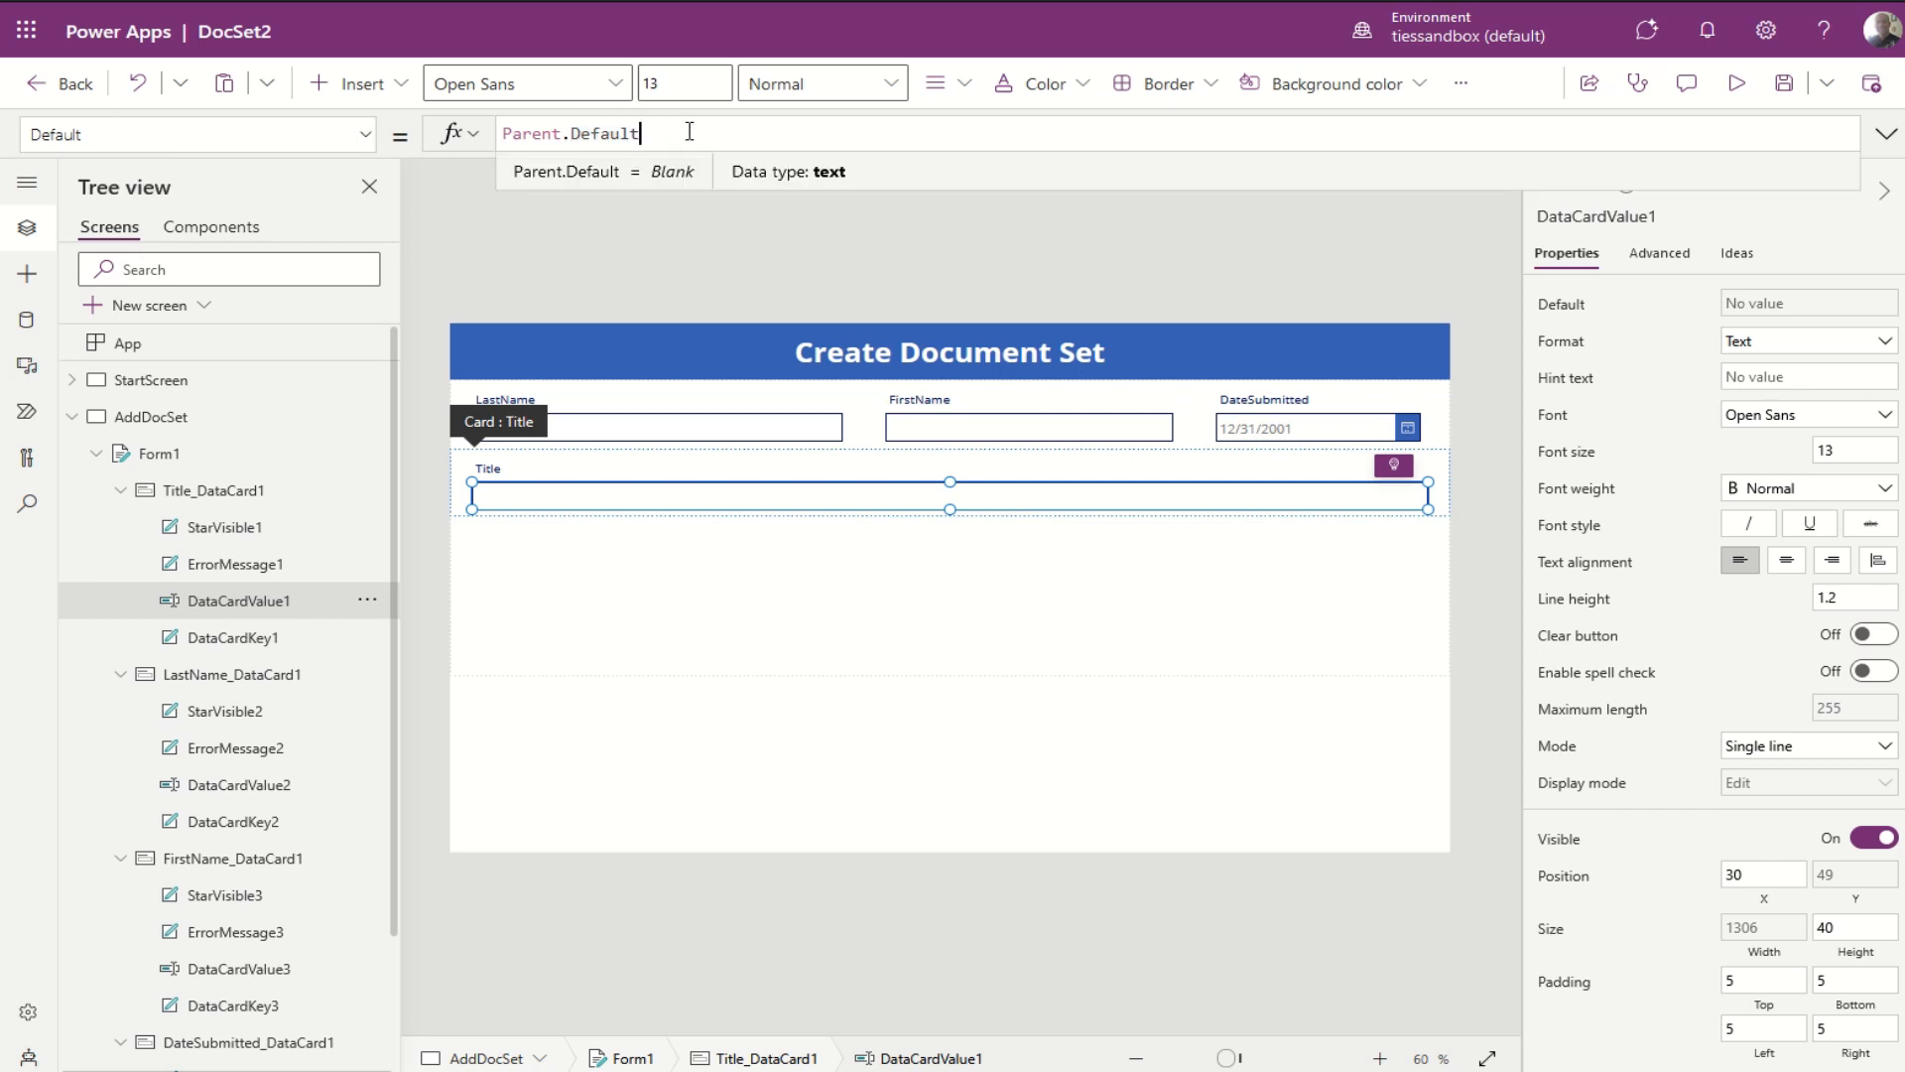
left_click_drag(689, 131, 373, 143)
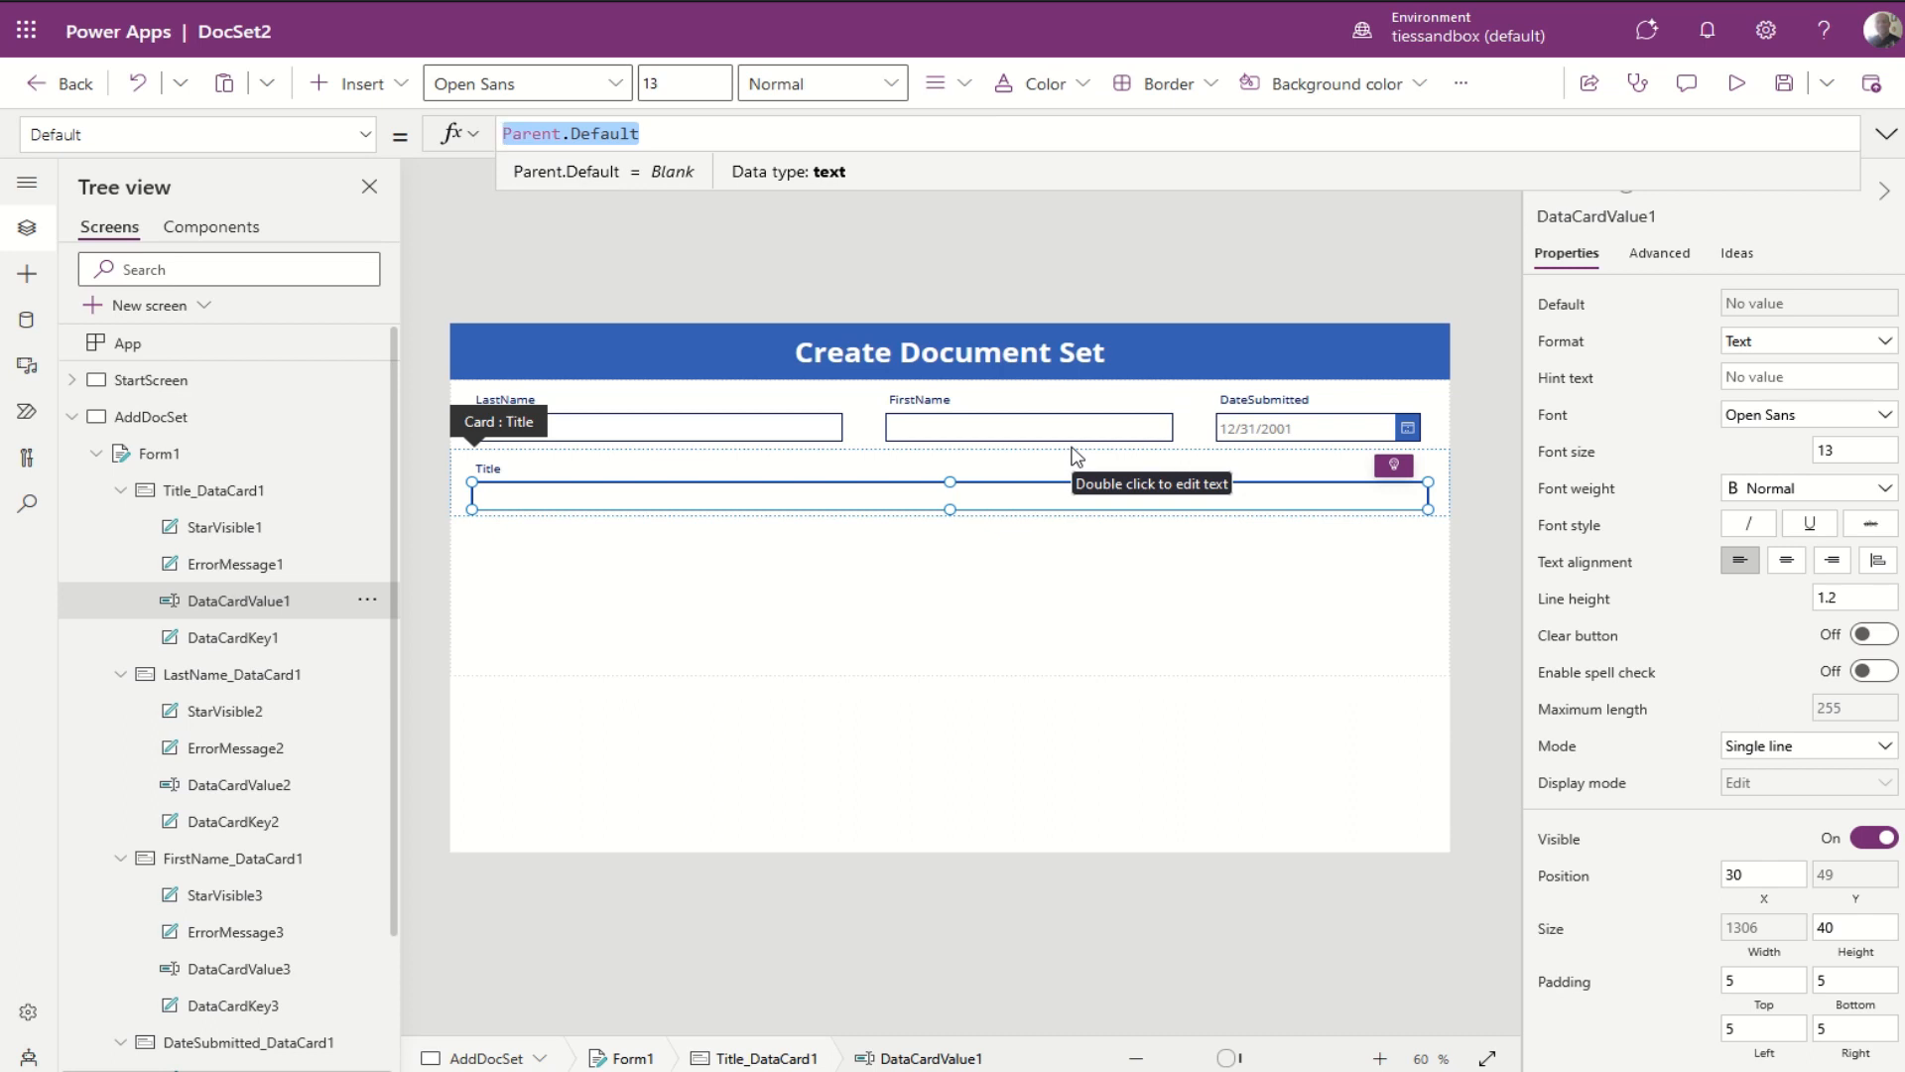
key("Delete")
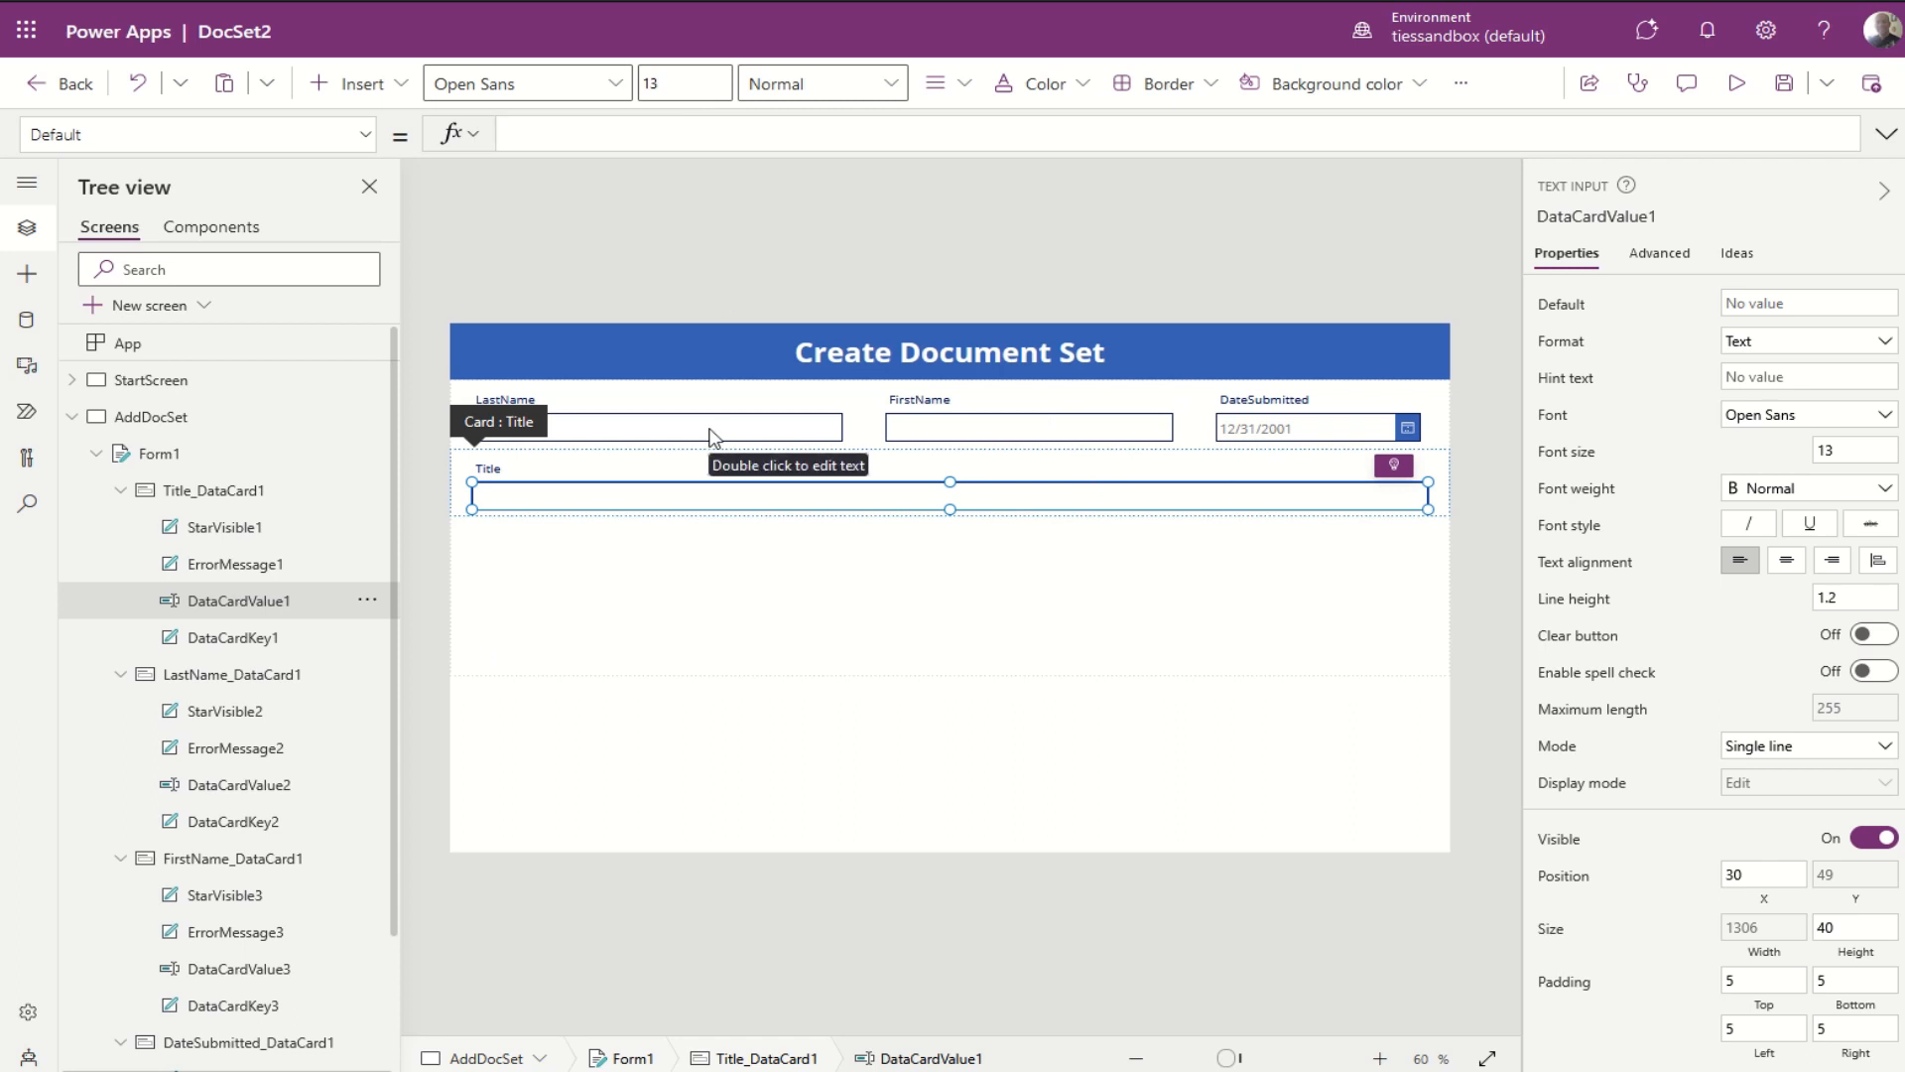
Step: Rename the text input in the LastName card as txtLastName
left_click(645, 429)
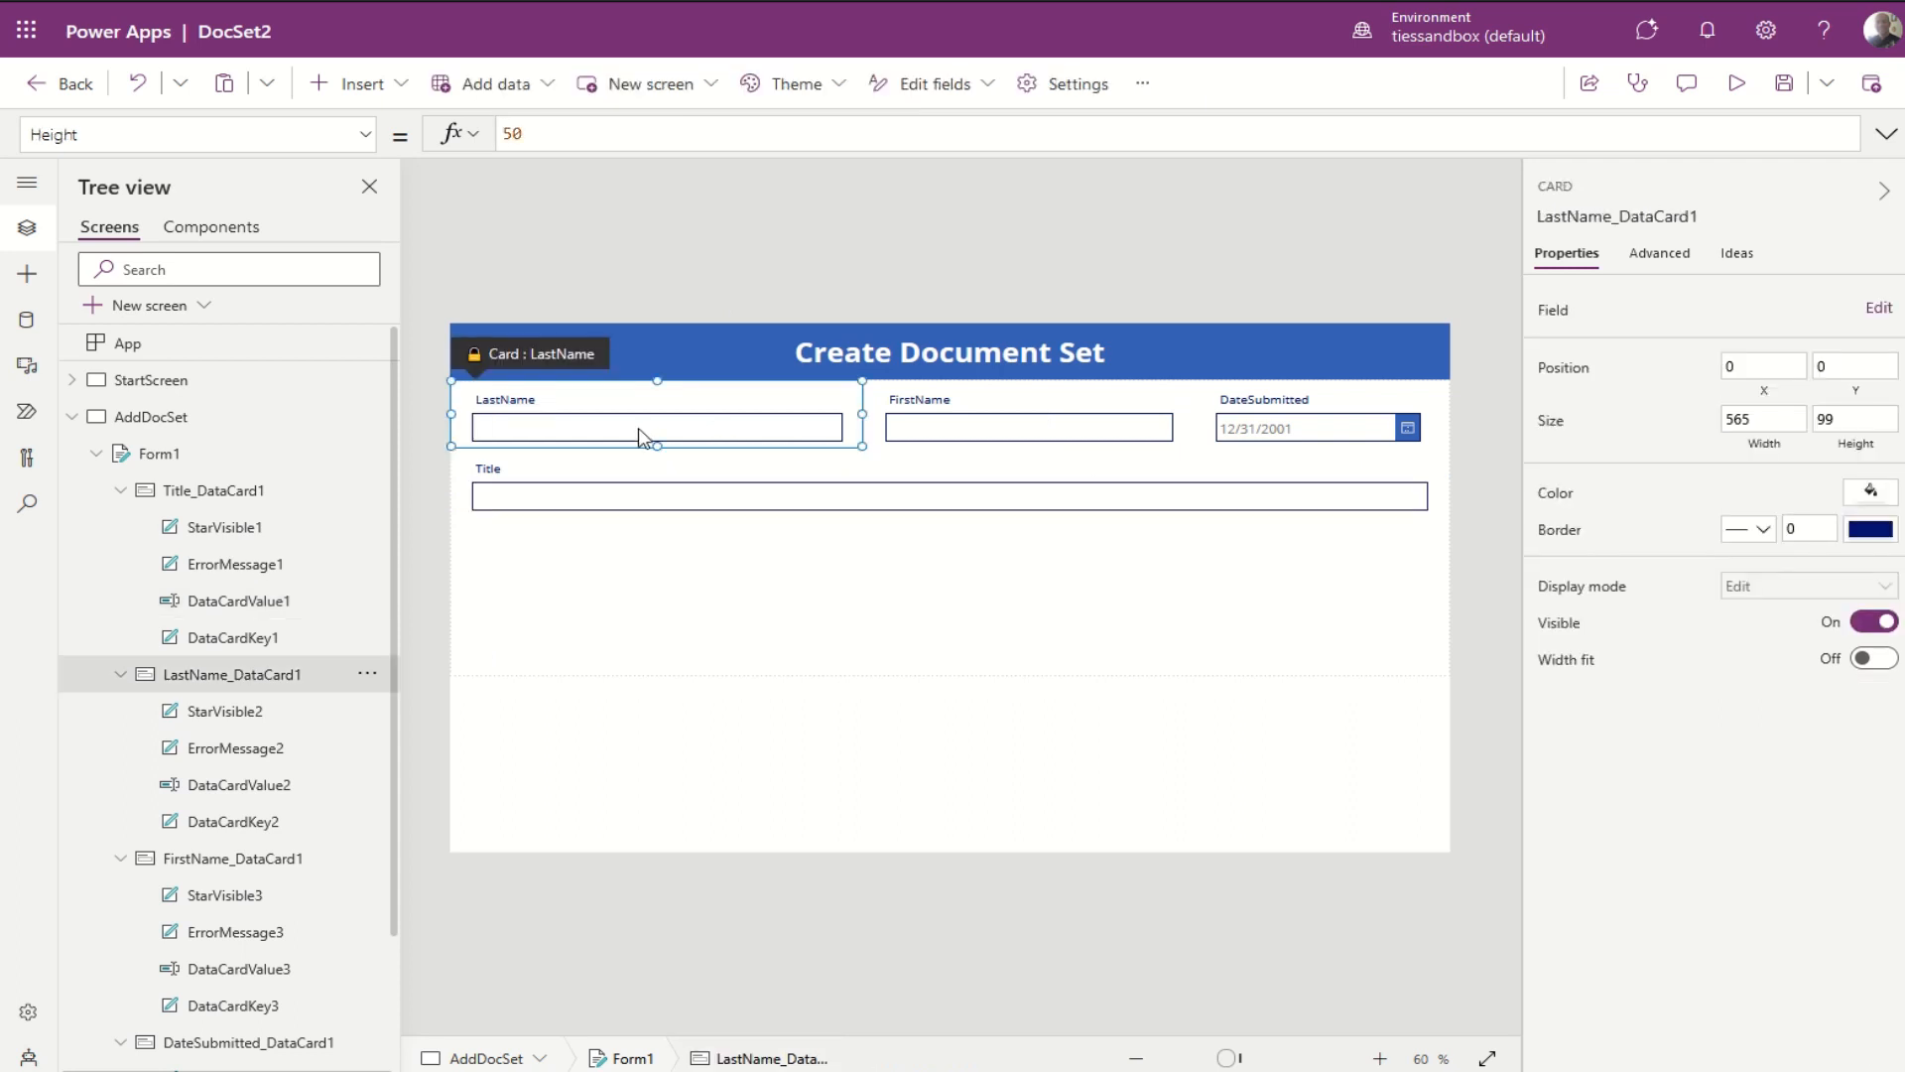
left_click(638, 428)
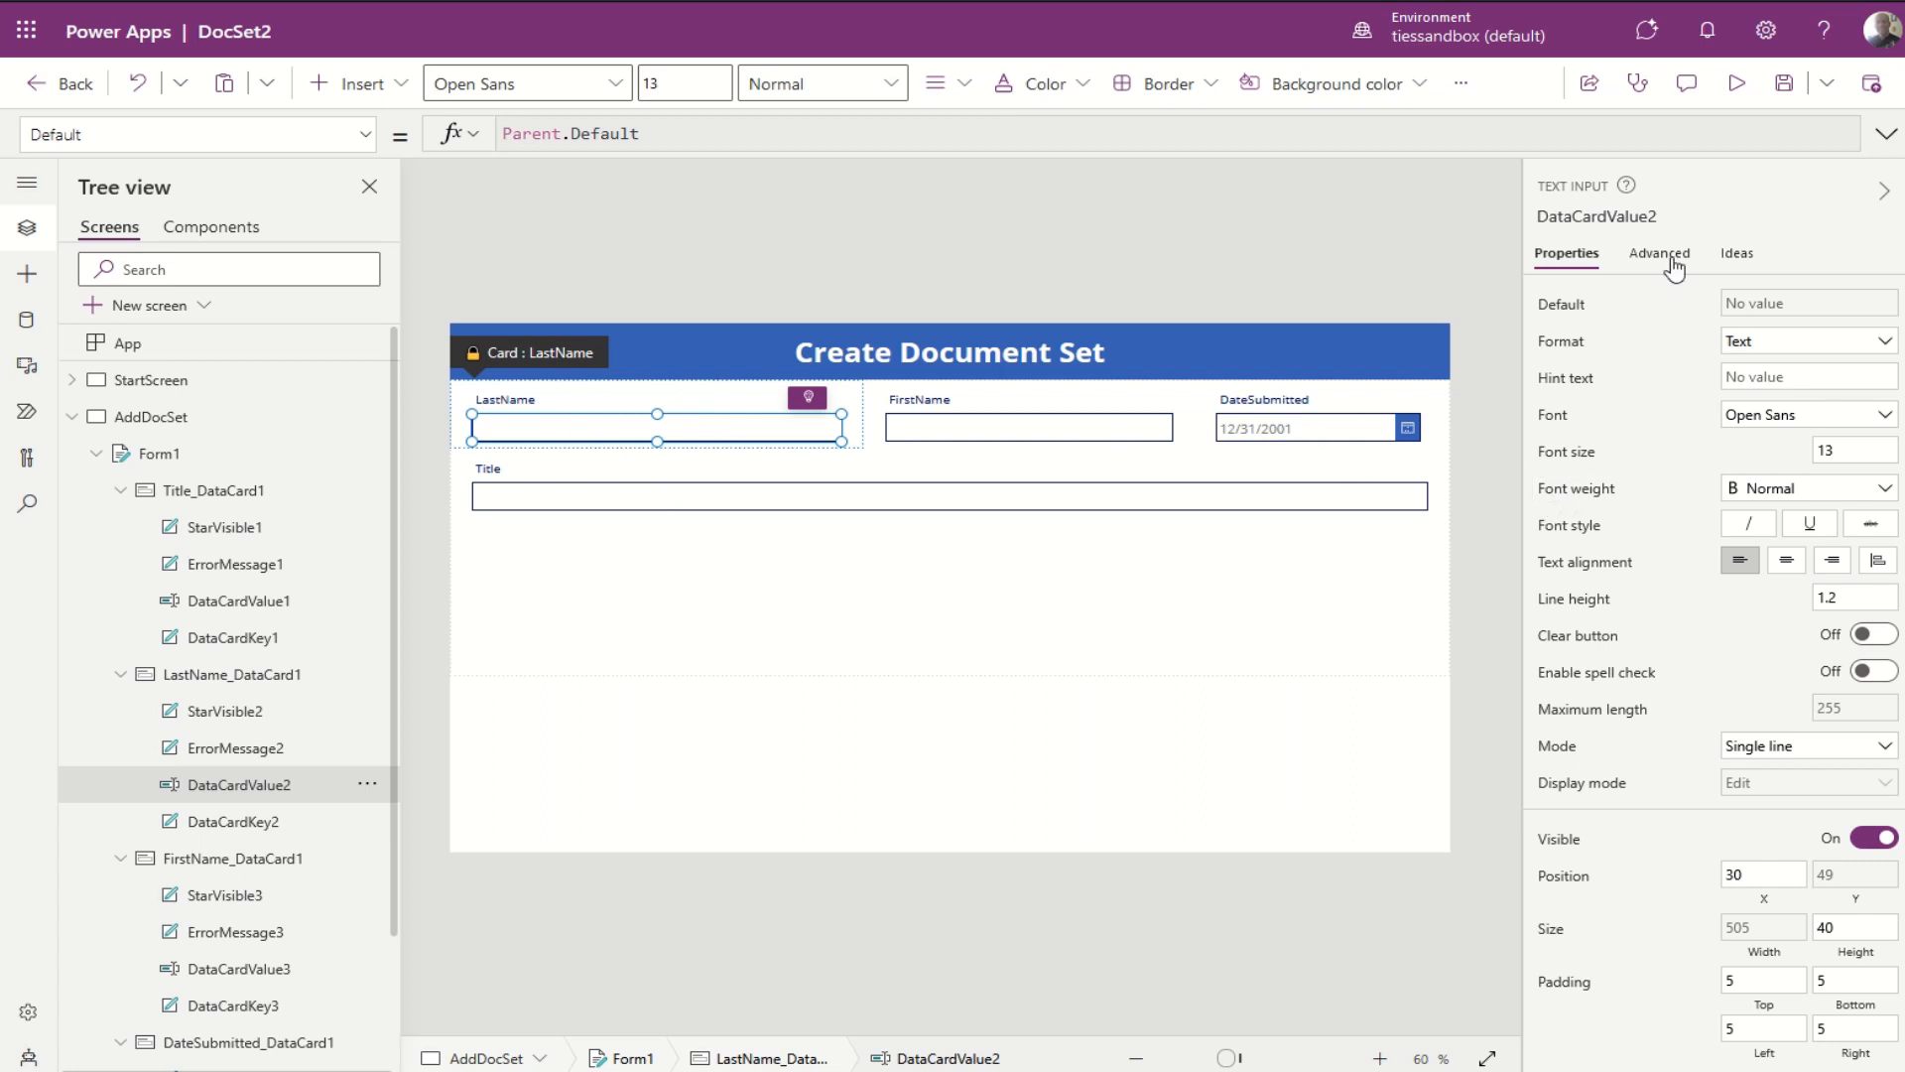
left_click(1599, 216)
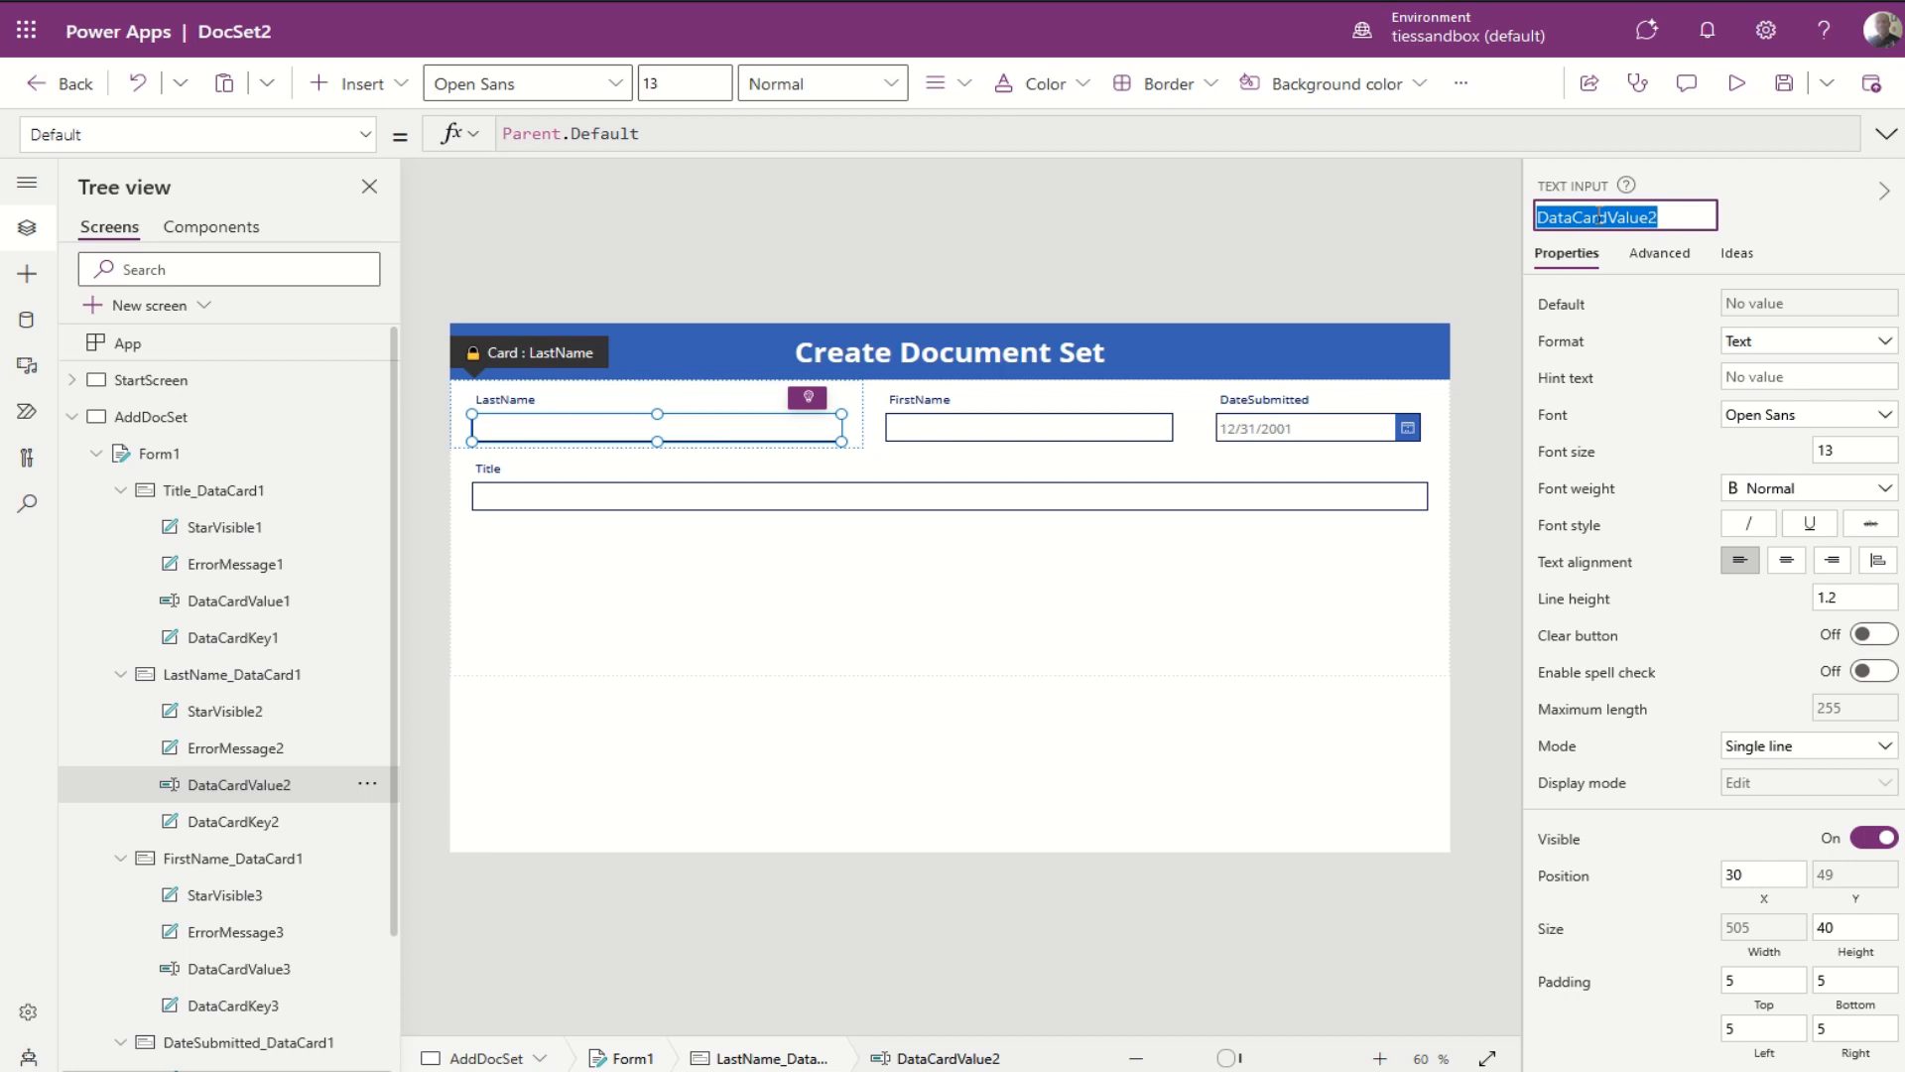
type("txtLastnam")
key("BackSpace")
key("BackSpace")
key("BackSpace")
key("BackSpace")
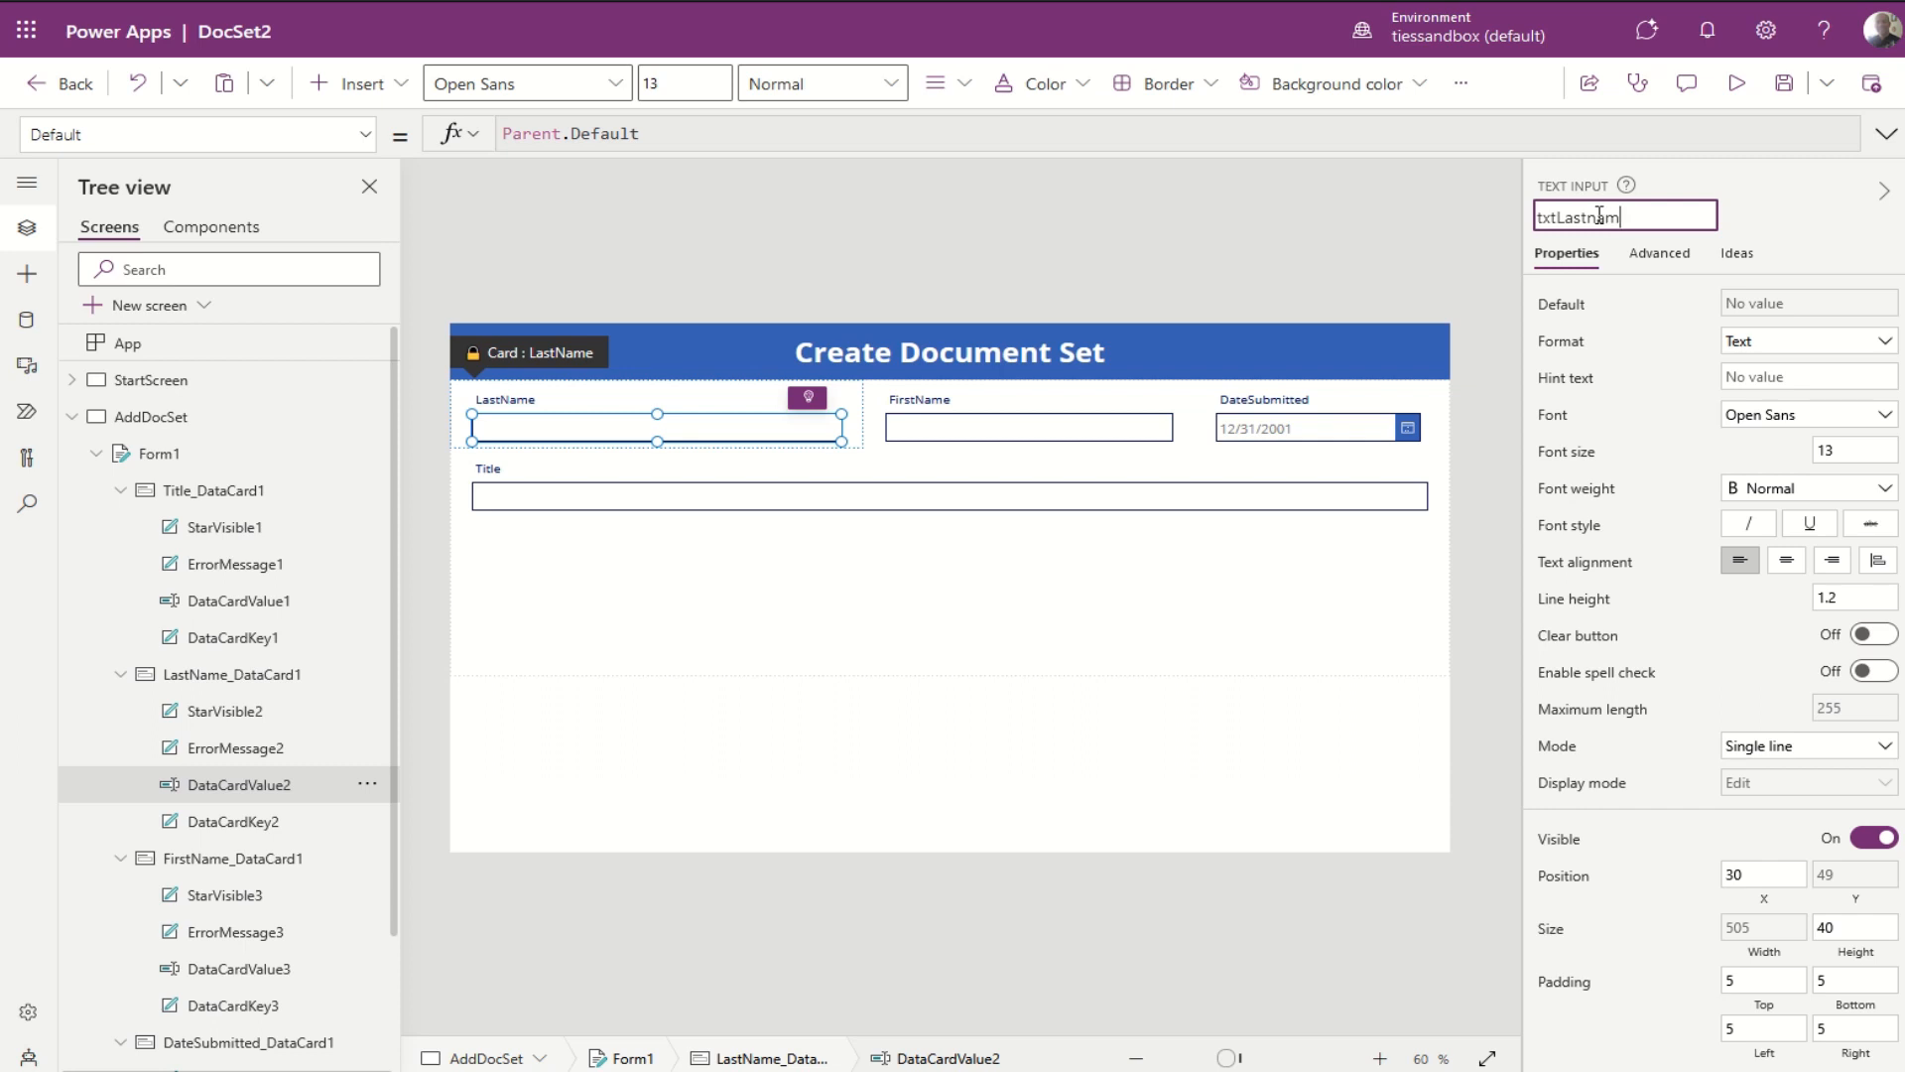
type("Name")
key("Return")
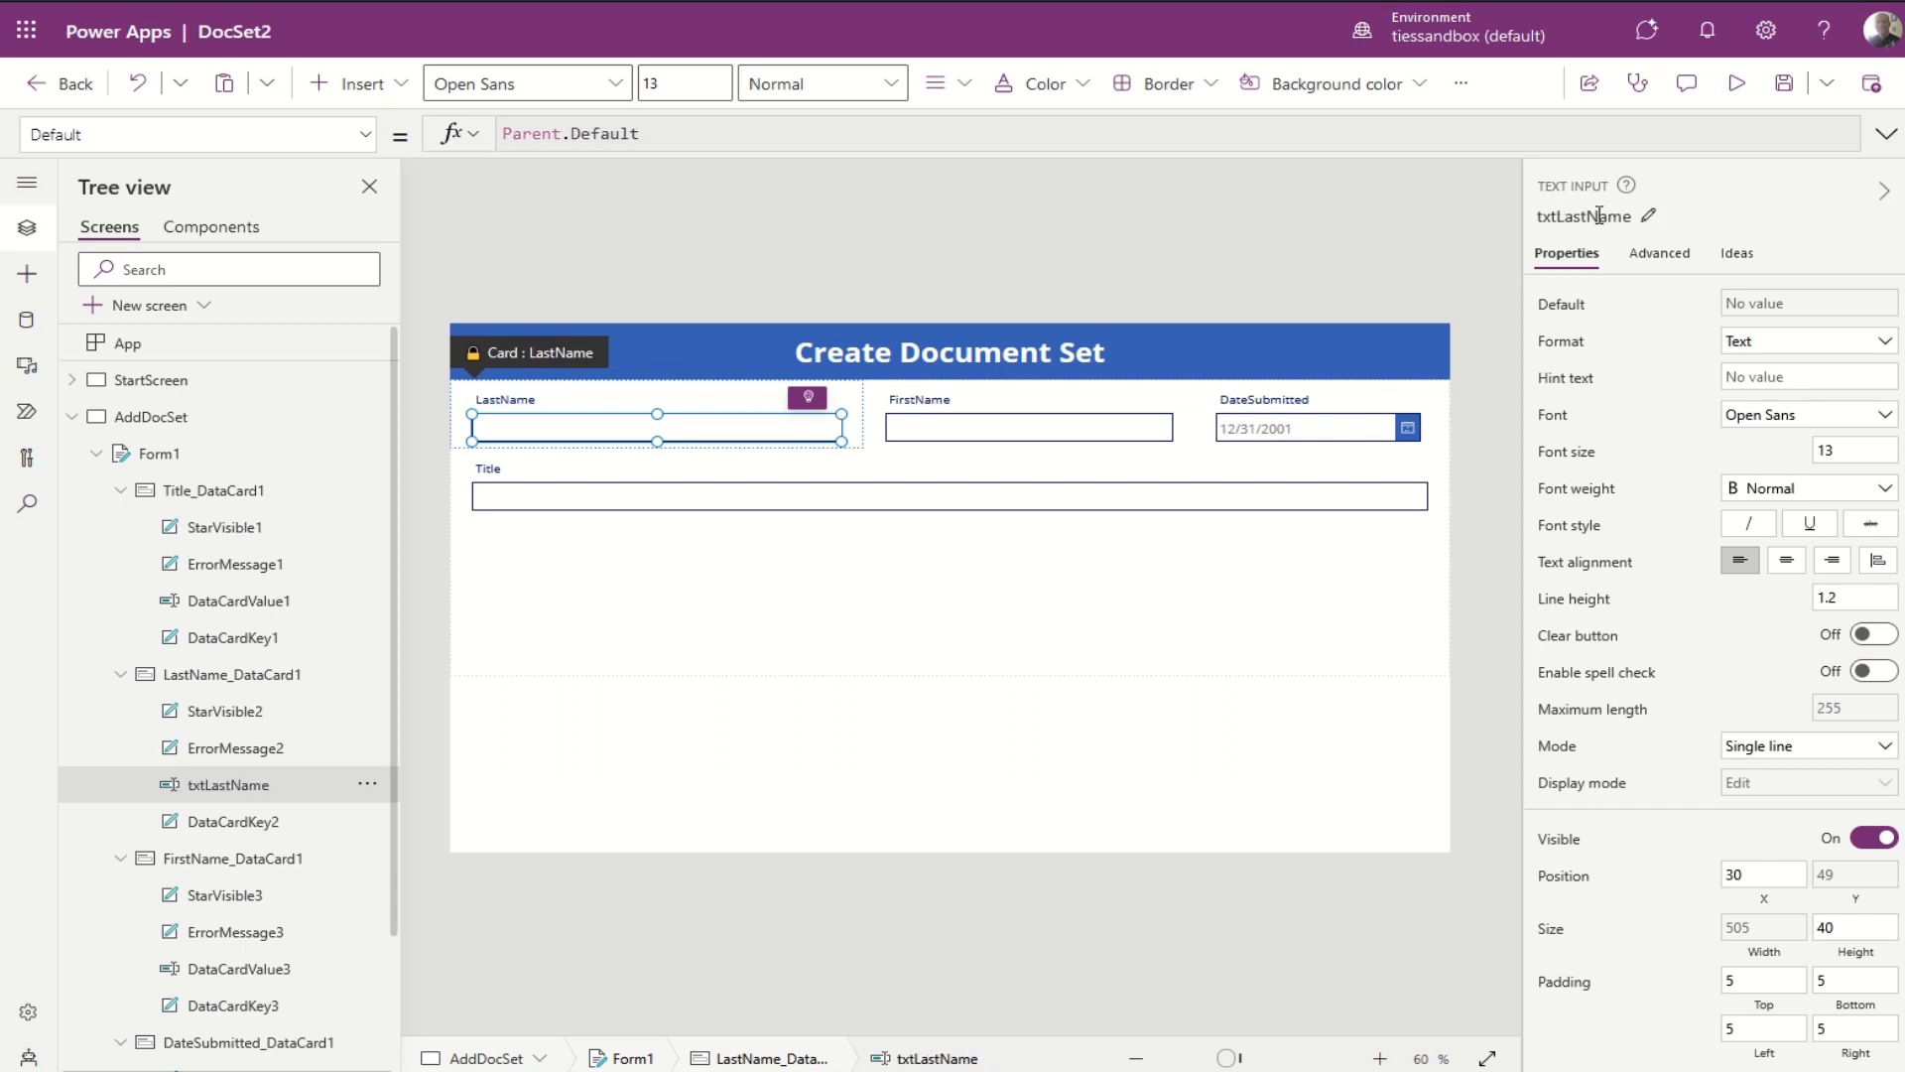
Step: Rename the text input in the FirstName card as txtFirstName
left_click(1064, 434)
left_click(1061, 431)
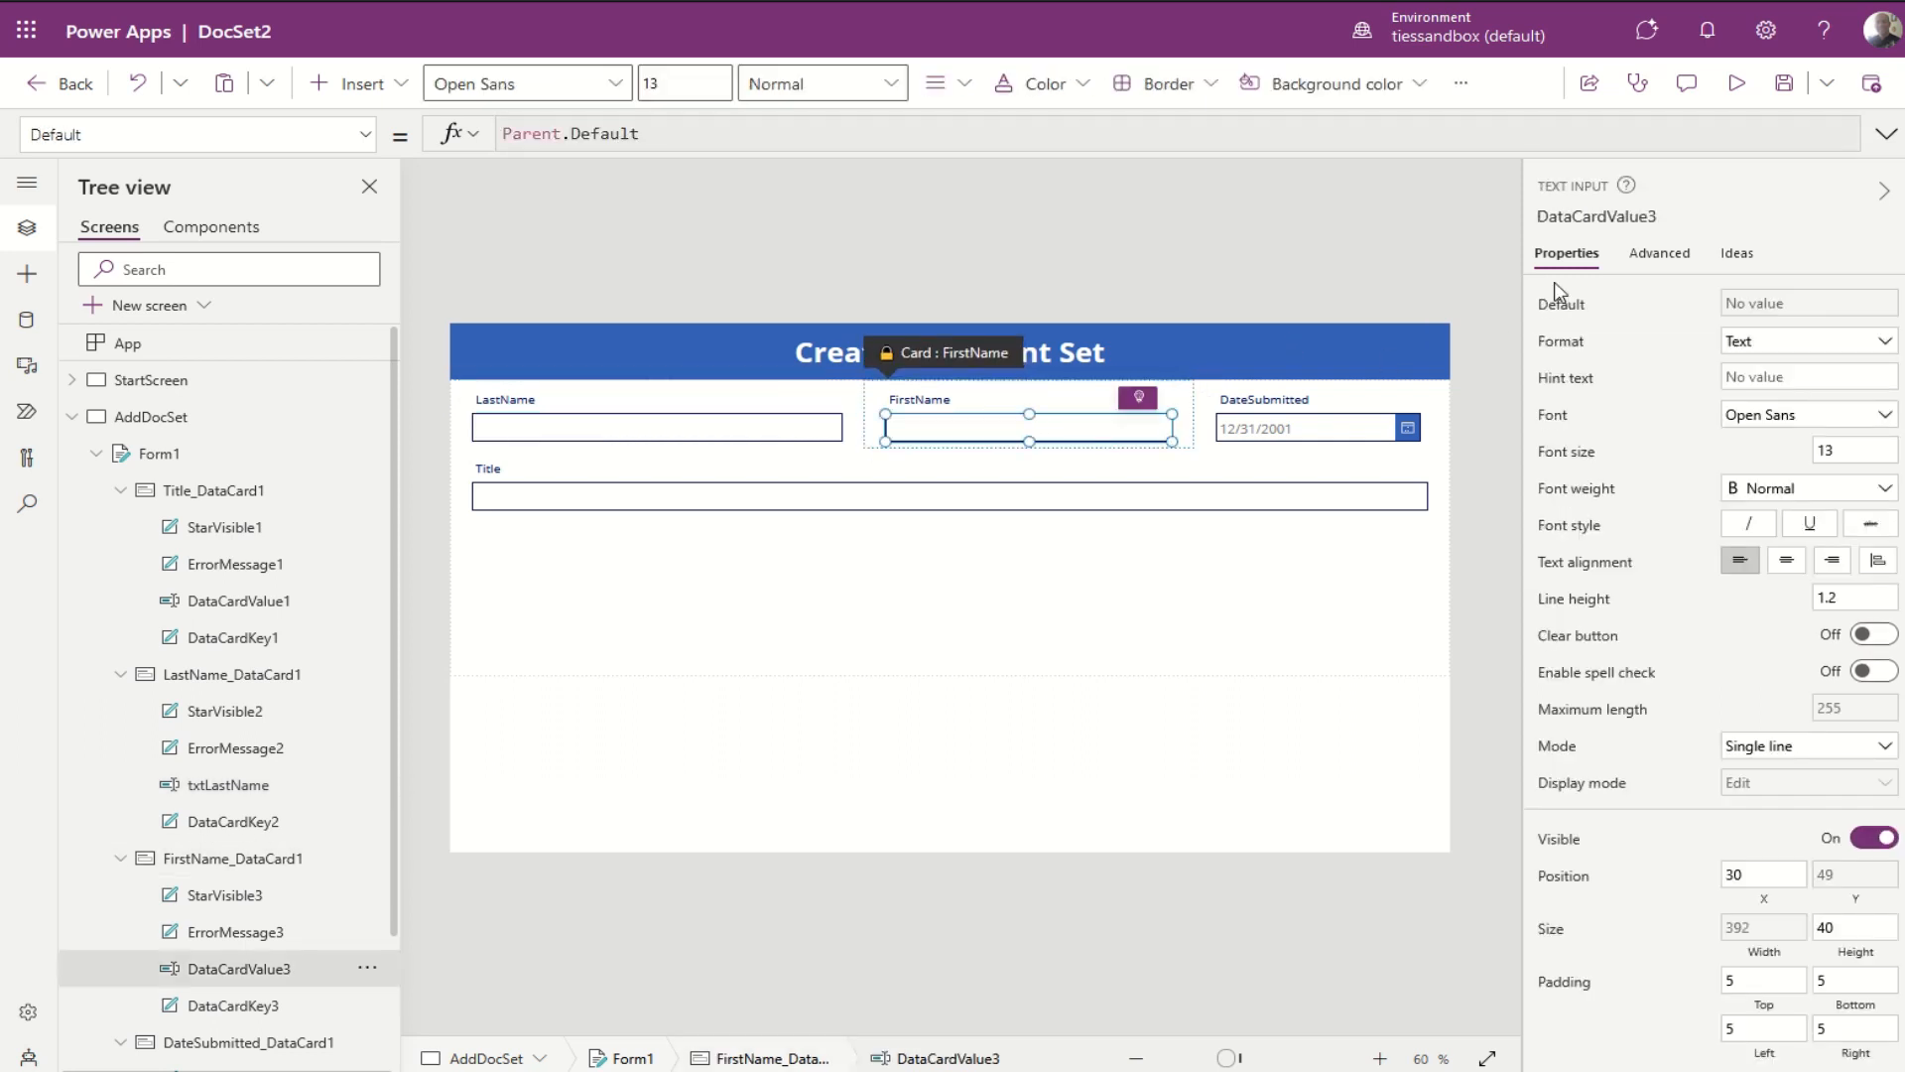
left_click(1624, 211)
type("tx")
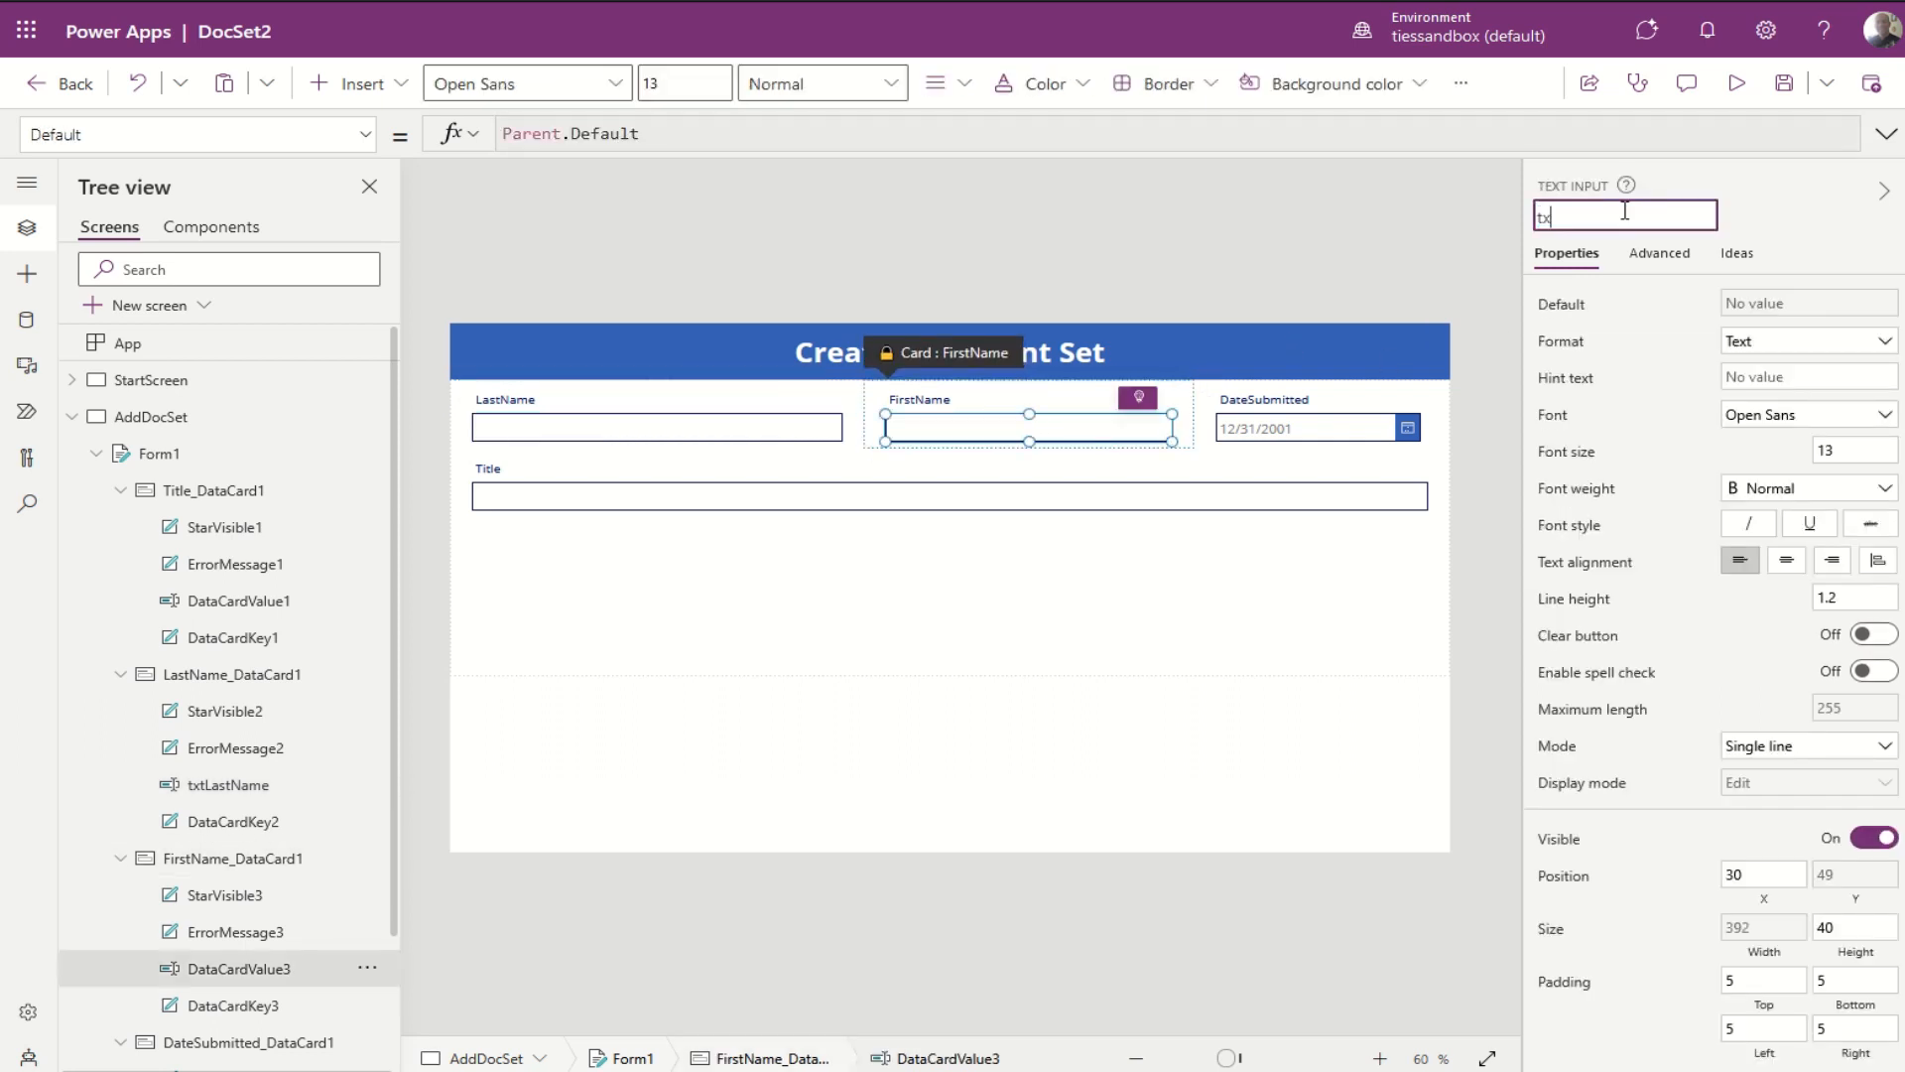
type("tFirstName")
Step: Rename the date picker in the DateSubmitted card as dteDateSubmitted
left_click(1358, 429)
left_click(1318, 429)
left_click(1597, 219)
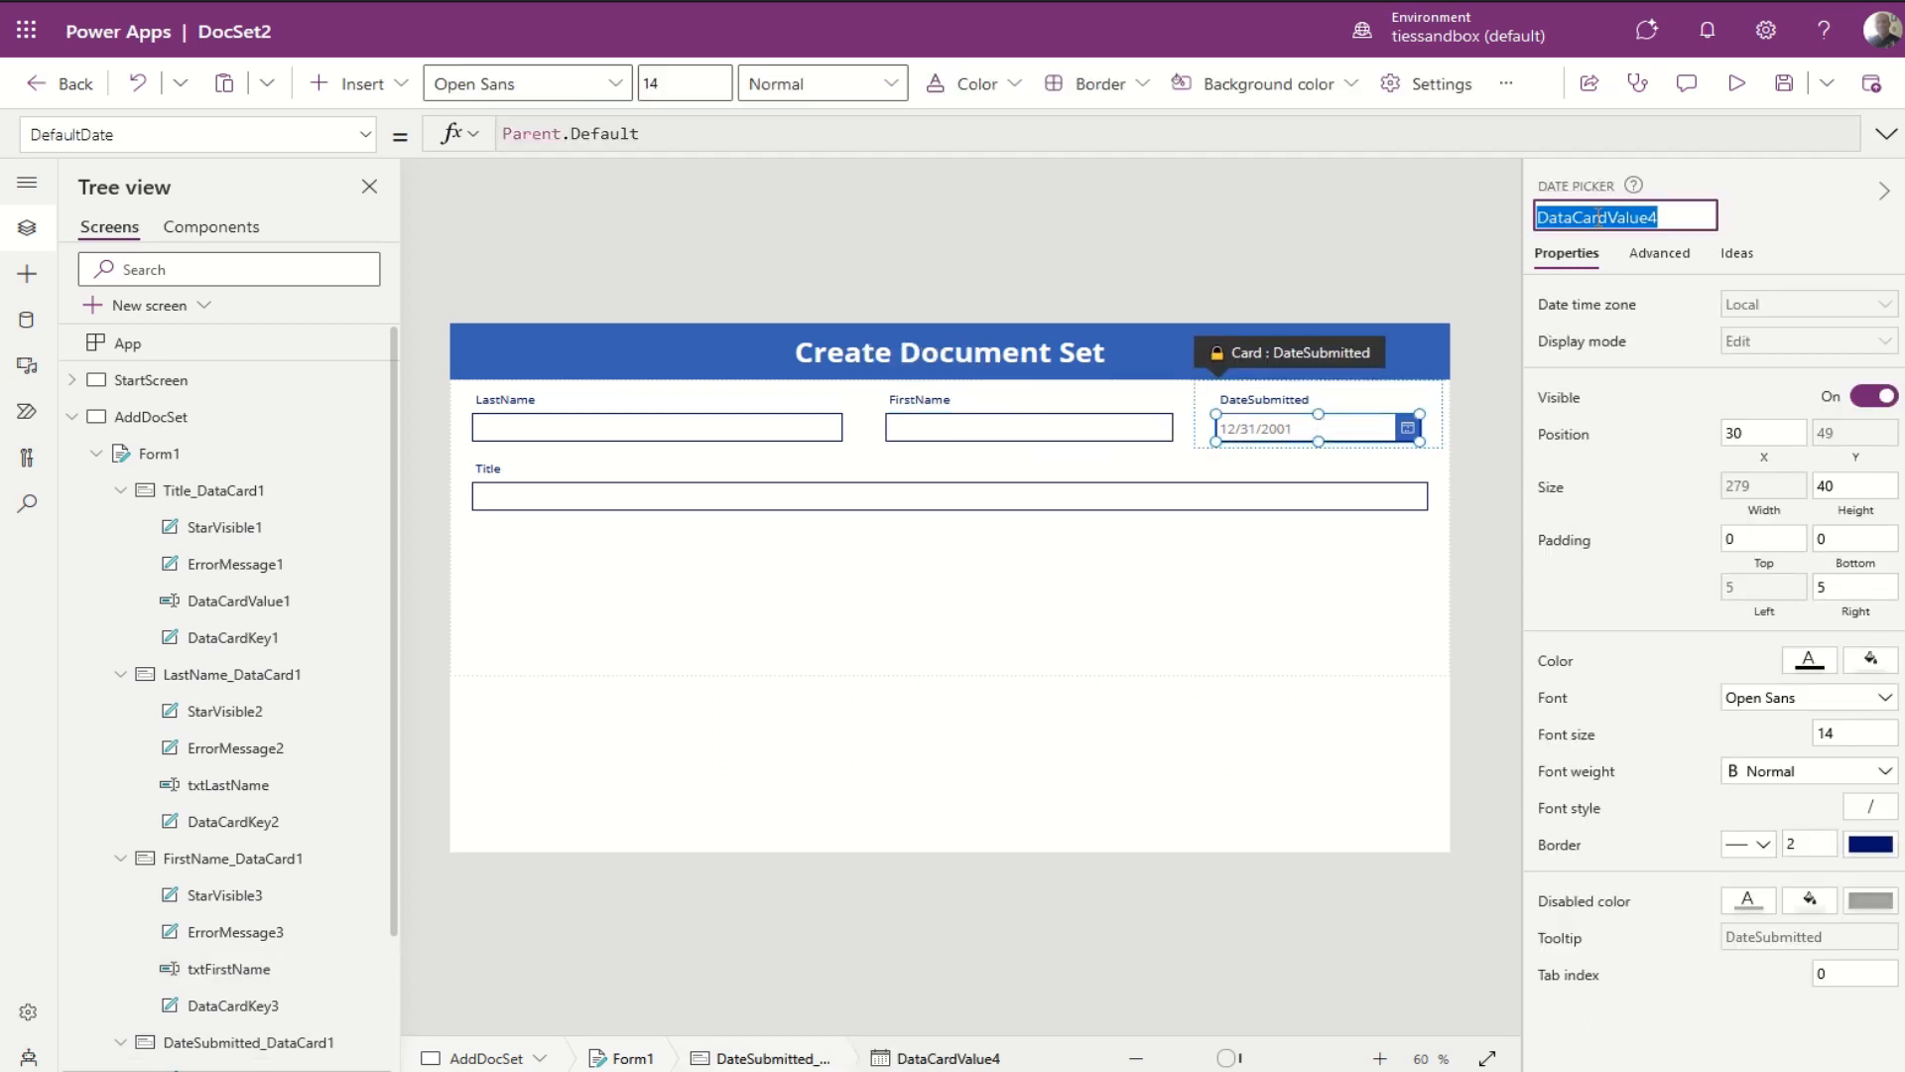
type("dt")
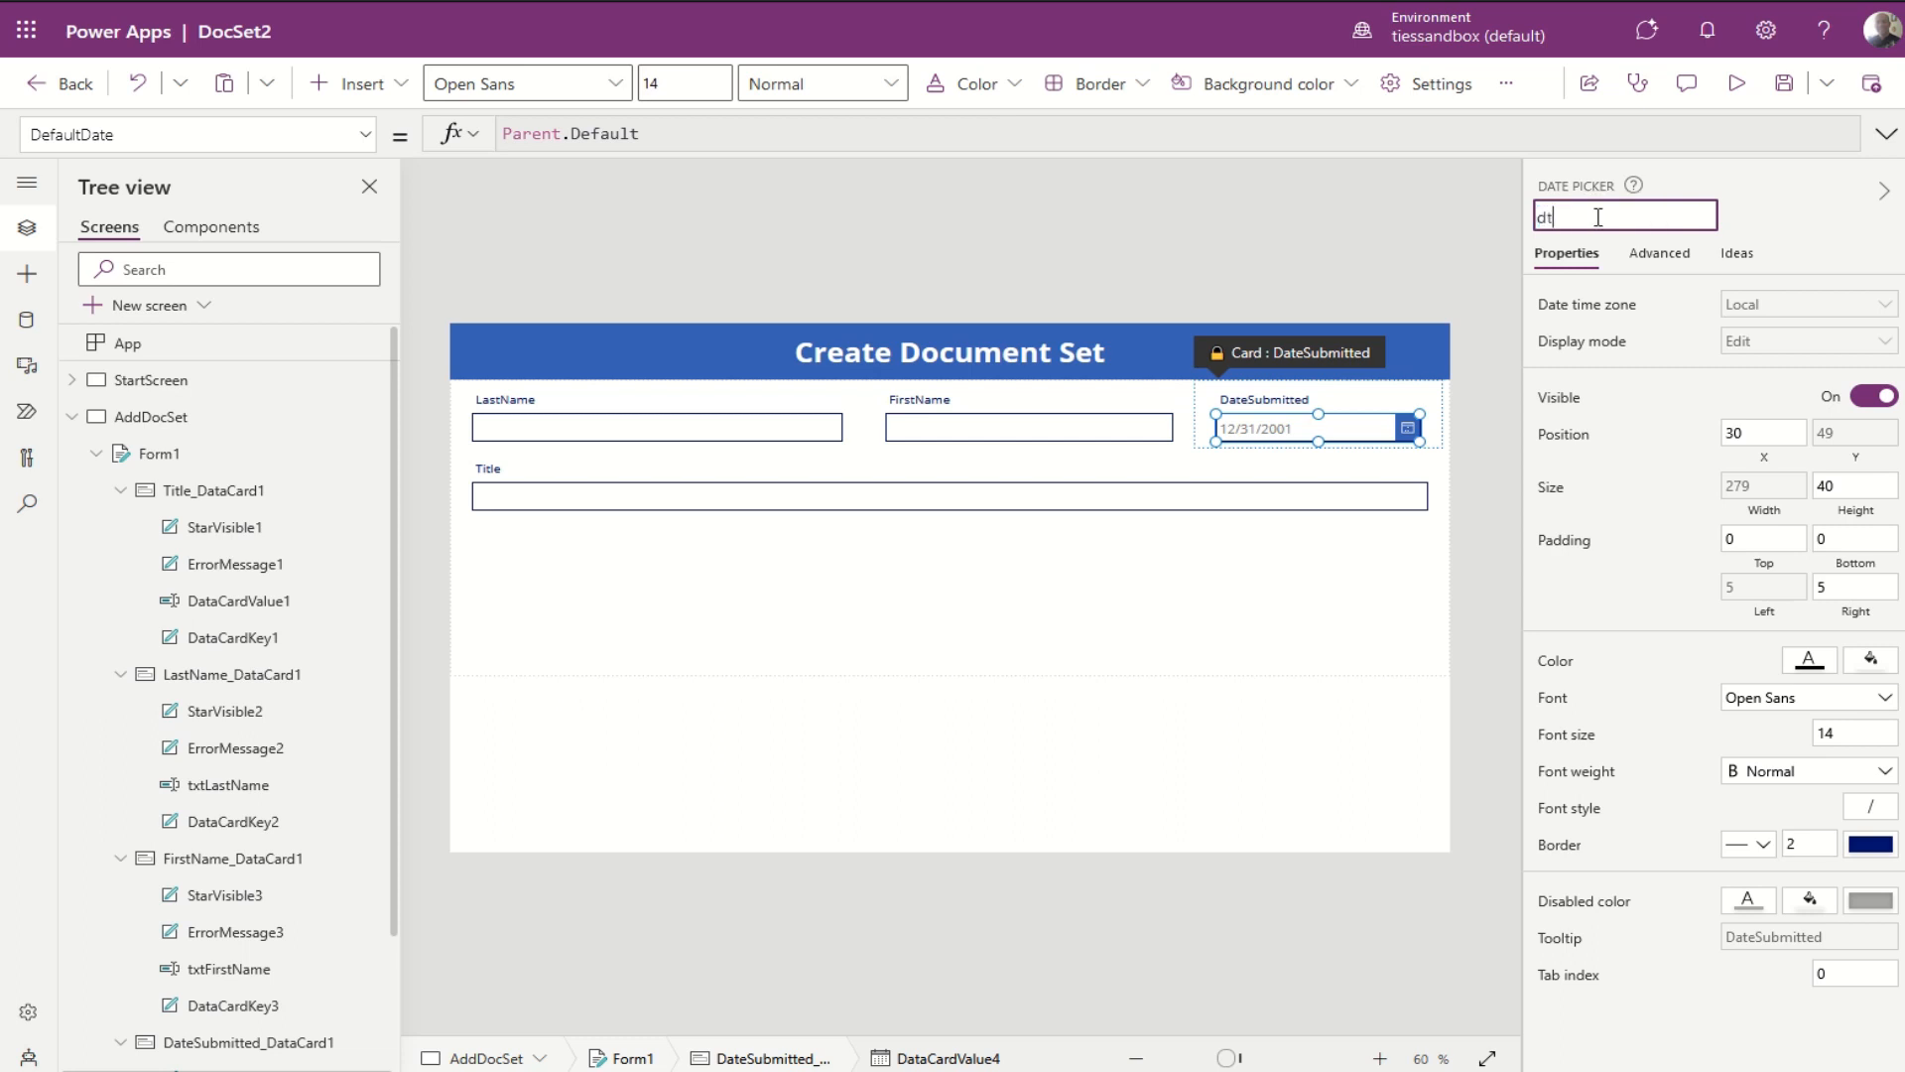
type("eDateSubmitted")
key("Return")
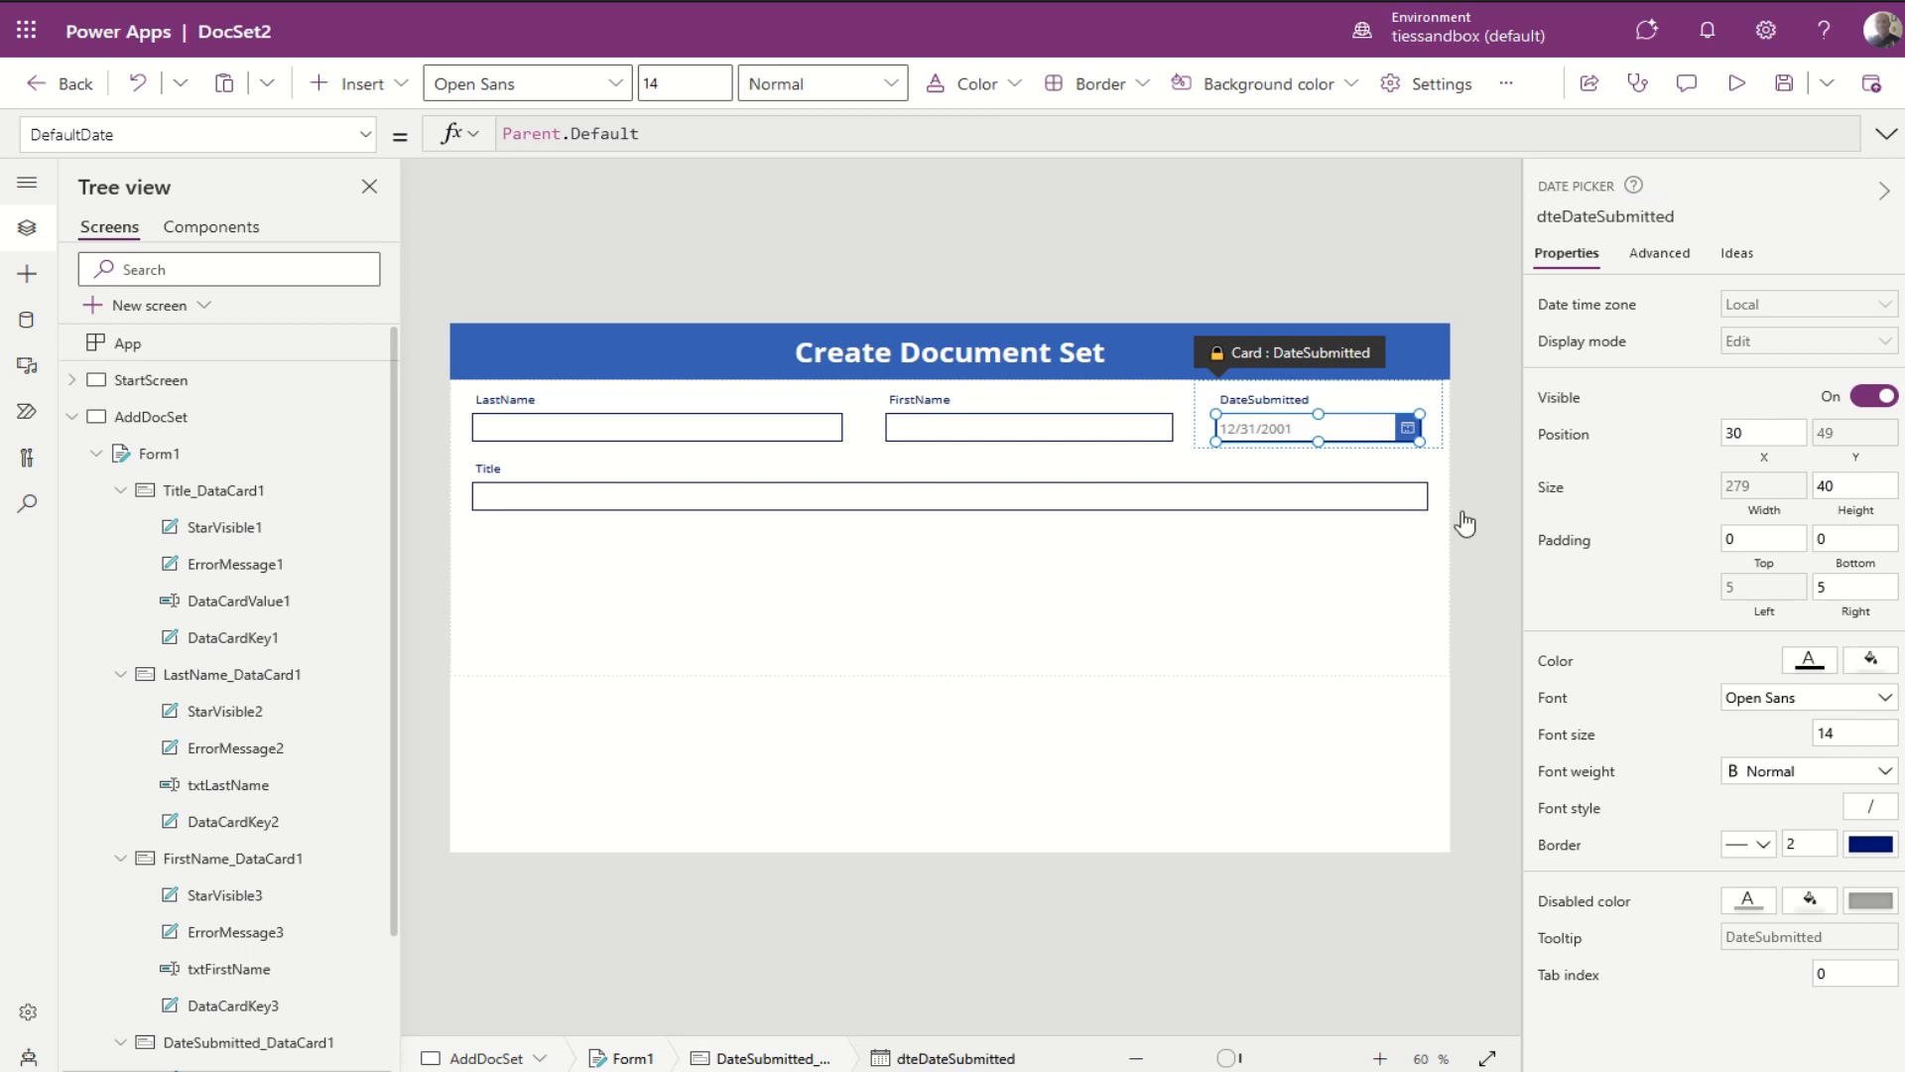
Step: Begin the Default formula of the Title card's text input with txtLastName.Text&"-"&
left_click(954, 494)
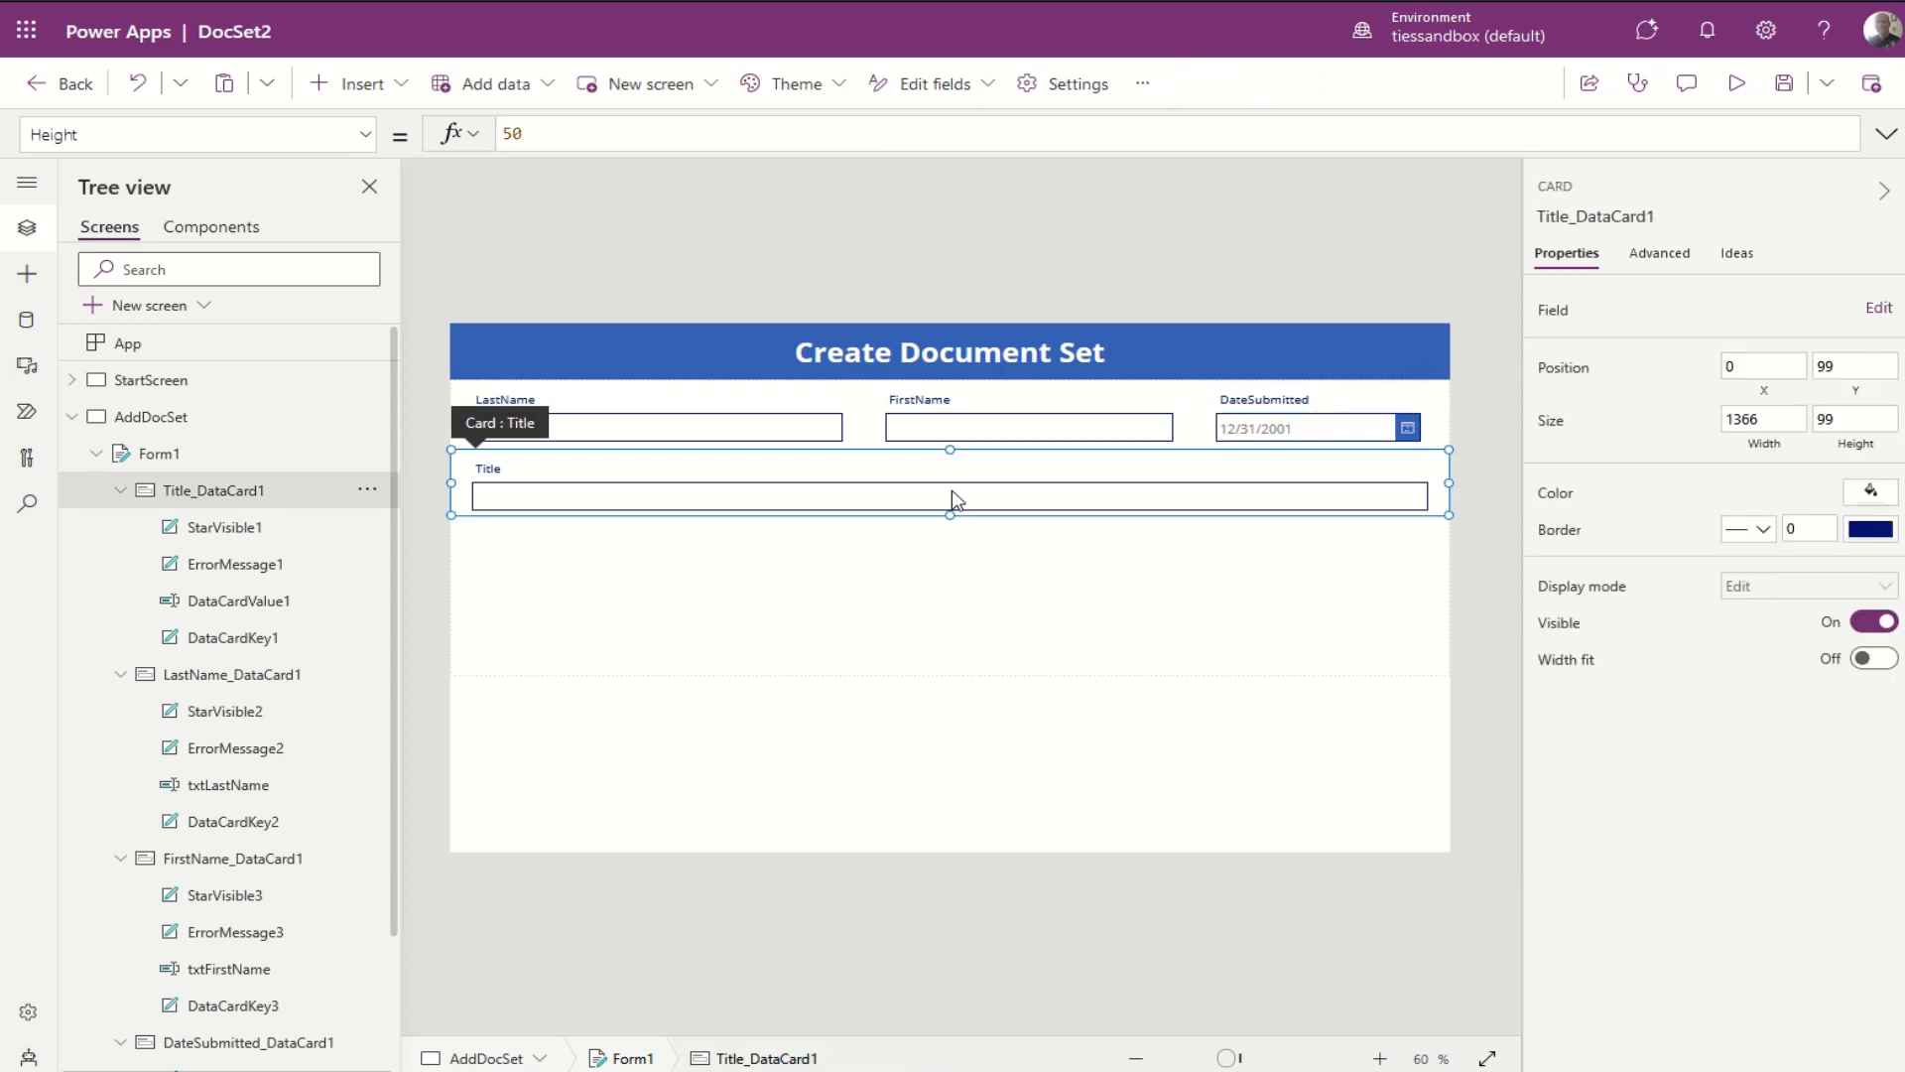
left_click(953, 492)
left_click(551, 139)
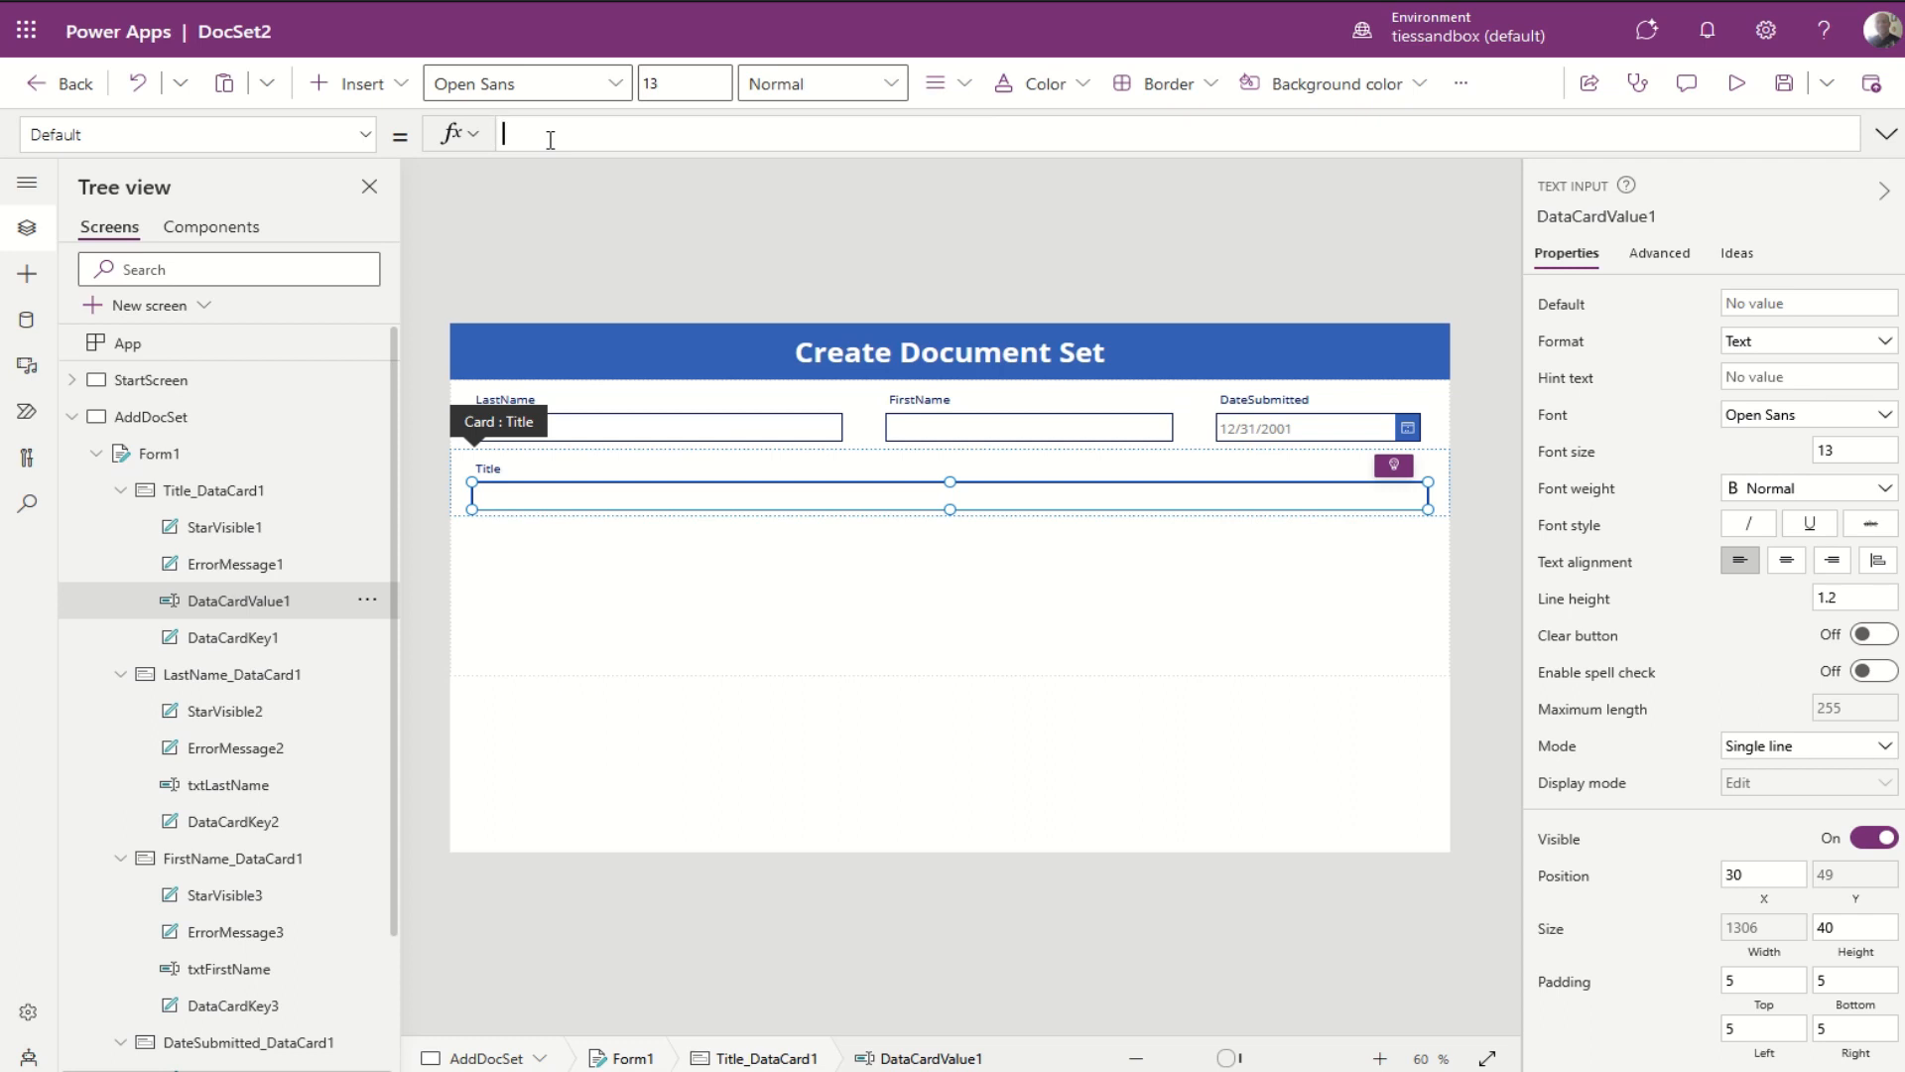
type("txtl")
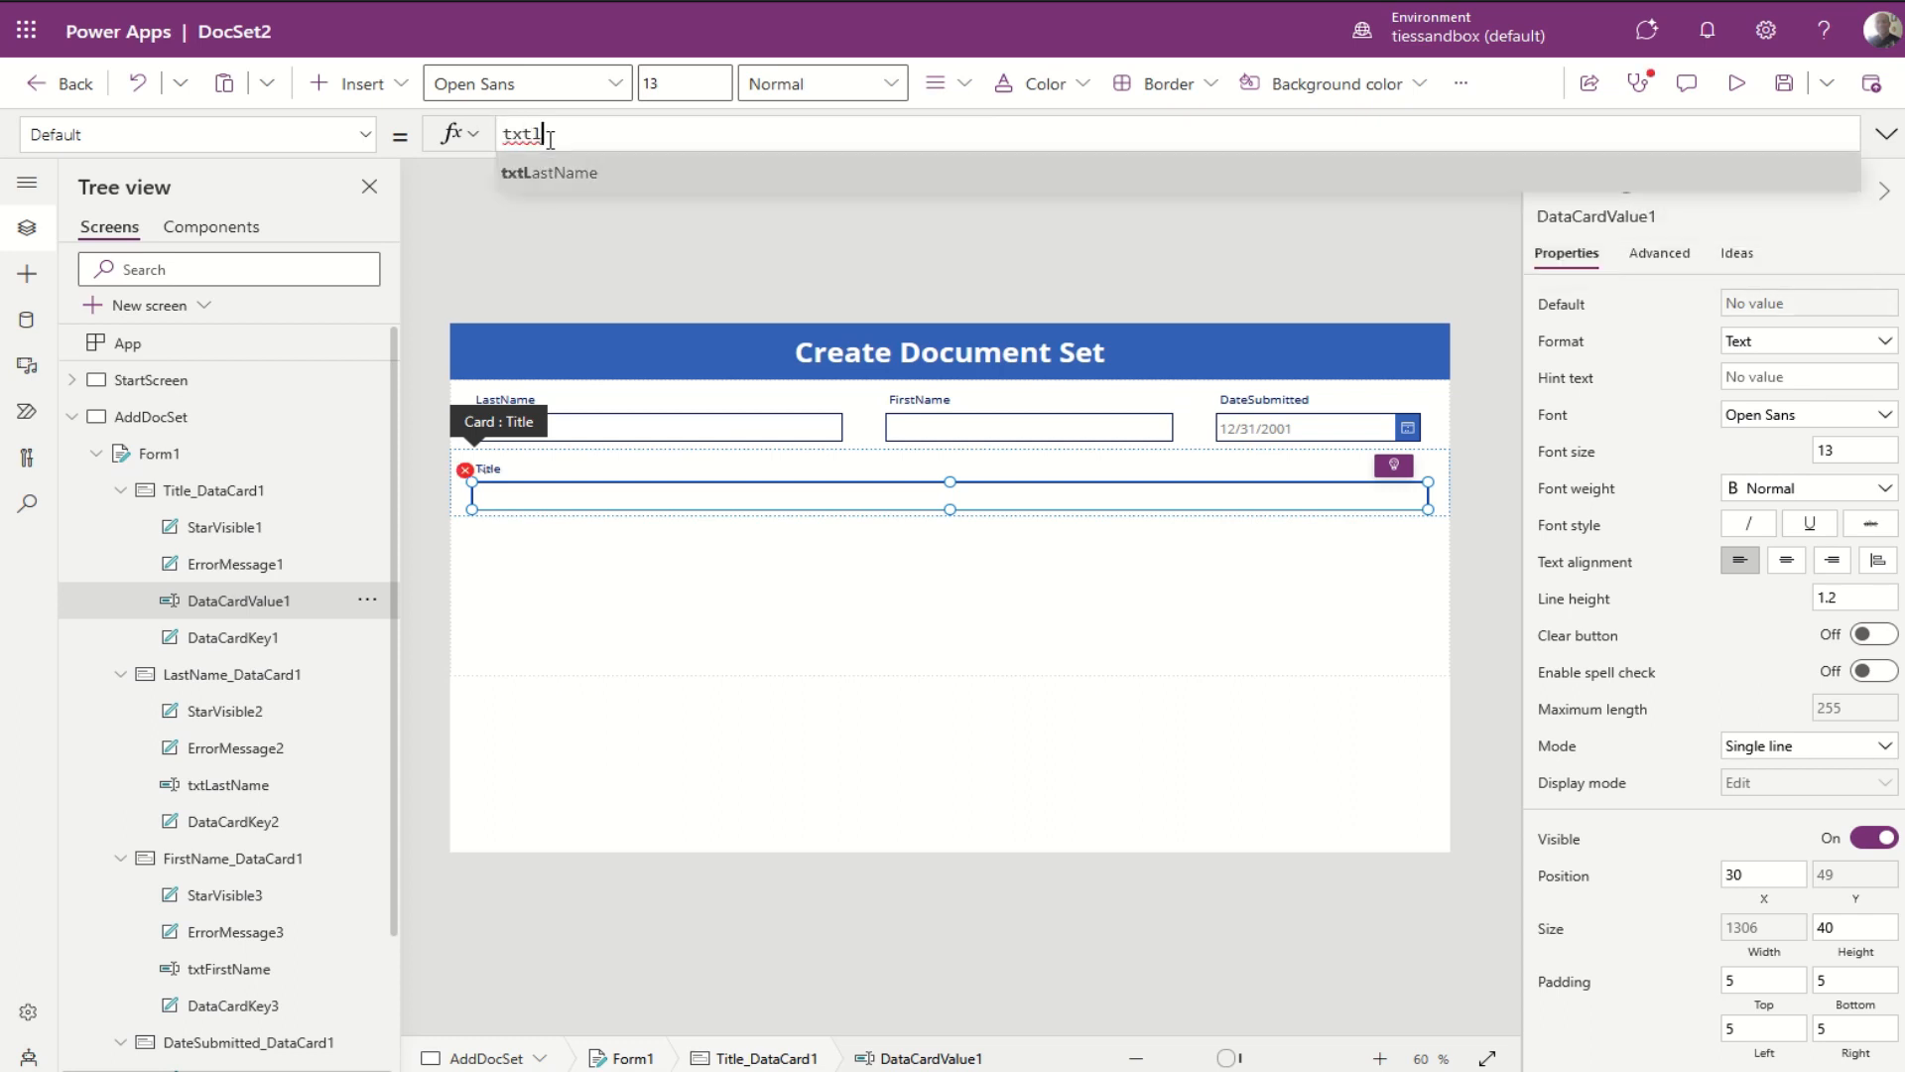
key("Tab")
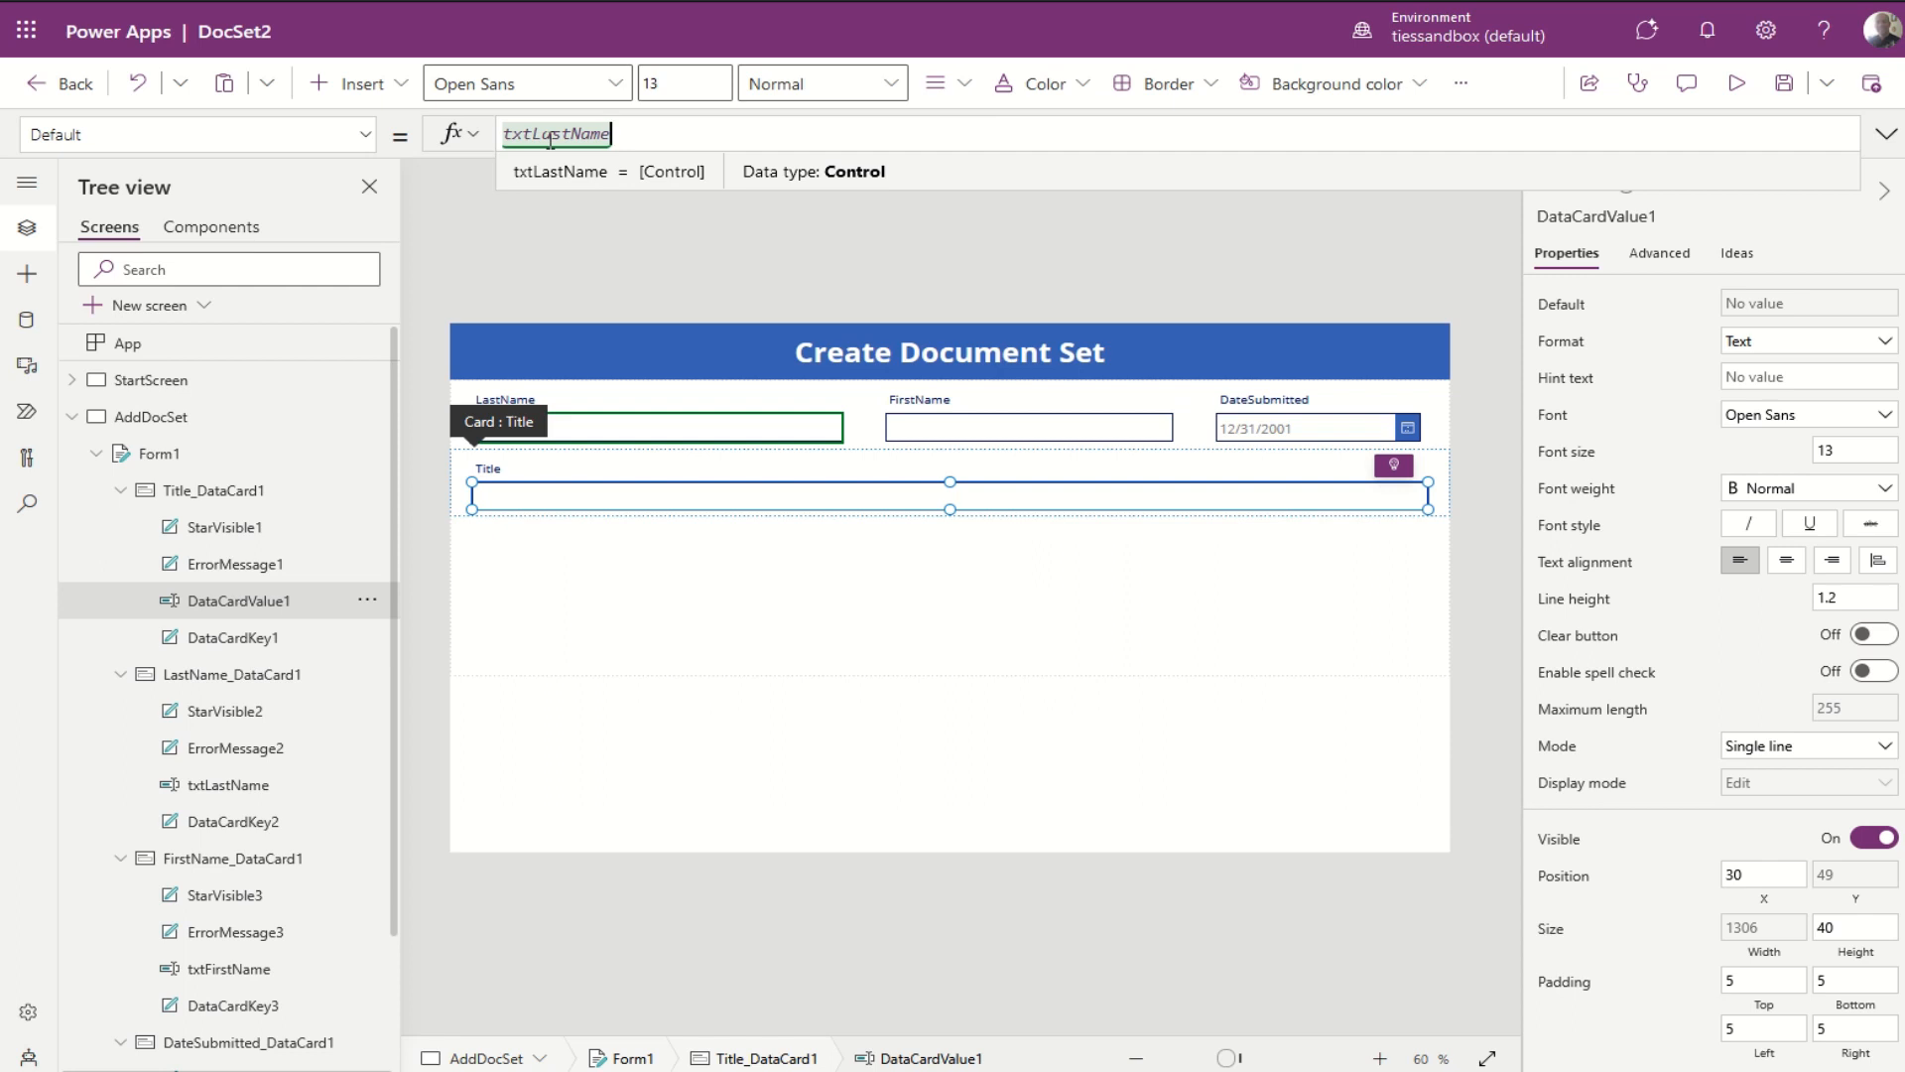
type(".Text")
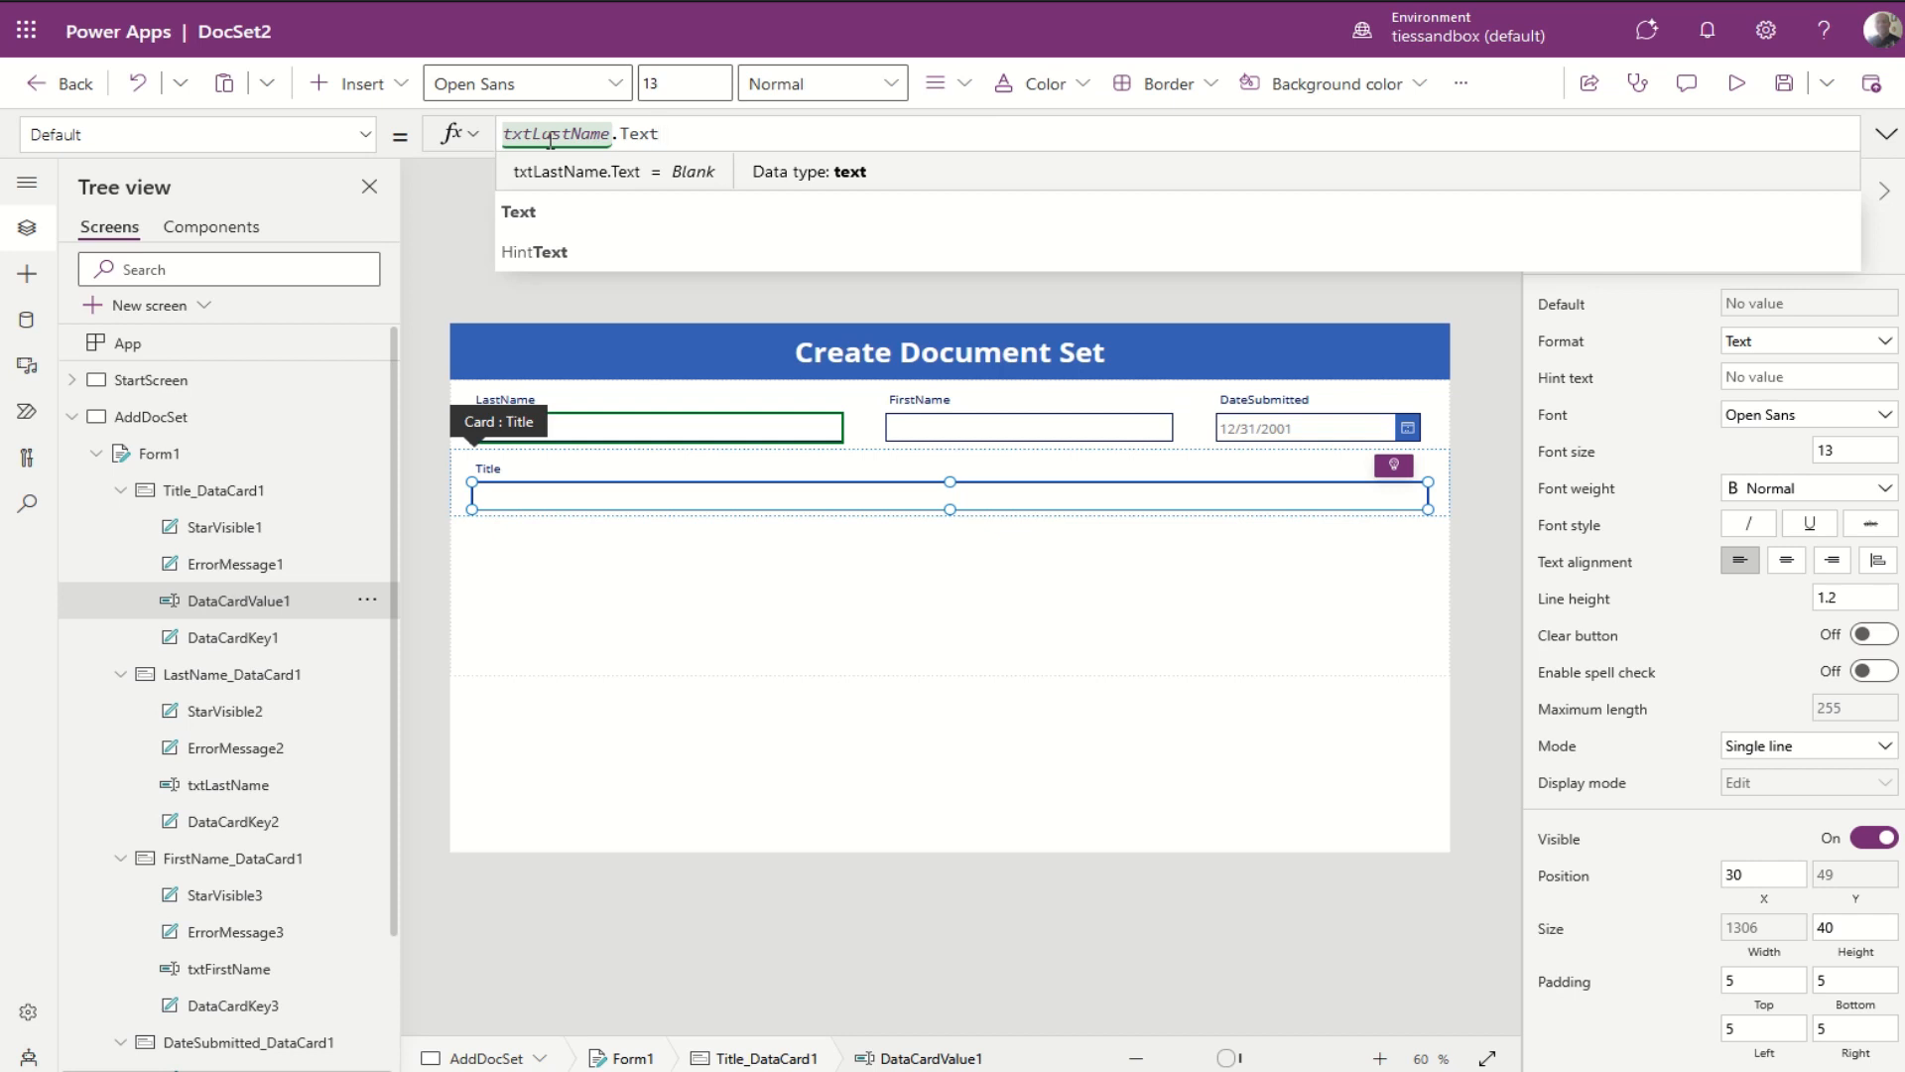
type("&")
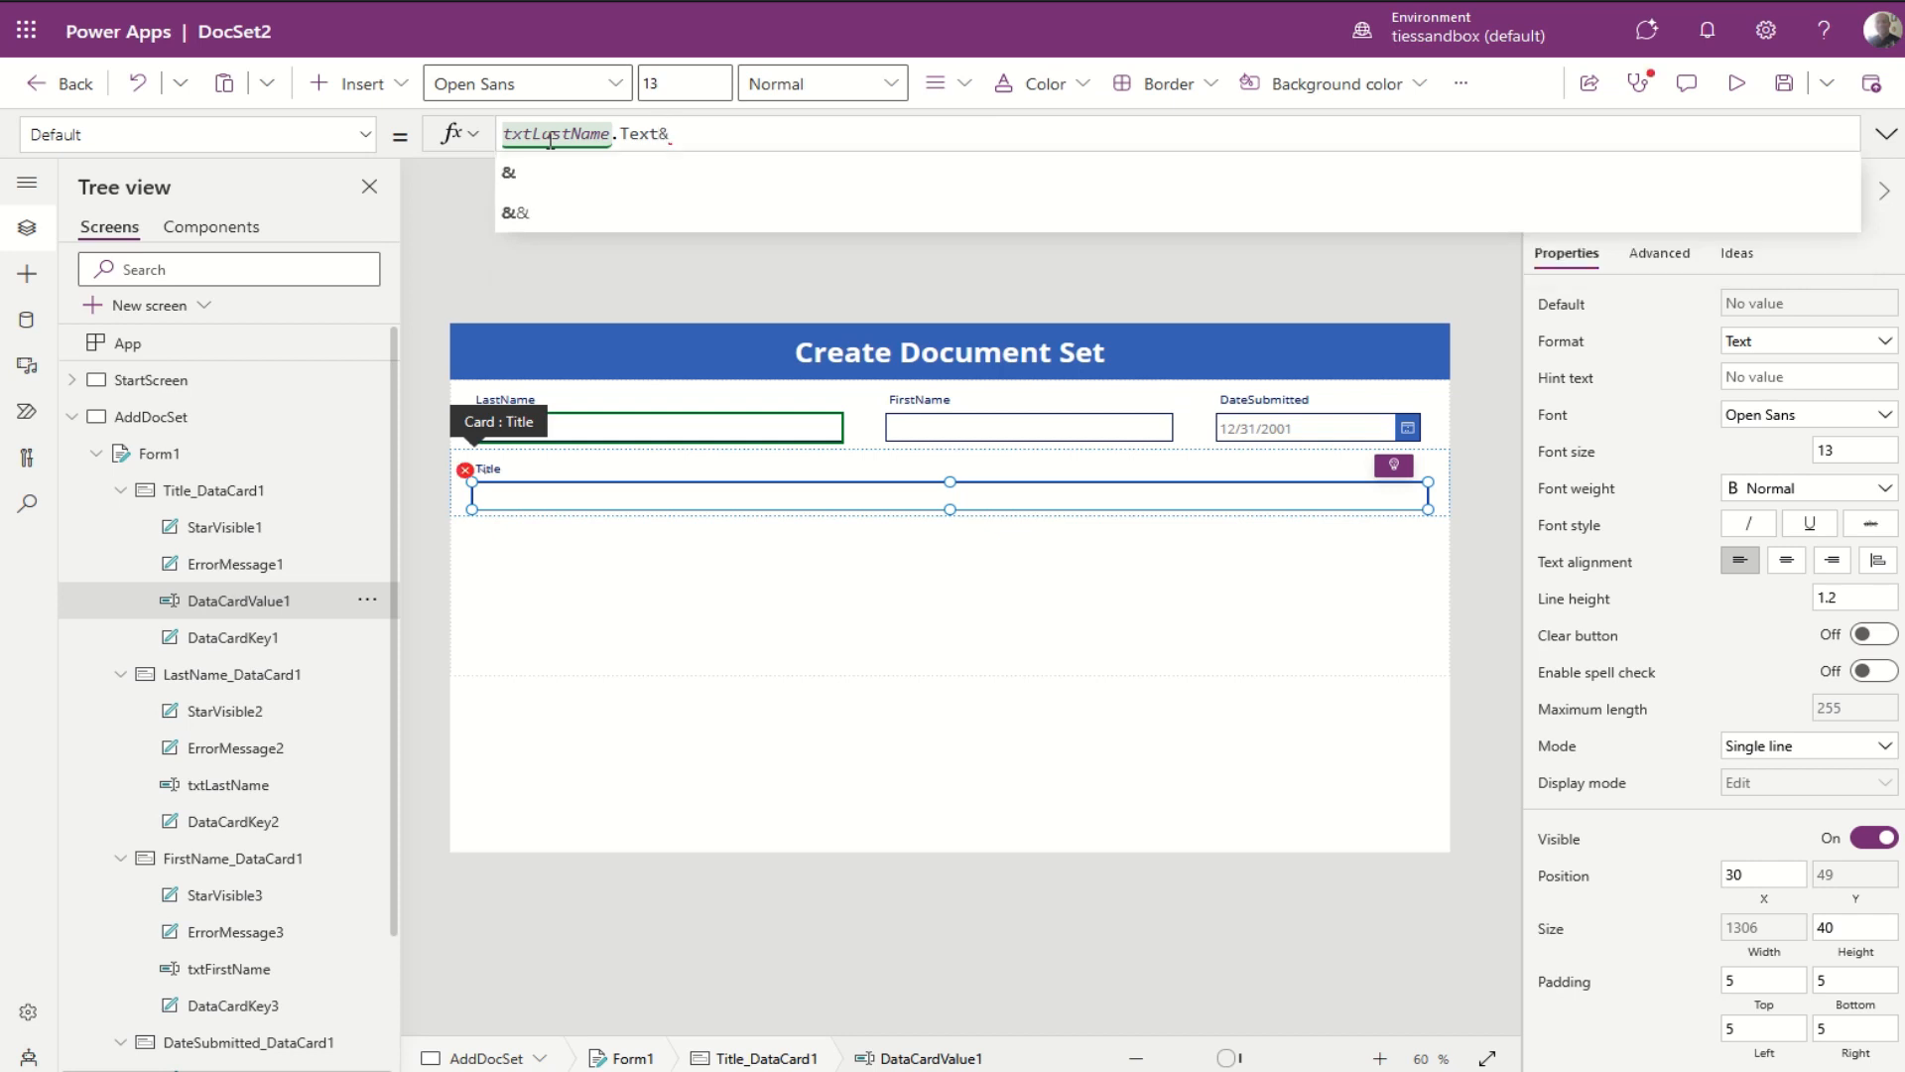
type("\"")
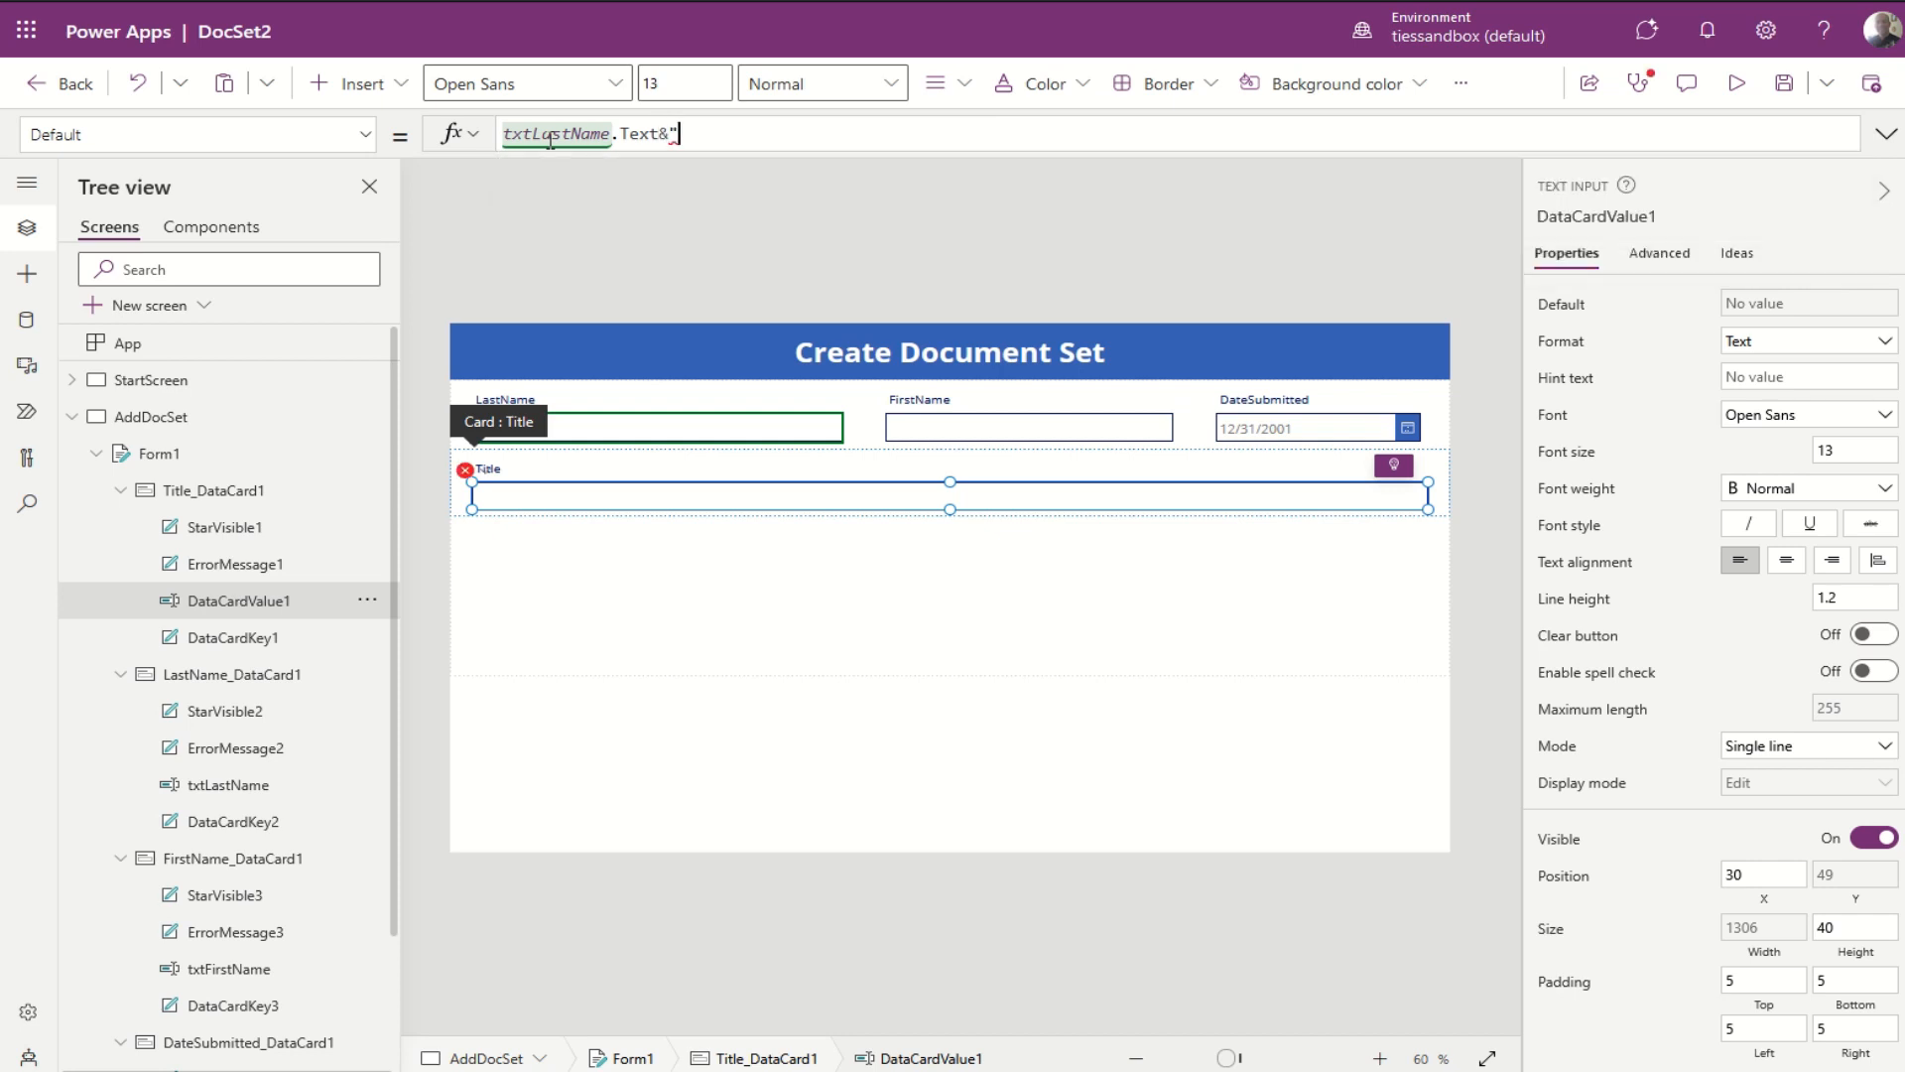
type("-\"&")
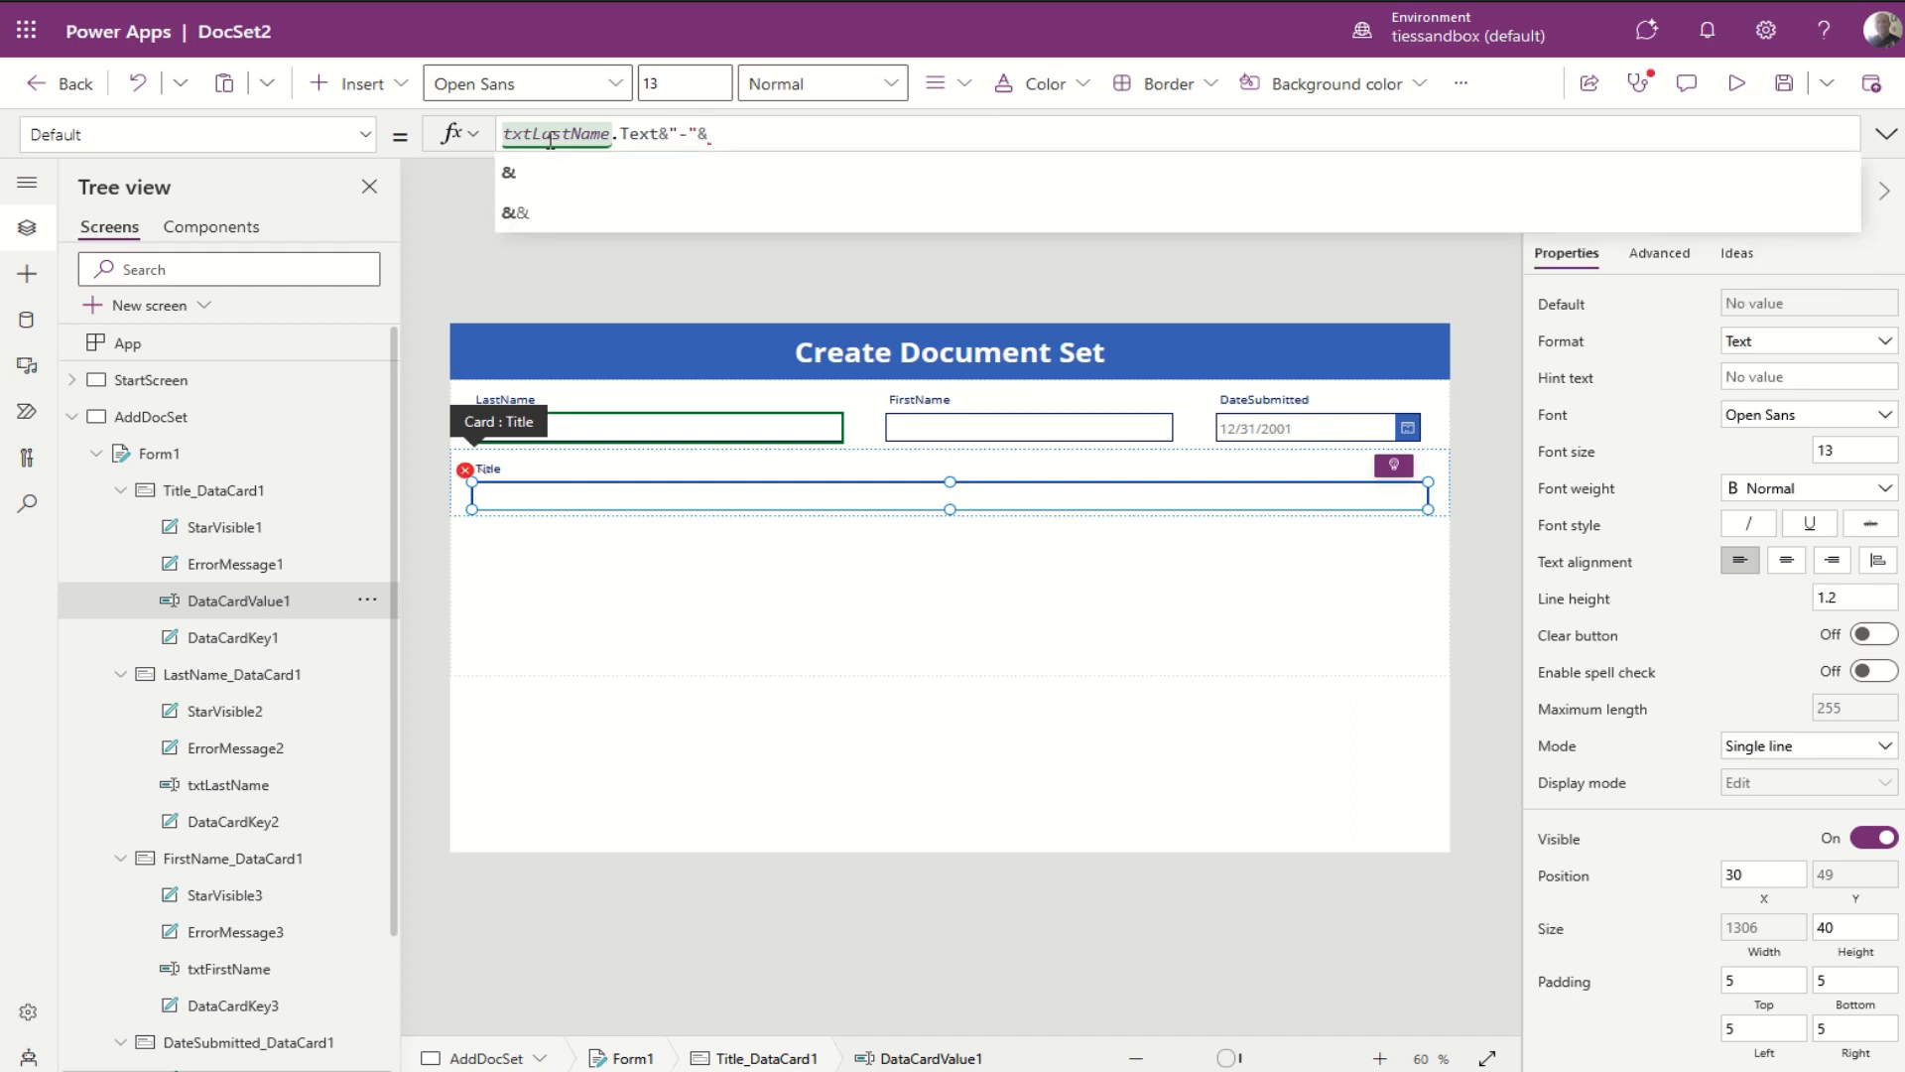
Step: Append txtFirstName.Text&"-"& to the Default formula of the Title text input
type("txtf")
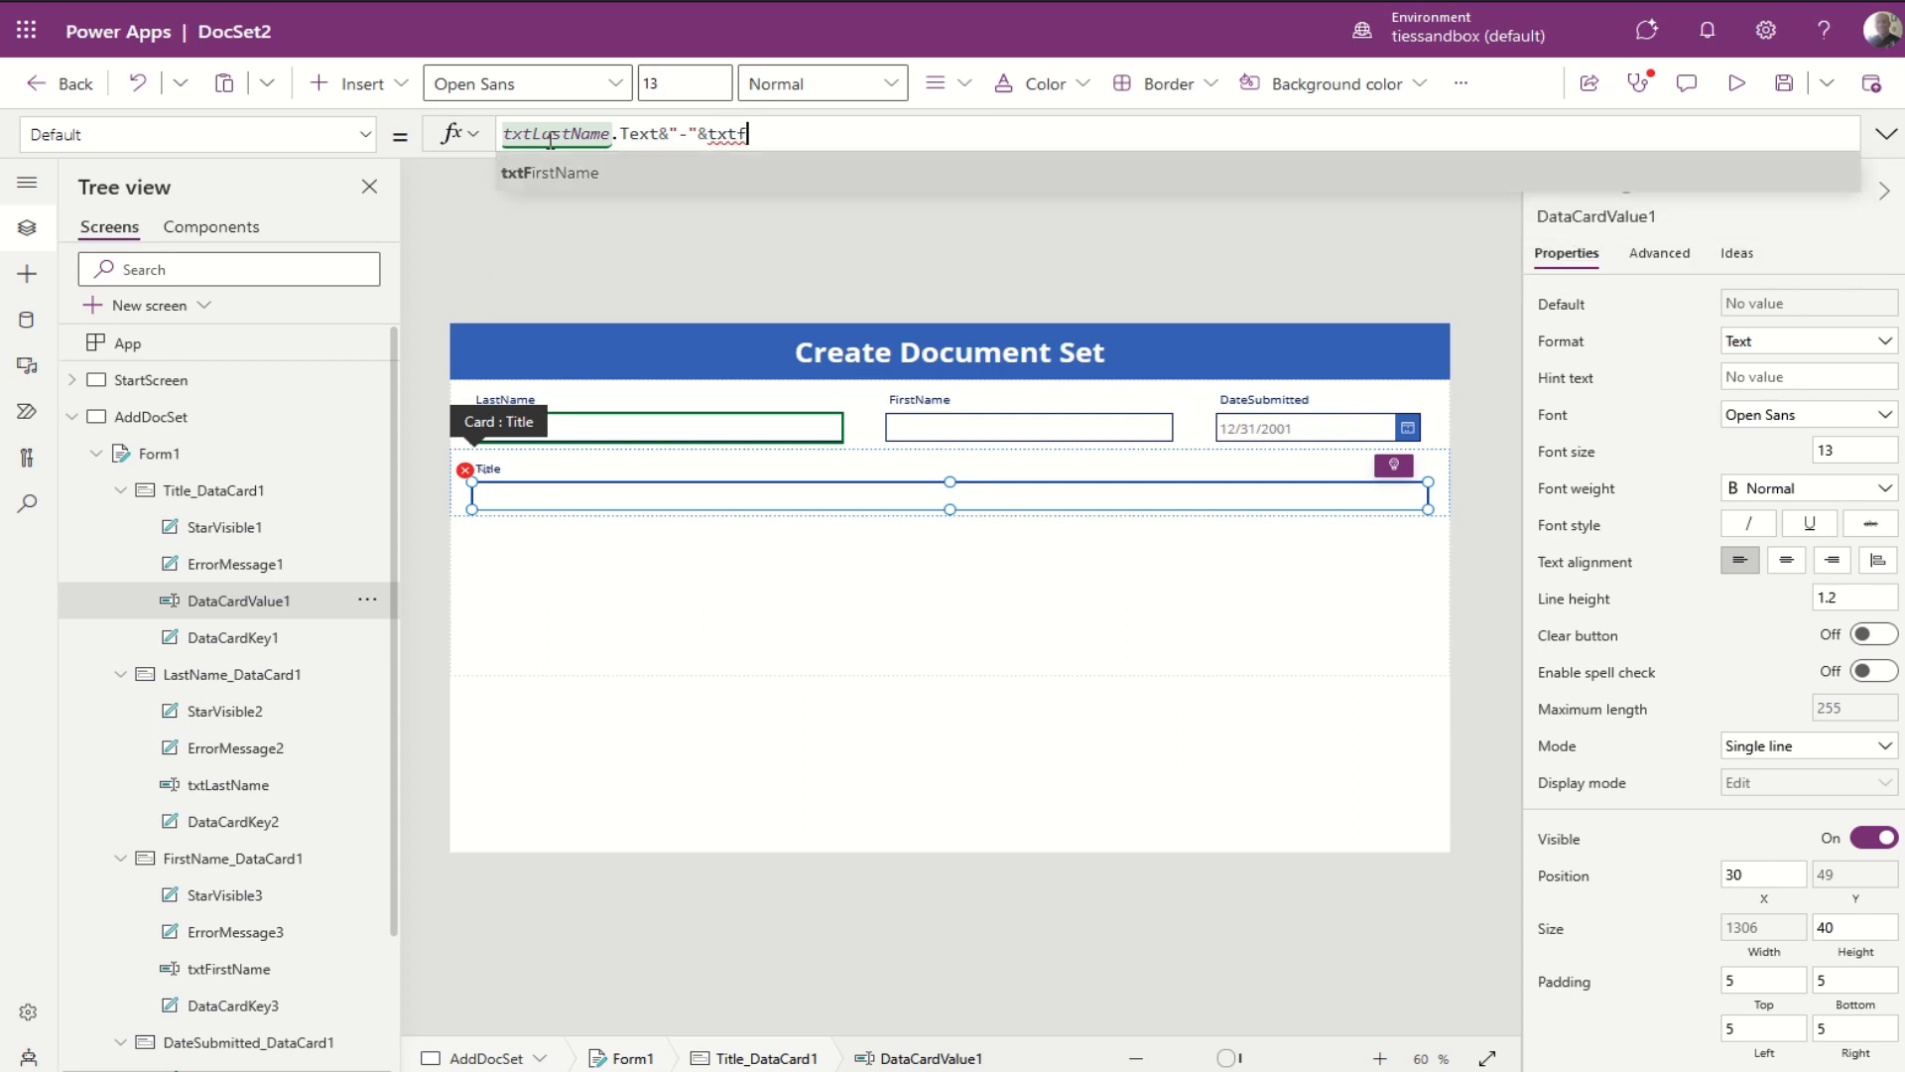
key("Tab")
type(".")
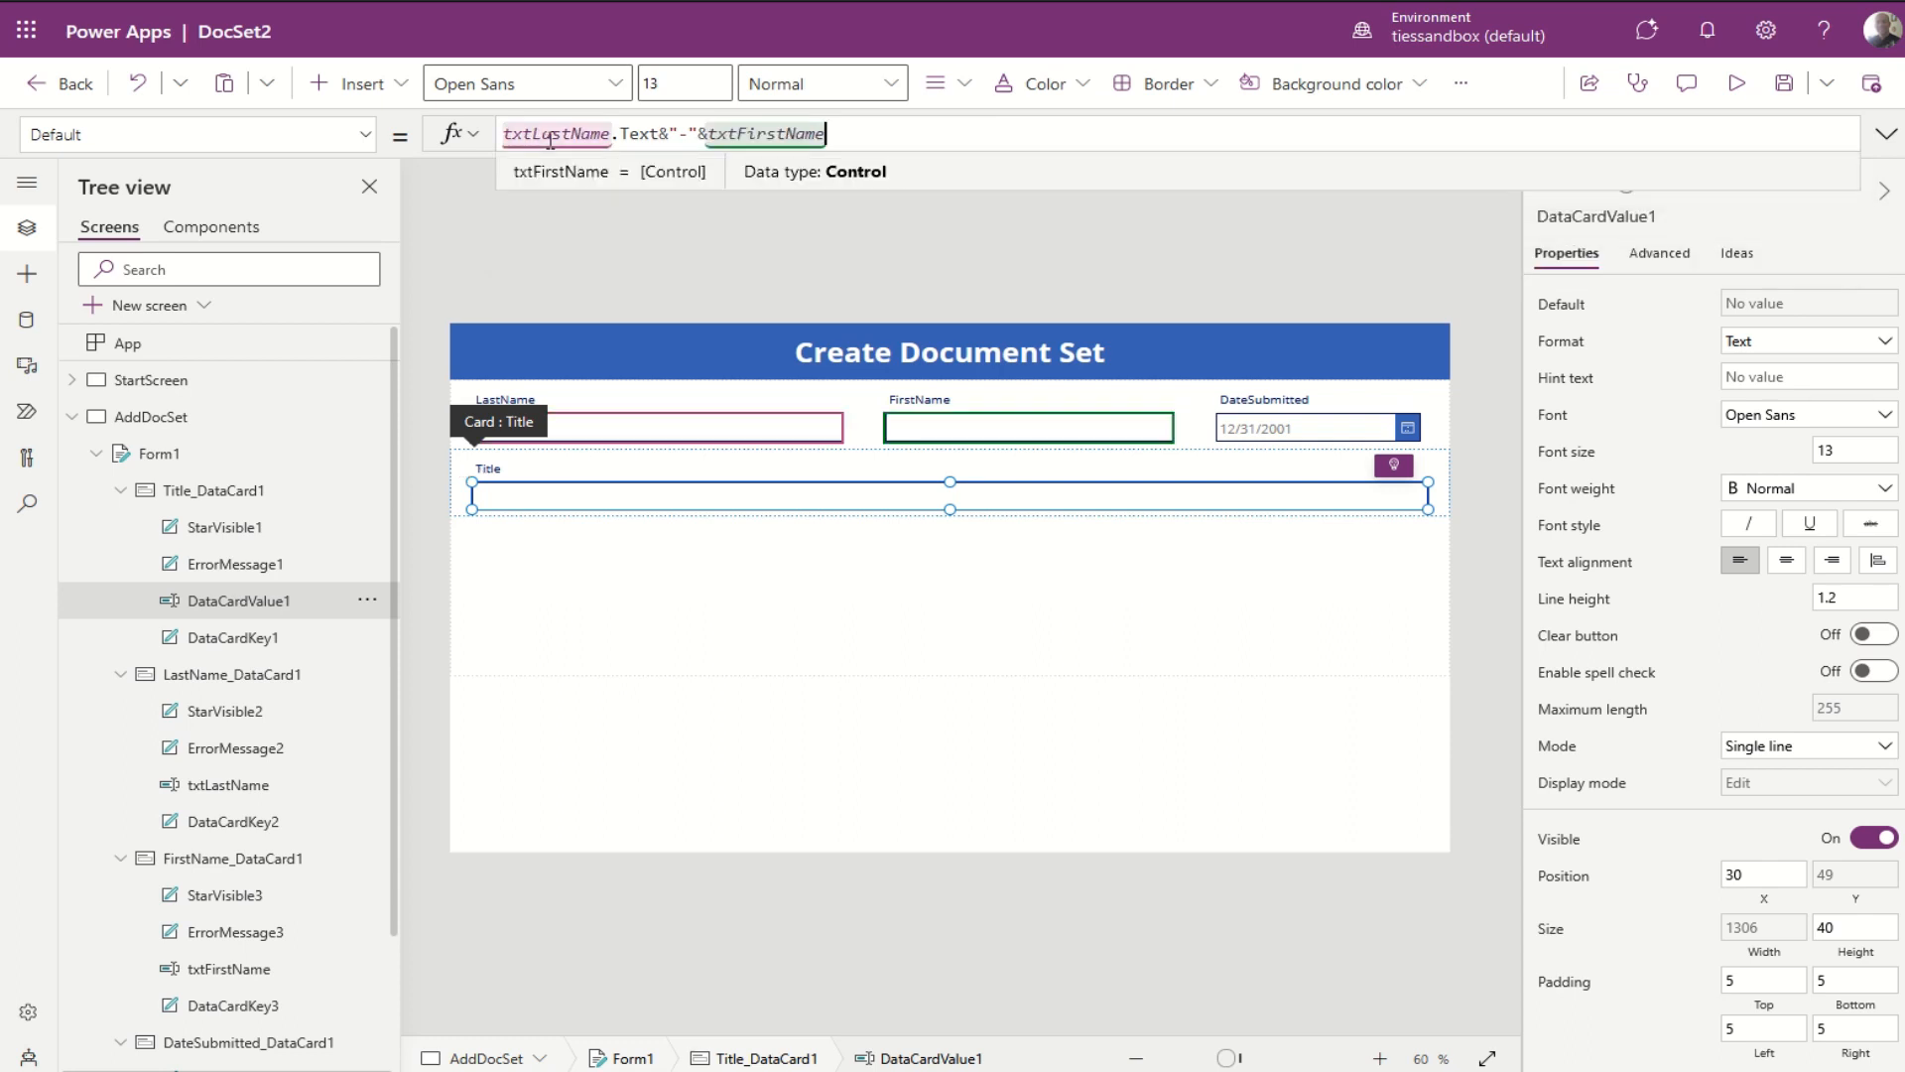
type("Text&")
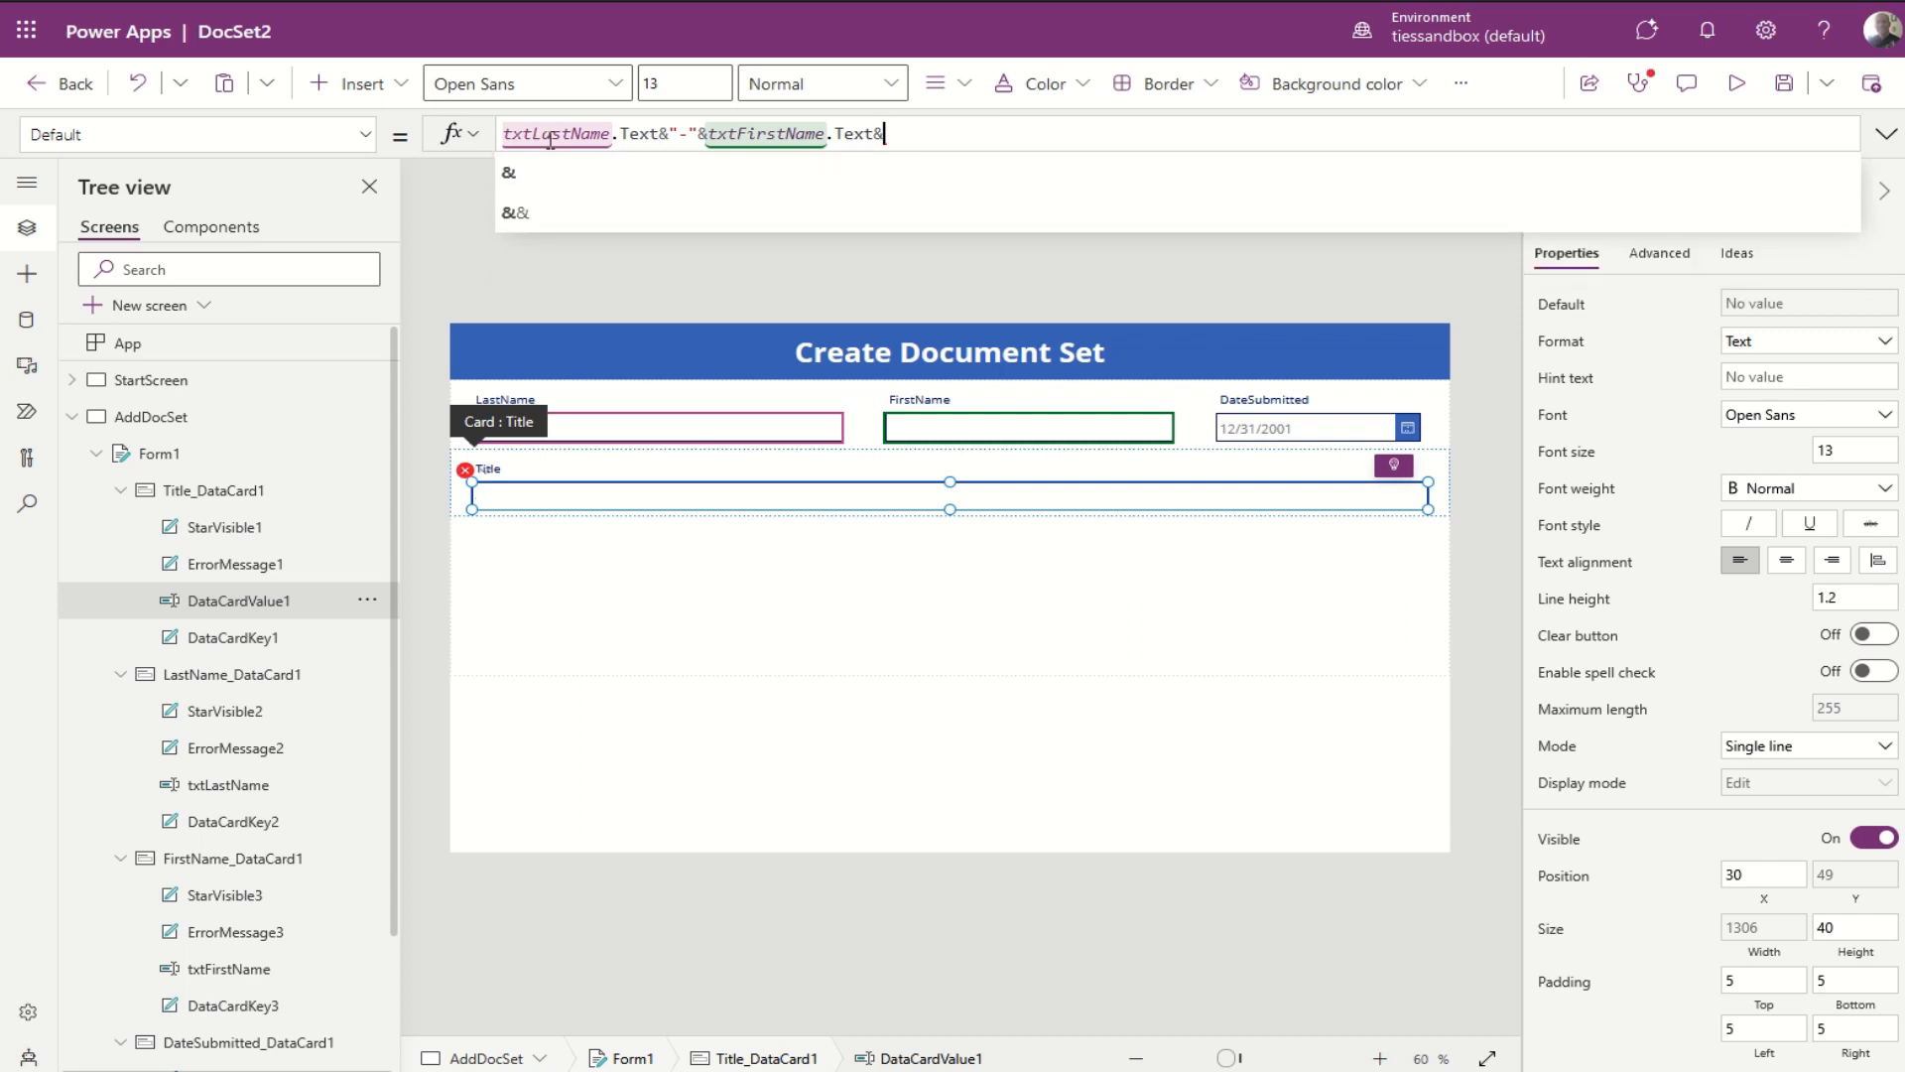
type("\"-\"")
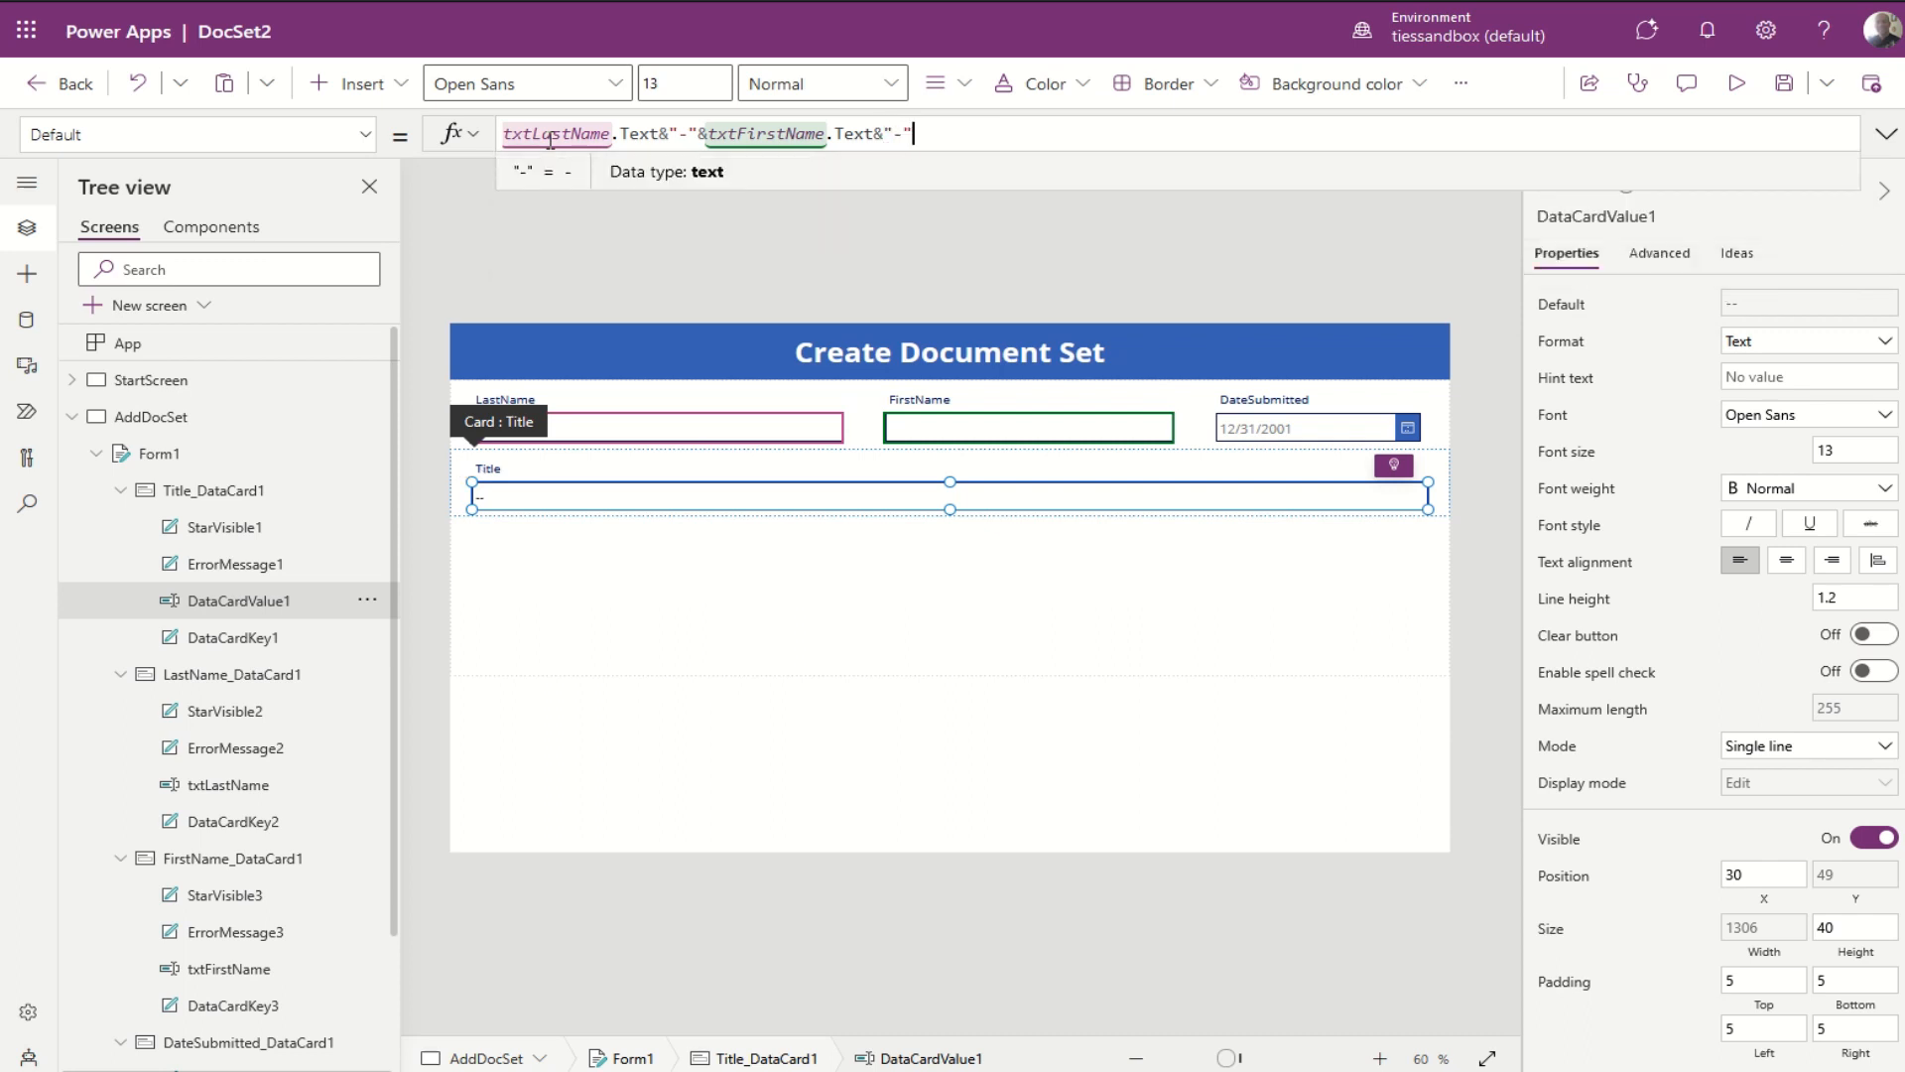
type("&")
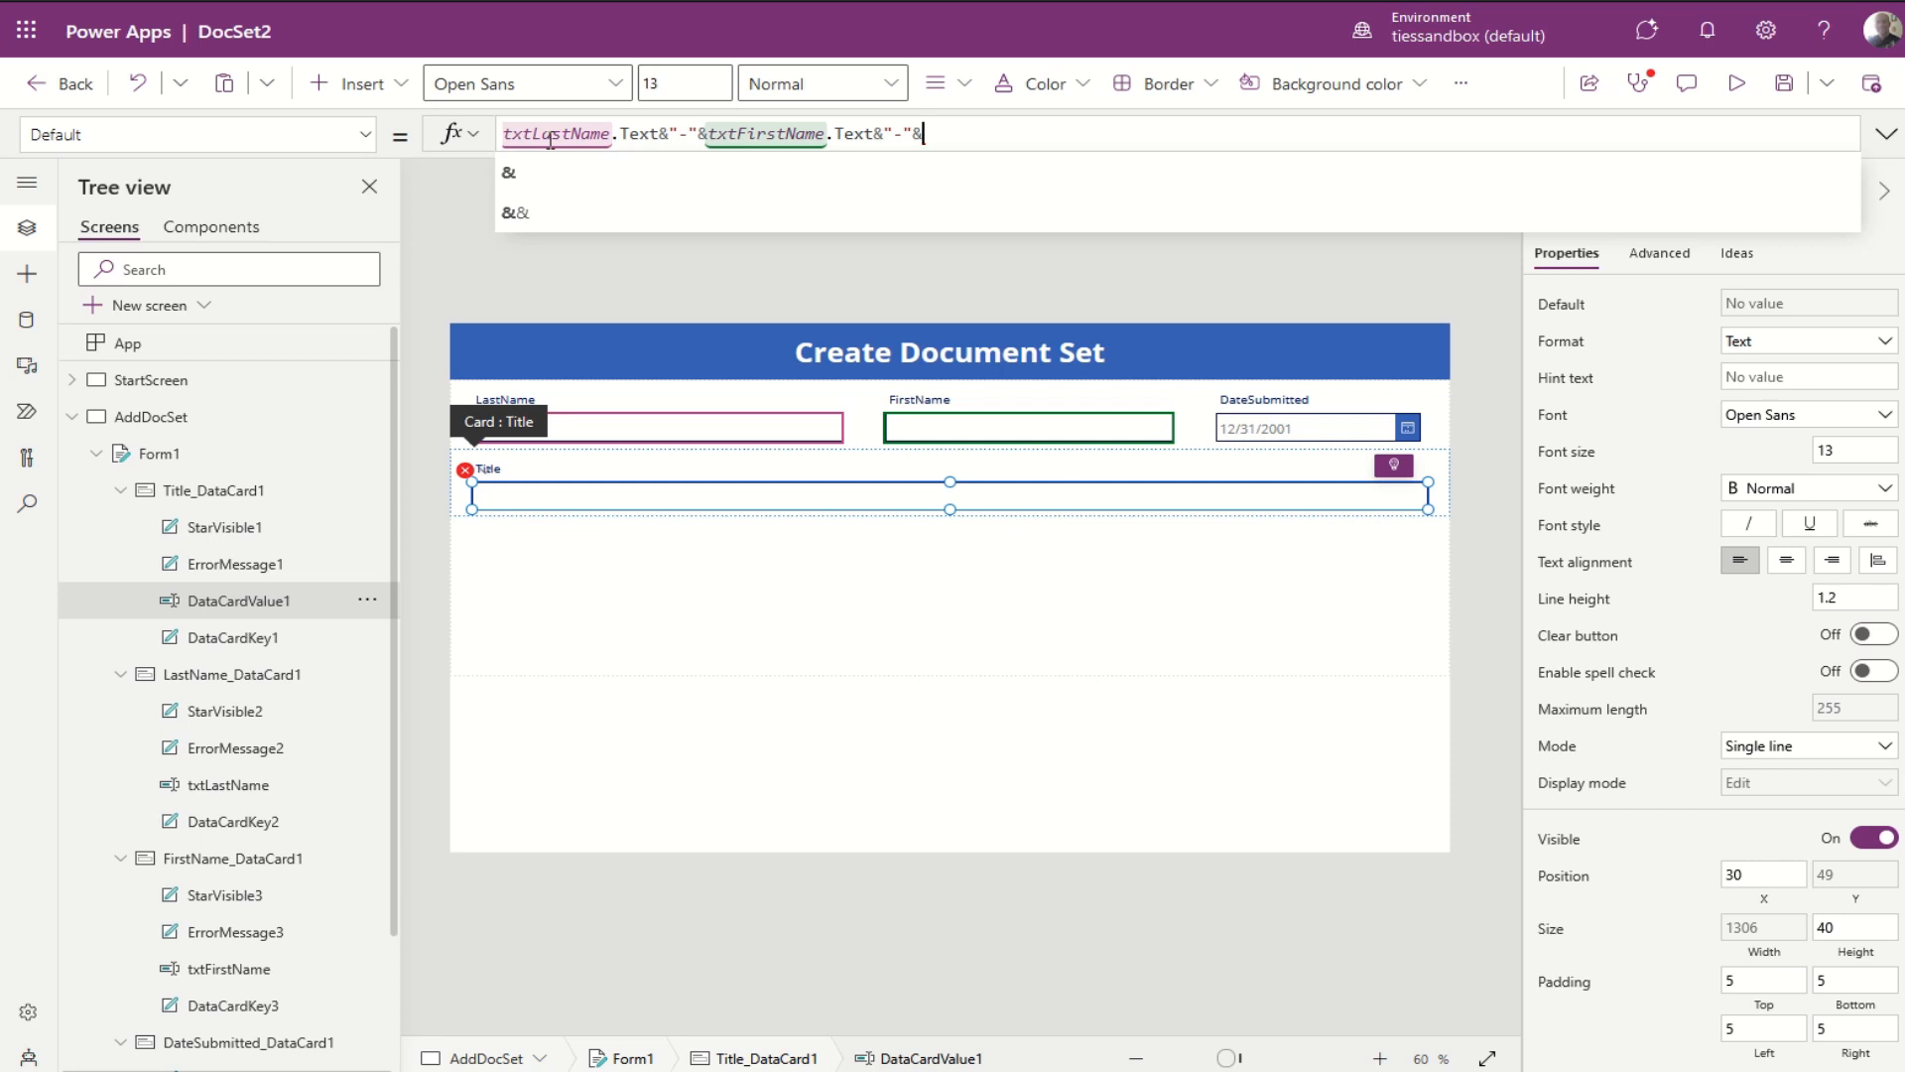
Step: Append a Text function taking dteDateSubmitted.SelectedDate as its value to the Title's Default formula
type("Text(")
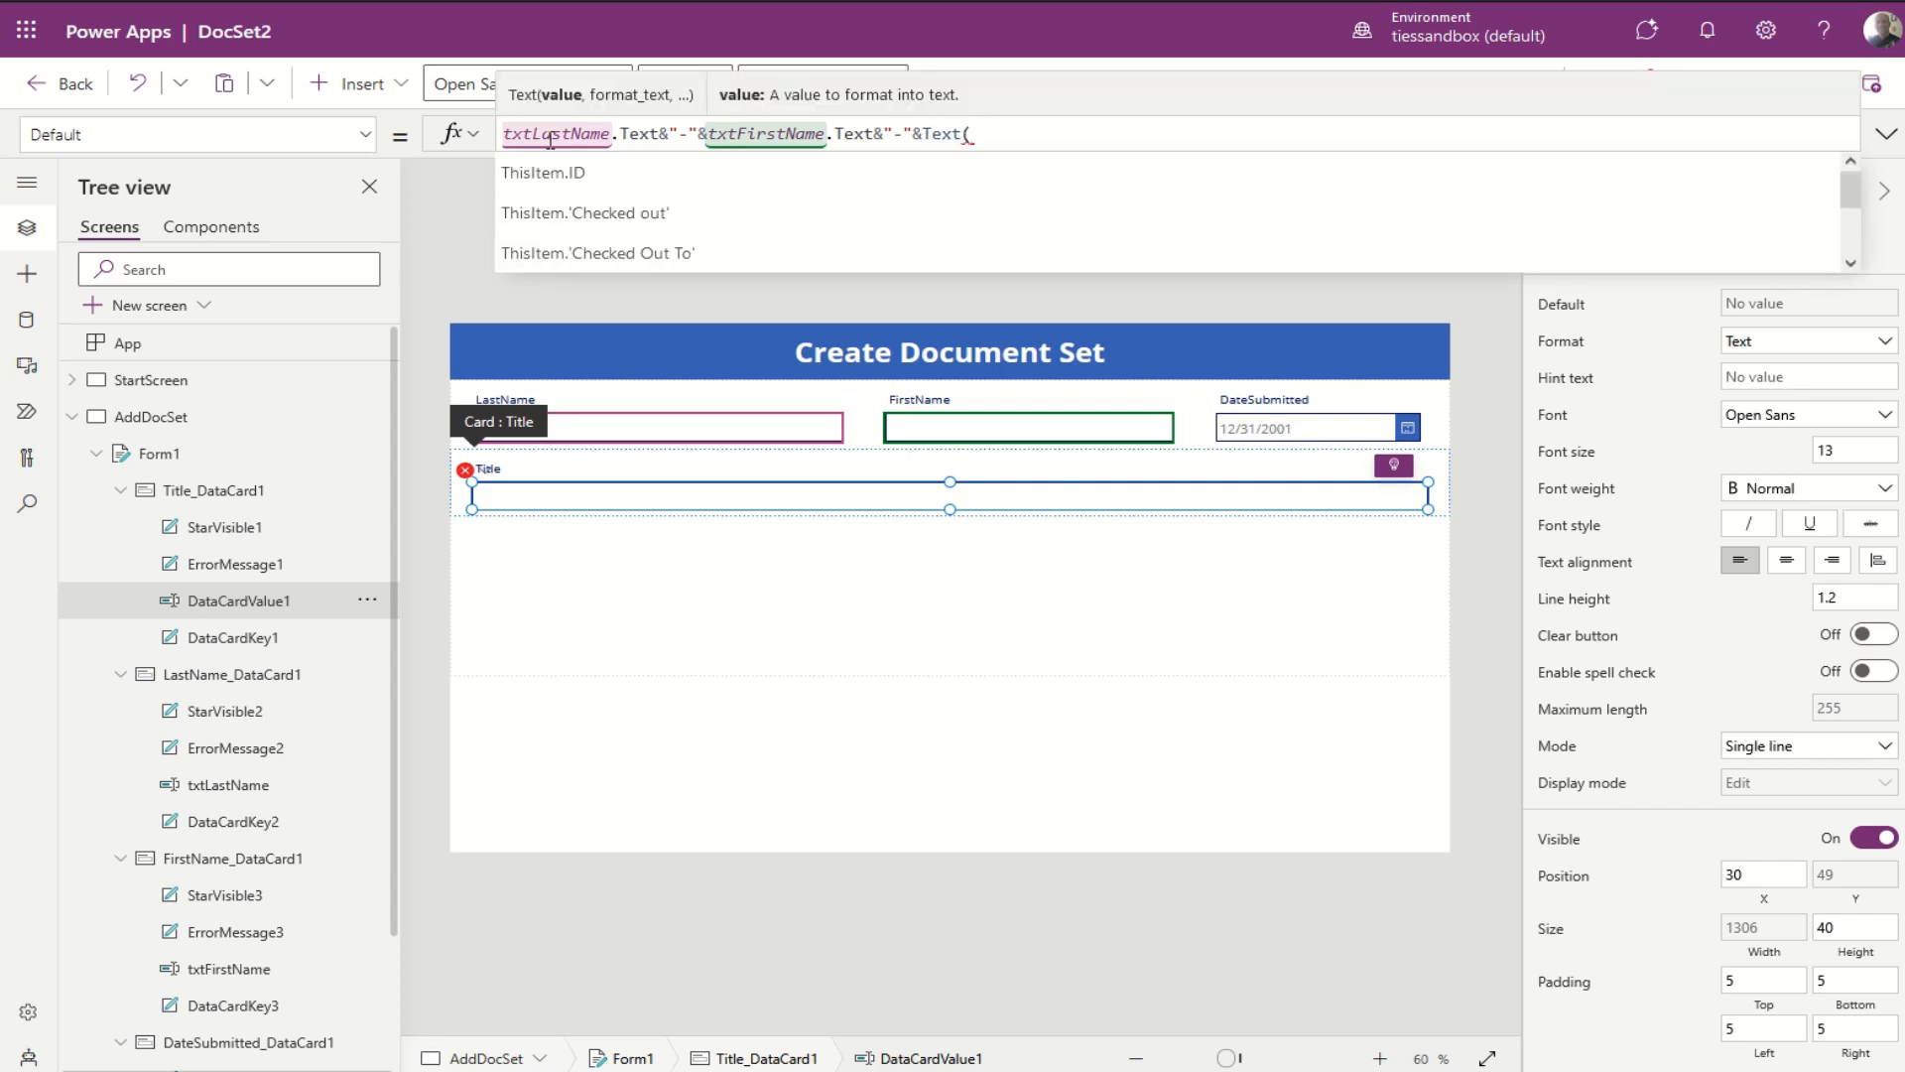
type("dte")
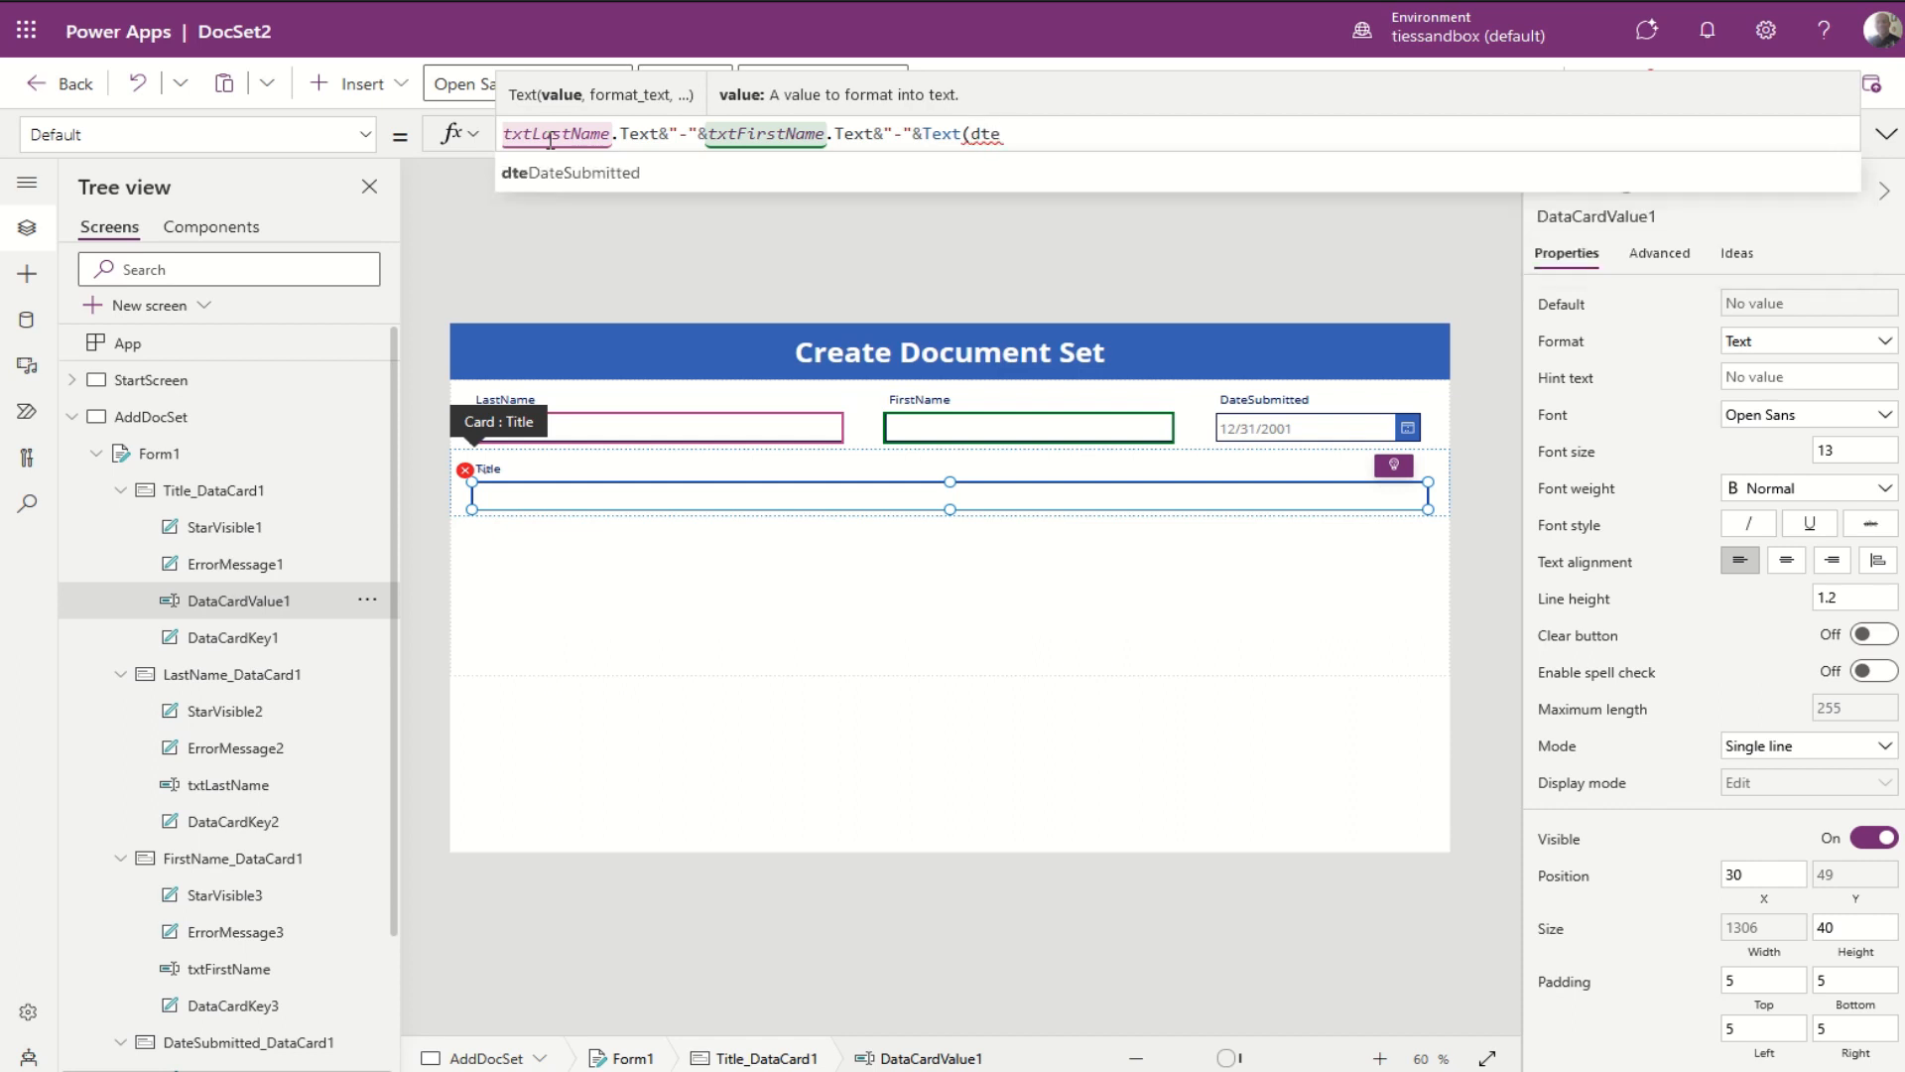
key("Tab")
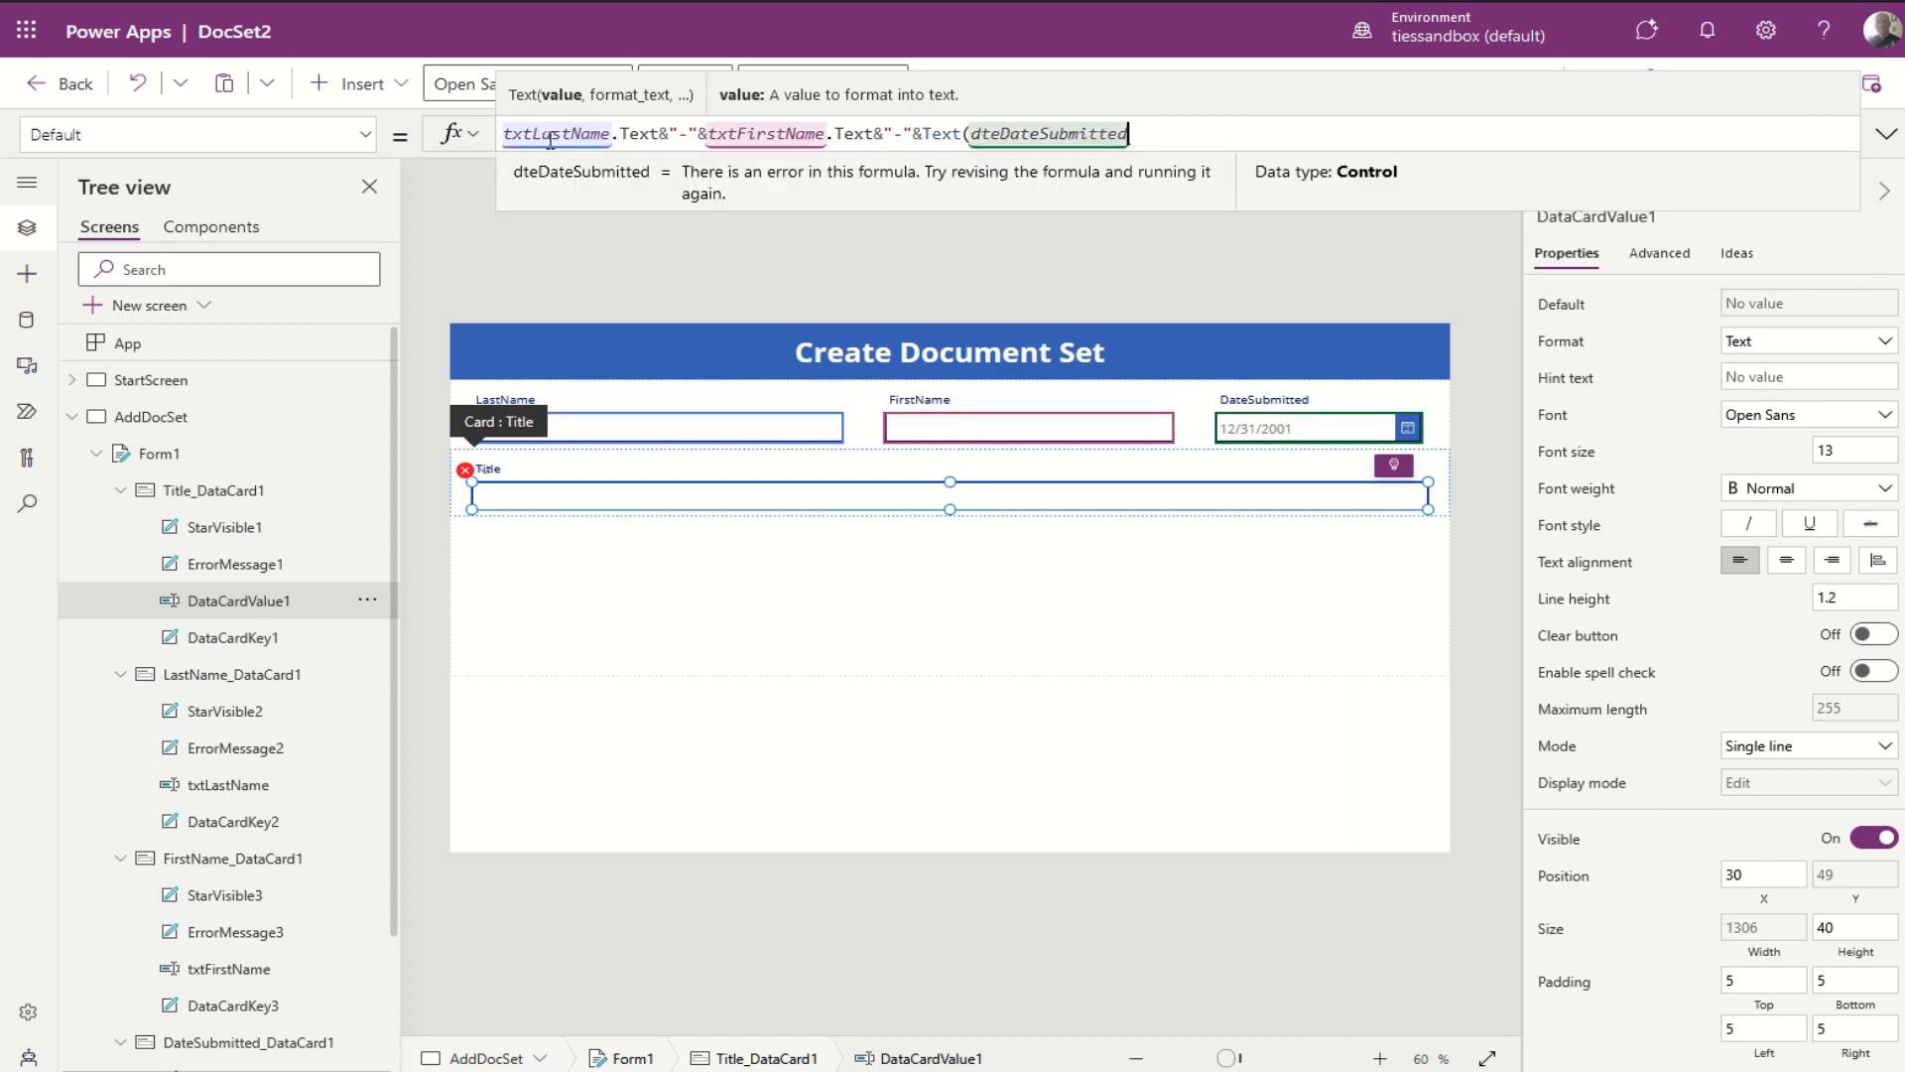
type(".")
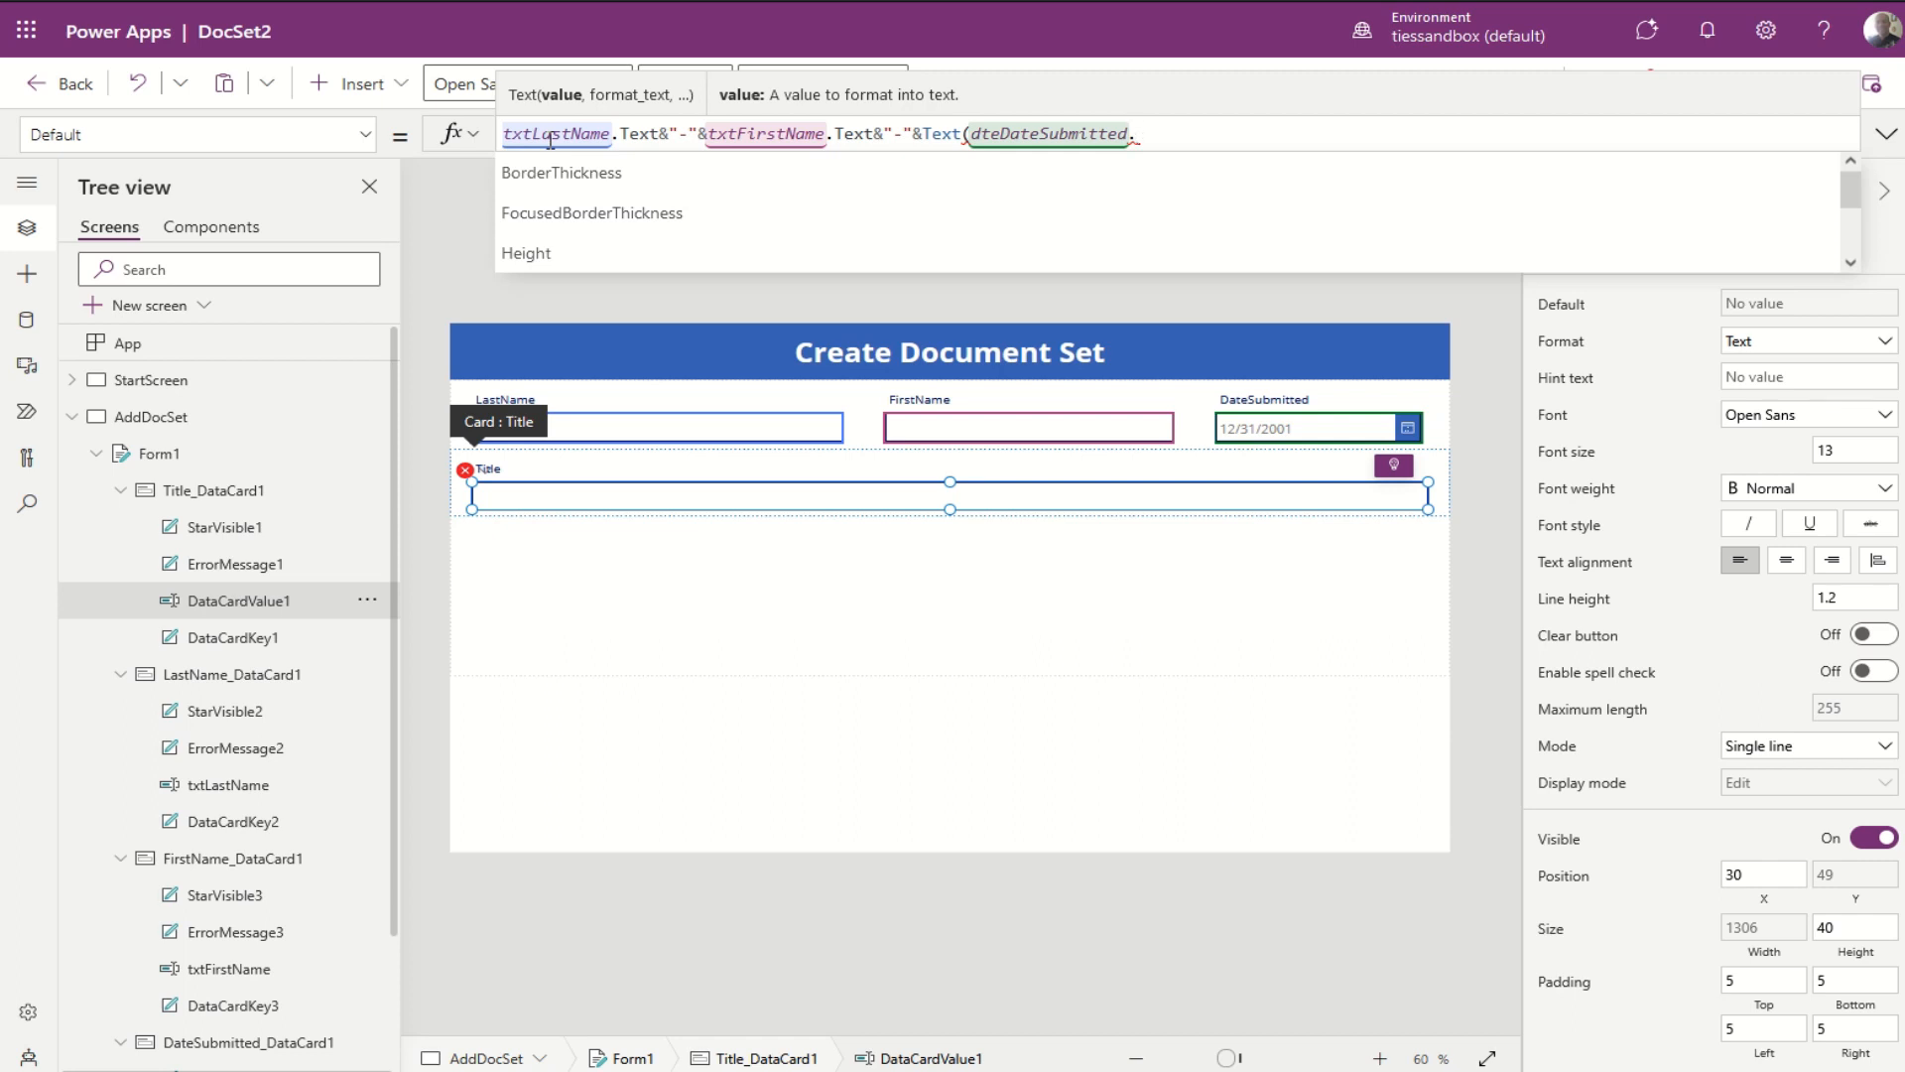
type("selected")
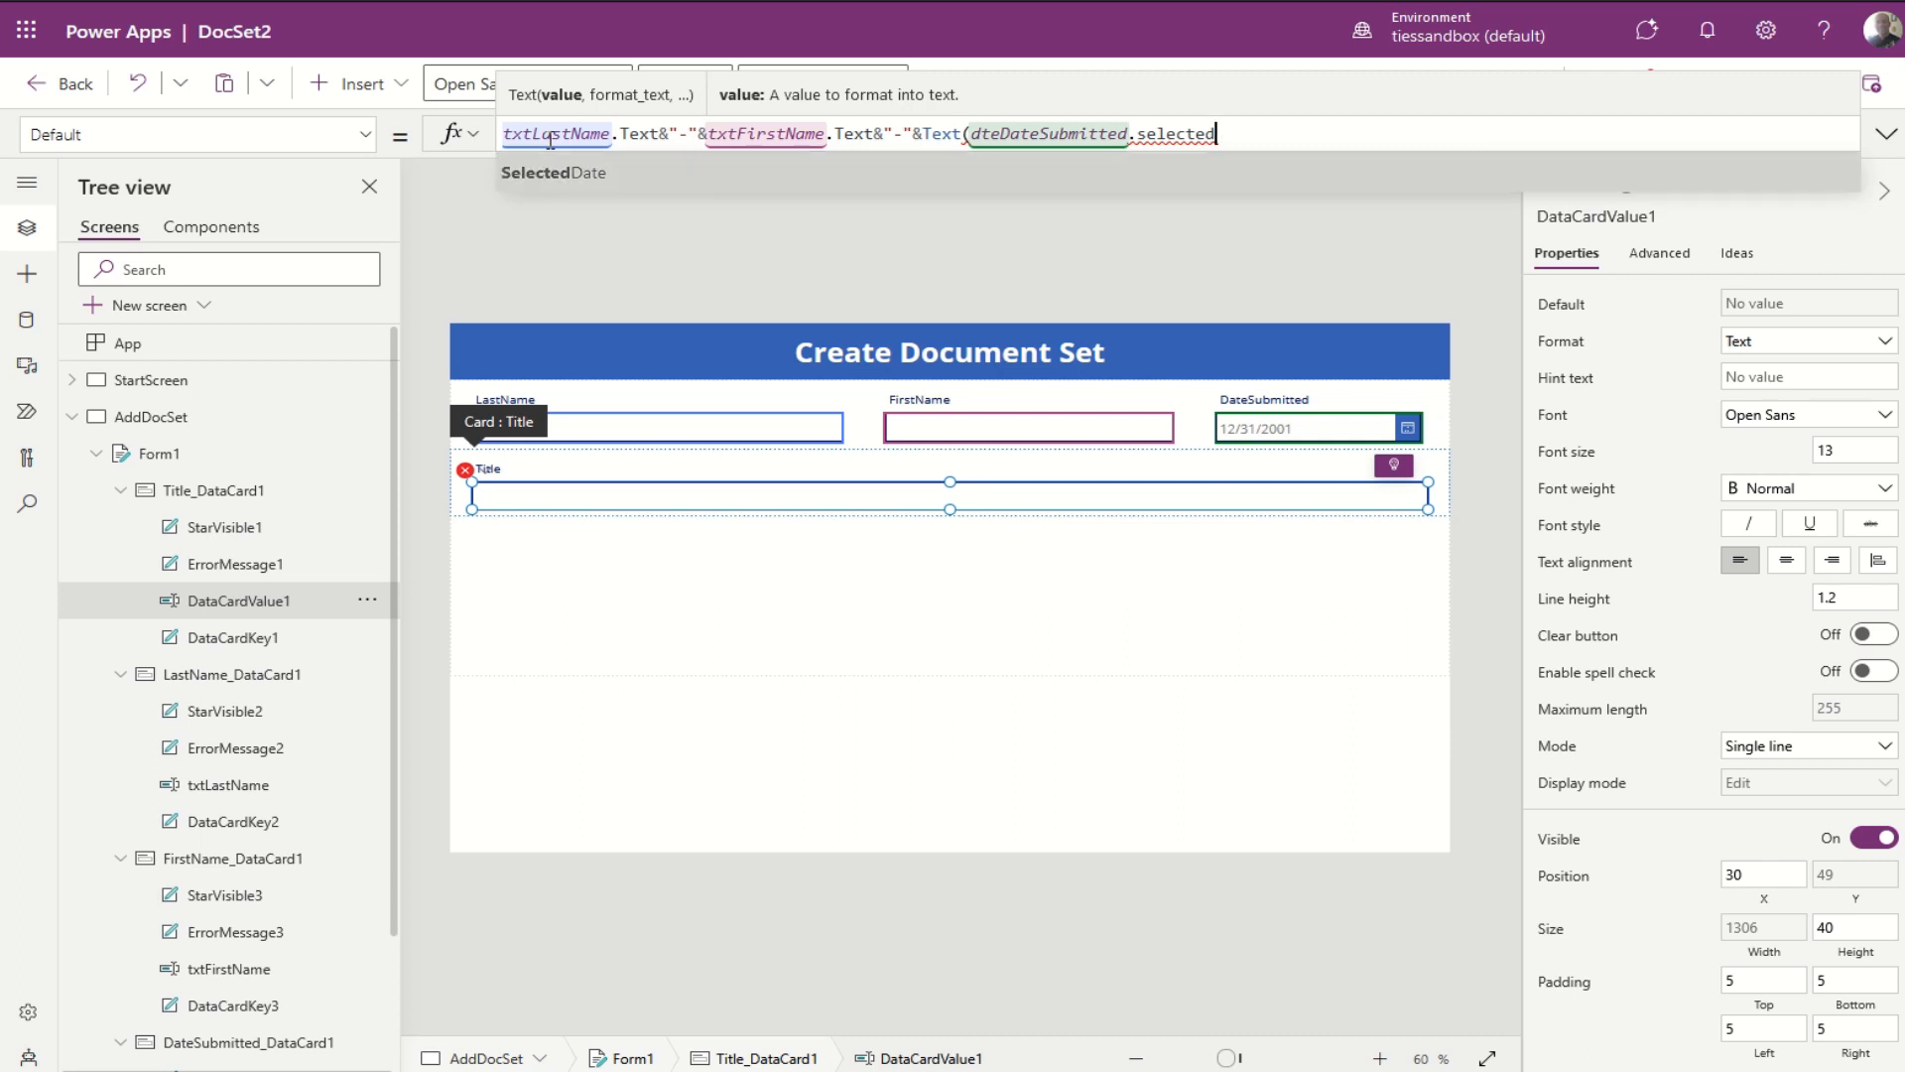
key("Tab")
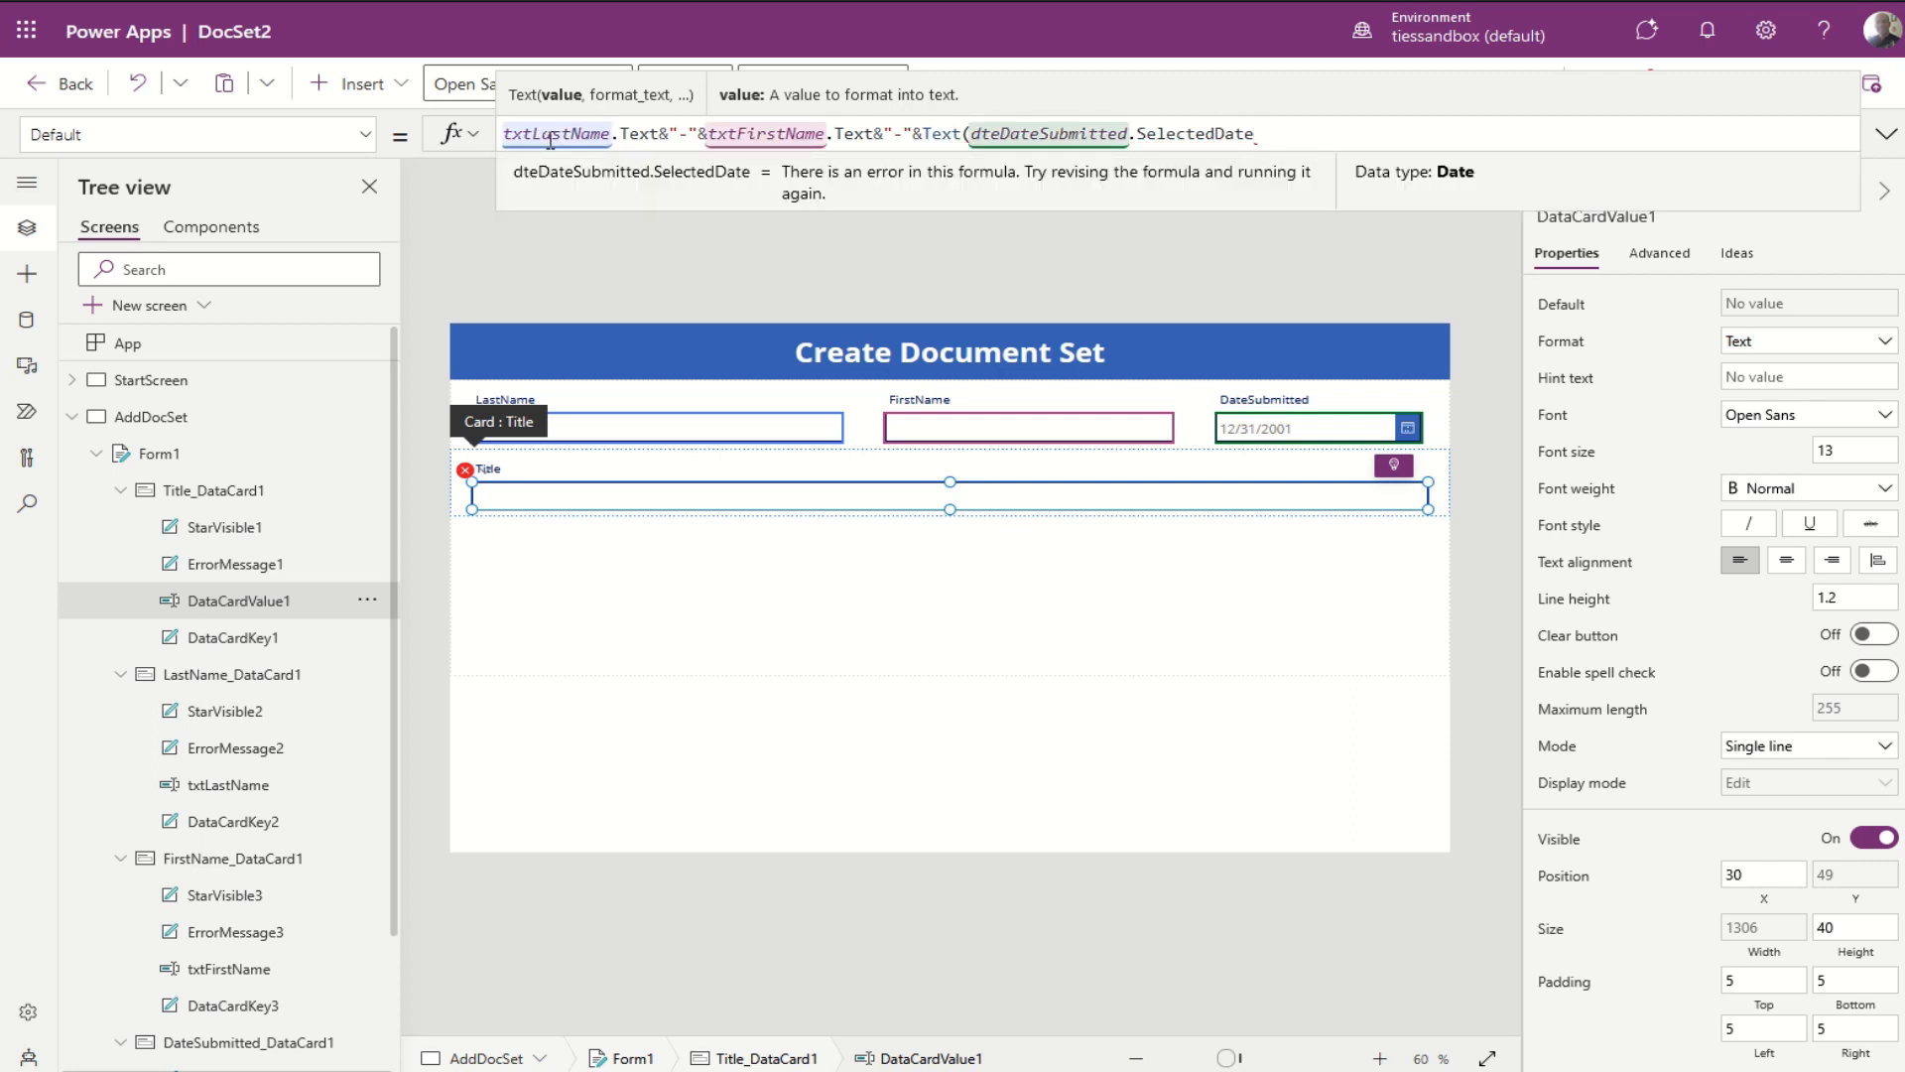
Step: Complete the Text function with the date format "[$-en-US]yyyy-mm-dd" and its closing parenthesis
type(",")
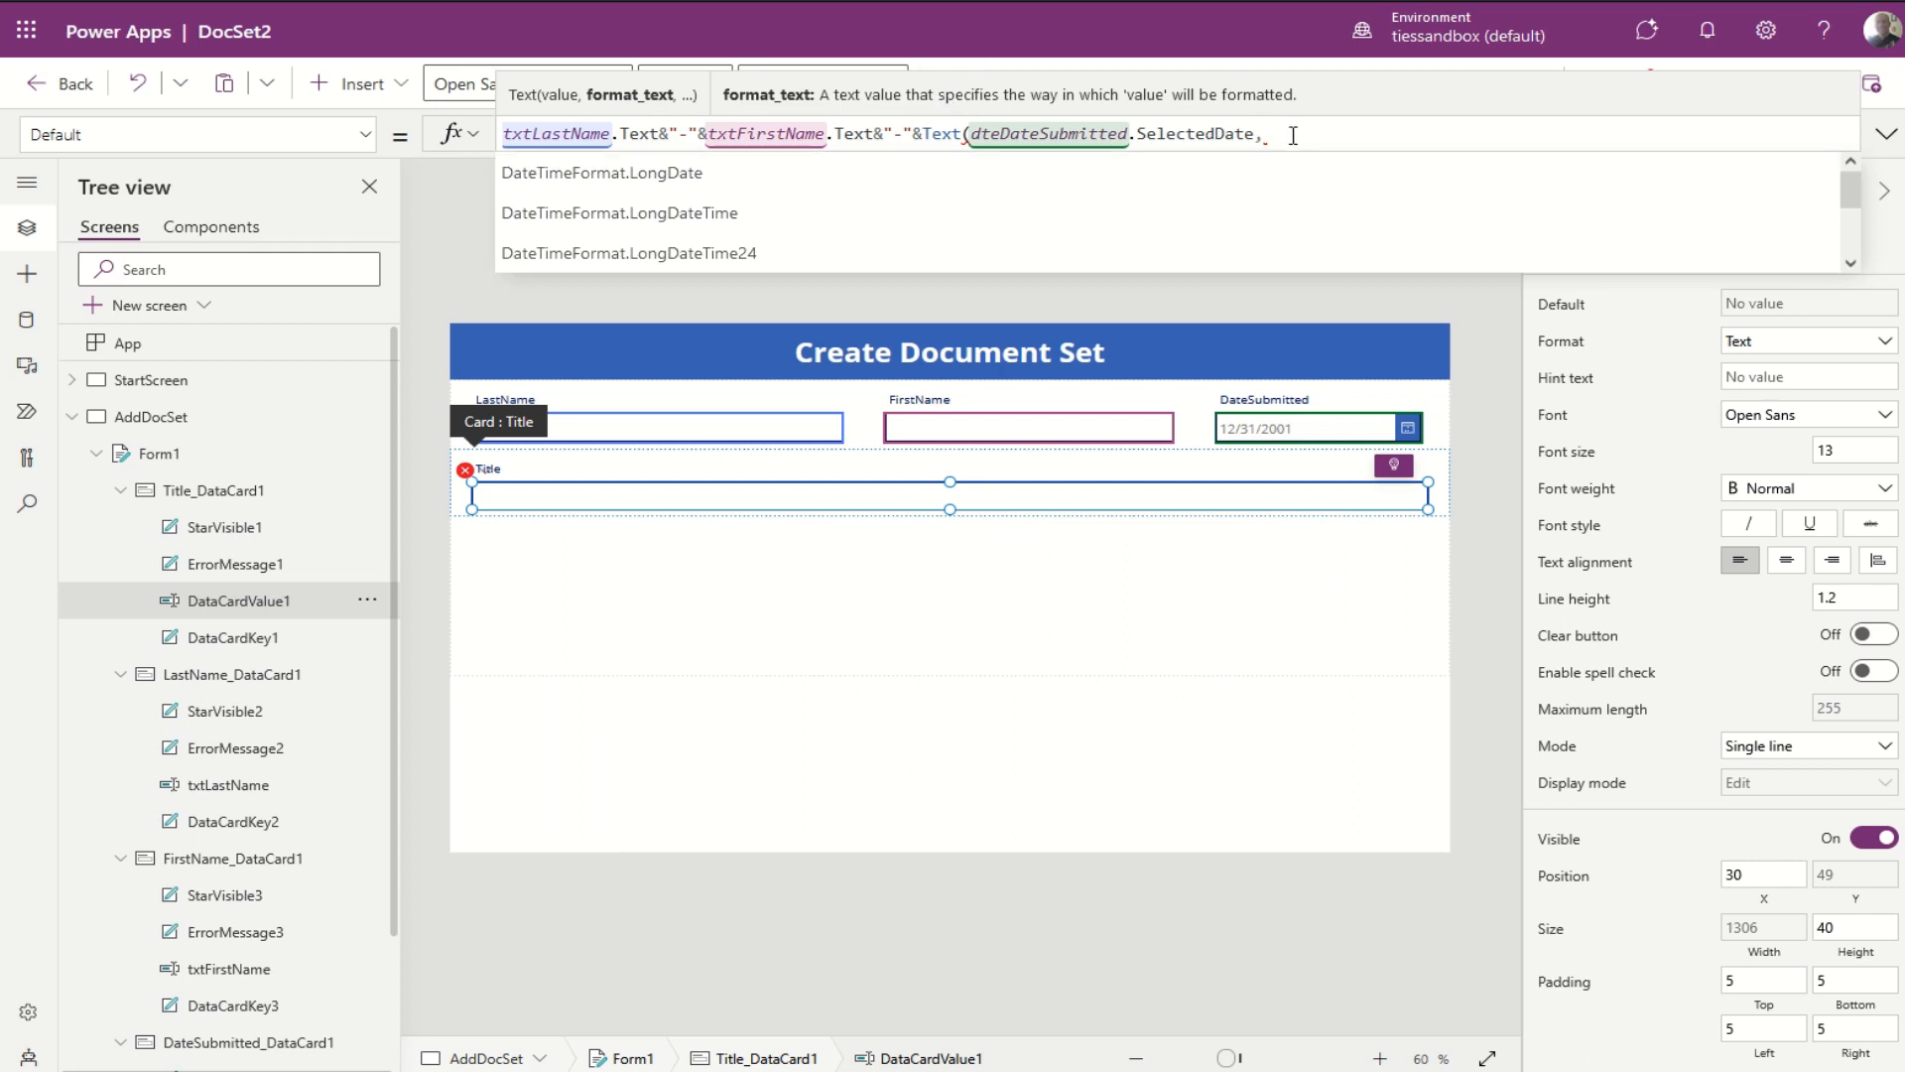
type("\"")
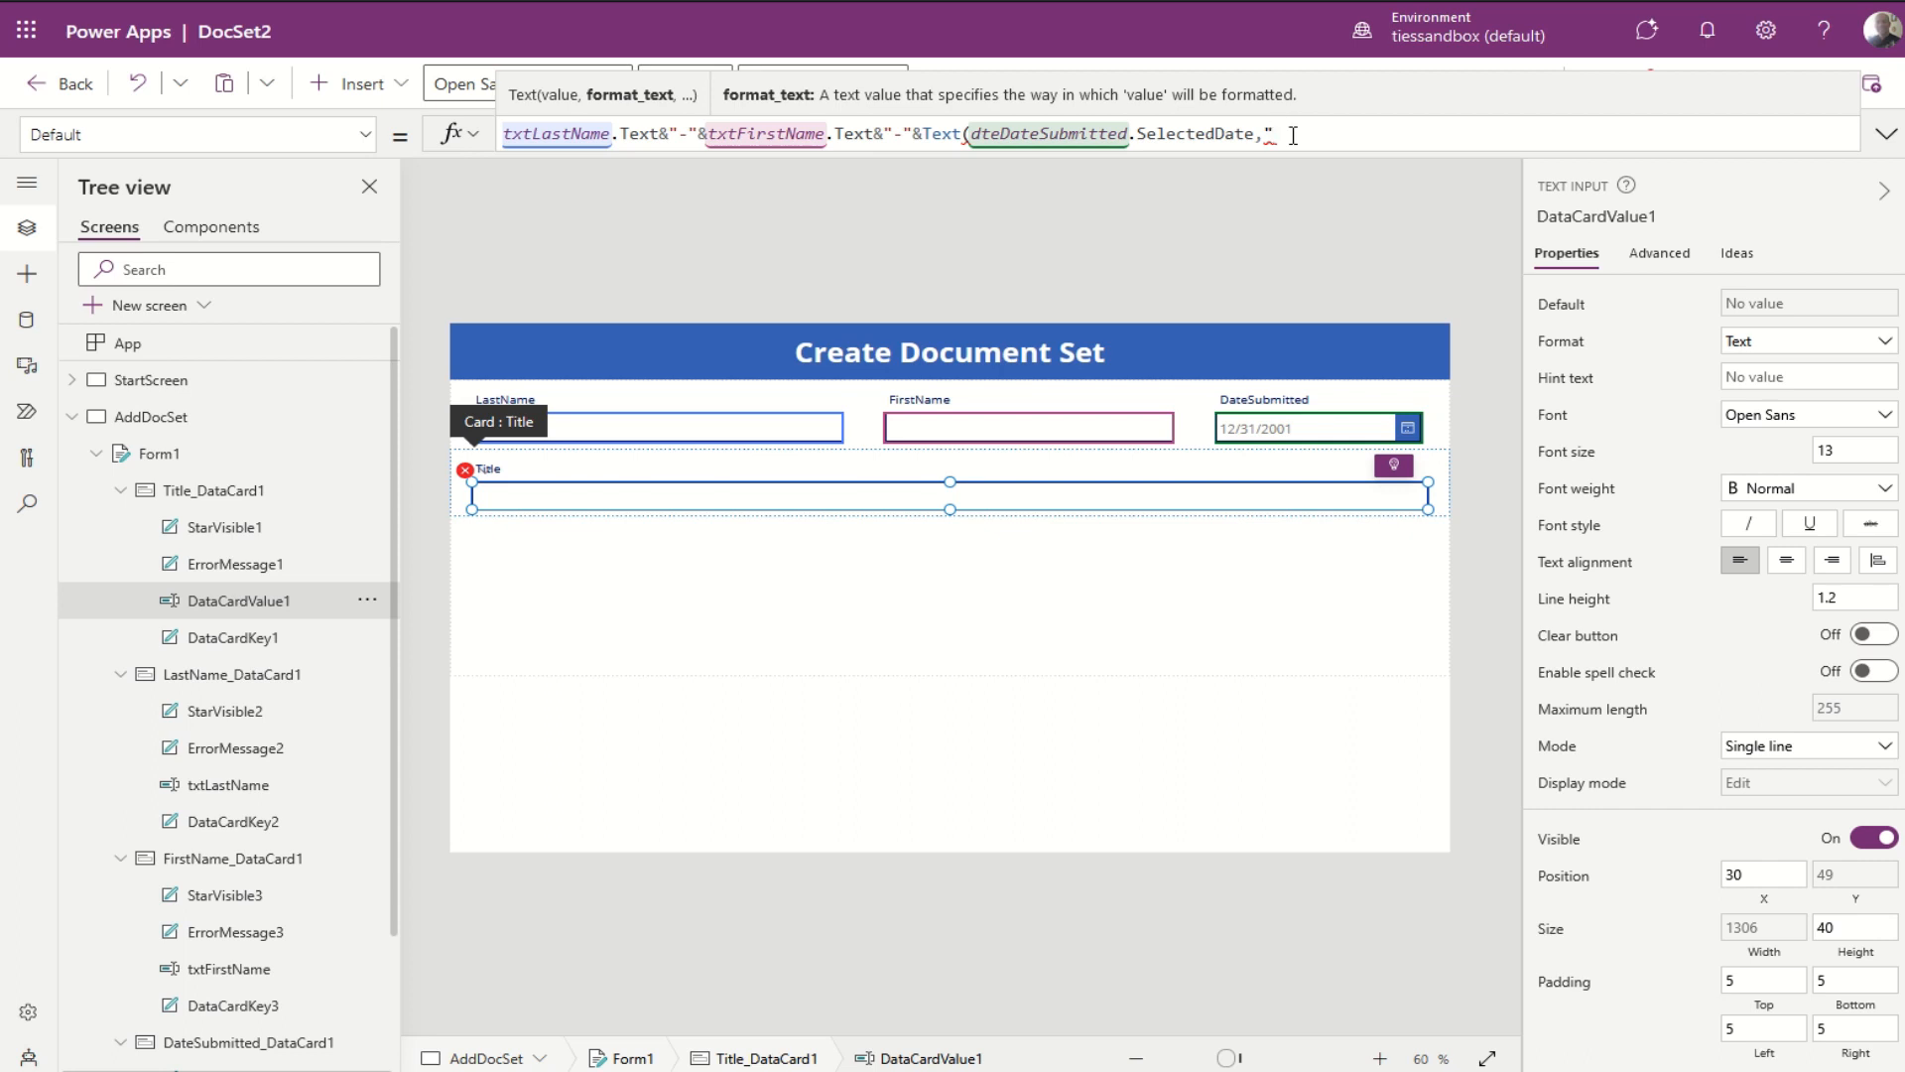
type("[$-en-US]yyyy-mm-dd\"")
type(")")
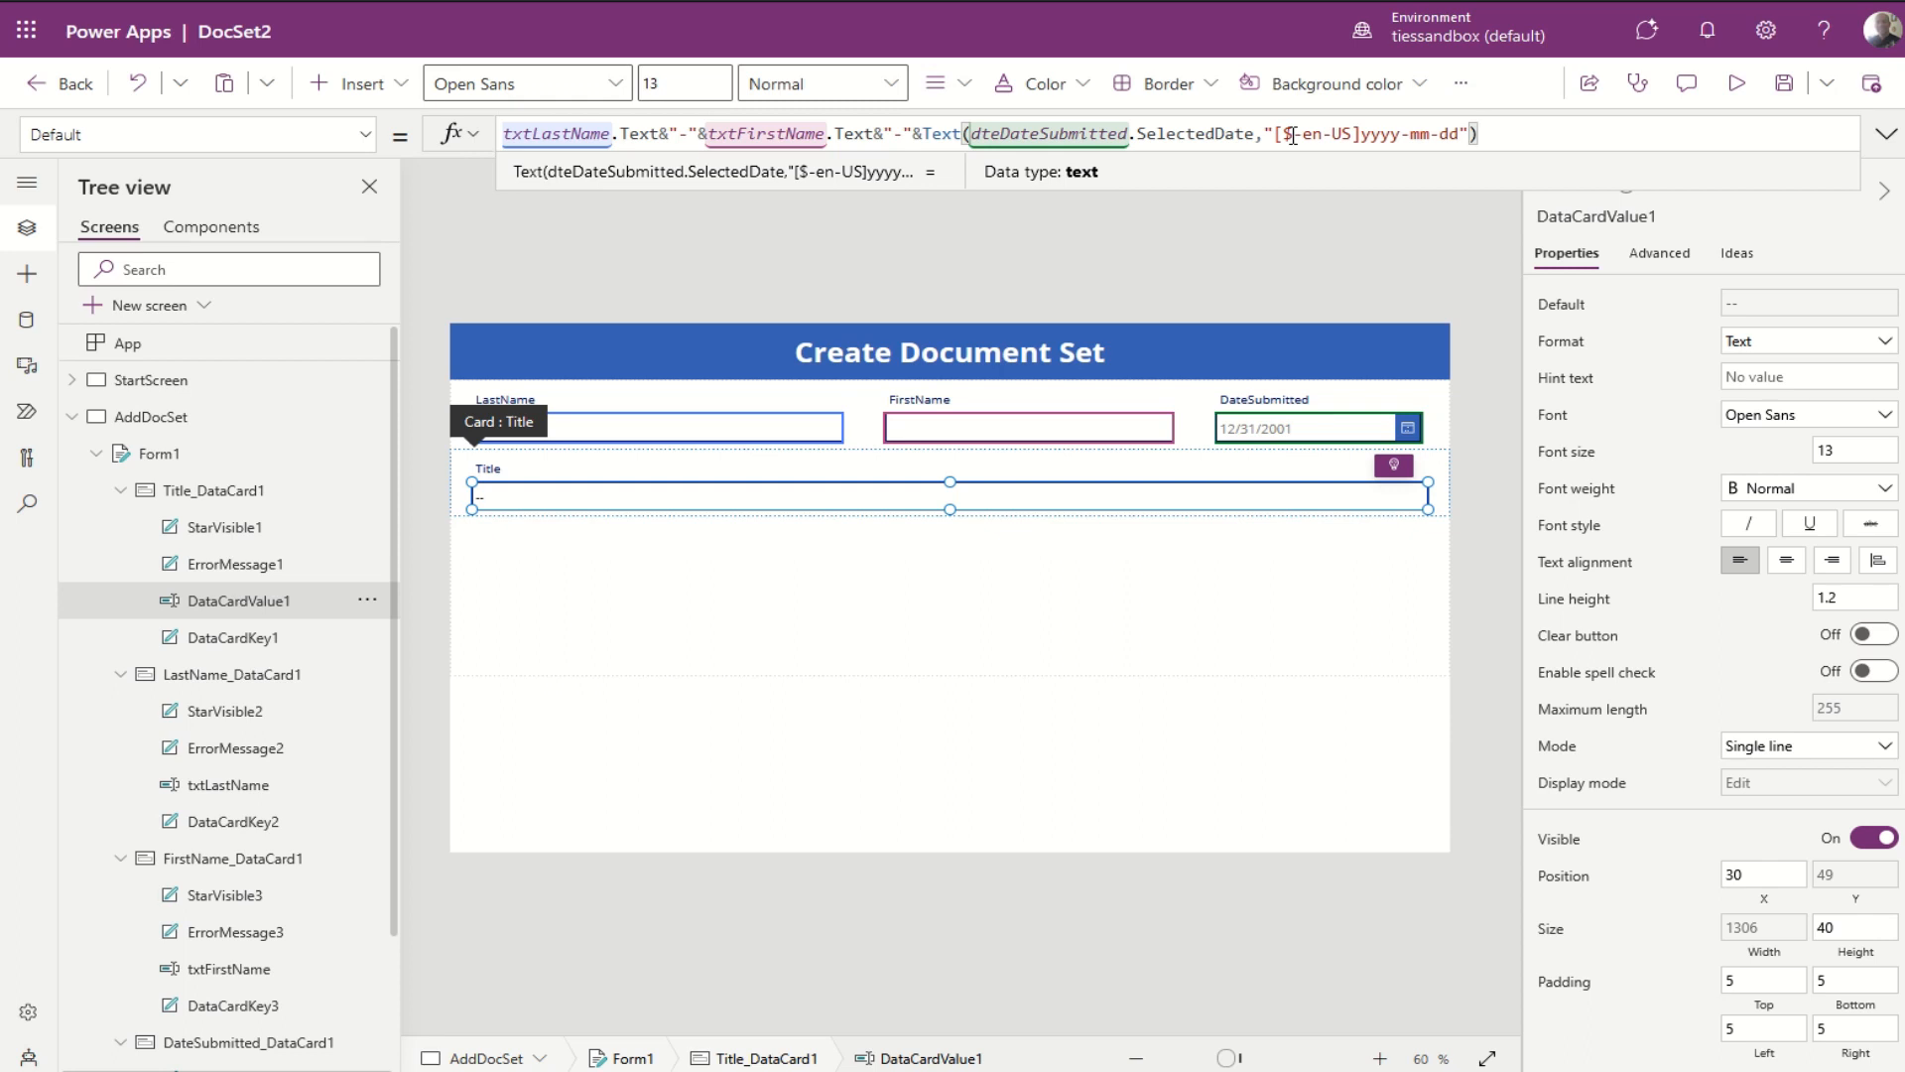
type(")")
key("BackSpace")
Step: Insert If(!IsBlank( at the start of the Title's Default formula, ahead of the concatenated text
key("Home")
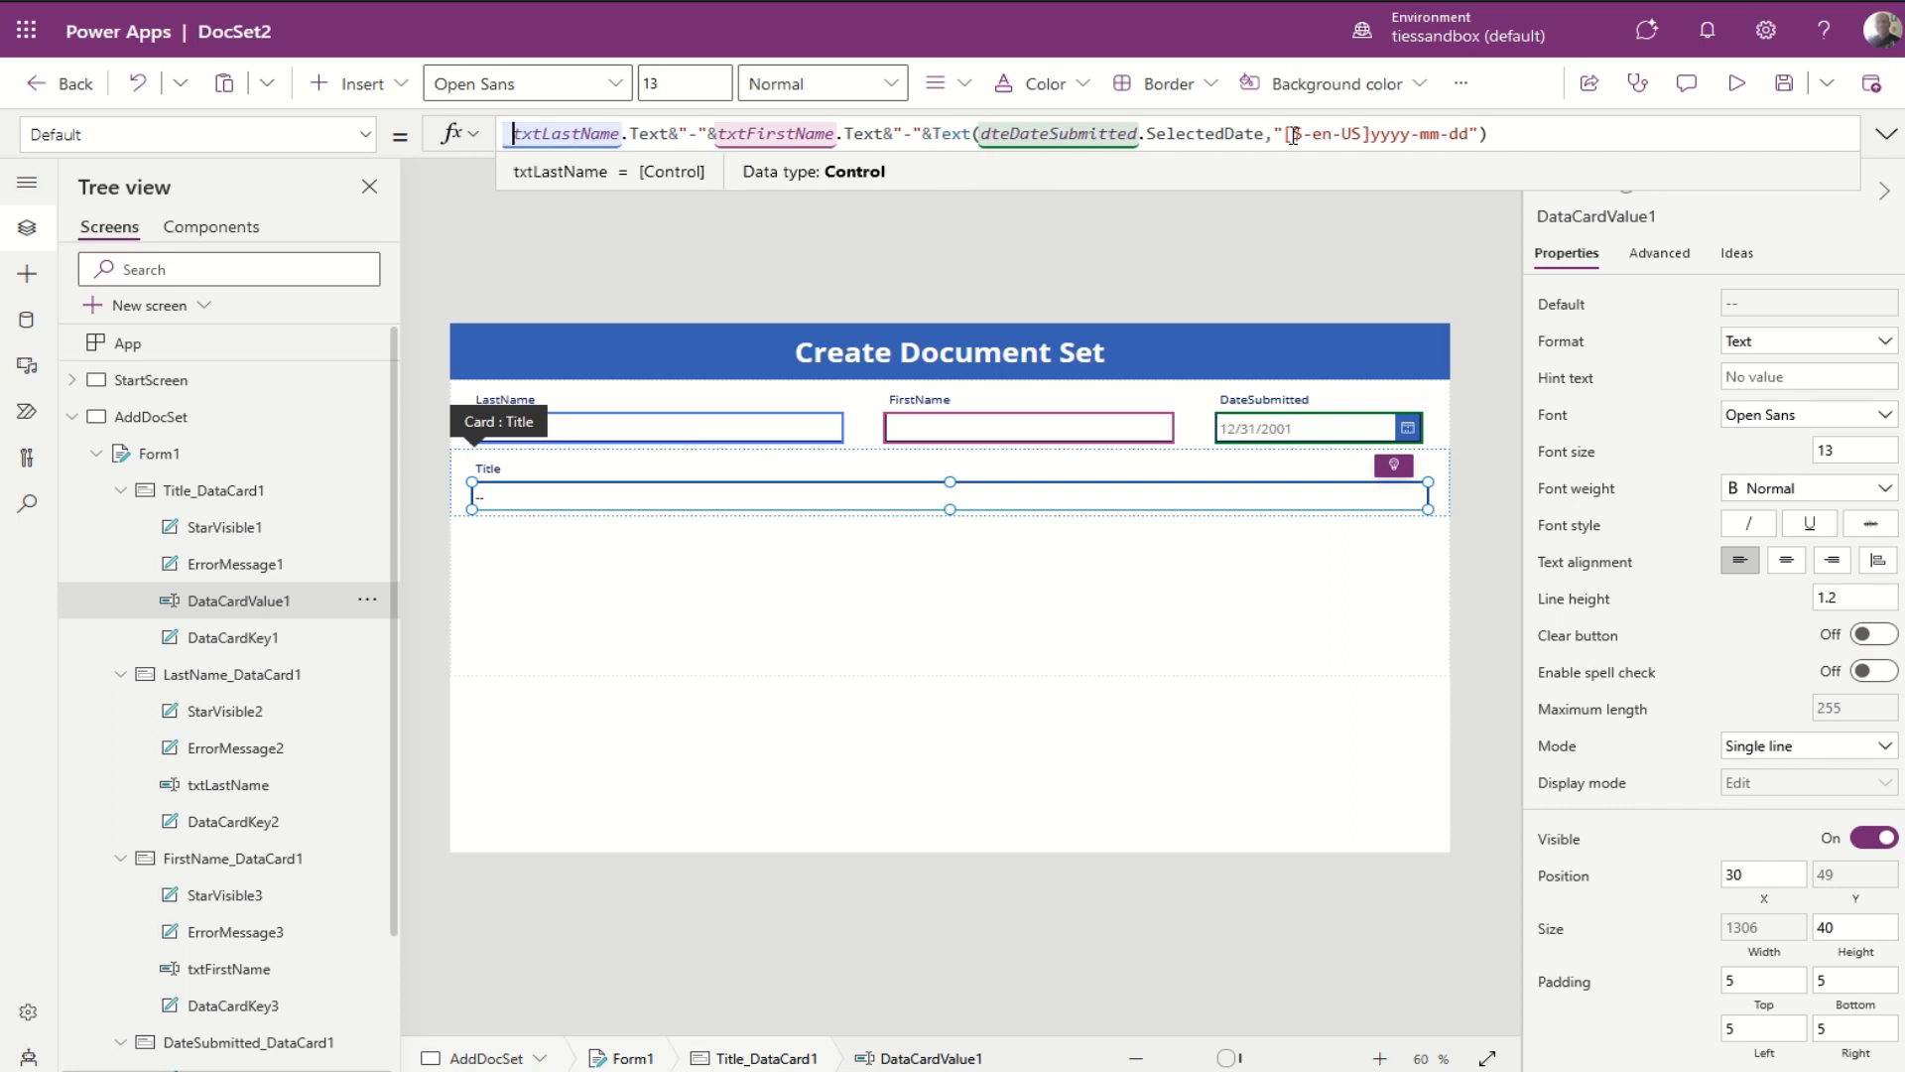
key("Left")
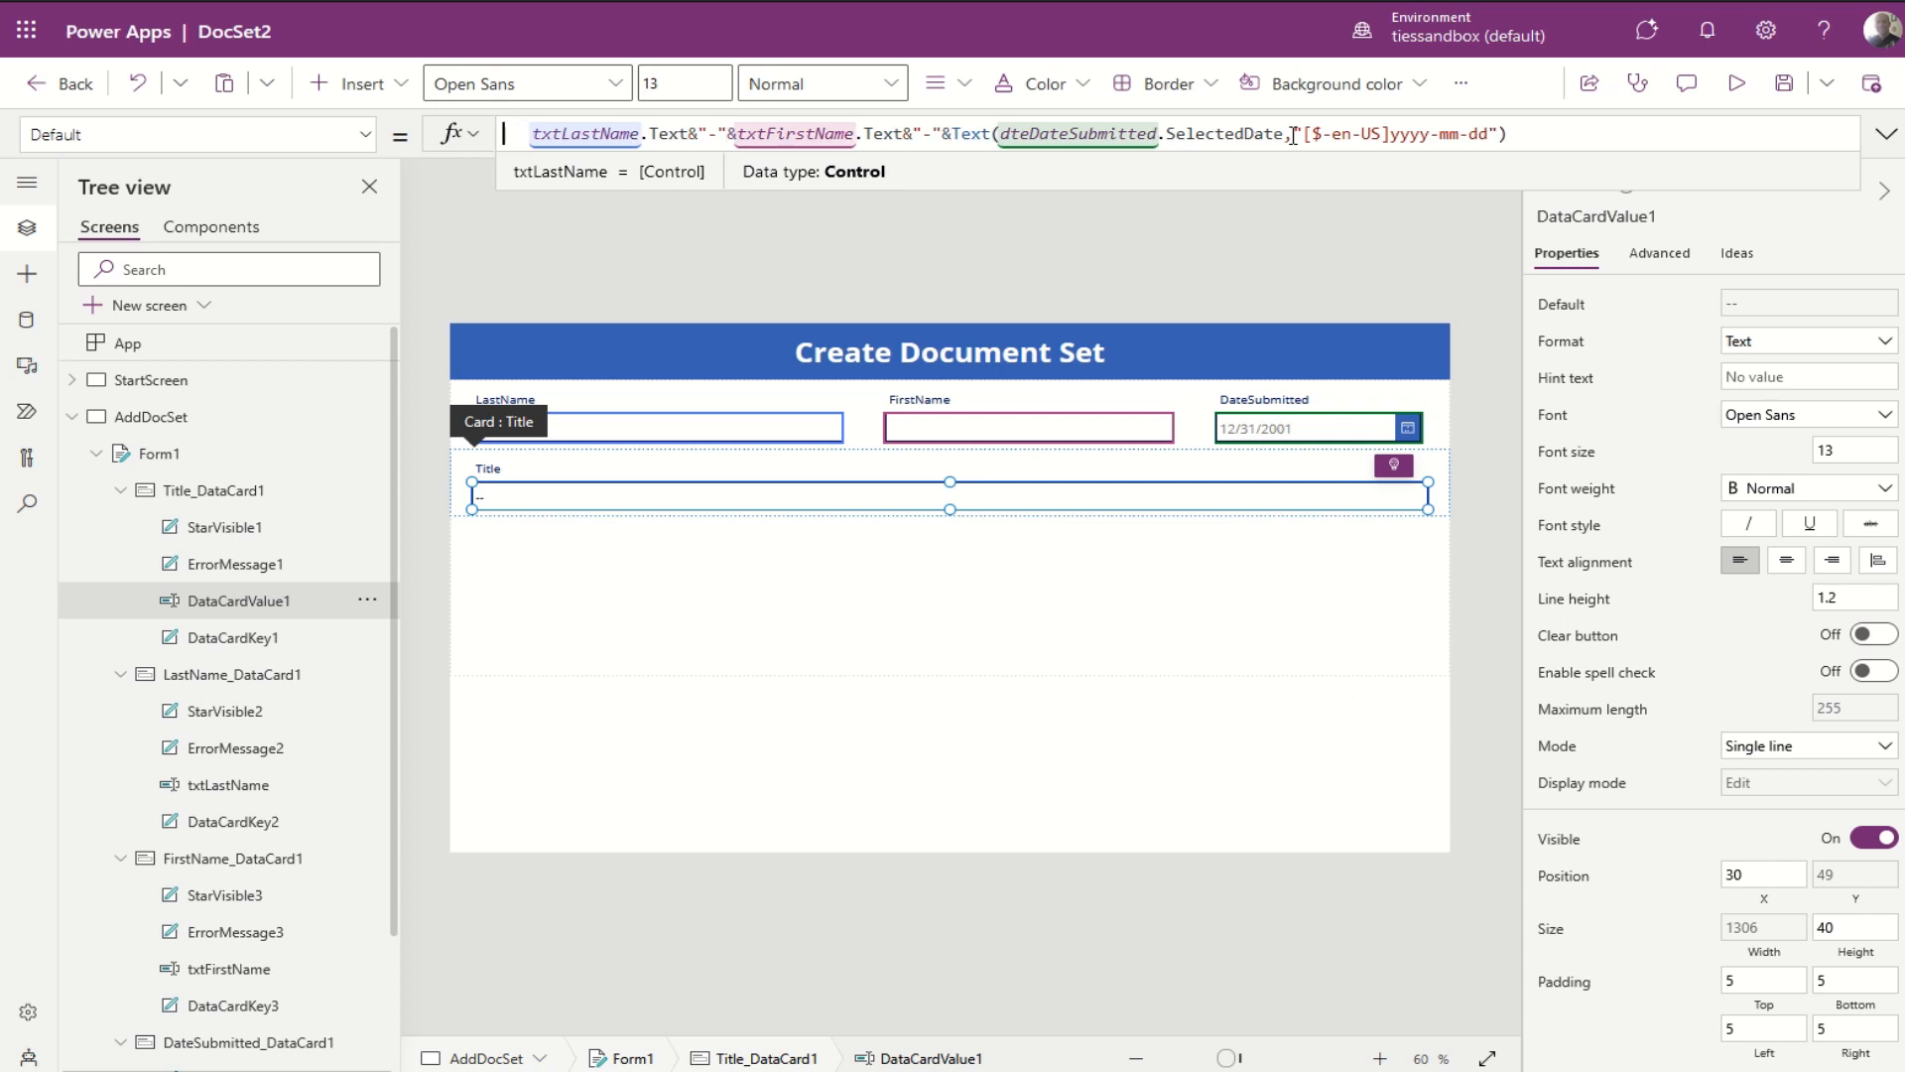
type("If( ")
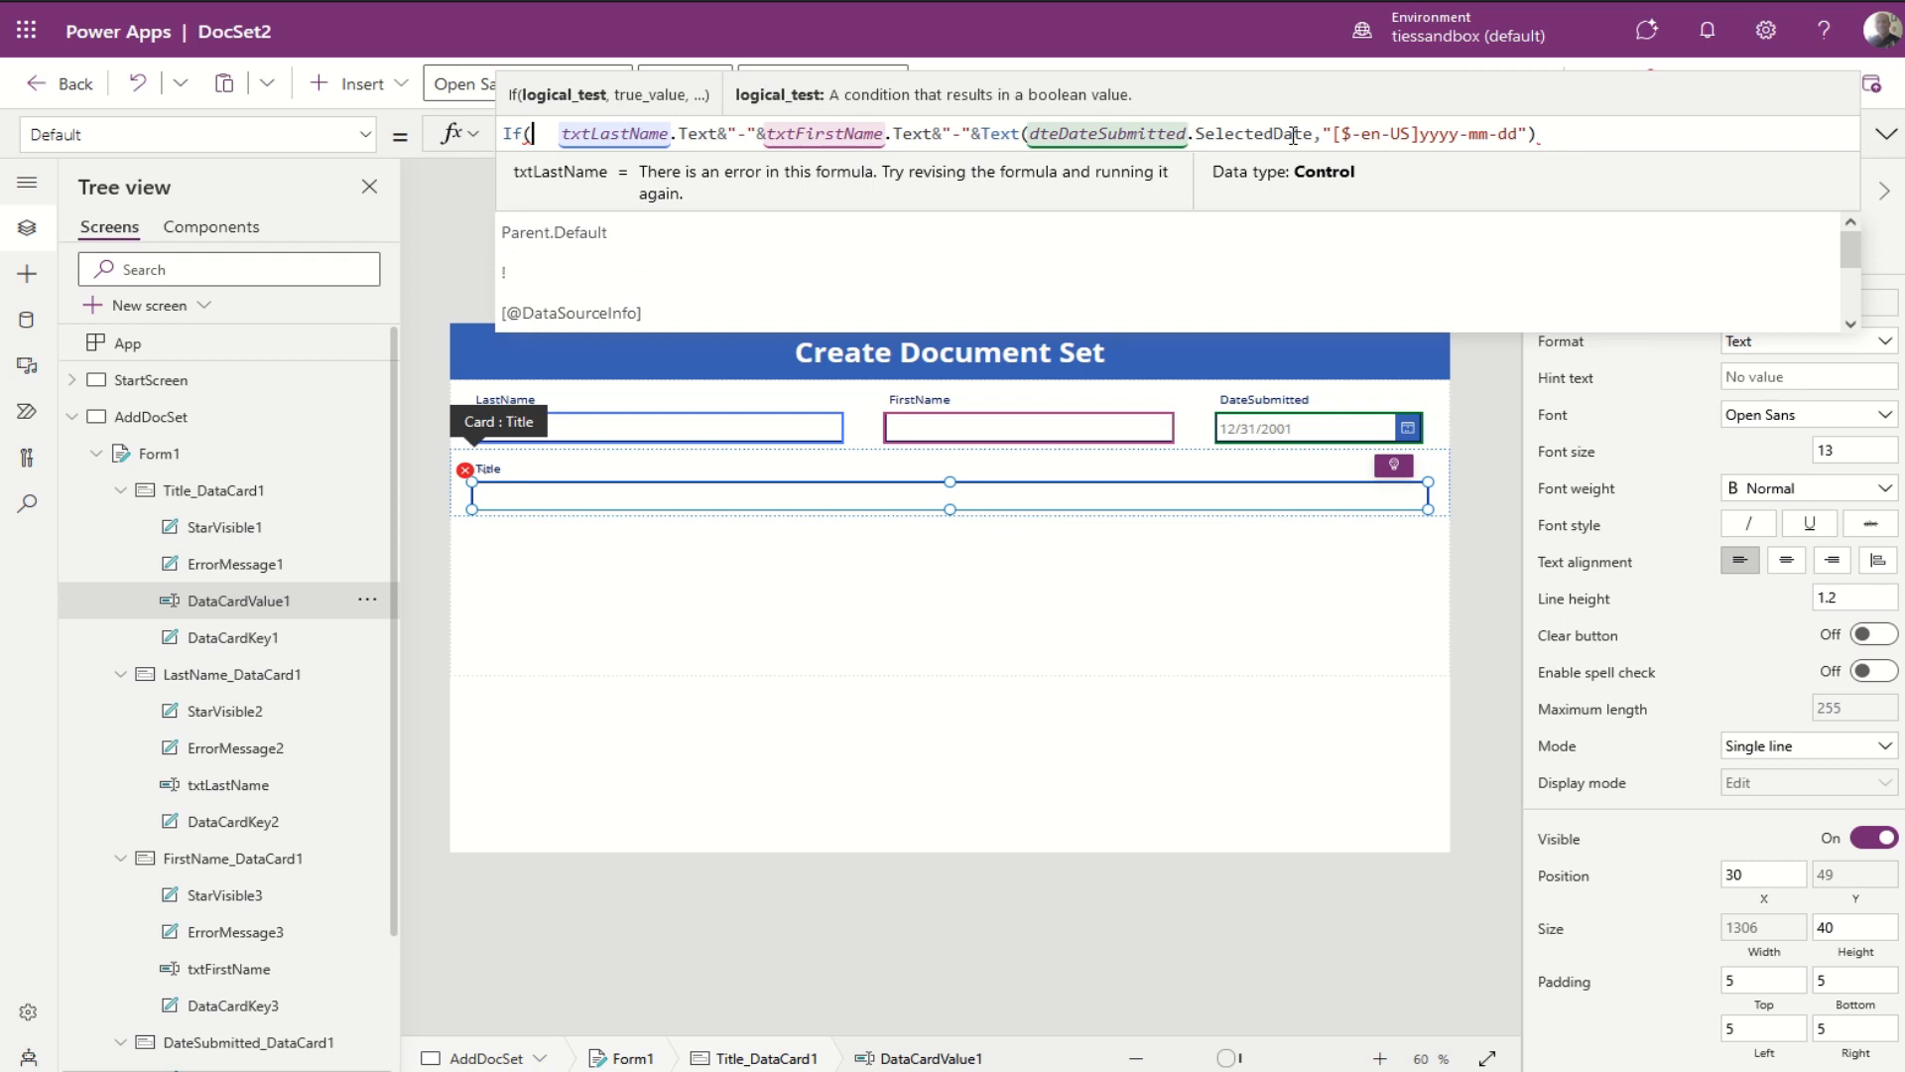
type("!")
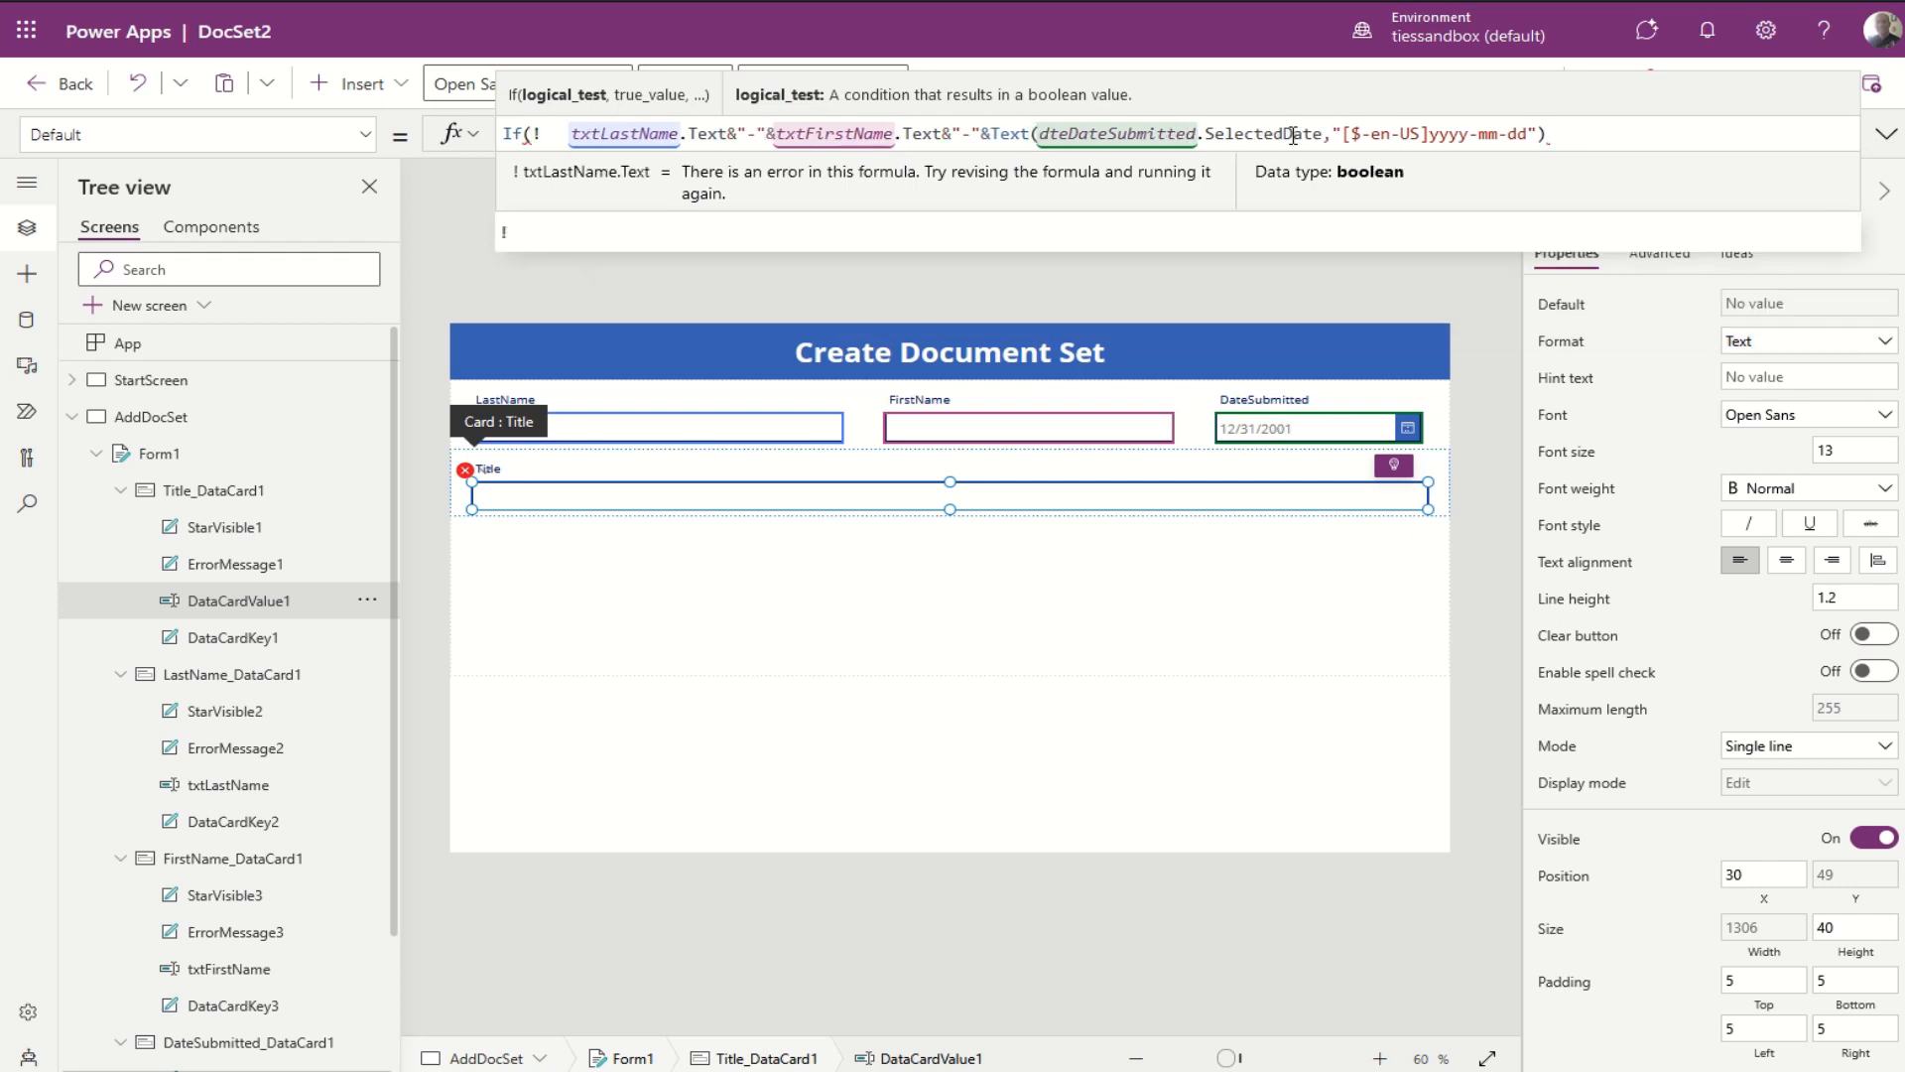
key("BackSpace")
type("IsBlank")
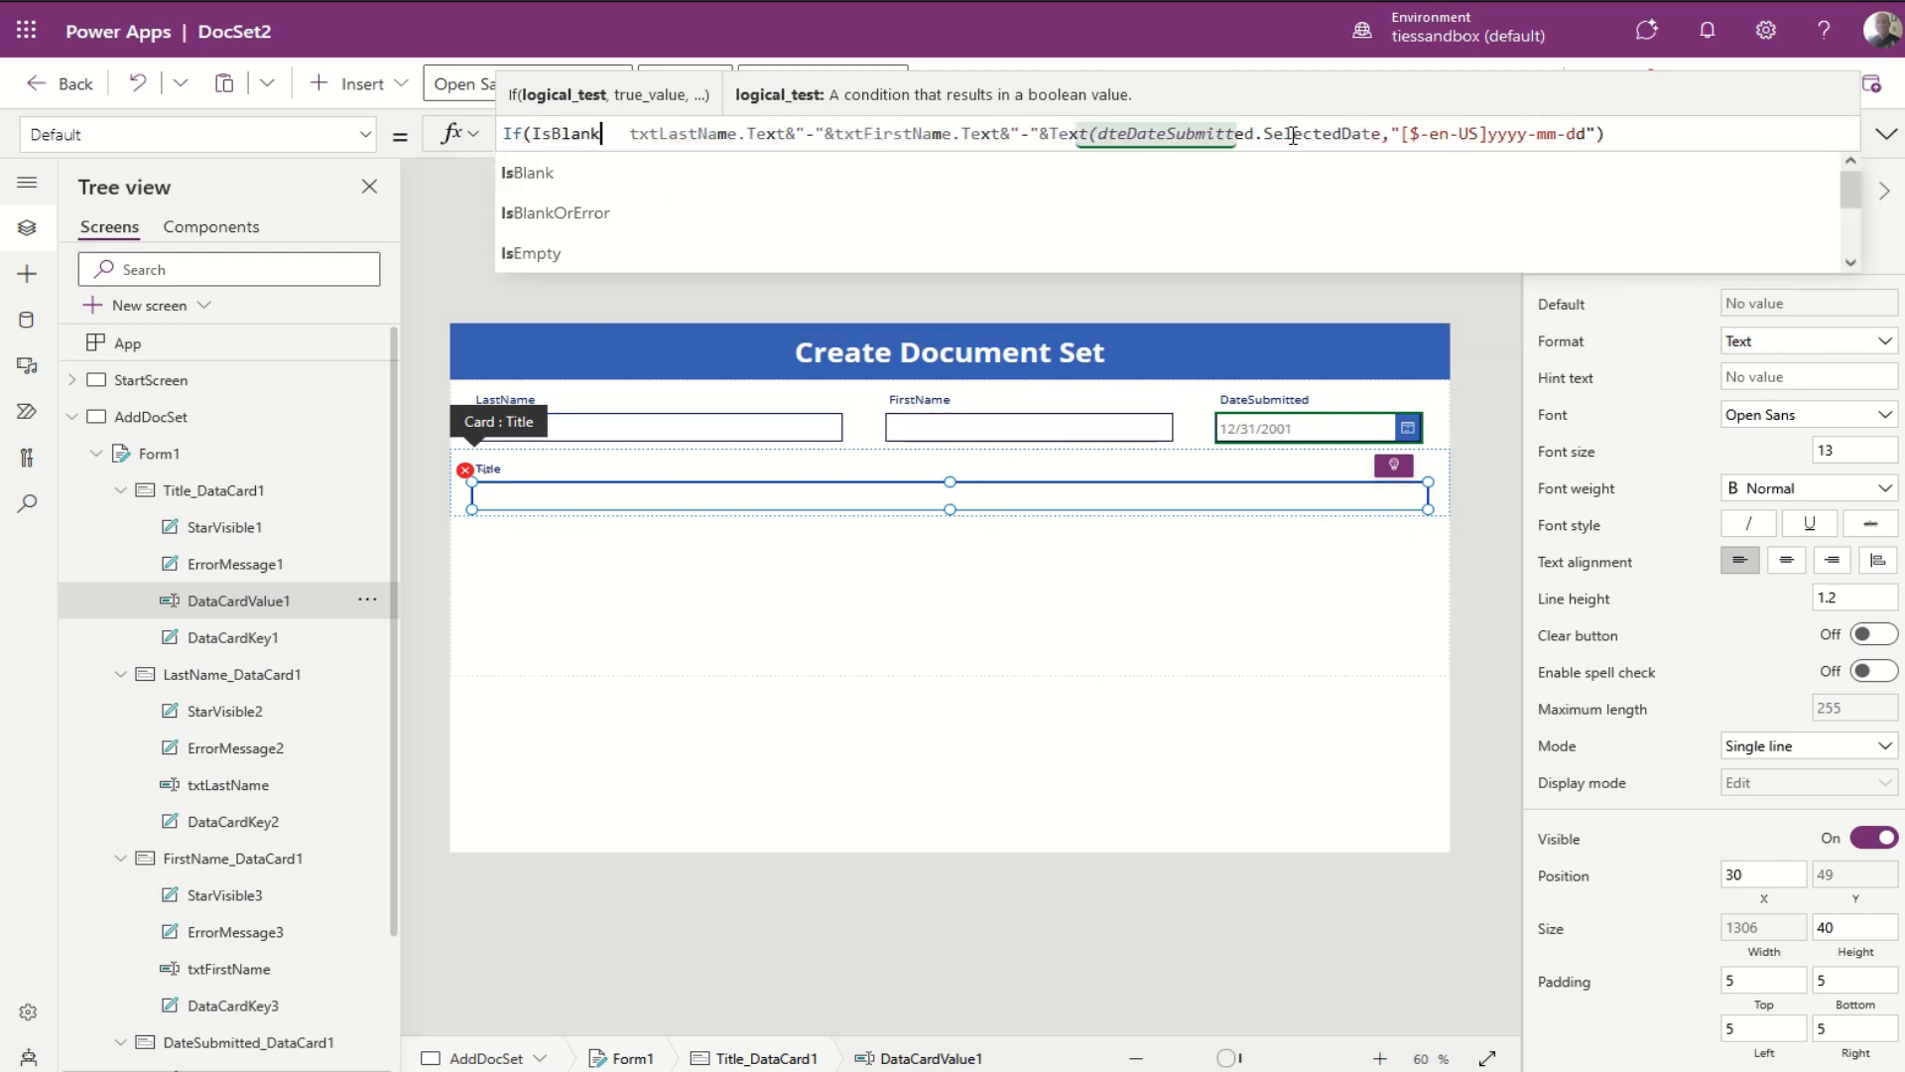
type("(")
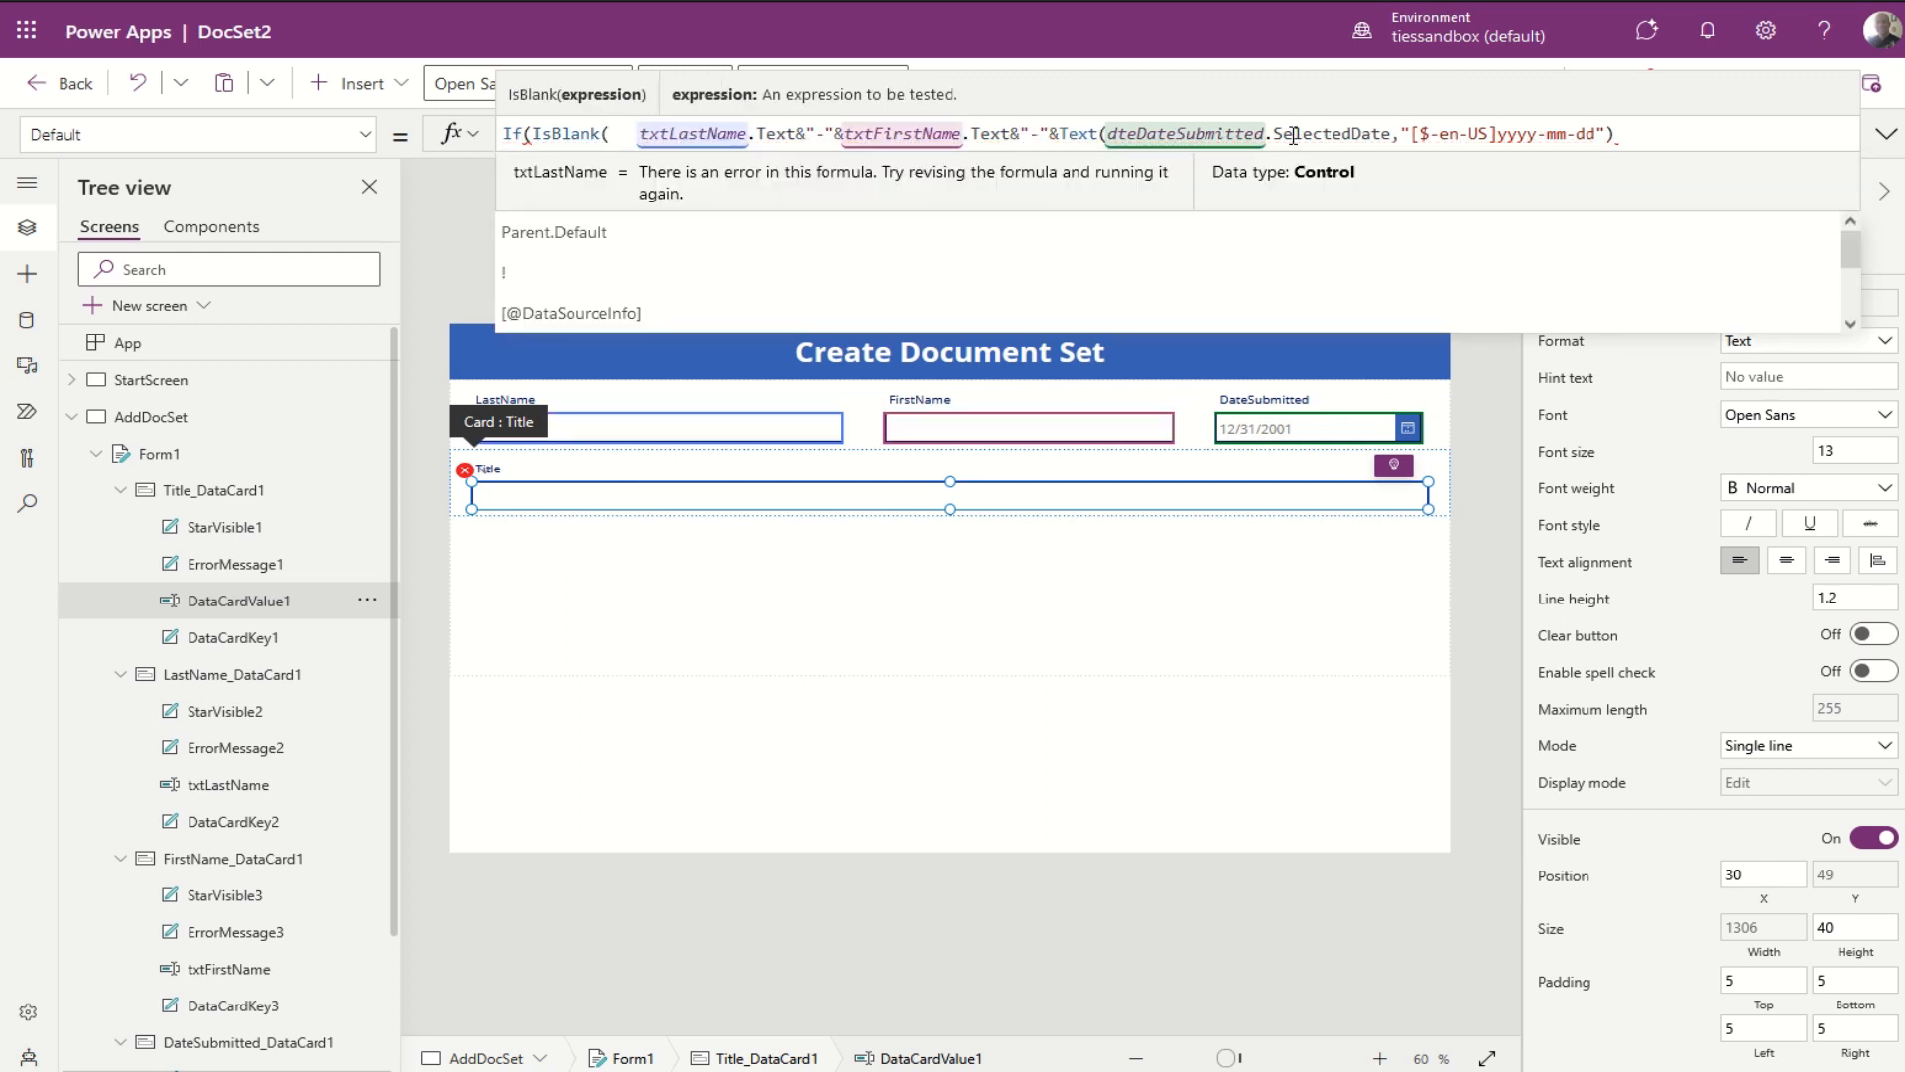
key("Left")
key("Left")
key("Left")
key("Left")
key("Left")
key("Left")
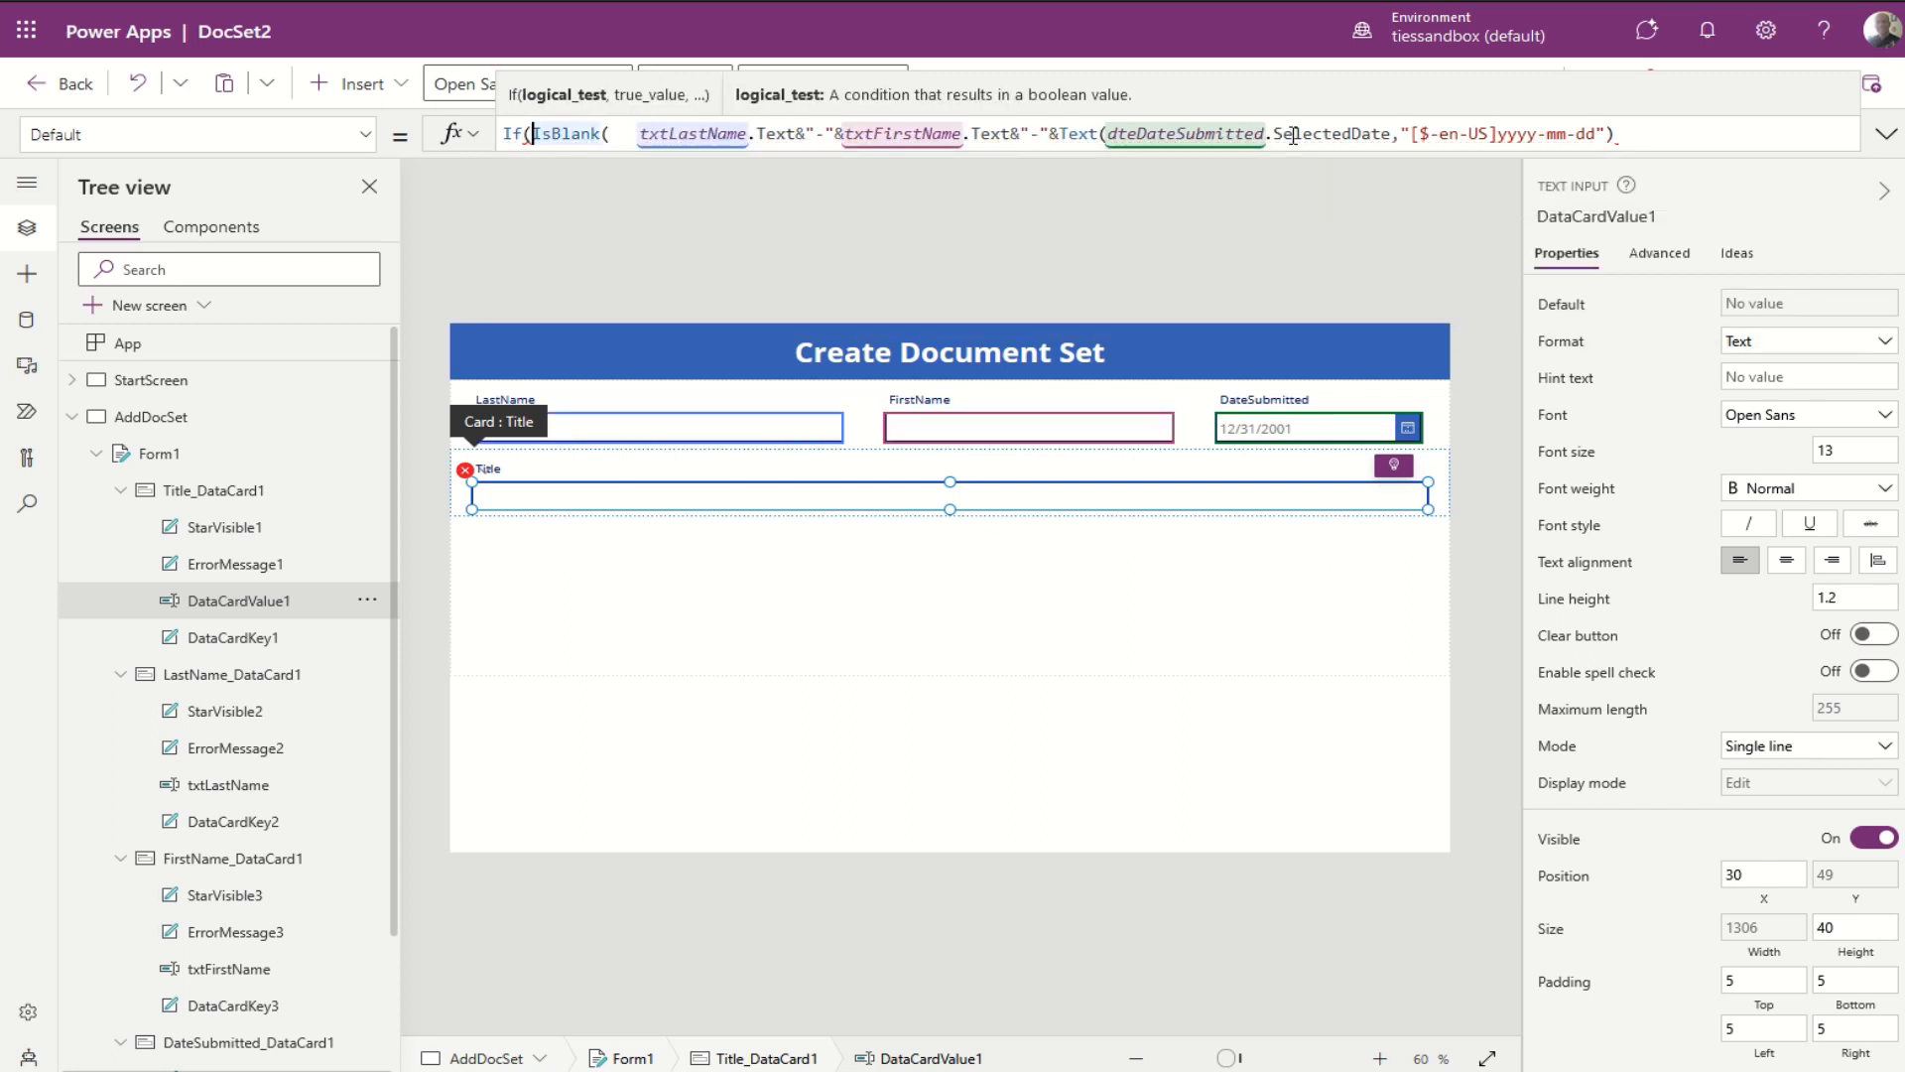
type("!")
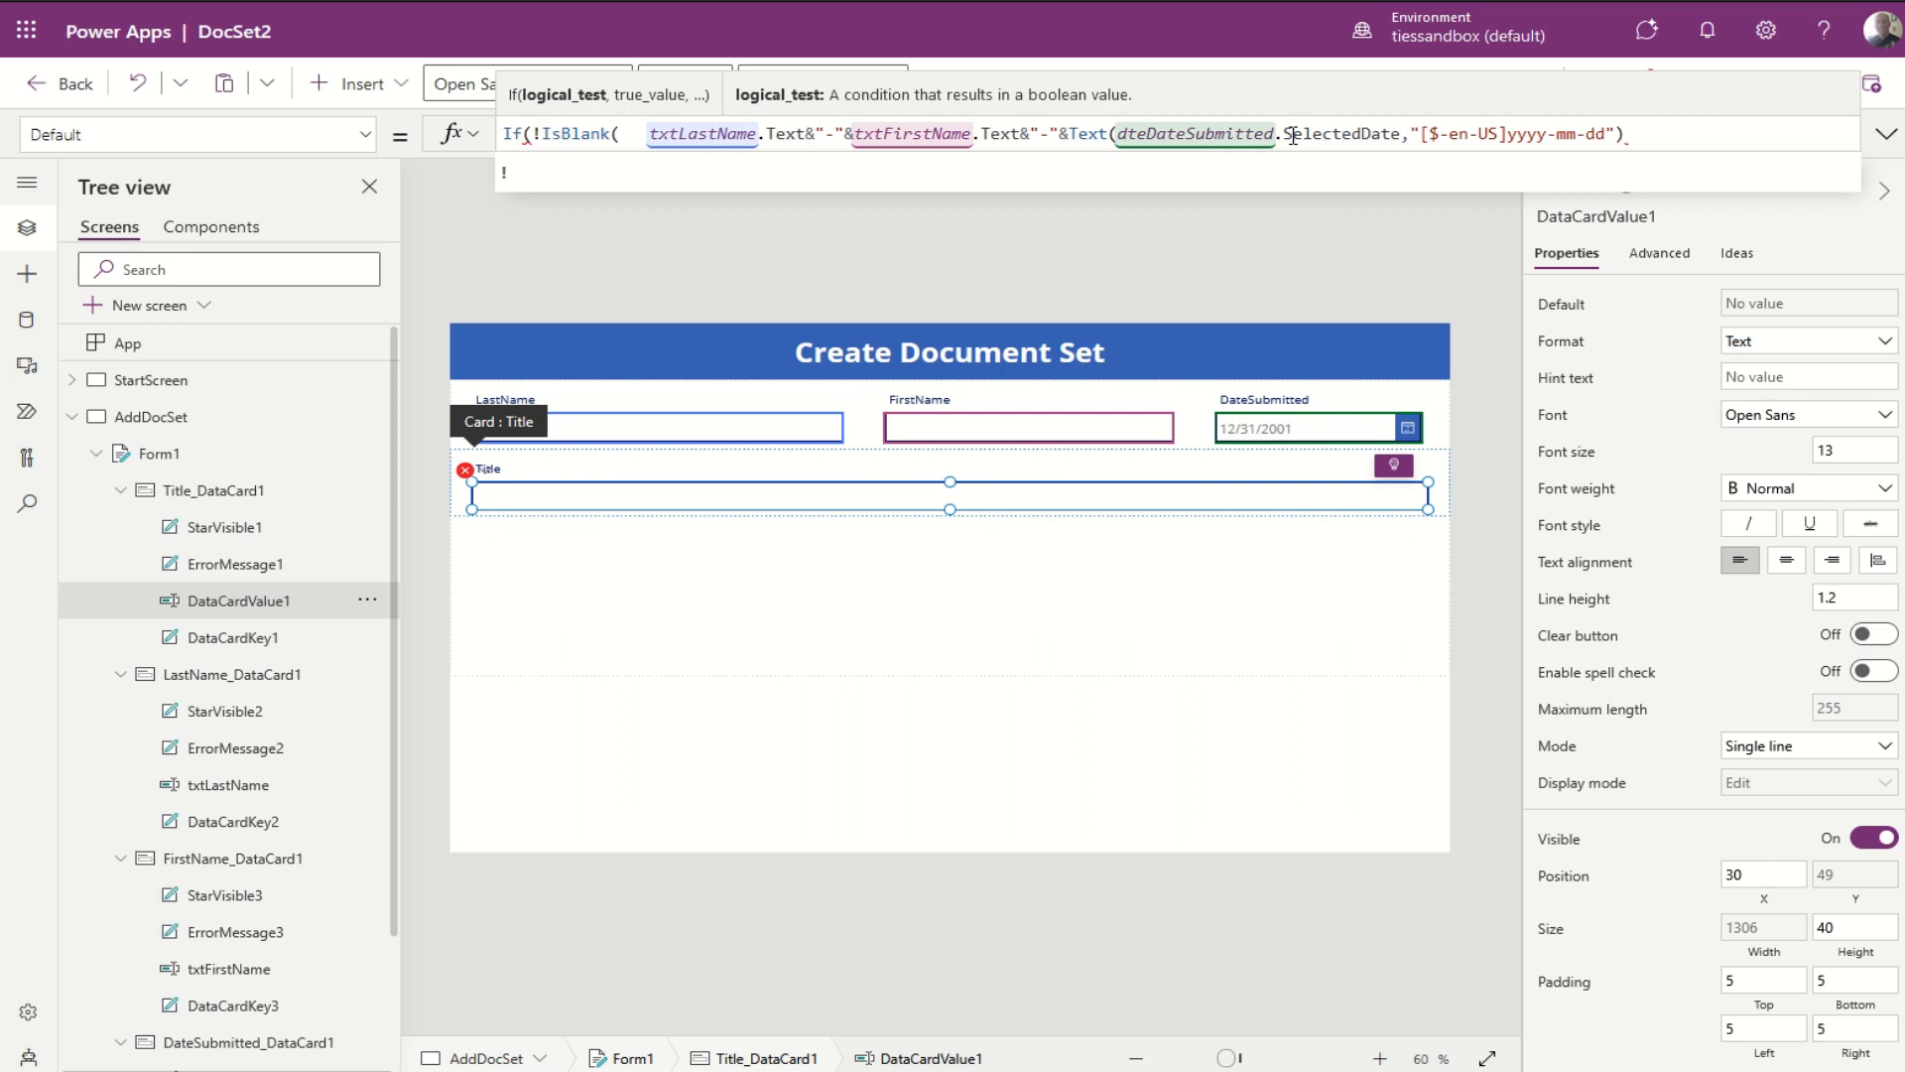
Step: Complete the first IsBlank call in the Title's Default formula with txtLastName and its closing parenthesis
key("Right")
key("Right")
key("Right")
key("Right")
key("Right")
key("Right")
key("Right")
key("Right")
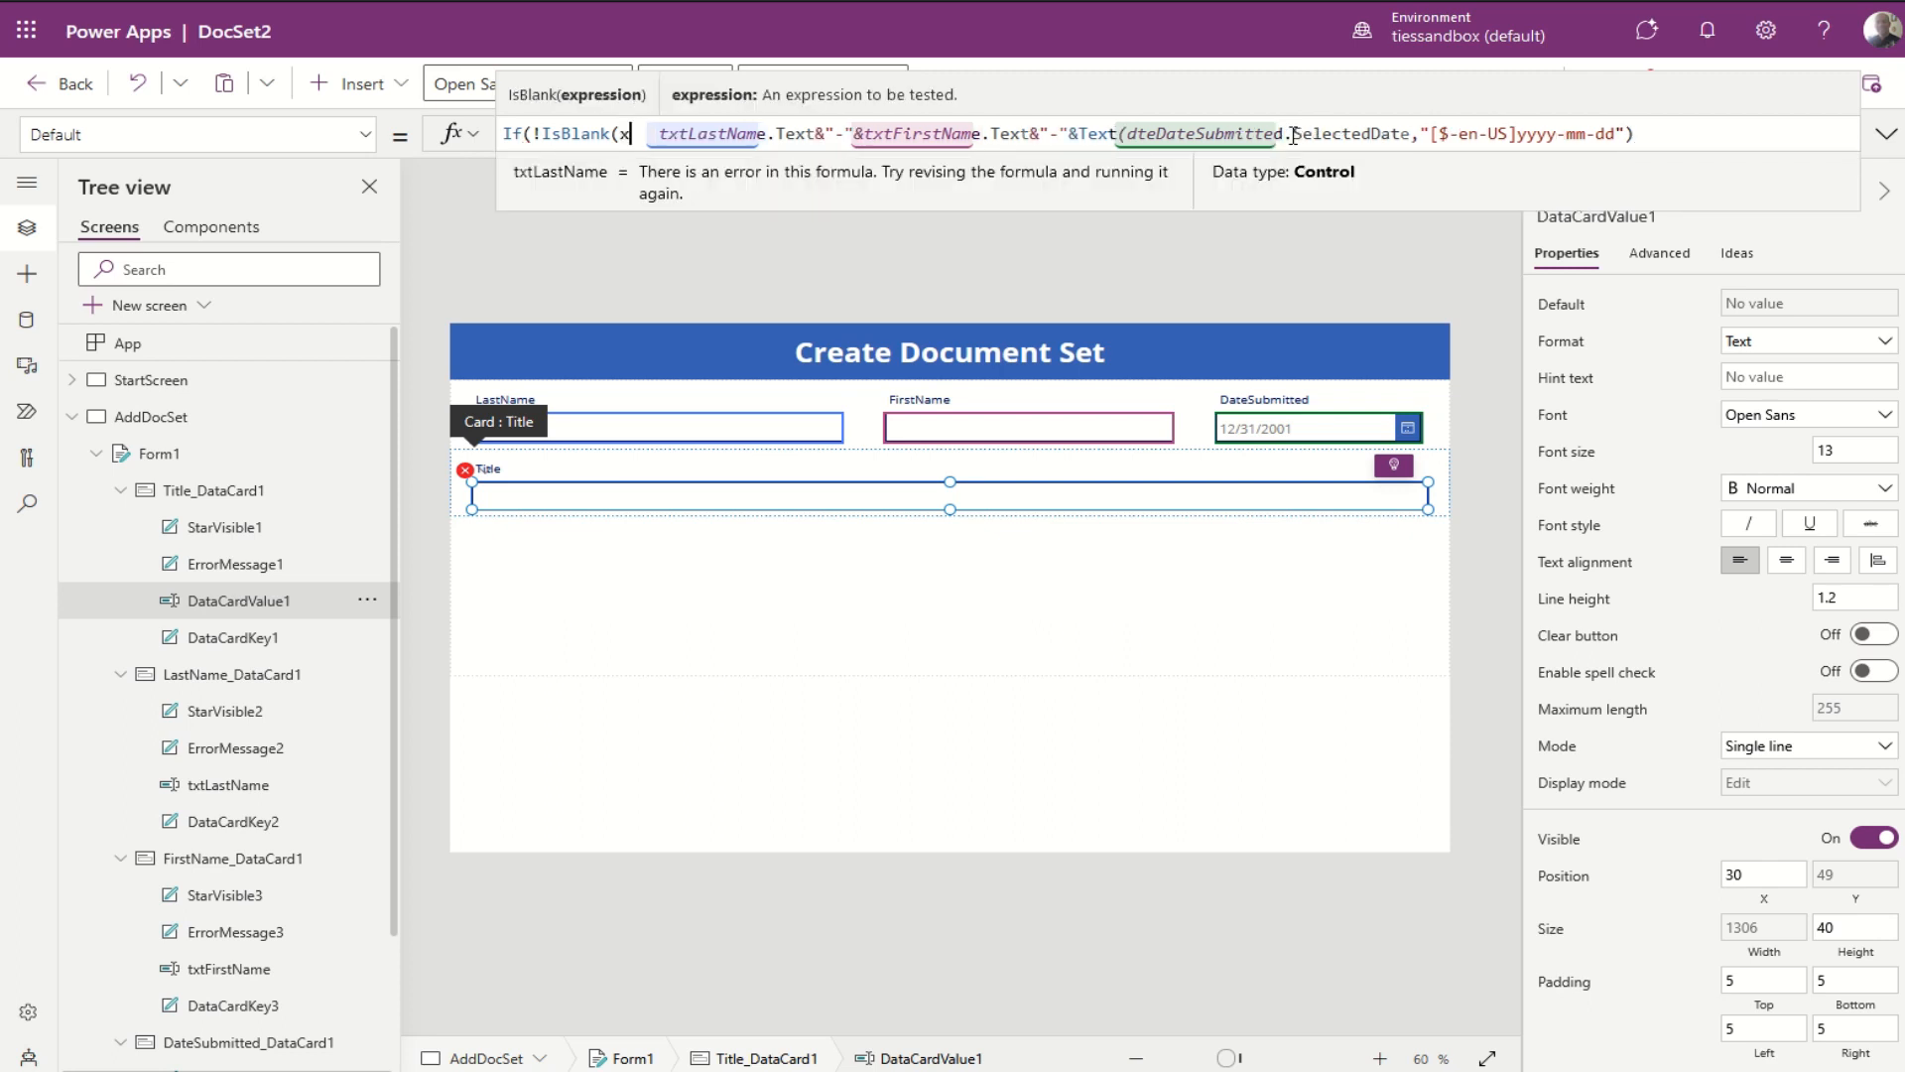
type("txl")
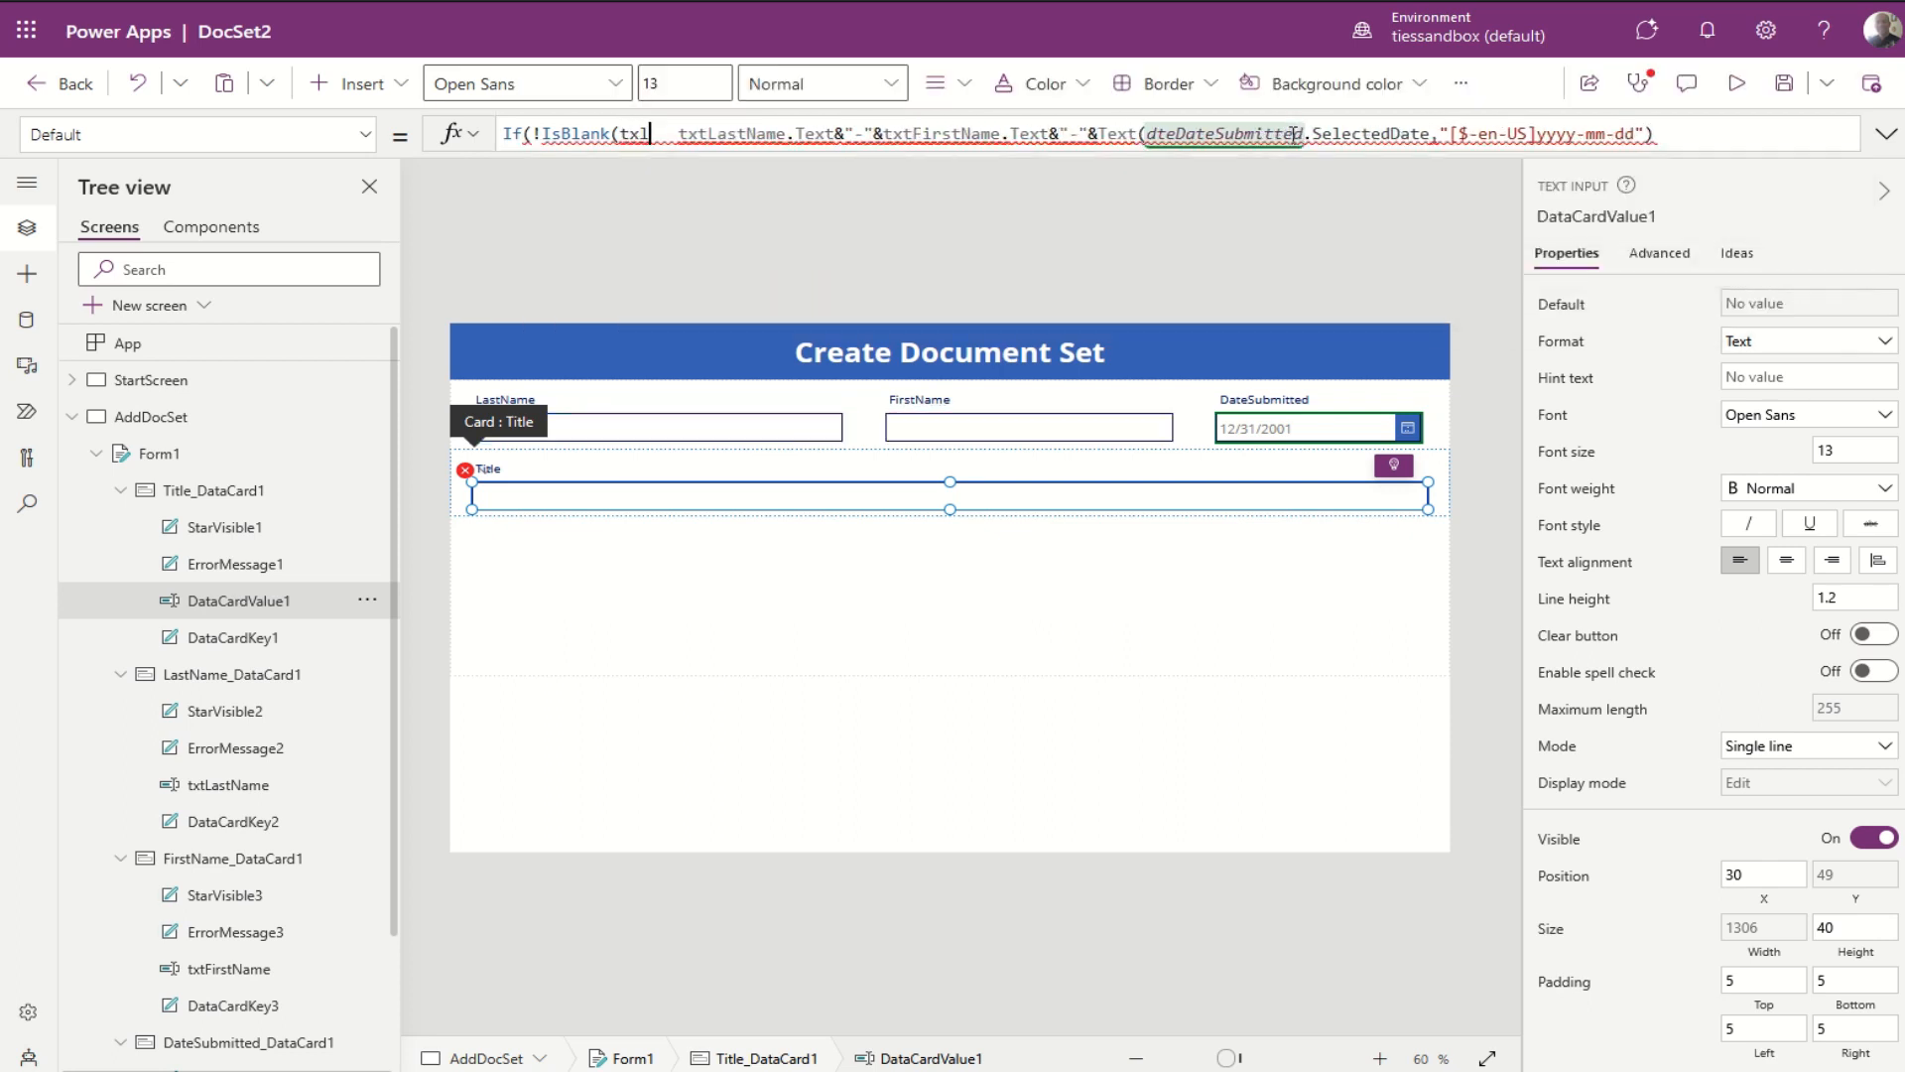
key("BackSpace")
type("t")
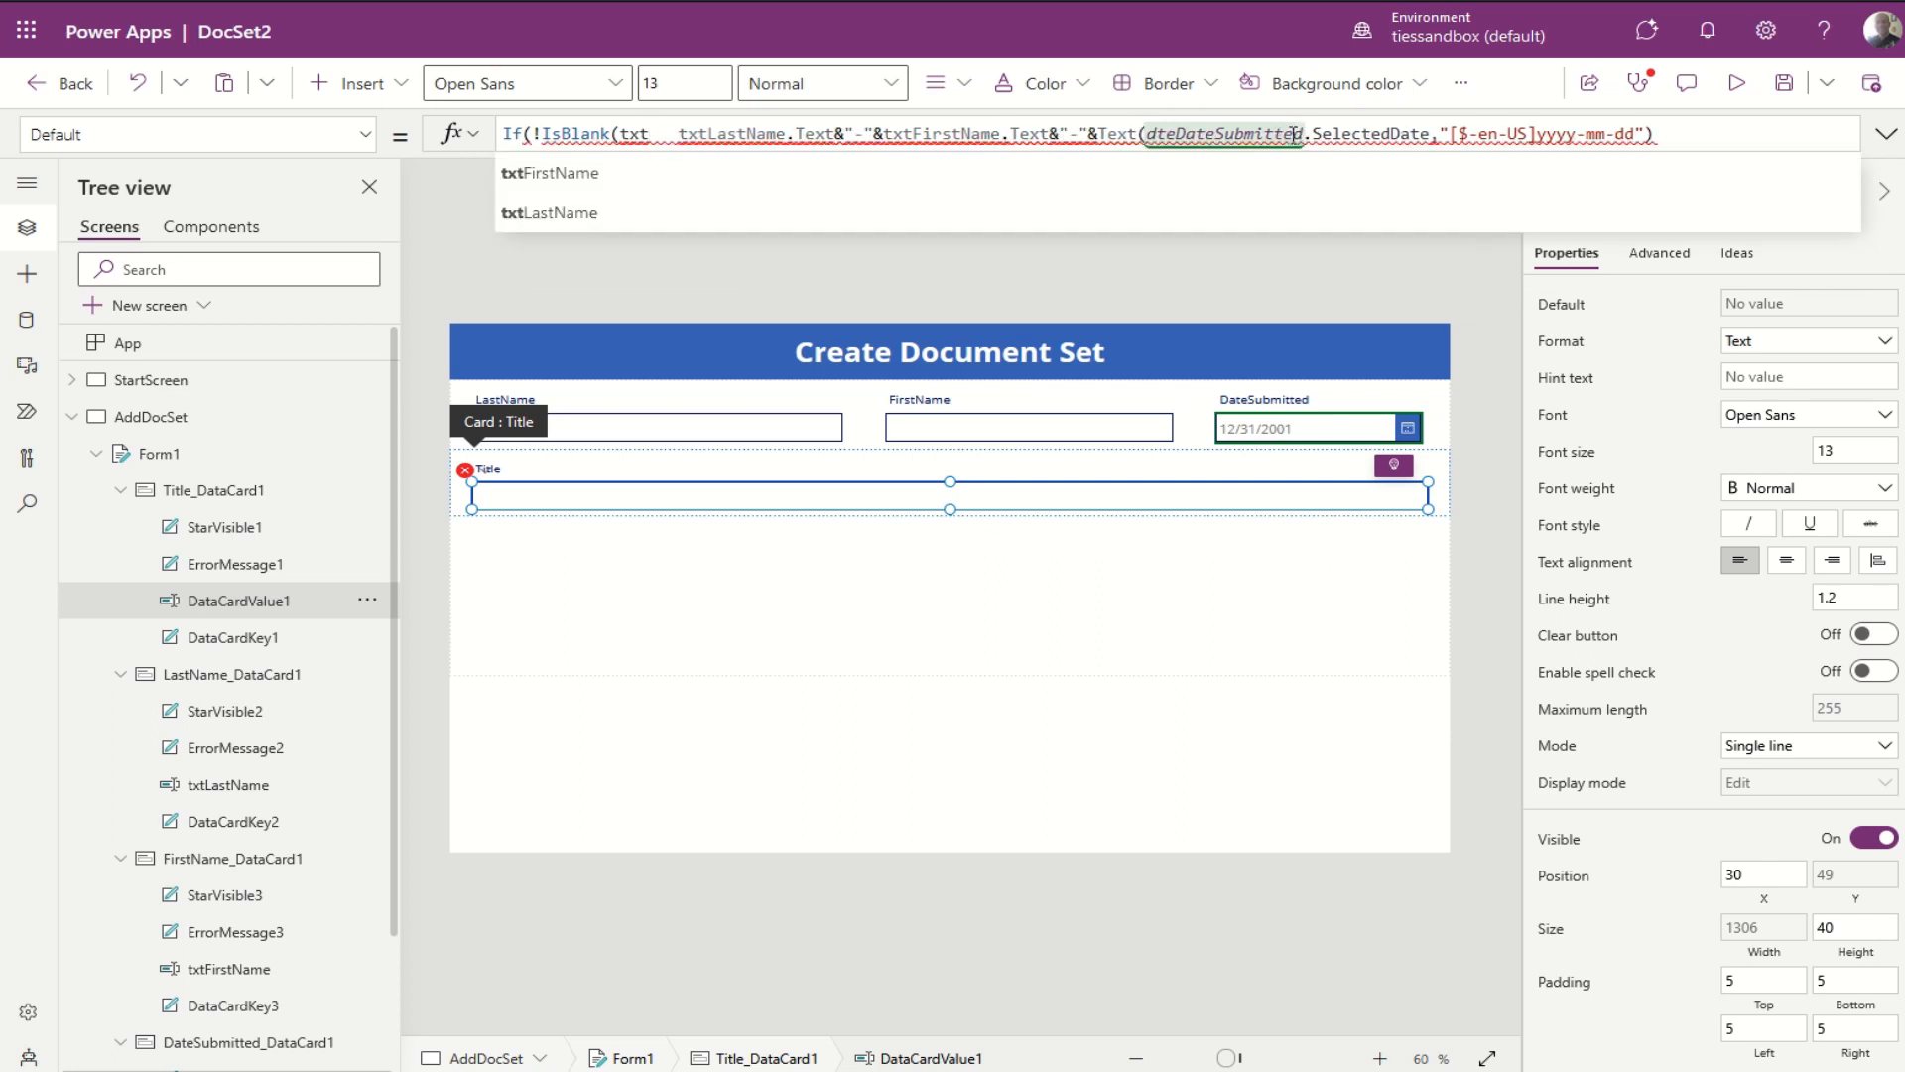
type("l")
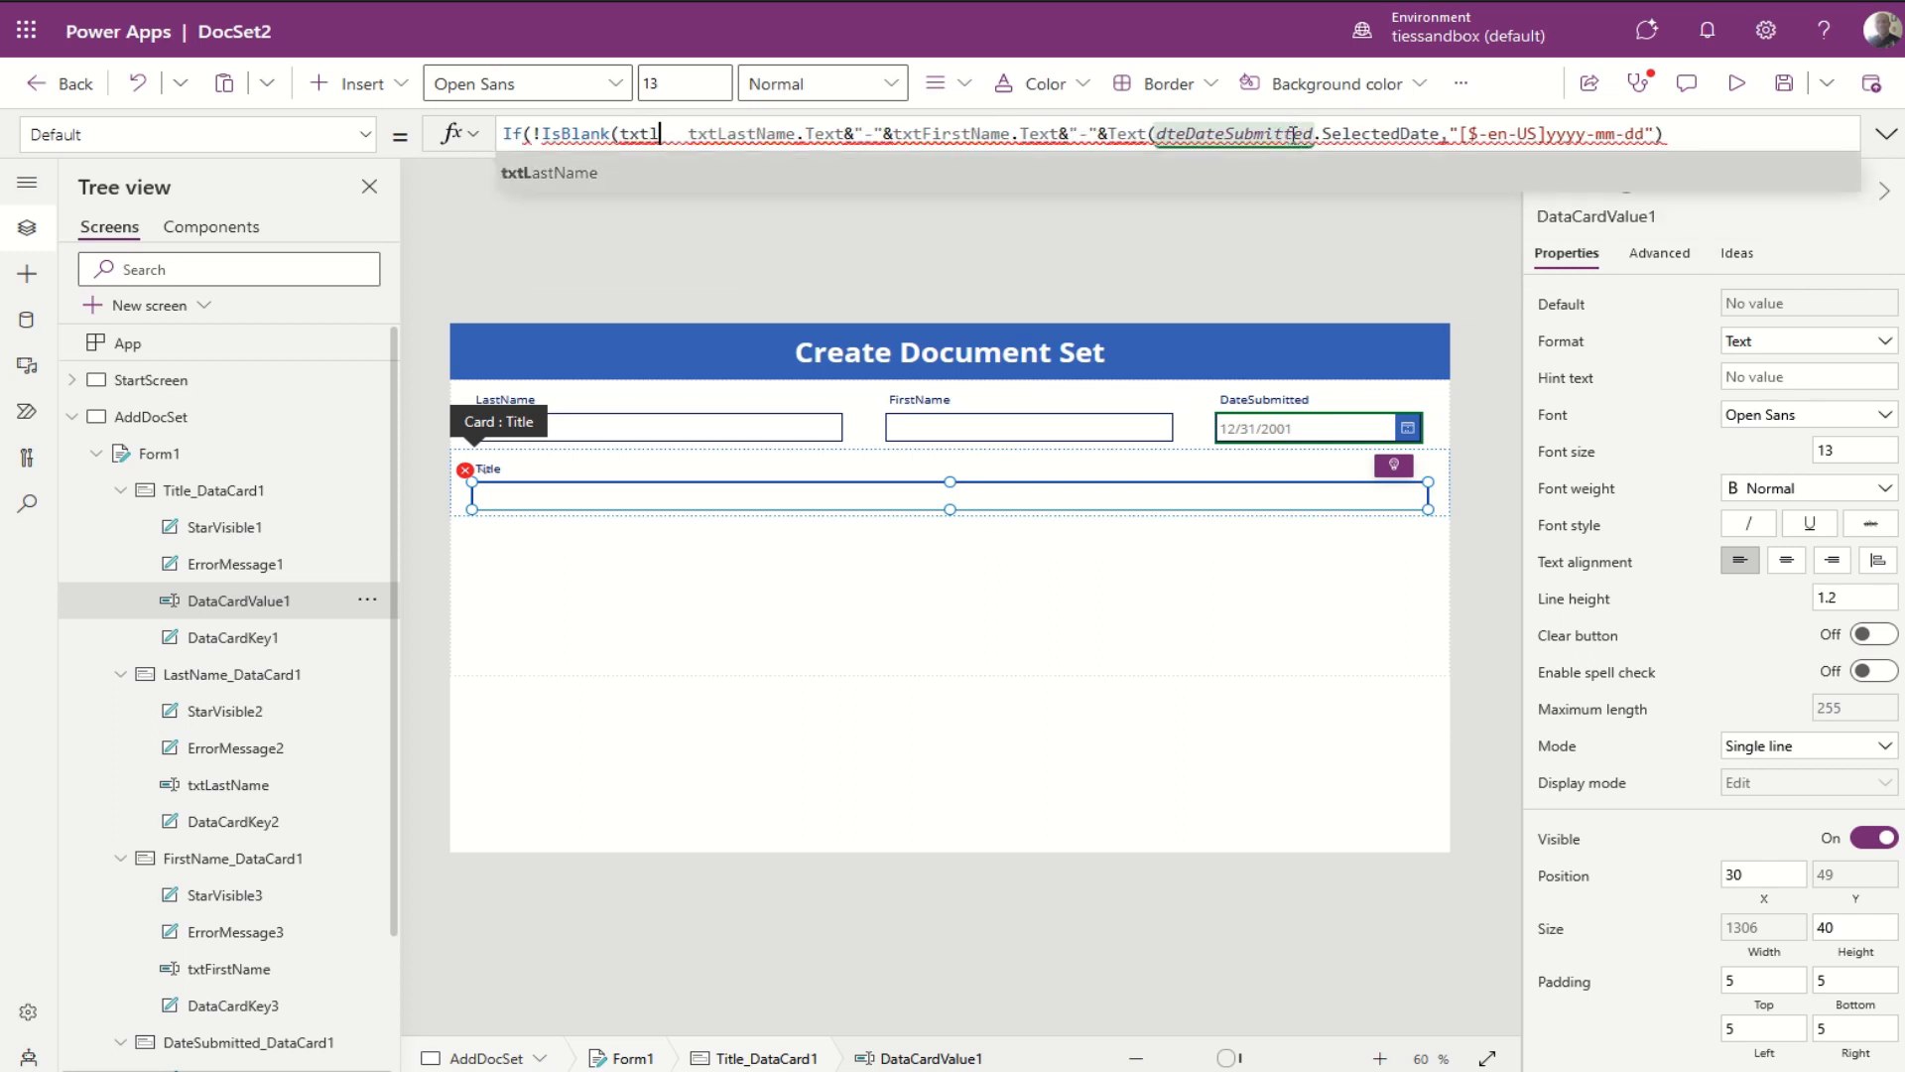
key("Tab")
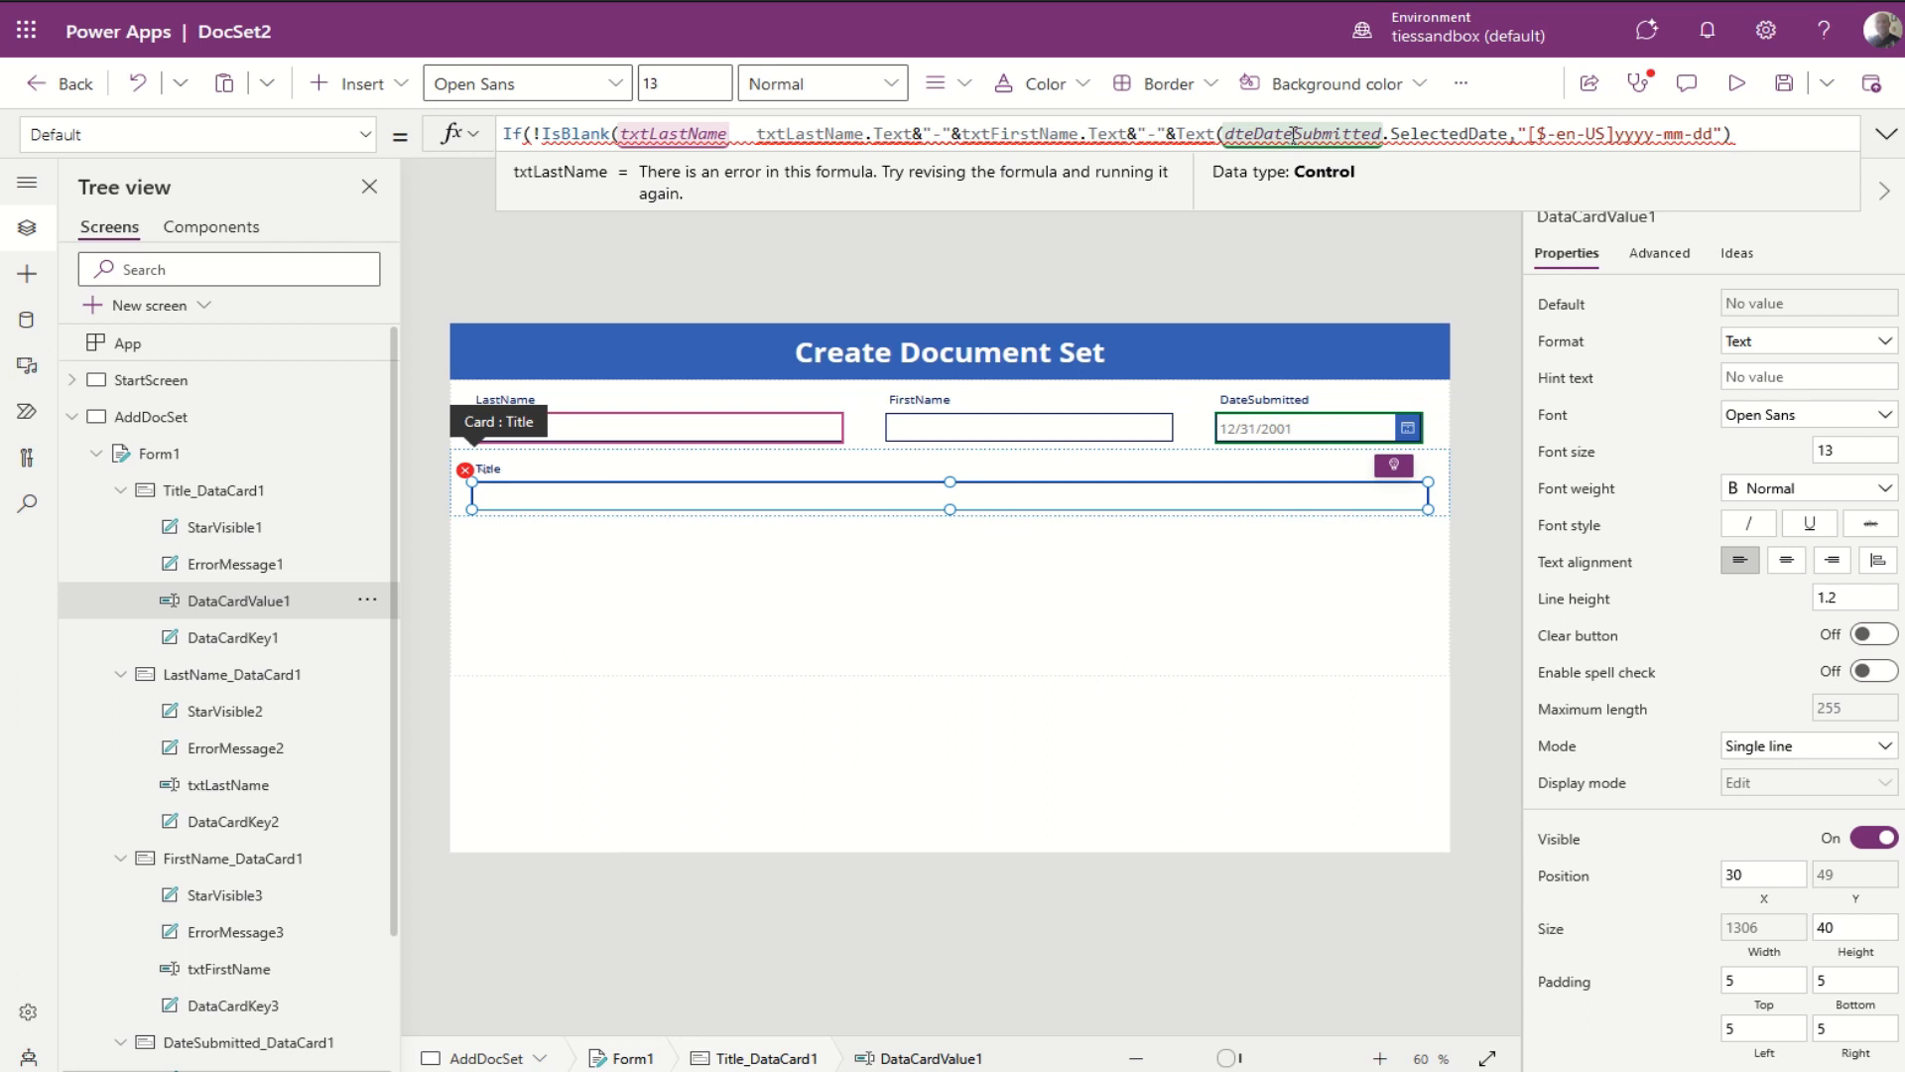
type(")")
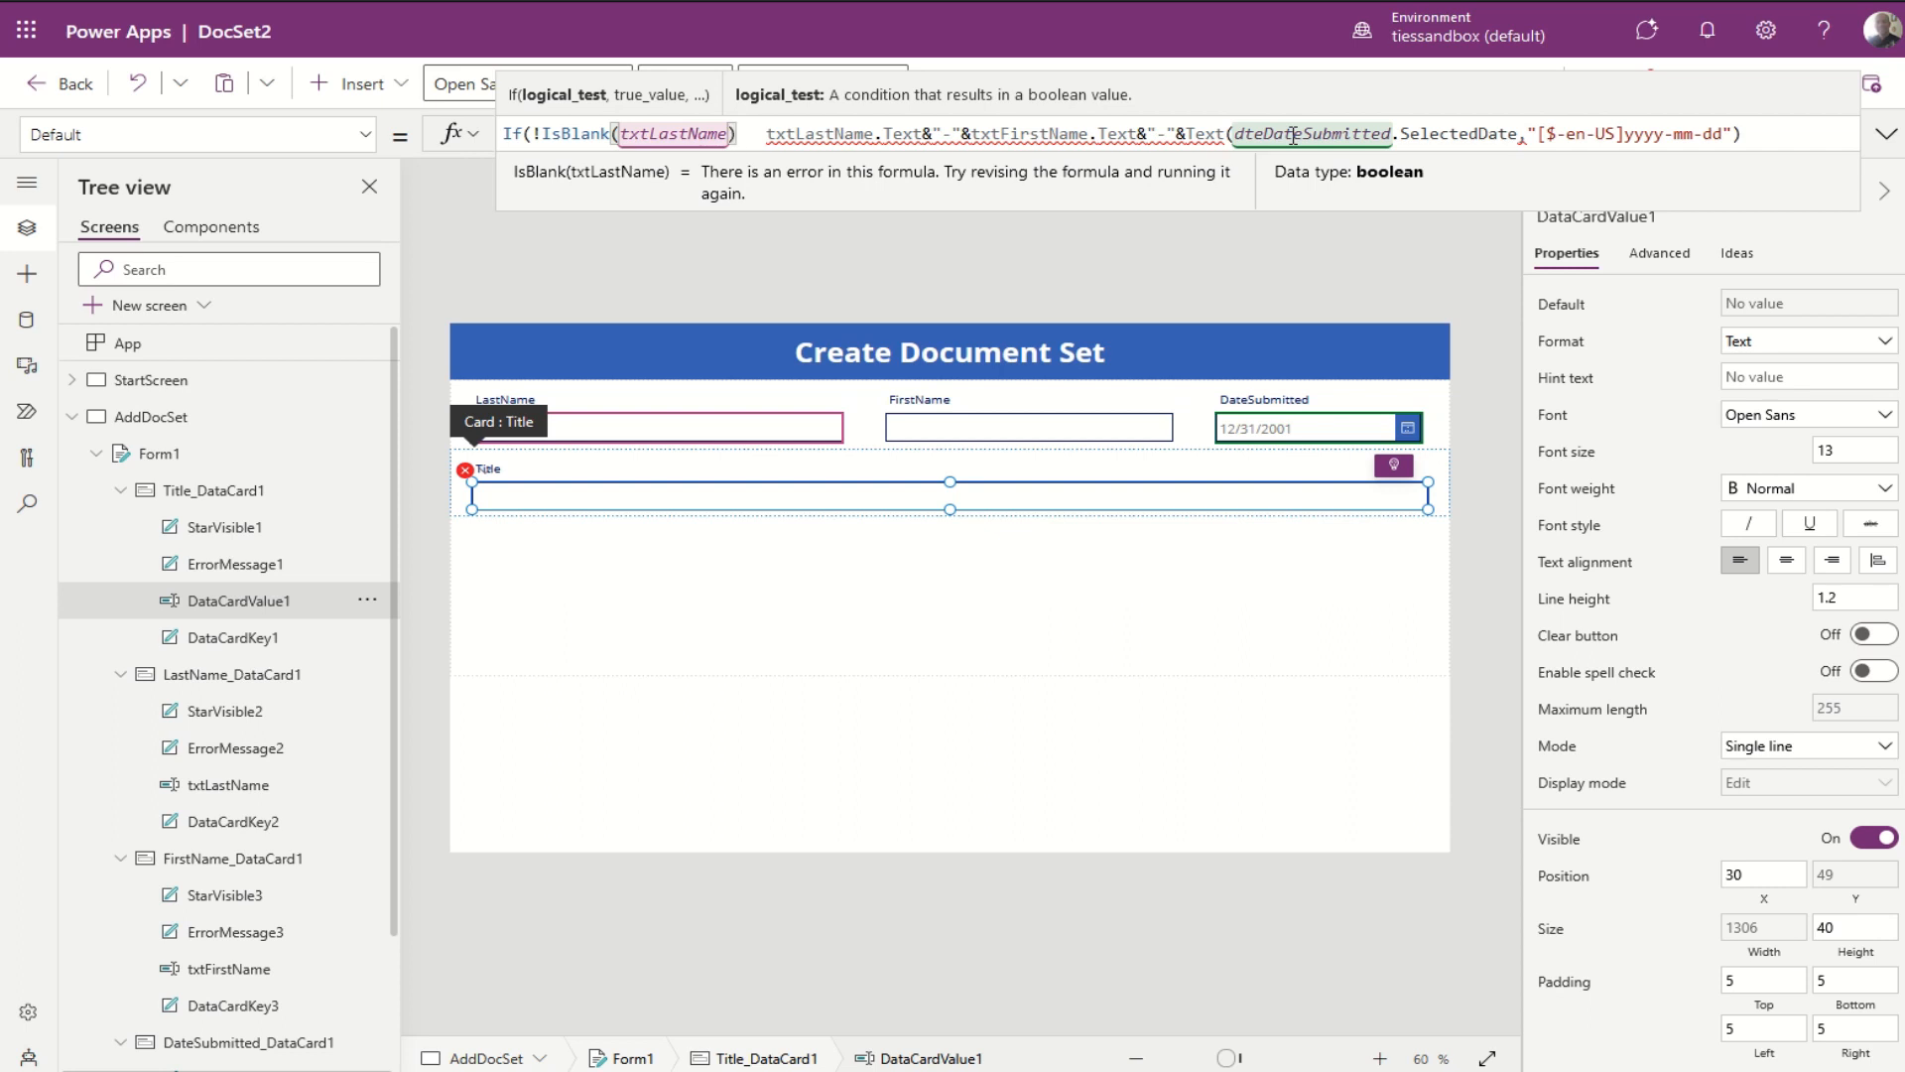
Step: Add &&!IsBlank(txtFirstName)&& to the If condition, right after the txtLastName check
type("&&")
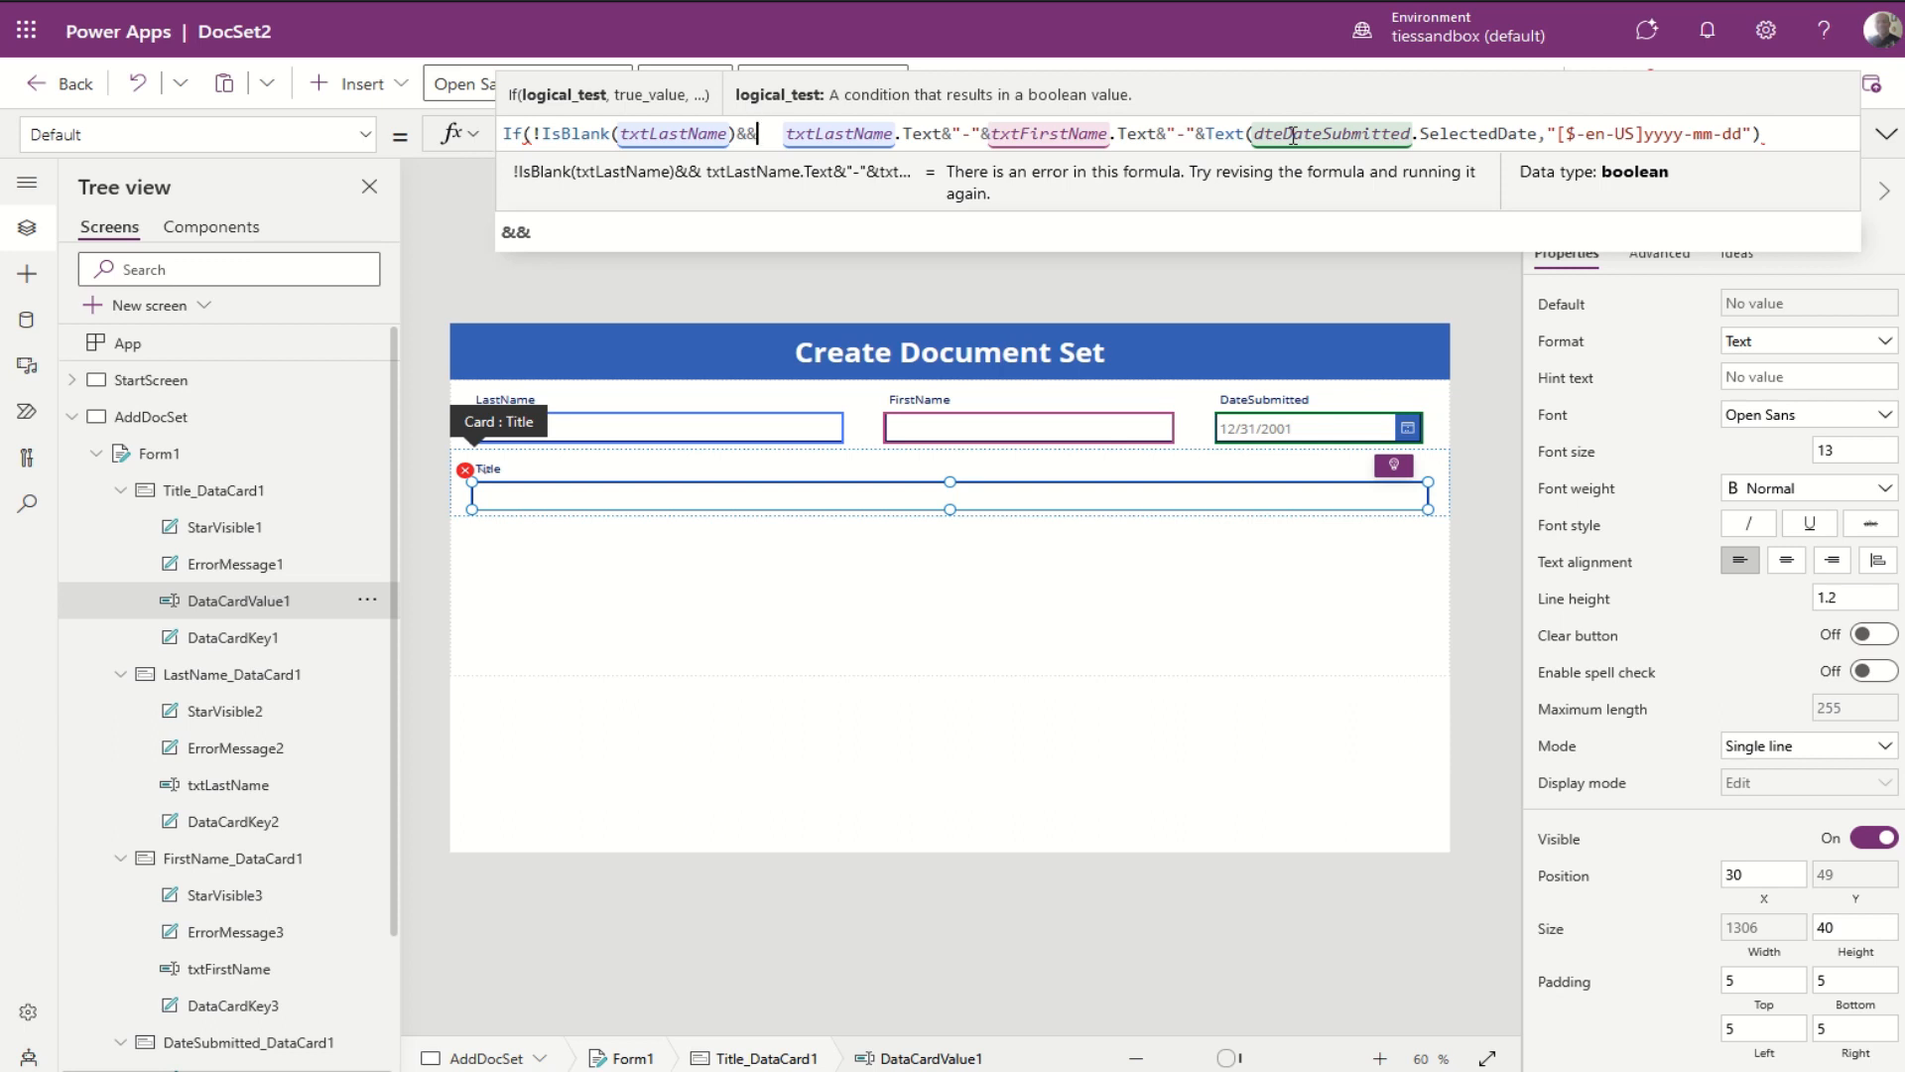
type("!isBla")
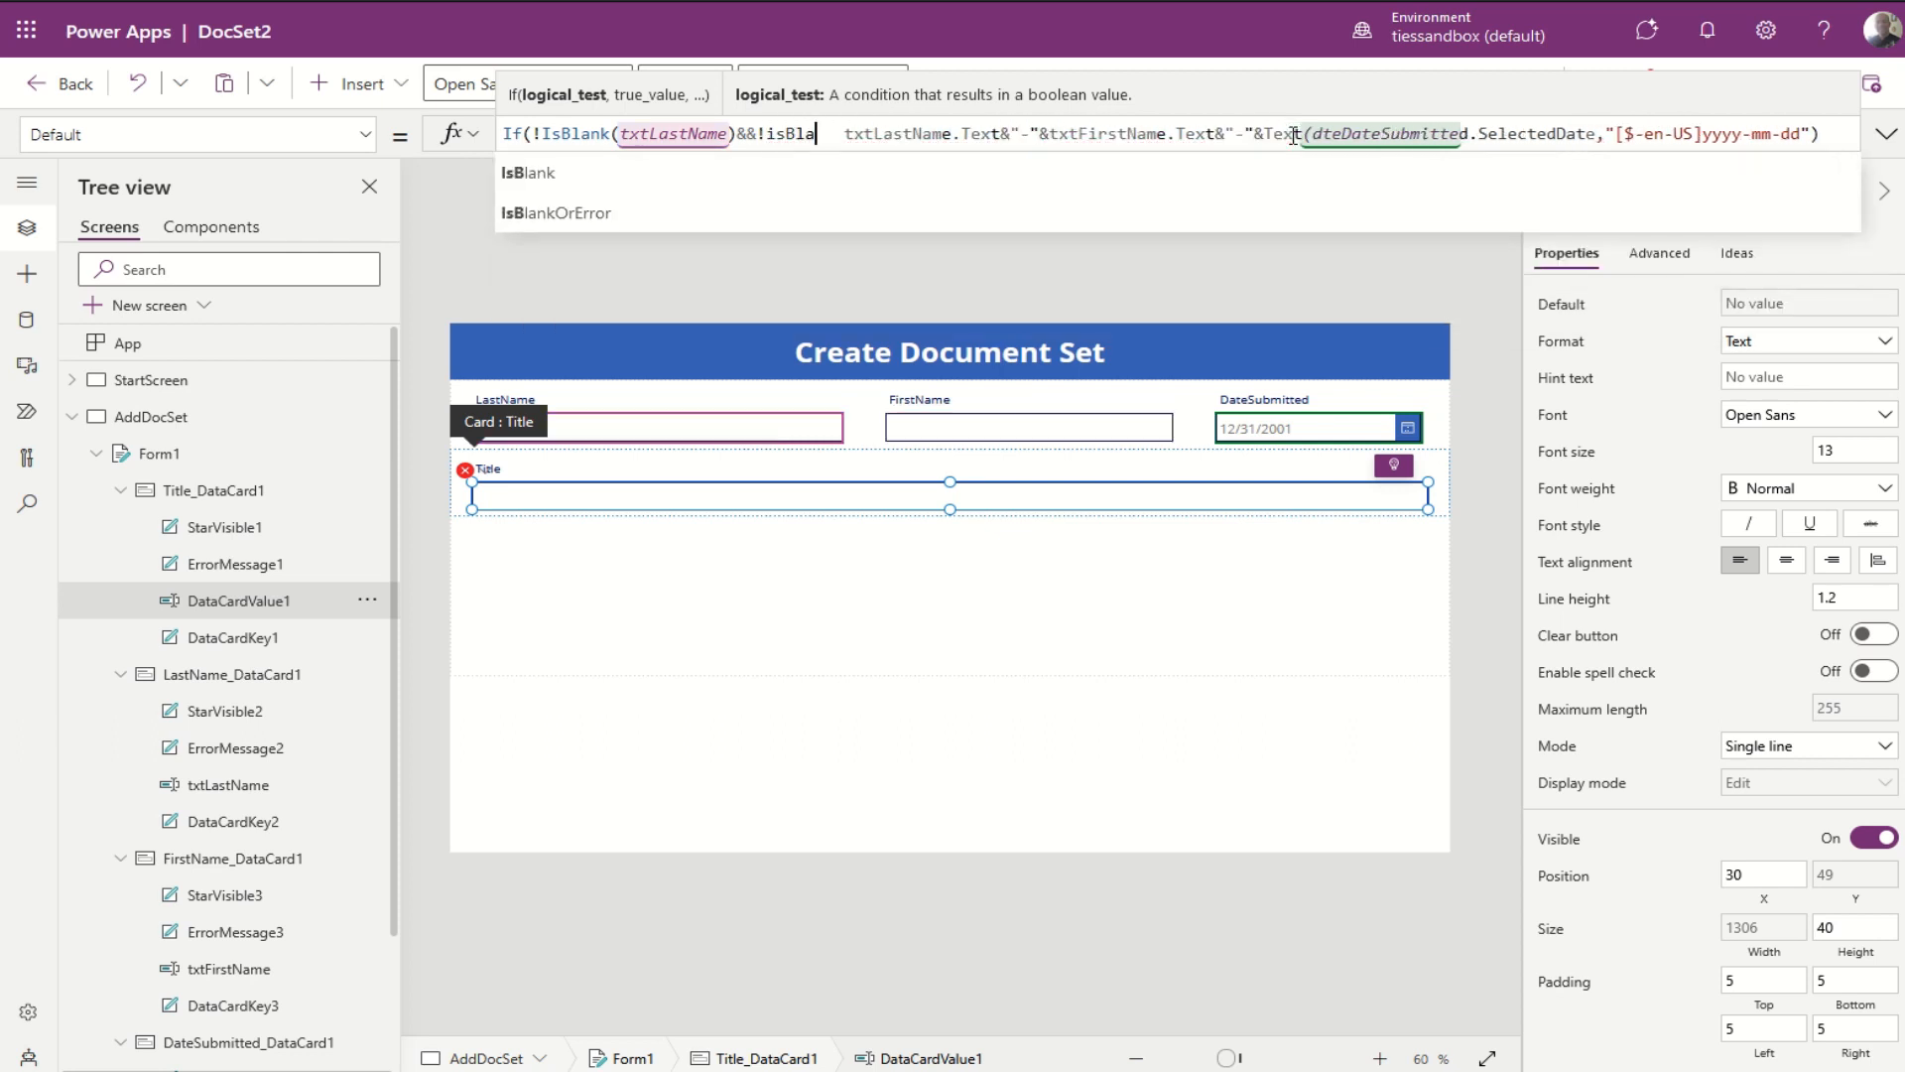
type("nk(")
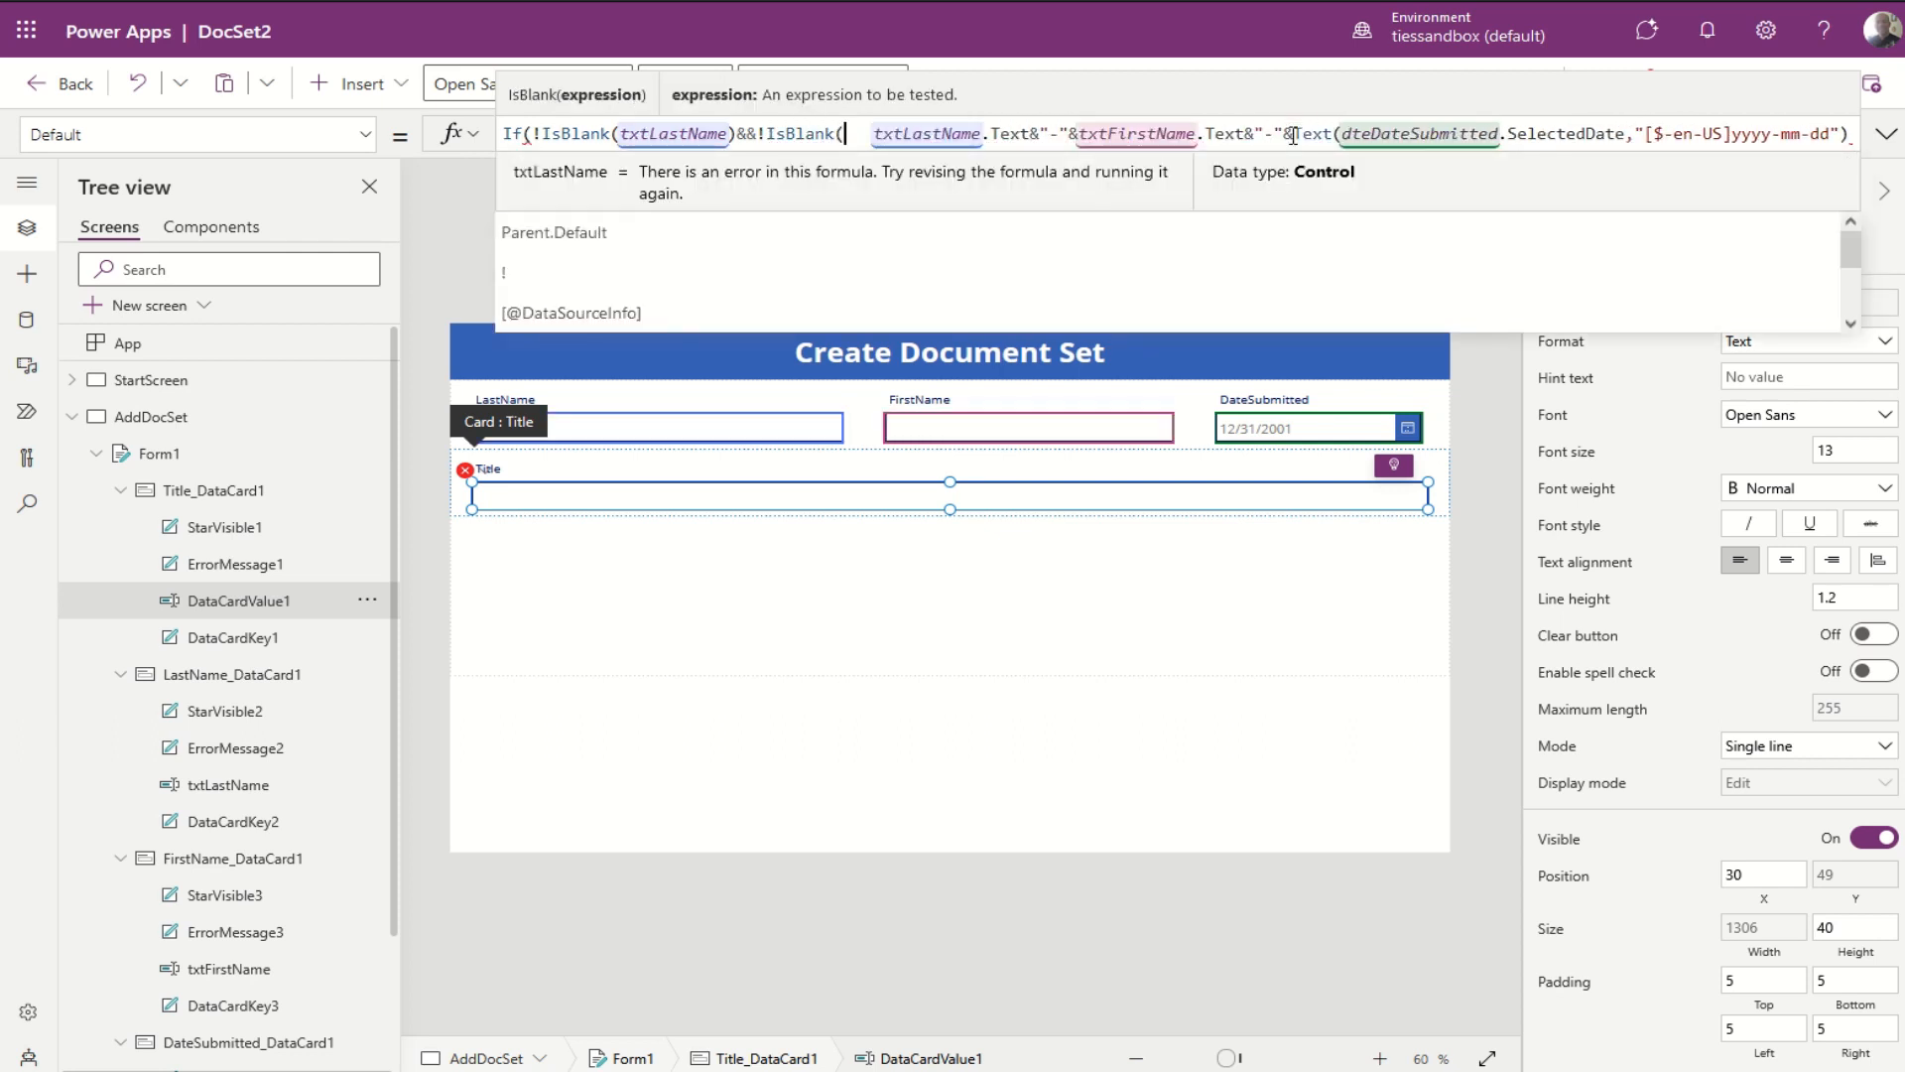
type("txtfir")
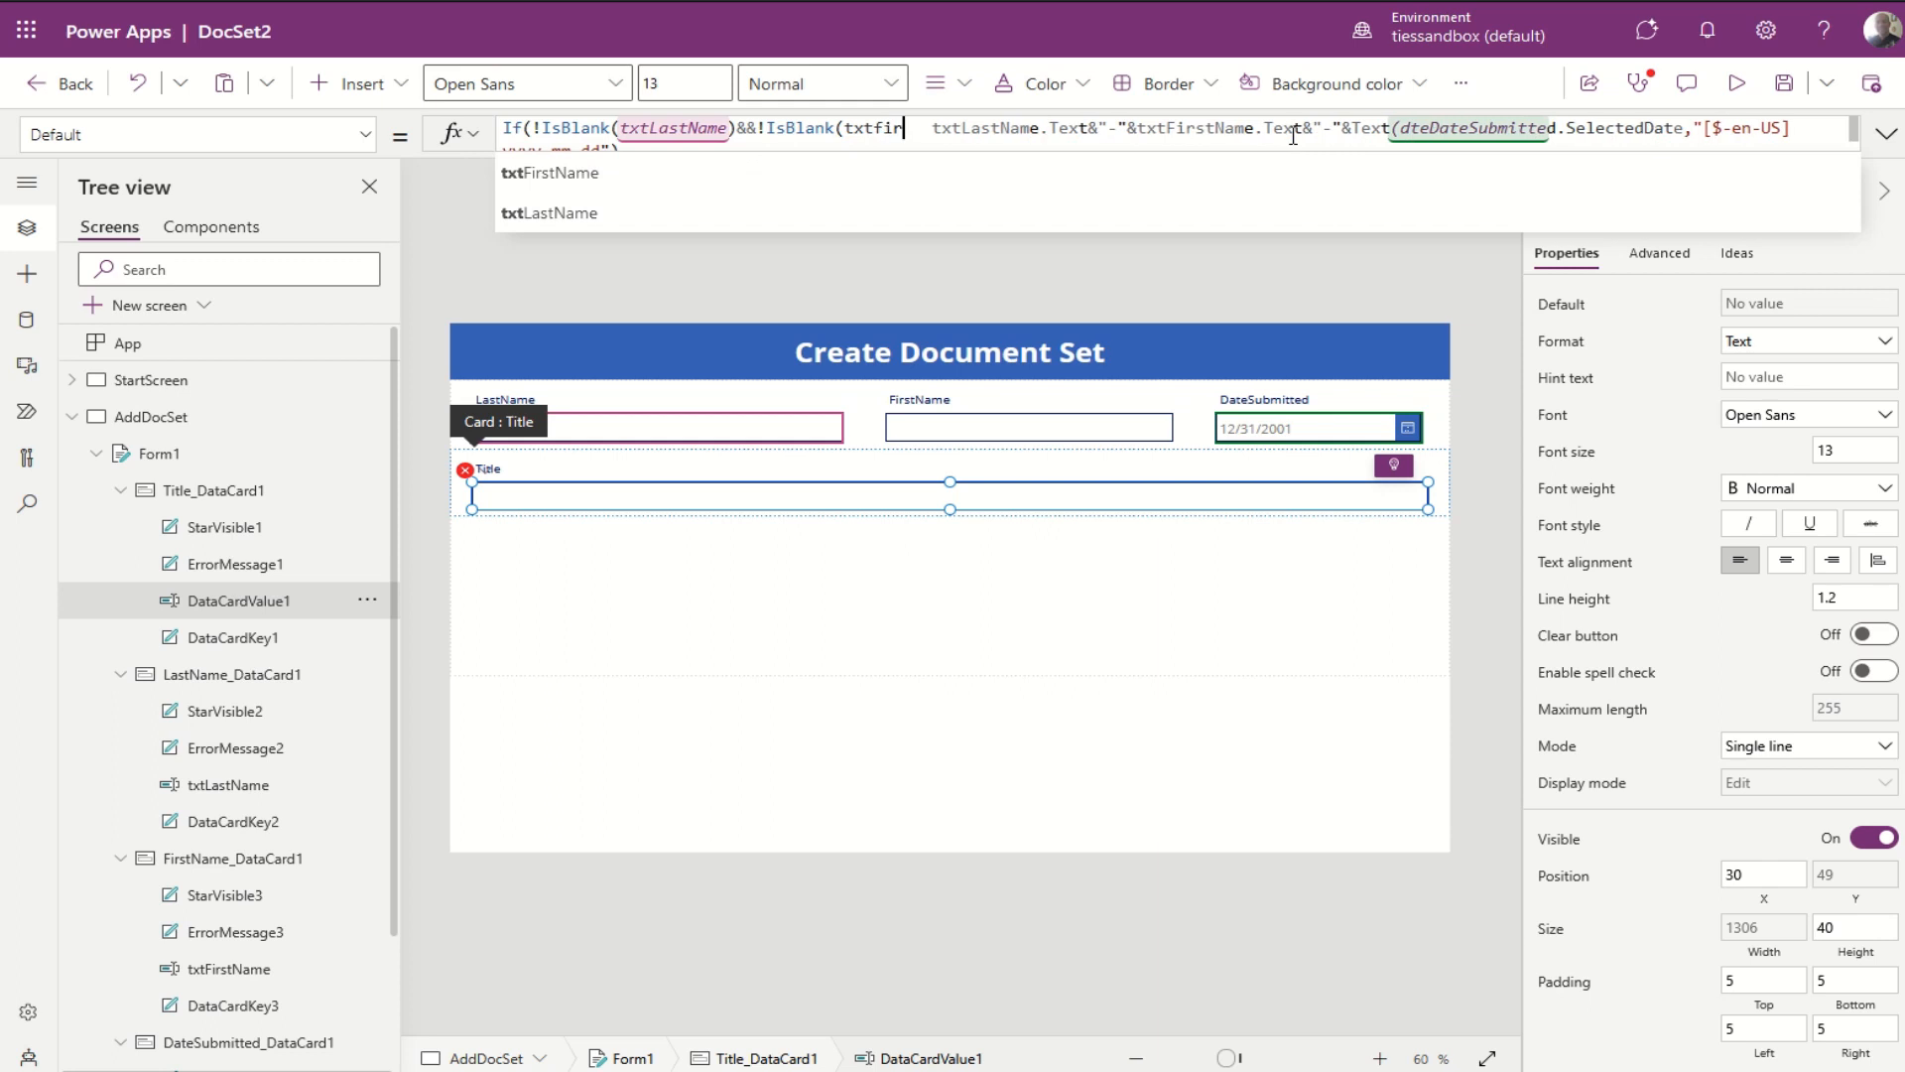
type("st")
key("Tab")
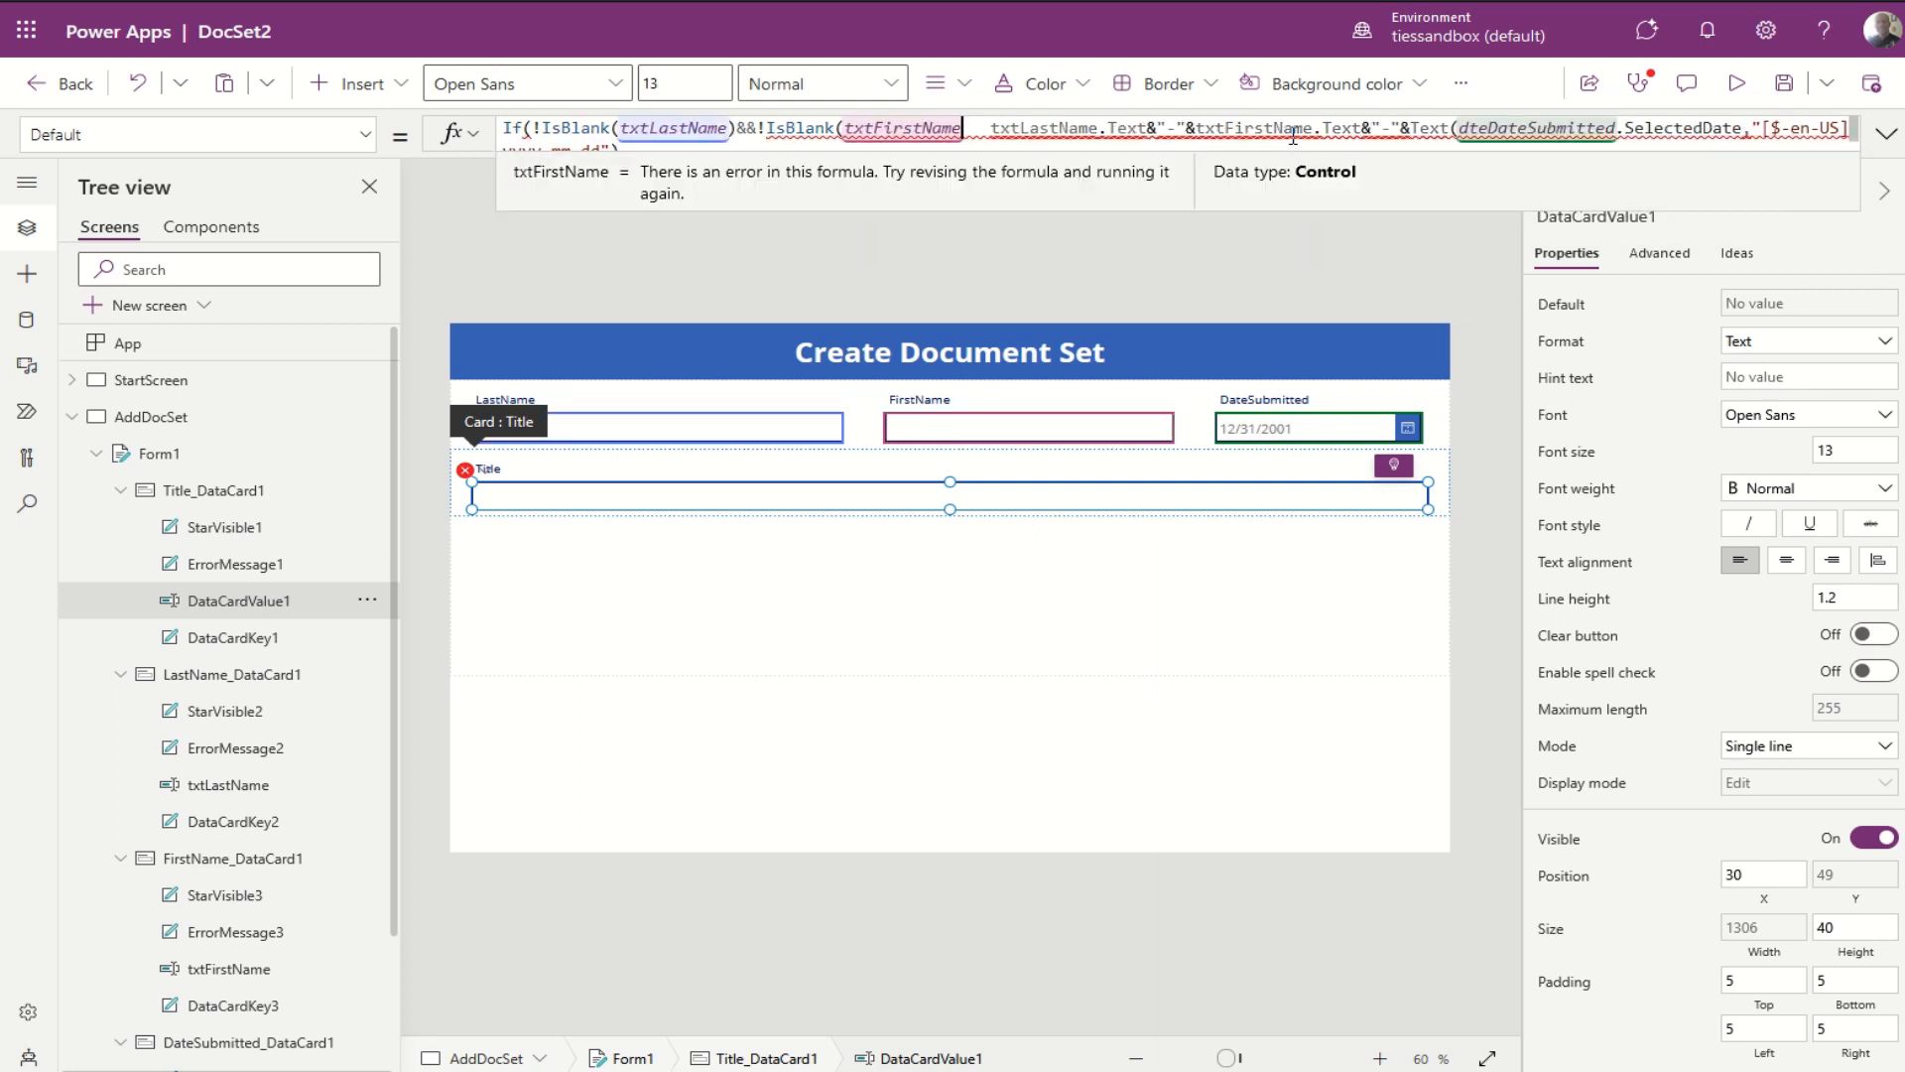
type(")&&")
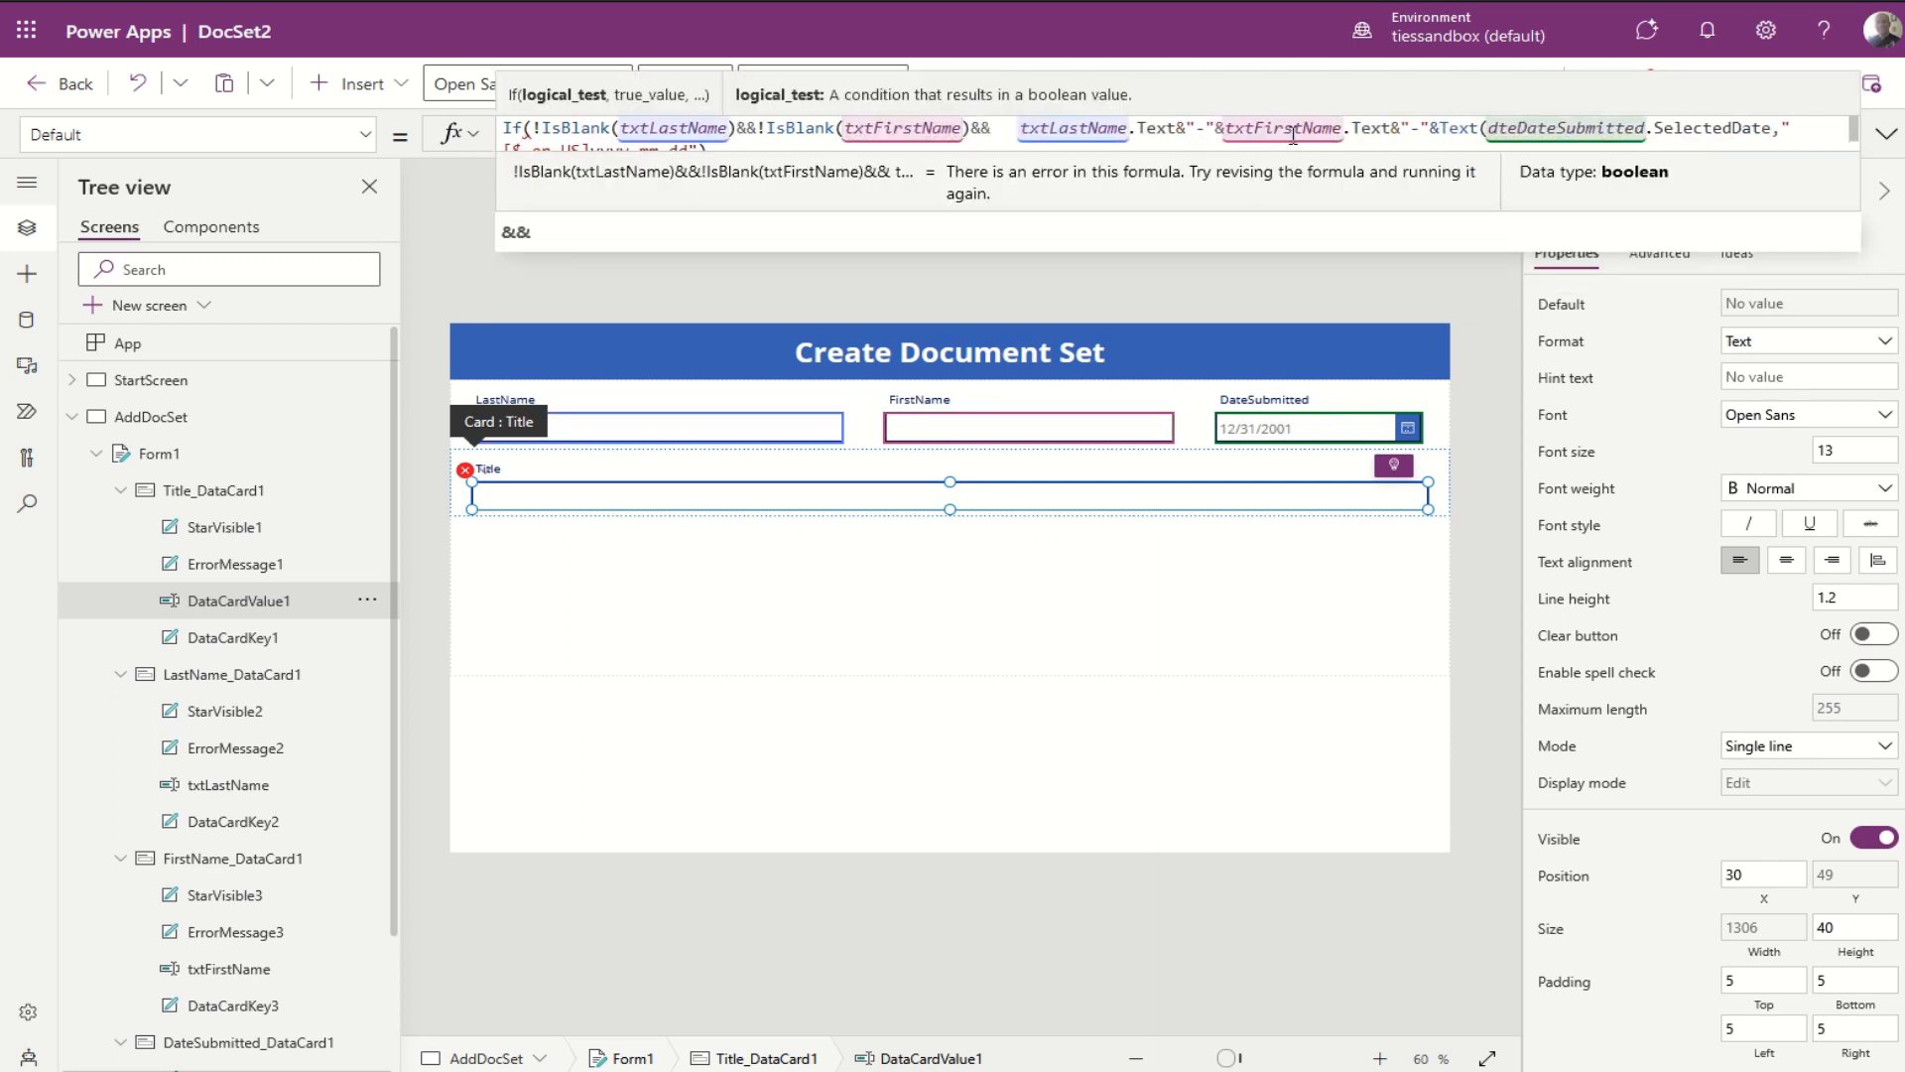
Step: Finish the If condition with !IsBlank(dteDateSubmitted) followed by a comma before the concatenated text
type("!IsBlan")
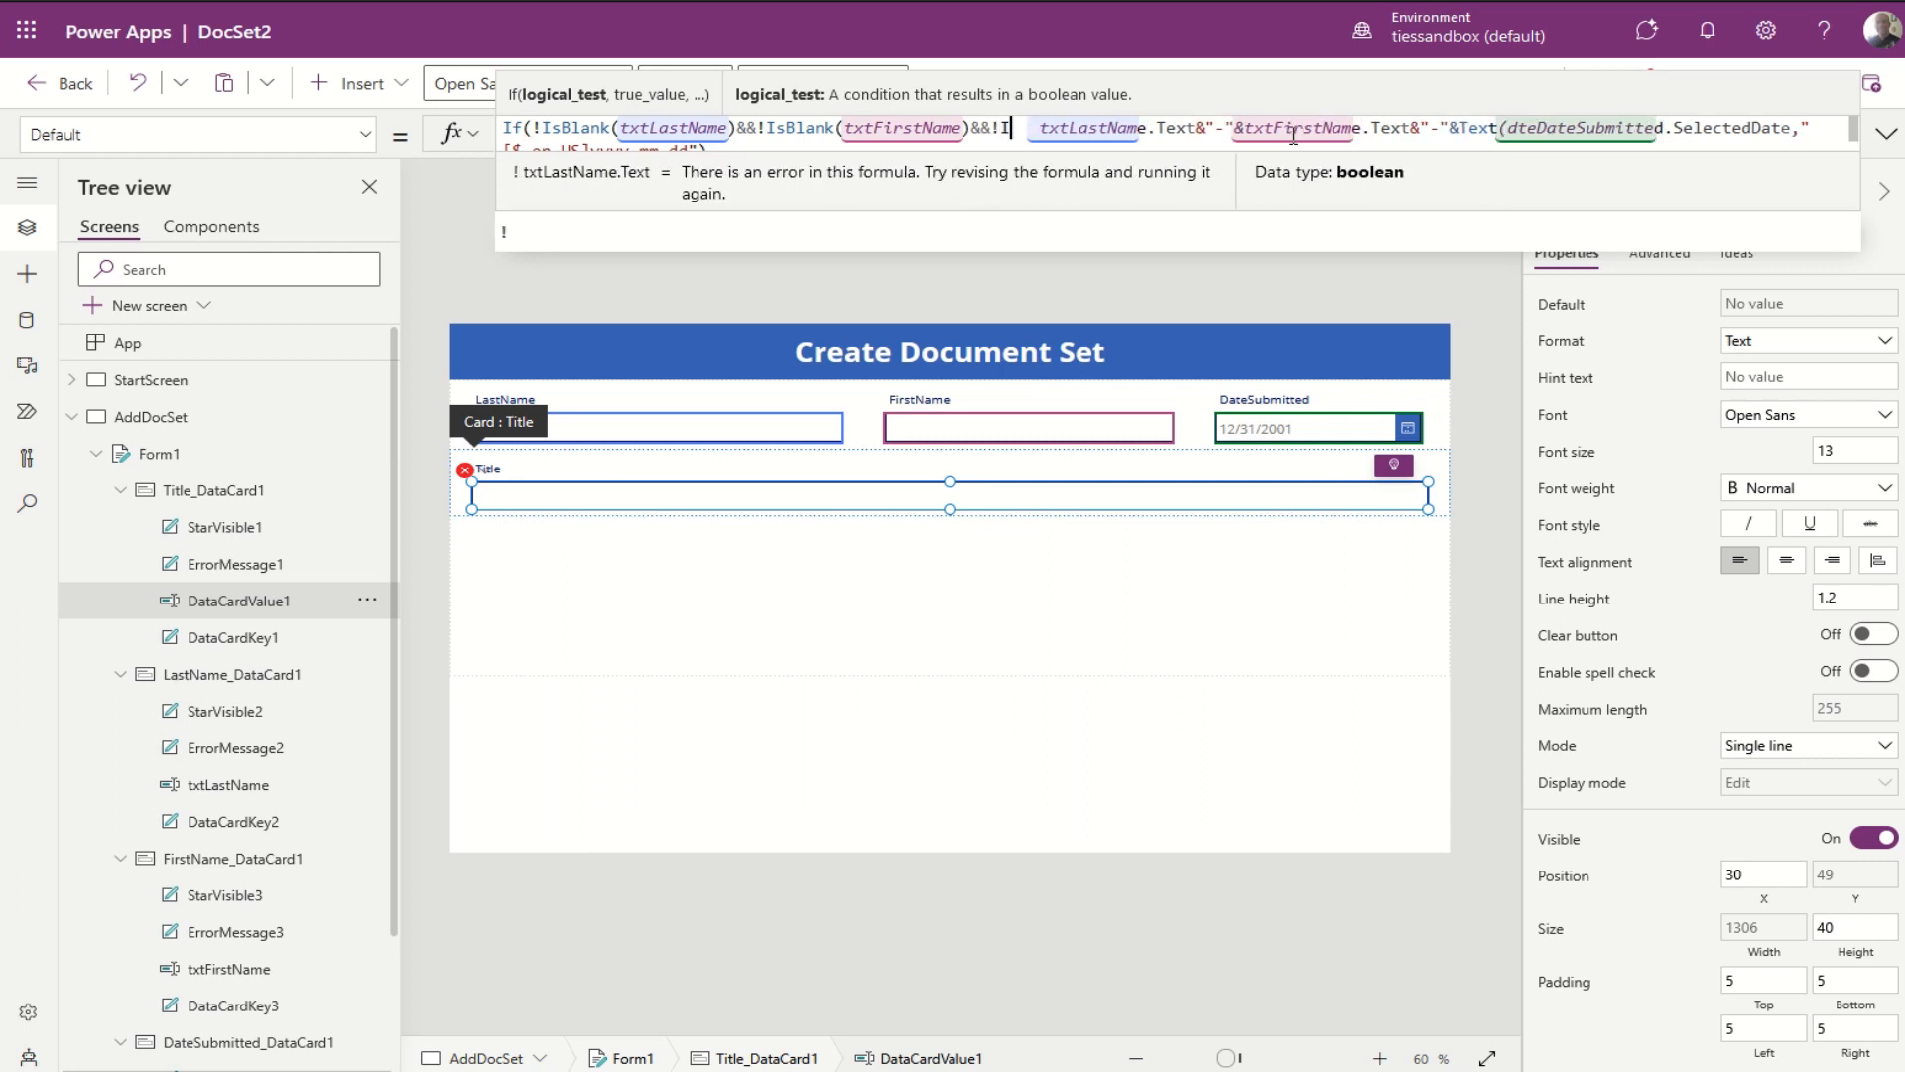
type("k(")
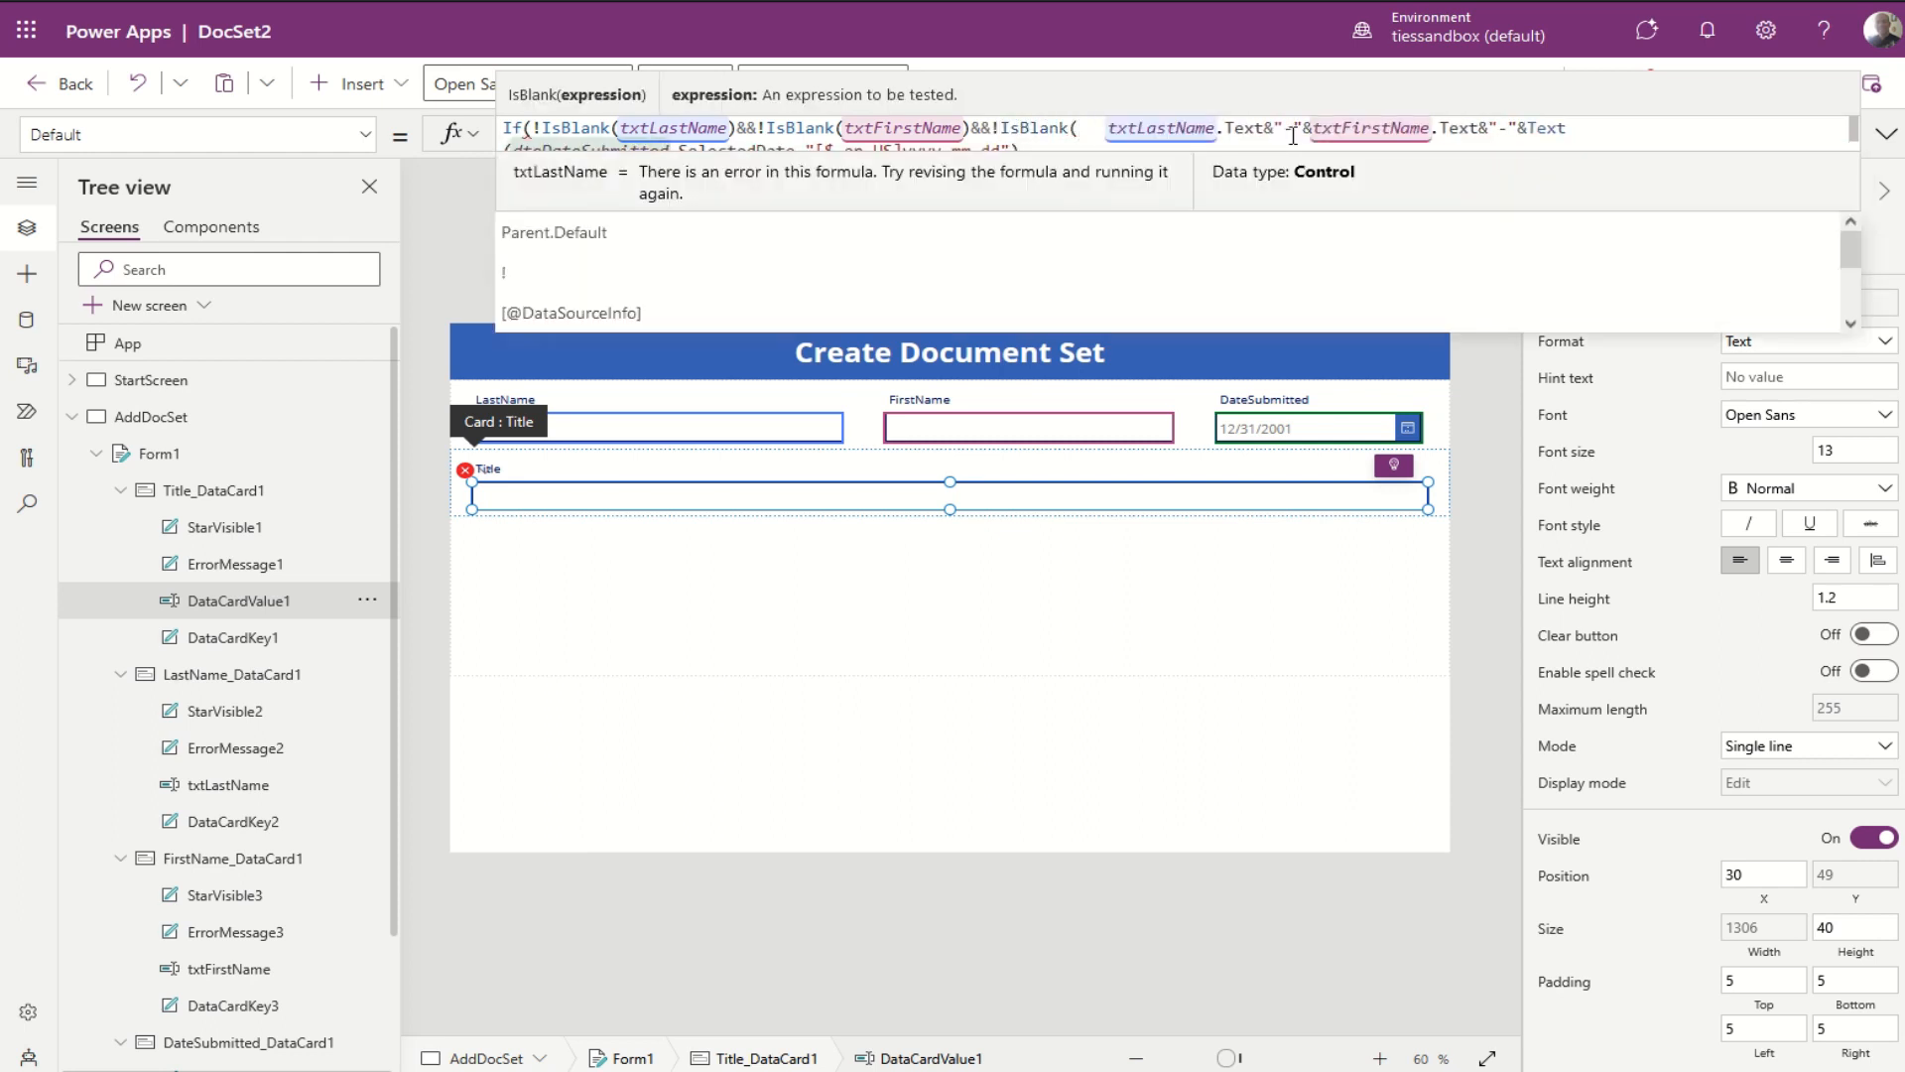
type("dte")
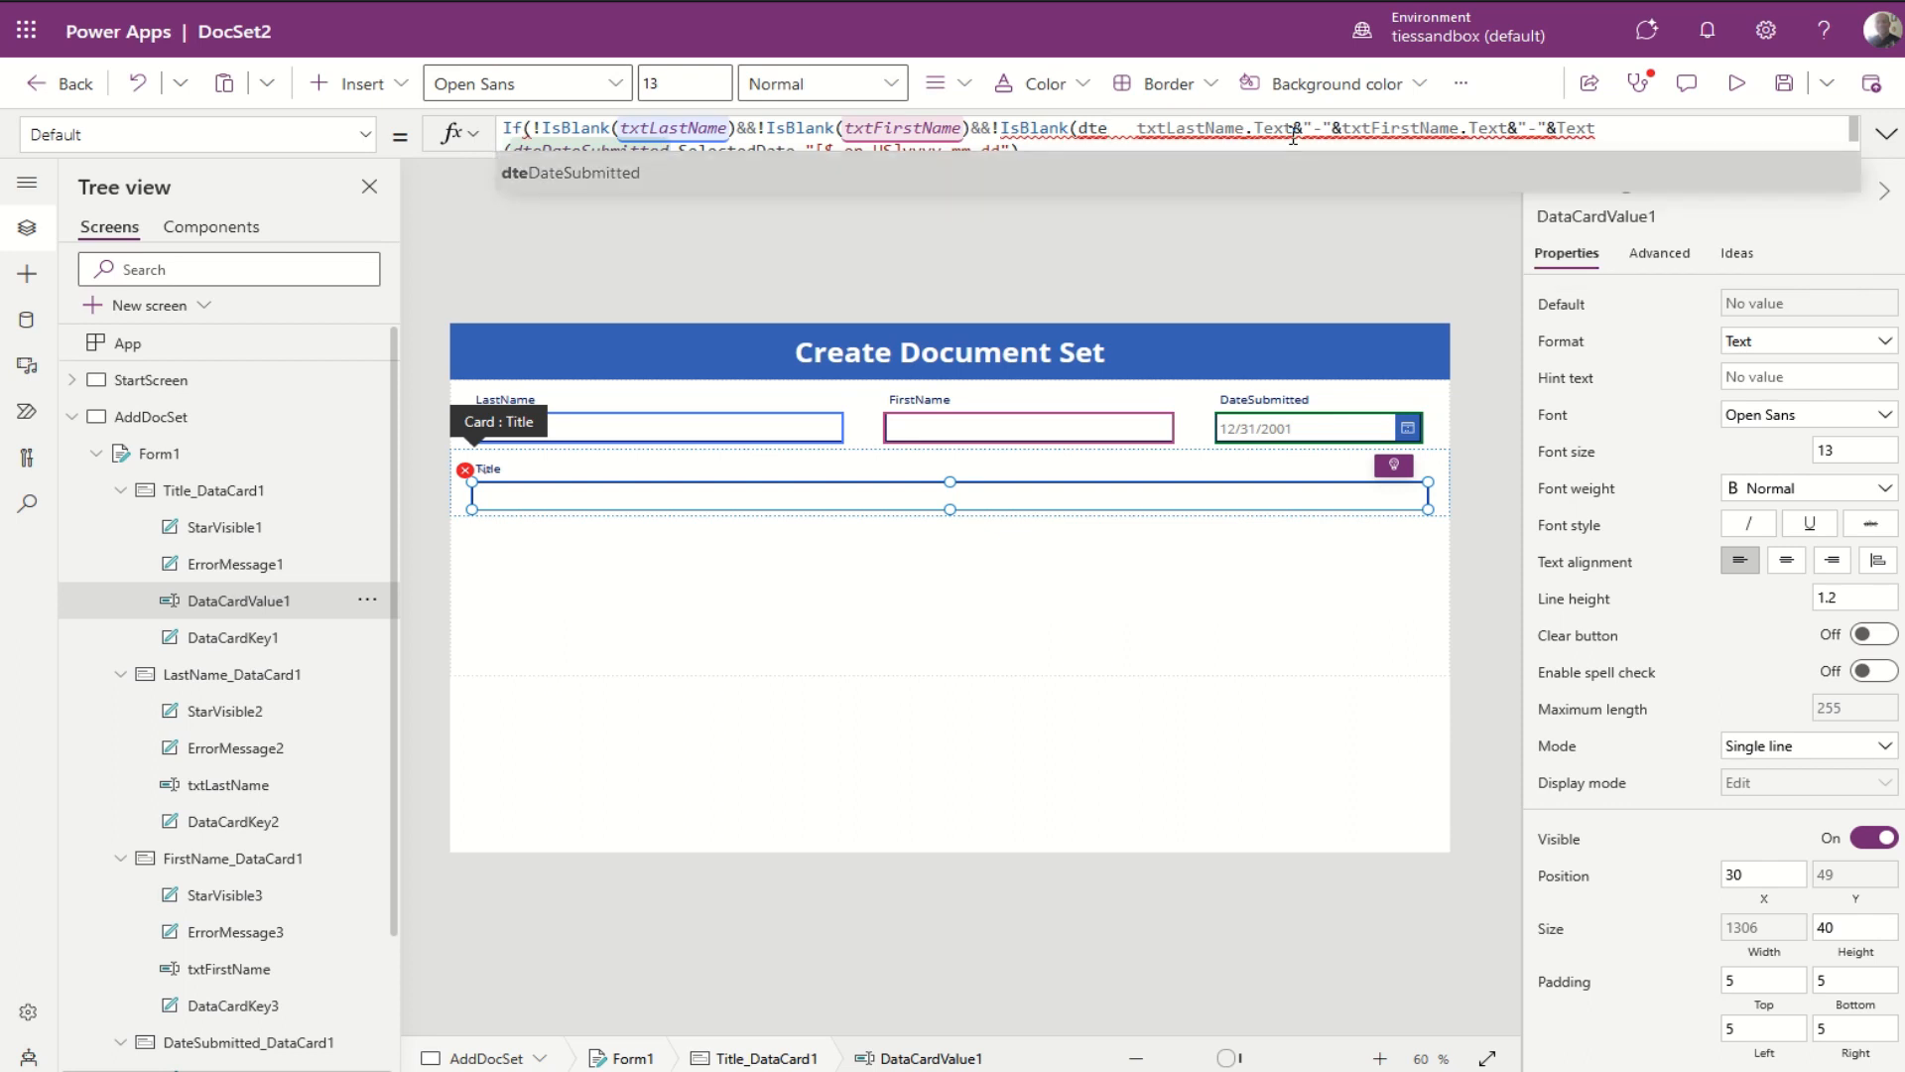
type(")")
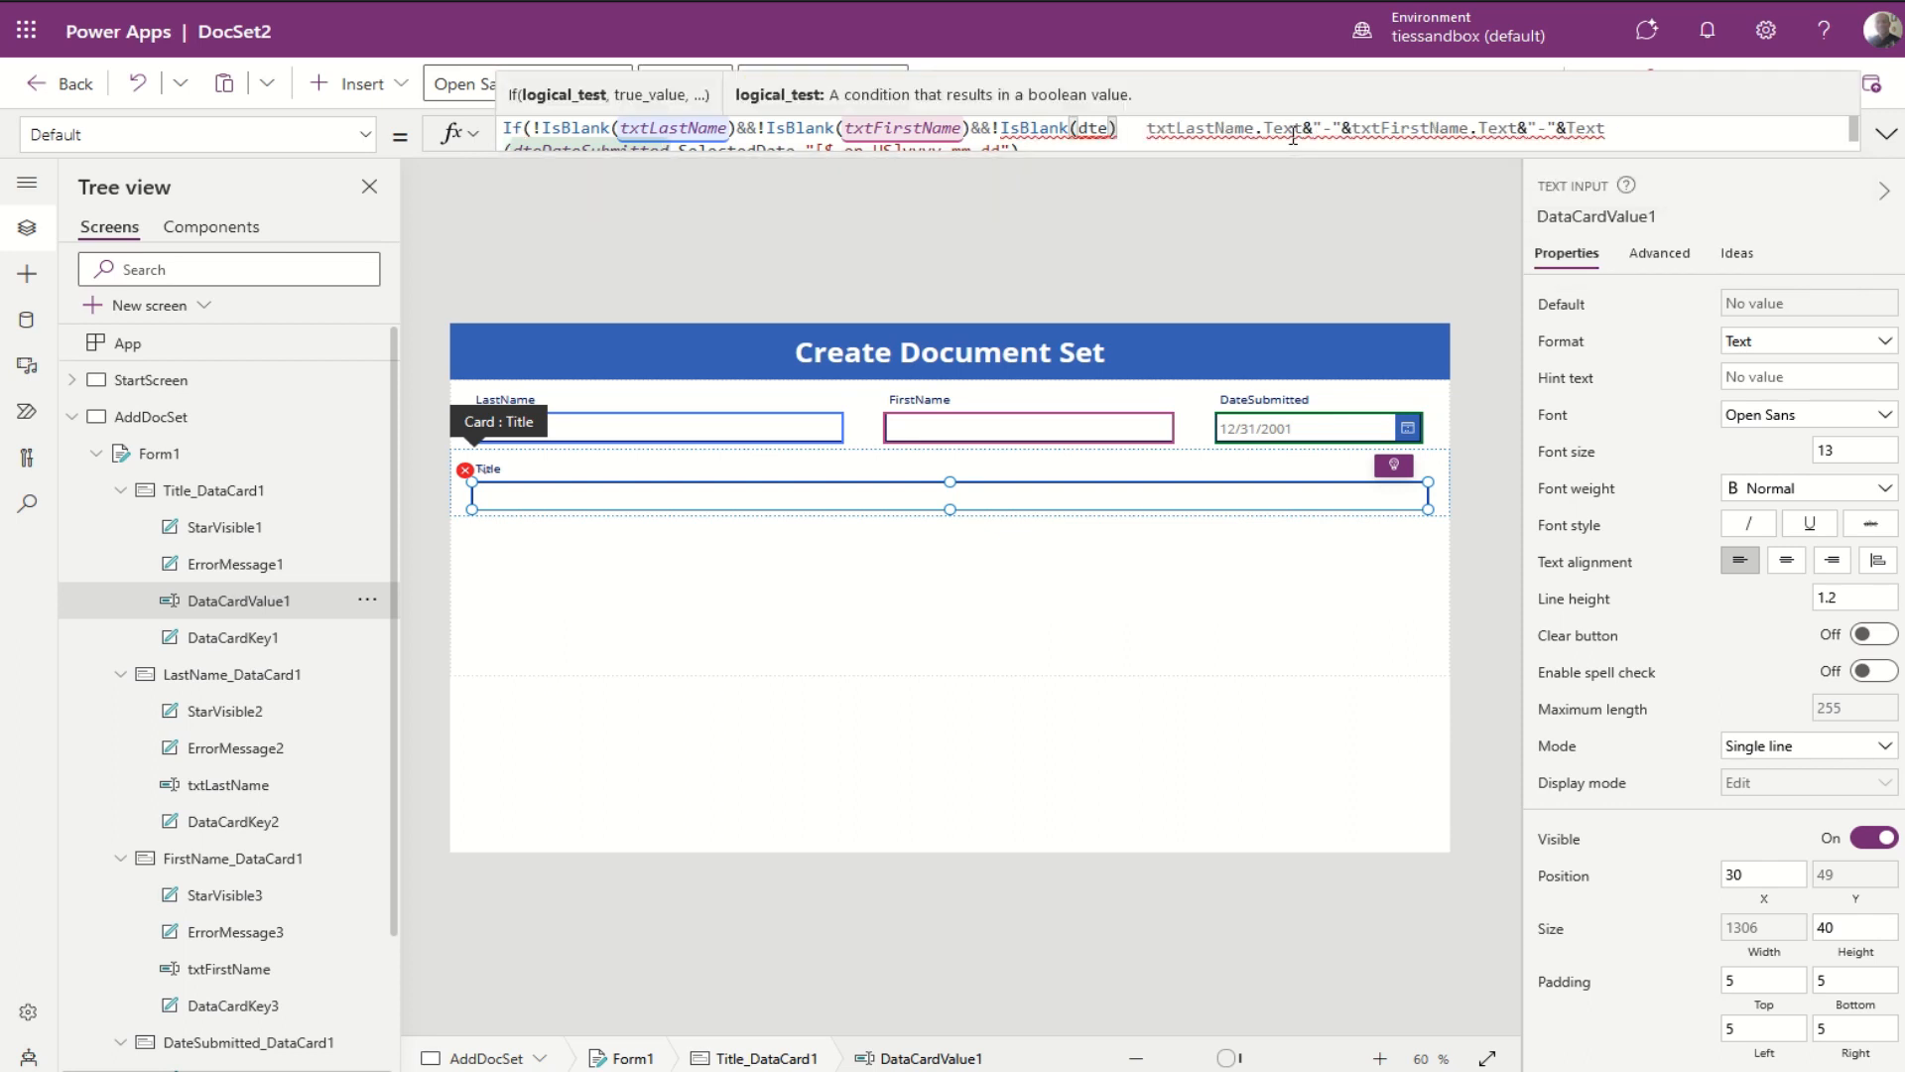
key("BackSpace")
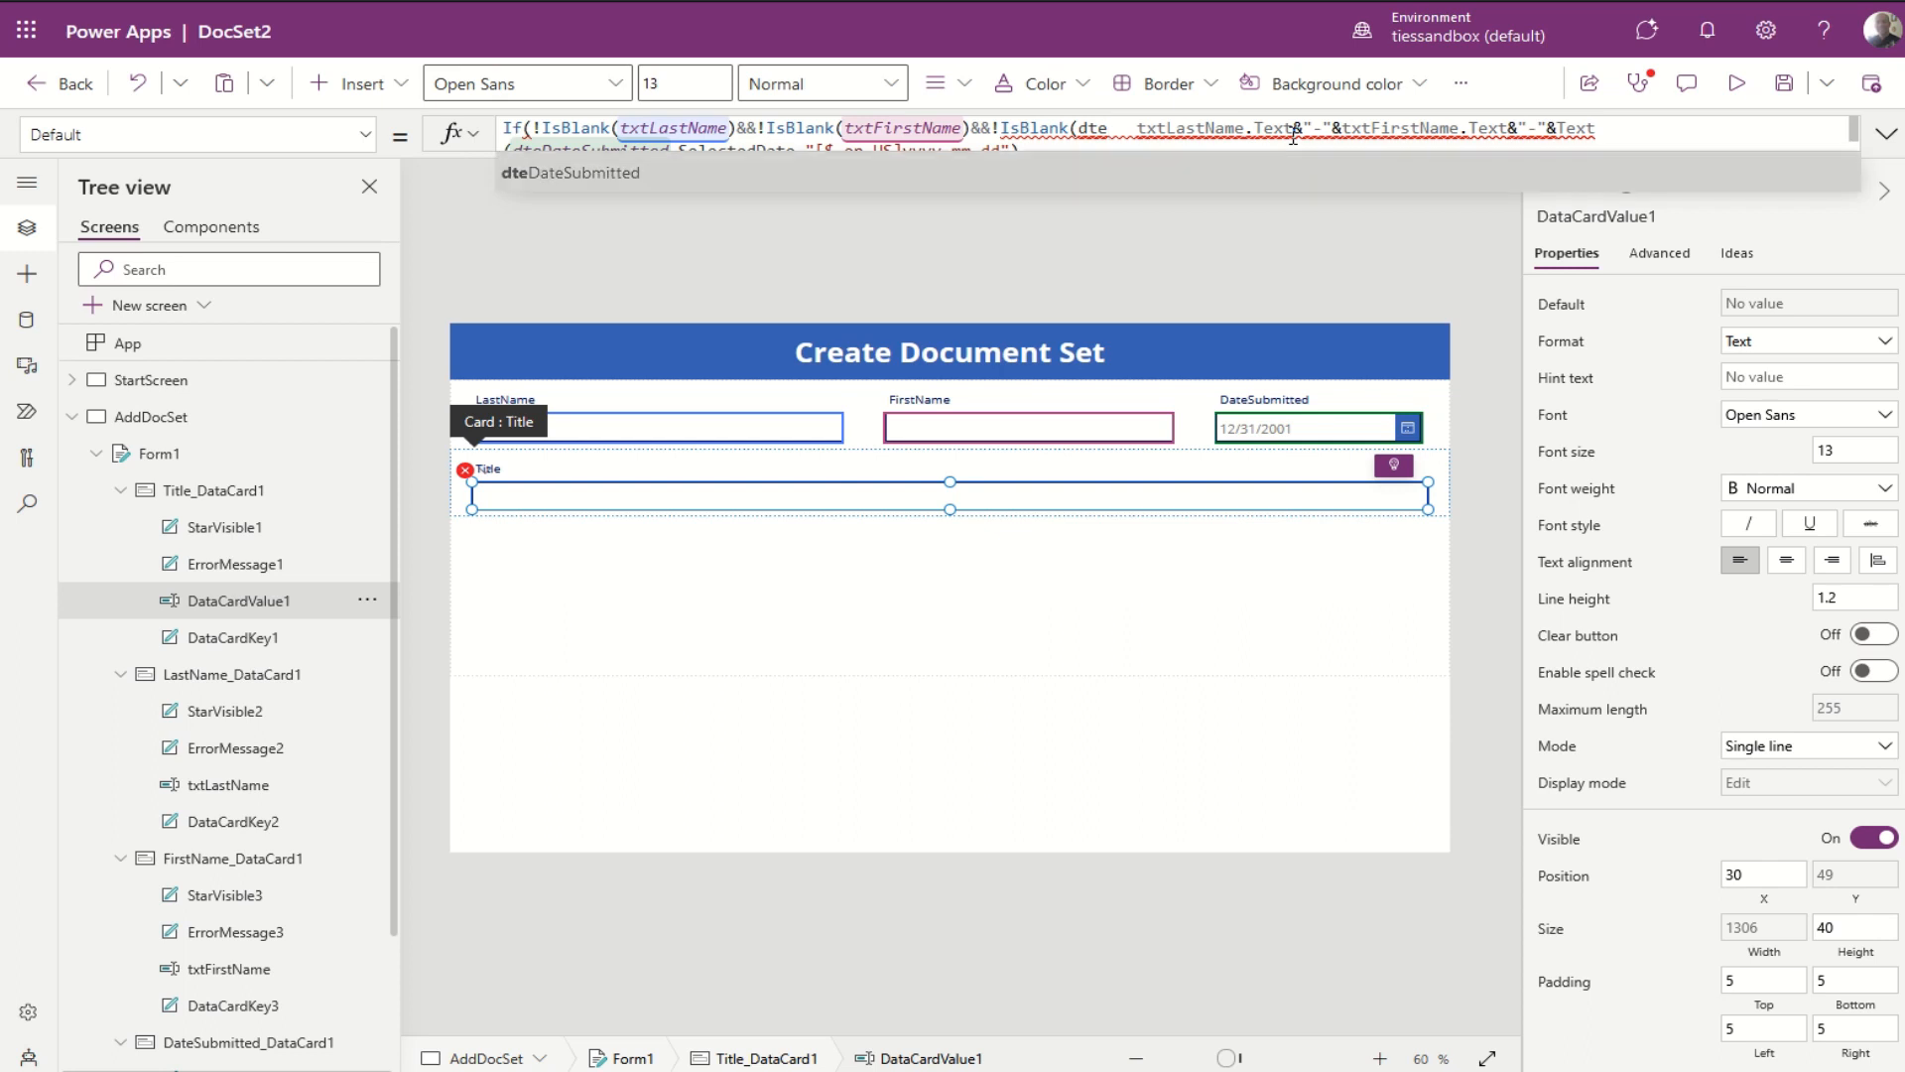
key("Tab")
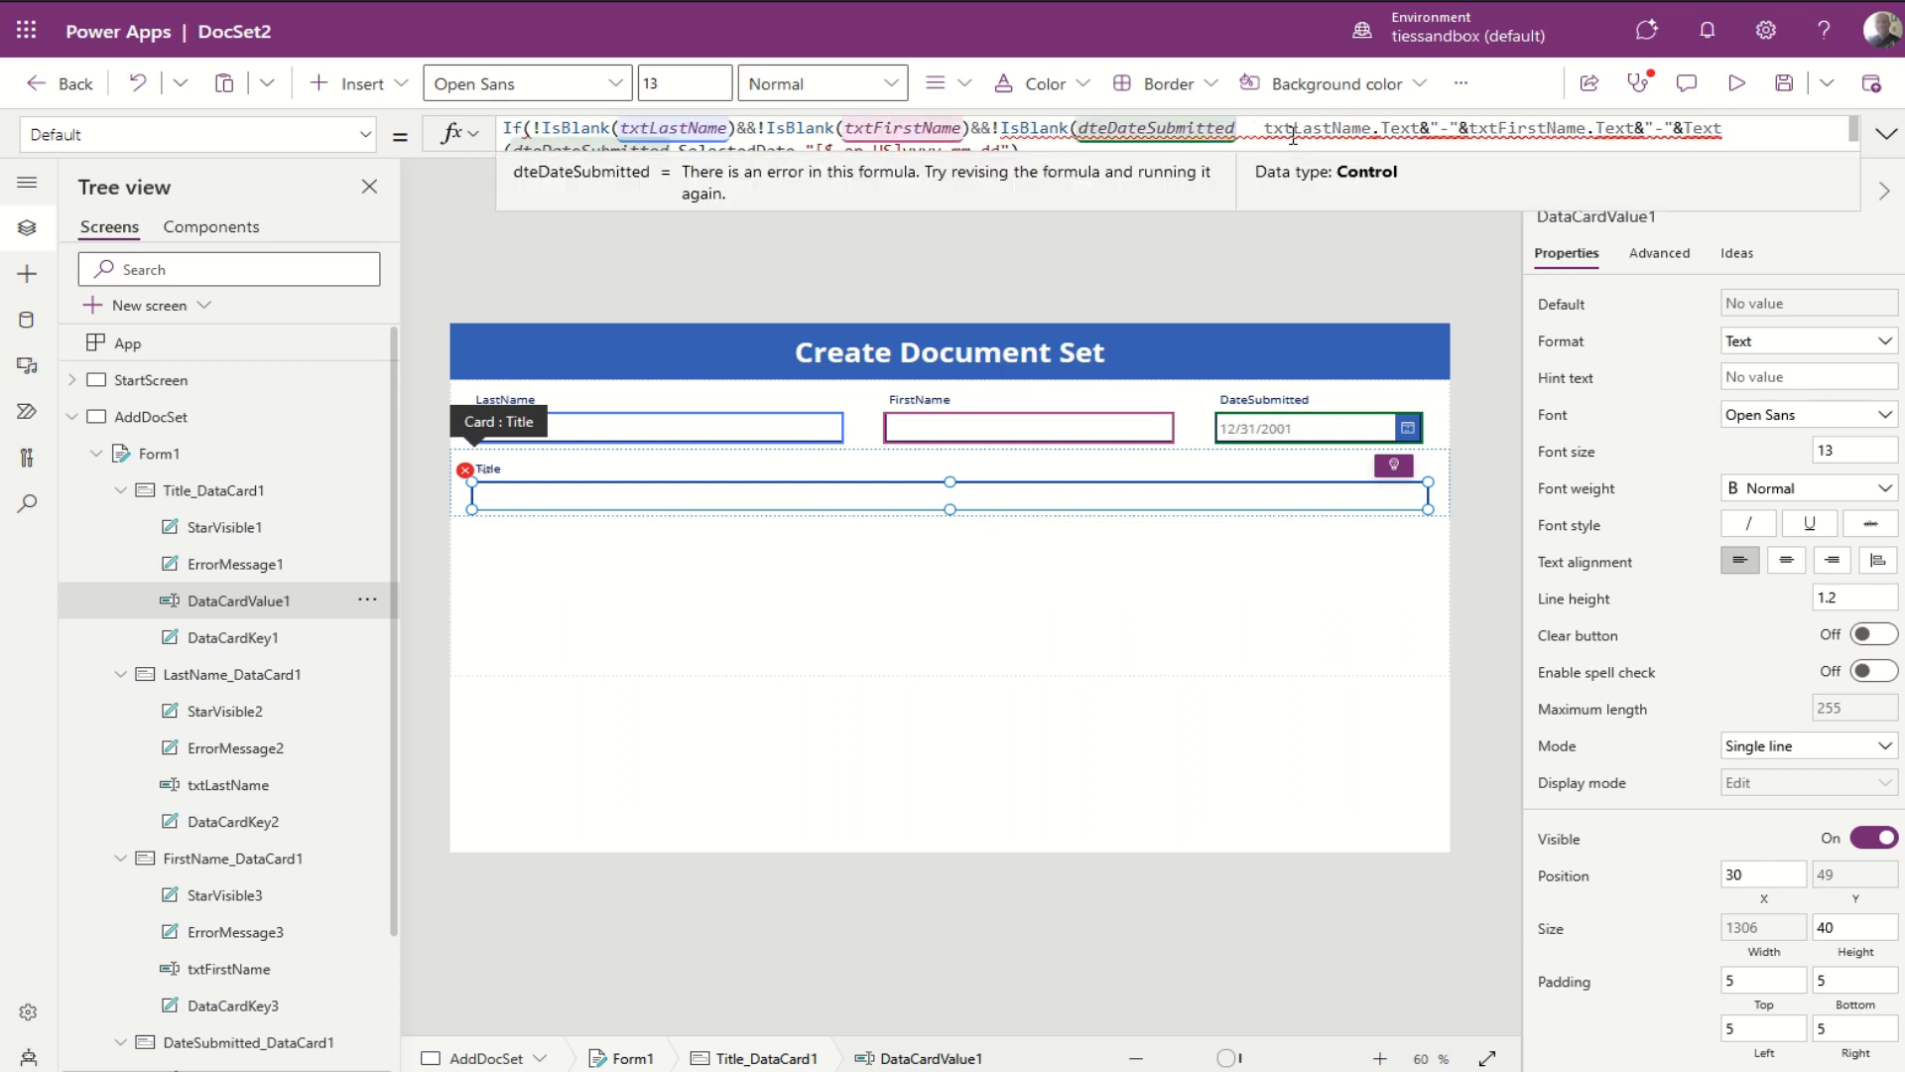
type("),")
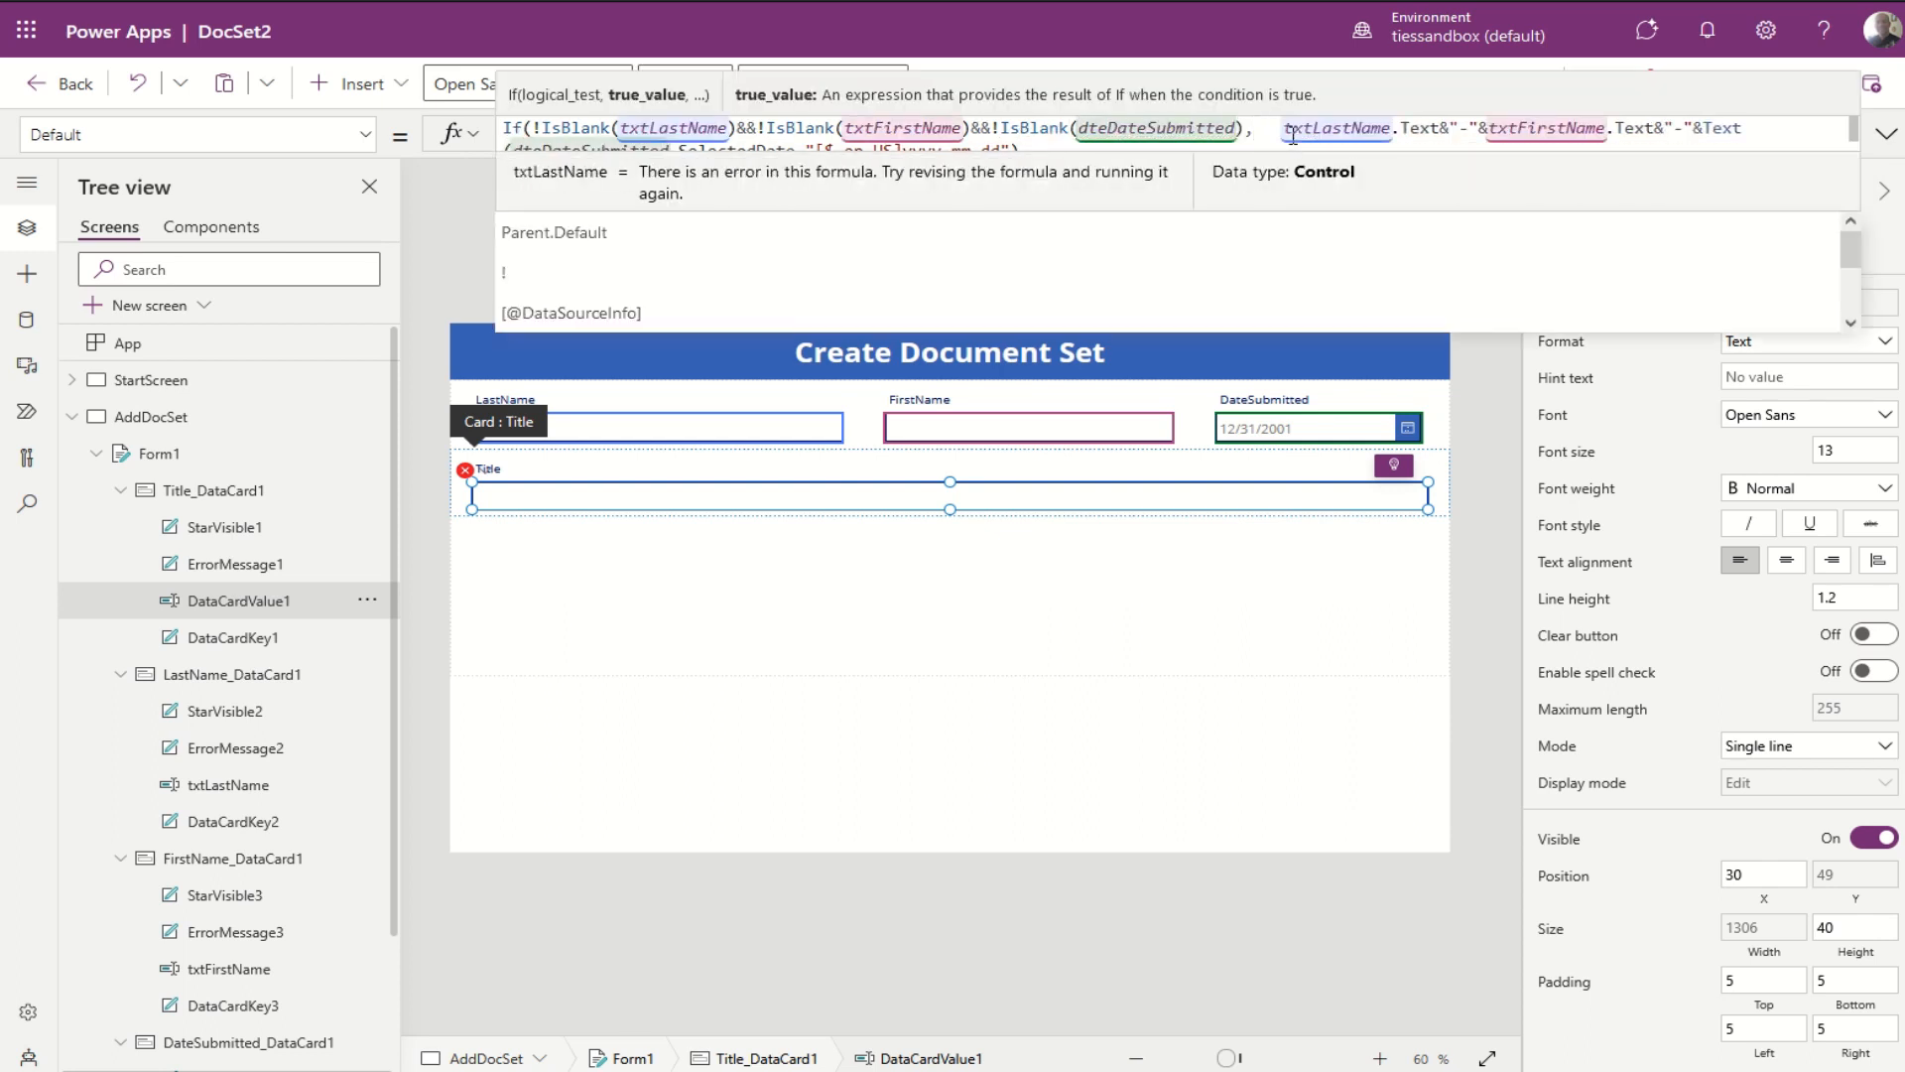
Step: Remove the spaces ahead of the concatenated text and add the If function's closing parenthesis at the formula's end
key("Delete")
key("Delete")
key("Delete")
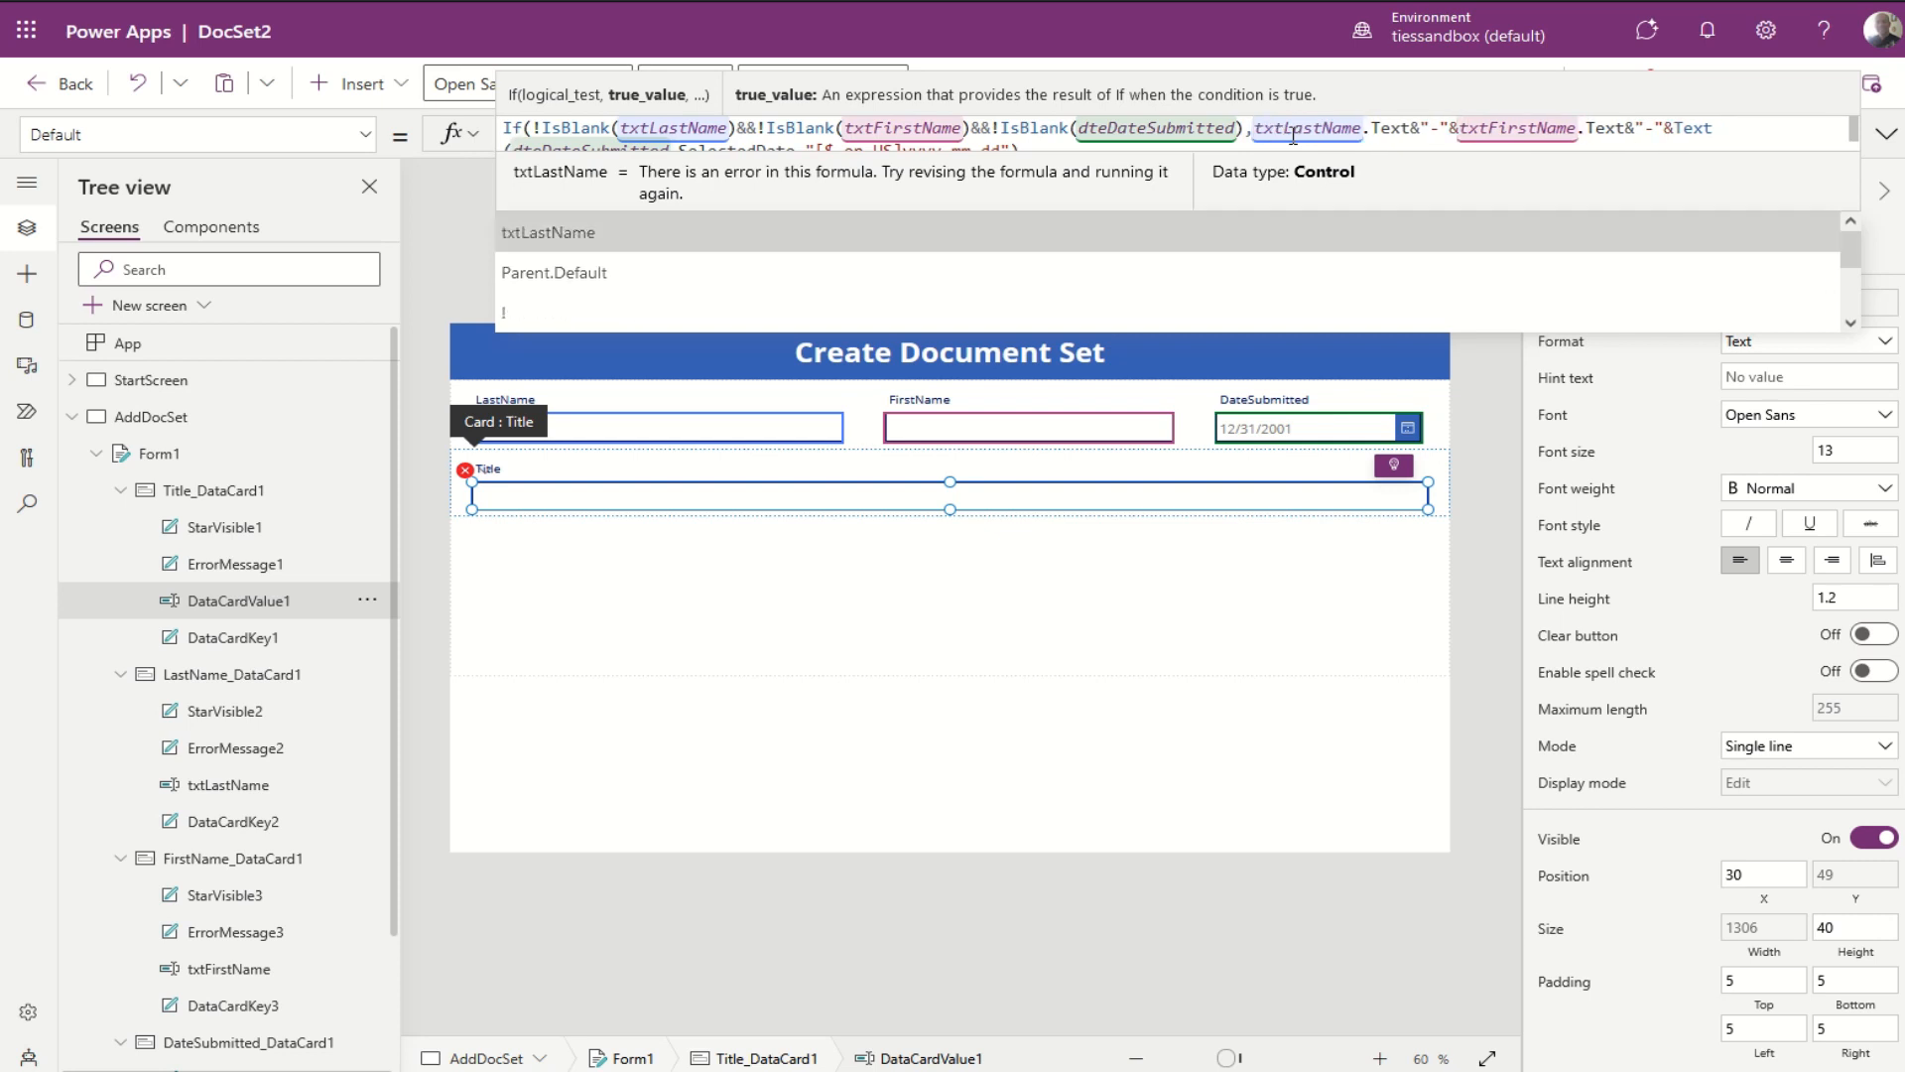
left_click(1886, 134)
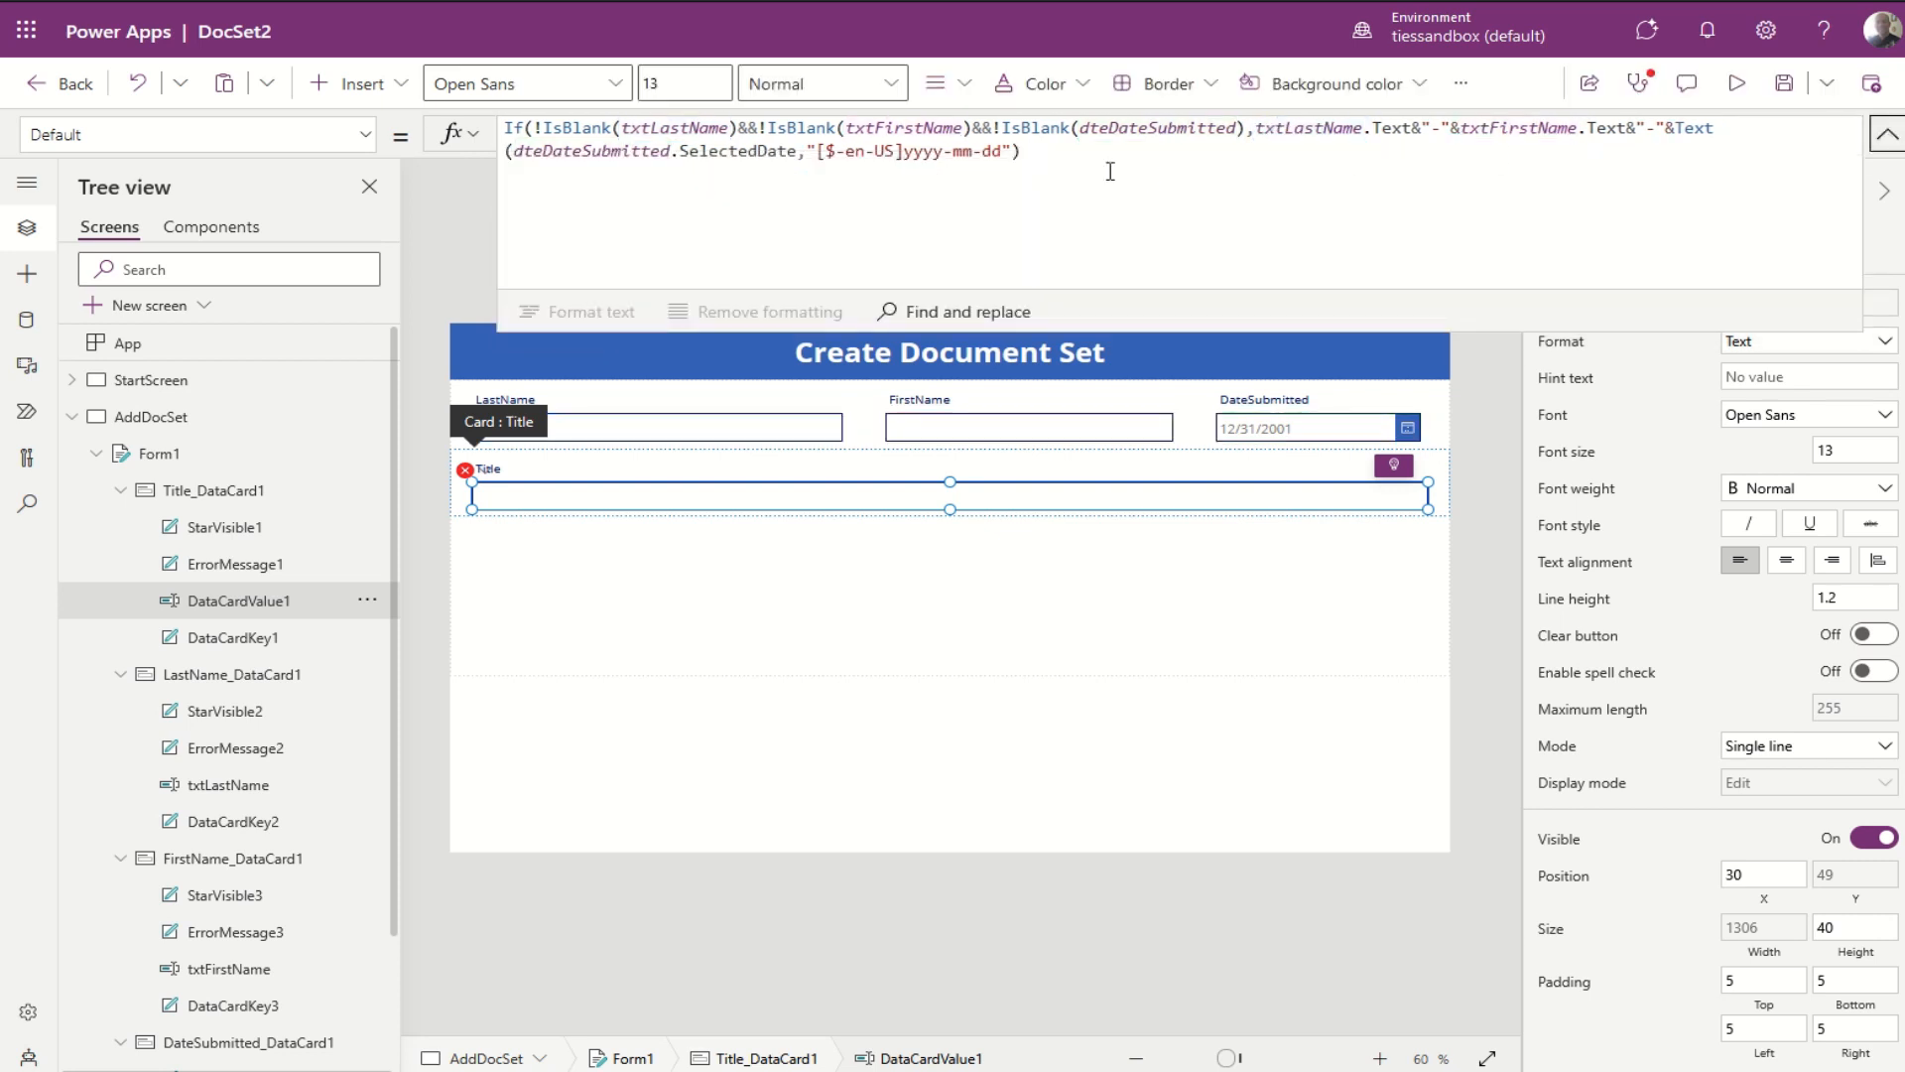
left_click(1033, 157)
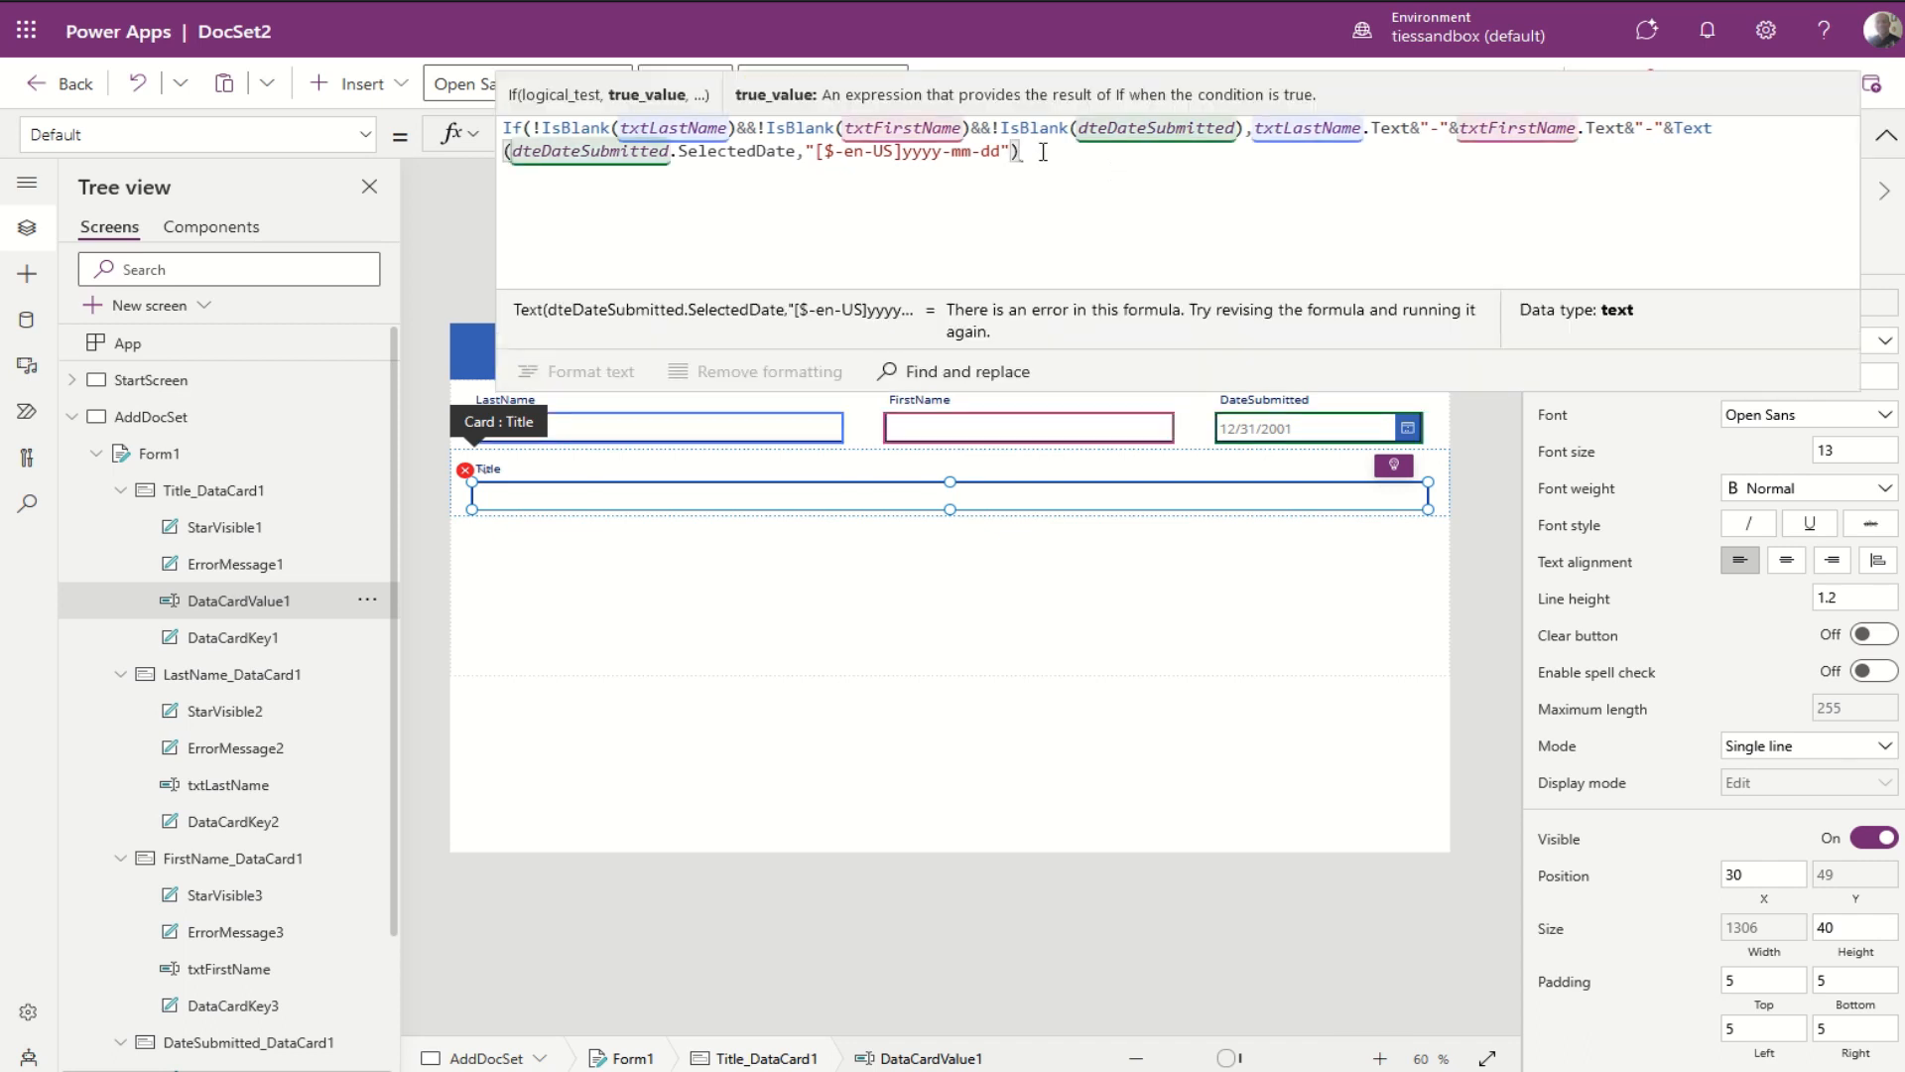
type(")")
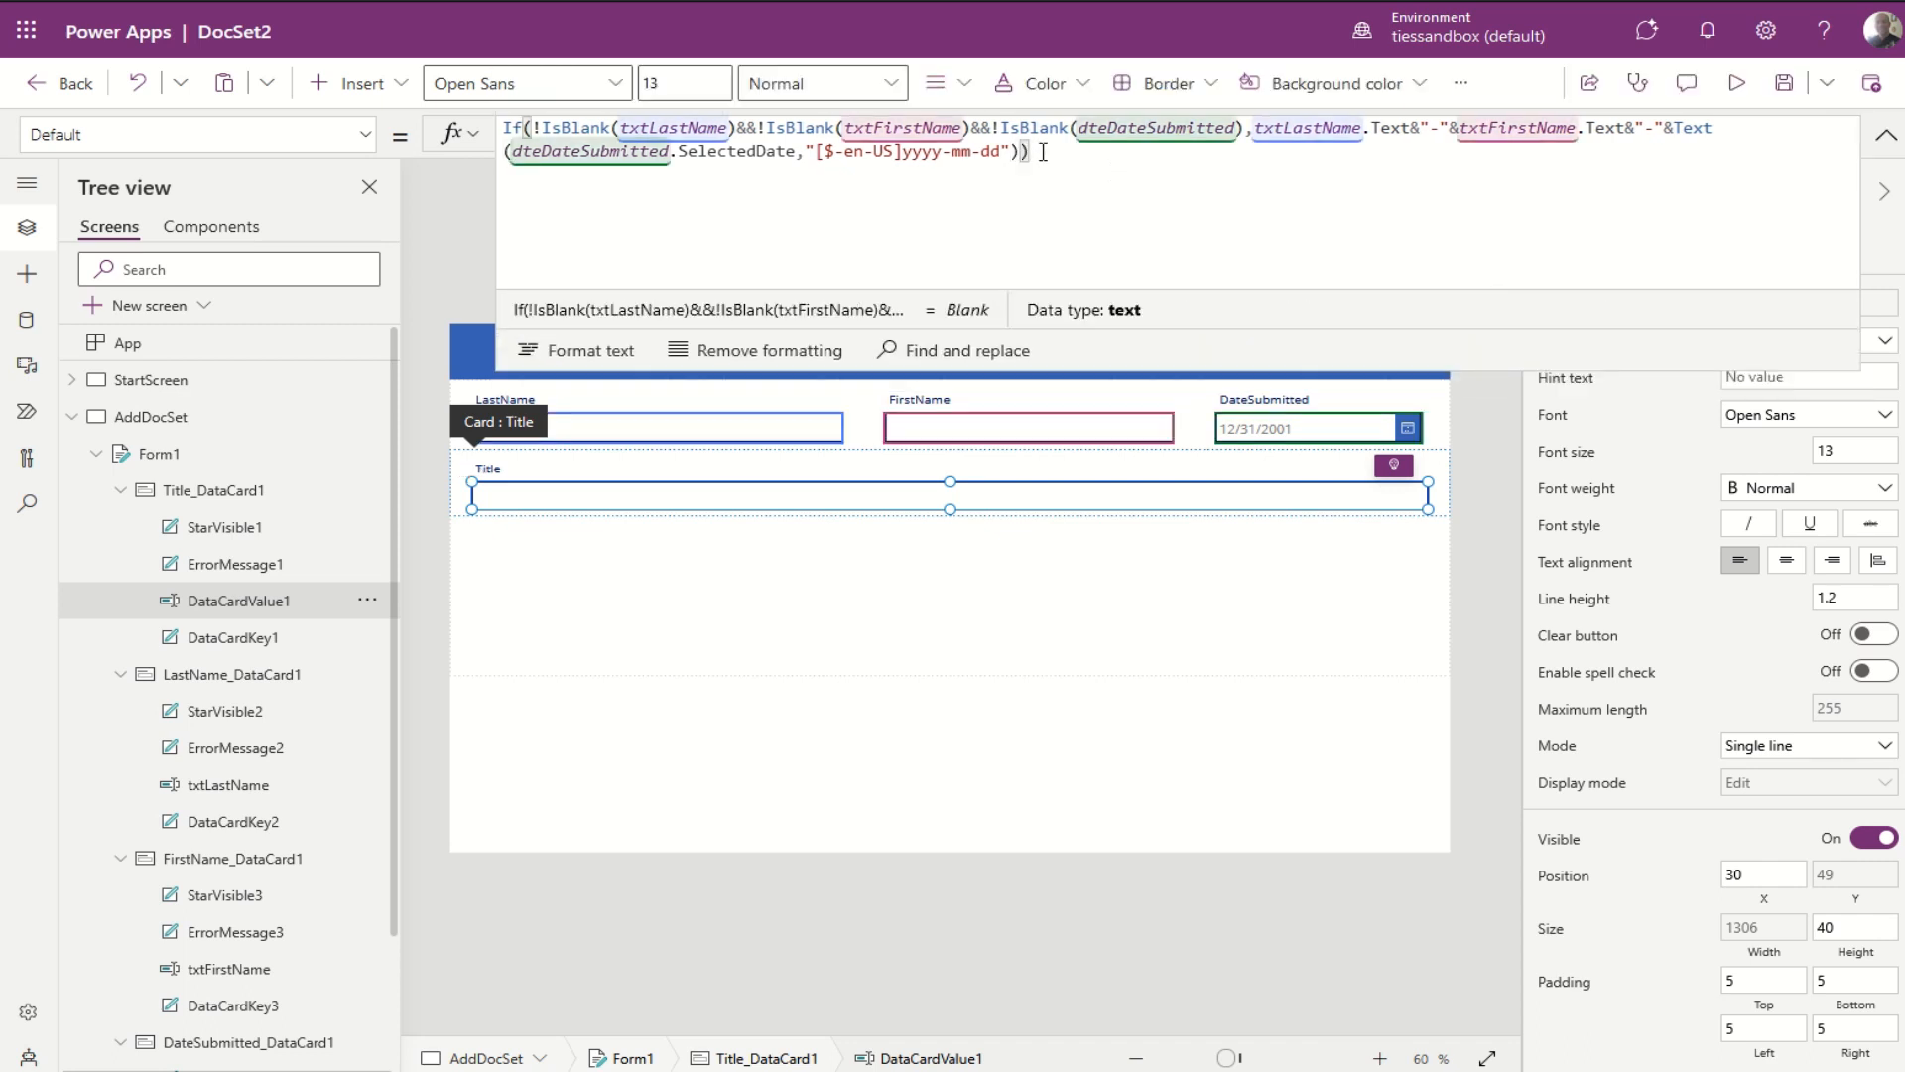
left_click(1887, 137)
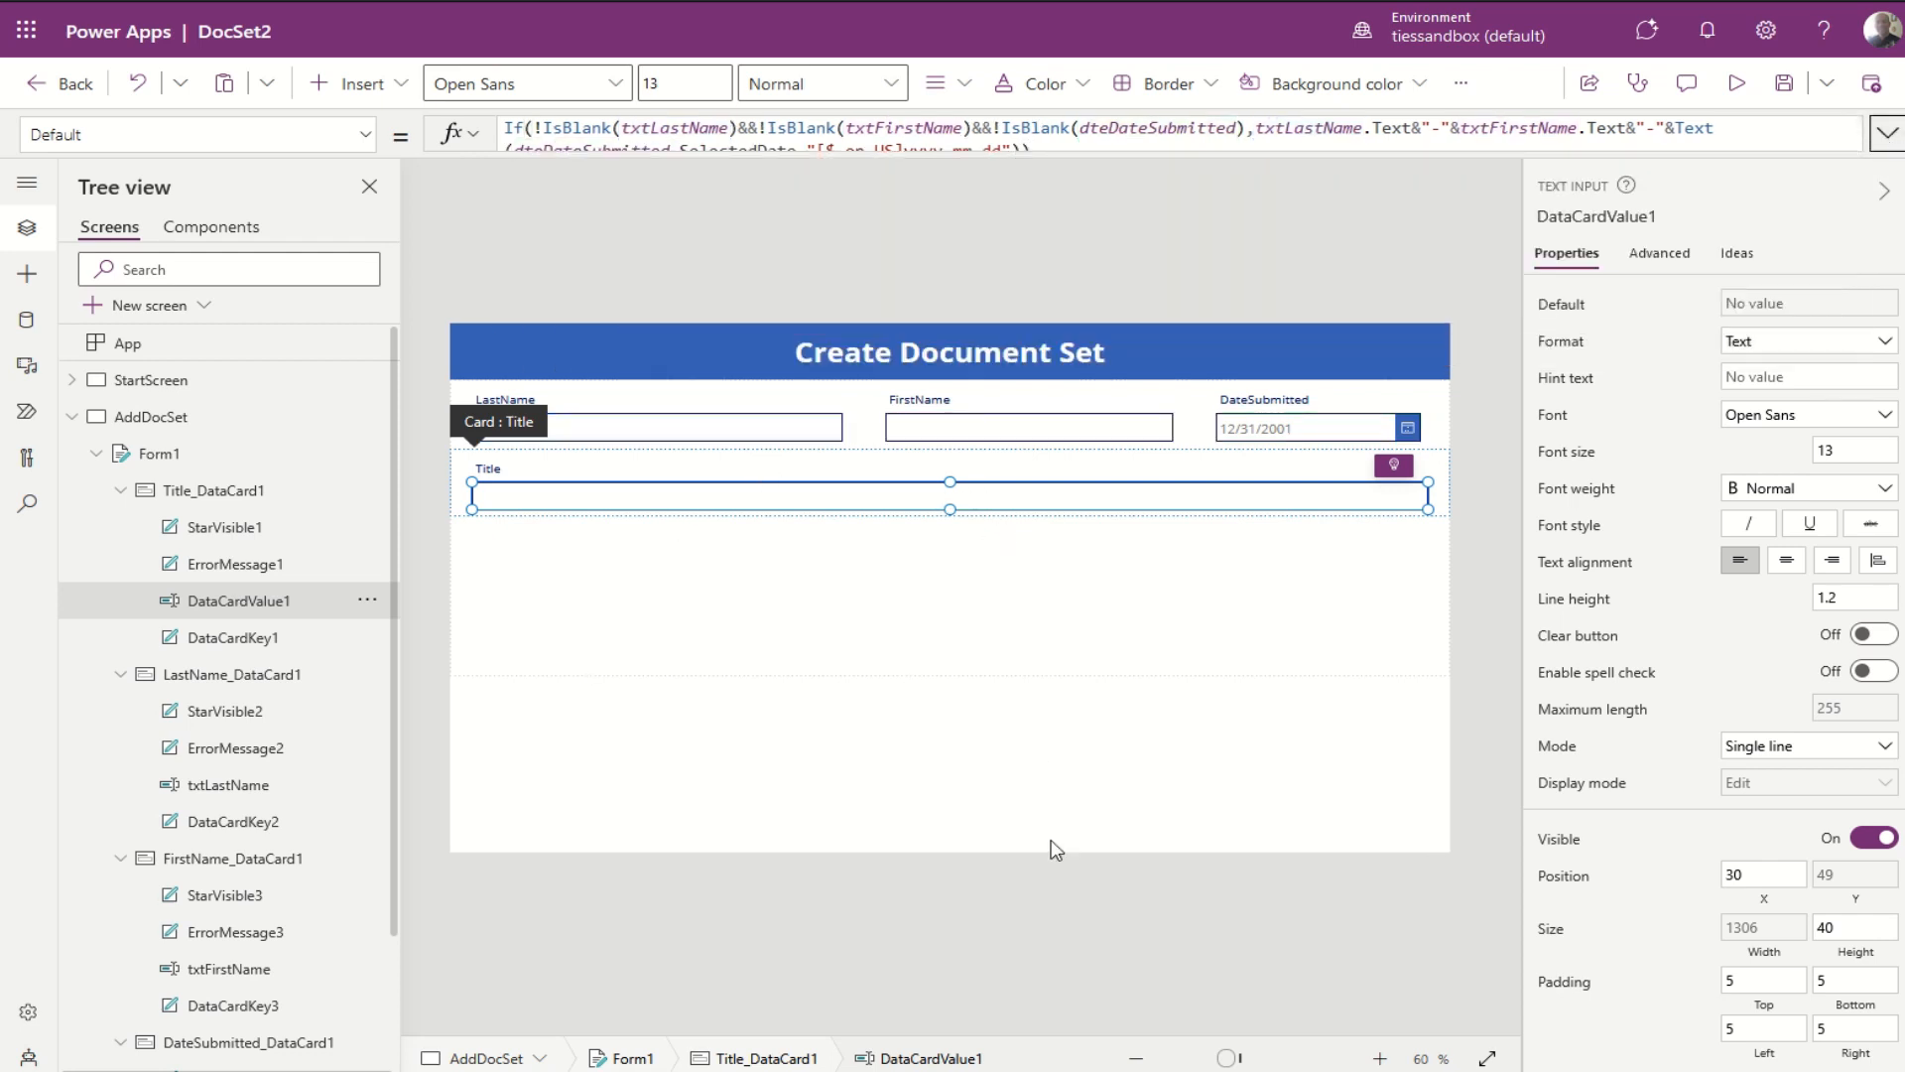
left_click(897, 755)
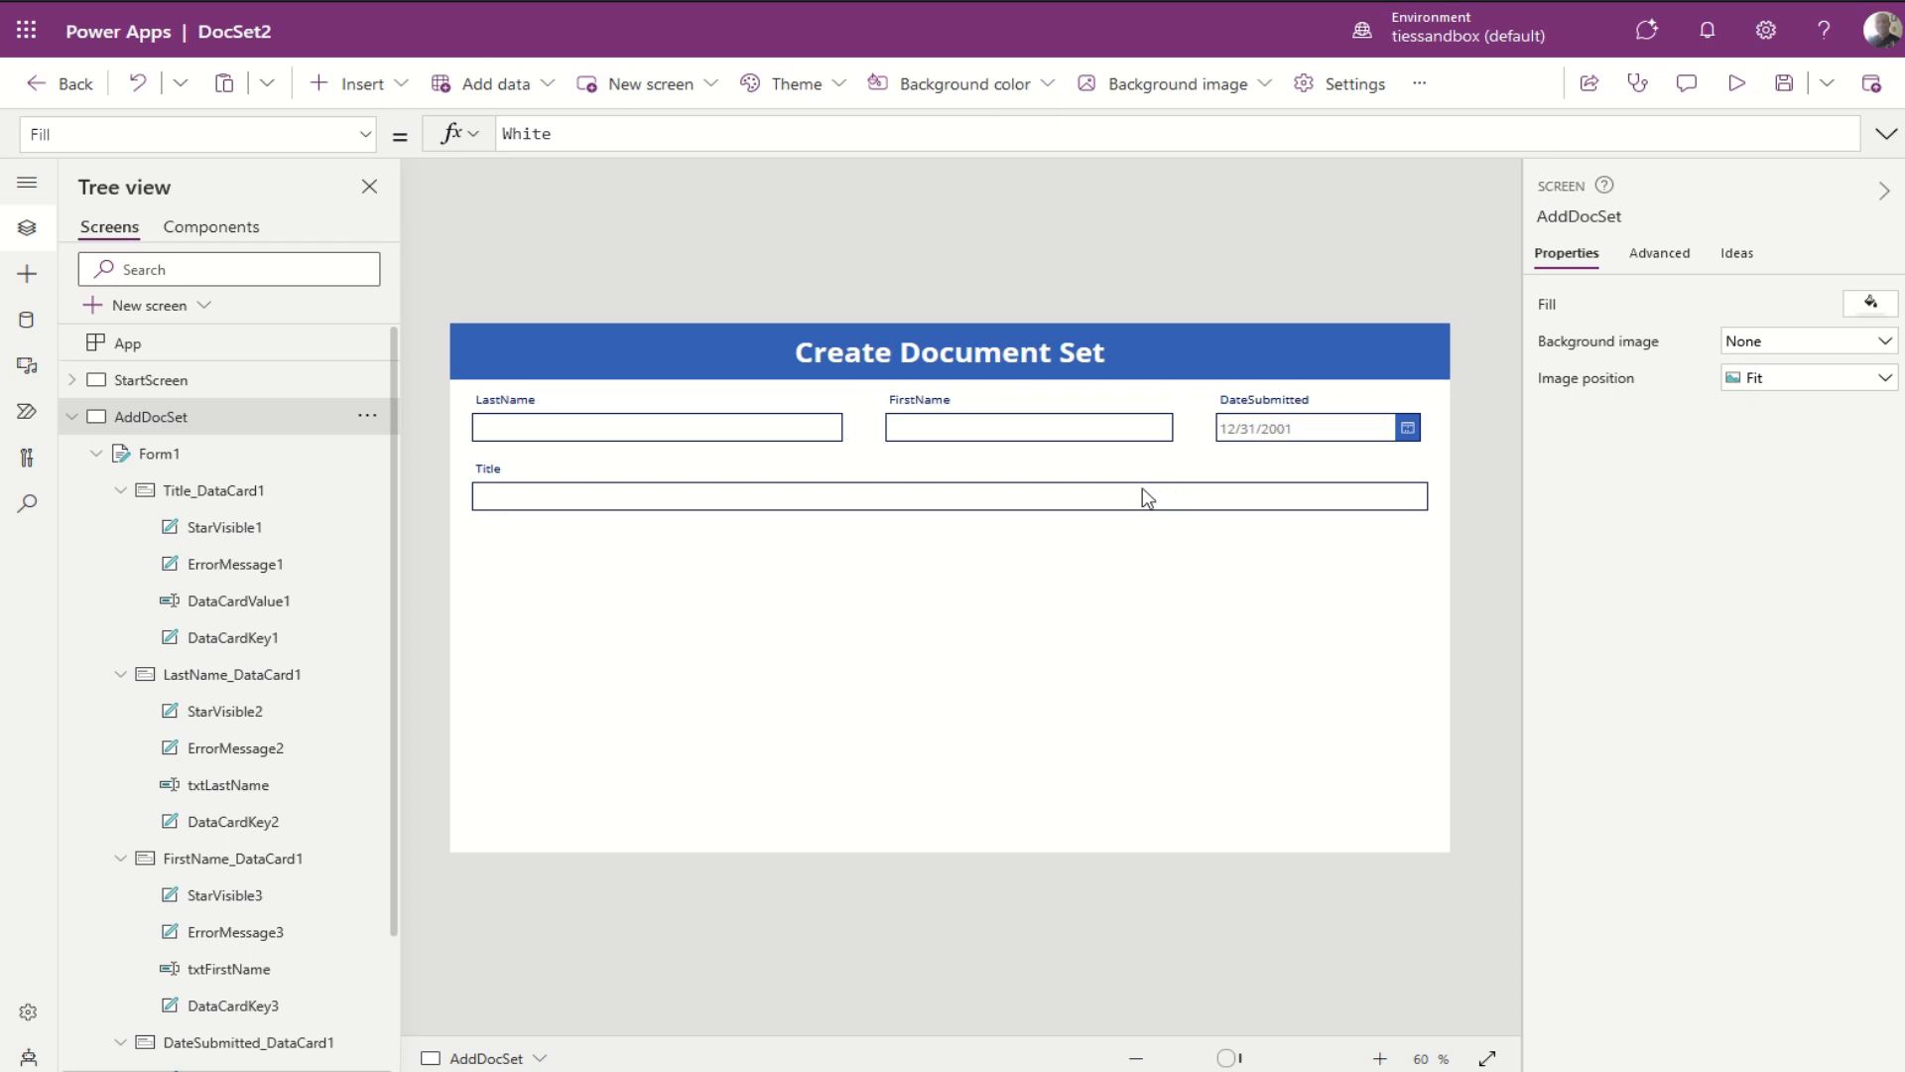
left_click(676, 435)
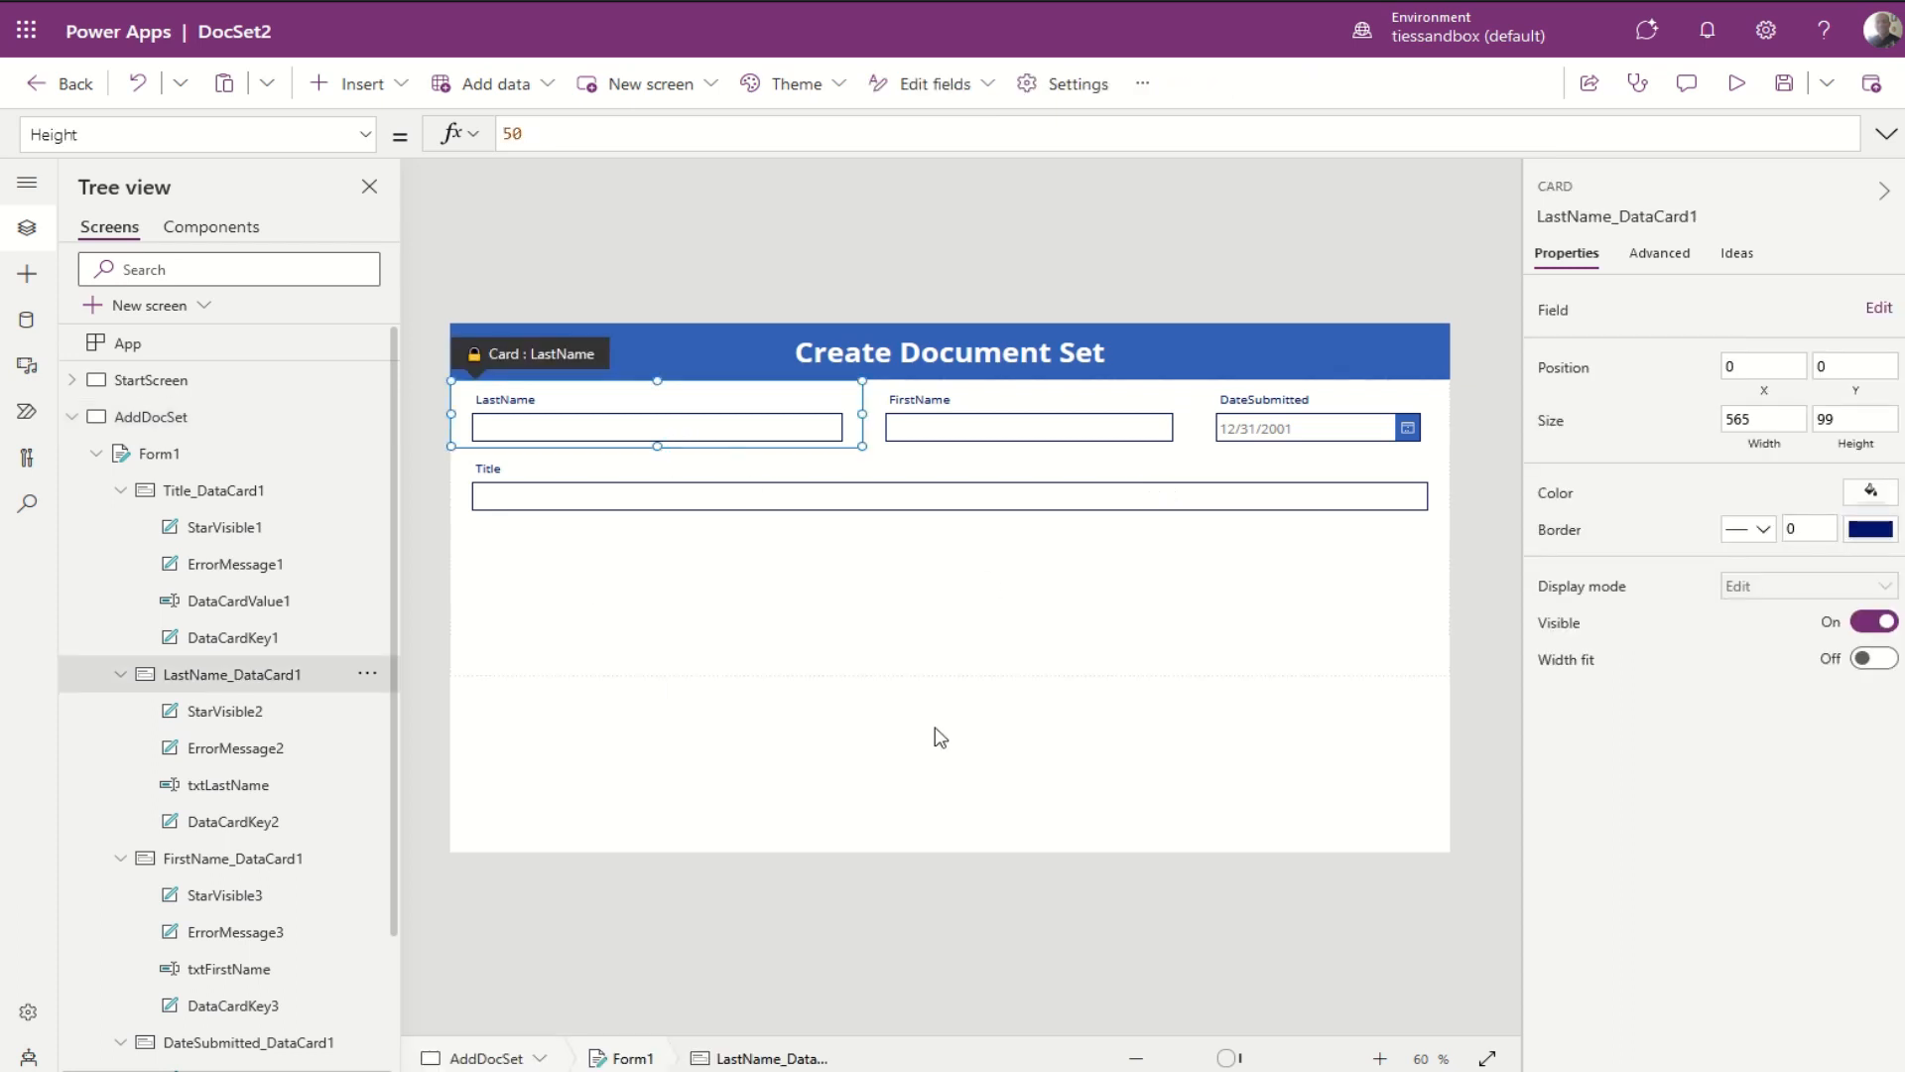
key("F5")
key("Escape")
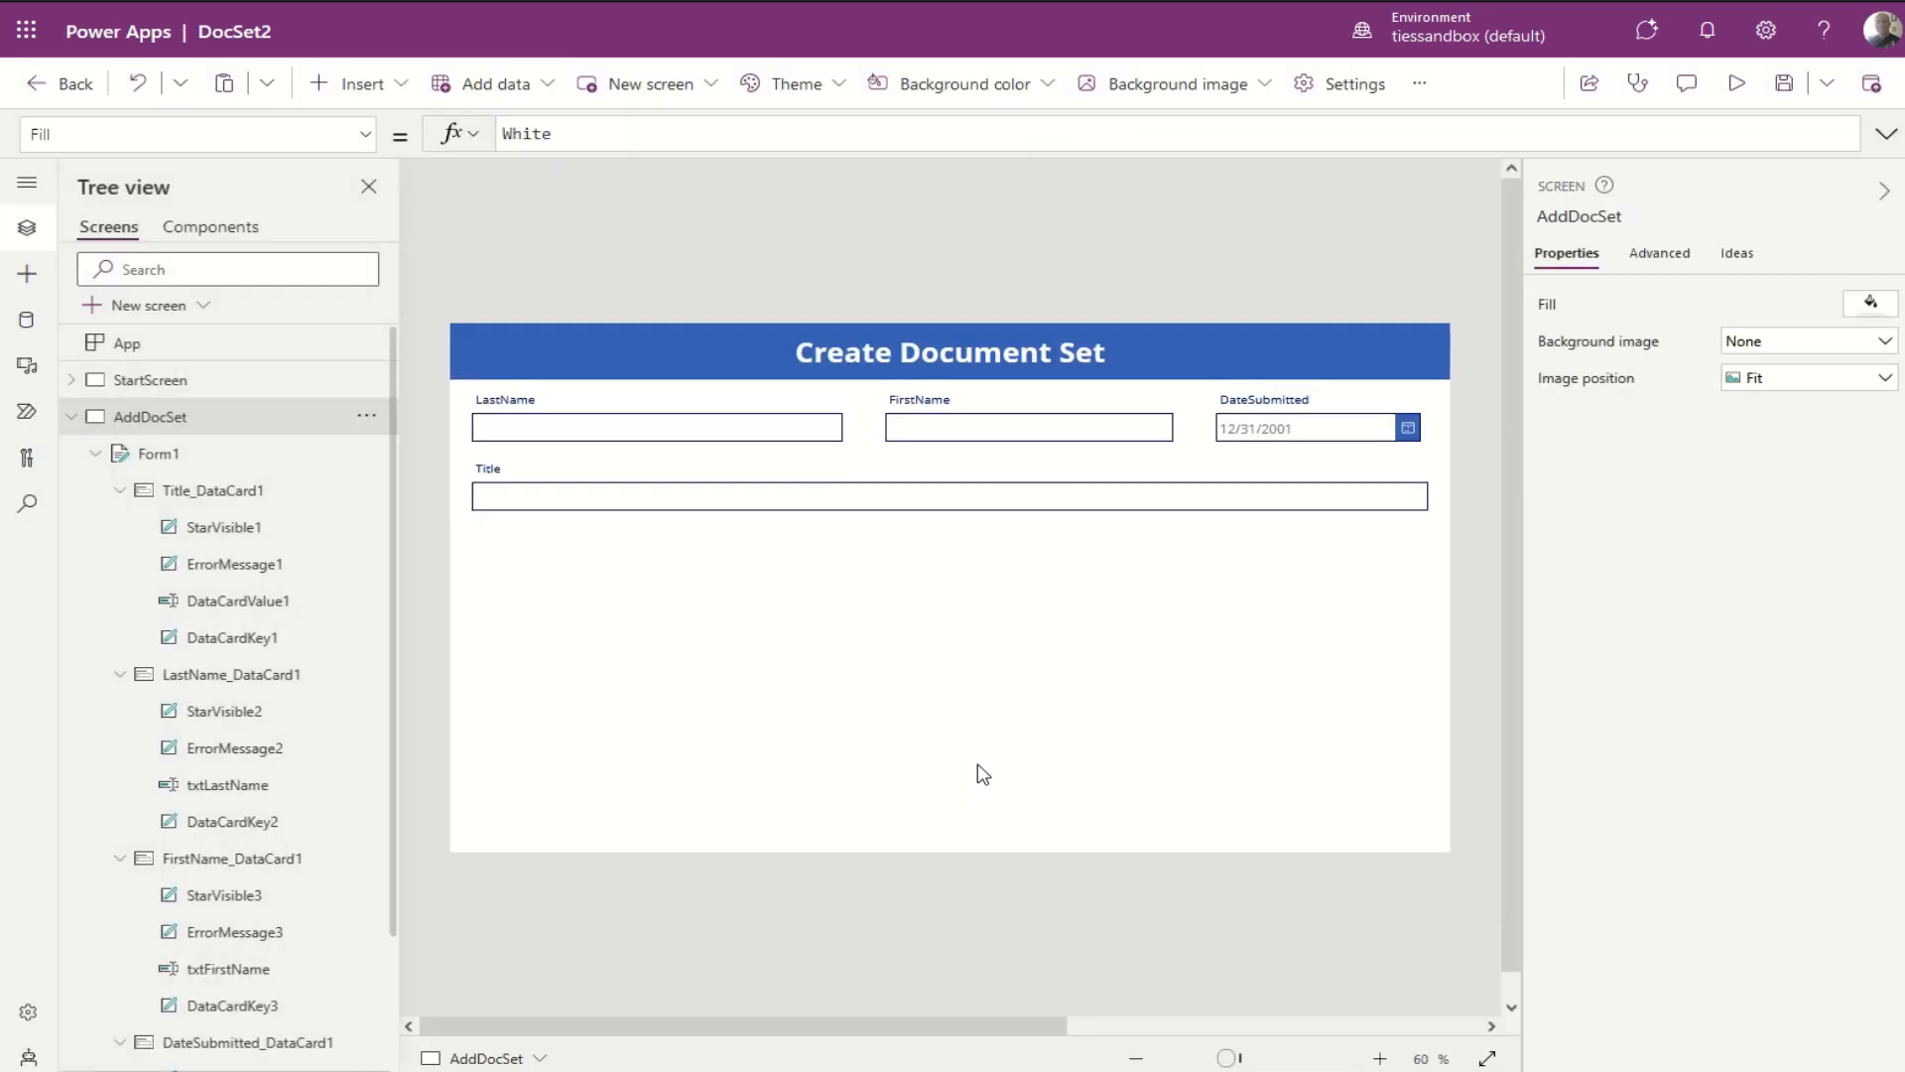
Step: Set the default mode of Form1 to New
left_click(1051, 629)
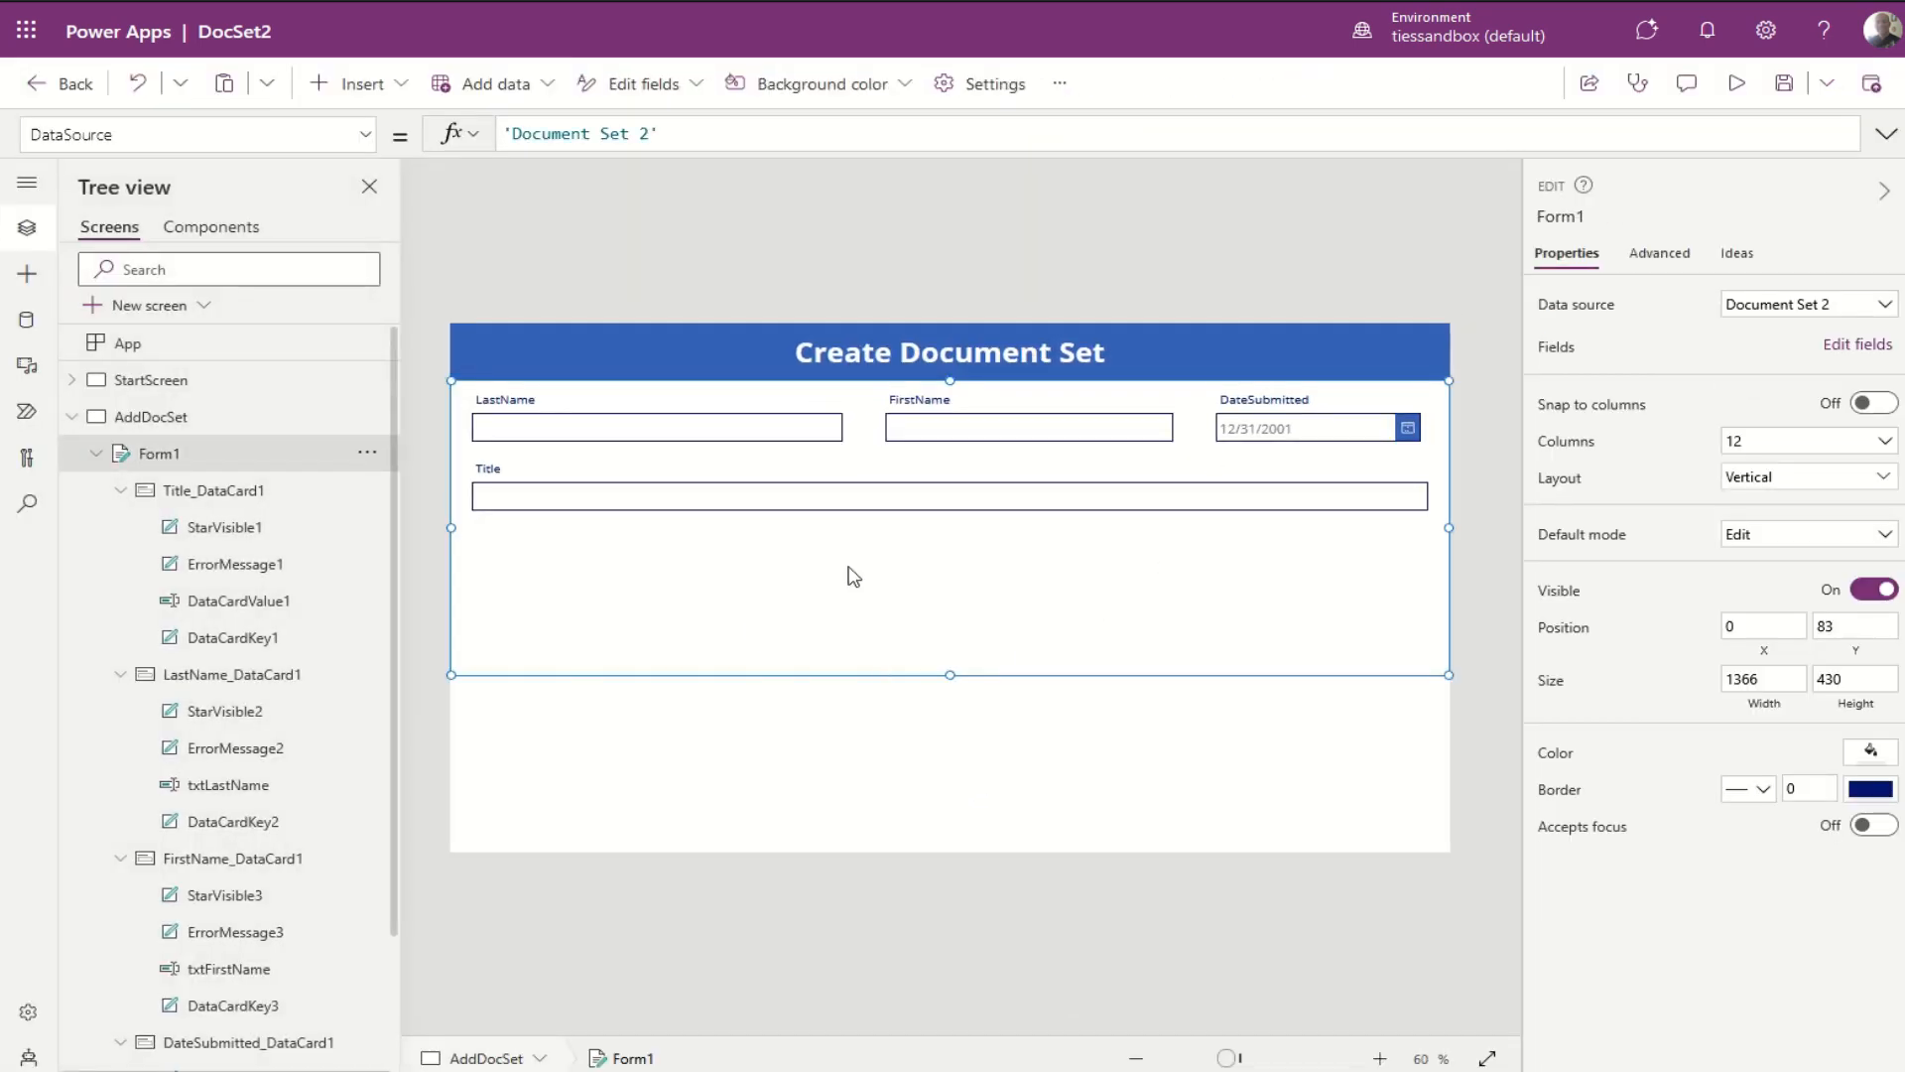
left_click(1811, 541)
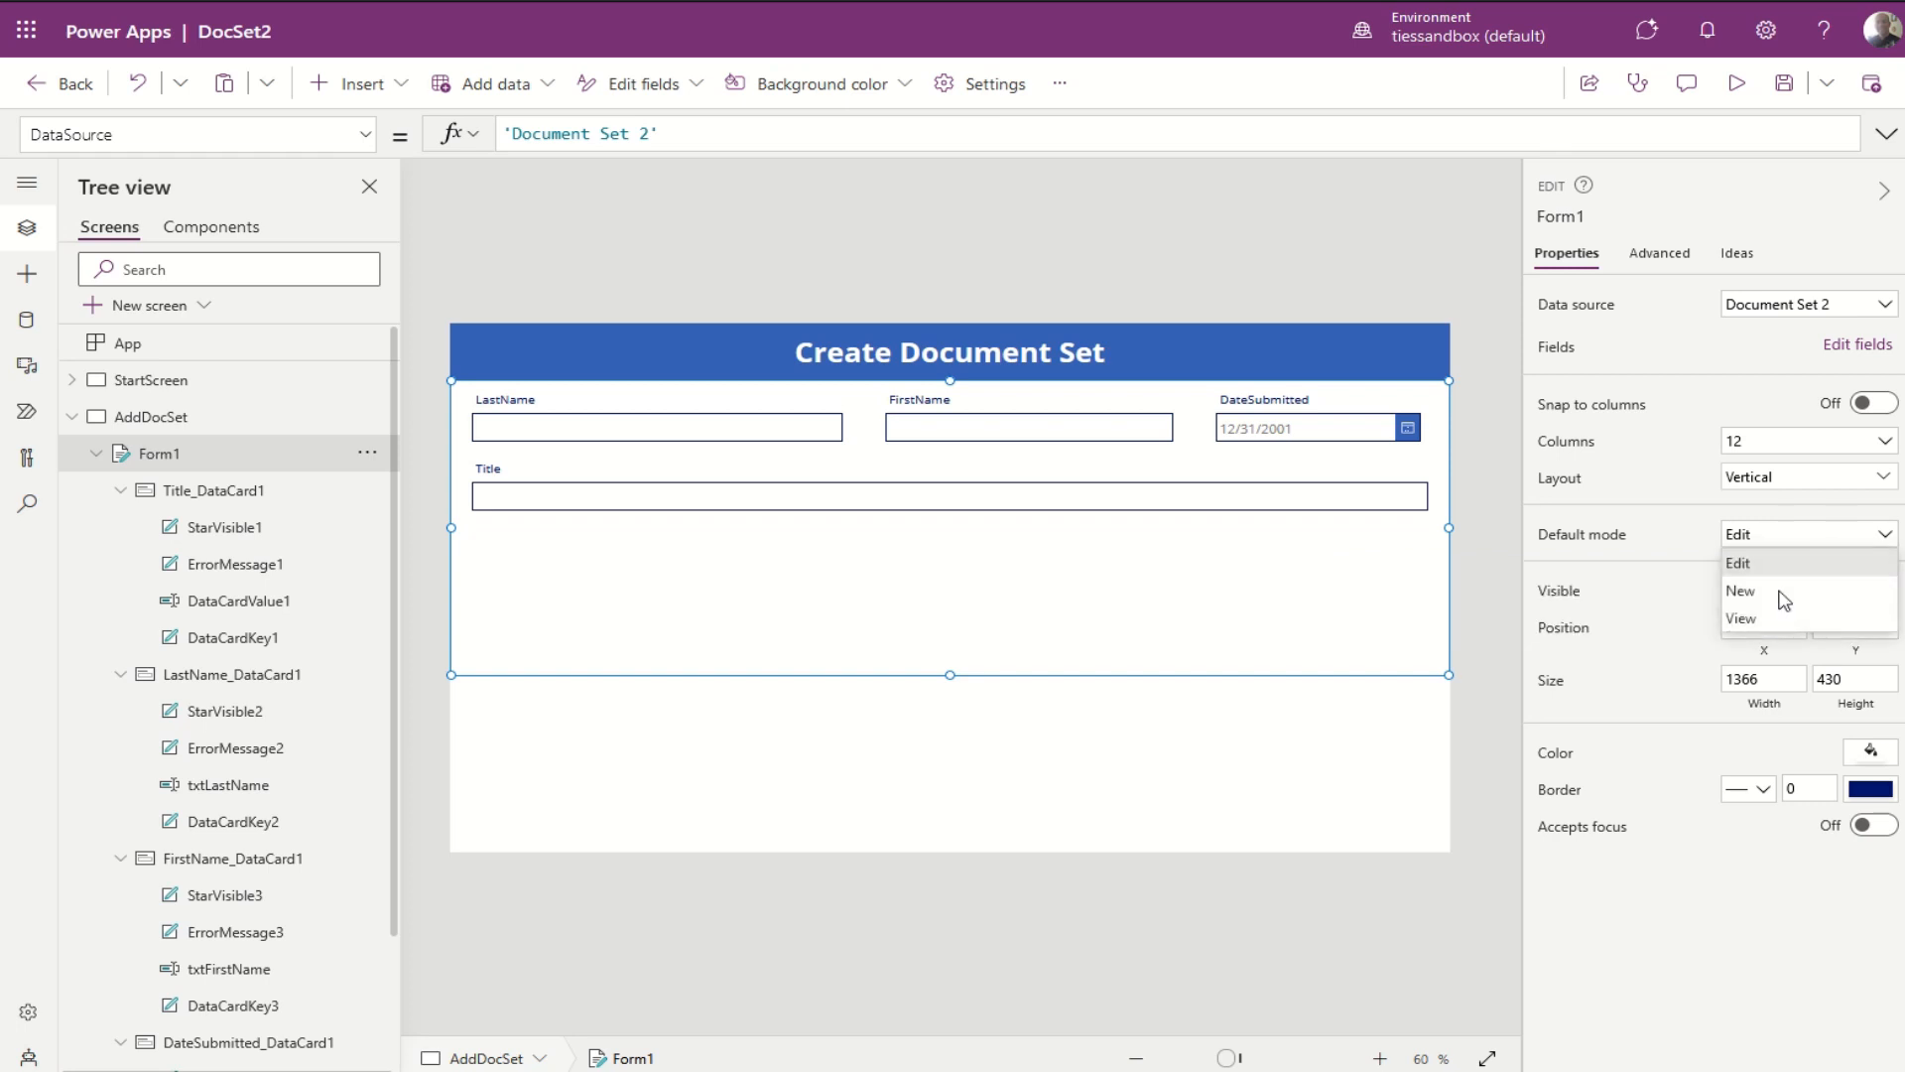
left_click(1781, 595)
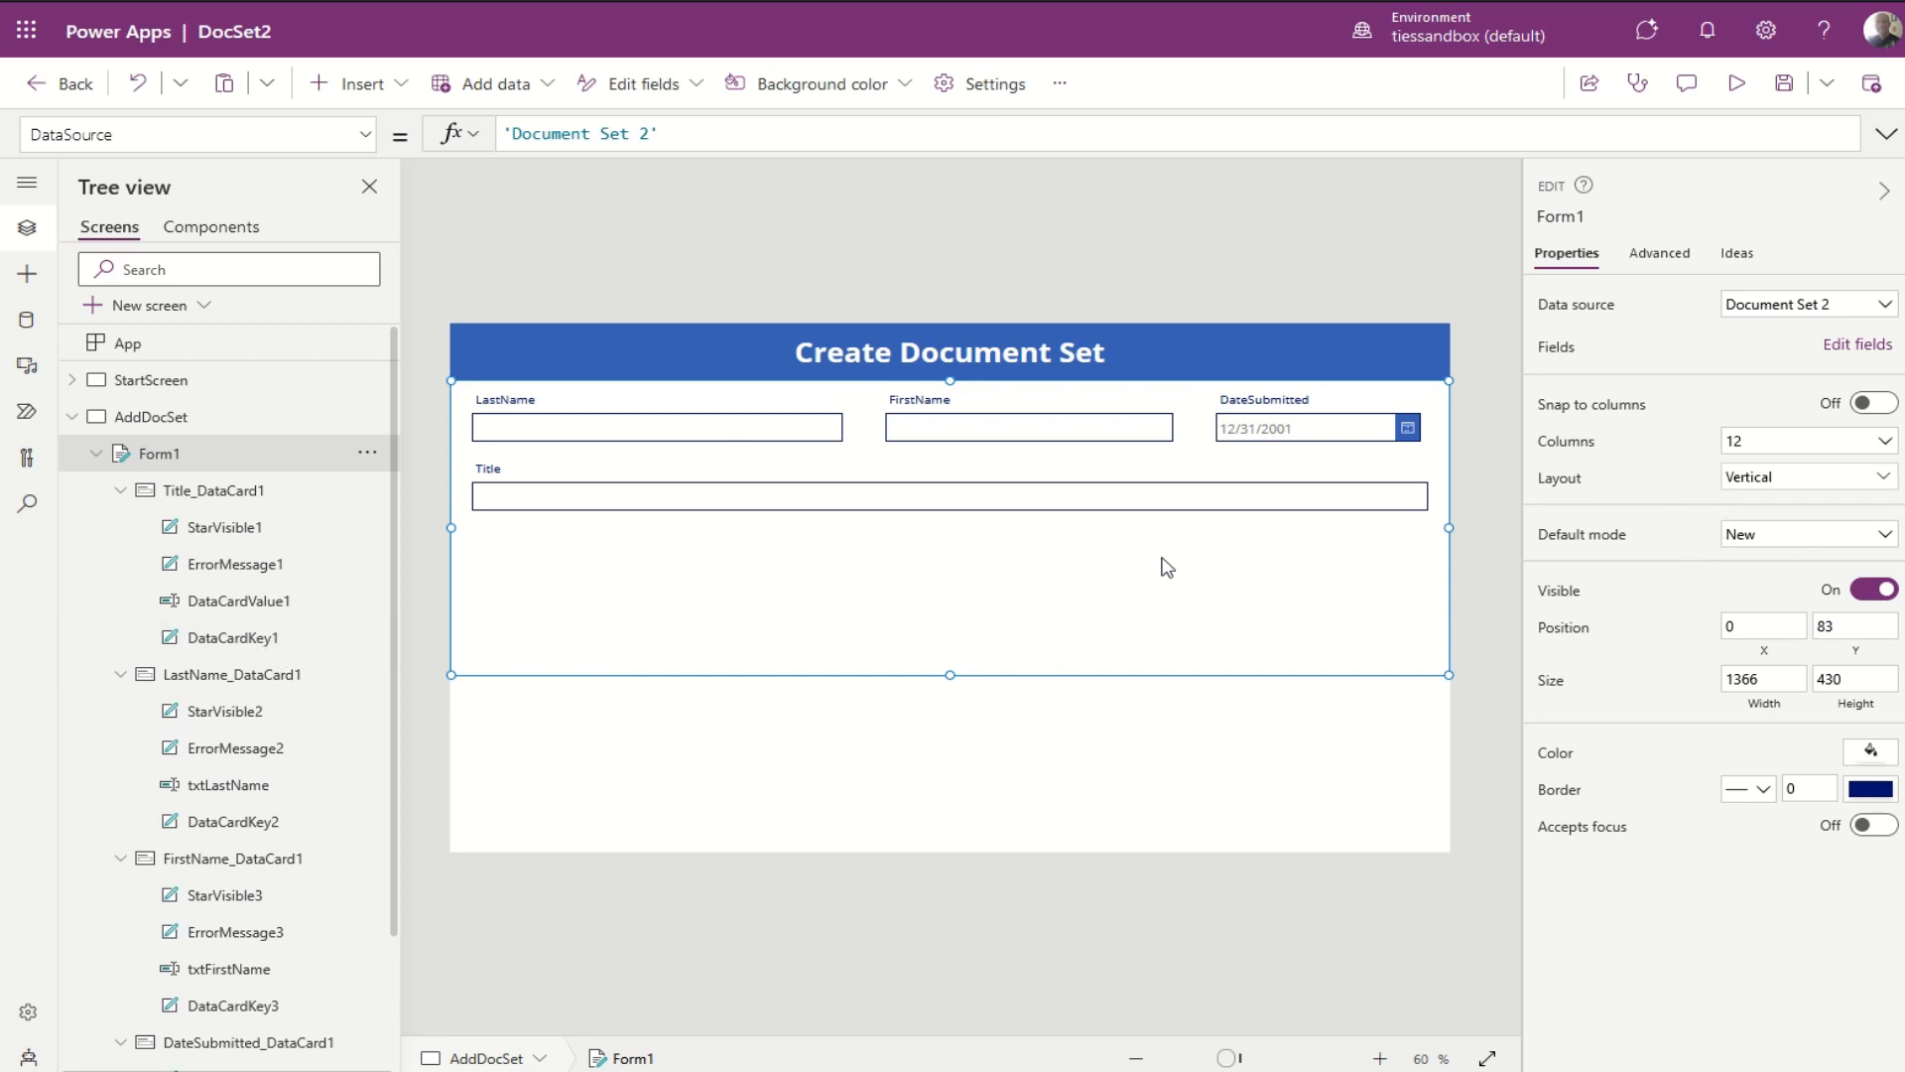
Step: Preview the app and enter a sample last name and first name in the LastName and FirstName fields
key("F5")
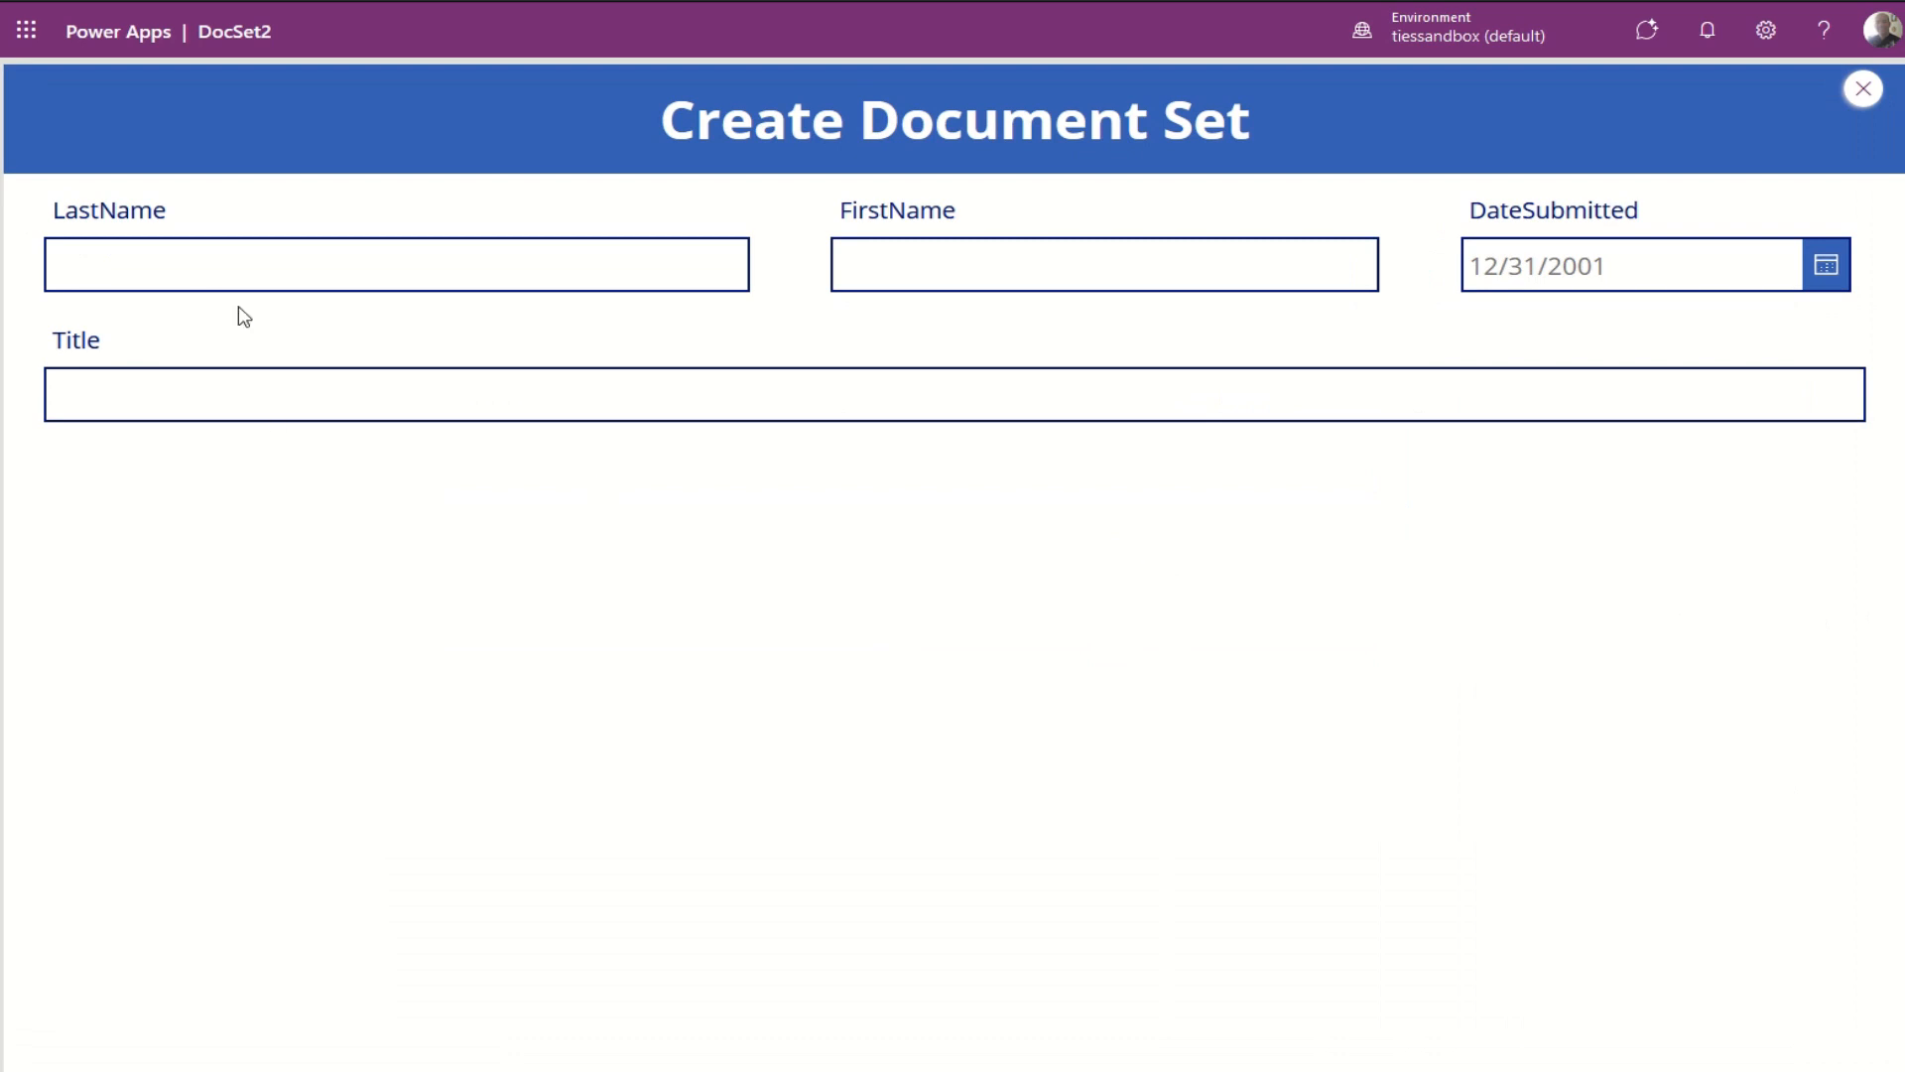
left_click(201, 256)
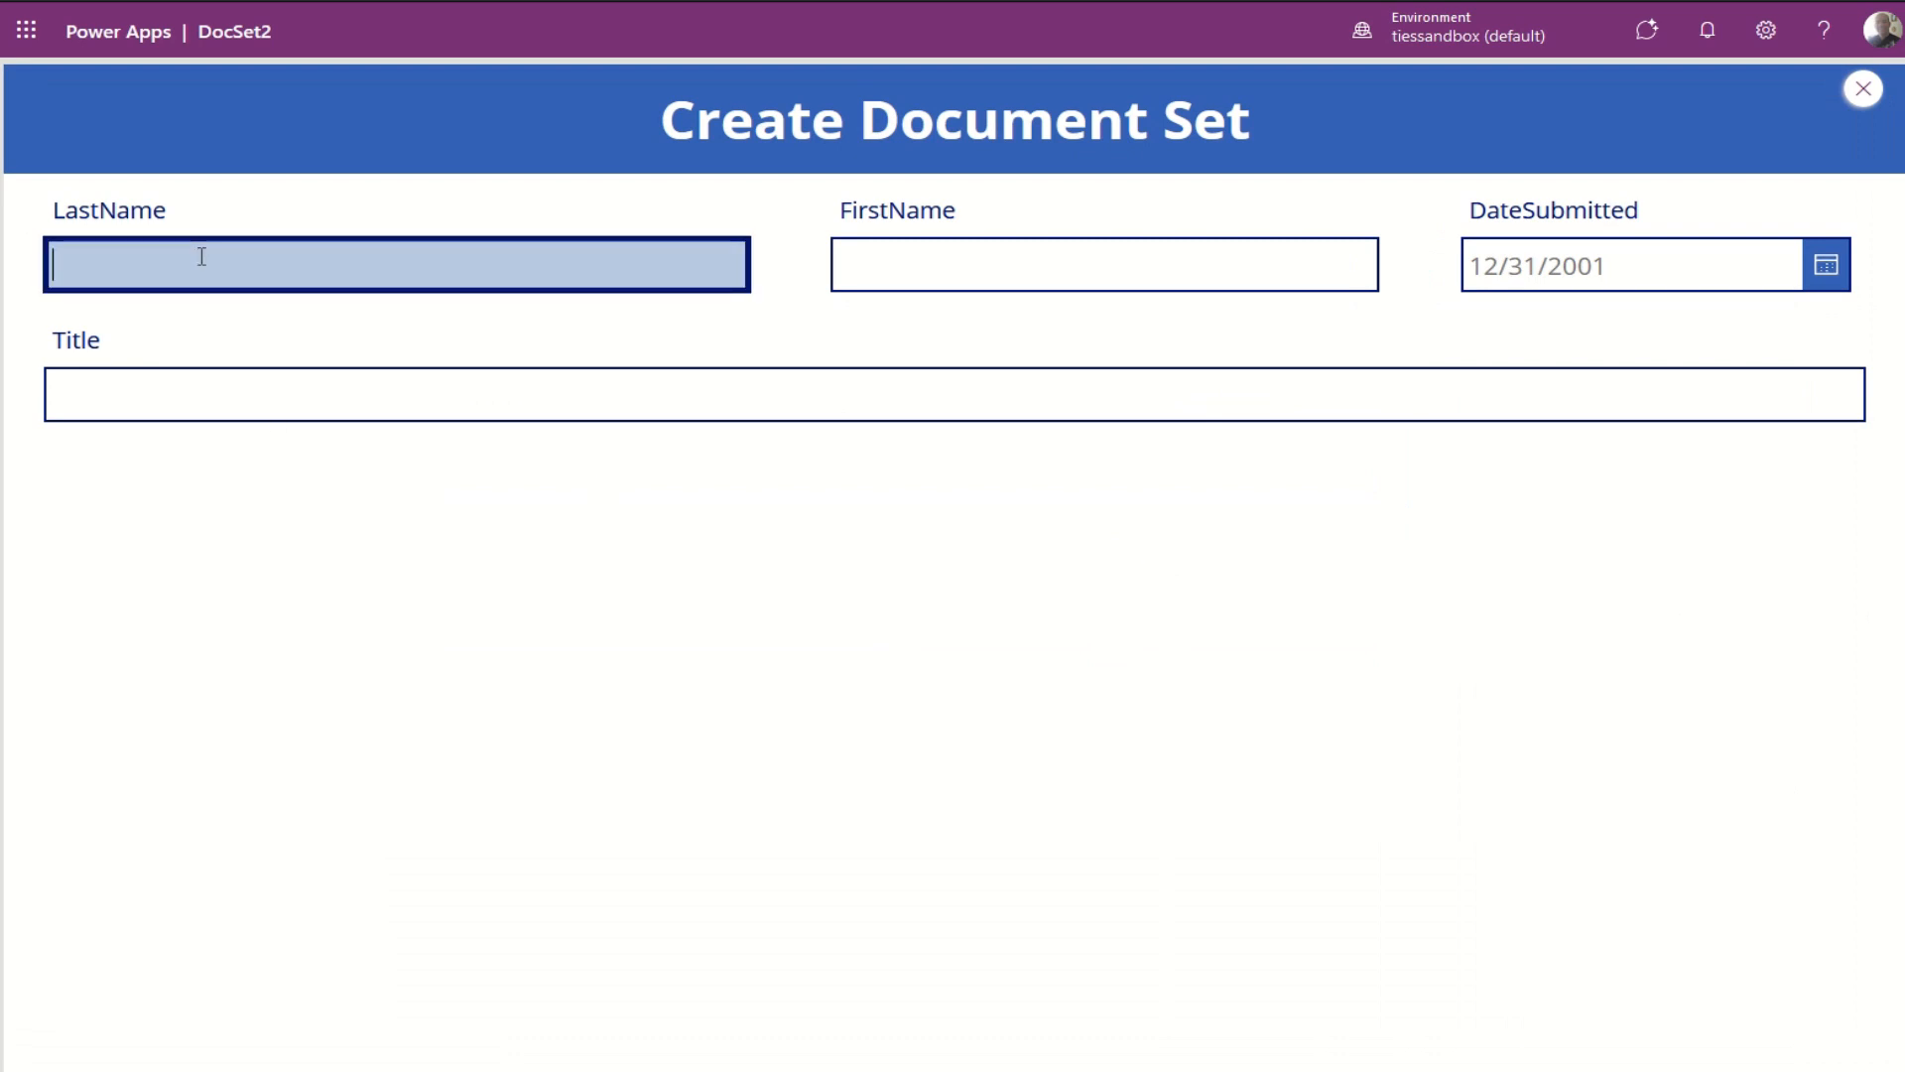
type("Doe")
key("Tab")
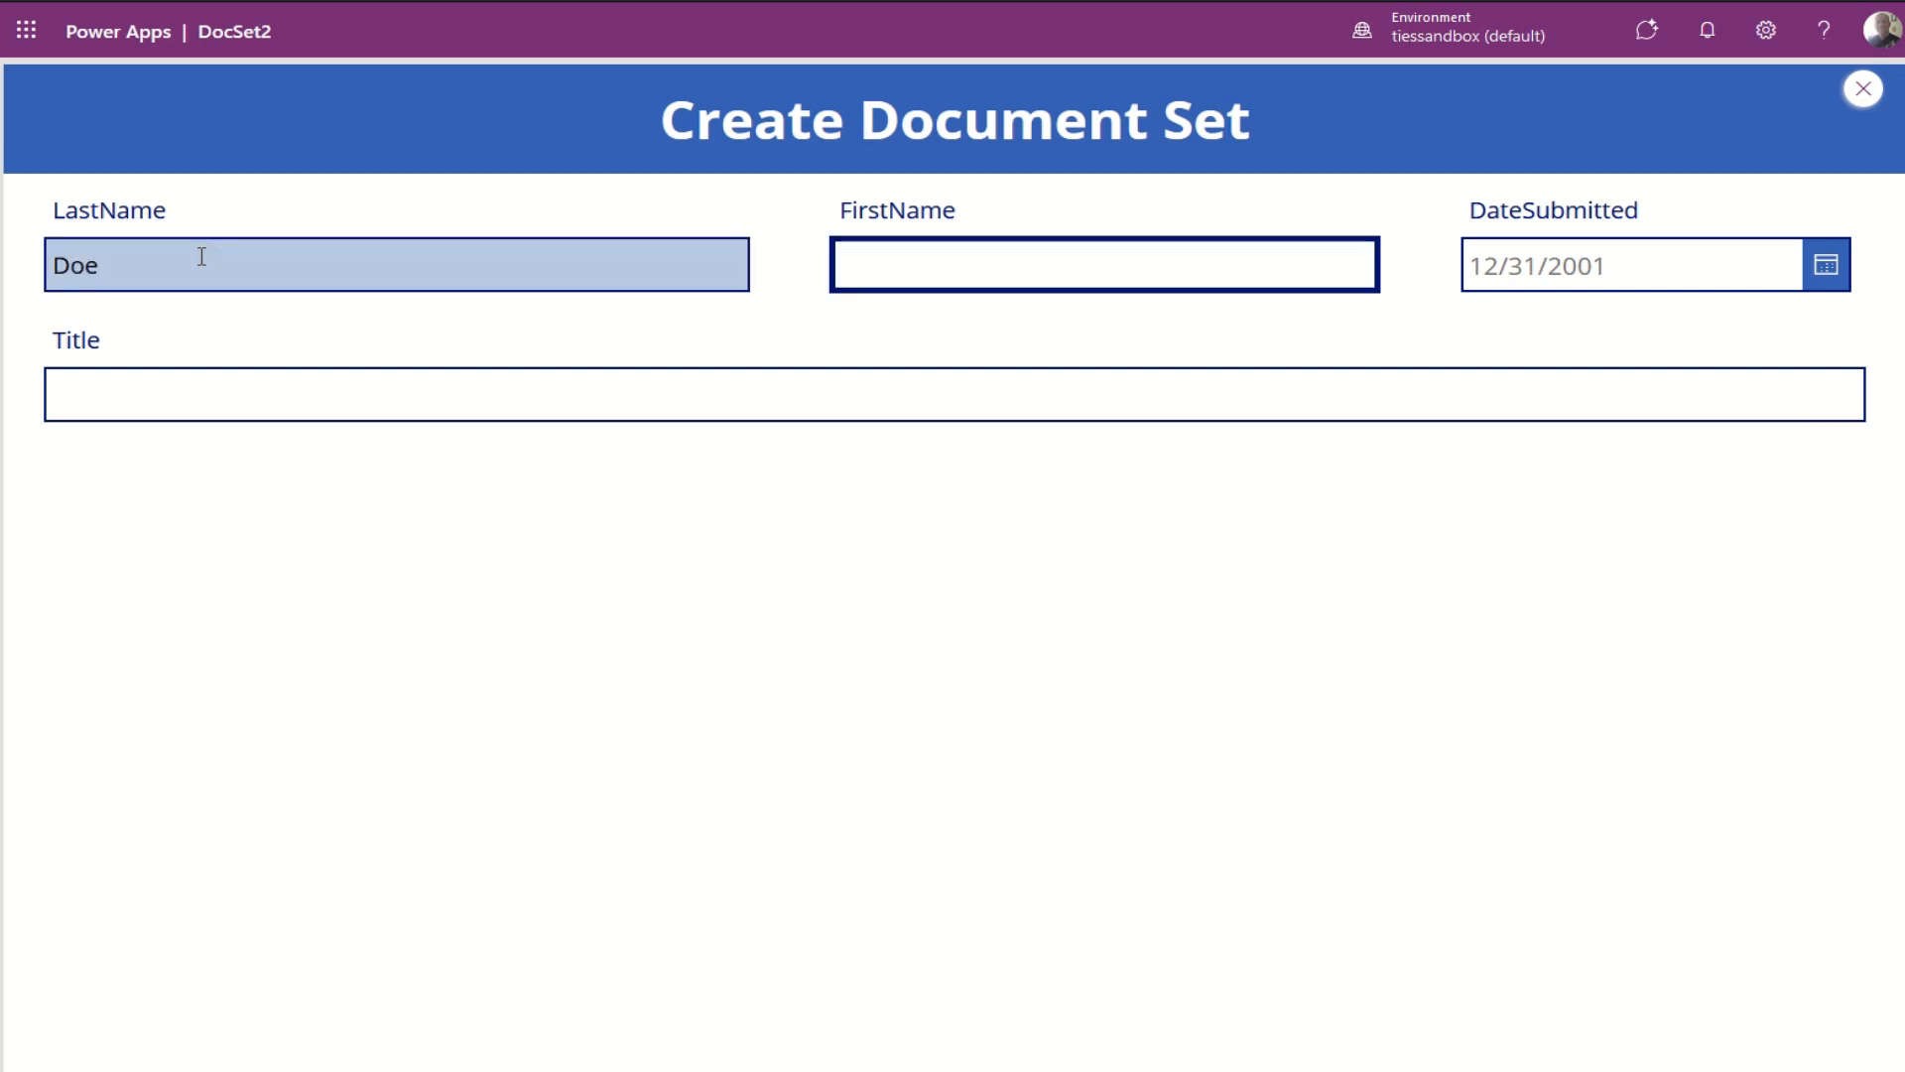
type("D")
key("BackSpace")
type("John")
left_click(1242, 319)
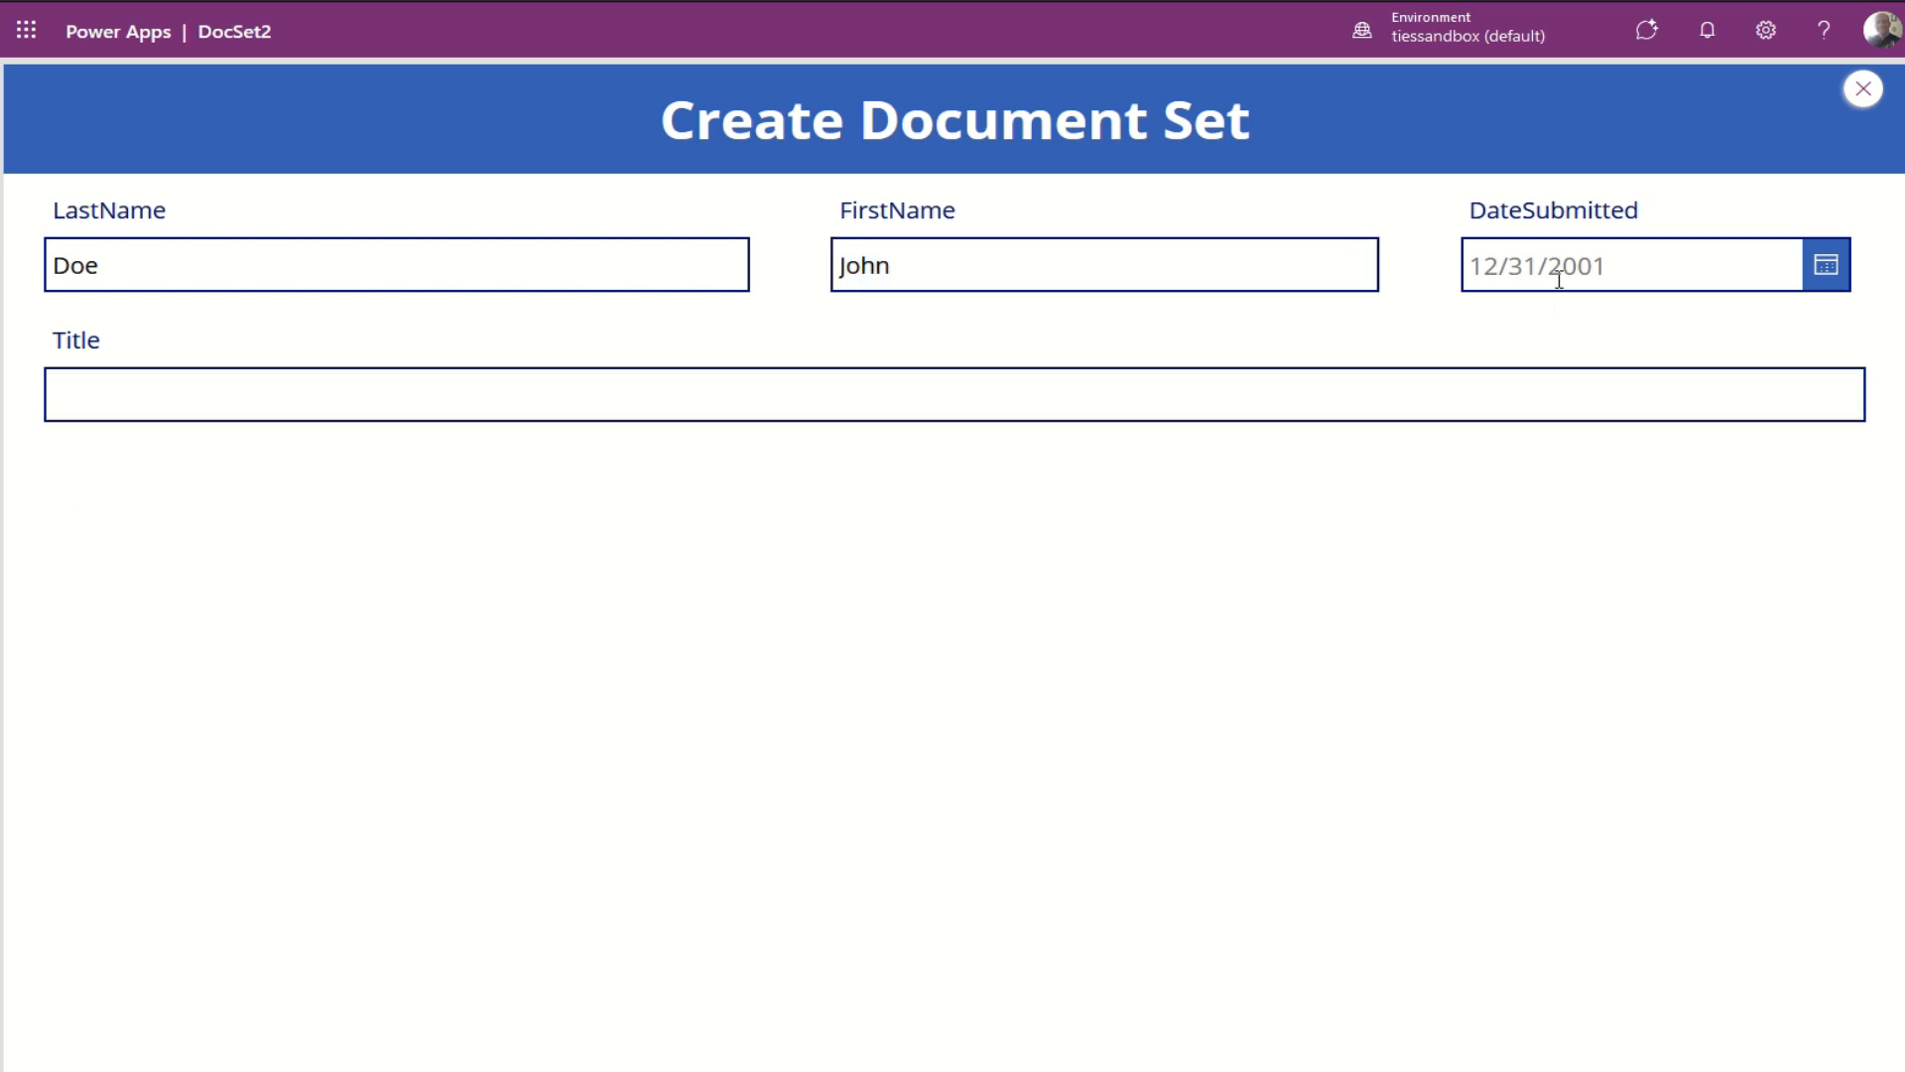
Step: Choose April 18, 2023 as DateSubmitted to test the composed Title, and close the preview
left_click(1828, 264)
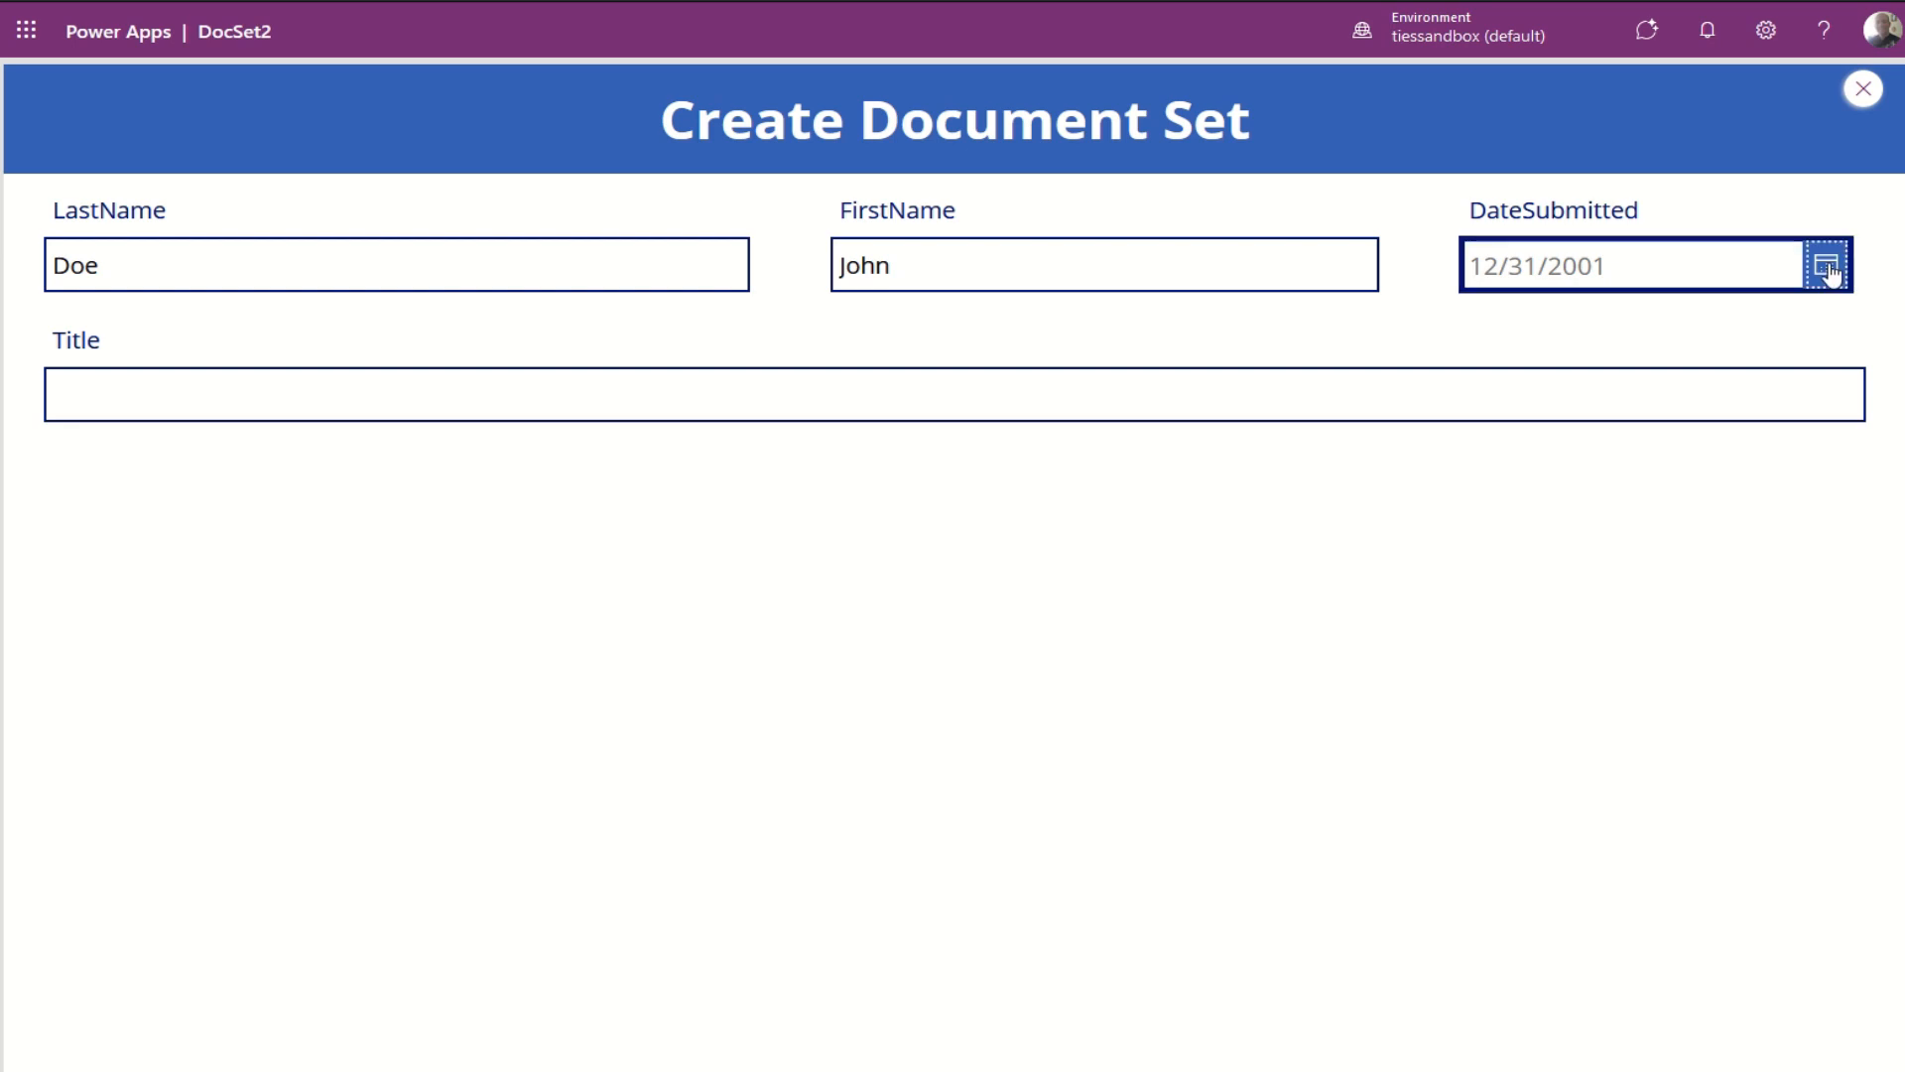
left_click(1595, 817)
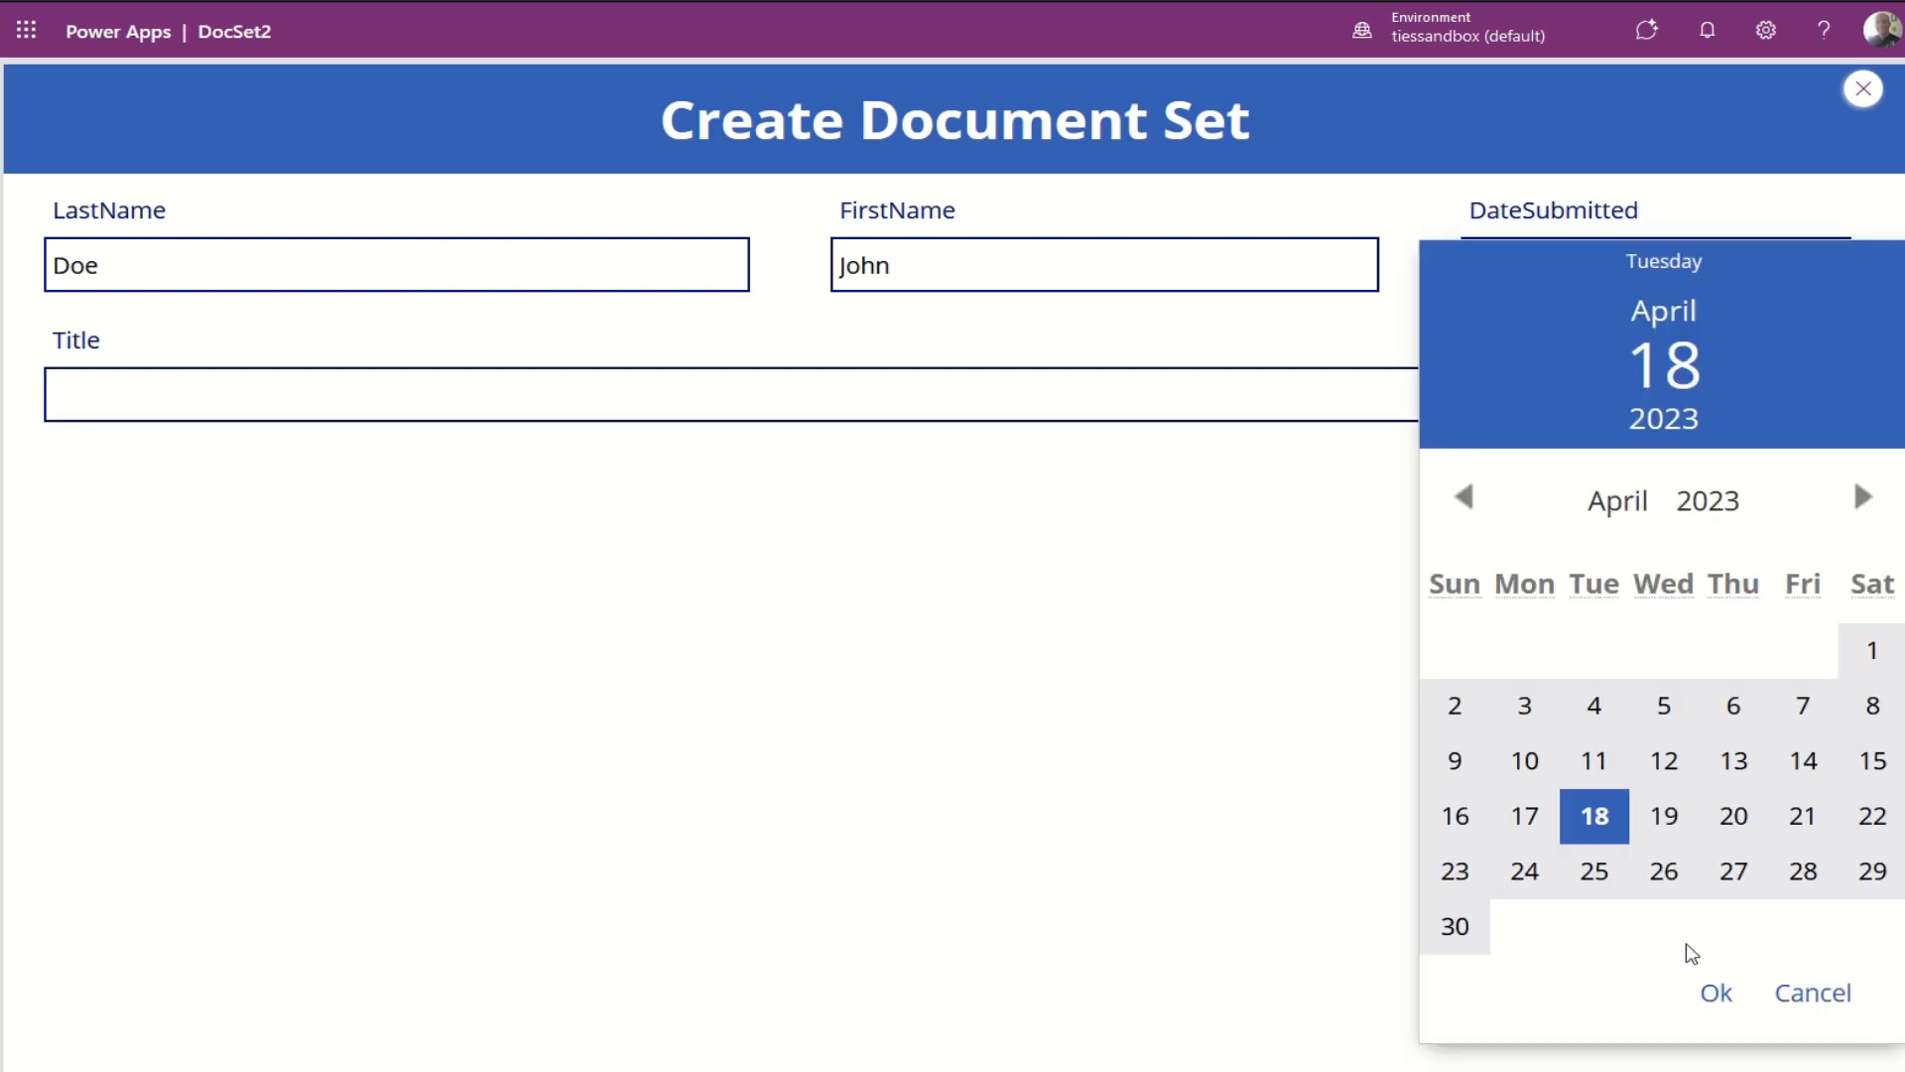
left_click(1716, 994)
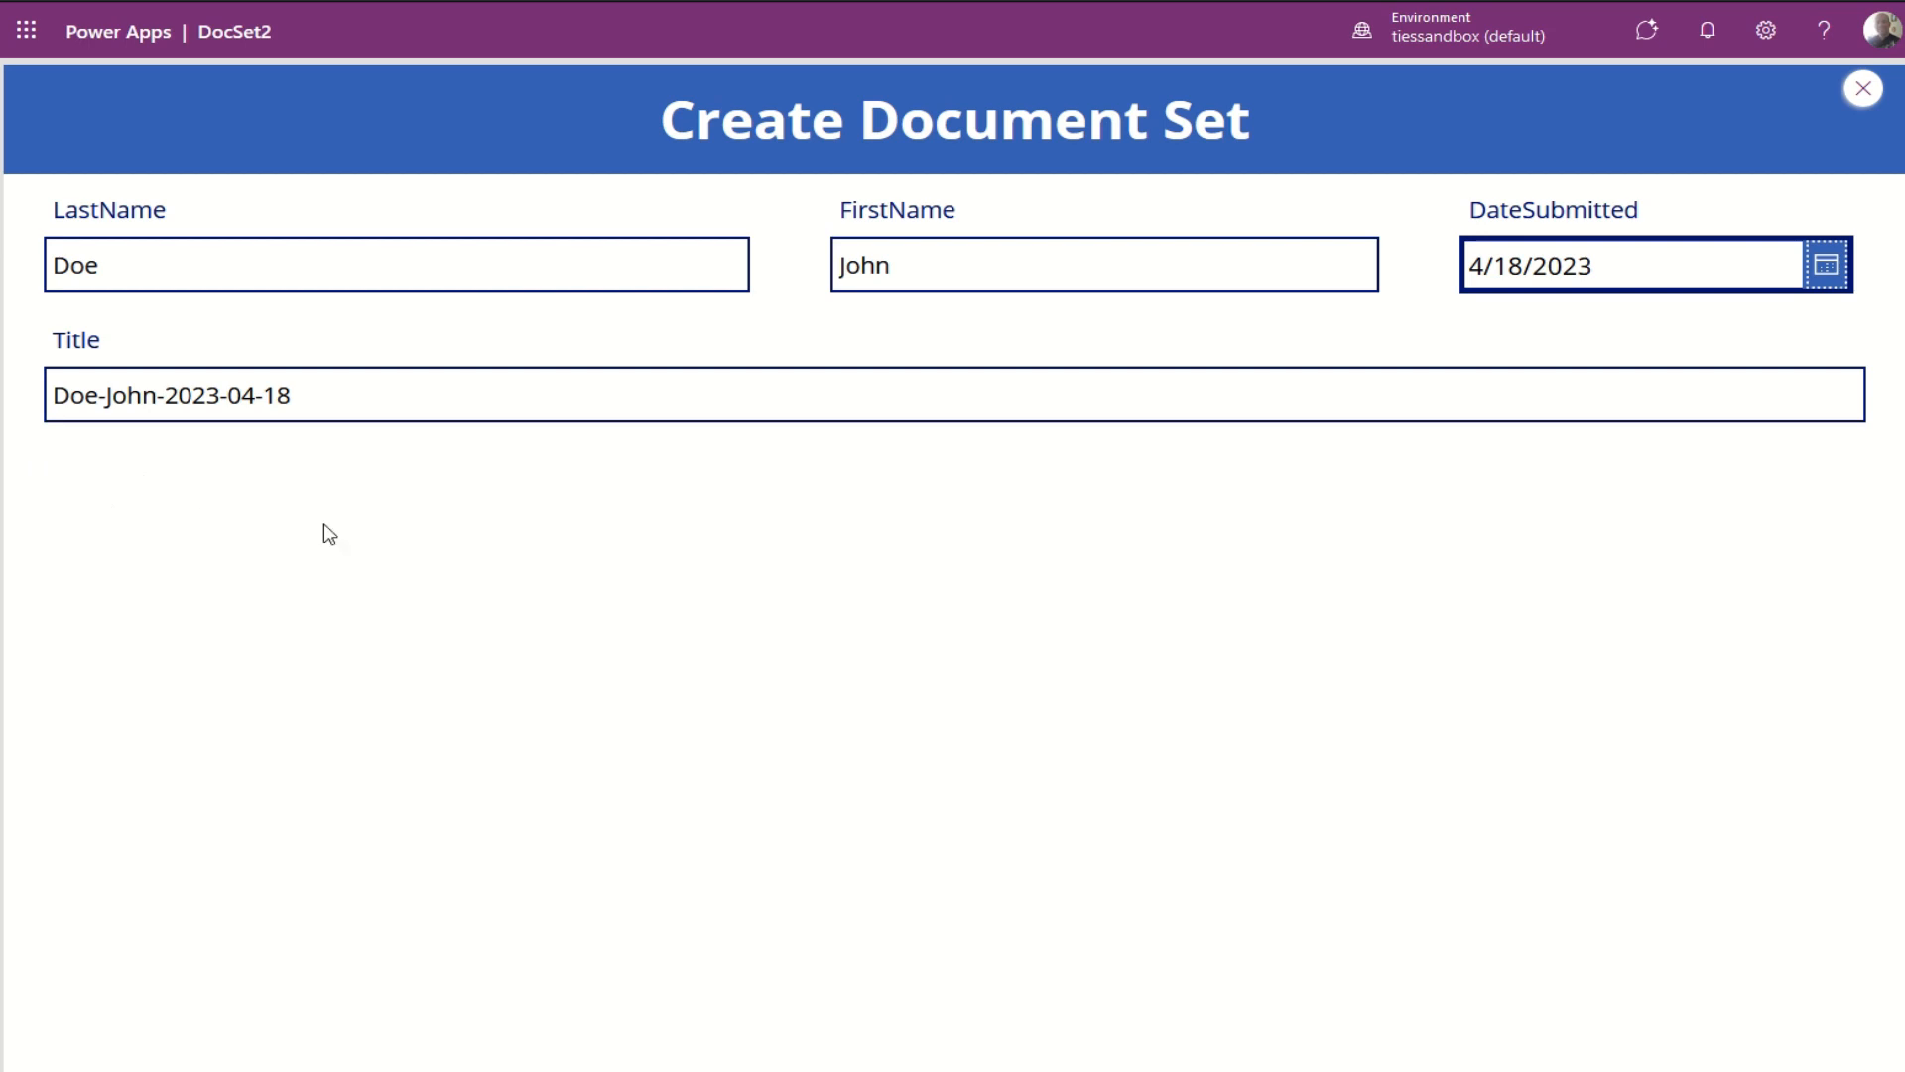
key("Escape")
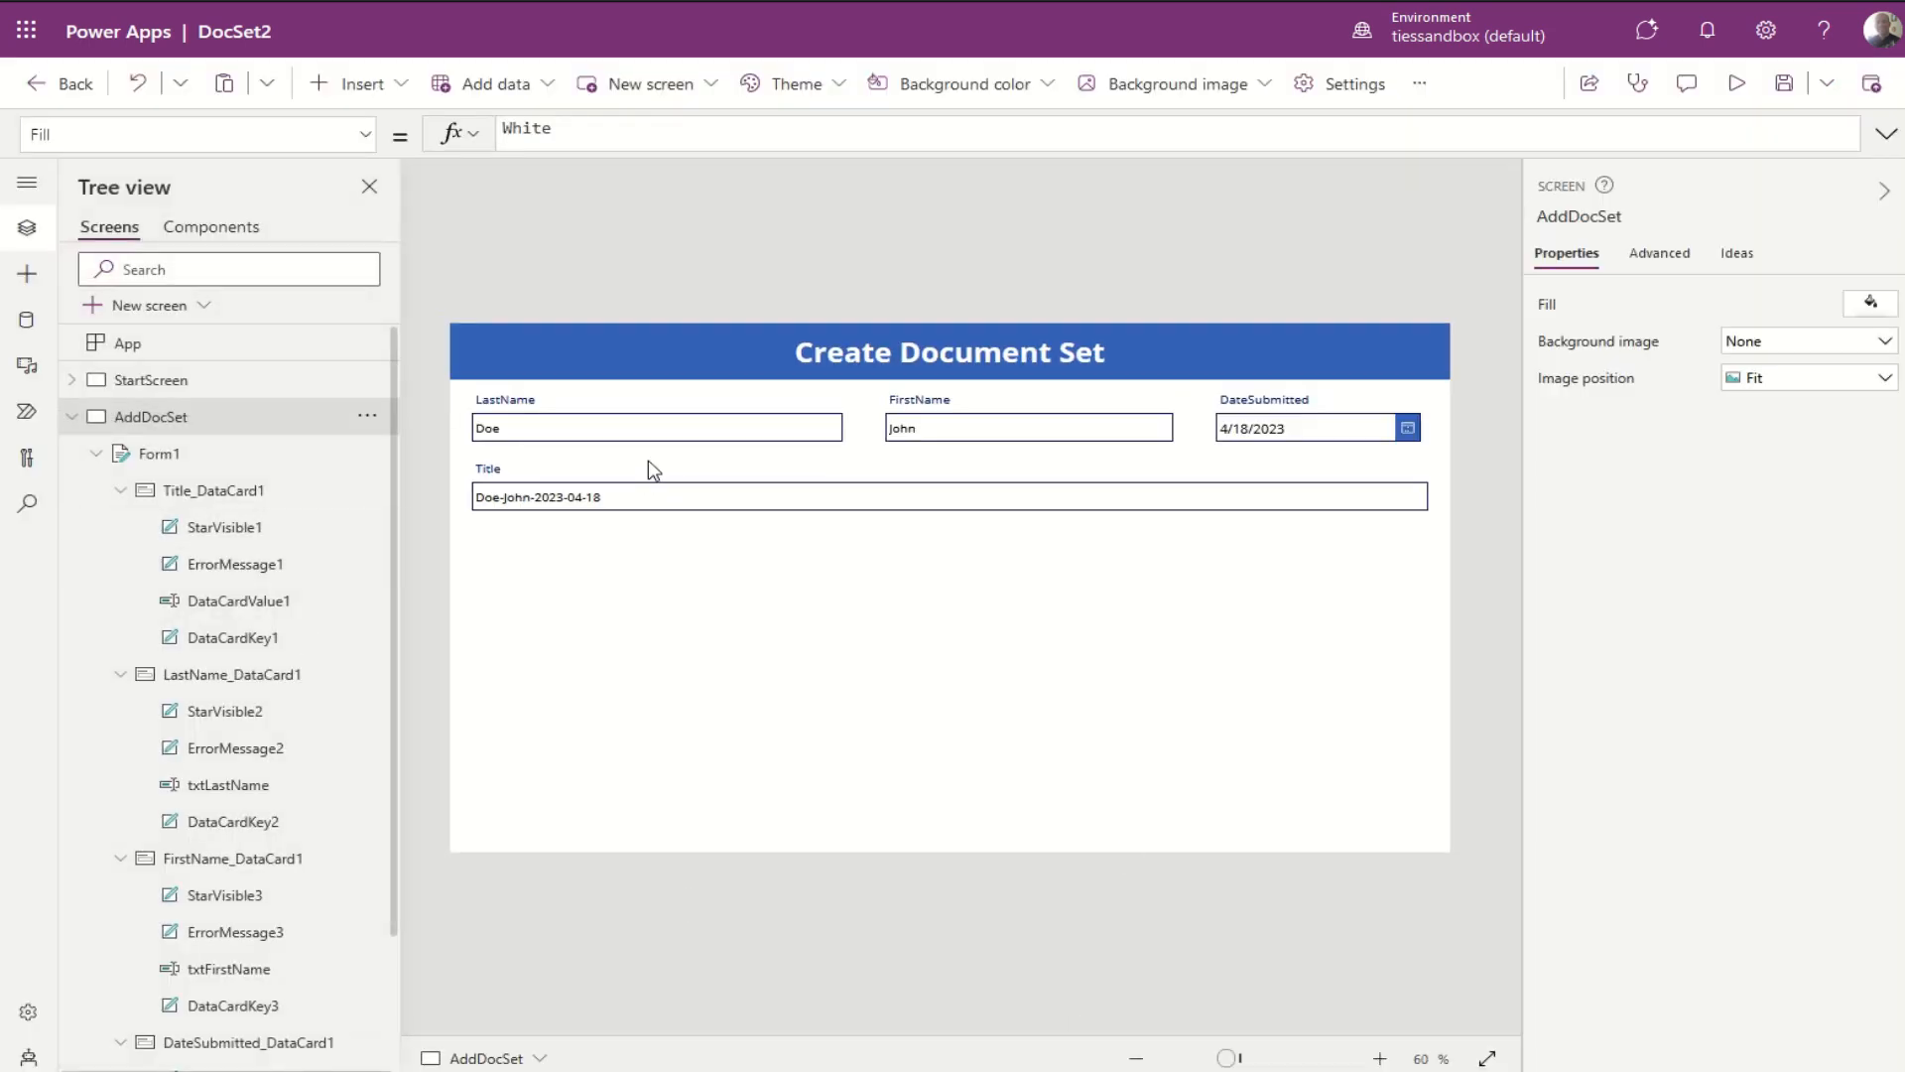
Step: Select the Title card on the AddDocSet form
left_click(672, 480)
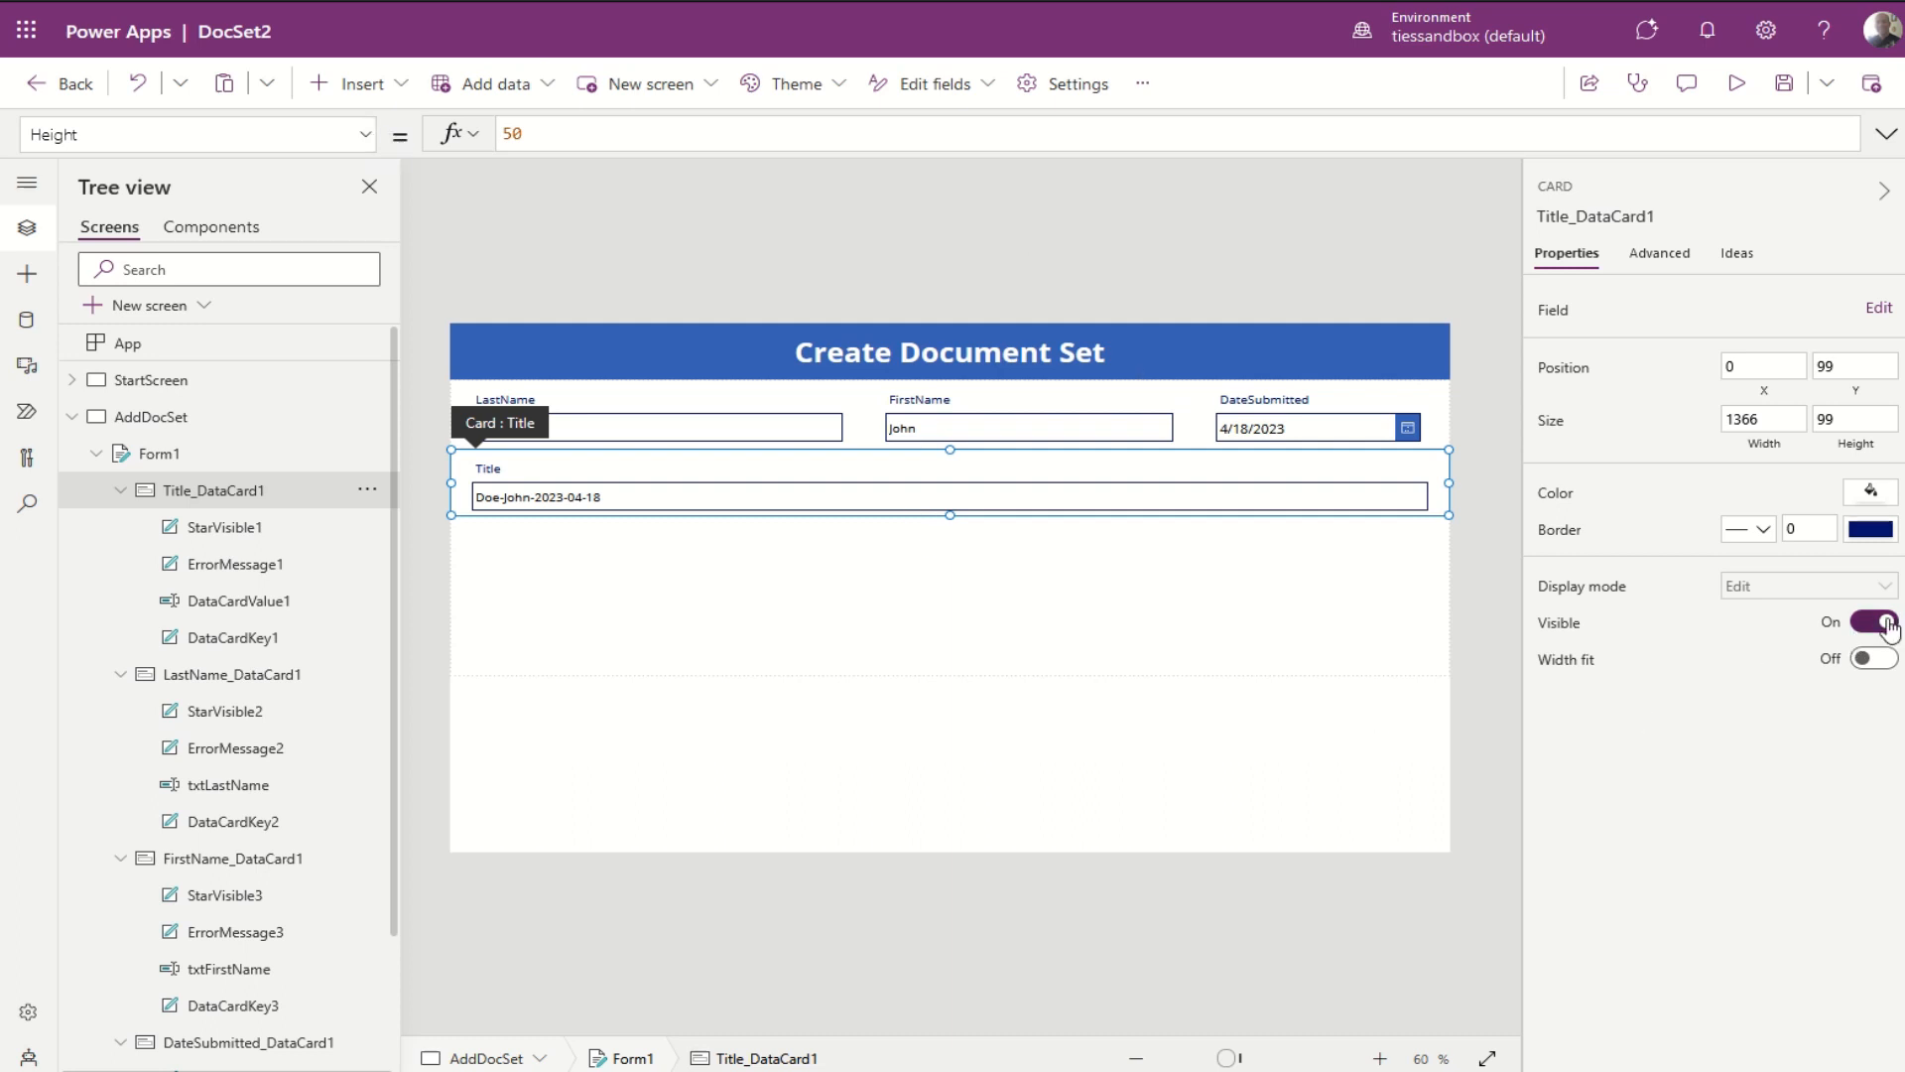
Step: Turn off visibility of the Title card and shorten Form1 to a height of about 198
left_click(363, 134)
left_click(110, 447)
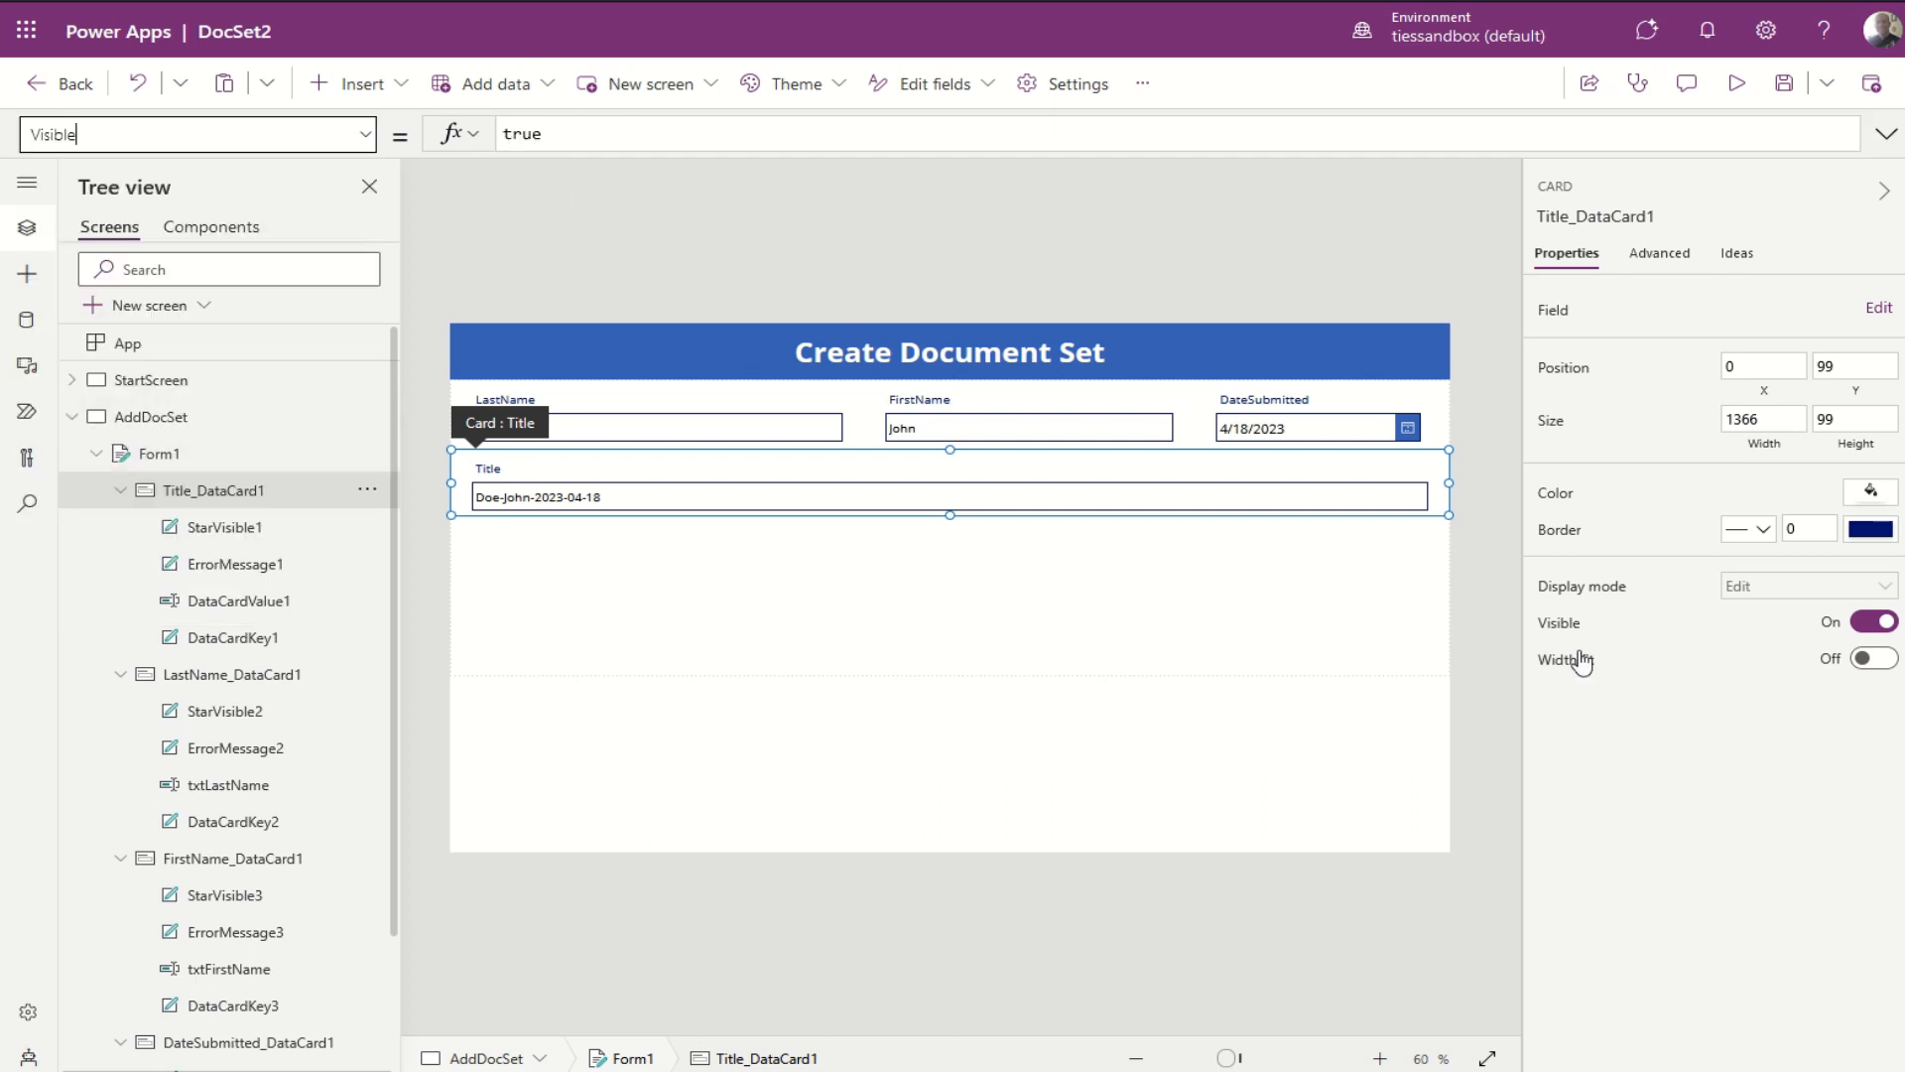
left_click(1874, 622)
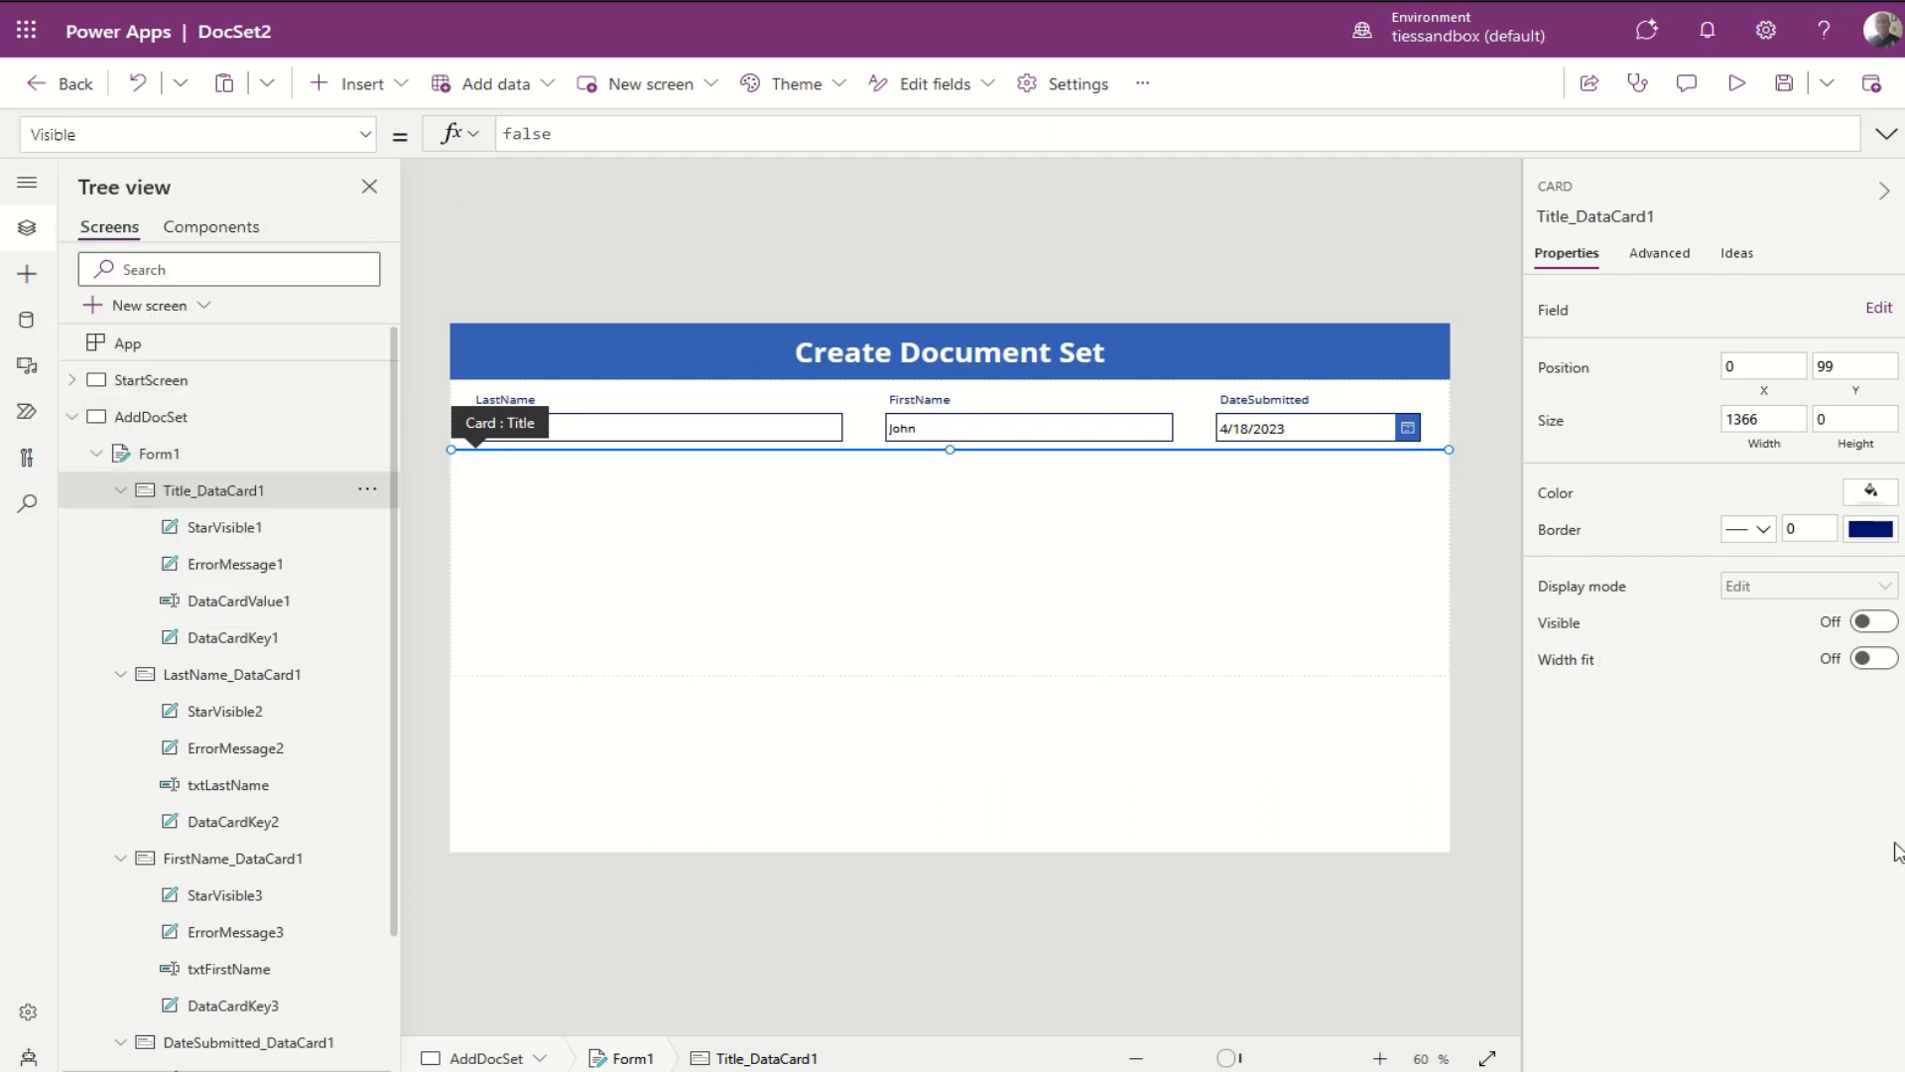
left_click(992, 594)
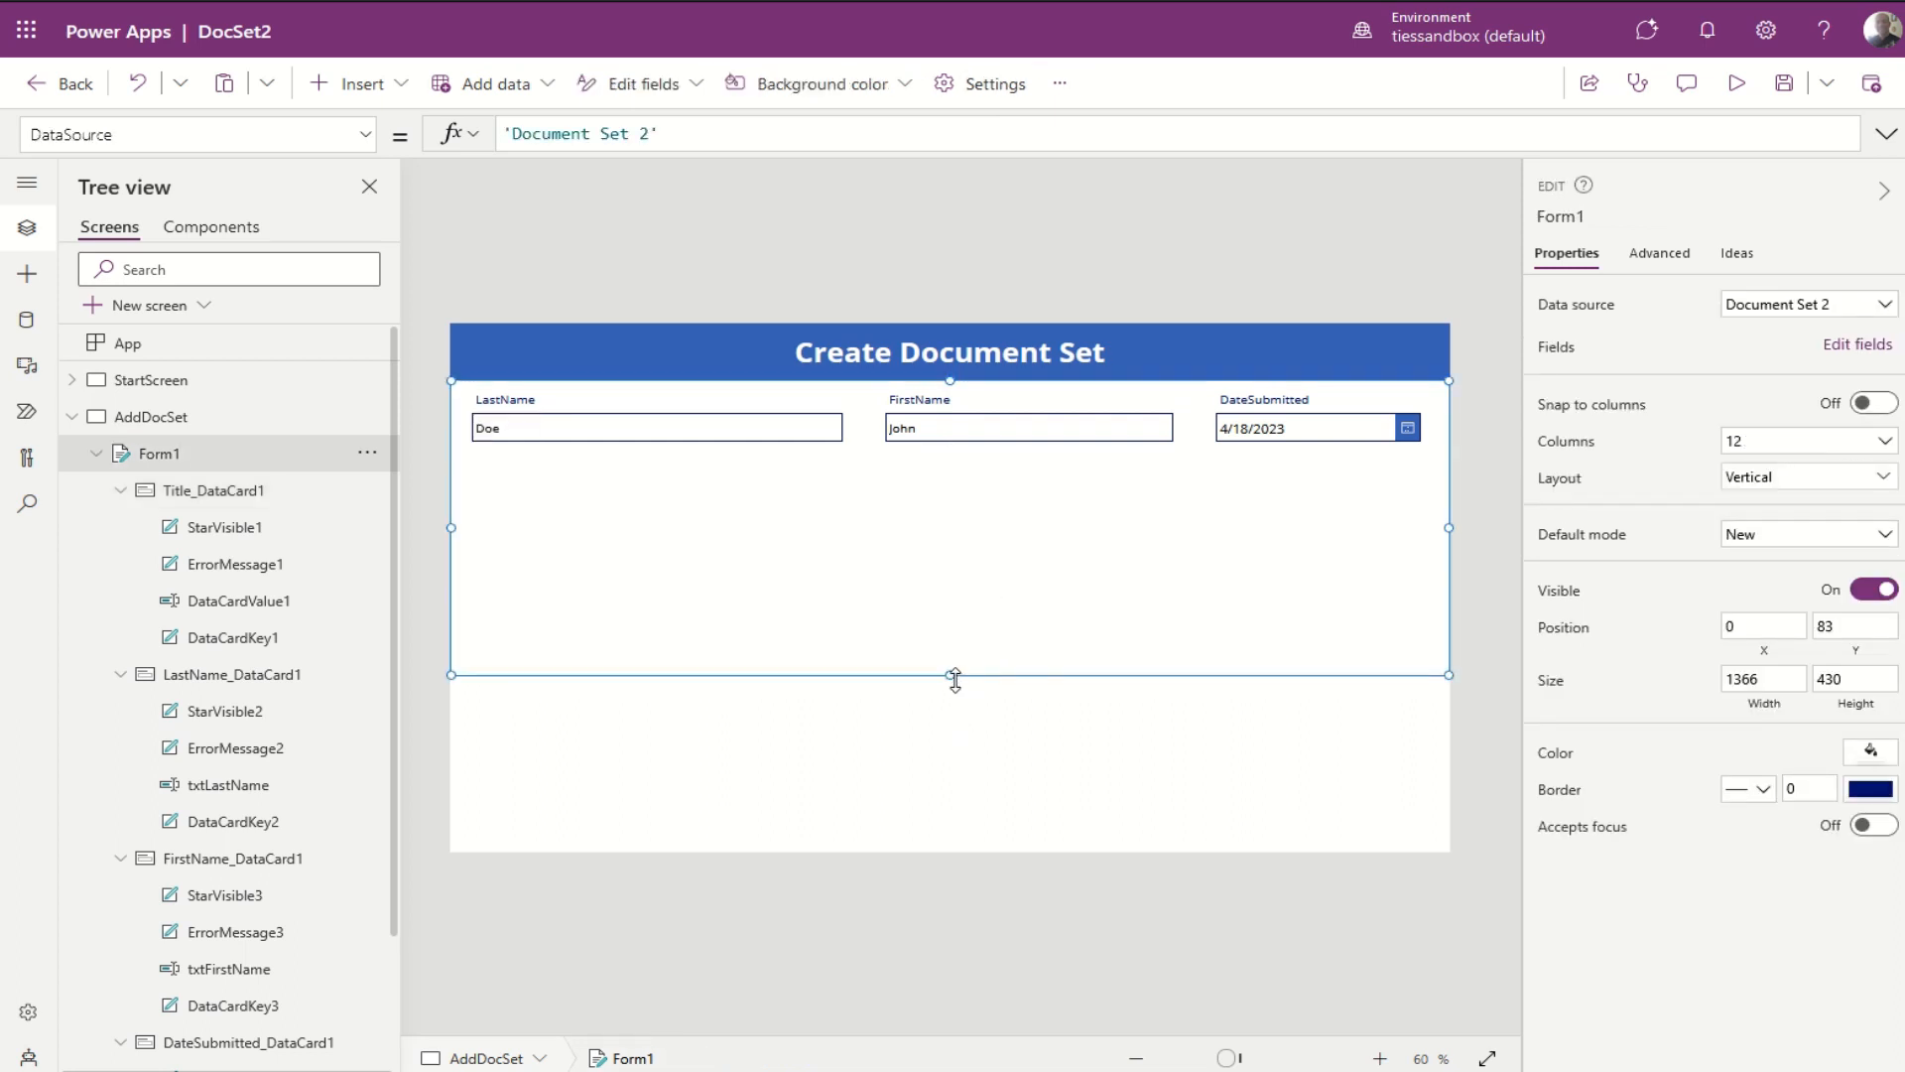
left_click_drag(949, 675, 938, 516)
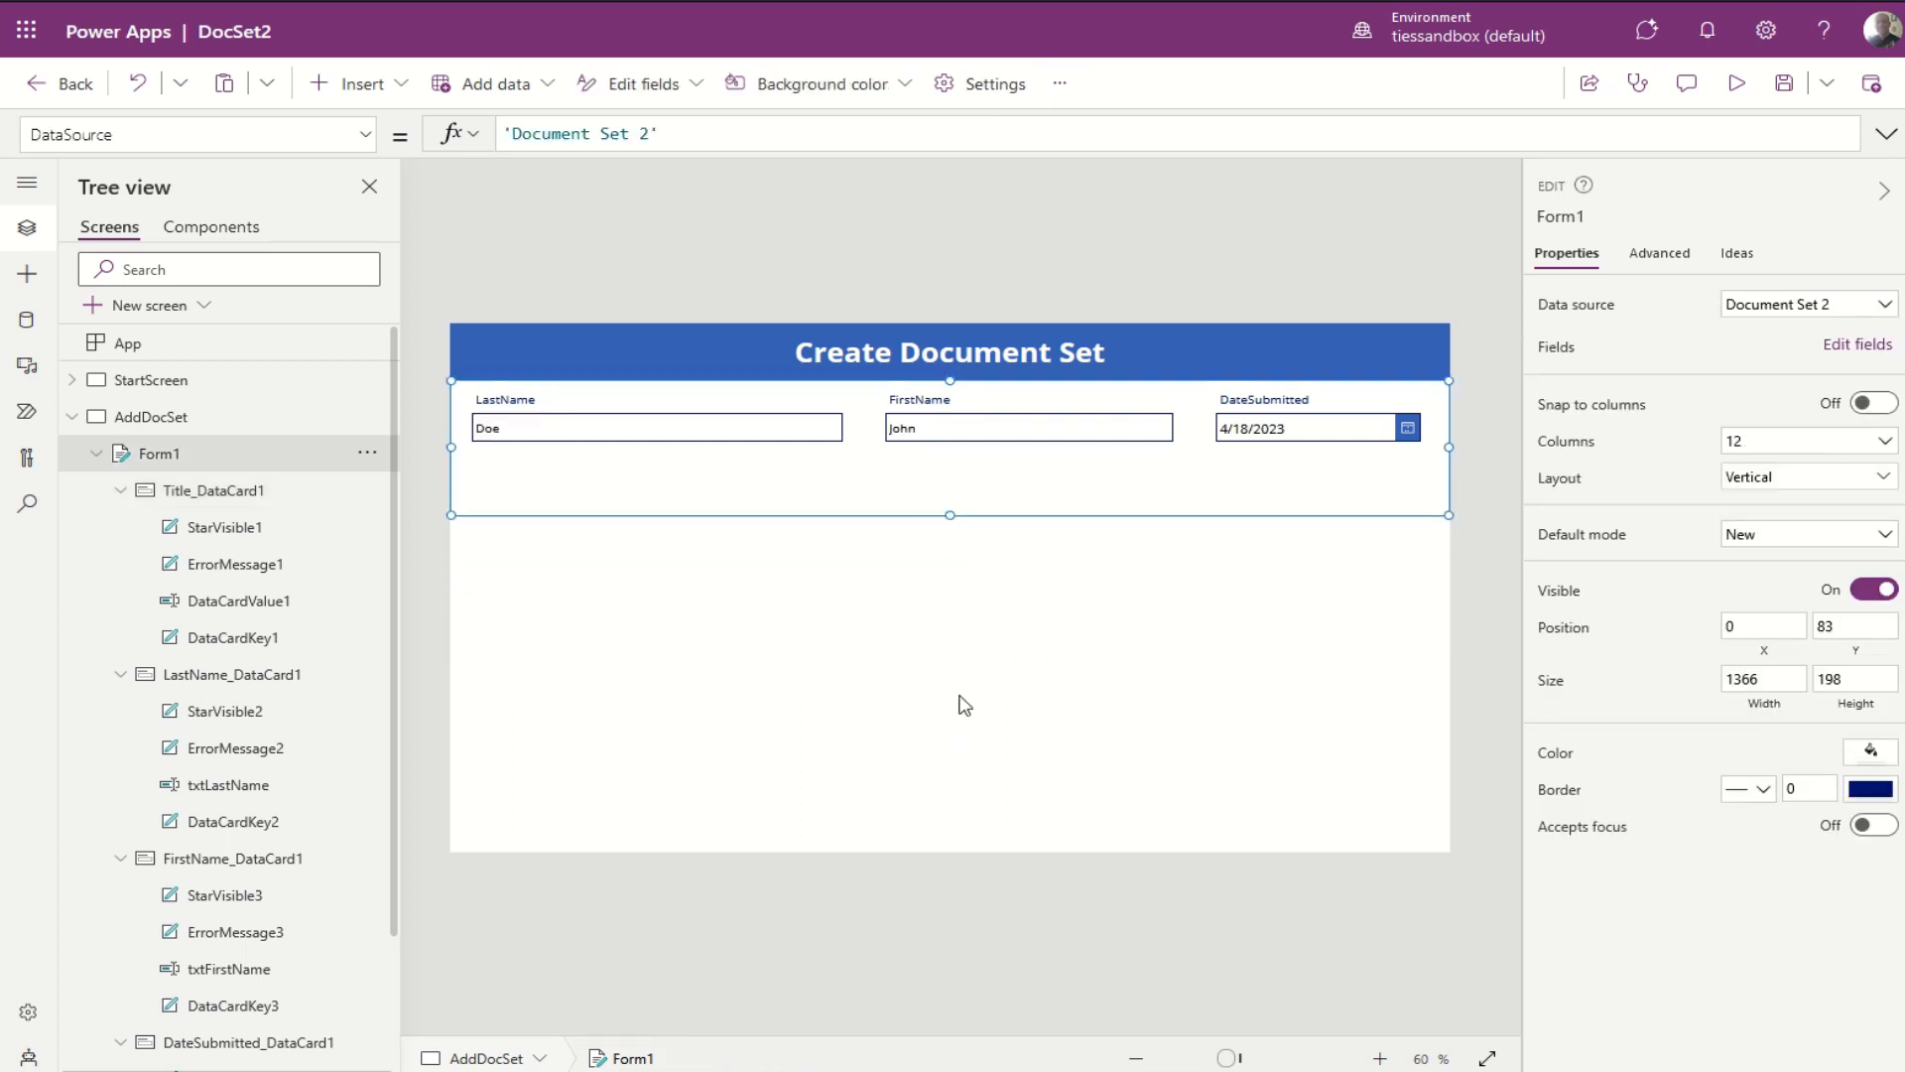
Step: Insert a button centred below the form at about X 639, Y 309, and set its text to "Submit"
left_click(375, 91)
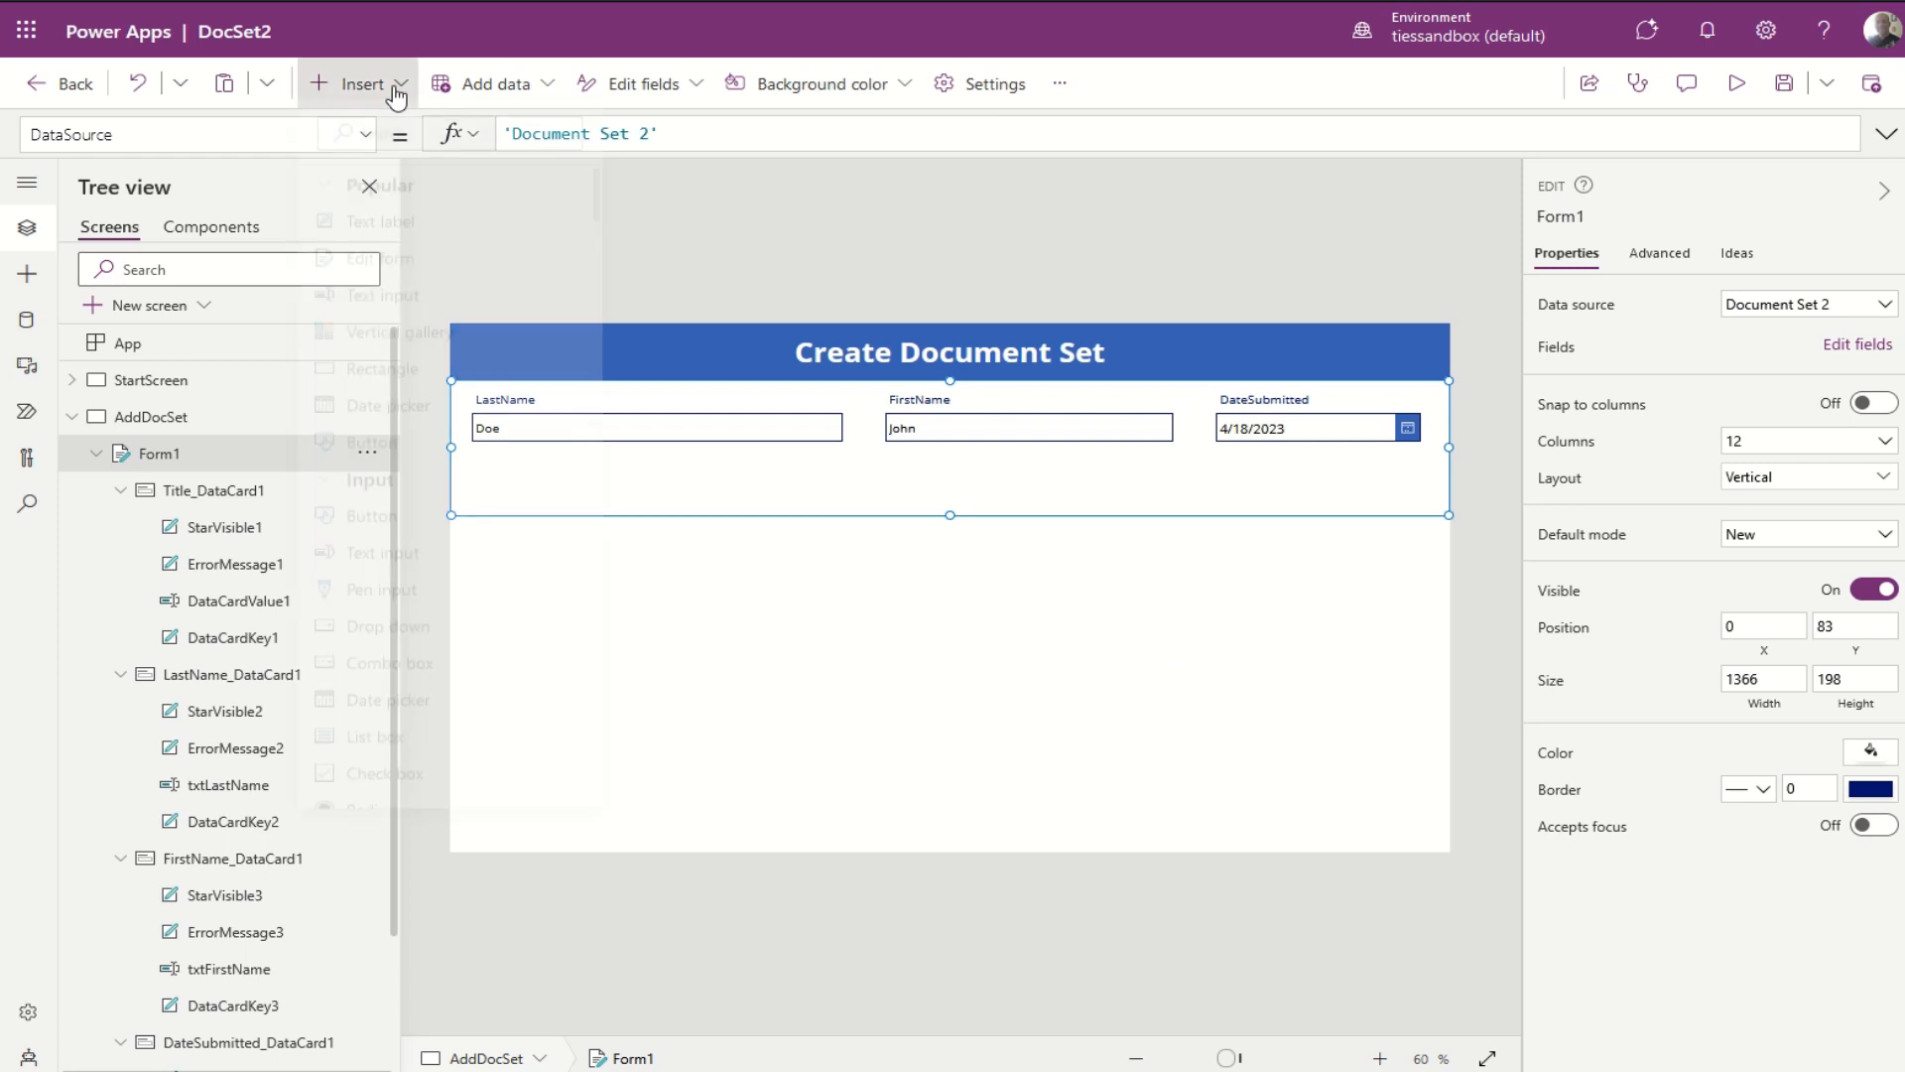
left_click(374, 453)
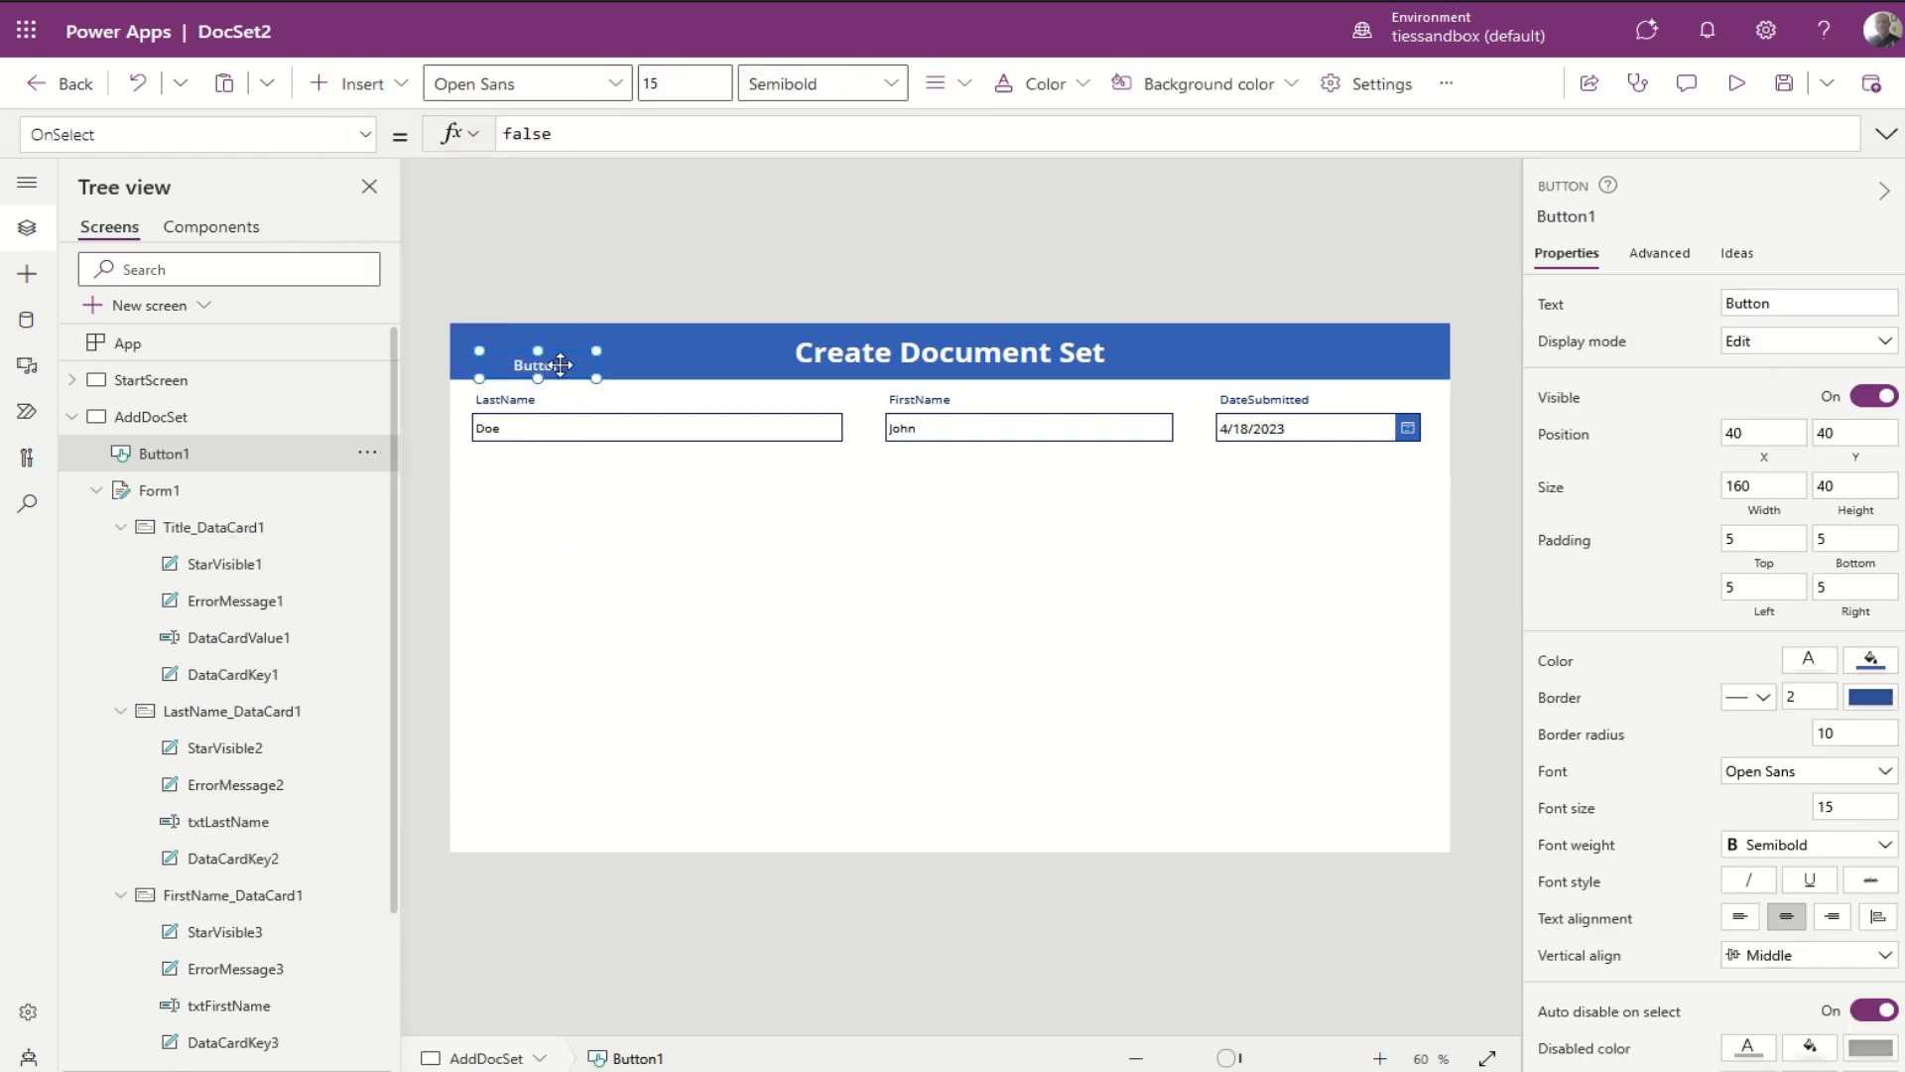
left_click_drag(542, 387, 998, 549)
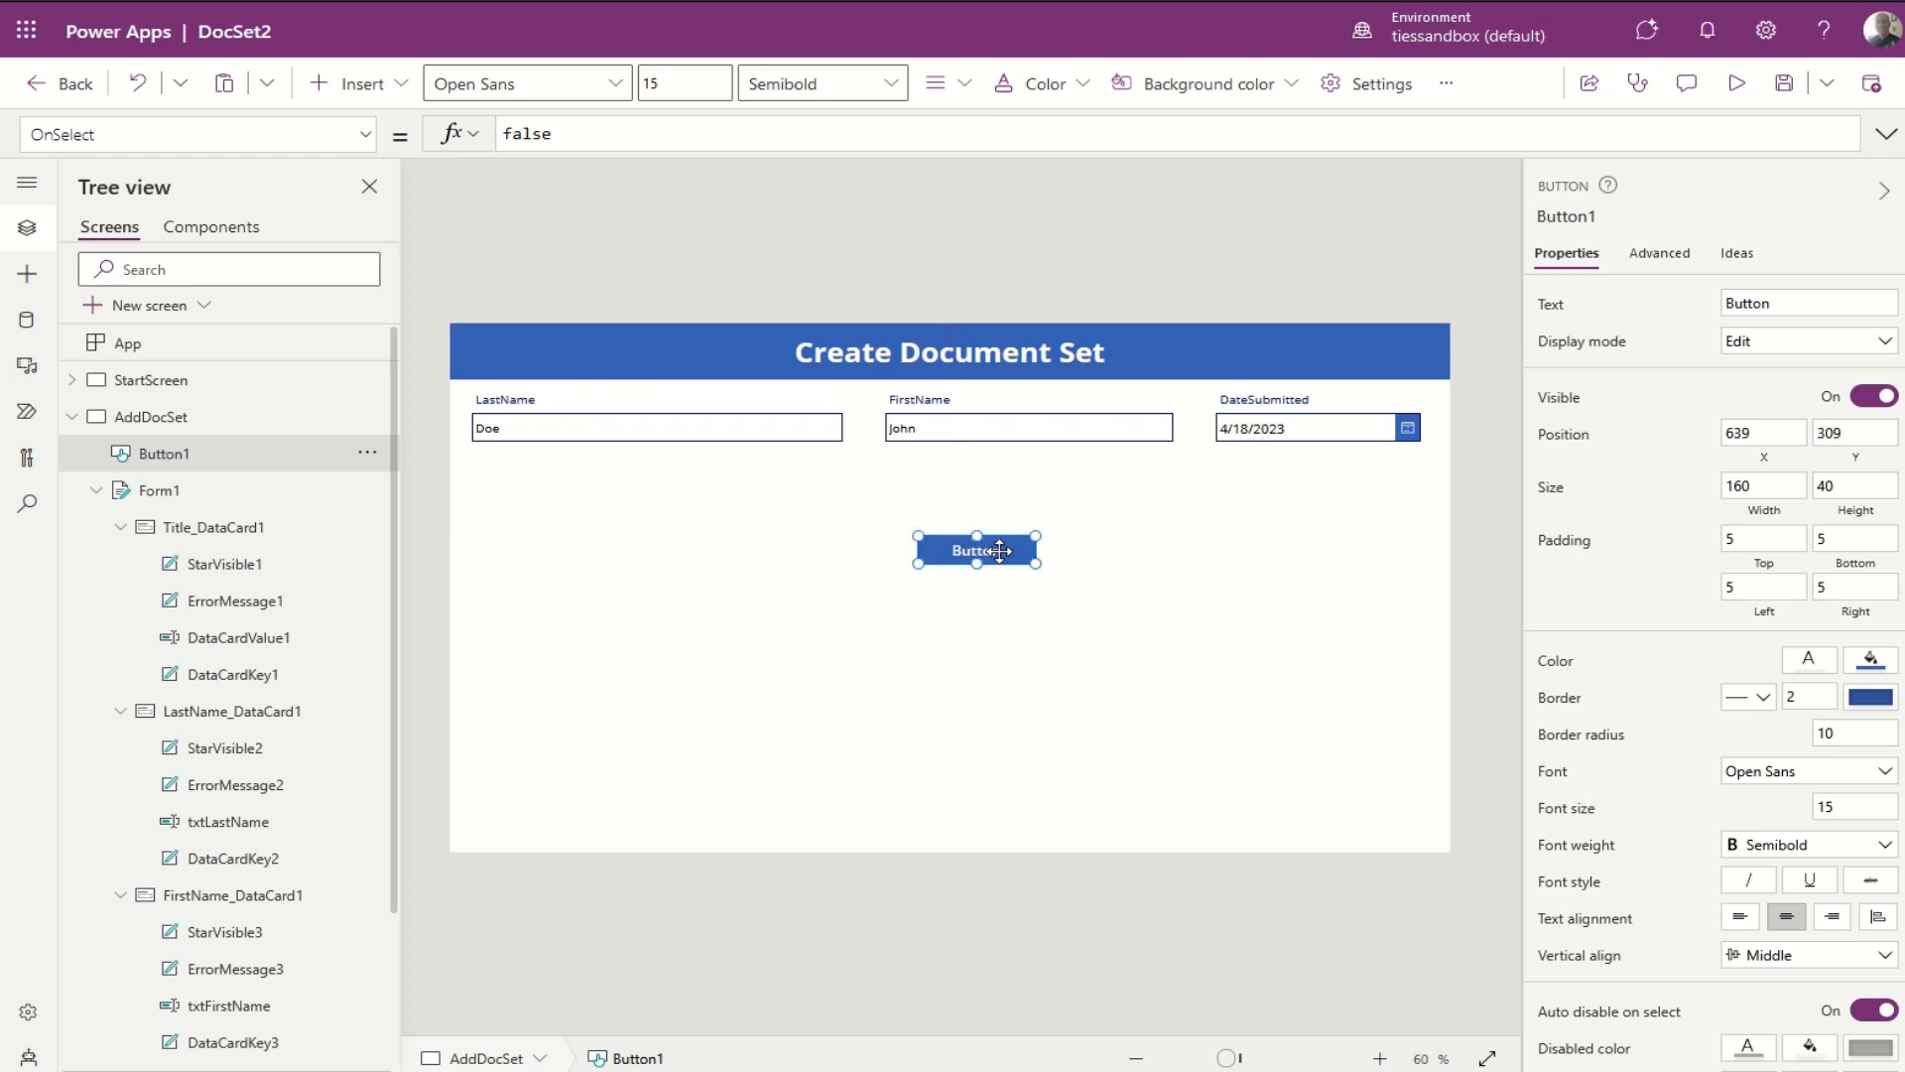
double_click(1746, 304)
type("s")
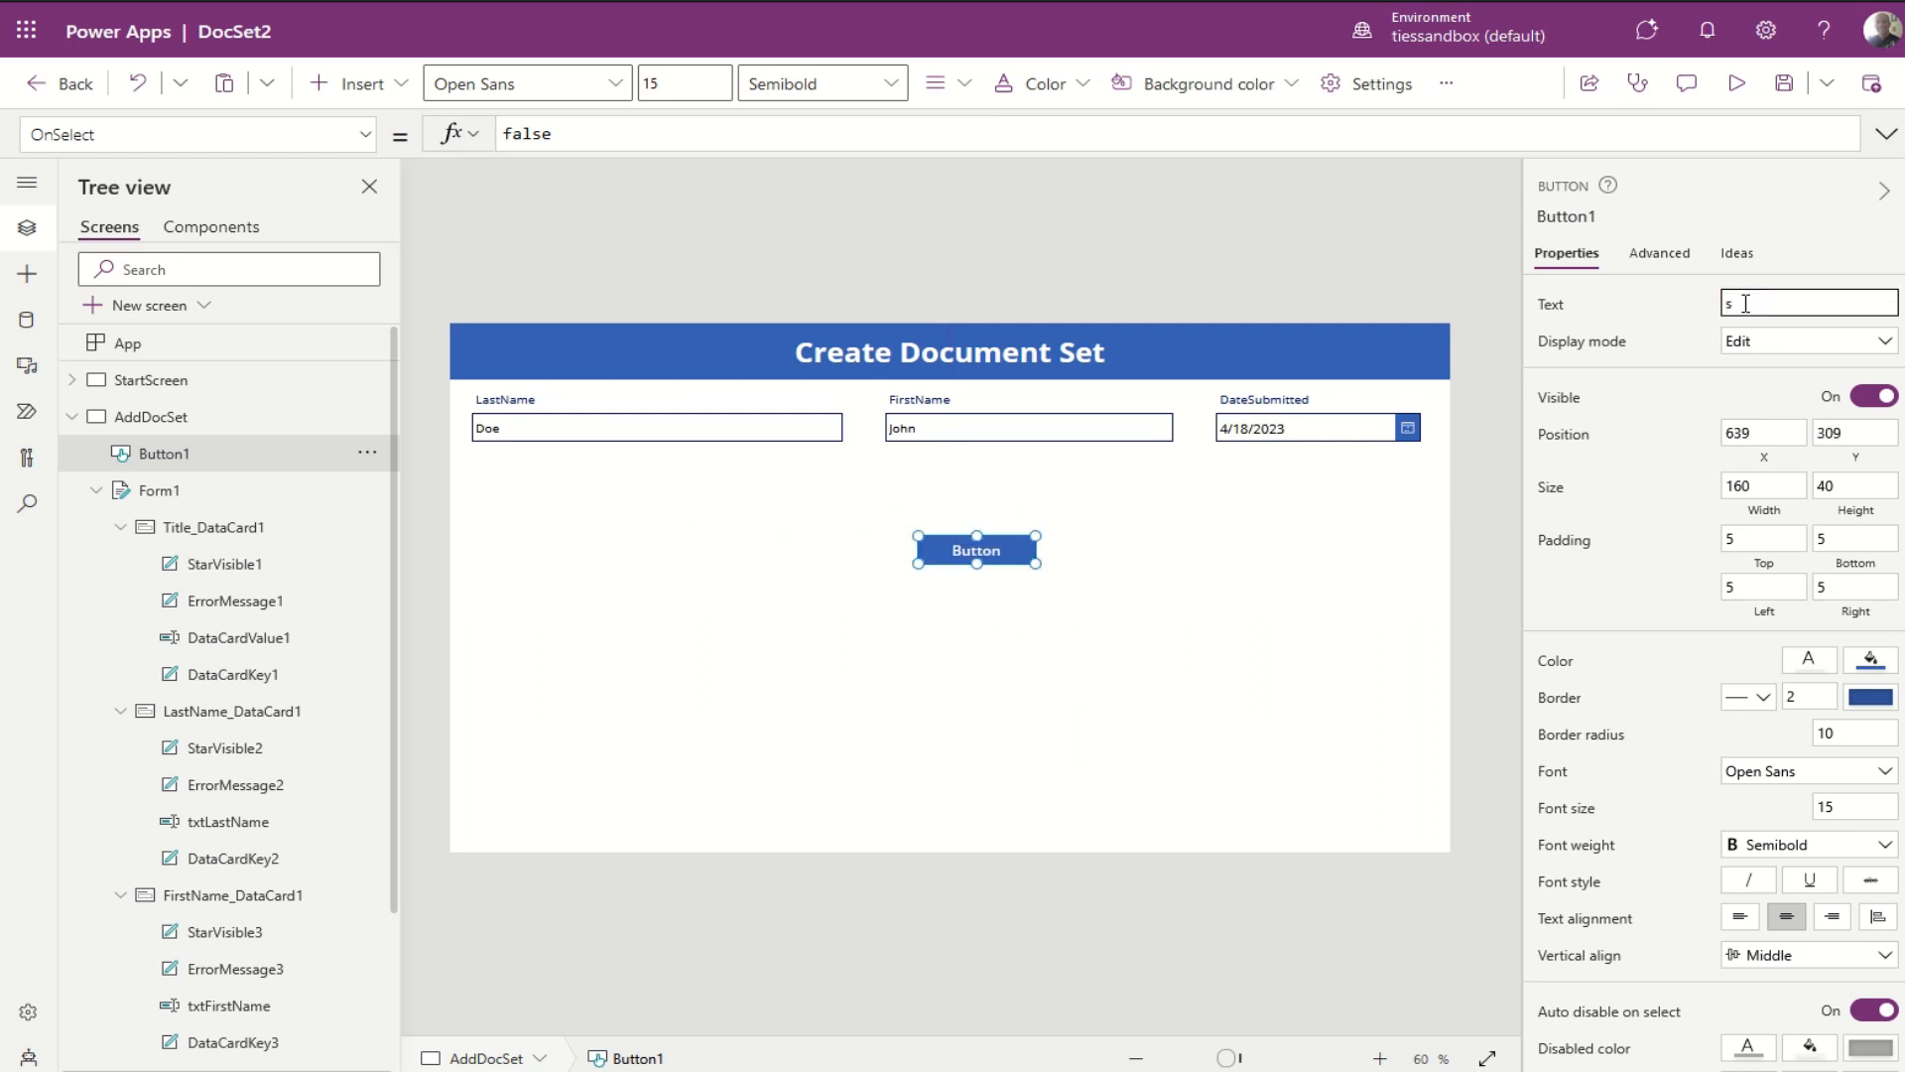
type("Submit")
left_click(1667, 393)
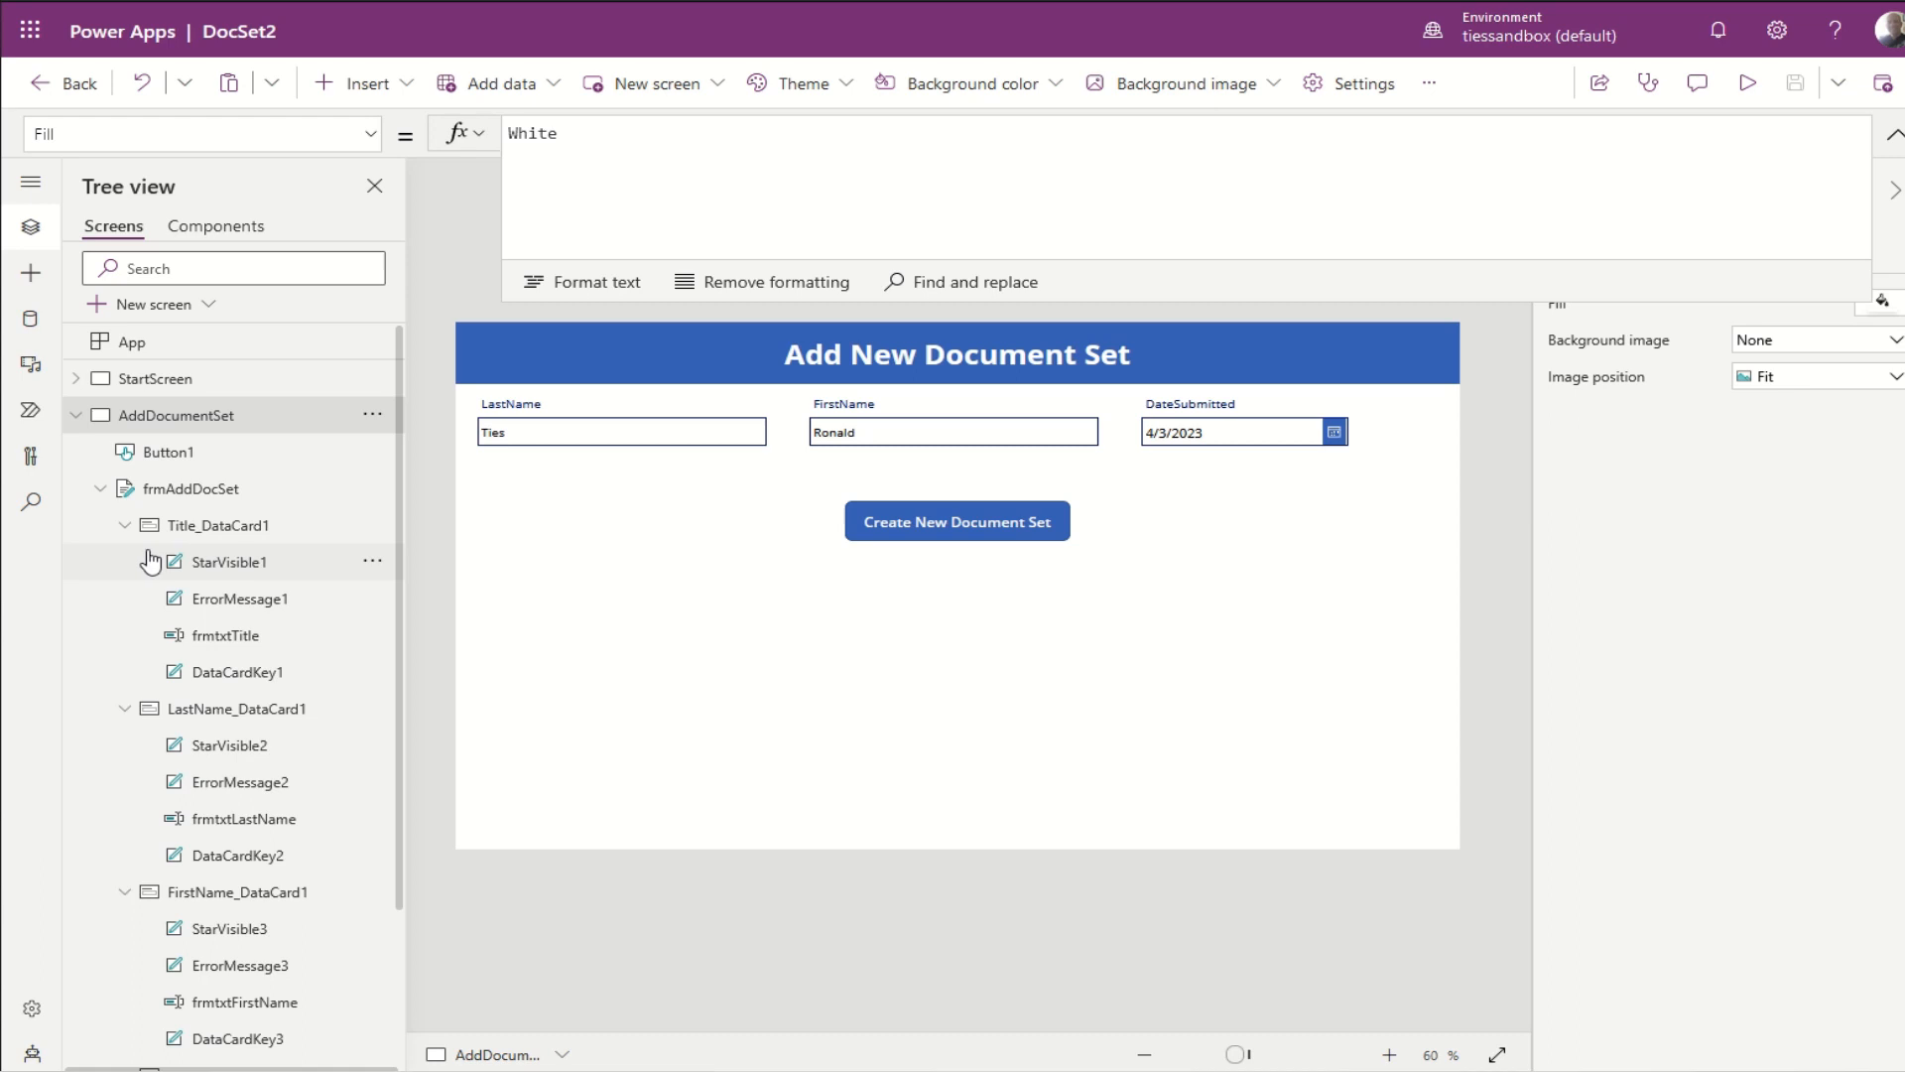
Step: Create a Power Automate flow for the app from blank and check the details of its PowerApps trigger
left_click(31, 420)
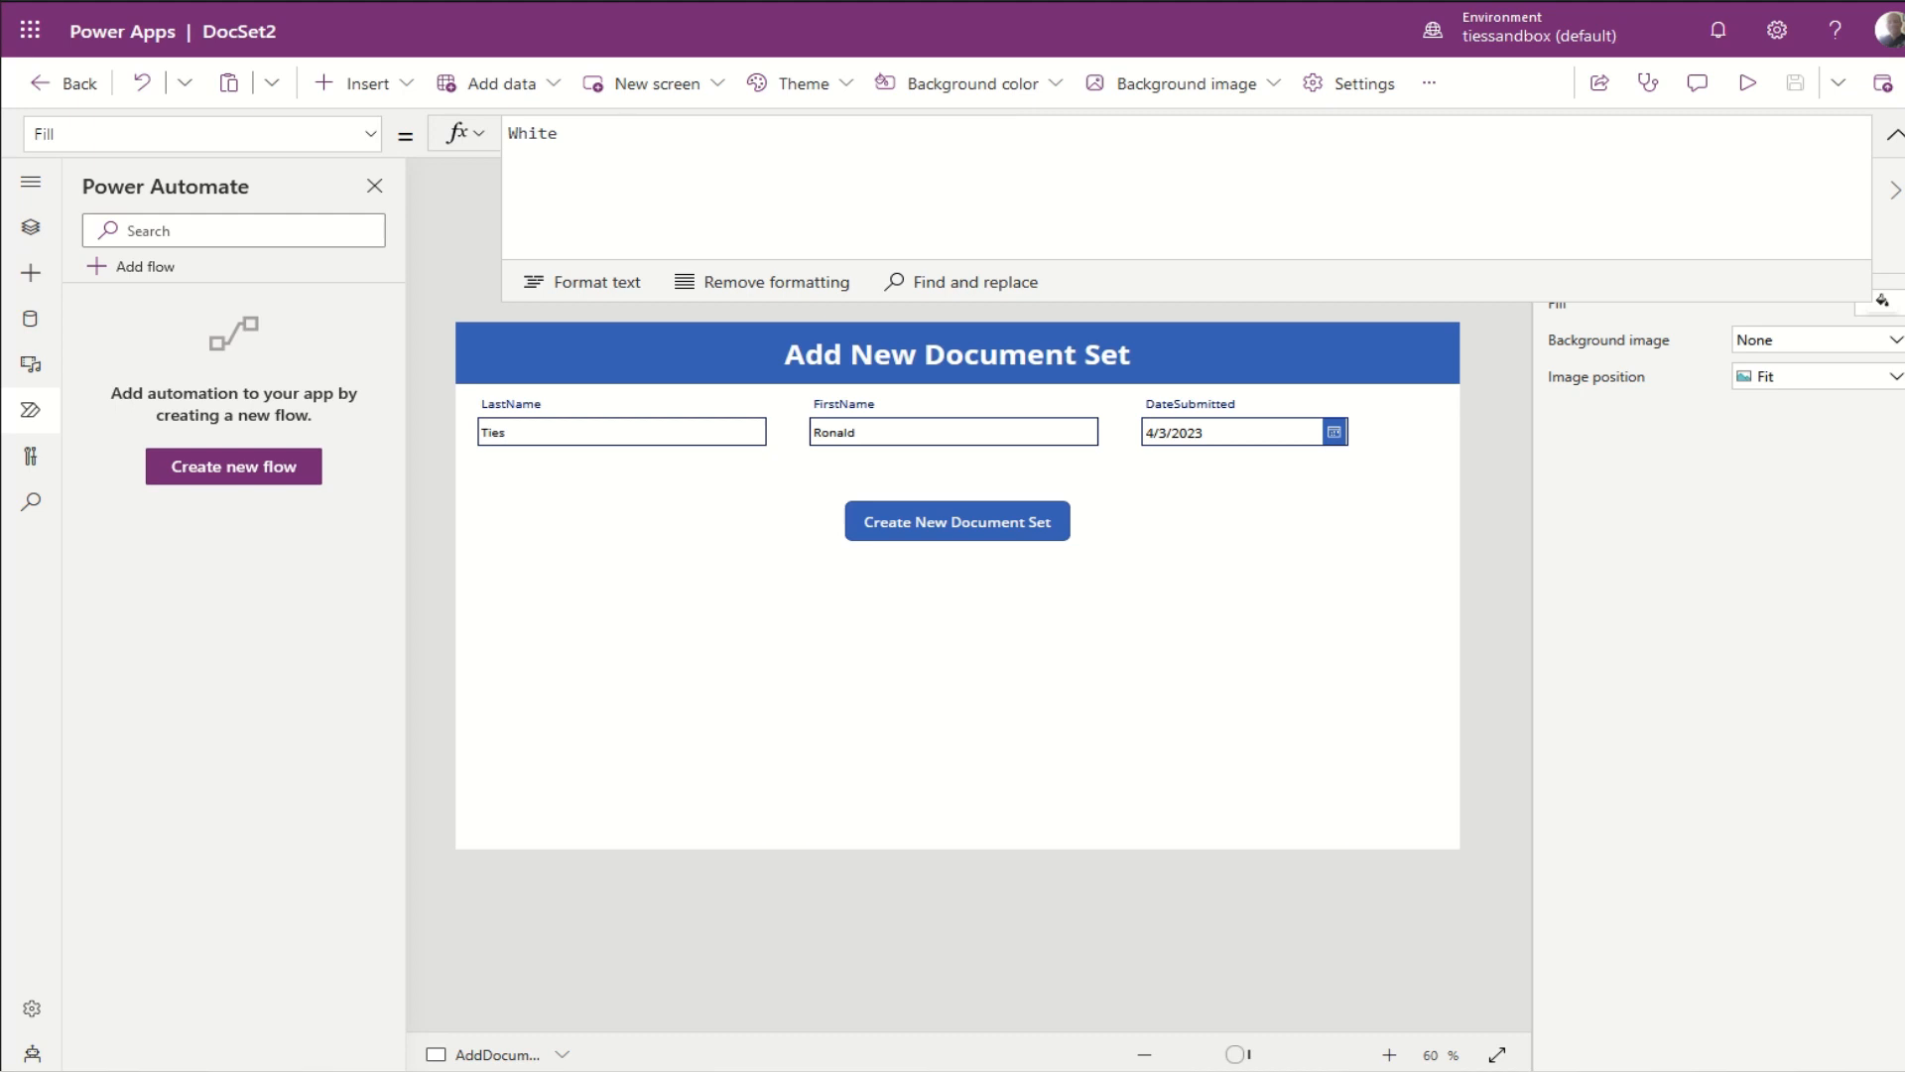
left_click(247, 480)
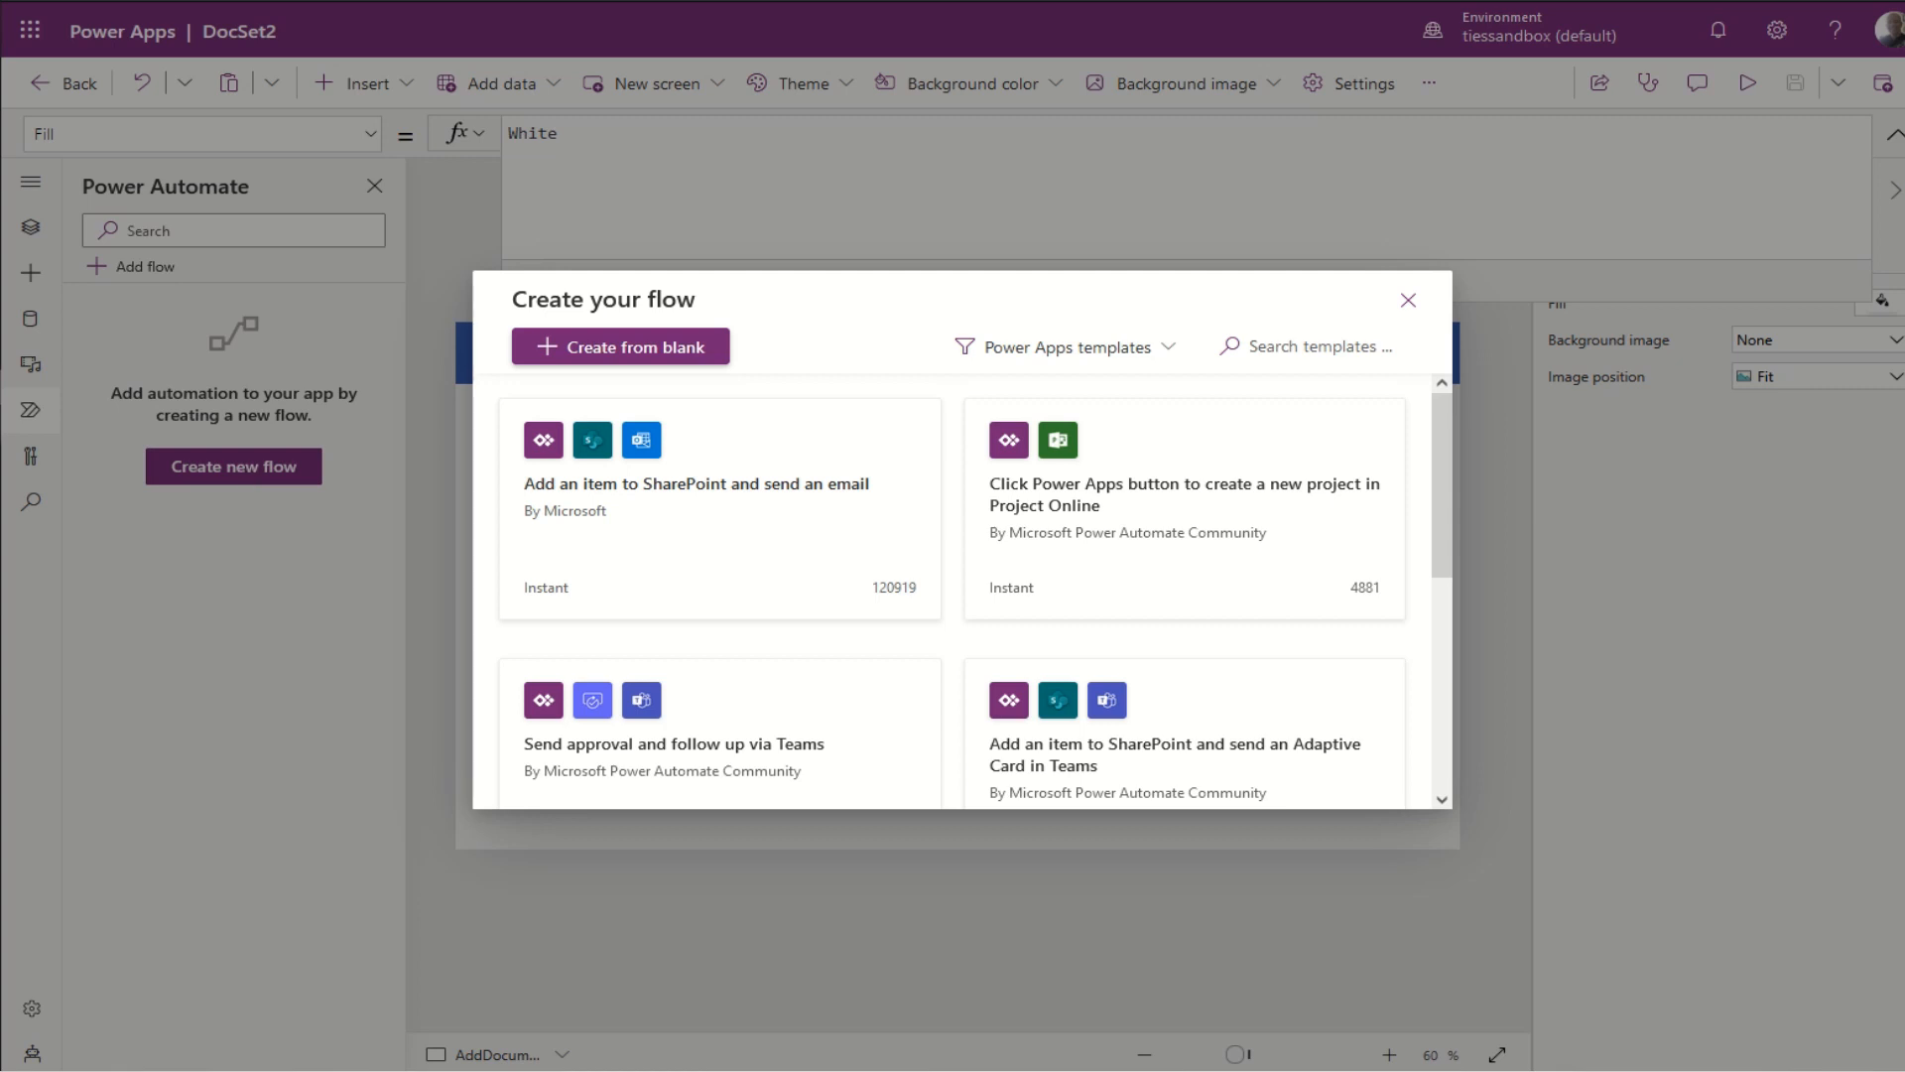
left_click(631, 349)
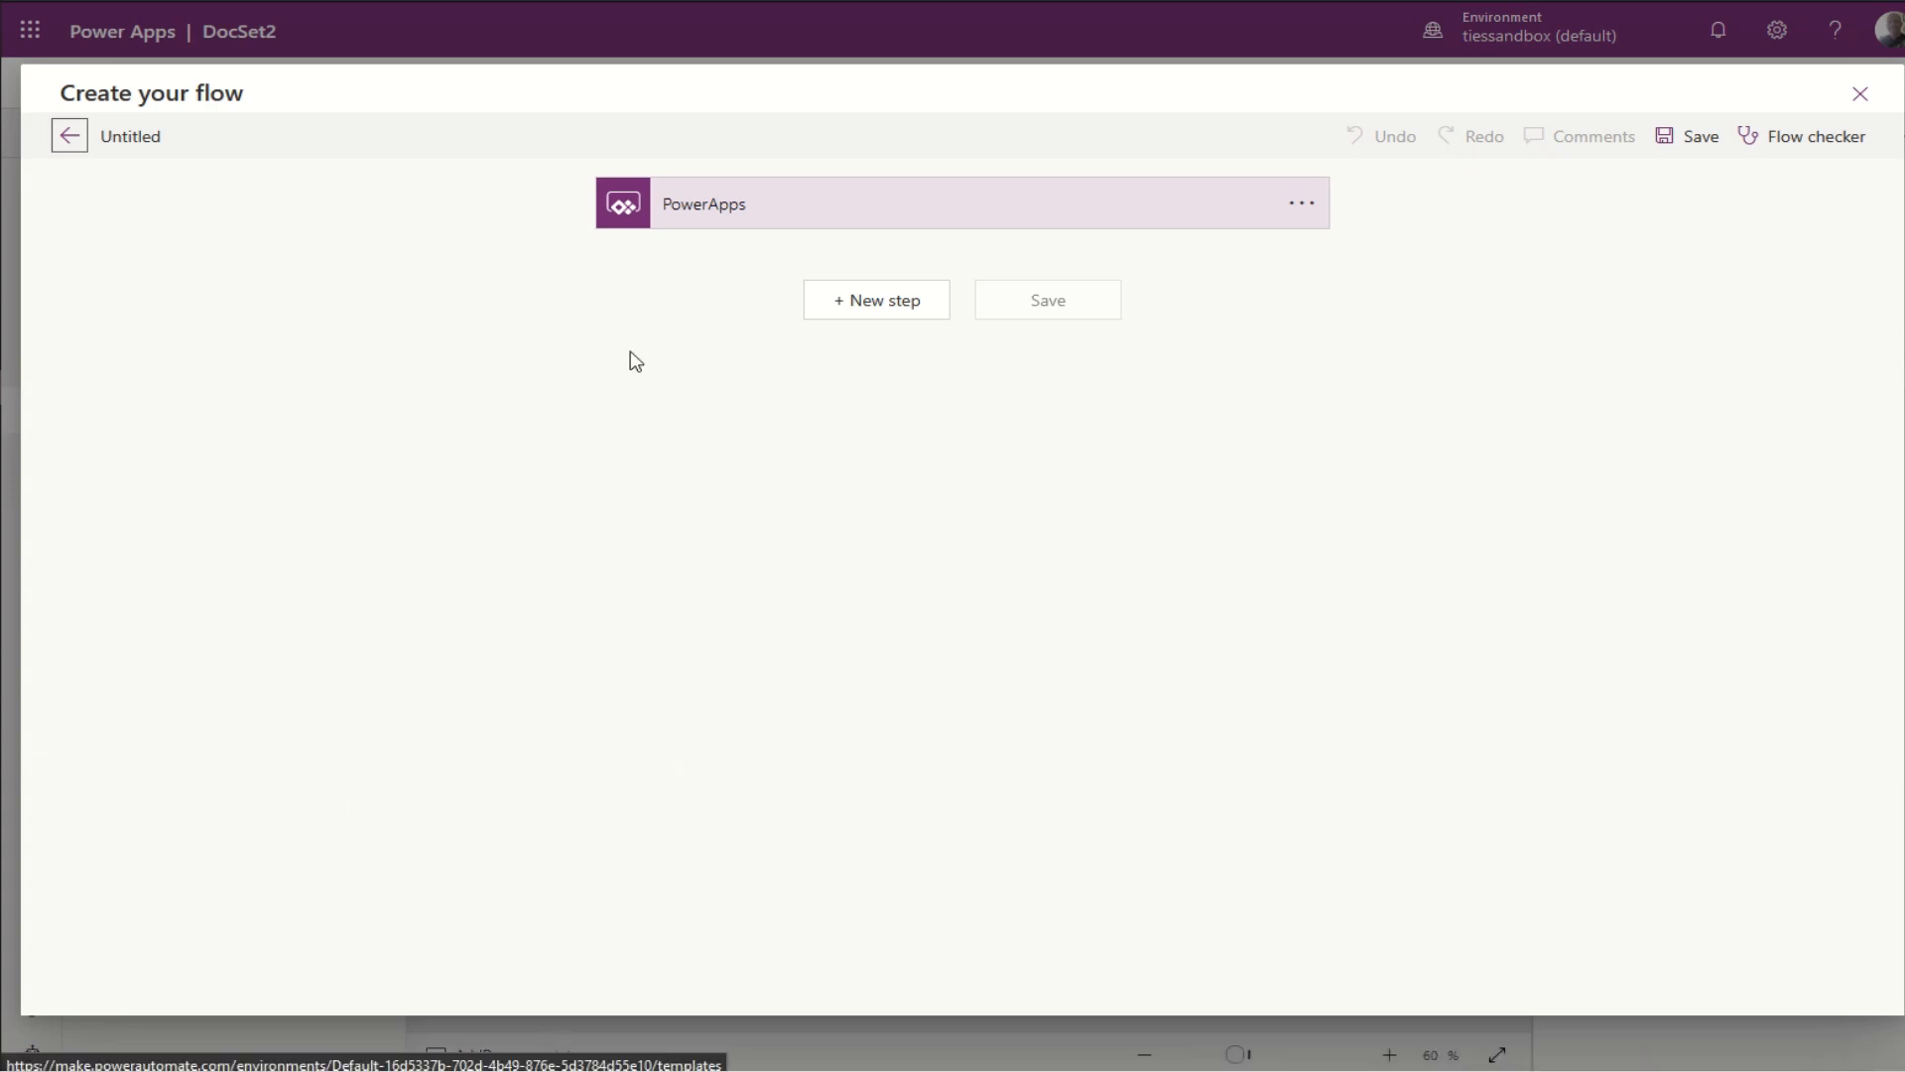
left_click(797, 222)
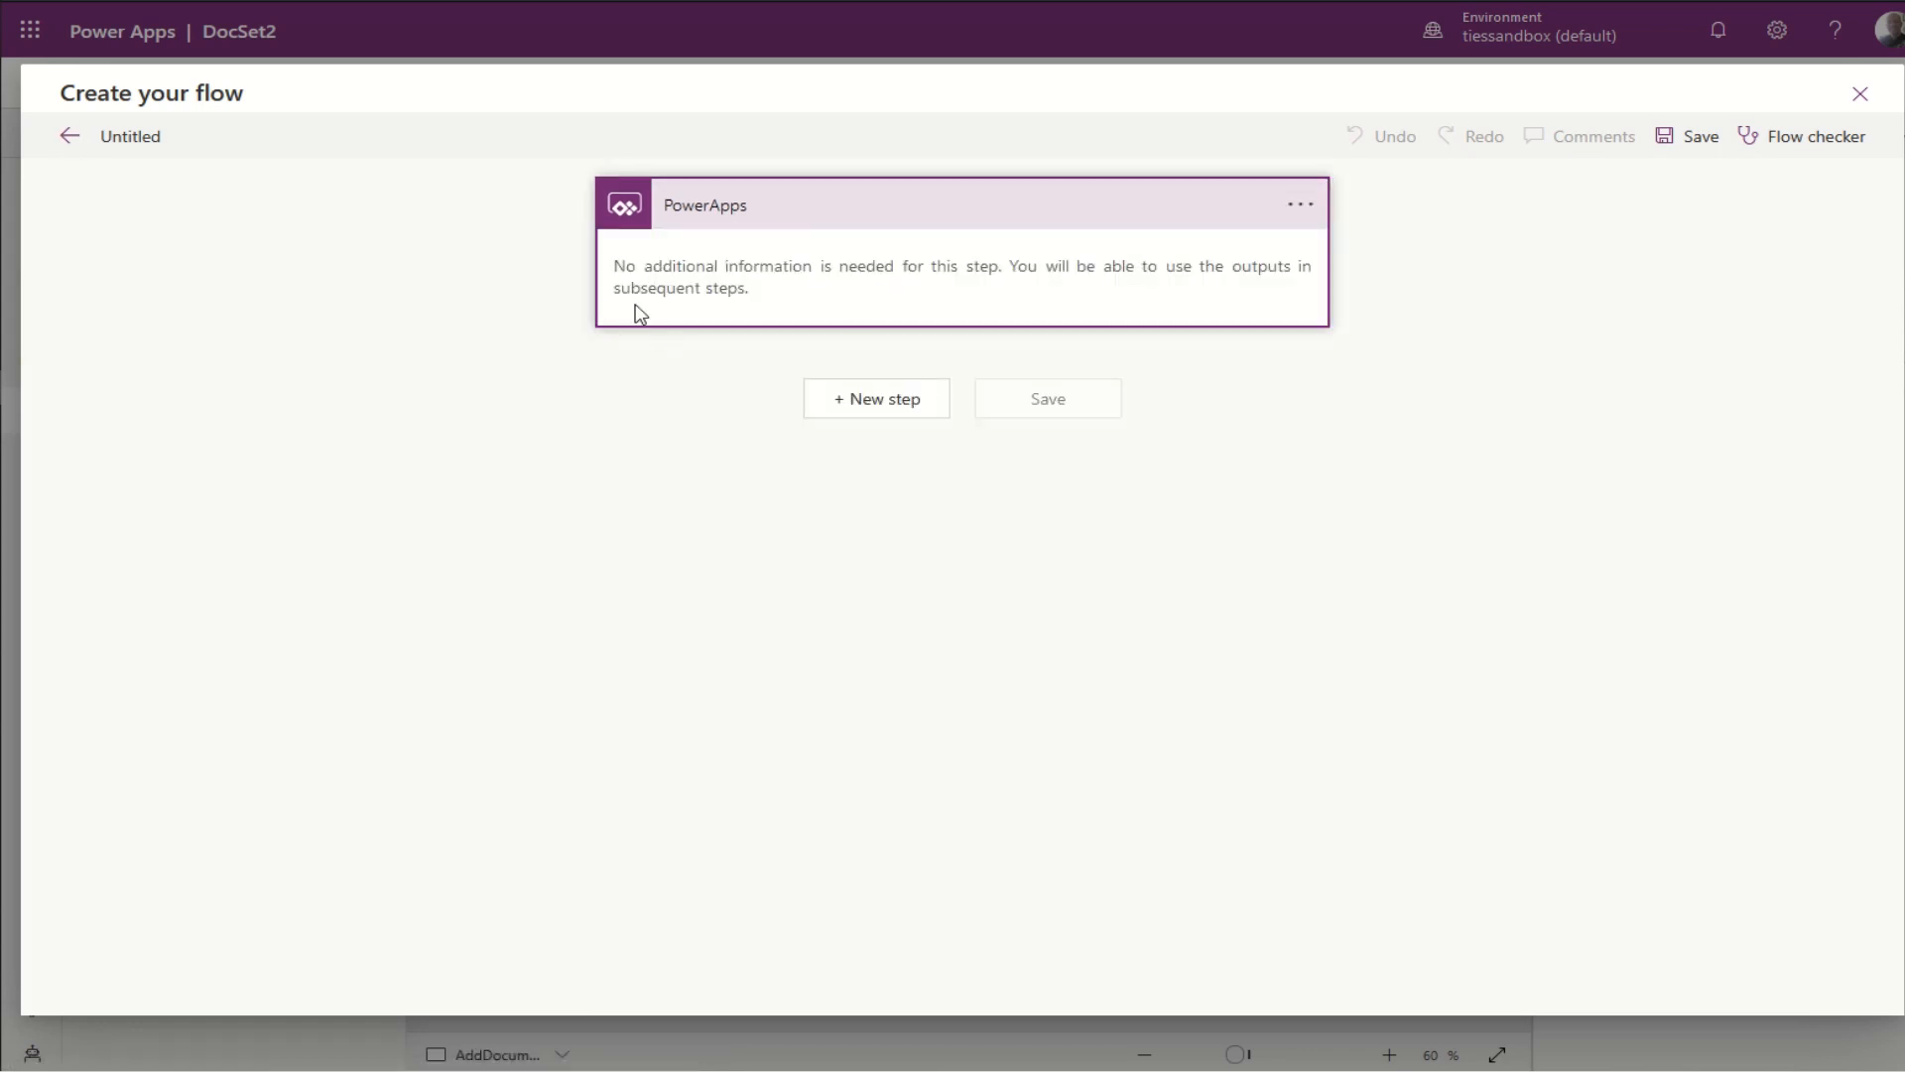
left_click(975, 210)
Step: Add the SharePoint "Create new folder" action after the PowerApps trigger
left_click(897, 310)
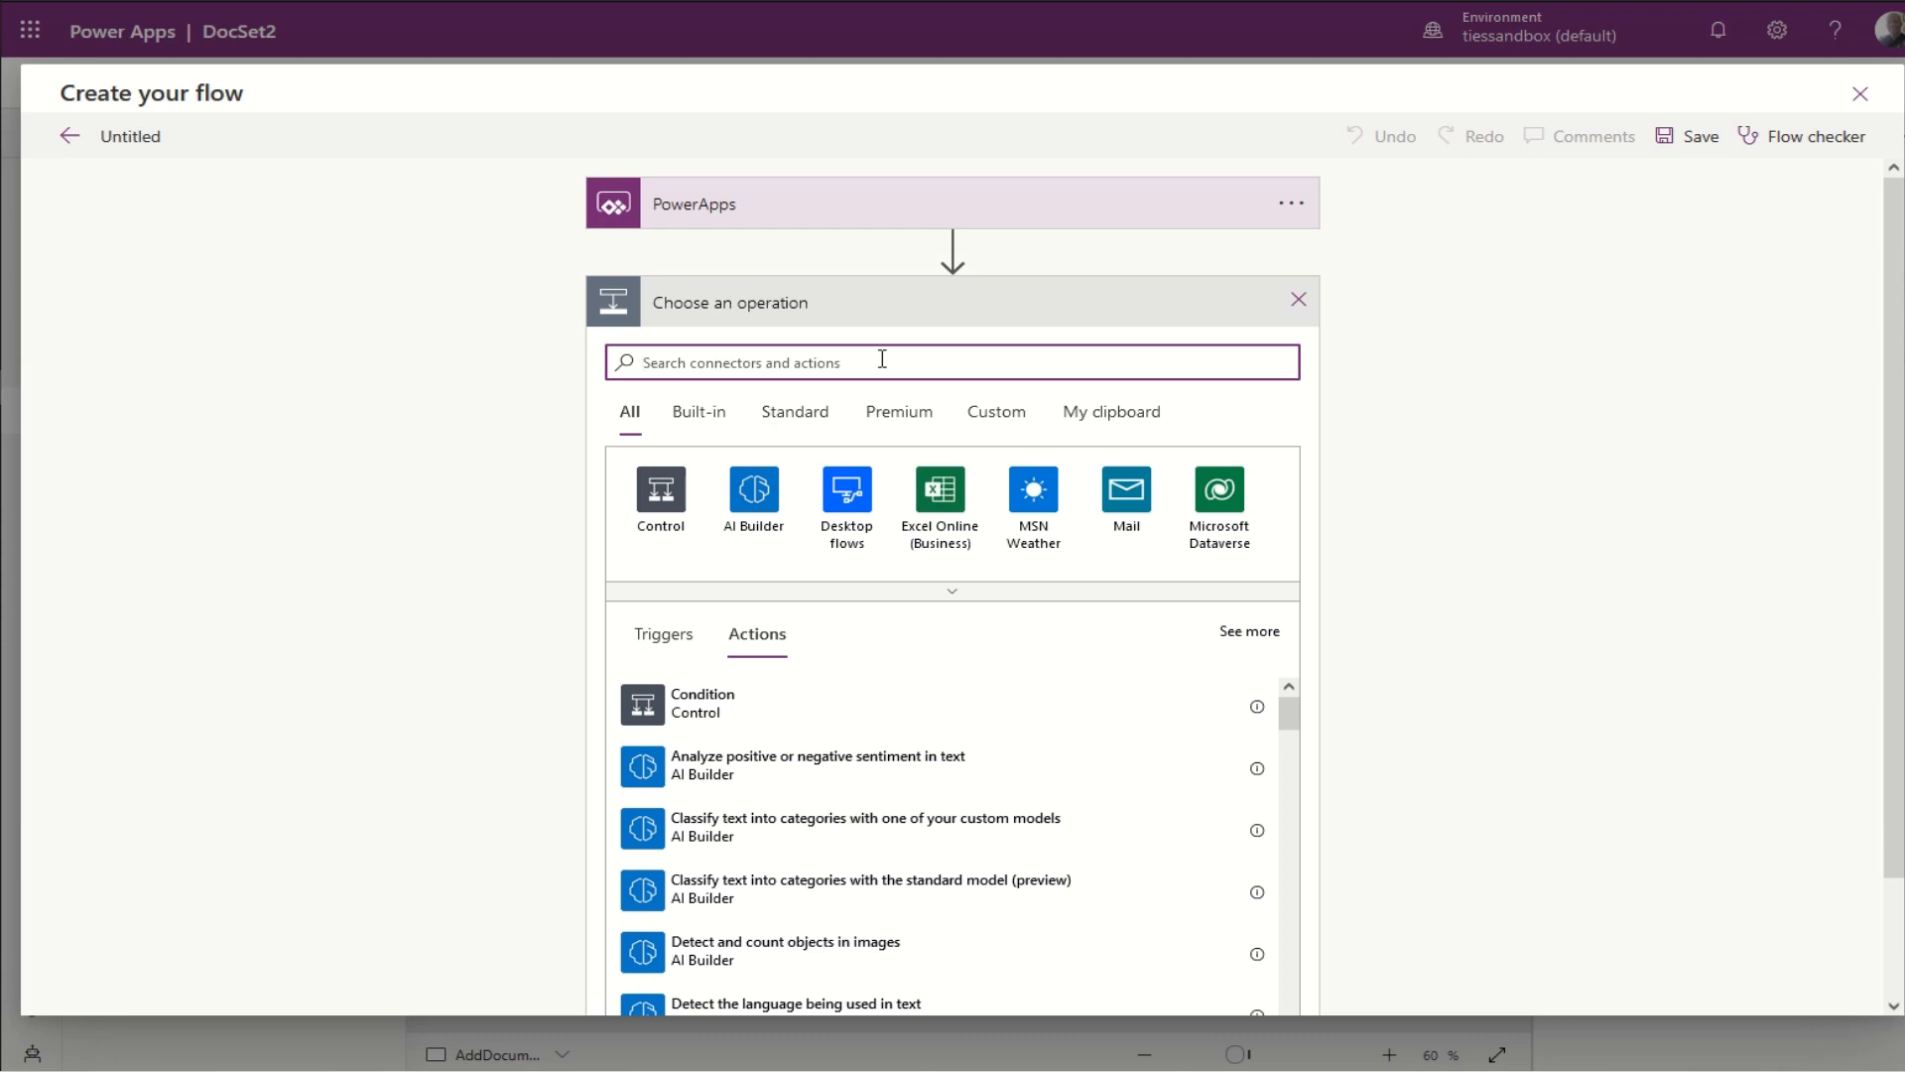
type("create new folder")
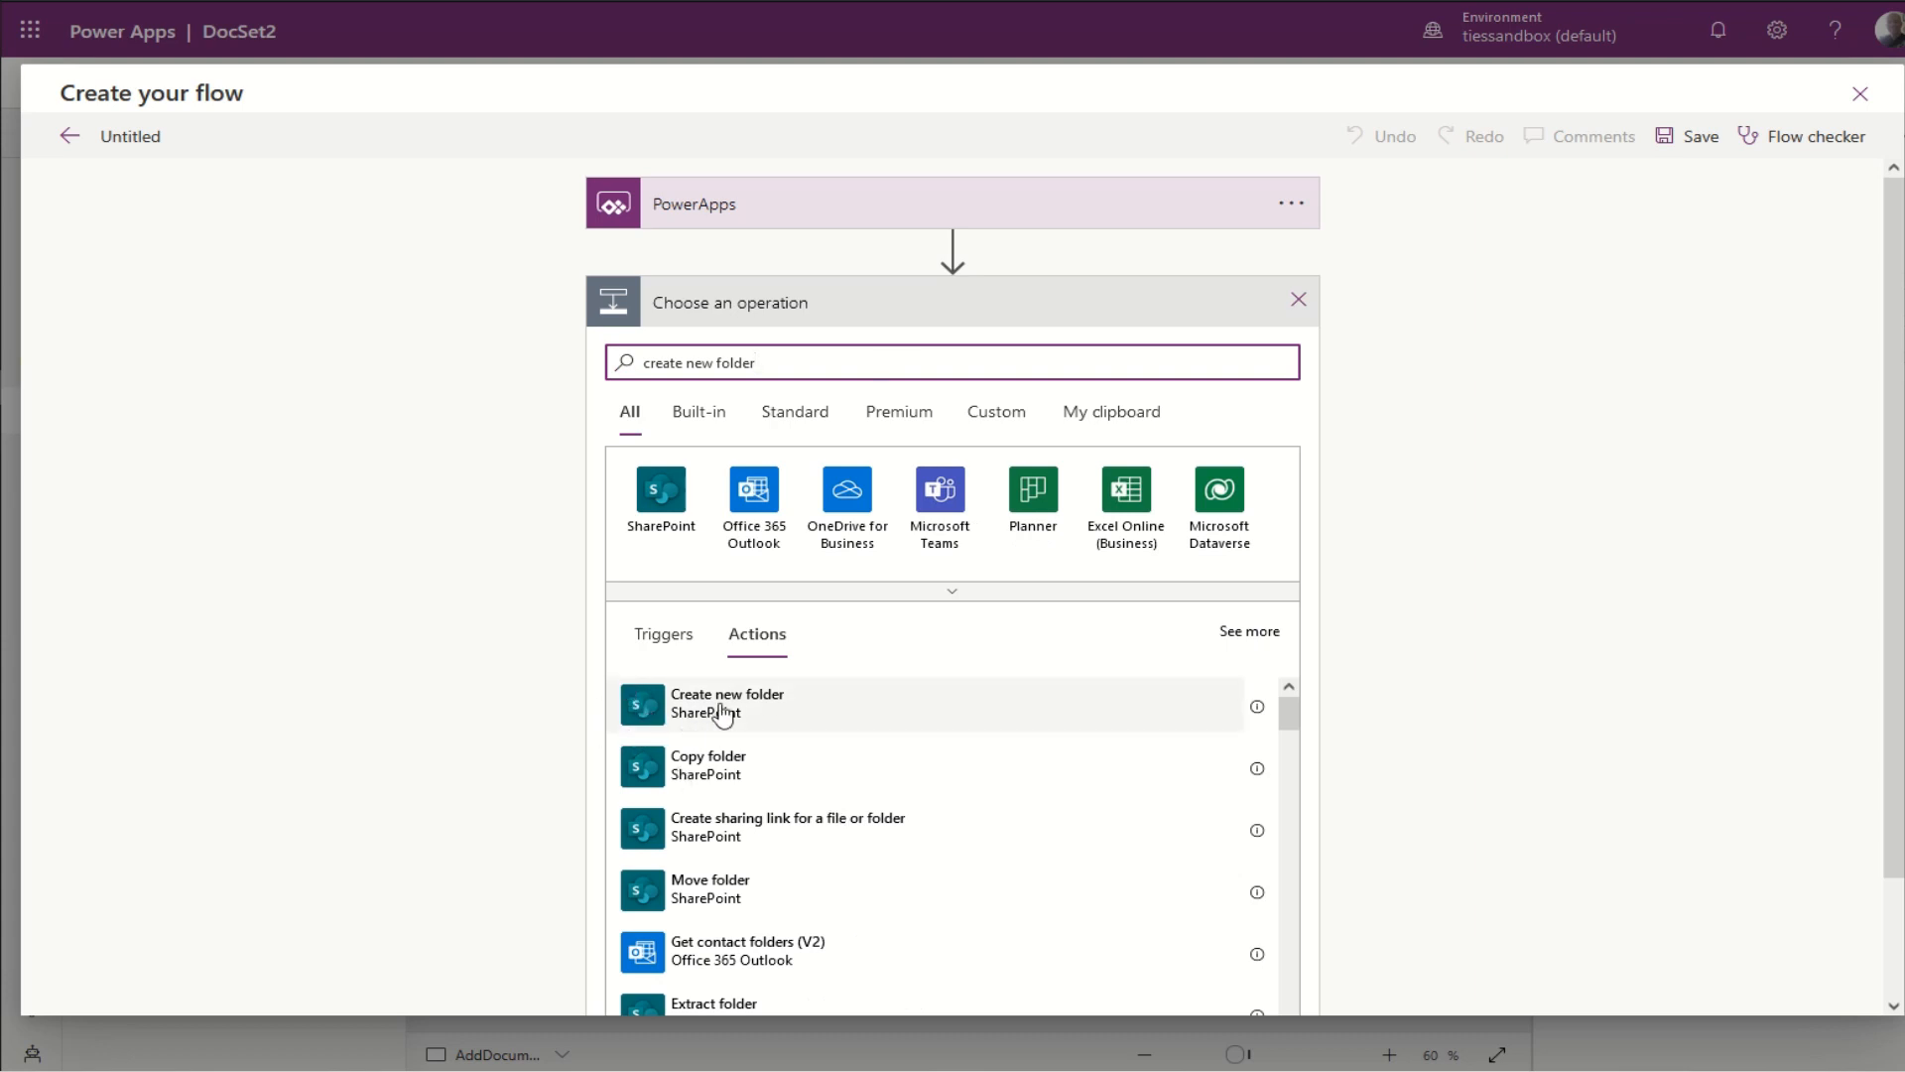
left_click(726, 711)
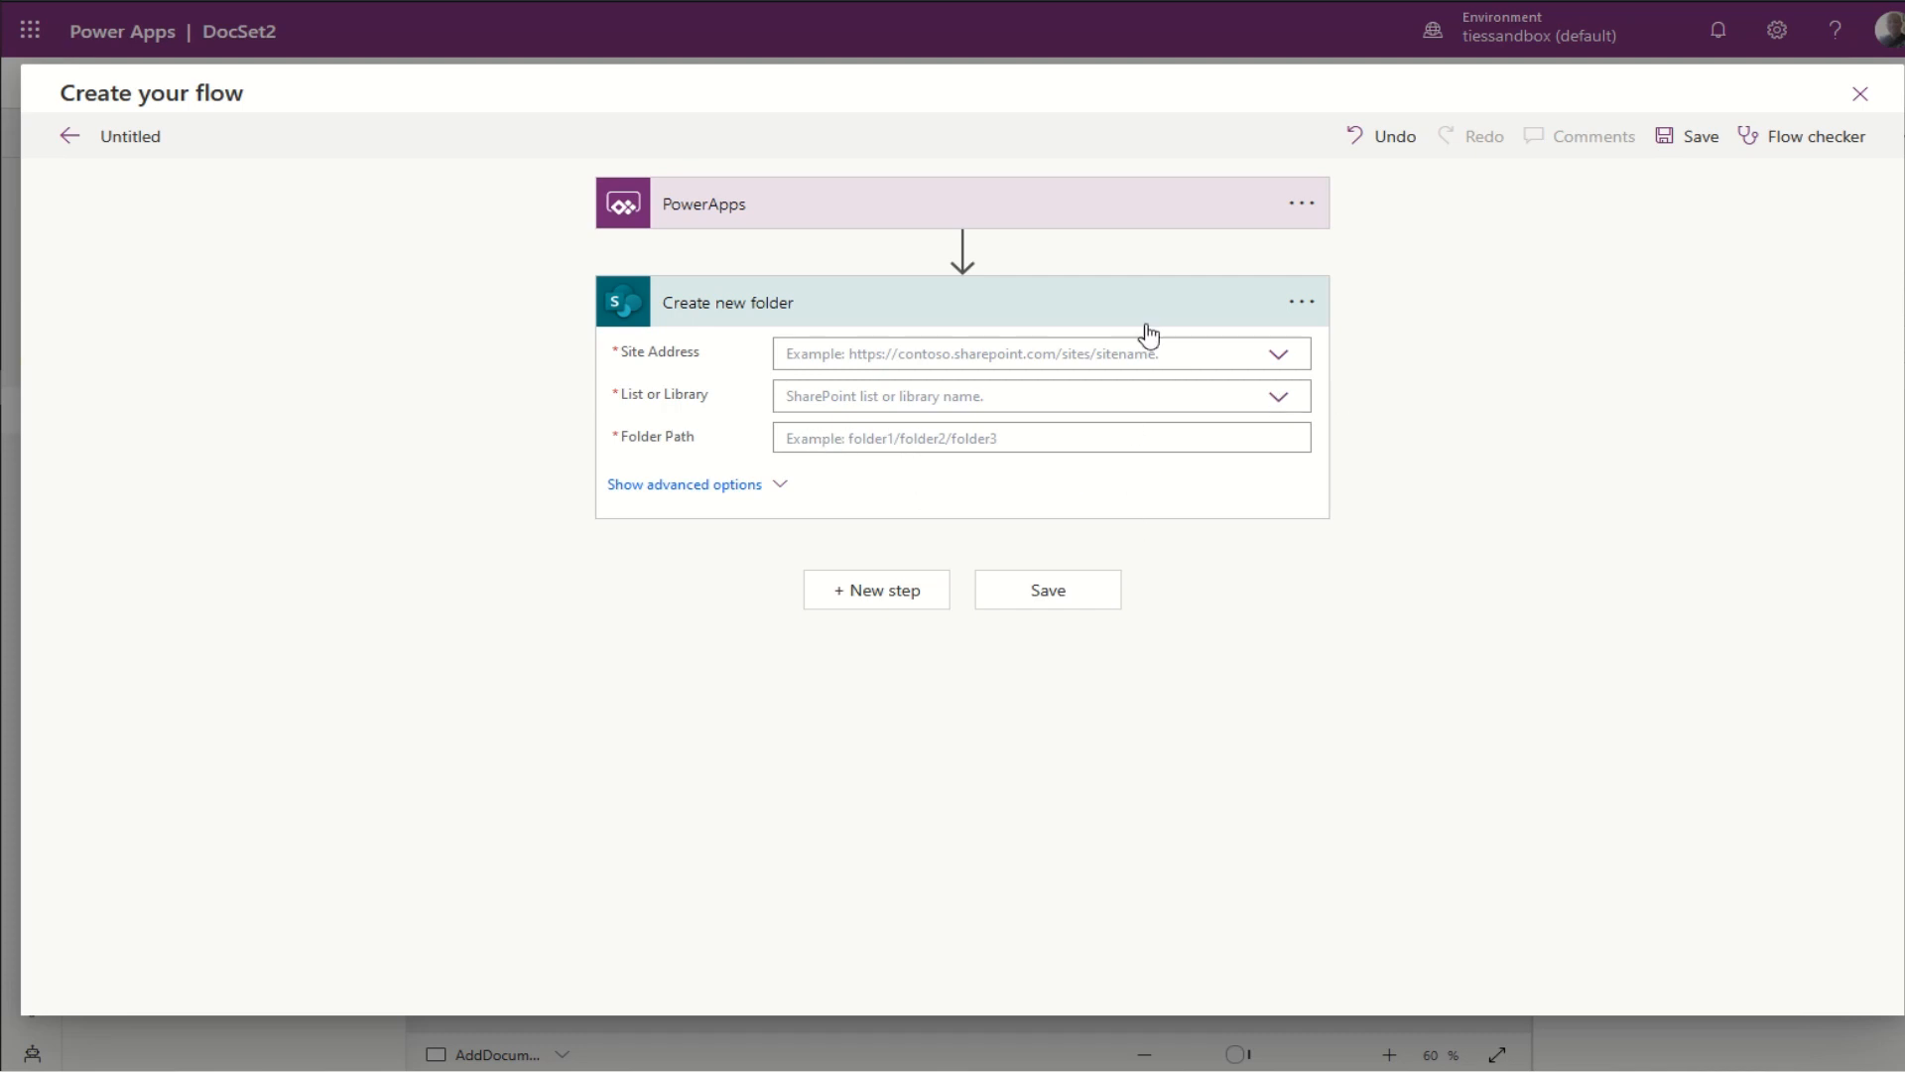
Step: Configure the new folder action with site Dev Site, library Document Set 2 and Ask in PowerApps as the folder path
left_click(1278, 359)
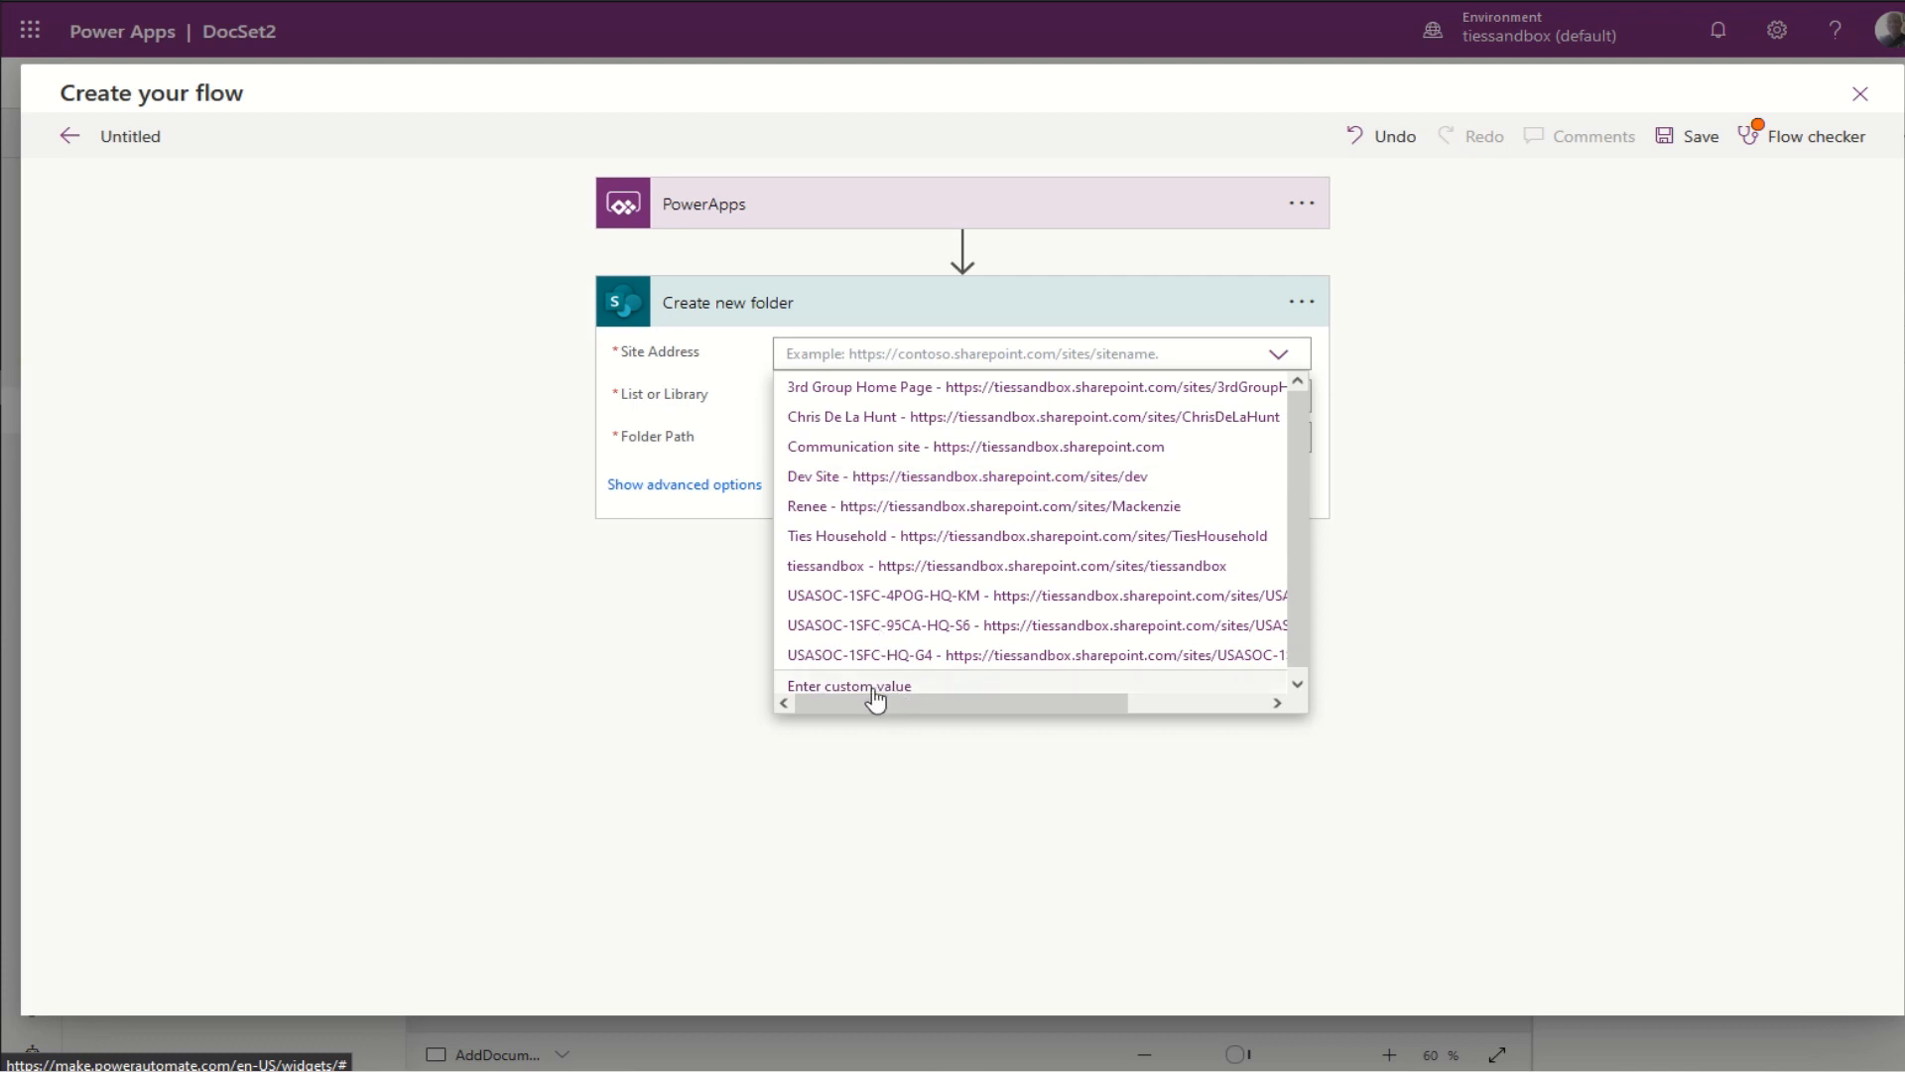
left_click(845, 479)
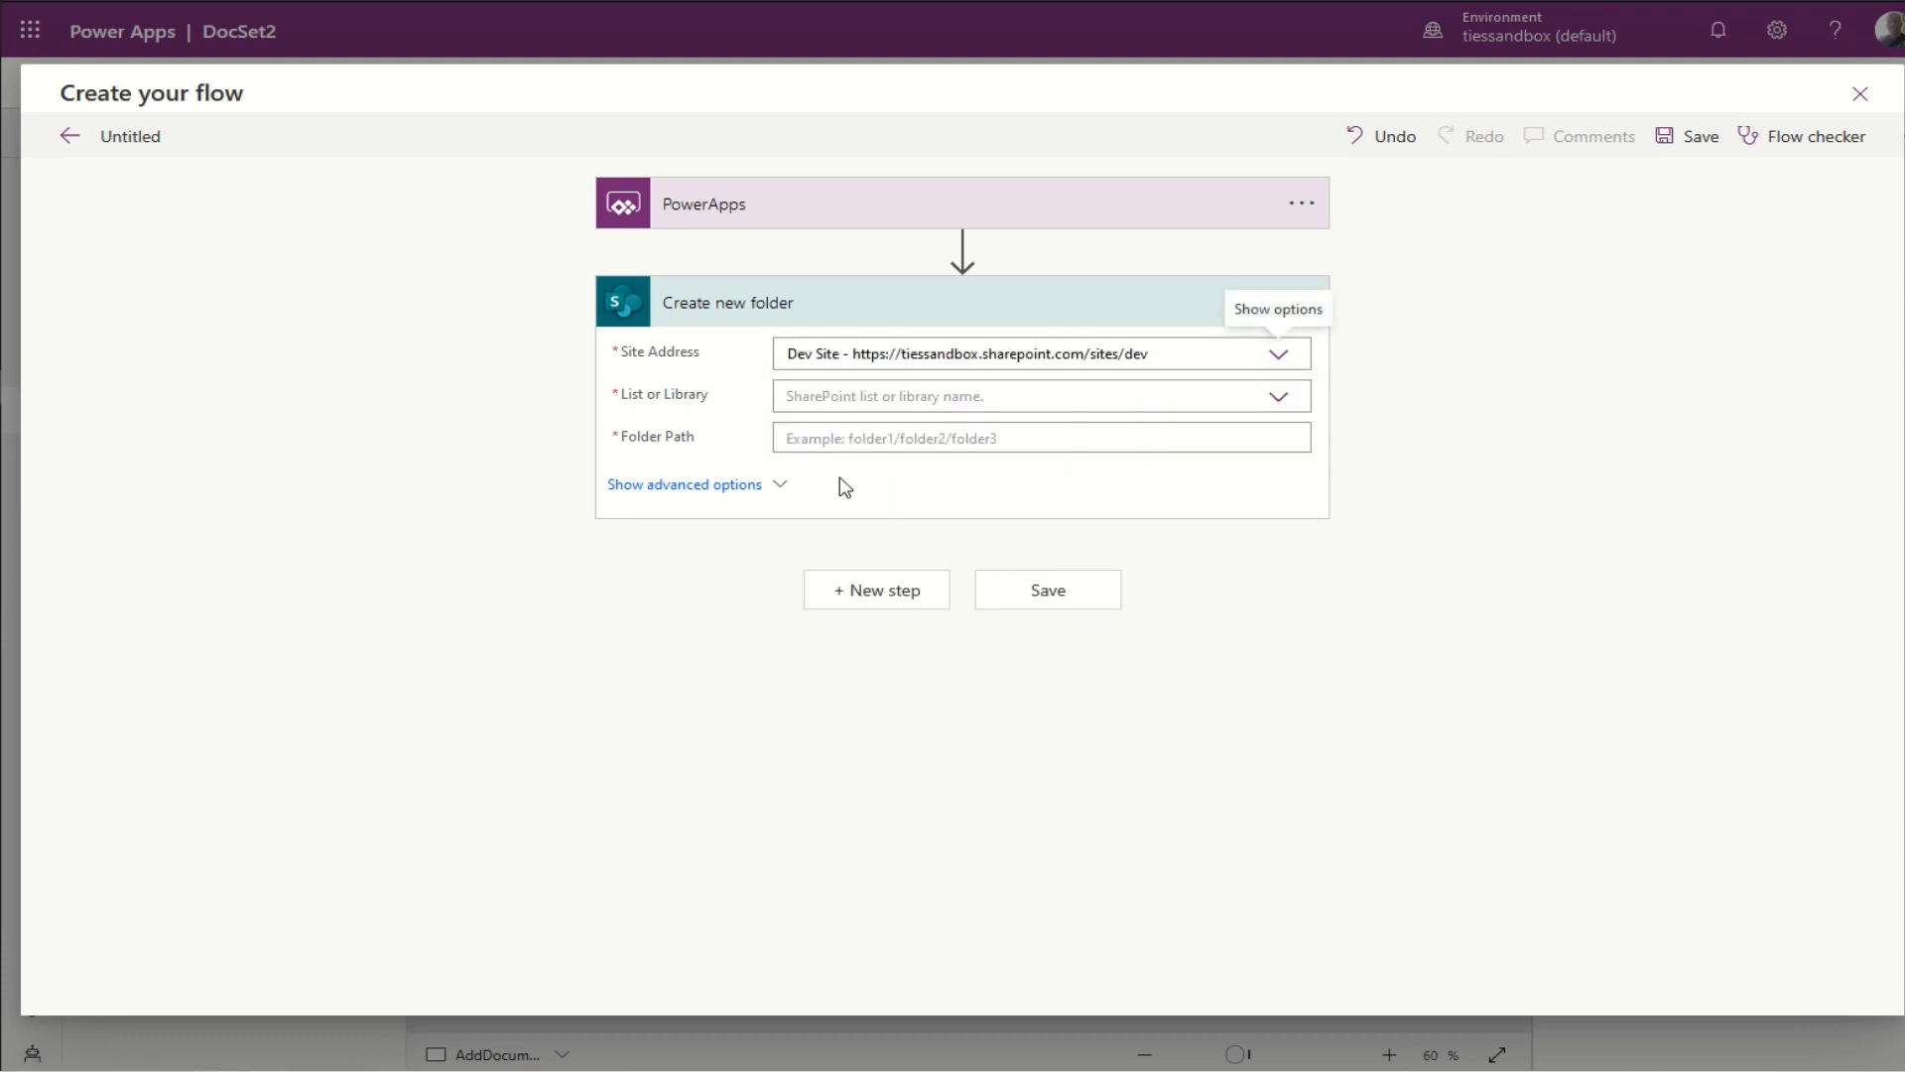
left_click(1277, 399)
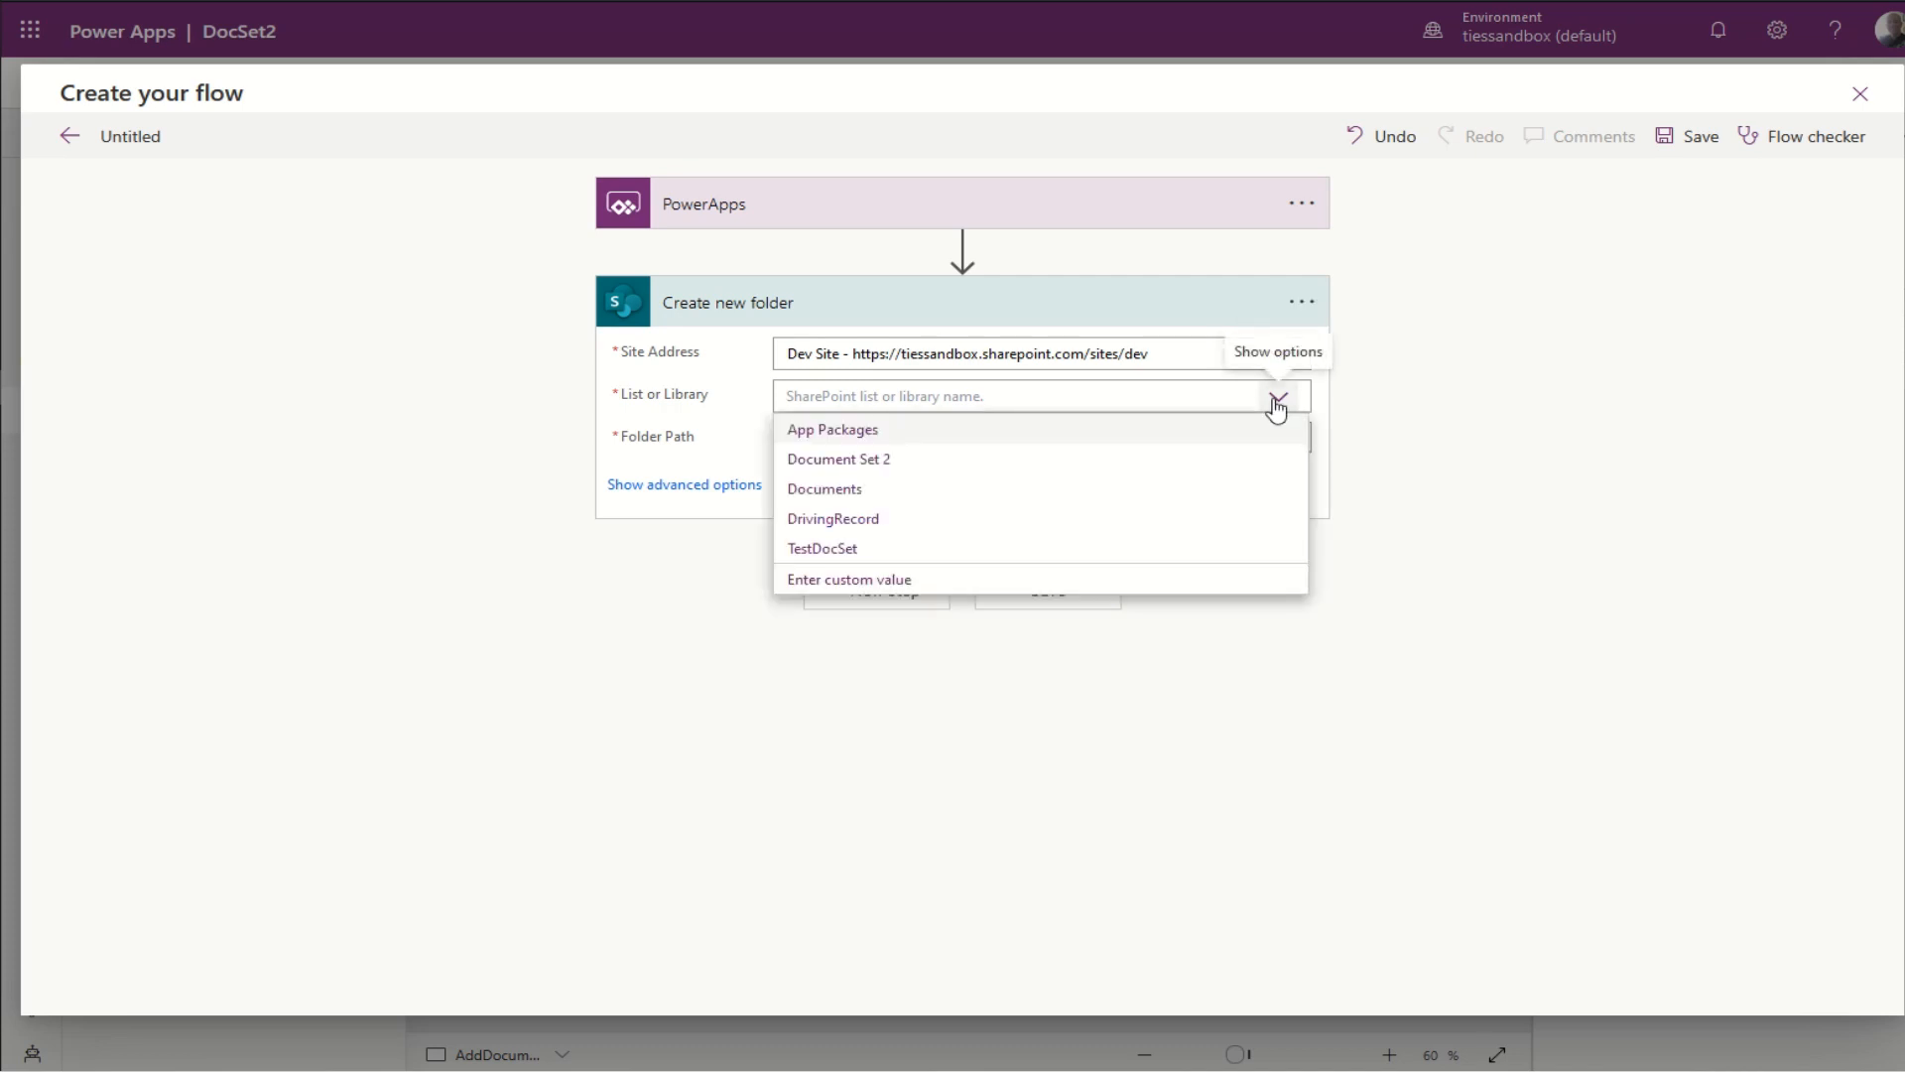
left_click(831, 463)
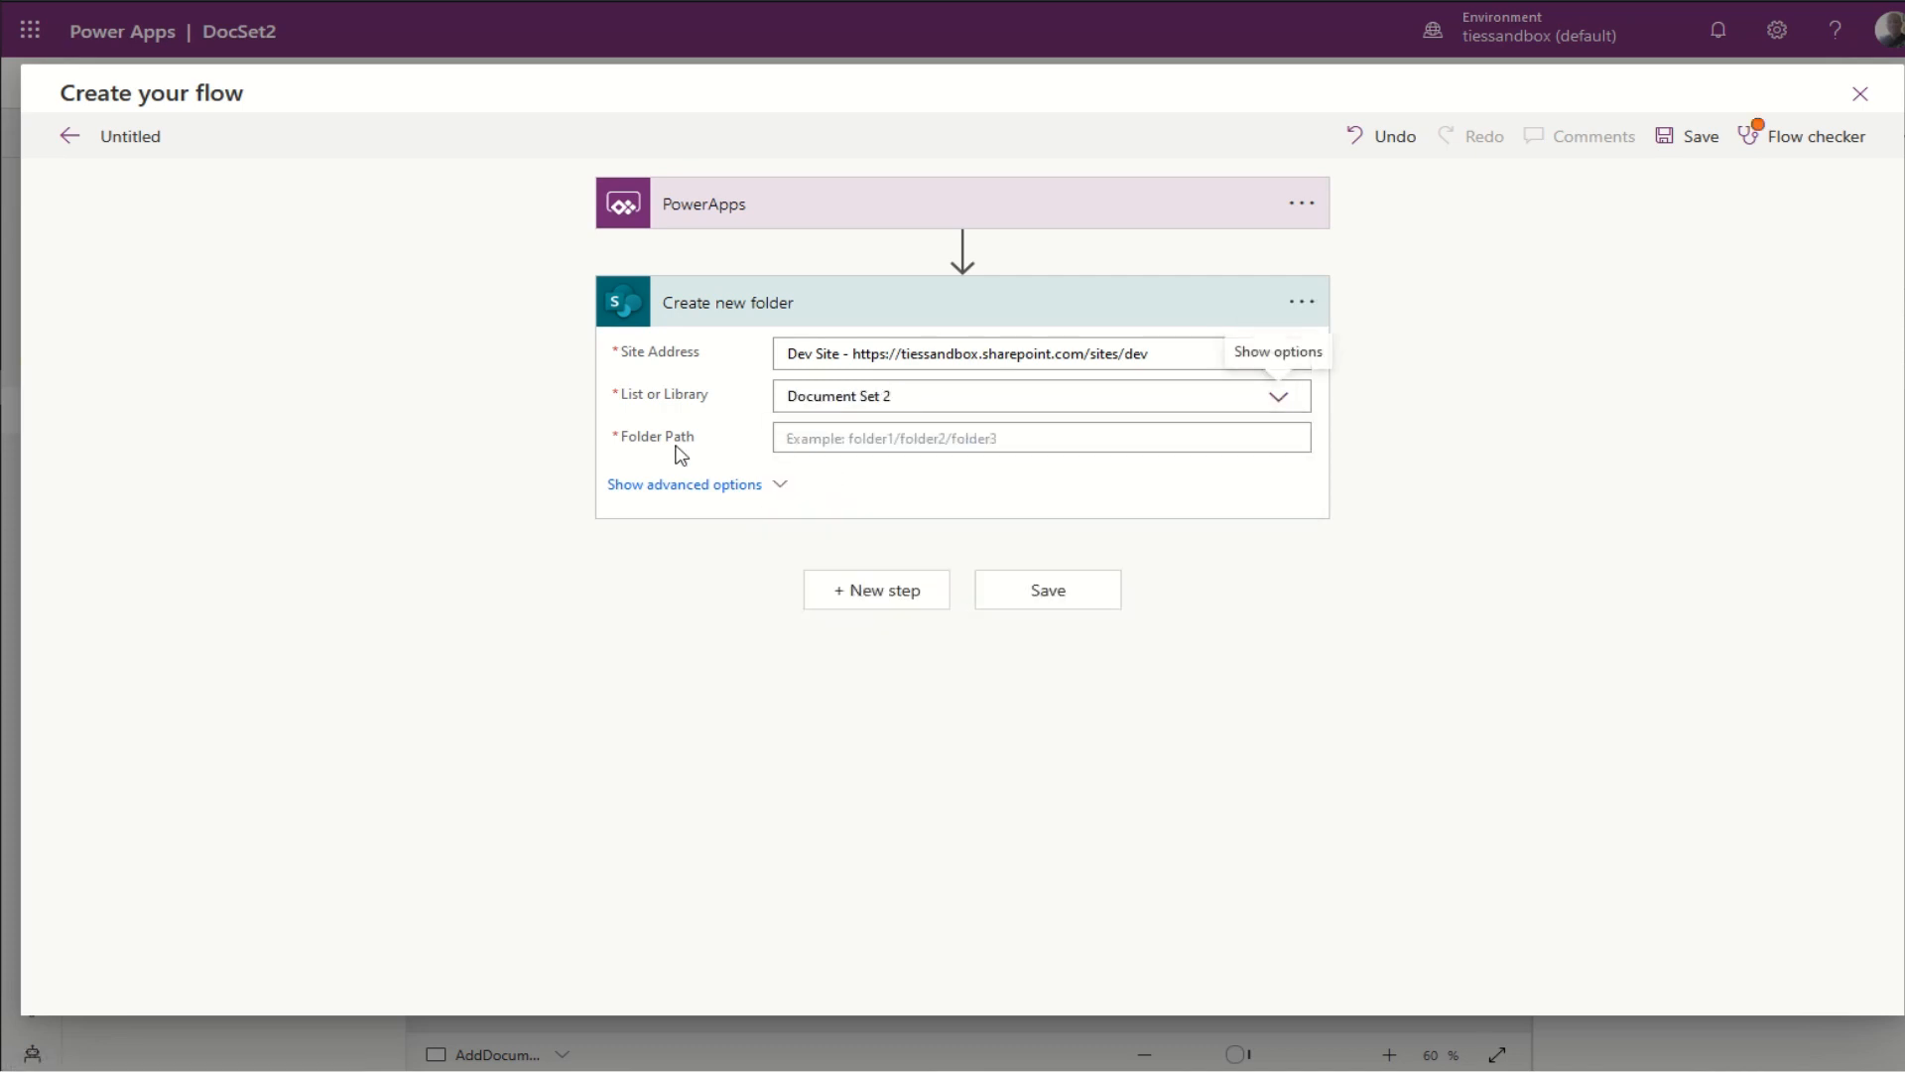
left_click(896, 439)
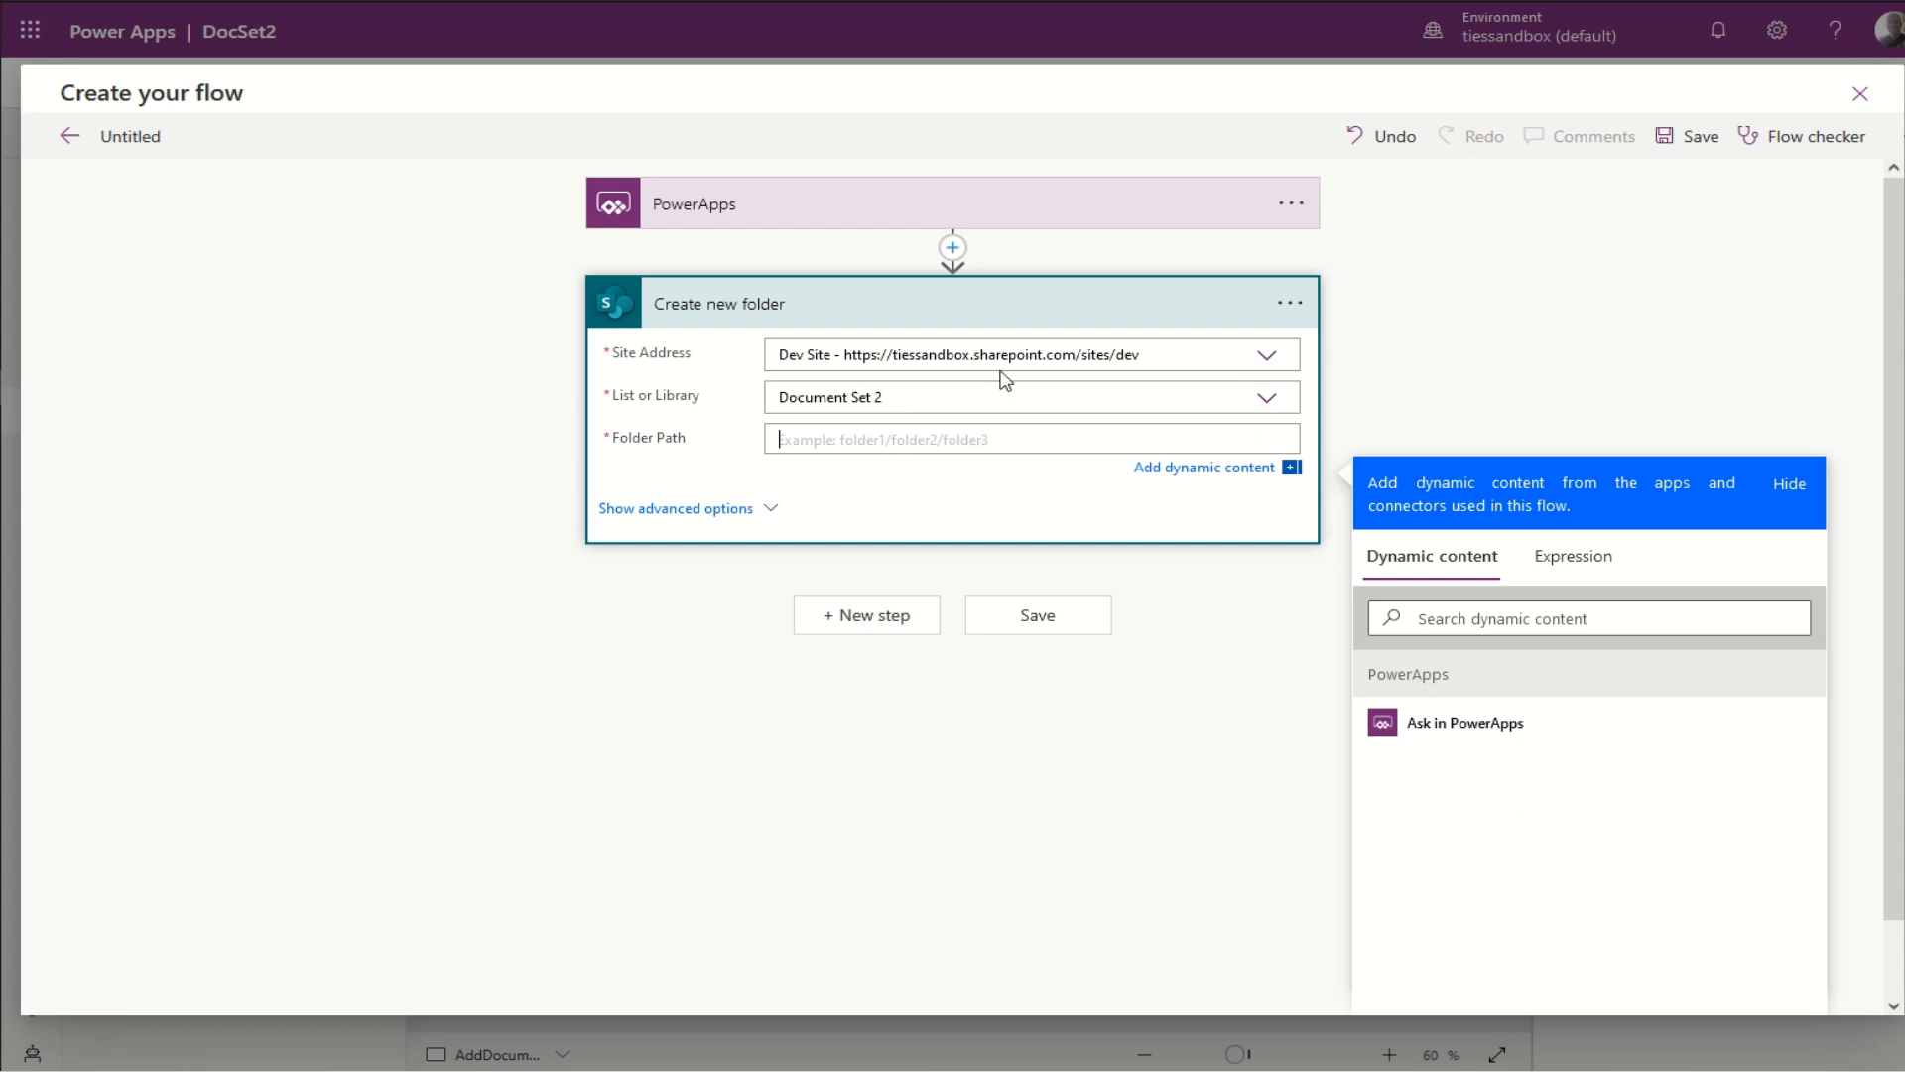
left_click(1444, 736)
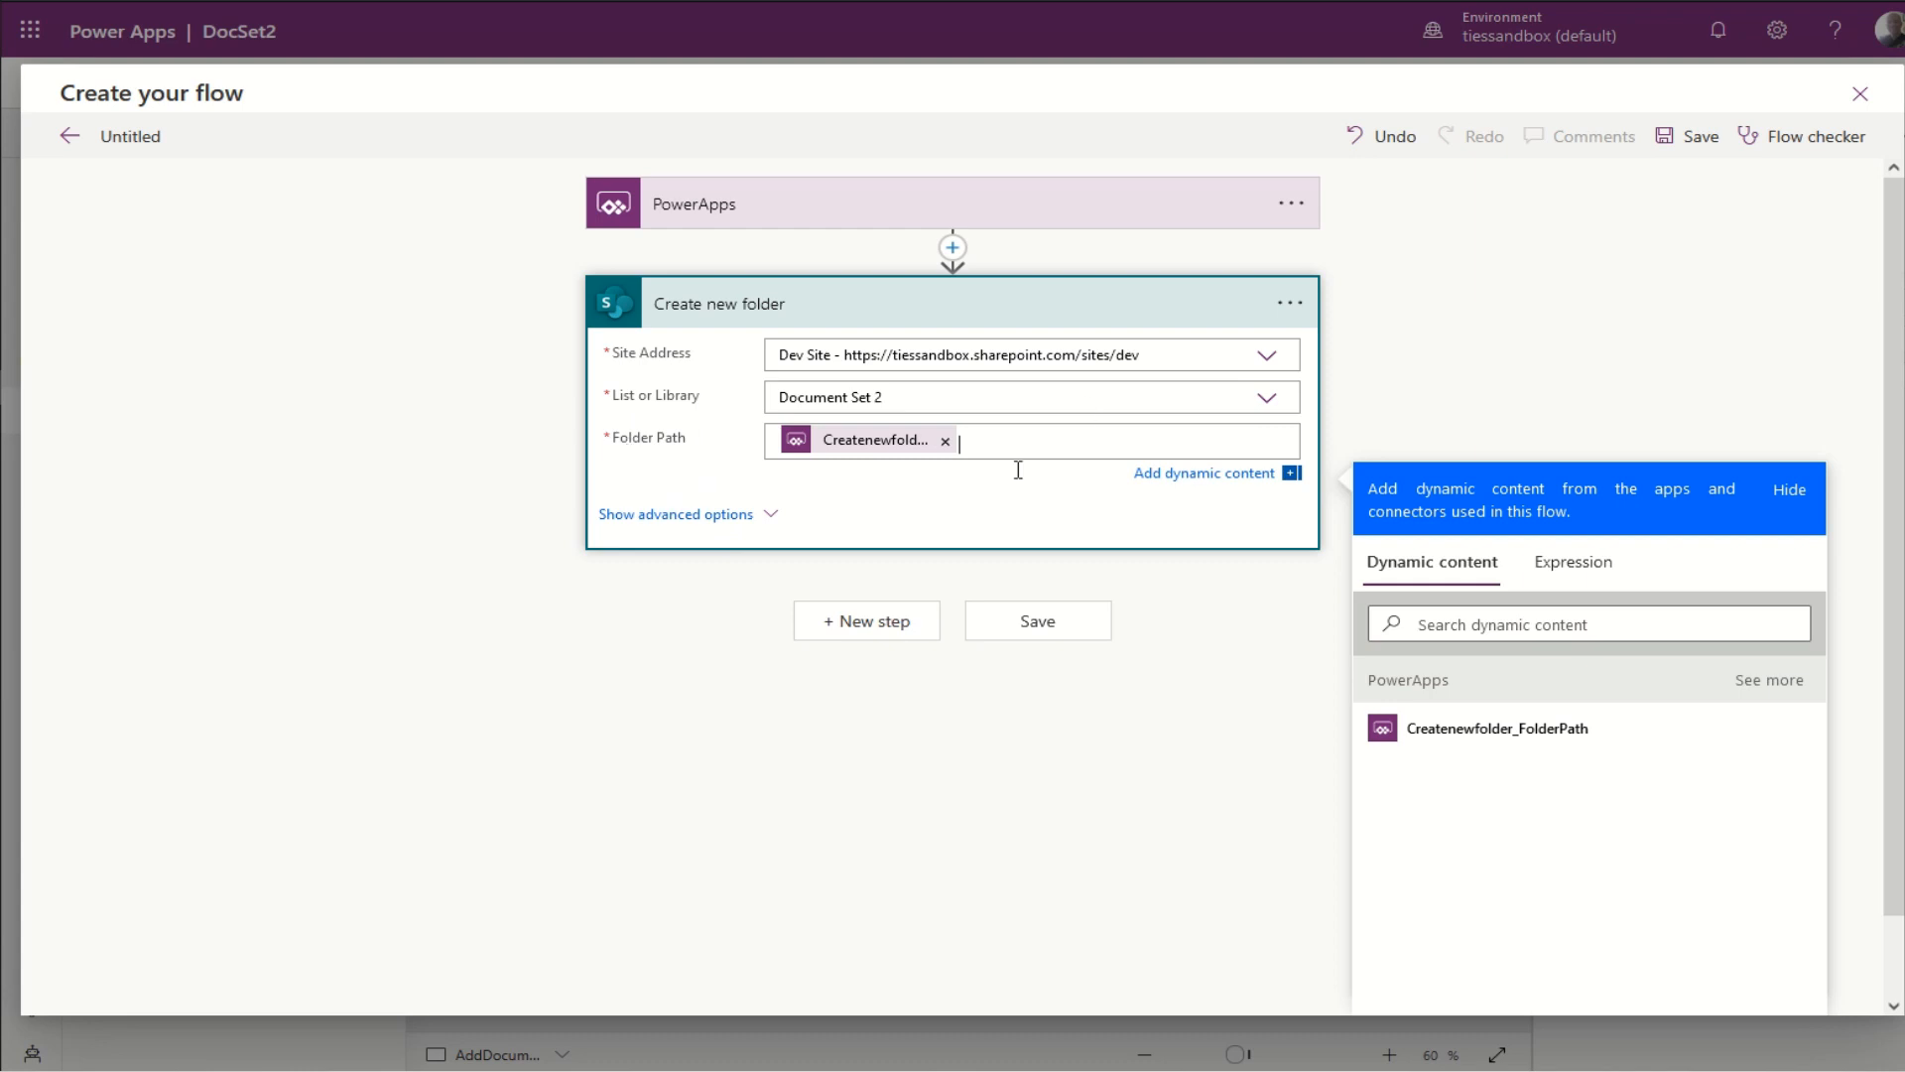
Step: Add the SharePoint "Update file properties" action after the Create new folder action
left_click(858, 636)
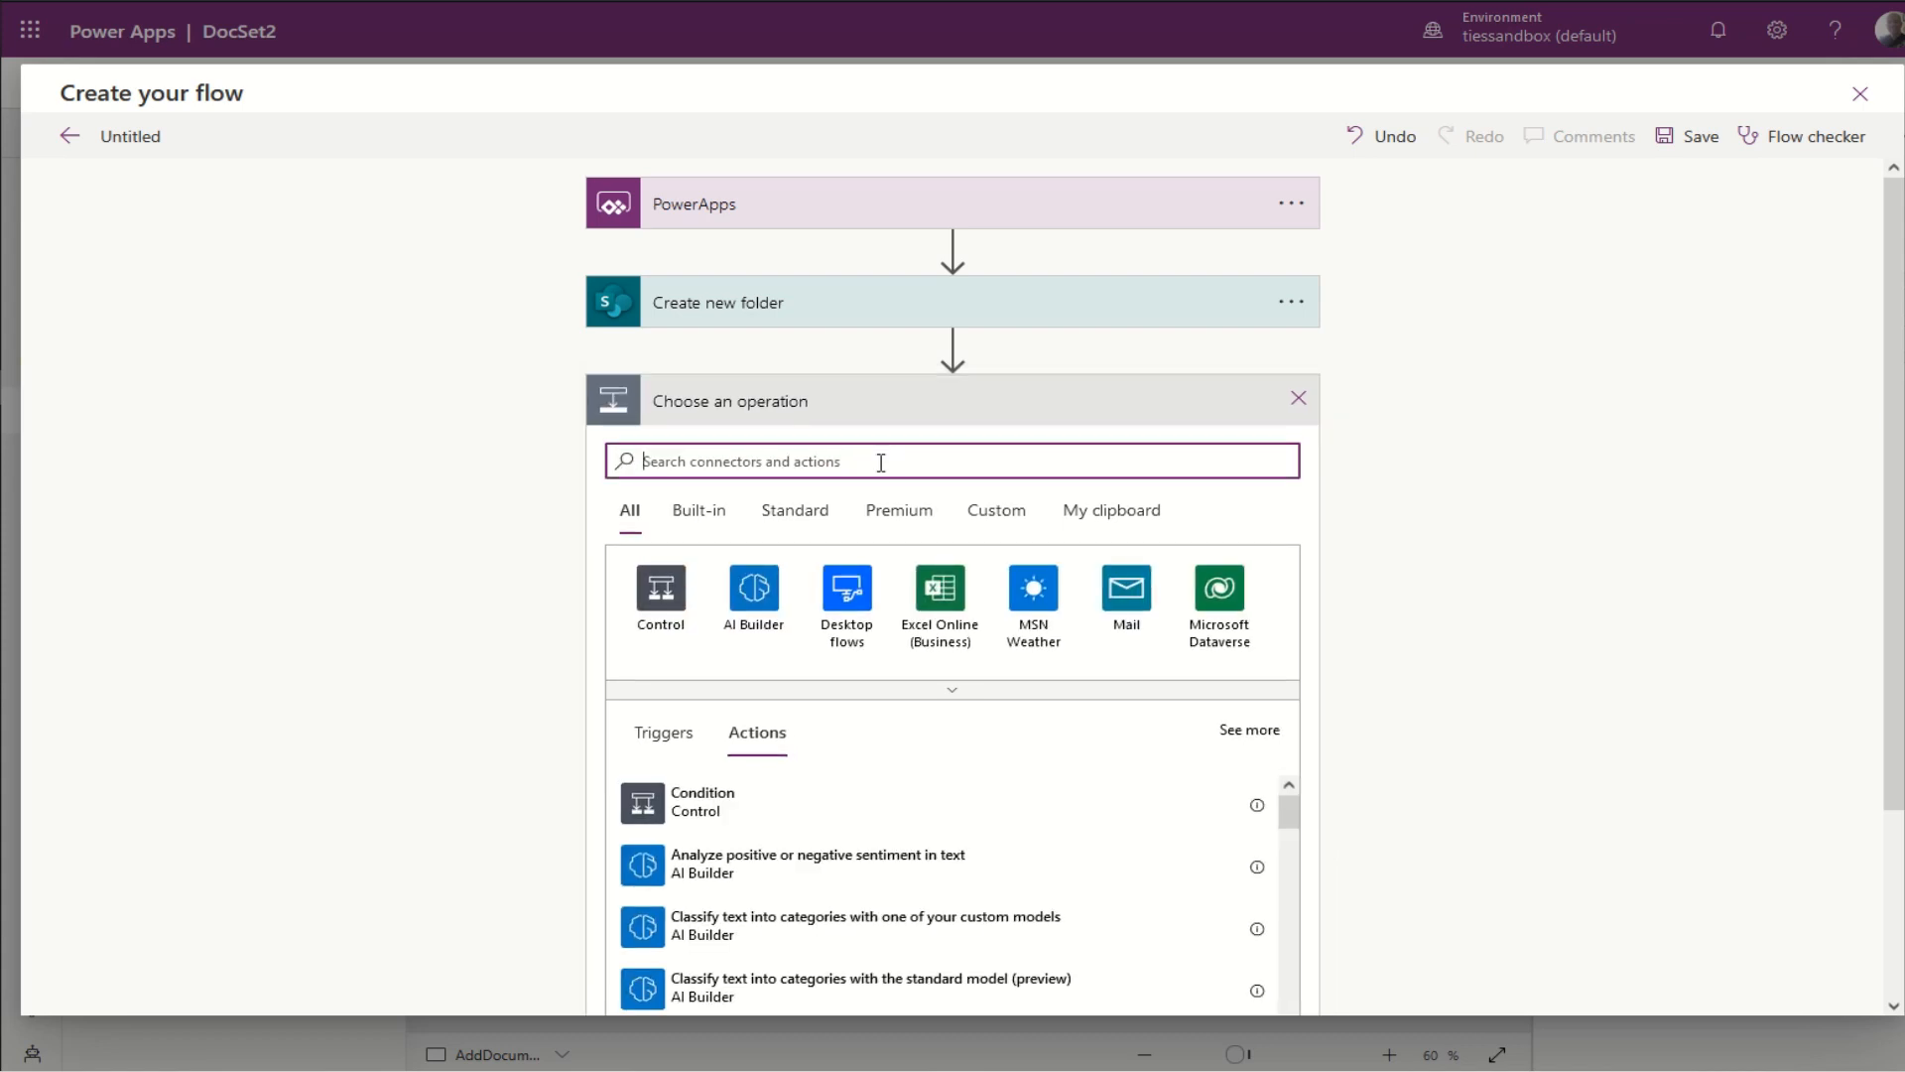
type("update")
key("BackSpace")
key("BackSpace")
type("ate File Prop")
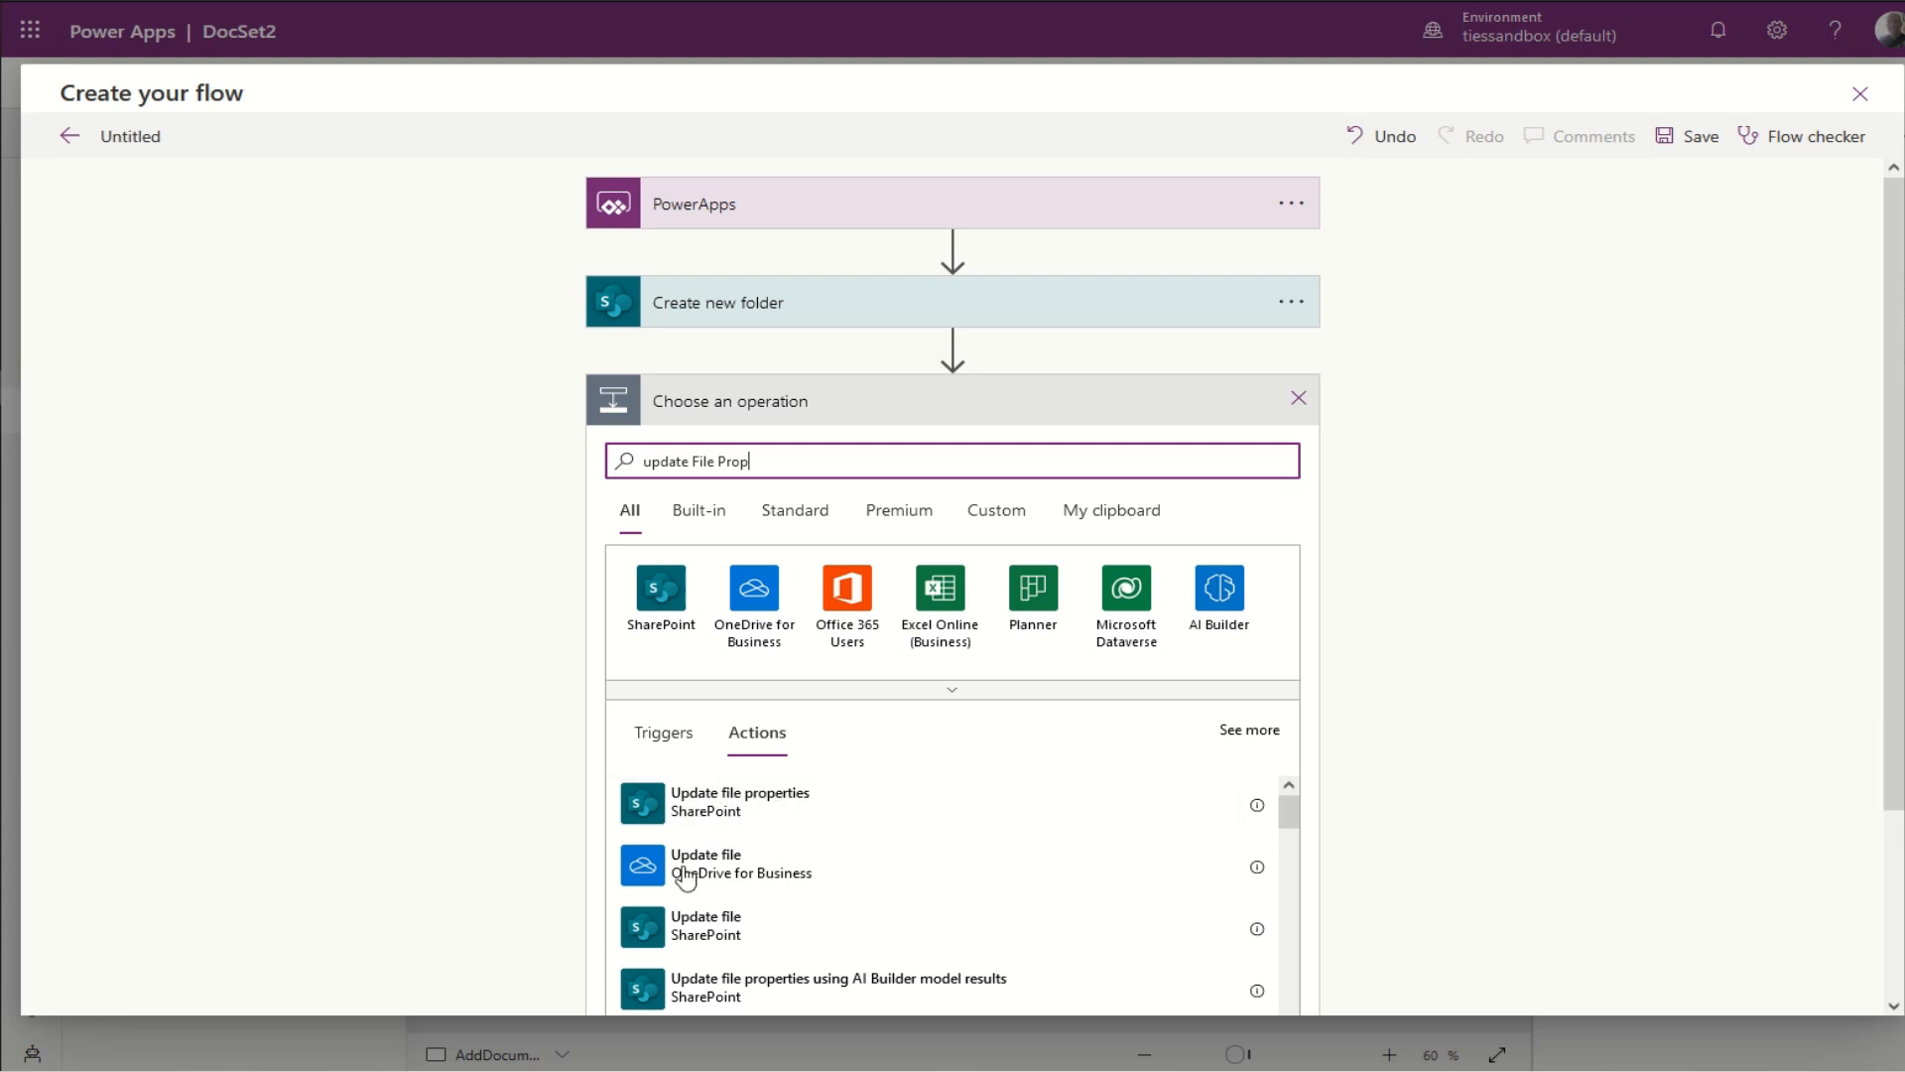
left_click(710, 812)
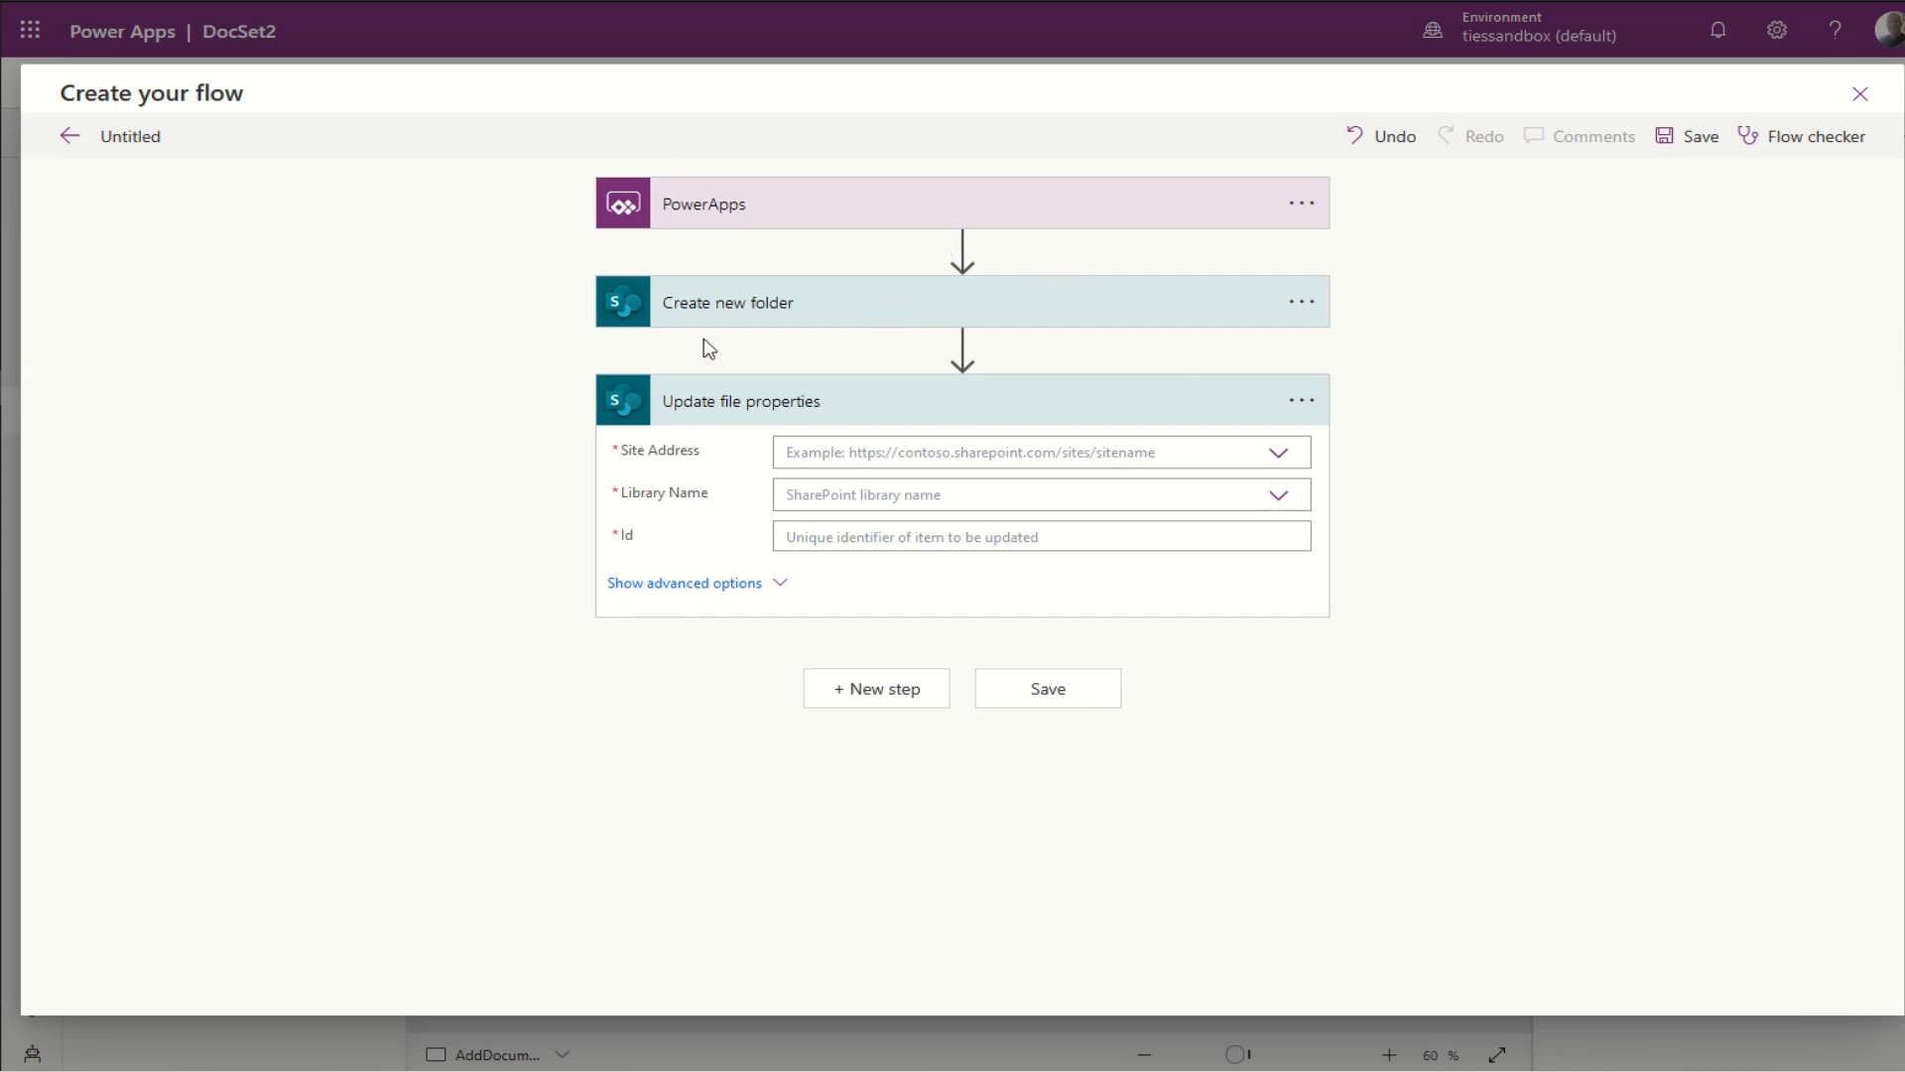
Step: Set the Update file properties action's site address to Dev Site and its library to Document Set 2
left_click(1280, 455)
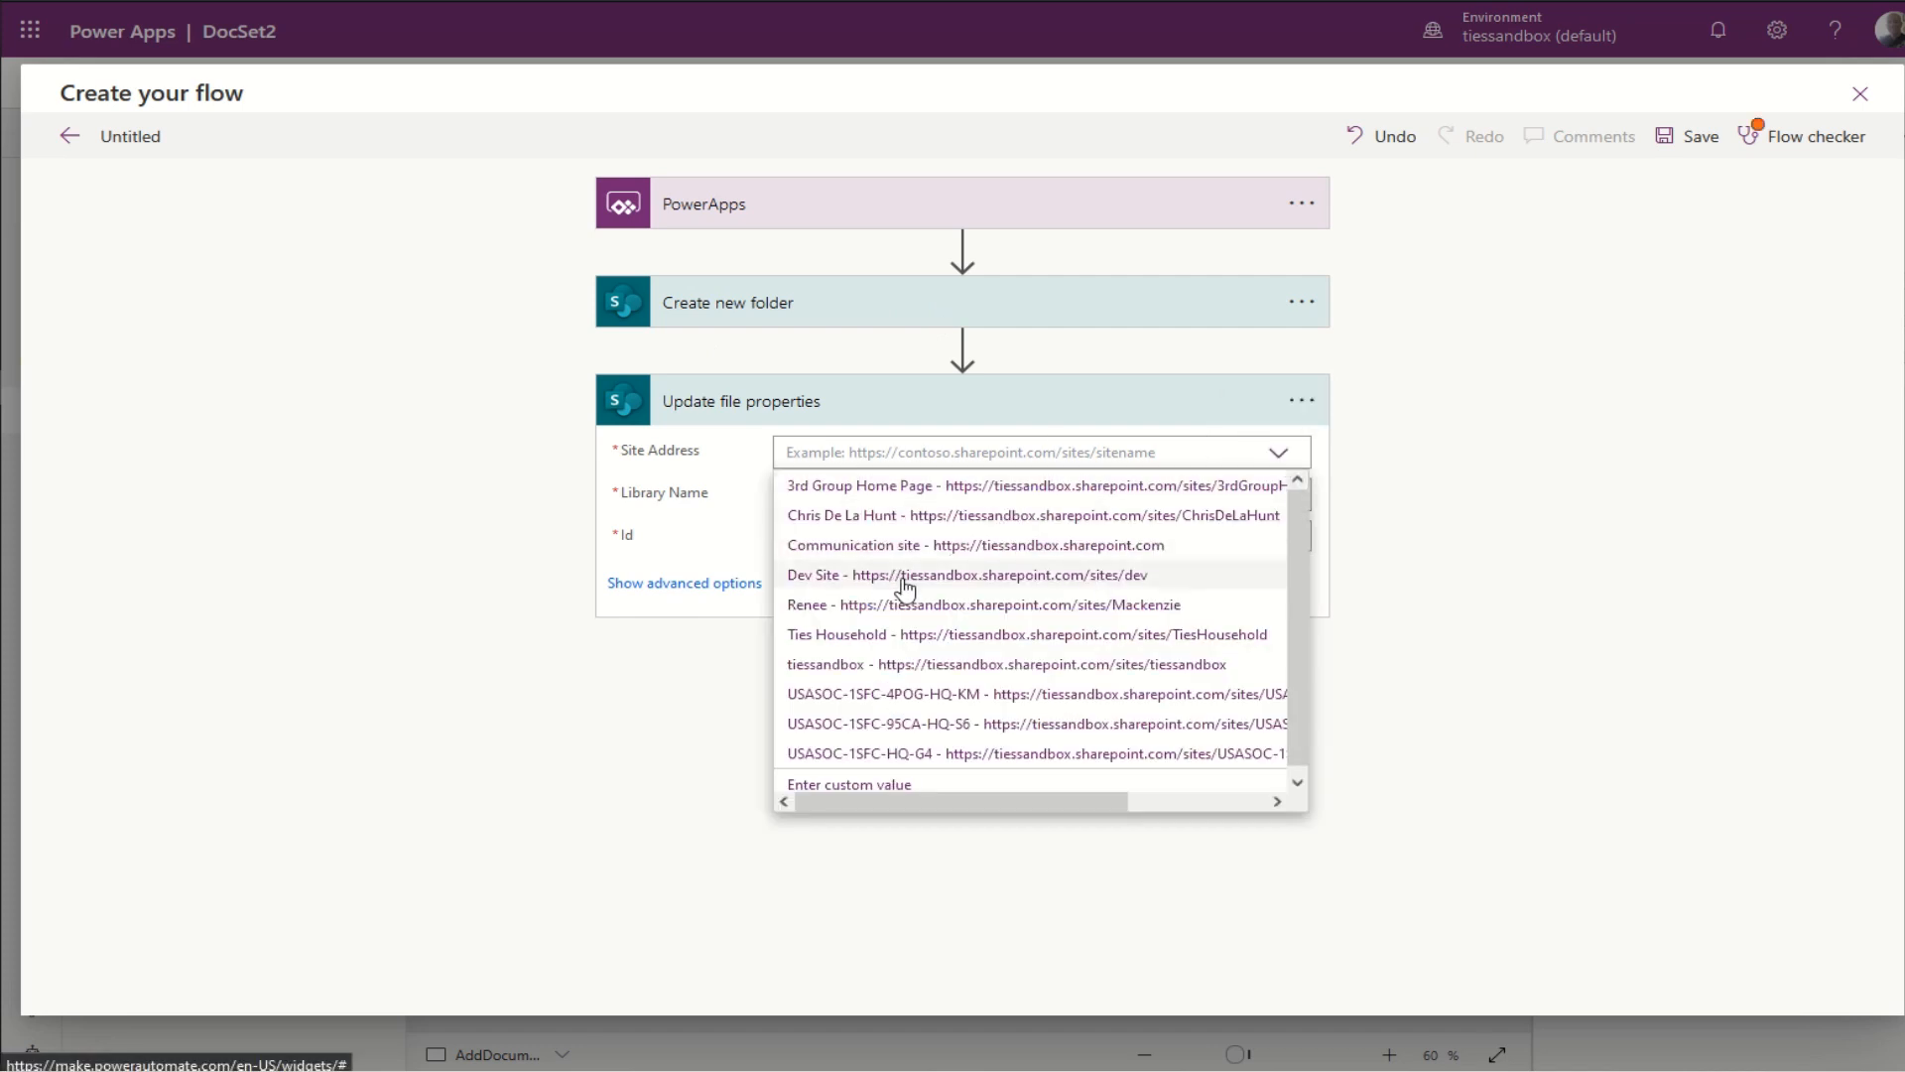
left_click(905, 588)
left_click(1277, 495)
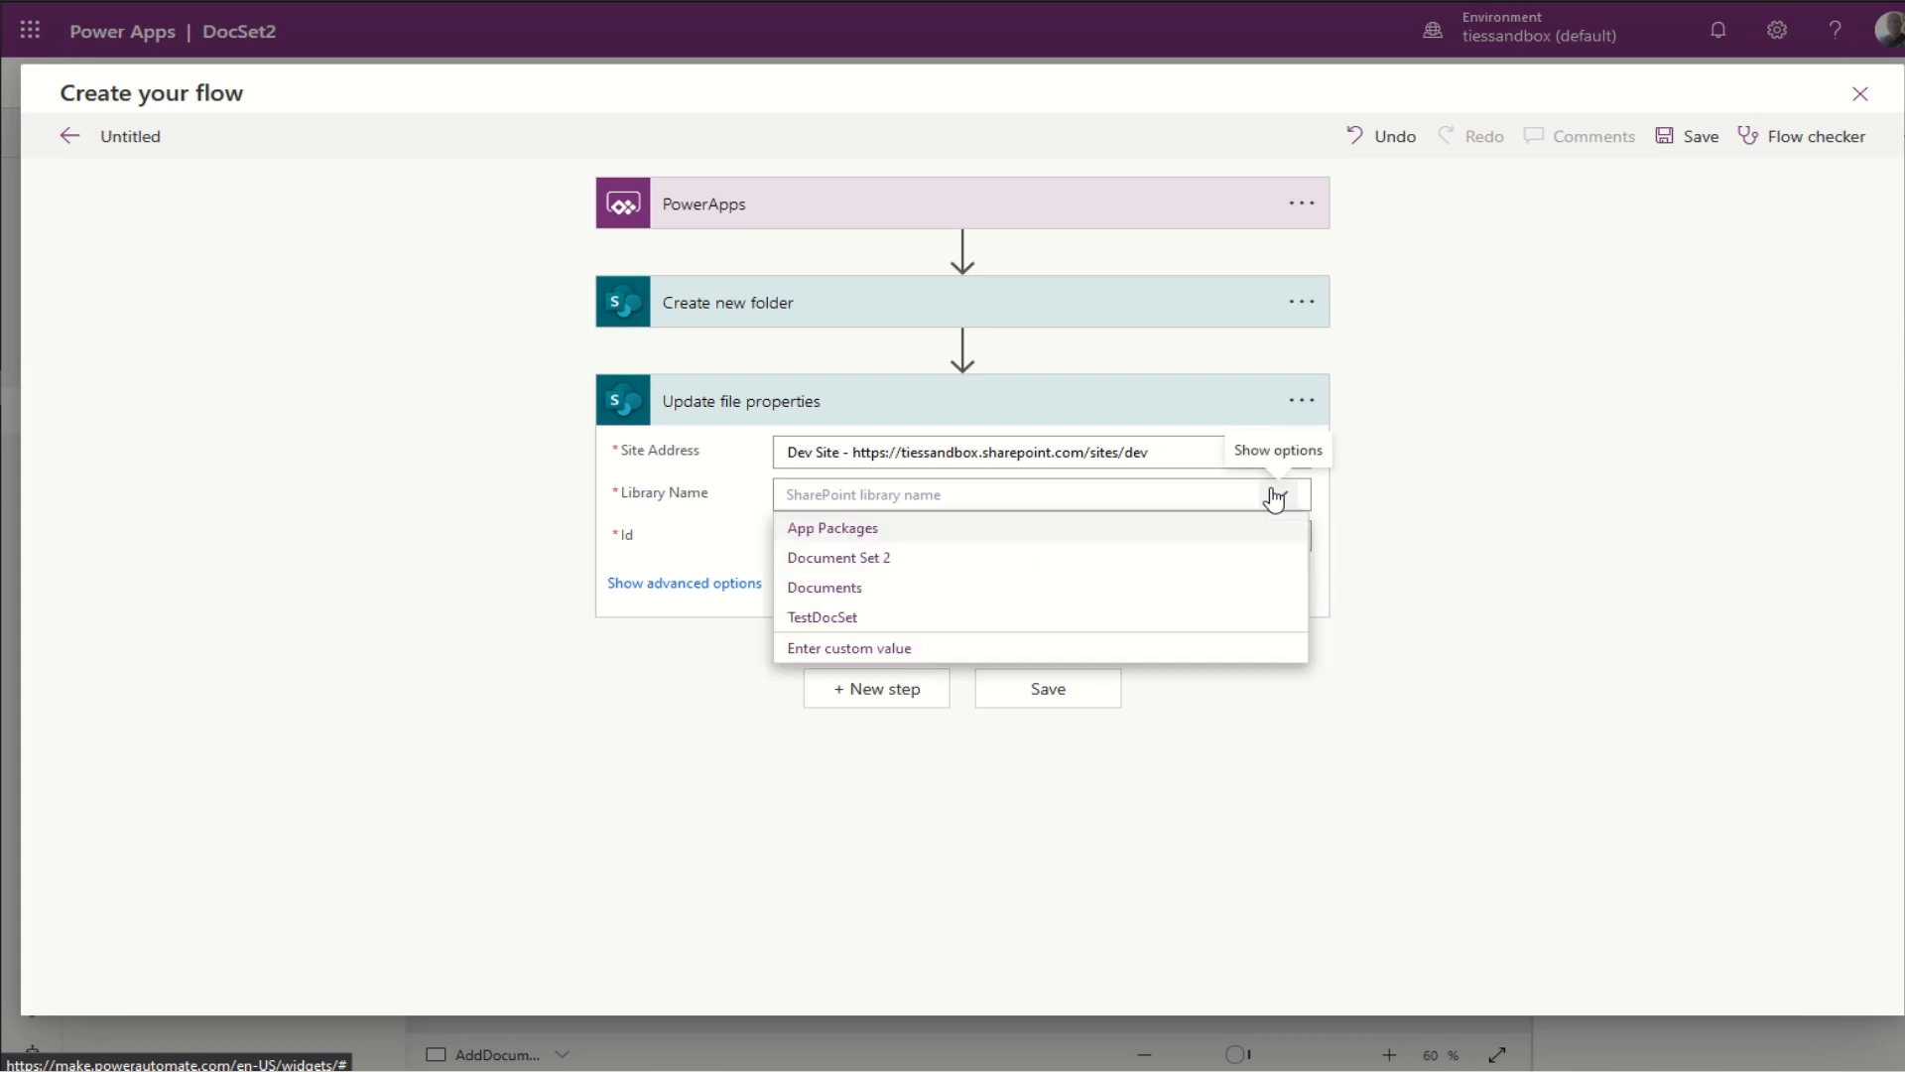
left_click(880, 558)
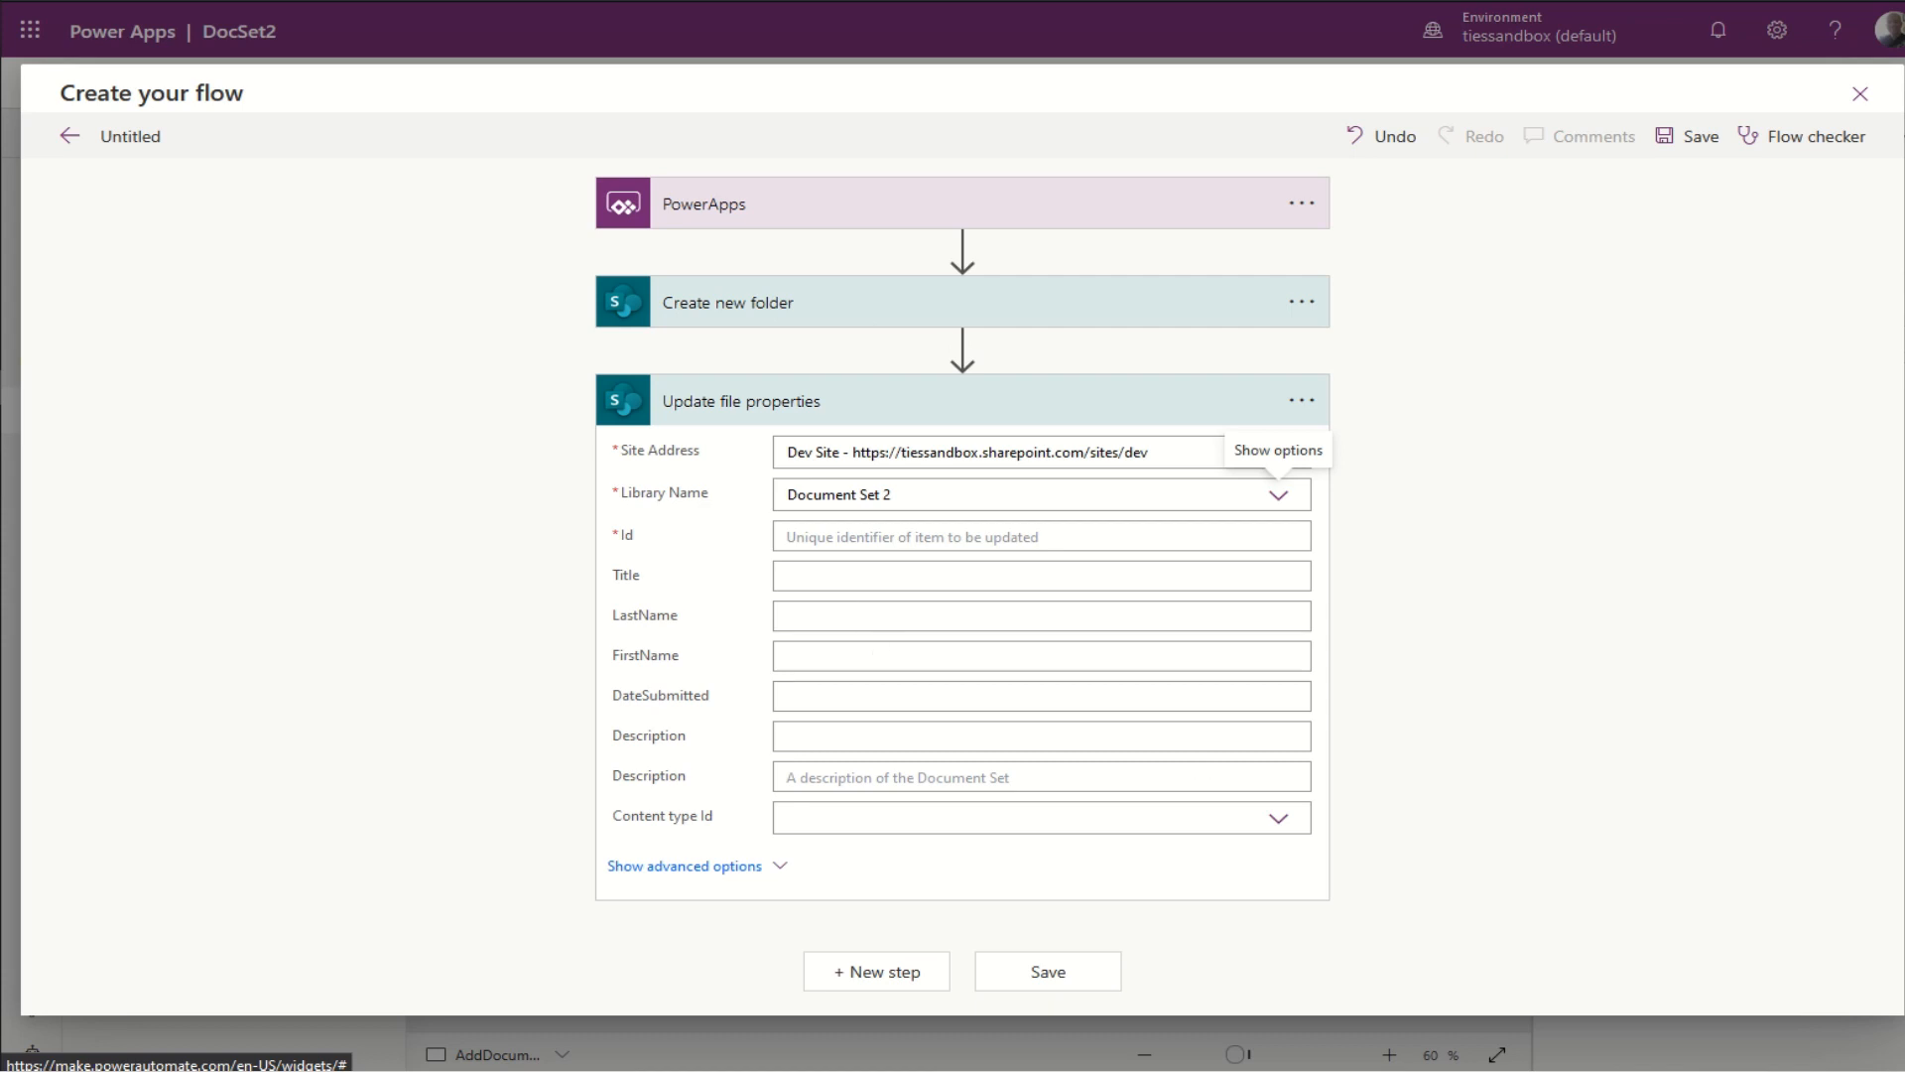
Step: Fill the Id and Title properties with the ID and Title dynamic content from Create new folder
left_click(896, 536)
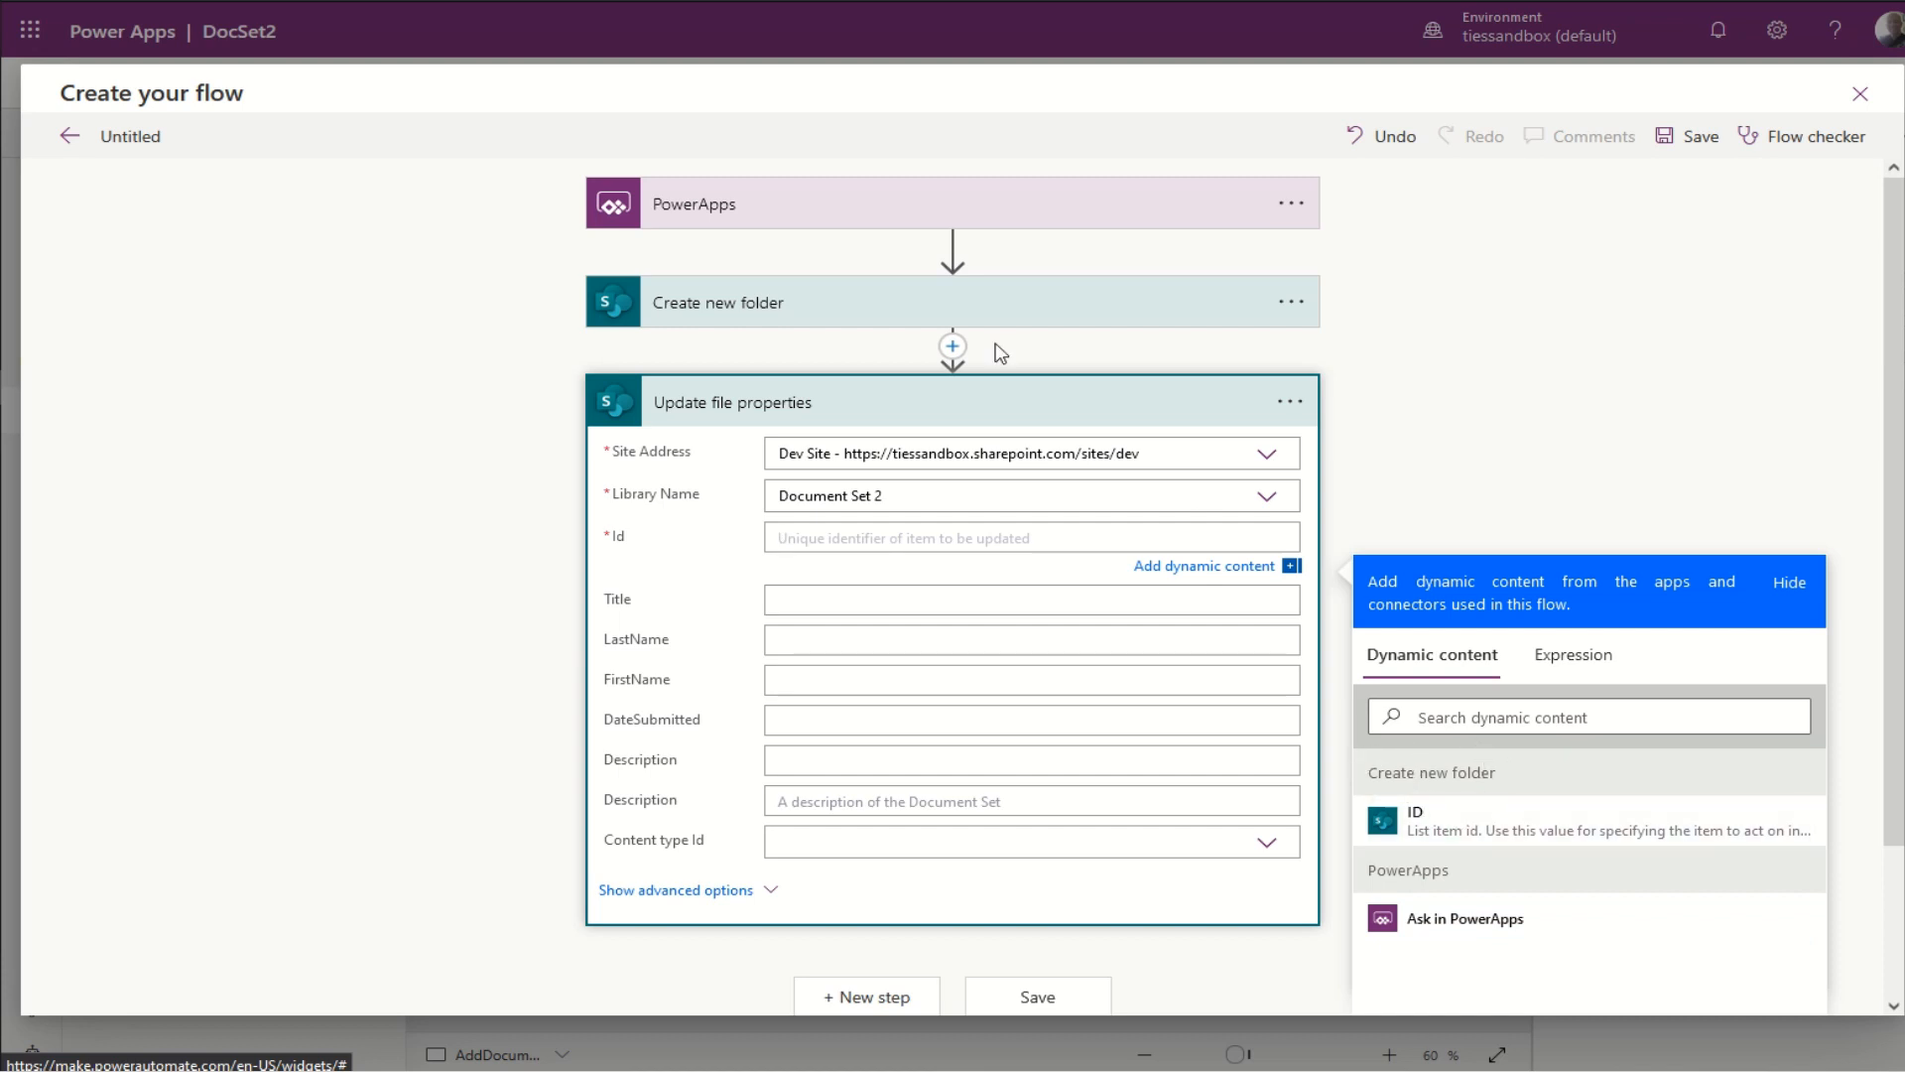
left_click(1415, 816)
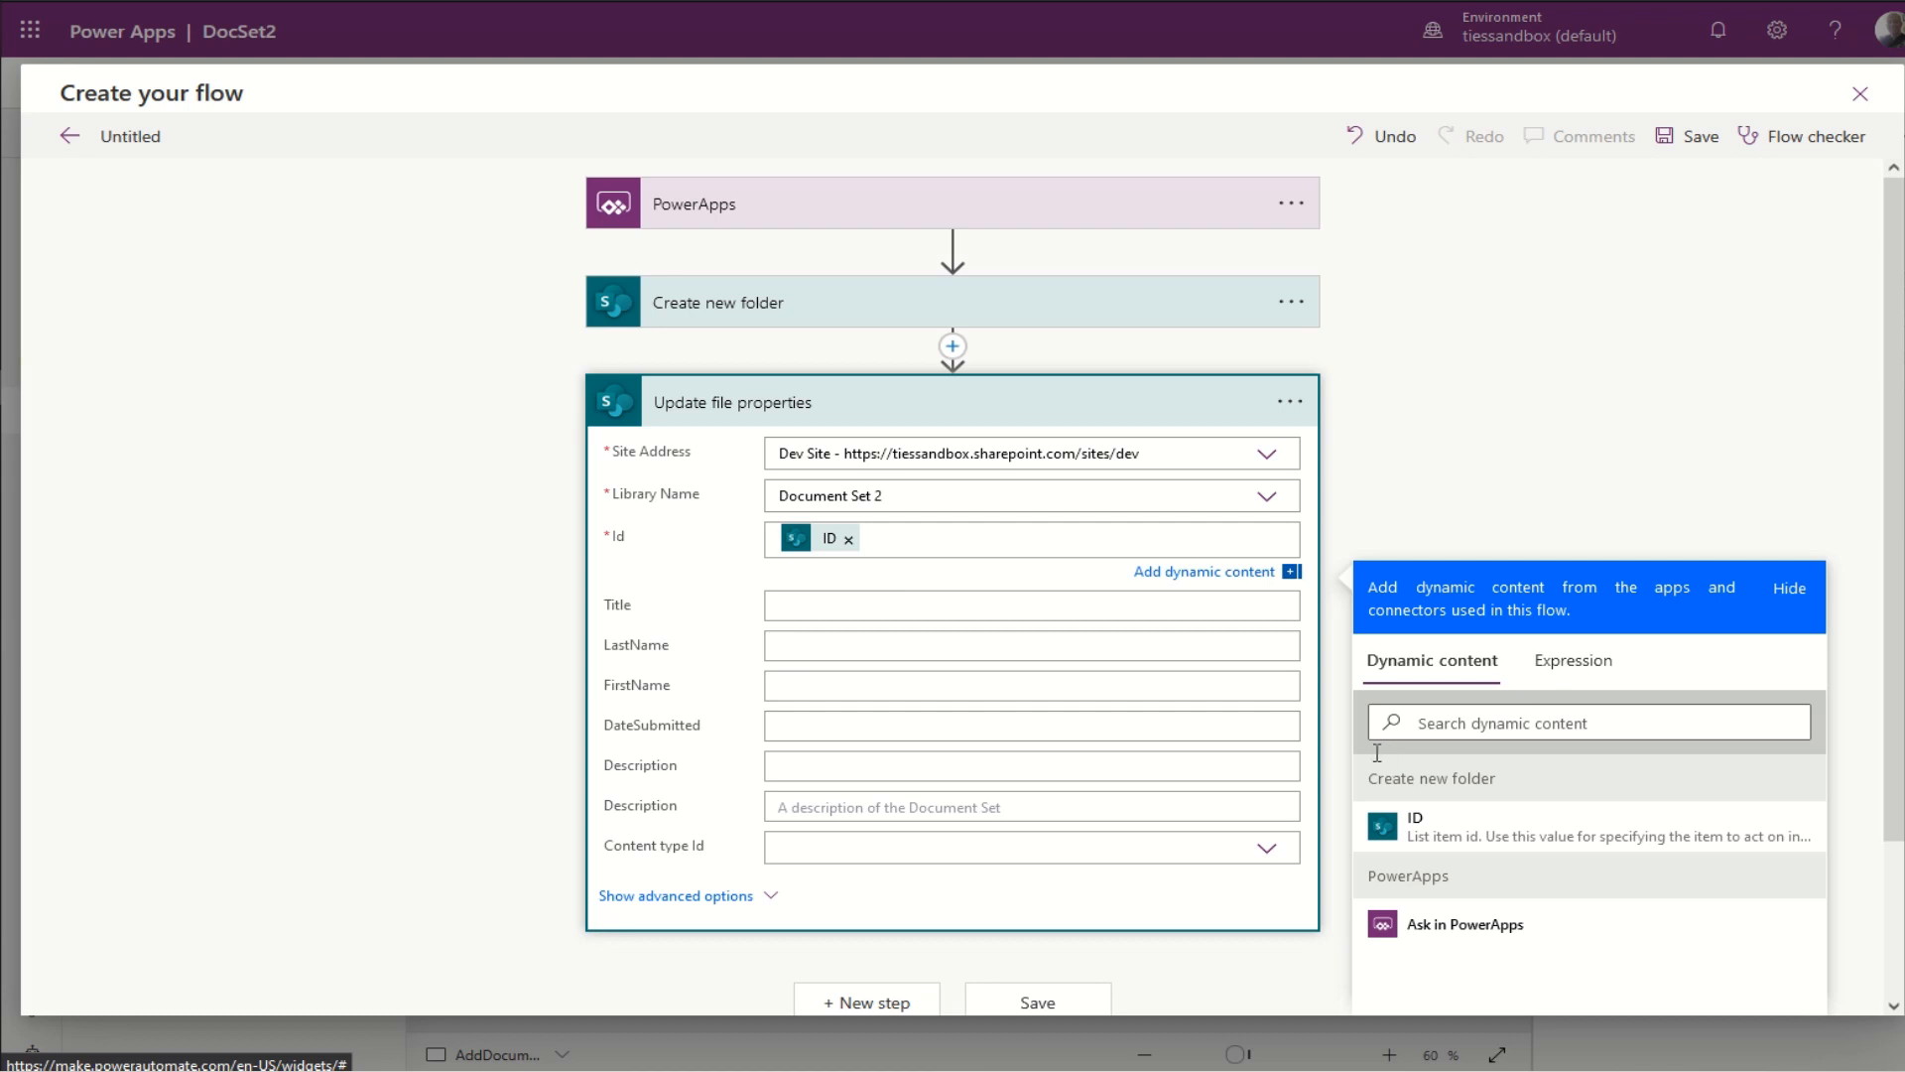
key("Tab")
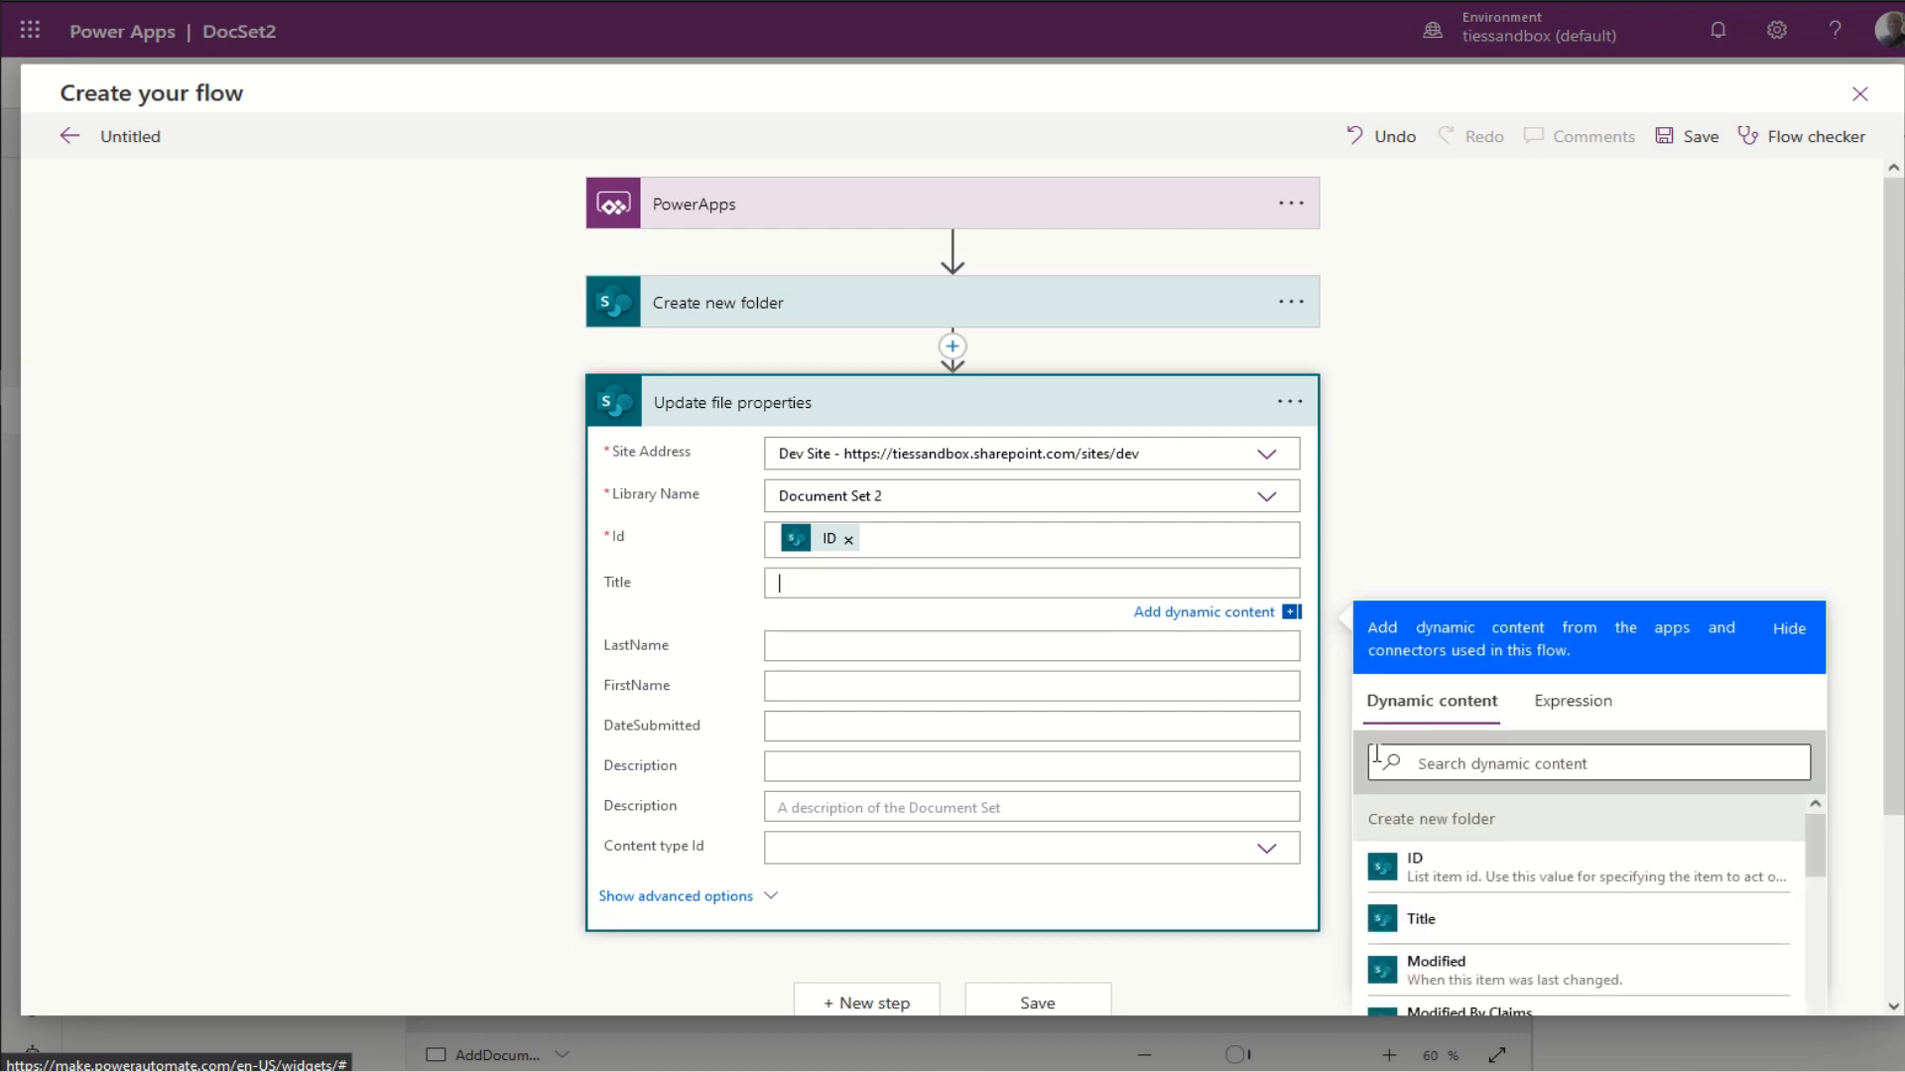
left_click(1470, 931)
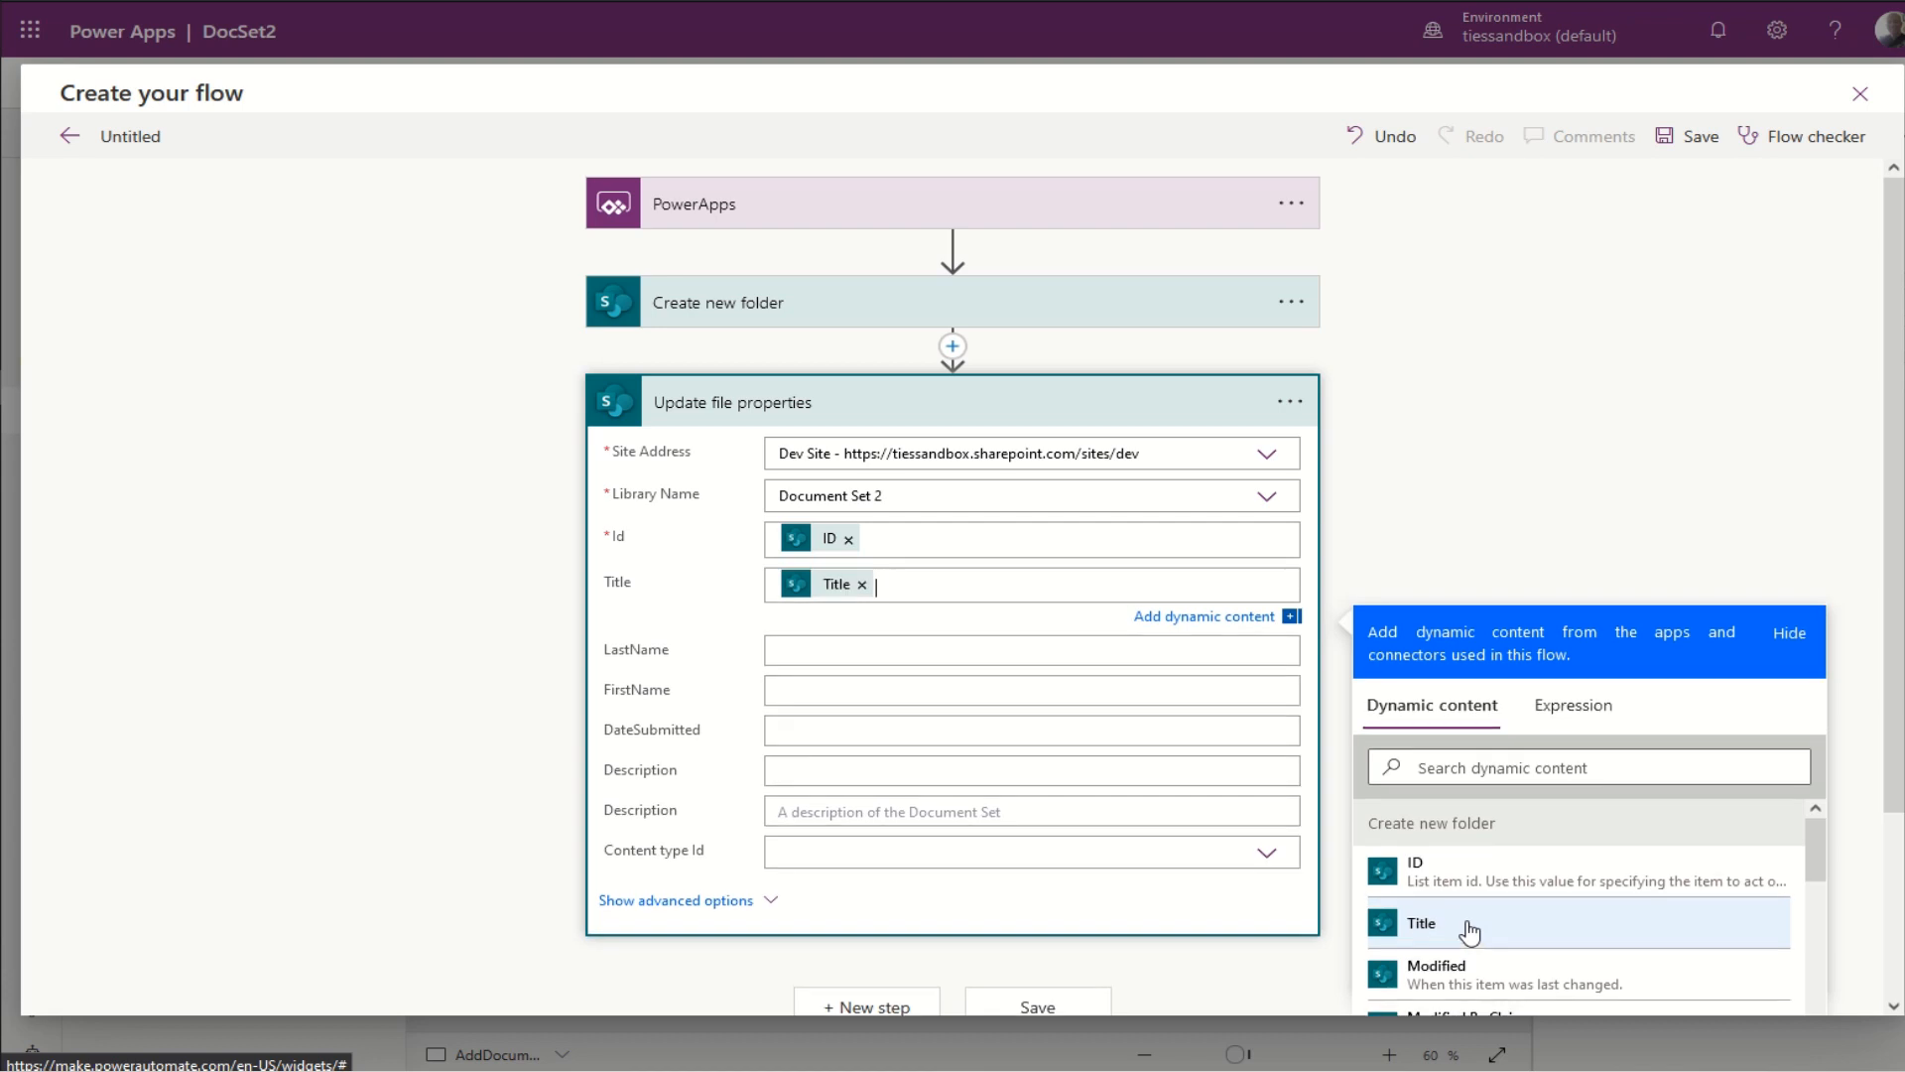
Step: Fill the LastName property of the Update file properties action with Ask in PowerApps from the dynamic content
left_click(915, 664)
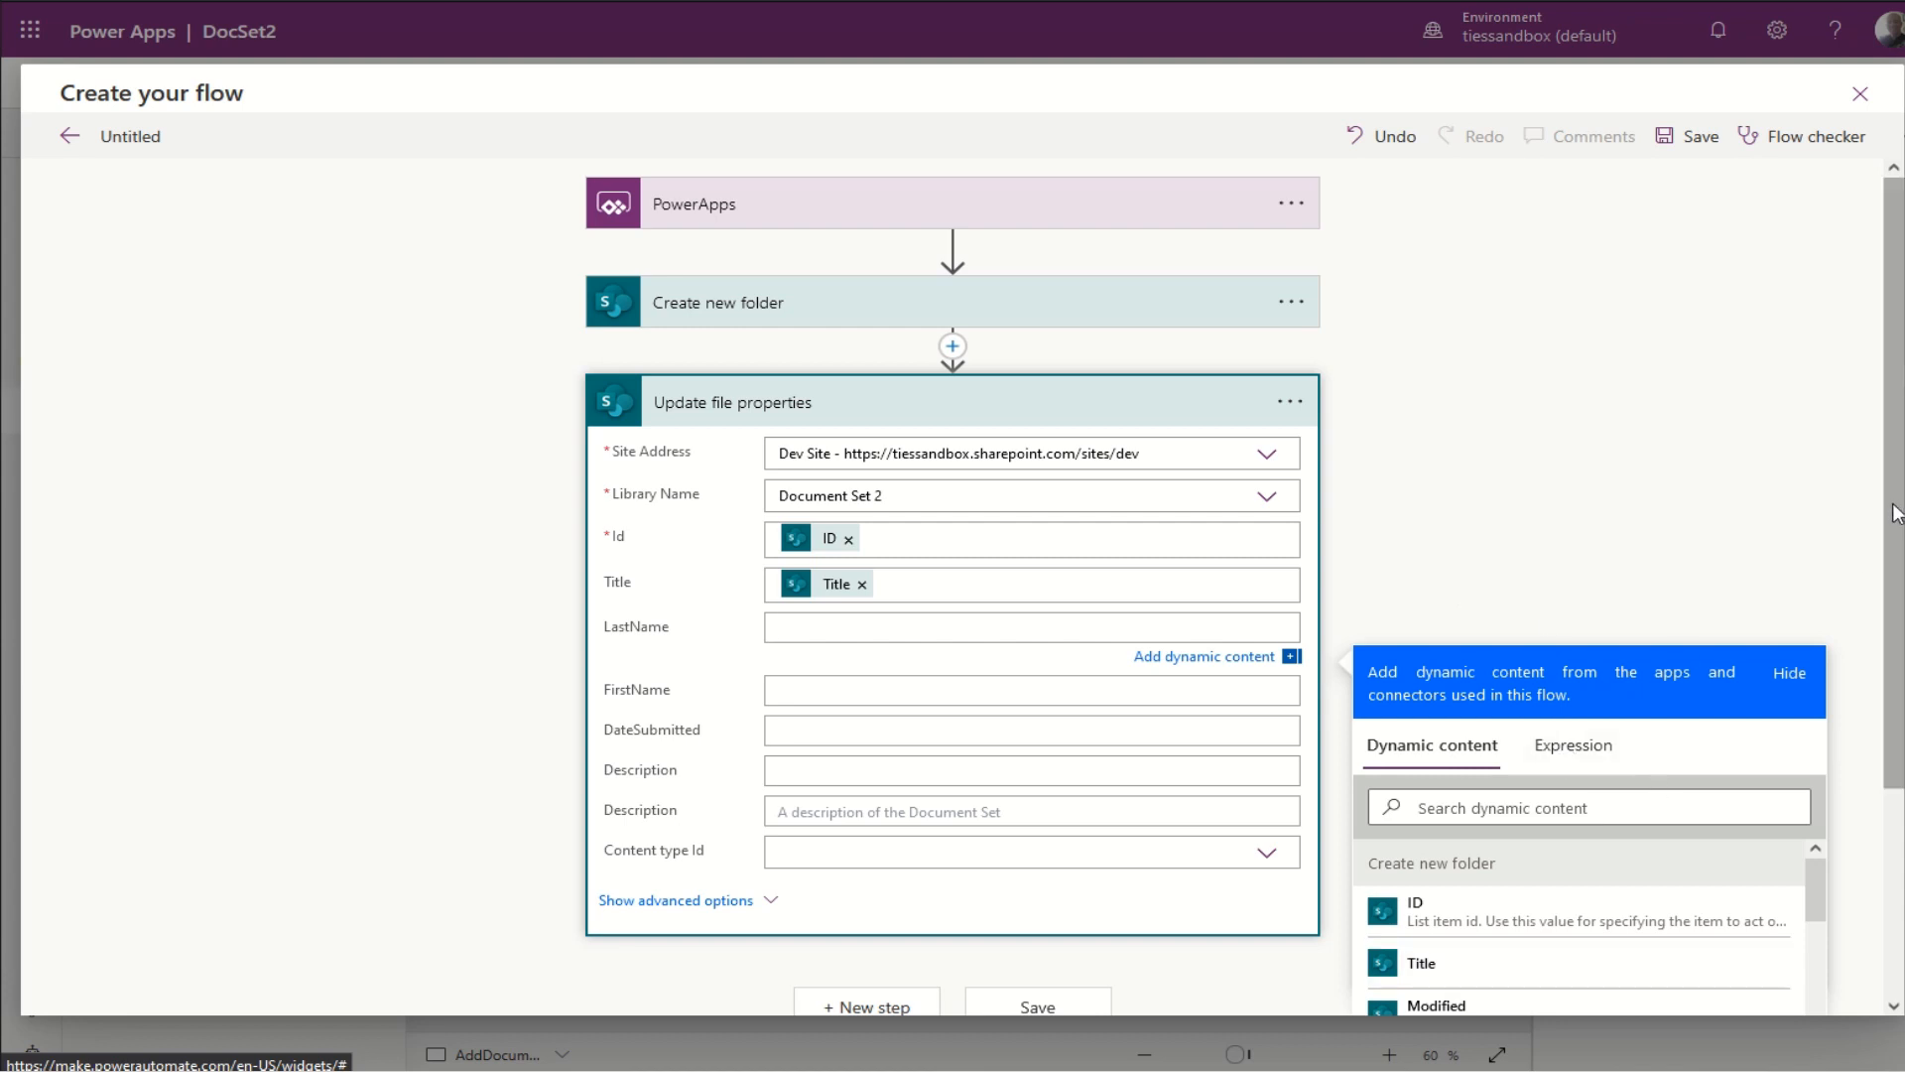
scroll(1895, 513, "down", 3)
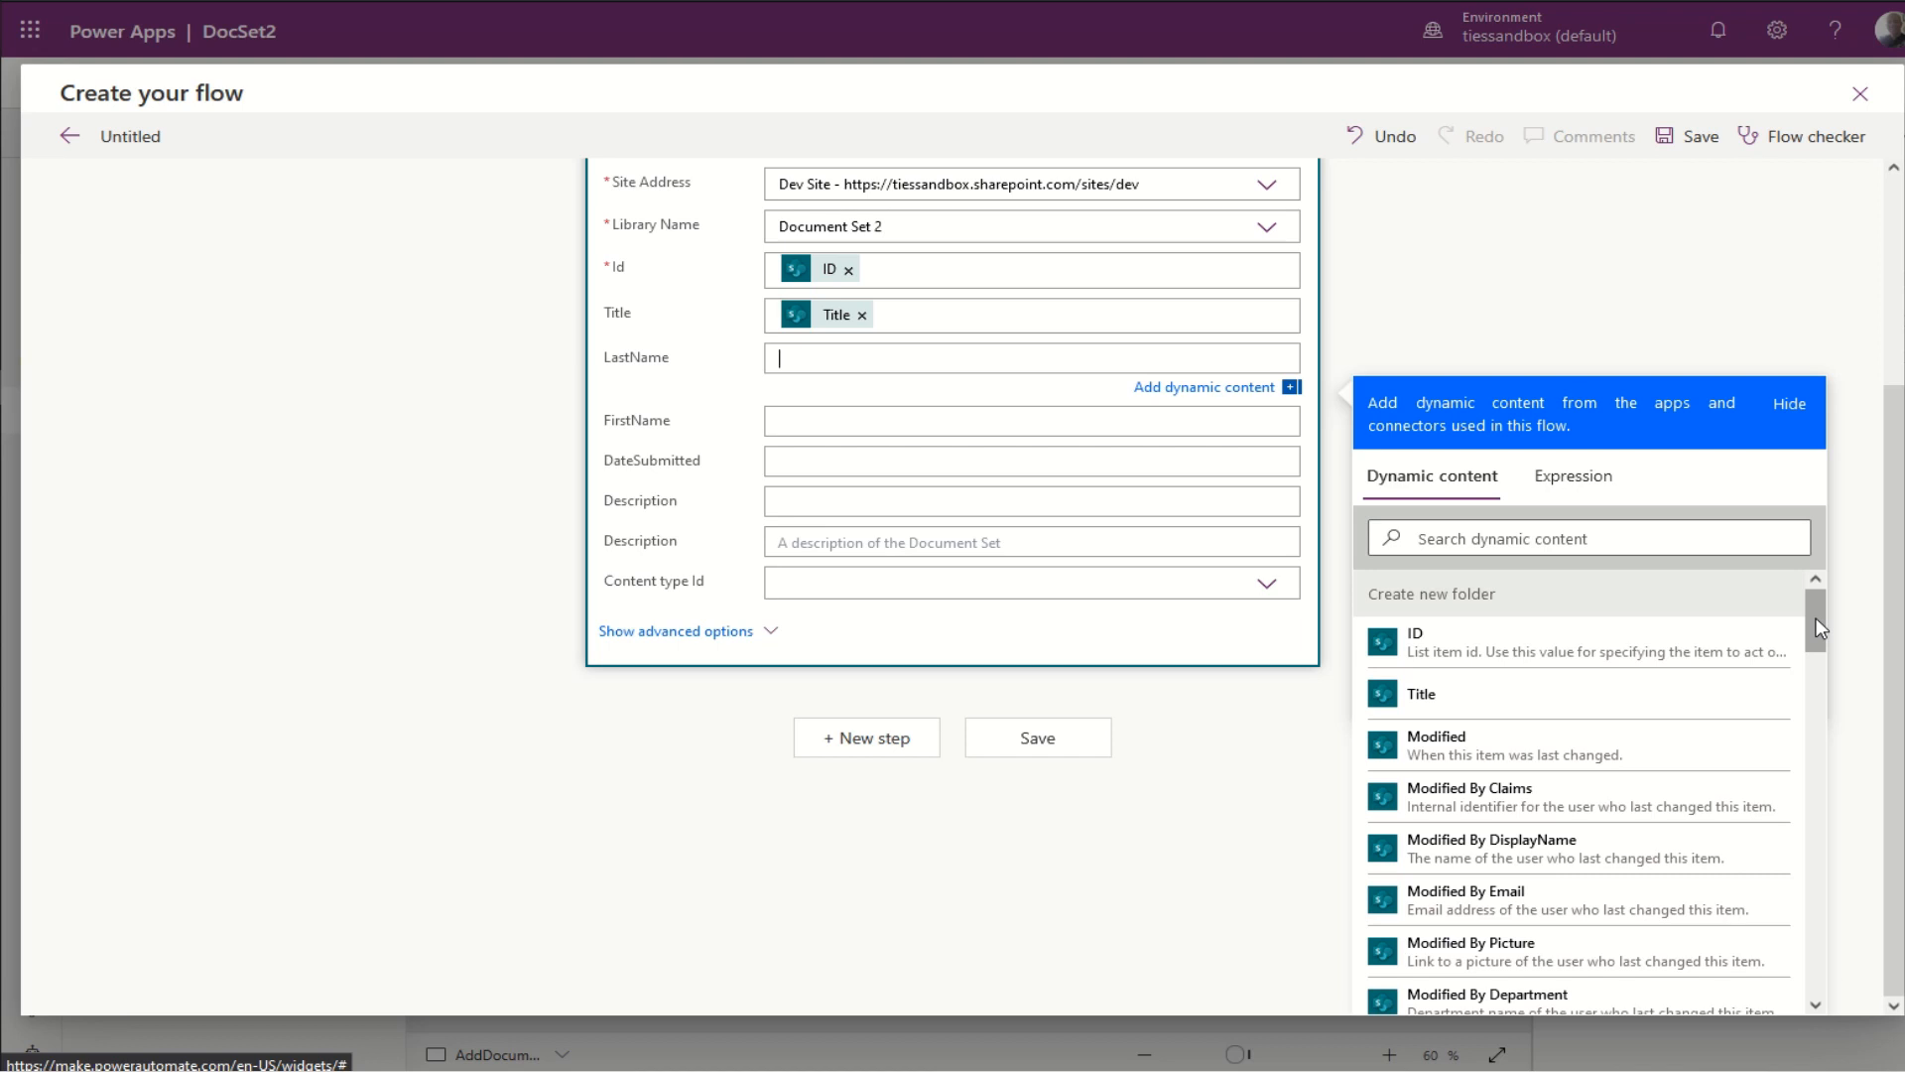
left_click_drag(1816, 617, 1800, 1010)
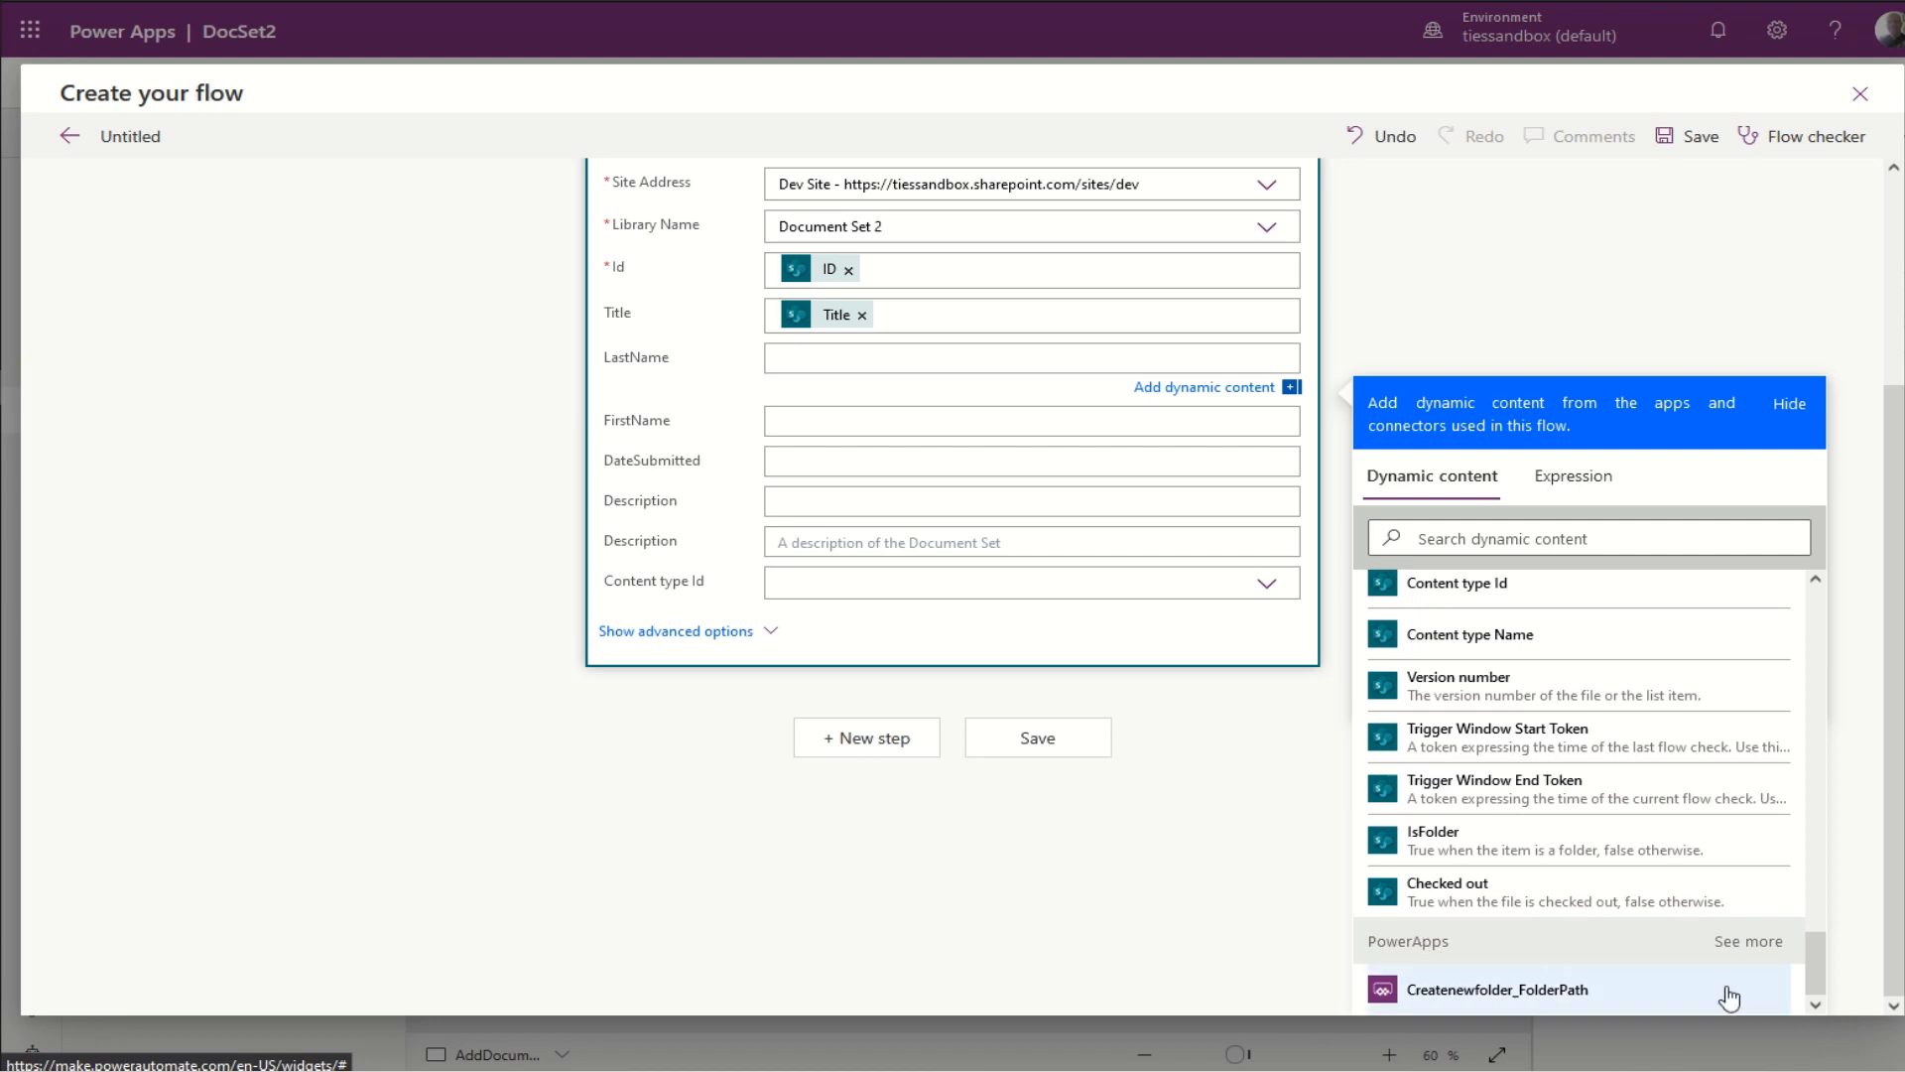
left_click(1750, 943)
scroll(1714, 906, "down", 1)
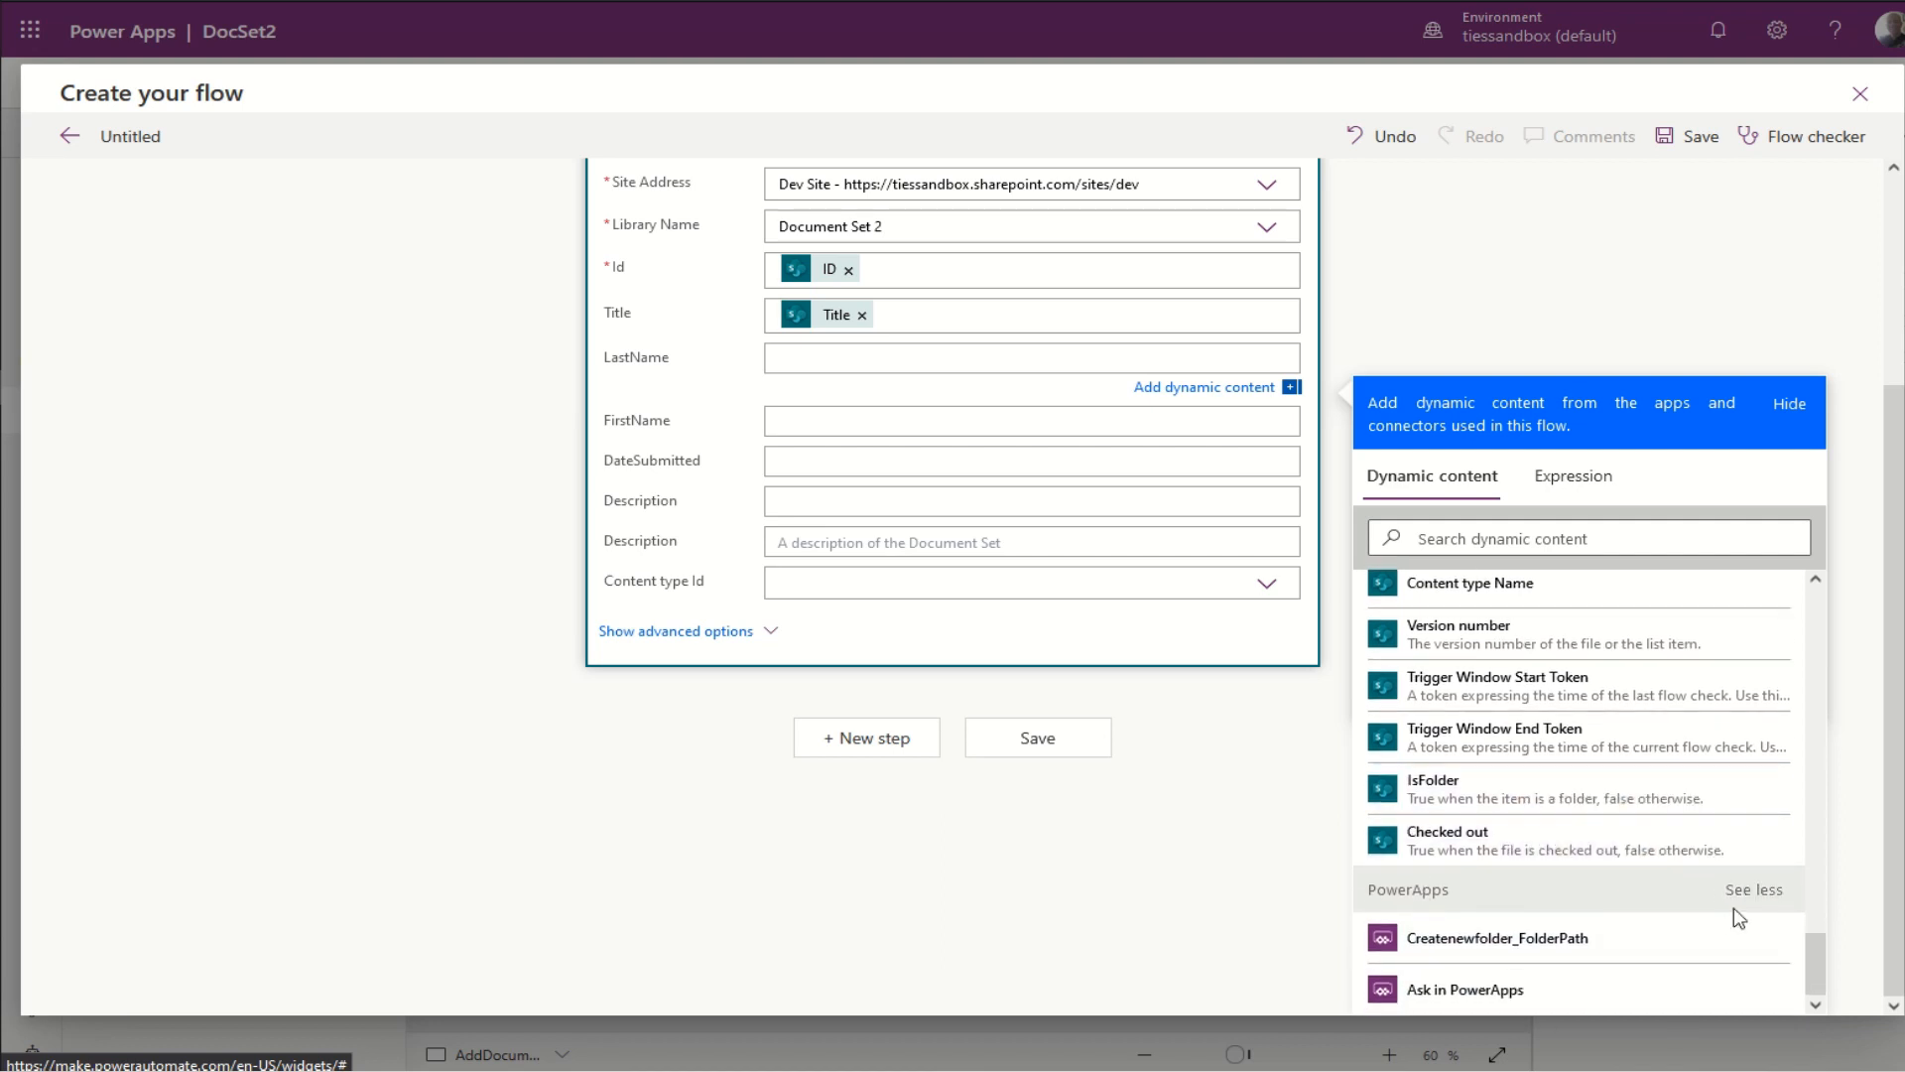
left_click(1457, 992)
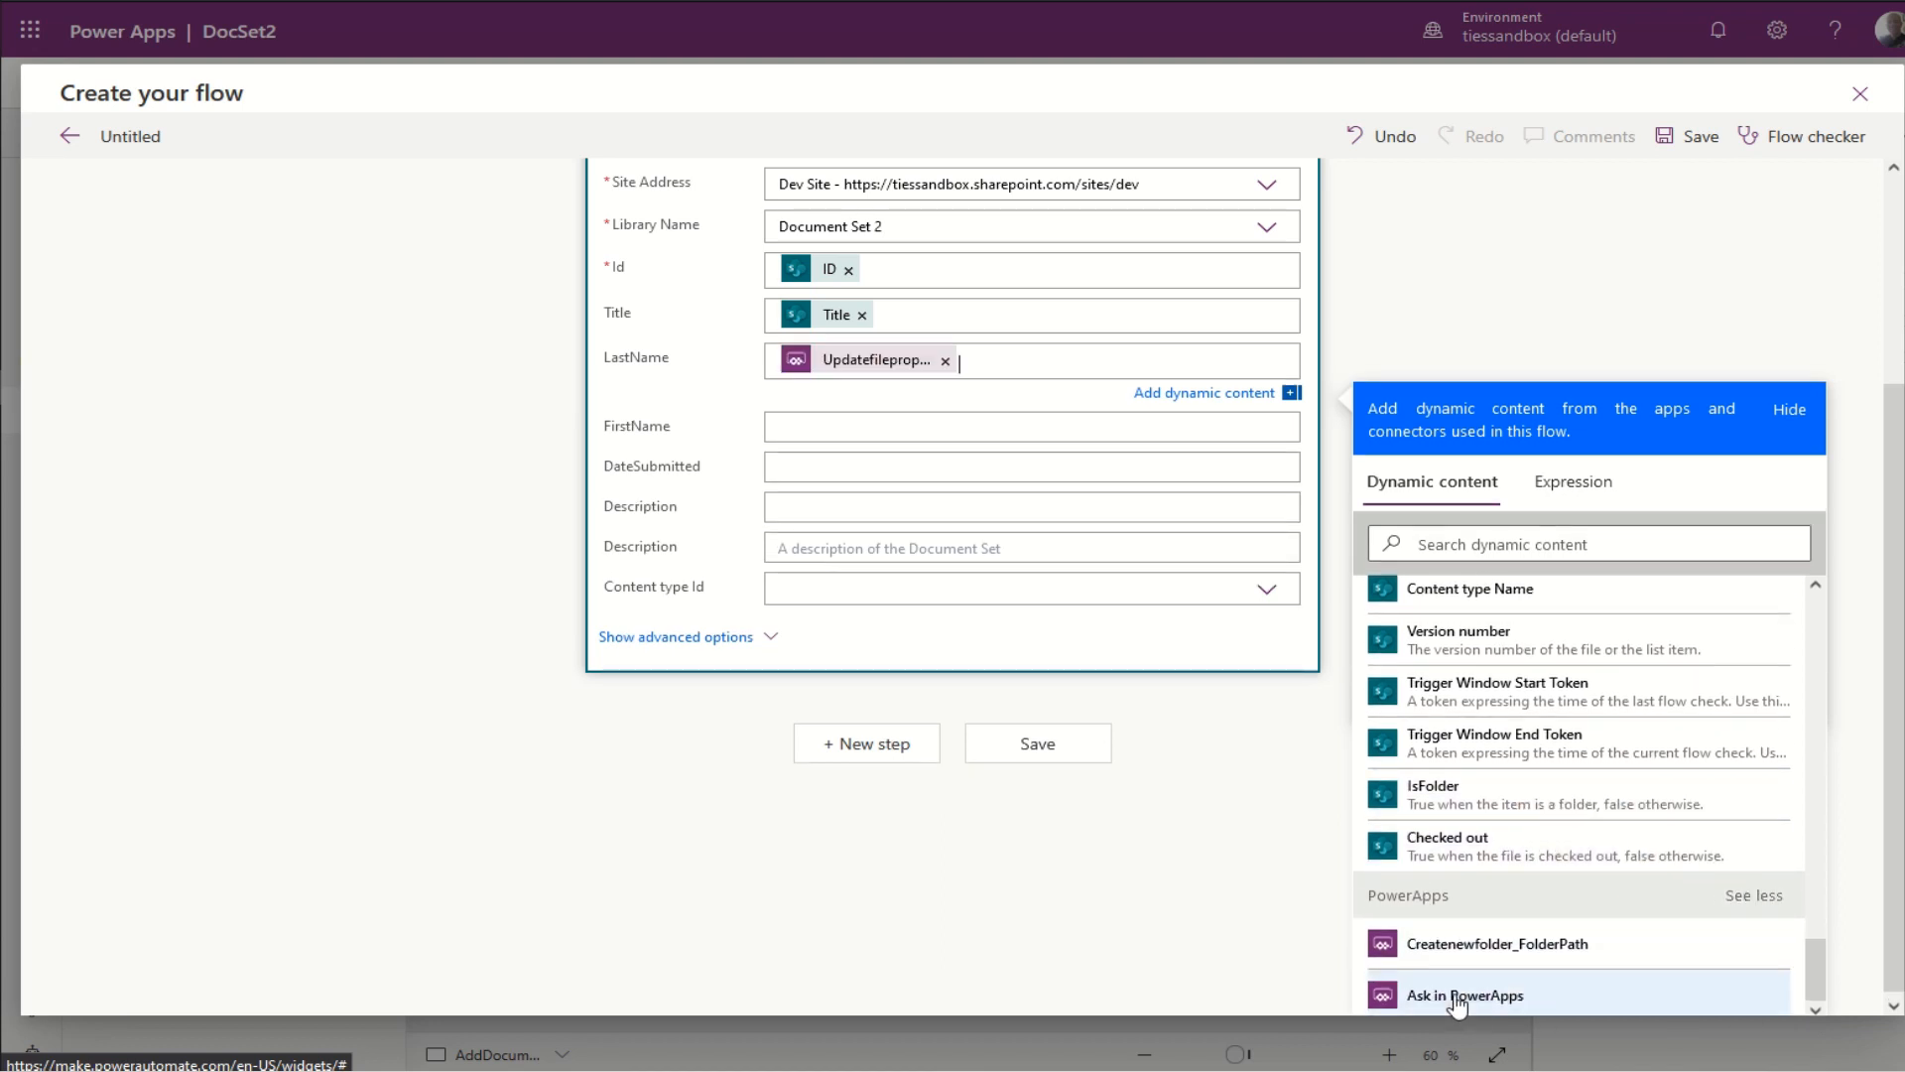
Step: Fill the FirstName property of the Update file properties action with Ask in PowerApps
left_click(874, 426)
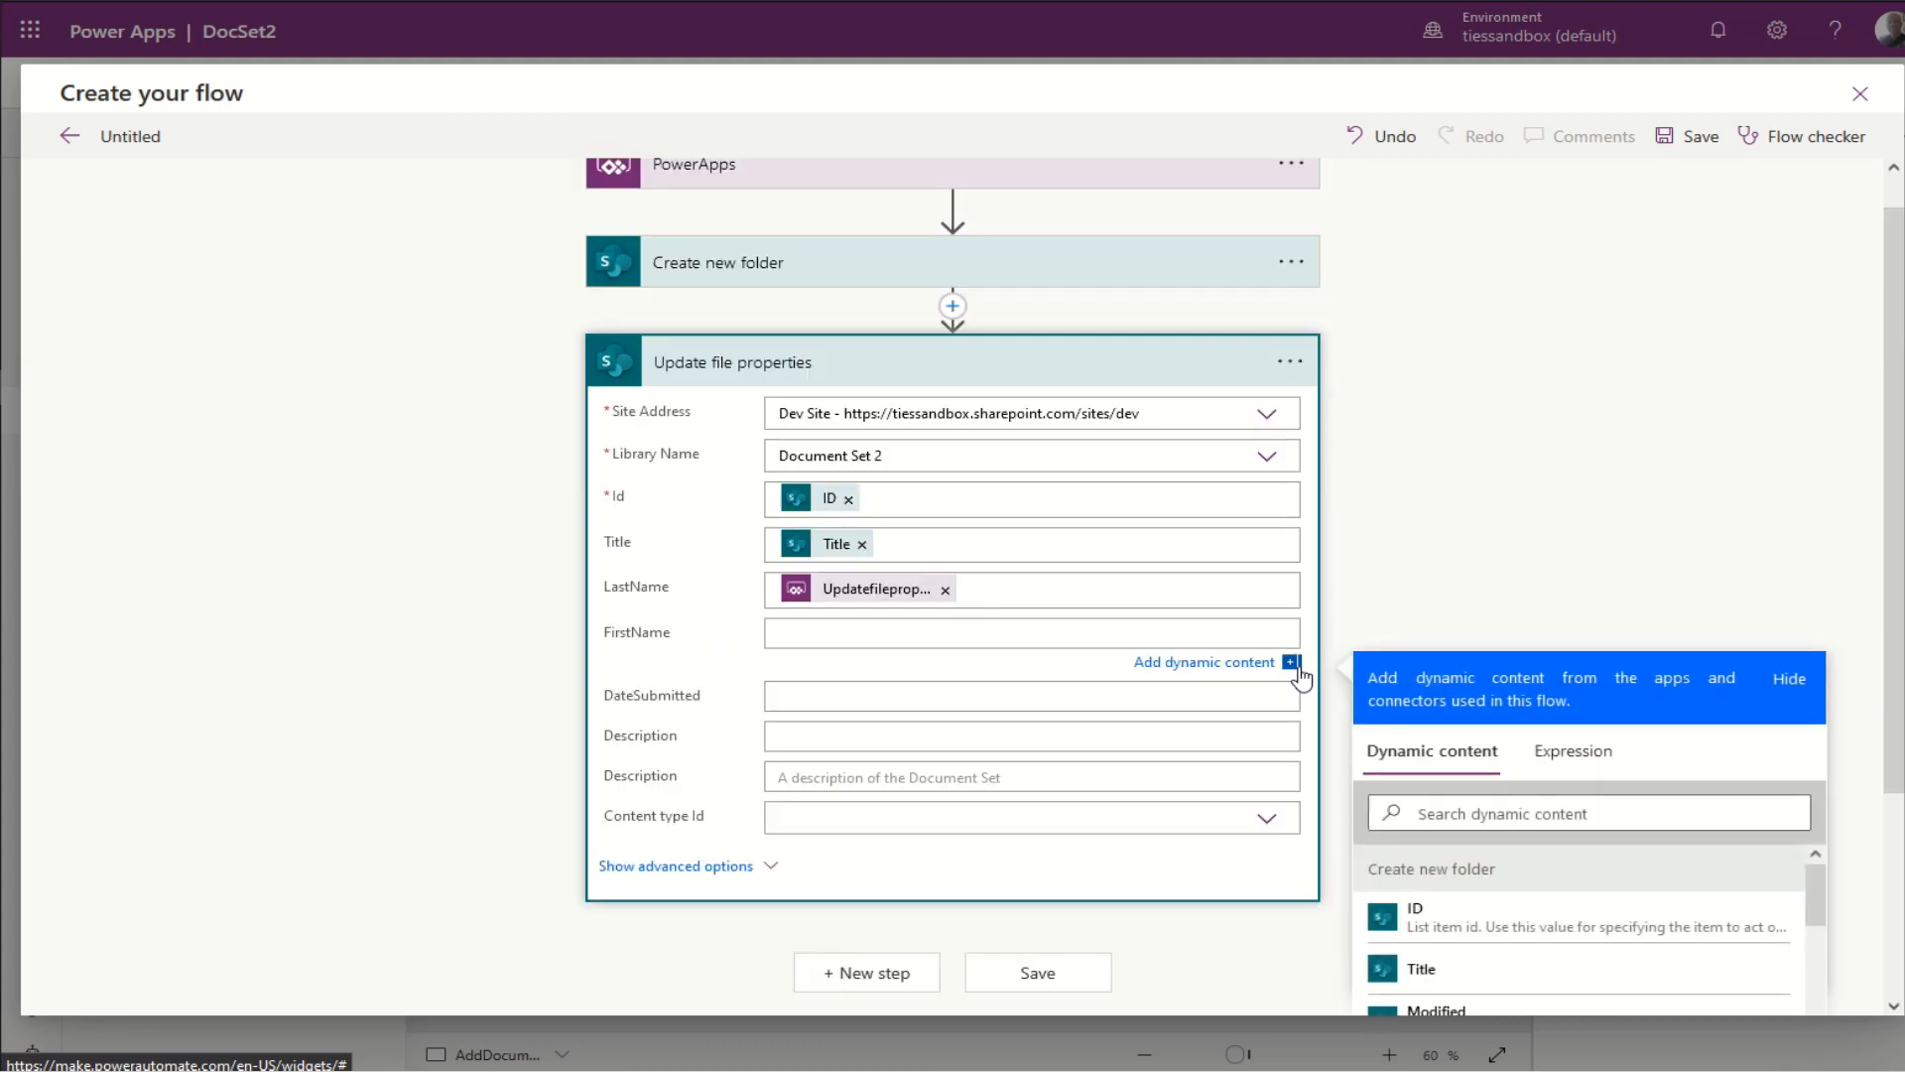
scroll(1894, 496, "down", 3)
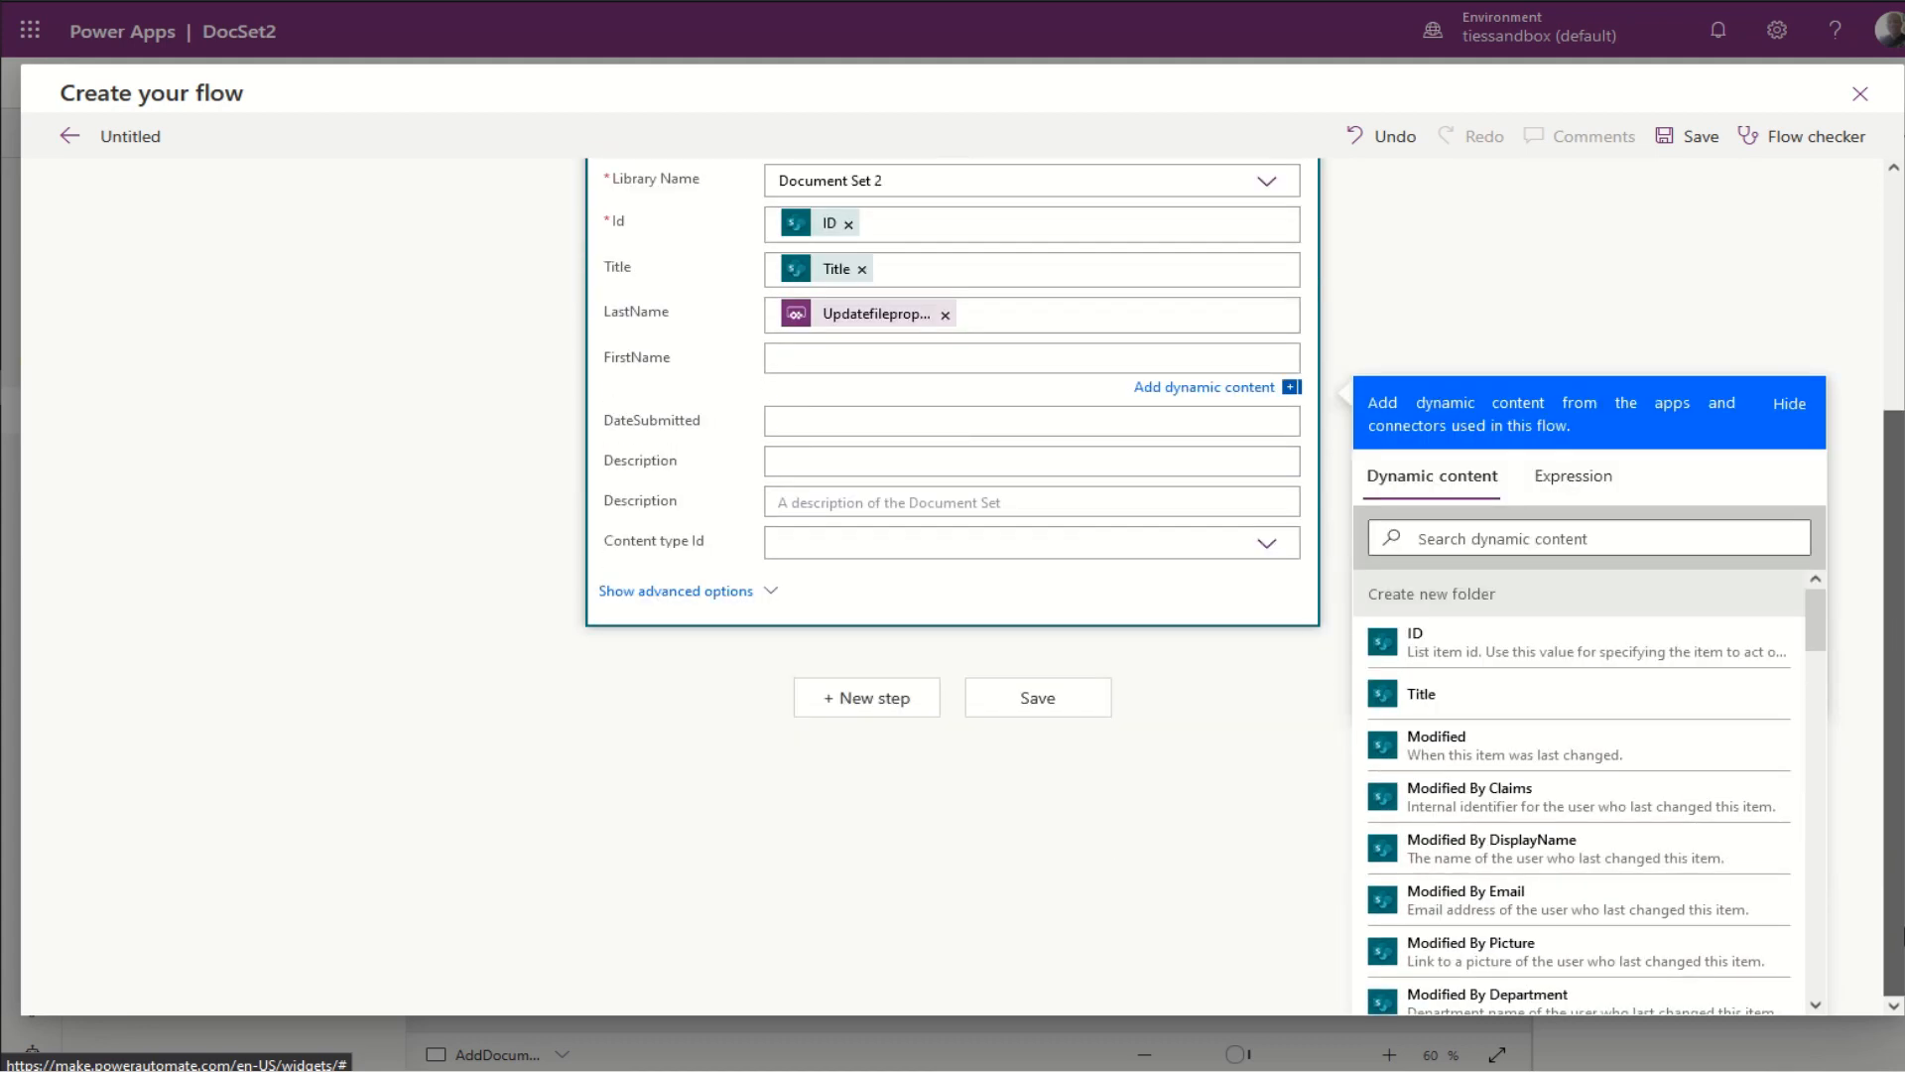
scroll(1836, 764, "down", 5)
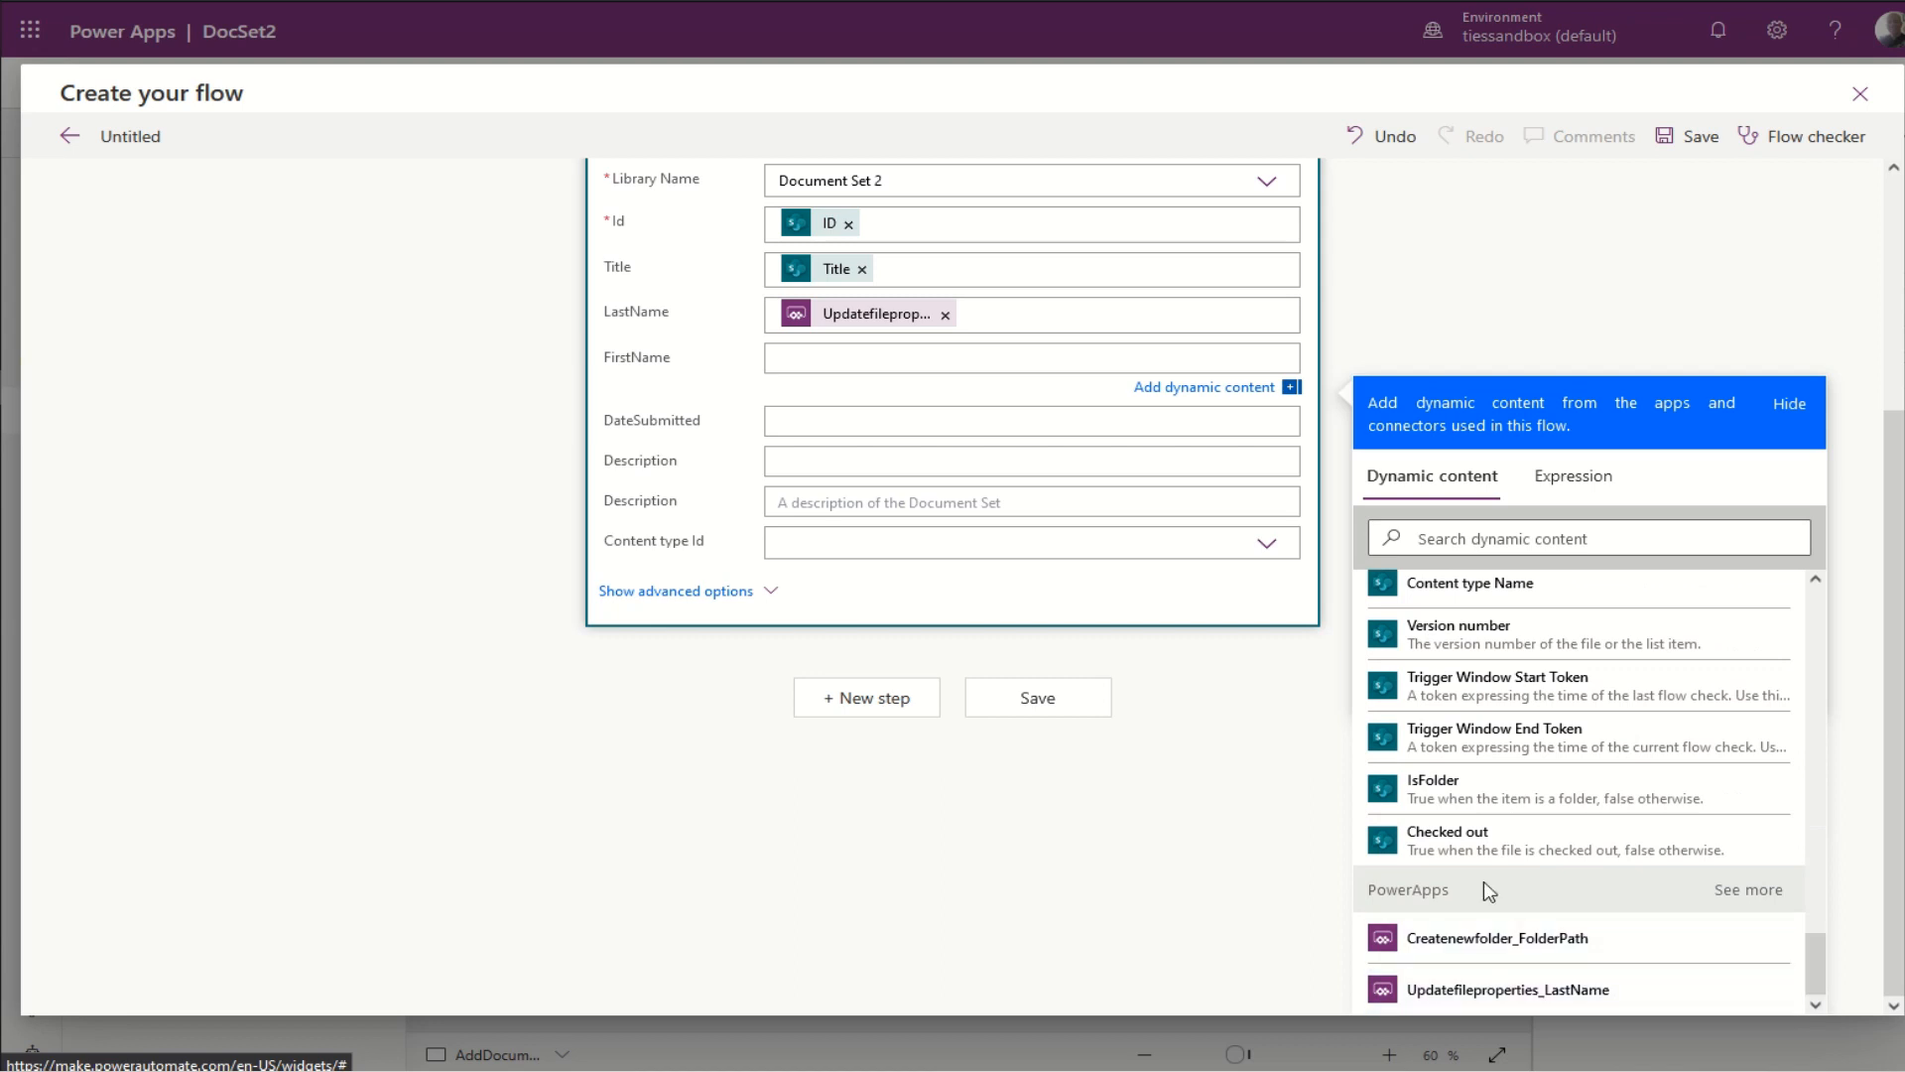
left_click(1749, 890)
scroll(1577, 938, "down", 1)
left_click(1492, 994)
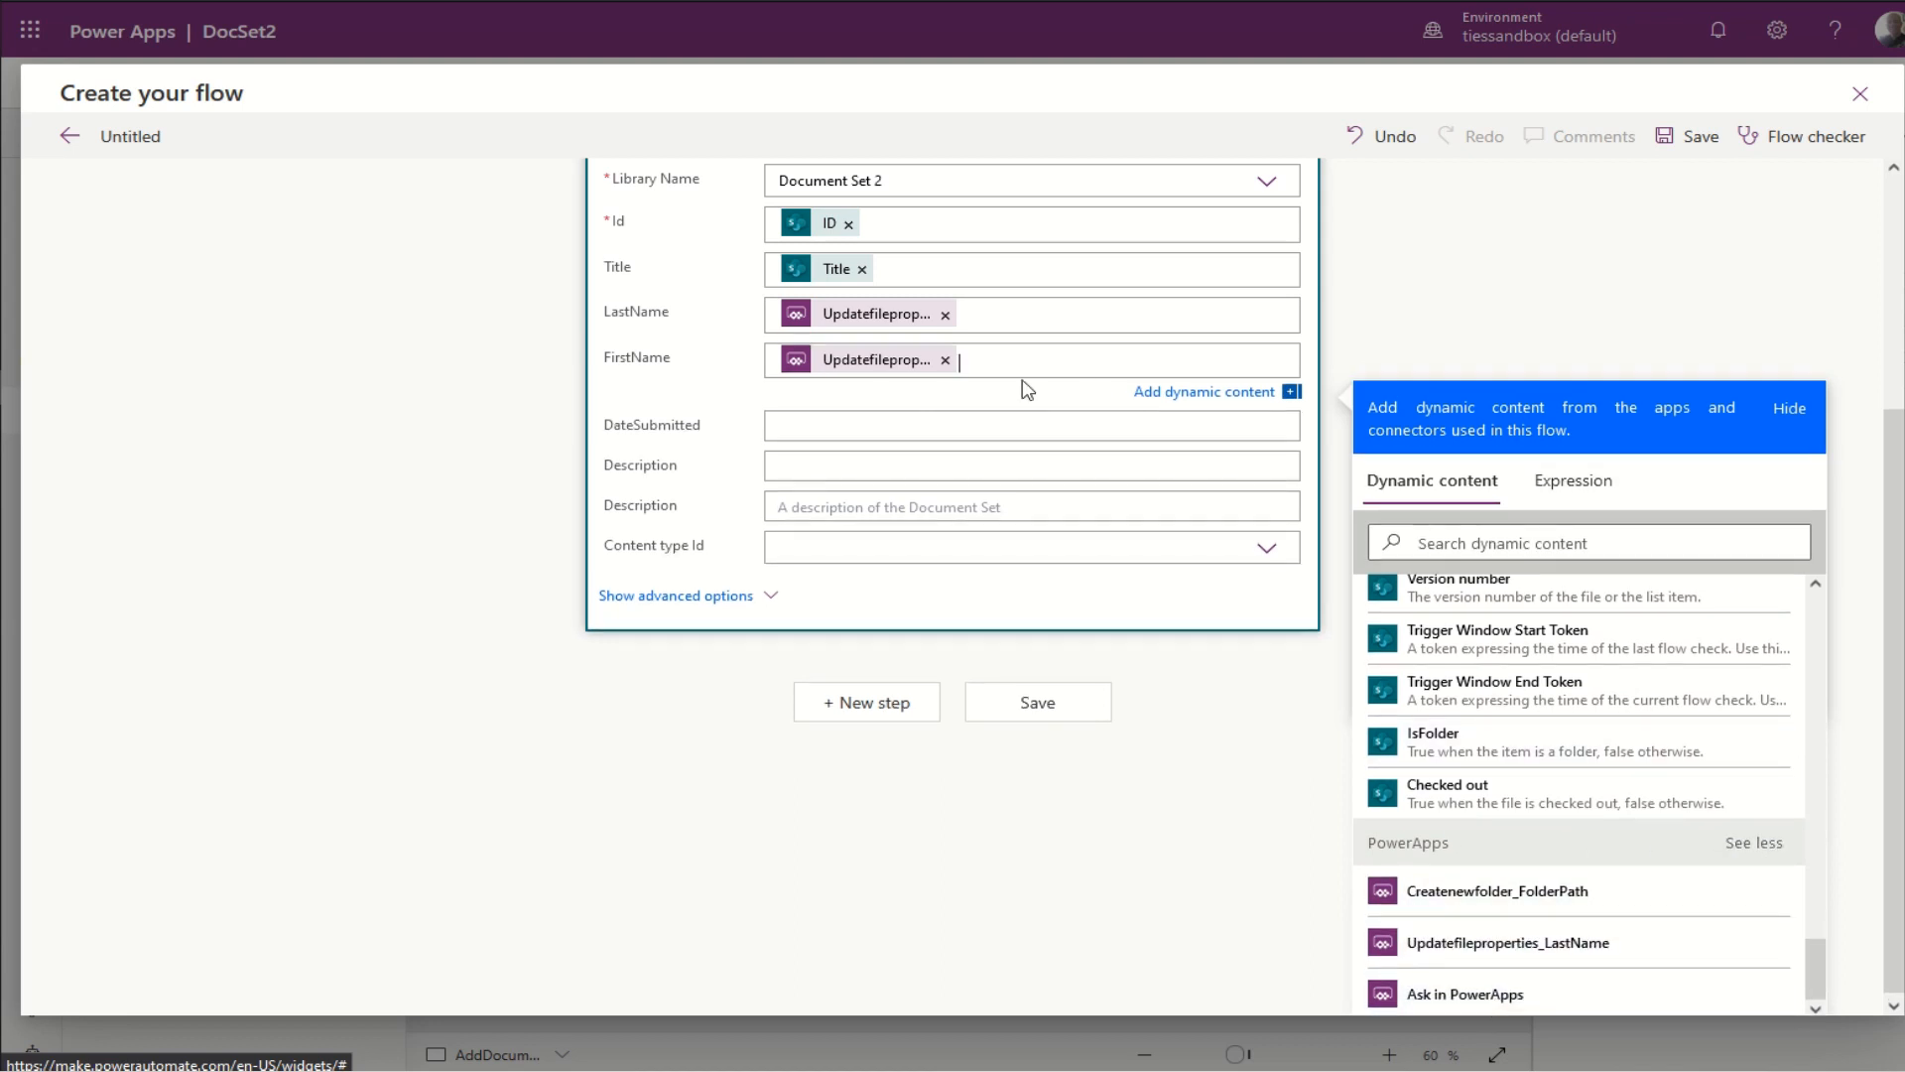
Step: Fill the DateSubmitted property with Ask in PowerApps and set Content type Id to take a custom value
left_click(880, 426)
scroll(903, 432, "up", 3)
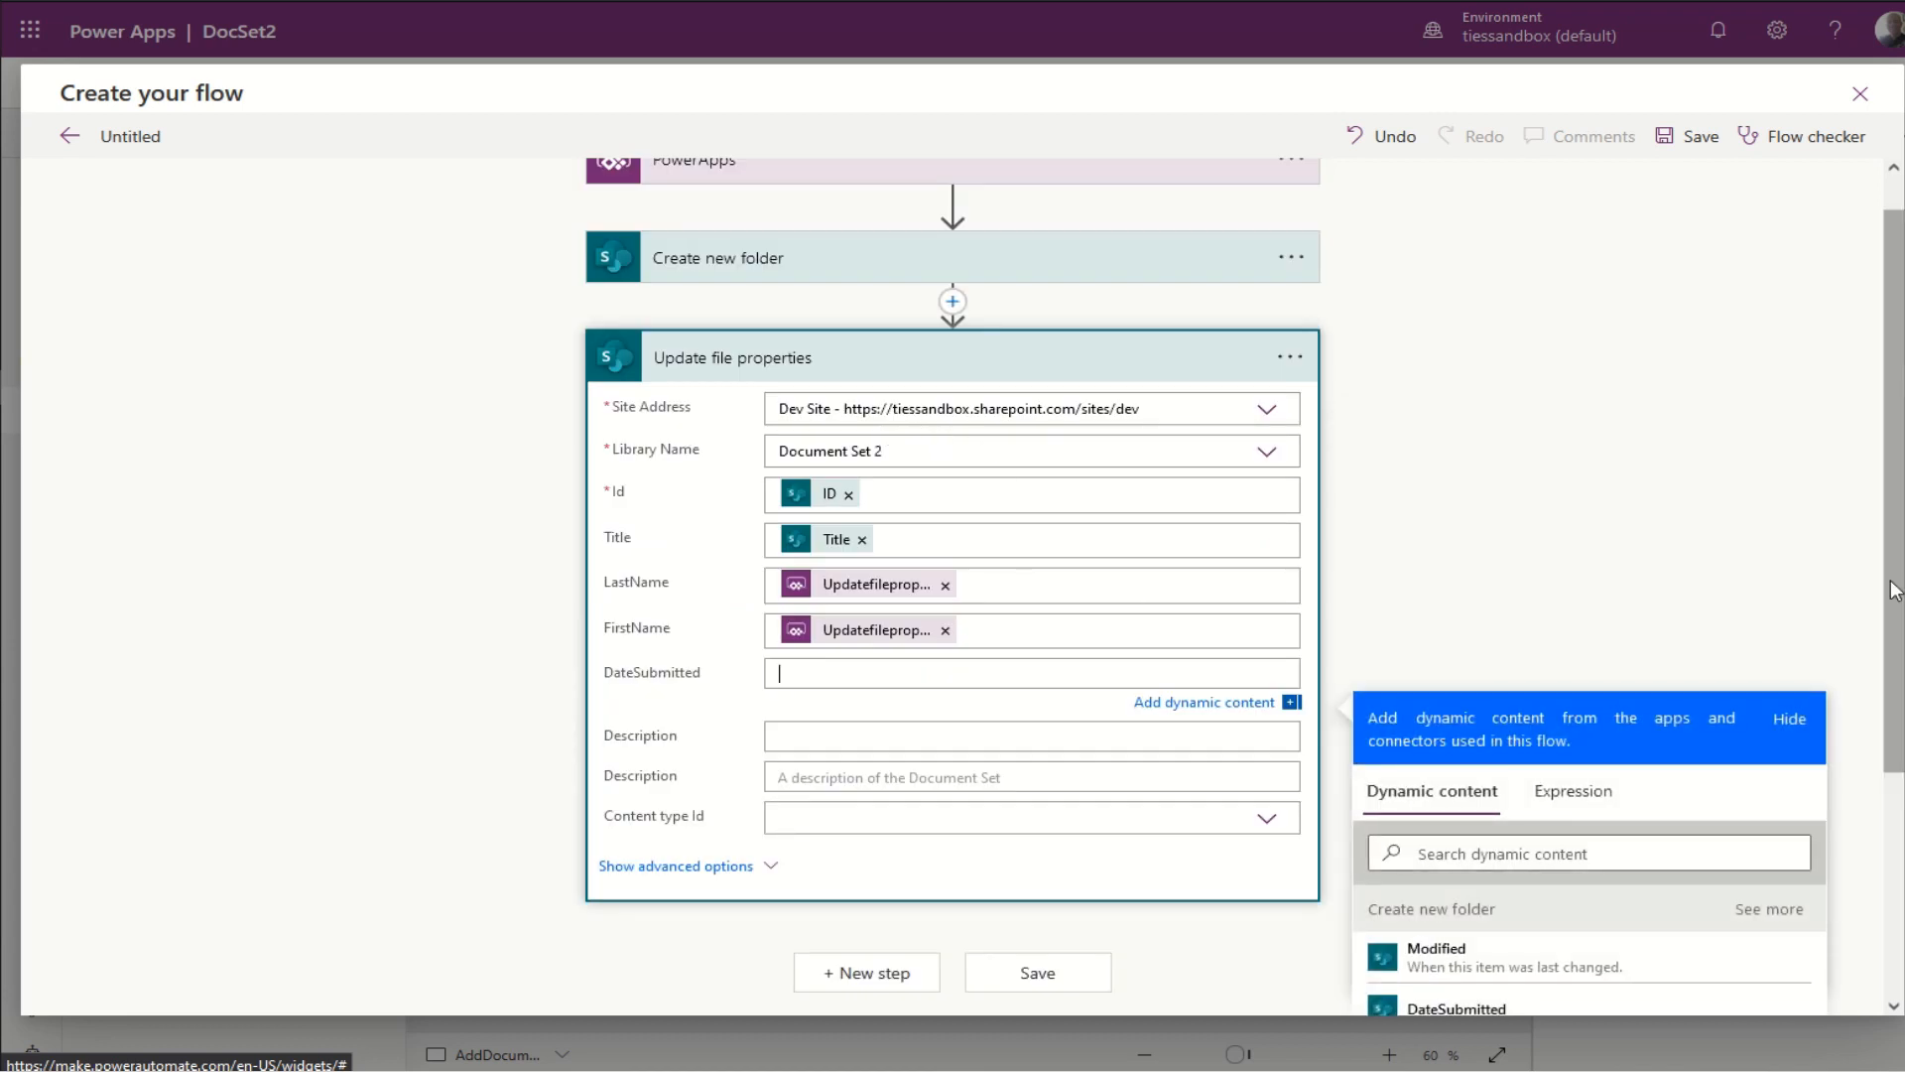
scroll(1826, 893, "down", 3)
left_click(1772, 796)
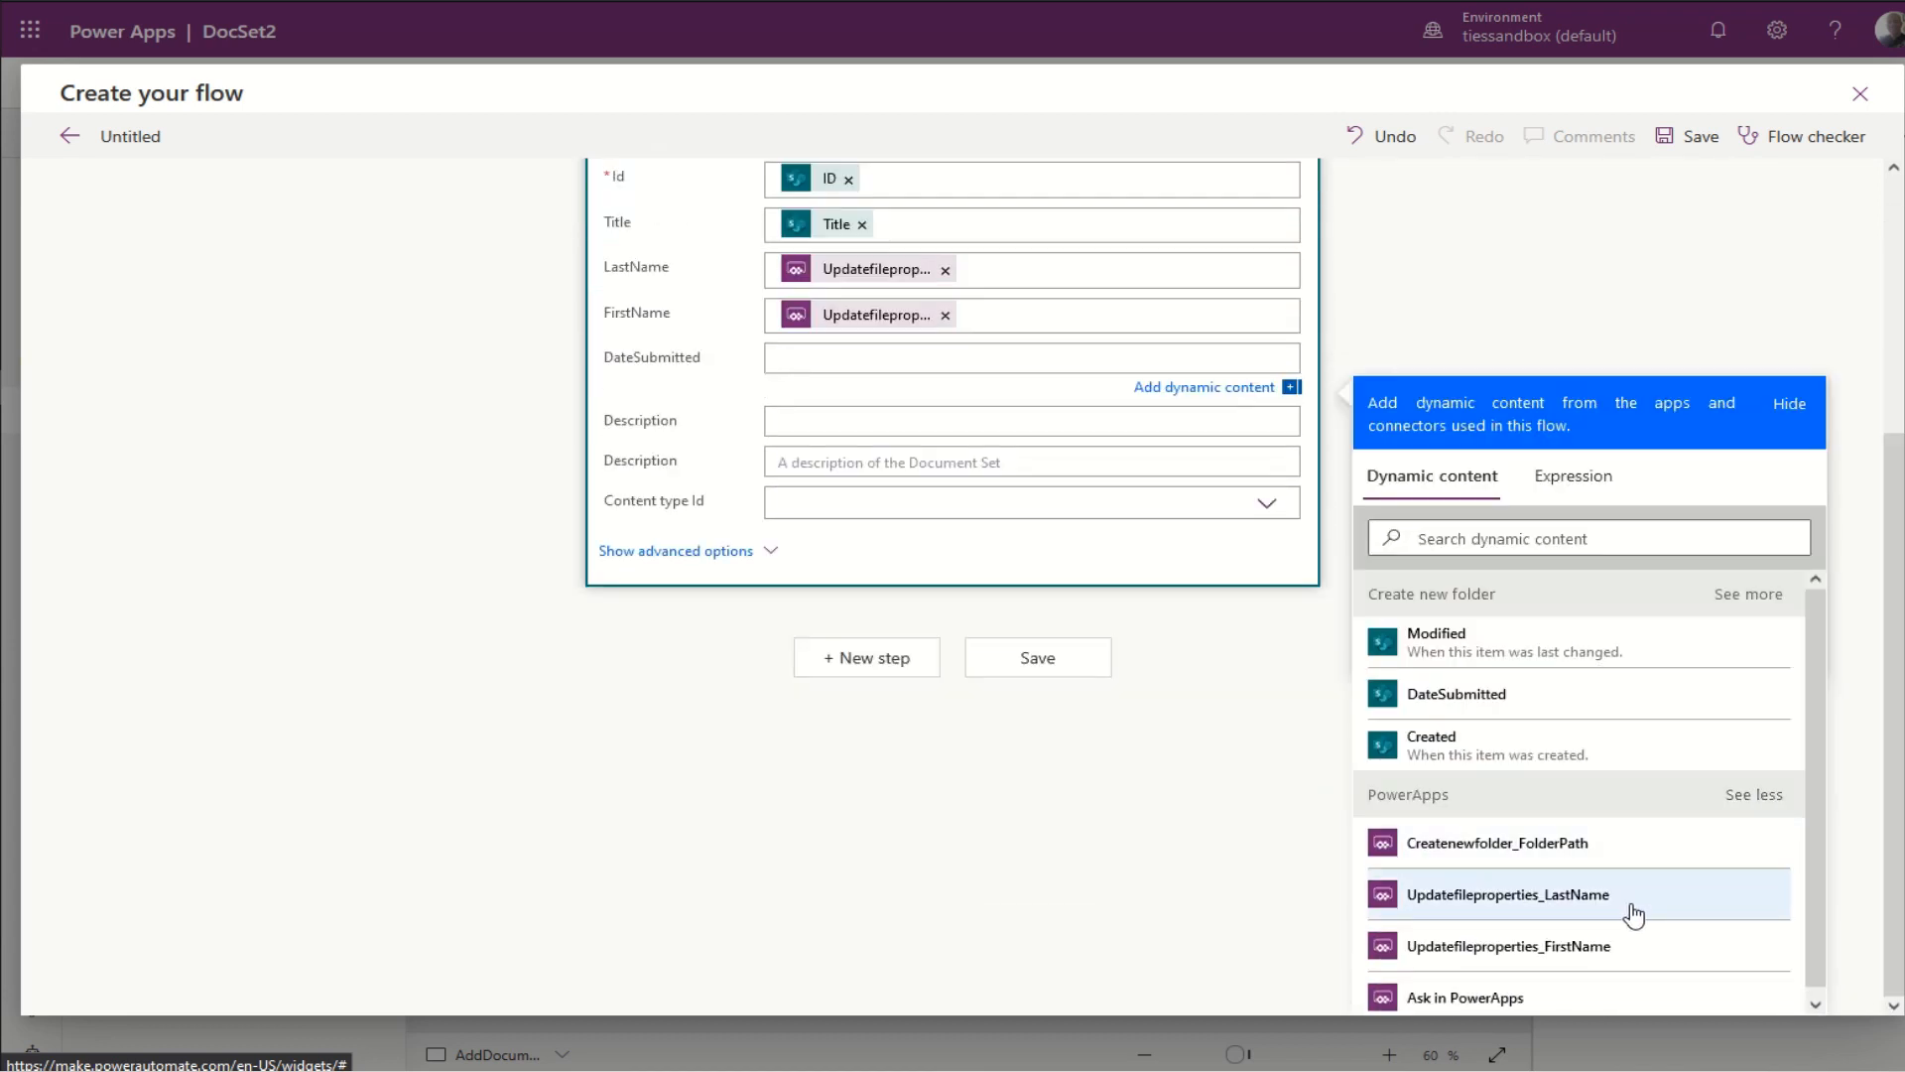
left_click(1493, 996)
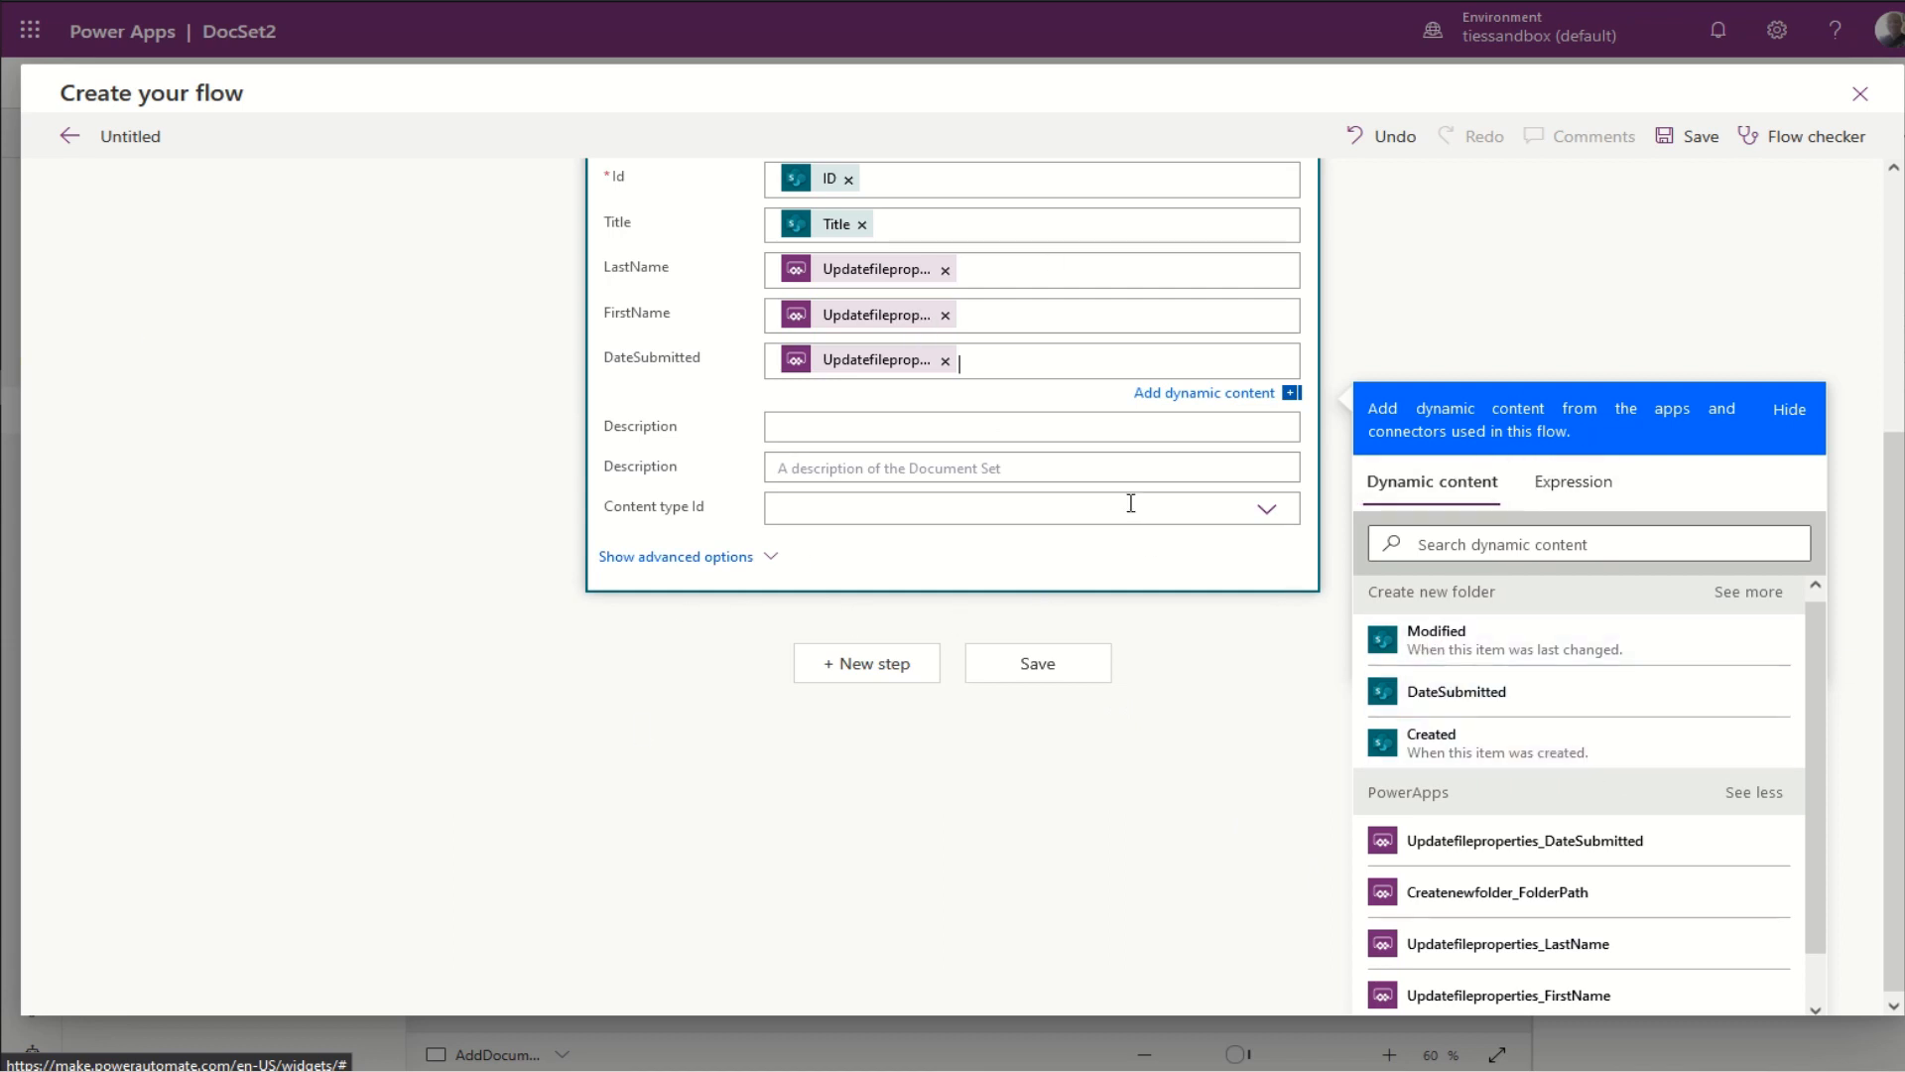
left_click(1272, 517)
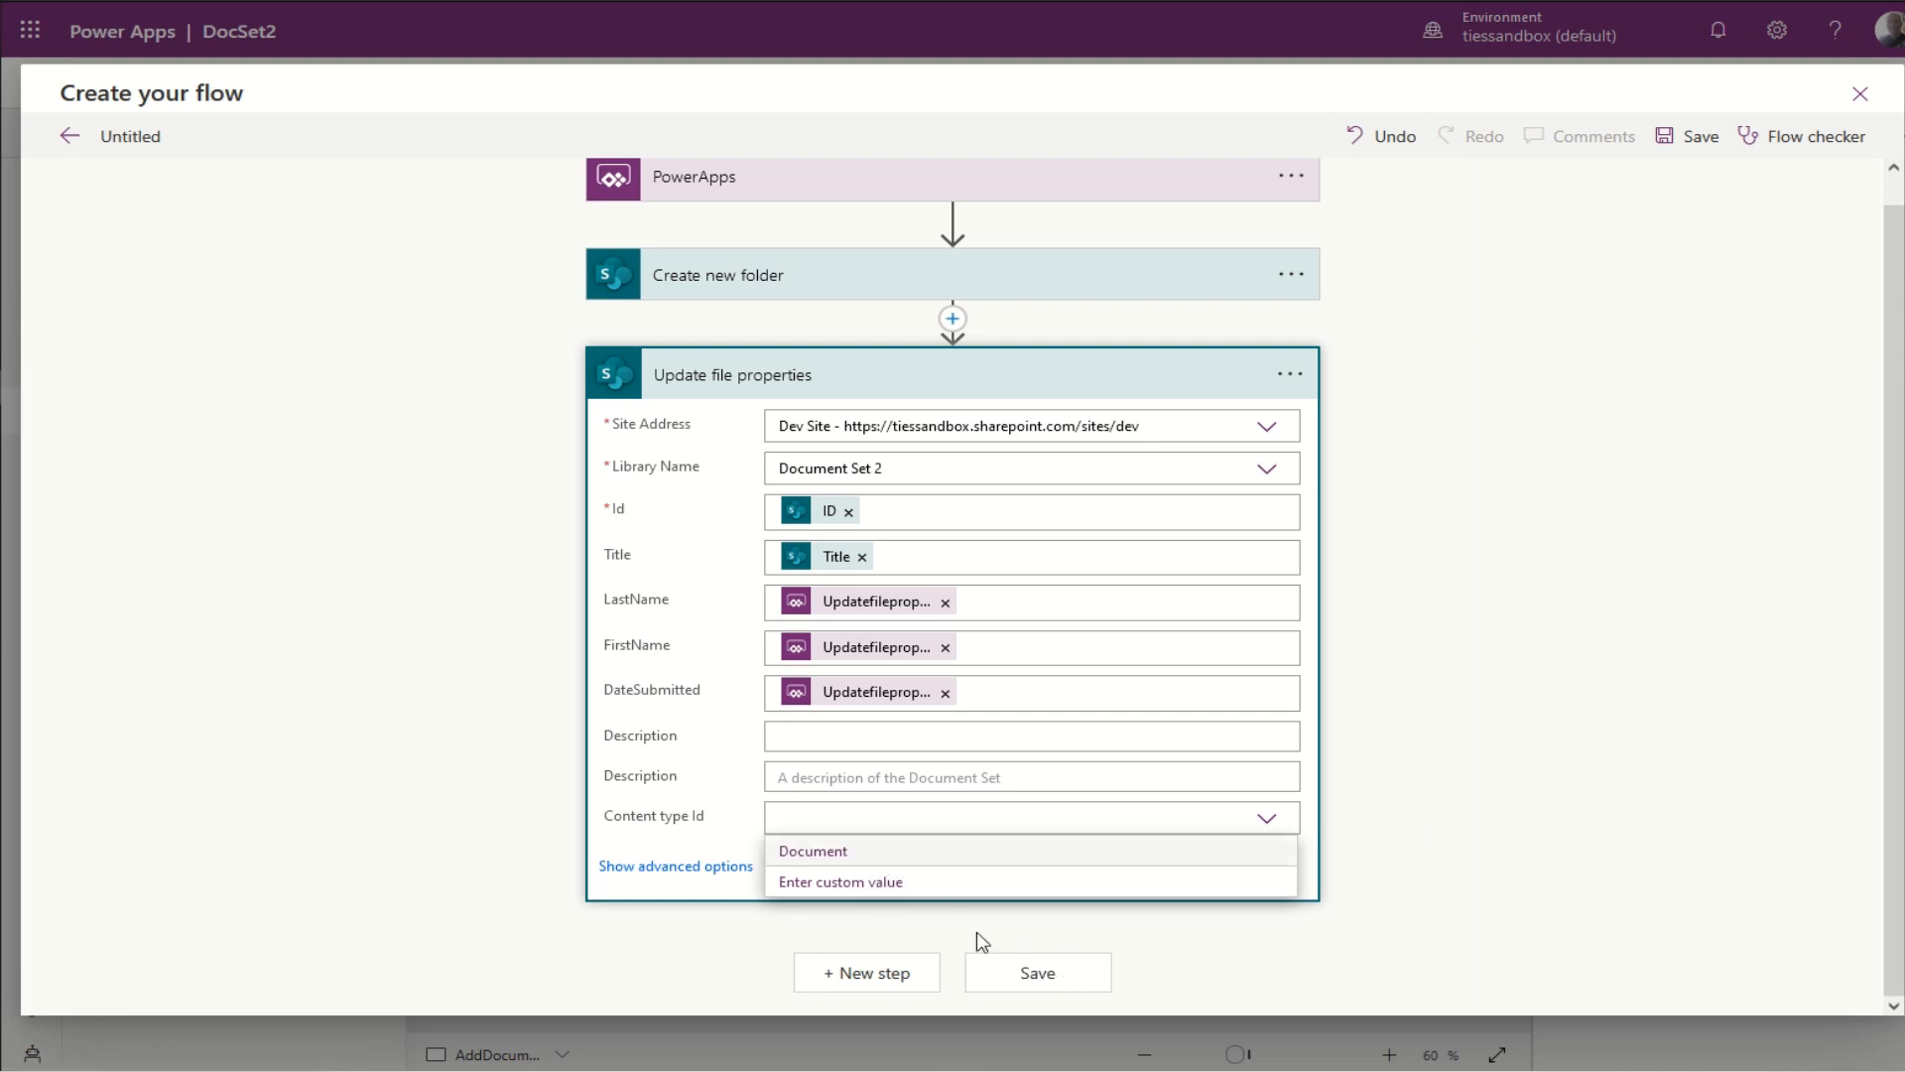
left_click(861, 886)
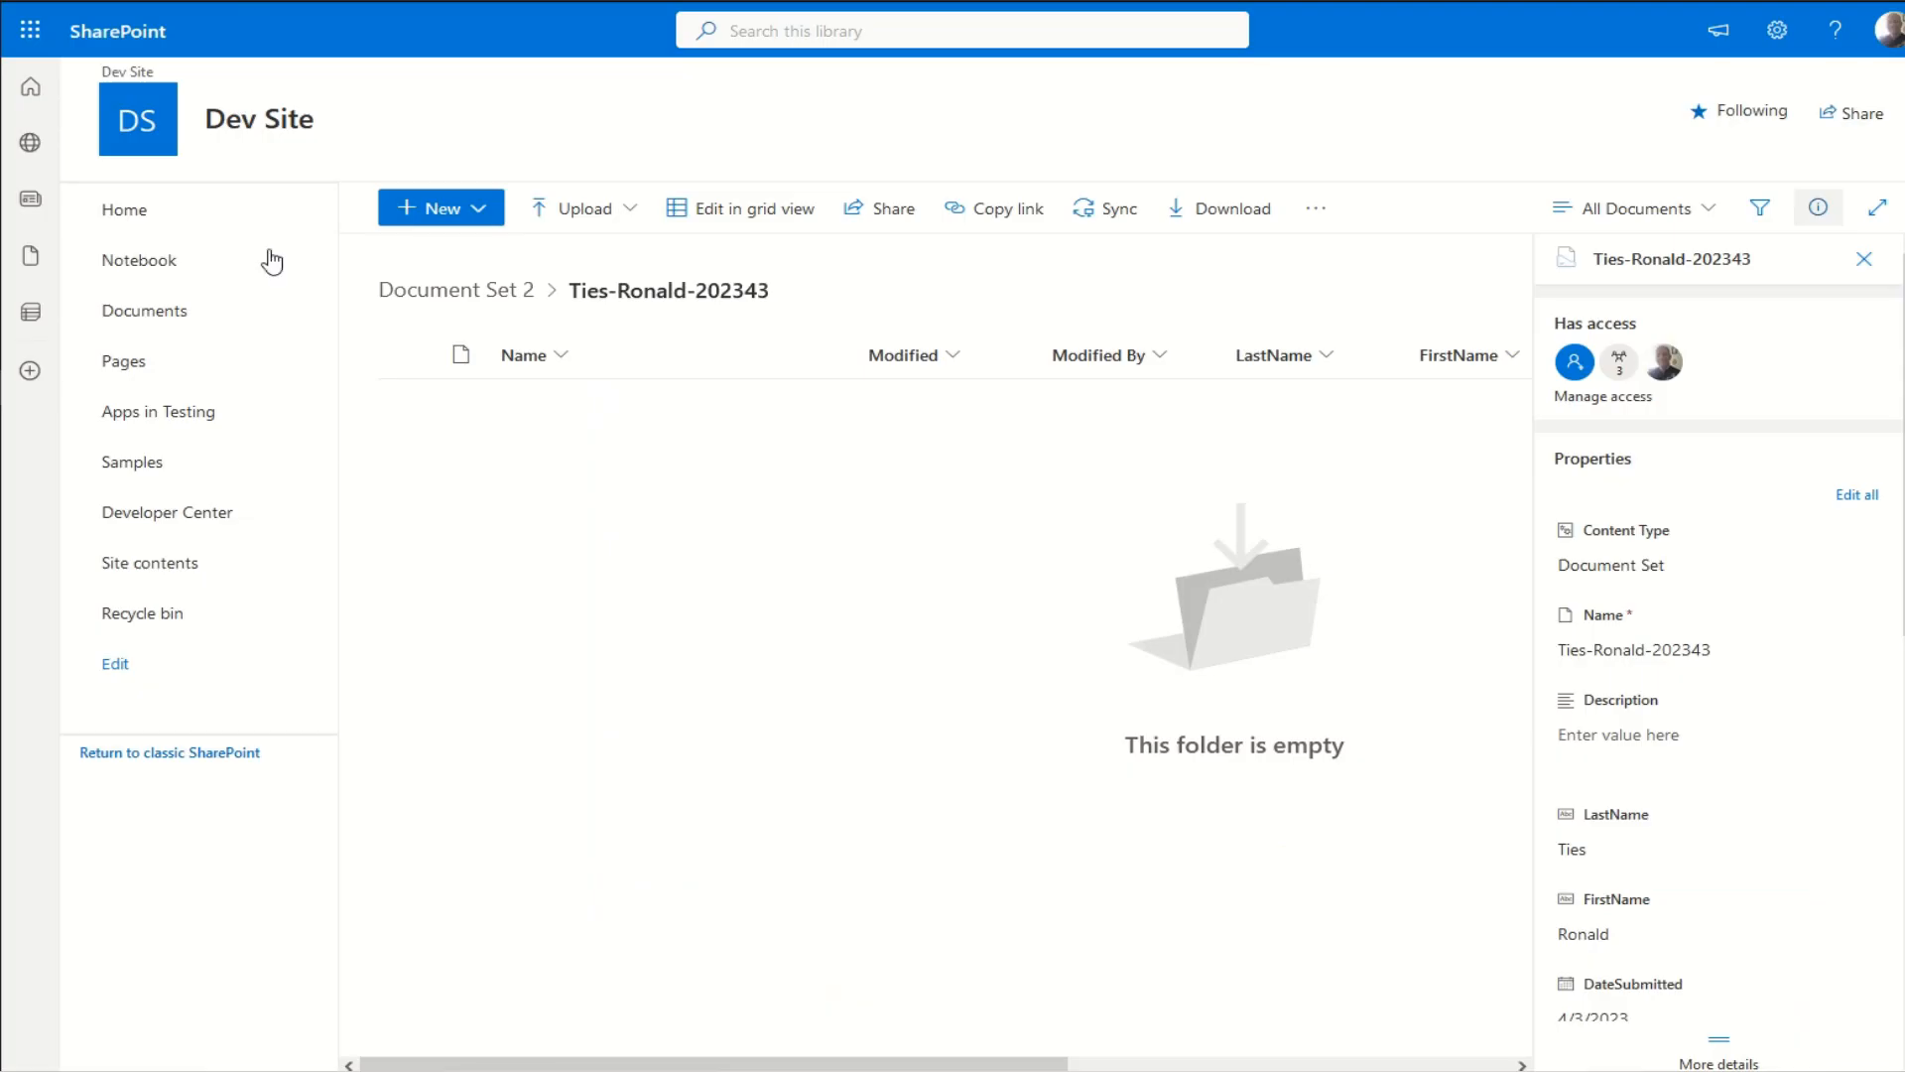
Step: Switch to the SharePoint Document Set 2 library and open its Document Set content type from the library settings
left_click(1776, 30)
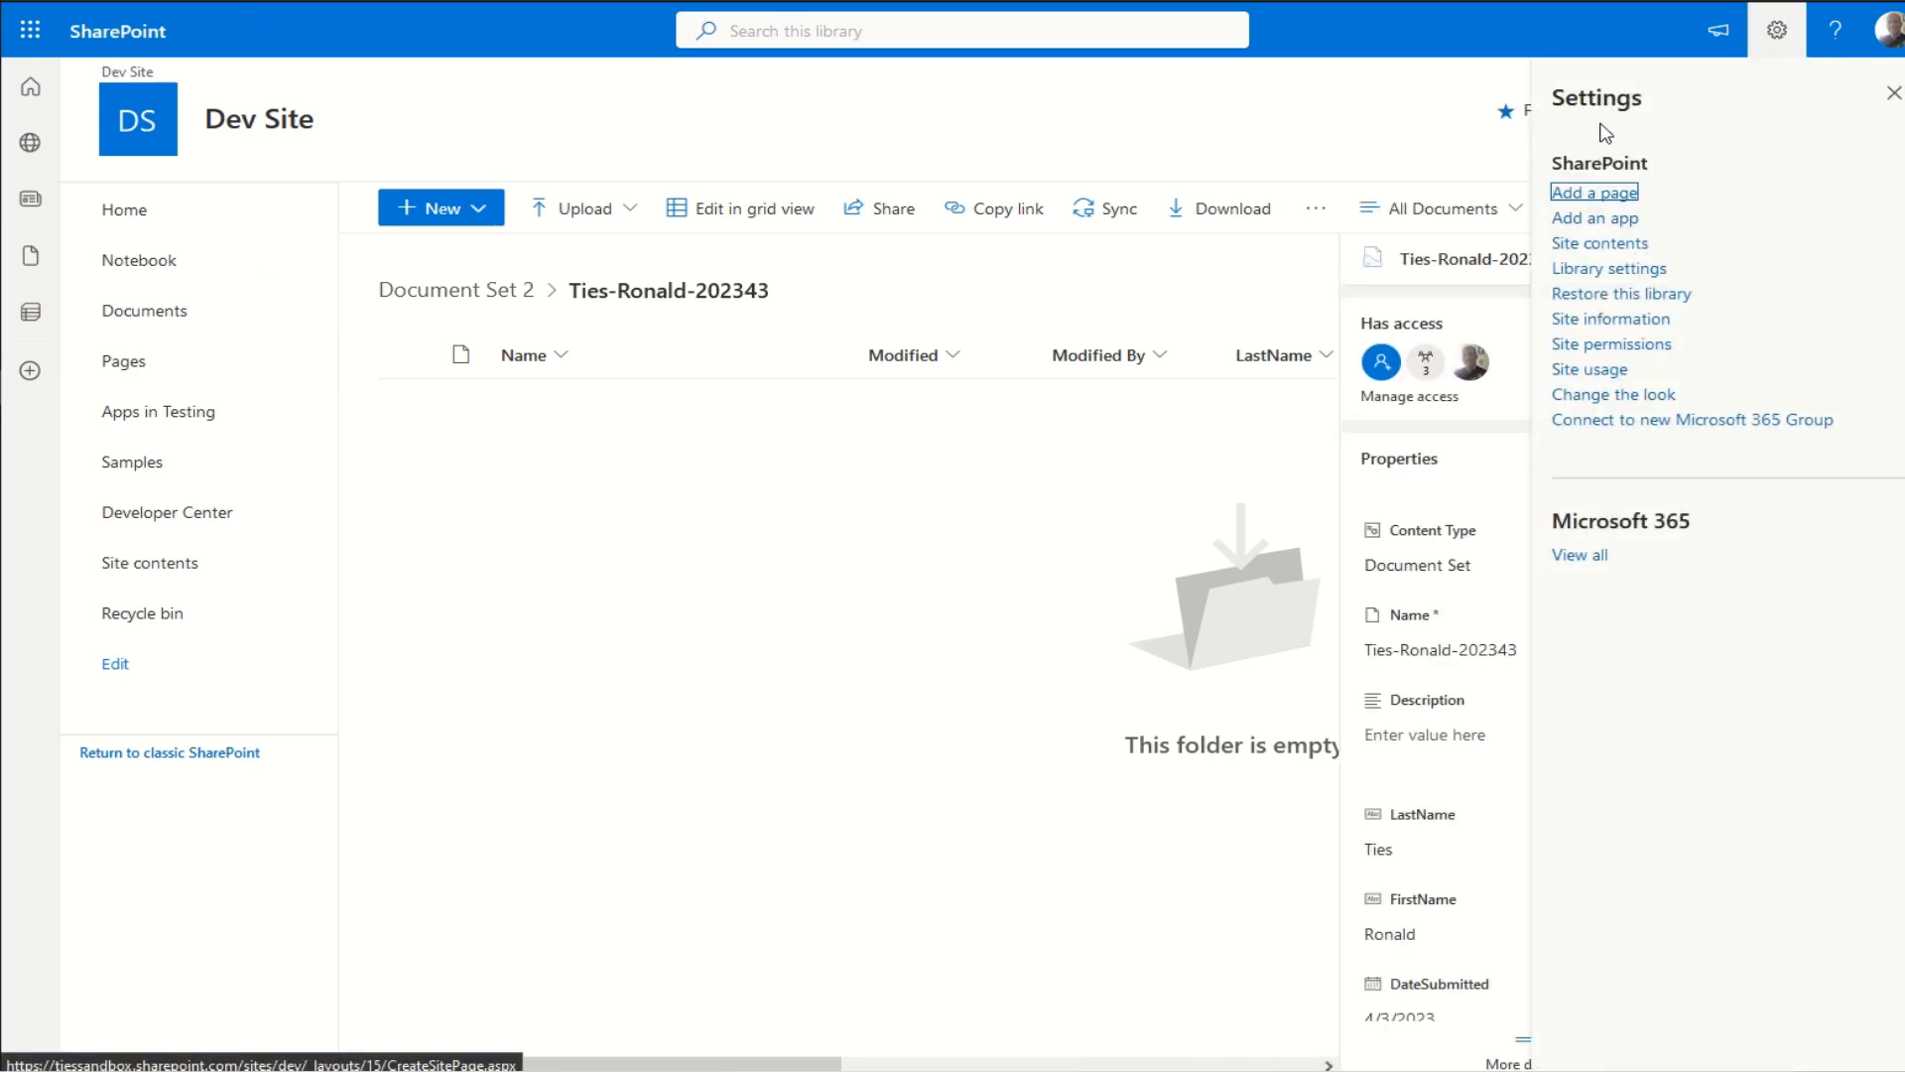
left_click(1609, 268)
left_click(1594, 356)
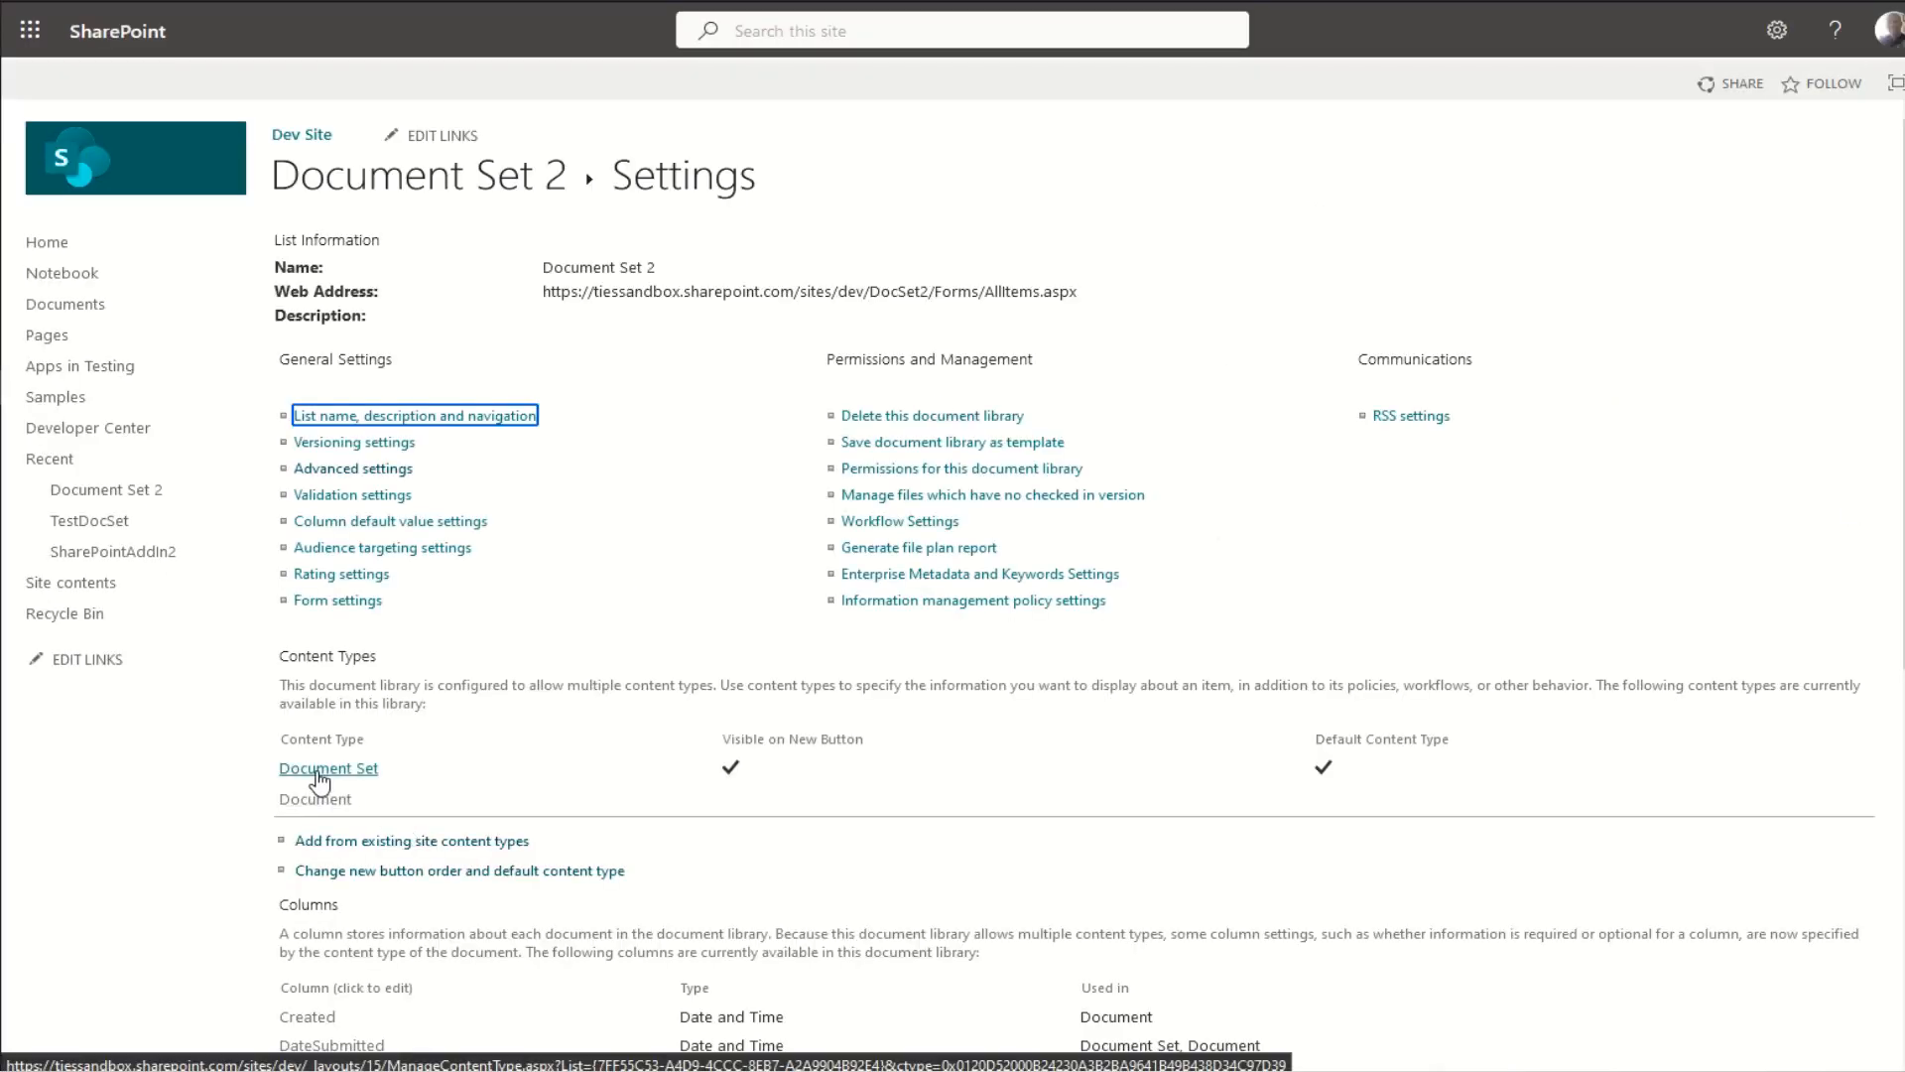
left_click(318, 770)
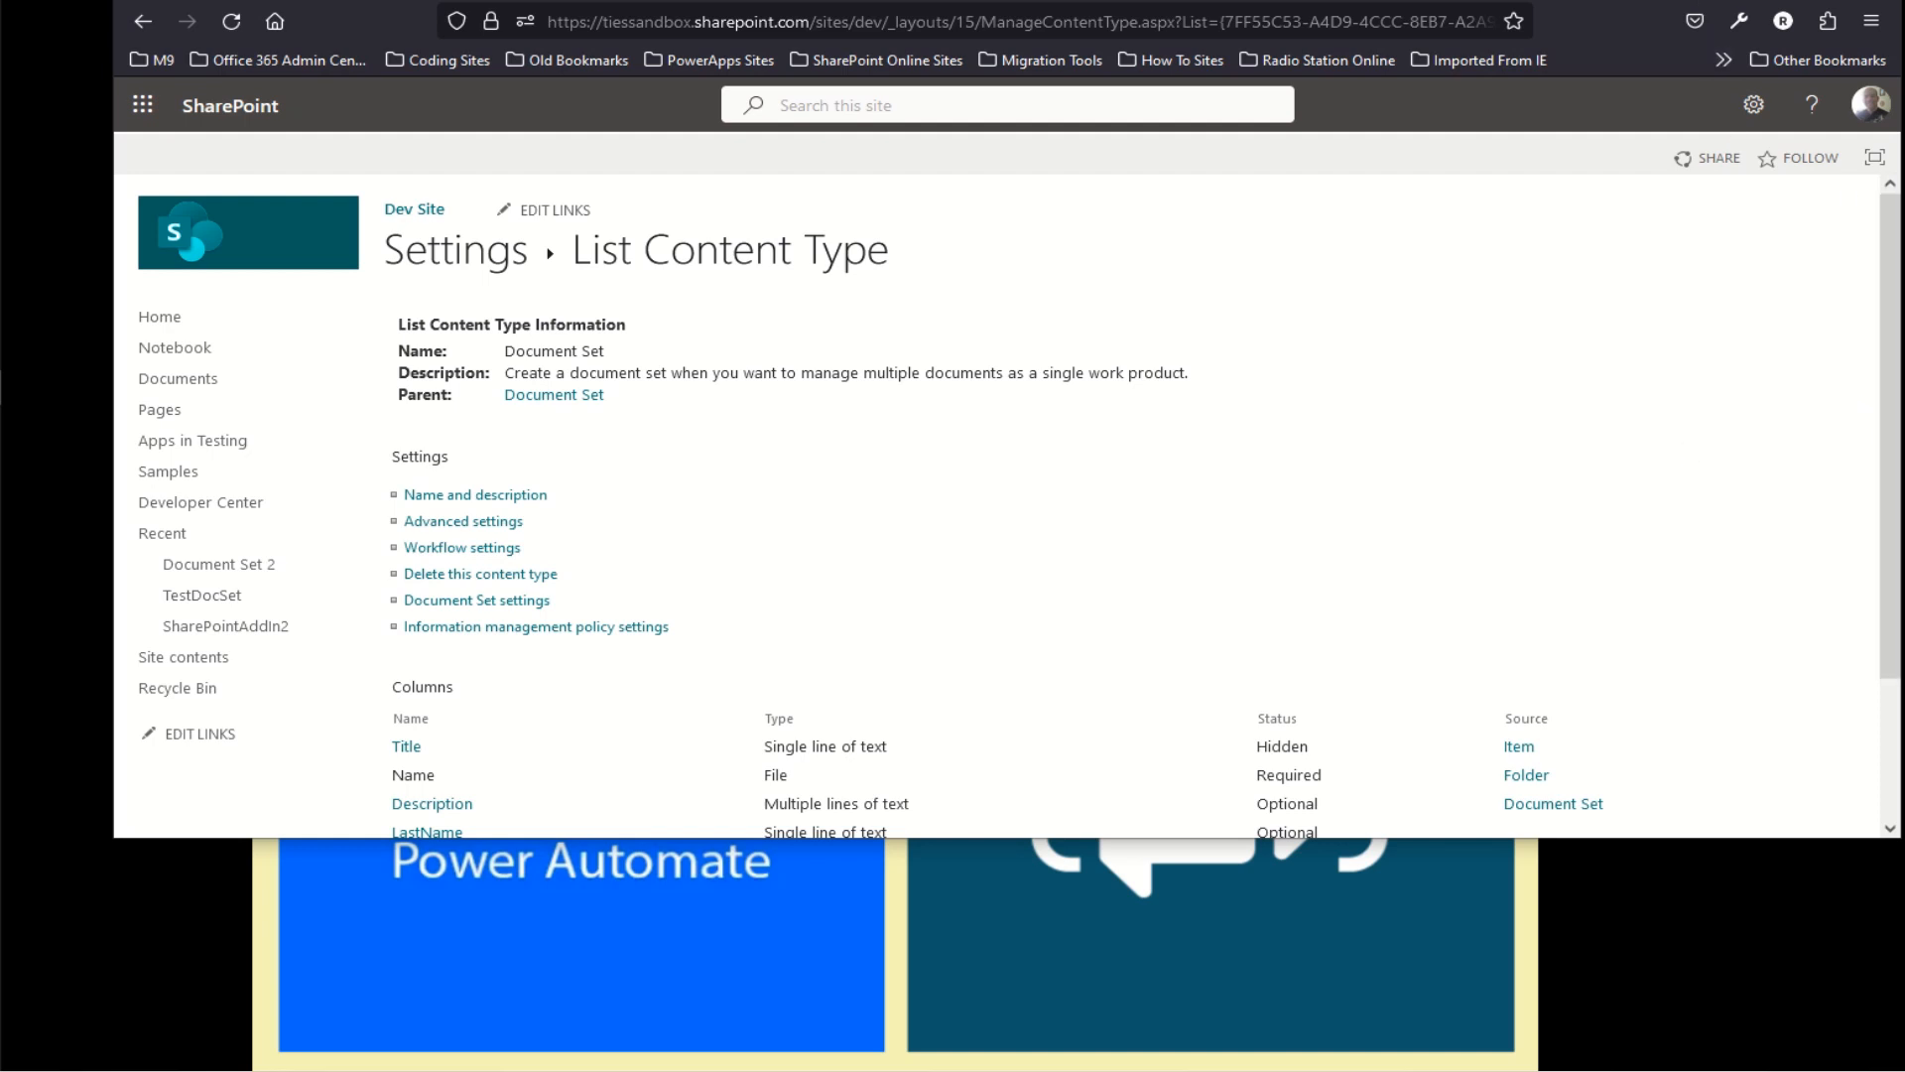
Step: Copy the ctype value from the end of the content type page's address and paste it into the flow's Content type Id property
left_click(1094, 21)
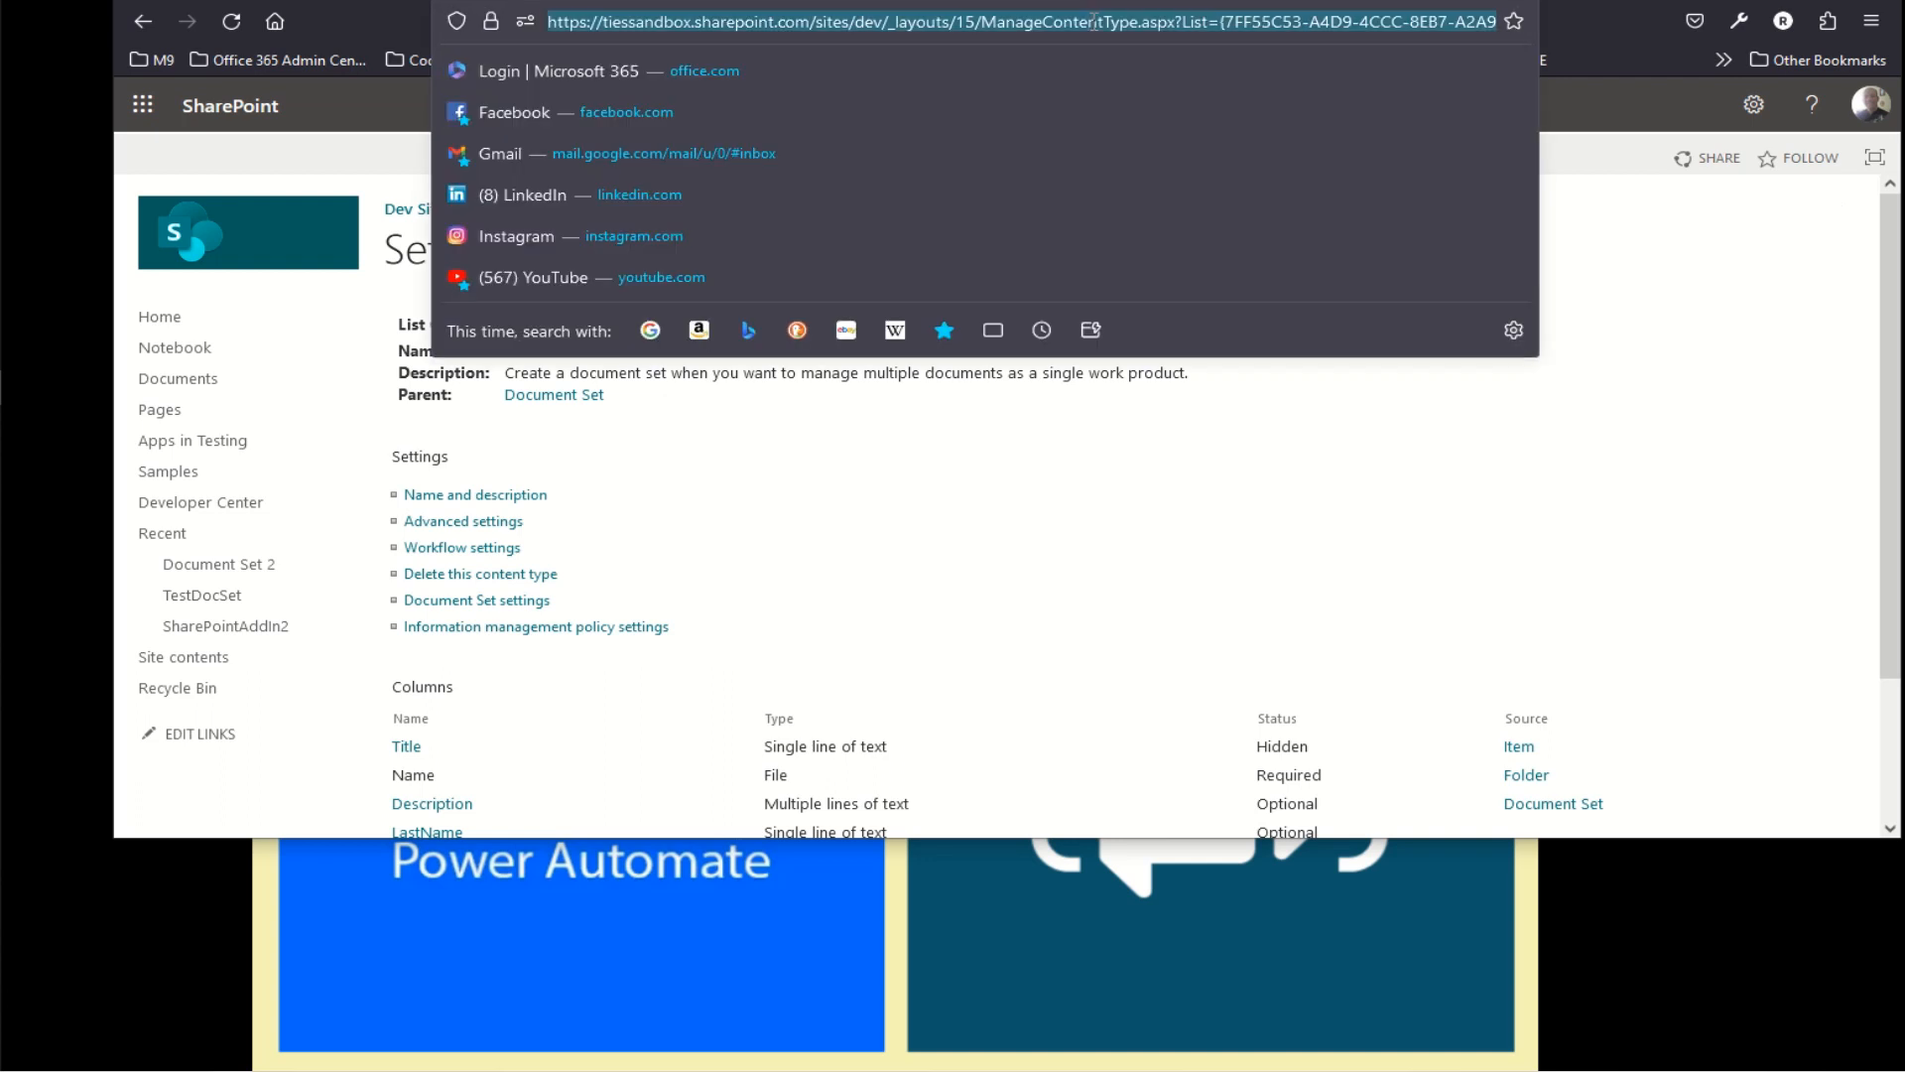
key("End")
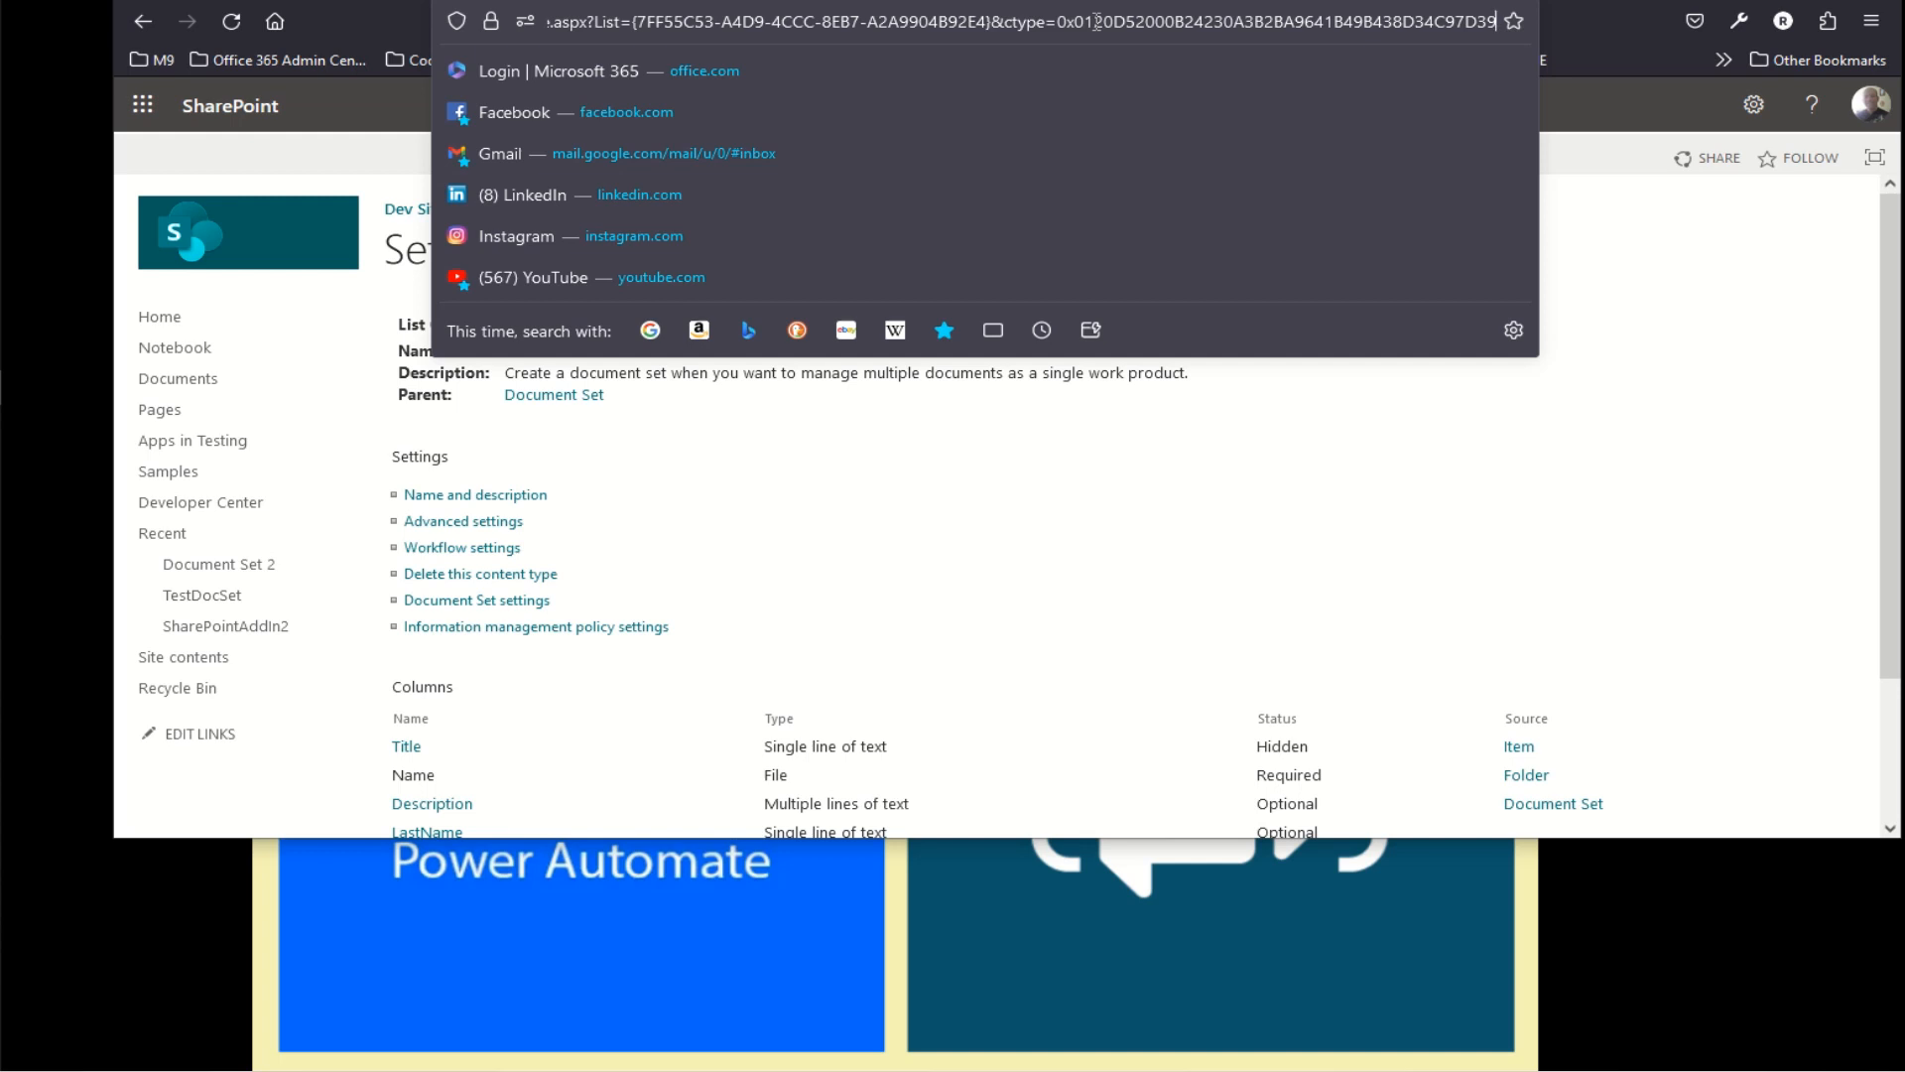
key("shift+Left")
key("shift+Left")
key("shift+Left")
key("shift+Left")
key("shift+Left")
key("shift+Left")
key("shift+Left")
key("shift+Left")
key("shift+Left")
key("shift+Left")
key("shift+Left")
key("shift+Left")
key("shift+Left")
key("shift+Left")
key("shift+Left")
key("shift+Left")
key("shift+Left")
key("shift+Left")
key("shift+Left")
key("shift+Left")
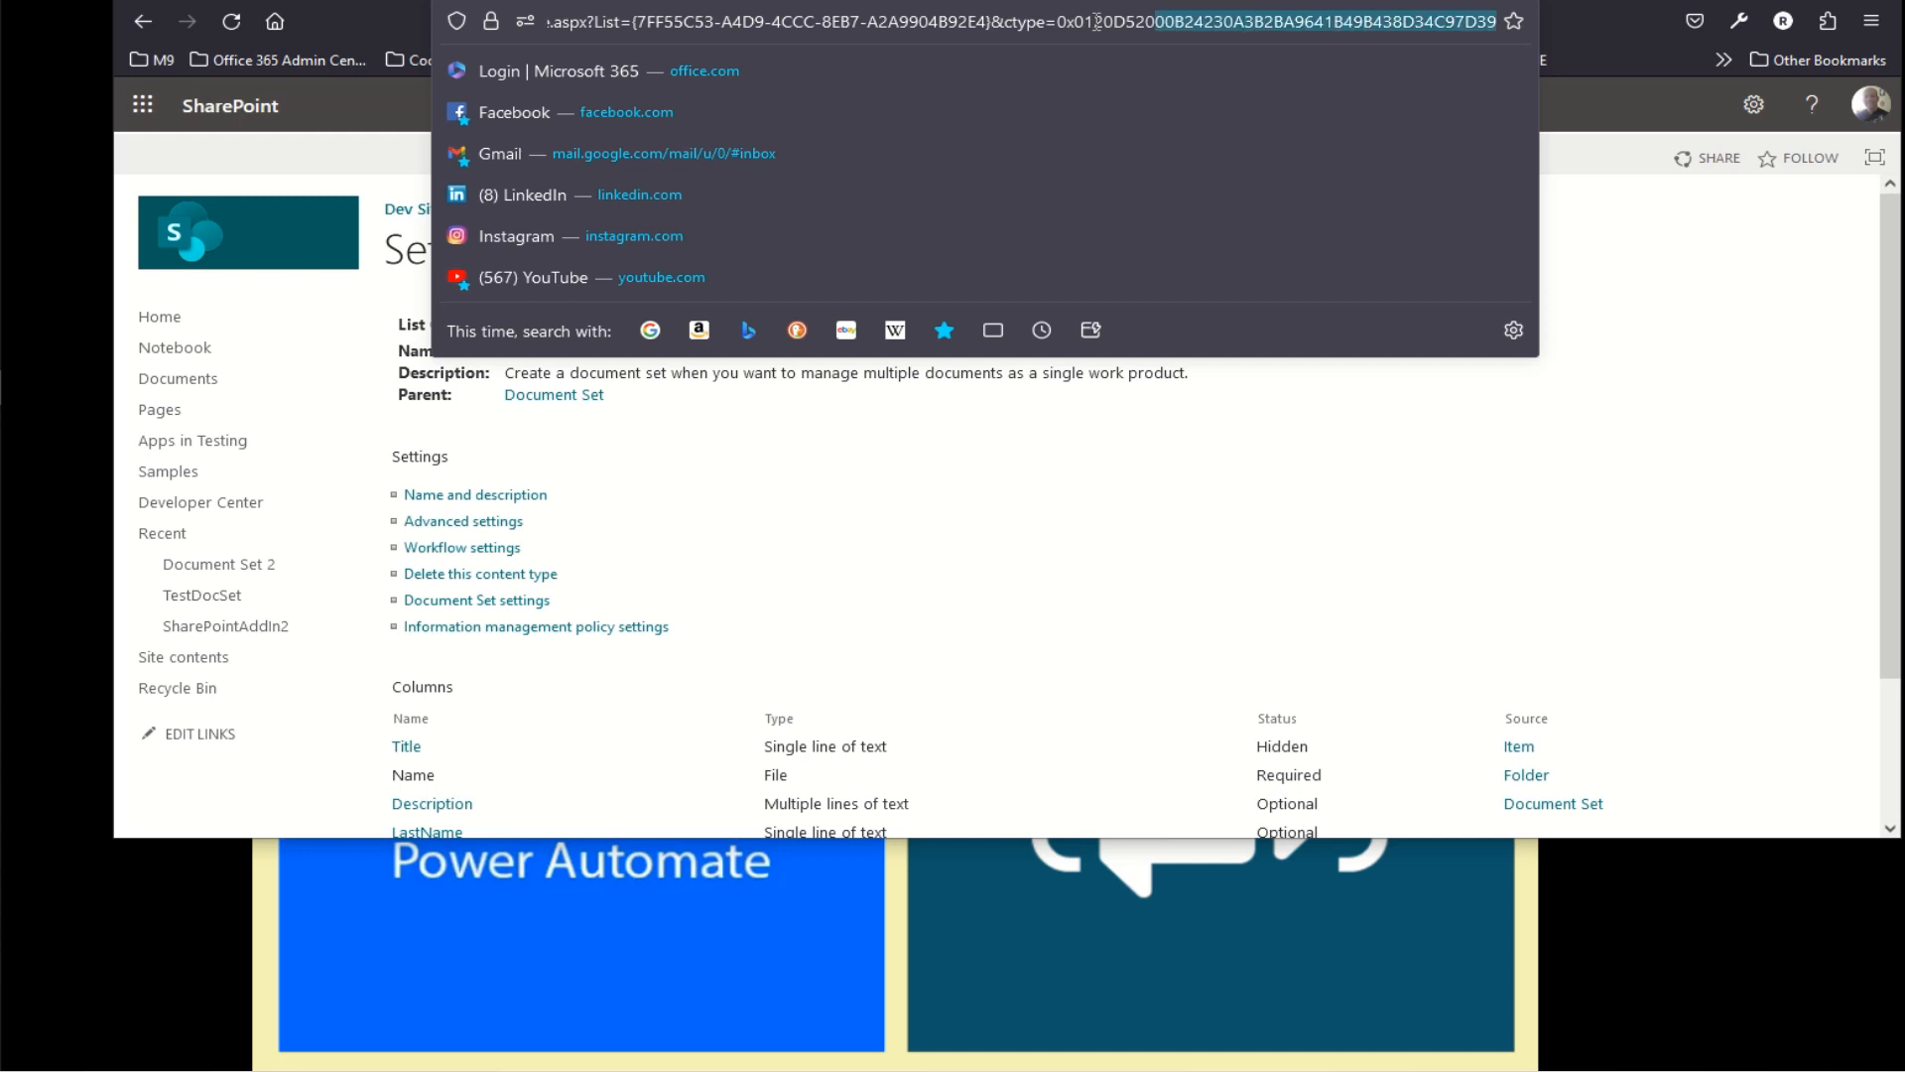
key("shift+Left")
key("shift+Left")
key("shift+Left")
key("shift+Left")
key("shift+Left")
key("shift+Left")
key("shift+Left")
key("shift+Left")
key("shift+Left")
key("shift+Left")
key("ctrl+c")
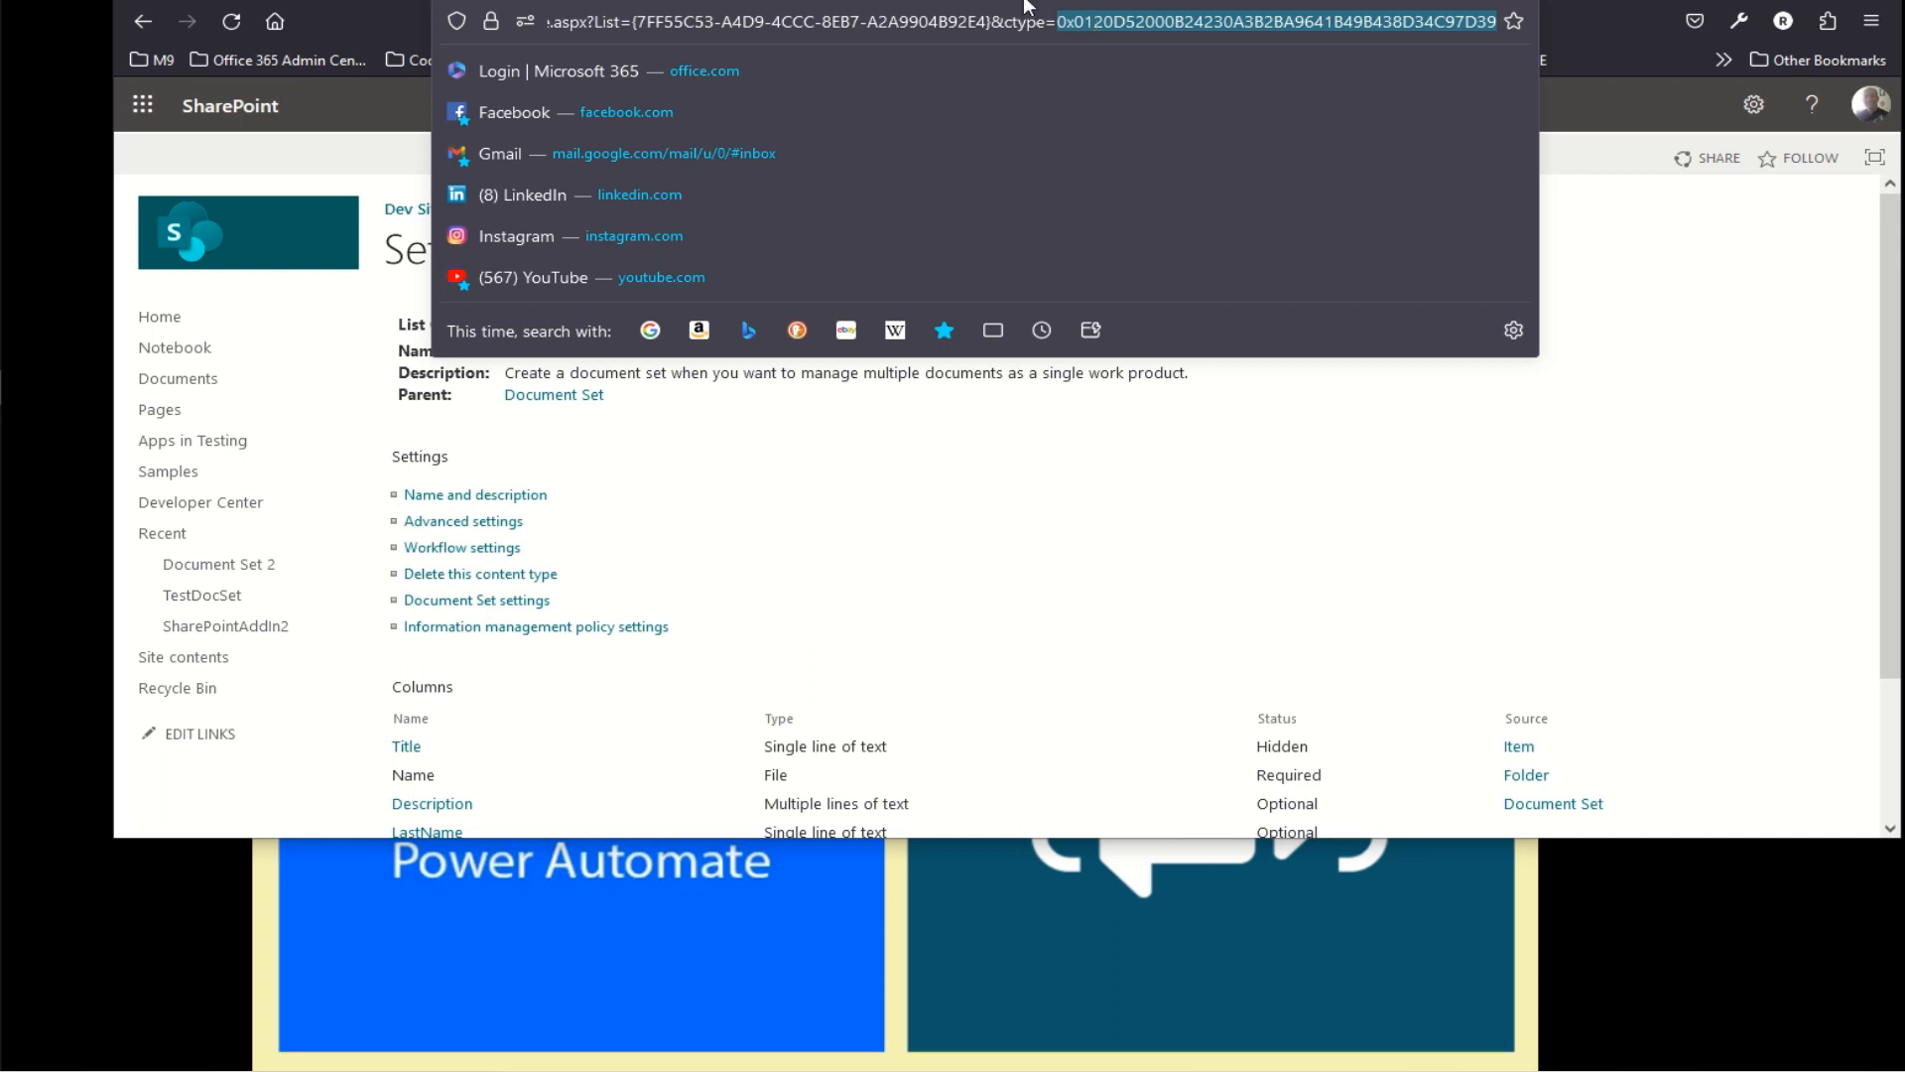
left_click(1735, 250)
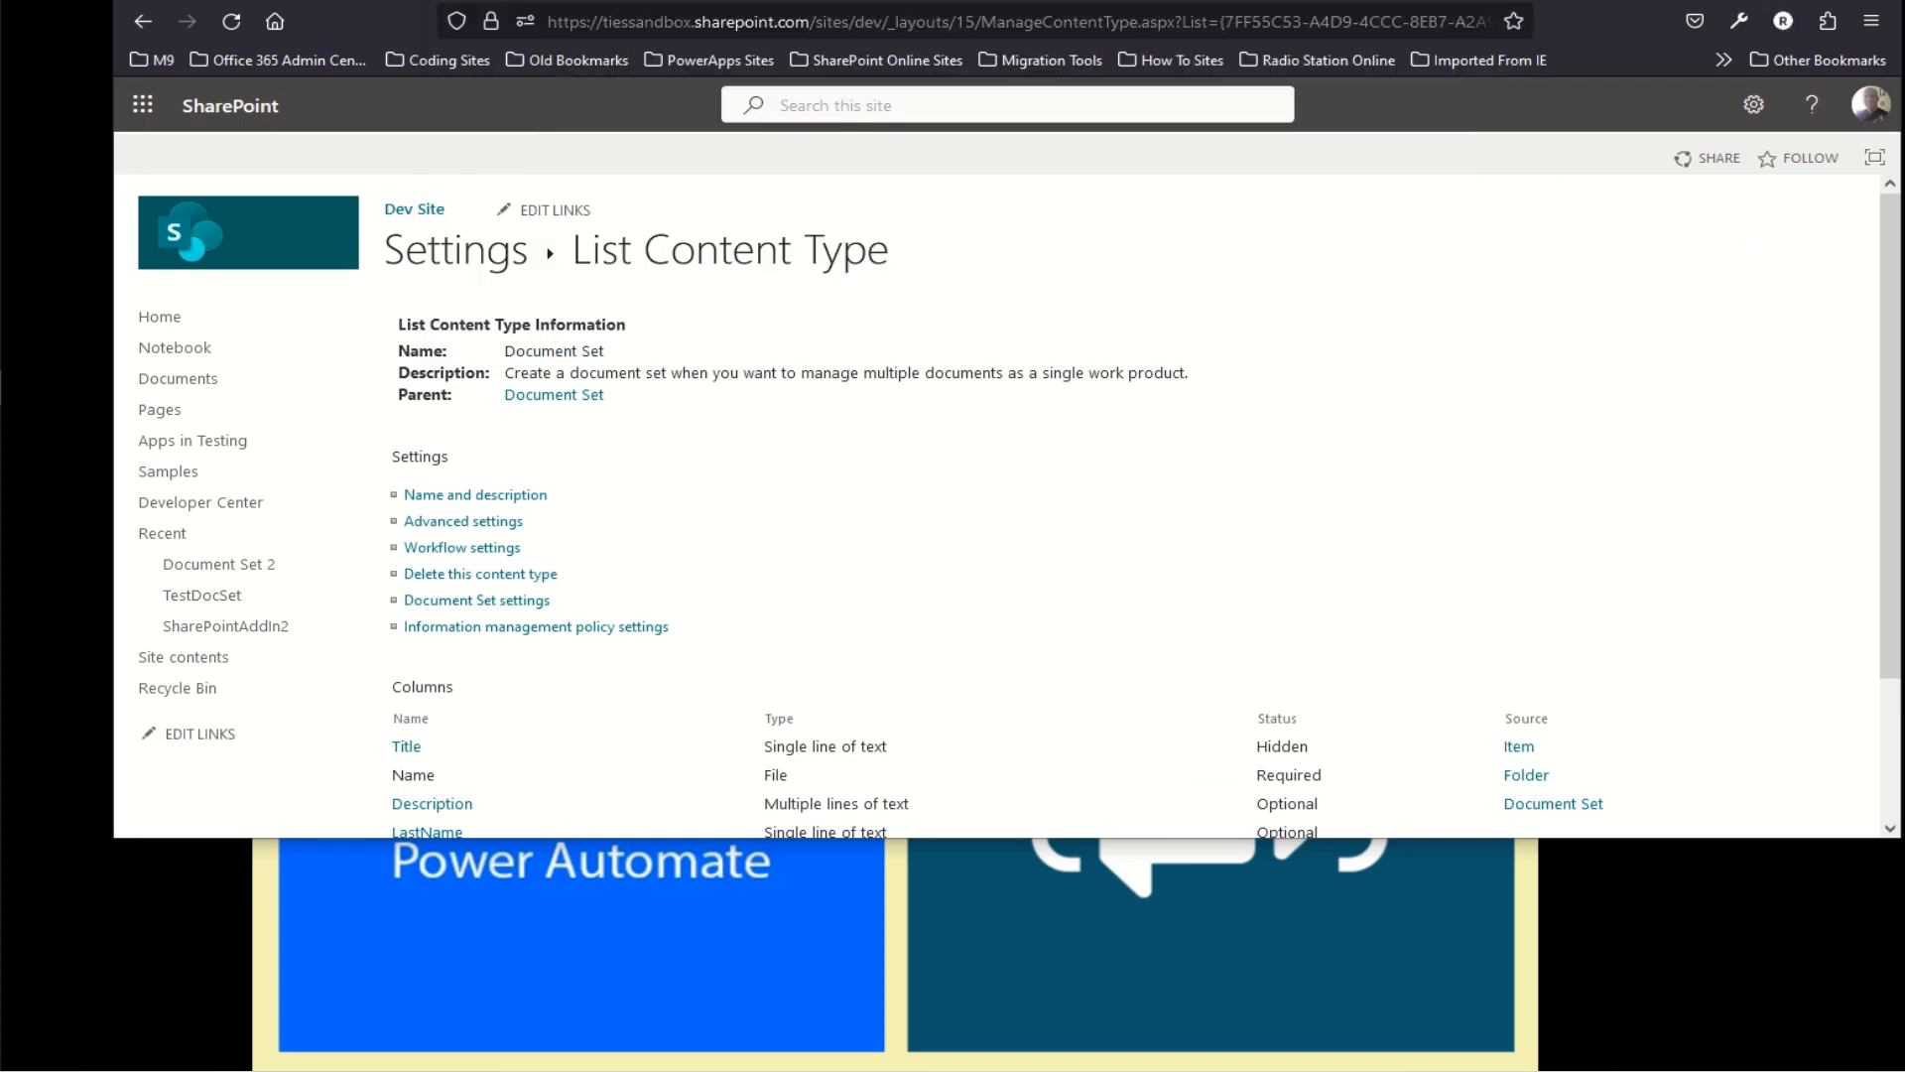
key("F11")
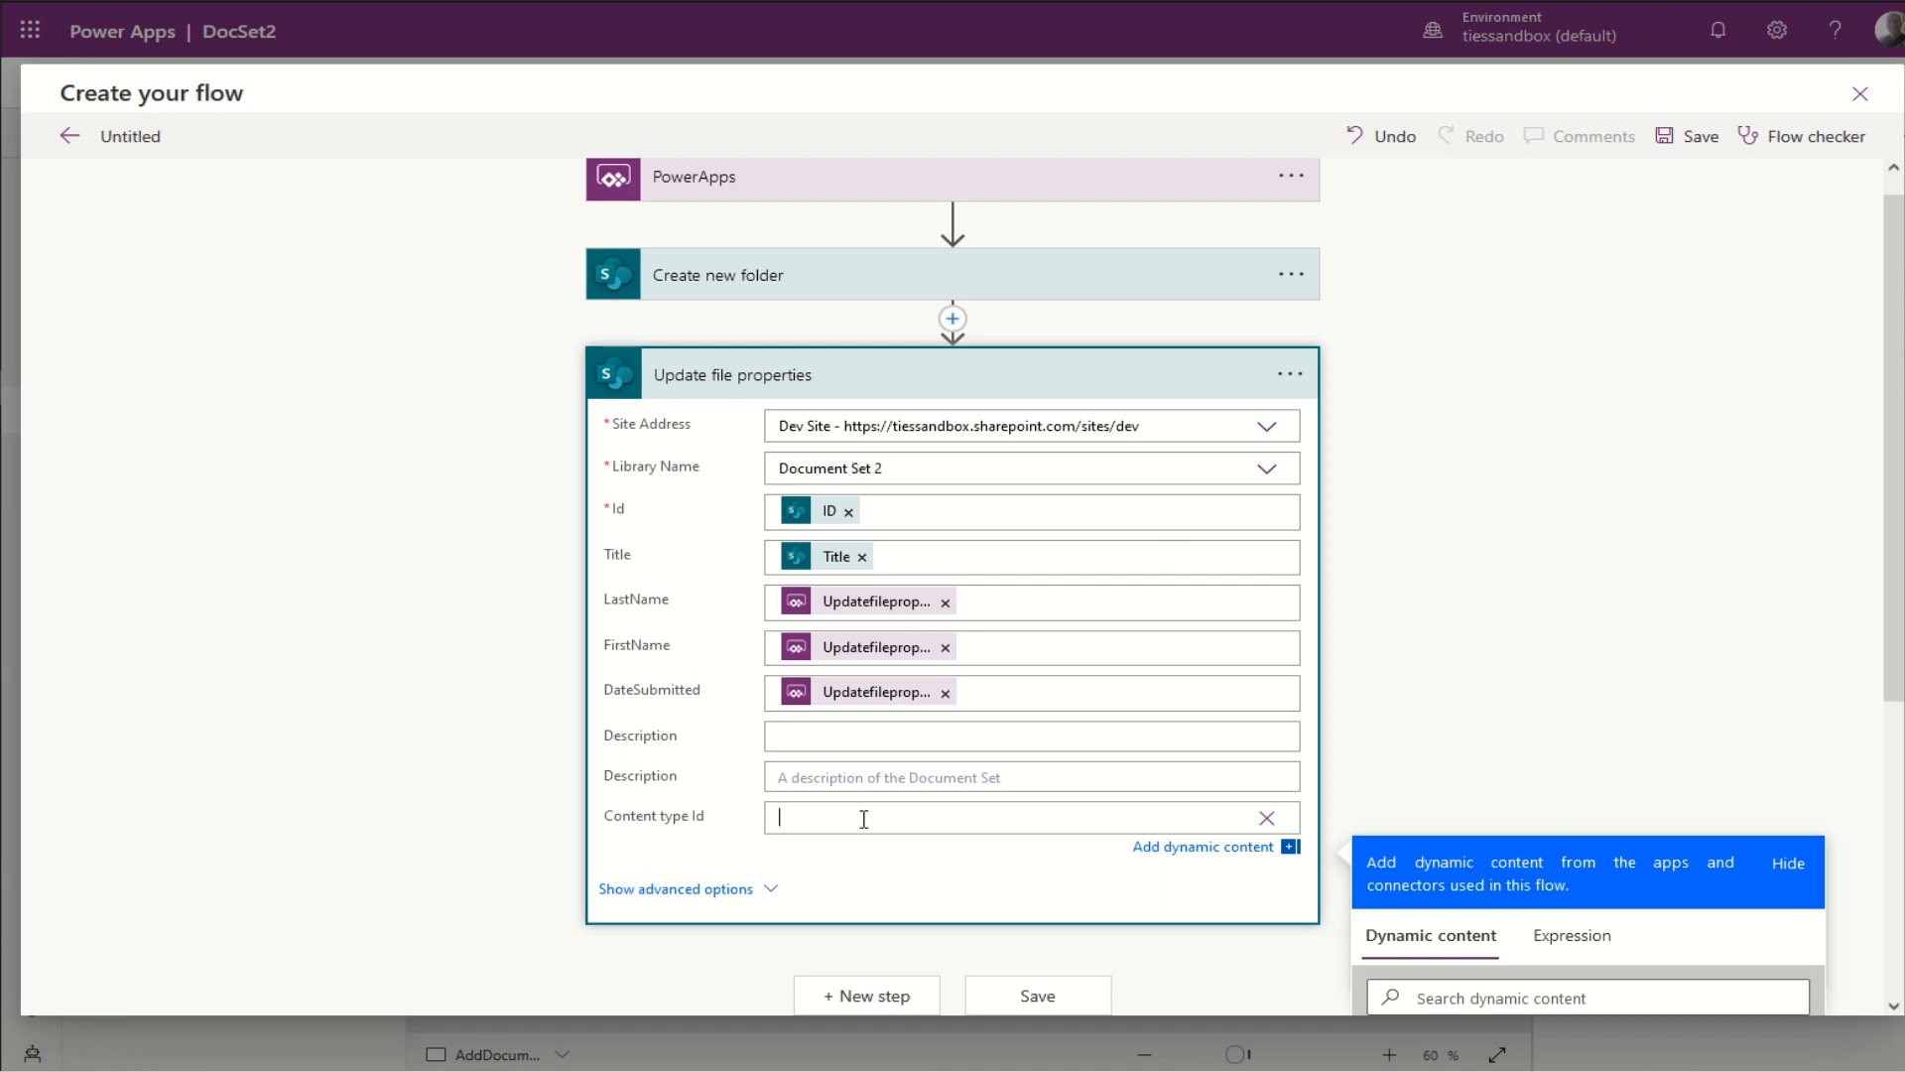
key("ctrl+v")
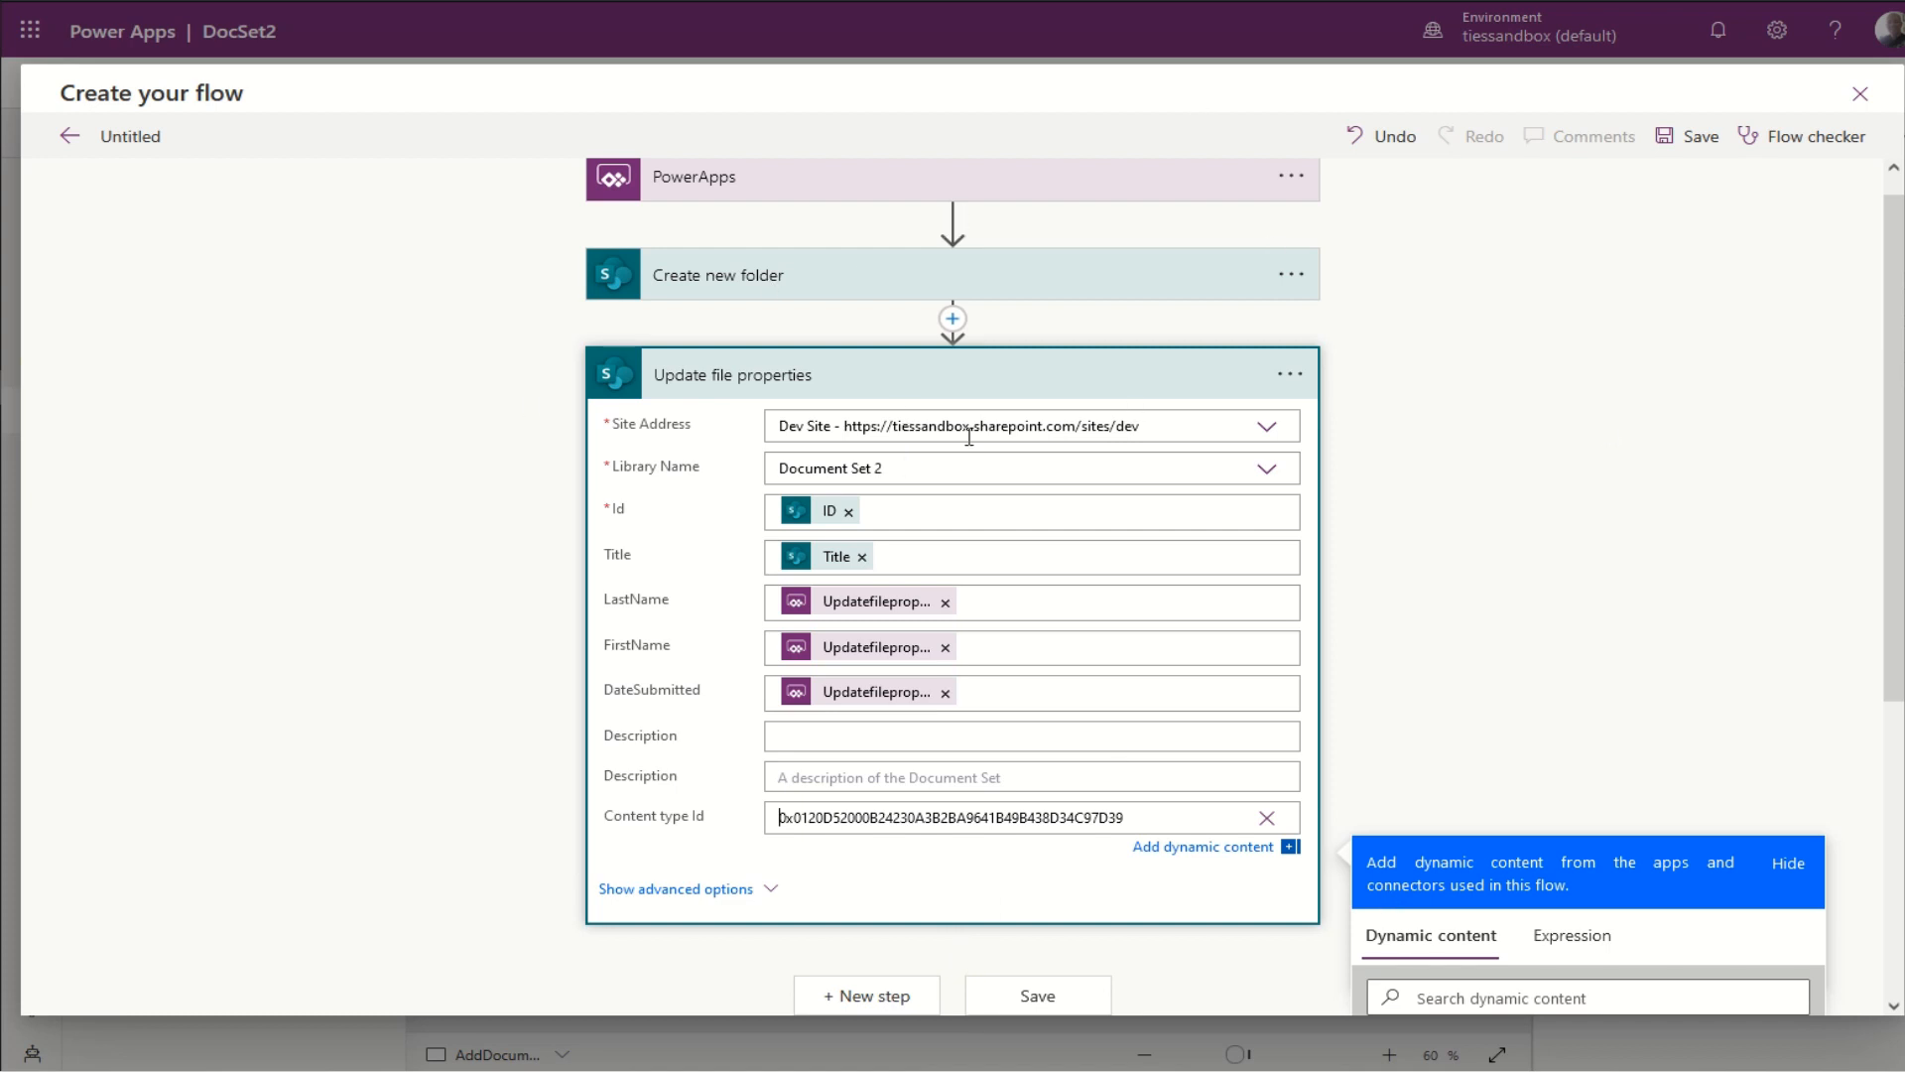
Step: Name the flow CreDocSet-docset2 and save it
left_click(149, 138)
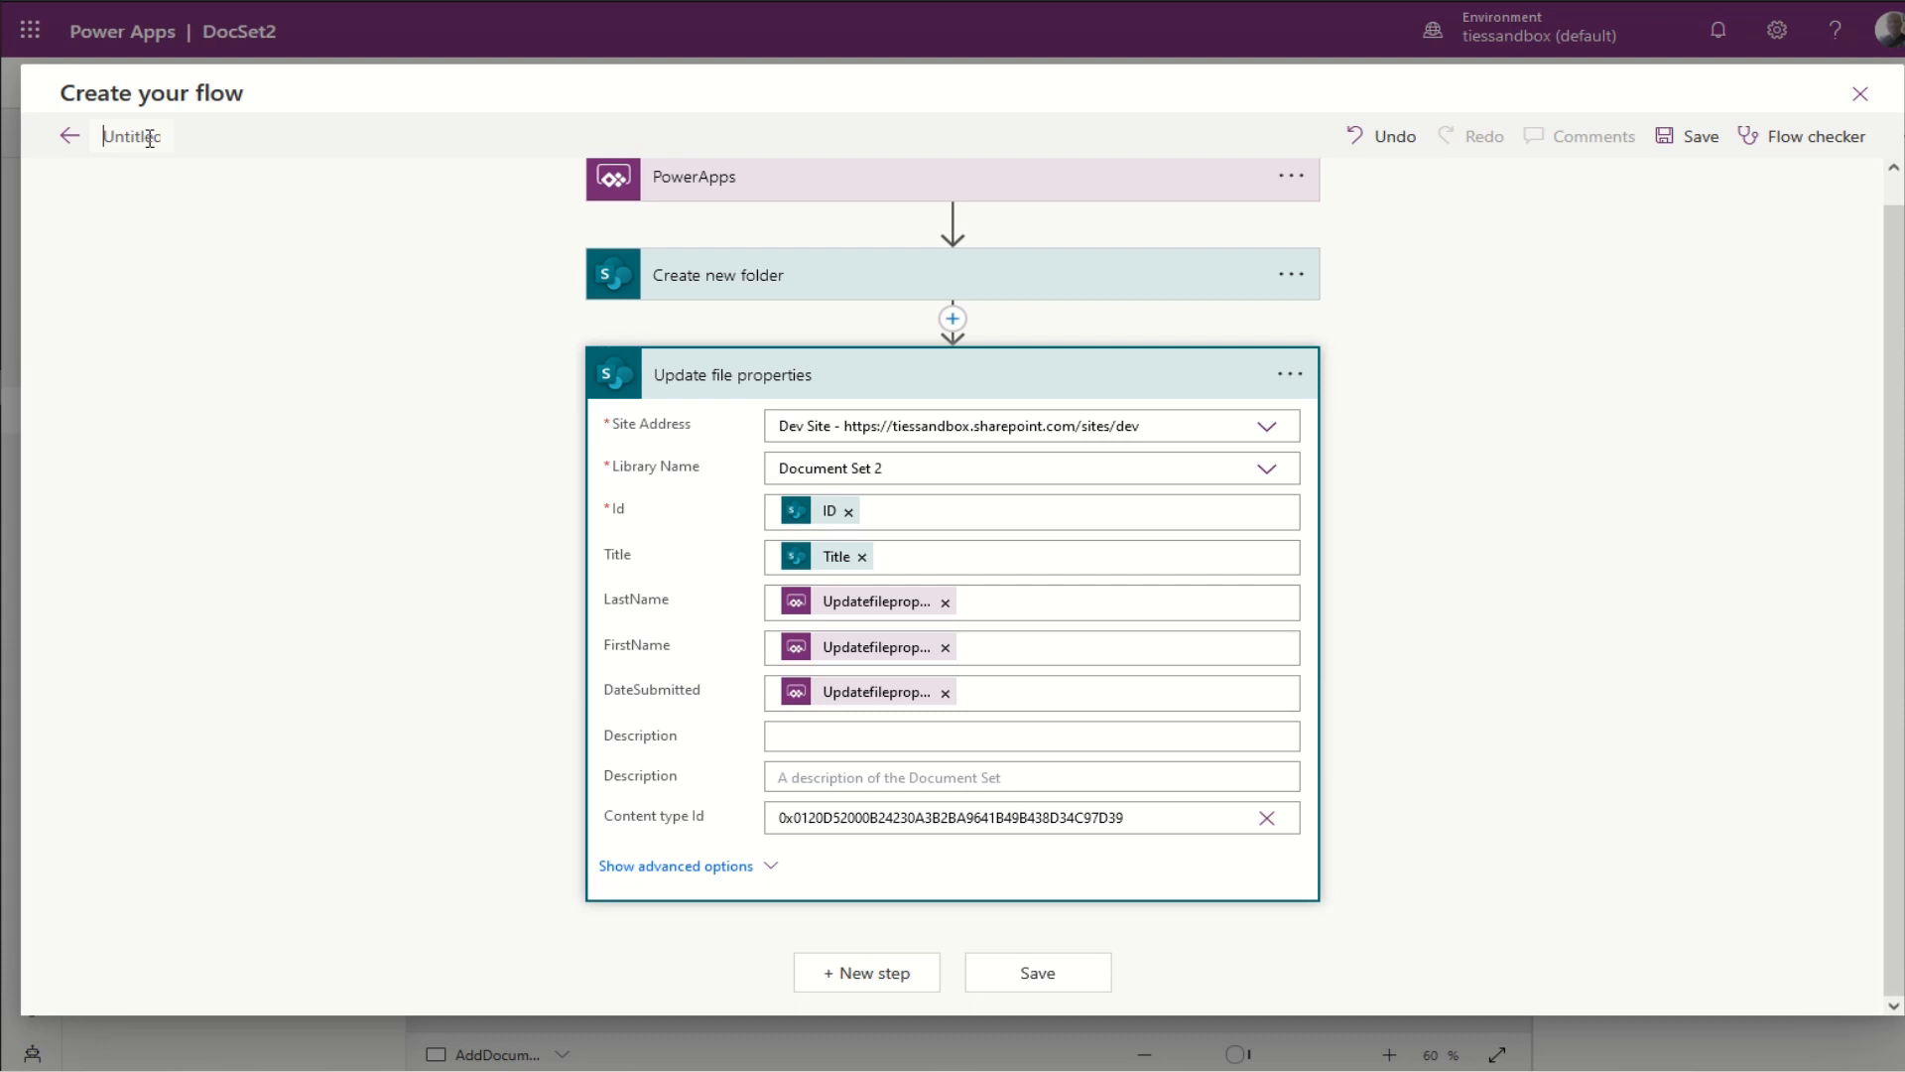
type("CreDocSet-")
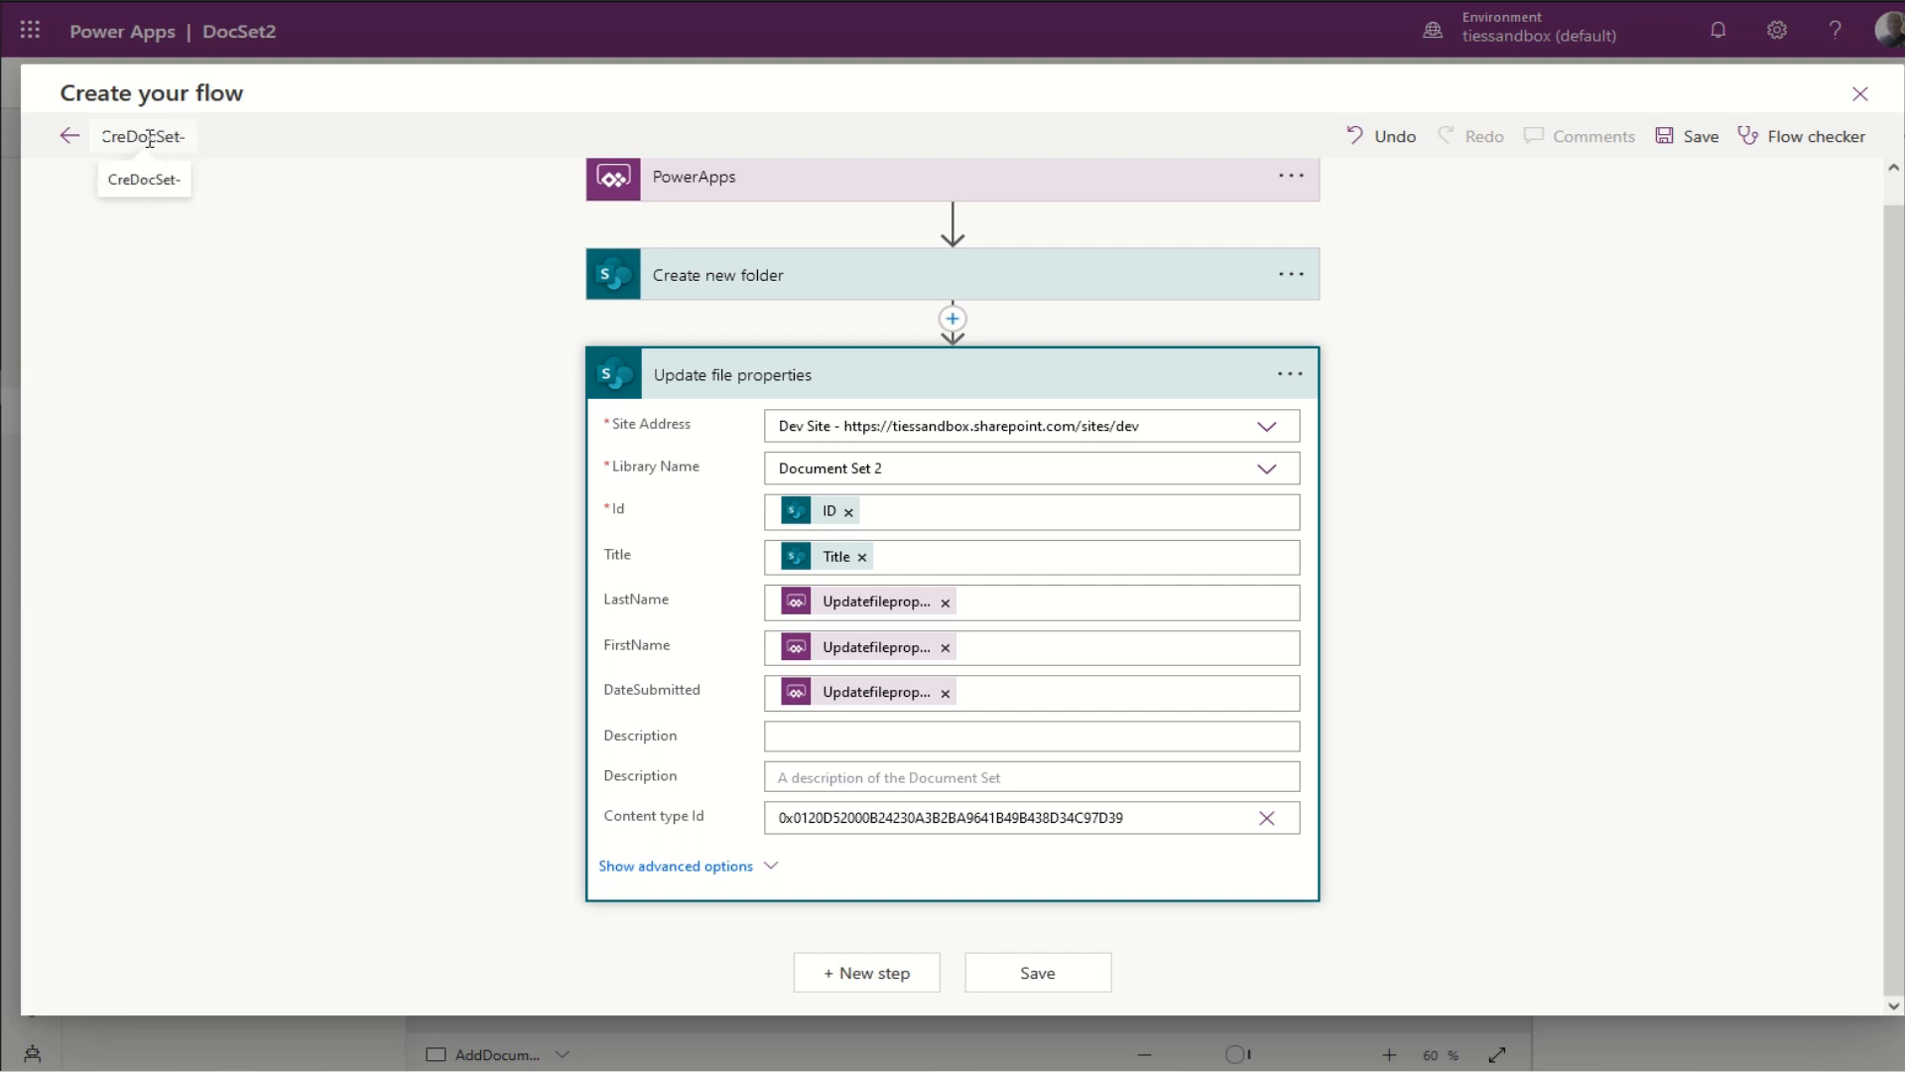
type("docset2")
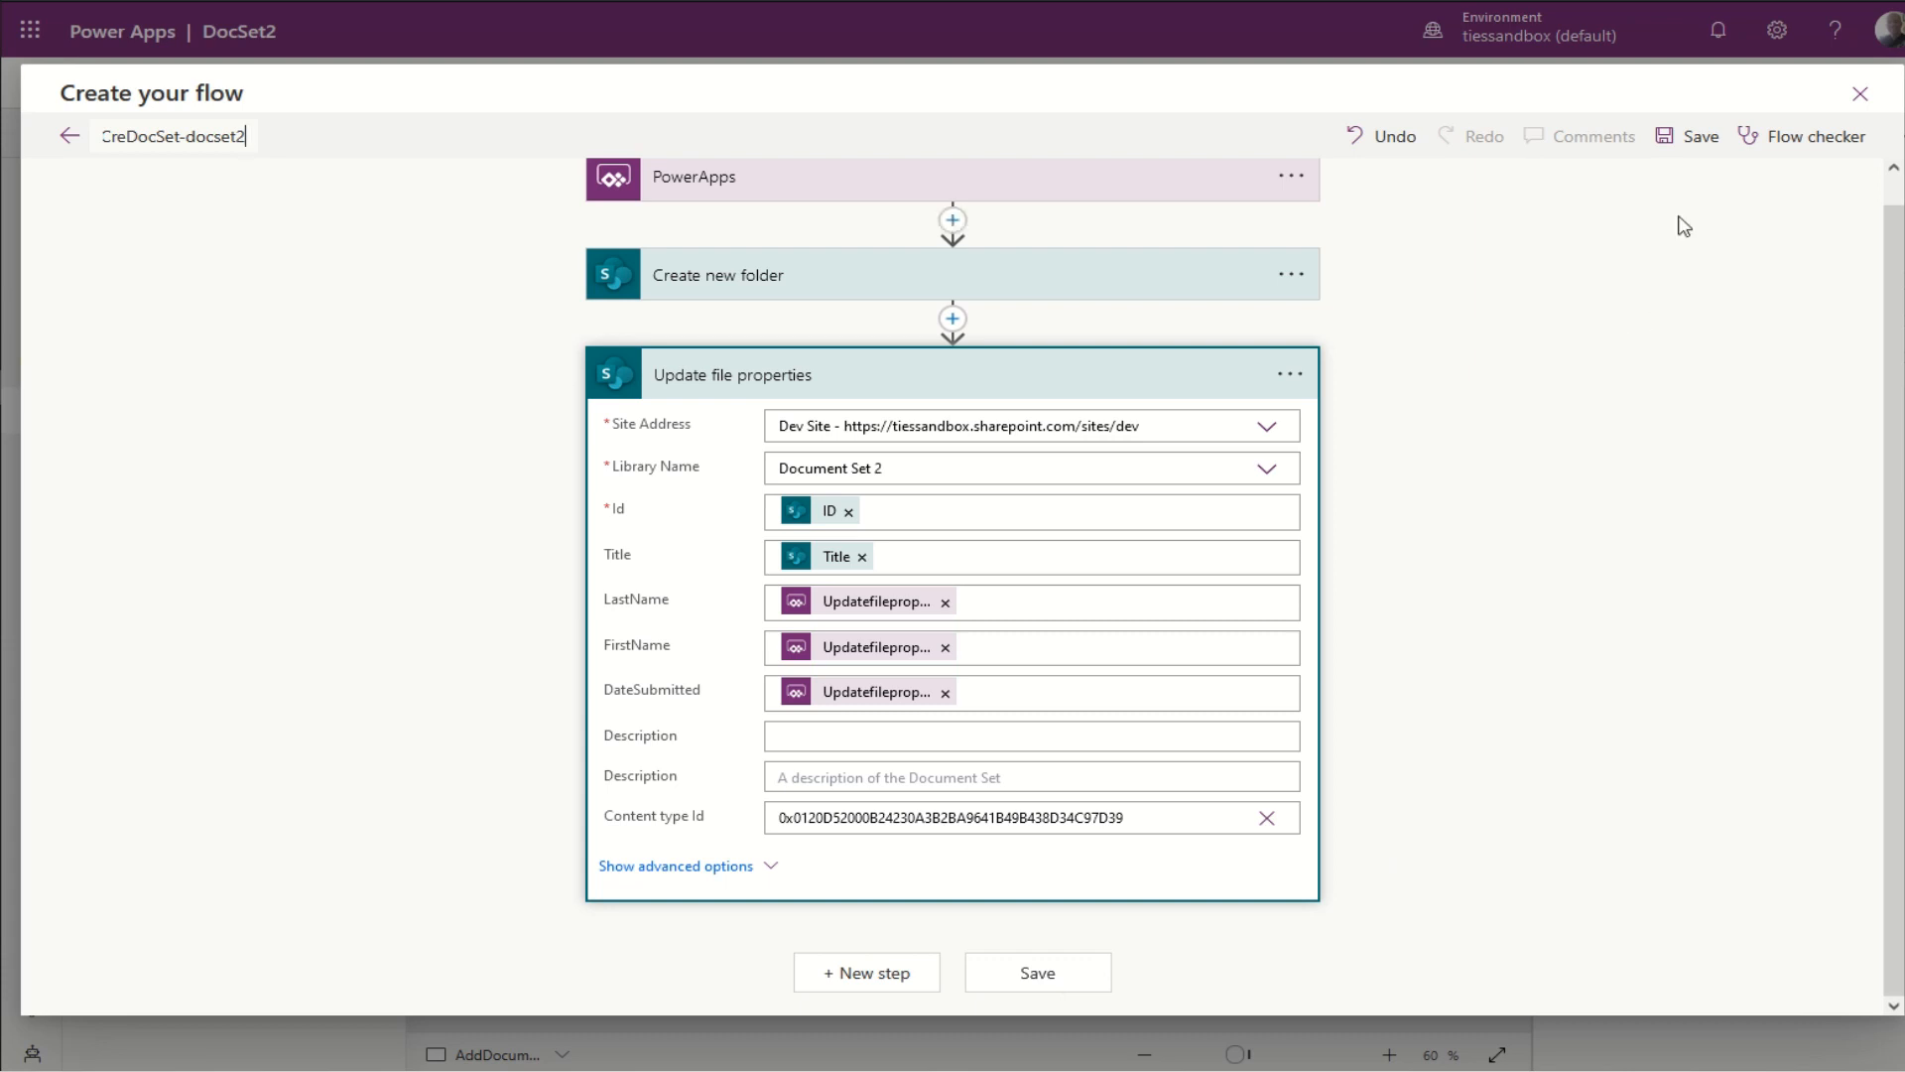
left_click(1701, 141)
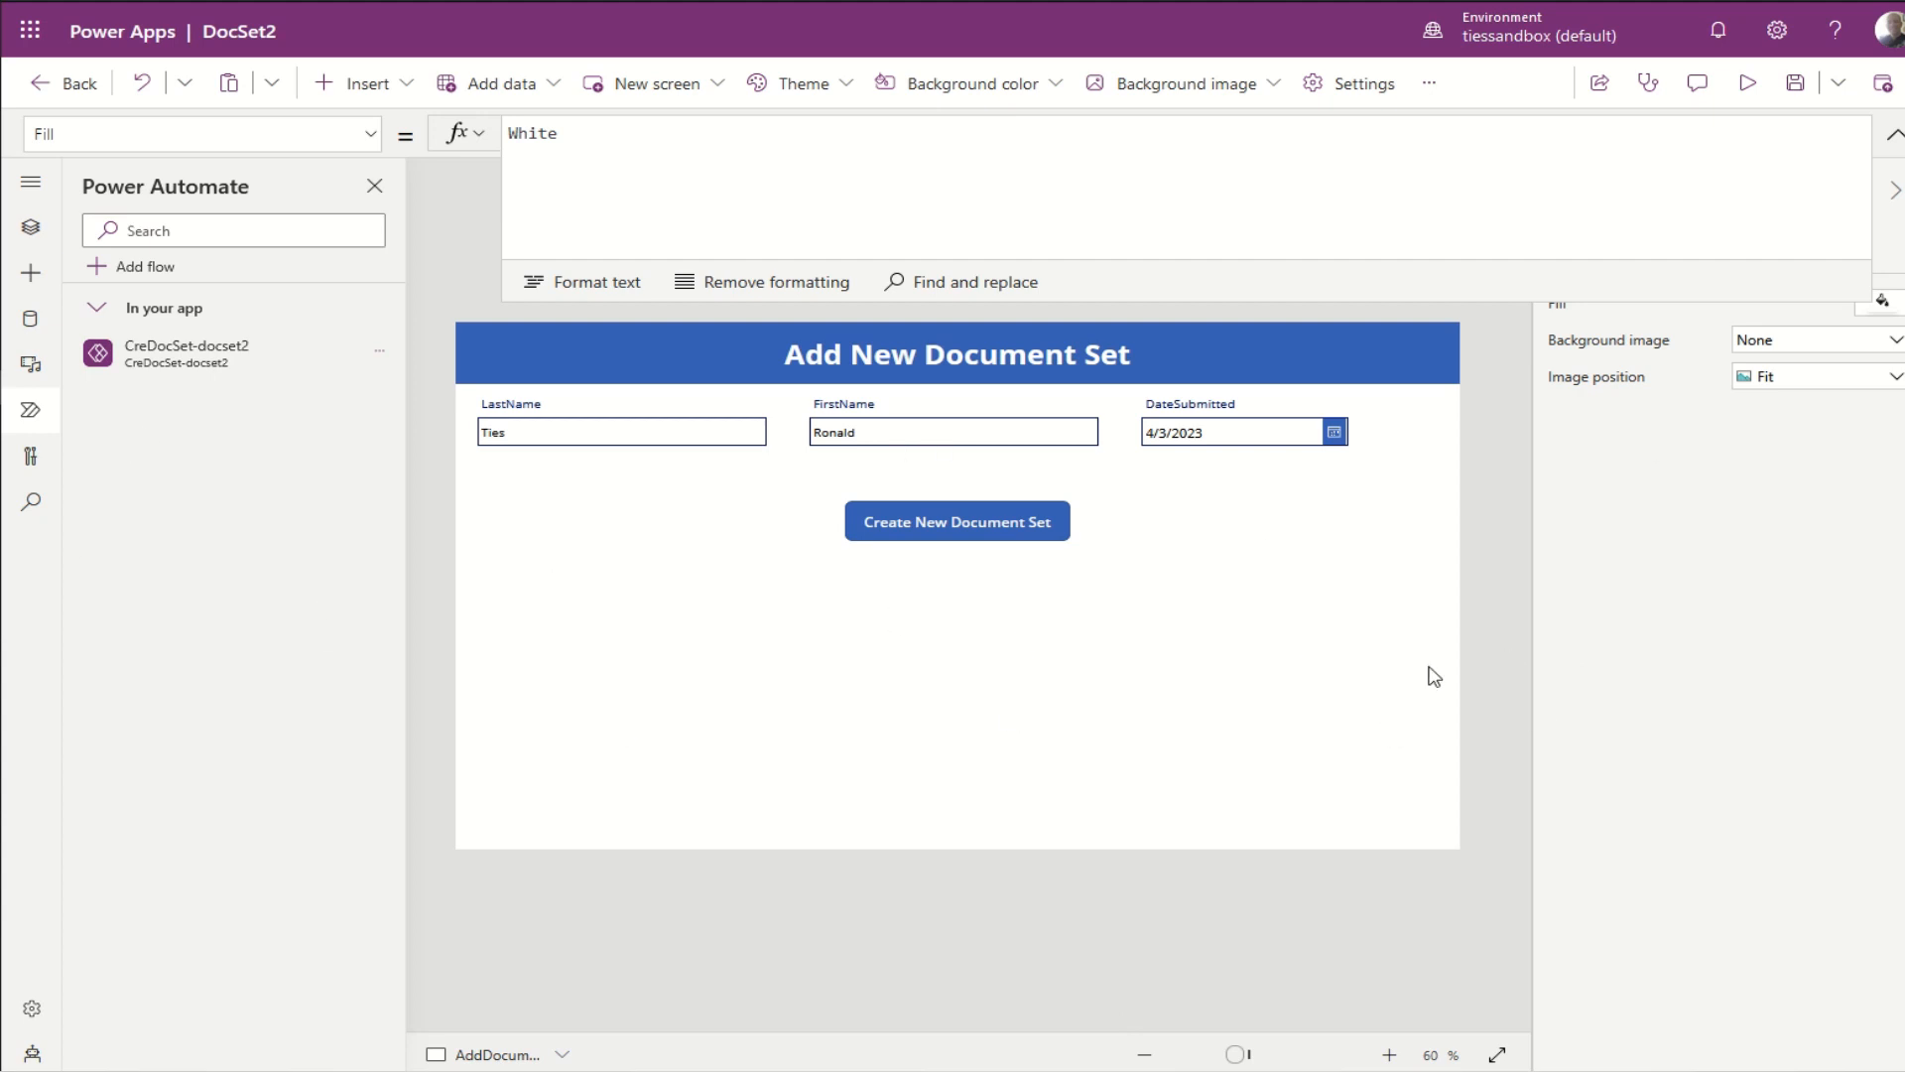
Step: Start the Create New Document Set button's OnSelect formula with a call to 'CreDocSet-docset2'.Run
left_click(951, 518)
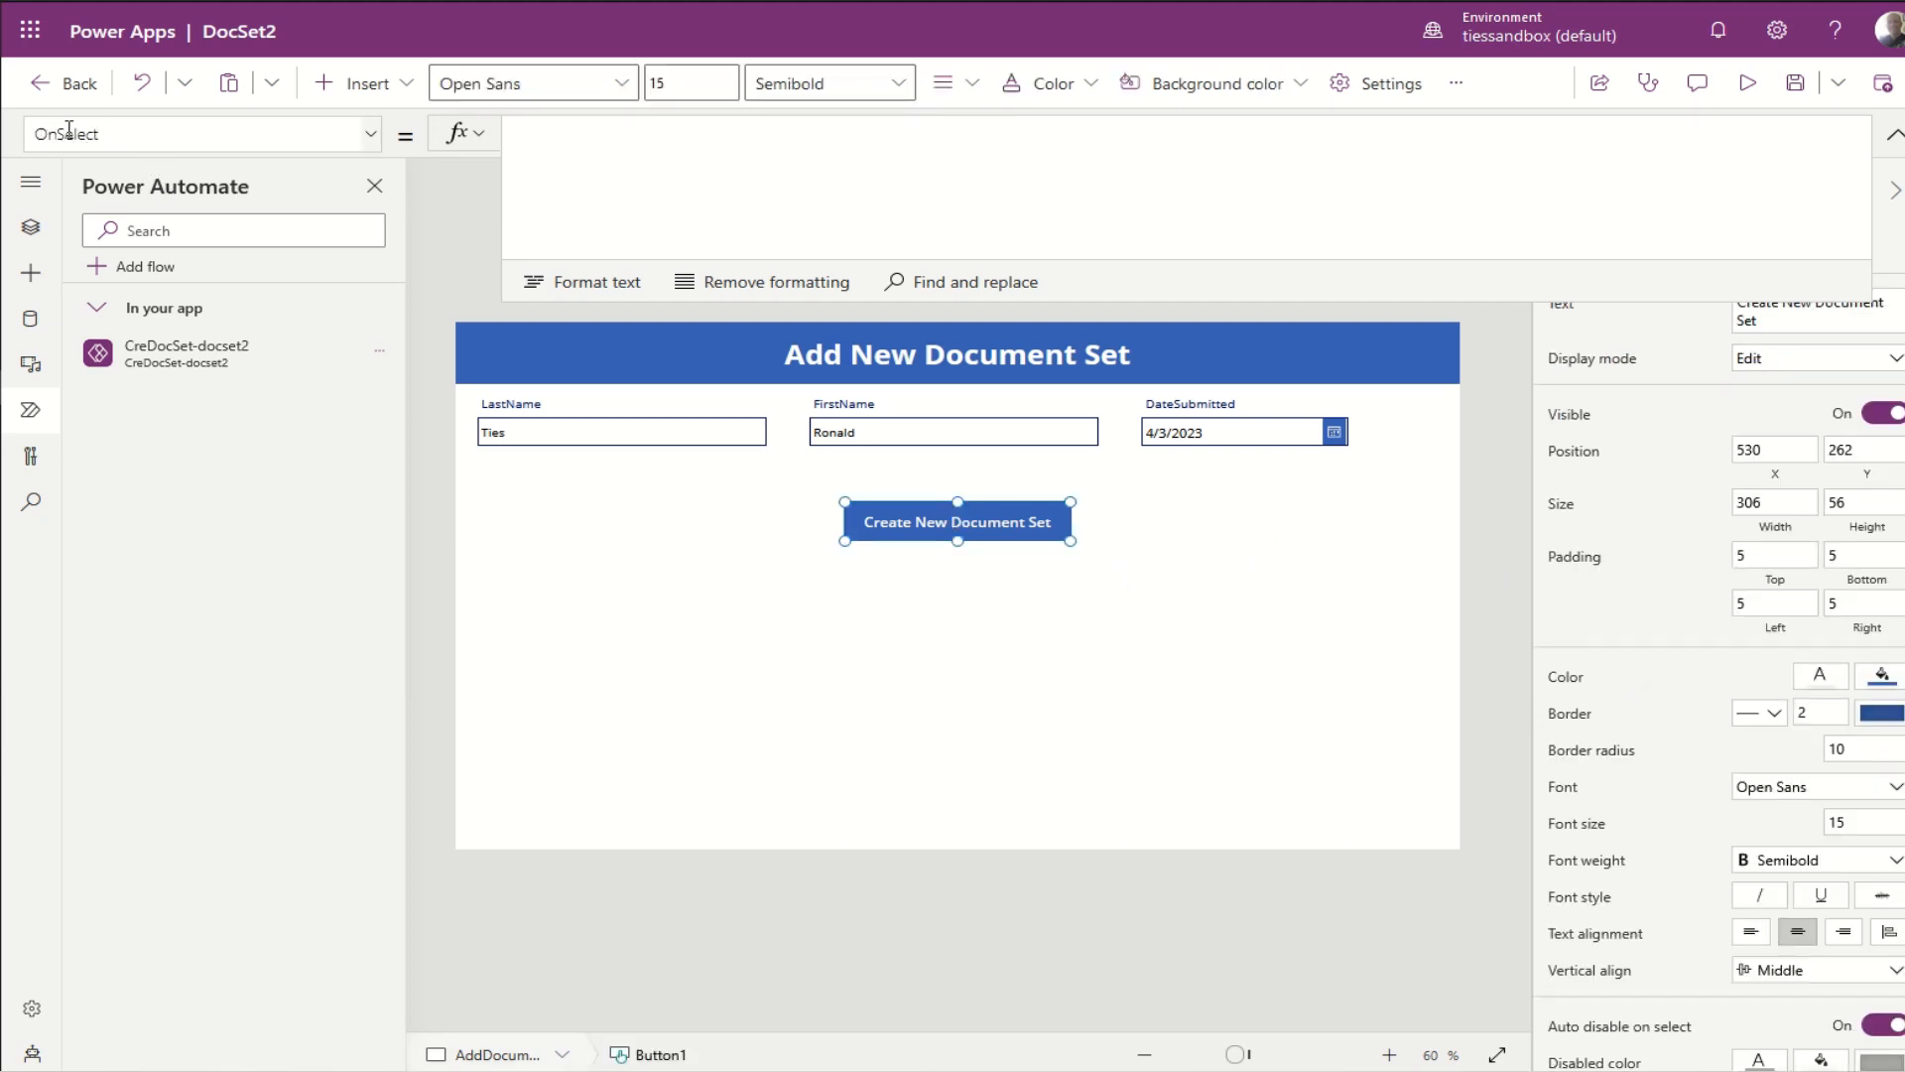
left_click(365, 144)
left_click(116, 588)
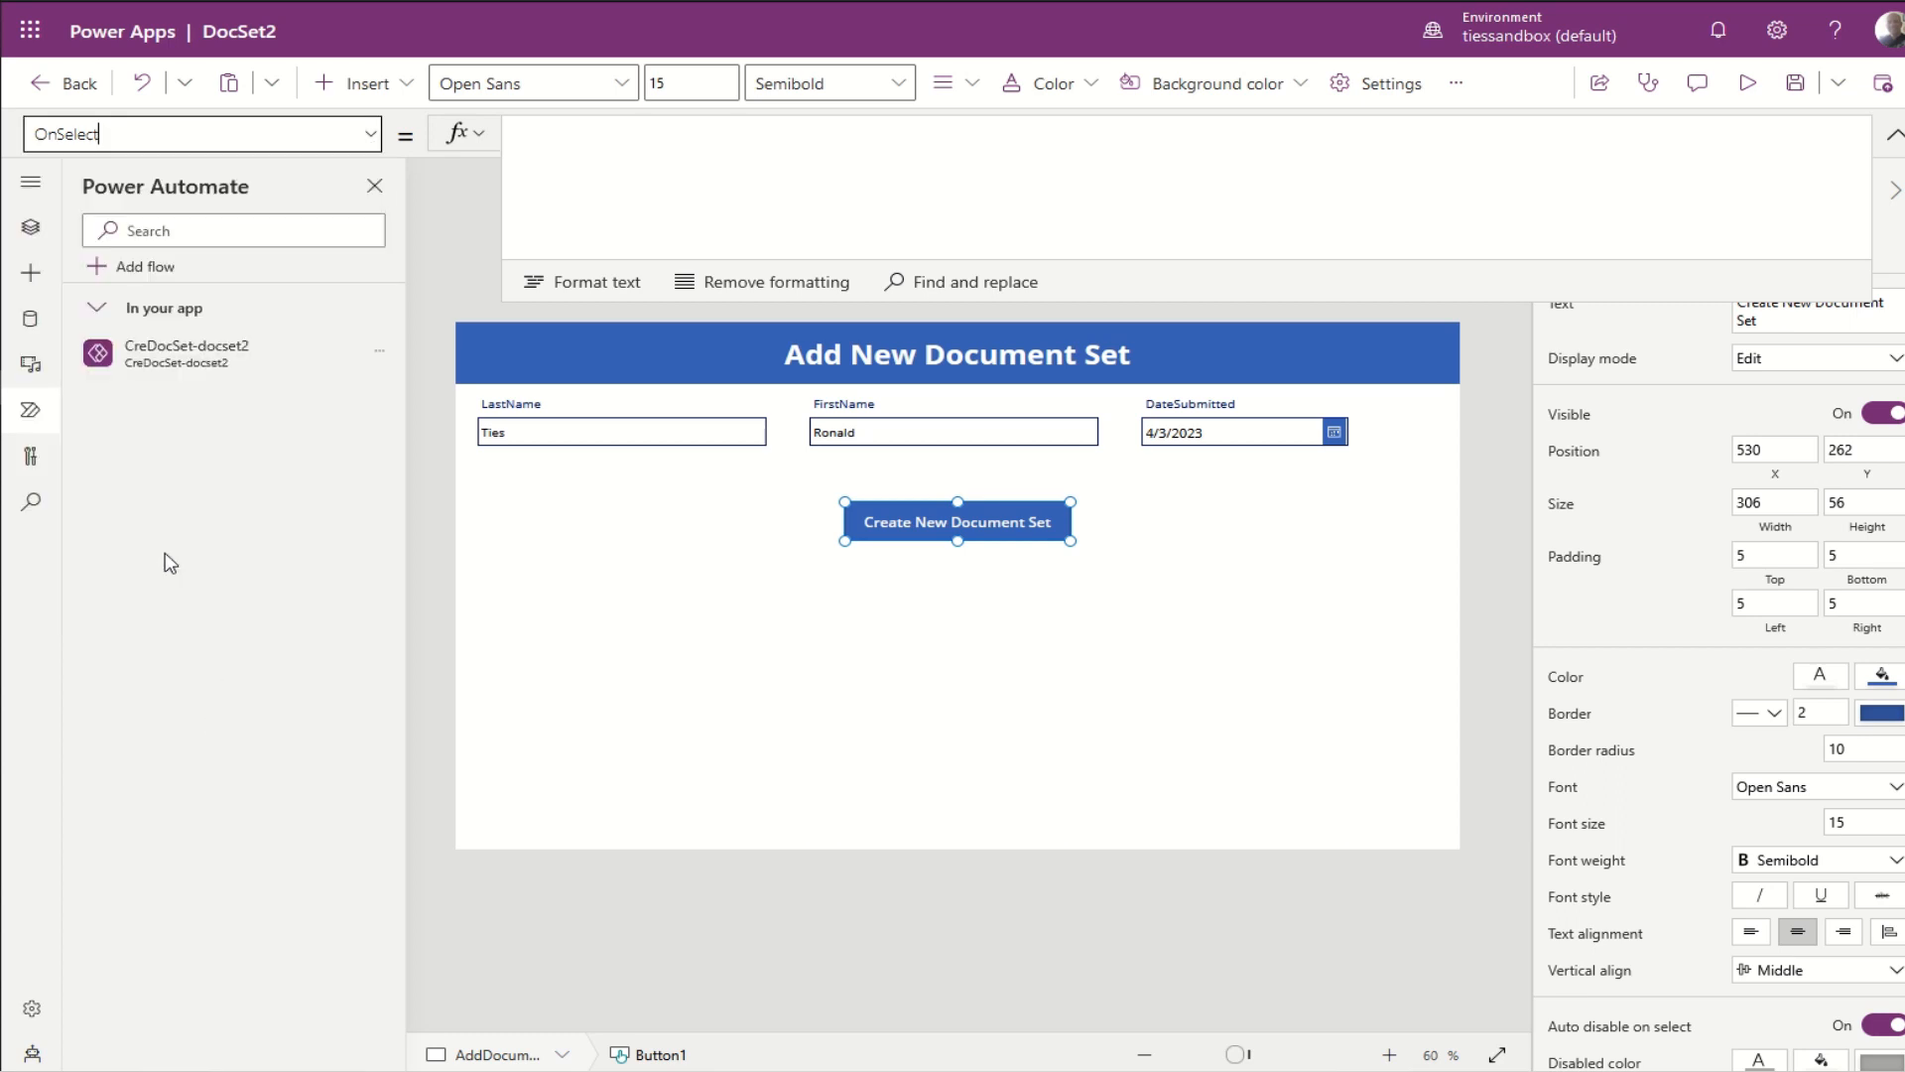
left_click(564, 134)
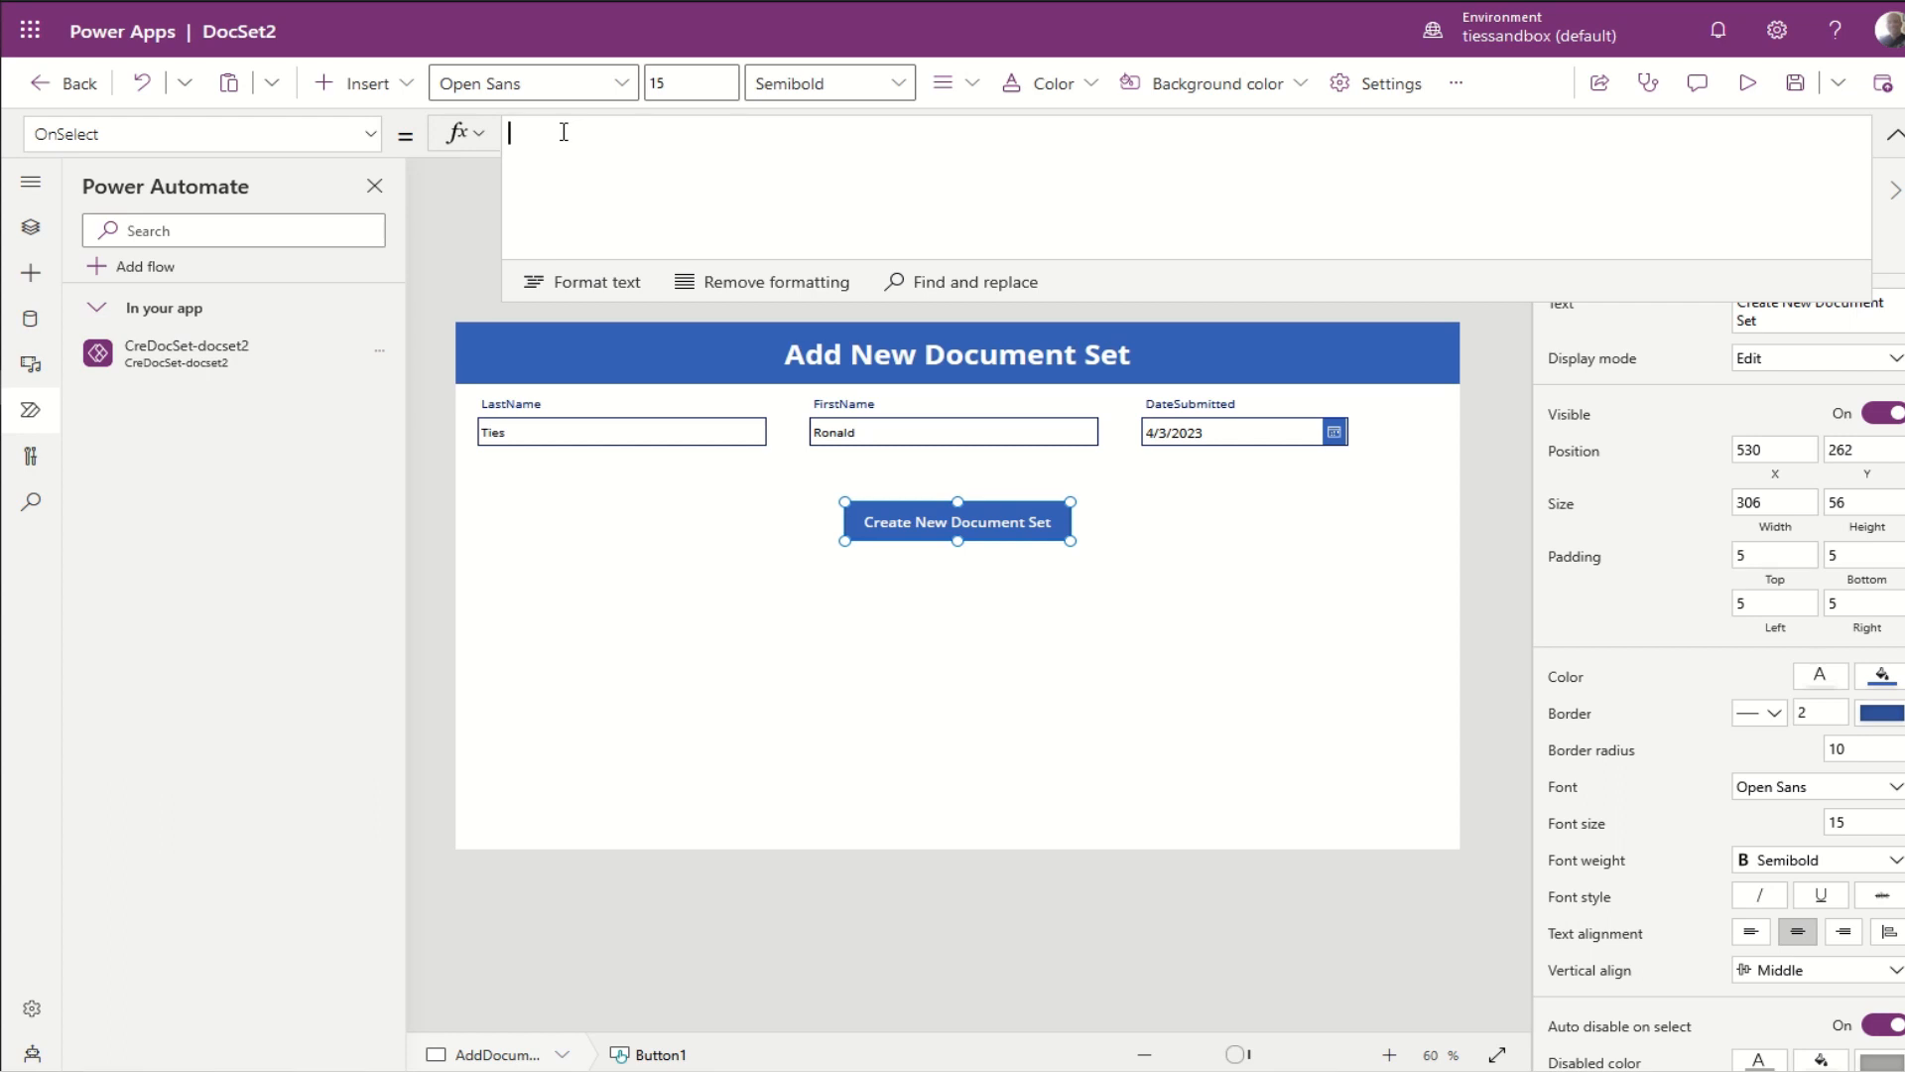
type("create")
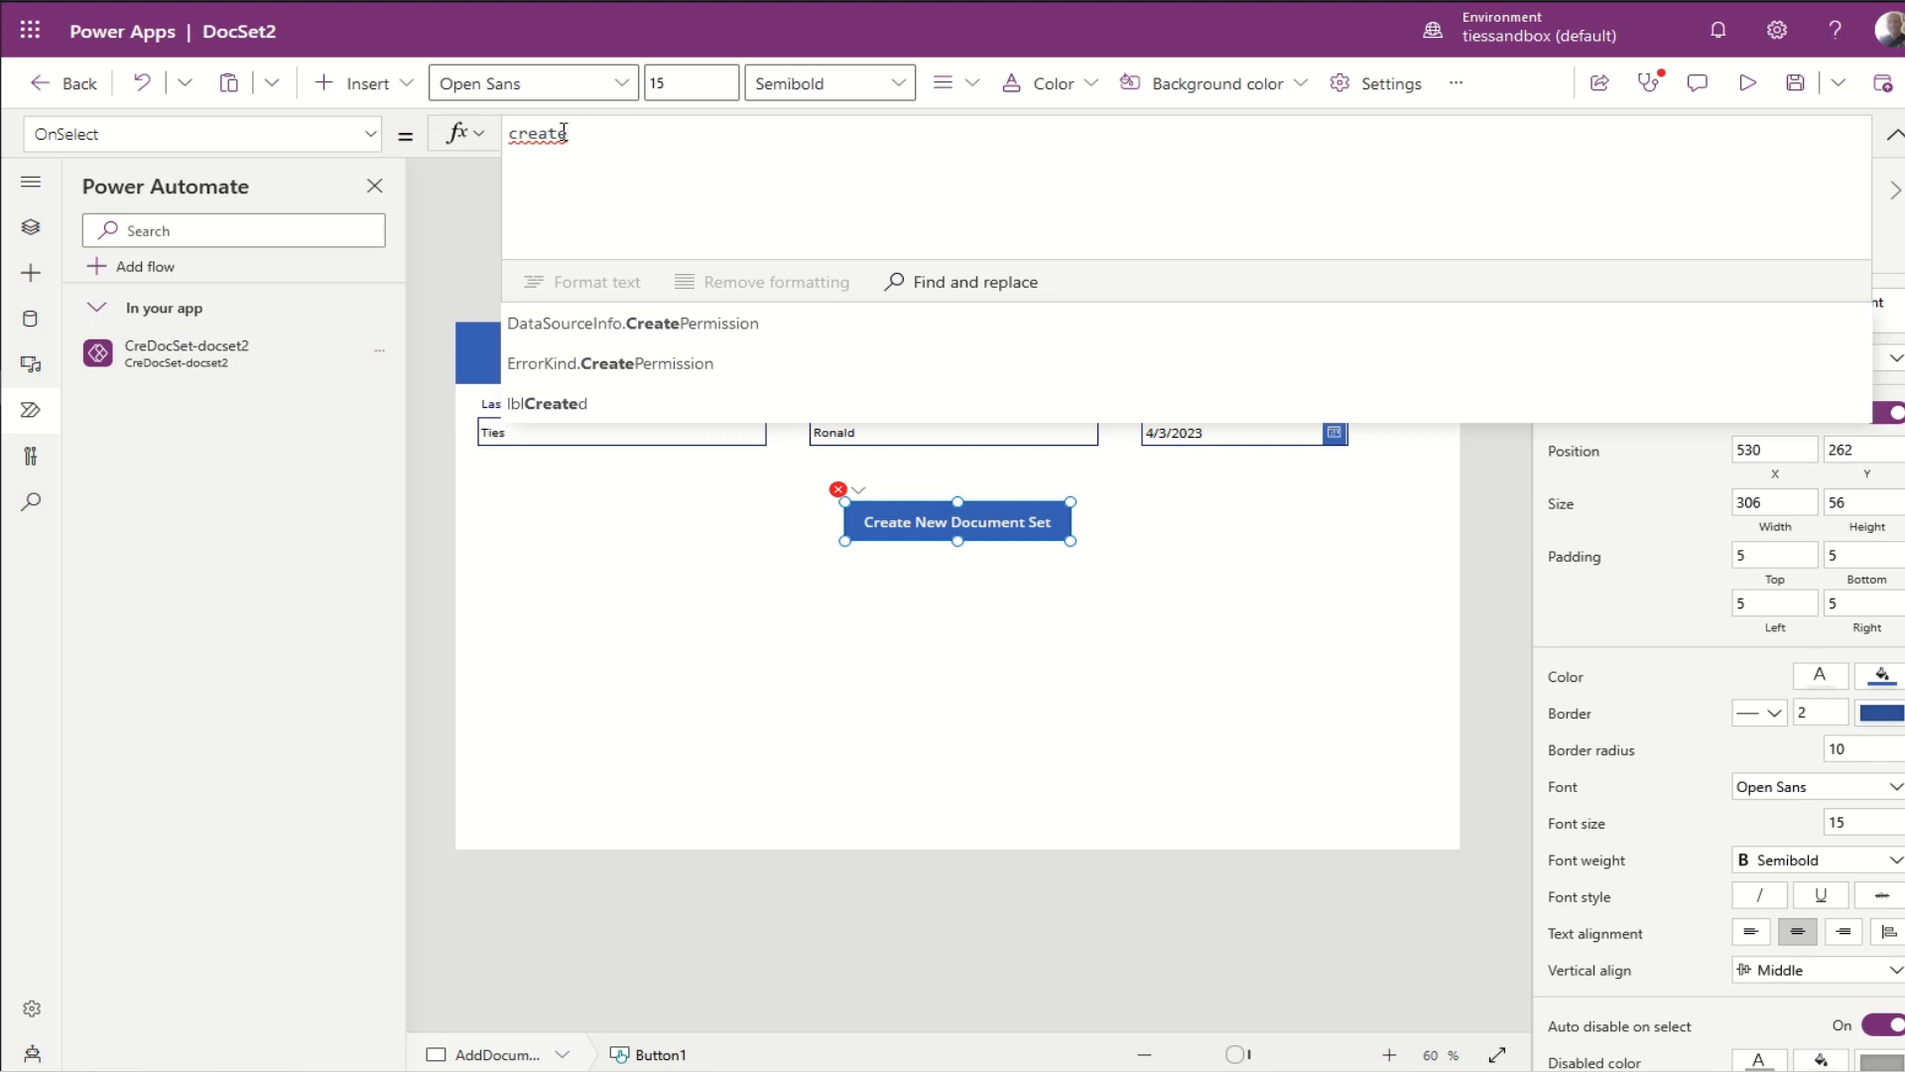
key("BackSpace")
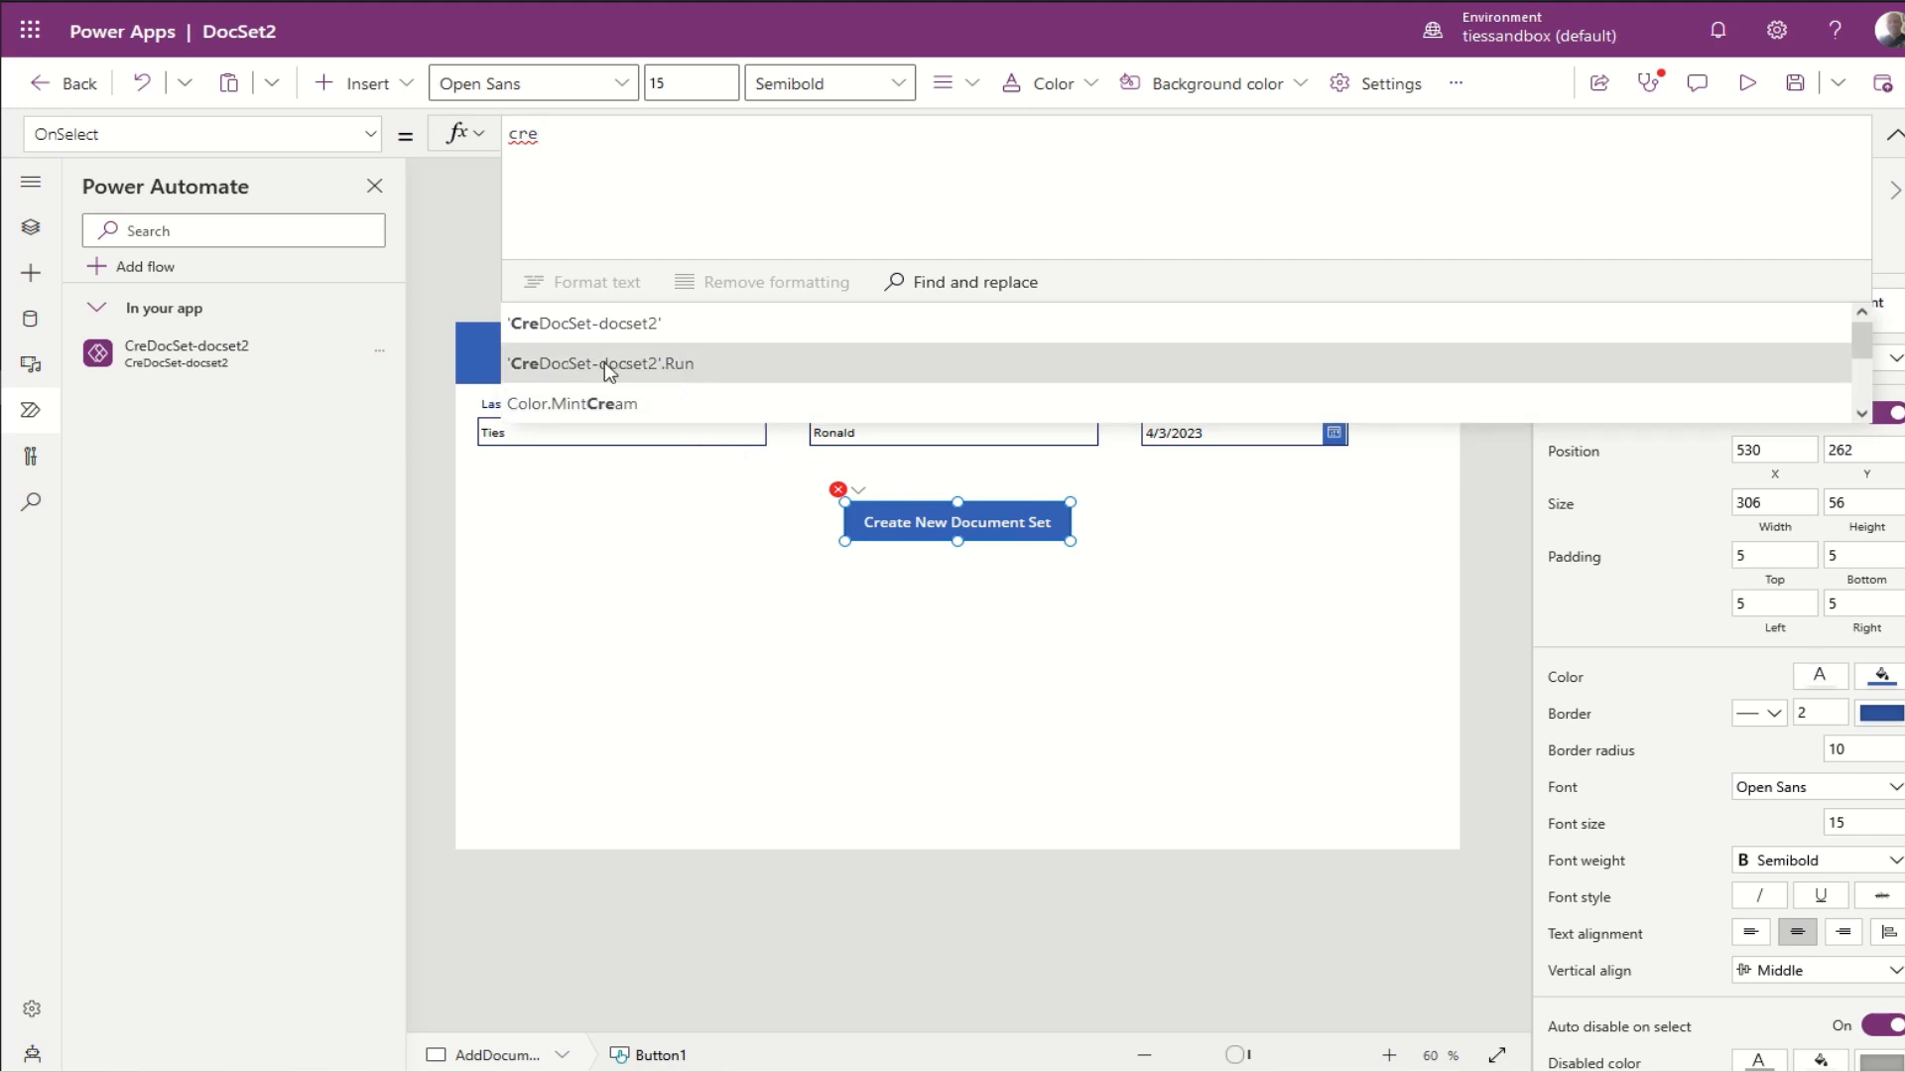
left_click(647, 365)
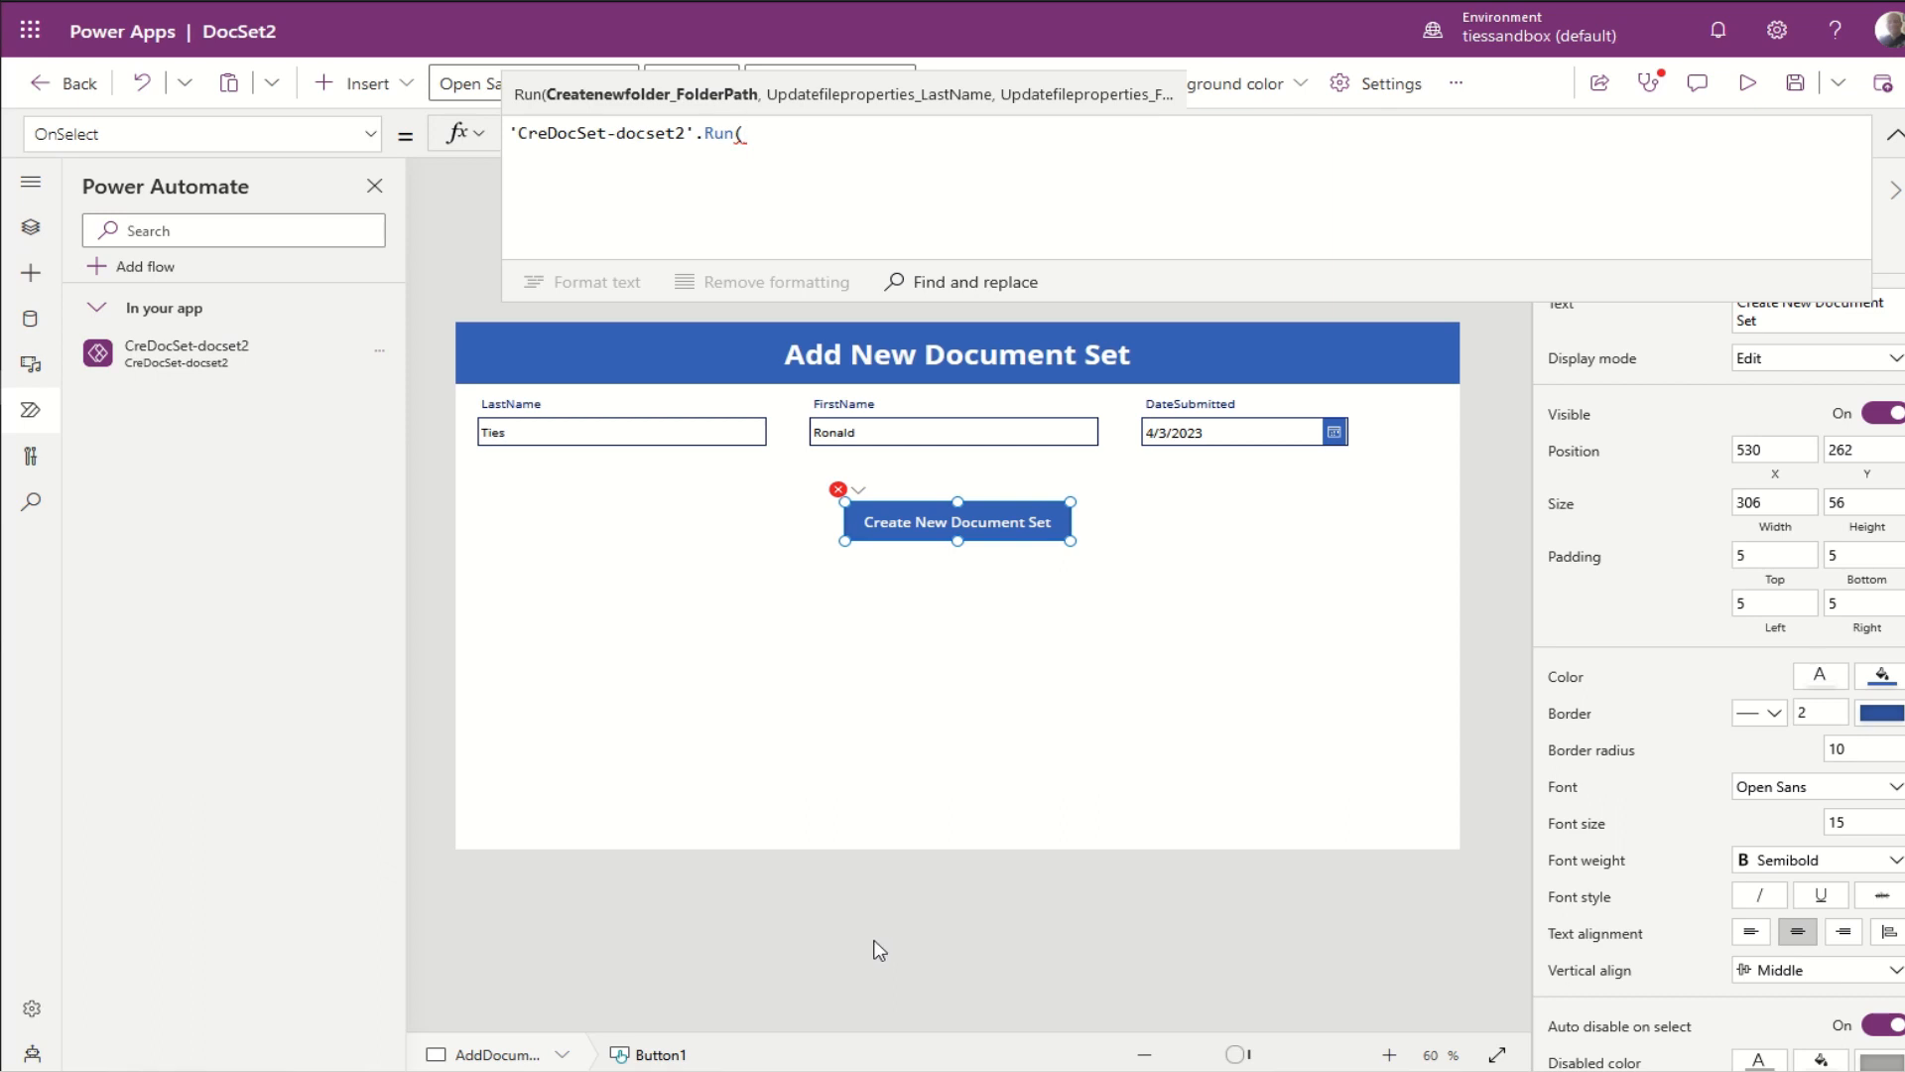
Step: Pass frmtxtTitle.Text as the flow call's first argument, for the new folder path
type("frm")
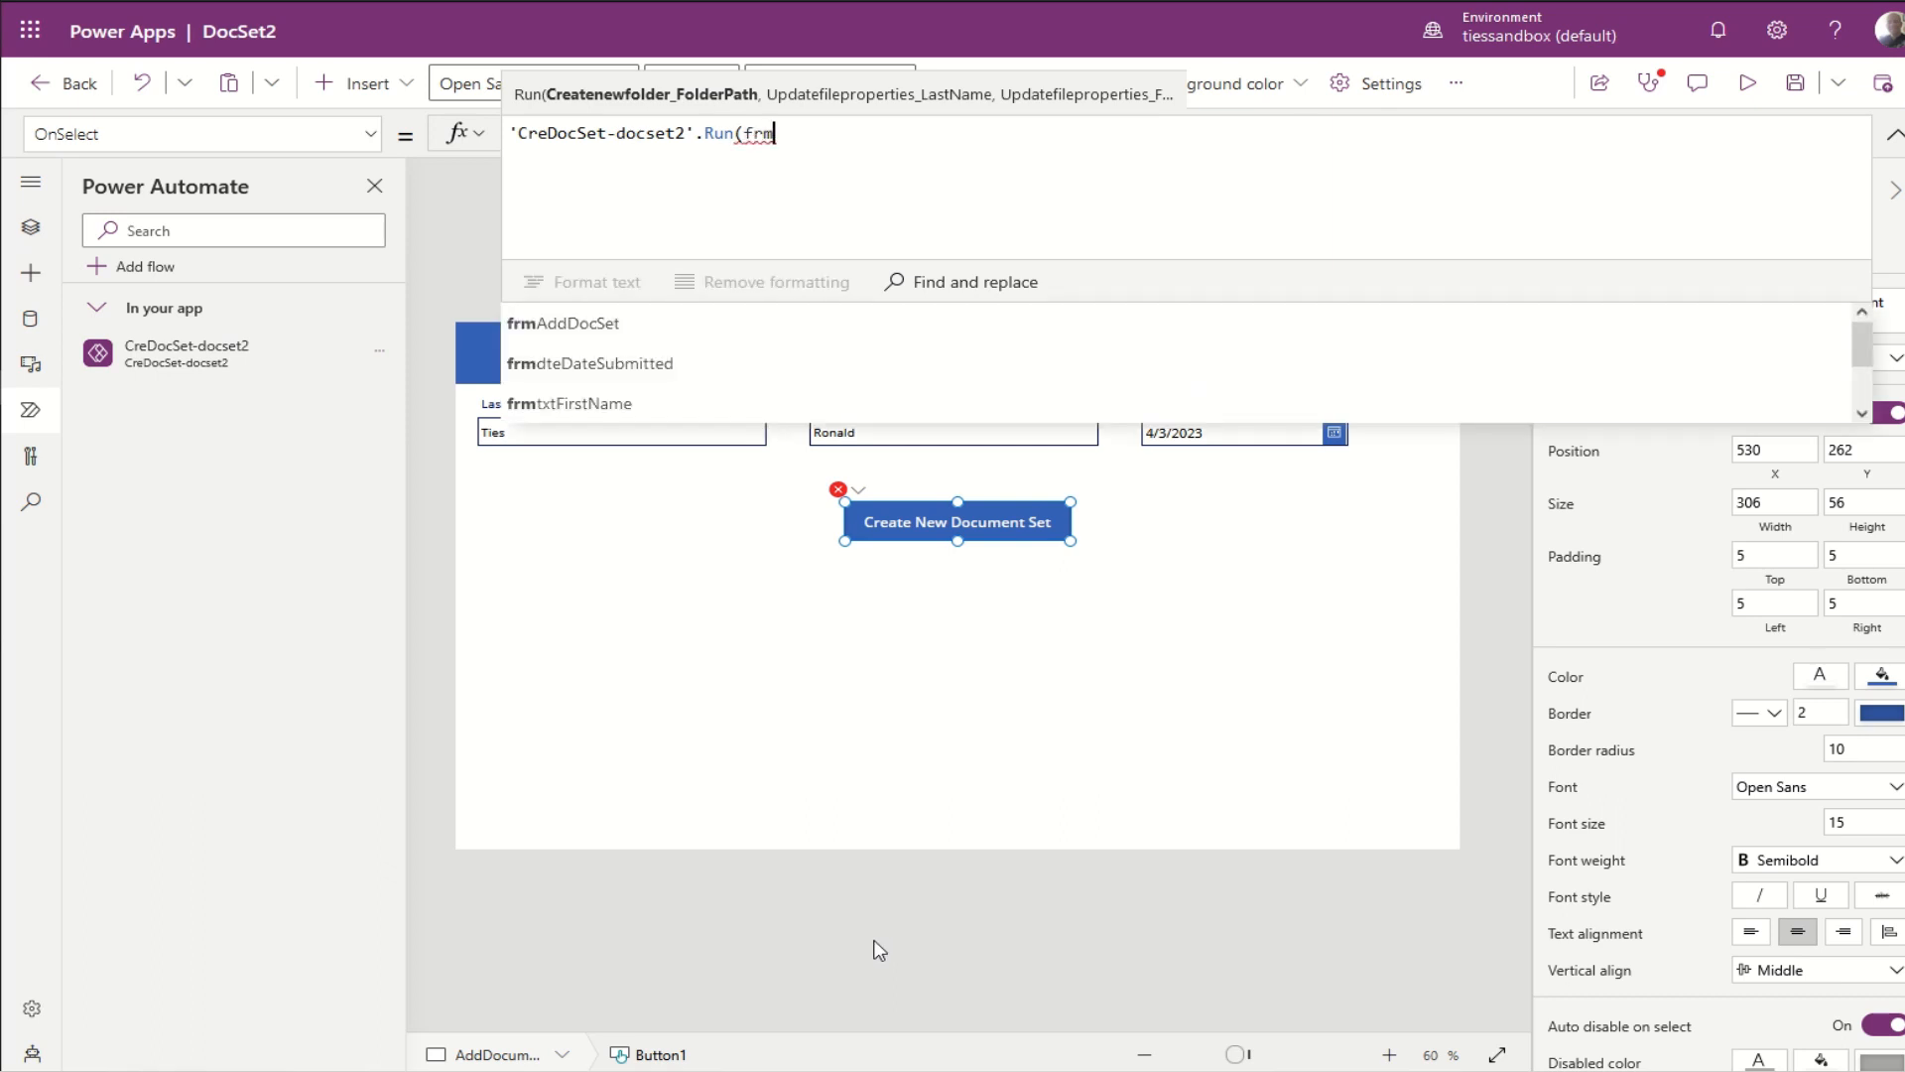
type("txtt")
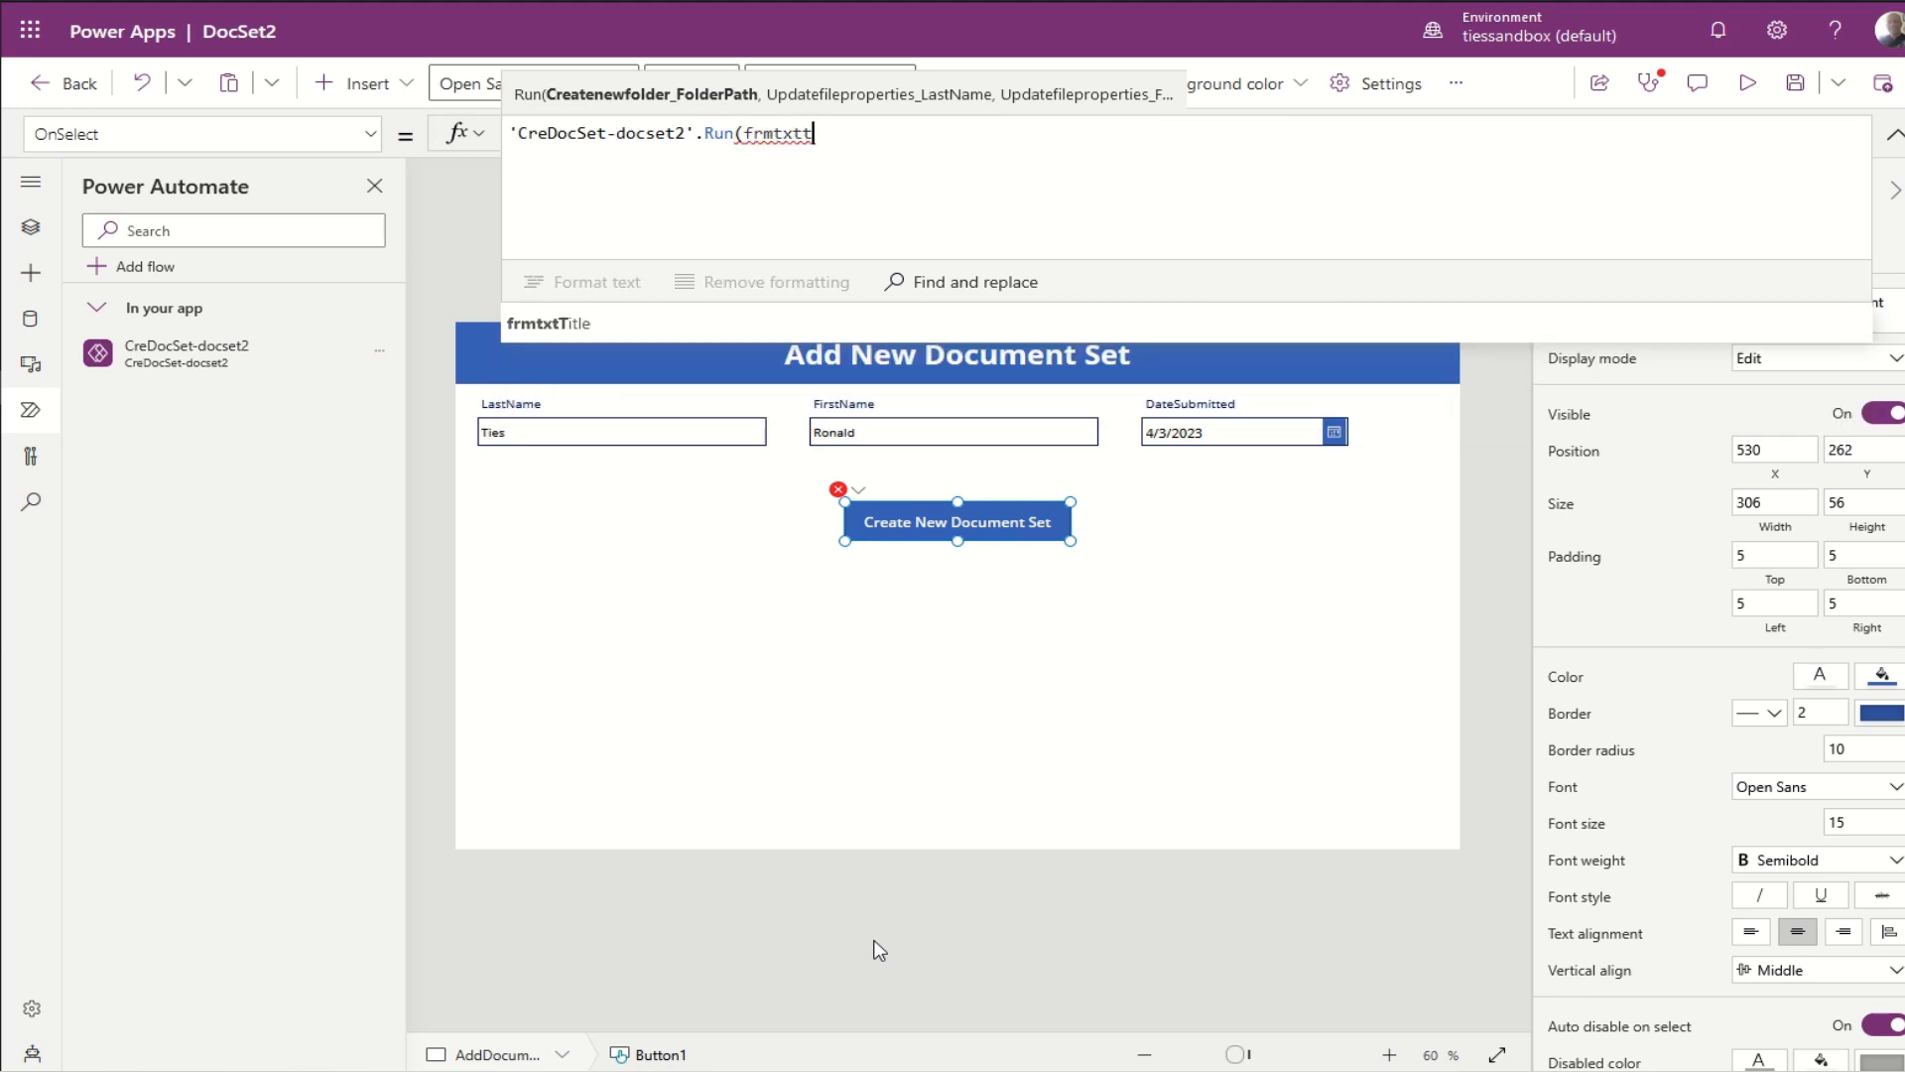
key("Tab")
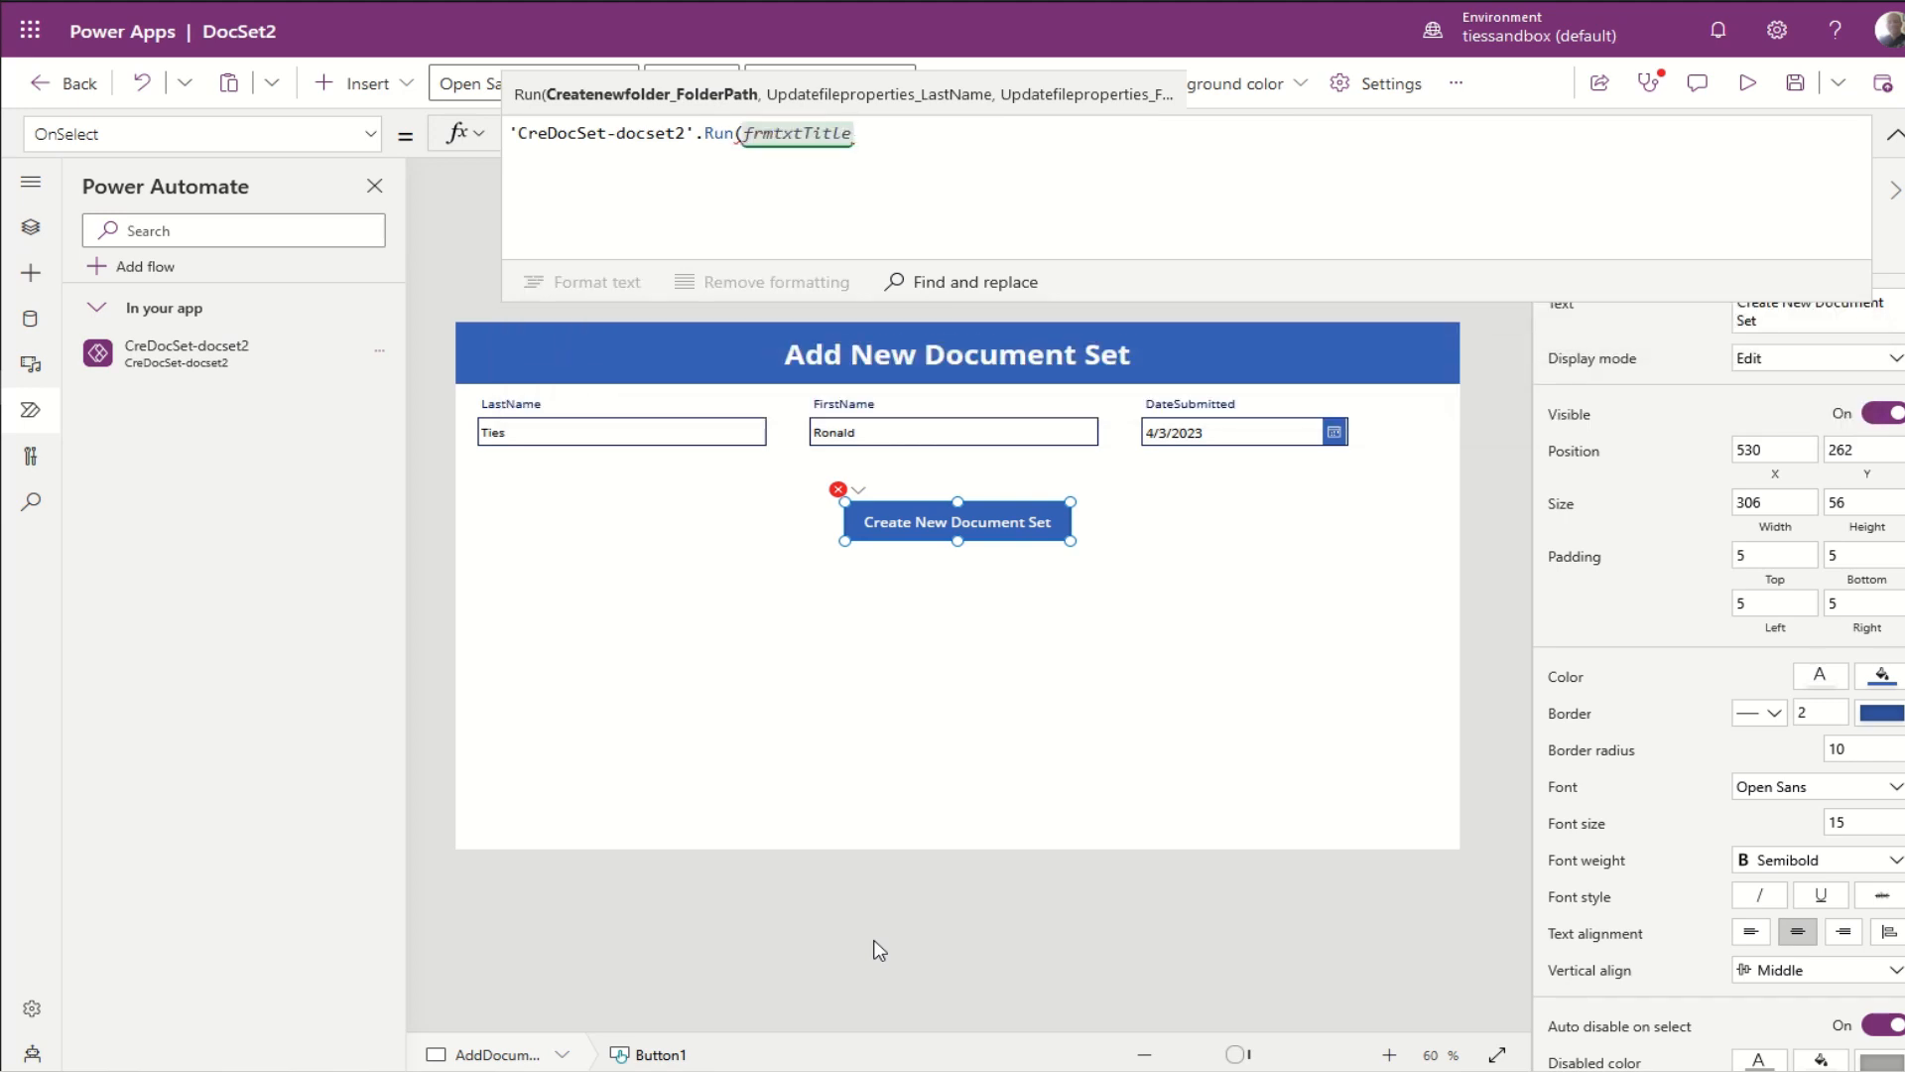
type(".Text")
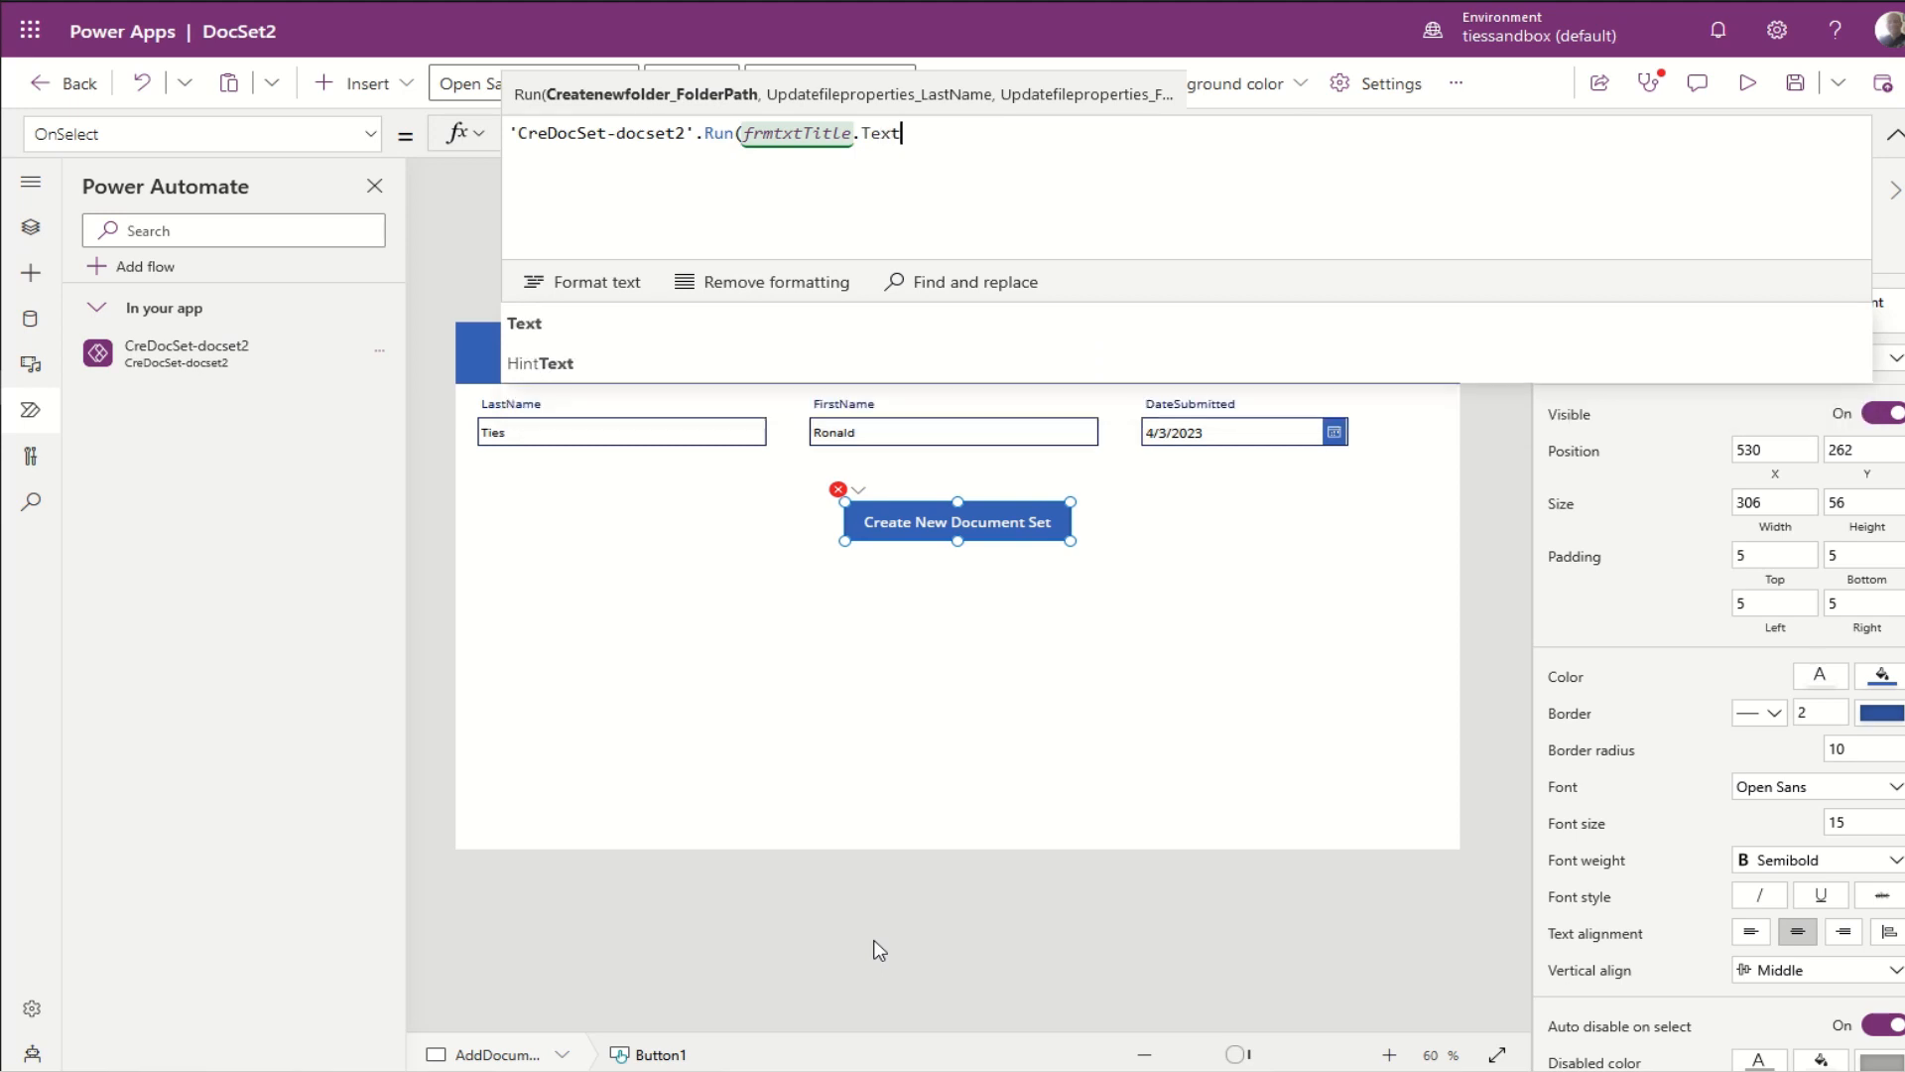
type(",")
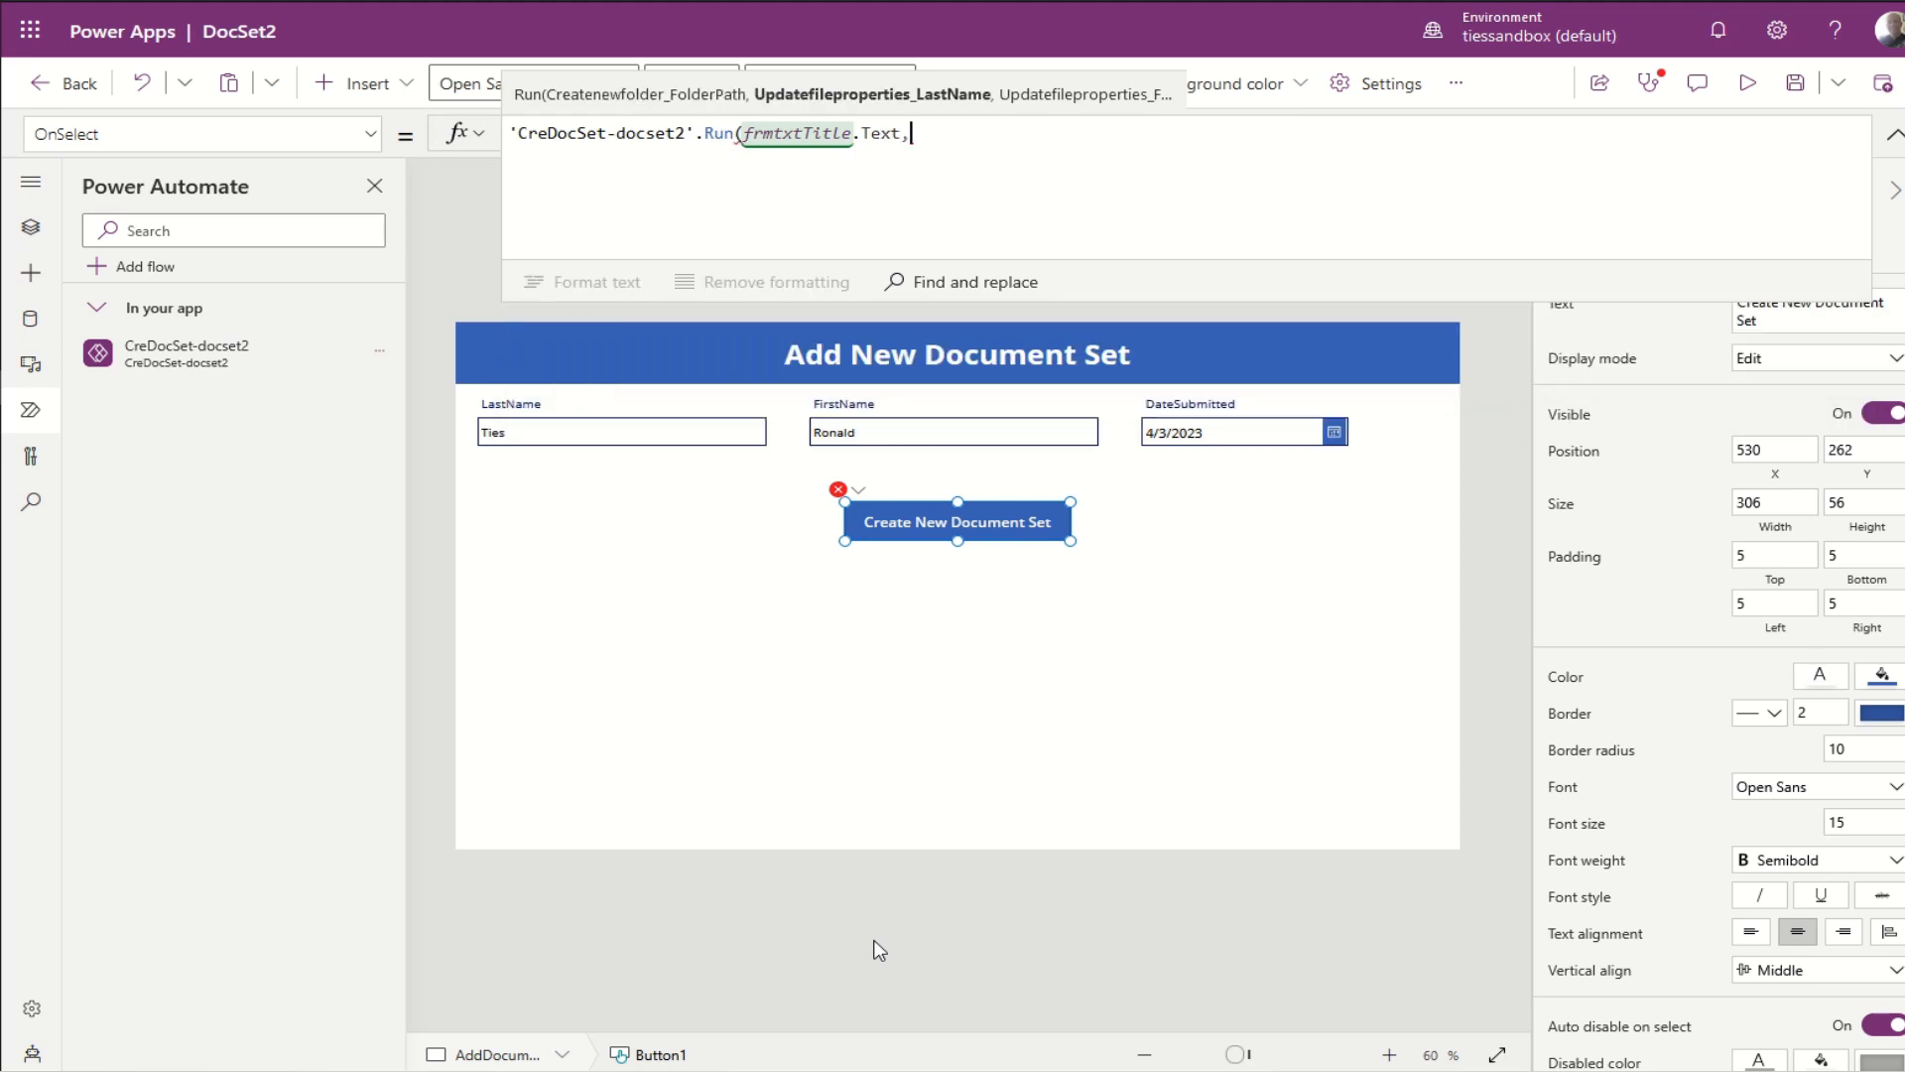
Step: Add frmtxtLastName.Text and frmtxtFirstName.Text as the second and third arguments of the flow call
type("frm")
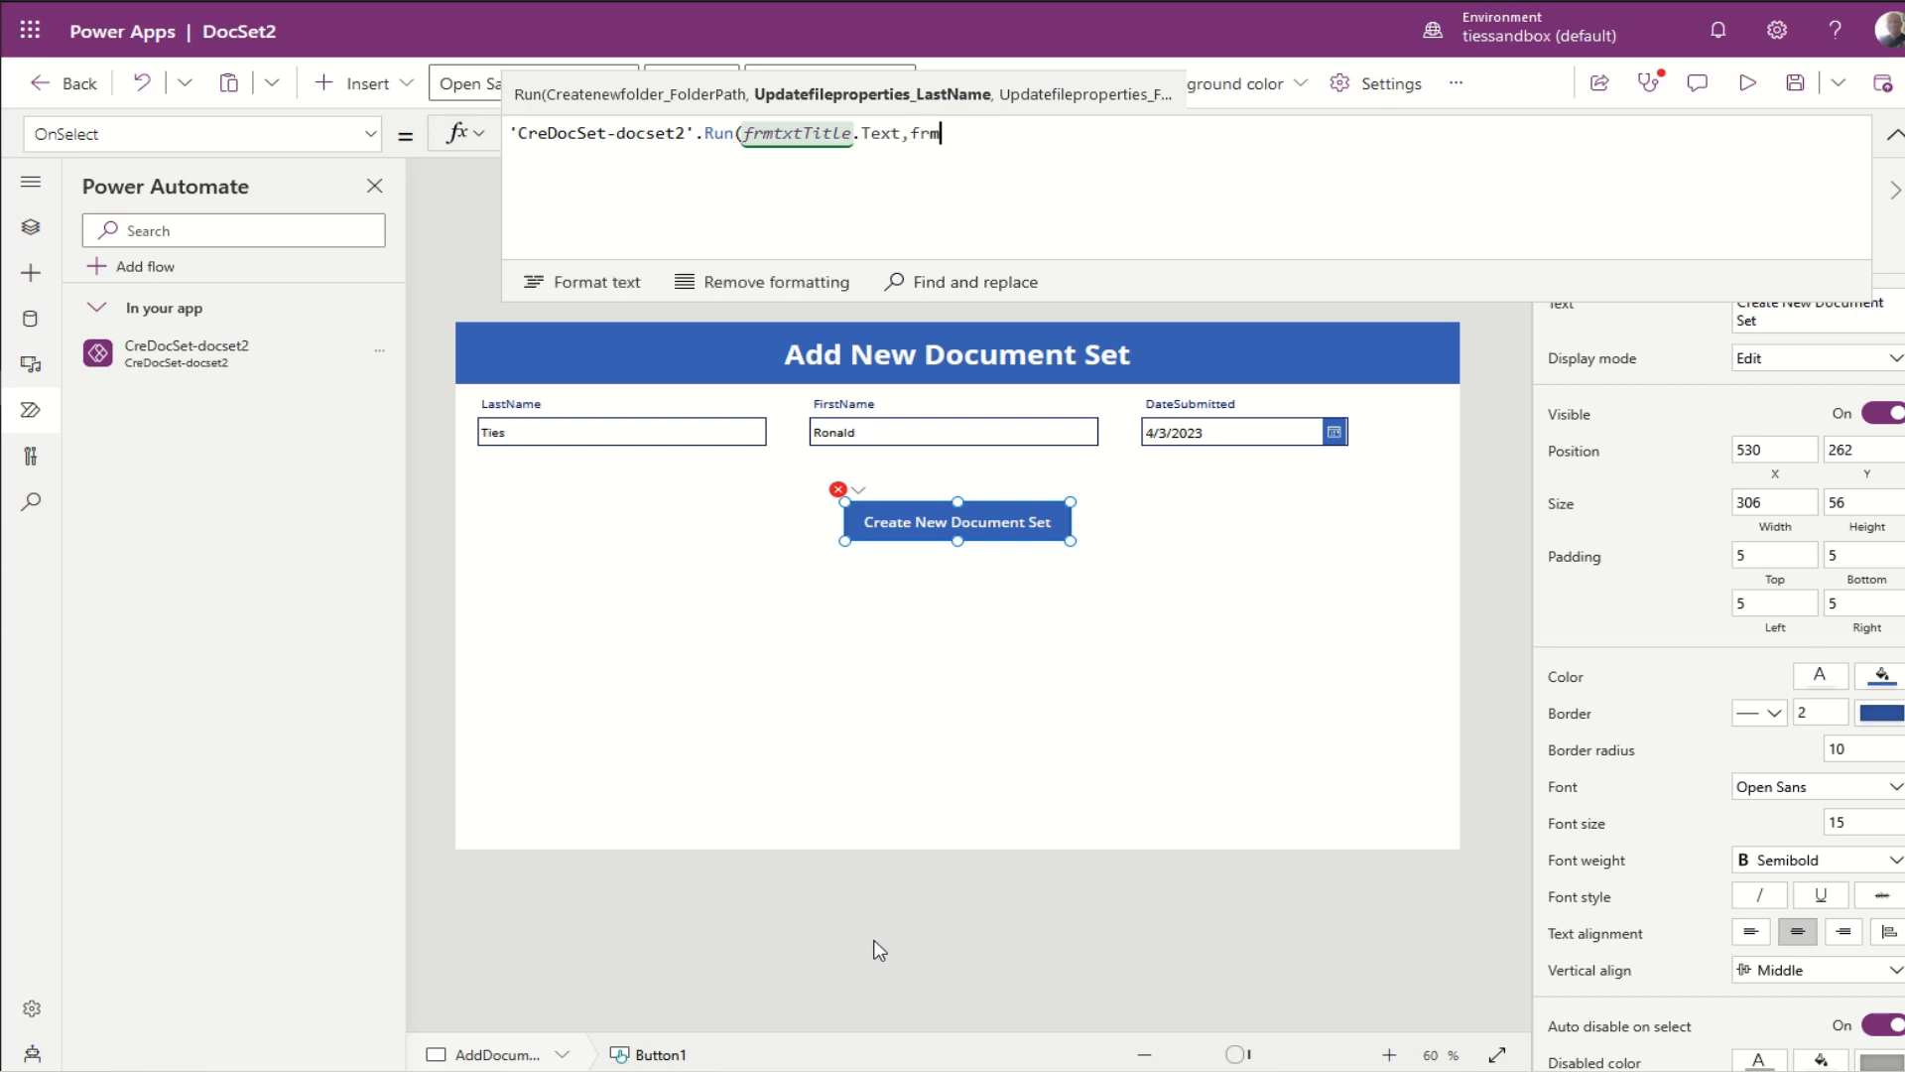
type("txtl")
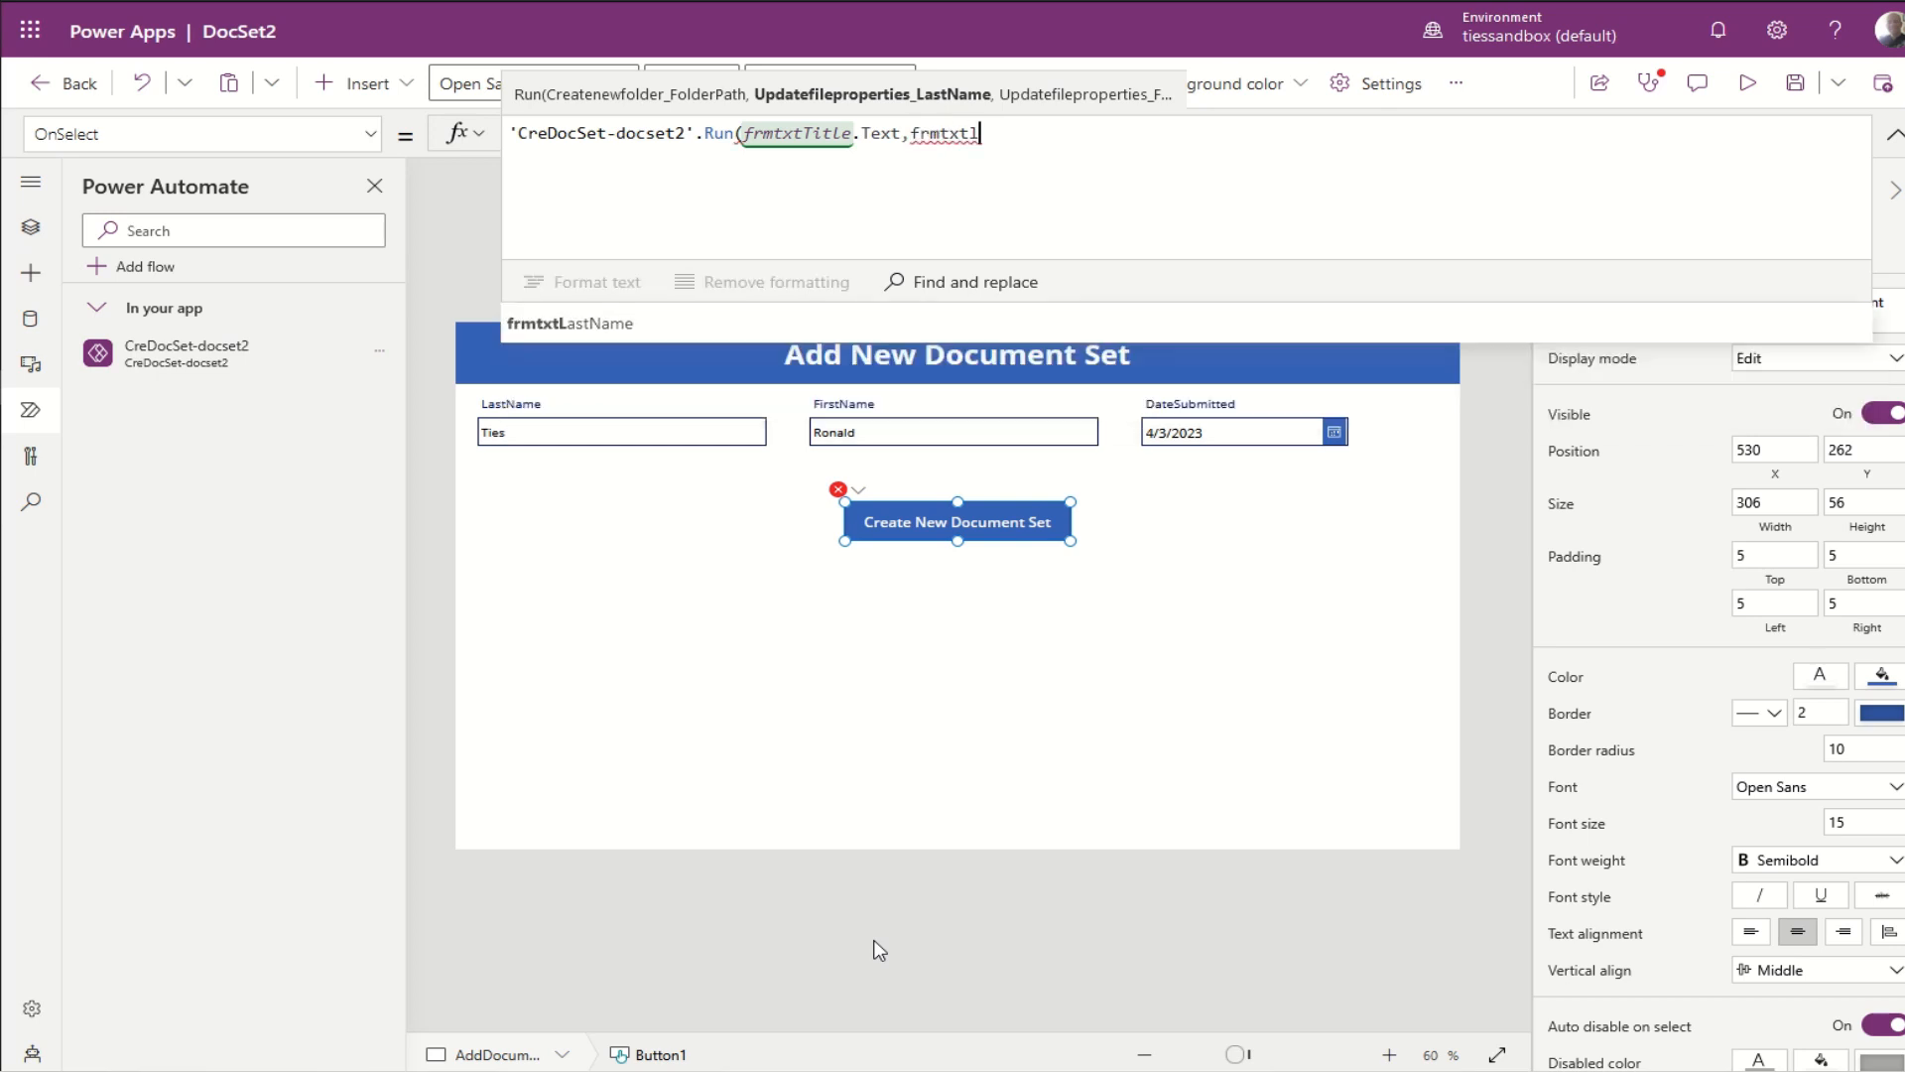
key("Tab")
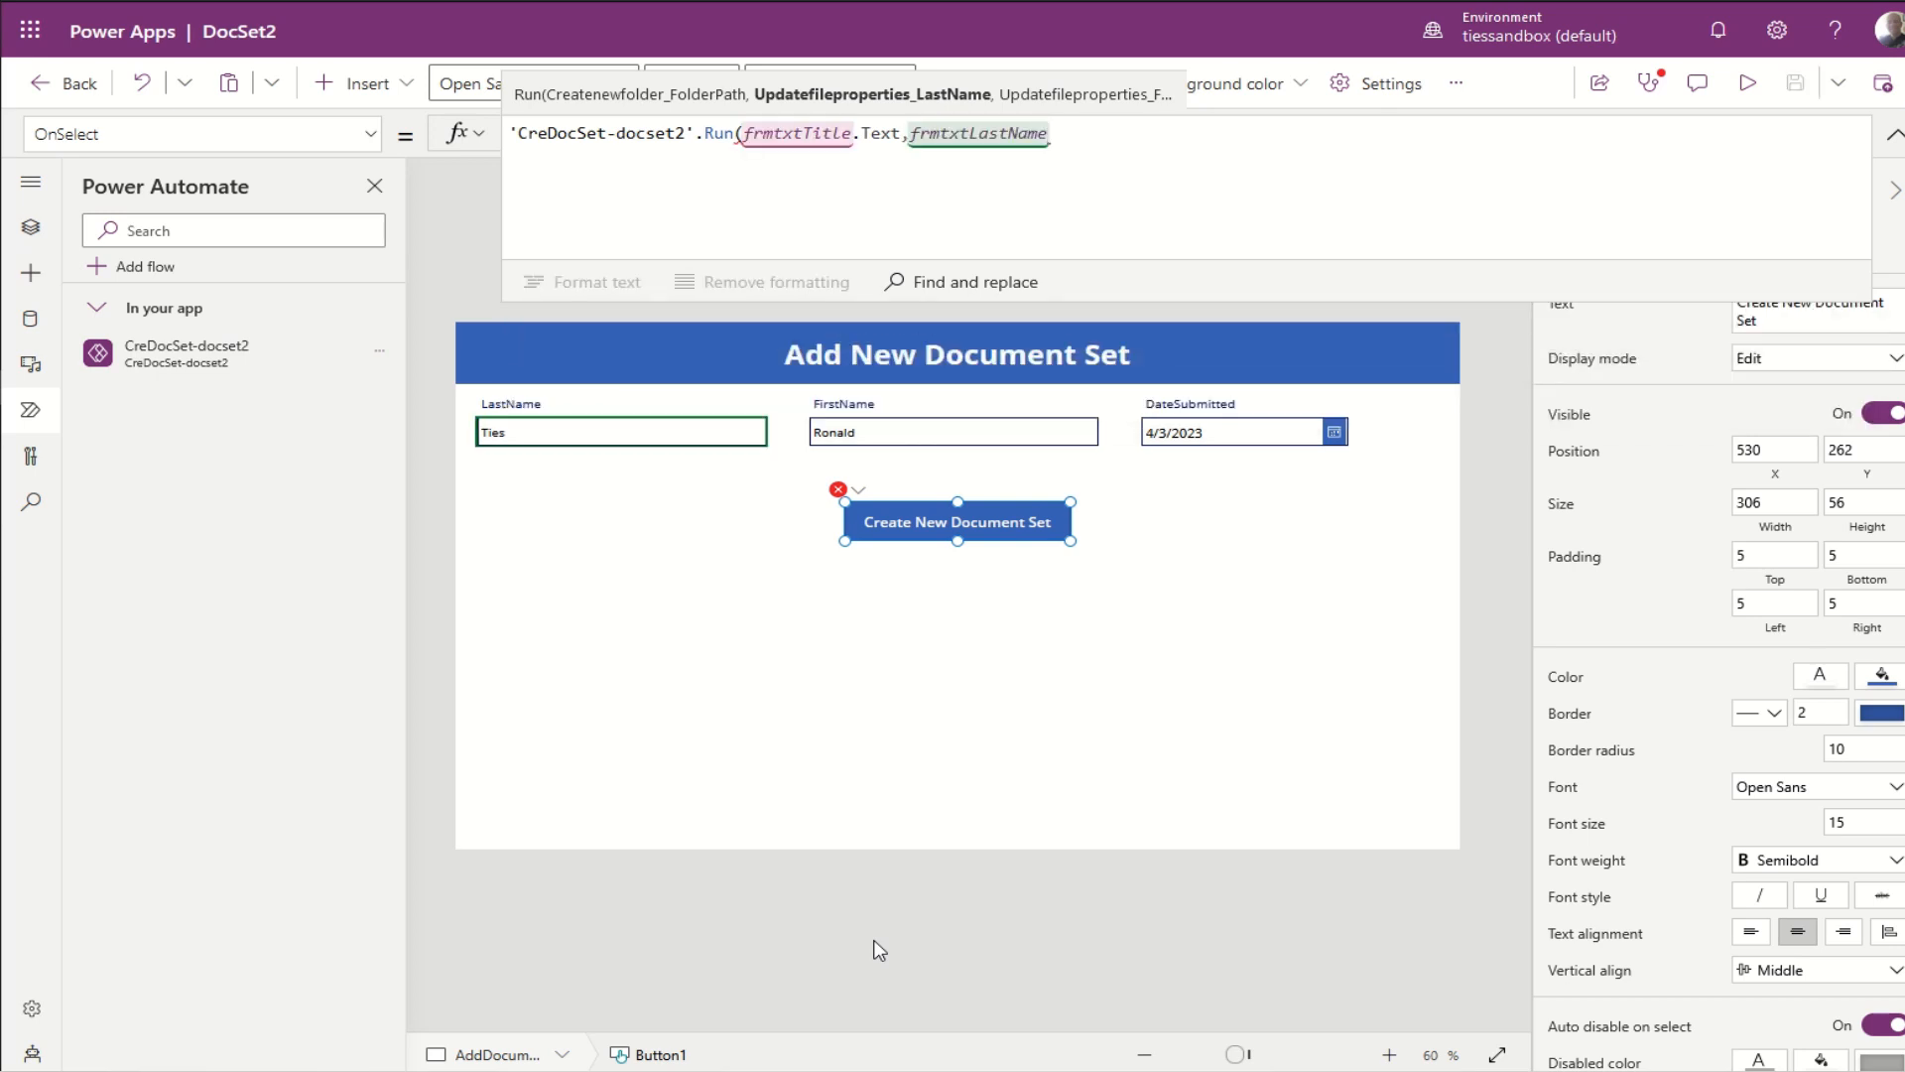
type(".")
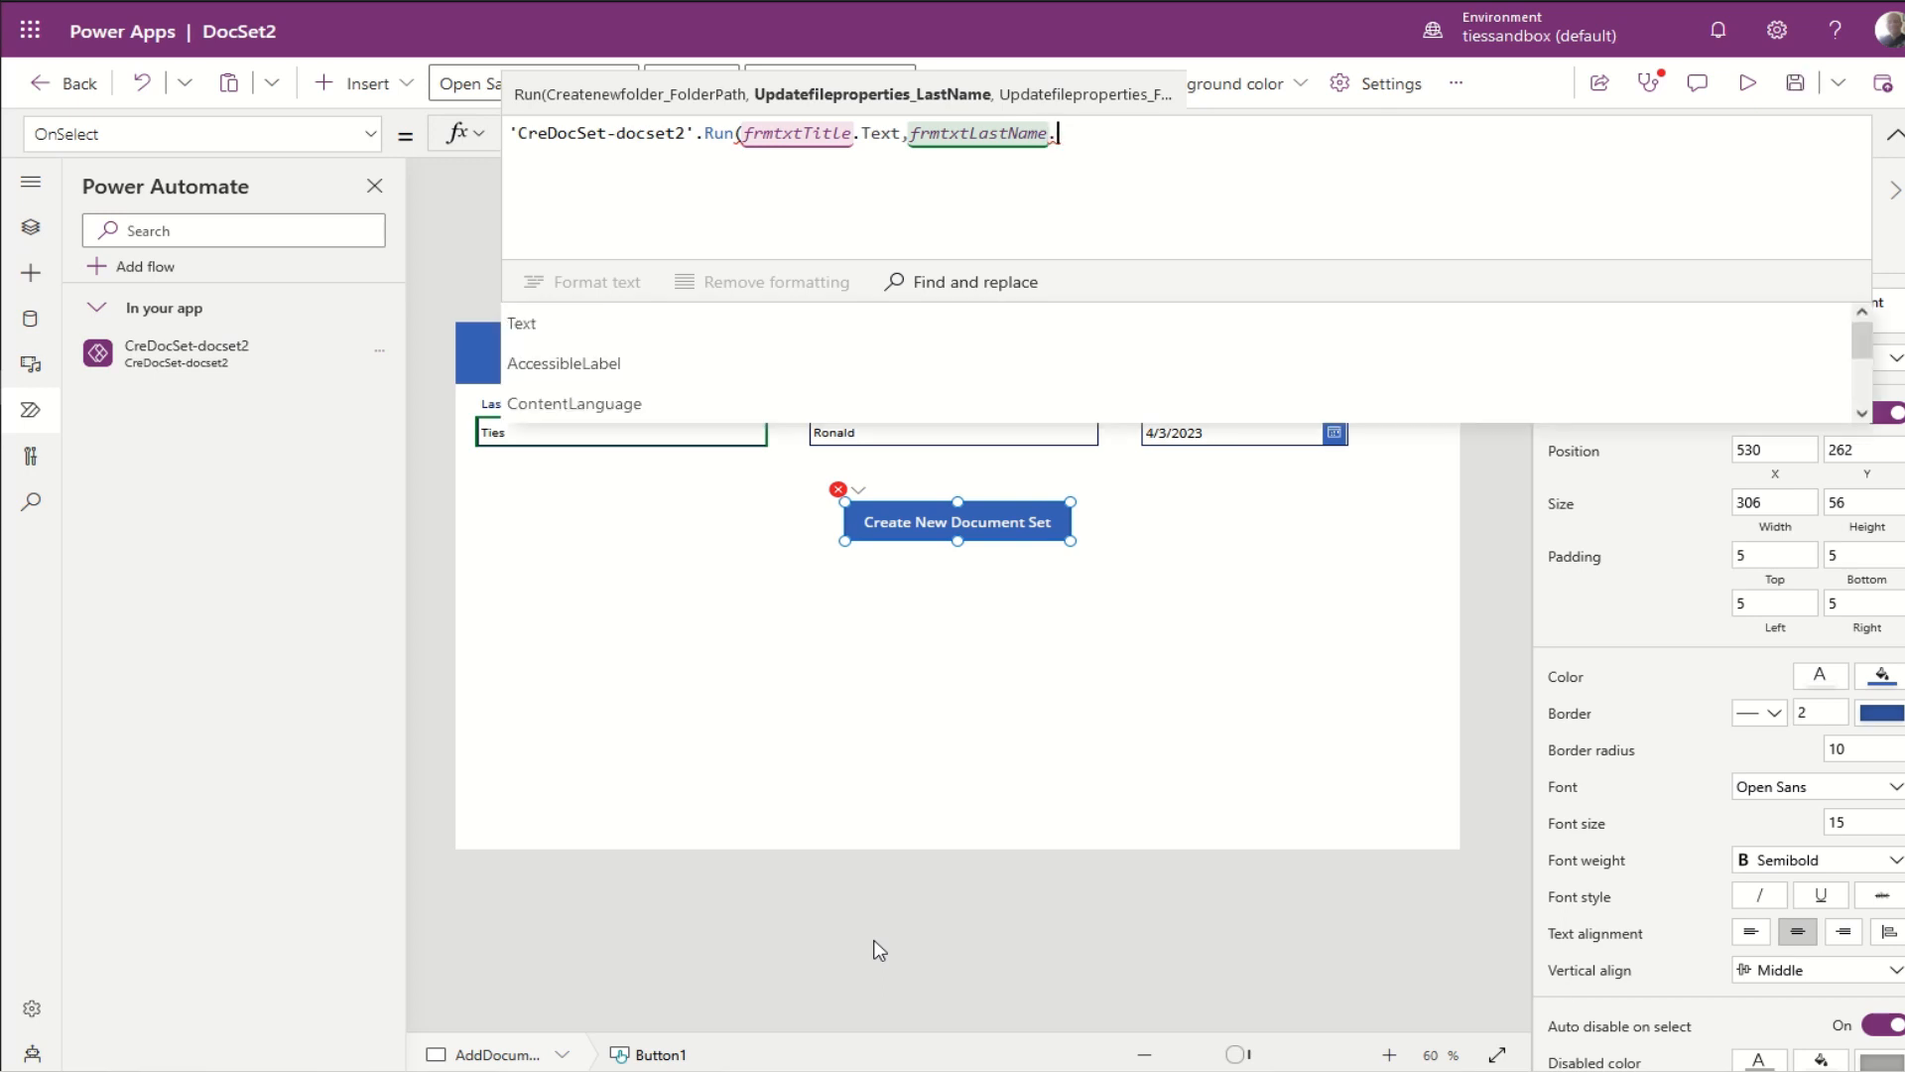
type("Text,")
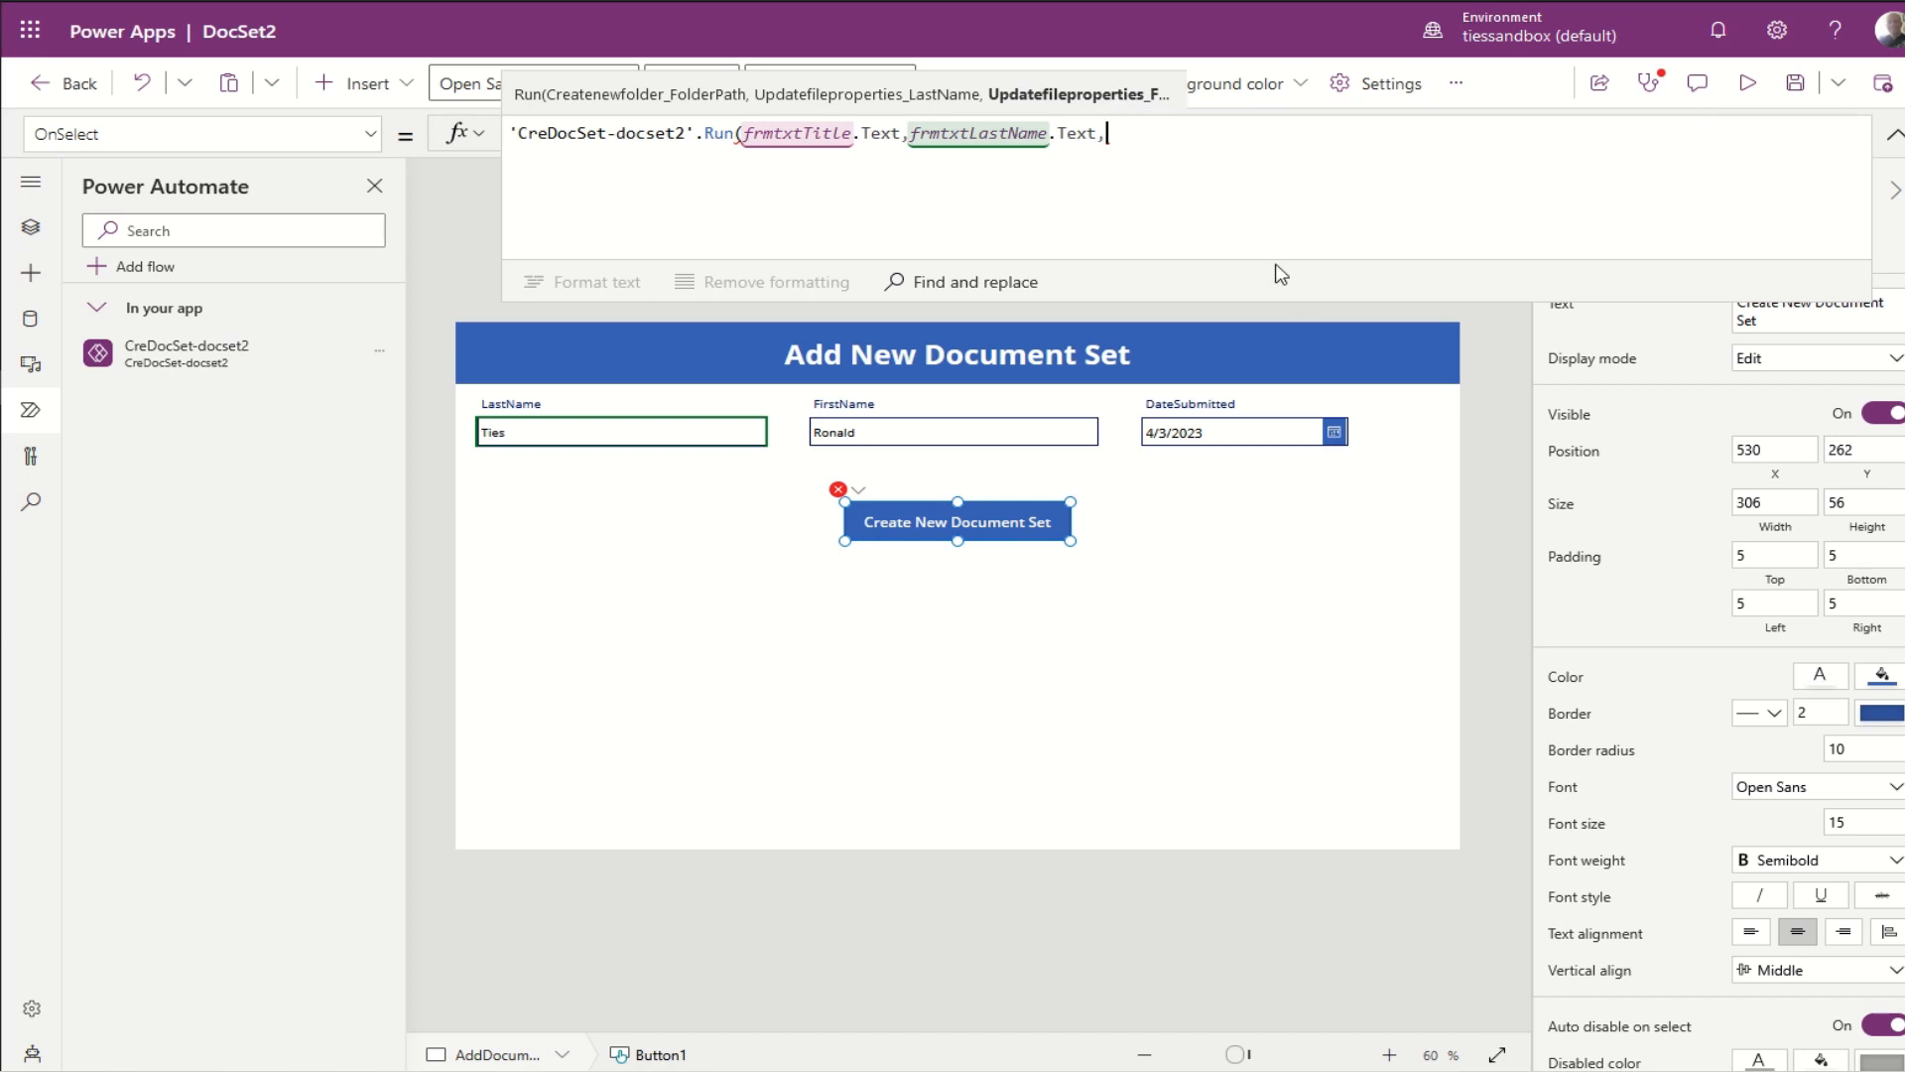
type("frm")
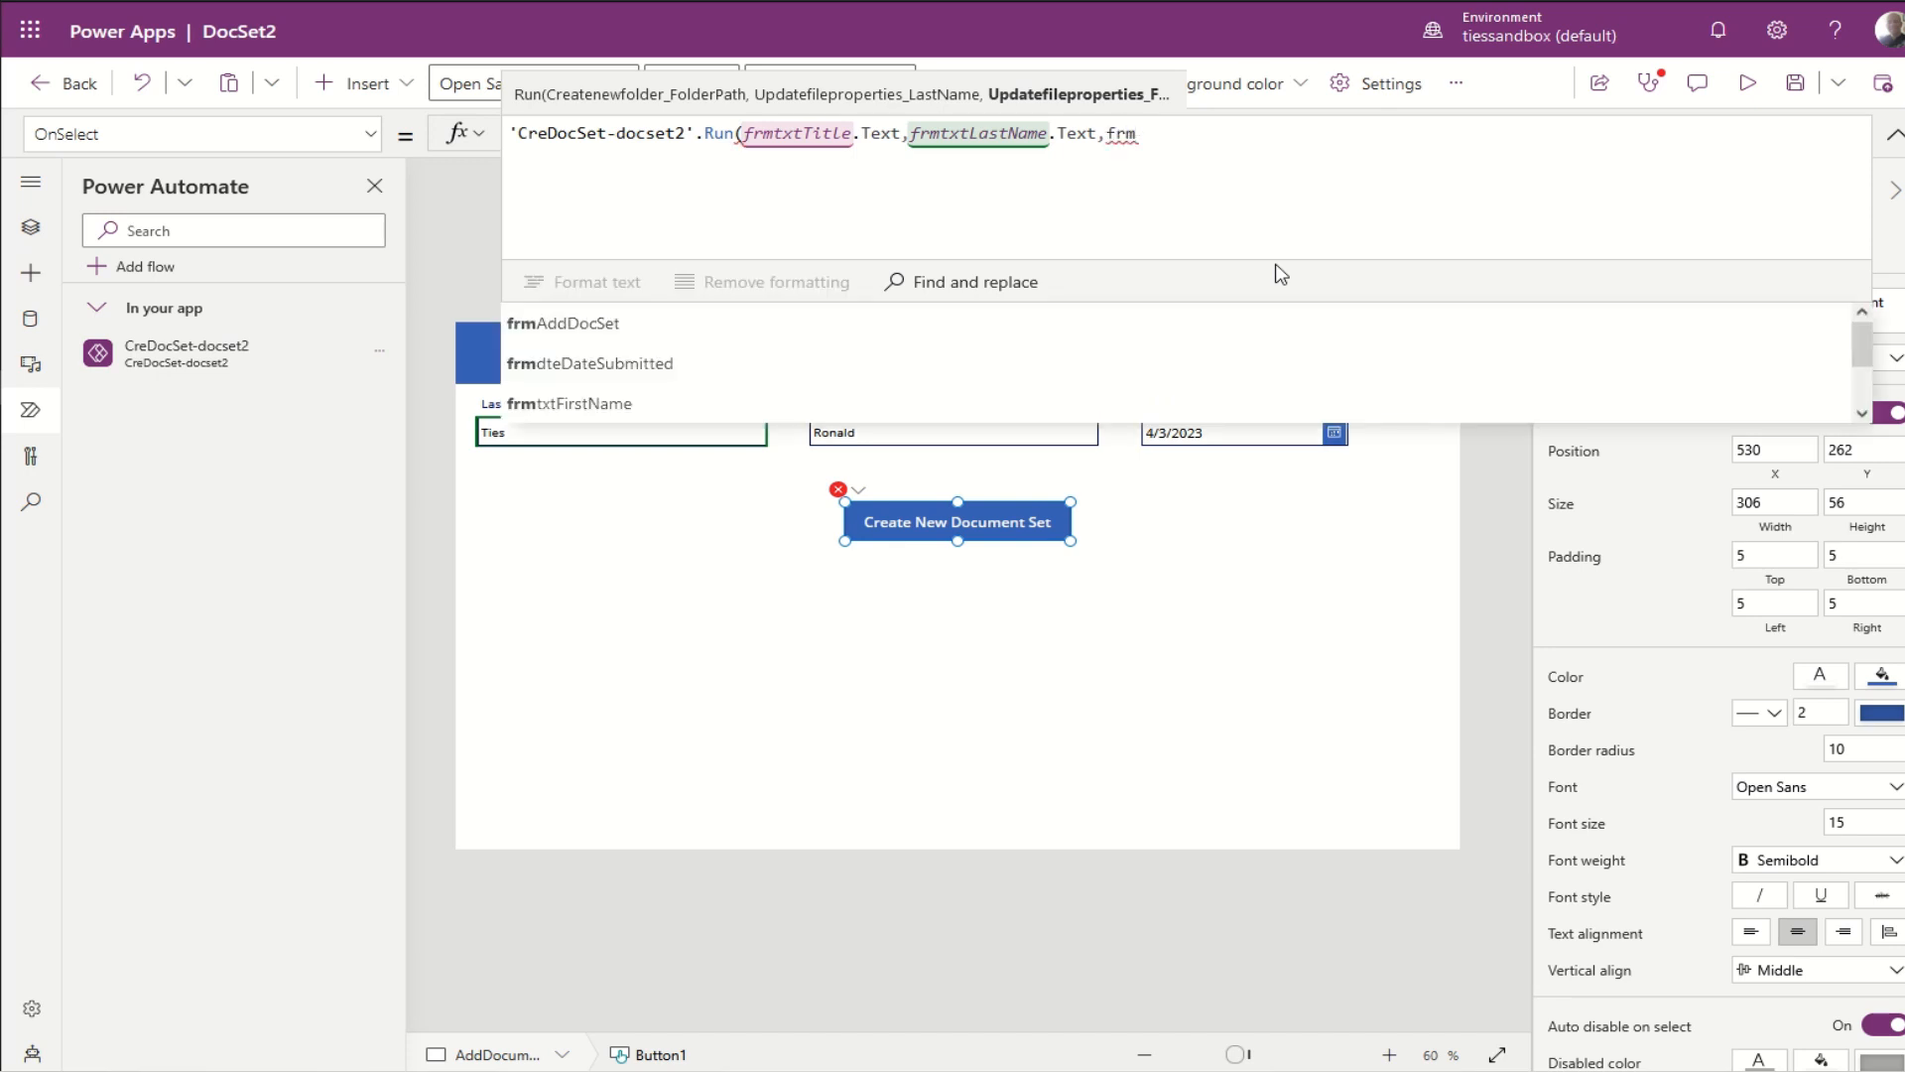
type("txtFirstName")
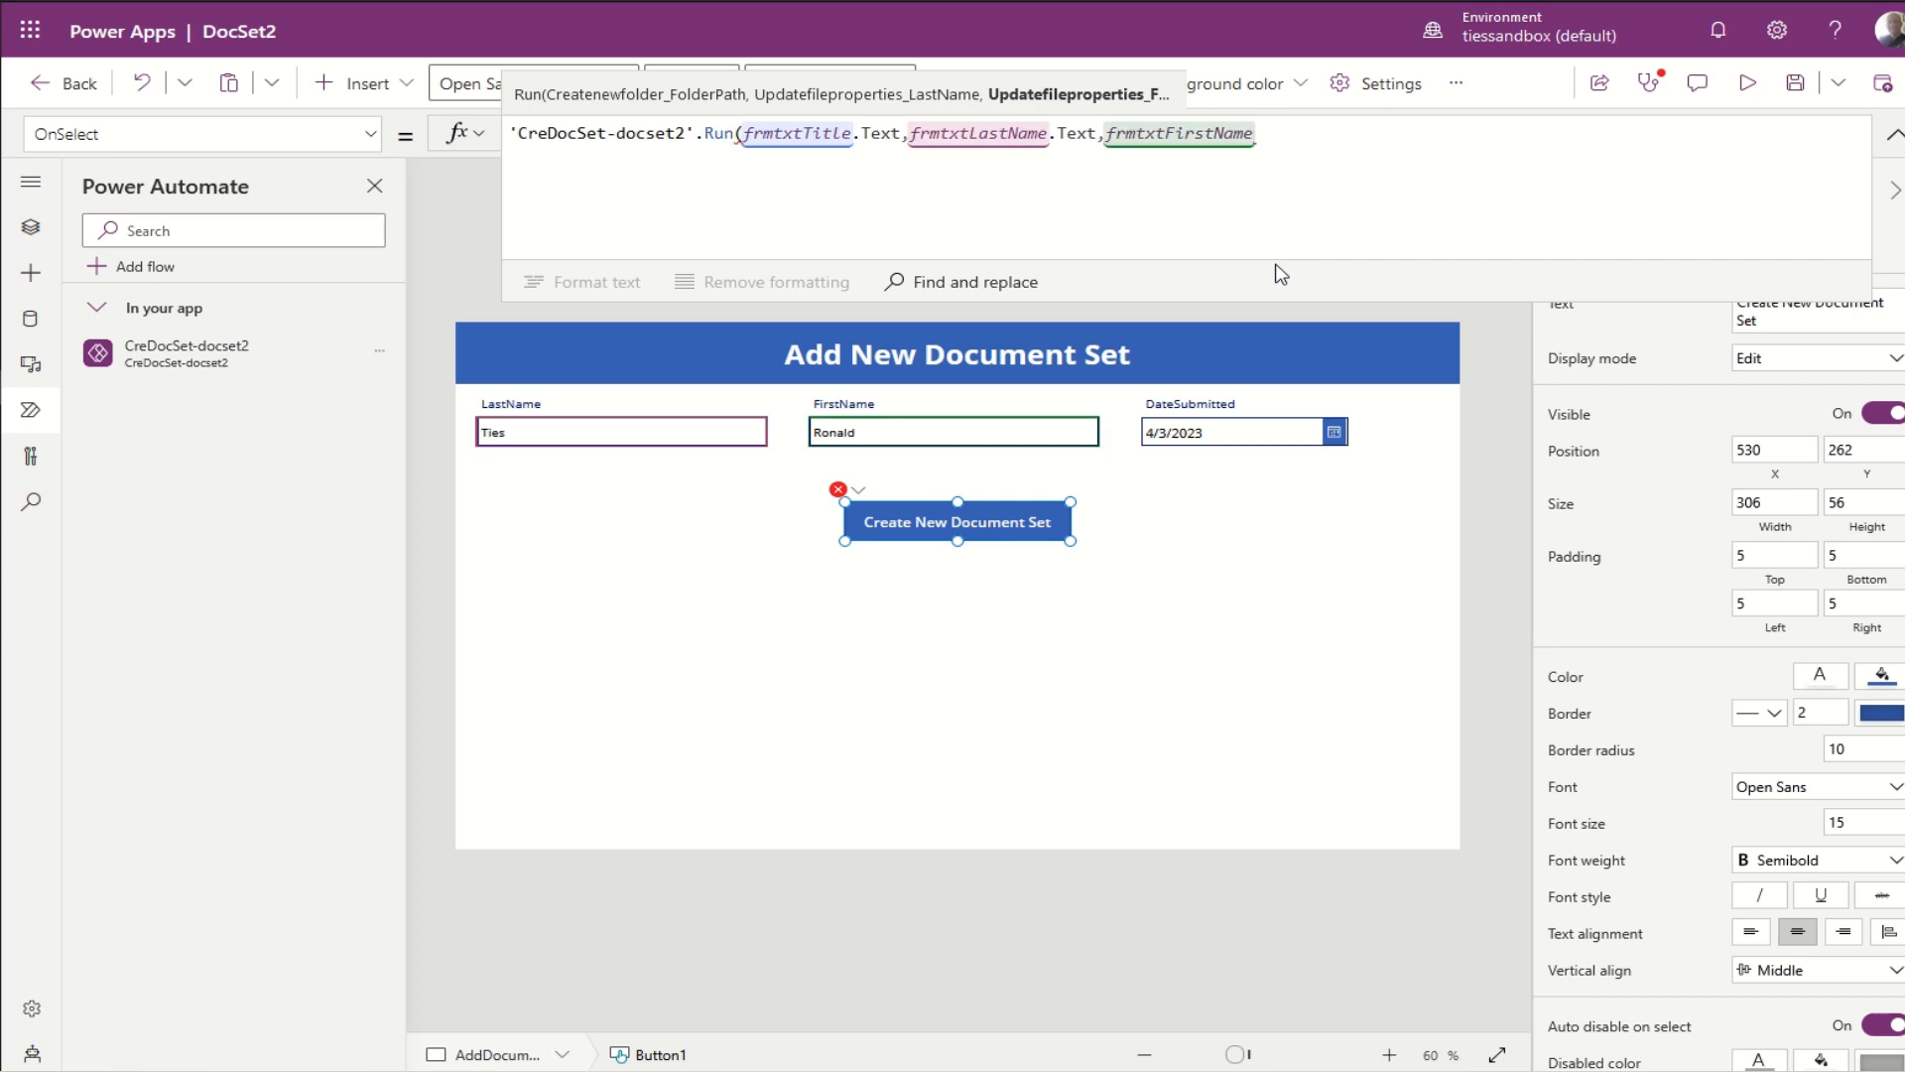
type(".Text")
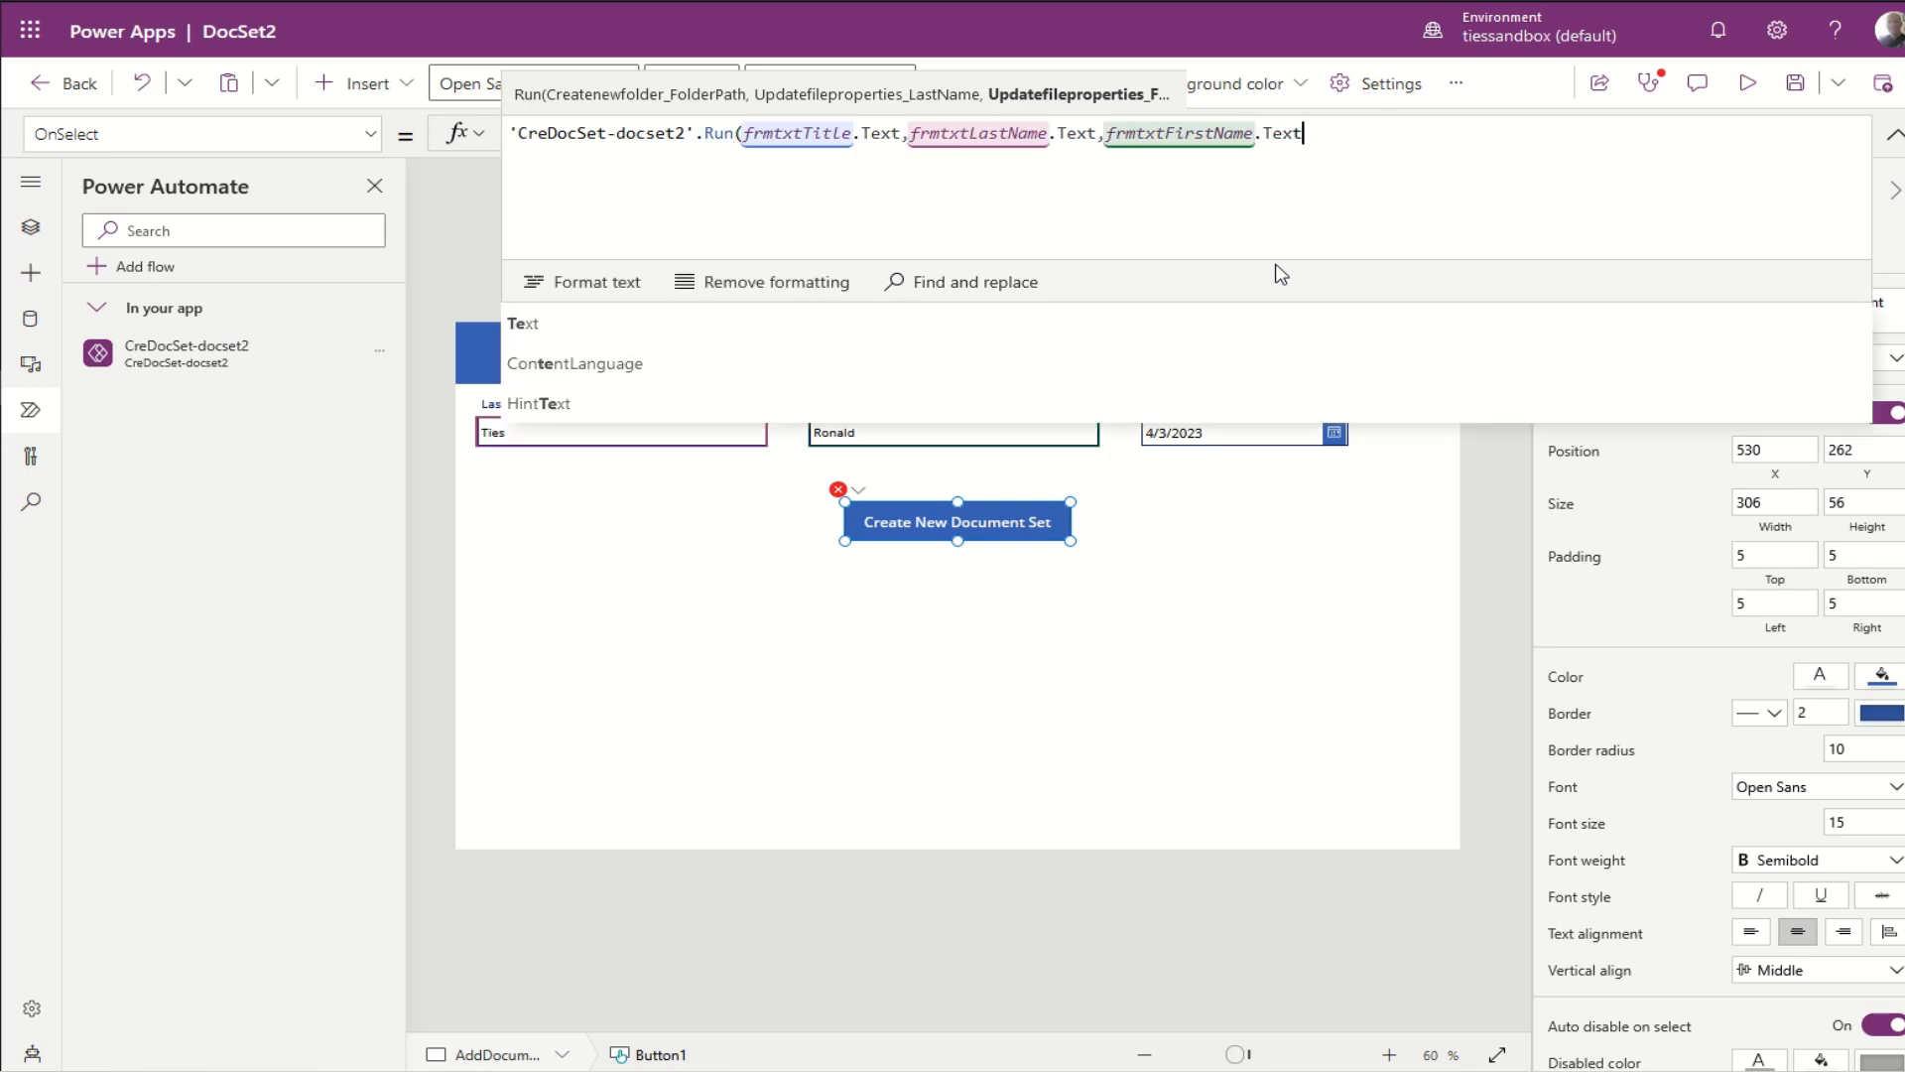
type(",")
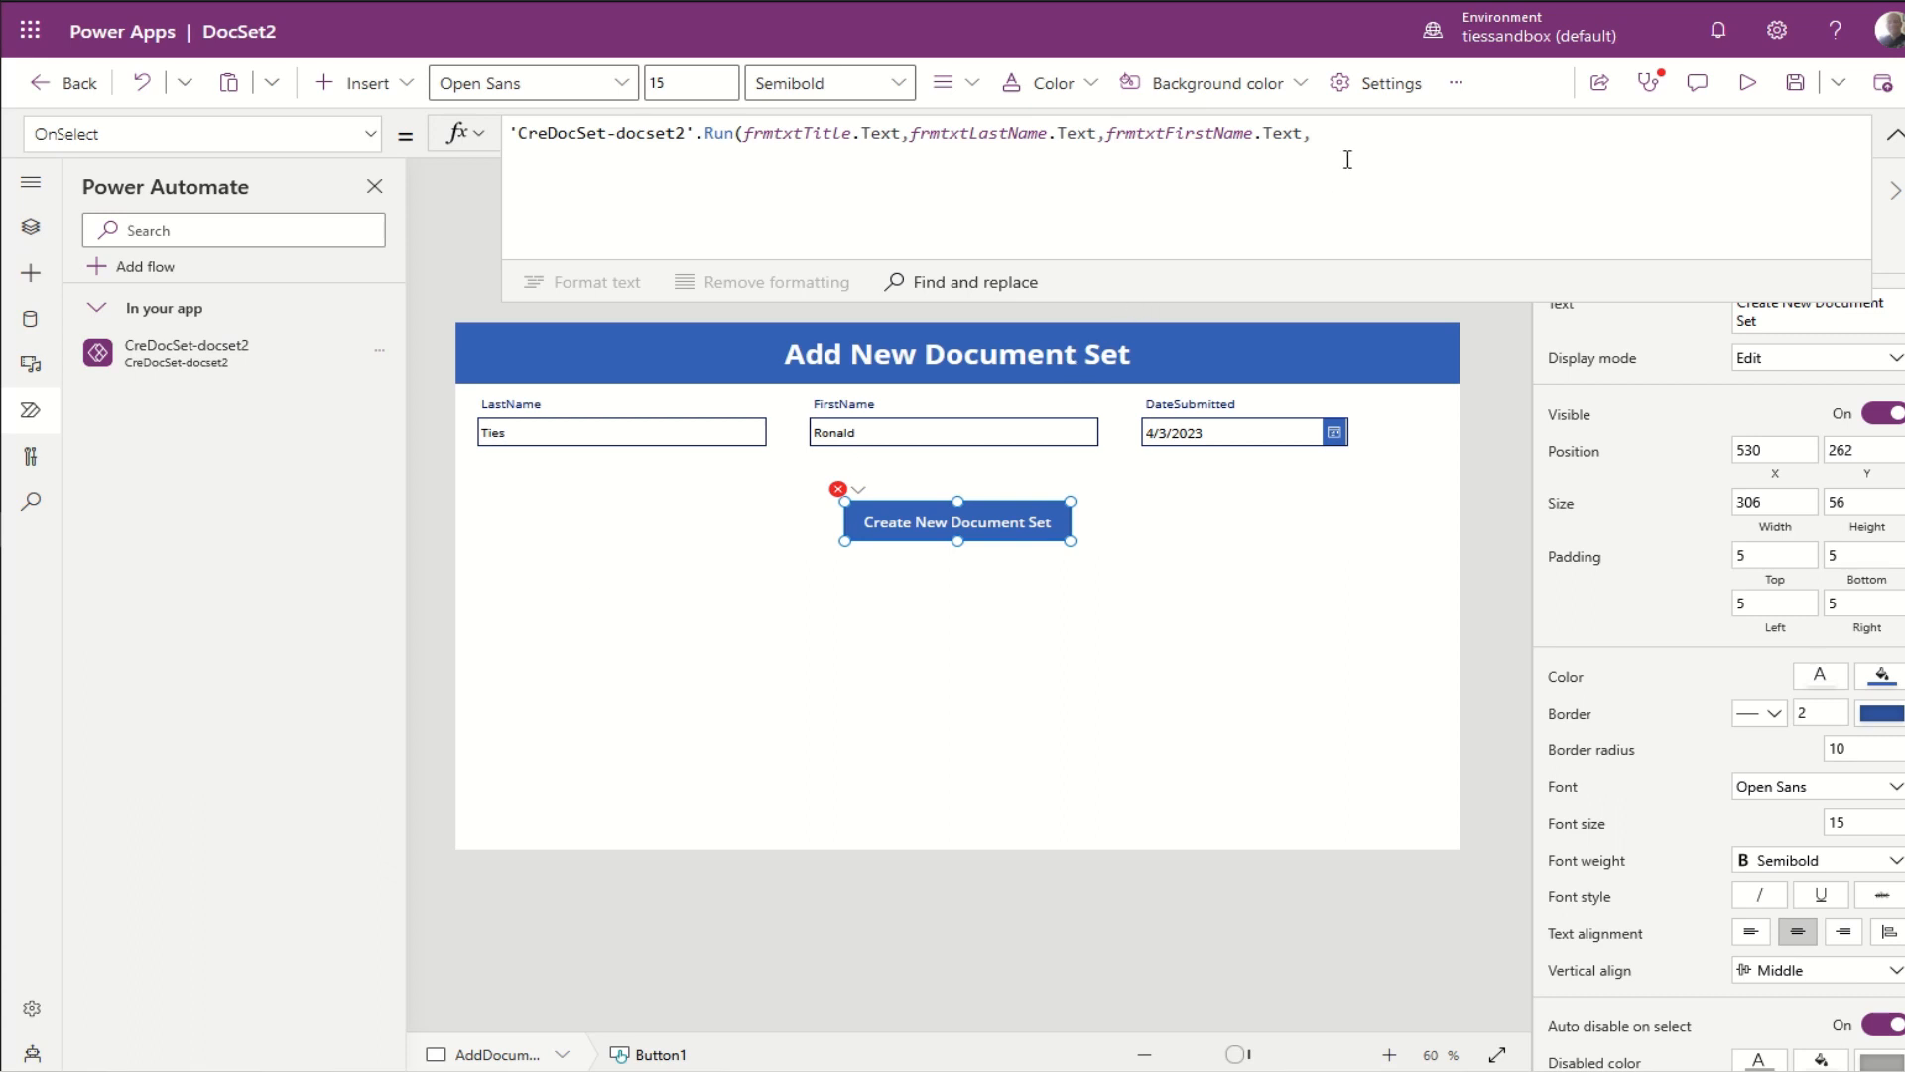
Step: Add Text(frmdteDateSubmitted.SelectedDate,"[$-en-US]yyyy-mm-dd") as the last argument and close the Run call with a parenthesis and semicolon
left_click(1329, 135)
type("Text(frmdteDateSubmitted.SelectedDate,\"[$-en-US]yyyy-mm-dd\")")
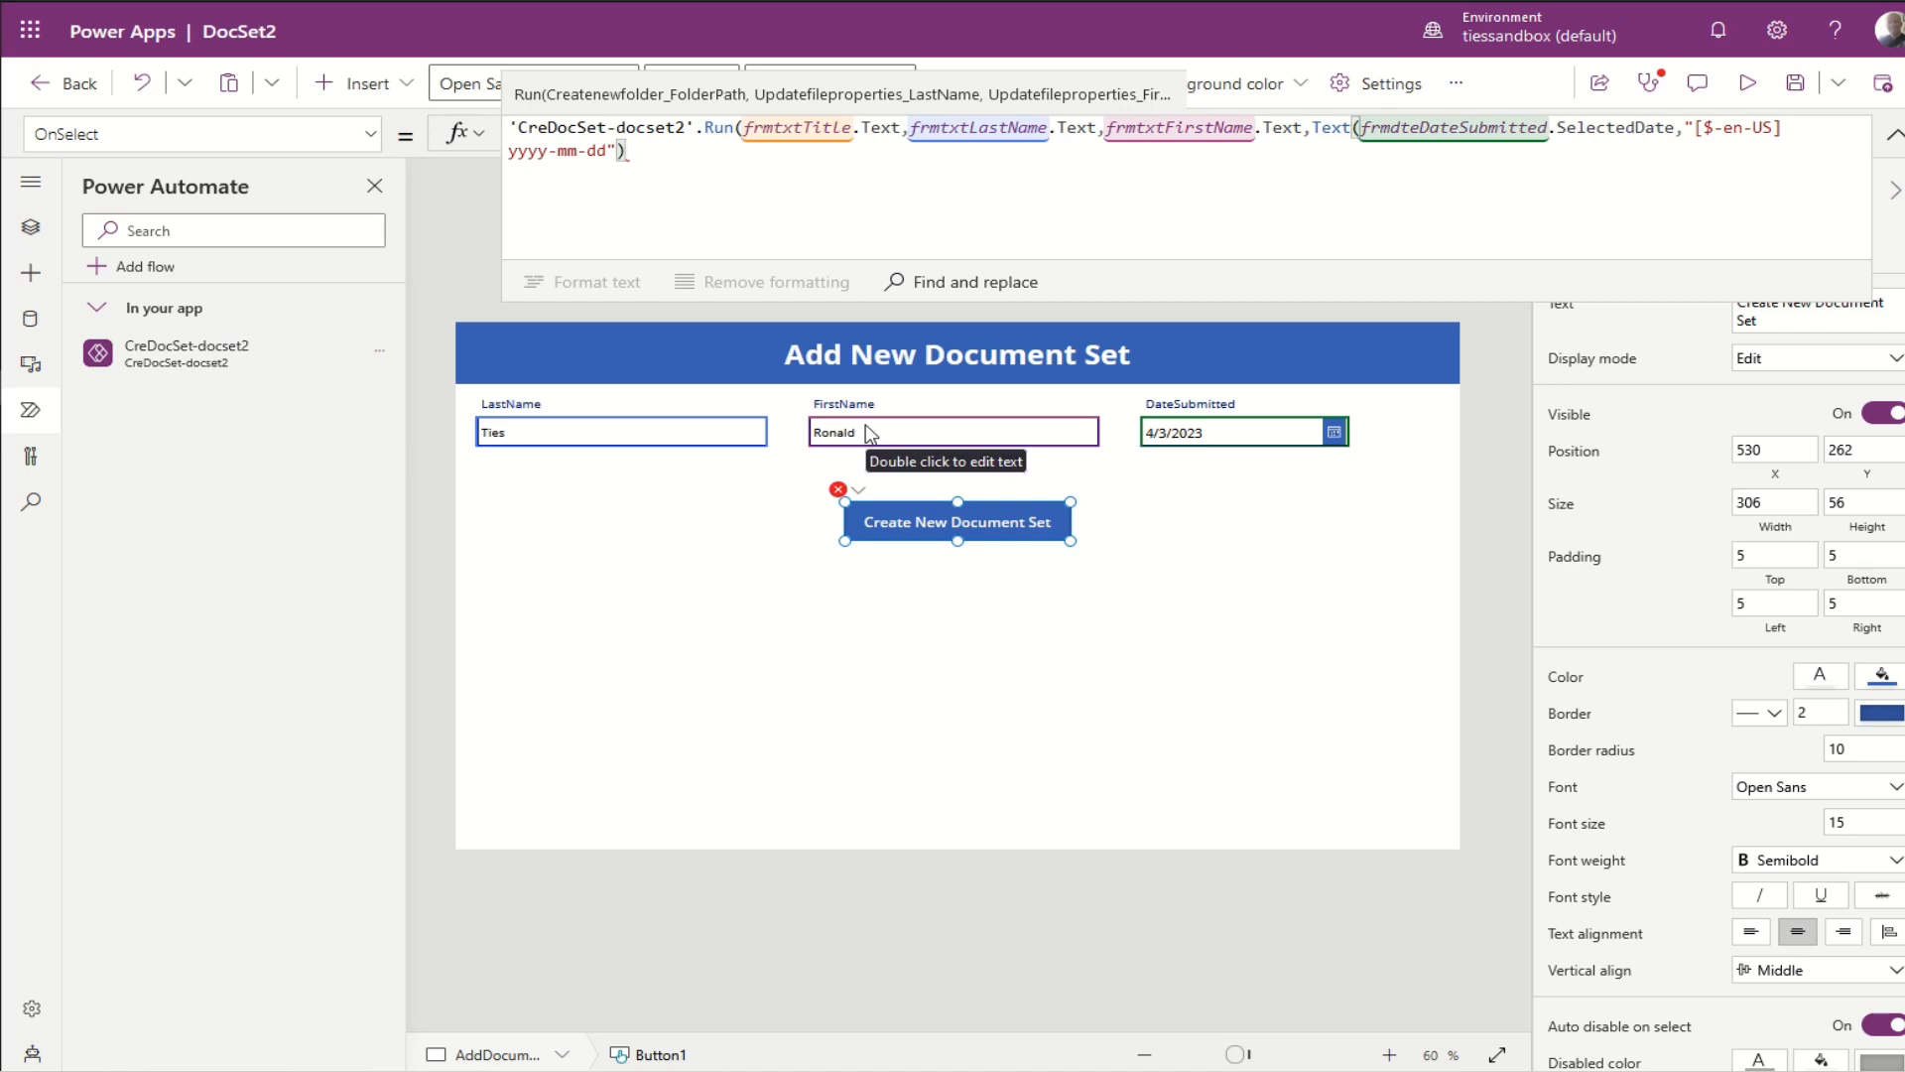
type(";")
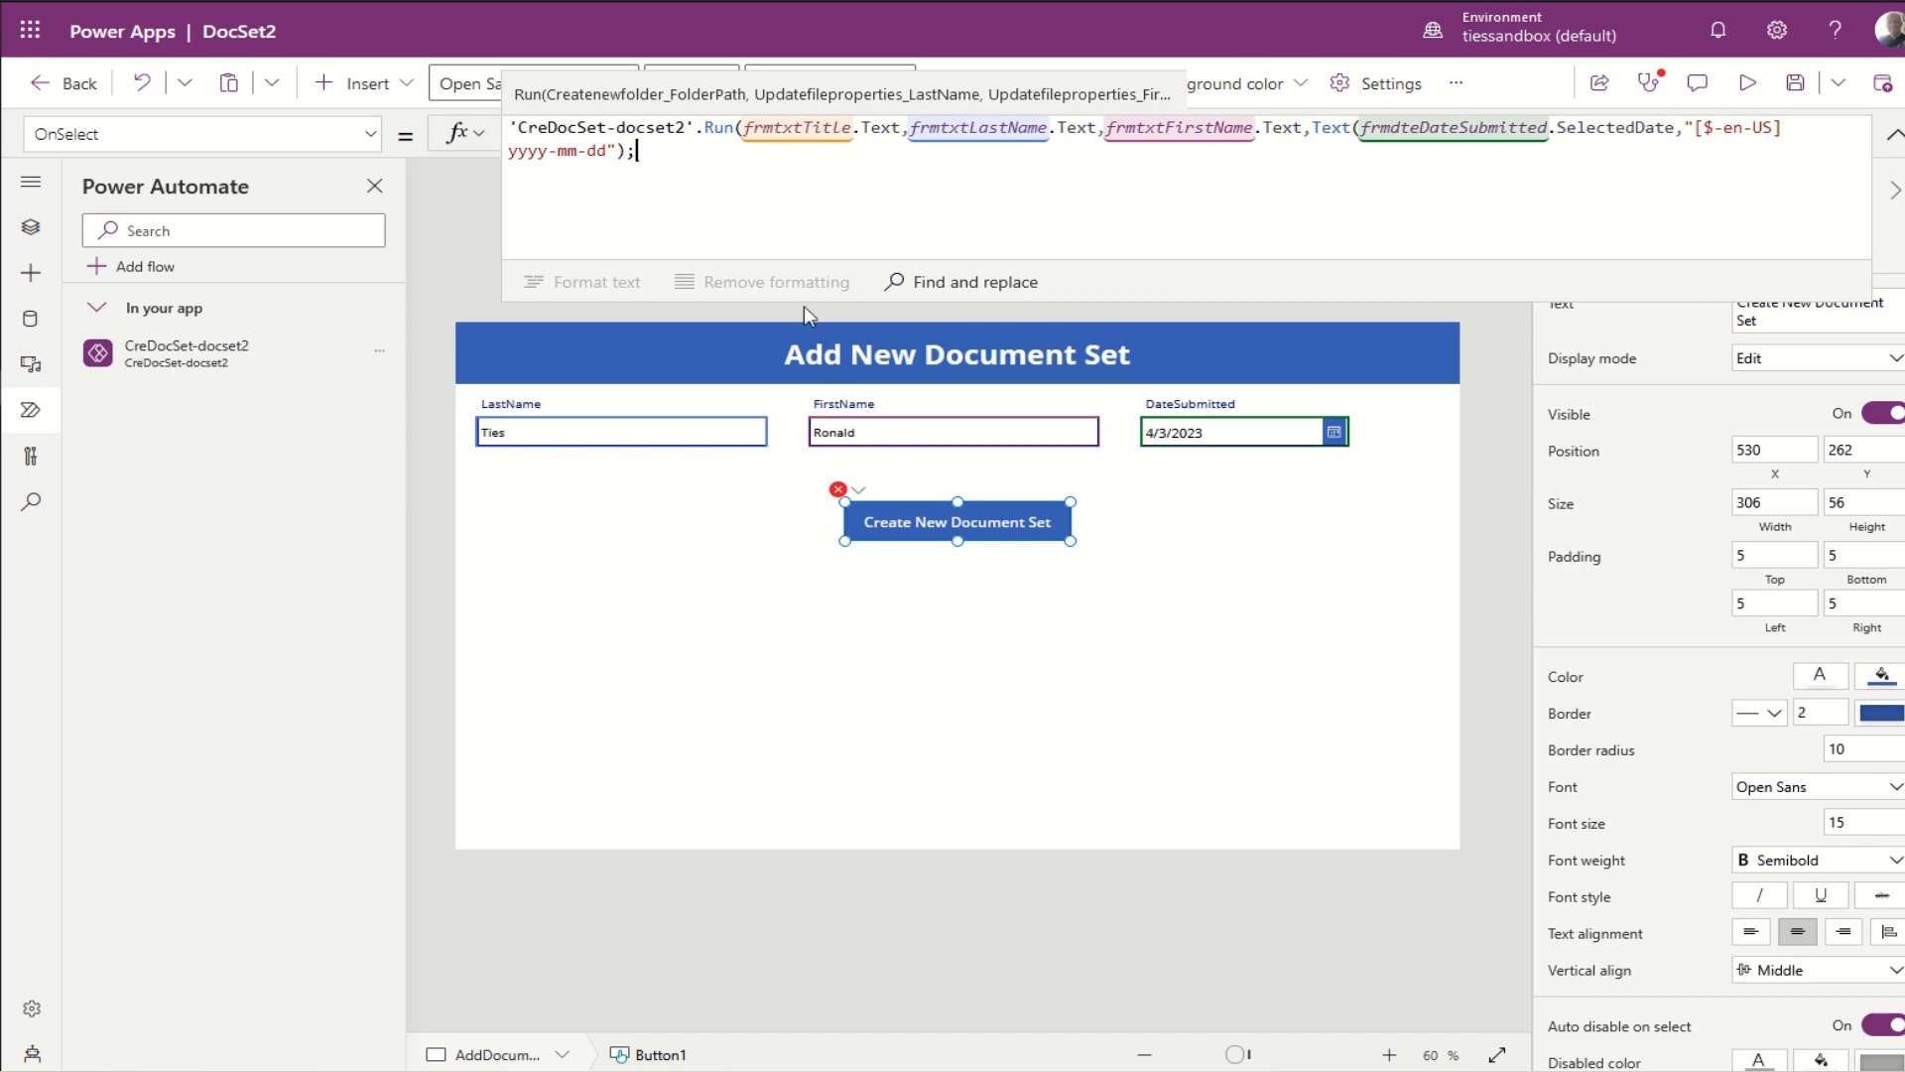
key("Left")
type(")")
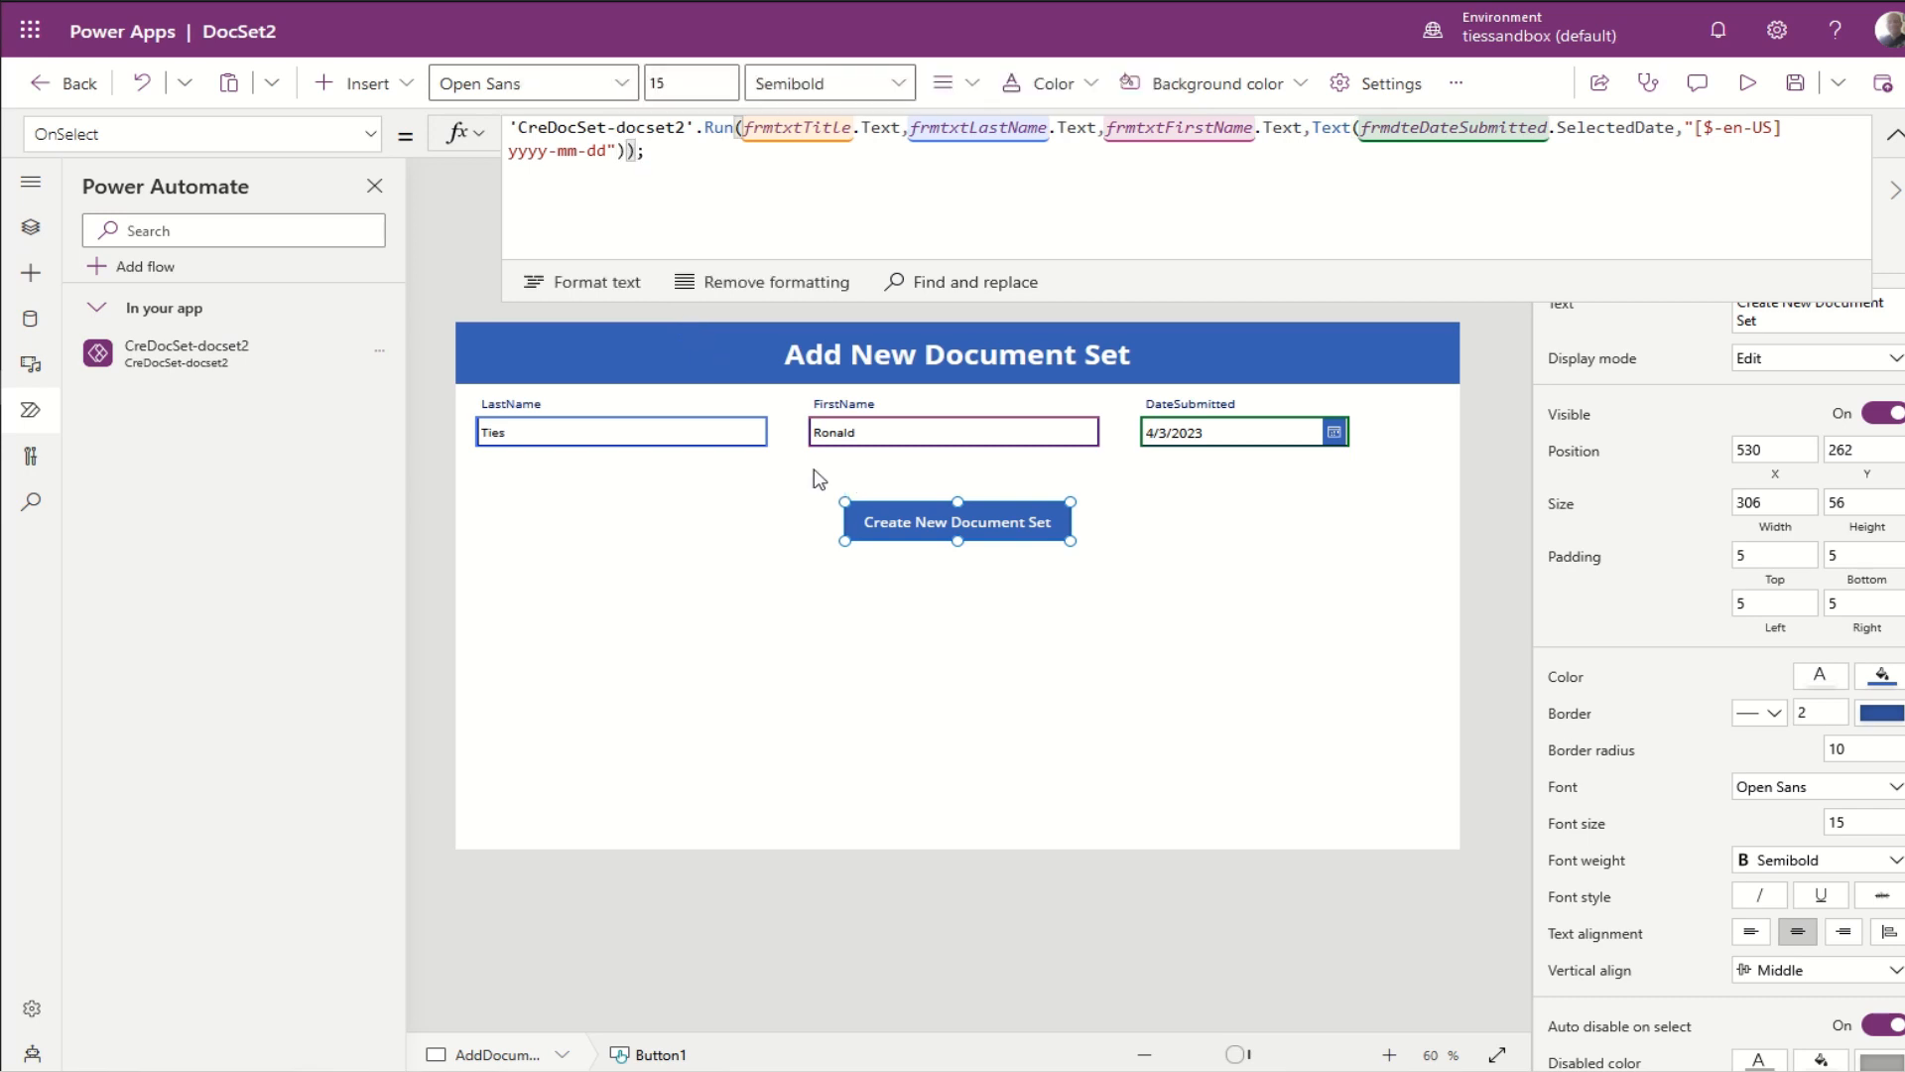
Step: Add Navigate(StartScreen,ScreenTransition.CoverRight) on a separate line below the flow call in the button's OnSelect formula
left_click(658, 150)
key("Return")
key("Return")
type("navi")
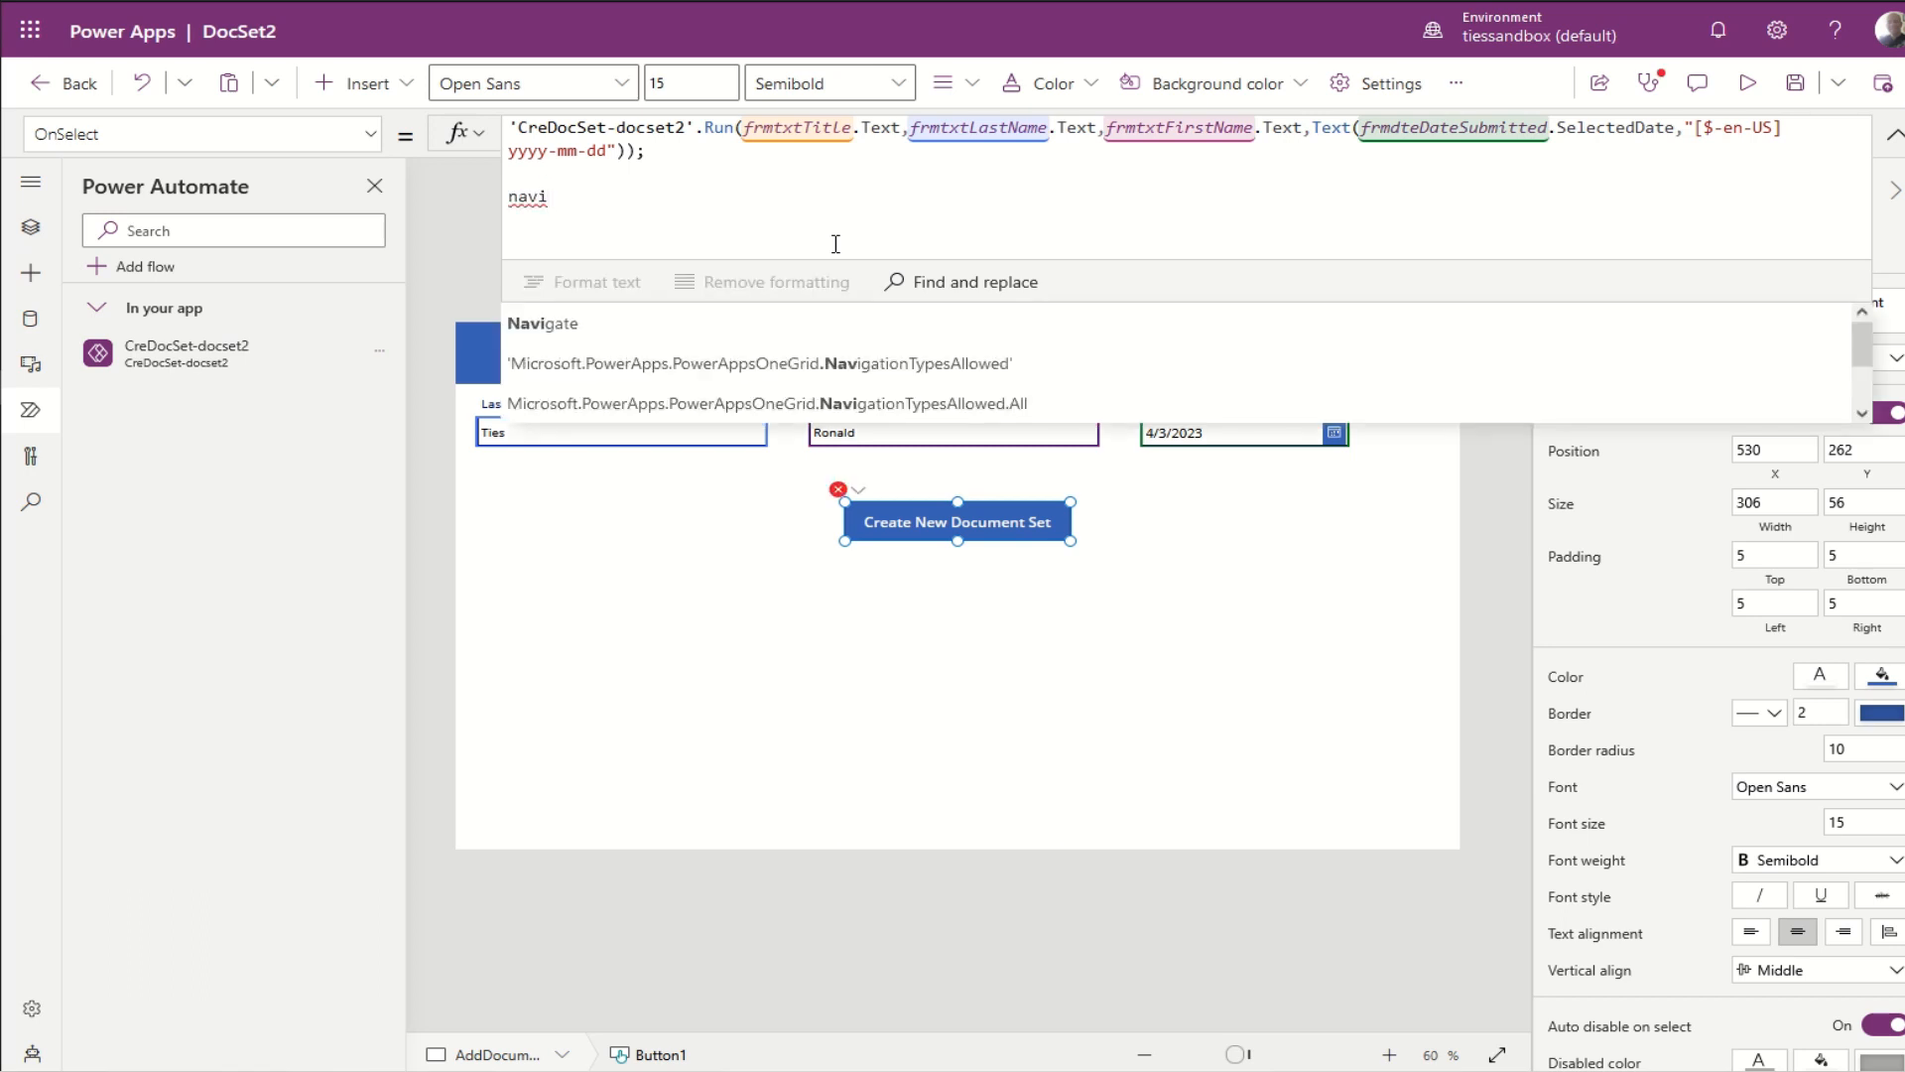
key("Tab")
type("(starts")
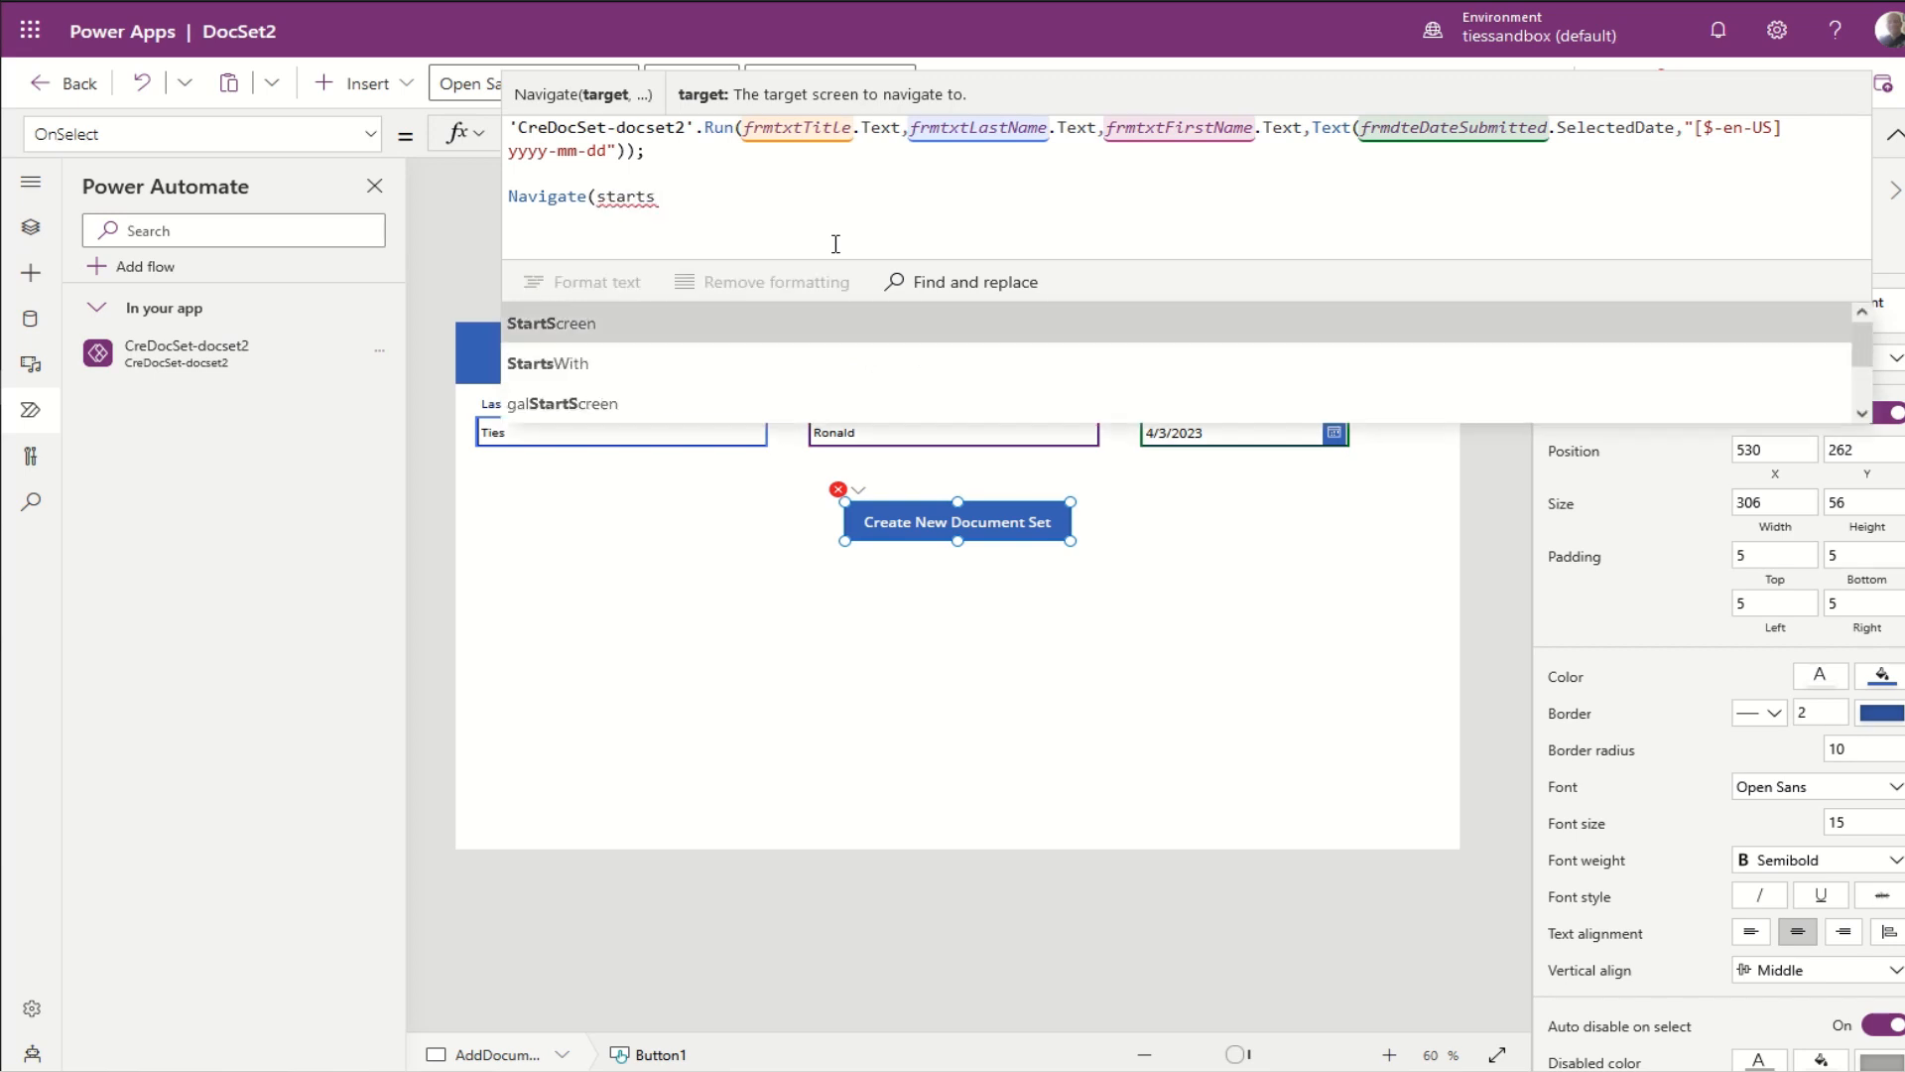
key("Tab")
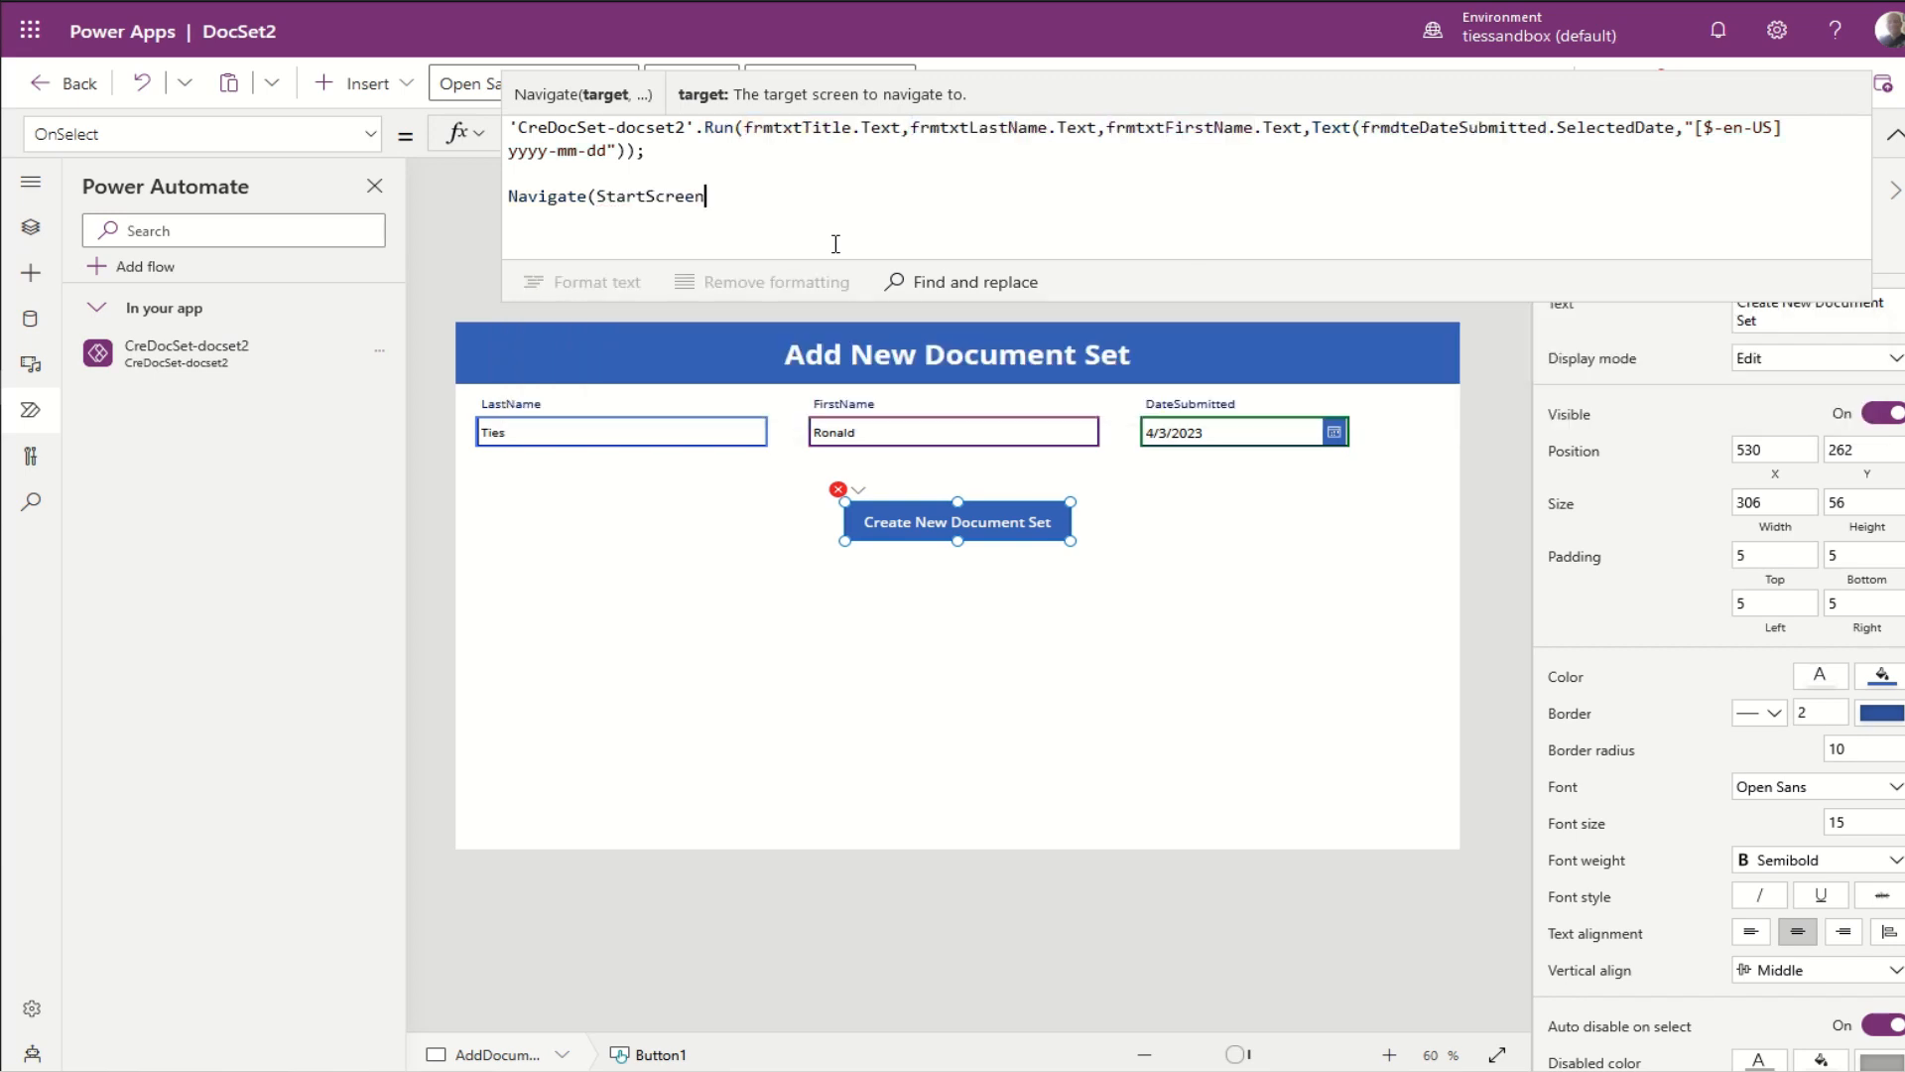
type(",")
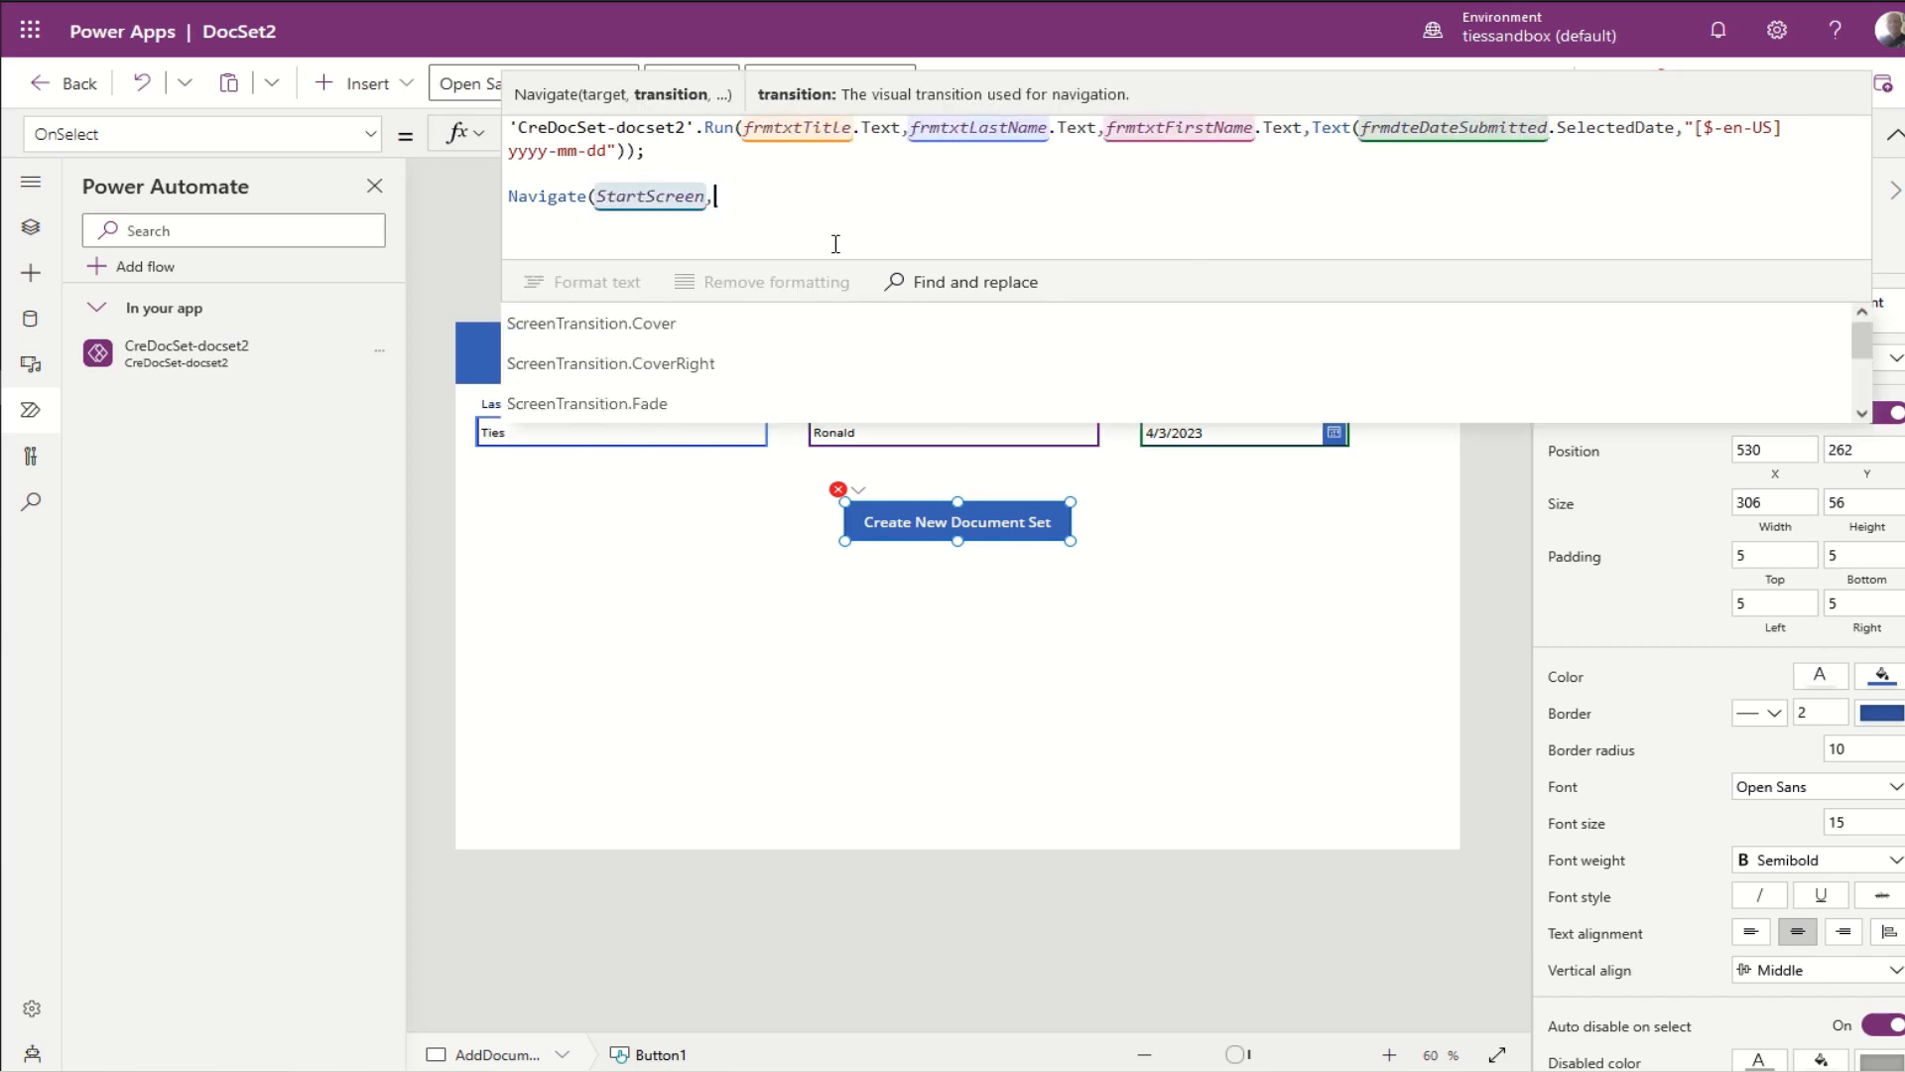
type("cover")
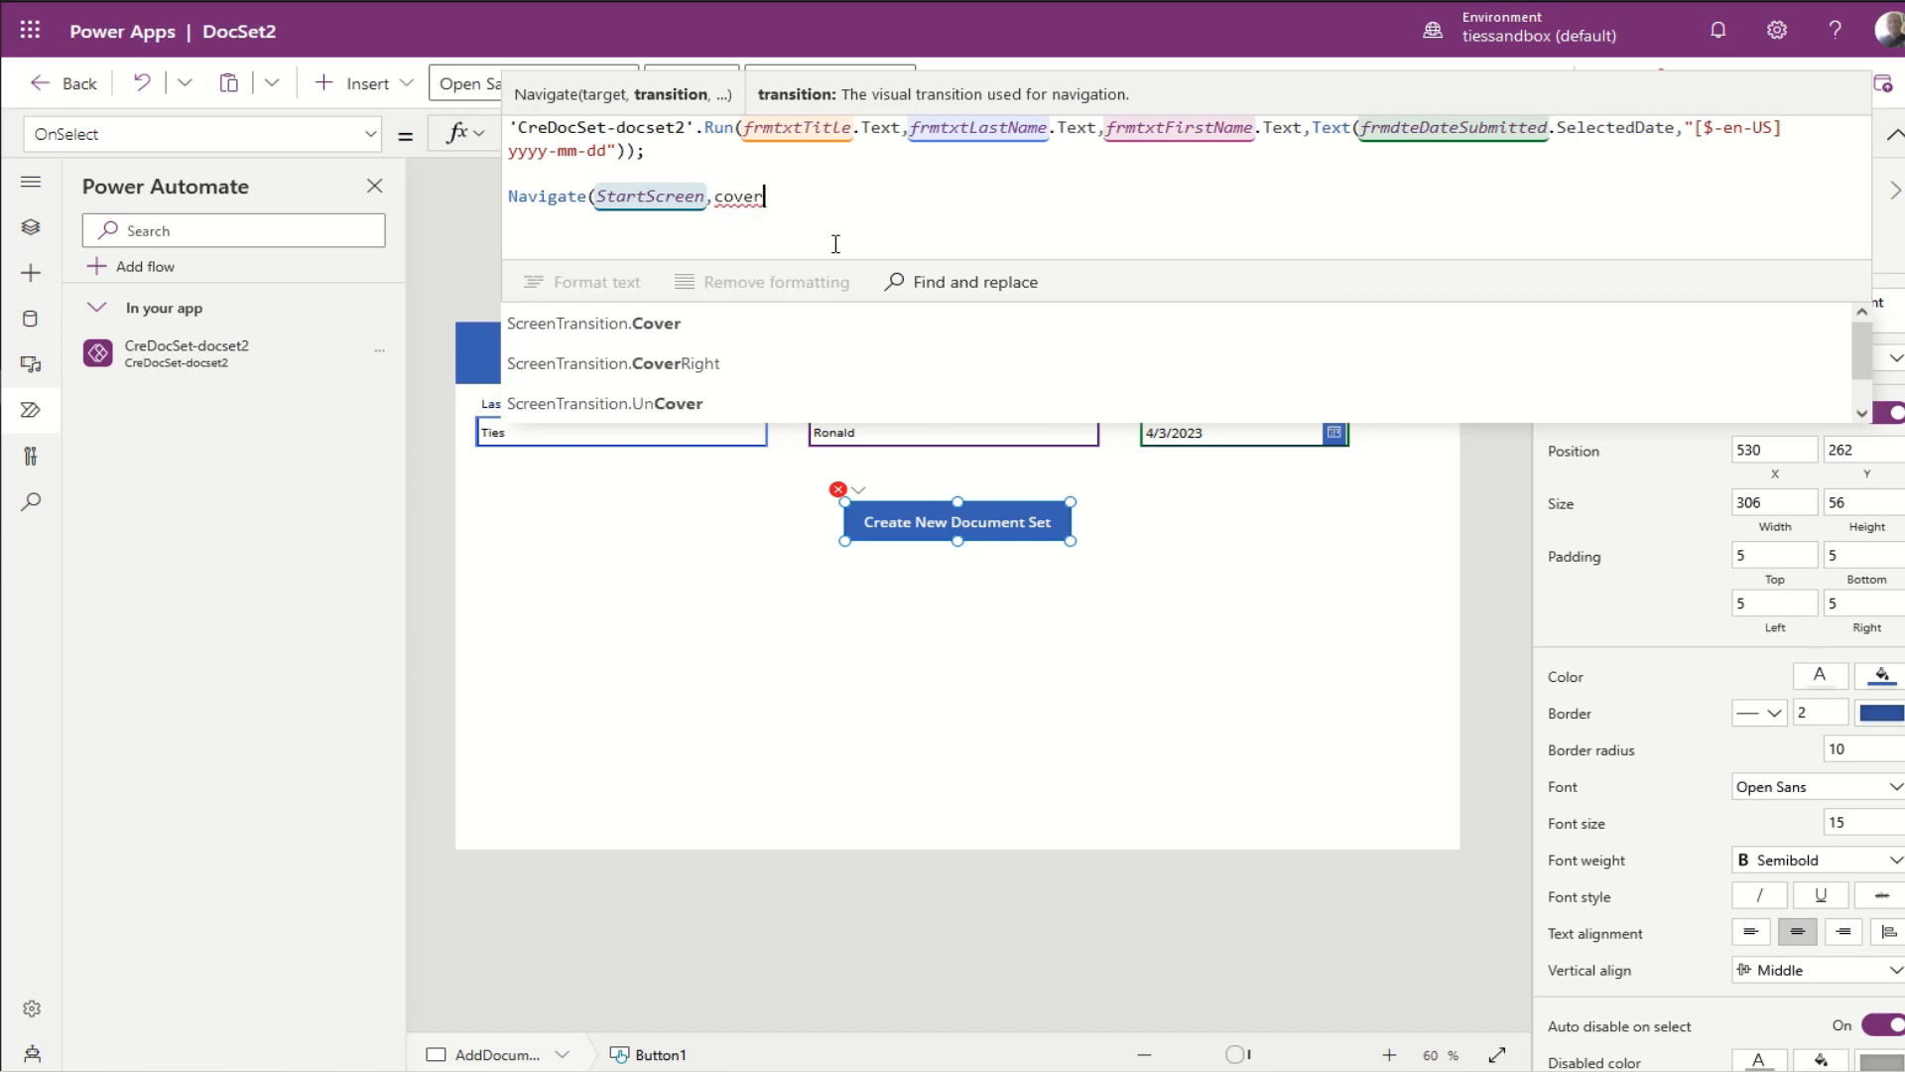
key("Down")
key("Tab")
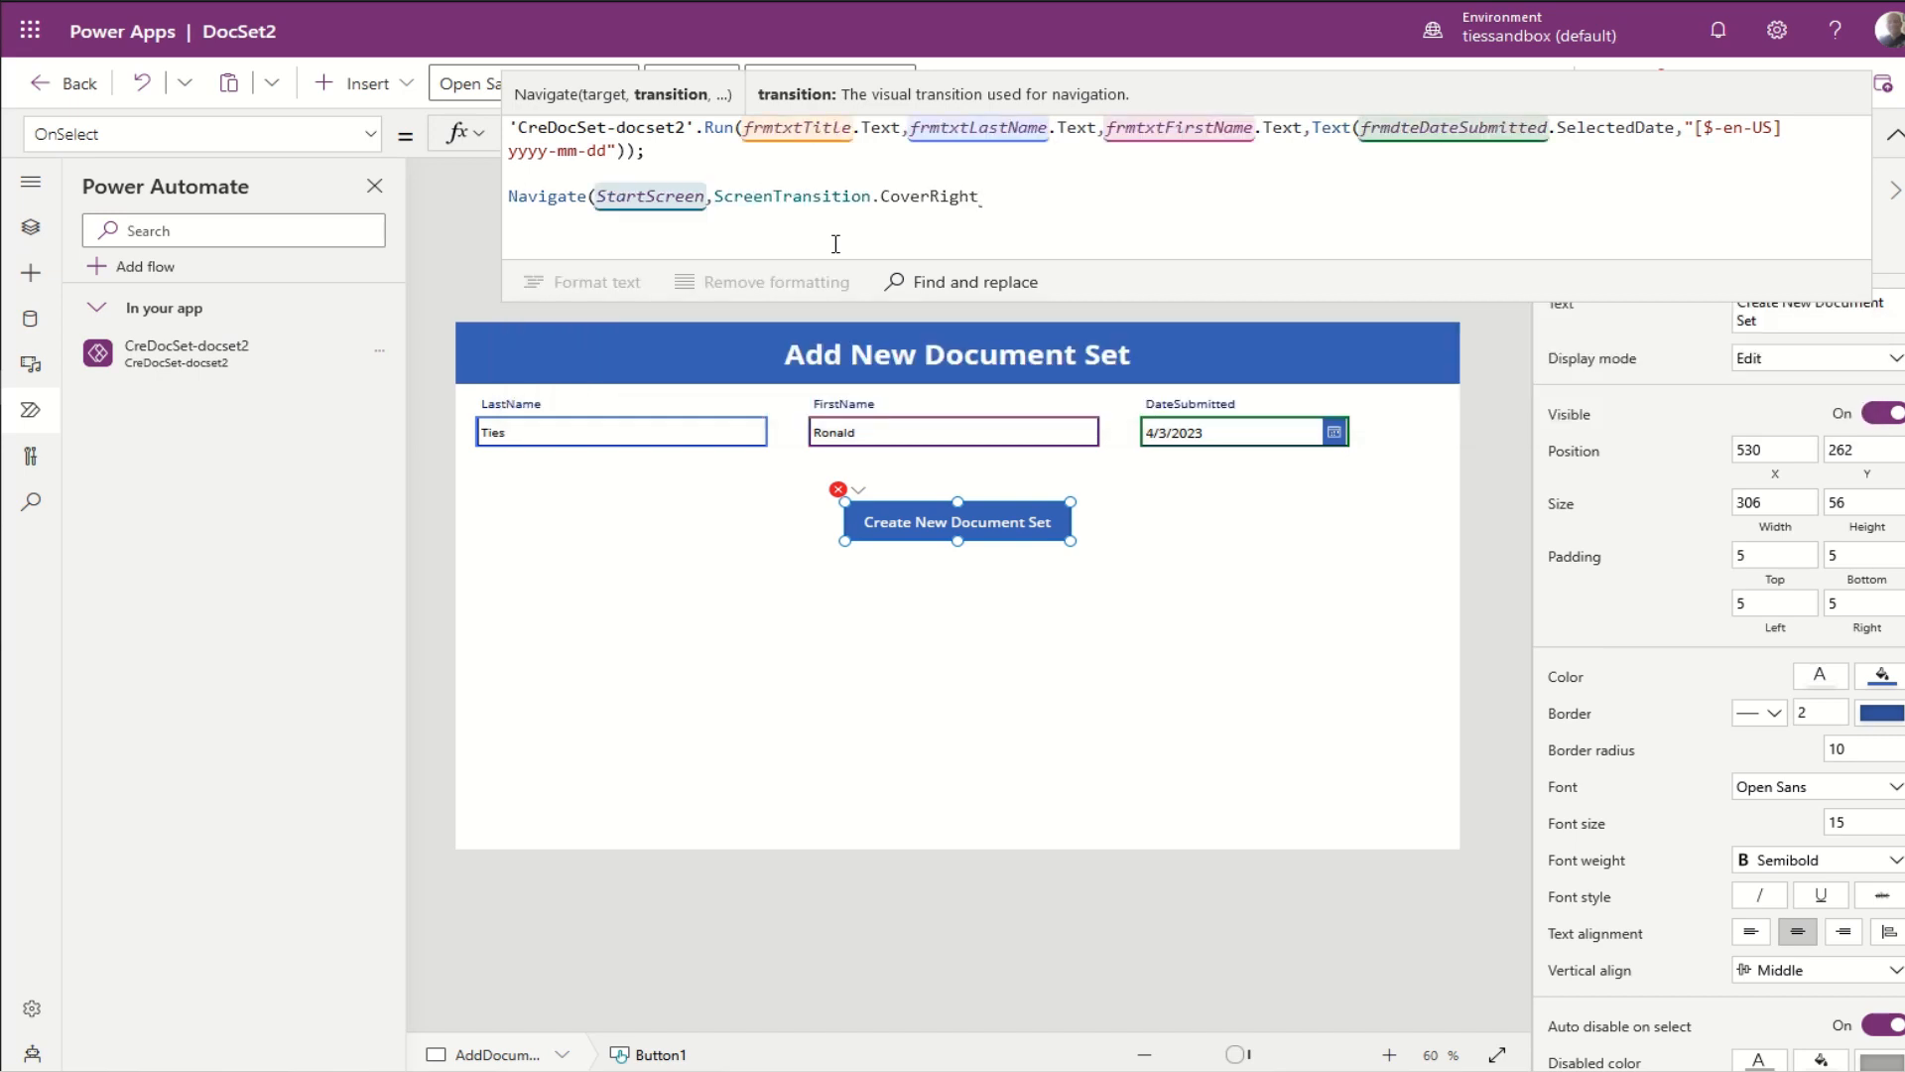
type(")")
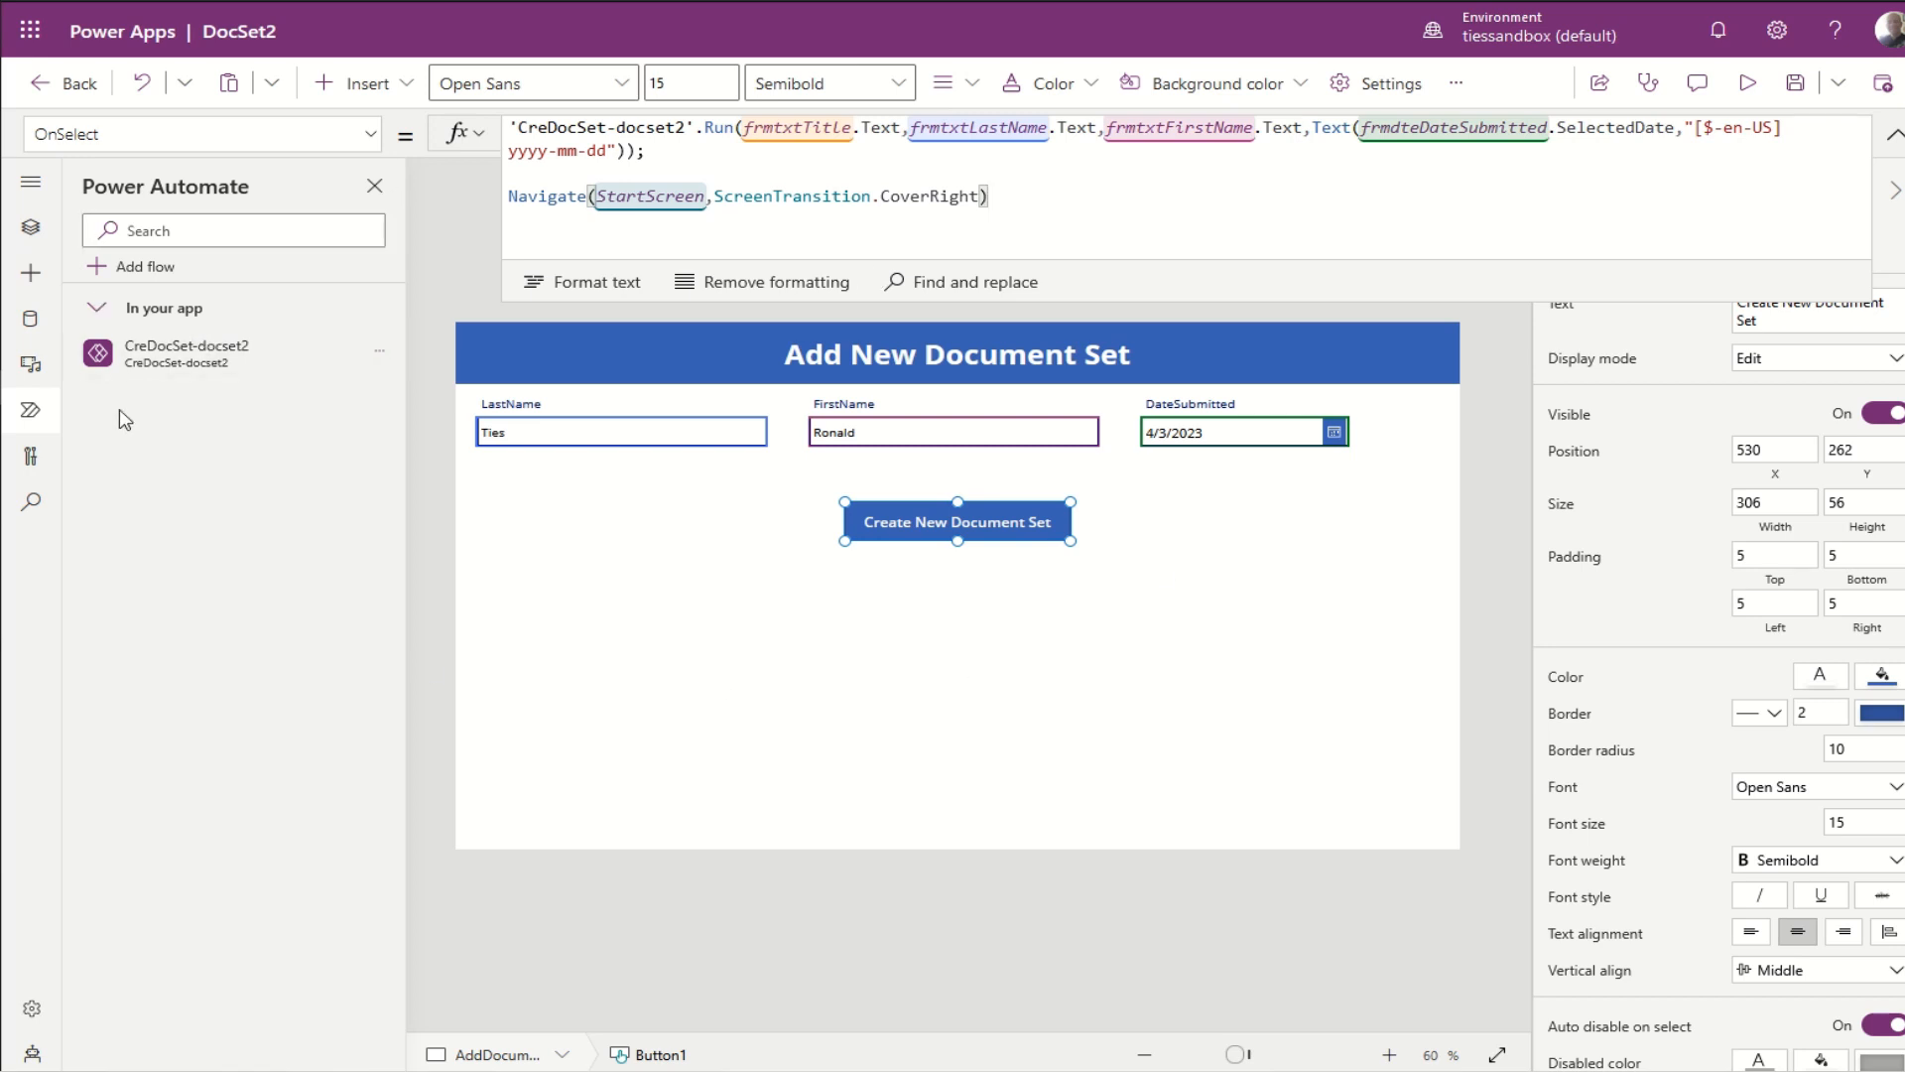
Step: Check the add icon's OnSelect formula on StartScreen, then preview the app and open a blank Add New Document Set form
left_click(31, 227)
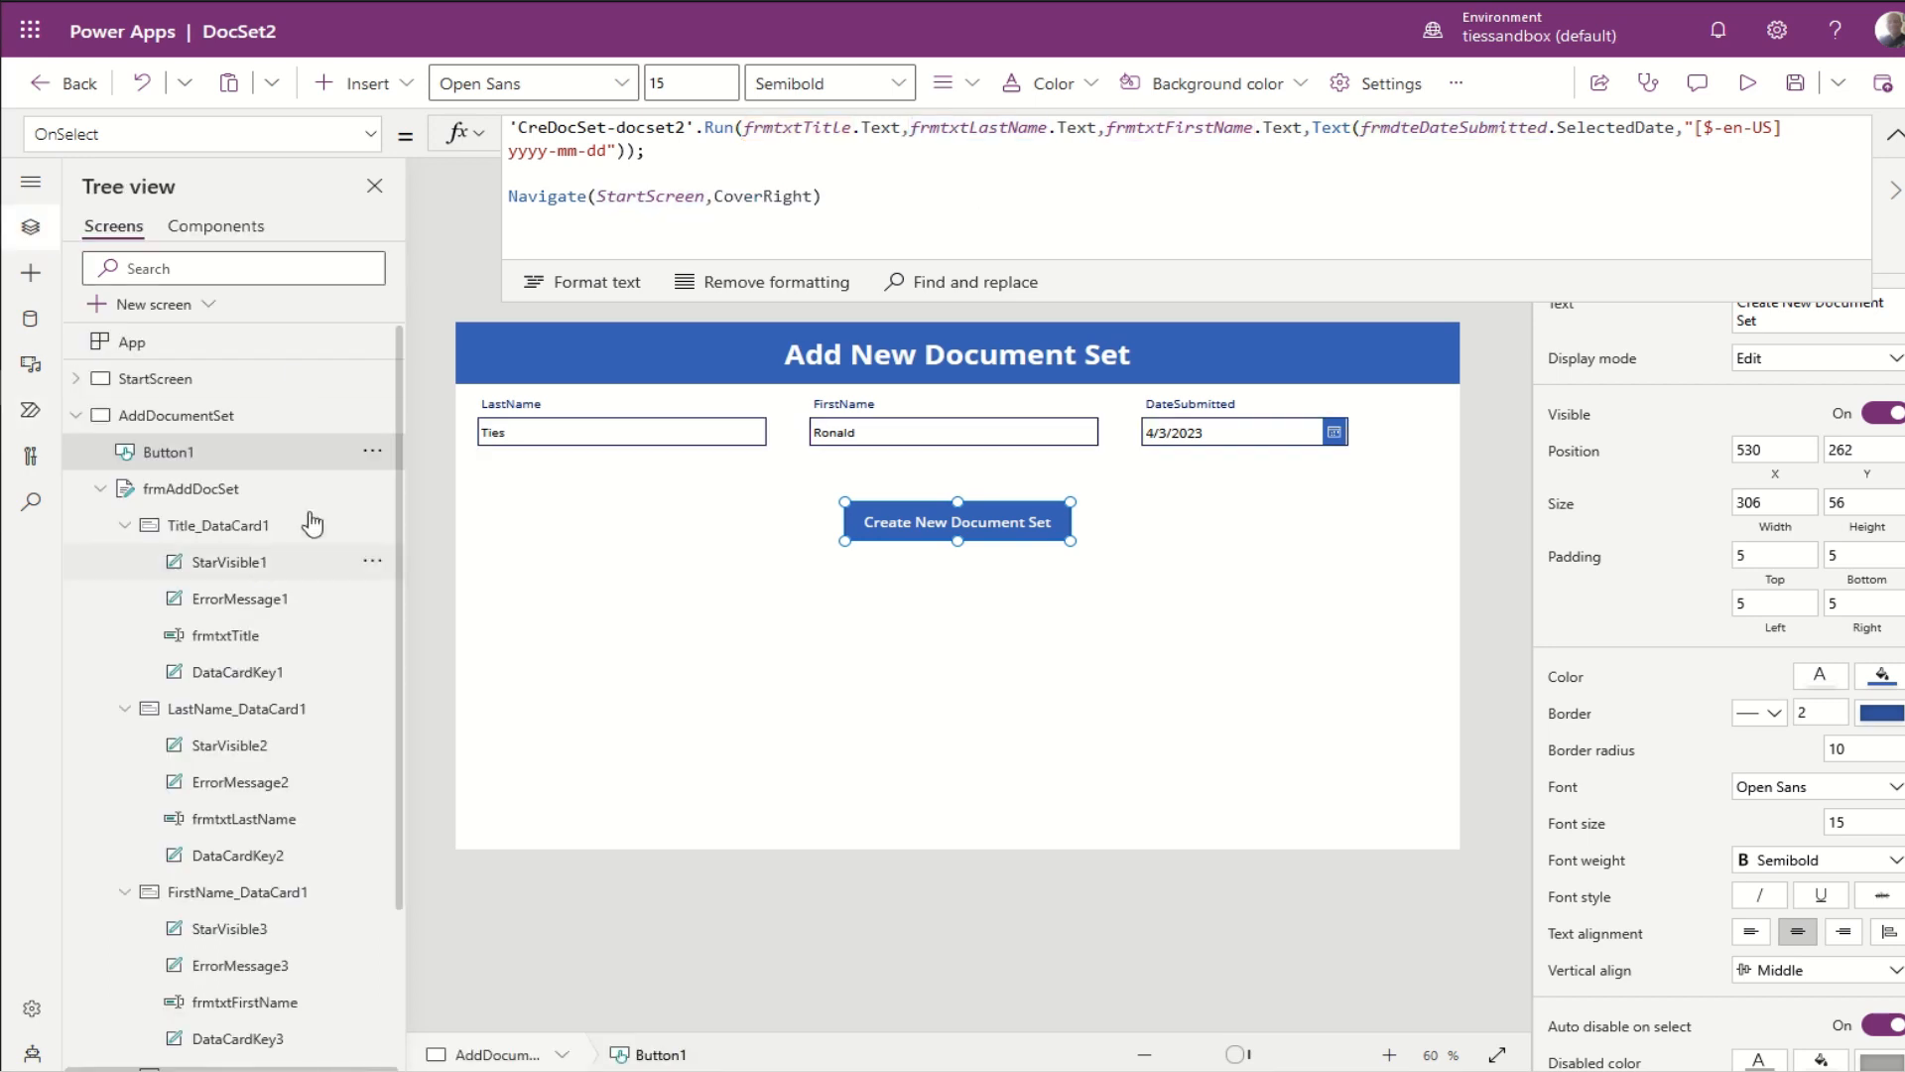
left_click(147, 379)
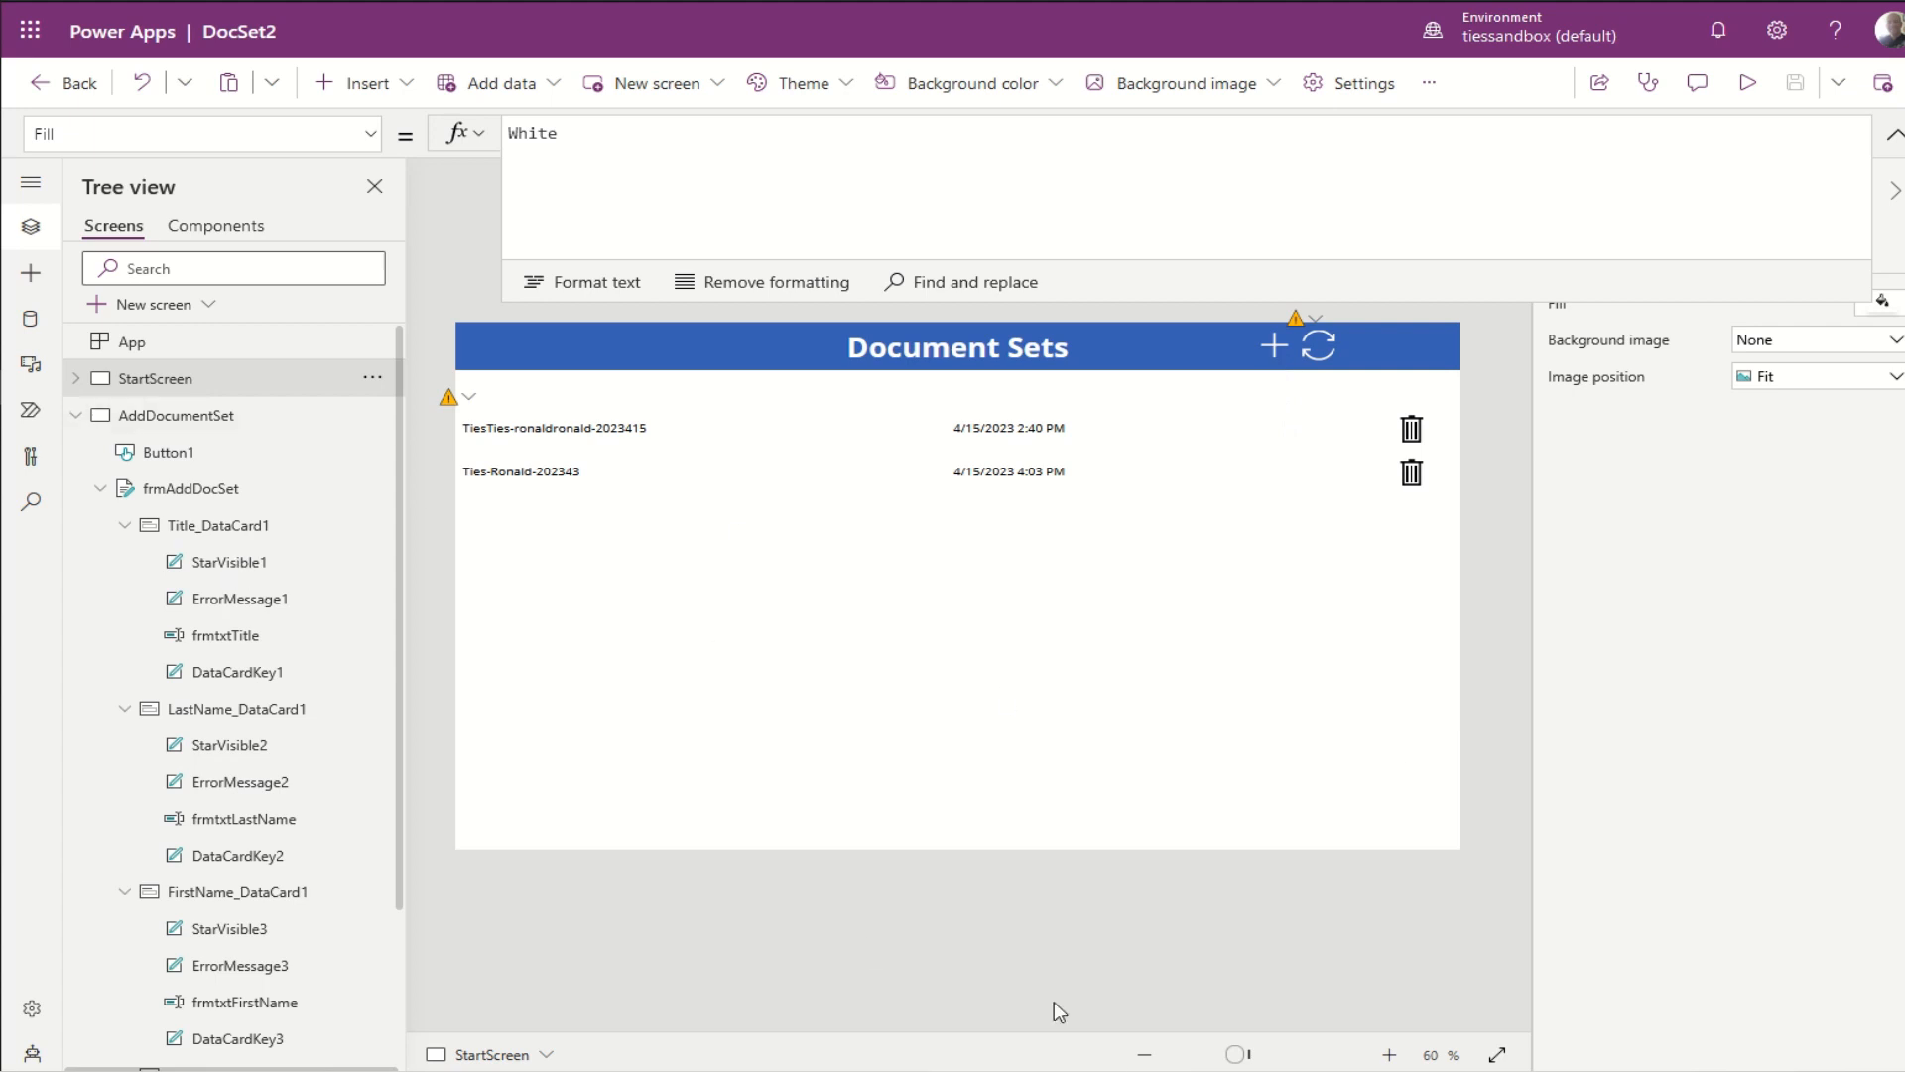
left_click(1274, 343)
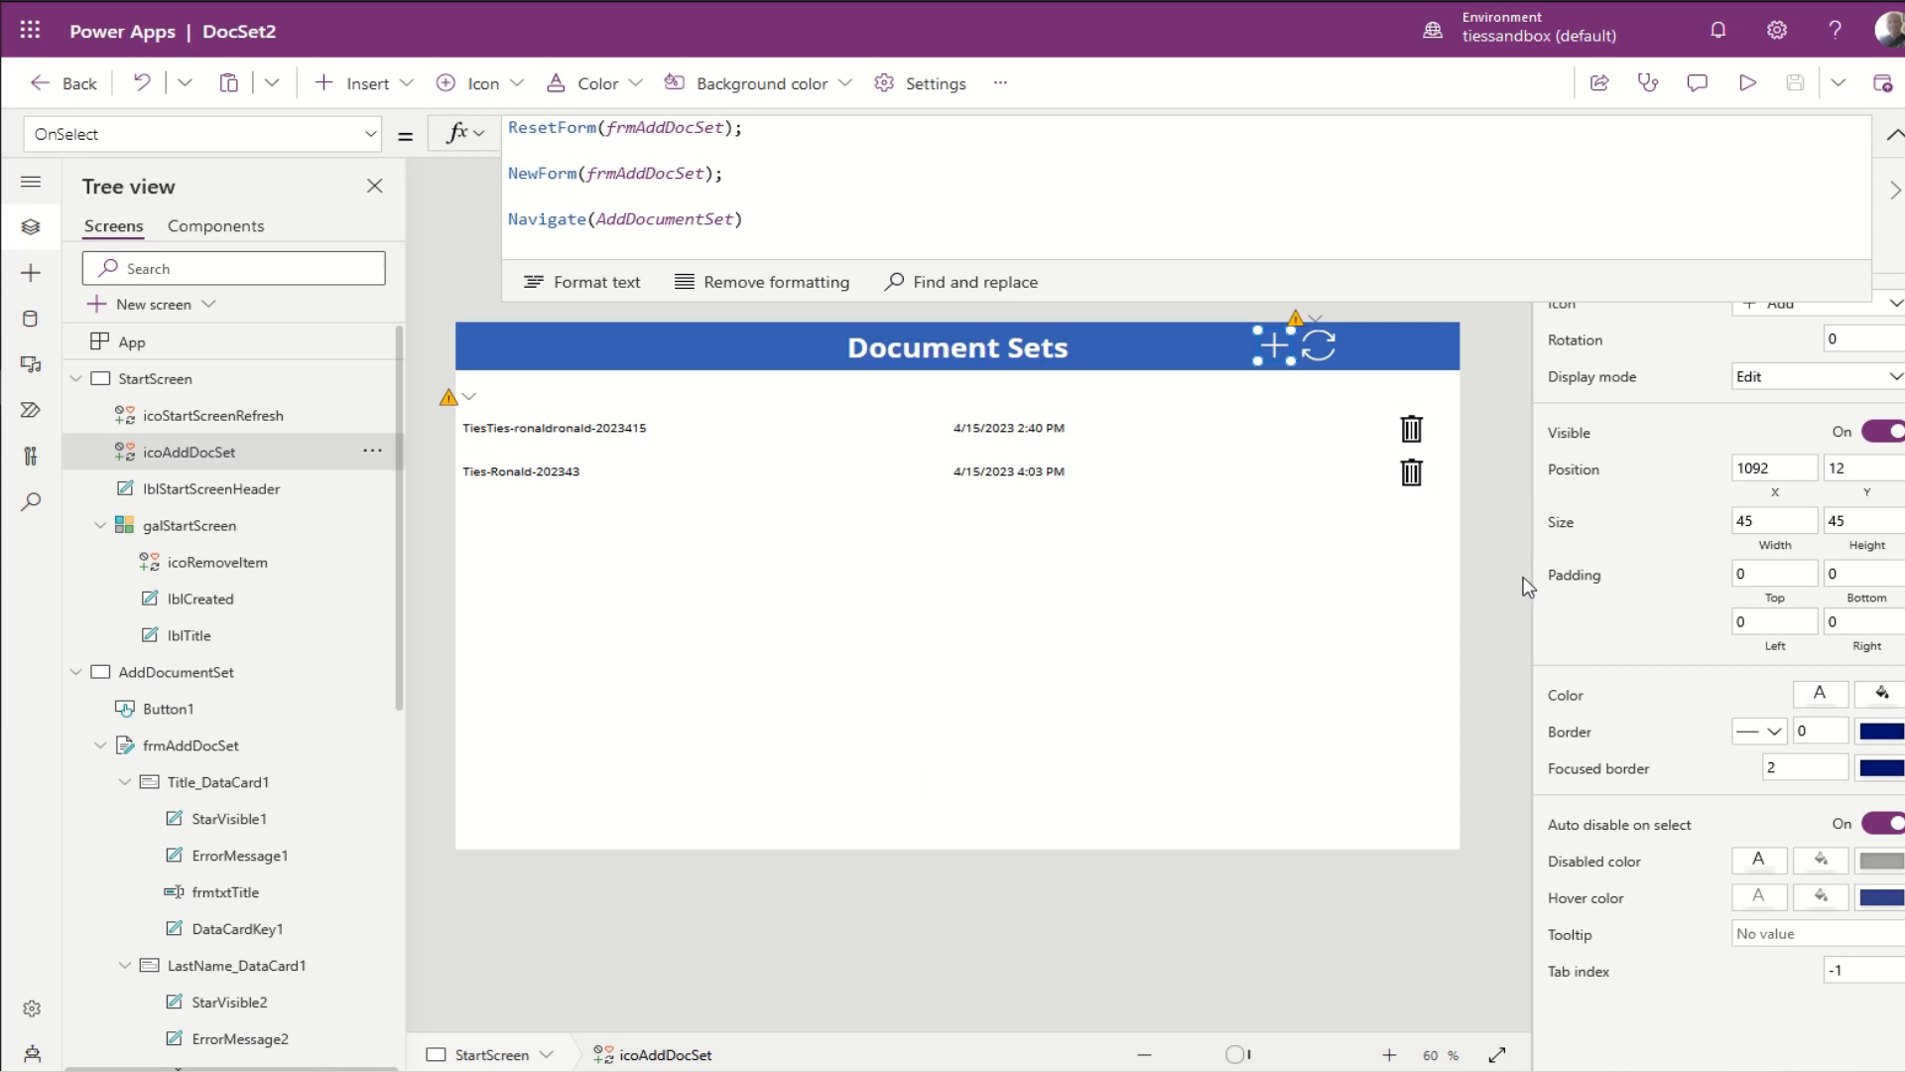
key("F5")
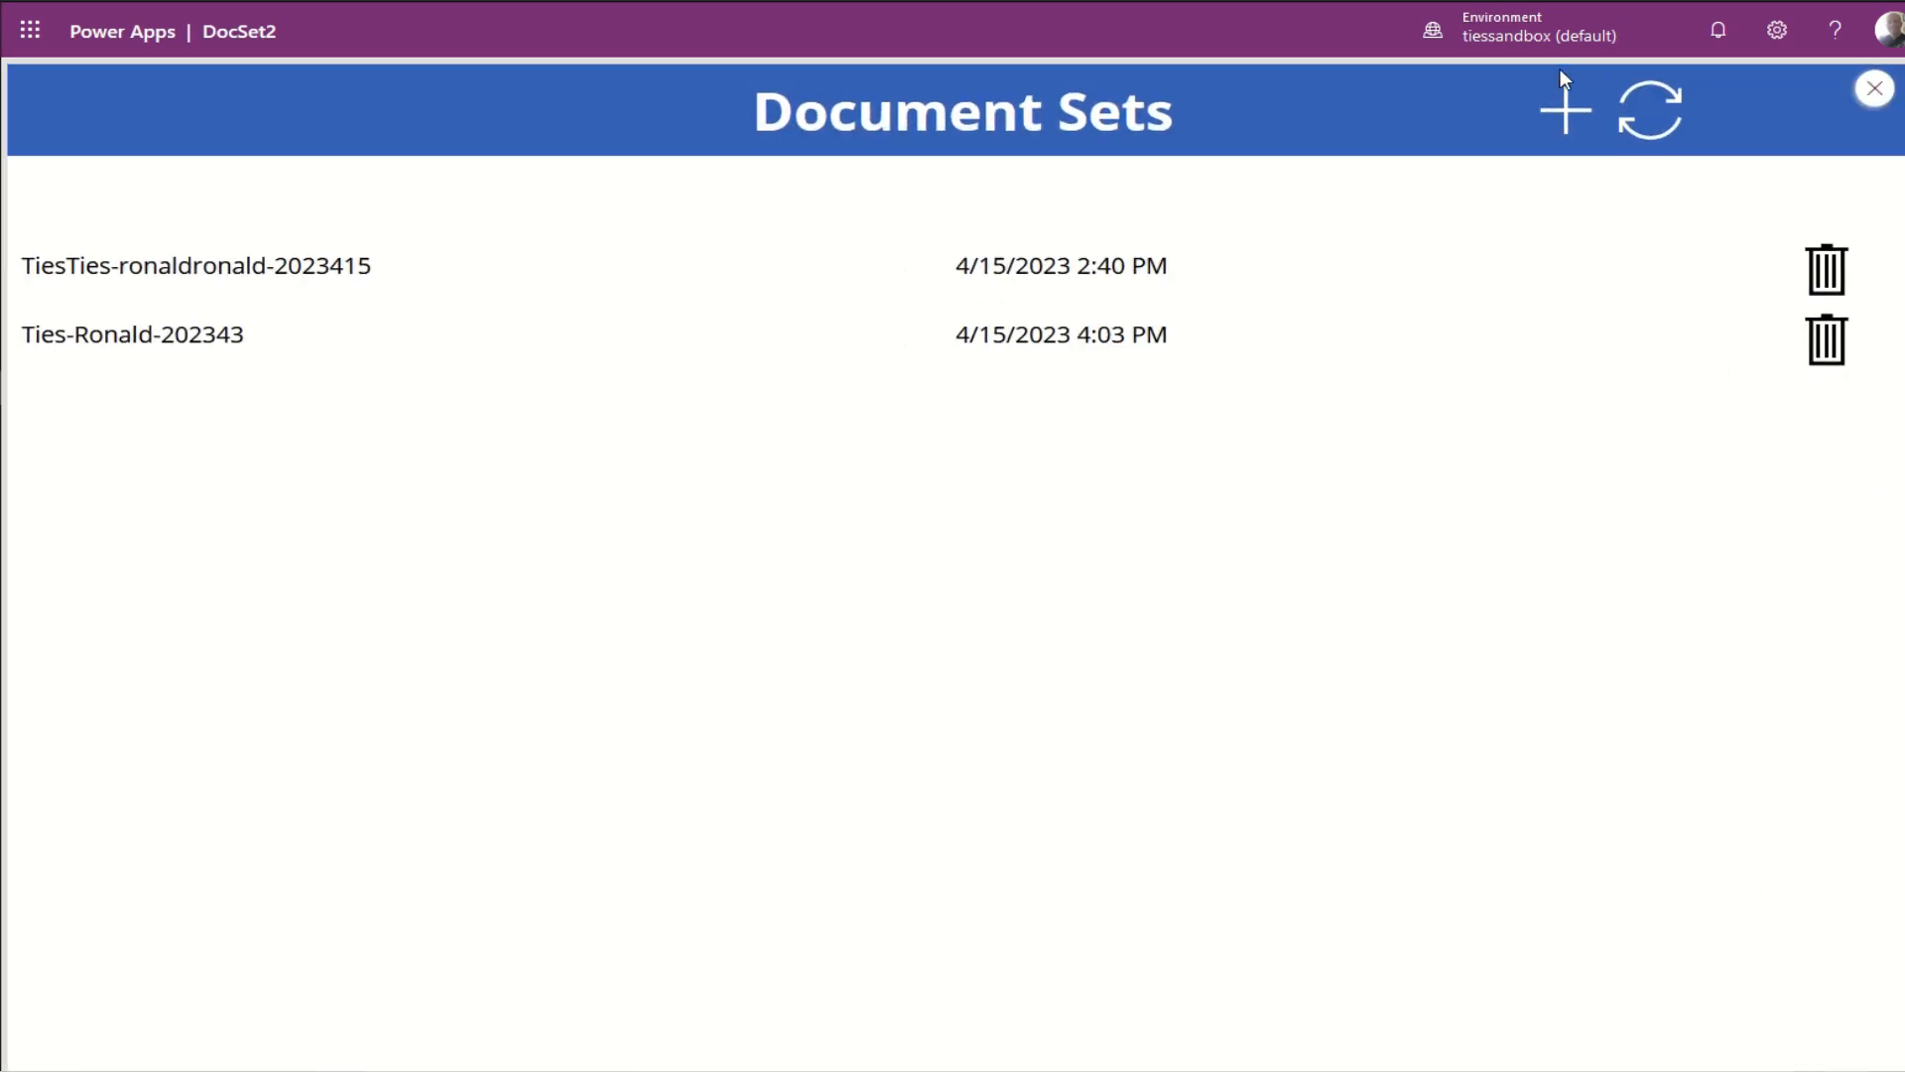
left_click(1565, 111)
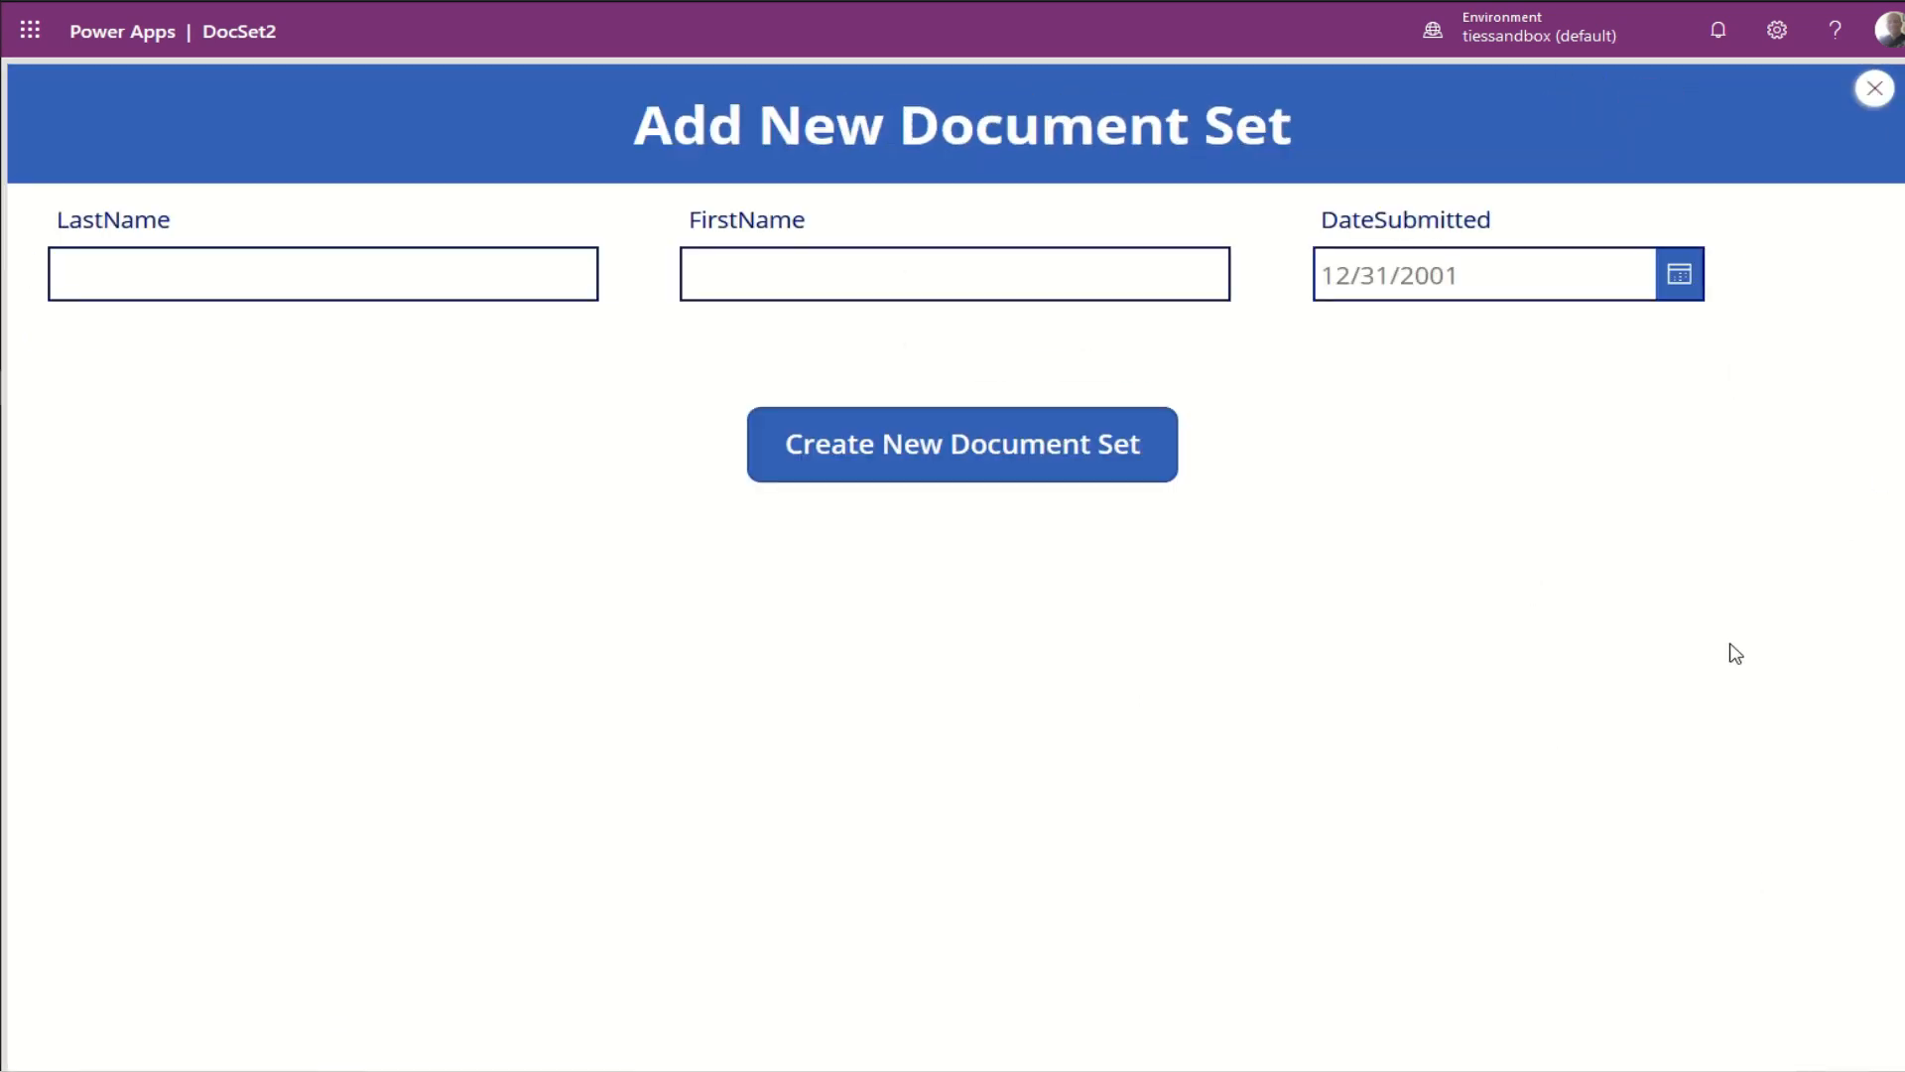
Step: Create a new document set with the person's last and first name and DateSubmitted 4/19/2023, and refresh the Document Sets list
left_click(188, 271)
type("Doe")
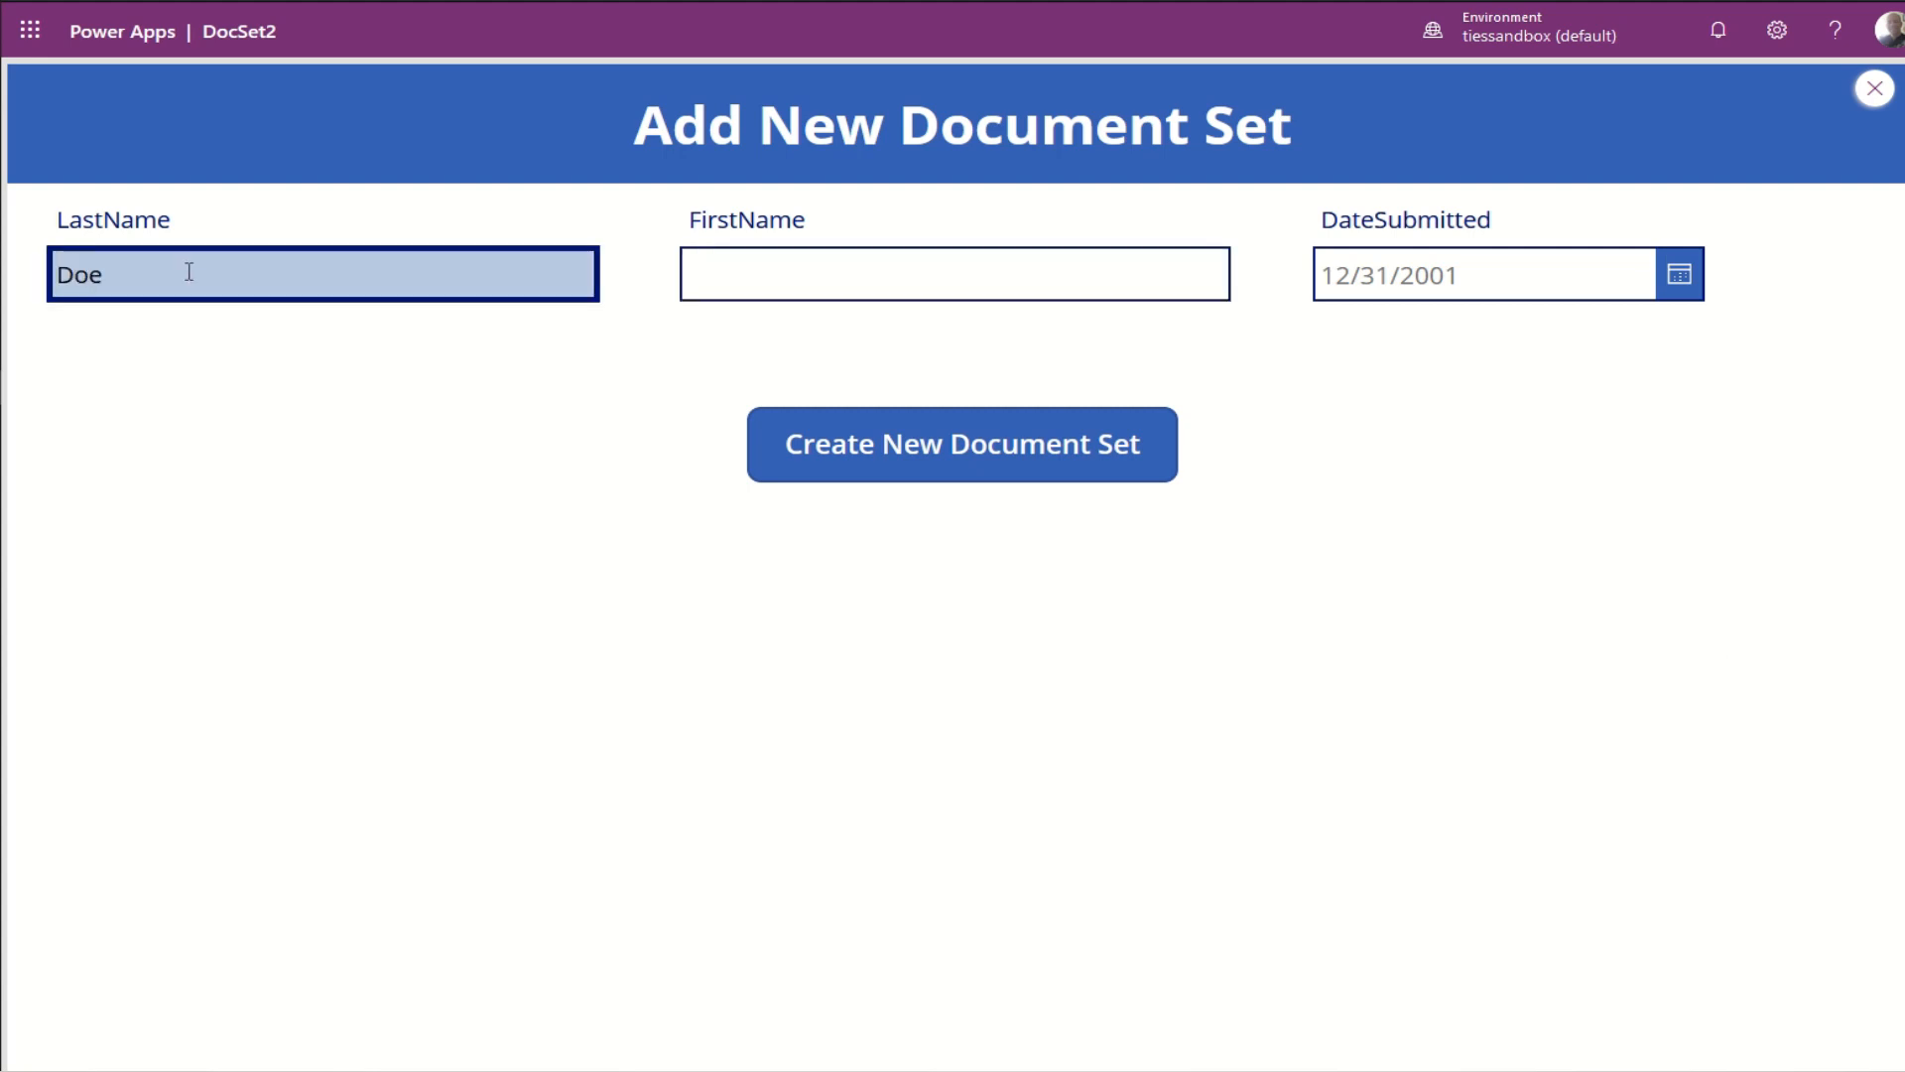
key("Tab")
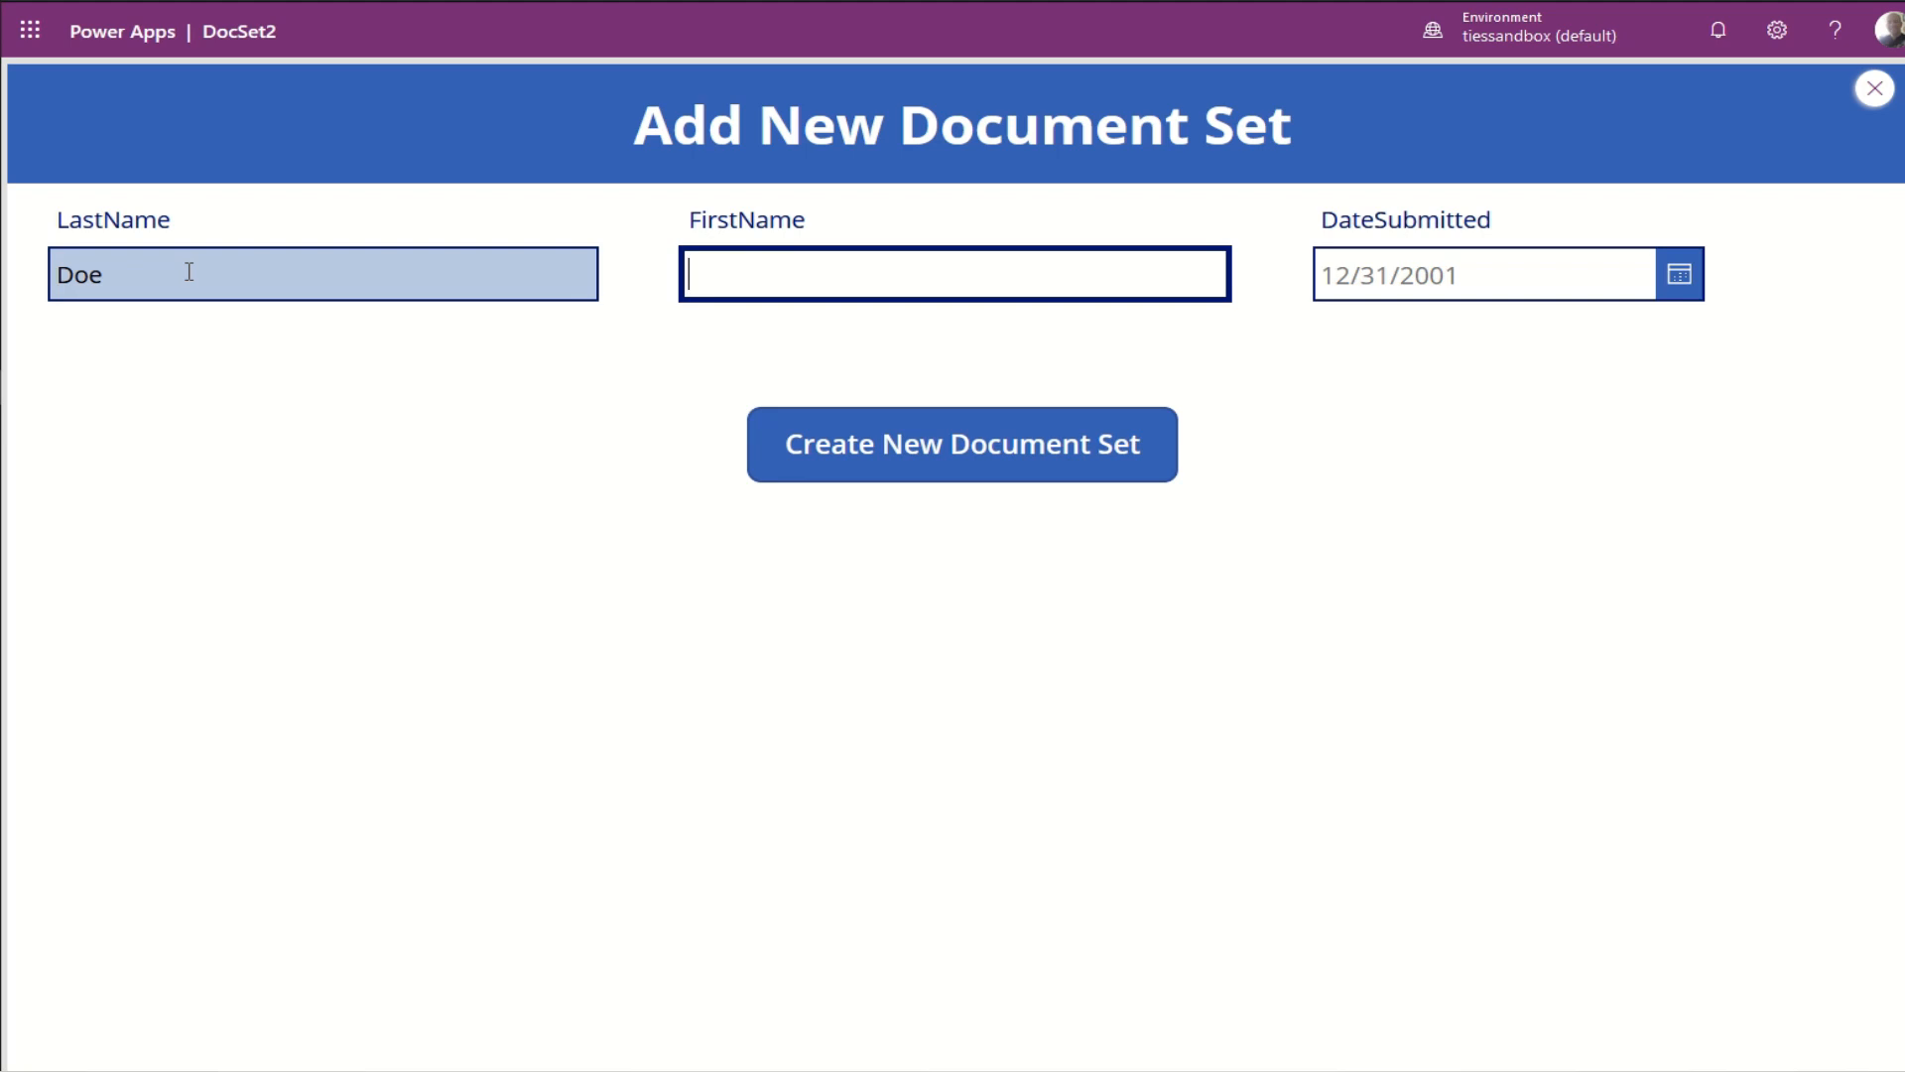
type("John")
left_click(1678, 274)
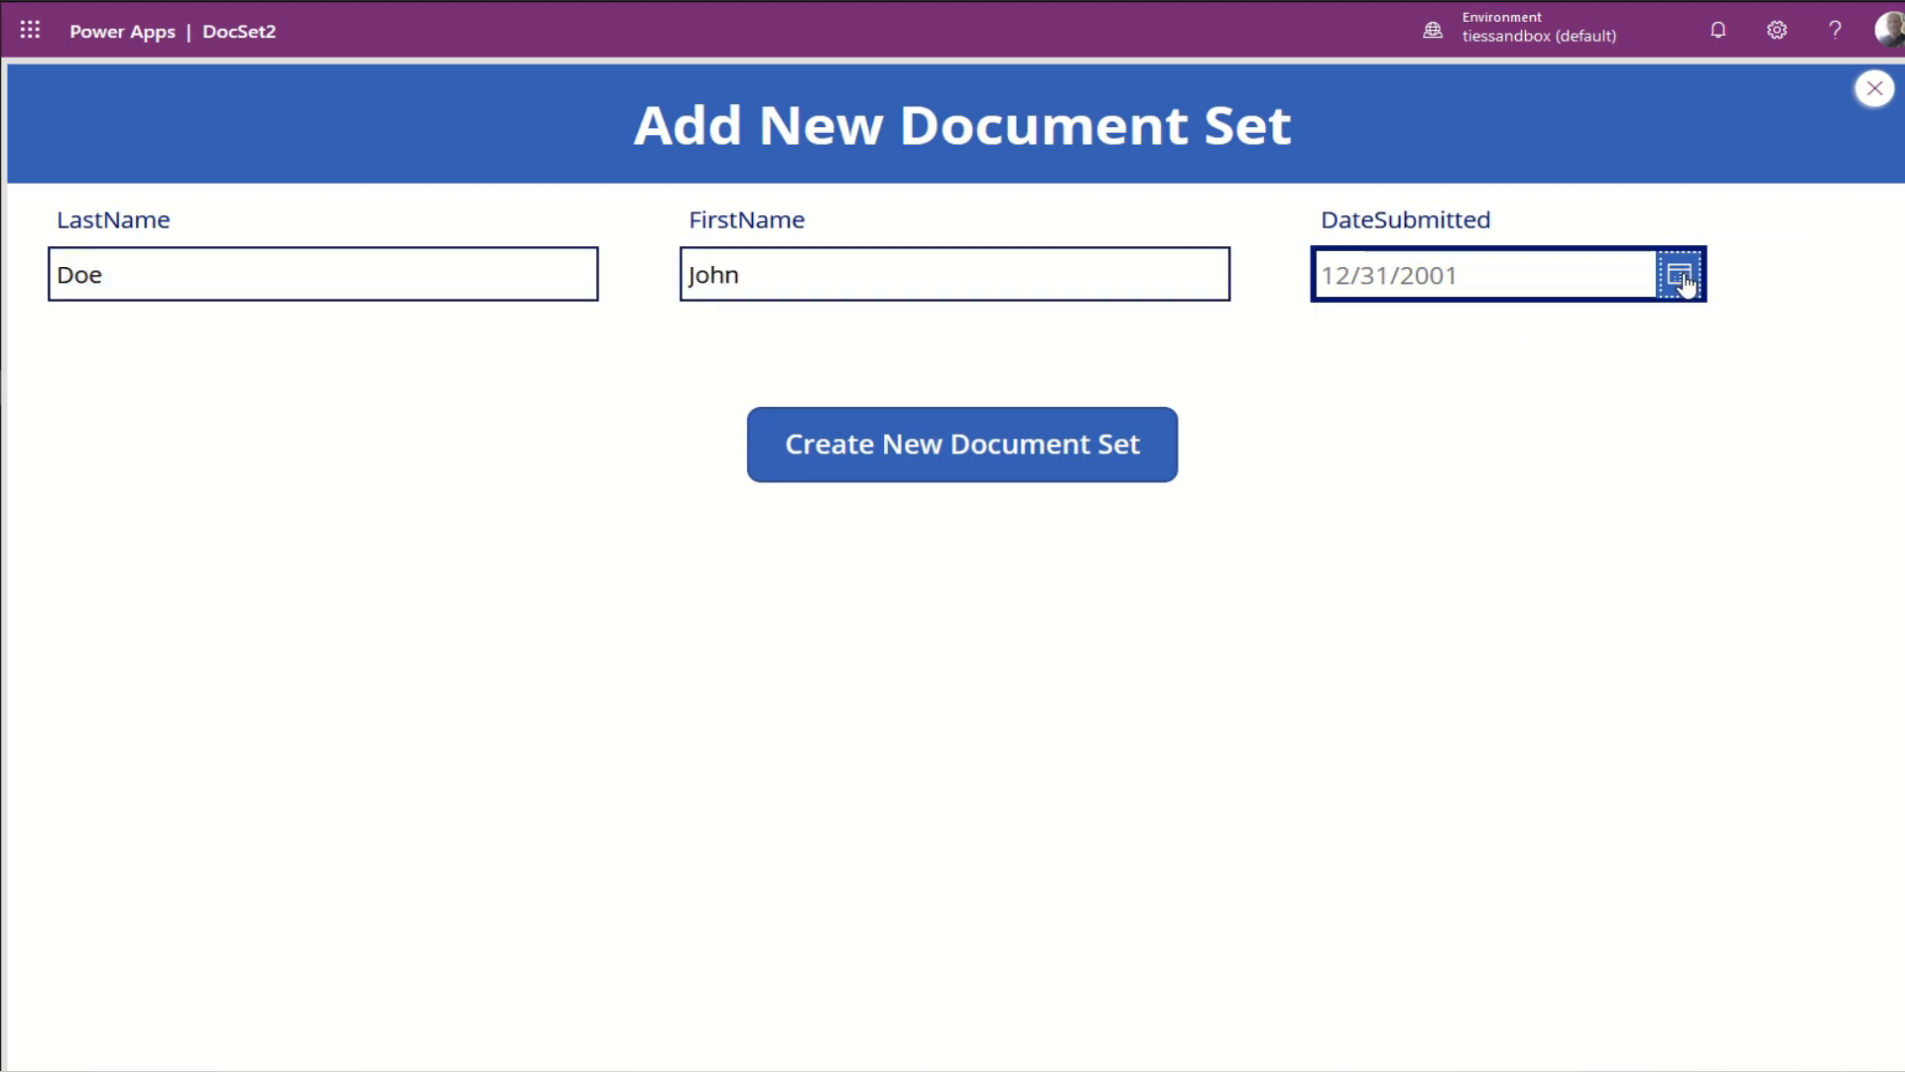
left_click(1563, 836)
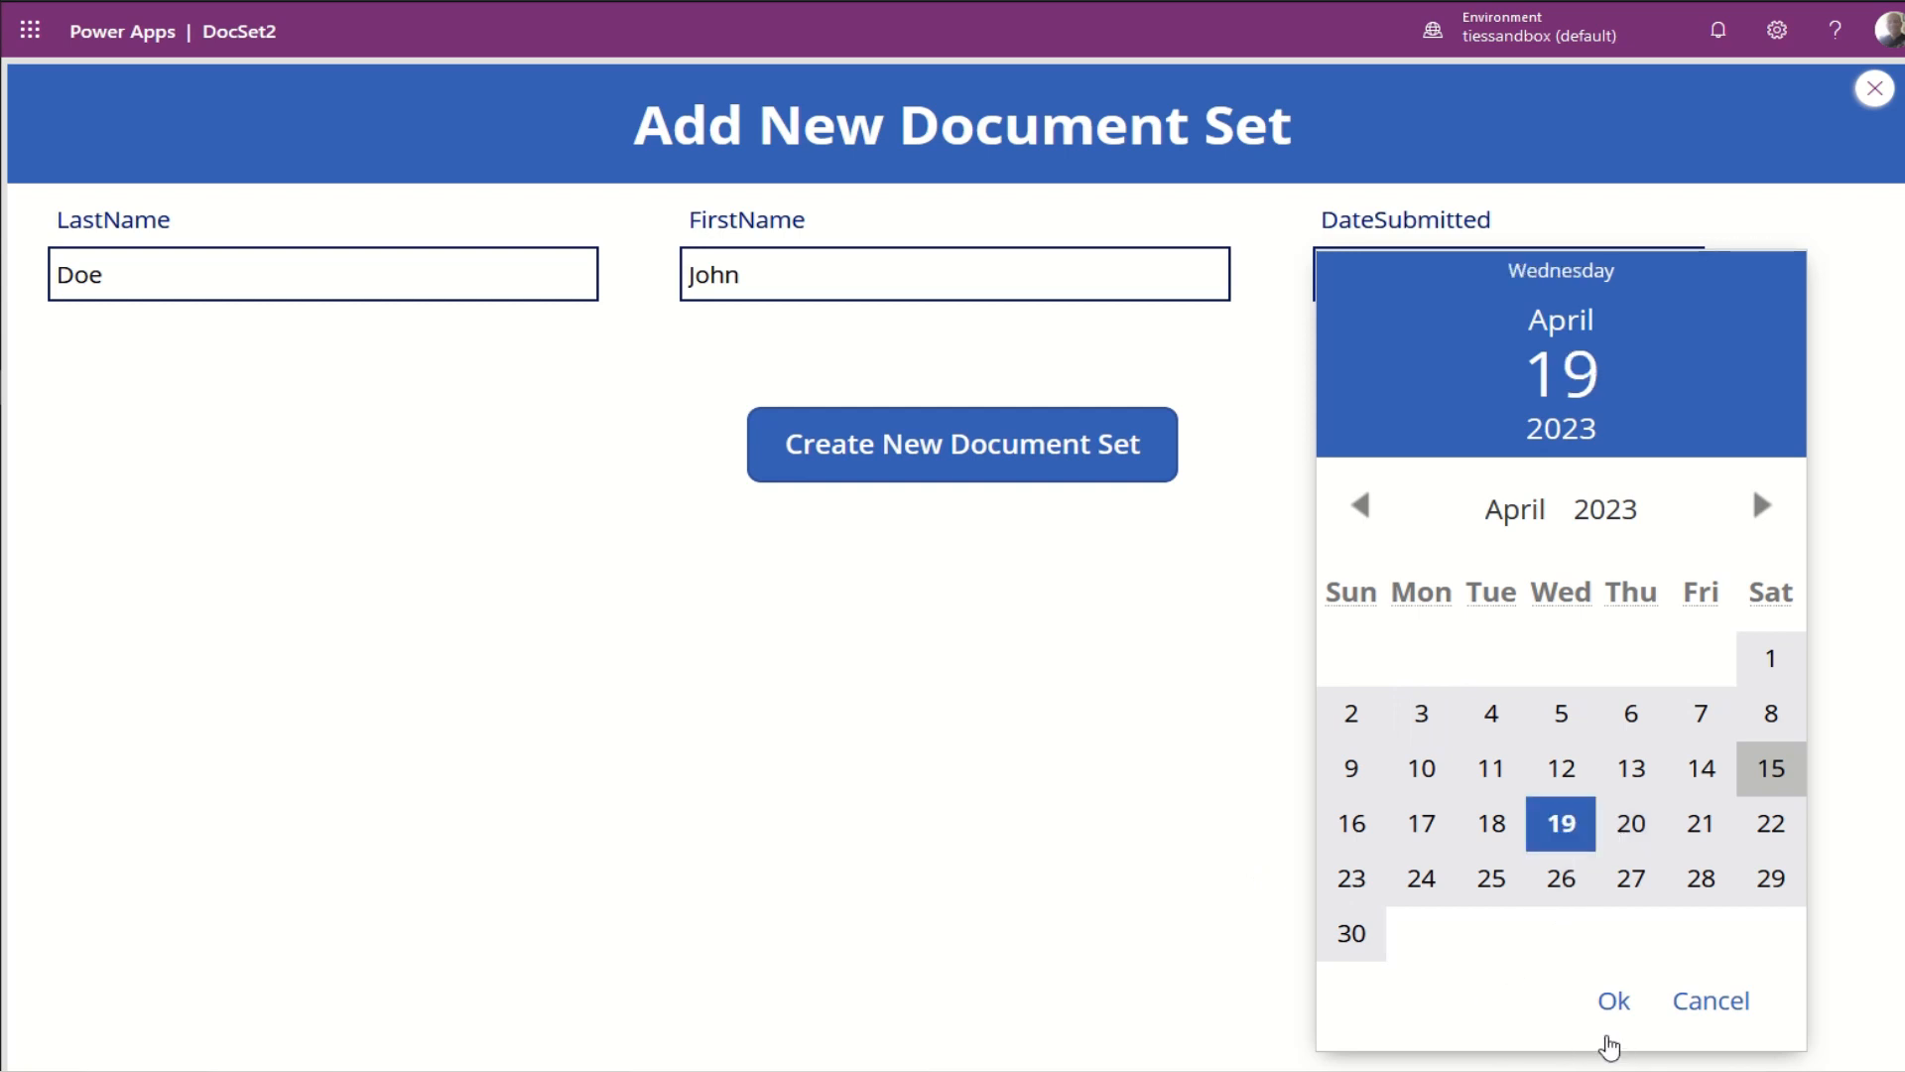
left_click(1615, 1002)
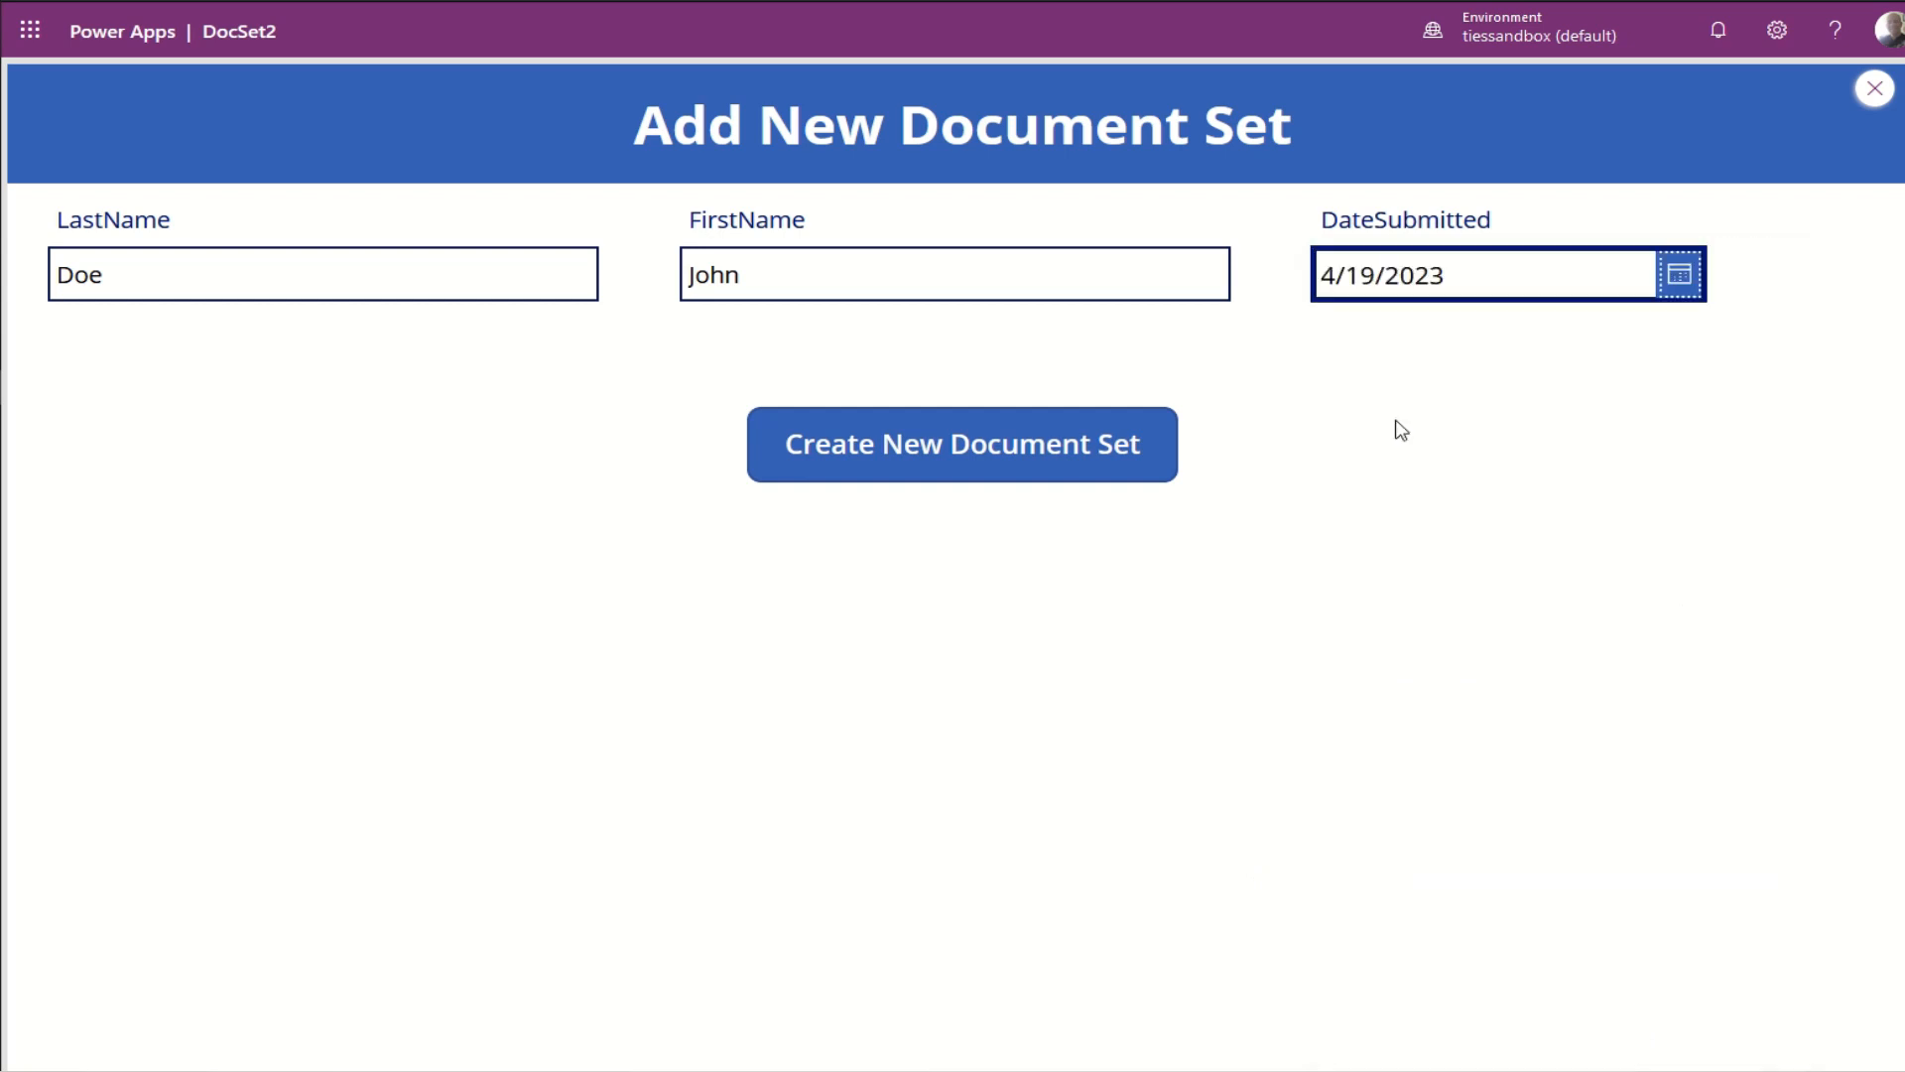
left_click(937, 461)
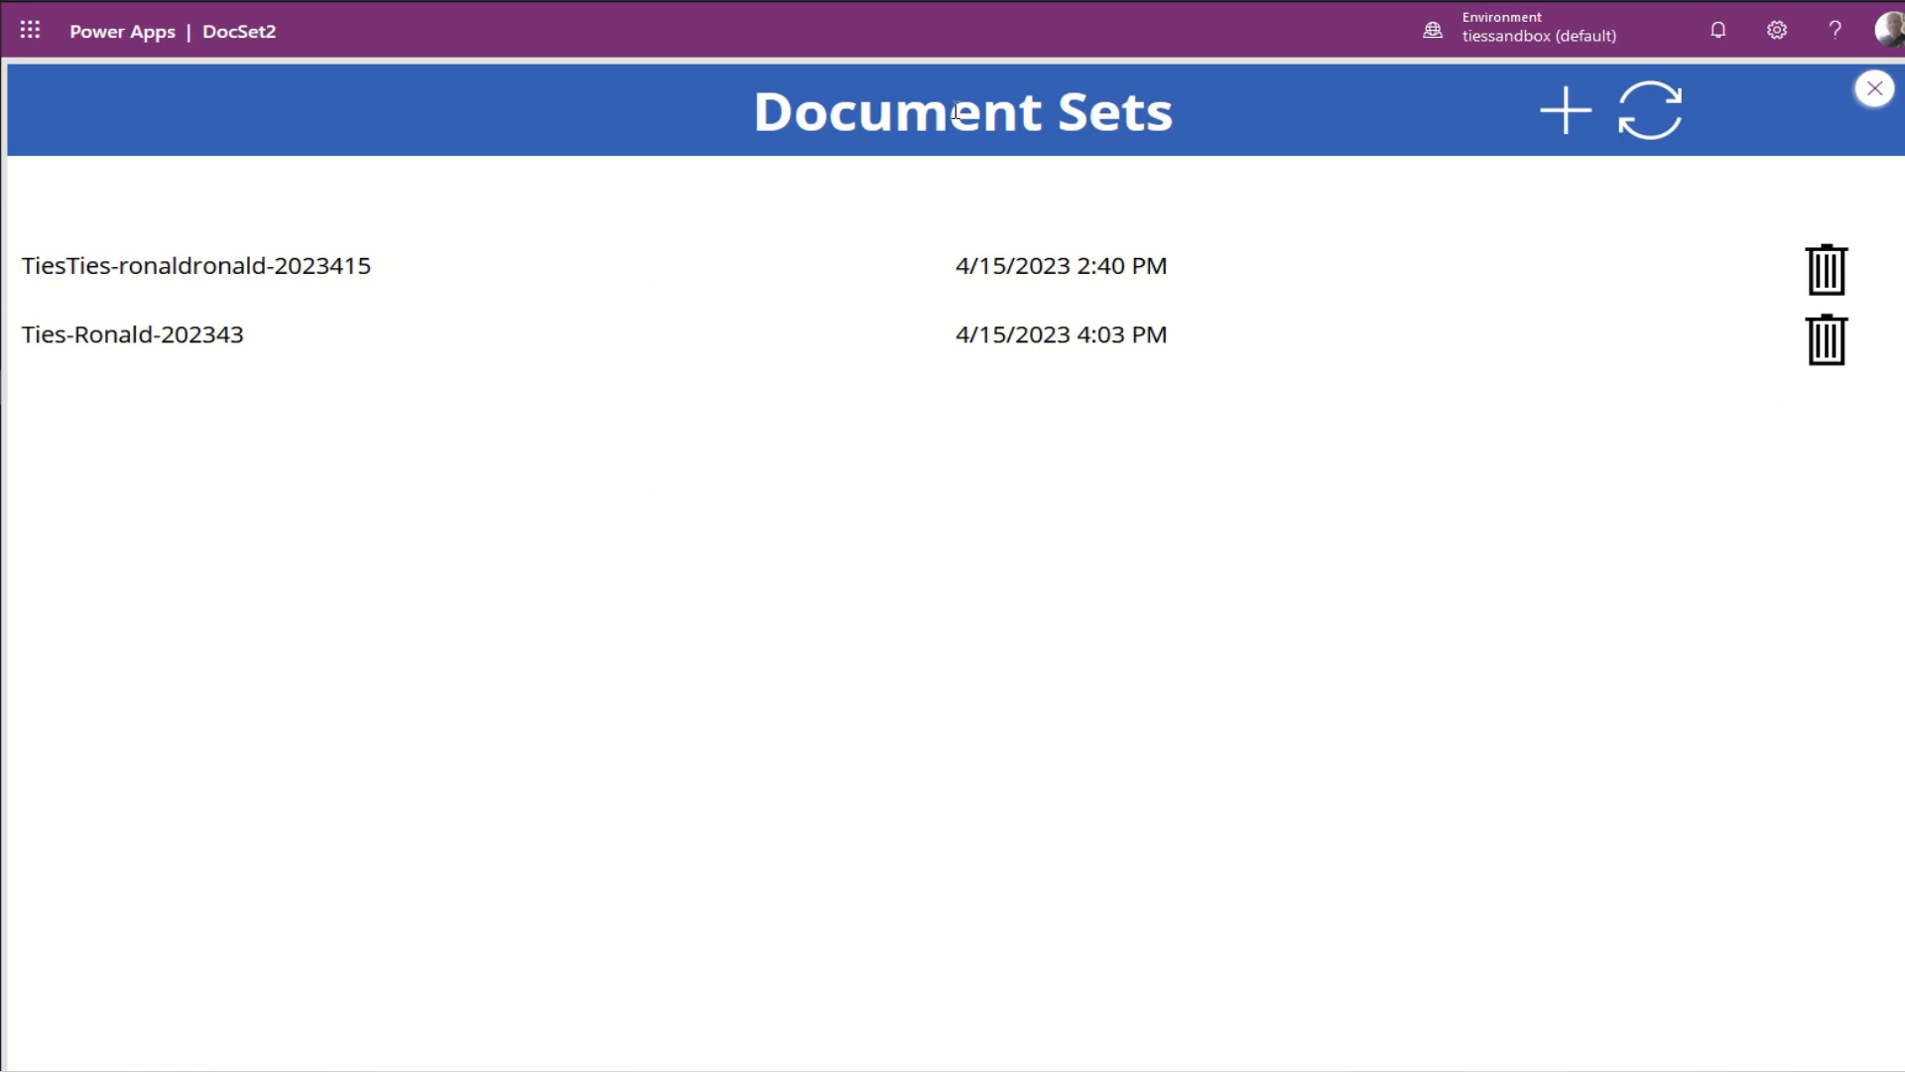
left_click(1653, 144)
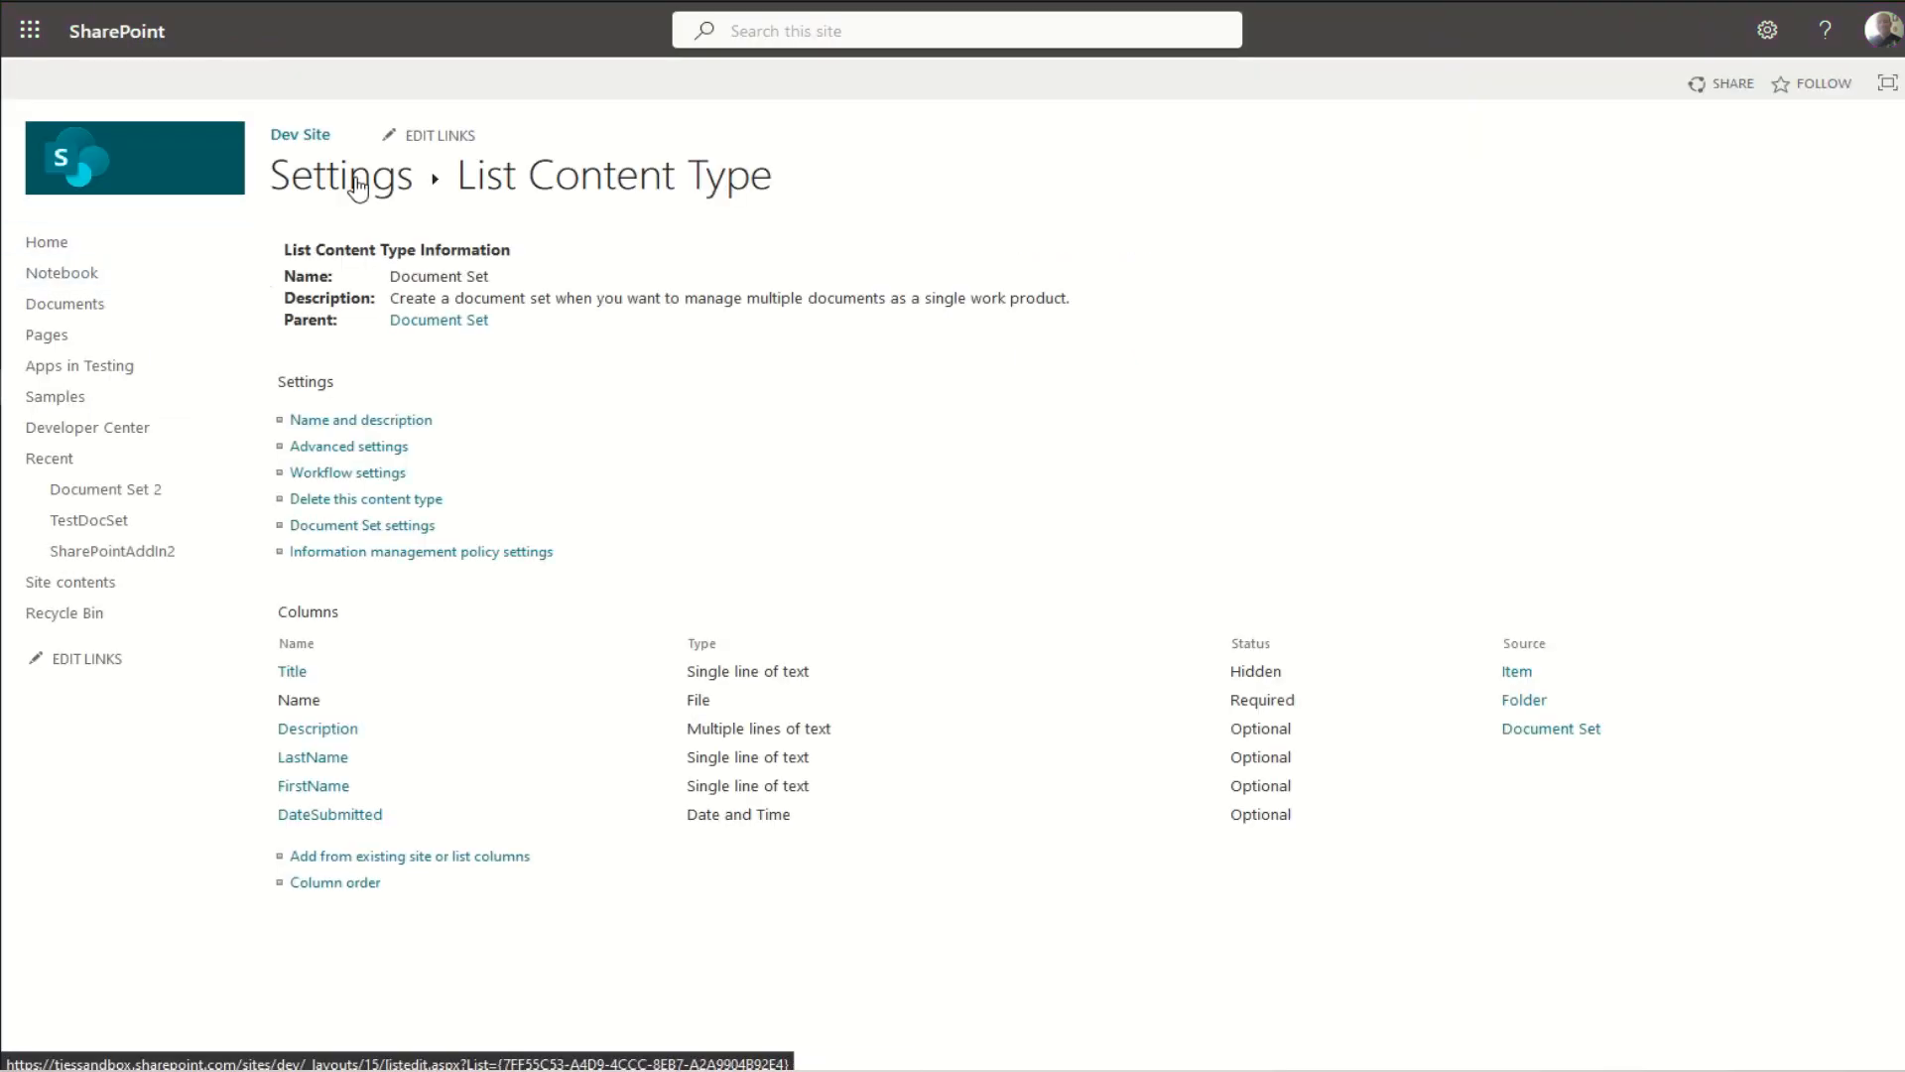
Step: Switch to SharePoint, open the Document Set 2 library and examine the properties of the newly created document set
left_click(359, 186)
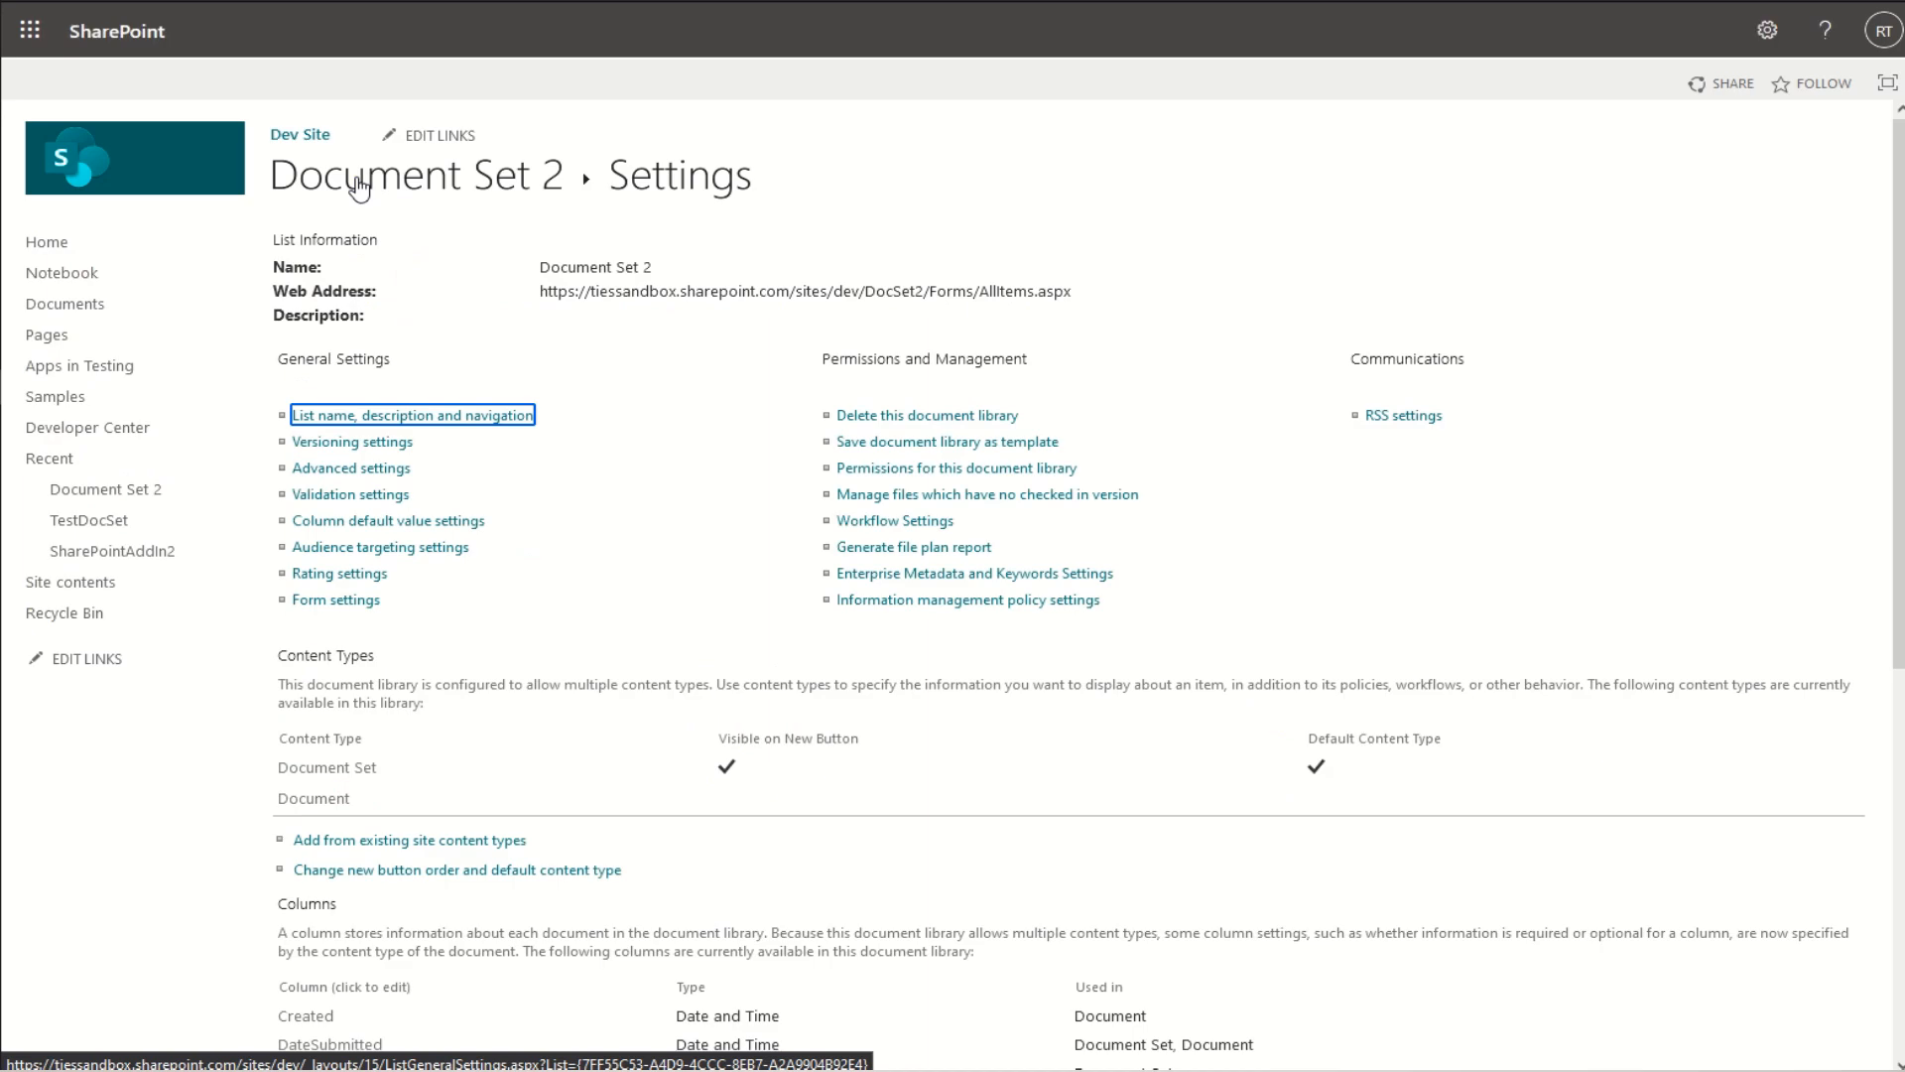
left_click(359, 187)
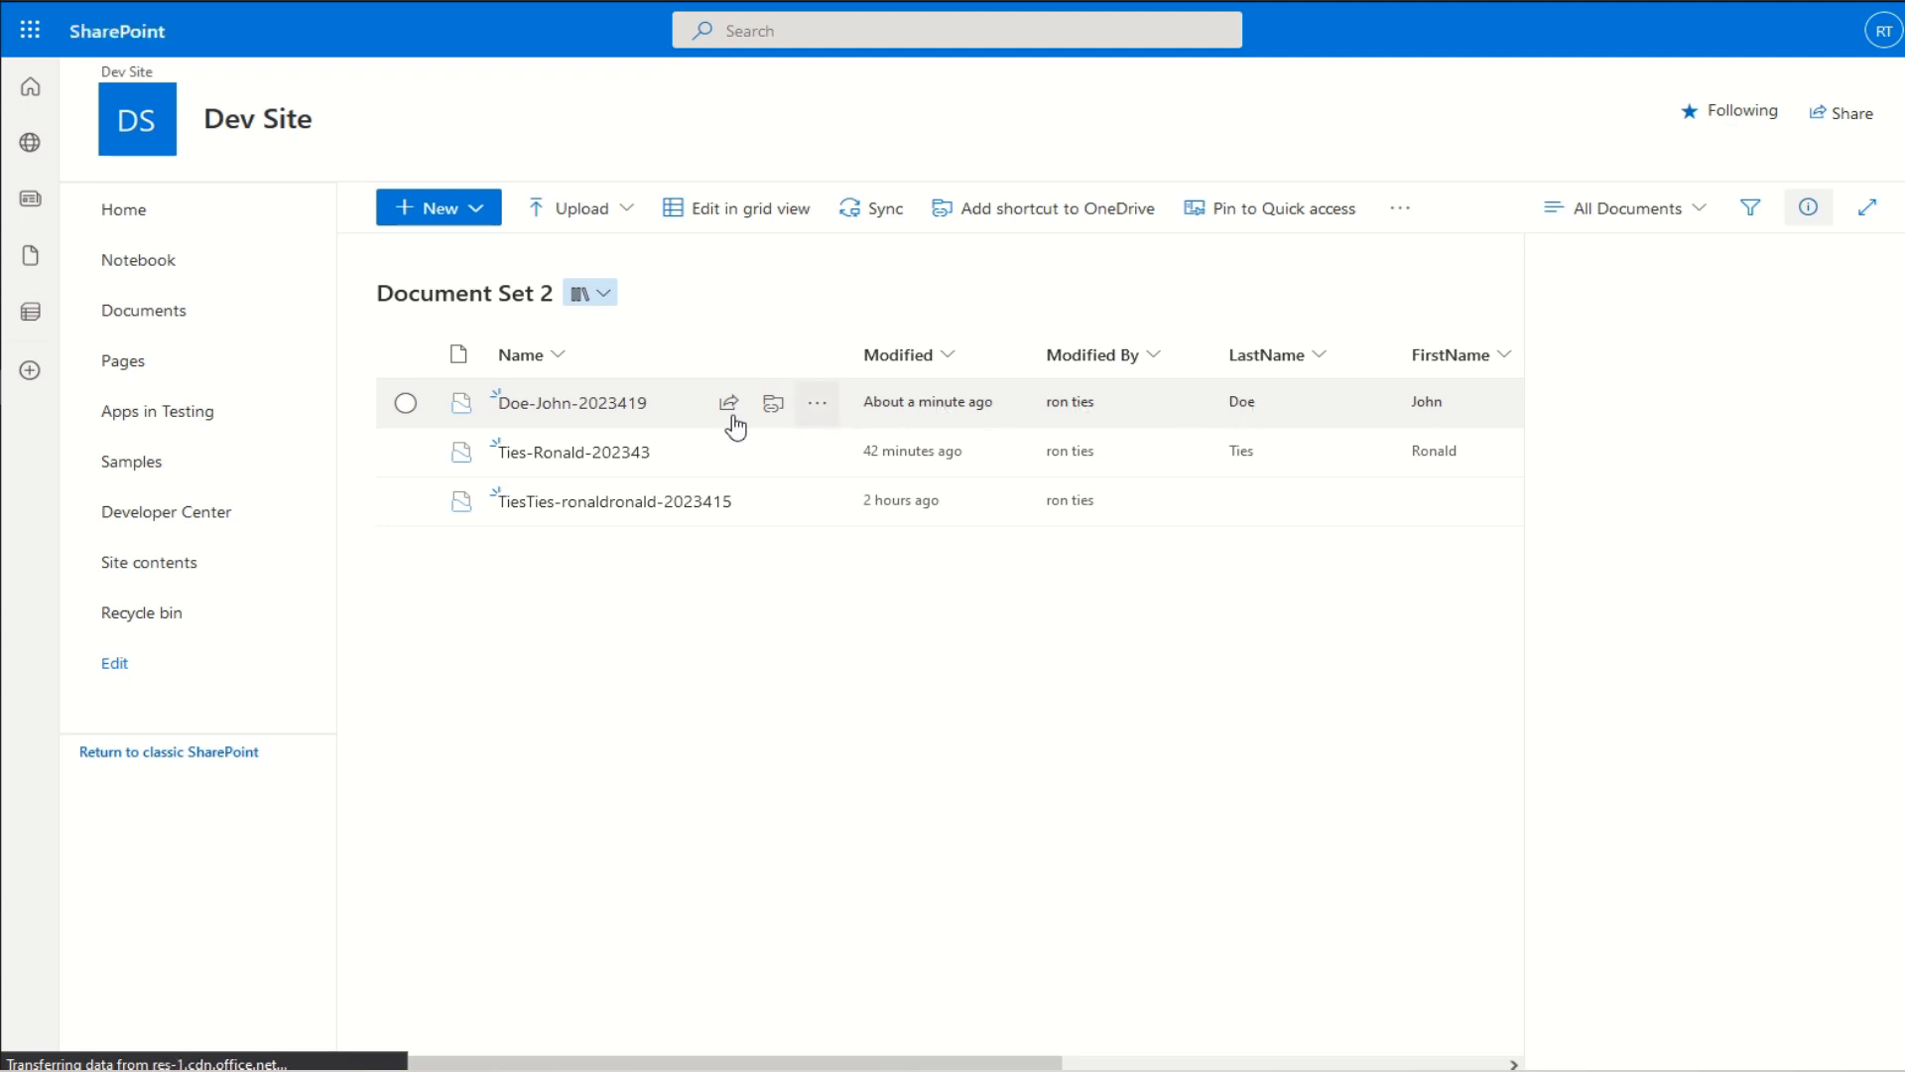
left_click(605, 409)
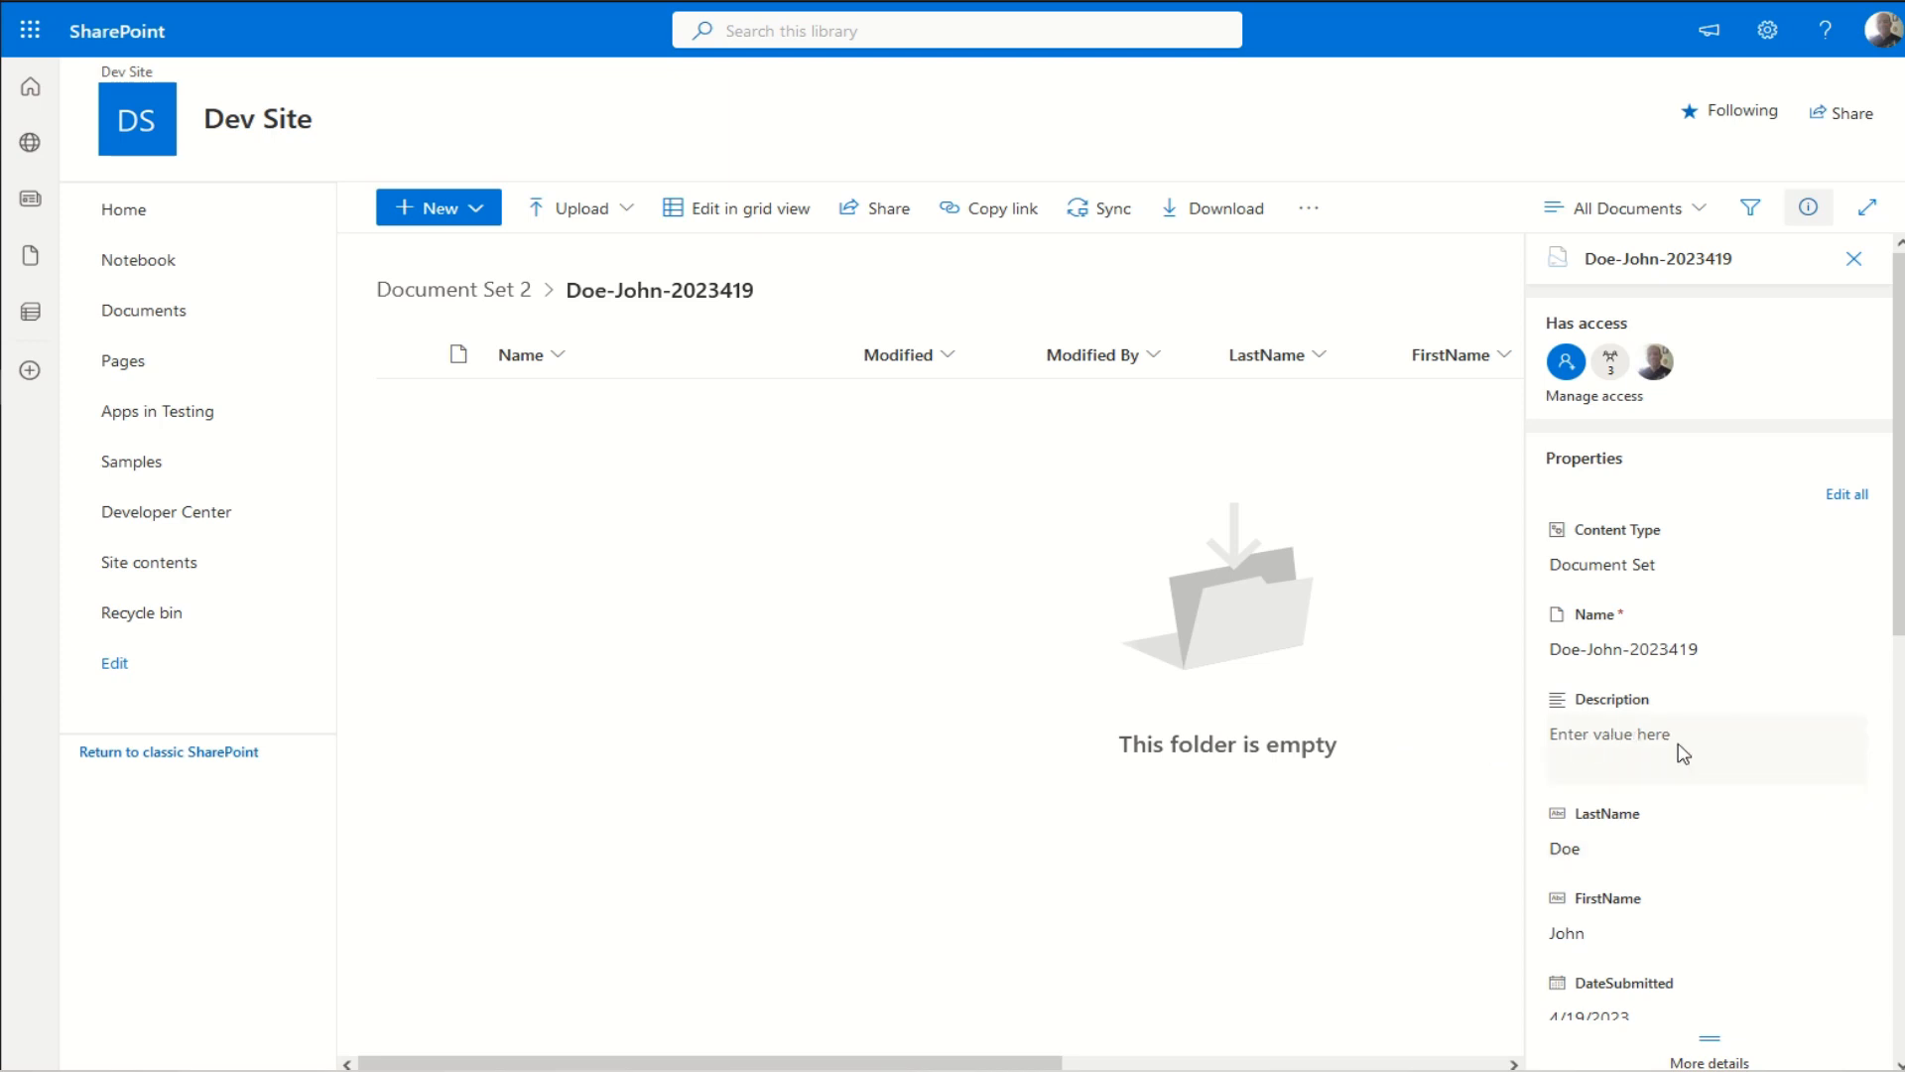
scroll(1701, 830, "down", 5)
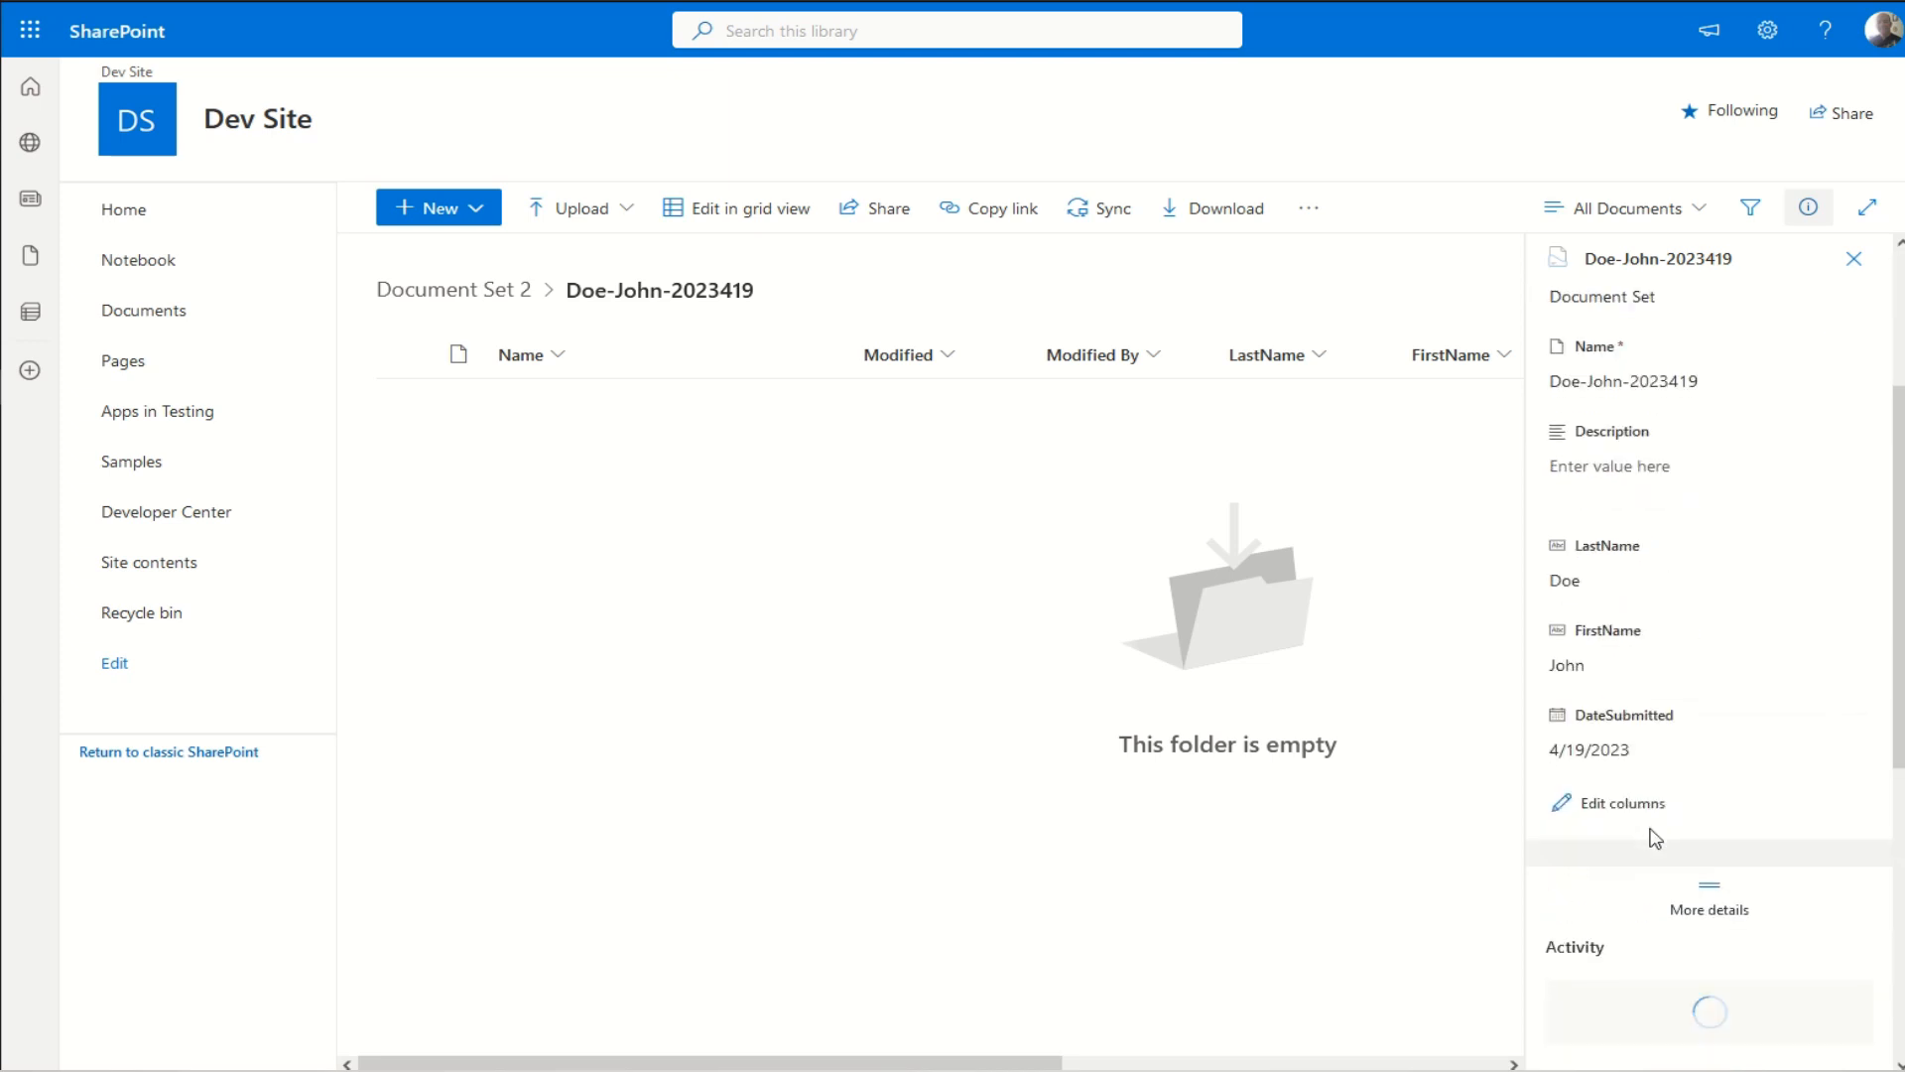
scroll(1660, 769, "up", 1)
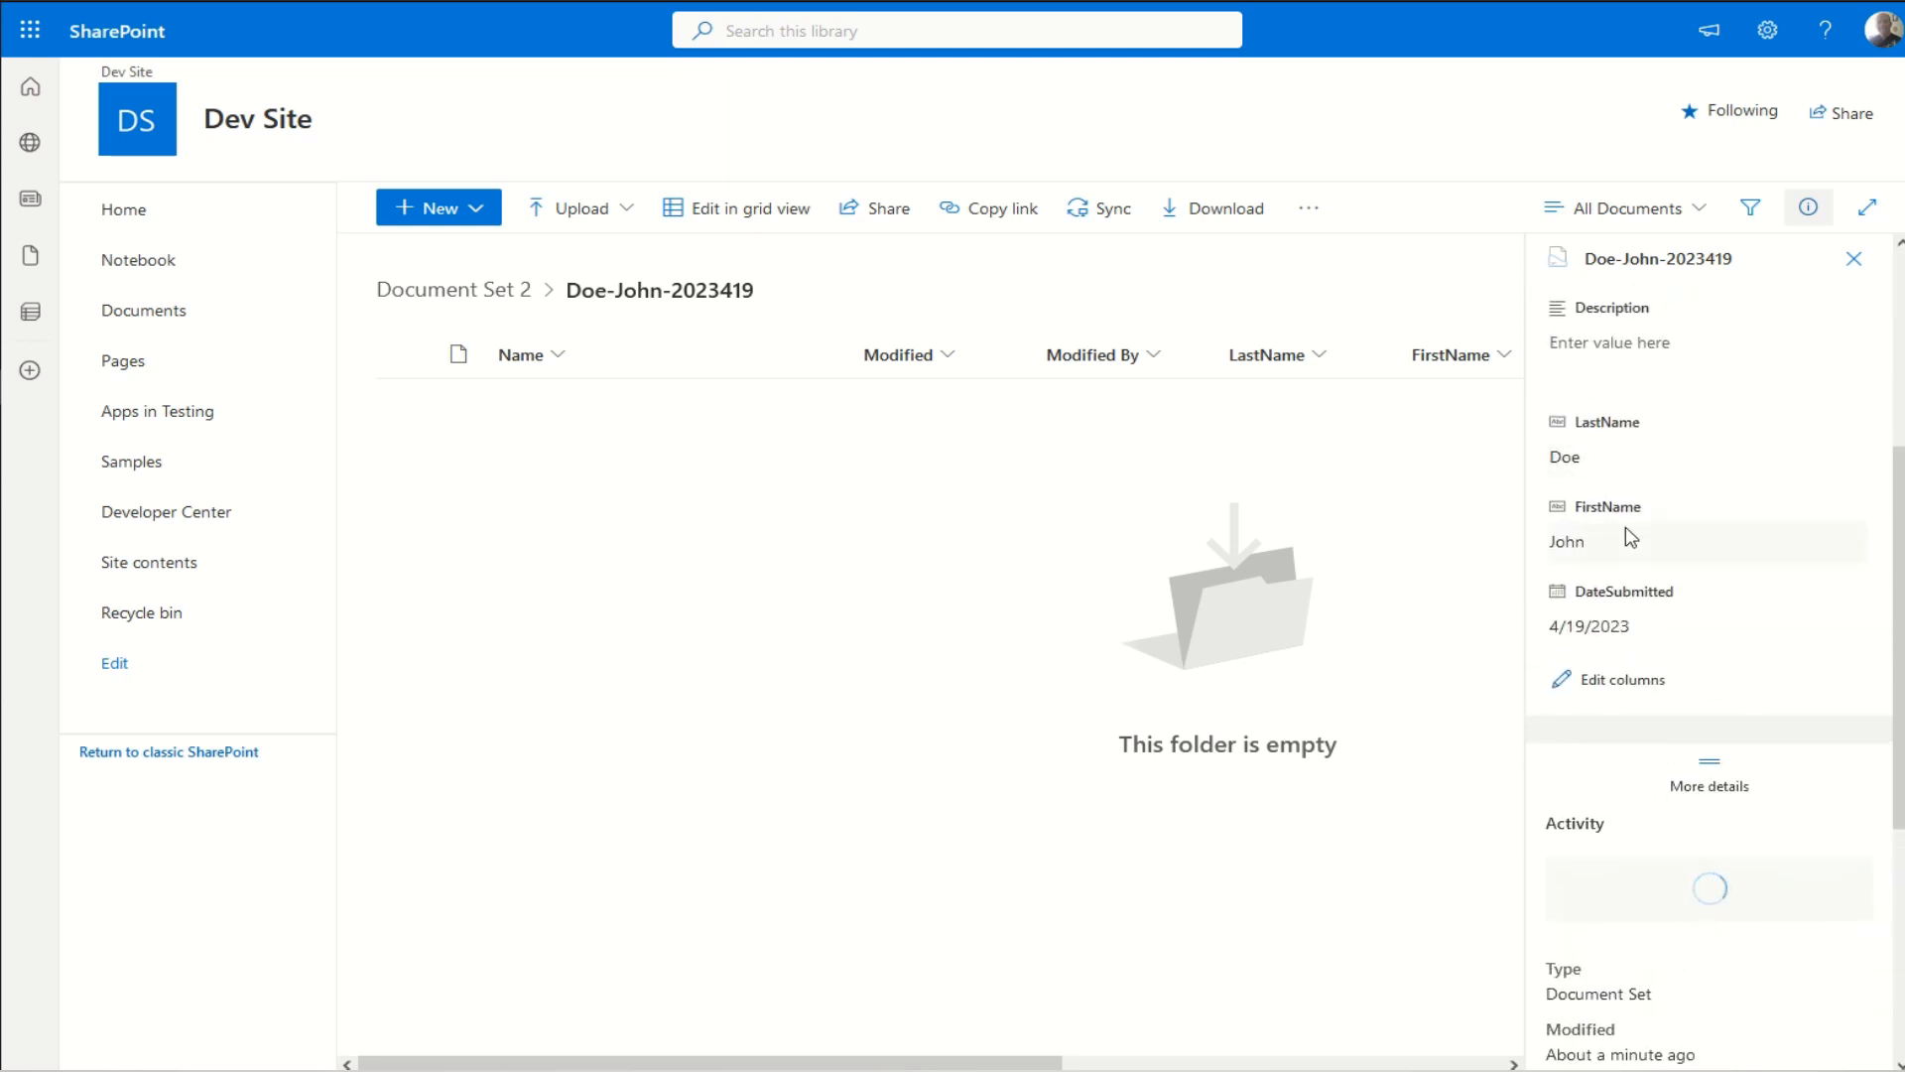
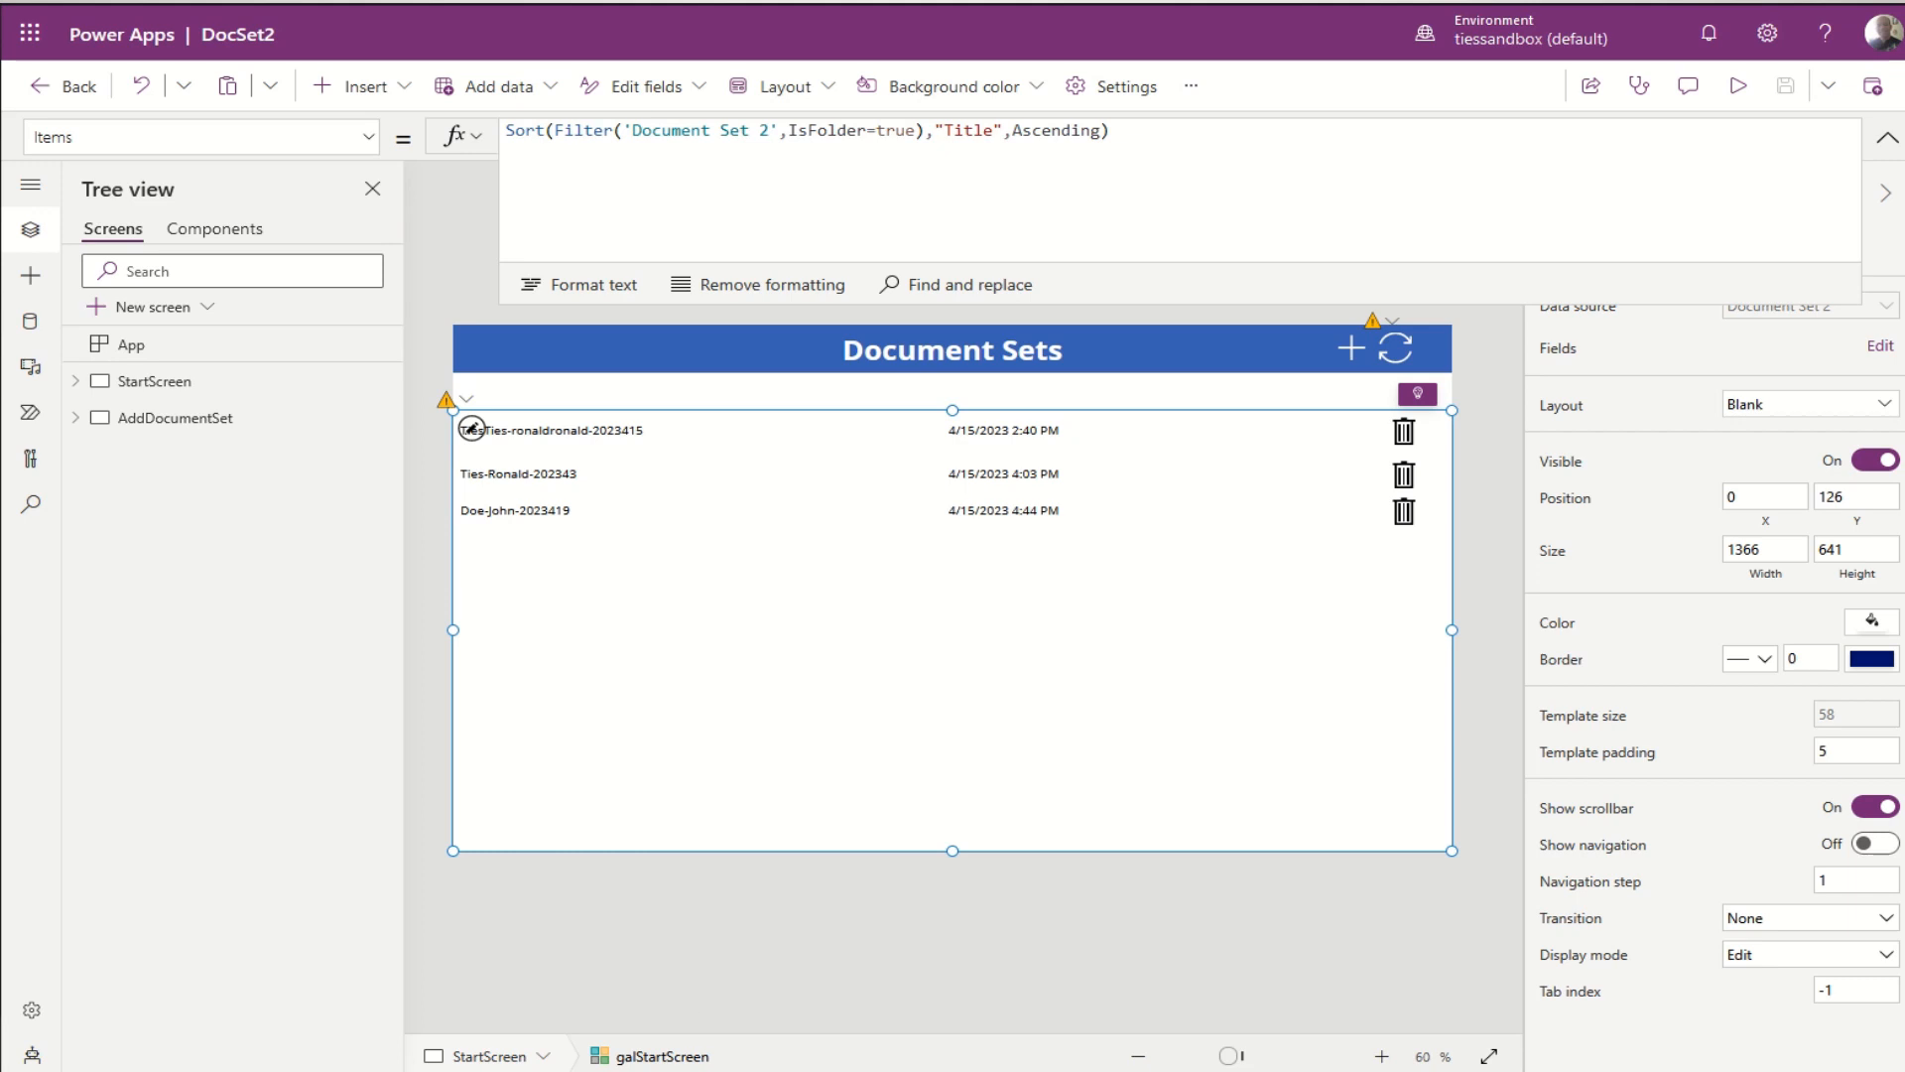
Step: Add a blank screen in Power Apps and insert a text label across its top edge, about 1366 wide and 78 high
left_click(166, 317)
left_click(171, 448)
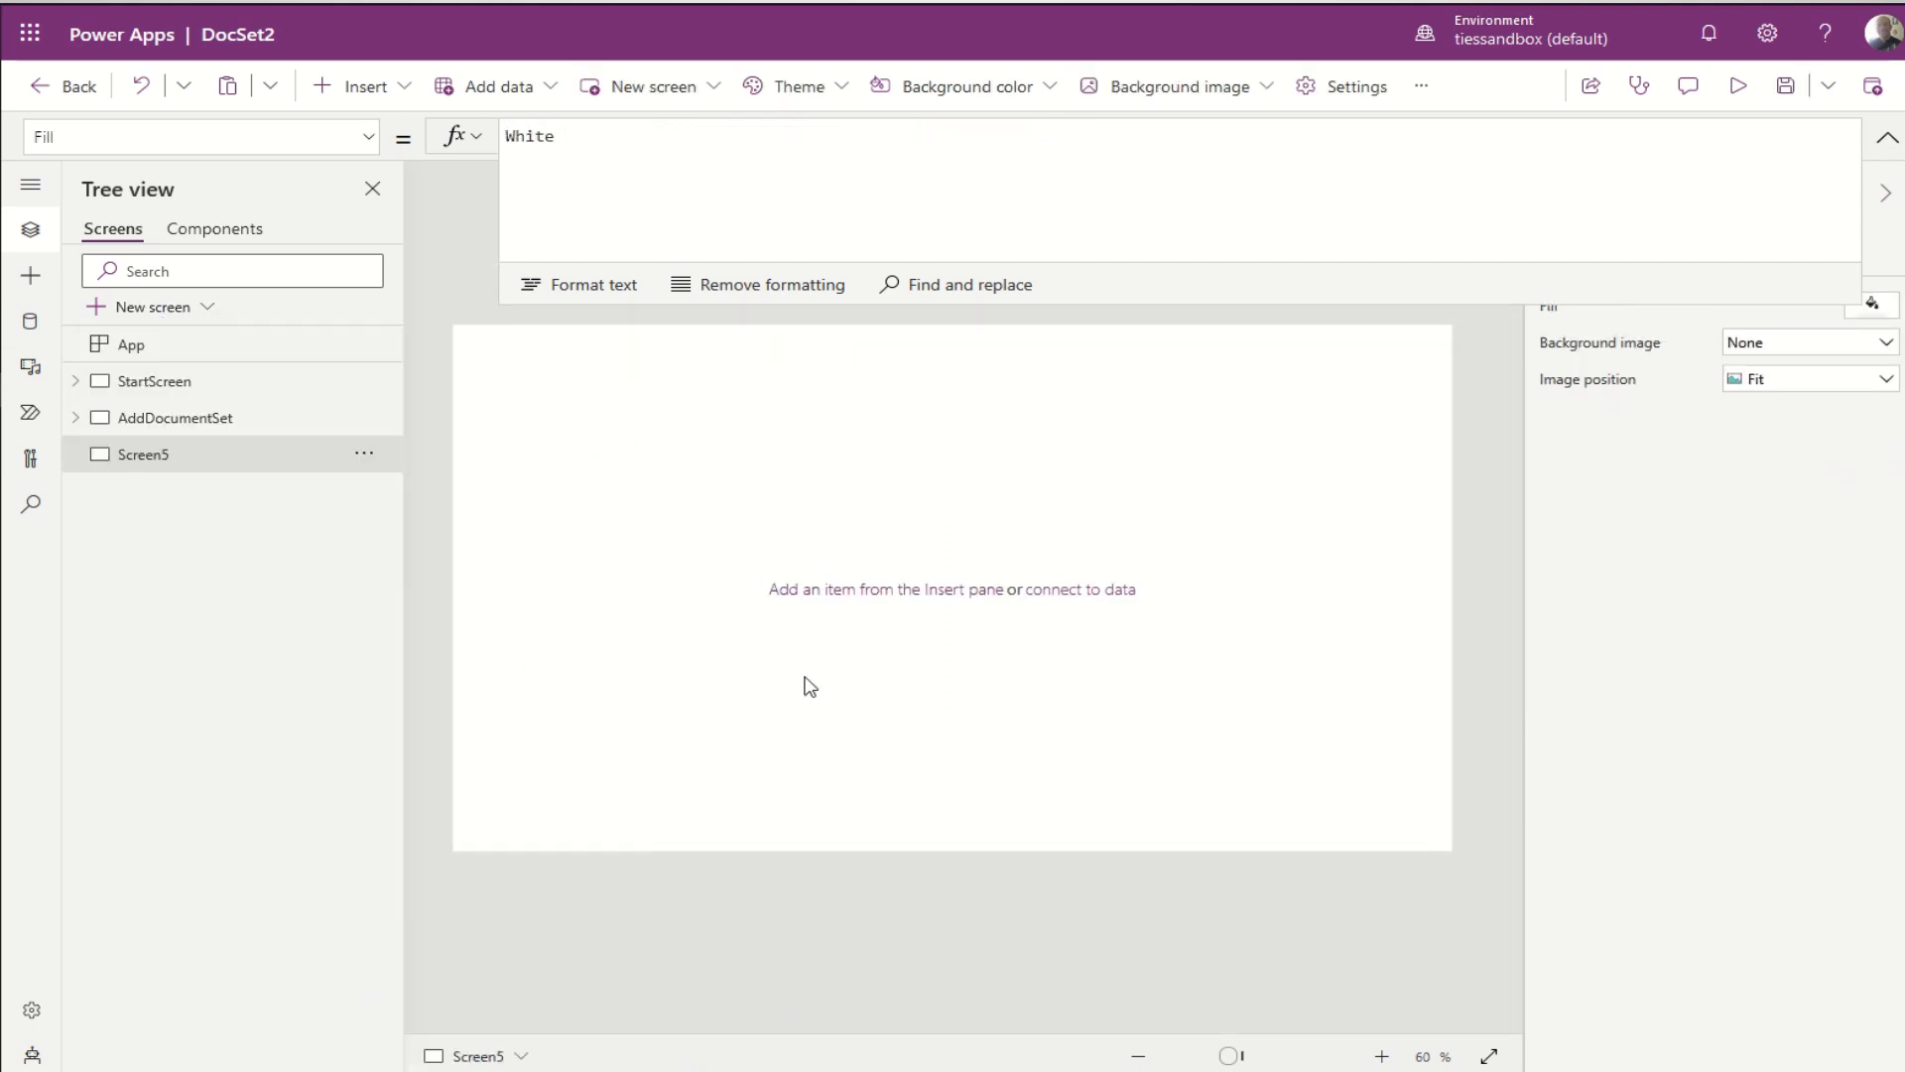
left_click(397, 103)
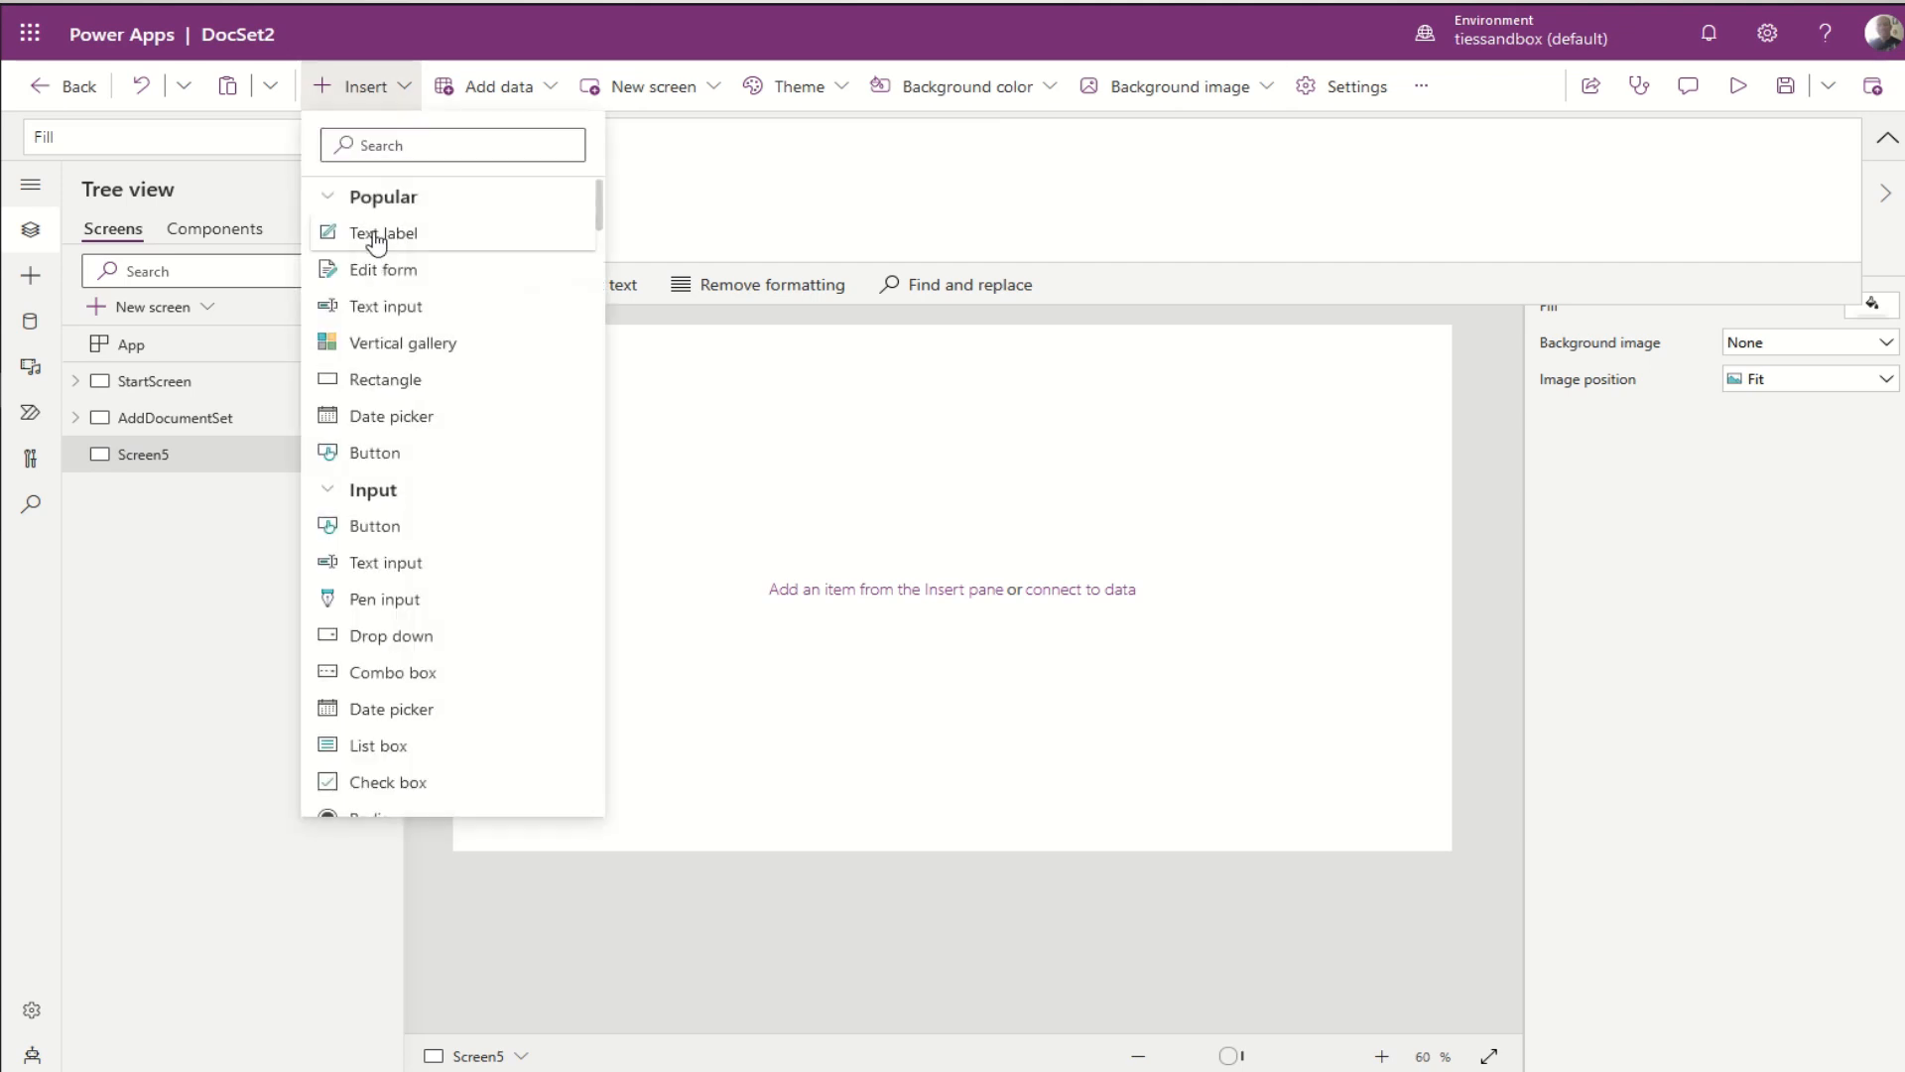
left_click(376, 236)
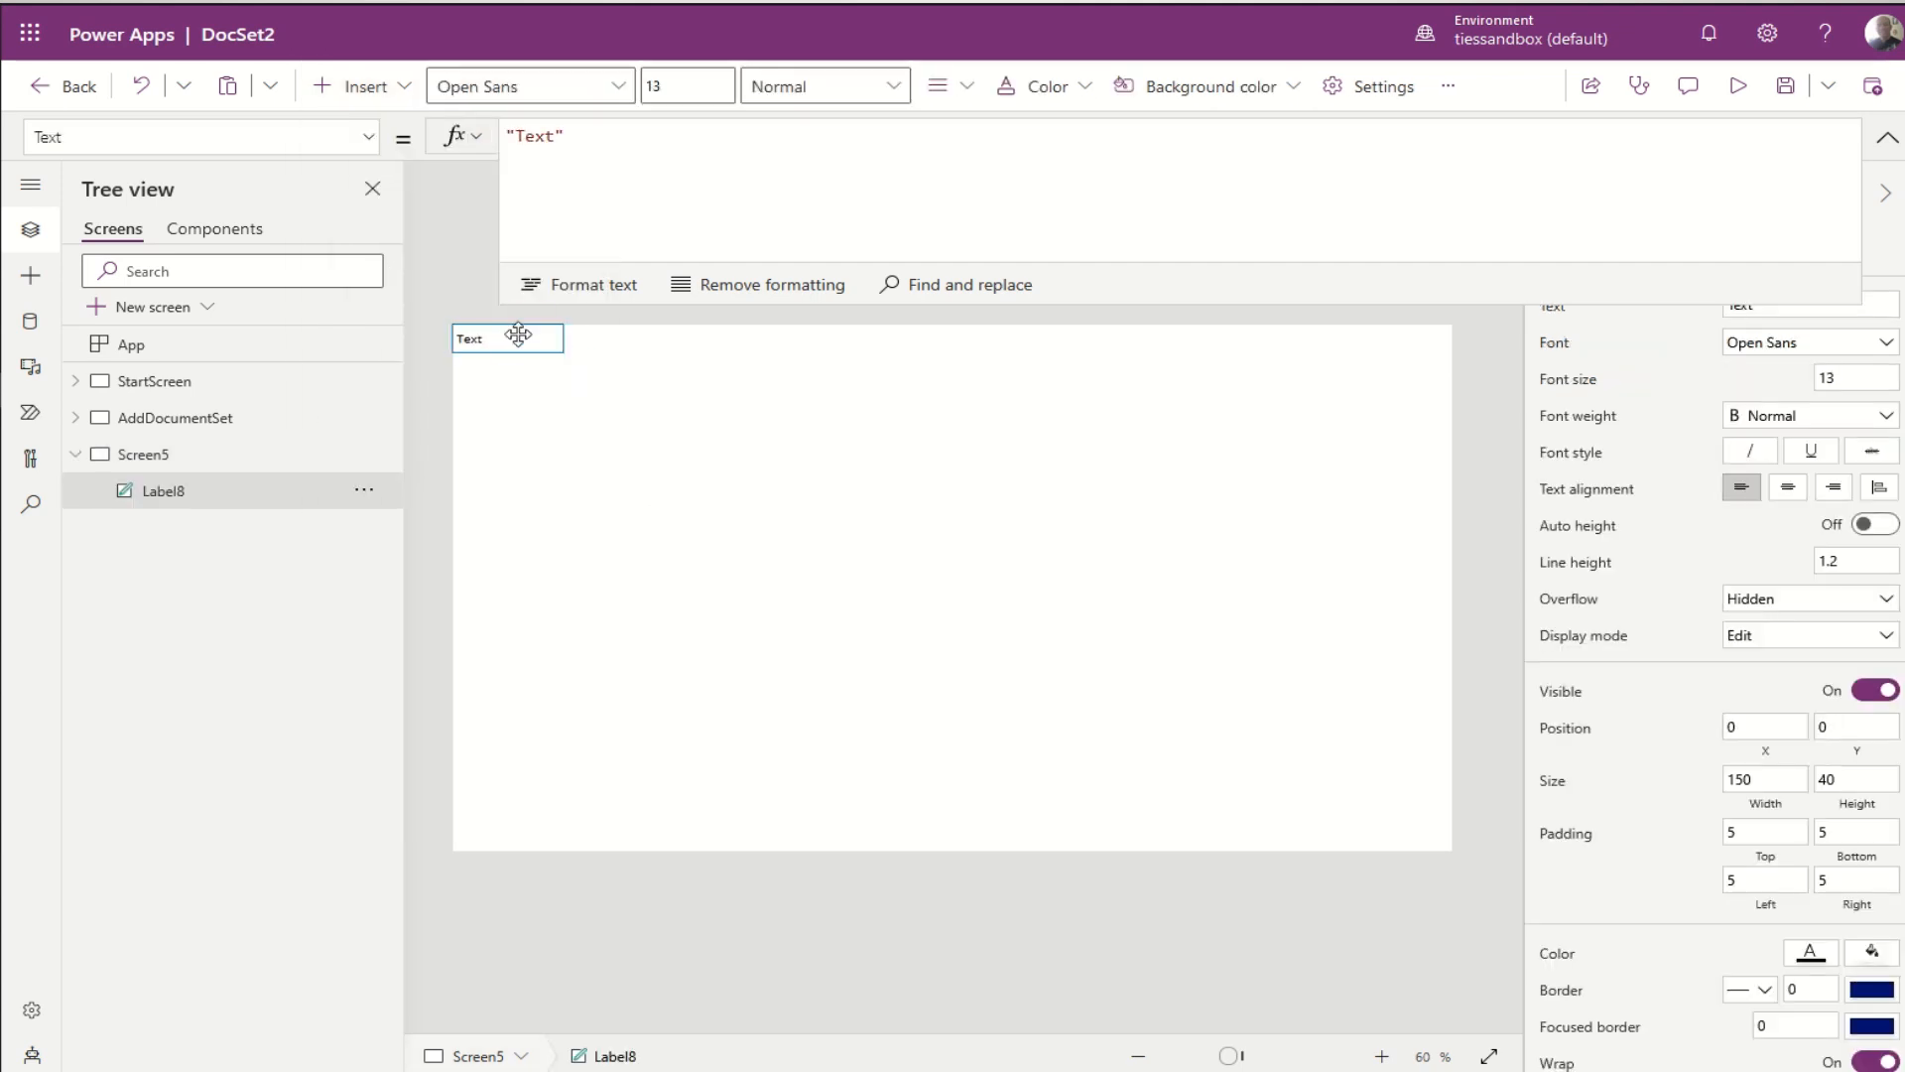
left_click_drag(561, 351, 1453, 378)
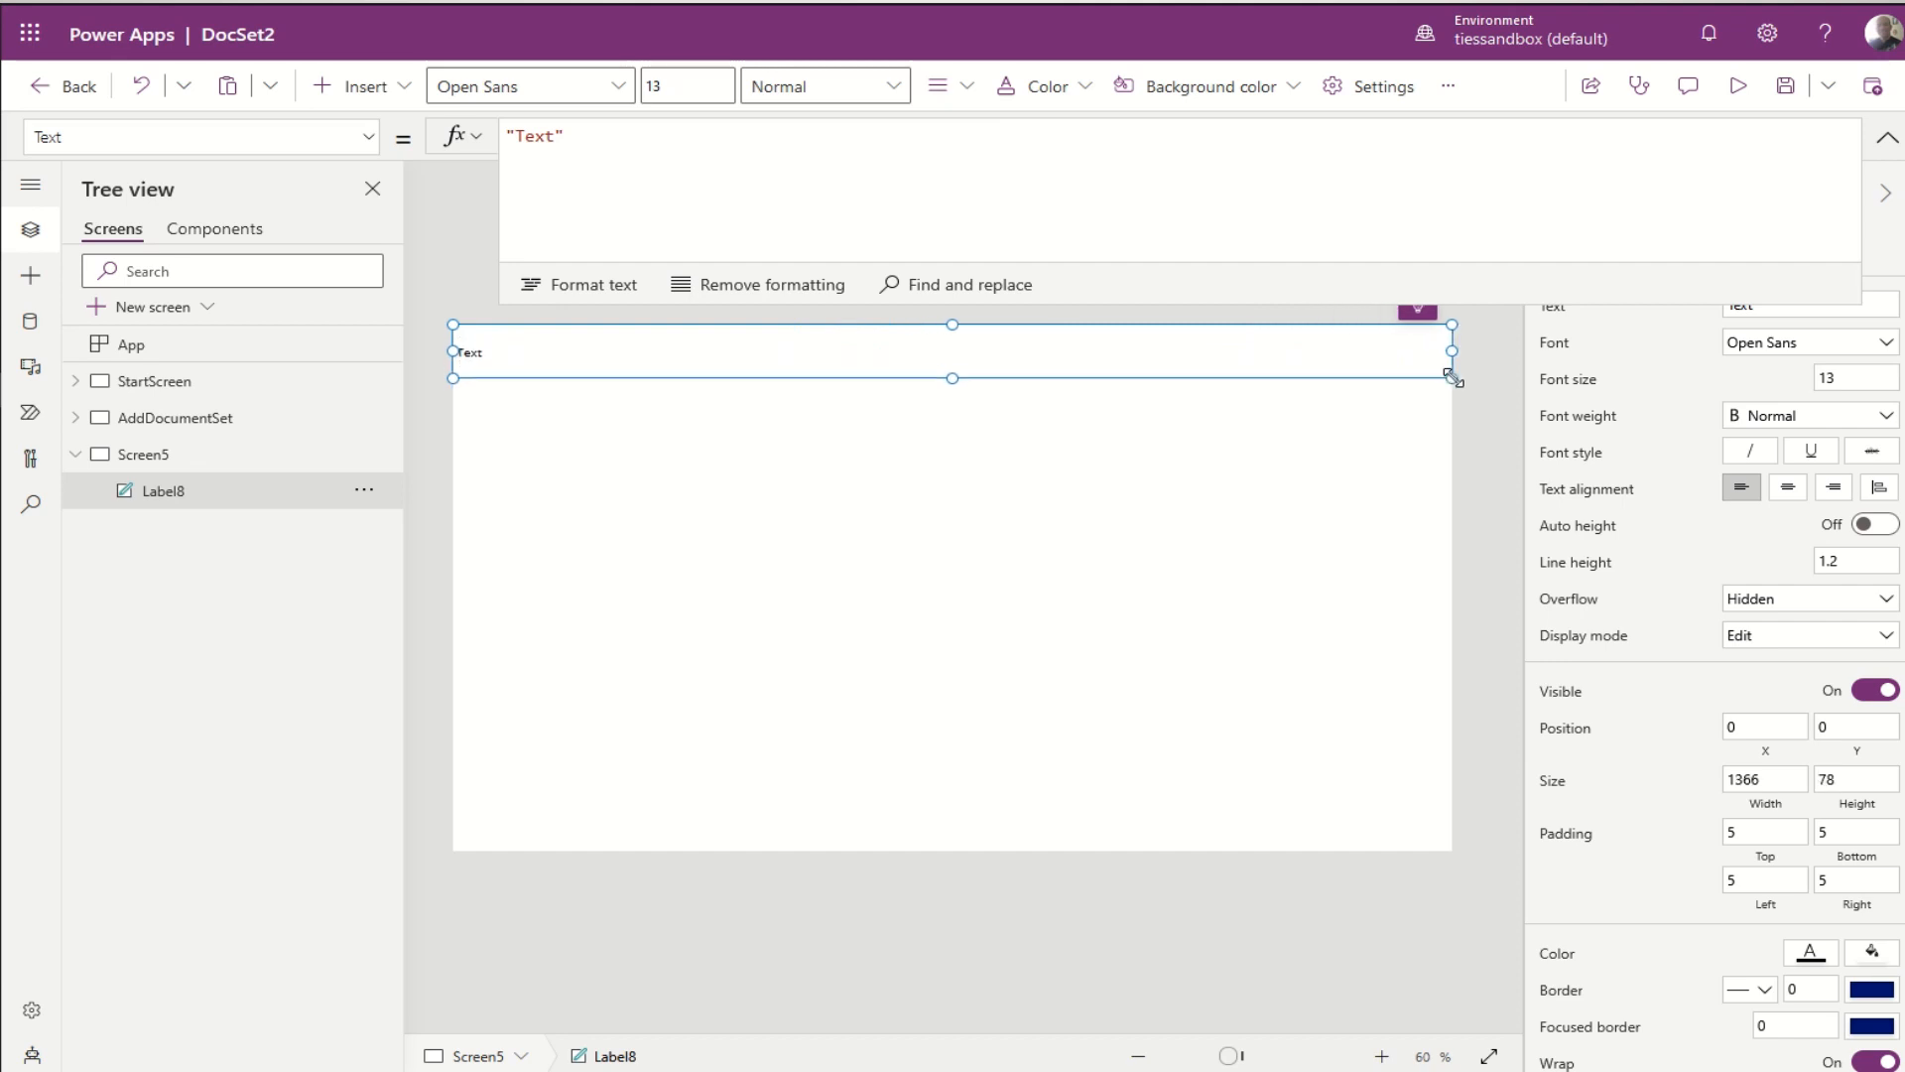
Step: Replace the label's default text with "Files Contained within:" followed by a few spaces inside the quotes
double_click(526, 135)
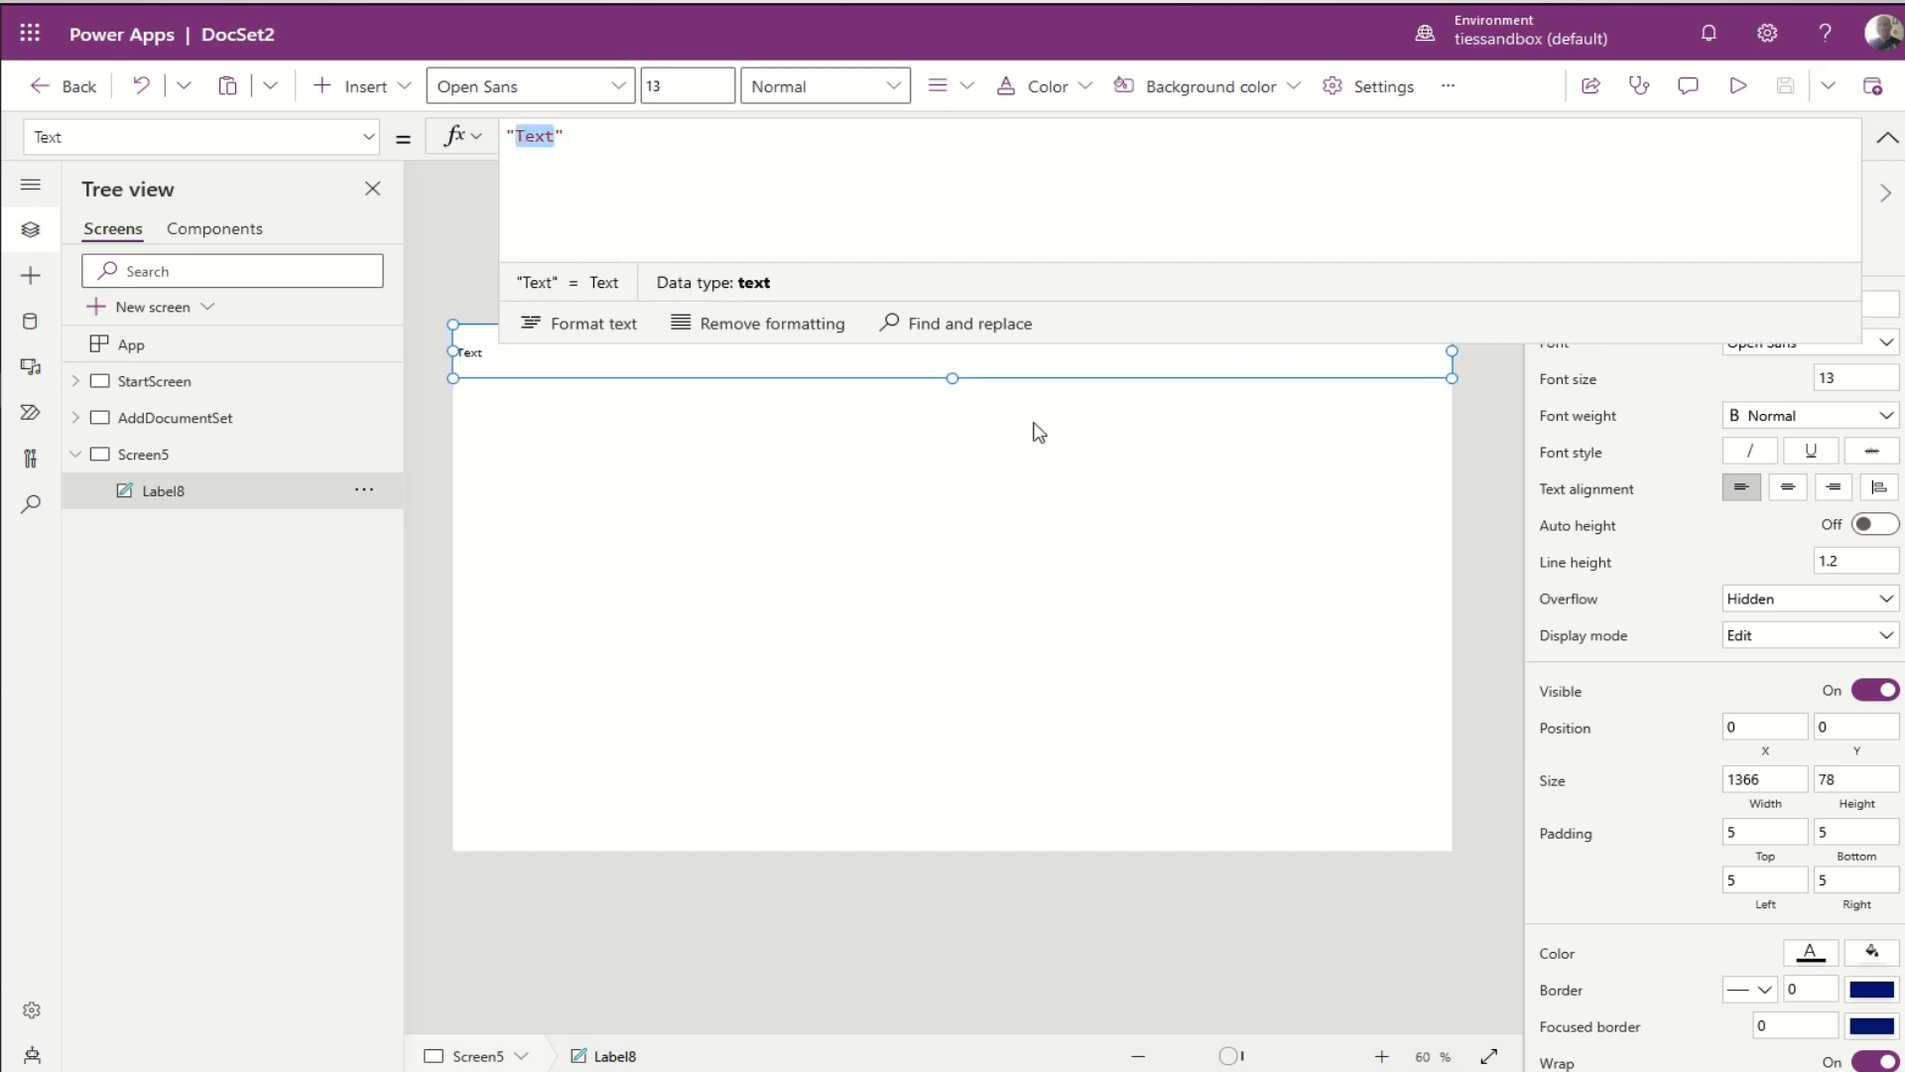
type("Files")
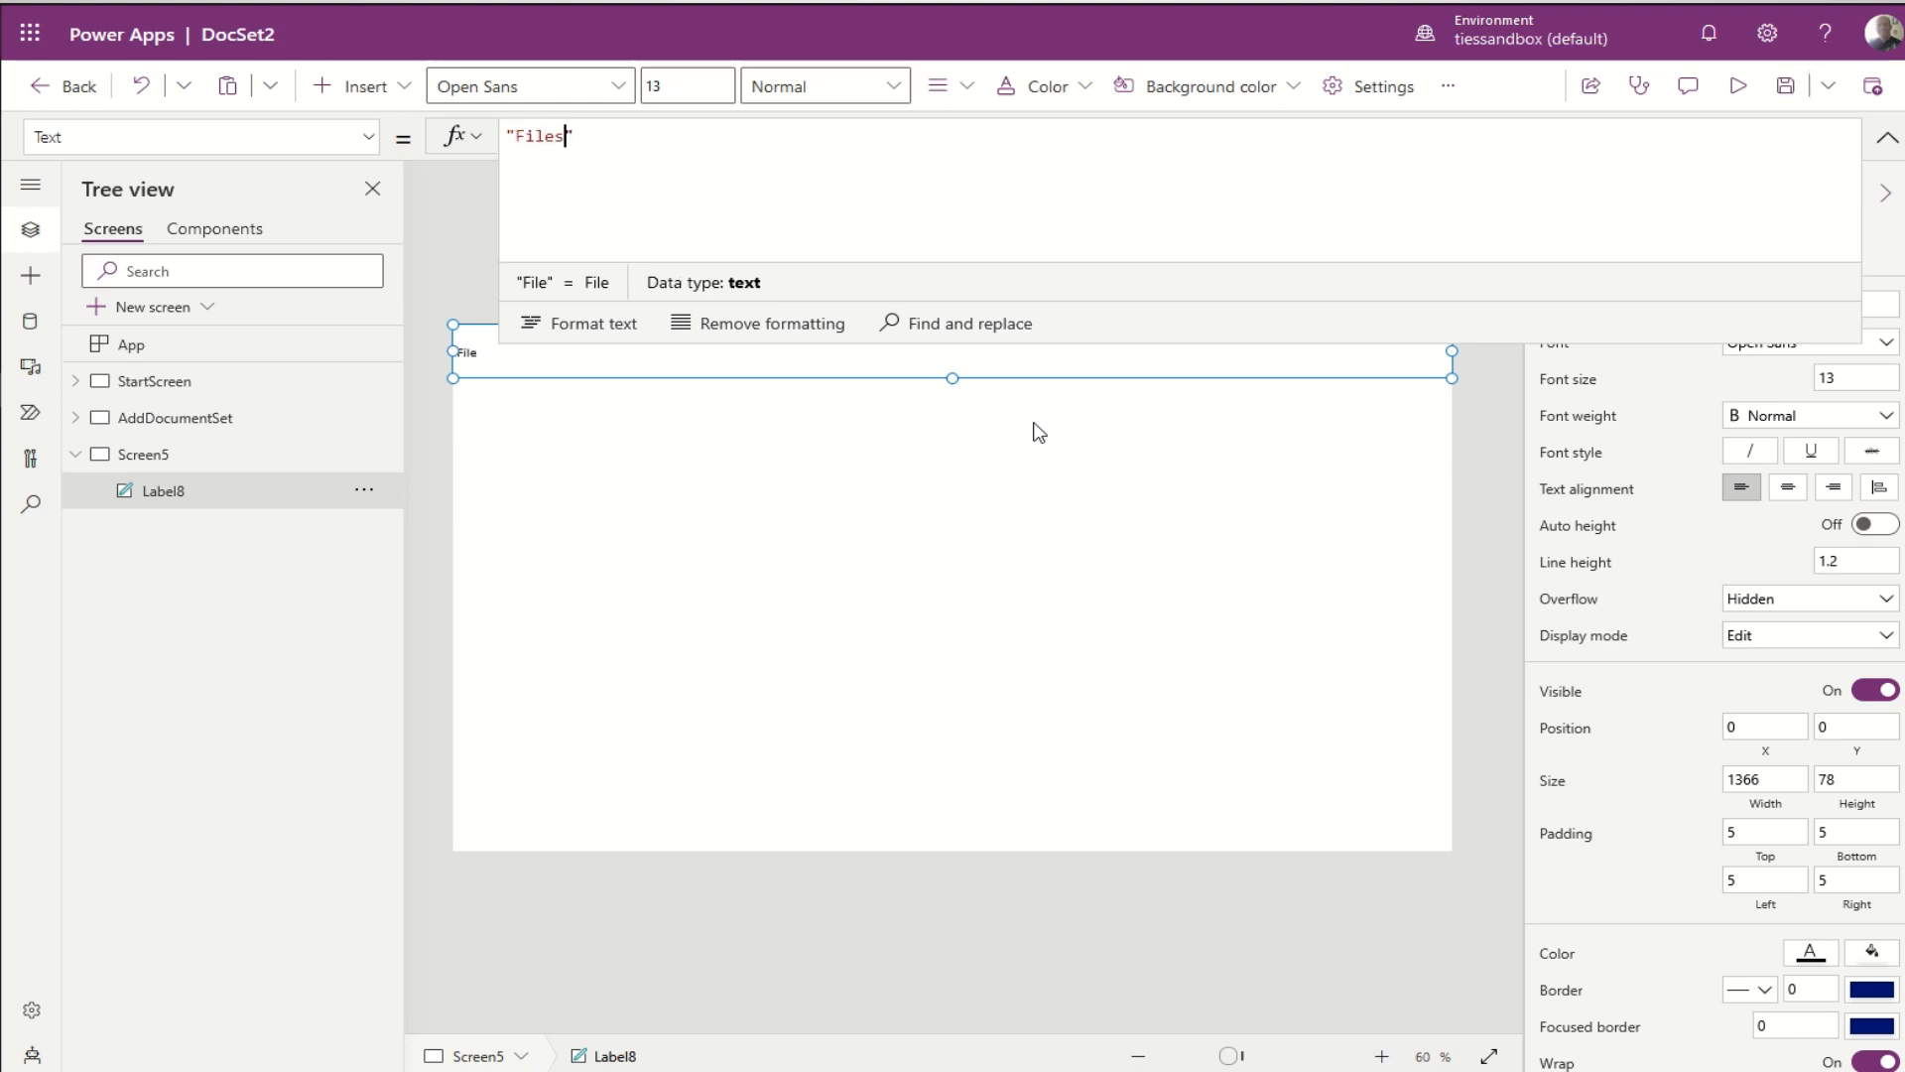
type(" Contai")
type("ned within")
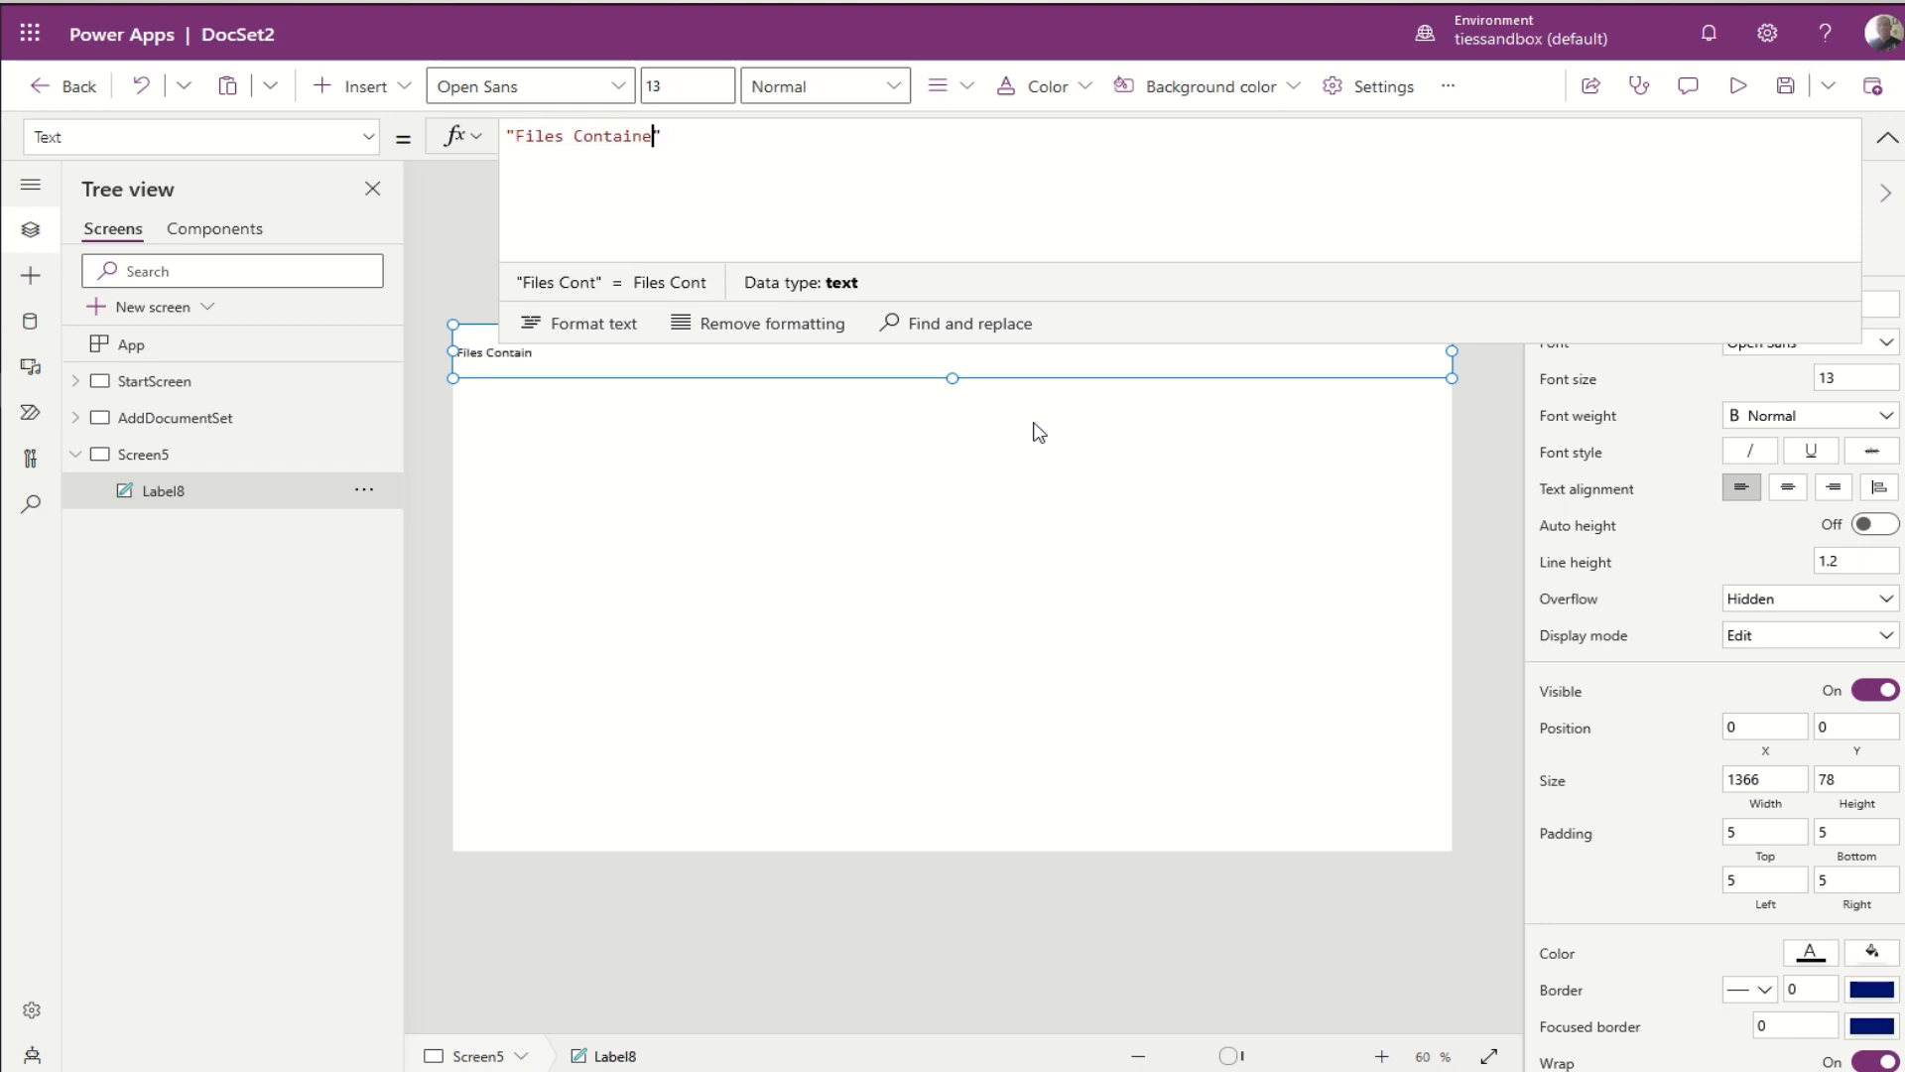
type(":")
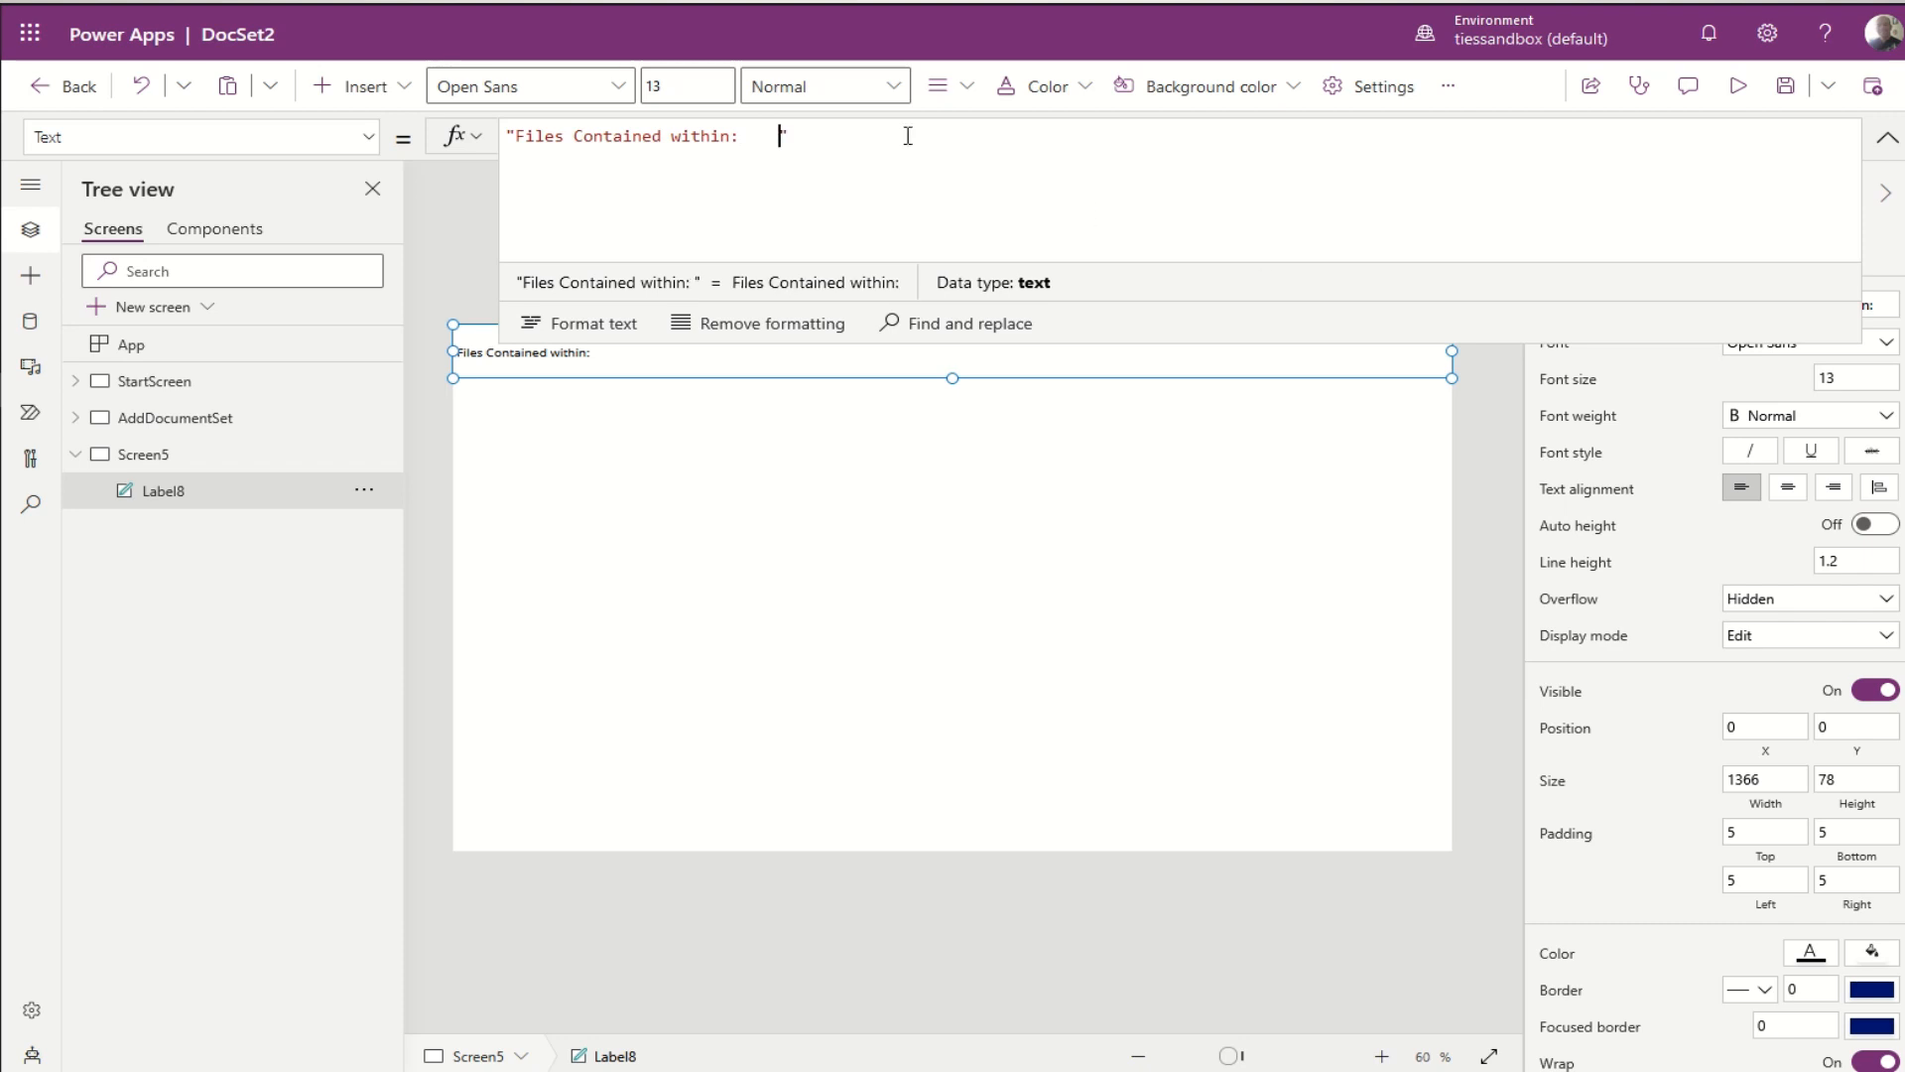
Step: Append &galStartScreen.Selected.Title after the quoted text in the label's Text formula
left_click(864, 131)
type("&")
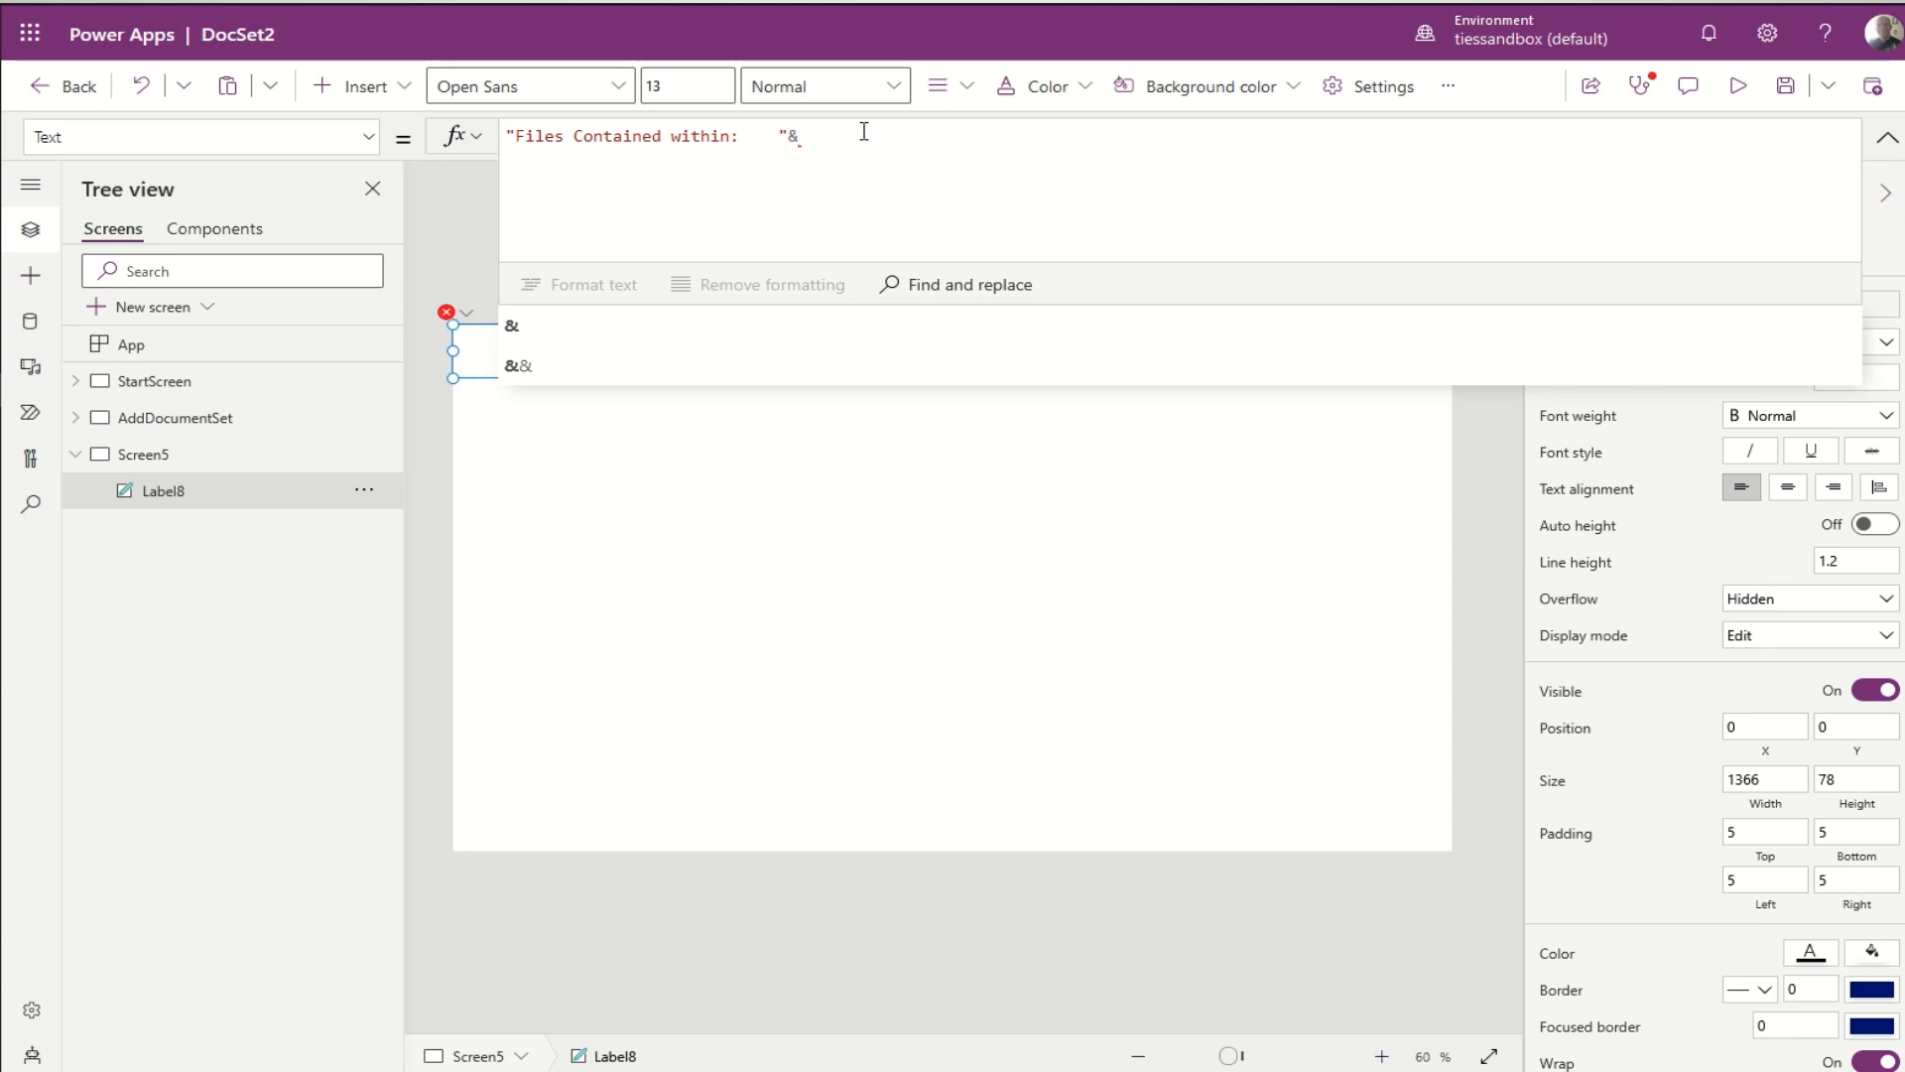
type("gal")
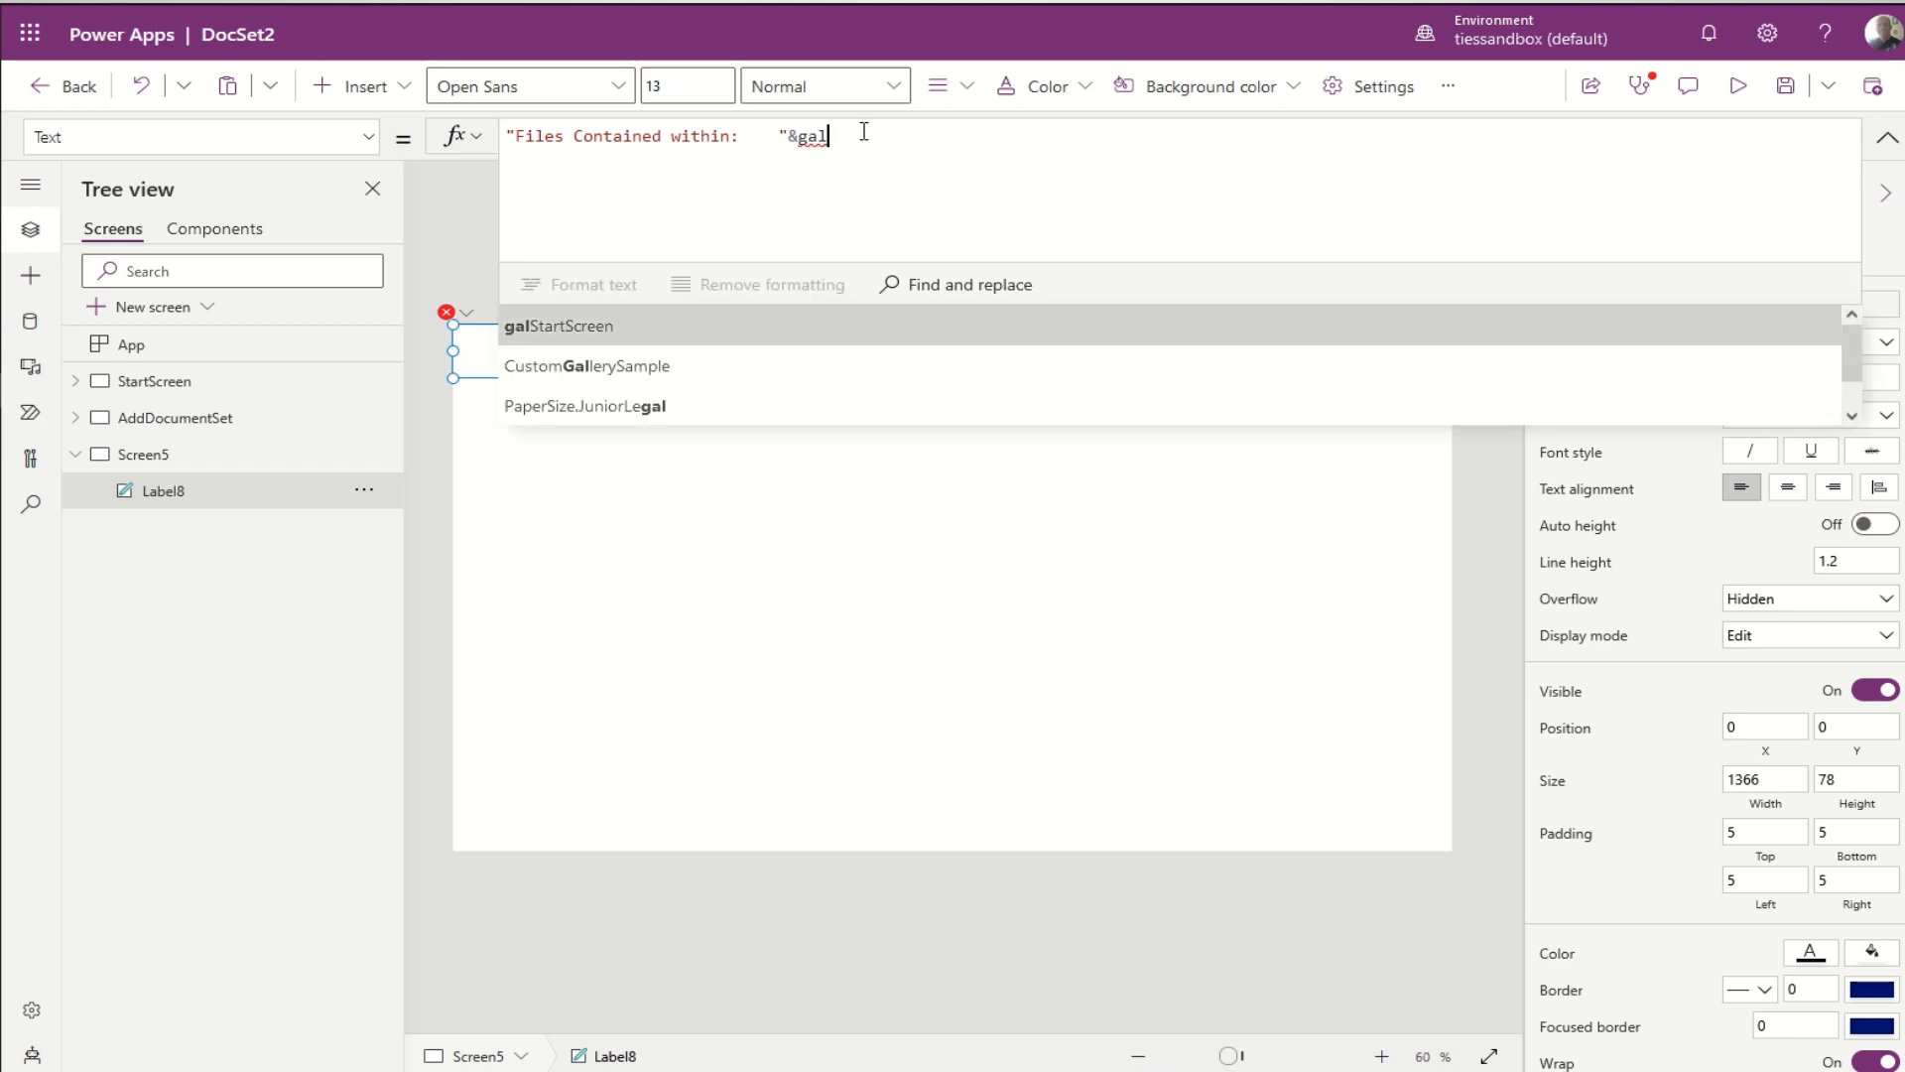
type("StartScreen.select")
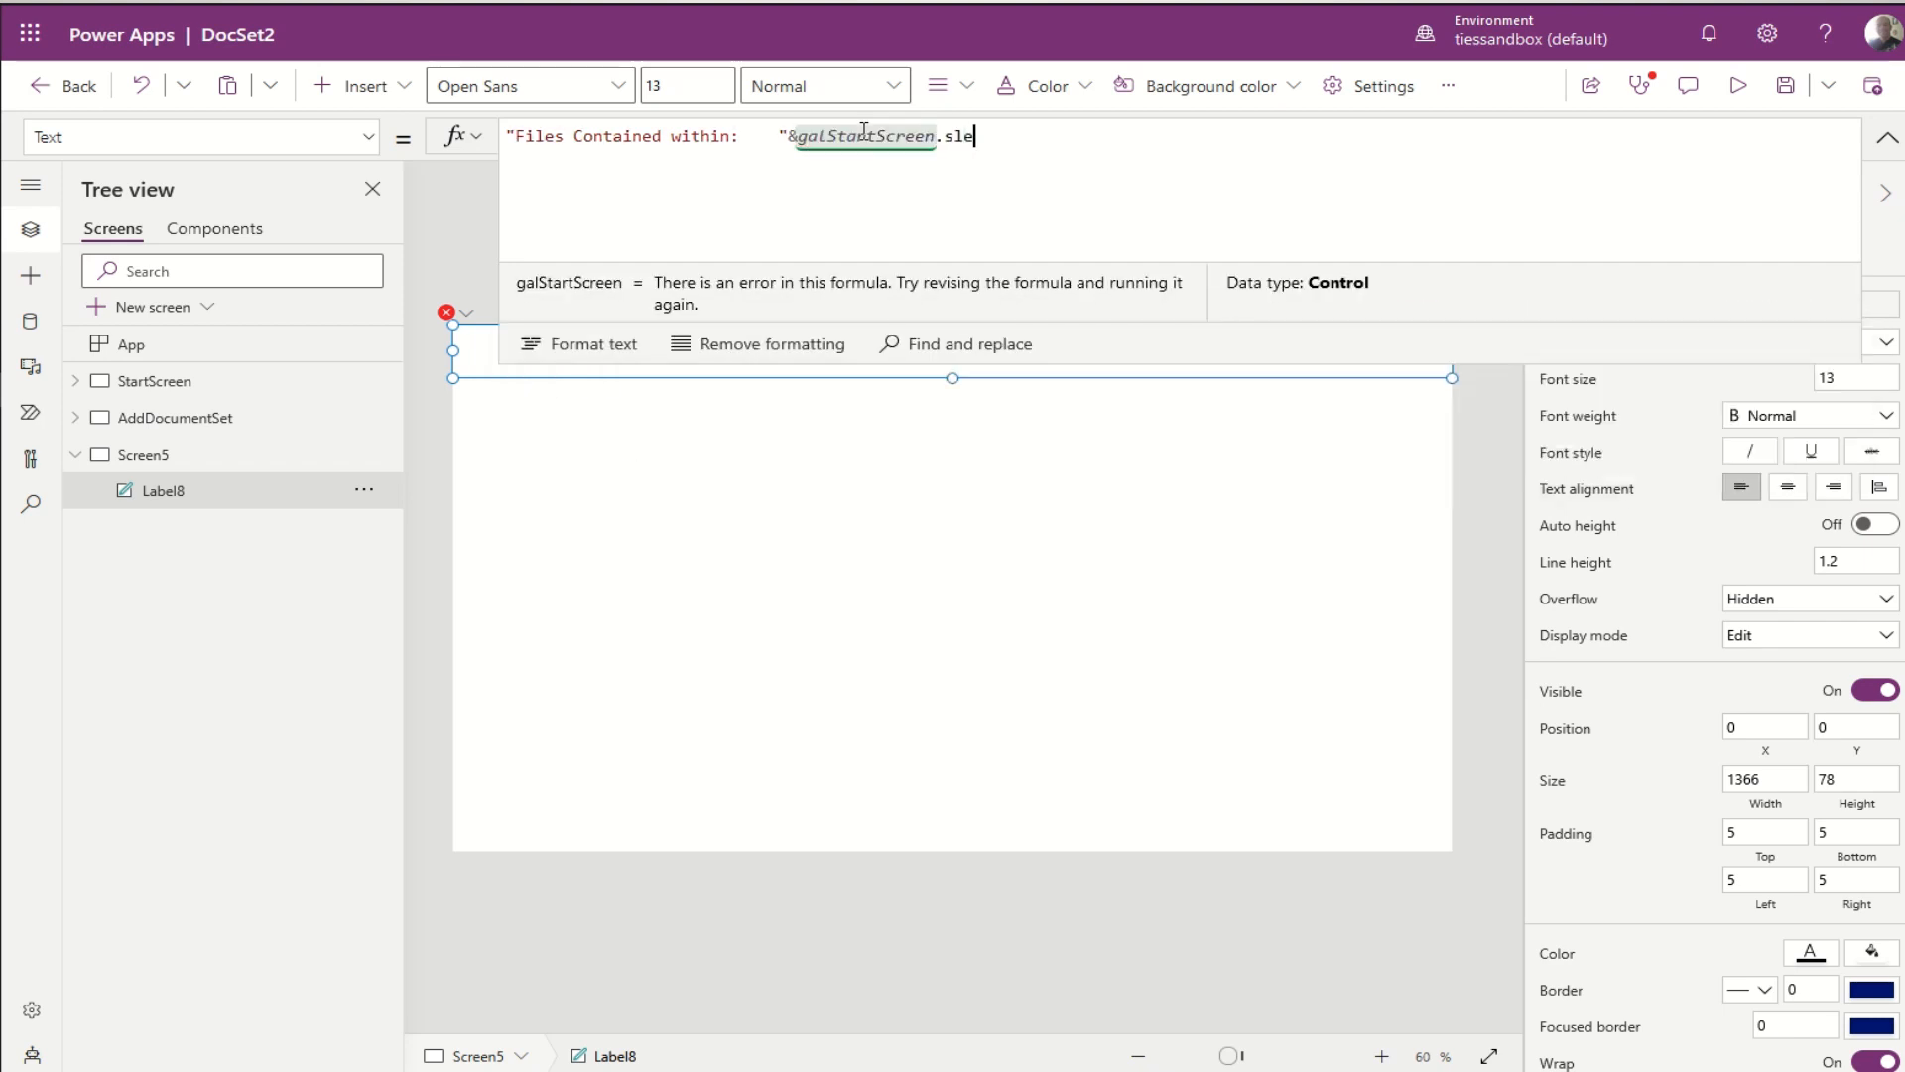
type("ed")
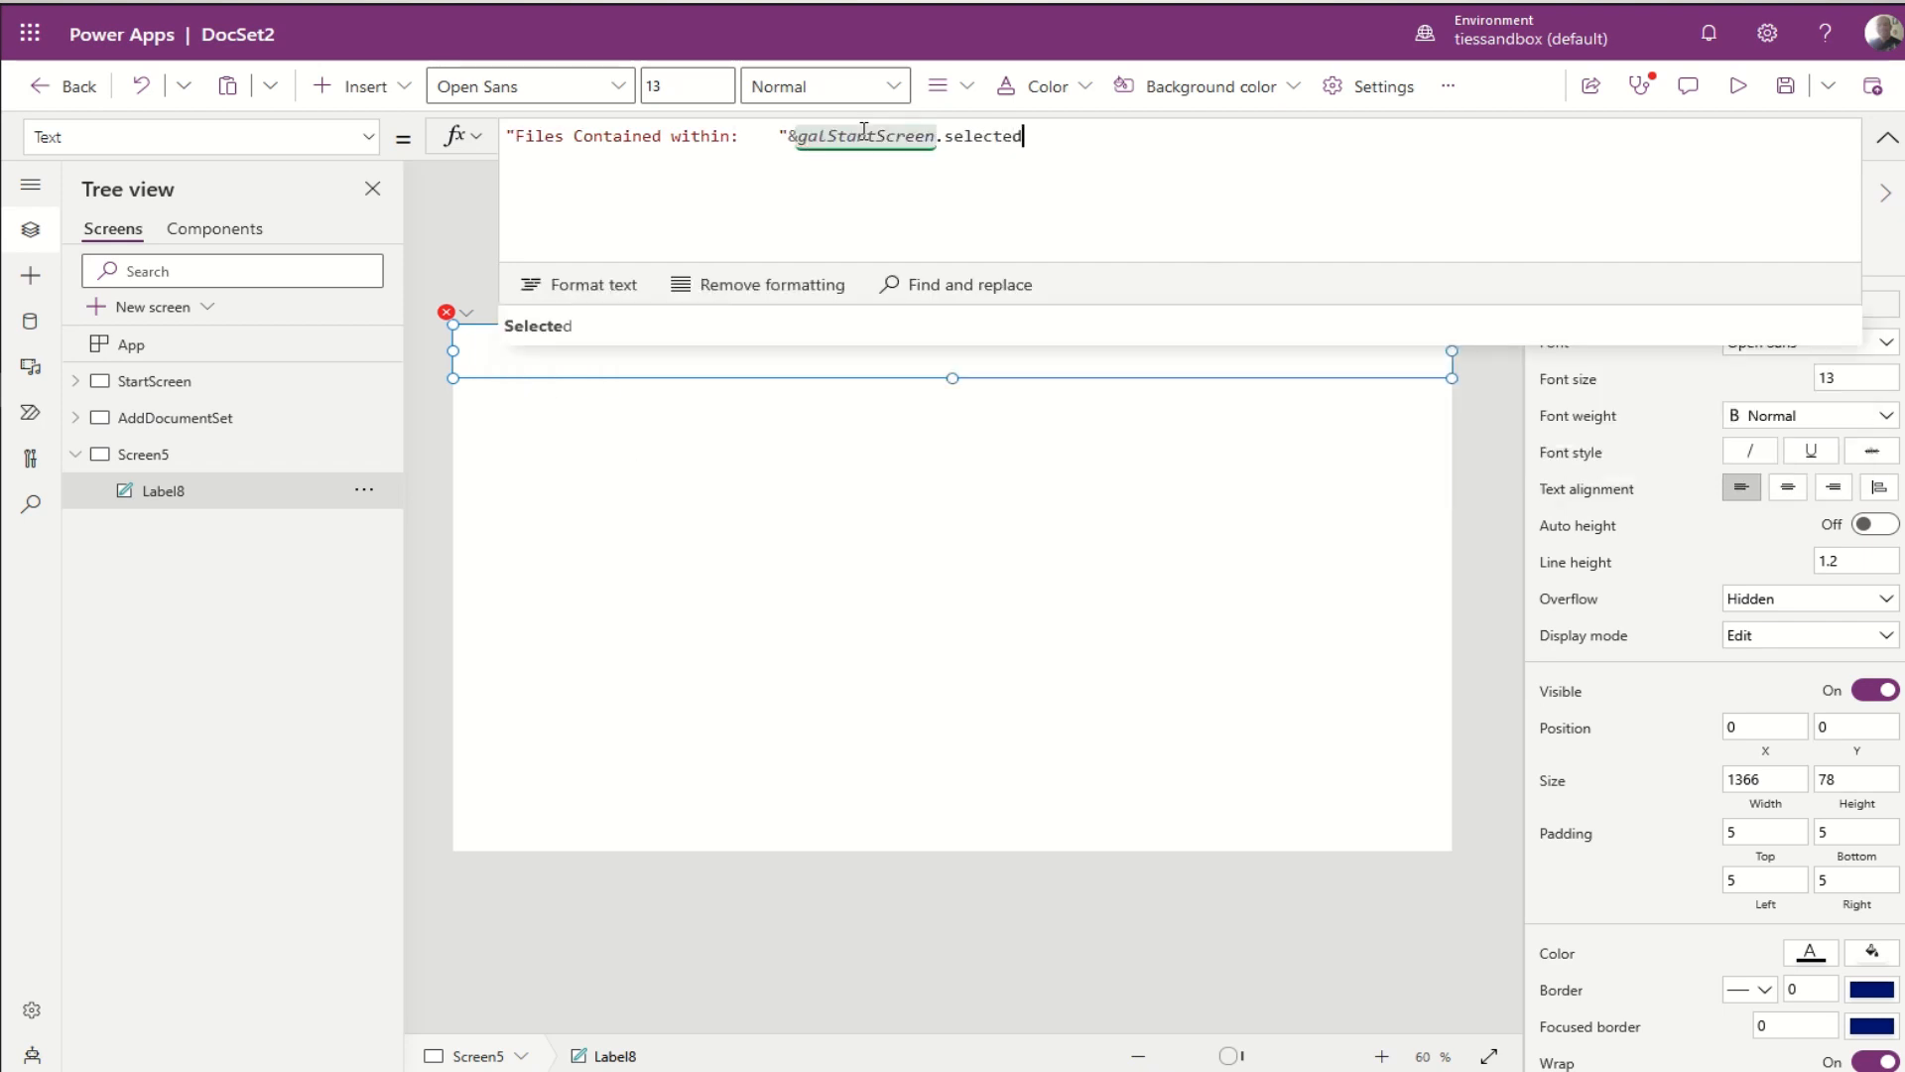
key("Tab")
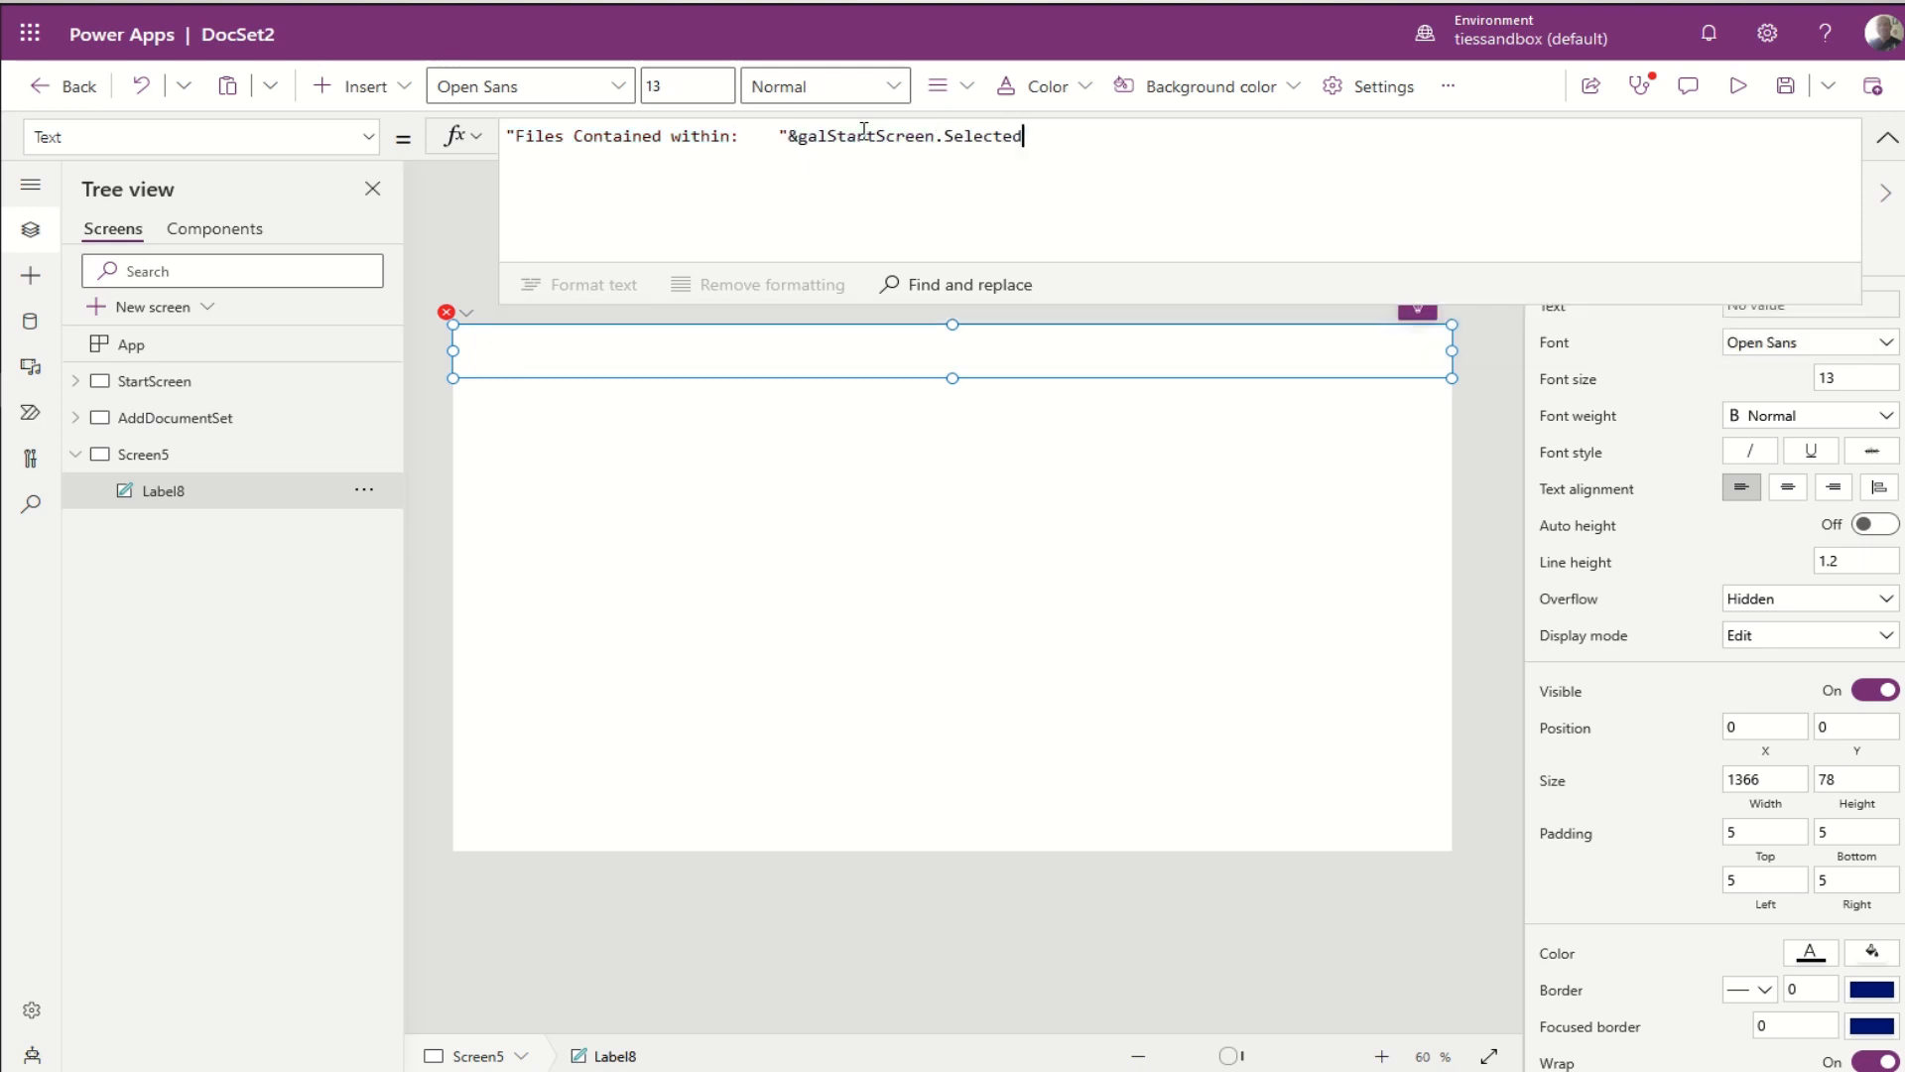
type(".")
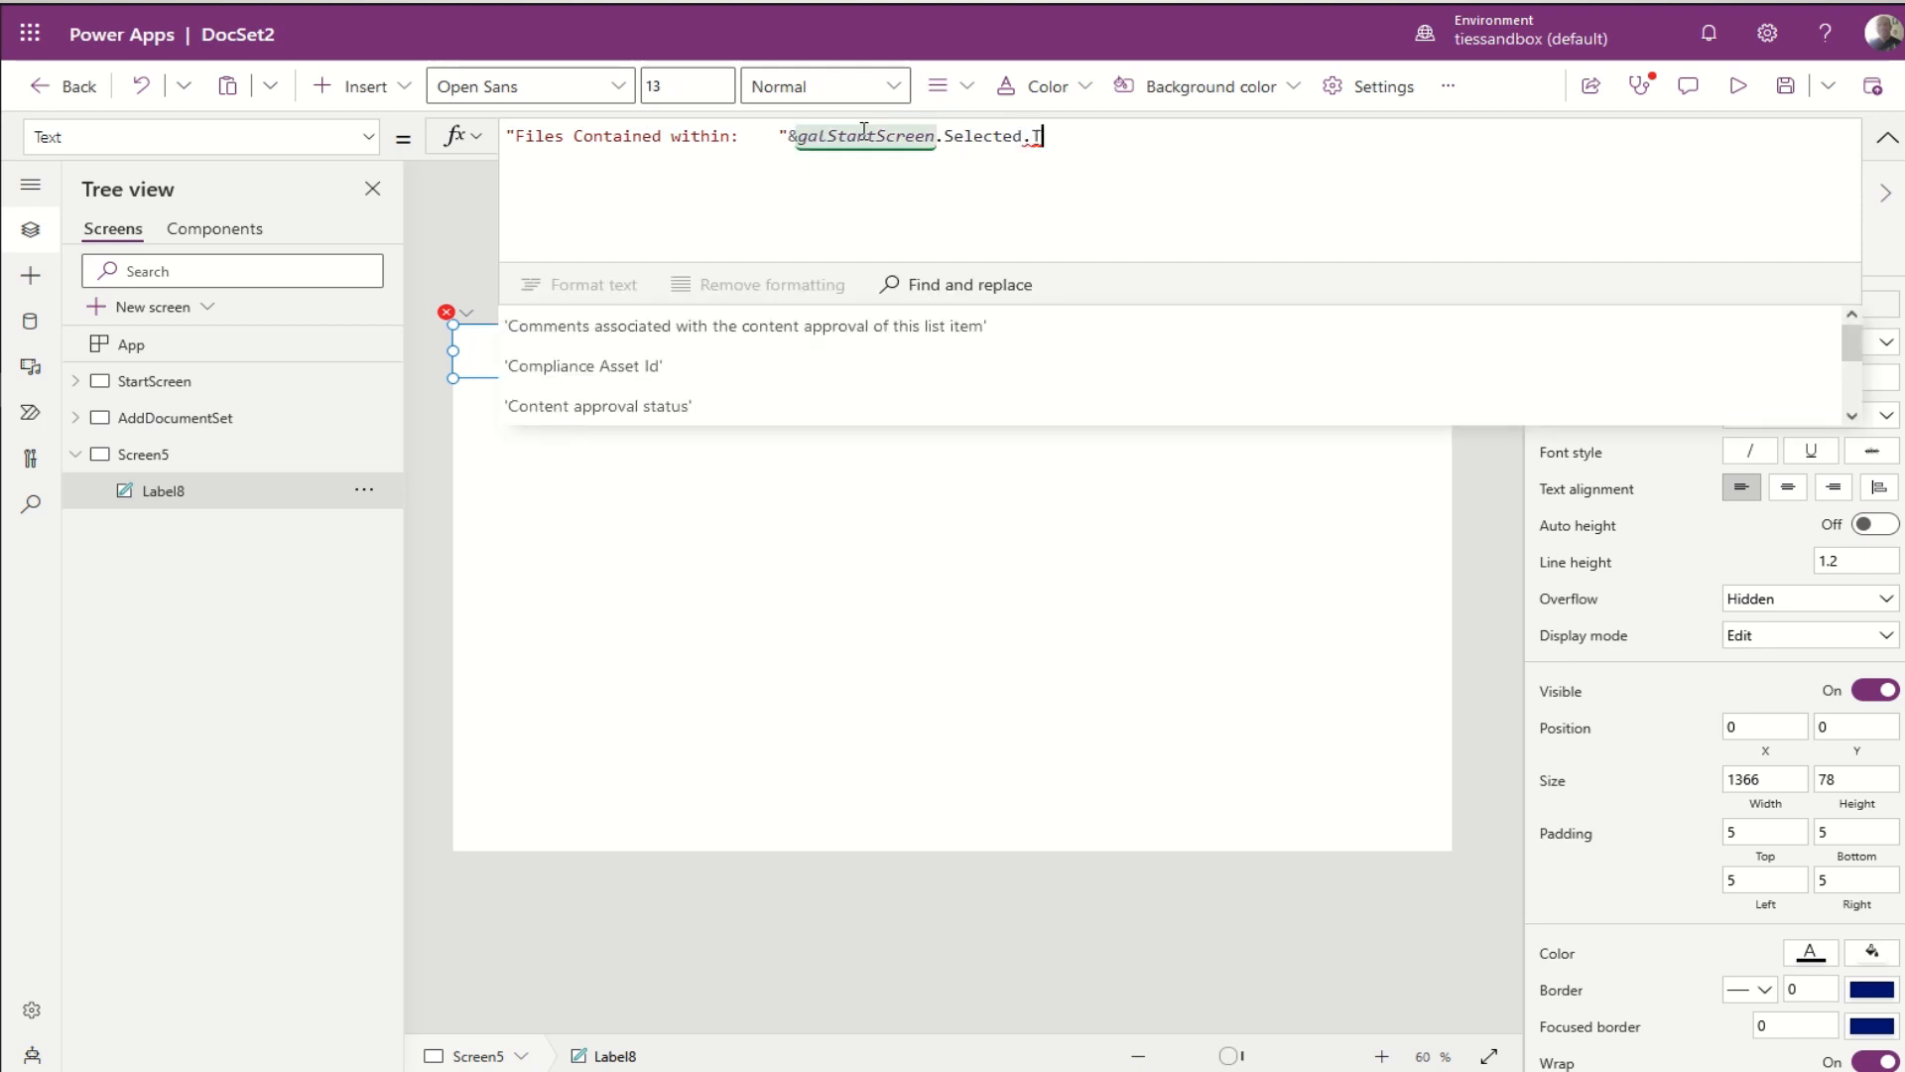
type("Title")
key("Down")
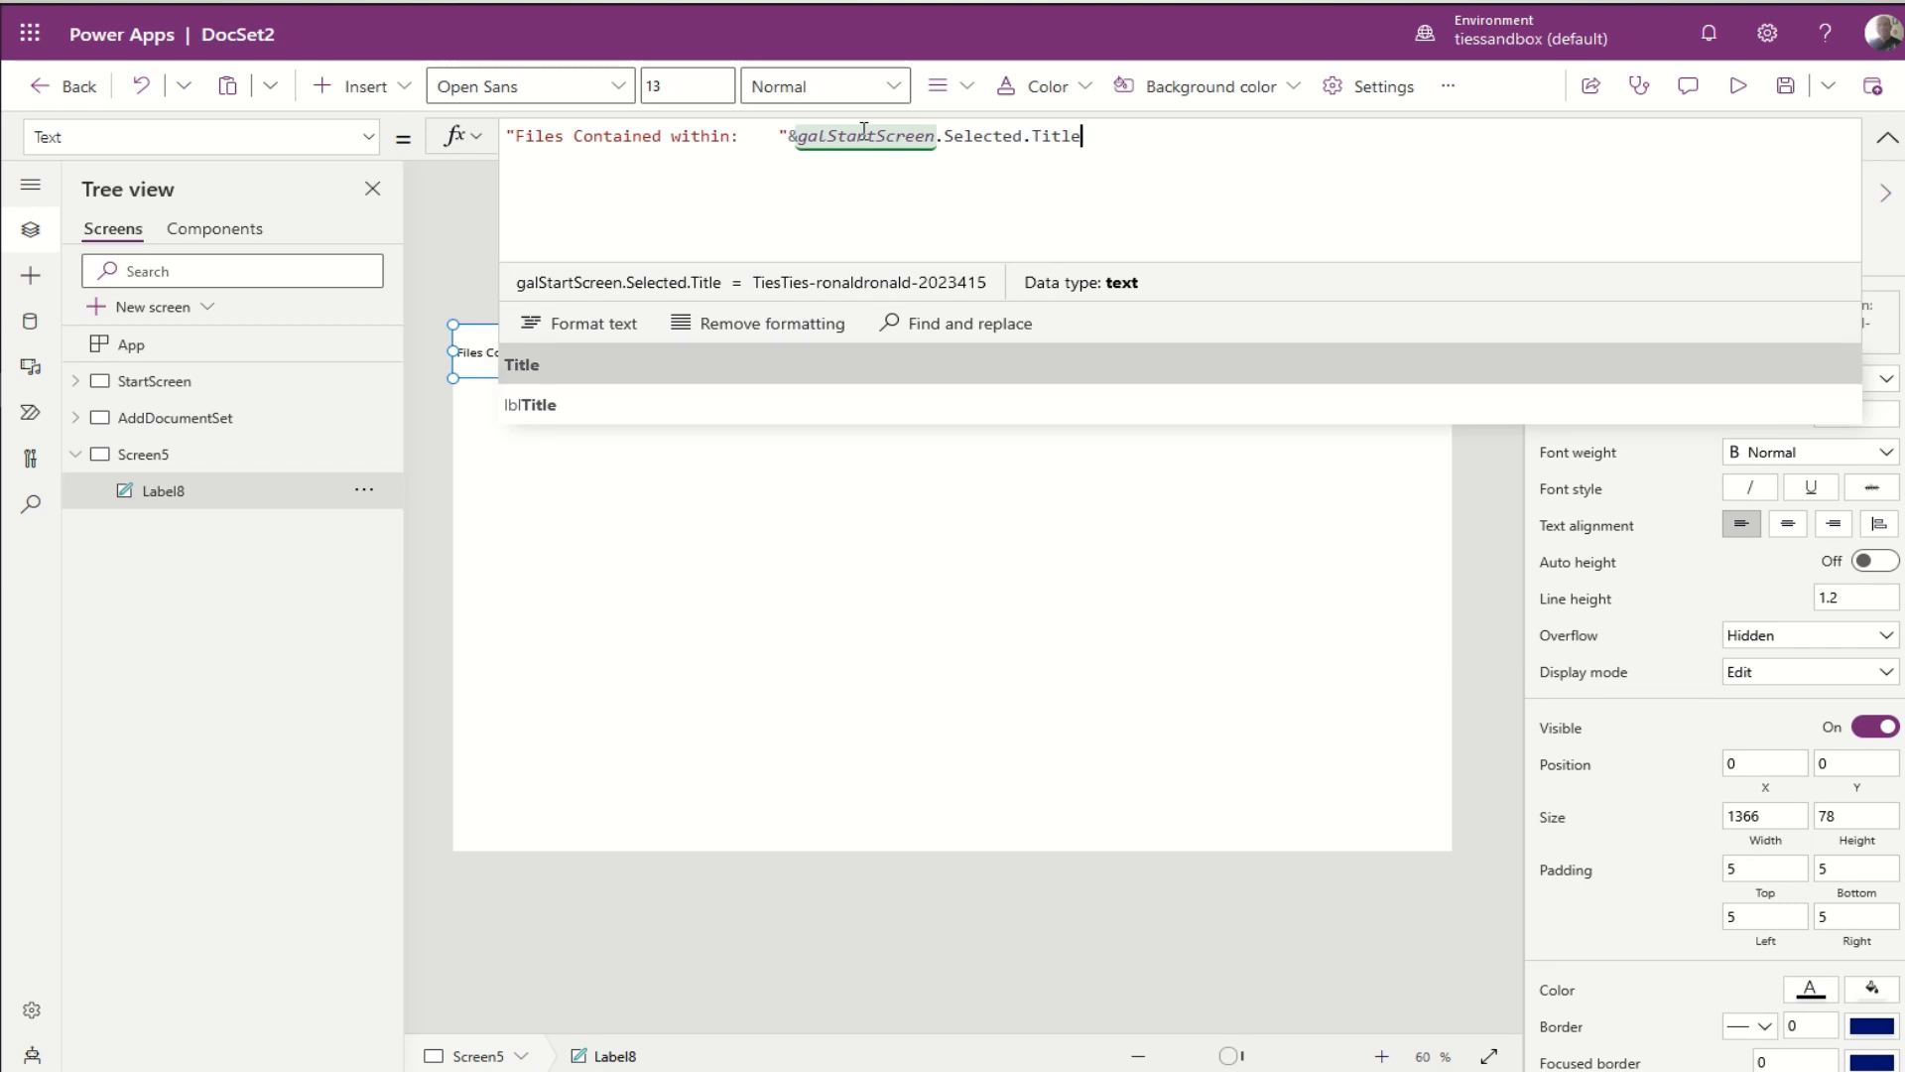
key("Tab")
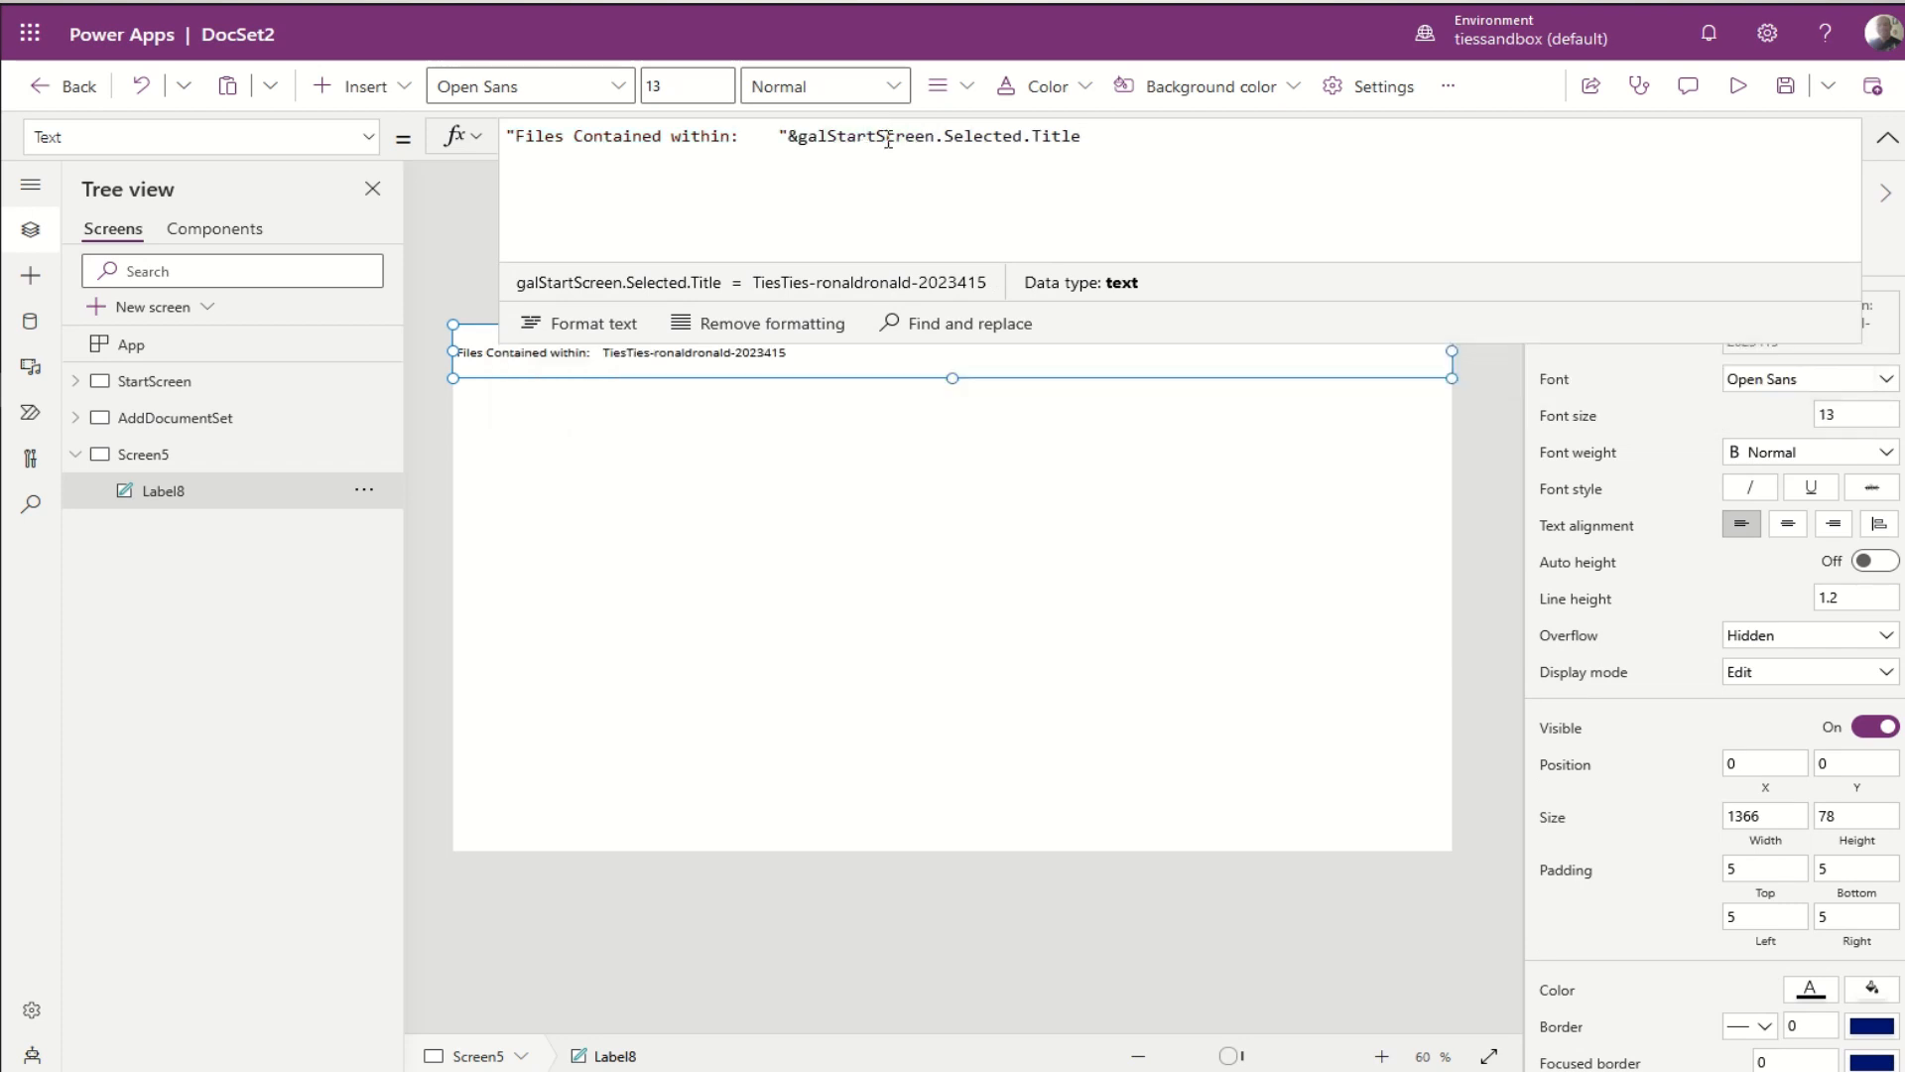
Step: Format the header label's text with font size 30, bold weight and centered alignment
left_click(668, 86)
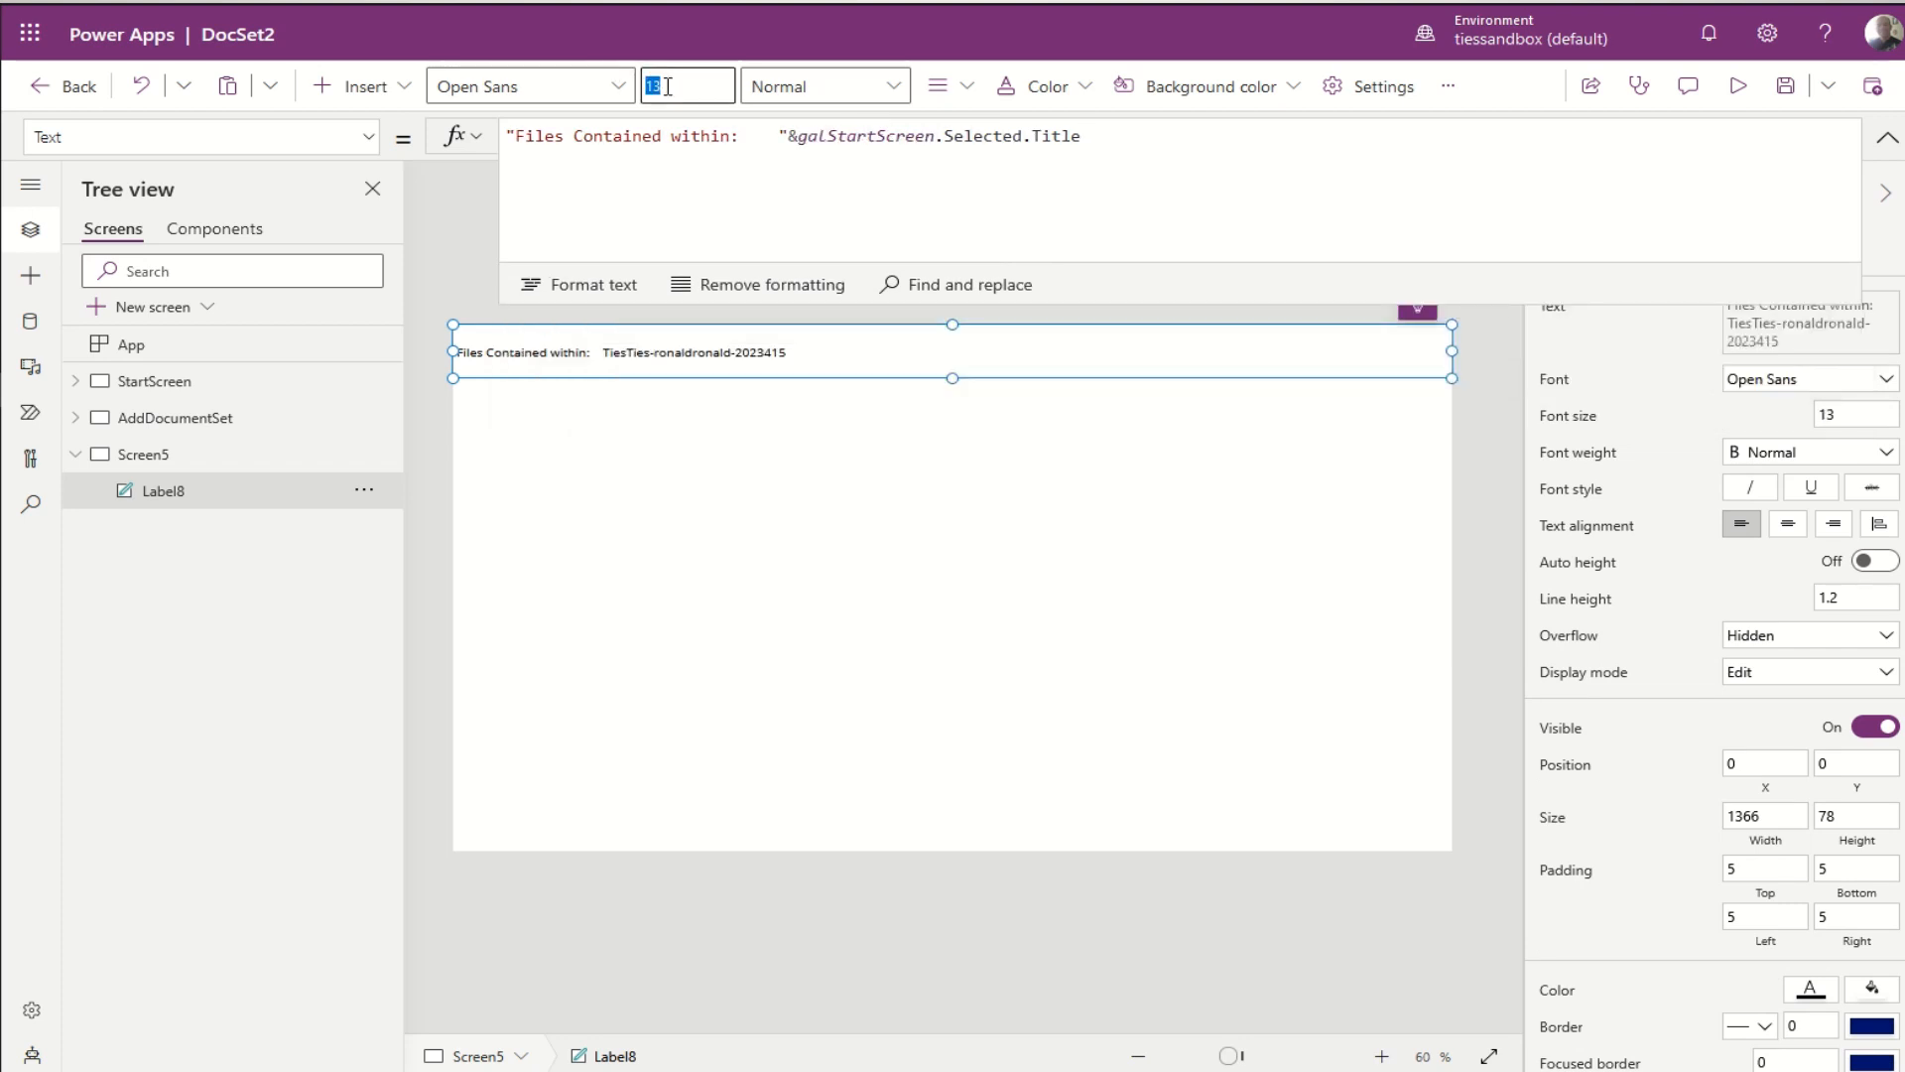
type("30")
key("Tab")
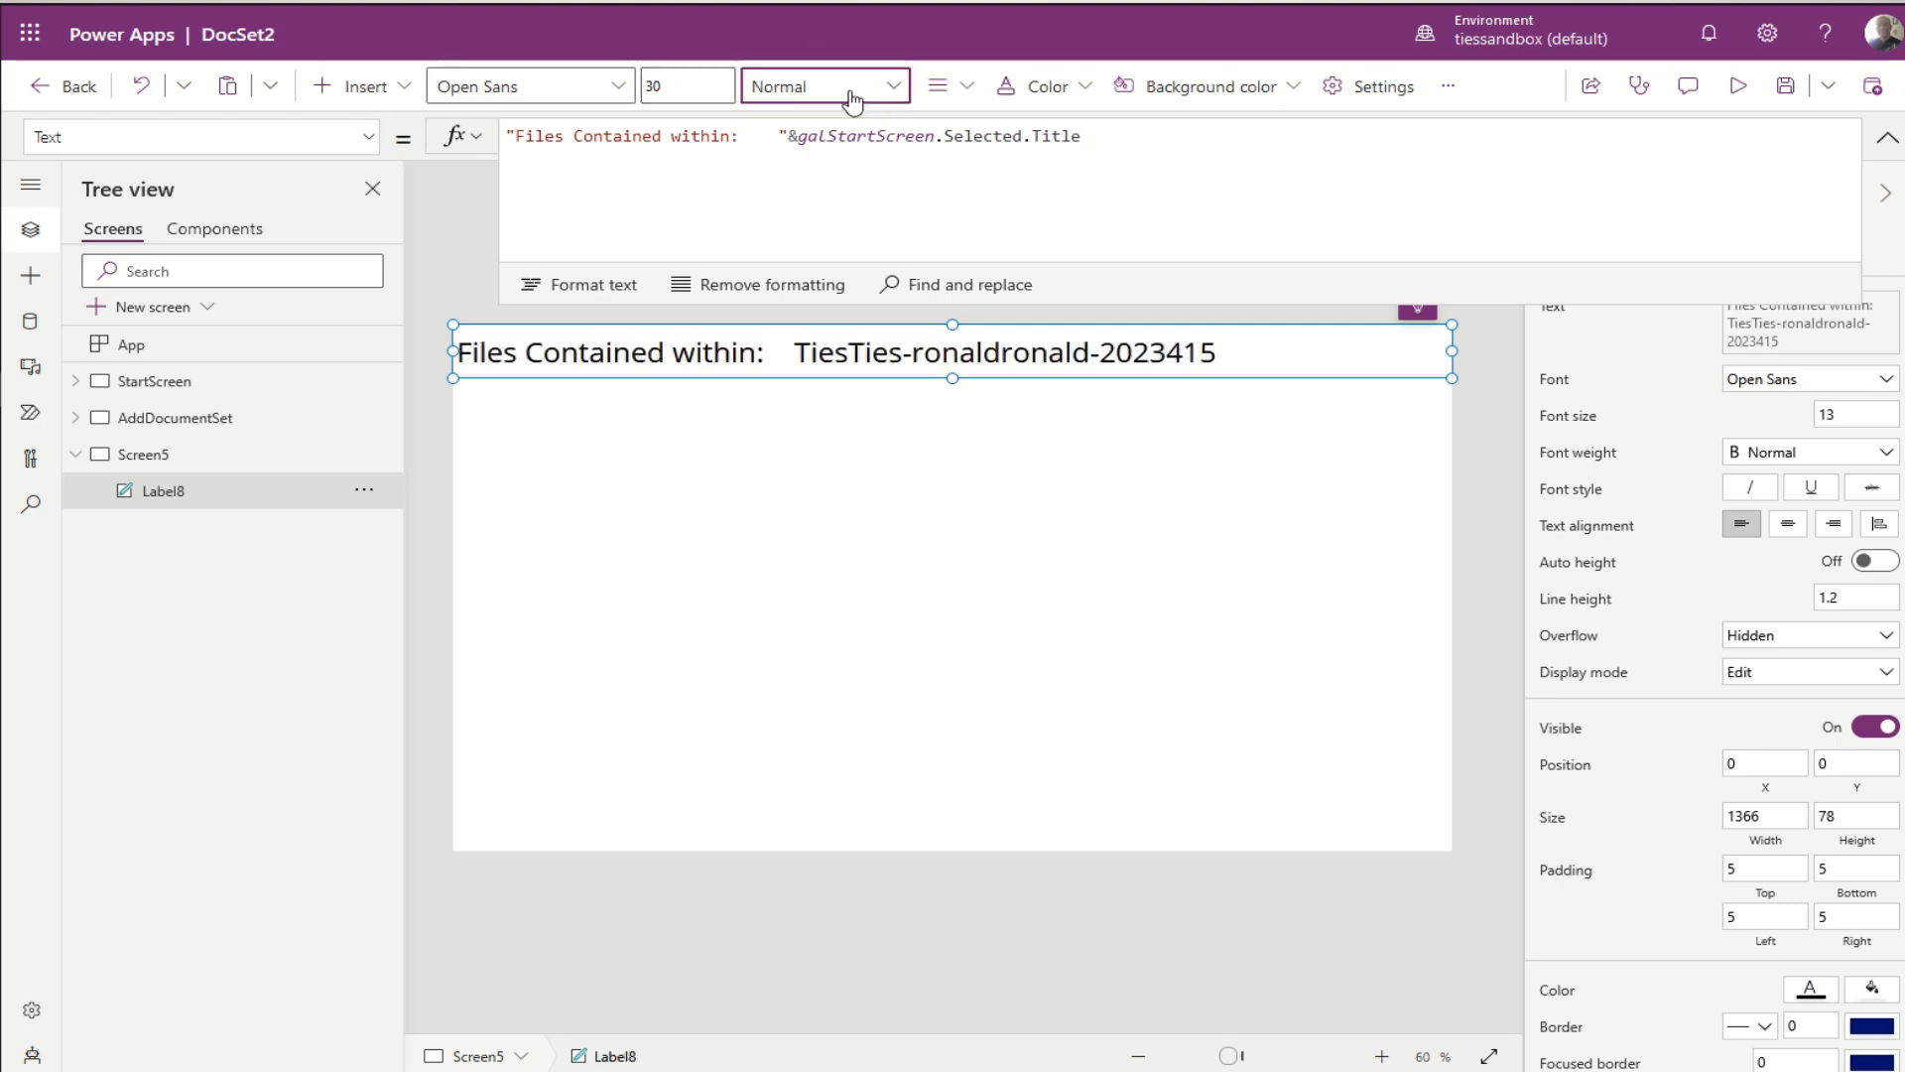
left_click(851, 99)
left_click(840, 125)
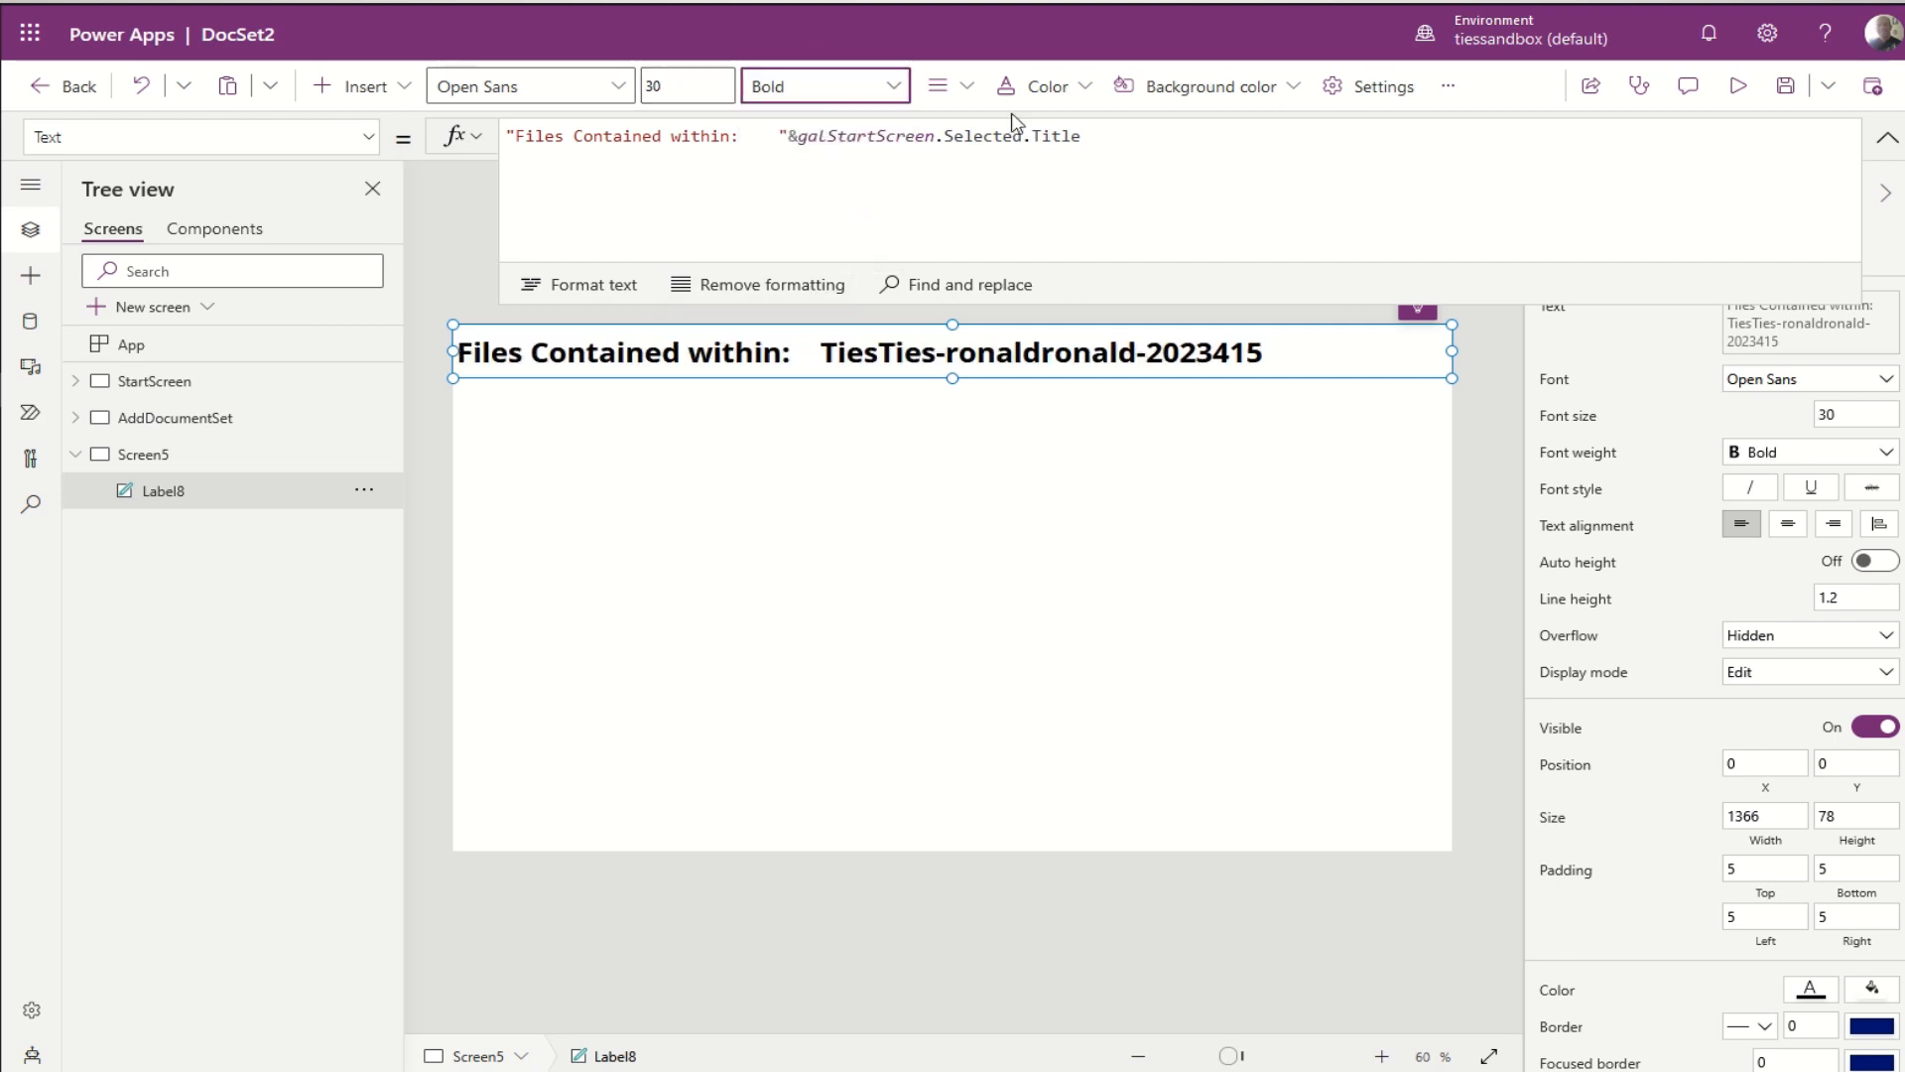
left_click(965, 87)
left_click(957, 170)
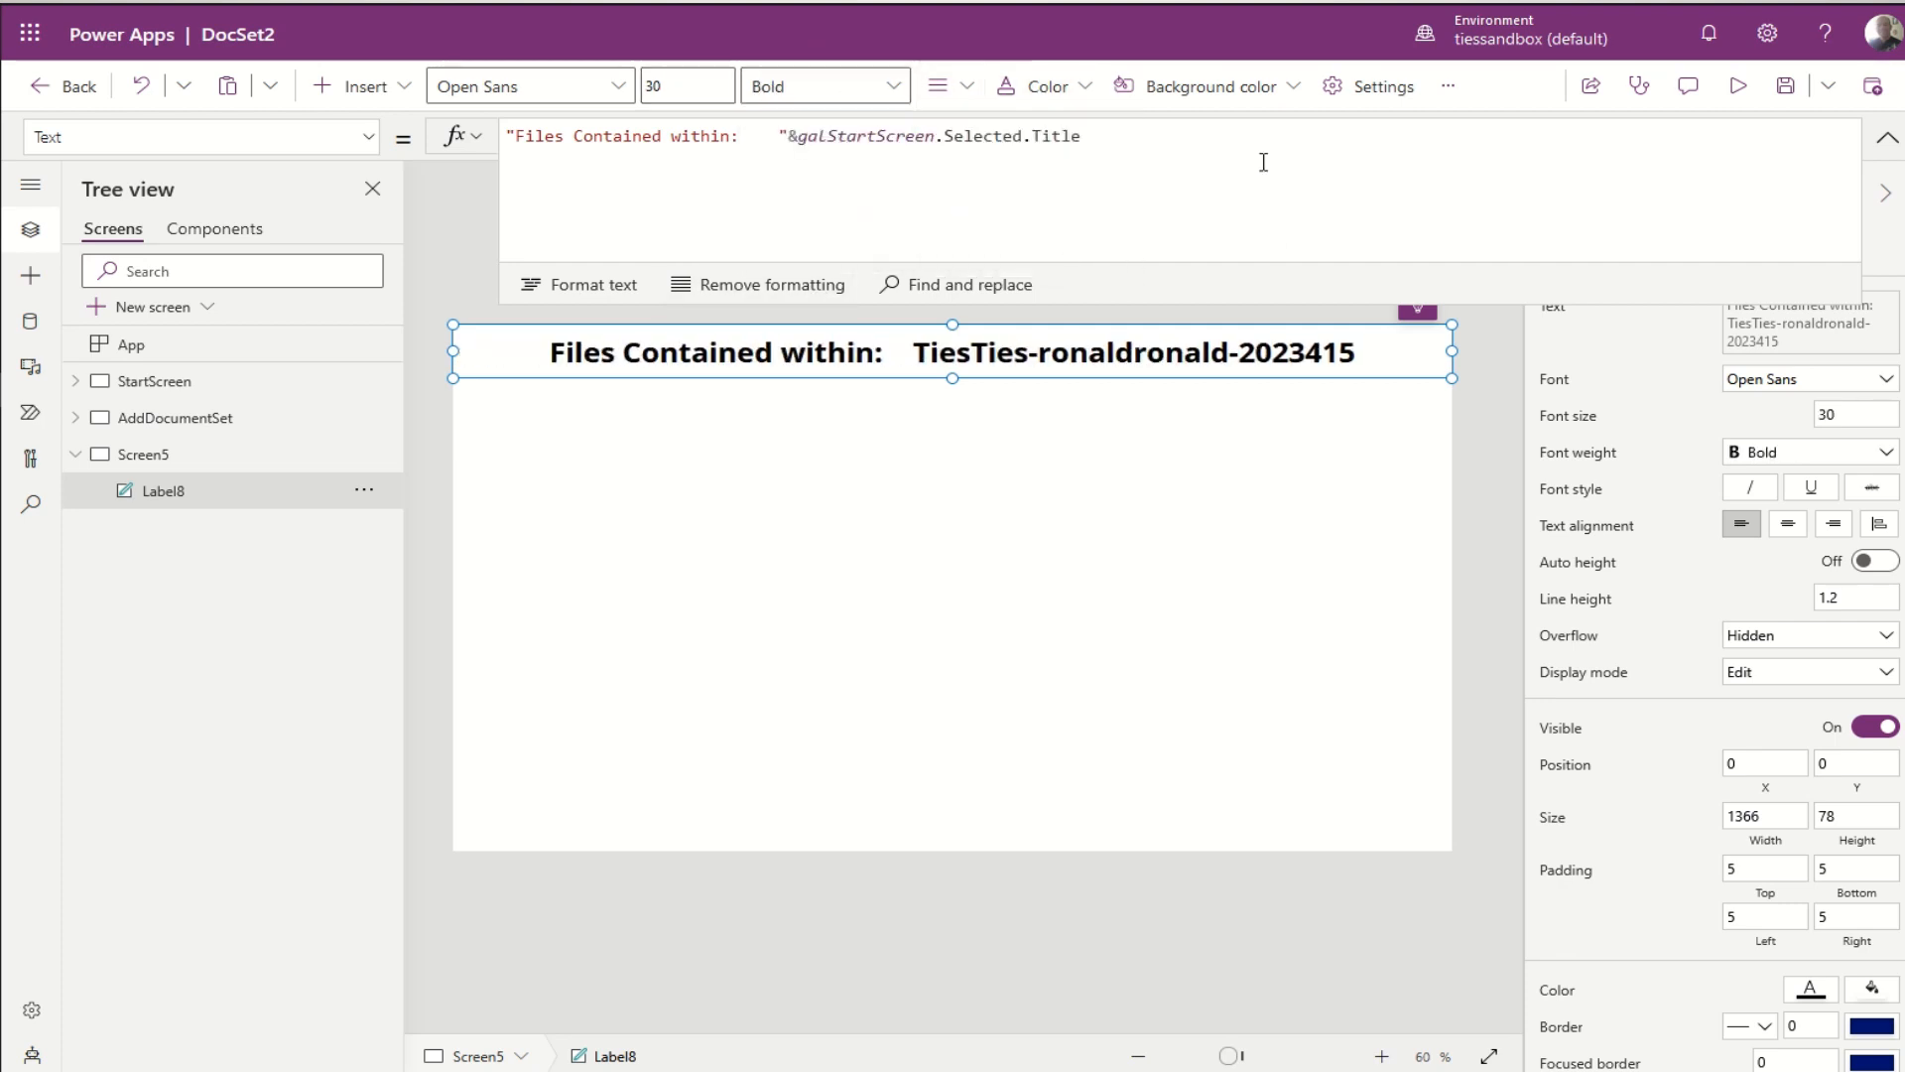
Step: Give the header label a blue background from the theme colors and white text
left_click(1219, 87)
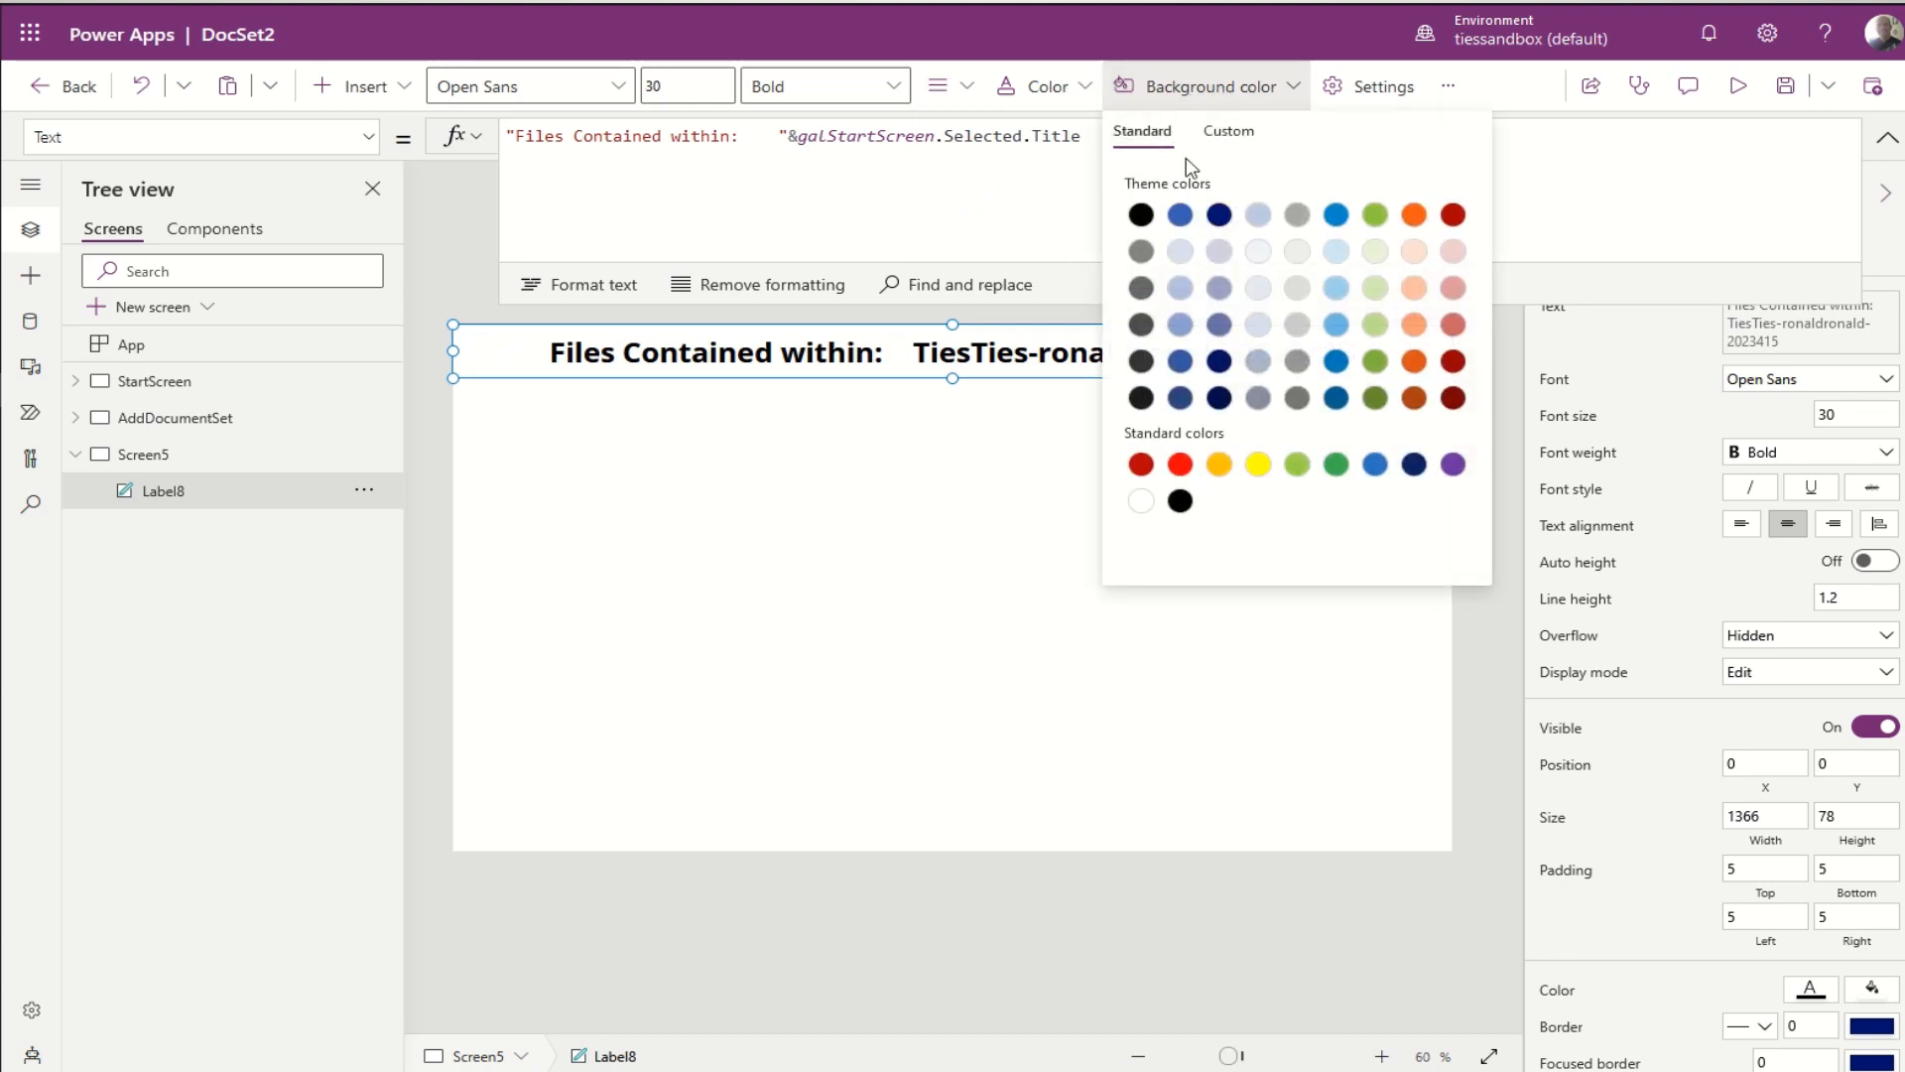
left_click(1180, 214)
left_click(1051, 86)
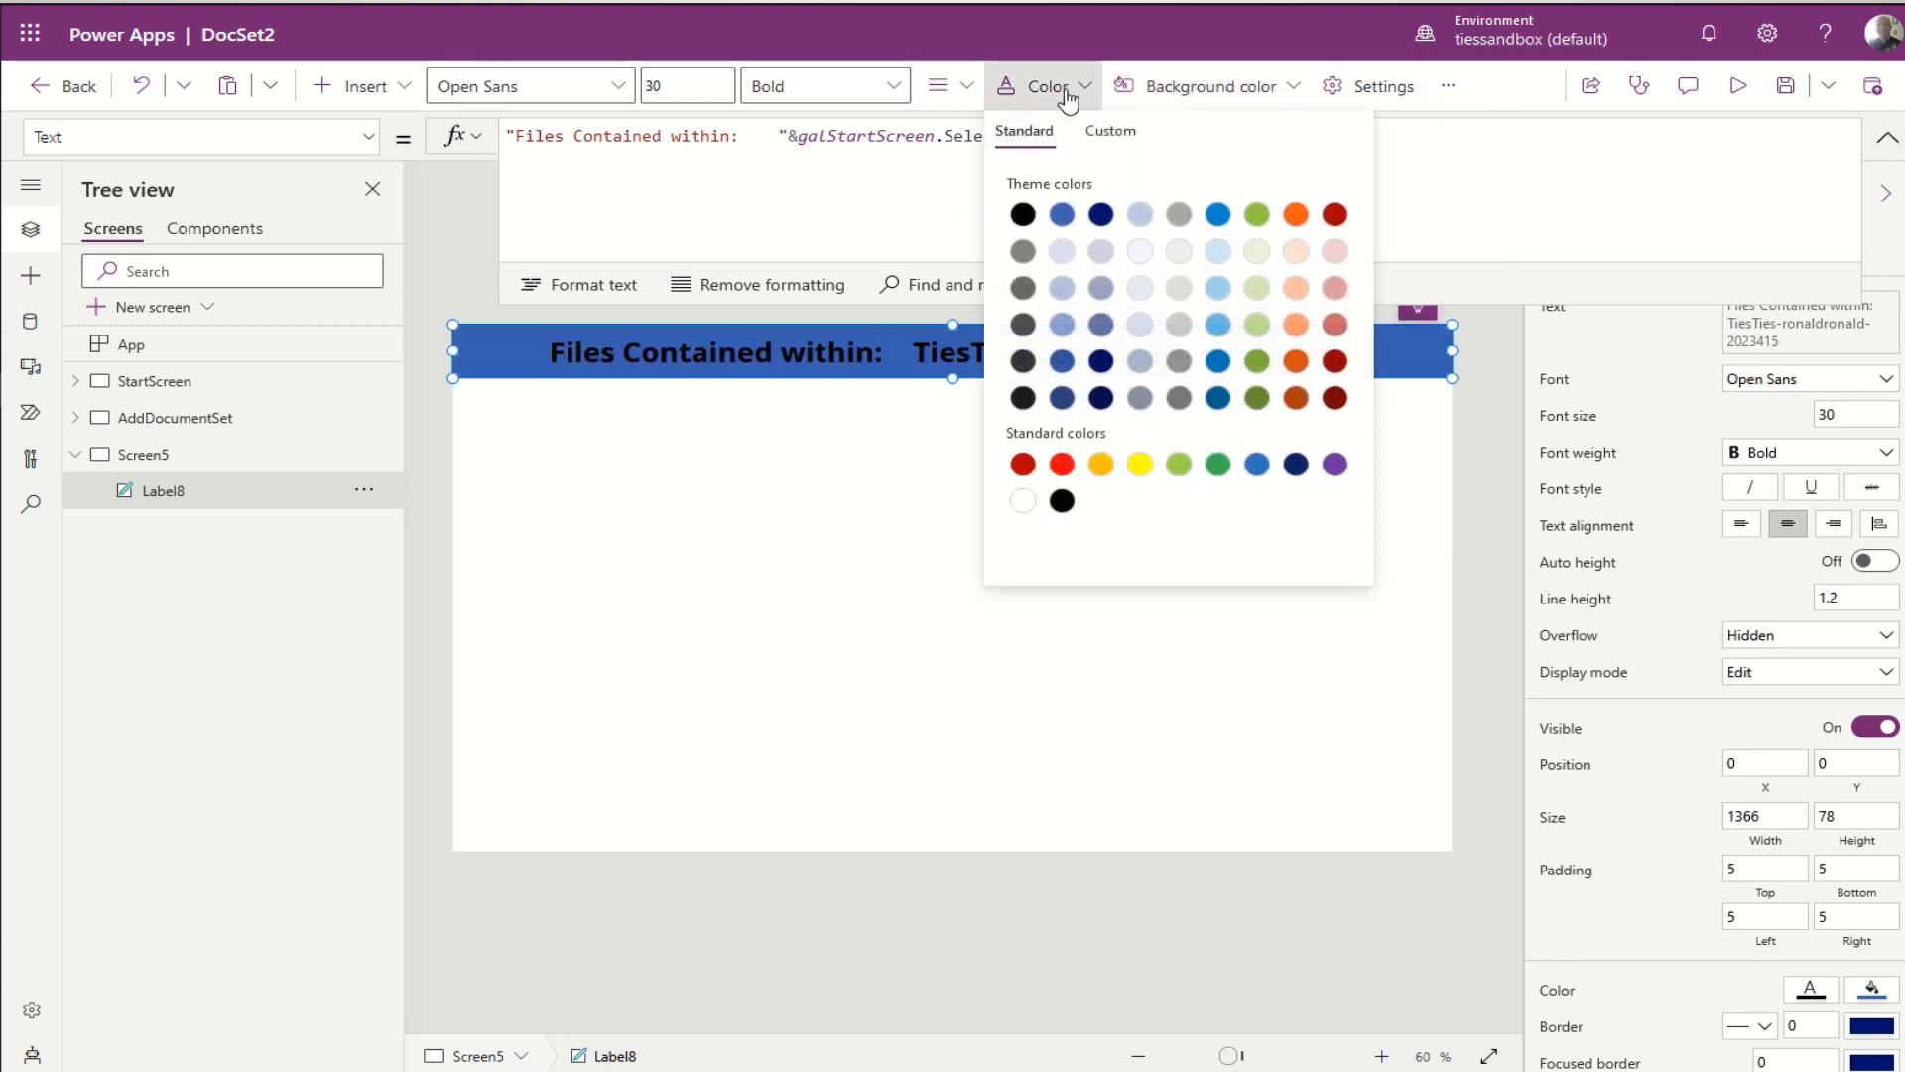
left_click(1022, 501)
left_click(955, 692)
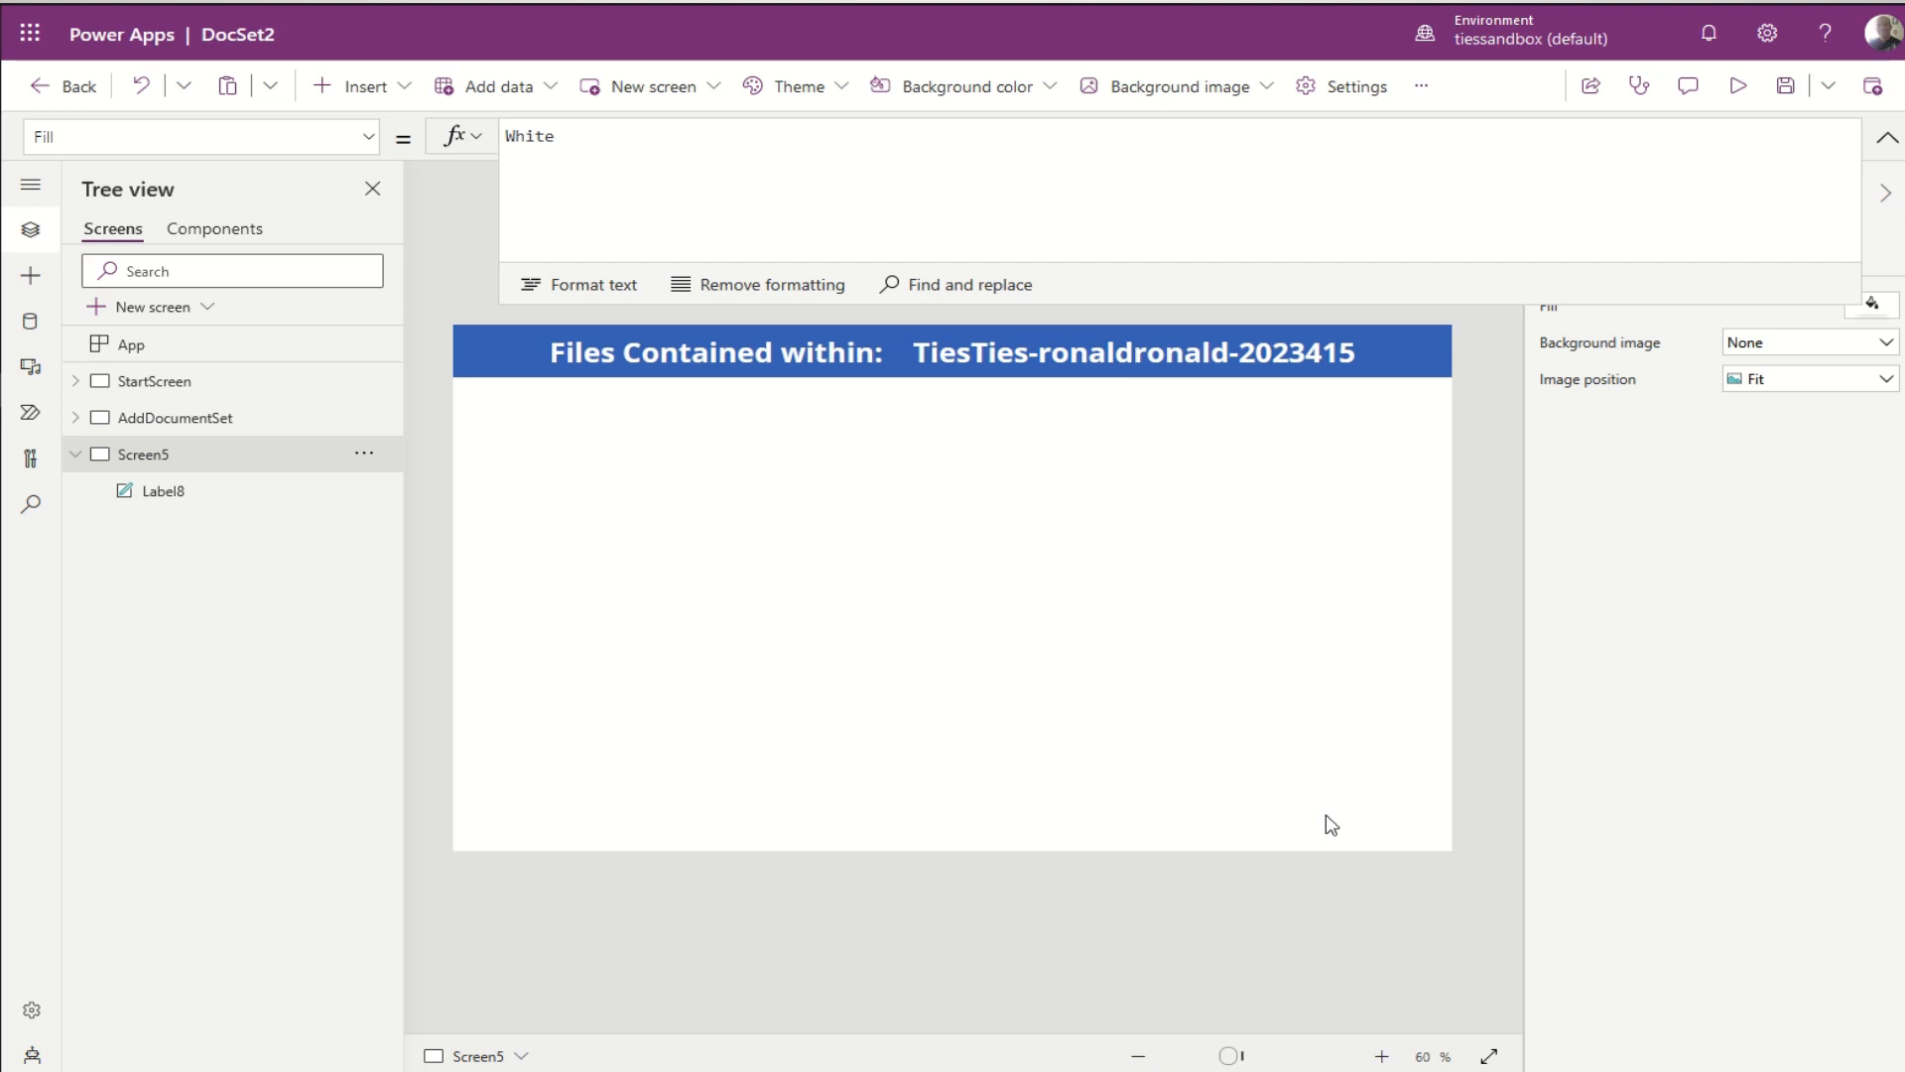
Step: Insert a blank flexible height gallery directly beneath the header, aligned to the screen's left edge, about 710 wide and 690 high
left_click(408, 91)
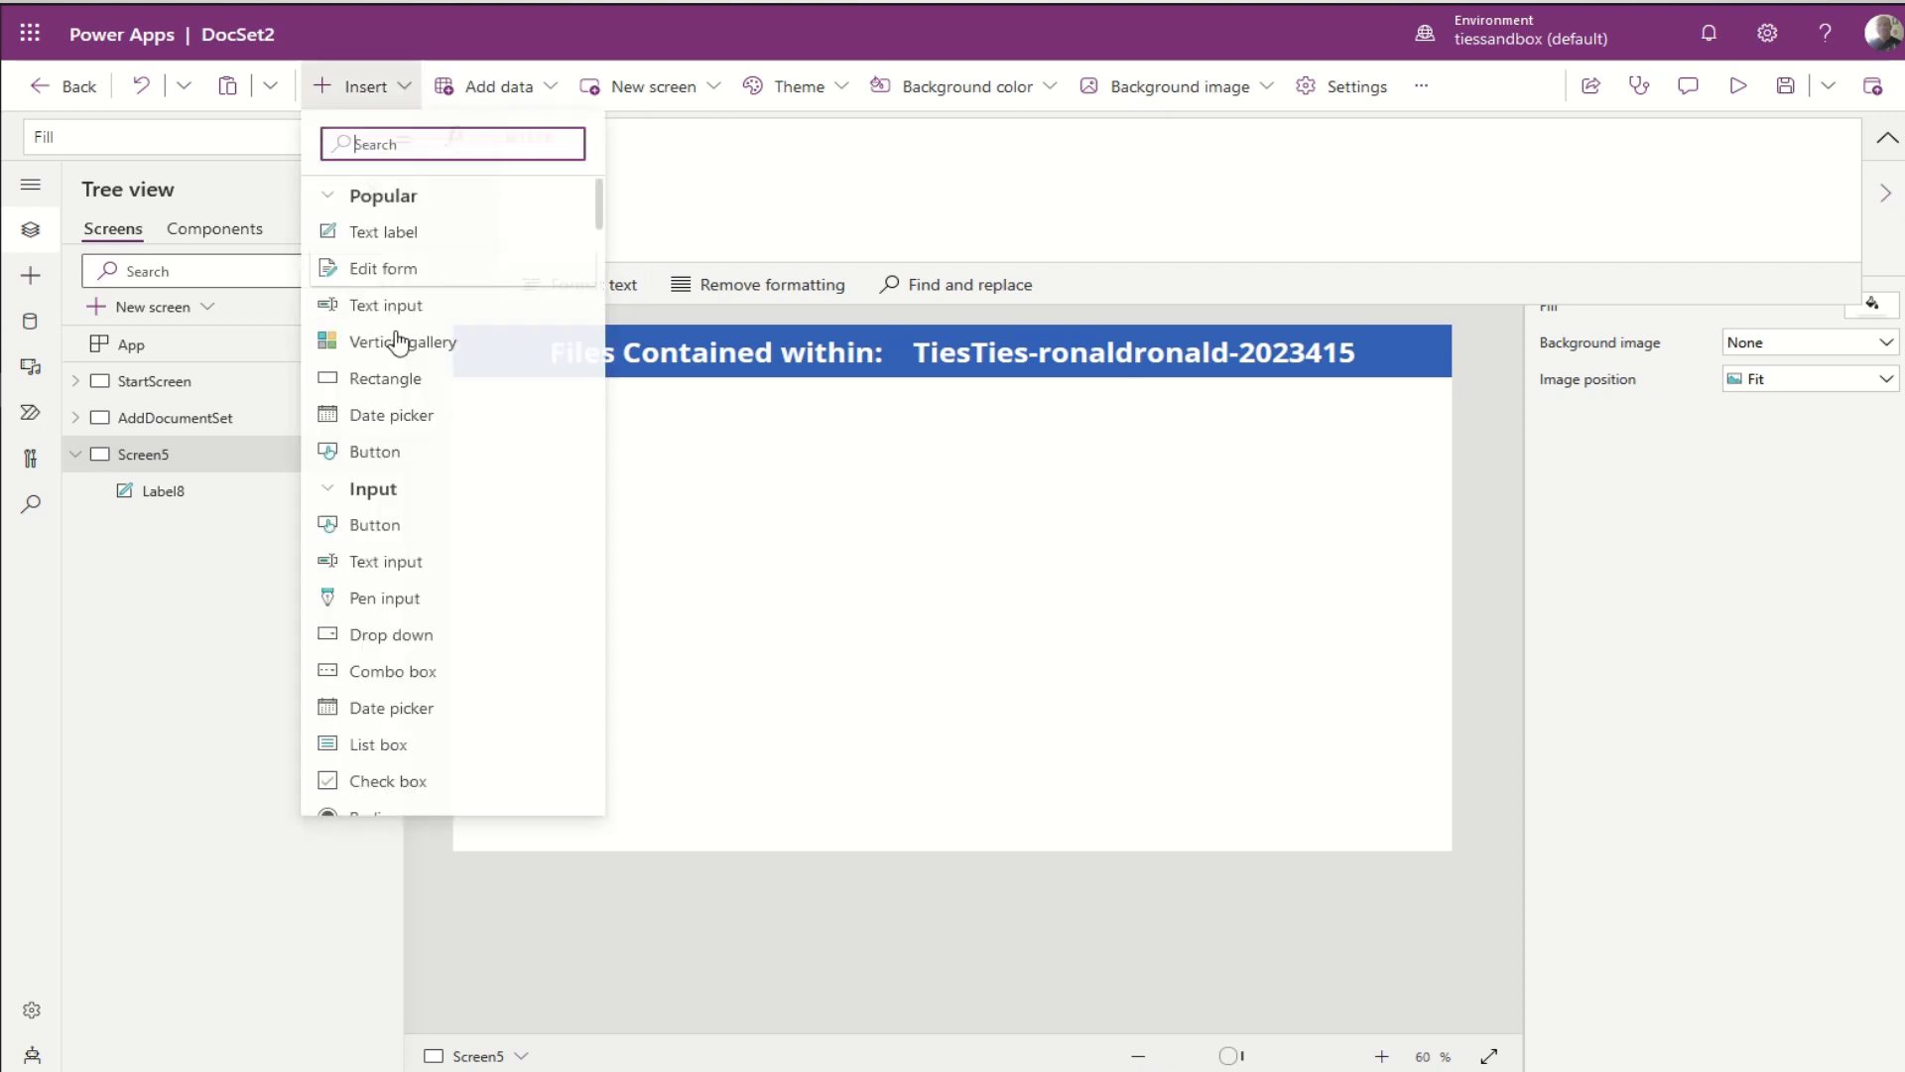
scroll(374, 659, "down", 6)
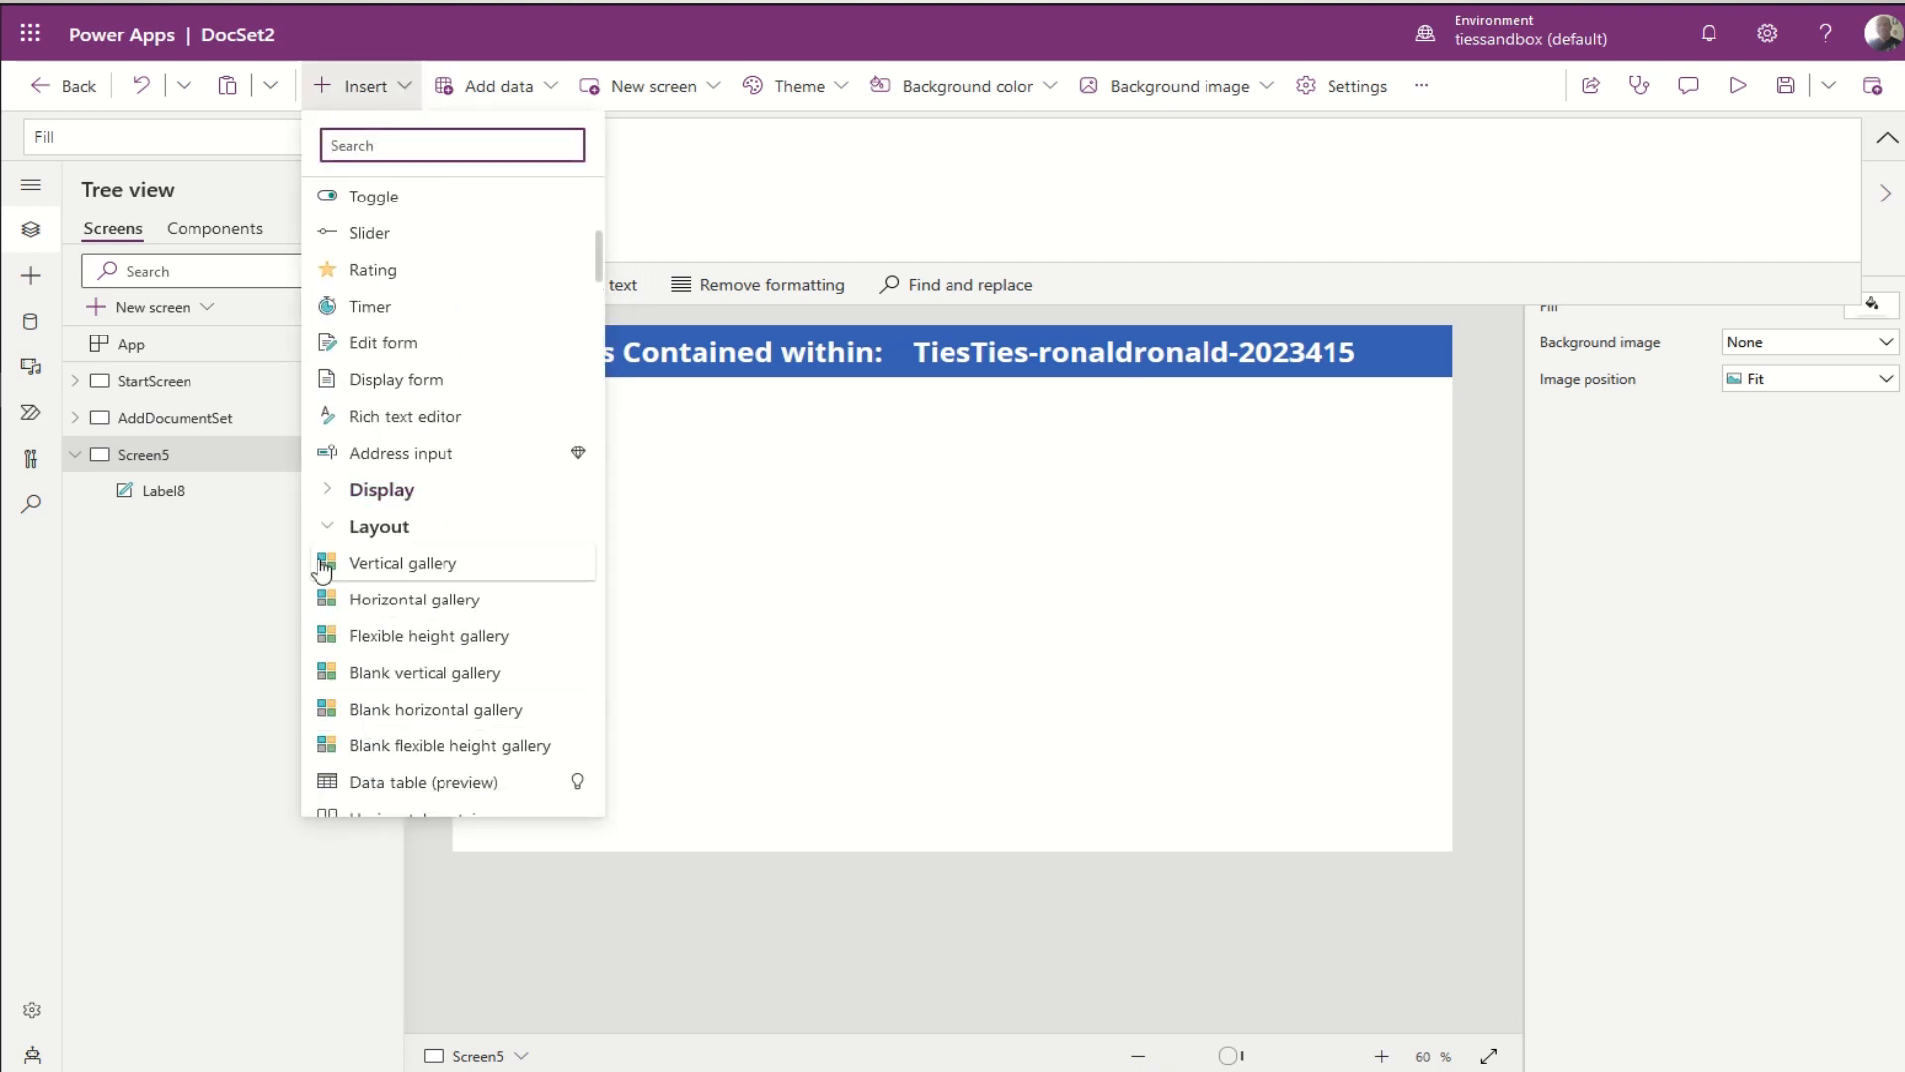
scroll(348, 595, "down", 3)
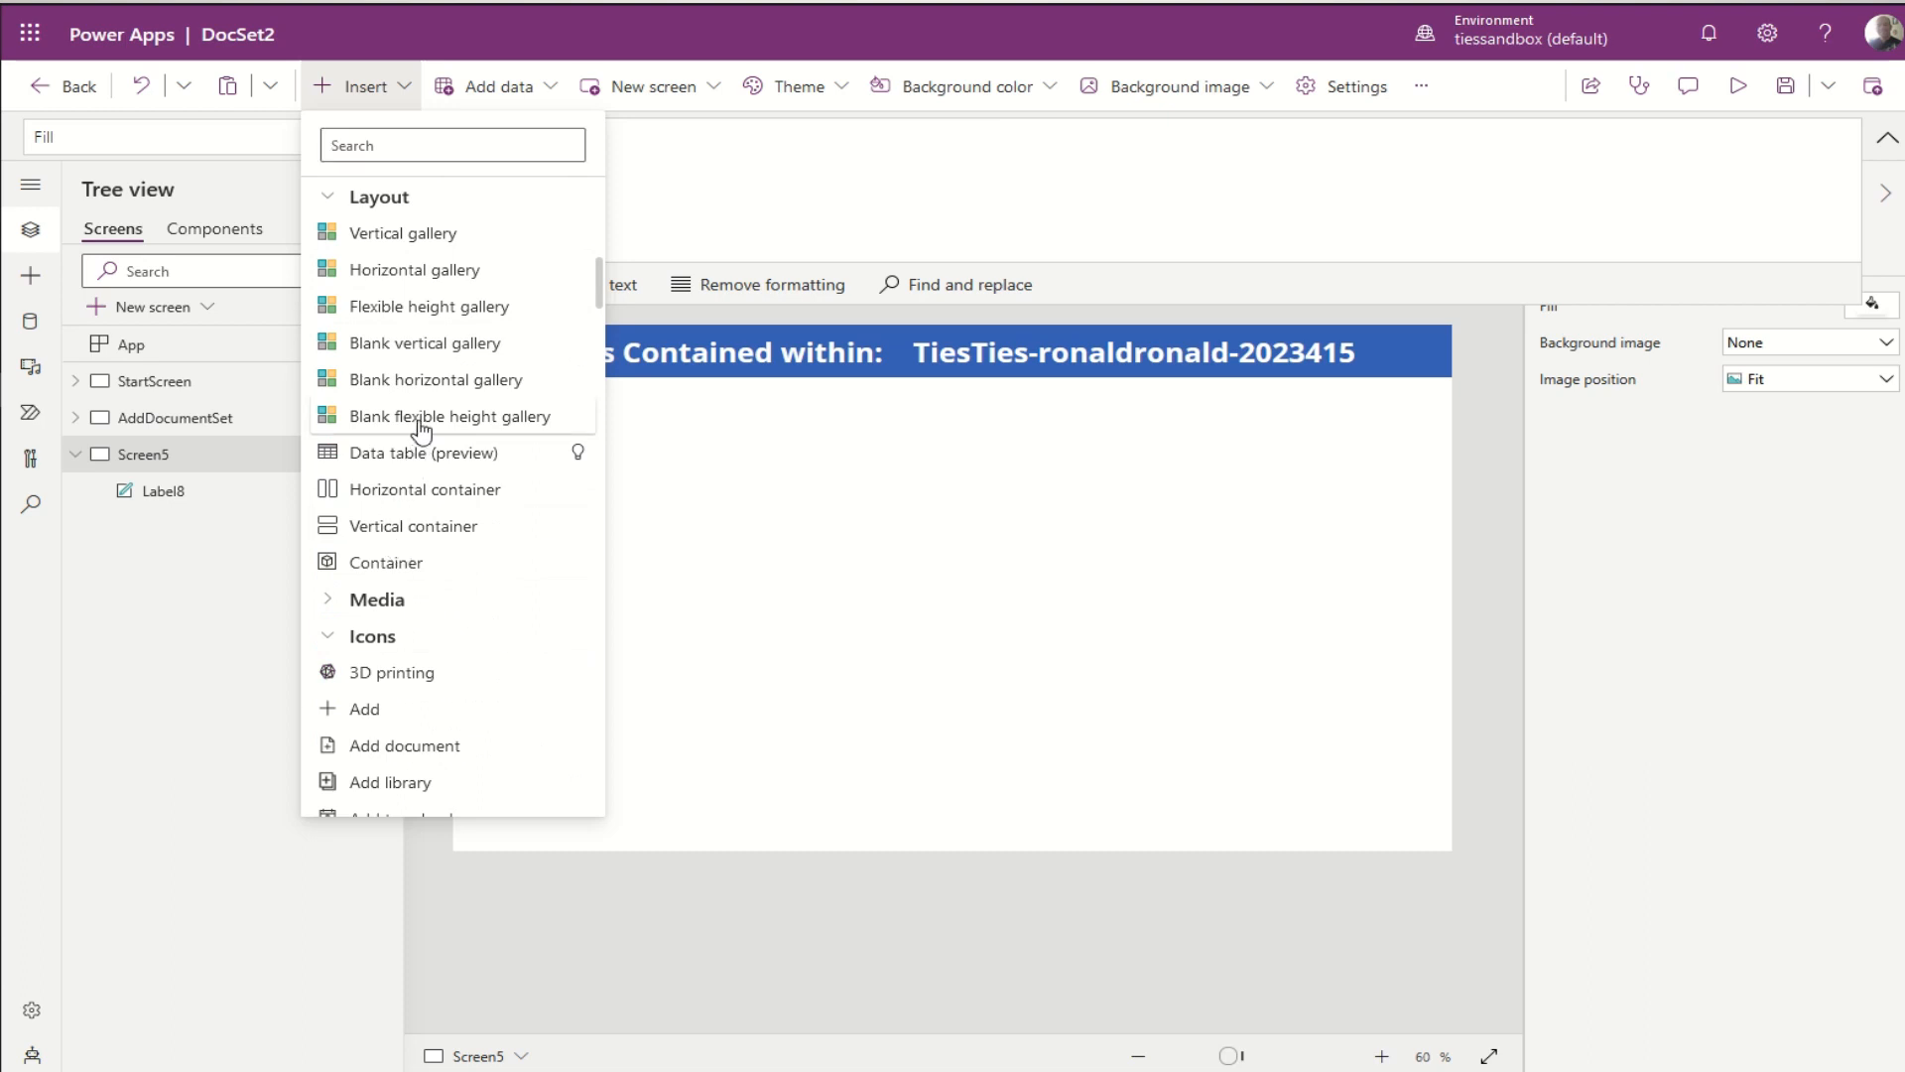
left_click(420, 417)
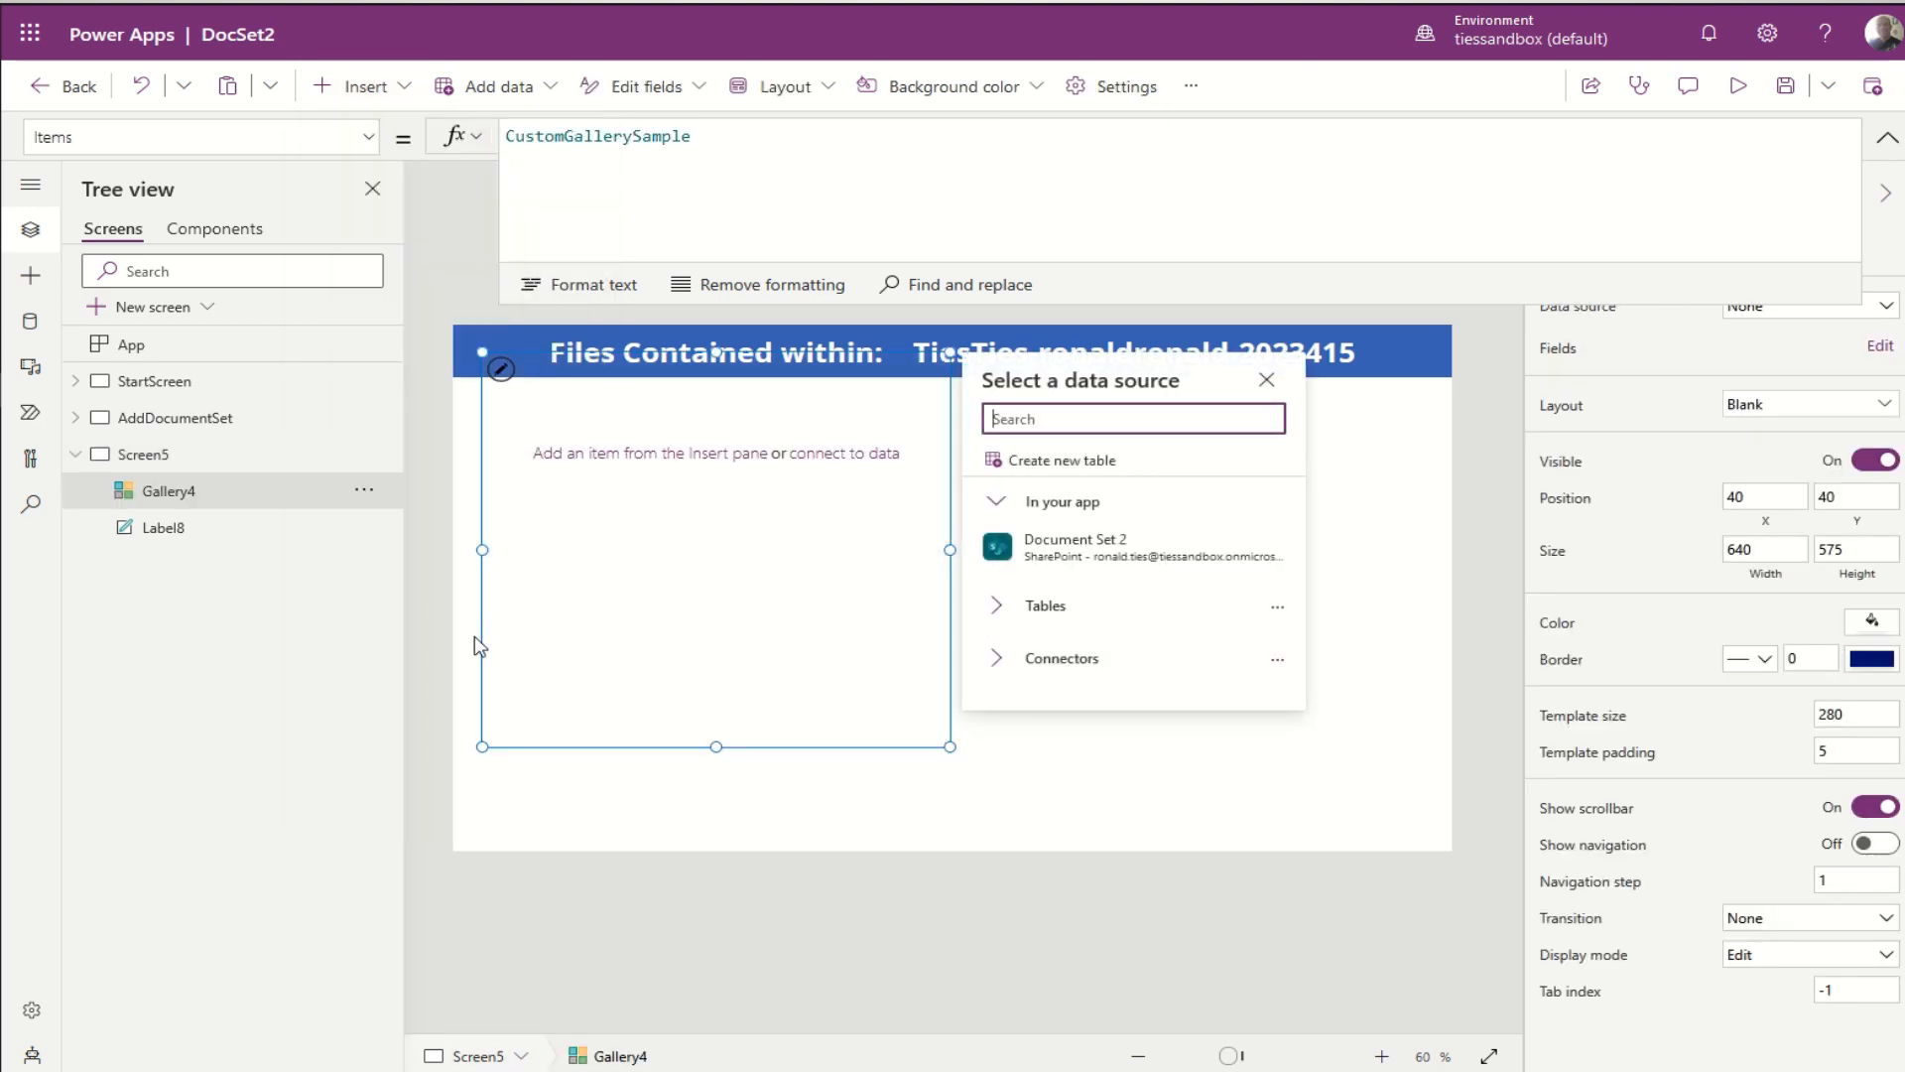
left_click_drag(478, 665, 455, 759)
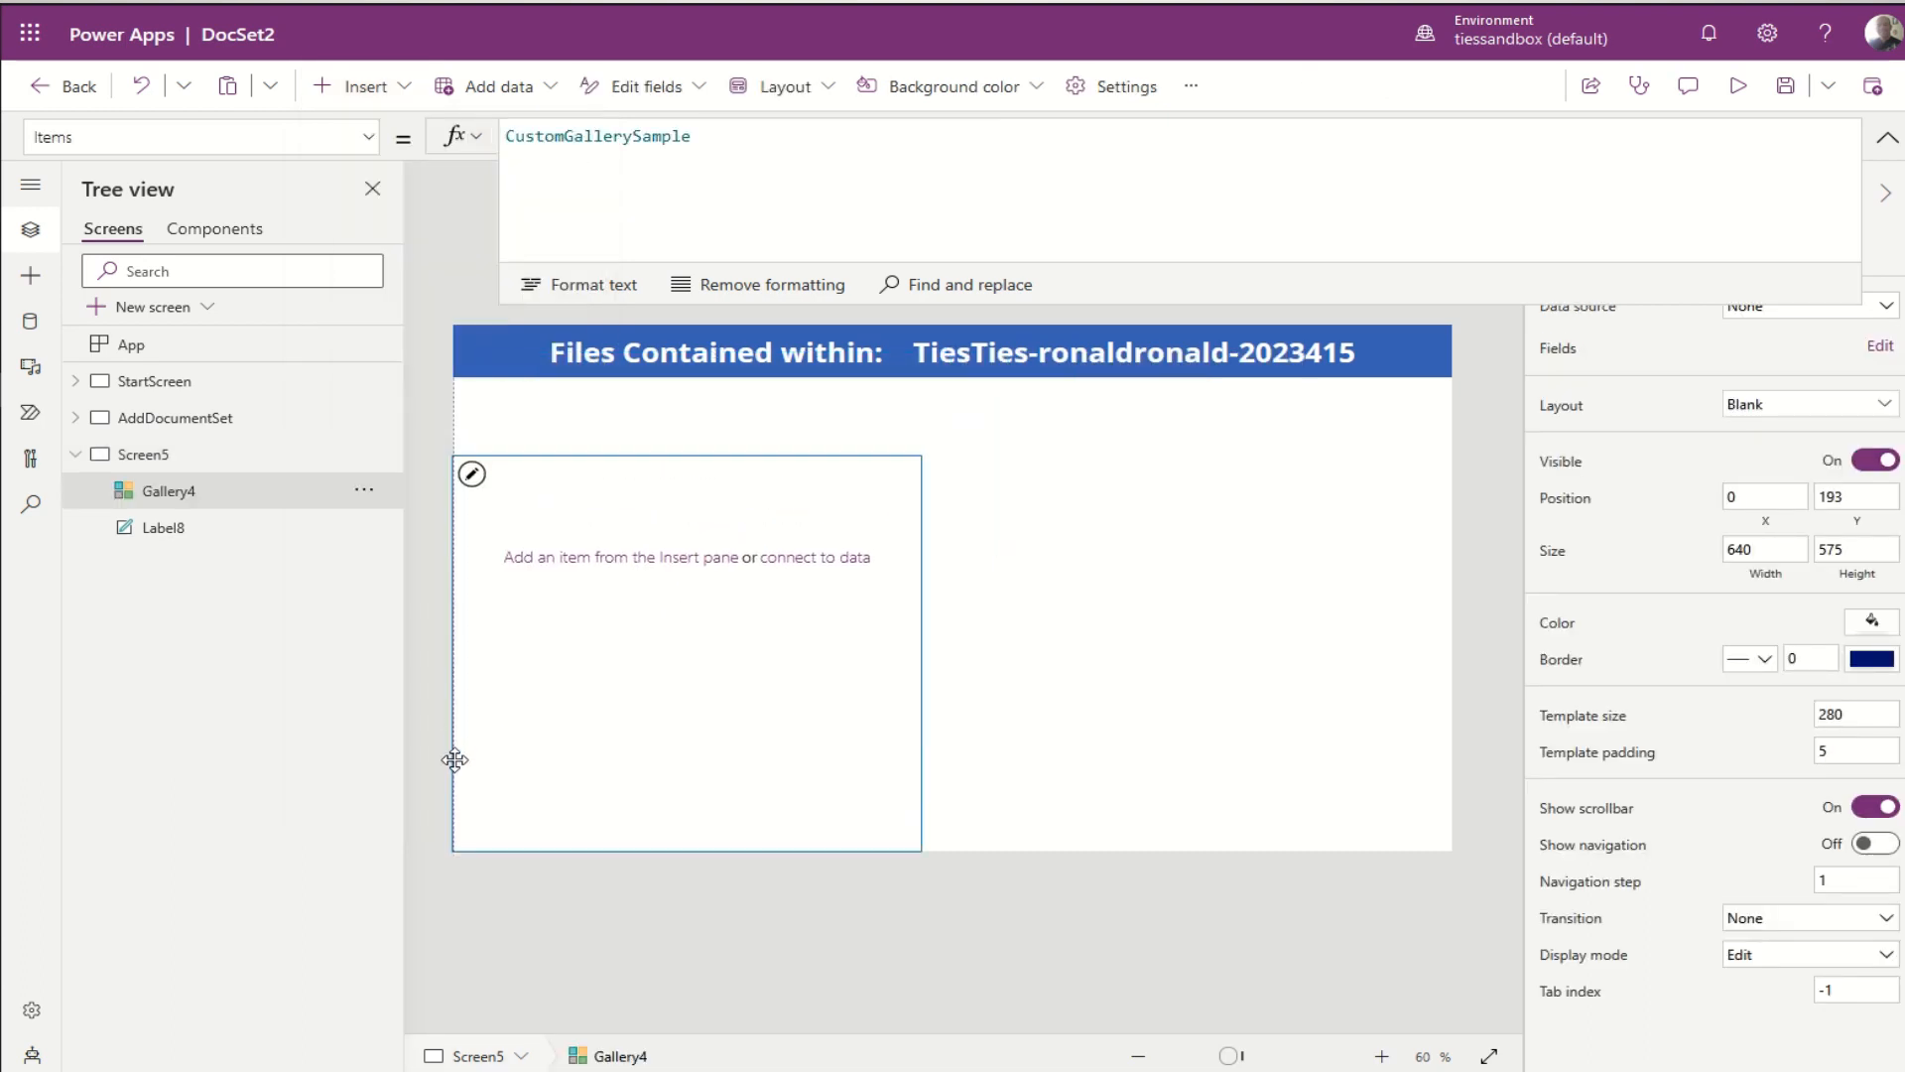
left_click_drag(922, 455, 973, 377)
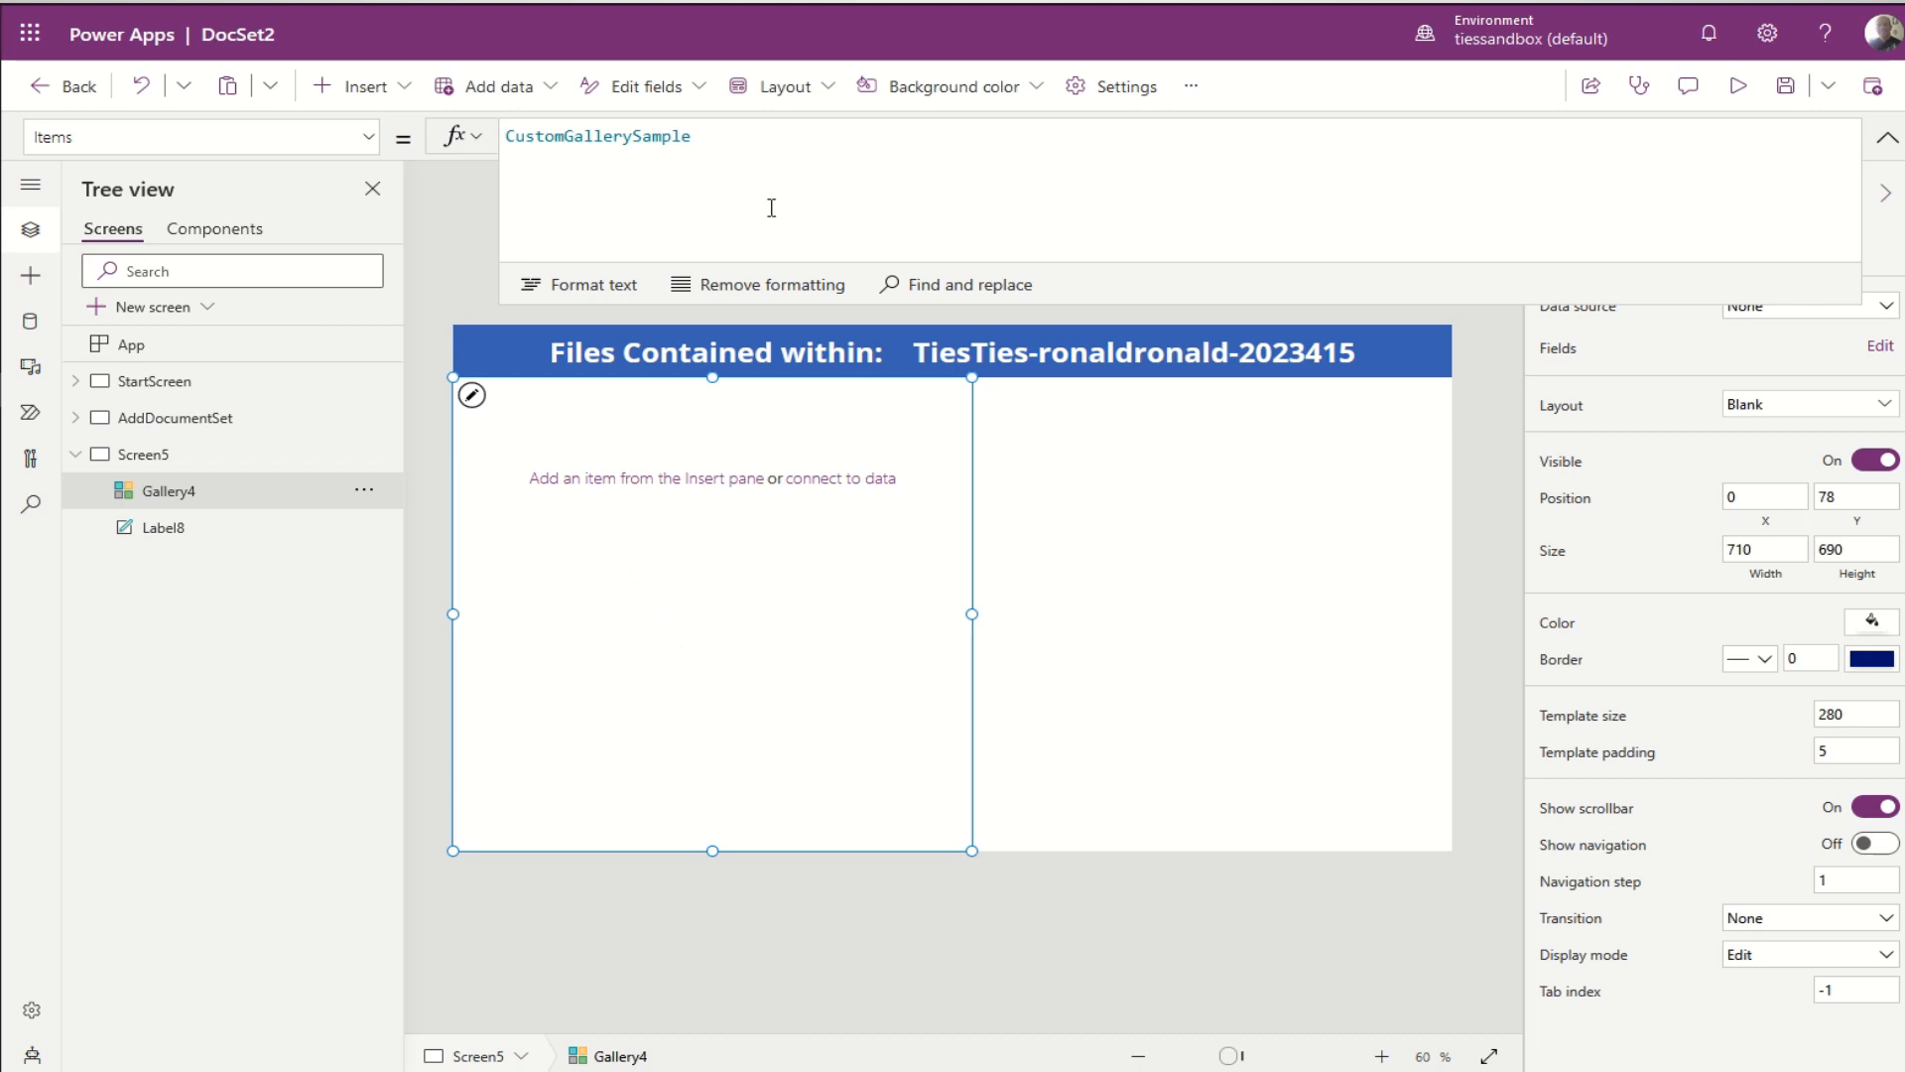
Step: Replace the gallery's sample Items source with 'Document Set 2'
double_click(706, 139)
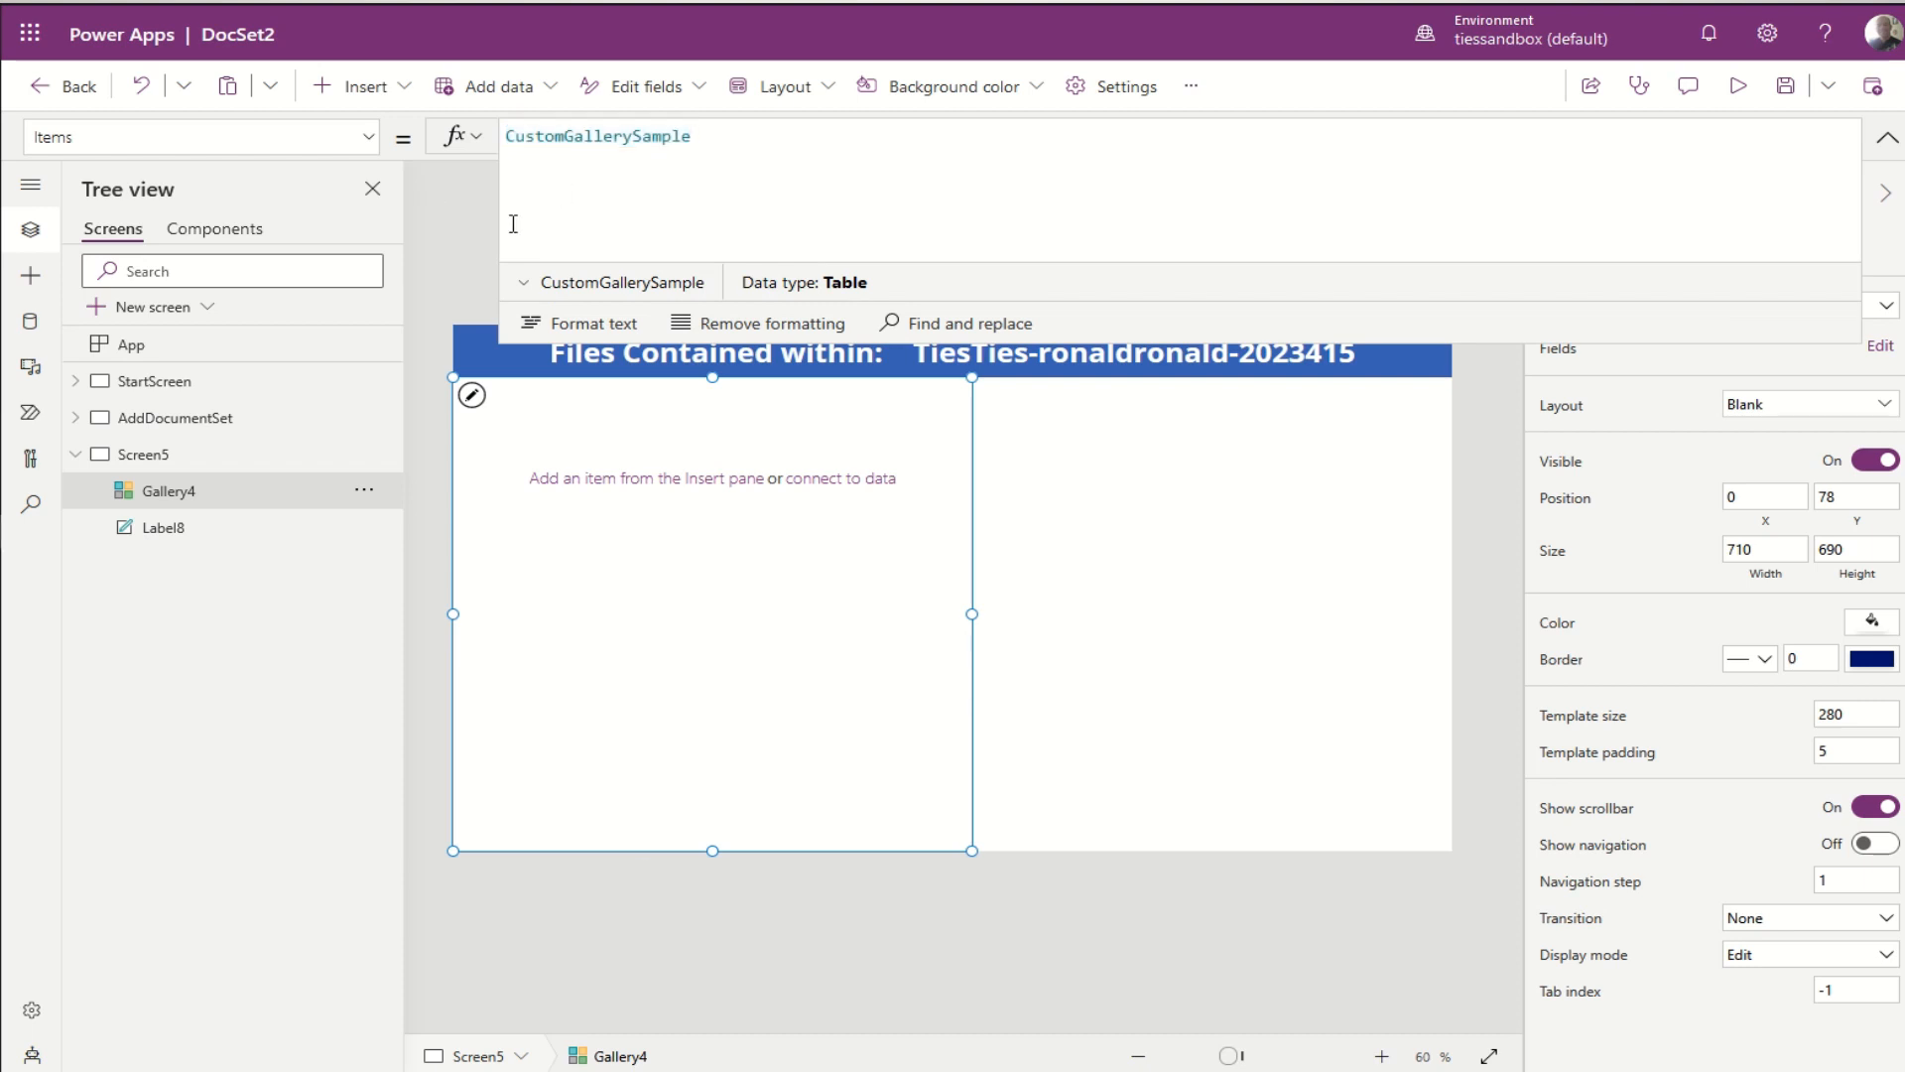
double_click(712, 139)
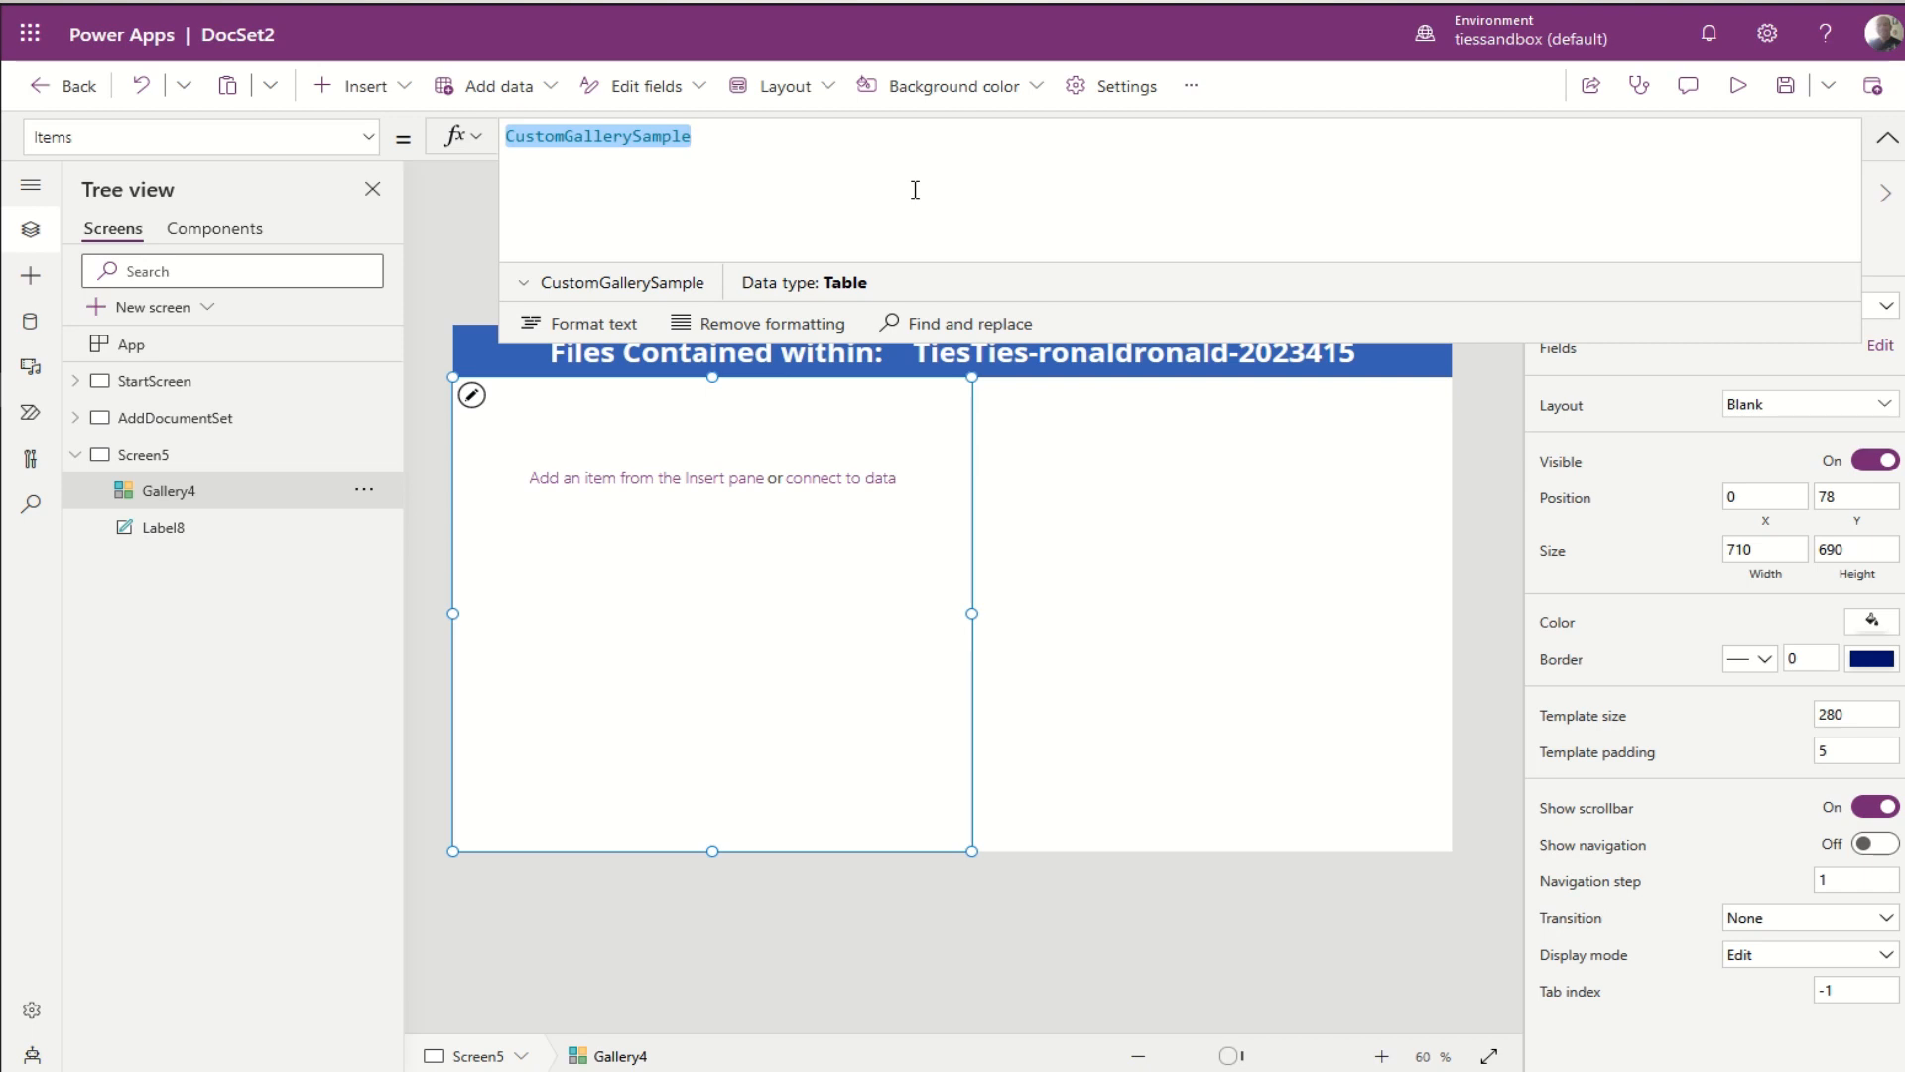
key("BackSpace")
type("doc")
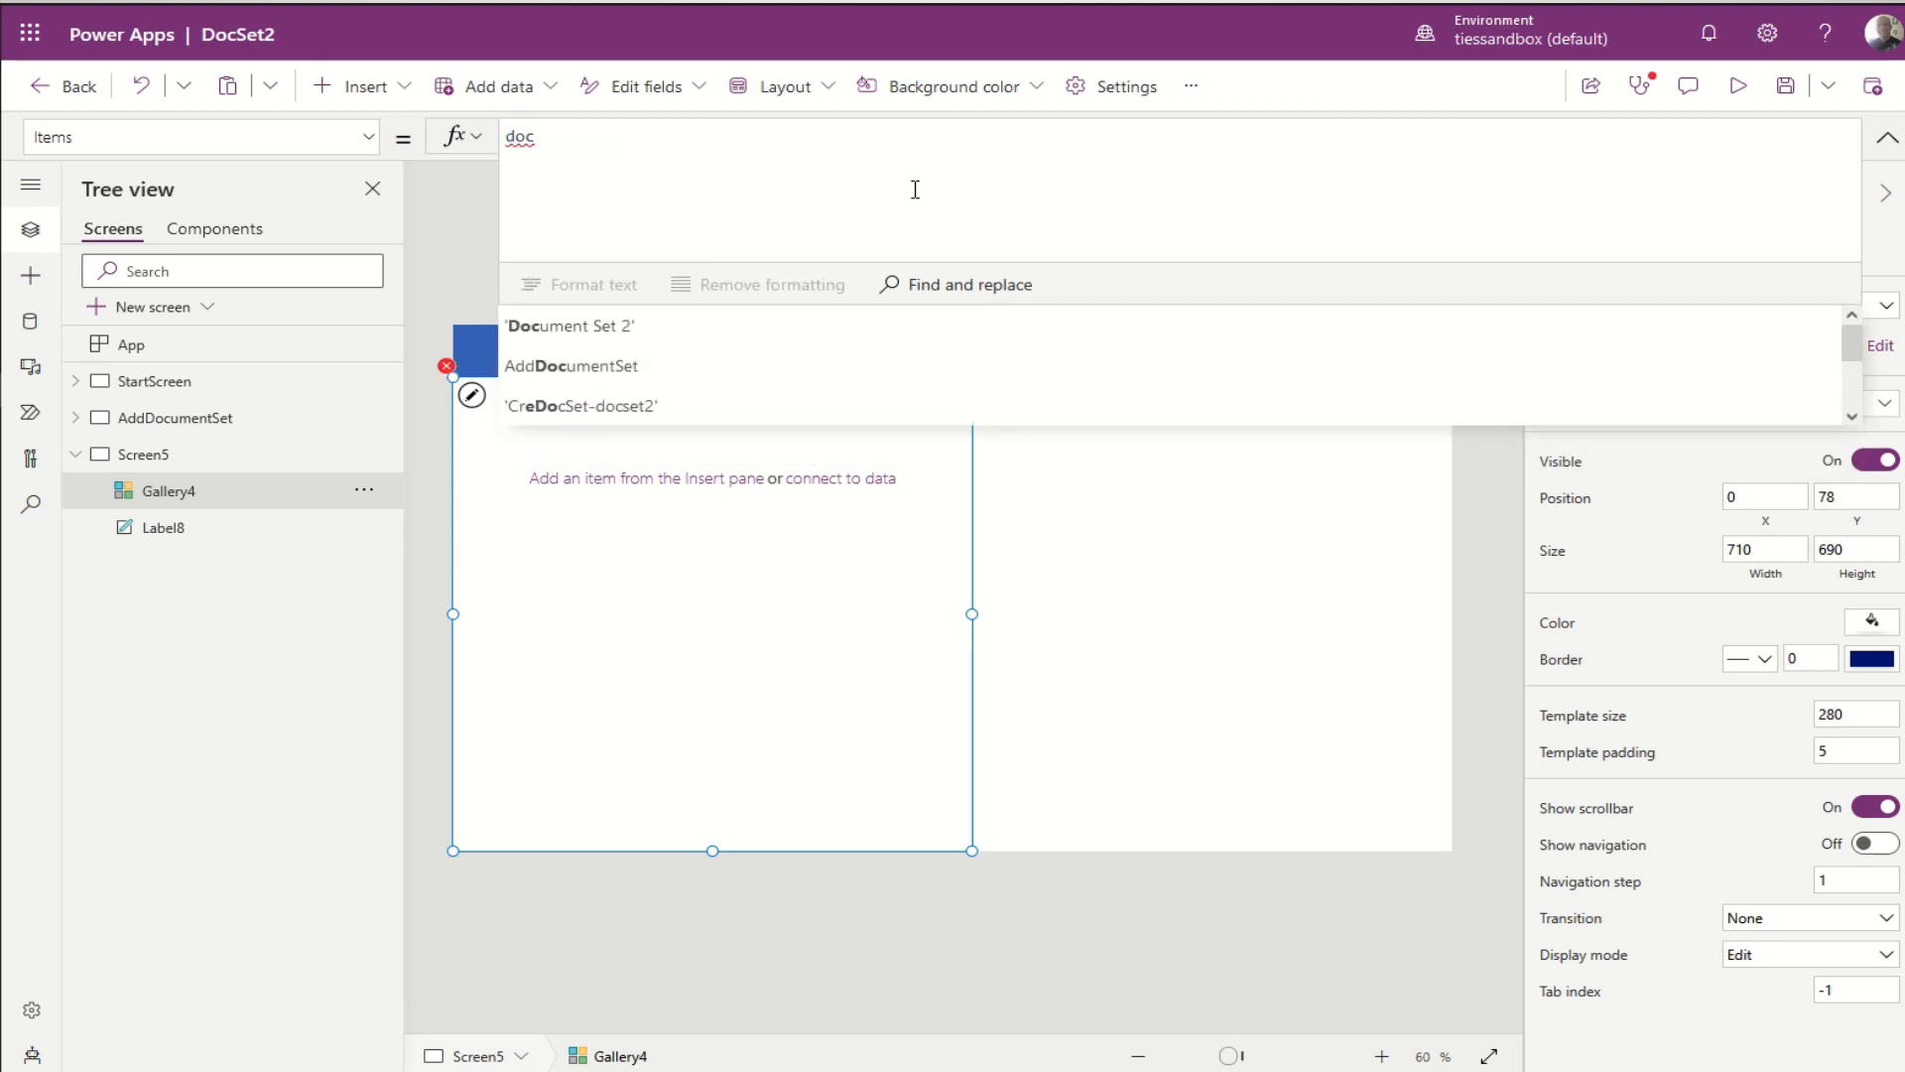
key("Tab")
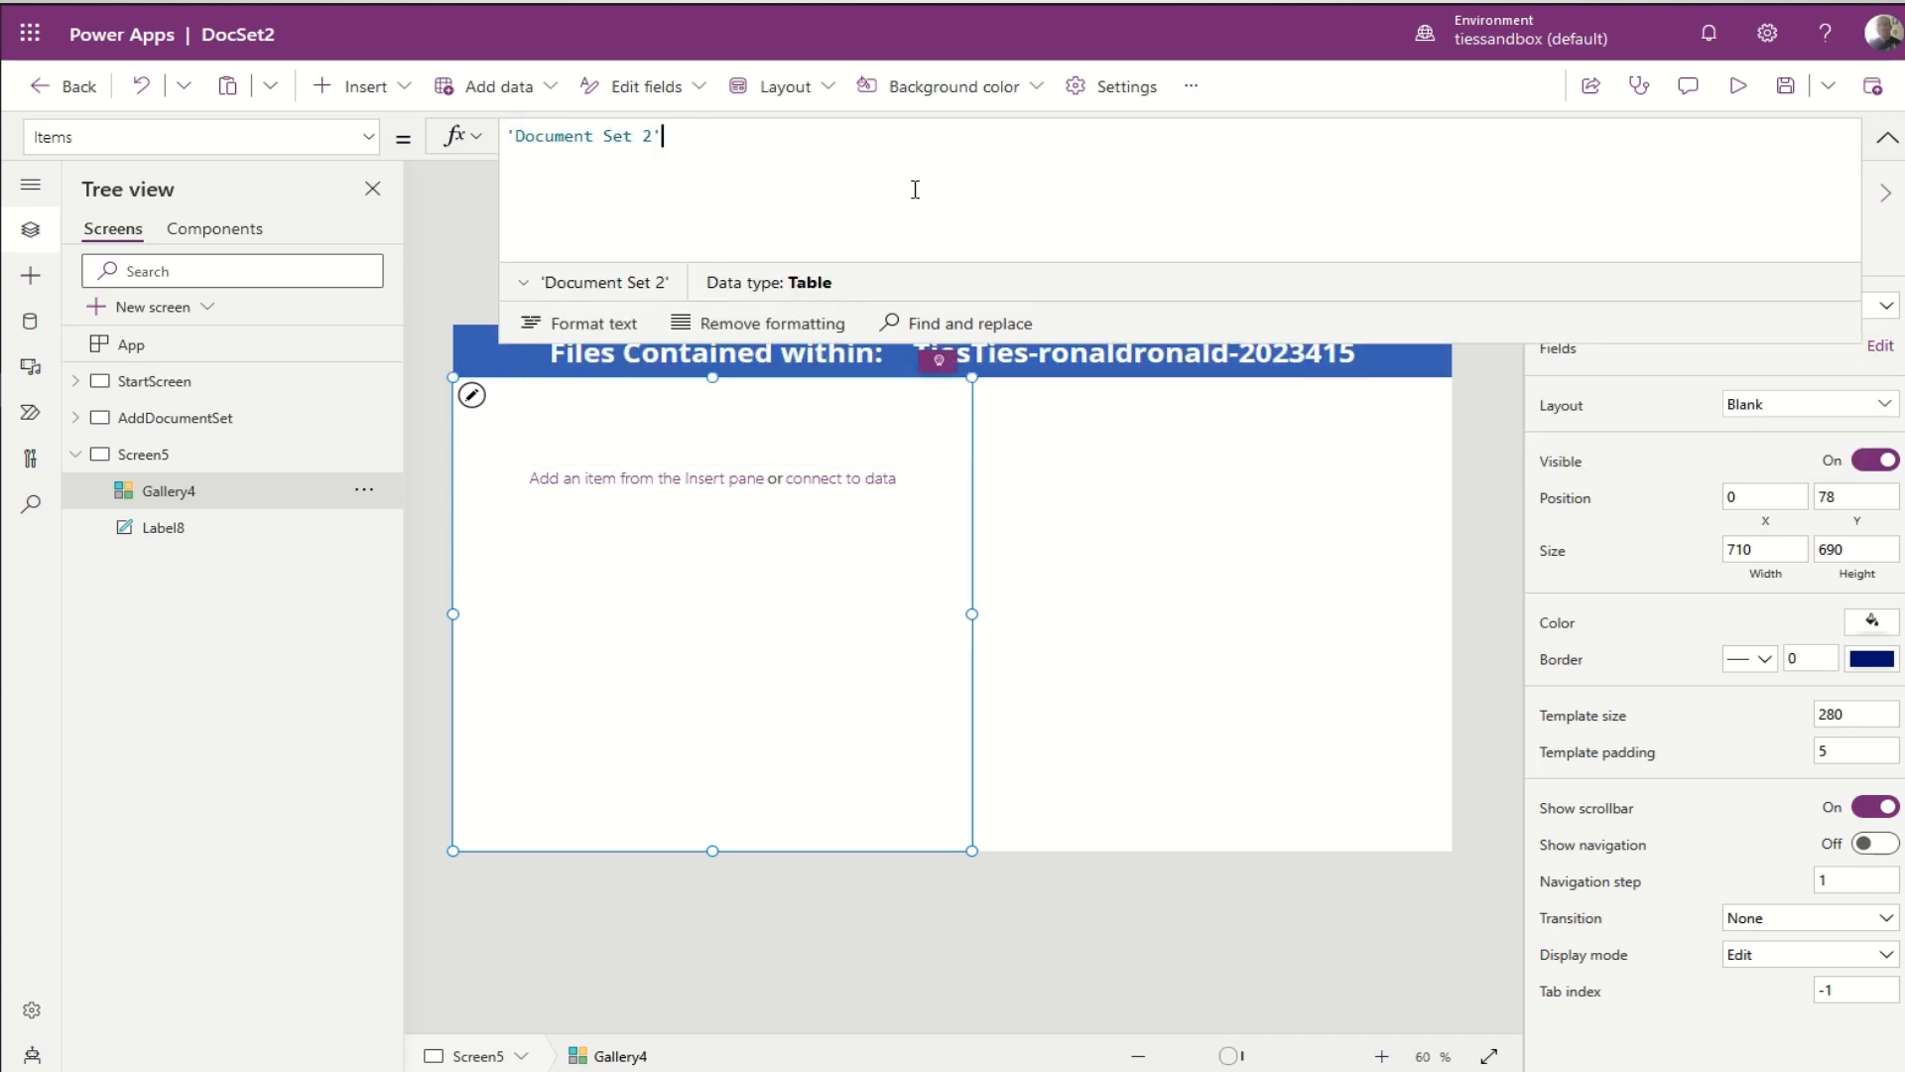
Step: Wrap the gallery's data source in a Filter function so the Items formula reads Filter('Document Set 2', with the condition still open
key("Left")
key("Left")
key("Left")
key("Left")
key("Left")
key("Left")
key("Left")
key("Left")
key("Left")
key("Left")
key("Left")
key("Left")
key("Left")
key("Left")
type("Filter(")
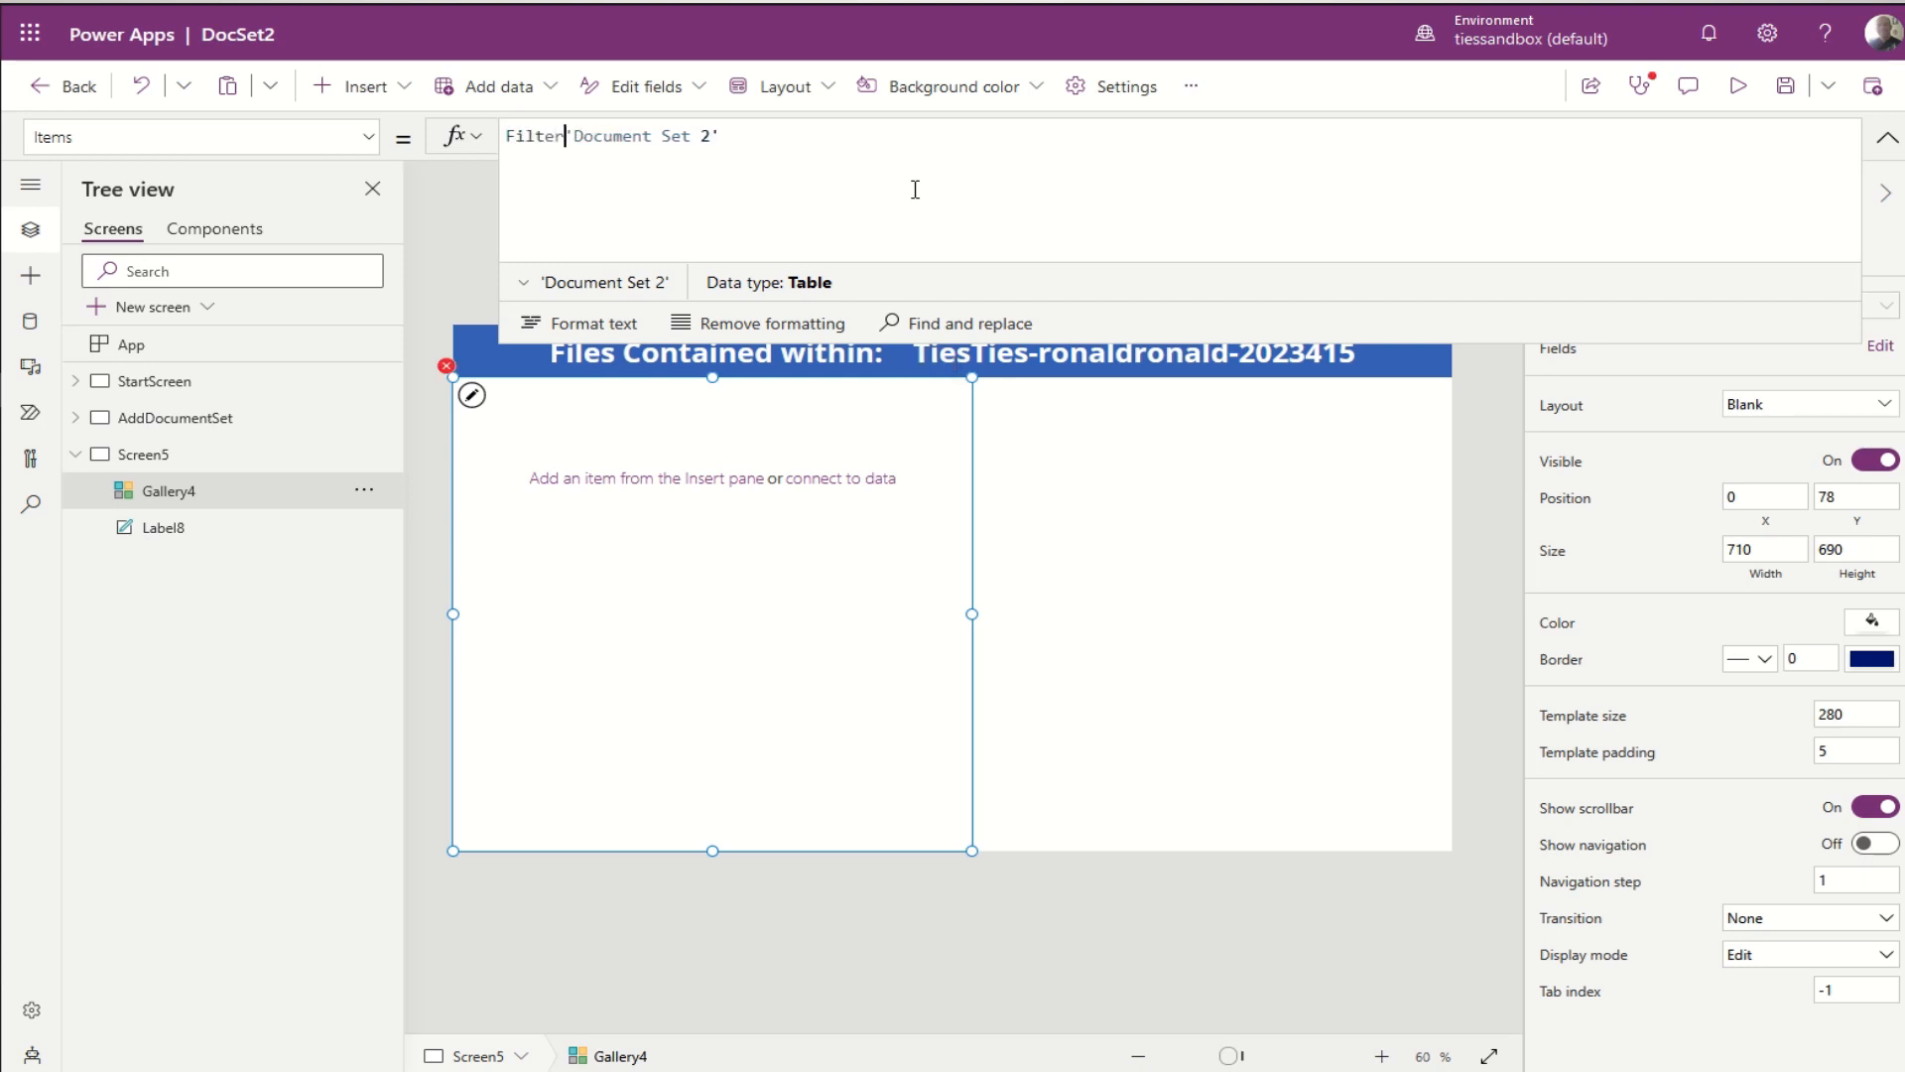
key("Right")
key("Right")
key("Right")
key("Right")
key("Right")
key("Right")
key("Right")
key("Right")
key("Right")
key("Right")
key("Right")
key("Right")
key("Right")
key("Right")
key("Right")
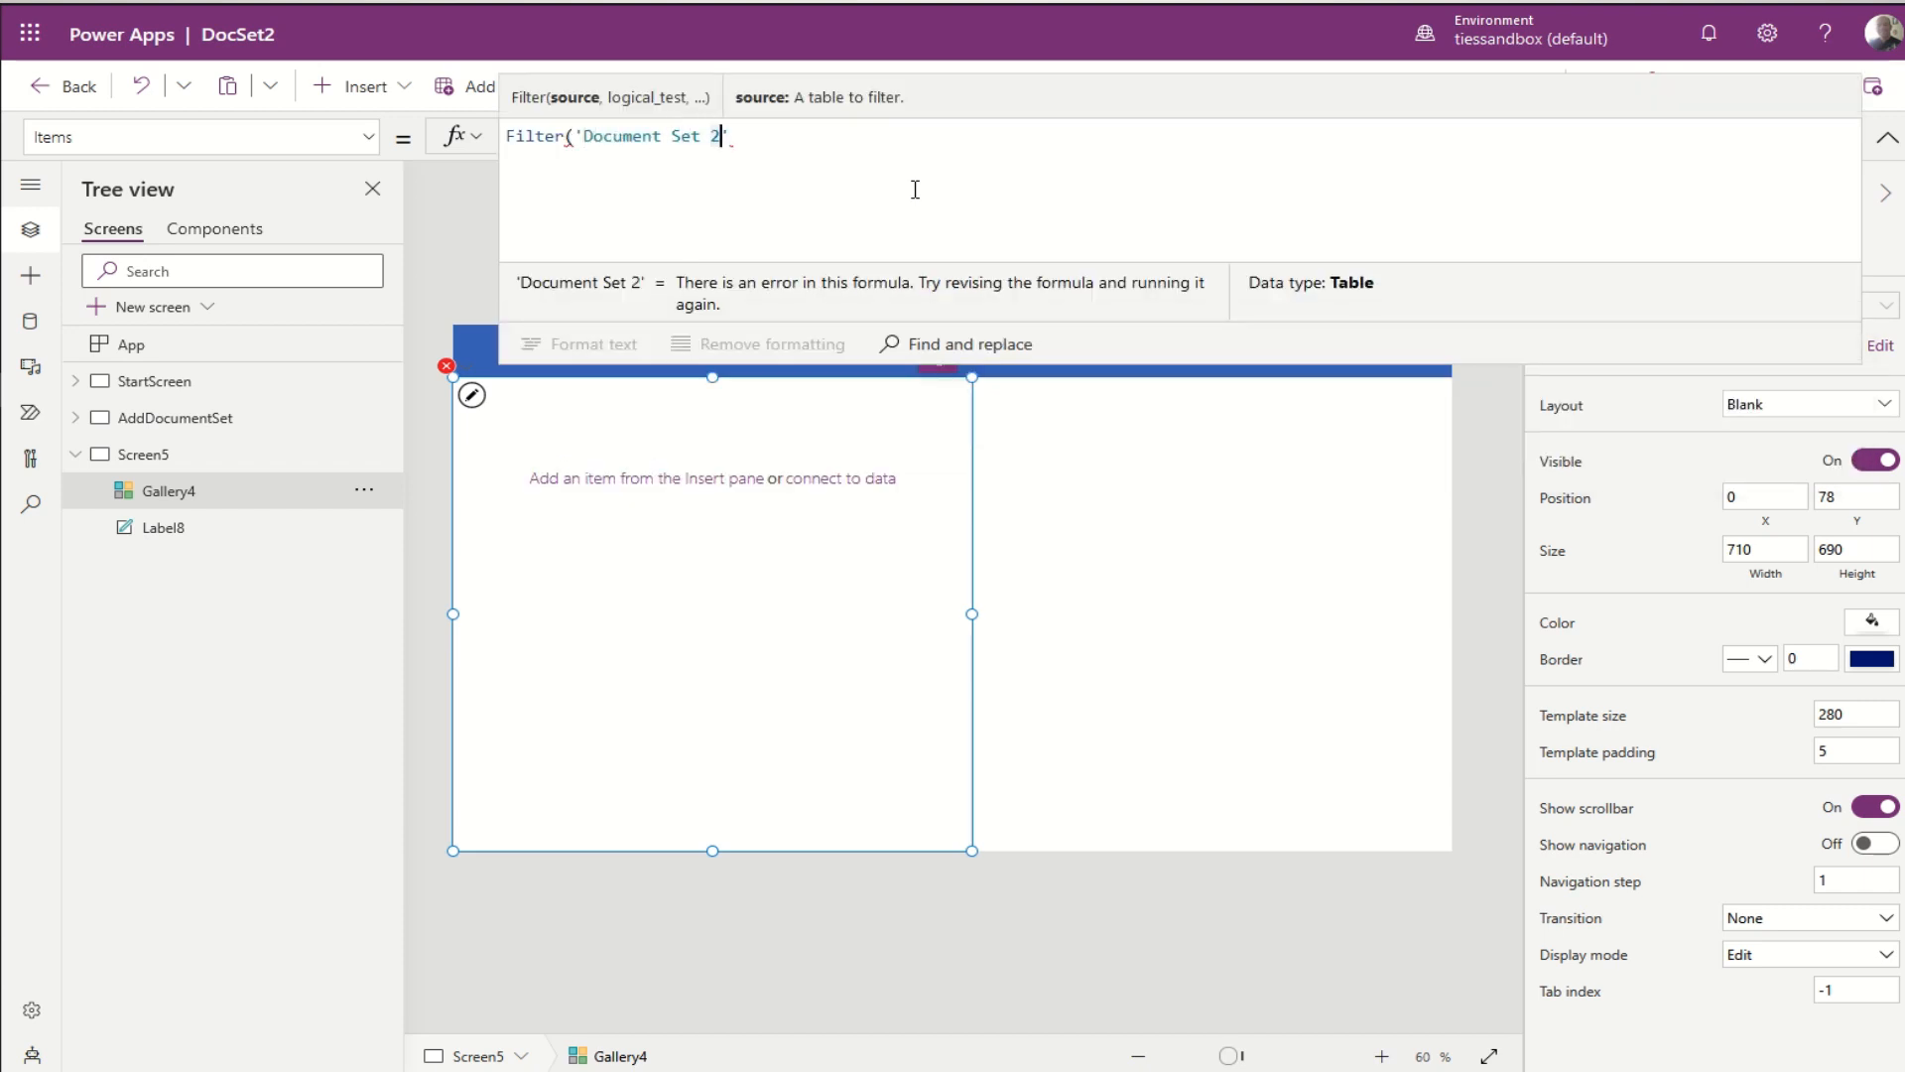
type(",")
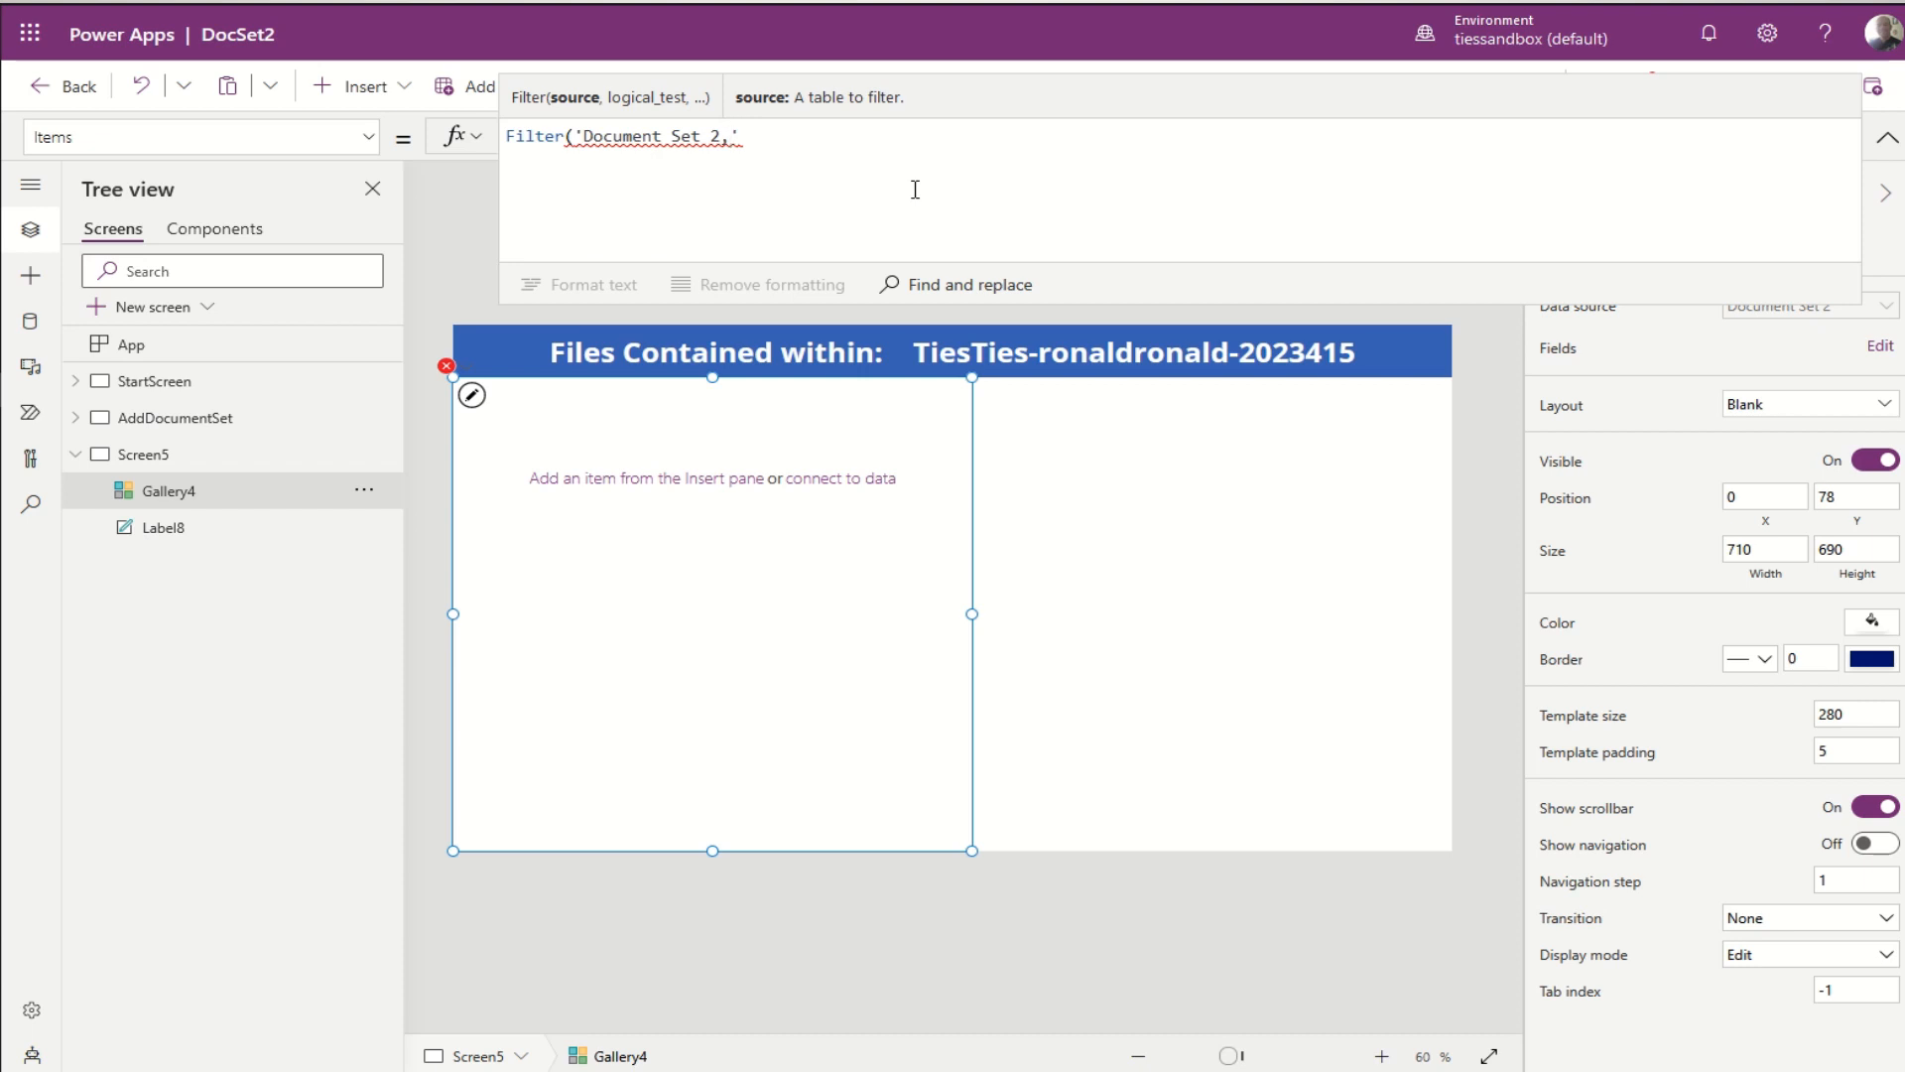
key("BackSpace")
left_click(915, 190)
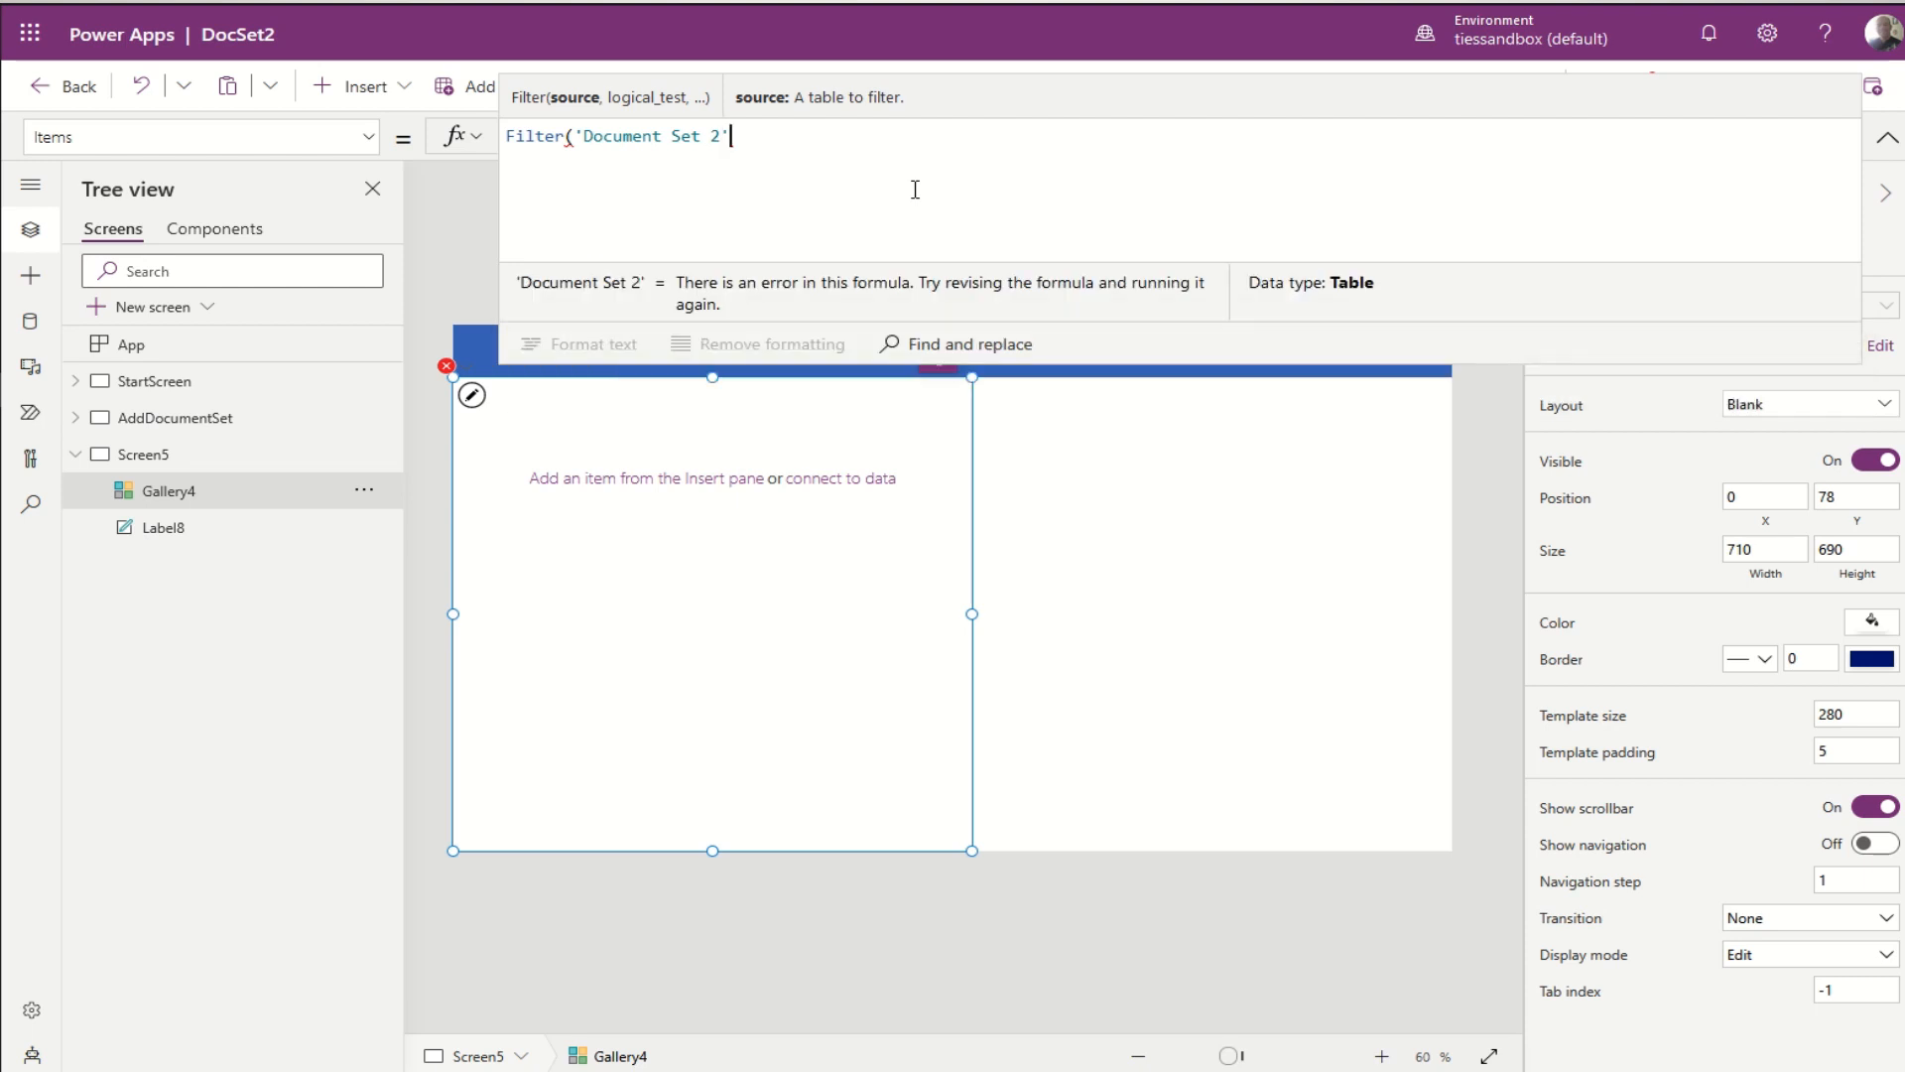
type(",")
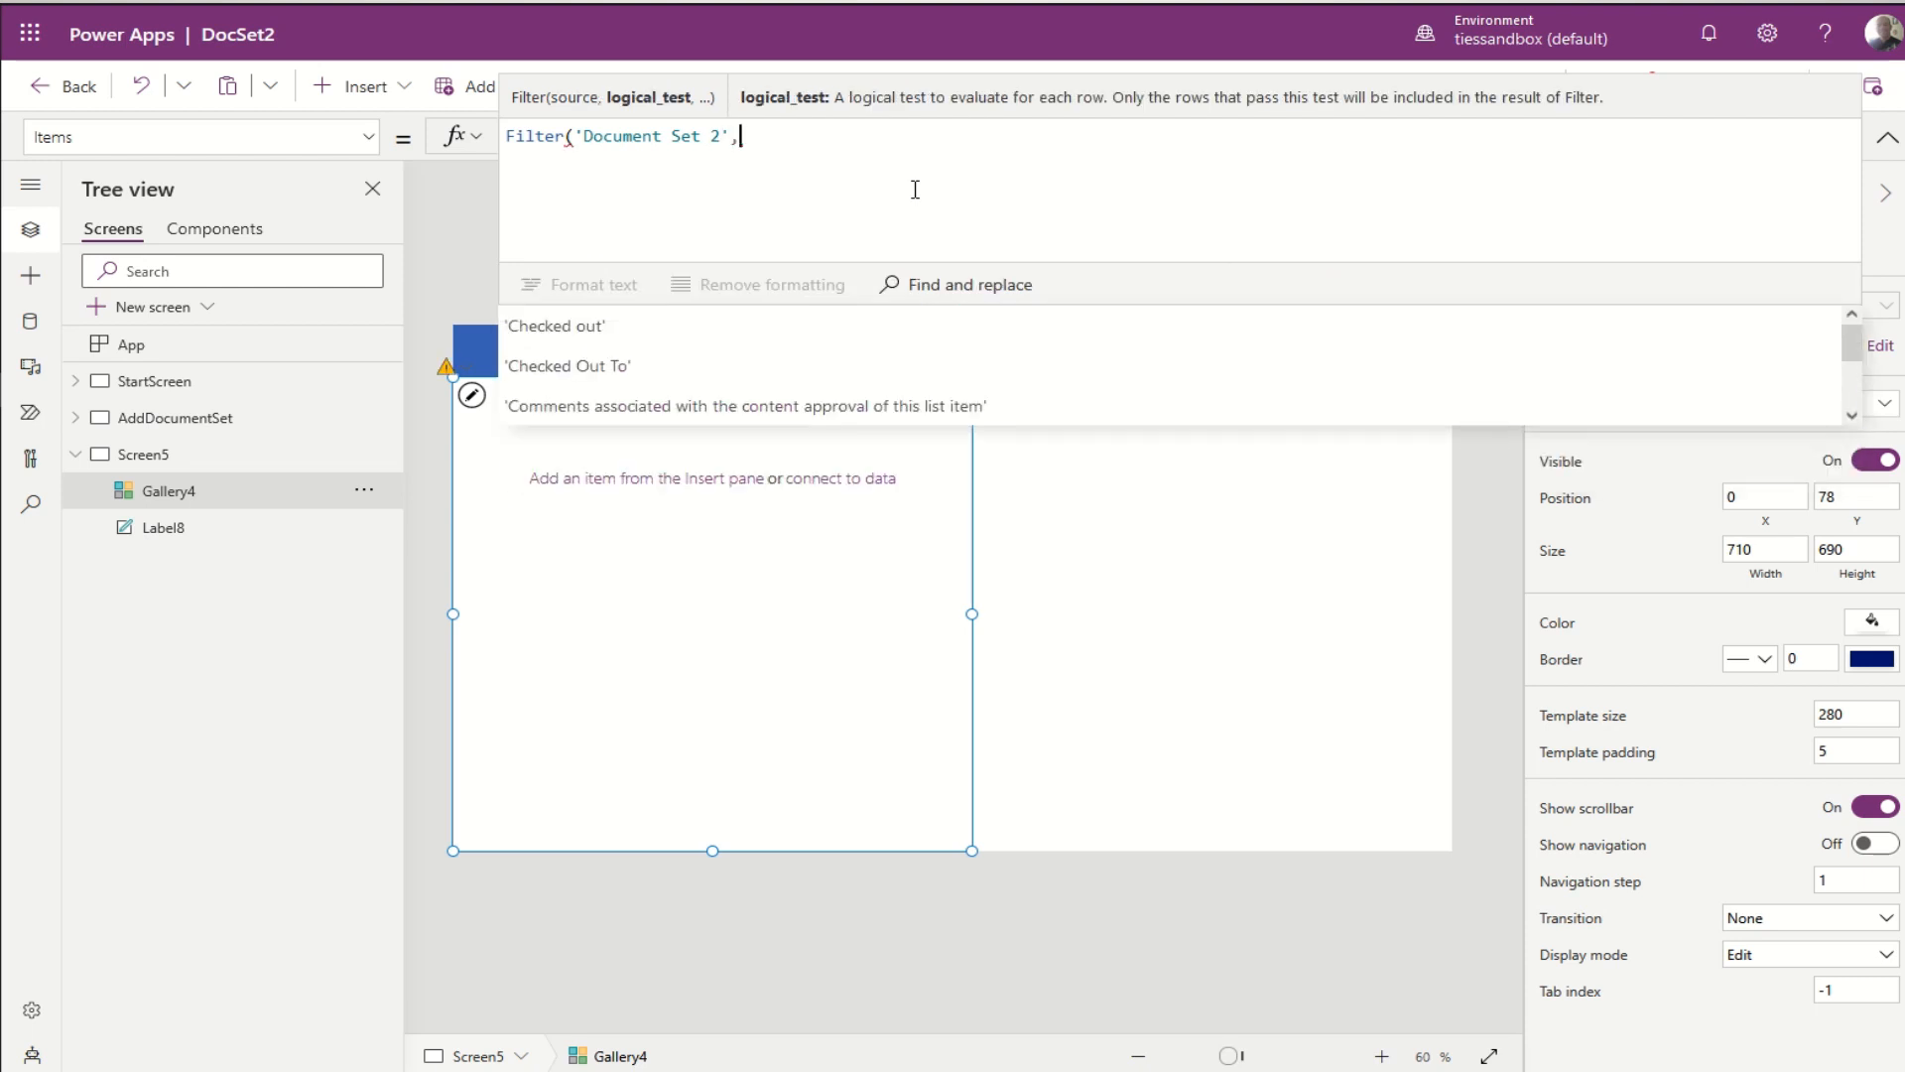
Step: Add the filter condition 'Folder path'="docset2/" to the gallery's Items formula
type("folder")
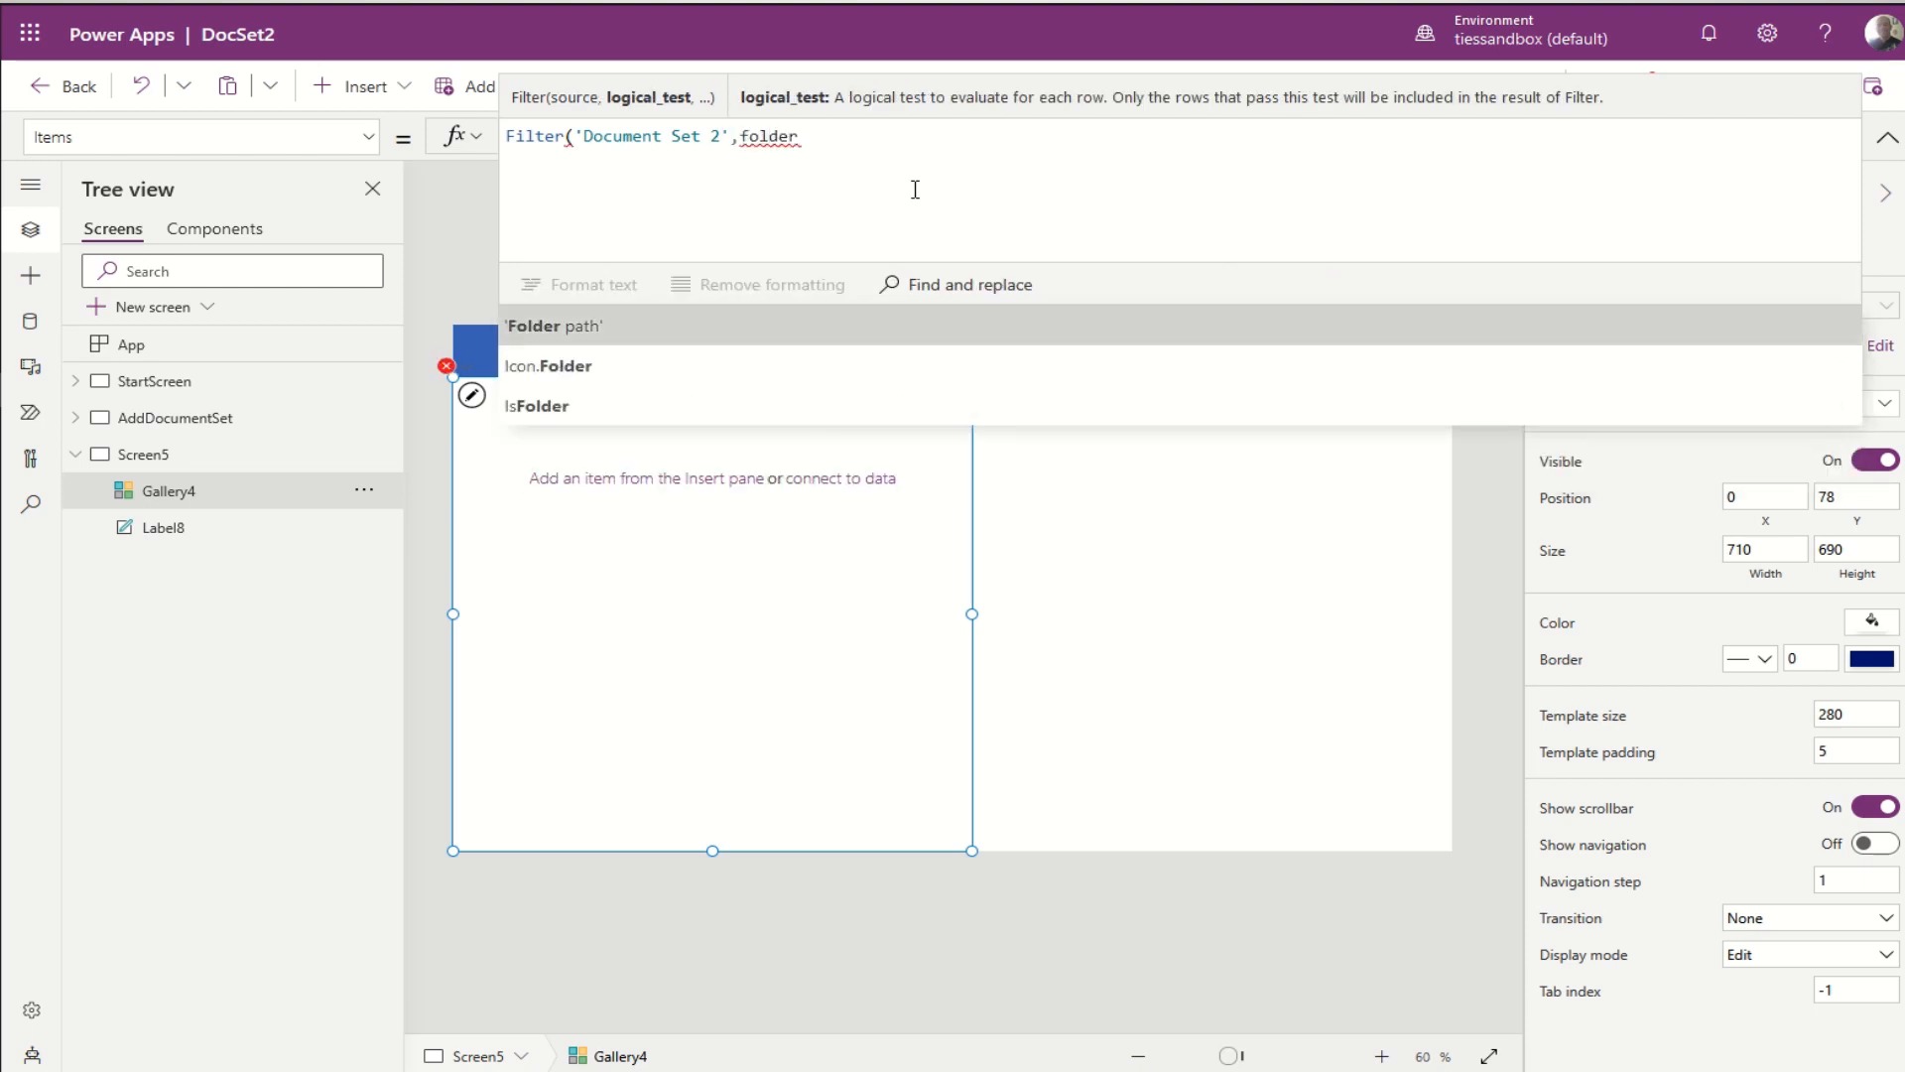
key("Tab")
type("=")
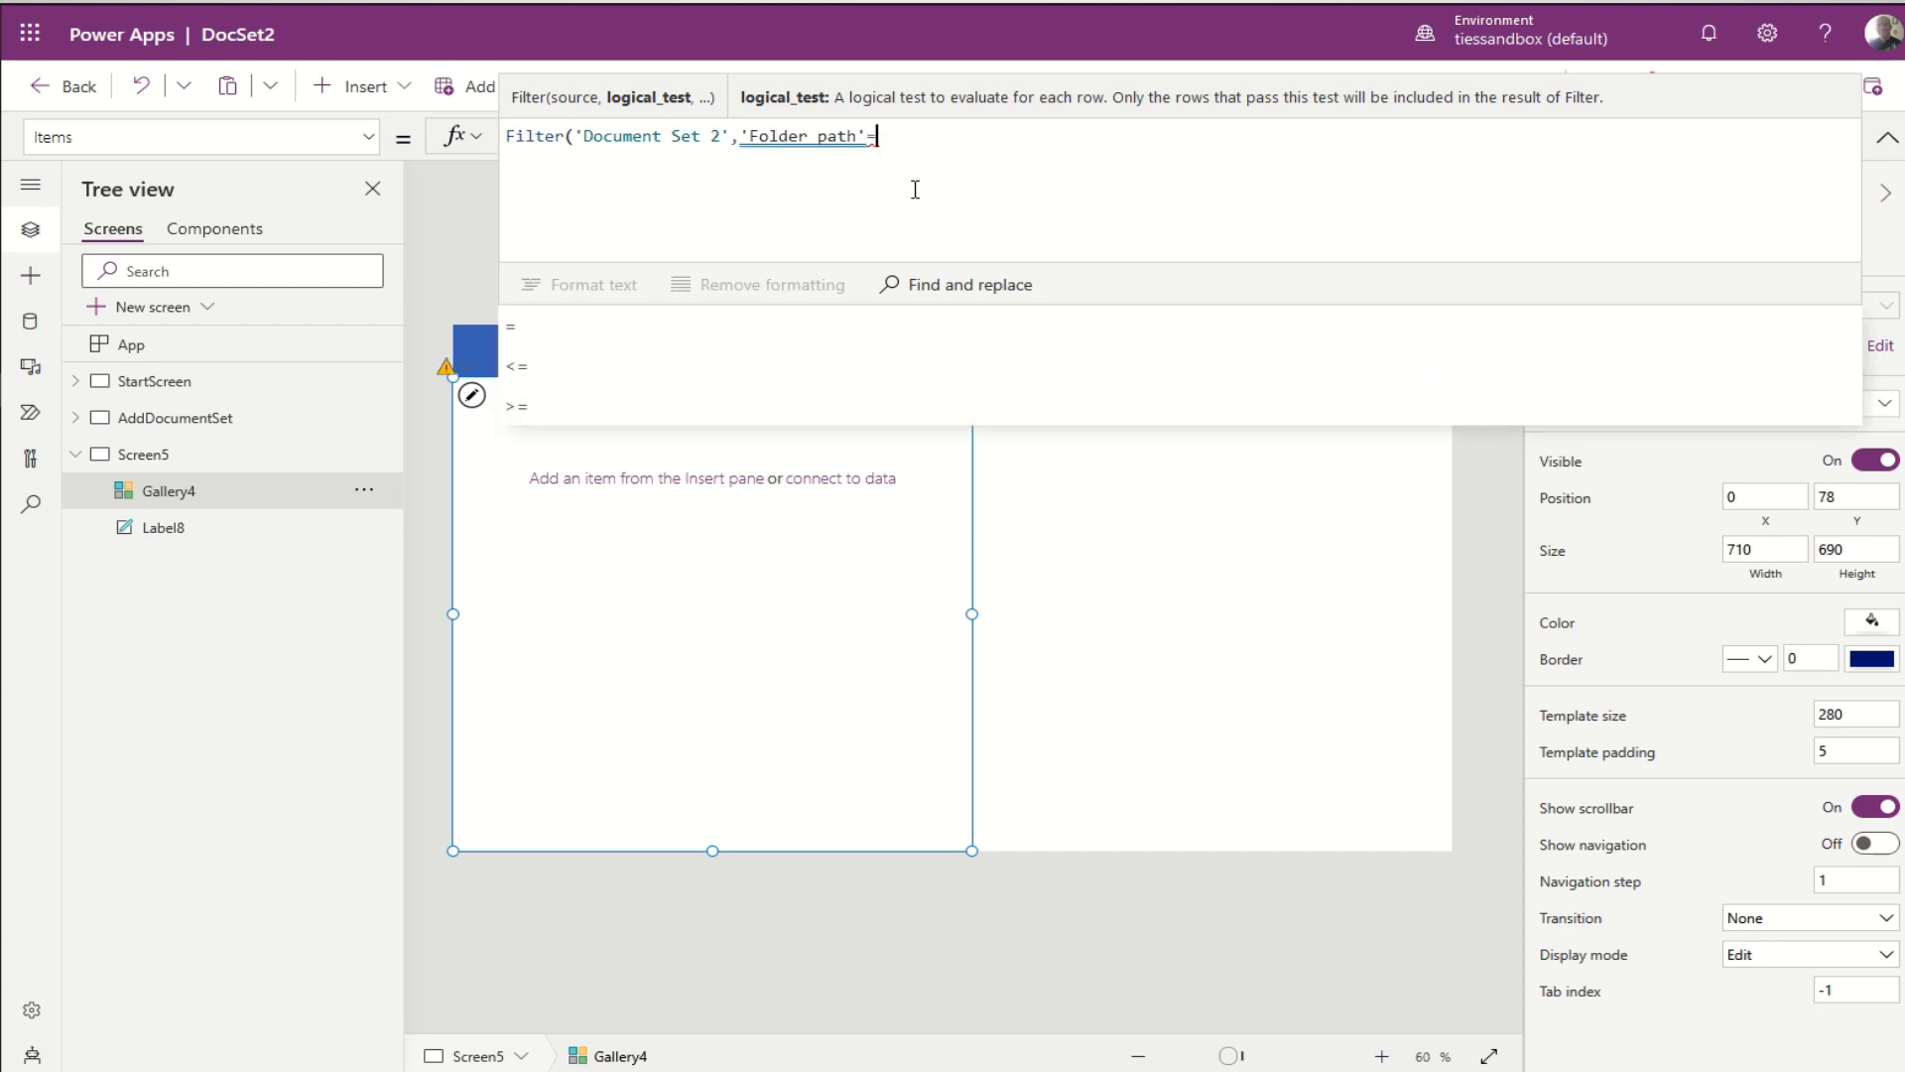
type("\"")
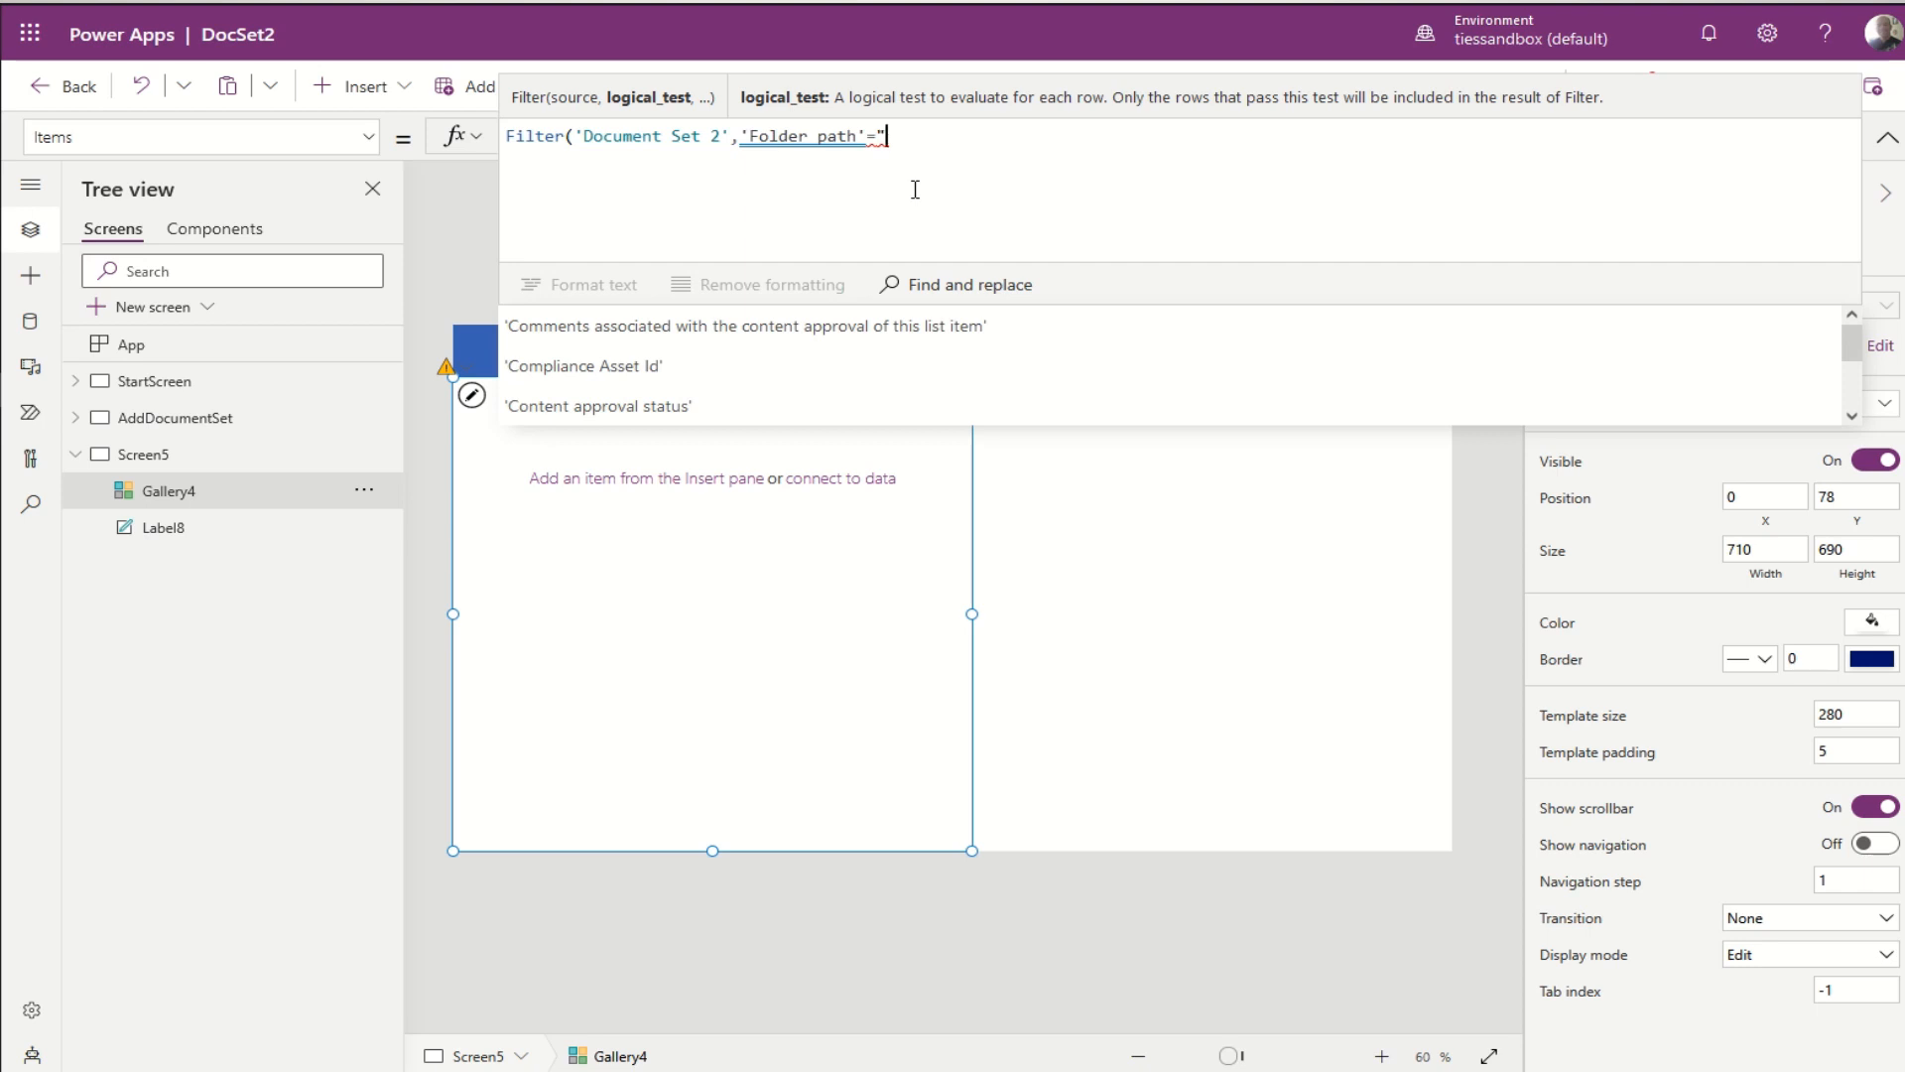
type("C")
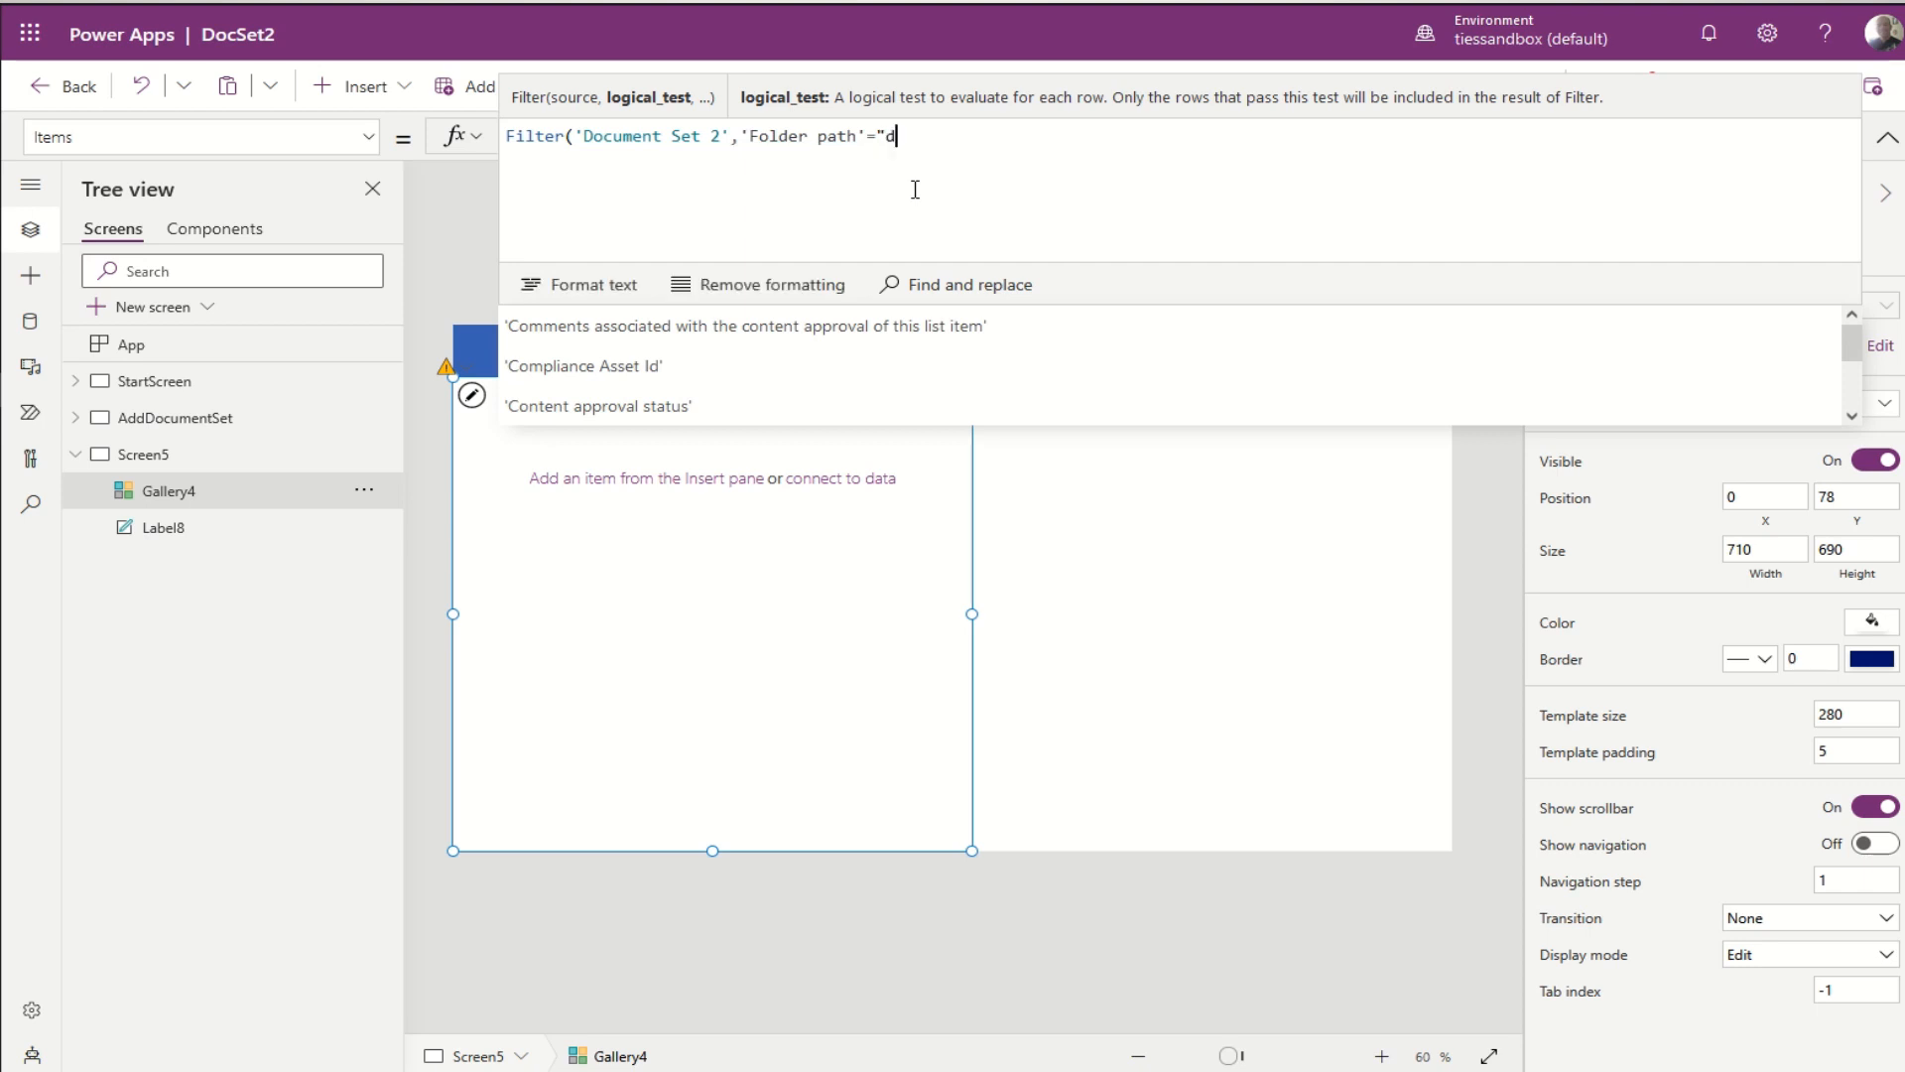
key("BackSpace")
type("docset2")
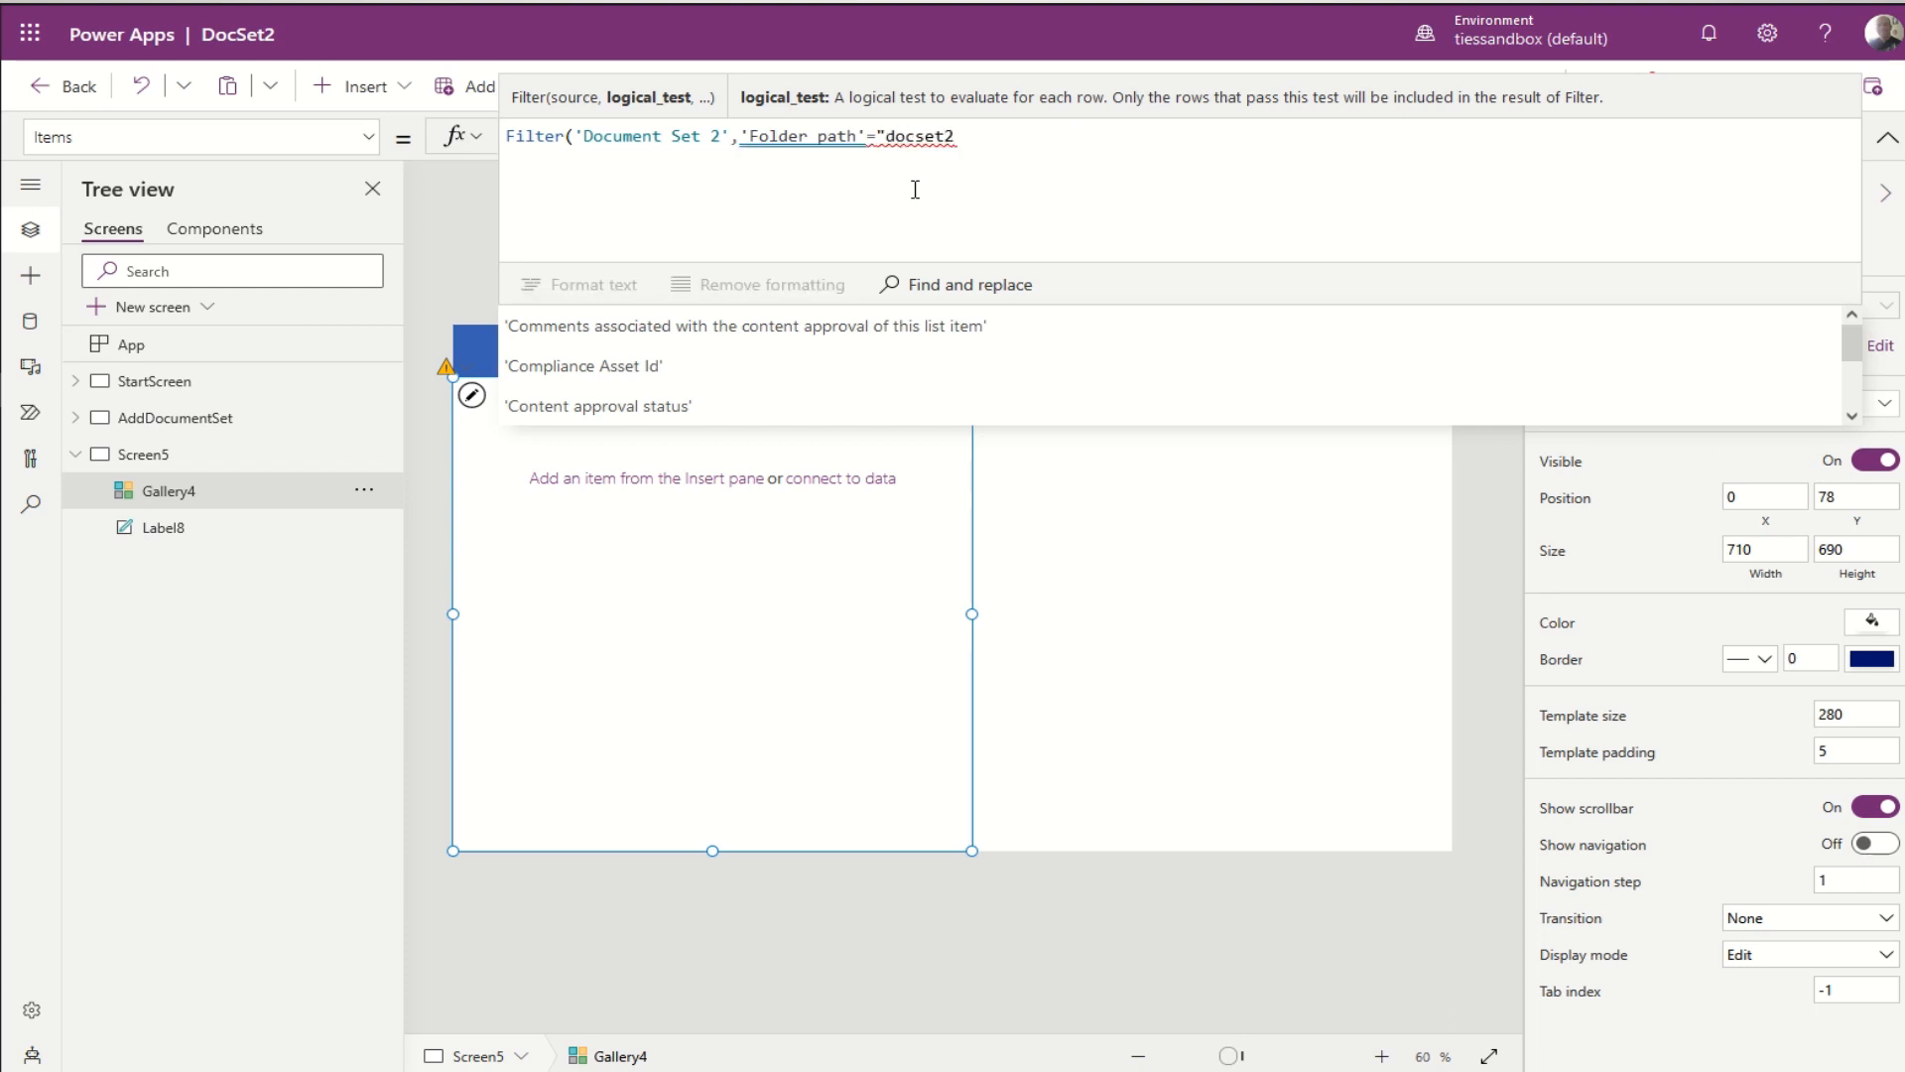
type("/")
left_click(998, 134)
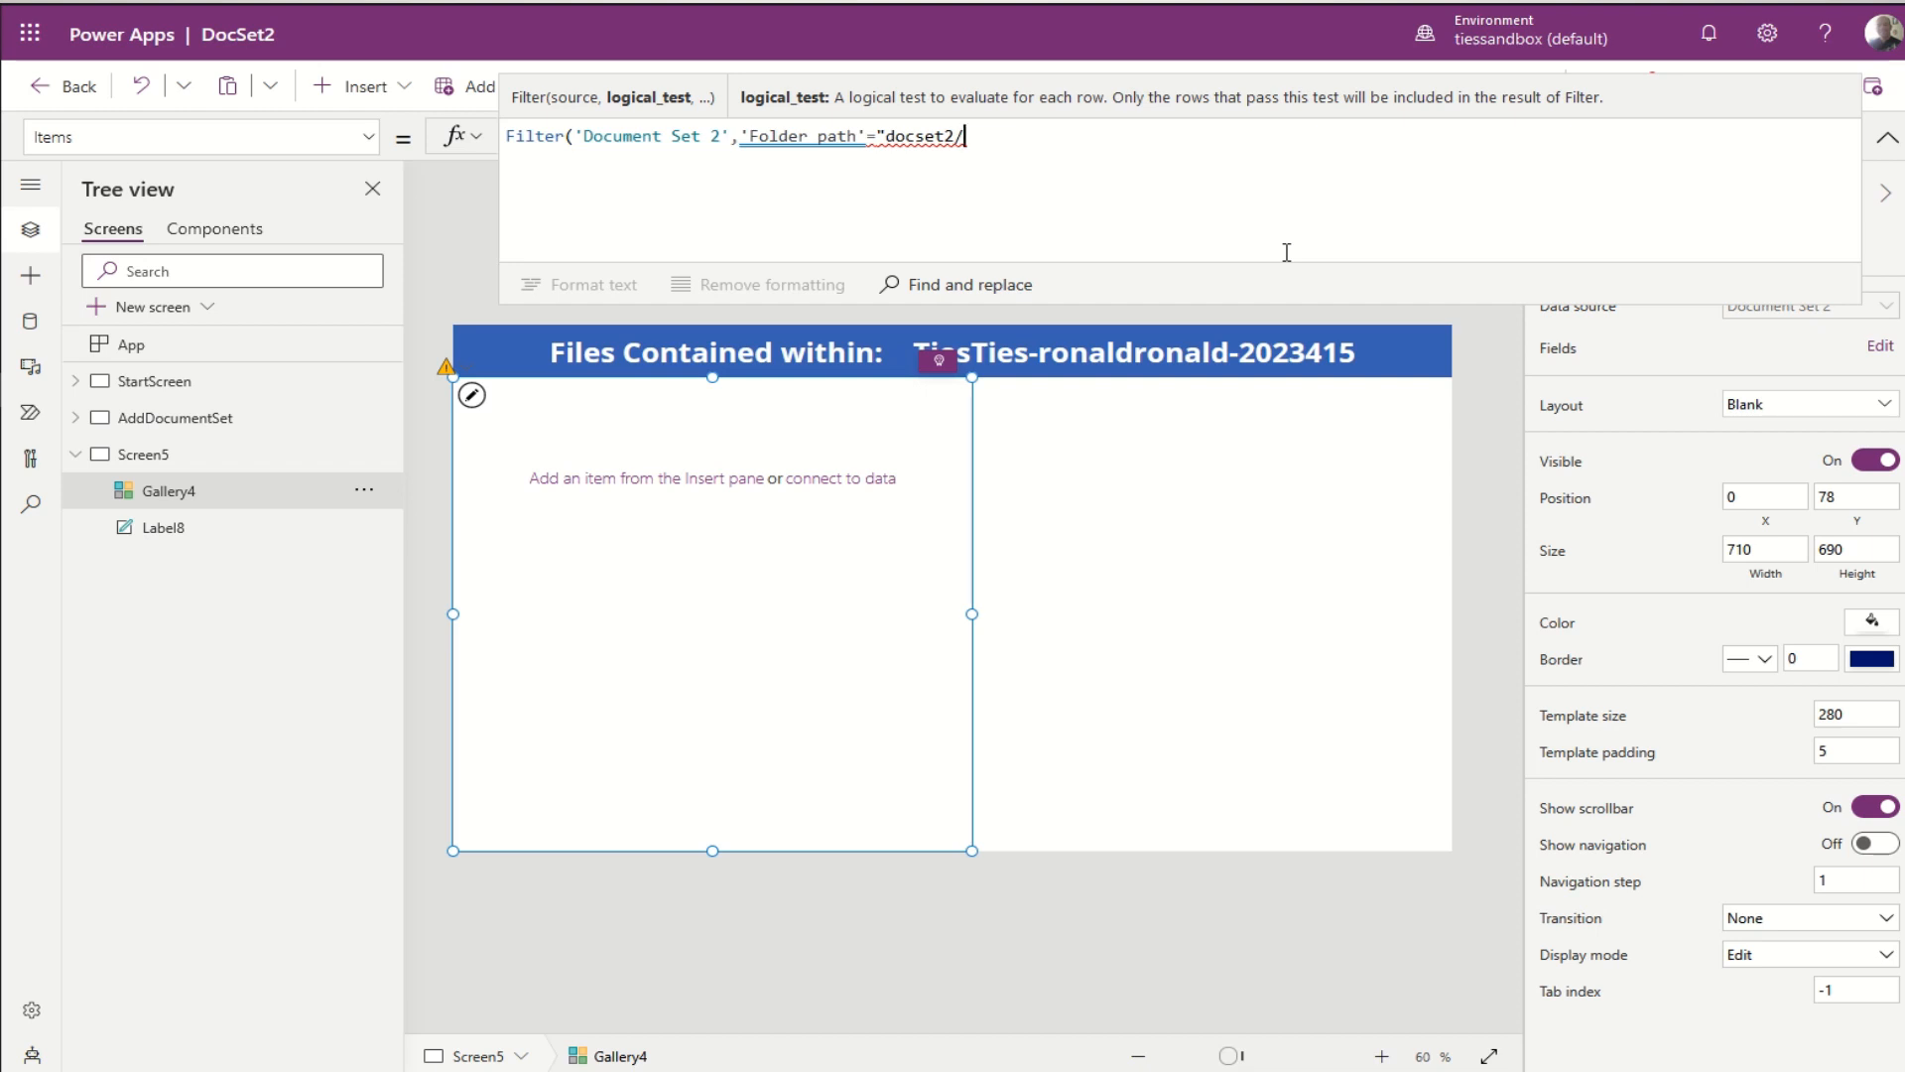
type("\"")
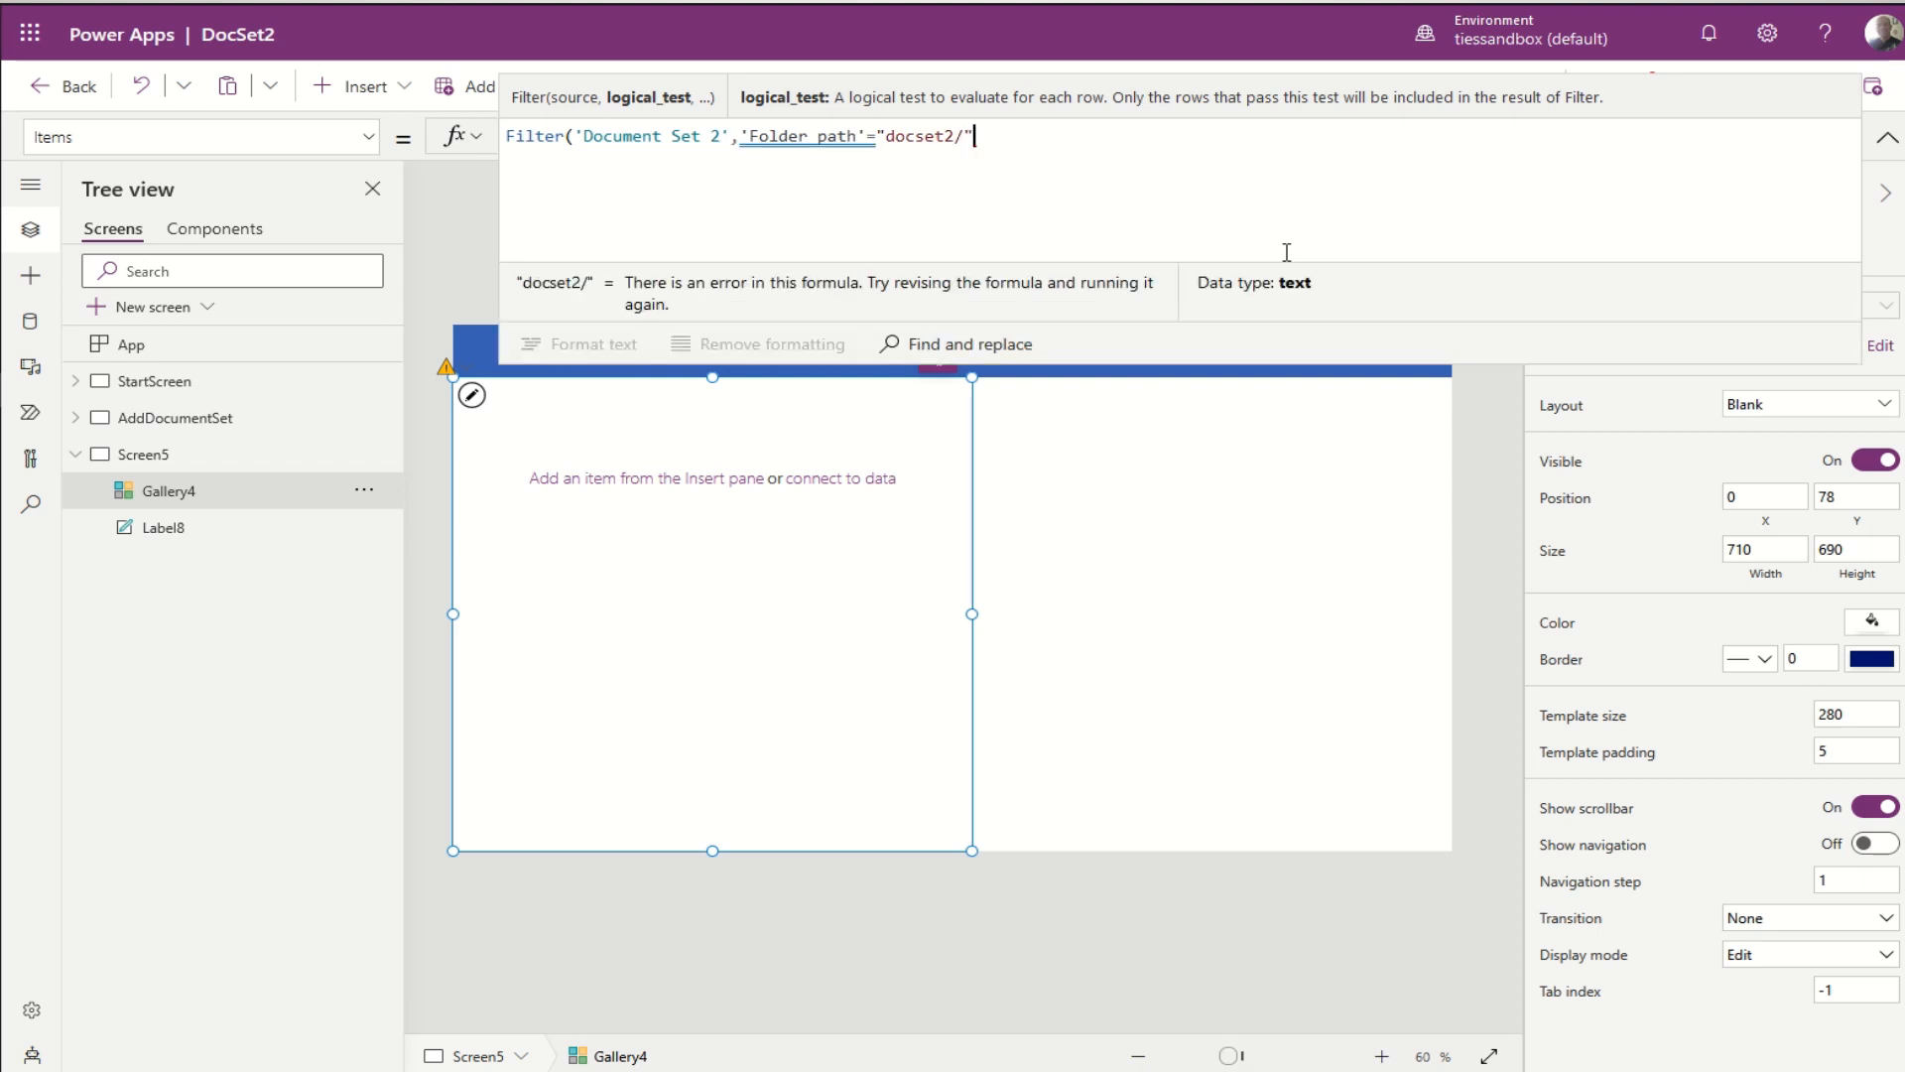
Step: Extend the gallery's folder path condition by appending &galStartScreen.Selected. after "docset2/", leaving the property reference open
type("&")
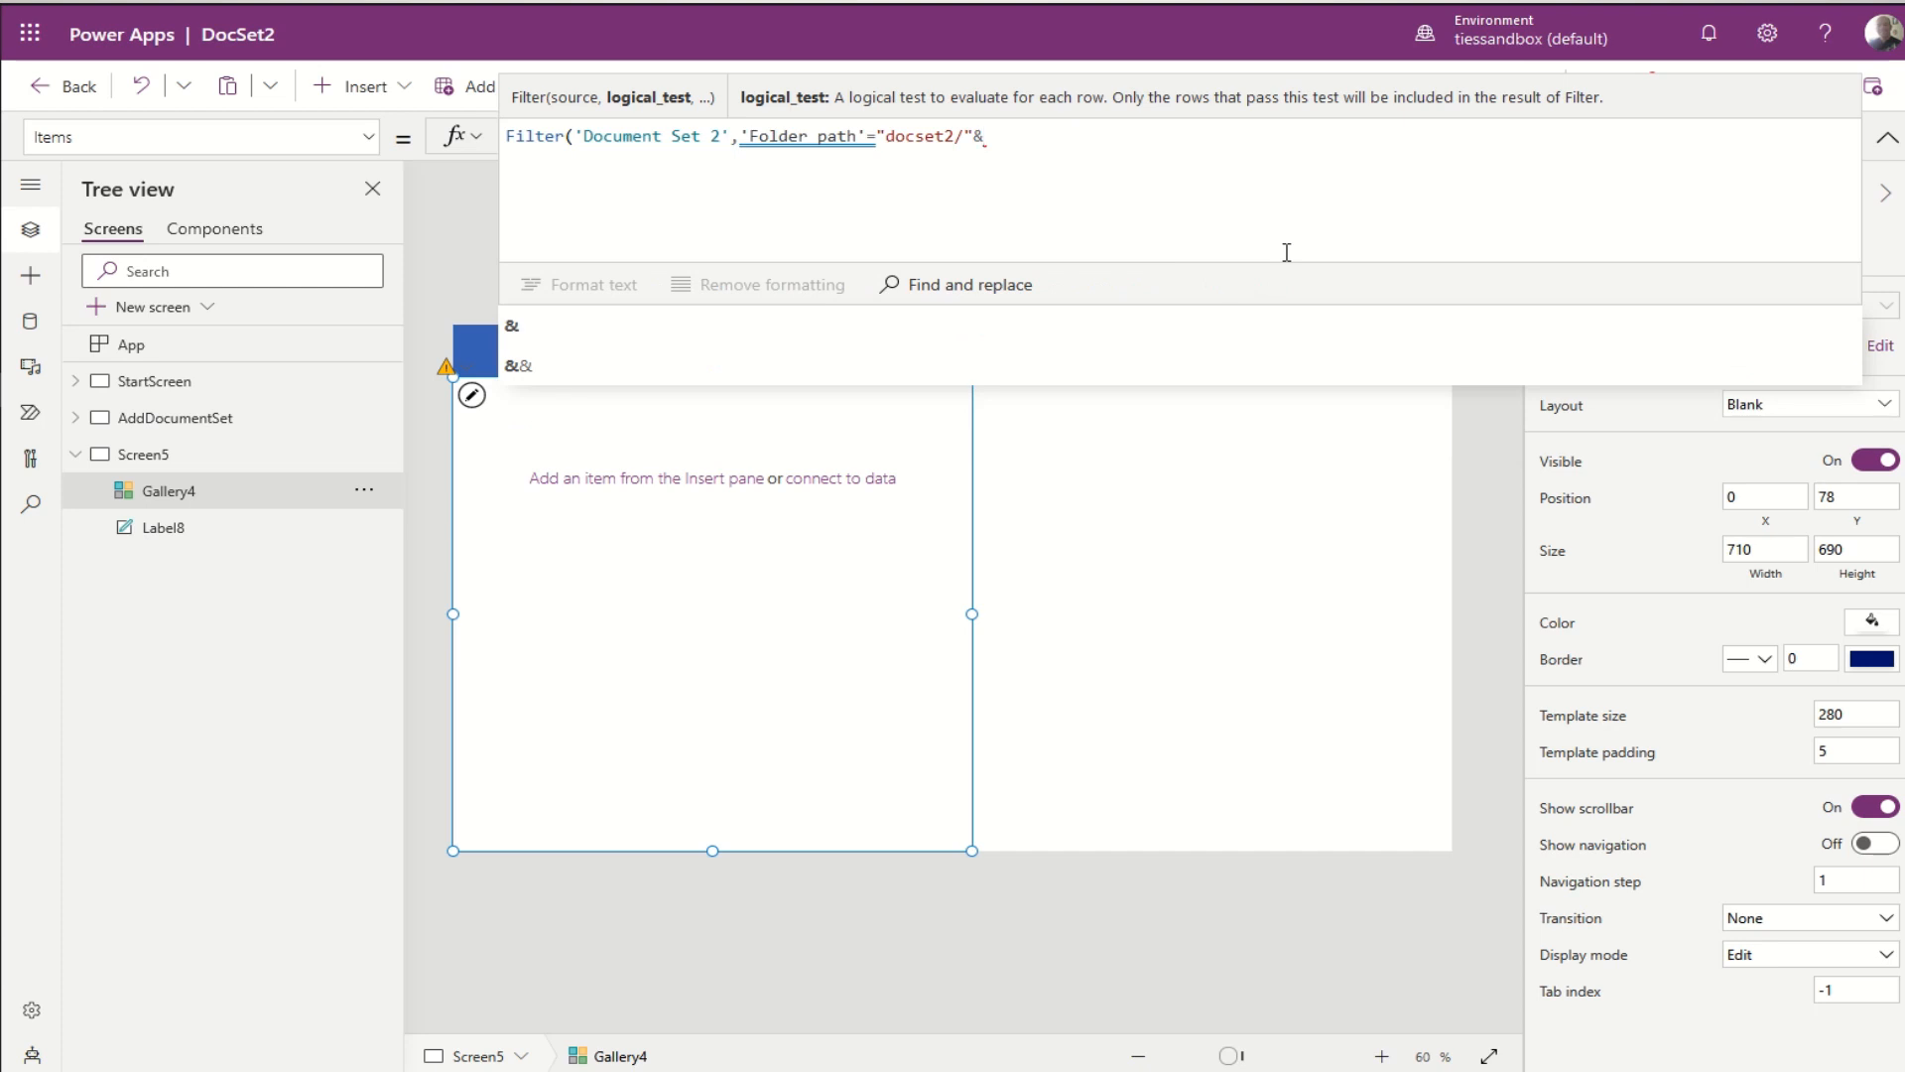
type("gal")
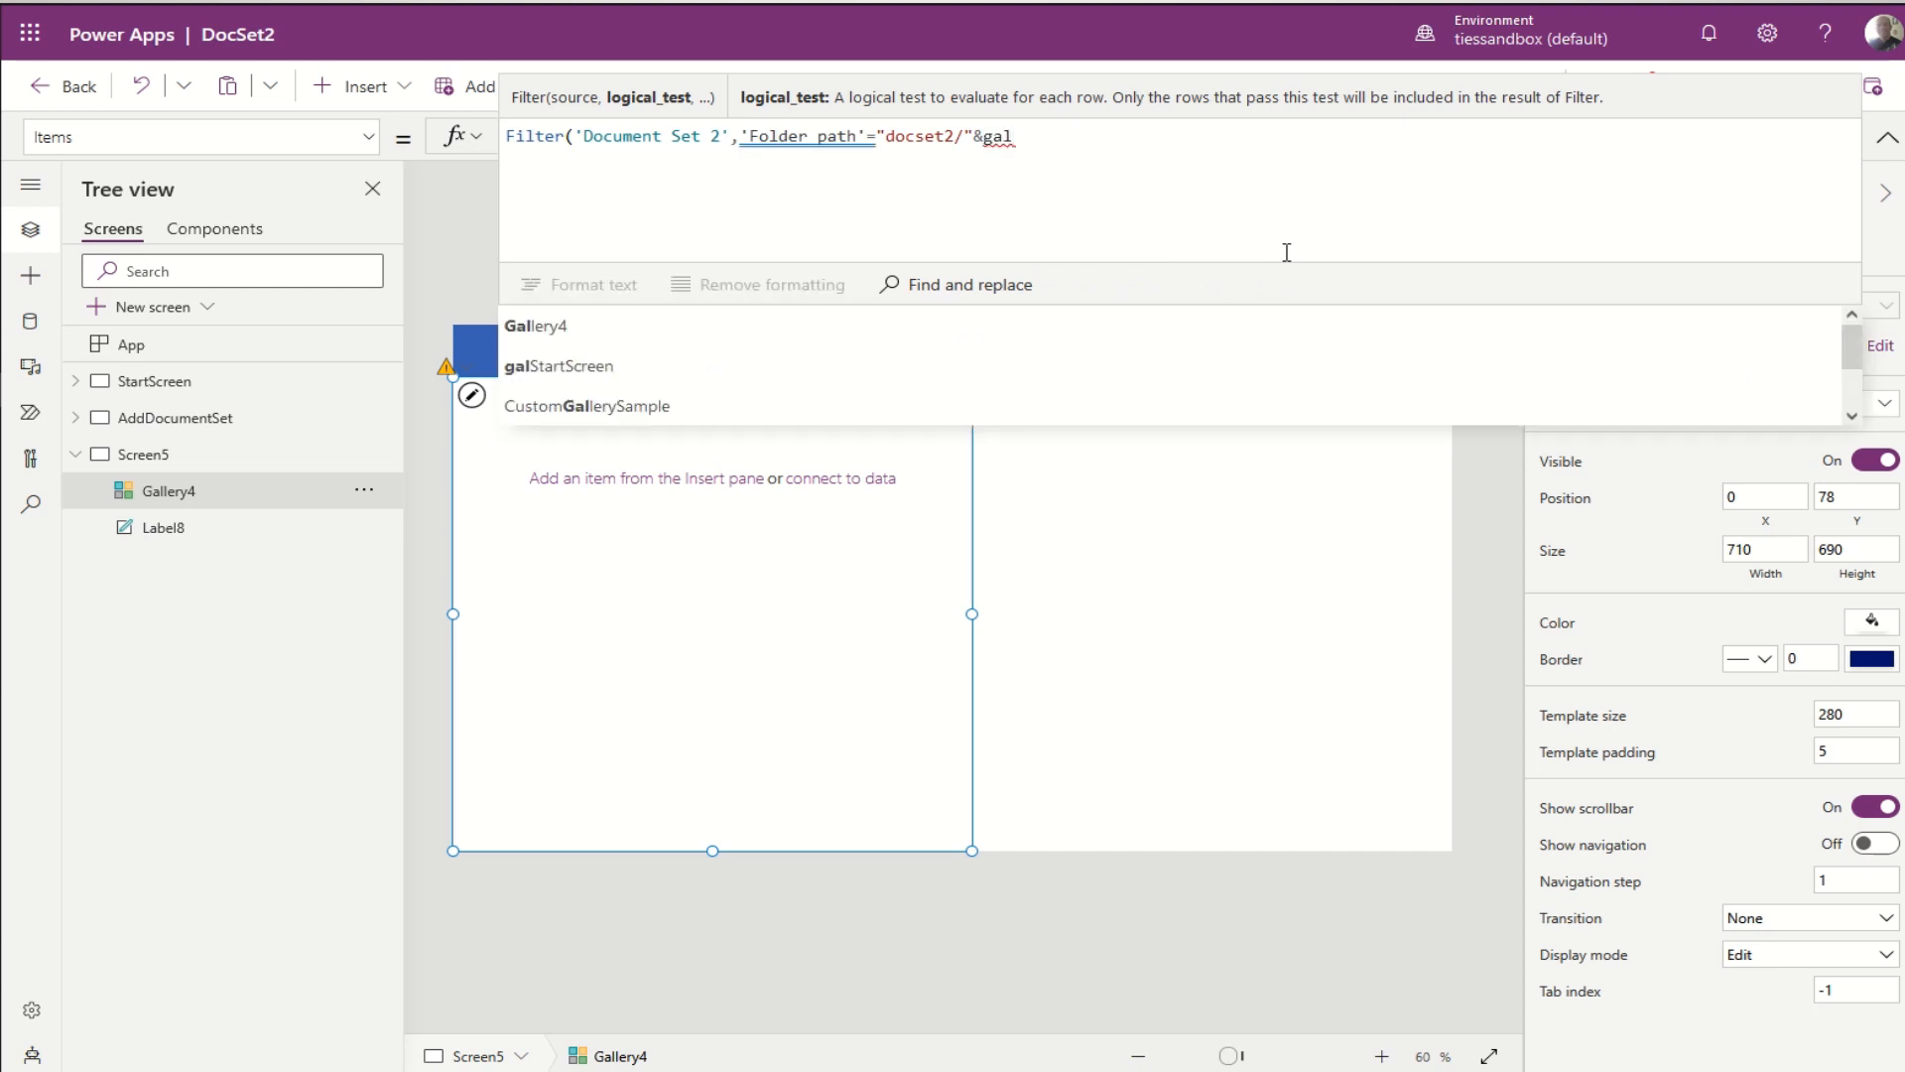
key("Down")
key("Down")
key("Tab")
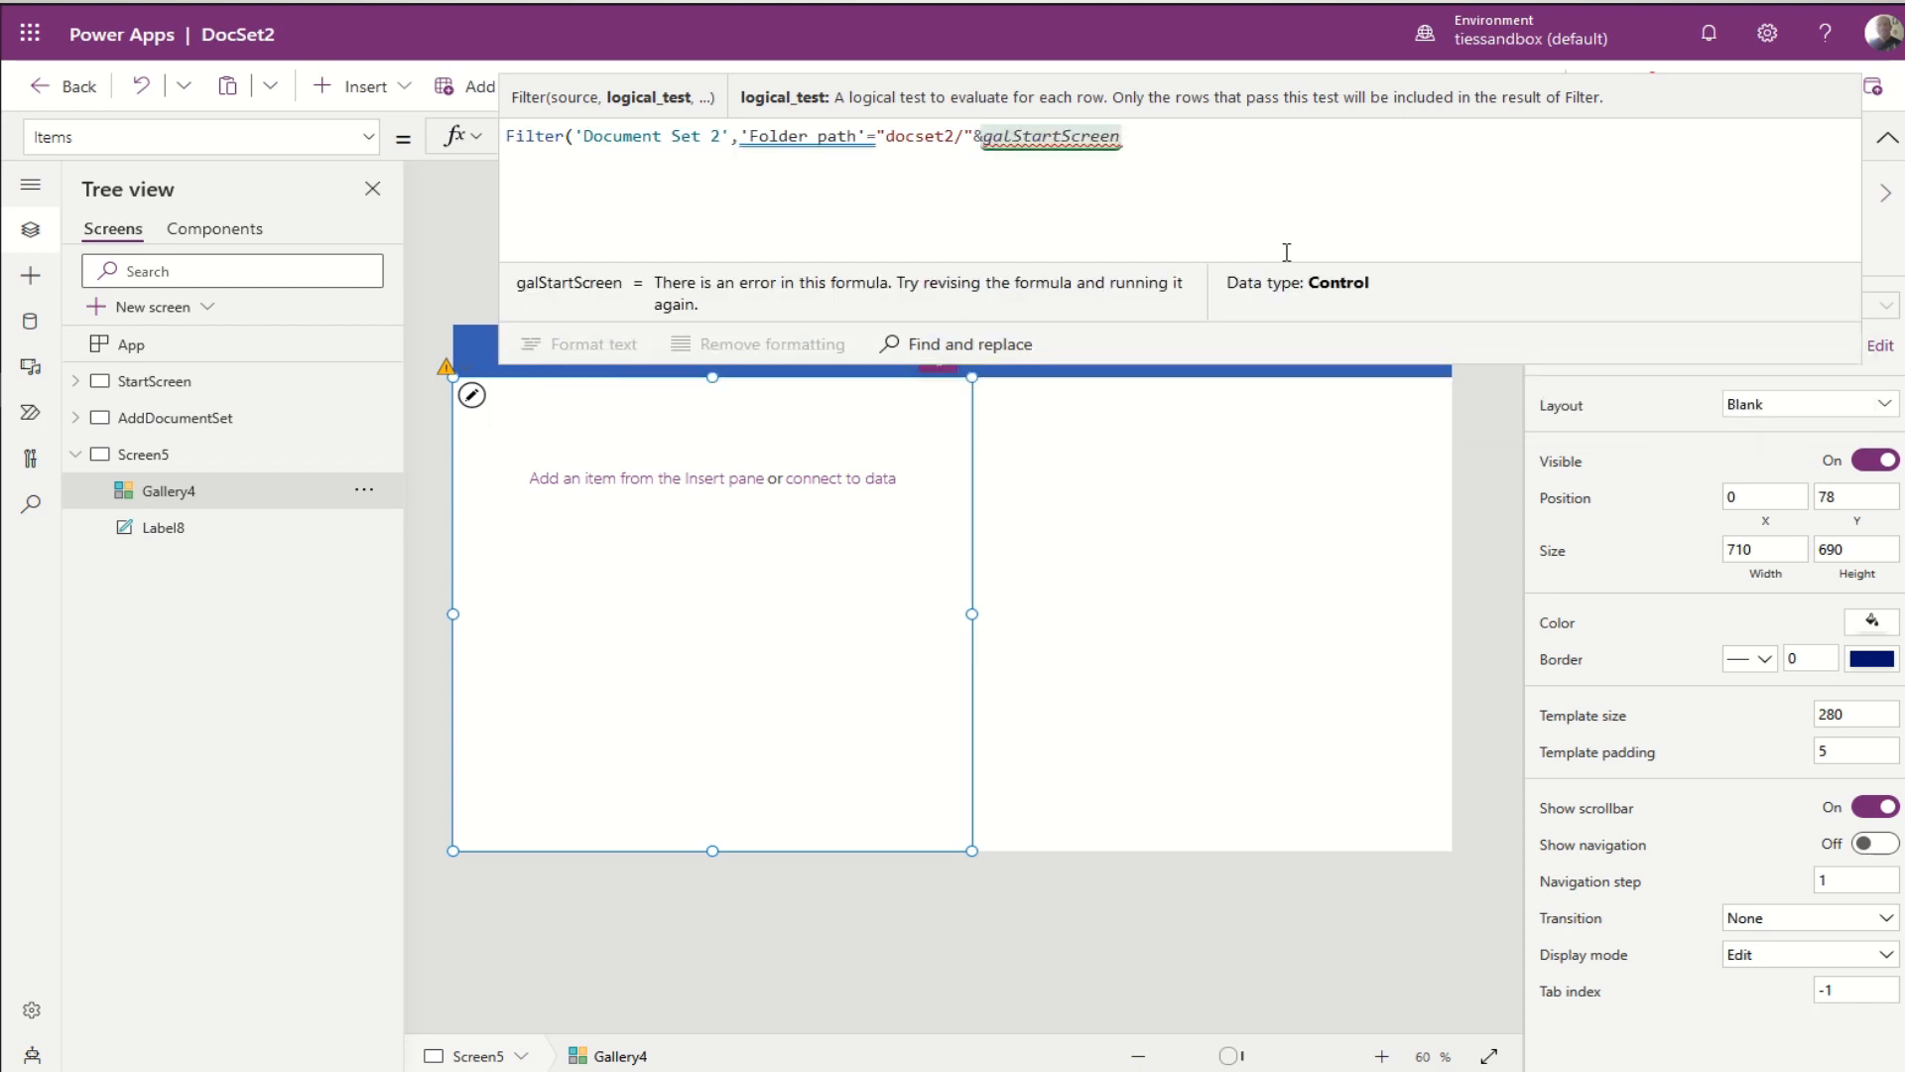
type(".selecte")
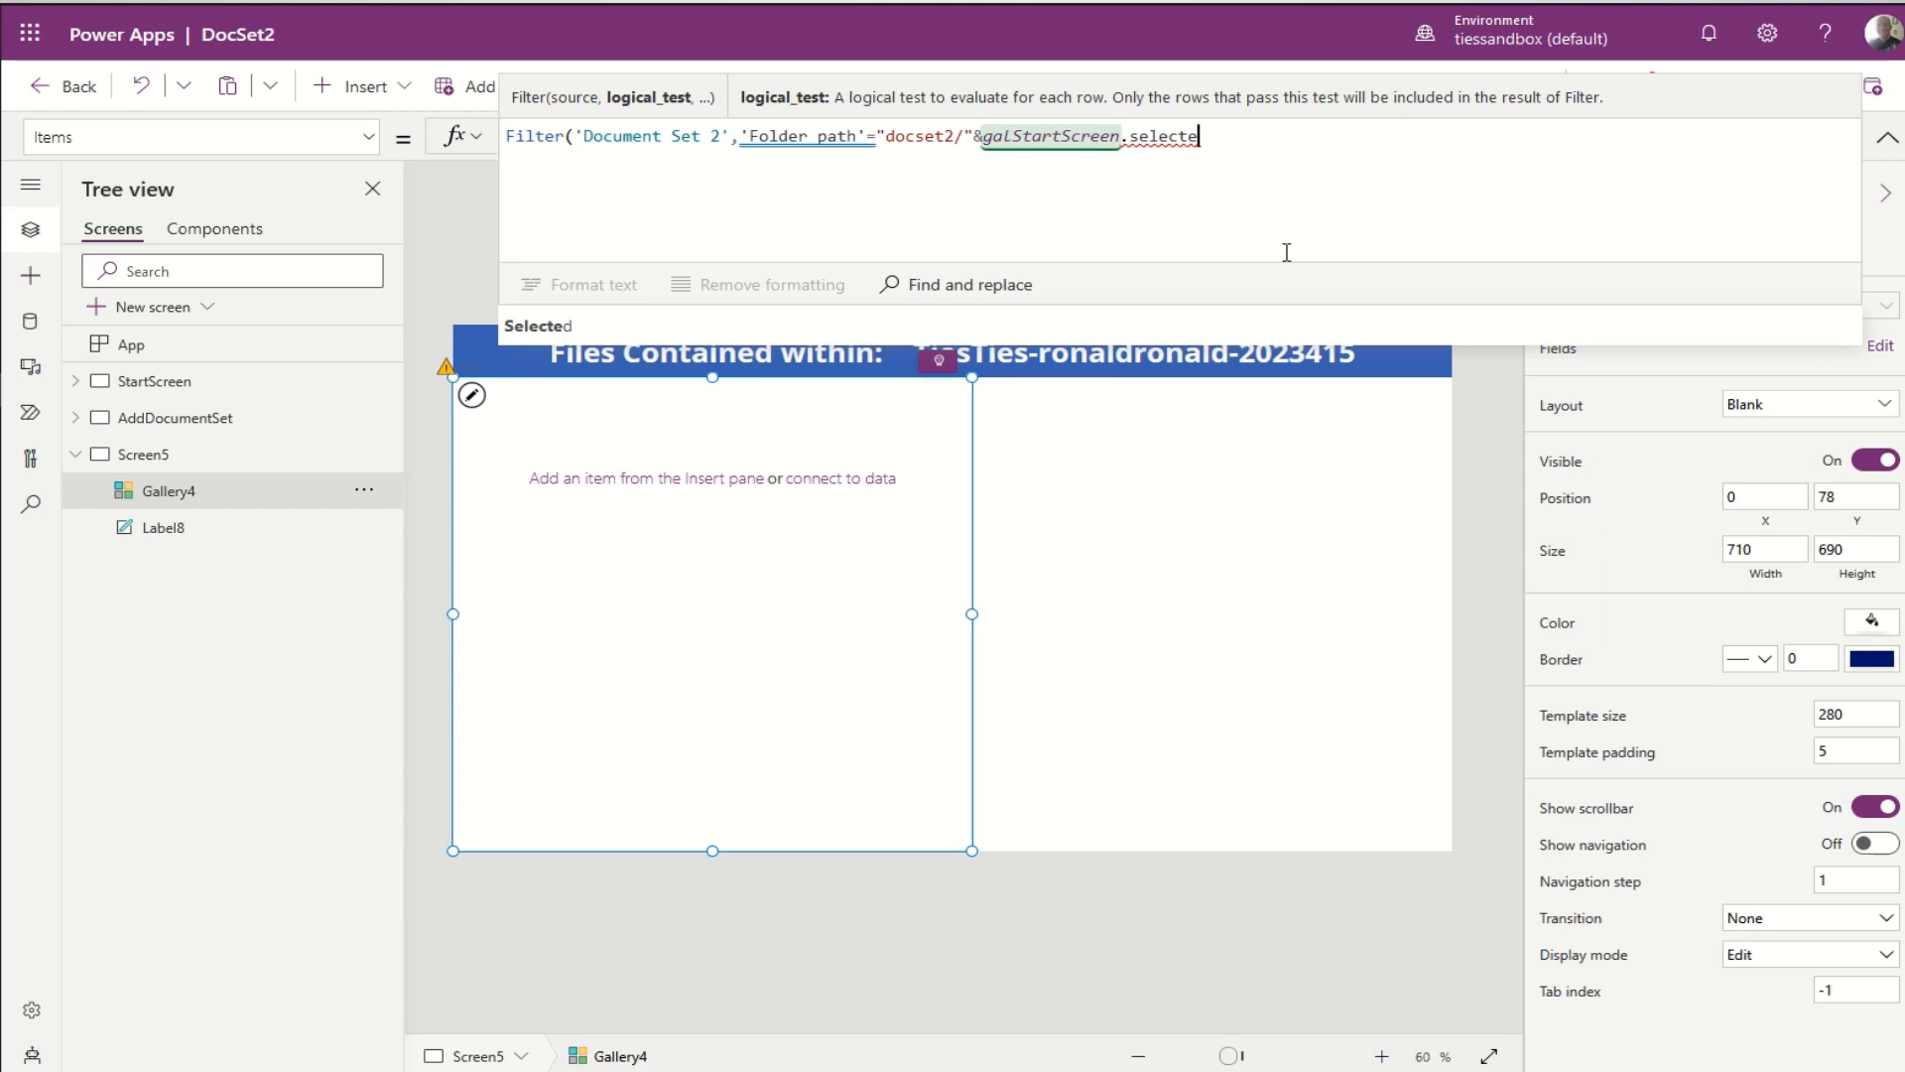
type("d")
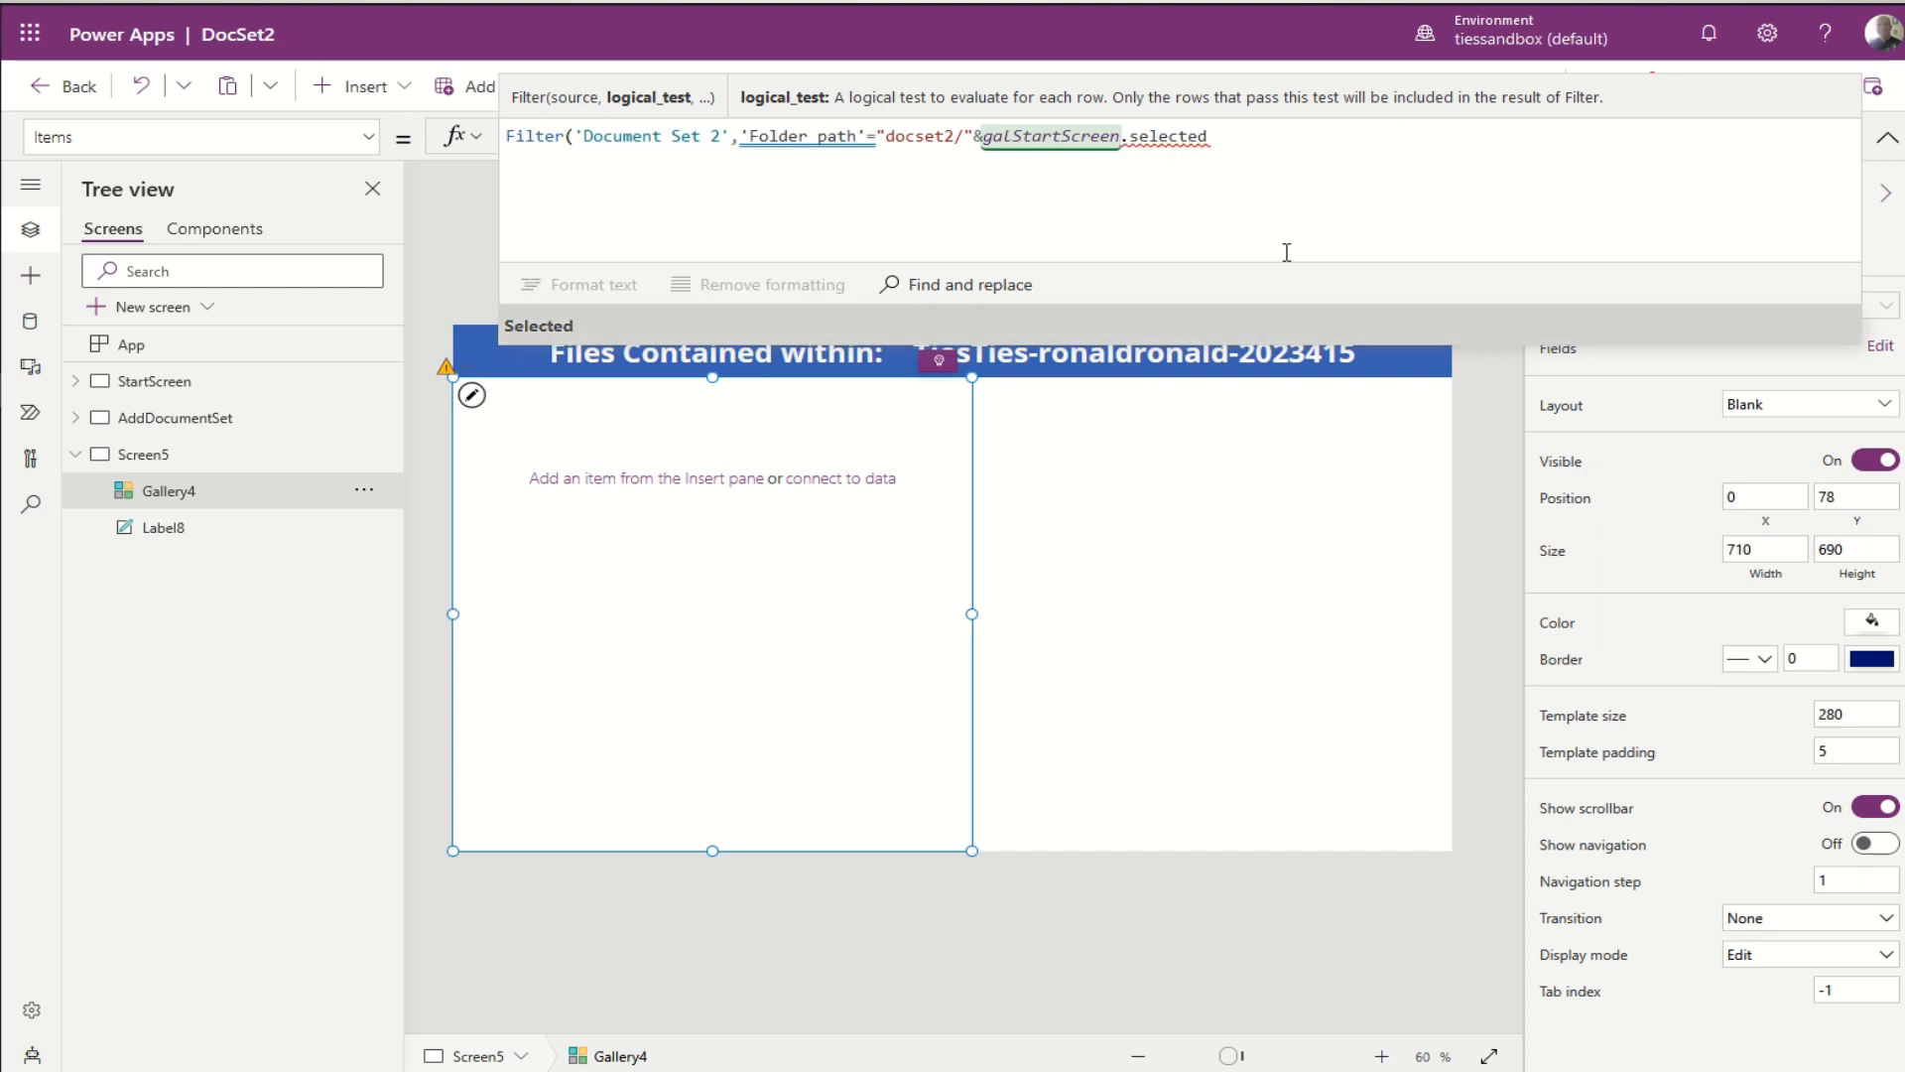
type(".")
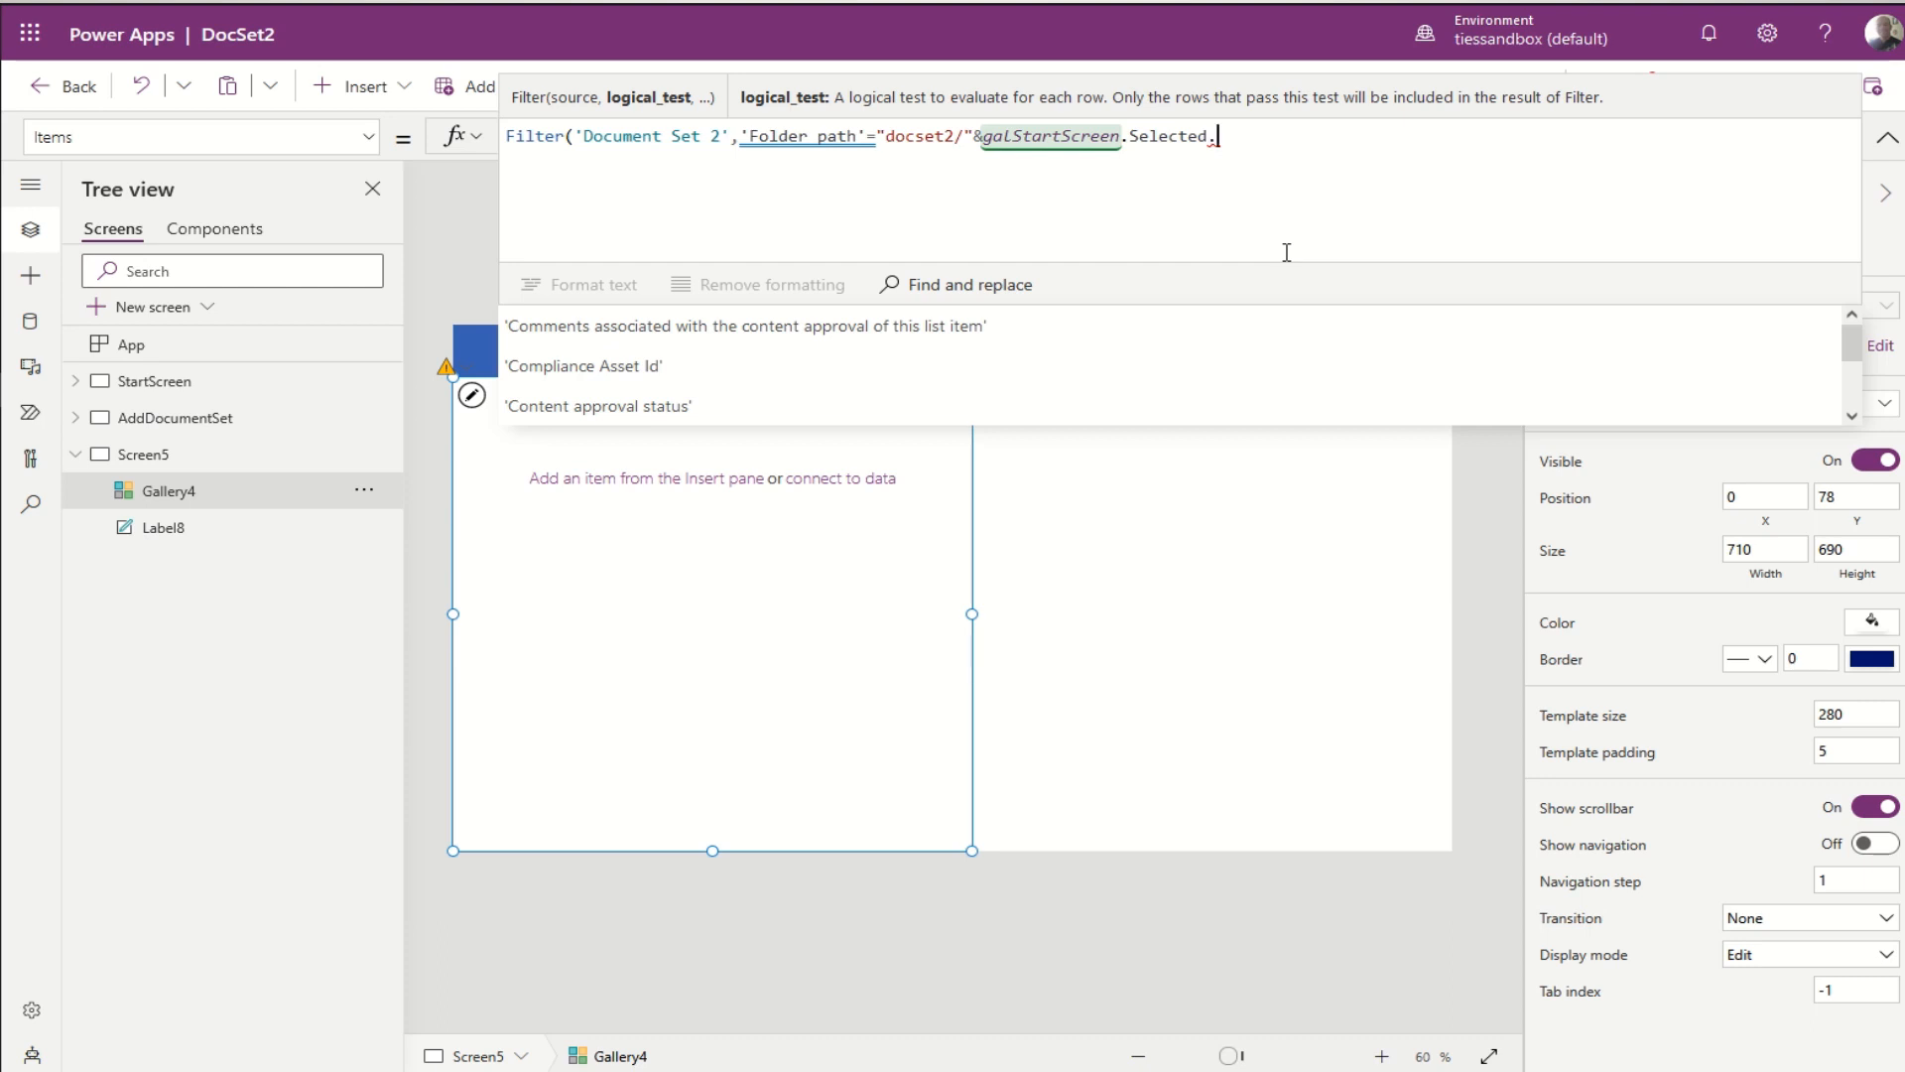
type("titl")
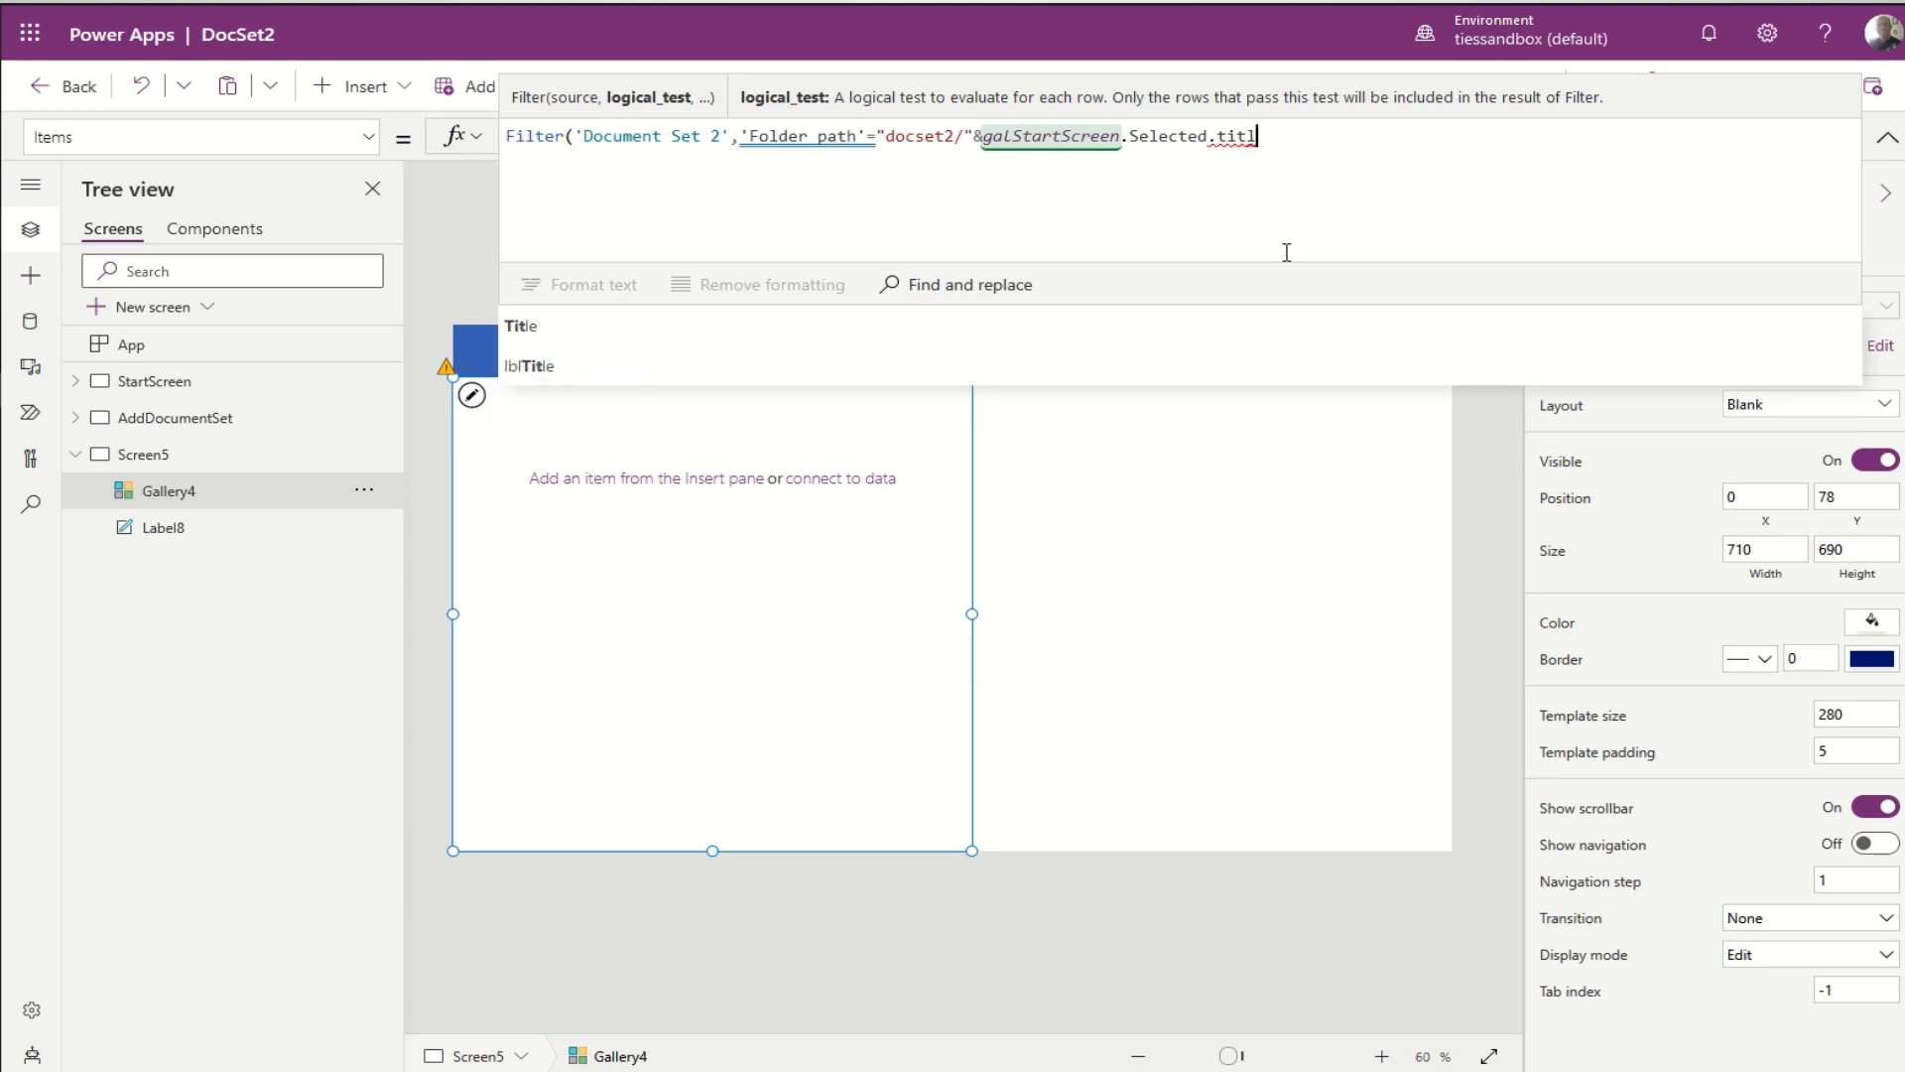
key("BackSpace")
key("BackSpace")
key("BackSpace")
key("BackSpace")
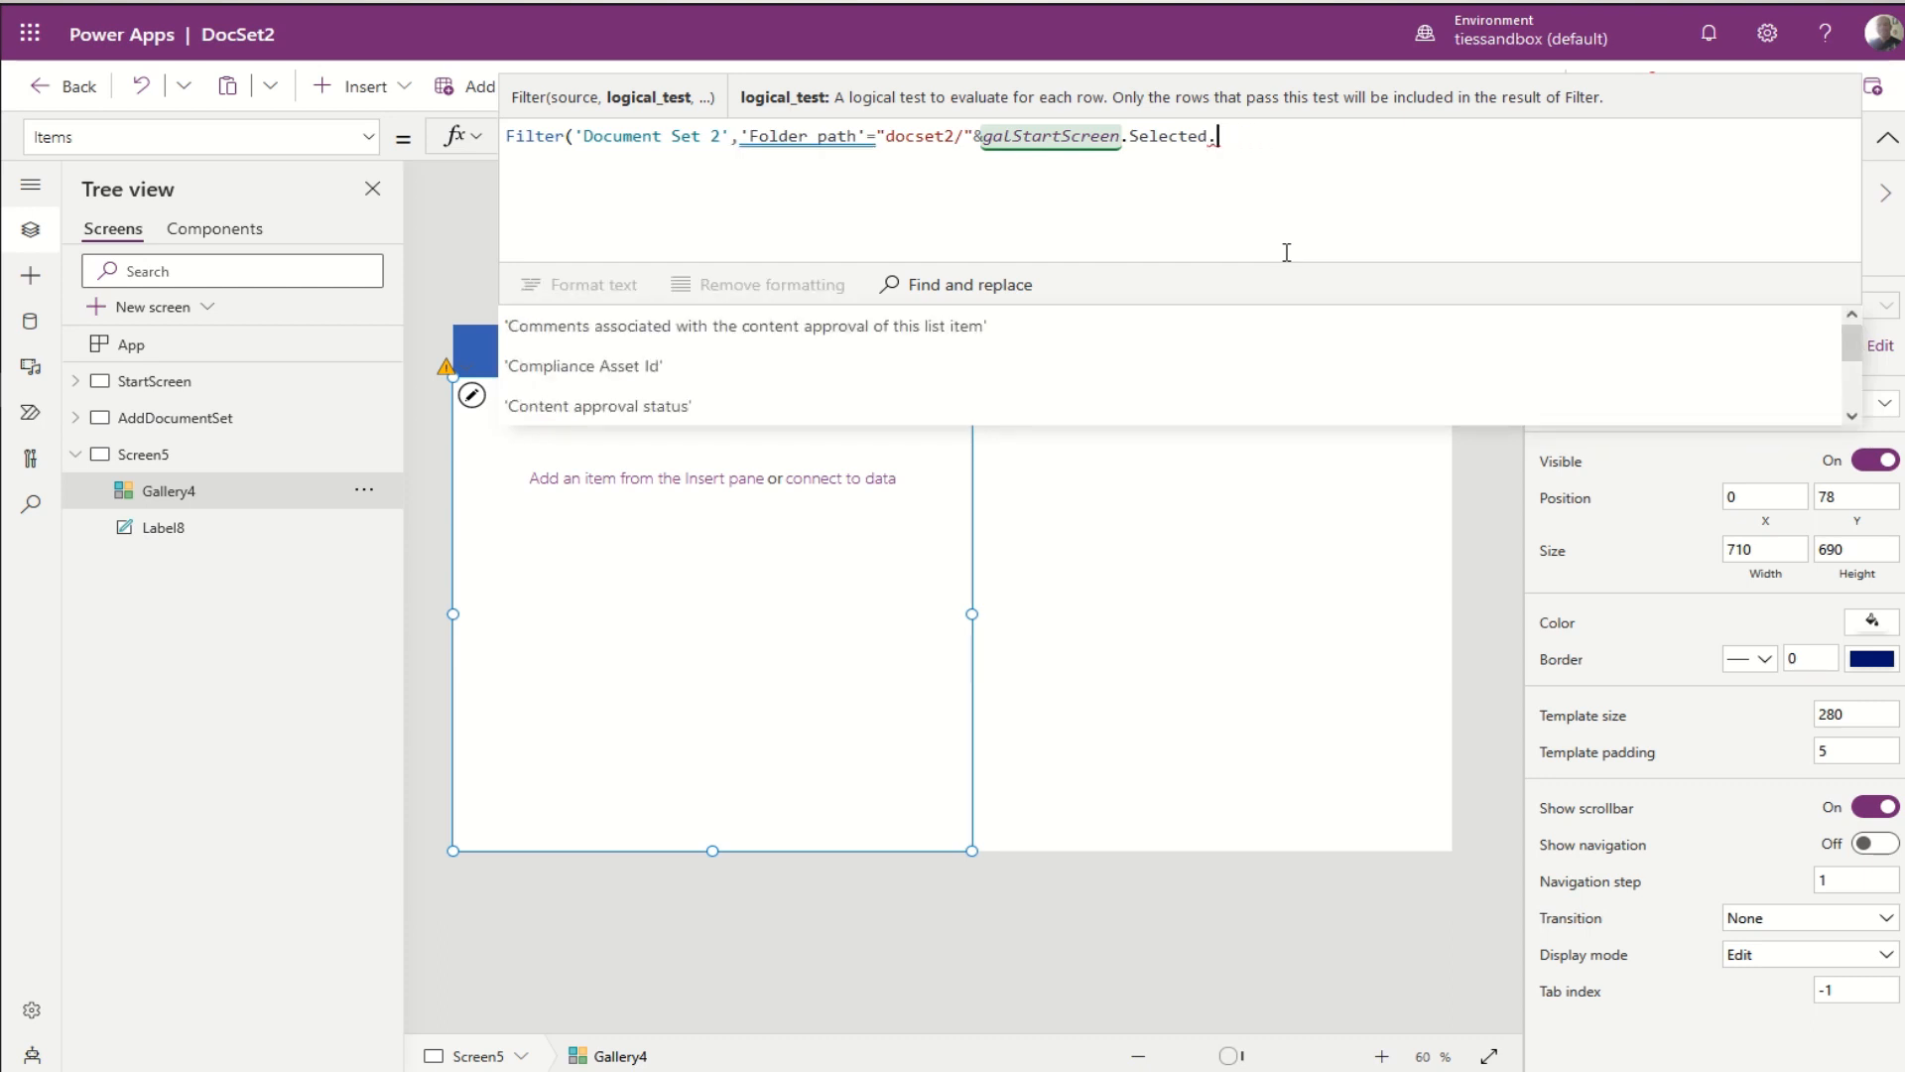
type("title")
key("Tab")
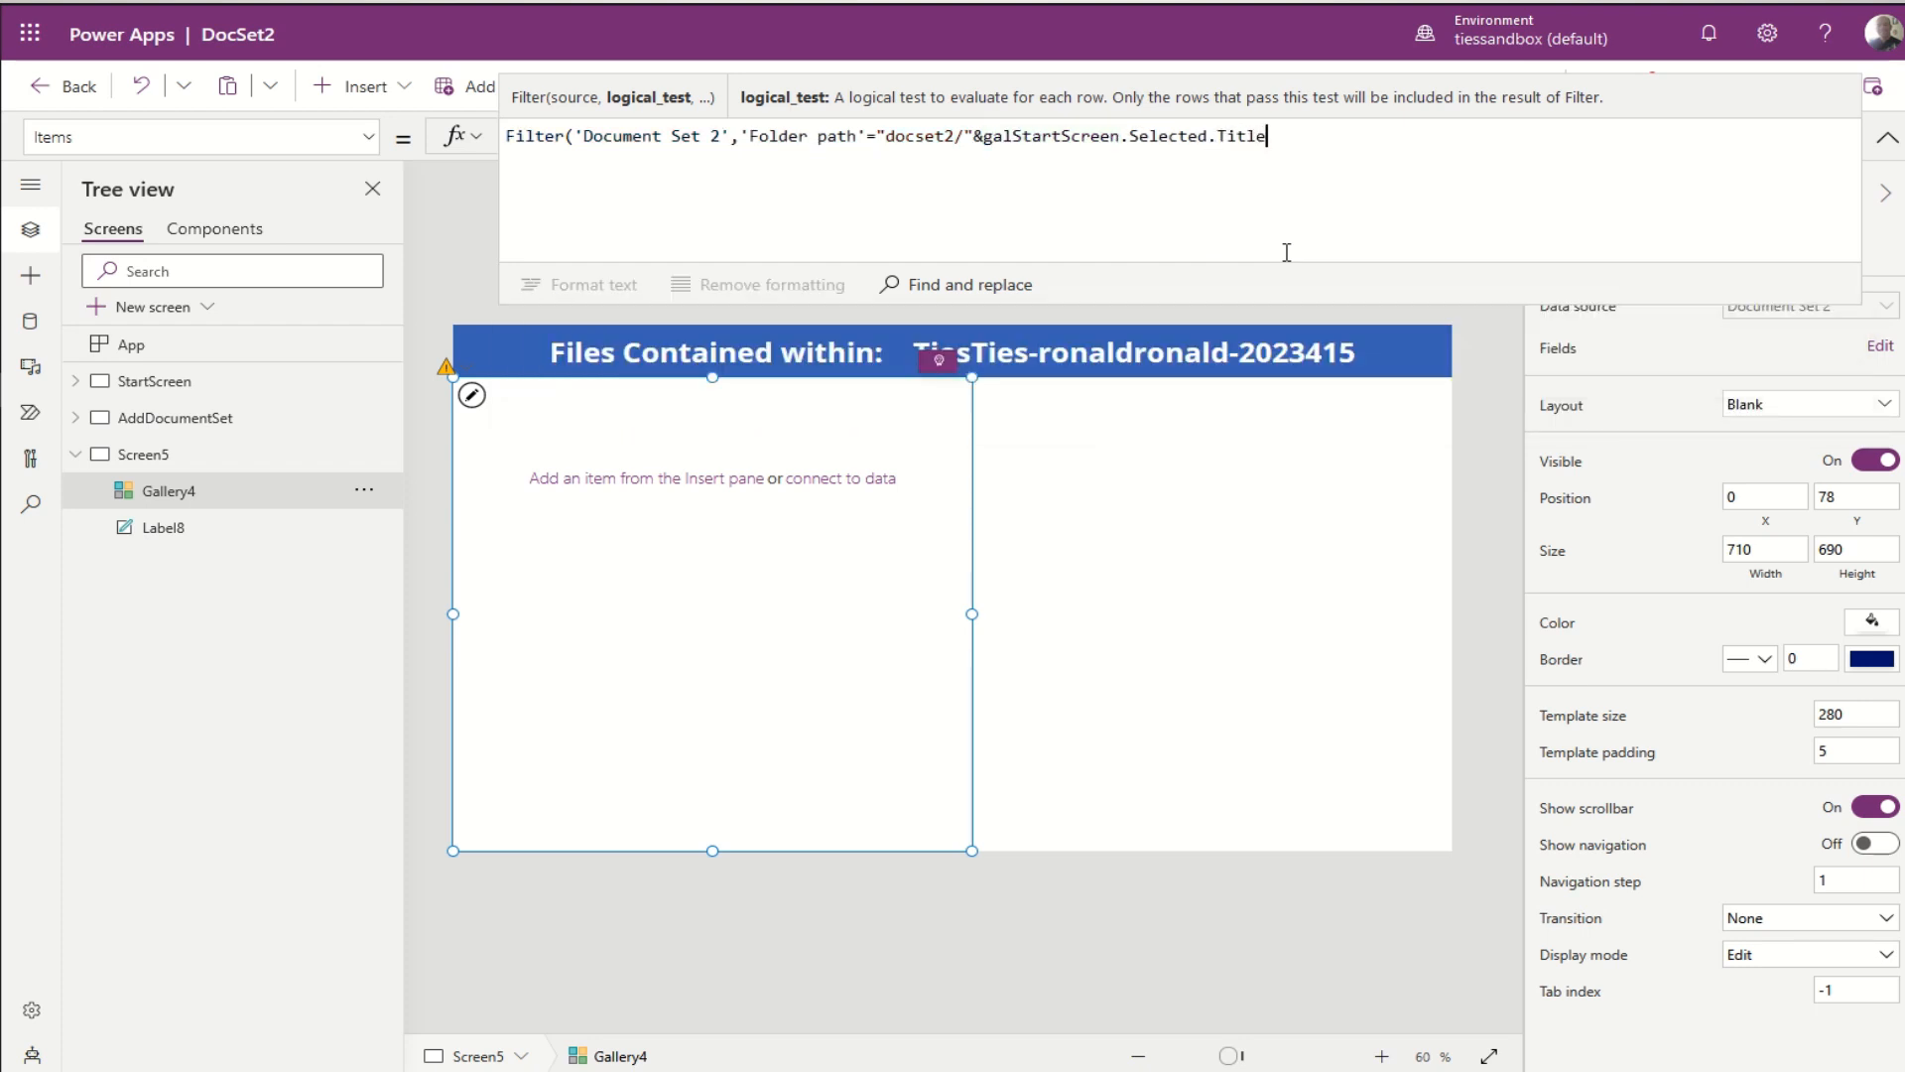
type(",")
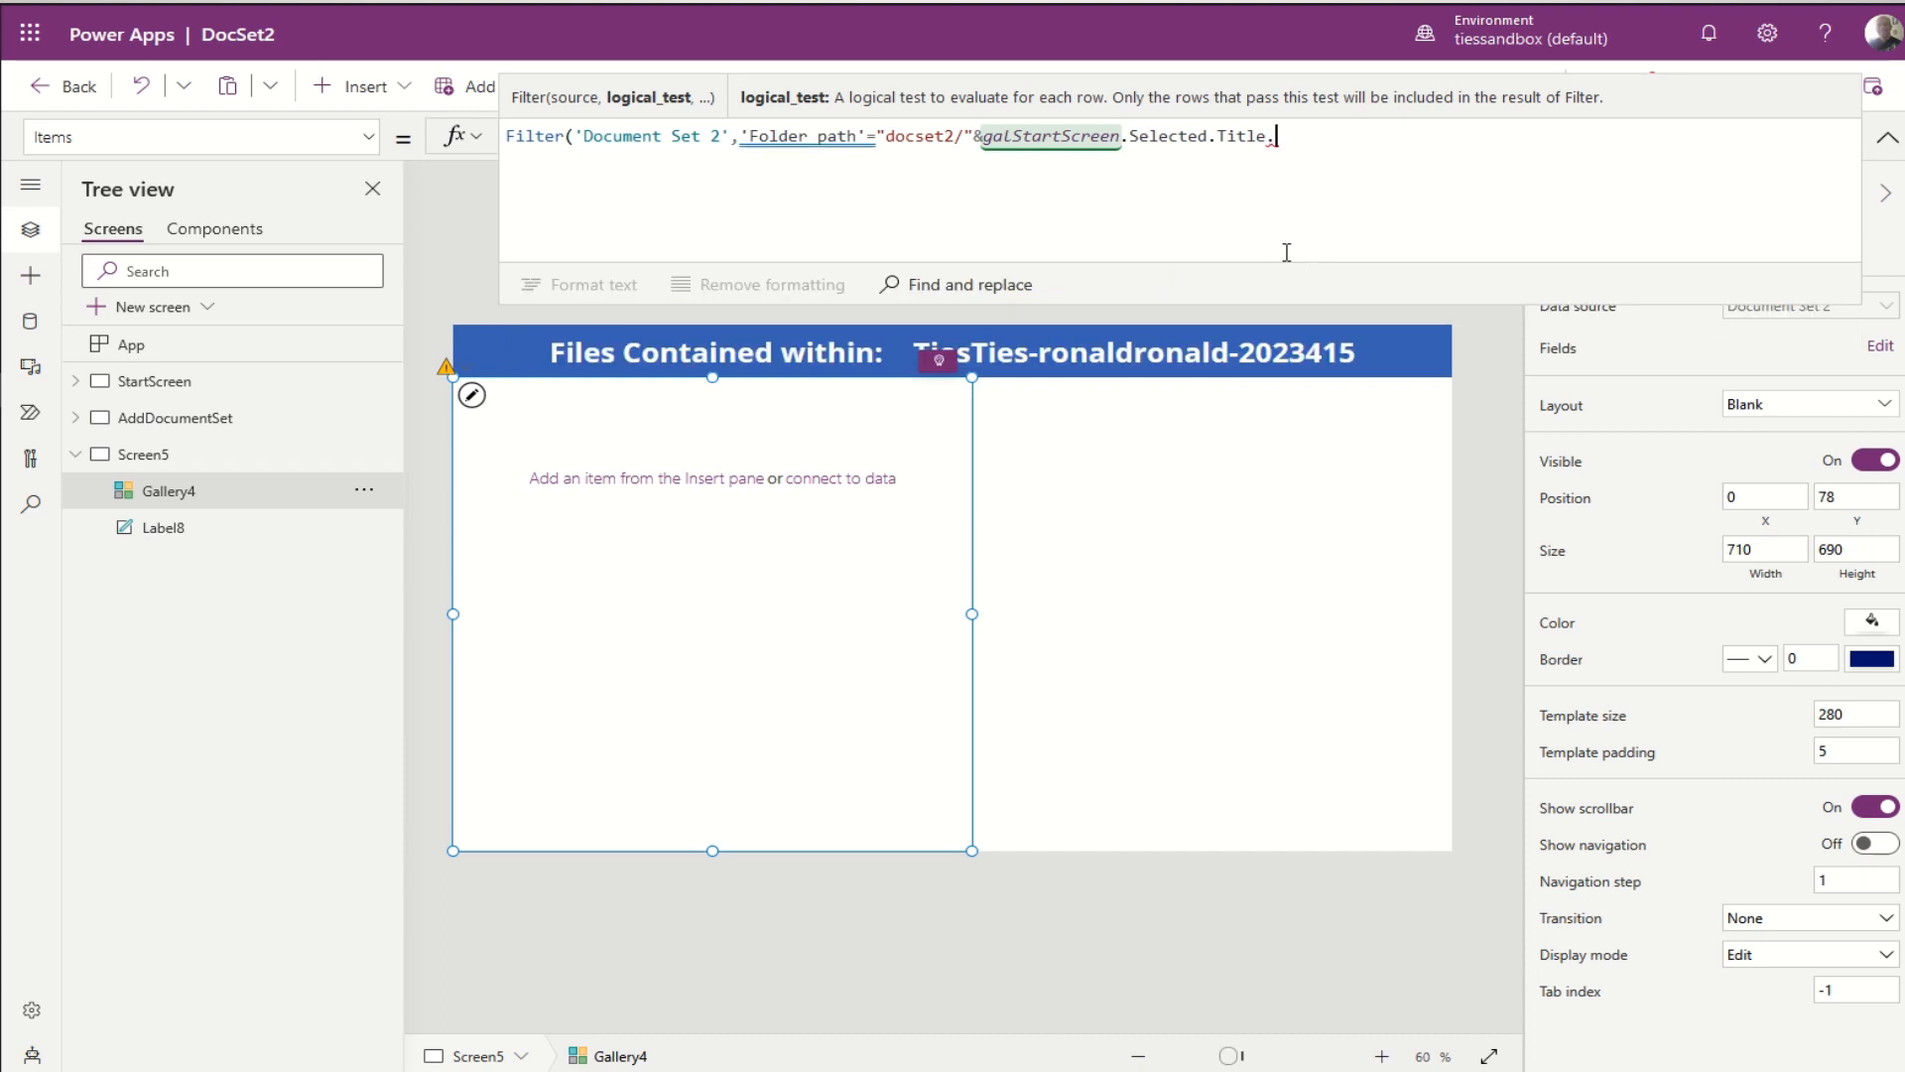
type("Text")
key("BackSpace")
key("BackSpace")
key("BackSpace")
key("BackSpace")
key("BackSpace")
key("BackSpace")
key("BackSpace")
key("BackSpace")
key("BackSpace")
key("BackSpace")
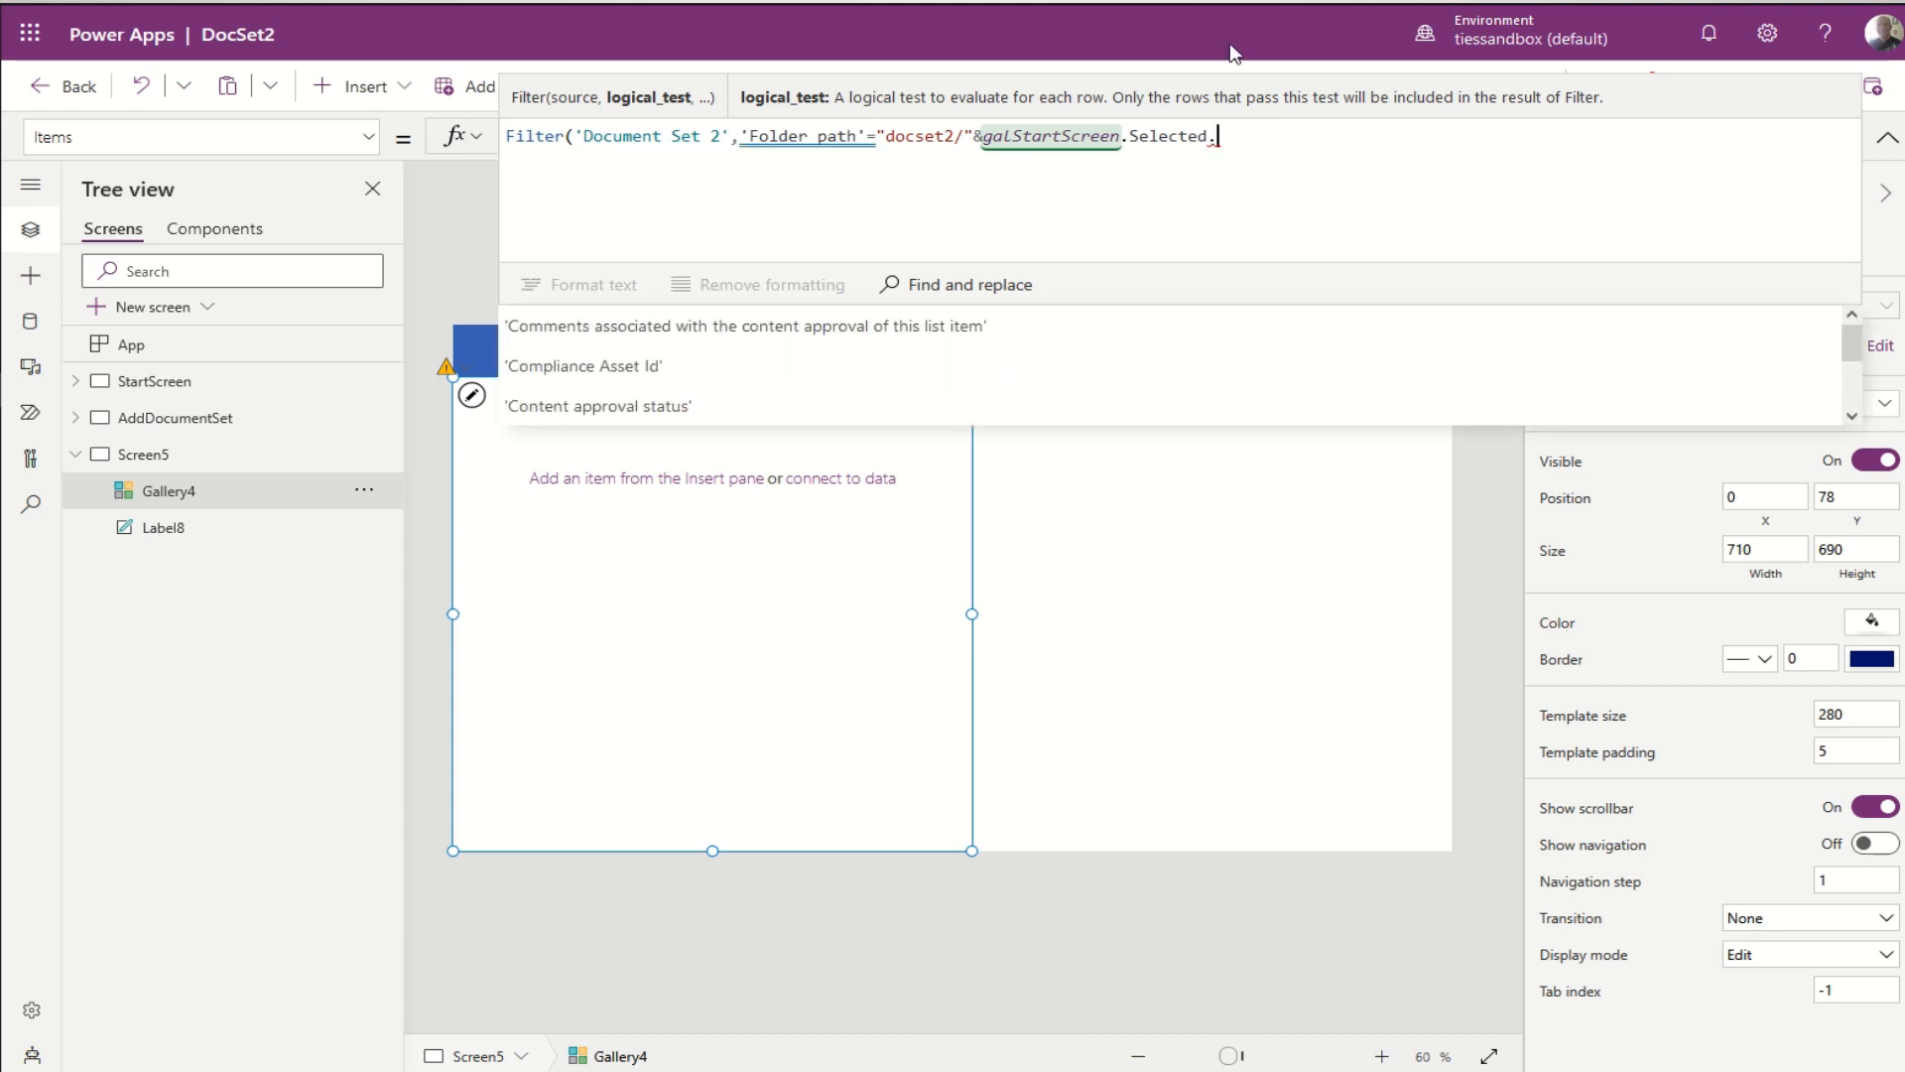
Step: Look up the title label on StartScreen and complete Gallery4's folder path condition with lblTitle.Text&"/"
left_click(191, 385)
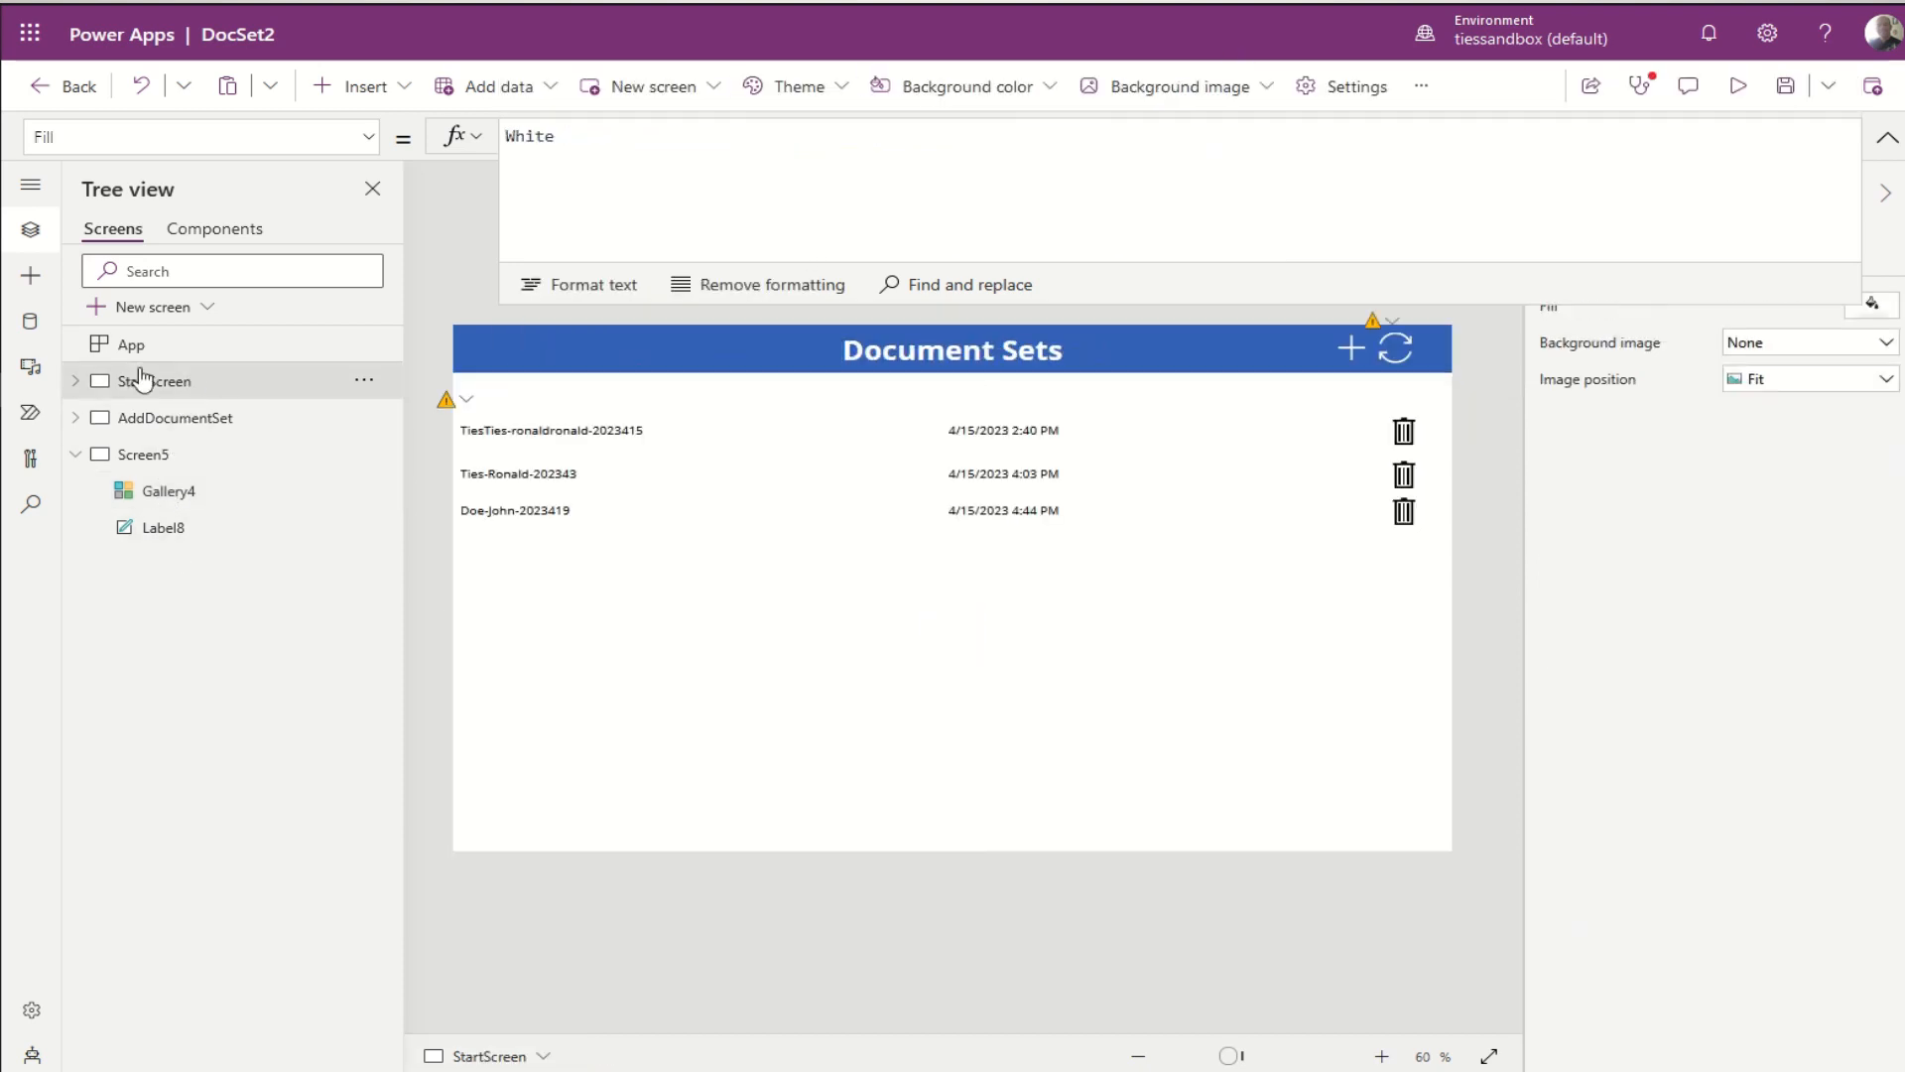
left_click(633, 431)
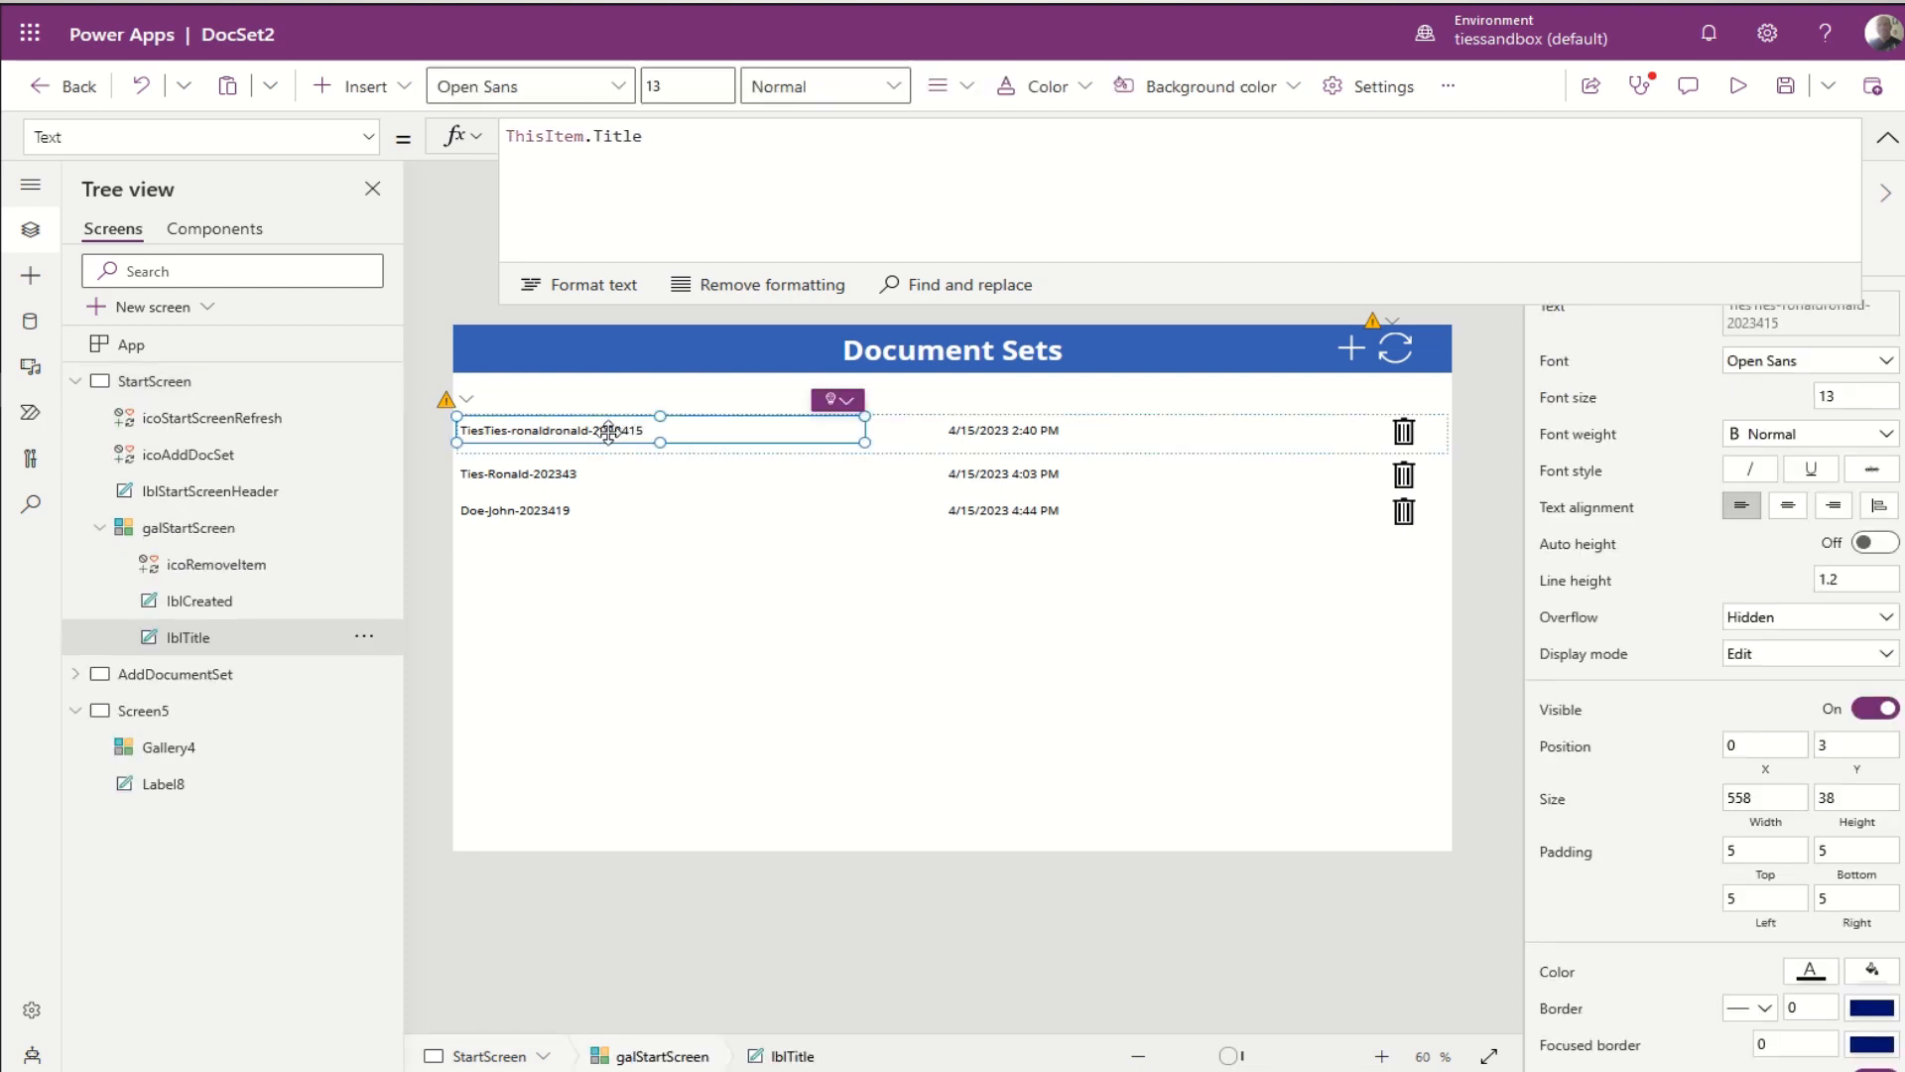
left_click(1882, 147)
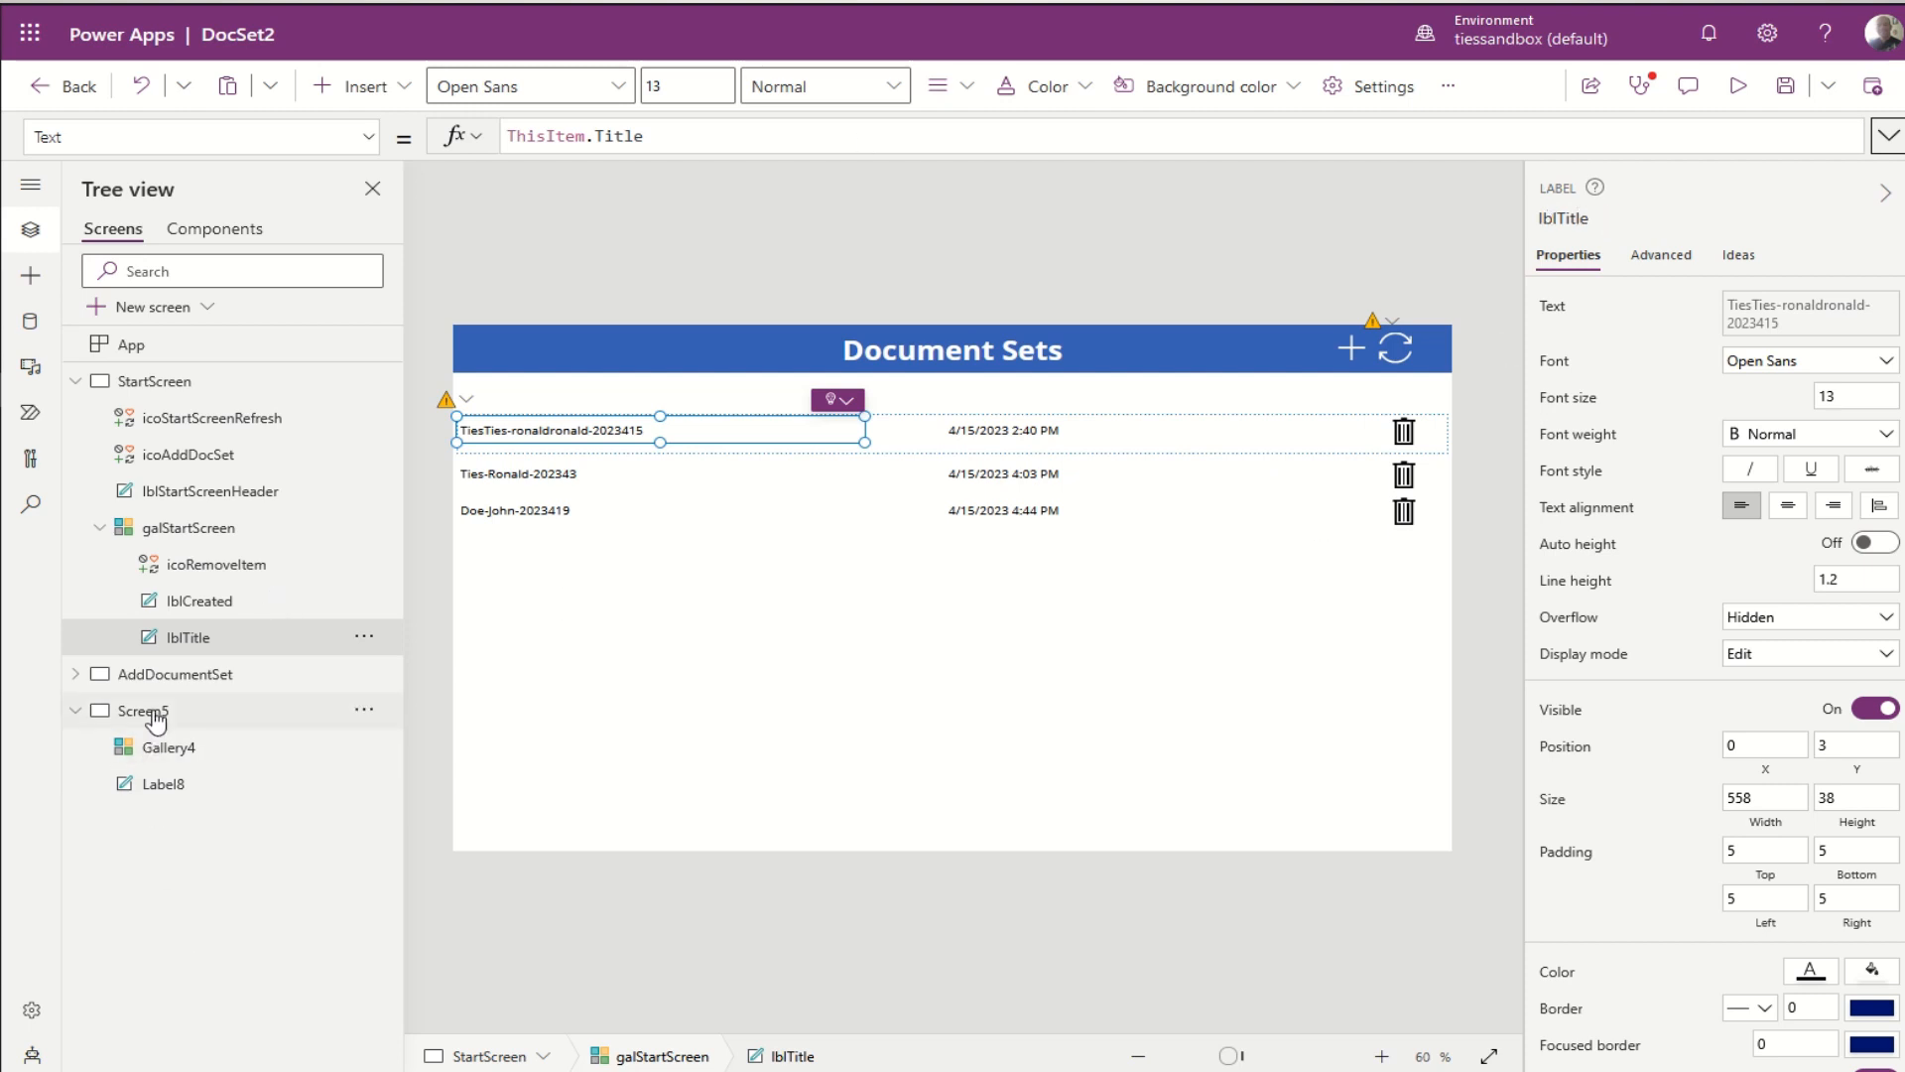
left_click(159, 749)
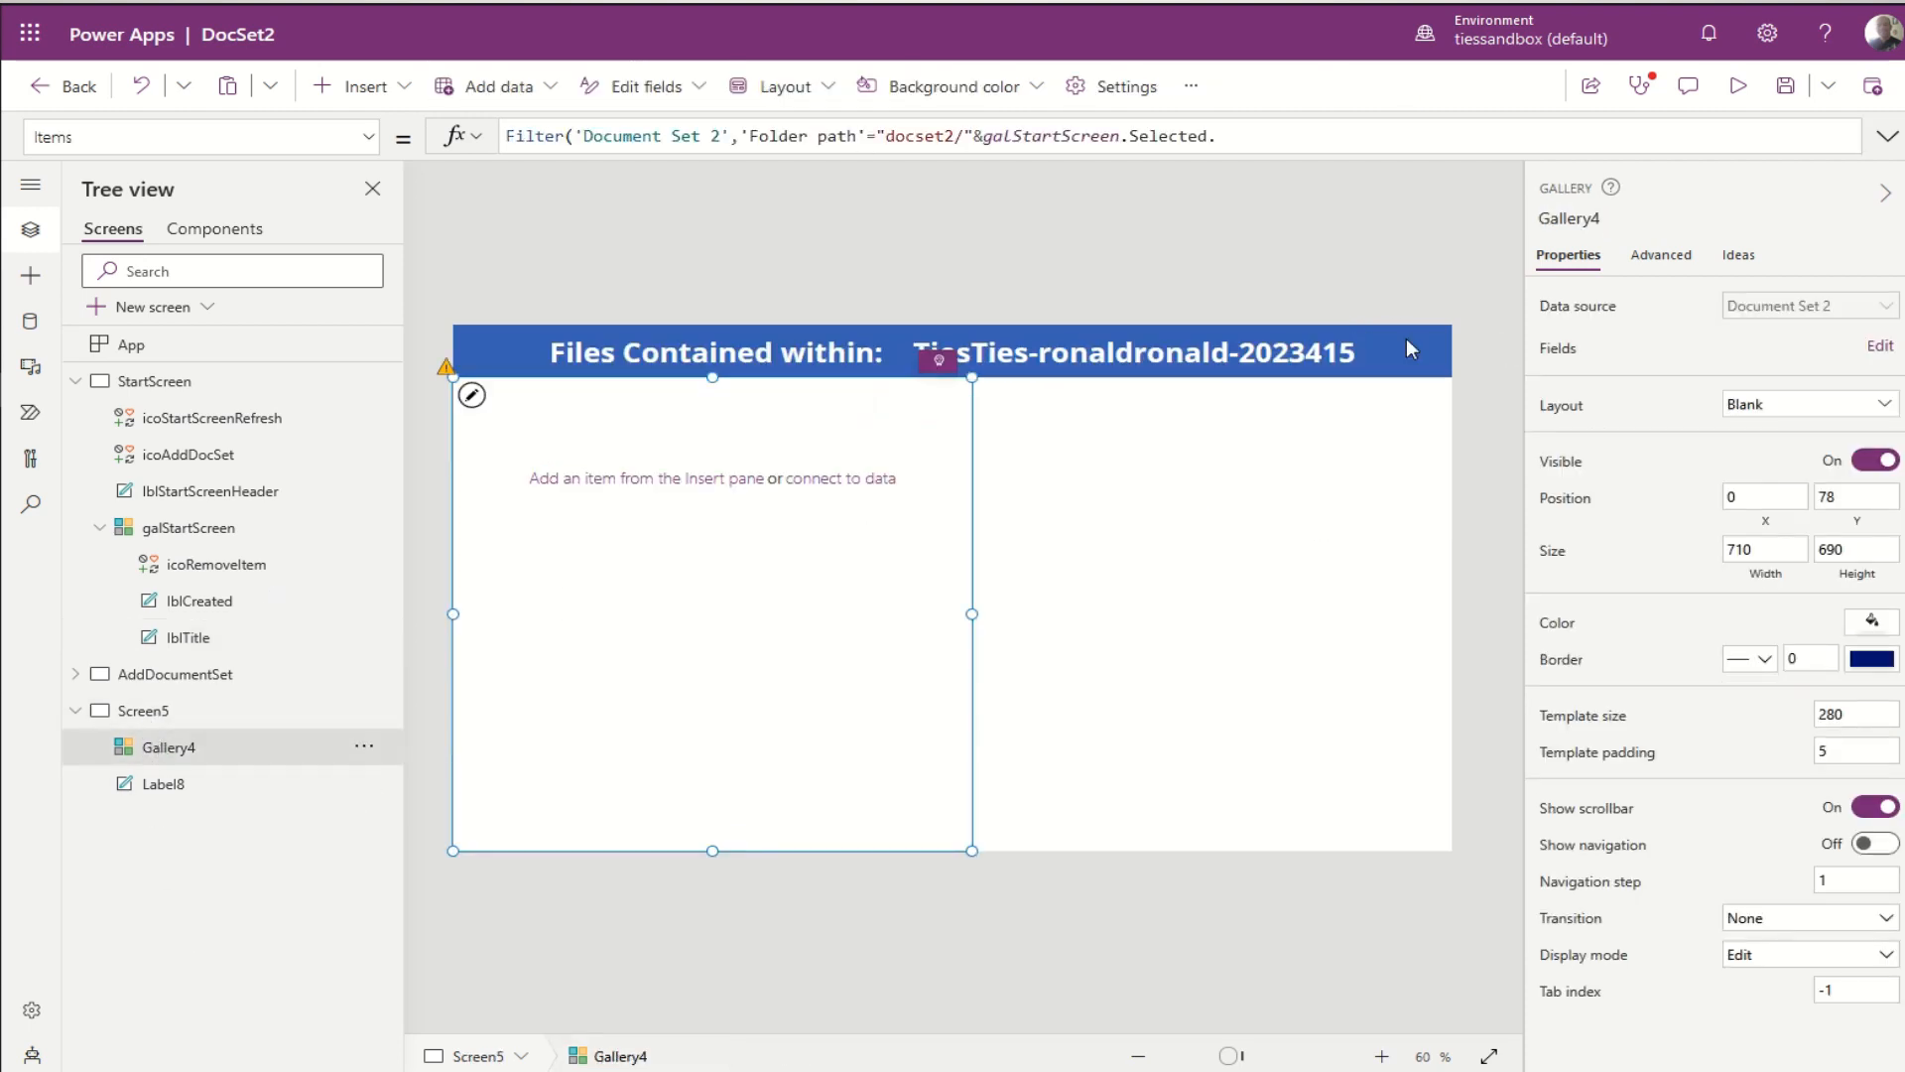
left_click(1253, 134)
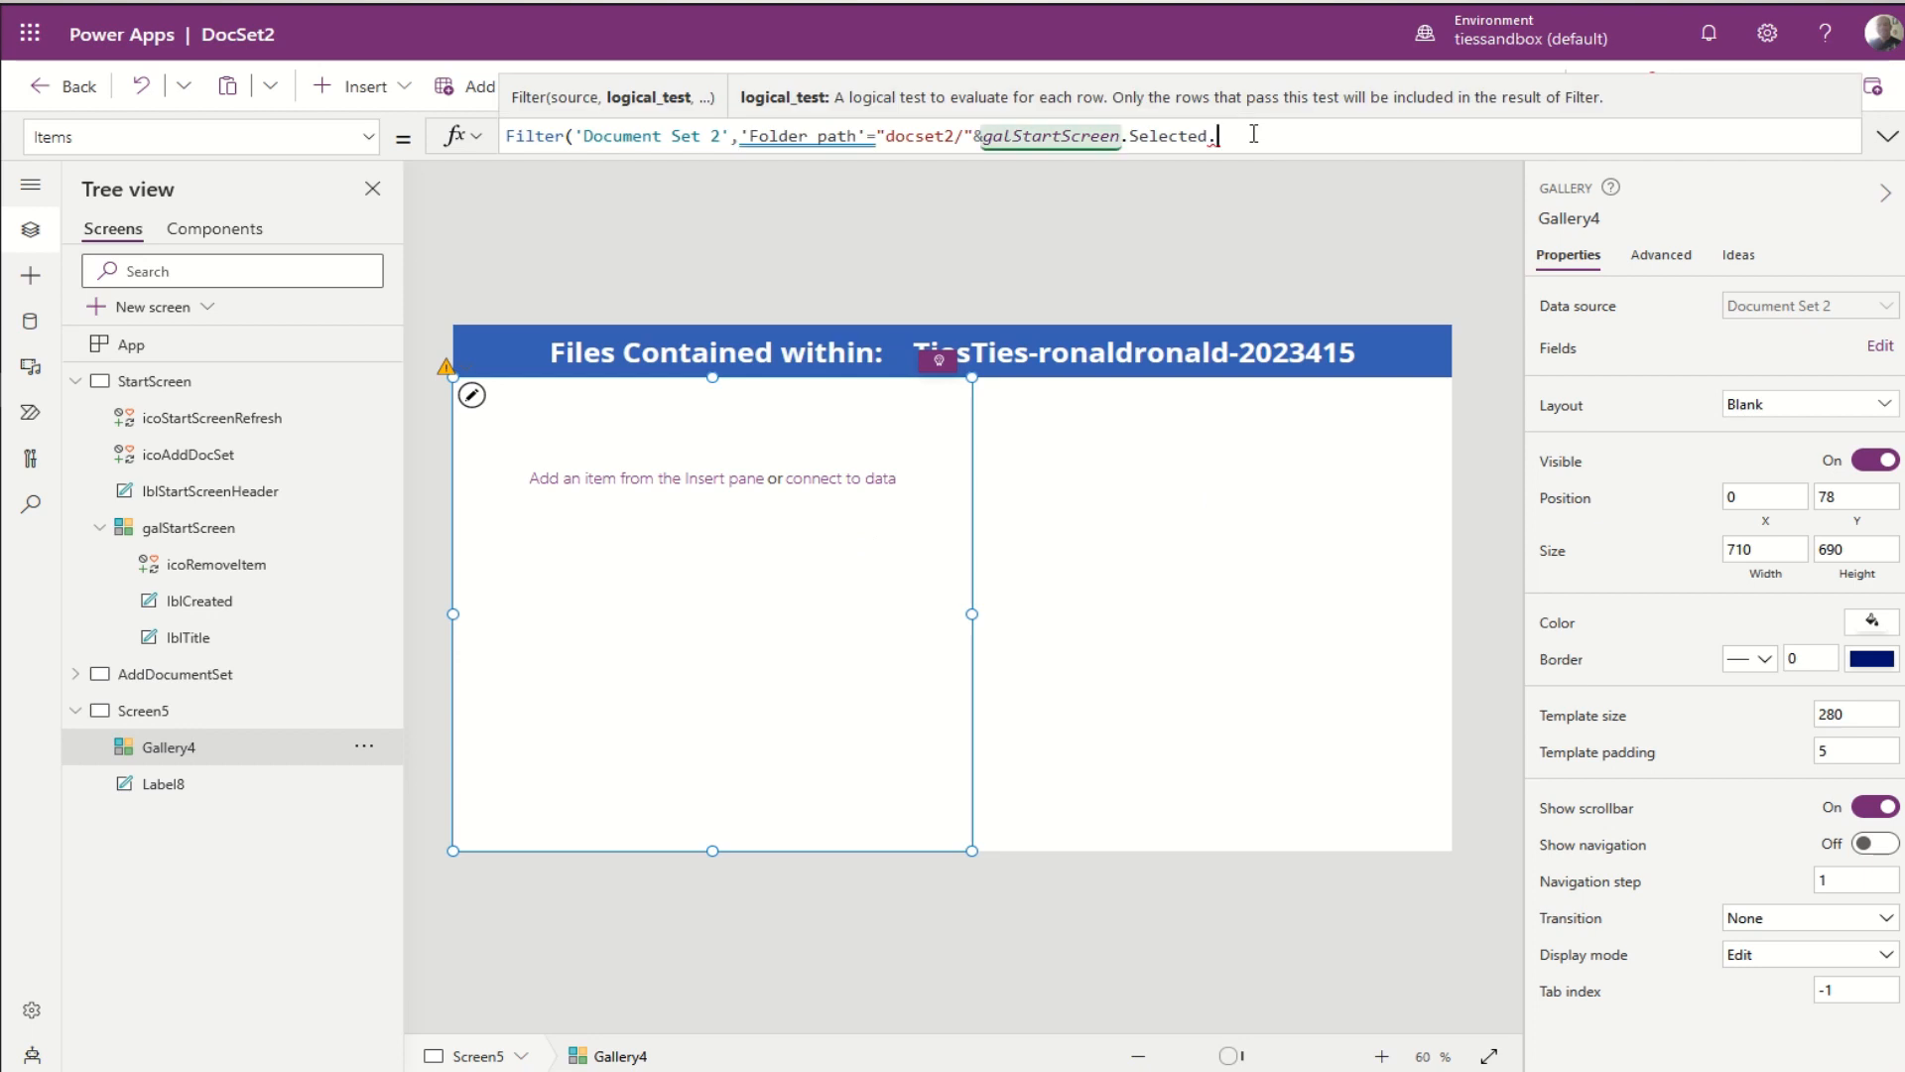
type("lblt")
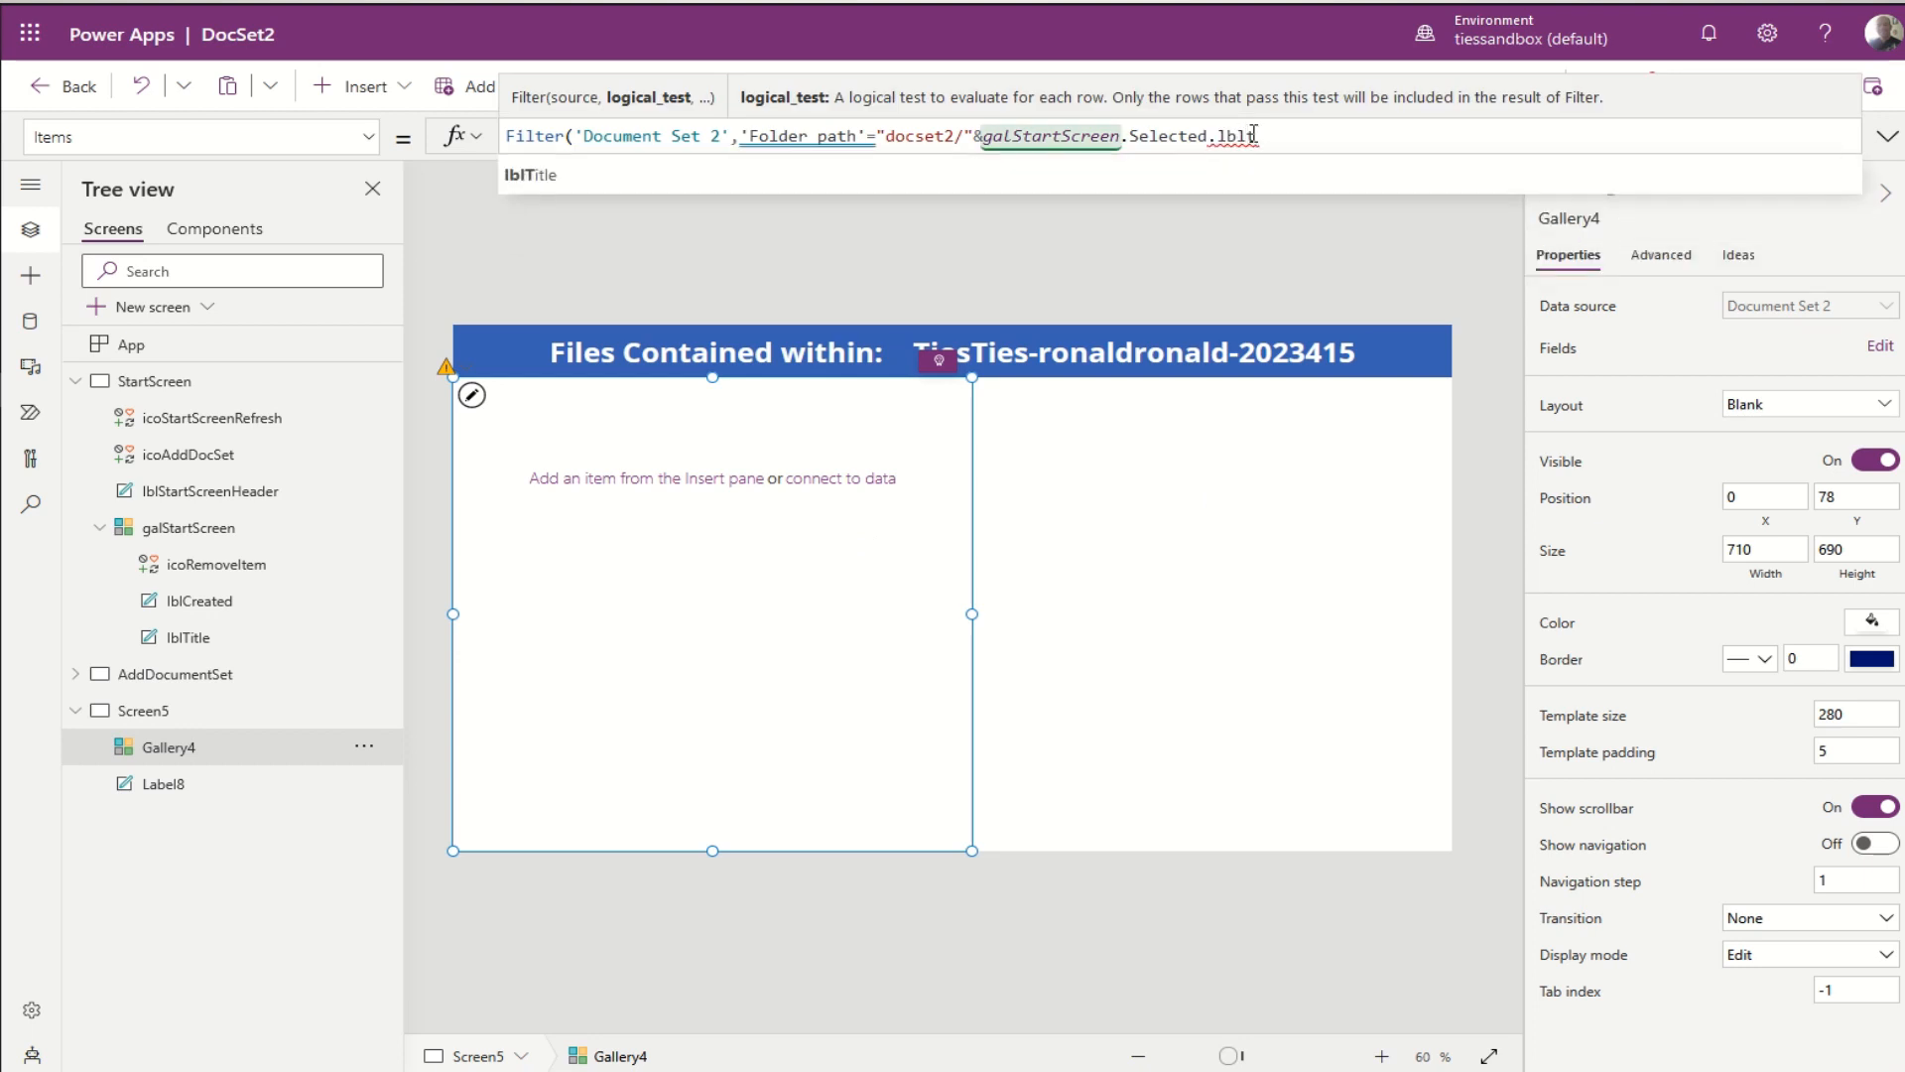
key("Tab")
type(".")
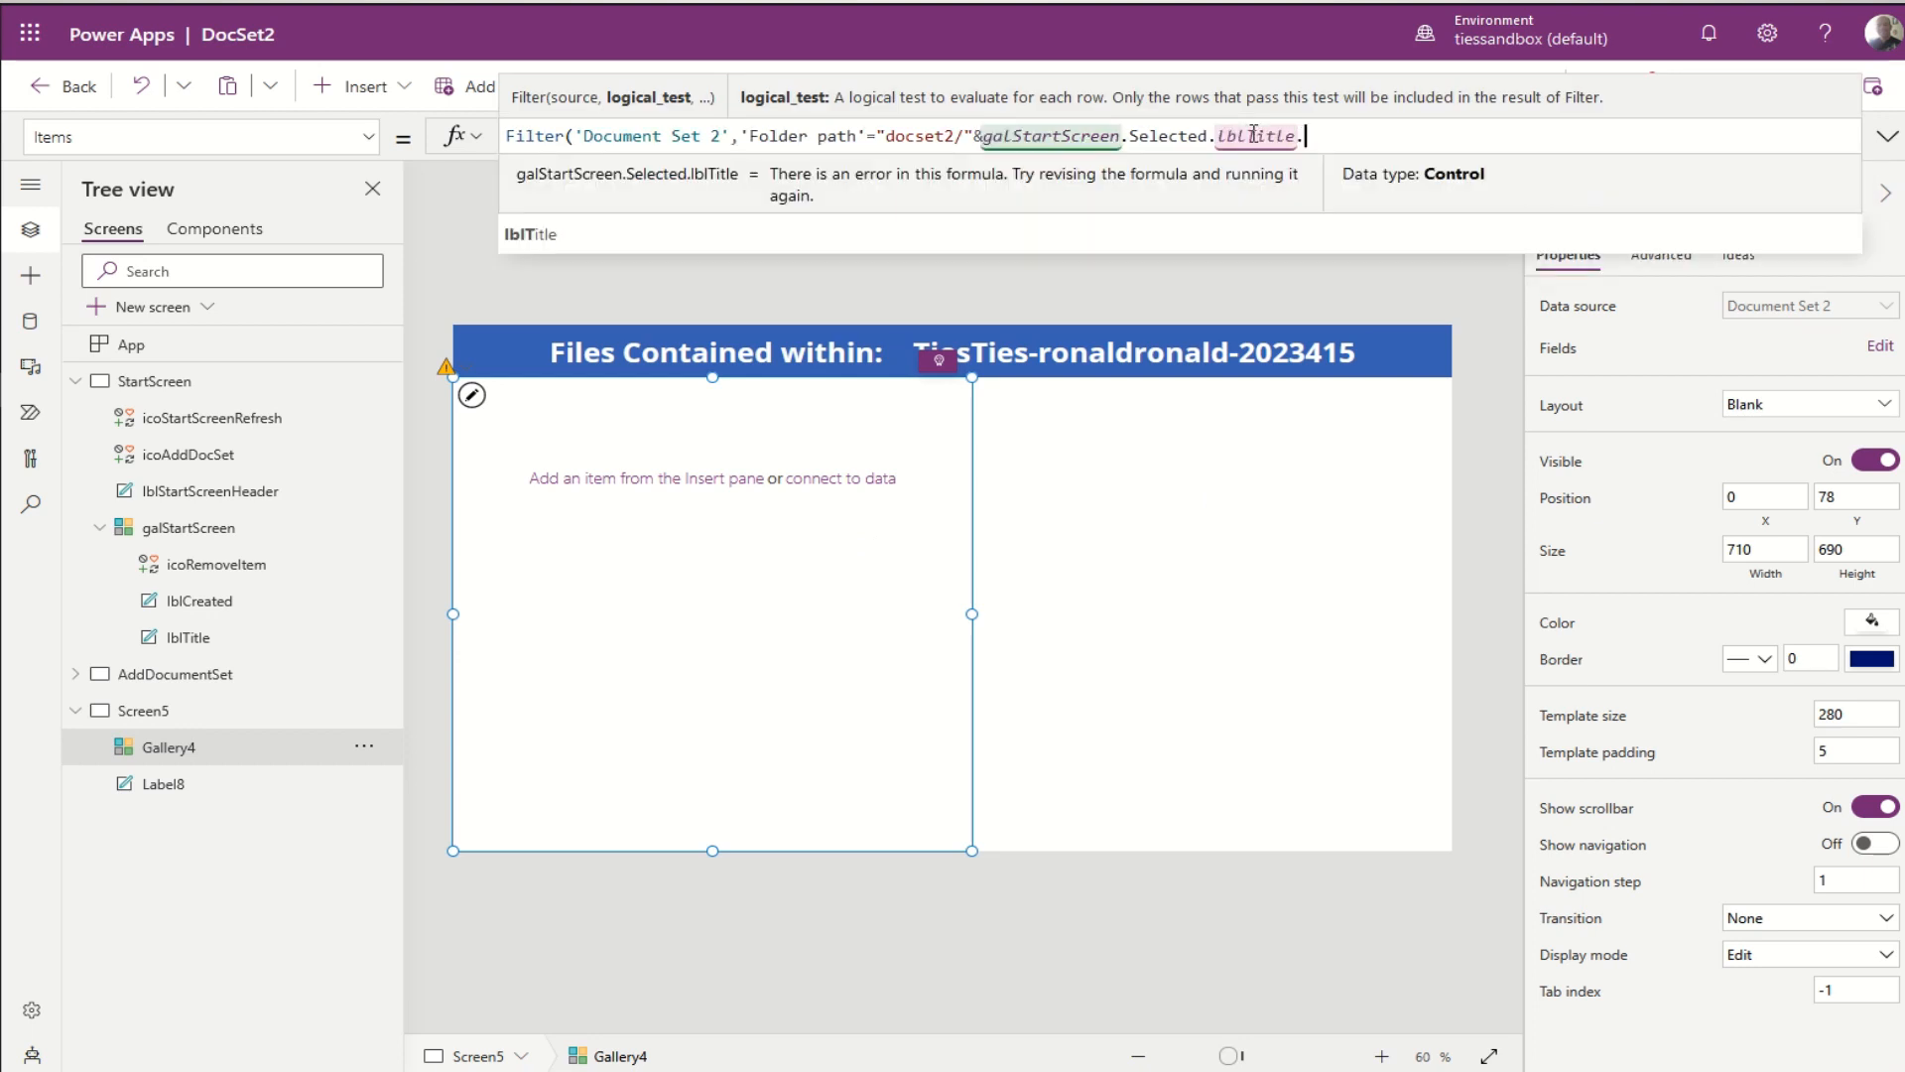
type("Text")
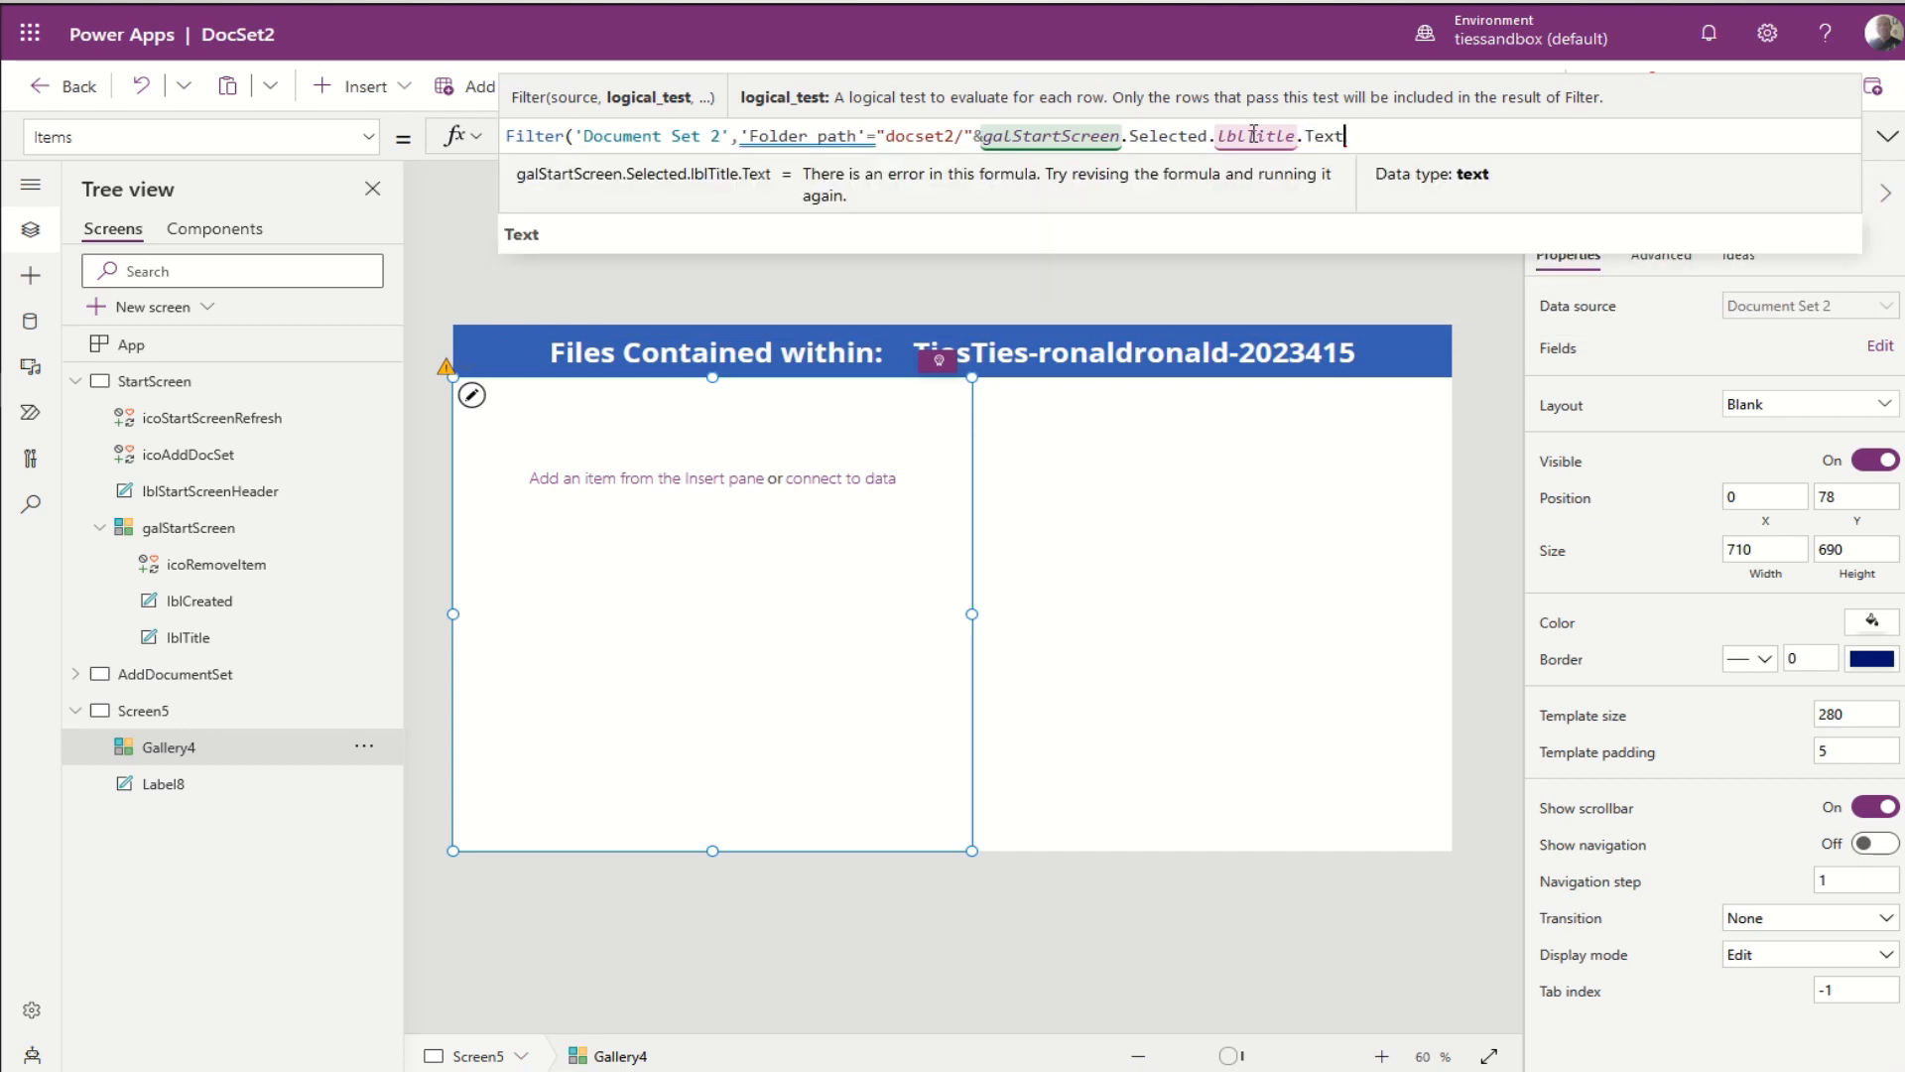
type("&")
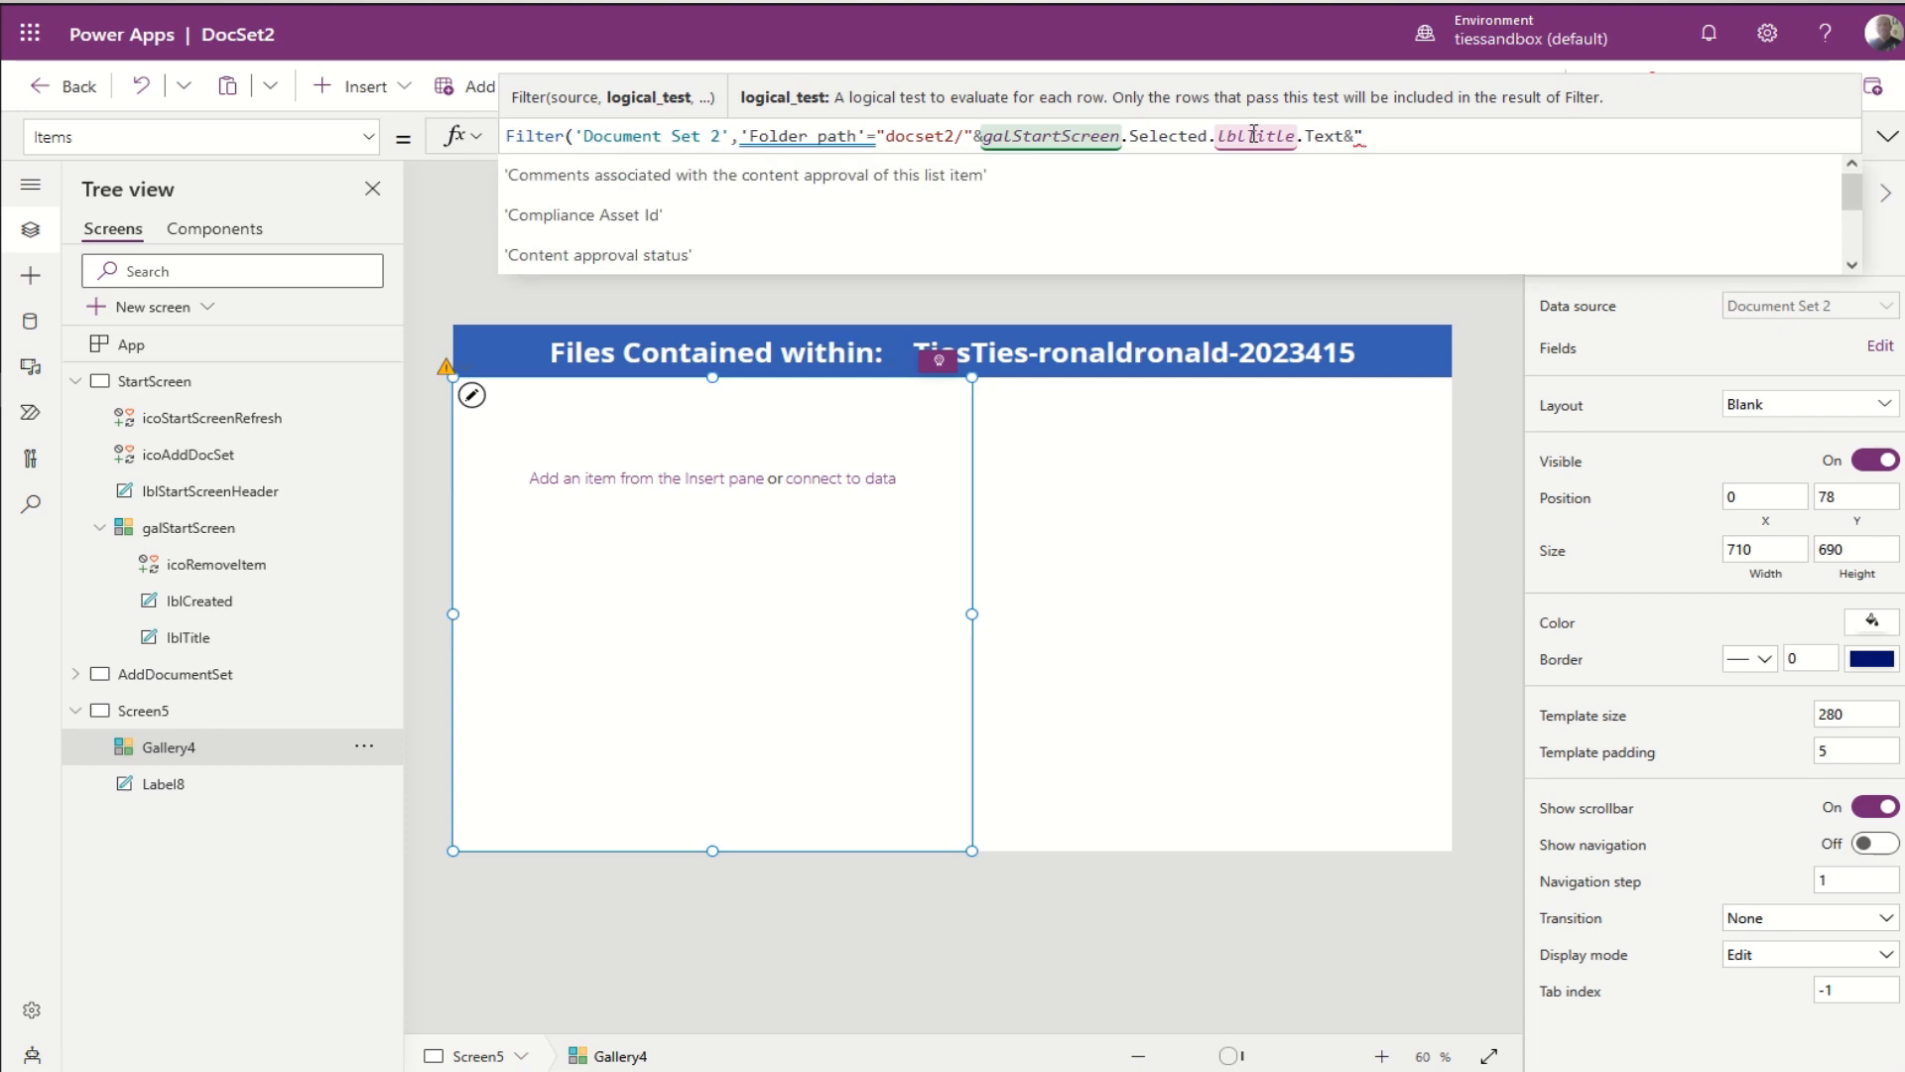
type("/\"")
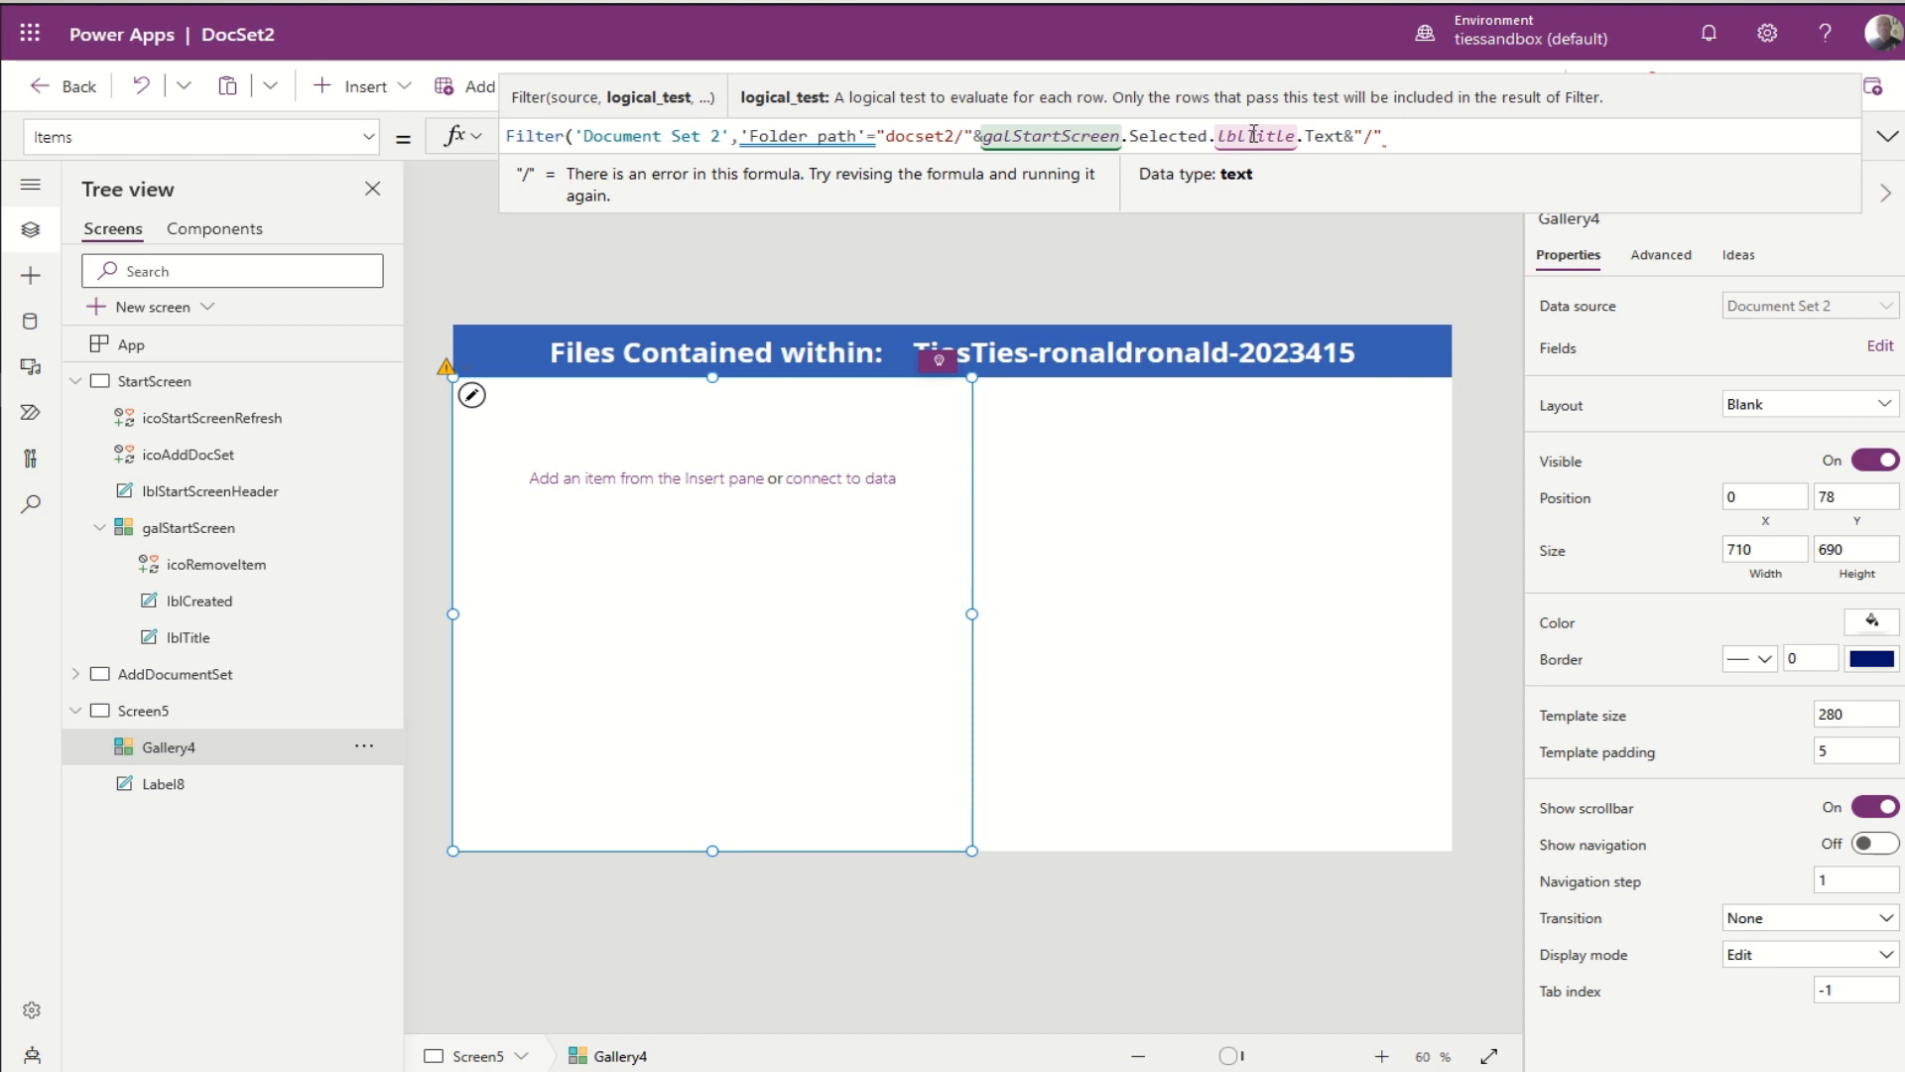
Step: Add a second filter condition IsFolder=false to the gallery's Items formula and close the Filter function
type(",")
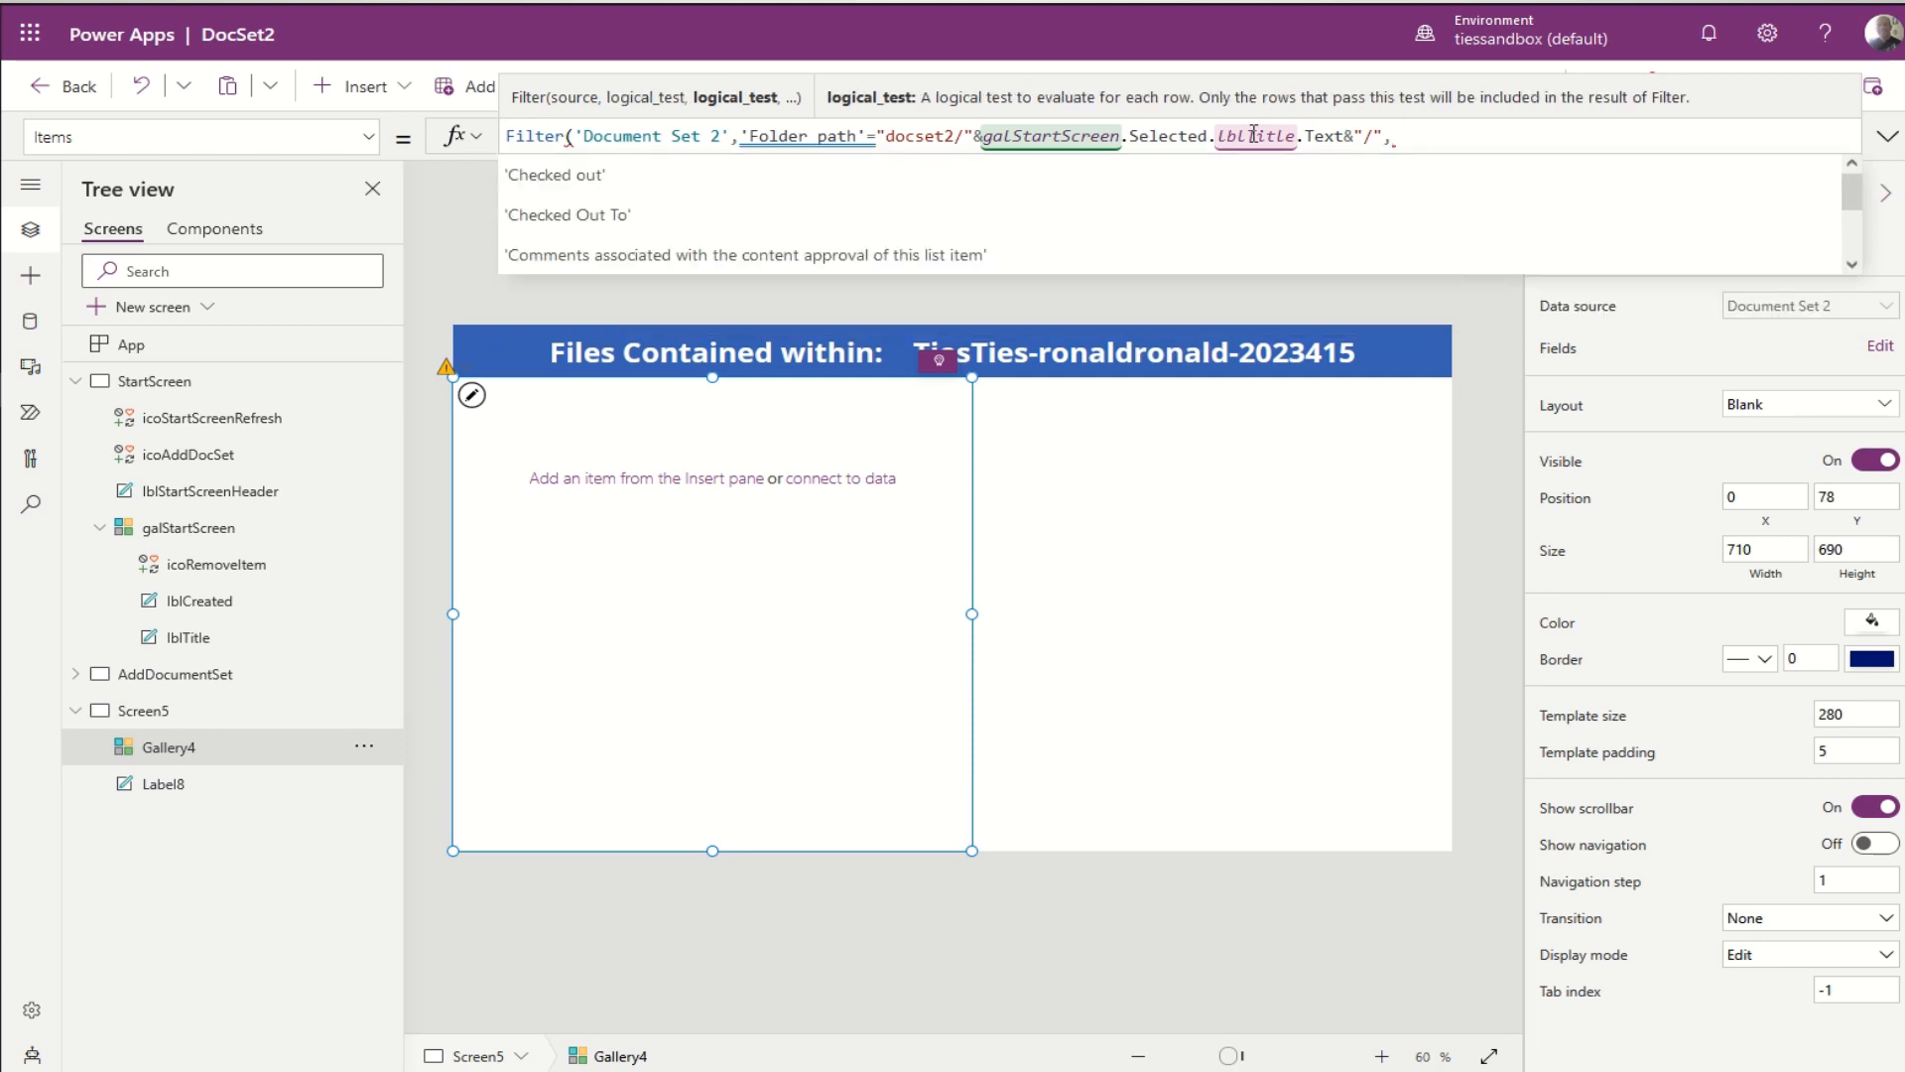
type("isF")
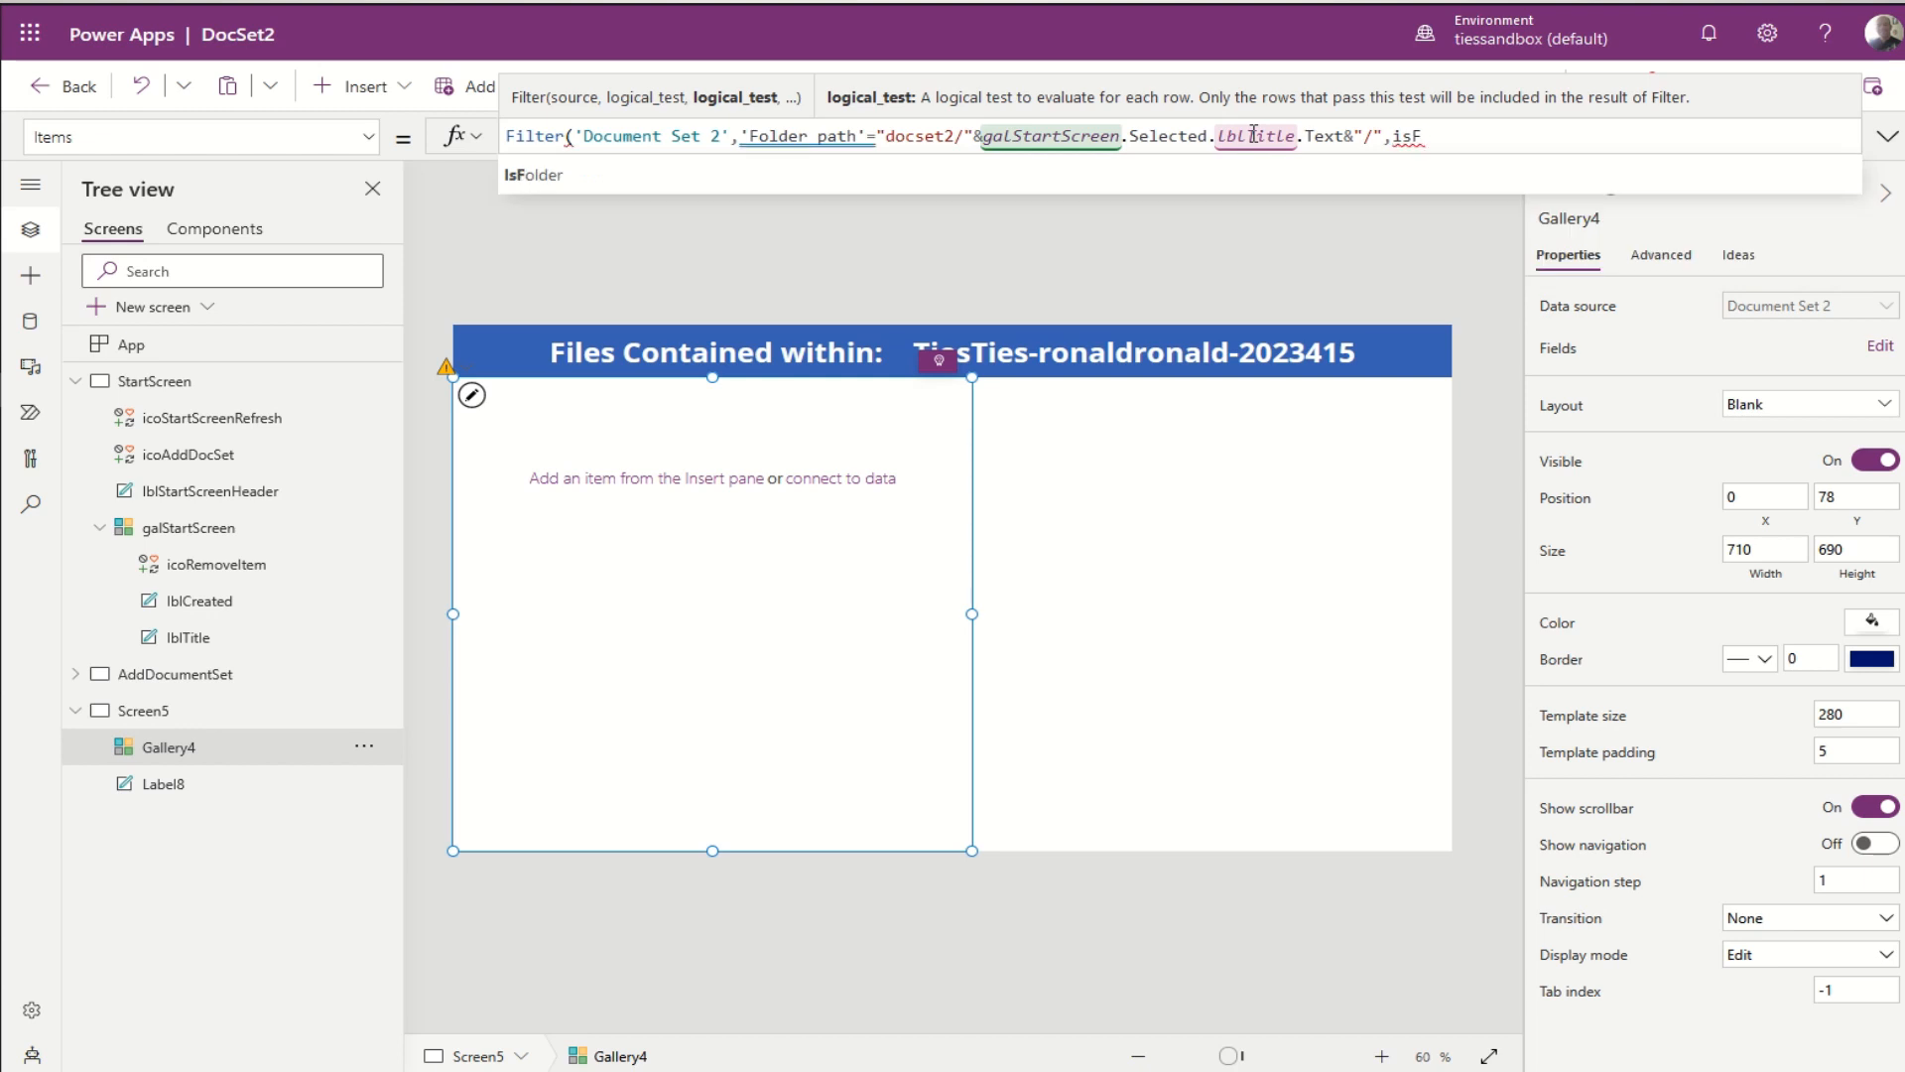
key("Tab")
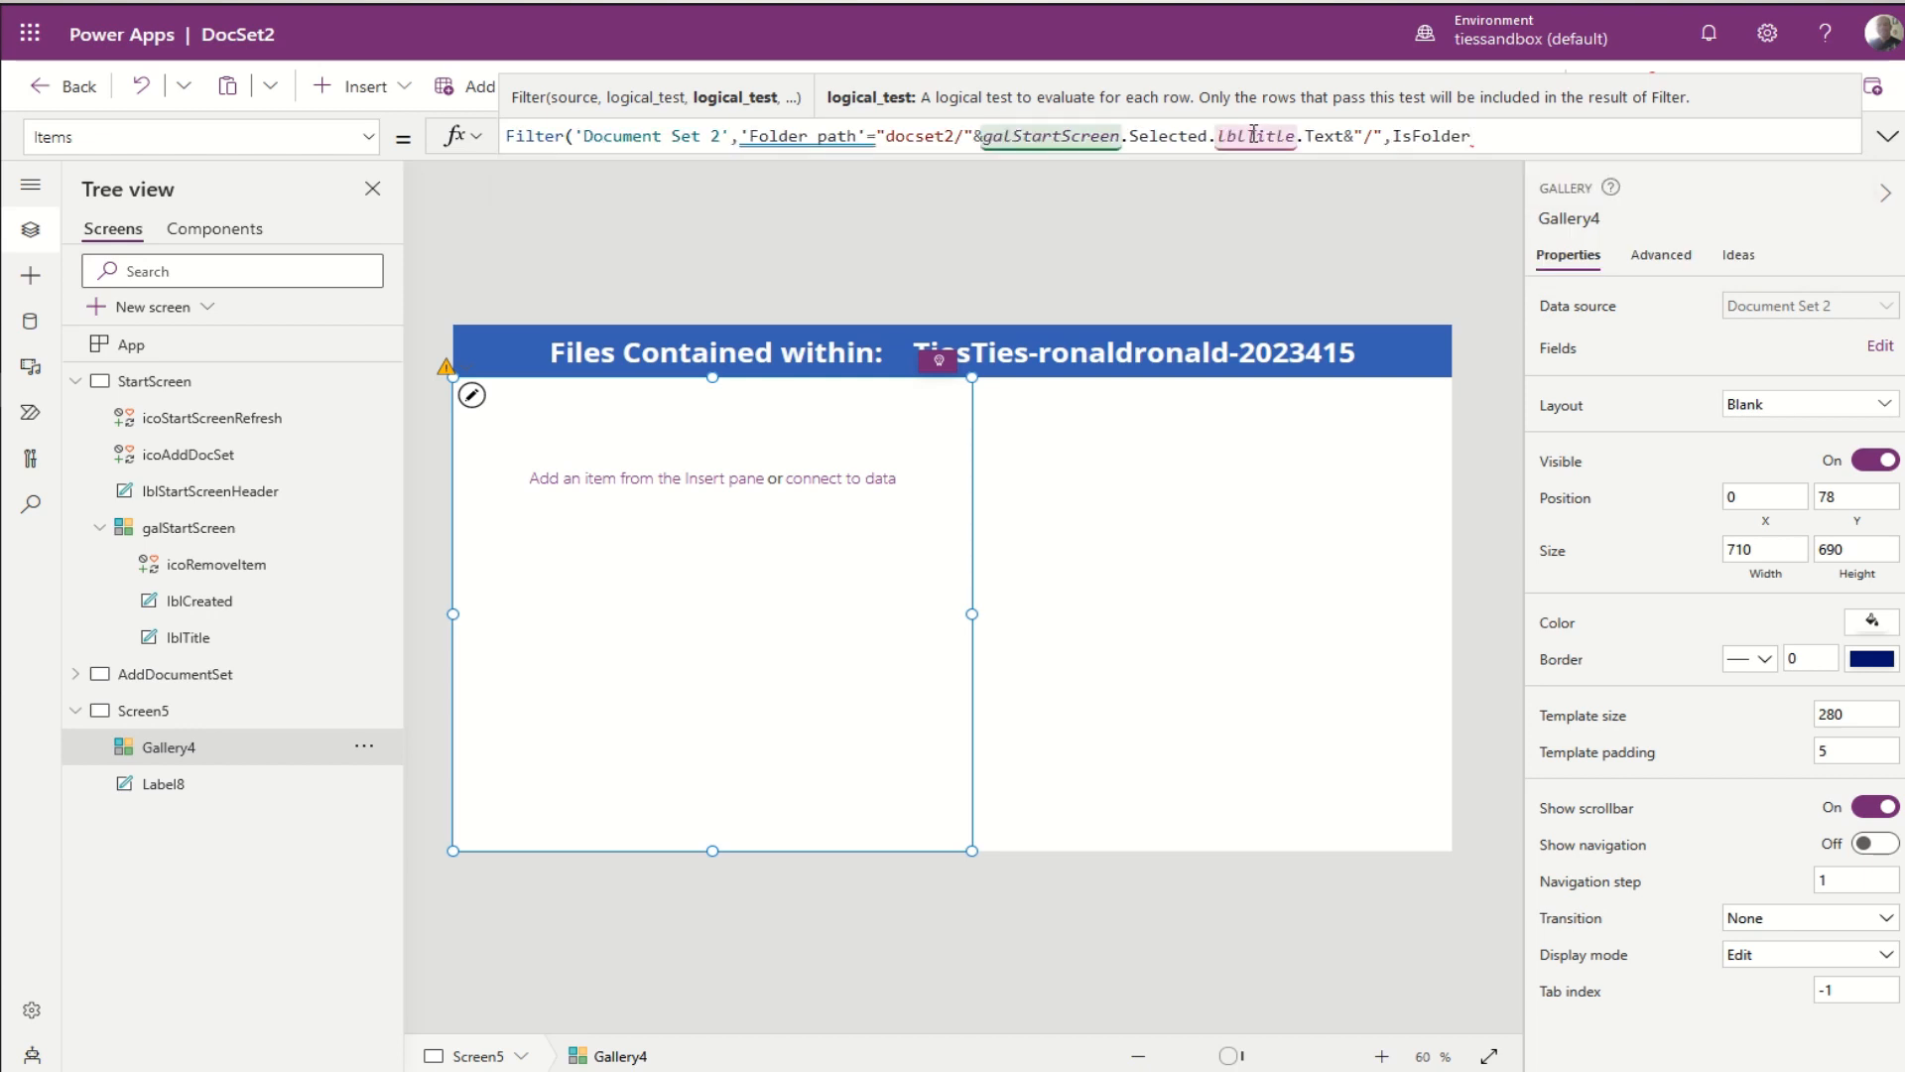
type("=")
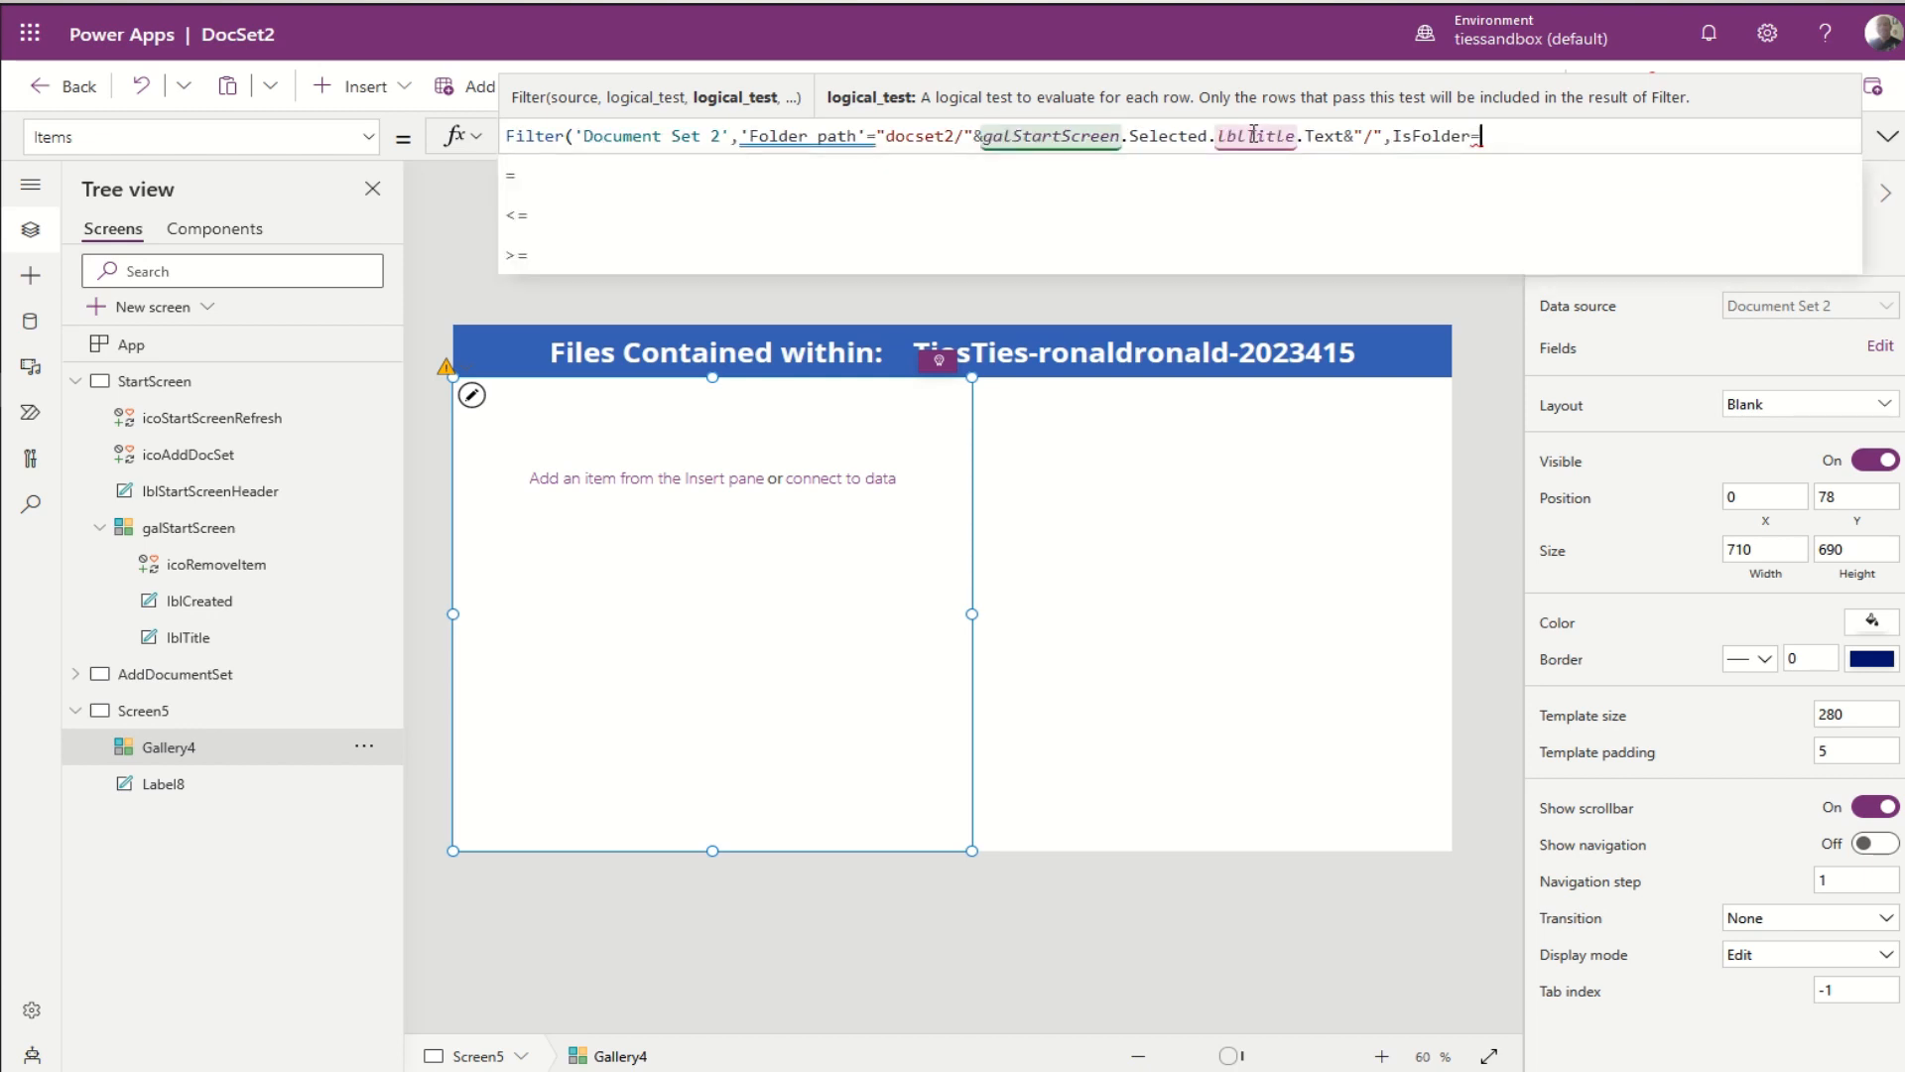
type("false")
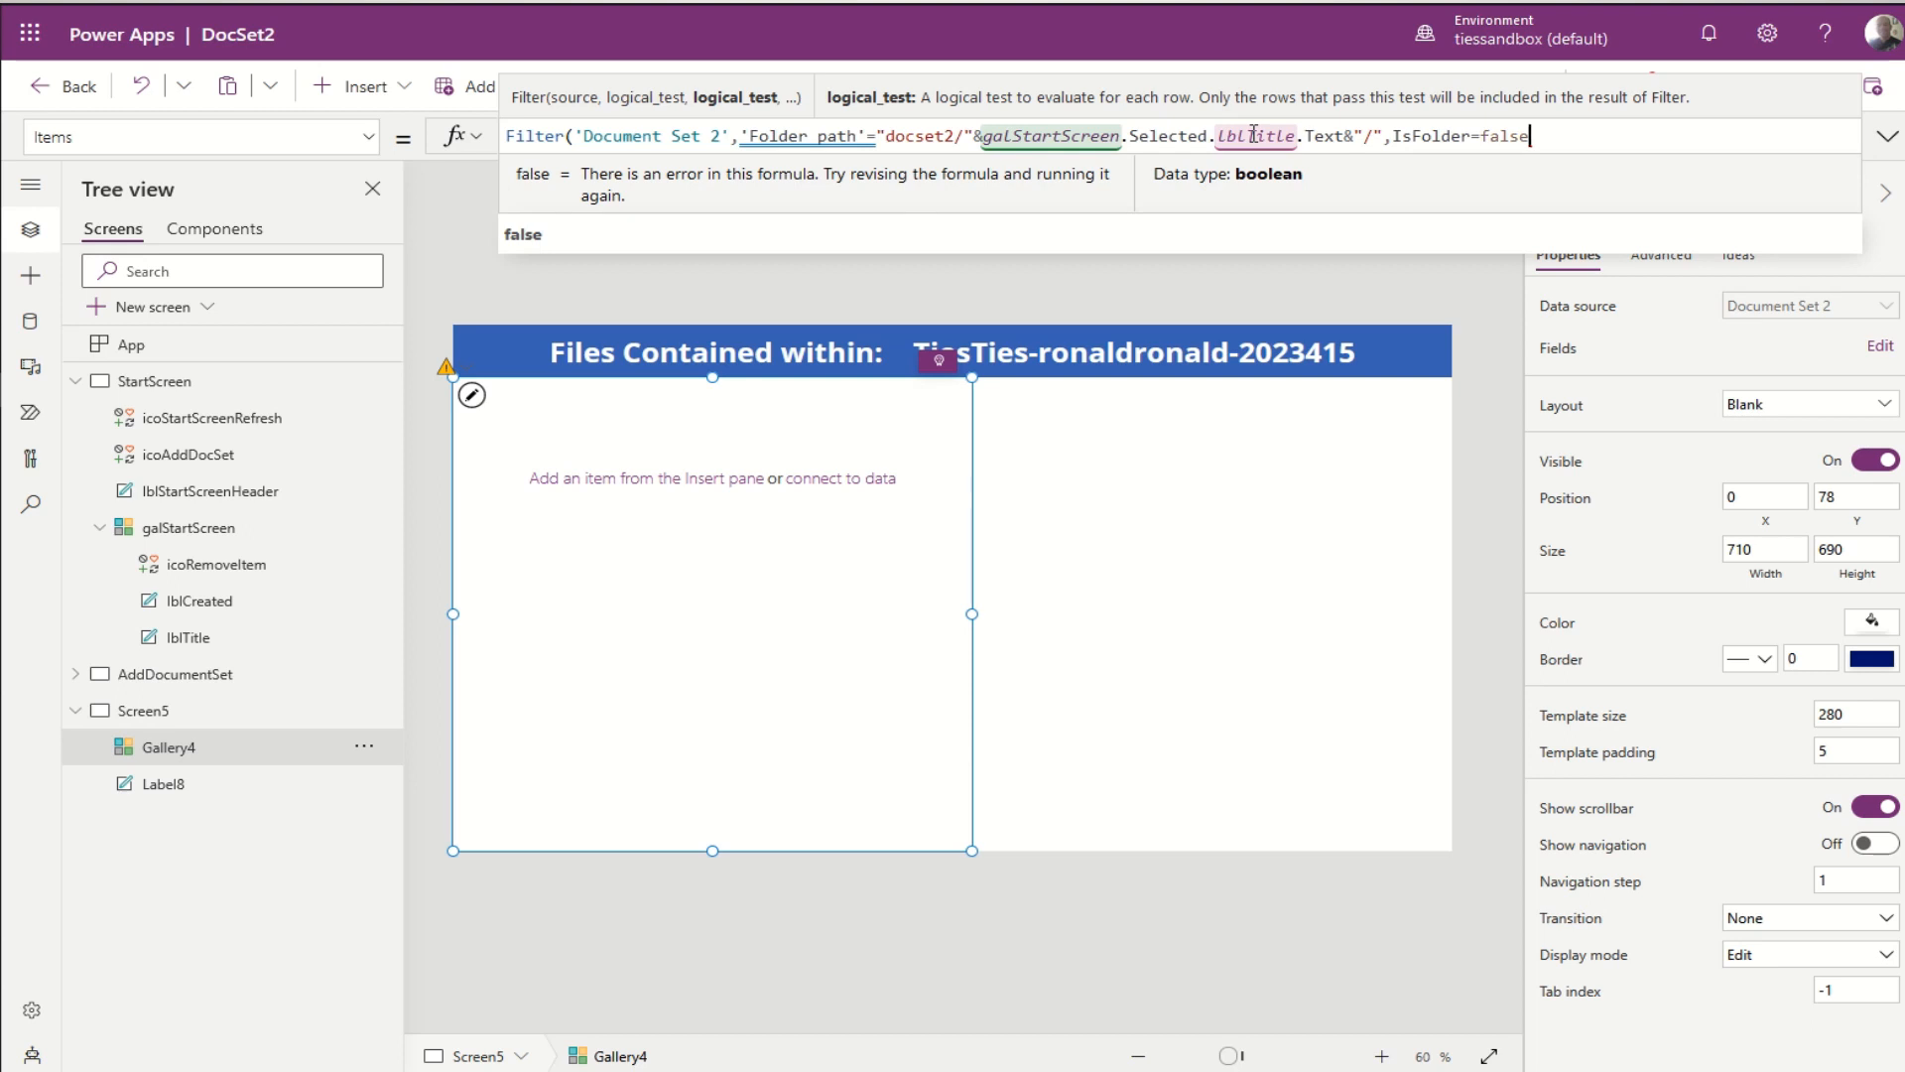
type(")")
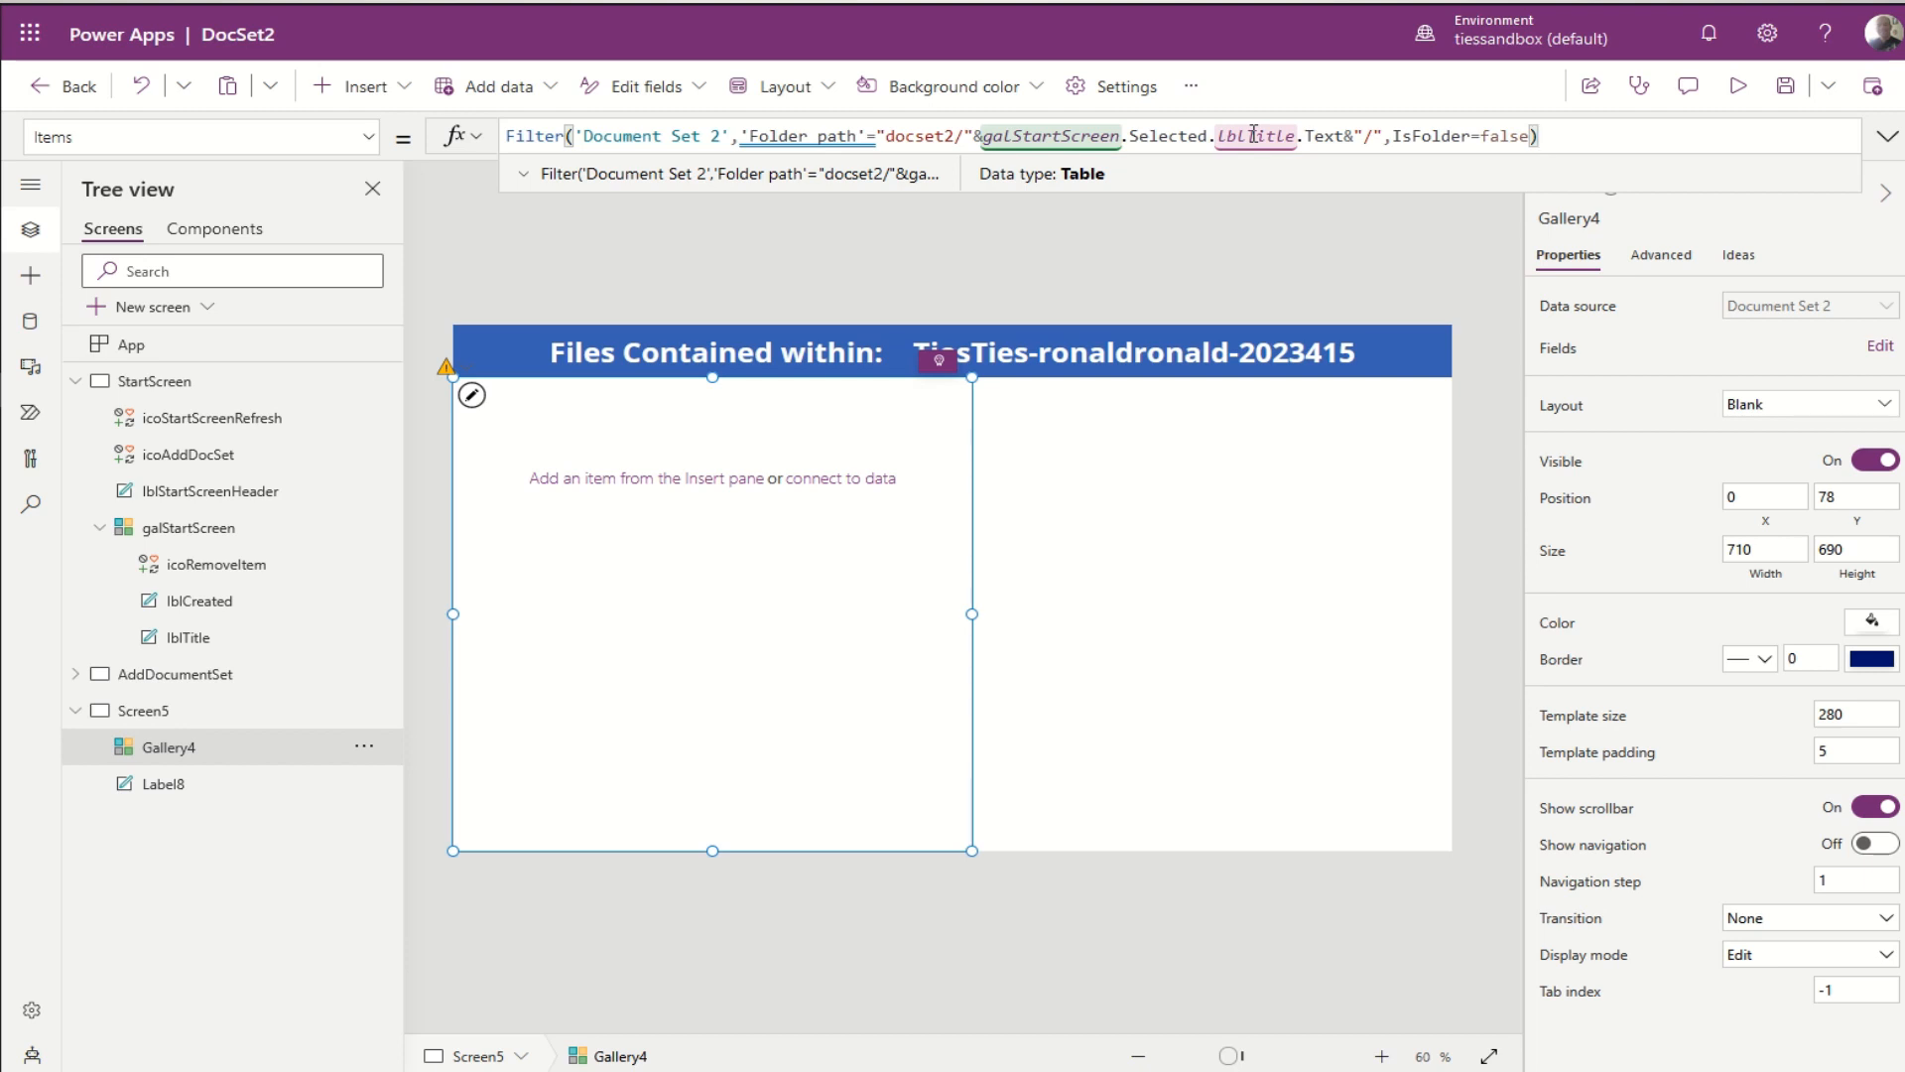
Step: Wrap the gallery's Filter formula in a Sort function using "Title" as the sort expression and SortOrder.Ascending as the order
double_click(511, 136)
type("Sort(")
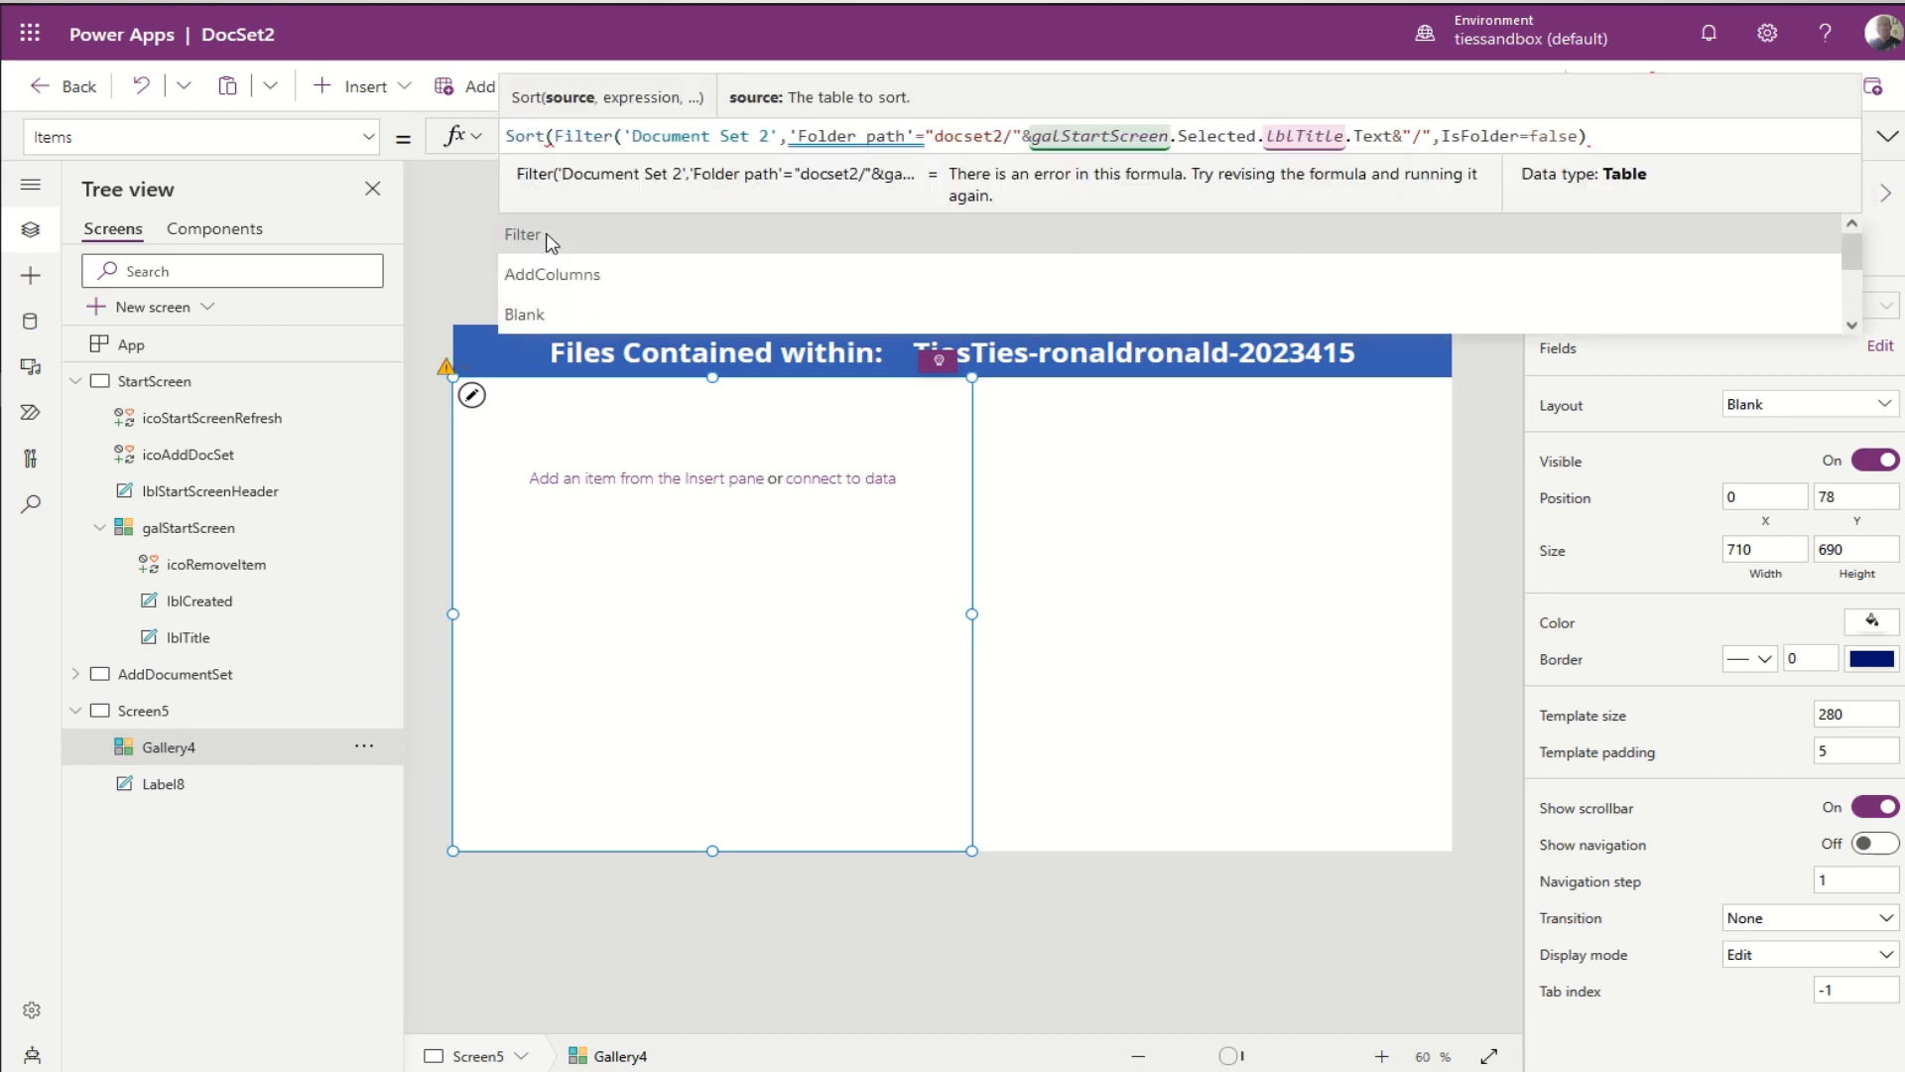
key("End")
type(",\"")
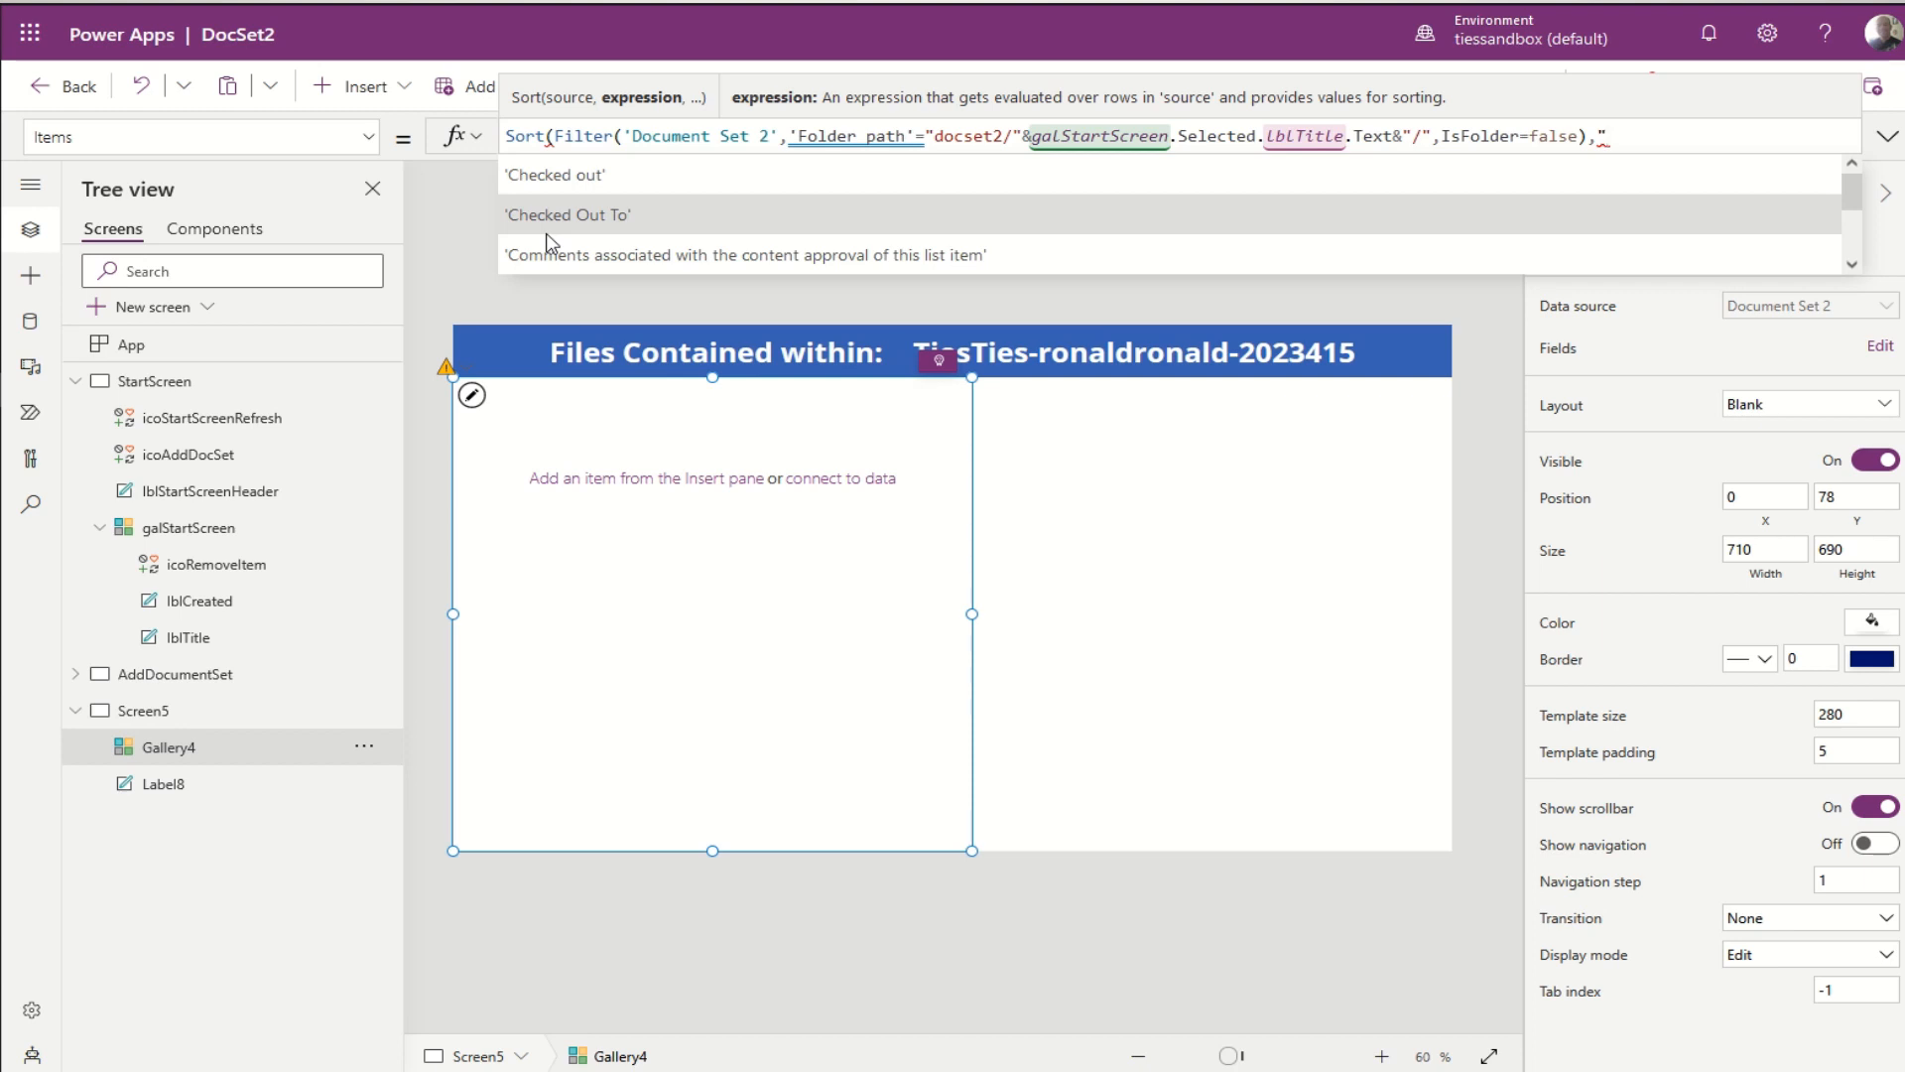
type("tiTitle\"")
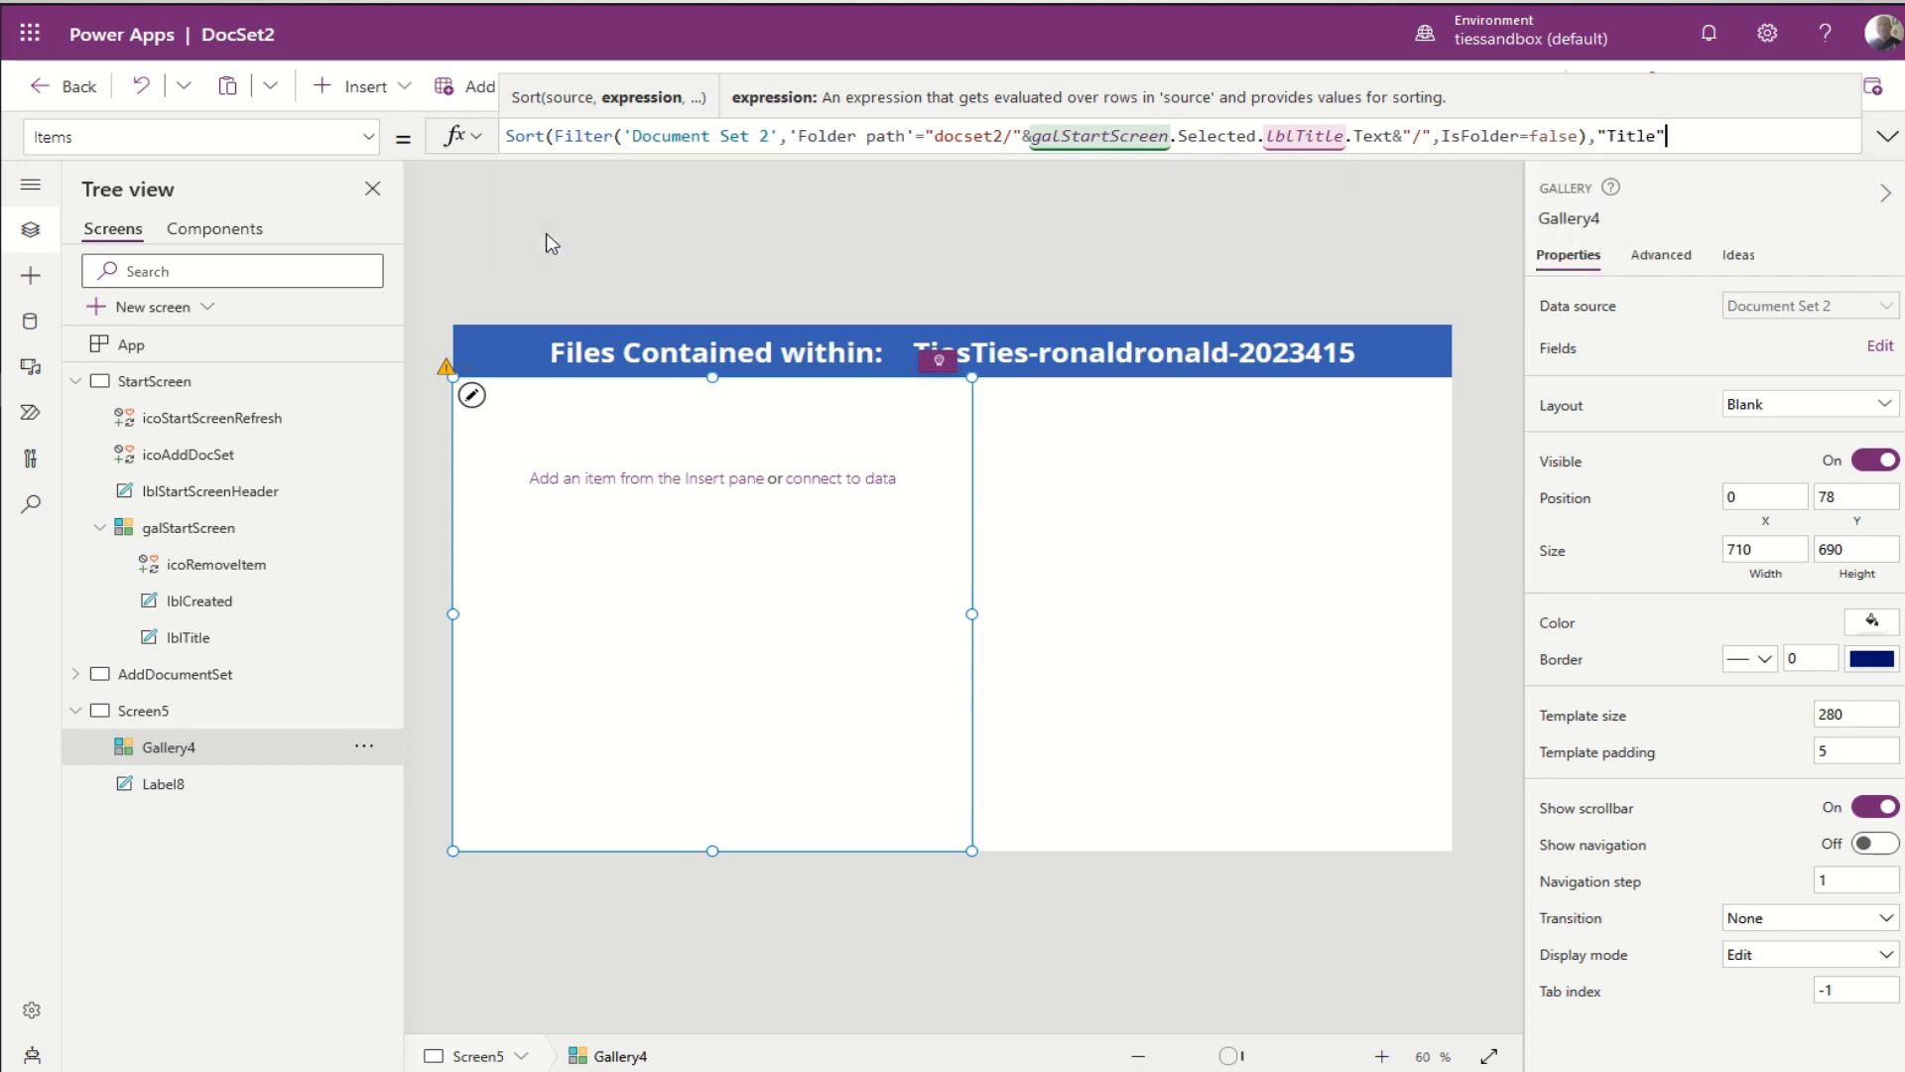
type(",")
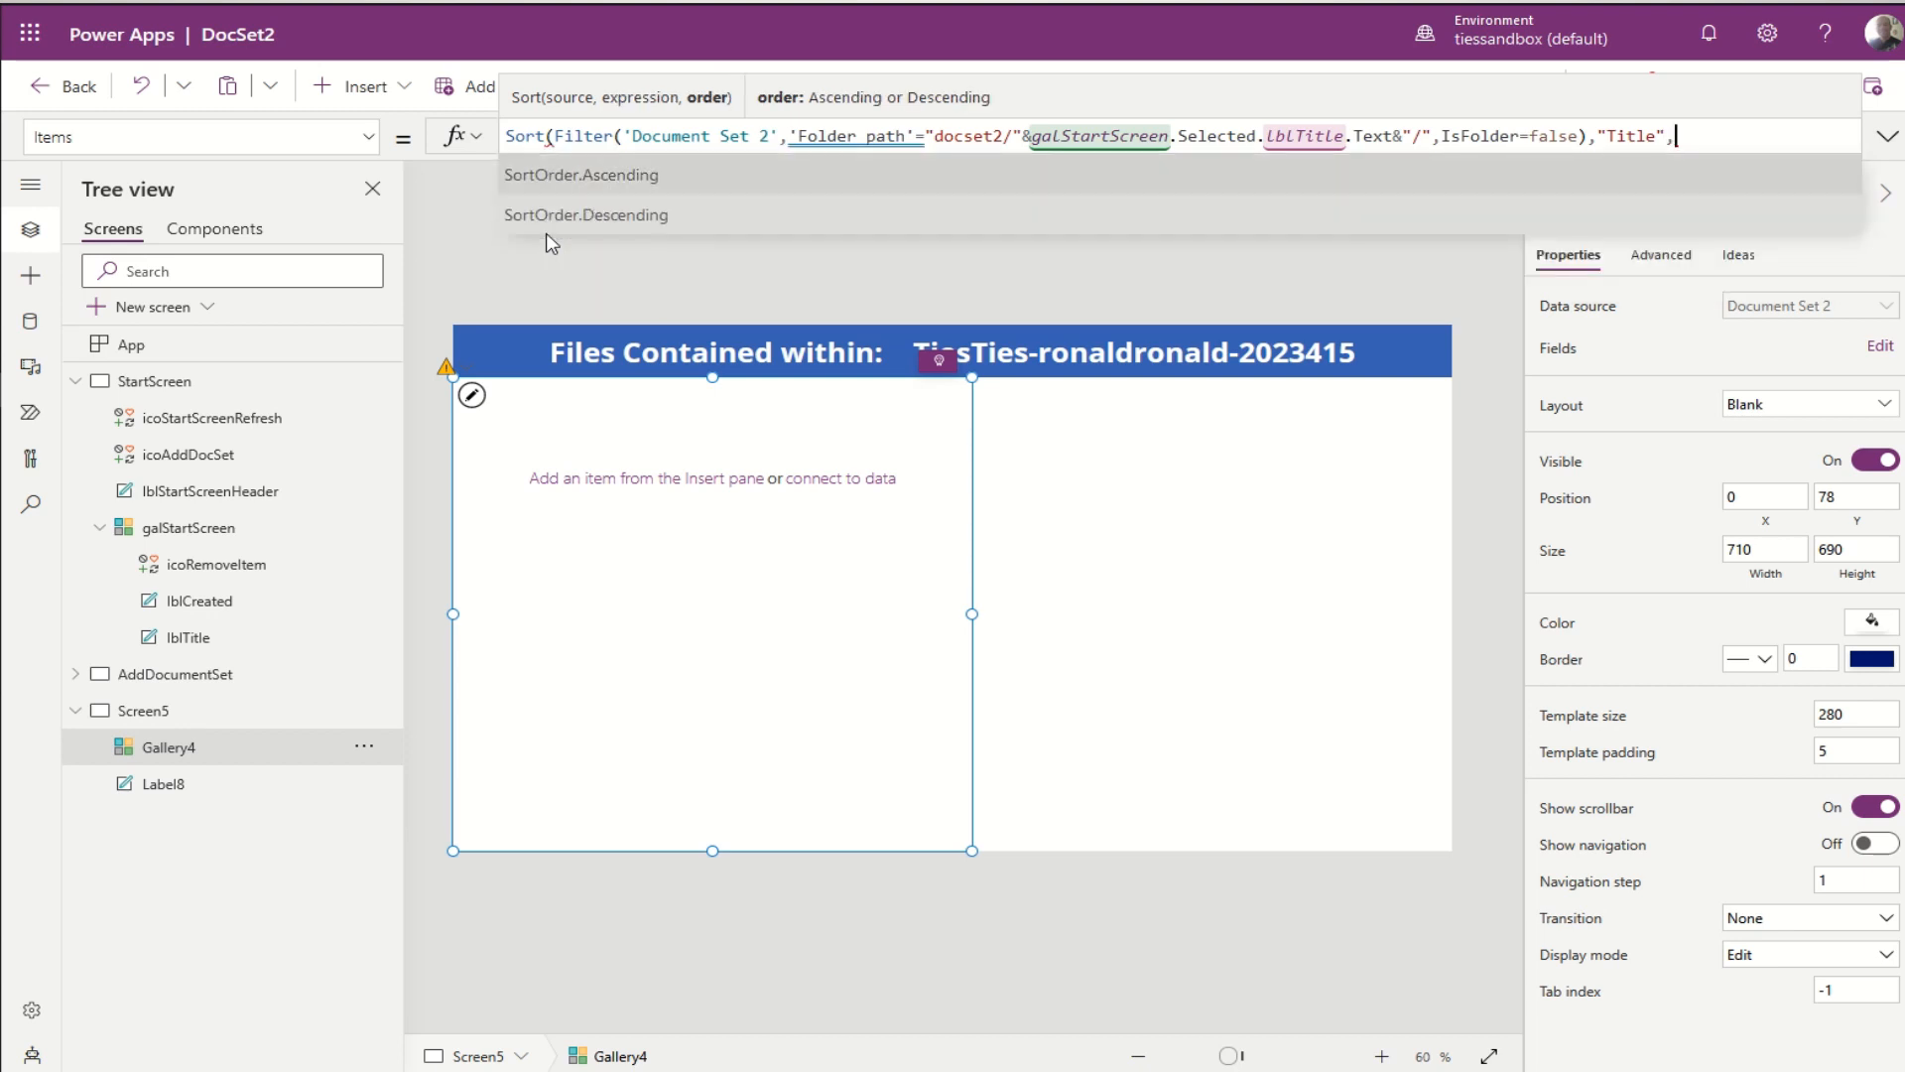
key("Tab")
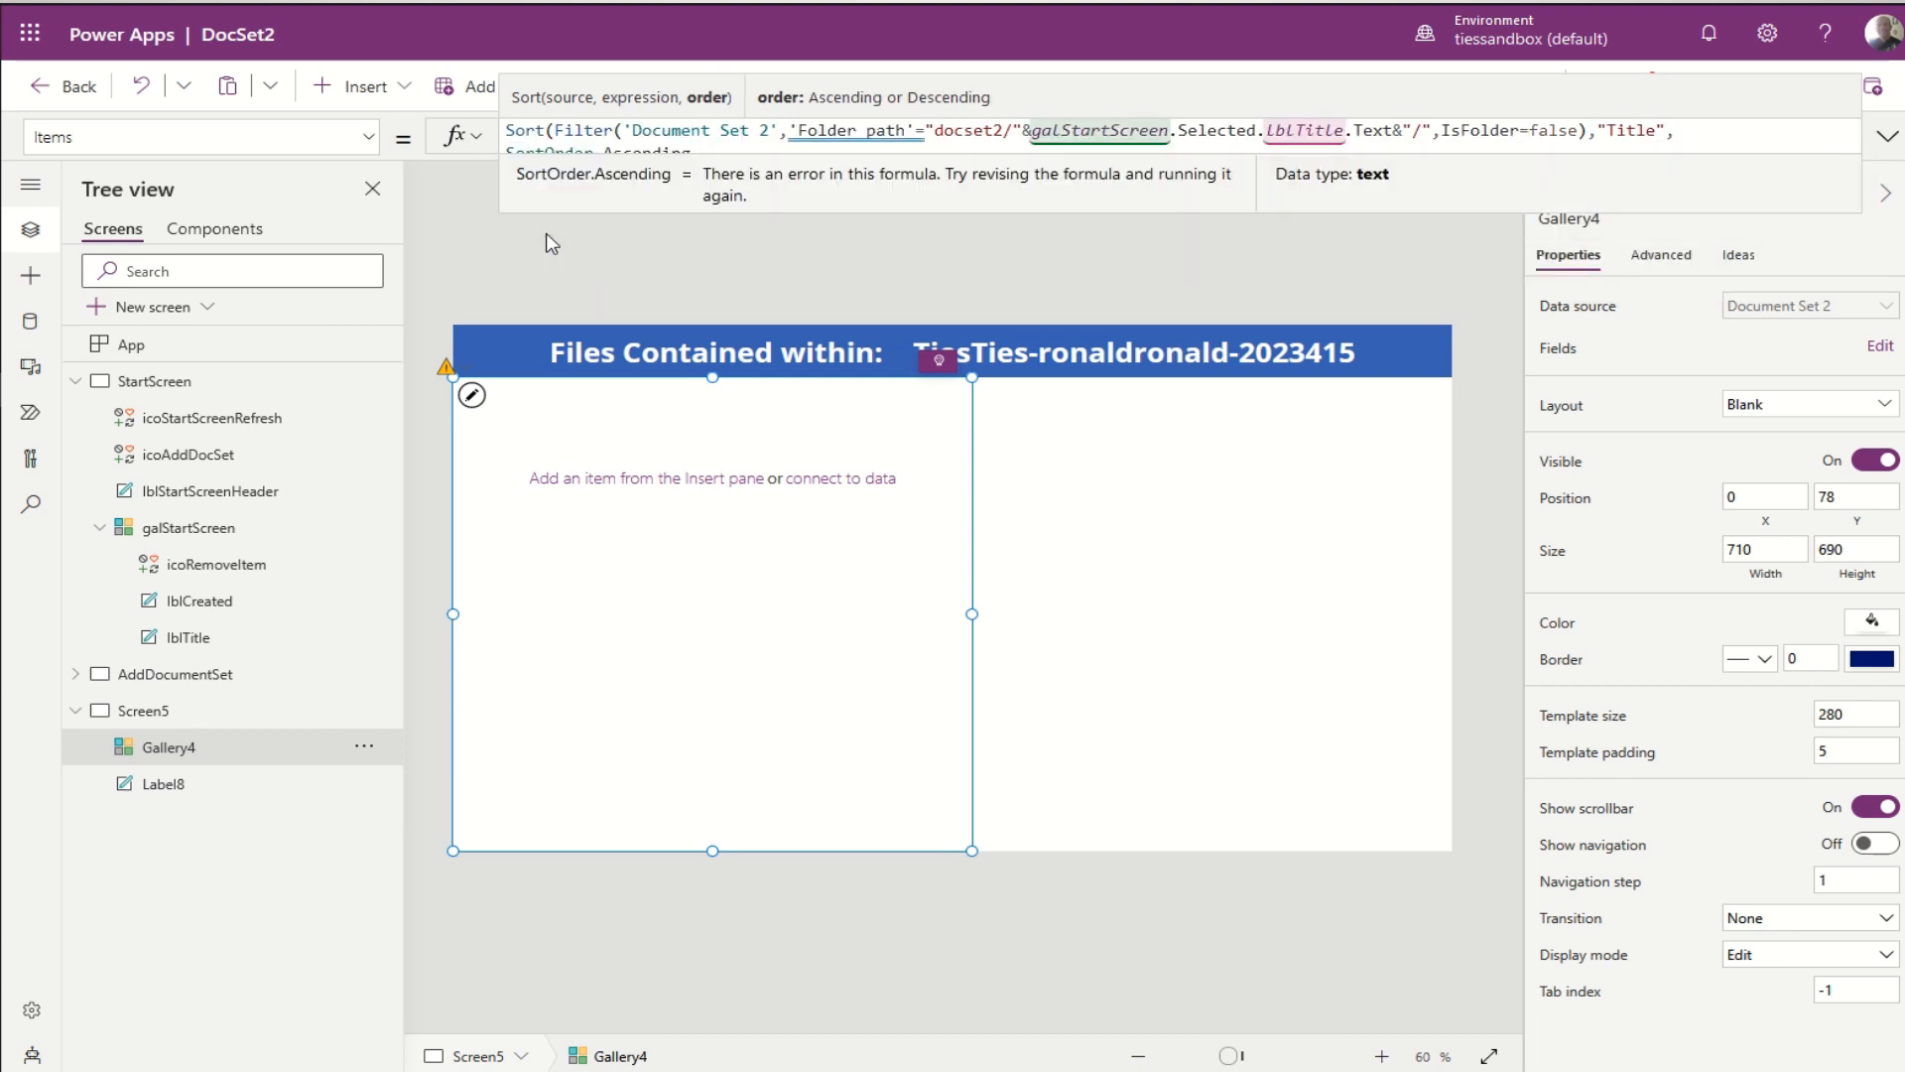
type(")")
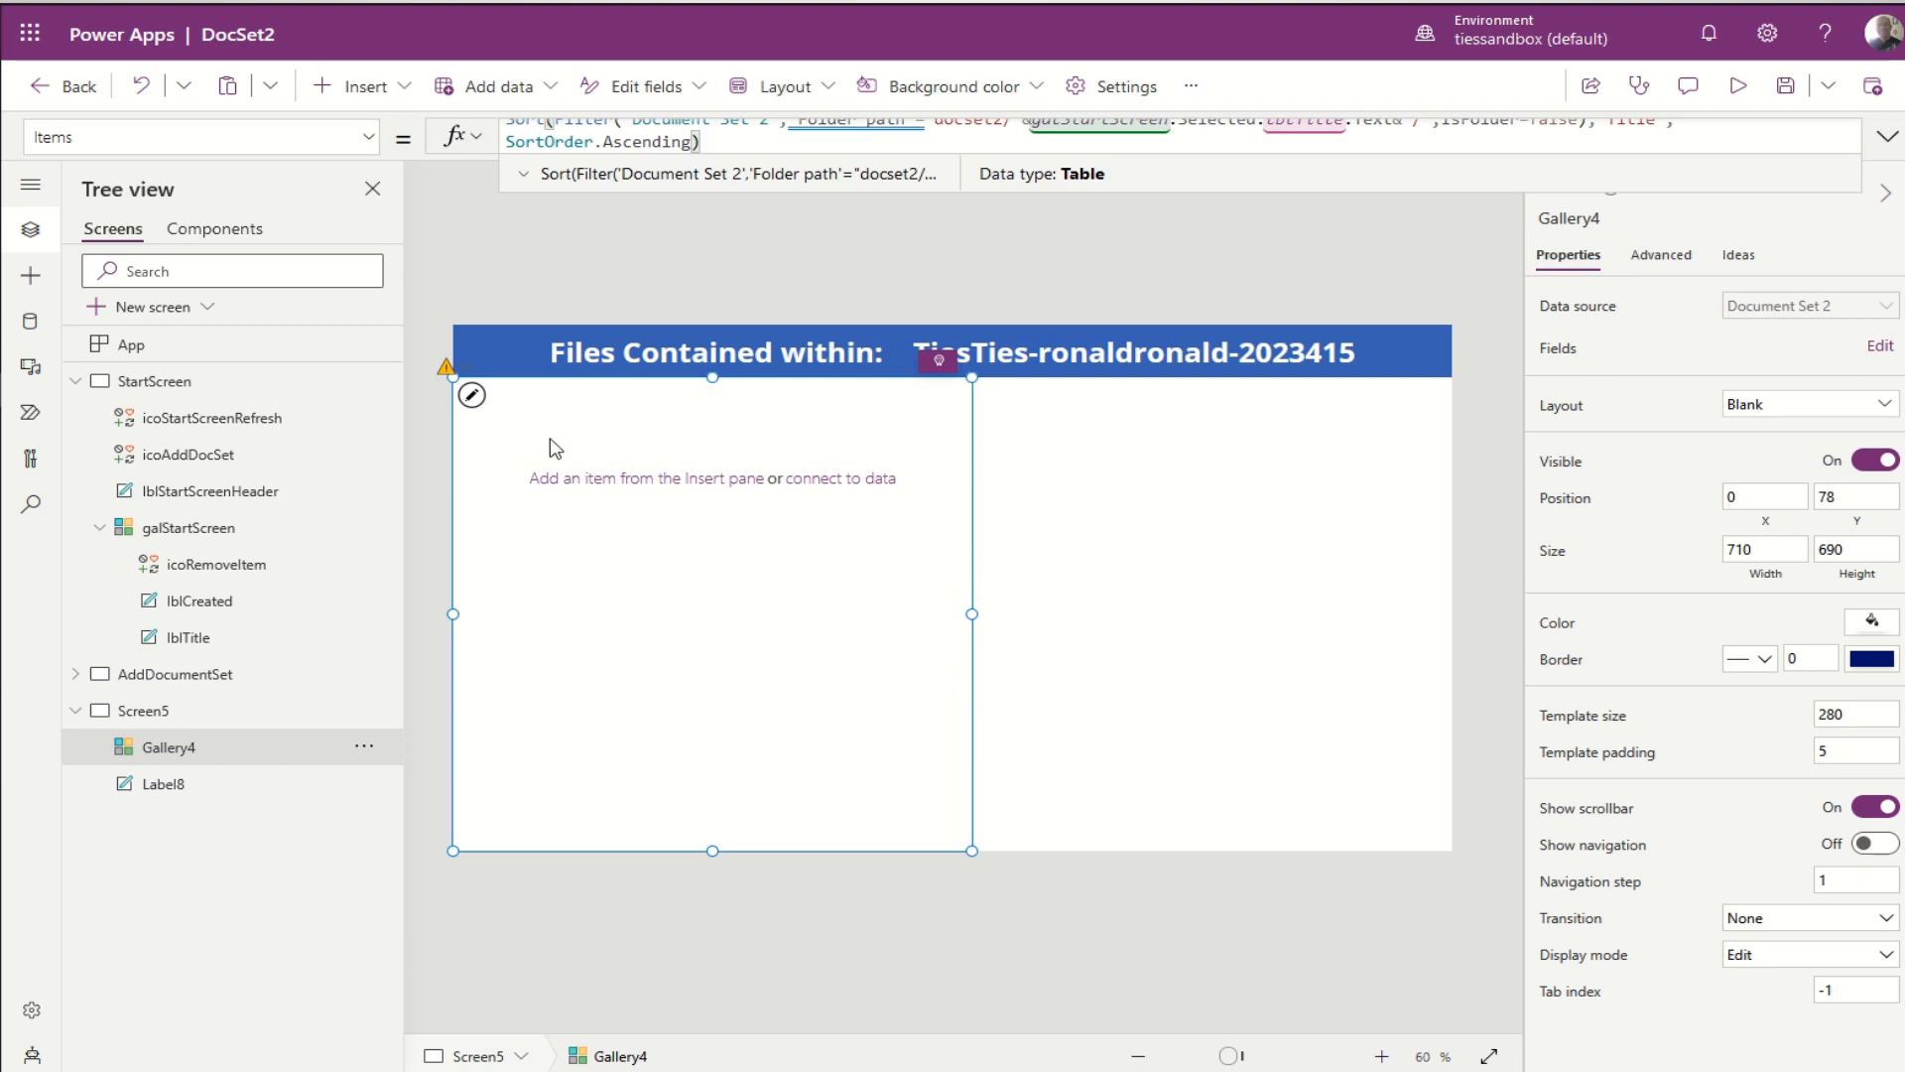
Step: Insert a text label in Gallery4's template and stretch it across the template's upper edge, about 698 wide and 53 high
left_click(473, 398)
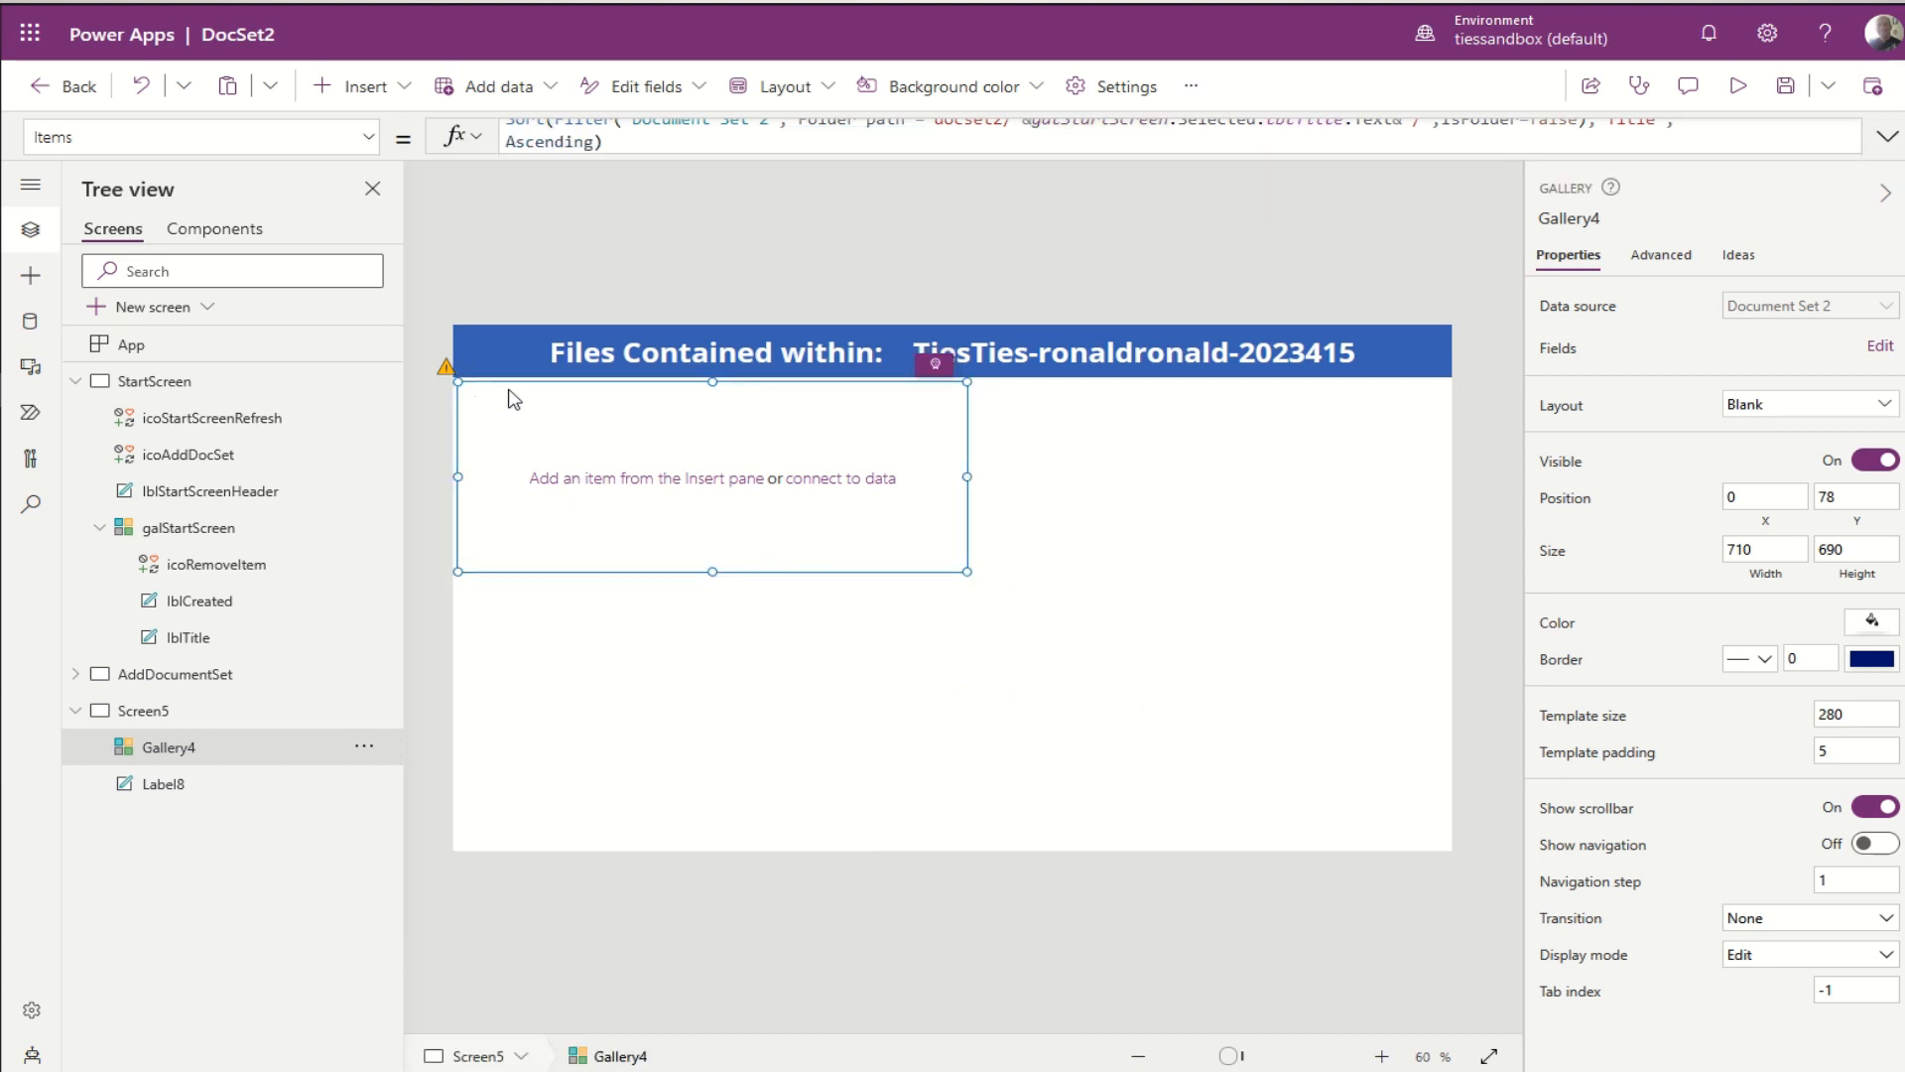
left_click(405, 88)
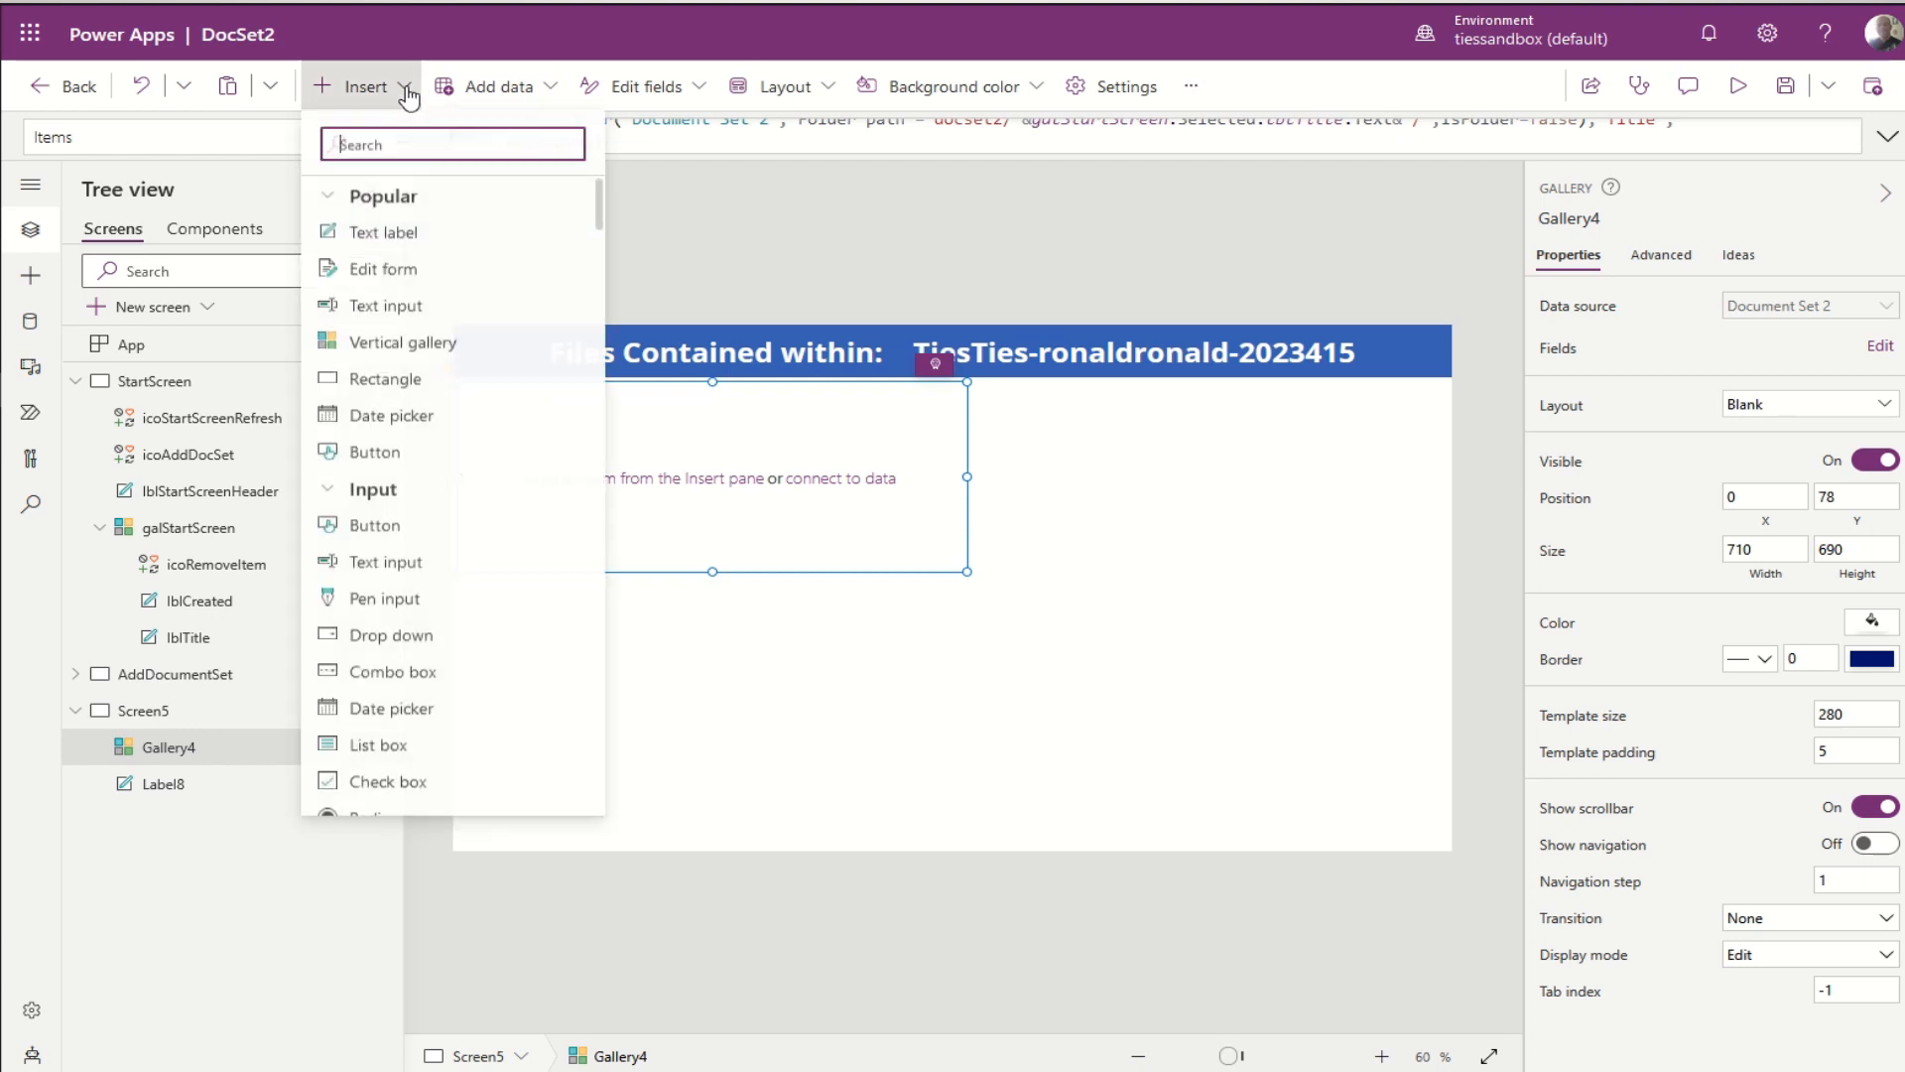
left_click(383, 233)
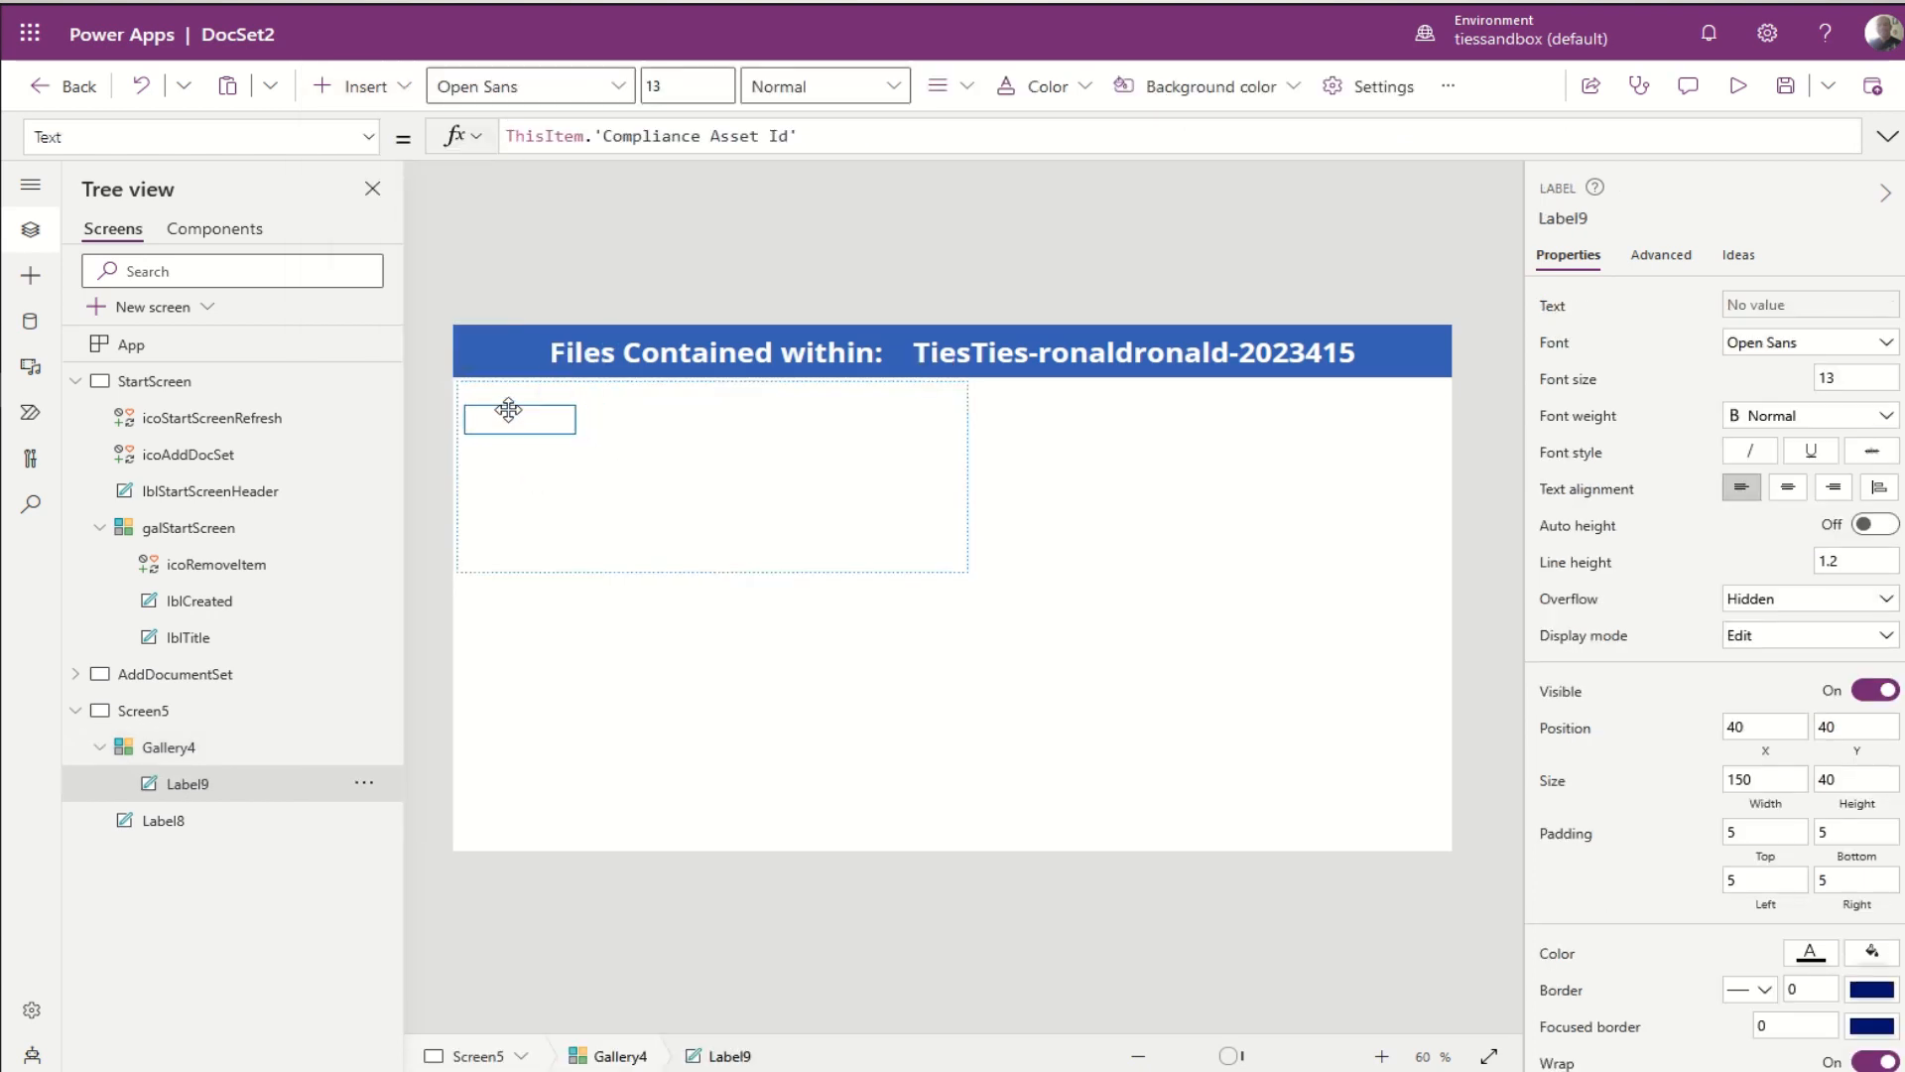
left_click_drag(509, 408, 968, 418)
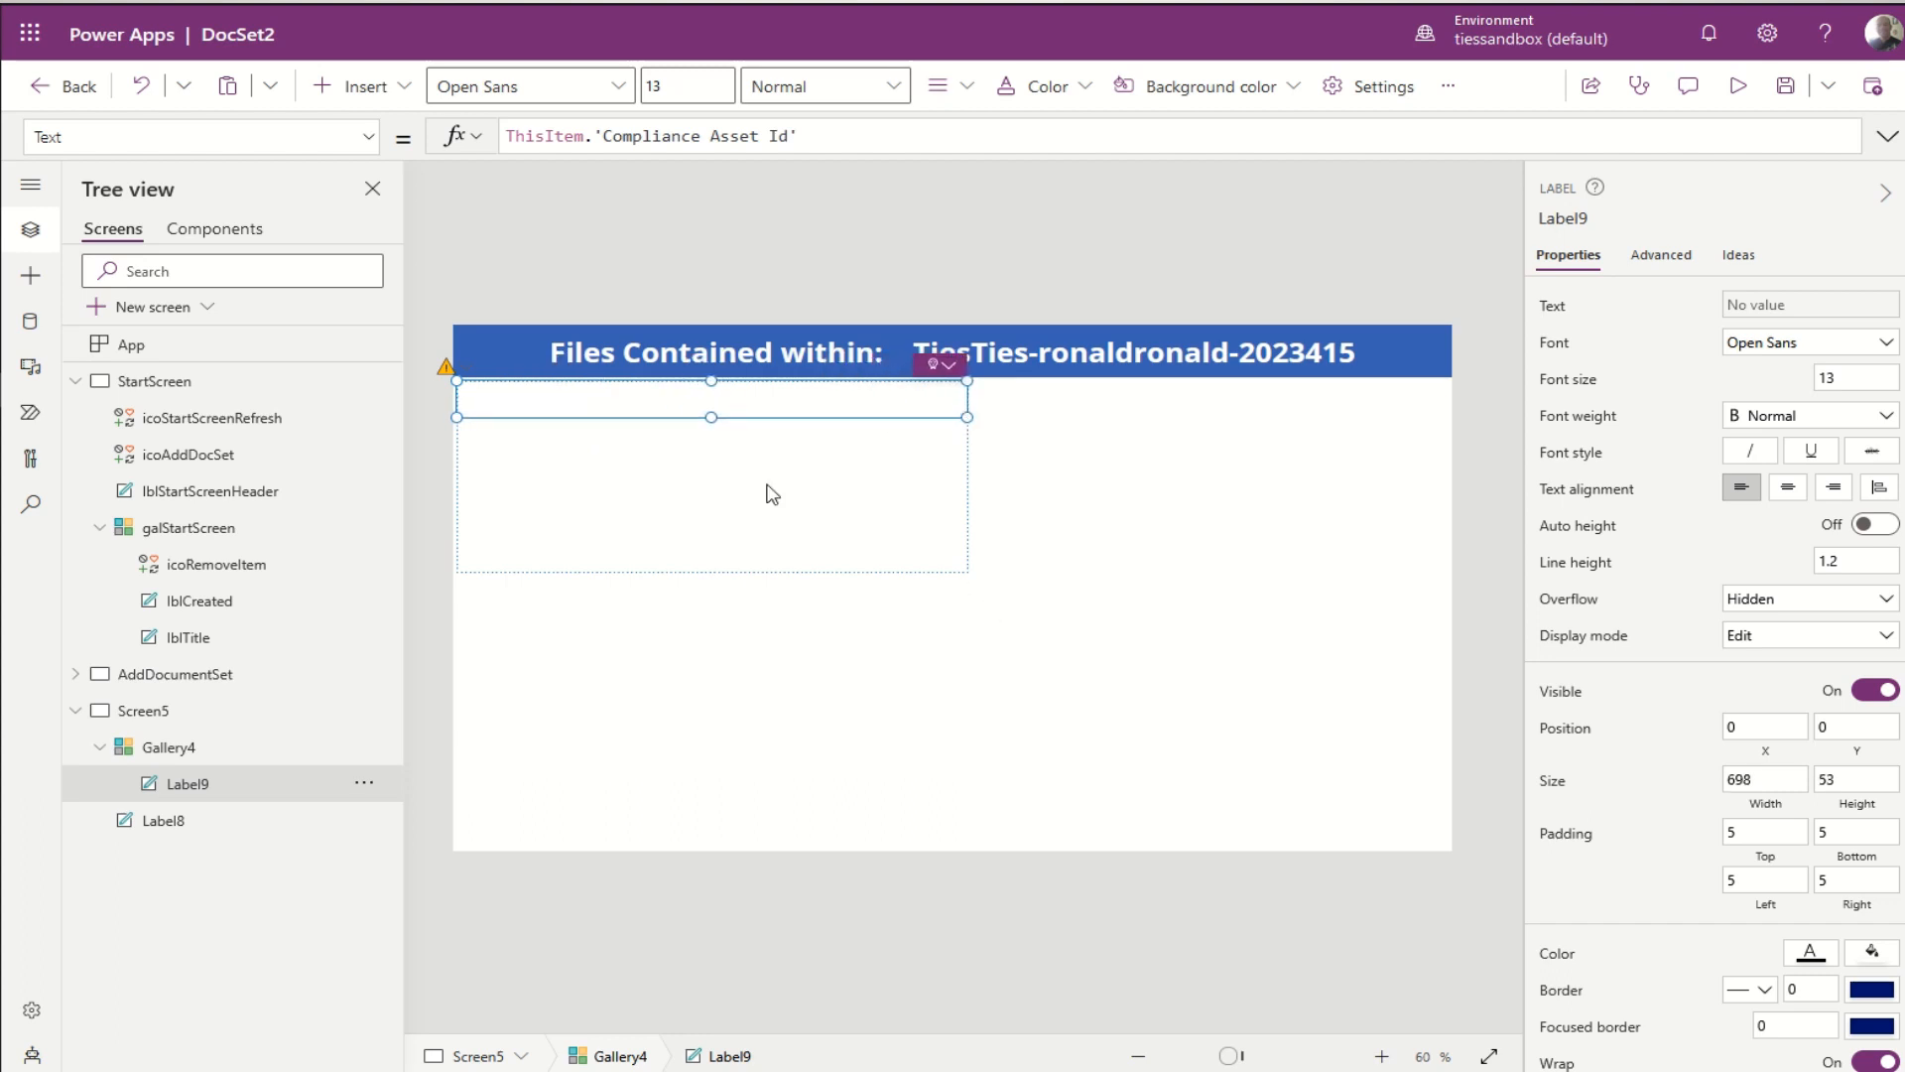
Step: Set the new gallery label's Text formula to ThisItem.'File name with extension'
left_click_drag(799, 135, 593, 135)
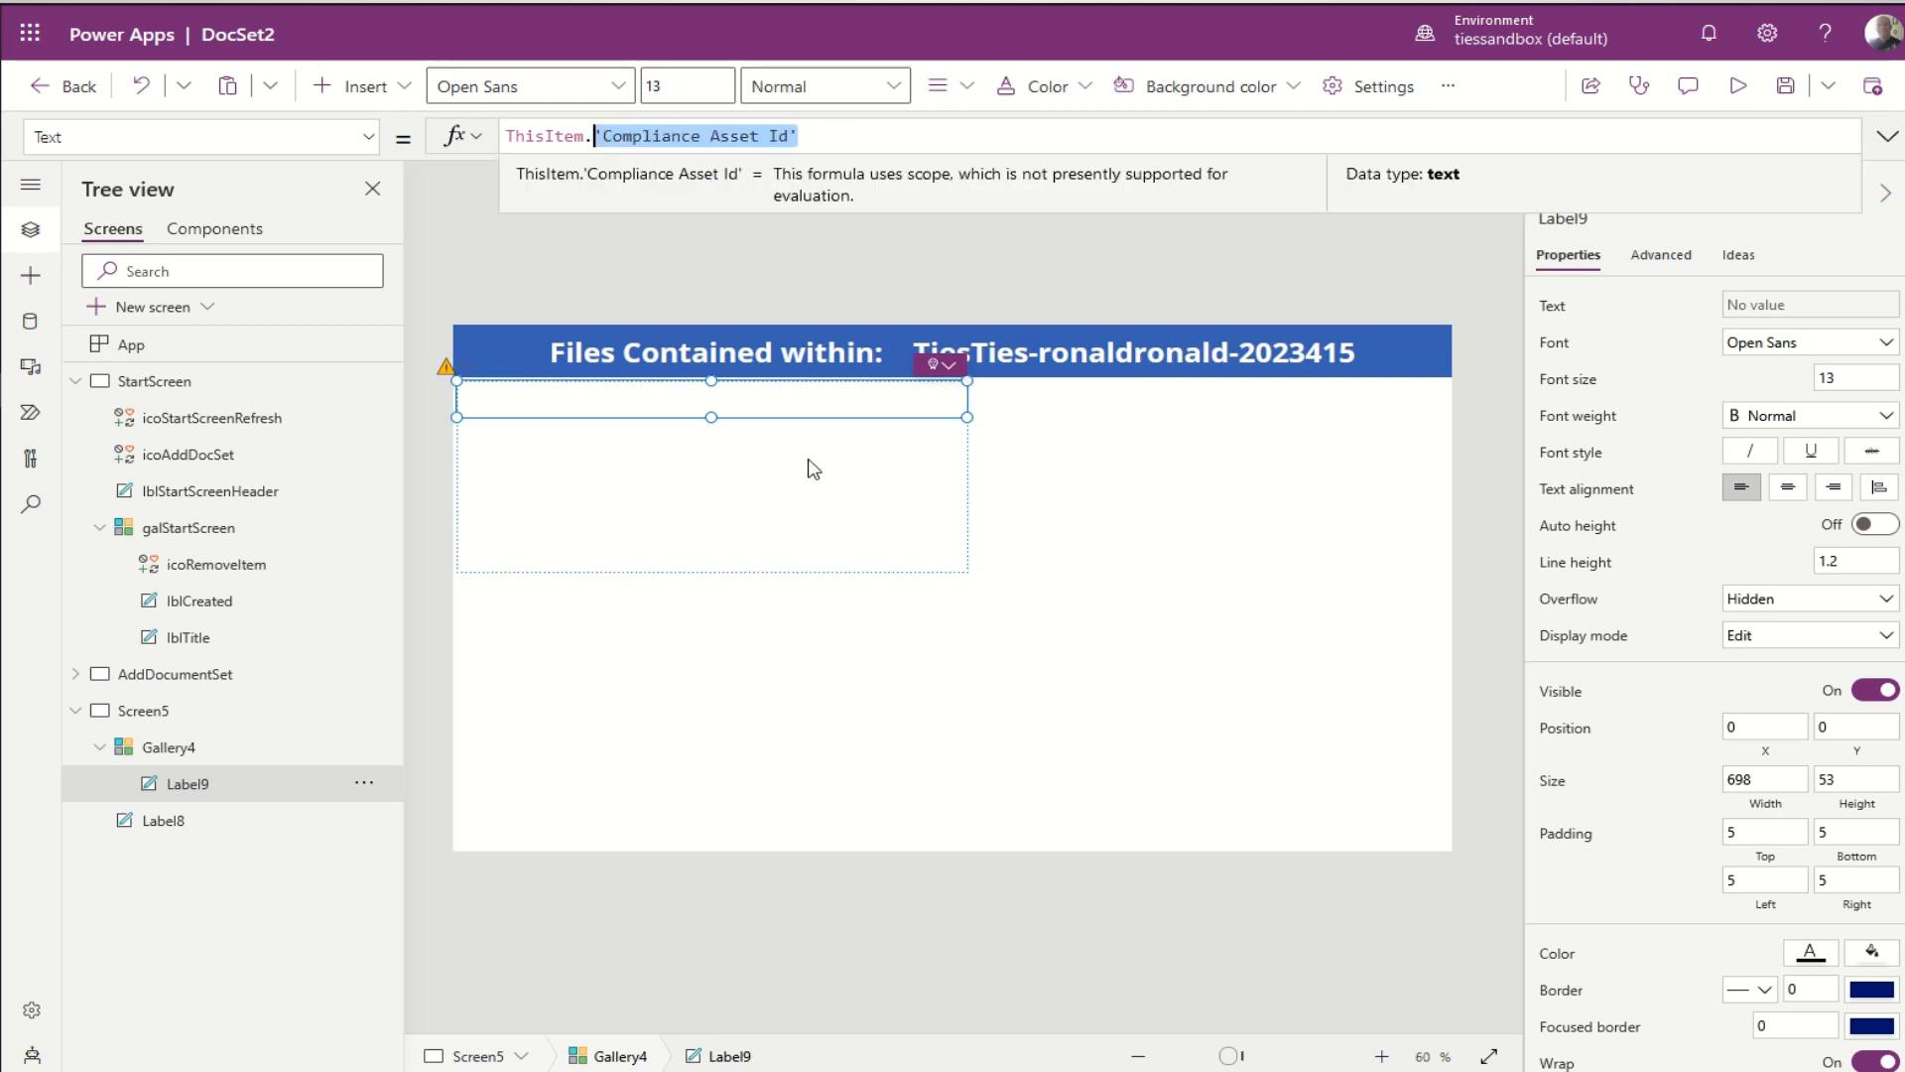
key("BackSpace")
type("Name")
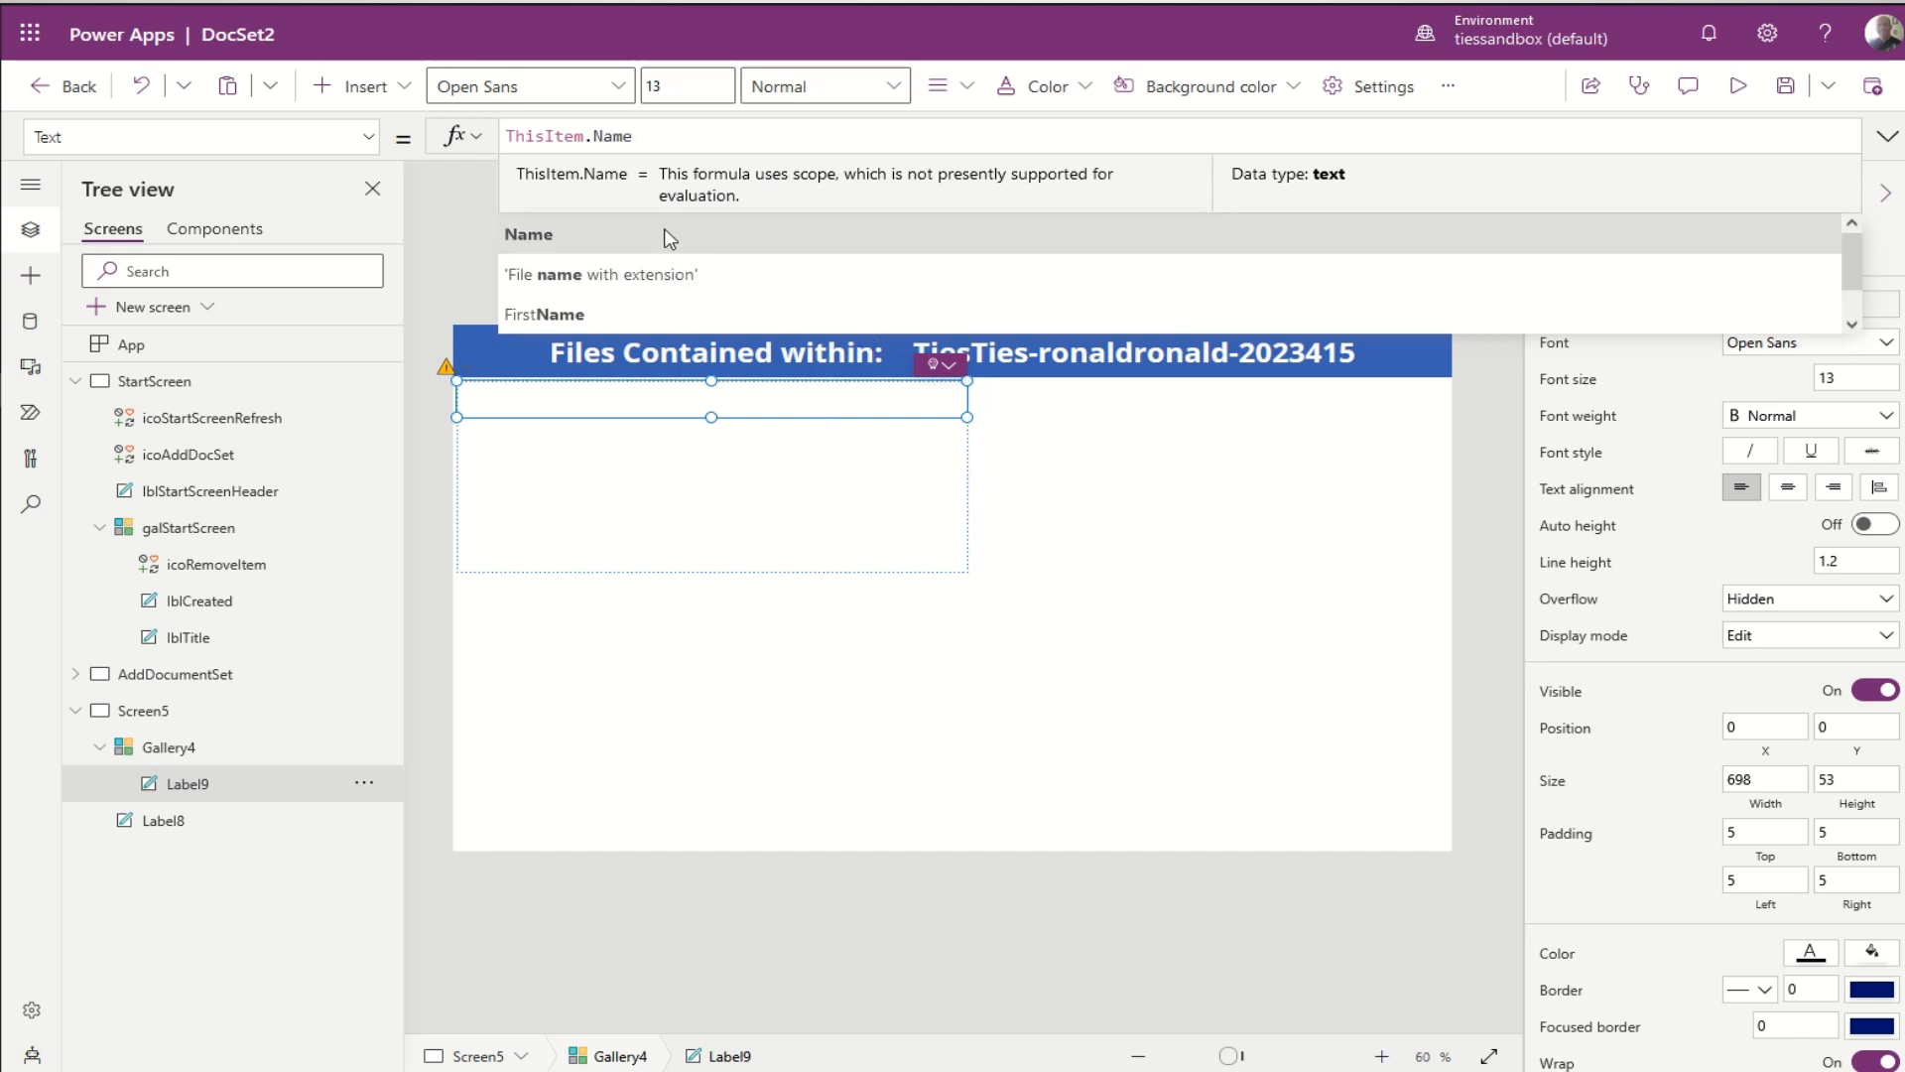
left_click(604, 270)
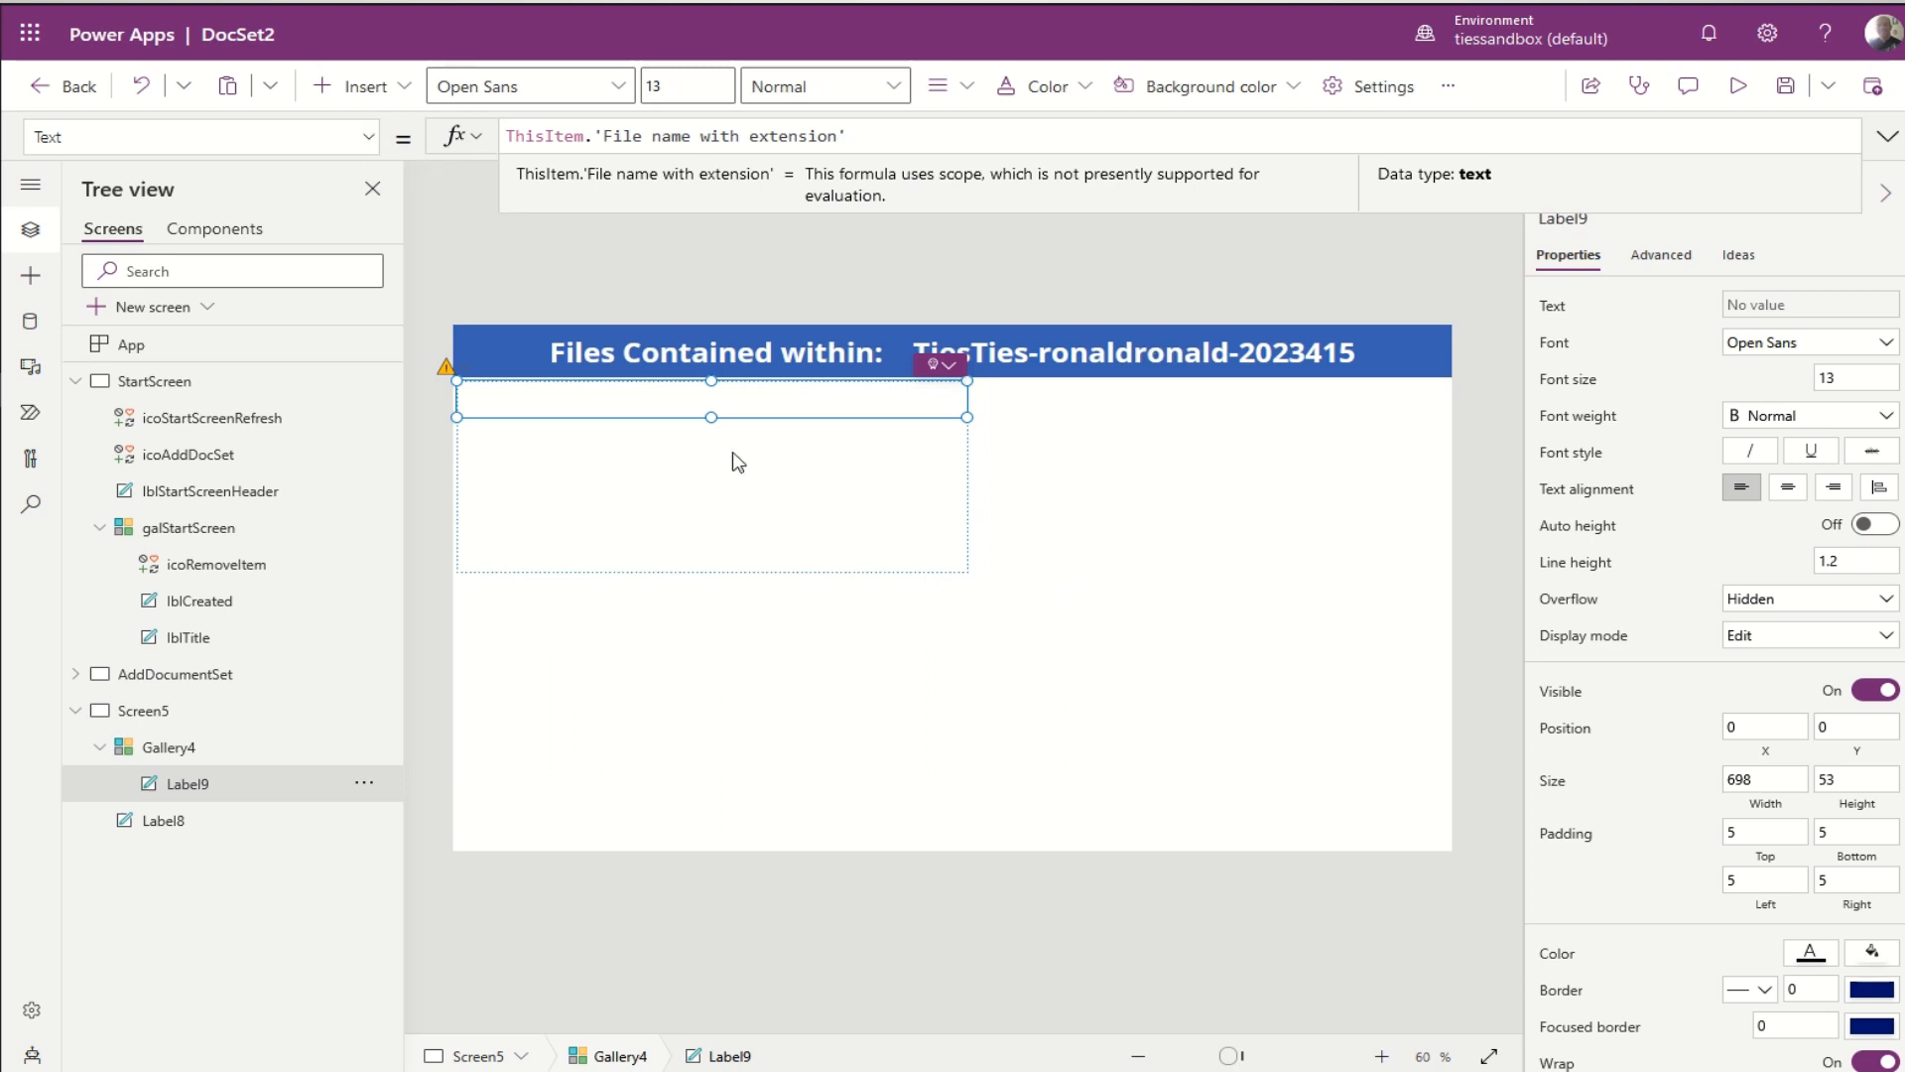
left_click(795, 534)
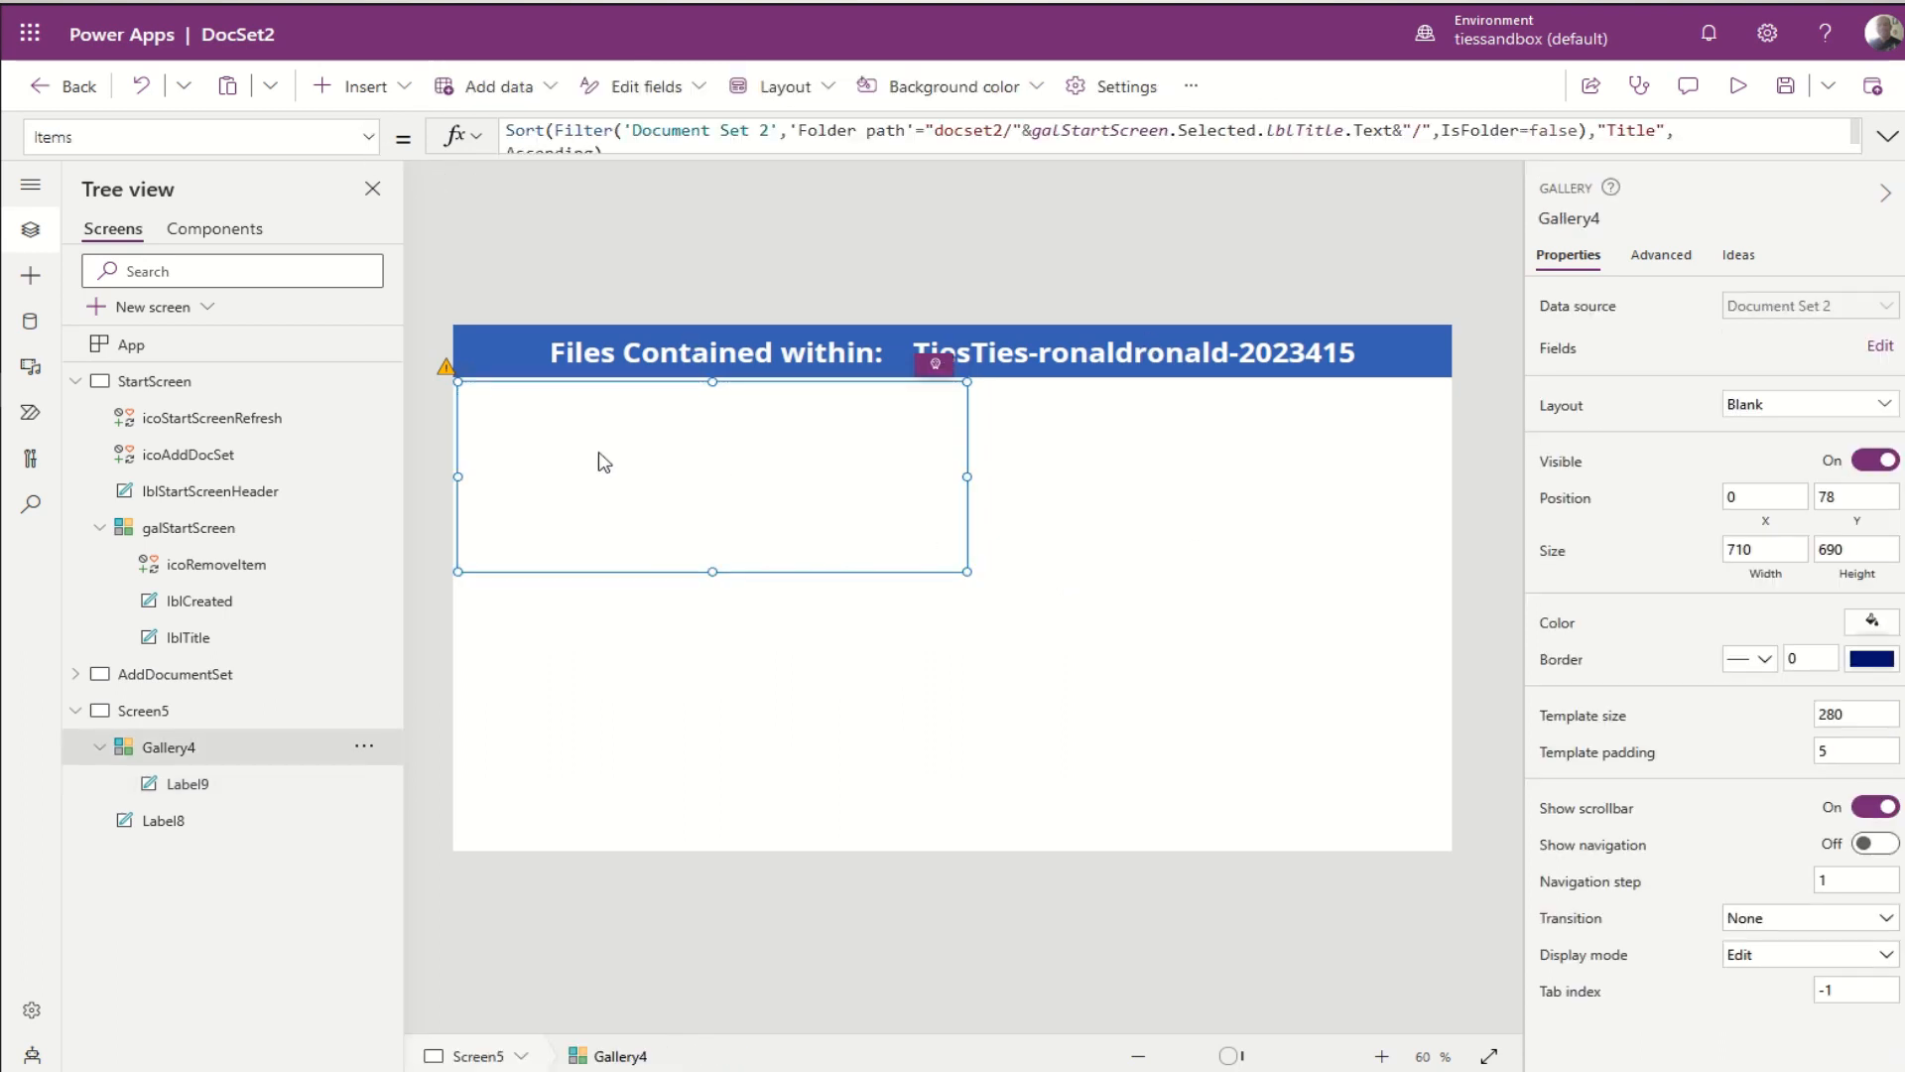
left_click(680, 752)
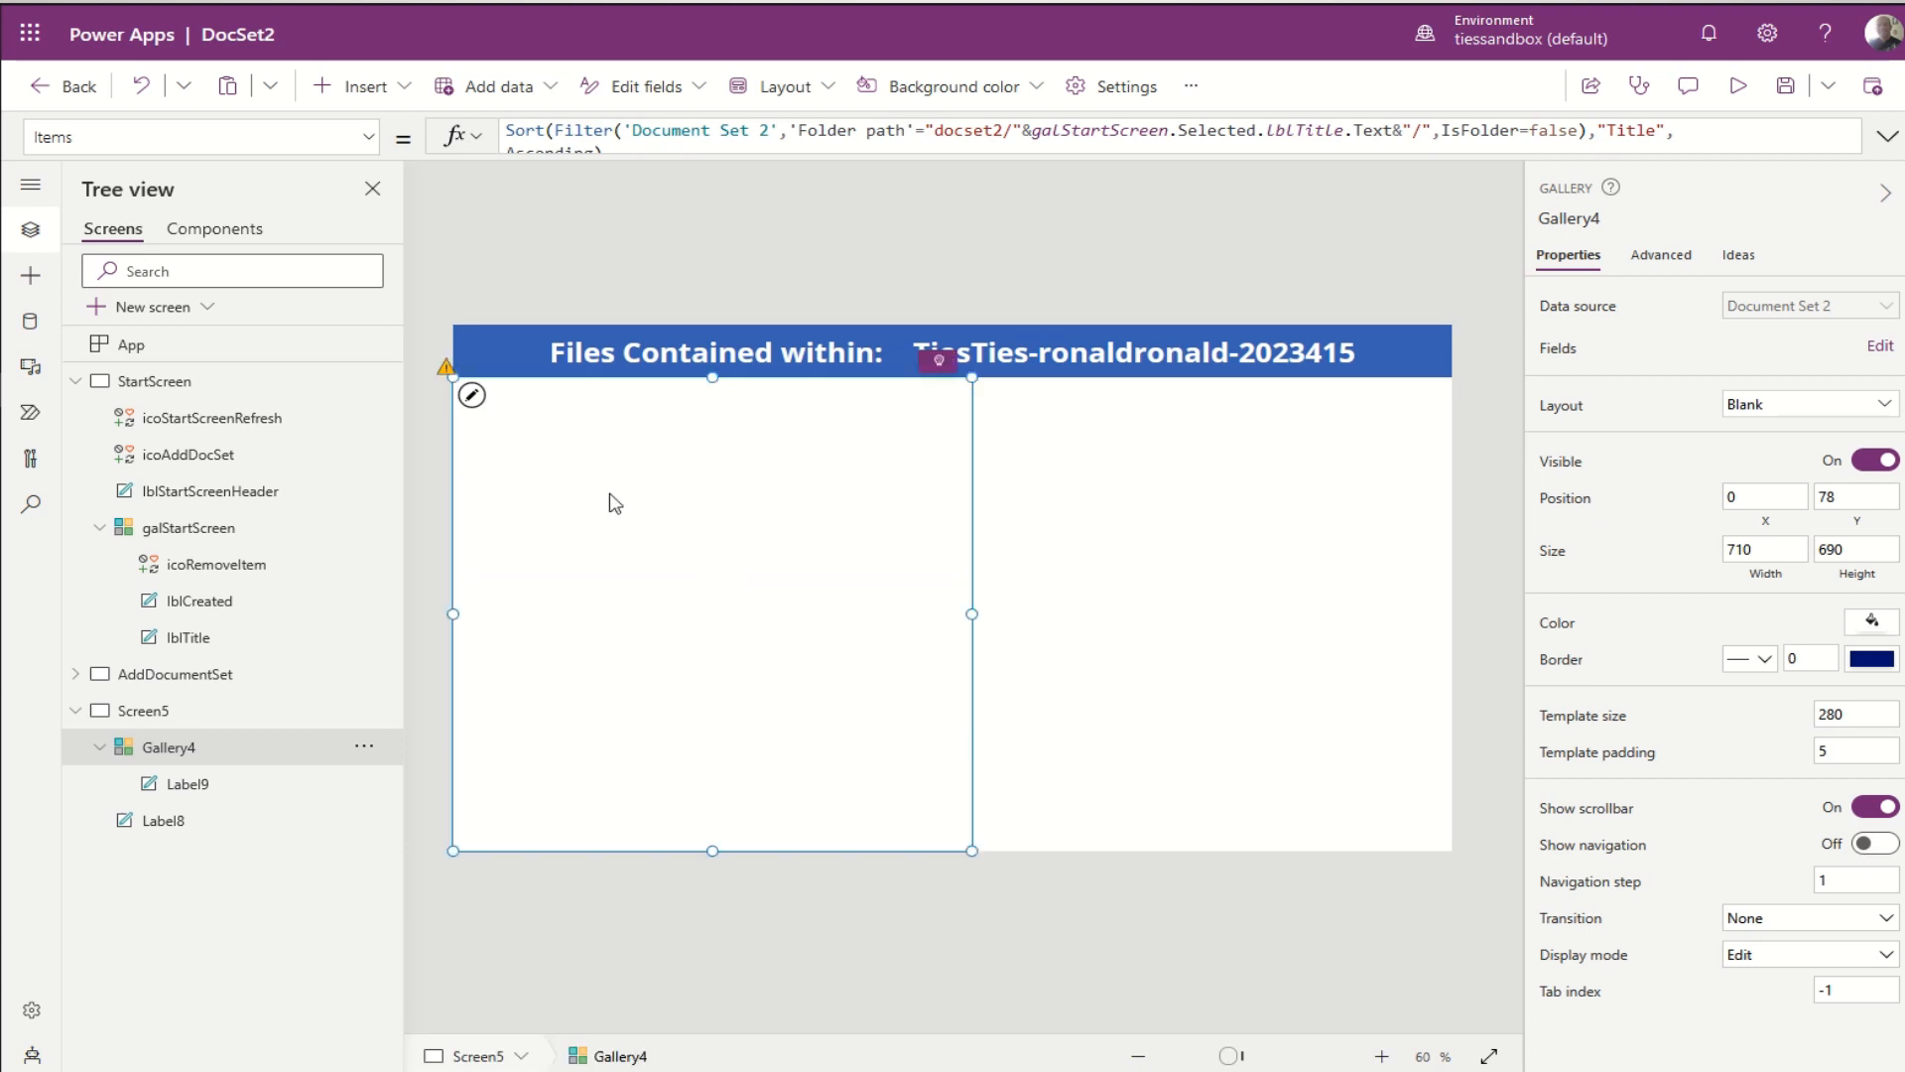
left_click(459, 393)
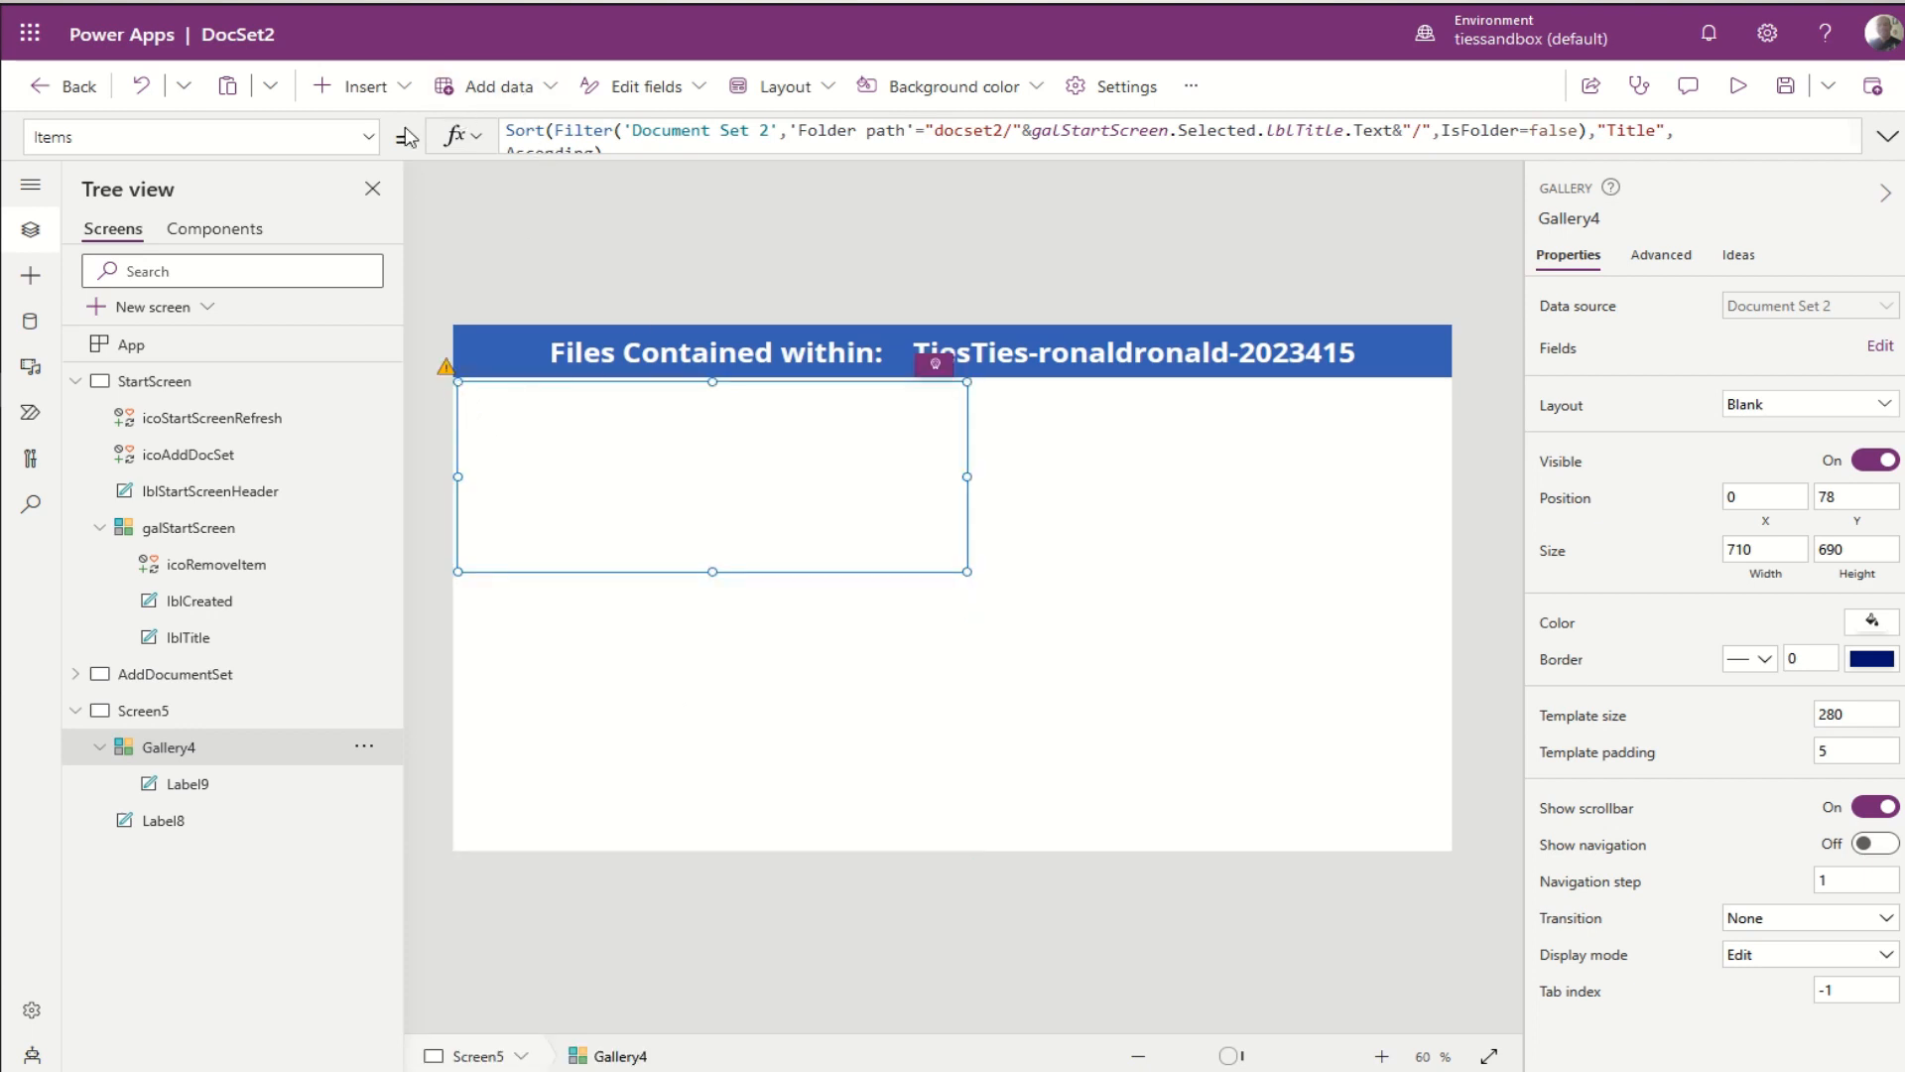
left_click(371, 138)
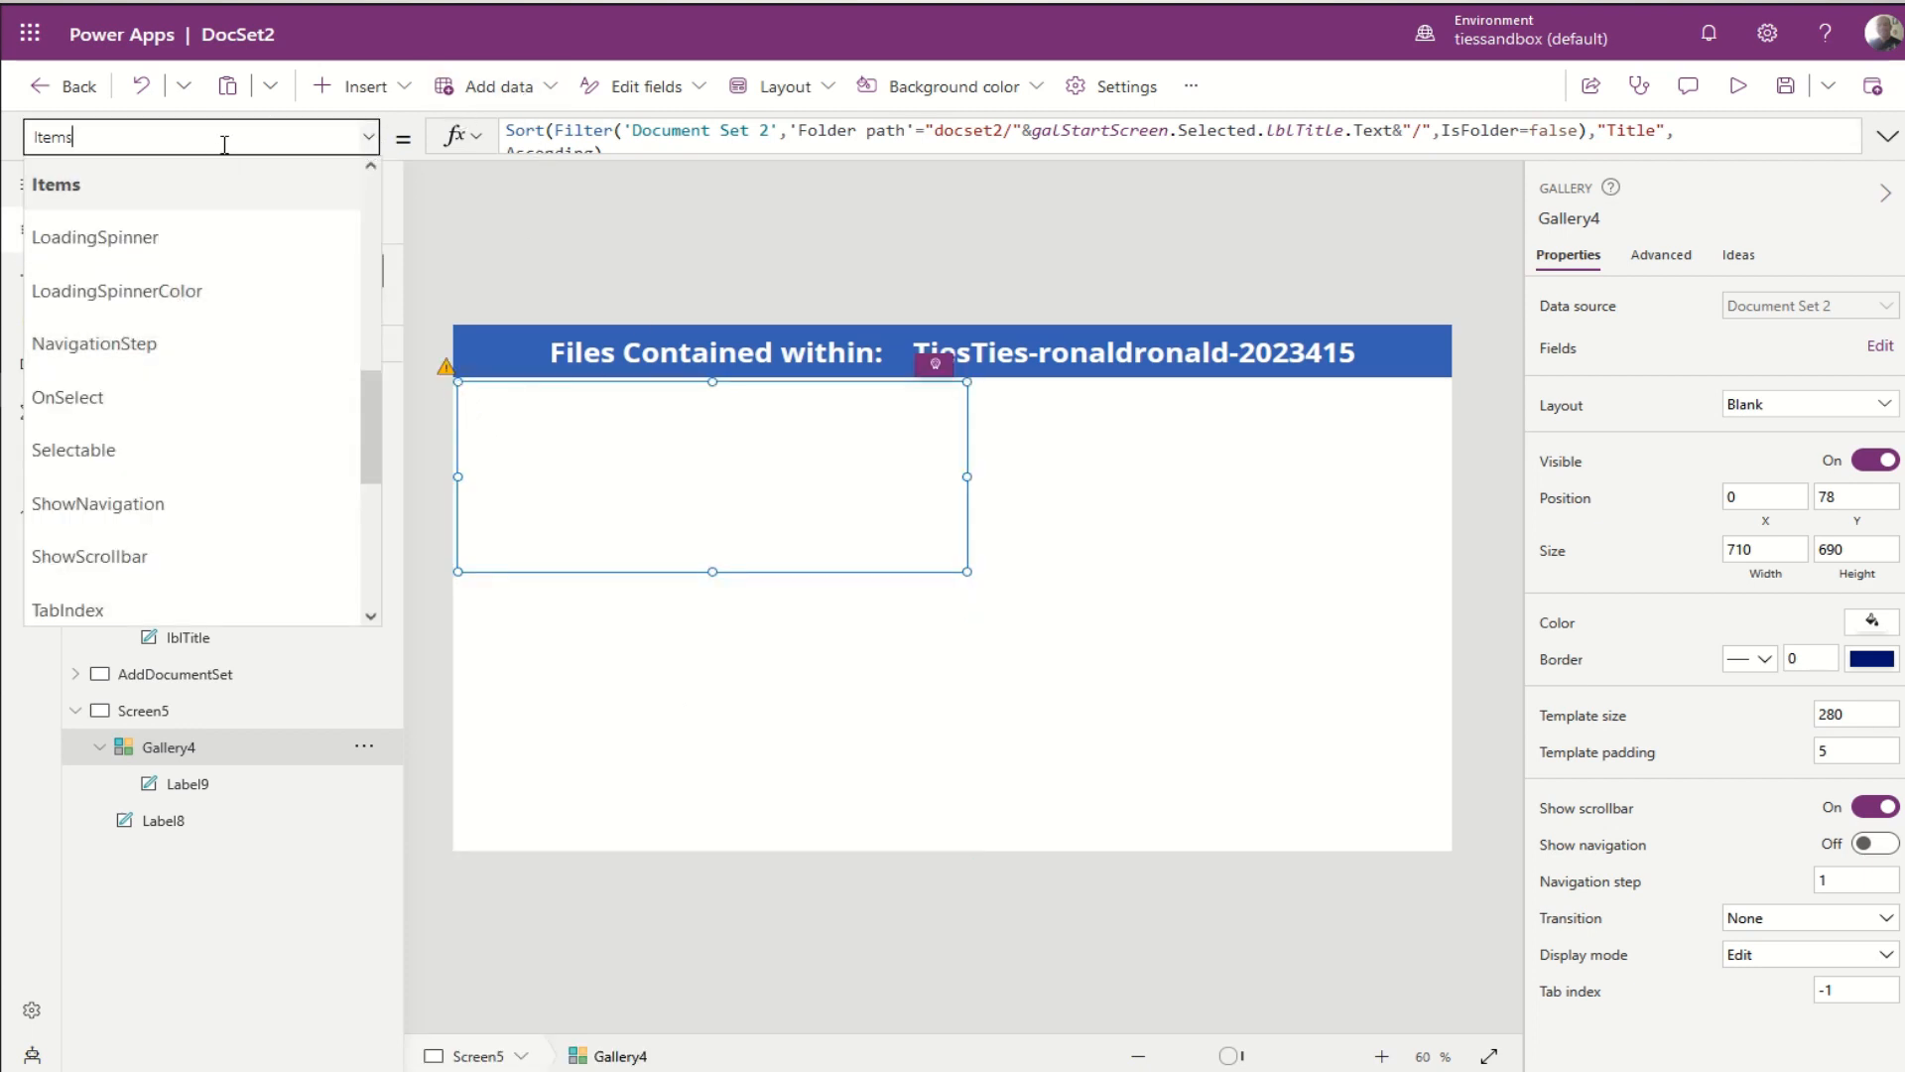
Step: Rename the label inside Gallery4 as lblFileName
left_click(650, 400)
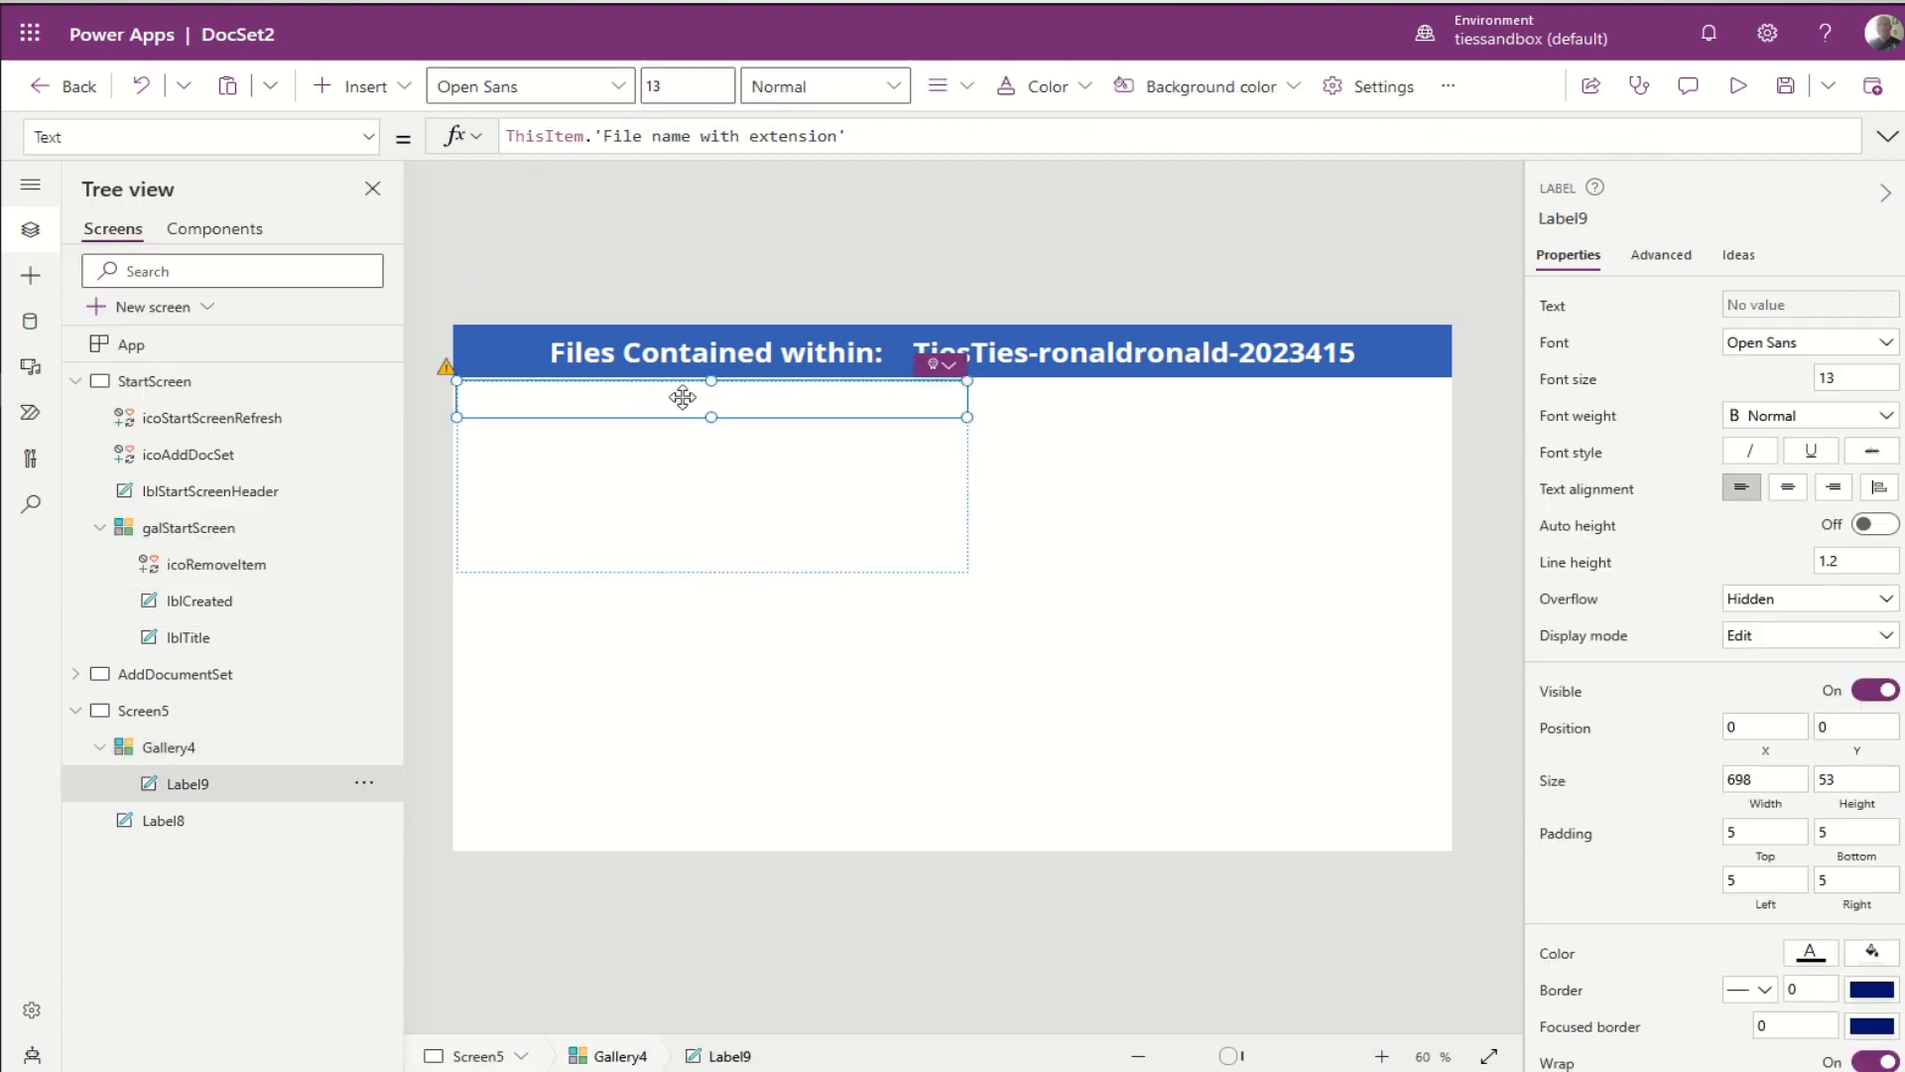
left_click(1564, 219)
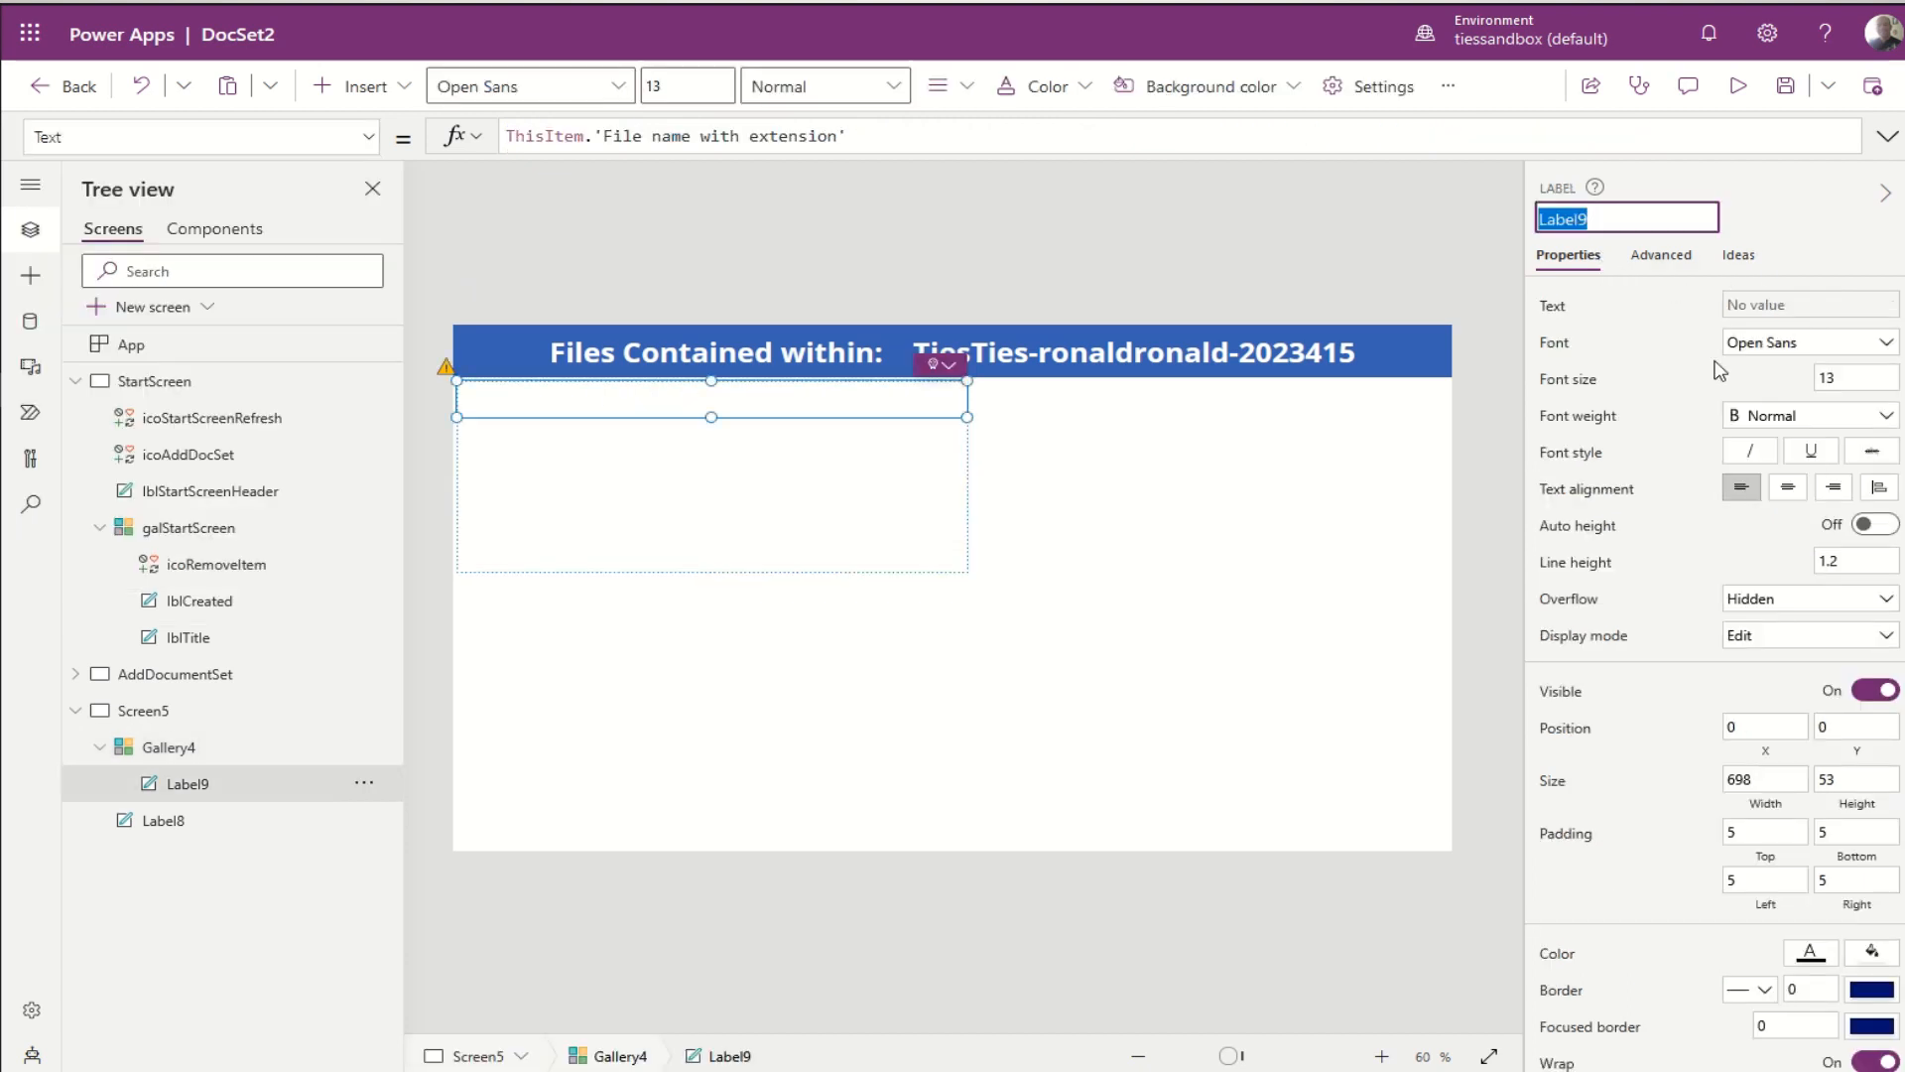
key("BackSpace")
type("lblFileName")
key("Return")
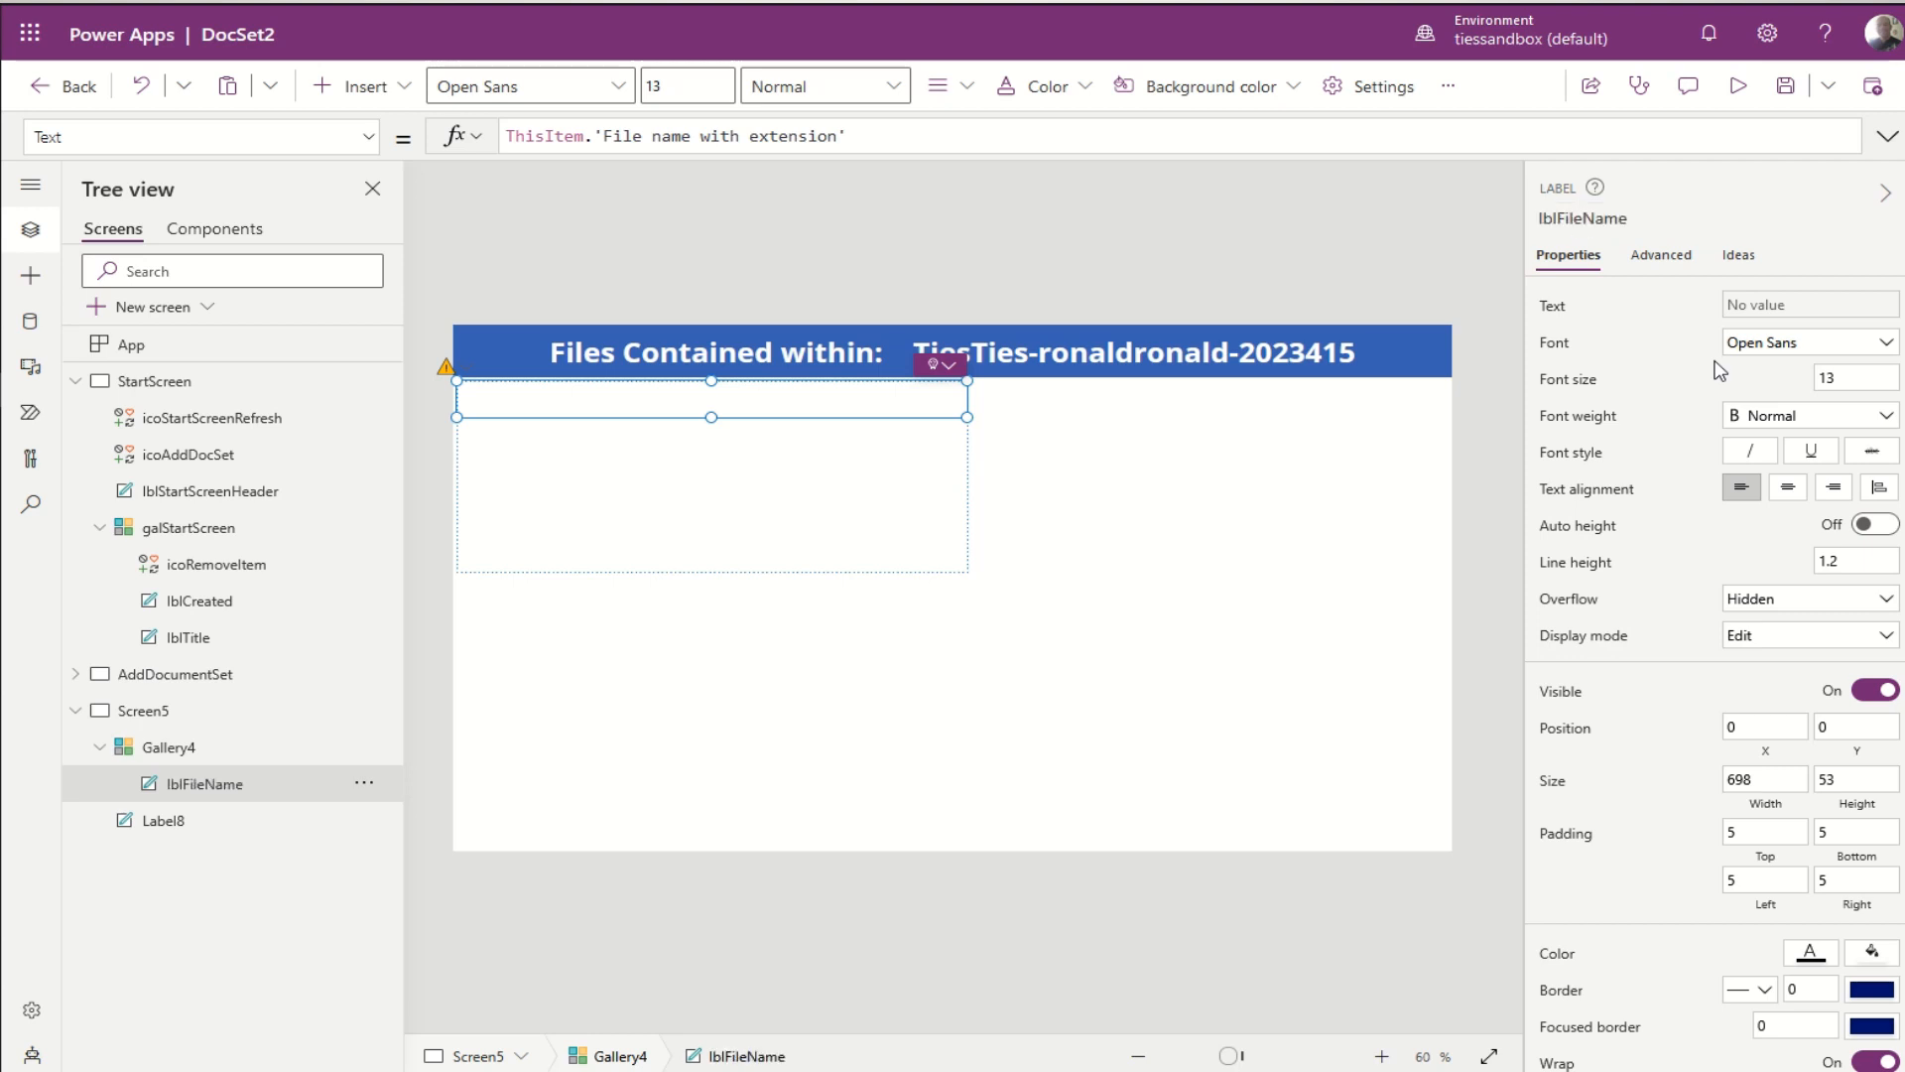
Step: Set Gallery4's TemplateSize formula to lblFileName.Height+20
left_click(636, 480)
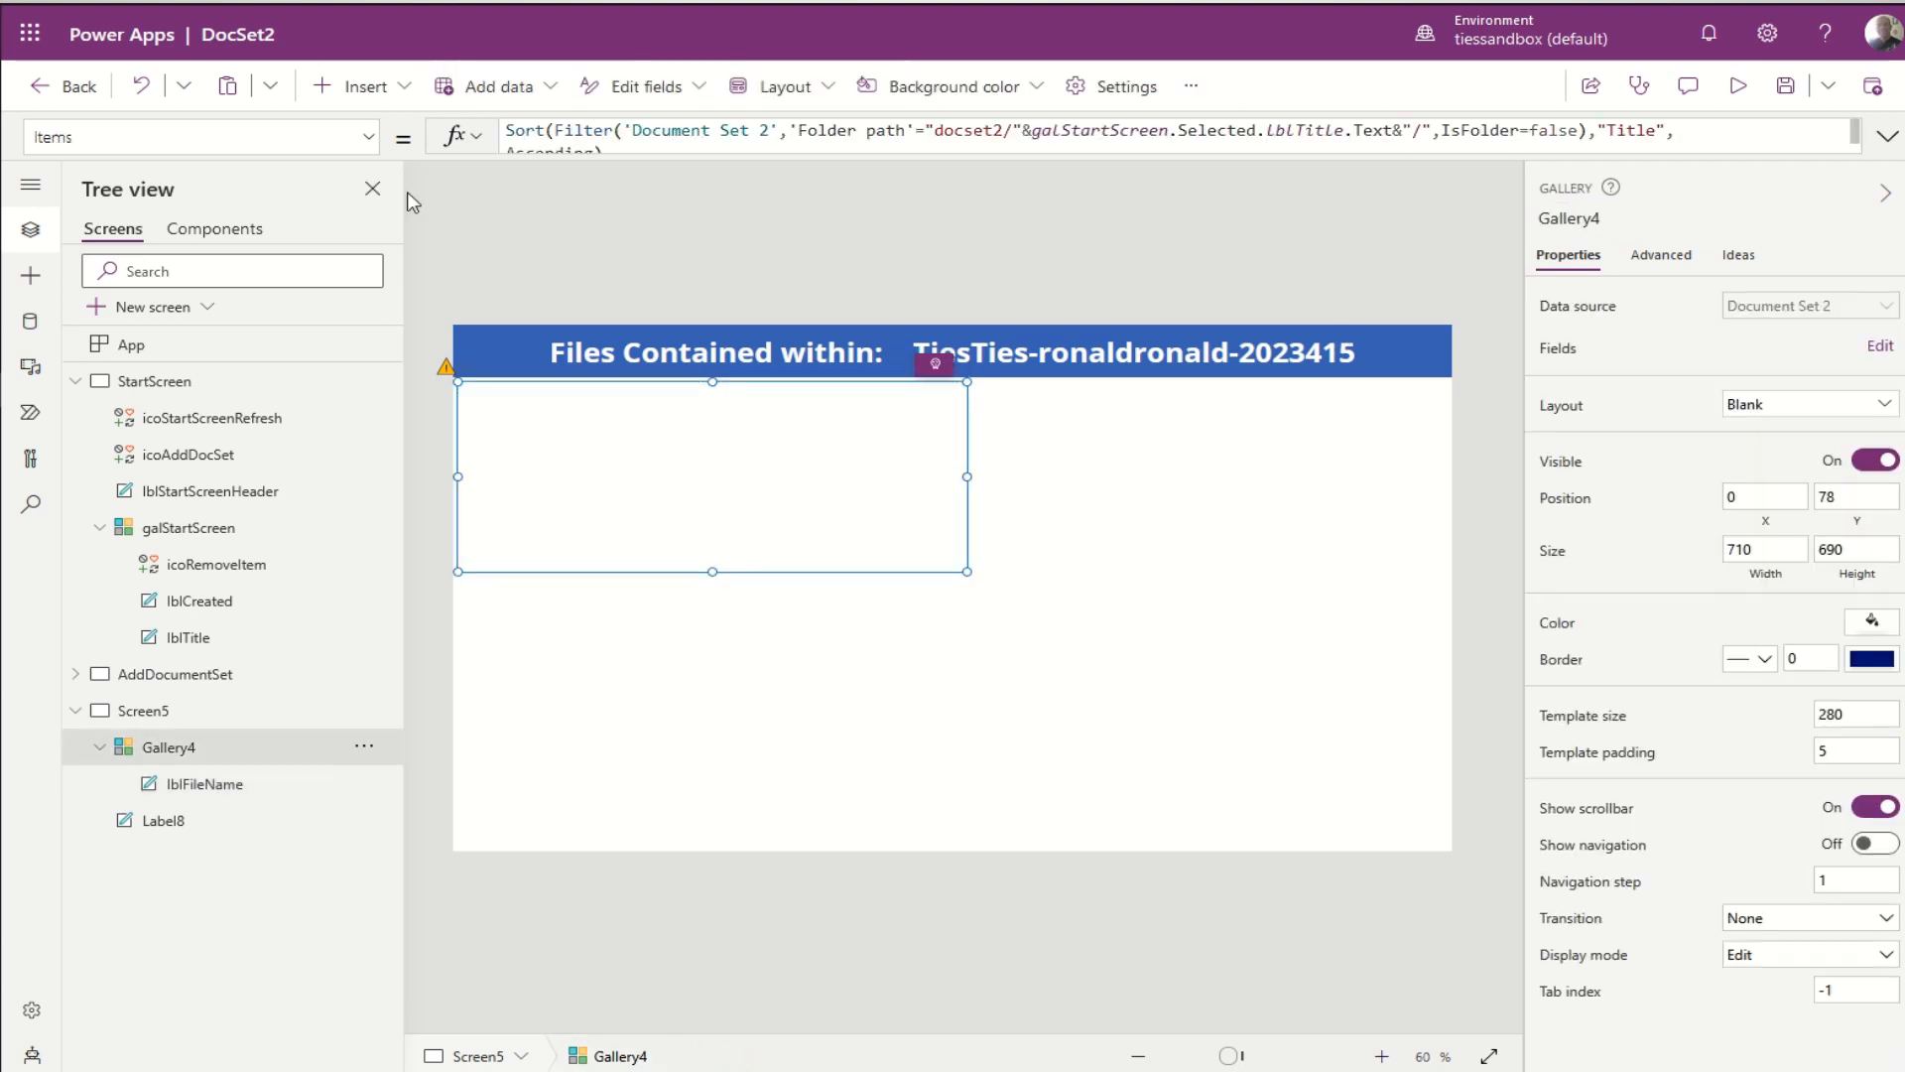
left_click(367, 137)
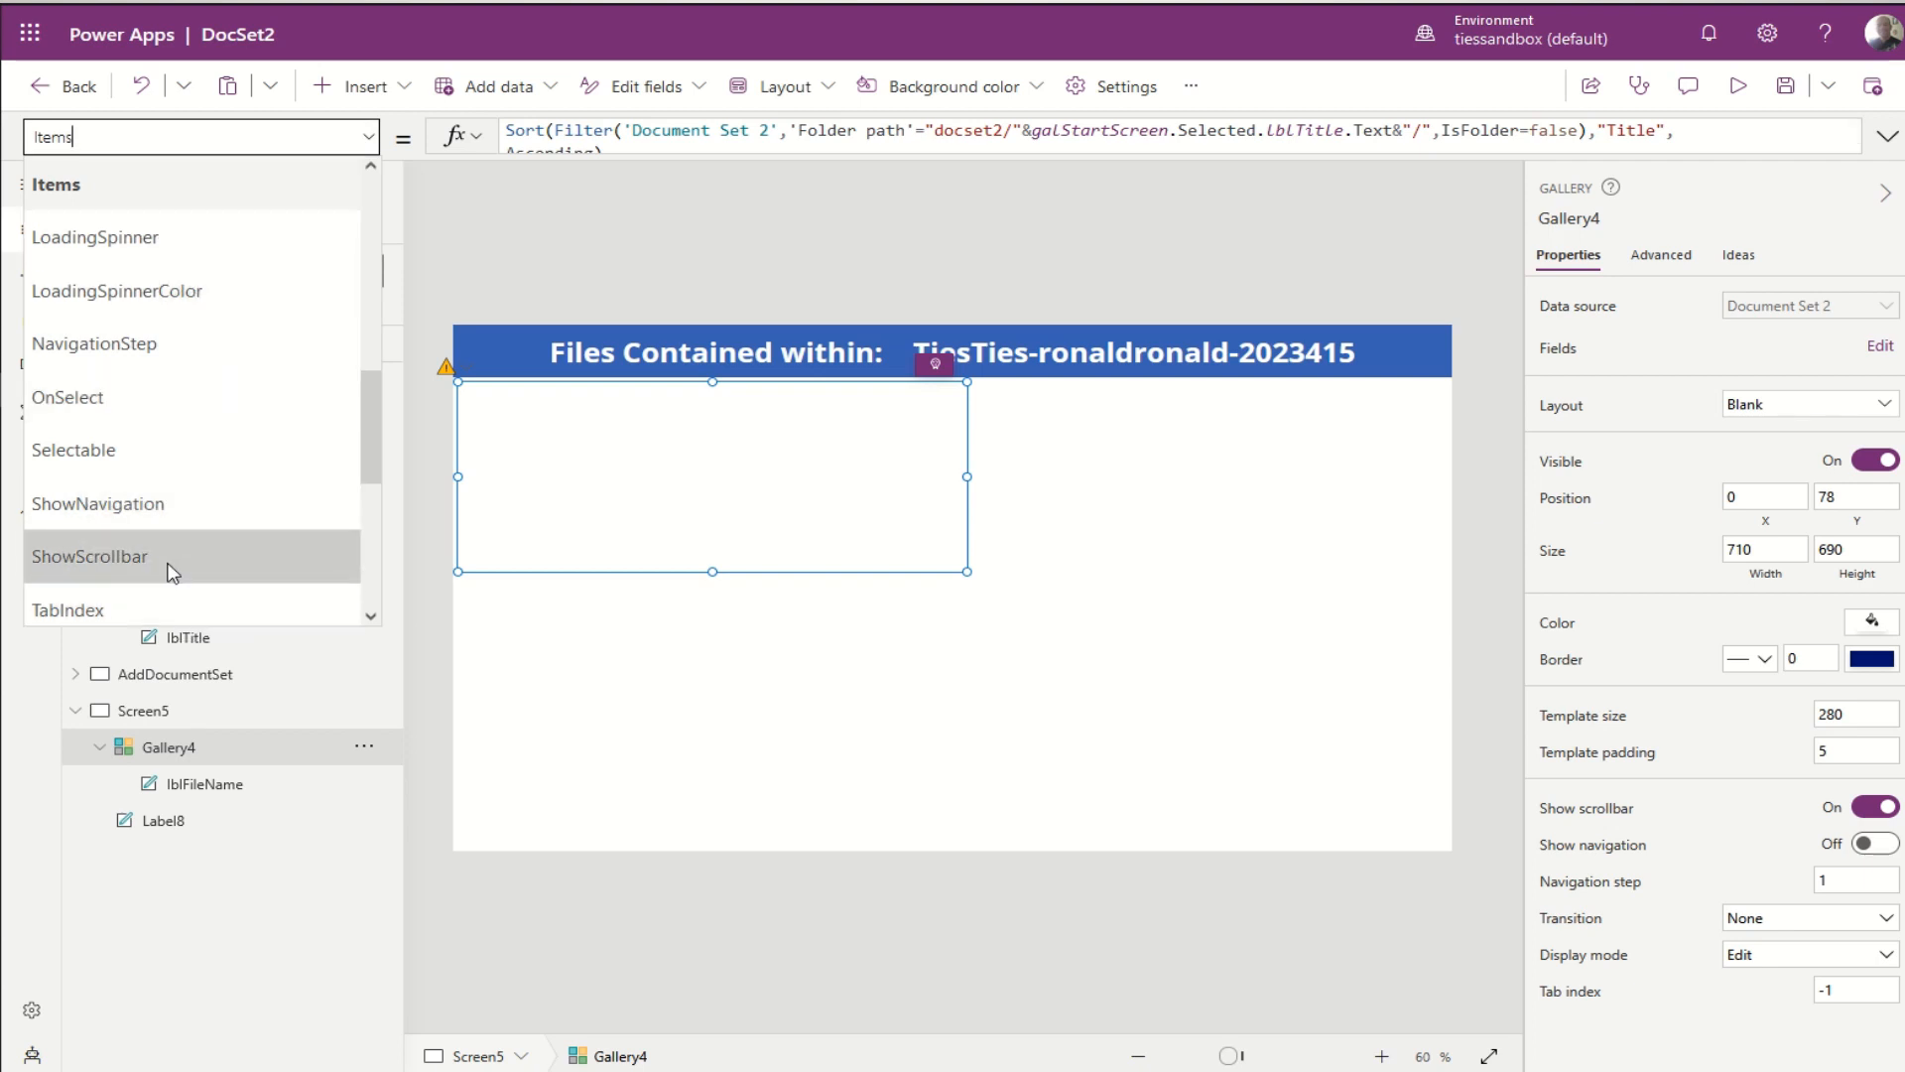
scroll(139, 403, "up", 1)
scroll(139, 403, "down", 4)
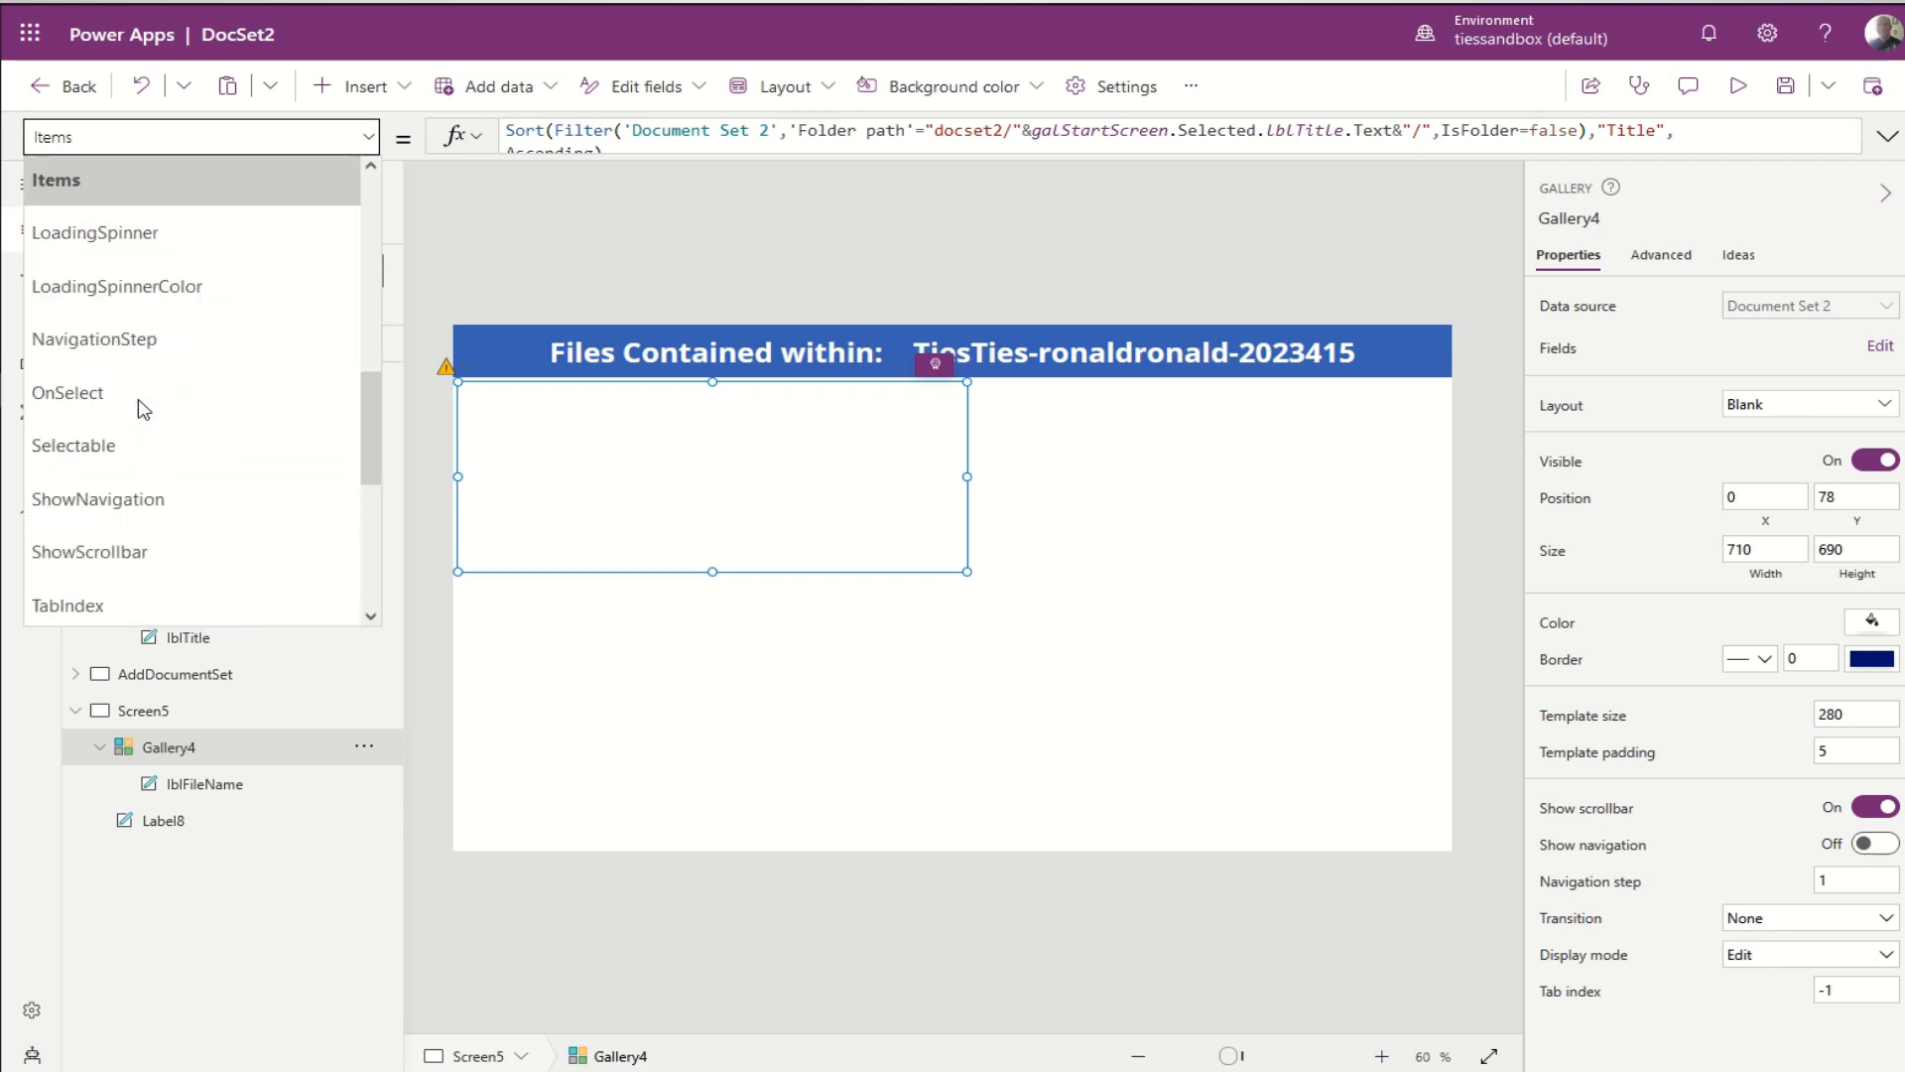
left_click(112, 333)
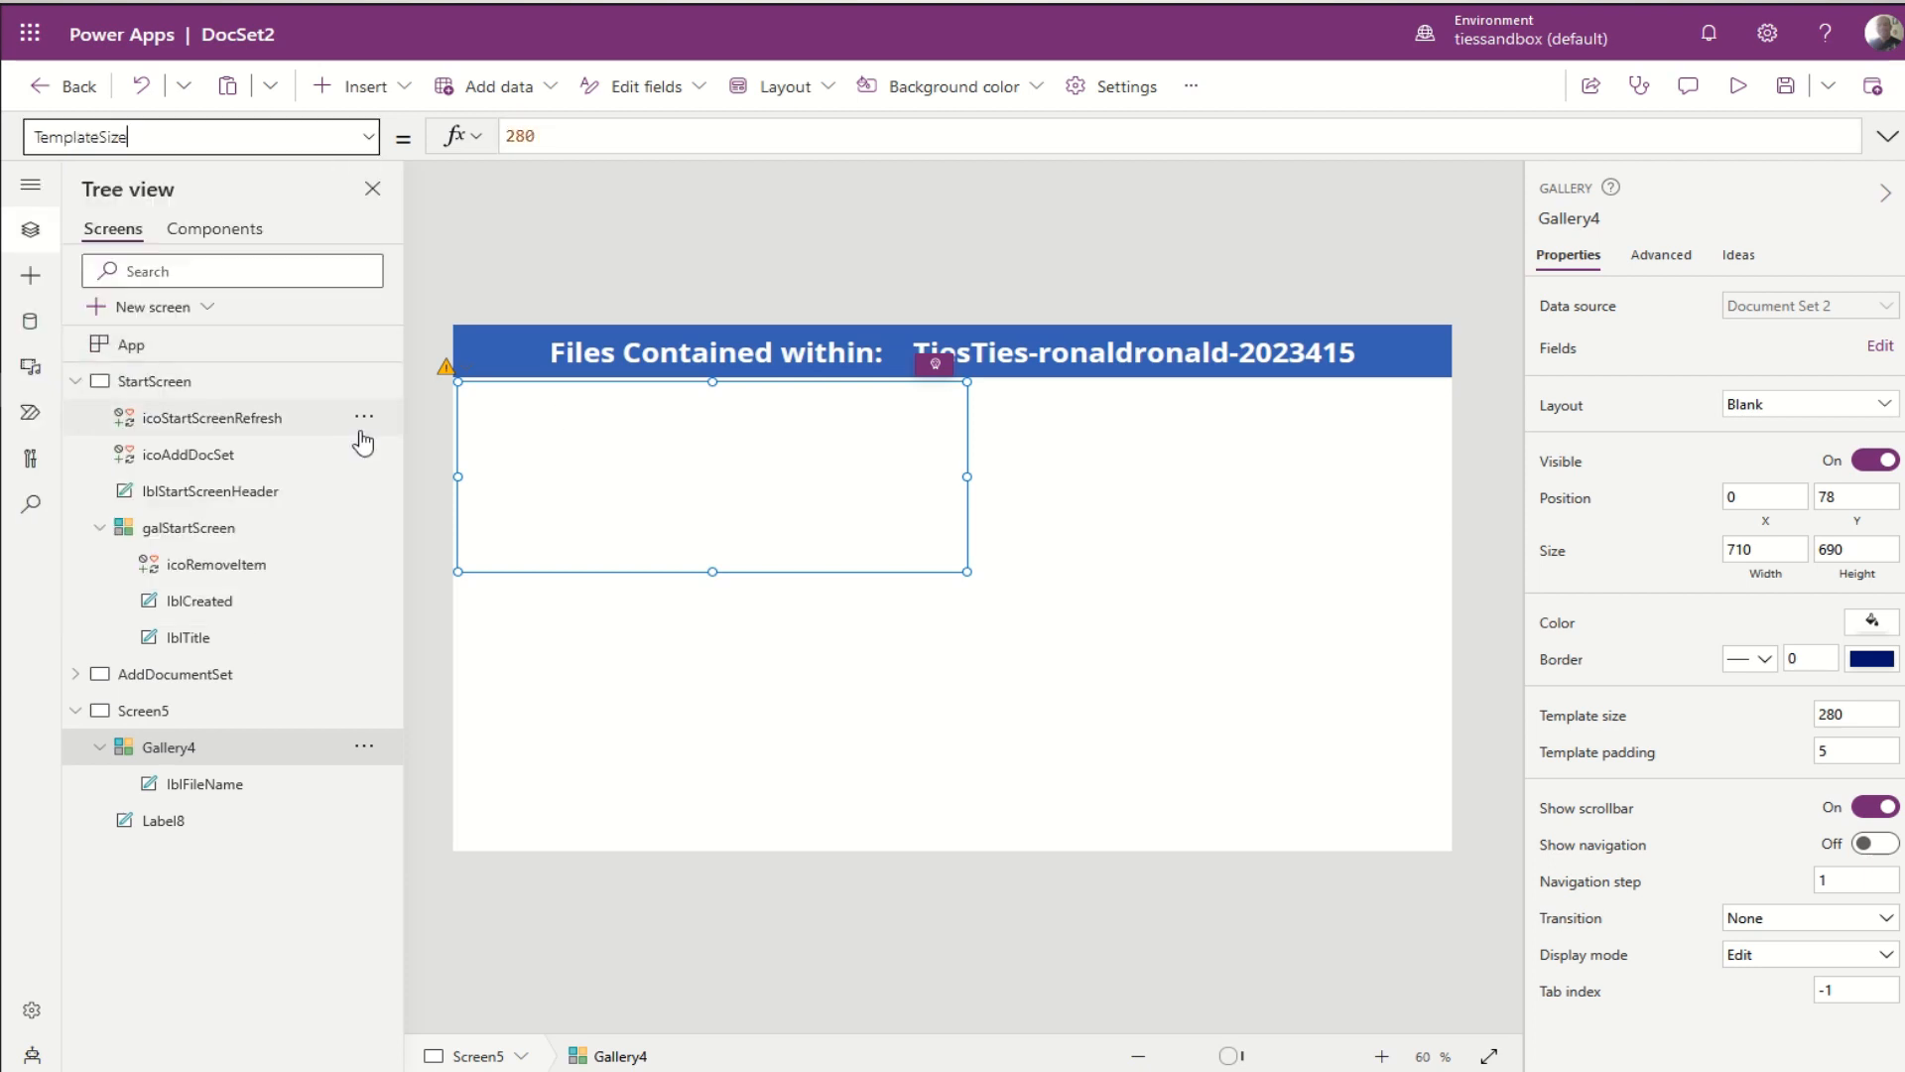
left_click(609, 140)
key("ctrl+a")
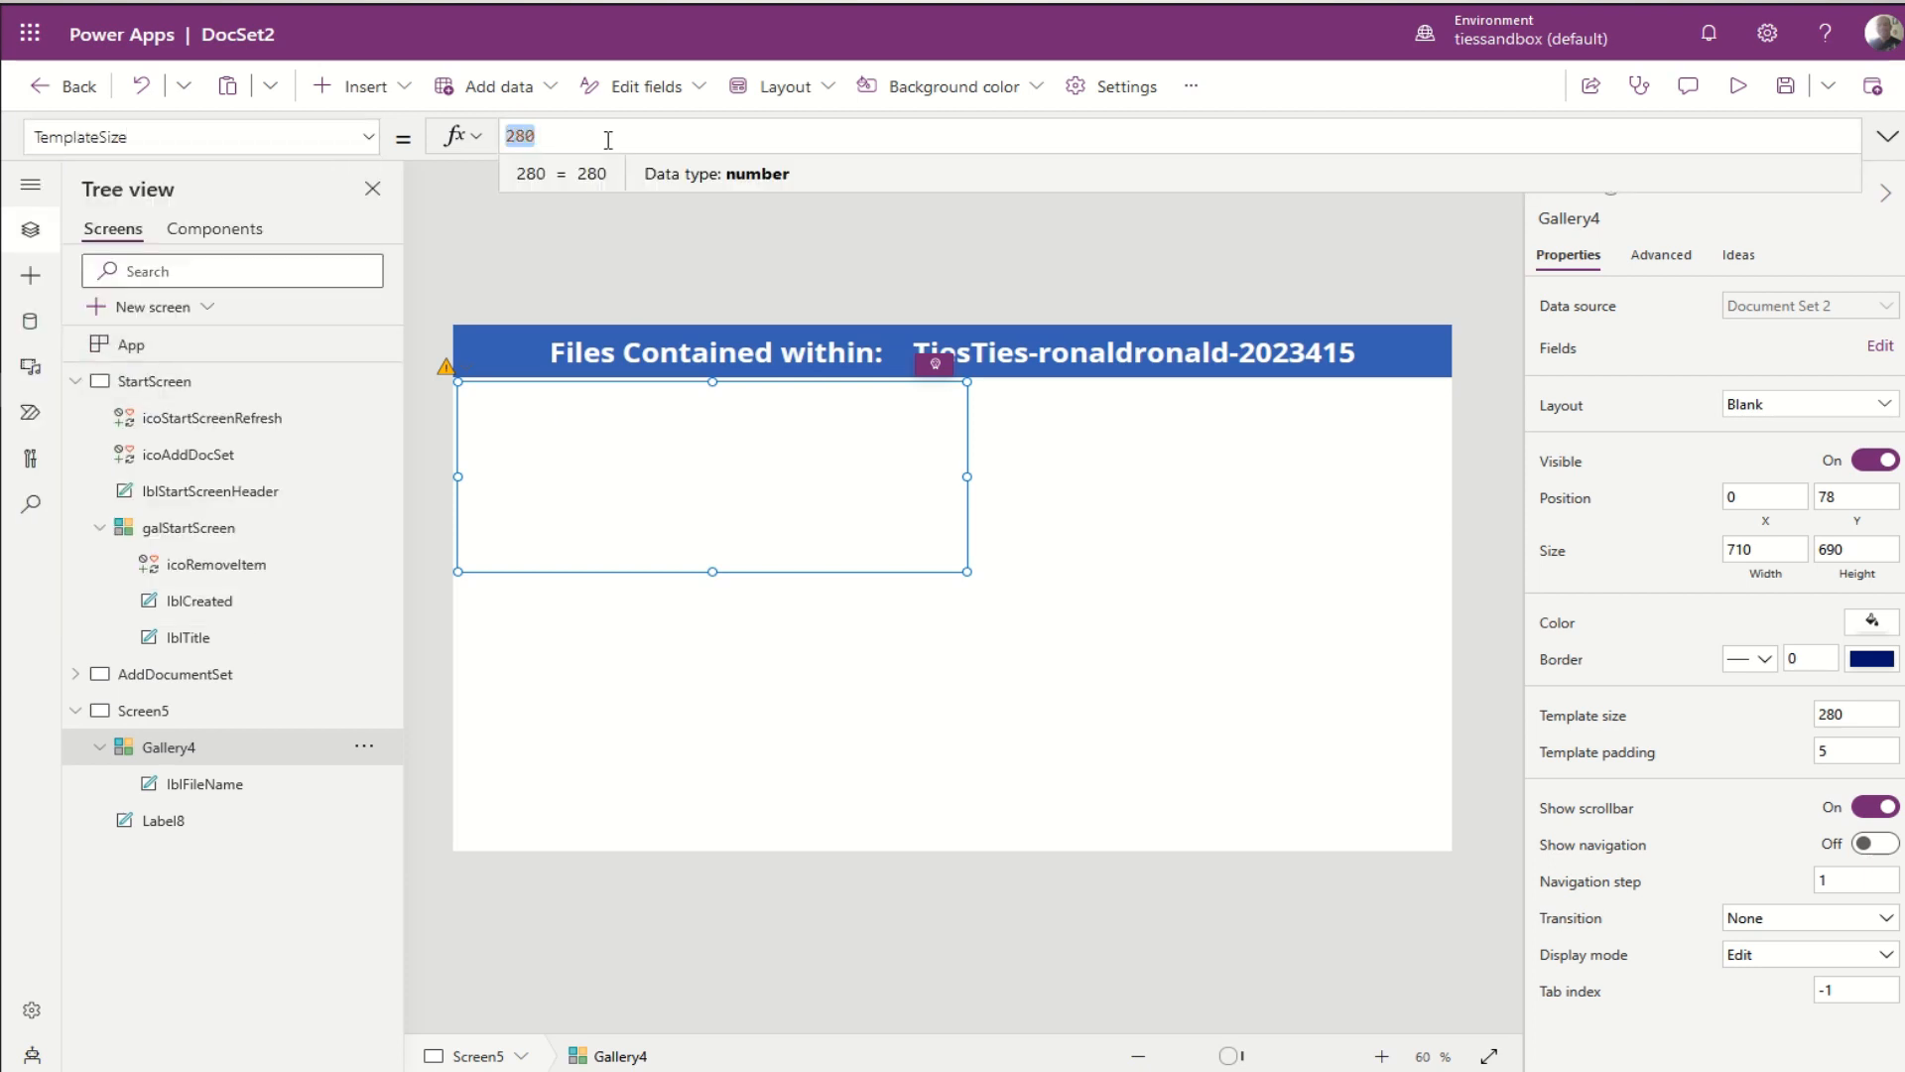
type("lbl")
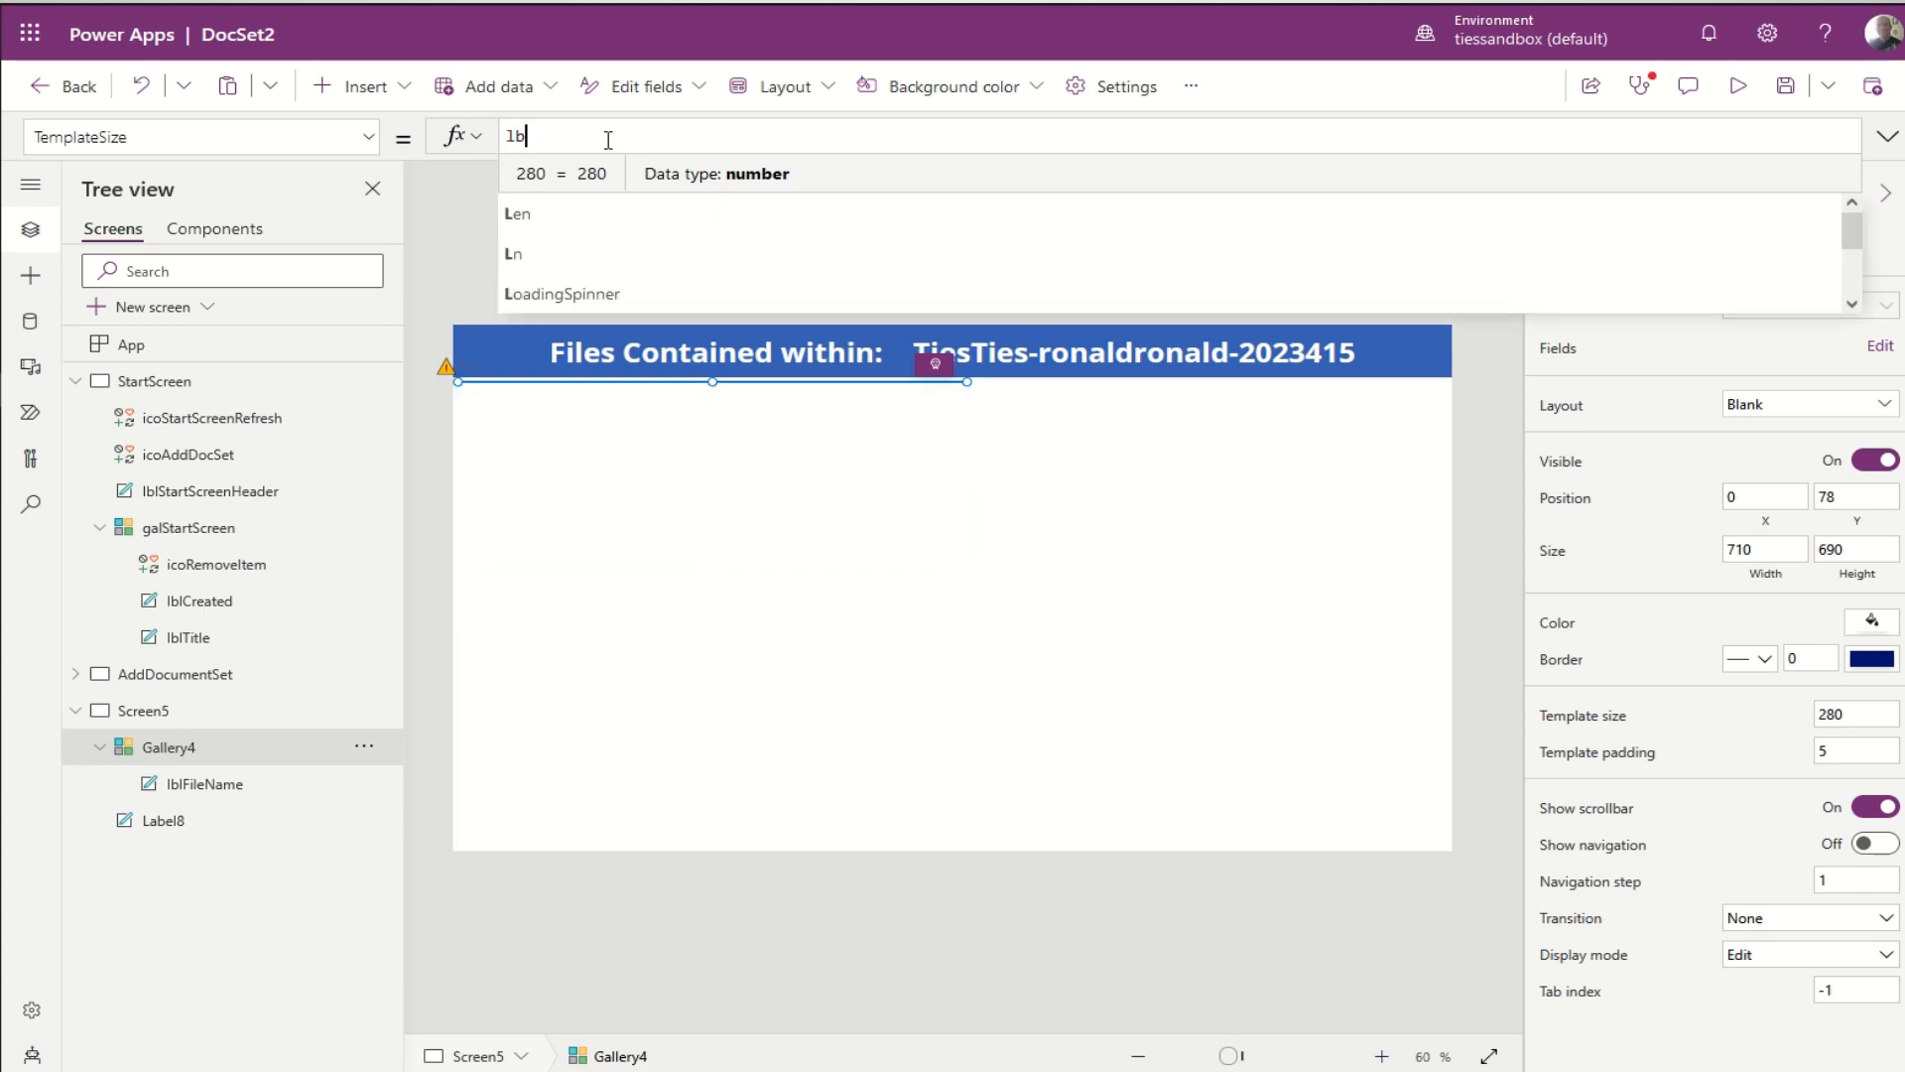
key("Down")
key("Down")
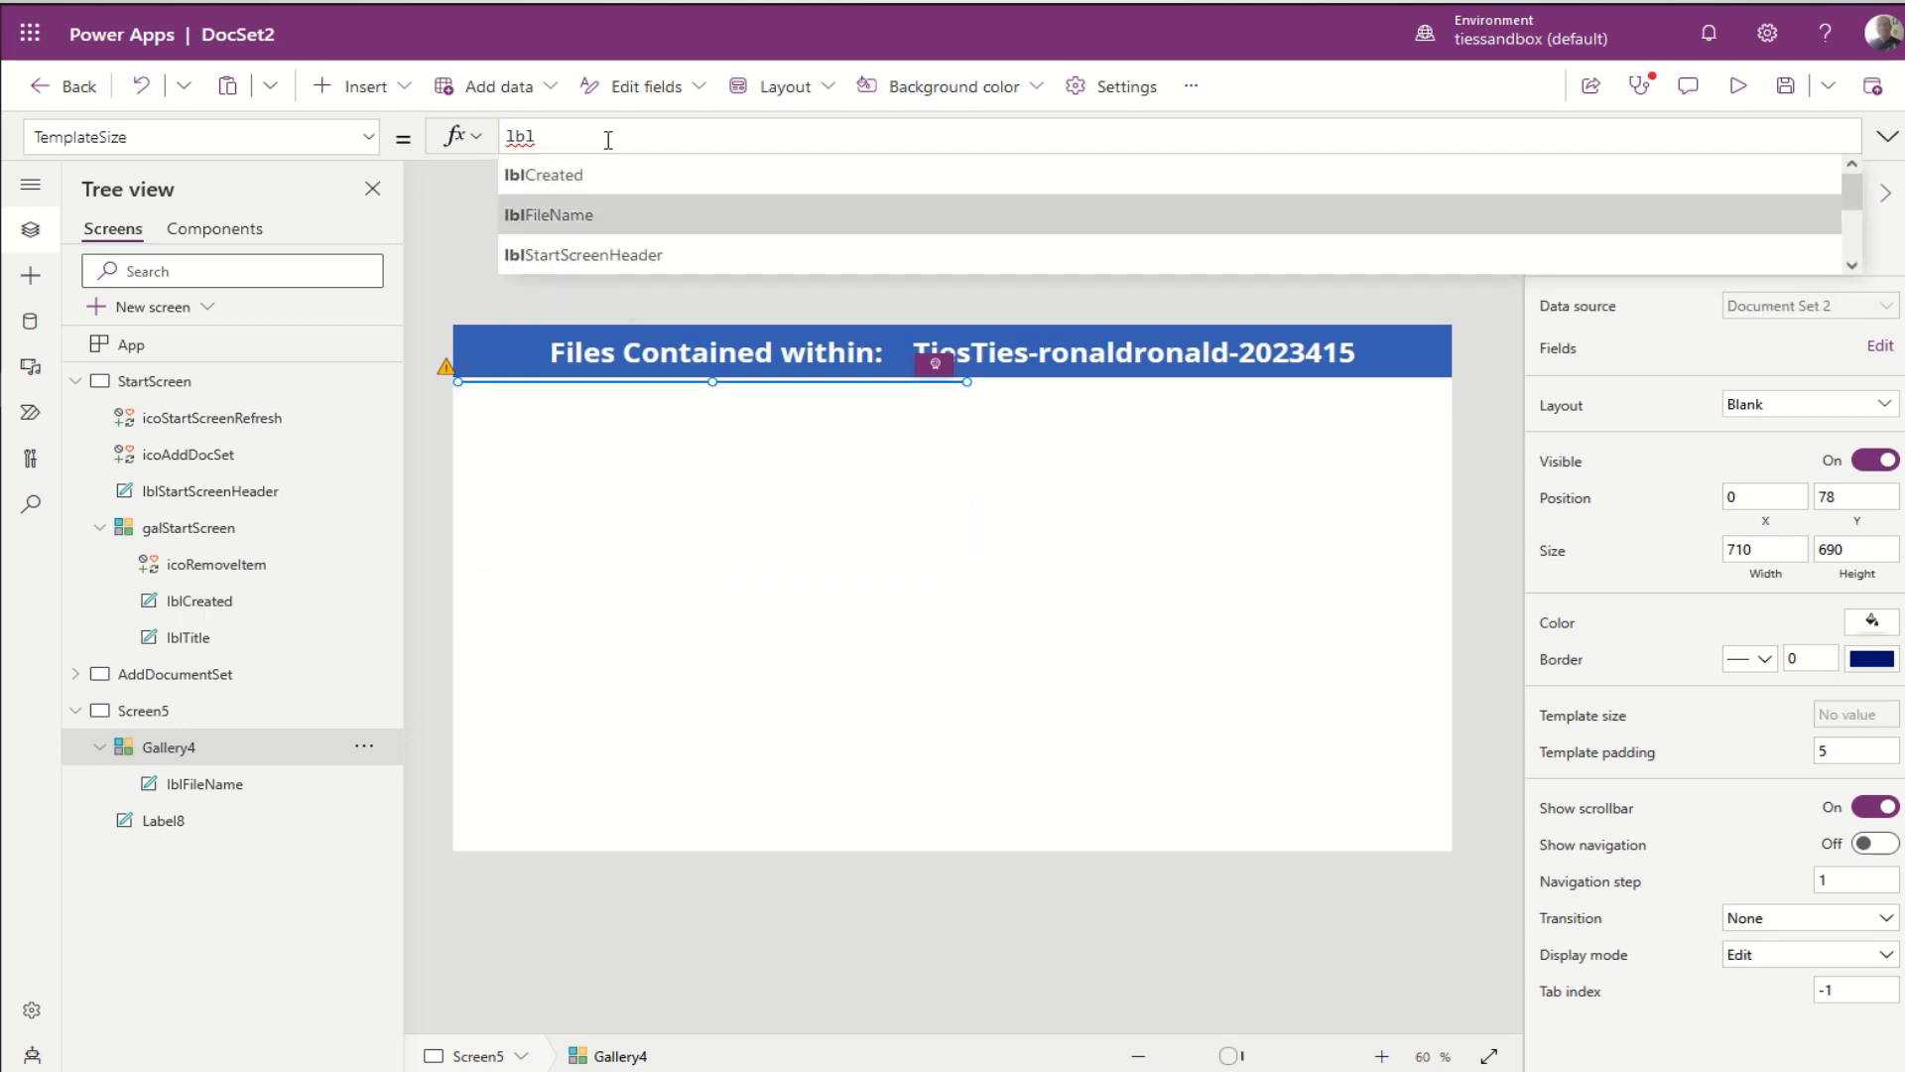
key("Return")
type(".")
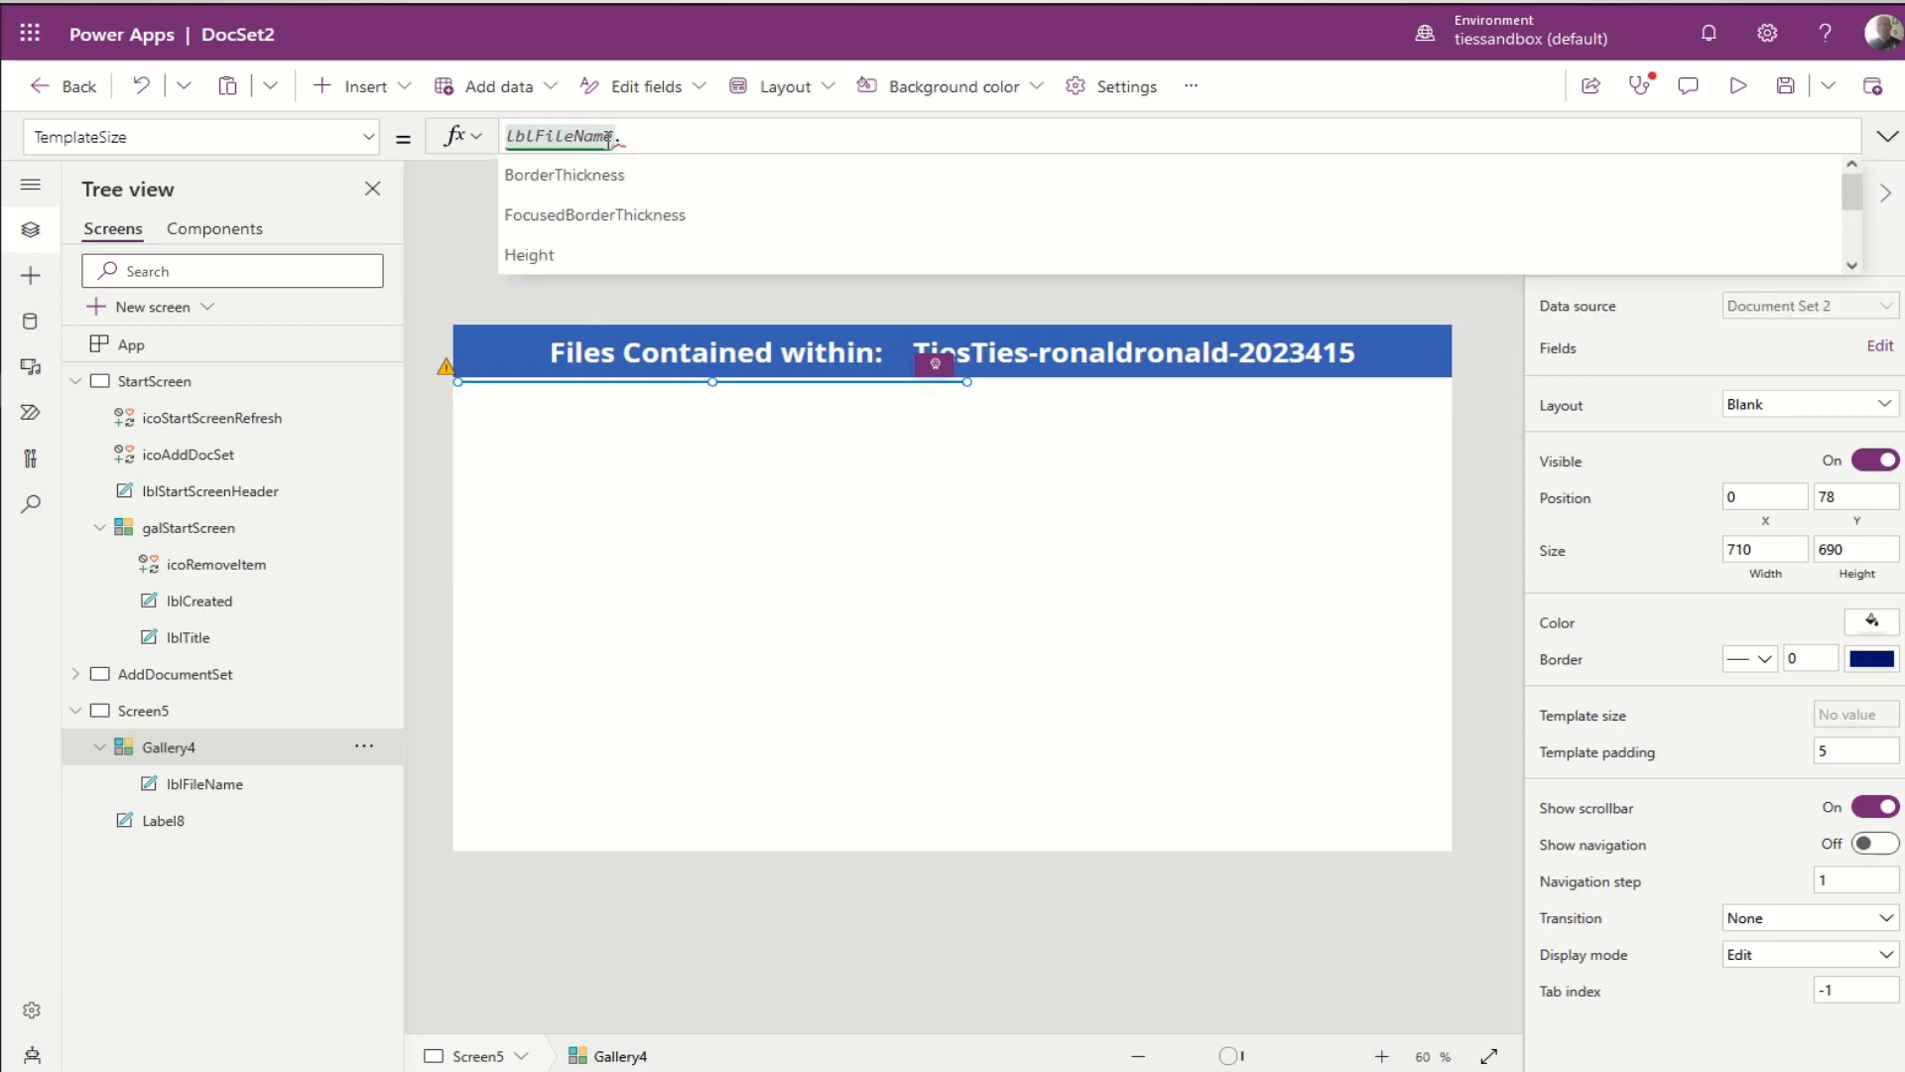
type("height")
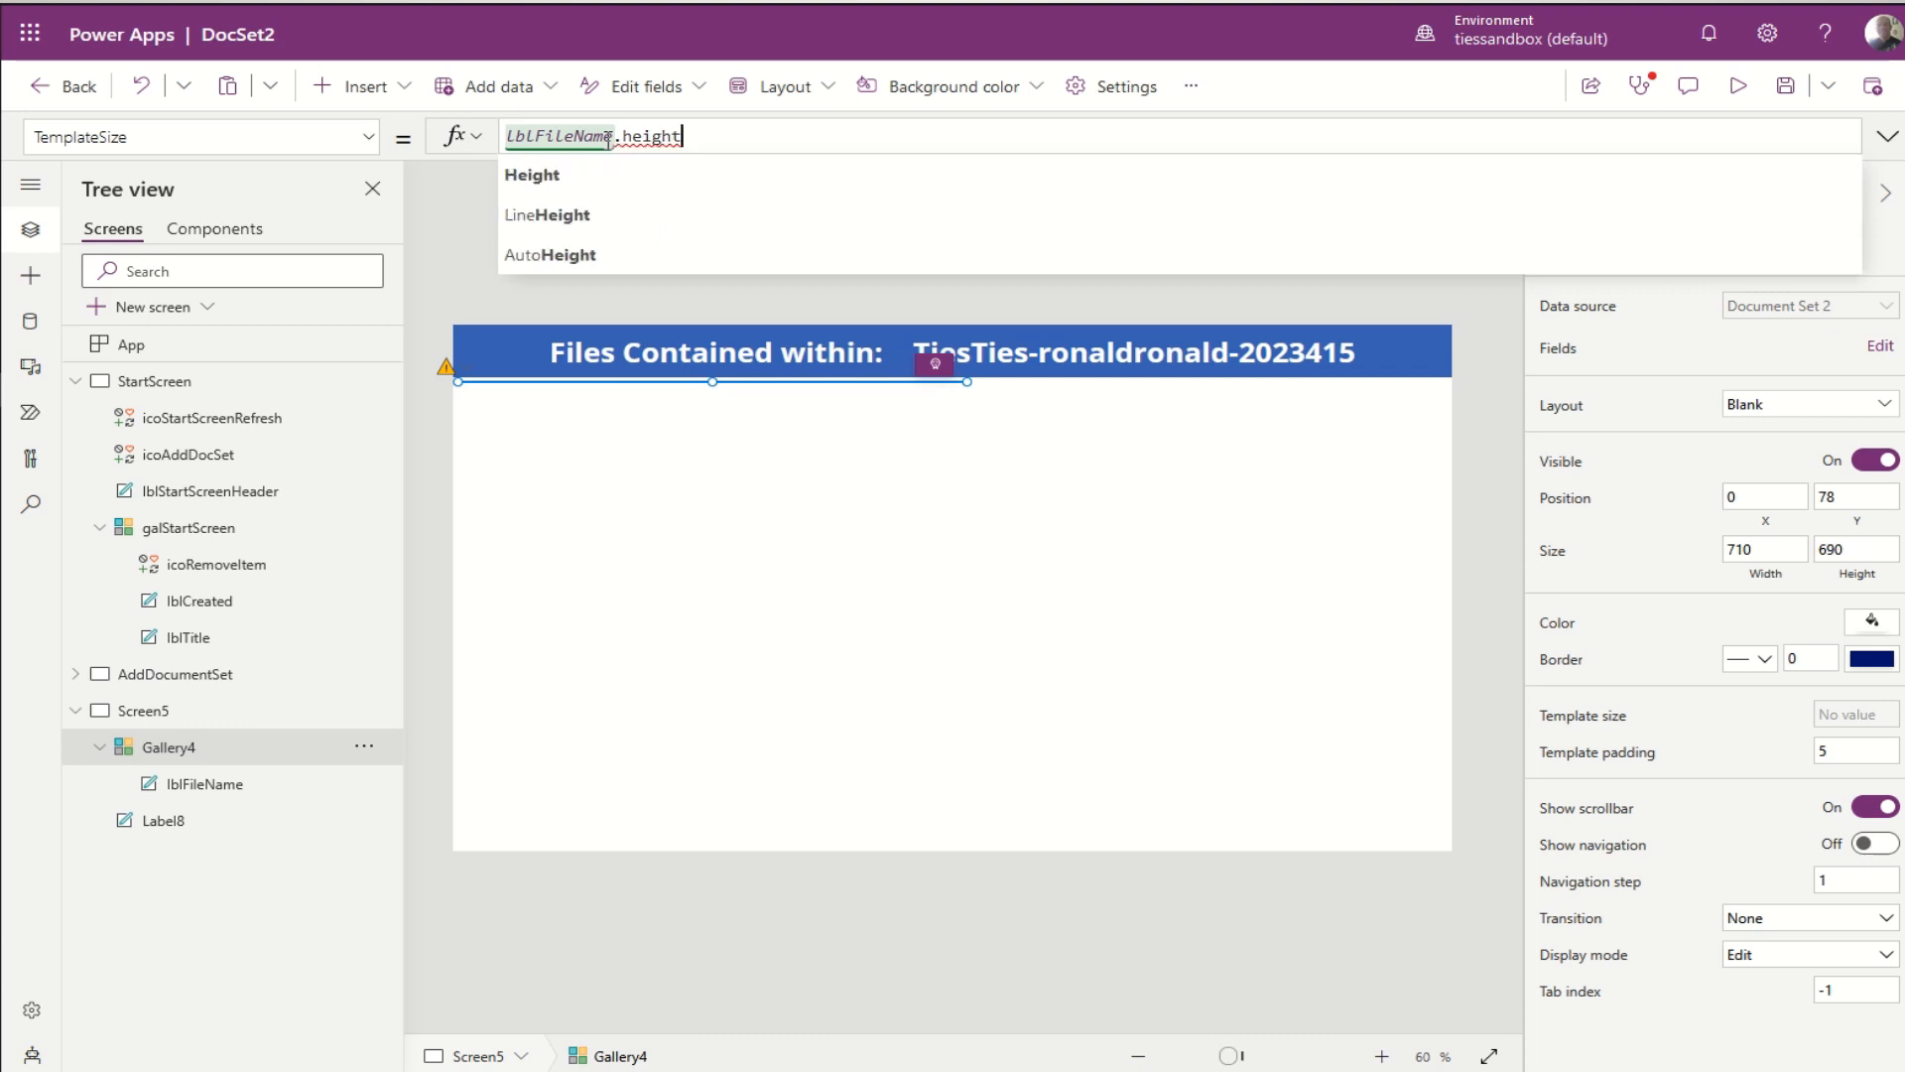
key("Return")
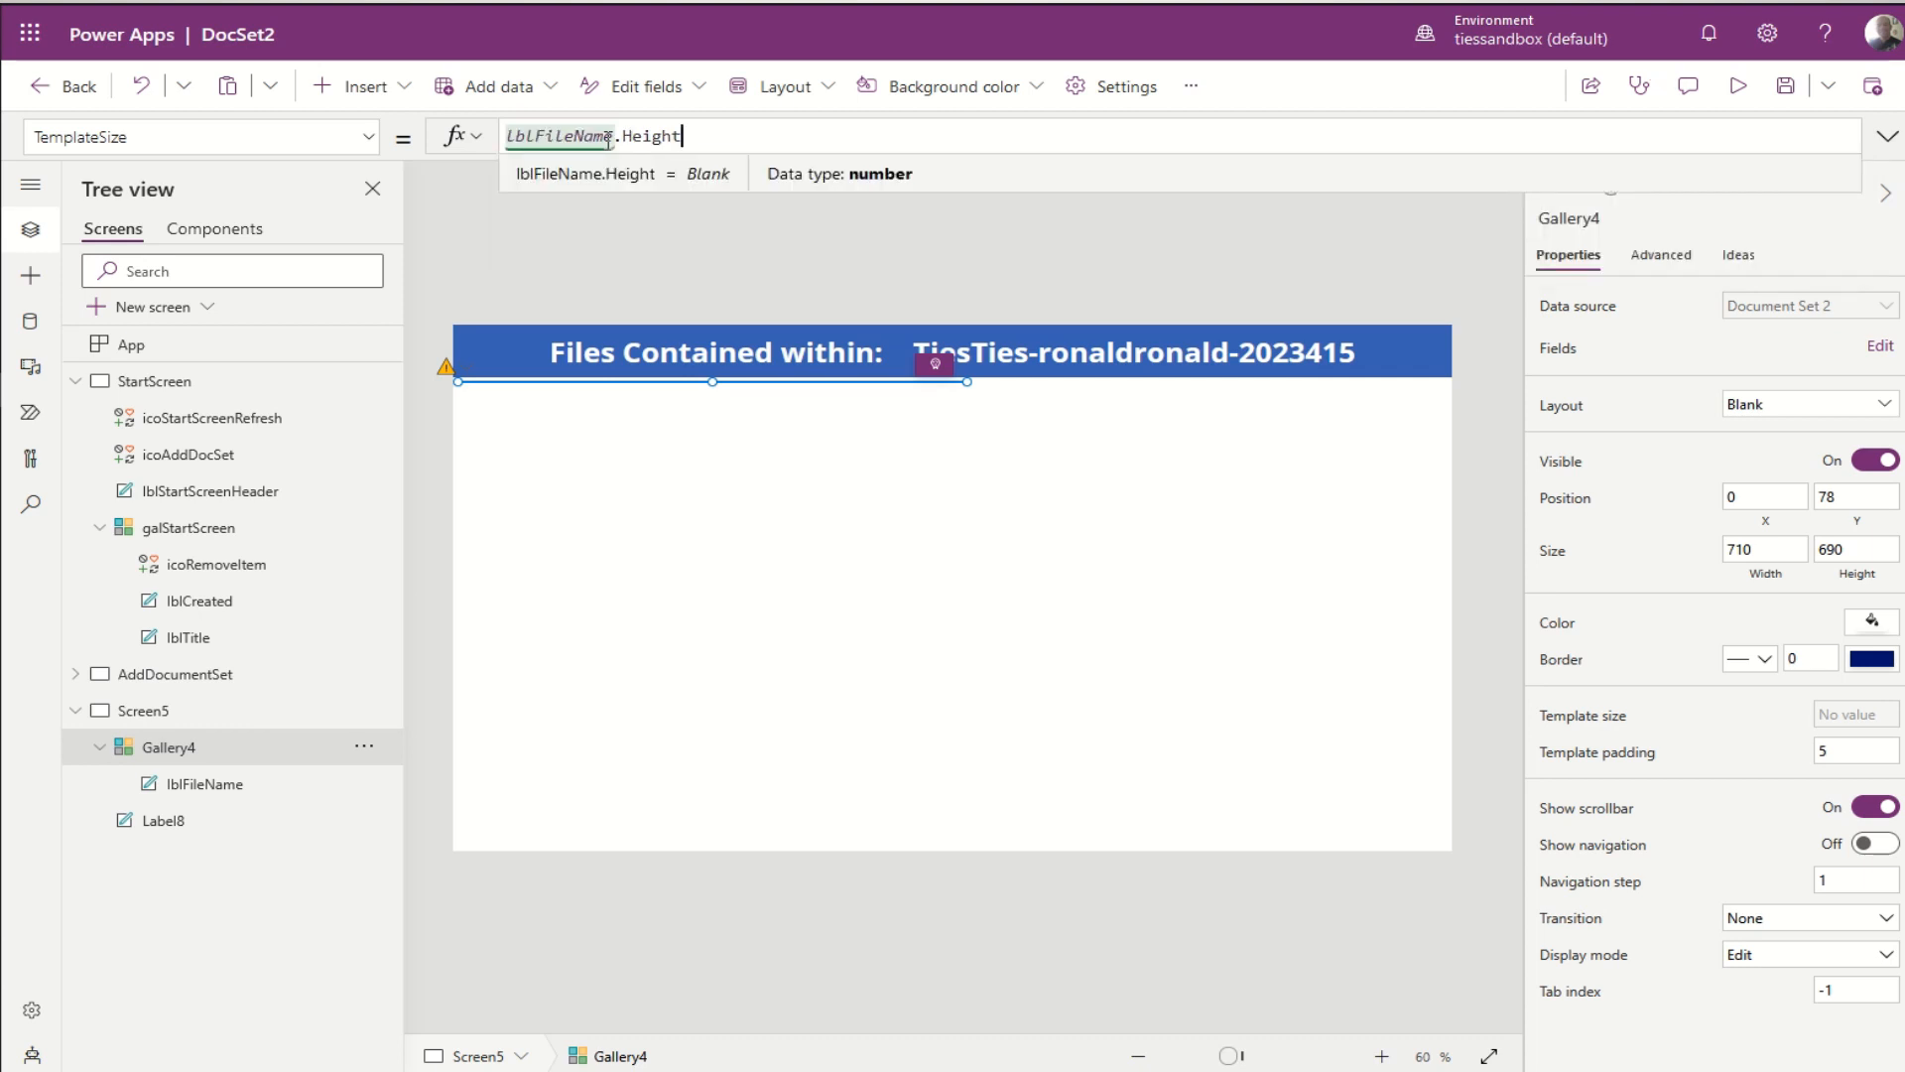
type("+20")
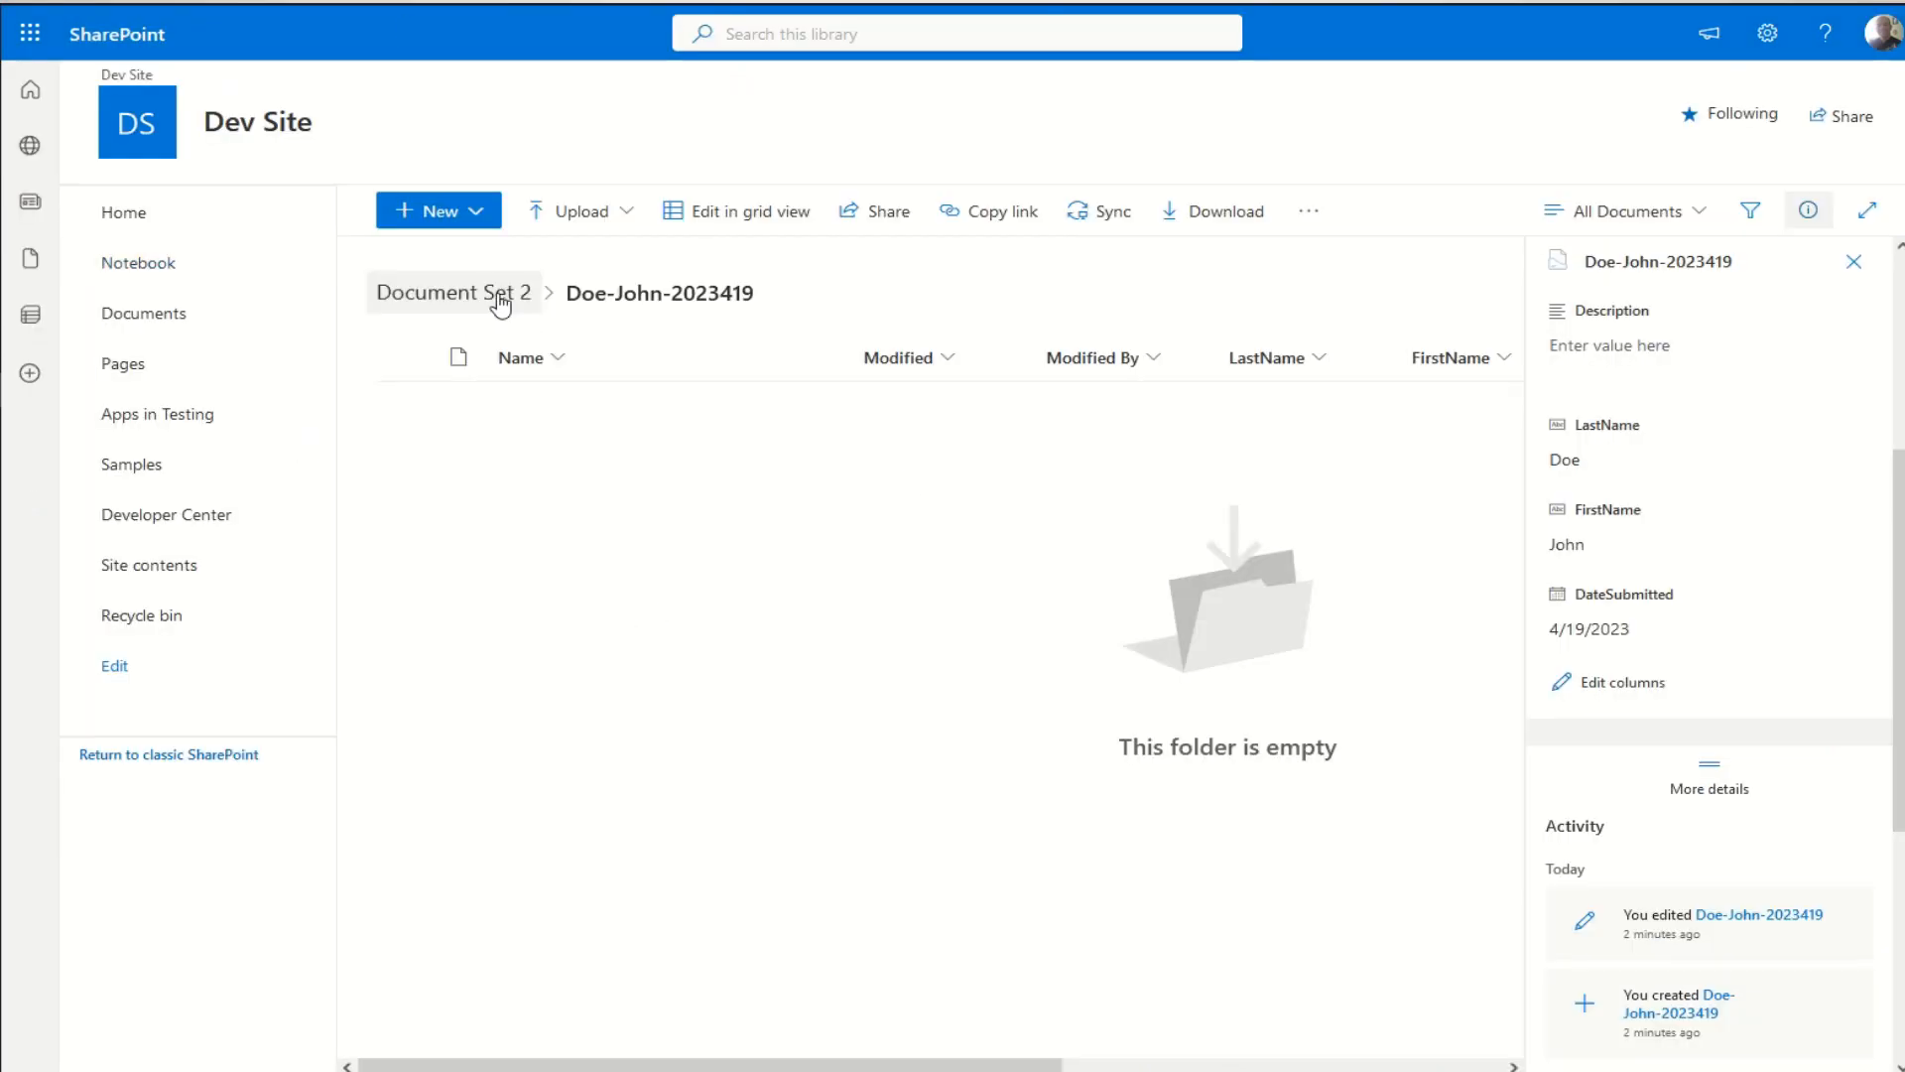
Step: In SharePoint, open the Document Set 2 entry ending in 2023415 and upload PowerApps Basic Course.jpg from the local Documents folder into it
left_click(480, 294)
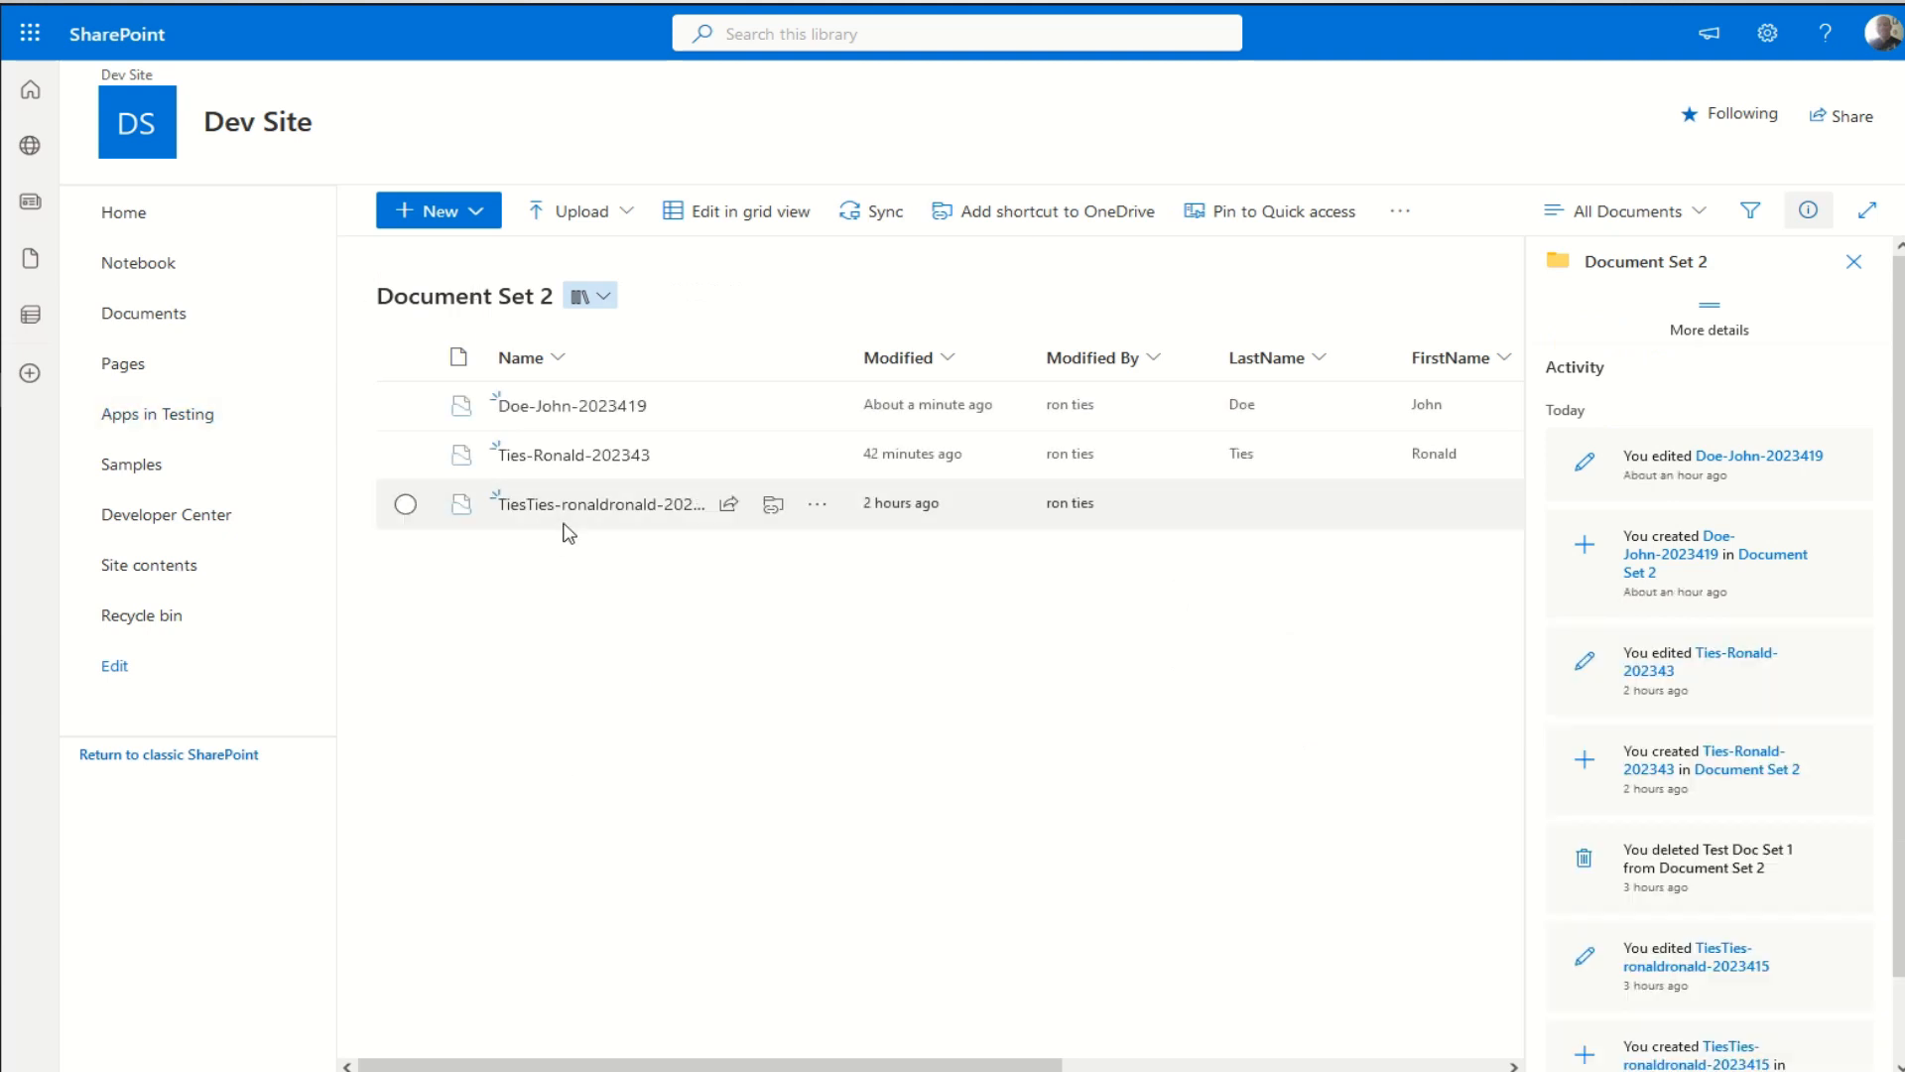
left_click(596, 506)
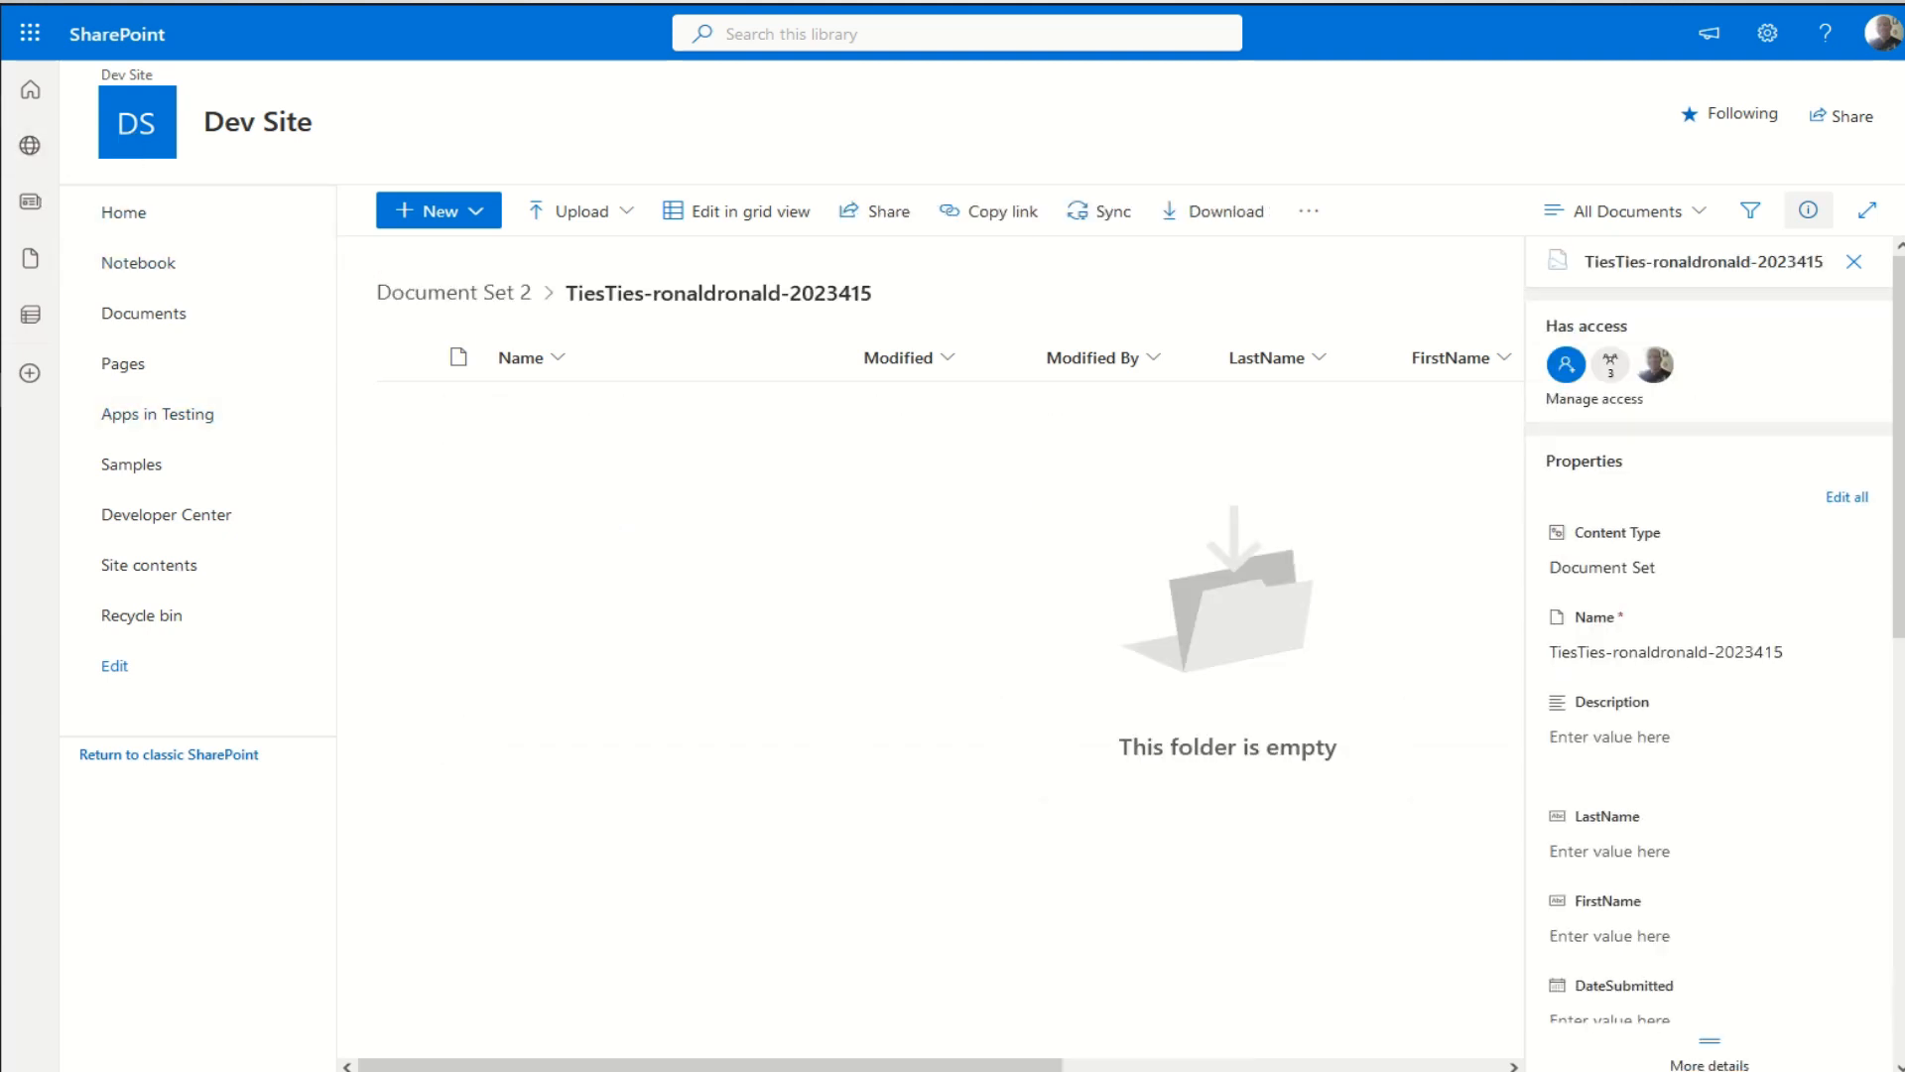
left_click(2, 179)
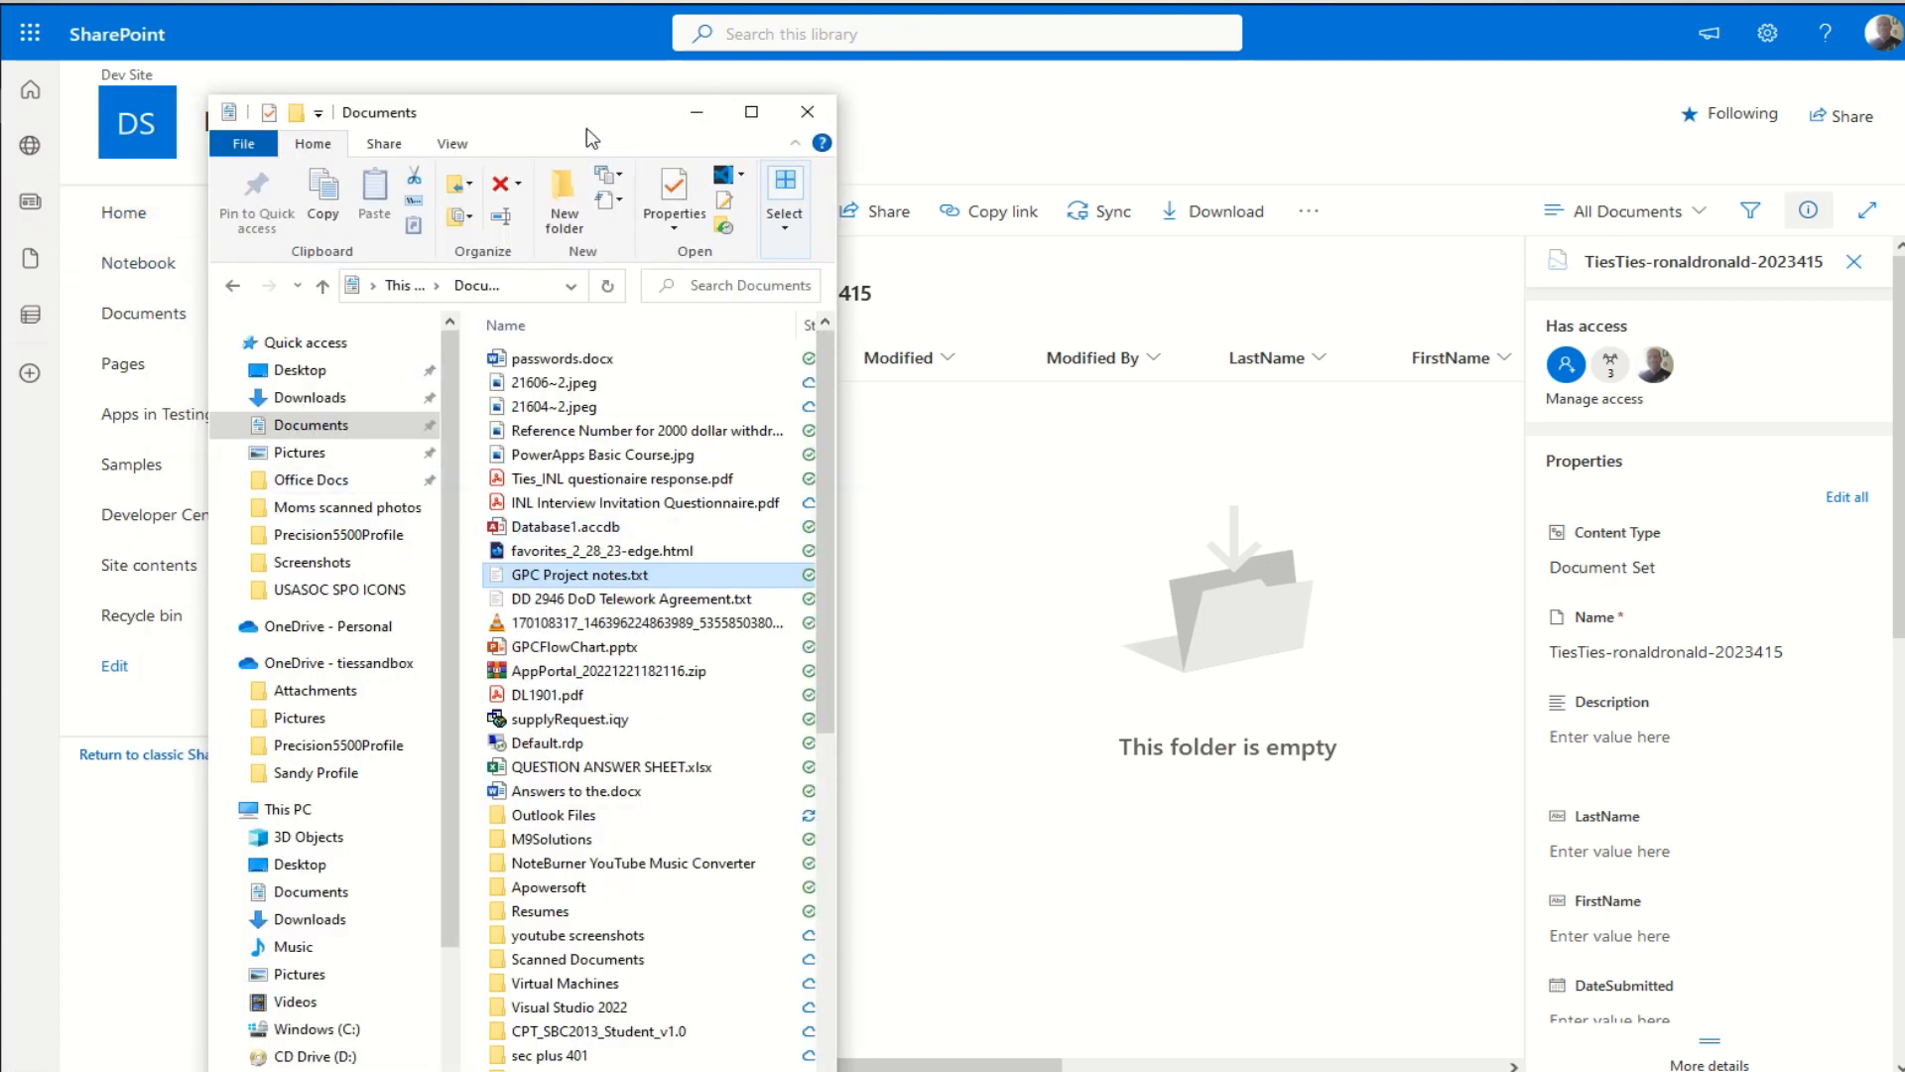
left_click_drag(587, 128, 371, 112)
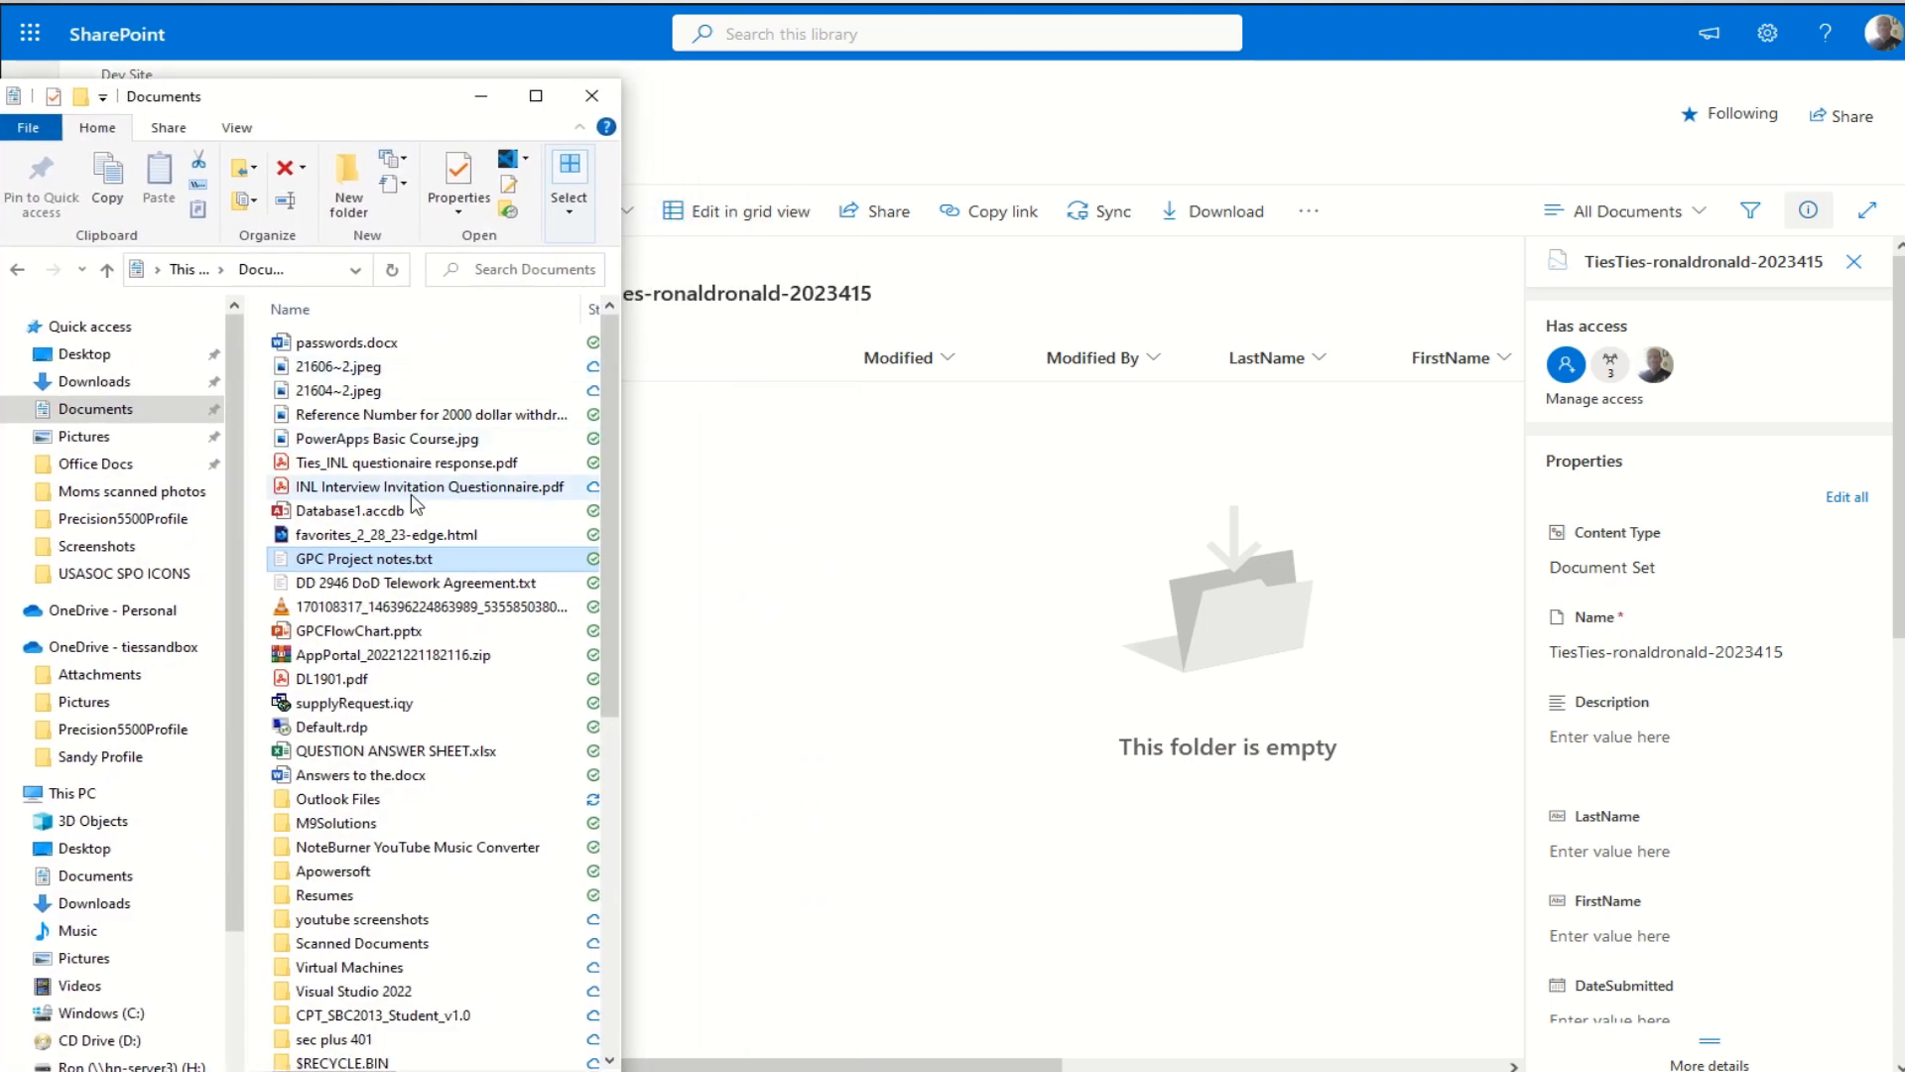
left_click(377, 439)
left_click_drag(533, 468, 808, 508)
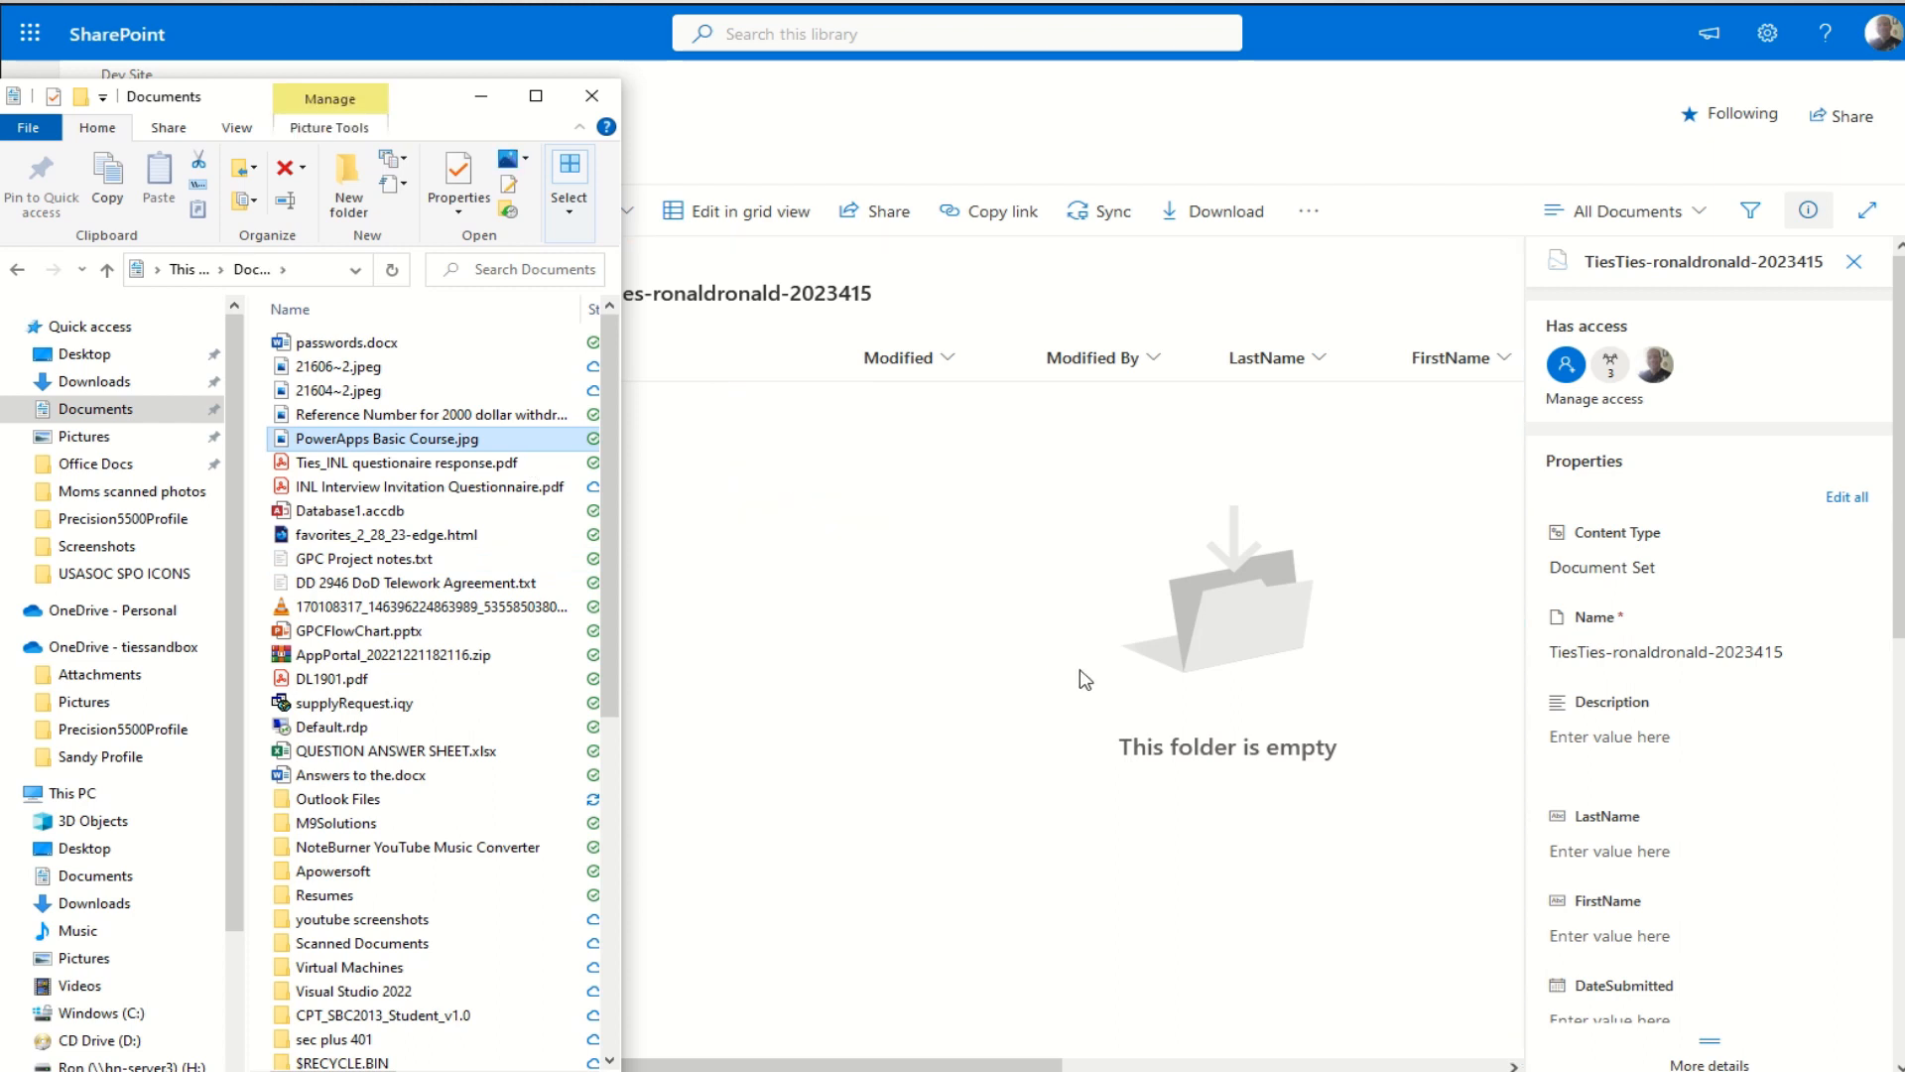
left_click(481, 99)
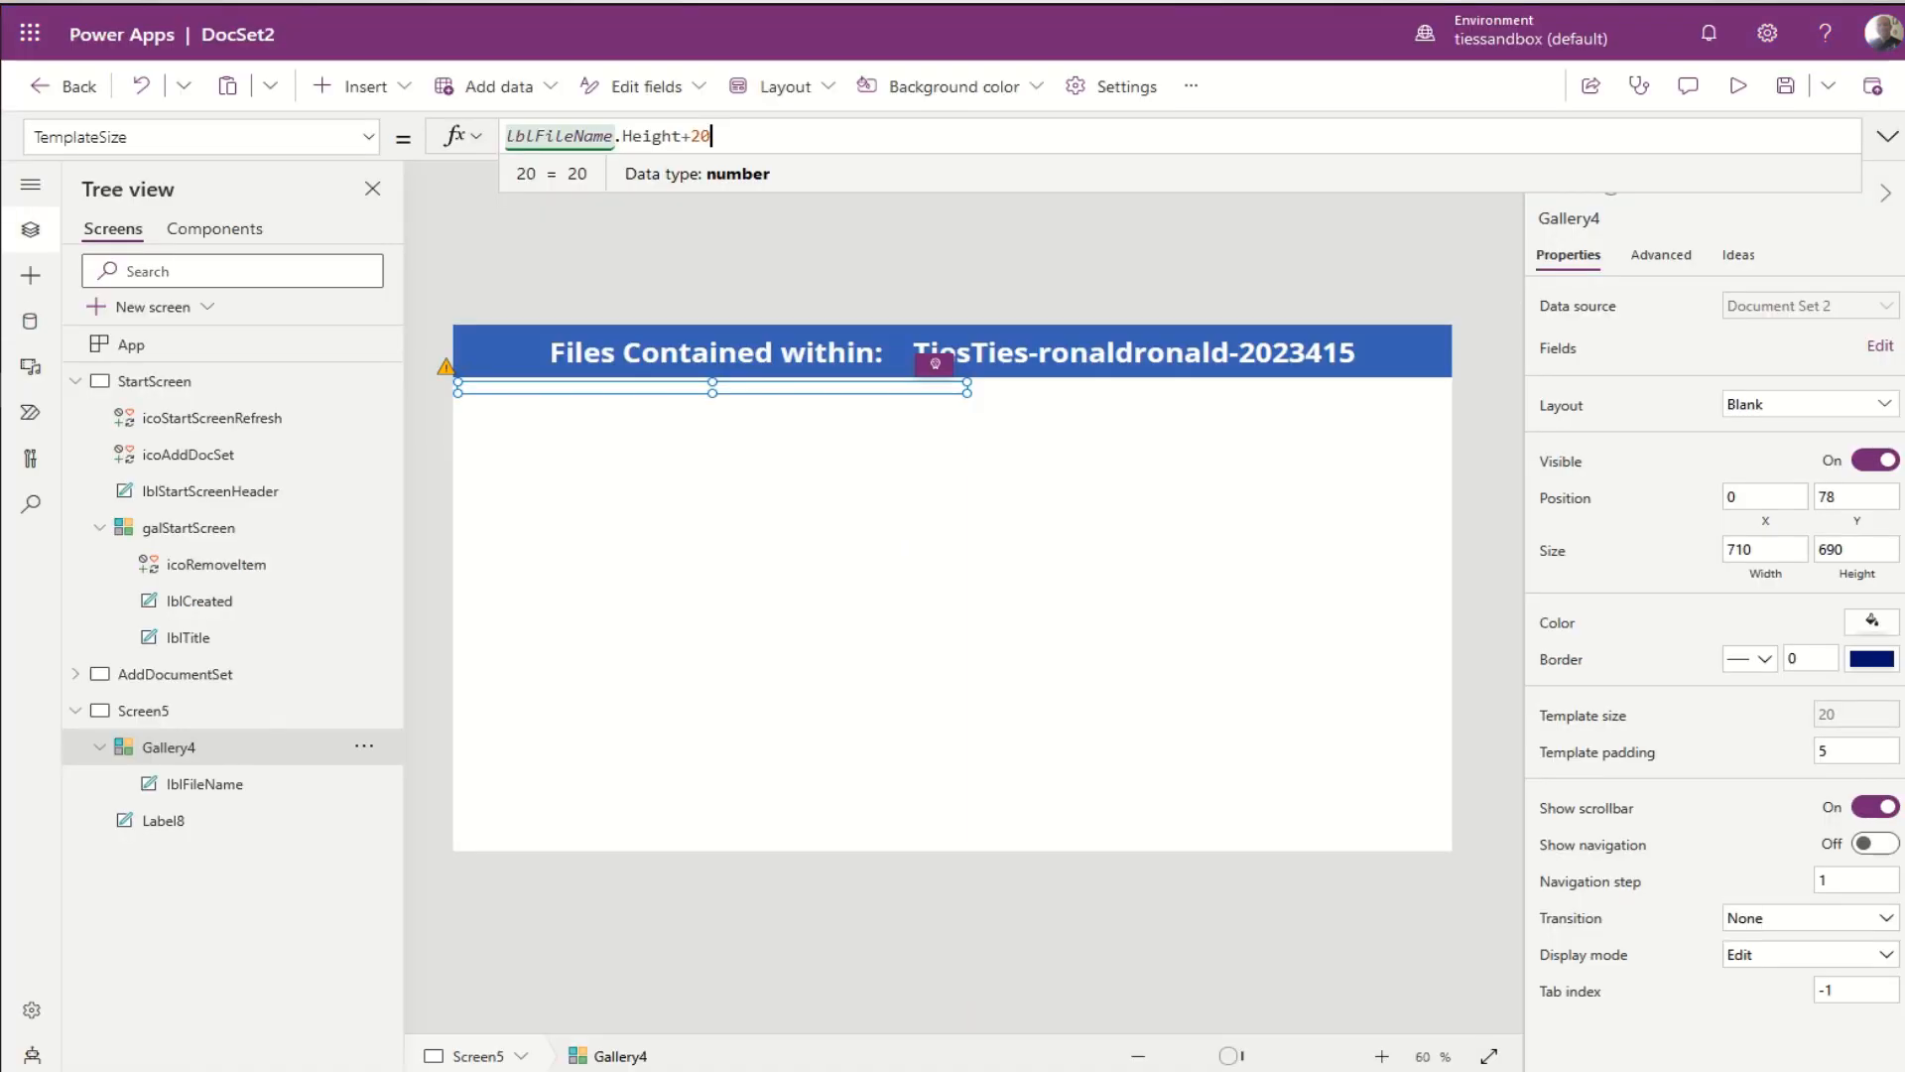
Step: Back in Power Apps, refresh the Document Set 2 data source and open StartScreen
left_click(29, 321)
left_click(386, 330)
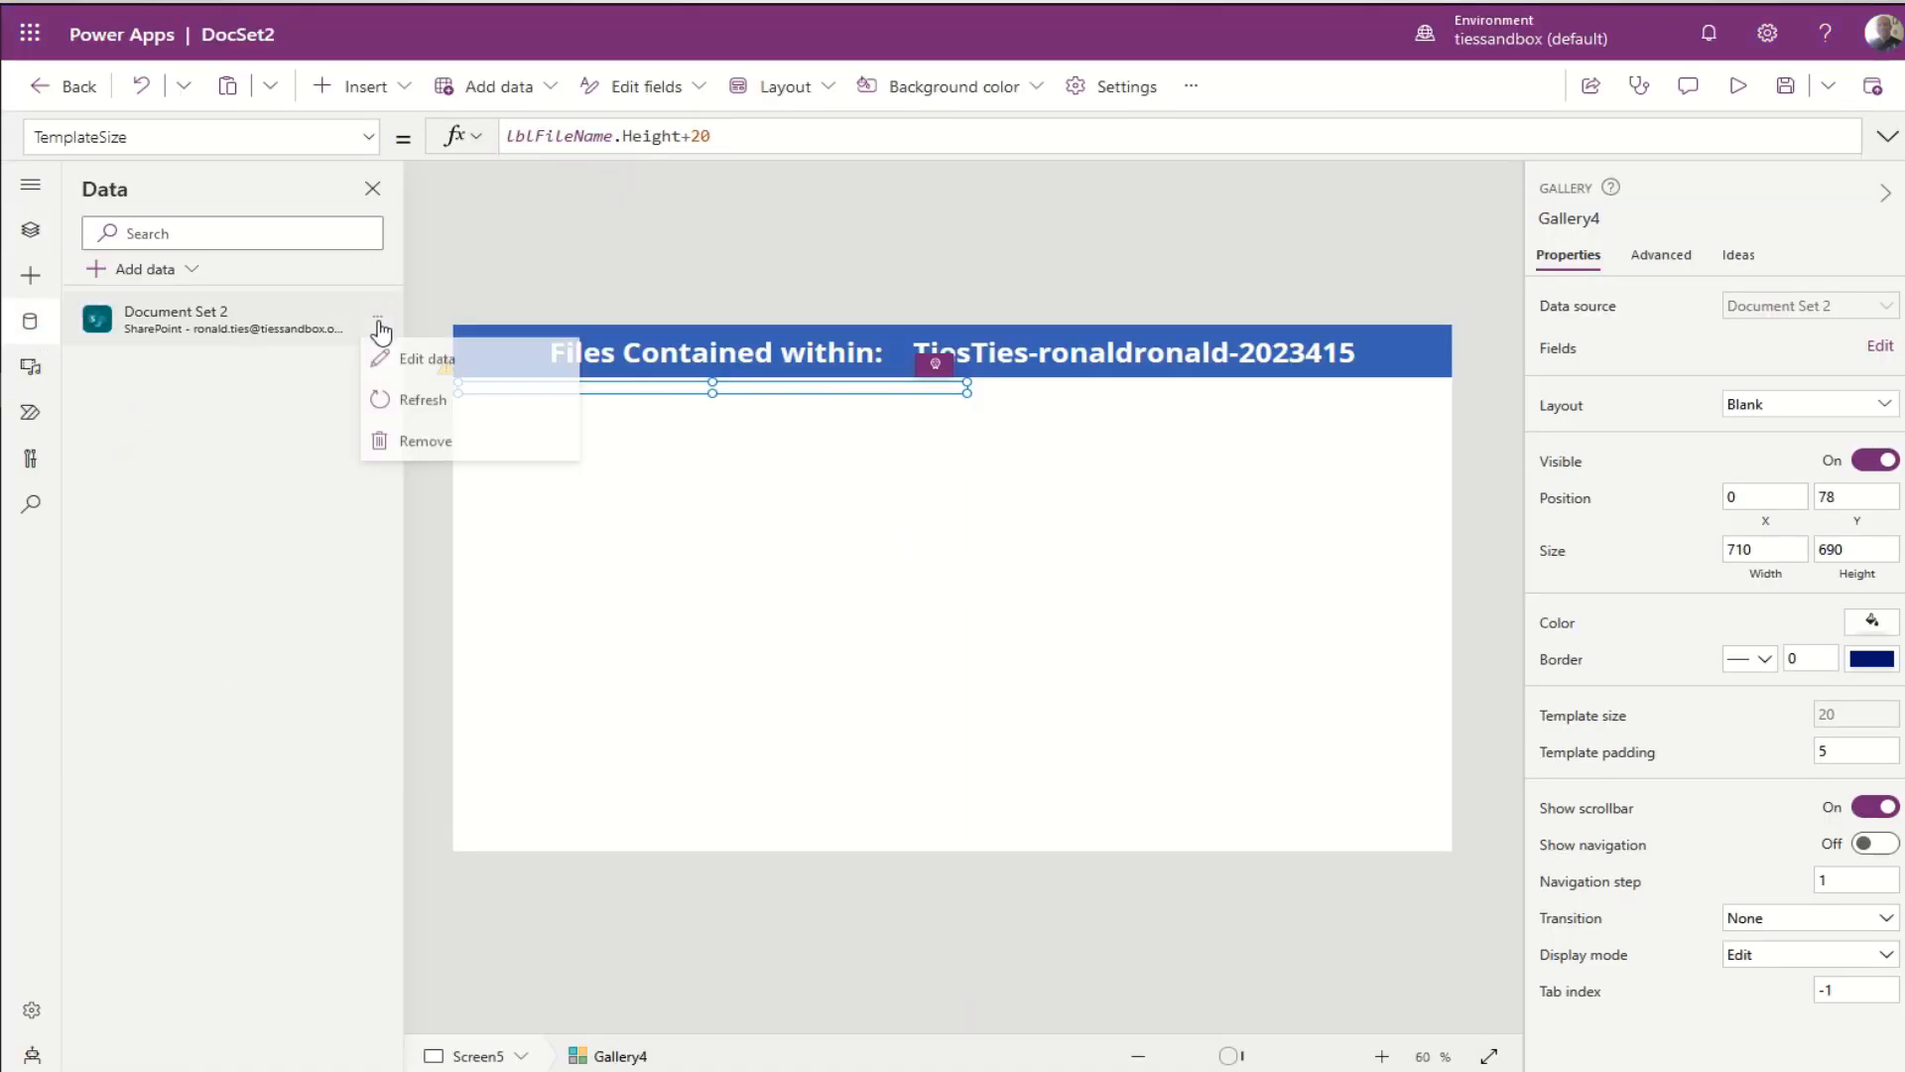
left_click(426, 399)
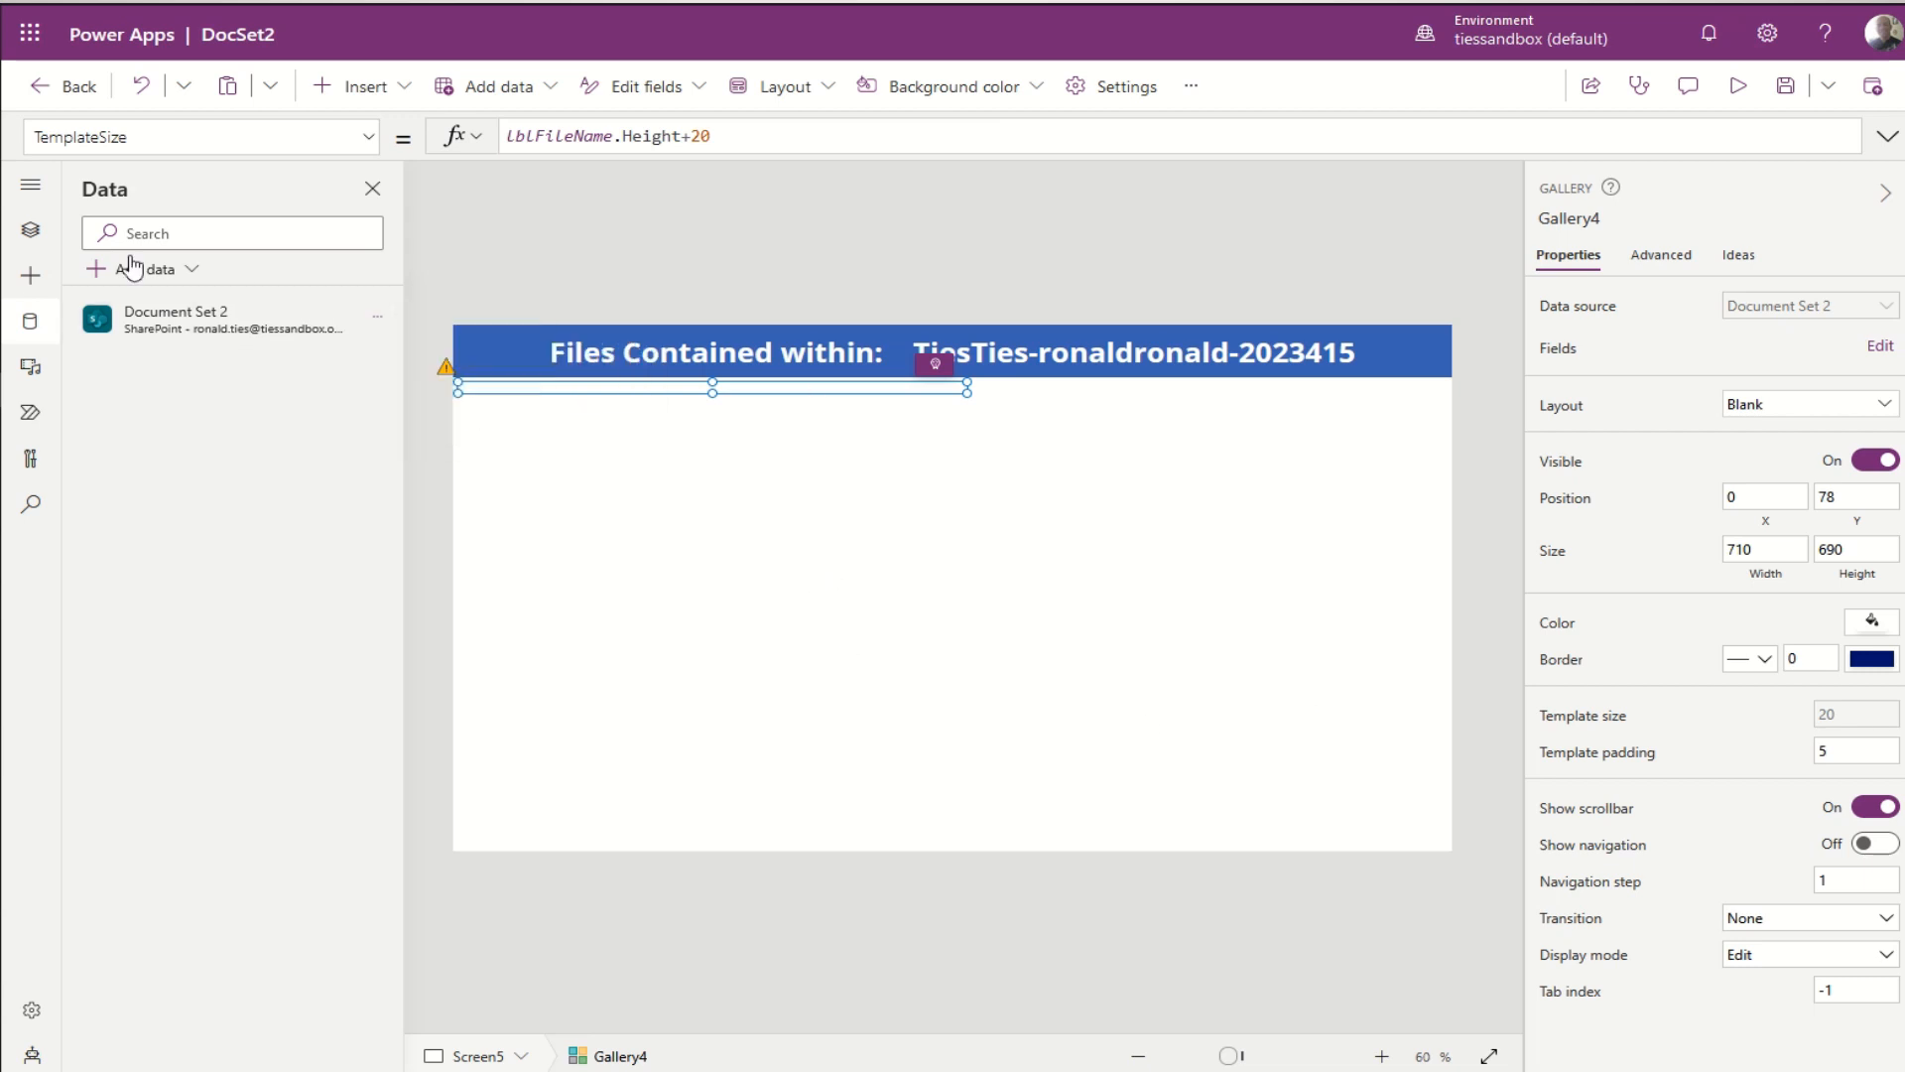
left_click(31, 229)
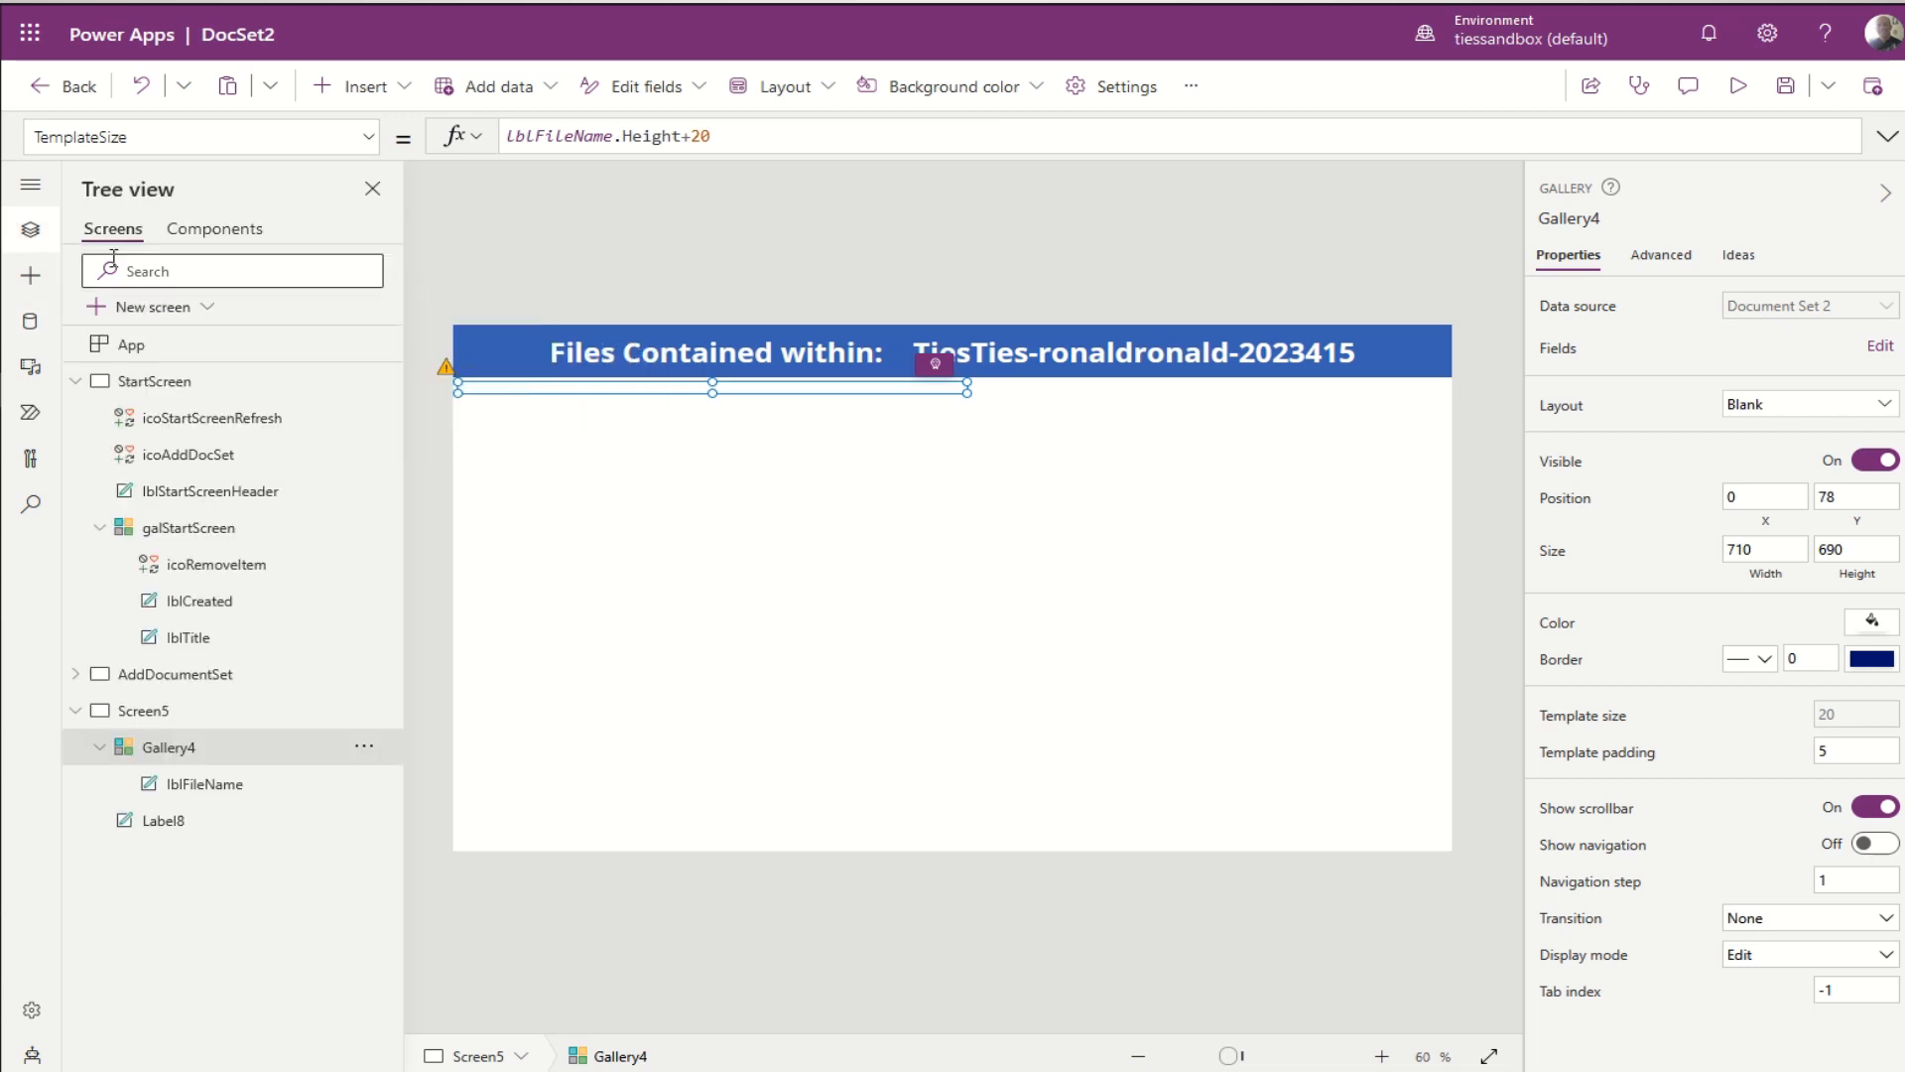
left_click(147, 381)
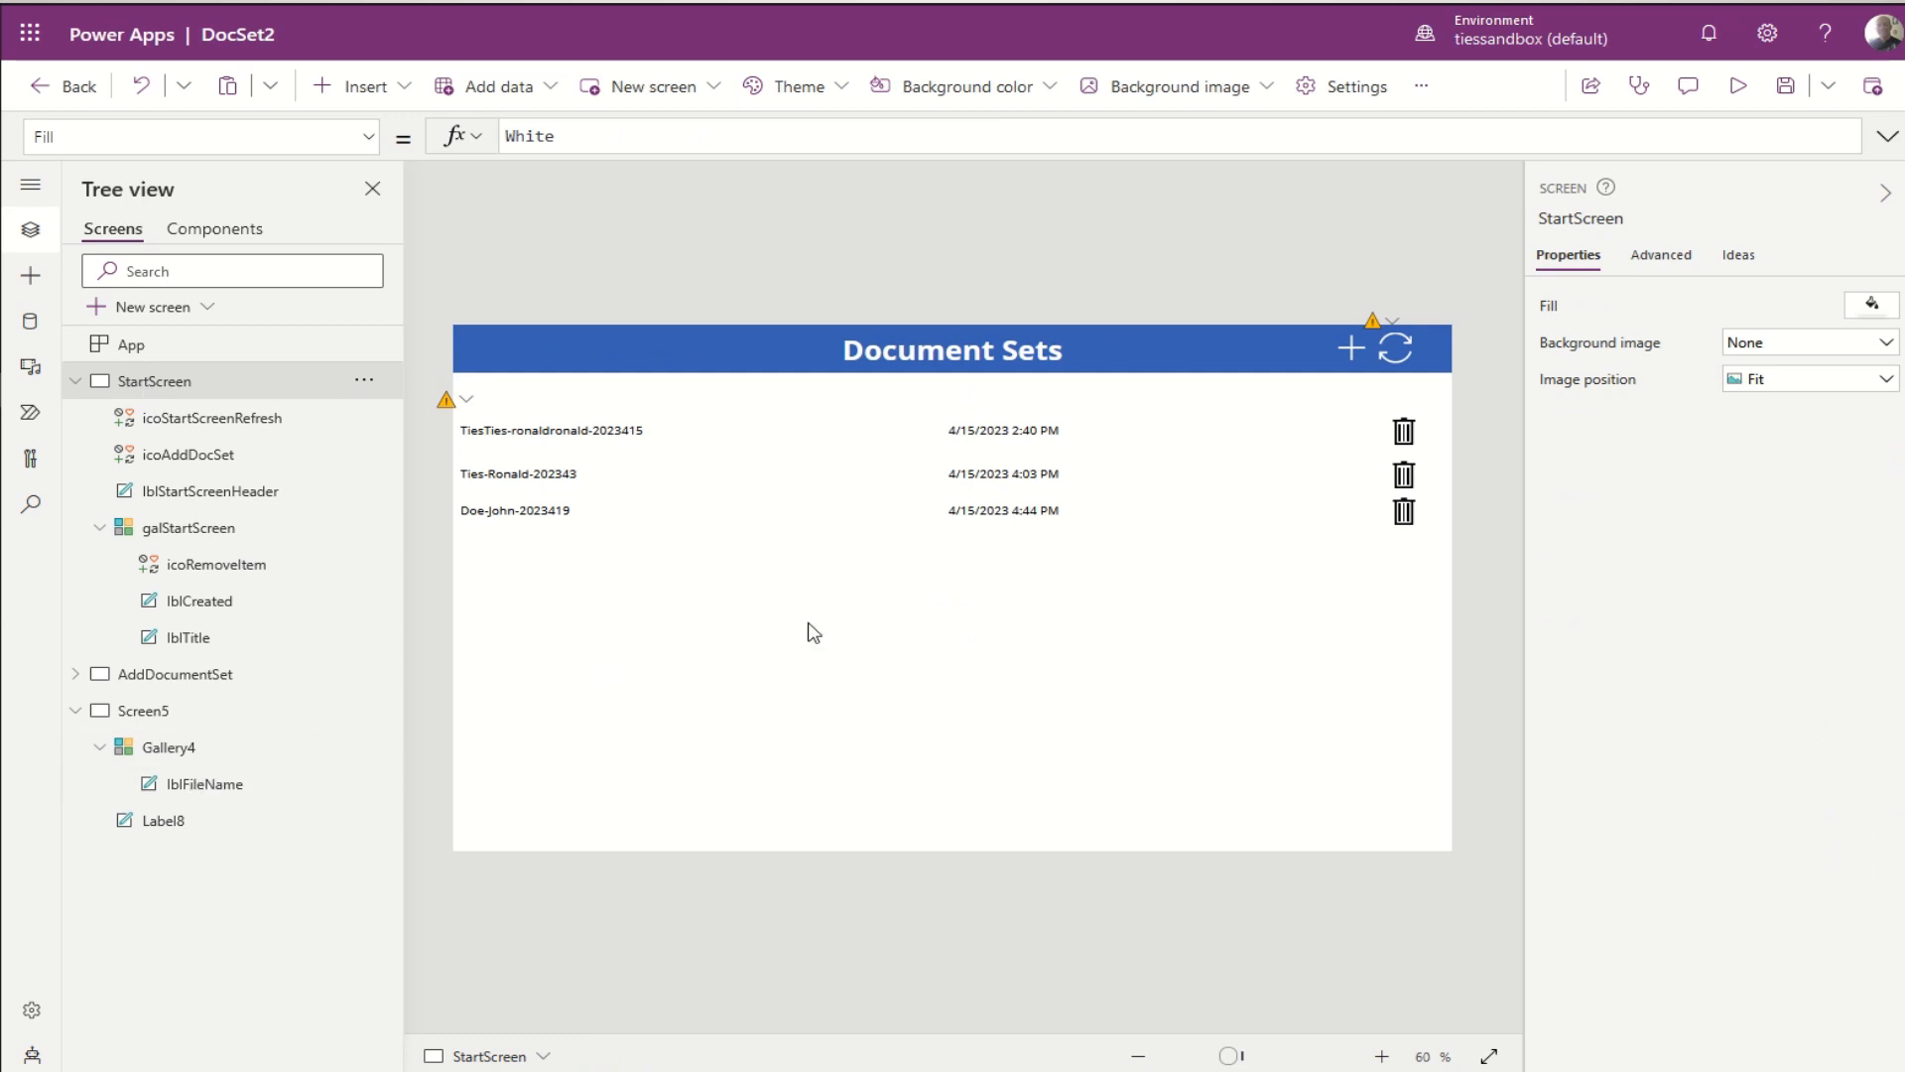
Step: On Screen5, change the folder path prefix in Gallery4's Items filter to "DocSet2/", matching the capitalisation exactly
left_click(144, 719)
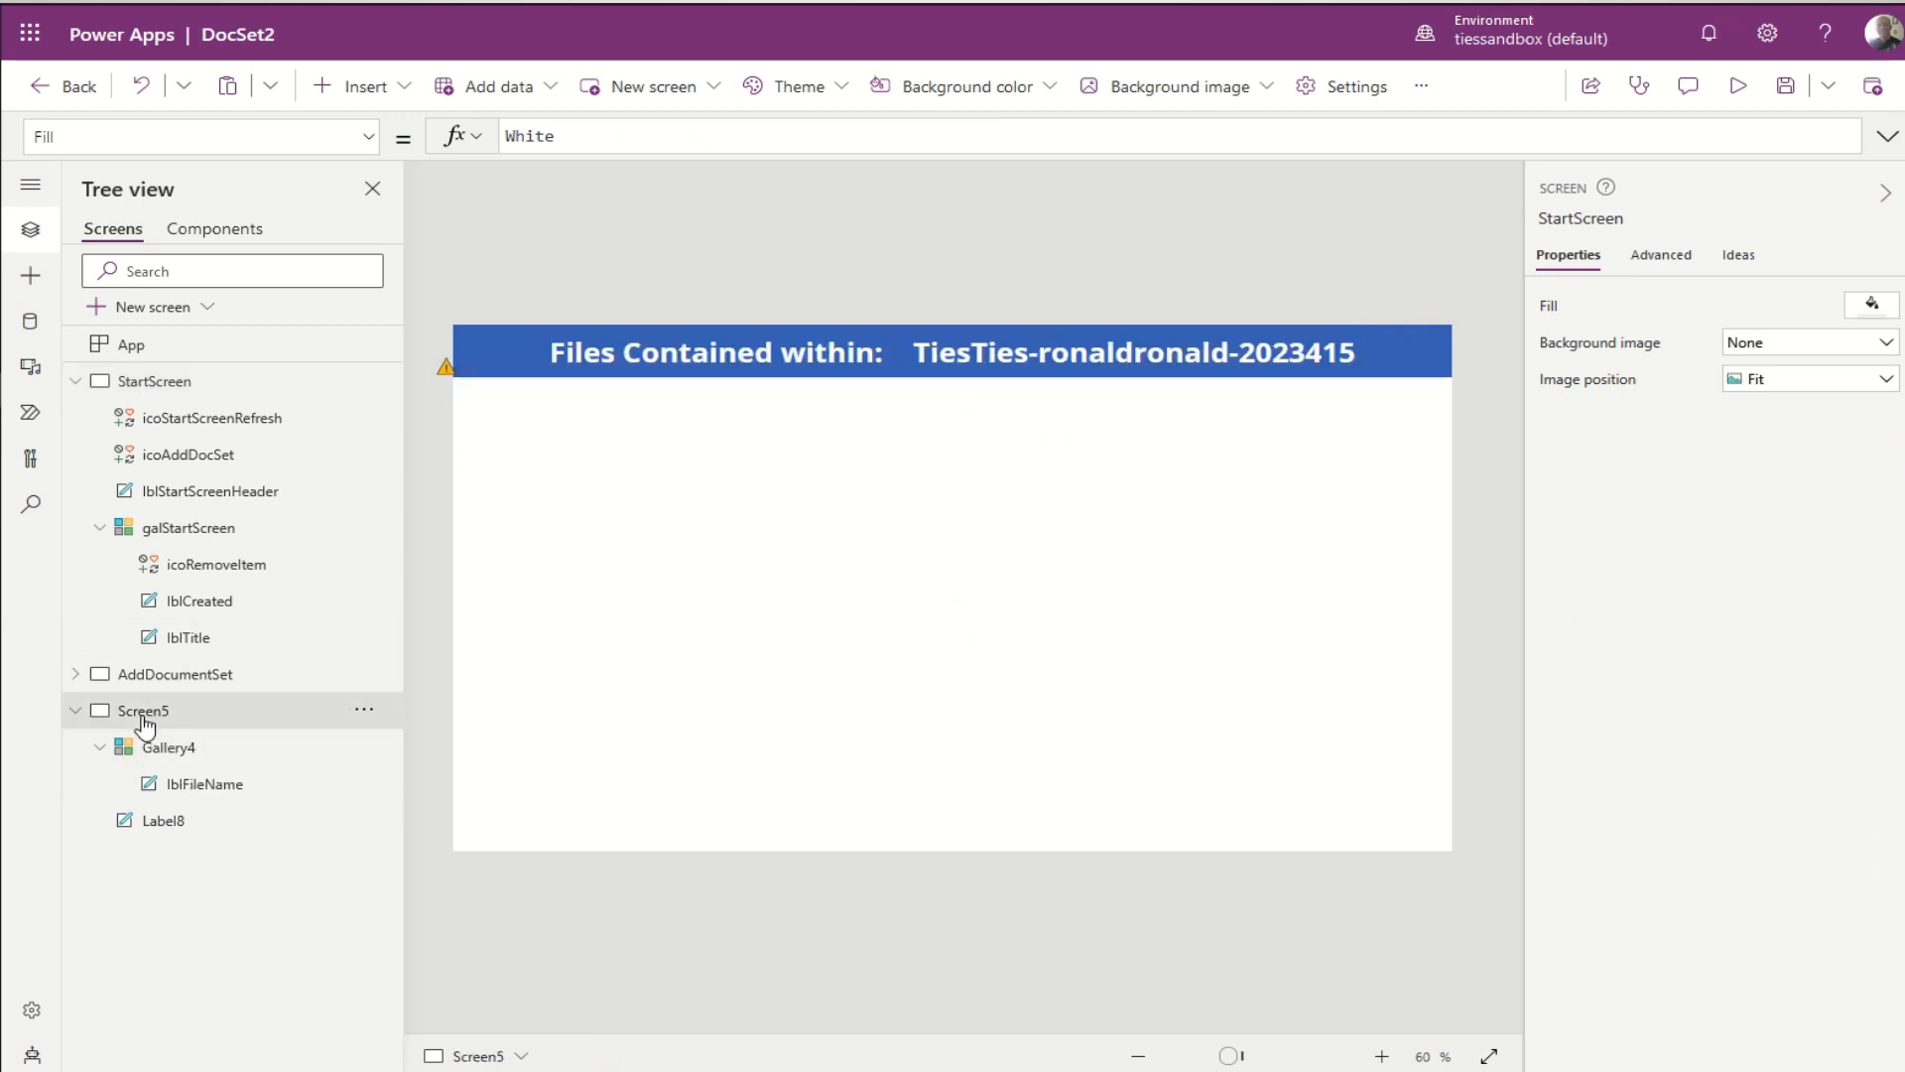
left_click(620, 479)
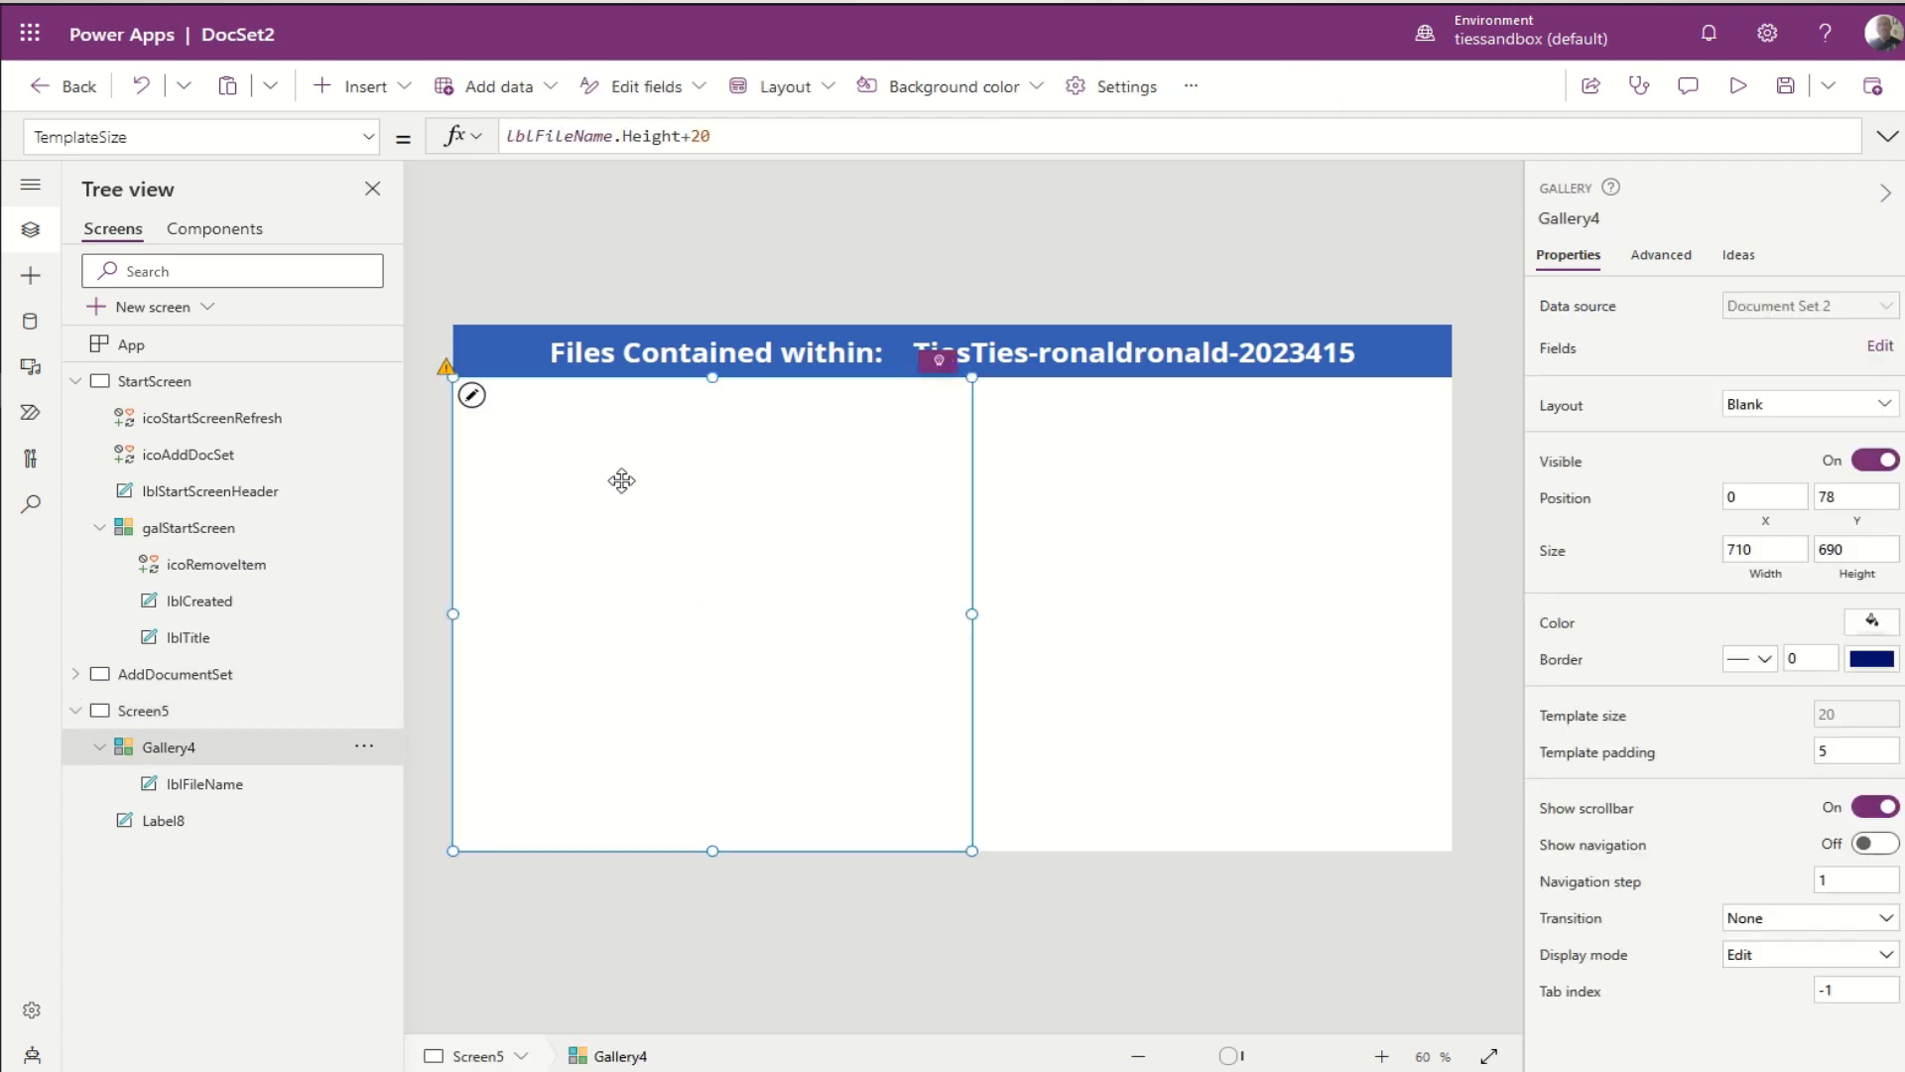
left_click(472, 396)
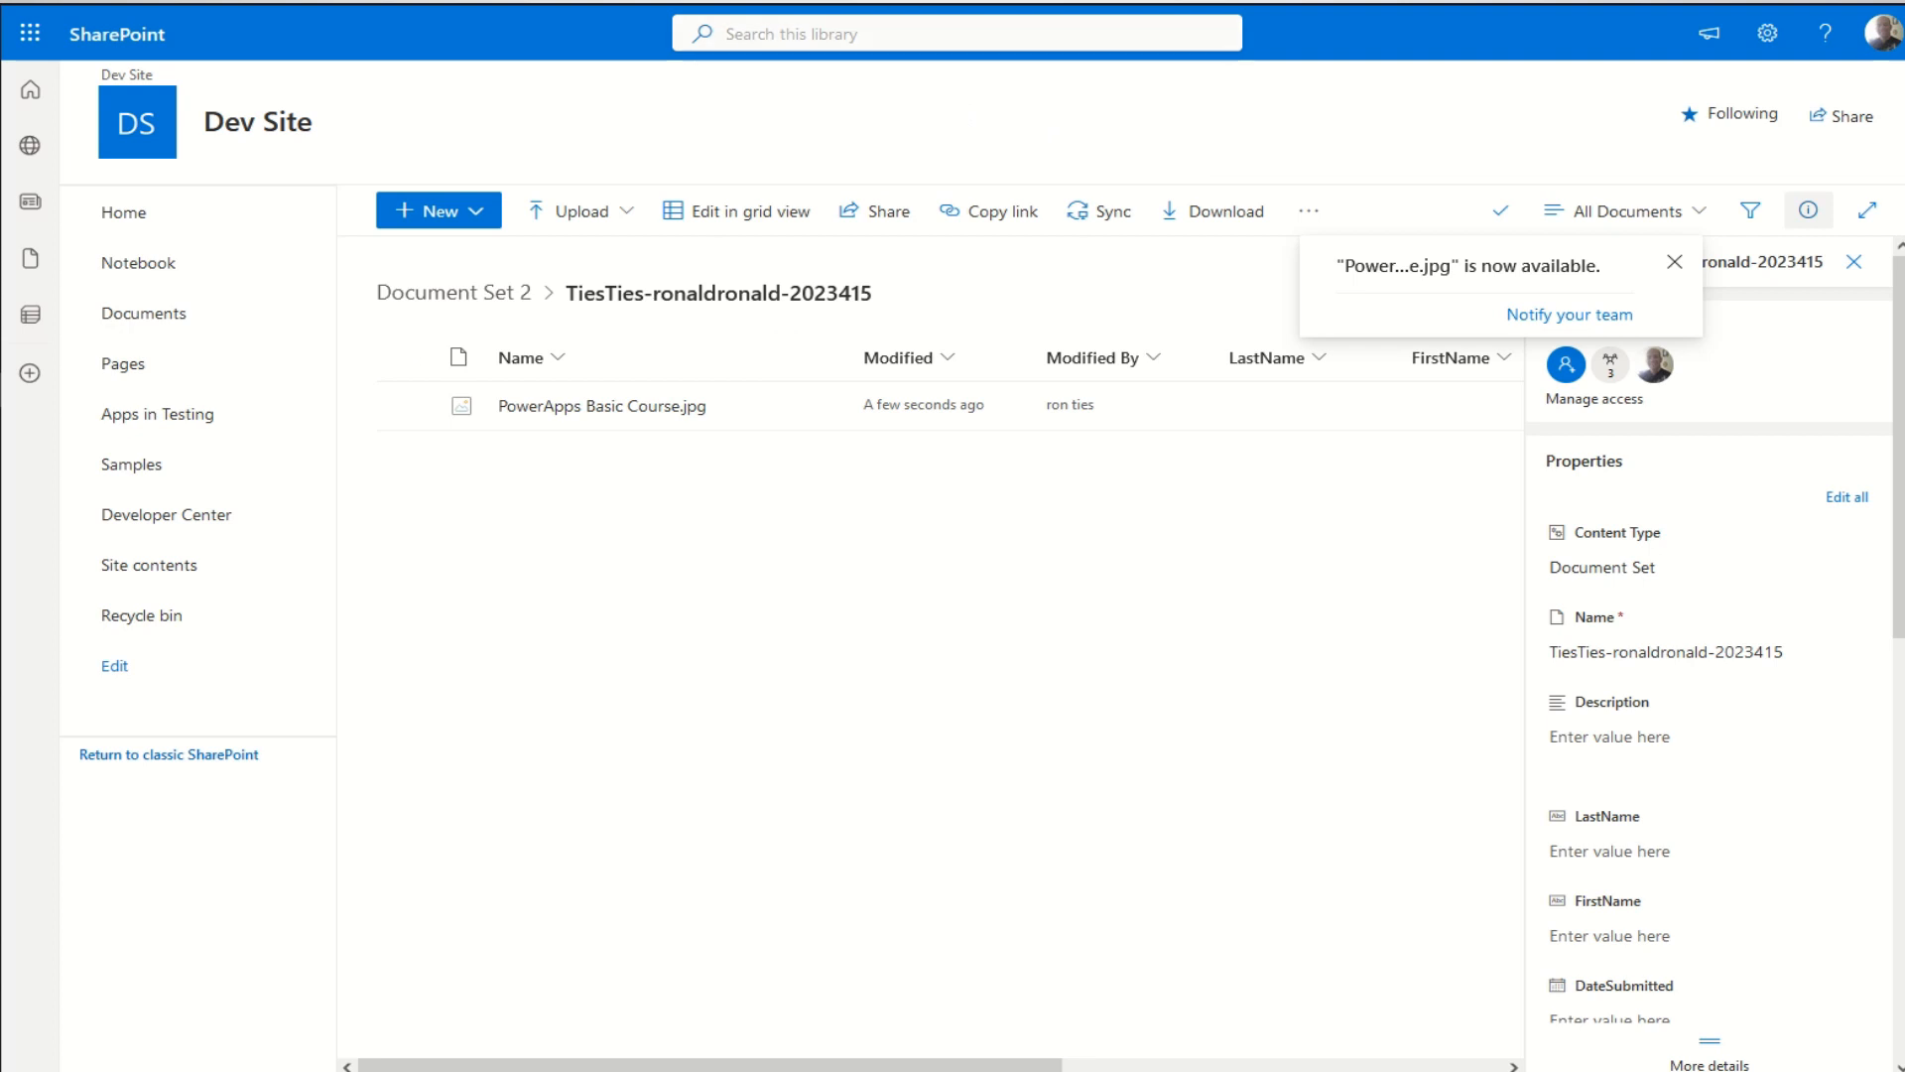
key("ctrl+l")
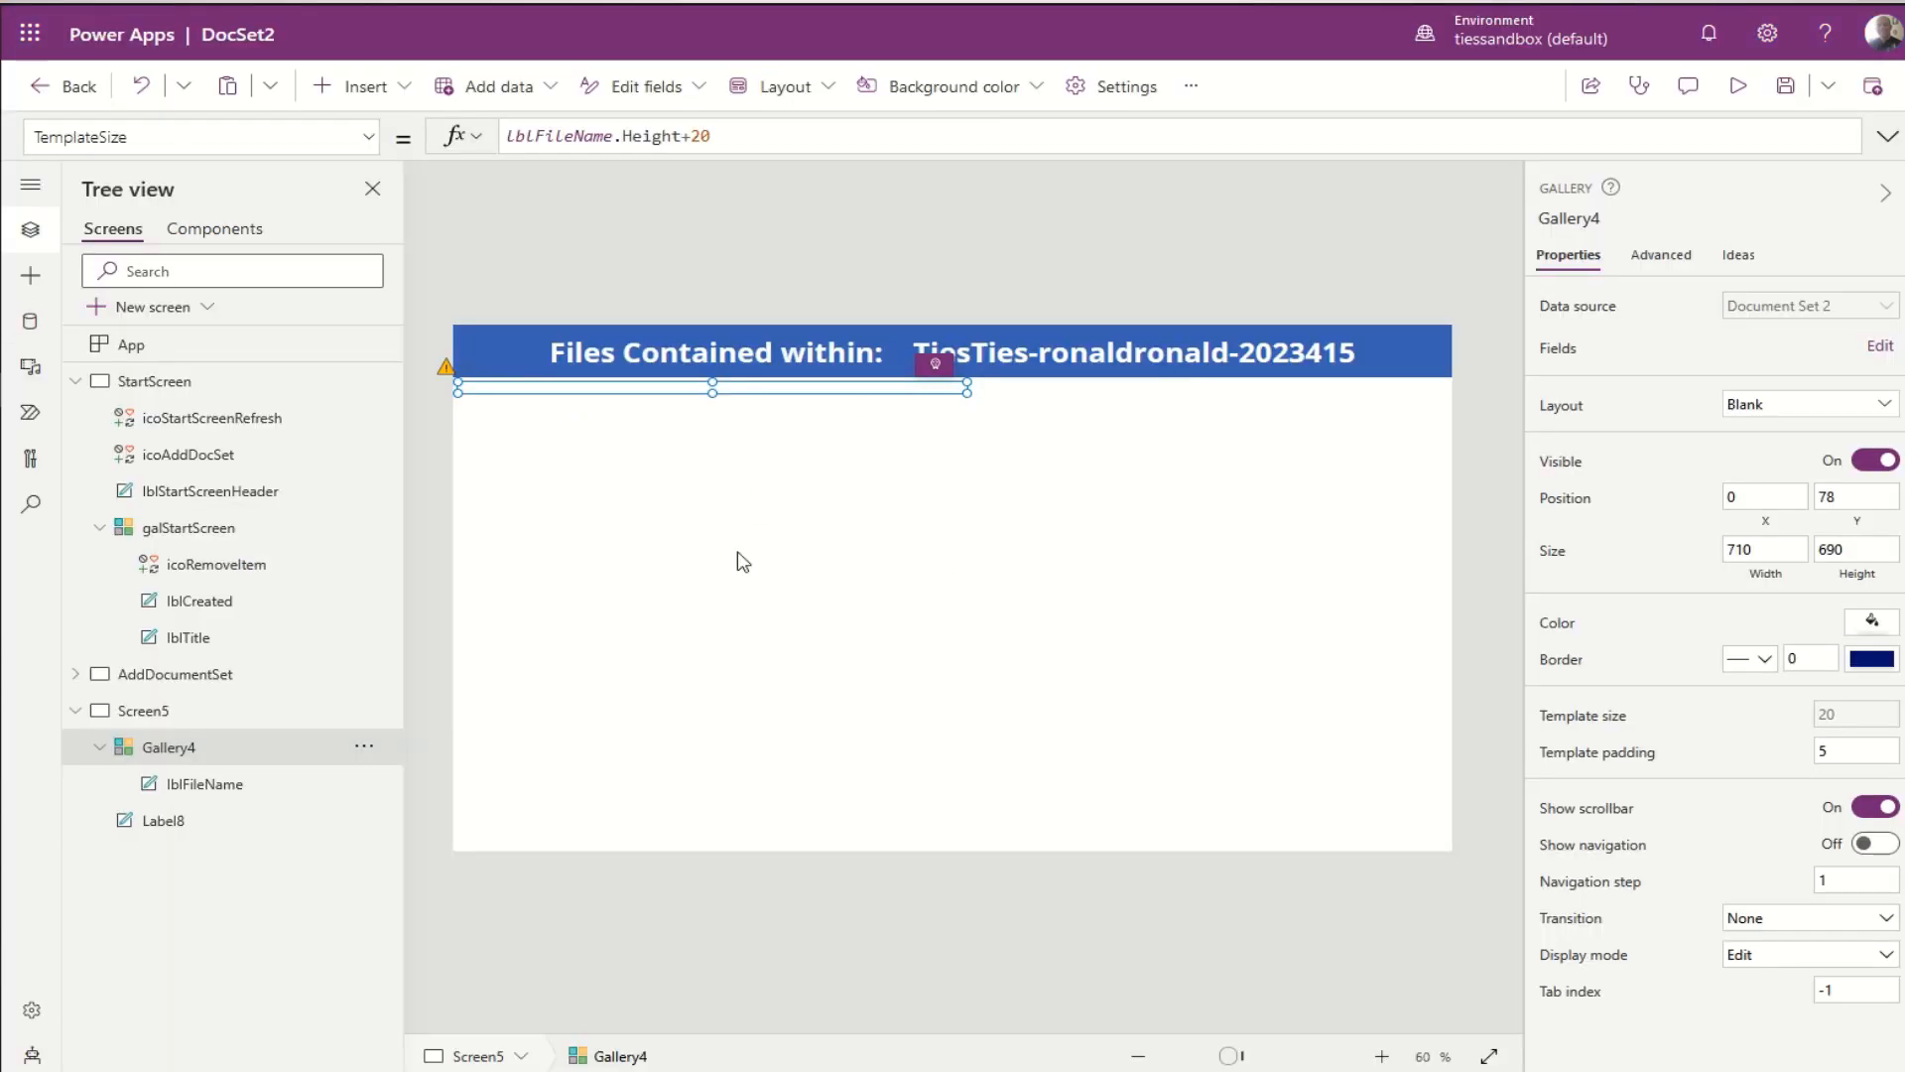
left_click(368, 137)
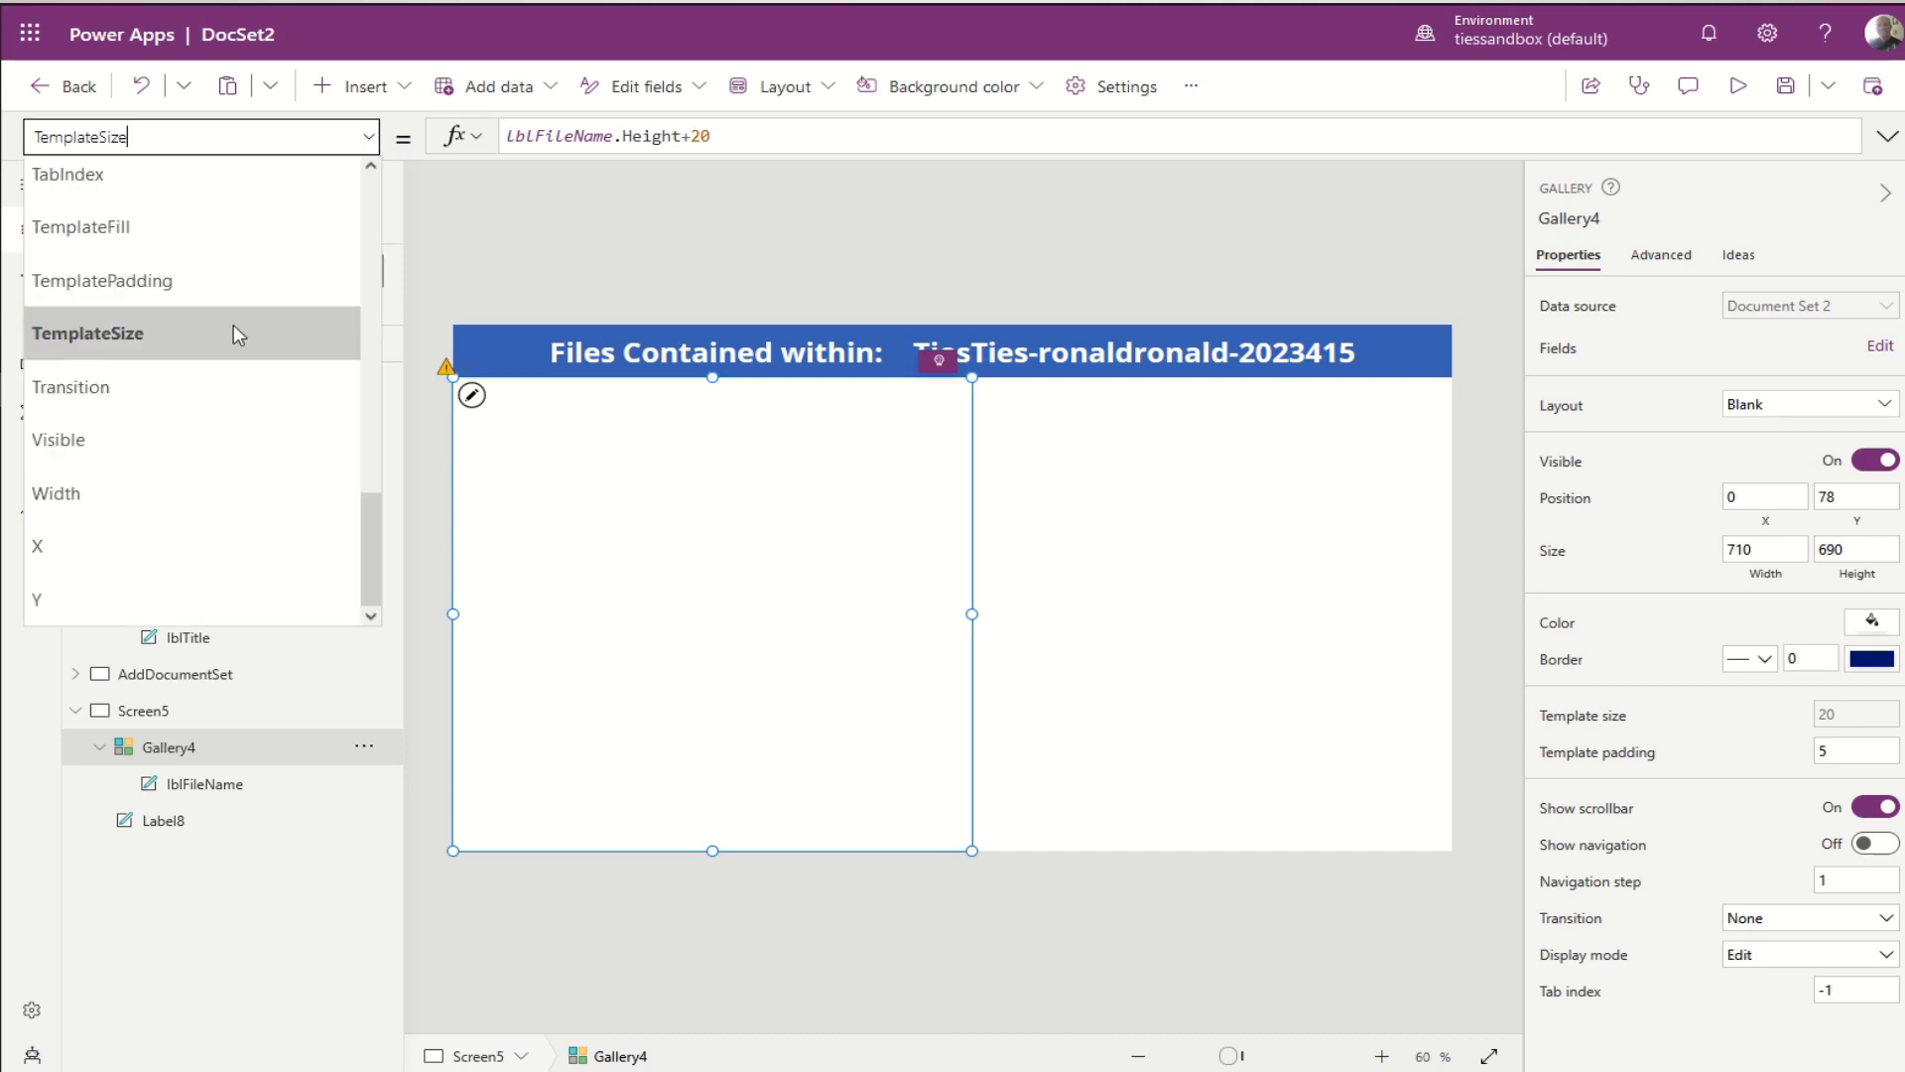
scroll(119, 447, "up", 10)
left_click(105, 432)
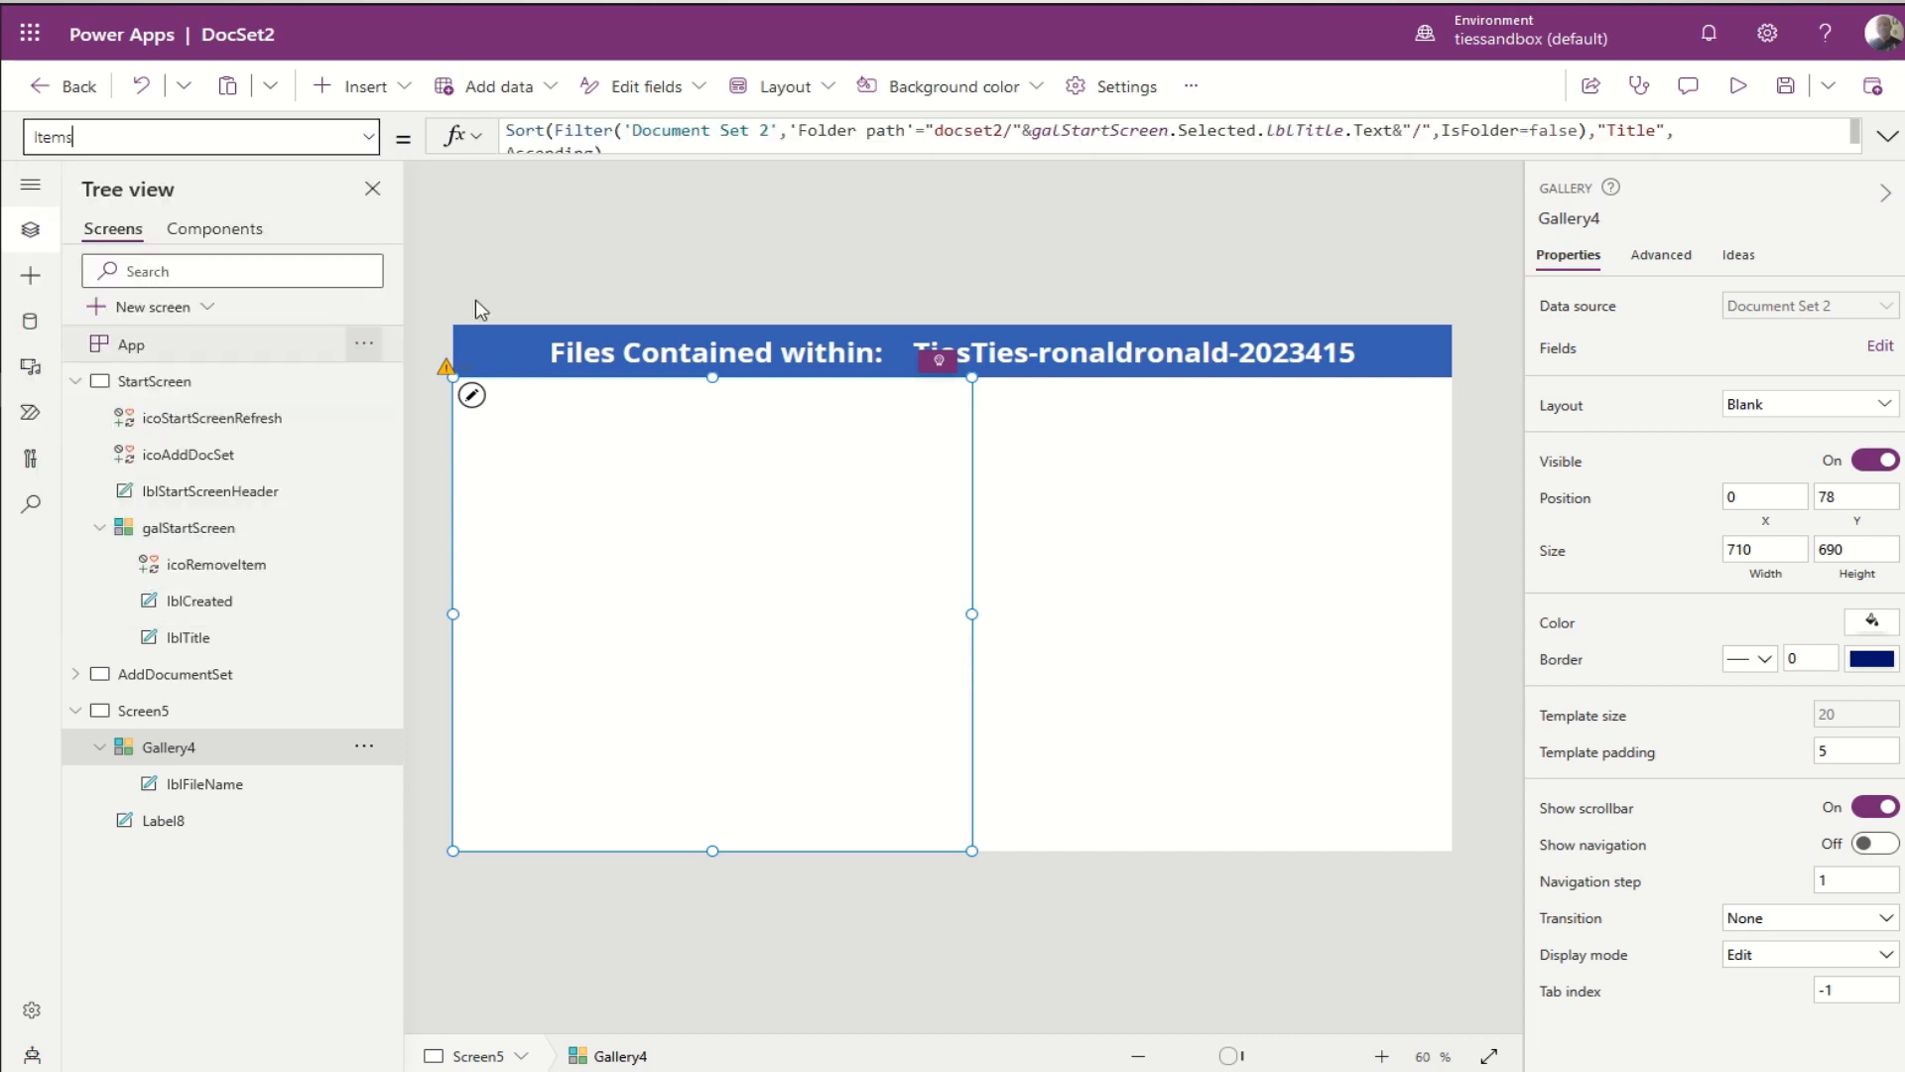
double_click(1005, 130)
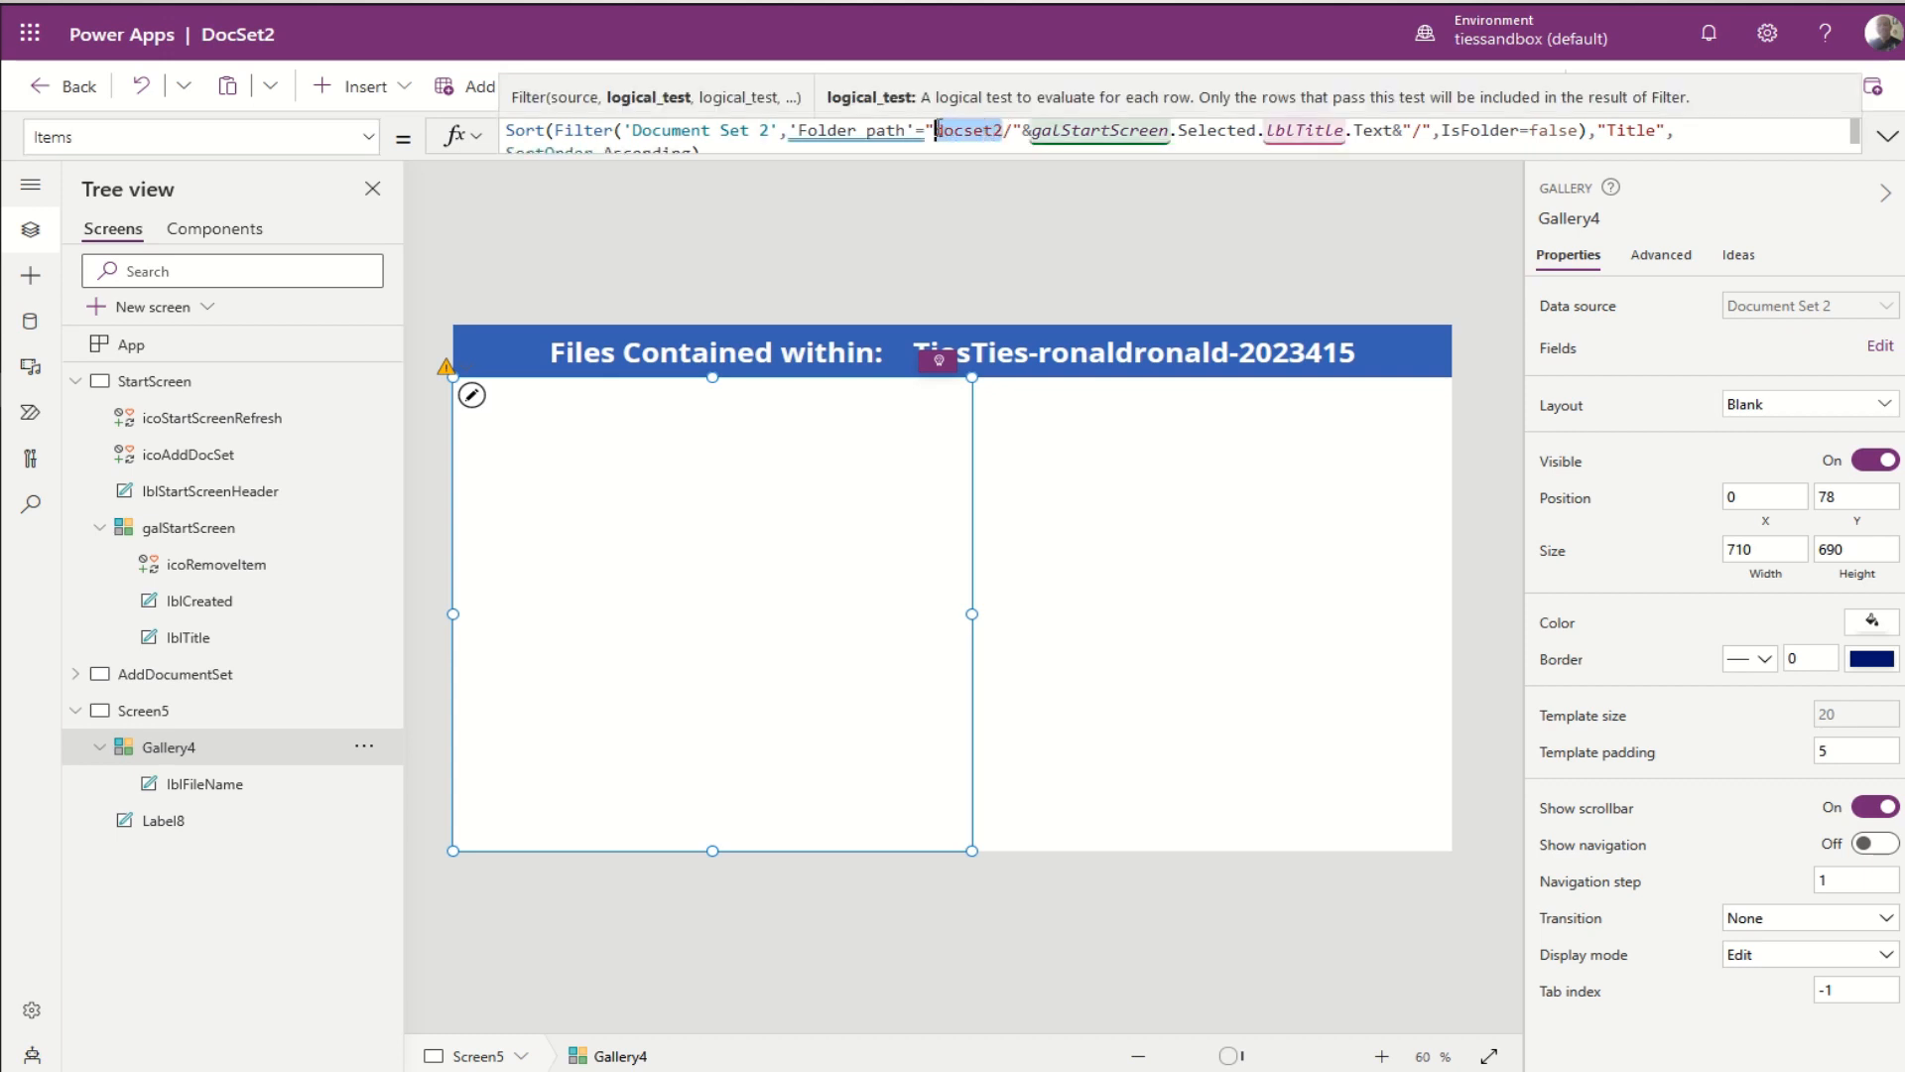
type("DocSet2")
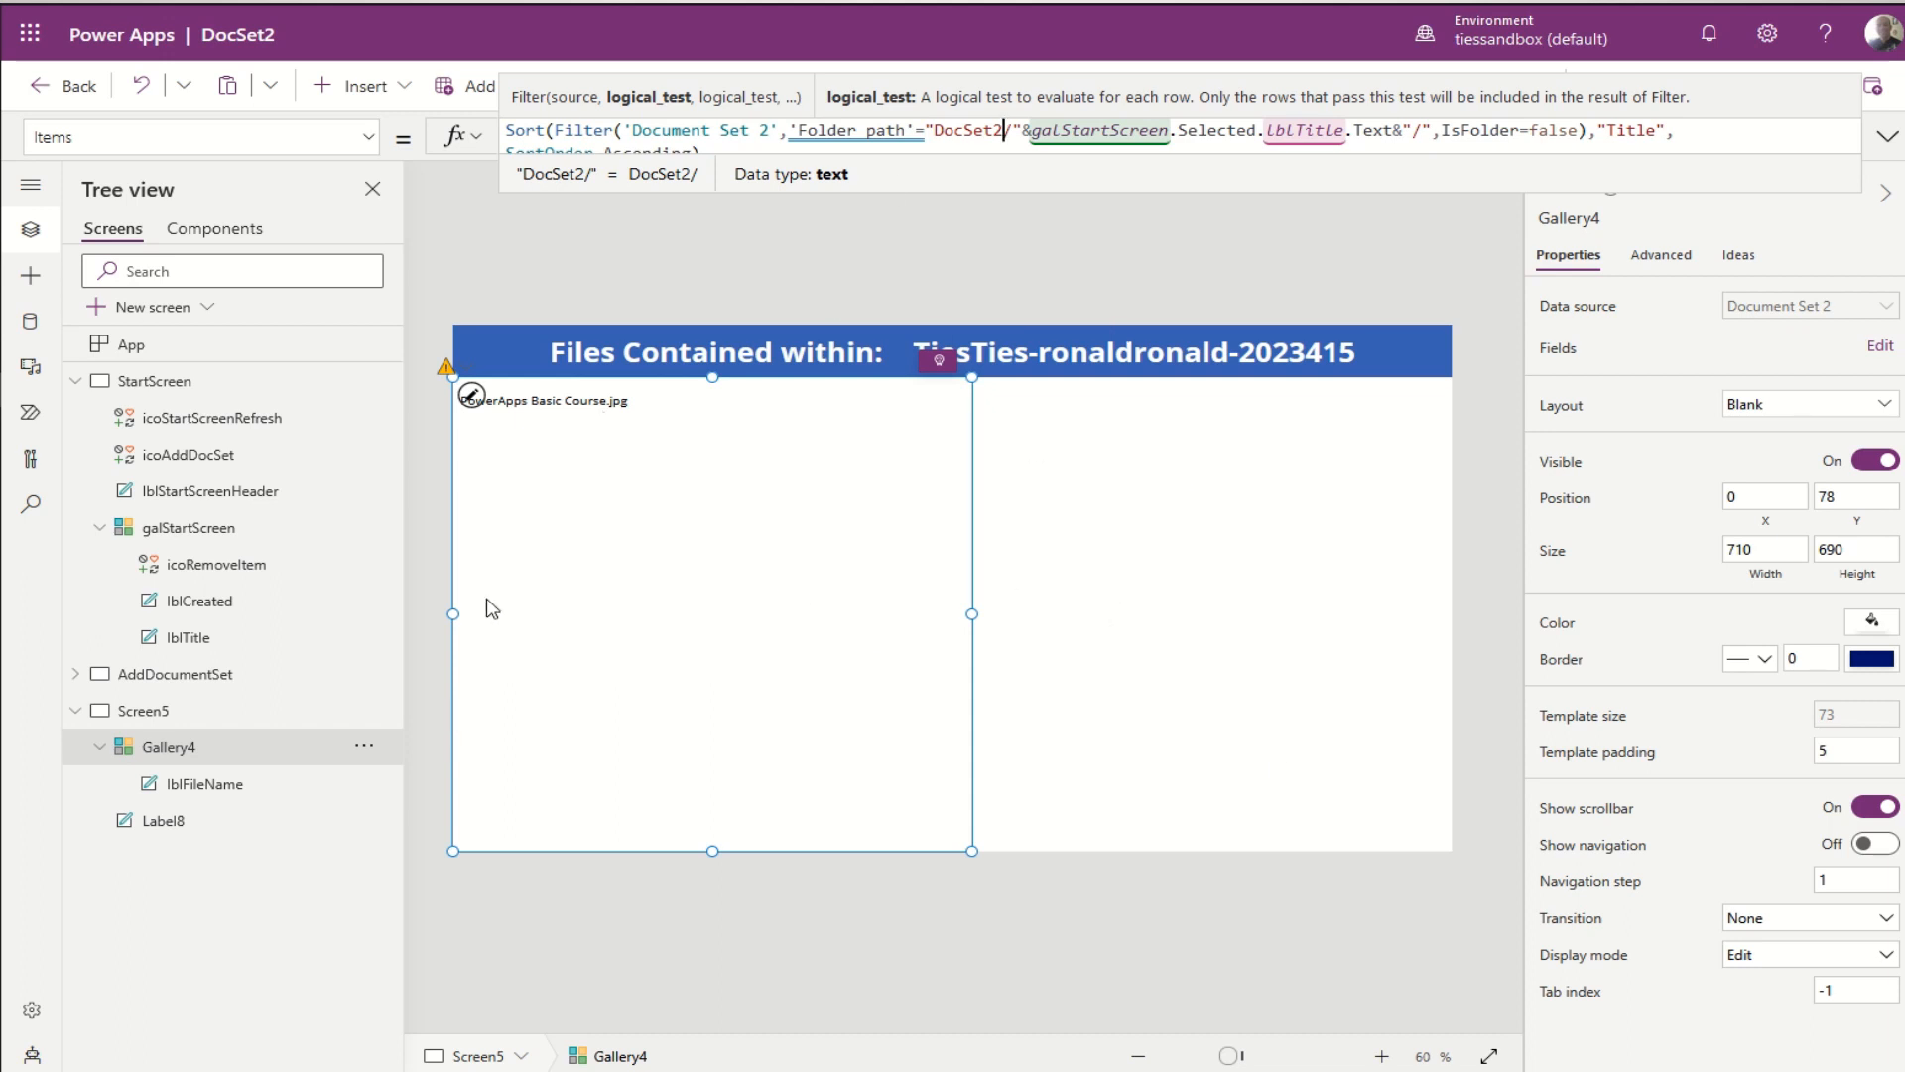
left_click(599, 418)
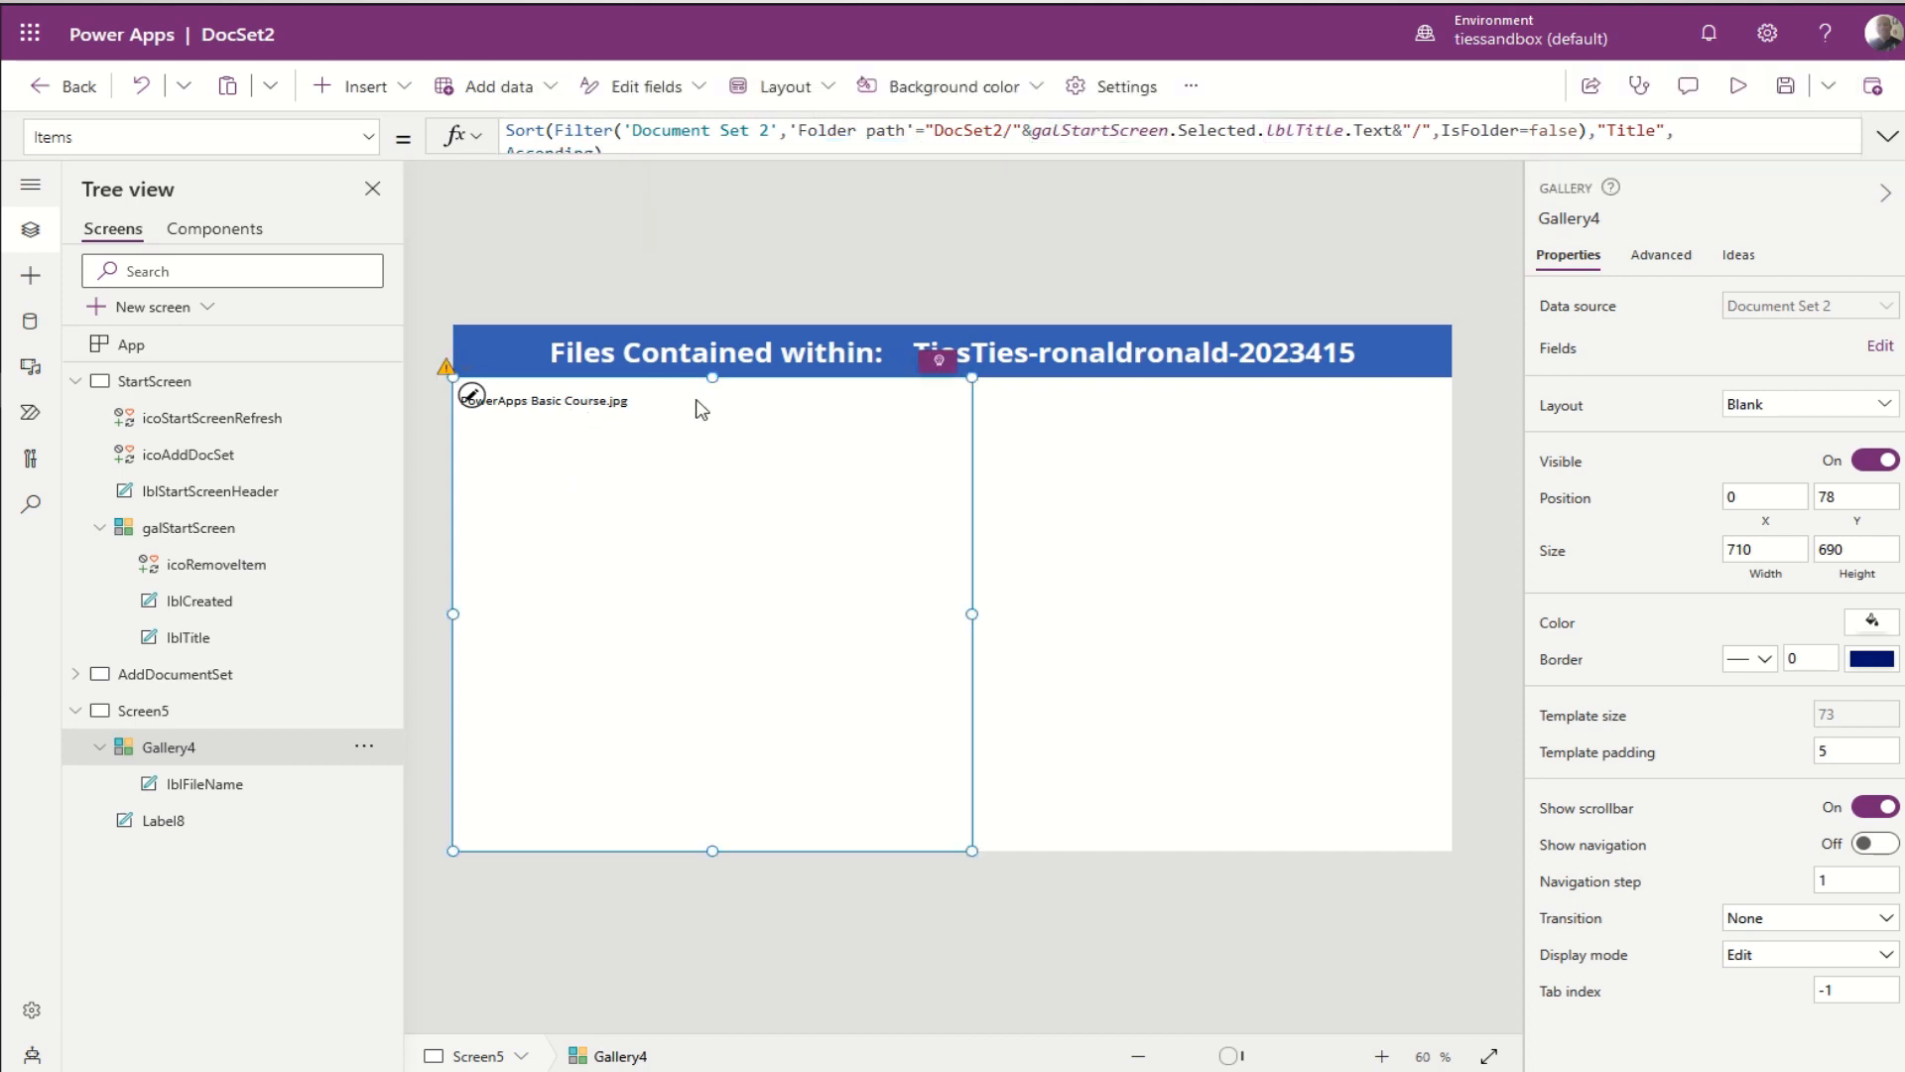
Step: Set the font size of lblFileName in Gallery4 to 20
left_click(697, 402)
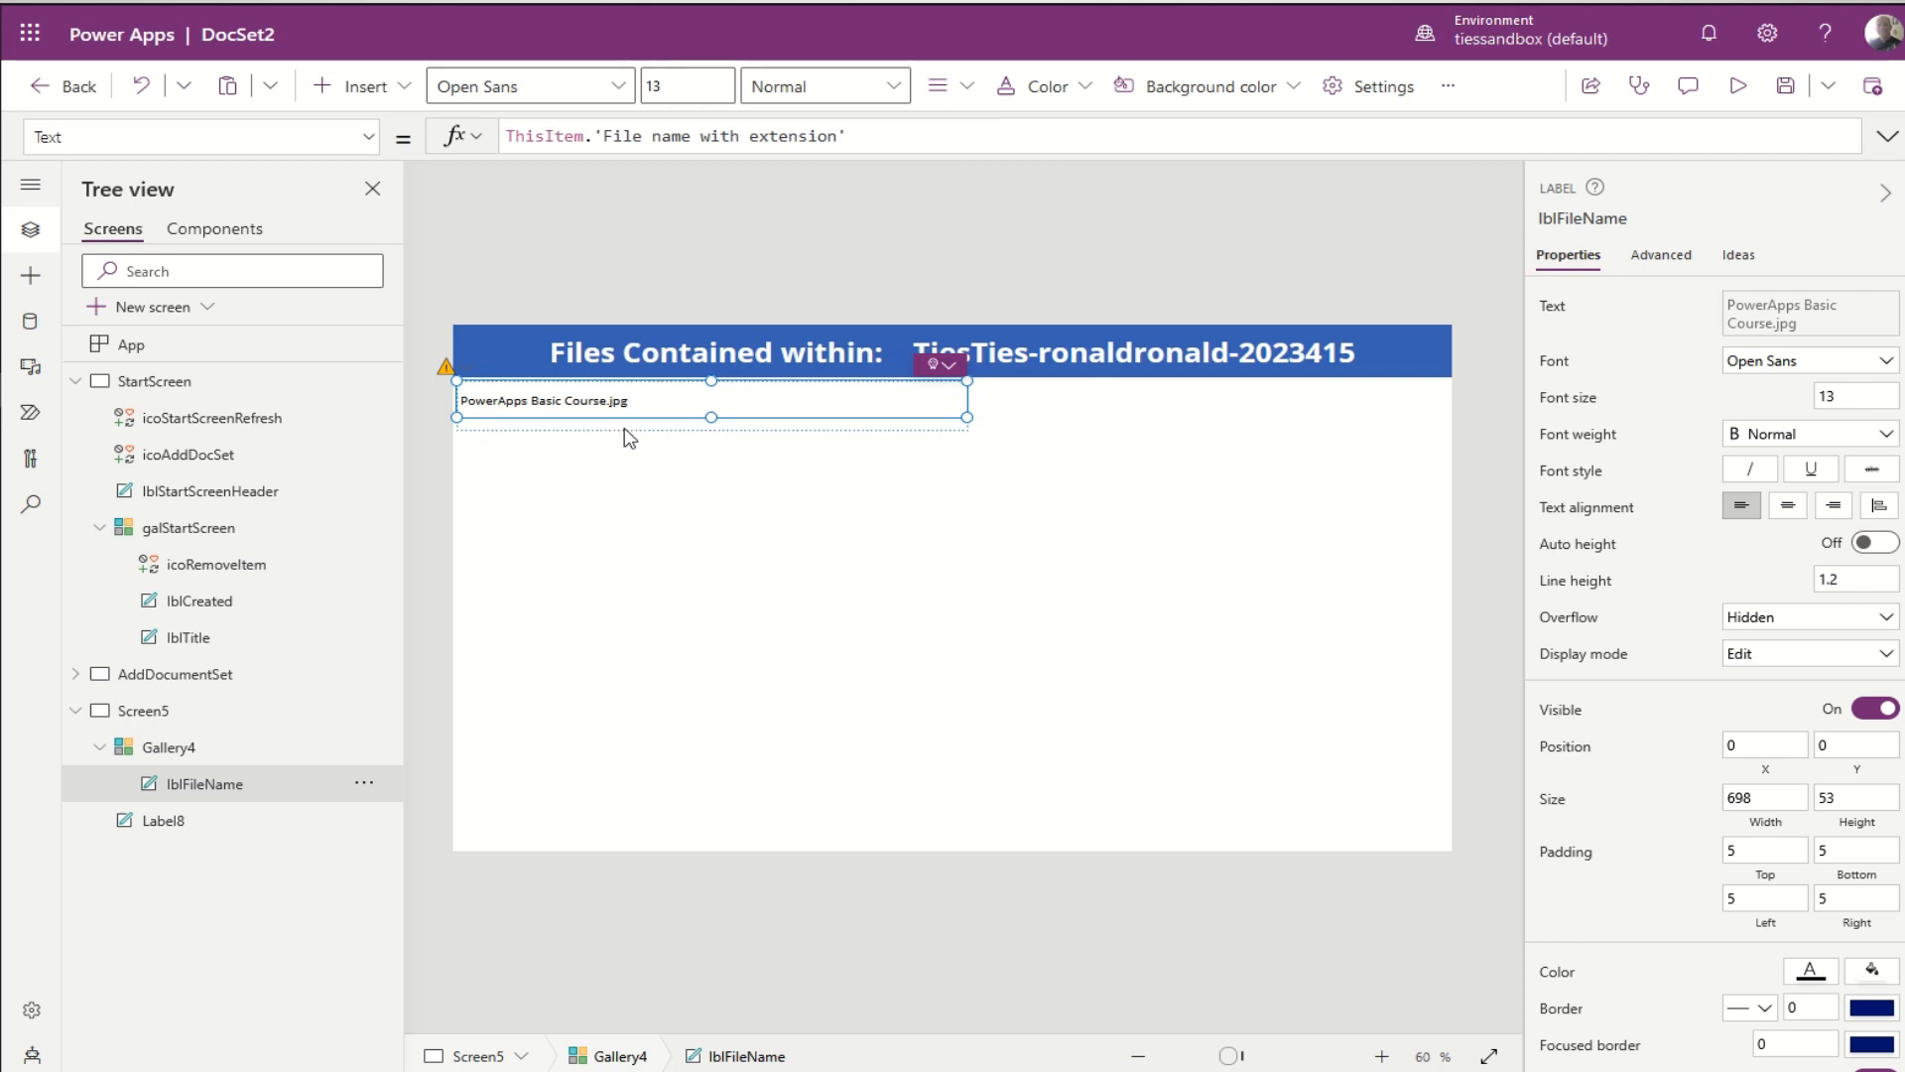
left_click(691, 86)
type("20")
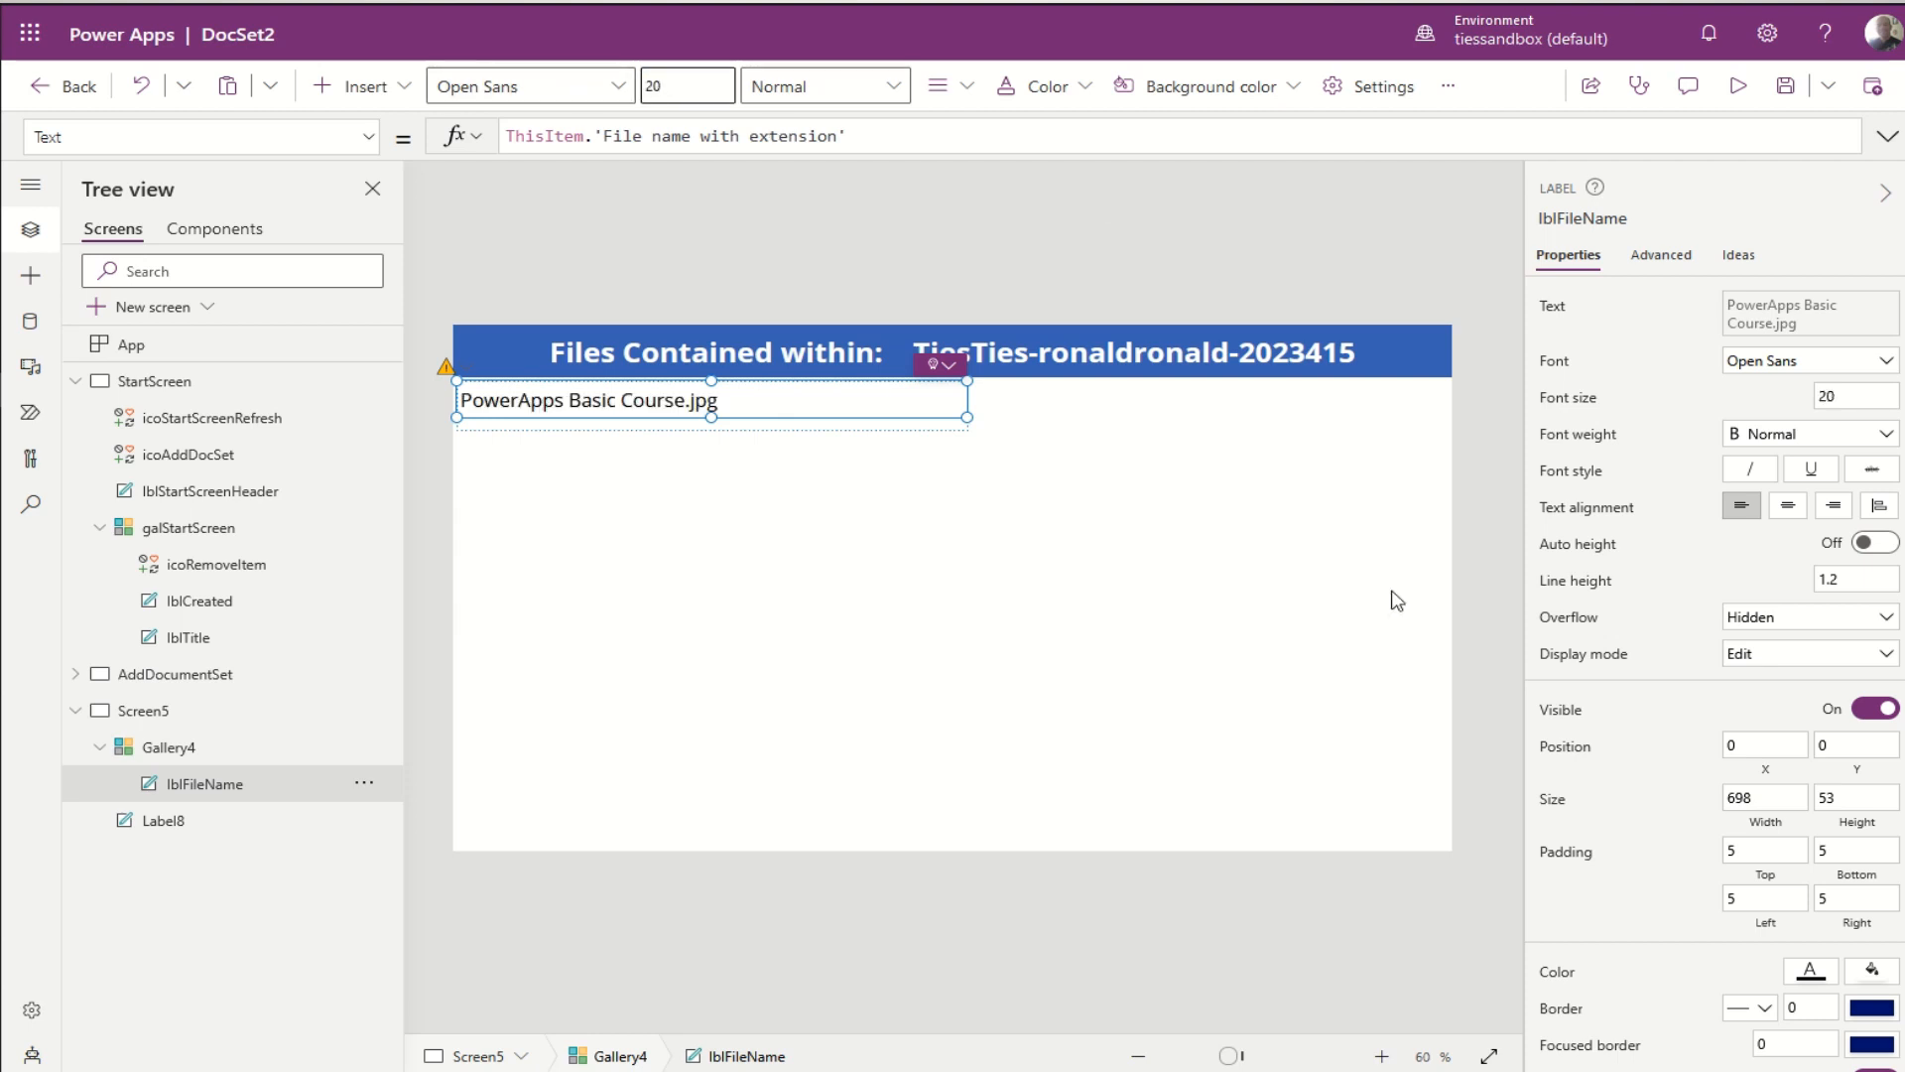
left_click(1213, 538)
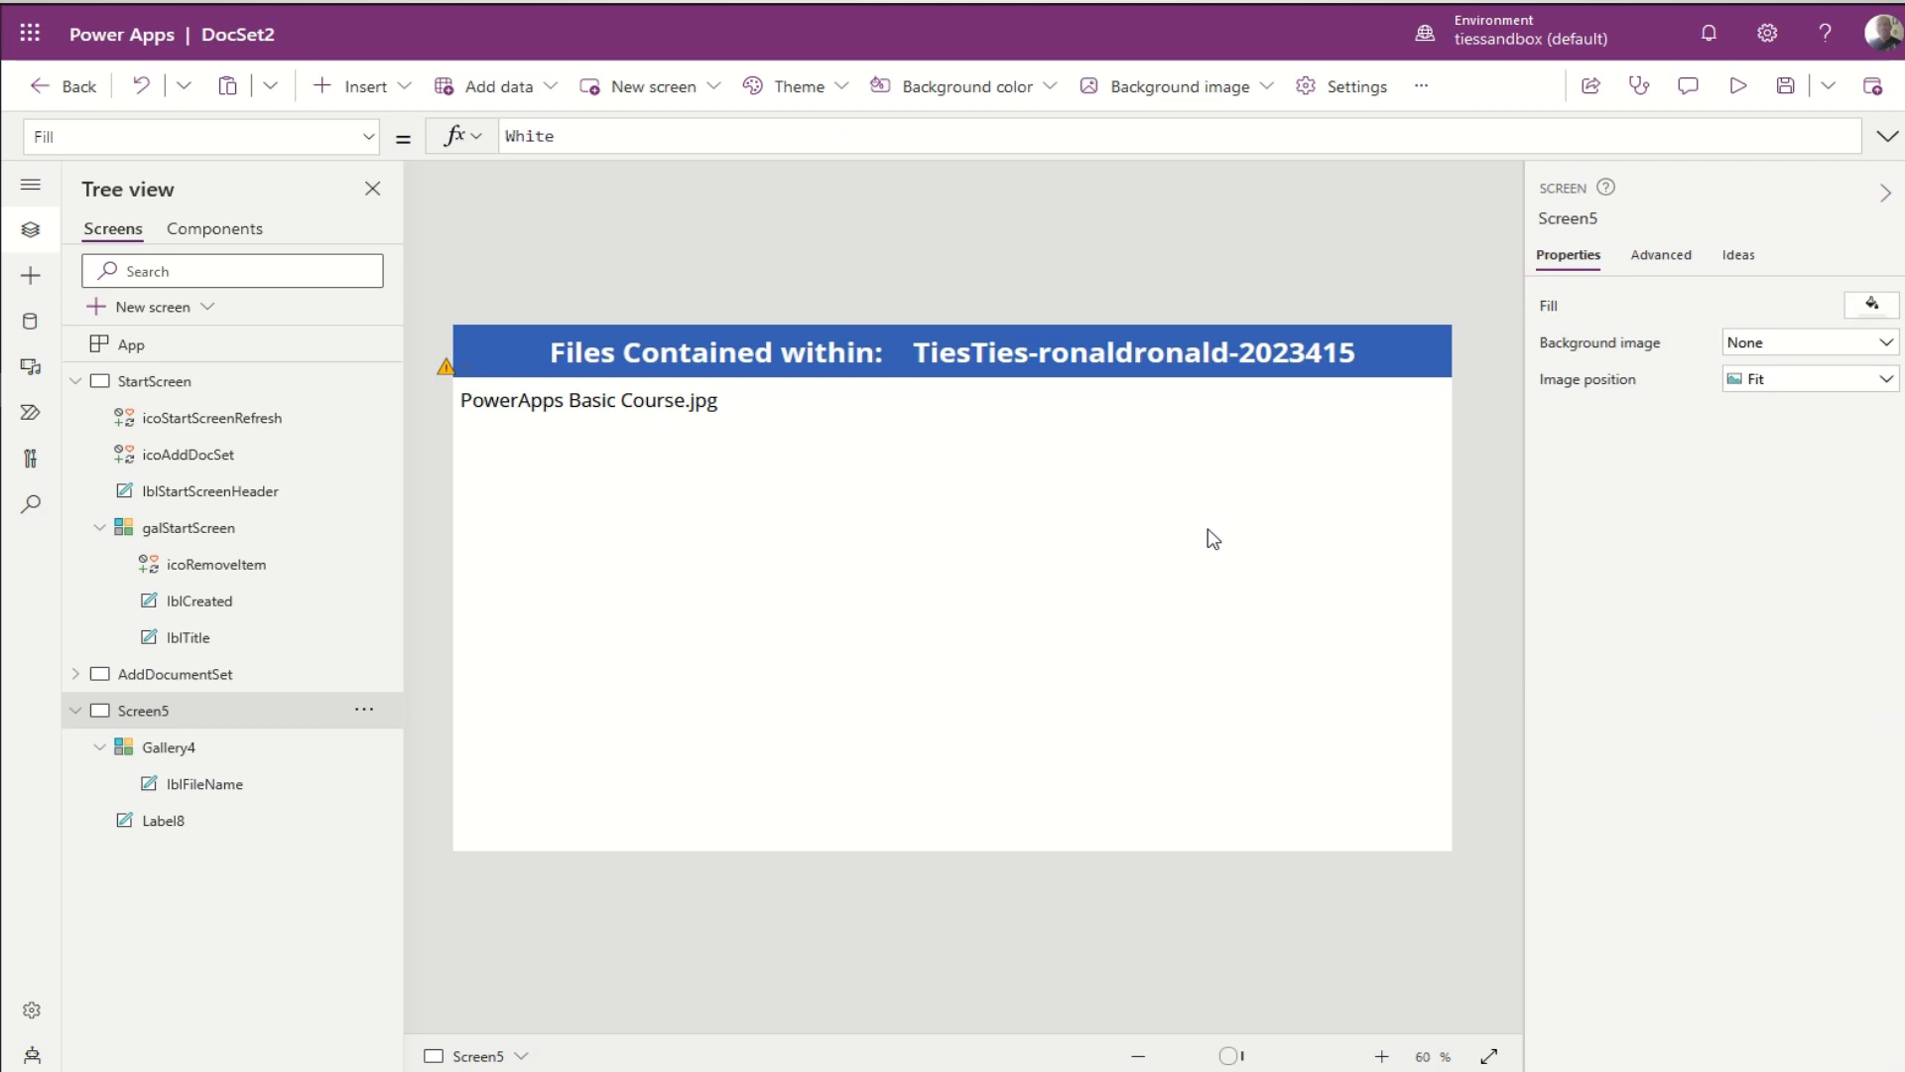
Step: Insert a Trash icon into Gallery4's row template and place it at the row's right end, at about X 616, Y 0
left_click(756, 398)
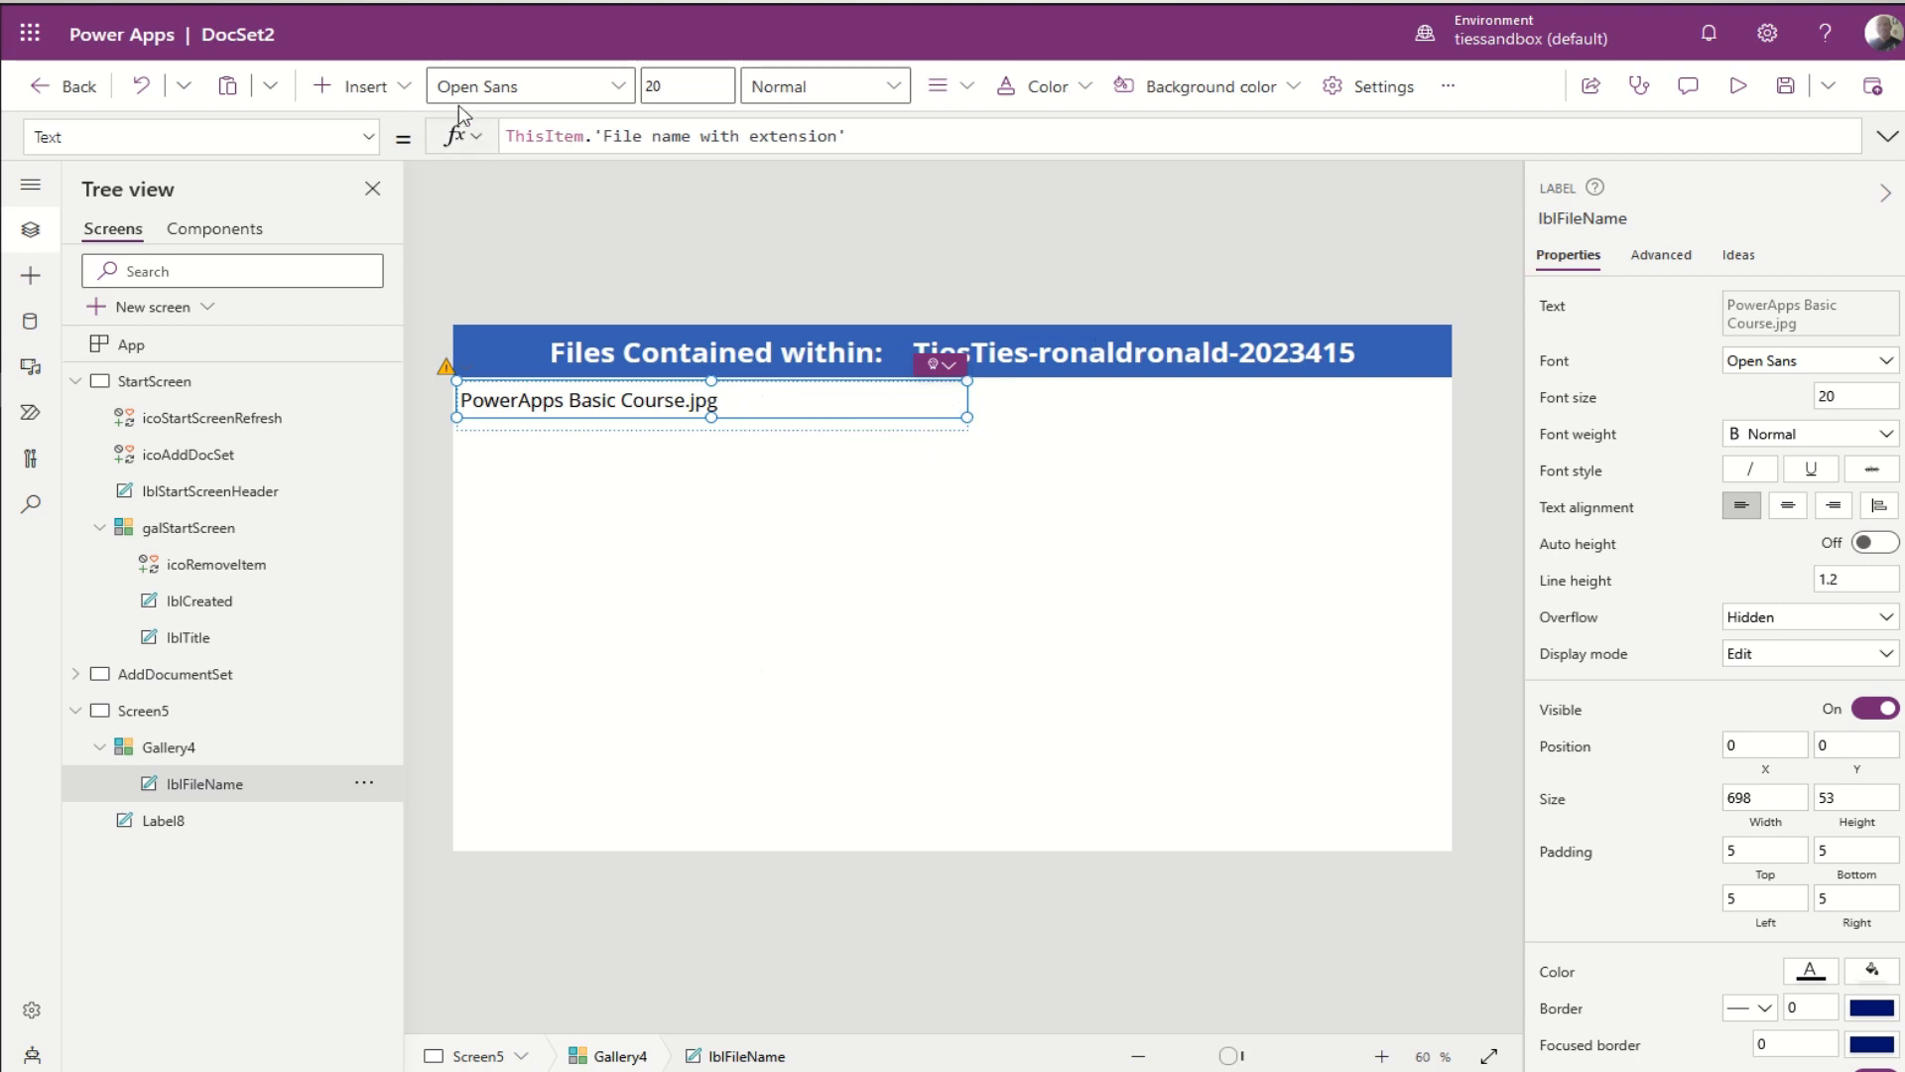
left_click(403, 93)
scroll(397, 601, "down", 10)
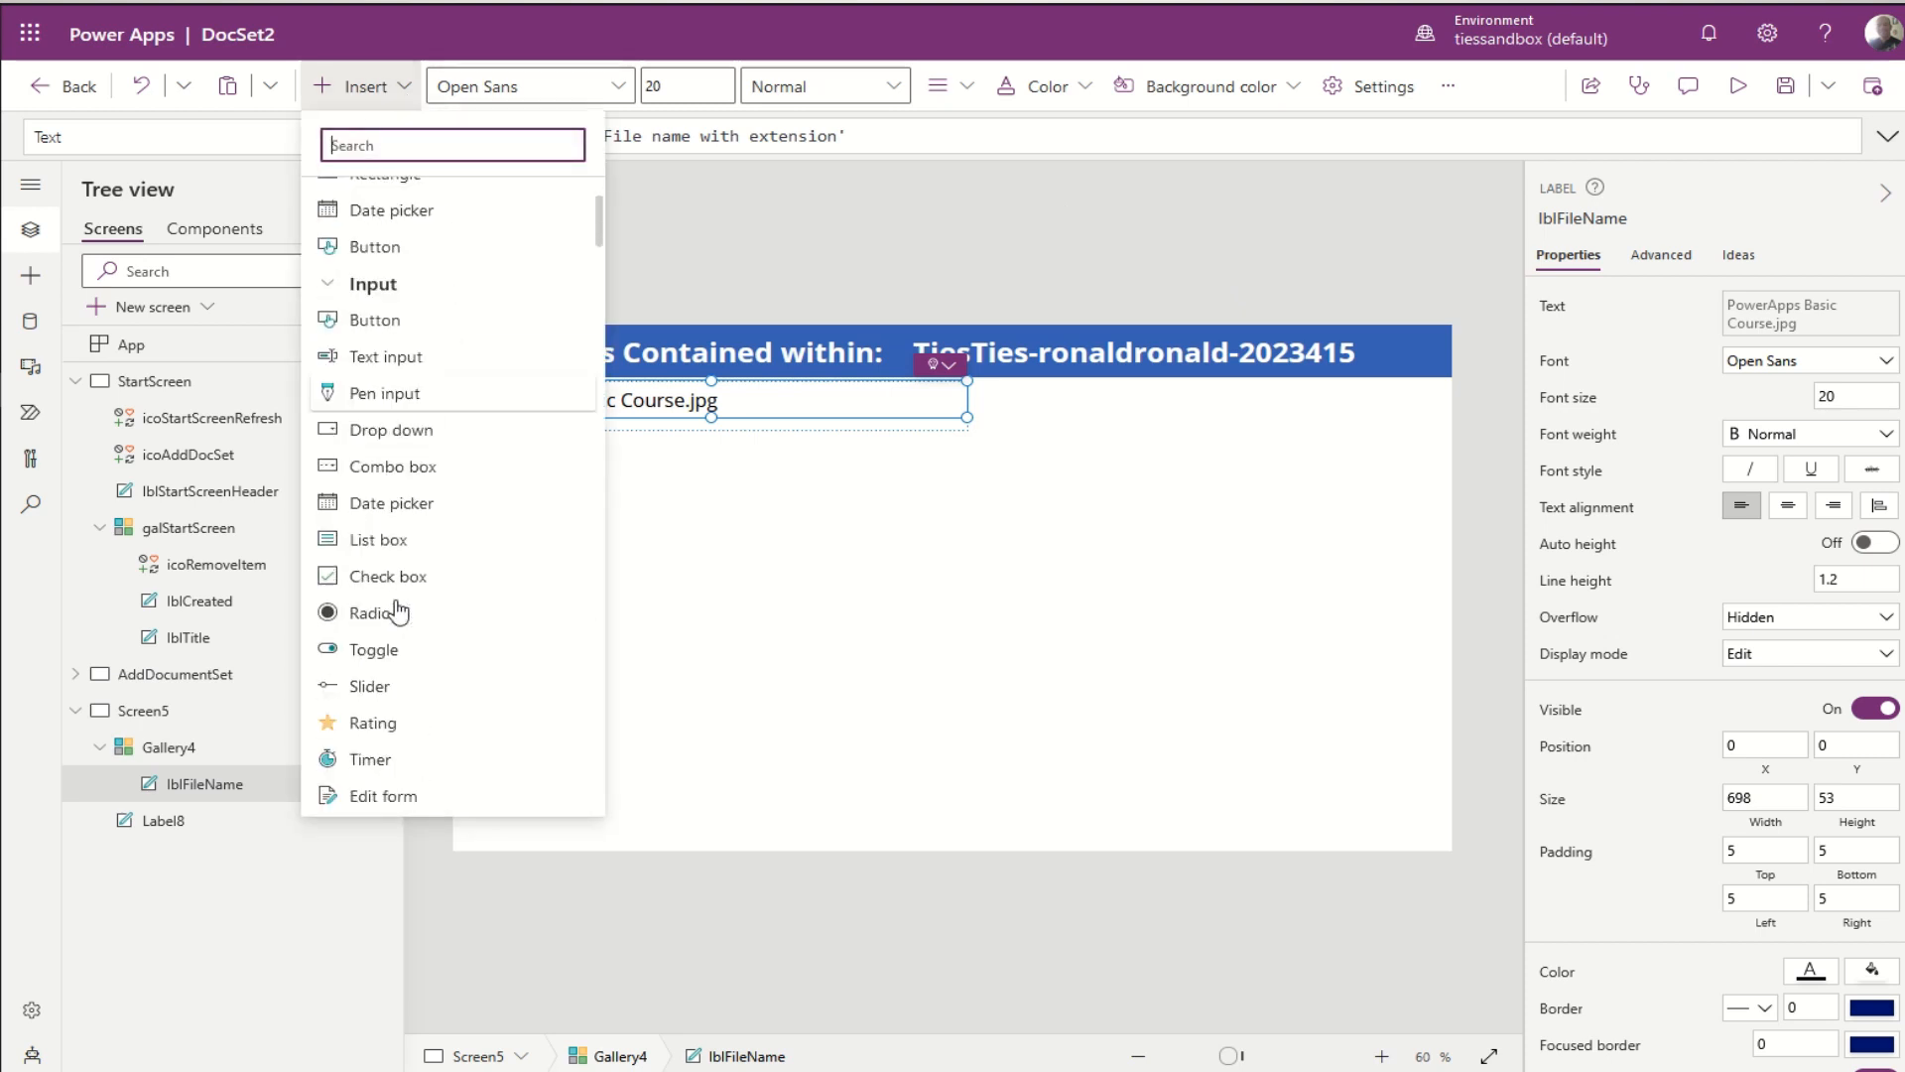
scroll(397, 609, "down", 10)
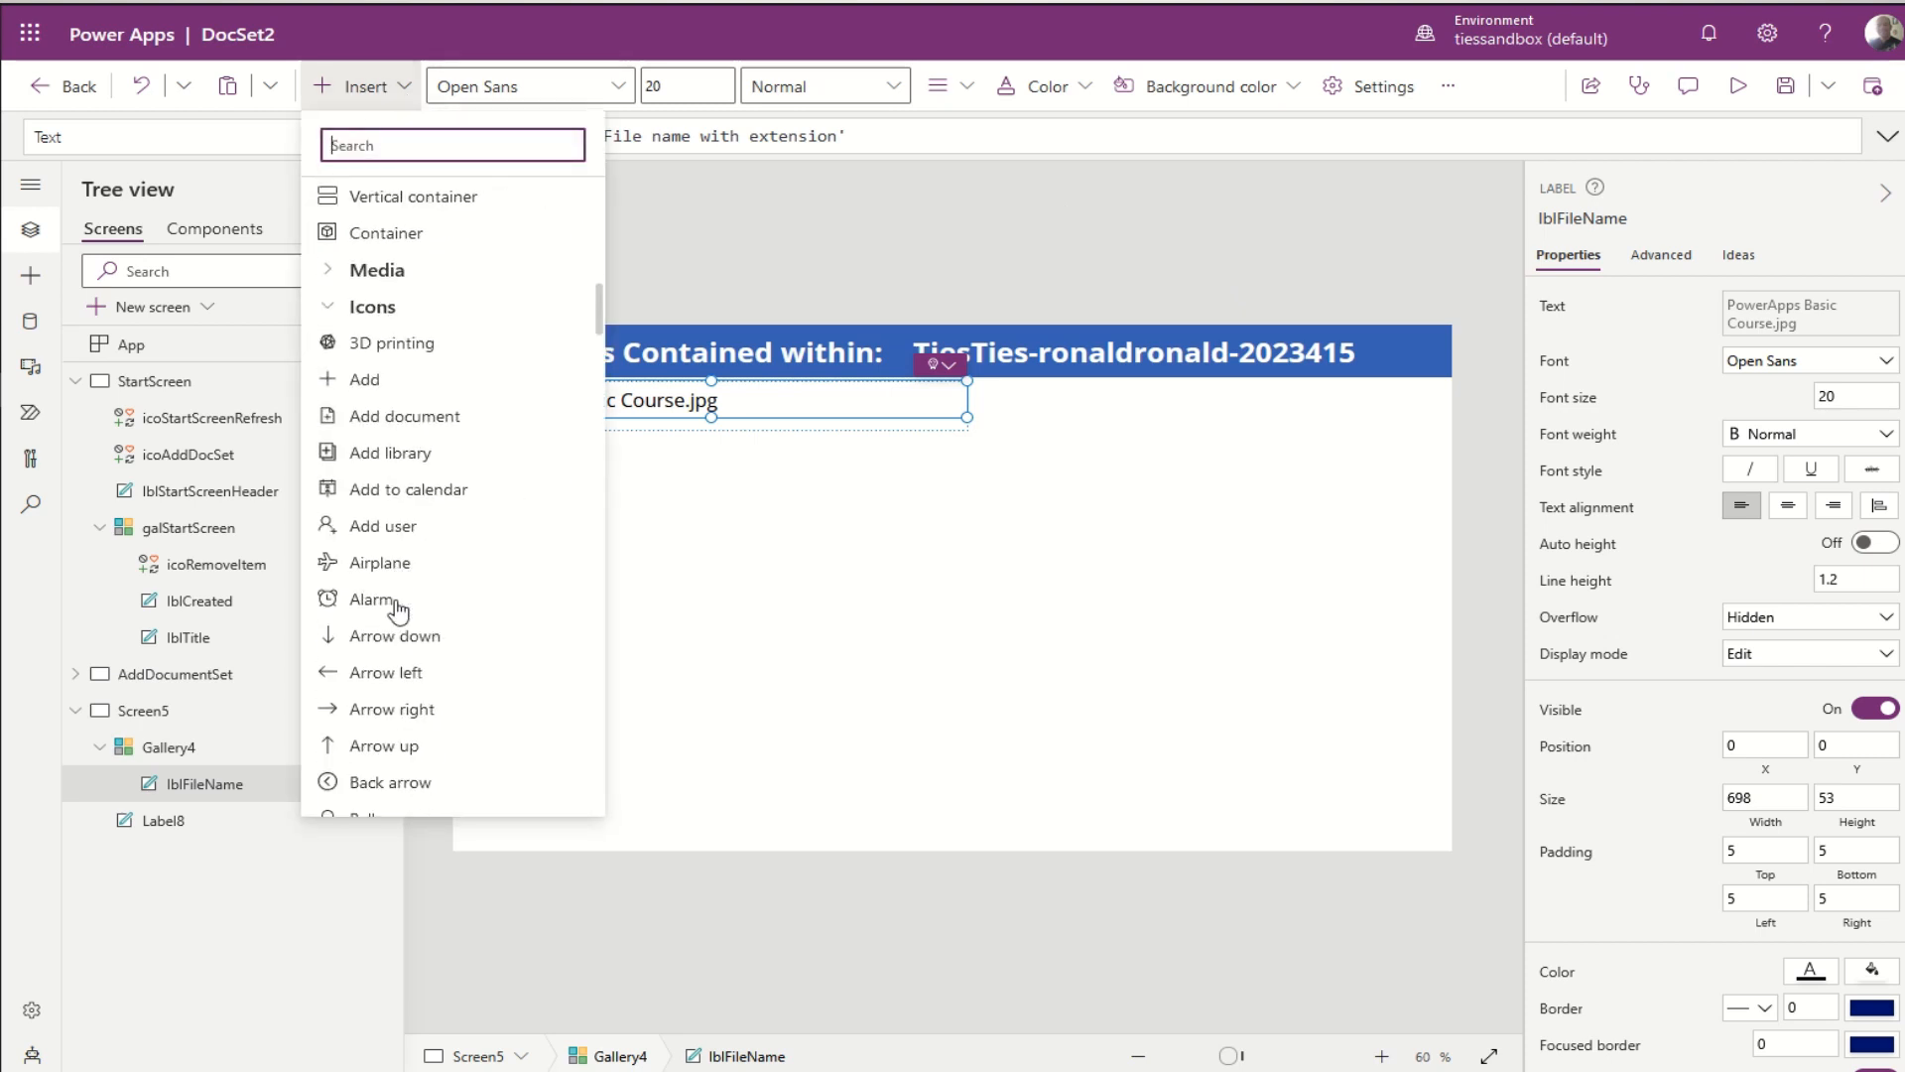
scroll(406, 596, "down", 15)
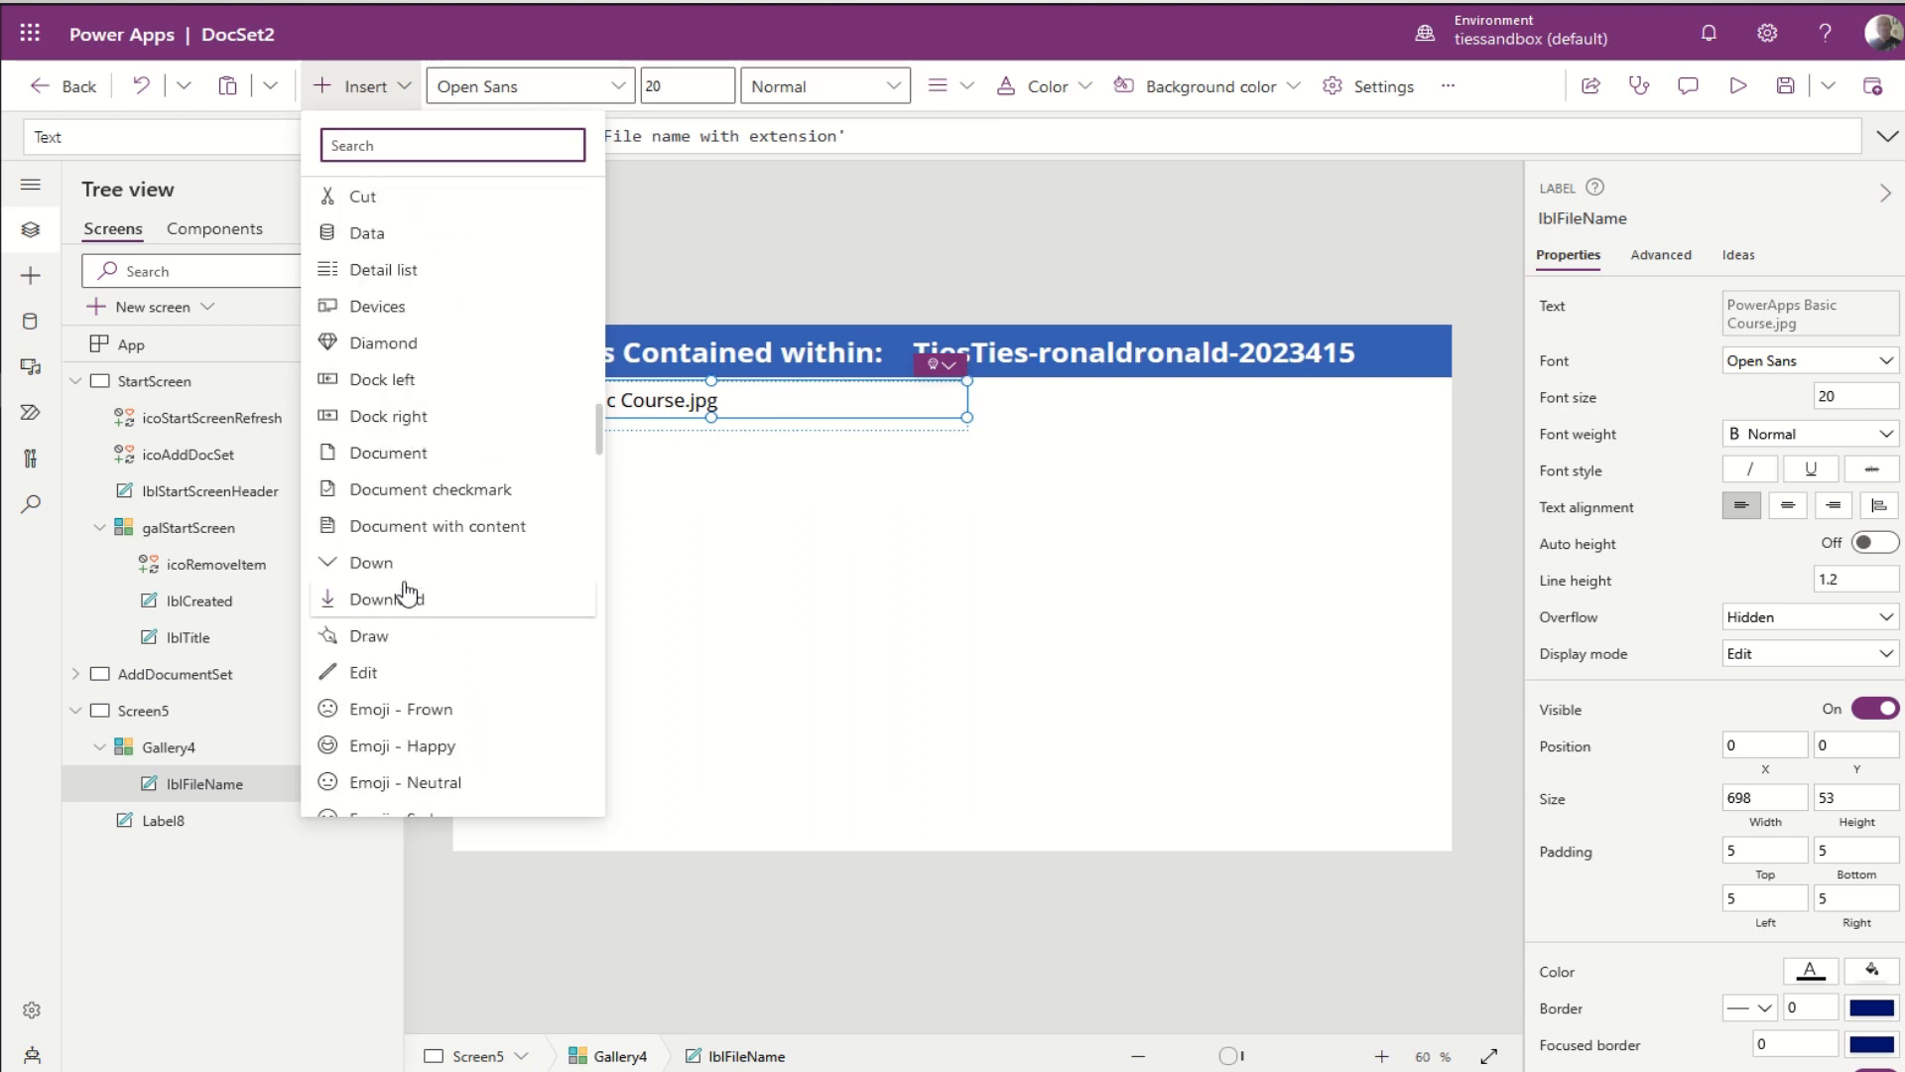
scroll(406, 578, "down", 15)
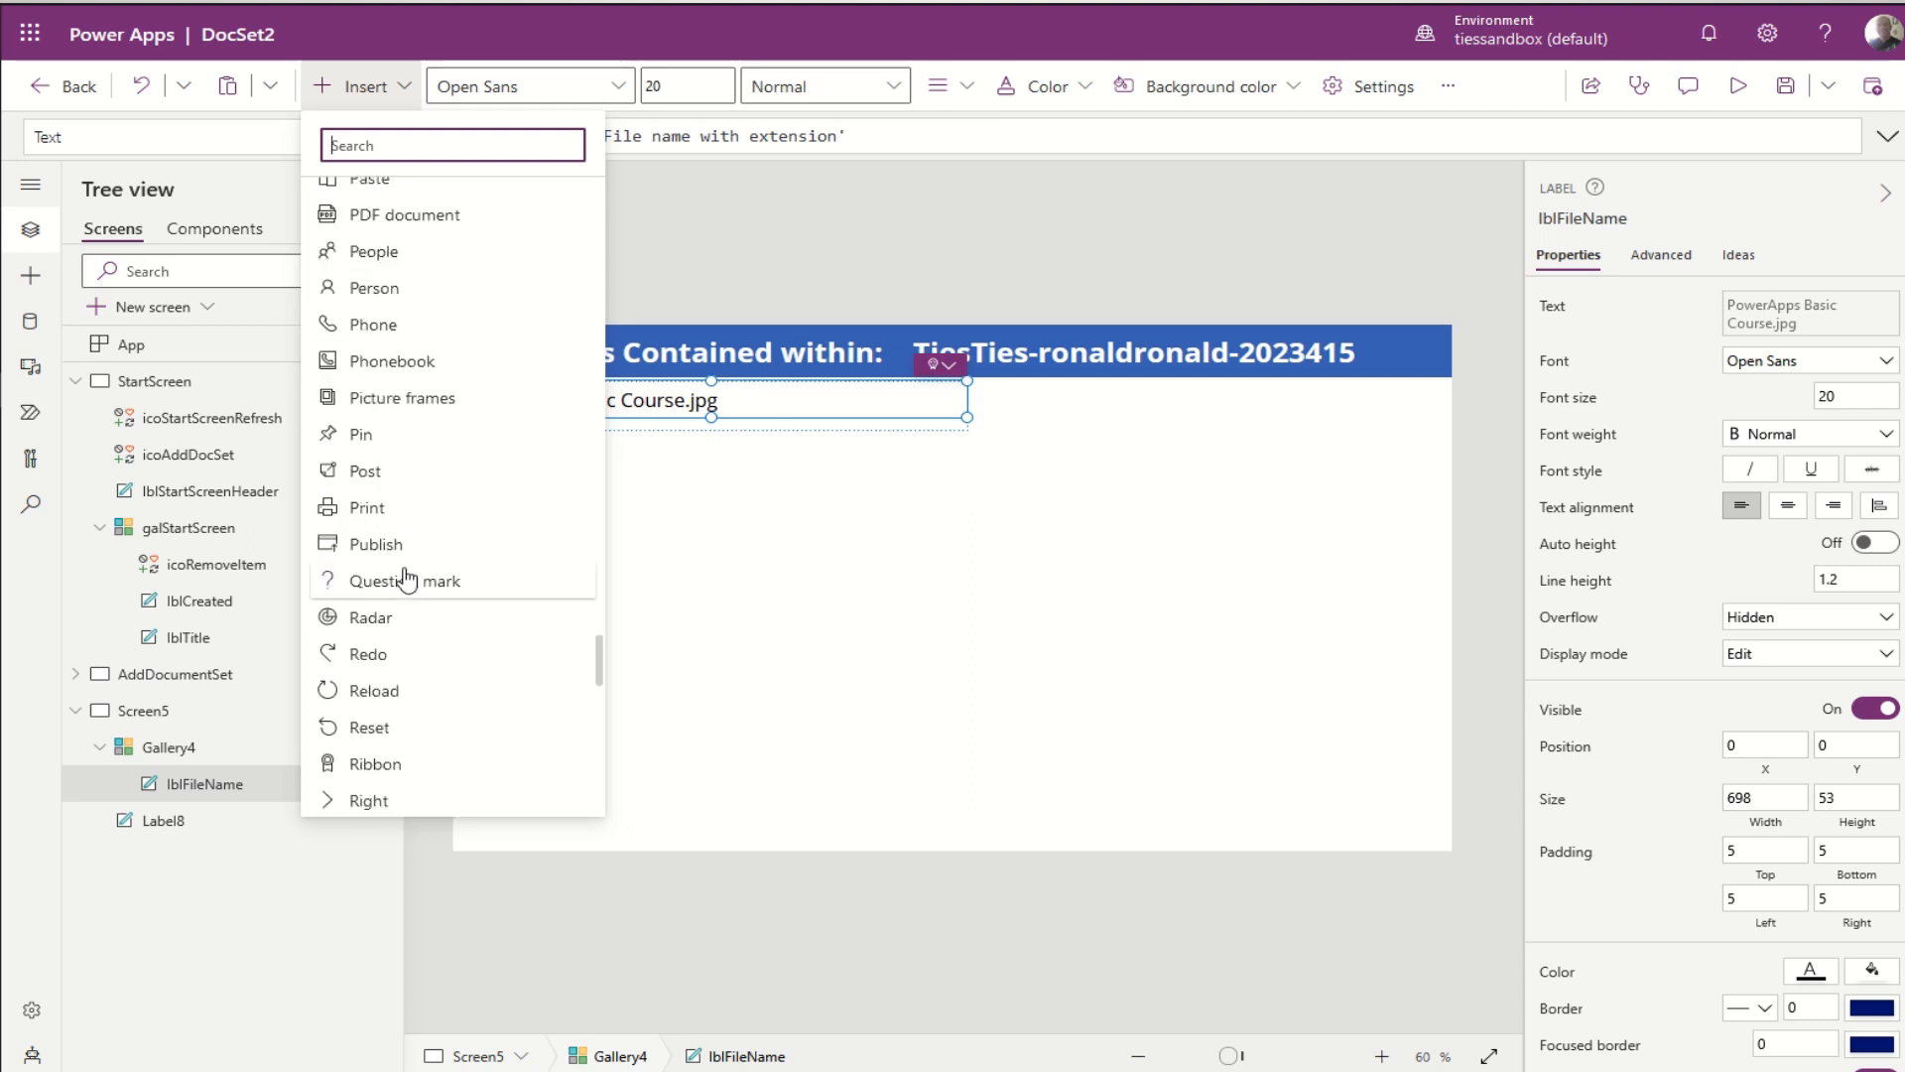
scroll(404, 576, "down", 5)
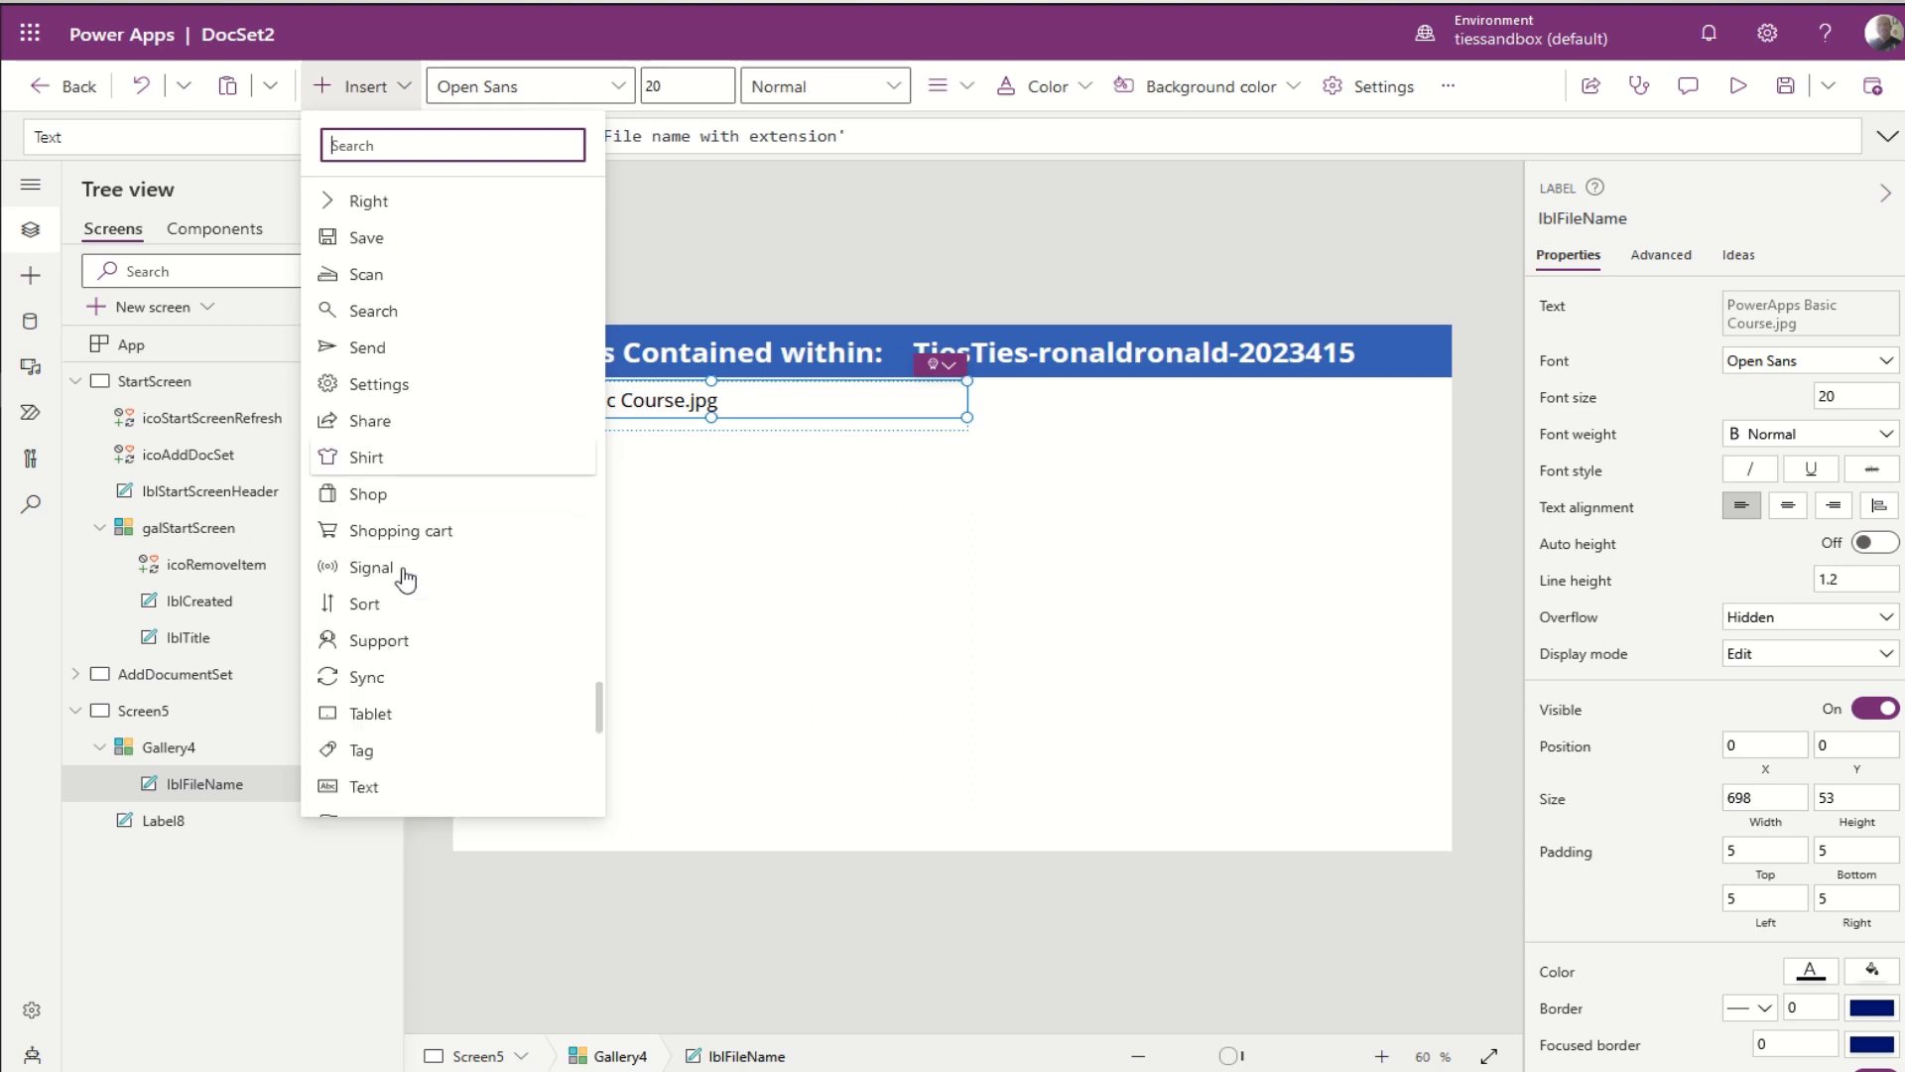
scroll(409, 627, "down", 5)
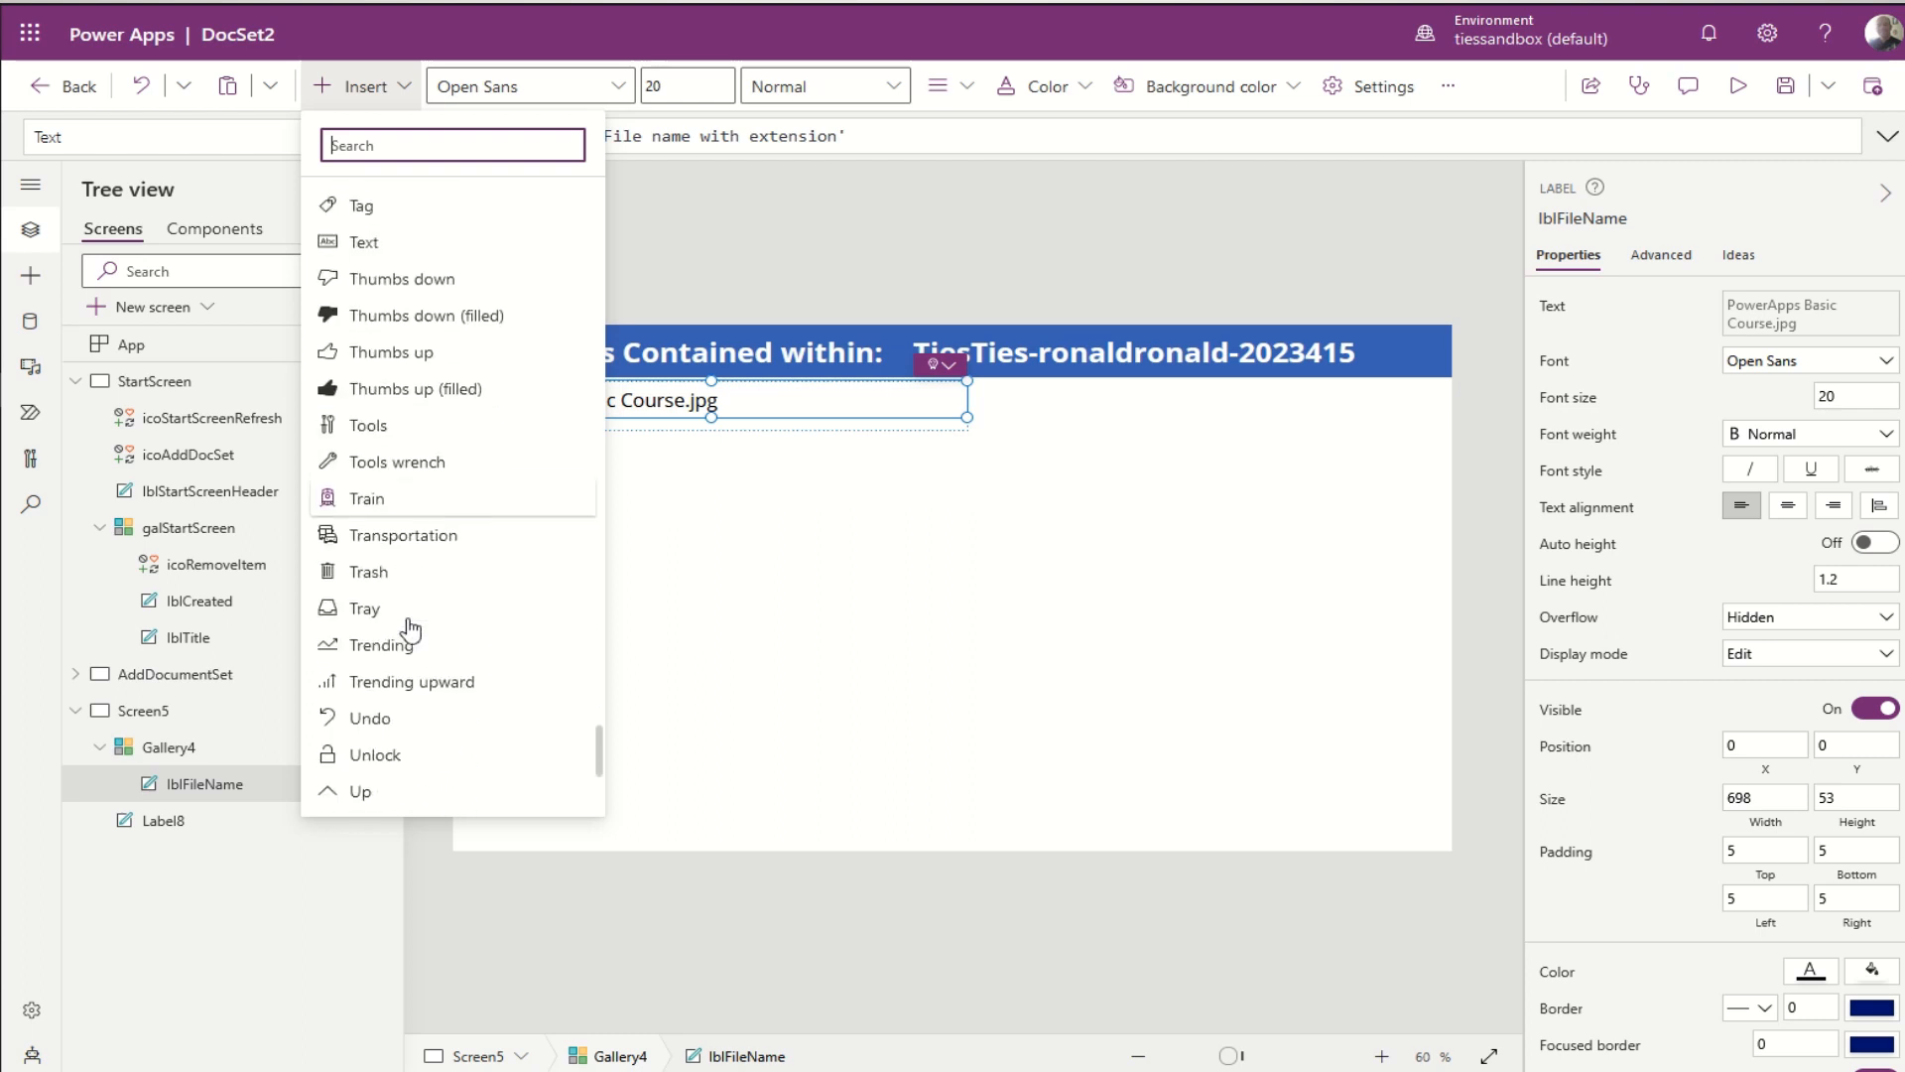
left_click(379, 443)
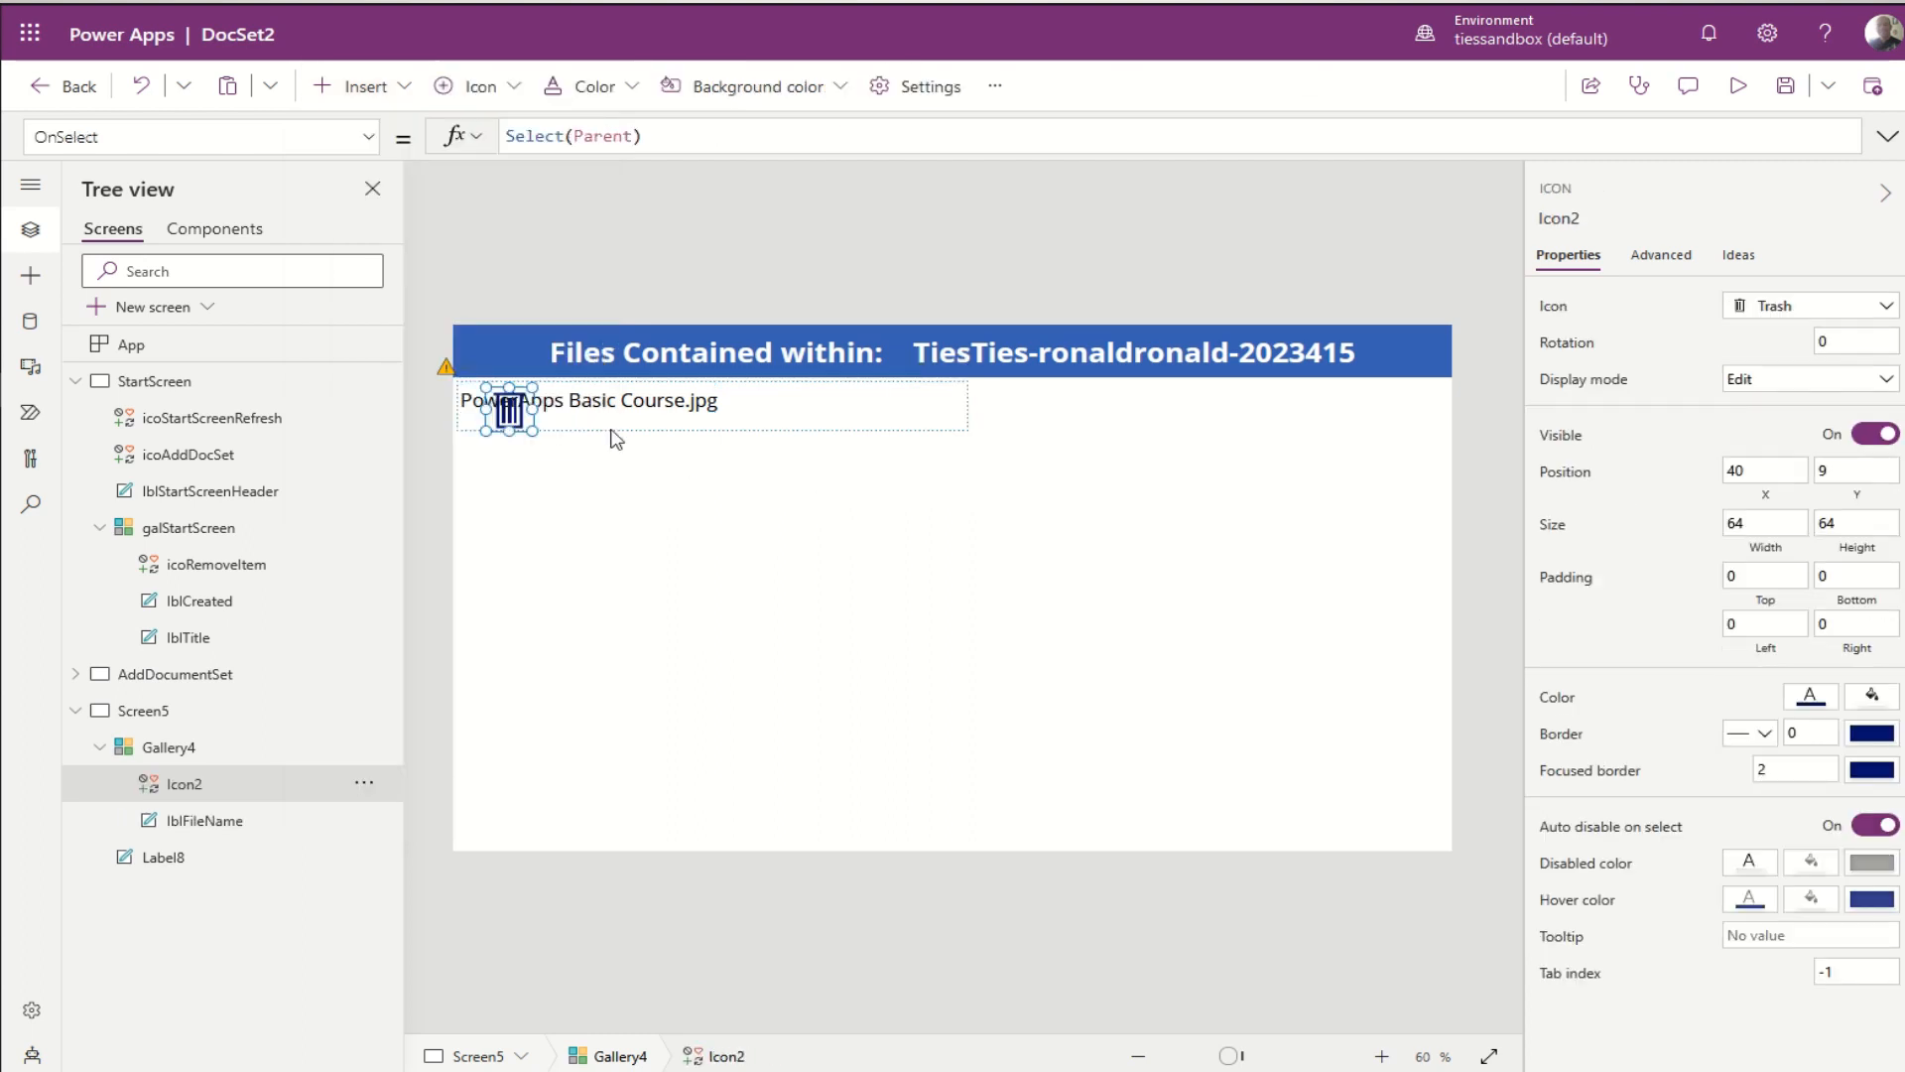
left_click_drag(518, 422, 932, 419)
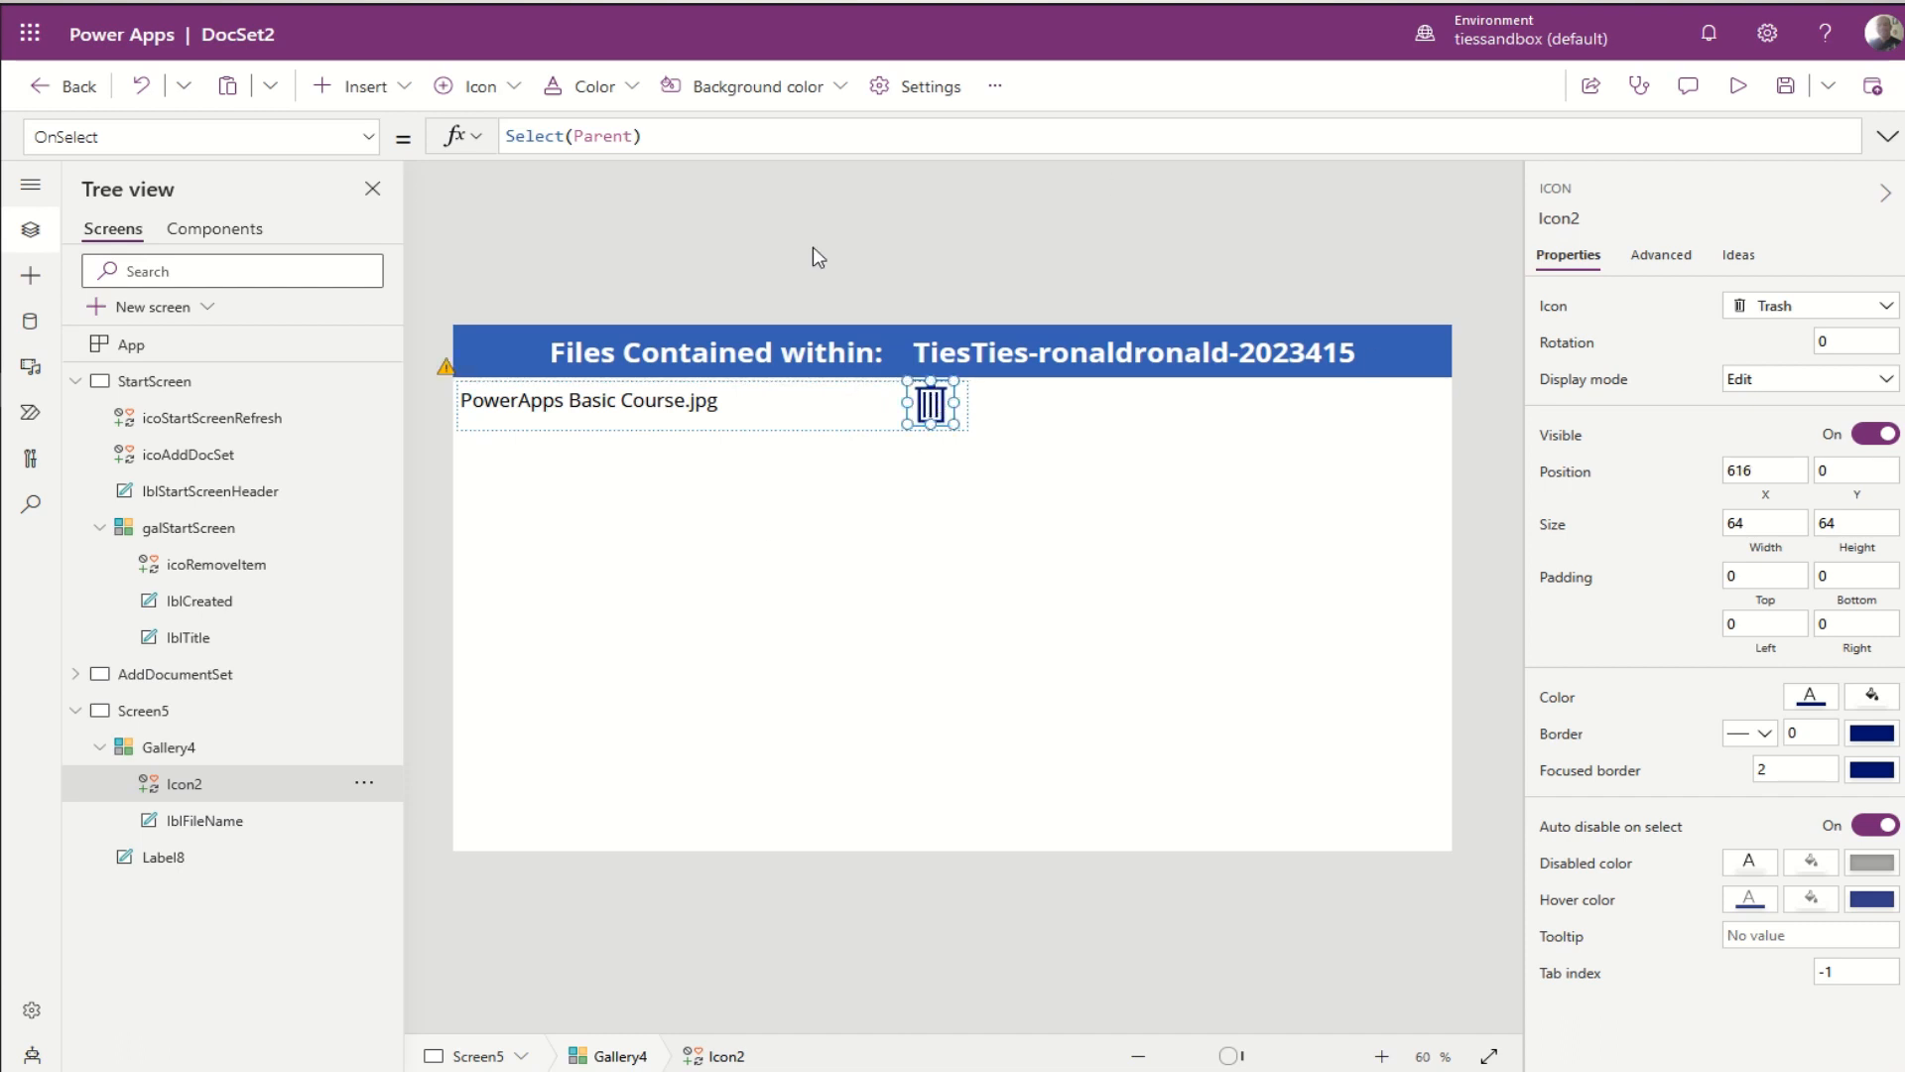
Step: Set the Trash icon's OnSelect formula to Remove('Document Set 2',ThisItem) and run it on PowerApps Basic Course.jpg
left_click(691, 136)
key("ctrl+a")
type("remo")
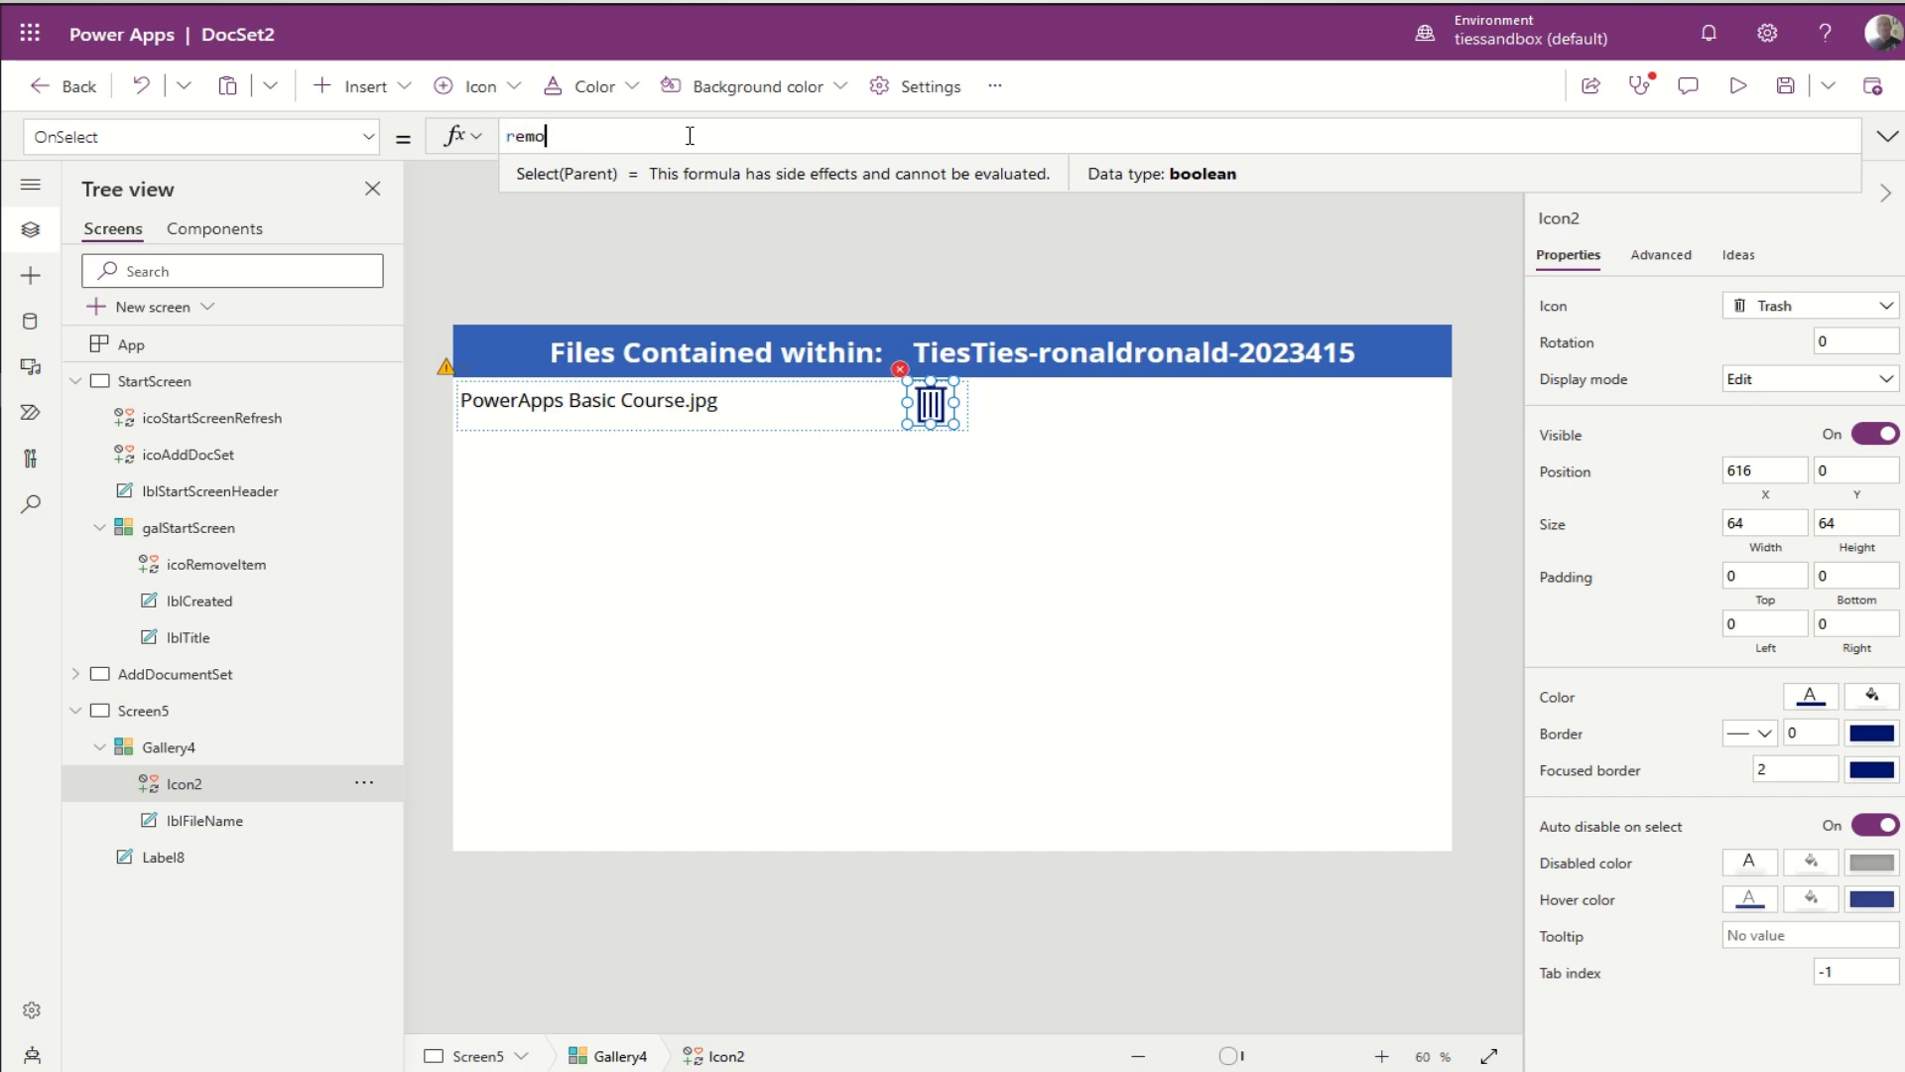
type("ve(")
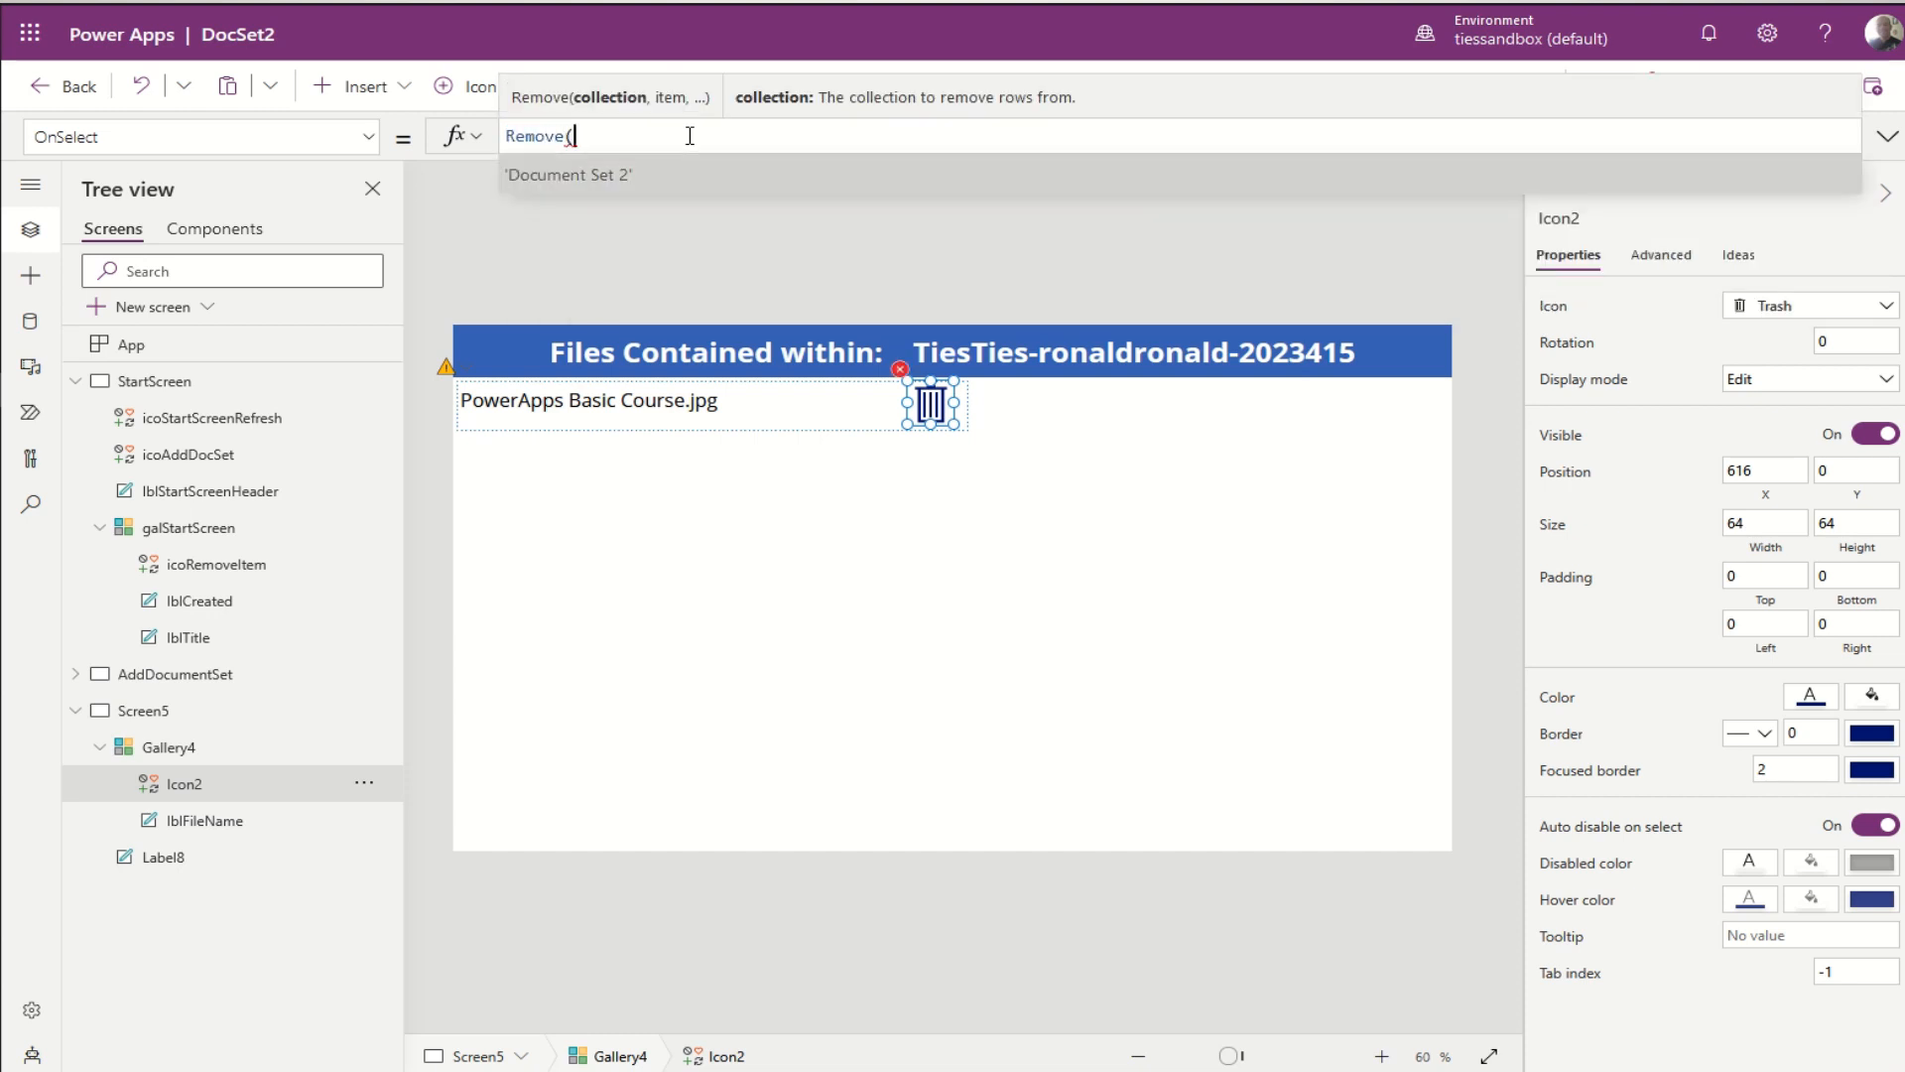
key("Tab")
type(",t")
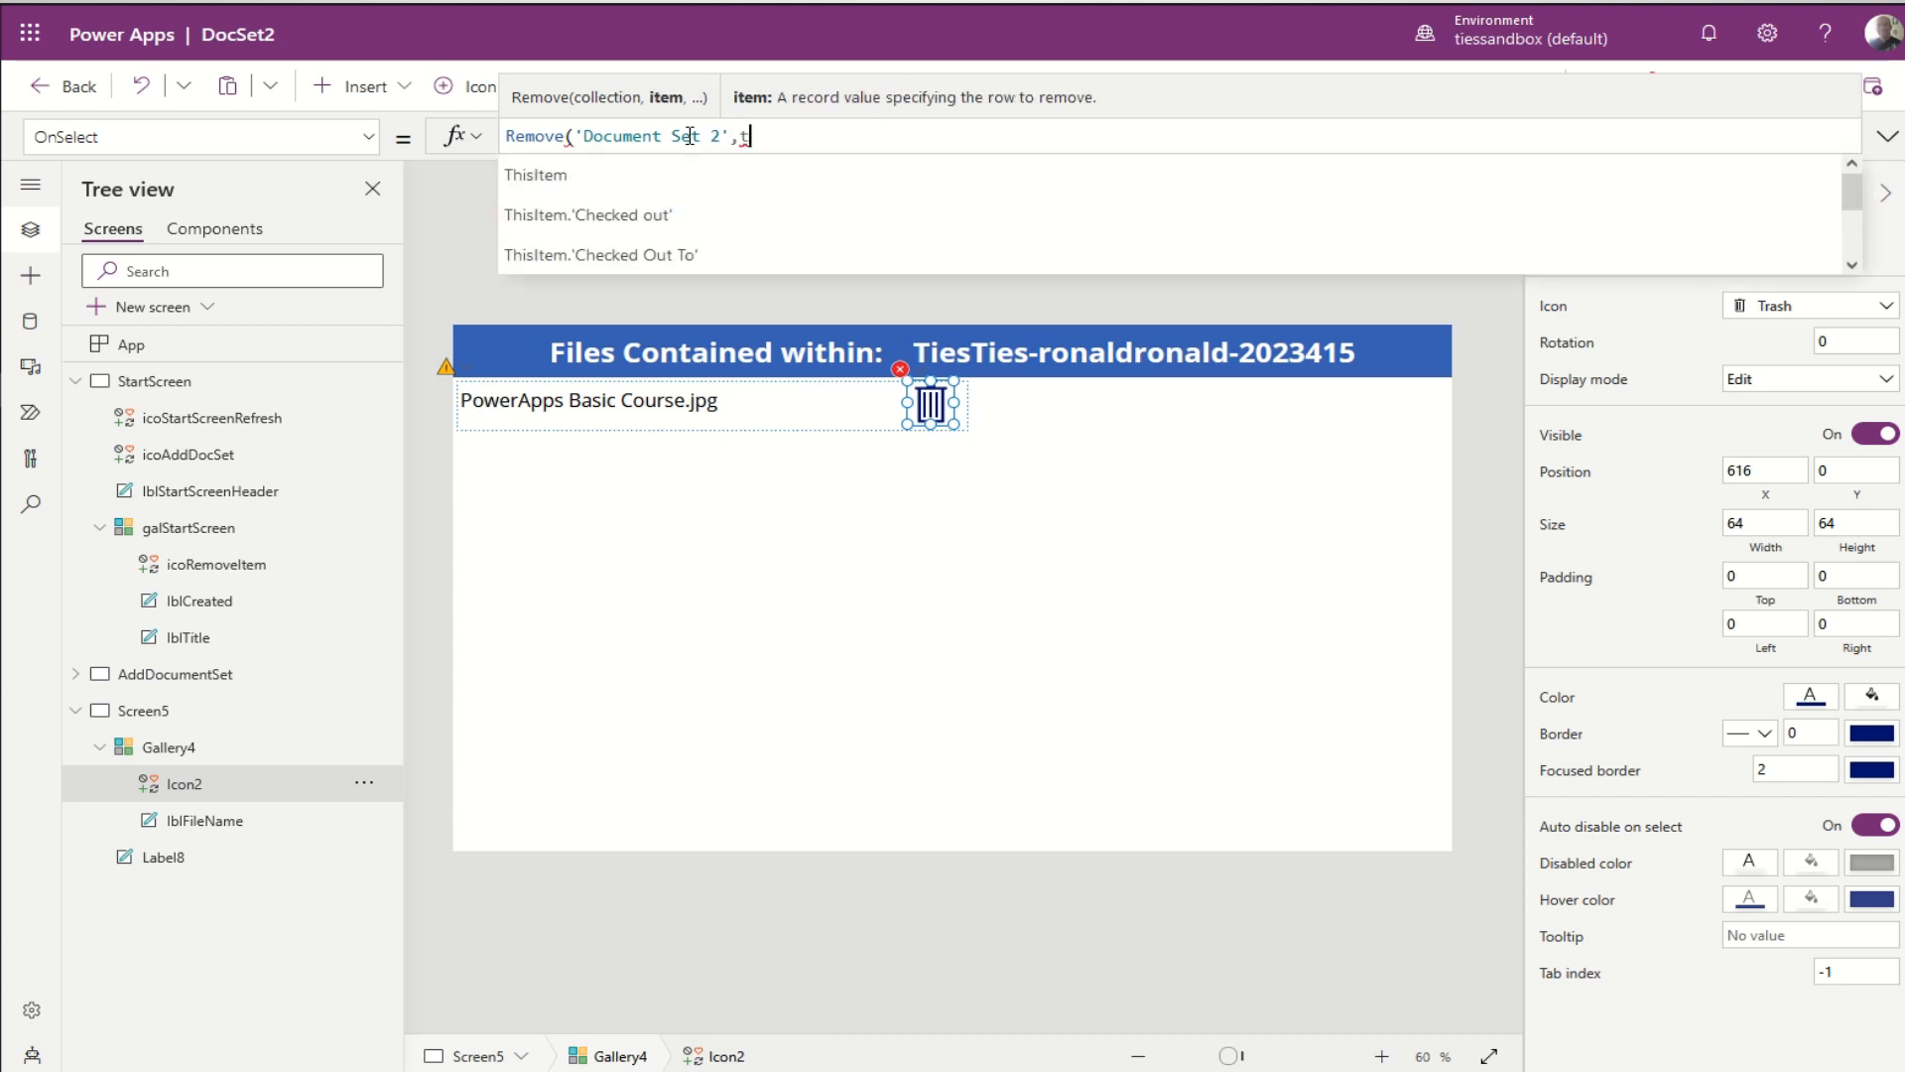
type("hisitem")
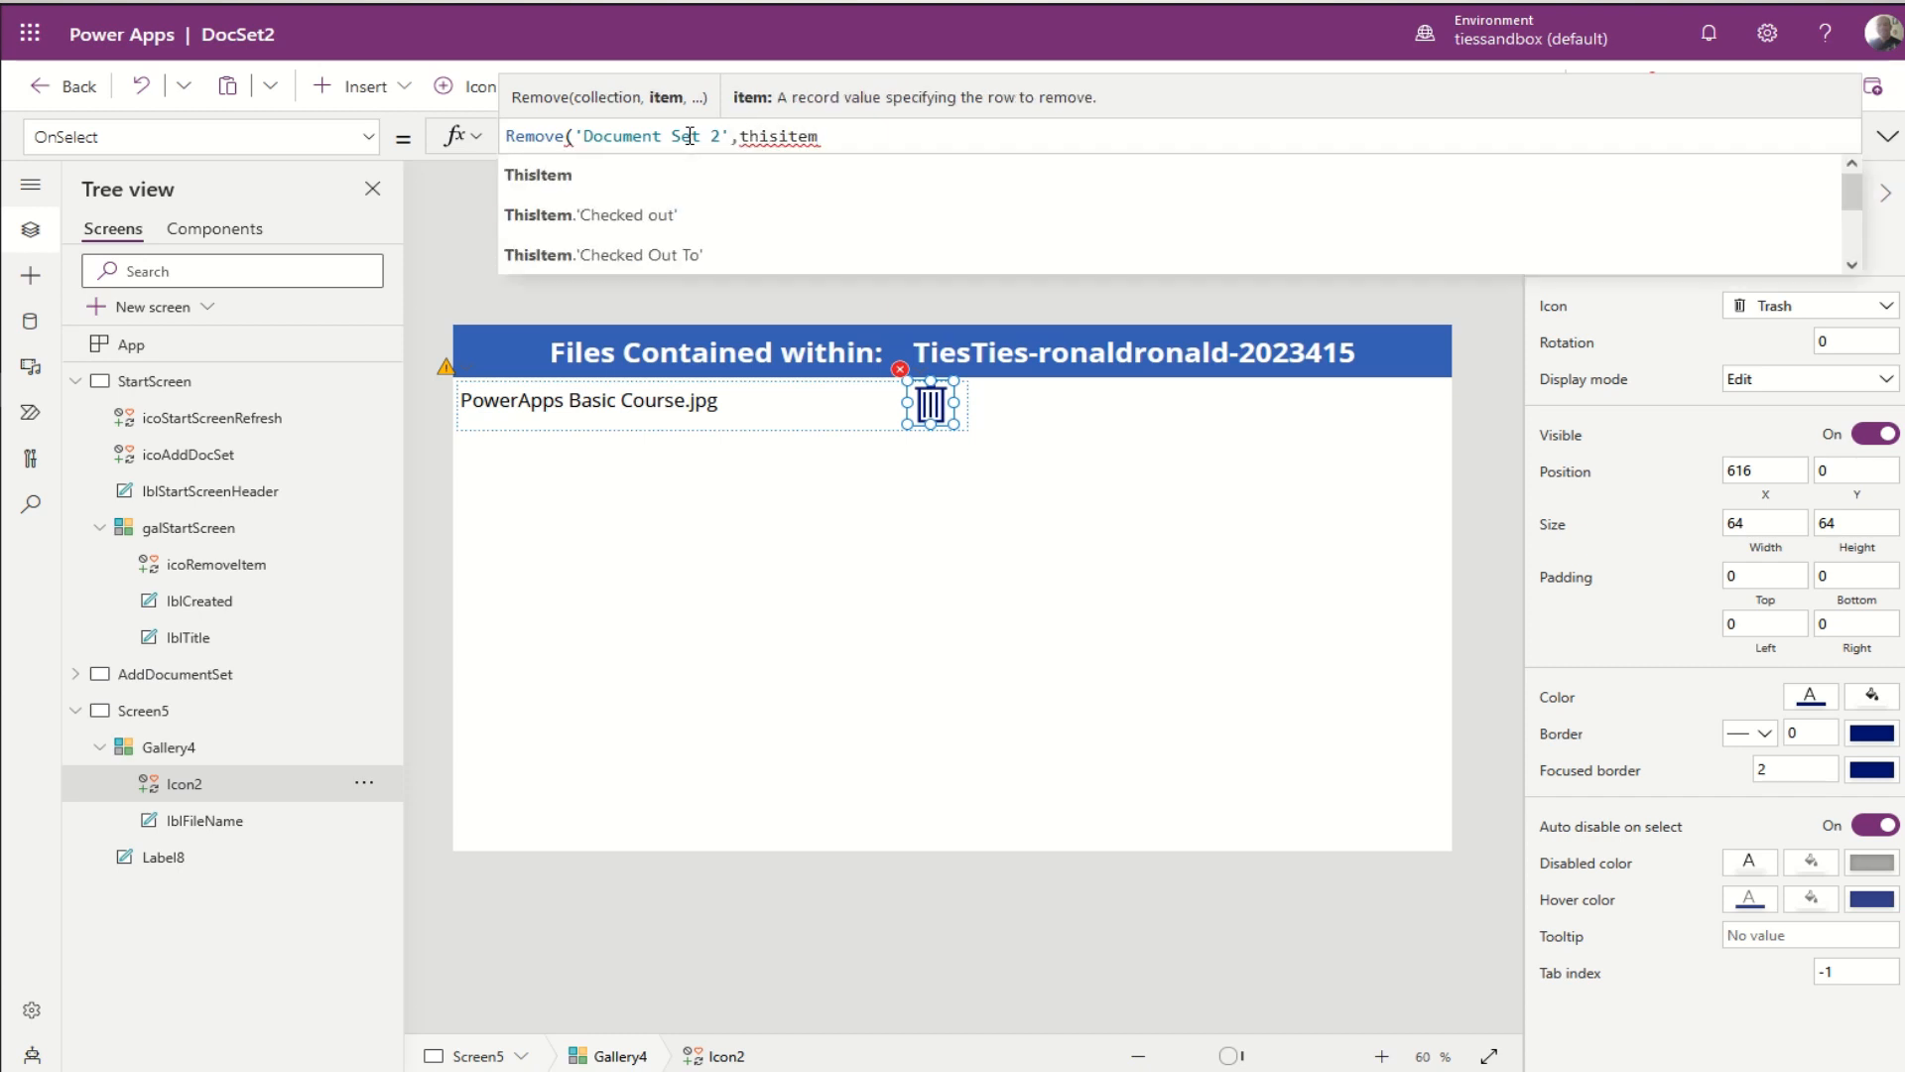
type(")")
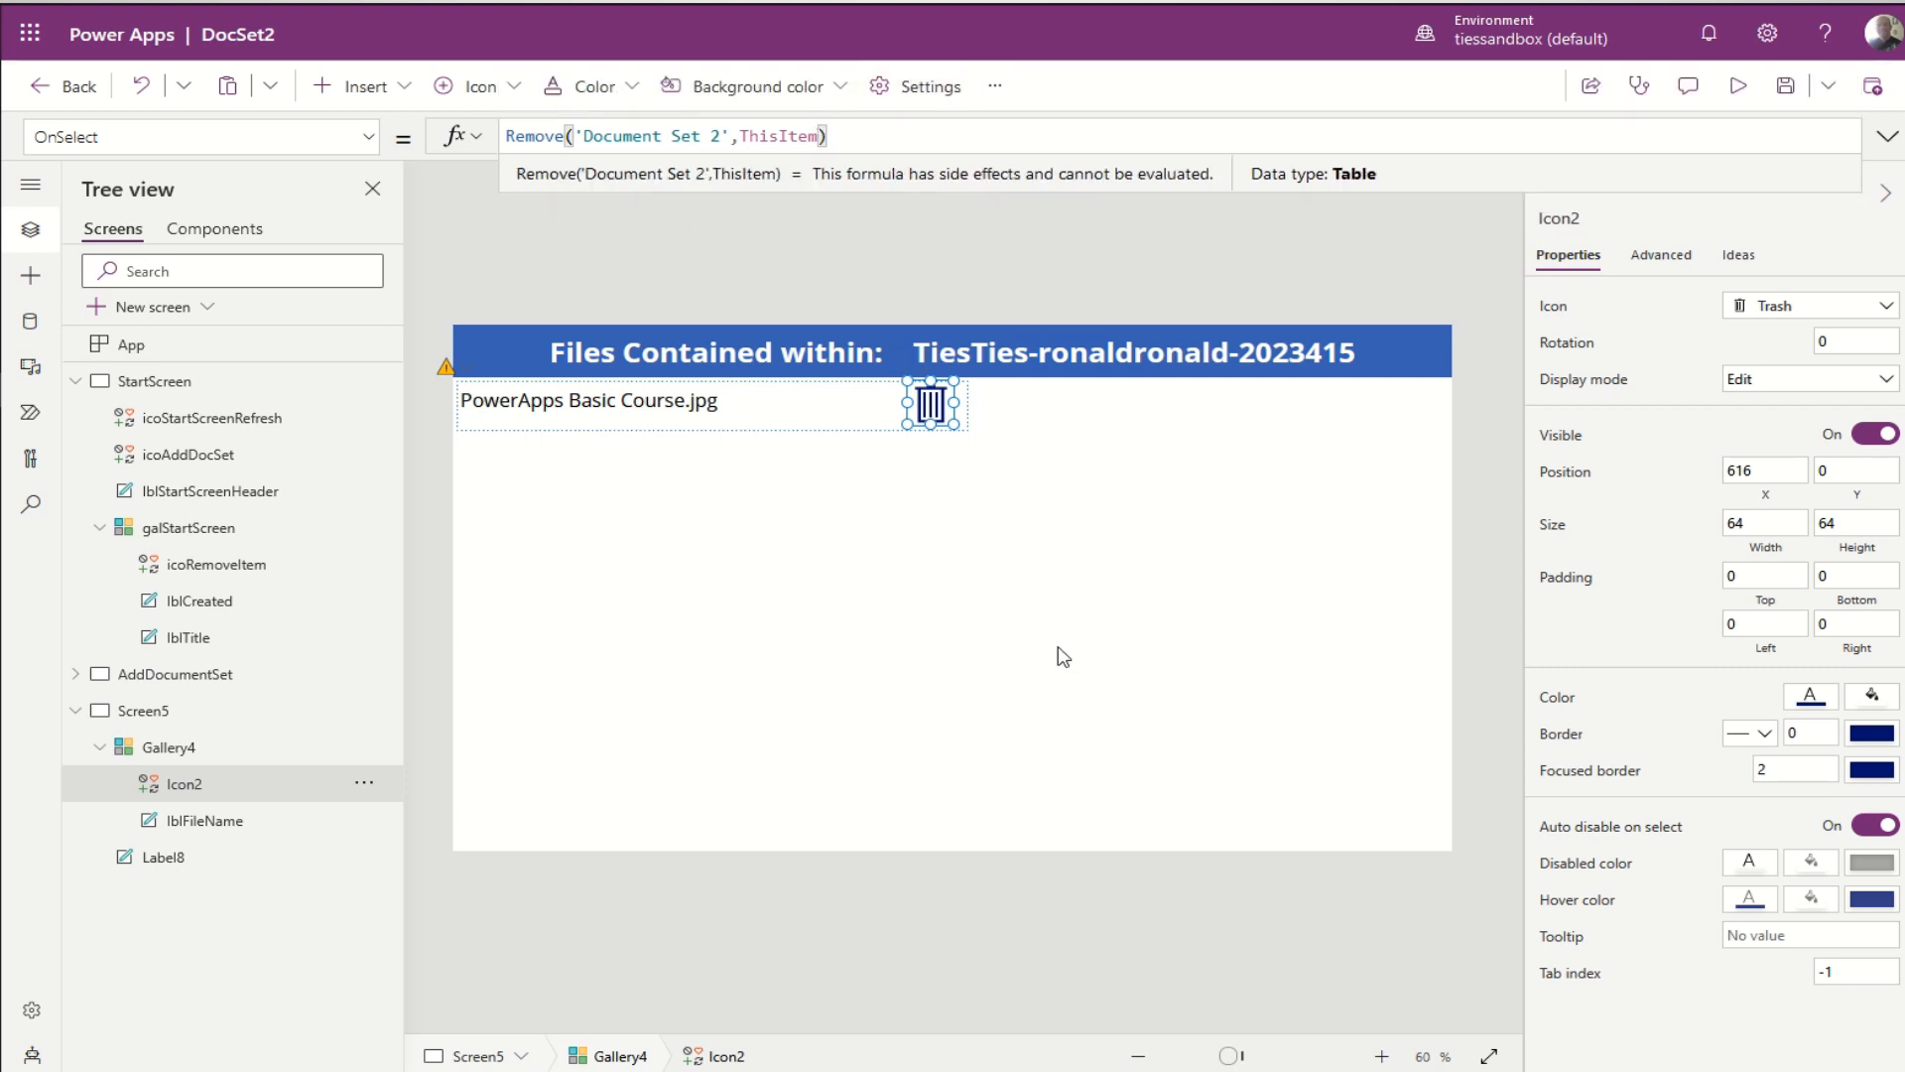
left_click(945, 415, "alt")
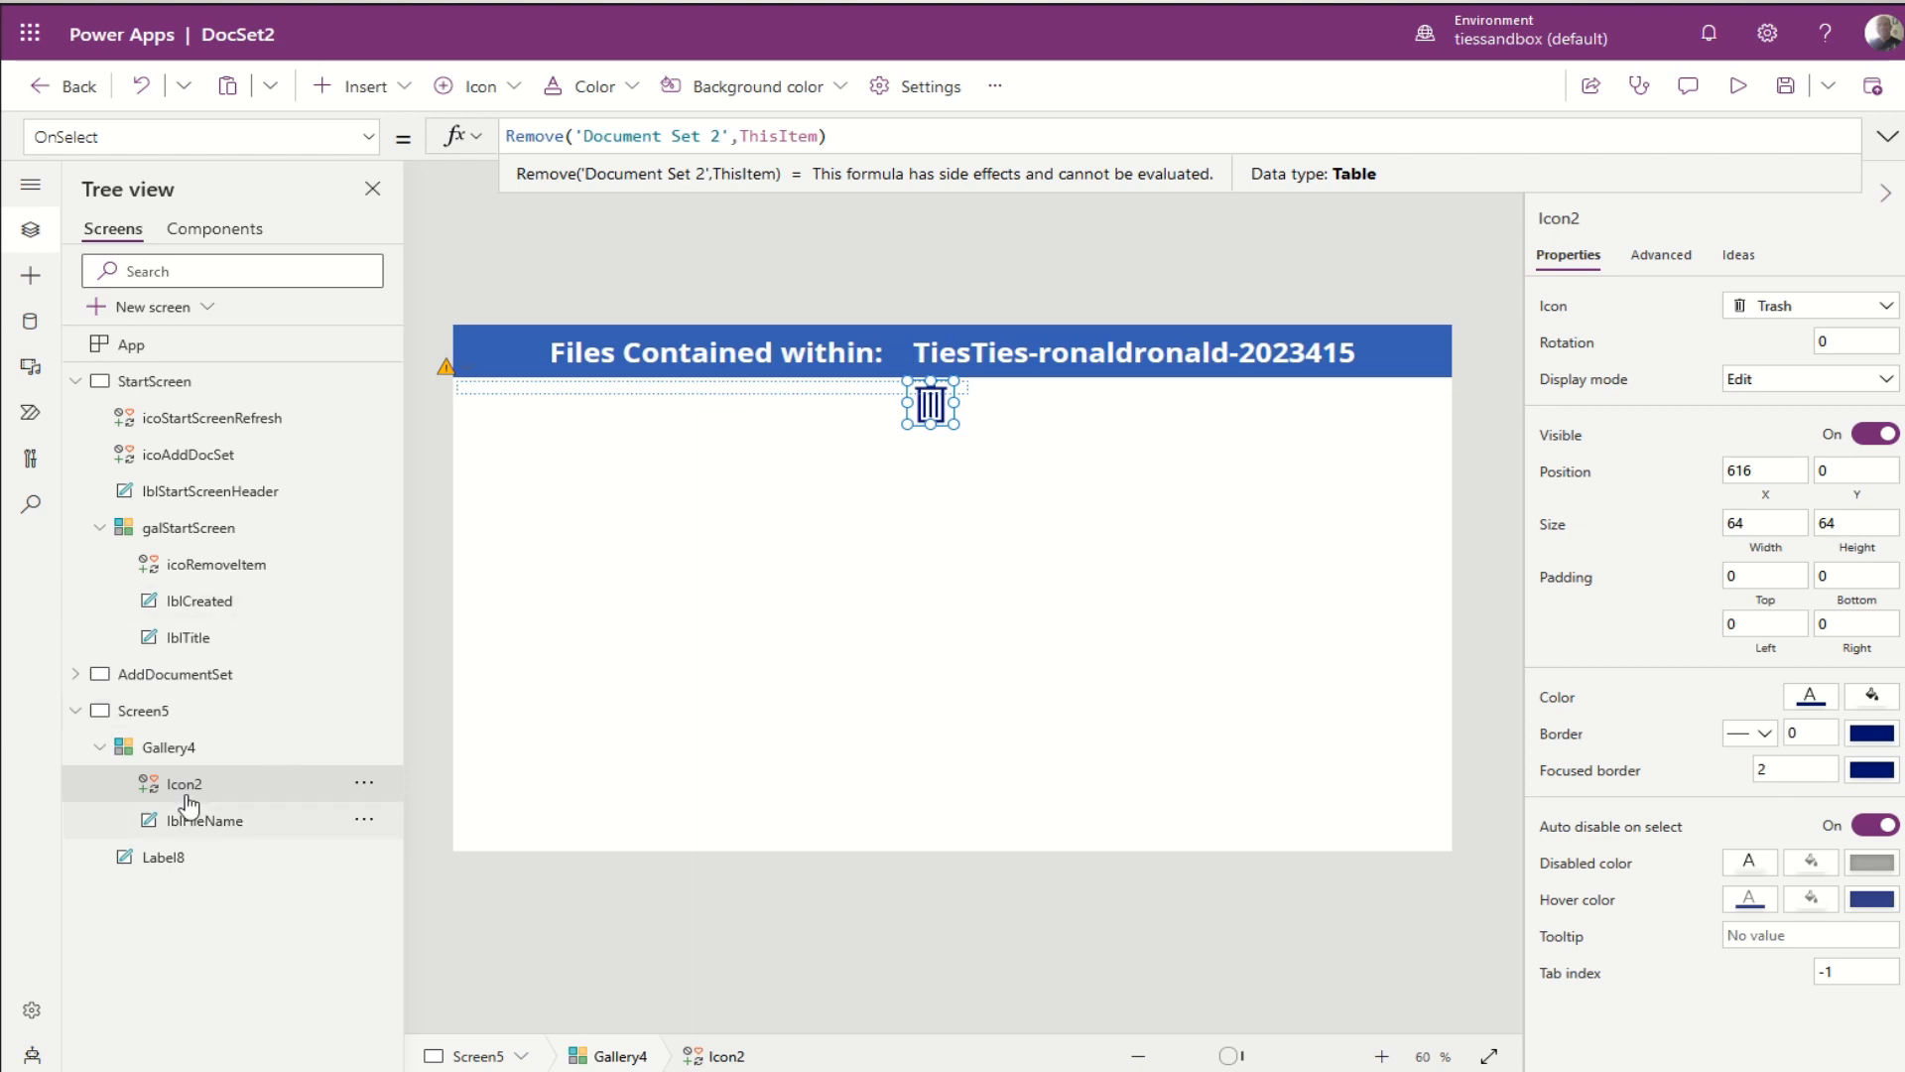
Step: Insert a vertical gallery on Screen5 with Document Set 2 as data source, and place it beside Gallery4 at about X 710, Y 91
left_click(144, 711)
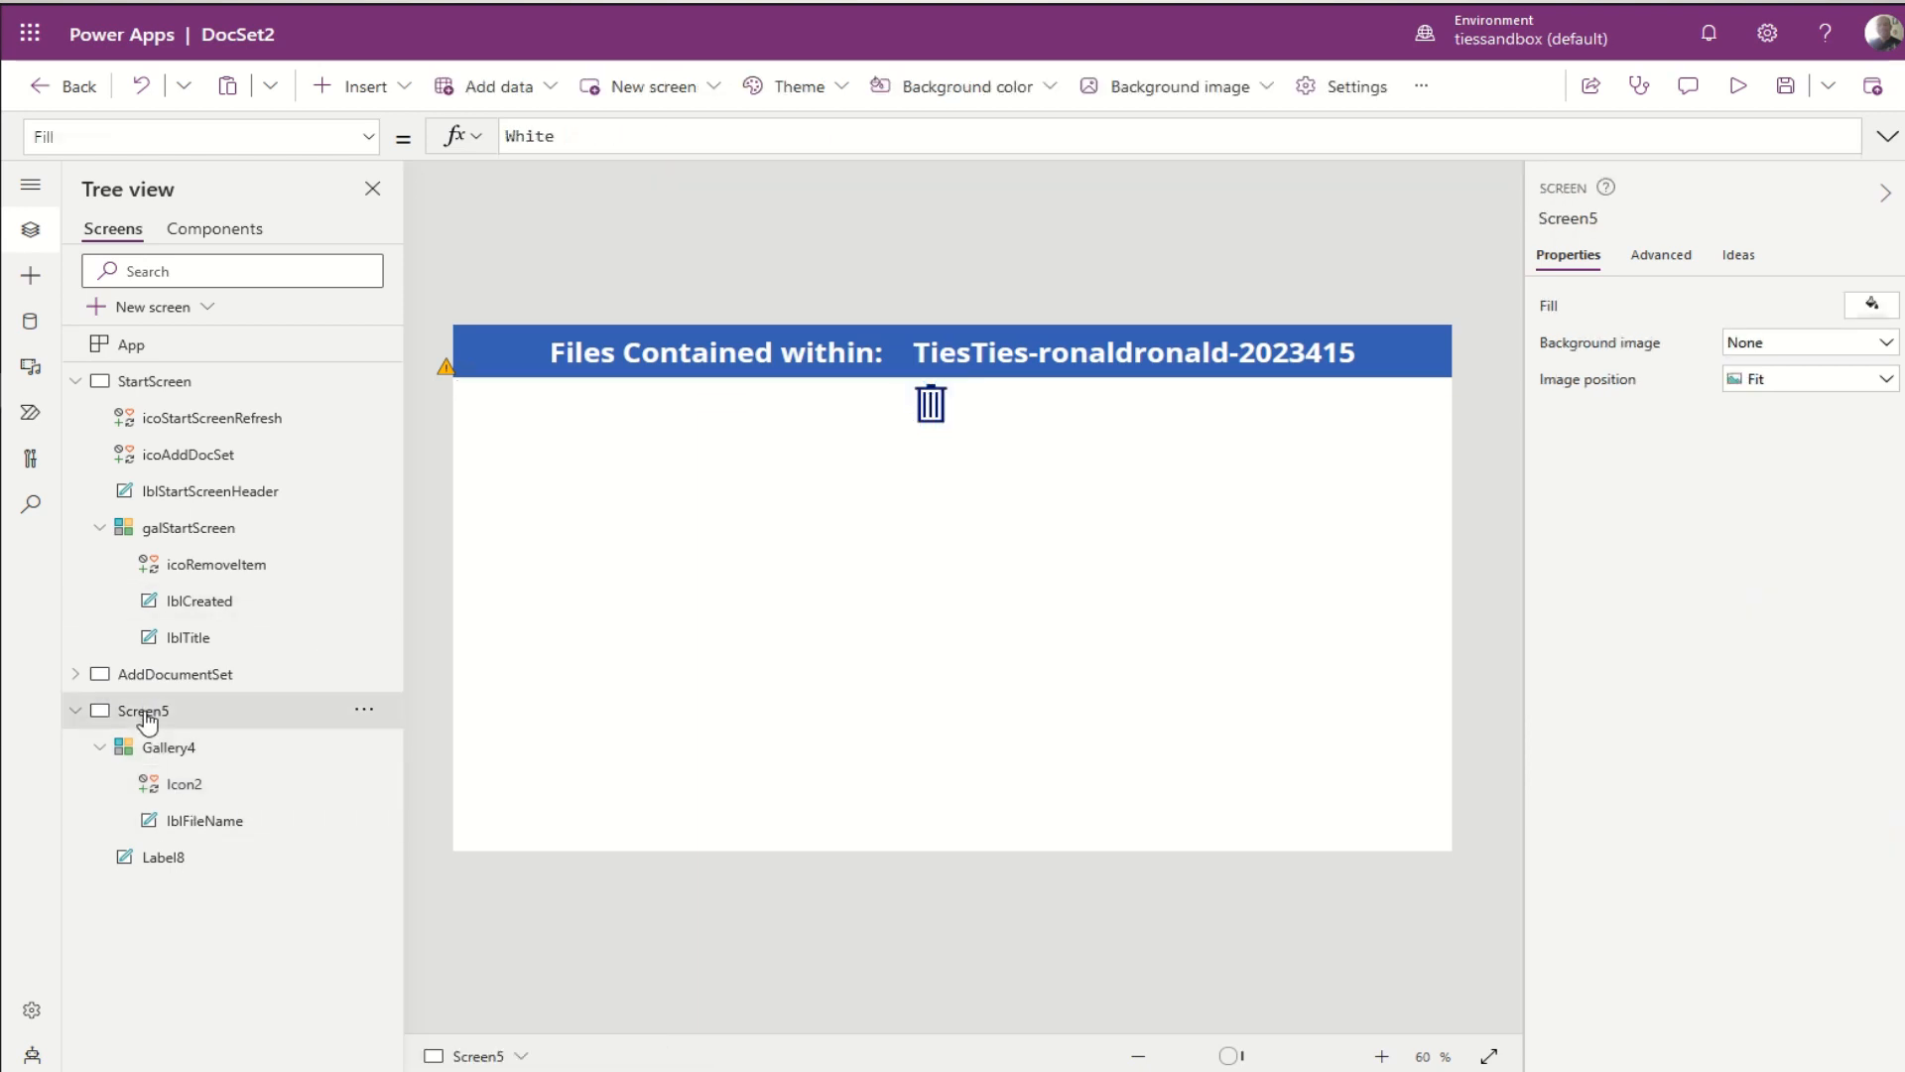
left_click(404, 95)
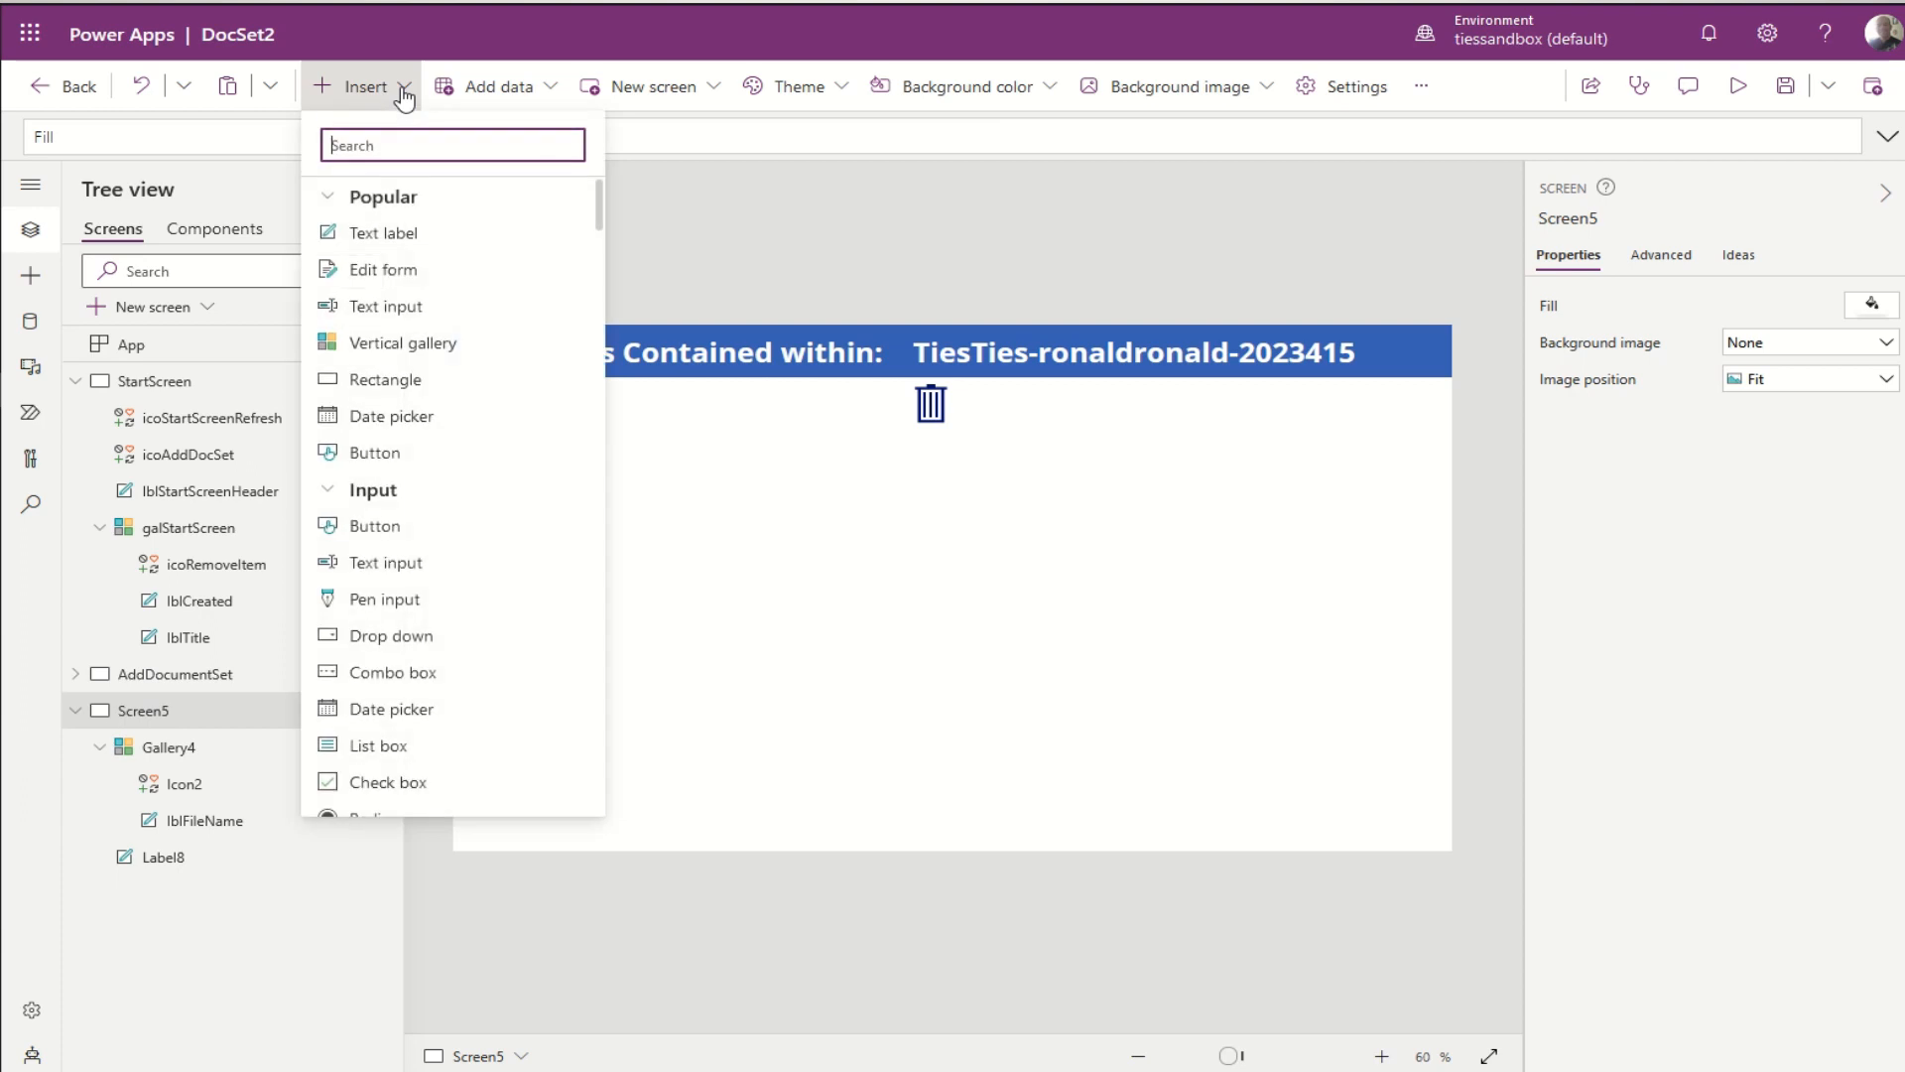
left_click(403, 345)
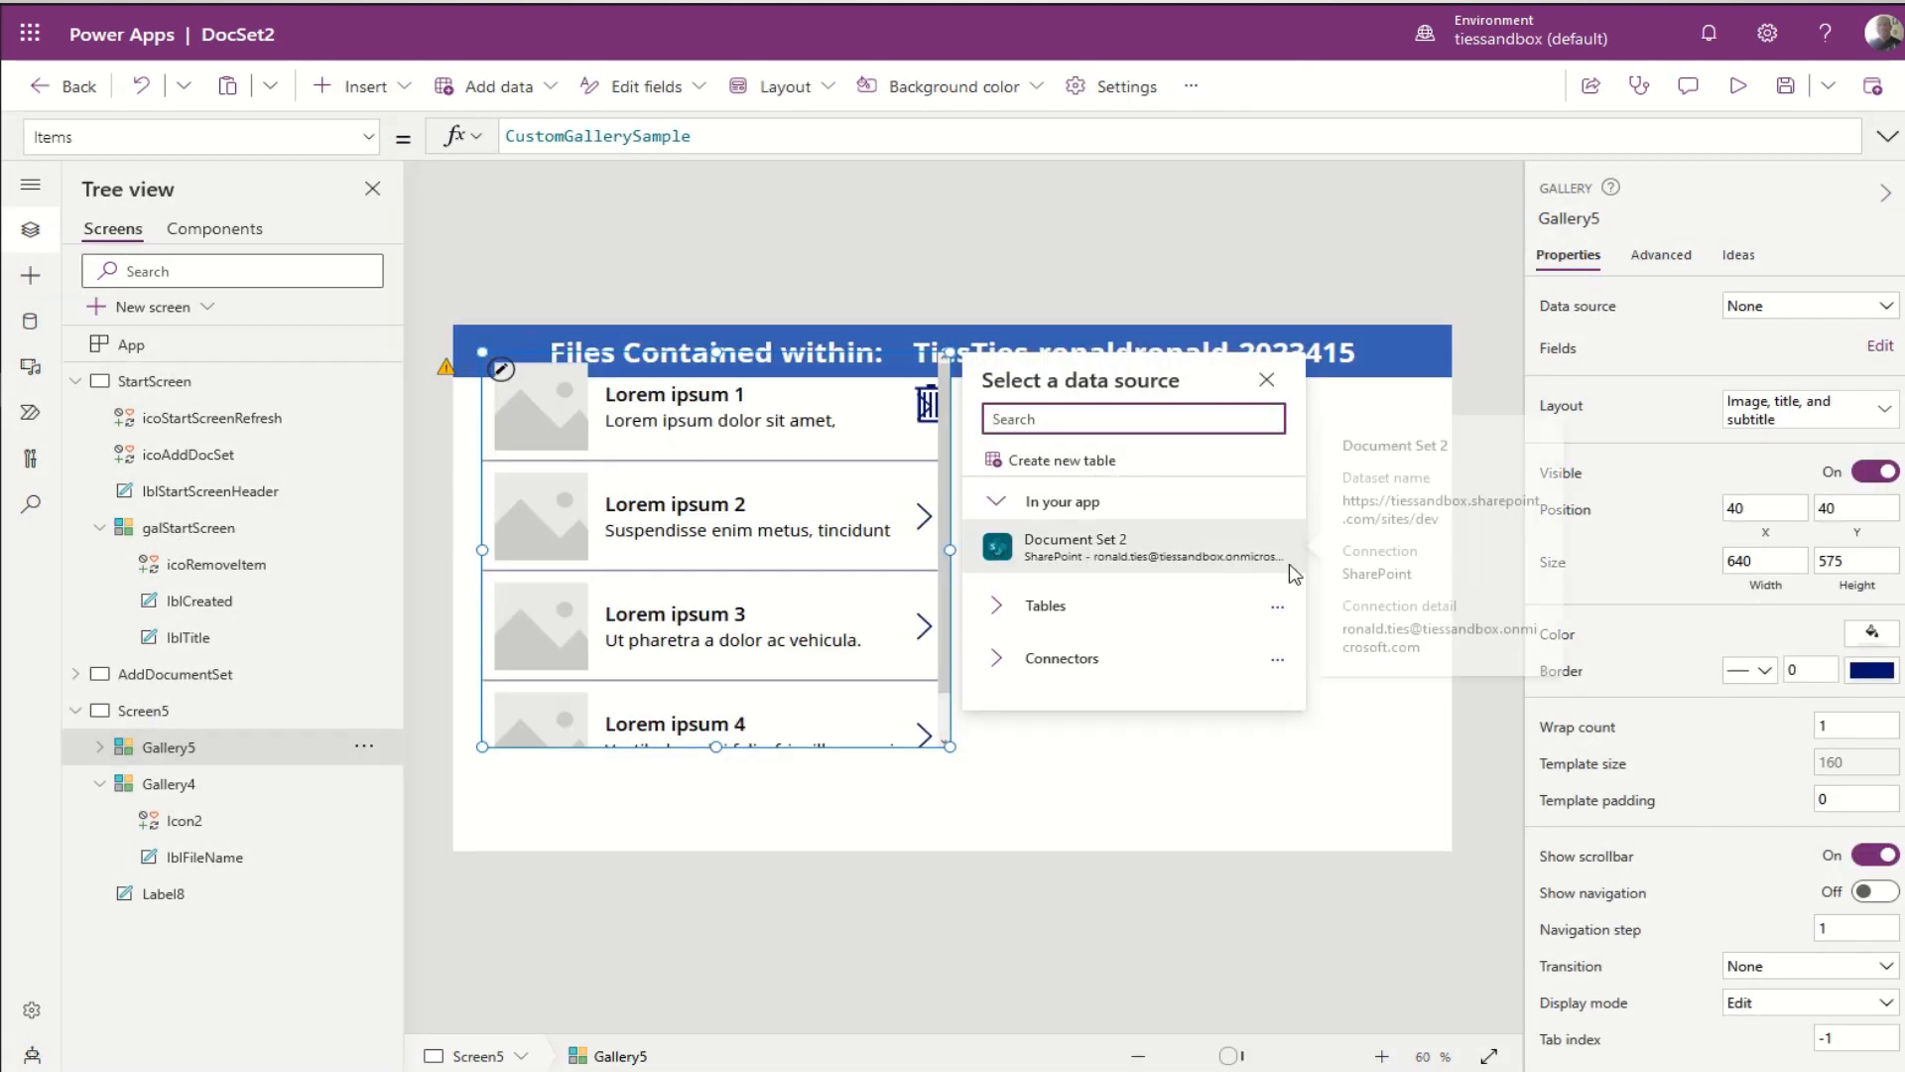
left_click(1071, 546)
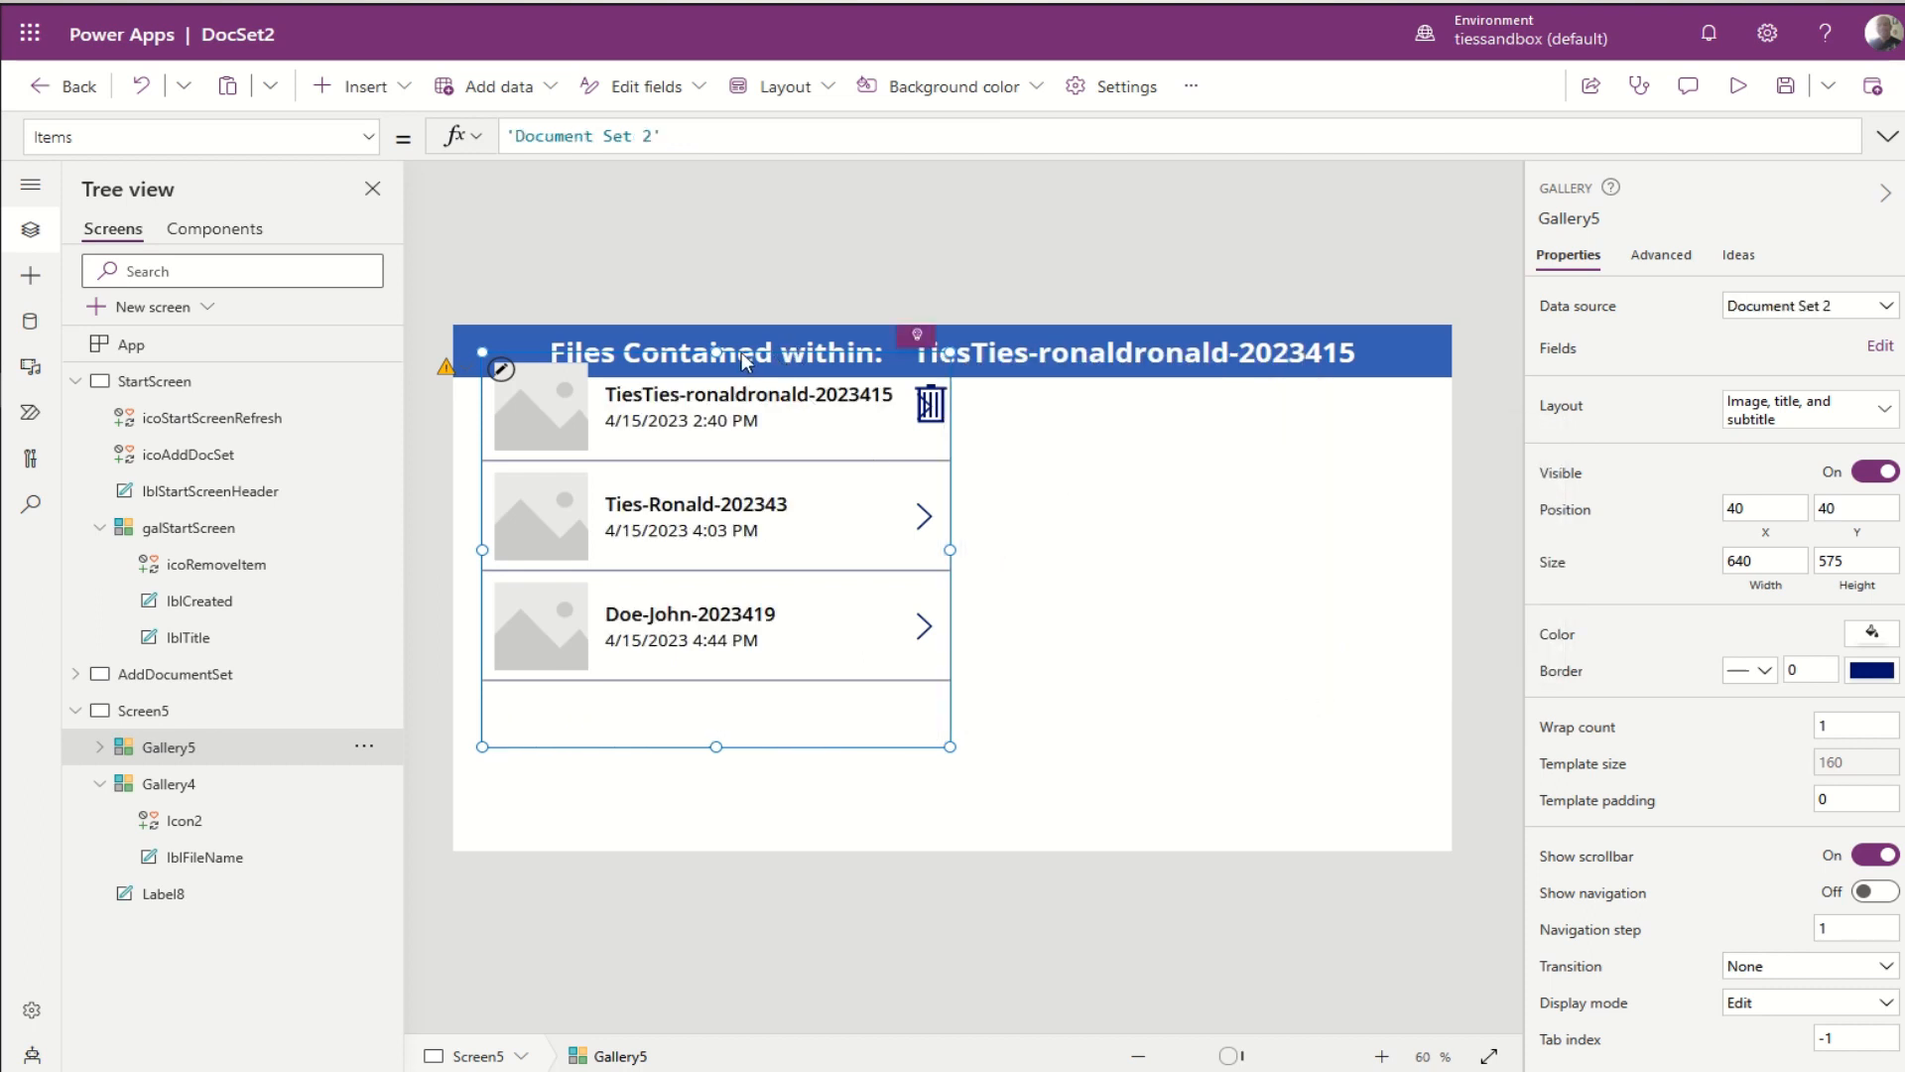
left_click_drag(742, 353, 1236, 385)
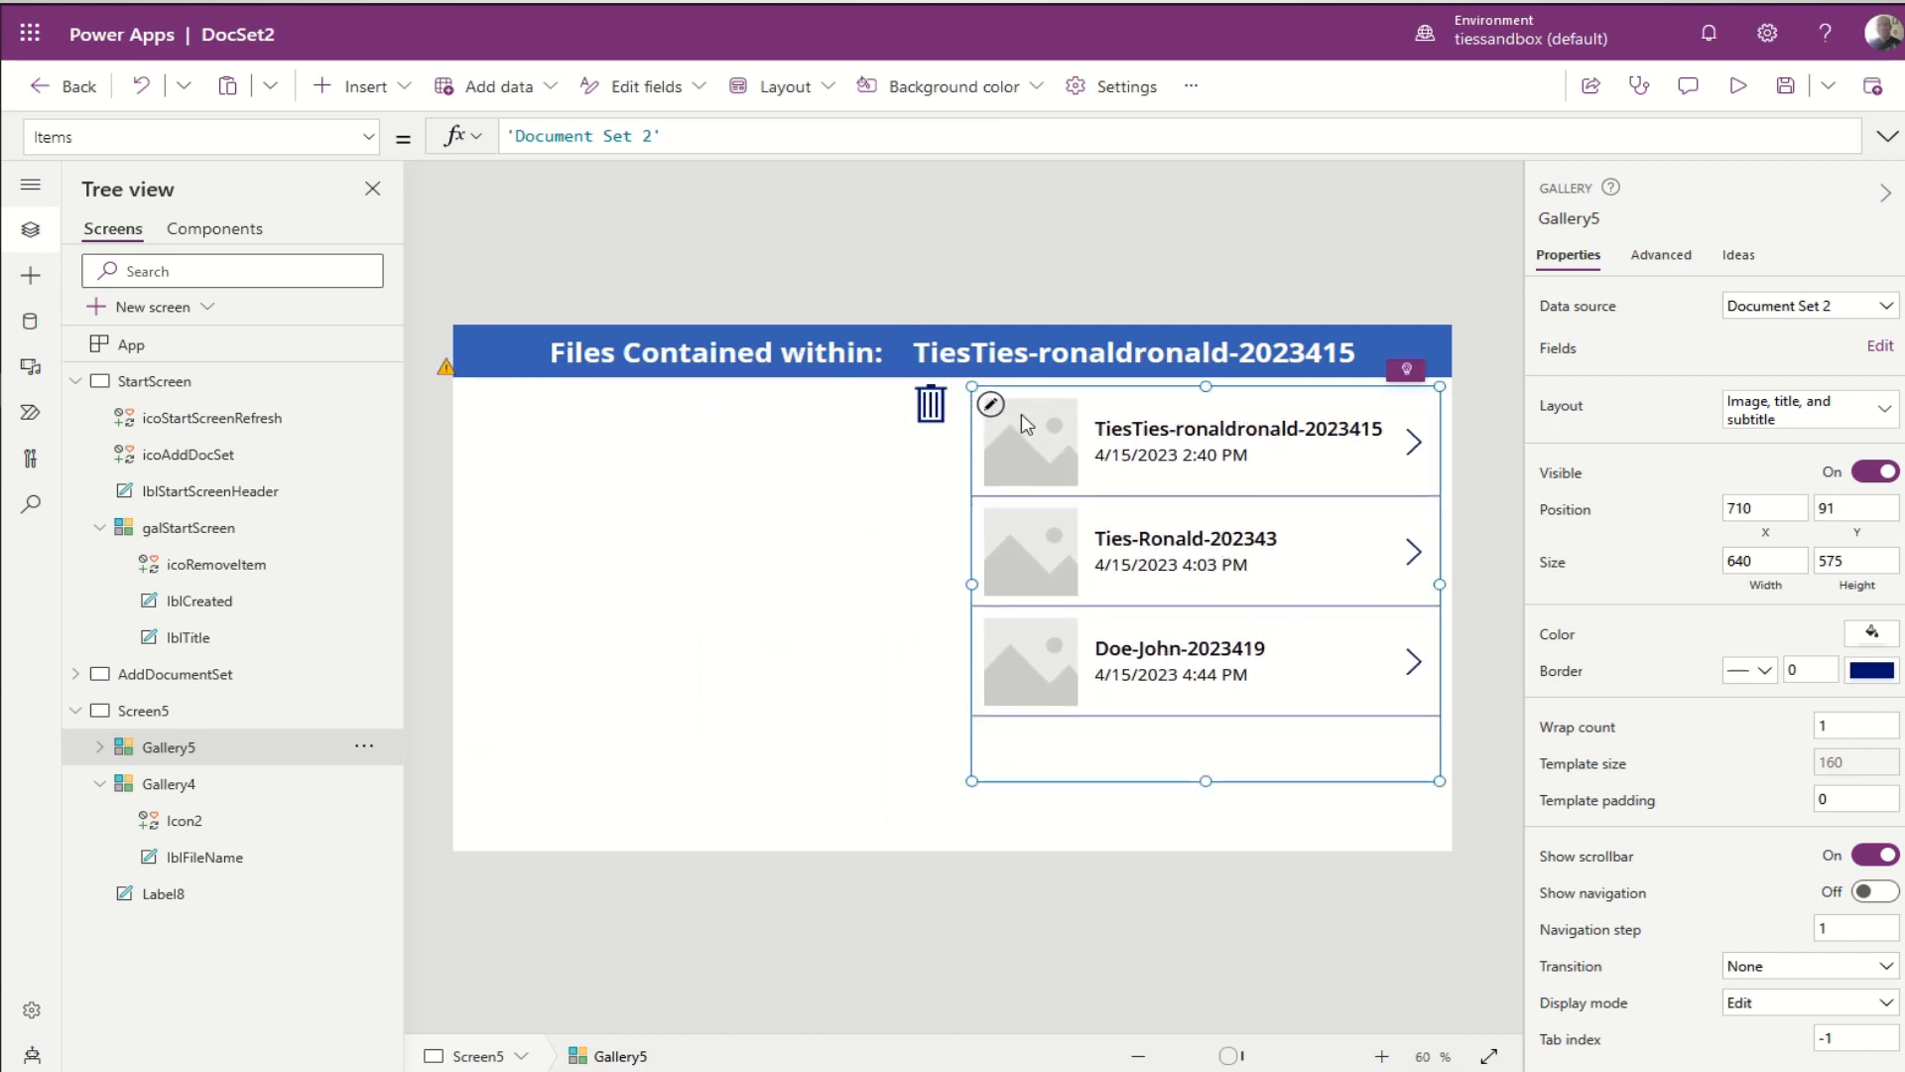
Step: Connect the DrivingRecord list from the Dev Site SharePoint site to the app as a data source
left_click(1040, 449)
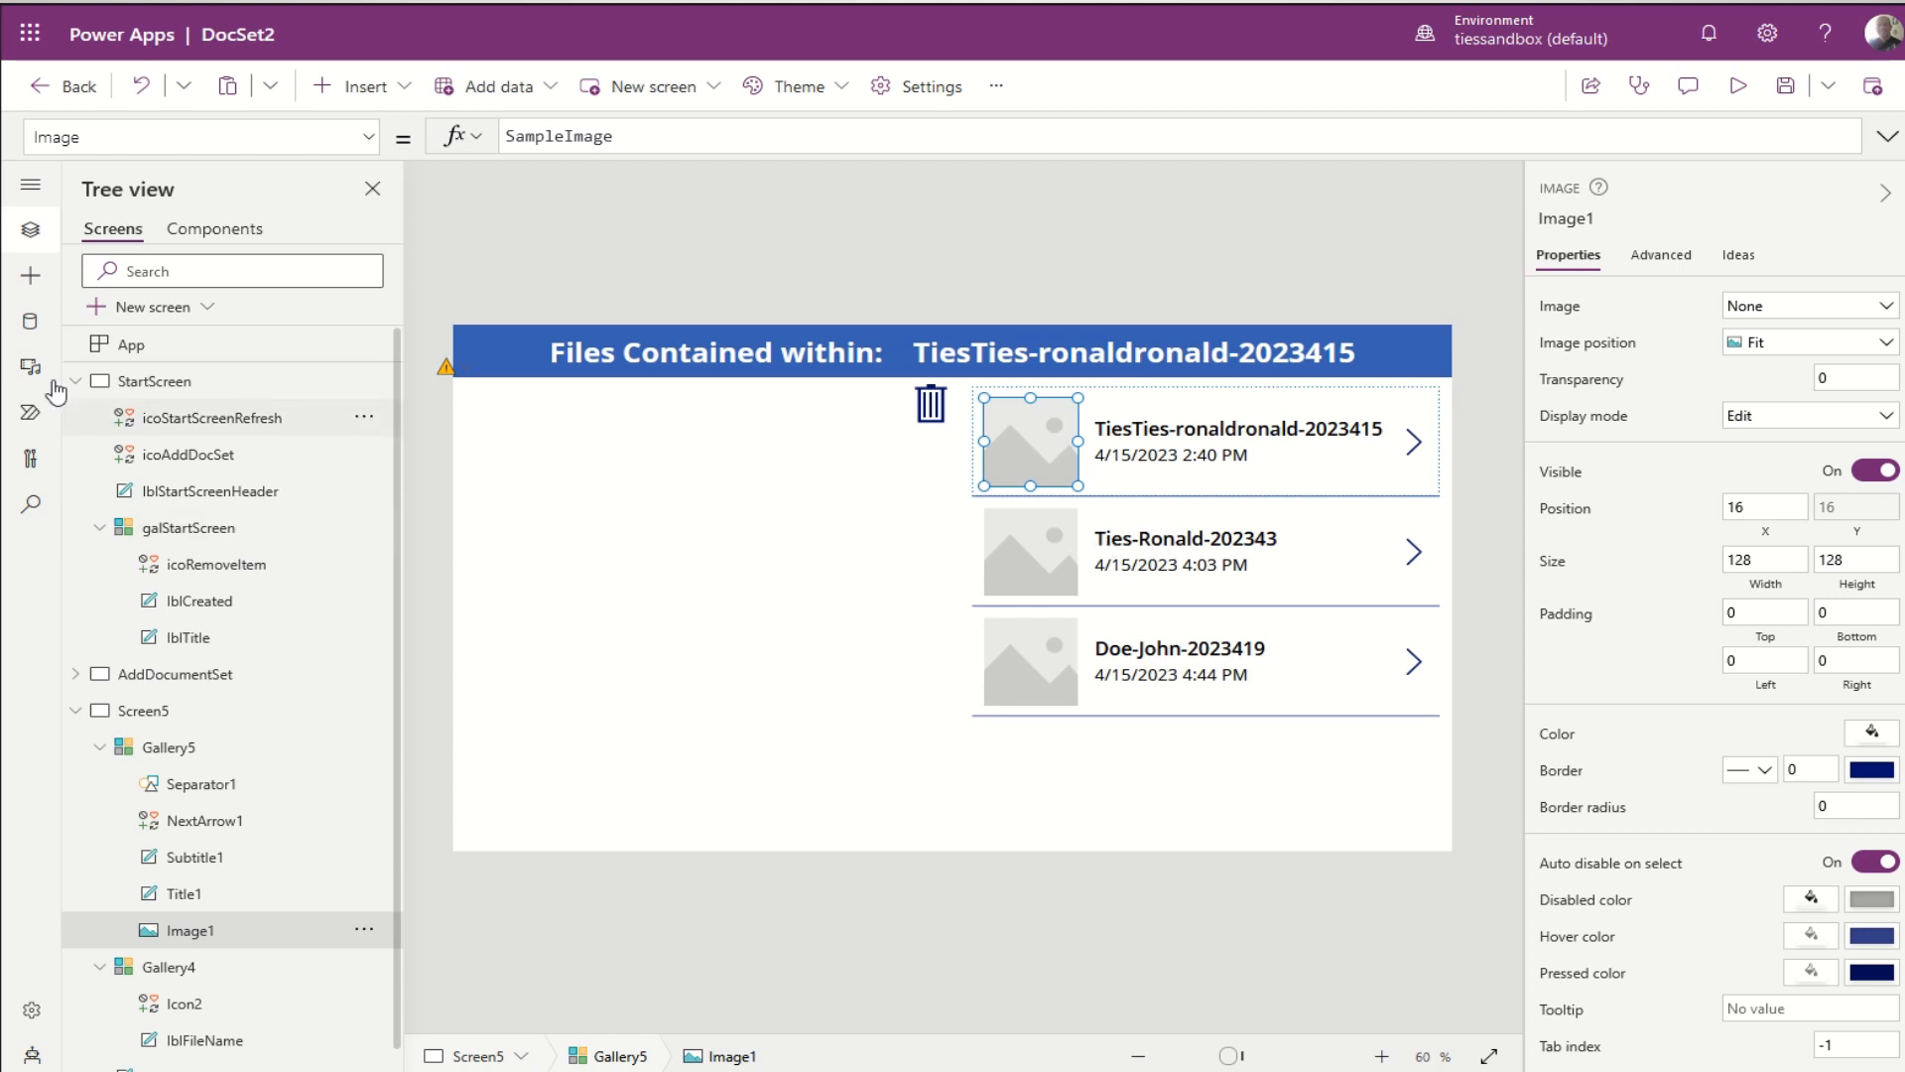
left_click(33, 331)
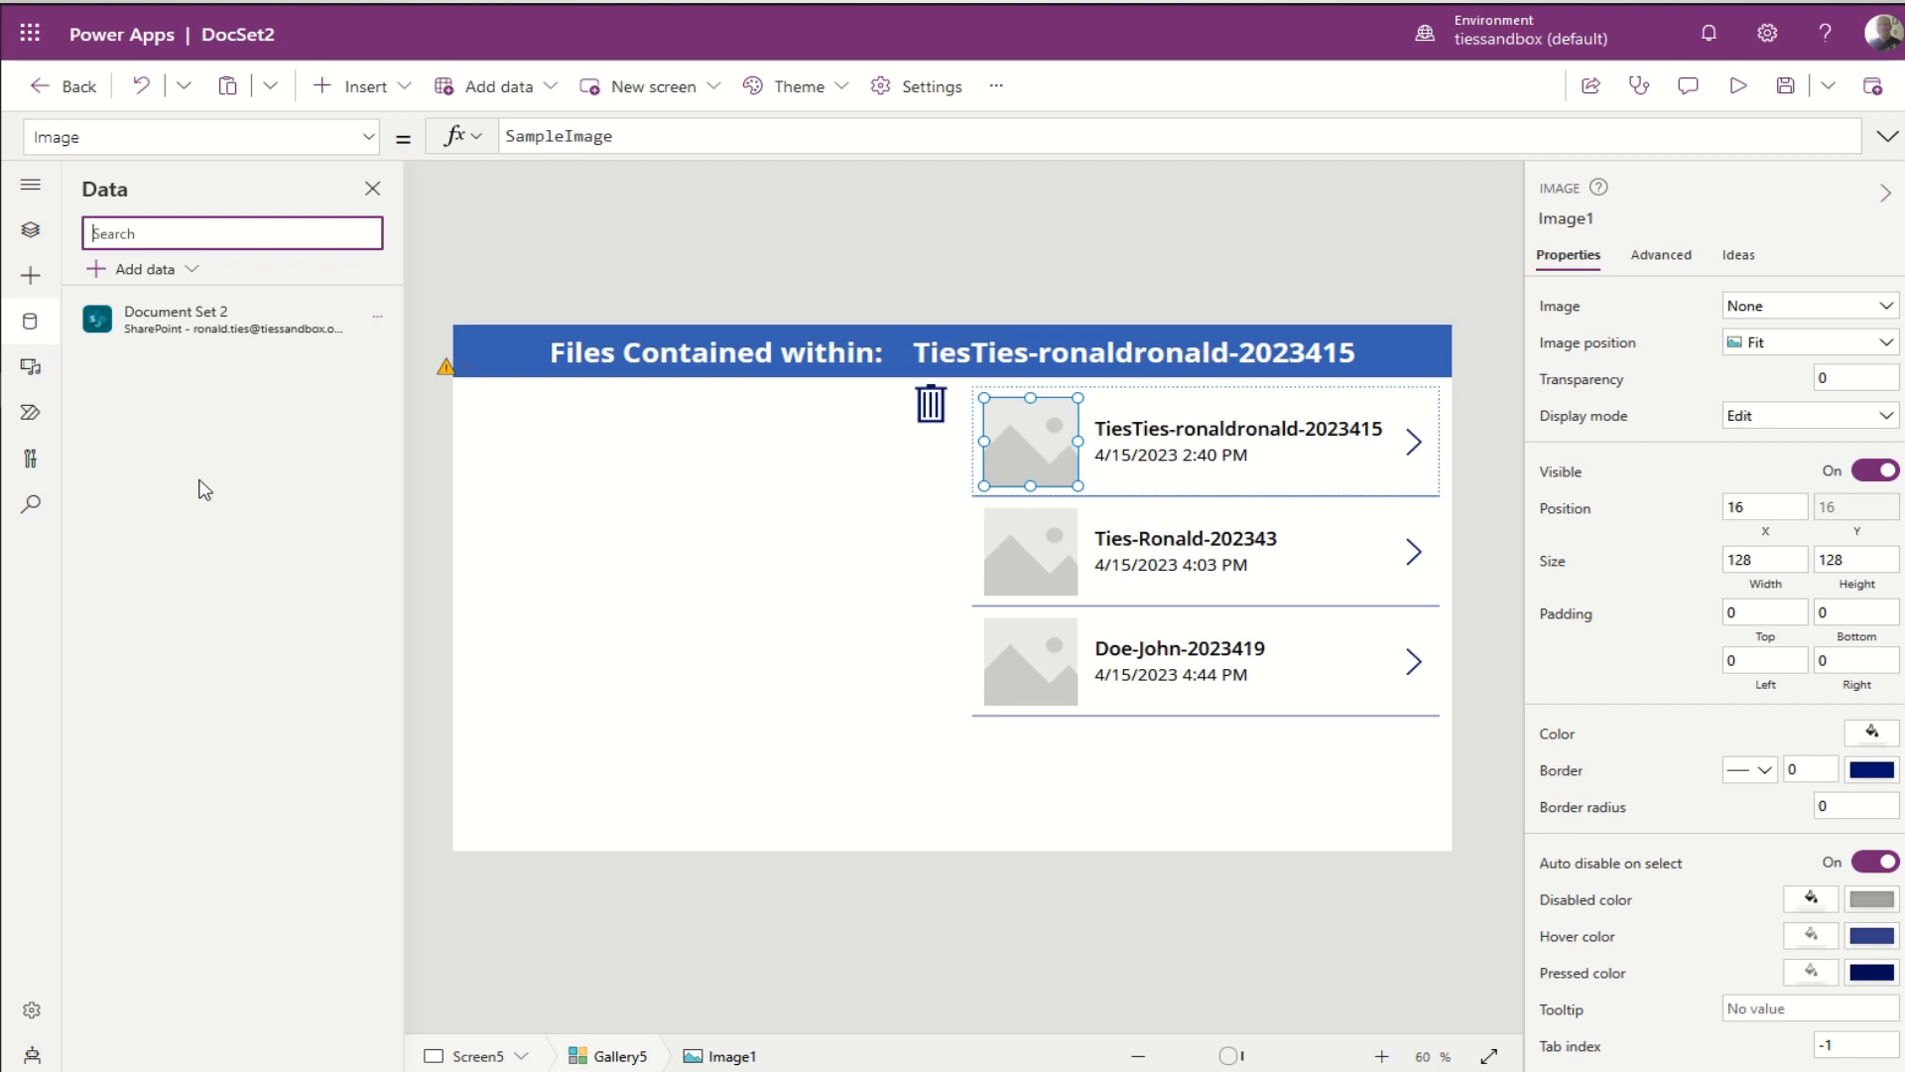
left_click(185, 270)
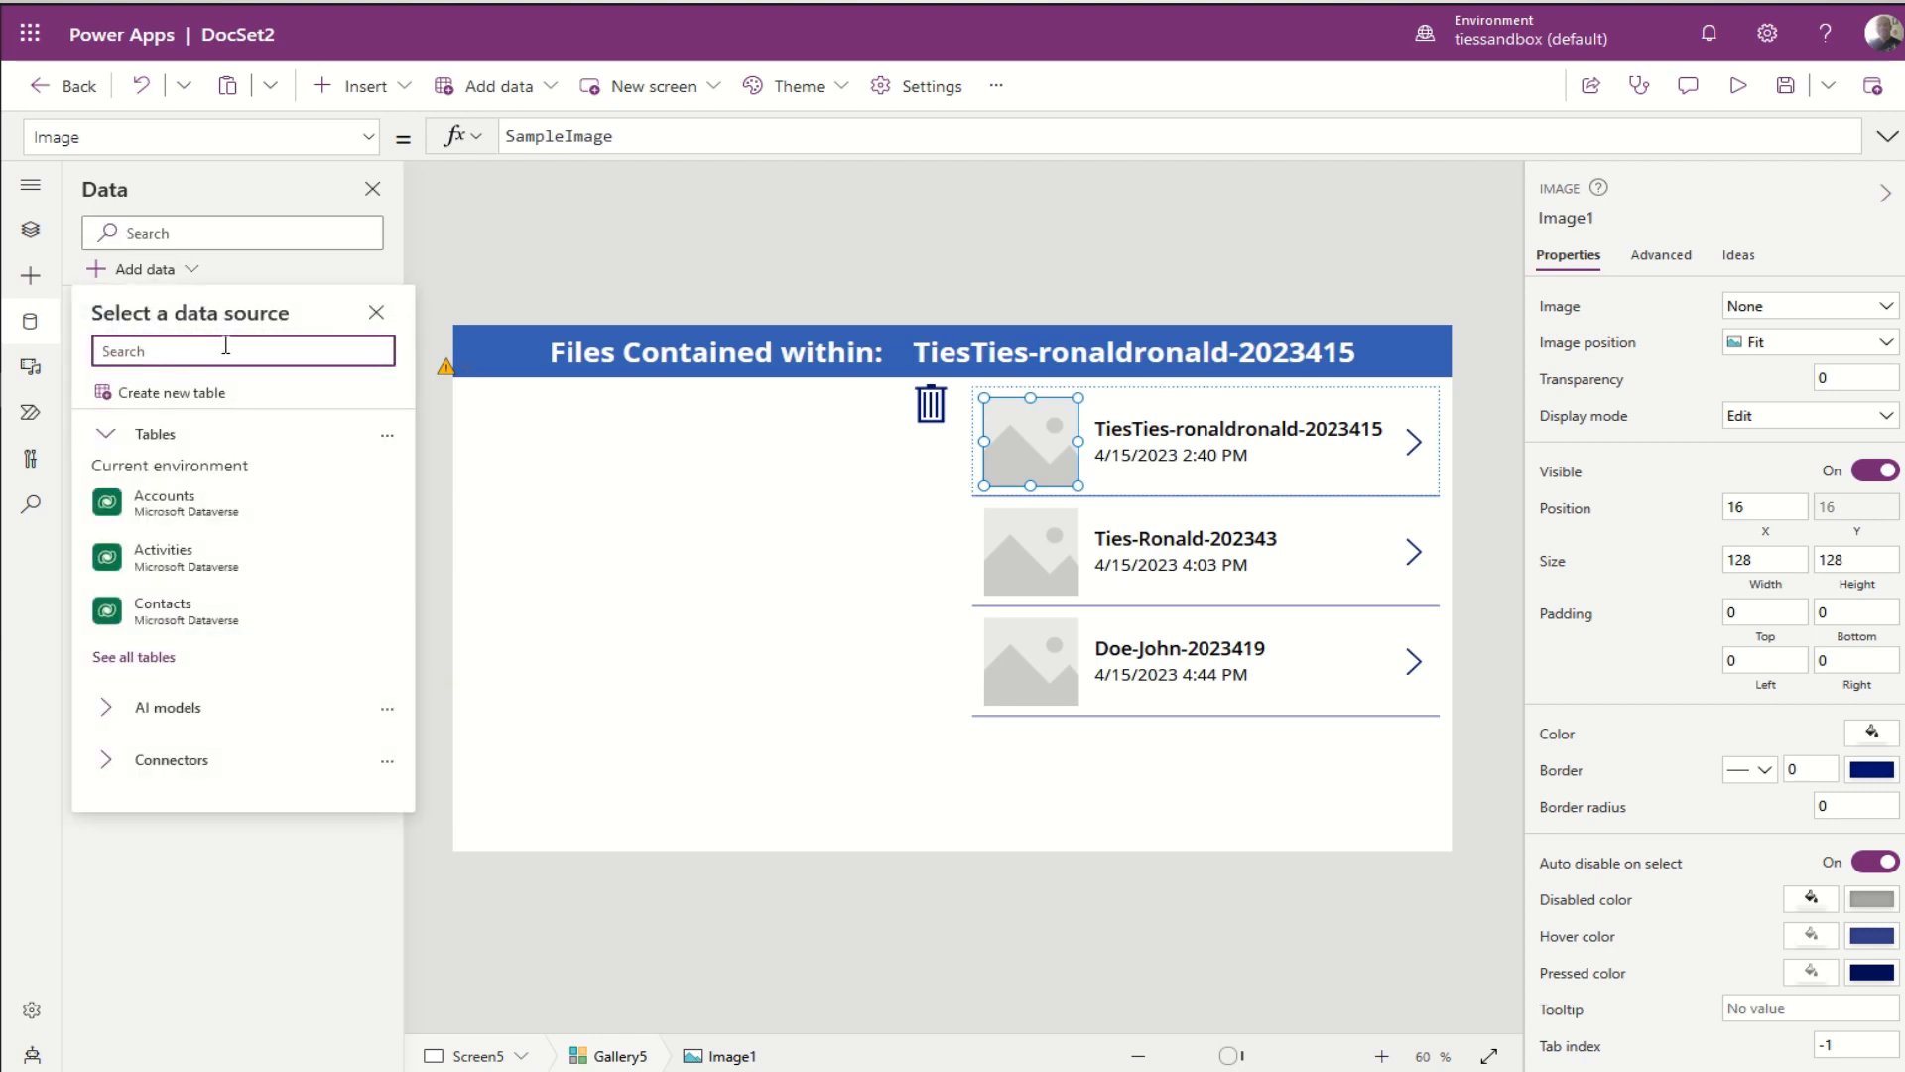
type("sharepin")
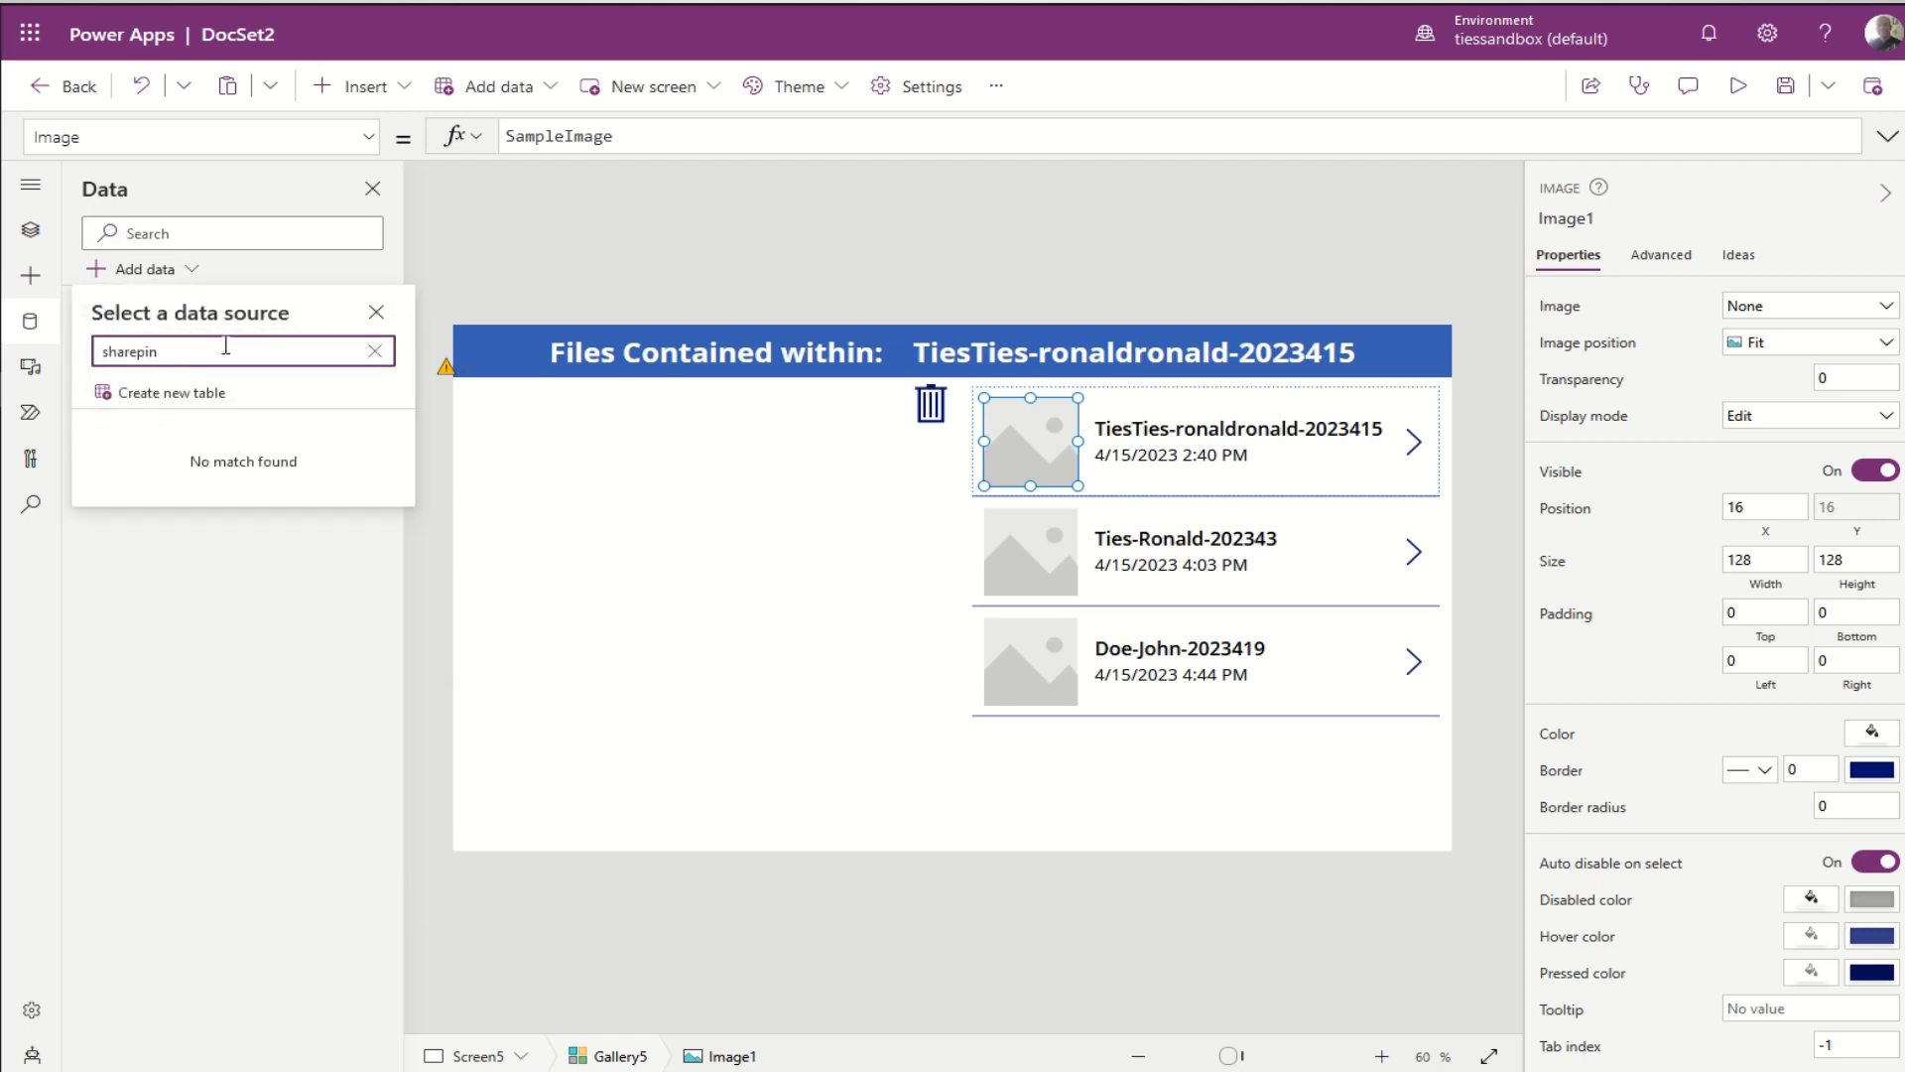
key("BackSpace")
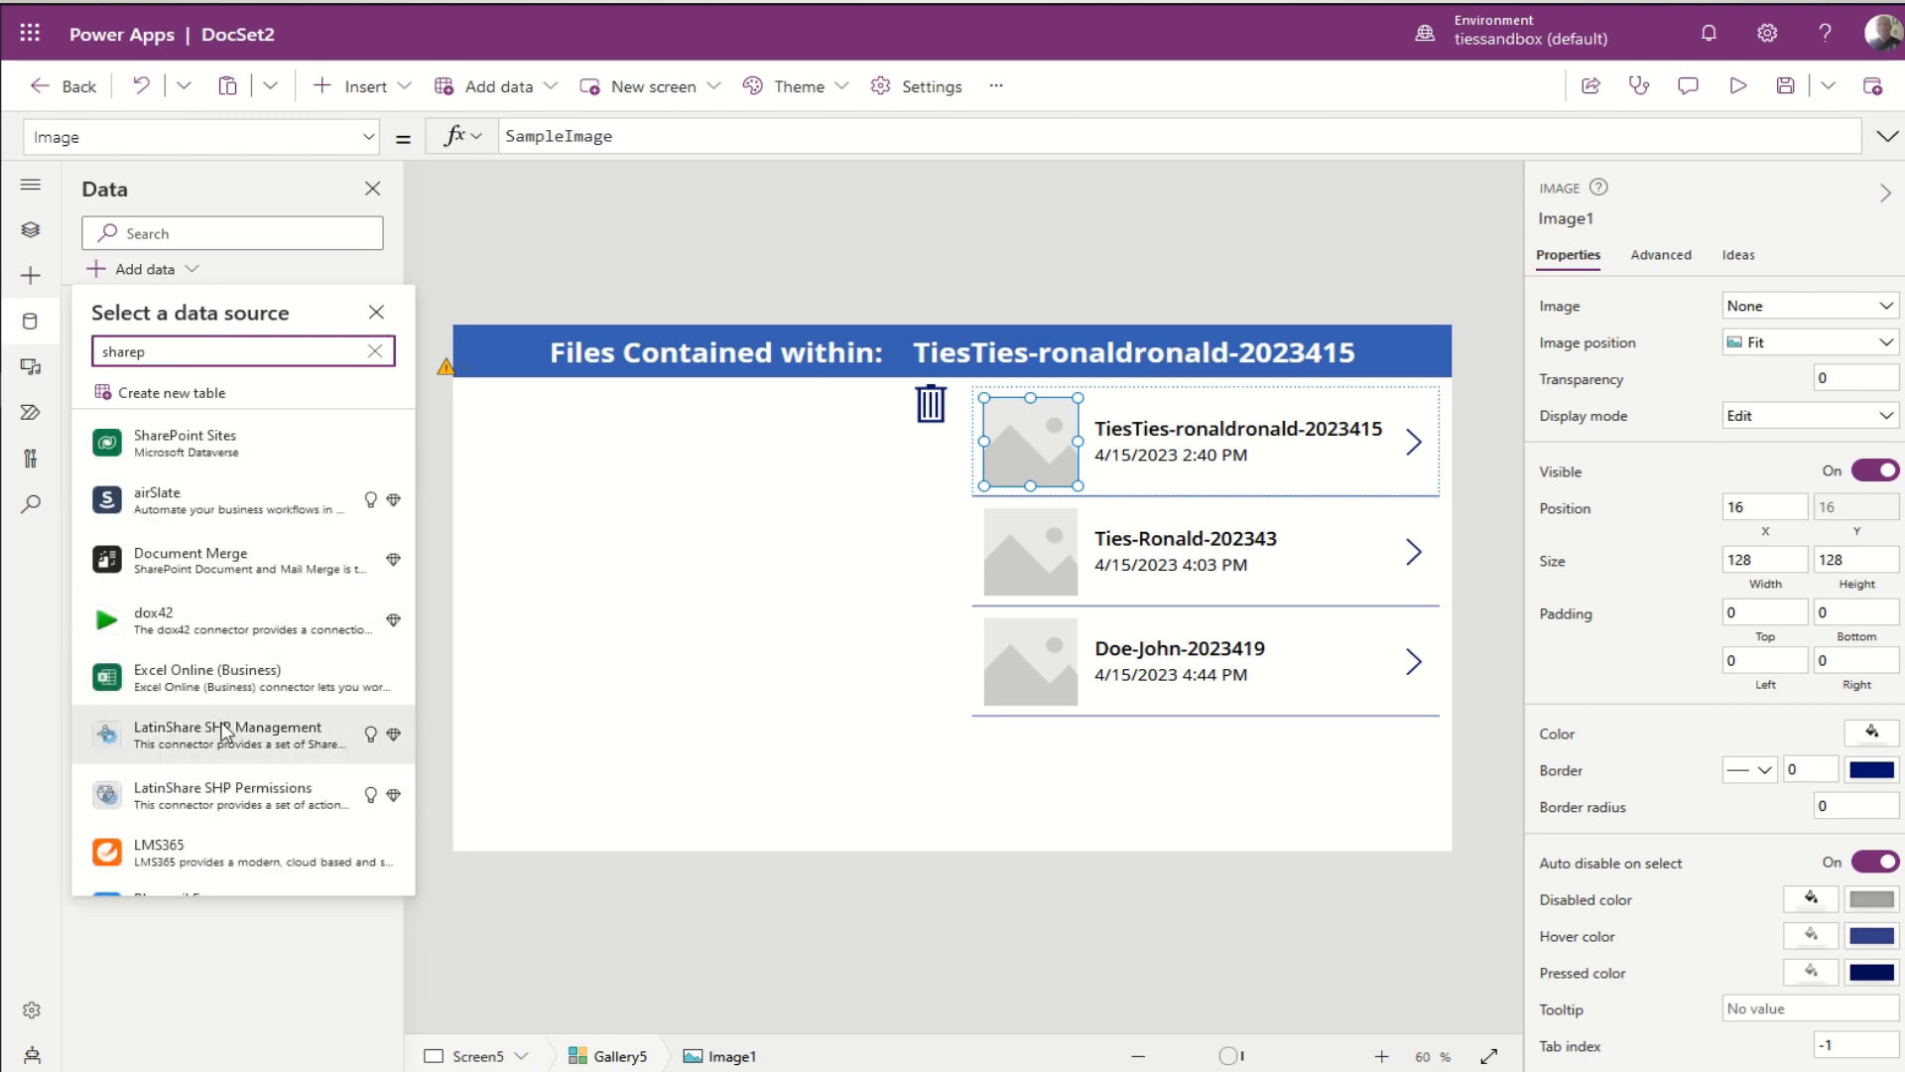
scroll(226, 714, "down", 3)
scroll(229, 690, "down", 1)
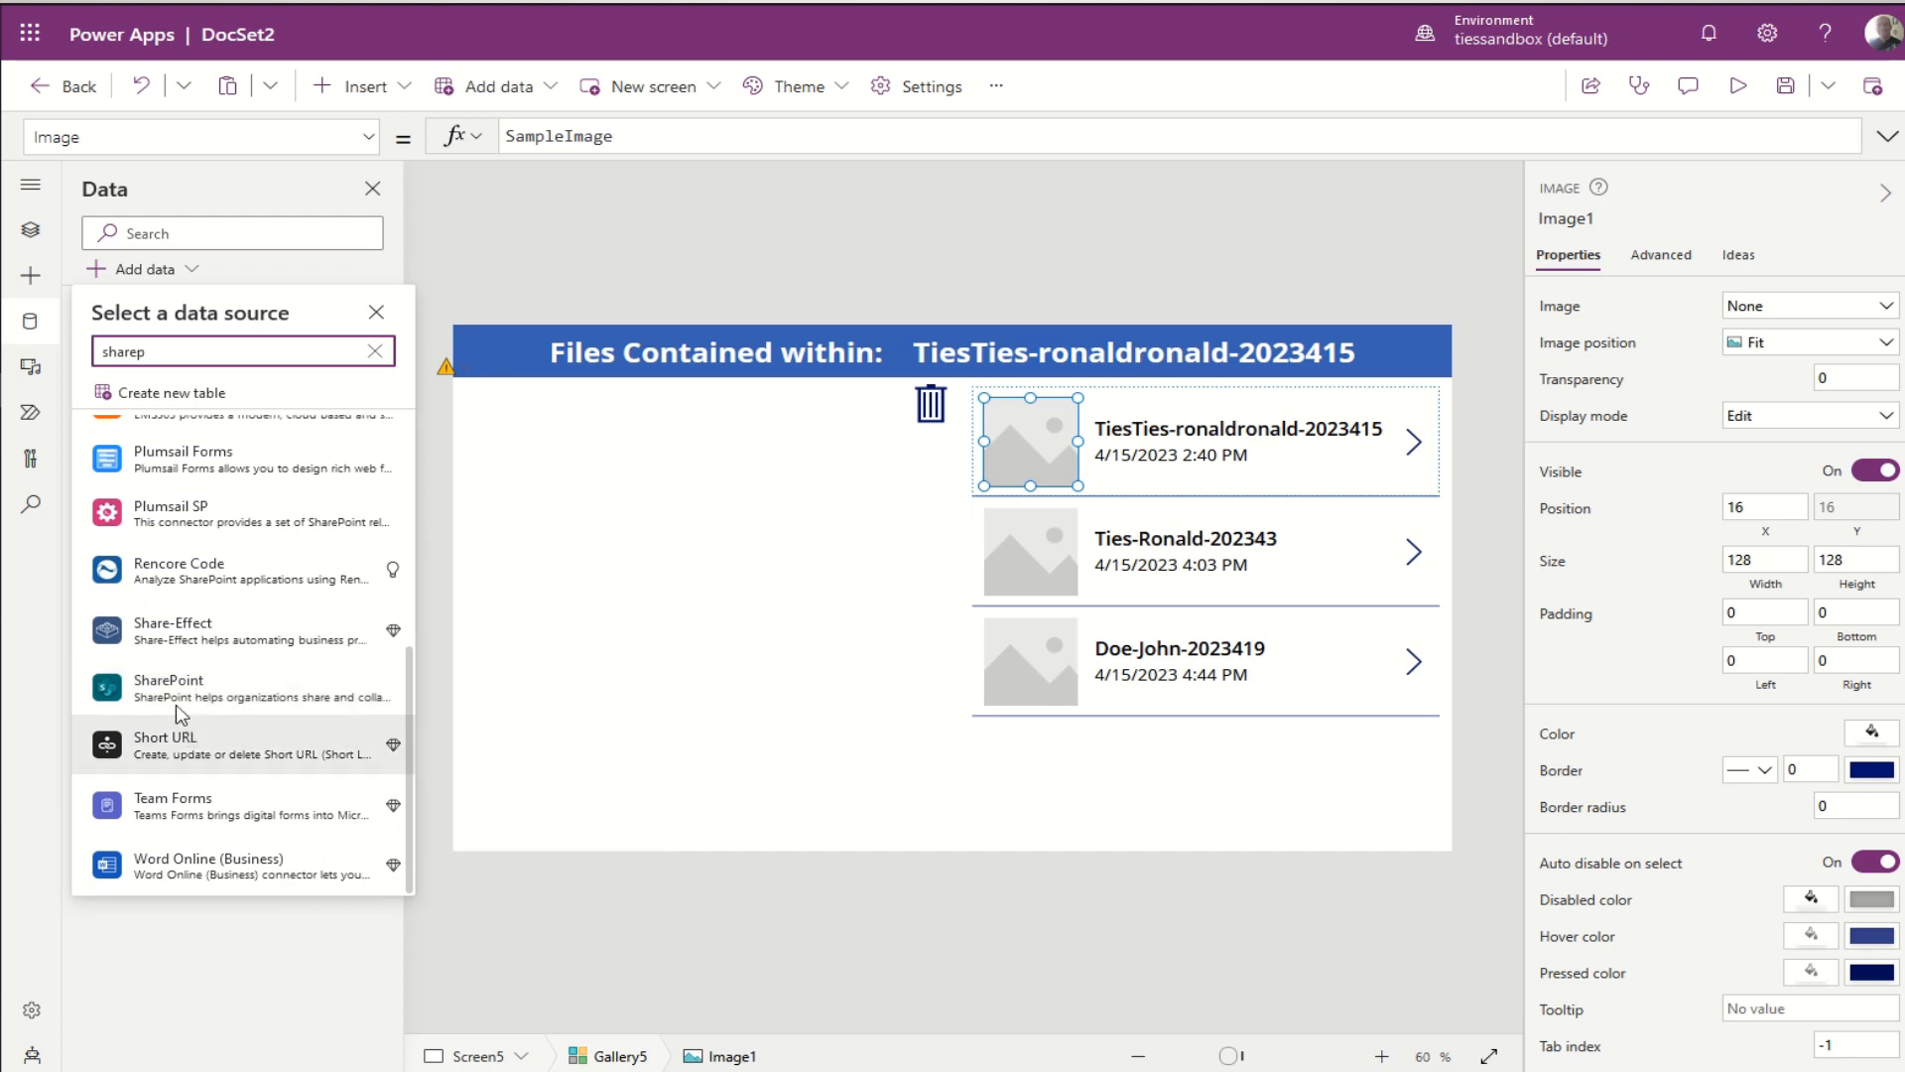
left_click(181, 677)
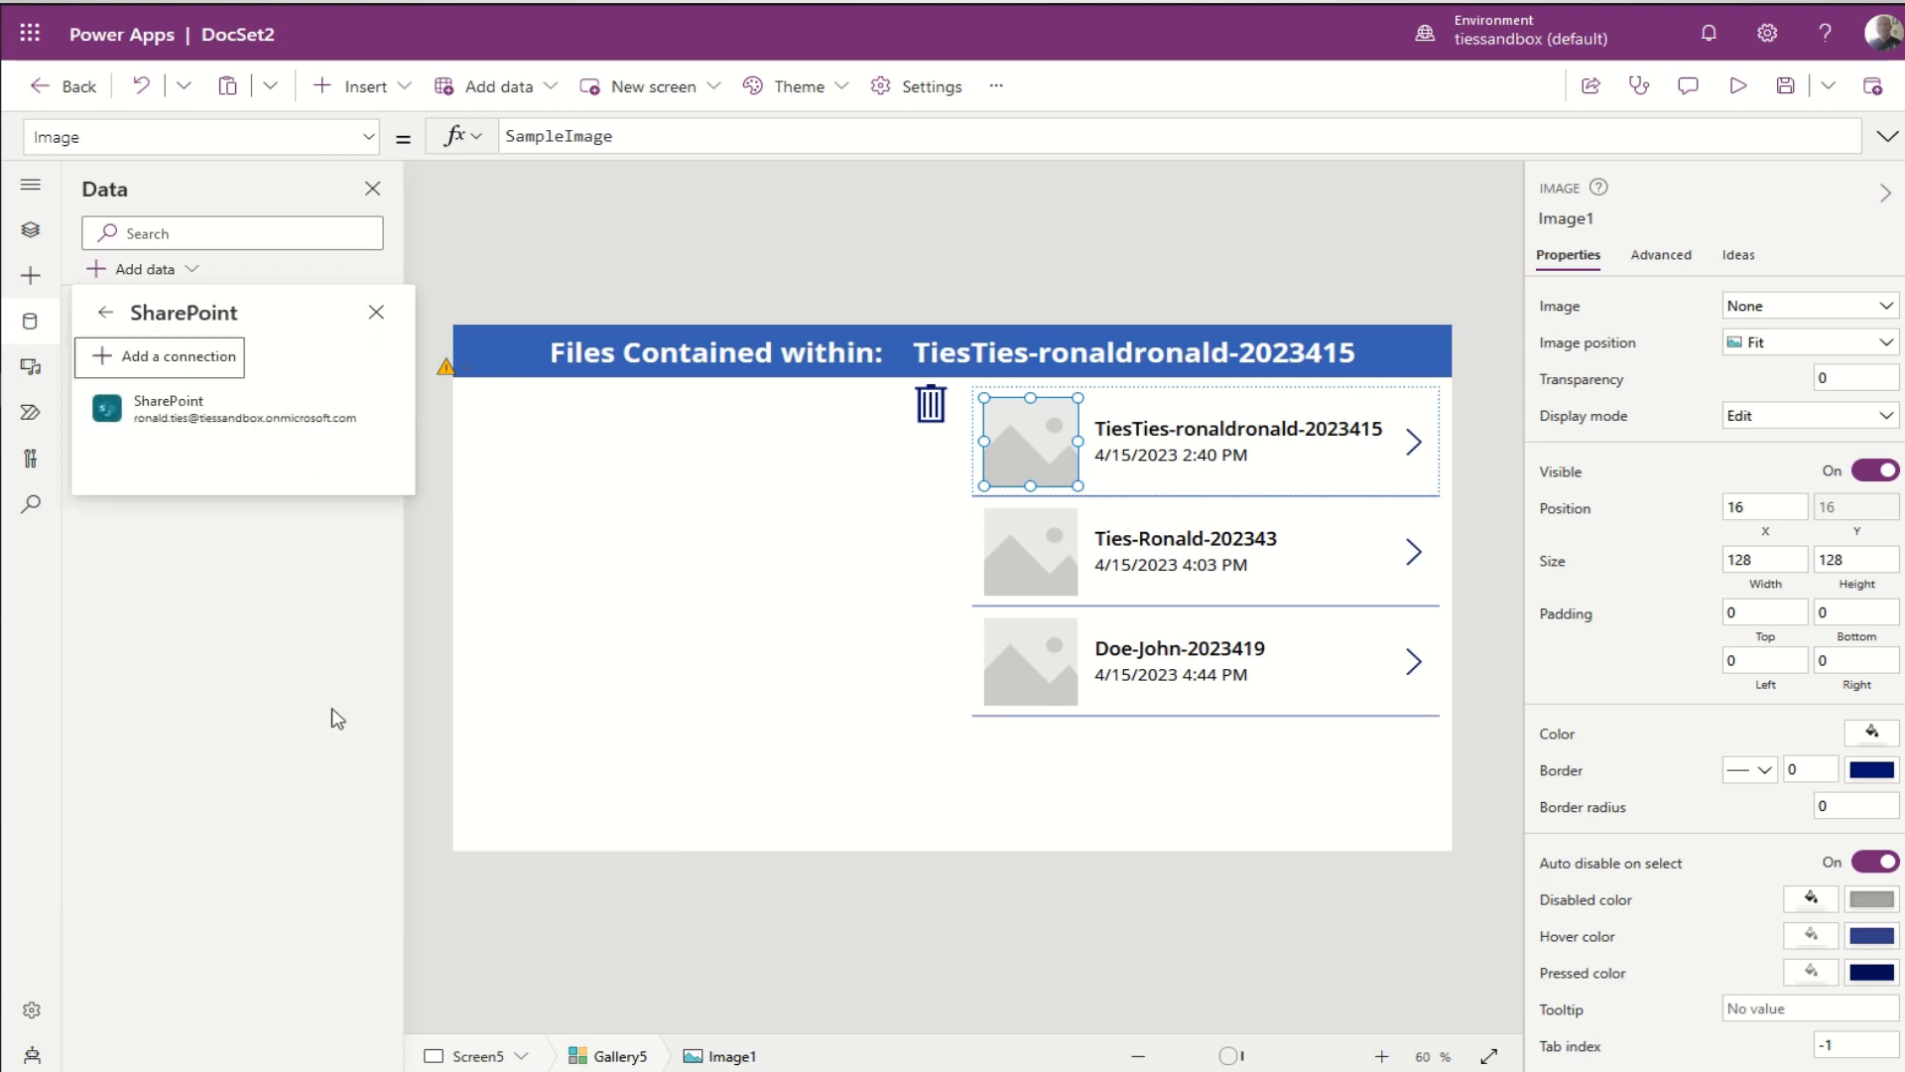
left_click(171, 424)
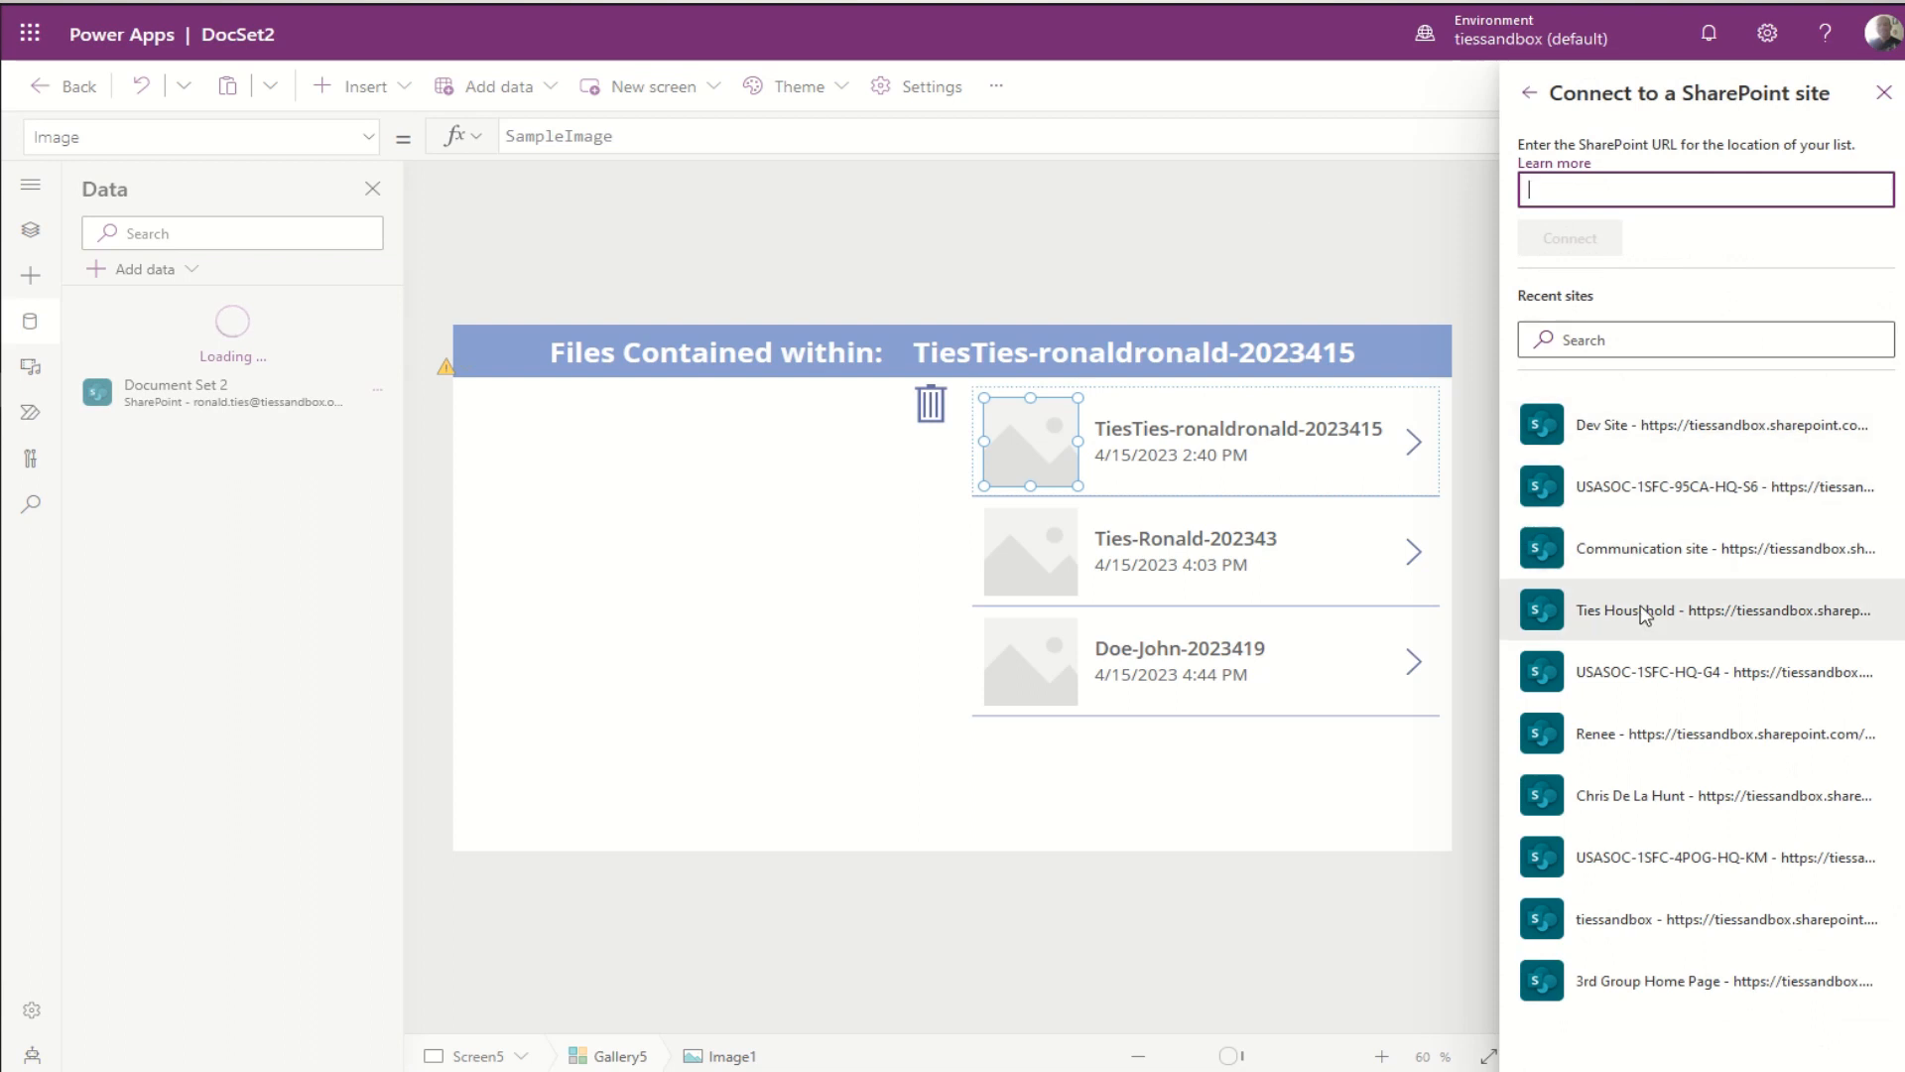
left_click(1675, 429)
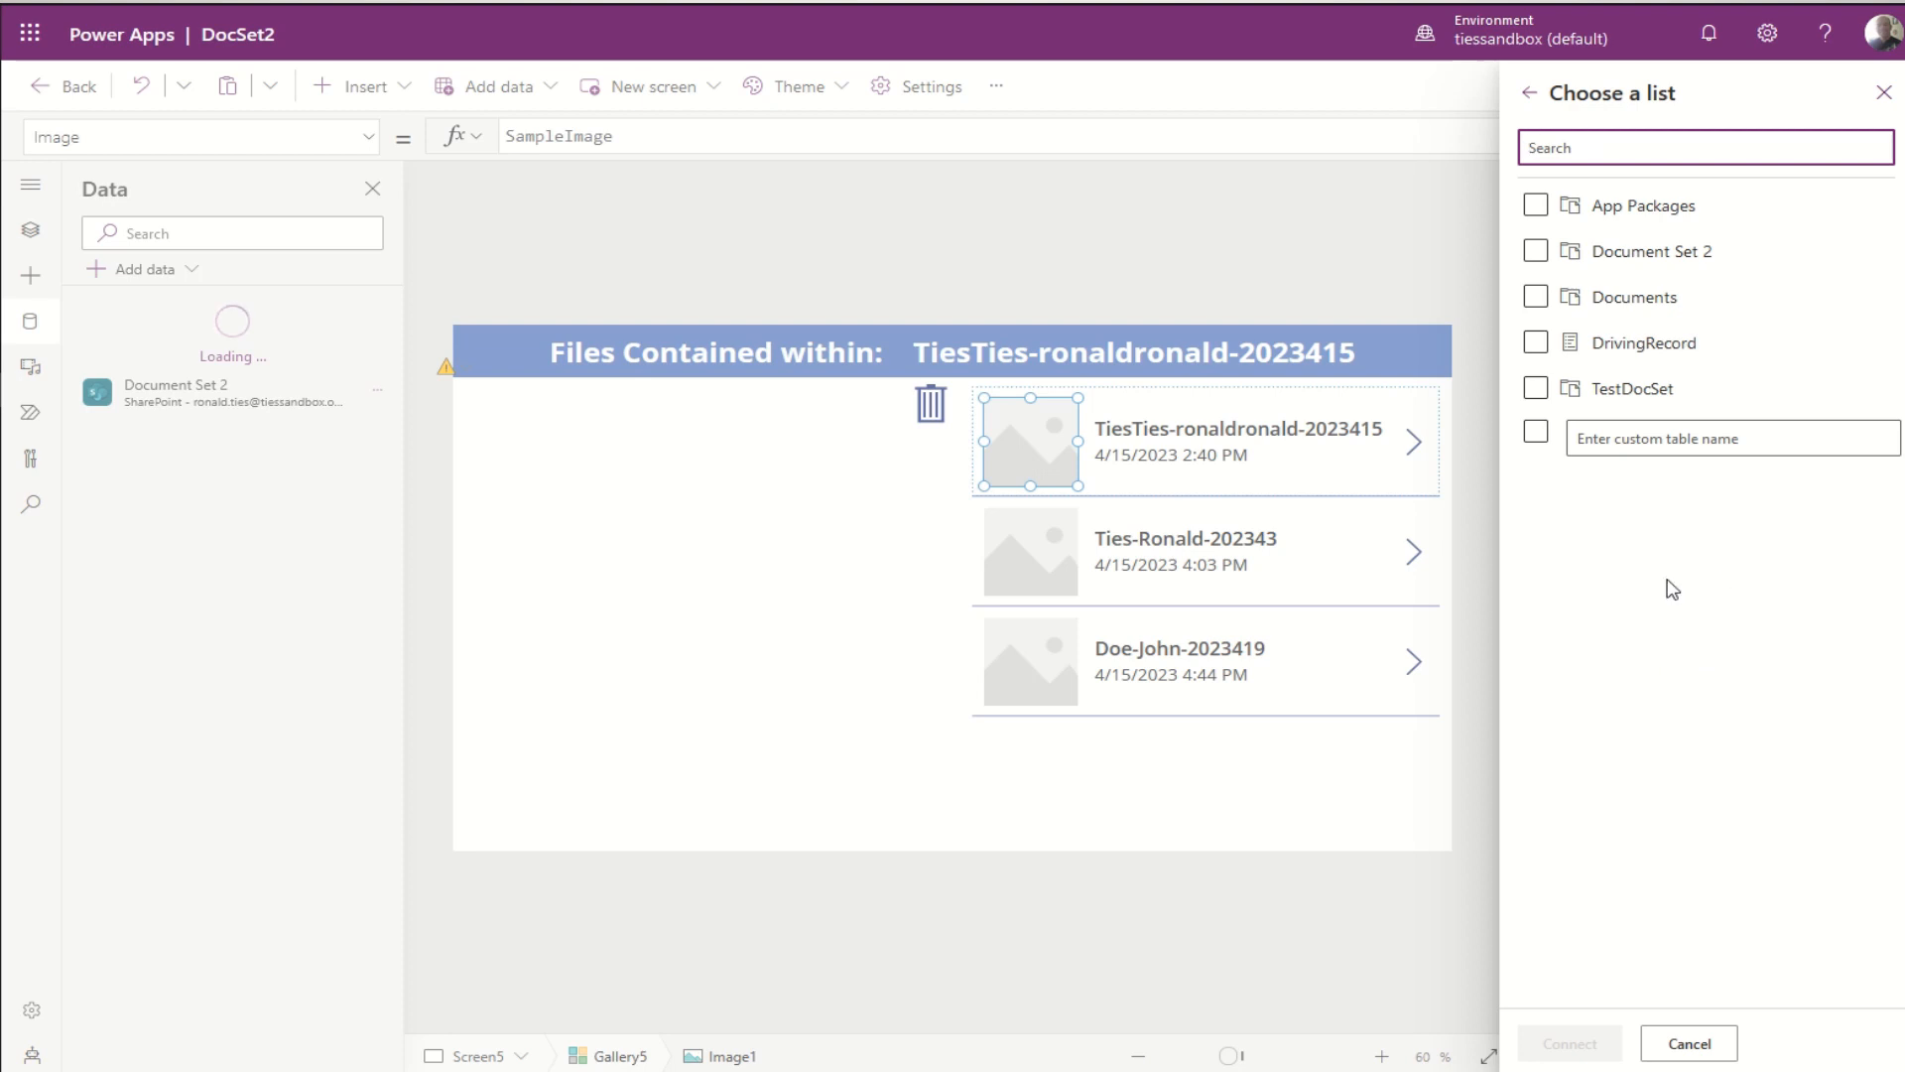
left_click(1537, 345)
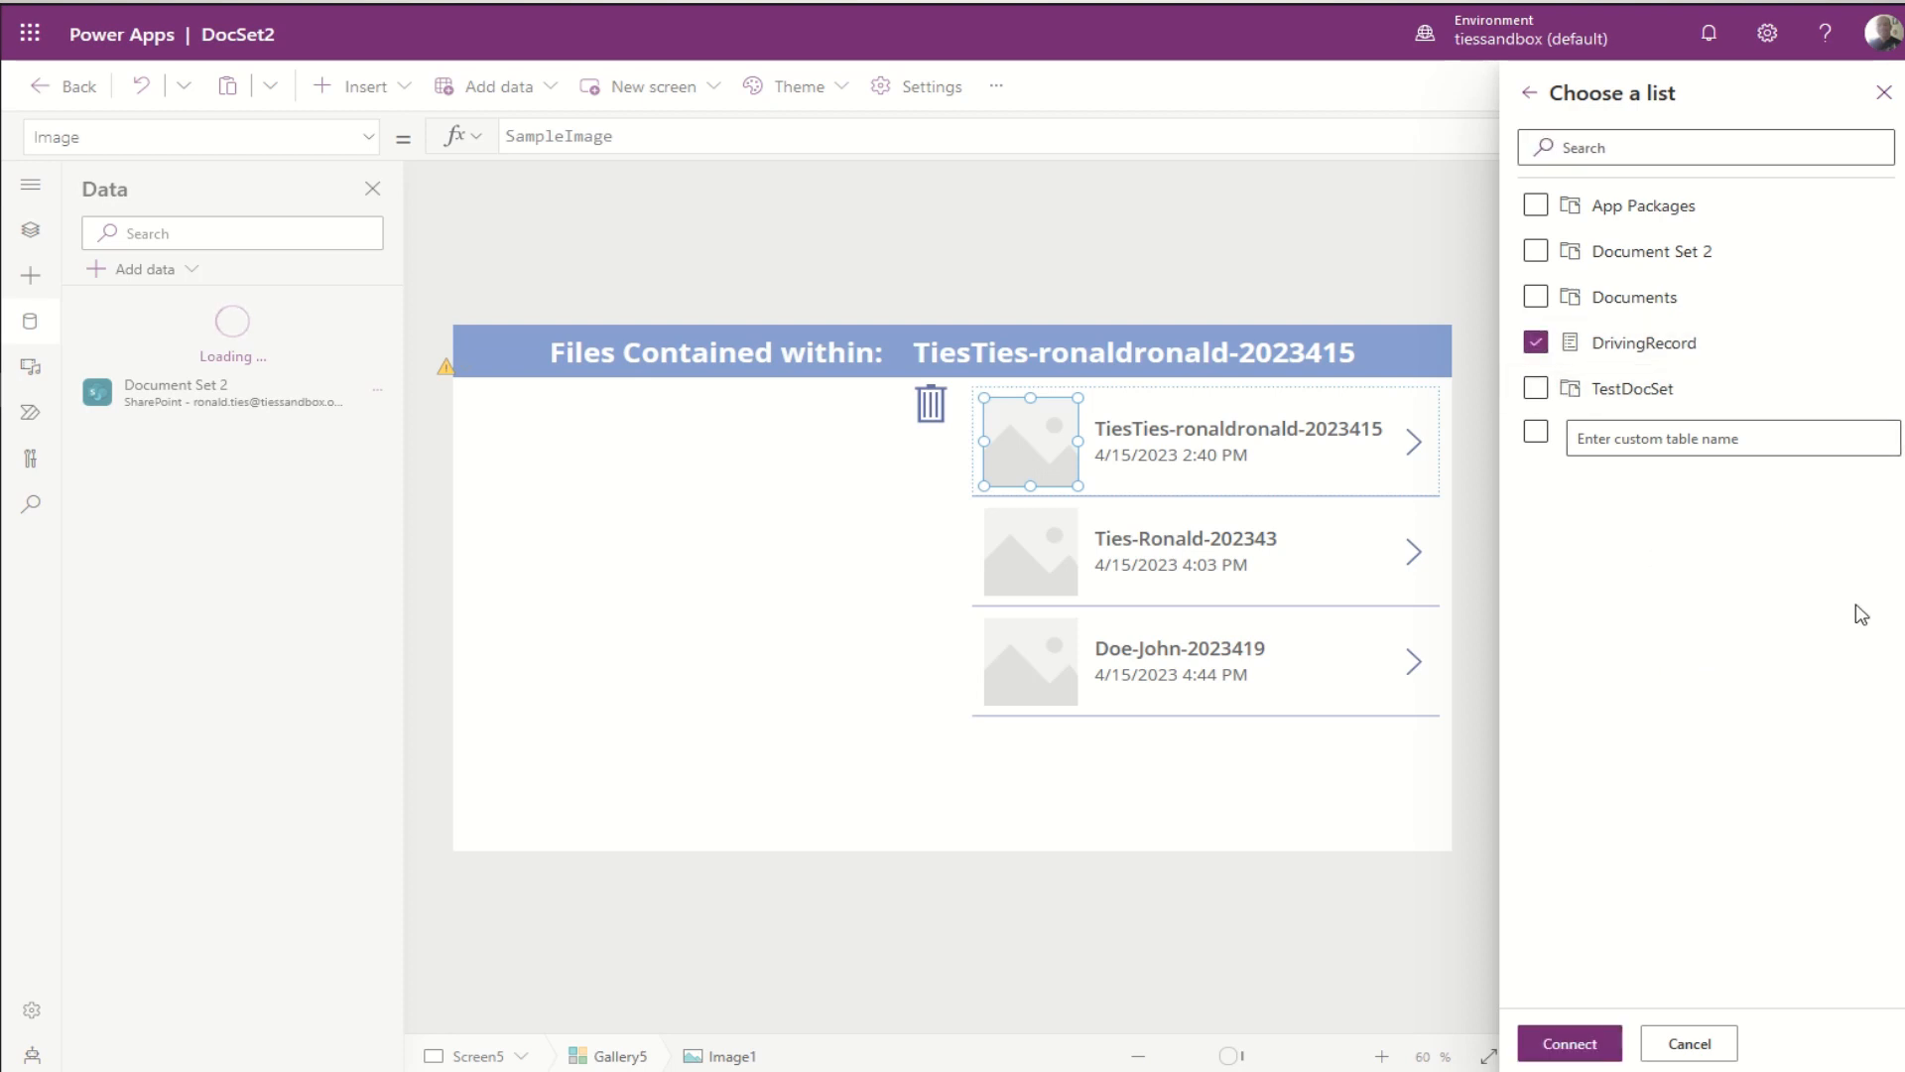
left_click(1569, 1043)
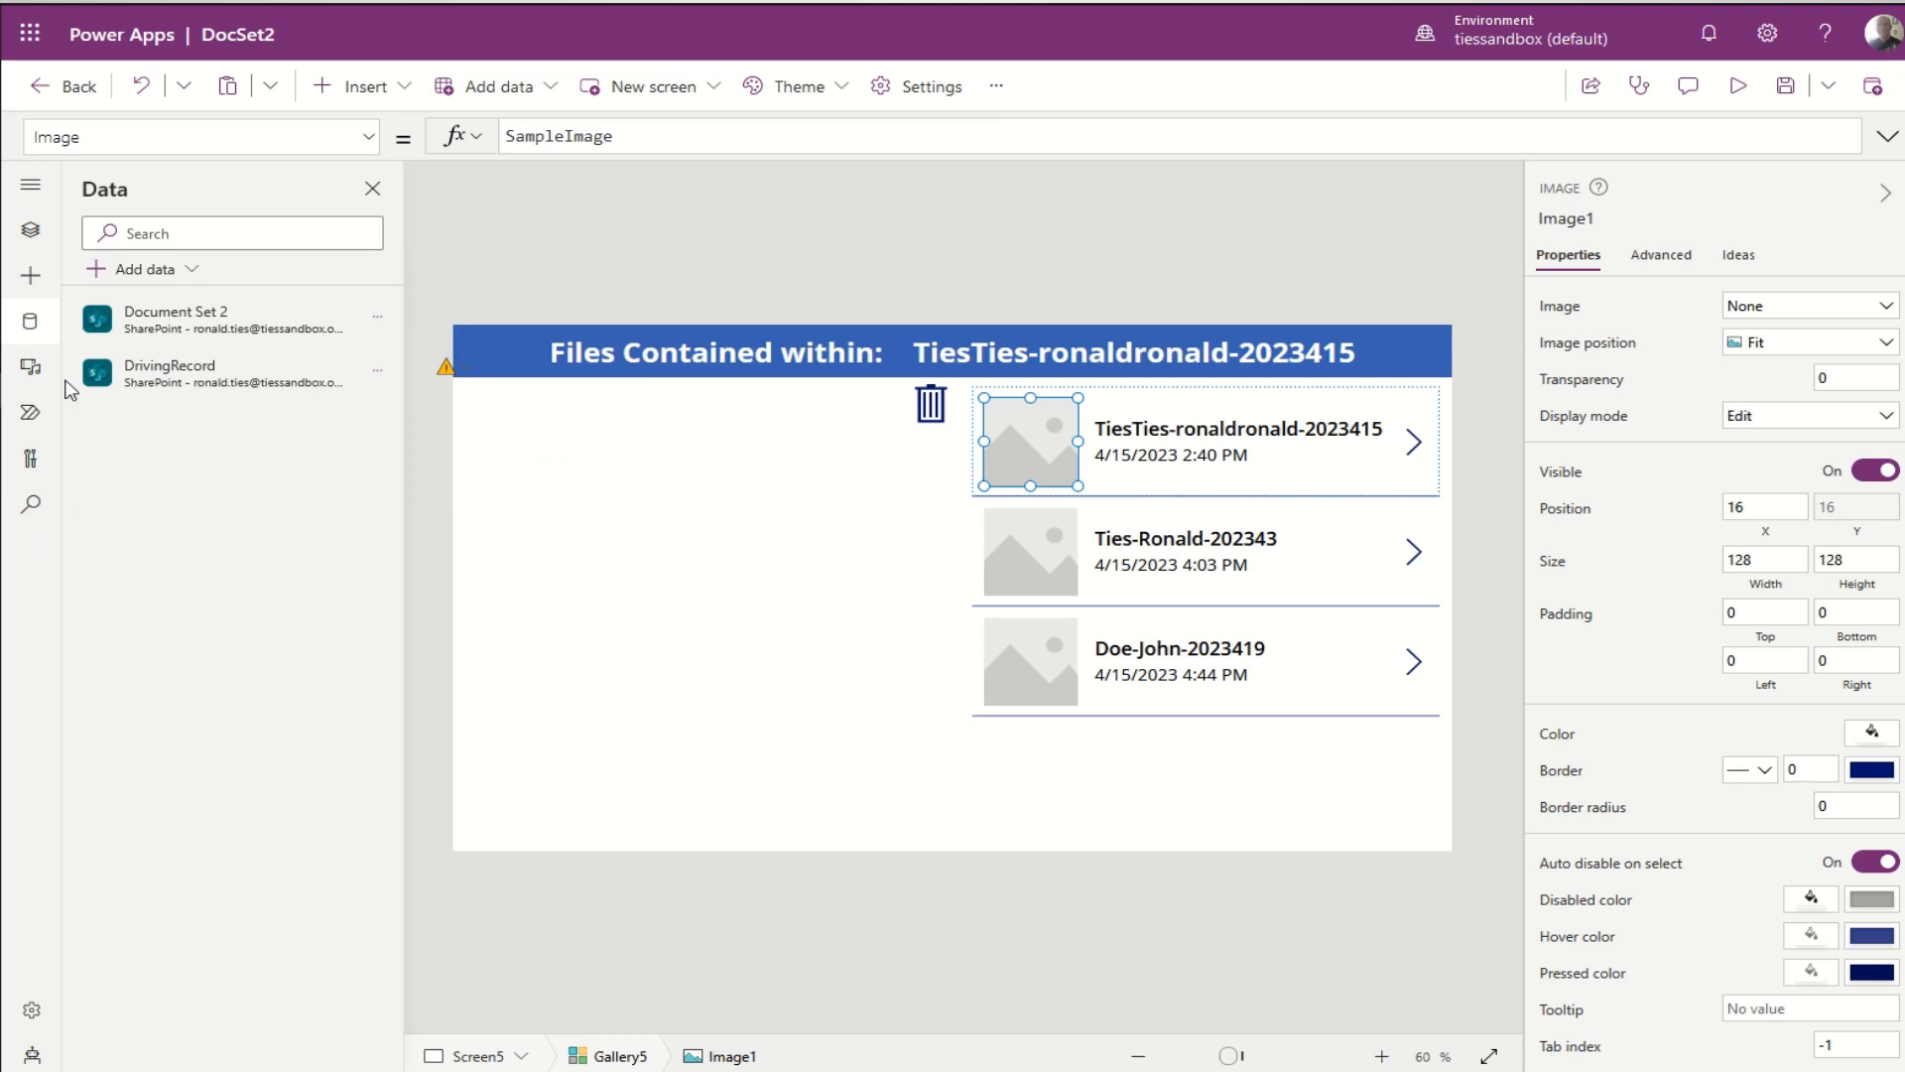
Step: Collapse the StartScreen and Screen5 branches in the tree view and add a new blank screen
left_click(30, 229)
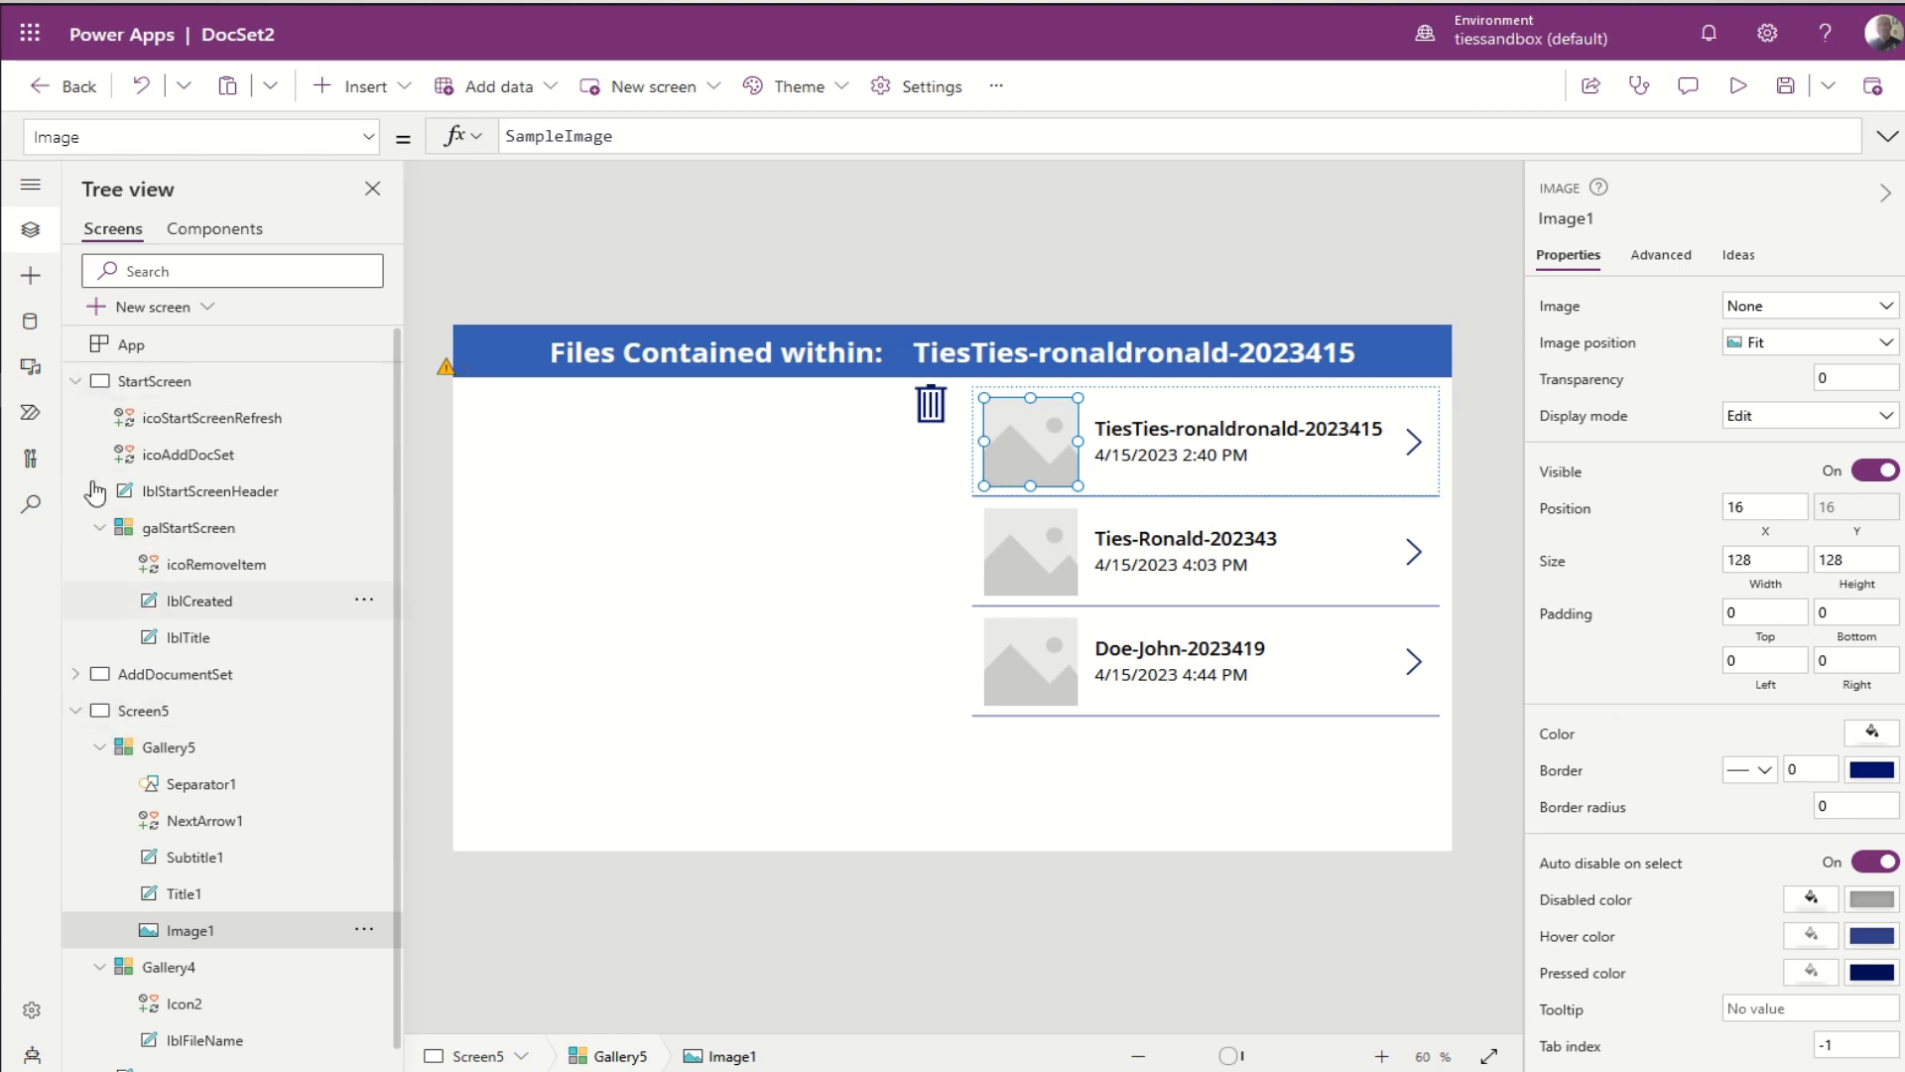
left_click(75, 382)
left_click(75, 454)
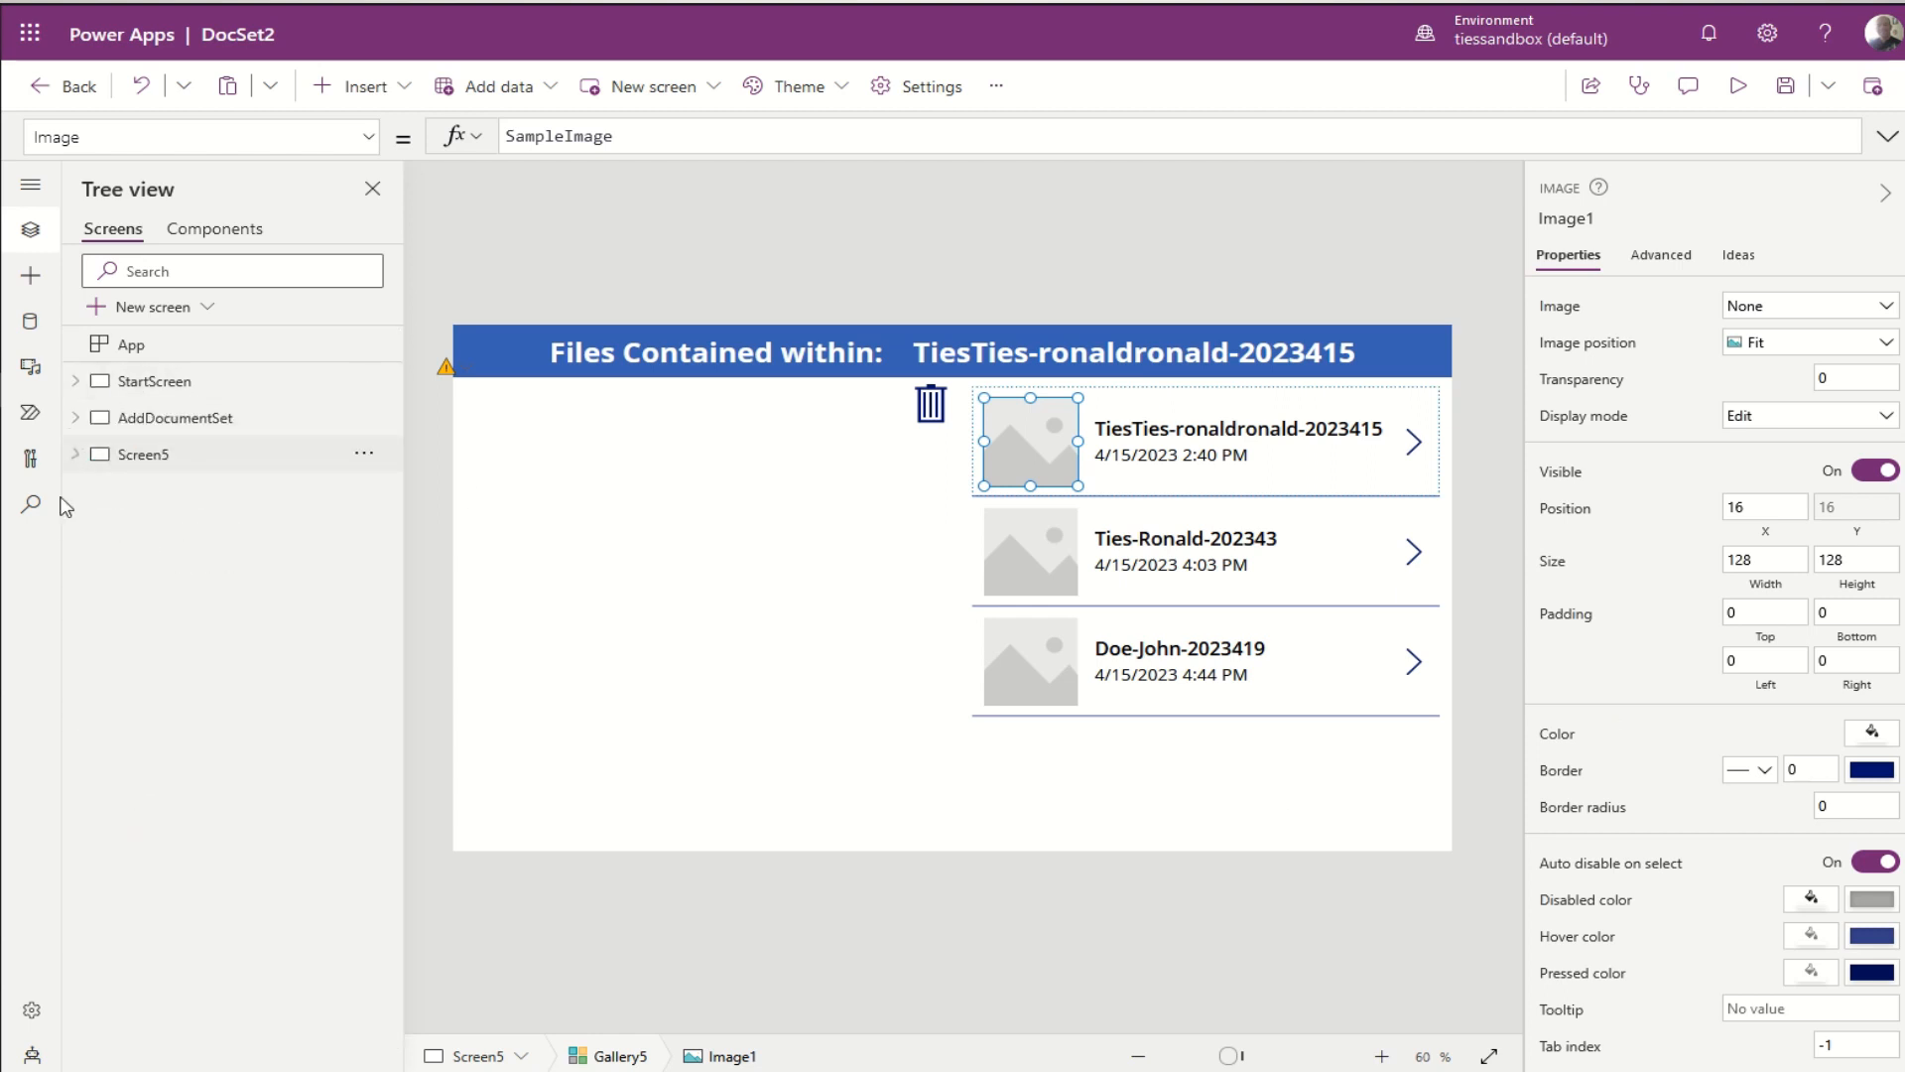
left_click(148, 316)
left_click(195, 415)
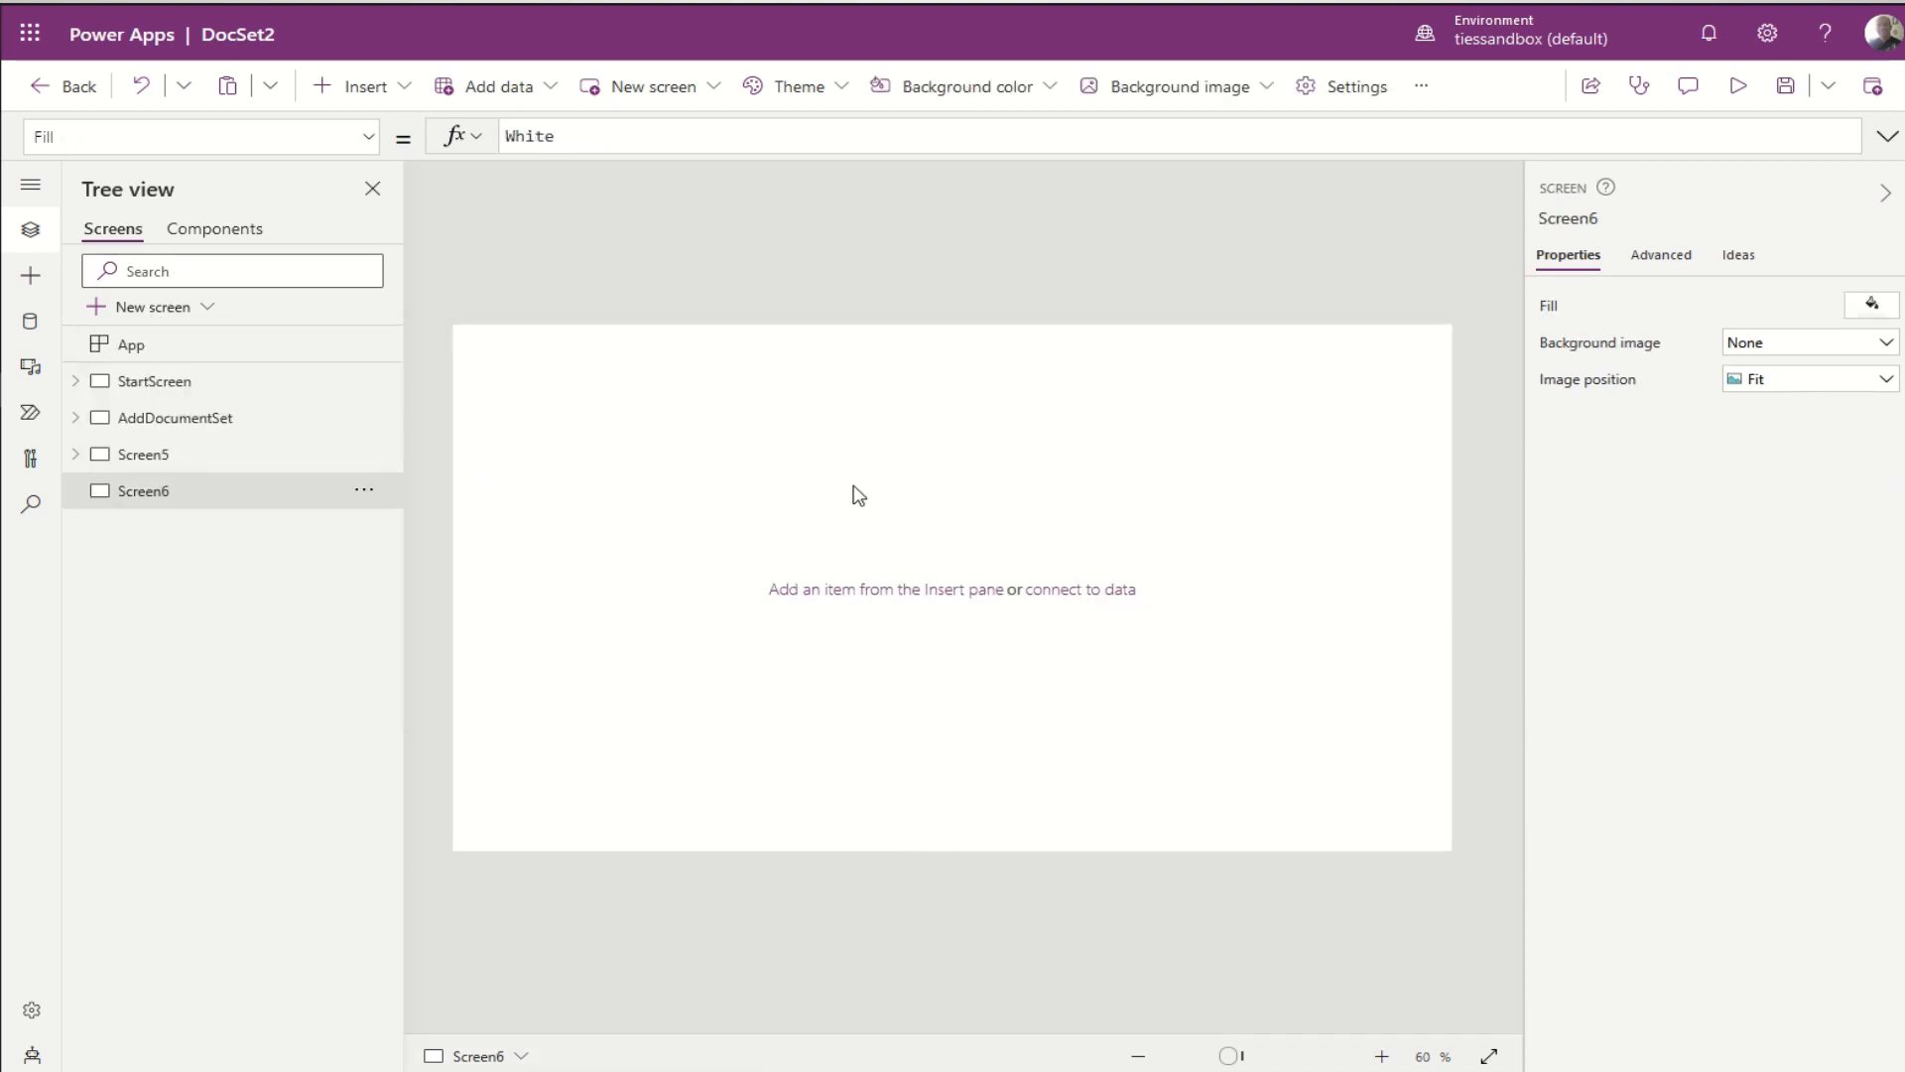
Step: Insert an edit form on Screen6 with DrivingRecord as data source and enlarge it to about 1290 wide by 721 high
left_click(402, 88)
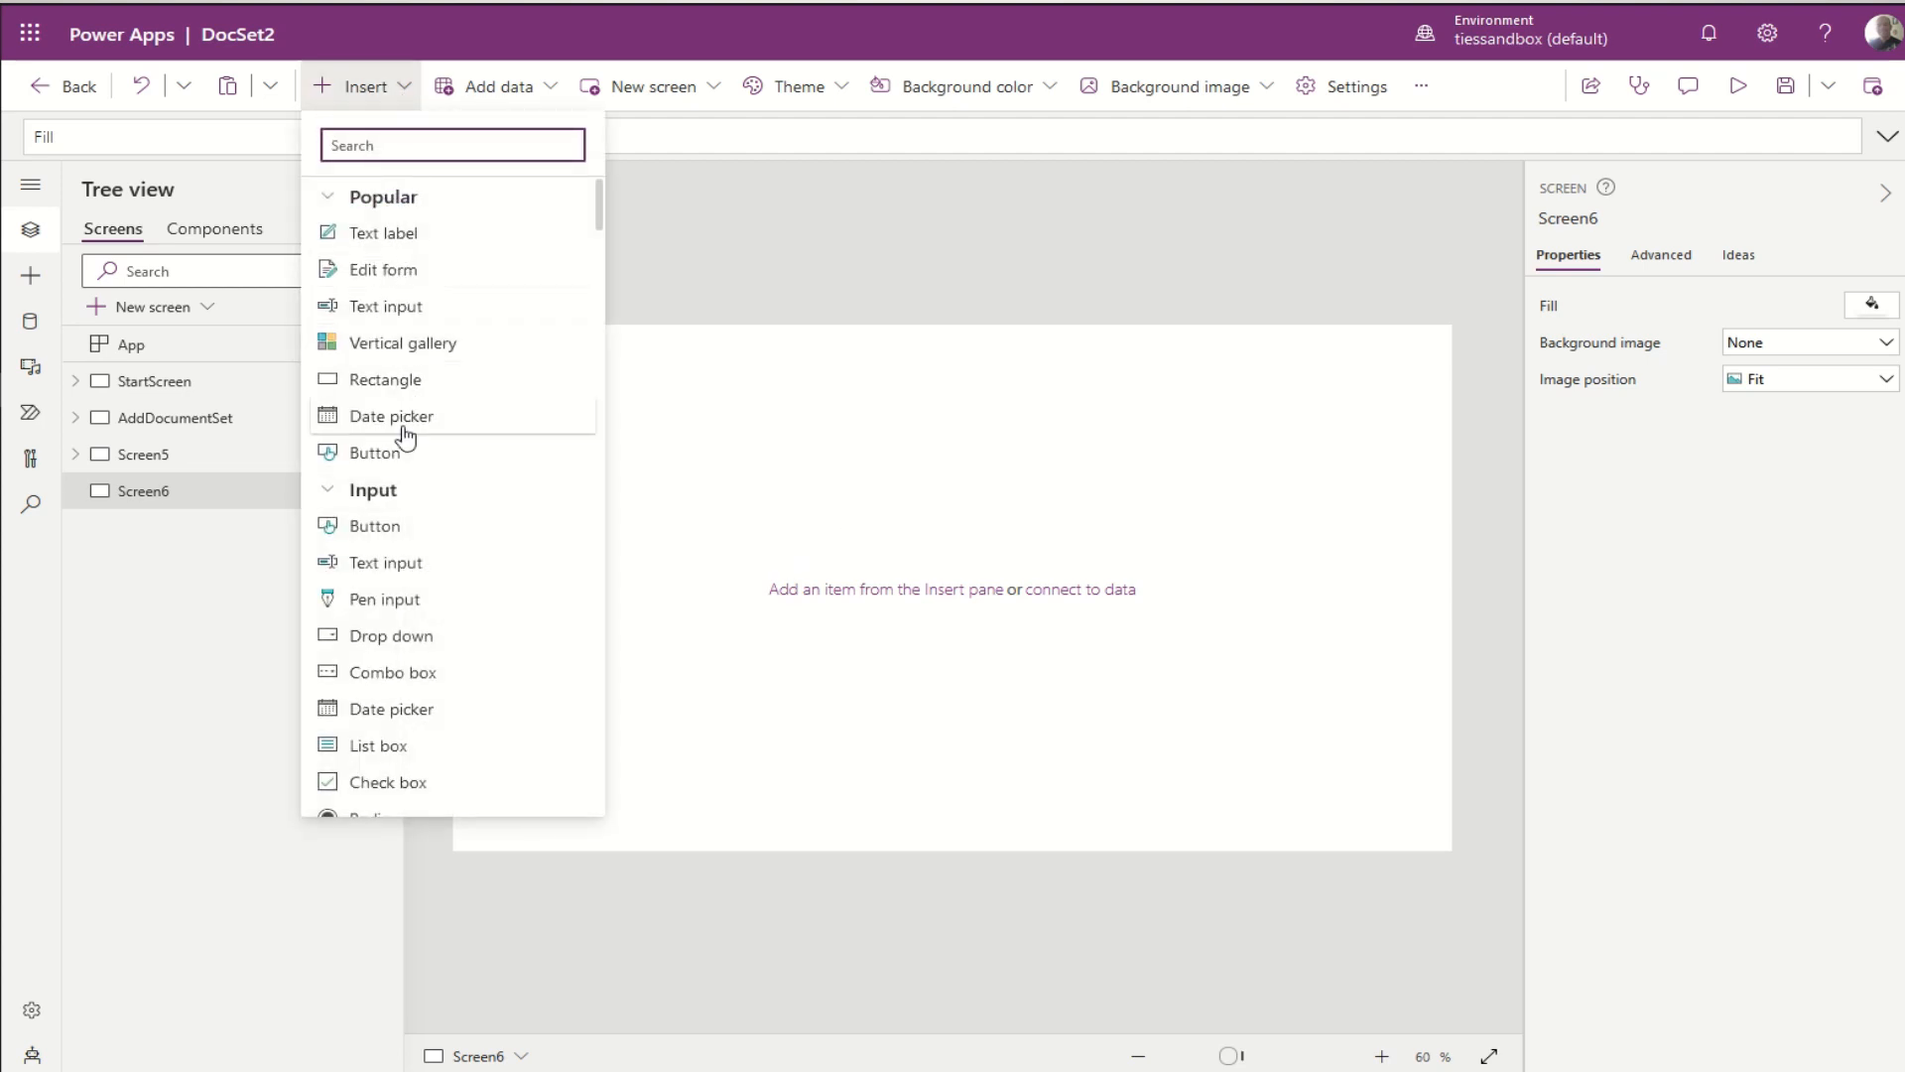
scroll(404, 425, "down", 7)
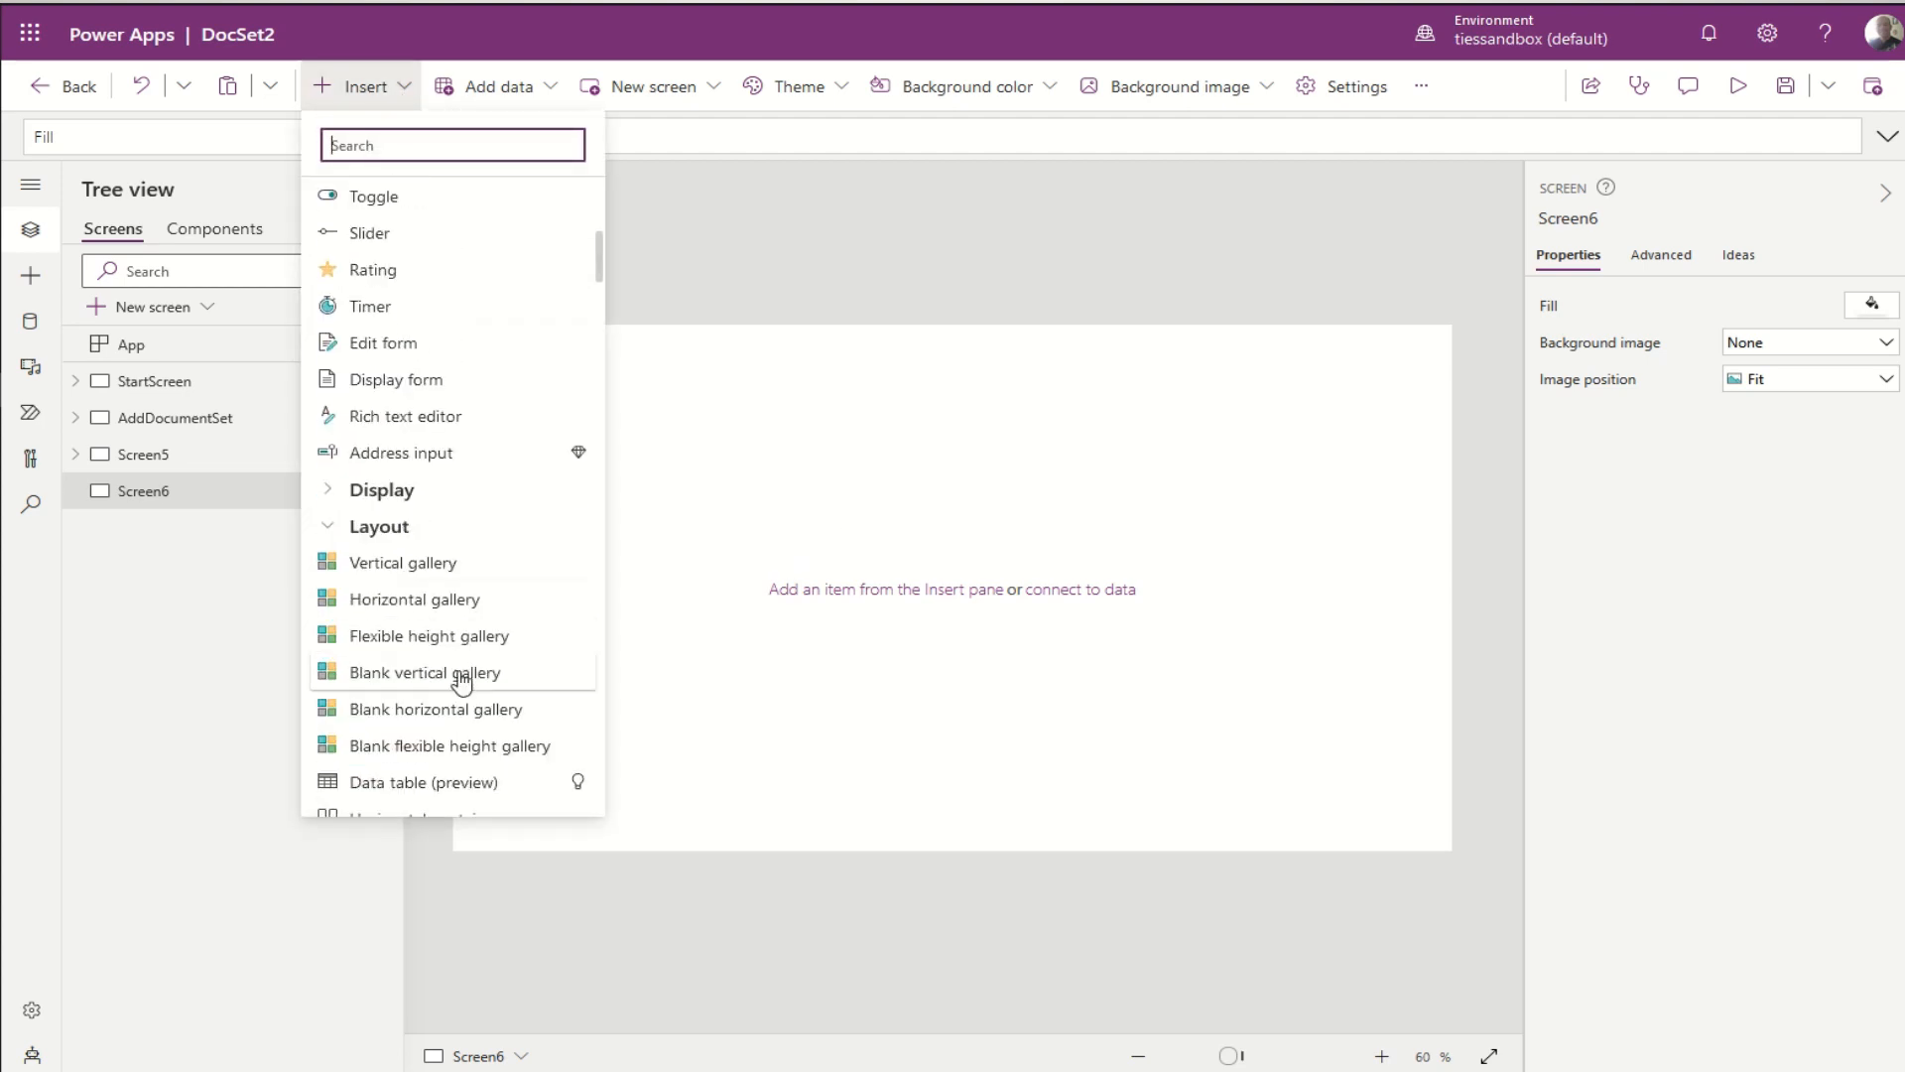
left_click(380, 345)
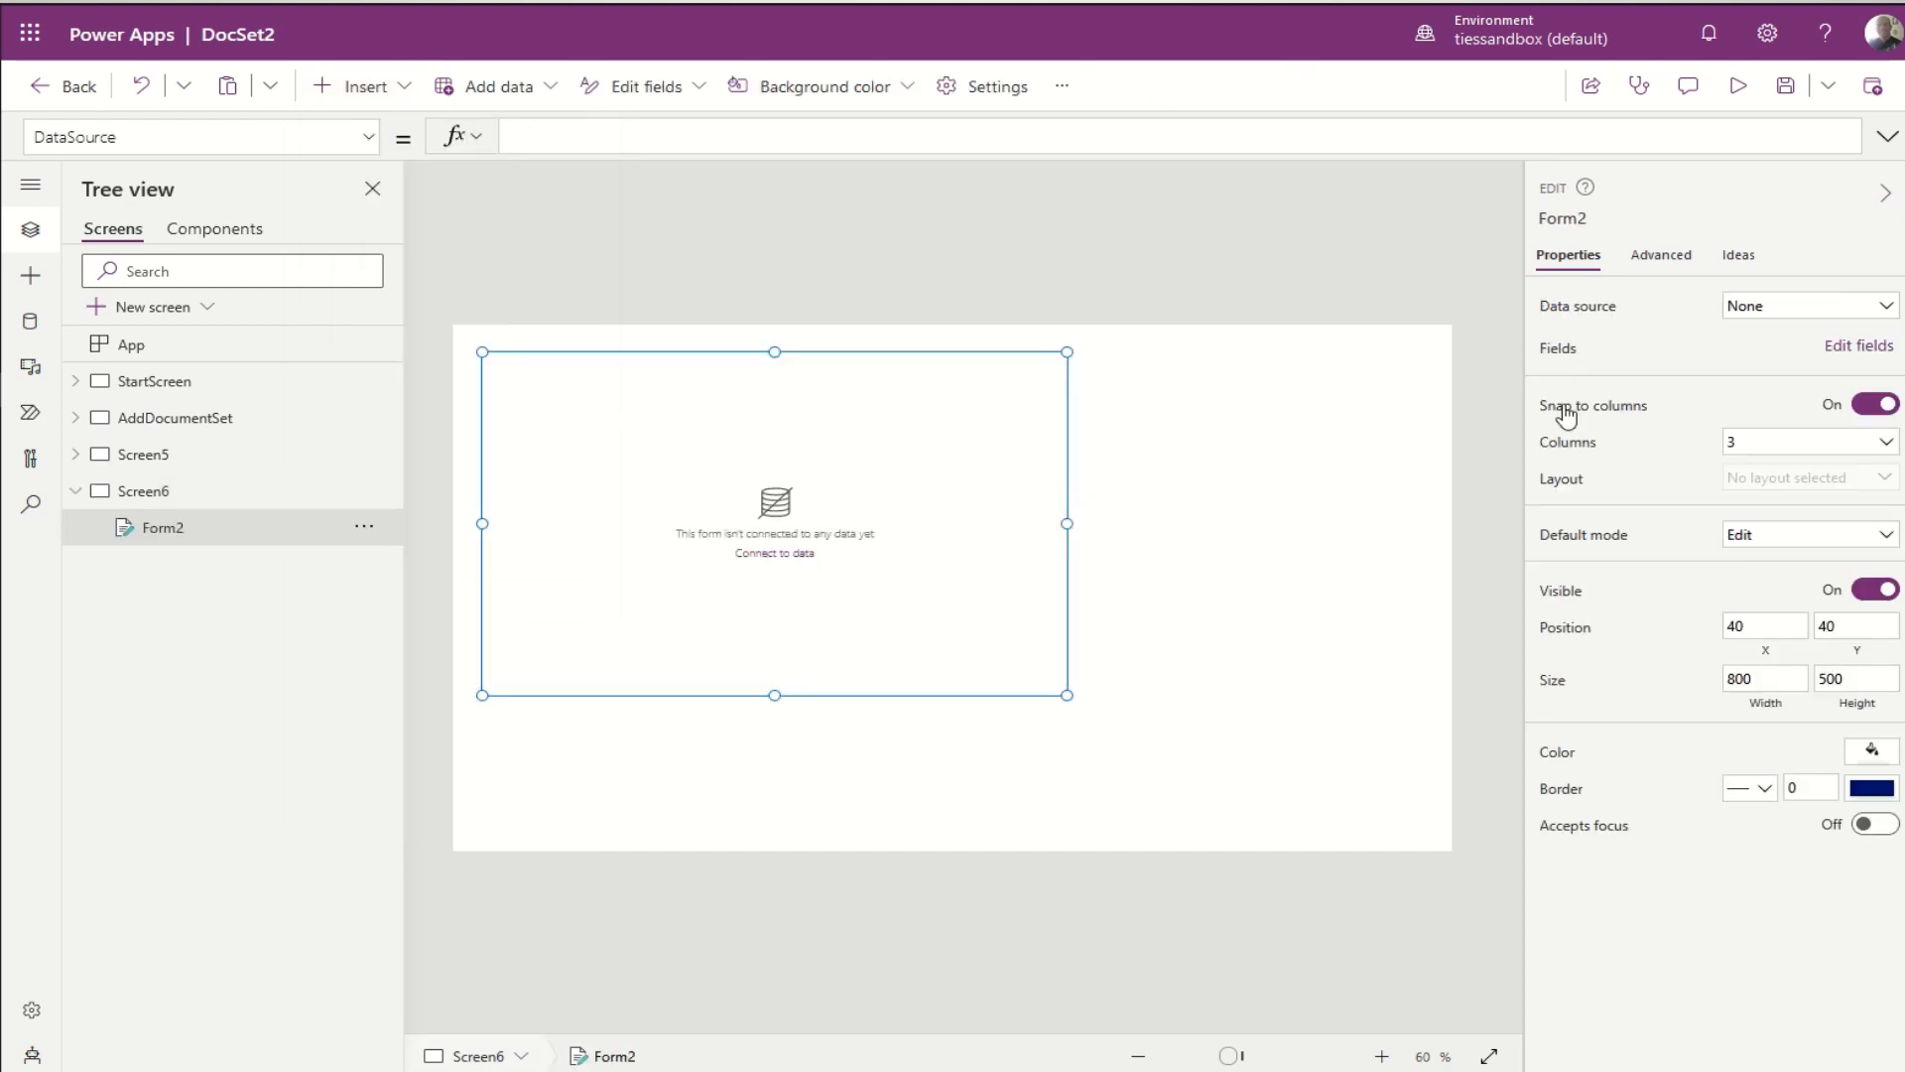
left_click(1776, 307)
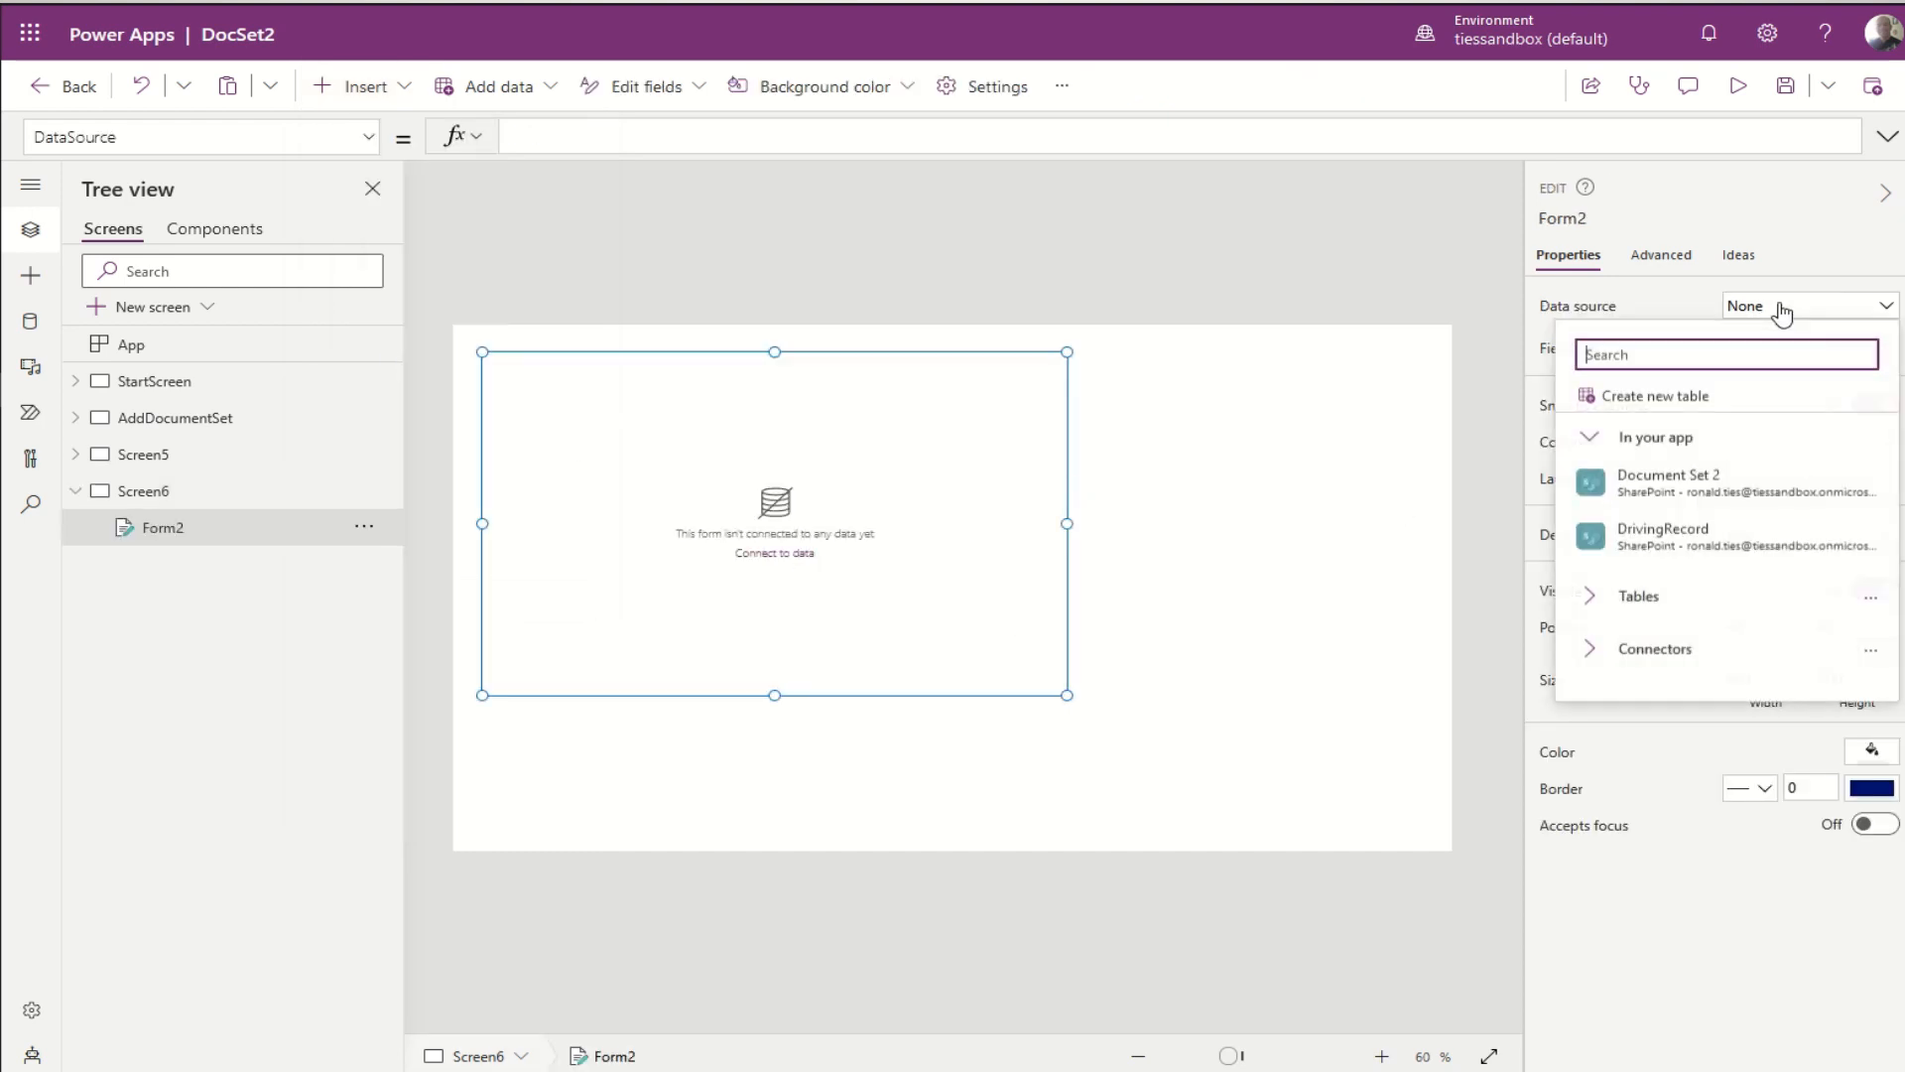
left_click(1663, 536)
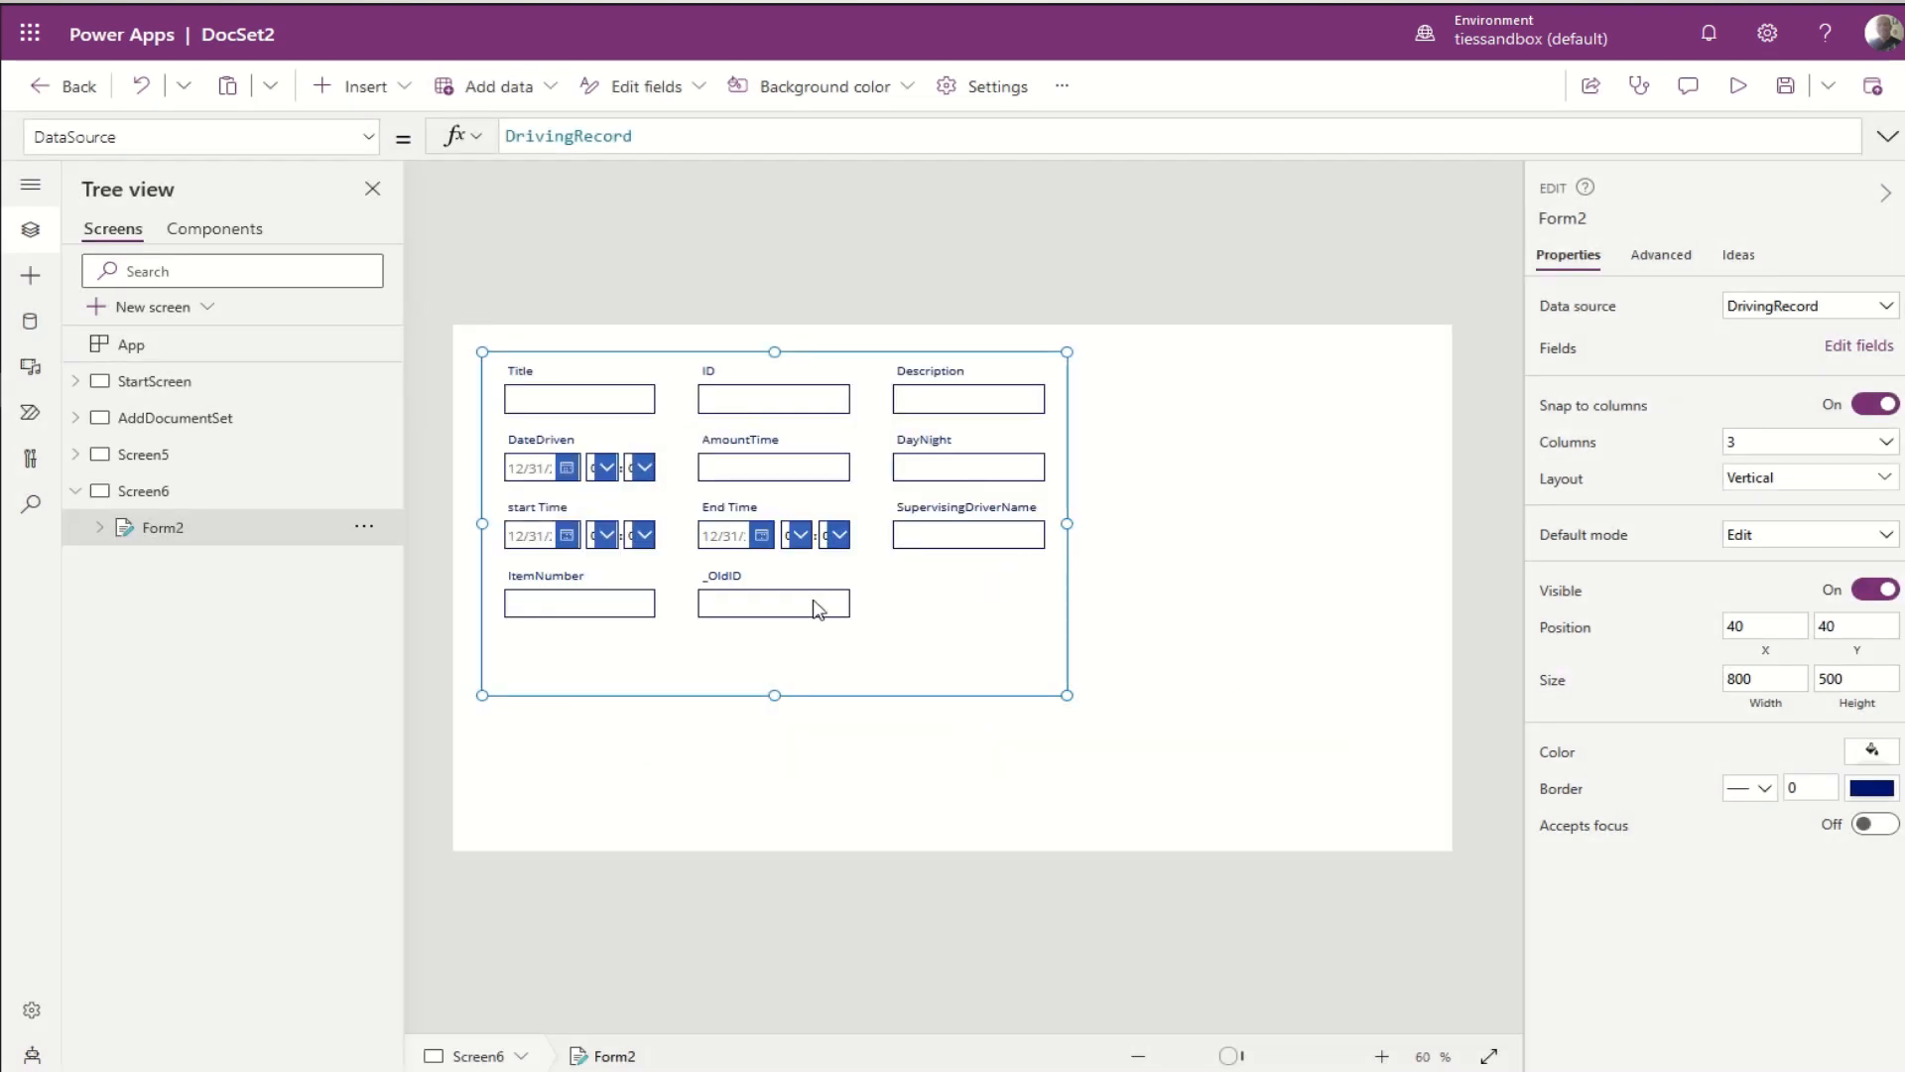
left_click_drag(1068, 694, 1432, 847)
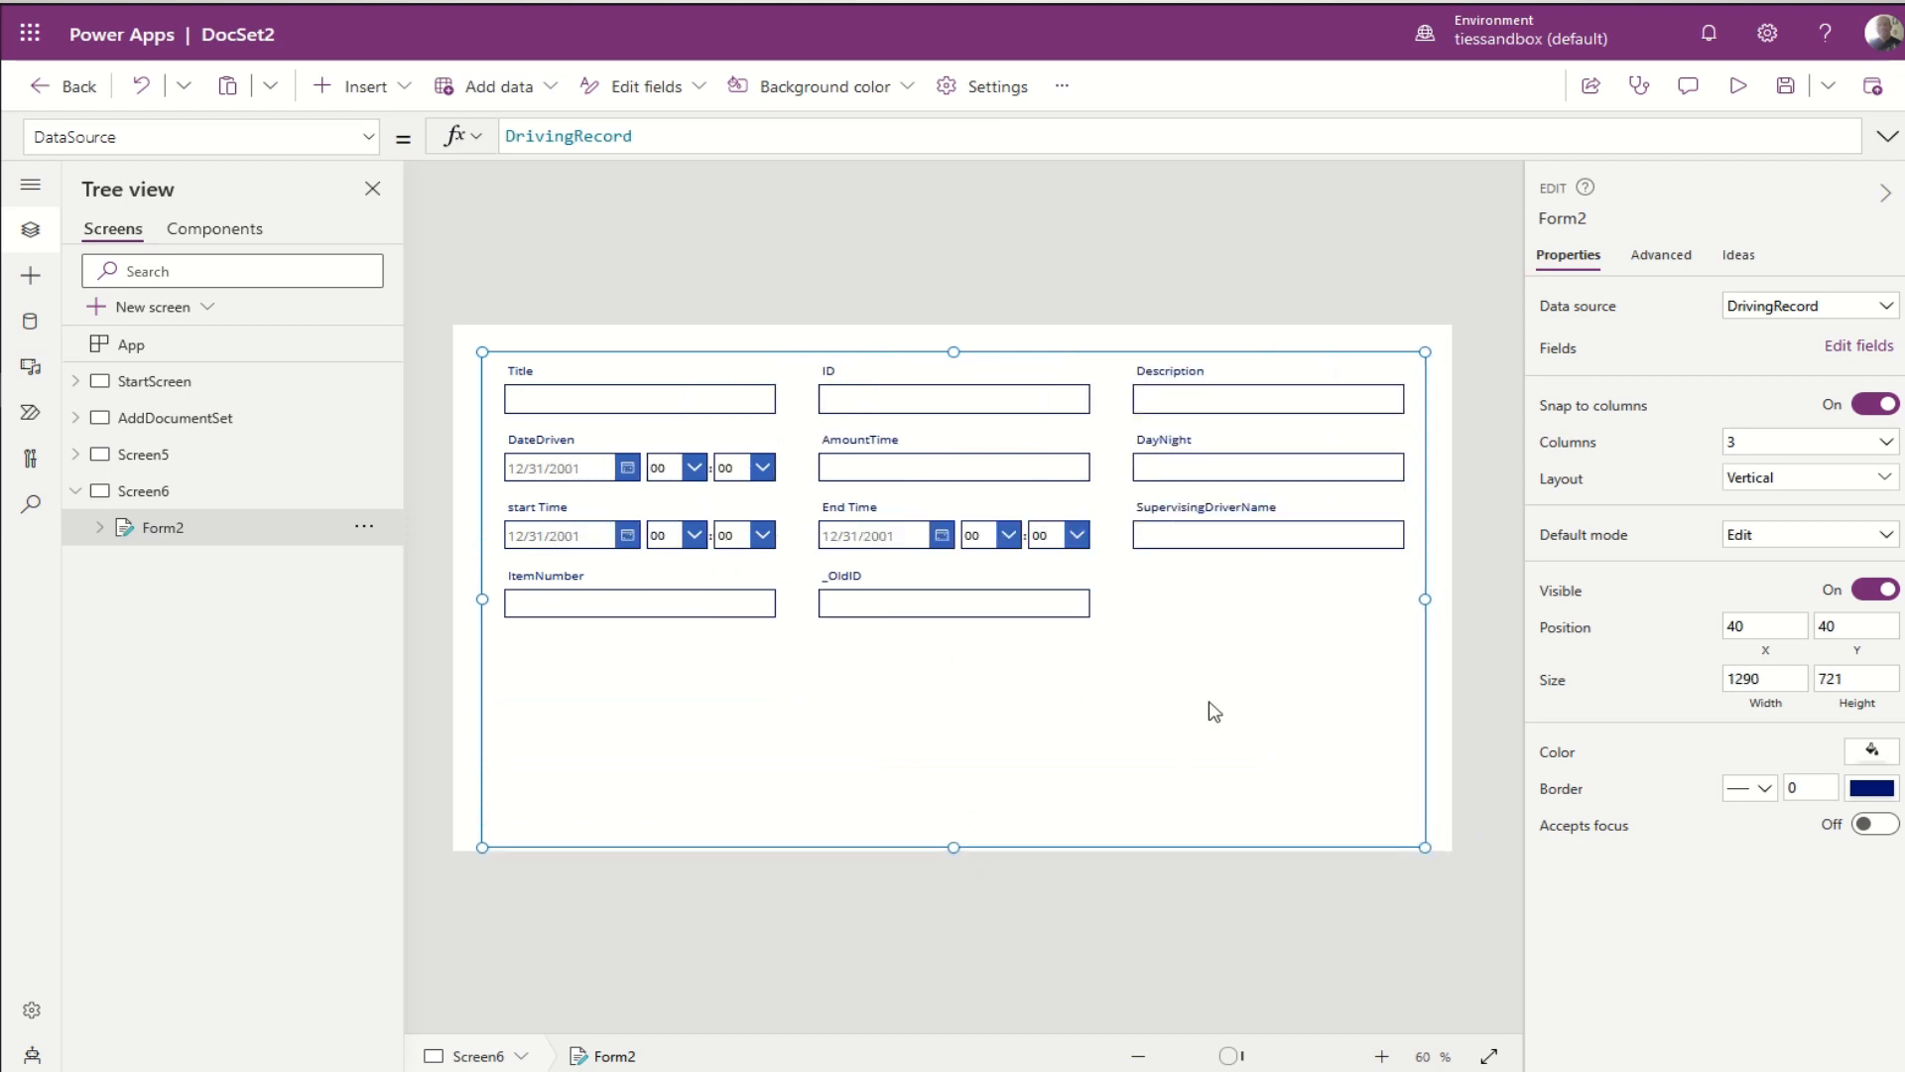
Step: Look through the fields that can be added to Form2 and search them for "att"
left_click(1862, 347)
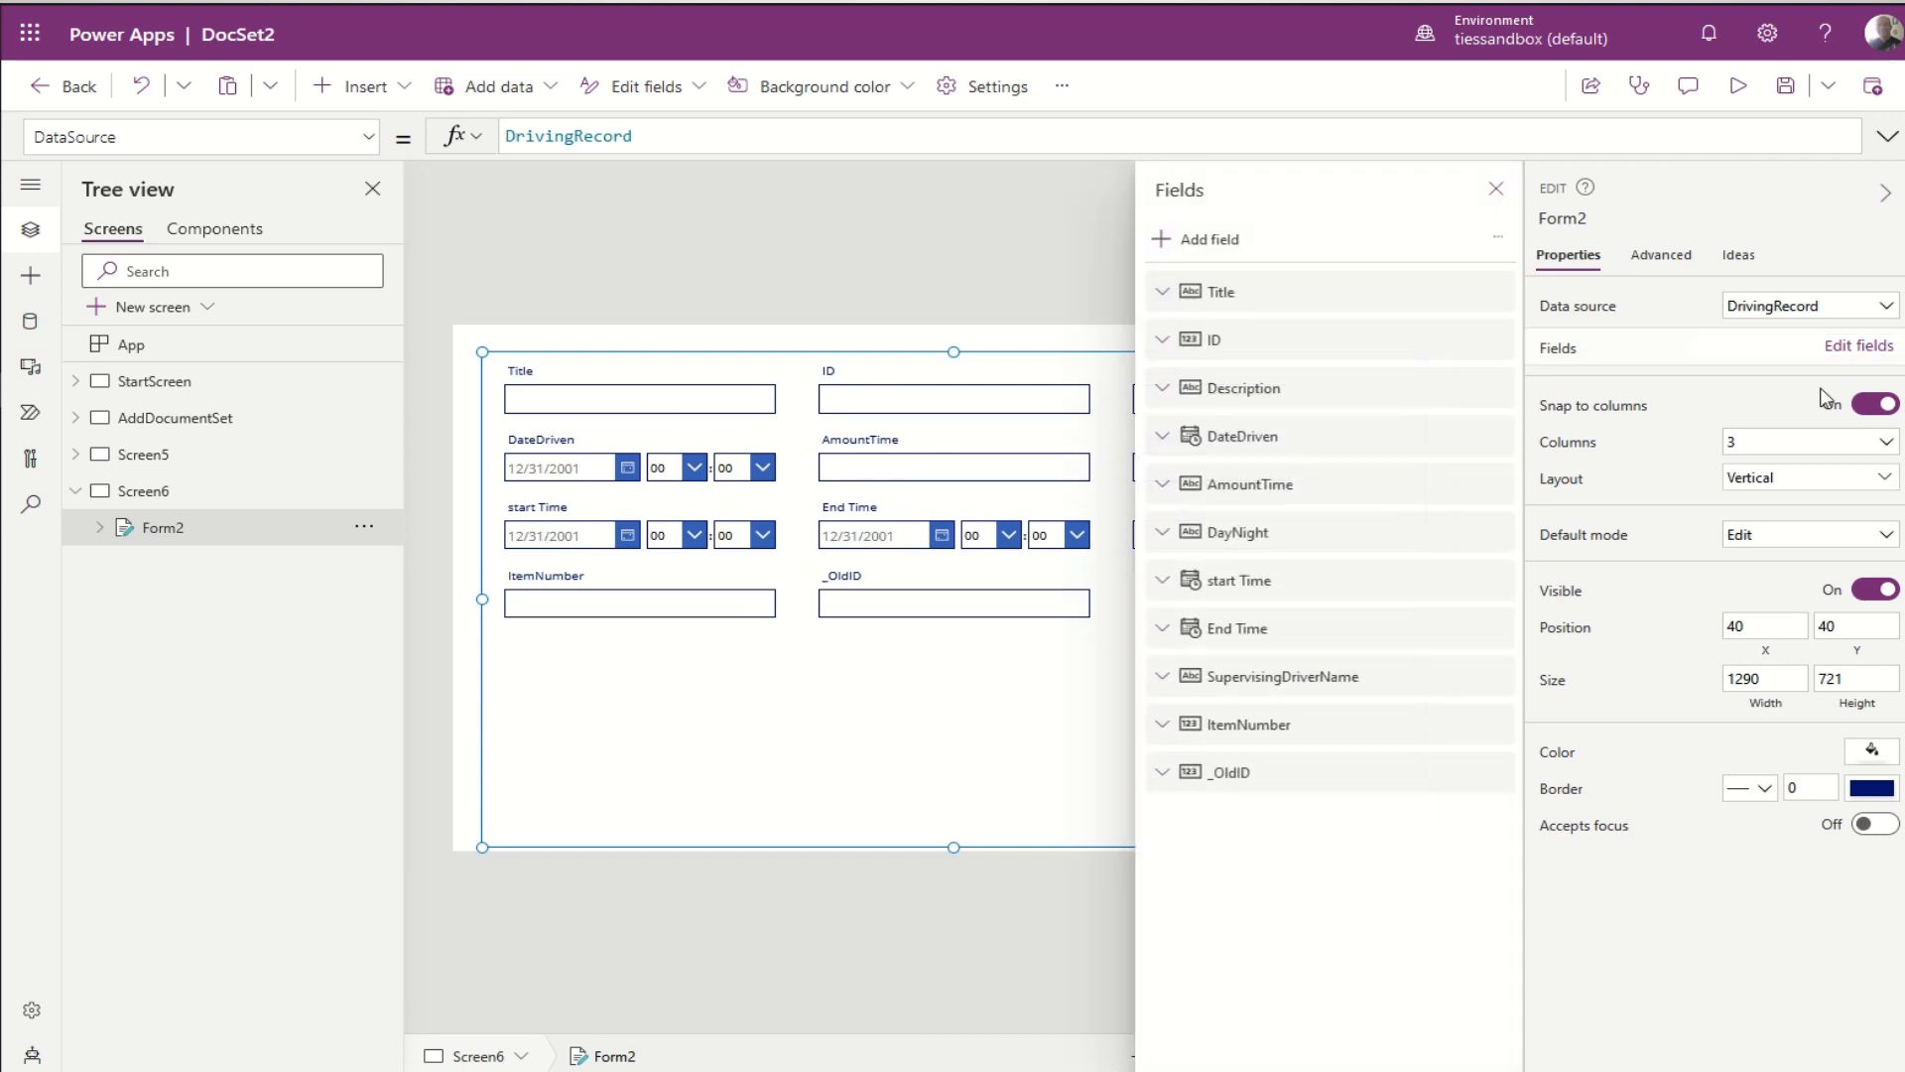
left_click(1222, 250)
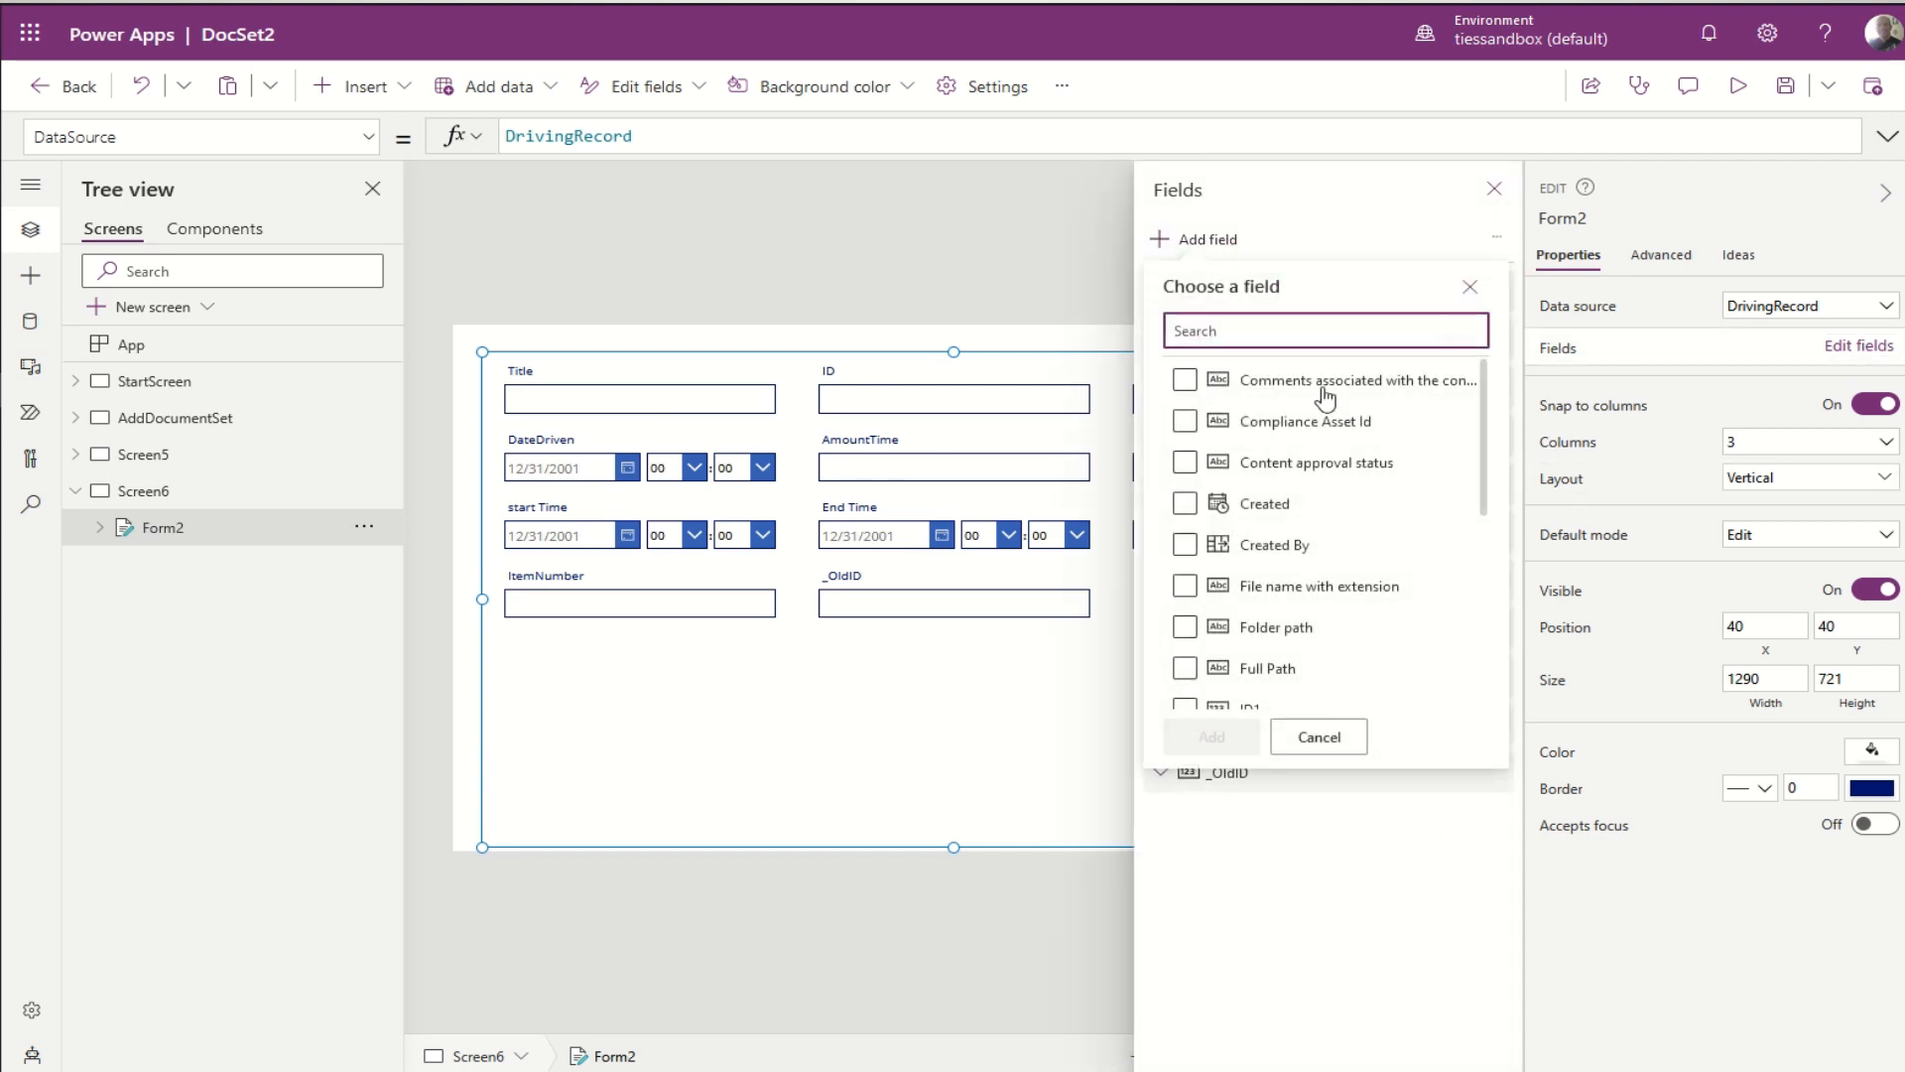
scroll(1331, 558, "down", 5)
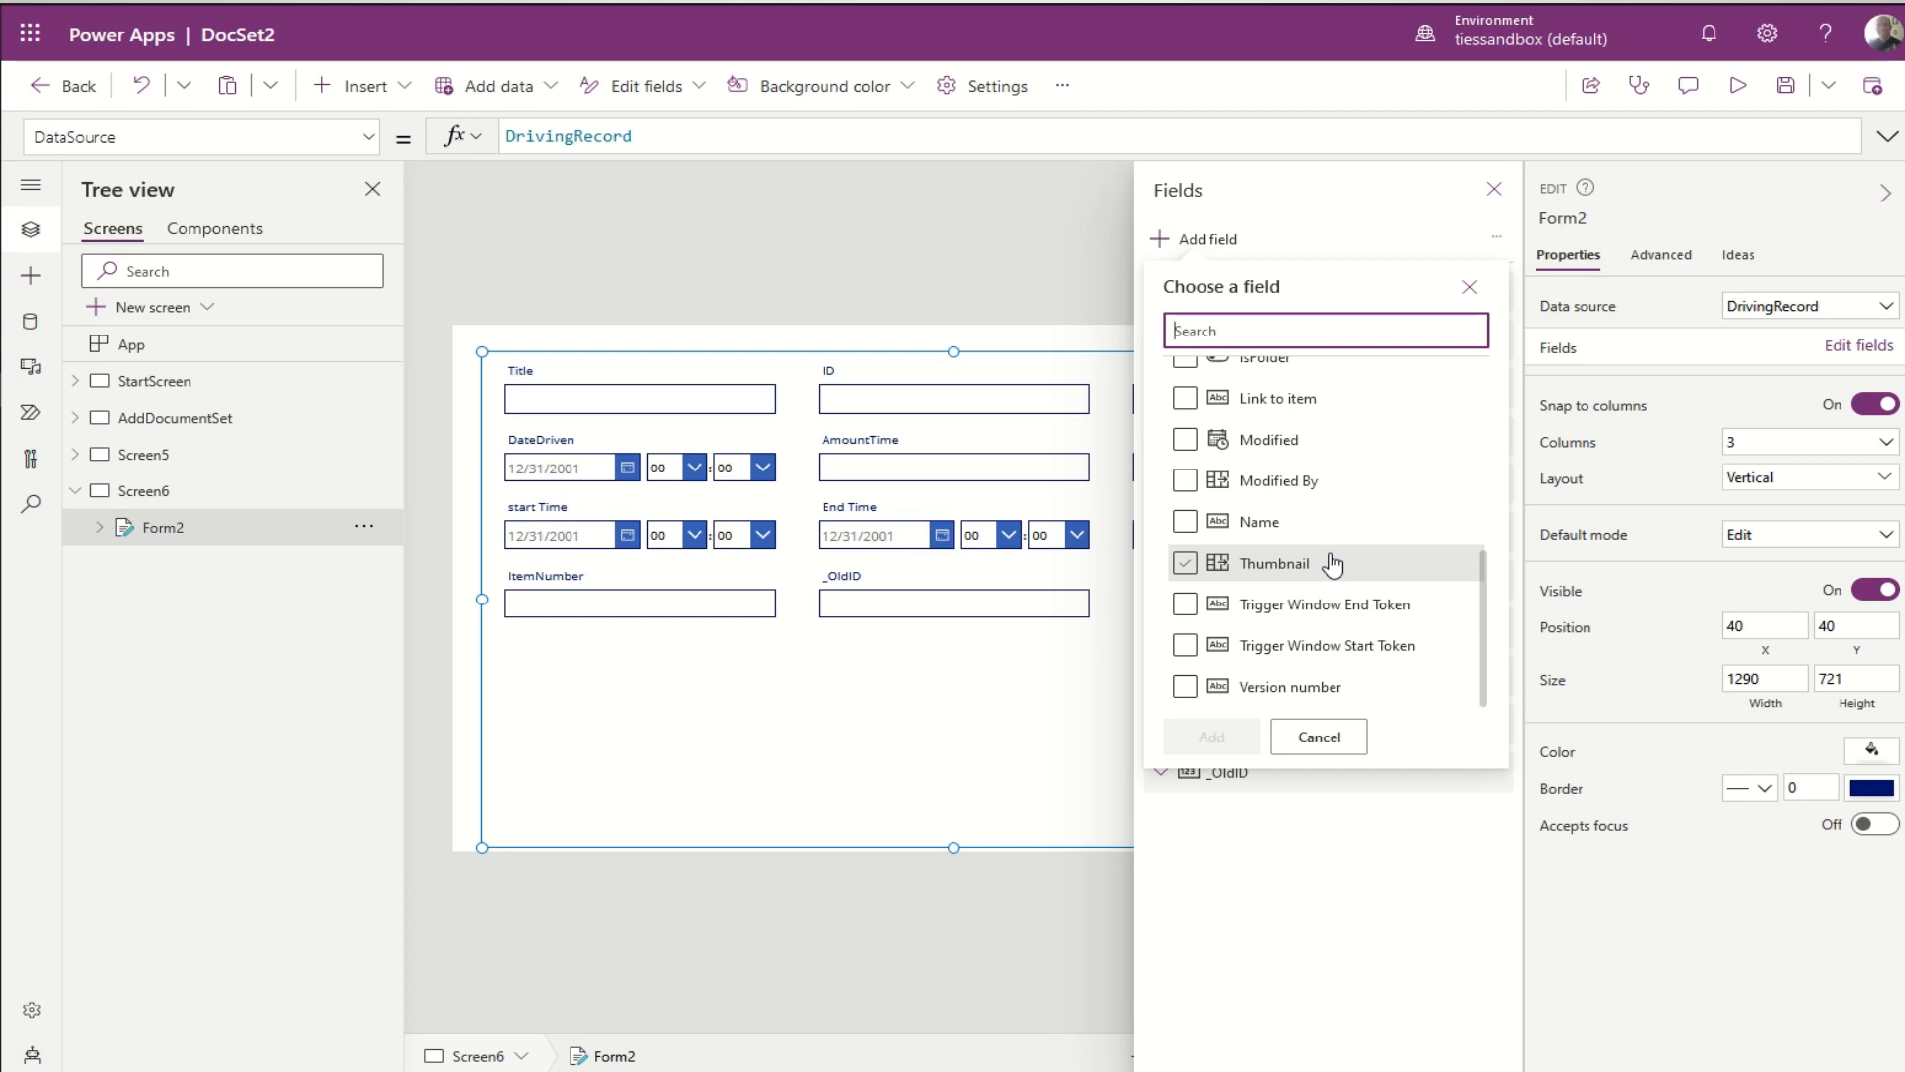
scroll(1331, 559, "up", 5)
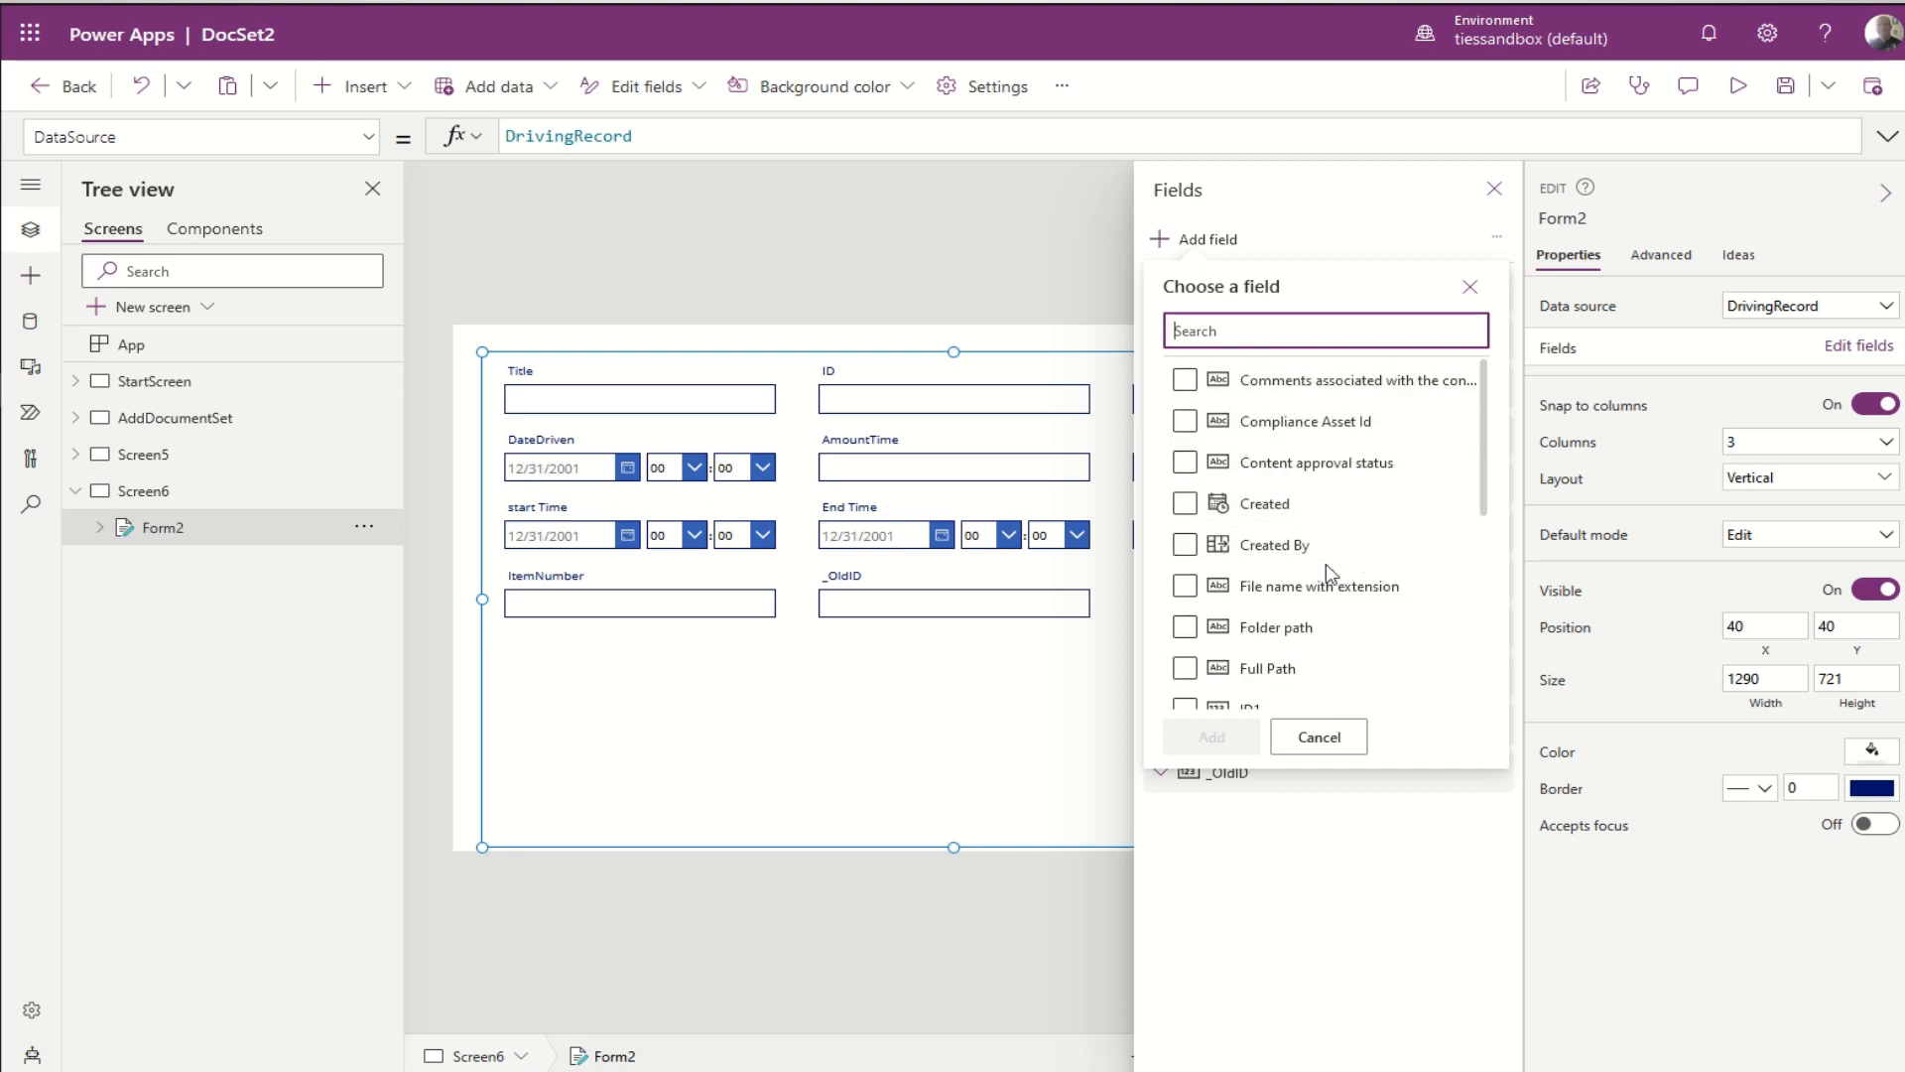
type("att")
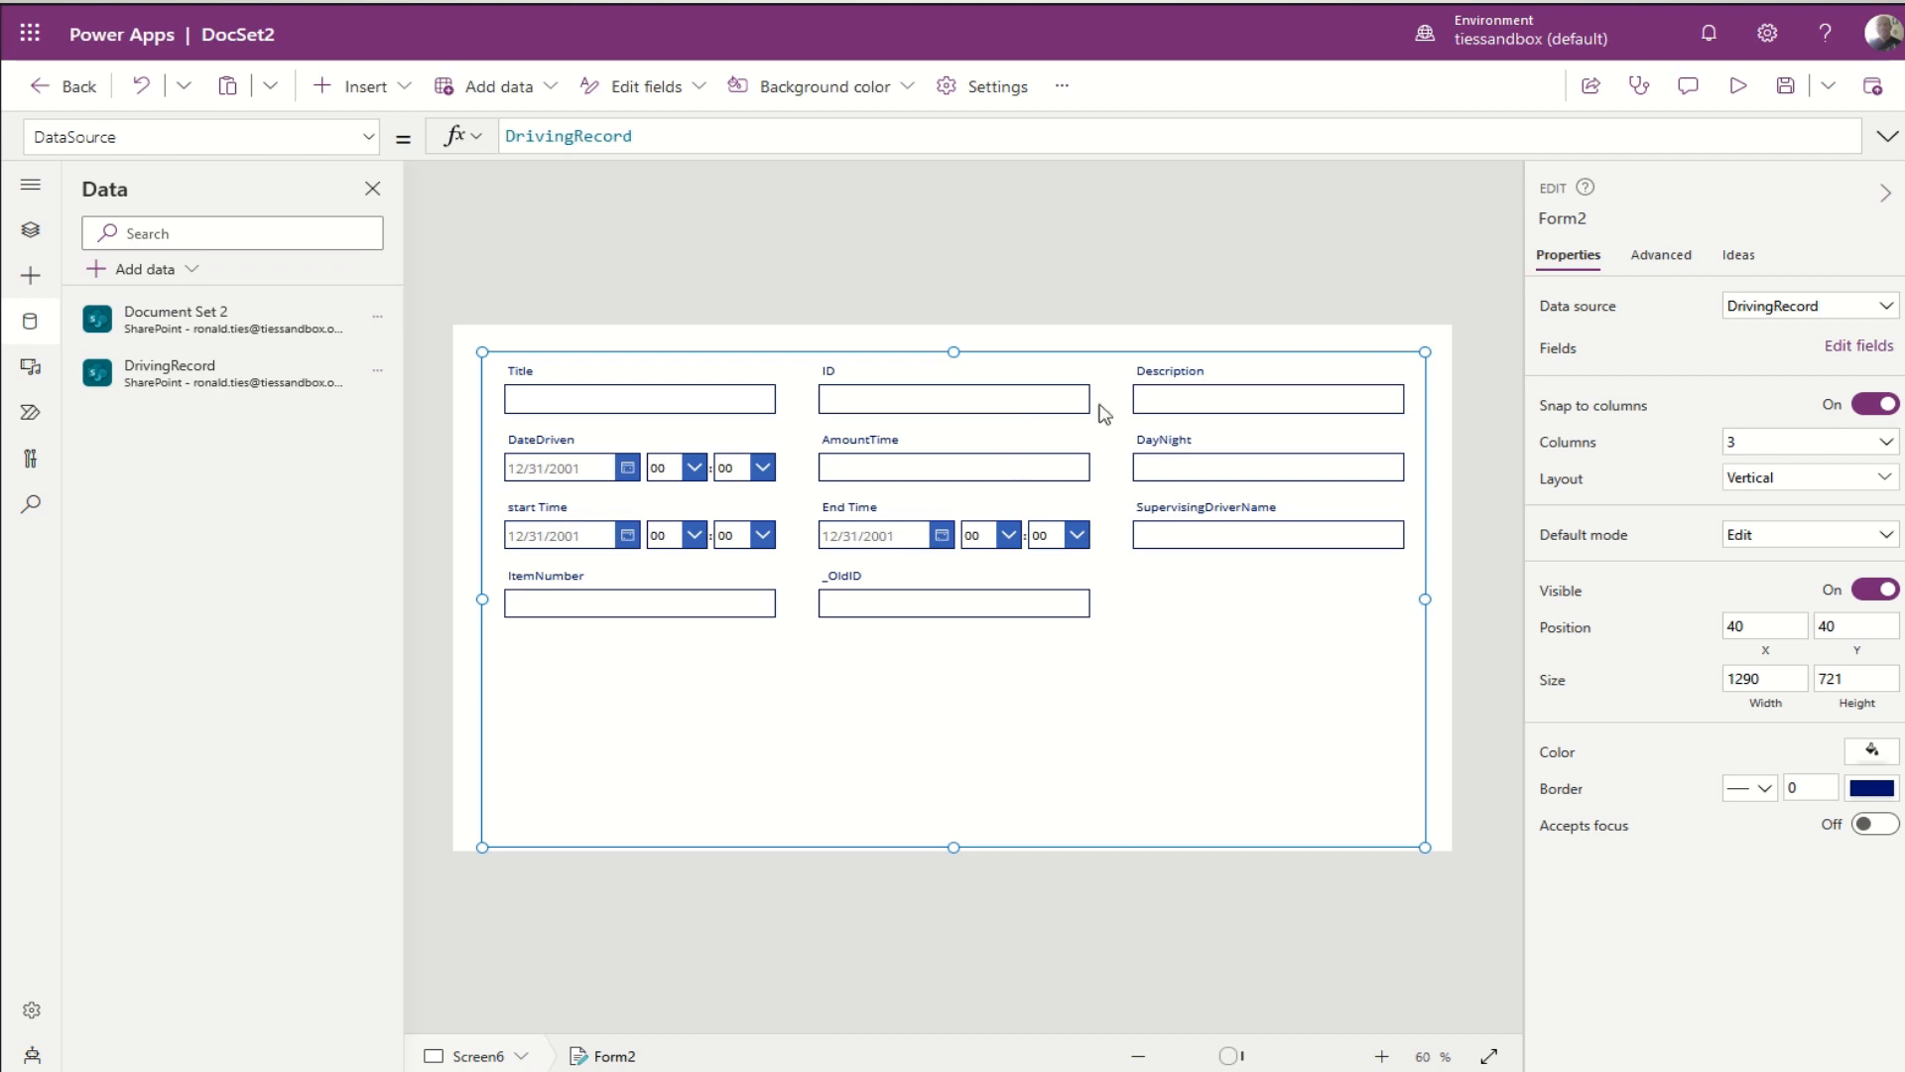
Step: Add the Attachments field to Form2 and select the attachments control inside its card
left_click(1847, 347)
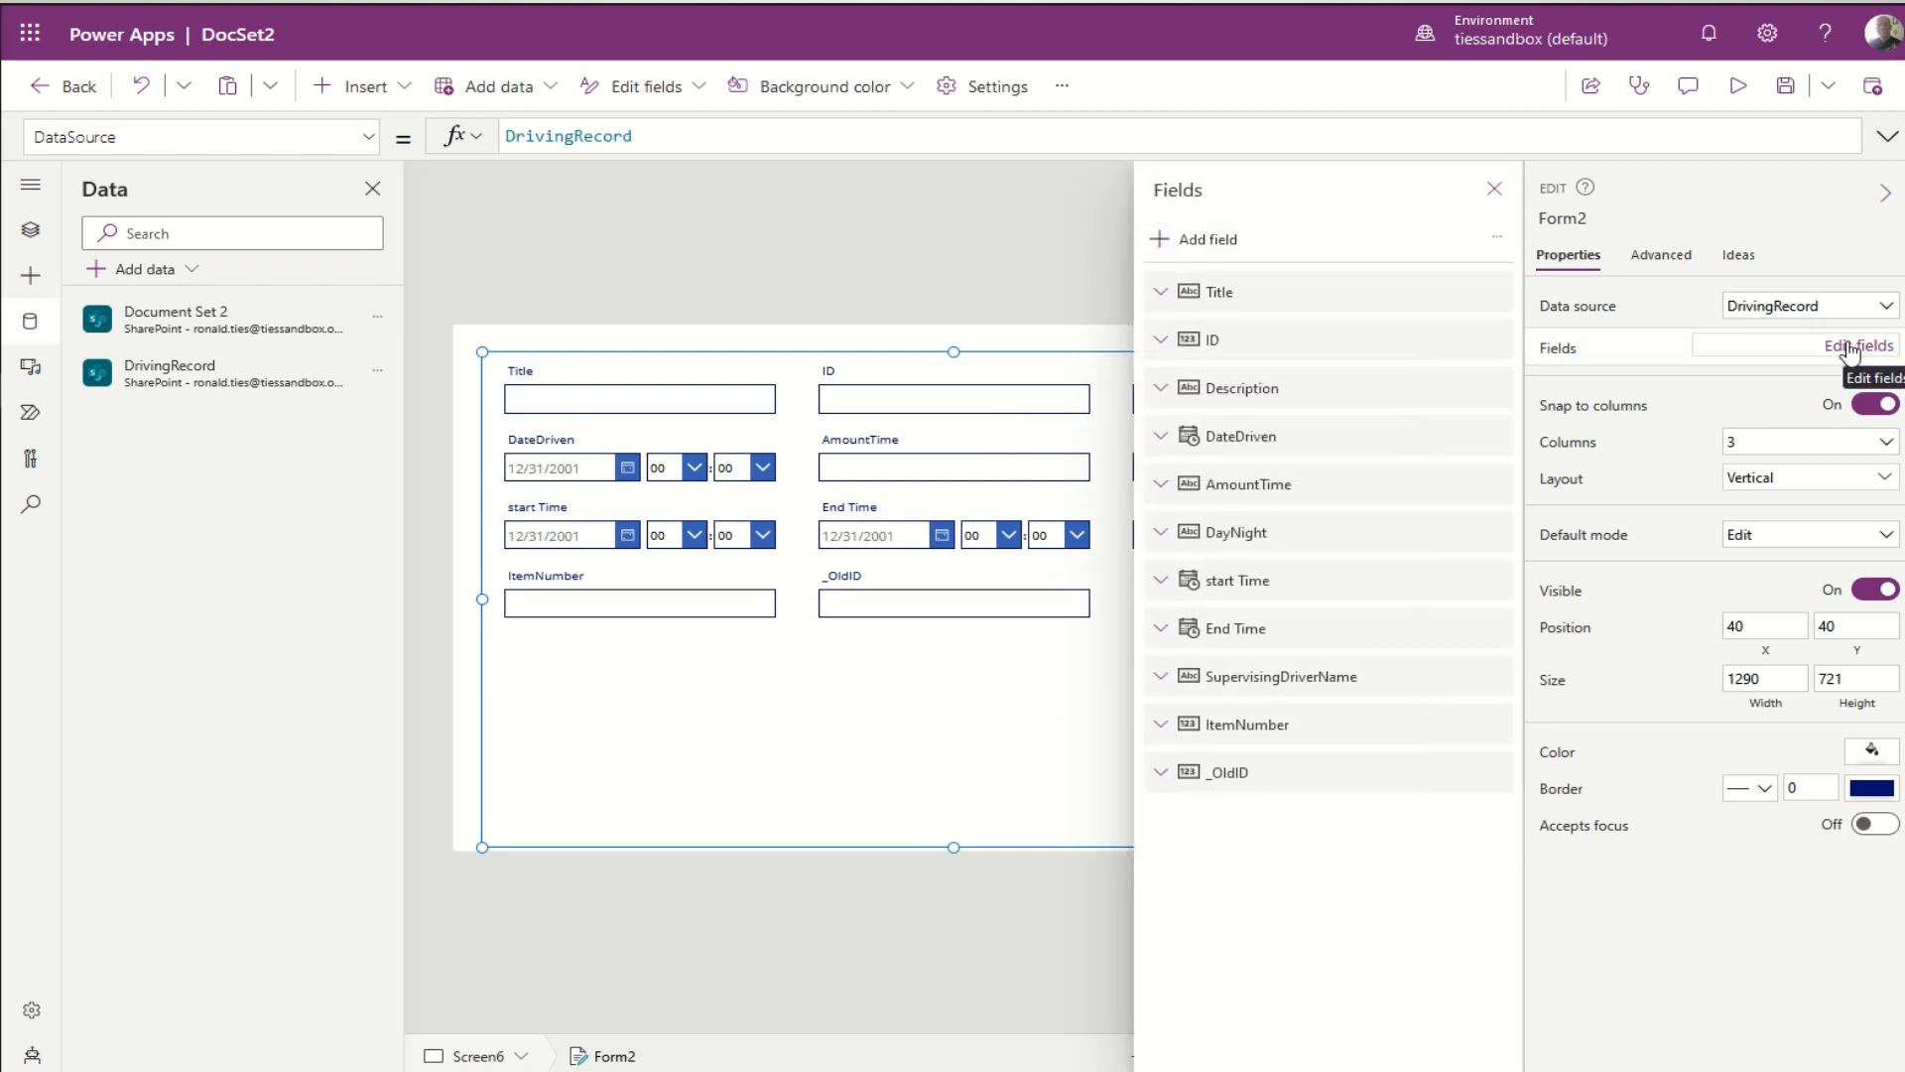
left_click(1227, 246)
left_click(1185, 379)
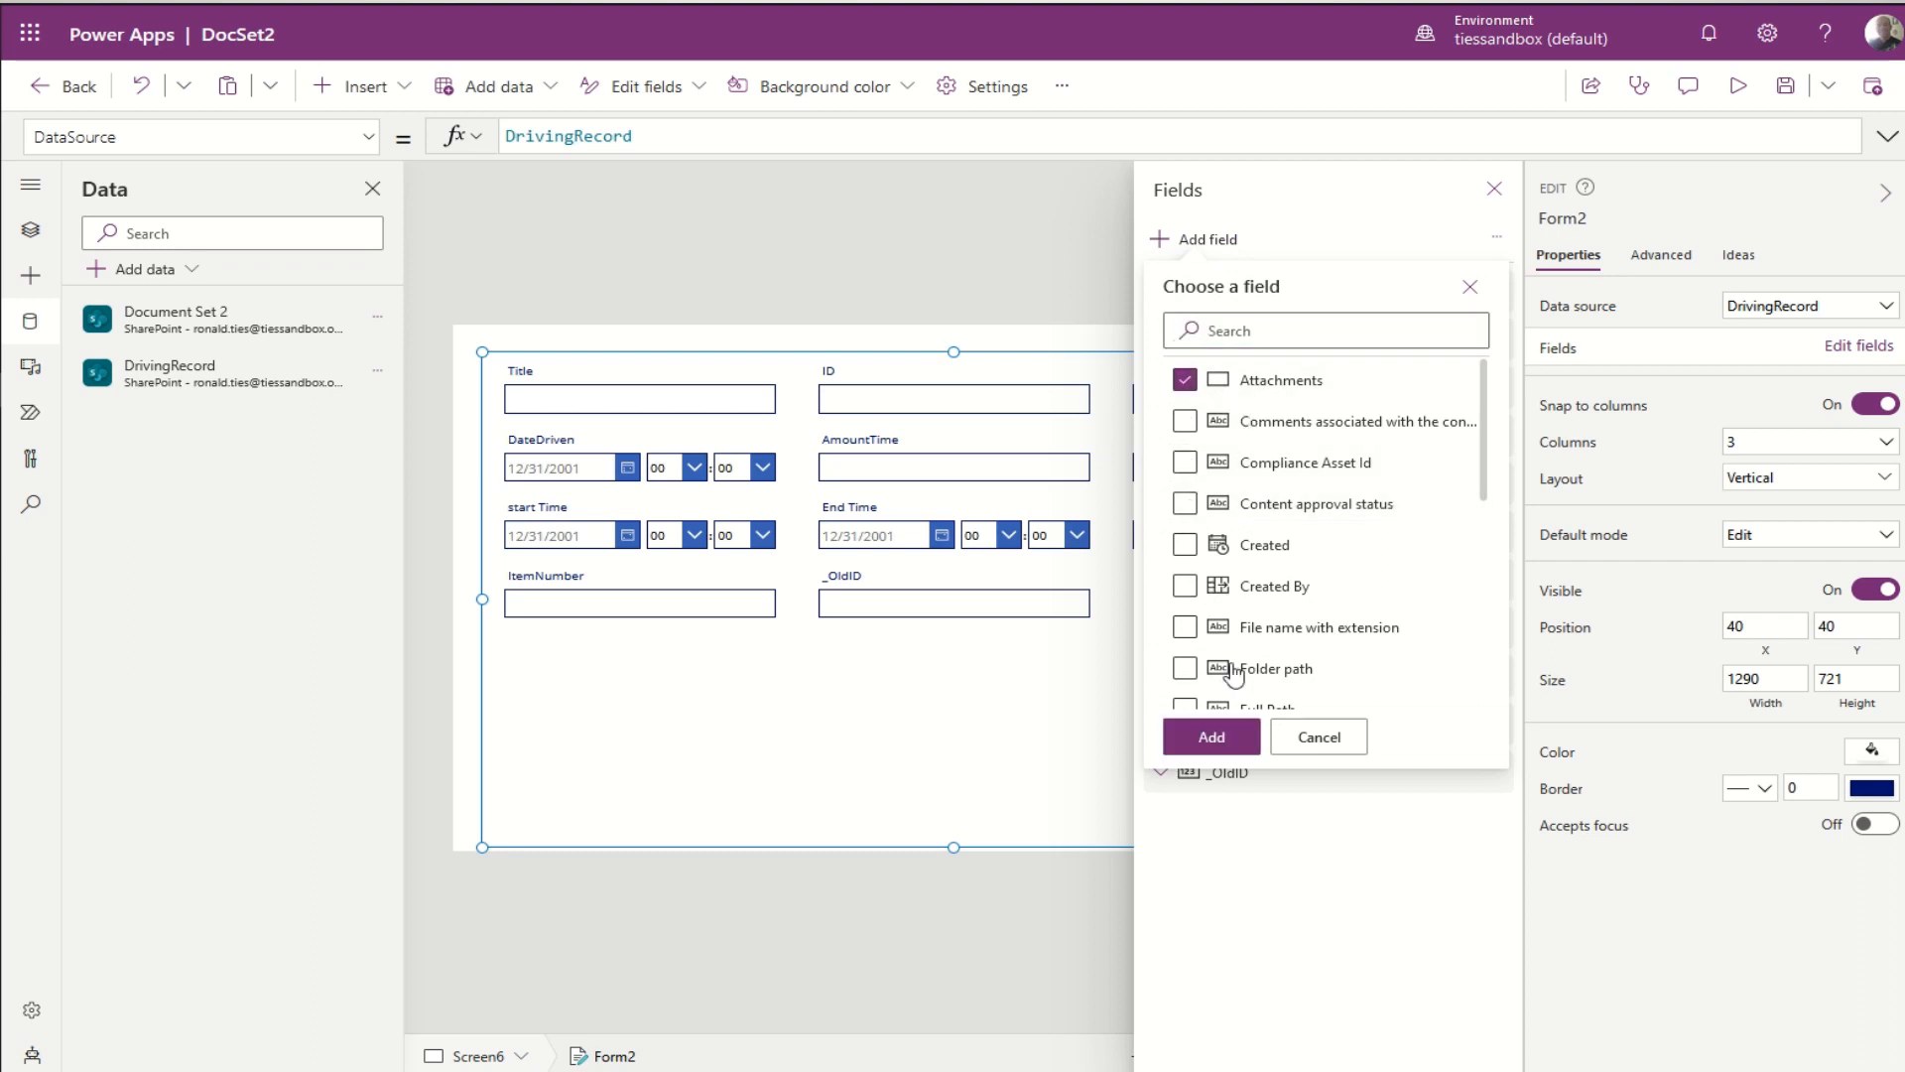
left_click(1209, 738)
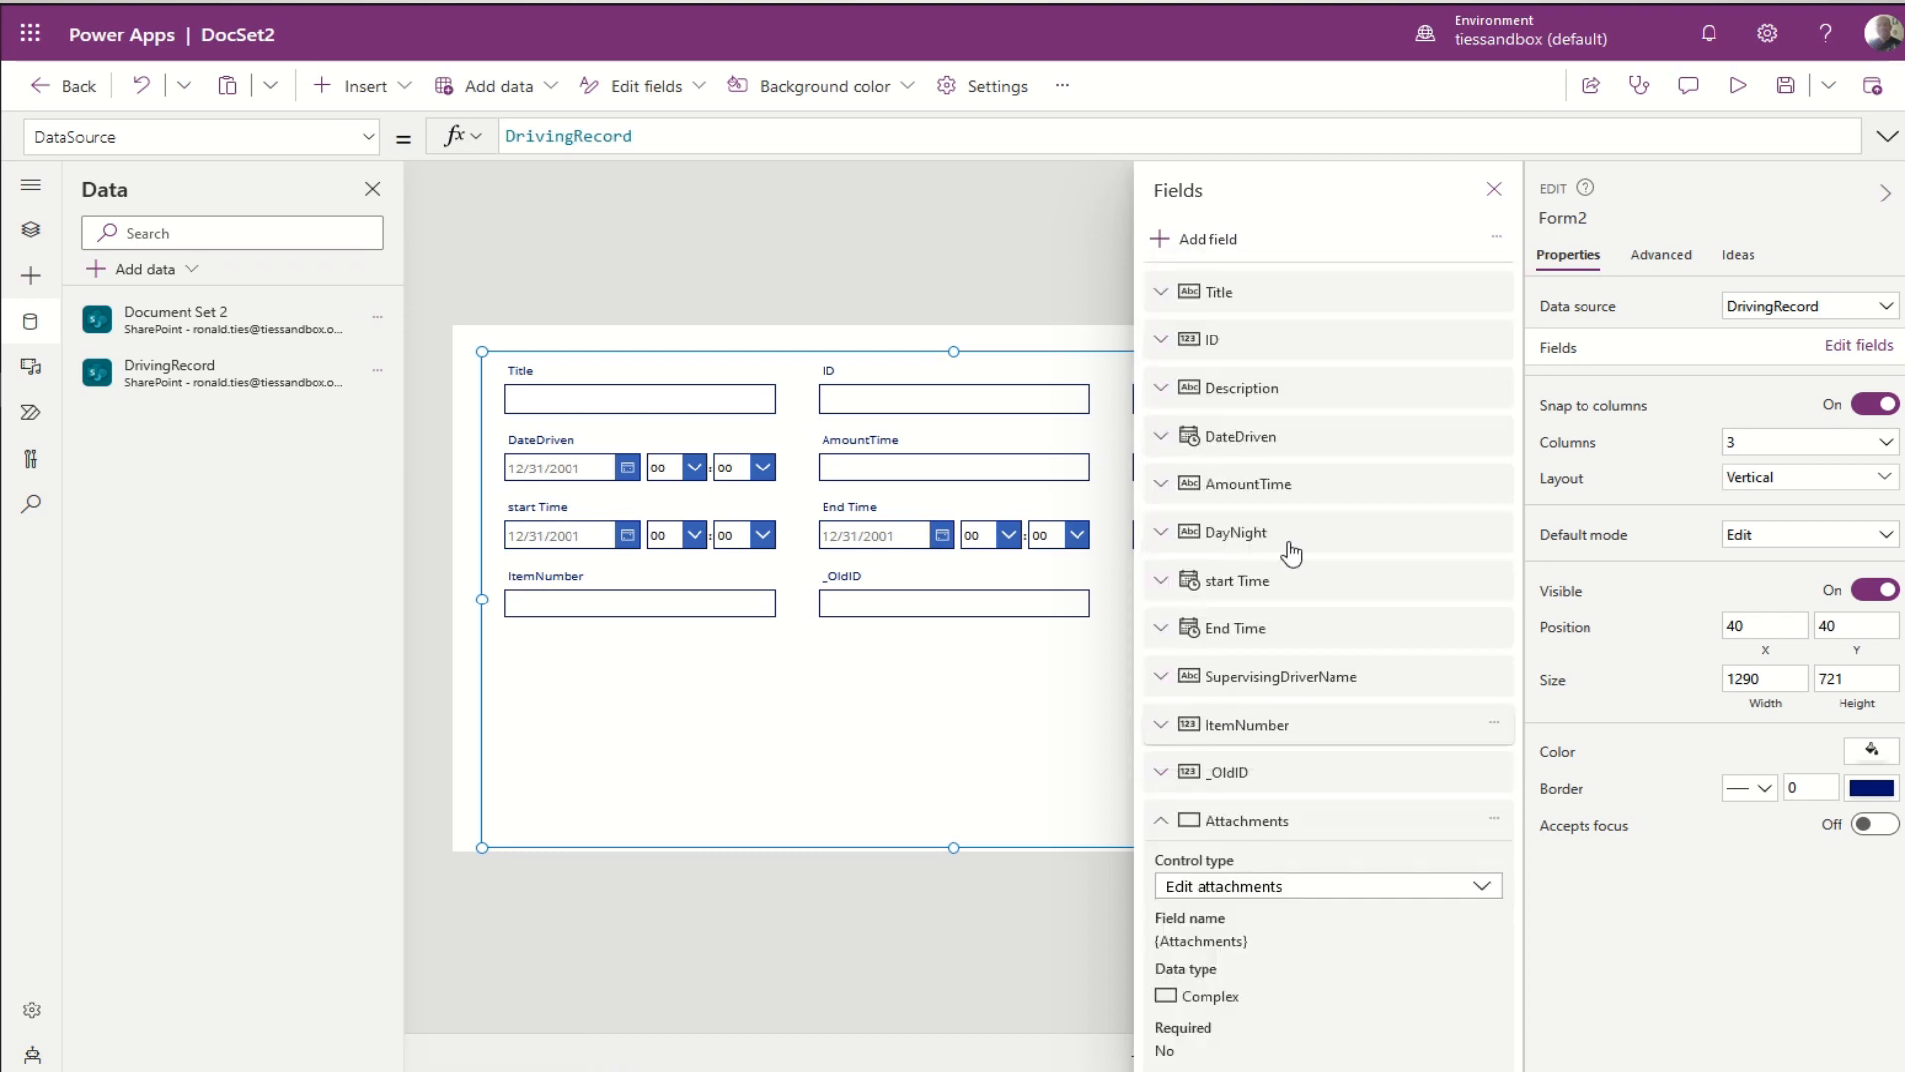
left_click(1495, 190)
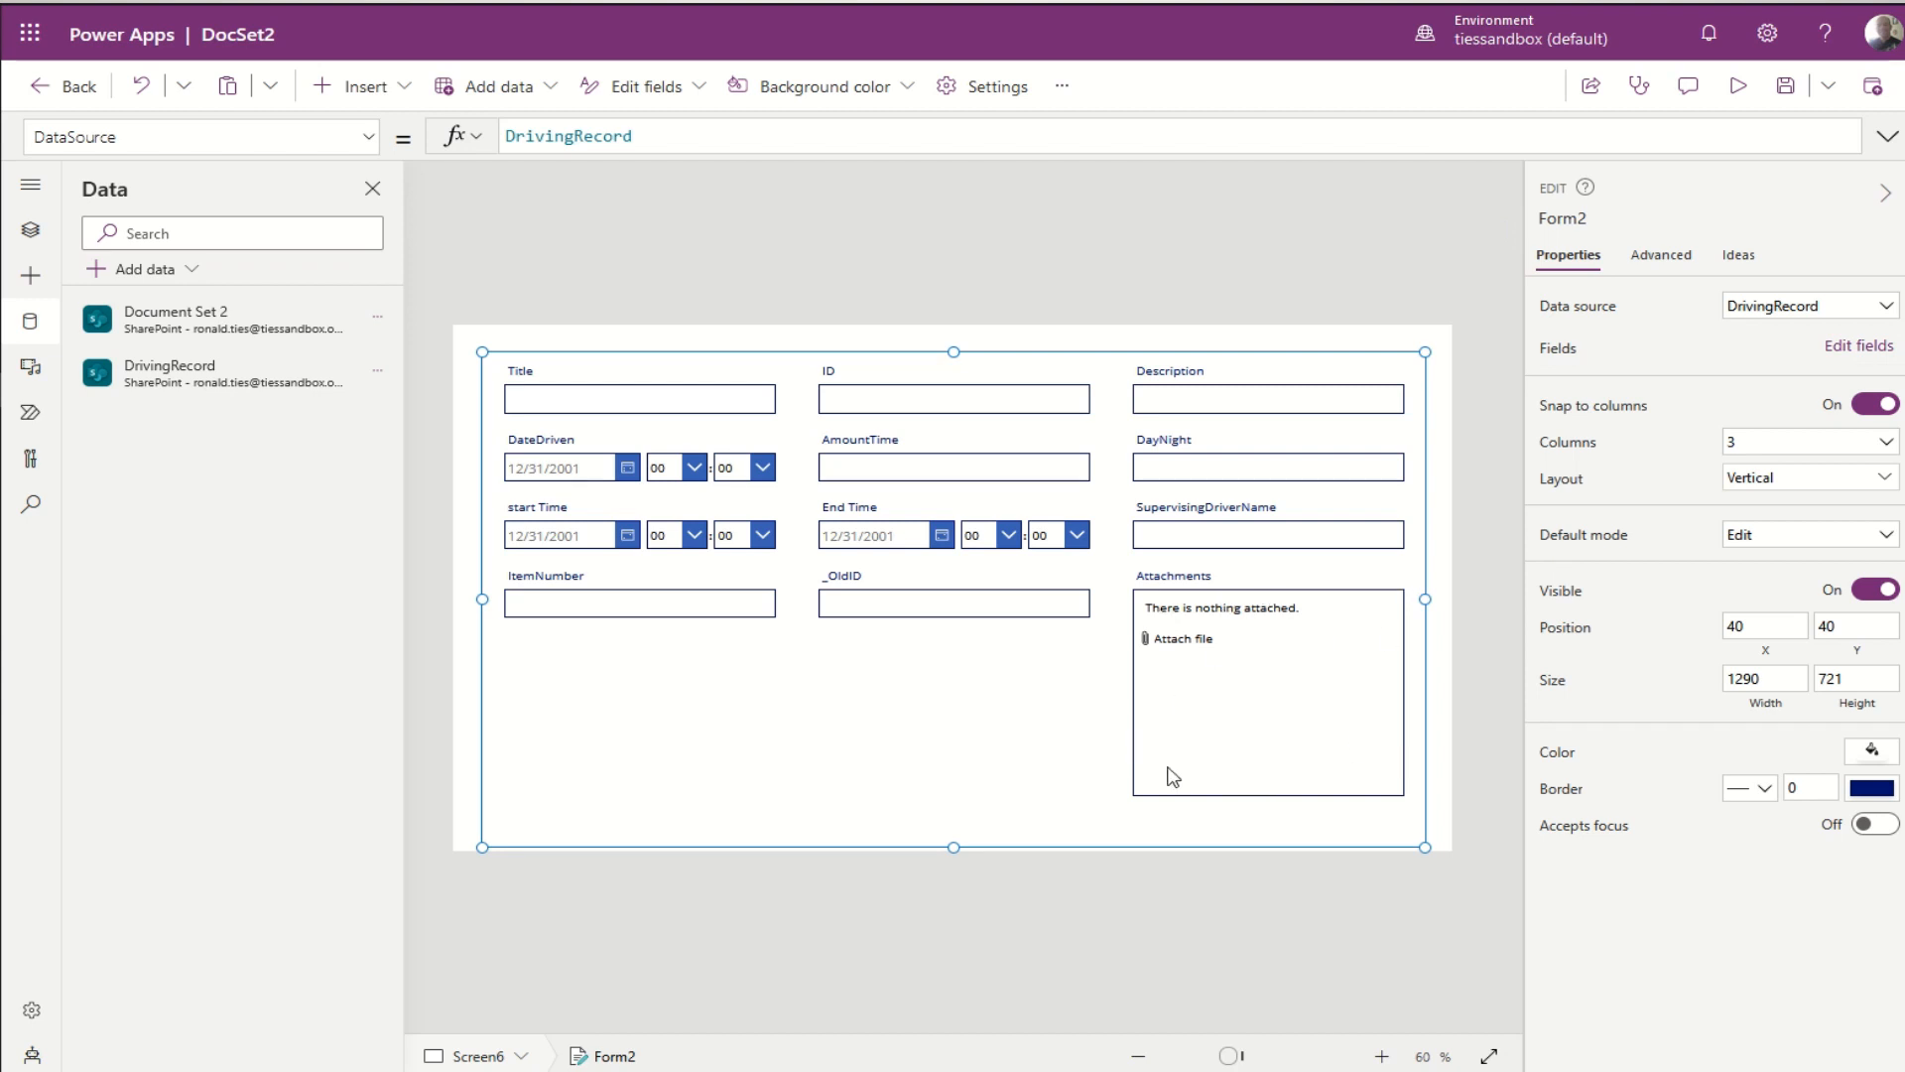
left_click(1207, 733)
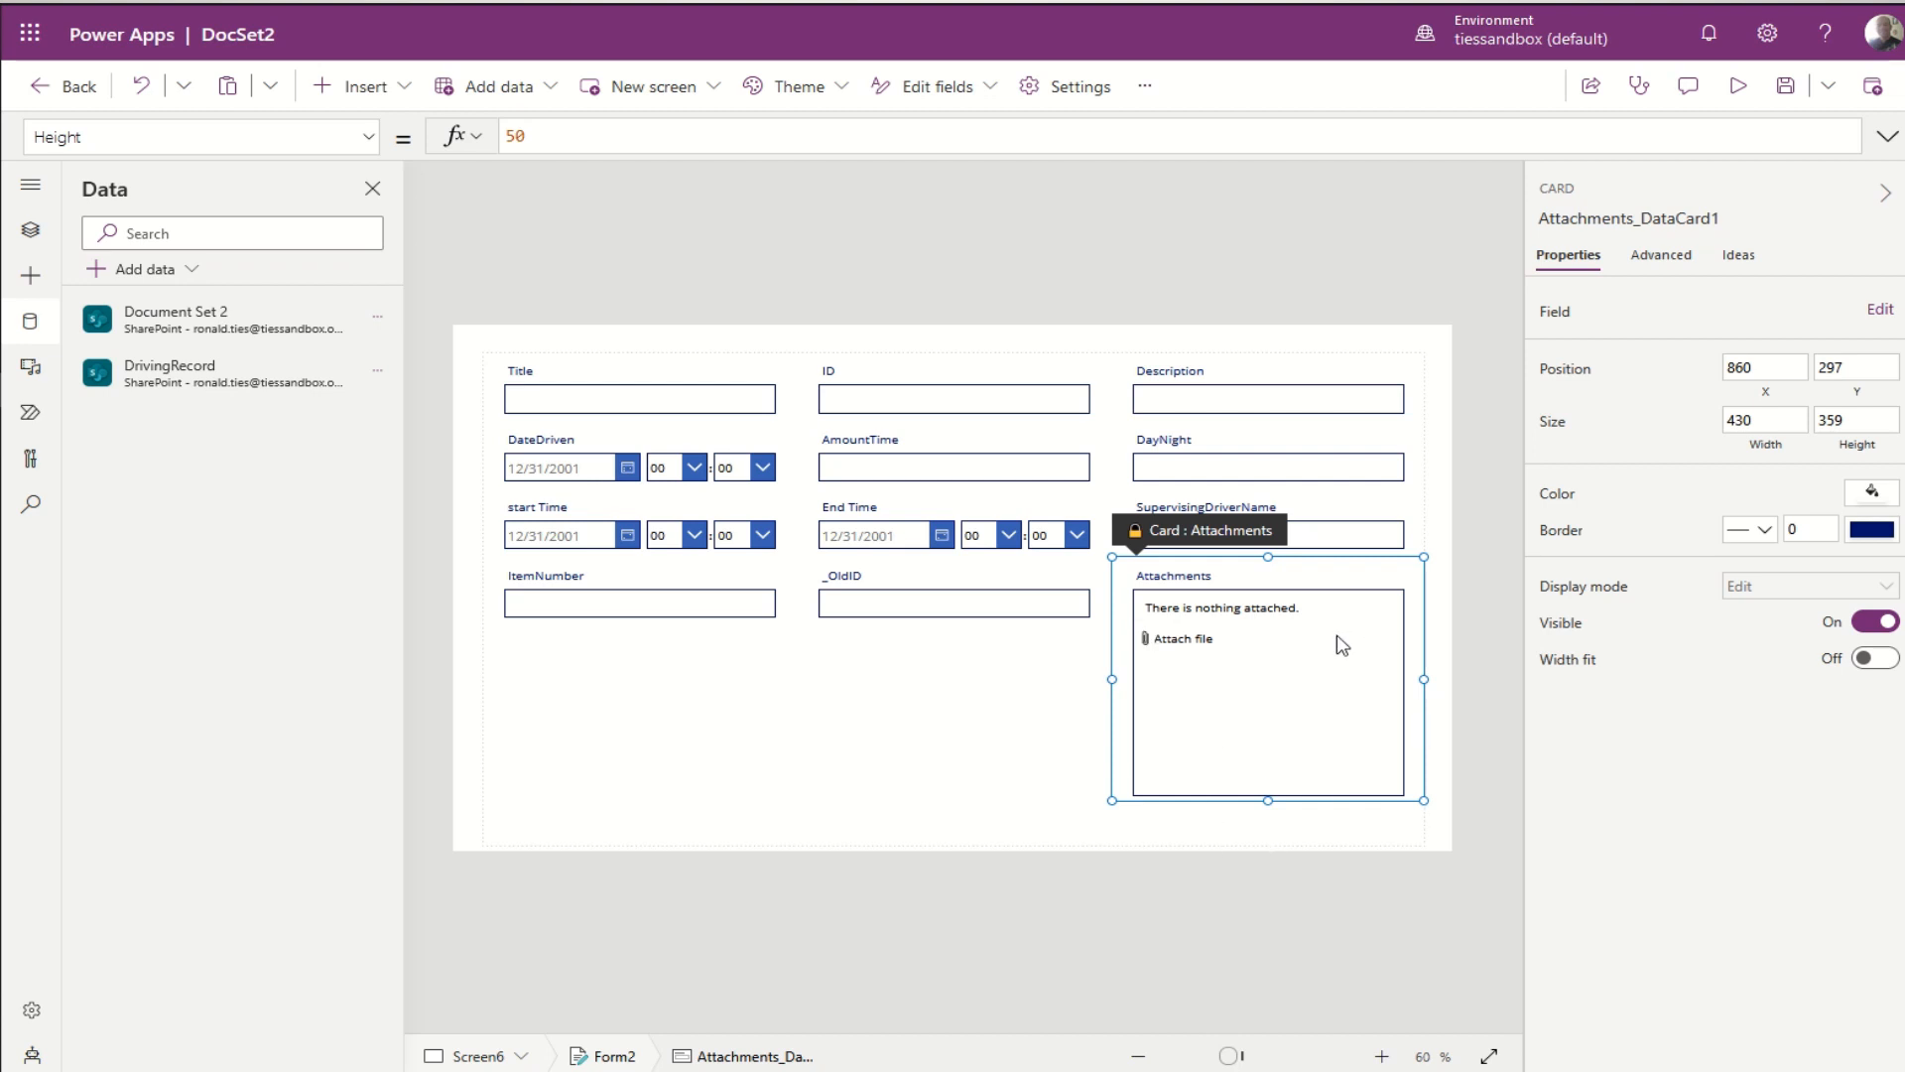
left_click(1256, 689)
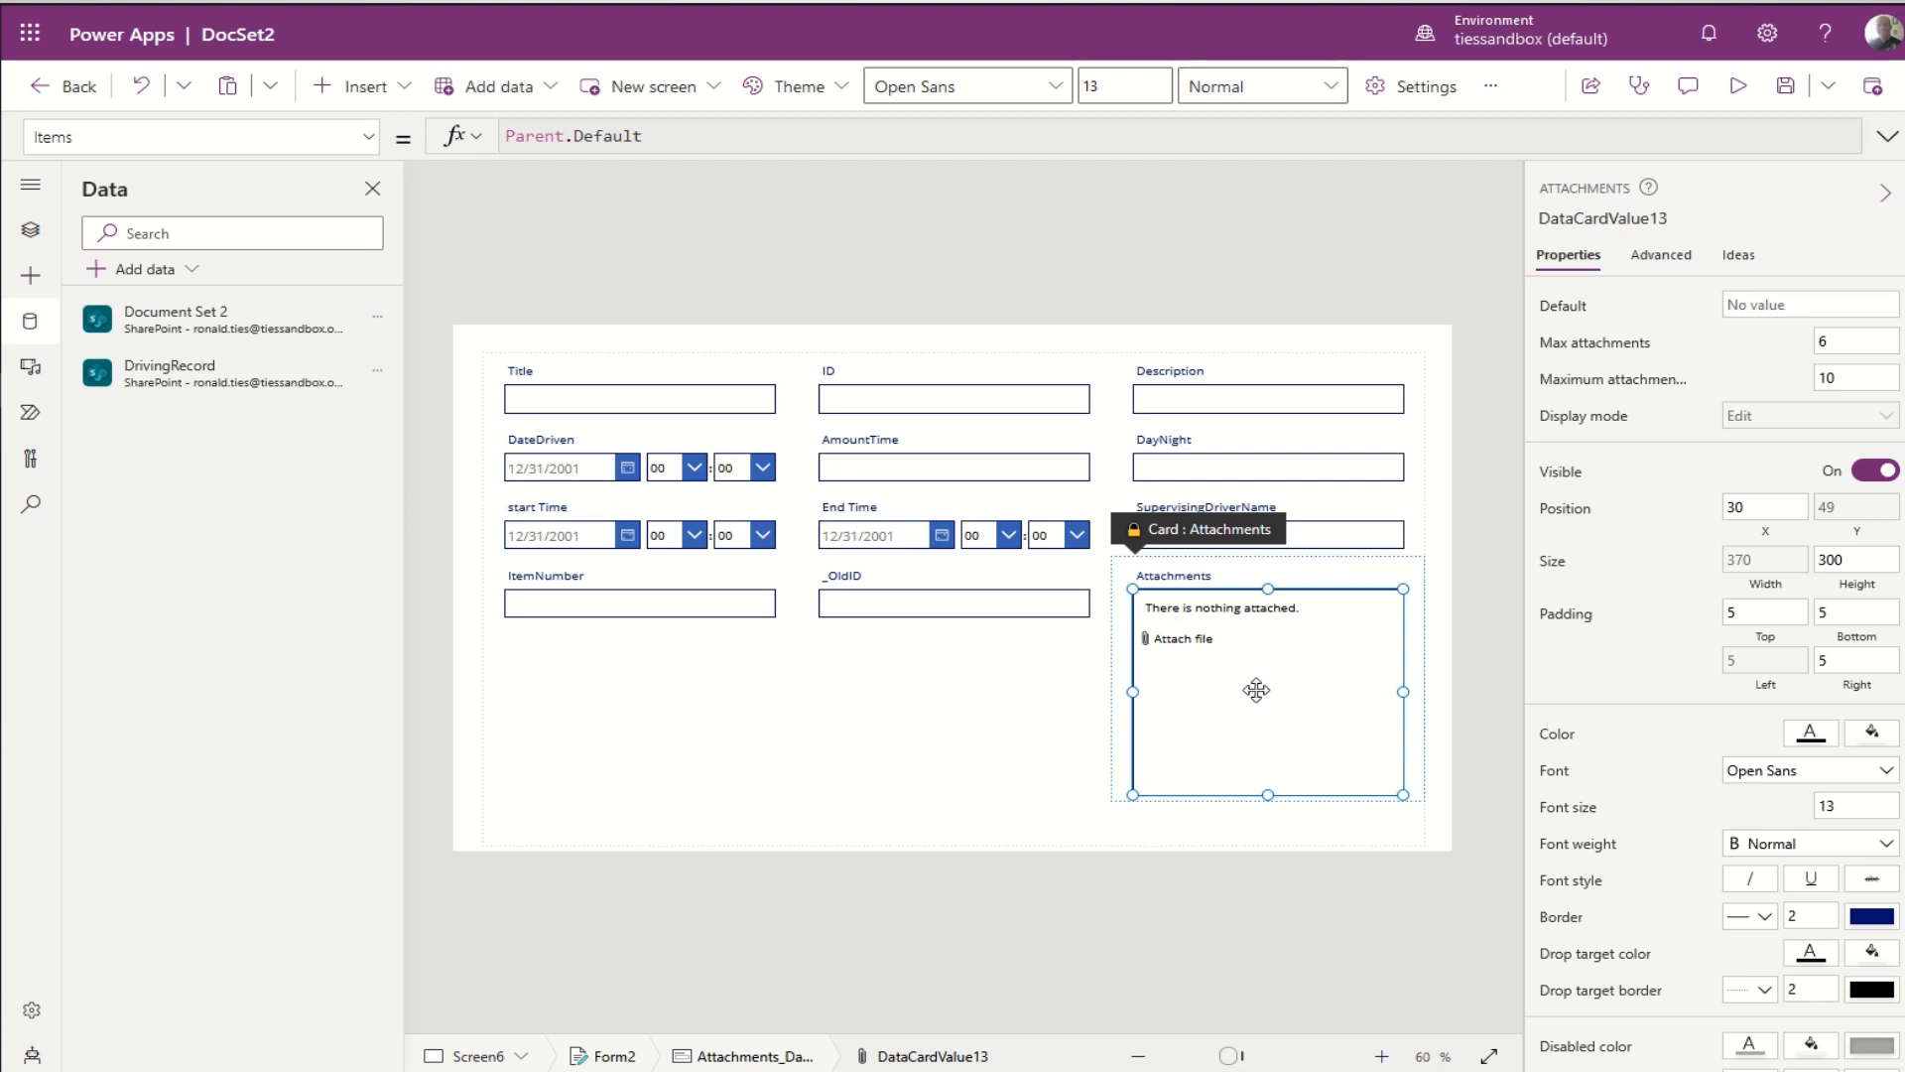
Step: Paste the copied attachments control directly onto Screen6, size it about 466 by 253, and place it at about X 270, Y 515
mouse_move(210, 340)
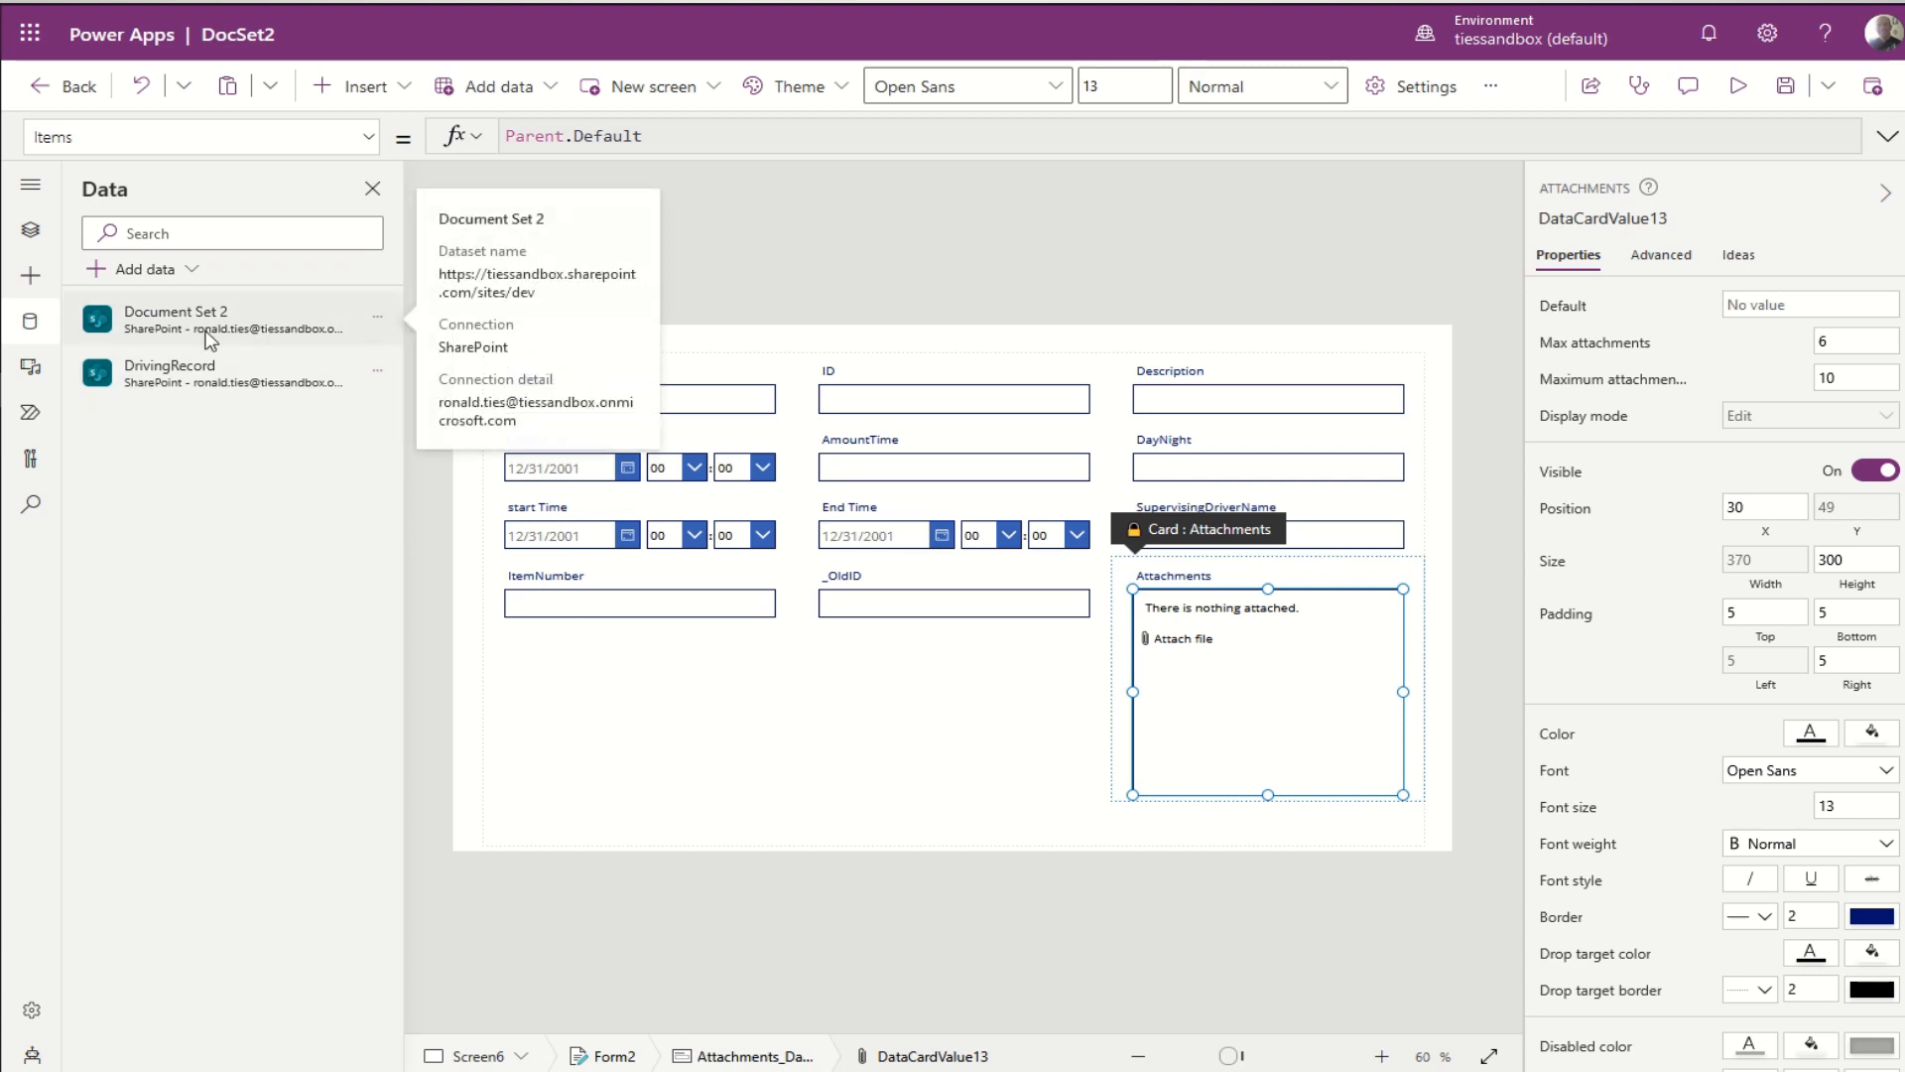
left_click(30, 230)
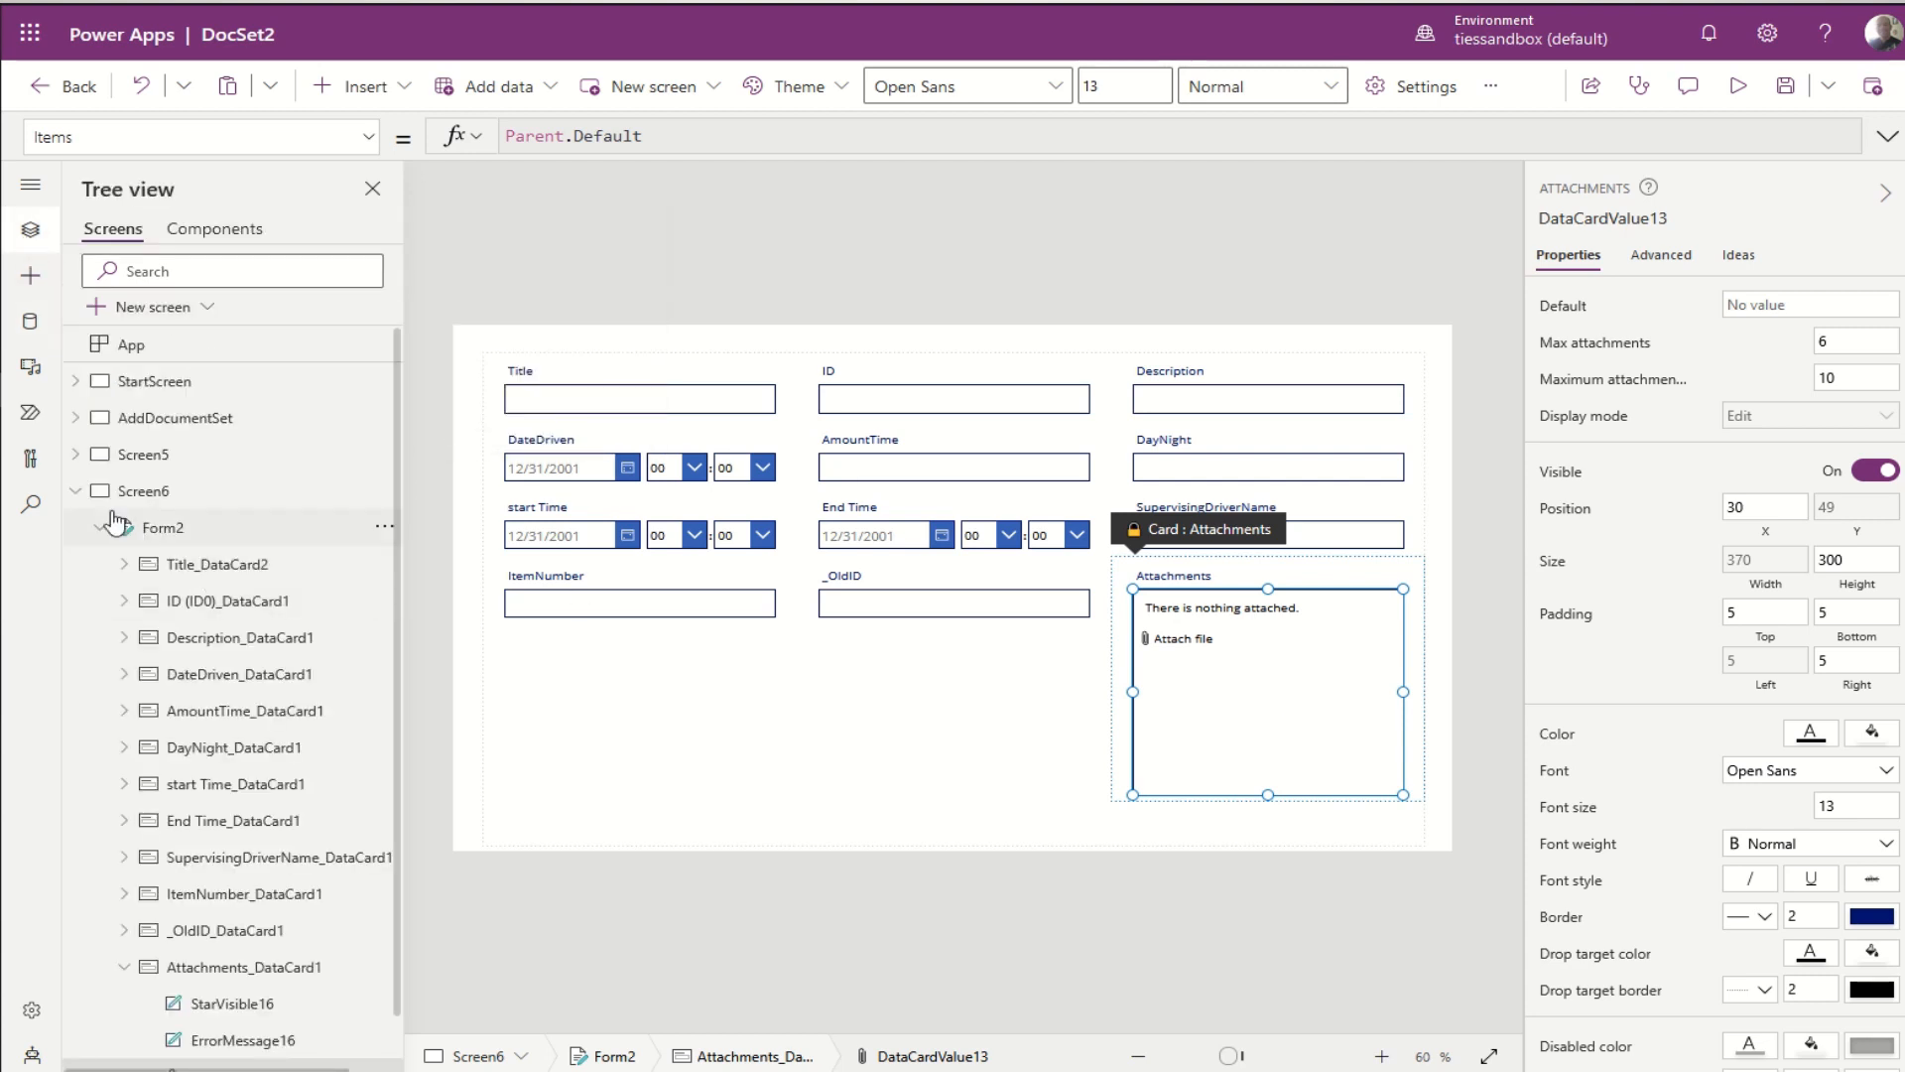
left_click(122, 462)
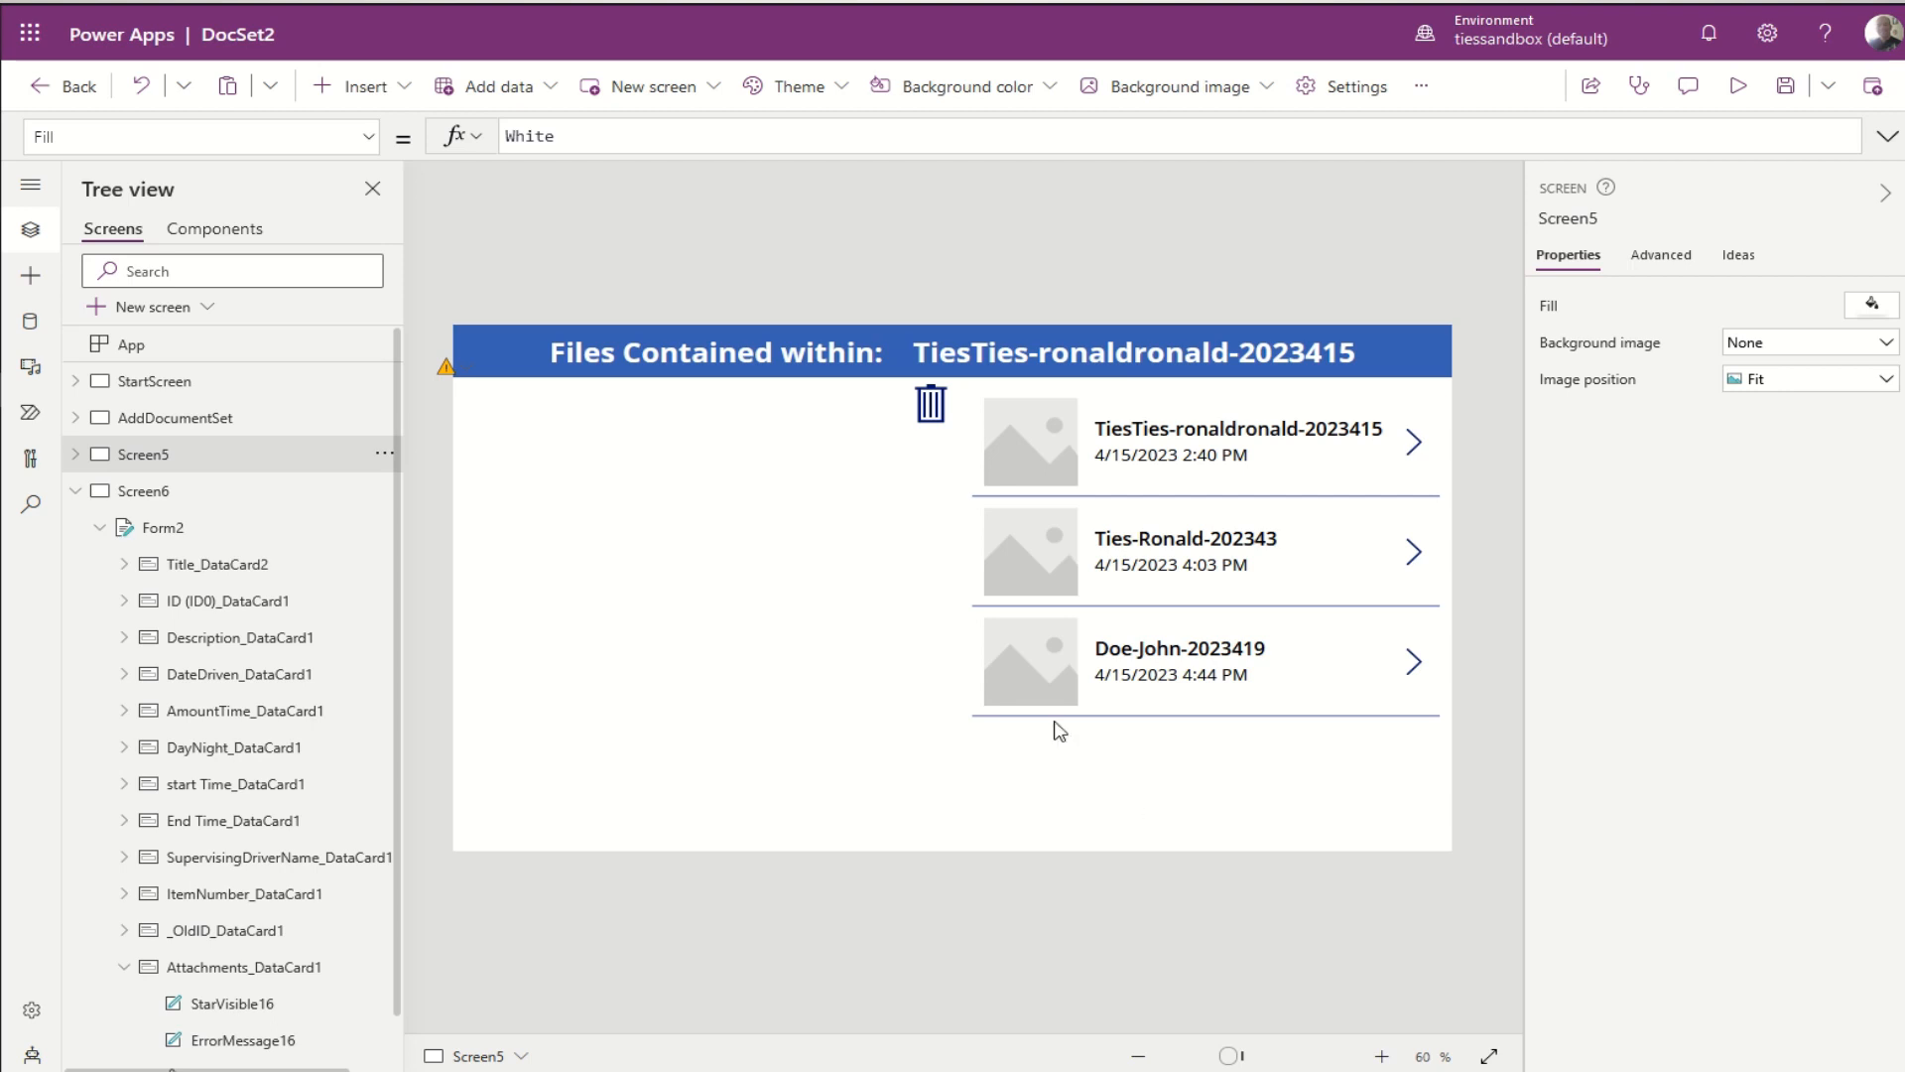
right_click(155, 492)
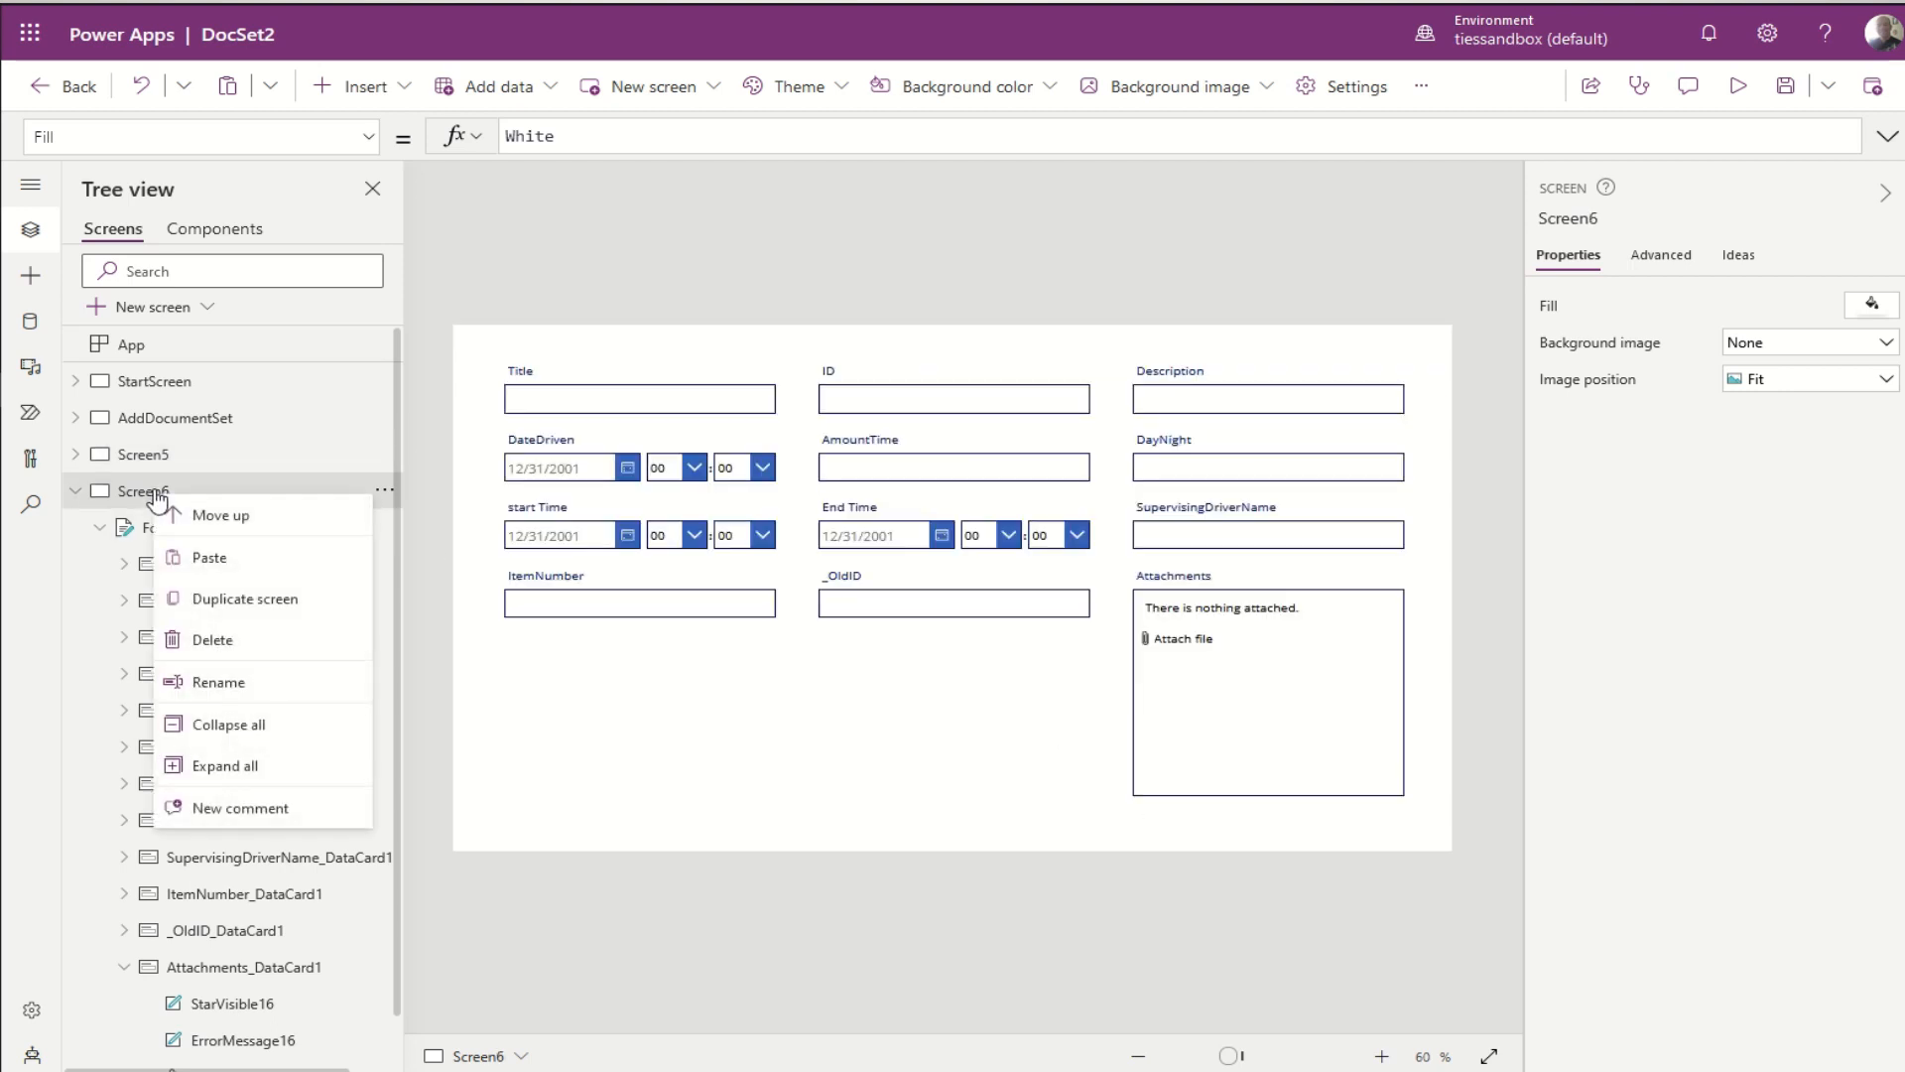
left_click(222, 554)
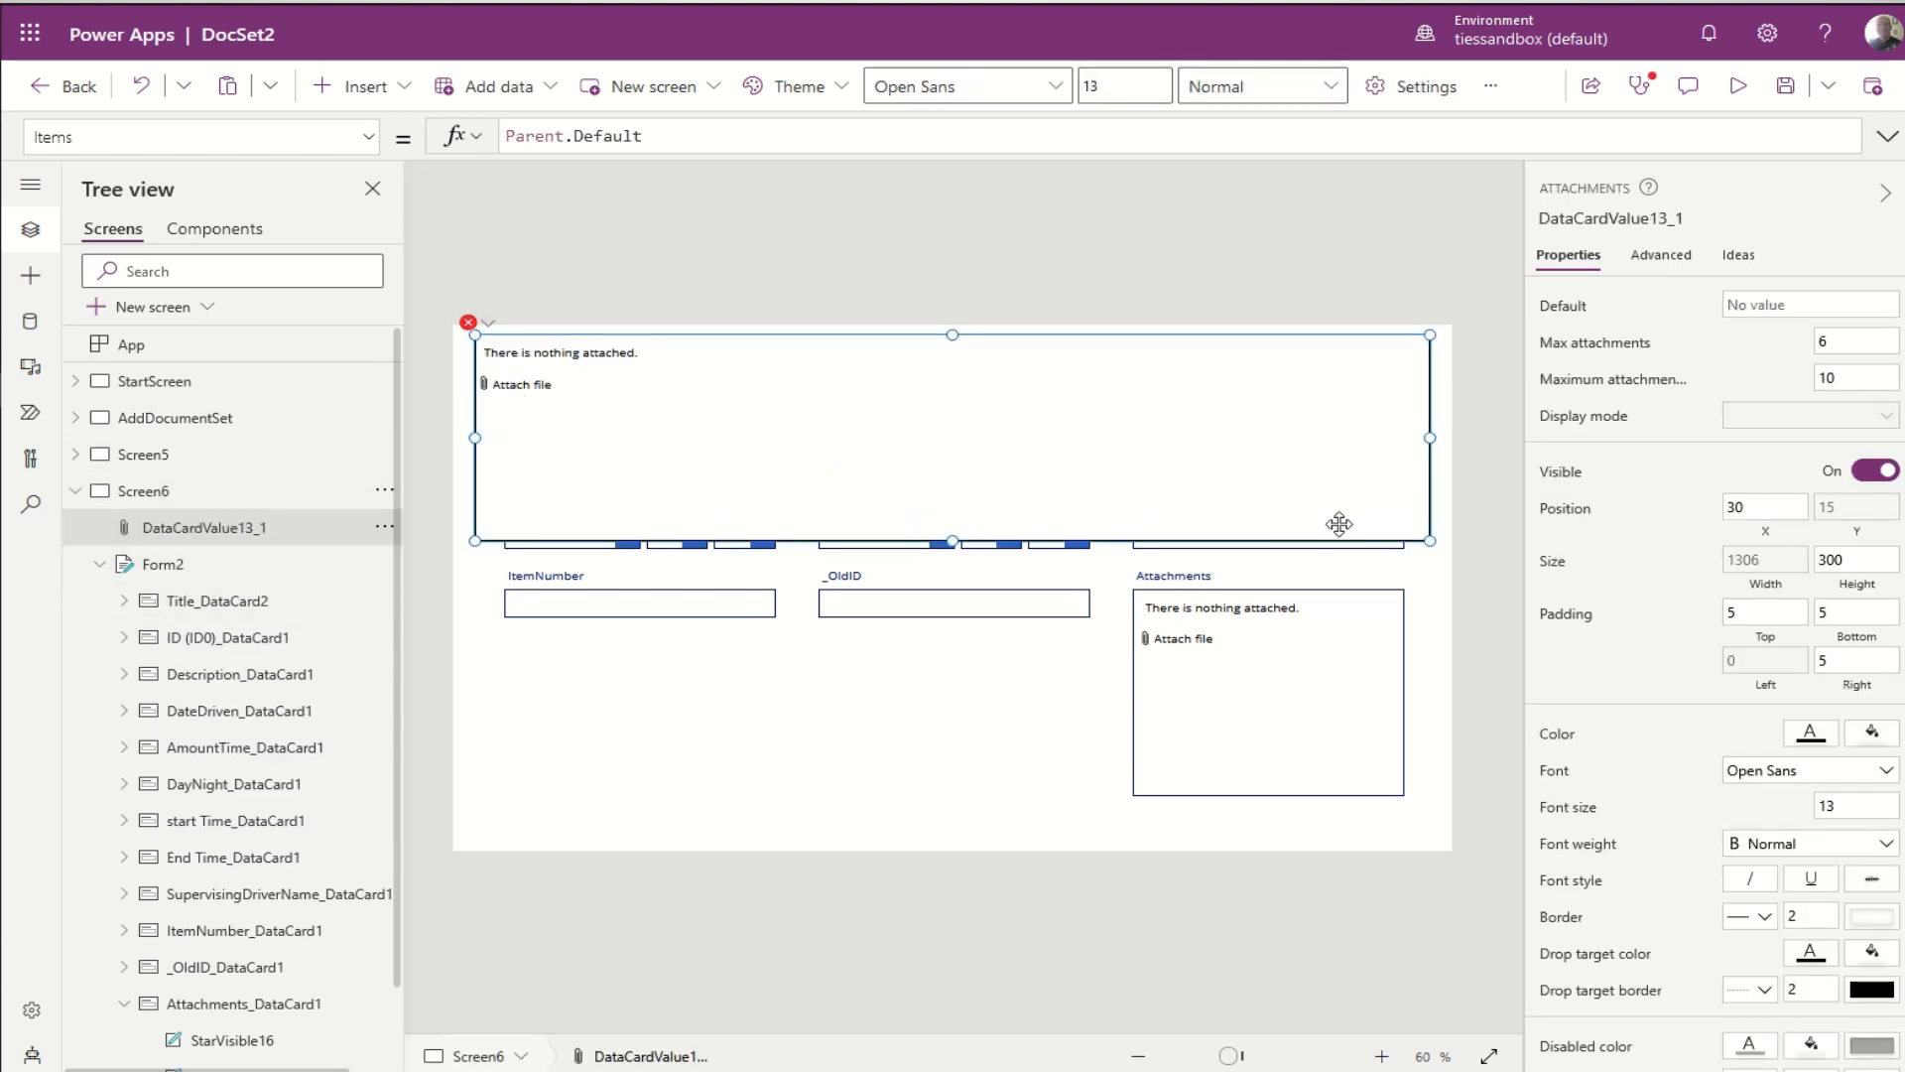
left_click_drag(1429, 541, 816, 508)
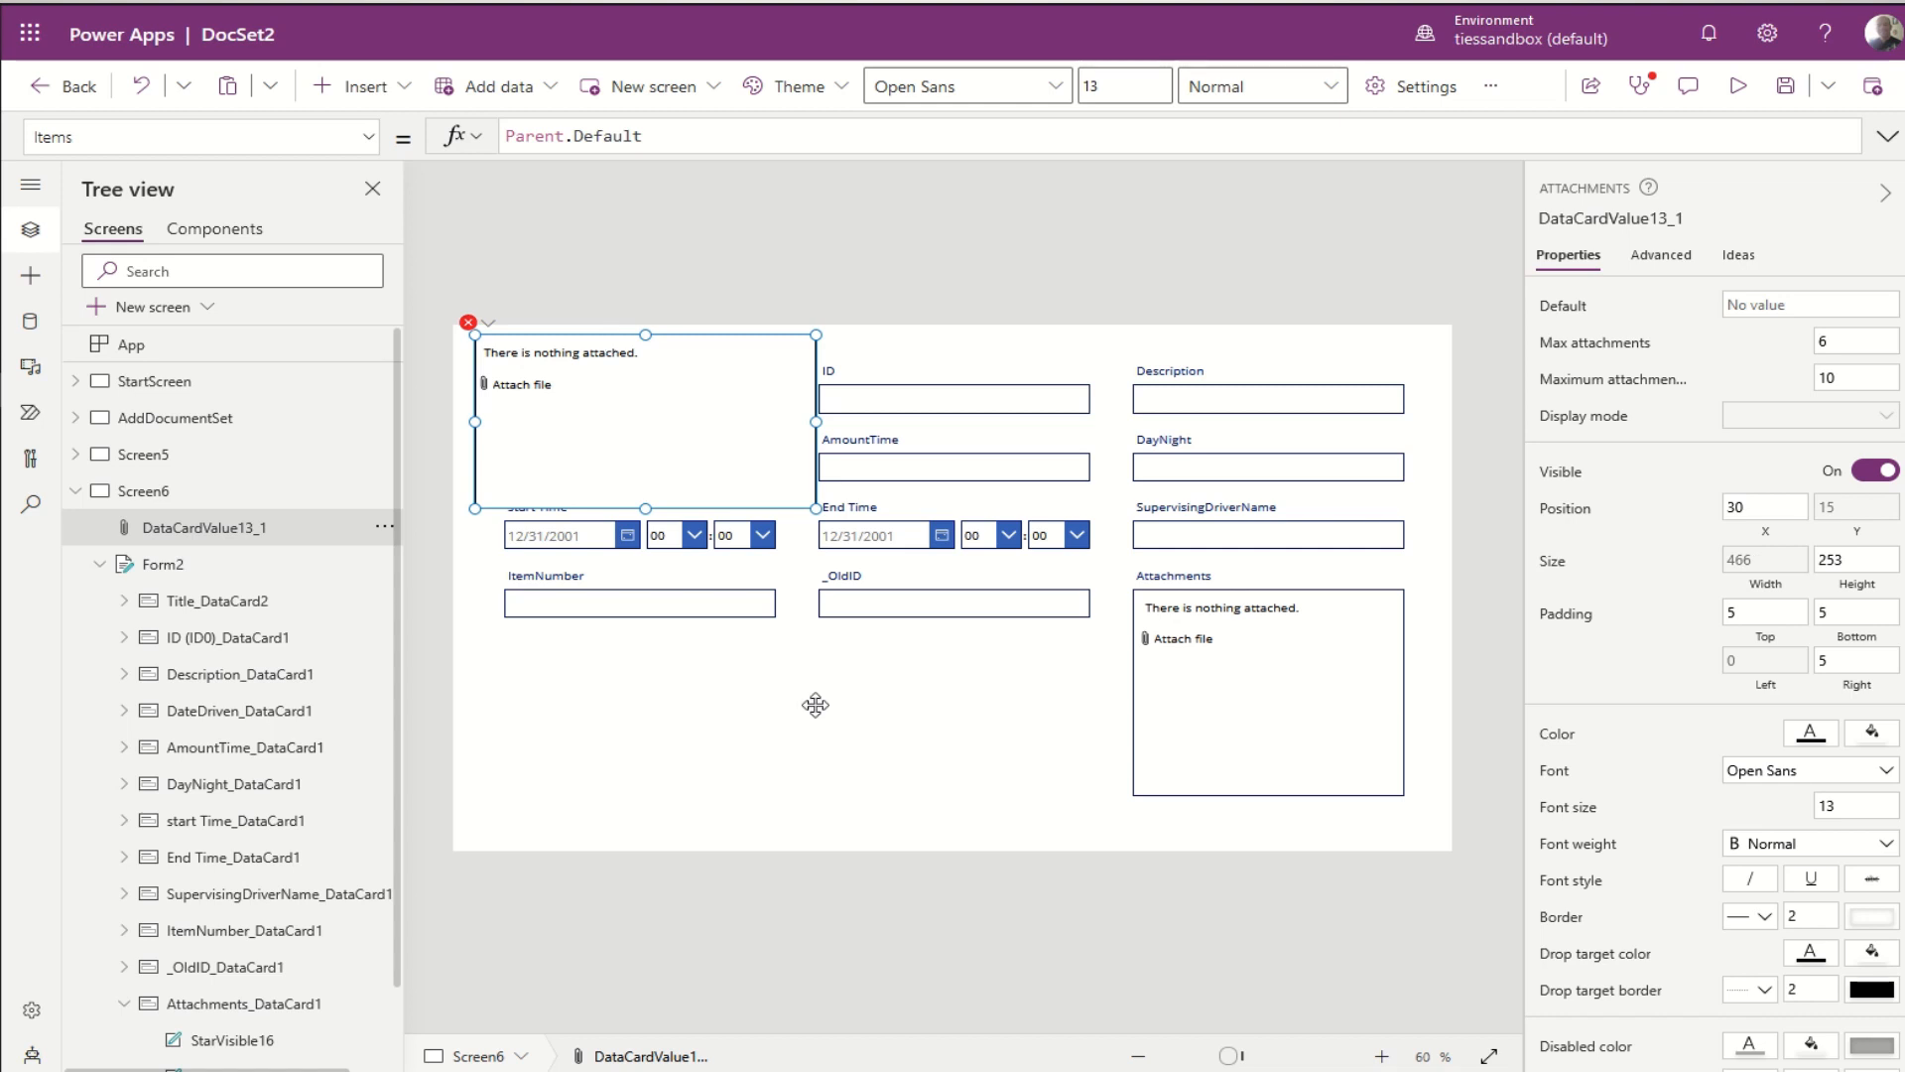
left_click(875, 763)
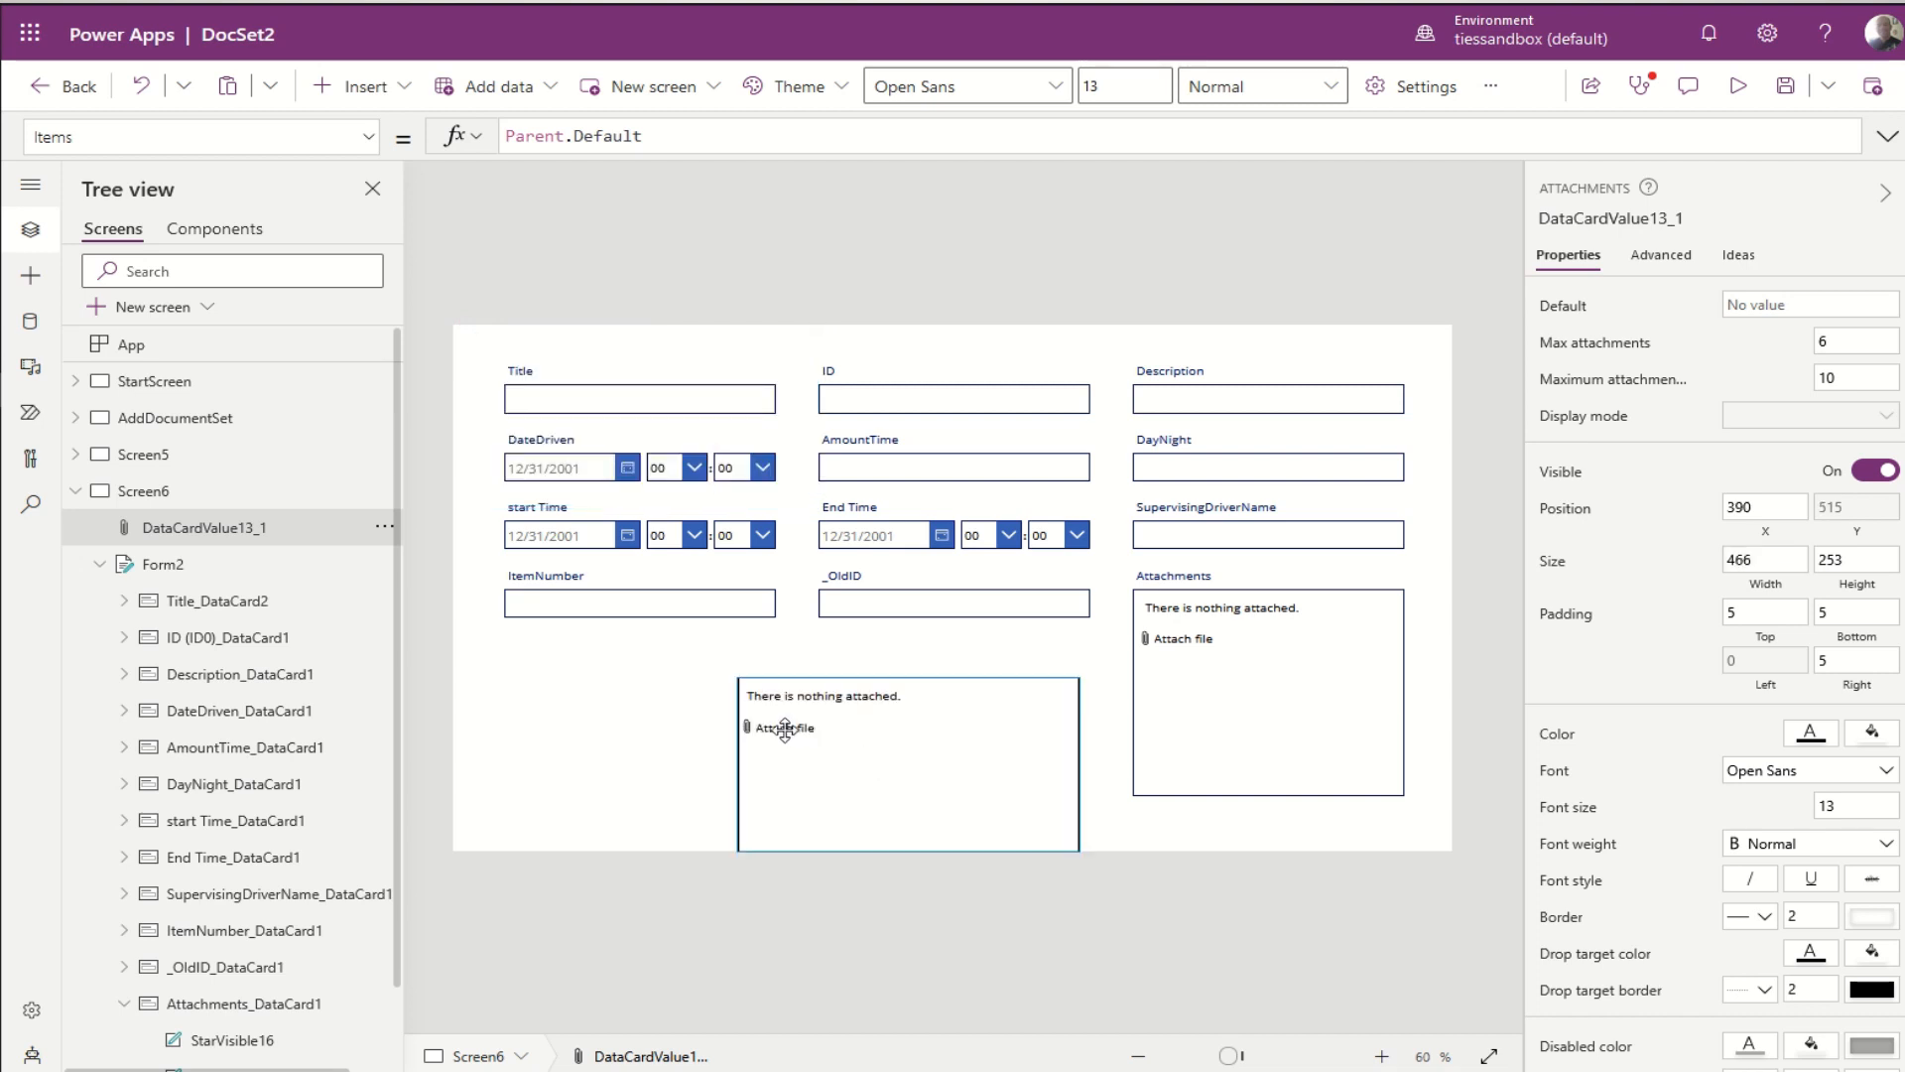
left_click(830, 769)
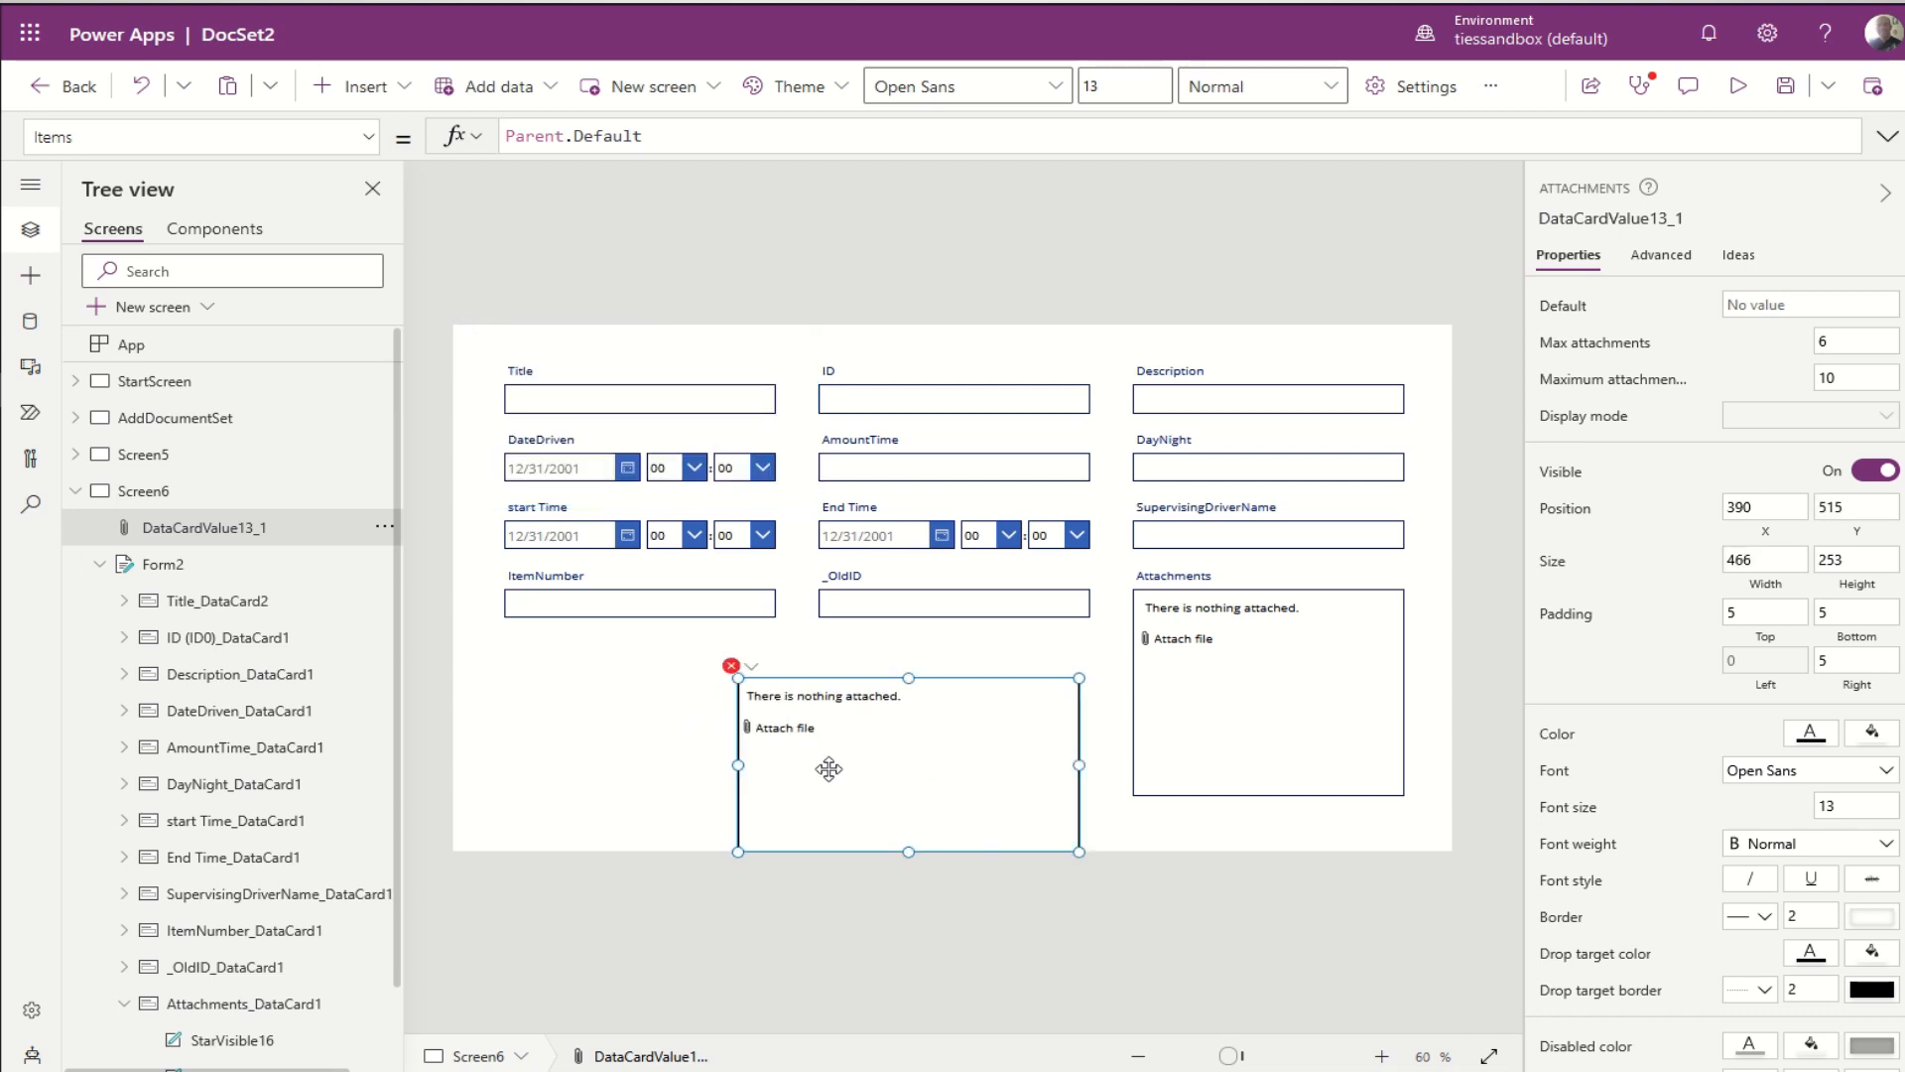
left_click_drag(830, 768, 743, 768)
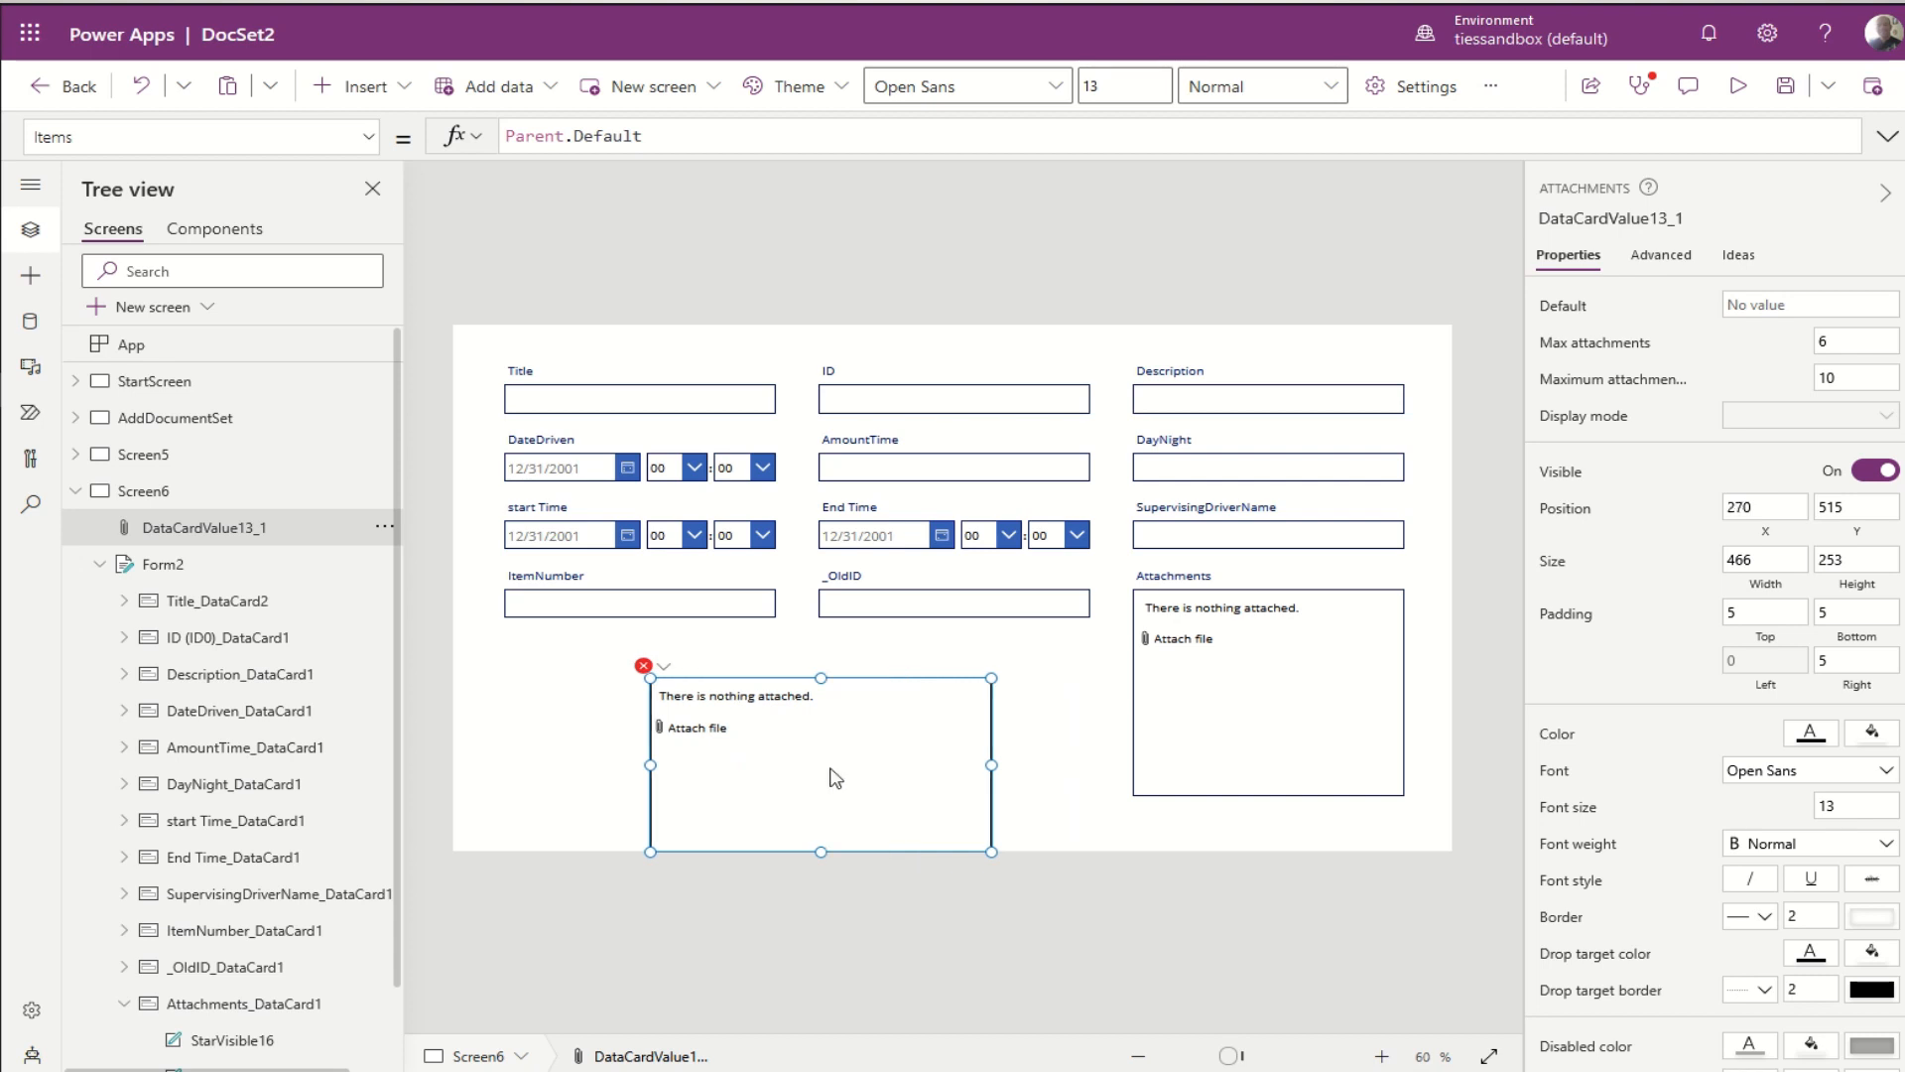
Step: Cut the standalone attachments control from Screen6 and paste it onto Screen5, placing it at about X 148, Y 91
key("Delete")
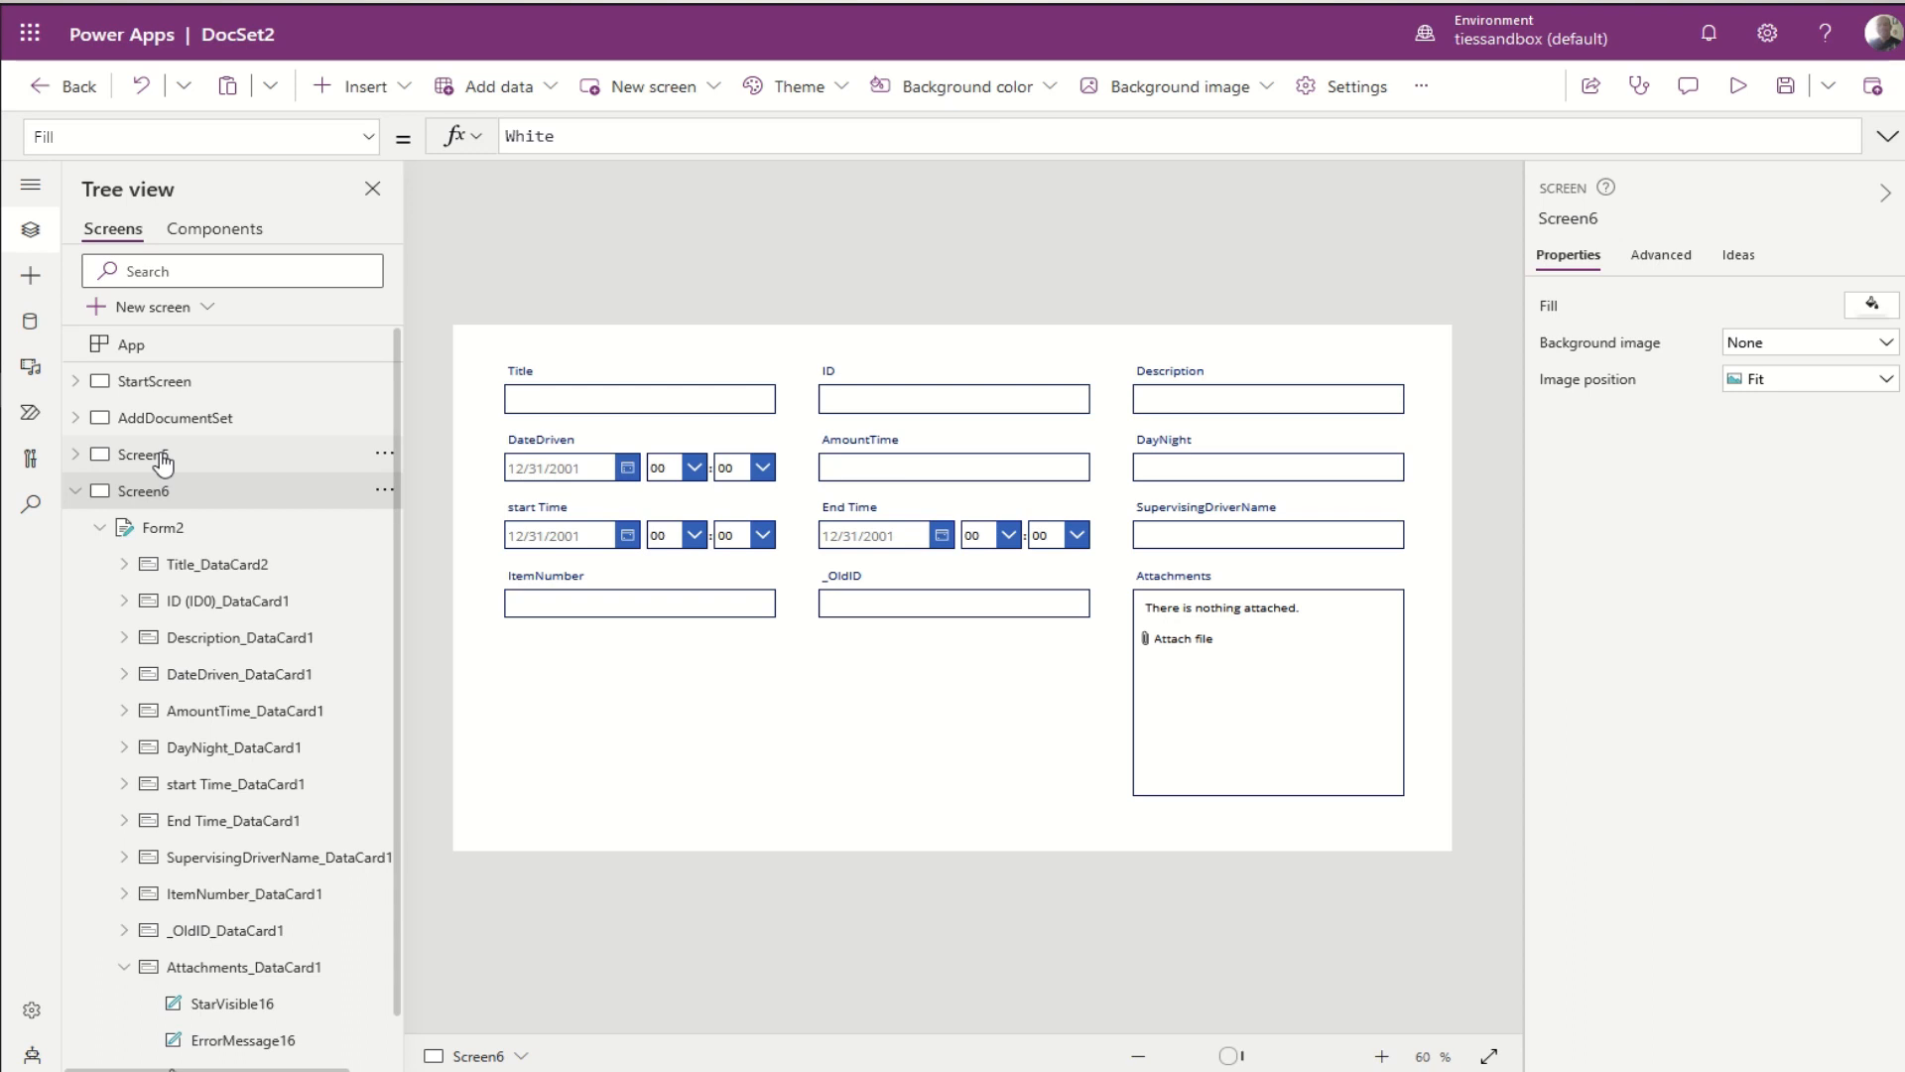
right_click(164, 462)
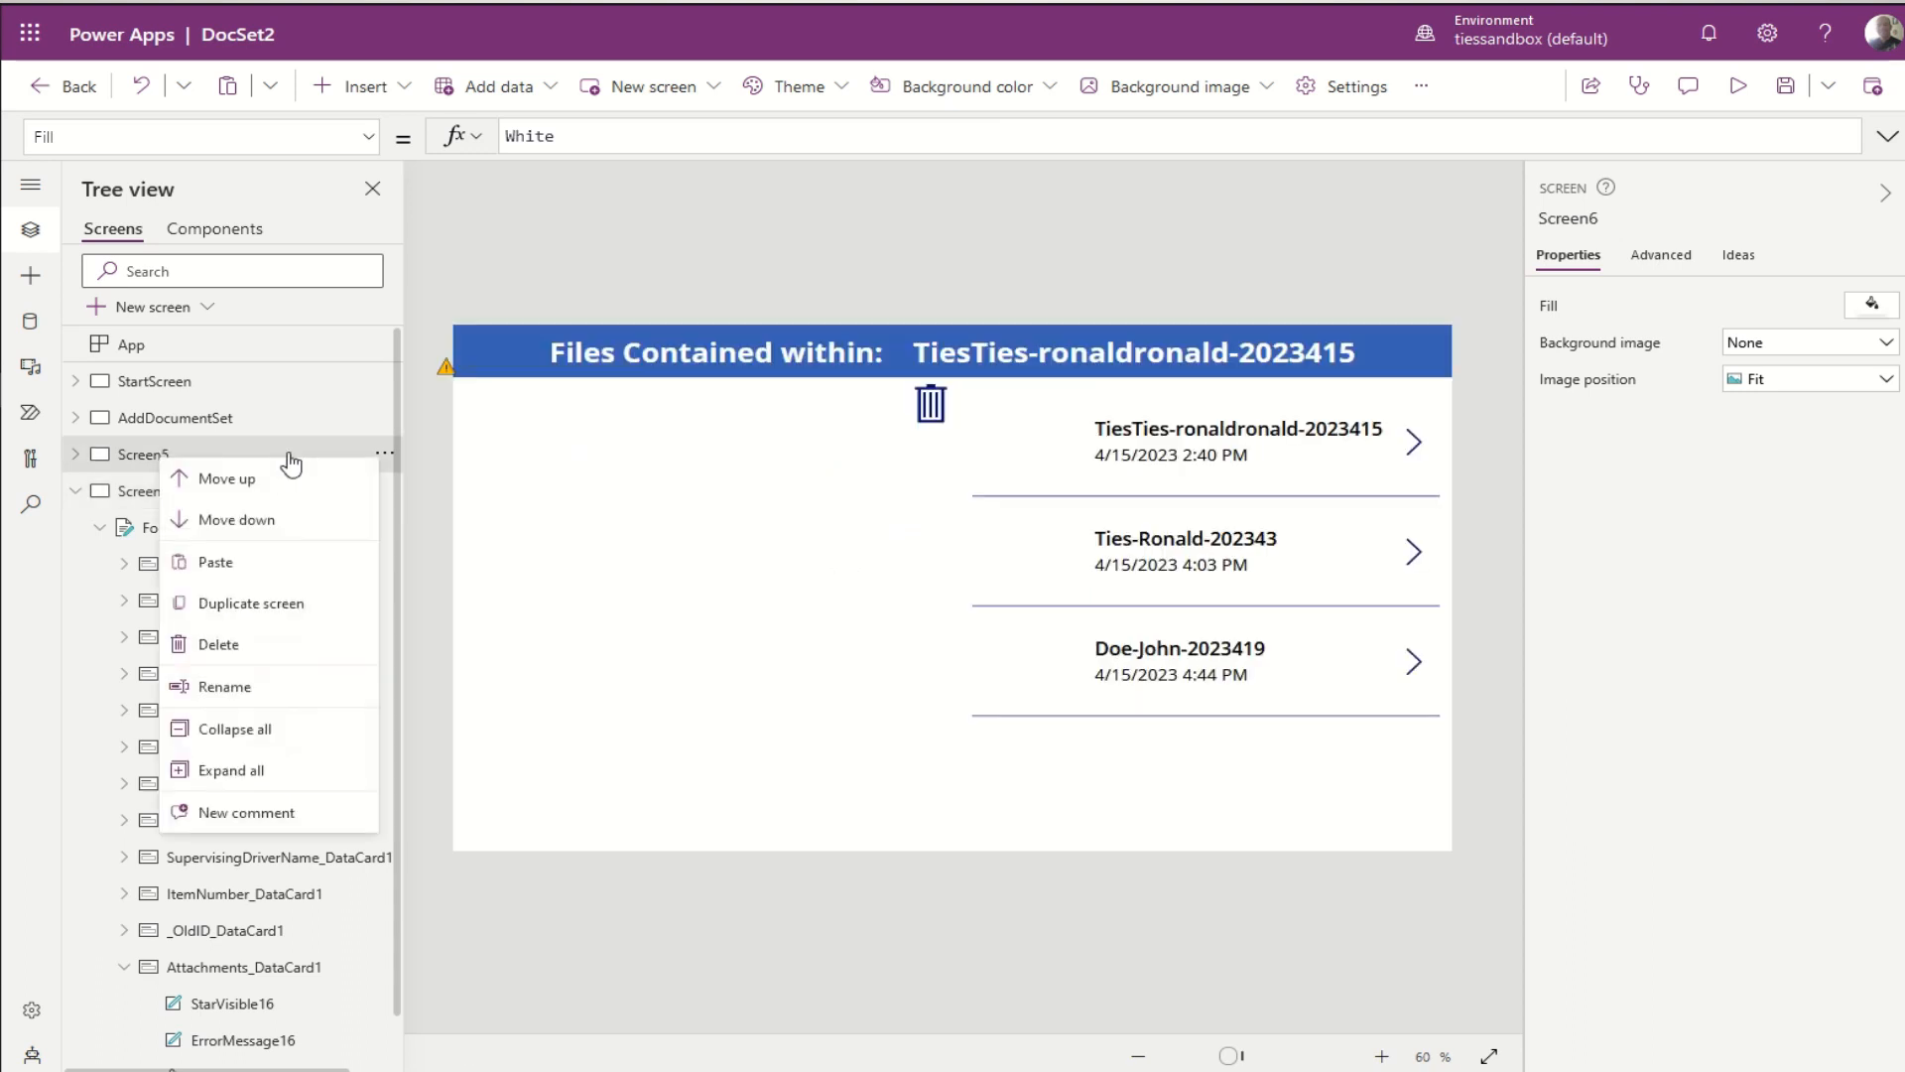
left_click(216, 562)
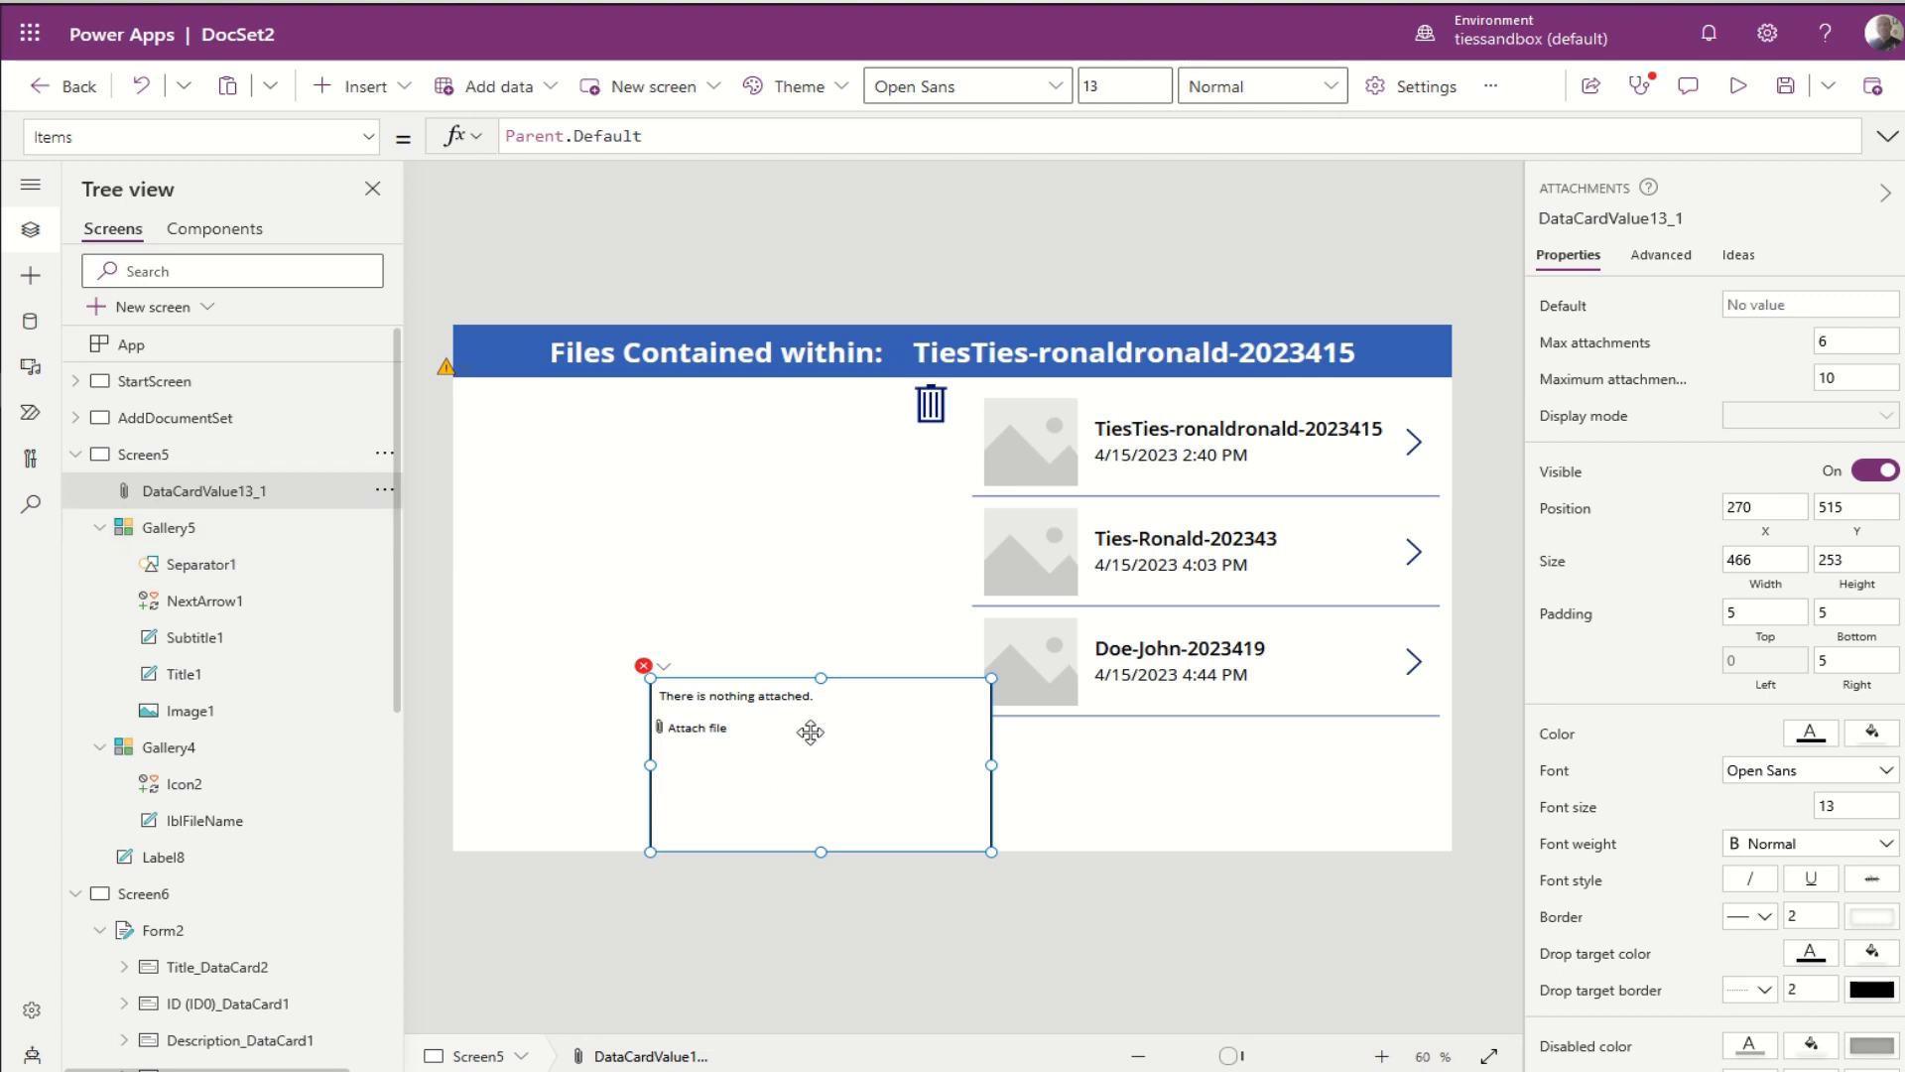
left_click_drag(803, 732, 1047, 727)
left_click_drag(1065, 726, 715, 443)
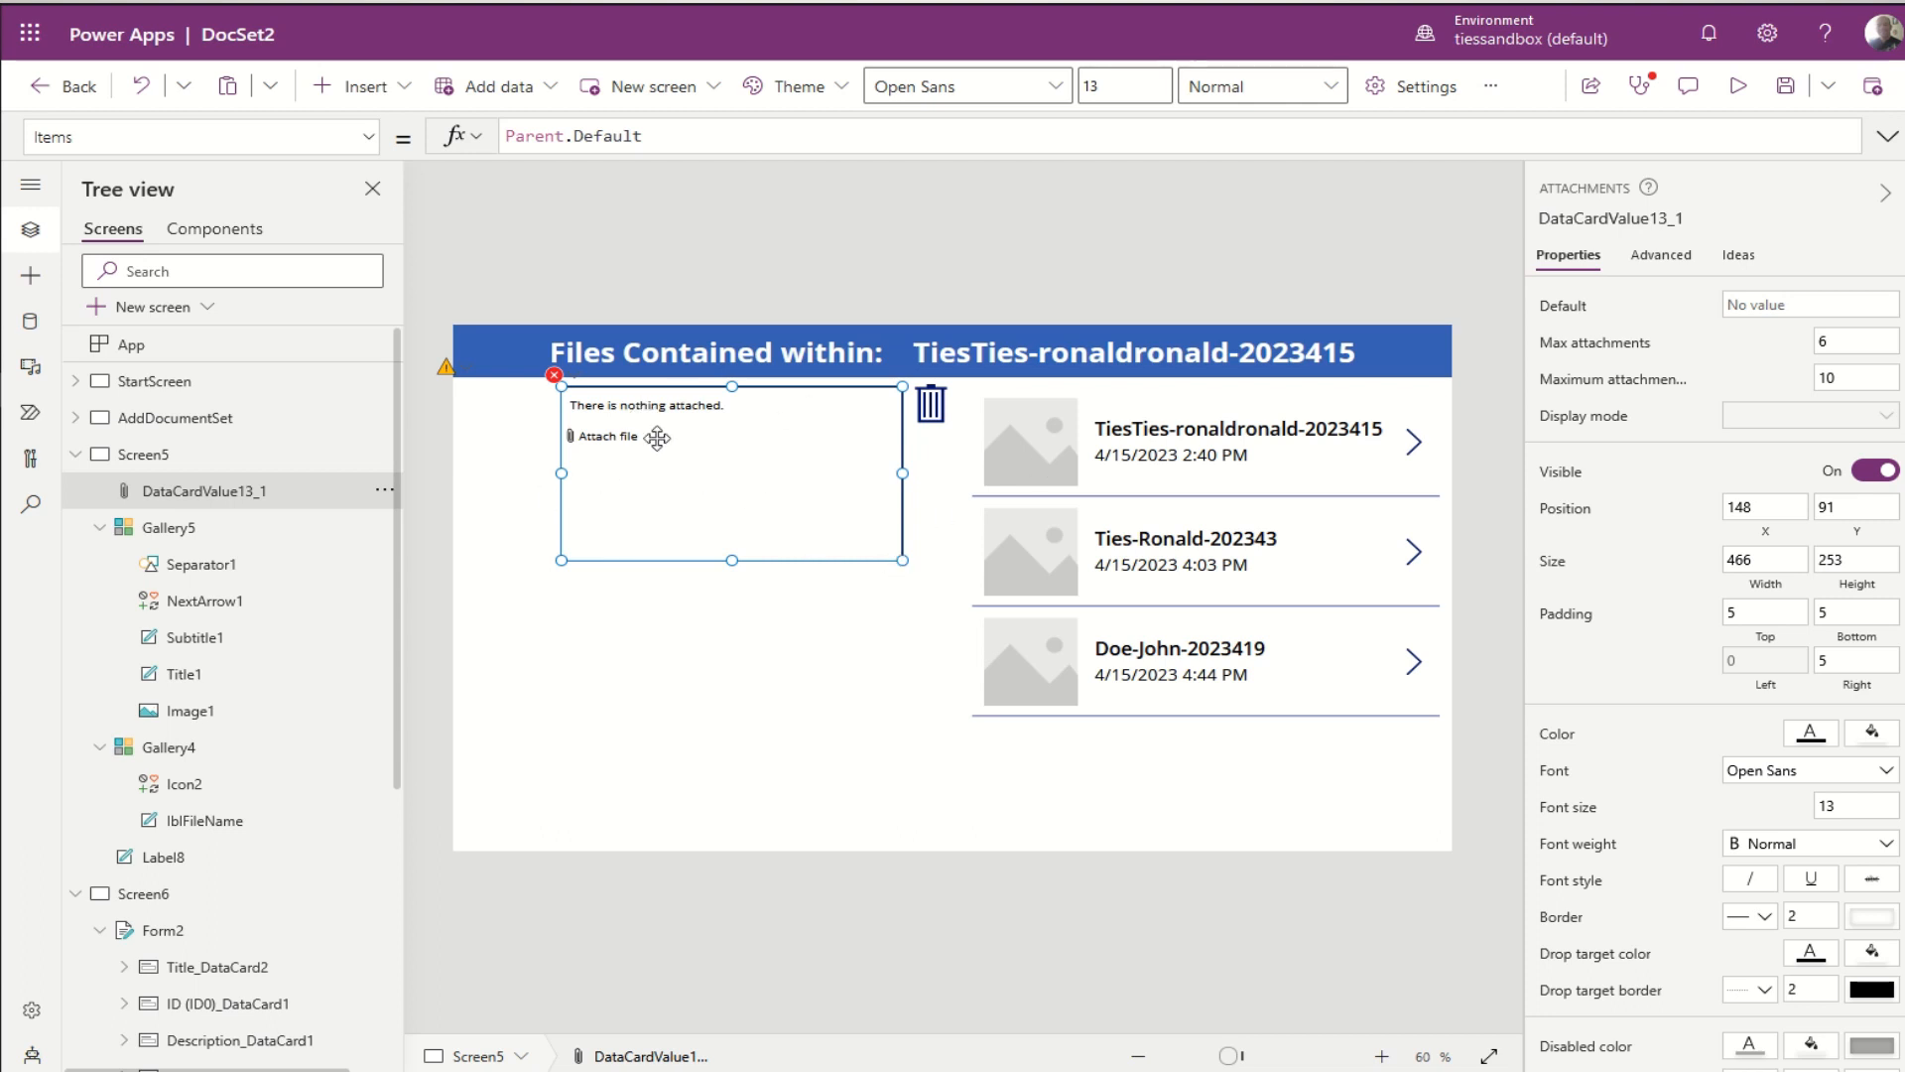
Step: Collapse the Screen5 branch and delete Screen6 with its form from the app
left_click(76, 455)
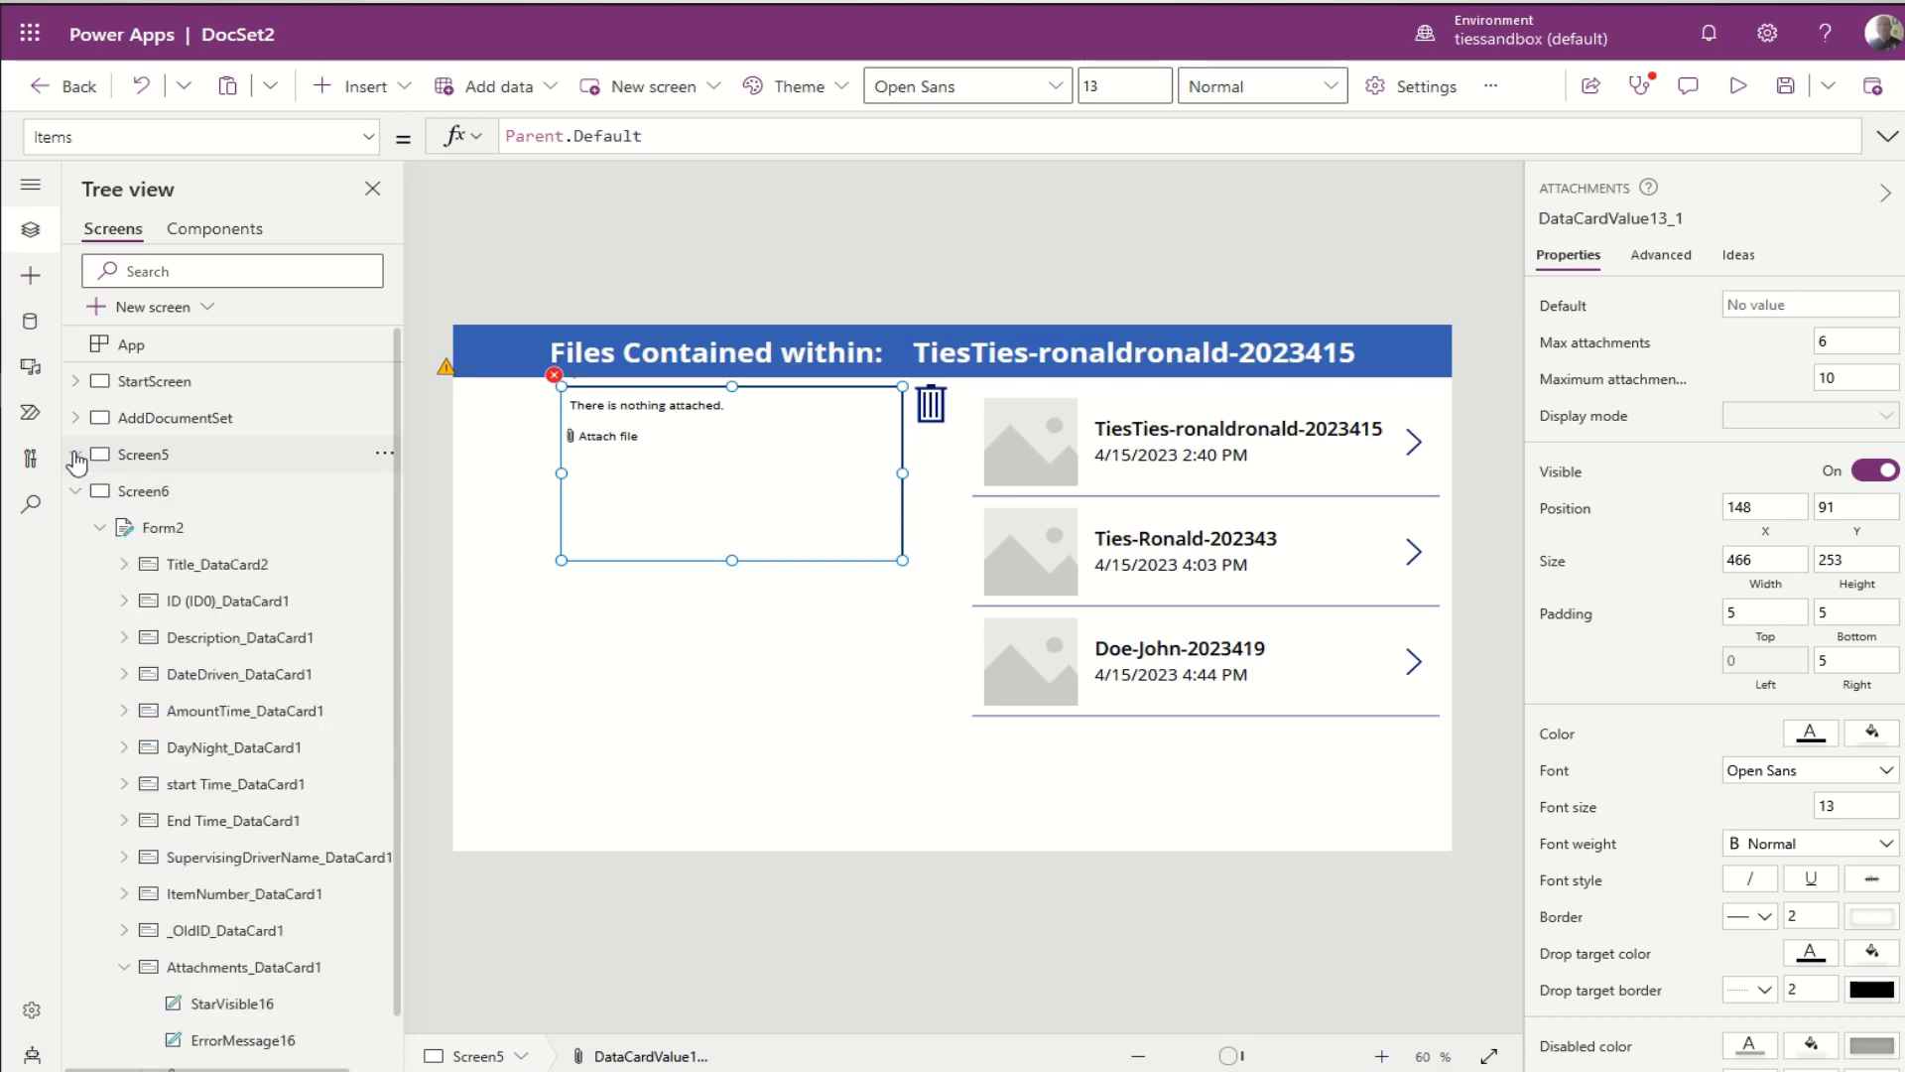
right_click(136, 504)
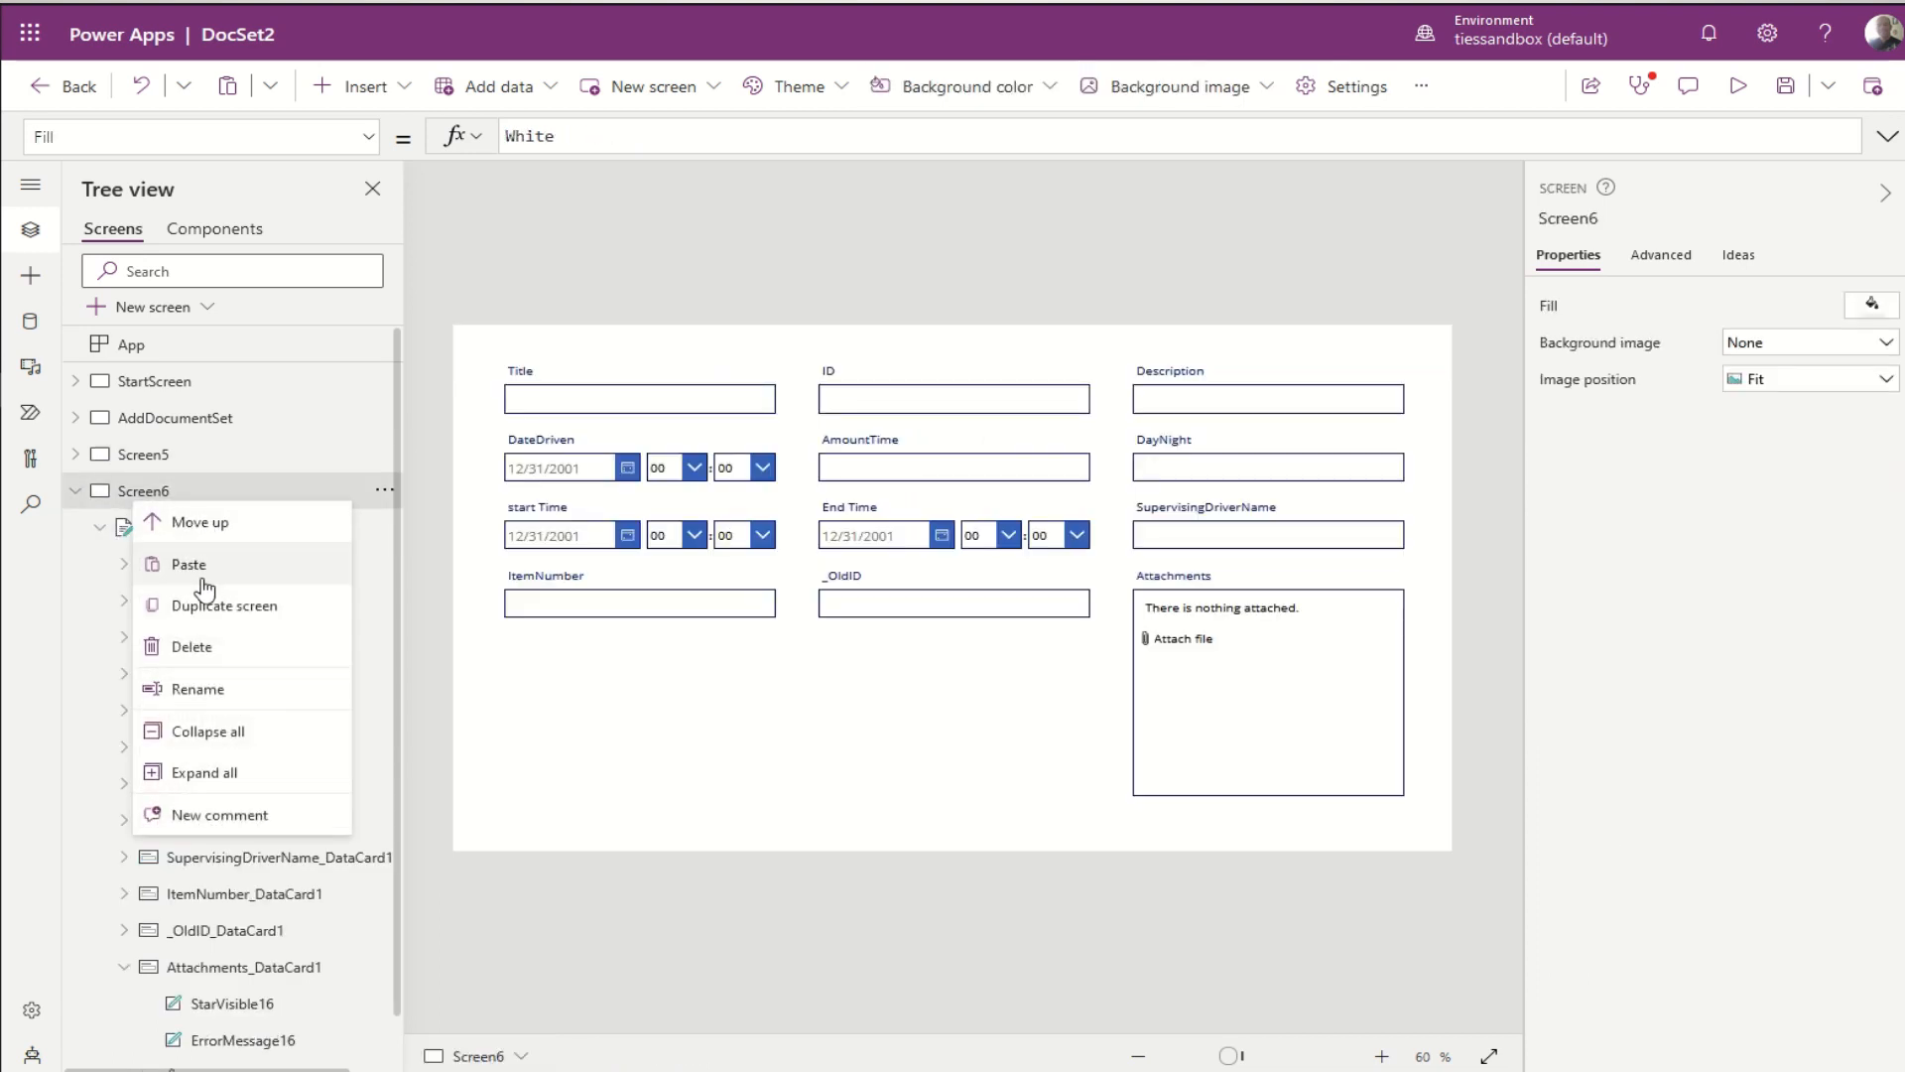
left_click(219, 657)
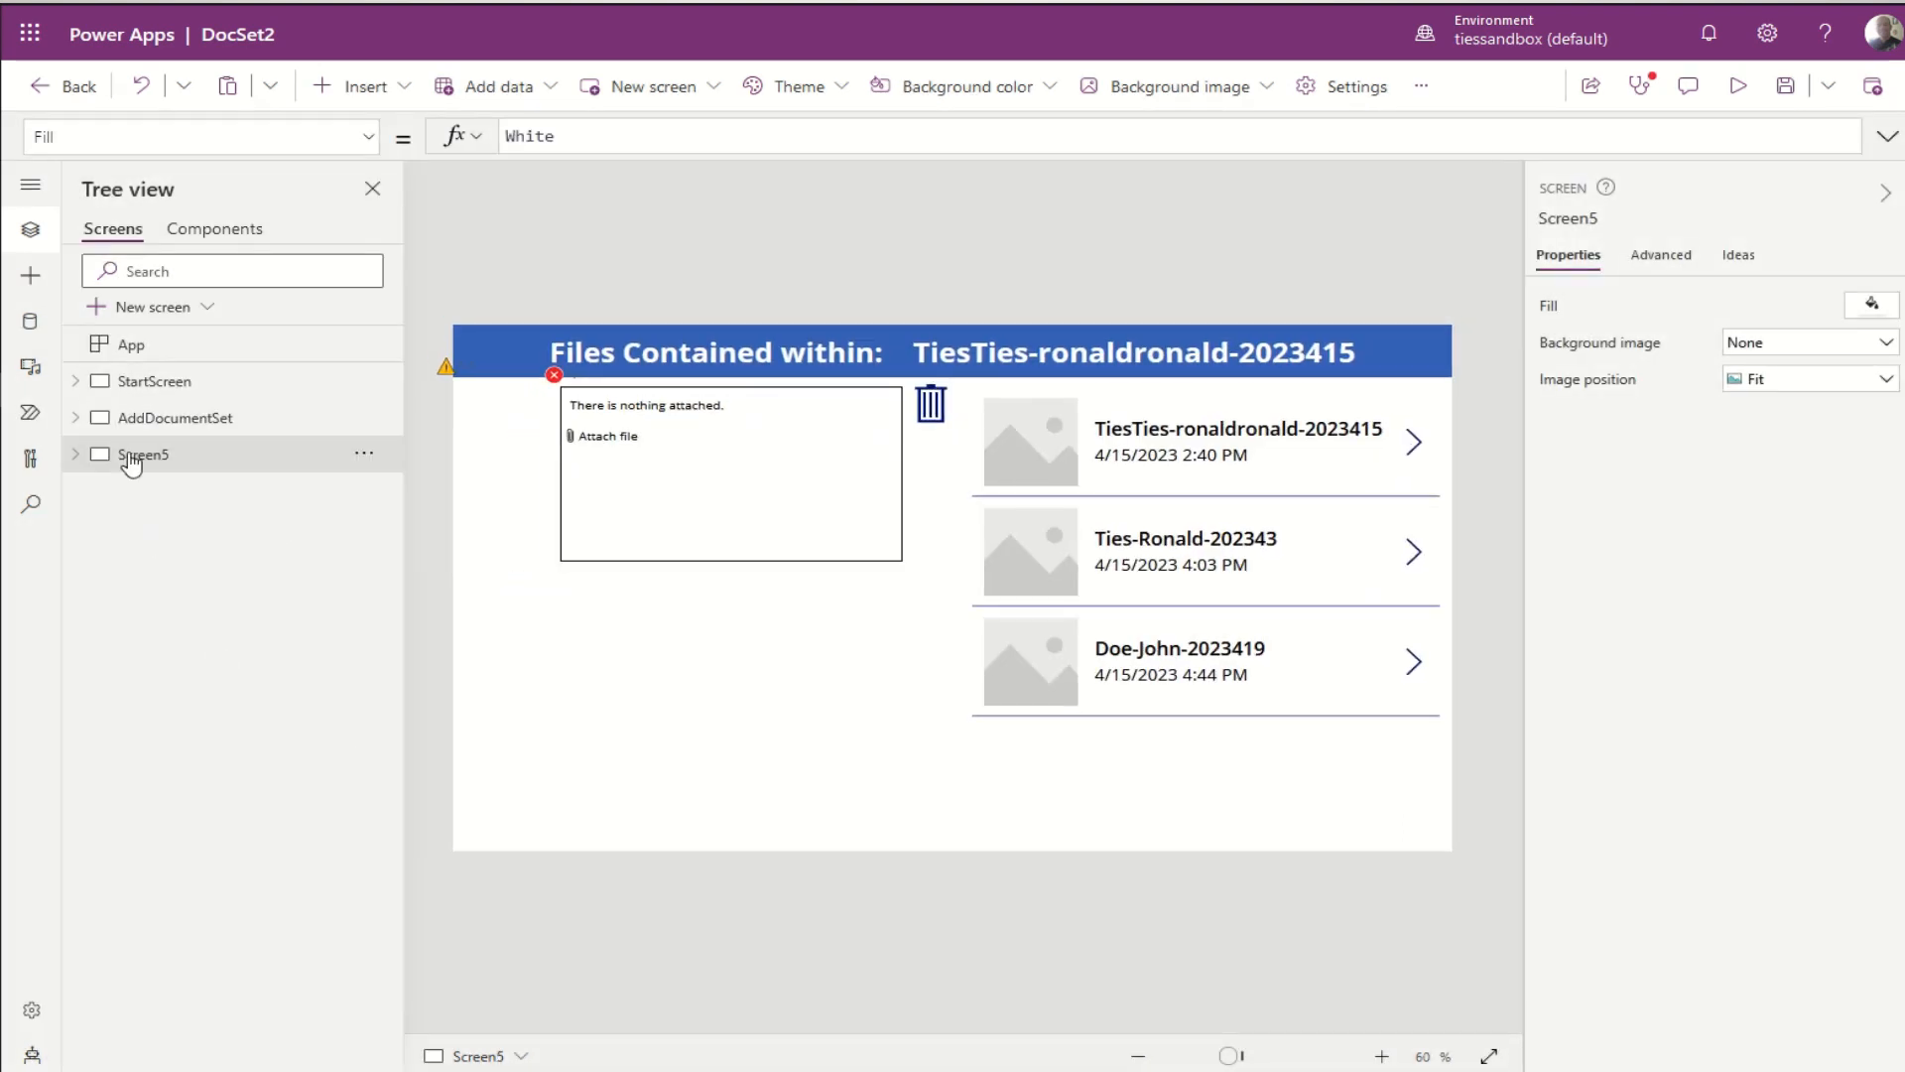
Step: Remove the DrivingRecord data source from the app
left_click(30, 320)
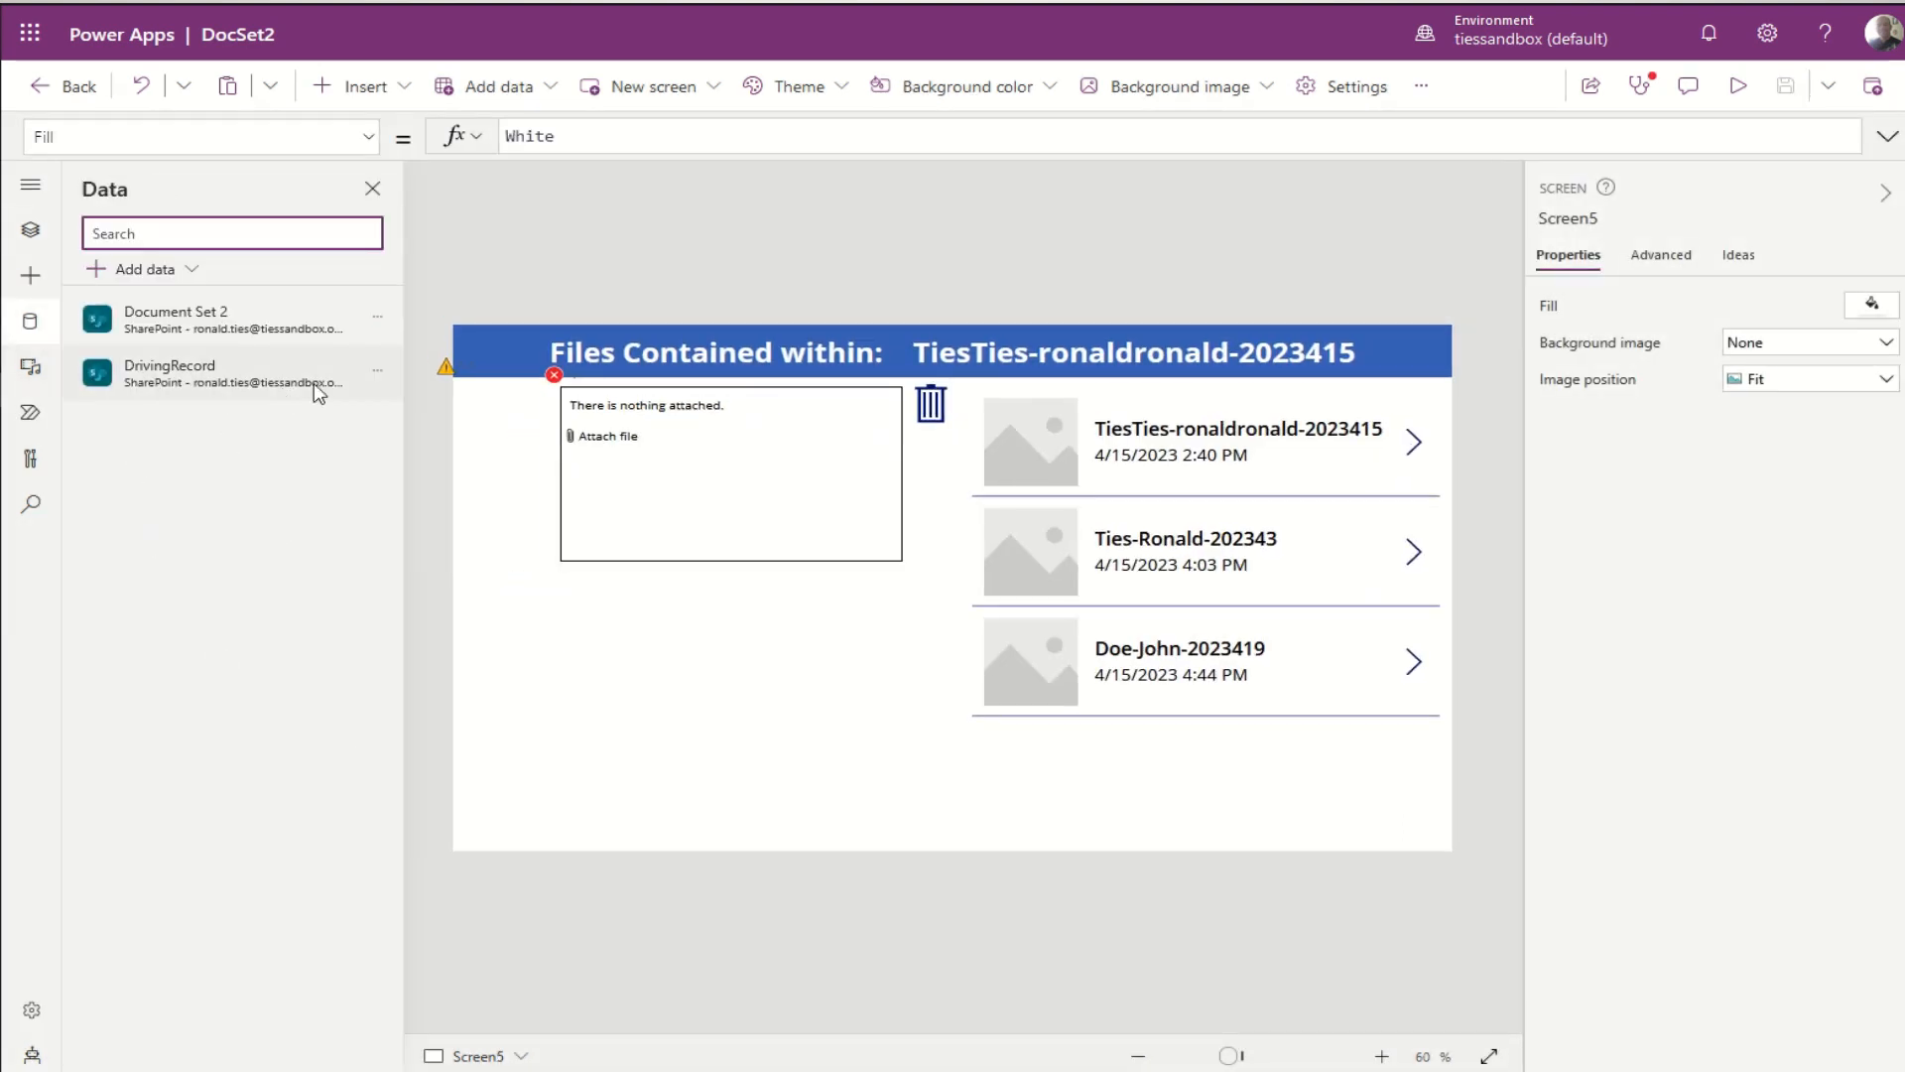
left_click(378, 373)
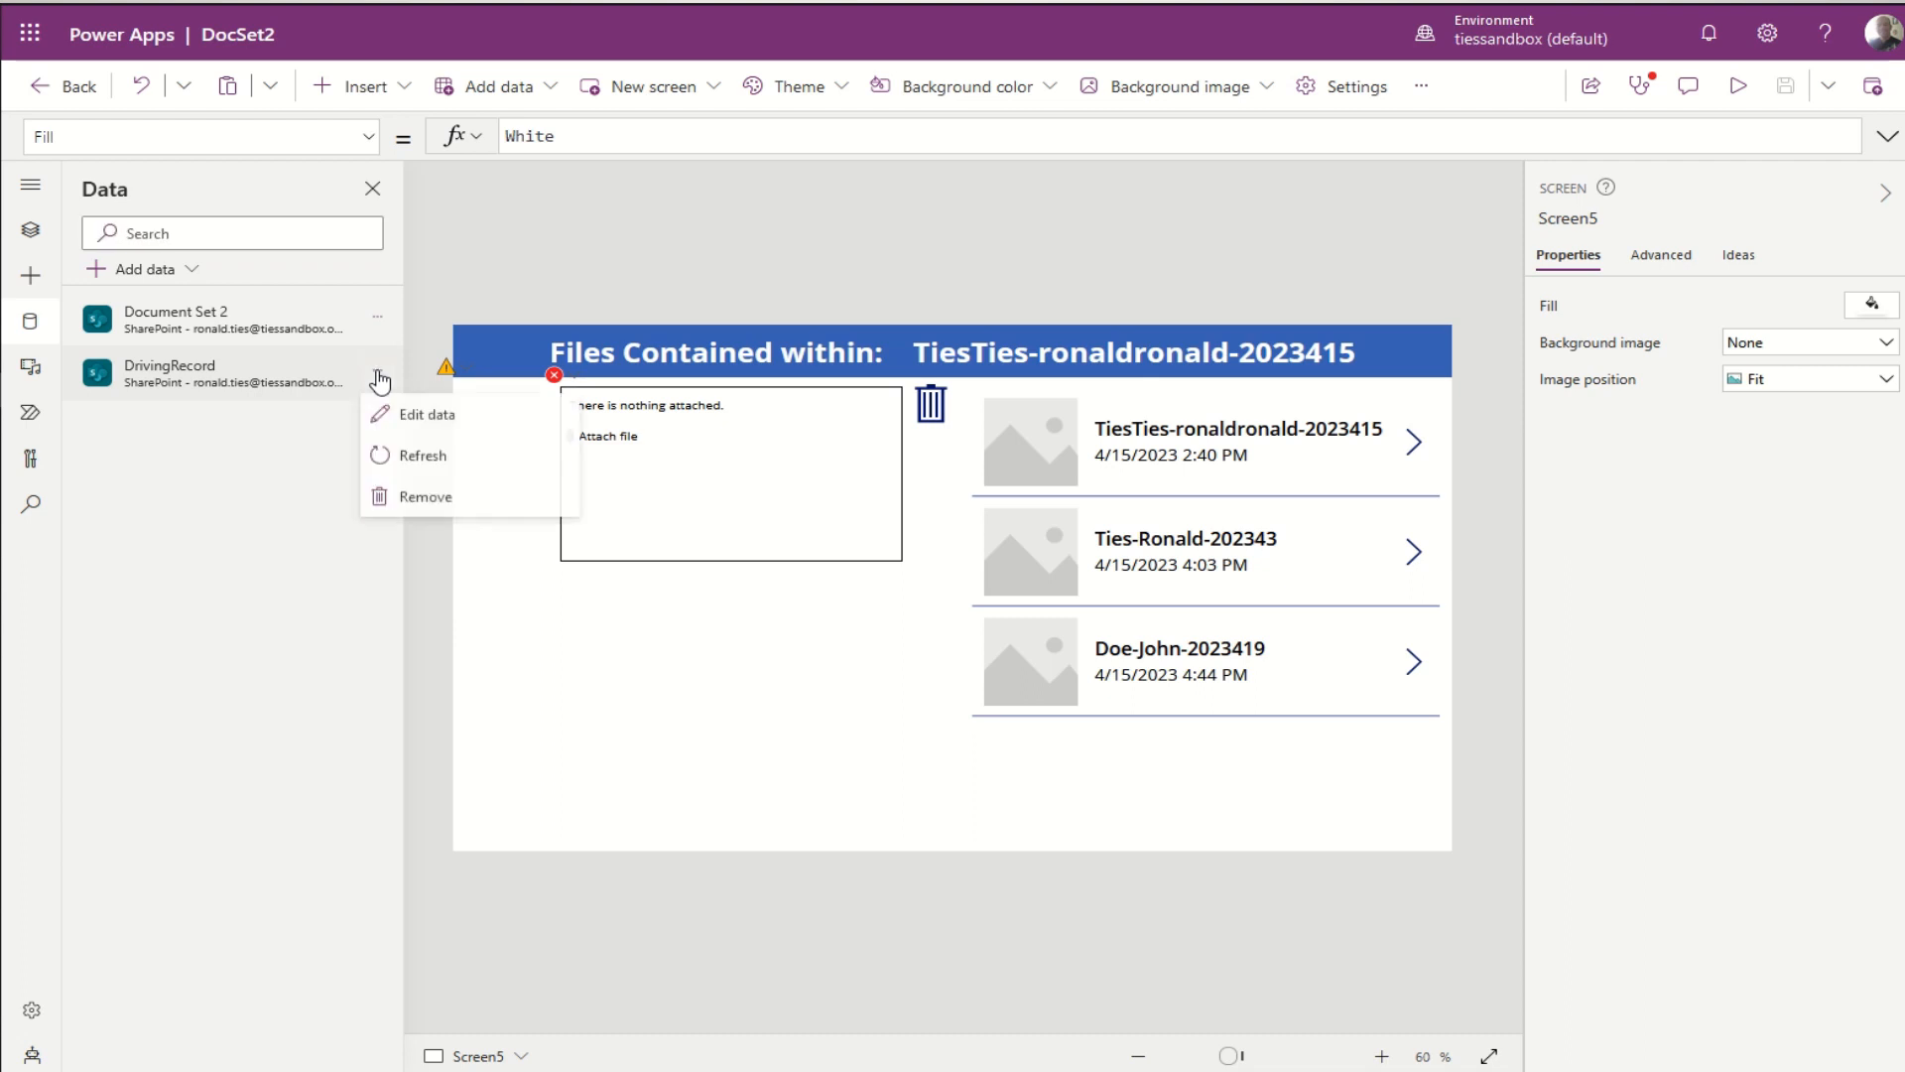
left_click(437, 506)
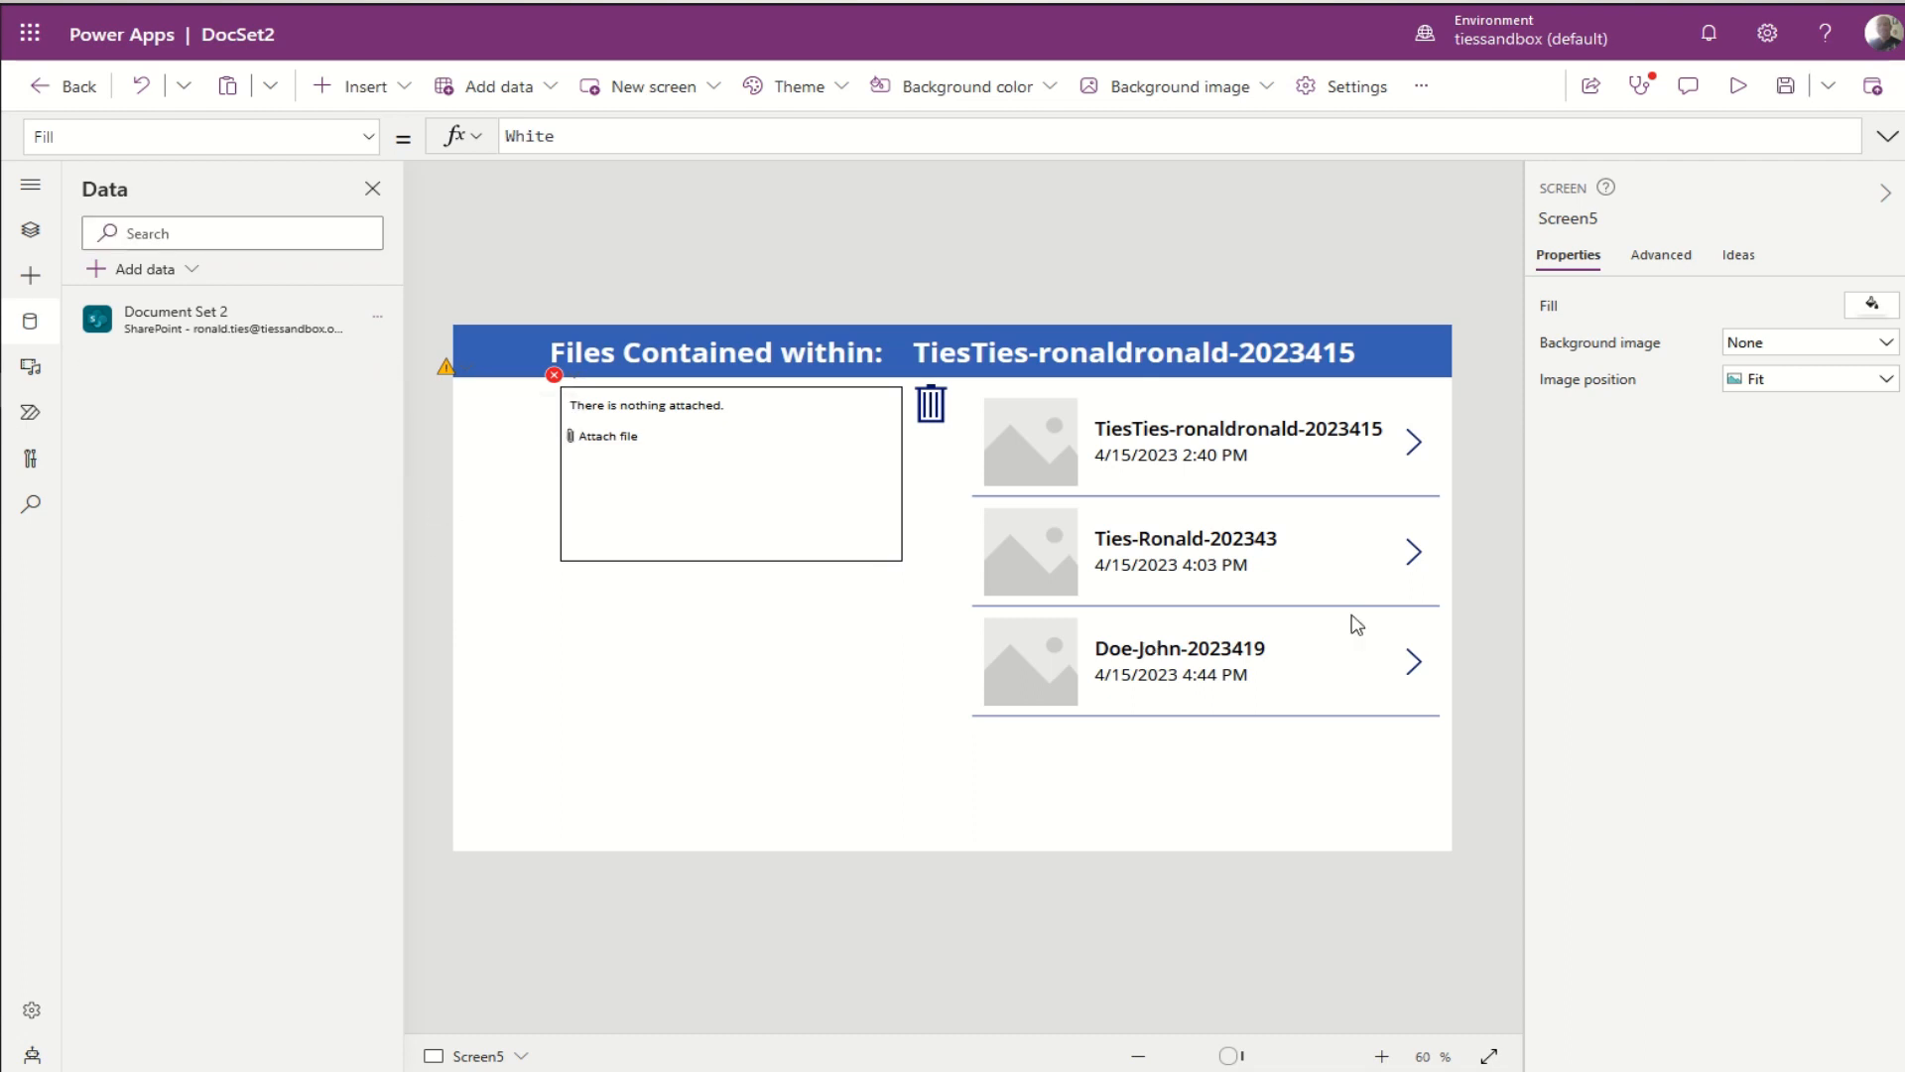
Step: Rename the attachments control on Screen5 to attUploadFiles
left_click(1218, 525)
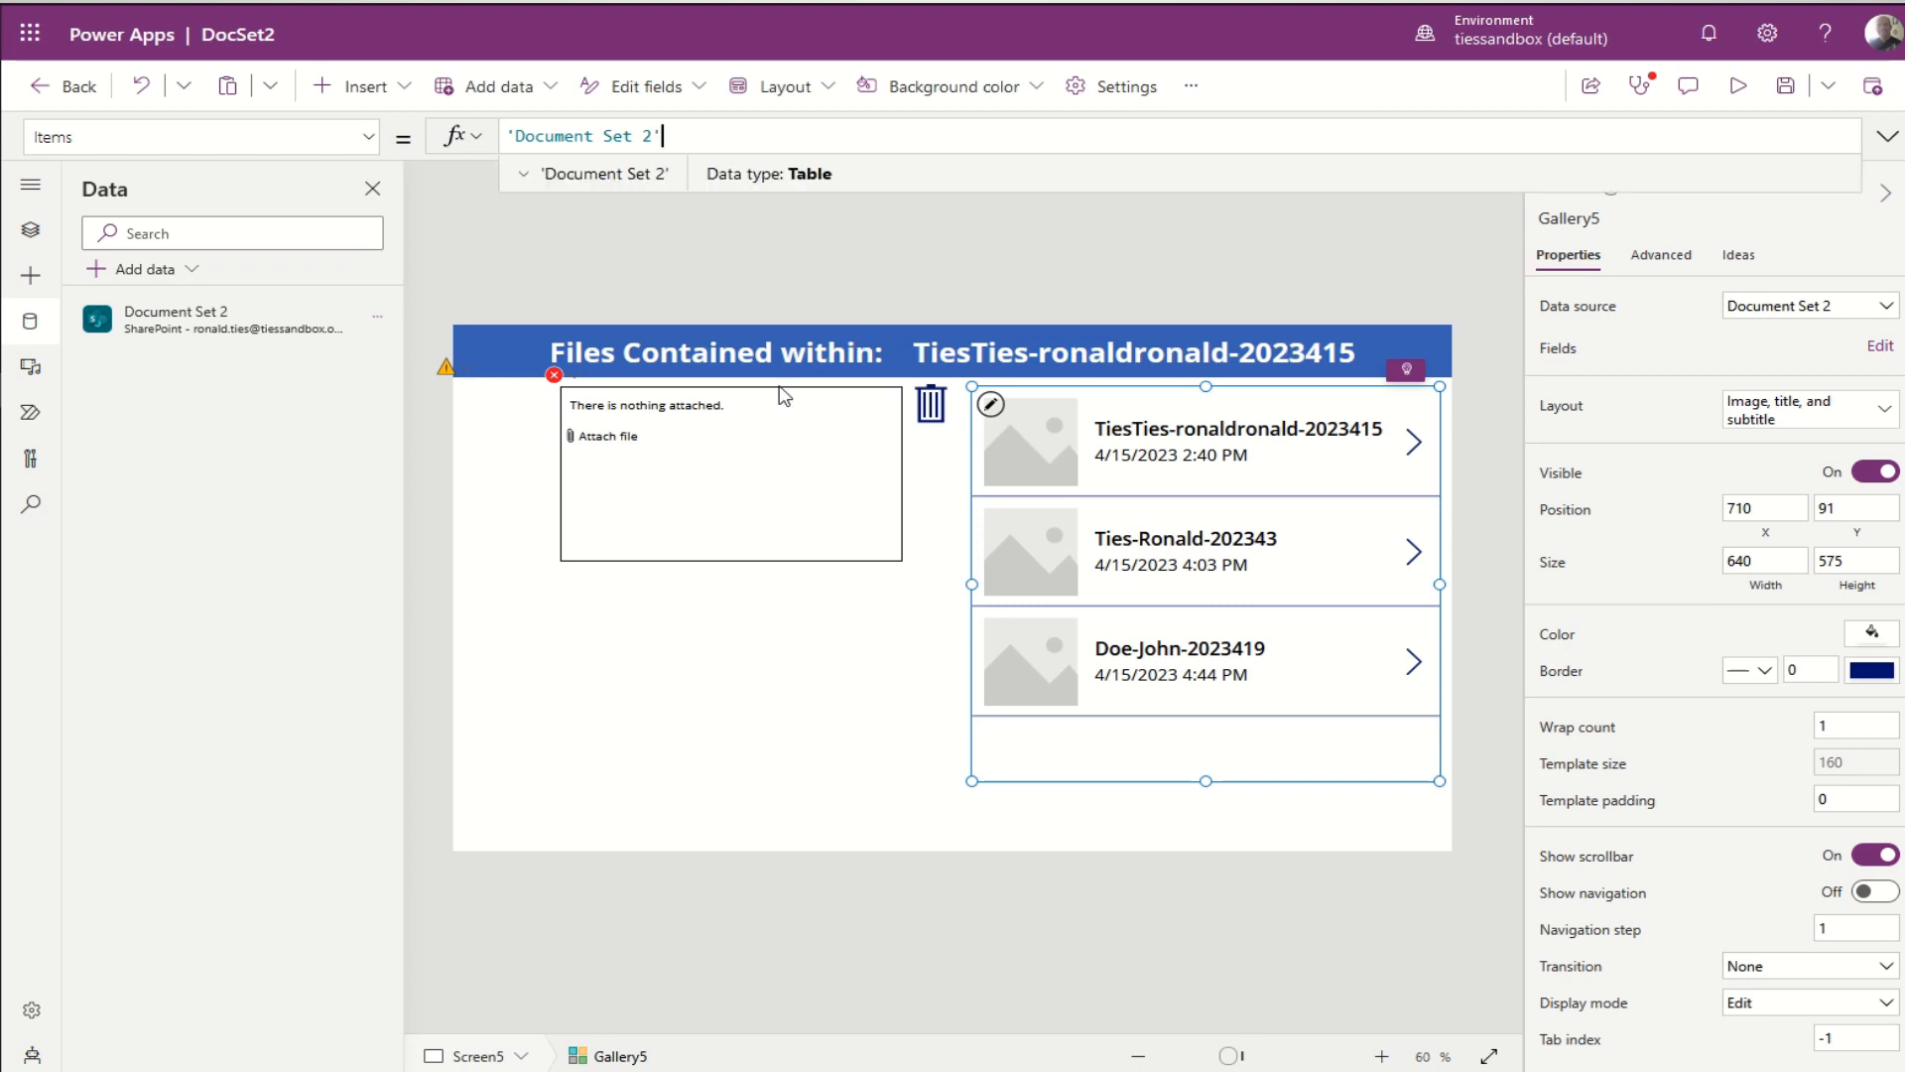
left_click(692, 491)
left_click(1652, 219)
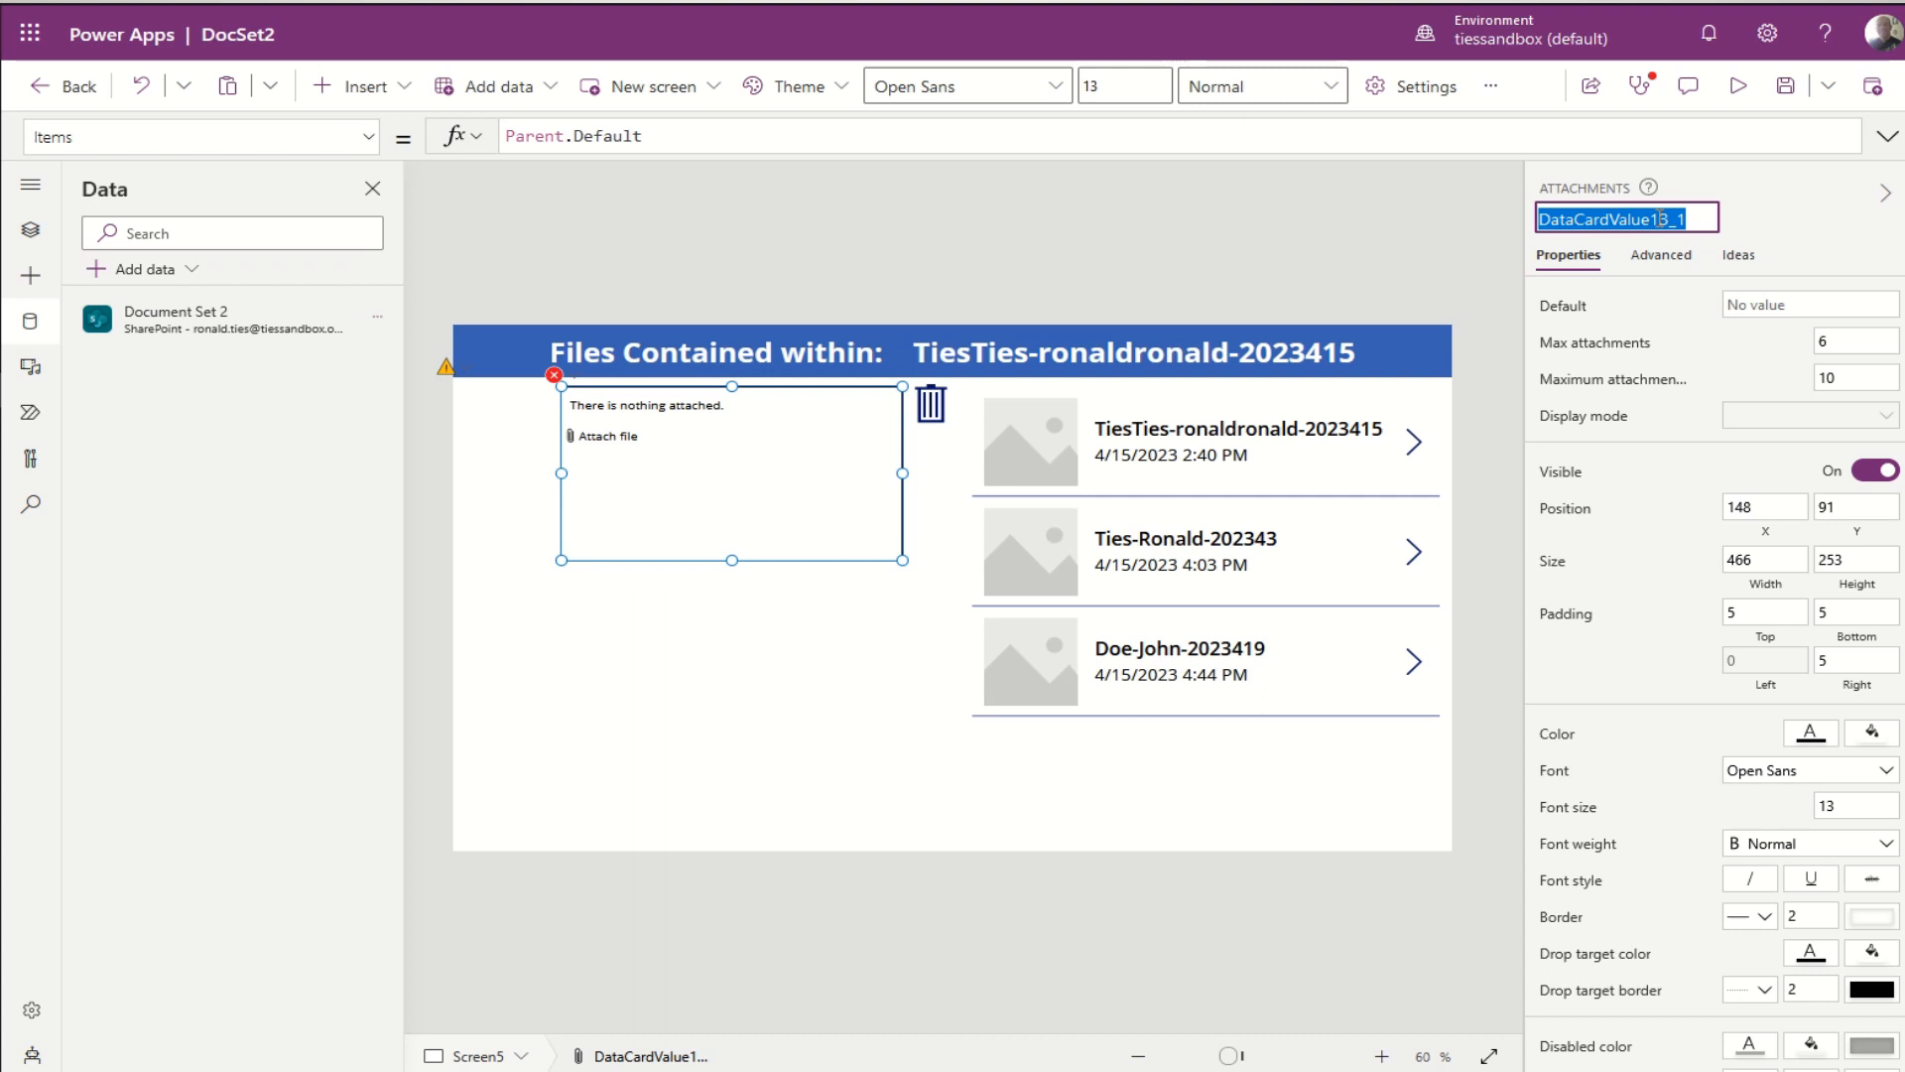
type("UploadFil")
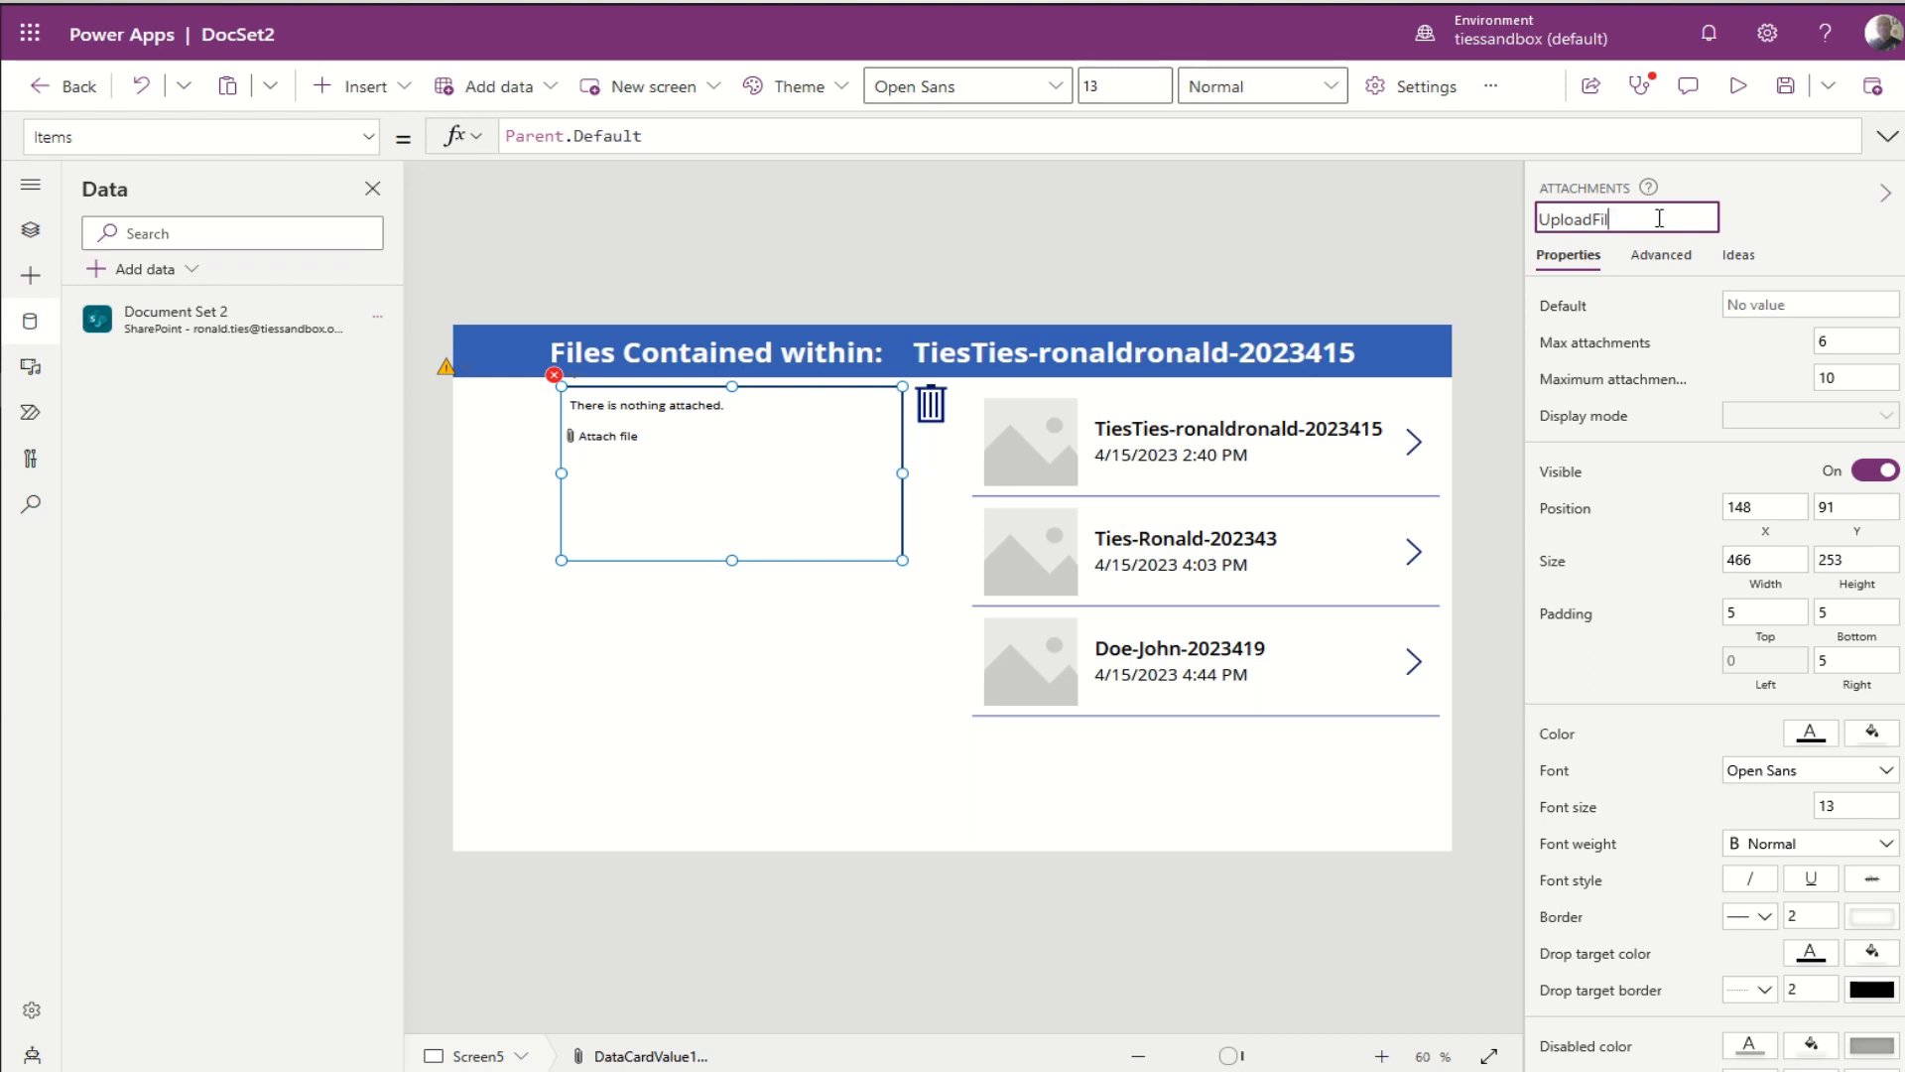
key("BackSpace")
key("BackSpace")
key("BackSpace")
type("attU")
key("Return")
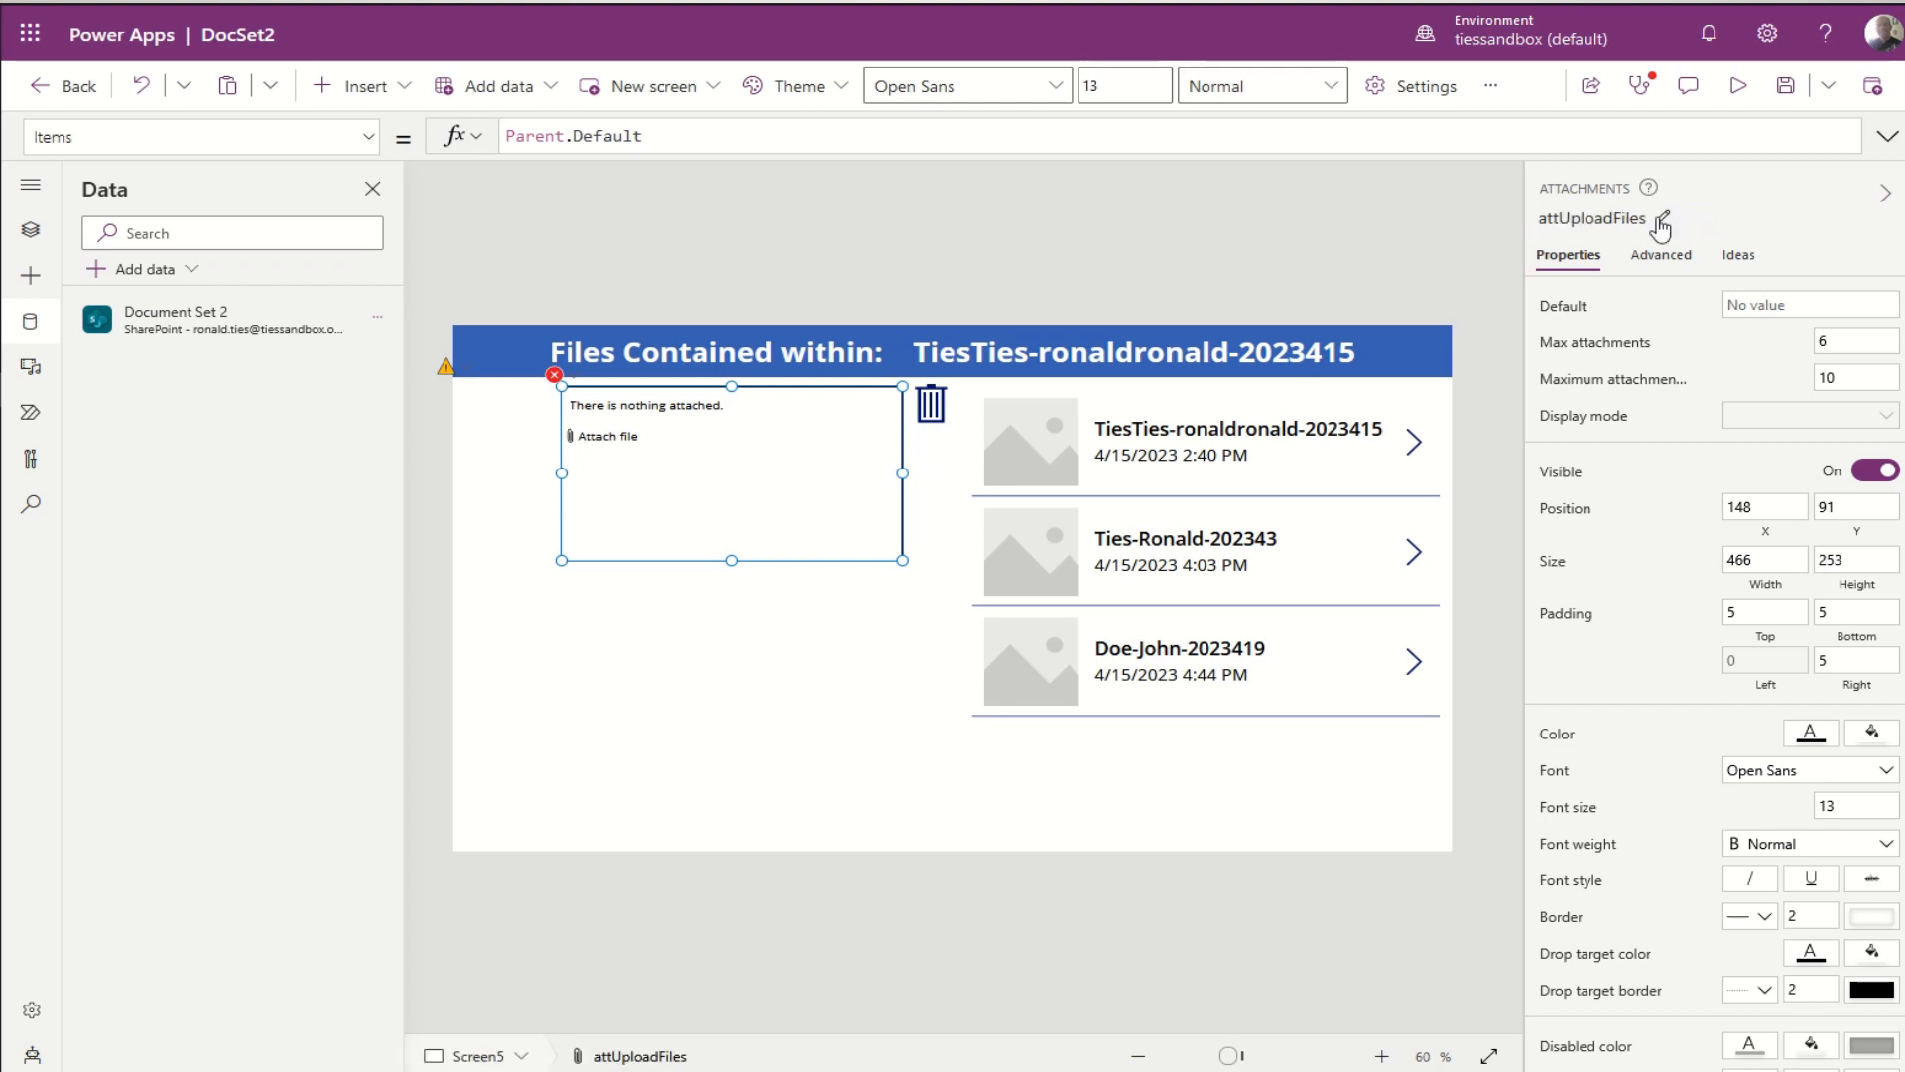
Step: Set the Items property of Gallery5 to attUploadFiles.Attachments and turn off the gallery's visibility
left_click(1199, 555)
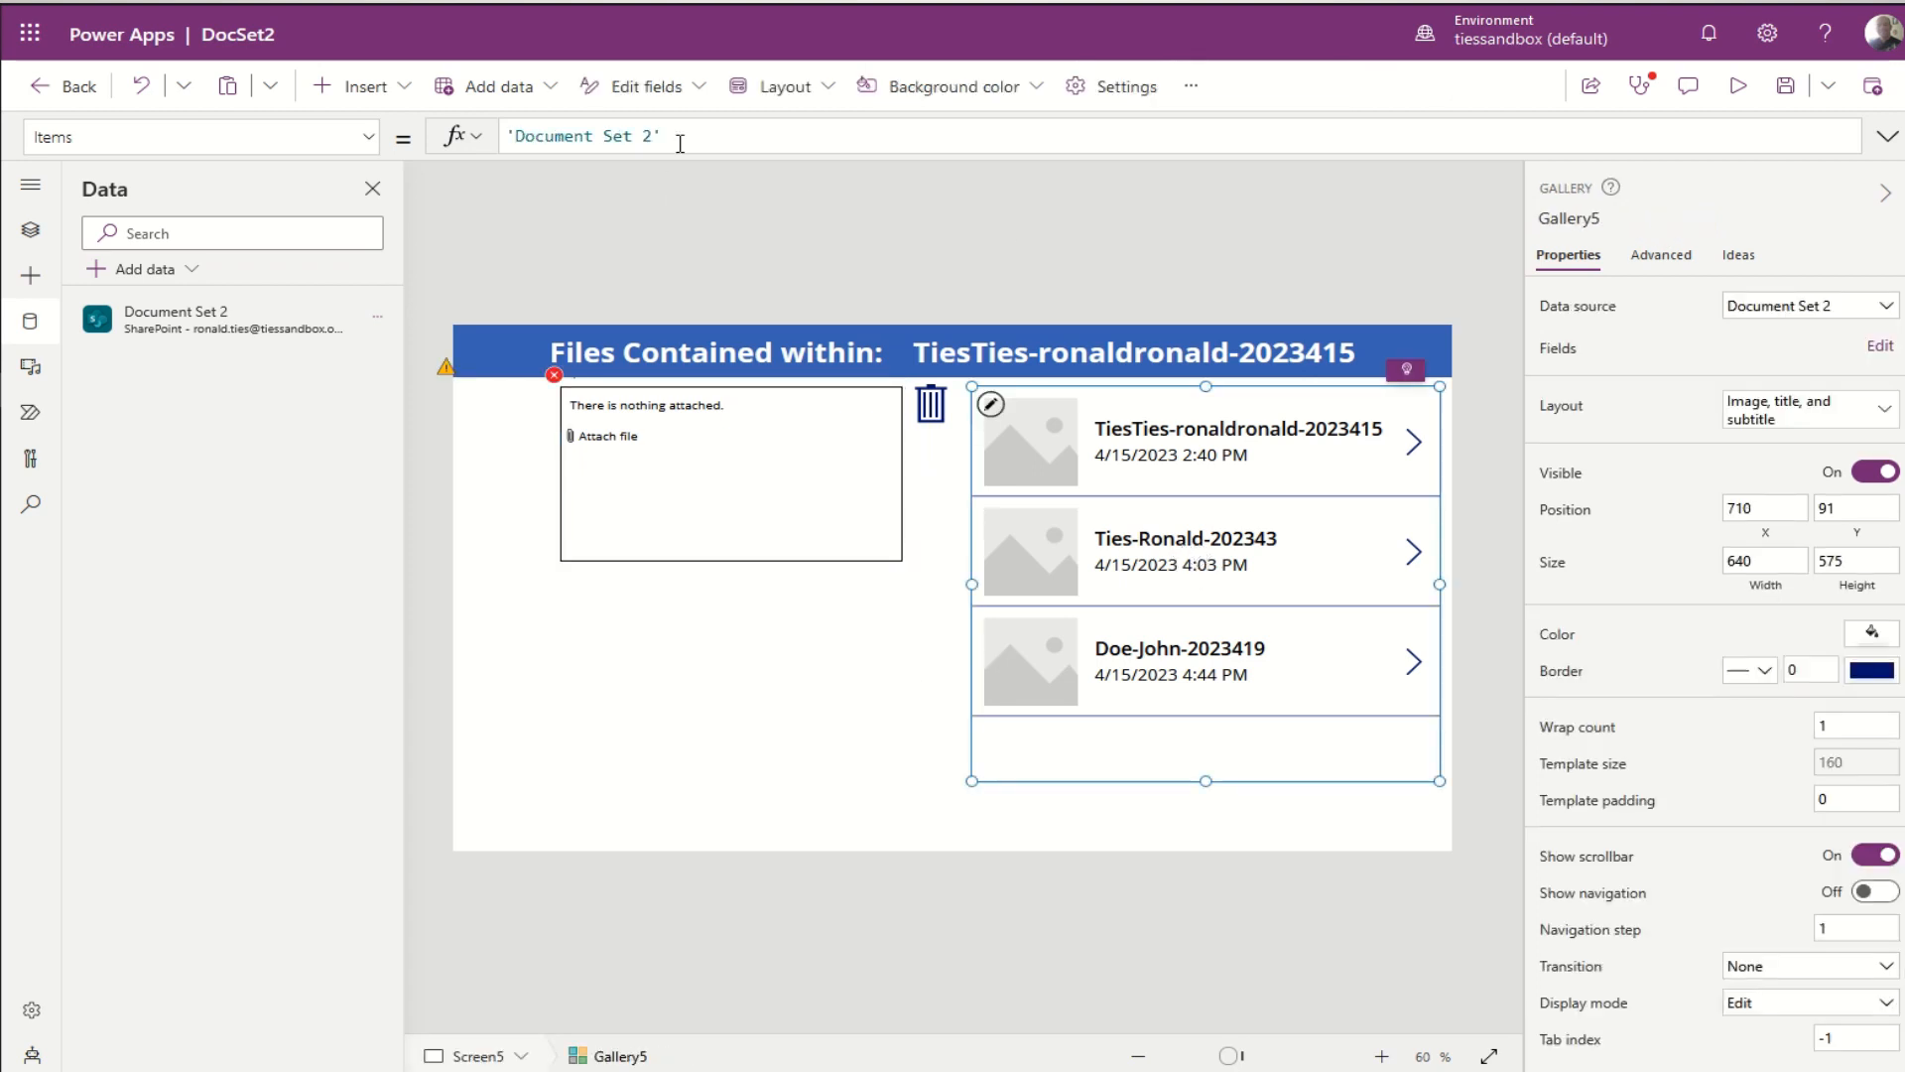
key("ctrl+a")
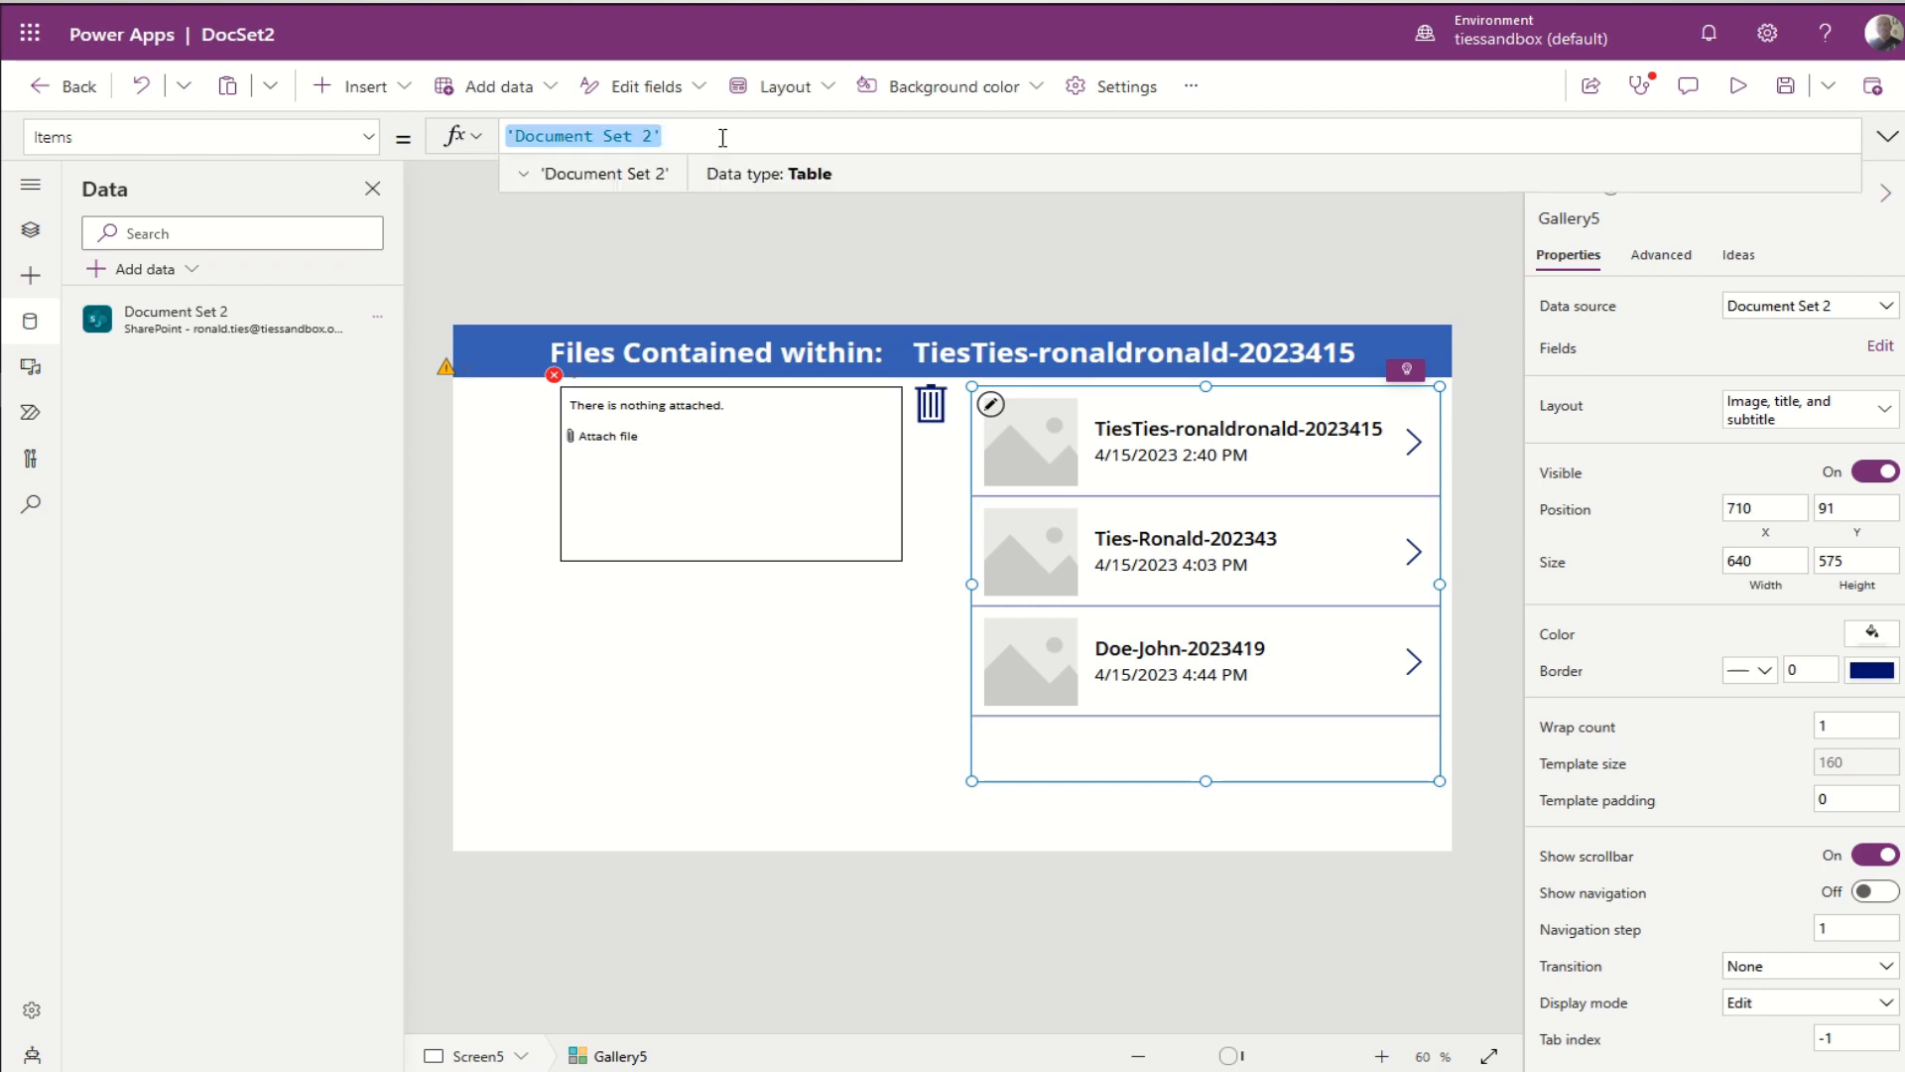
key("BackSpace")
type("att")
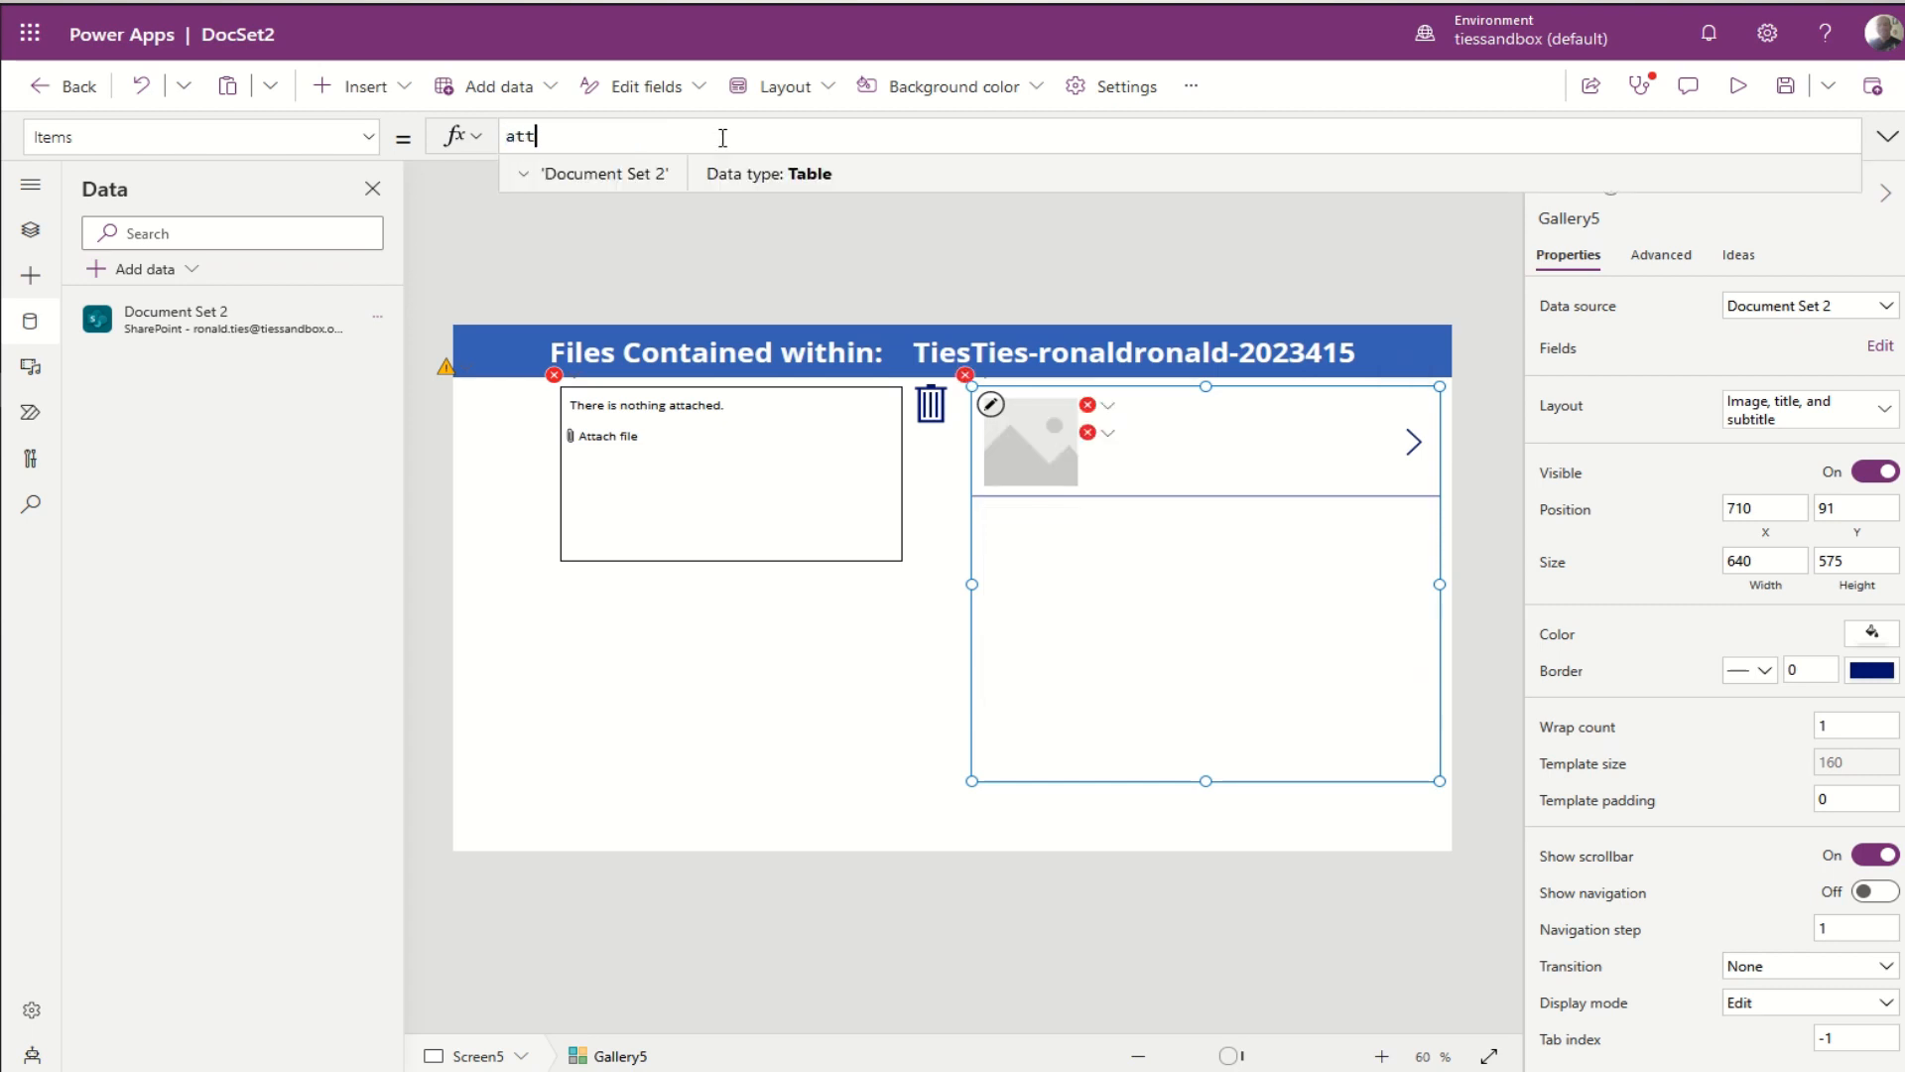
key("Tab")
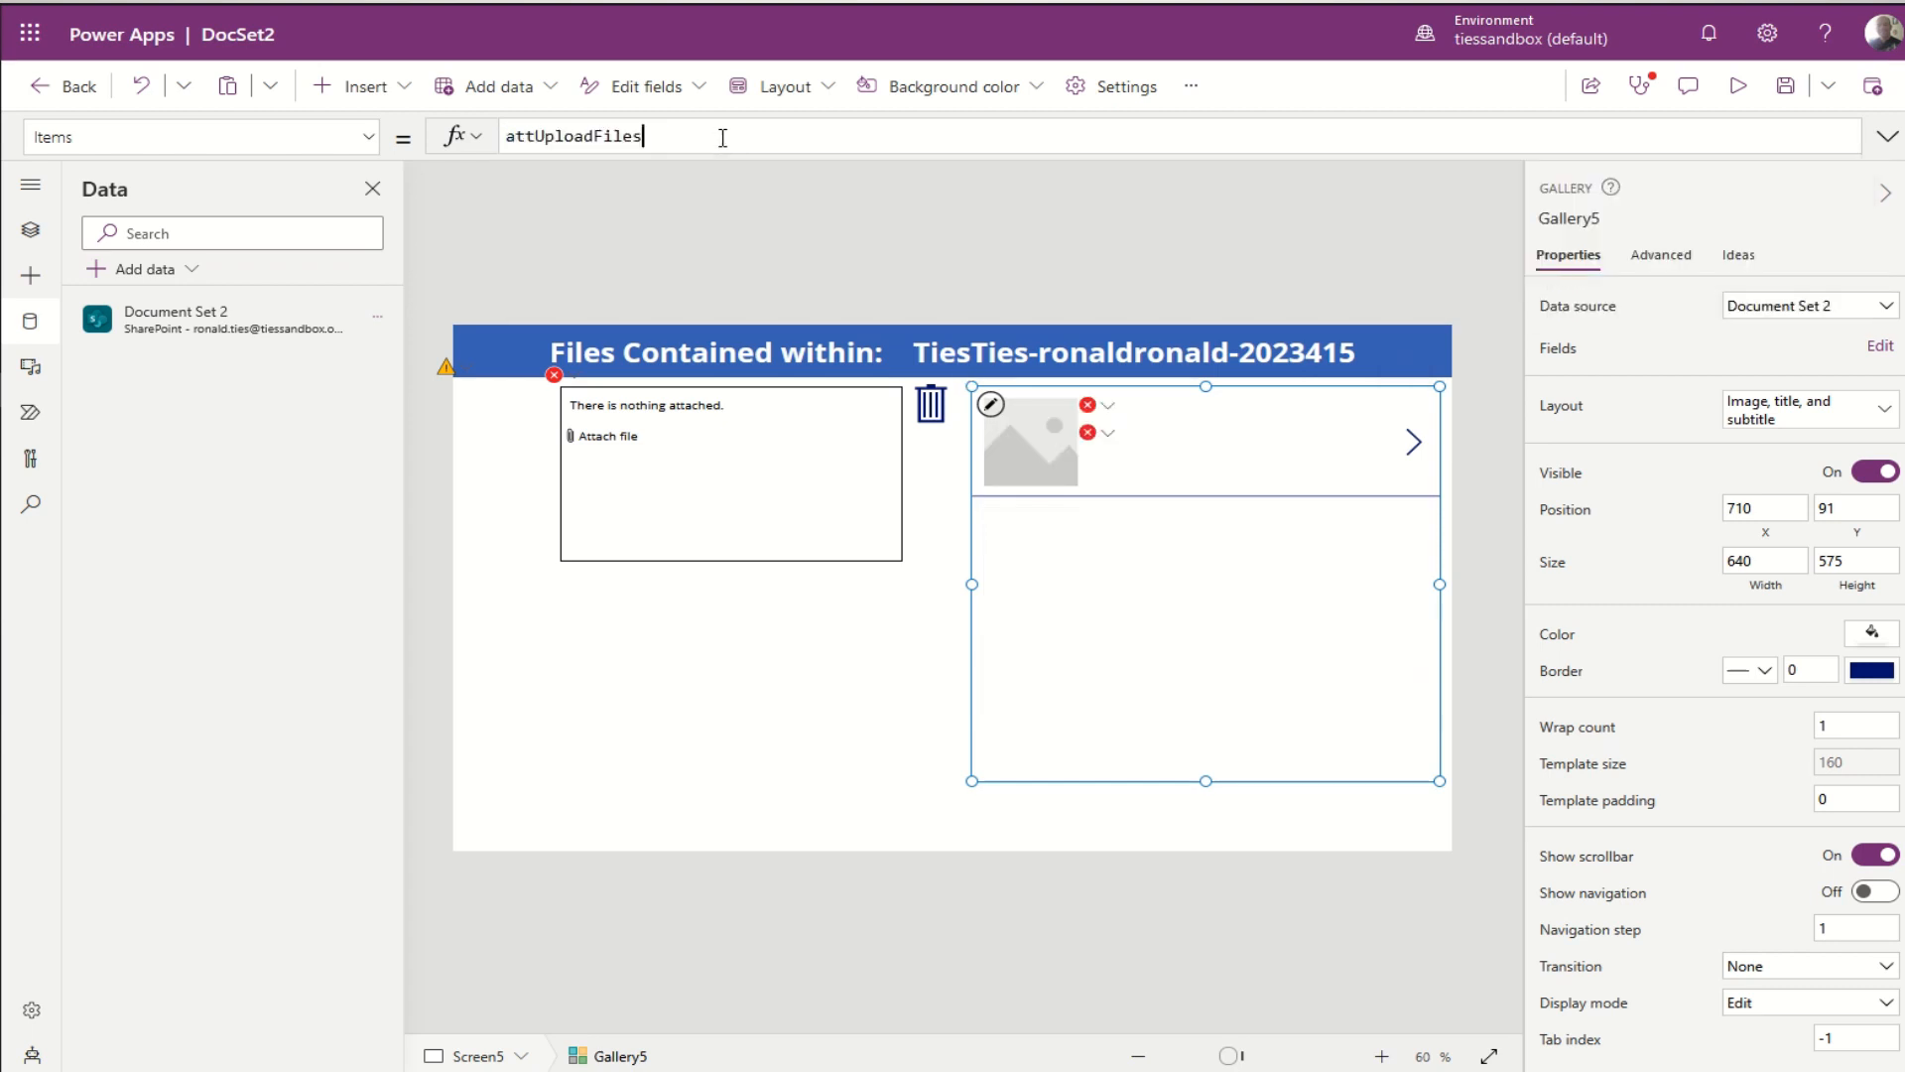
type(".")
type("A")
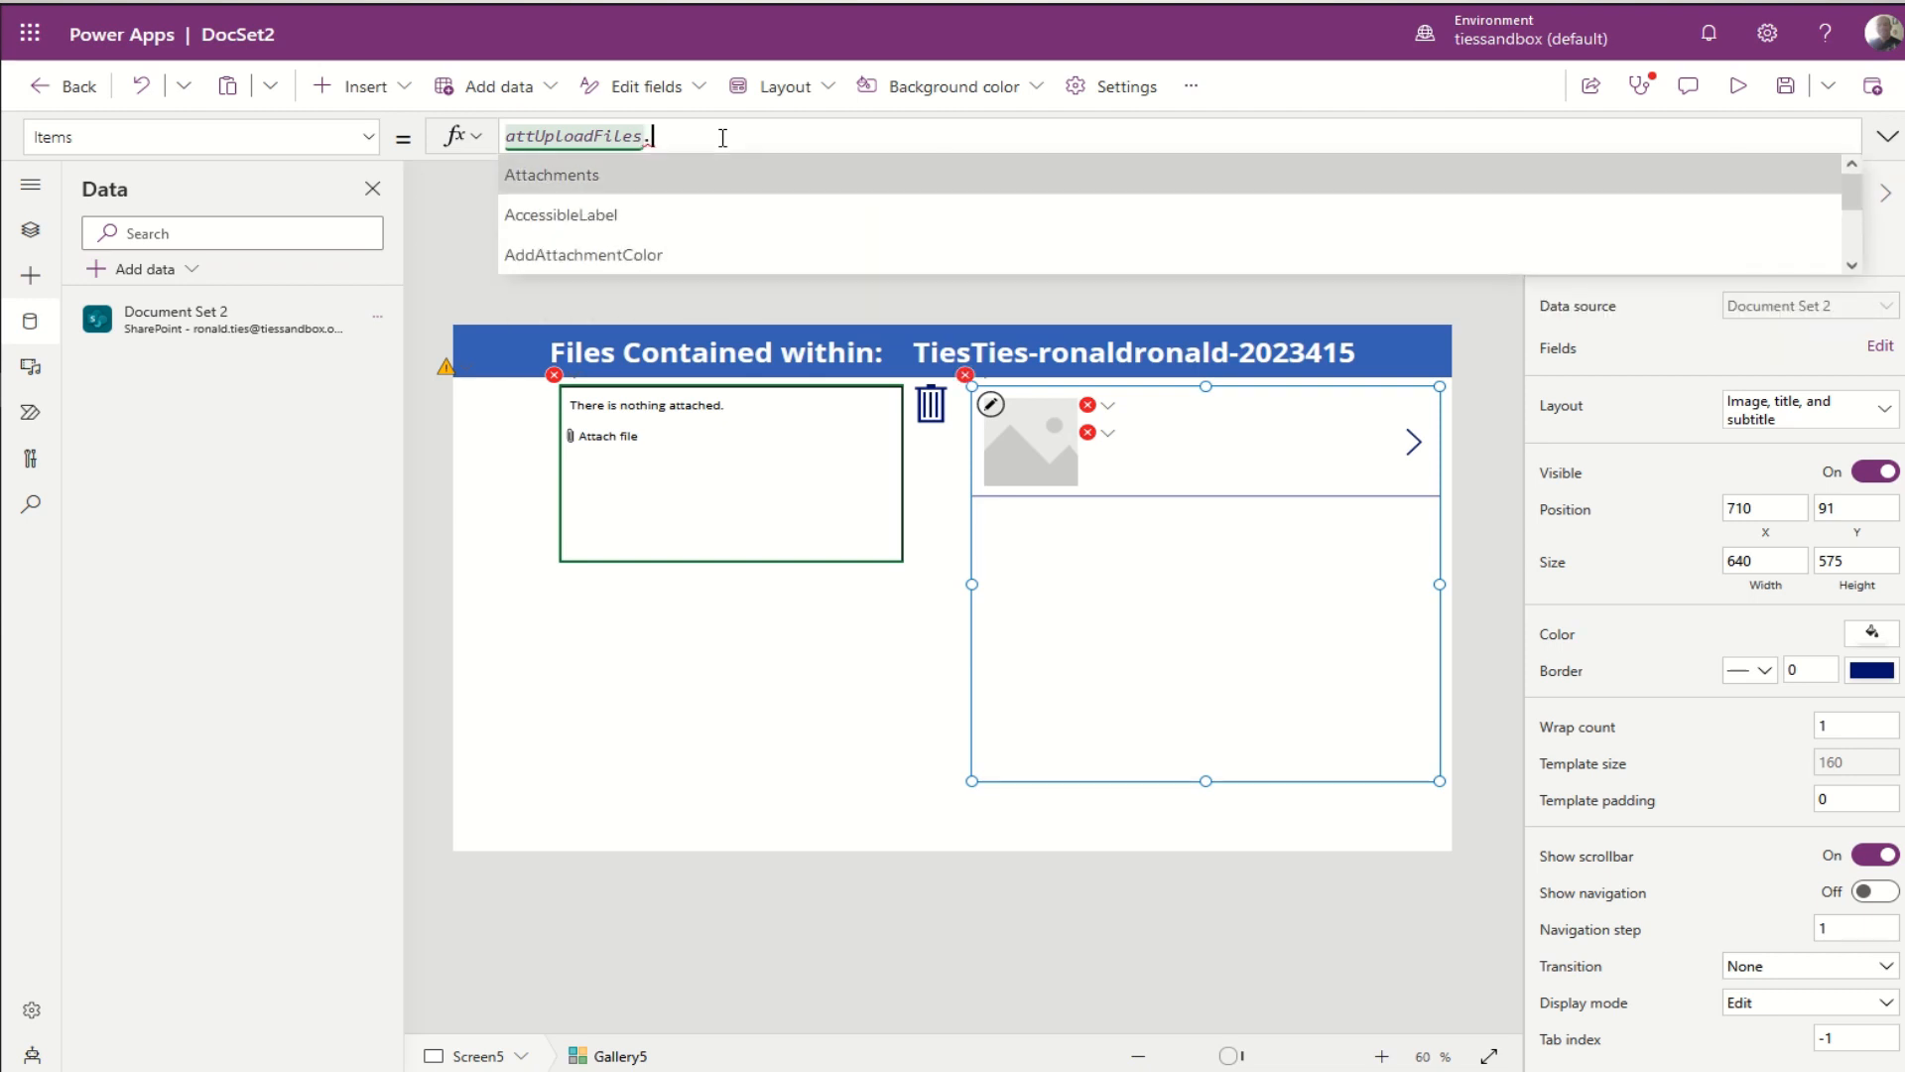
key("Tab")
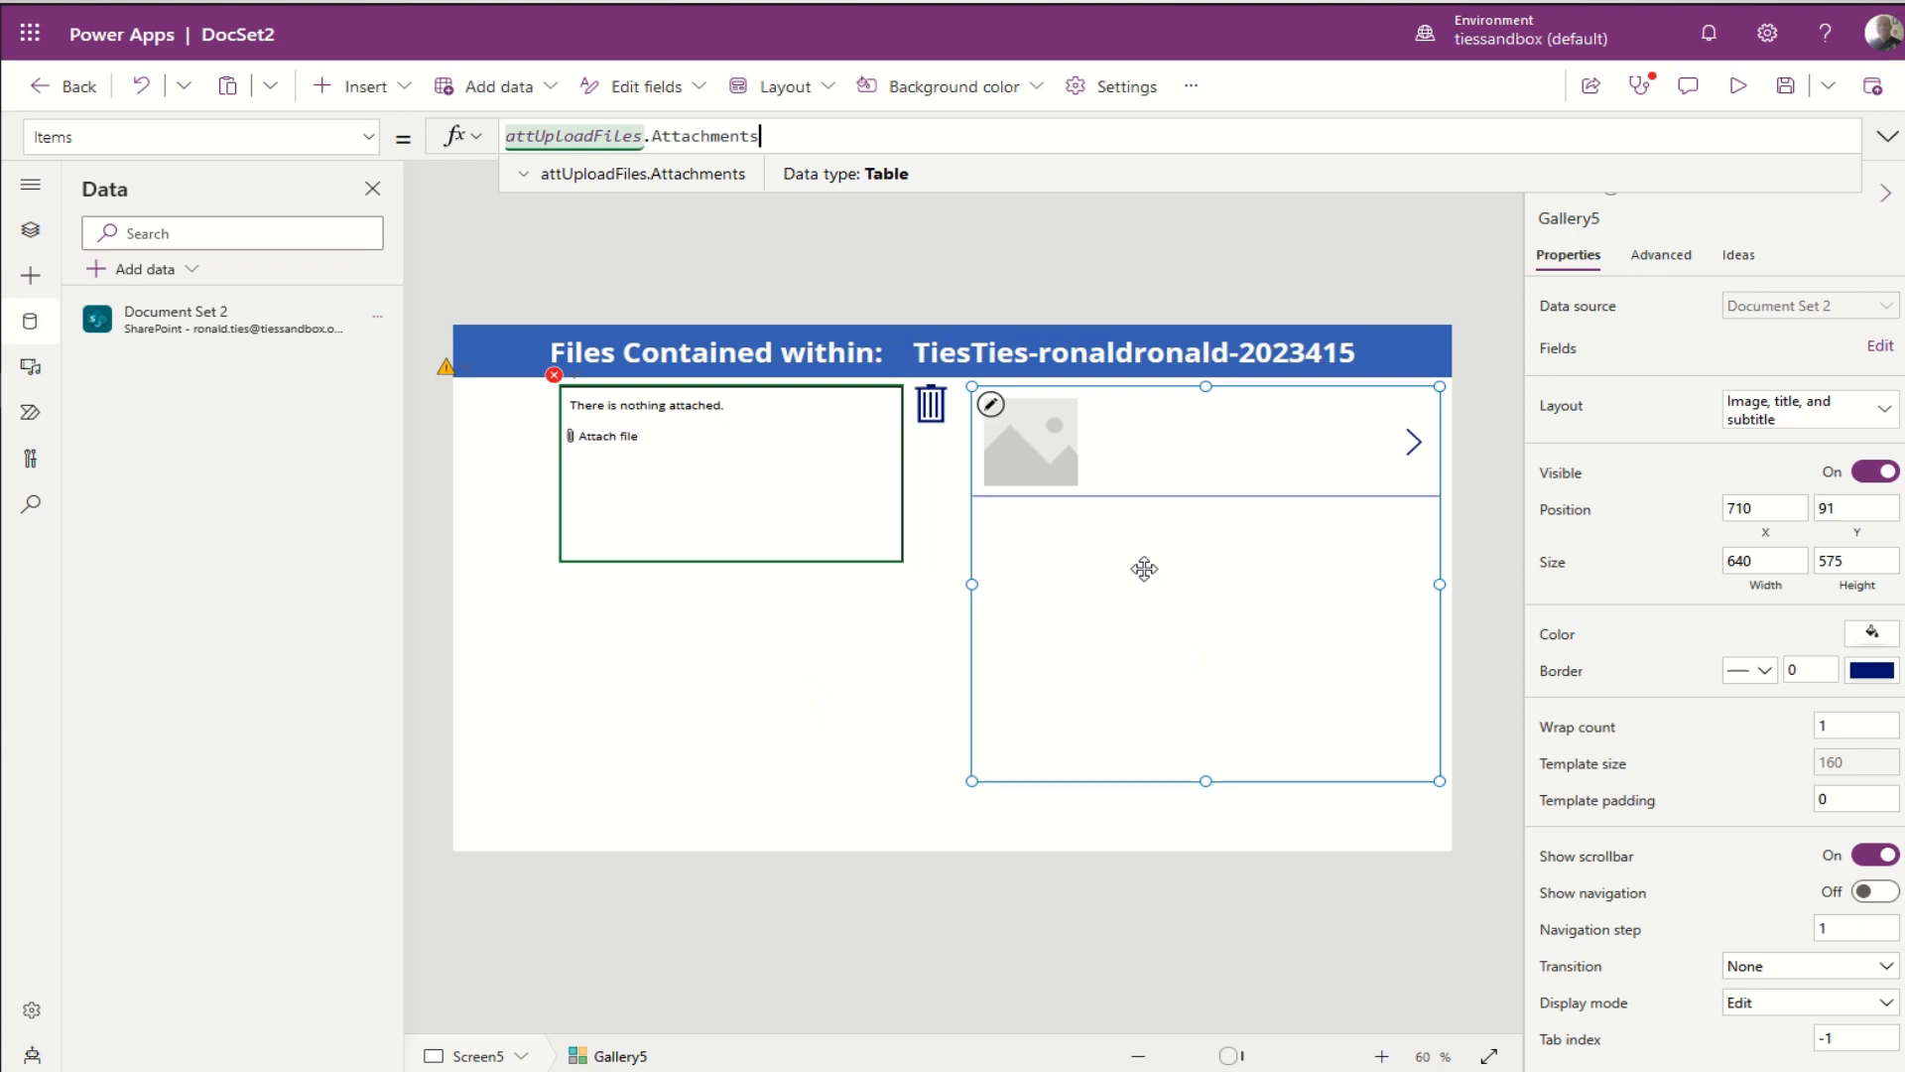
left_click(1875, 472)
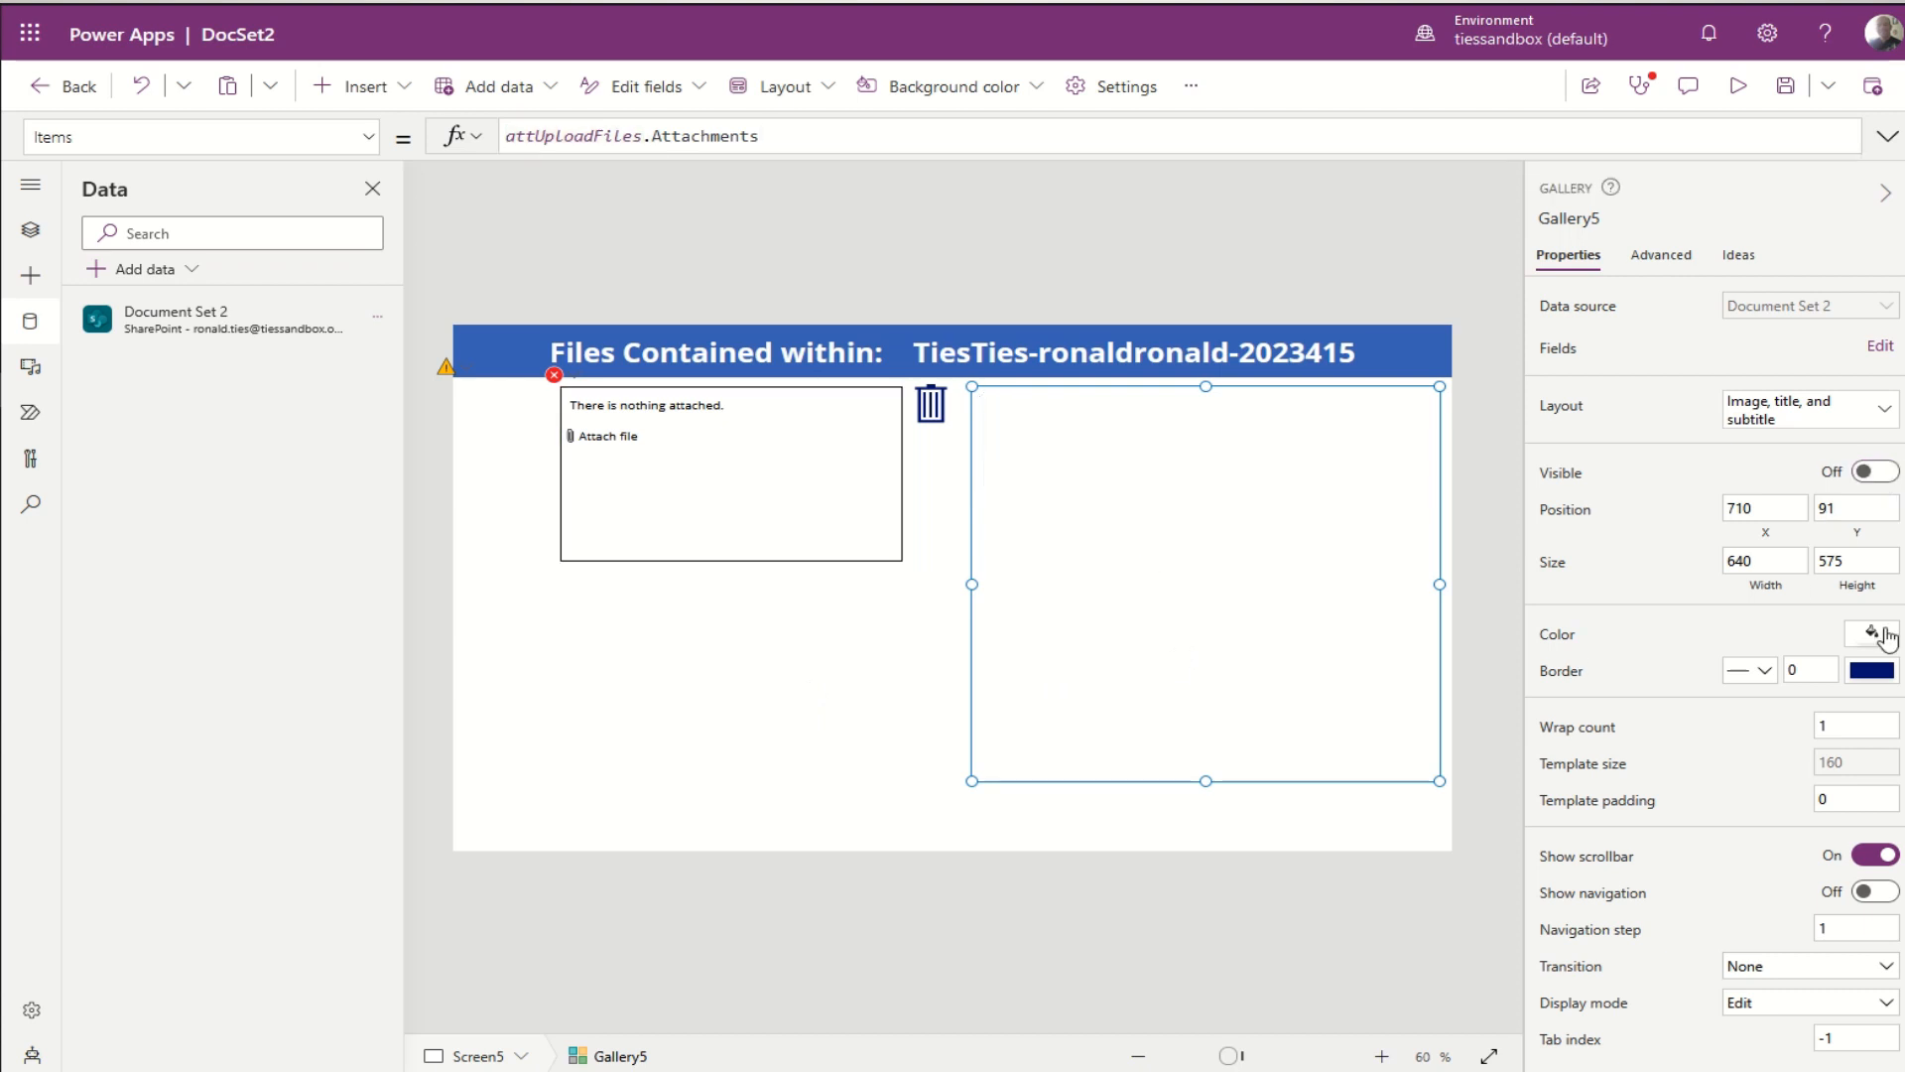
Step: Move attUploadFiles to about X 797, Y 91 and enlarge it to about 553 wide by 399 high
left_click(751, 705)
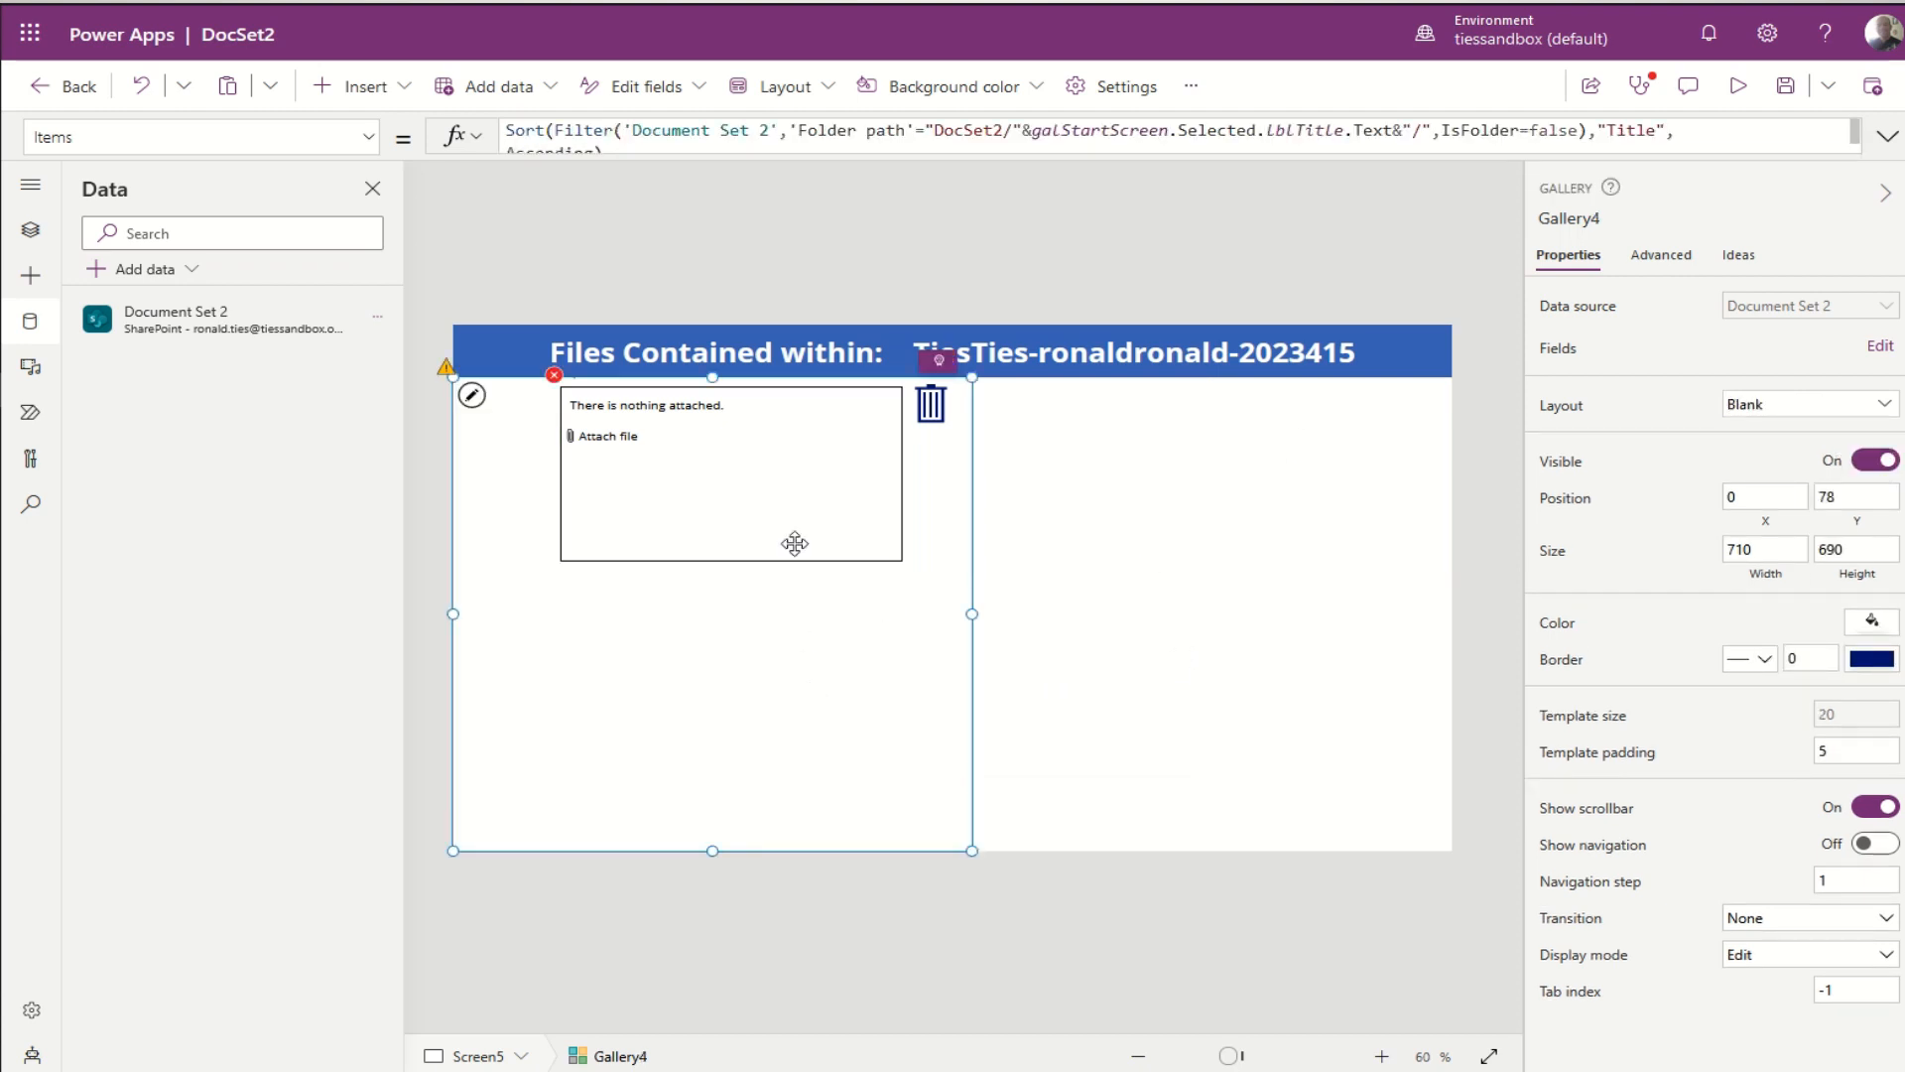
left_click(1076, 510)
left_click(771, 477)
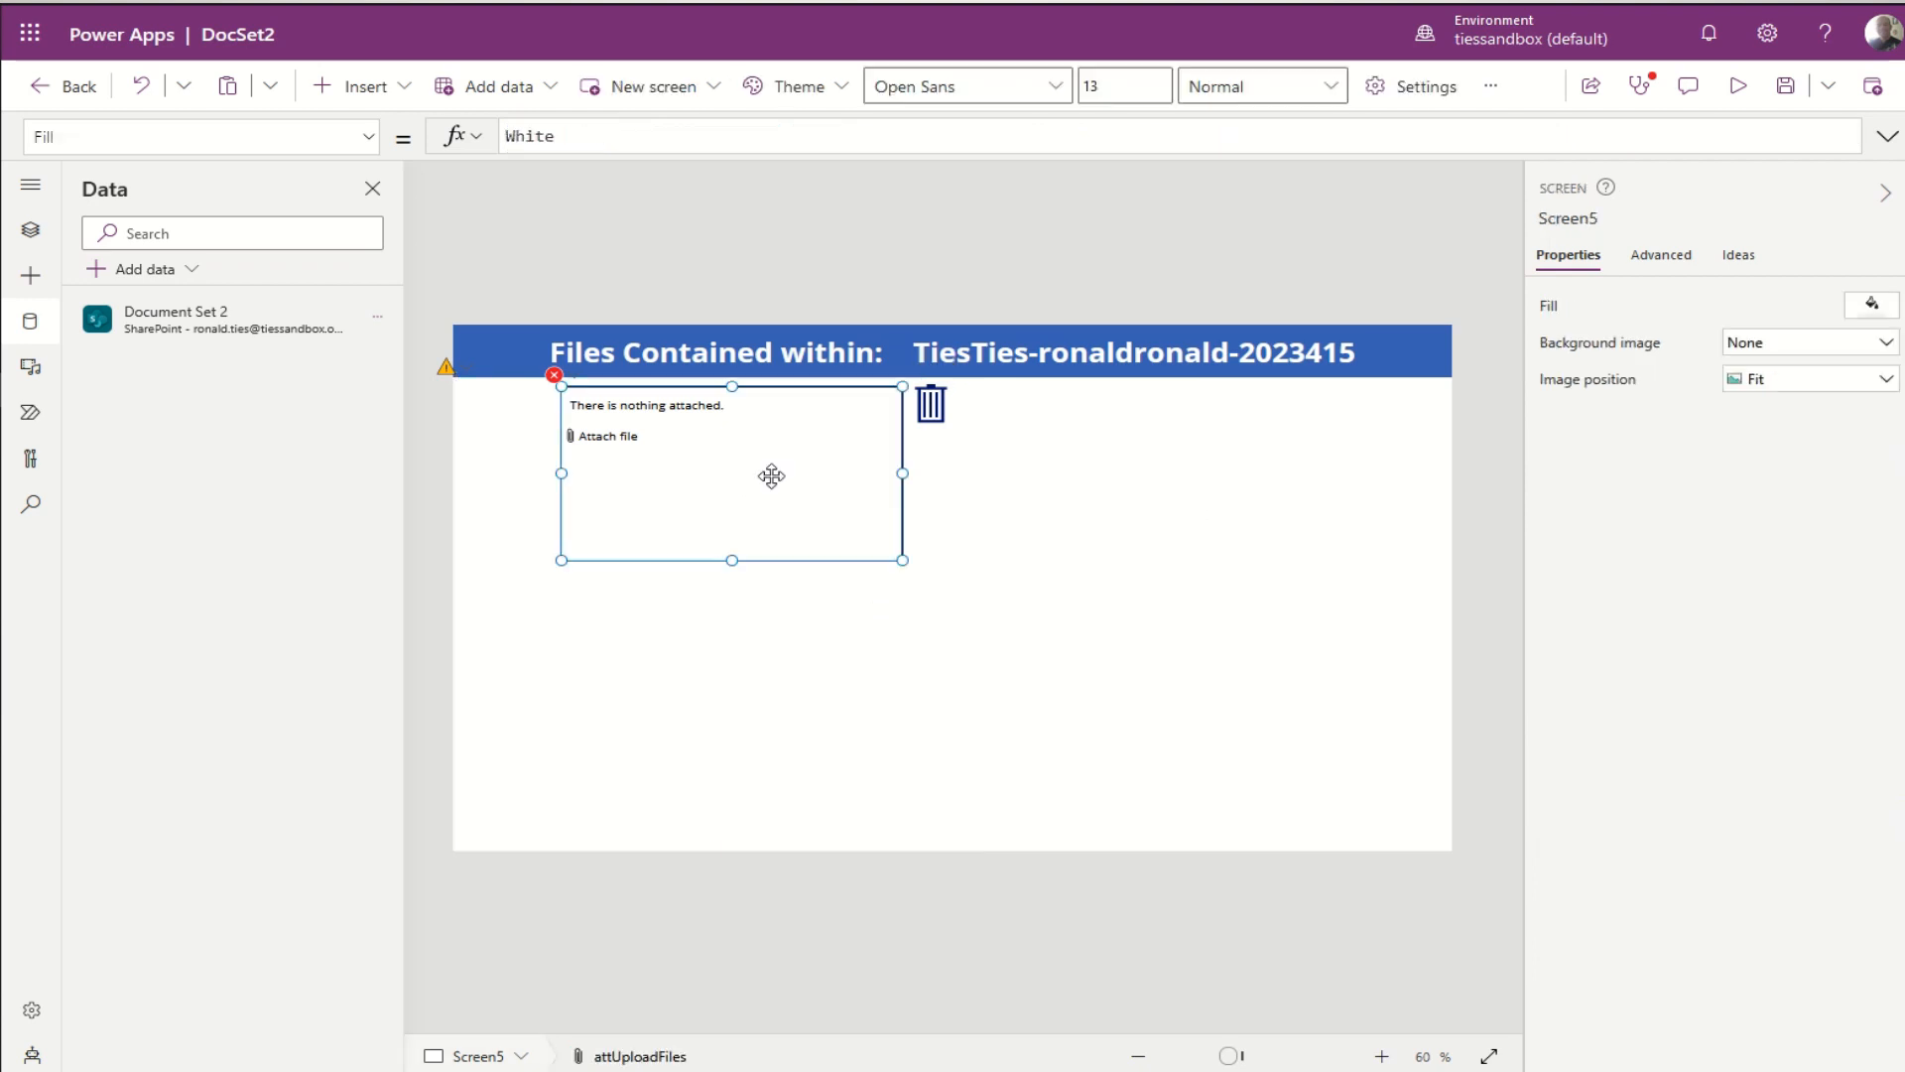
left_click_drag(729, 458, 1198, 457)
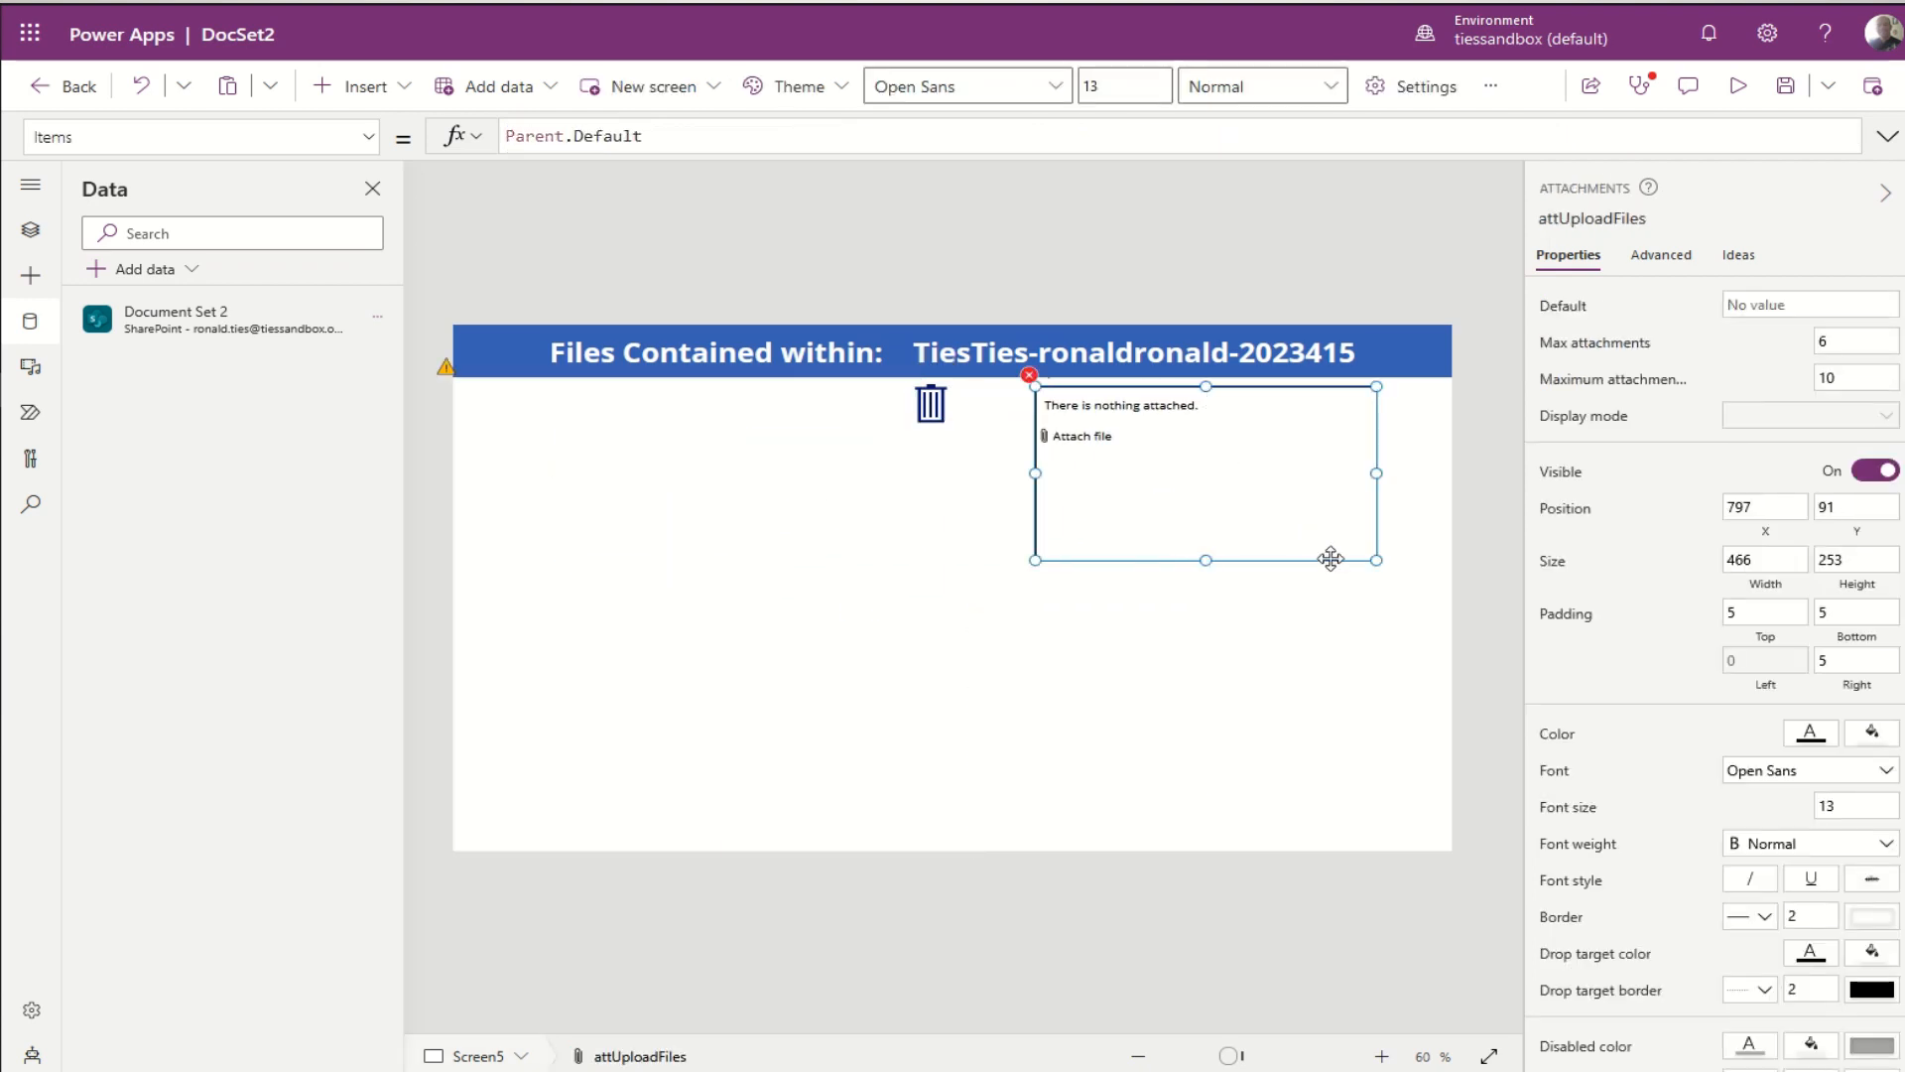
left_click_drag(1377, 559, 1441, 660)
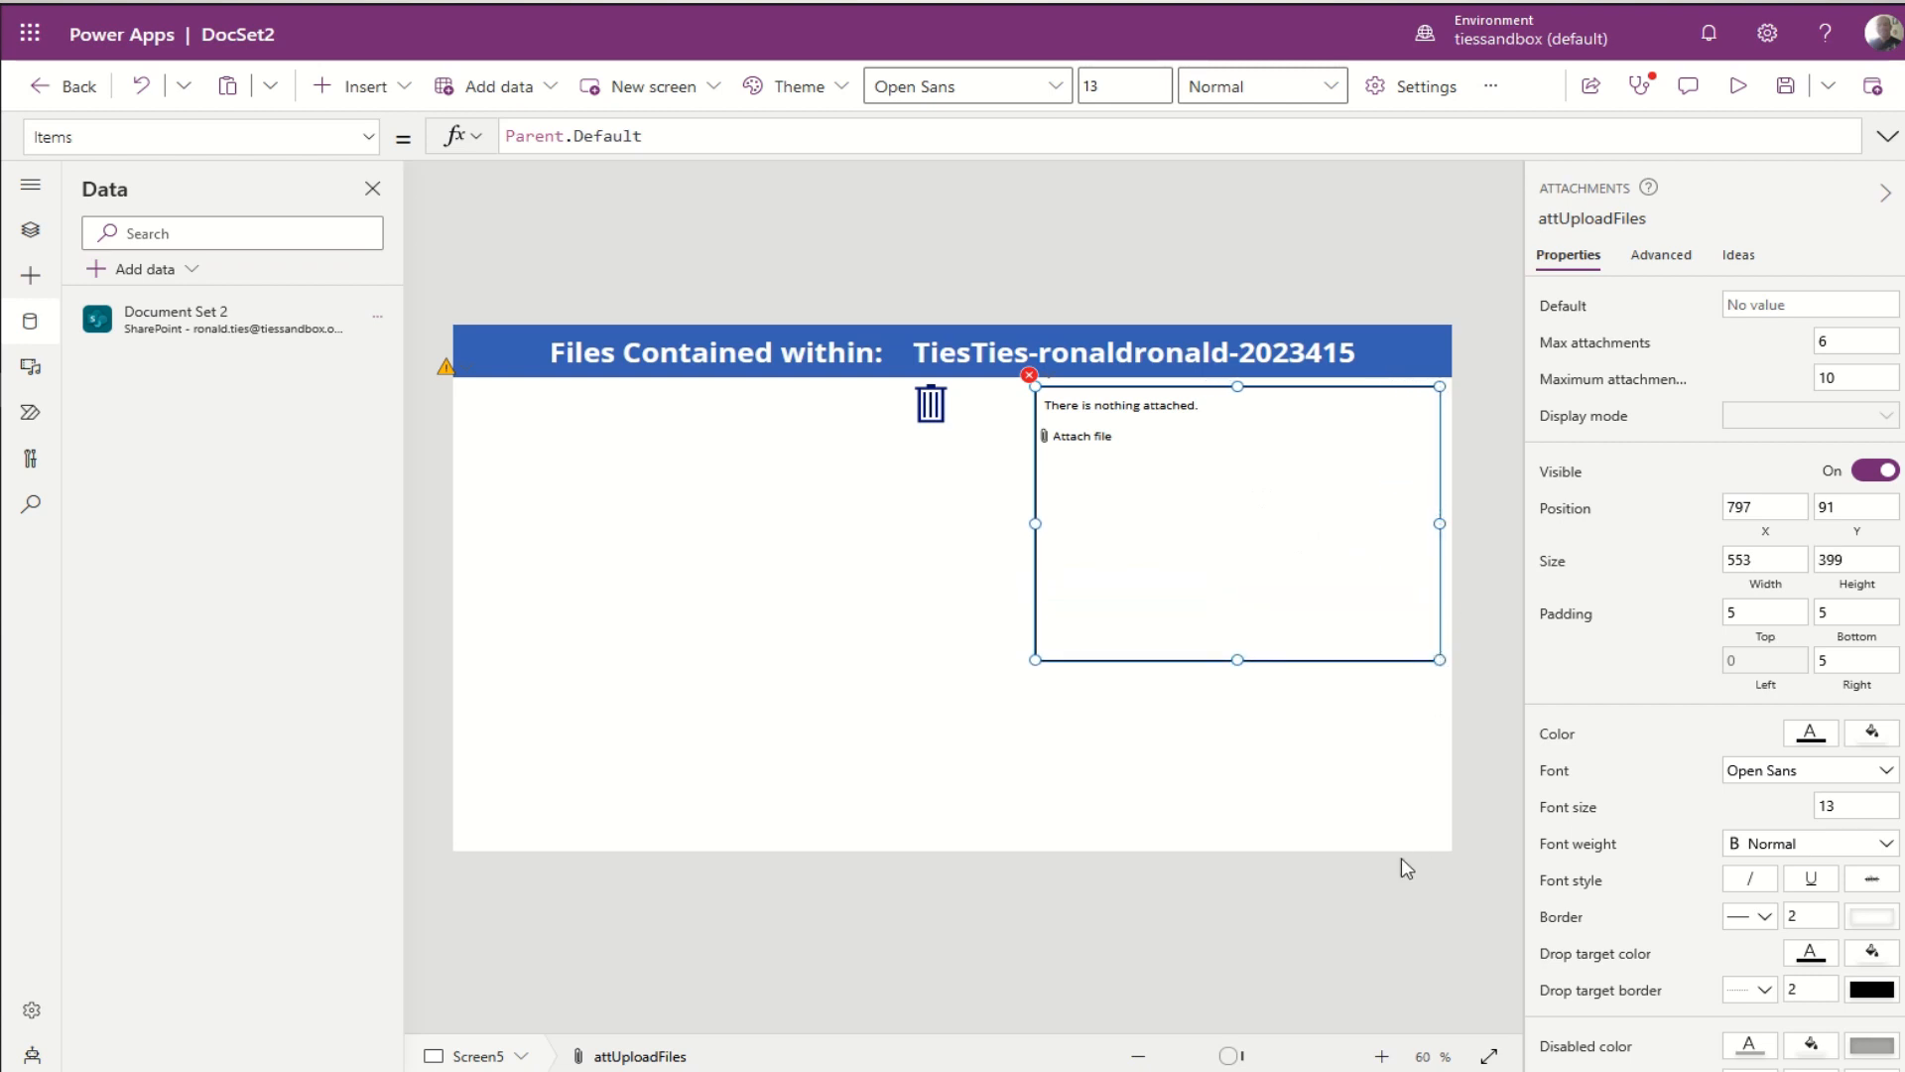
left_click(1240, 733)
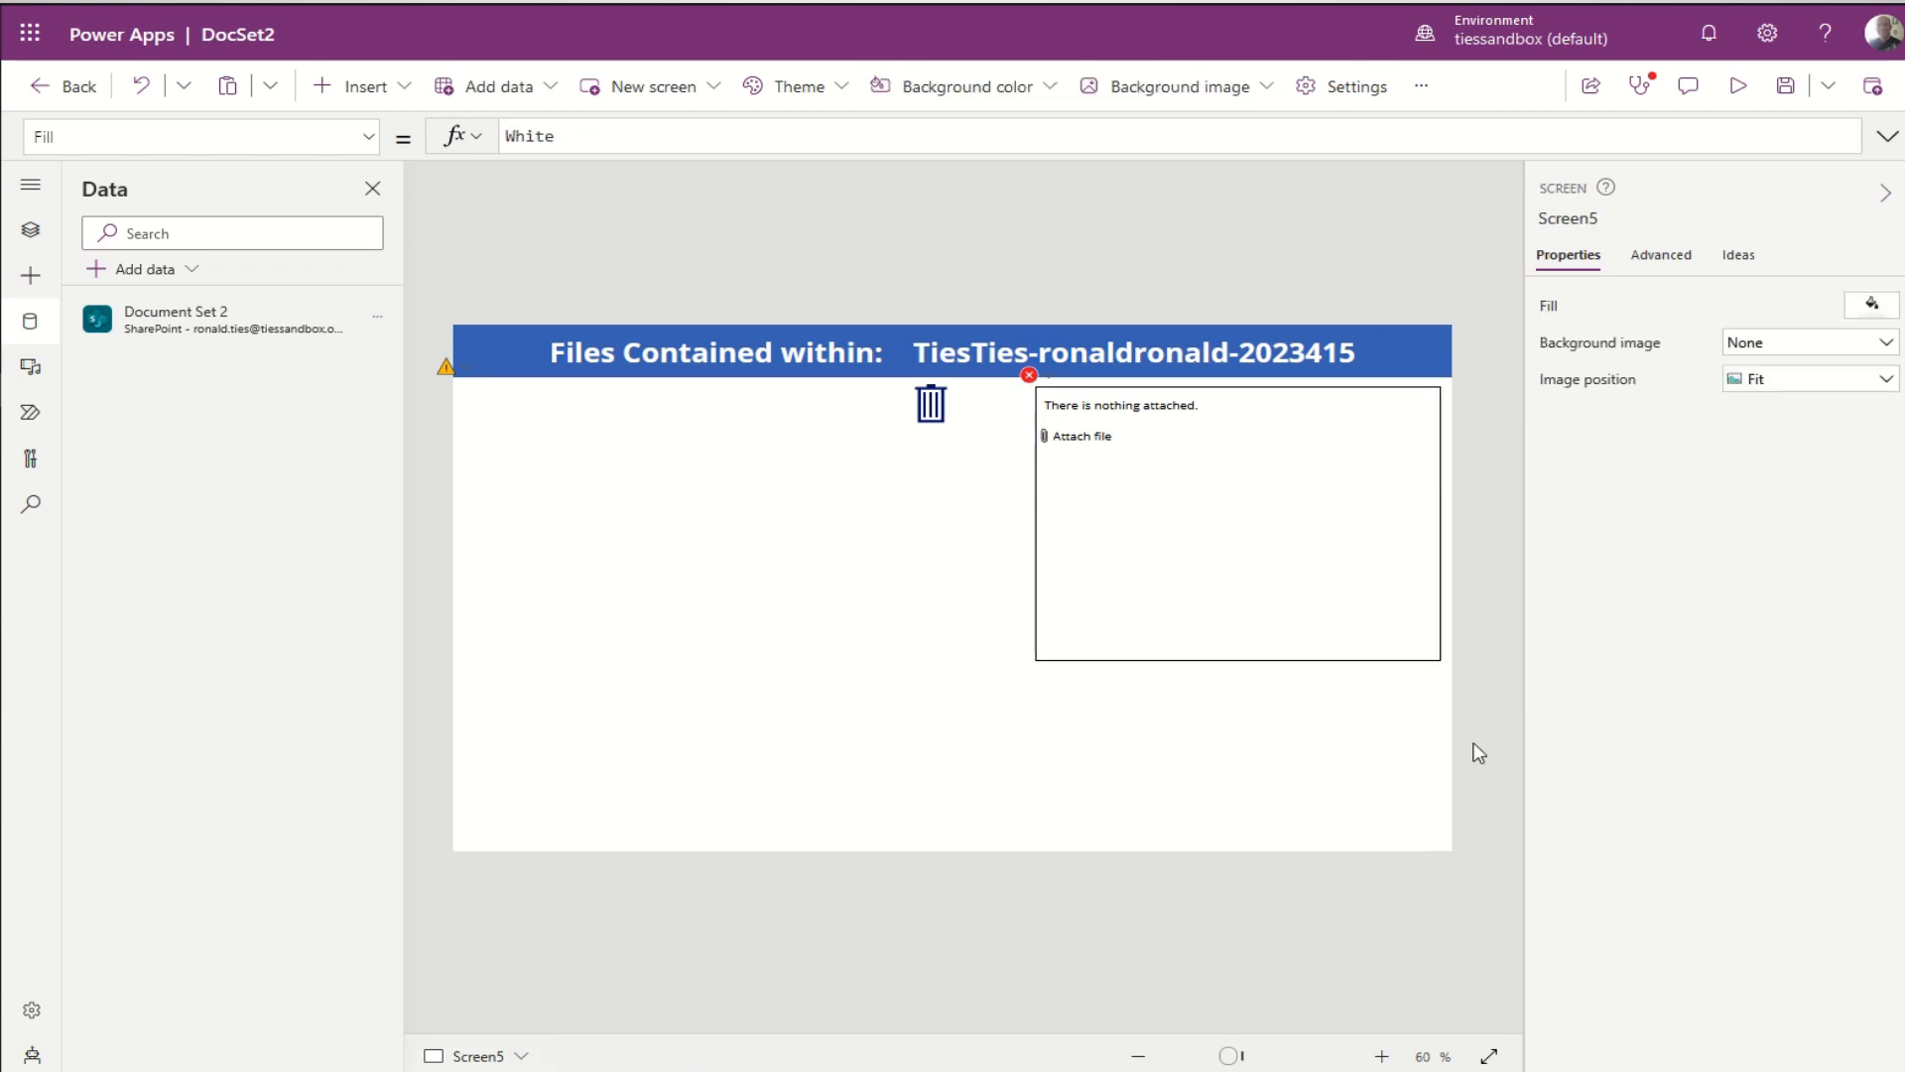
Step: Rename Screen5 as UploadFiles
left_click(18, 235)
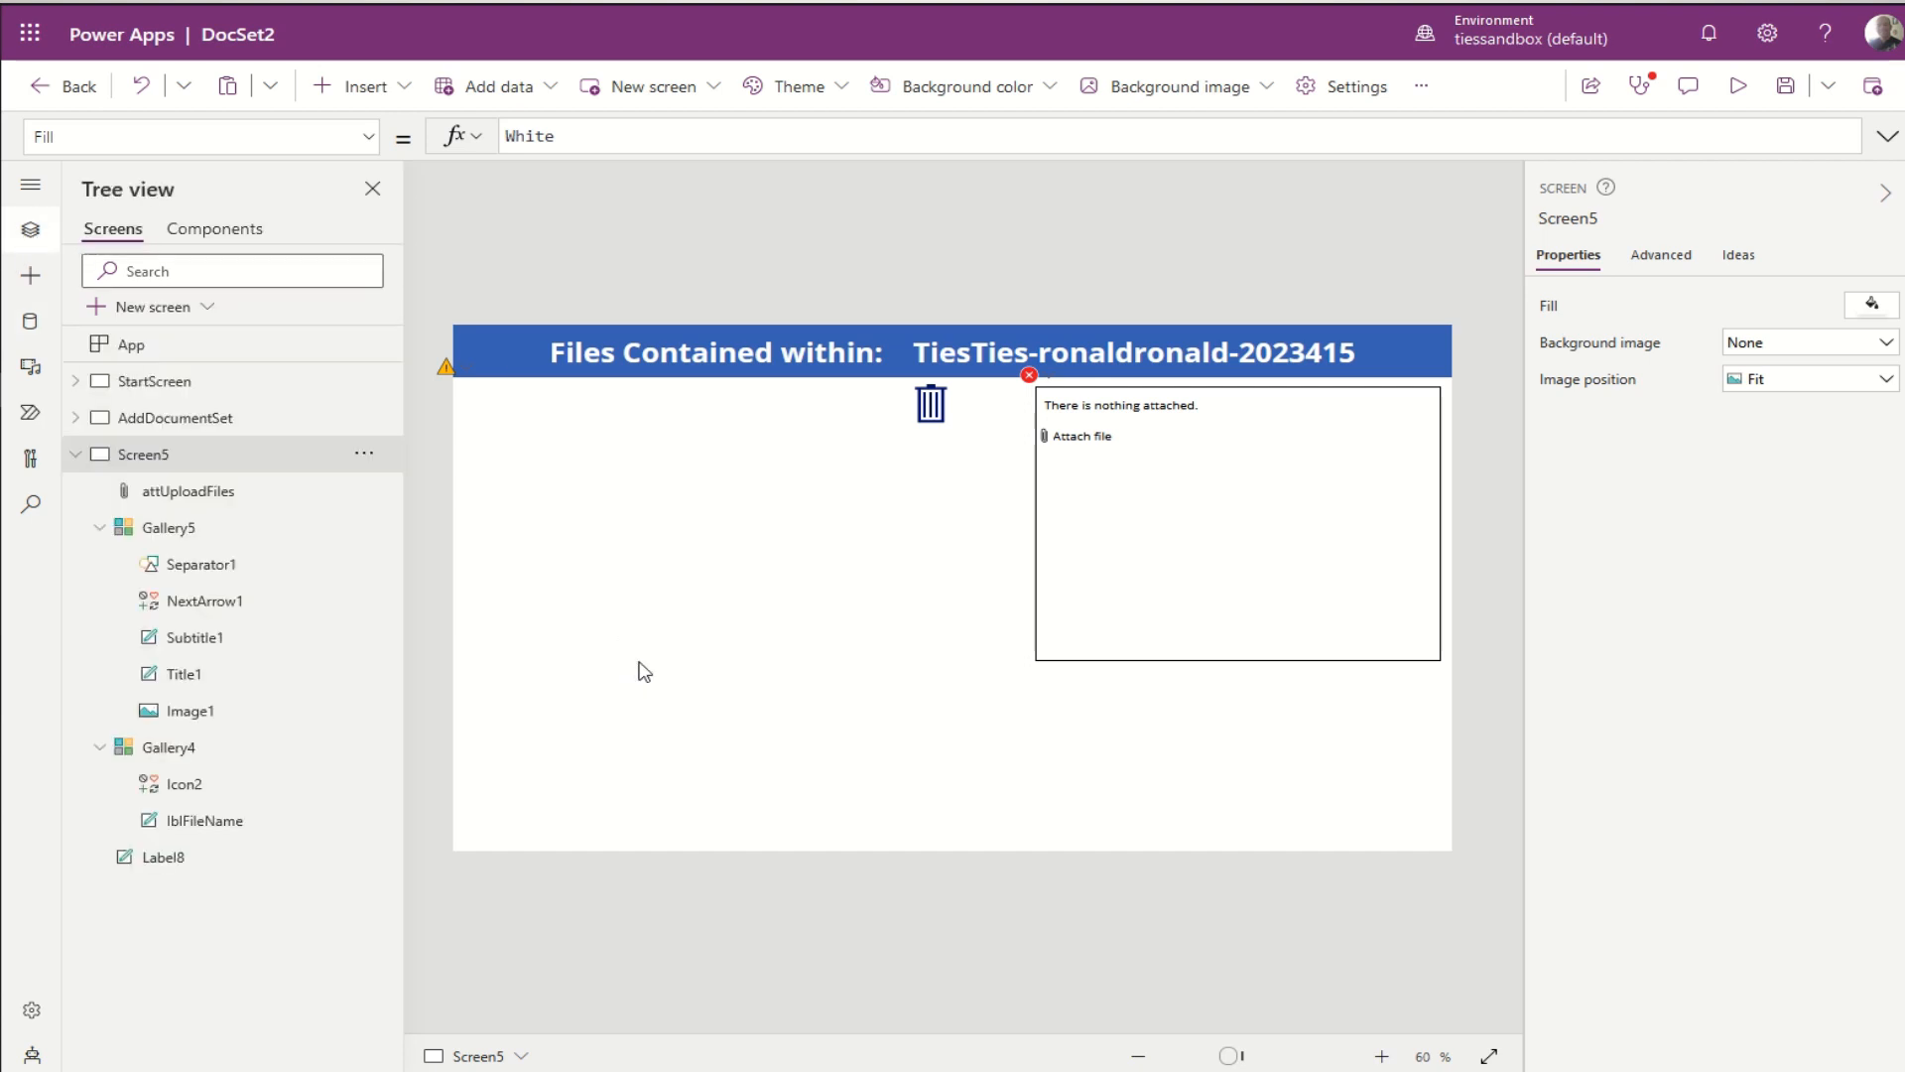
double_click(152, 462)
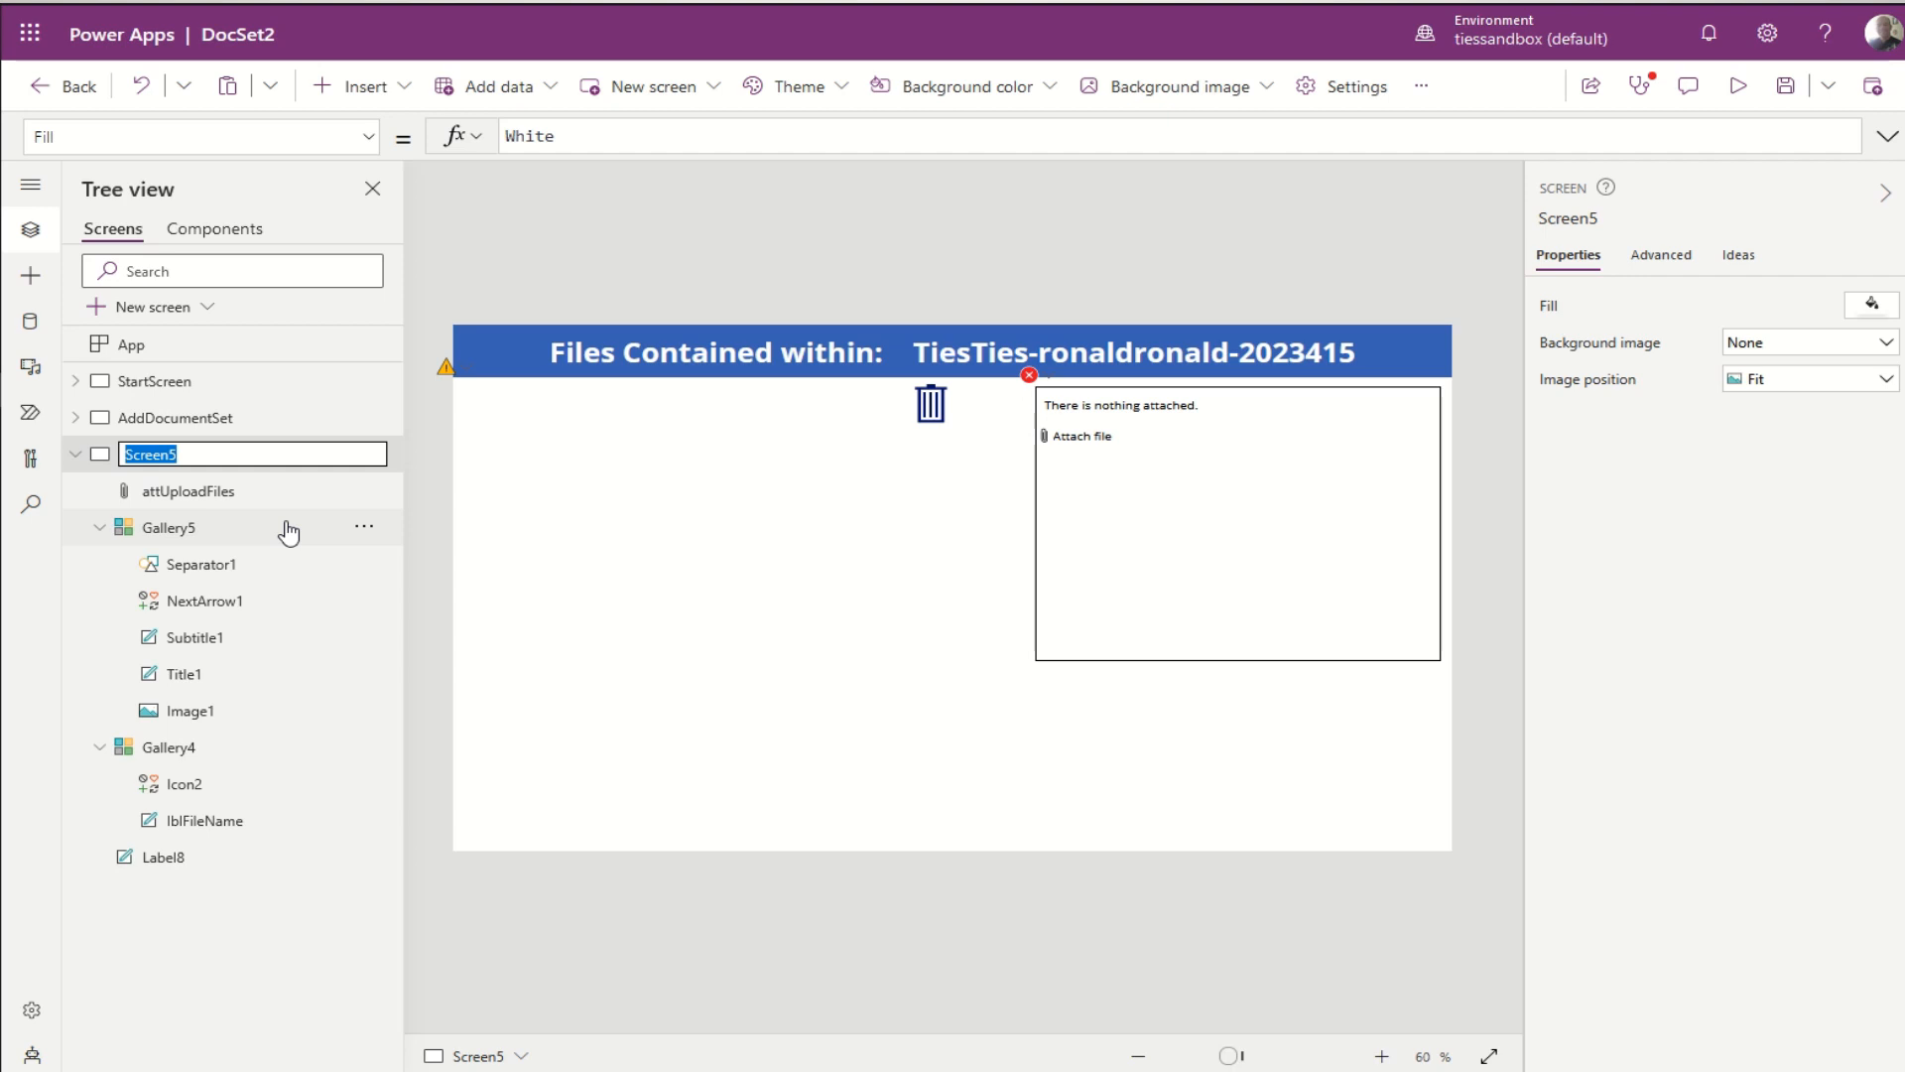
type("UploadFiles")
key("Return")
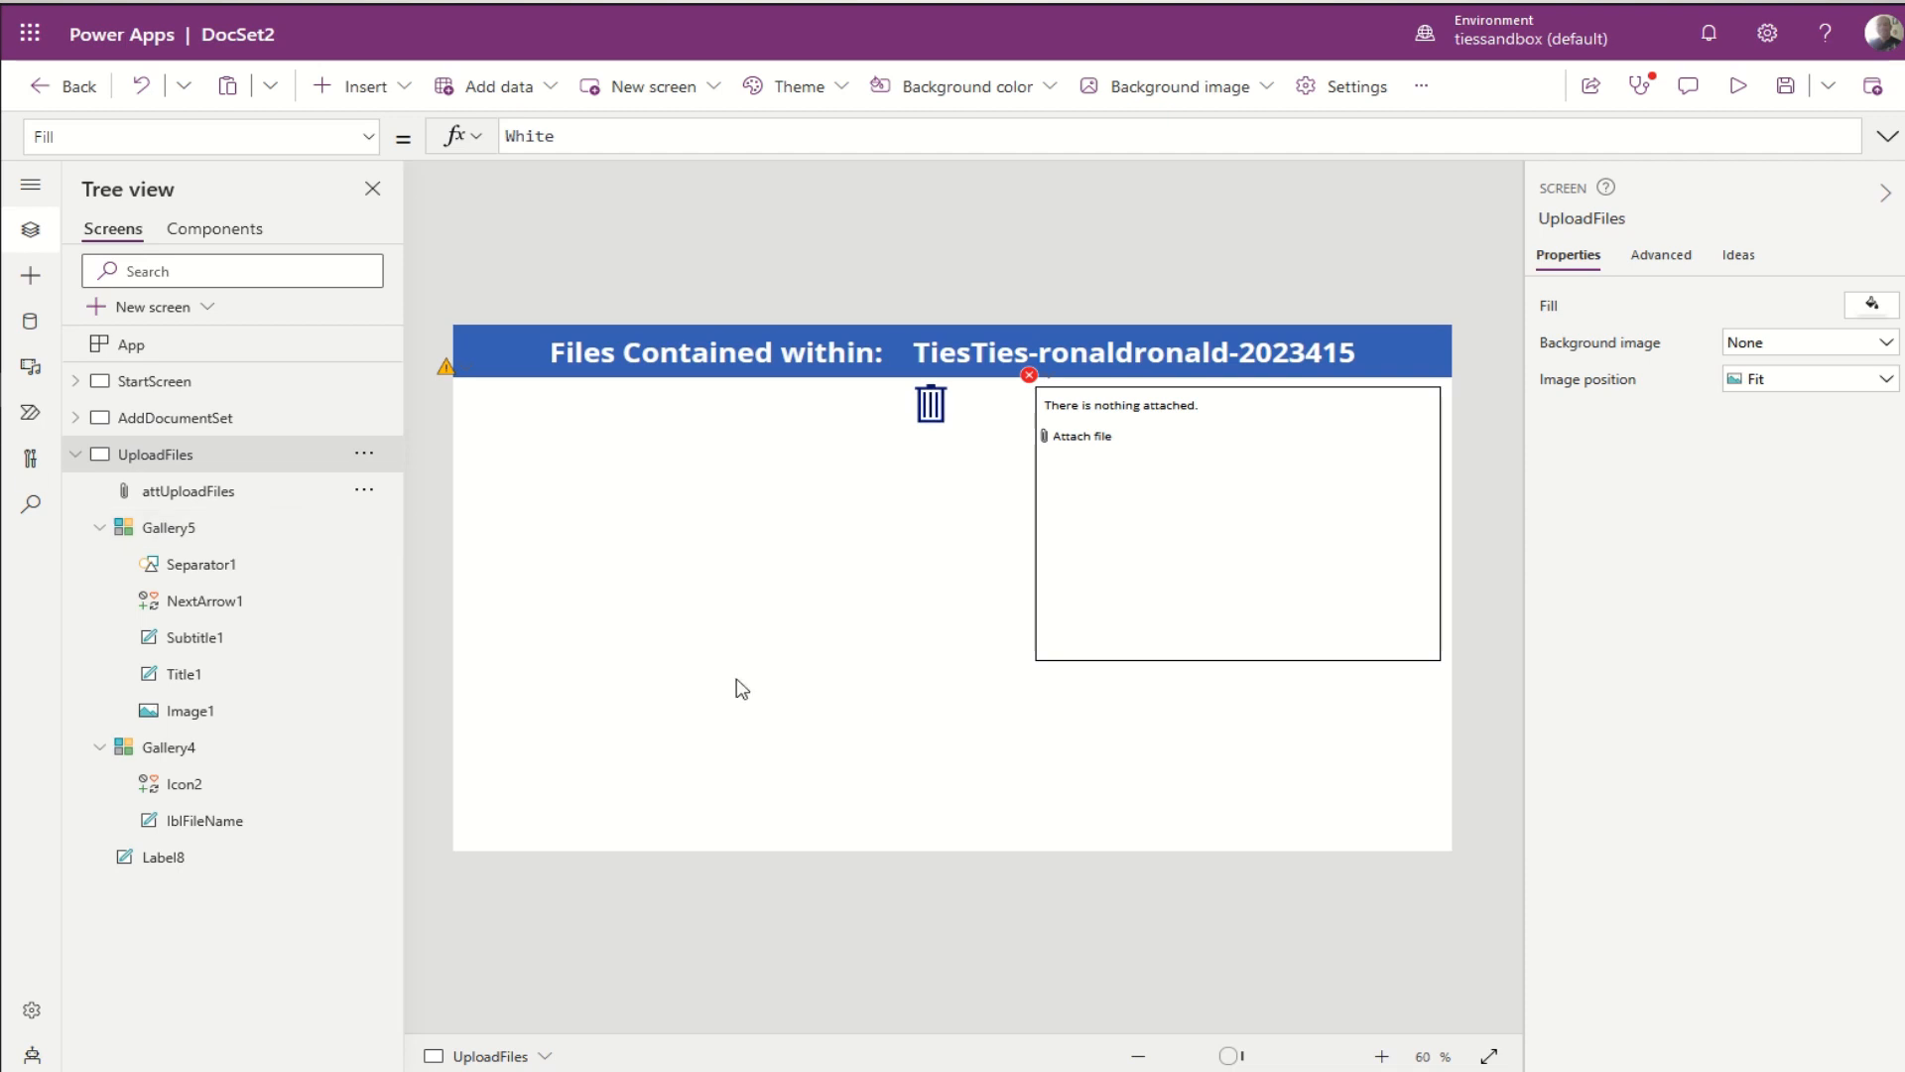
Step: Insert a button below the attachments control at about X 950, Y 515, sized about 300 wide by 46 high
left_click(406, 97)
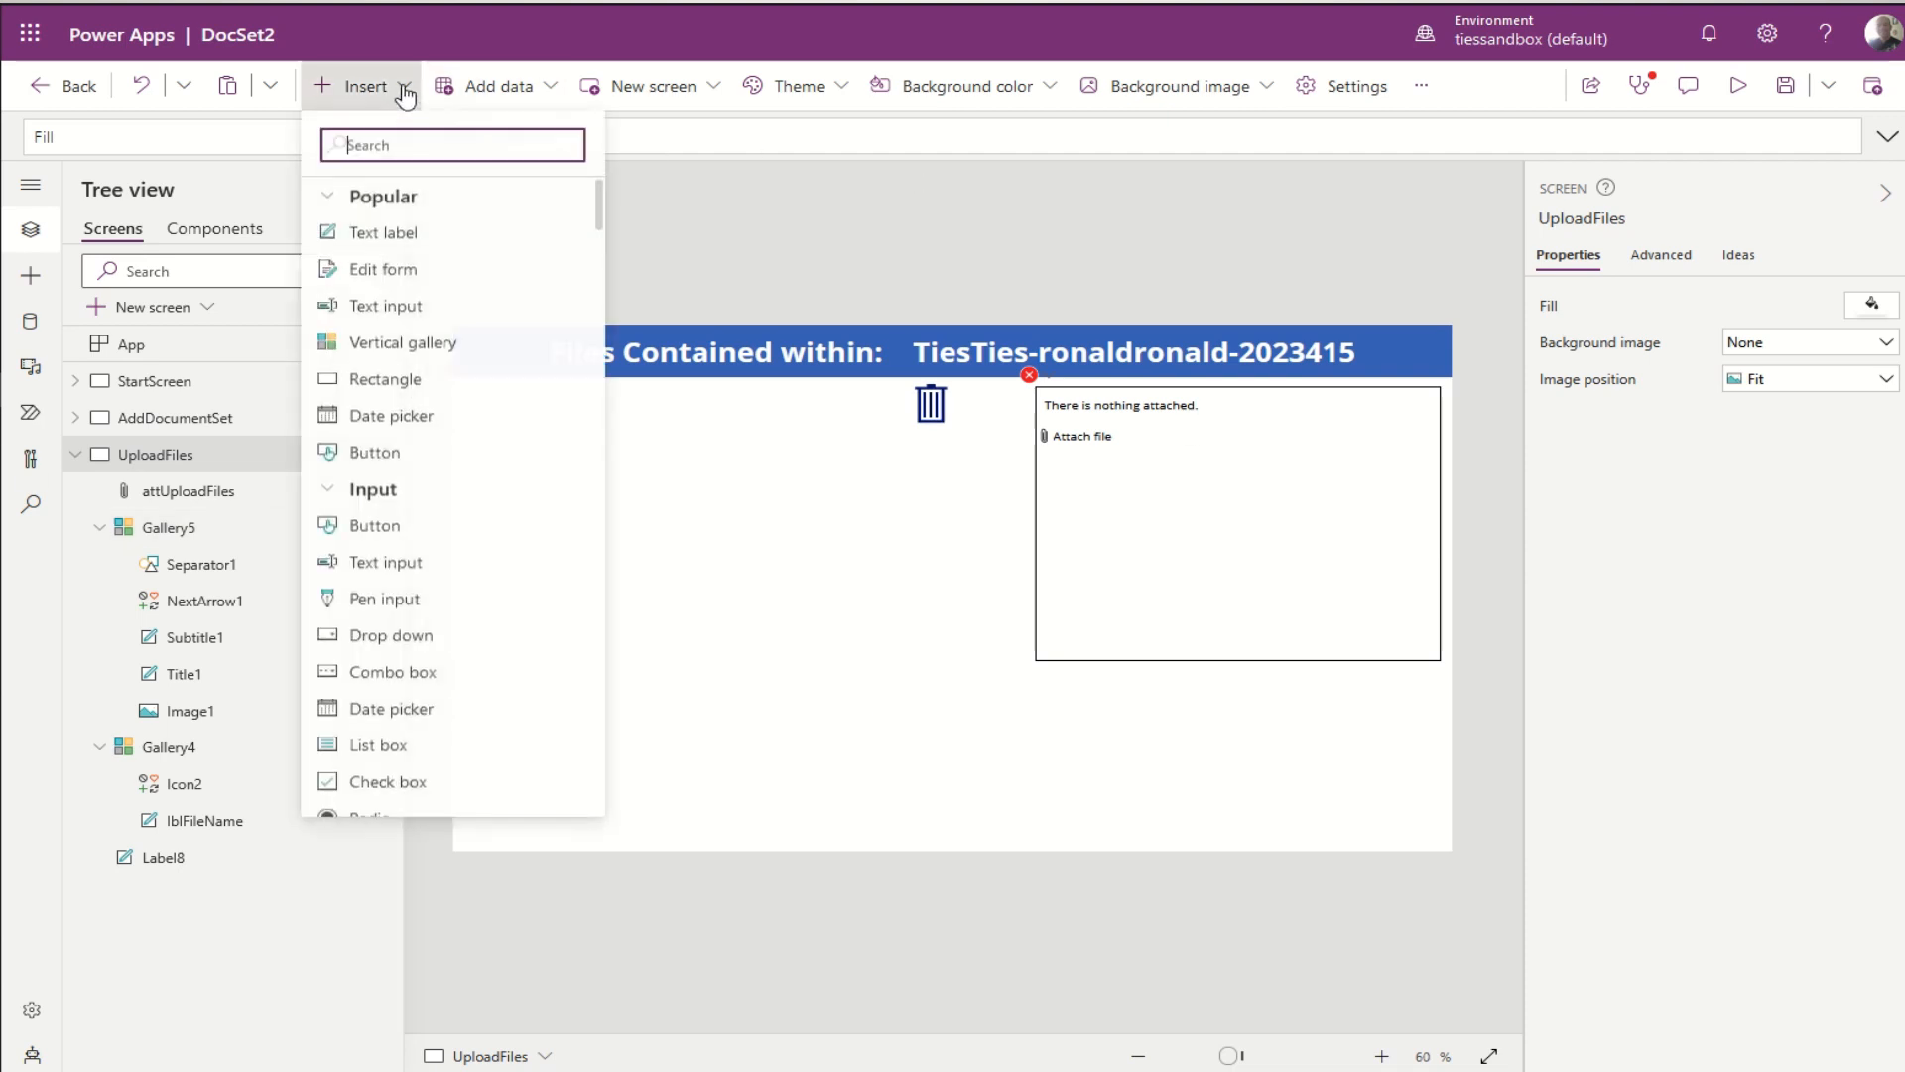
left_click(440, 463)
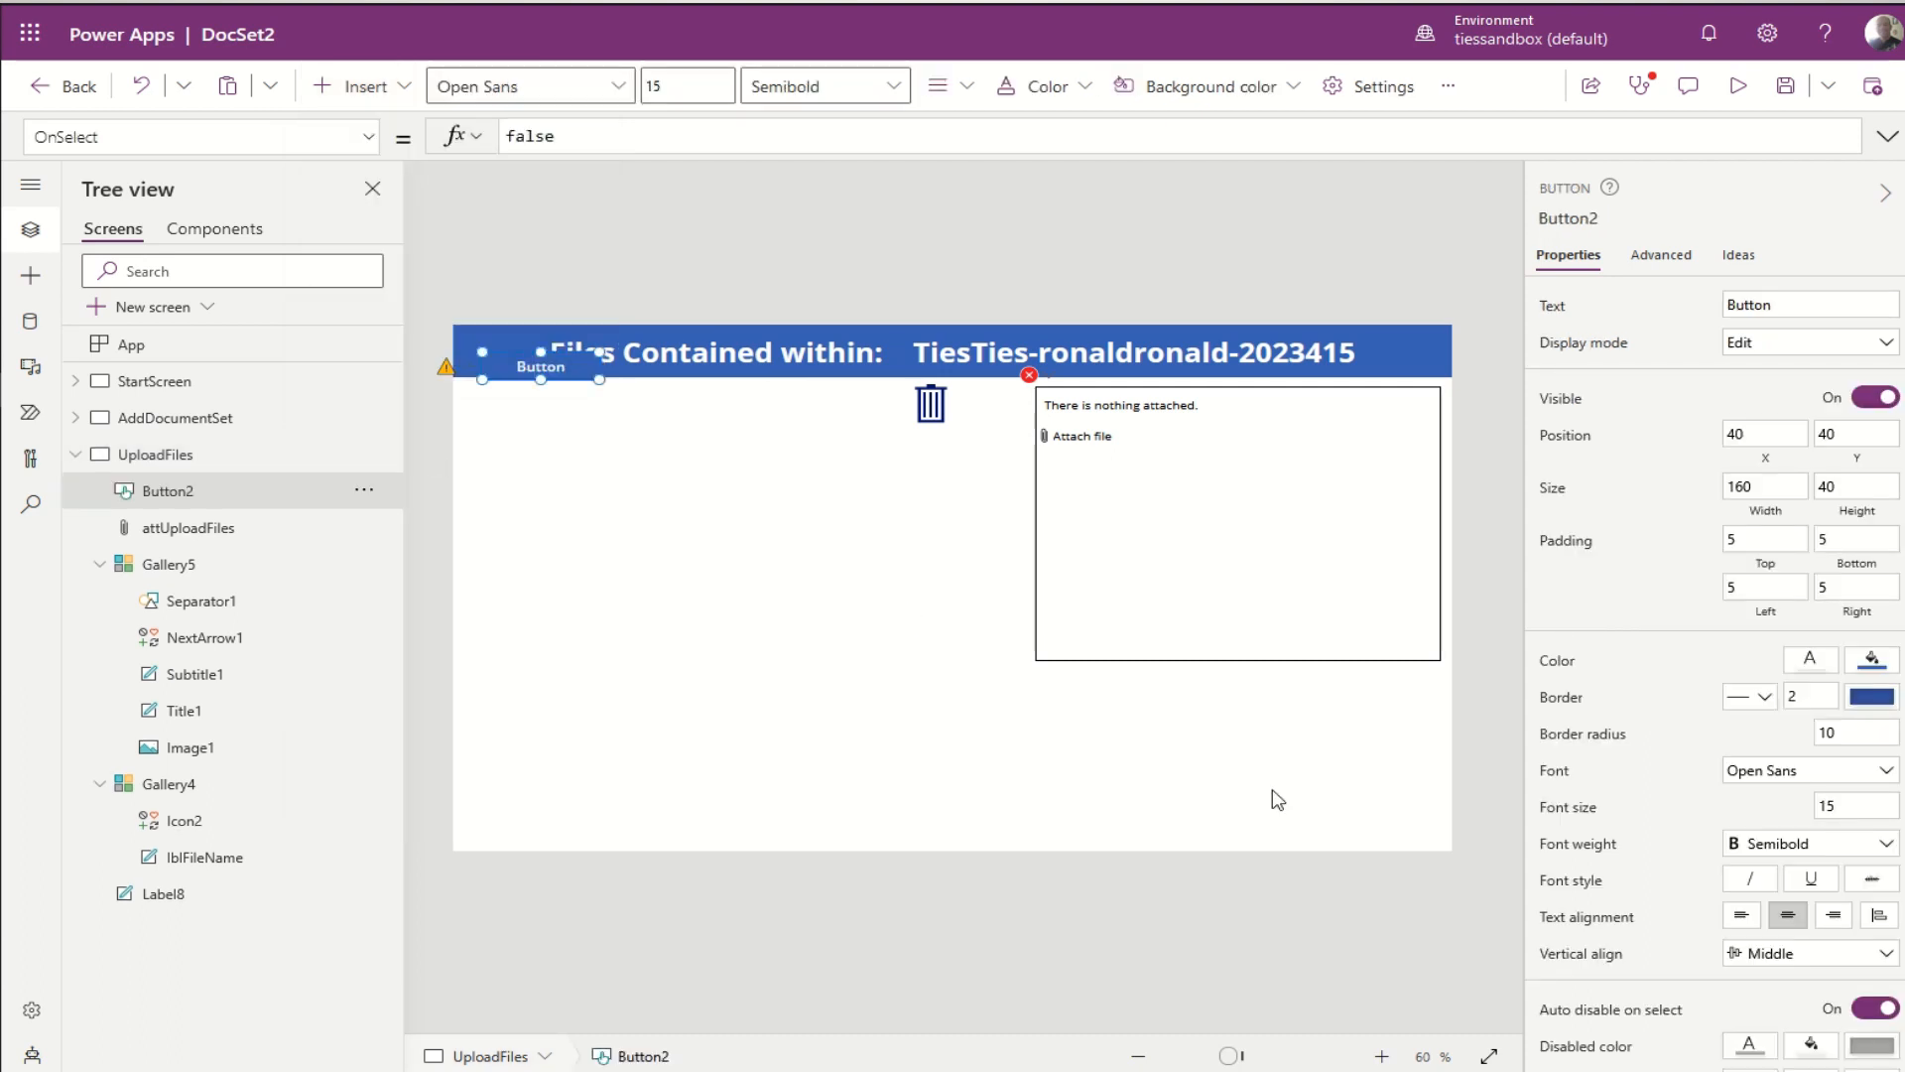
left_click_drag(555, 365, 1366, 709)
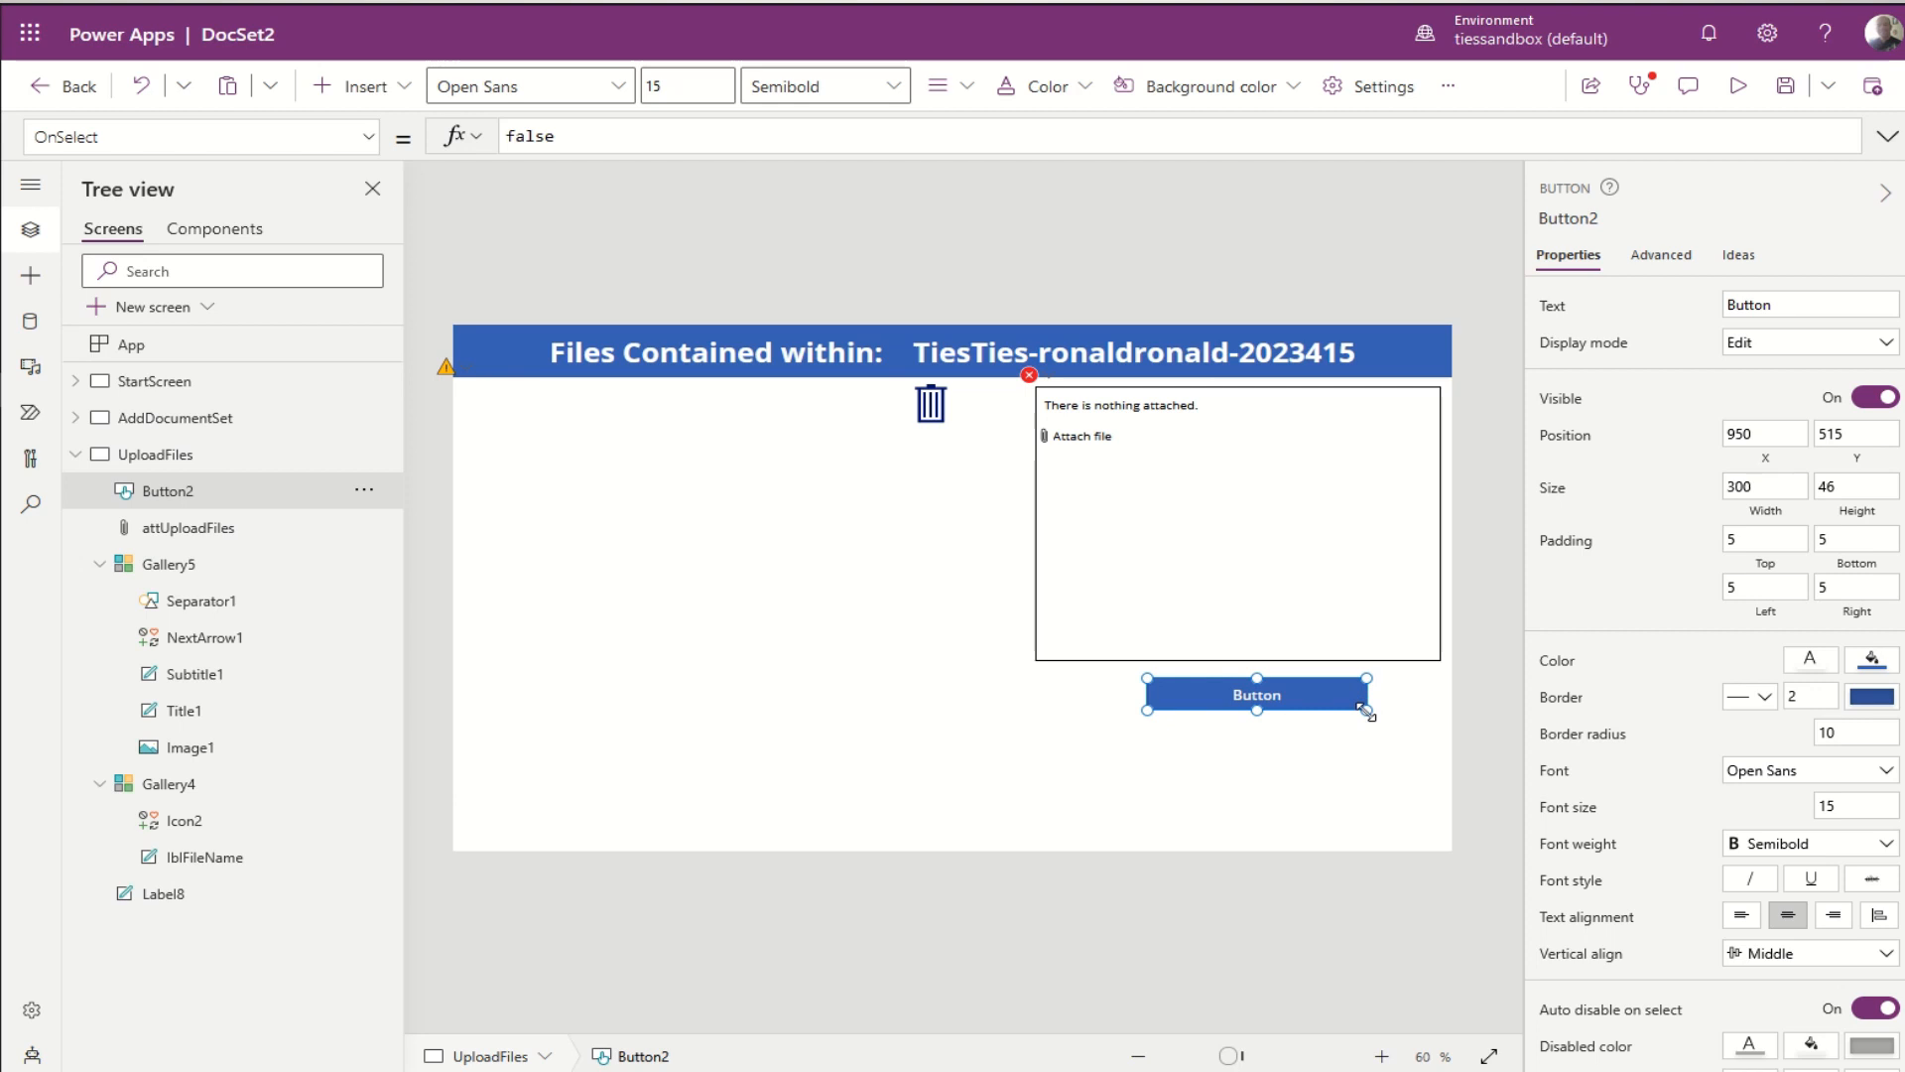
Step: Set the new button's text to "Upload Files"
left_click(1259, 694)
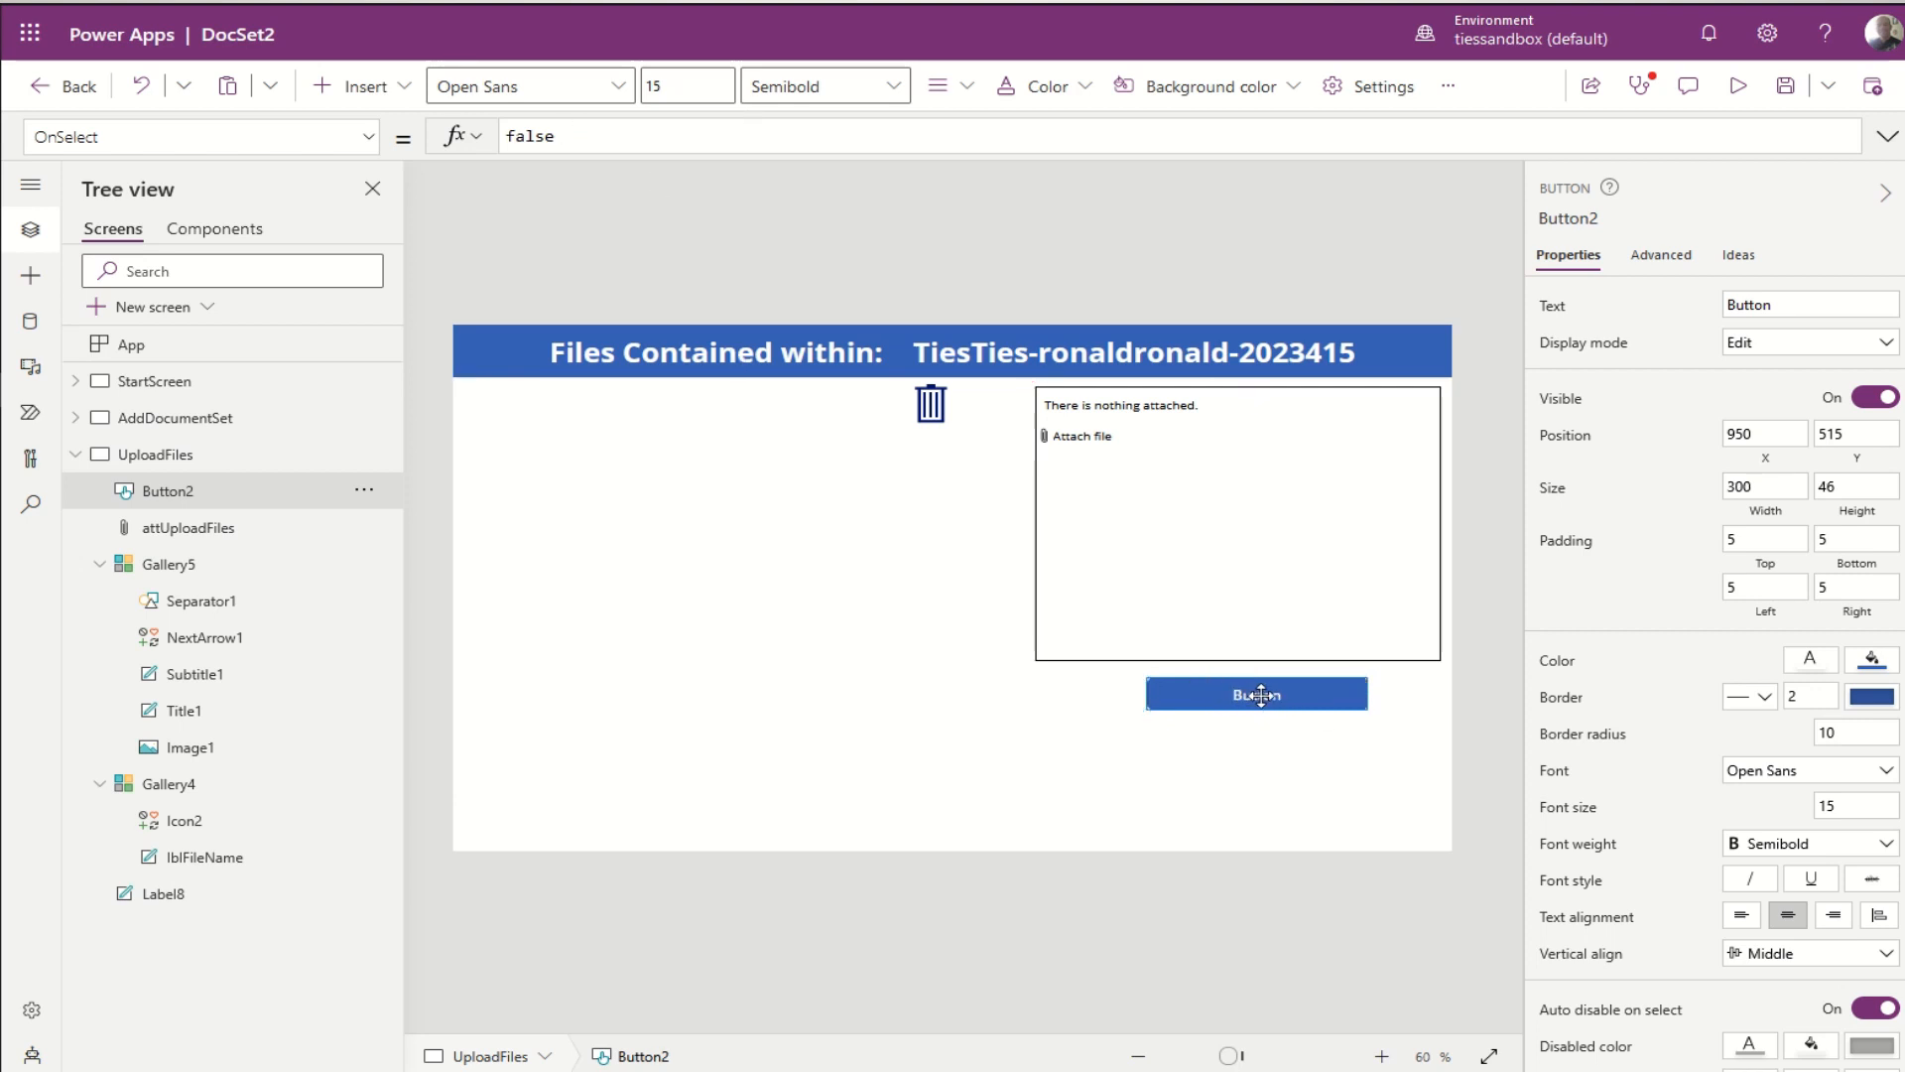
left_click(1259, 695)
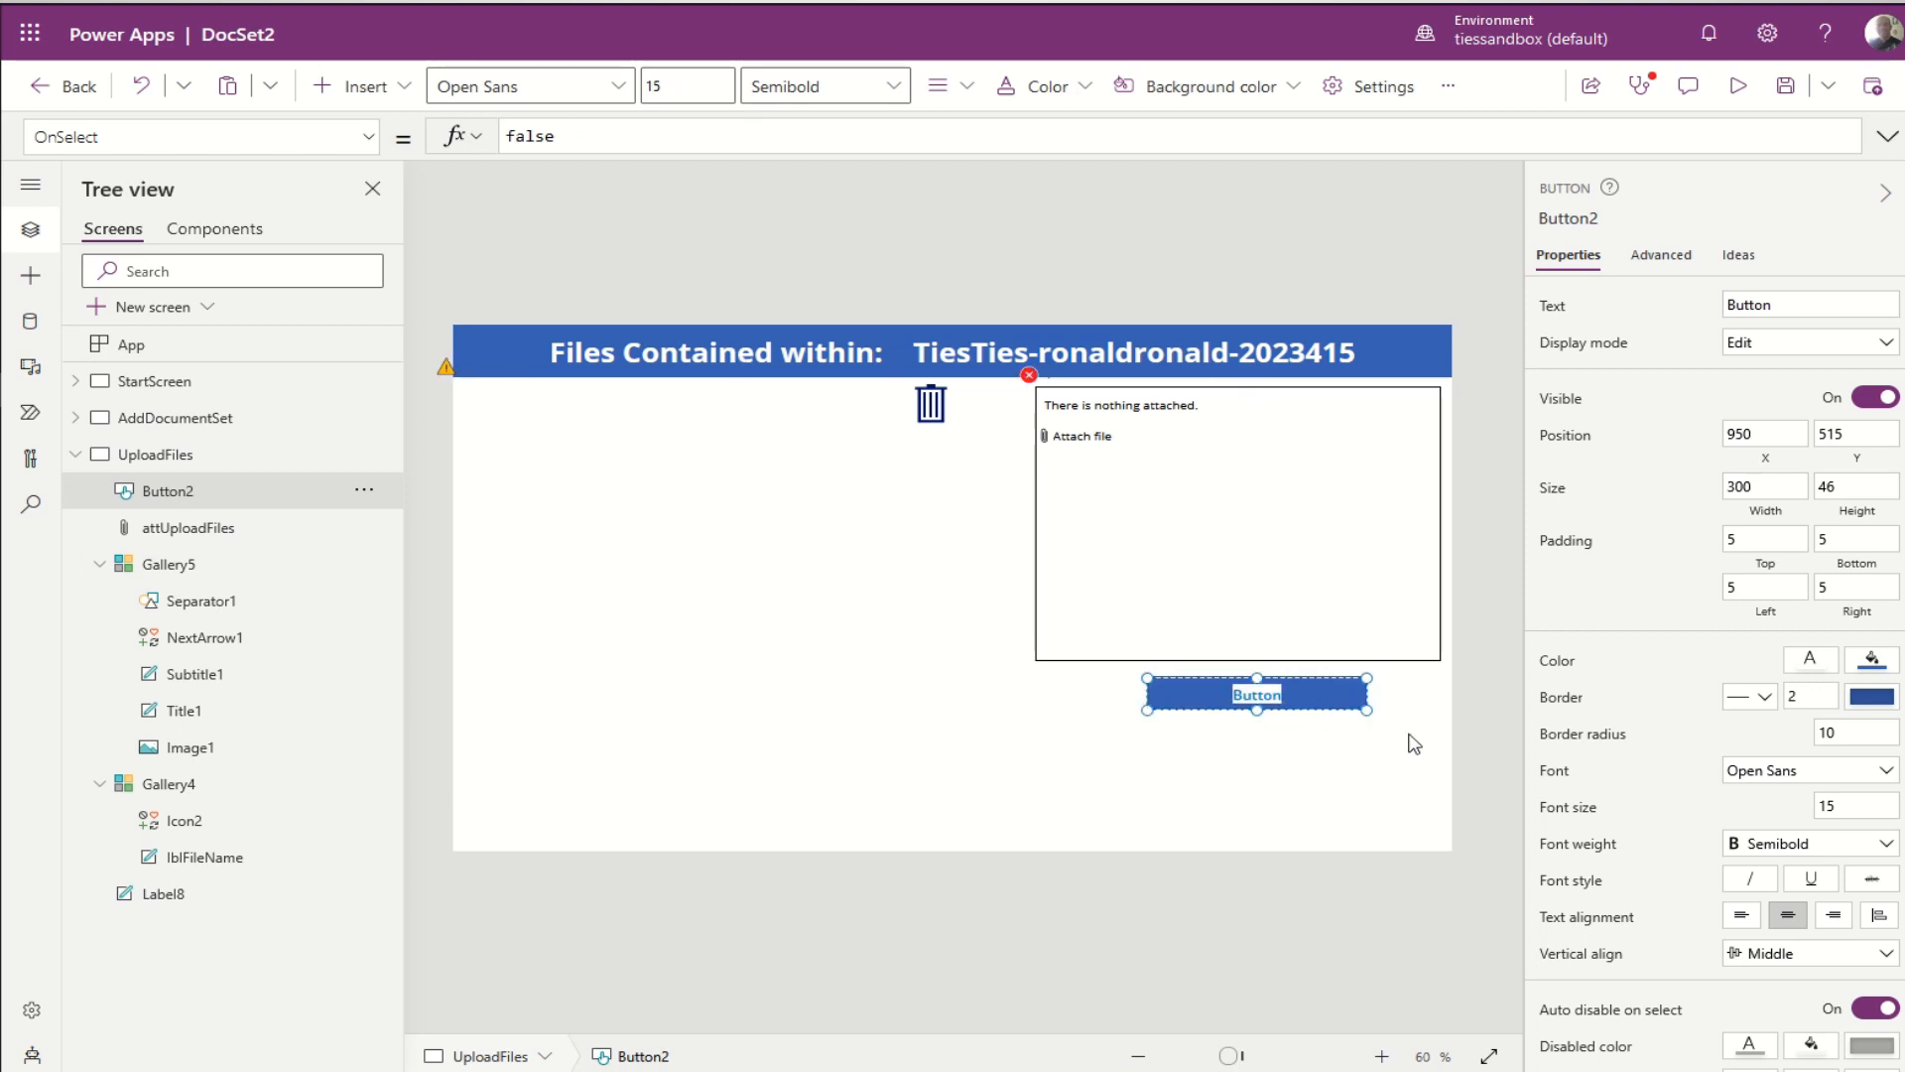
type("Uplad")
key("BackSpace")
key("BackSpace")
type("oadFil")
key("BackSpace")
key("BackSpace")
key("BackSpace")
type("Fil")
key("BackSpace")
key("BackSpace")
key("BackSpace")
type("Files")
left_click(1776, 305)
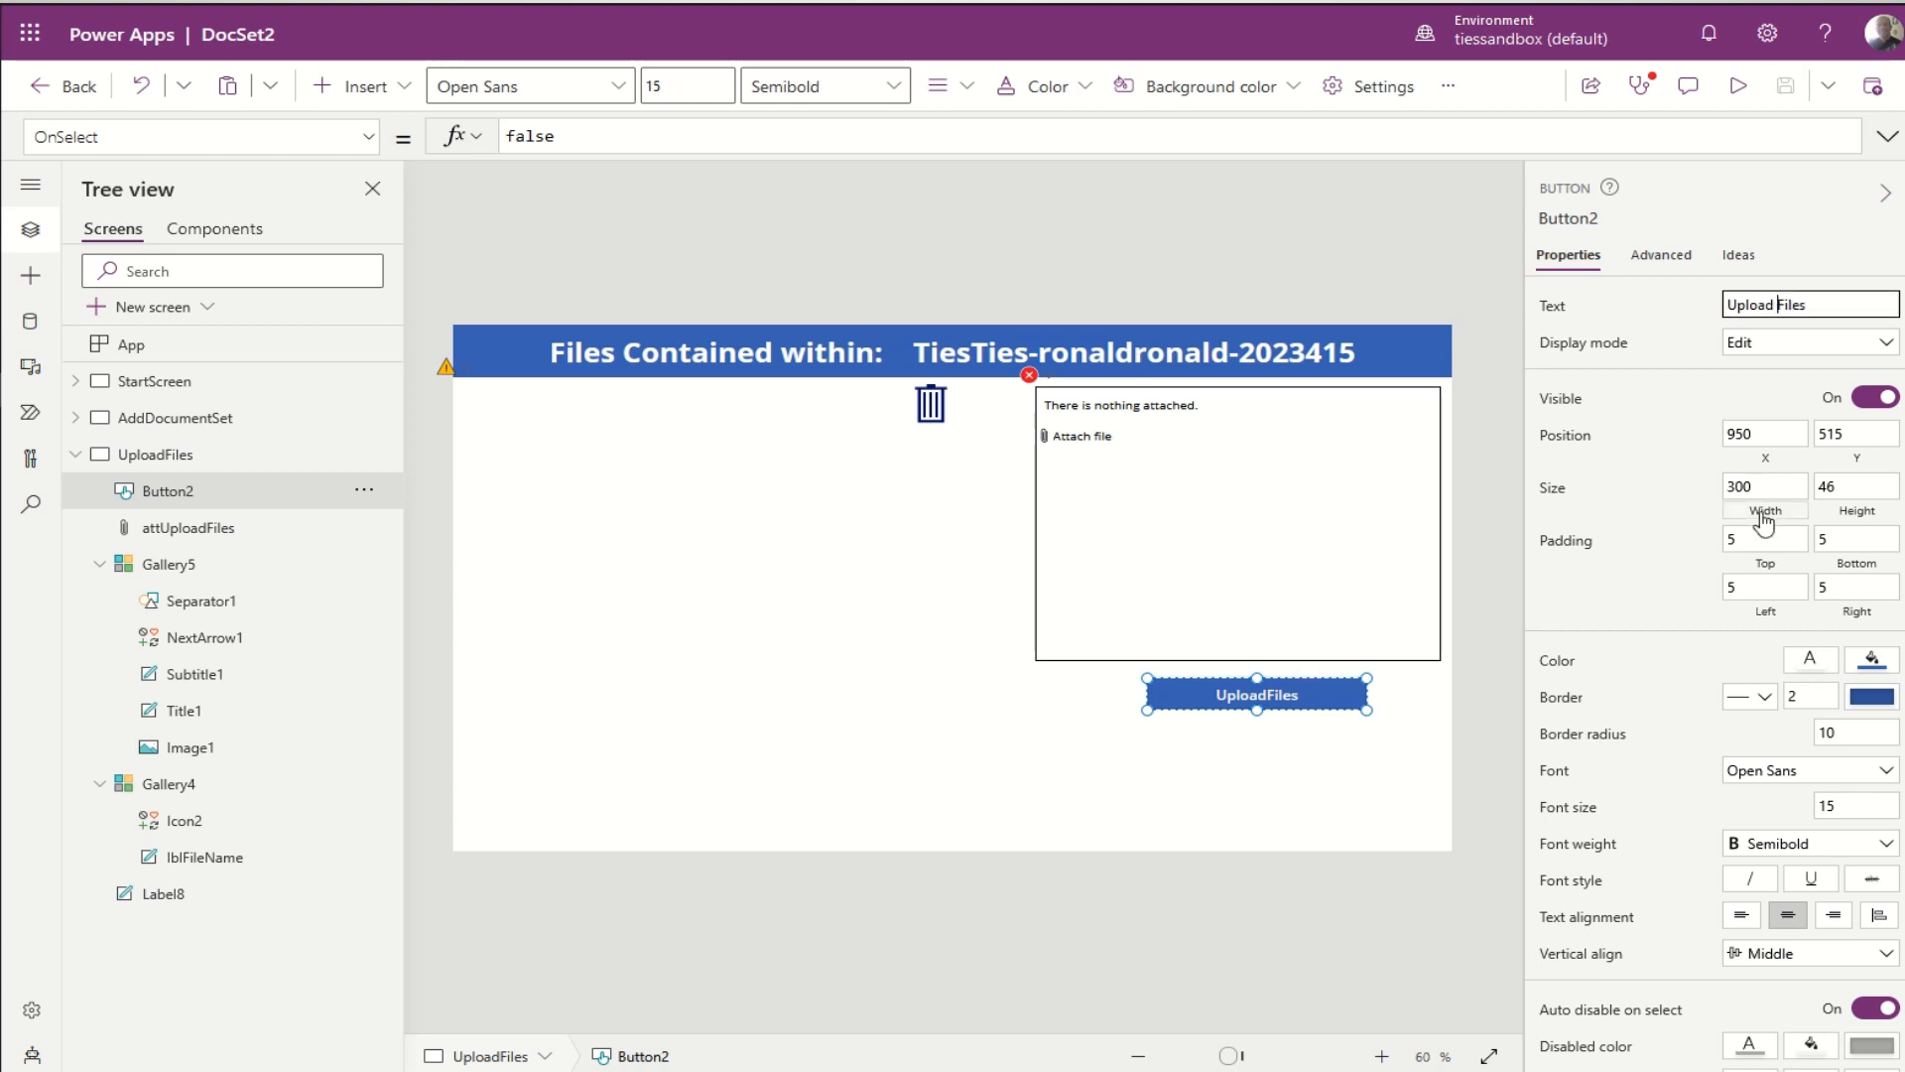
key("Return")
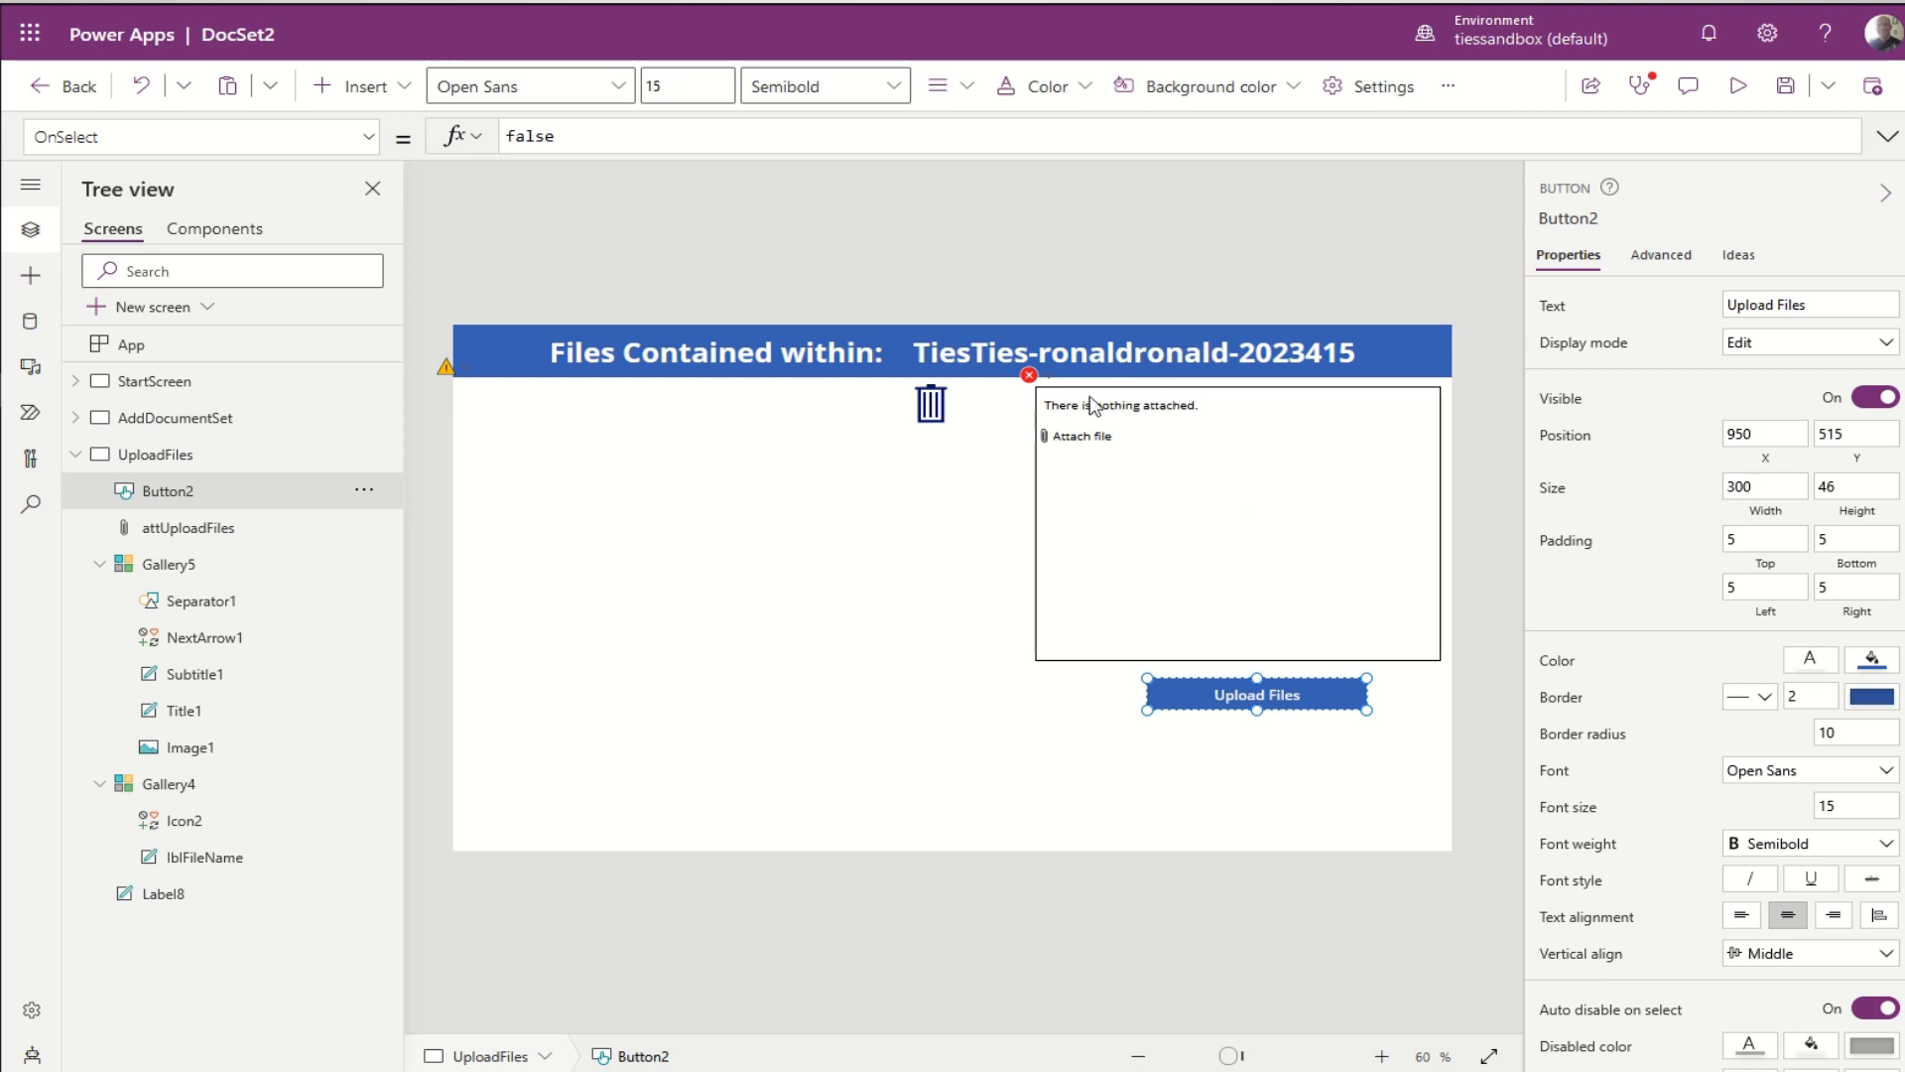
Step: Clear the faulty BorderColor formula of the attUploadFiles control
left_click(1054, 387)
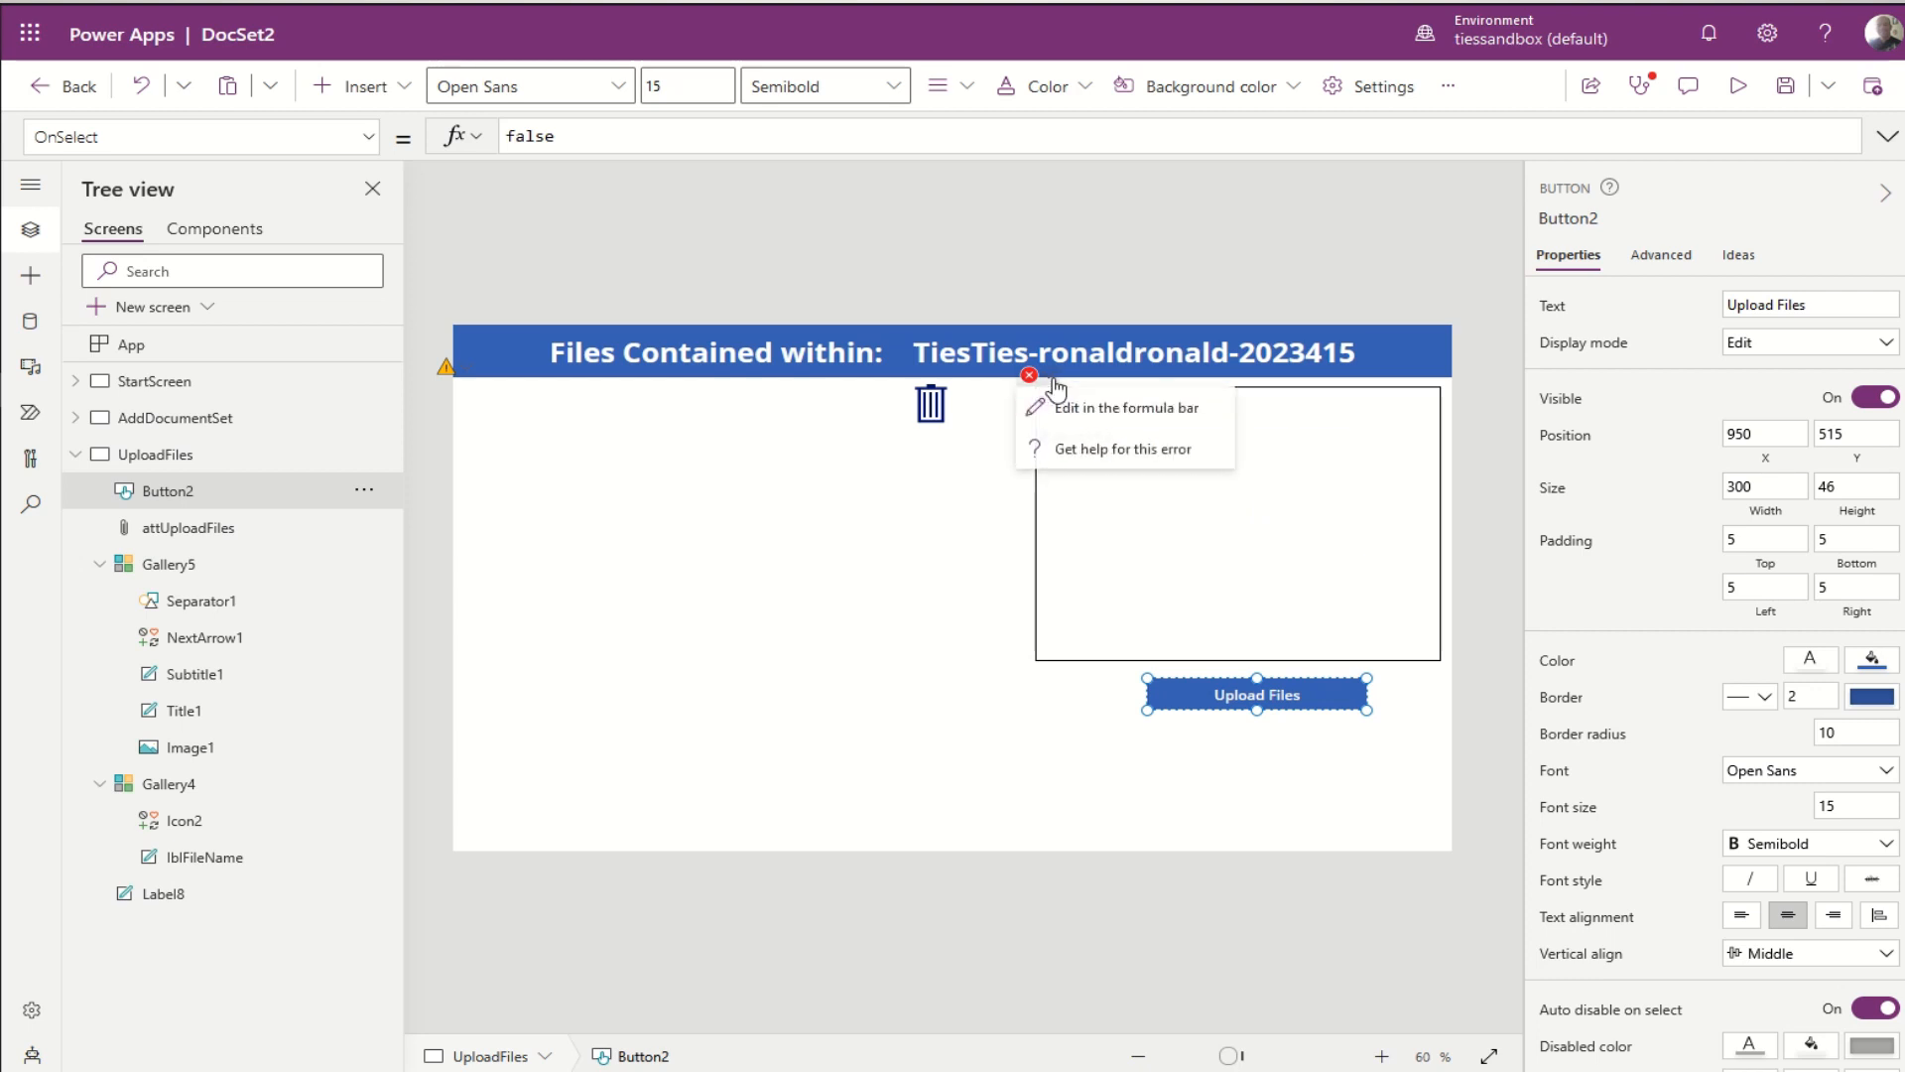
left_click(1082, 407)
key("ctrl+a")
type("If(IsBlank(Parent.Error), Parent.BorderColor, Color.Red)")
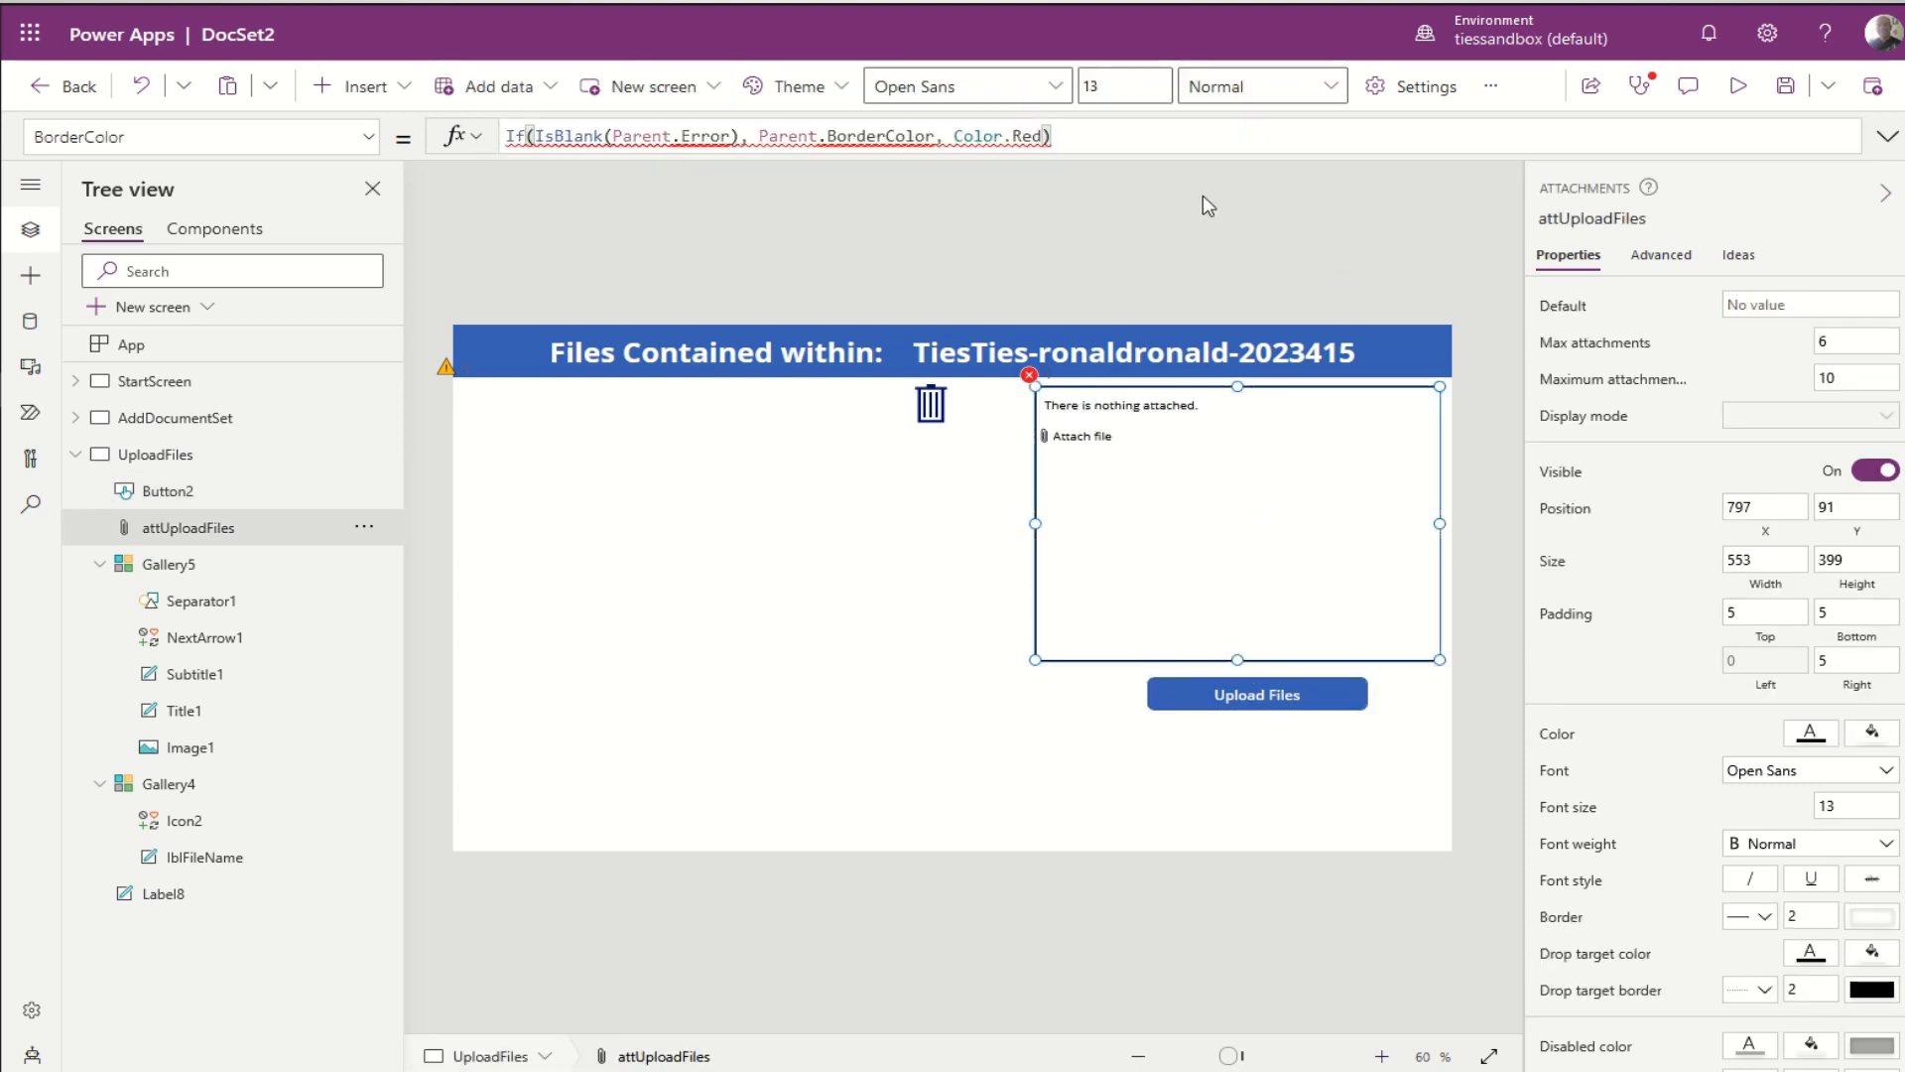
key("ctrl+a")
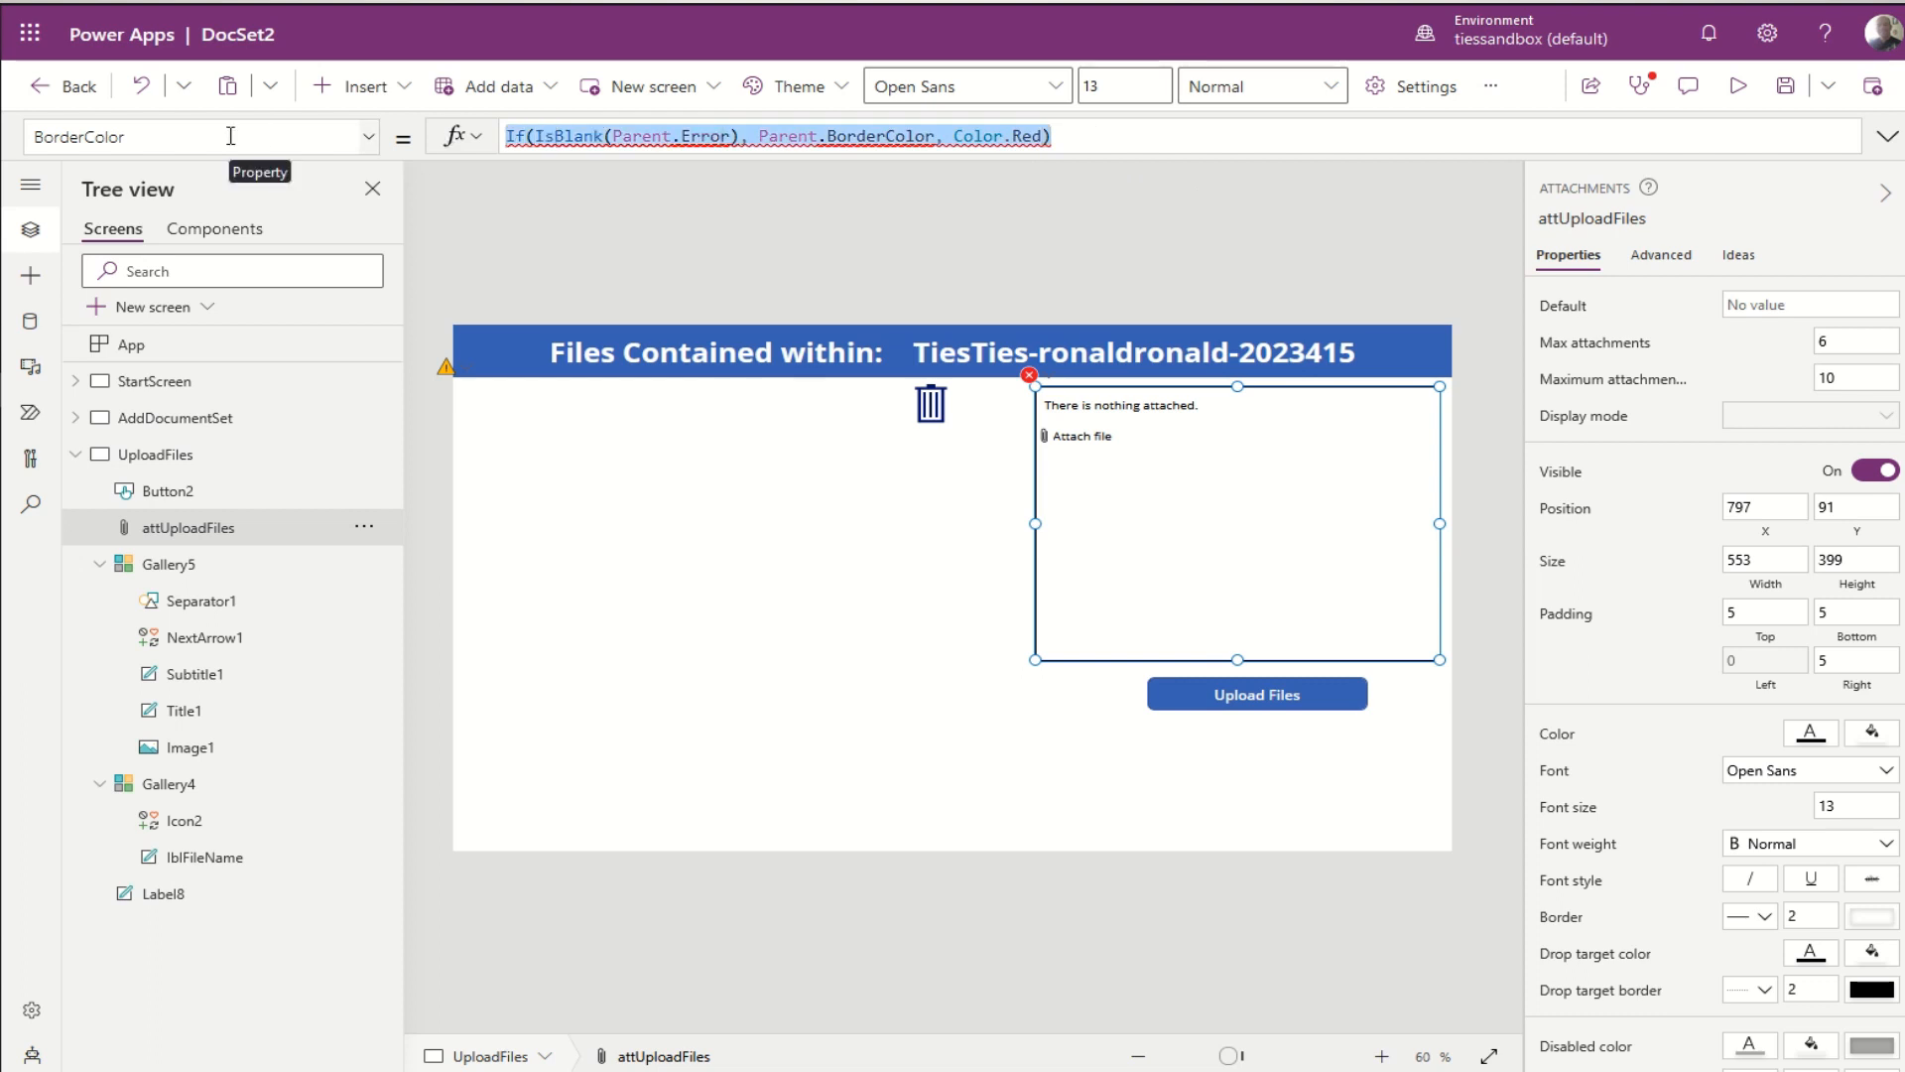
key("Delete")
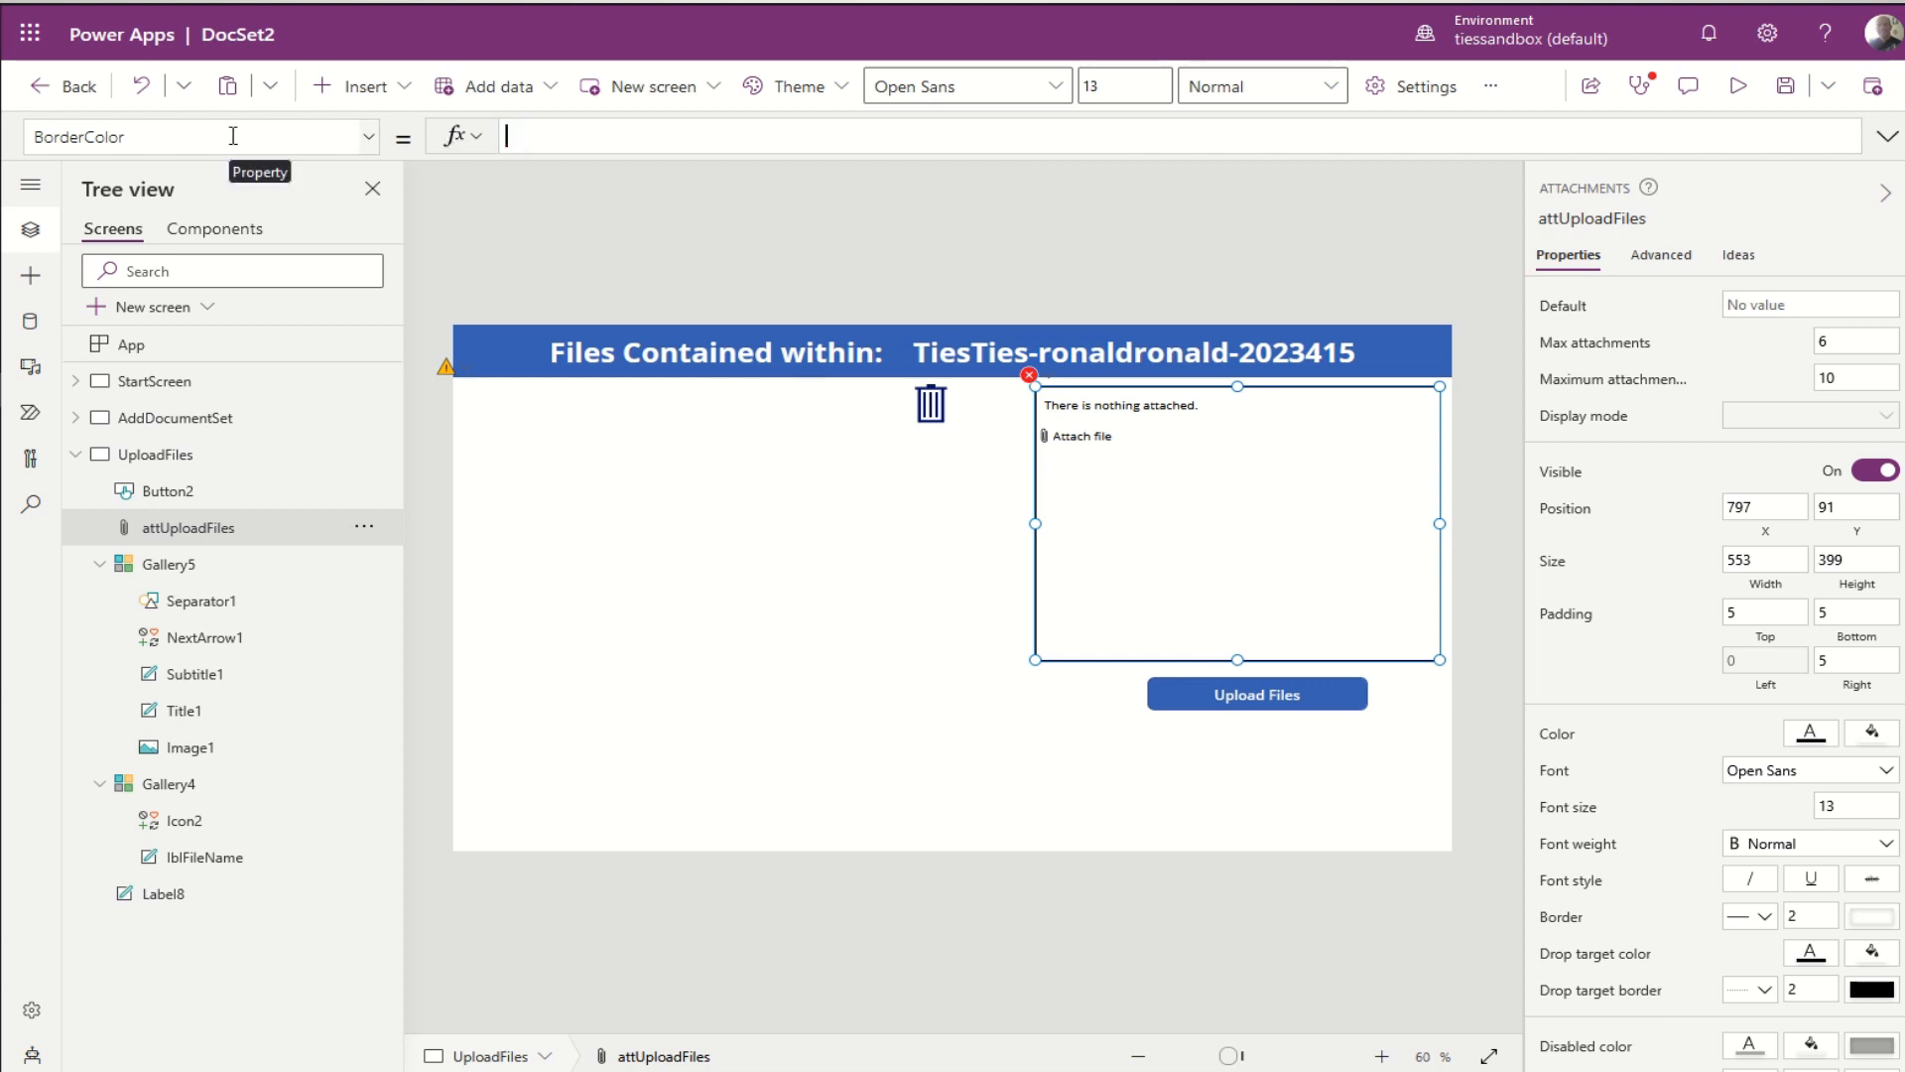
Step: Clear the faulty Tooltip and Items formulas of attUploadFiles
left_click(1030, 376)
left_click(1050, 404)
key("ctrl+a")
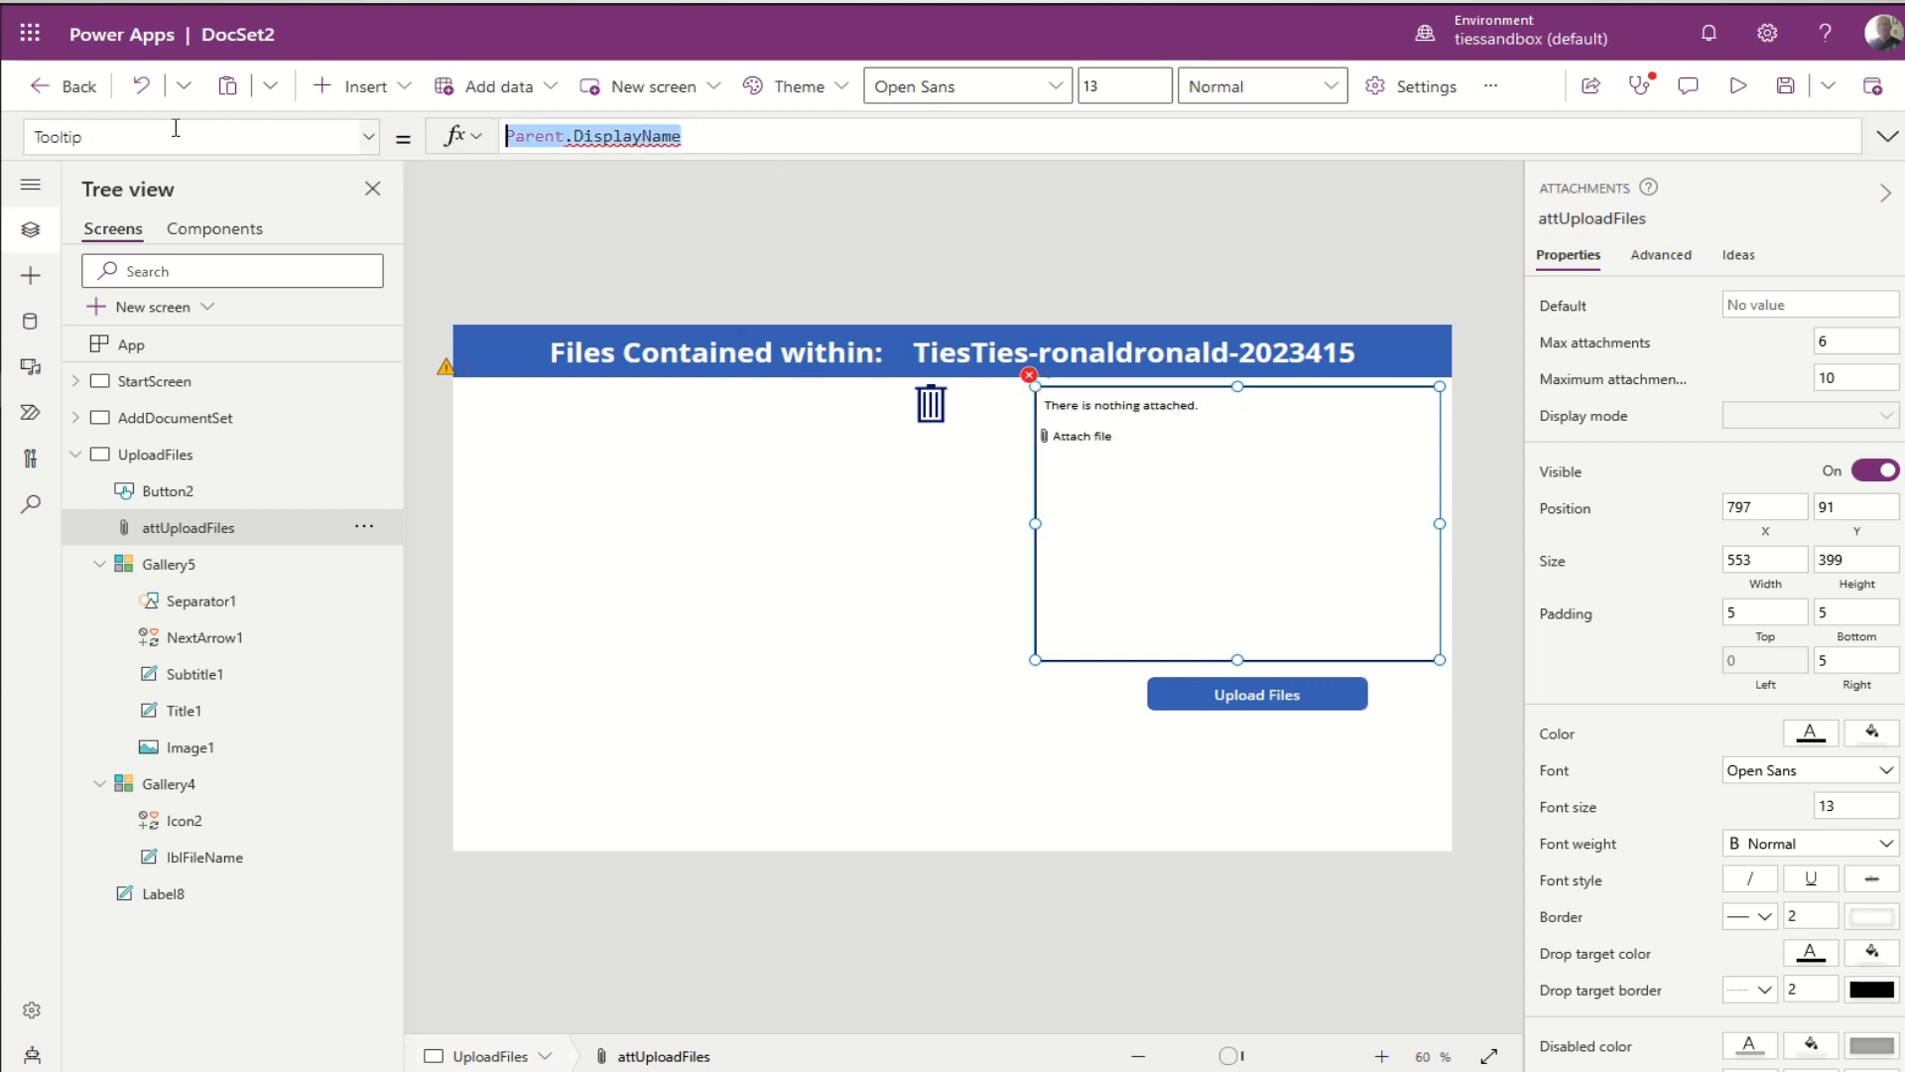
key("Delete")
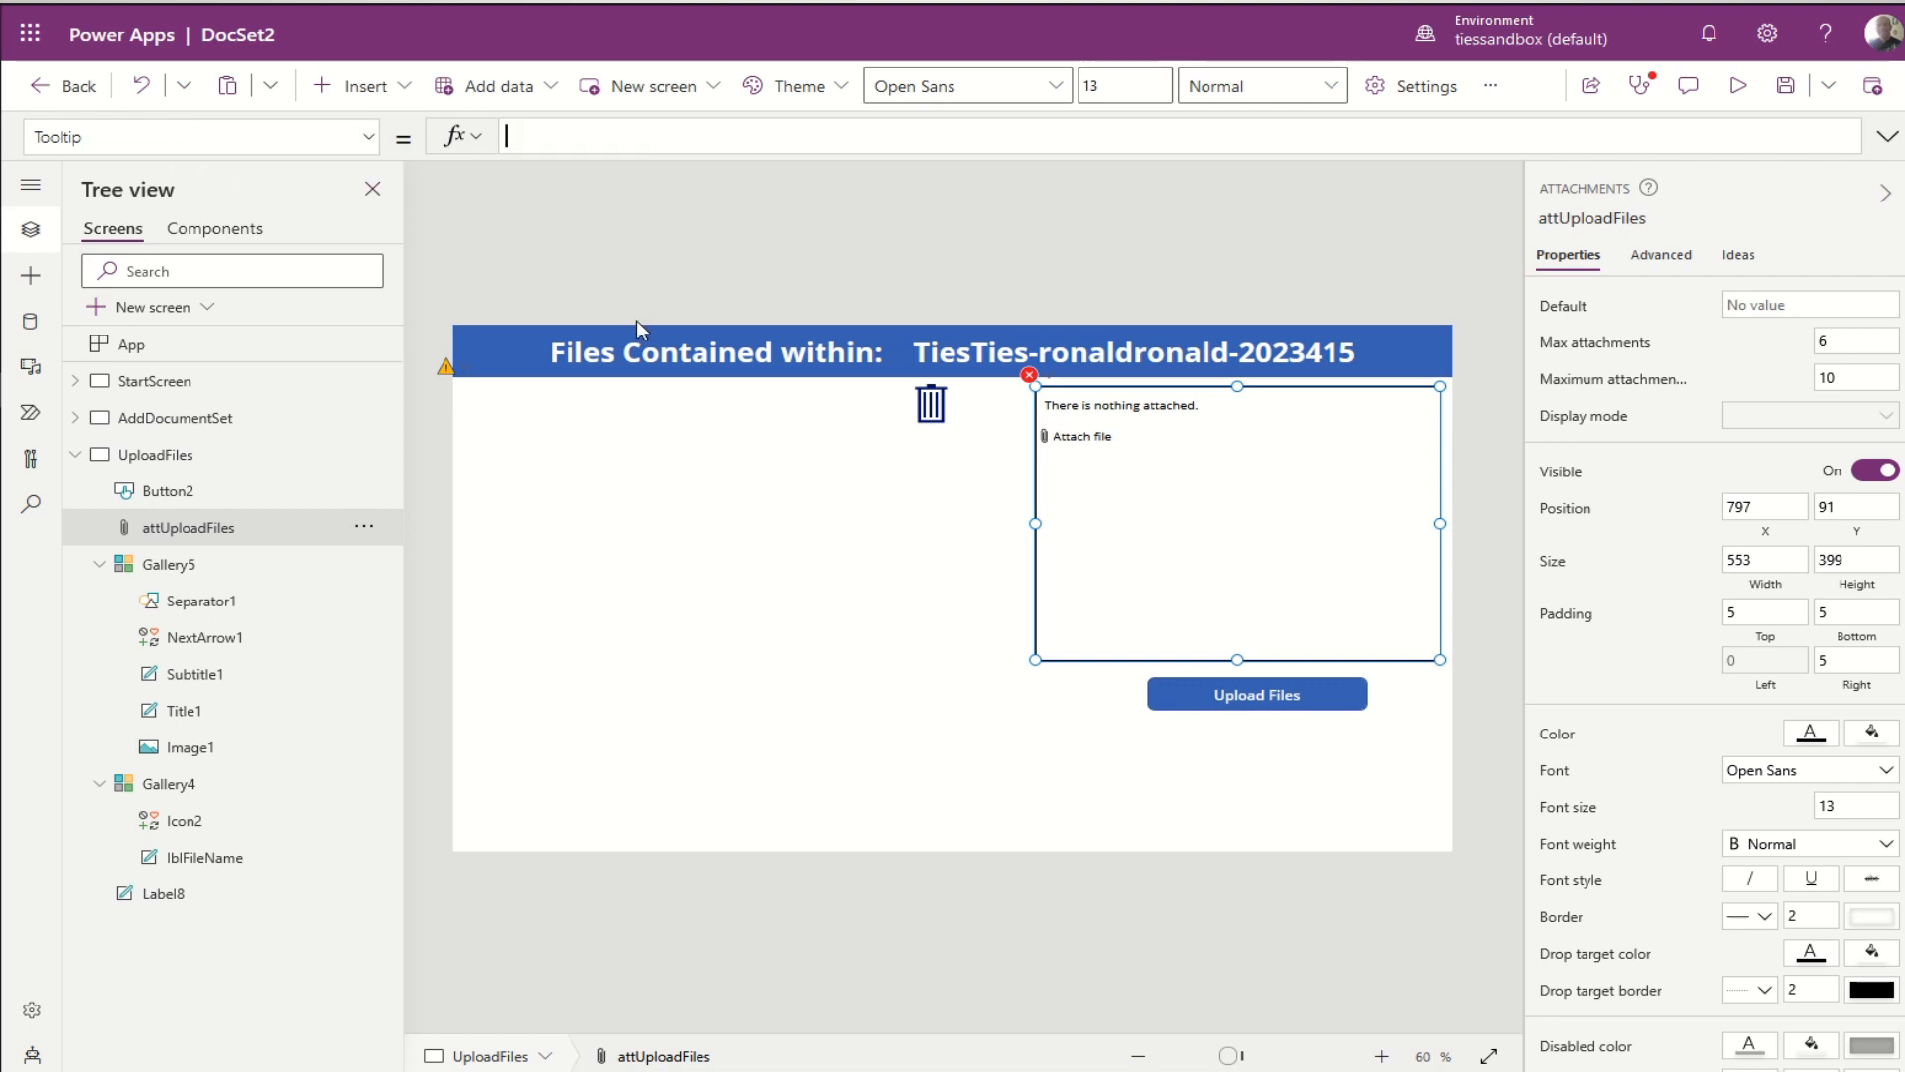
left_click(1030, 376)
left_click(1068, 407)
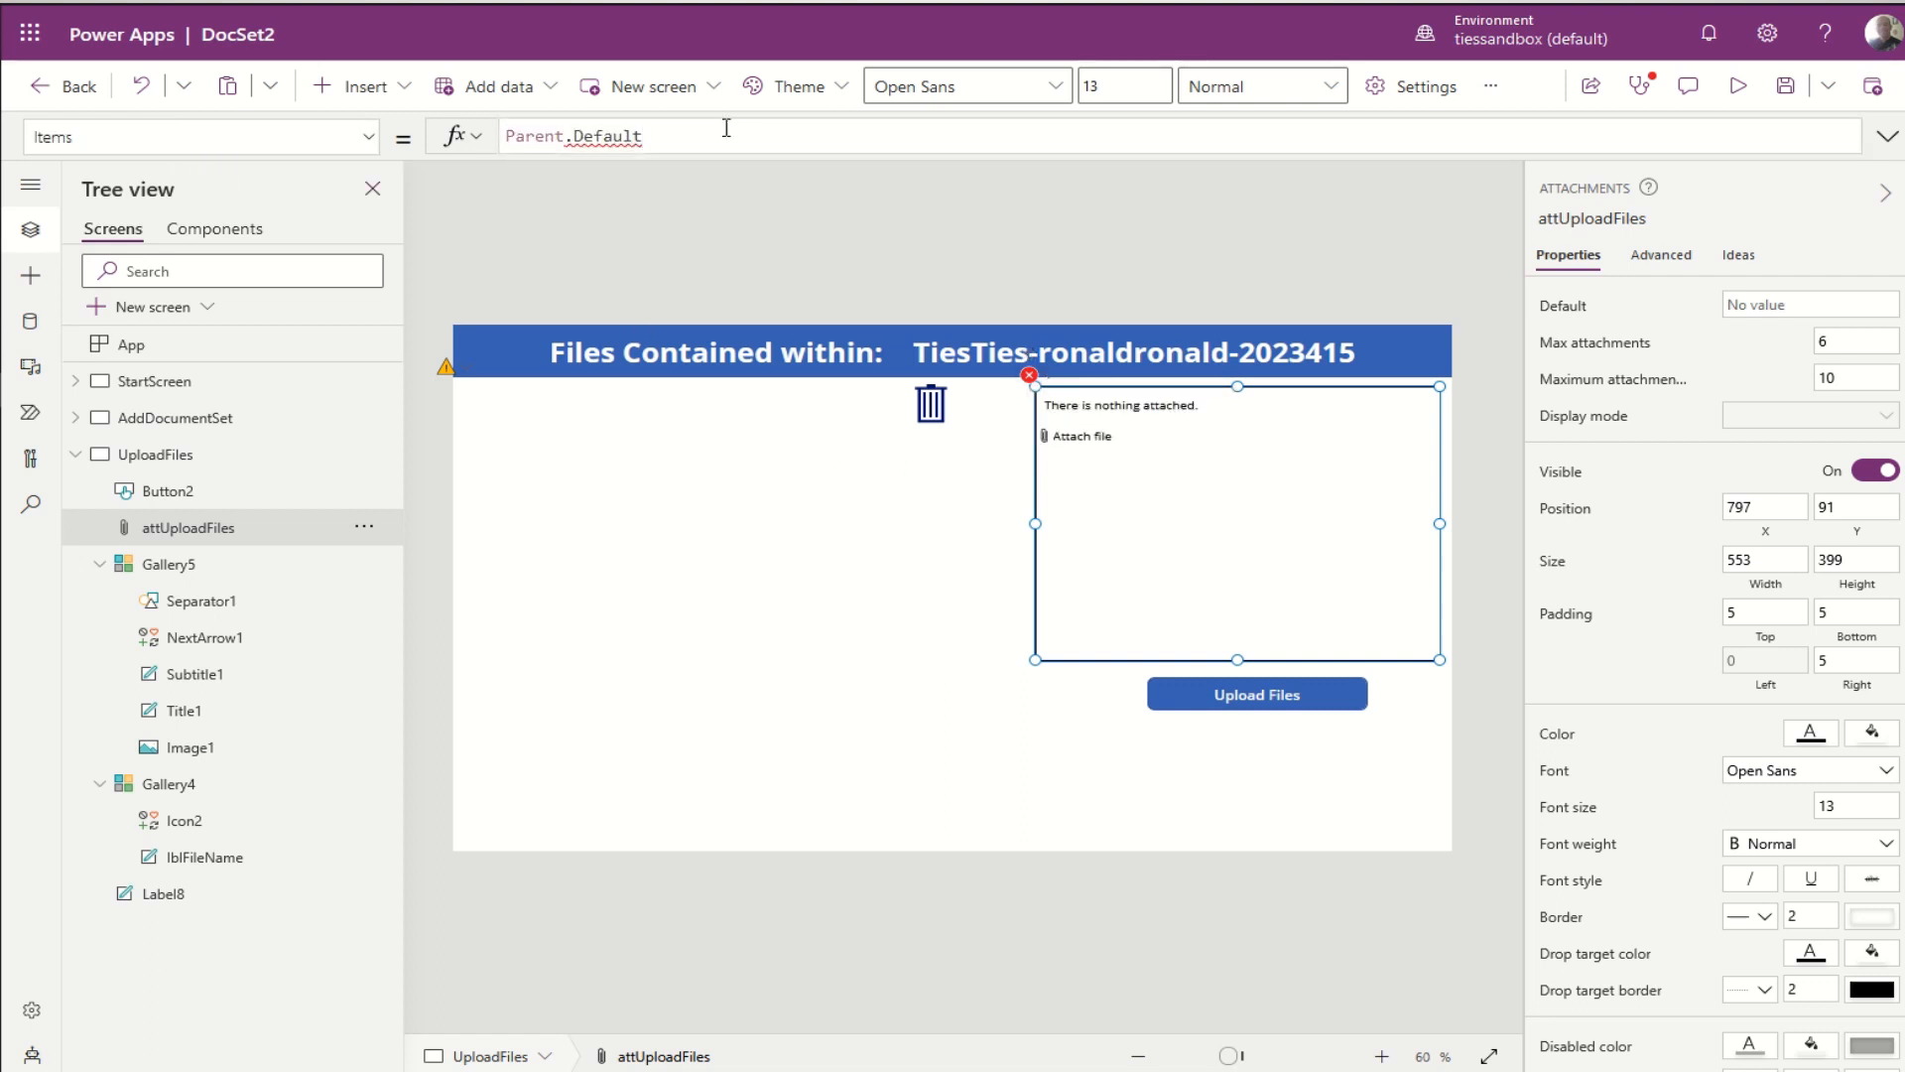
key("ctrl+a")
key("Delete")
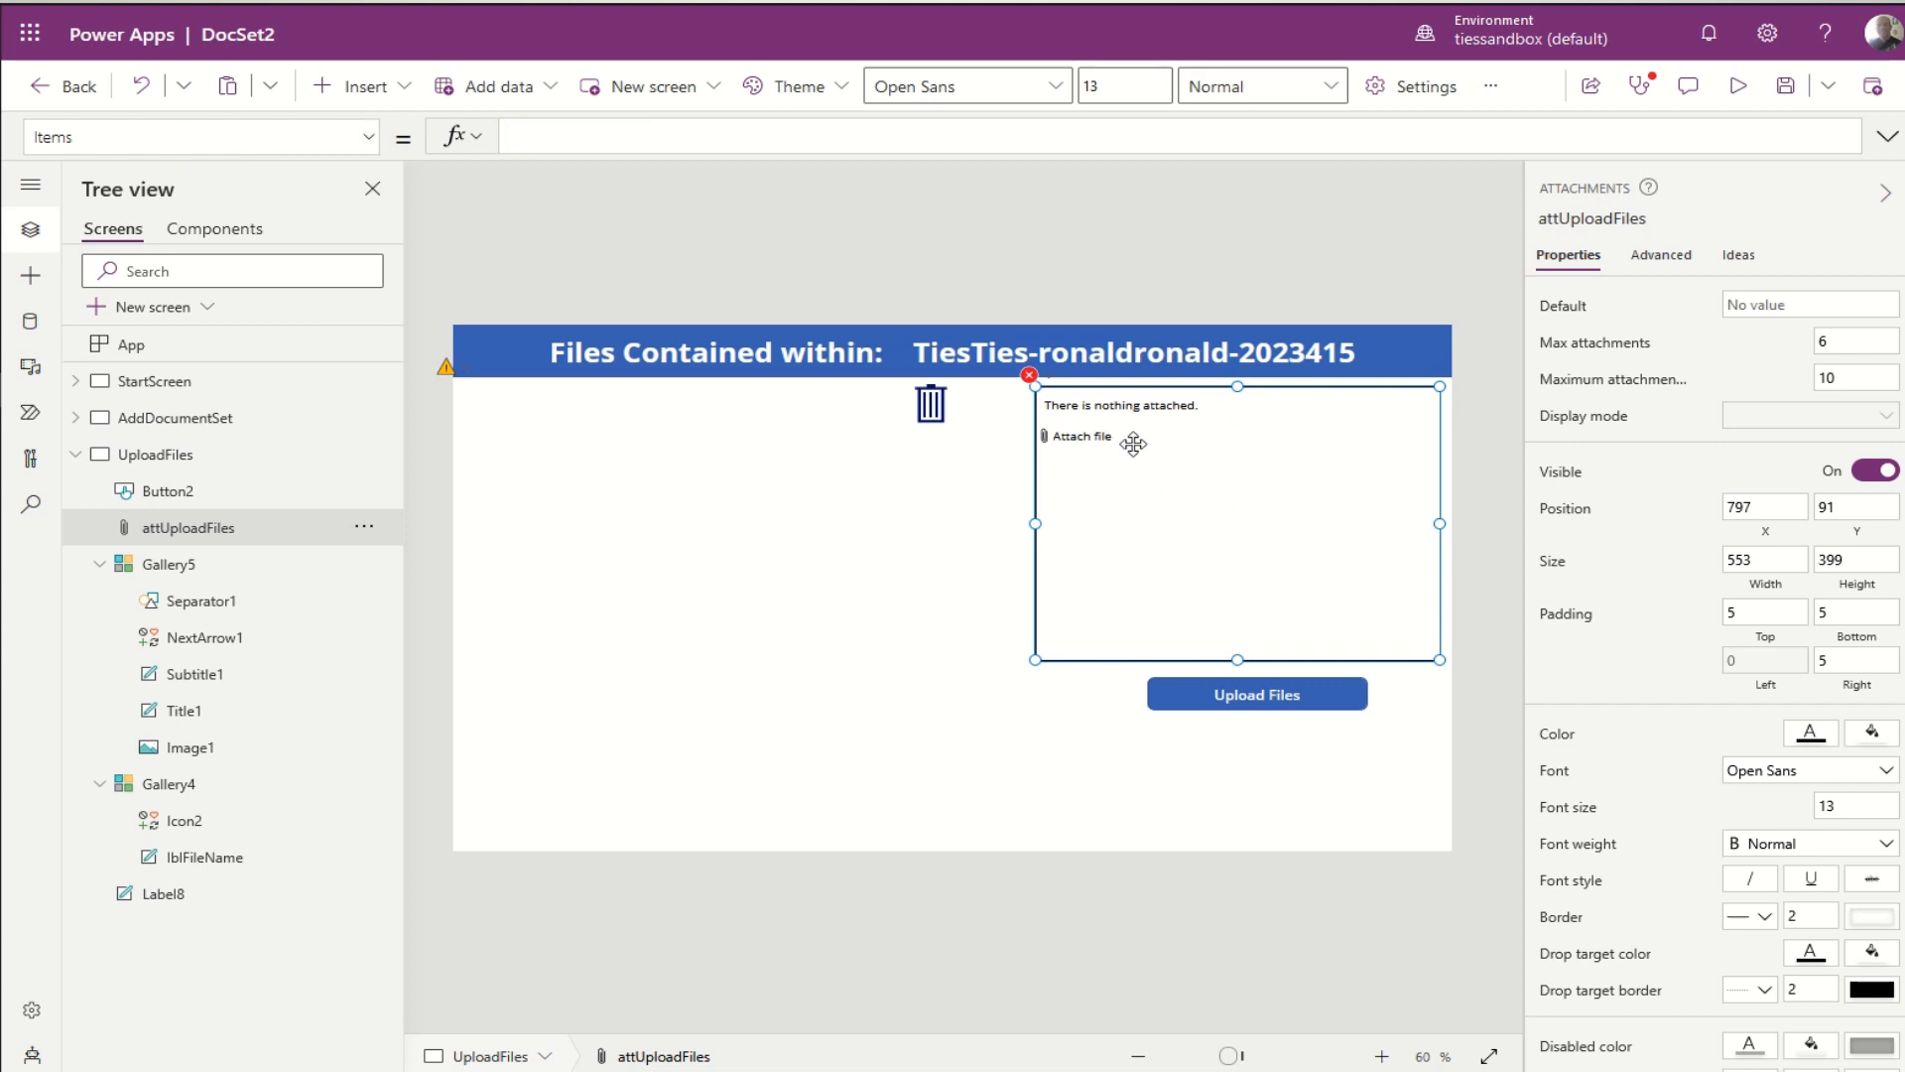
Step: Open the faulty DisplayMode formula of attUploadFiles for editing
left_click(1032, 376)
left_click(1068, 406)
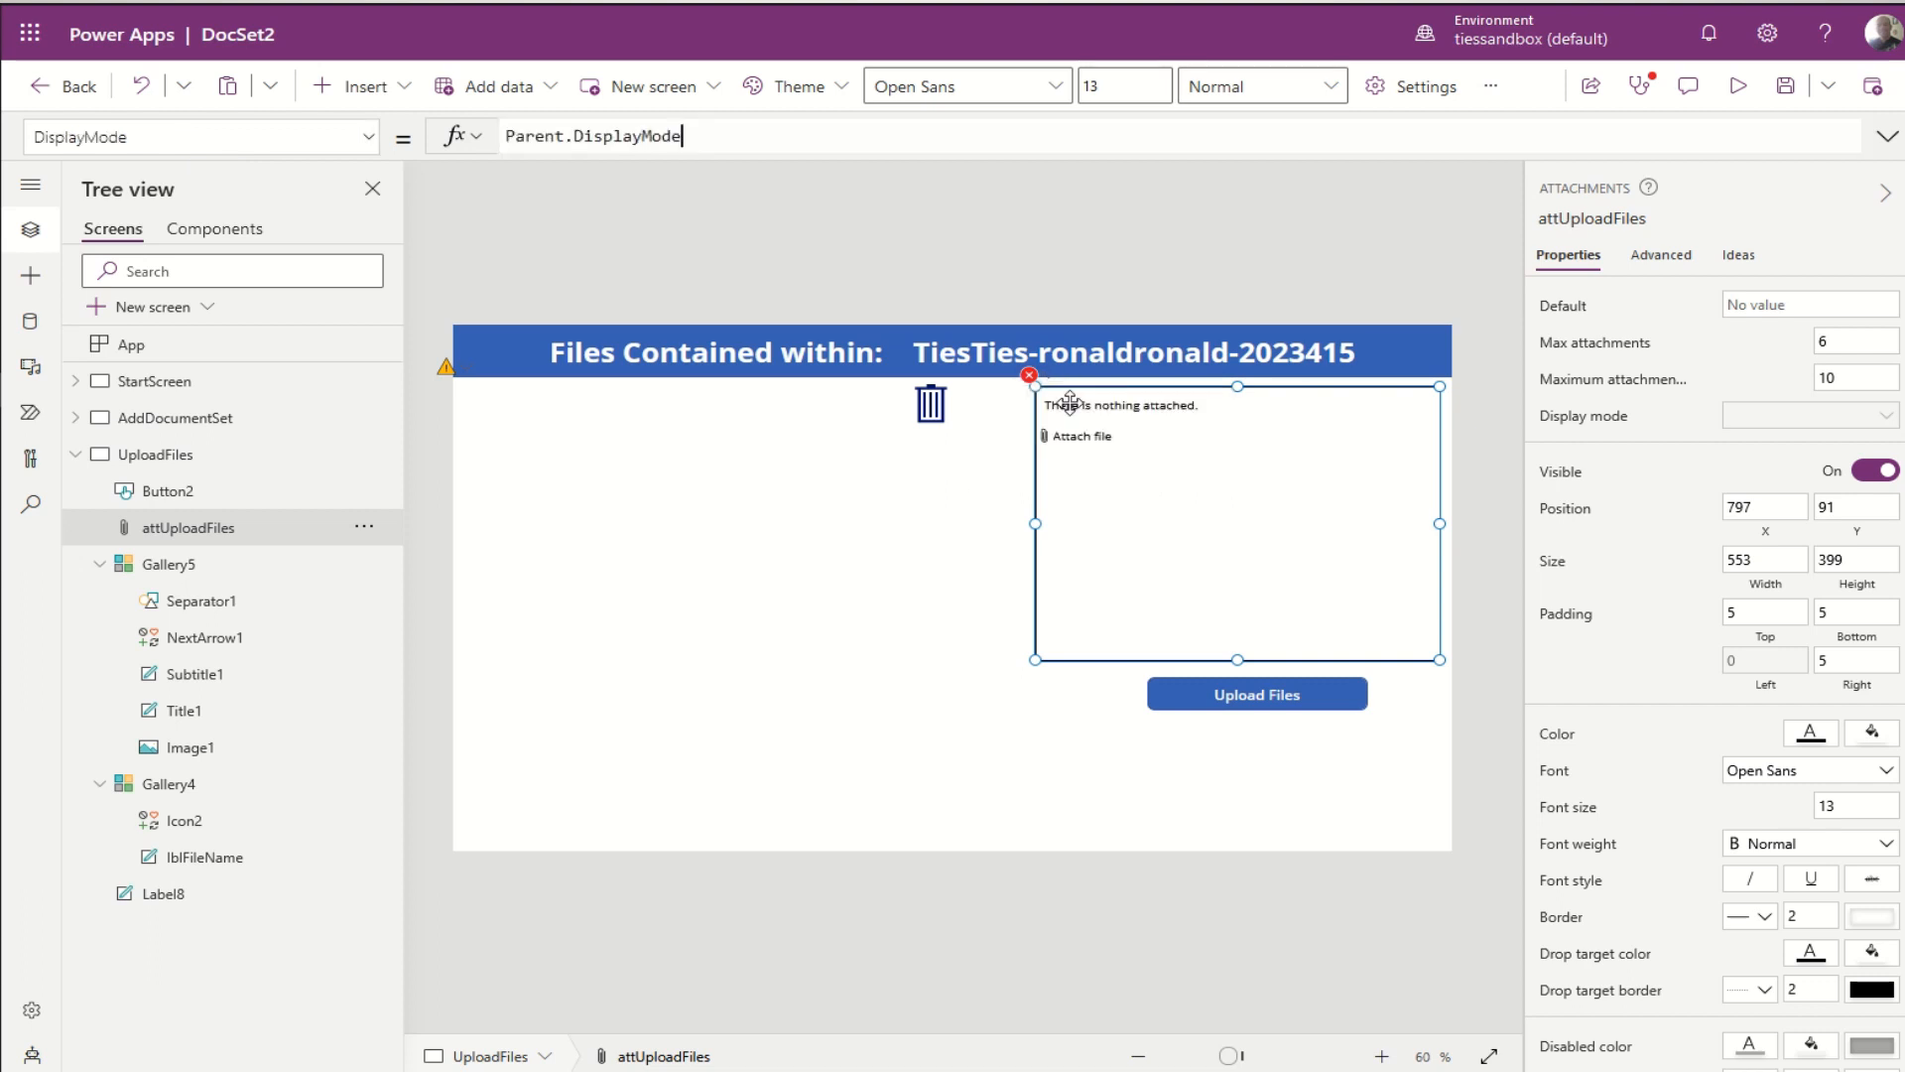
Step: Clear the DisplayMode formula of the attUploadFiles attachment control
key("ctrl+a")
key("Delete")
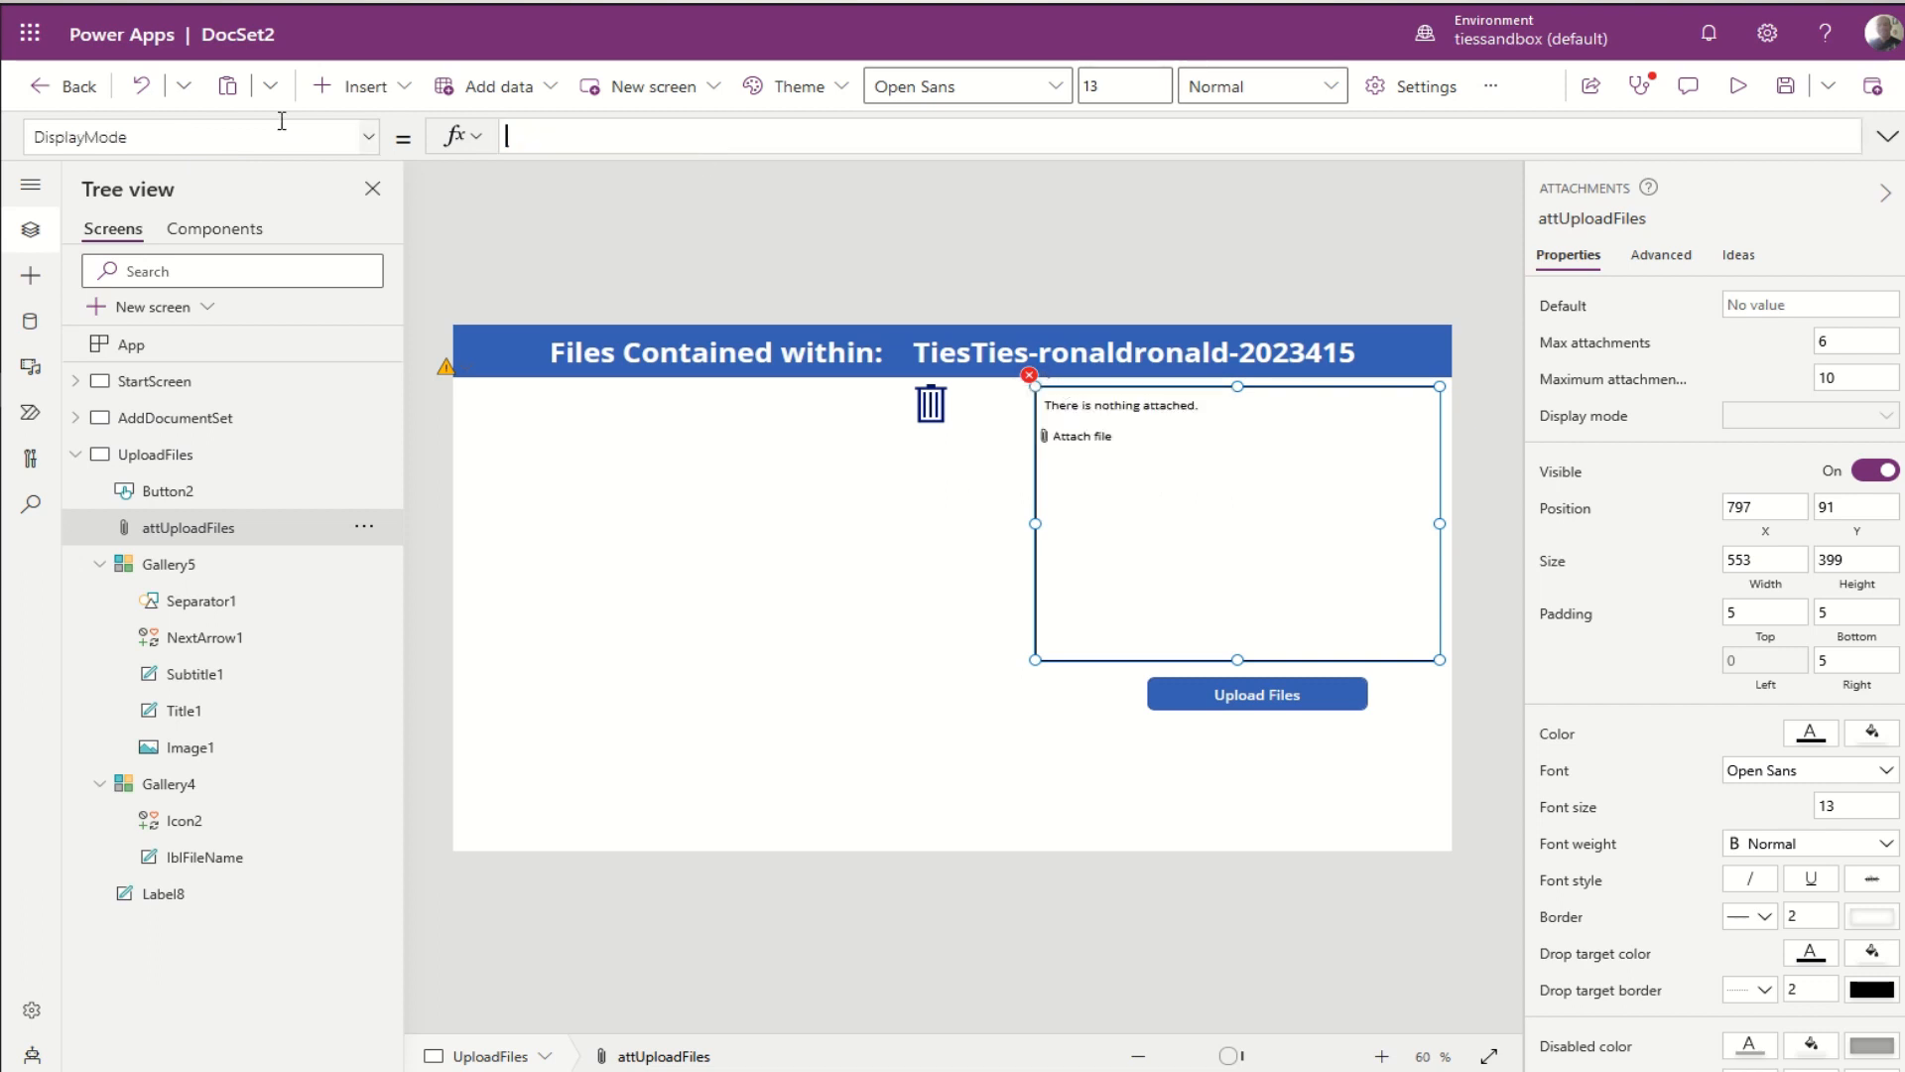
left_click(1203, 797)
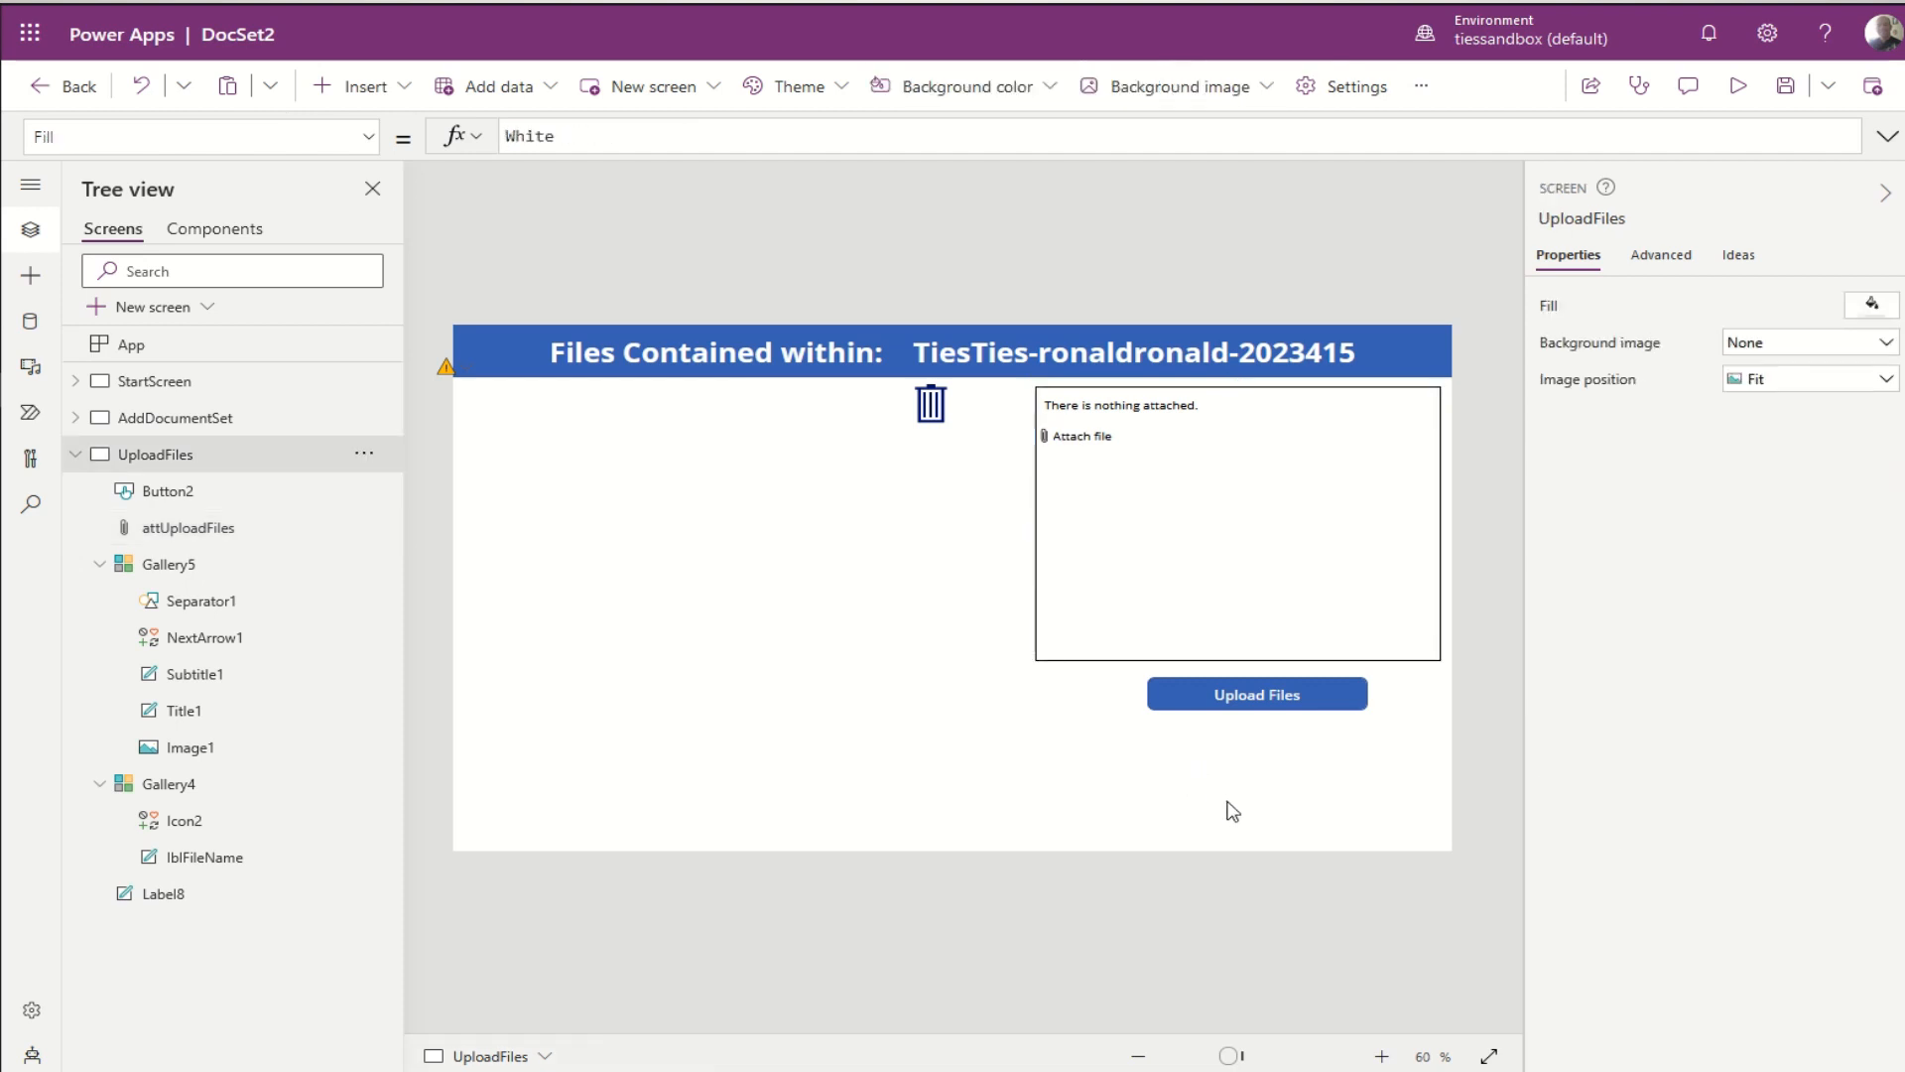
Step: Rename Gallery5 on the UploadFiles screen as galUploadFiles
left_click(1236, 690)
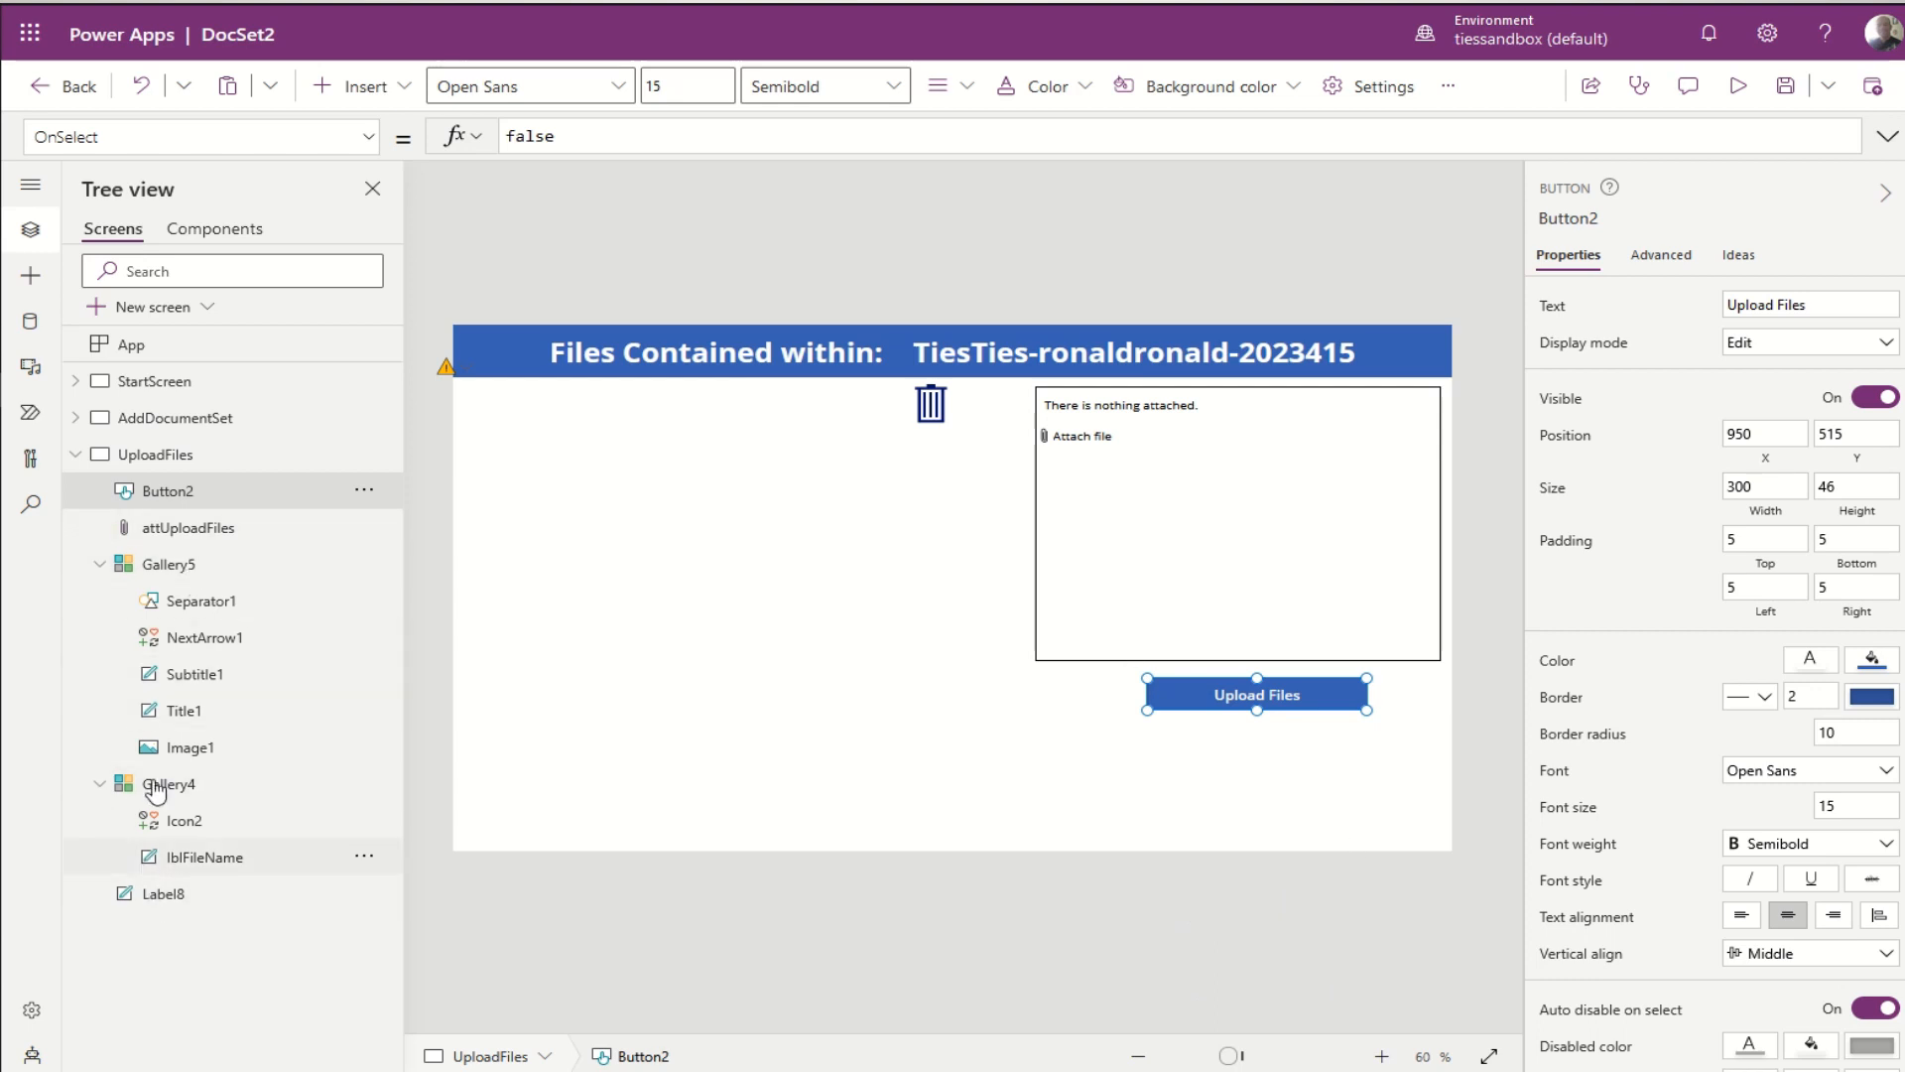
left_click(179, 573)
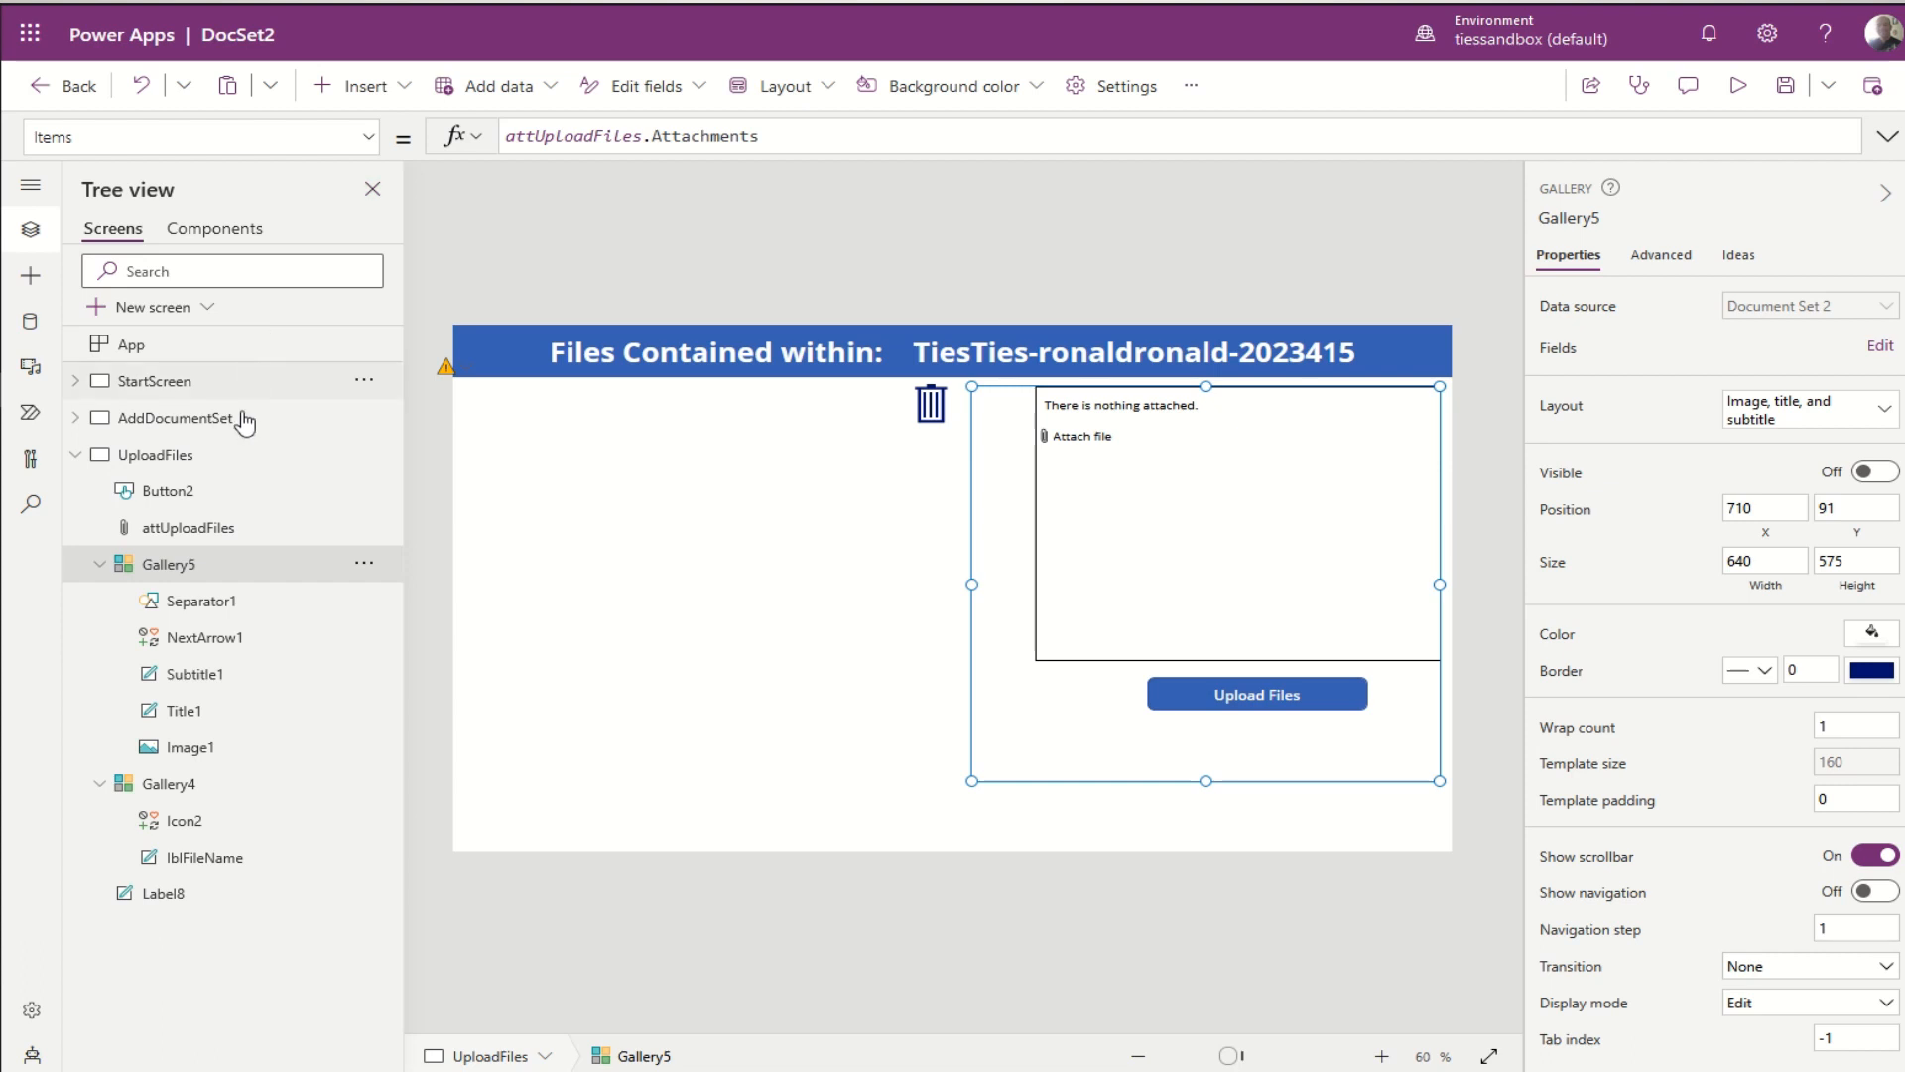
double_click(165, 565)
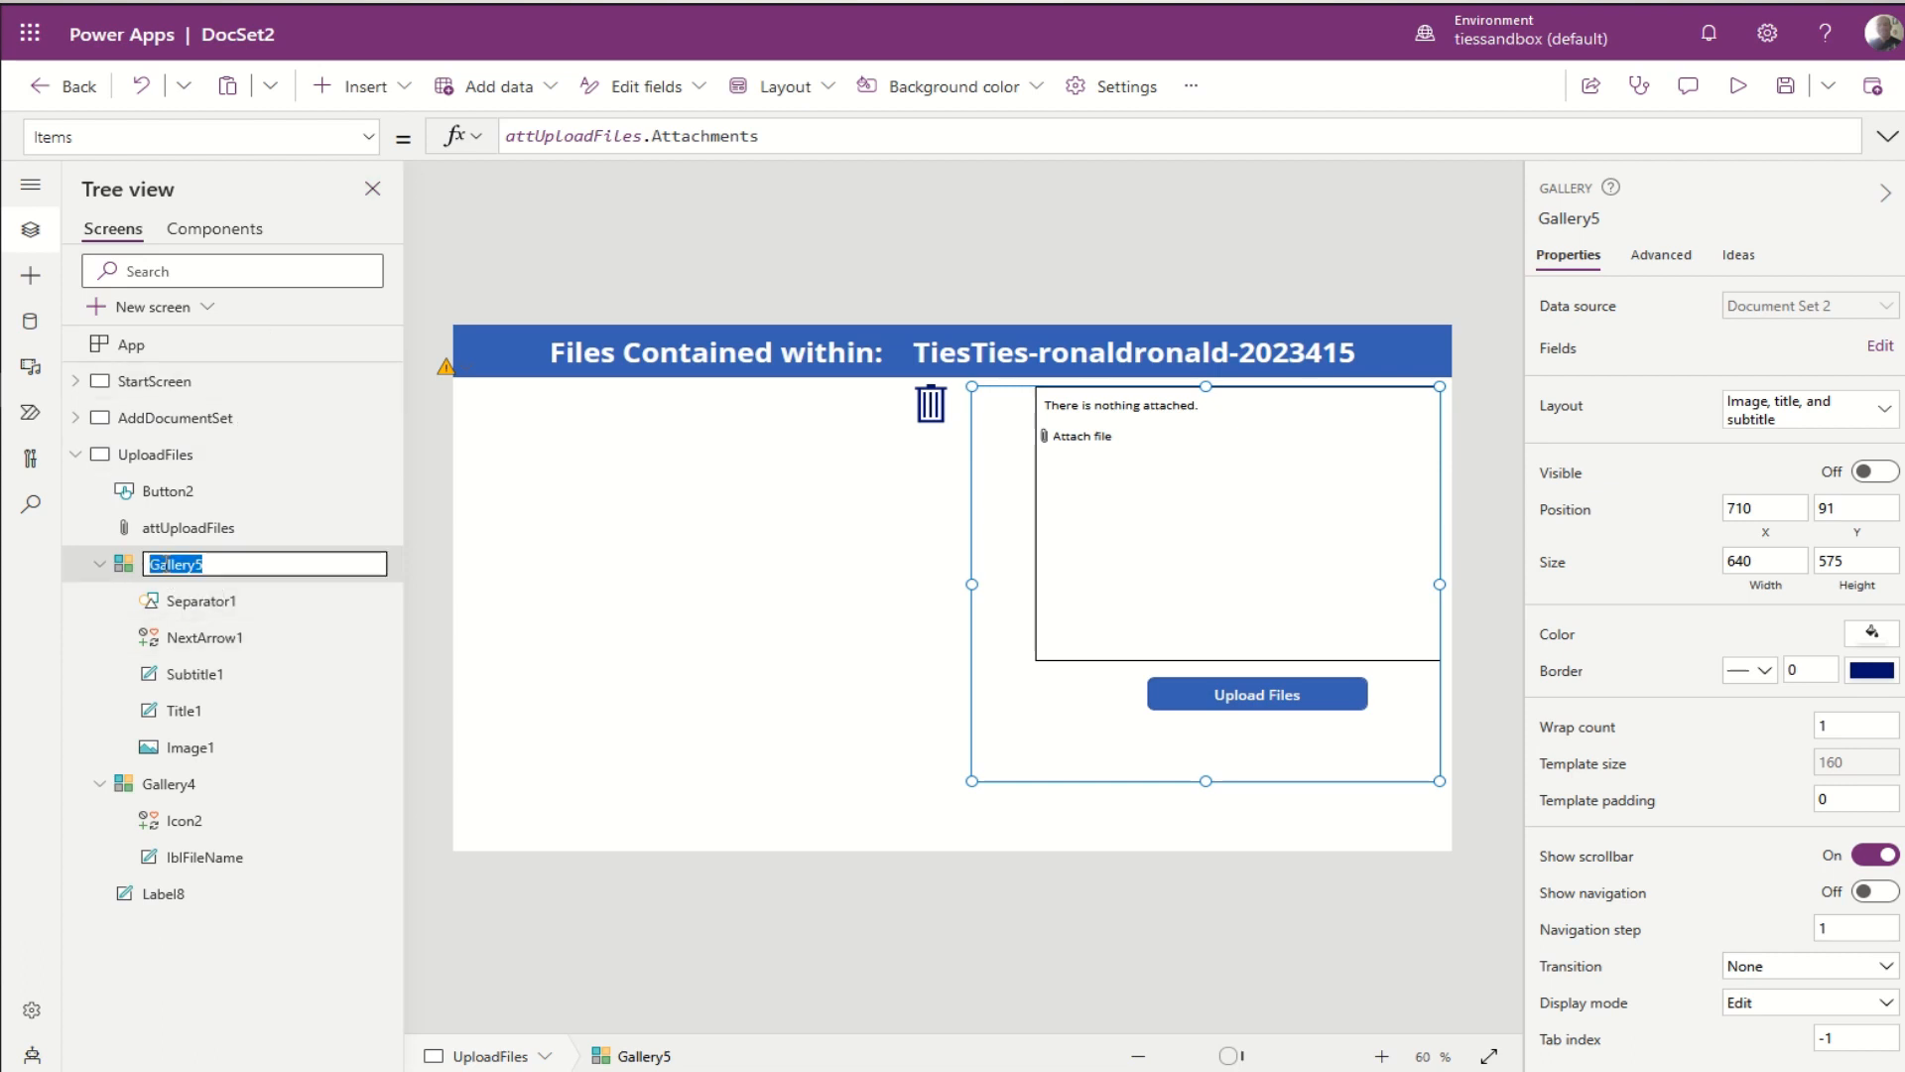
type("galUpload")
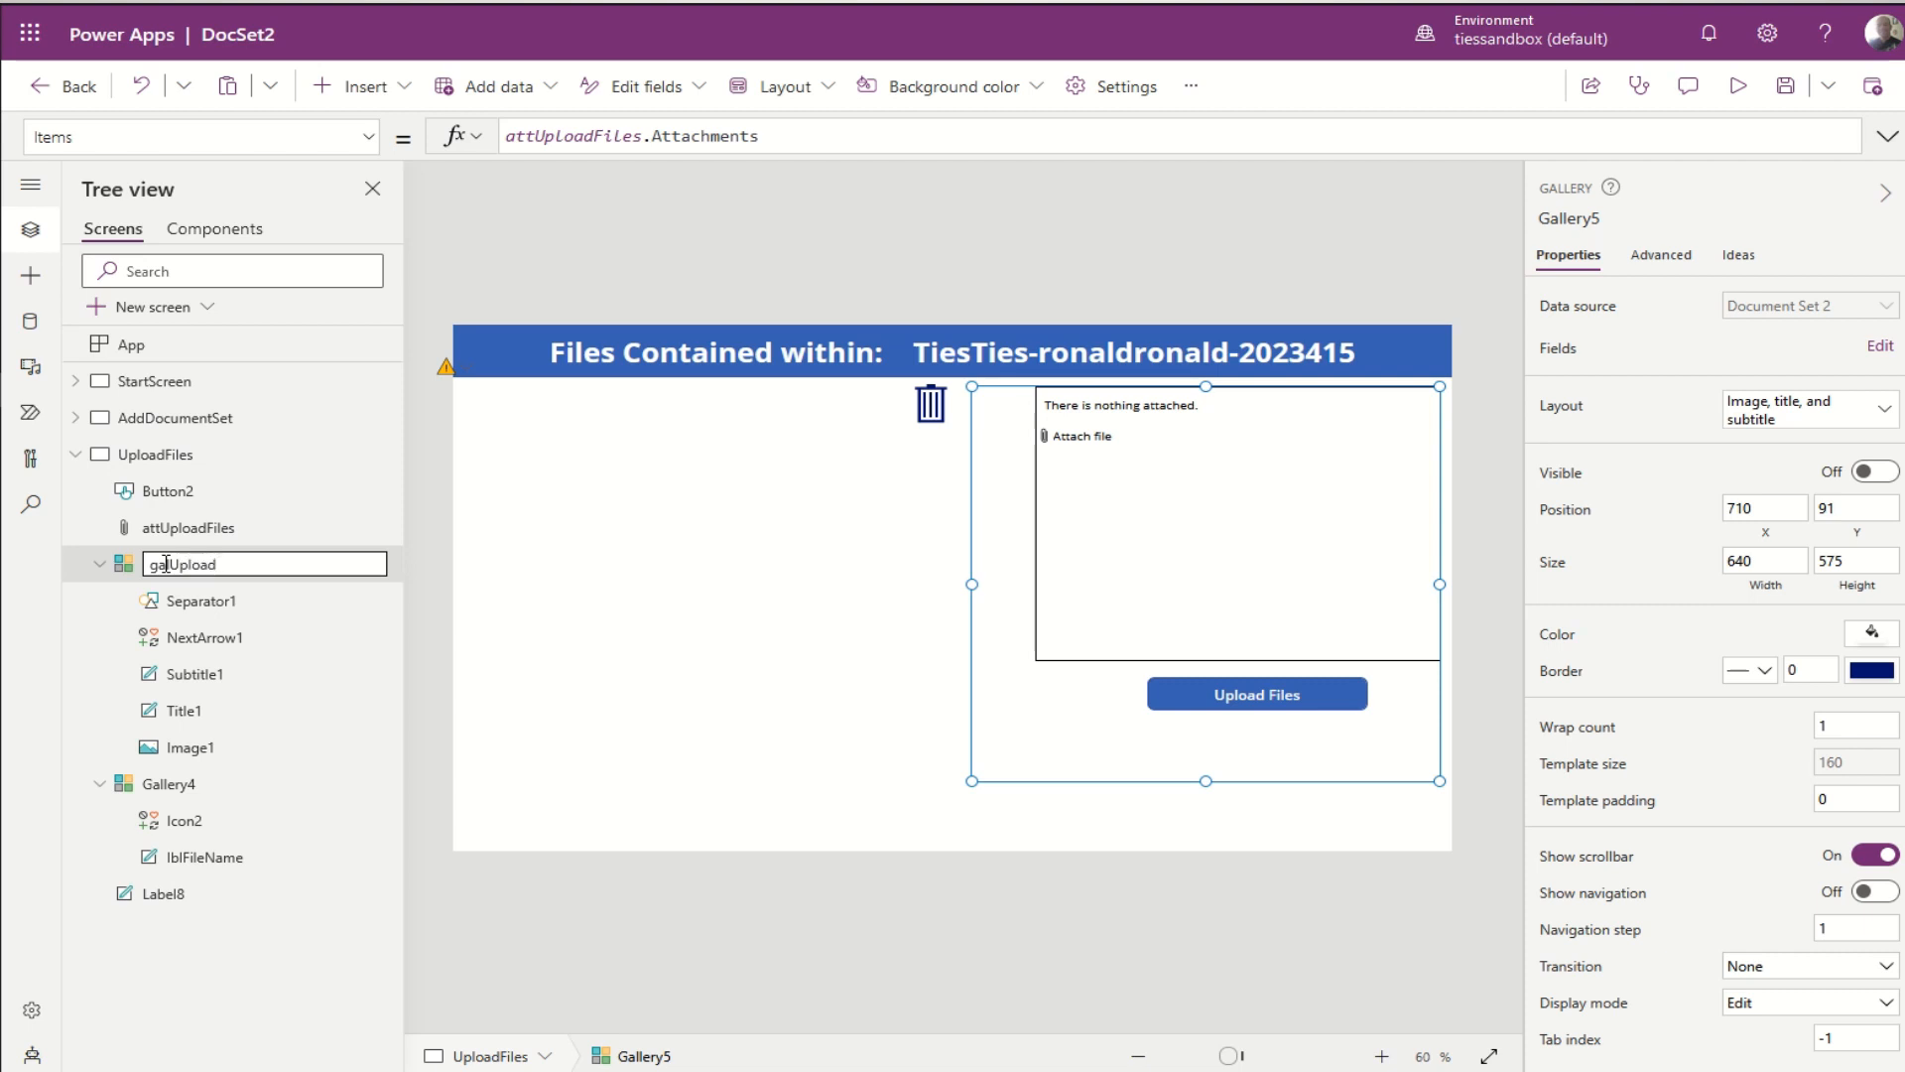
type("Files")
key("Return")
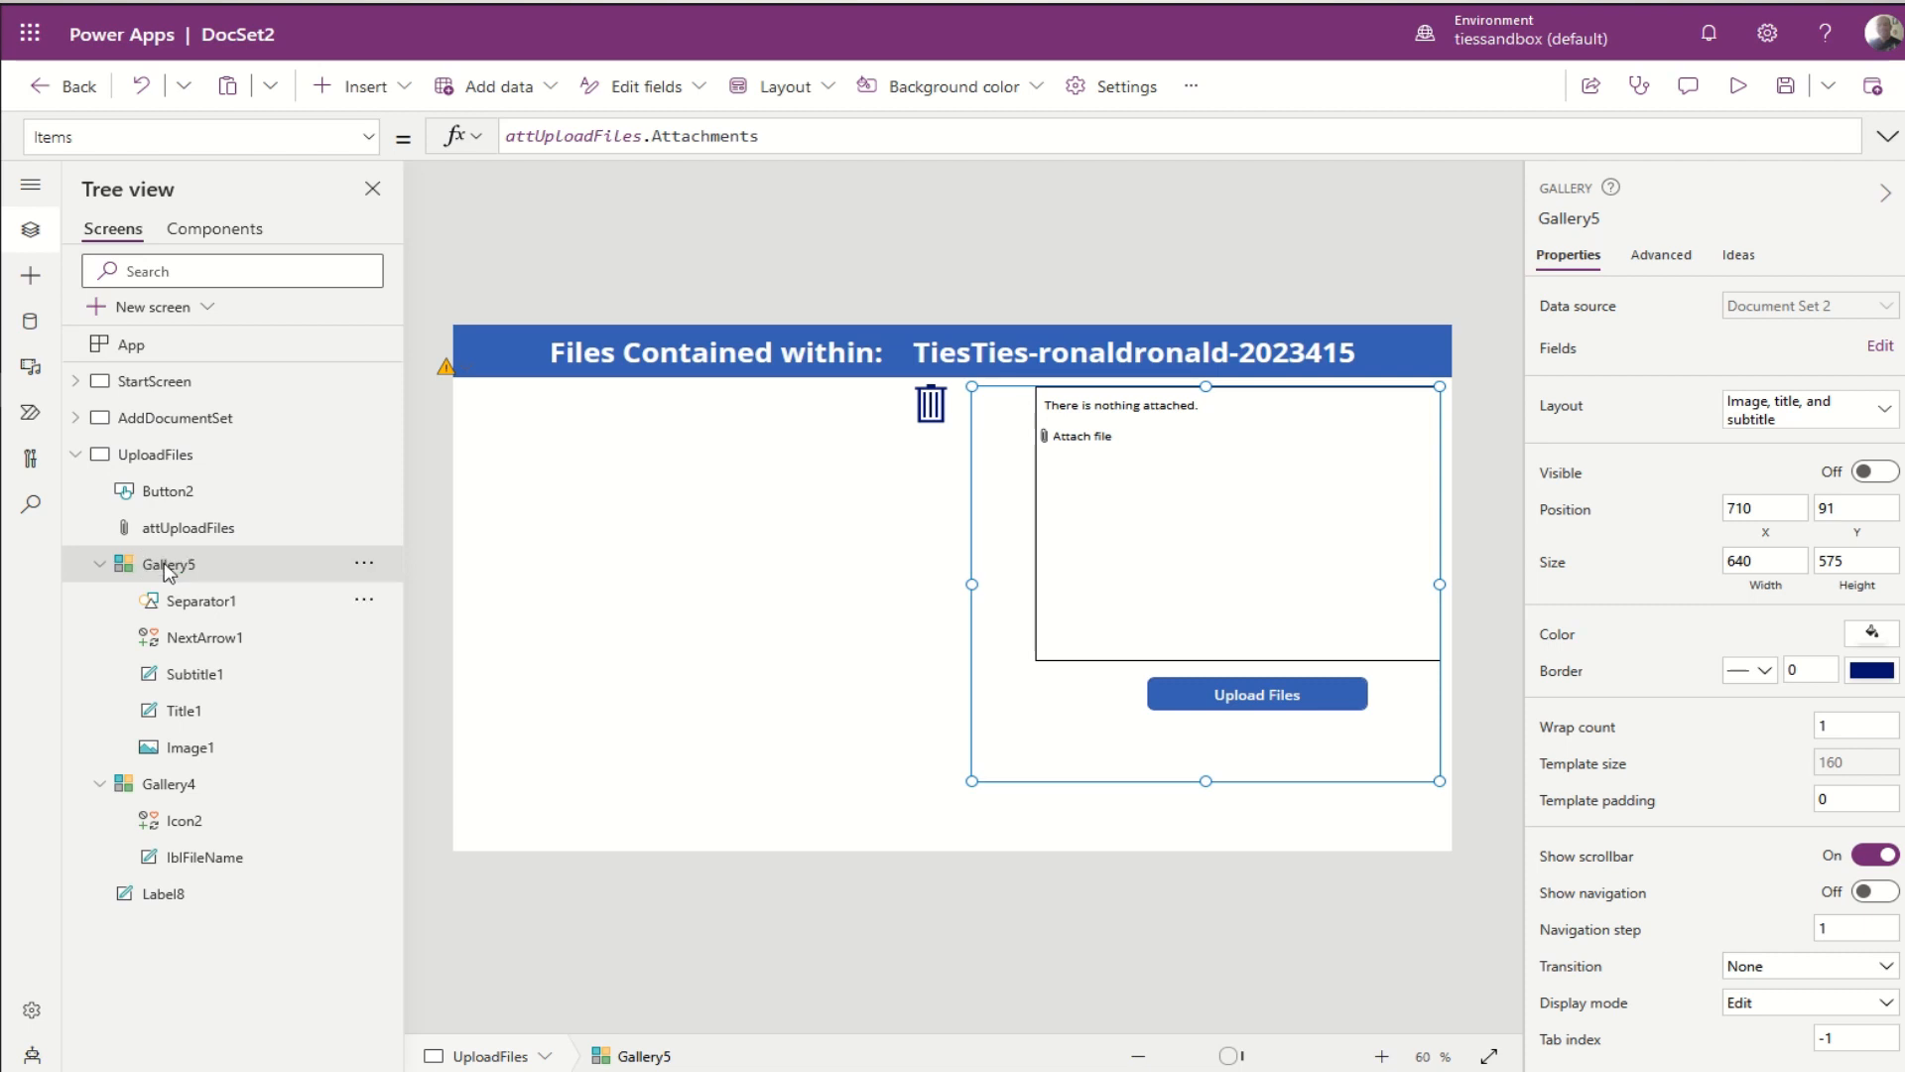
Step: Rename Gallery4 as galCurUploadFiles
left_click(166, 784)
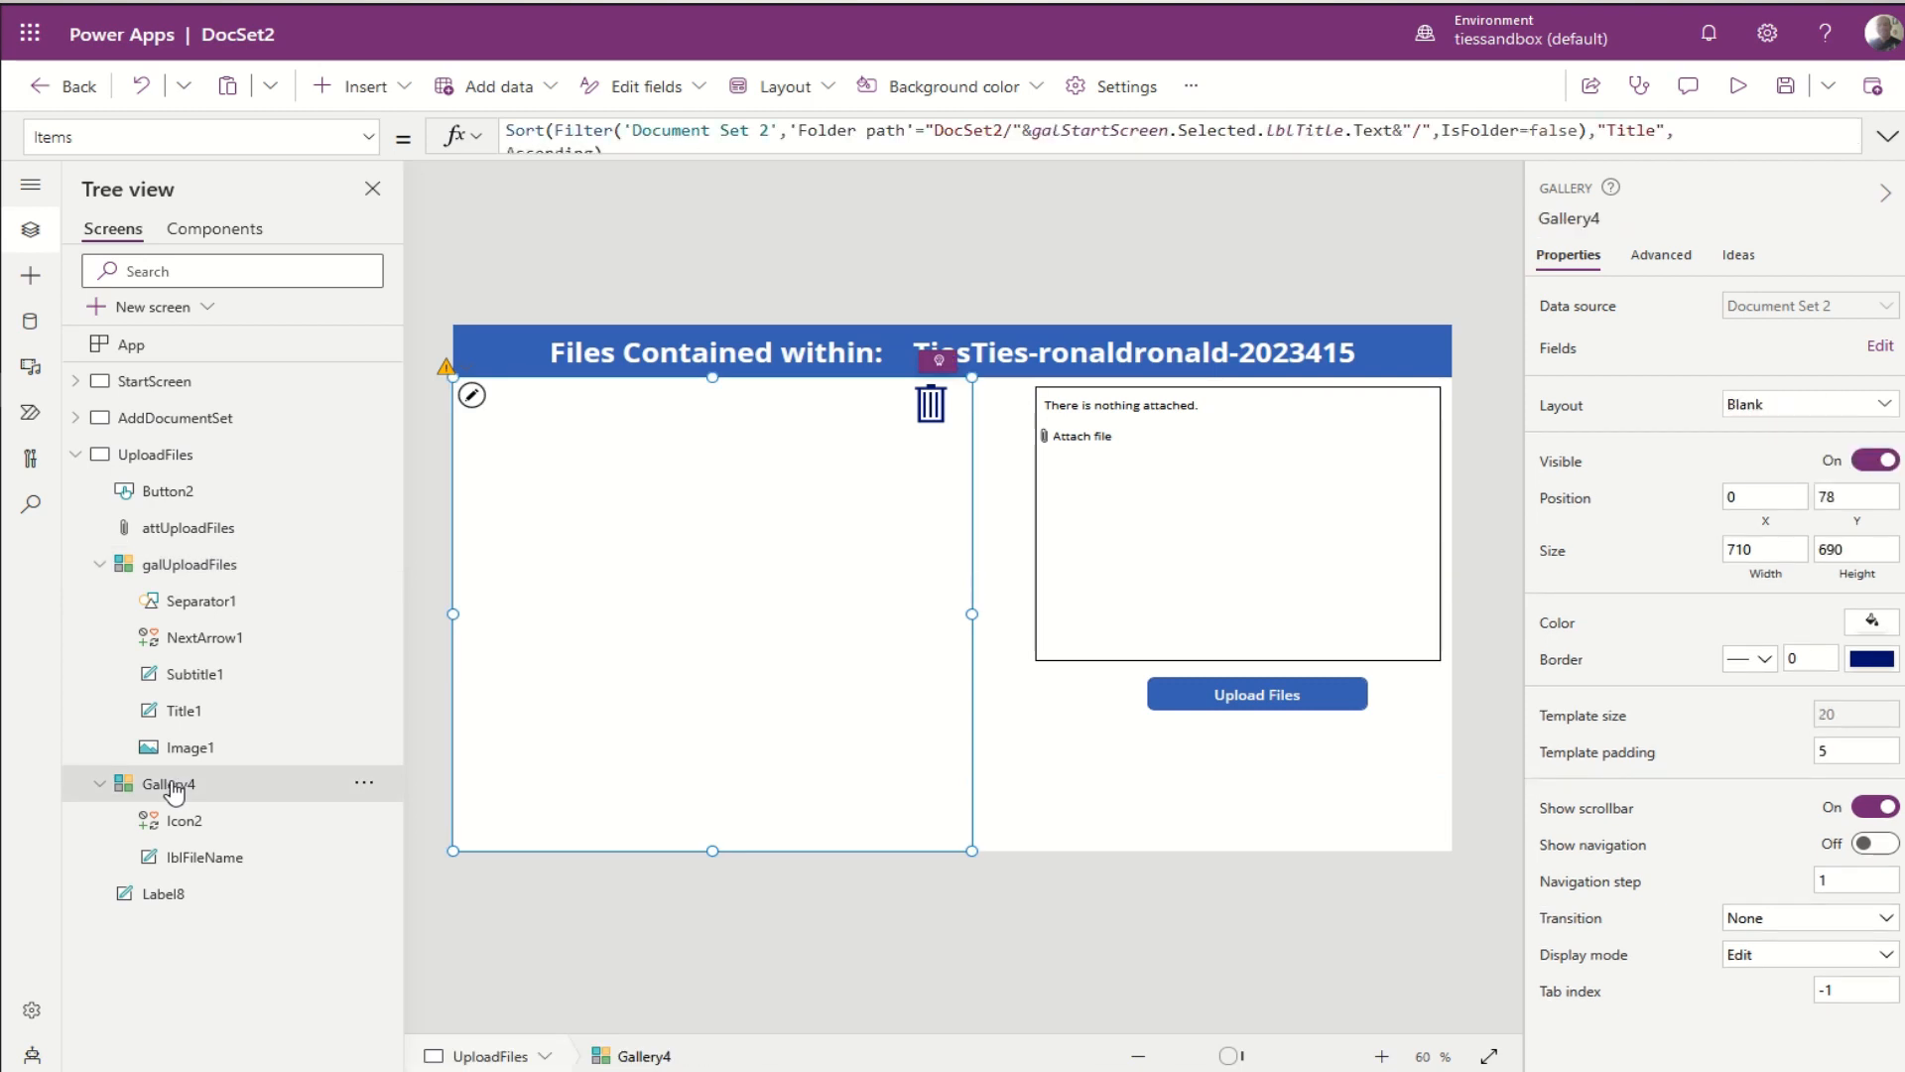
double_click(172, 787)
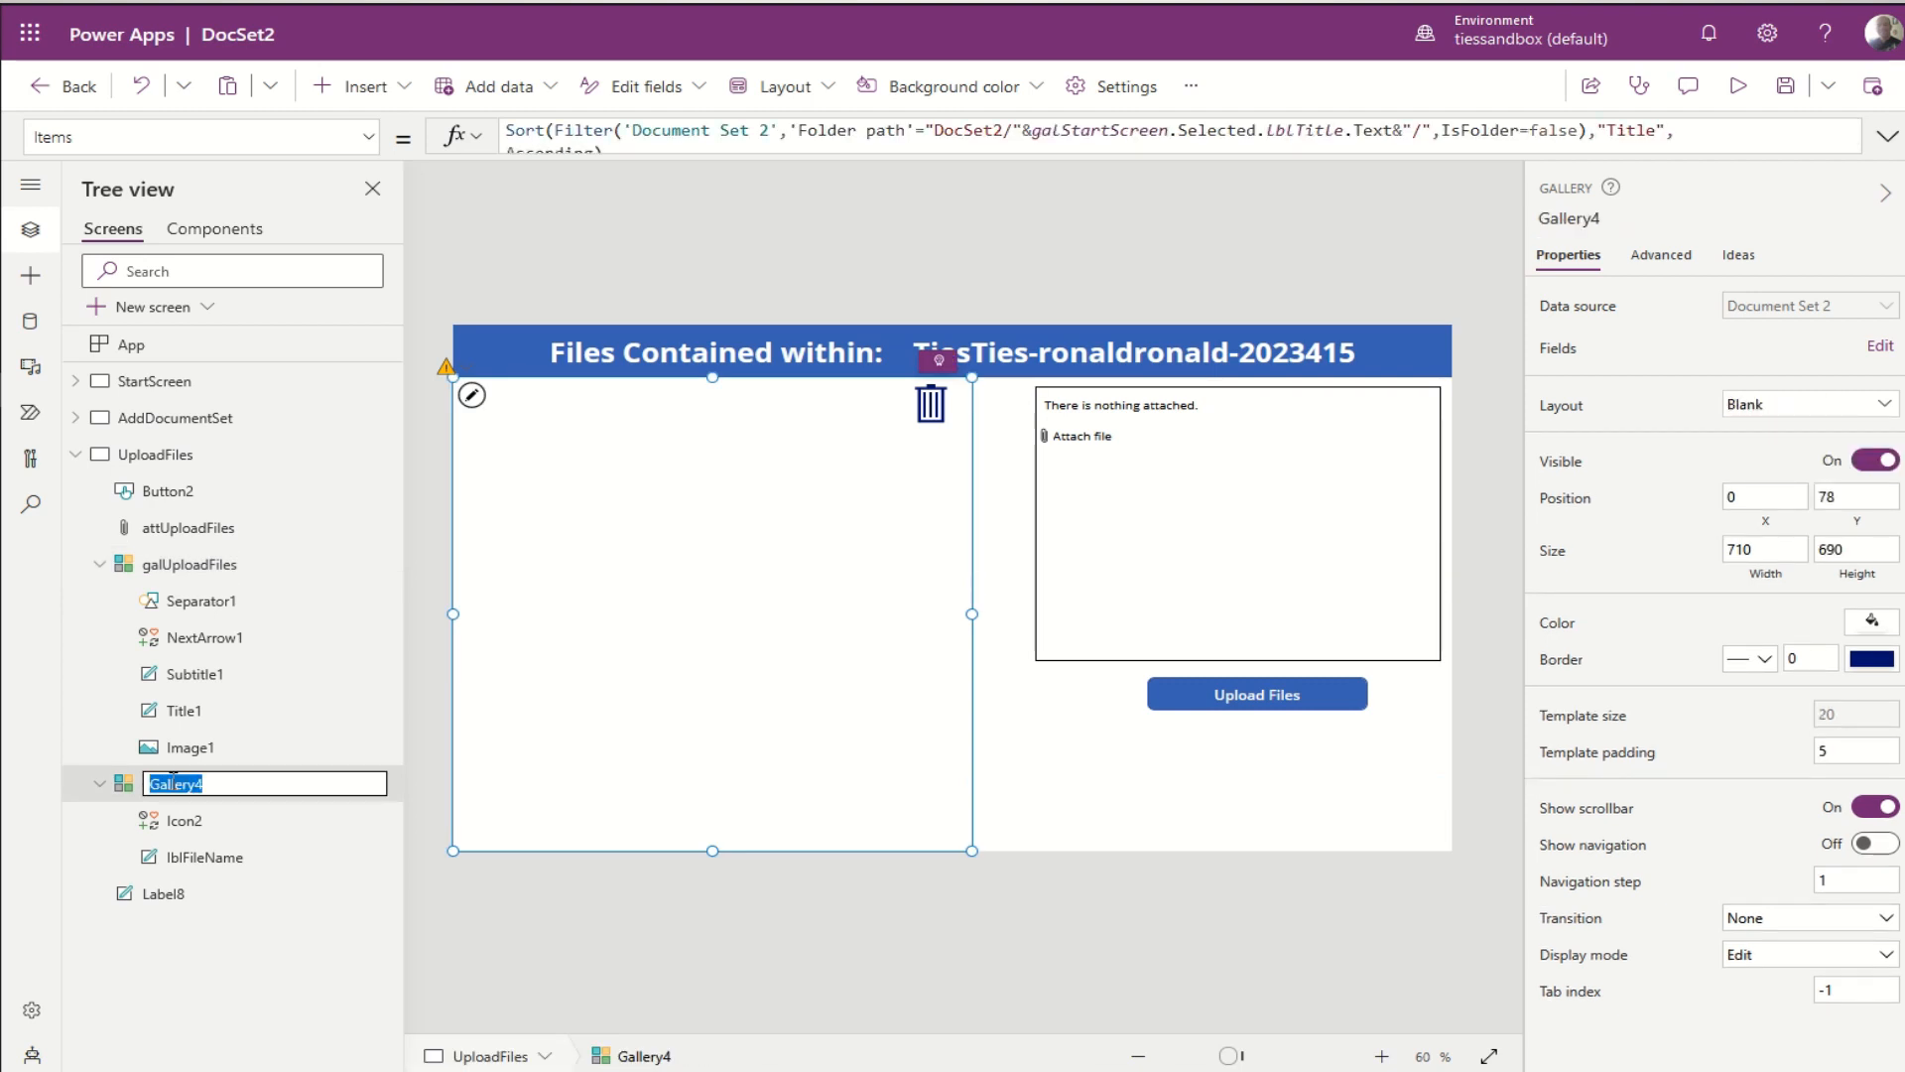
type("galCurUploadFiles")
key("Return")
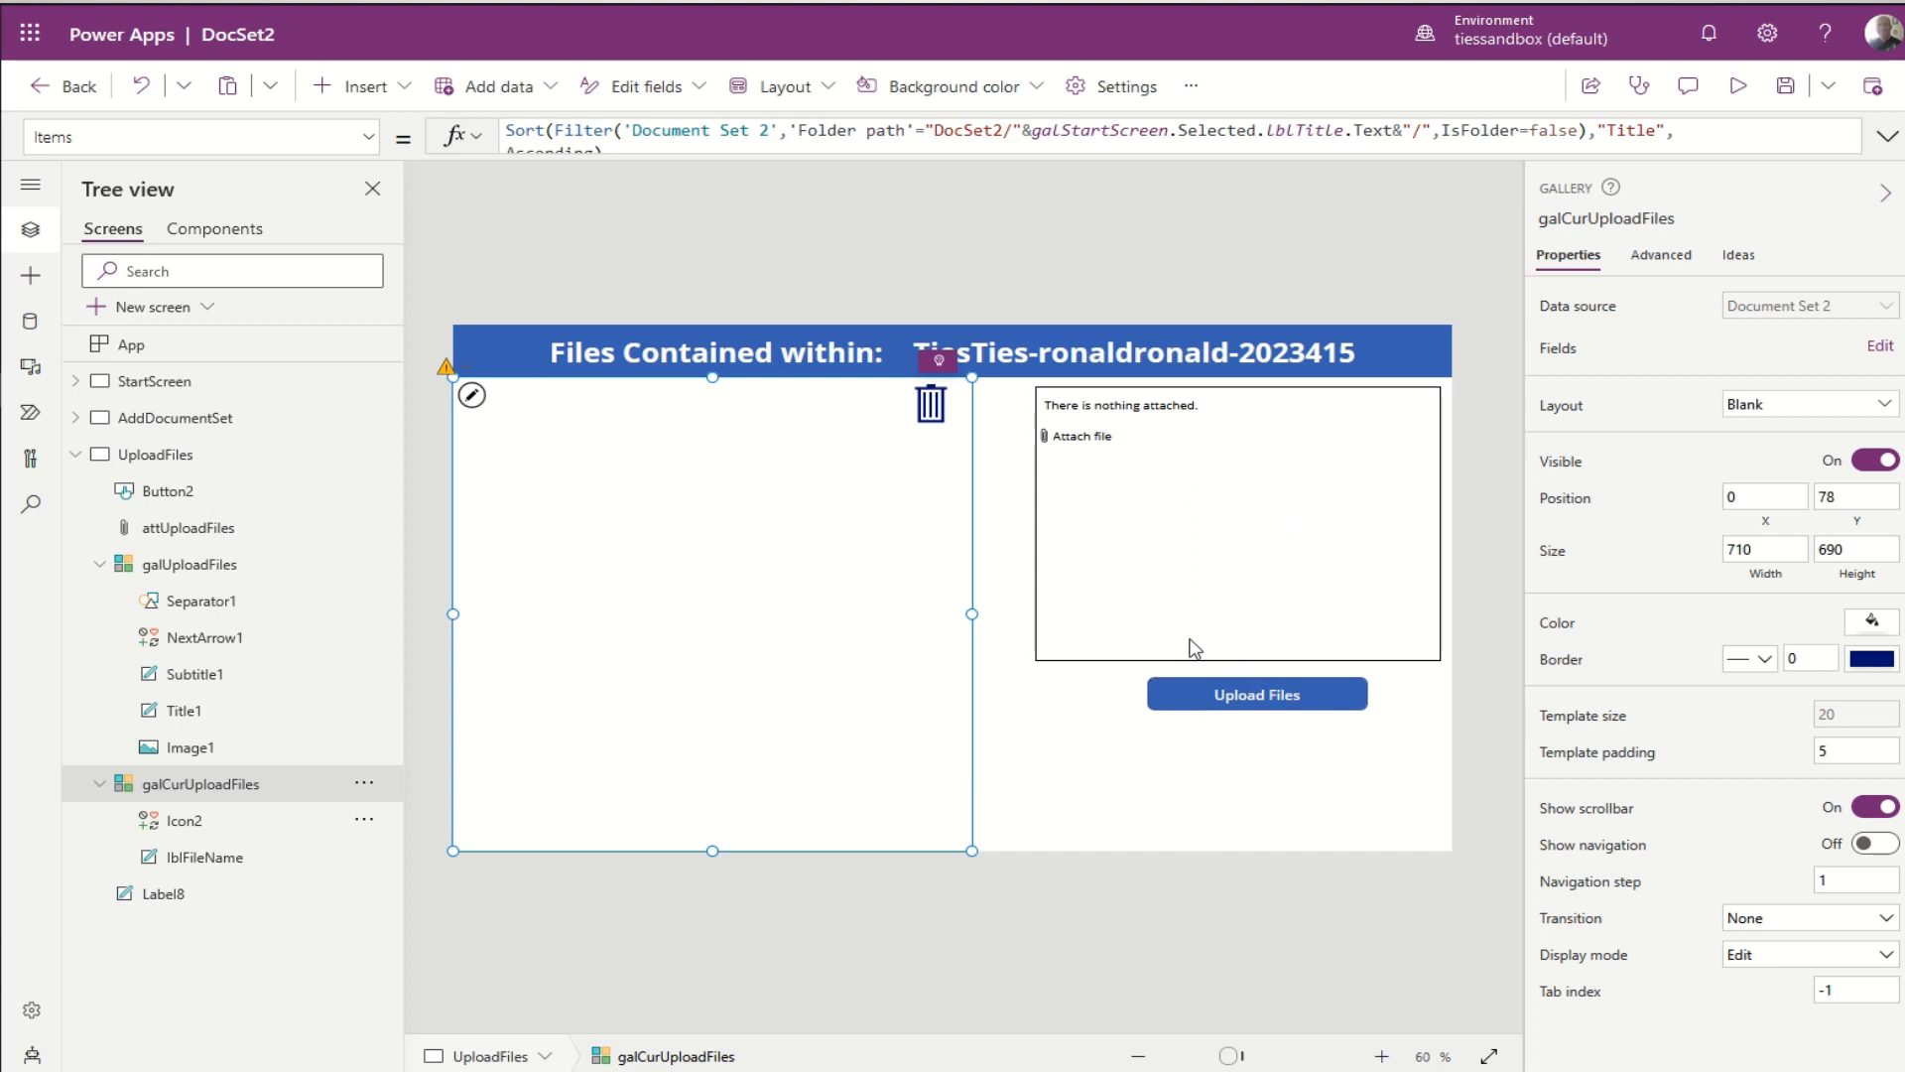
Step: Replace the Upload Files button's OnSelect formula with the start of a ClearCollect call on a collection named colFiles
left_click(1266, 698)
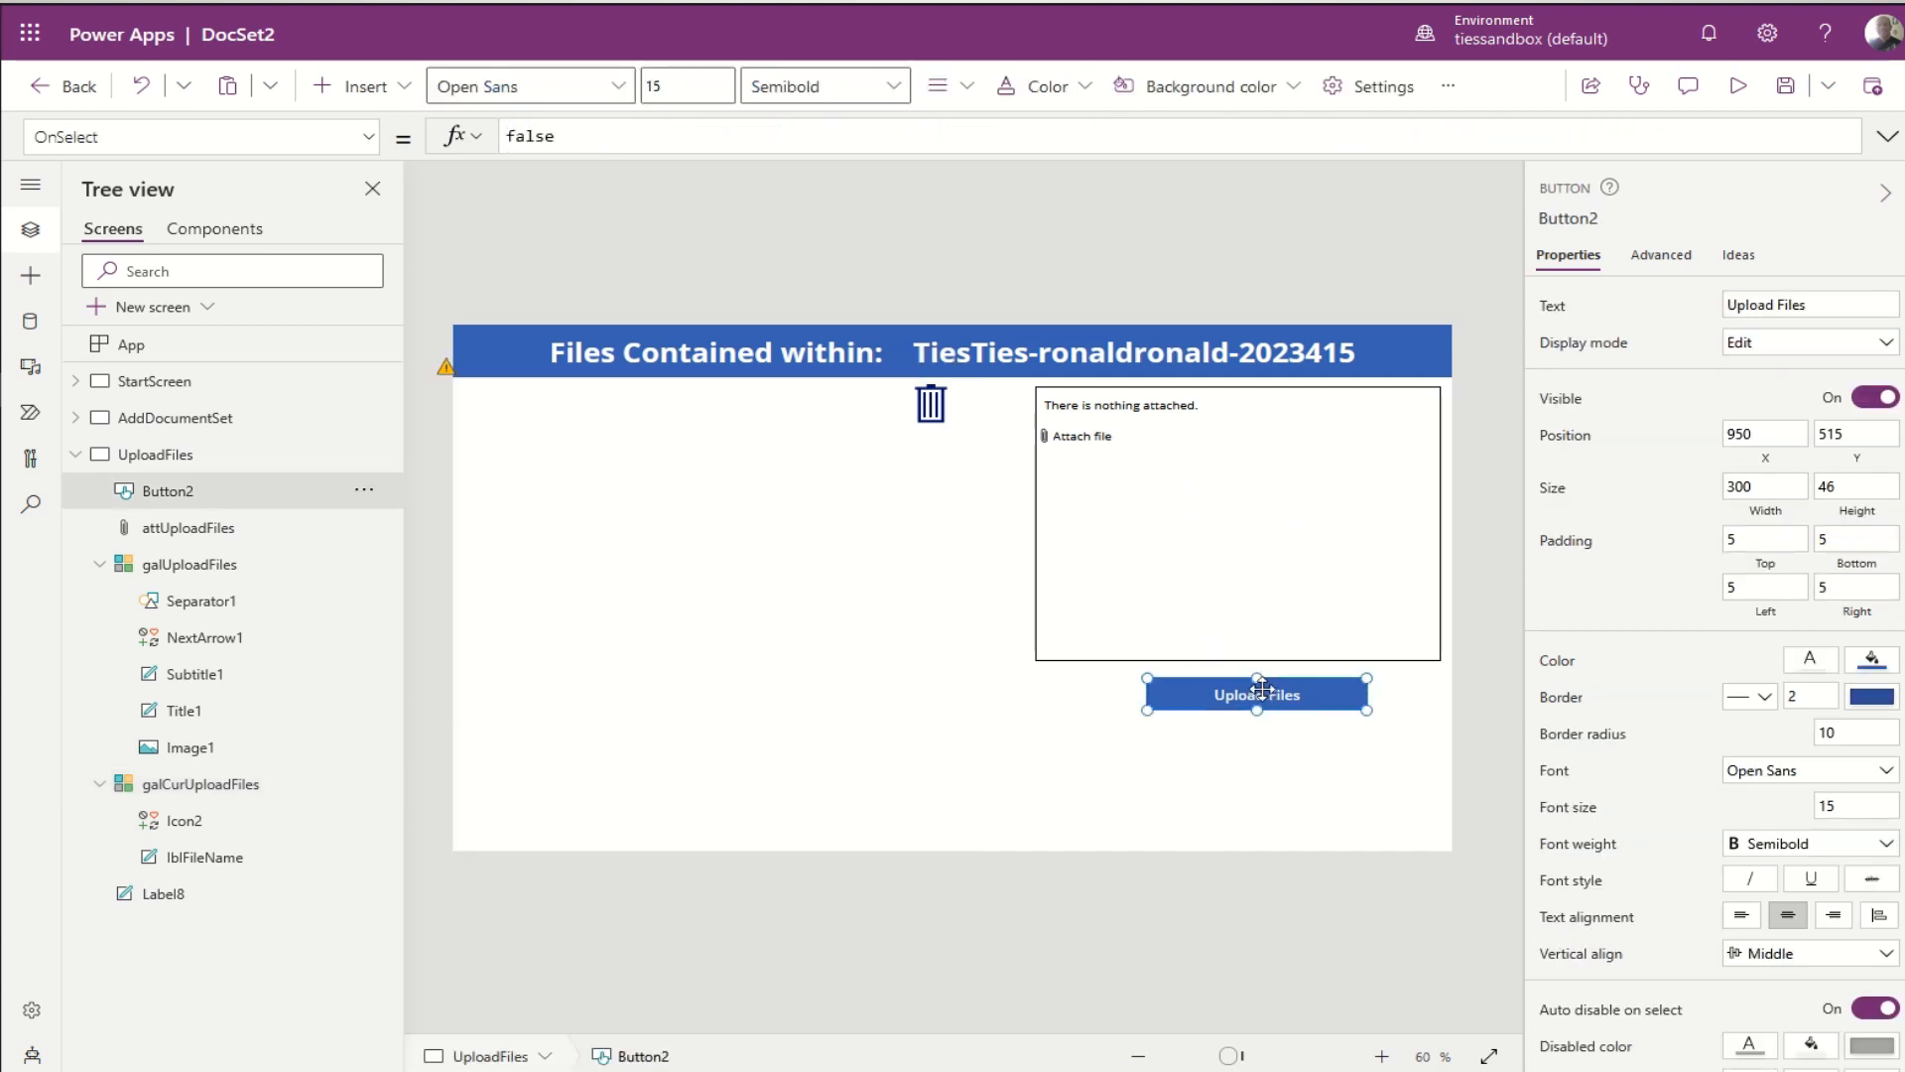
left_click(1887, 136)
left_click(592, 141)
key("ctrl+a")
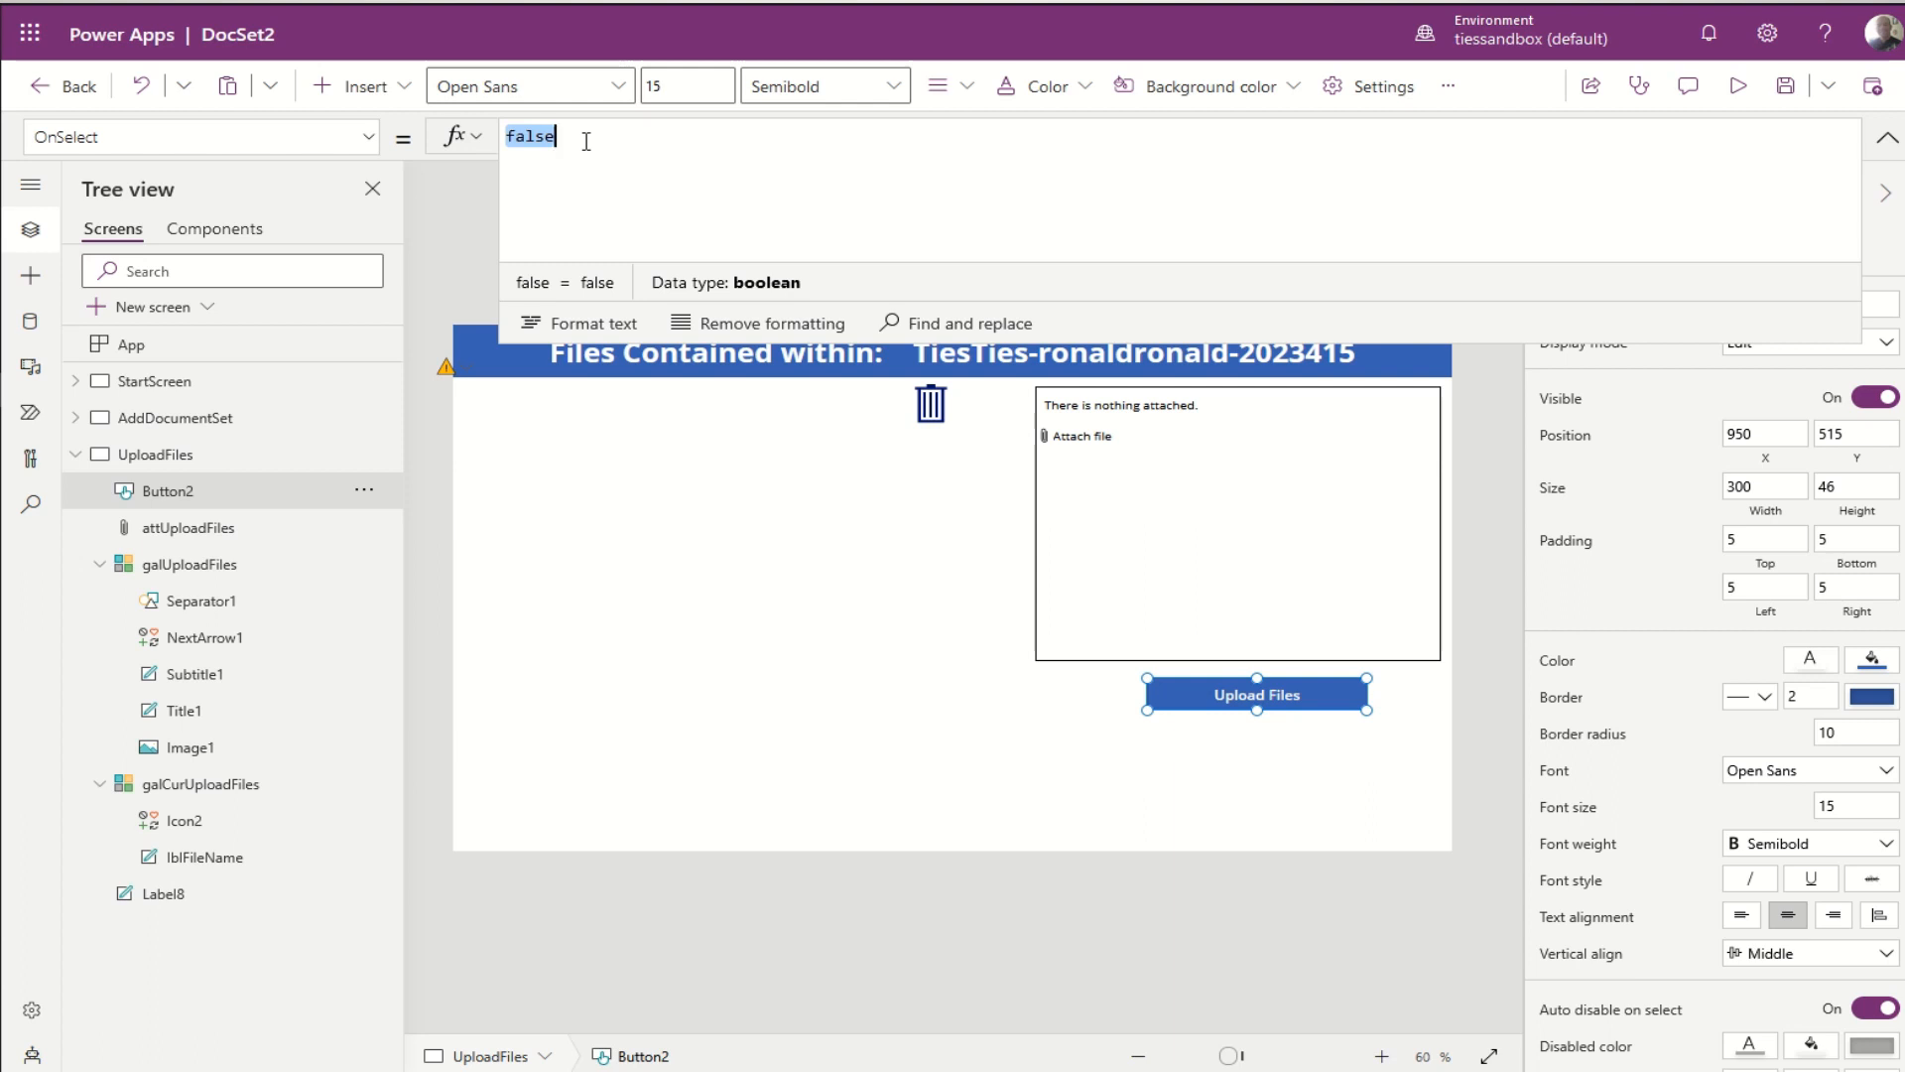
type("ClearCol")
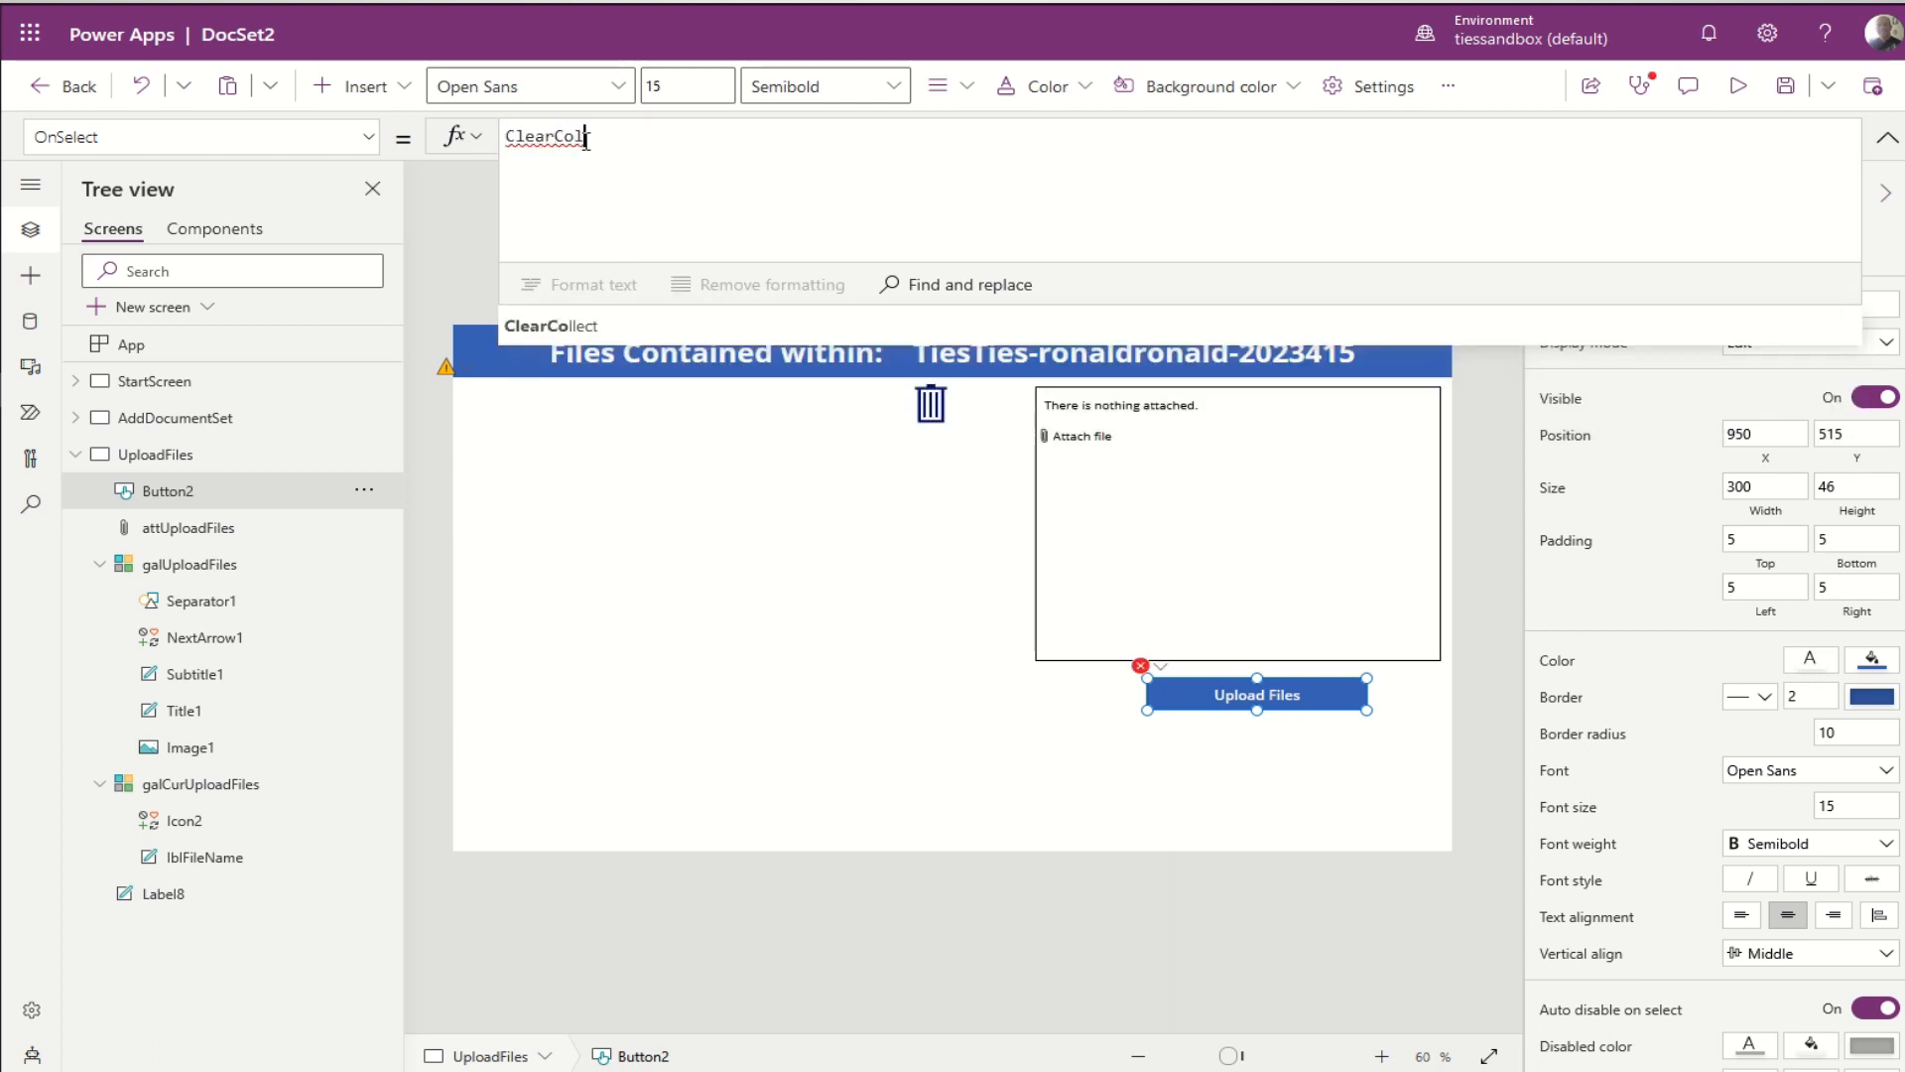
type("lect(")
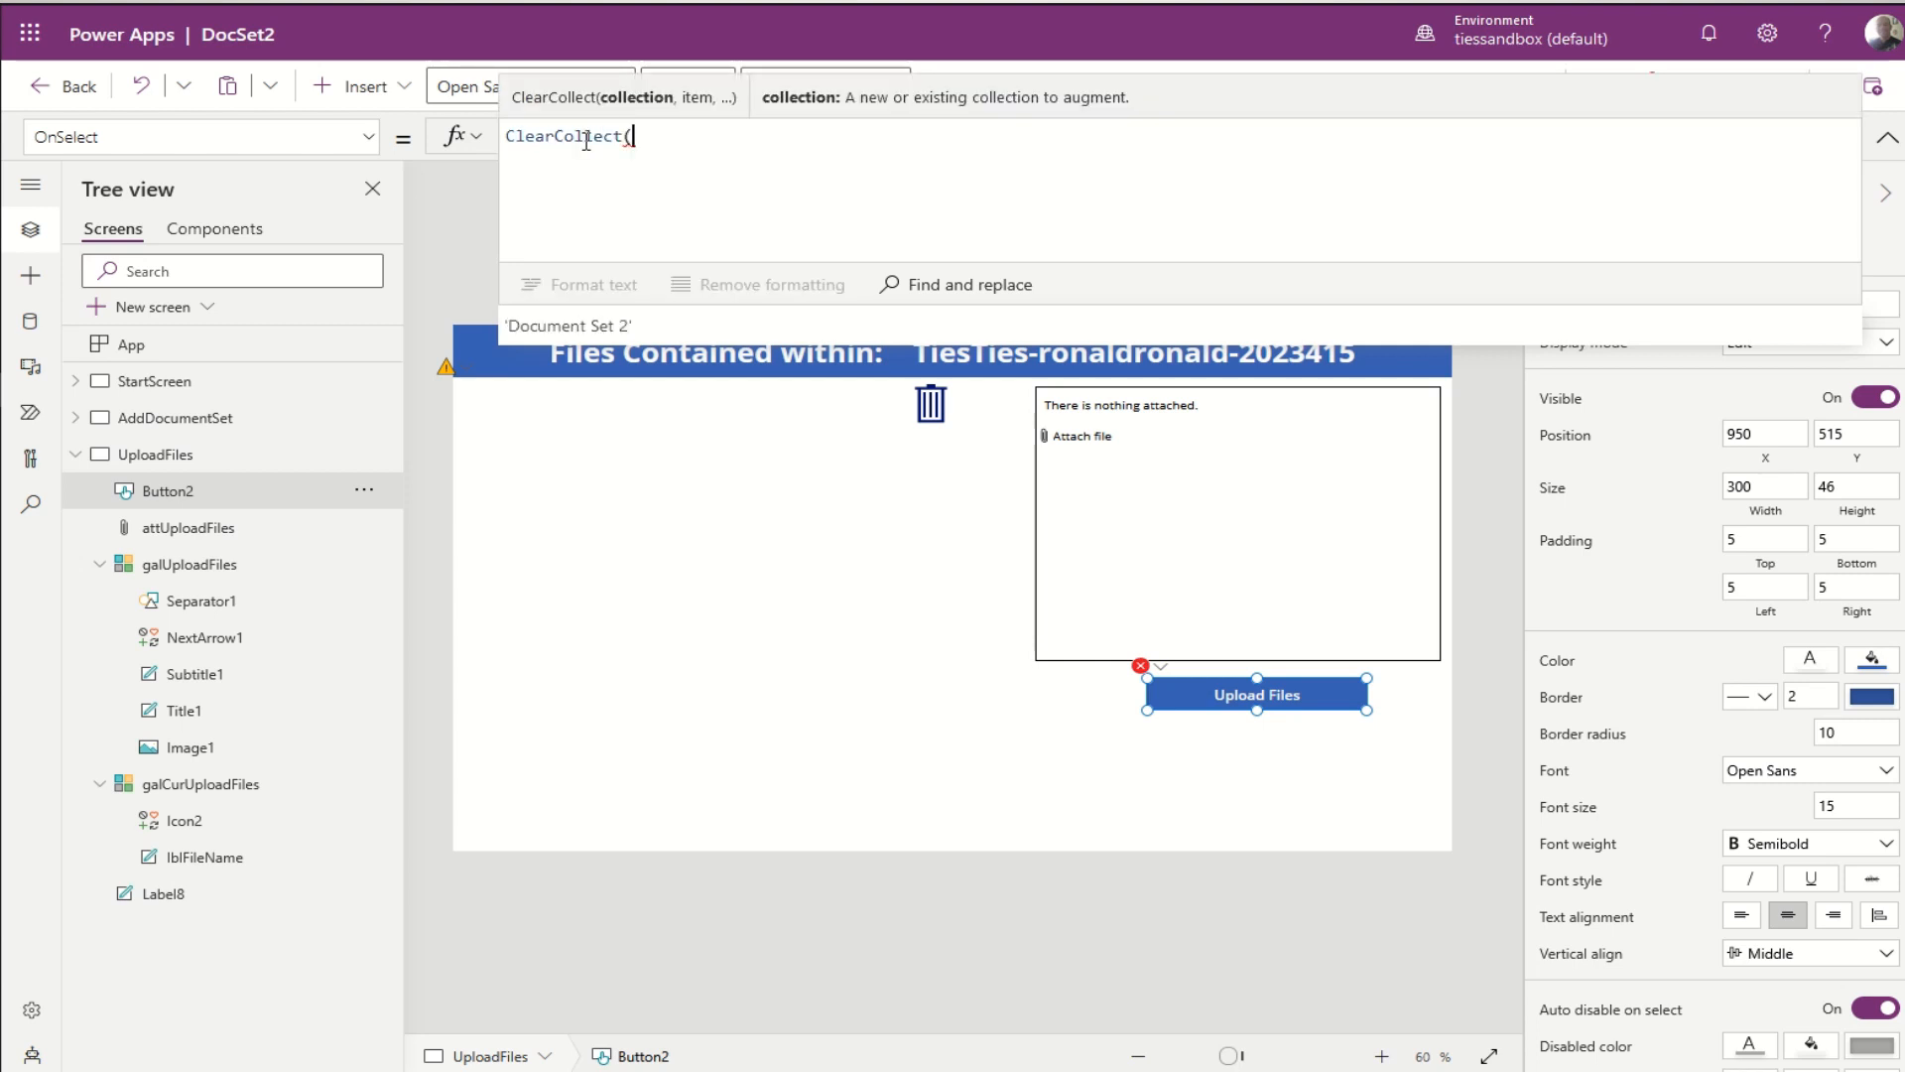
type("colF")
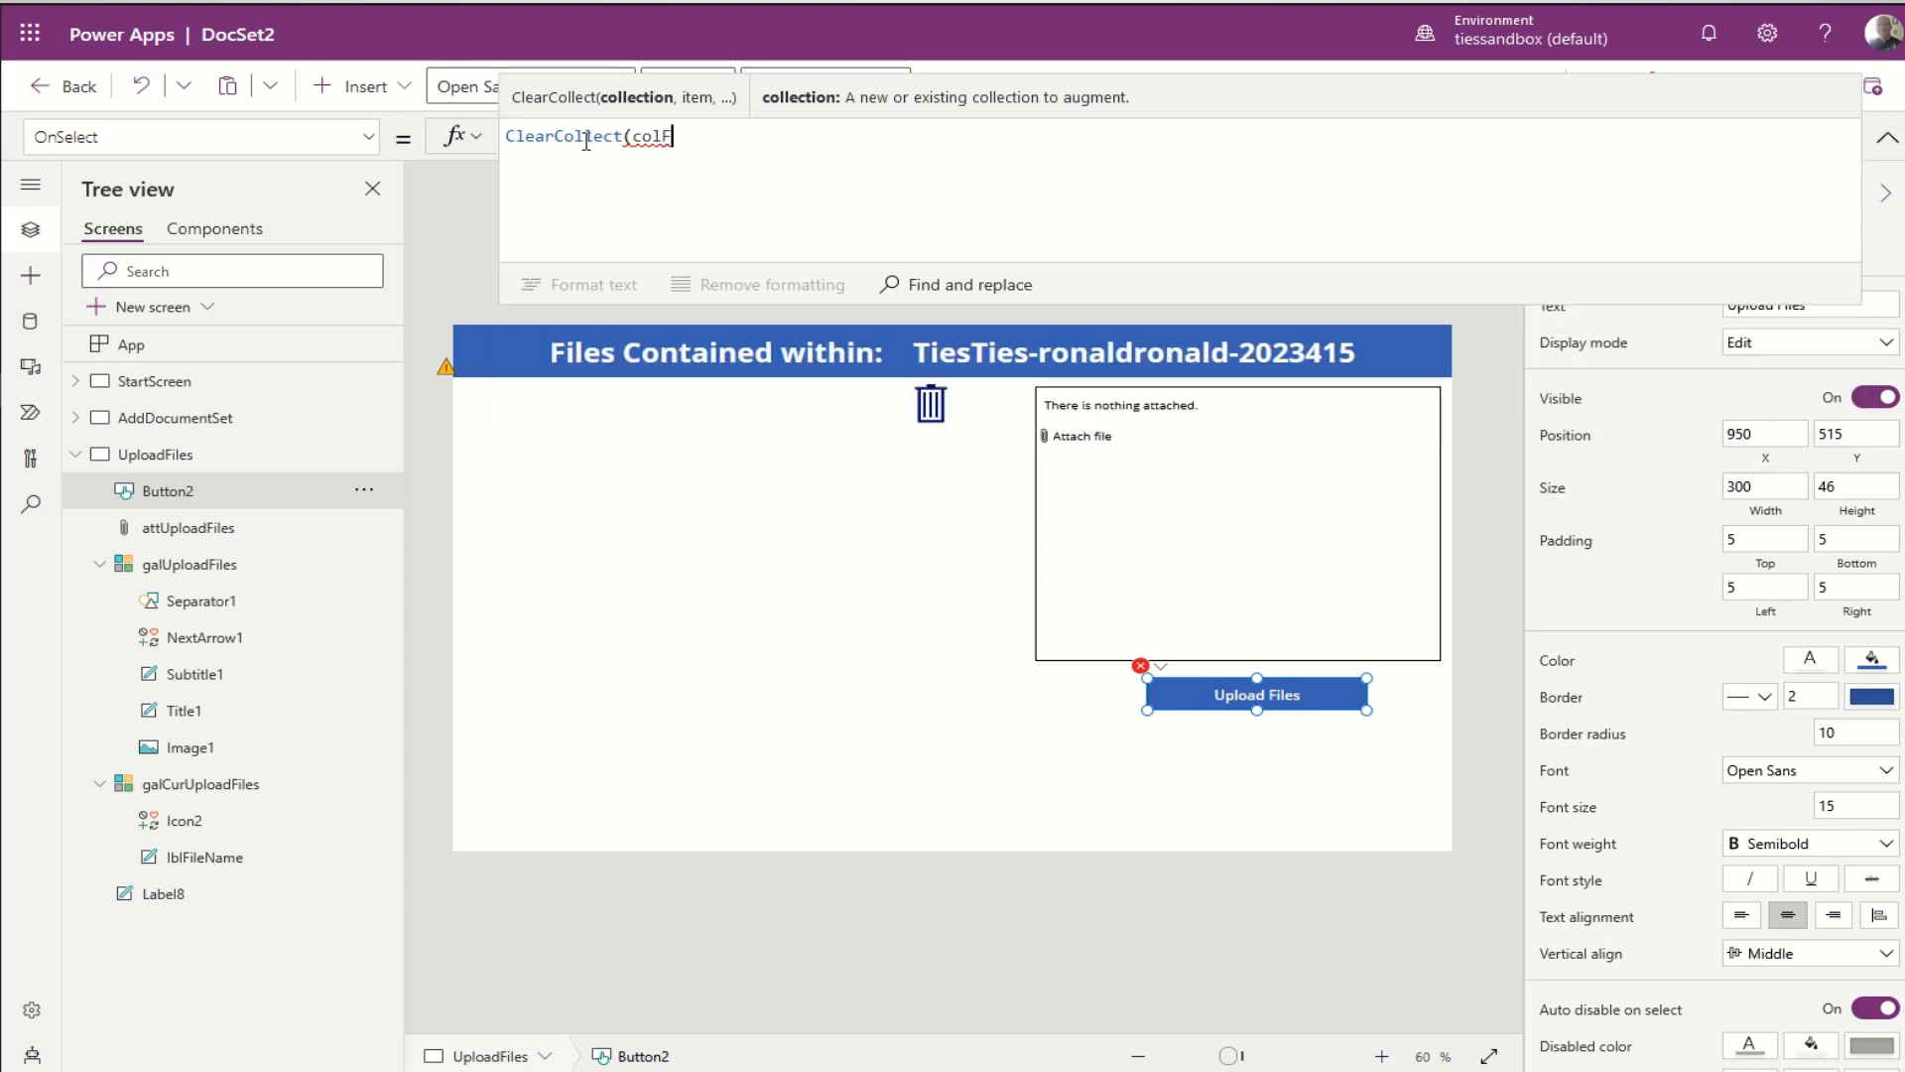
type("iles,")
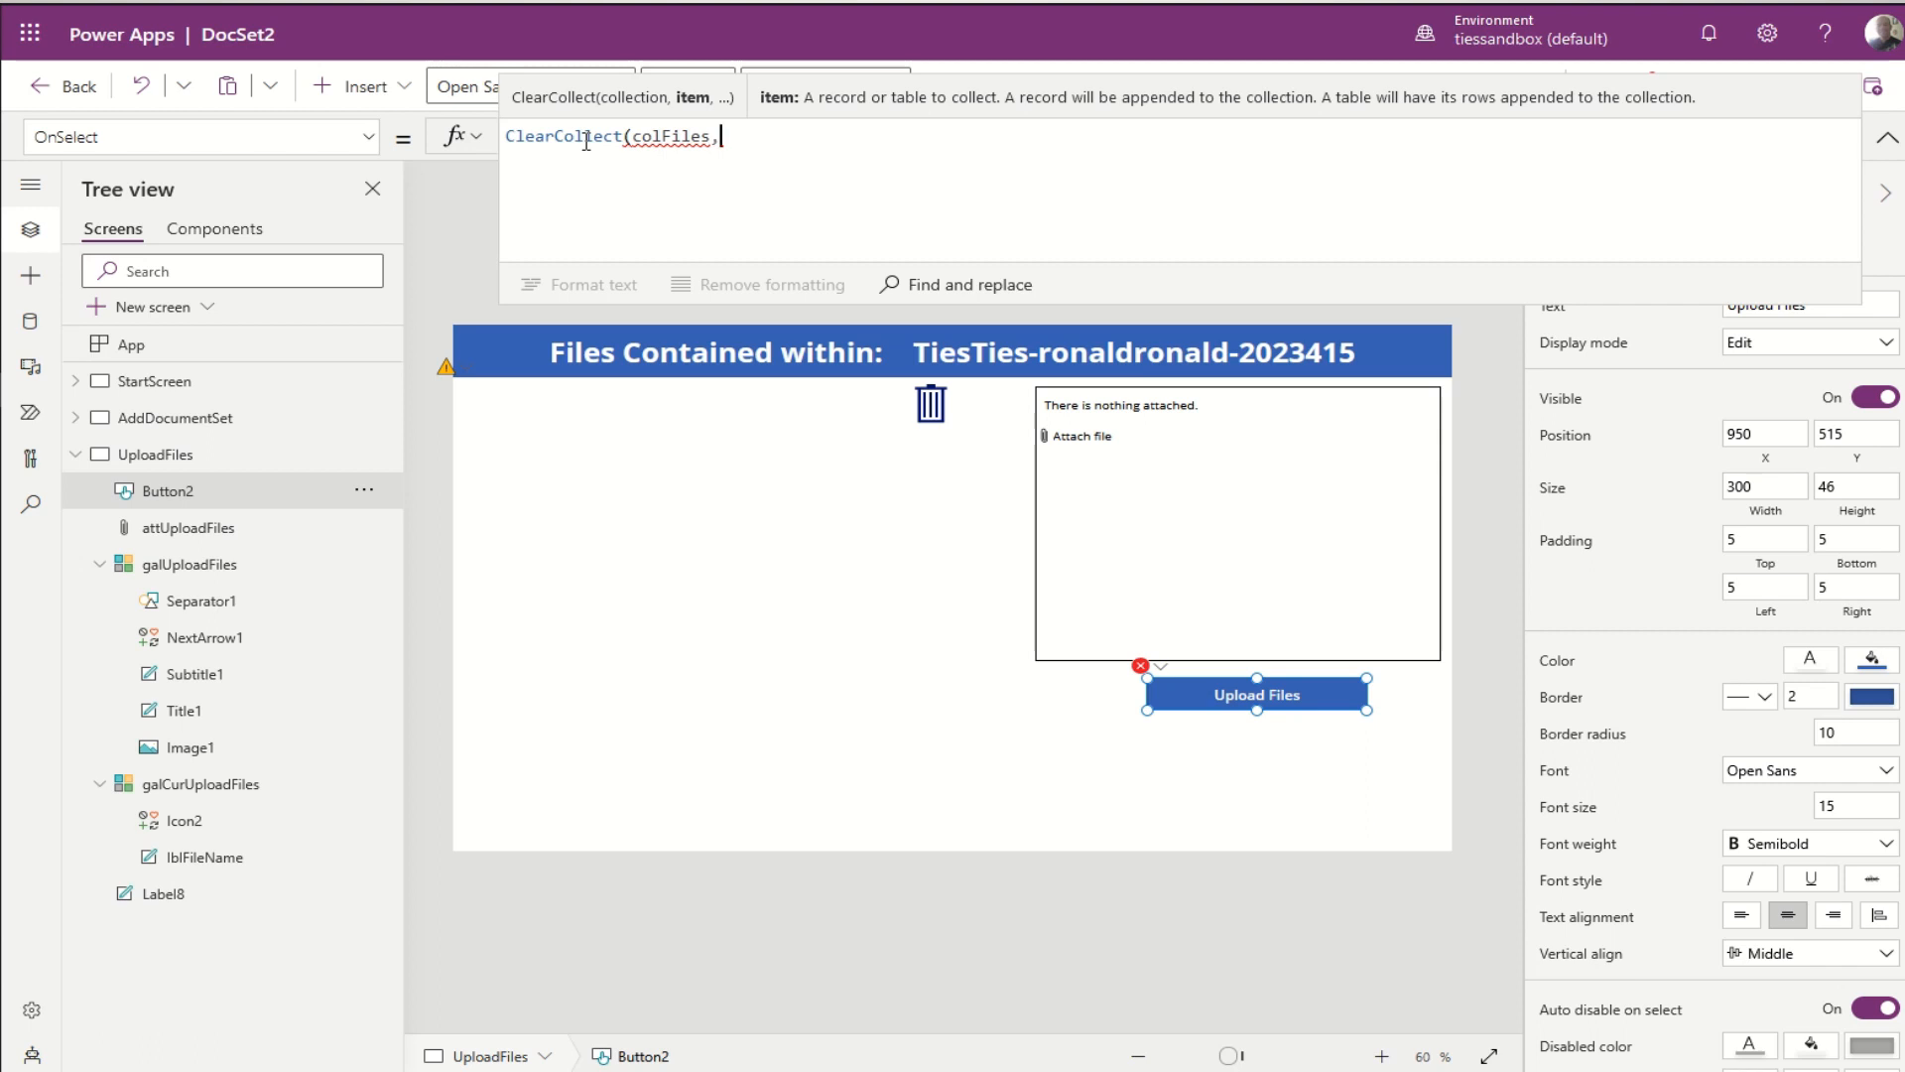
Step: Continue the ClearCollect formula with a ShowColumns call that wraps an AddColumns call as the item to collect
type("ShowC")
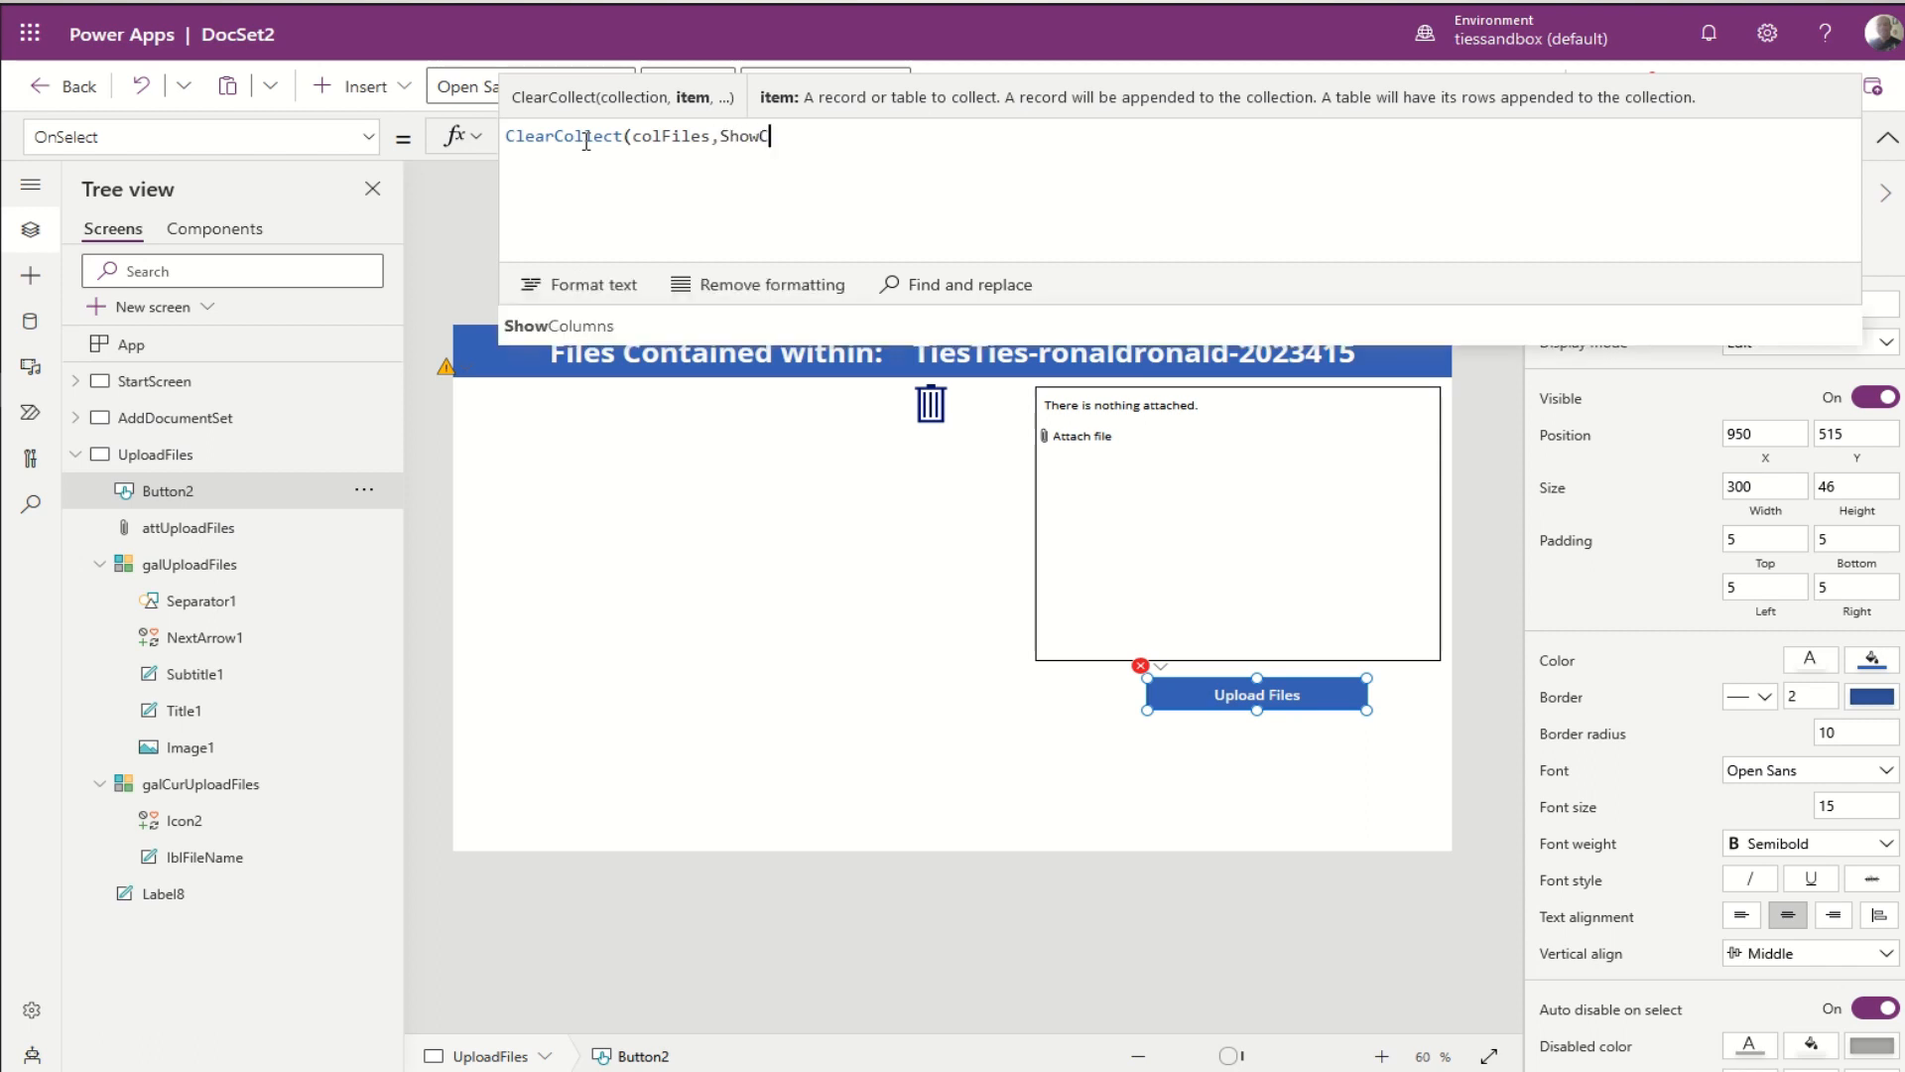
type("olumns")
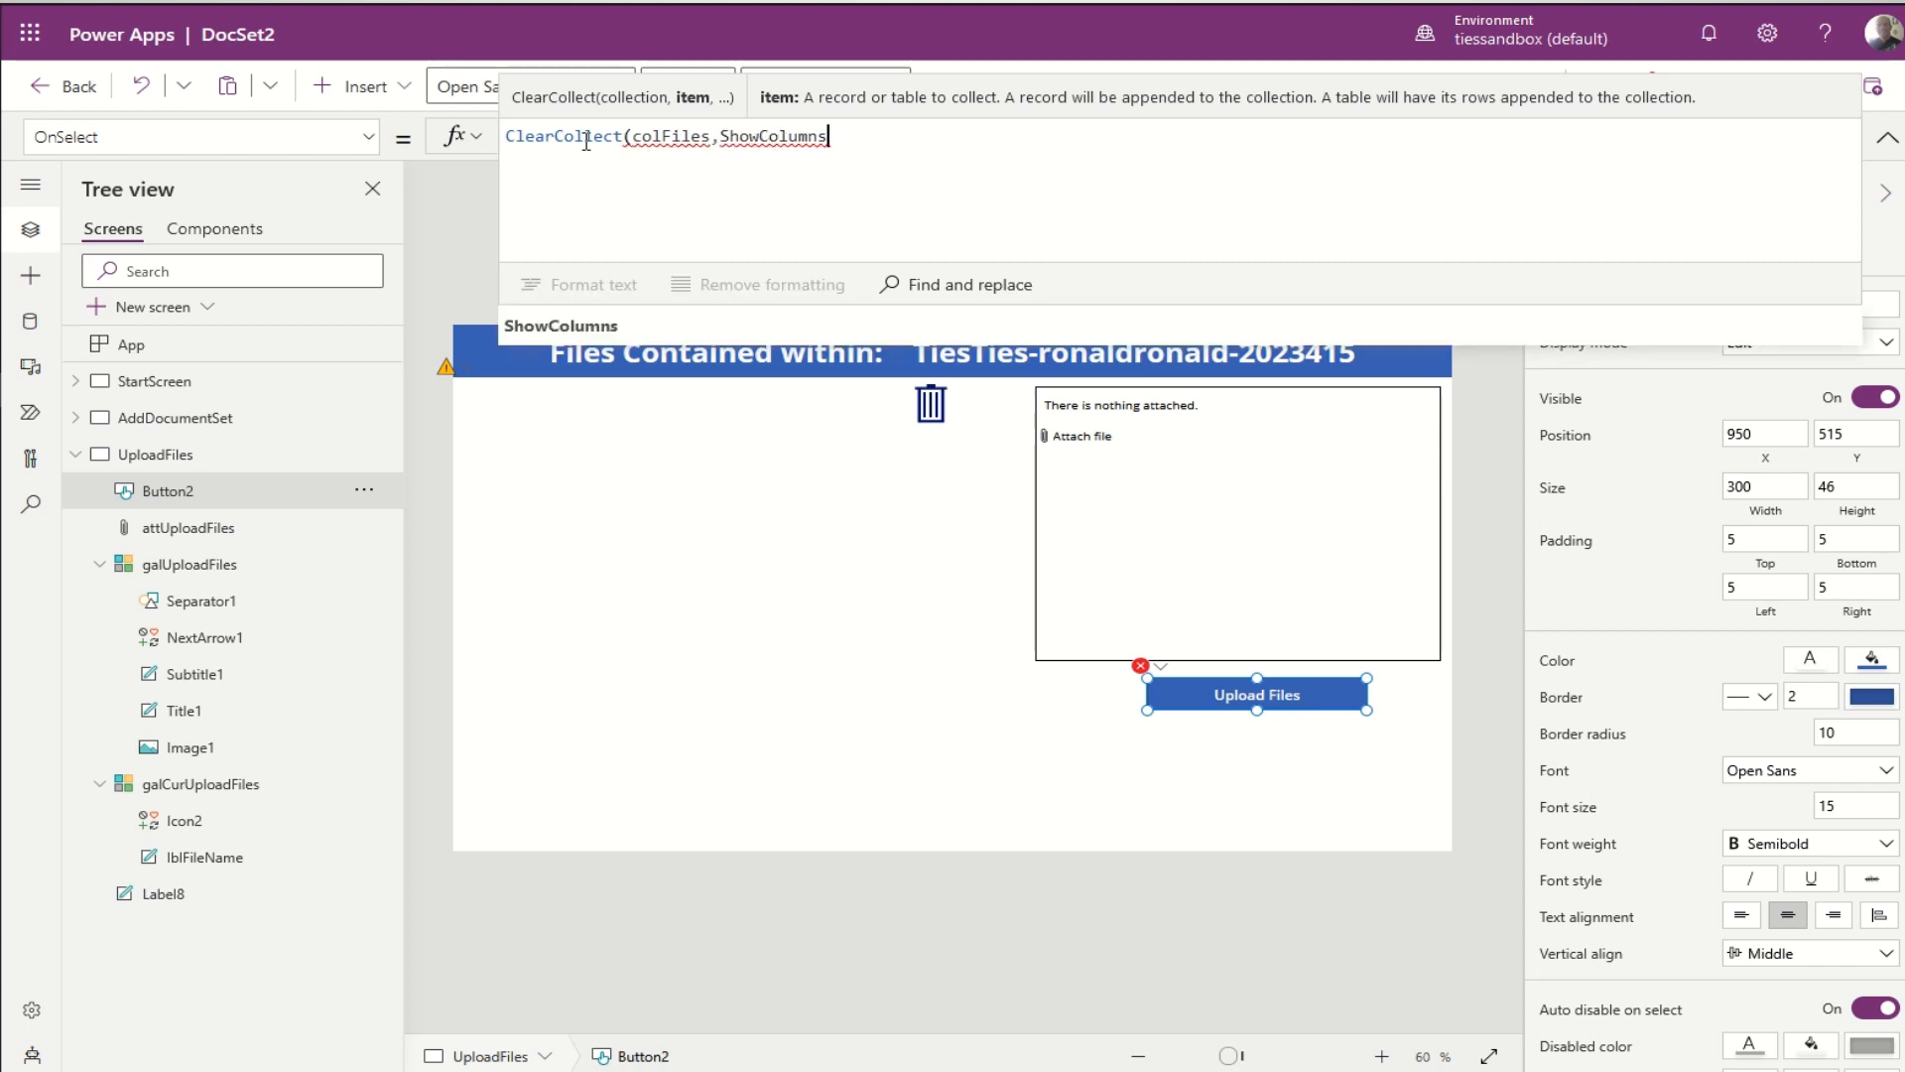
type("(A")
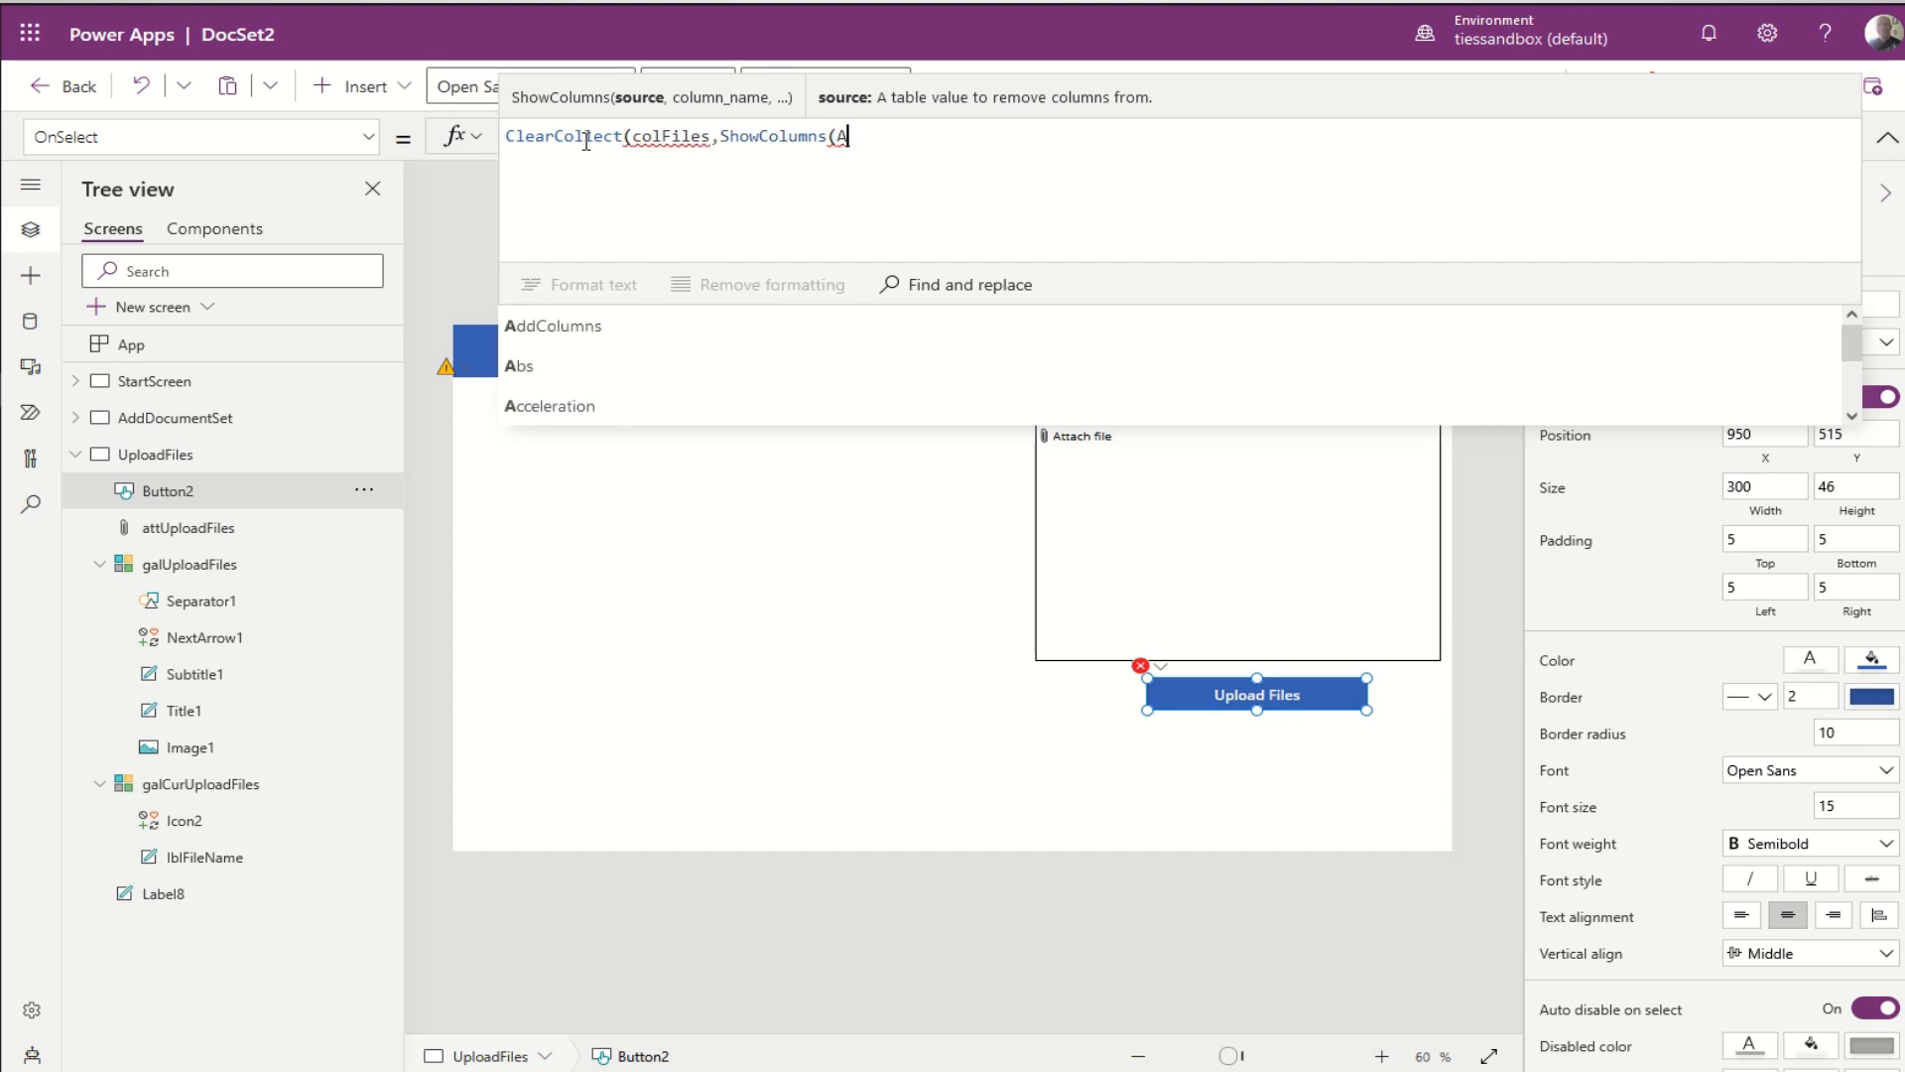
type("ddcolumn")
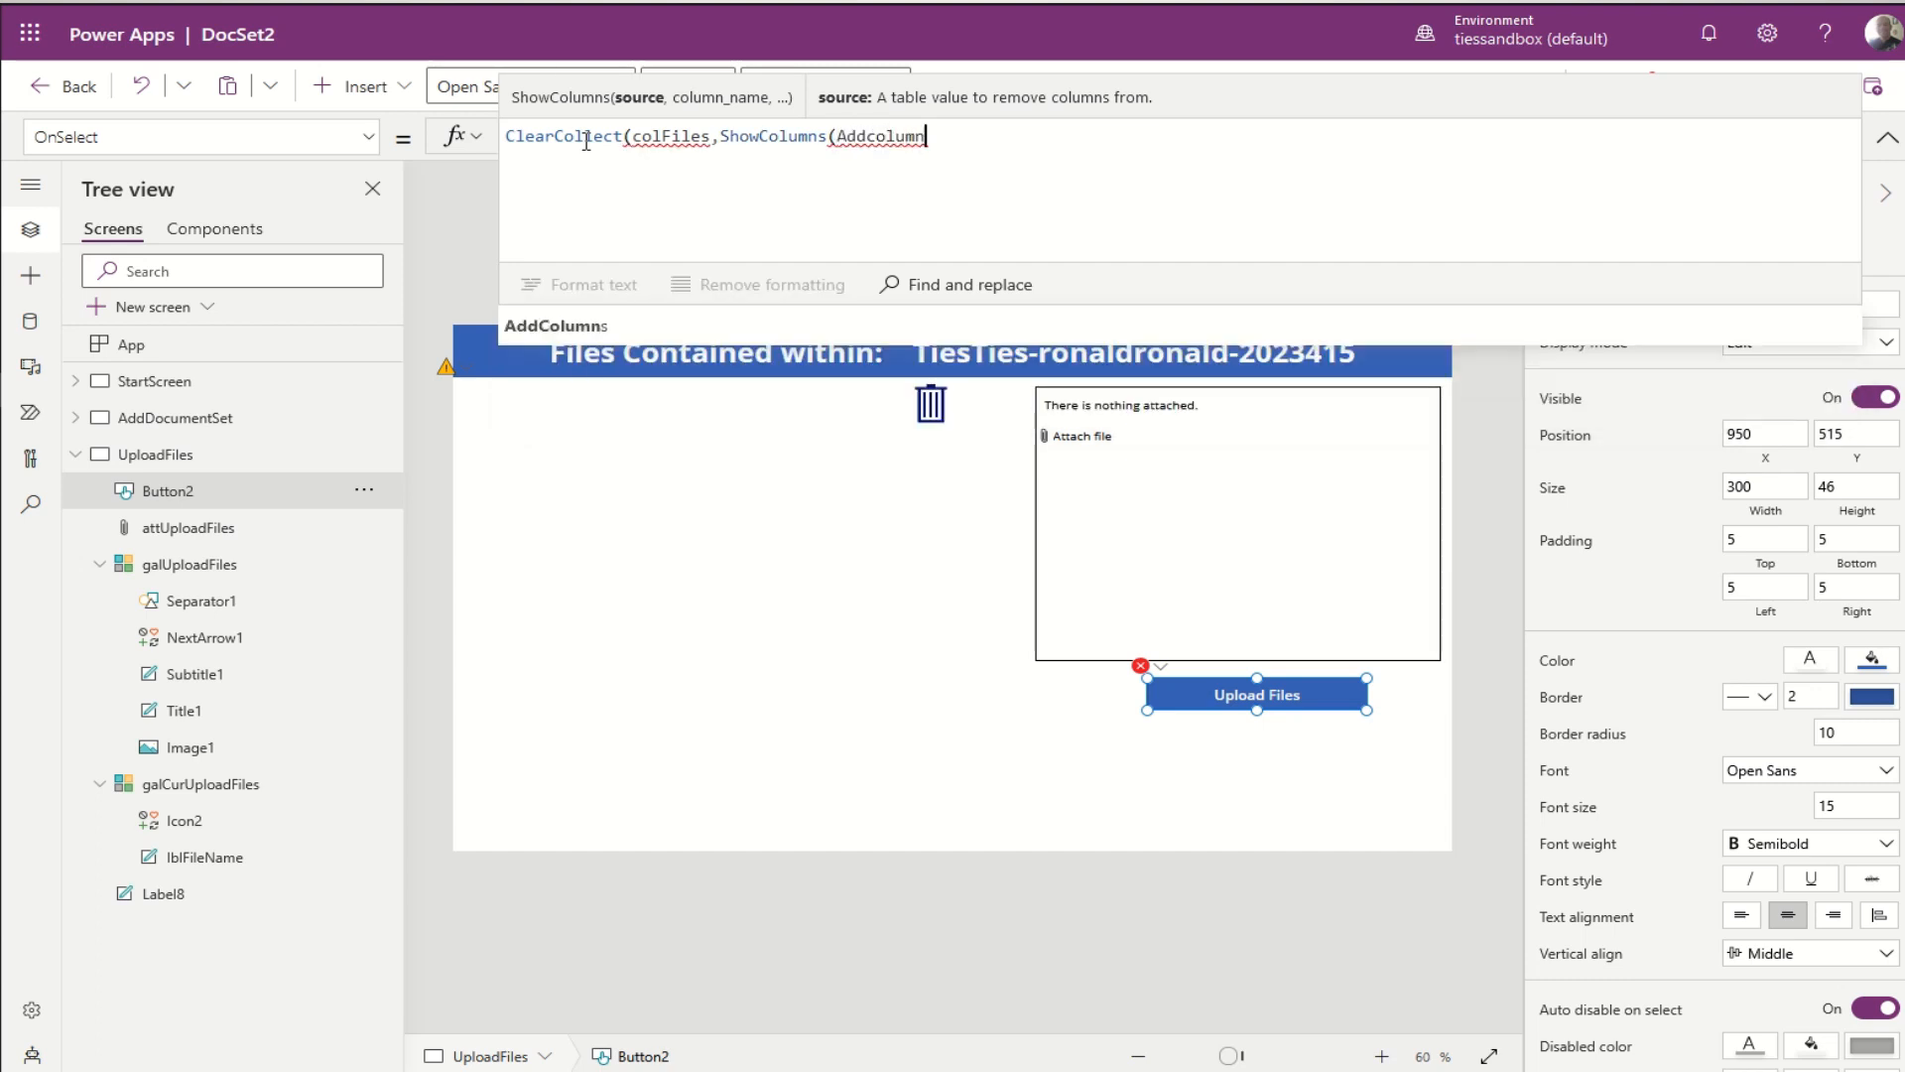
type("s")
key("Tab")
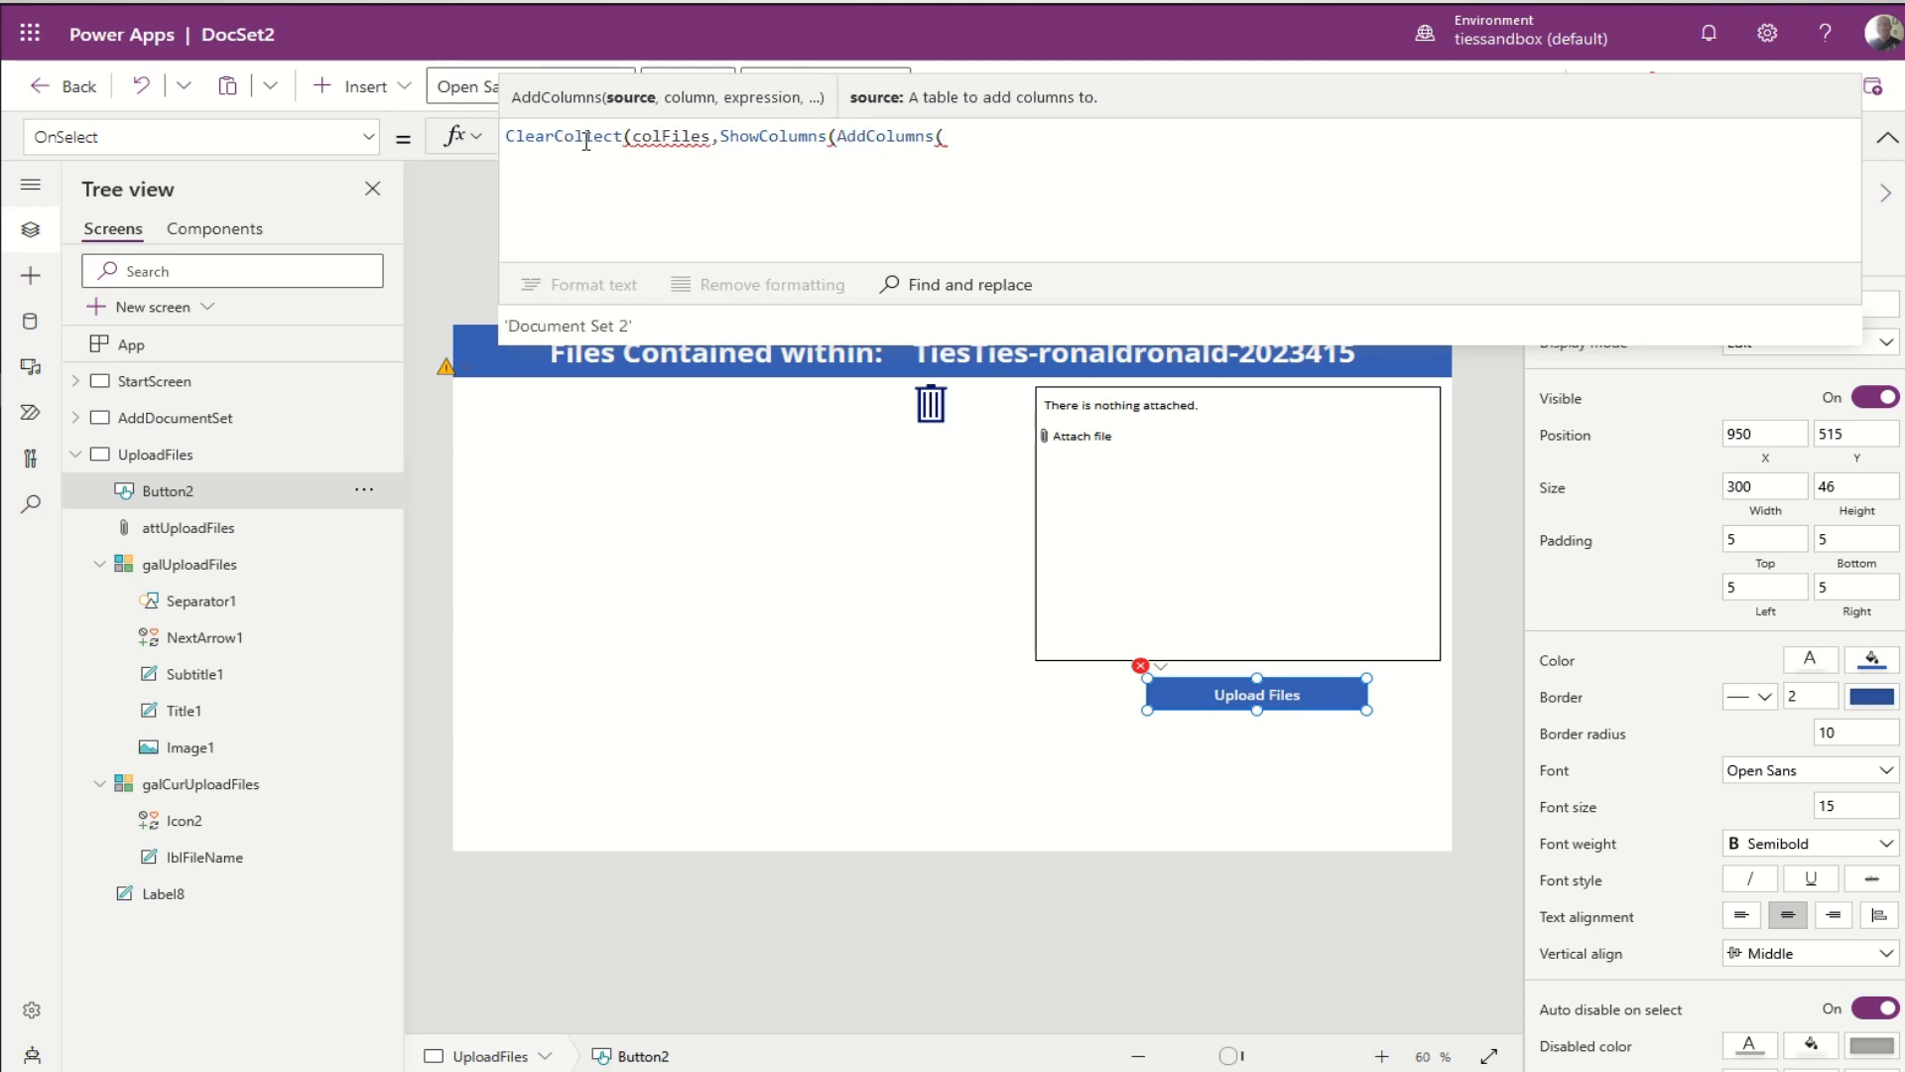
type("add")
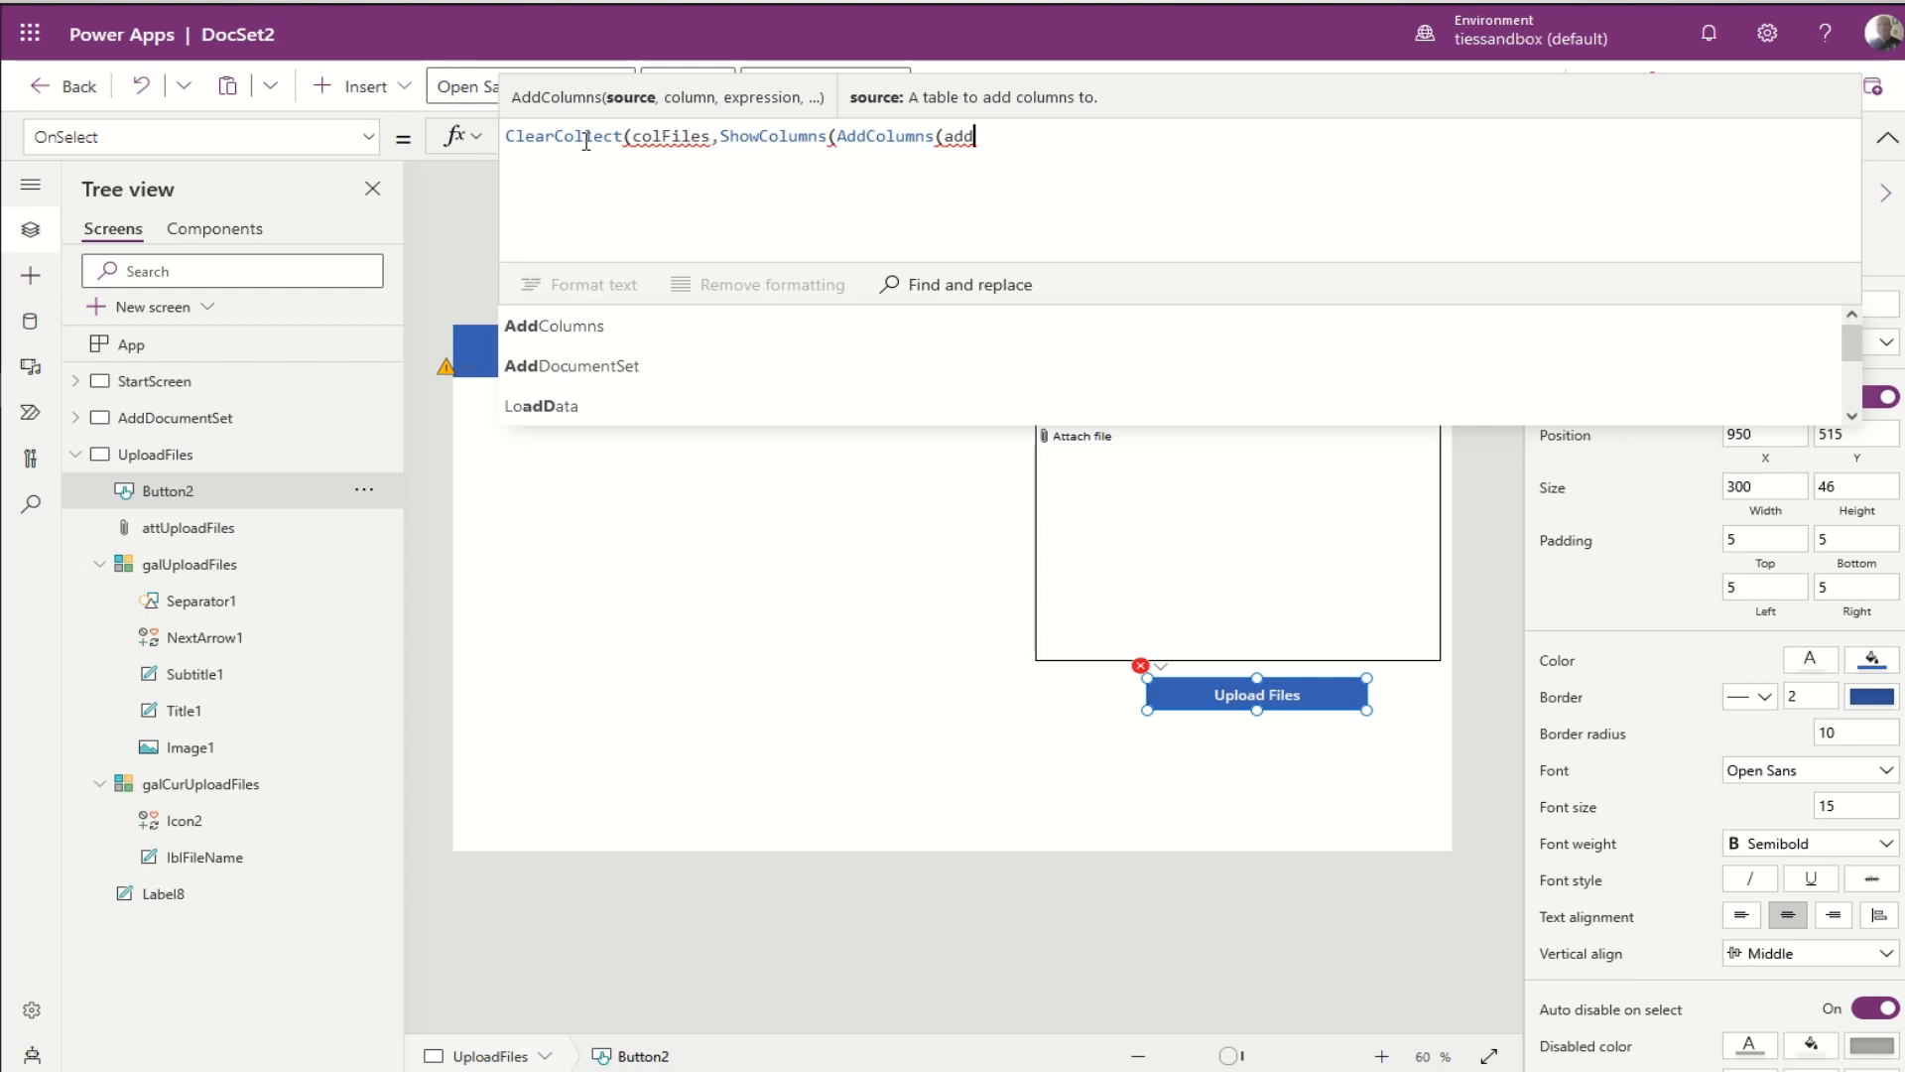
key("BackSpace")
key("BackSpace")
key("BackSpace")
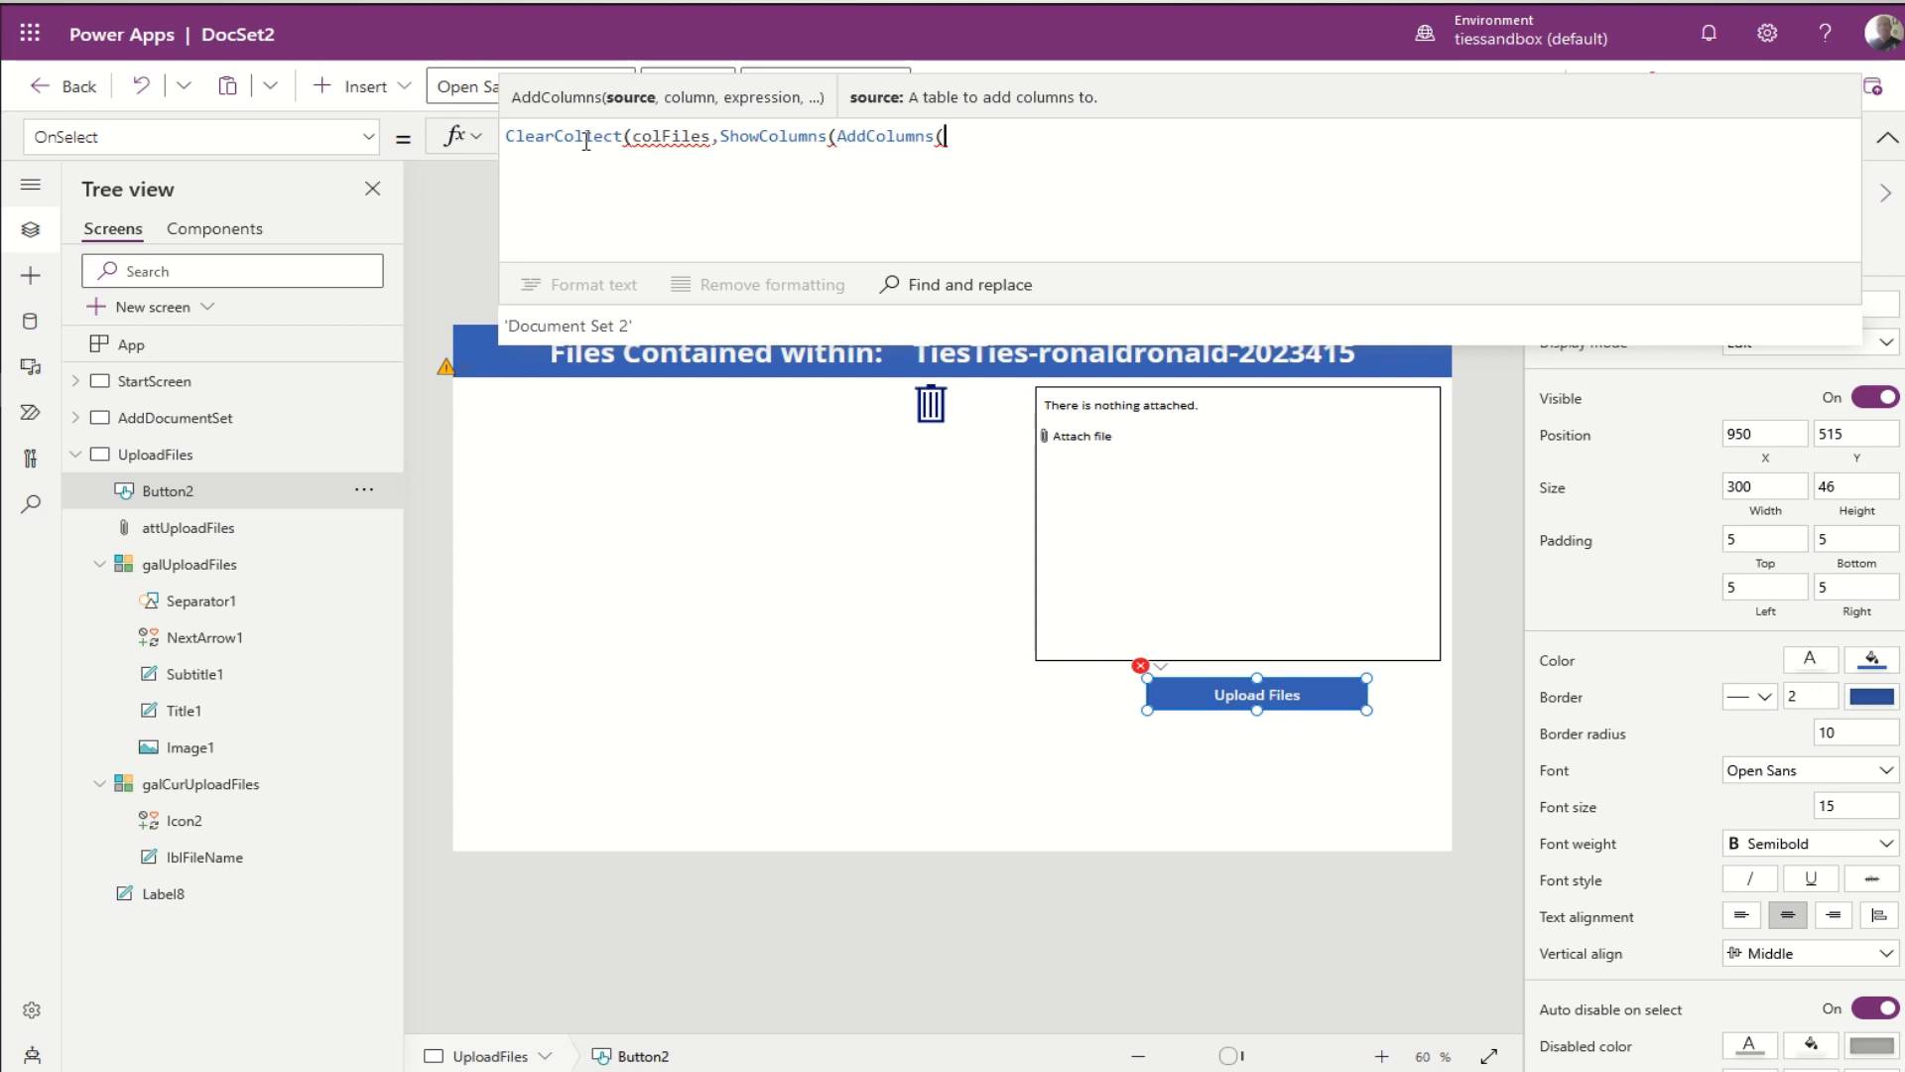
Step: Enter galUploadFiles.AllItems as the source table of AddColumns
type("galu")
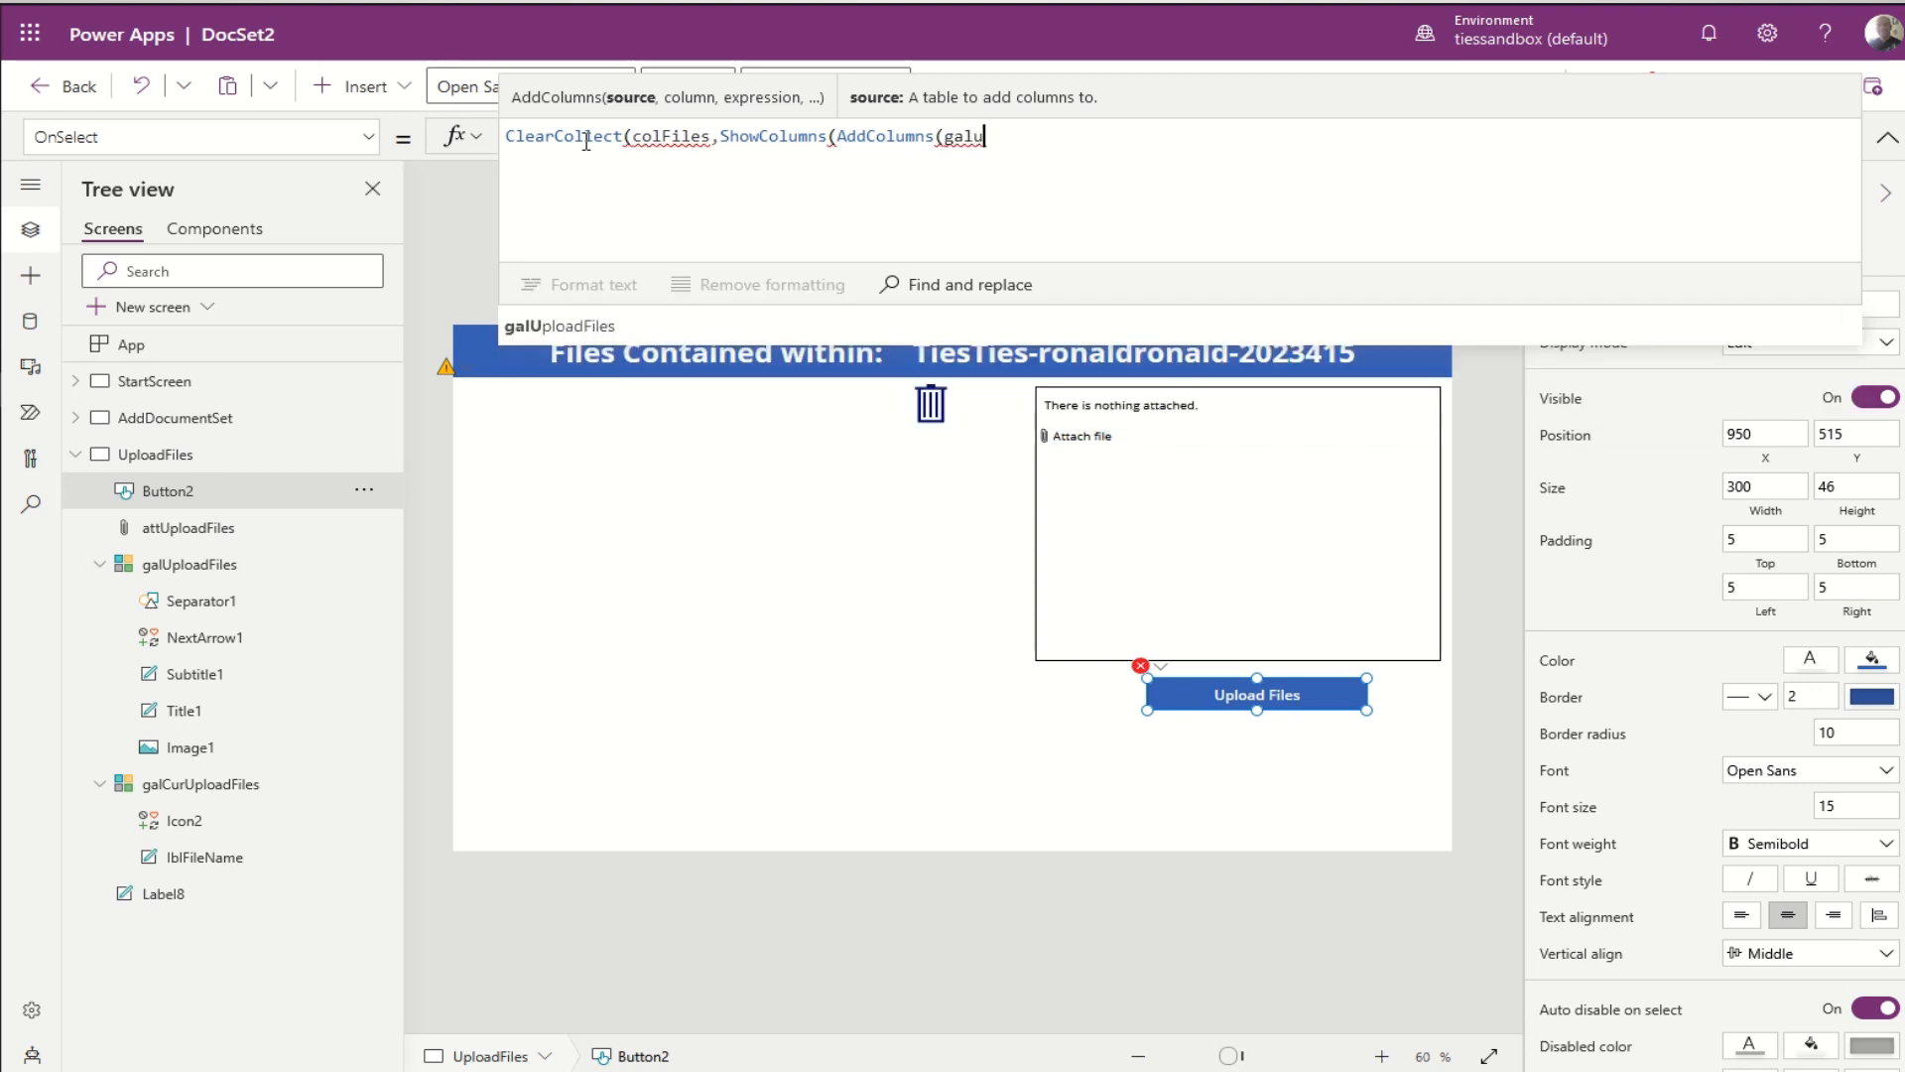
key("Tab")
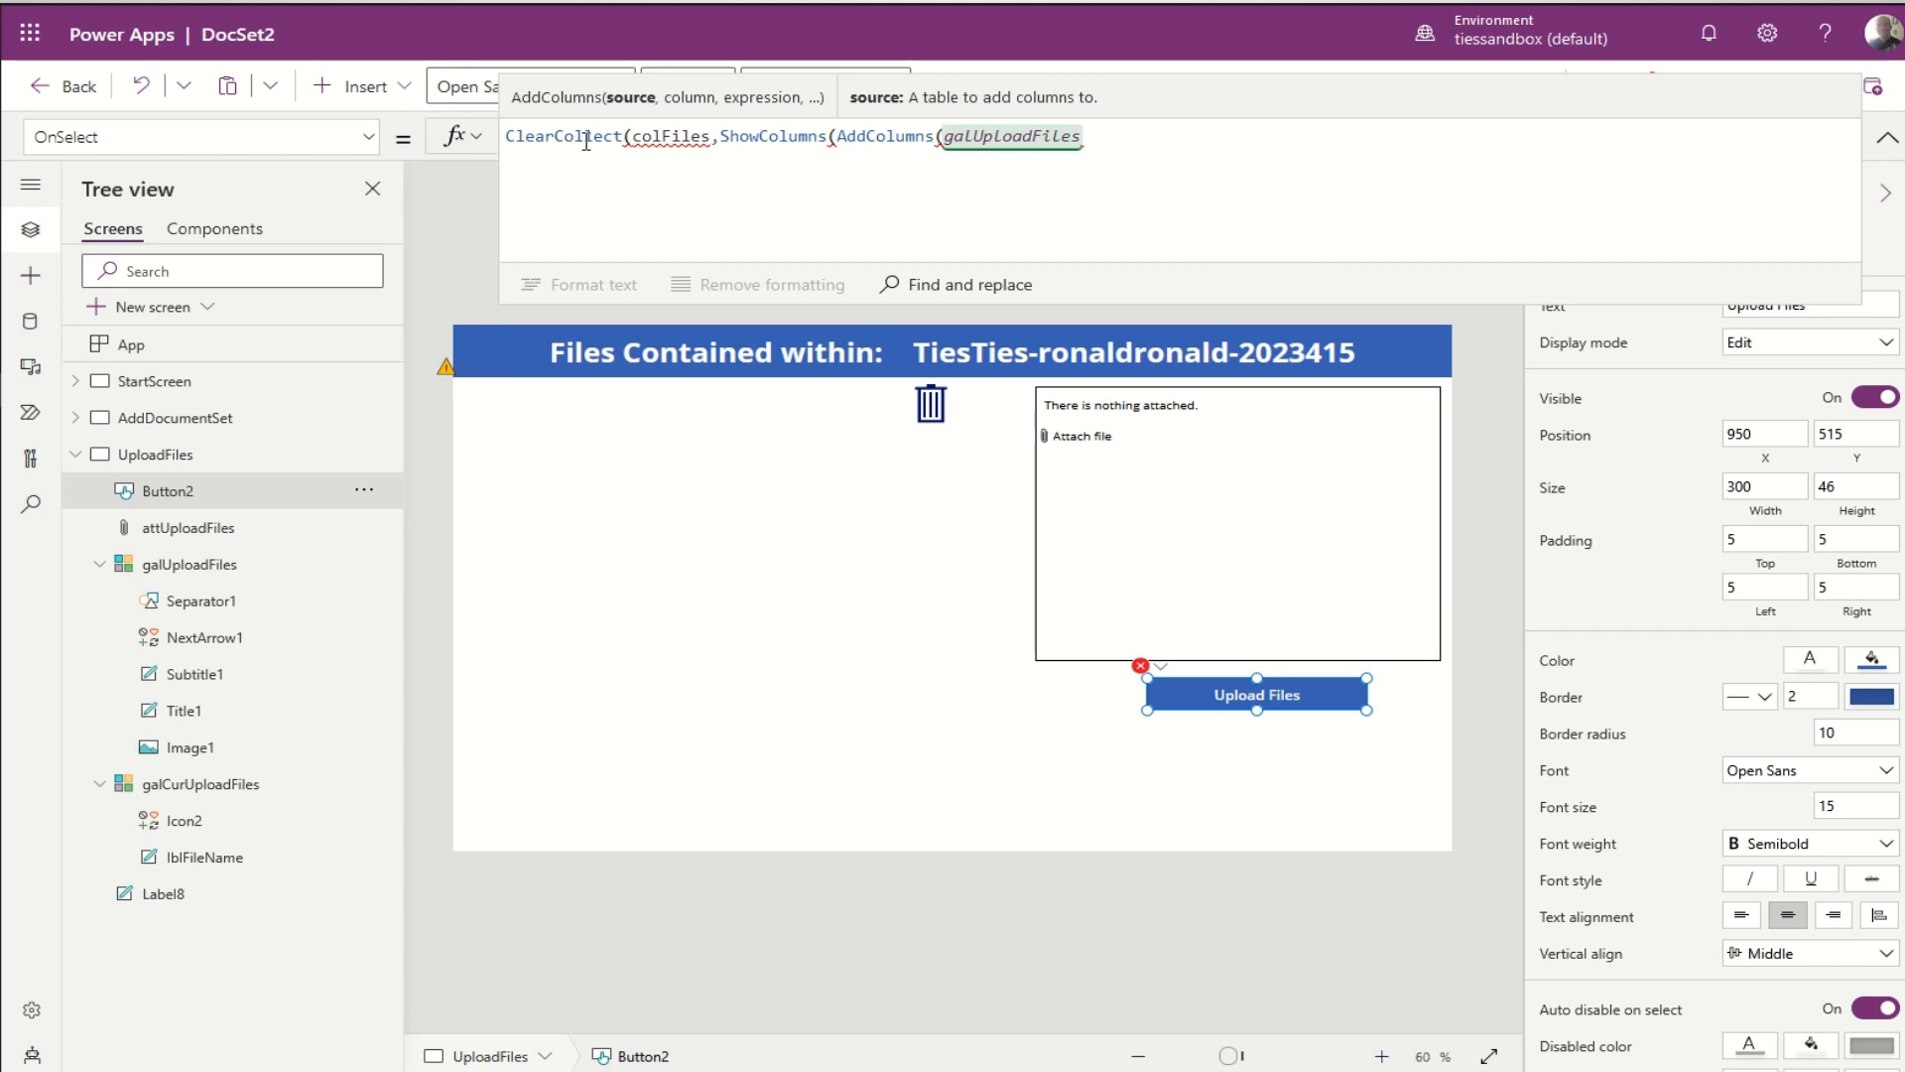
type(".all")
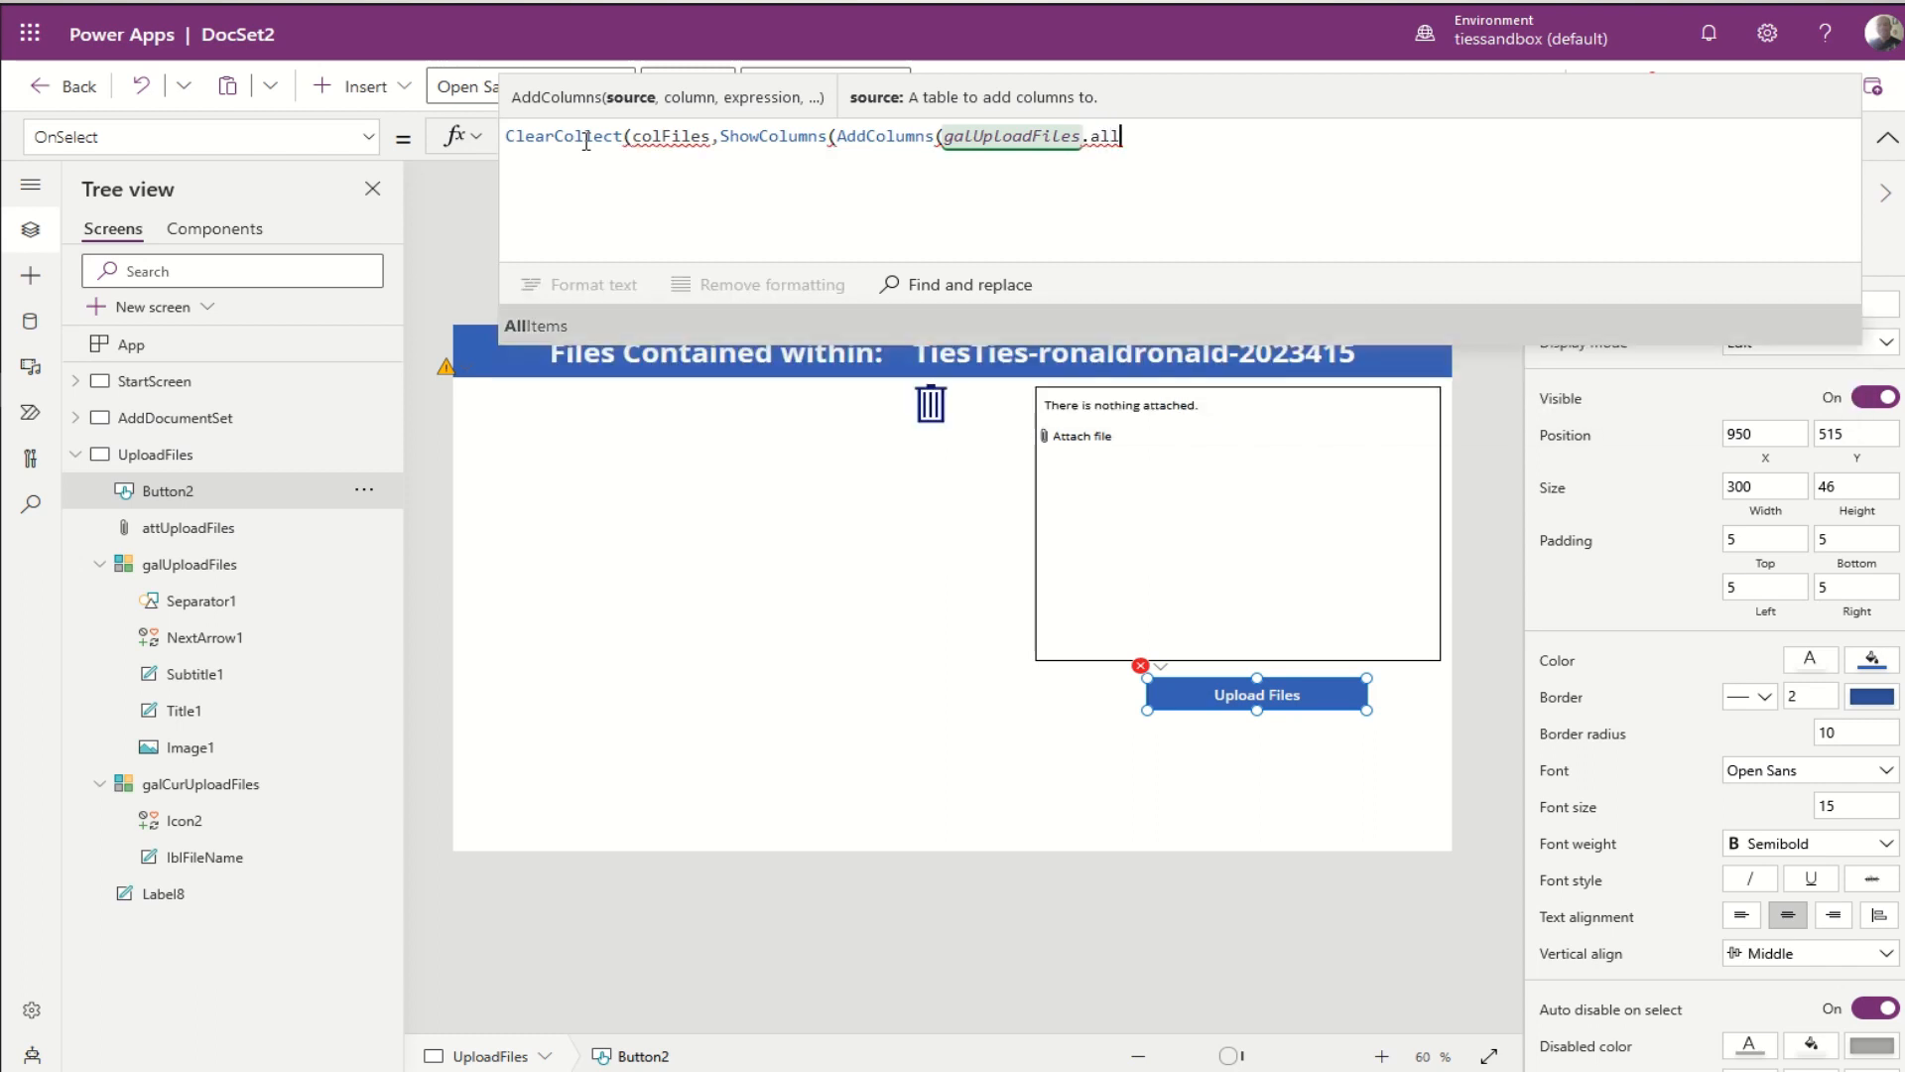
key("Tab")
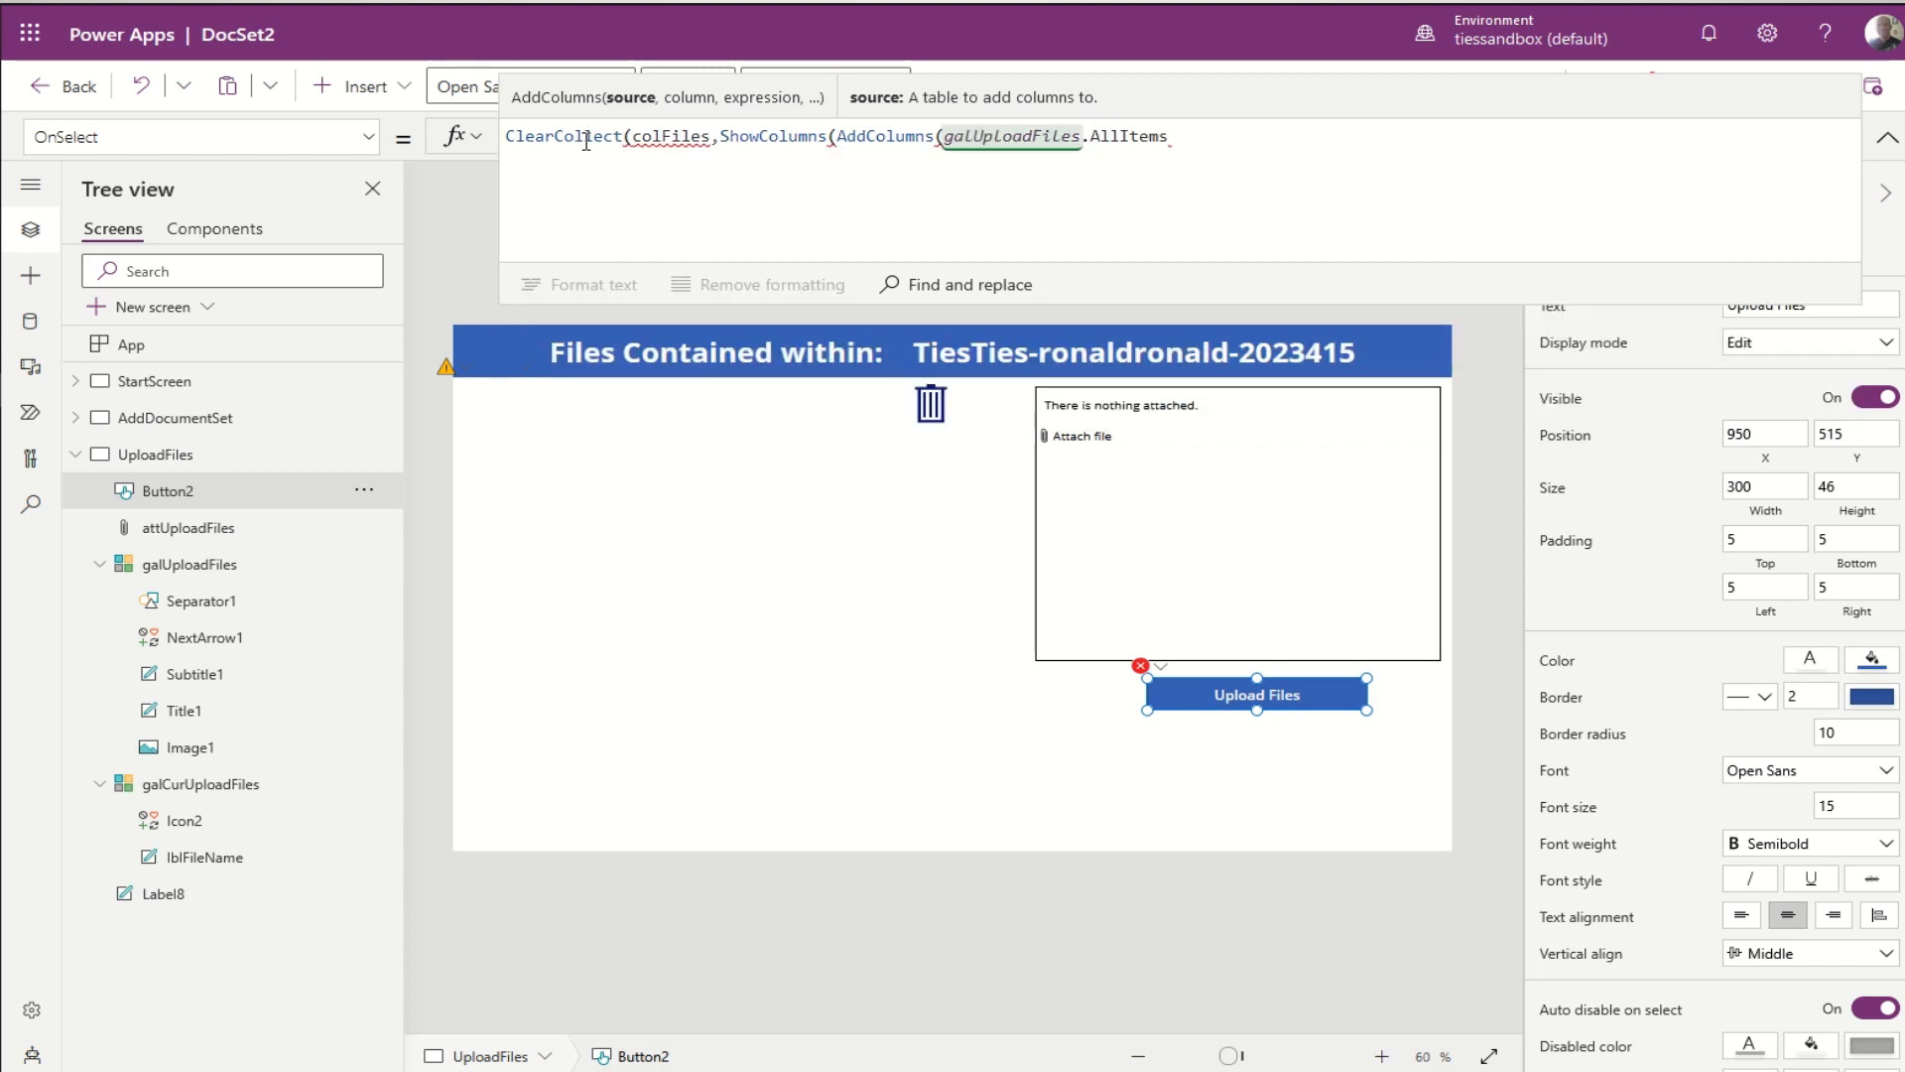
Step: Add a new column named "base64" to AddColumns and start its expression with a With function
type(",\"")
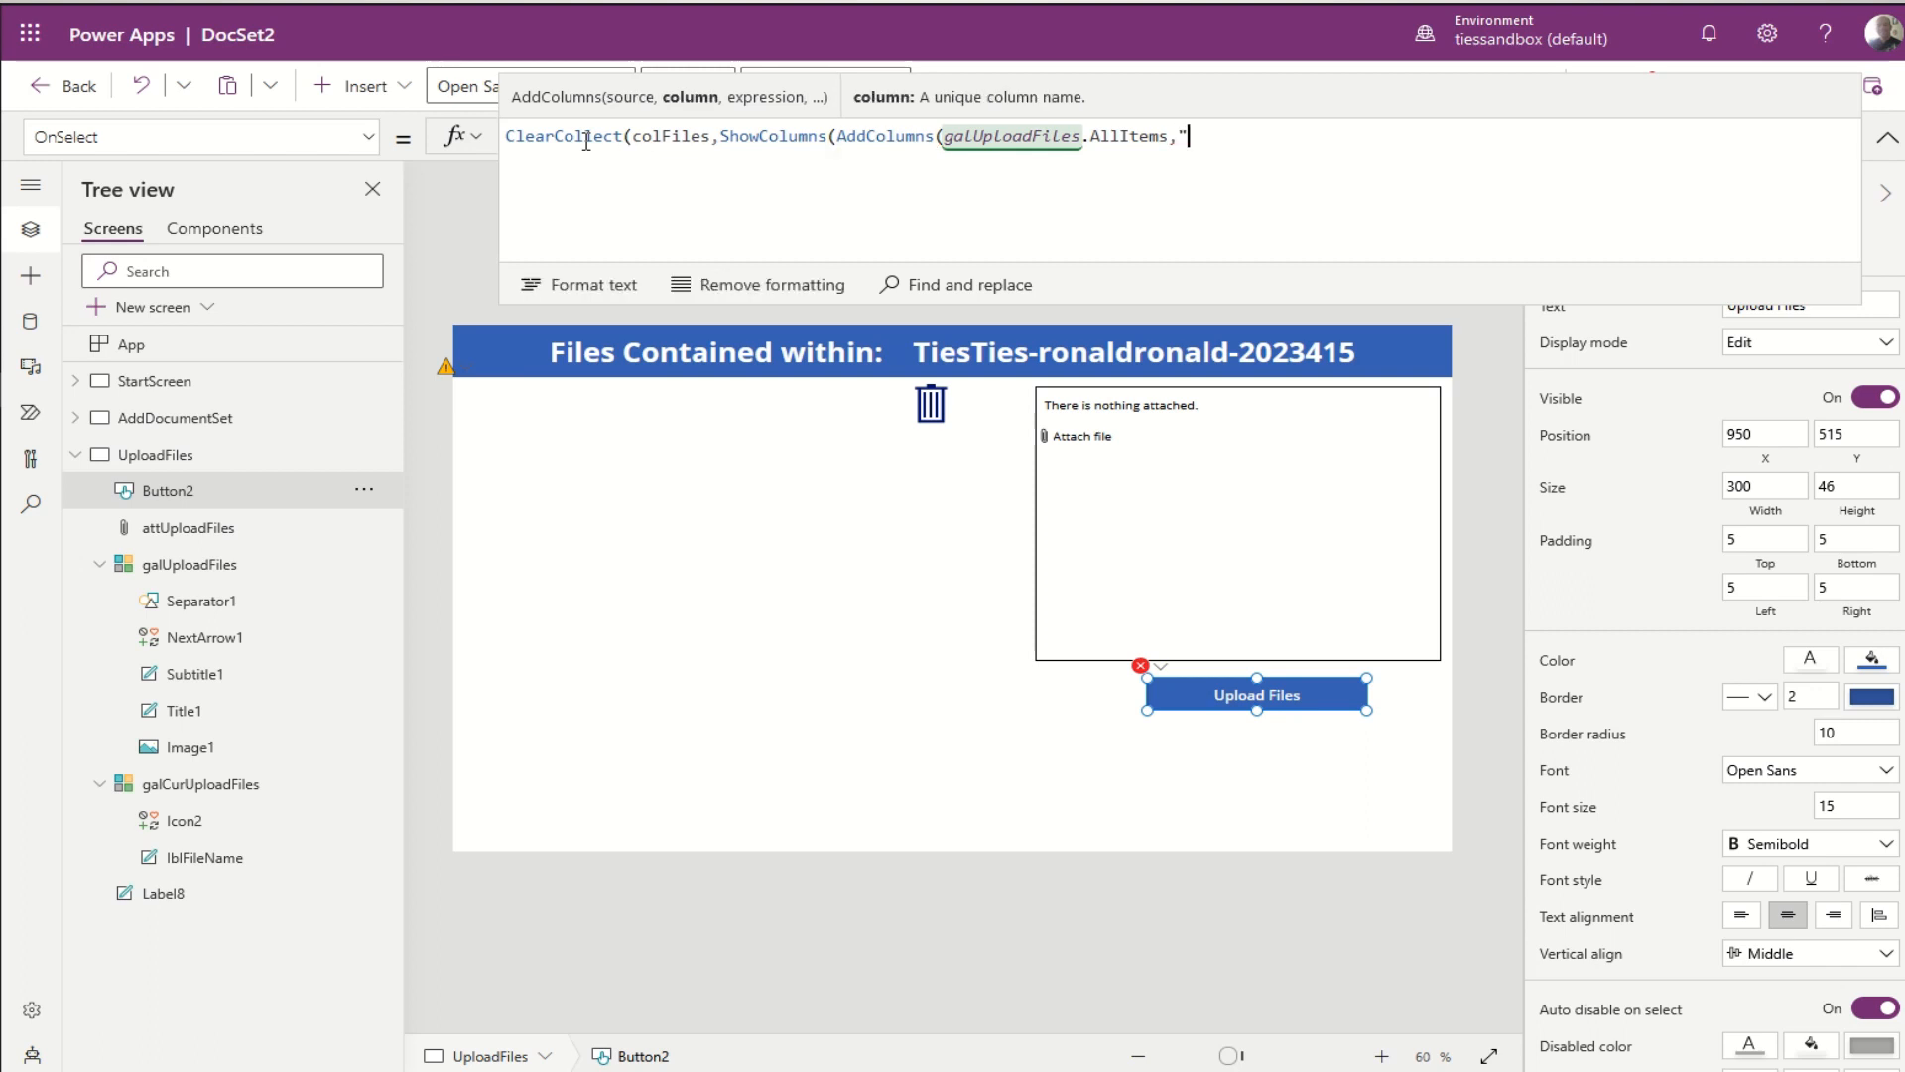
type("base64")
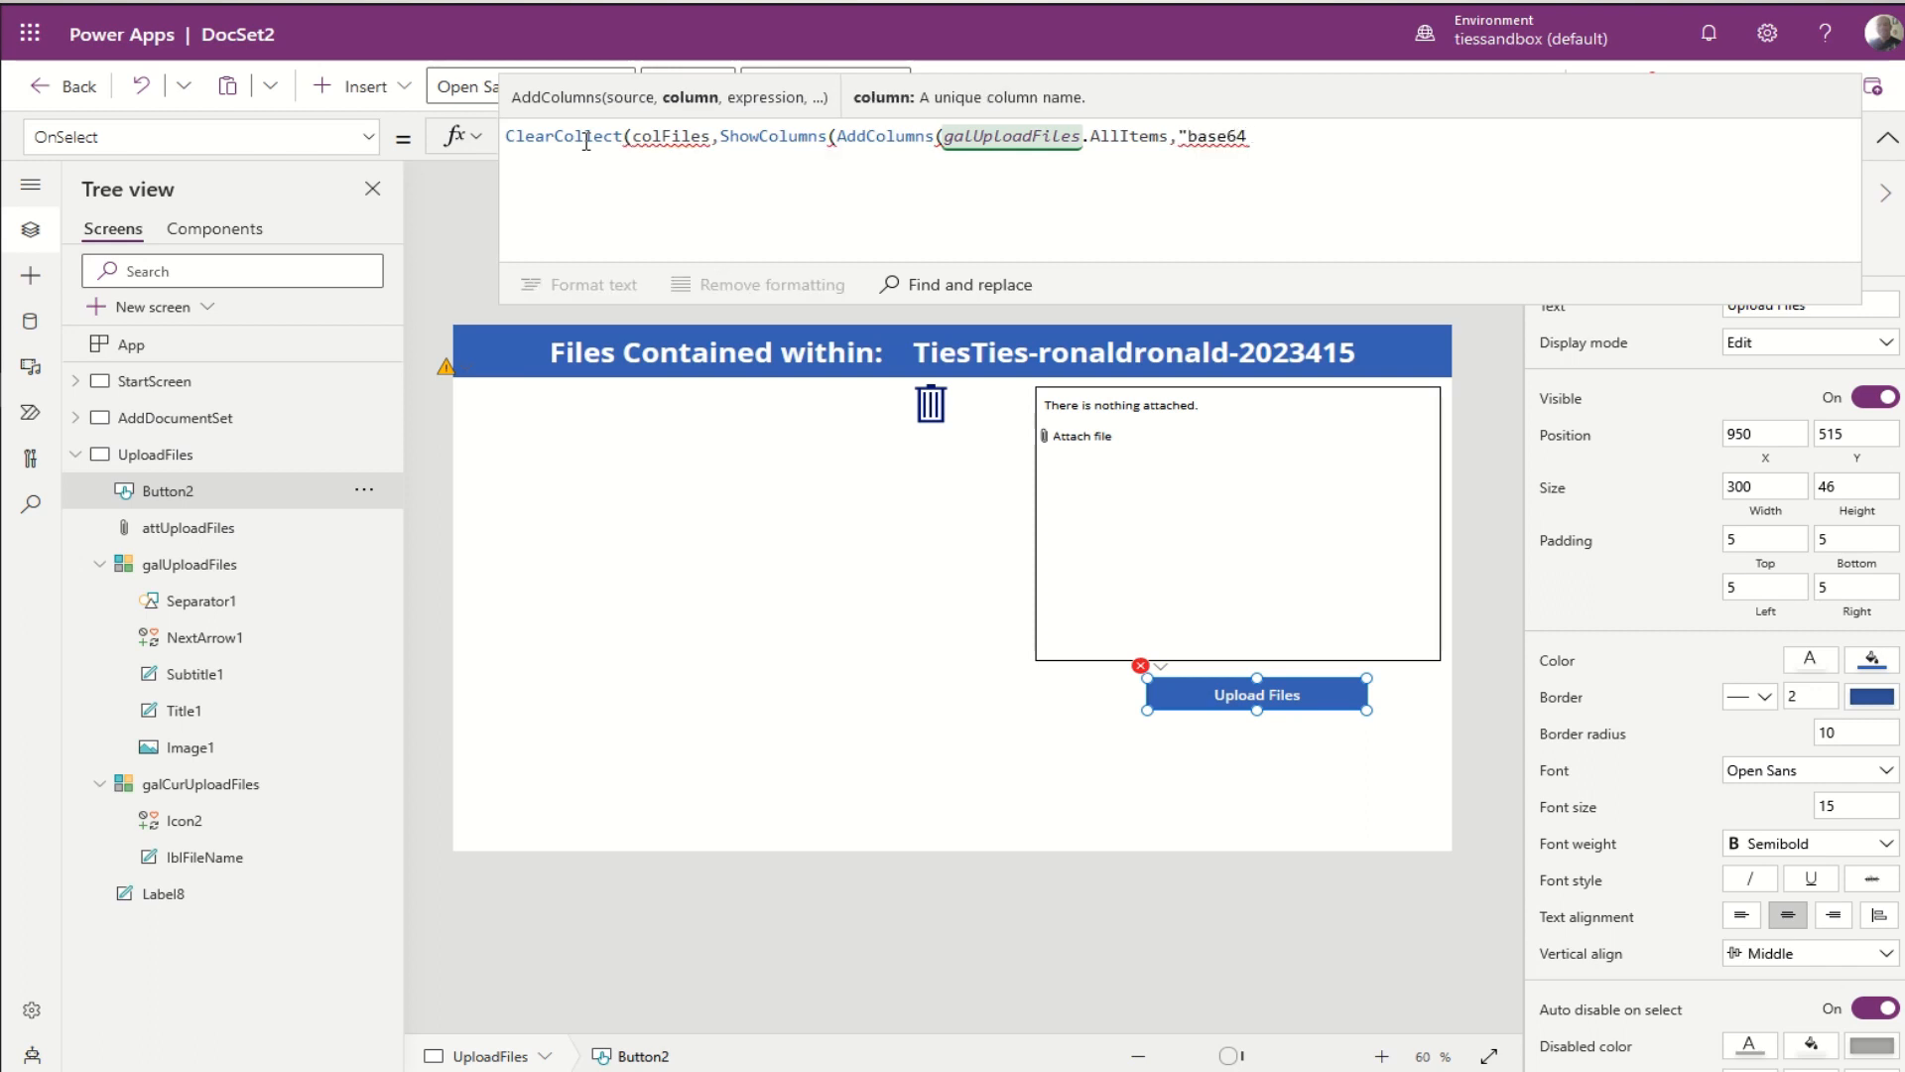
type("\", W")
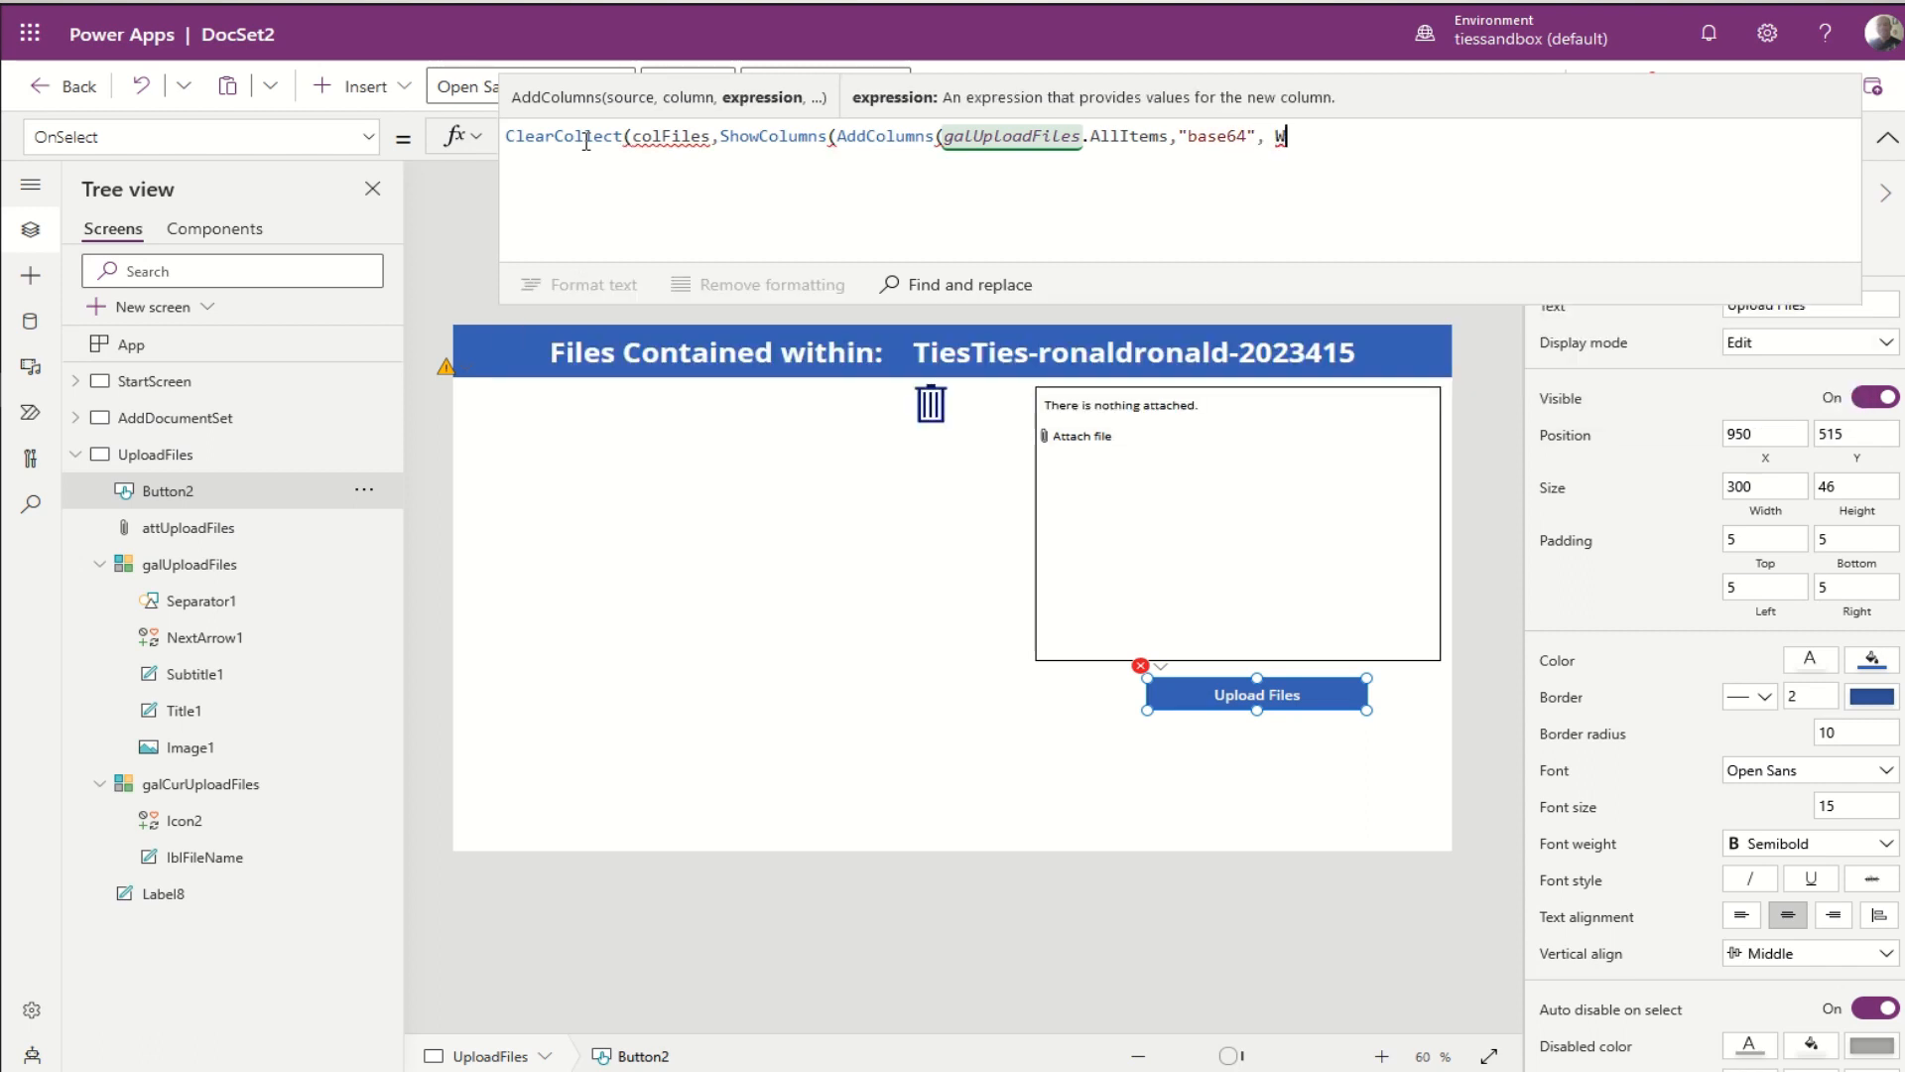
type("ith(")
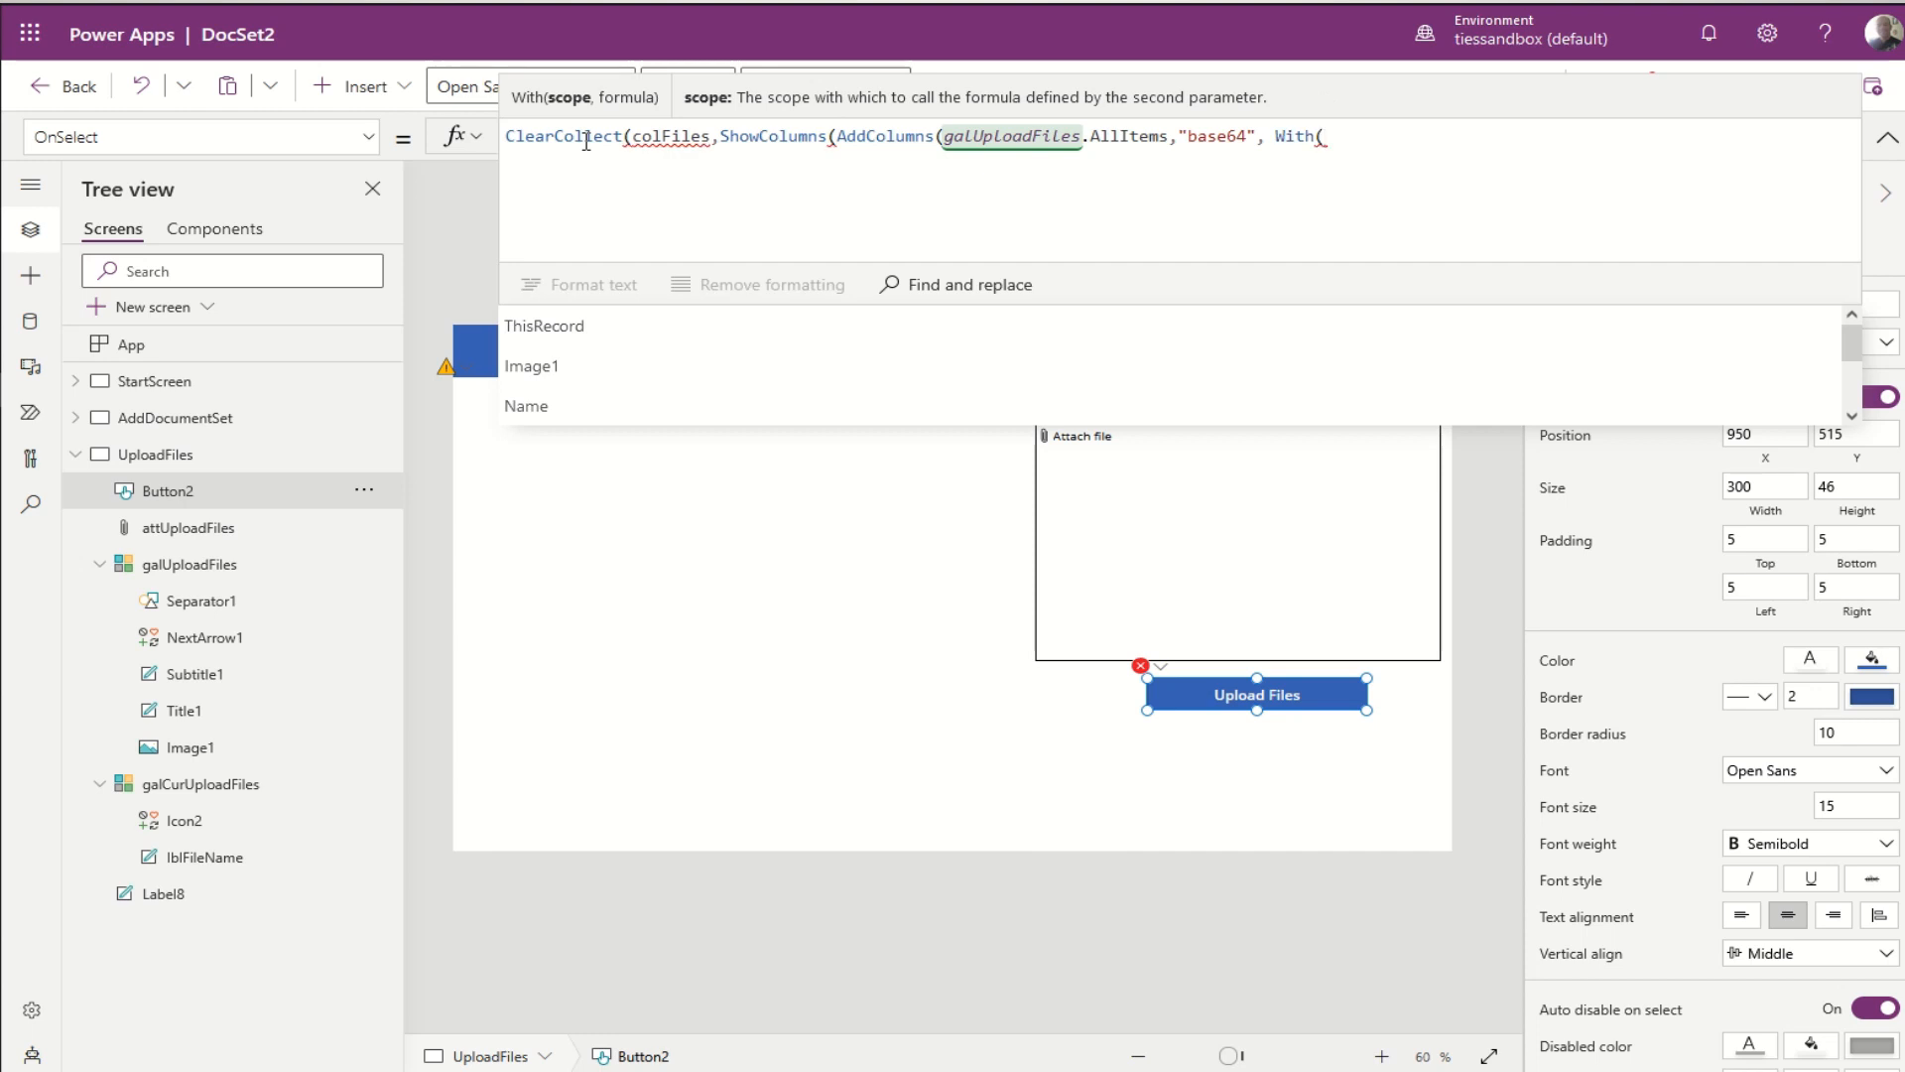
type("att")
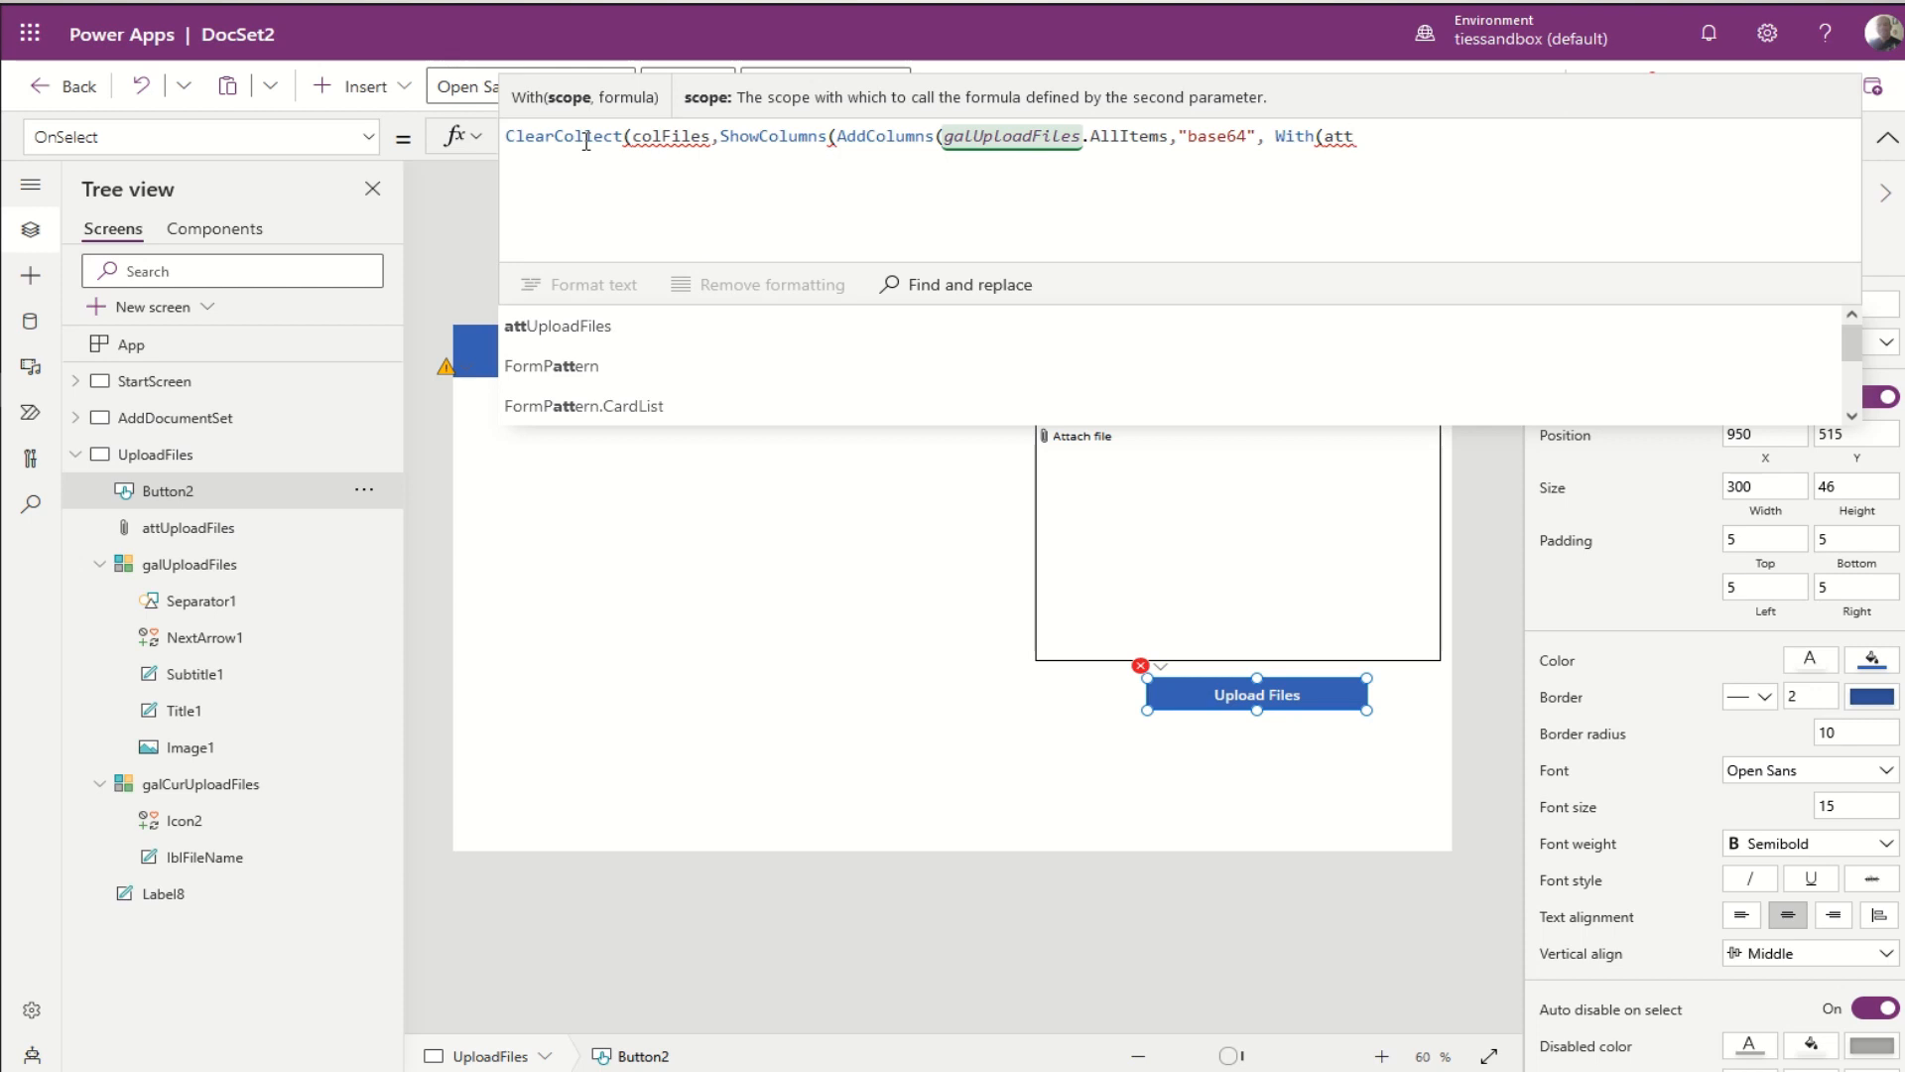
key("Tab")
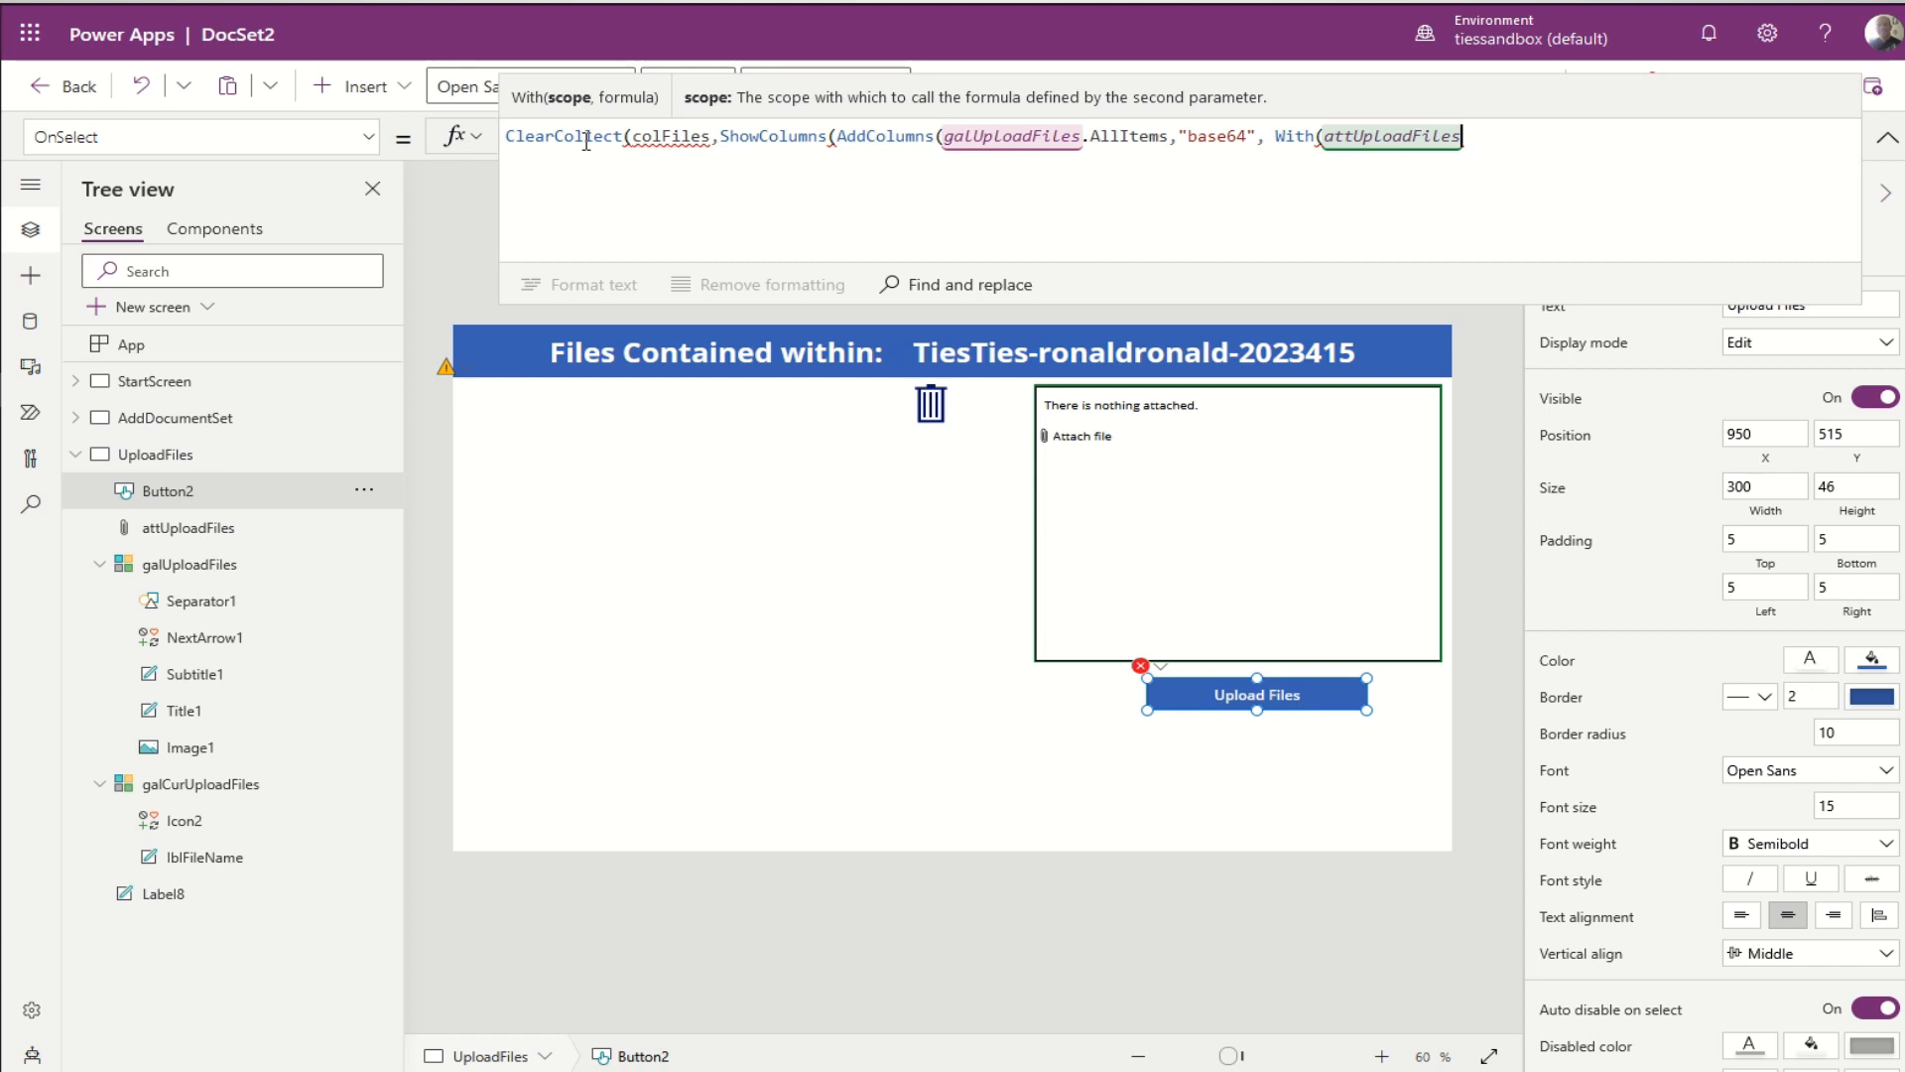
key("BackSpace")
key("BackSpace")
key("BackSpace")
key("BackSpace")
key("BackSpace")
key("BackSpace")
key("BackSpace")
key("BackSpace")
key("BackSpace")
key("BackSpace")
key("BackSpace")
key("BackSpace")
key("BackSpace")
key("BackSpace")
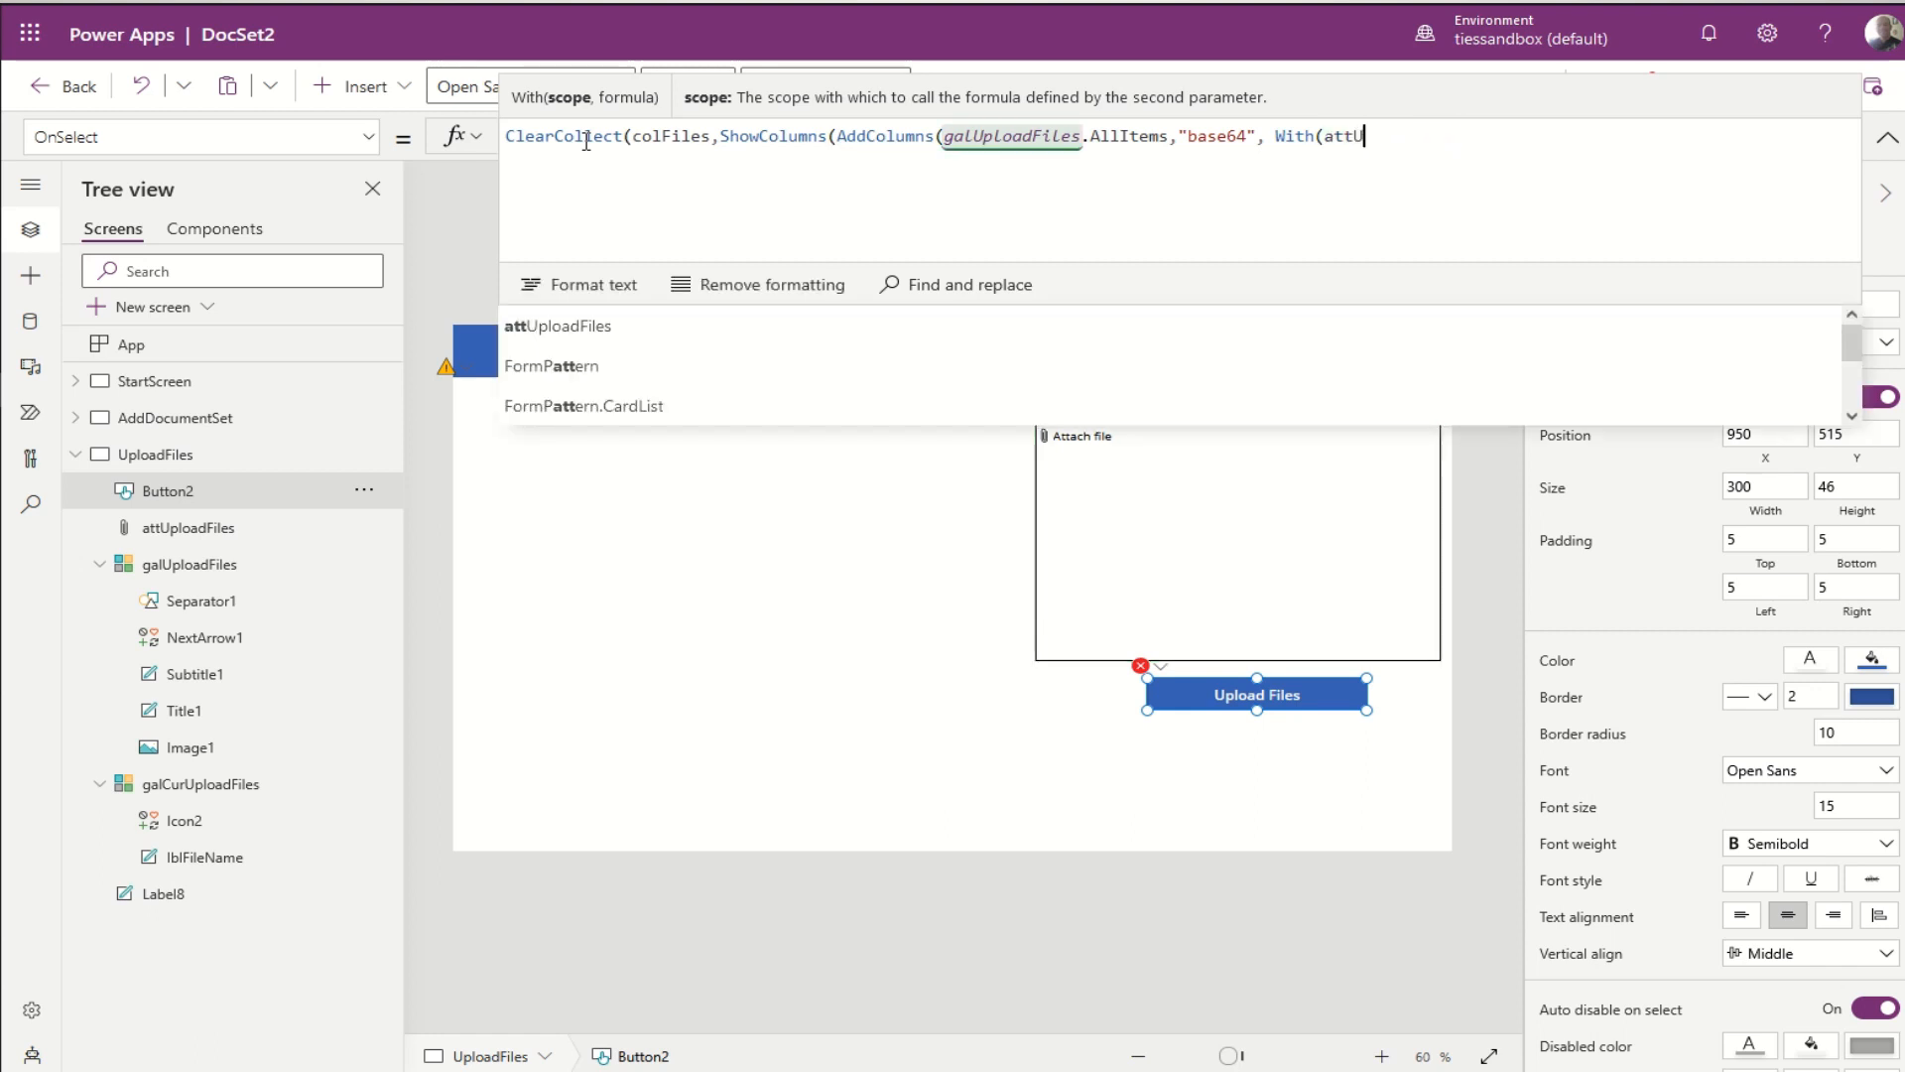
Step: Define varAttachment in the With scope as a JSON call with Image1.Image as its data argument
type("var")
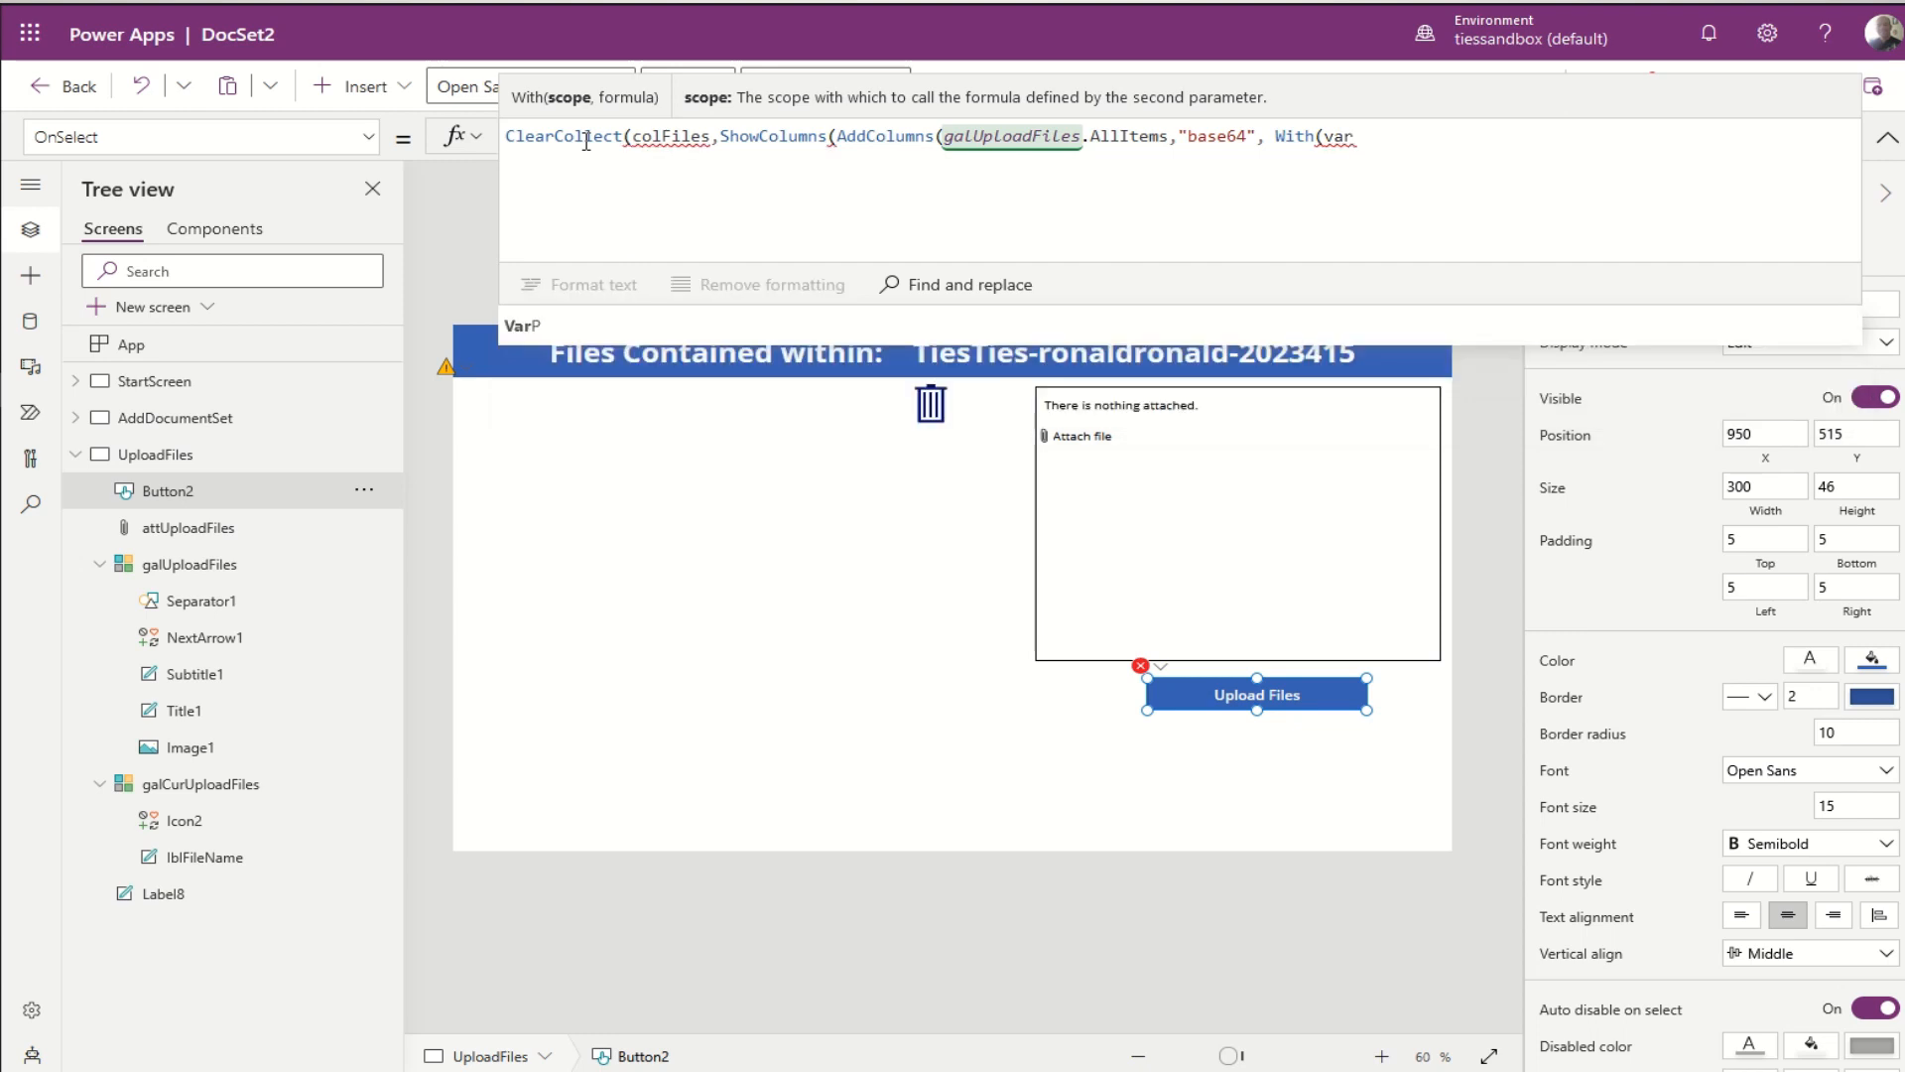
type("Attachment")
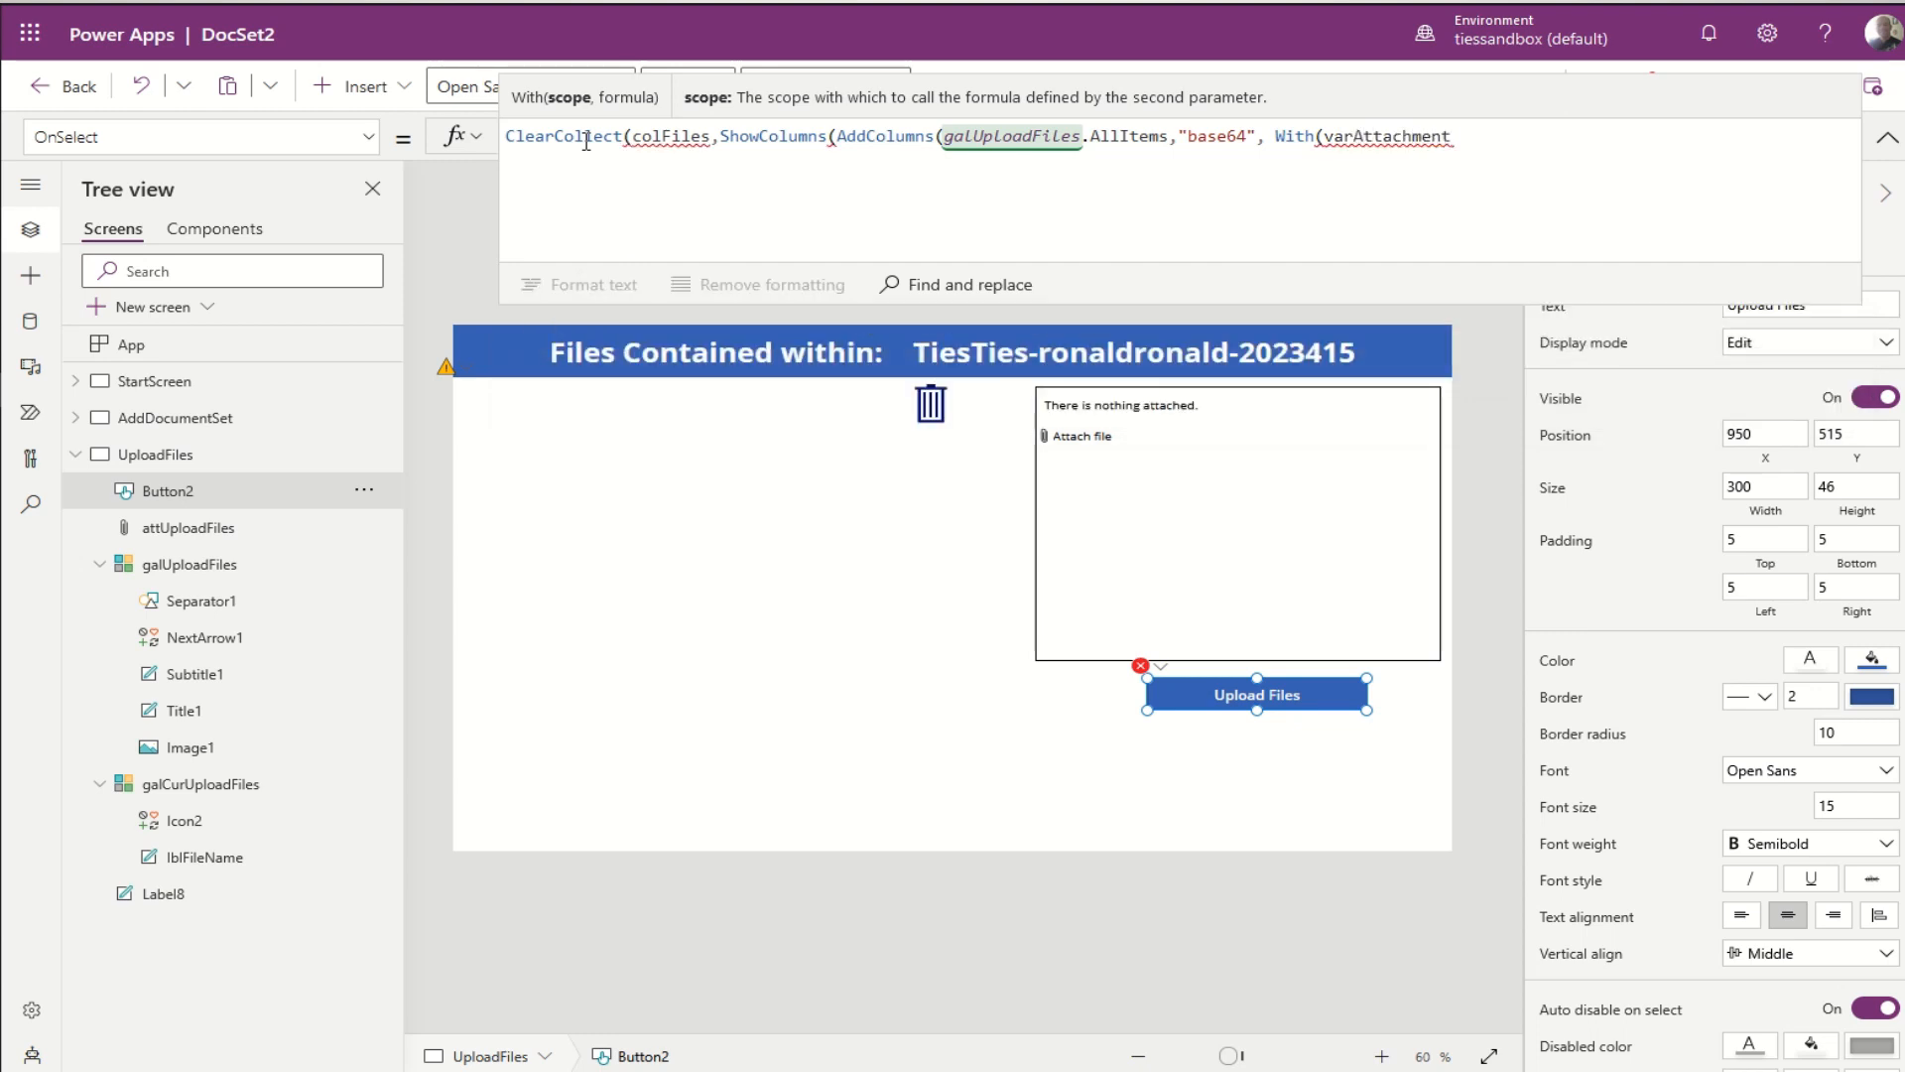
type(": JSON(")
type("Image1.Image")
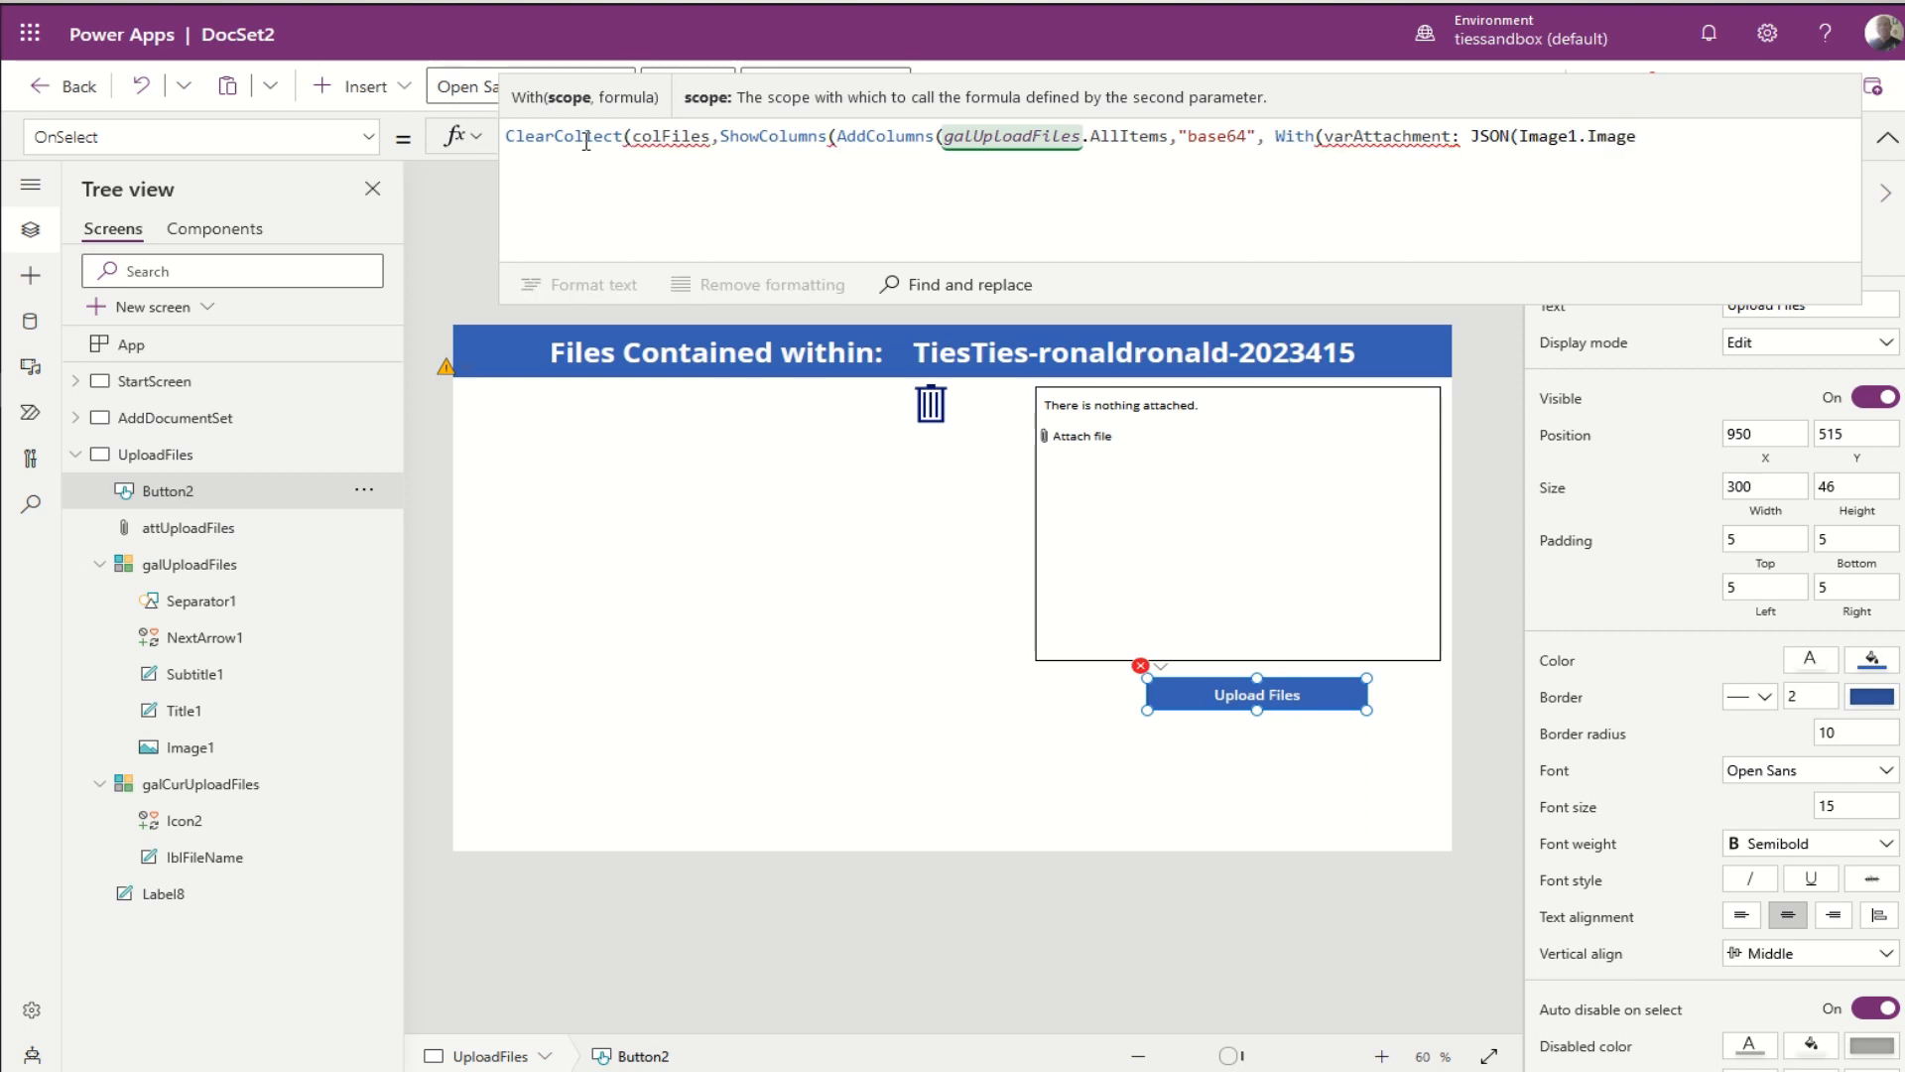
type(", ")
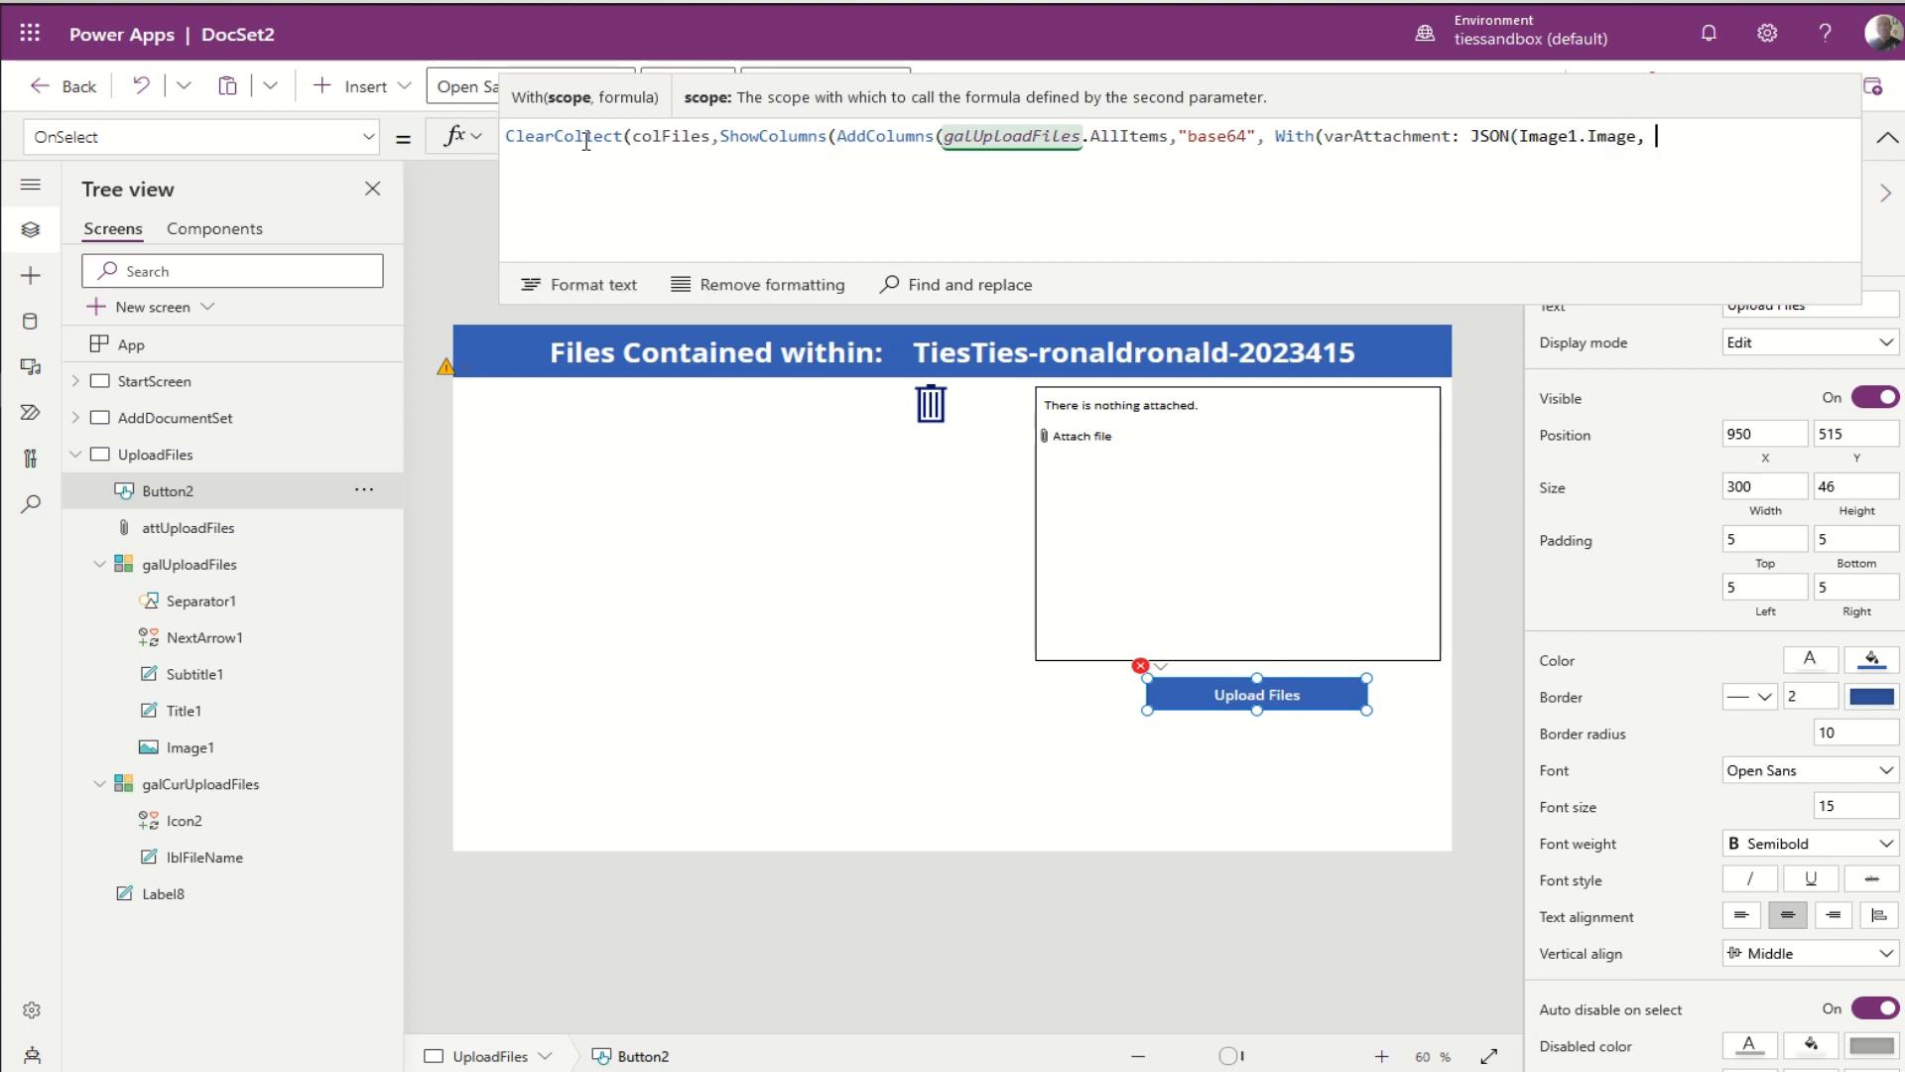
type("JSONFo")
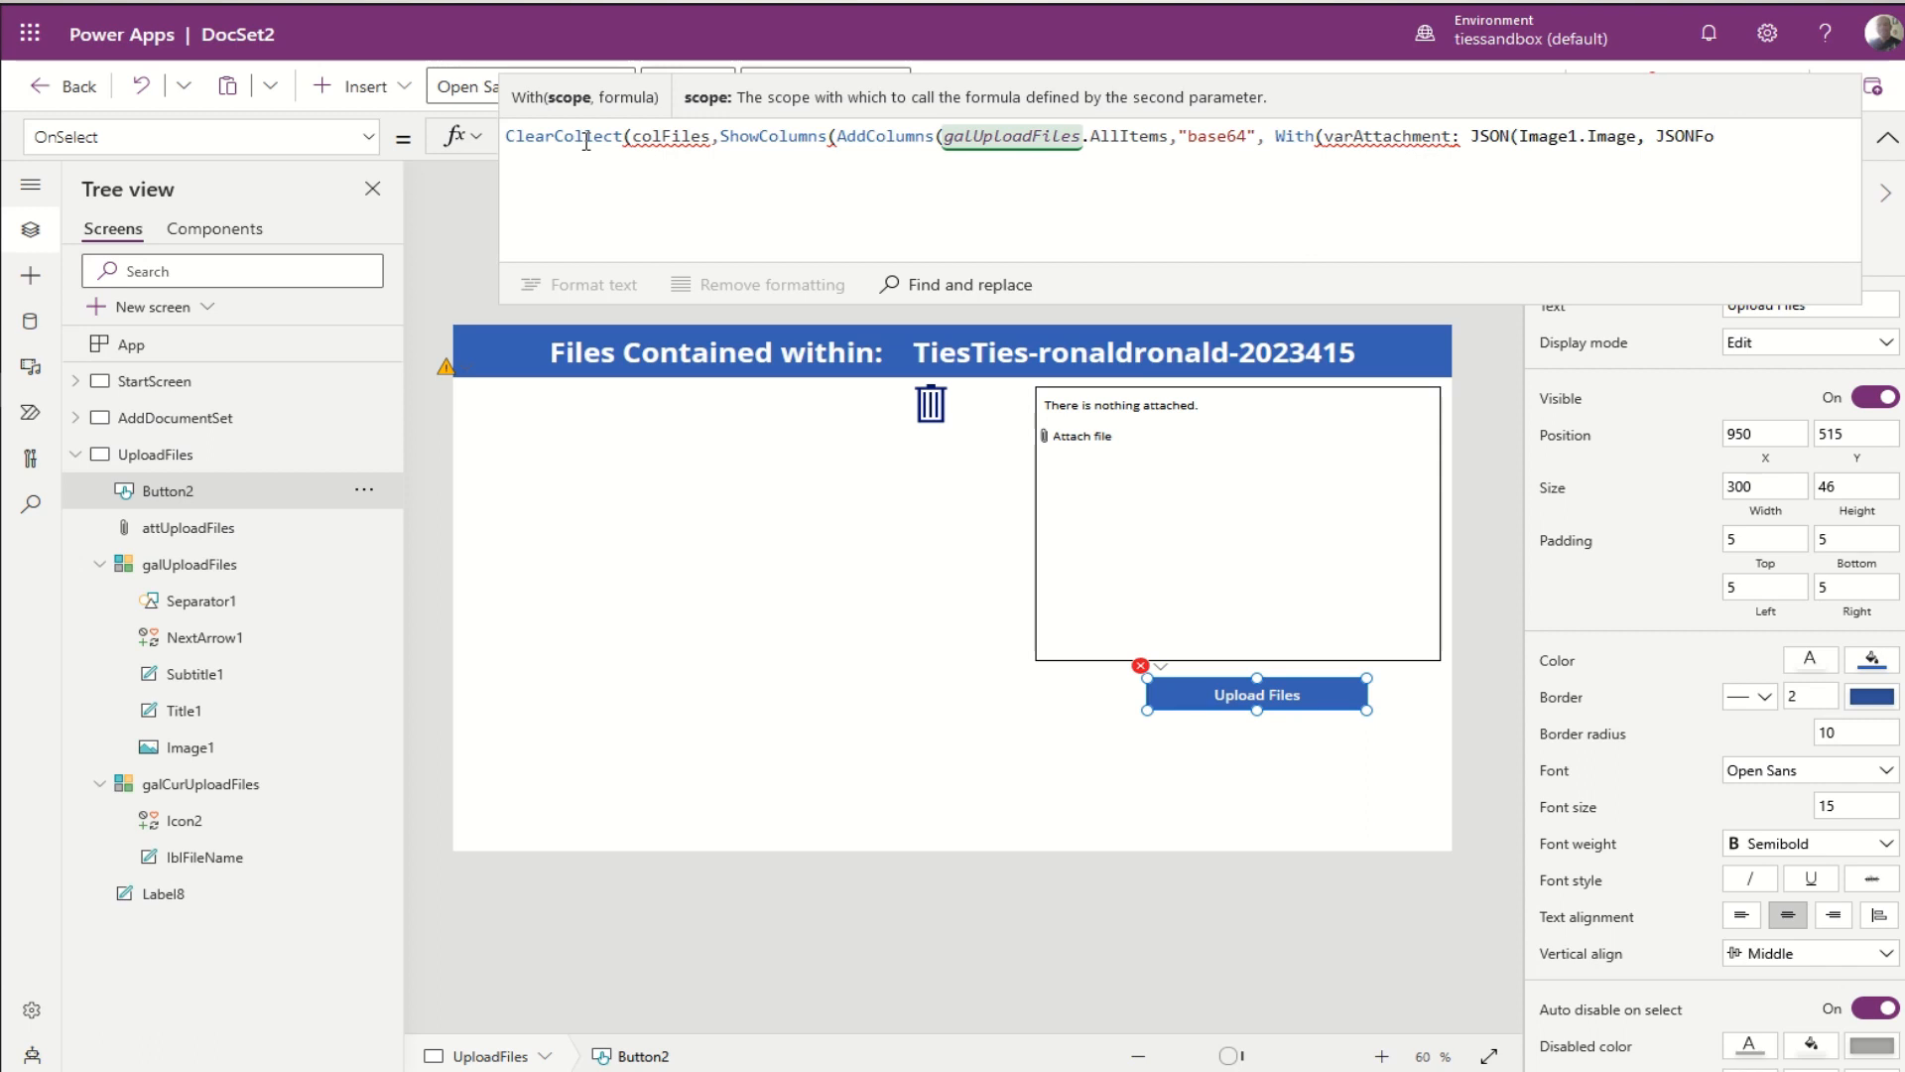
key("BackSpace")
key("BackSpace")
key("BackSpace")
key("BackSpace")
key("BackSpace")
key("BackSpace")
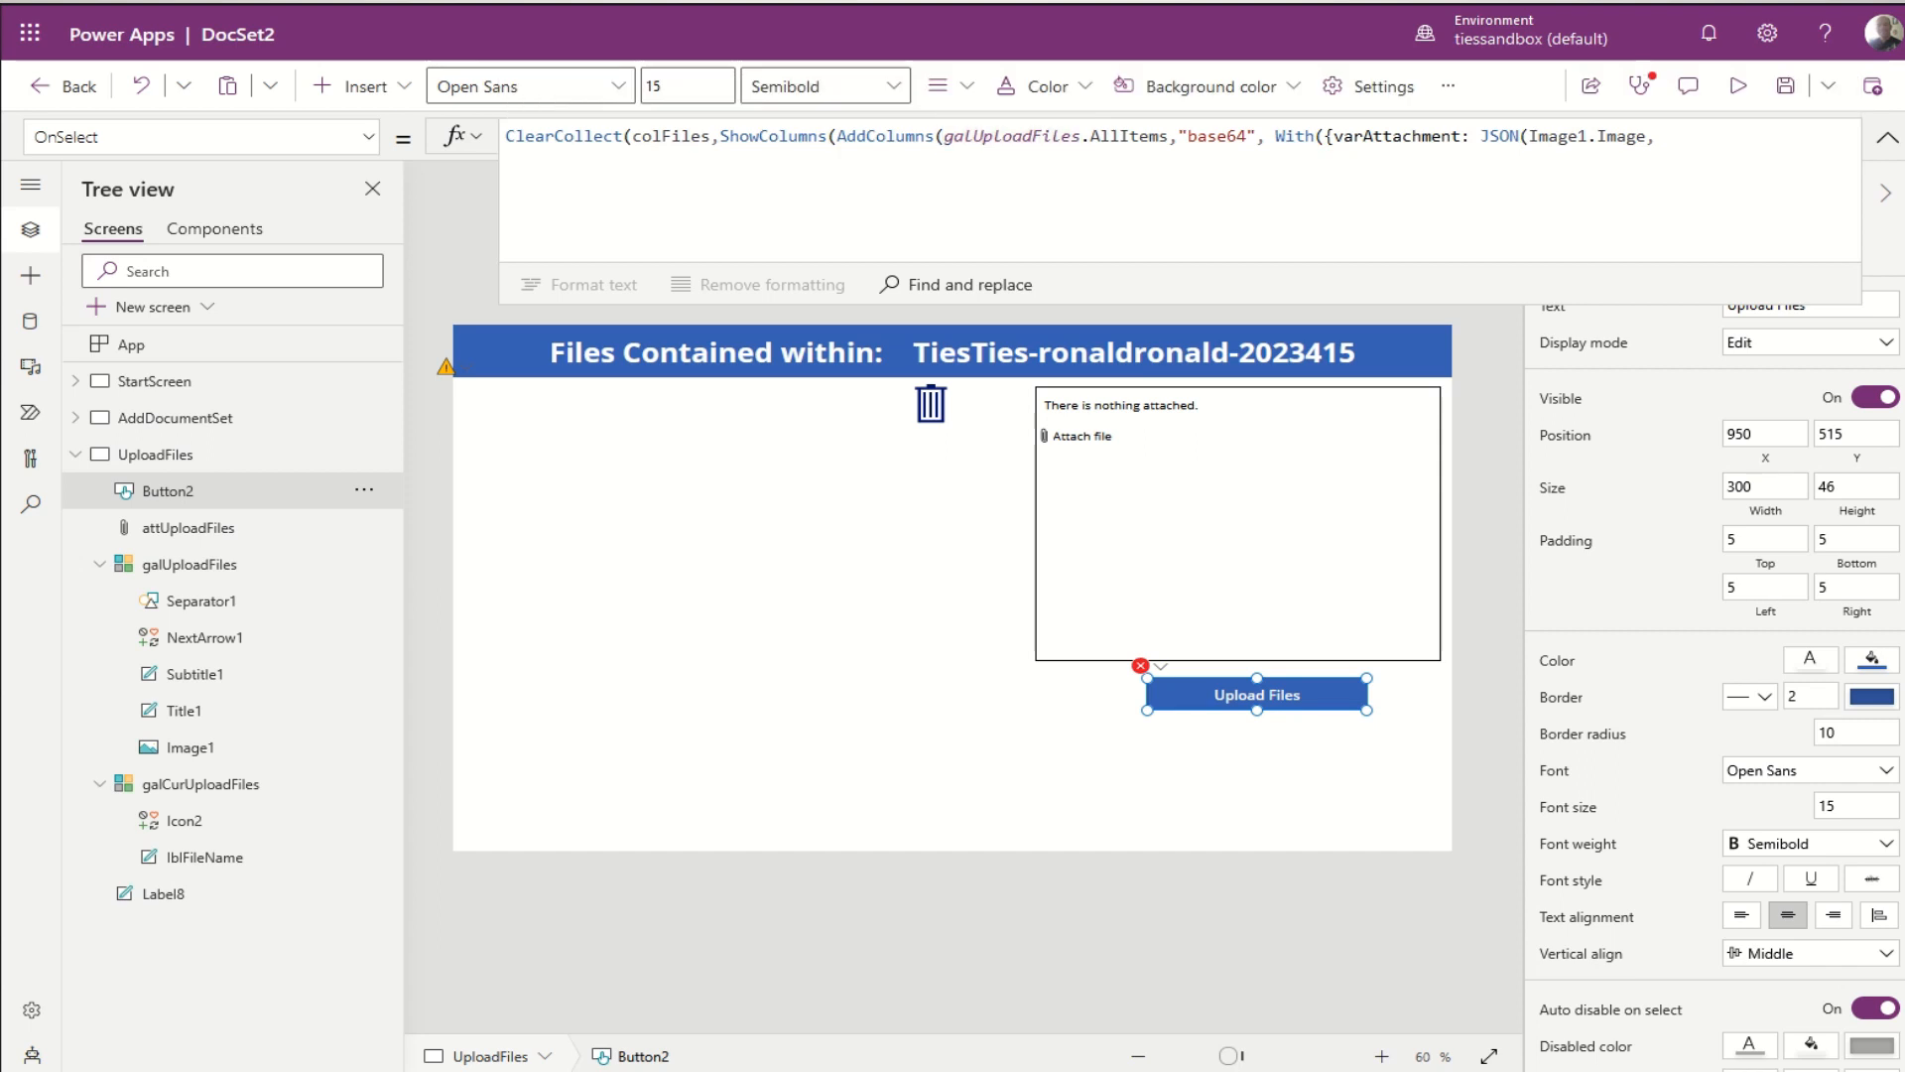
Step: Set the JSON call's format argument to JSONFormat.IncludeBinaryData and close both the call and the With scope record
left_click(1672, 141)
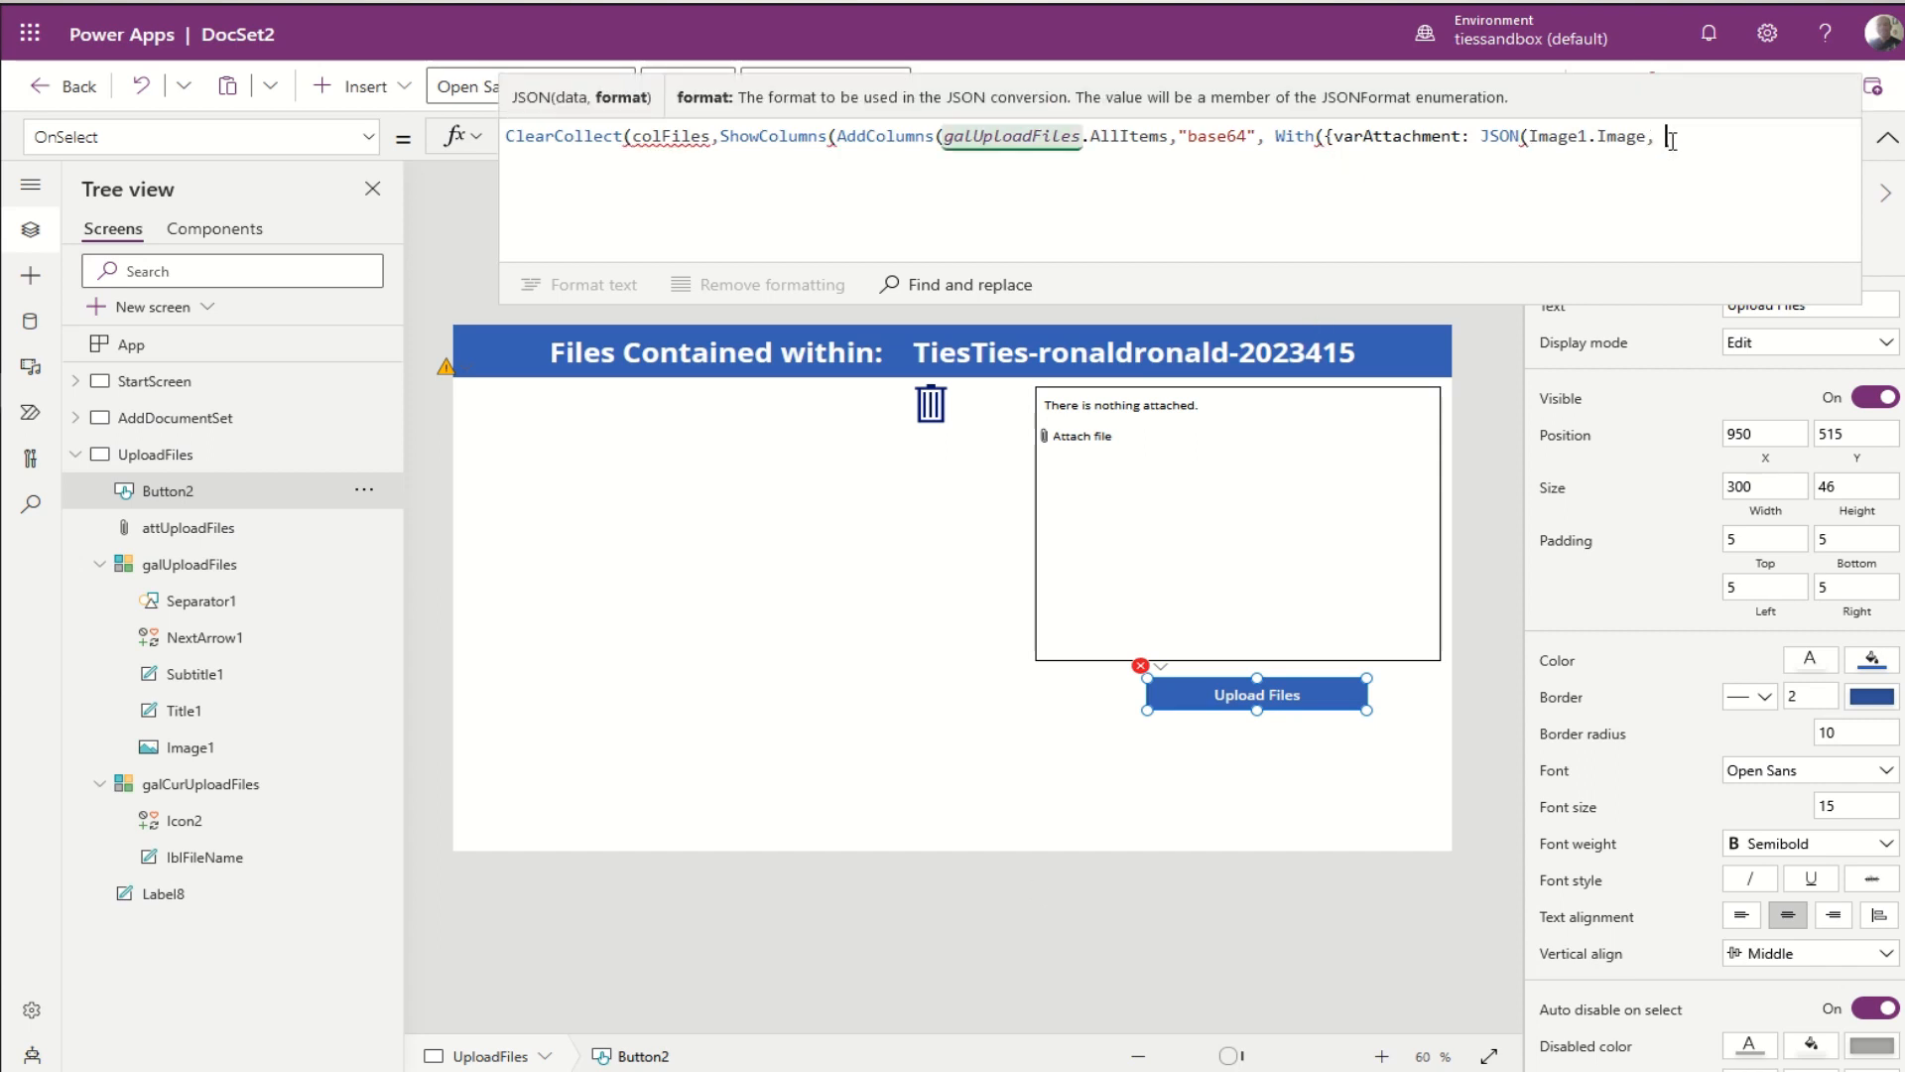
type("json")
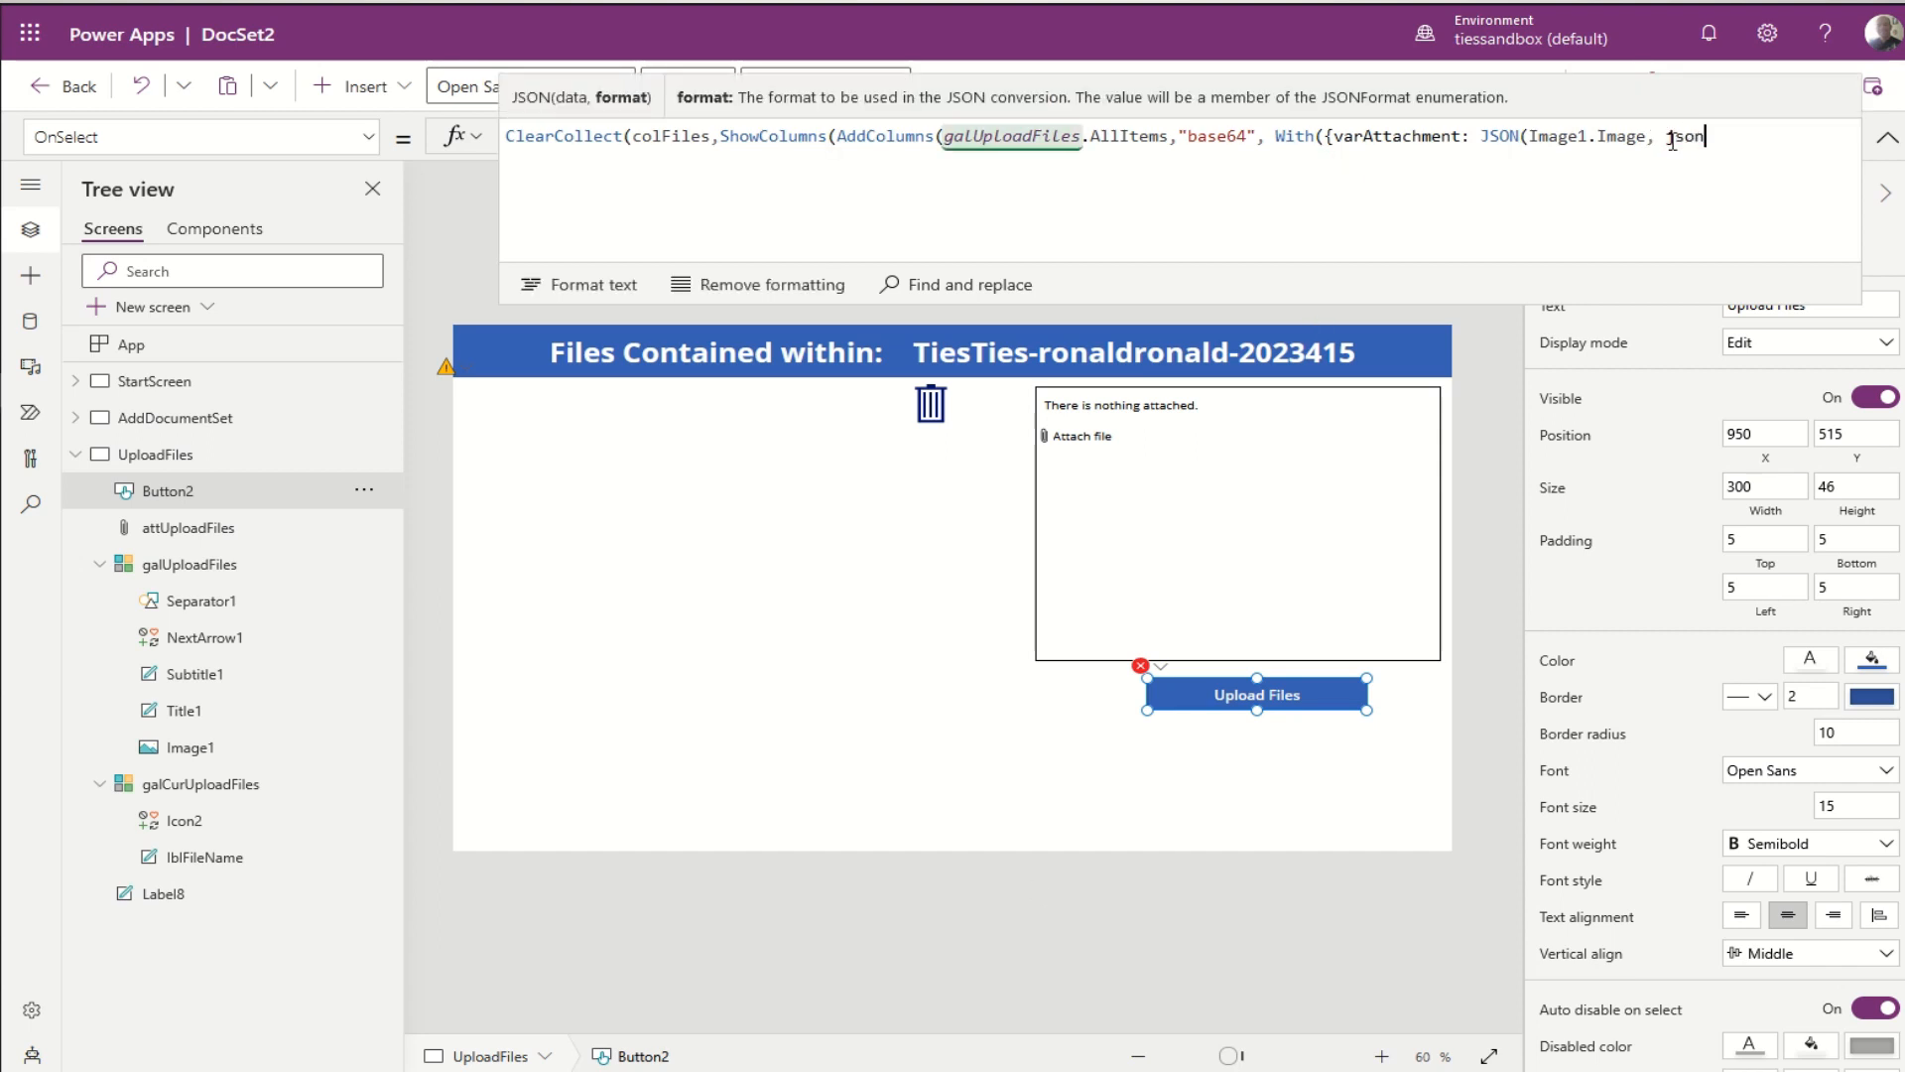
key("Down")
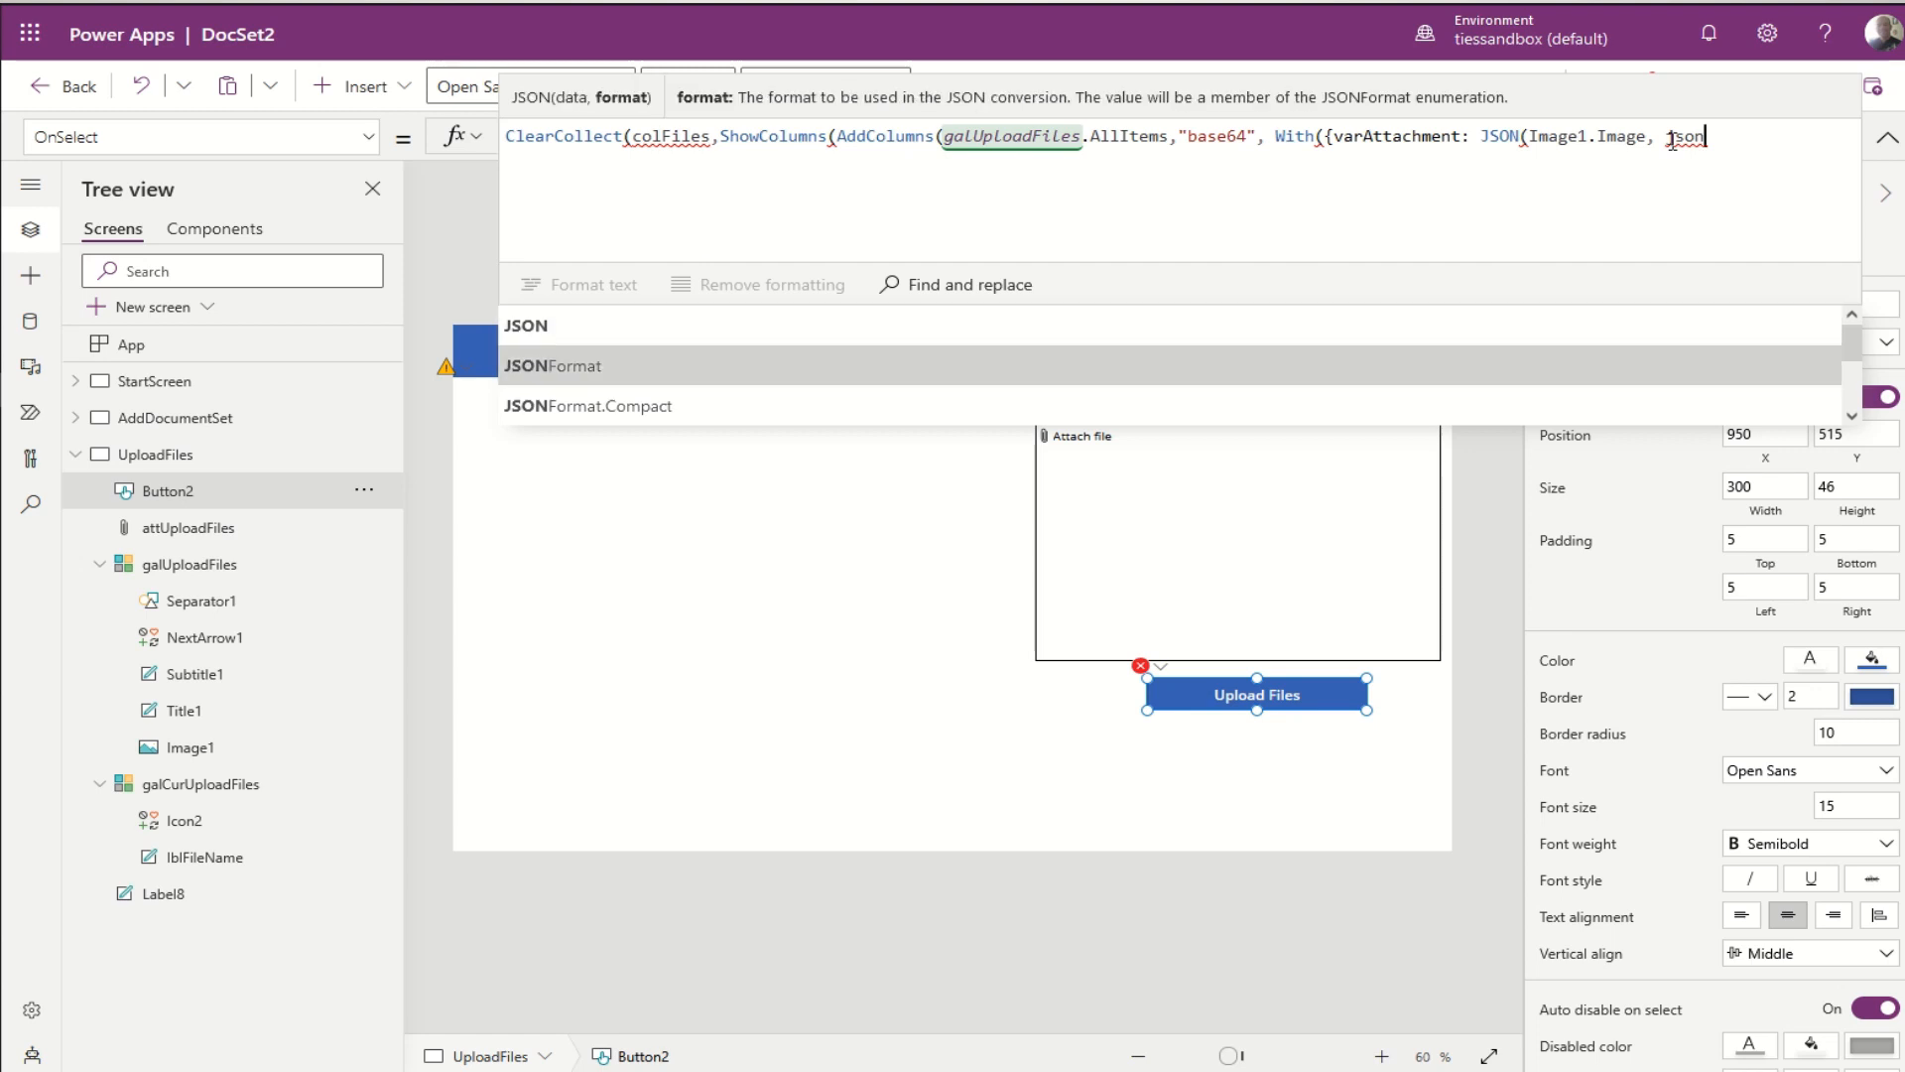
key("Tab")
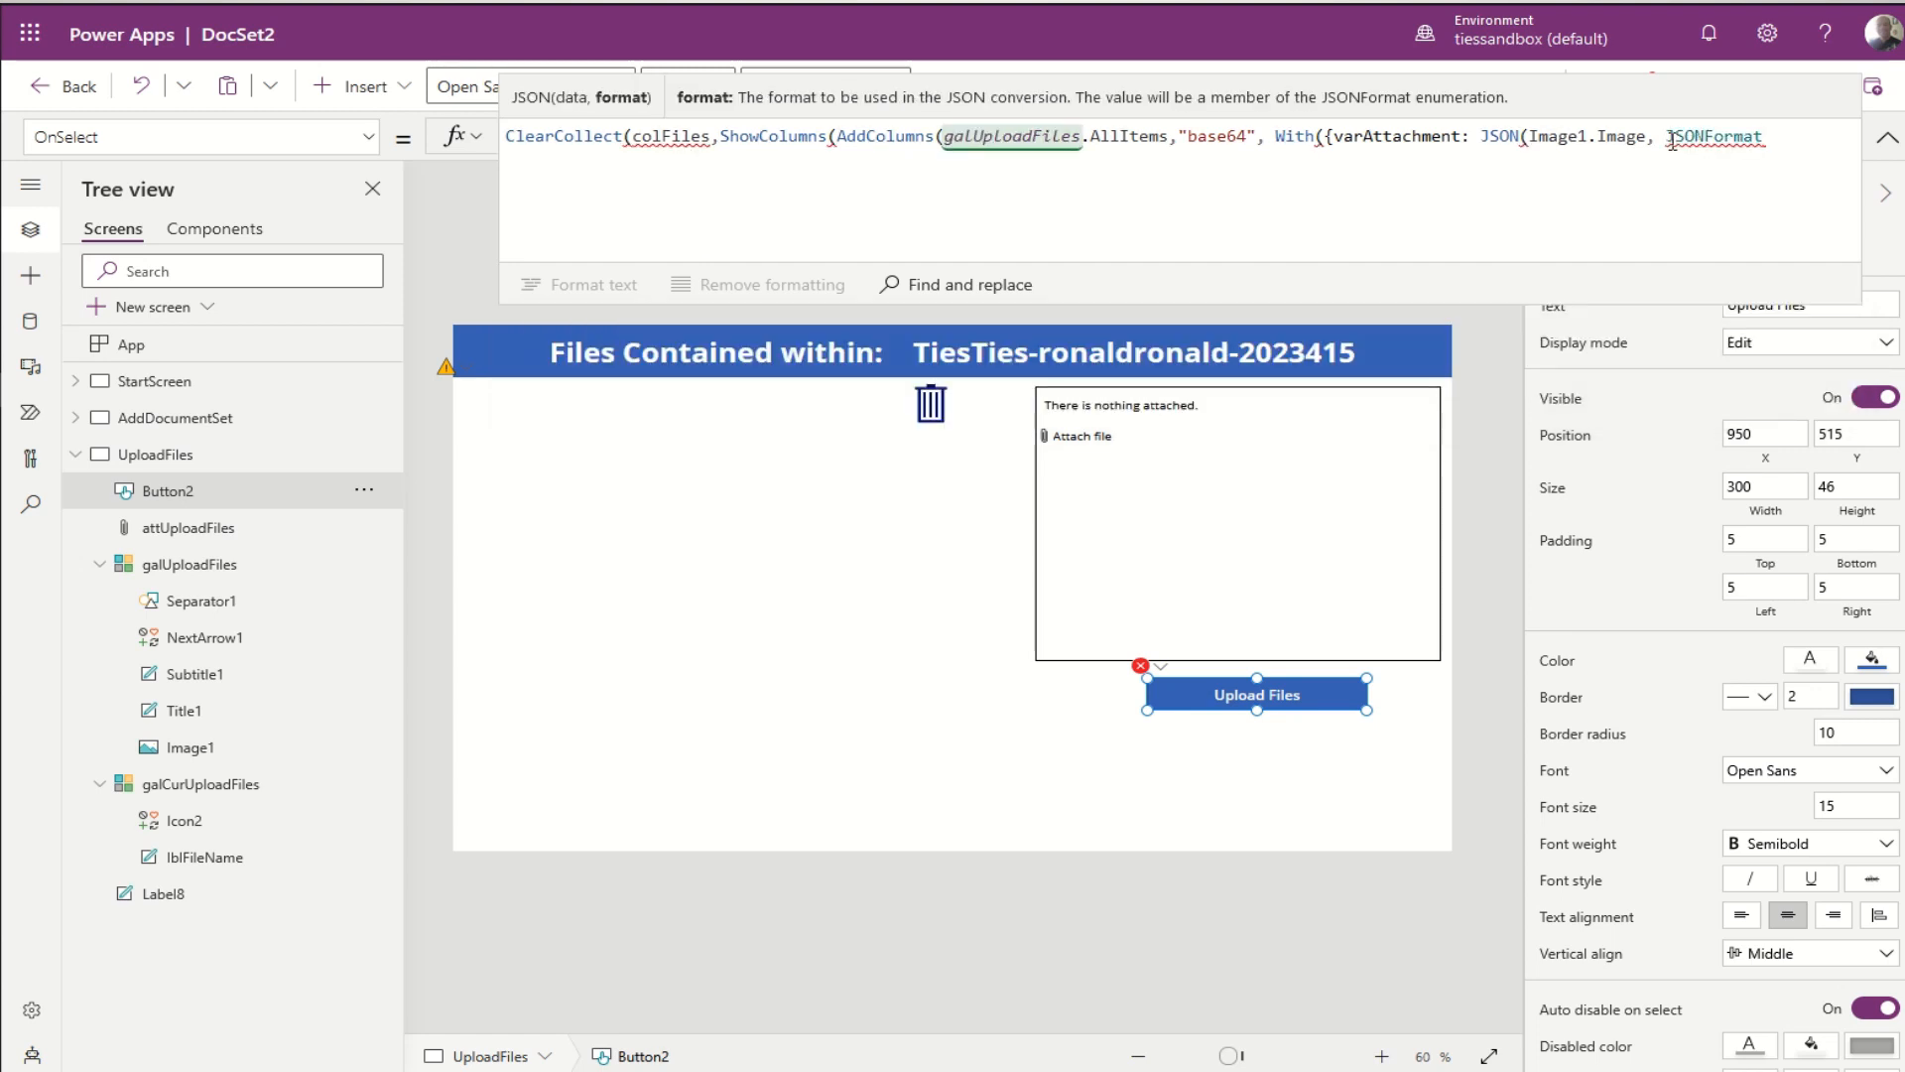
type(".in")
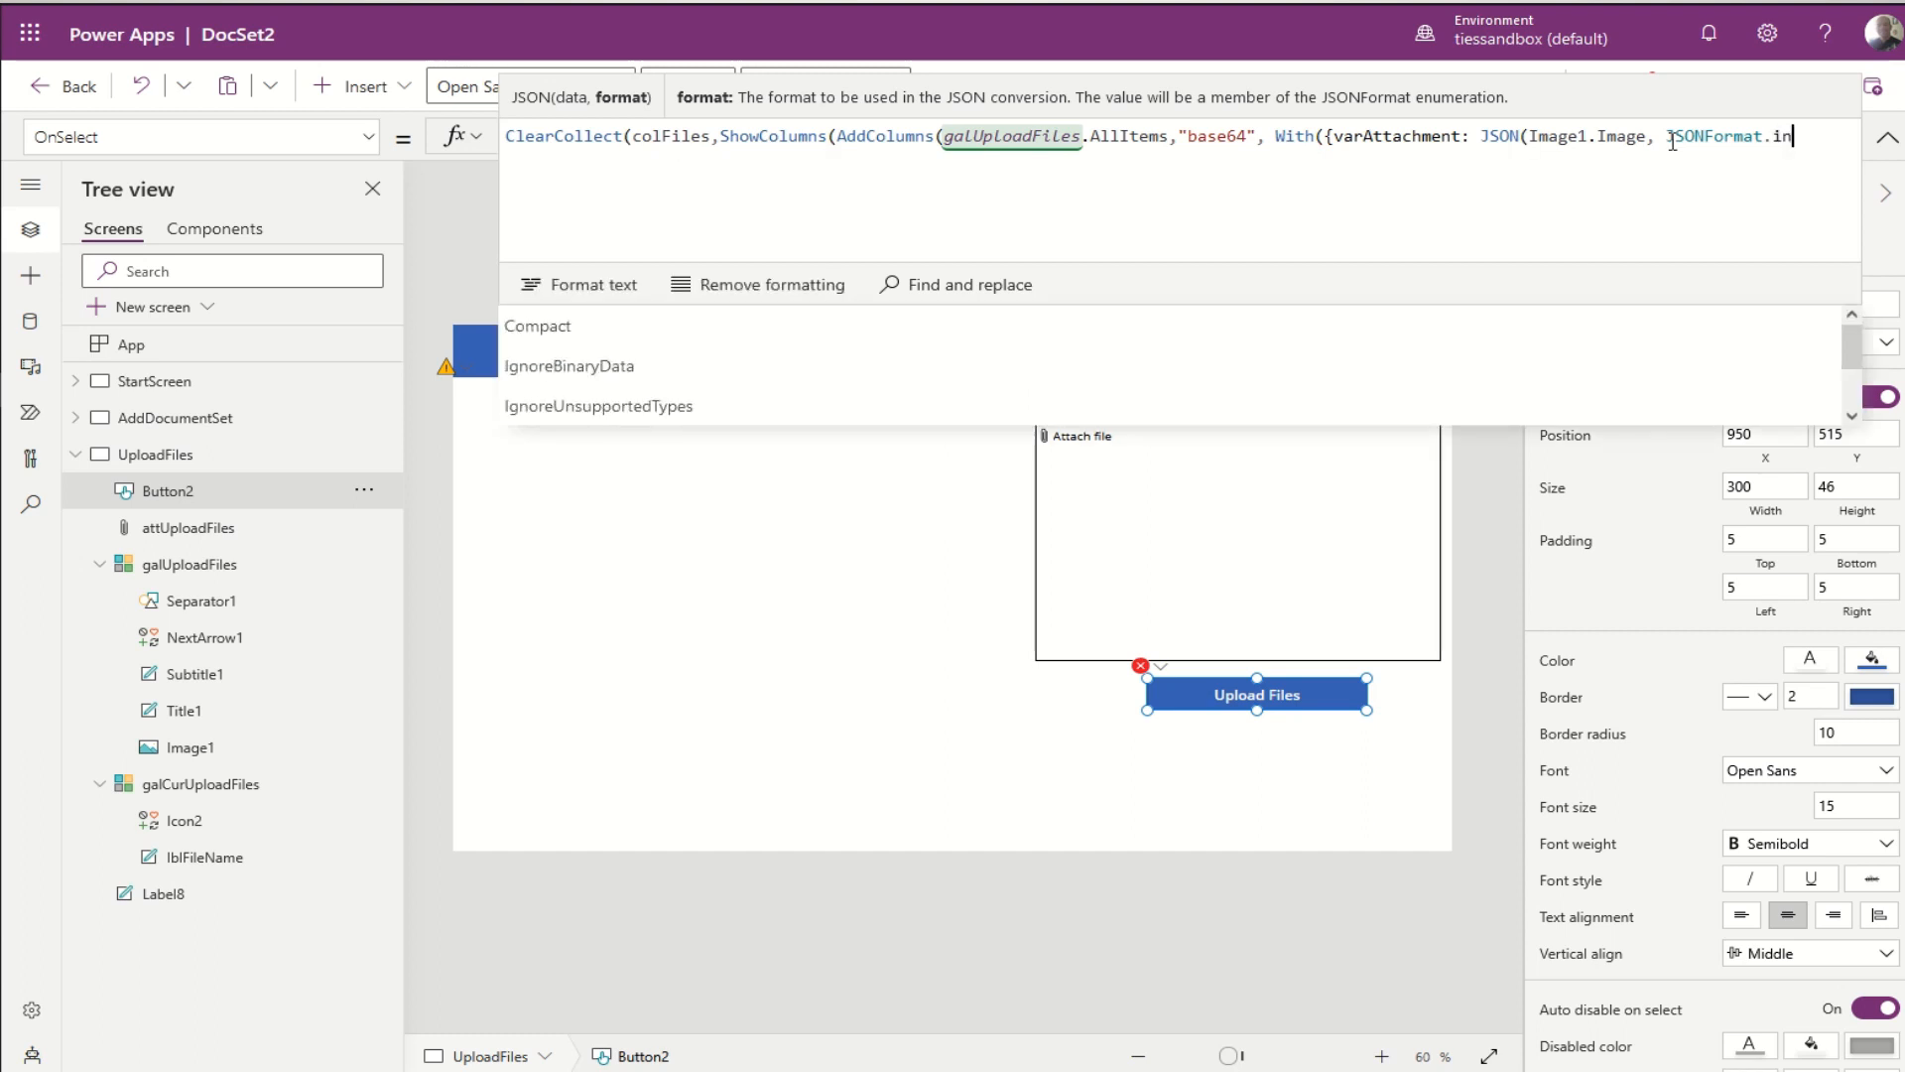
type("c")
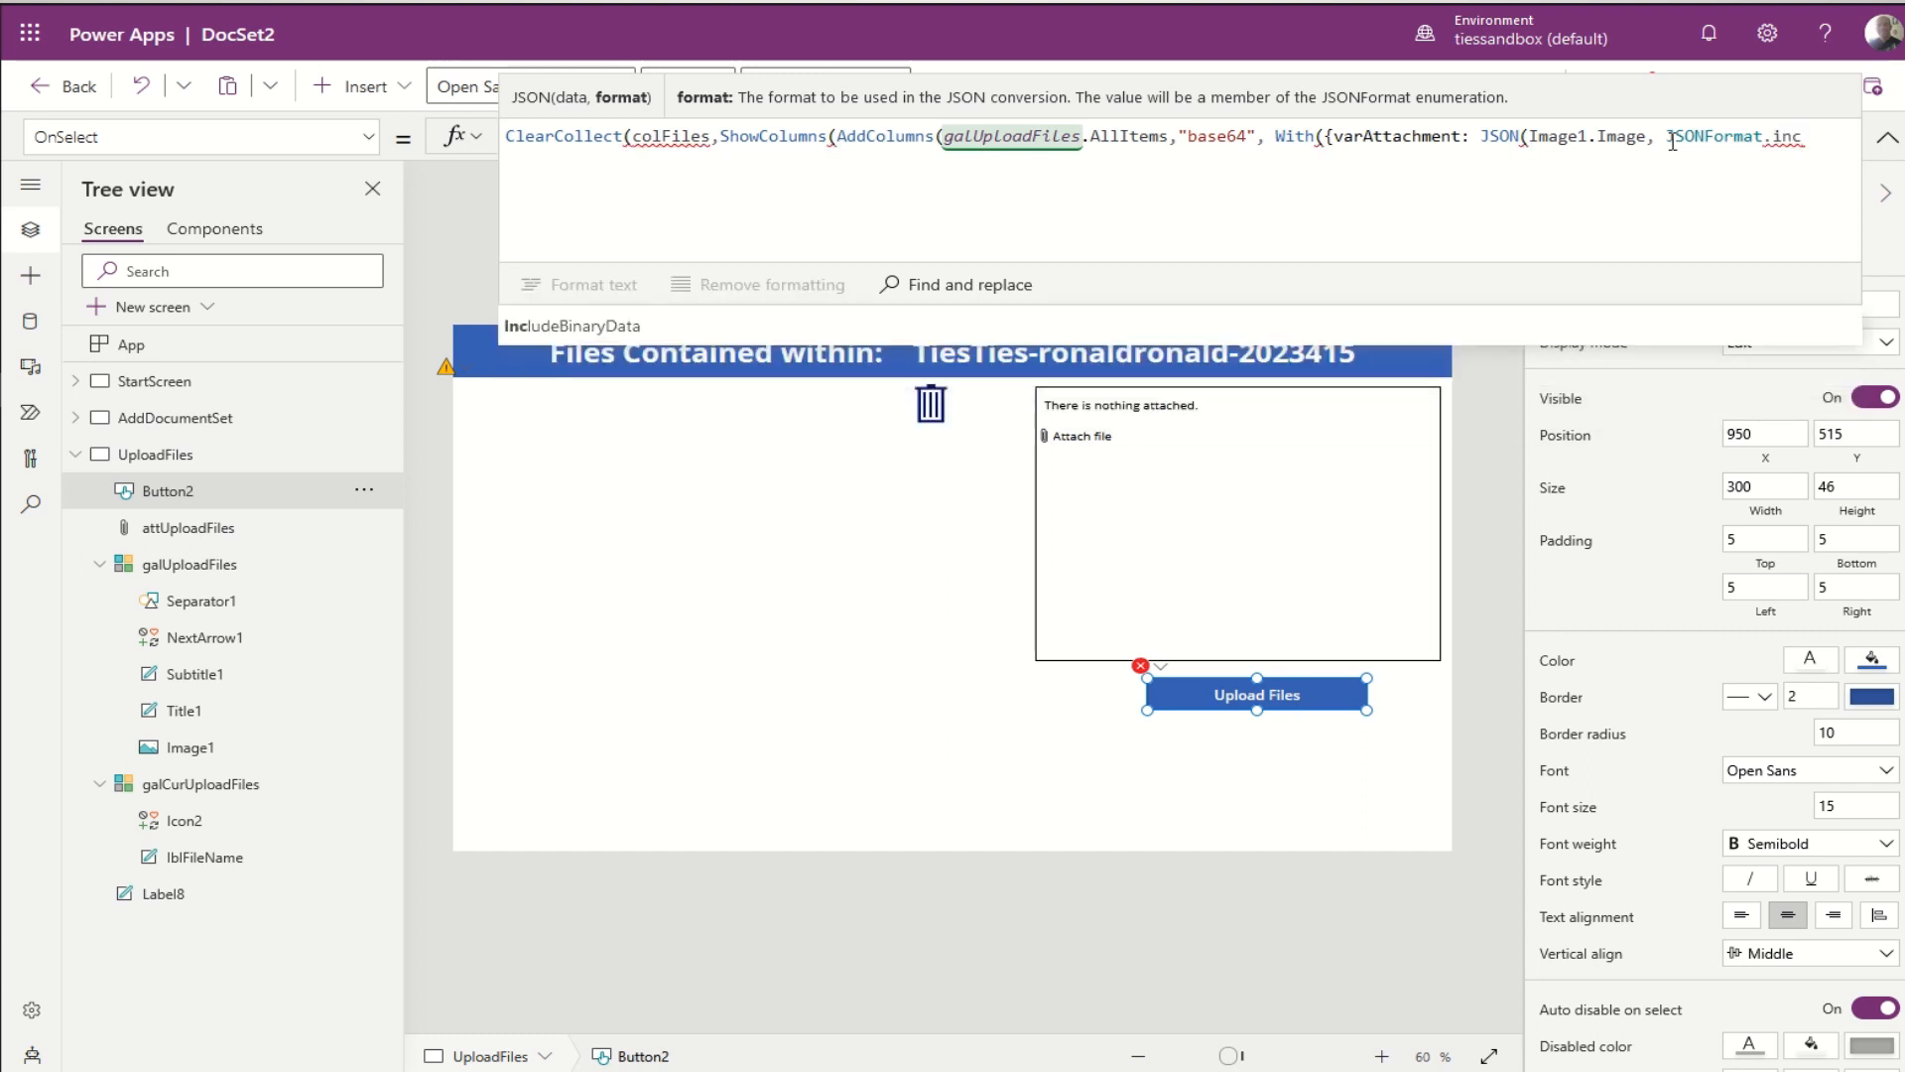
key("Tab")
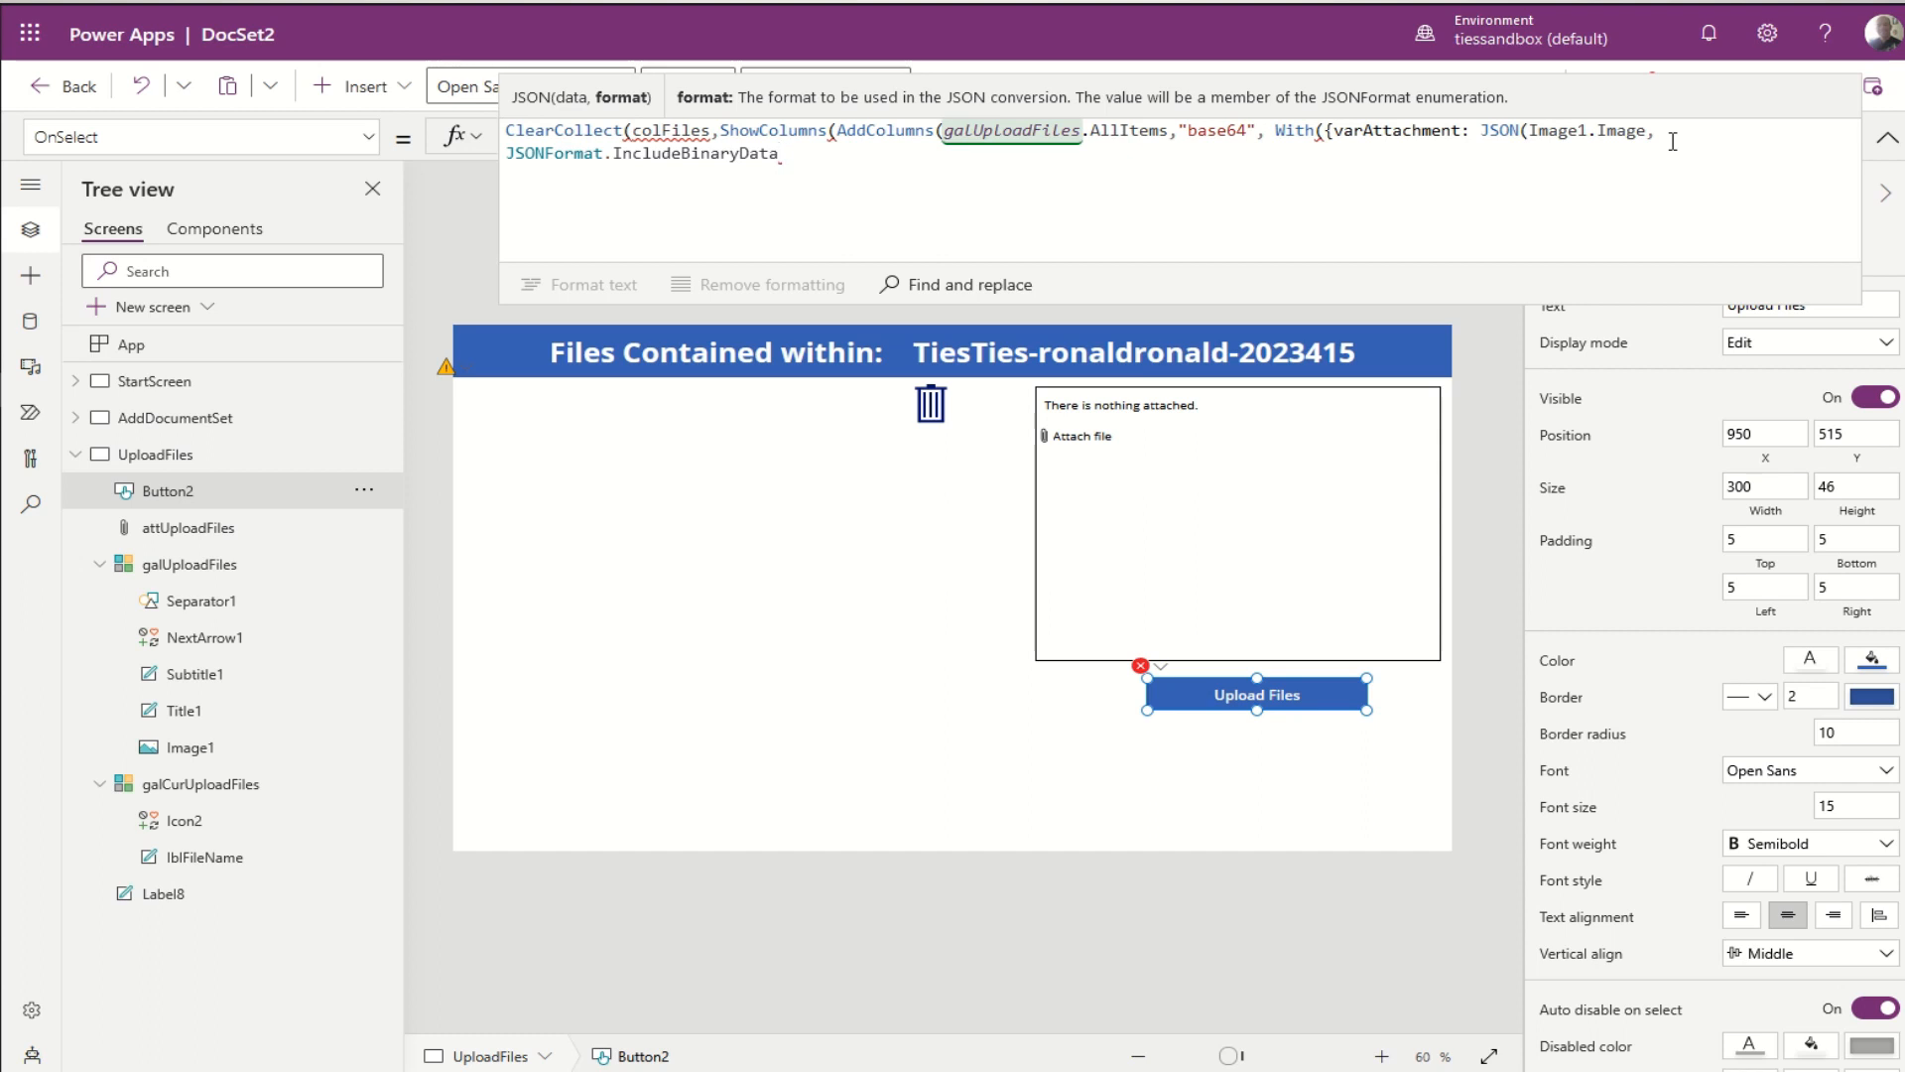
type(")}")
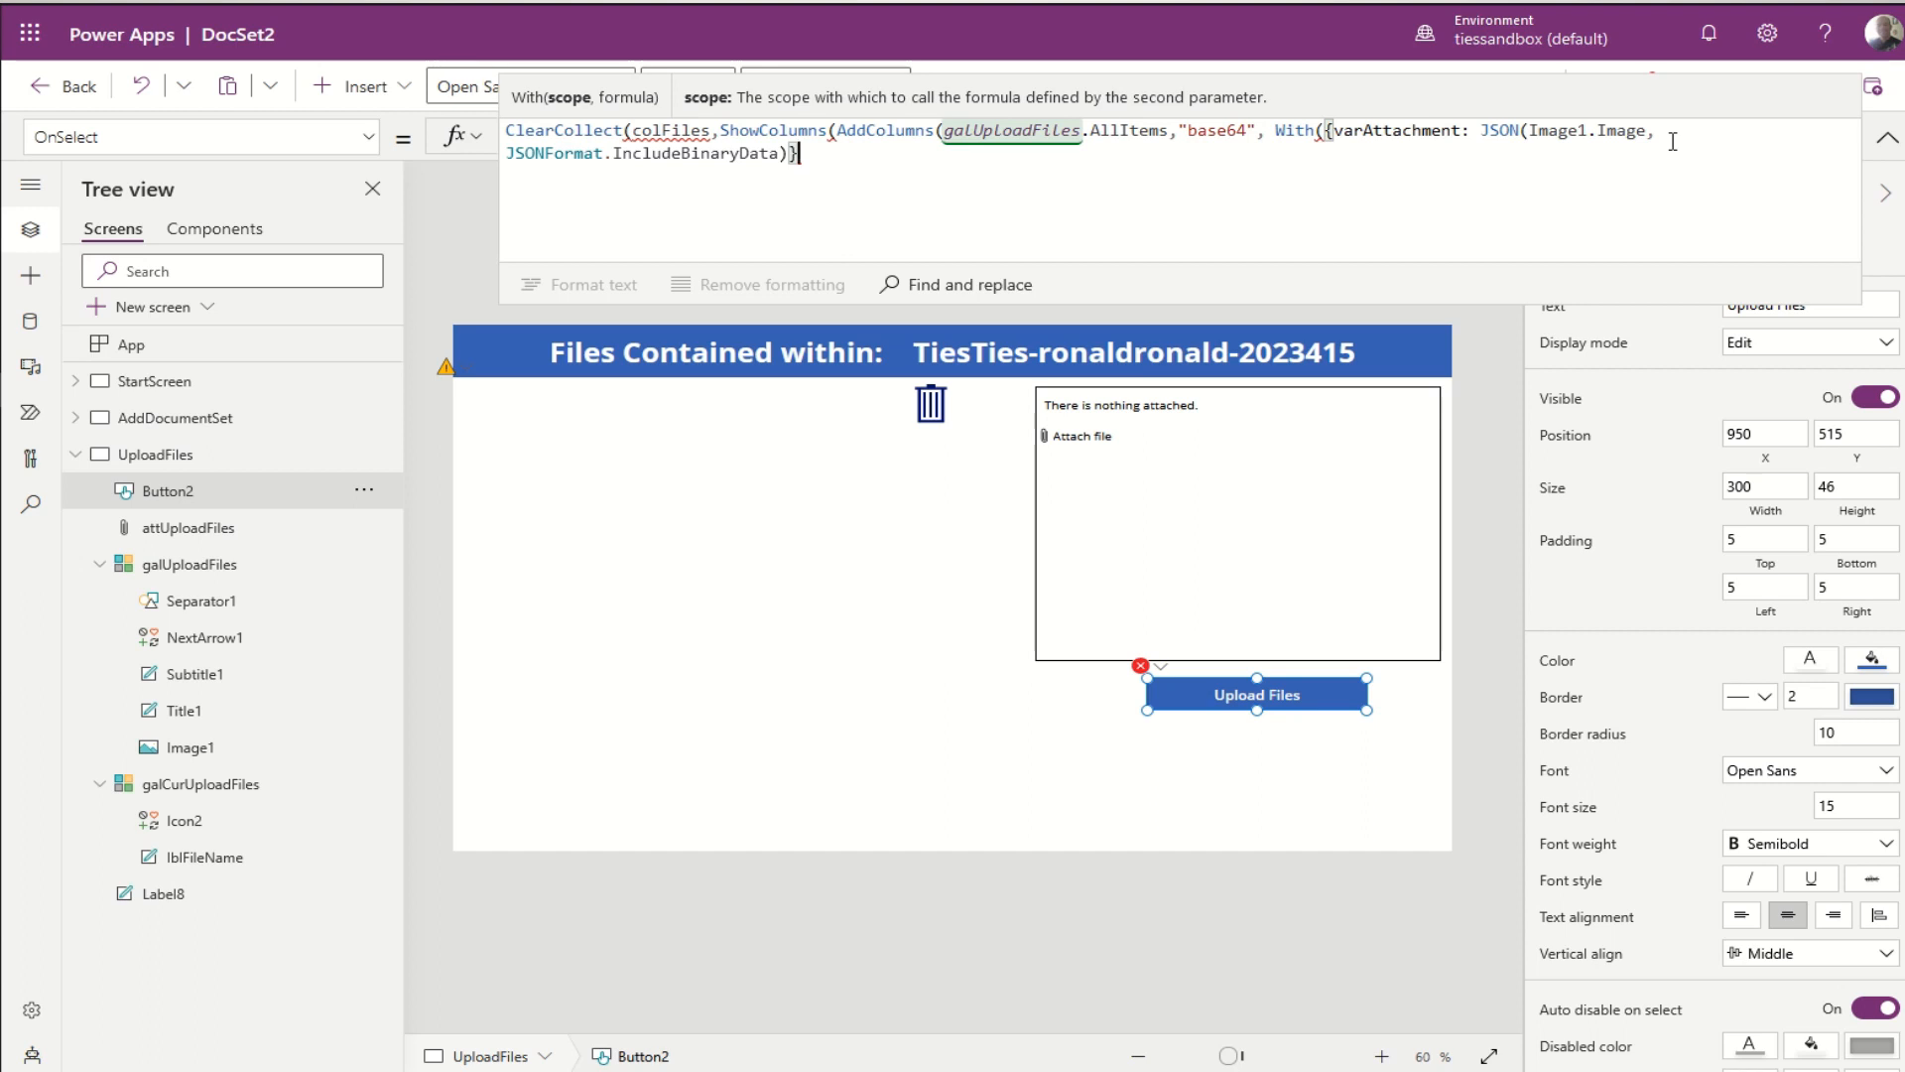
key("Left")
key("Left")
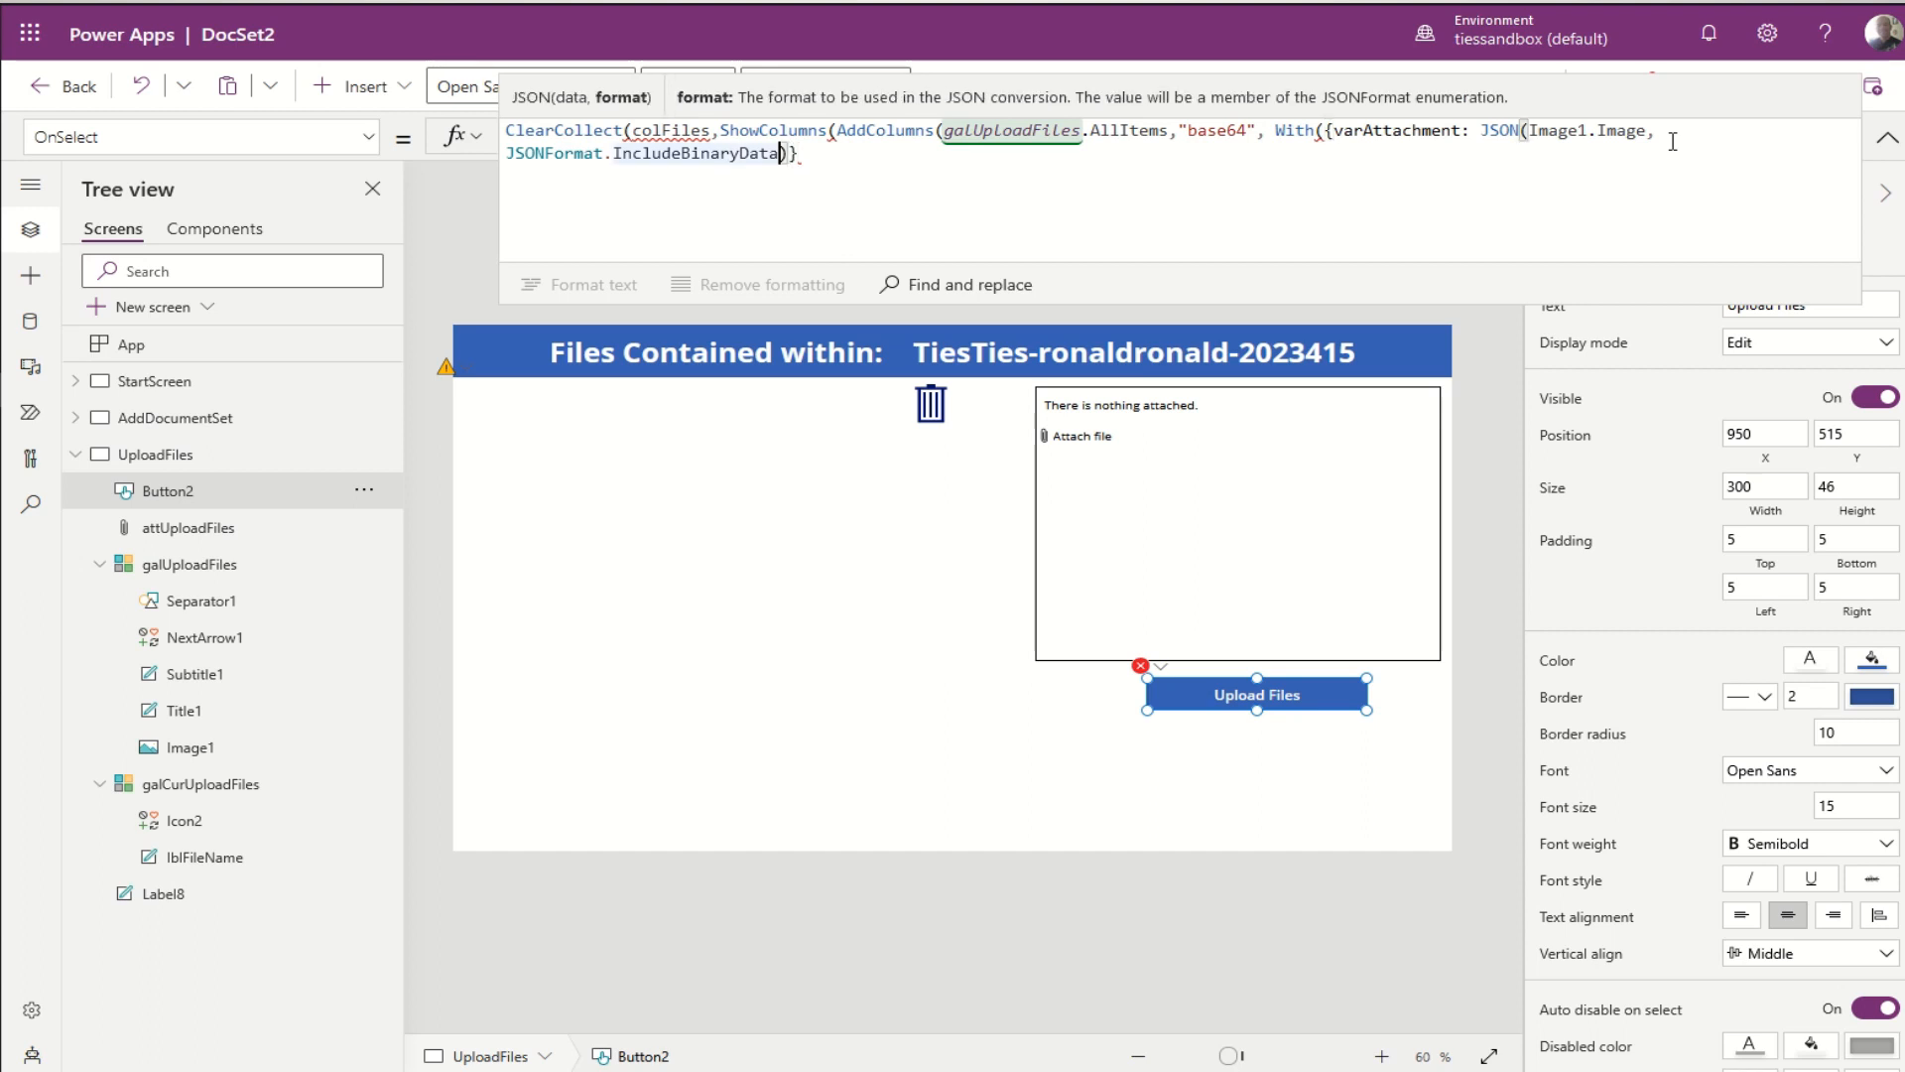
key("Right")
key("Right")
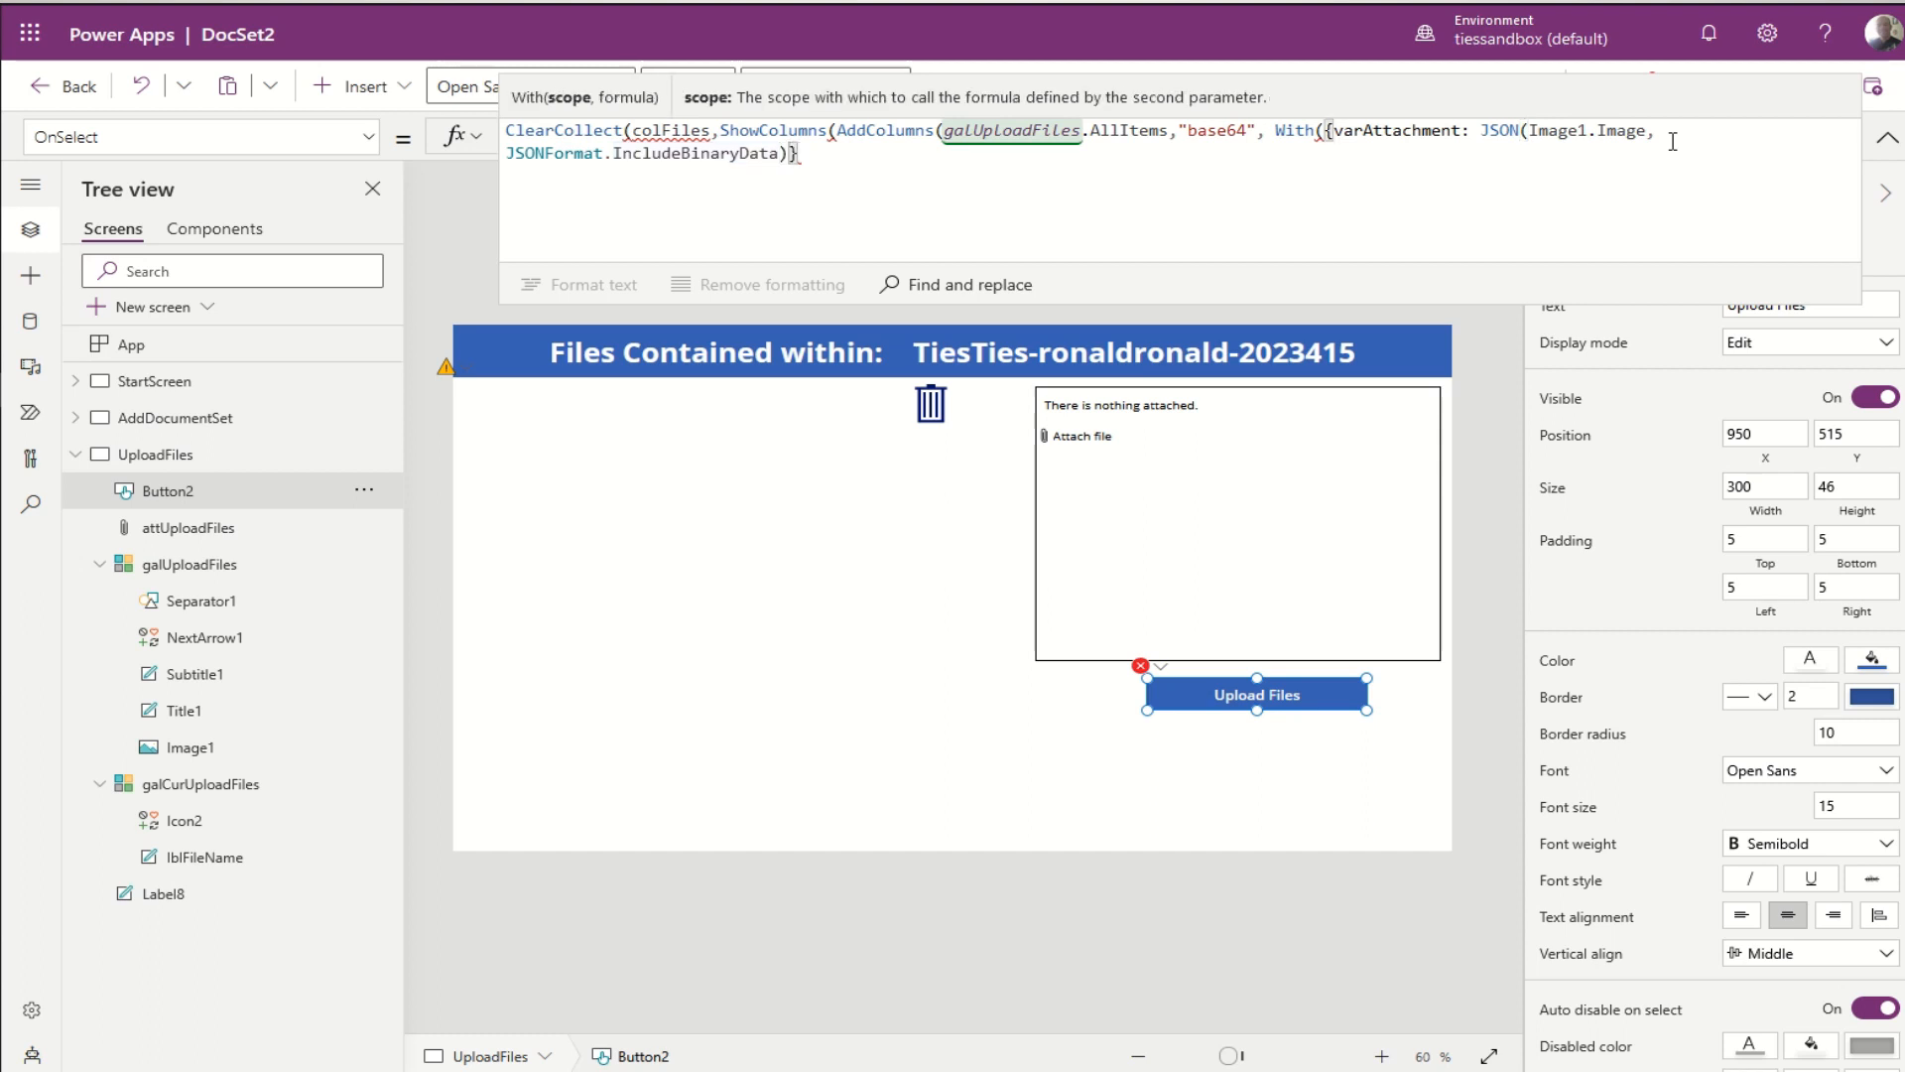
Step: Start the With formula argument with a Mid function that takes varAttachment as its text
type(",Mid")
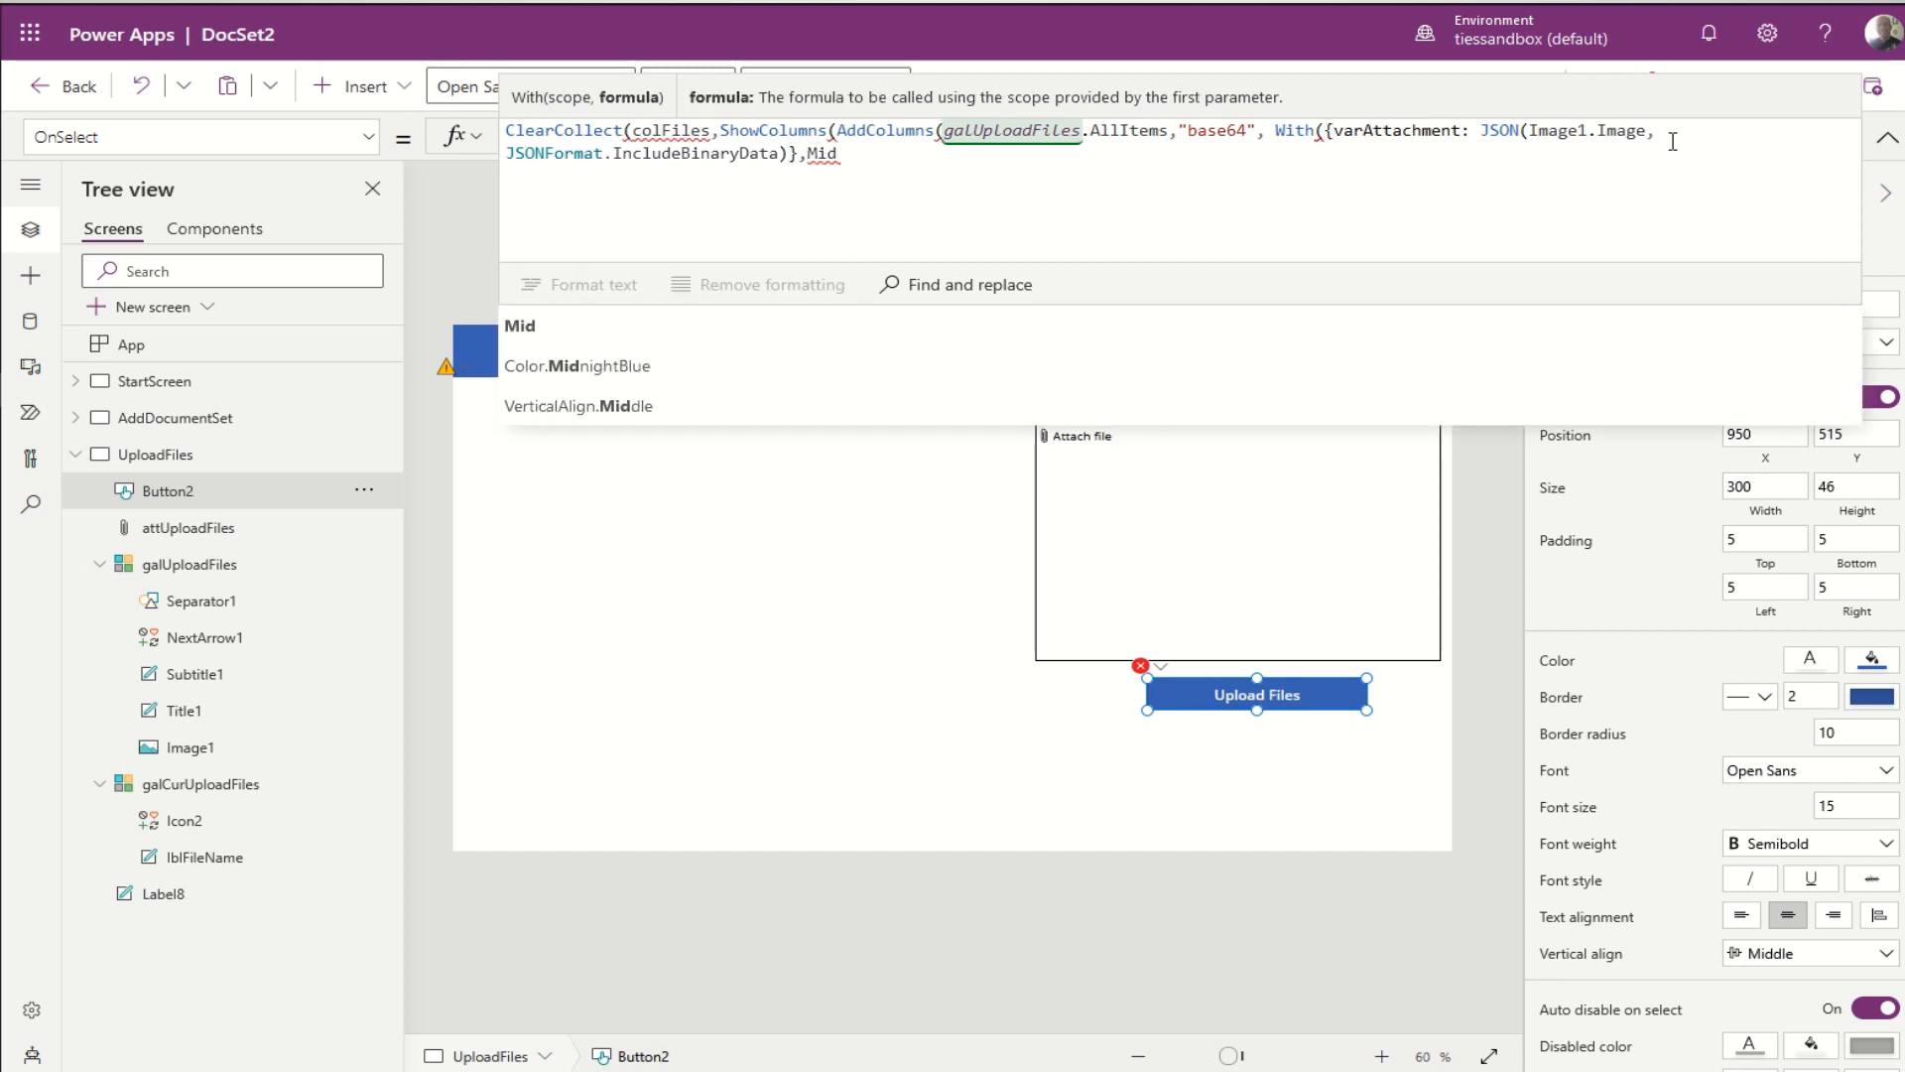
type("(var")
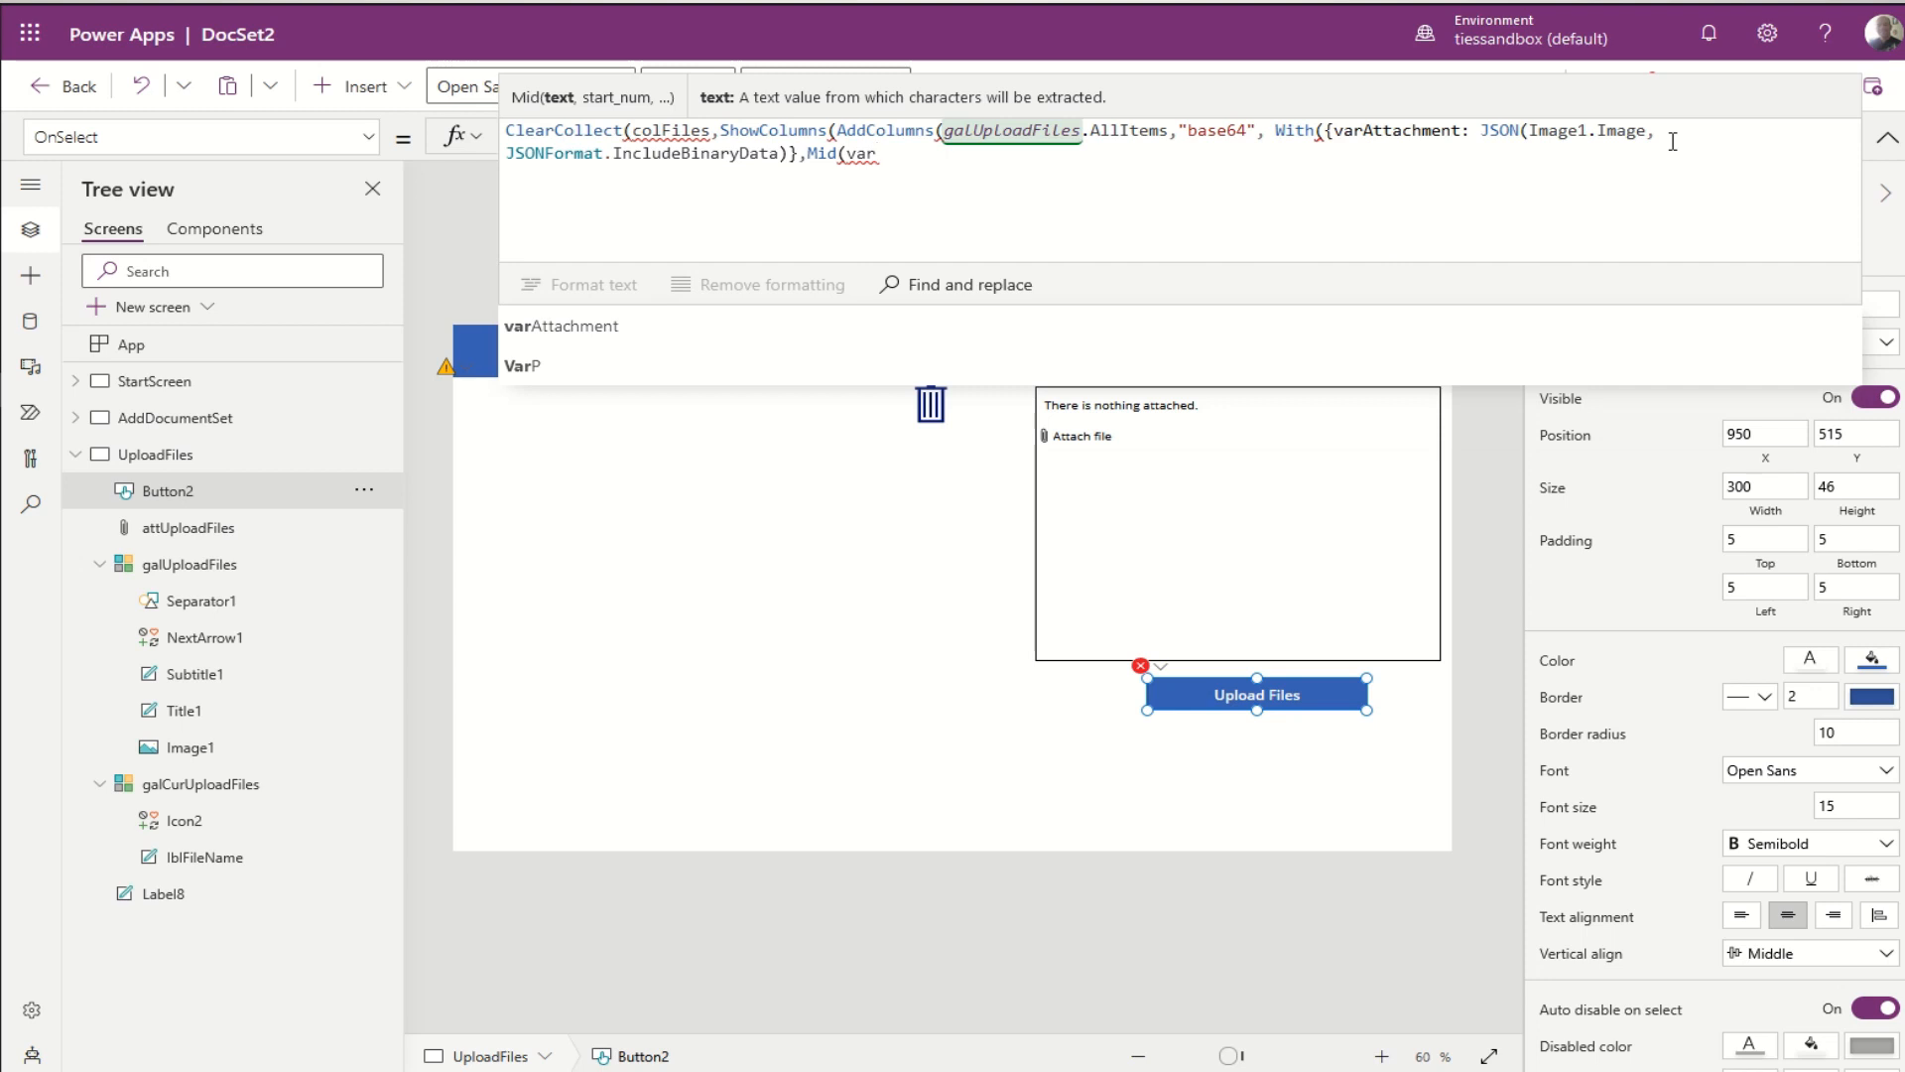
key("Tab")
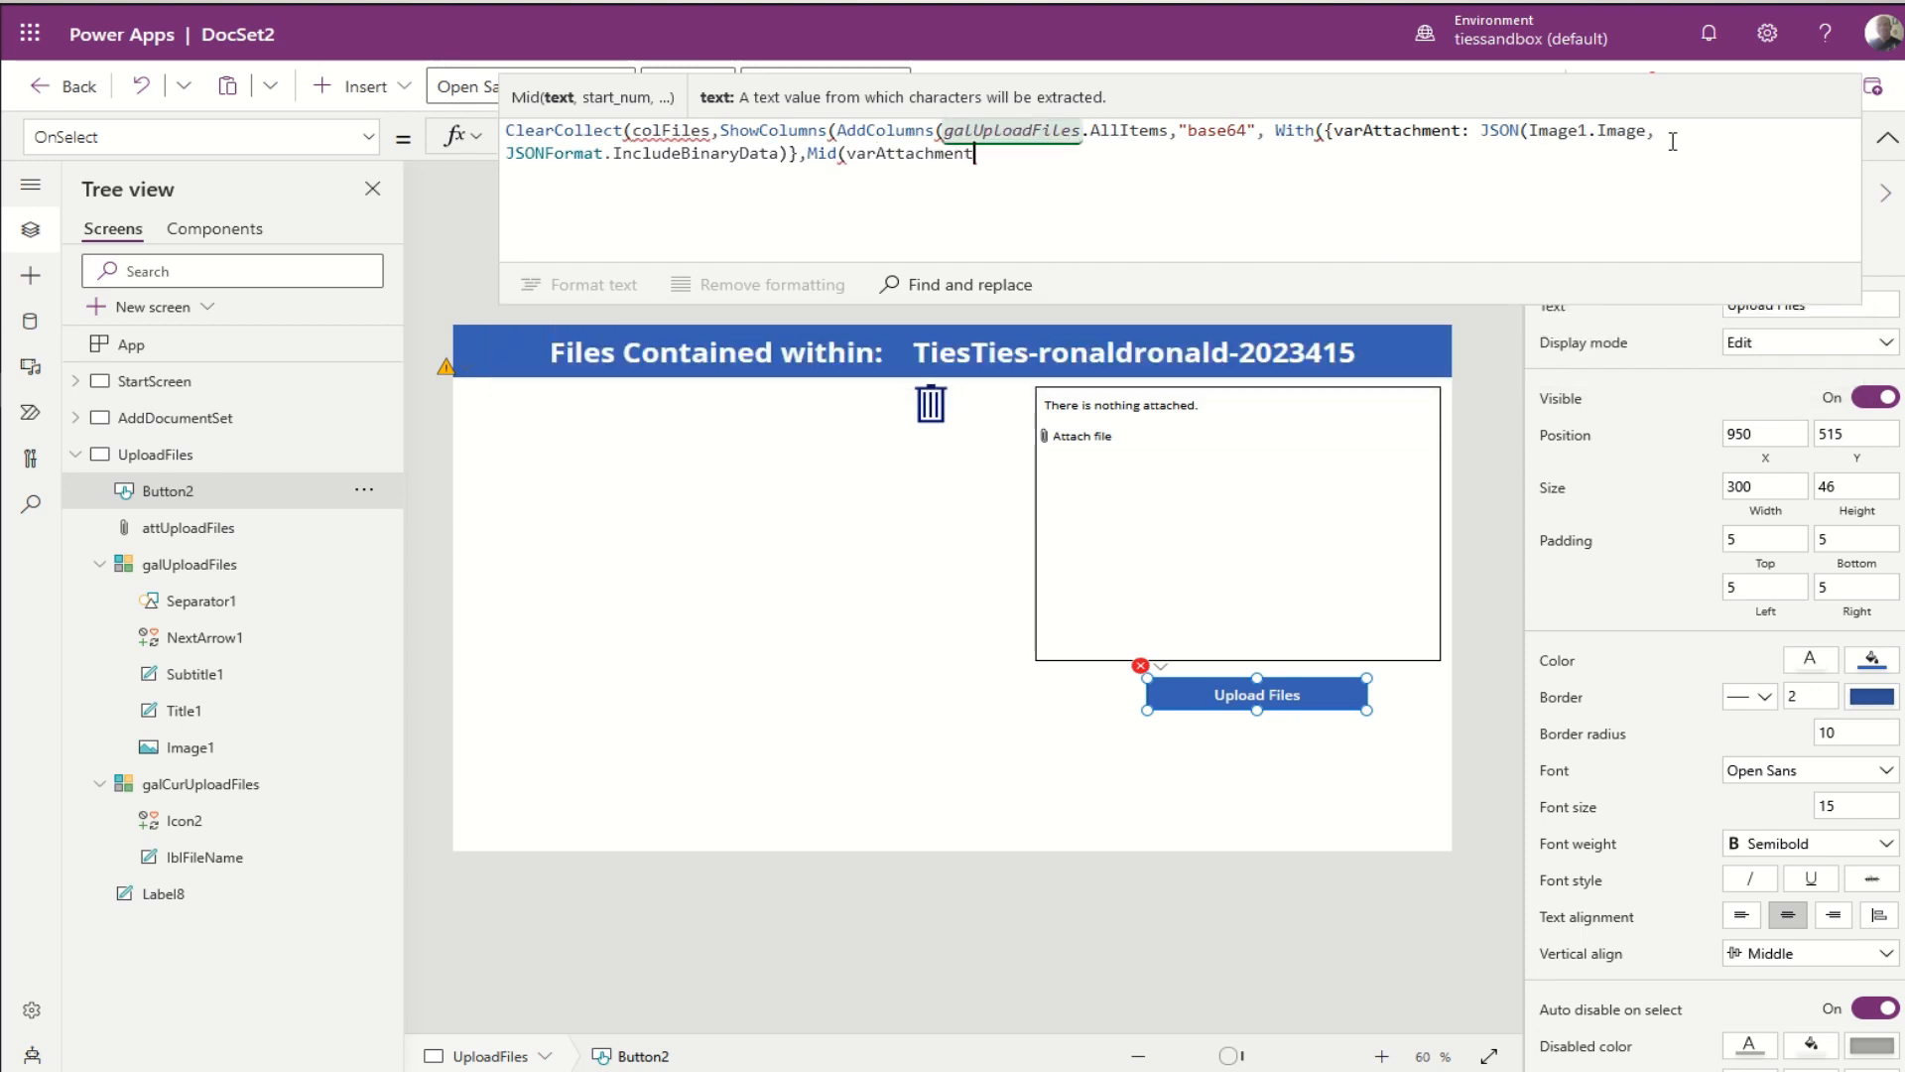
type(",")
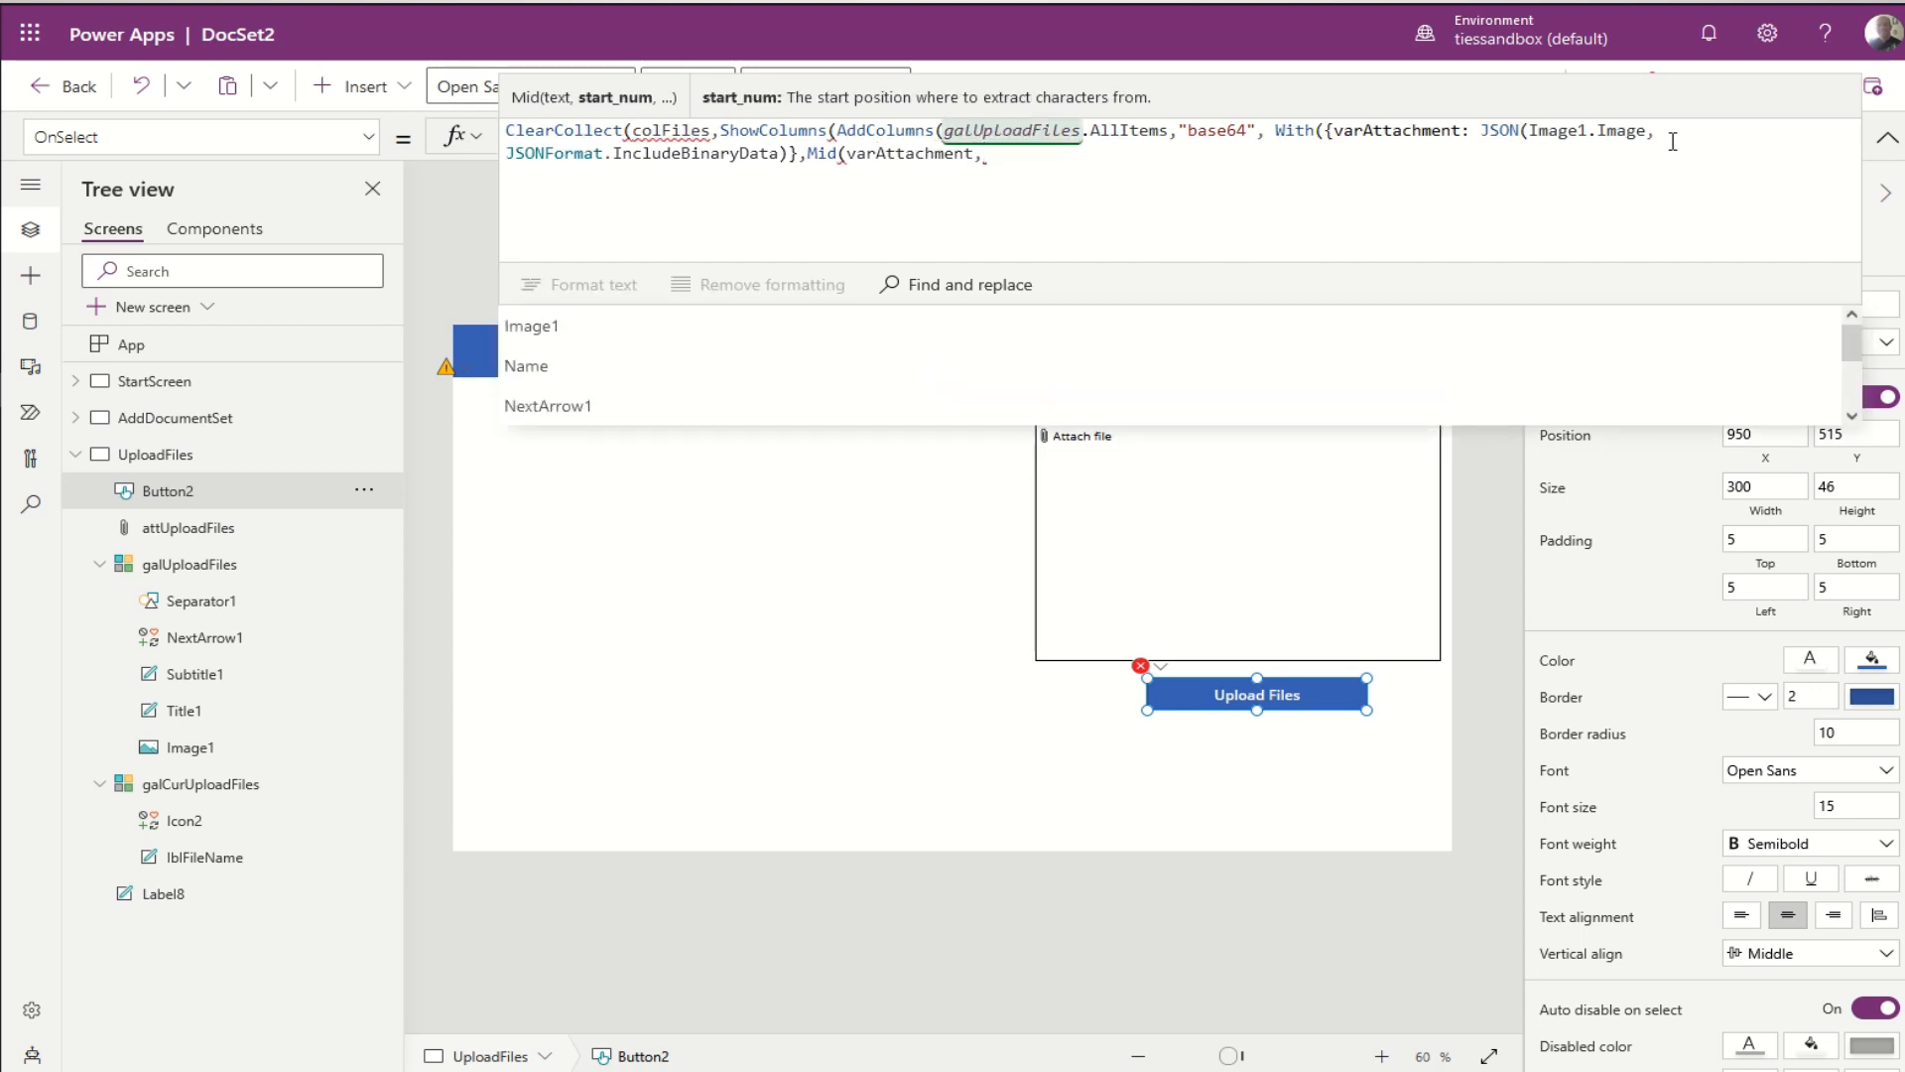
Step: Enter Find(",",varAttachment)+1 as the start position of the Mid function
type("Find(")
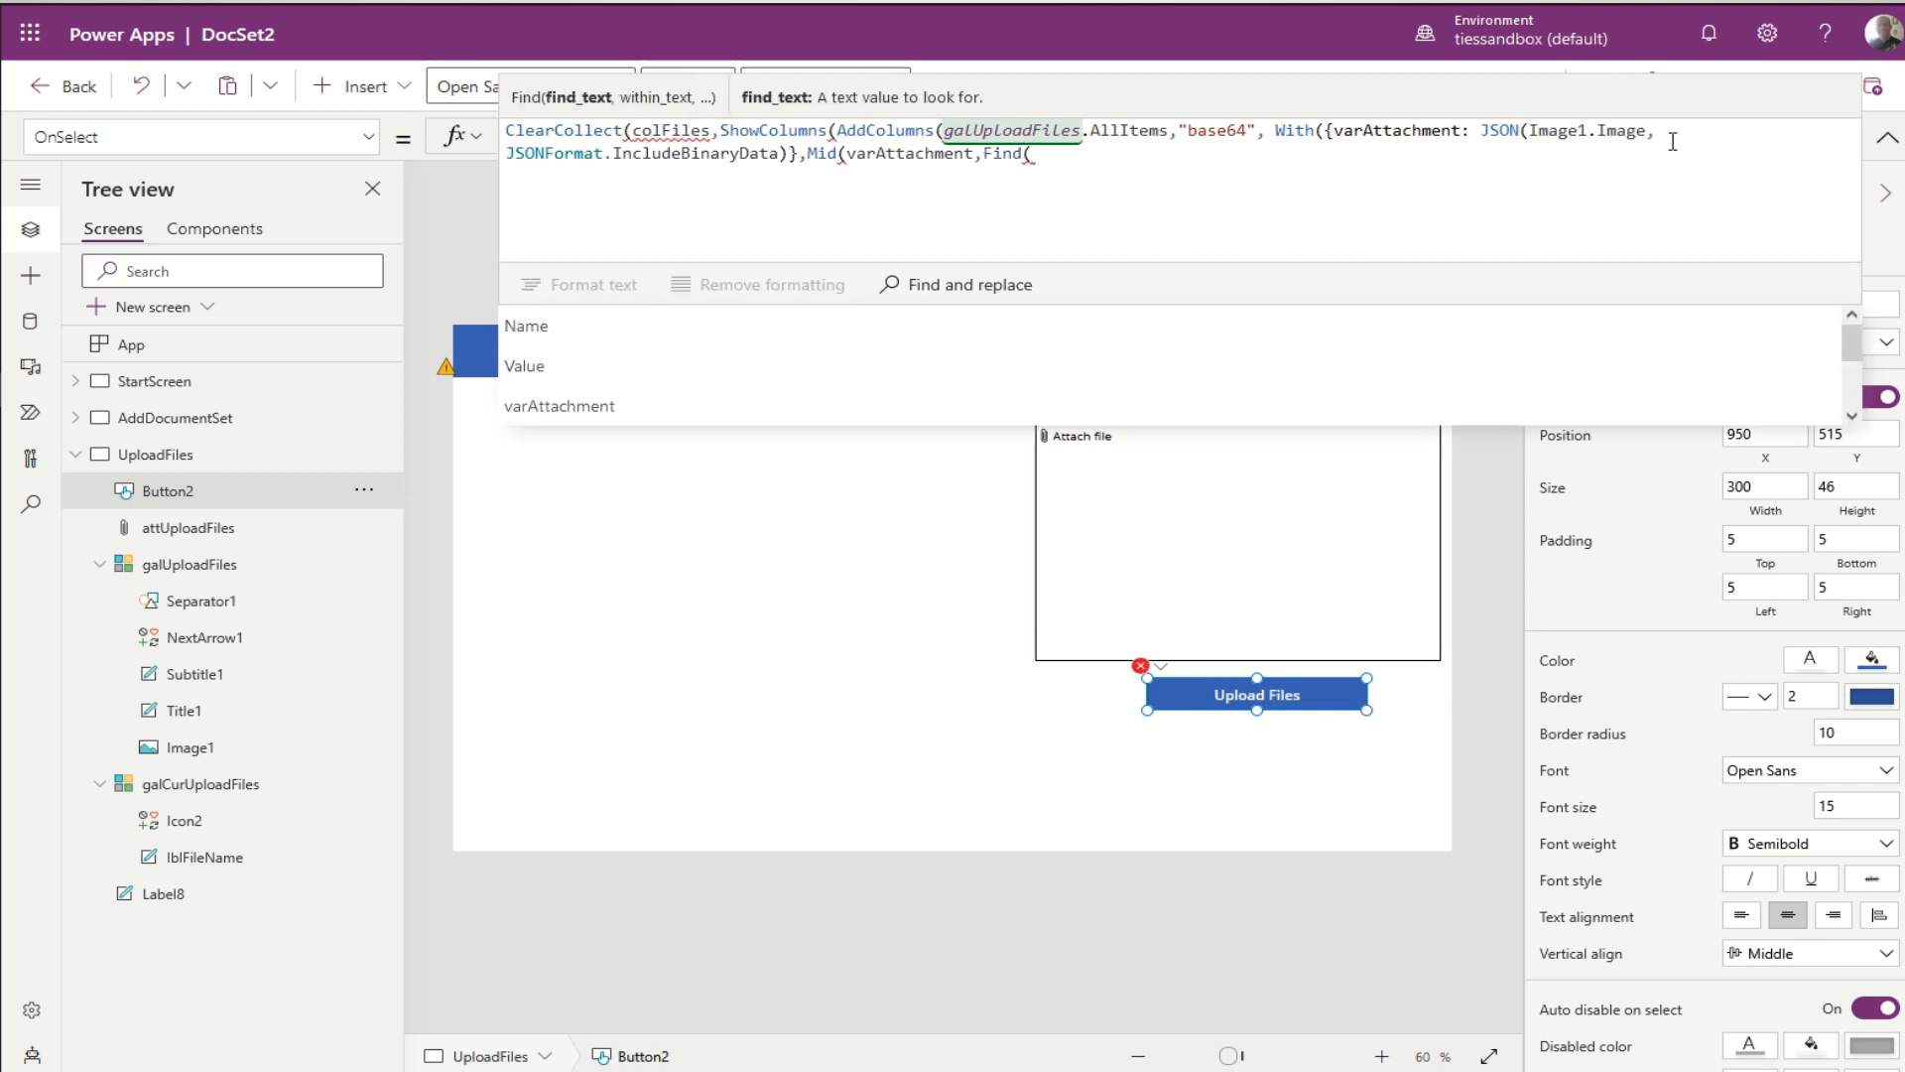
type("\",\"")
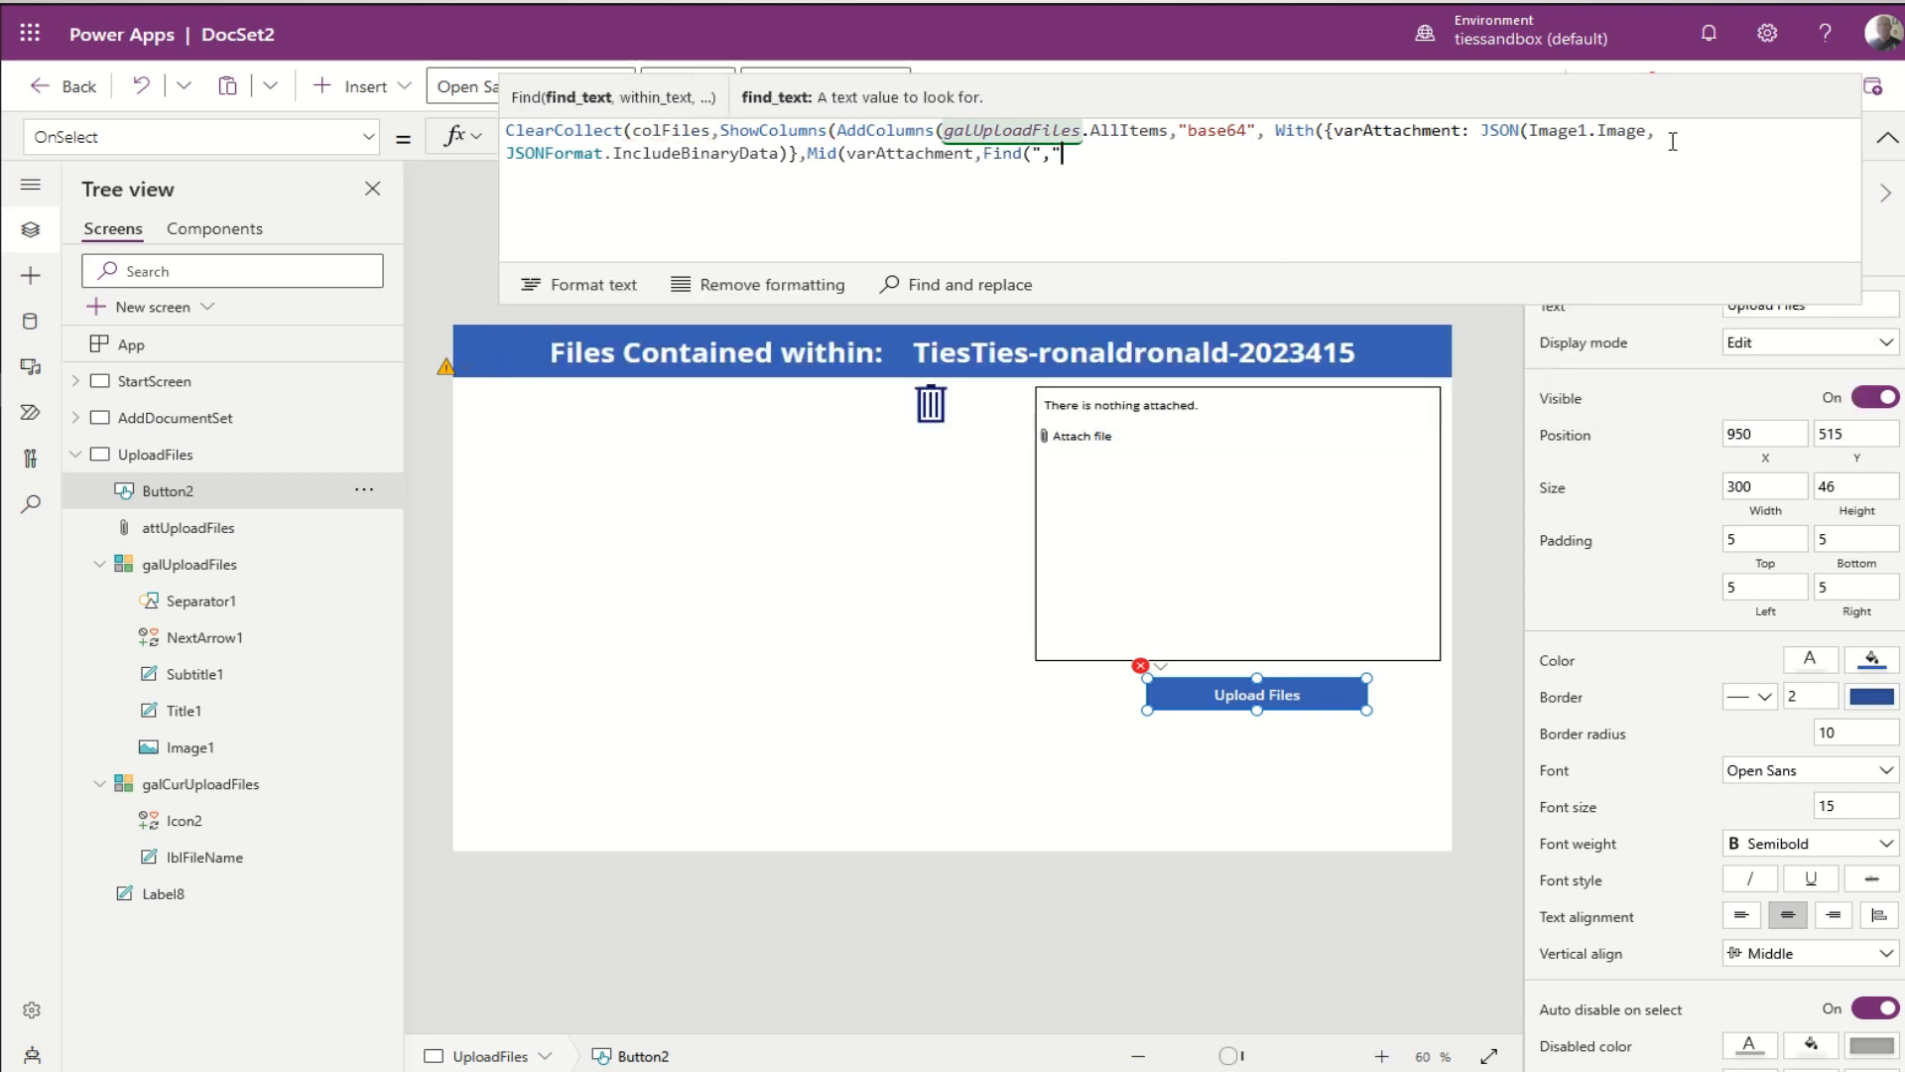
type(",")
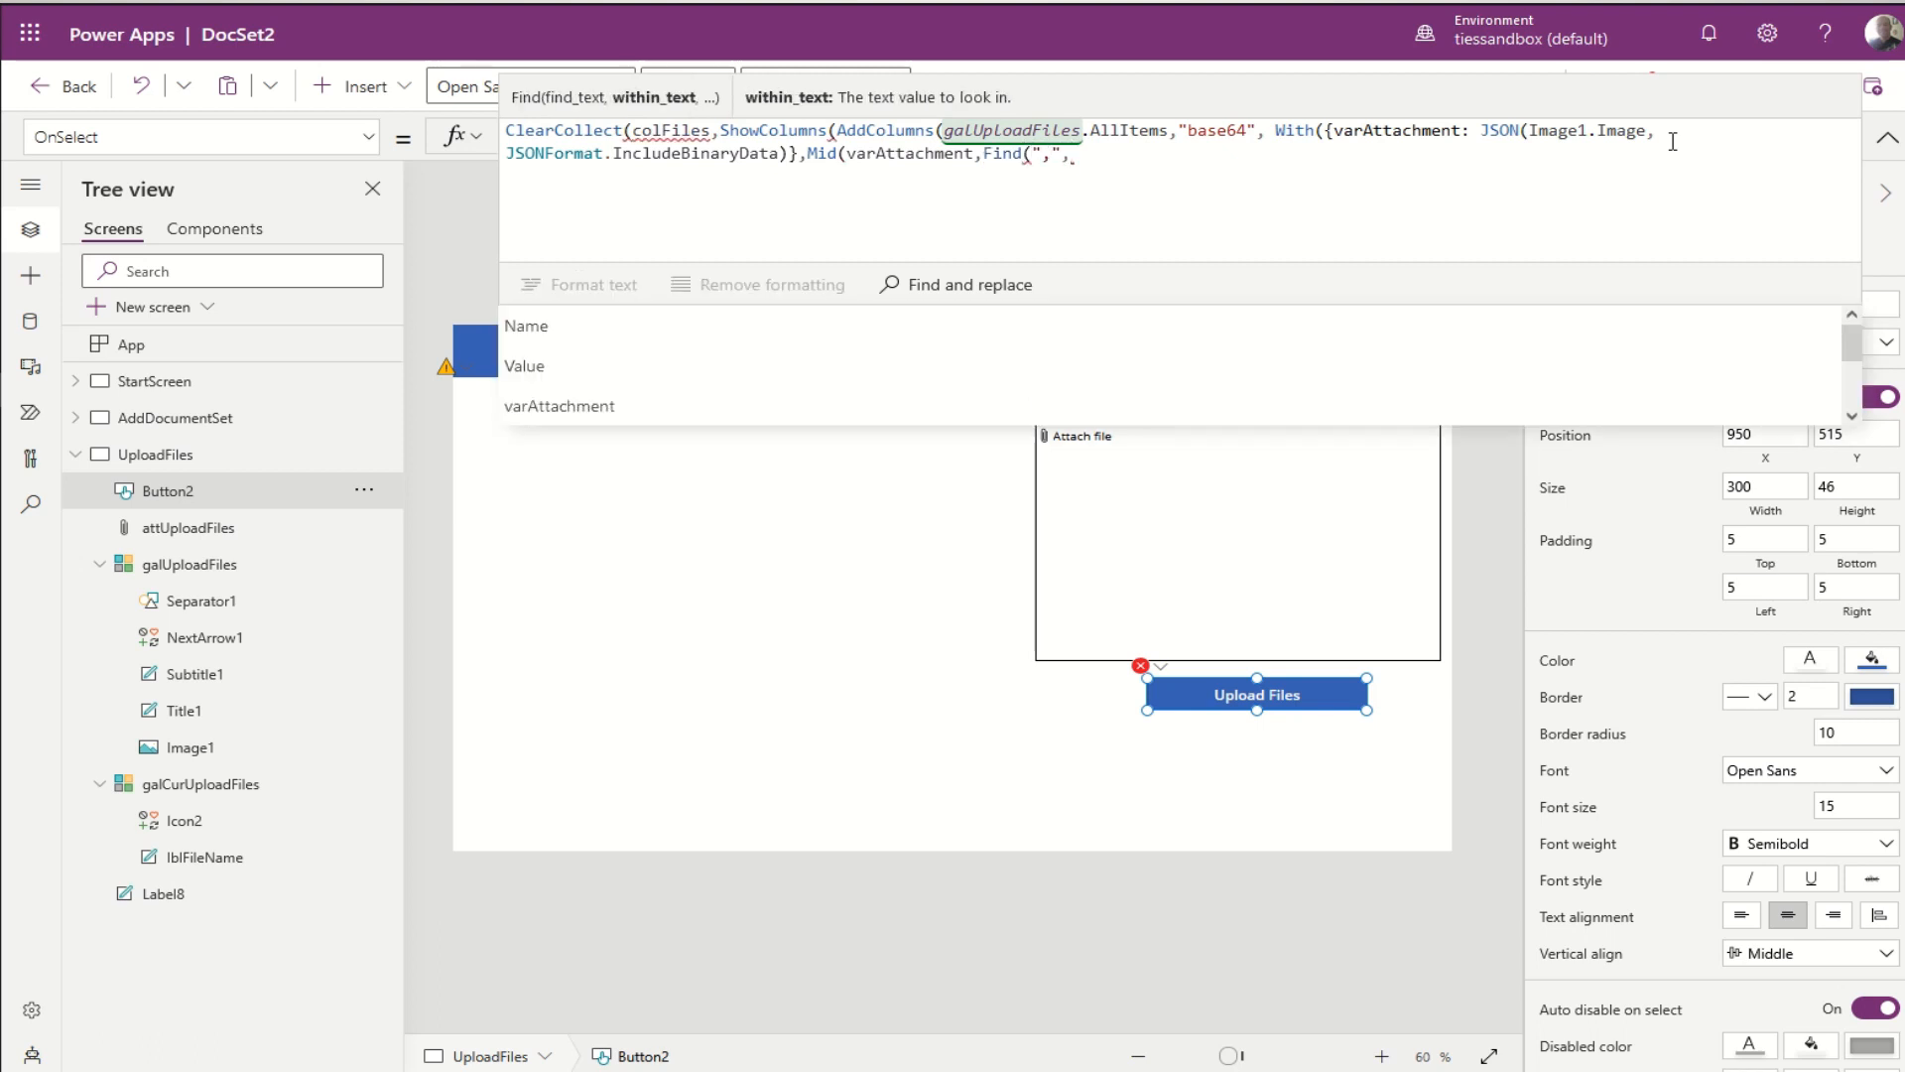
type("var")
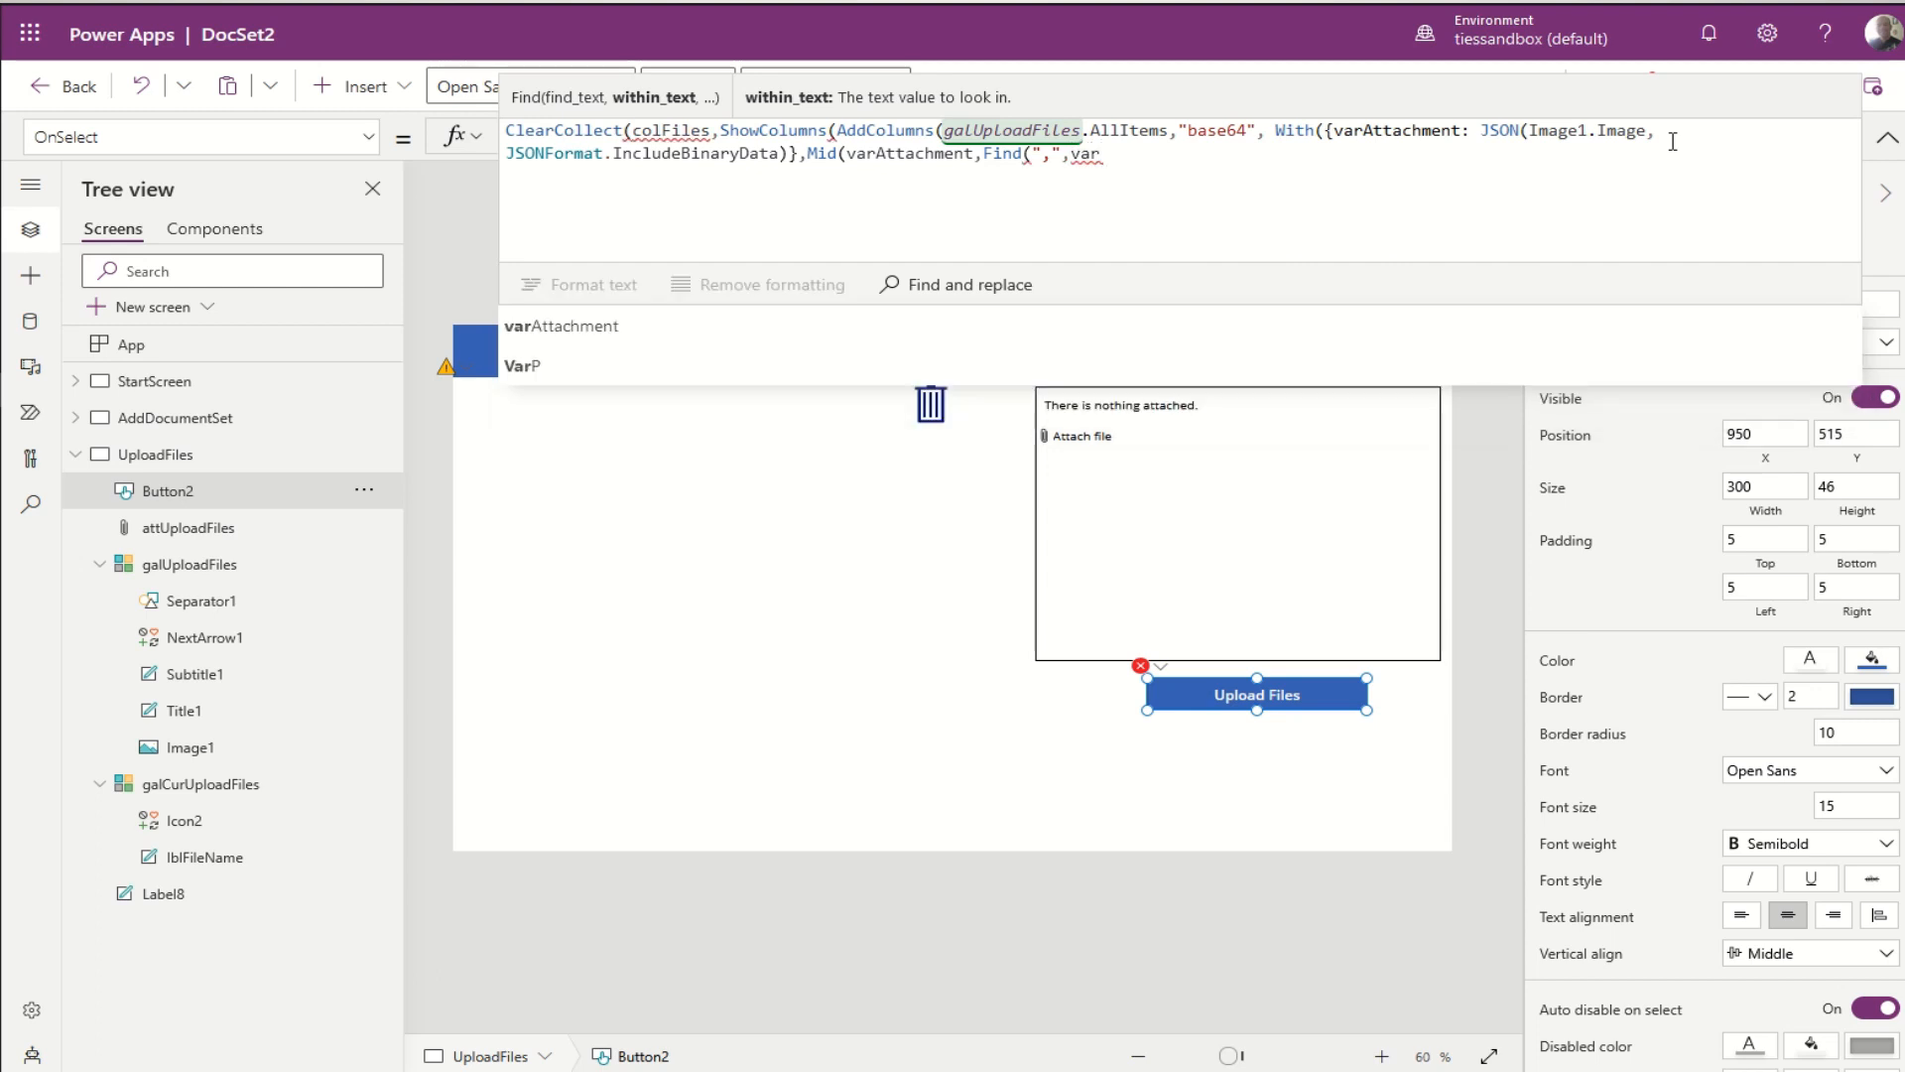
key("Tab")
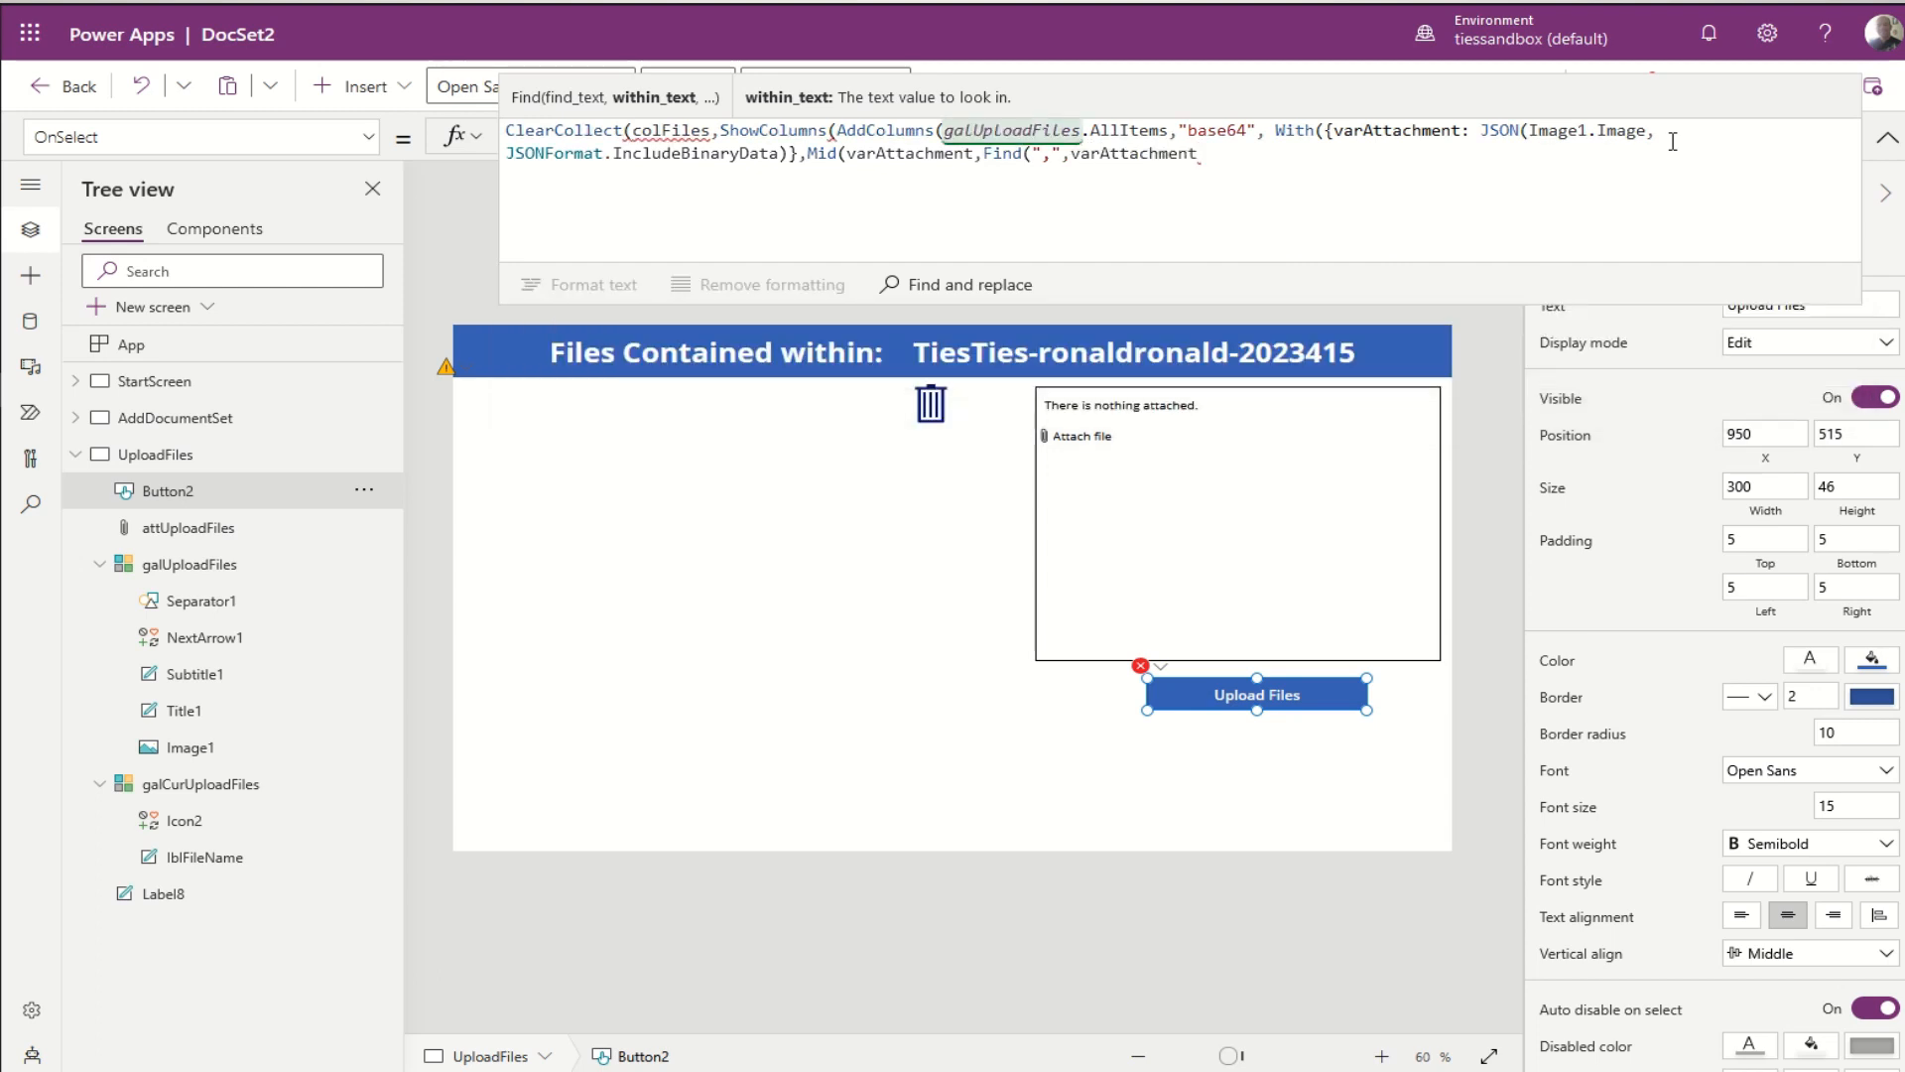
type(")")
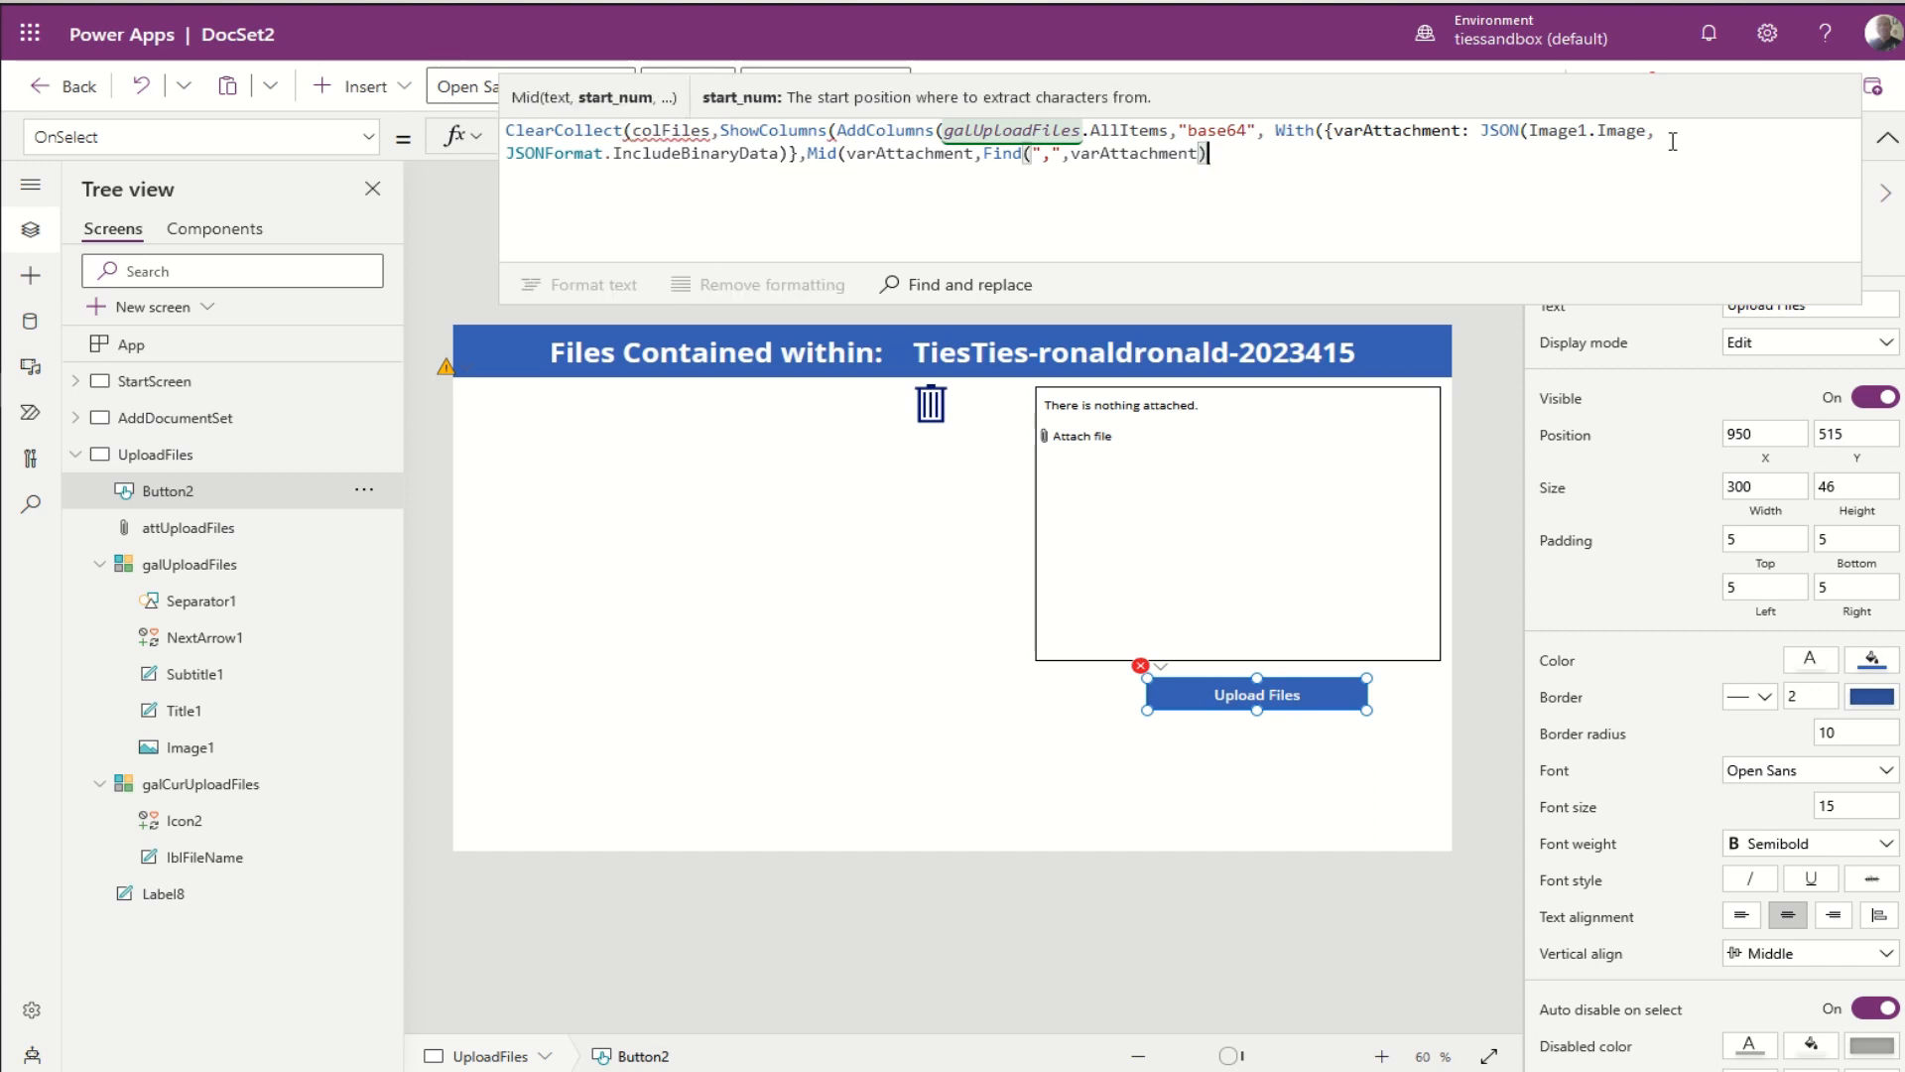
type("+1")
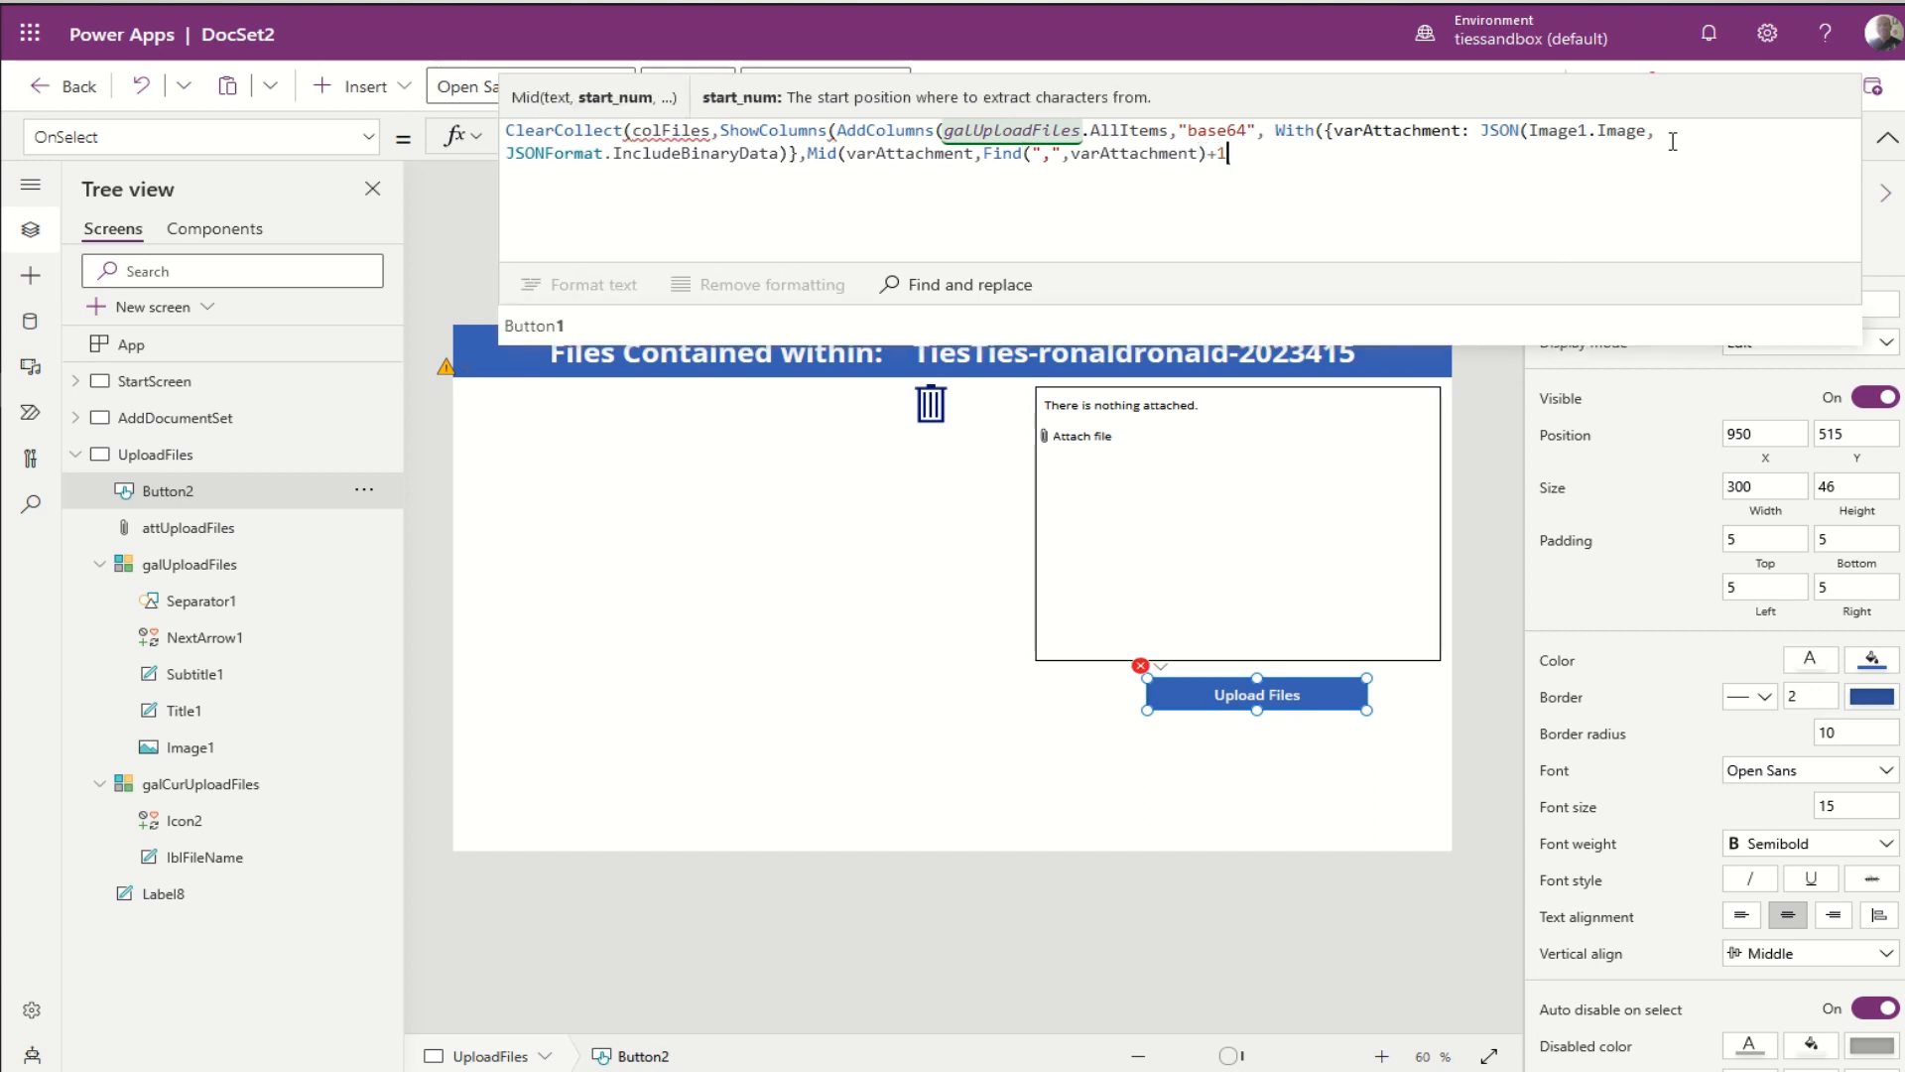
Step: Enter Len(varAttachment)-Find(",",varAttachment) as the number of characters for Mid, and close the Mid and With calls
type(",Len(")
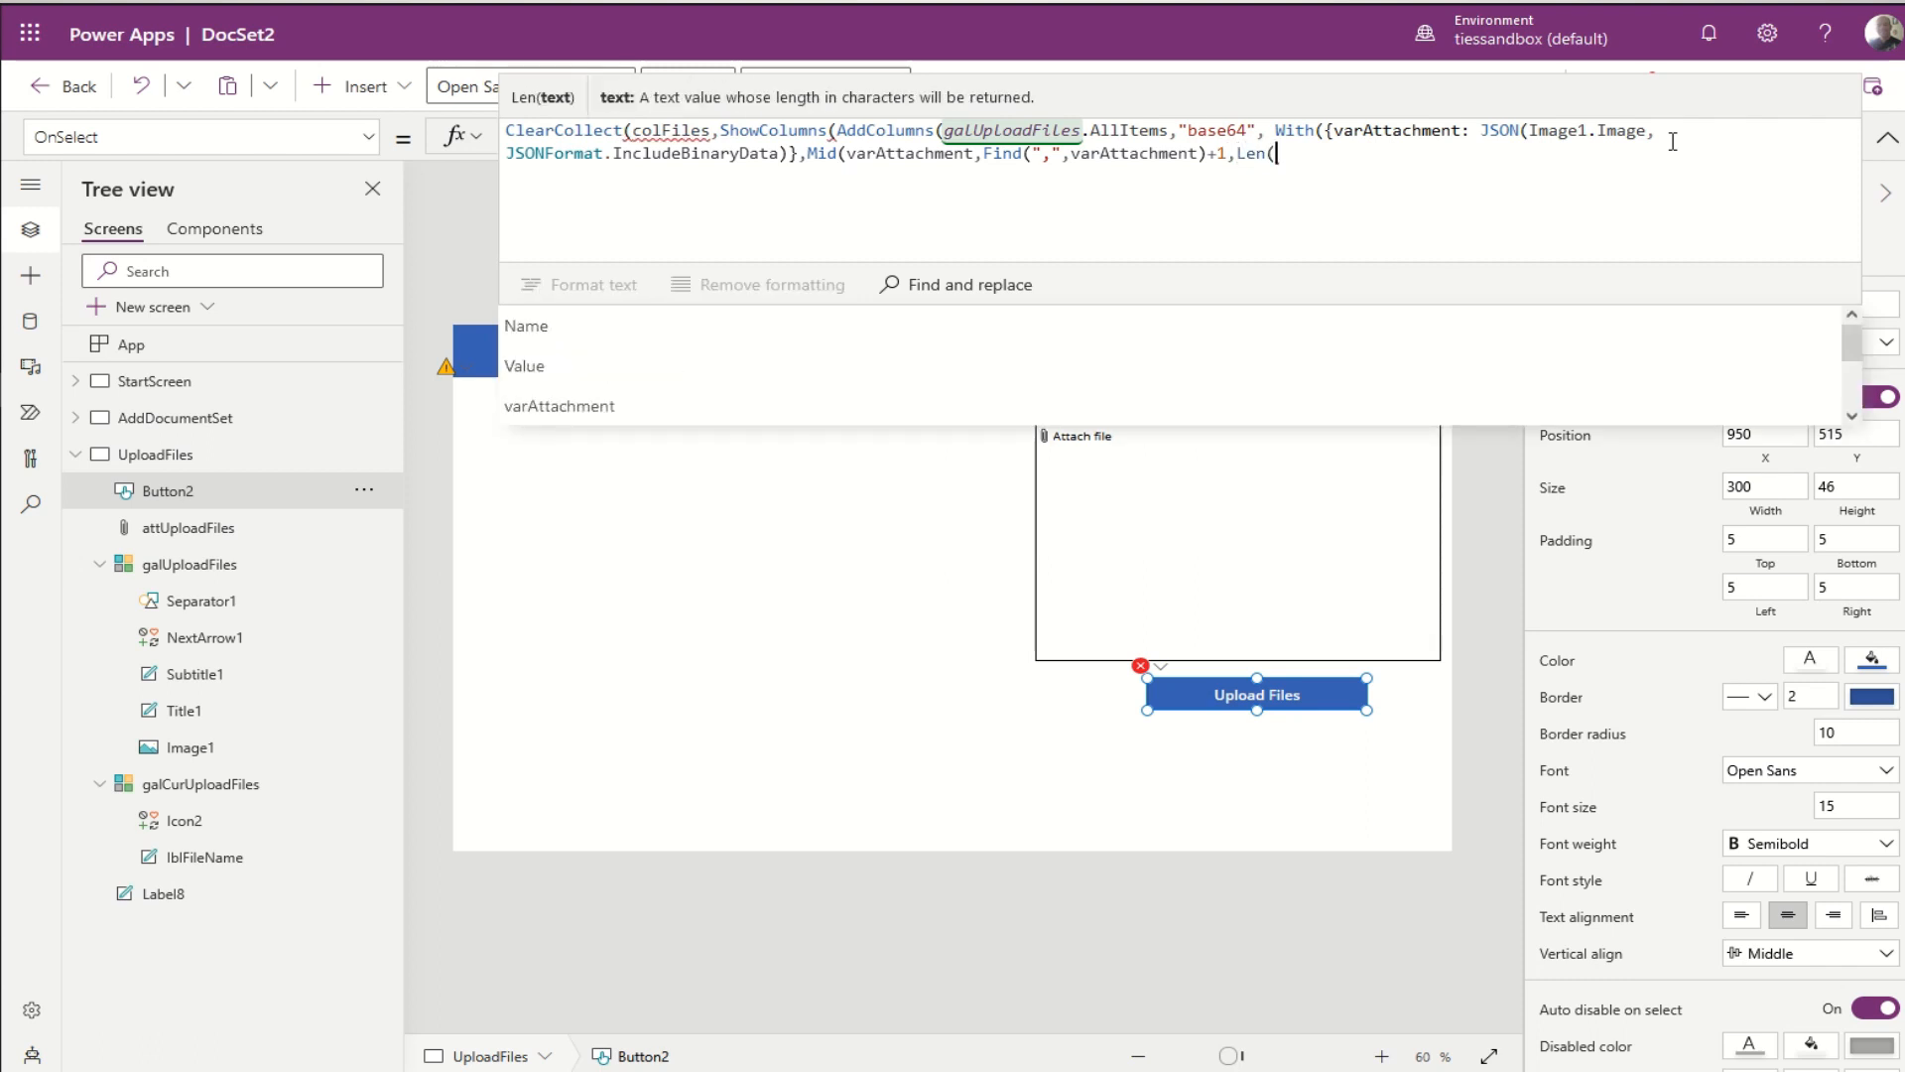
type("varAttachment")
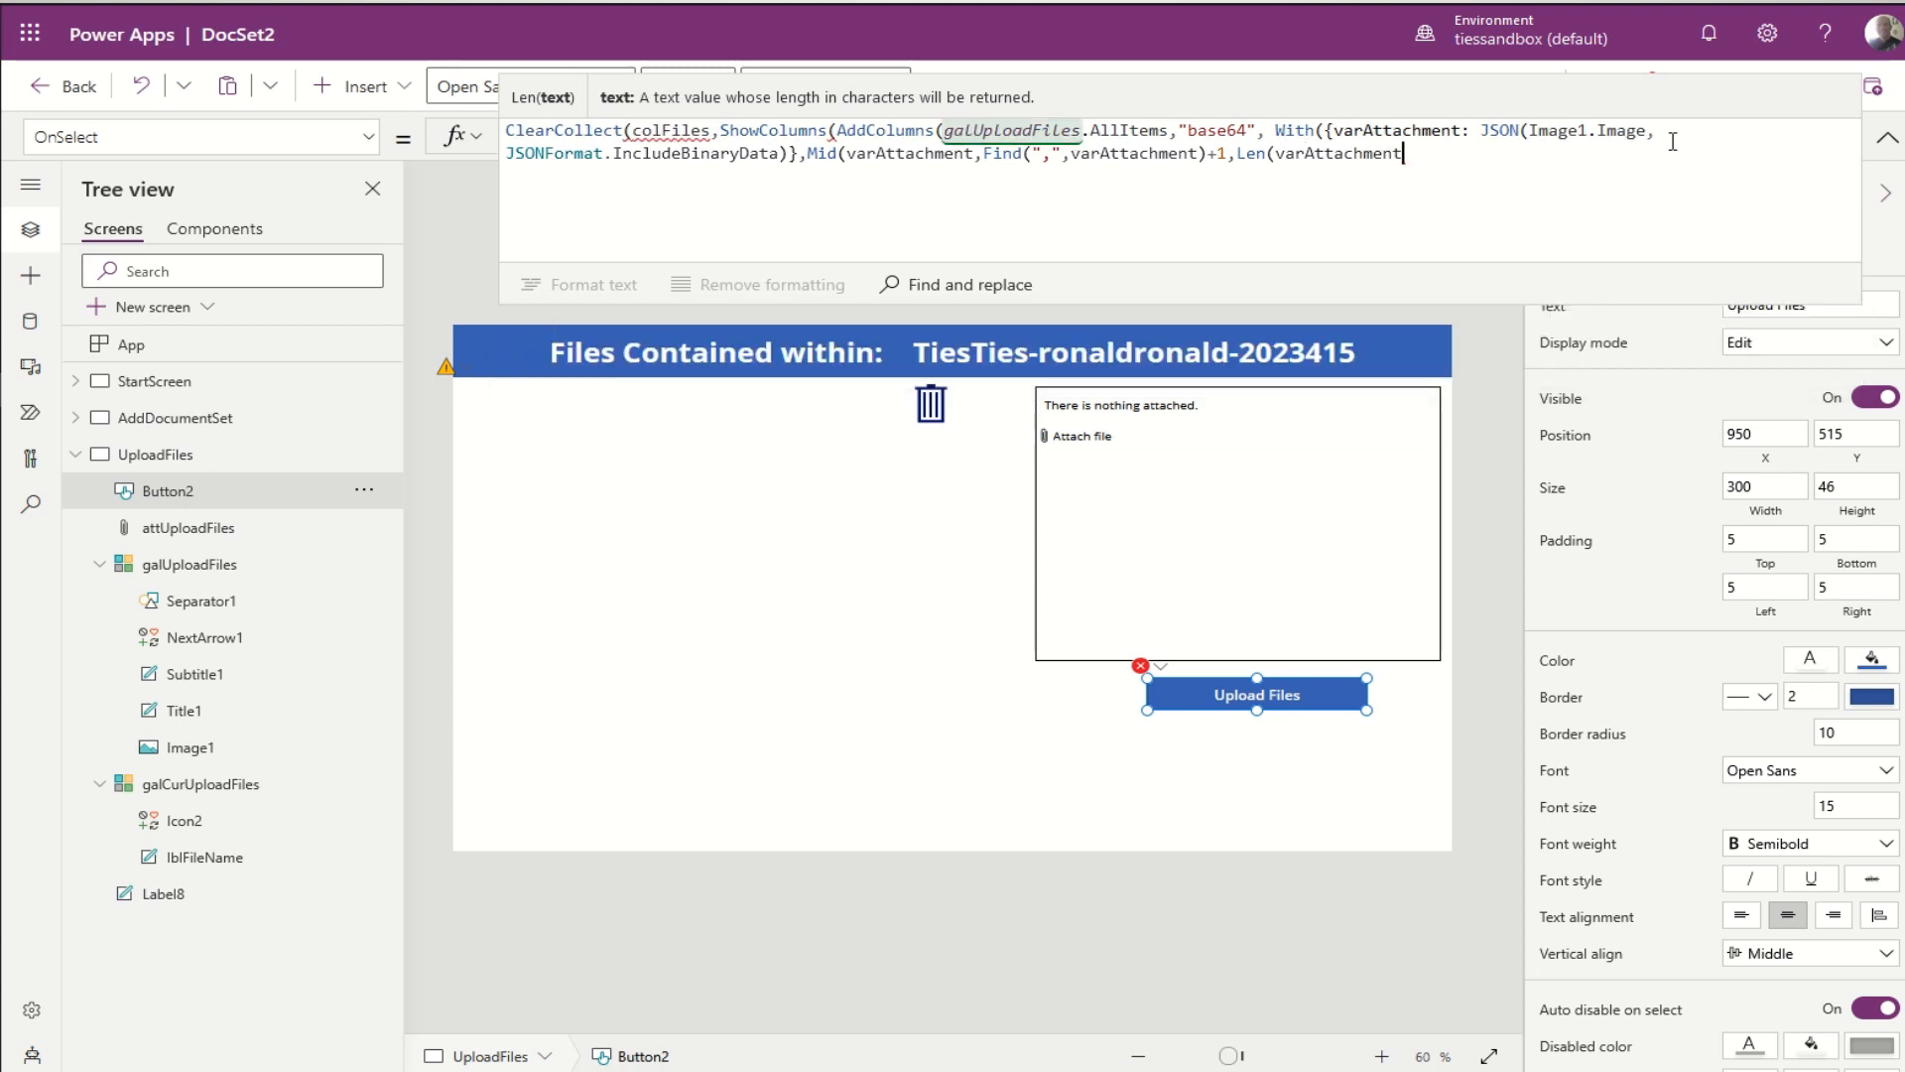
type(")")
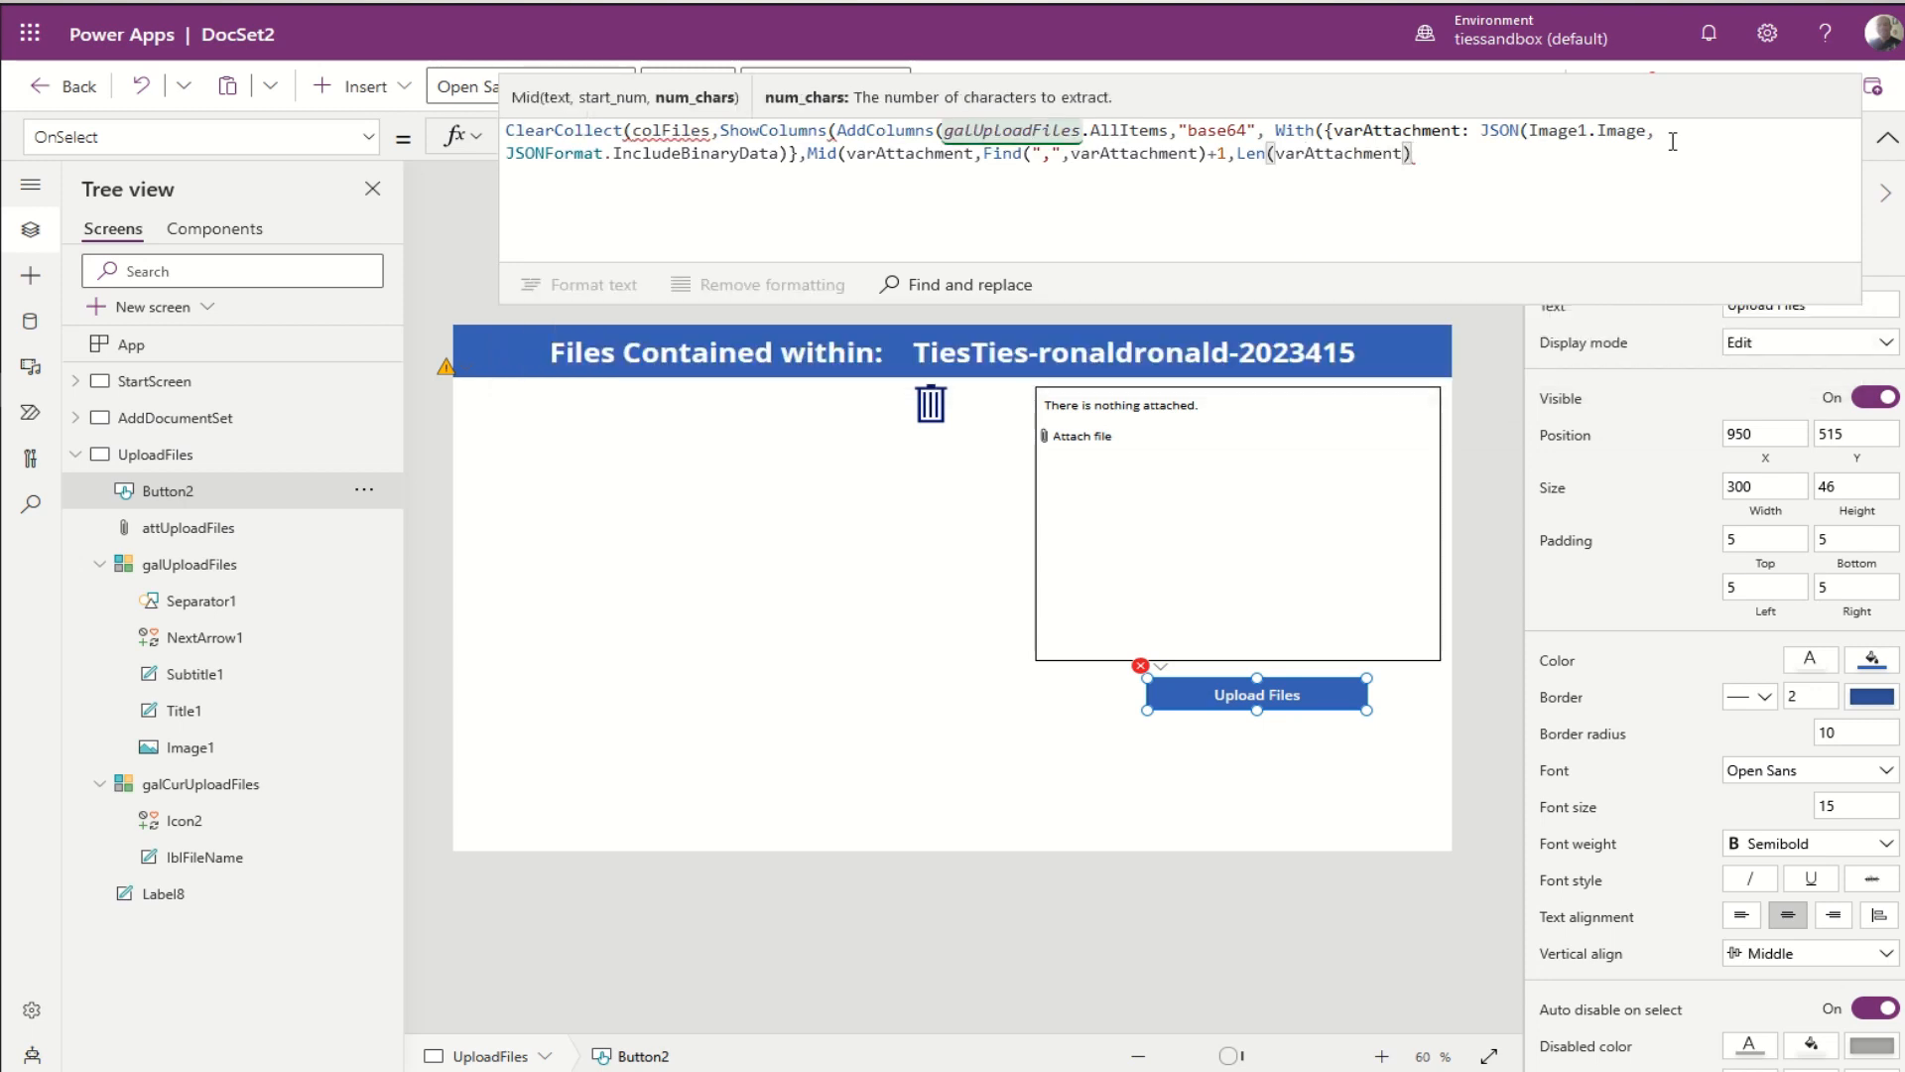
type("-Find")
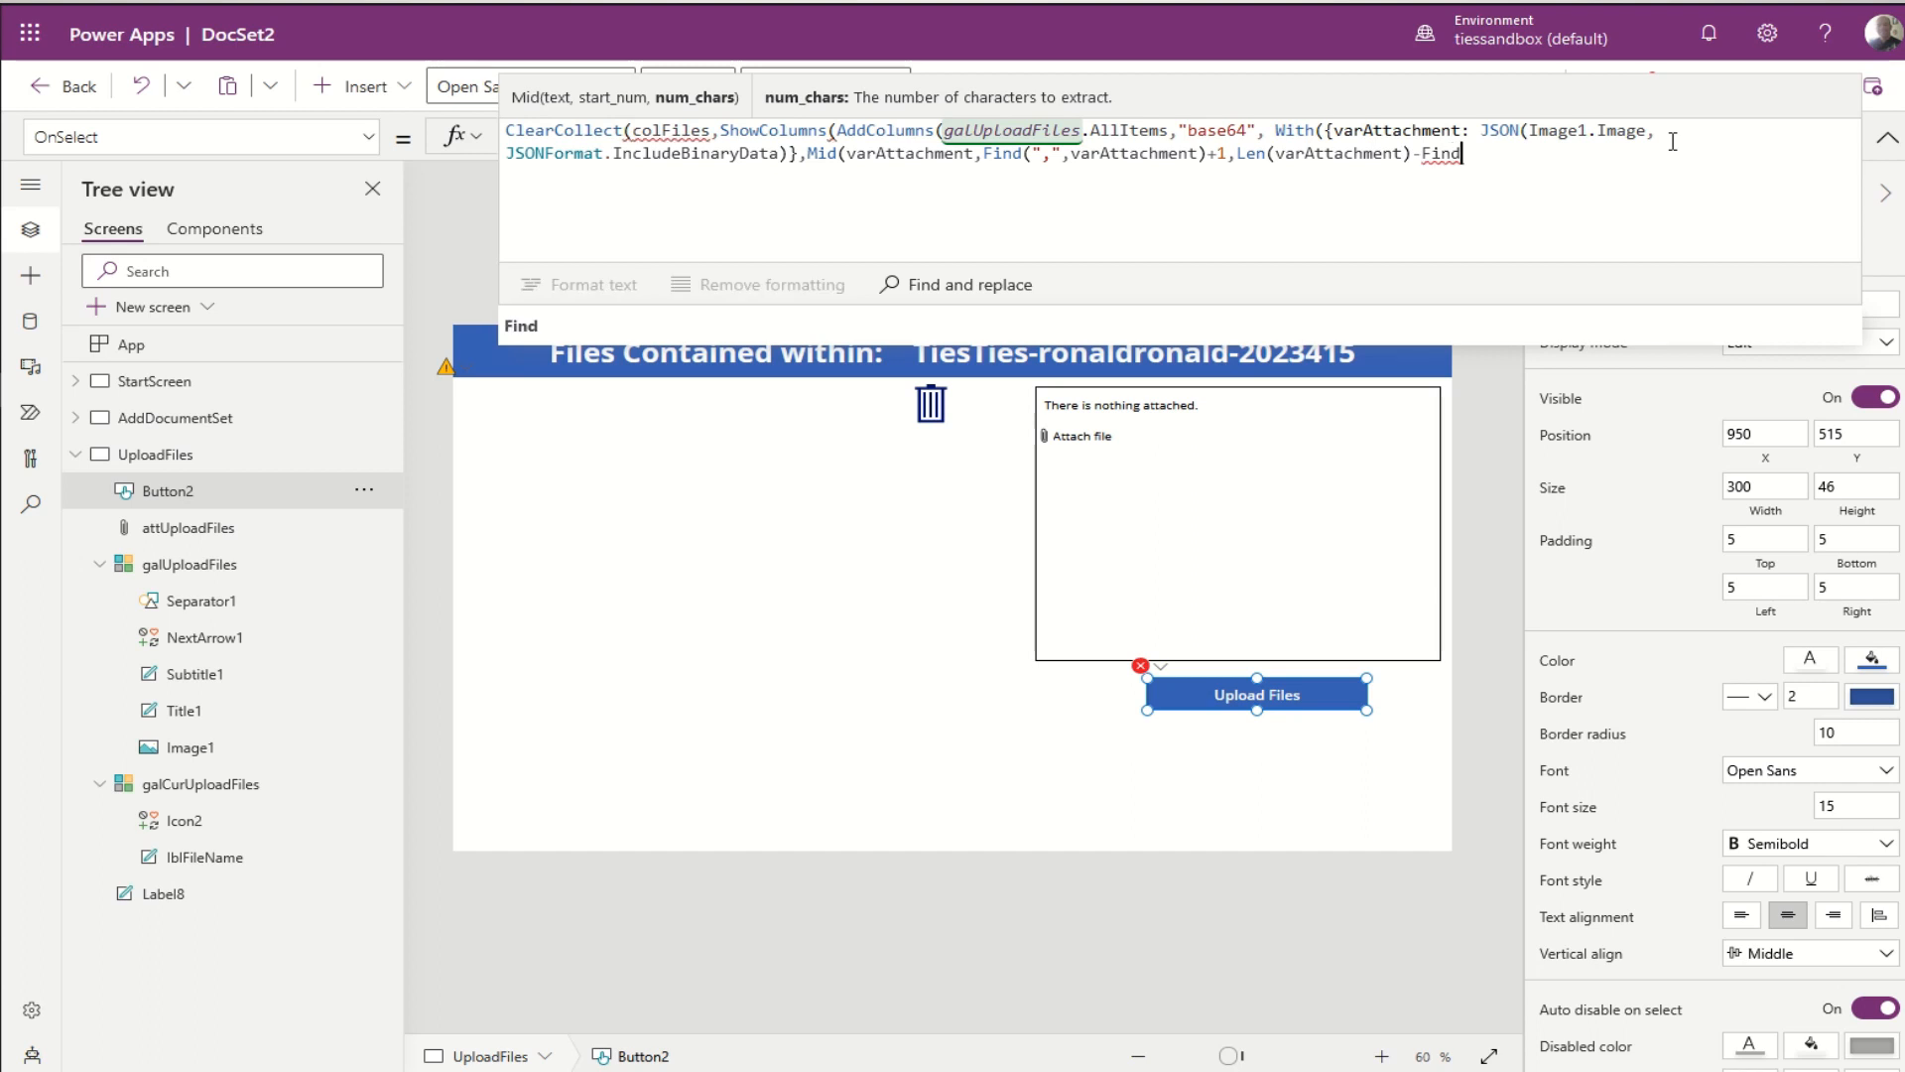
type("(\",\"")
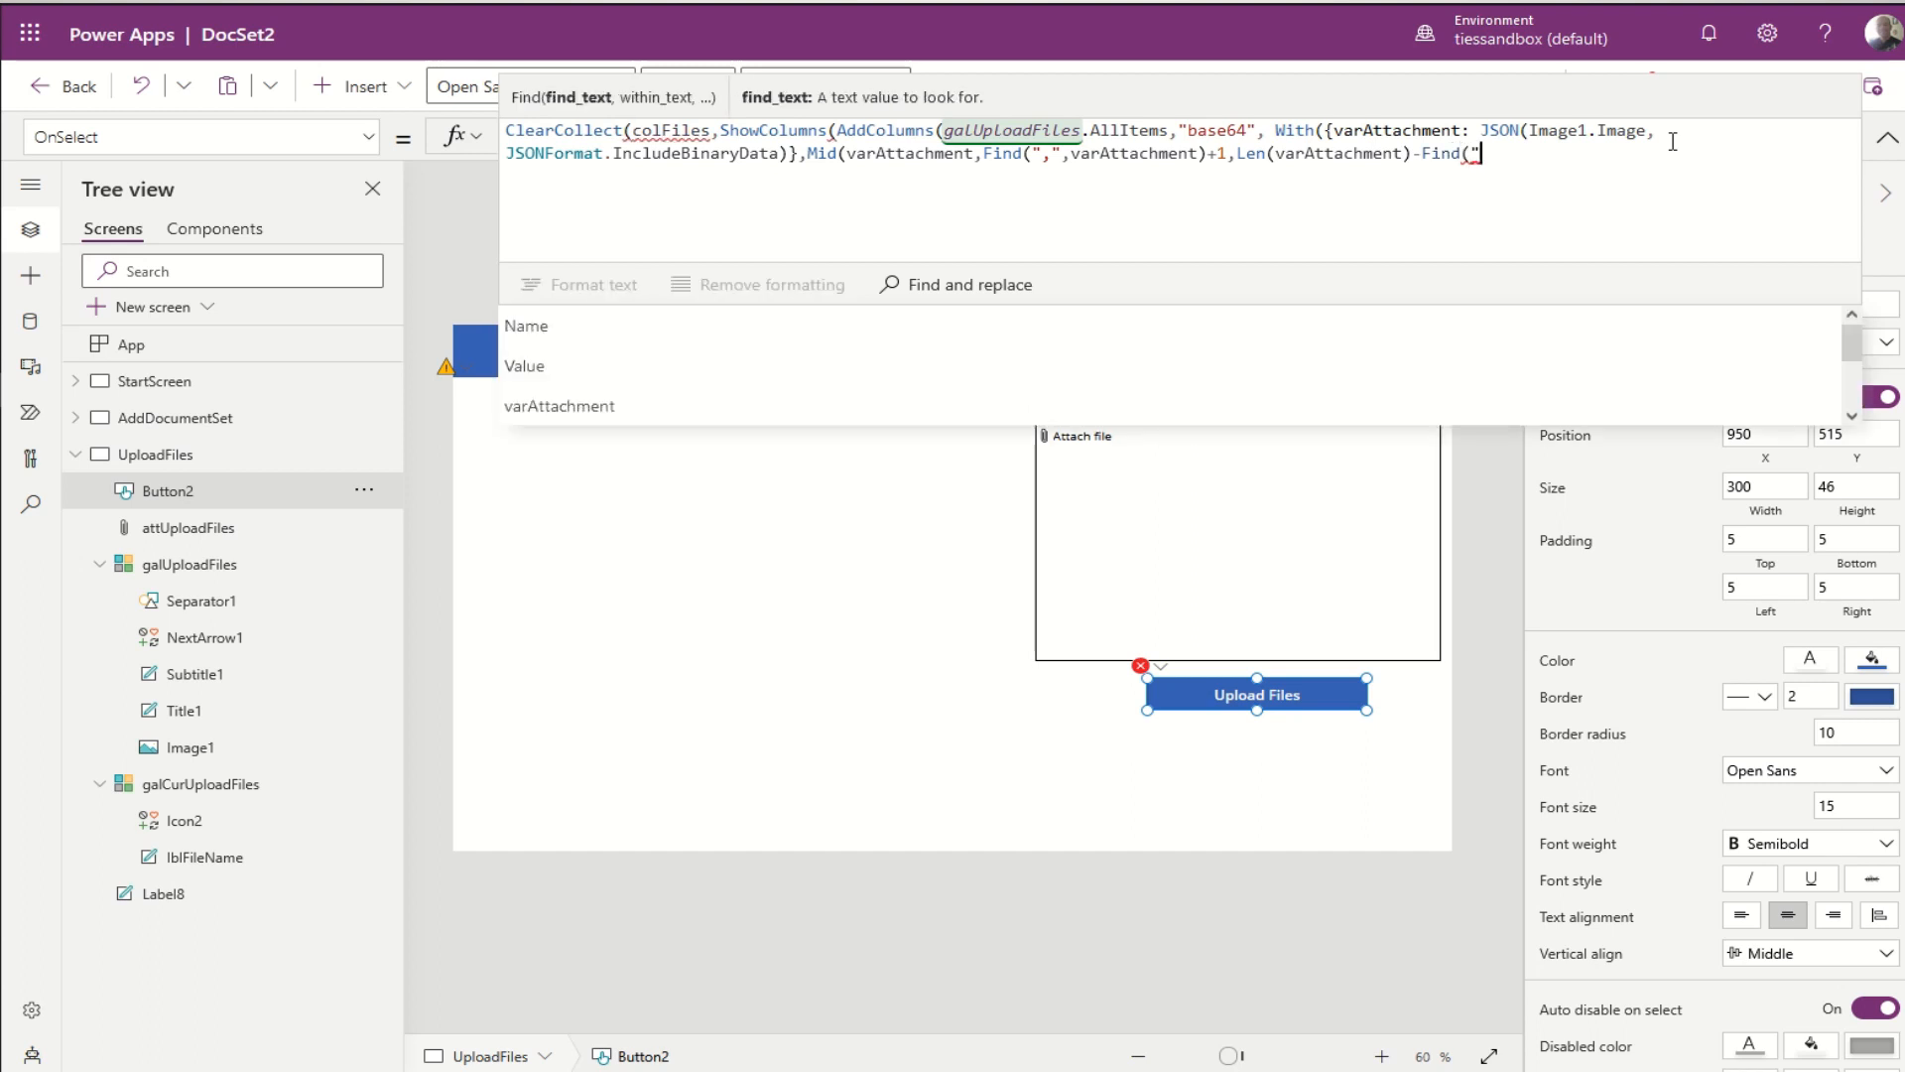
type(",v")
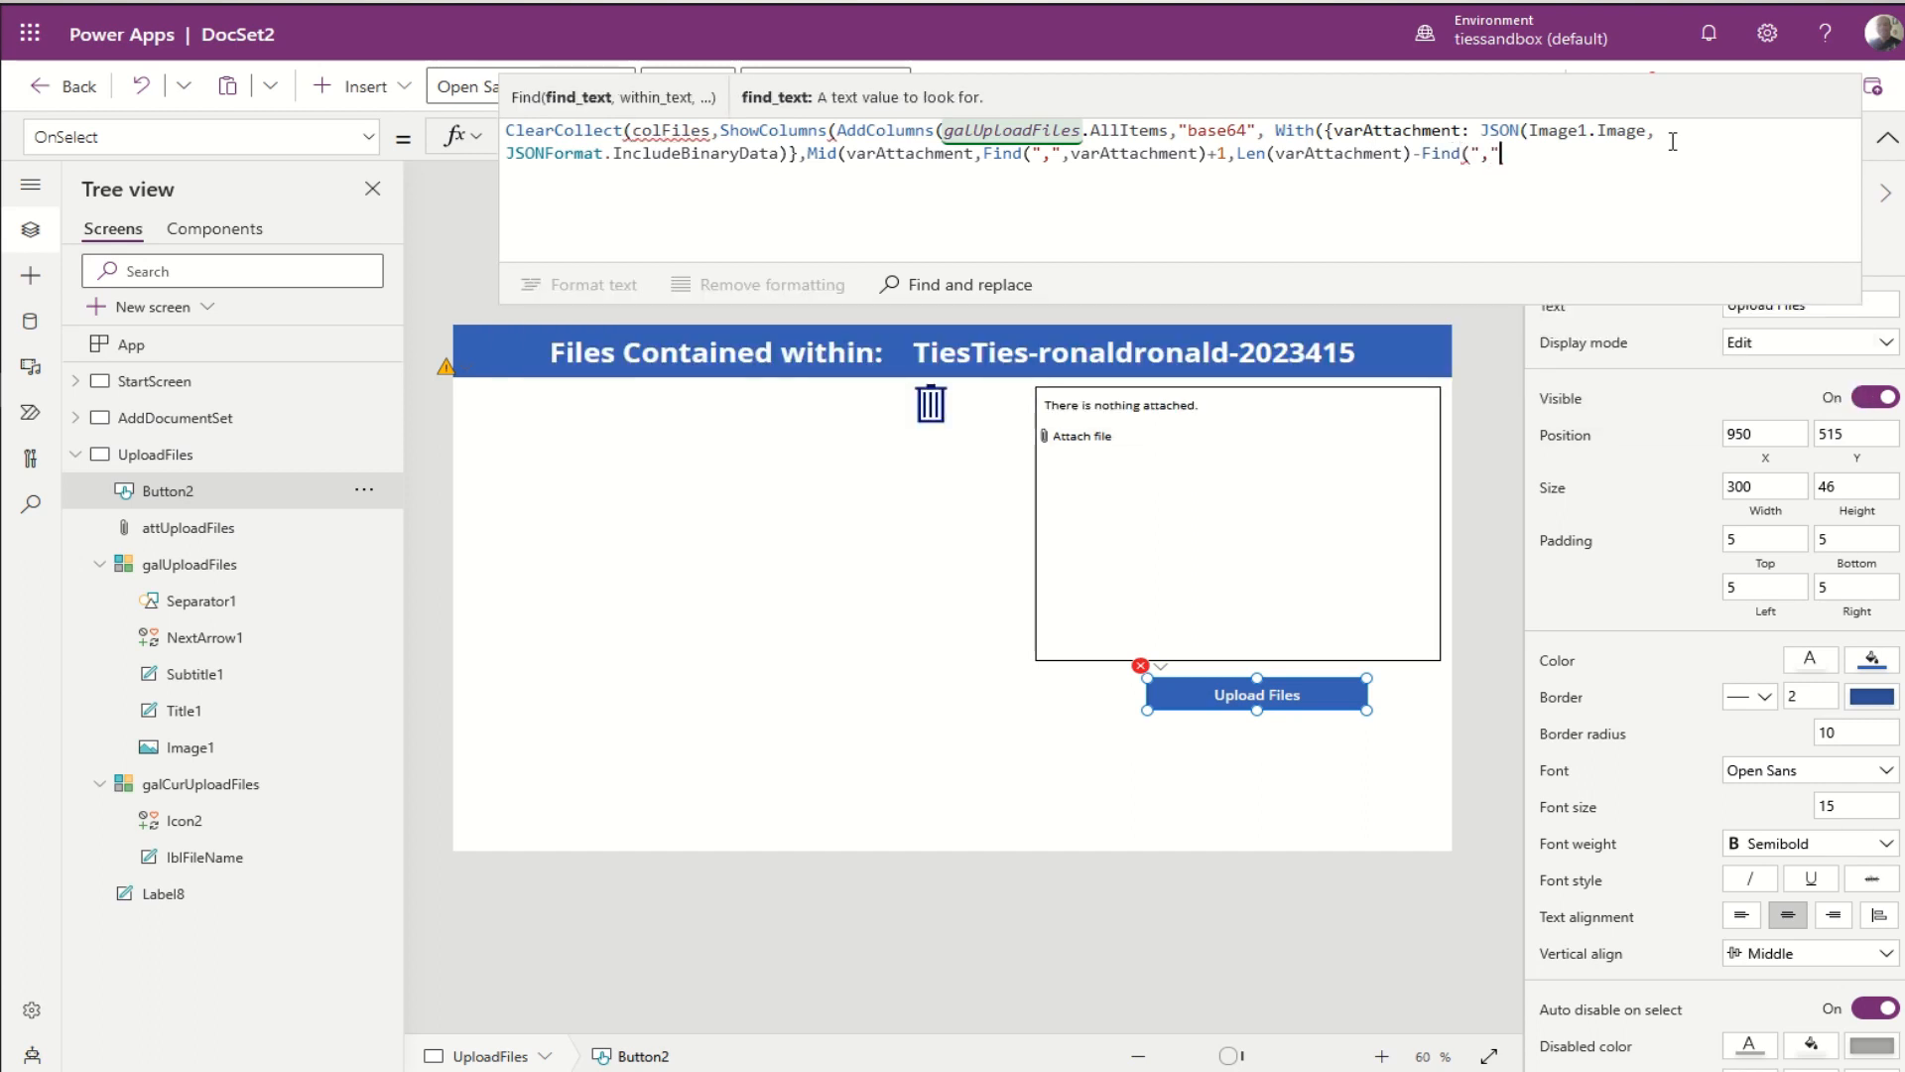
type("ar")
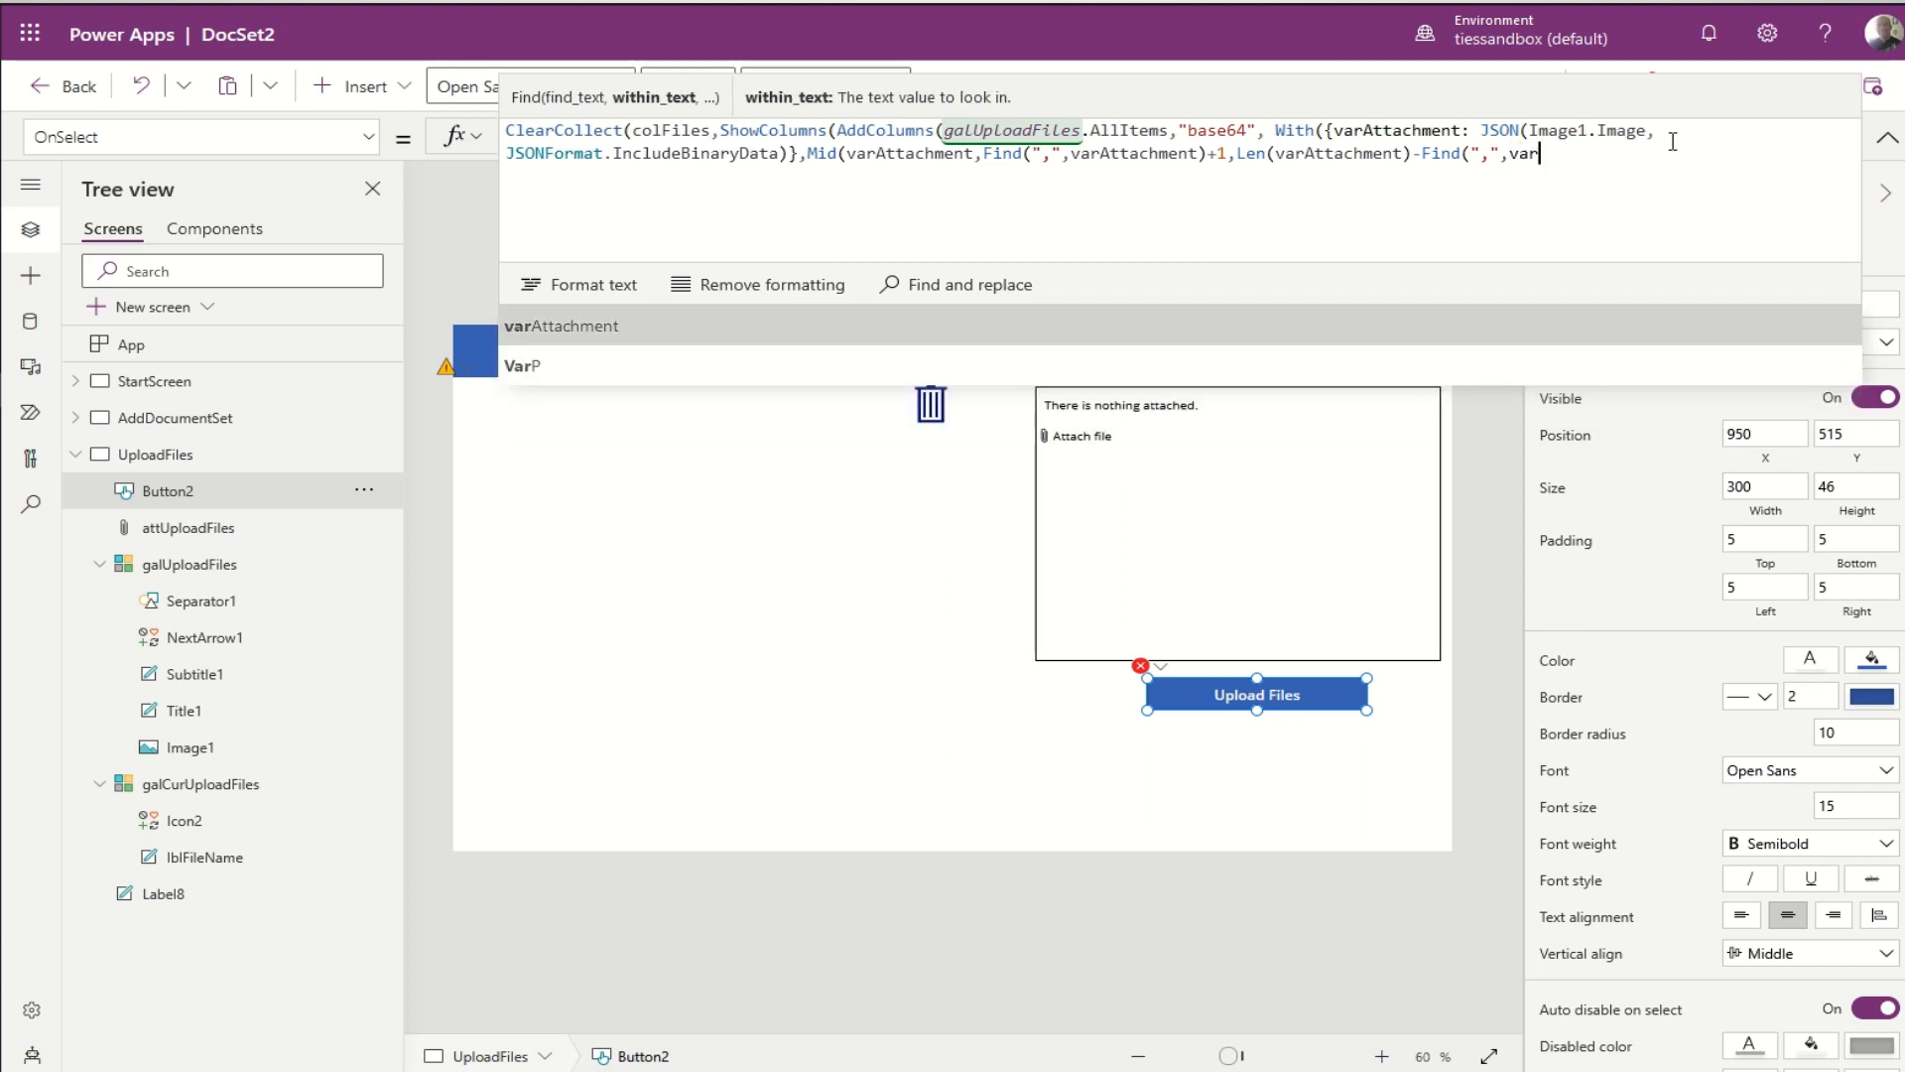
key("Tab")
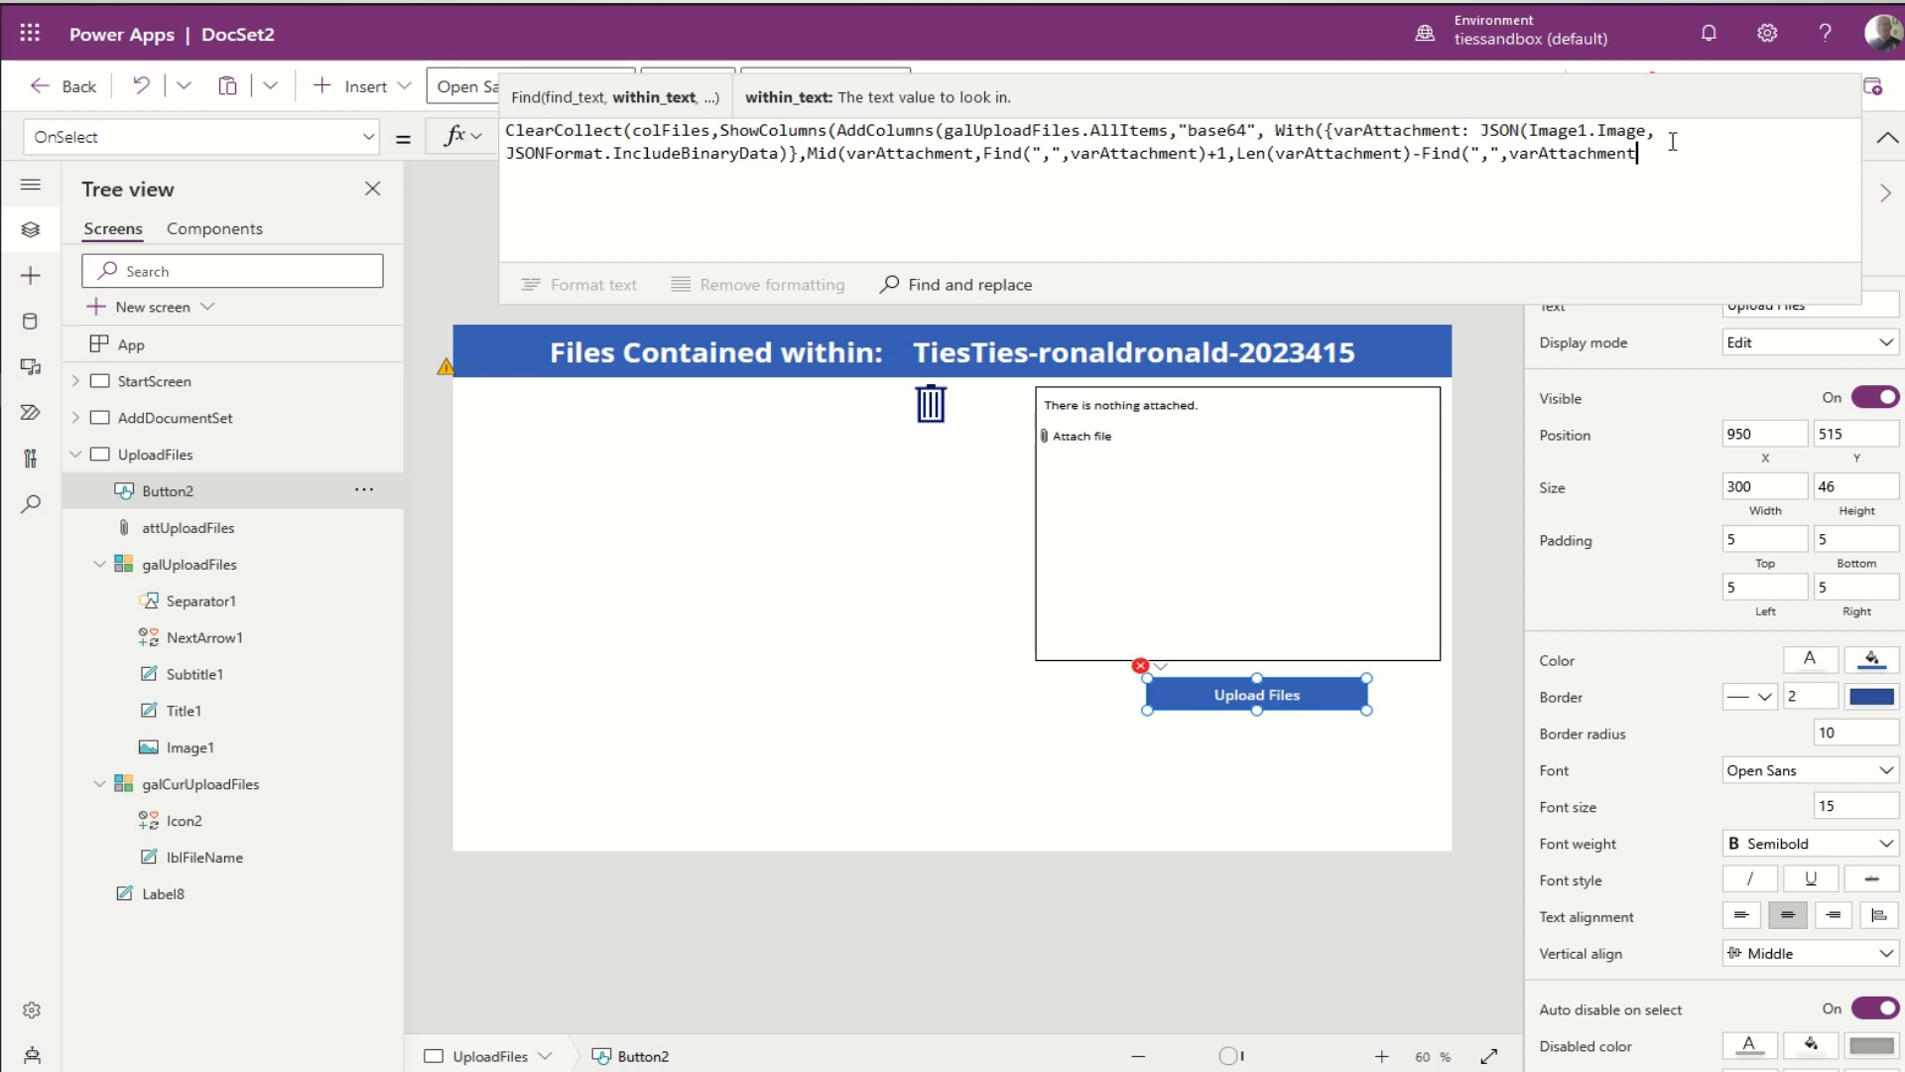
type("))")
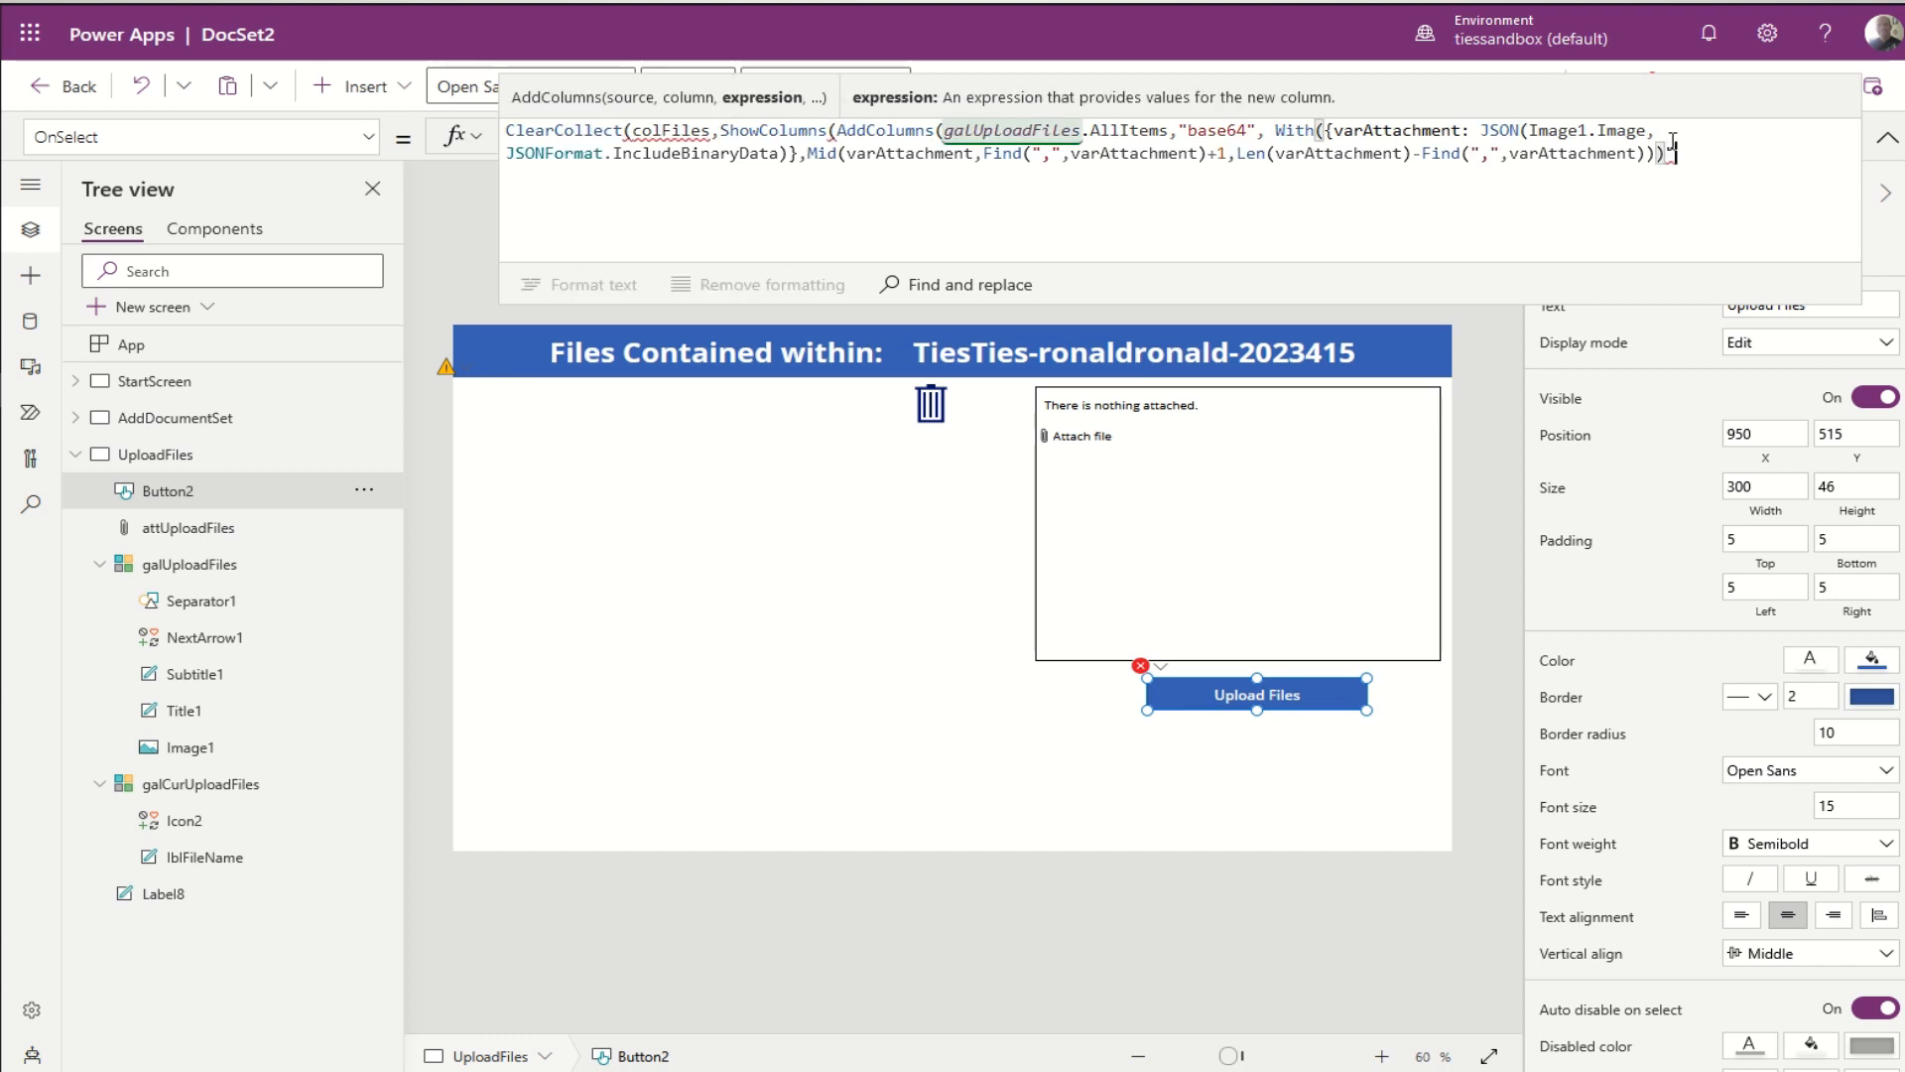
Step: Enter the column names "base64" and "Name" for ShowColumns, close the outer calls and end the formula with a semicolon
type(")\"barse")
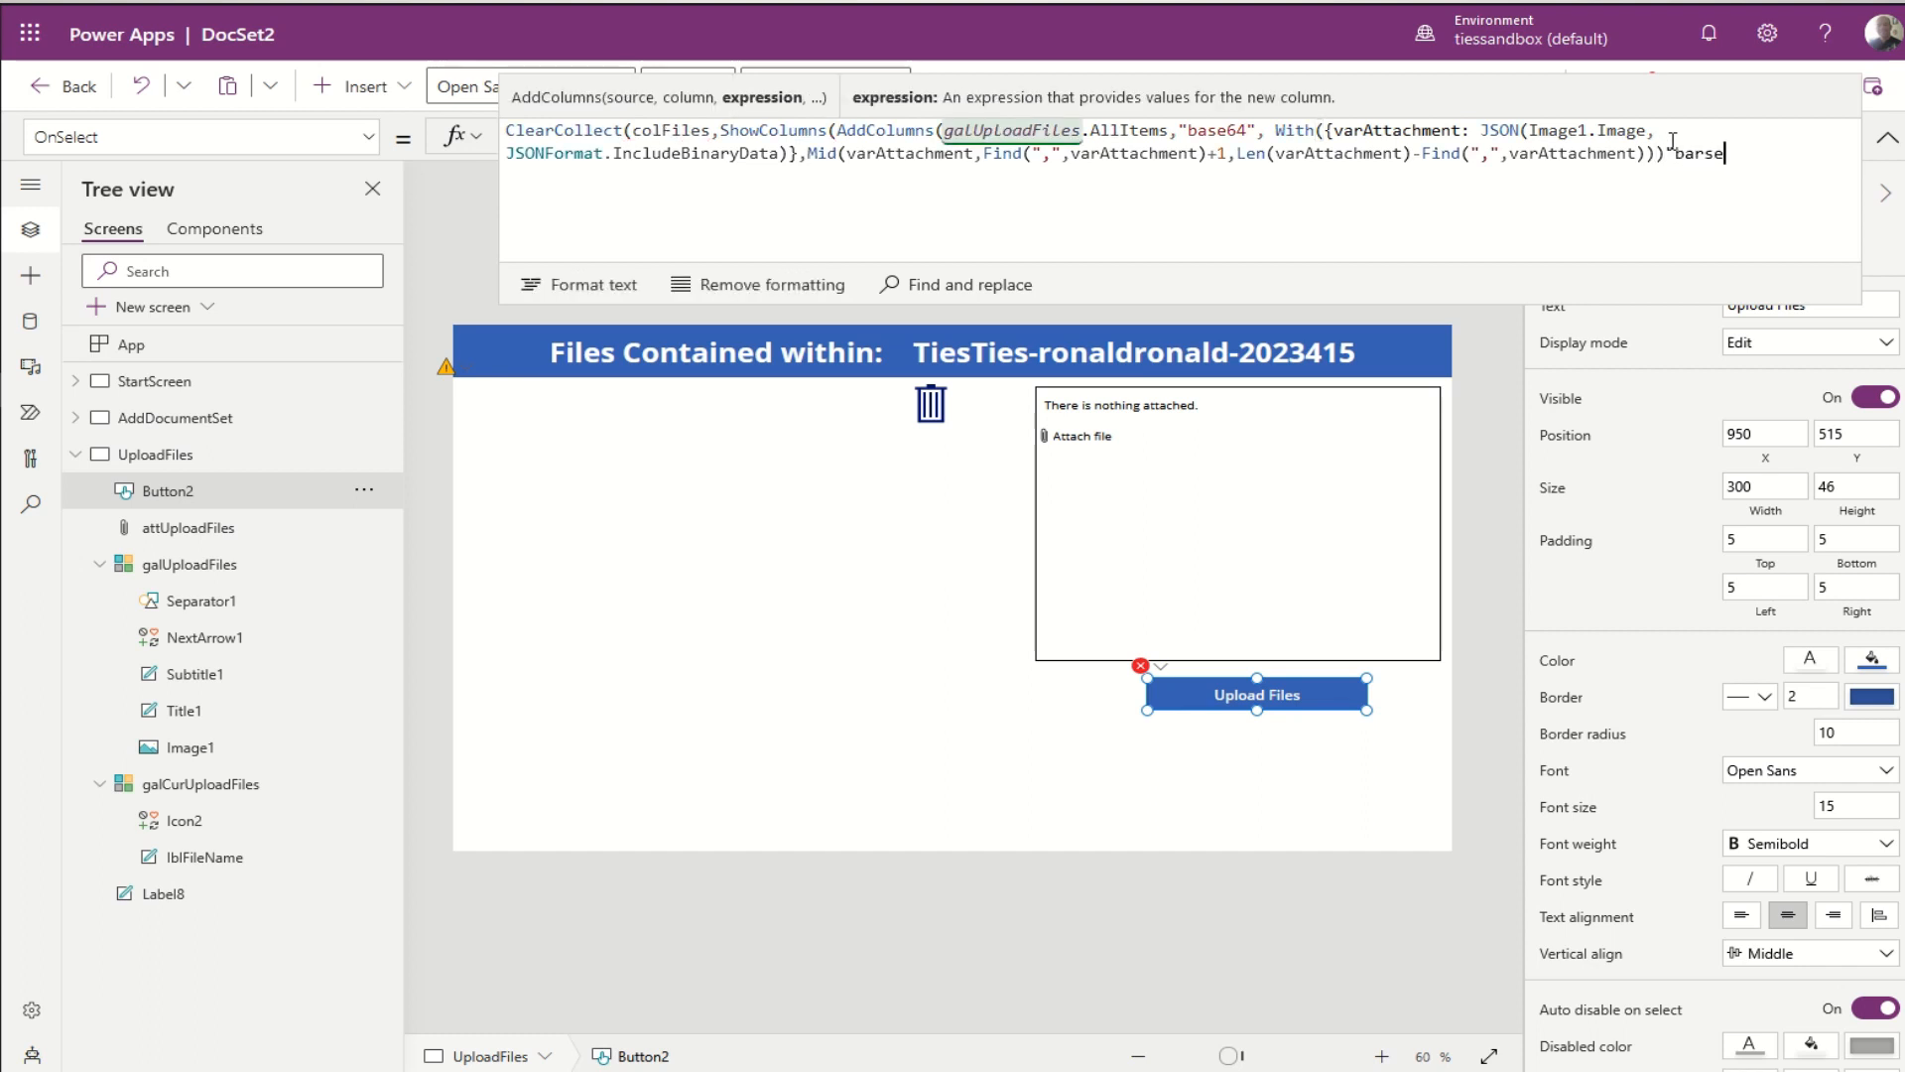
key("BackSpace")
key("BackSpace")
key("BackSpace")
type("se")
type("64")
type("\",")
type("\"Name\"")
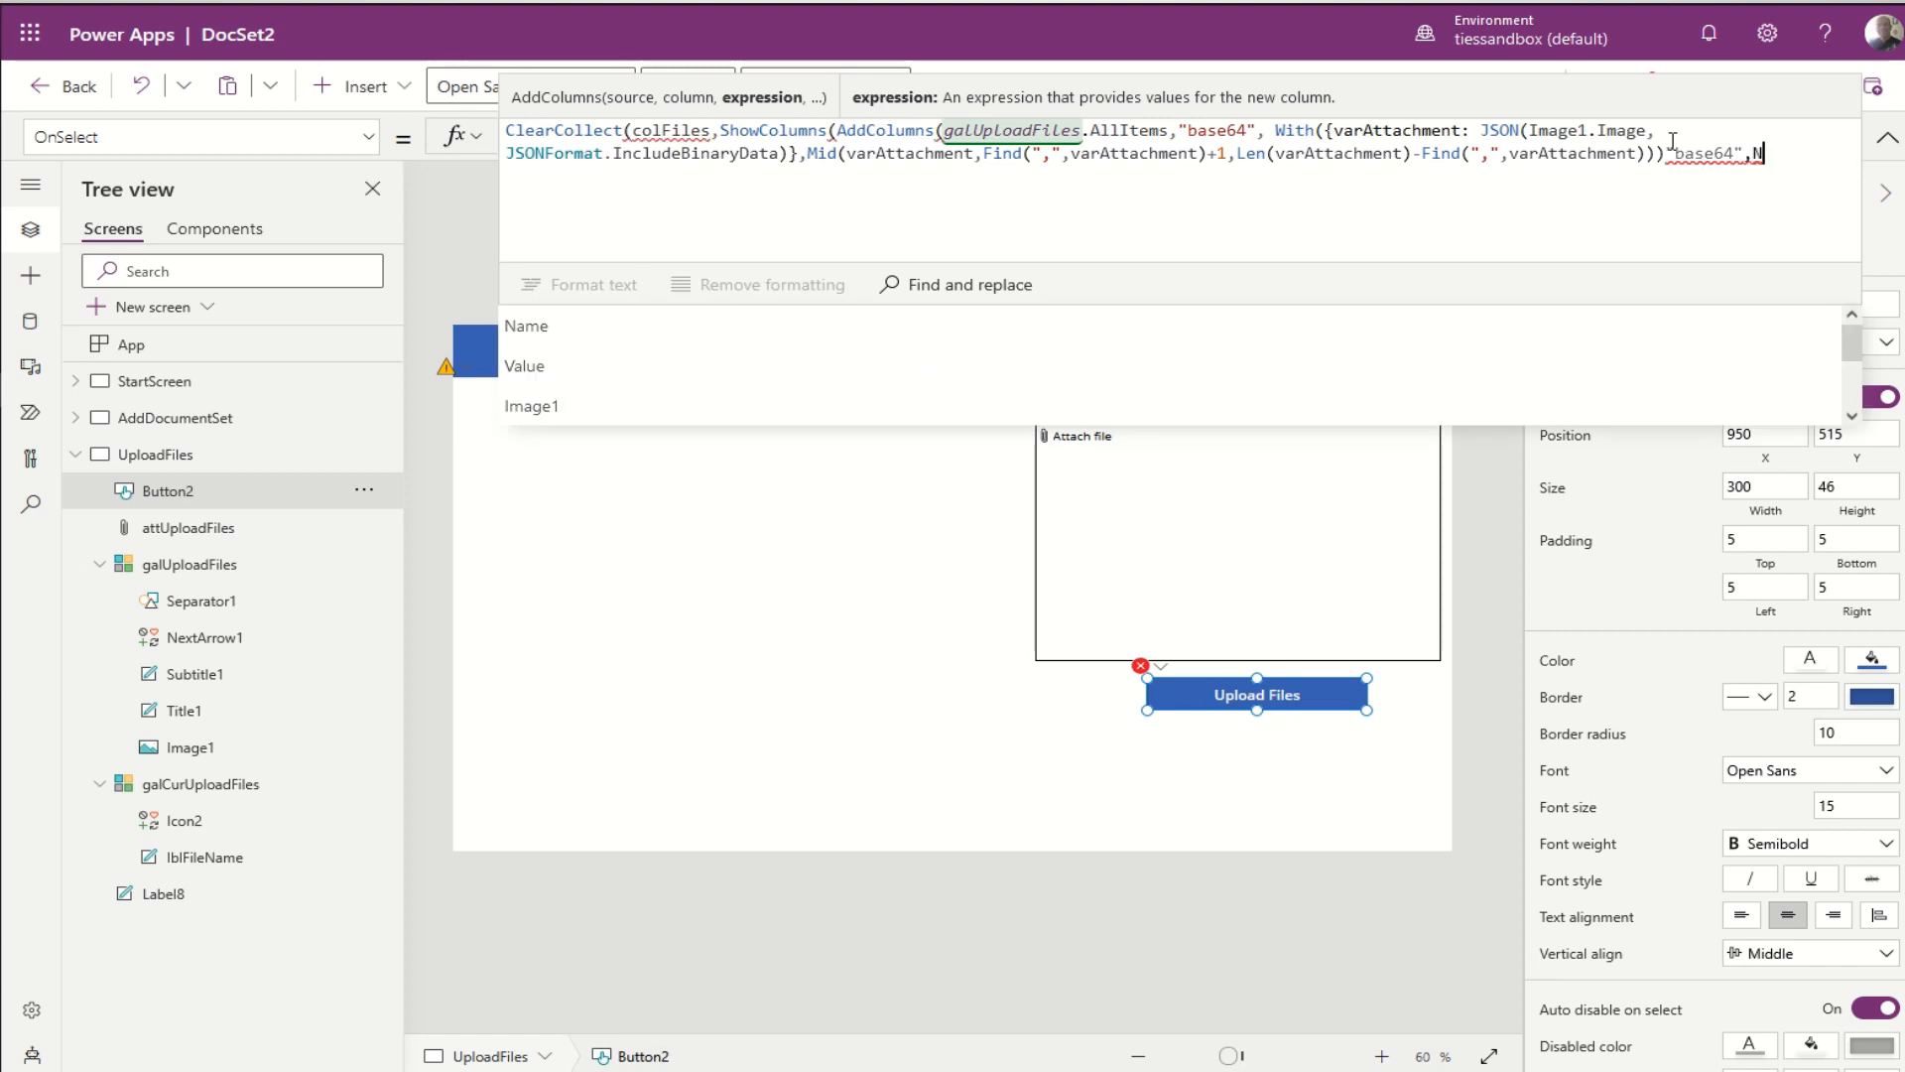
type("))")
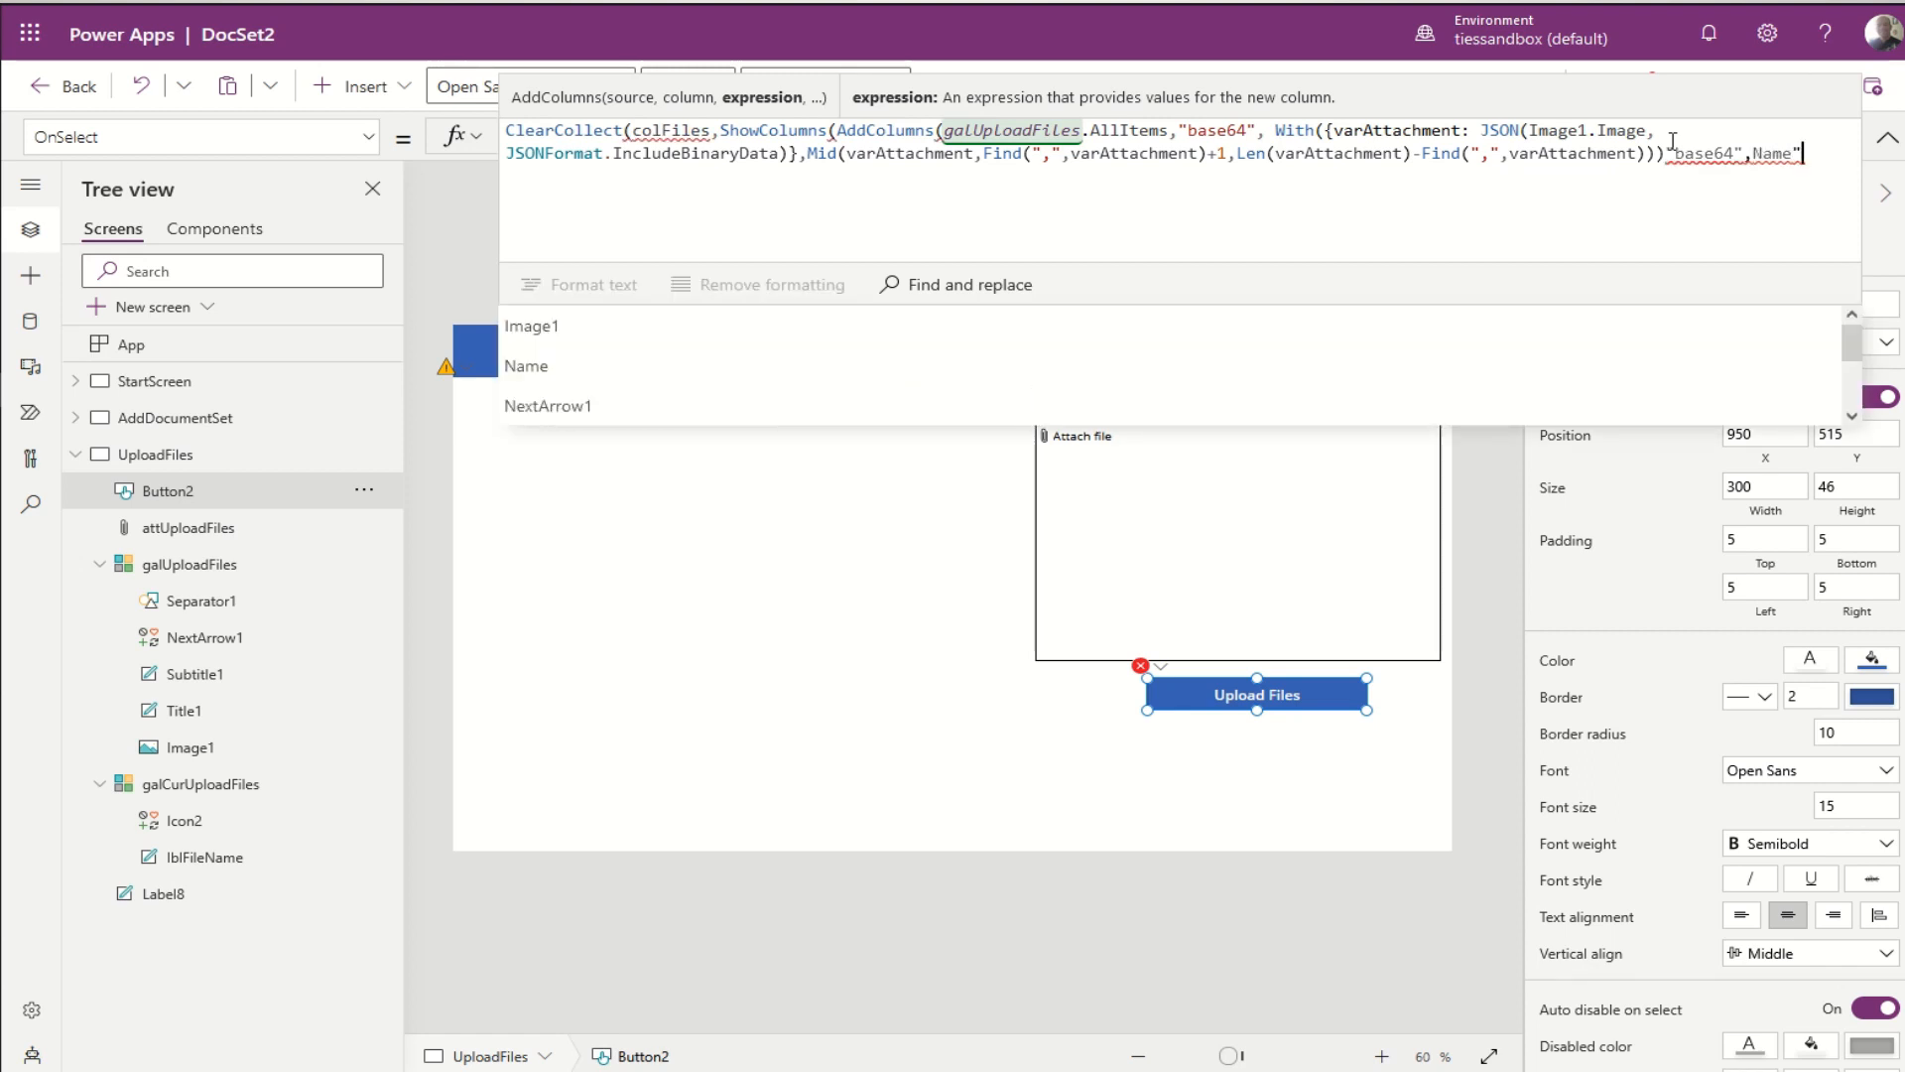
type(";")
Step: Add the missing opening quotation mark before the Name column in the formula
key("Left")
key("Left")
key("Left")
key("Left")
key("Left")
key("Left")
key("Left")
key("Left")
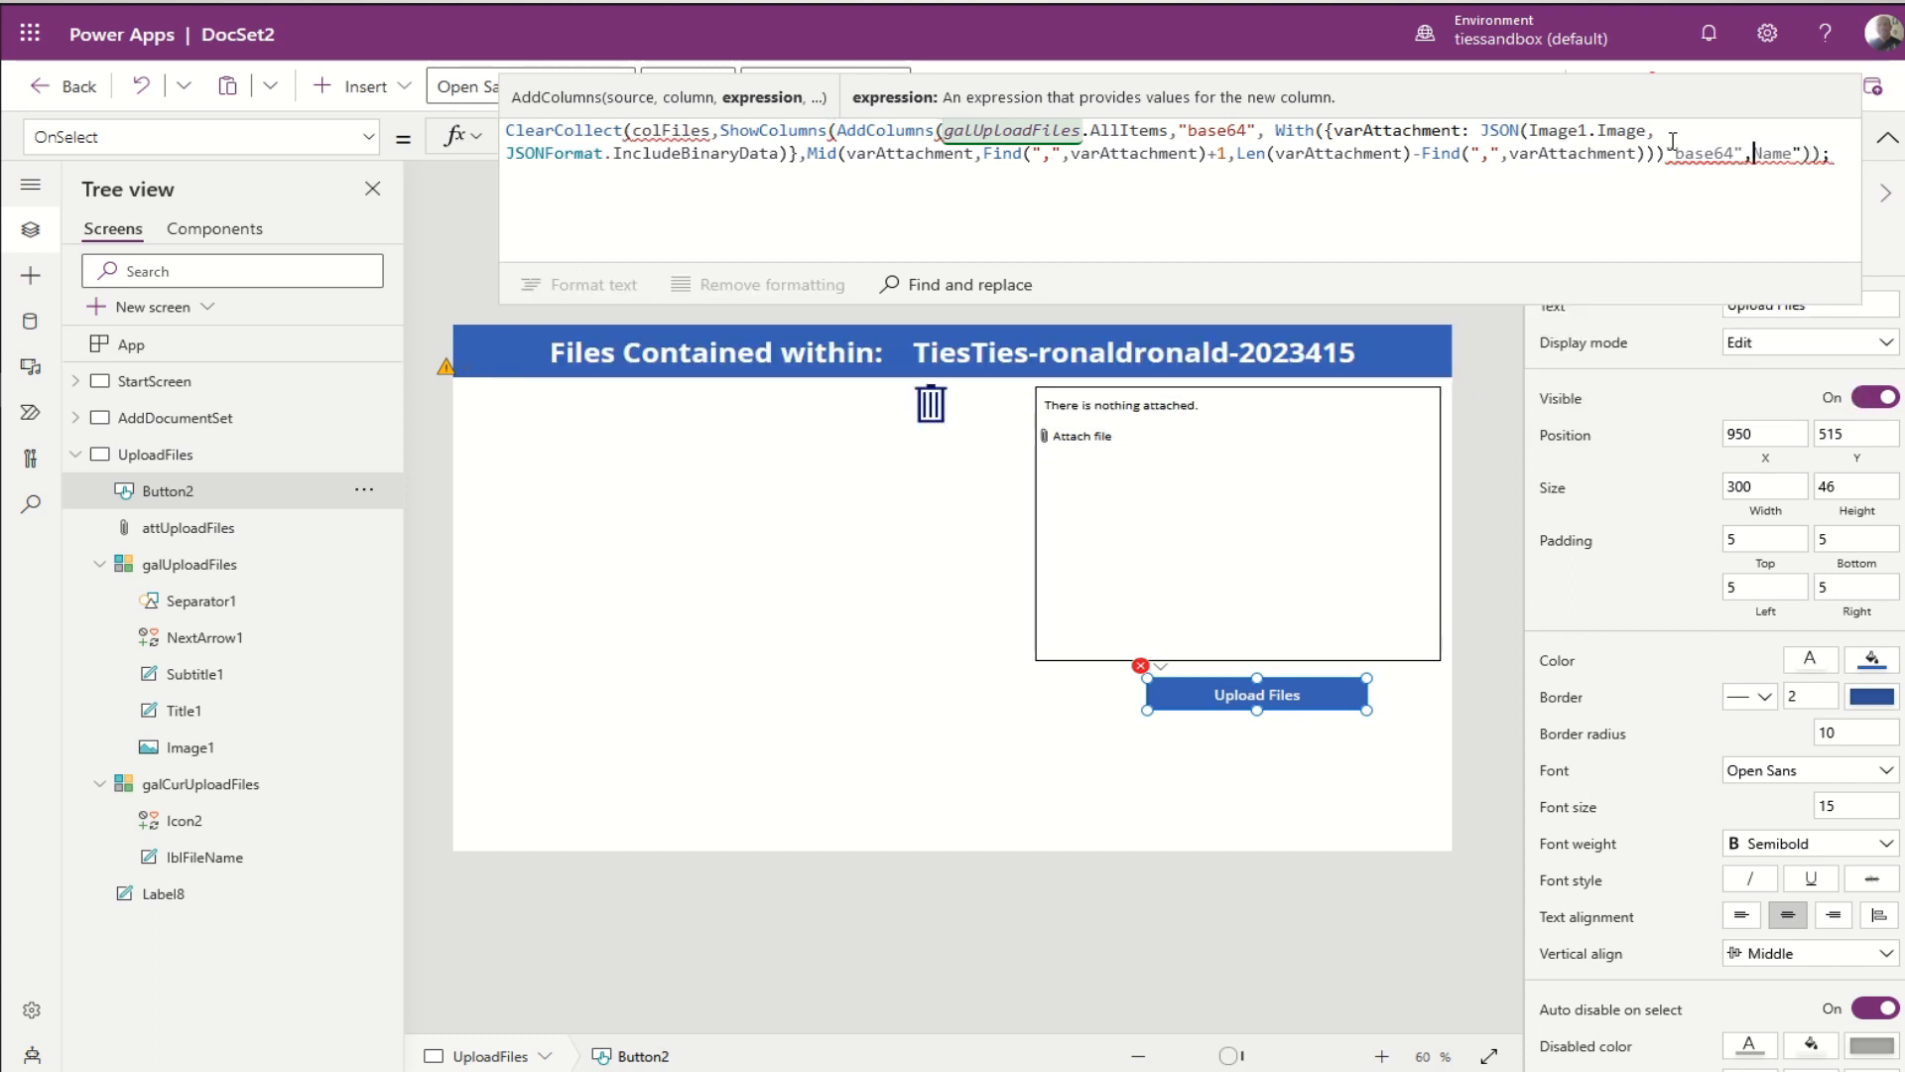
type("\"")
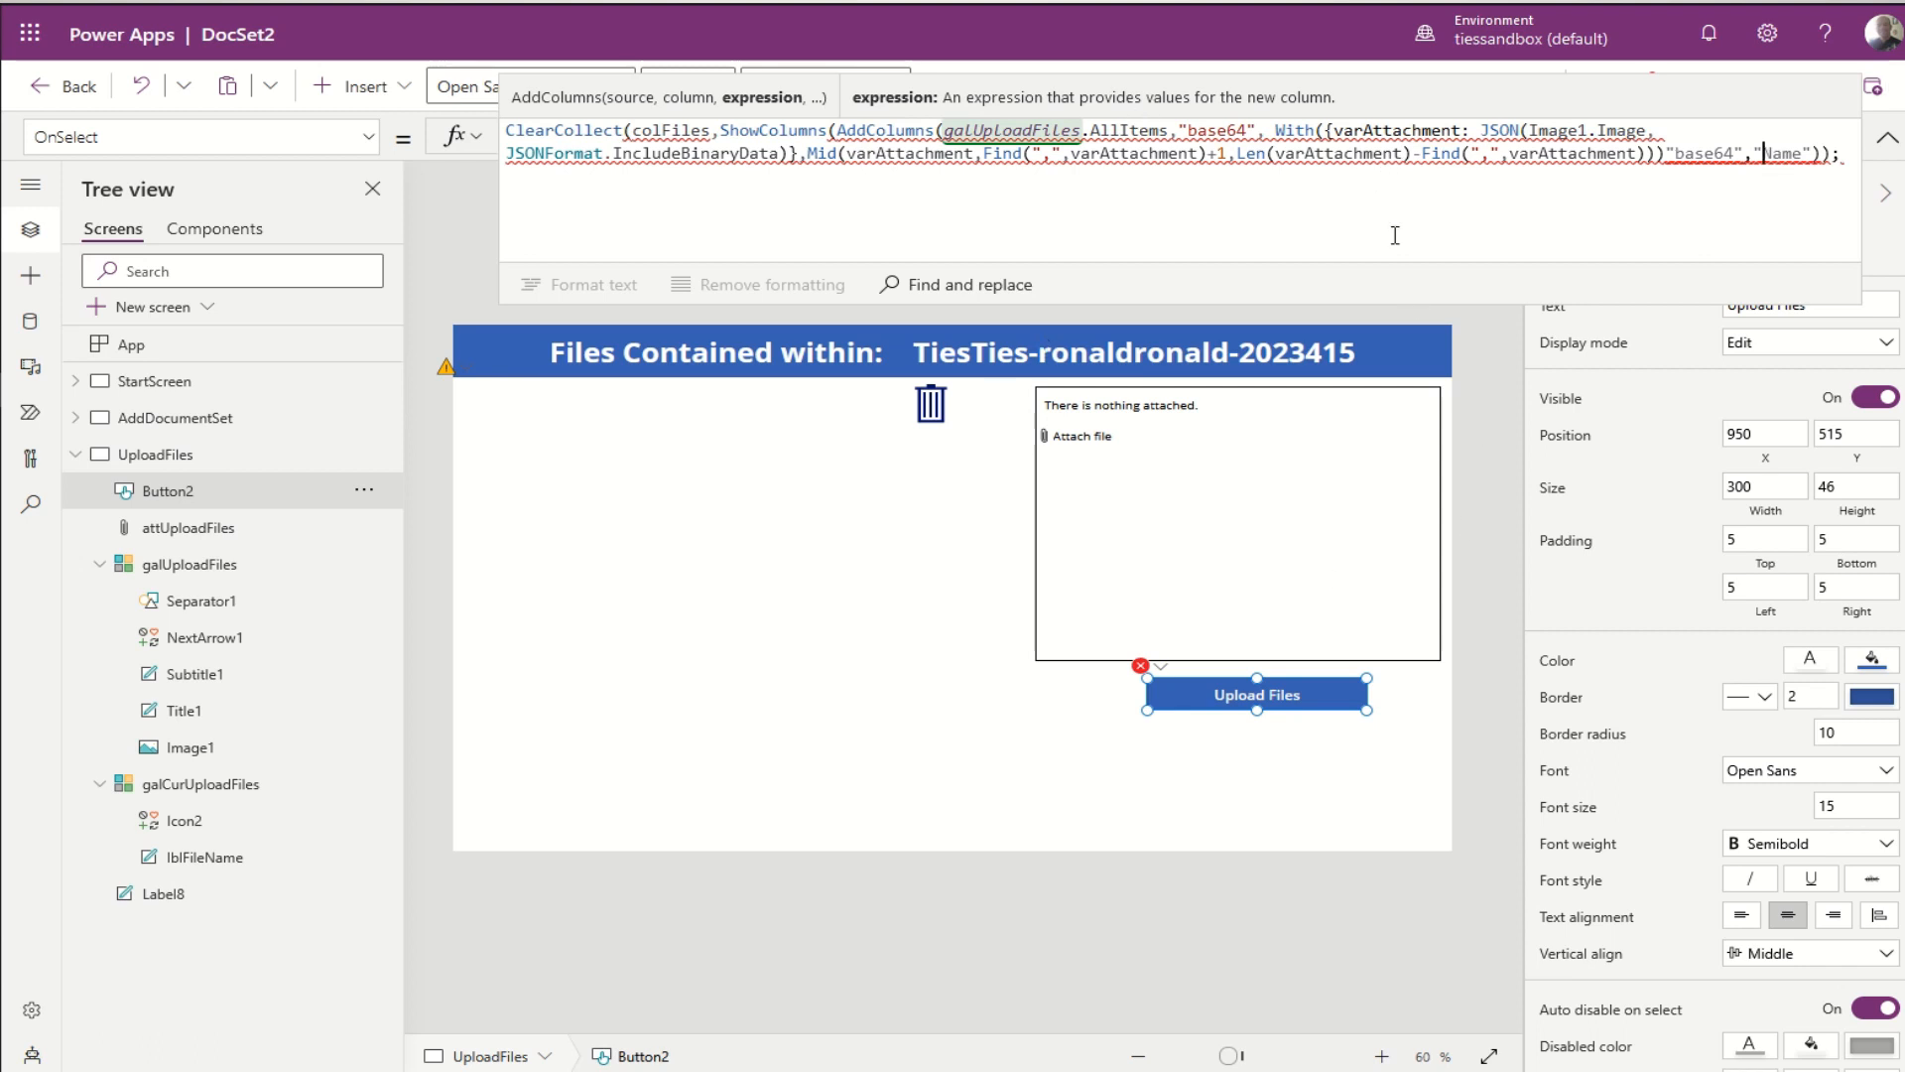
Step: Insert the missing comma between the closing parentheses of the With expression and the "base64" column name
left_click(1829, 153)
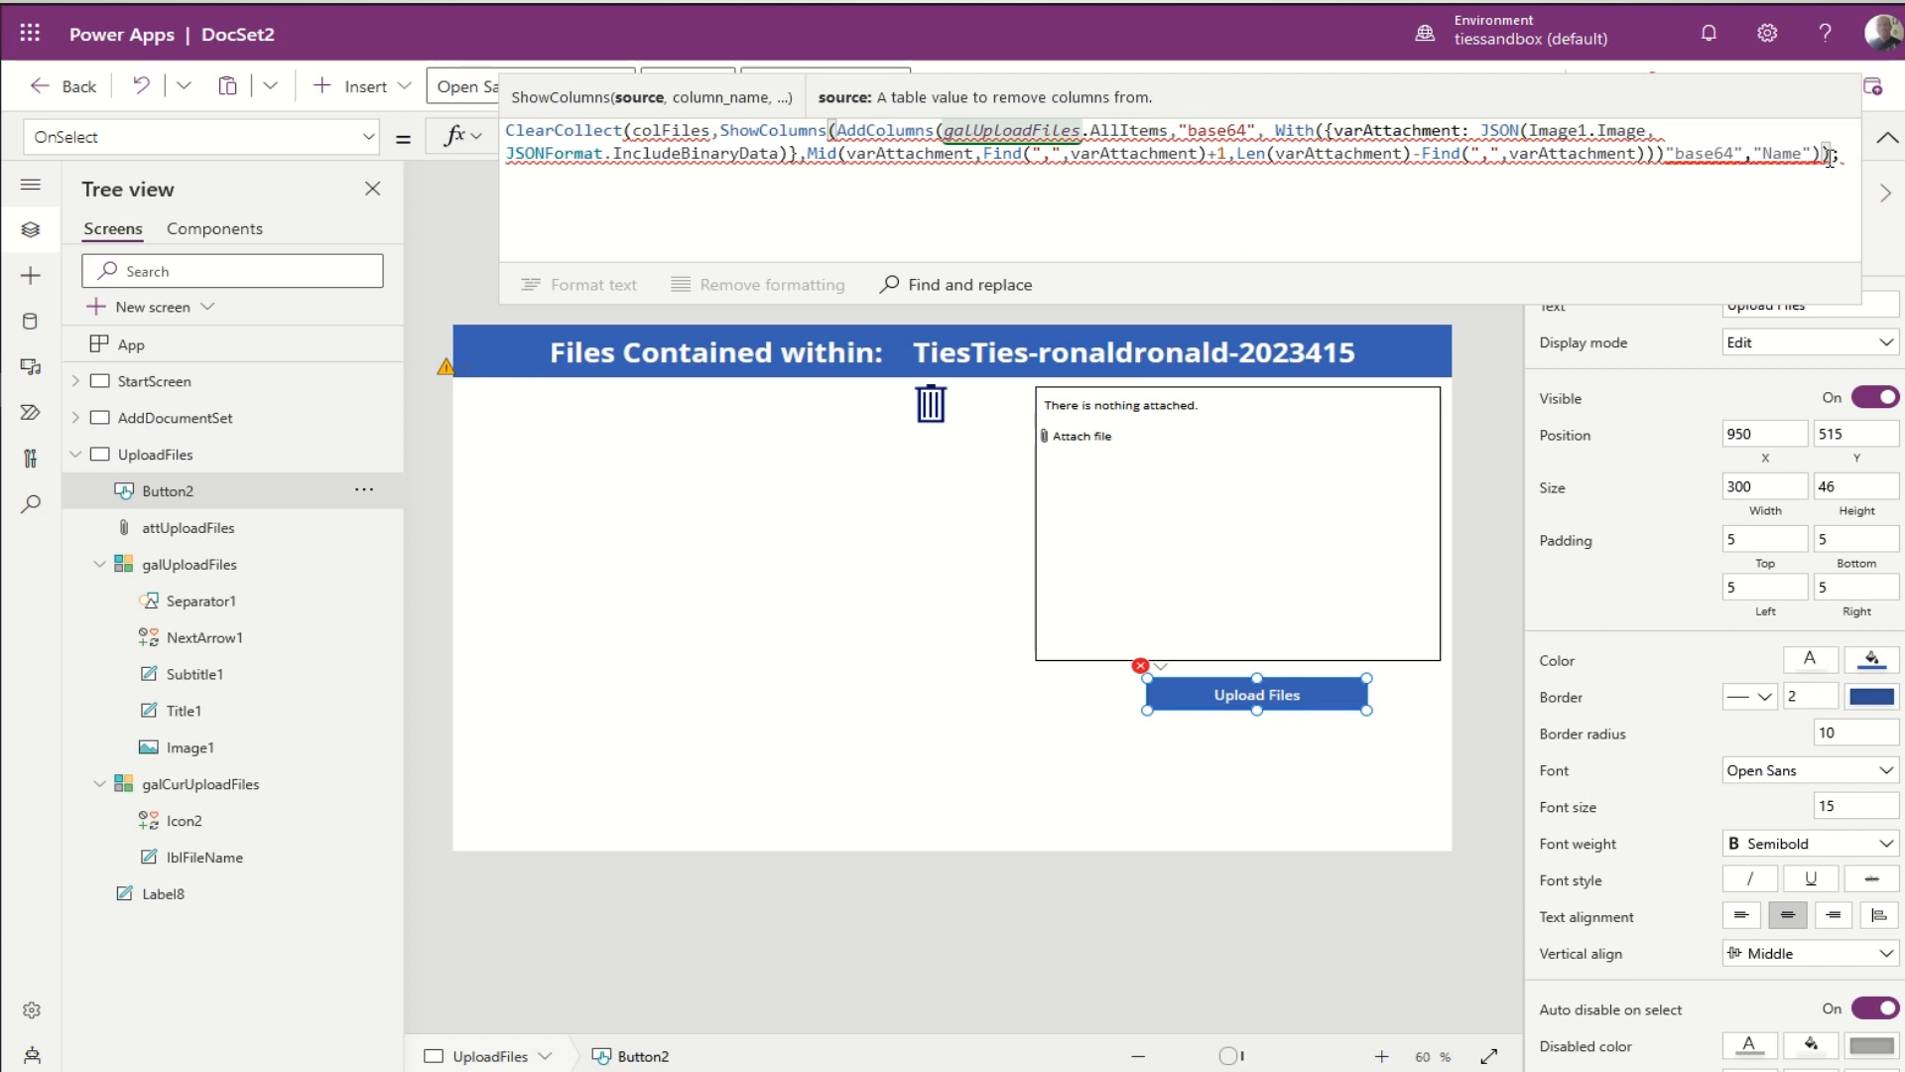
left_click(1658, 153)
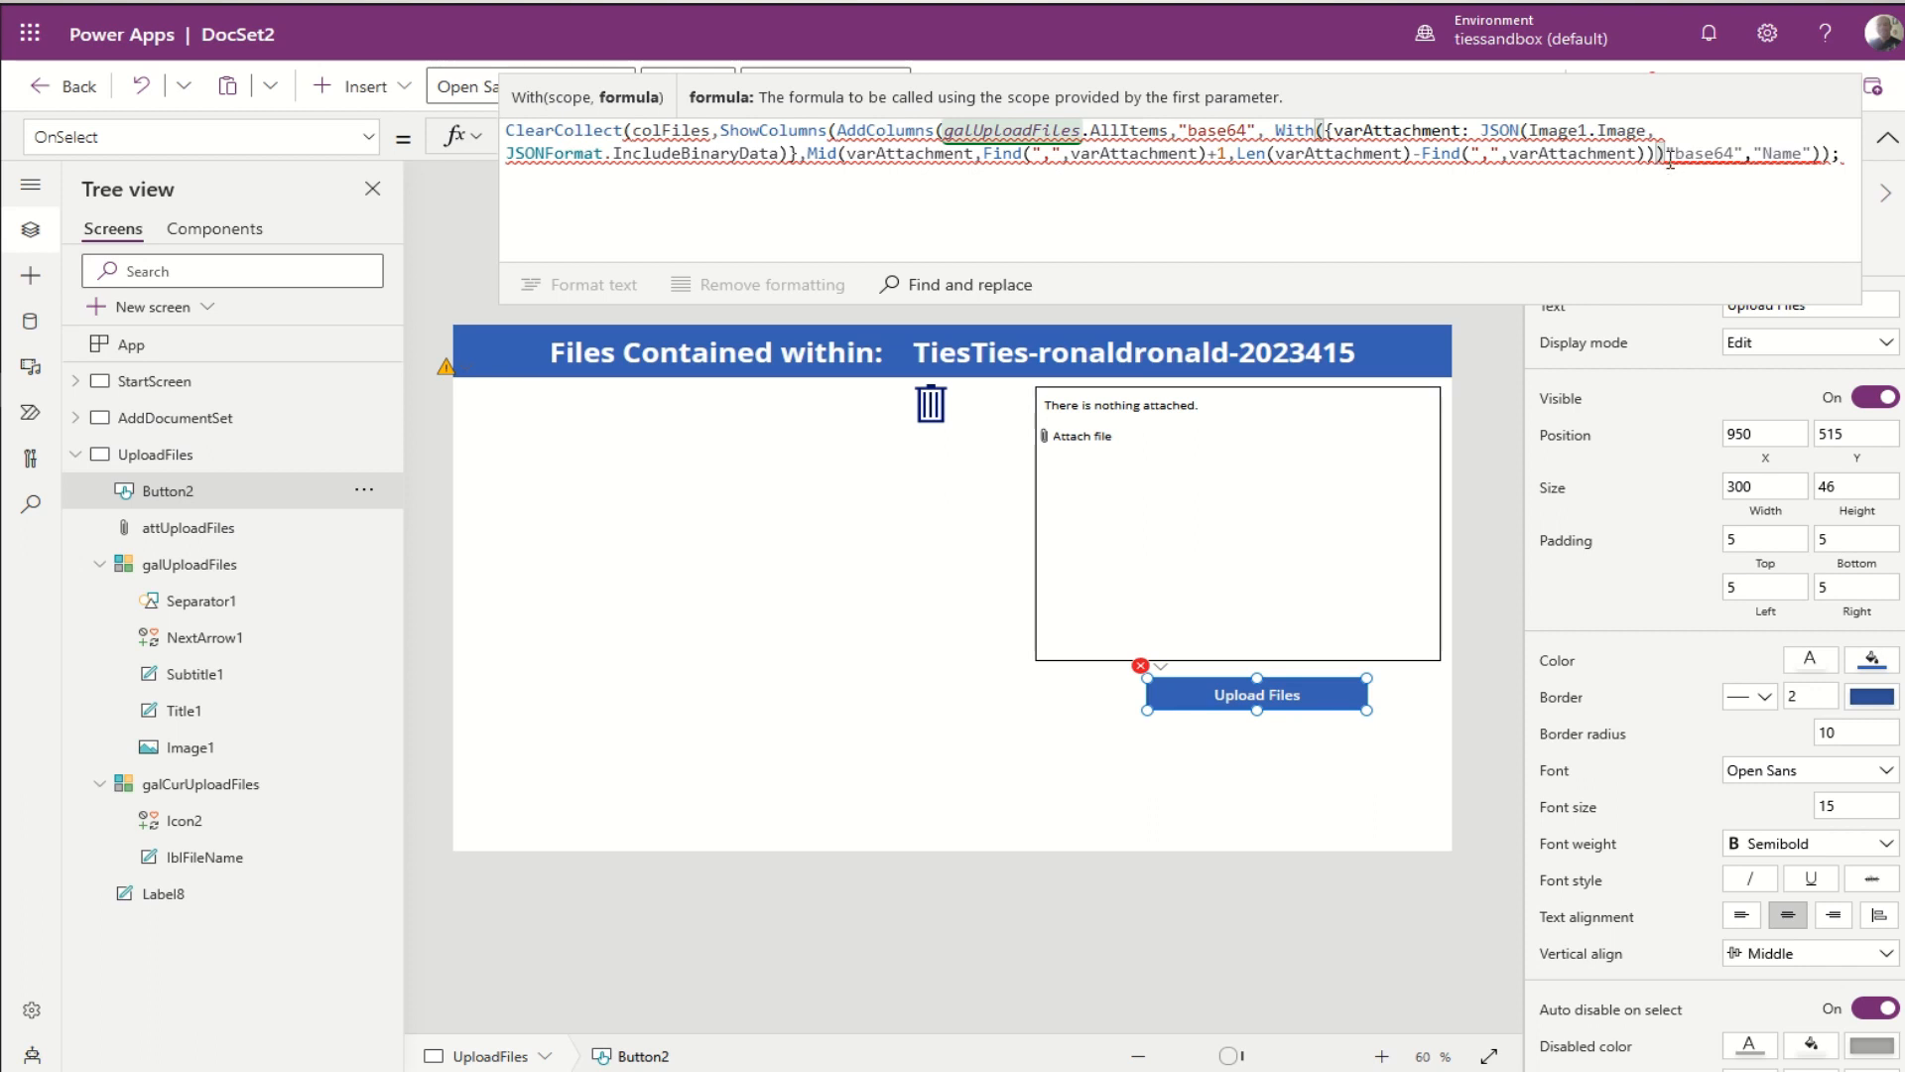
type(")")
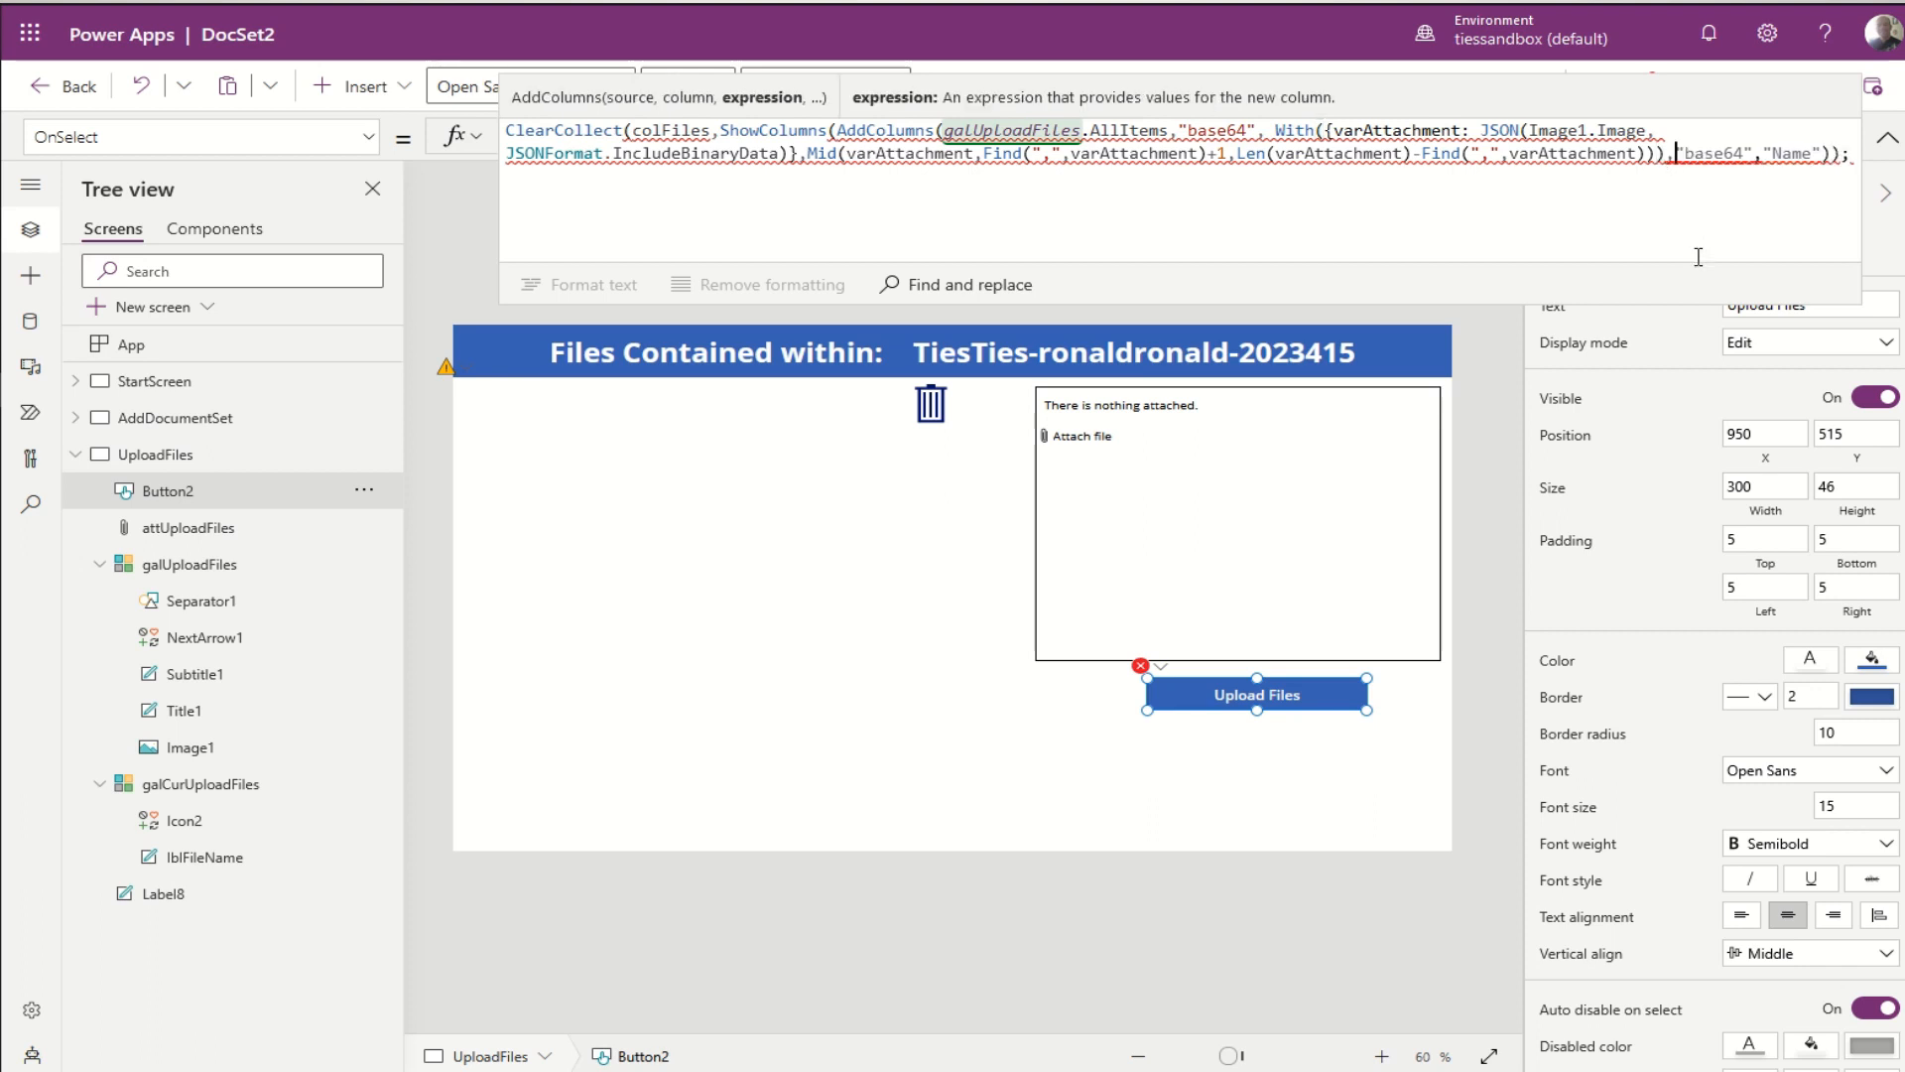
type(",")
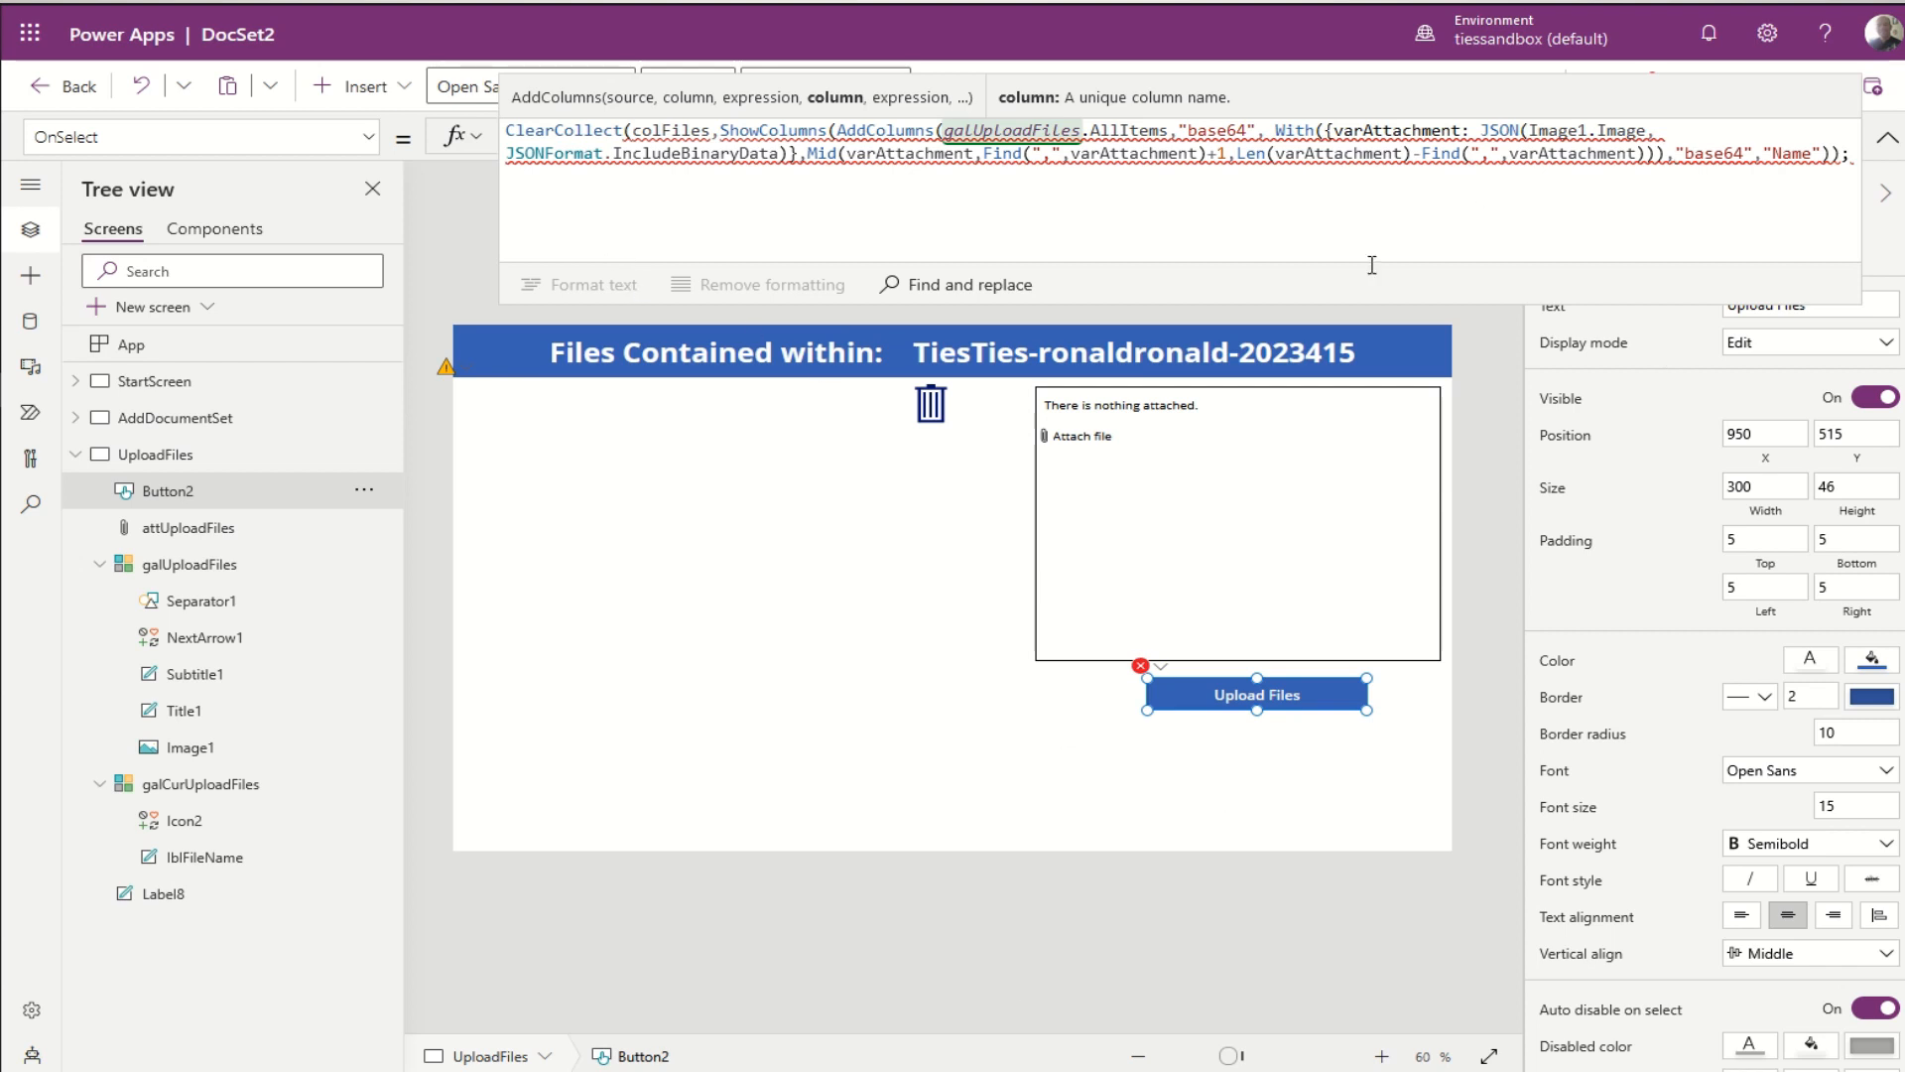
Step: Check the bracket pairing of the With scope record and the JSON call in the formula
left_click(1329, 130)
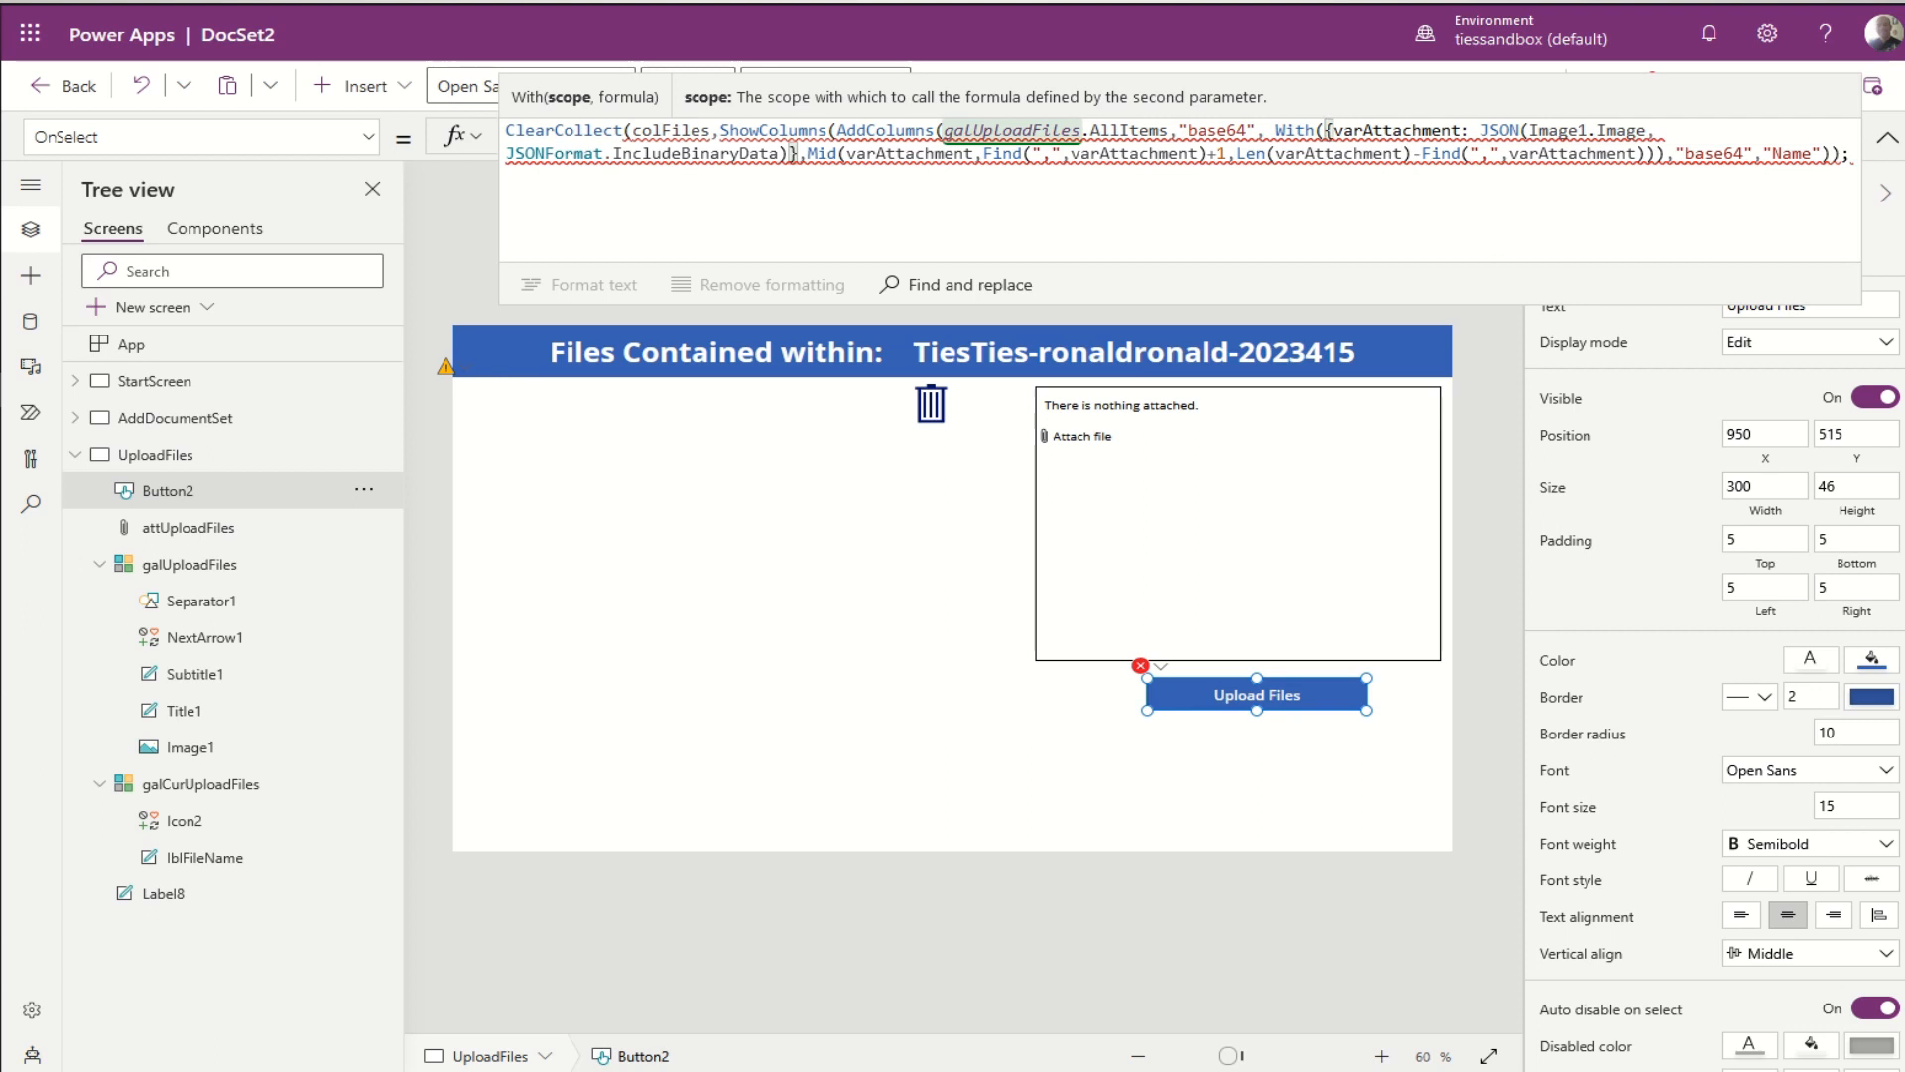
left_click(786, 153)
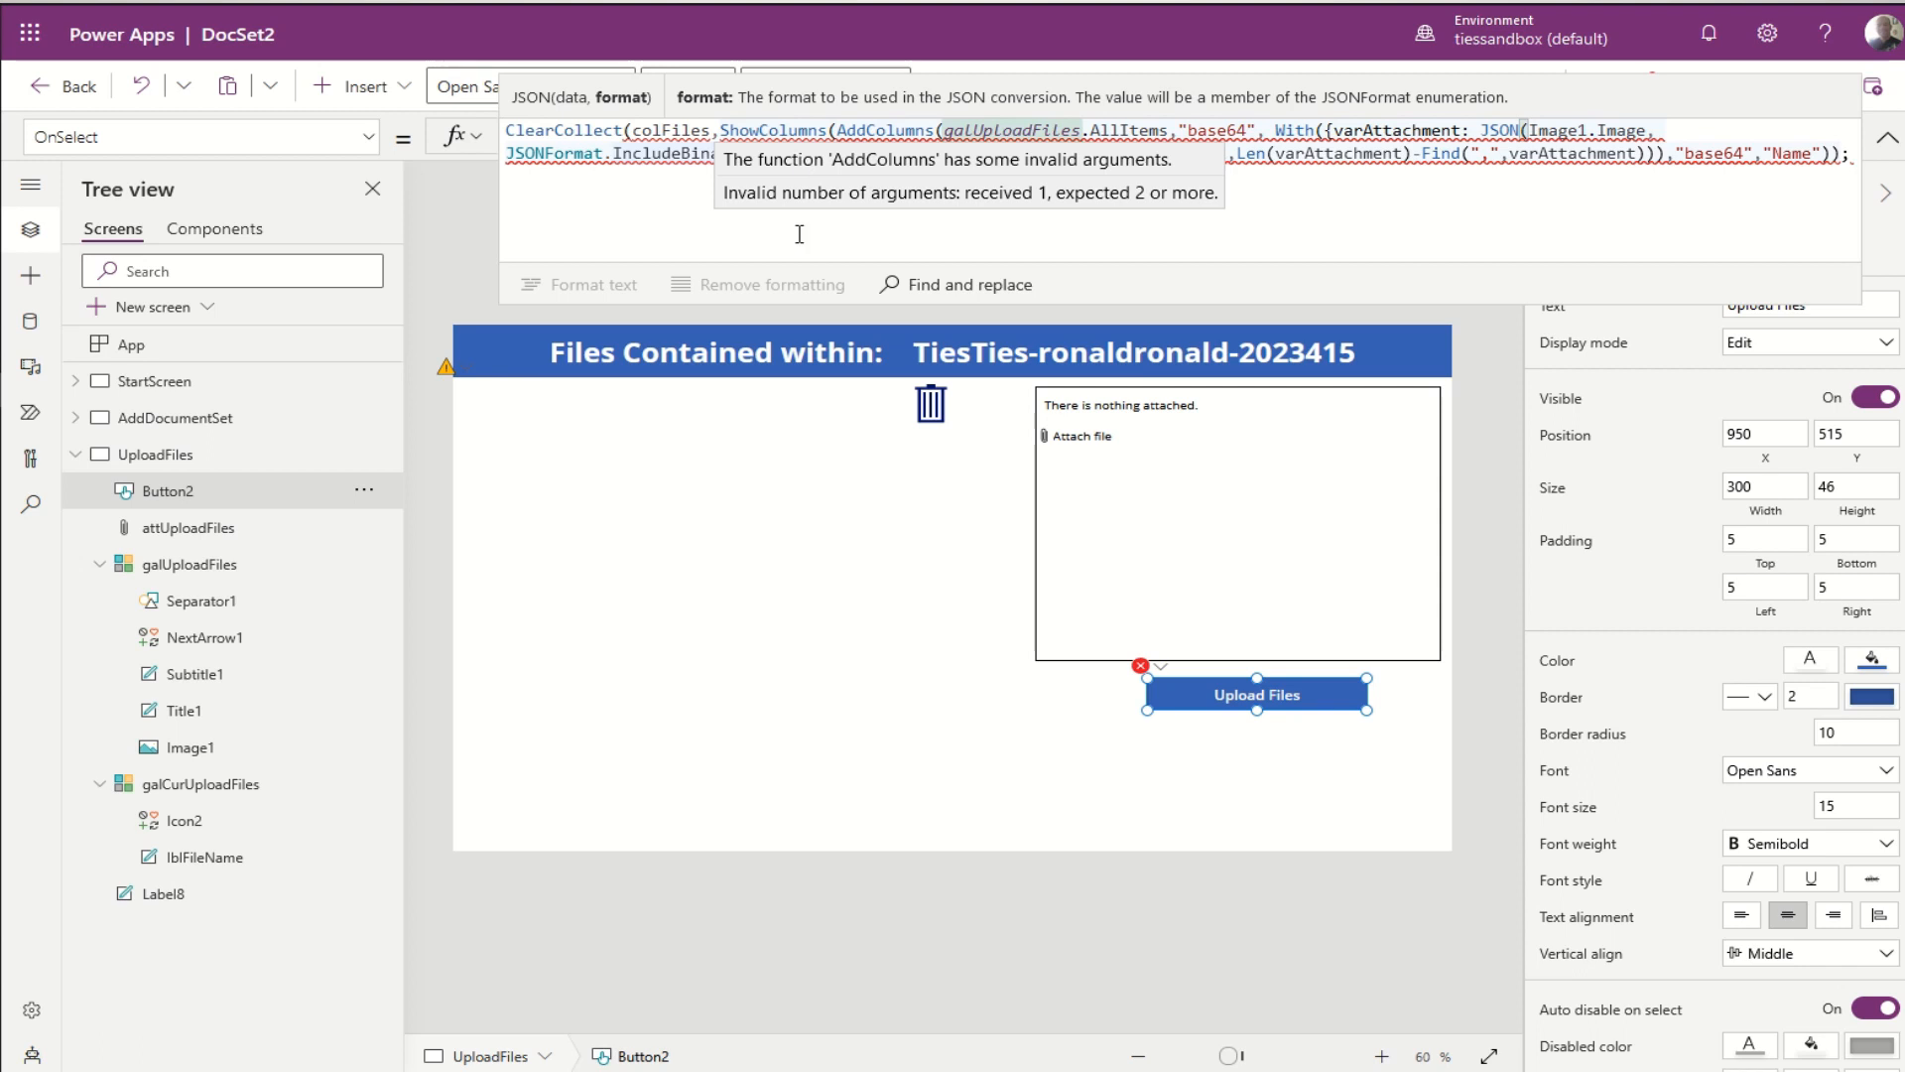
left_click(645, 266)
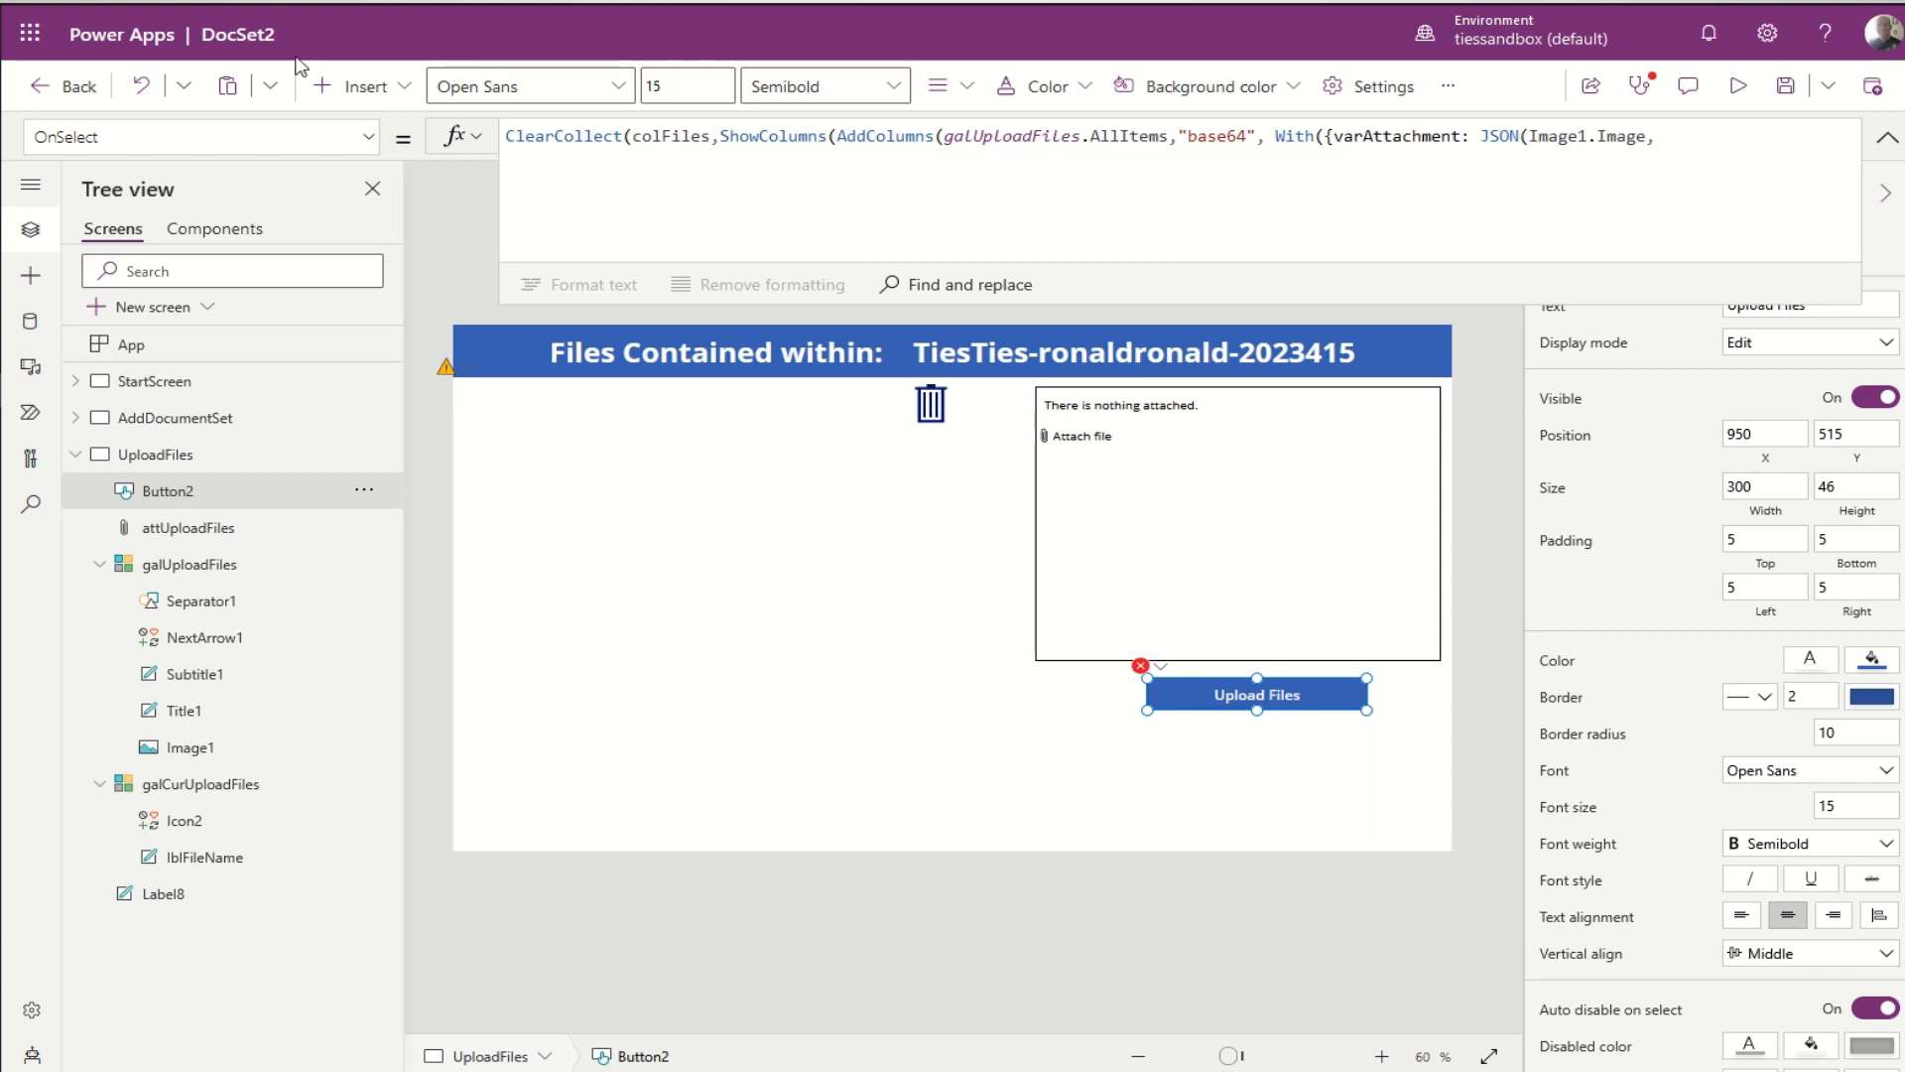
Step: Try to redo the last formula edit on the Upload Files button
left_click(187, 88)
left_click(189, 178)
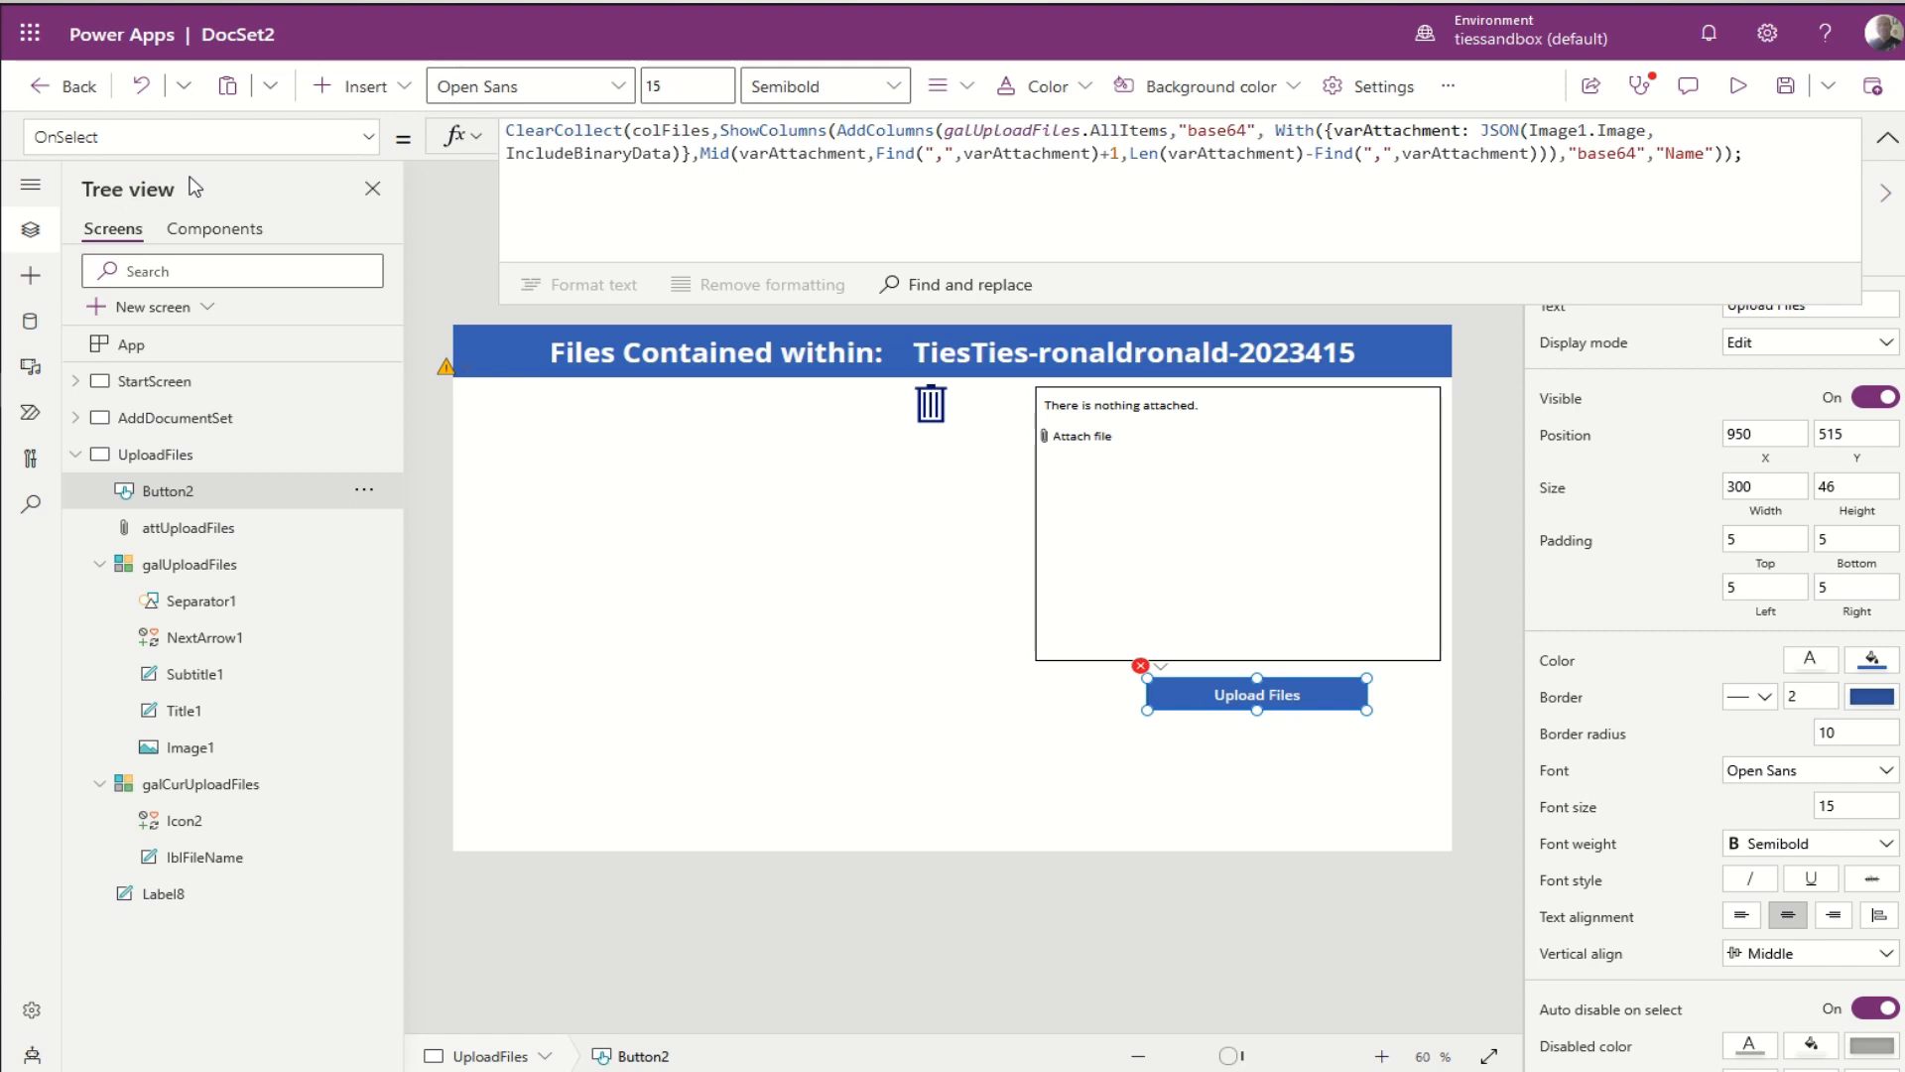
left_click(185, 86)
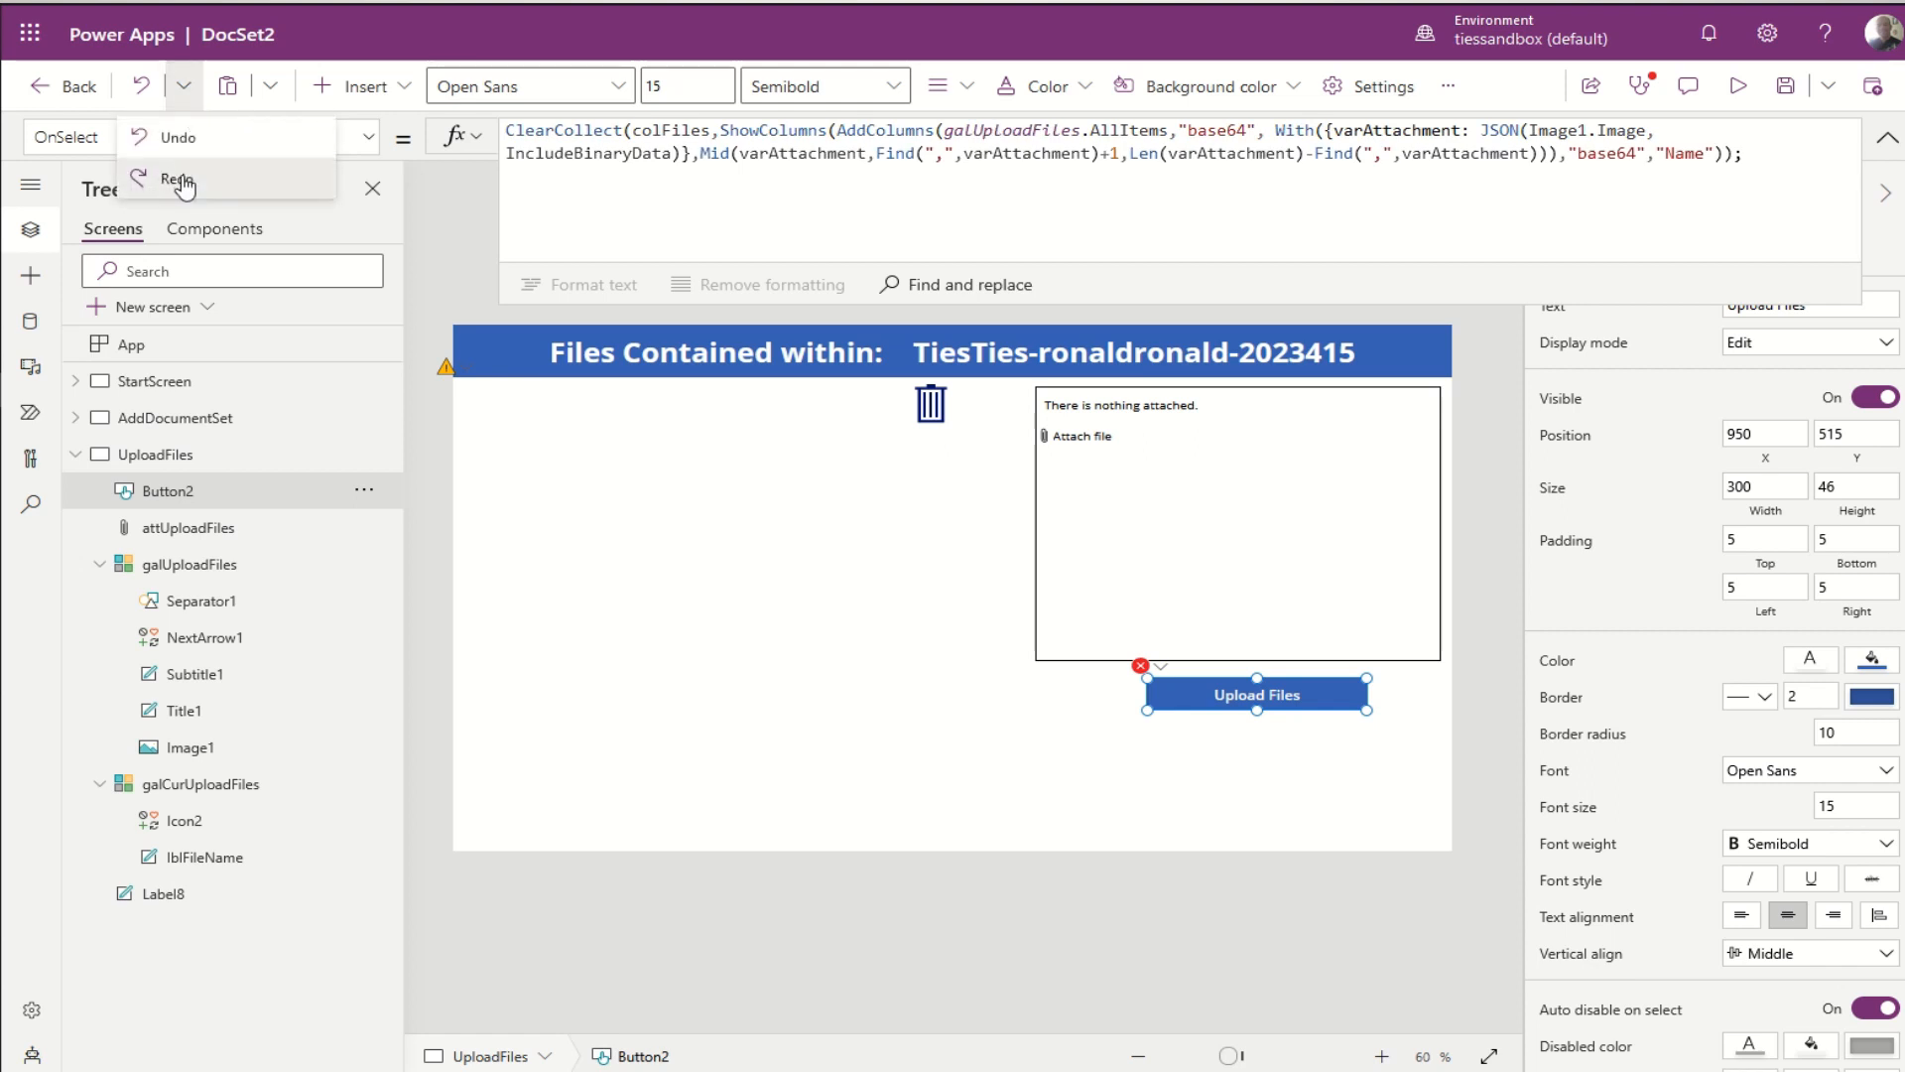
left_click(185, 180)
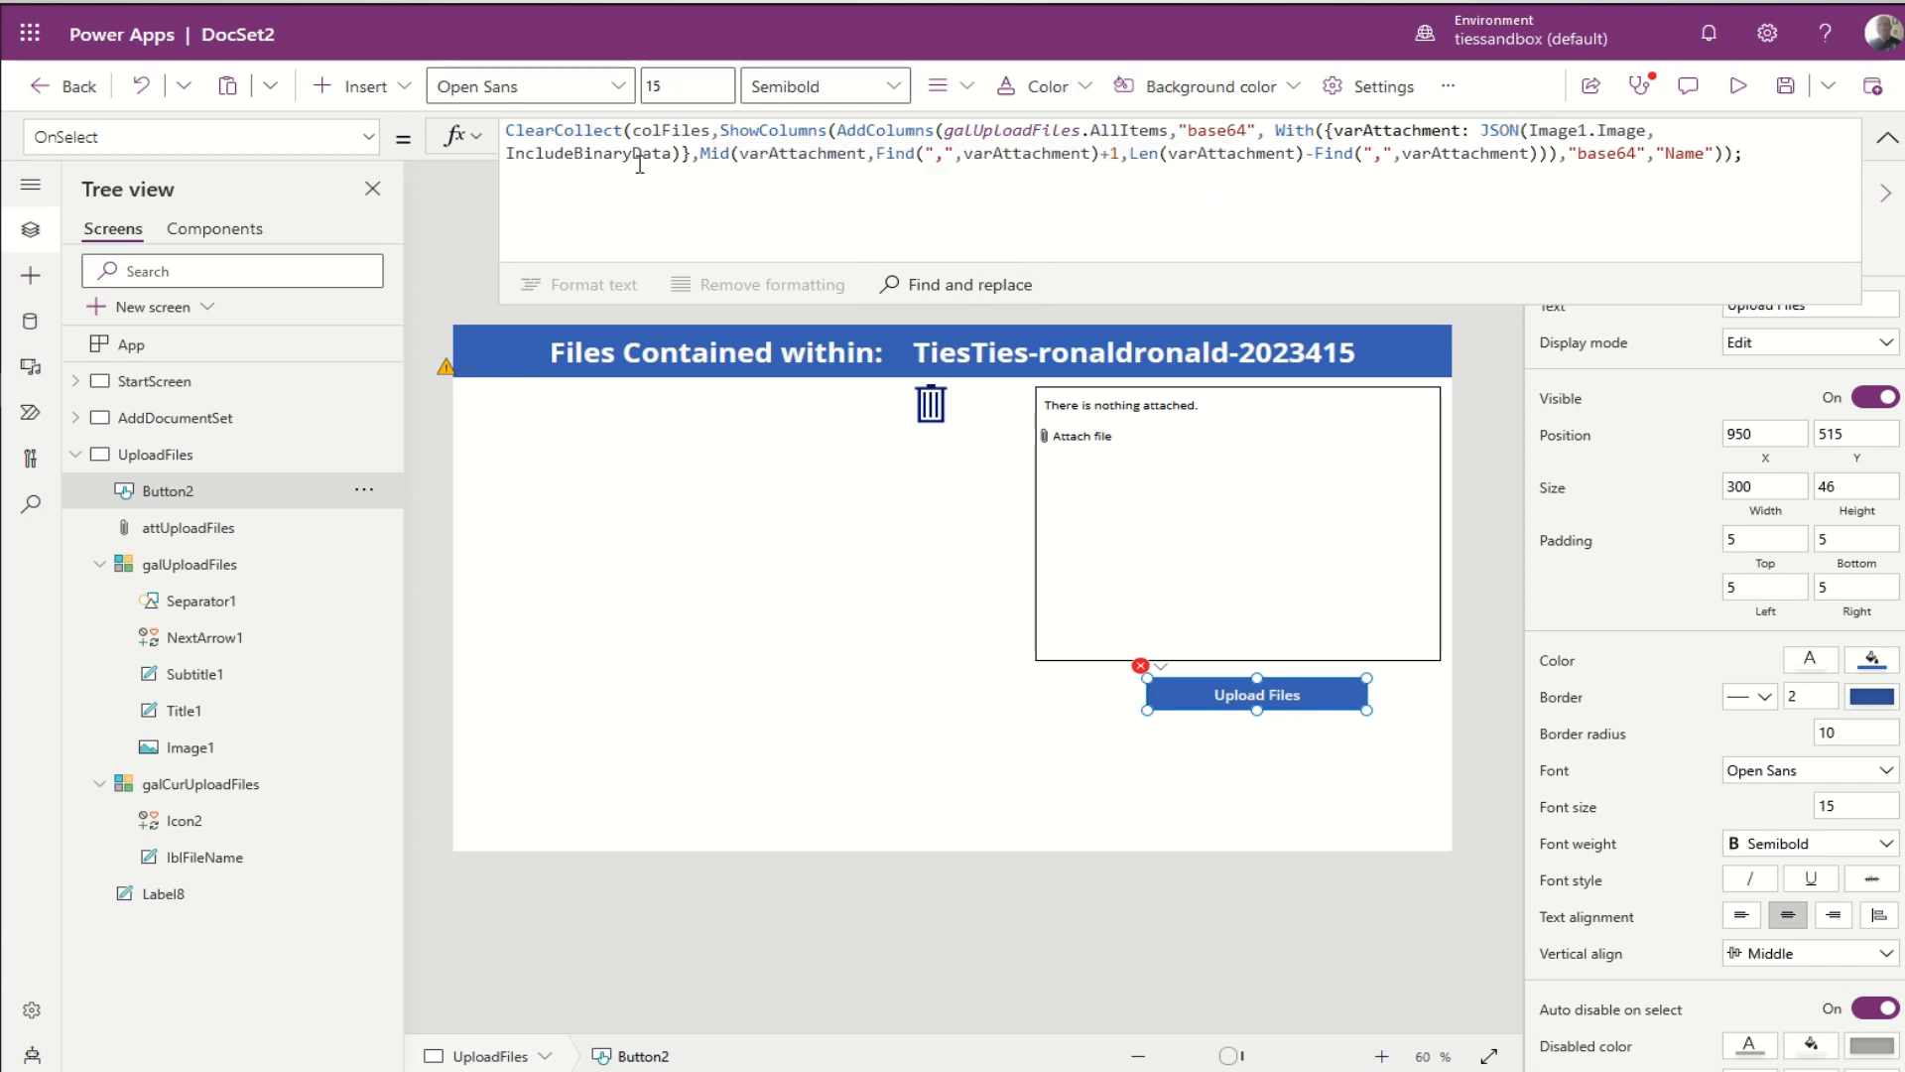
Step: Examine the JSONFormat argument, the With scope brackets and the ClearCollect and ShowColumns arguments for the cause of the formula error
left_click(516, 151)
type("JSONFormat.")
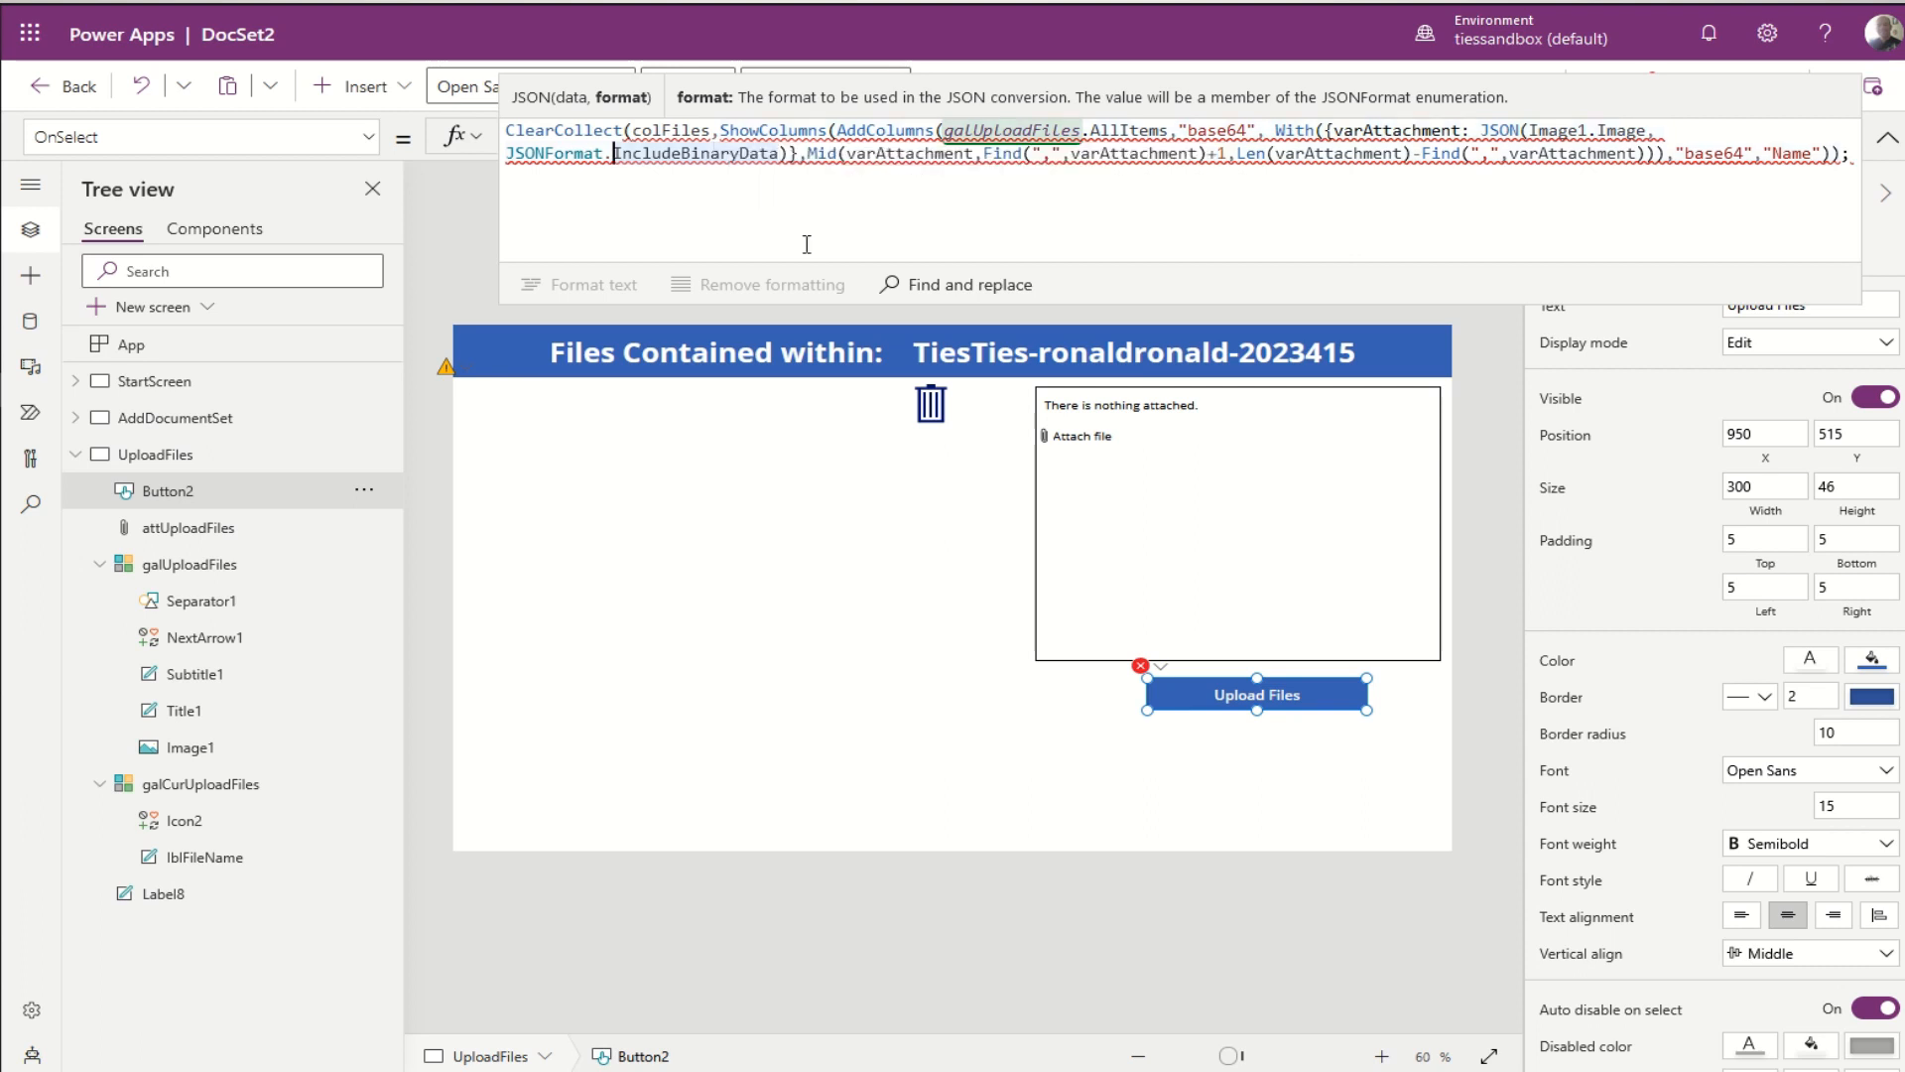
left_click(587, 211)
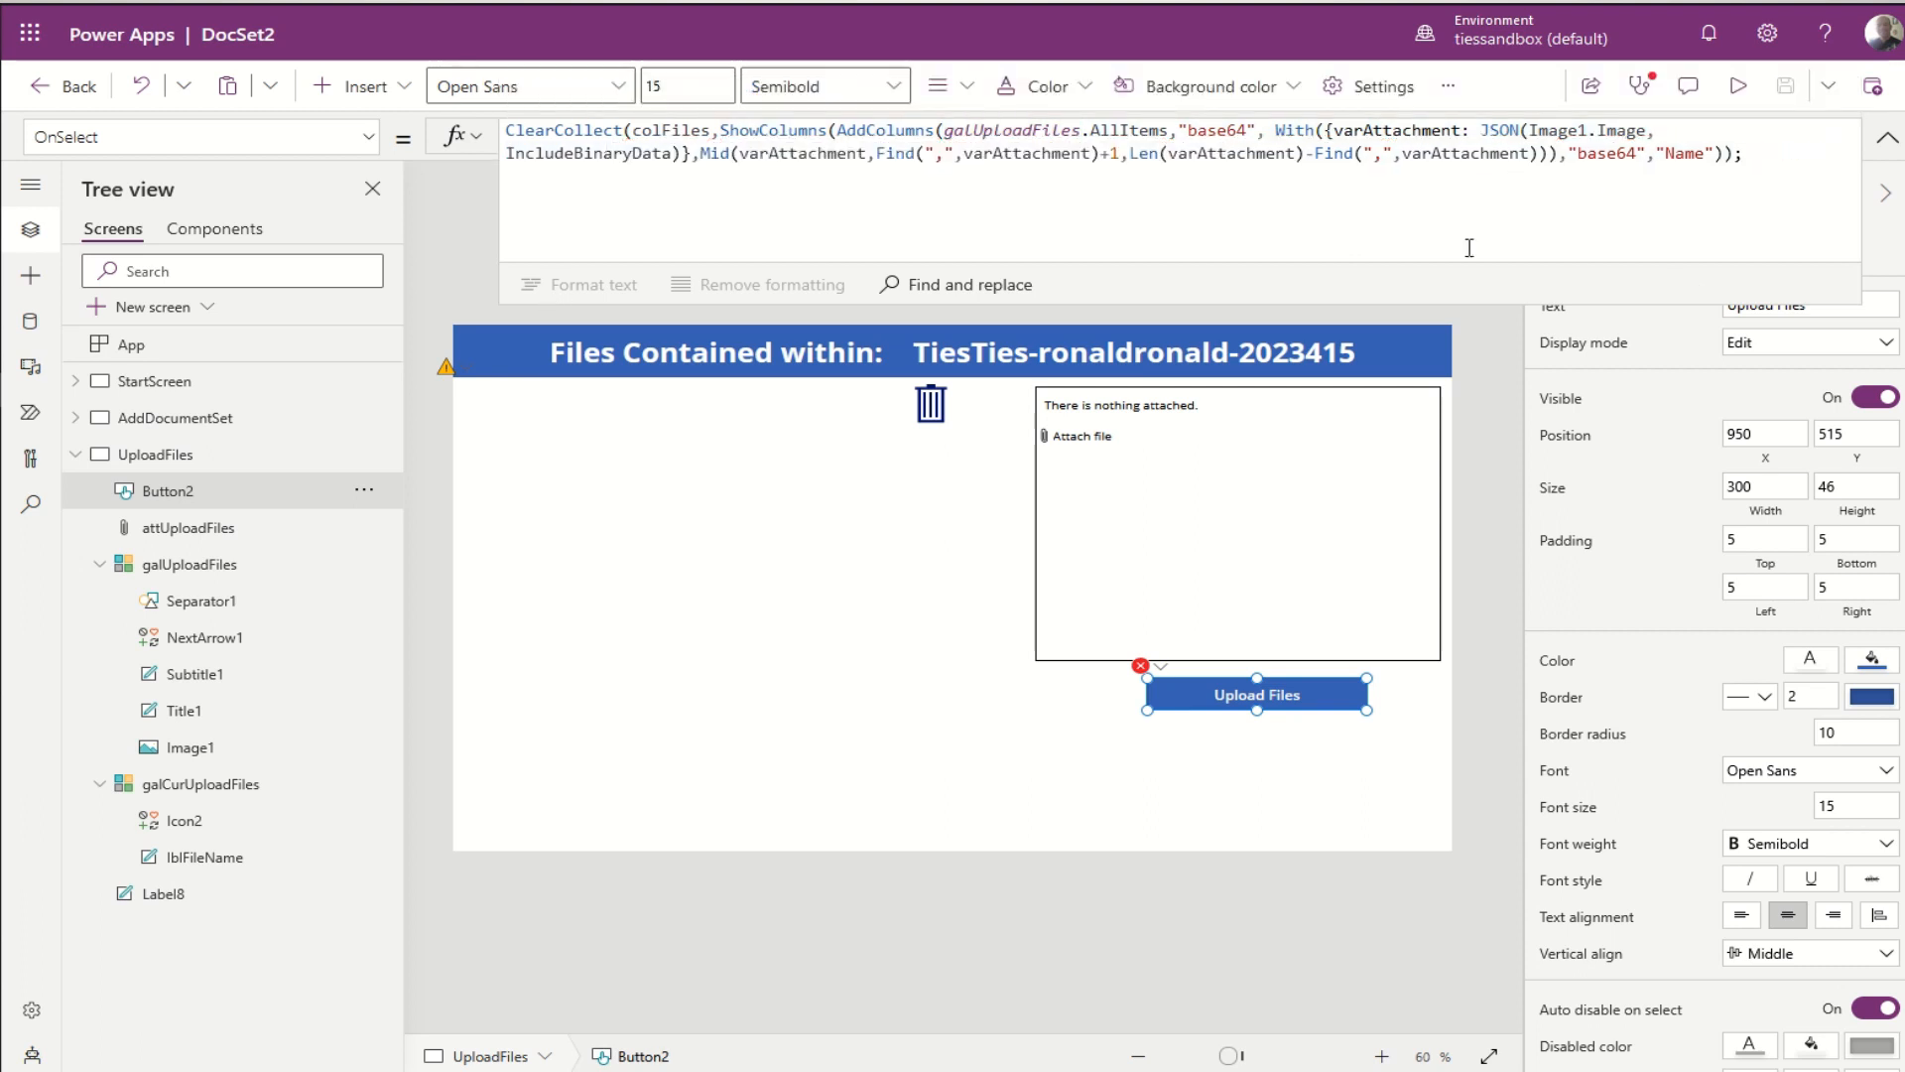
left_click(688, 154)
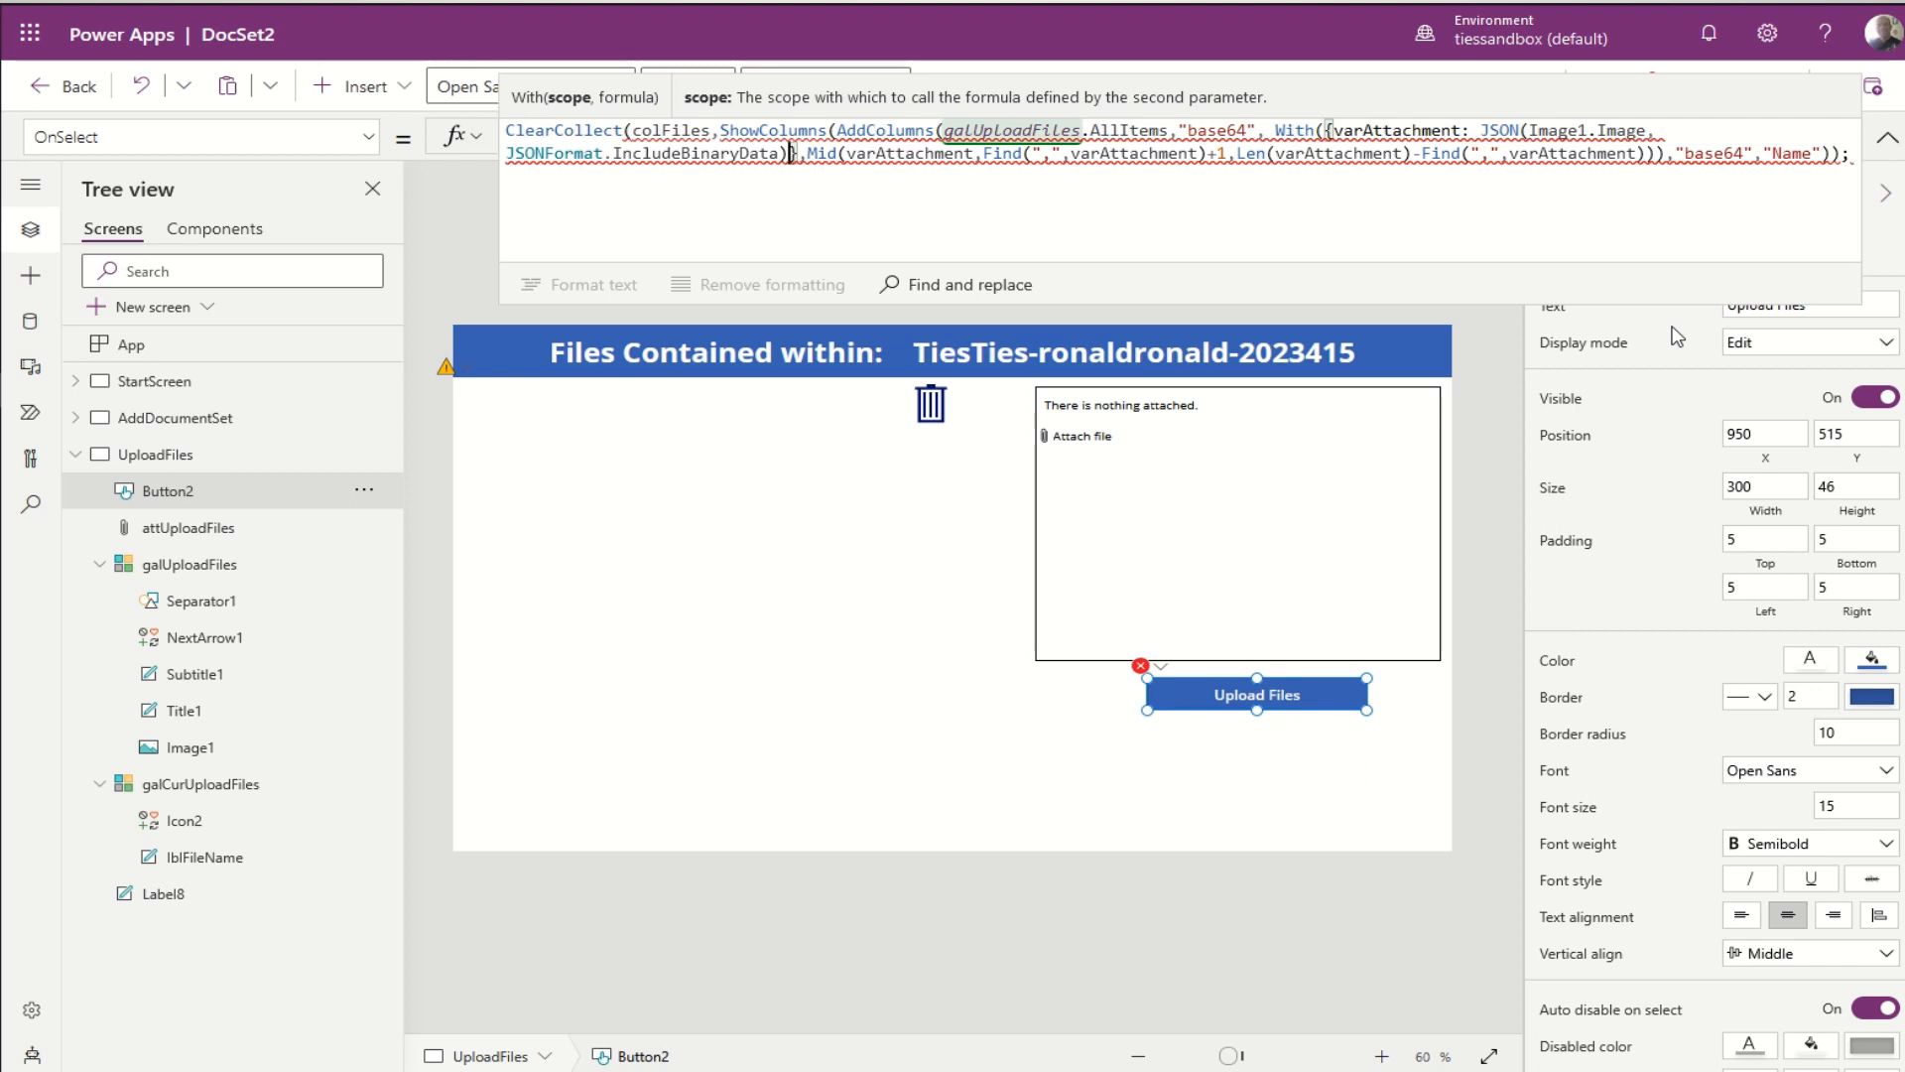
left_click(674, 130)
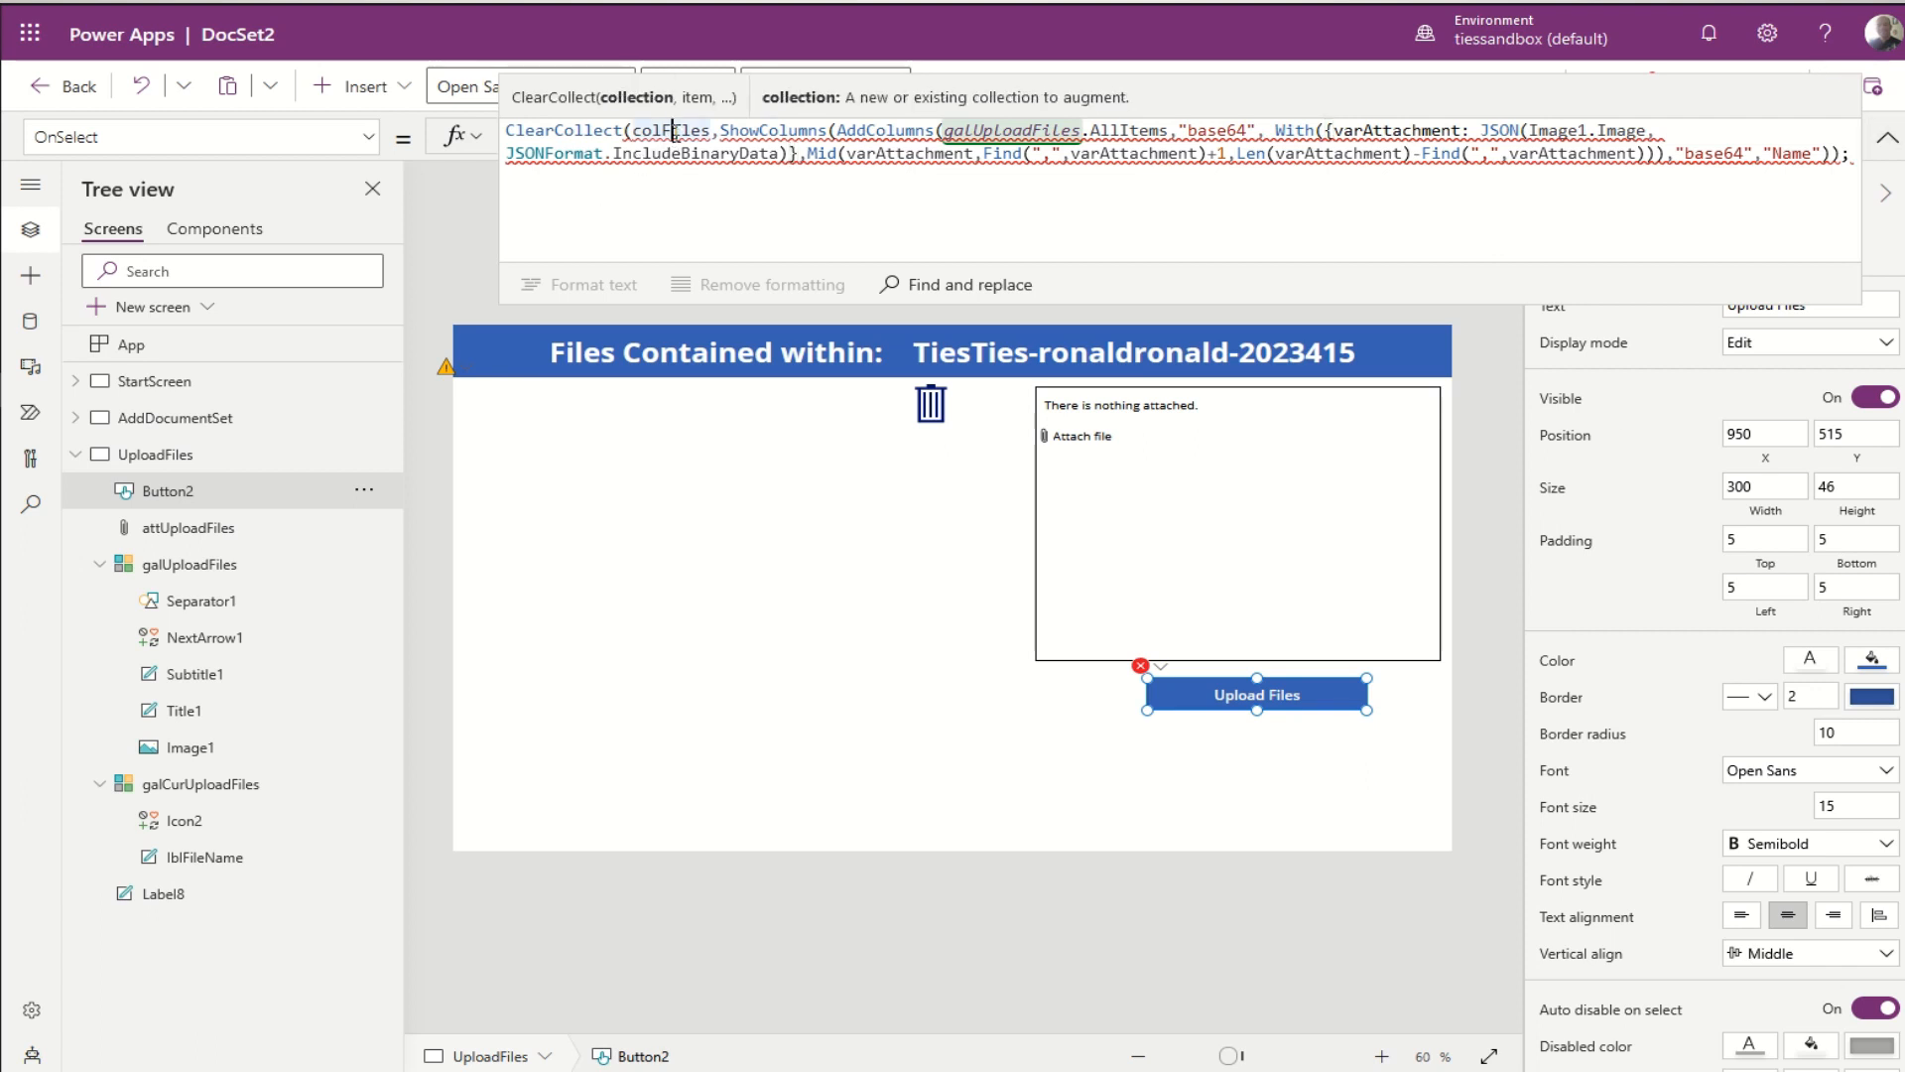
left_click(773, 132)
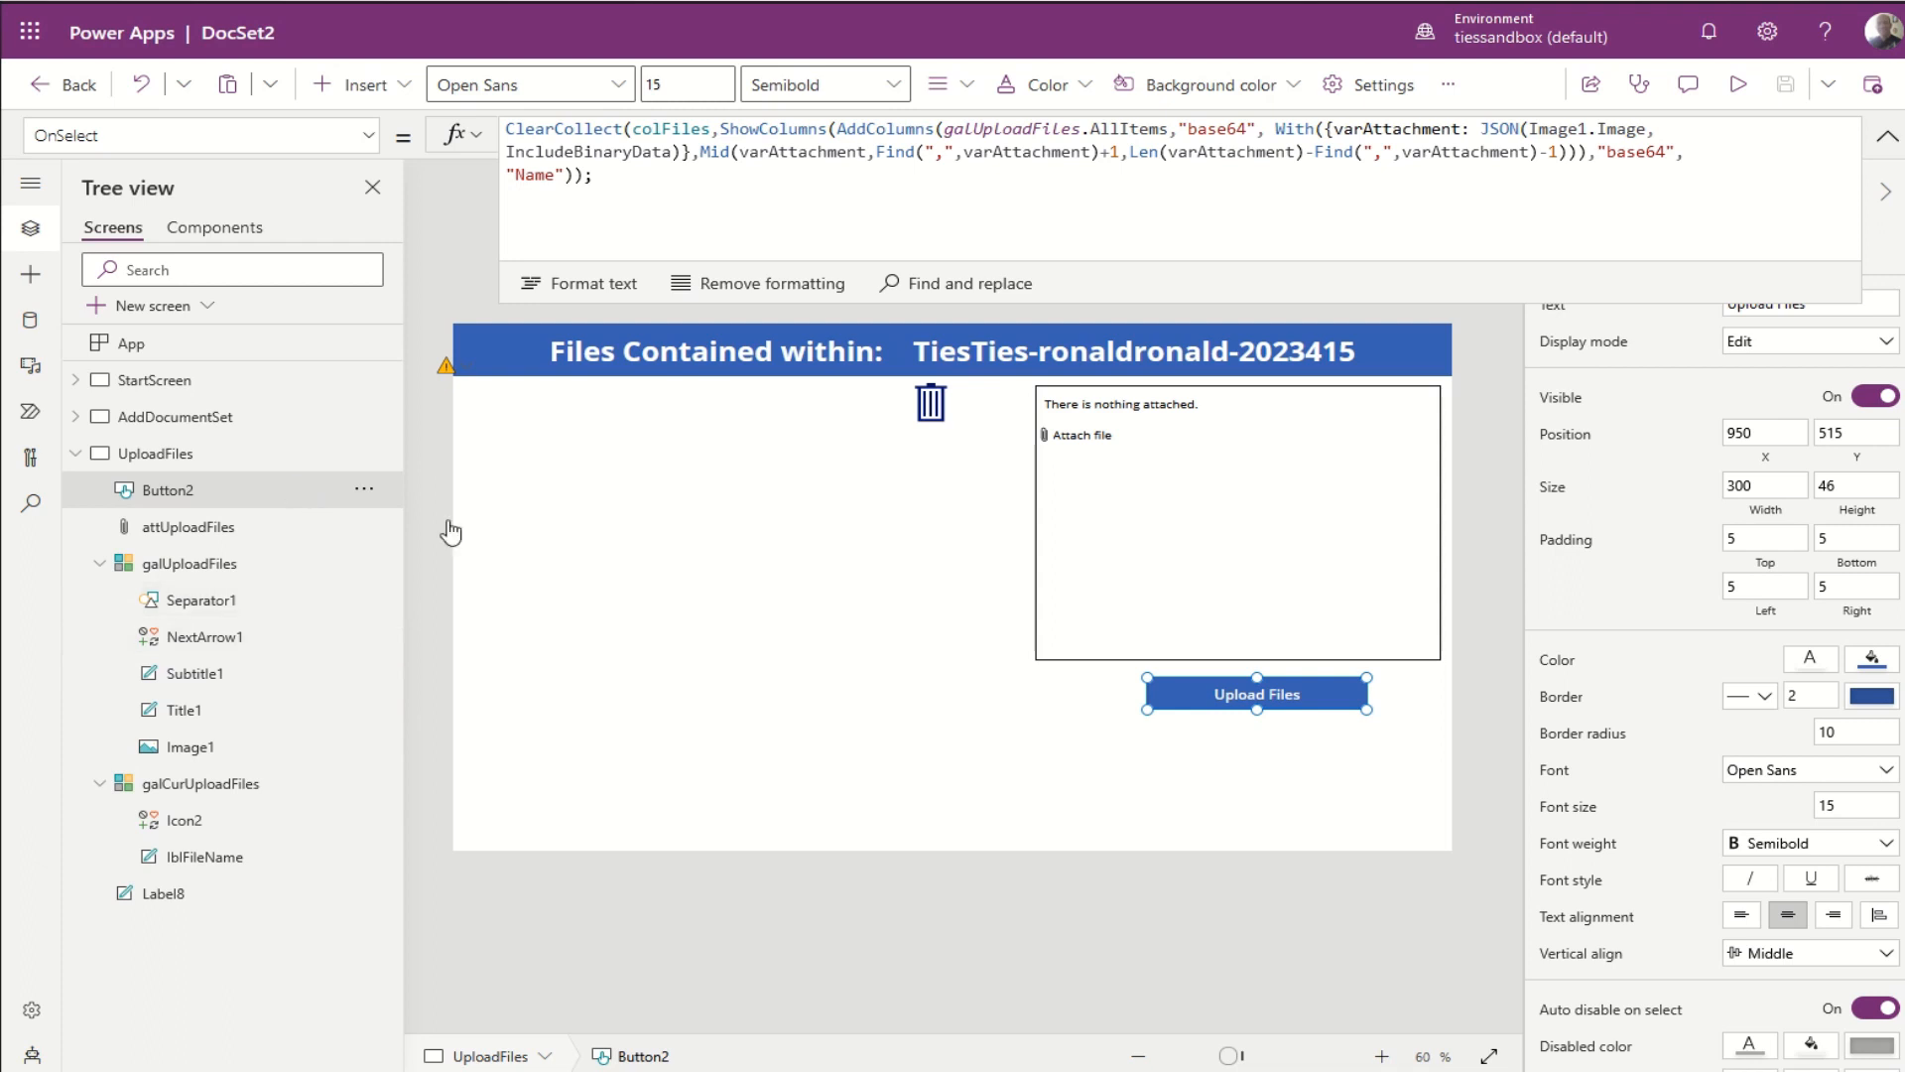
Step: Add a new Power Automate flow to the app, created from blank instead of from a template
left_click(32, 420)
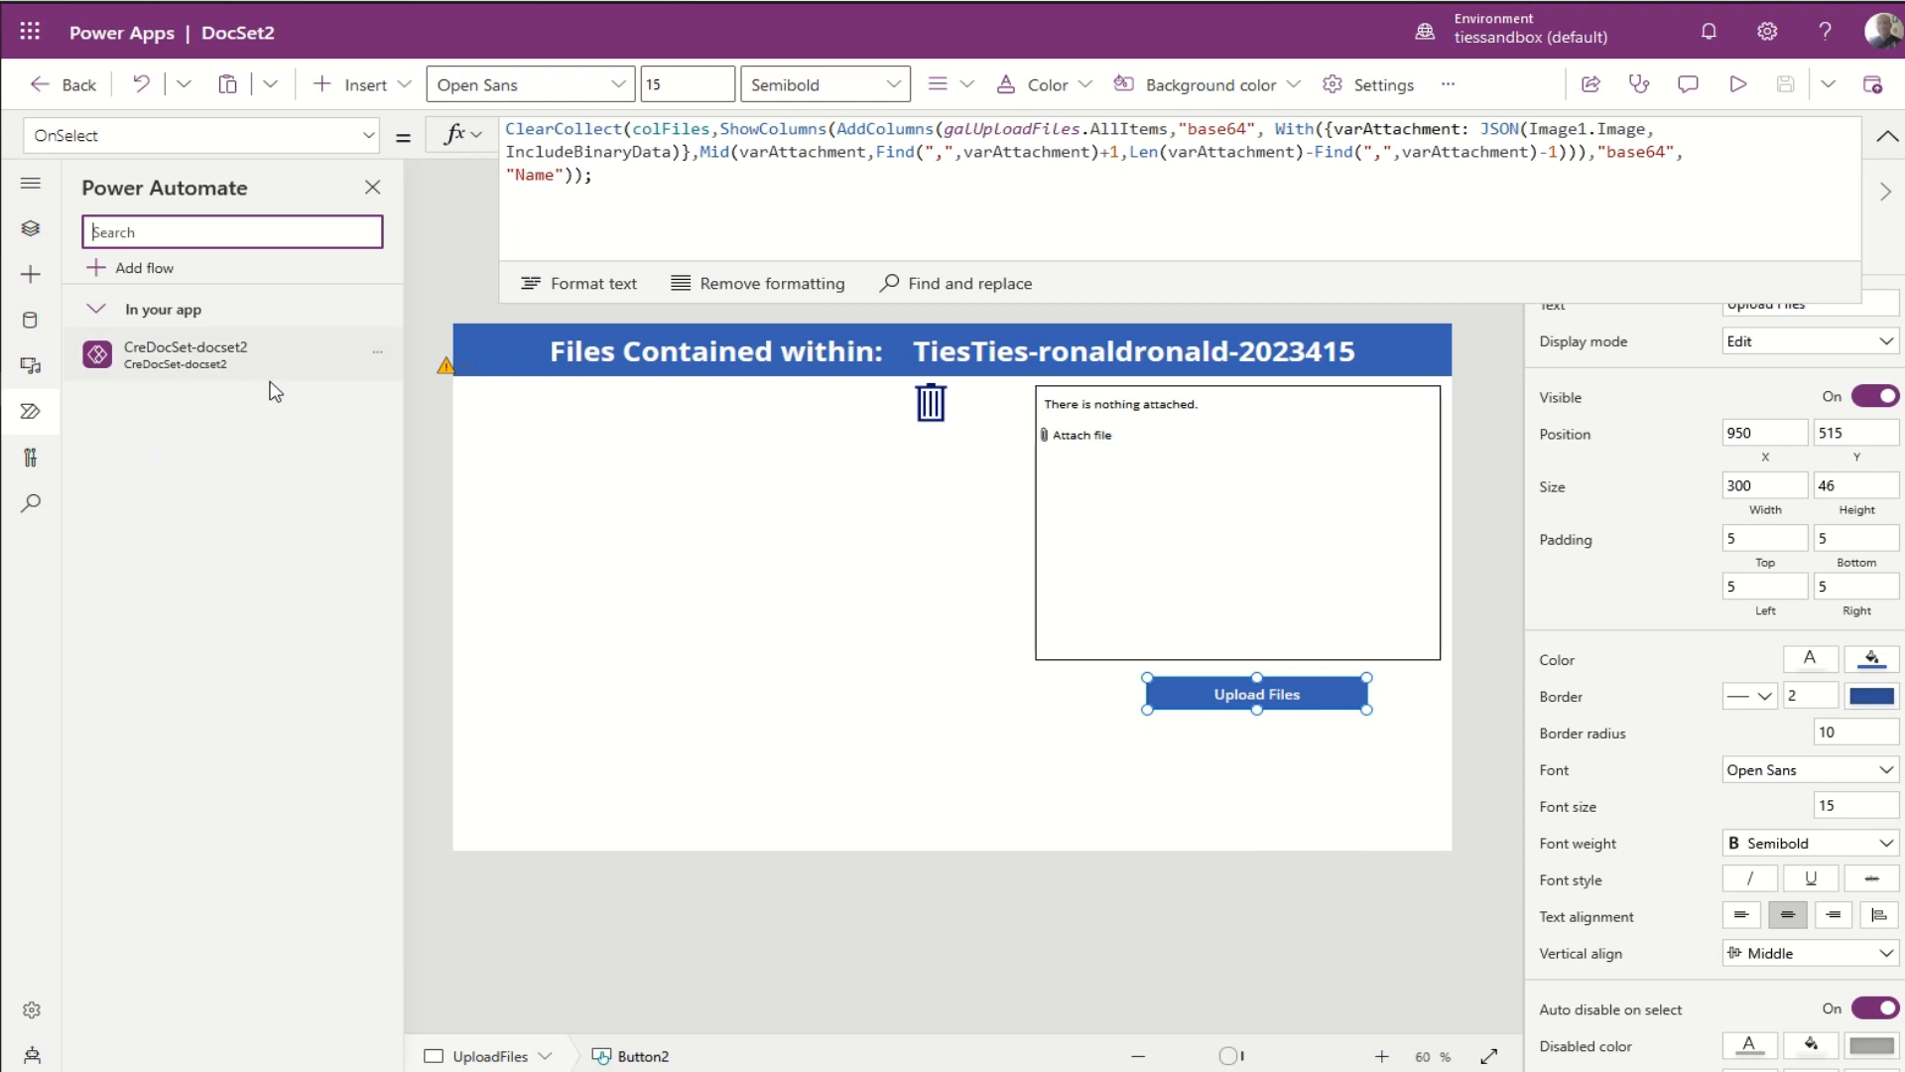
left_click(96, 267)
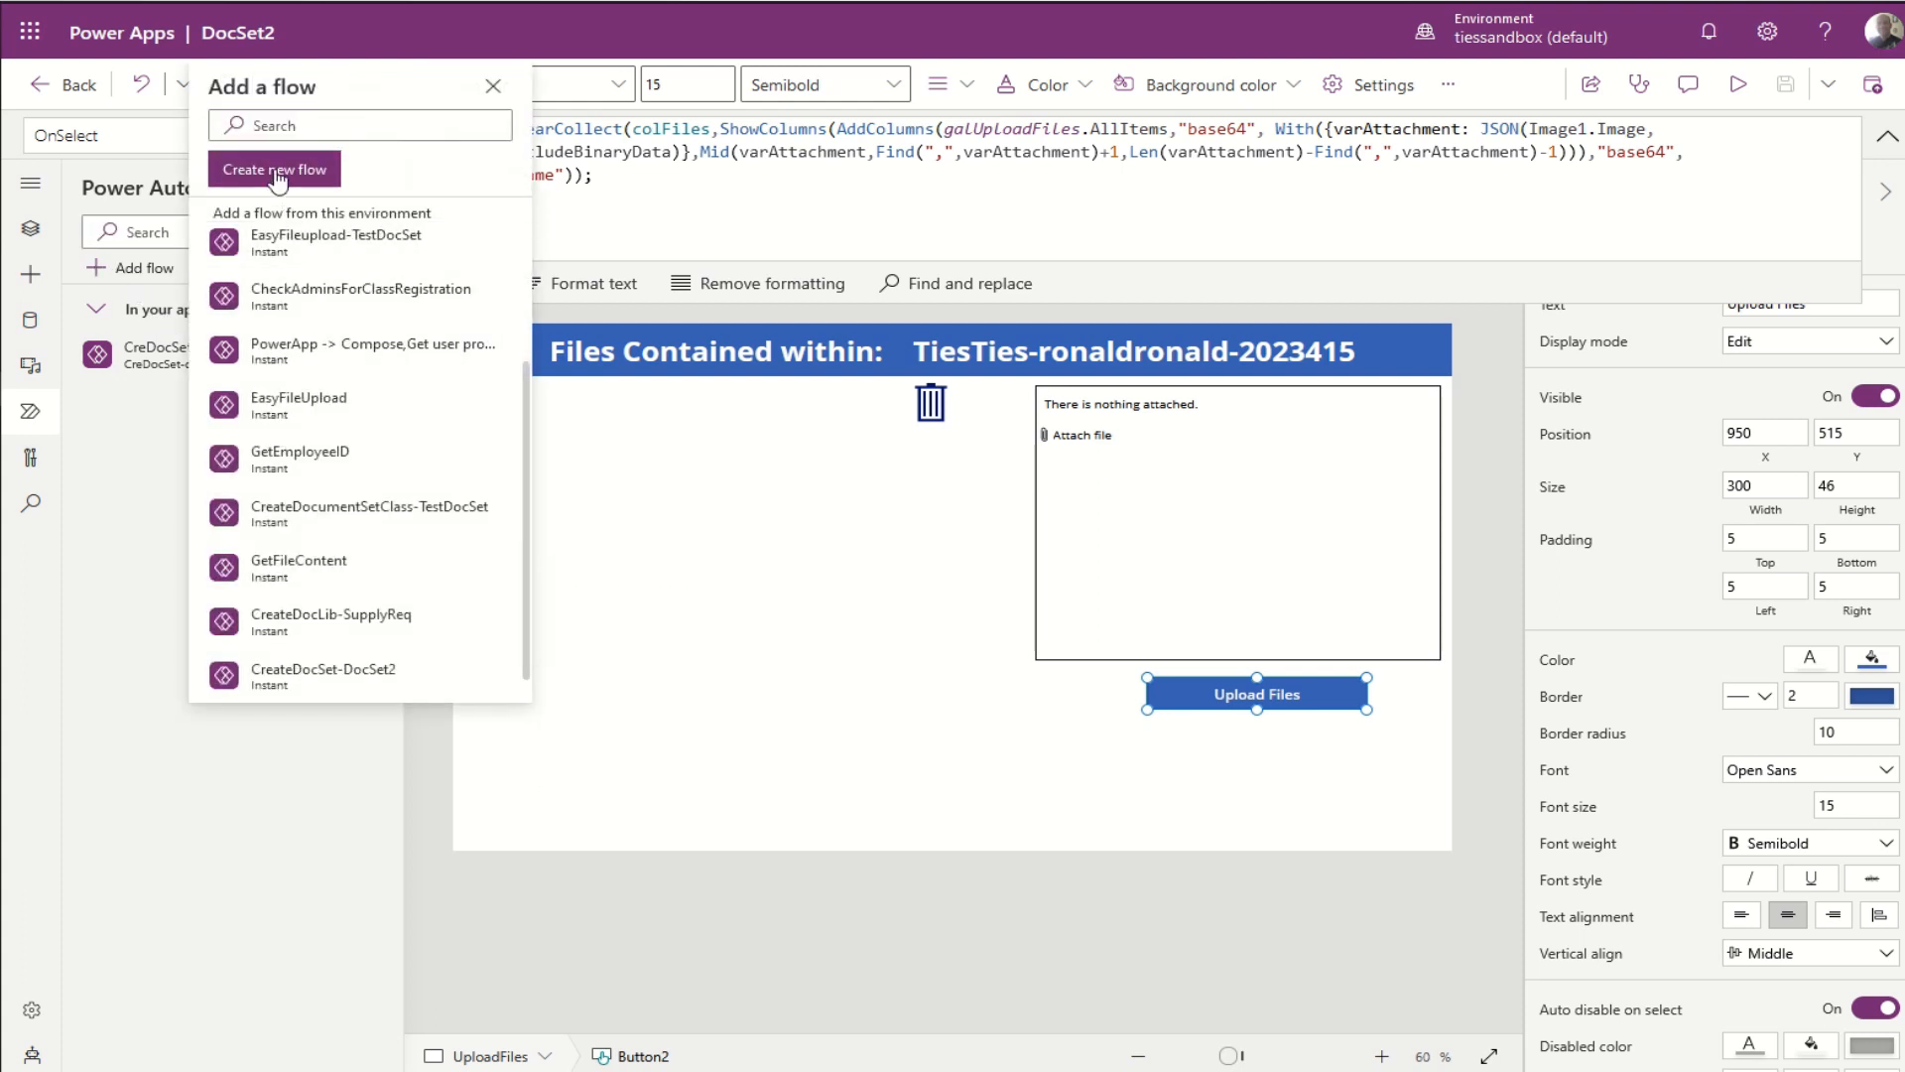
left_click(276, 171)
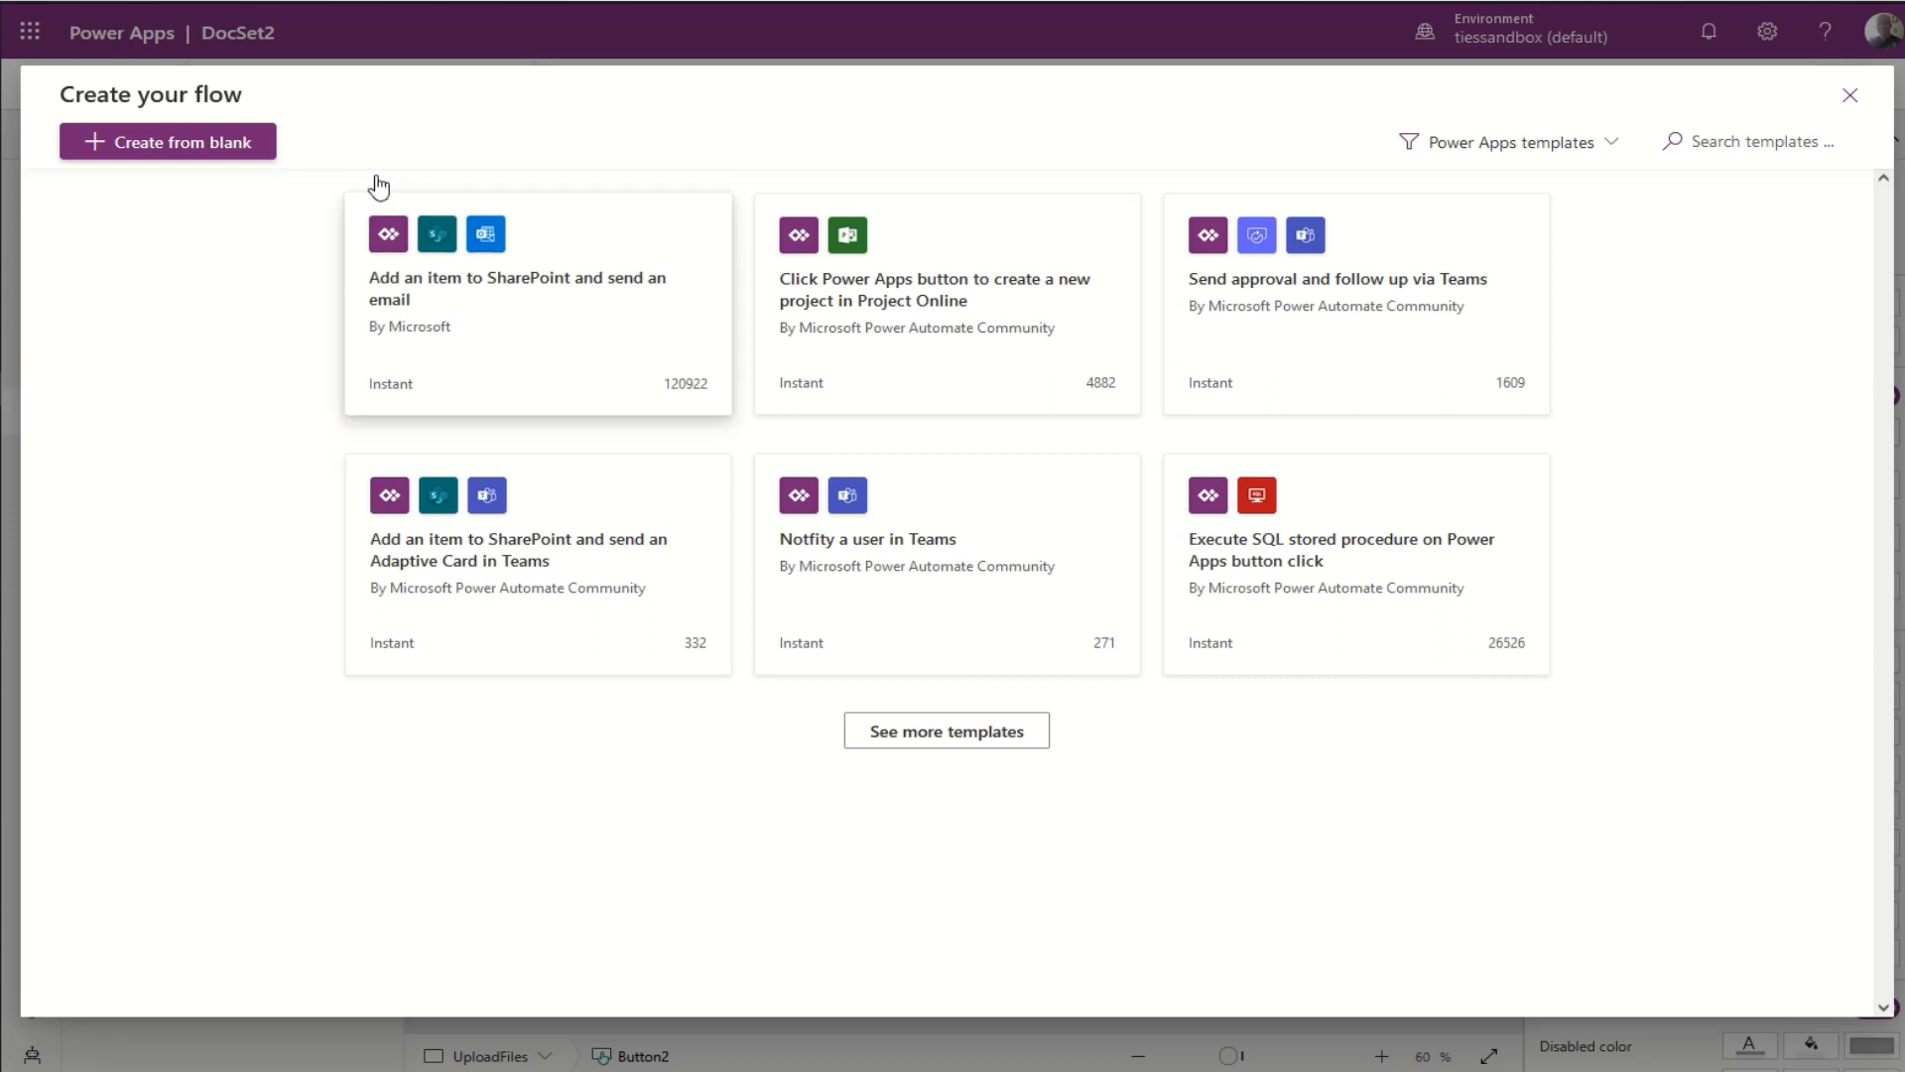
left_click(186, 149)
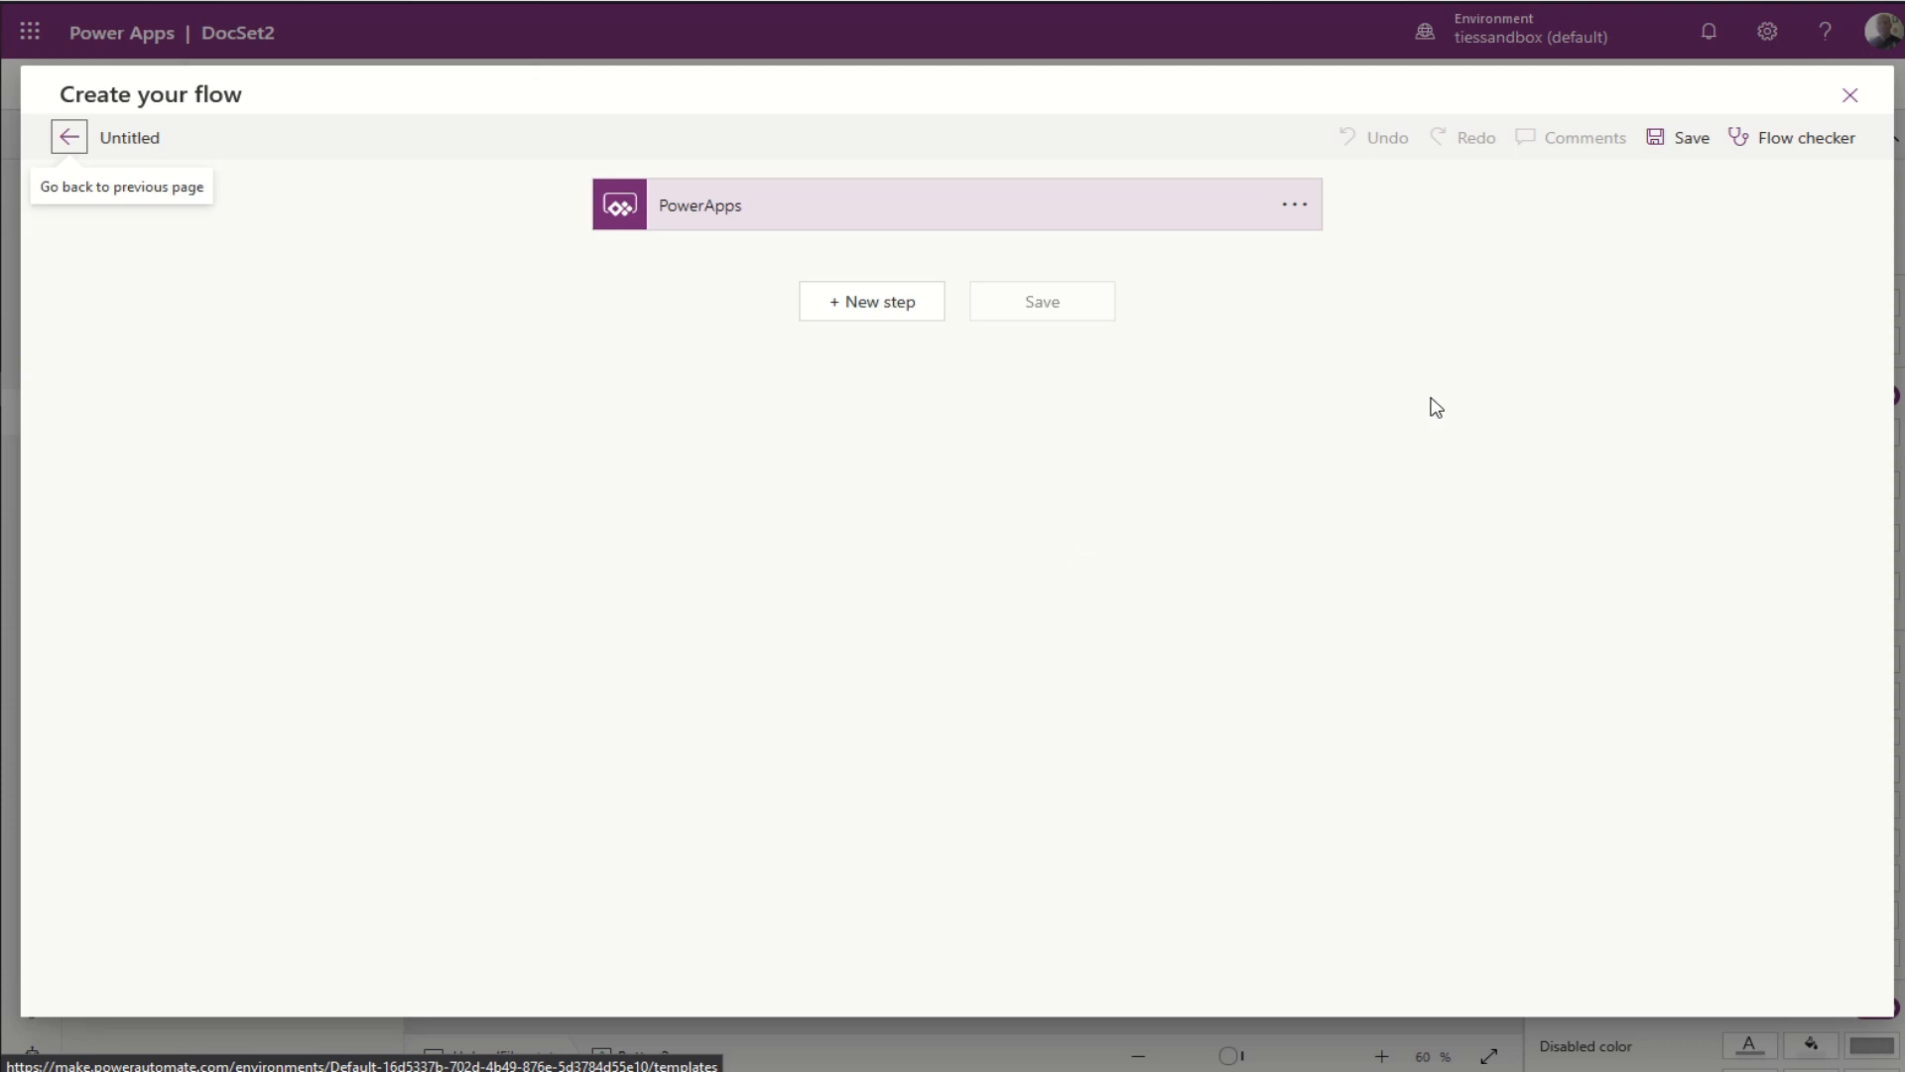
Step: Add an Initialize variable action to the flow after the PowerApps trigger
left_click(881, 307)
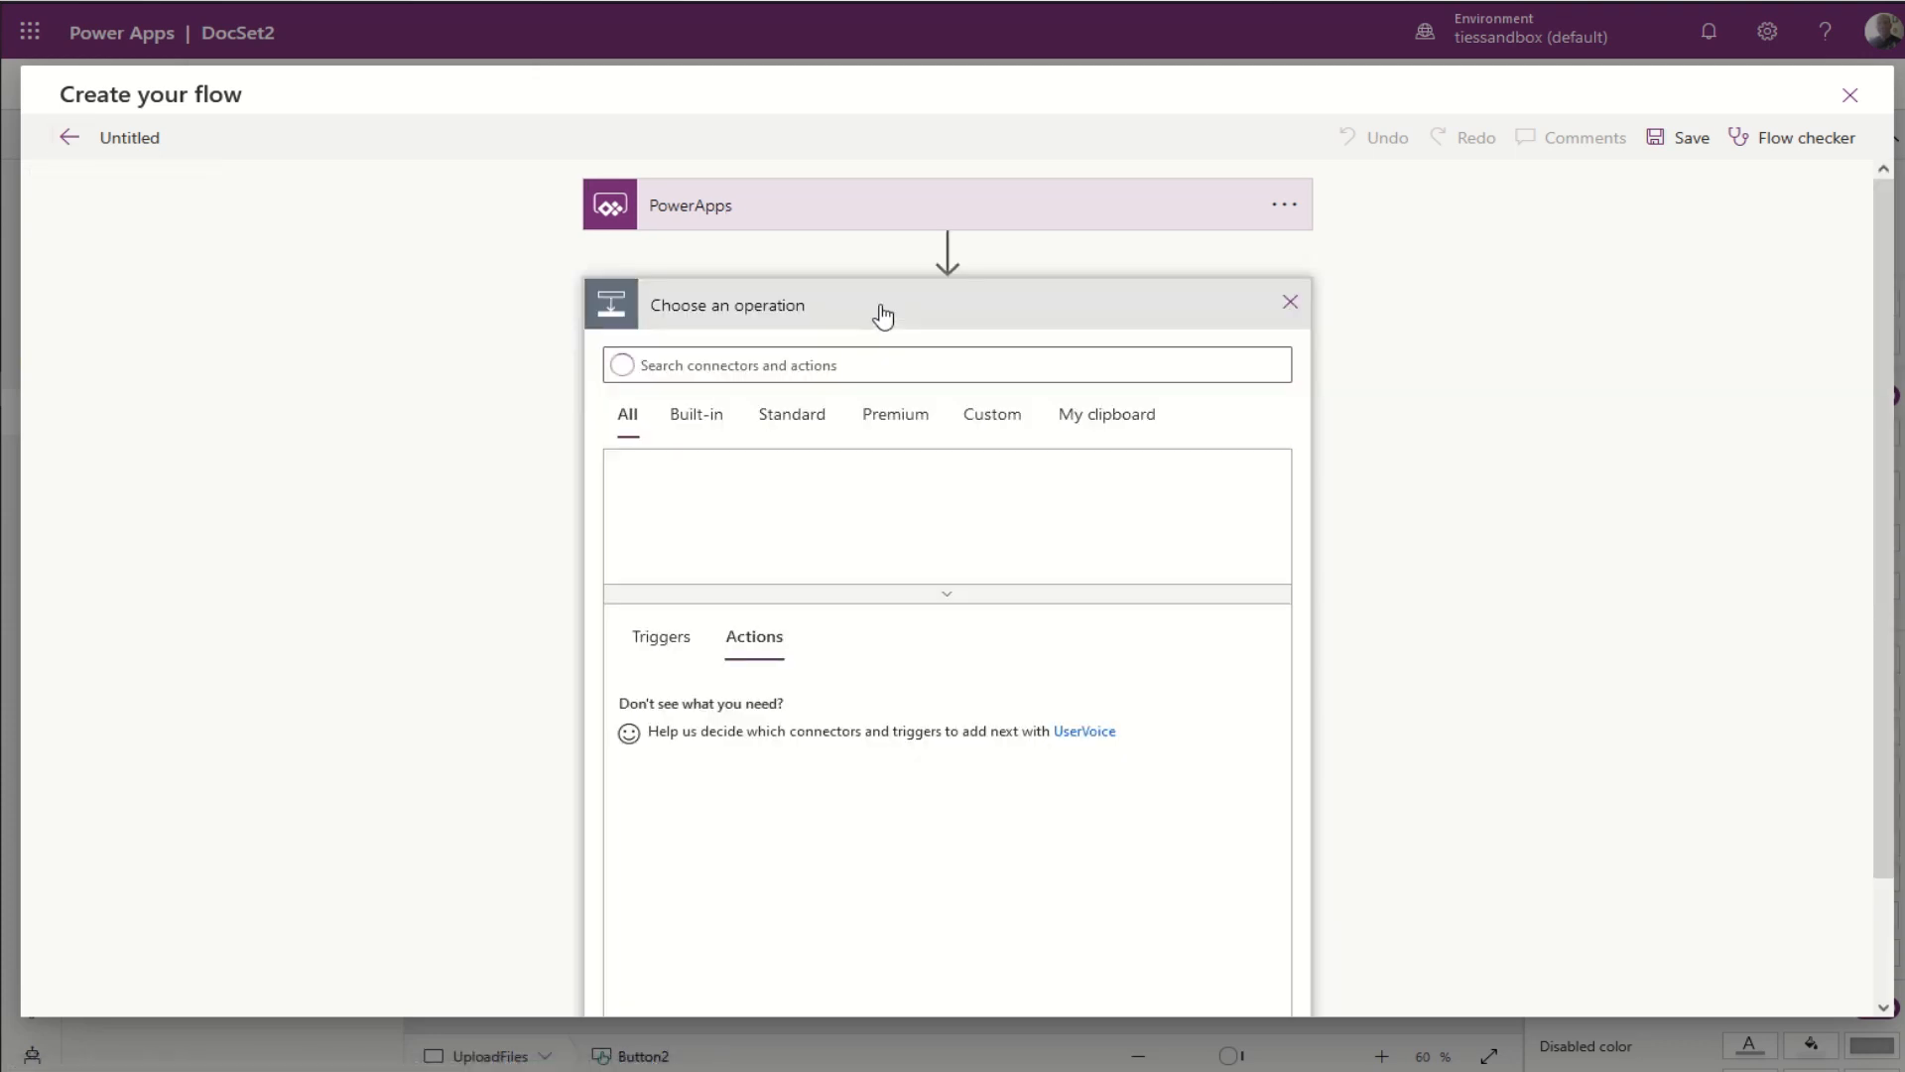
left_click(807, 372)
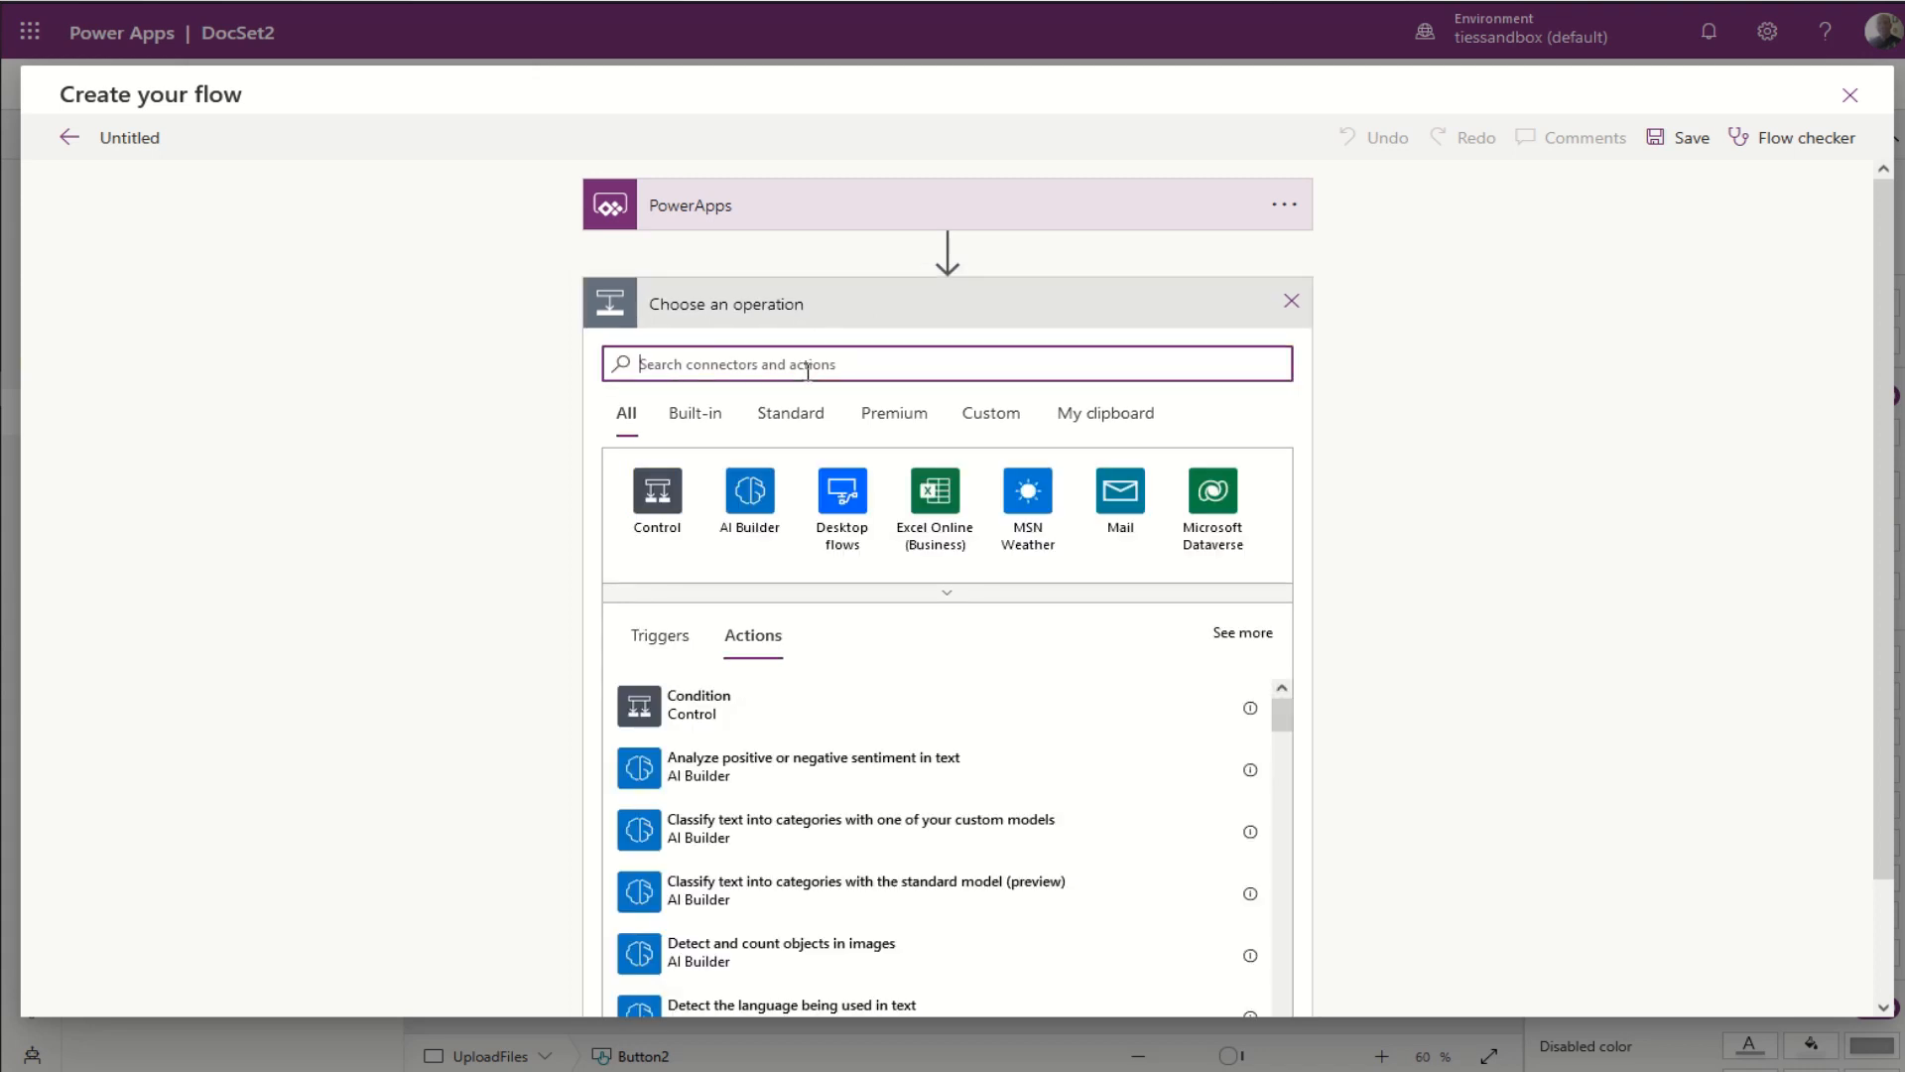
type("Init")
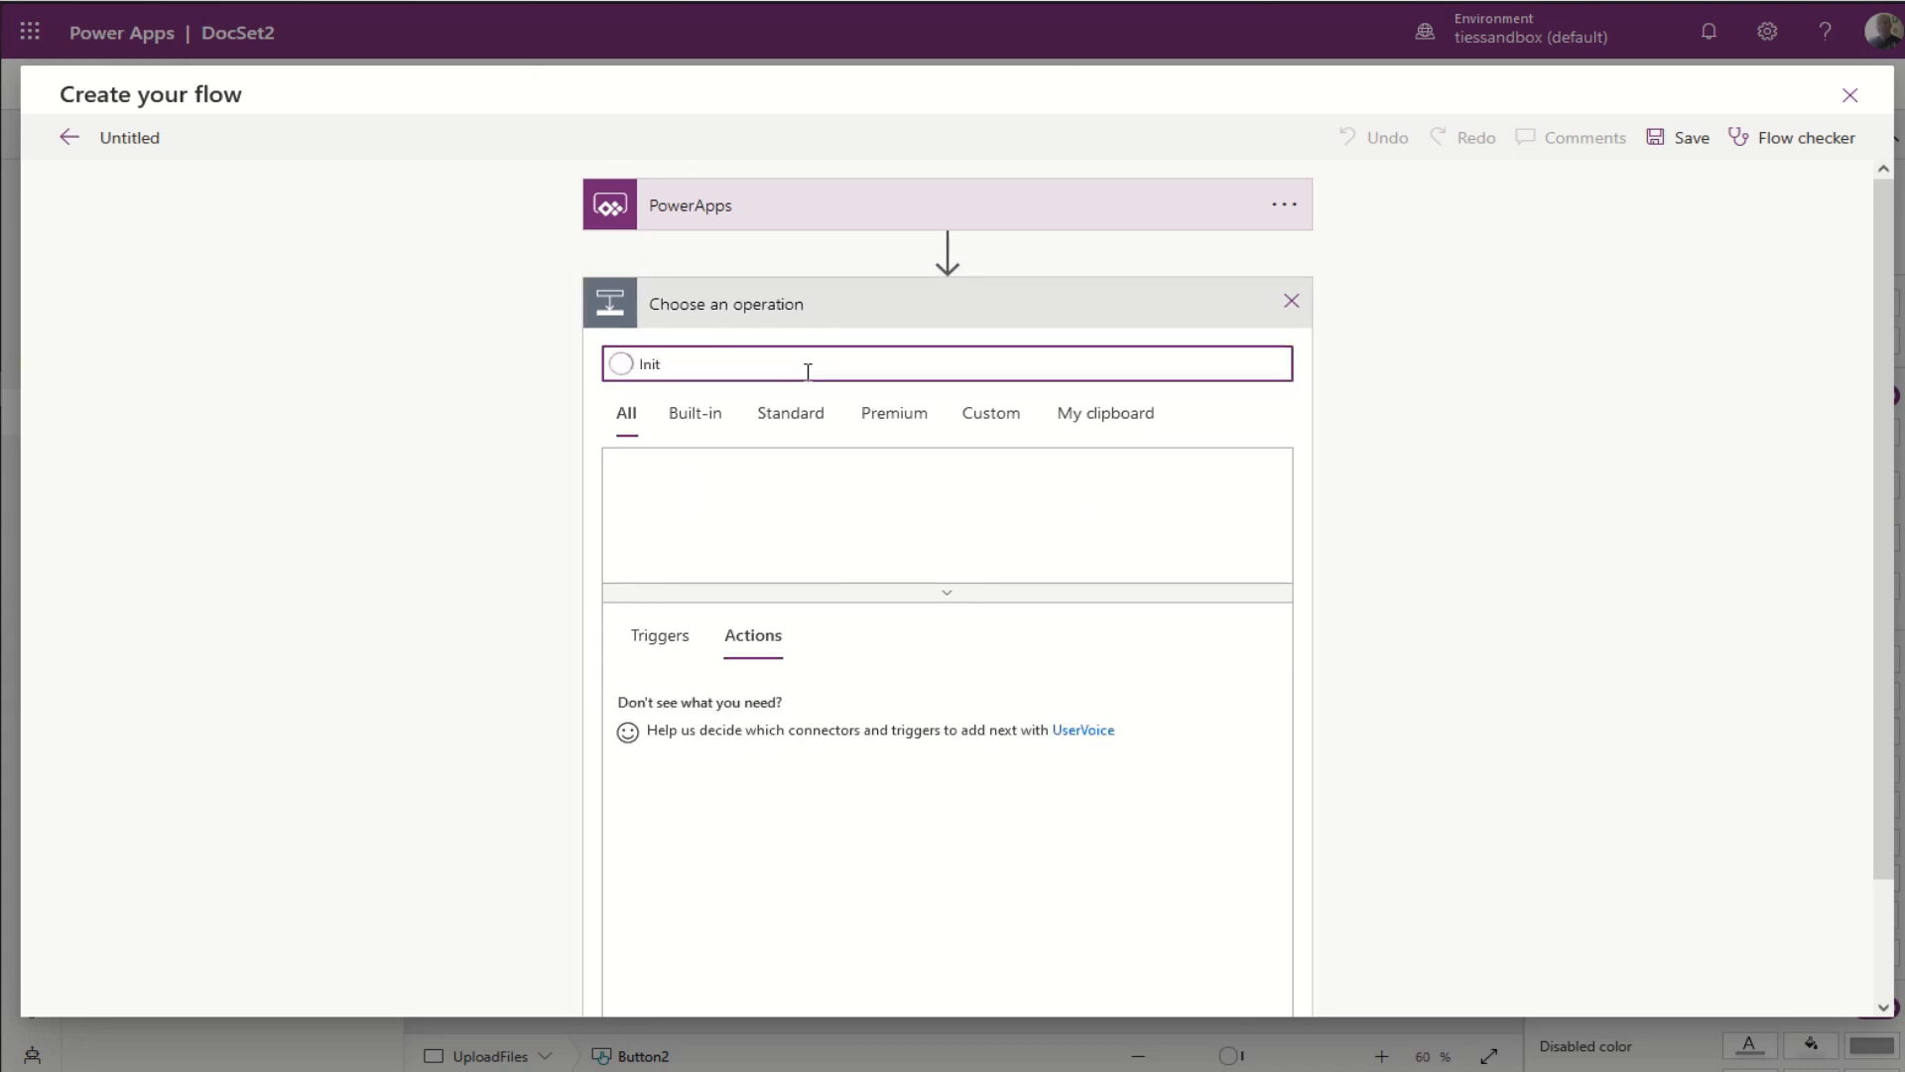
type("ialize var")
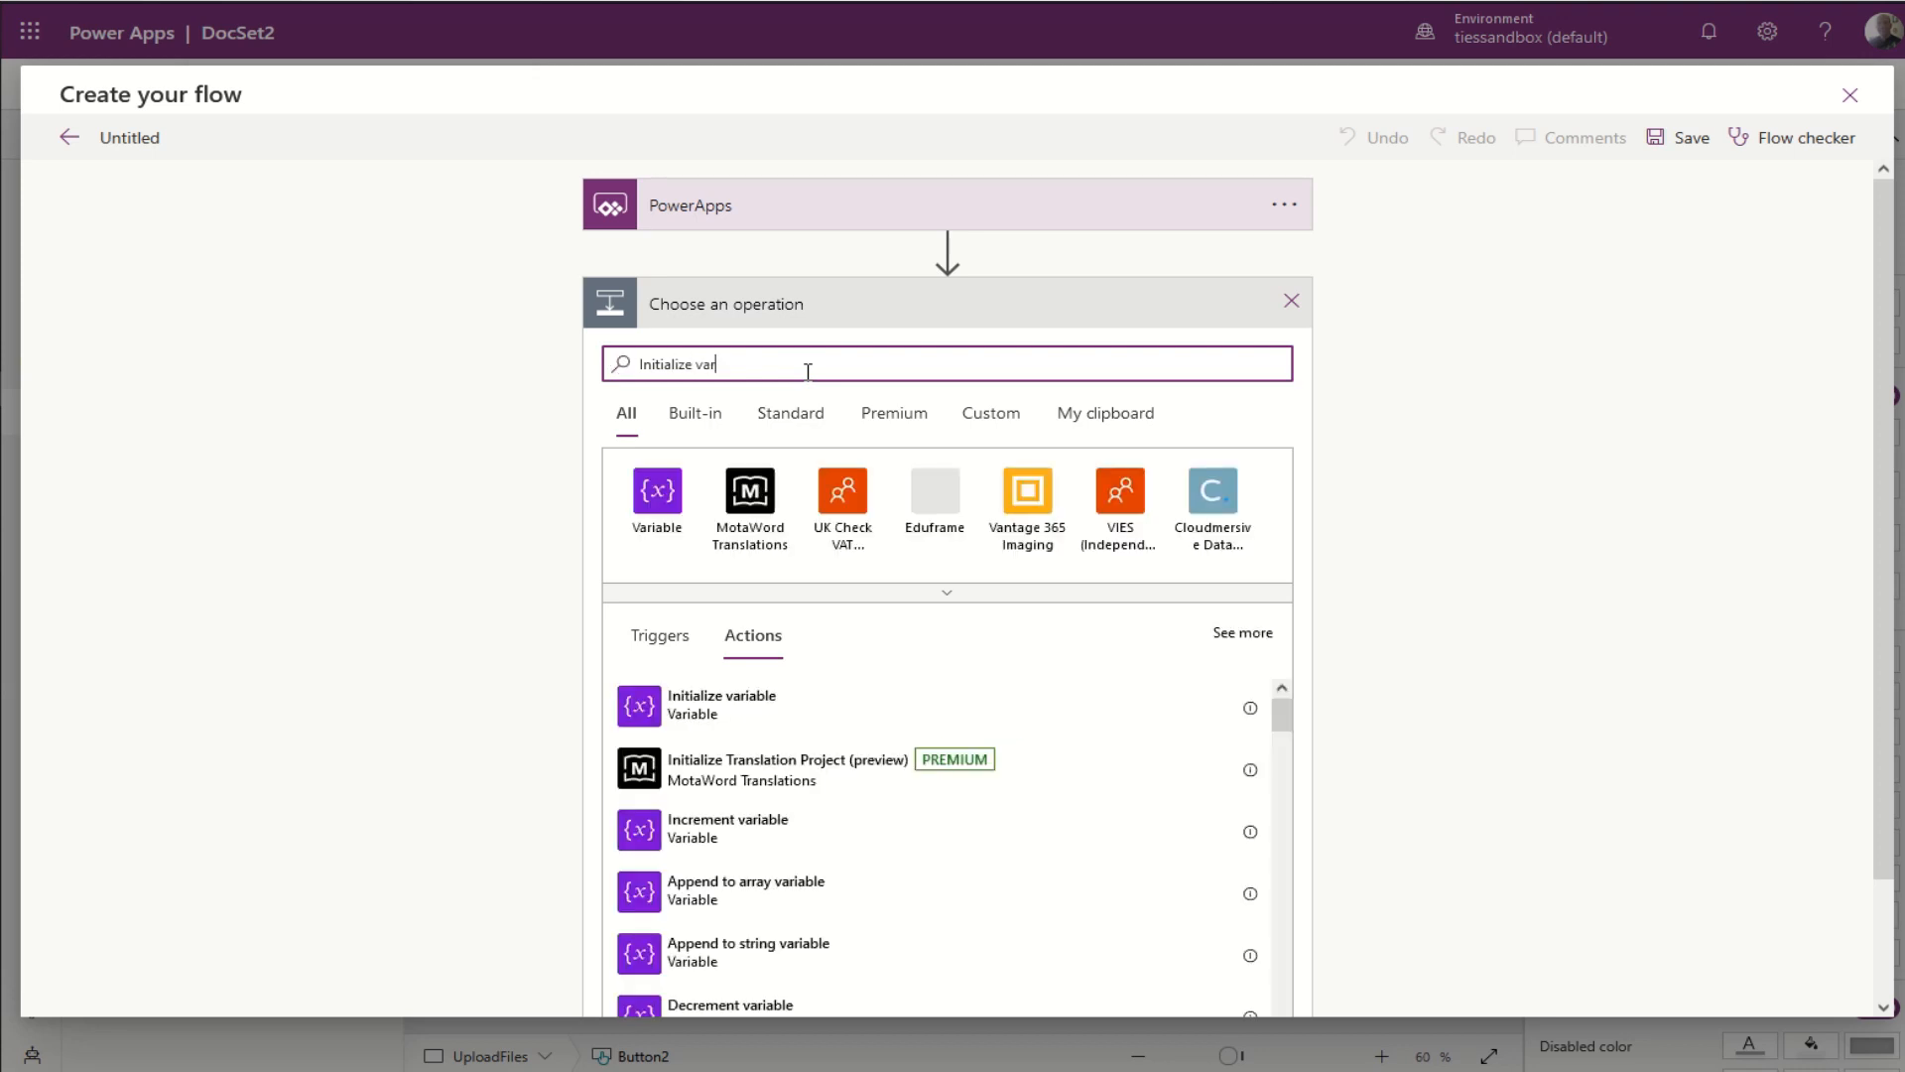
left_click(653, 717)
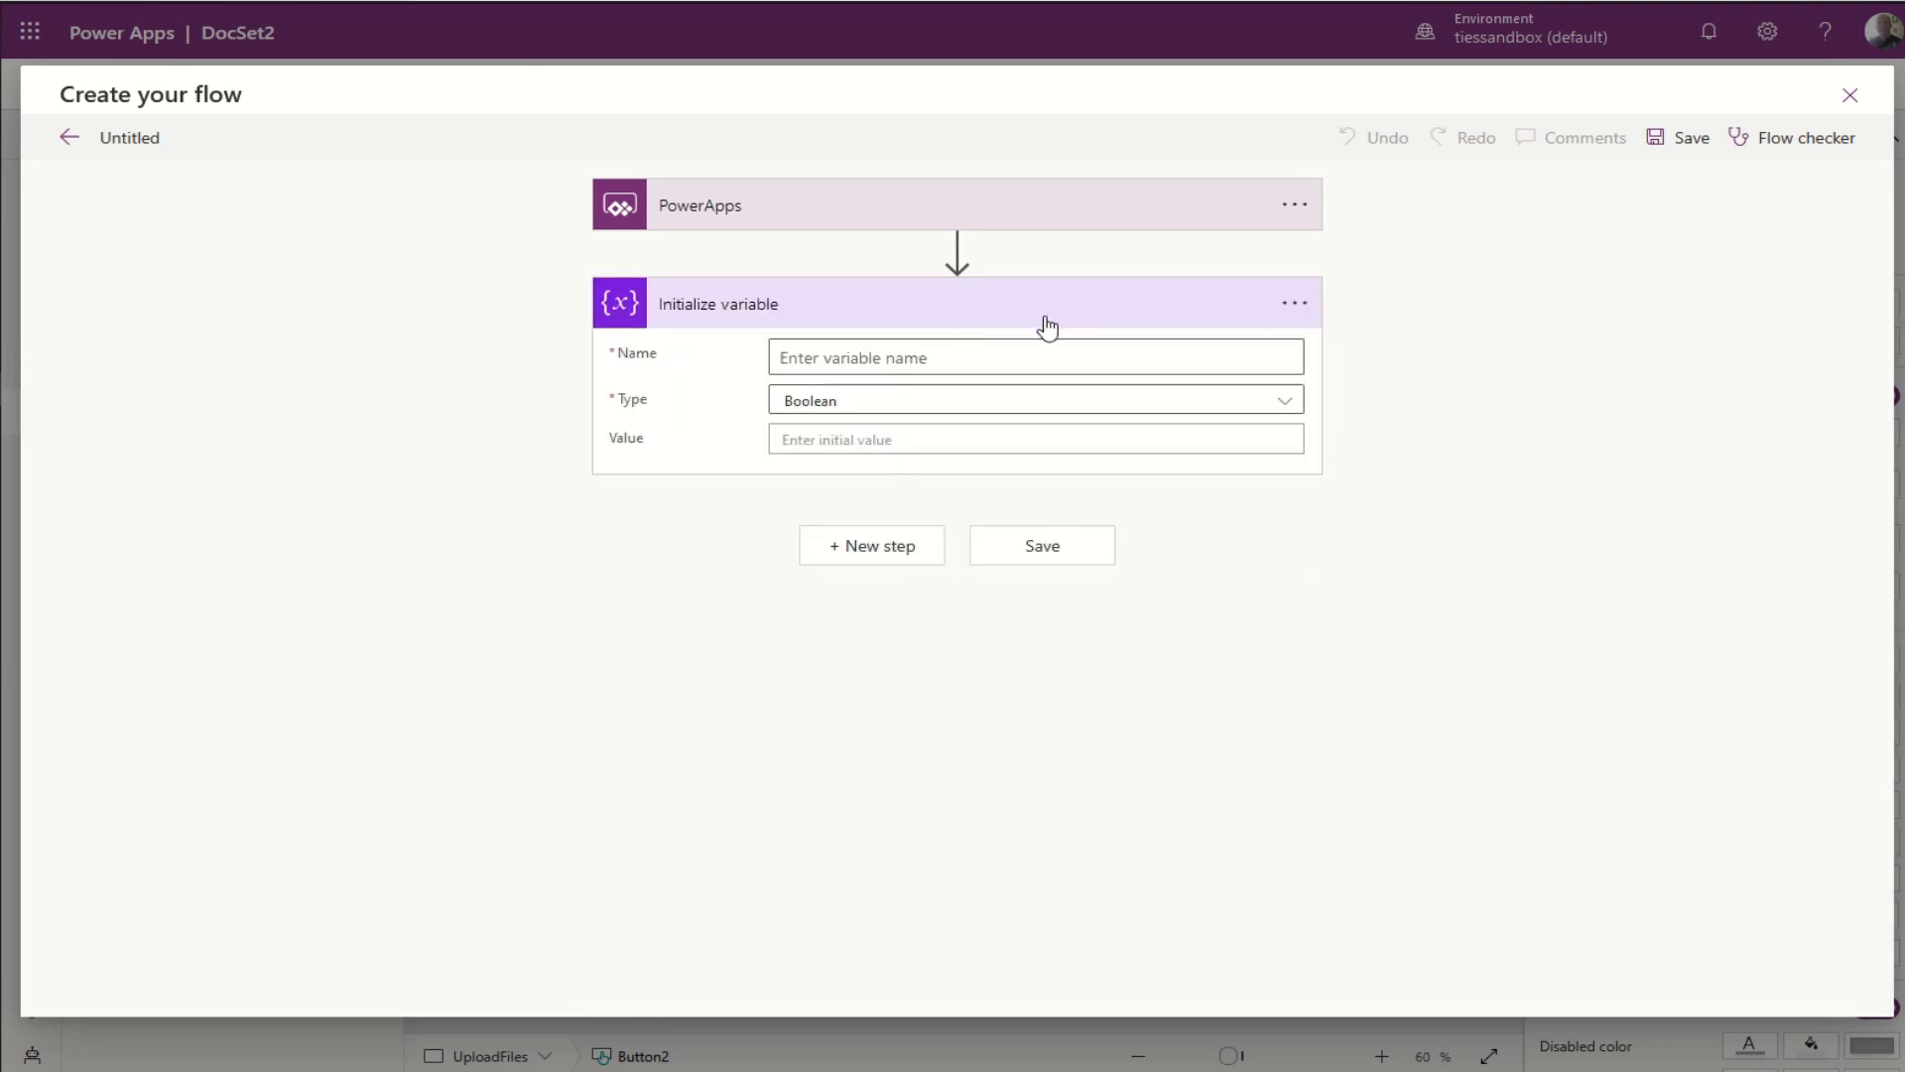
Step: Rename the Initialize variable action as NameOfDocSet
left_click(1295, 305)
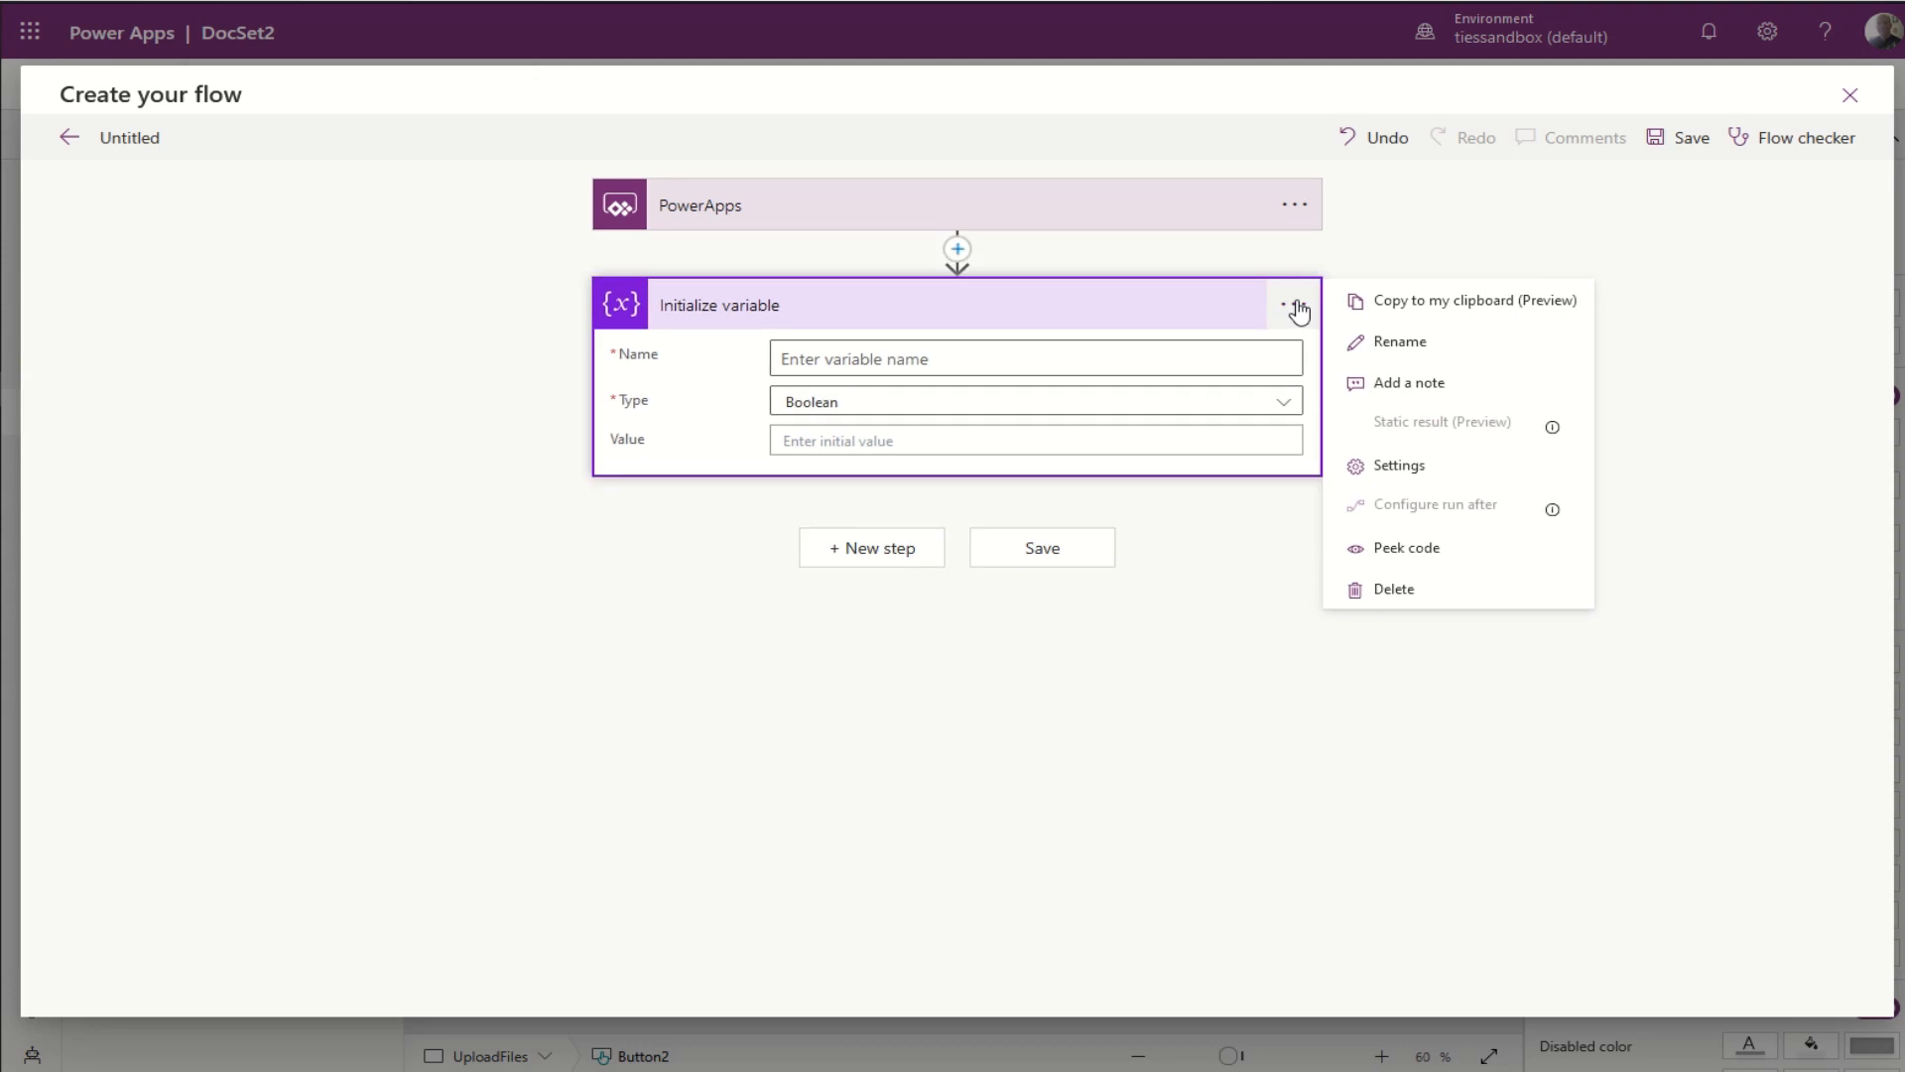
left_click(1411, 343)
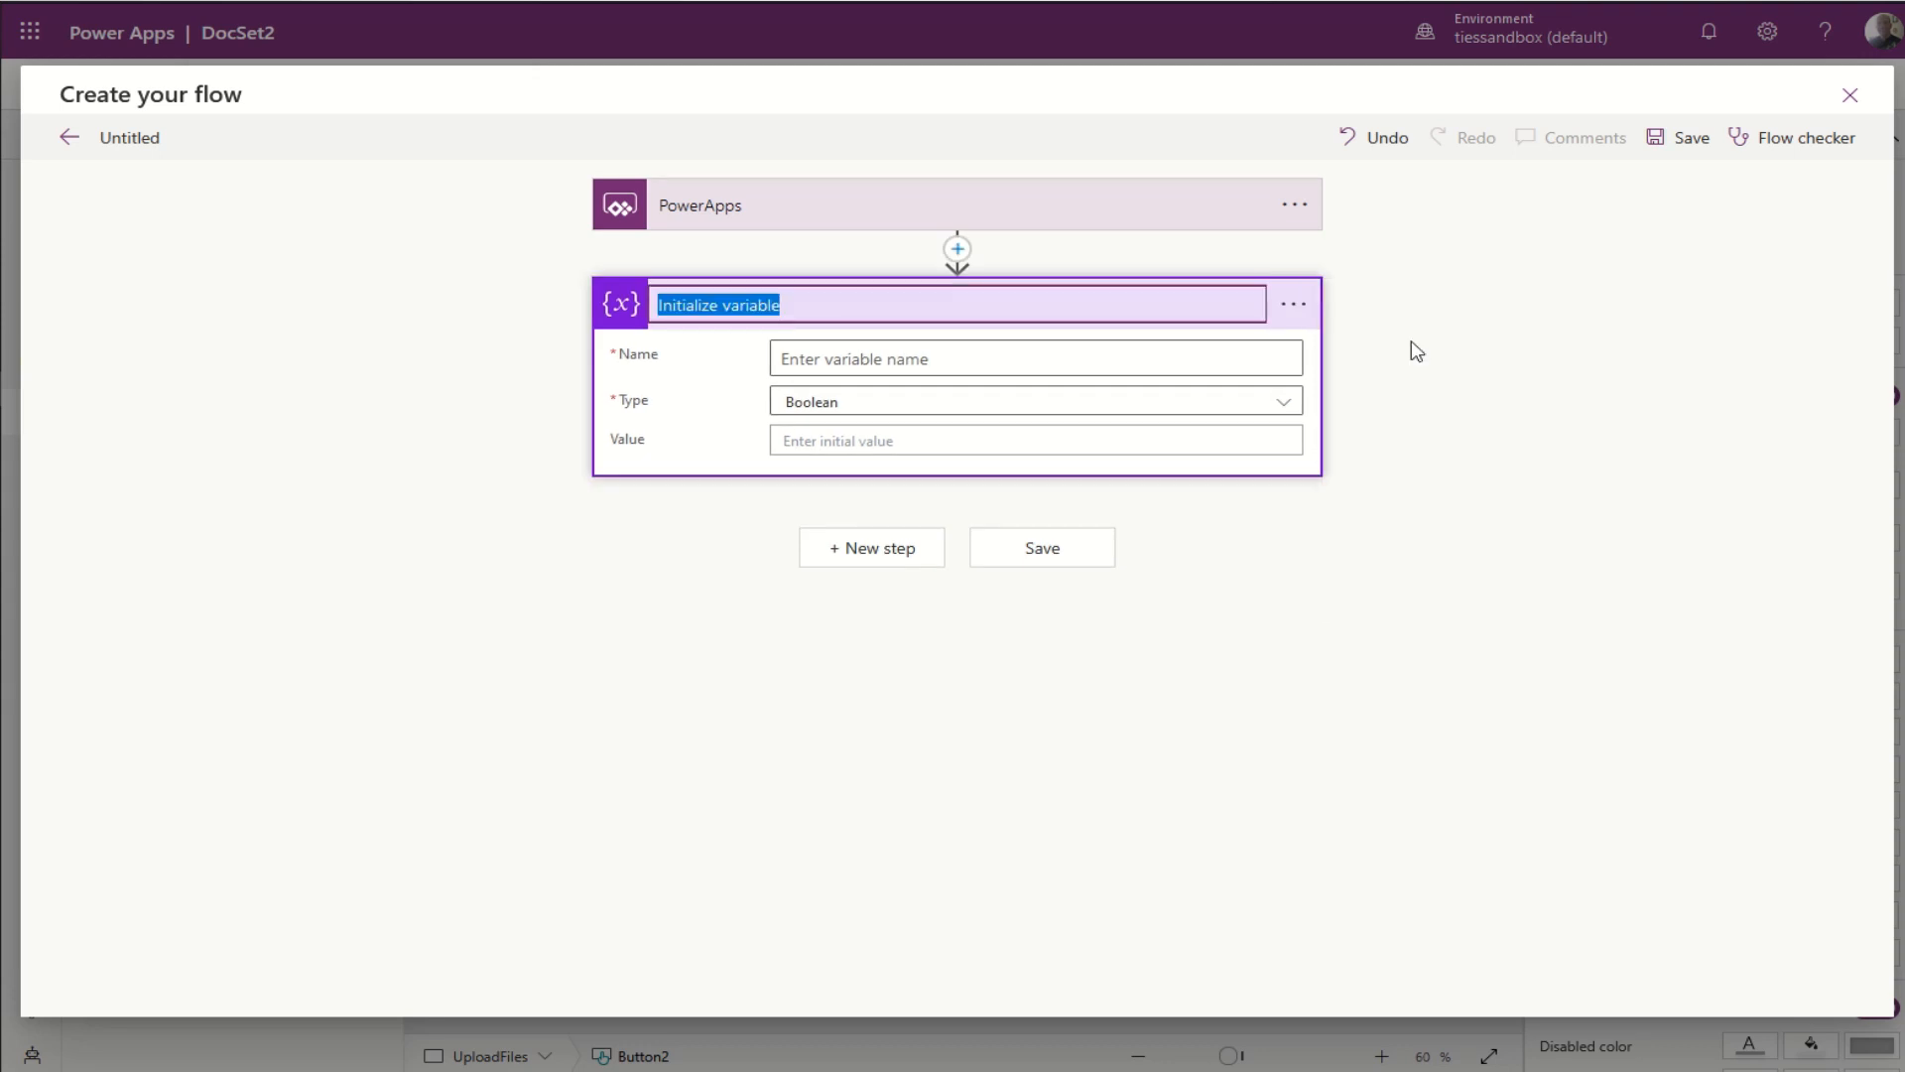
type("NameOf")
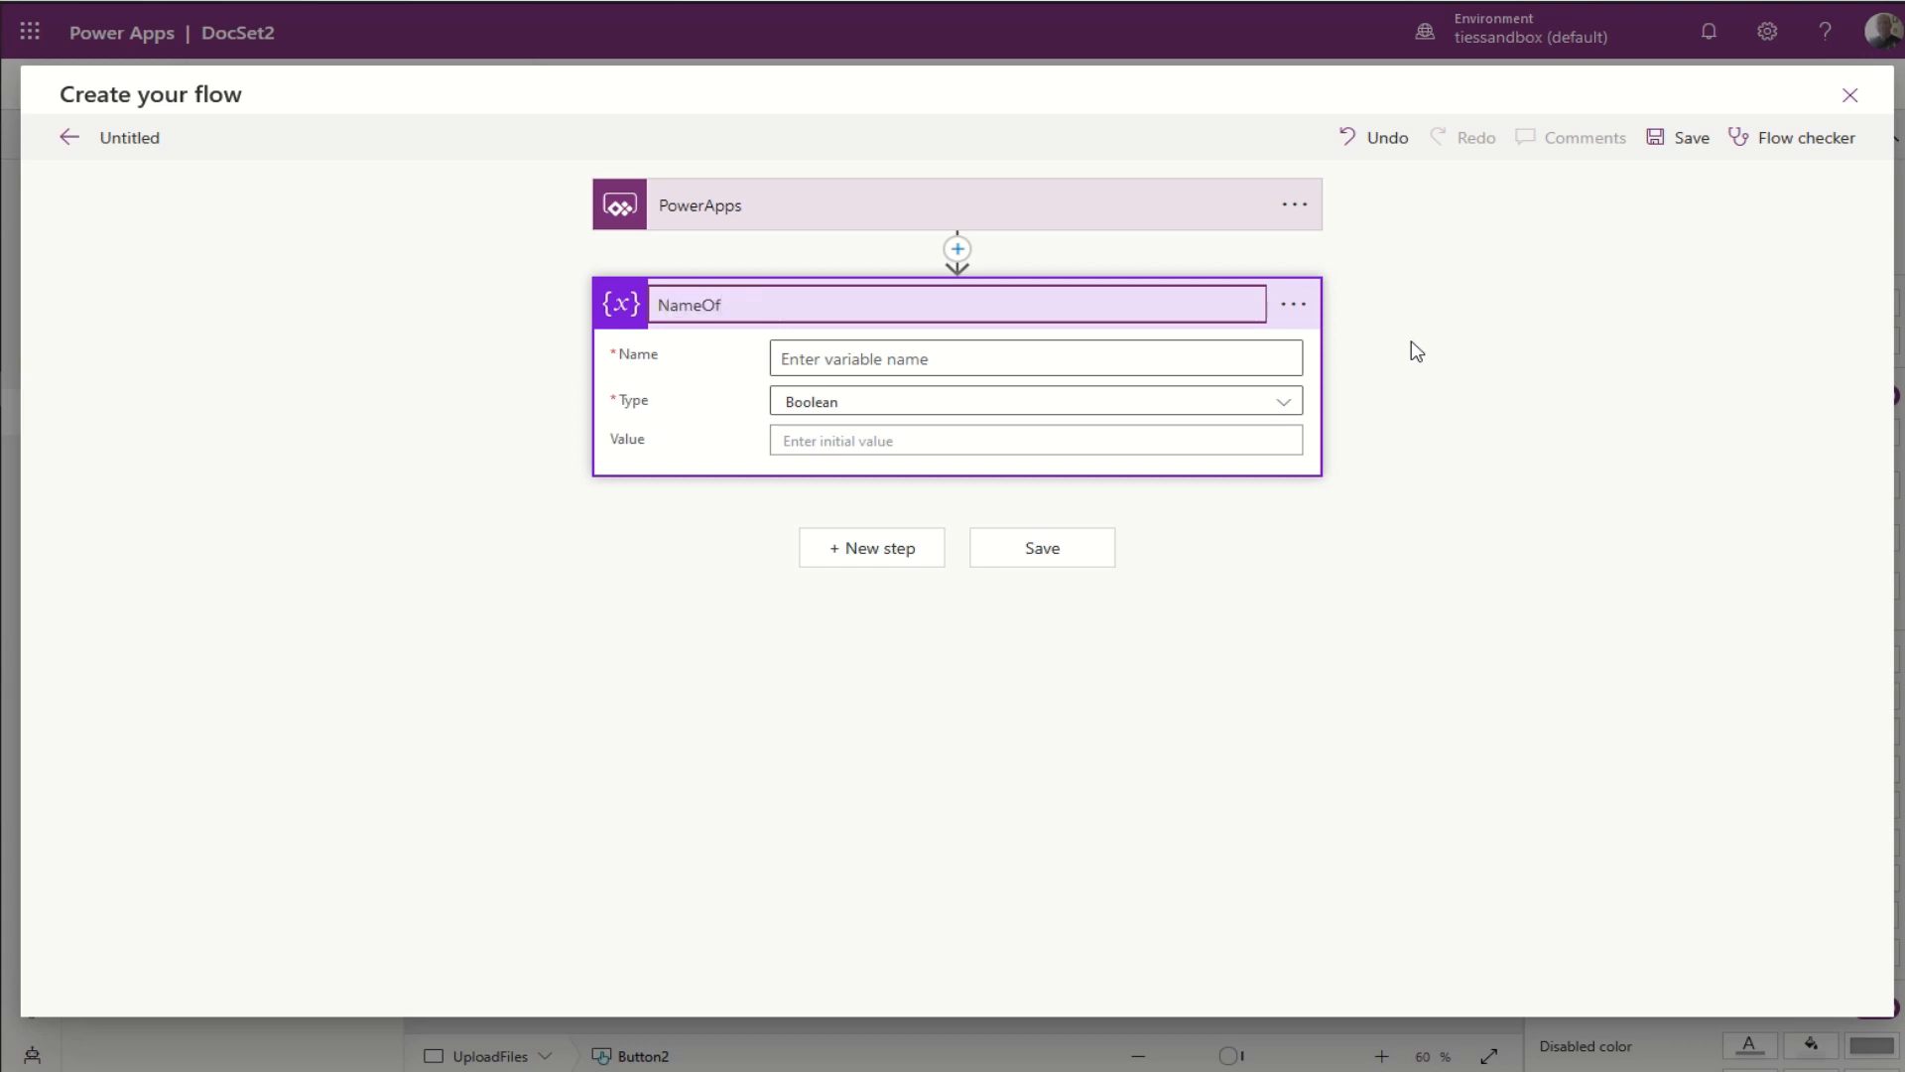
type("DocSet")
Step: Name the variable in the NameOfDocSet action DocSetName
left_click(973, 359)
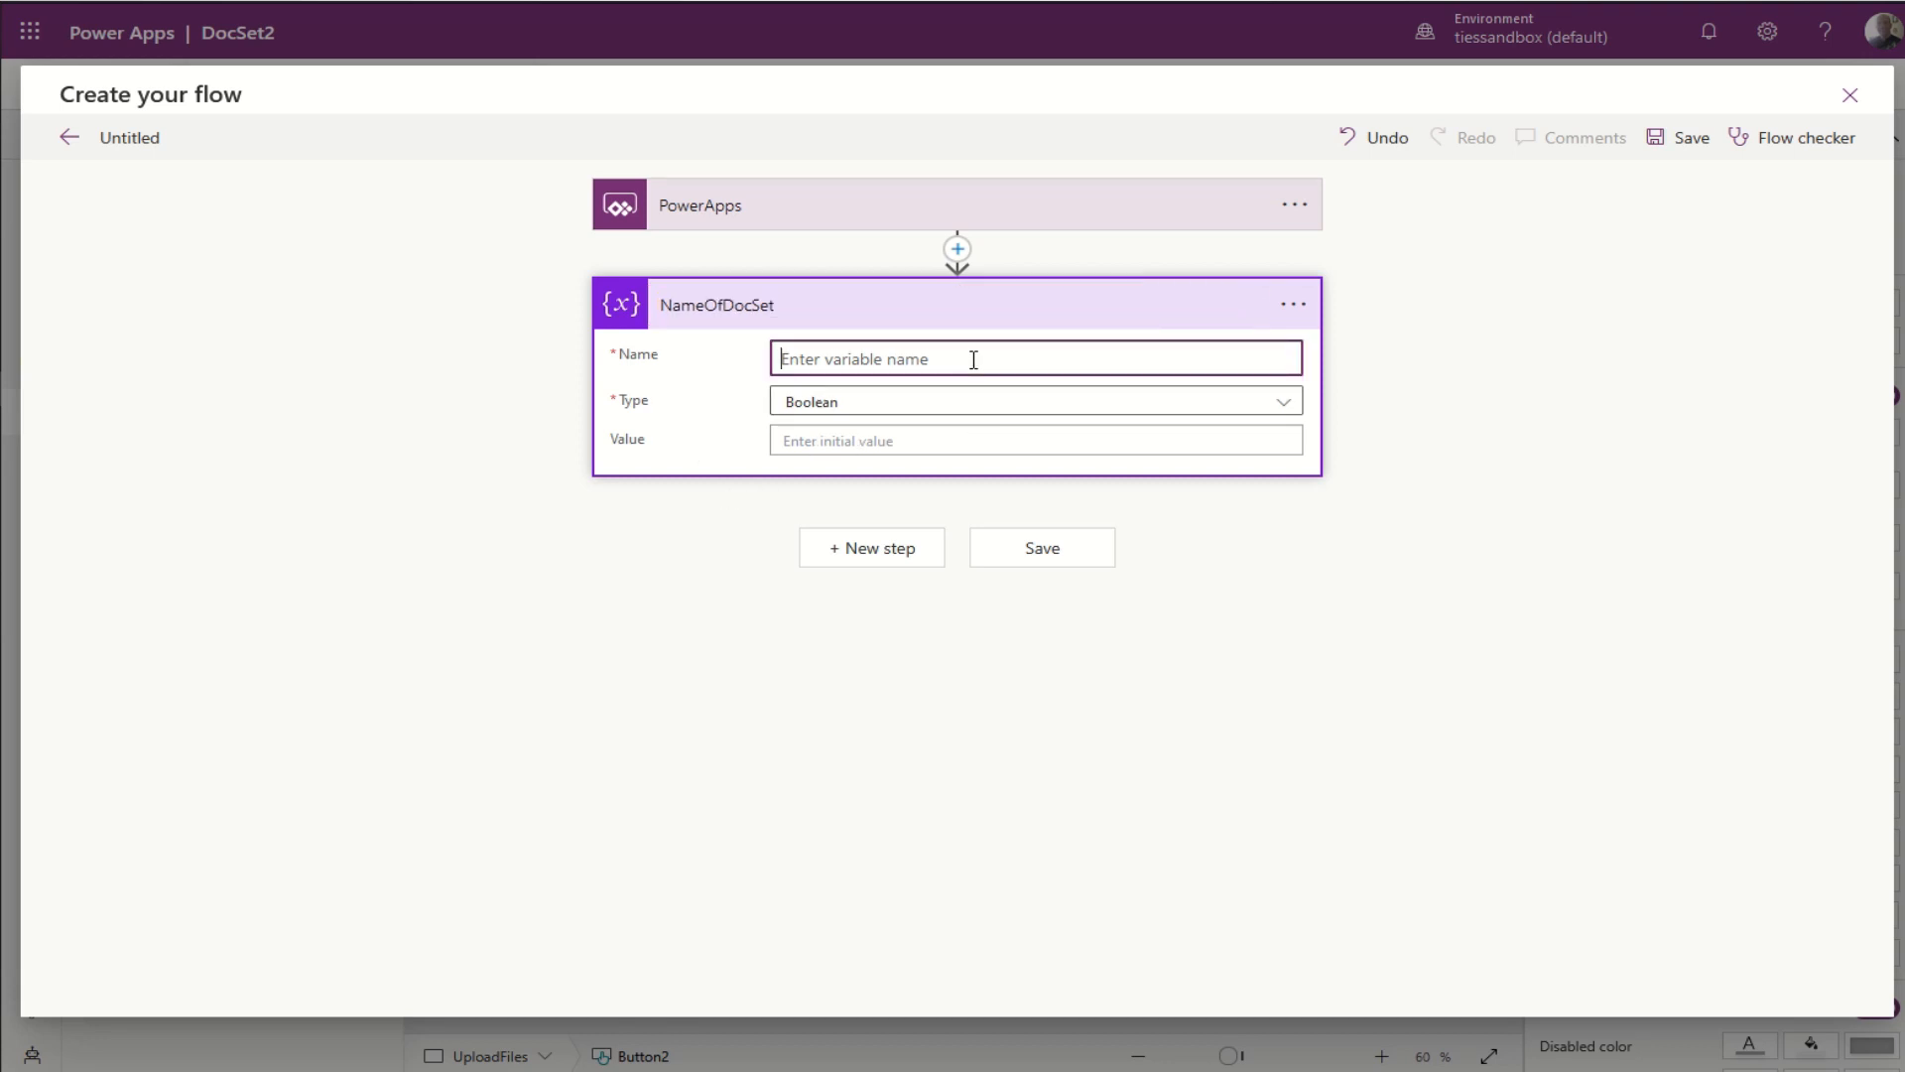
type("DocSetname")
key("BackSpace")
key("BackSpace")
key("BackSpace")
key("BackSpace")
type("Name")
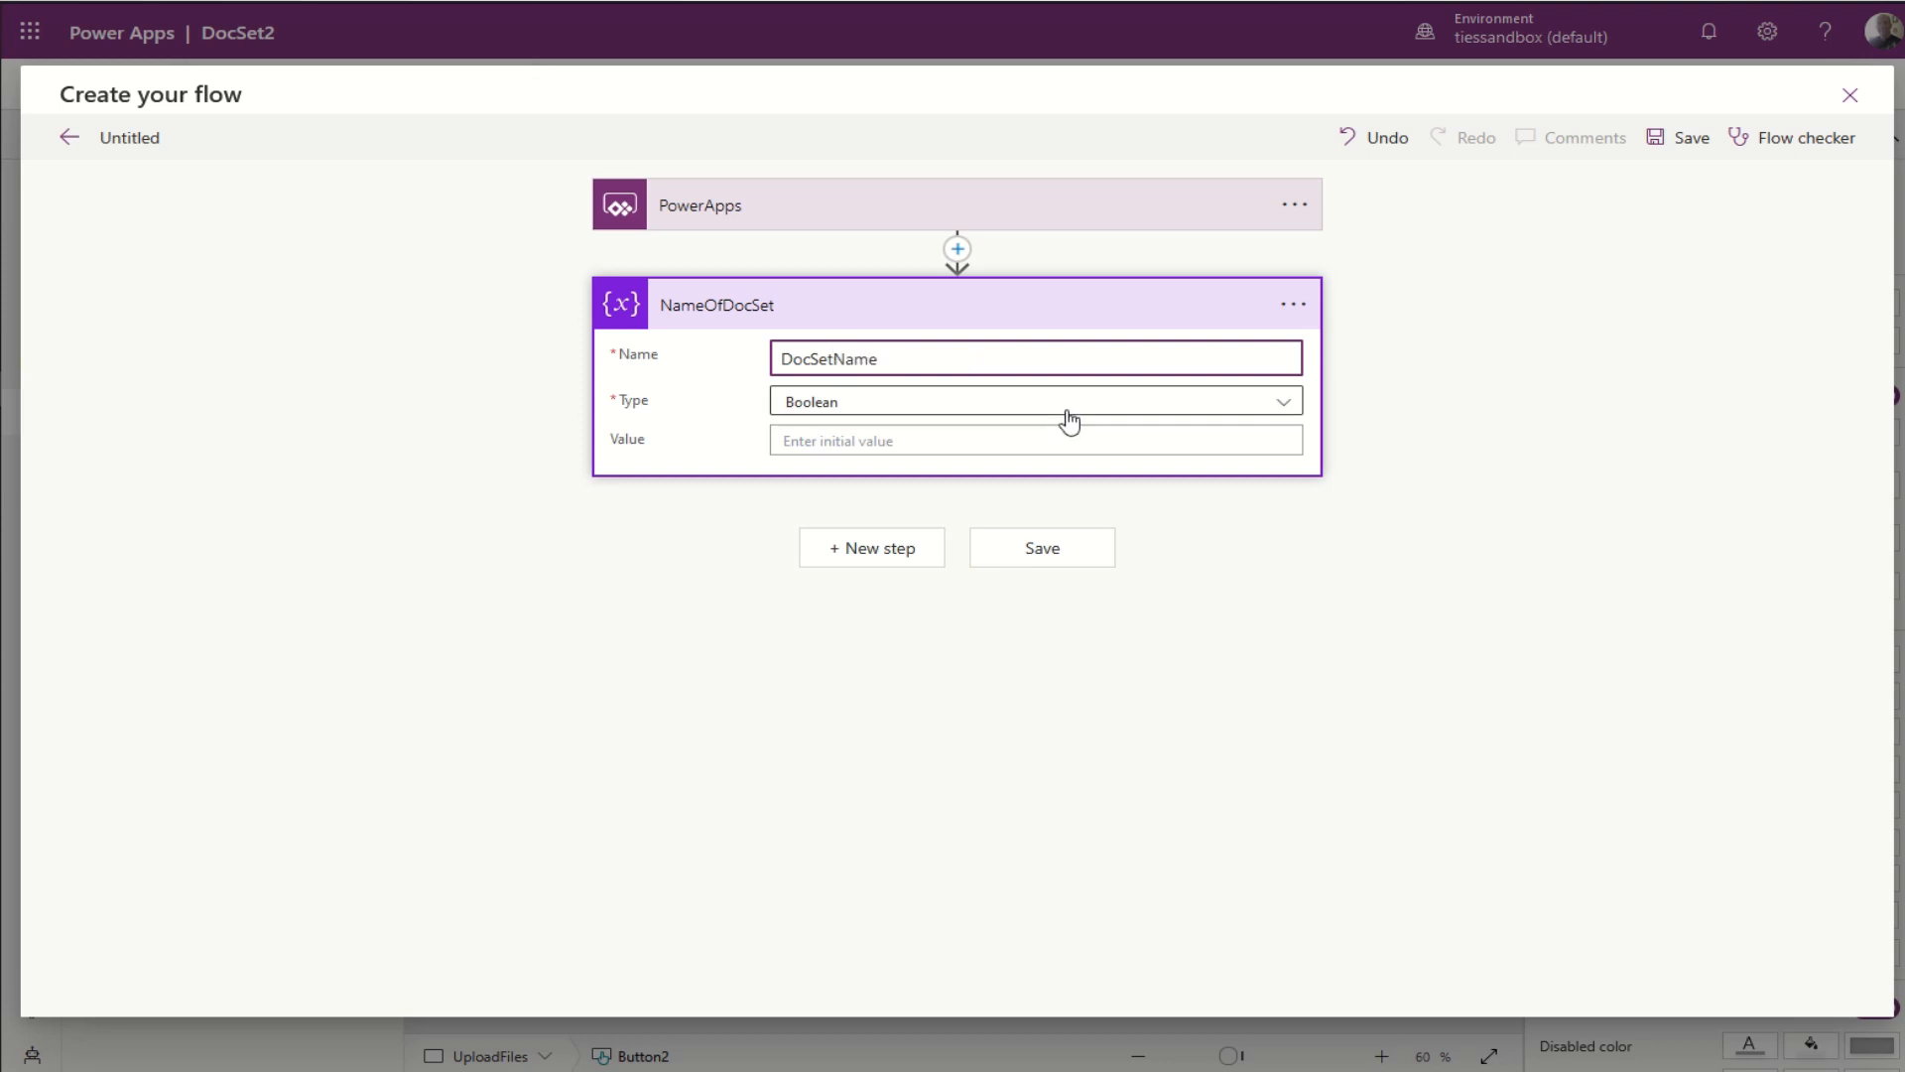
Step: Set the DocSetName variable's type to String and its value to the Ask in PowerApps dynamic content
left_click(969, 413)
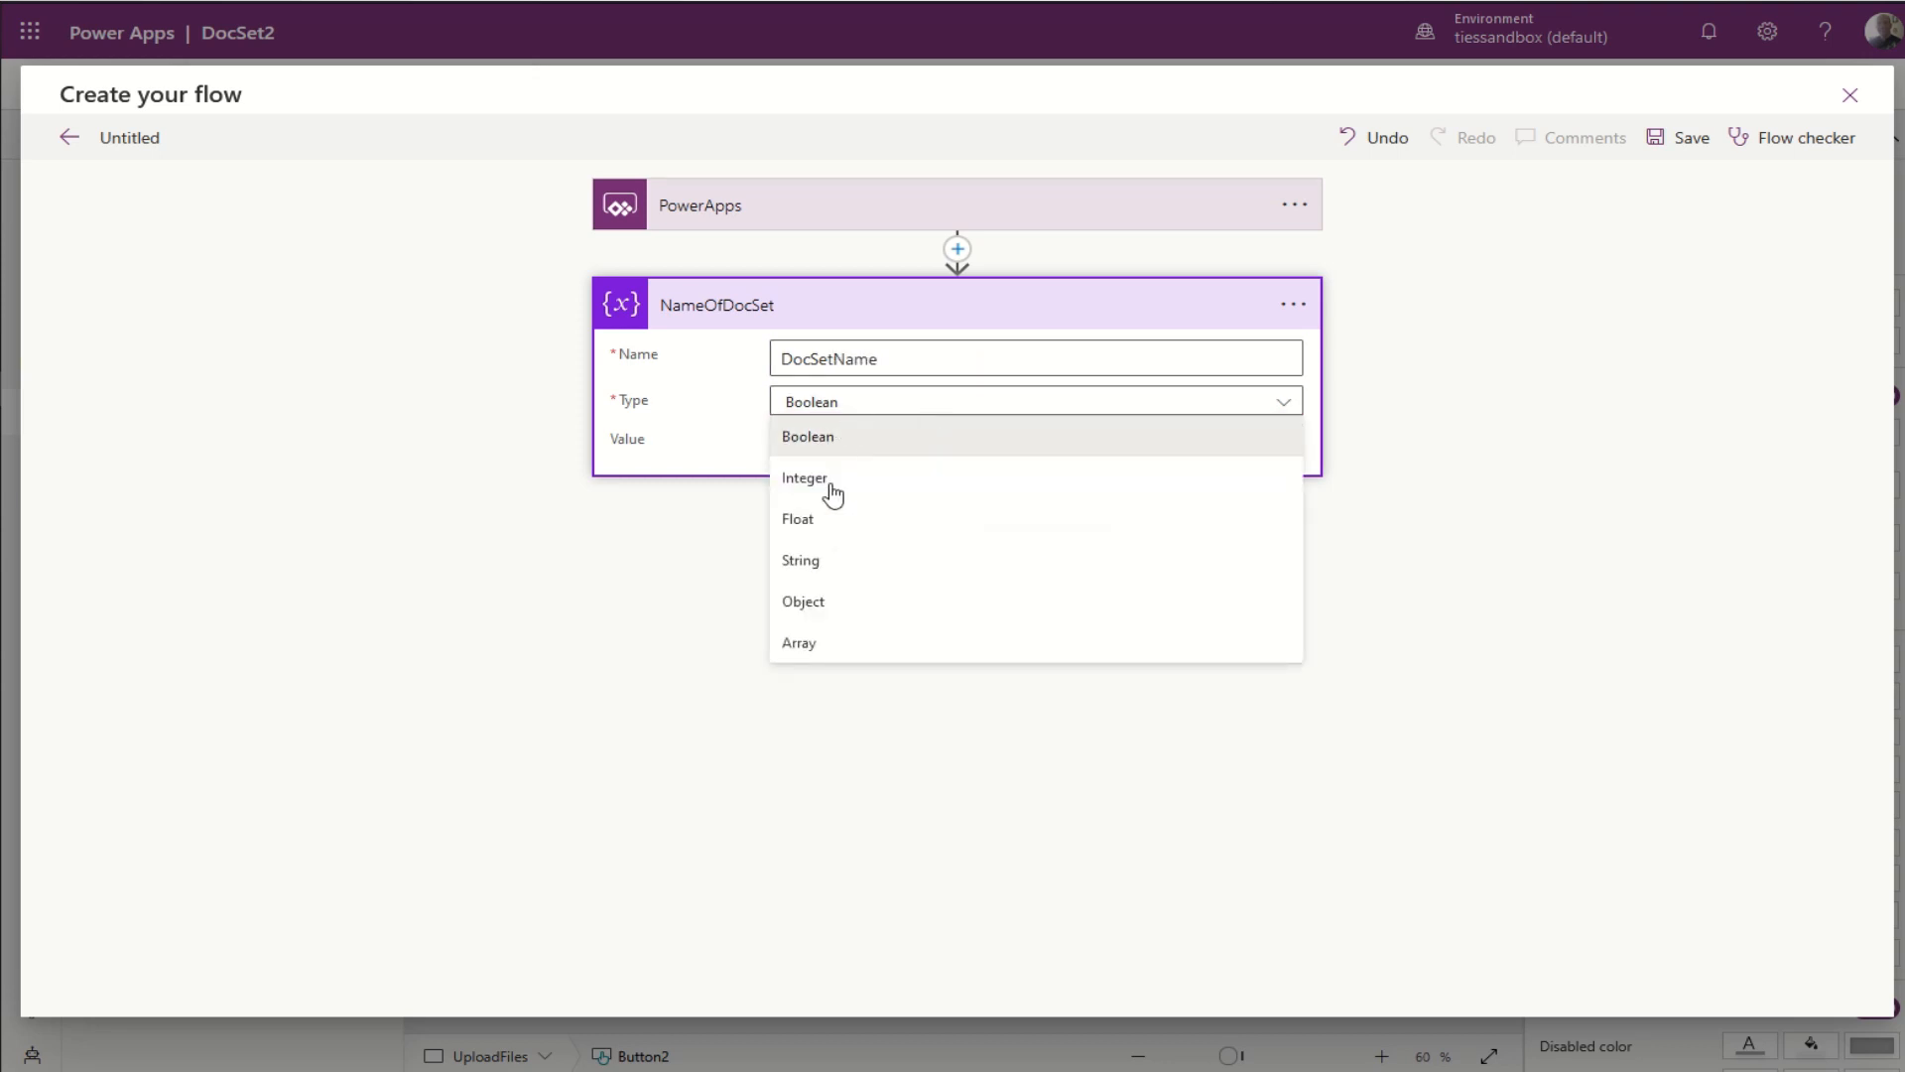
left_click(821, 560)
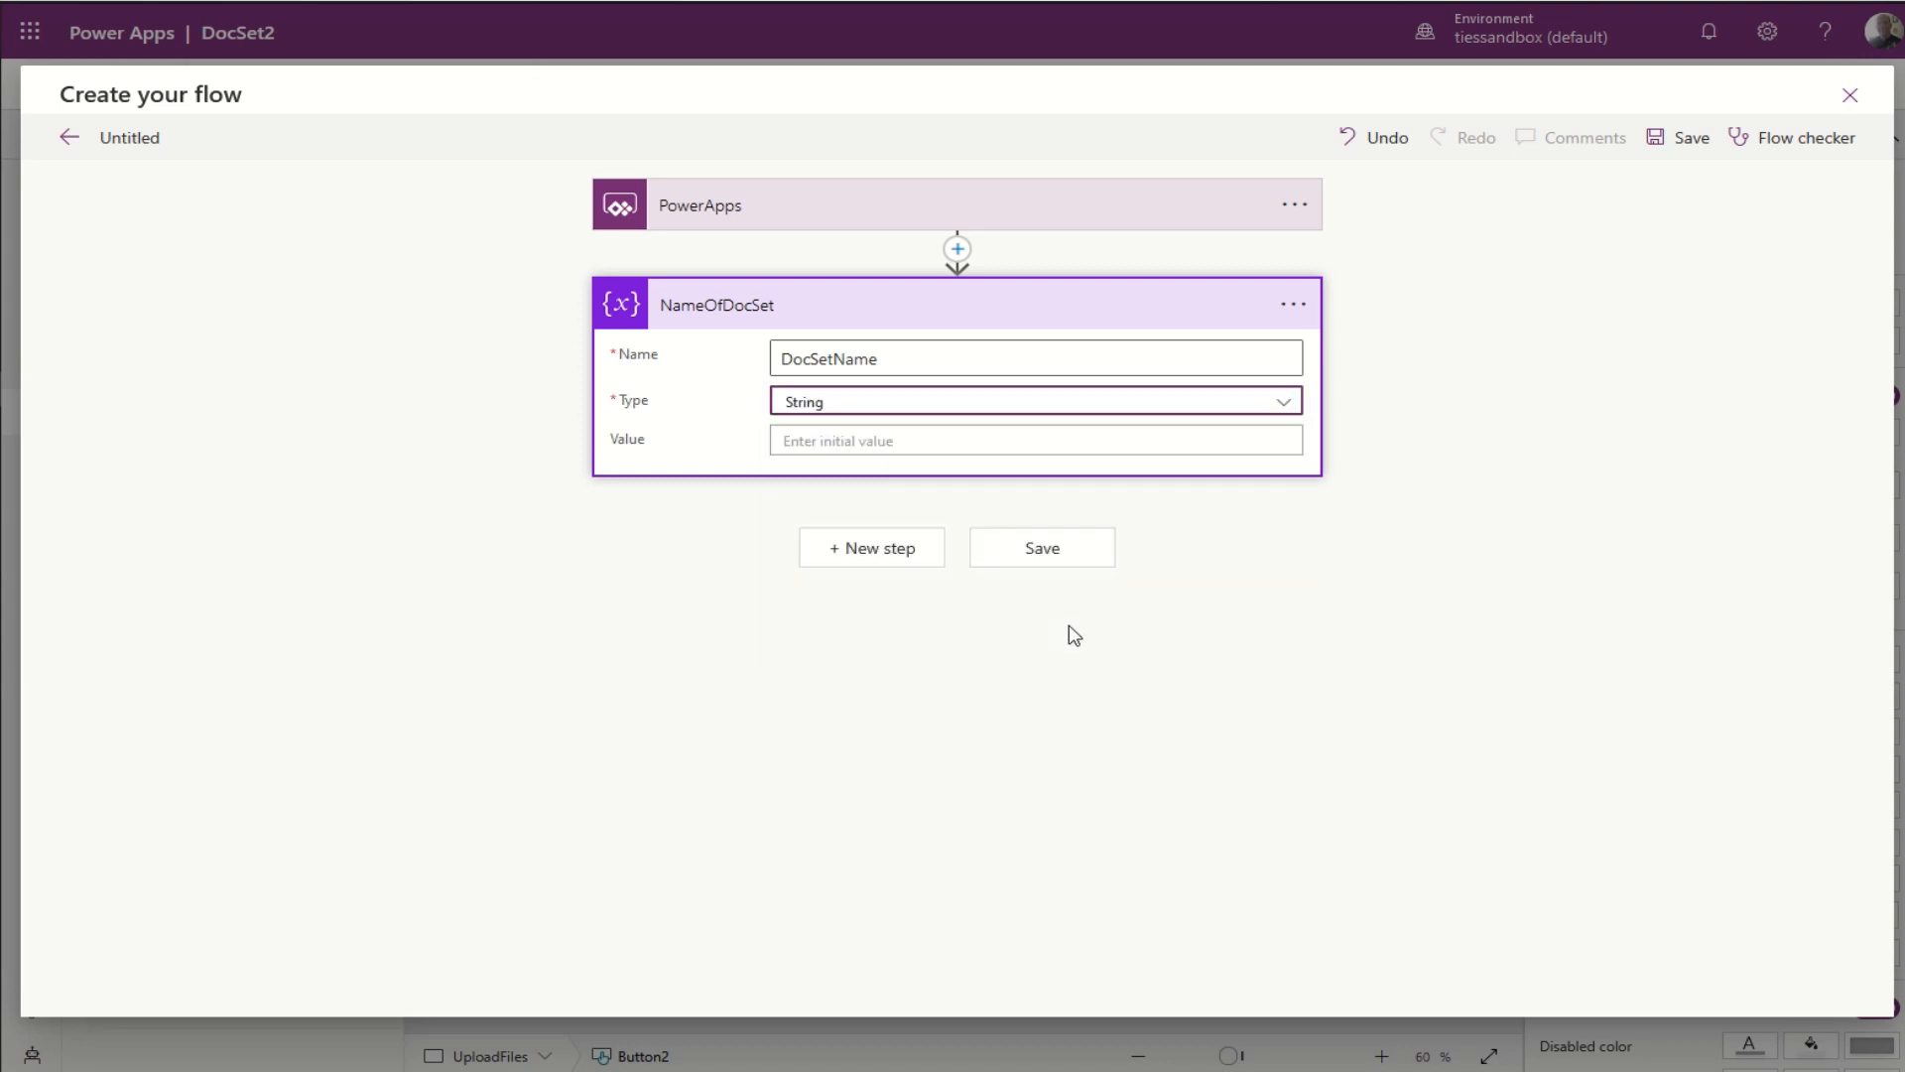
left_click(920, 433)
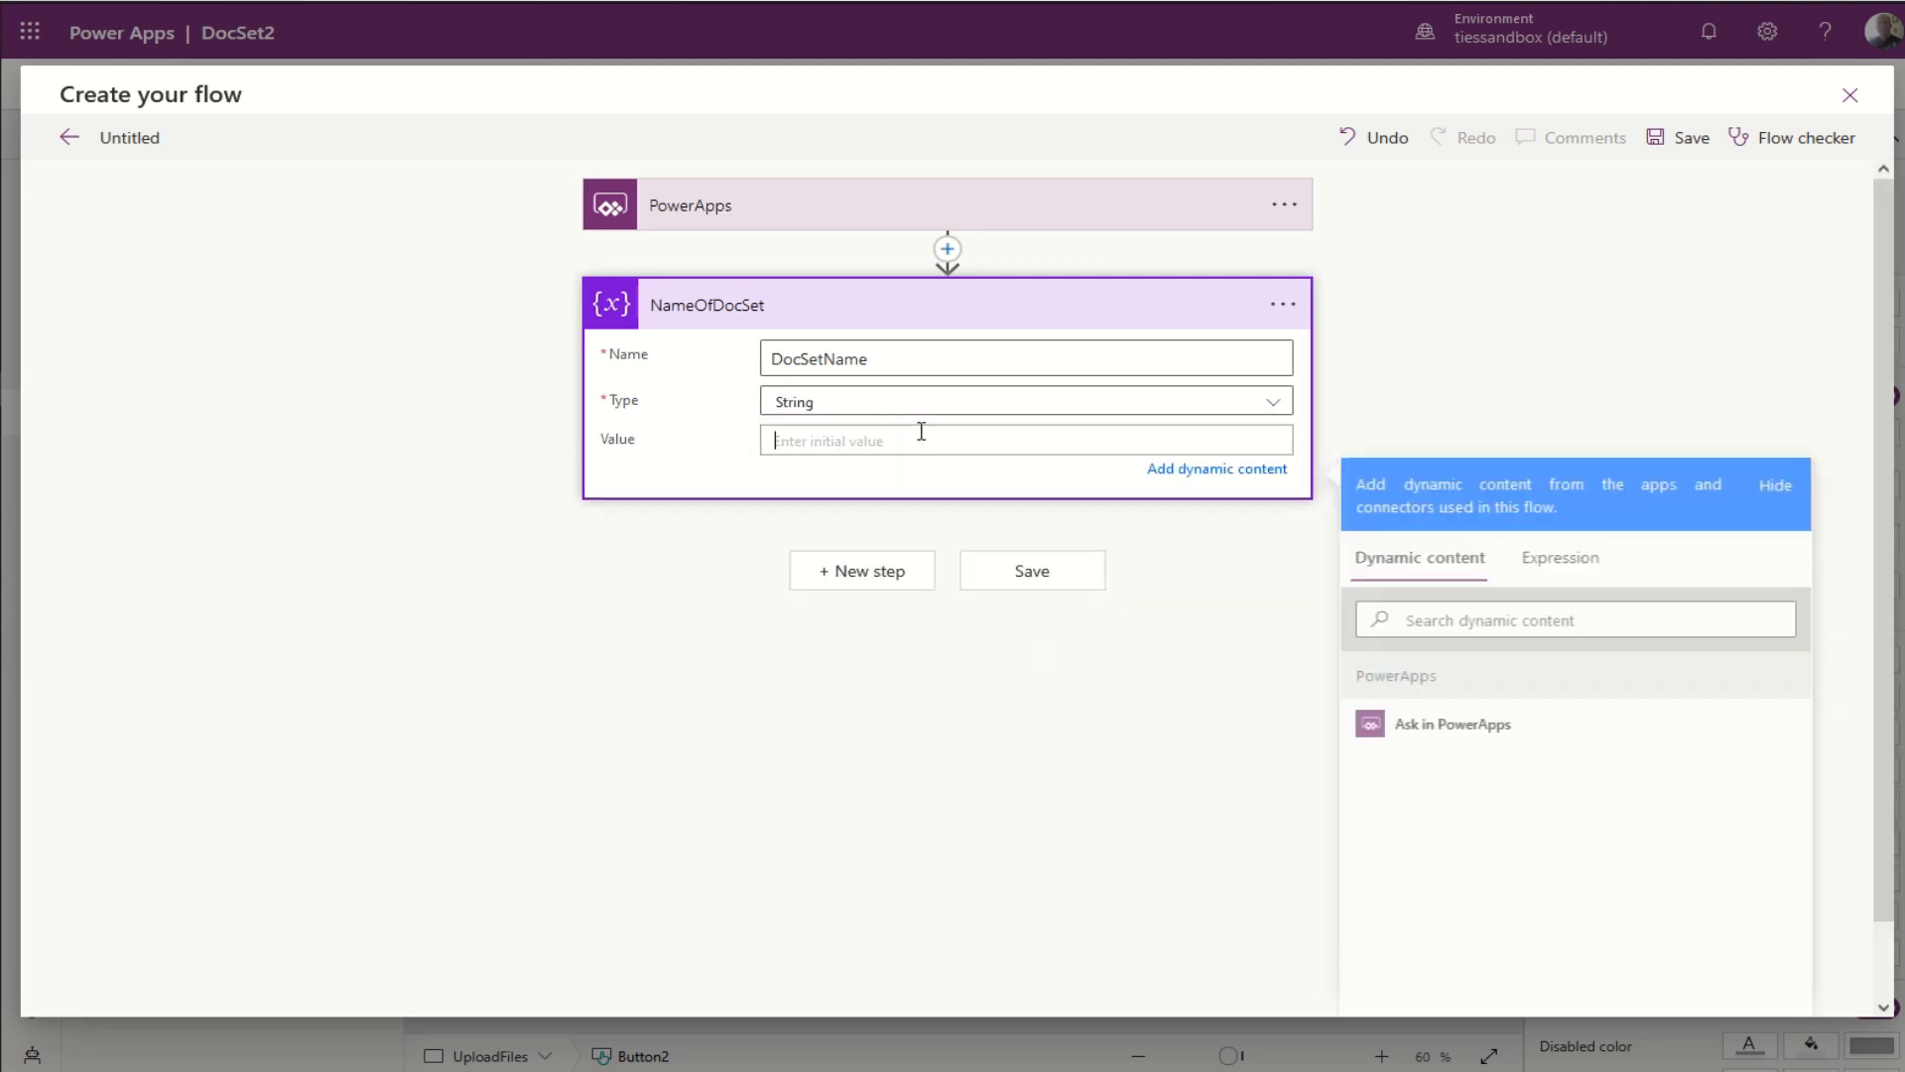
left_click(1468, 727)
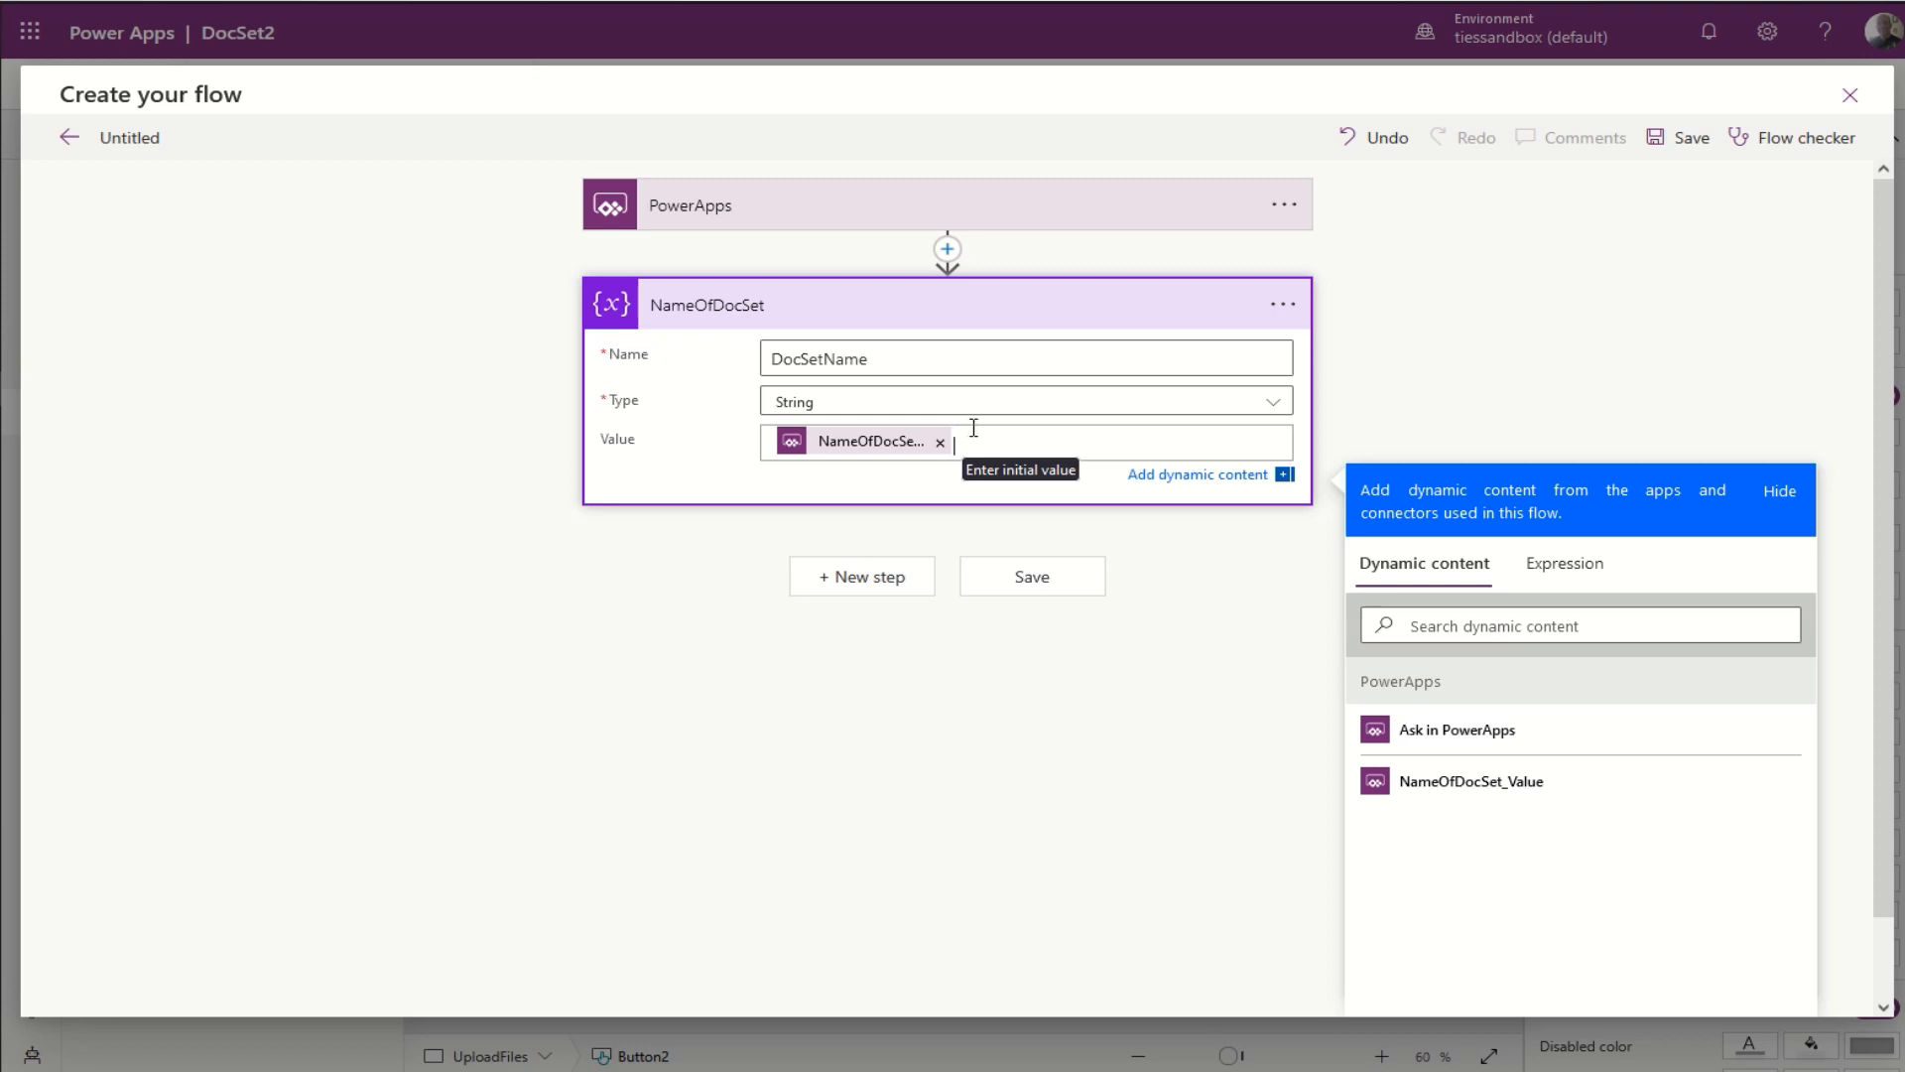
Step: Add a Compose data operation after NameOfDocSet, with Ask in PowerApps as its input
left_click(898, 582)
left_click(872, 402)
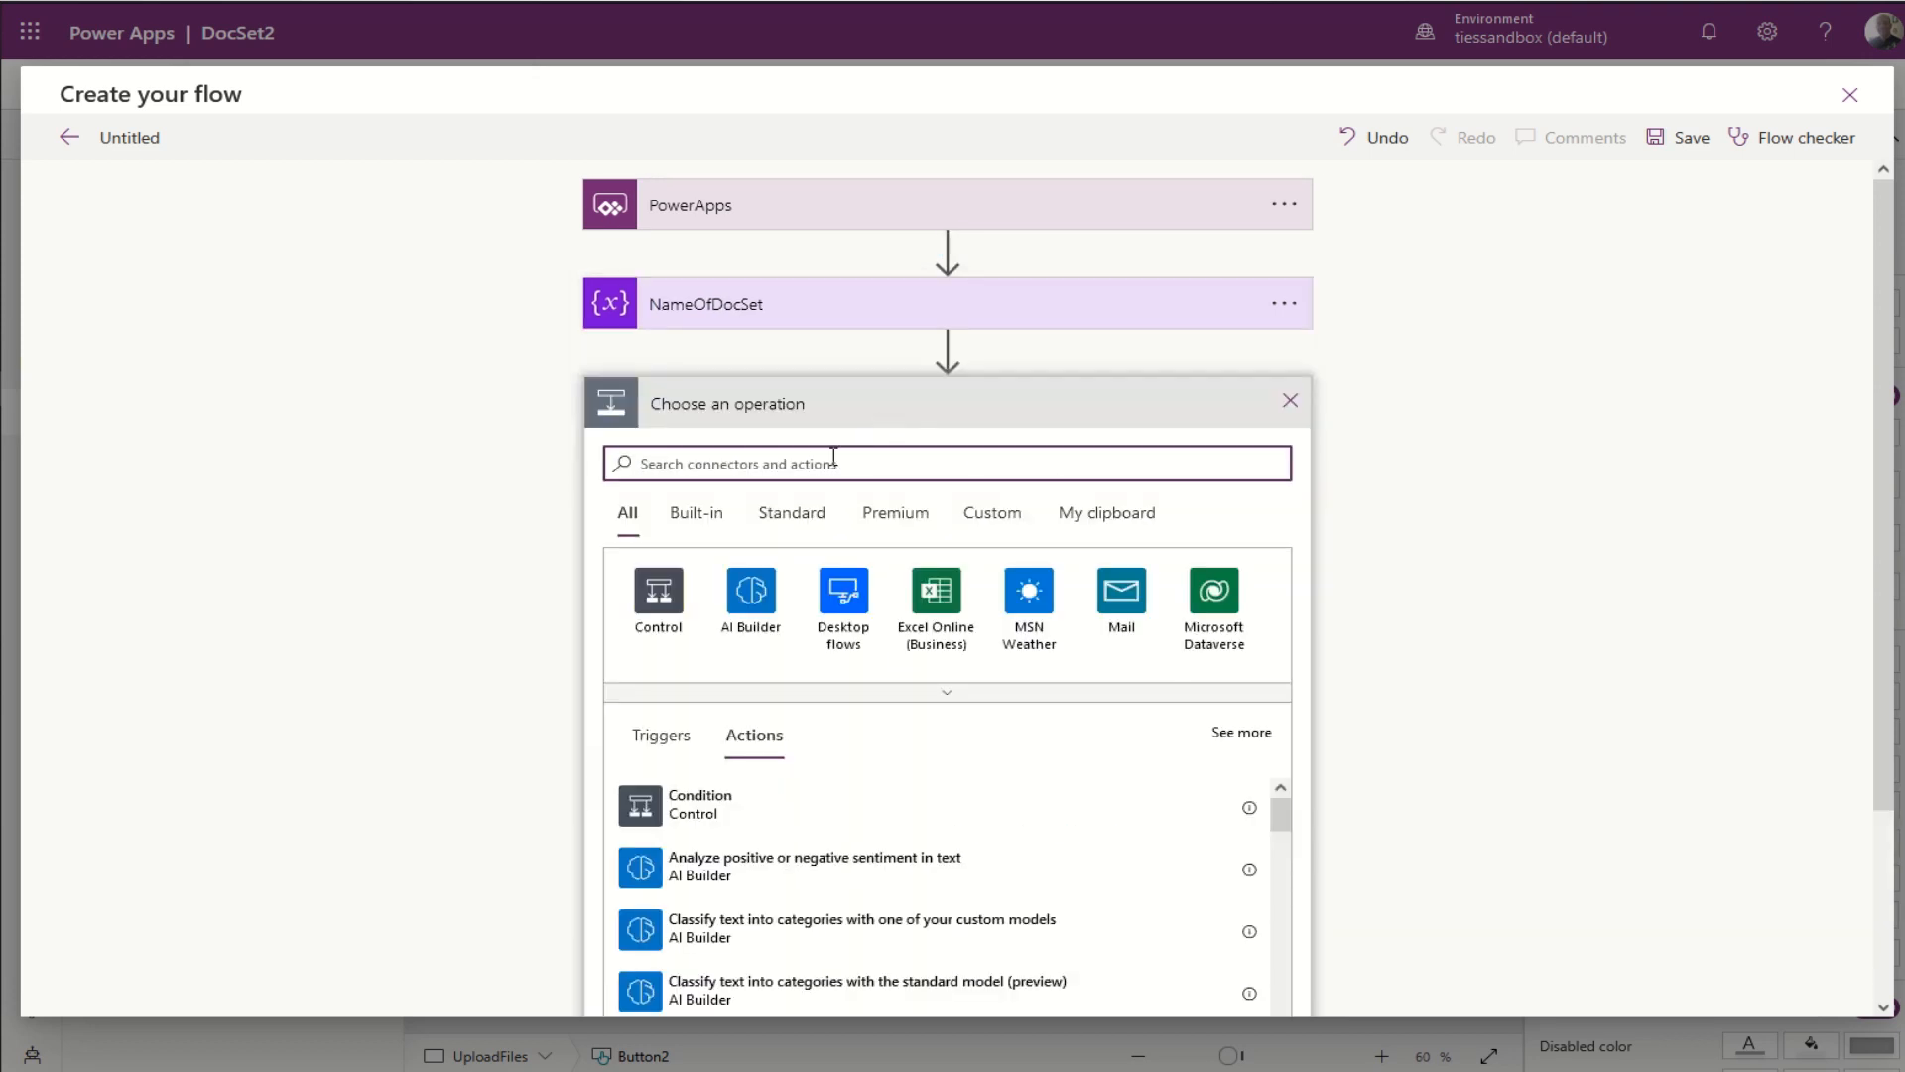
type("compose")
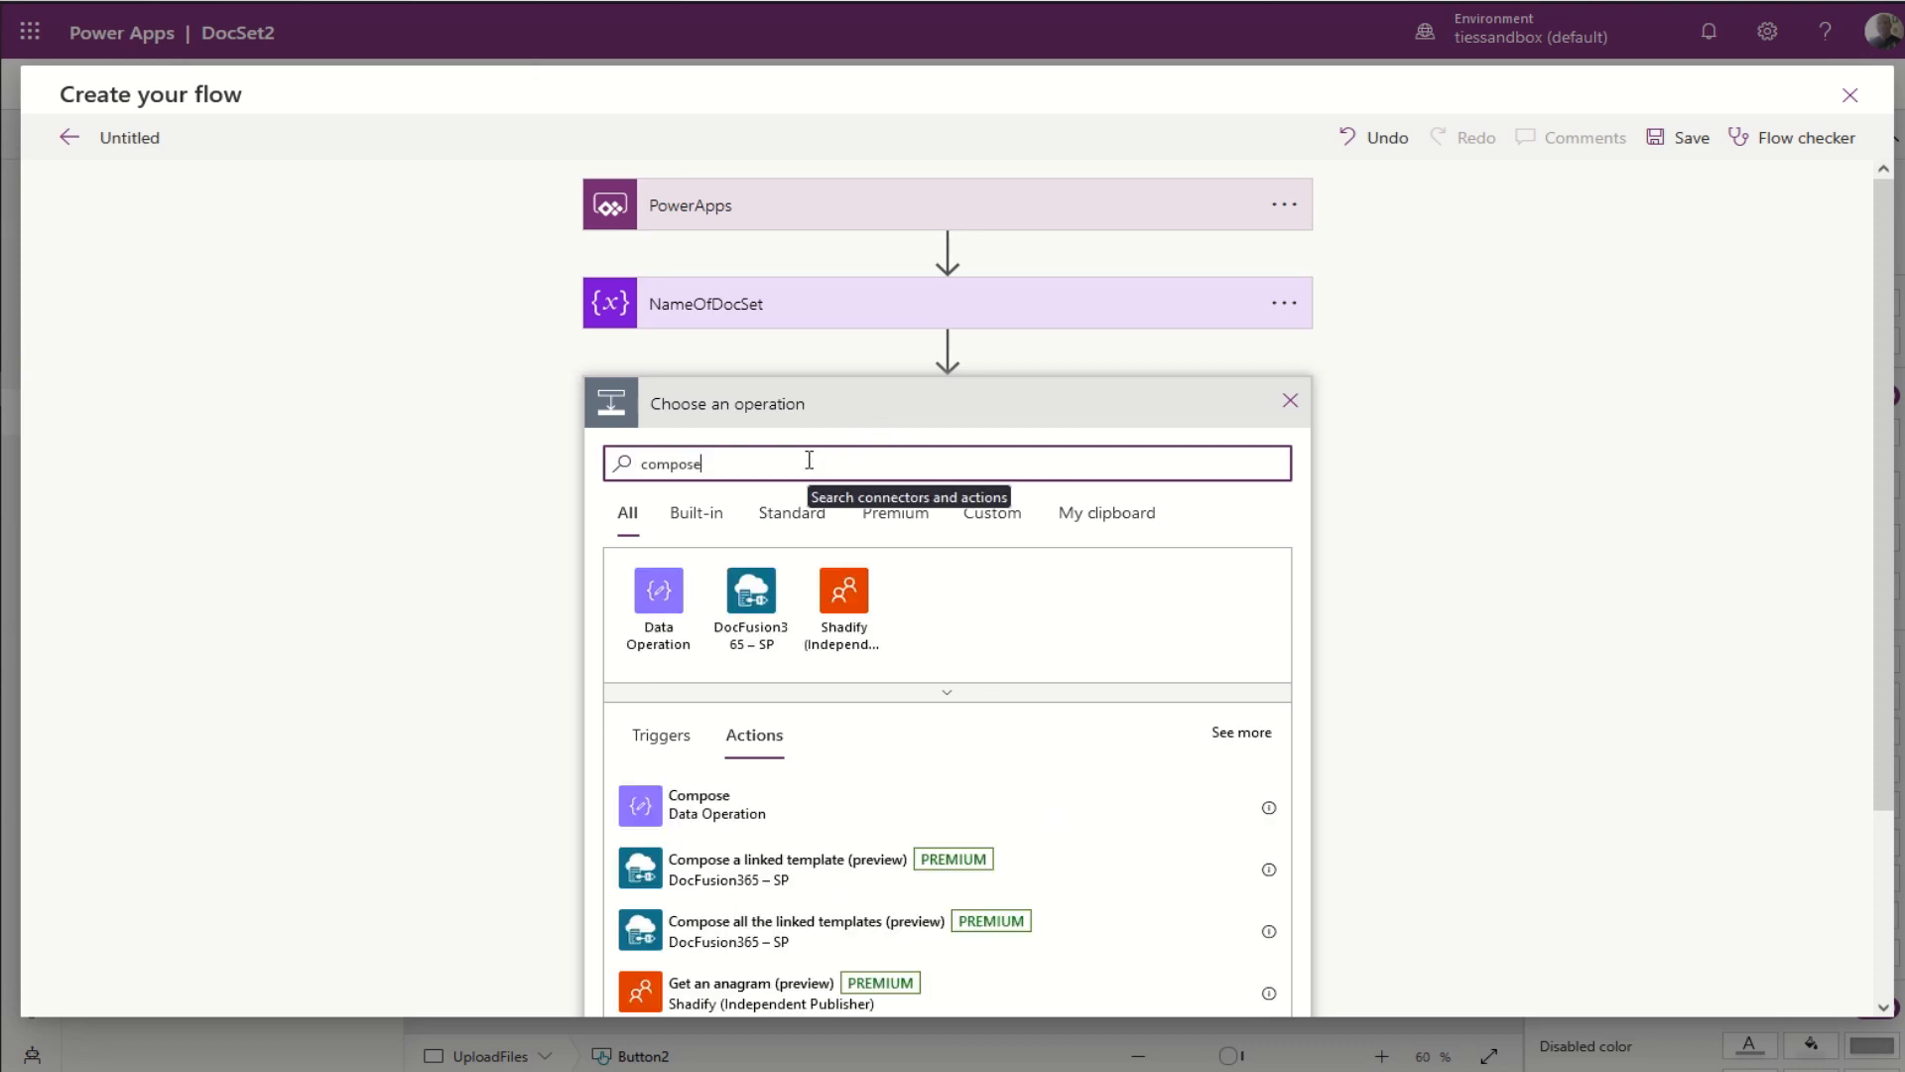
left_click(729, 815)
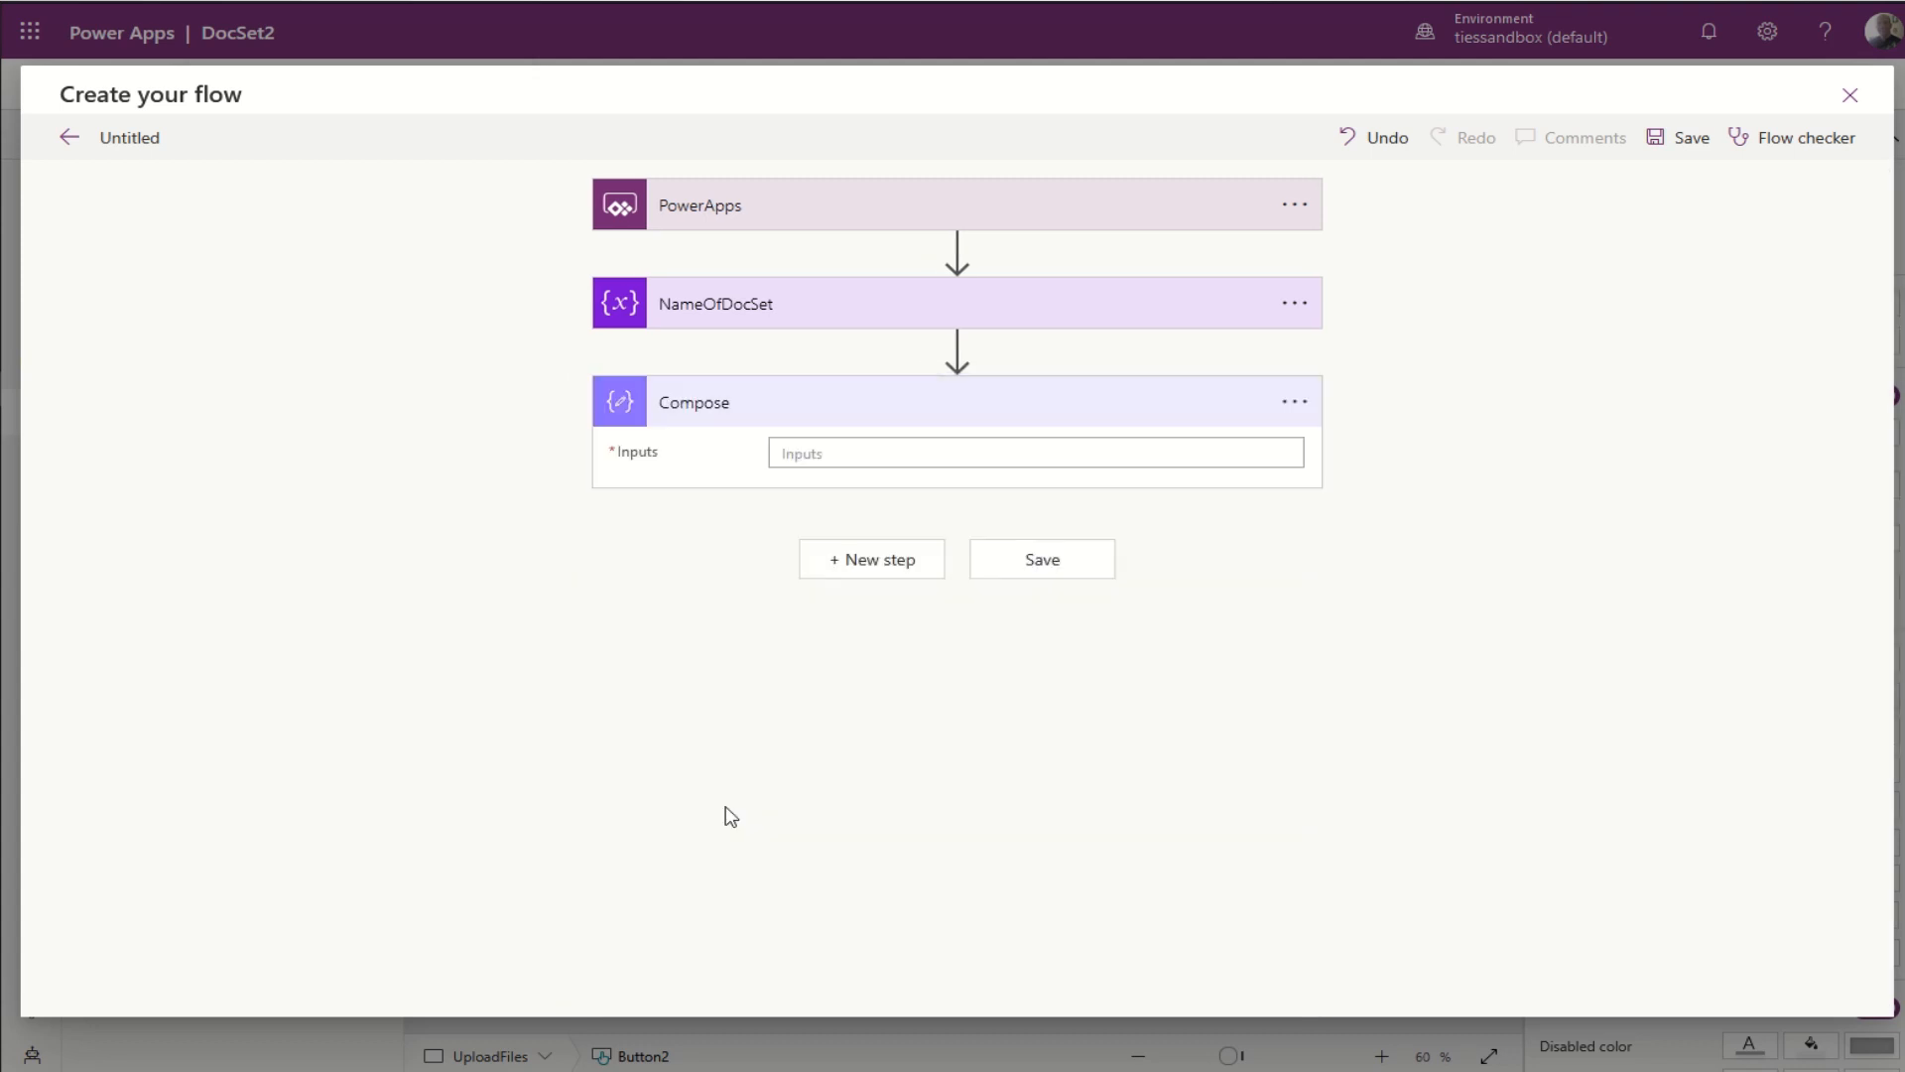
left_click(873, 451)
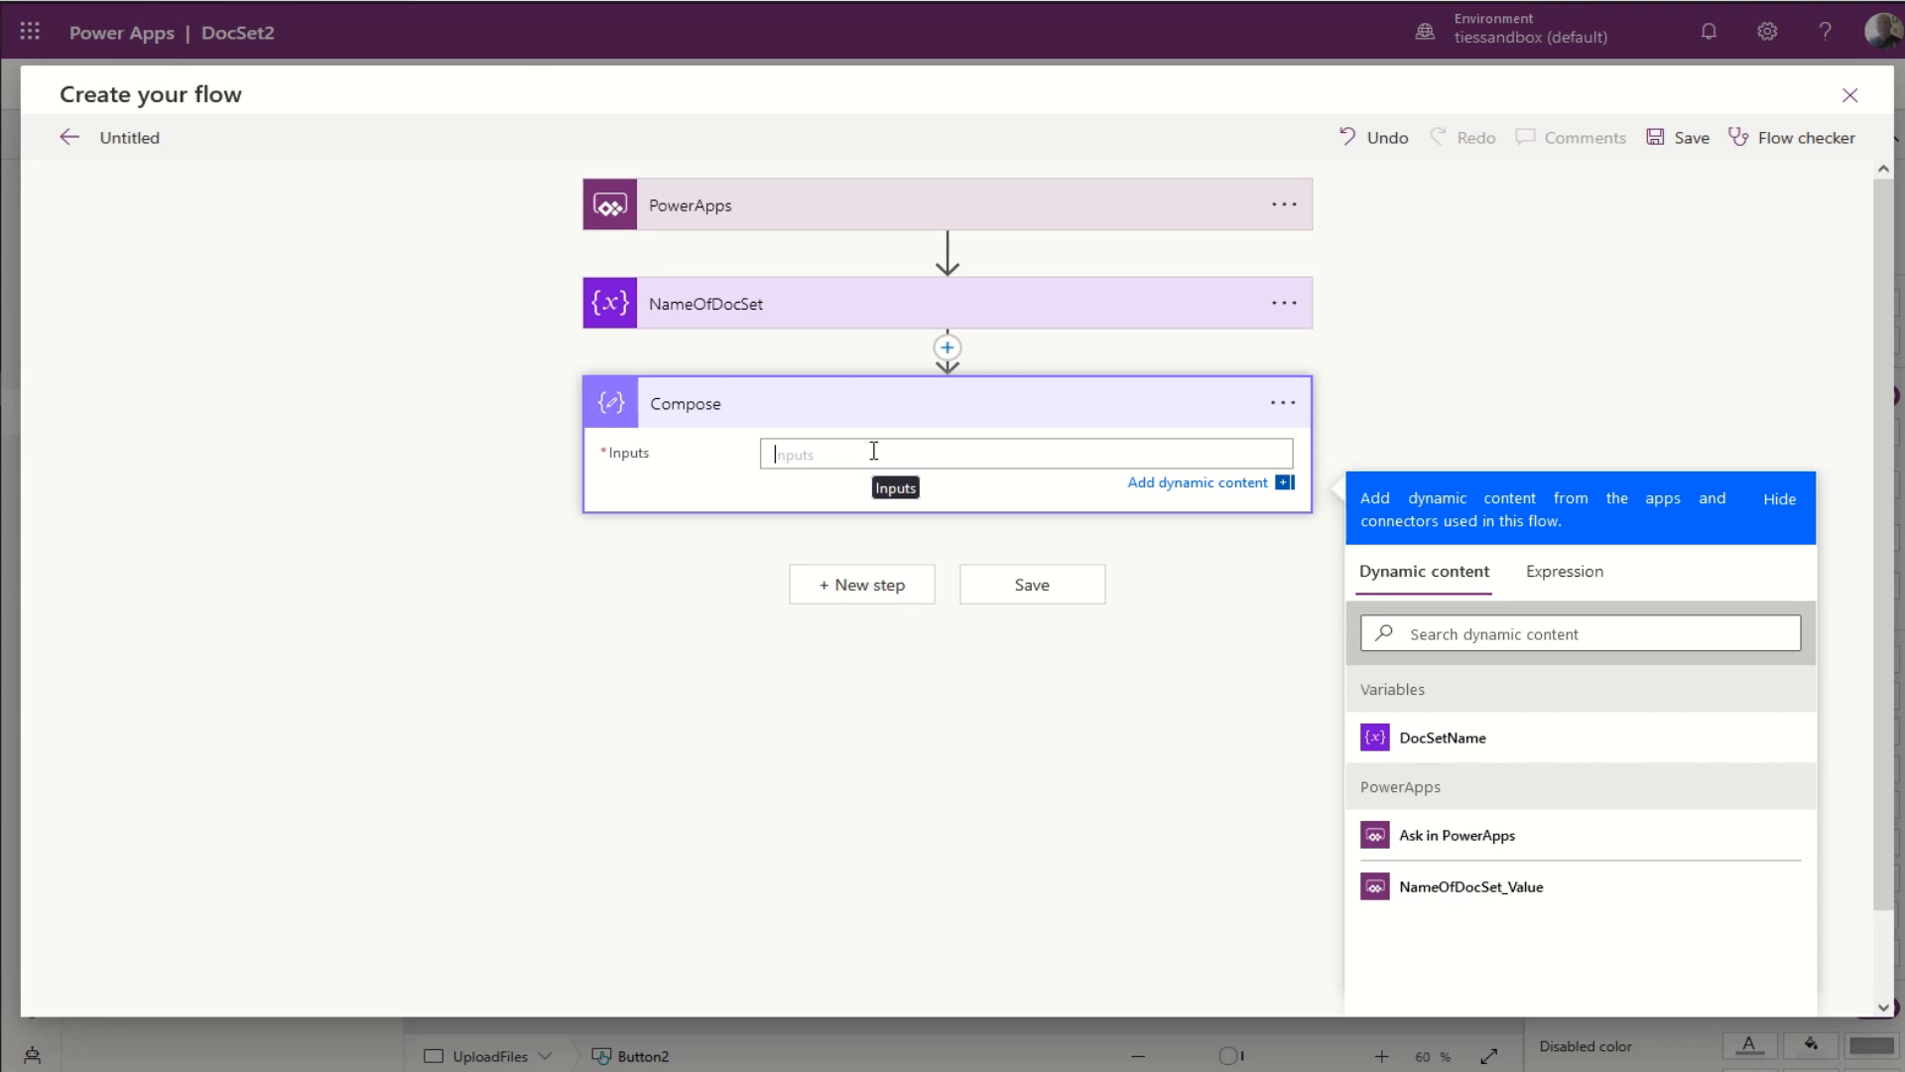
left_click(1479, 839)
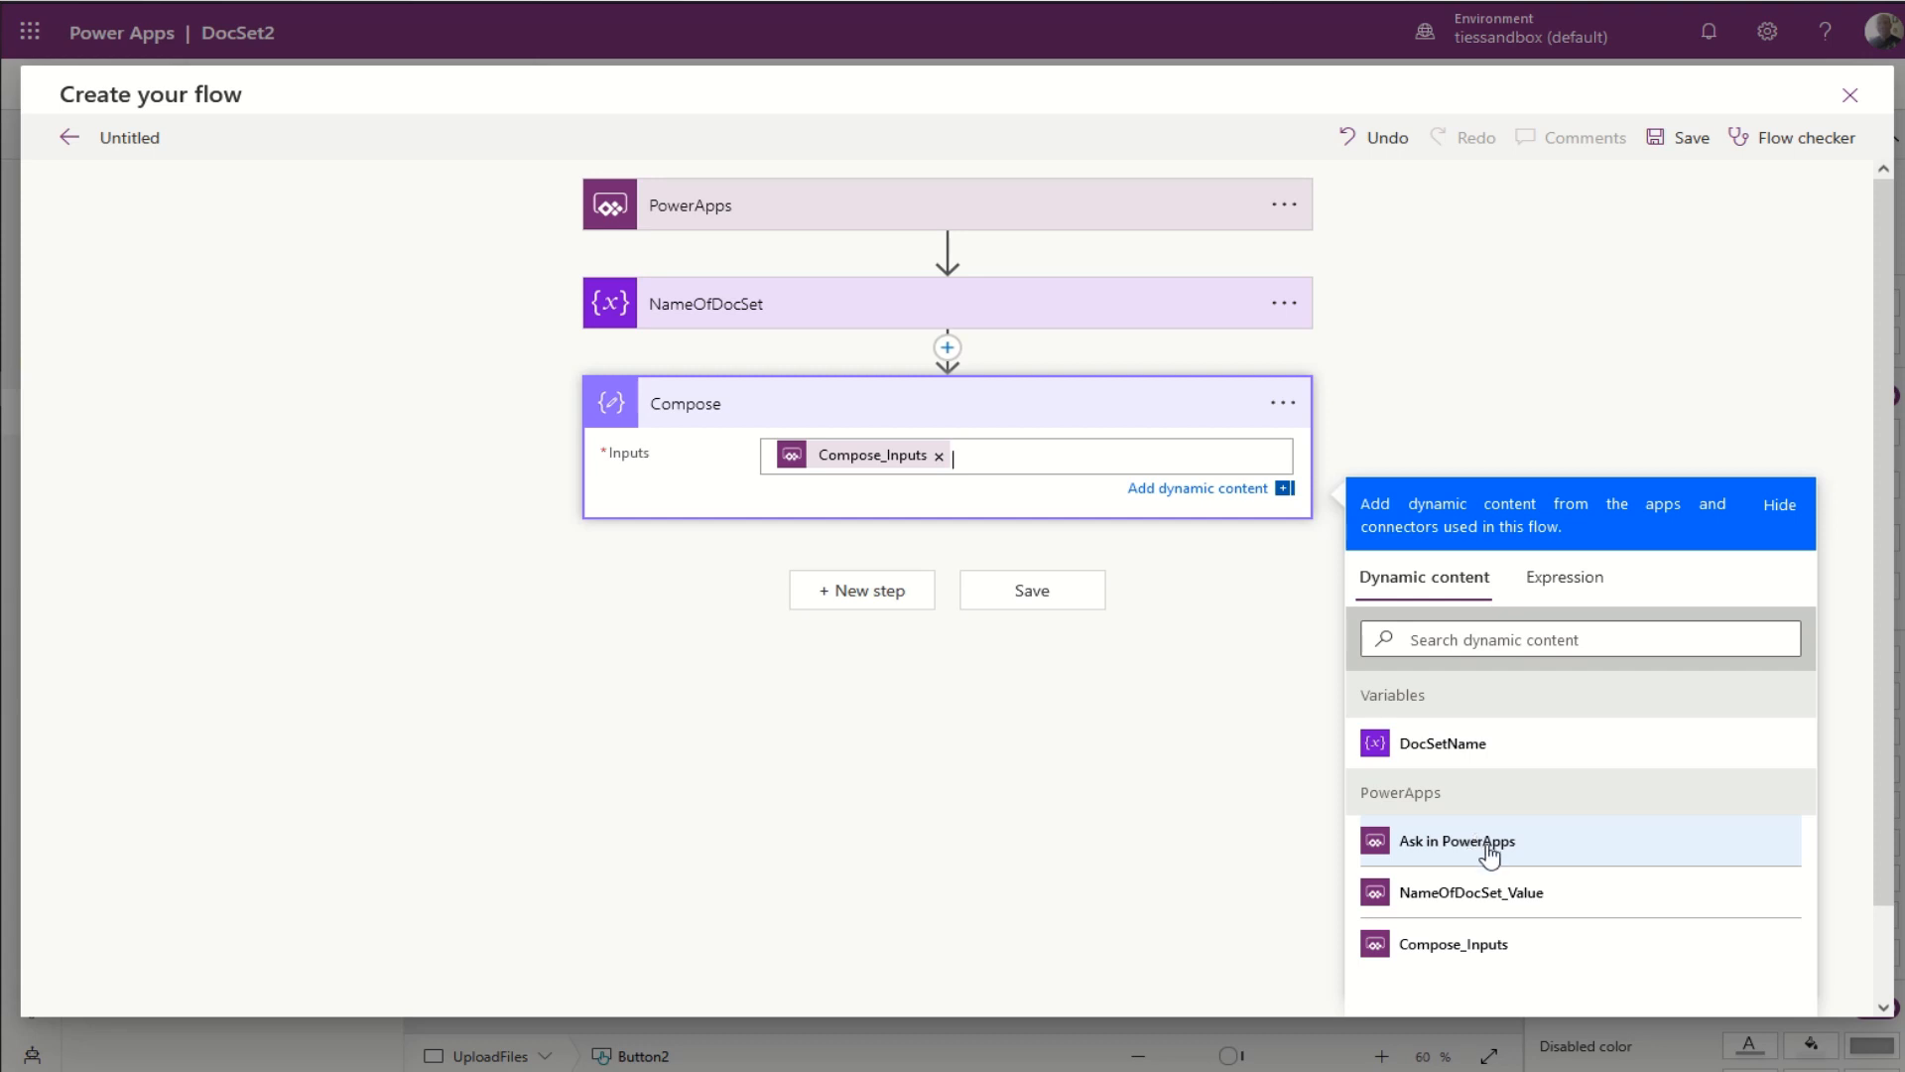
Step: Add a Parse JSON action after Compose, using the Compose Outputs as its content
left_click(890, 601)
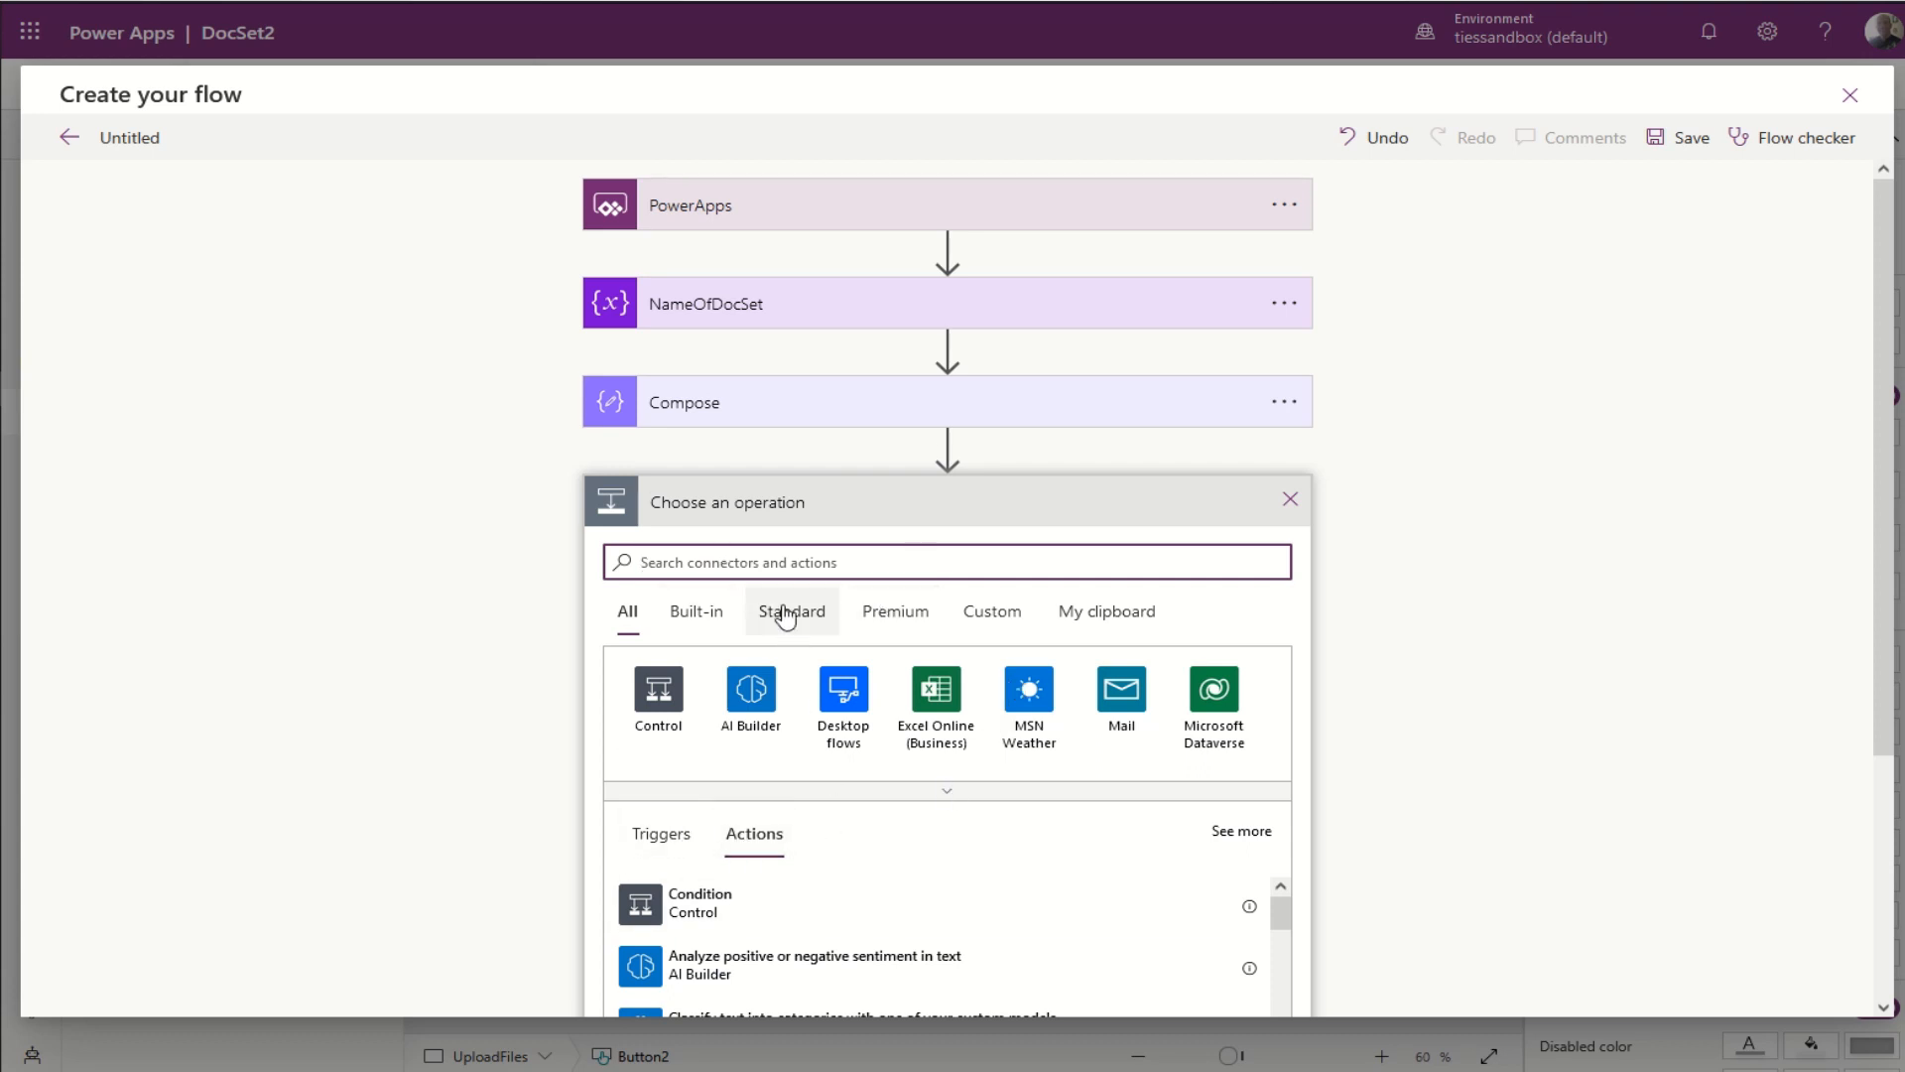
left_click(783, 563)
type("parse")
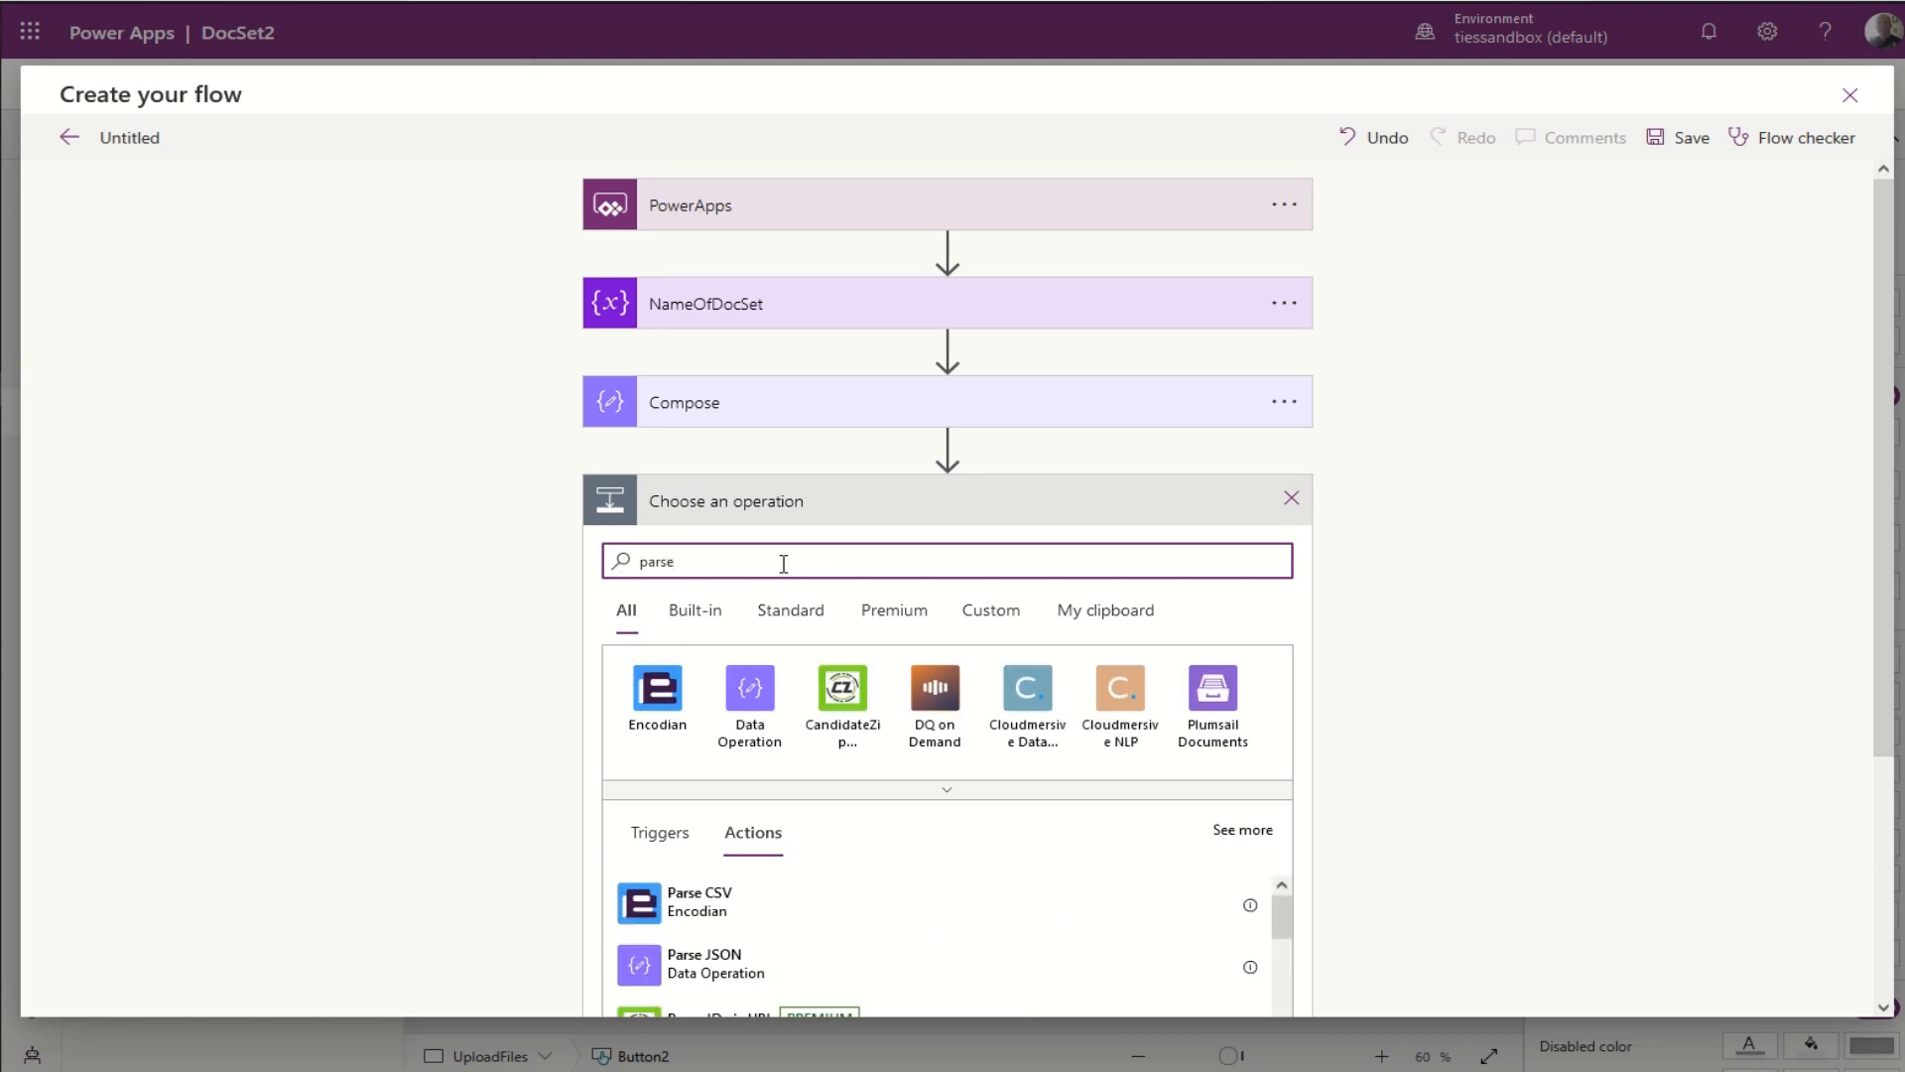
left_click(684, 968)
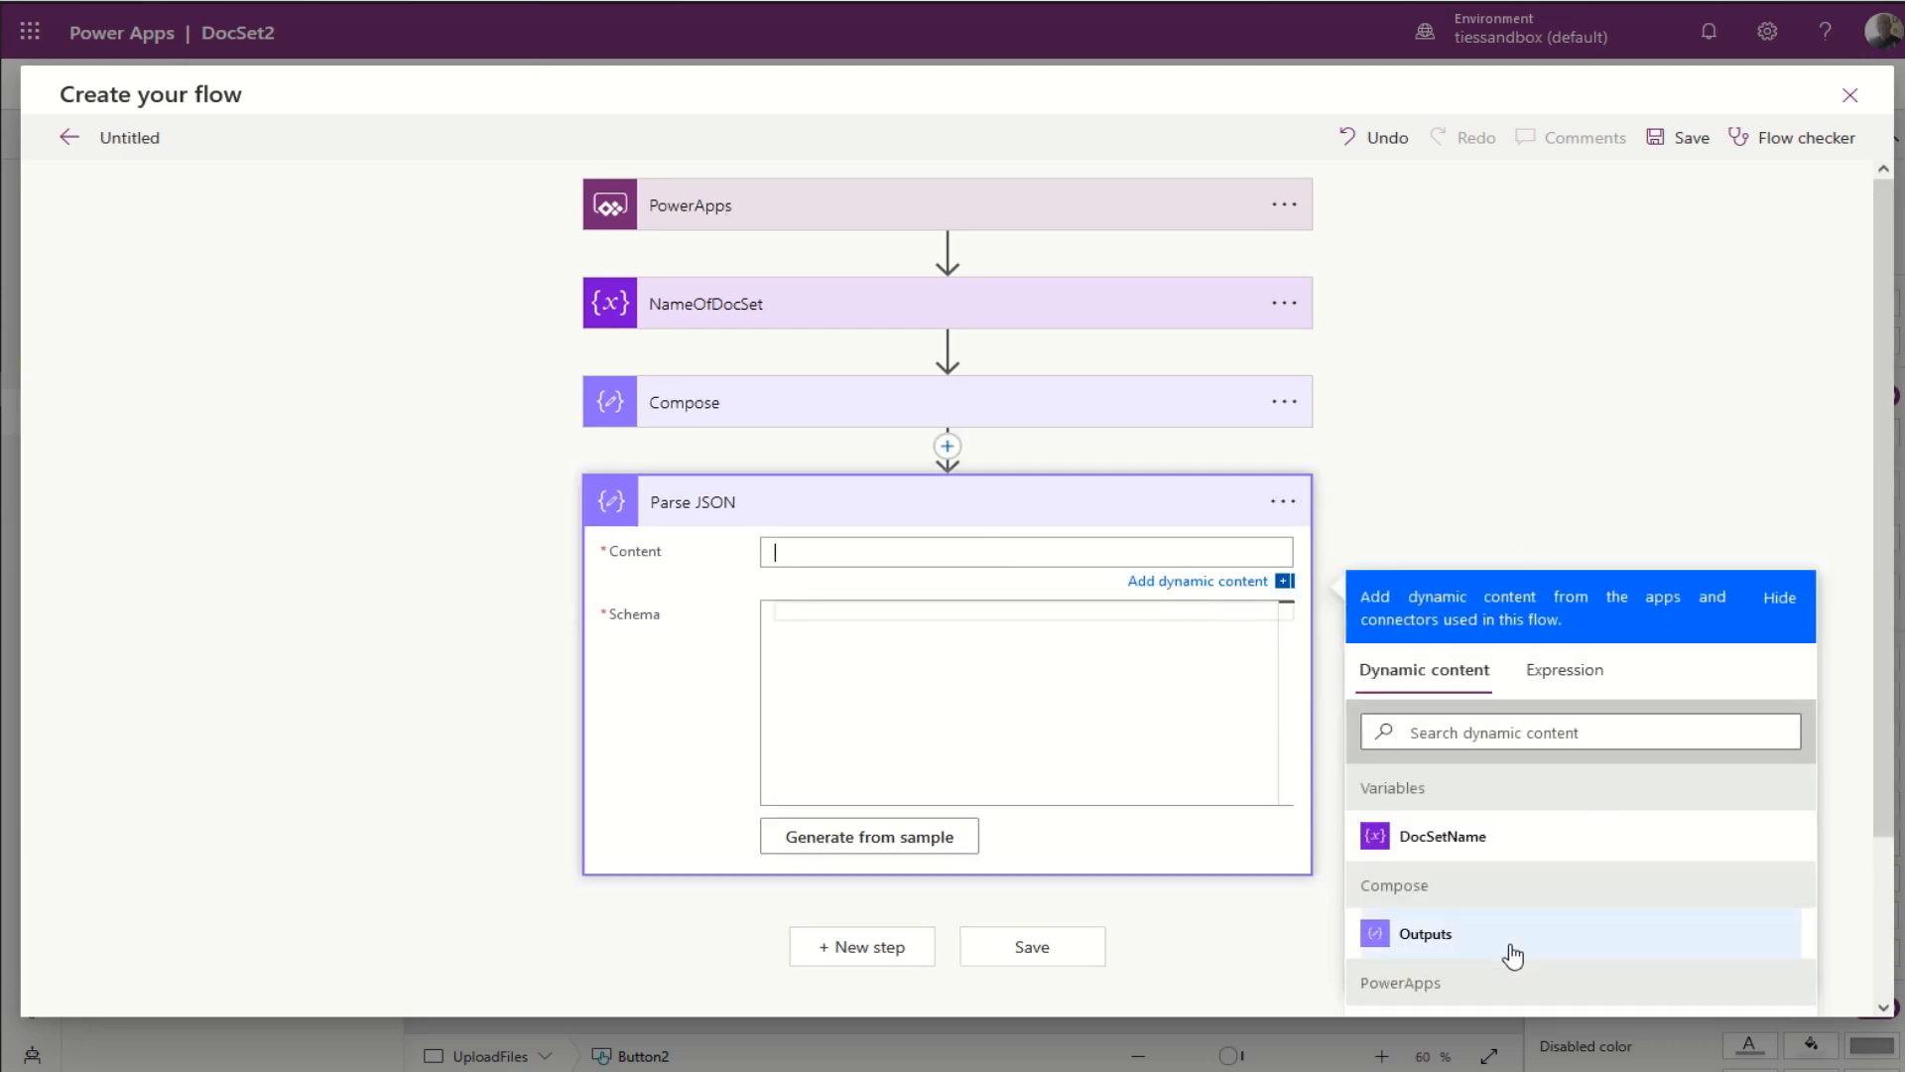
left_click(1447, 940)
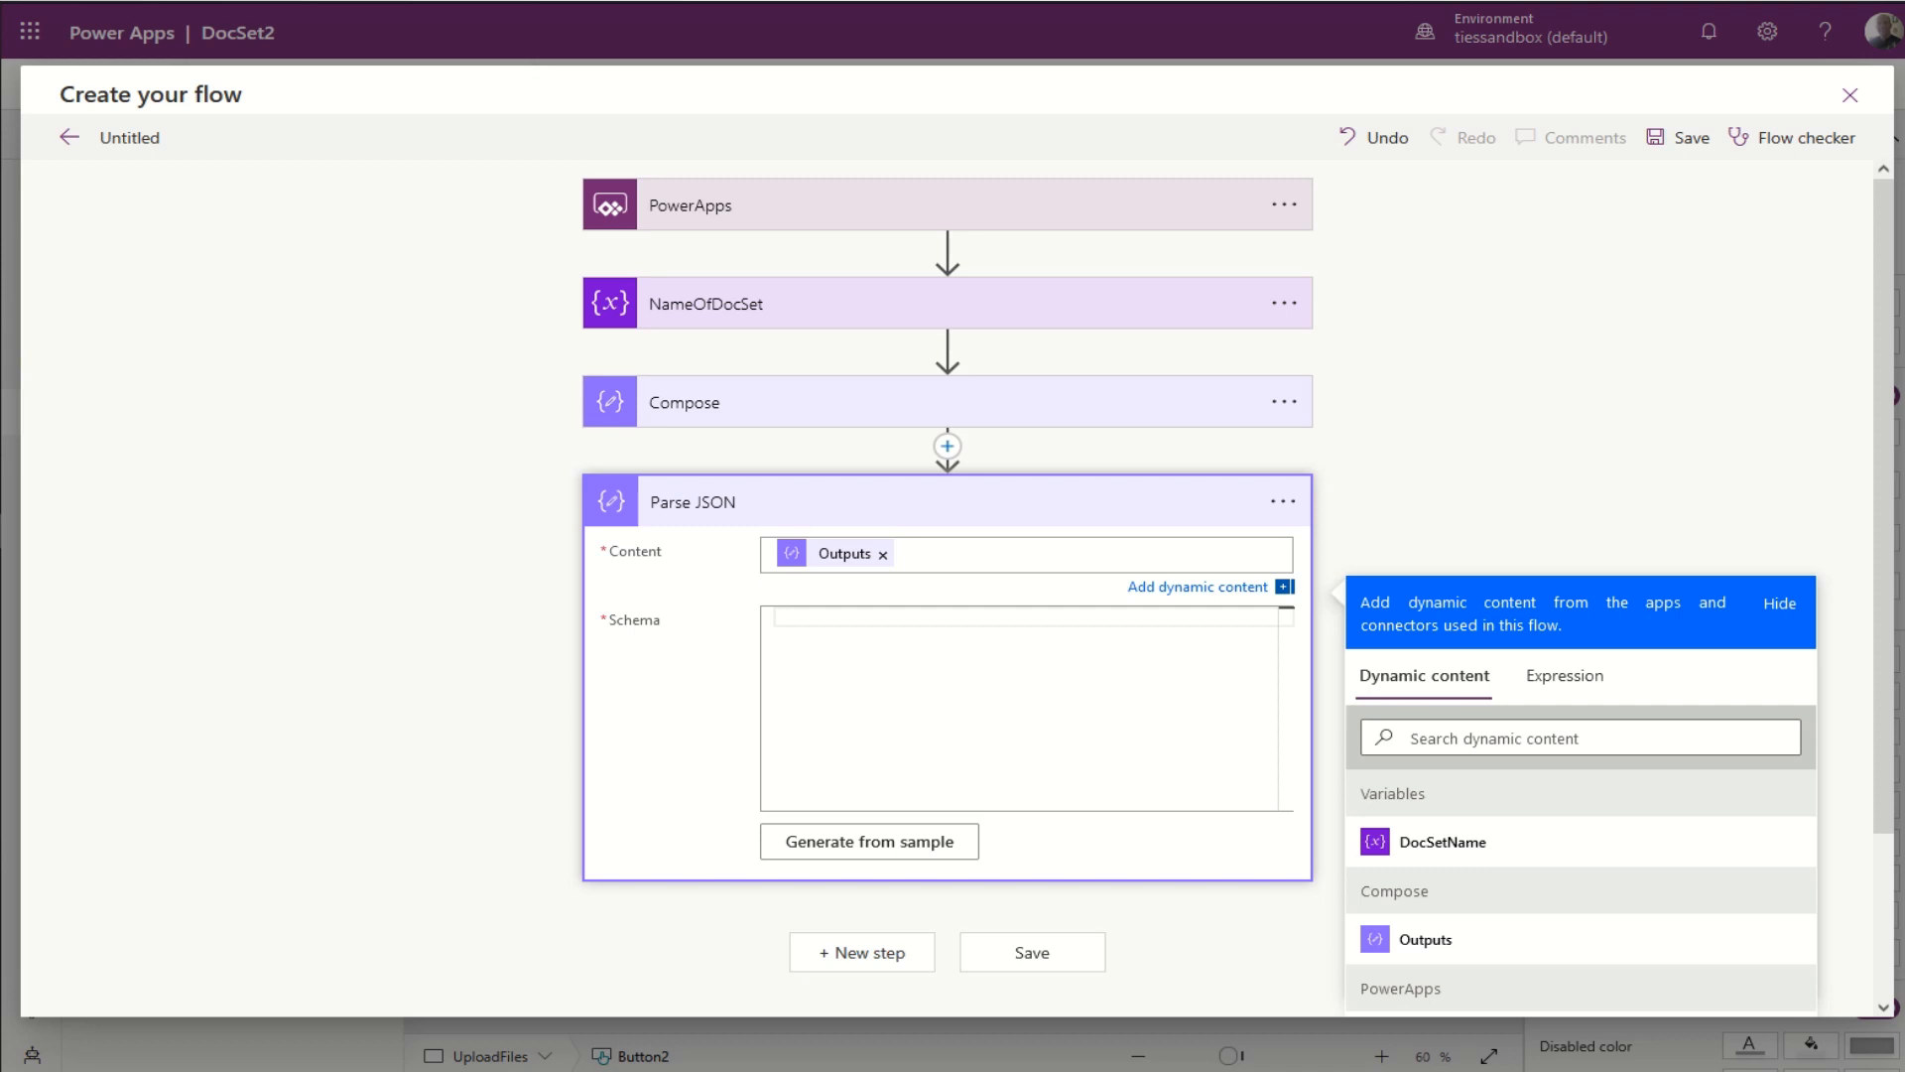
Step: Fill the Parse JSON schema with an array of objects that have required string properties Name and base64
left_click(850, 612)
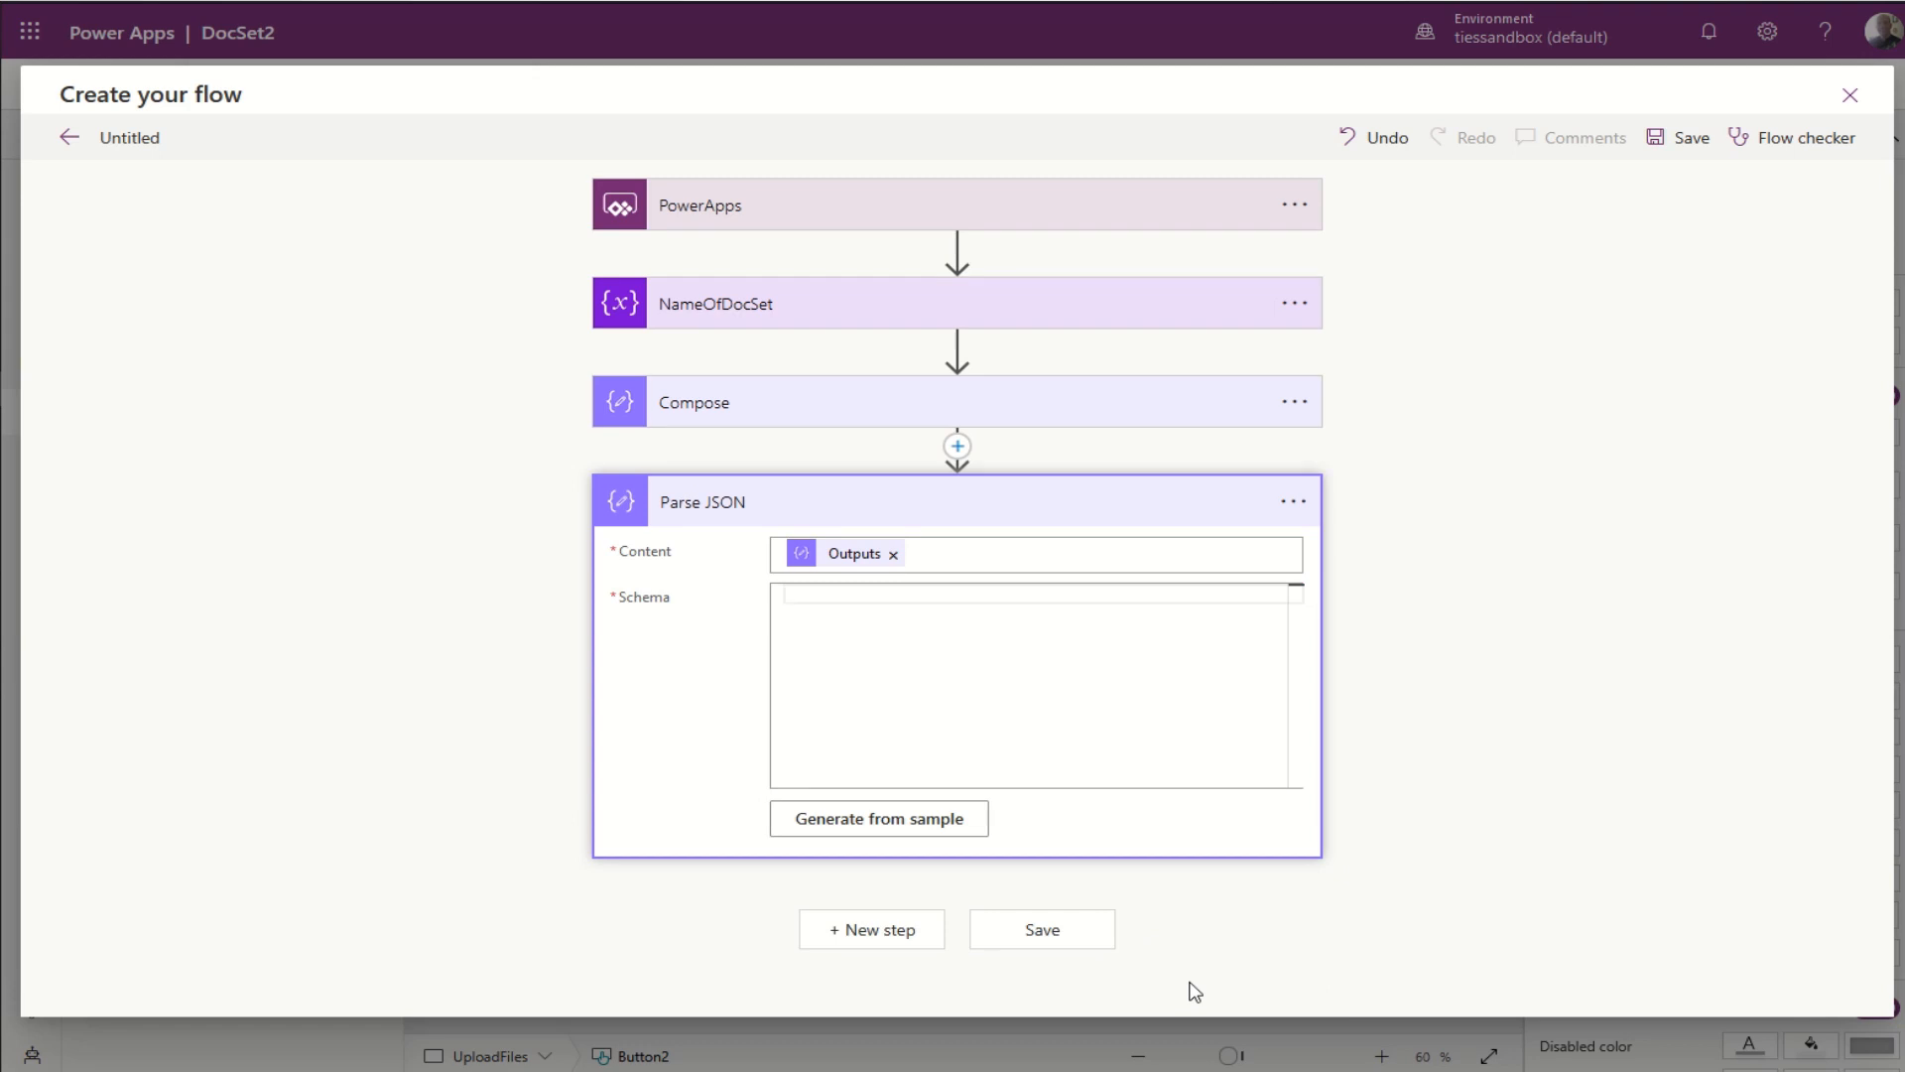
scroll(1007, 770, "up", 5)
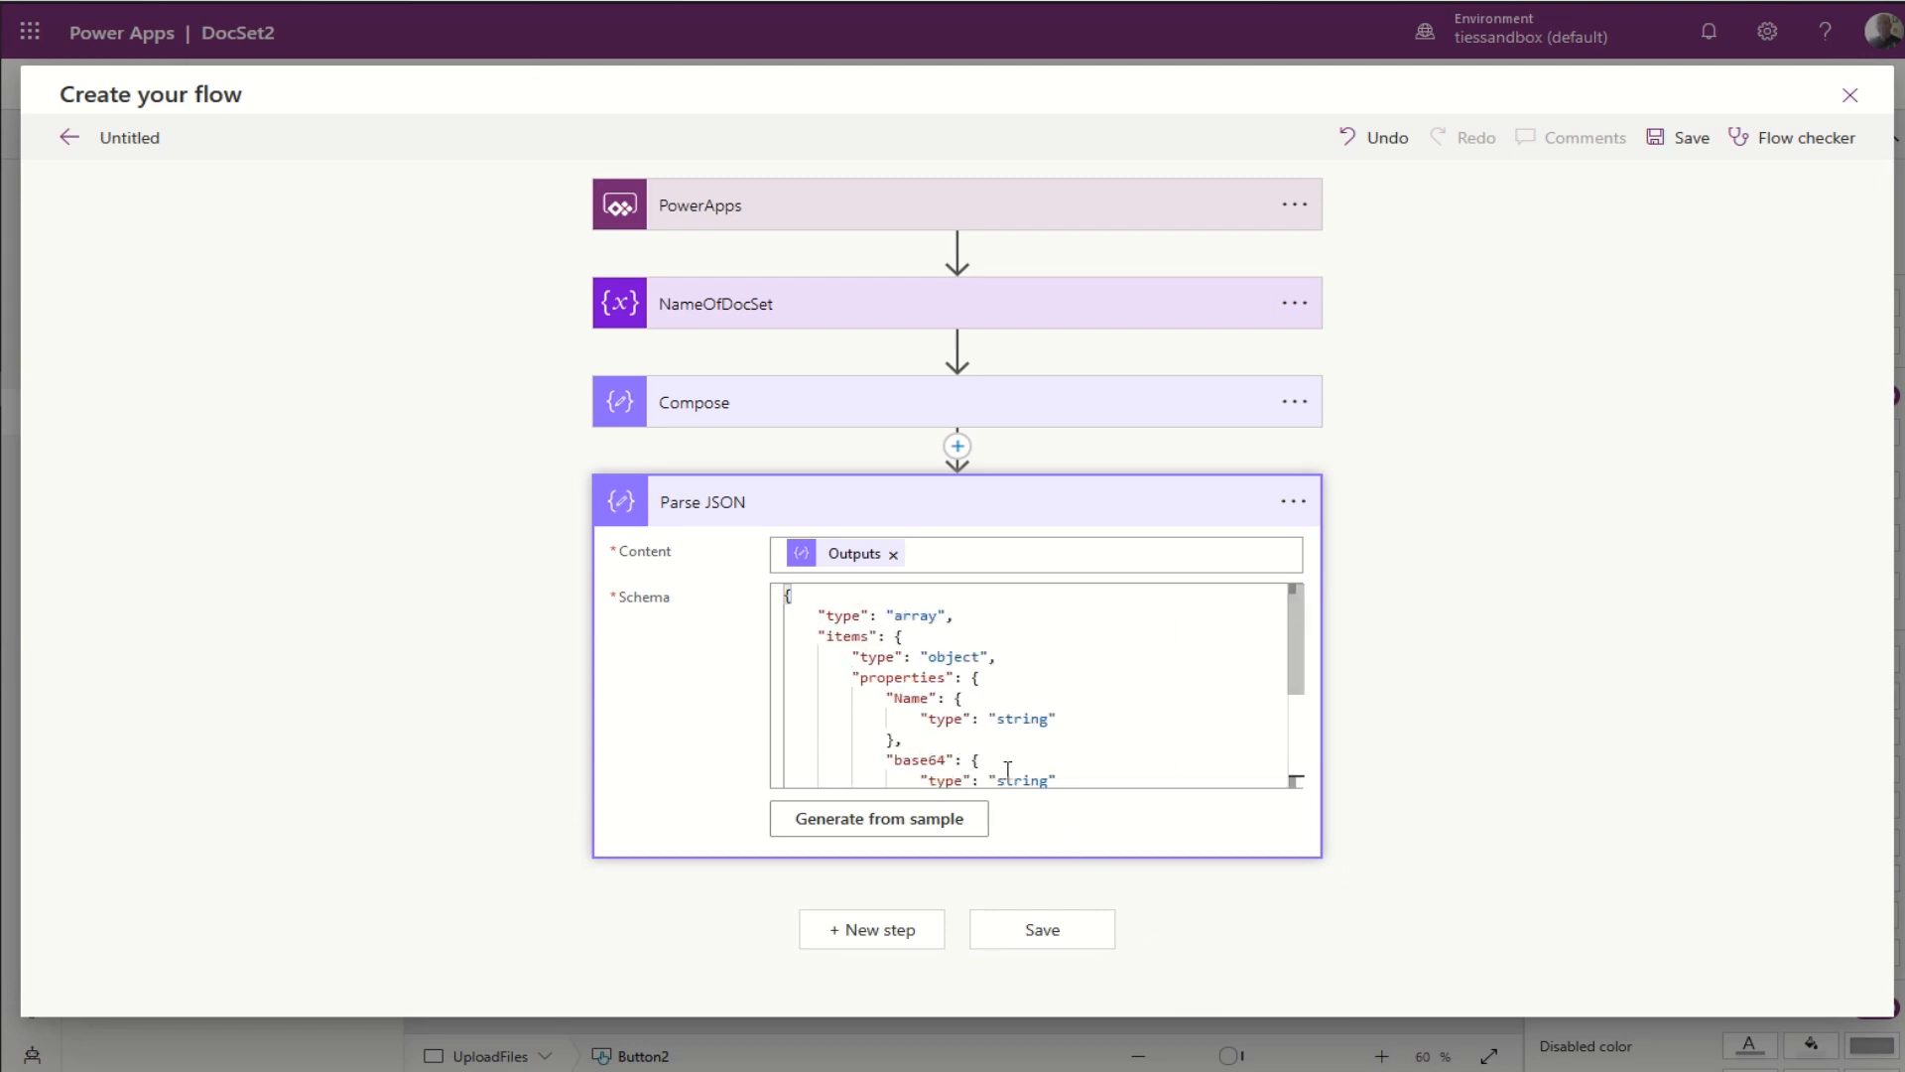
scroll(1007, 770, "down", 3)
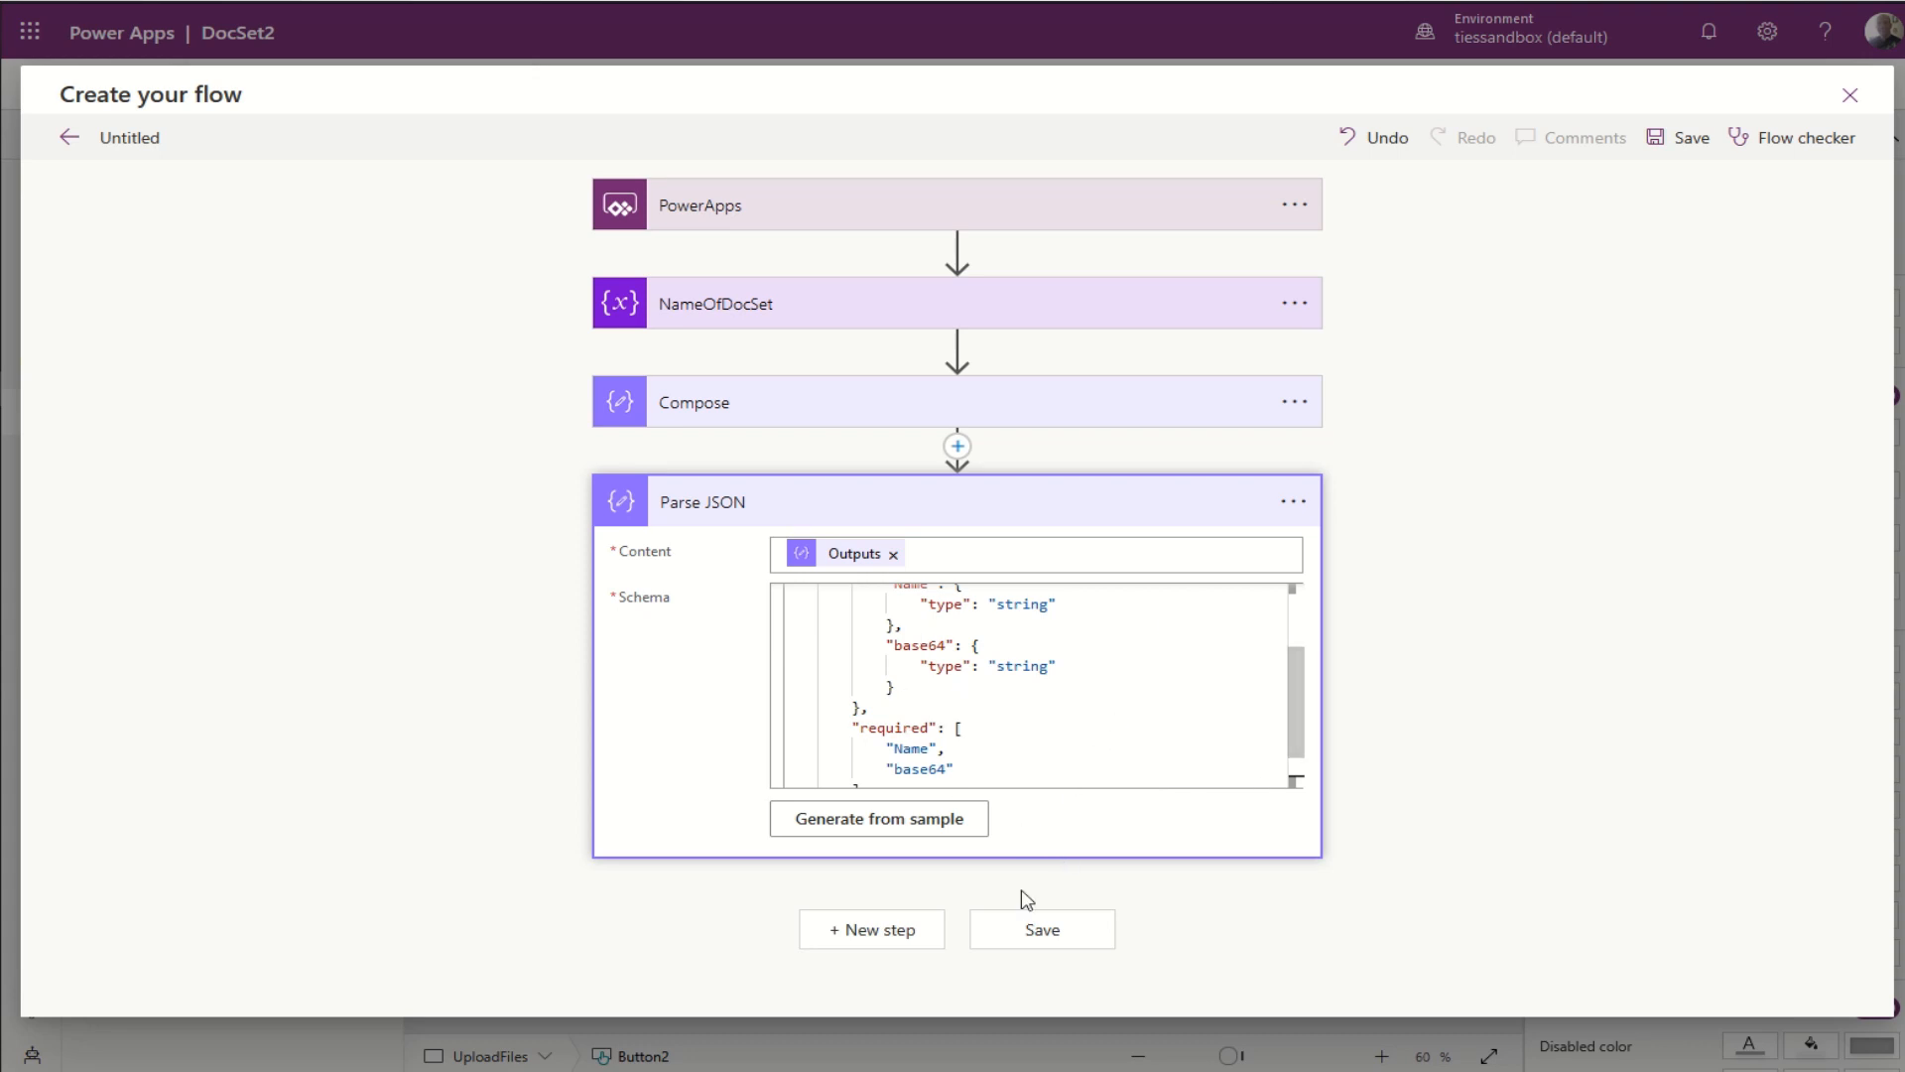
Step: Add an Apply to each loop after Parse JSON that iterates over the Parse JSON Body
left_click(913, 937)
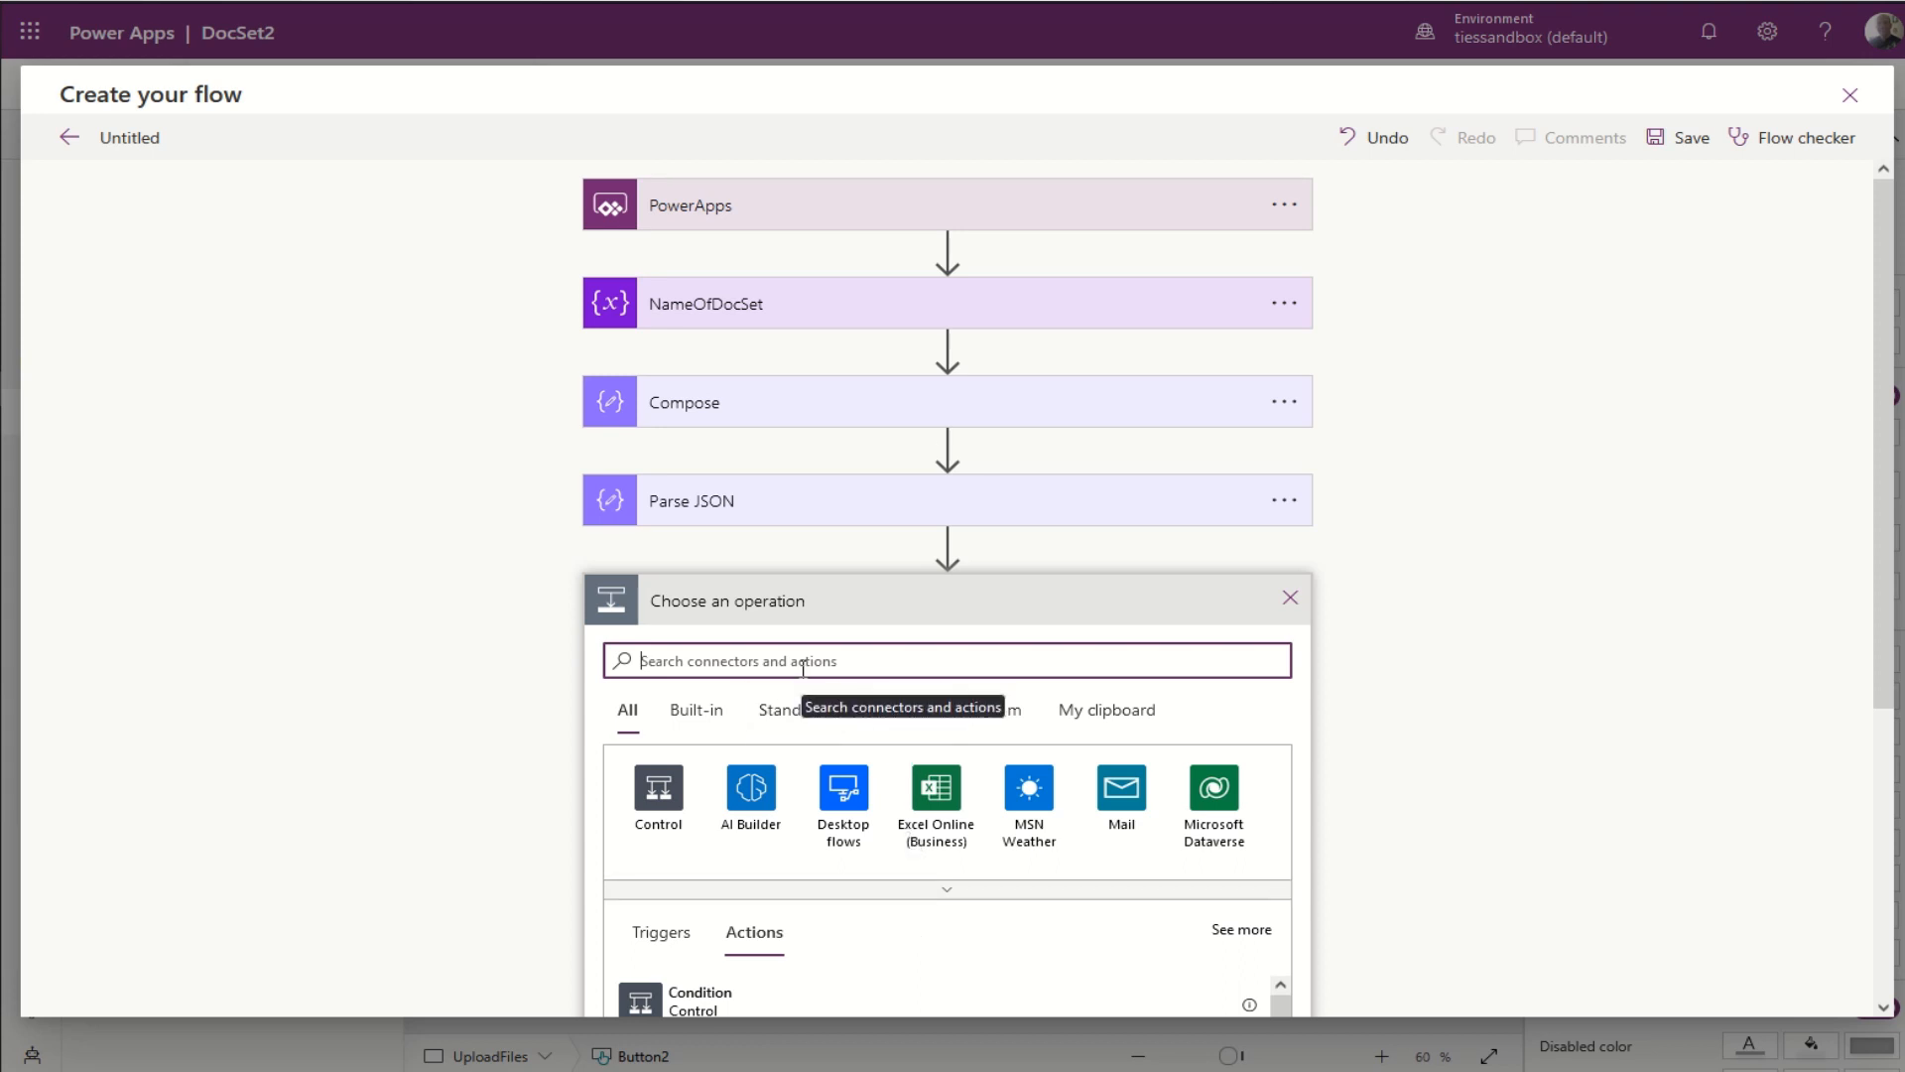
type("apply")
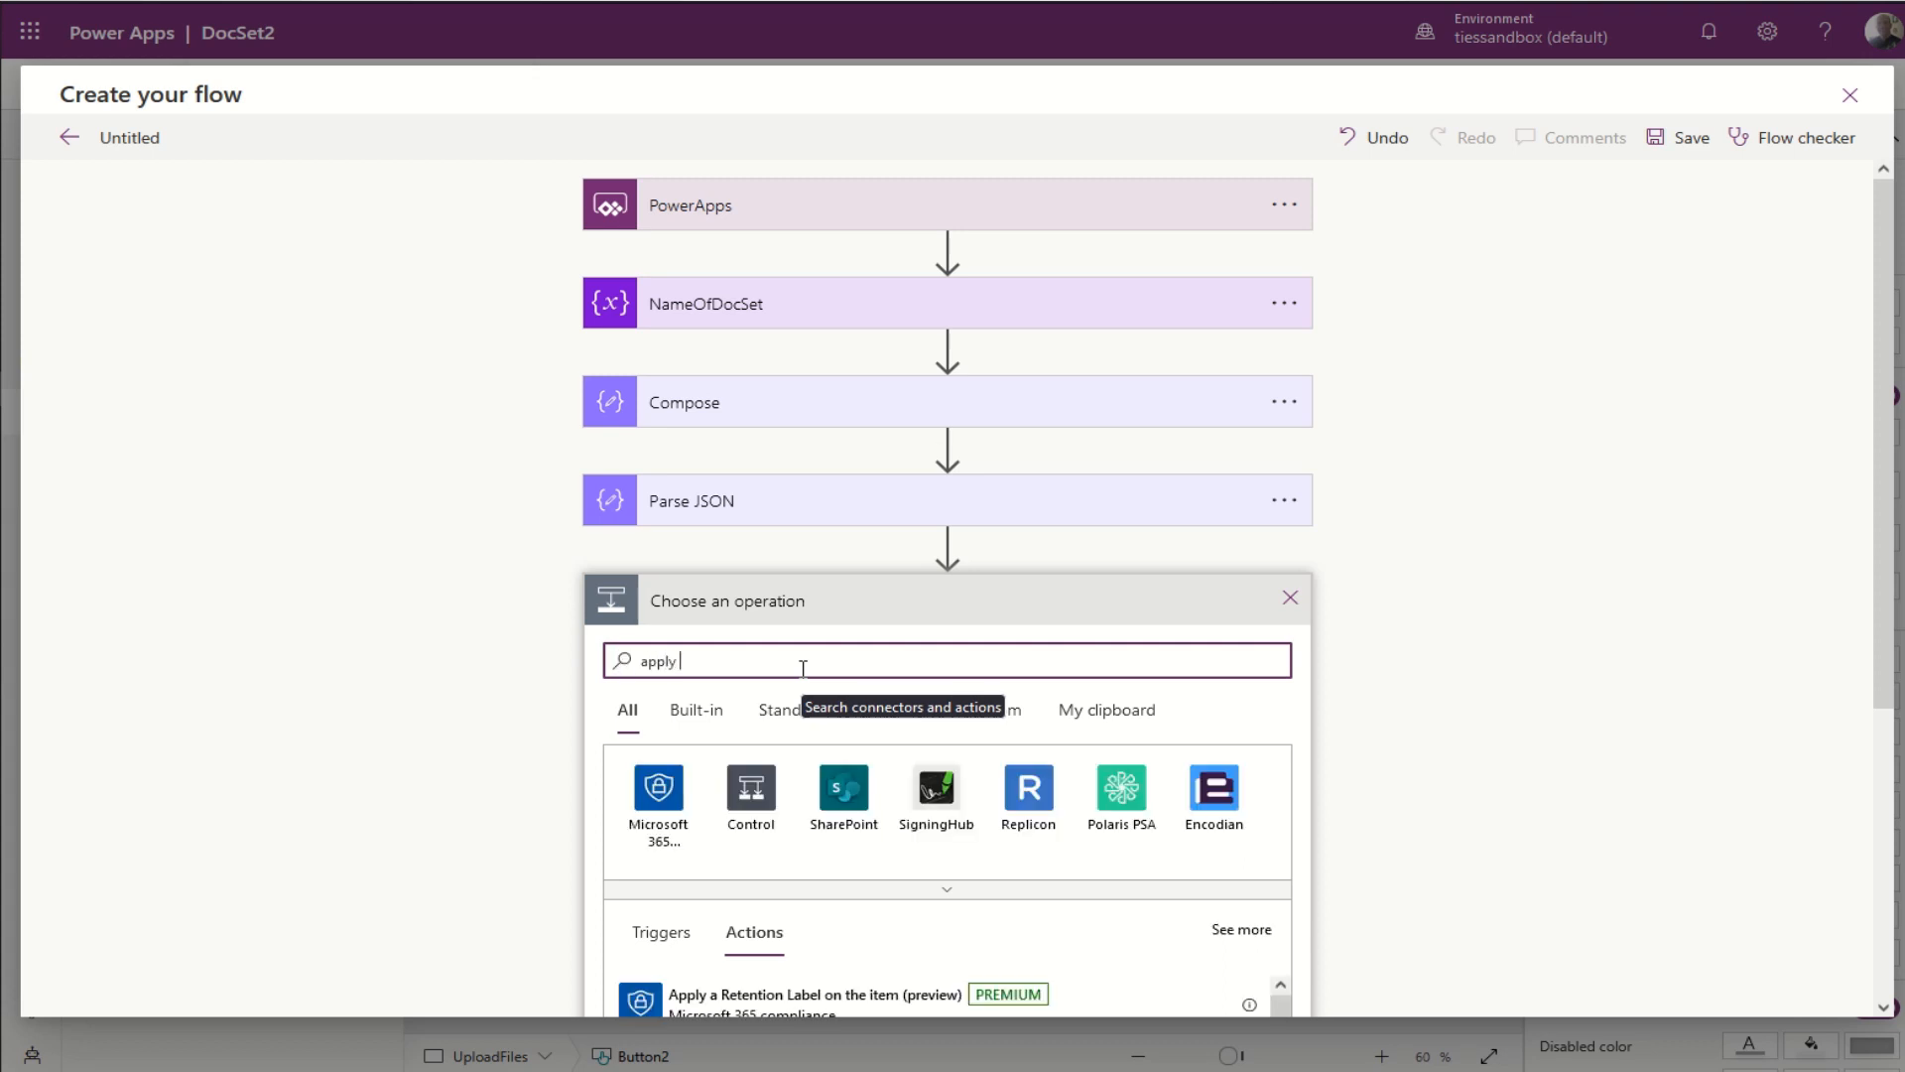
scroll(943, 874, "down", 4)
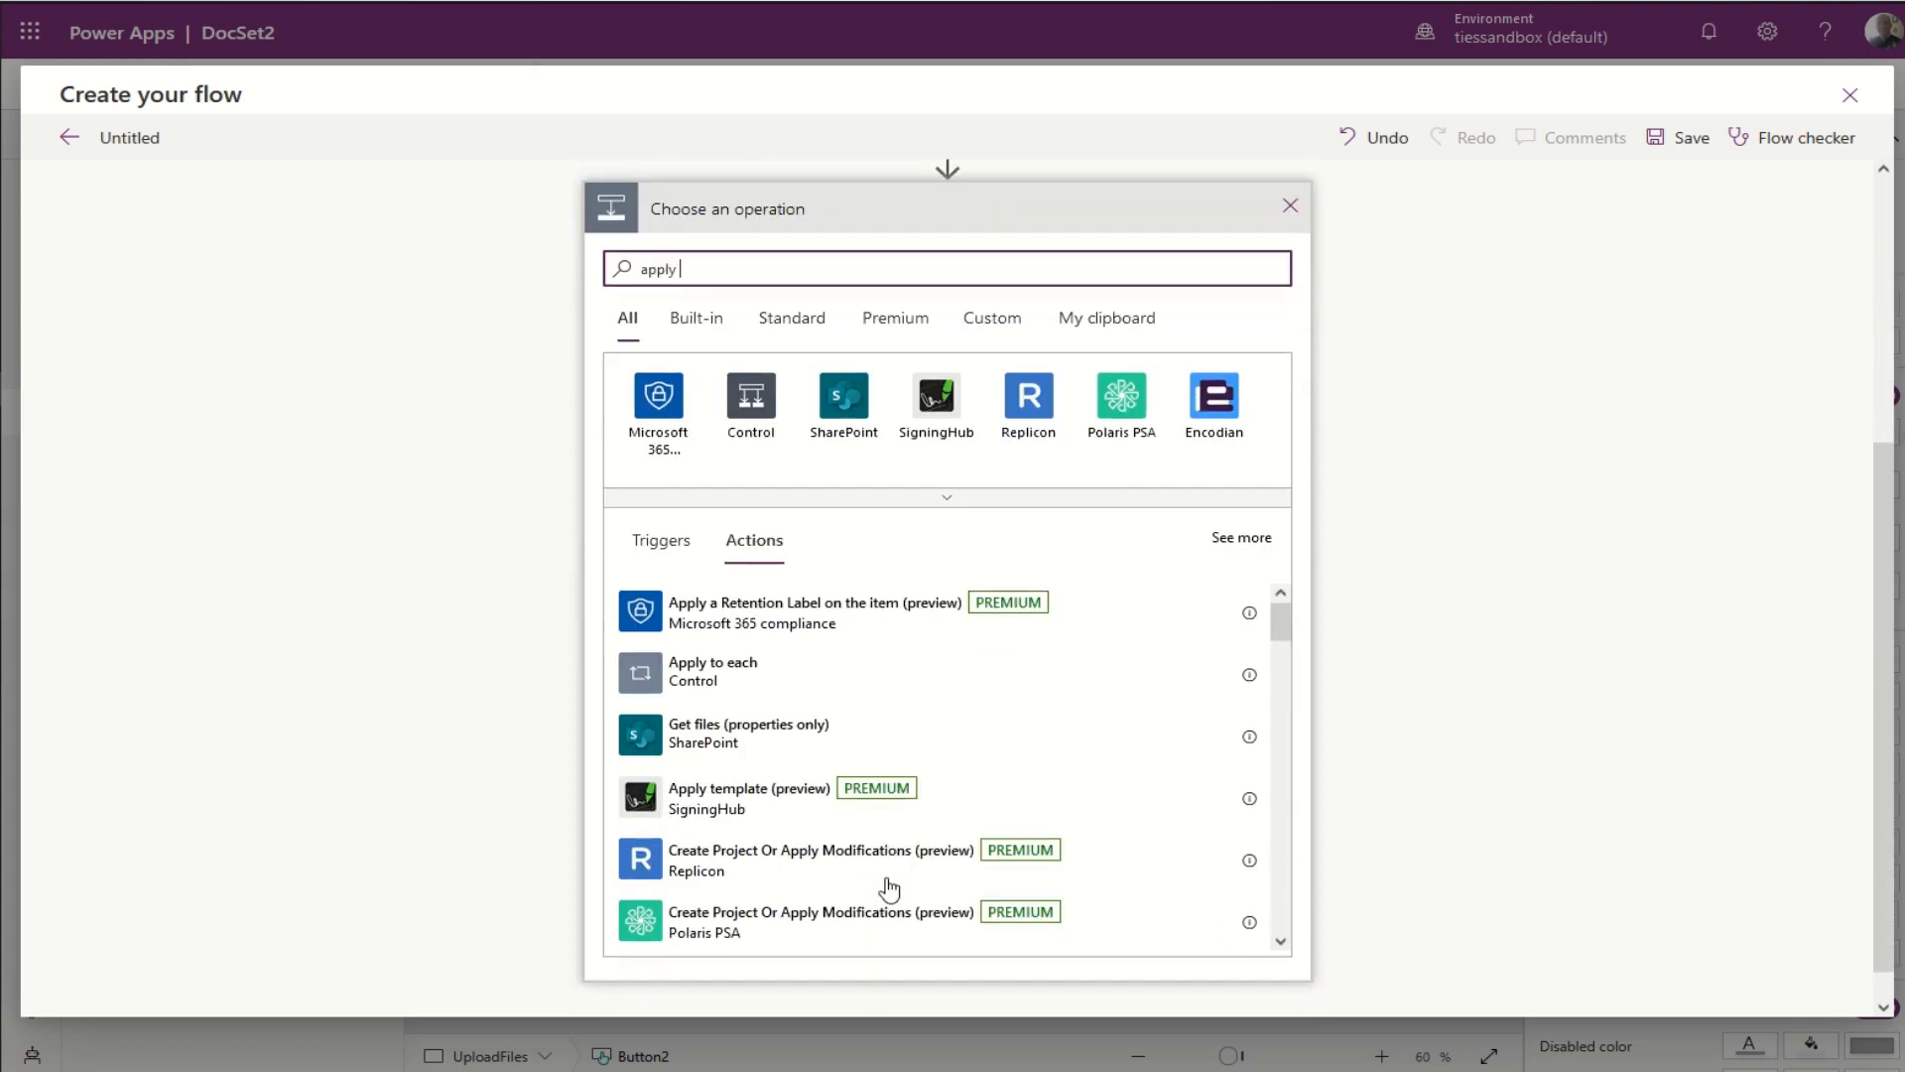
left_click(739, 683)
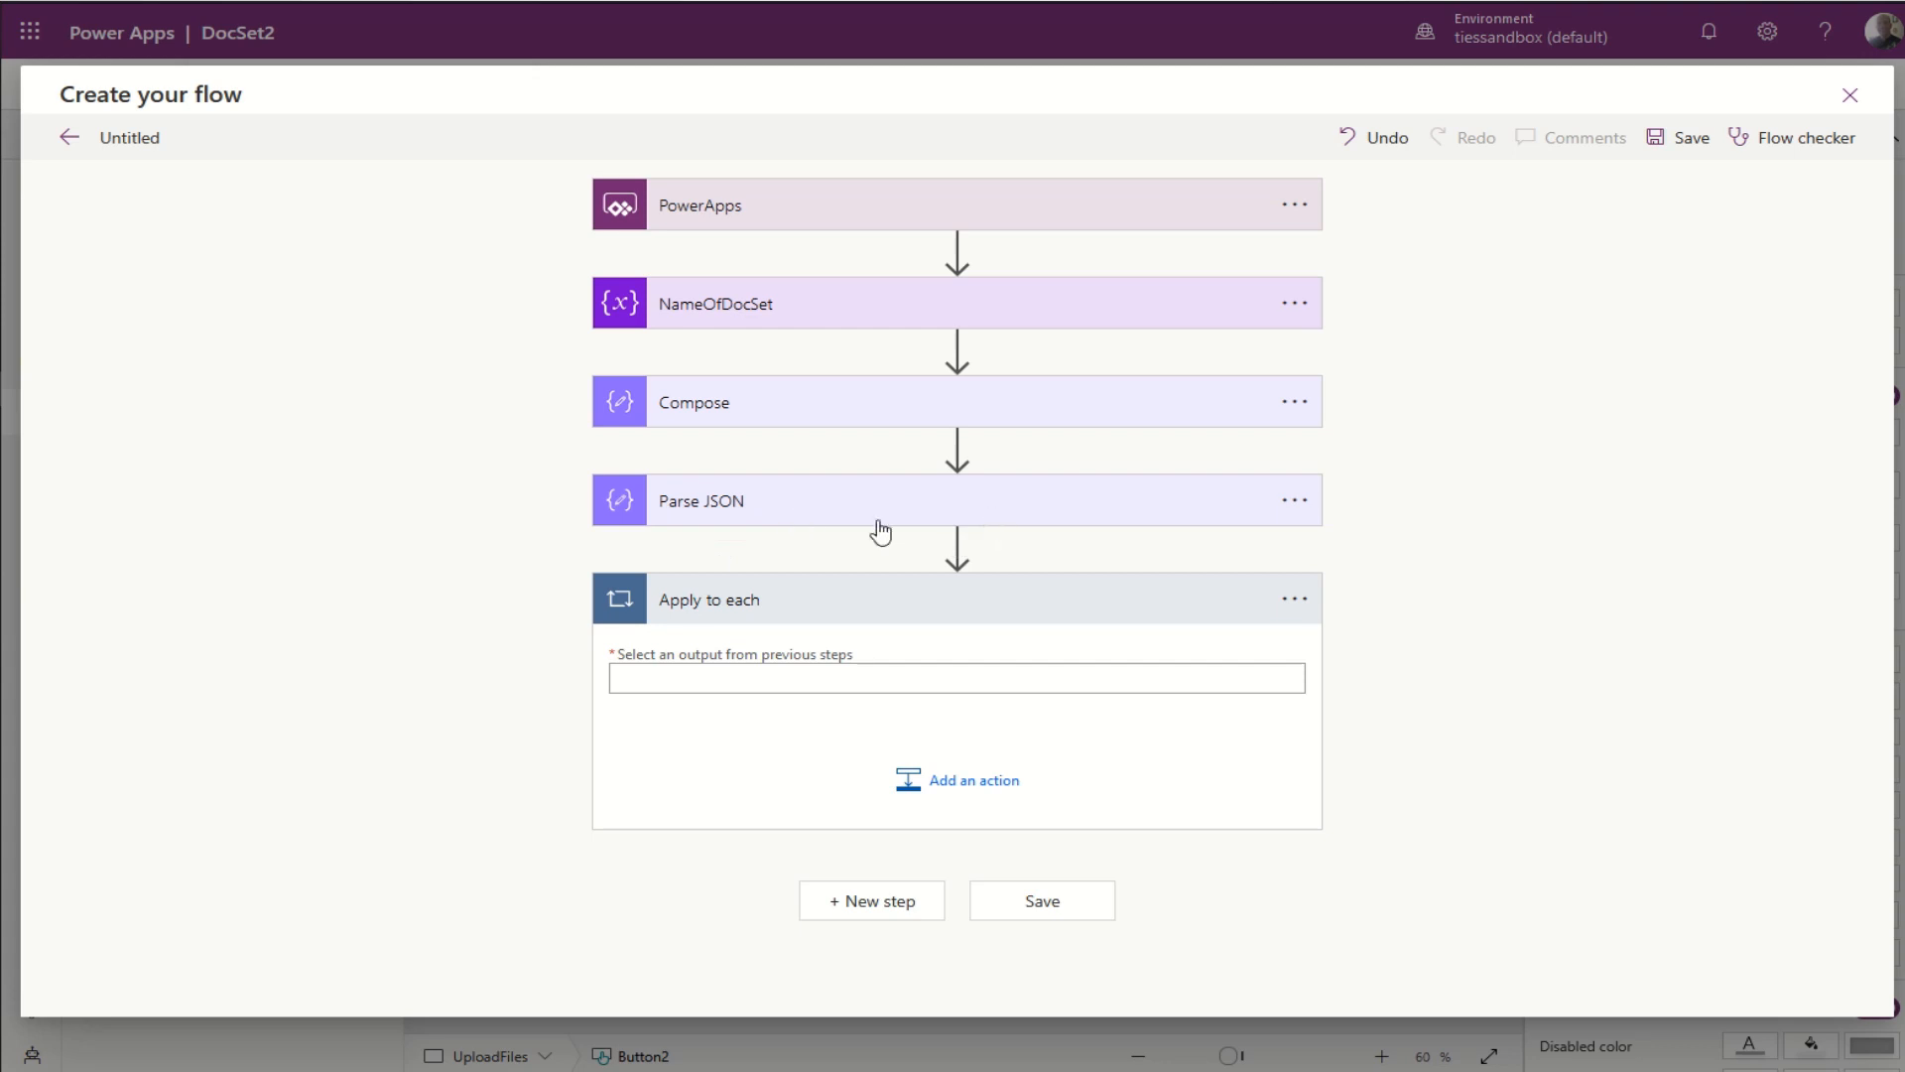
left_click(869, 679)
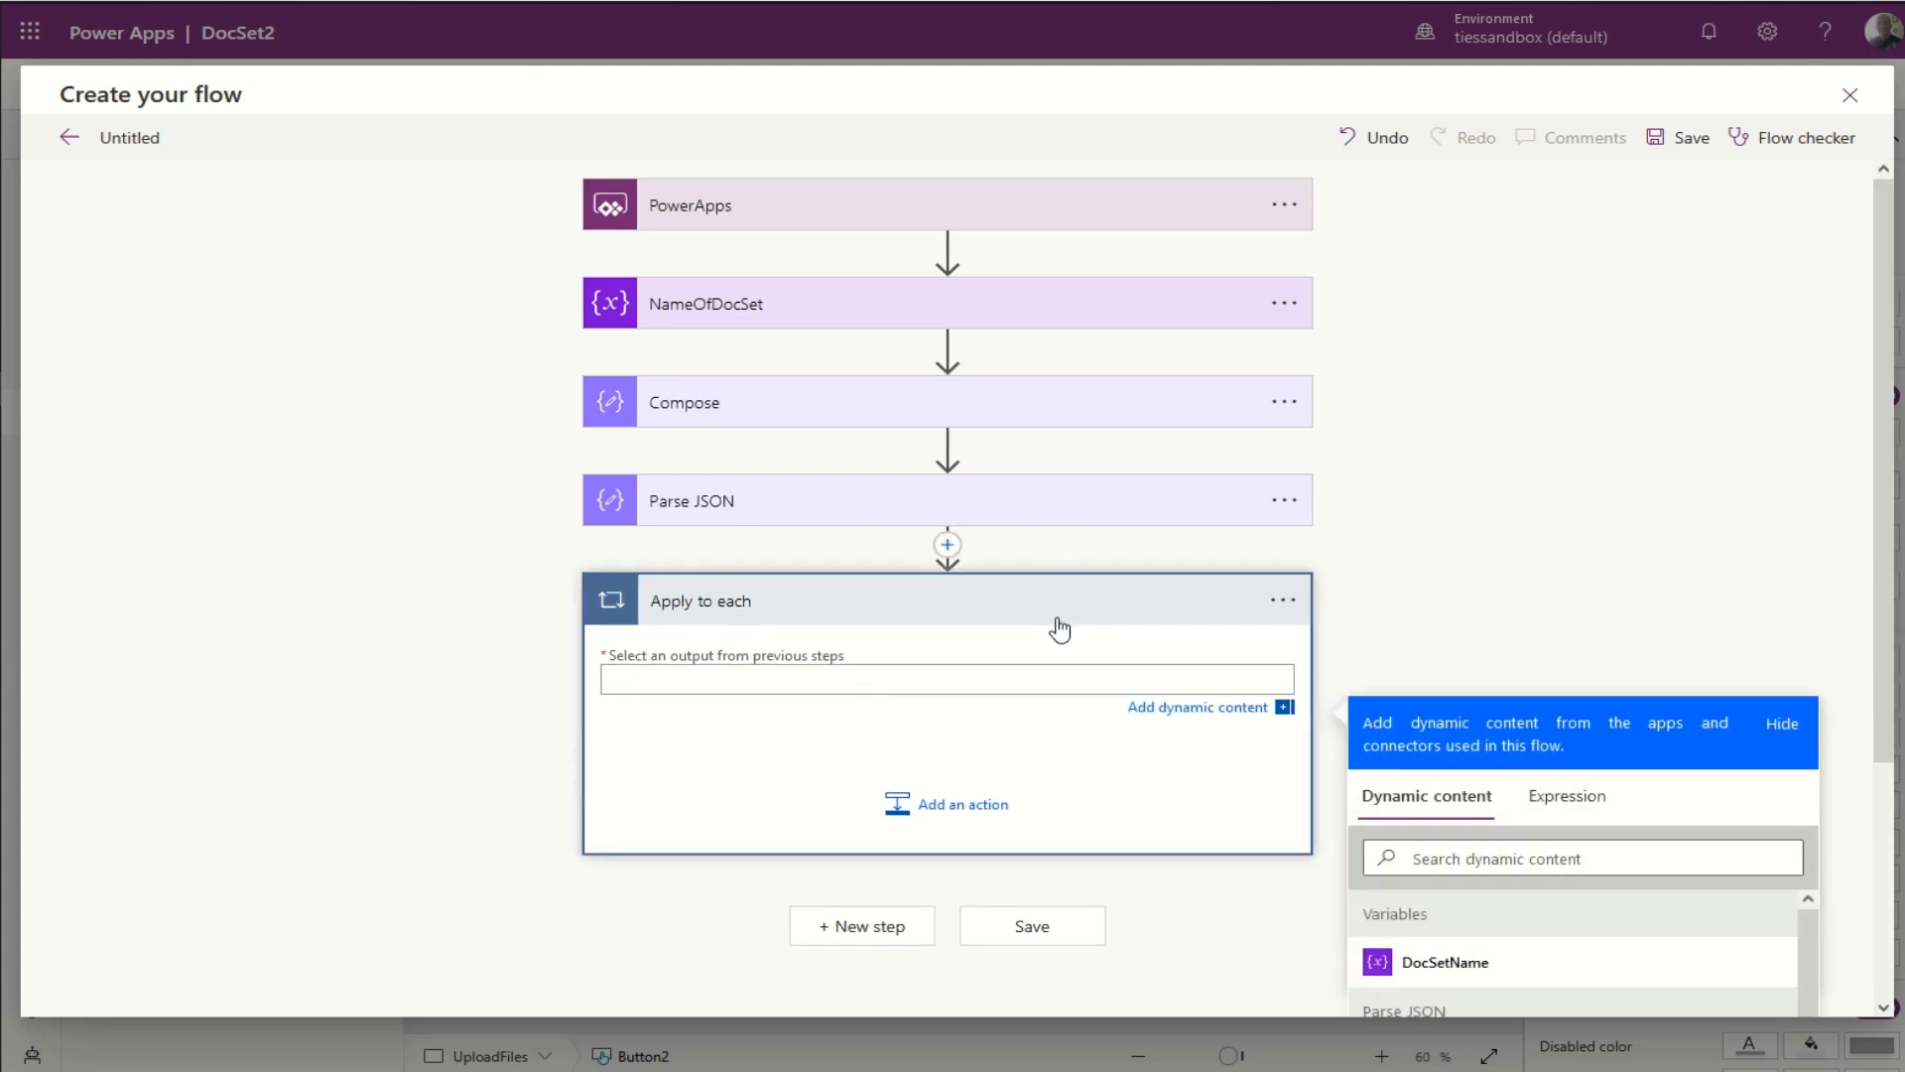
scroll(1594, 858, "down", 3)
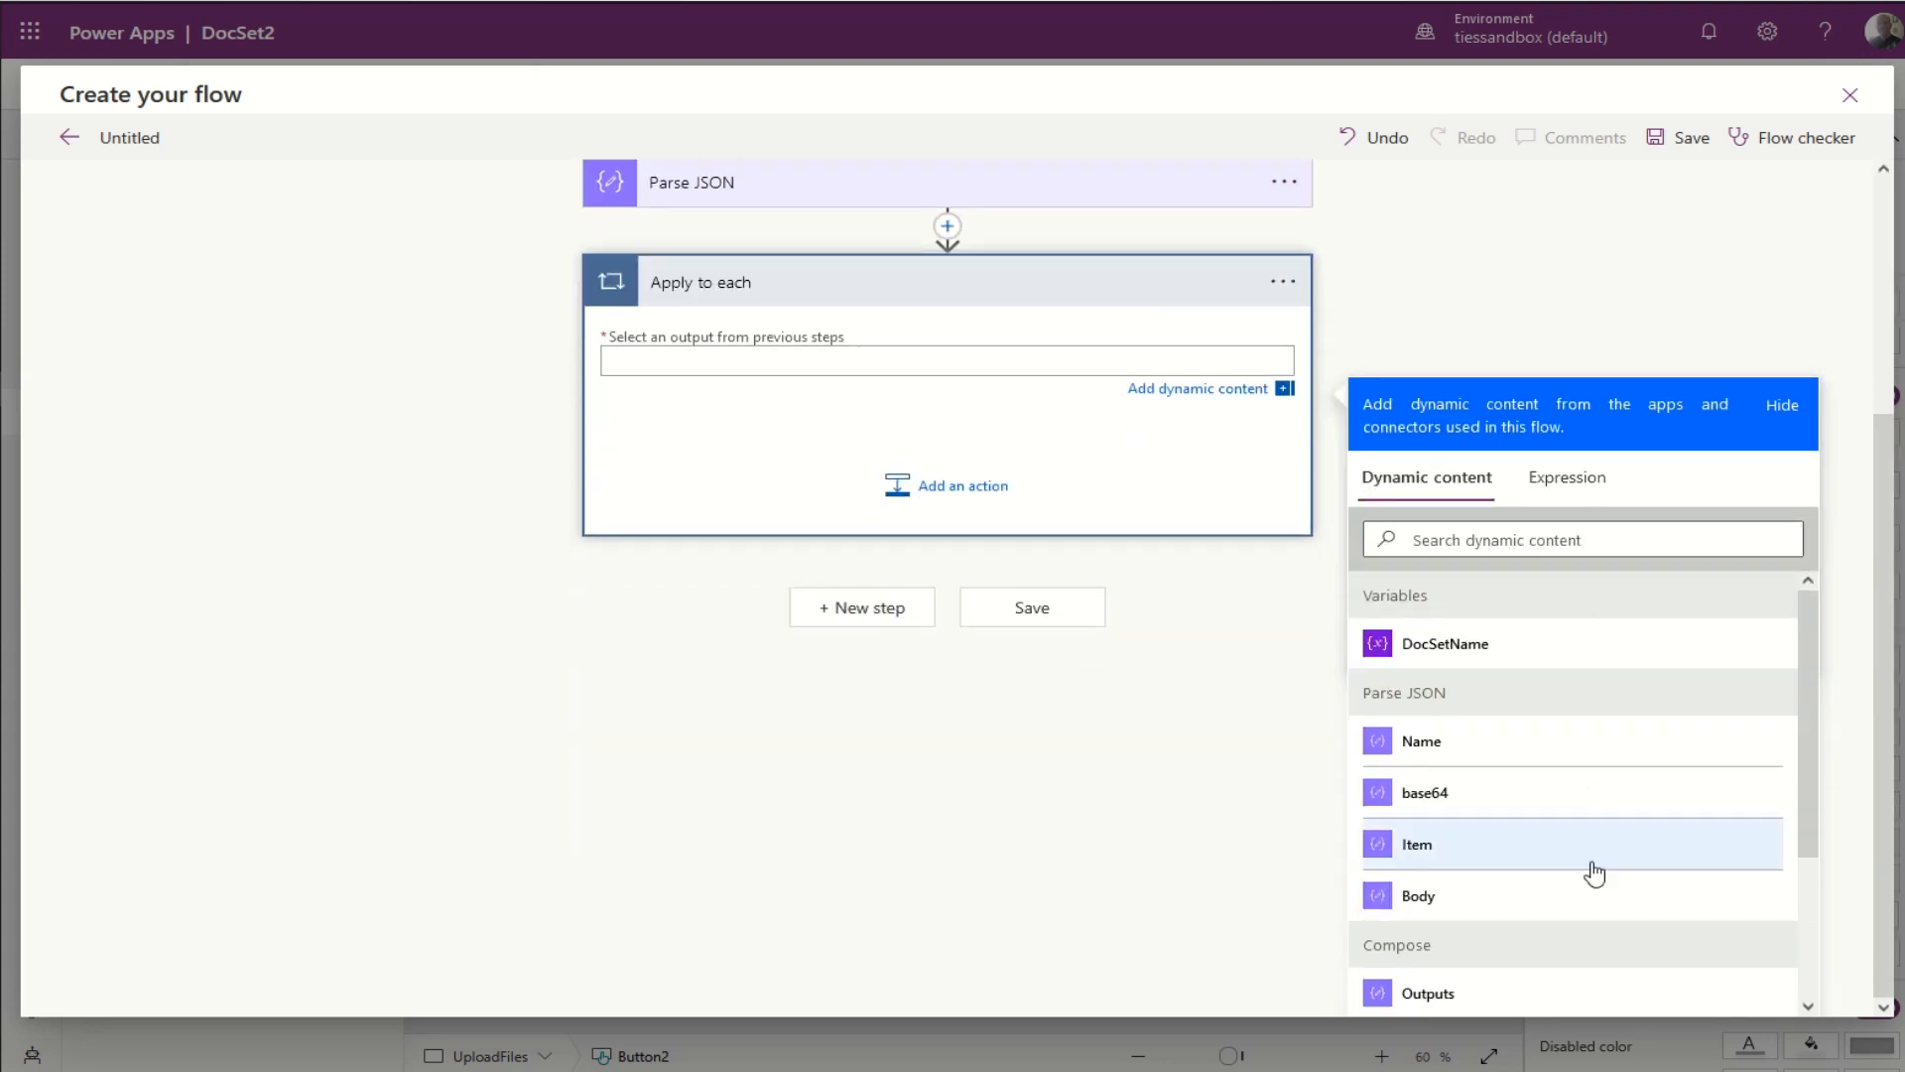
left_click(1419, 896)
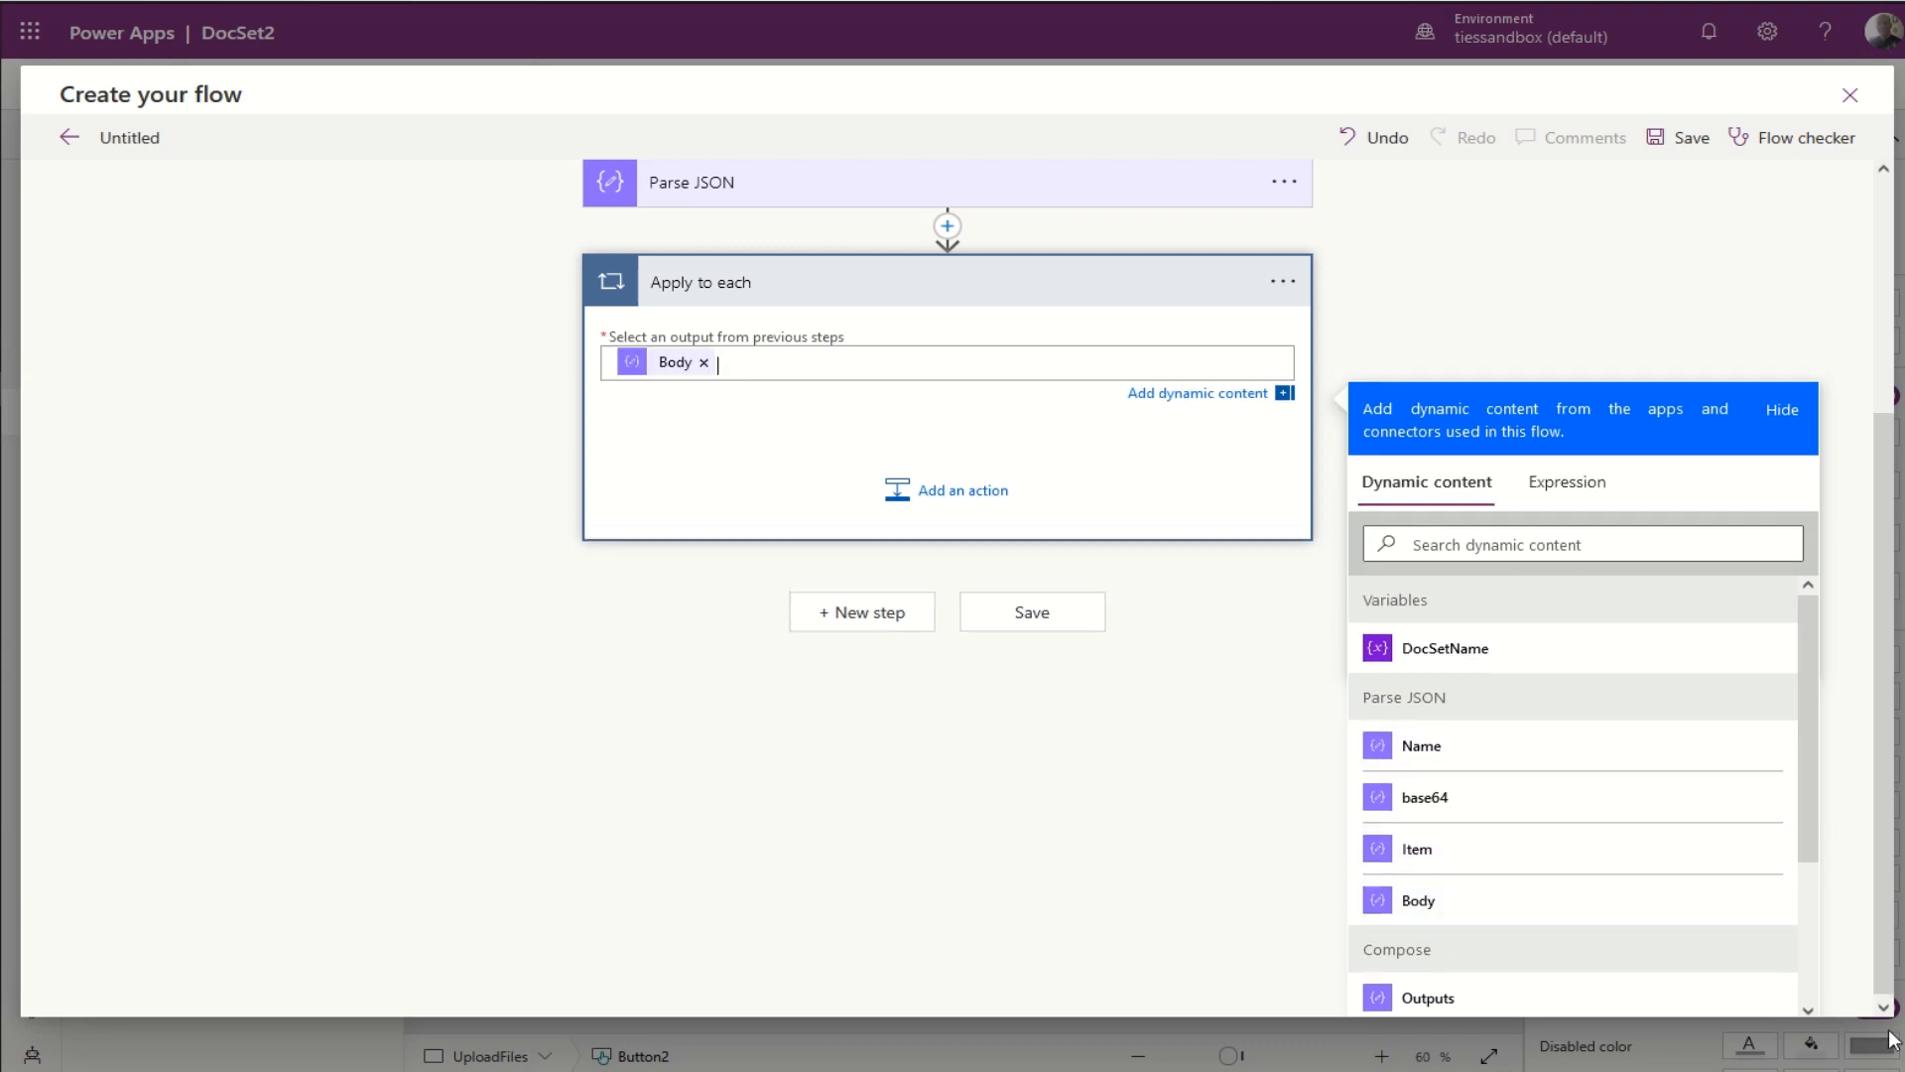
Step: Add a SharePoint Create file action inside the Apply to each loop, with Dev Site as its site address
left_click(956, 504)
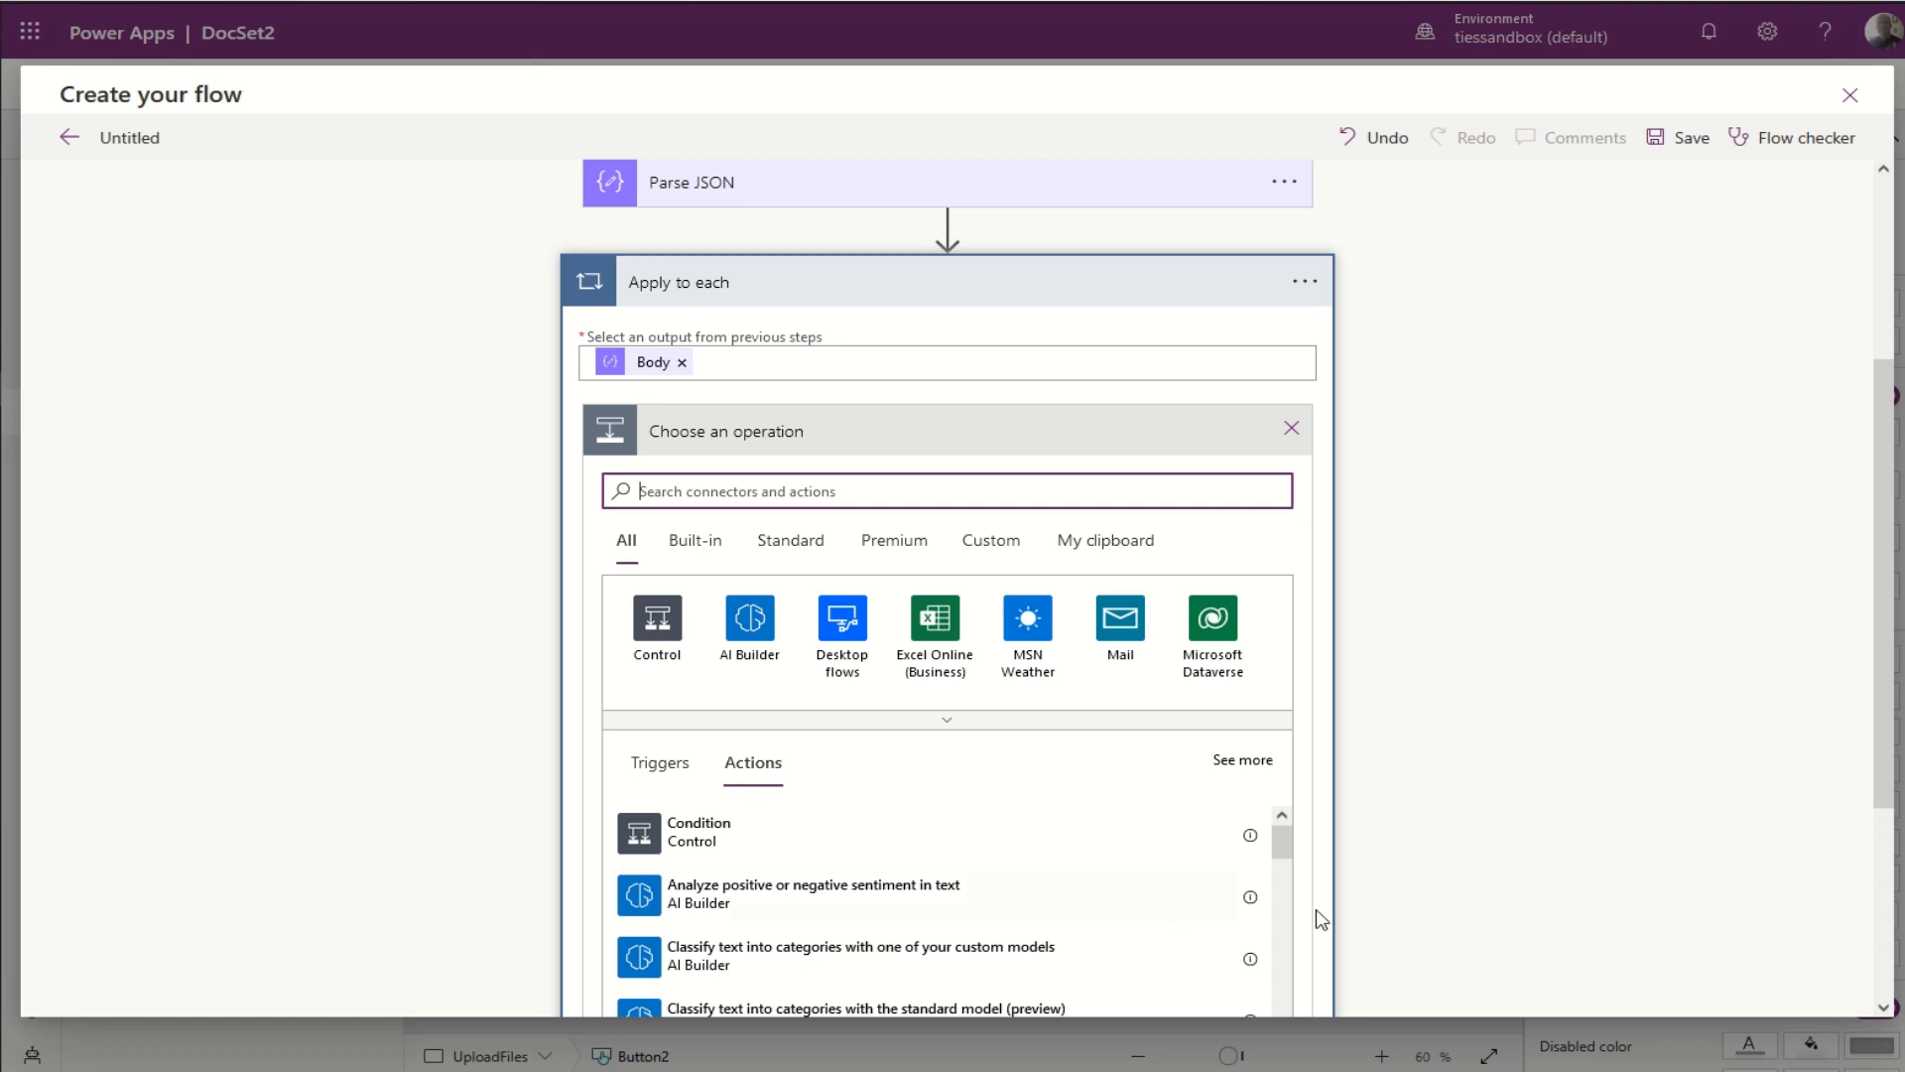
type("create file")
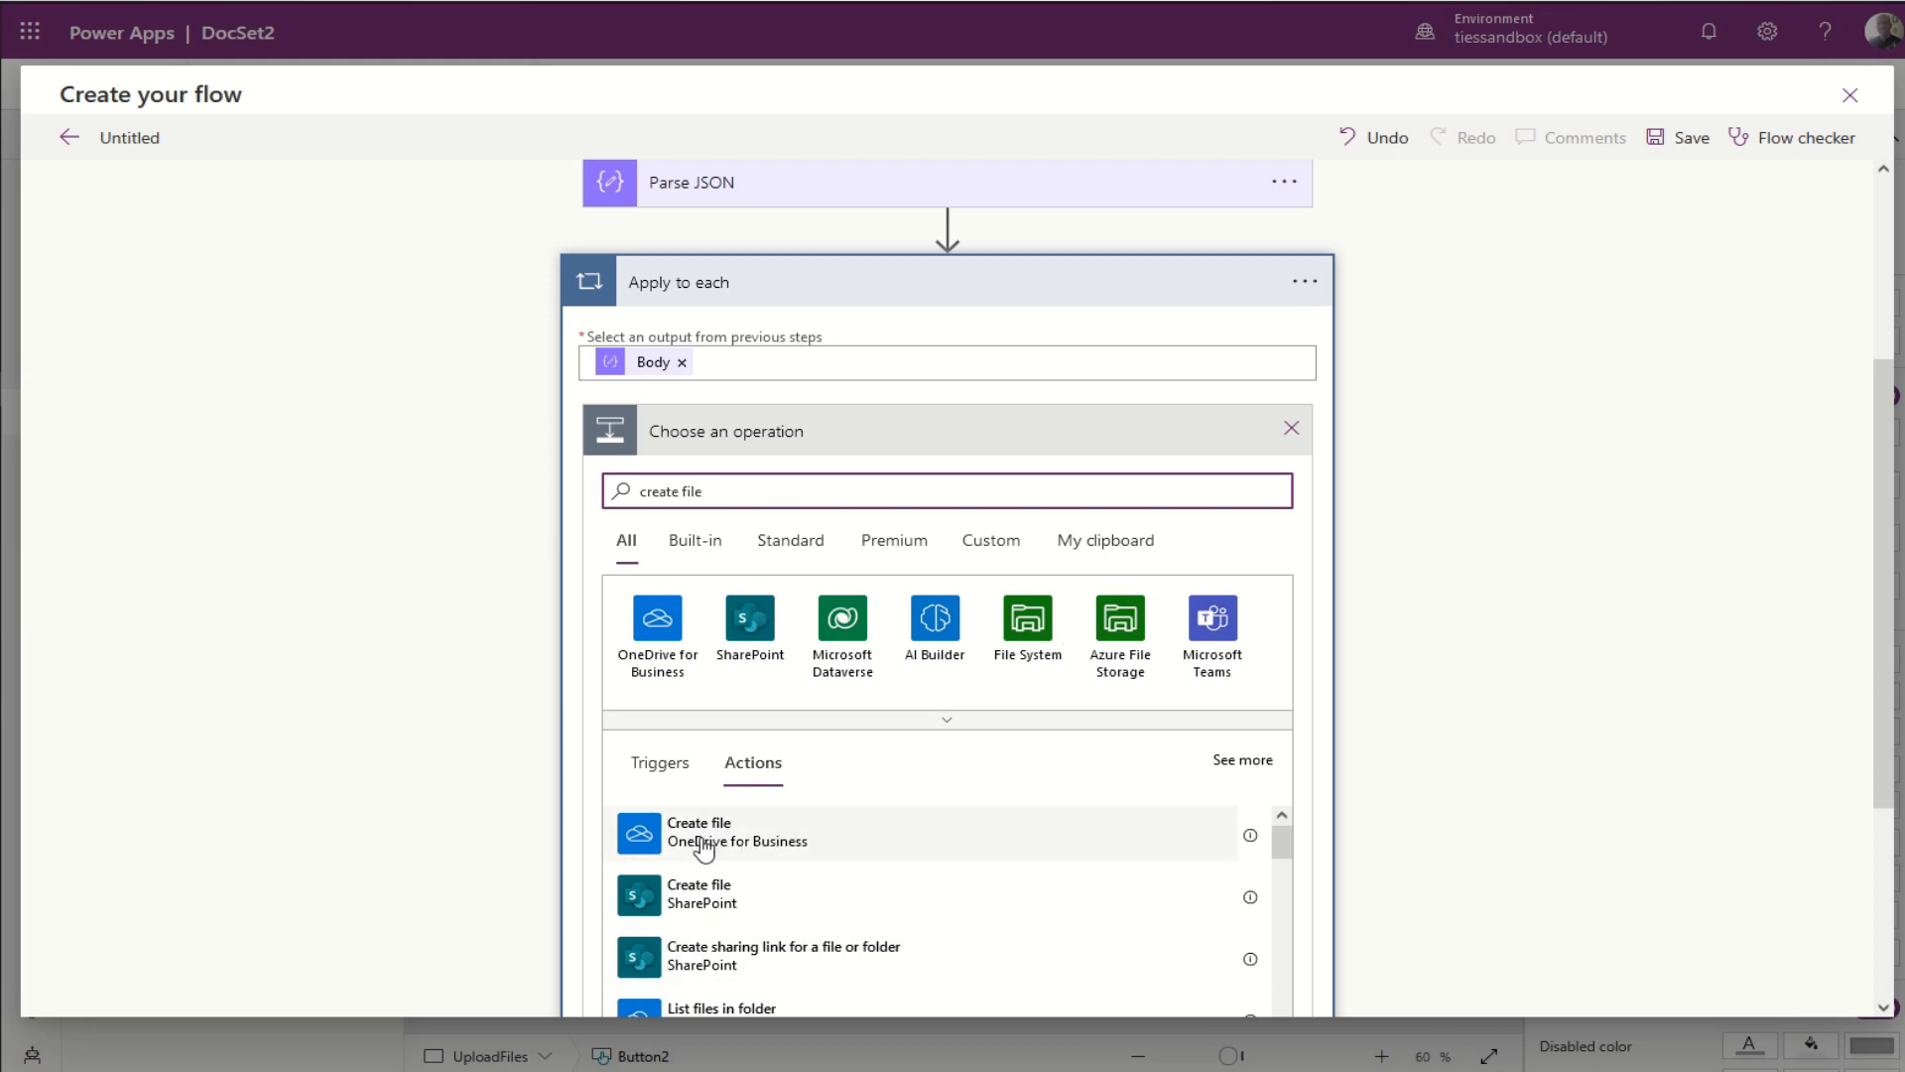
left_click(706, 898)
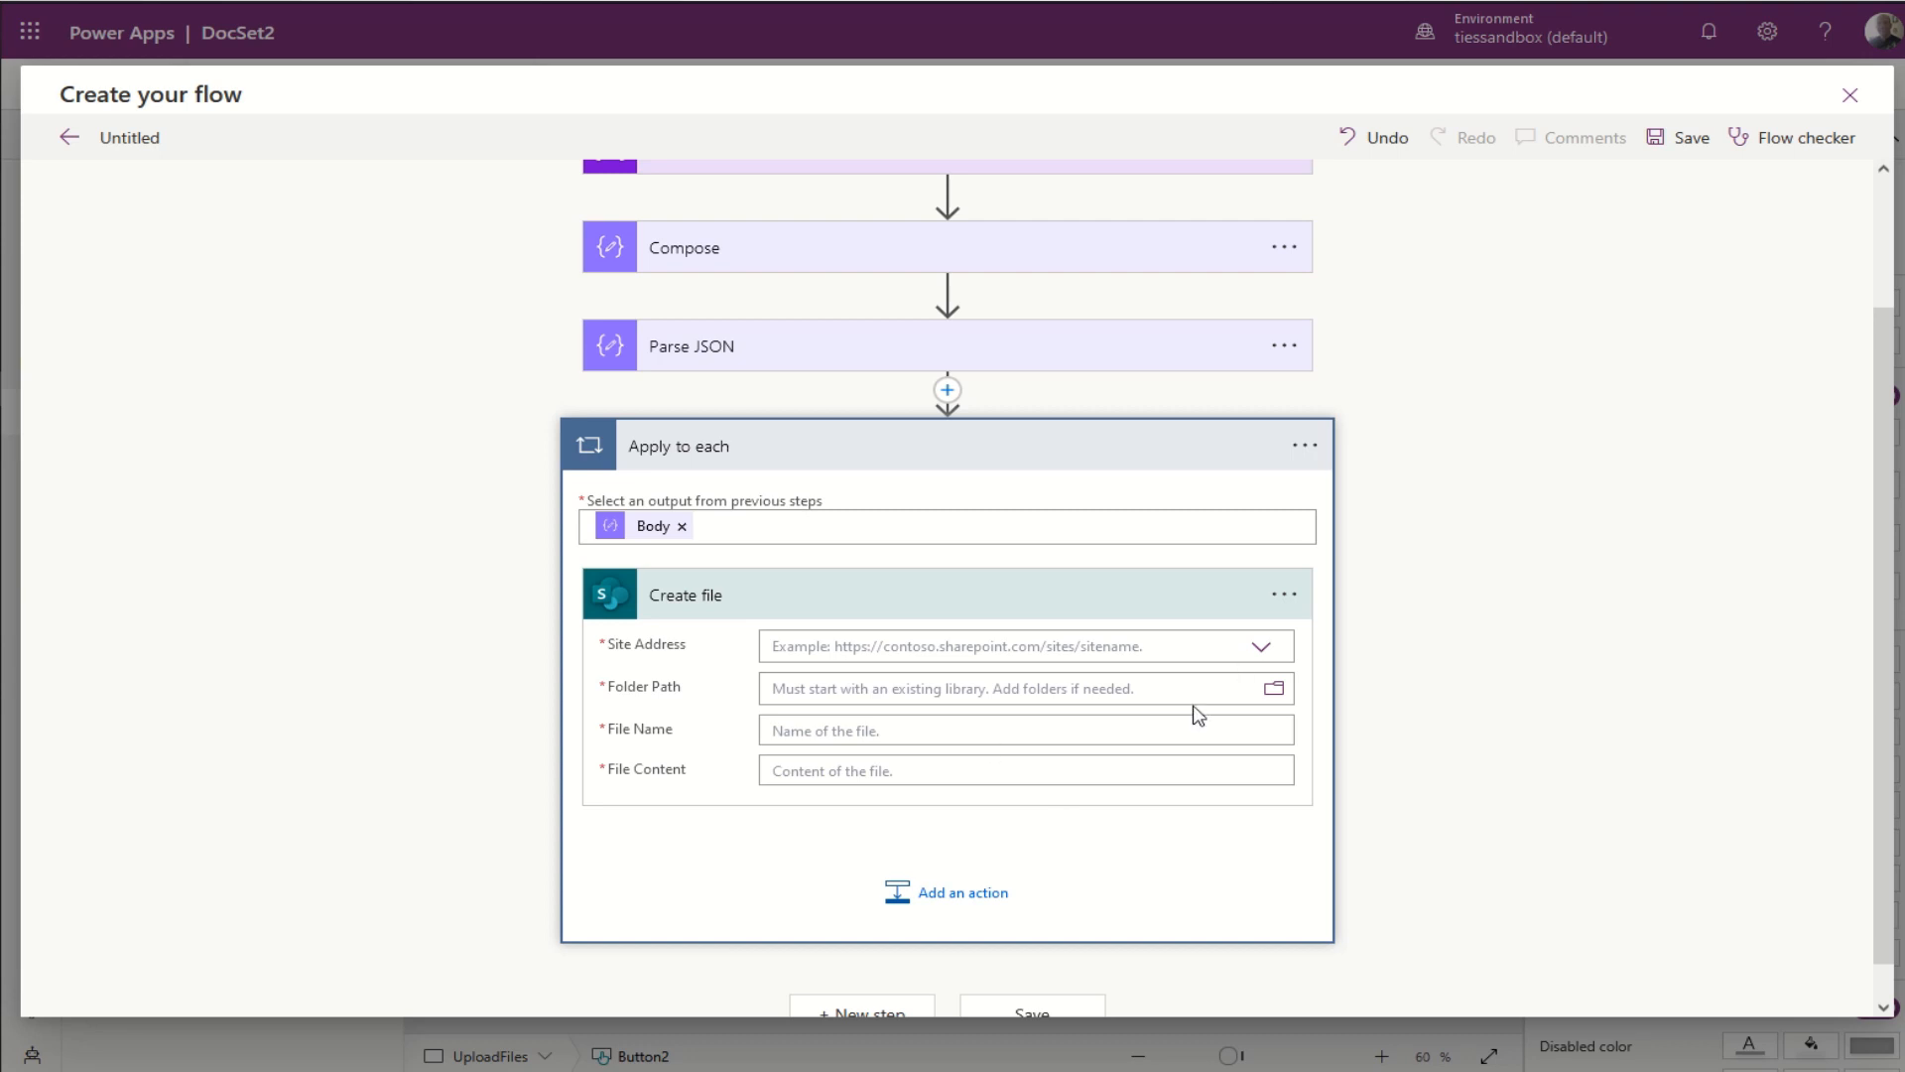
left_click(1262, 650)
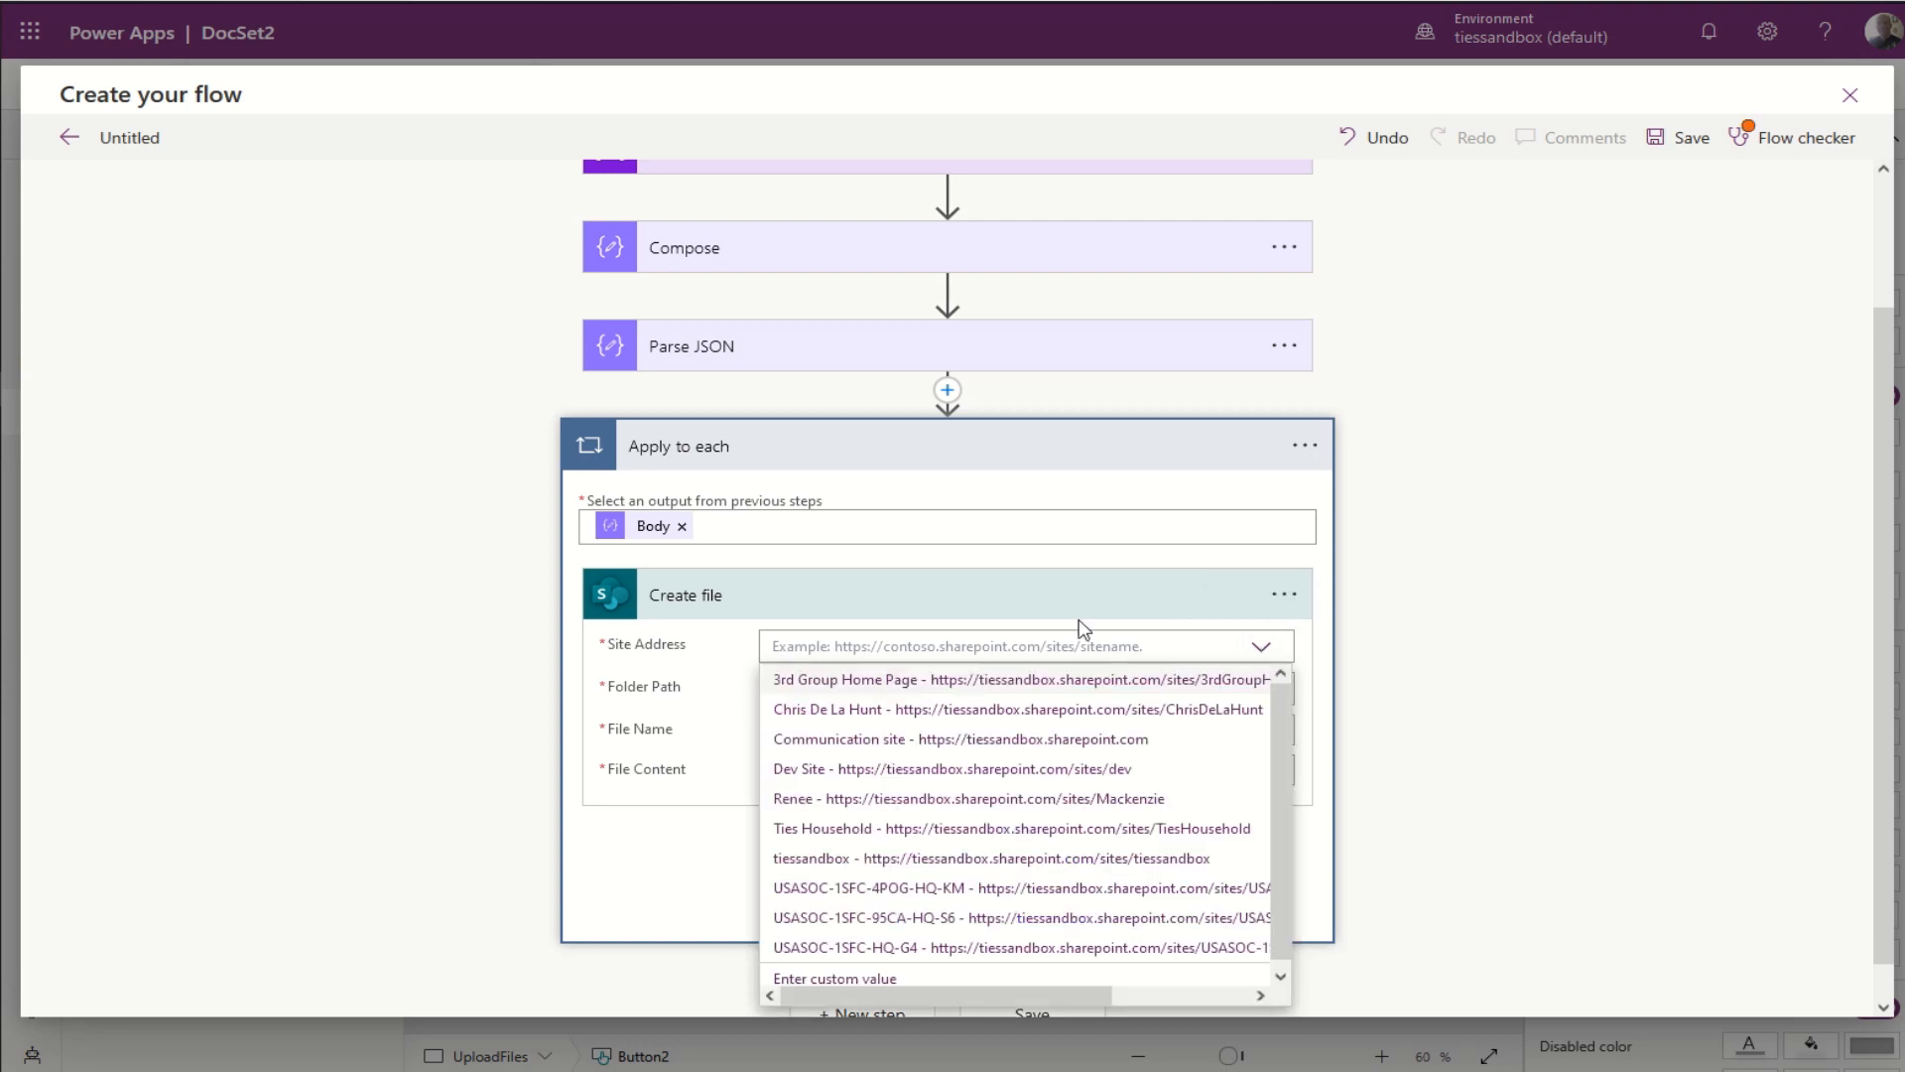
left_click(861, 772)
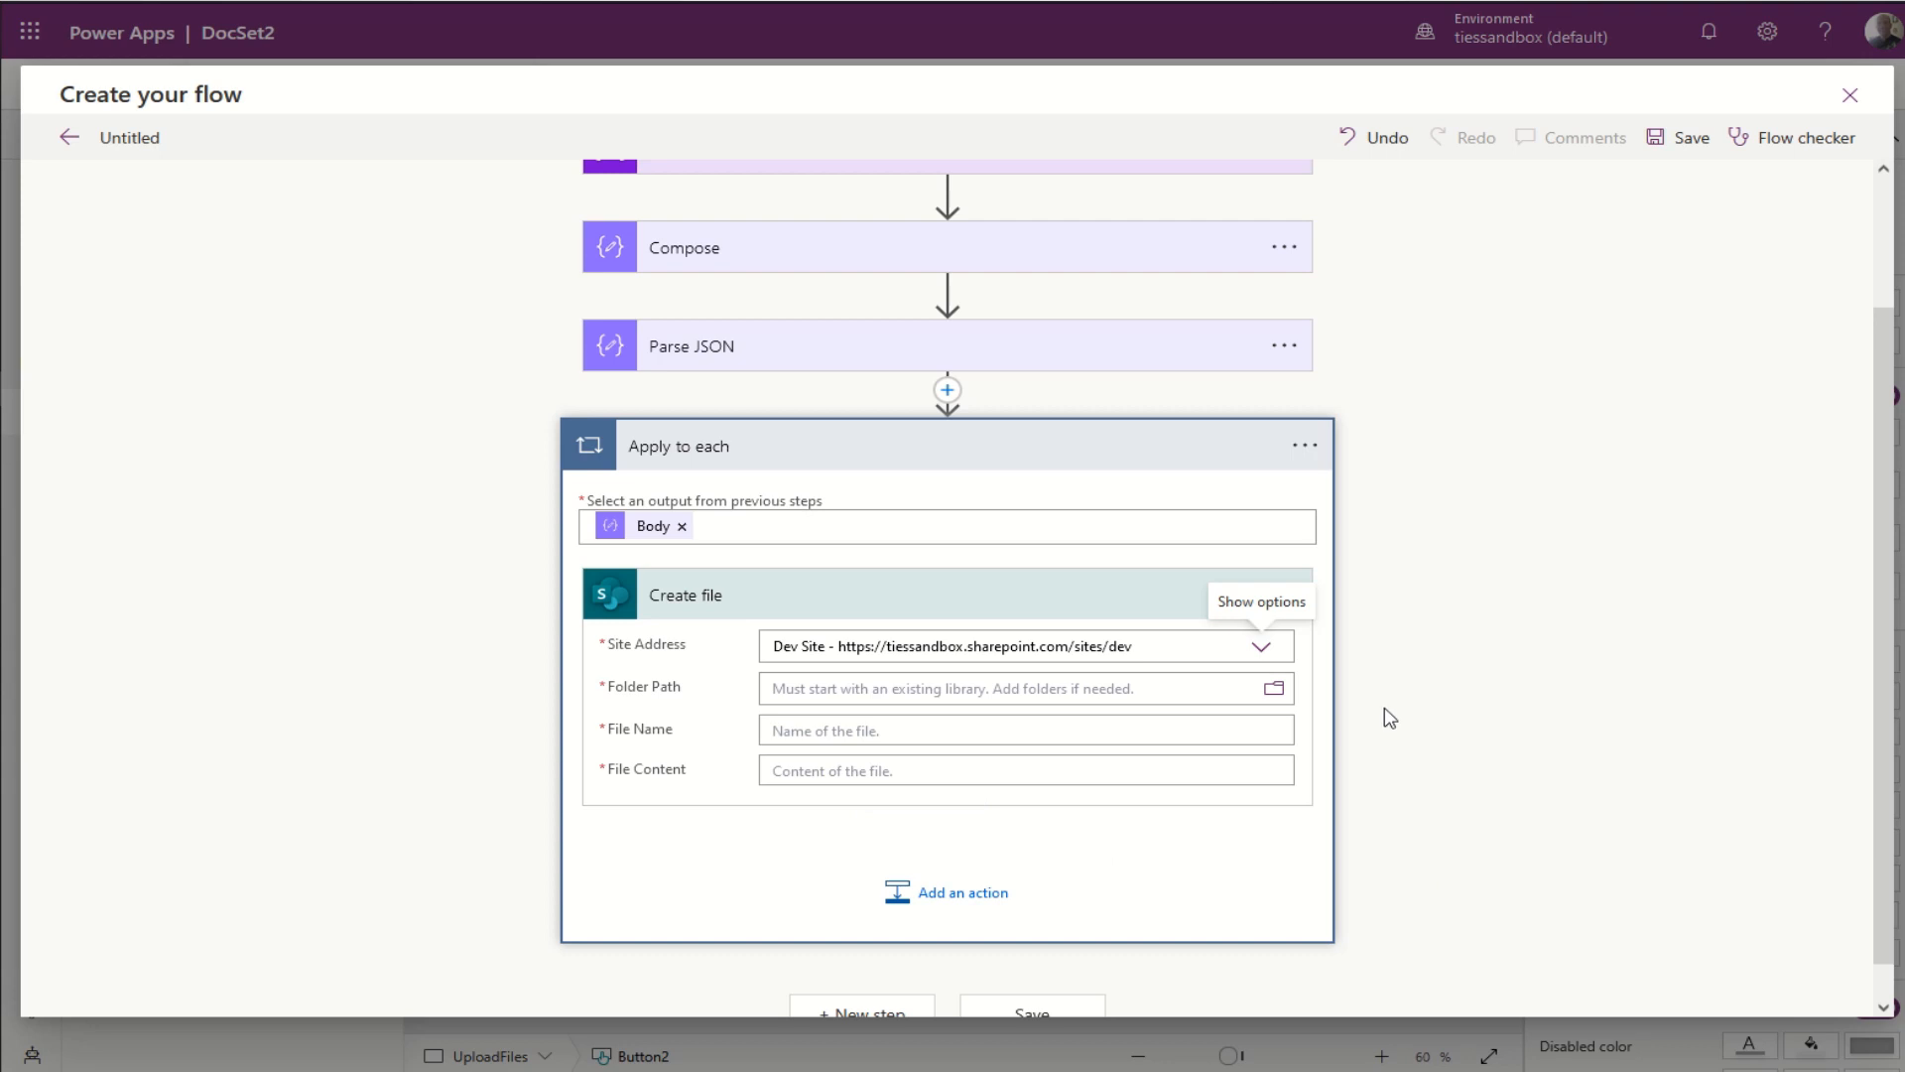
Step: Choose the DocSet2 library as the folder path of the Create file action
left_click(1275, 692)
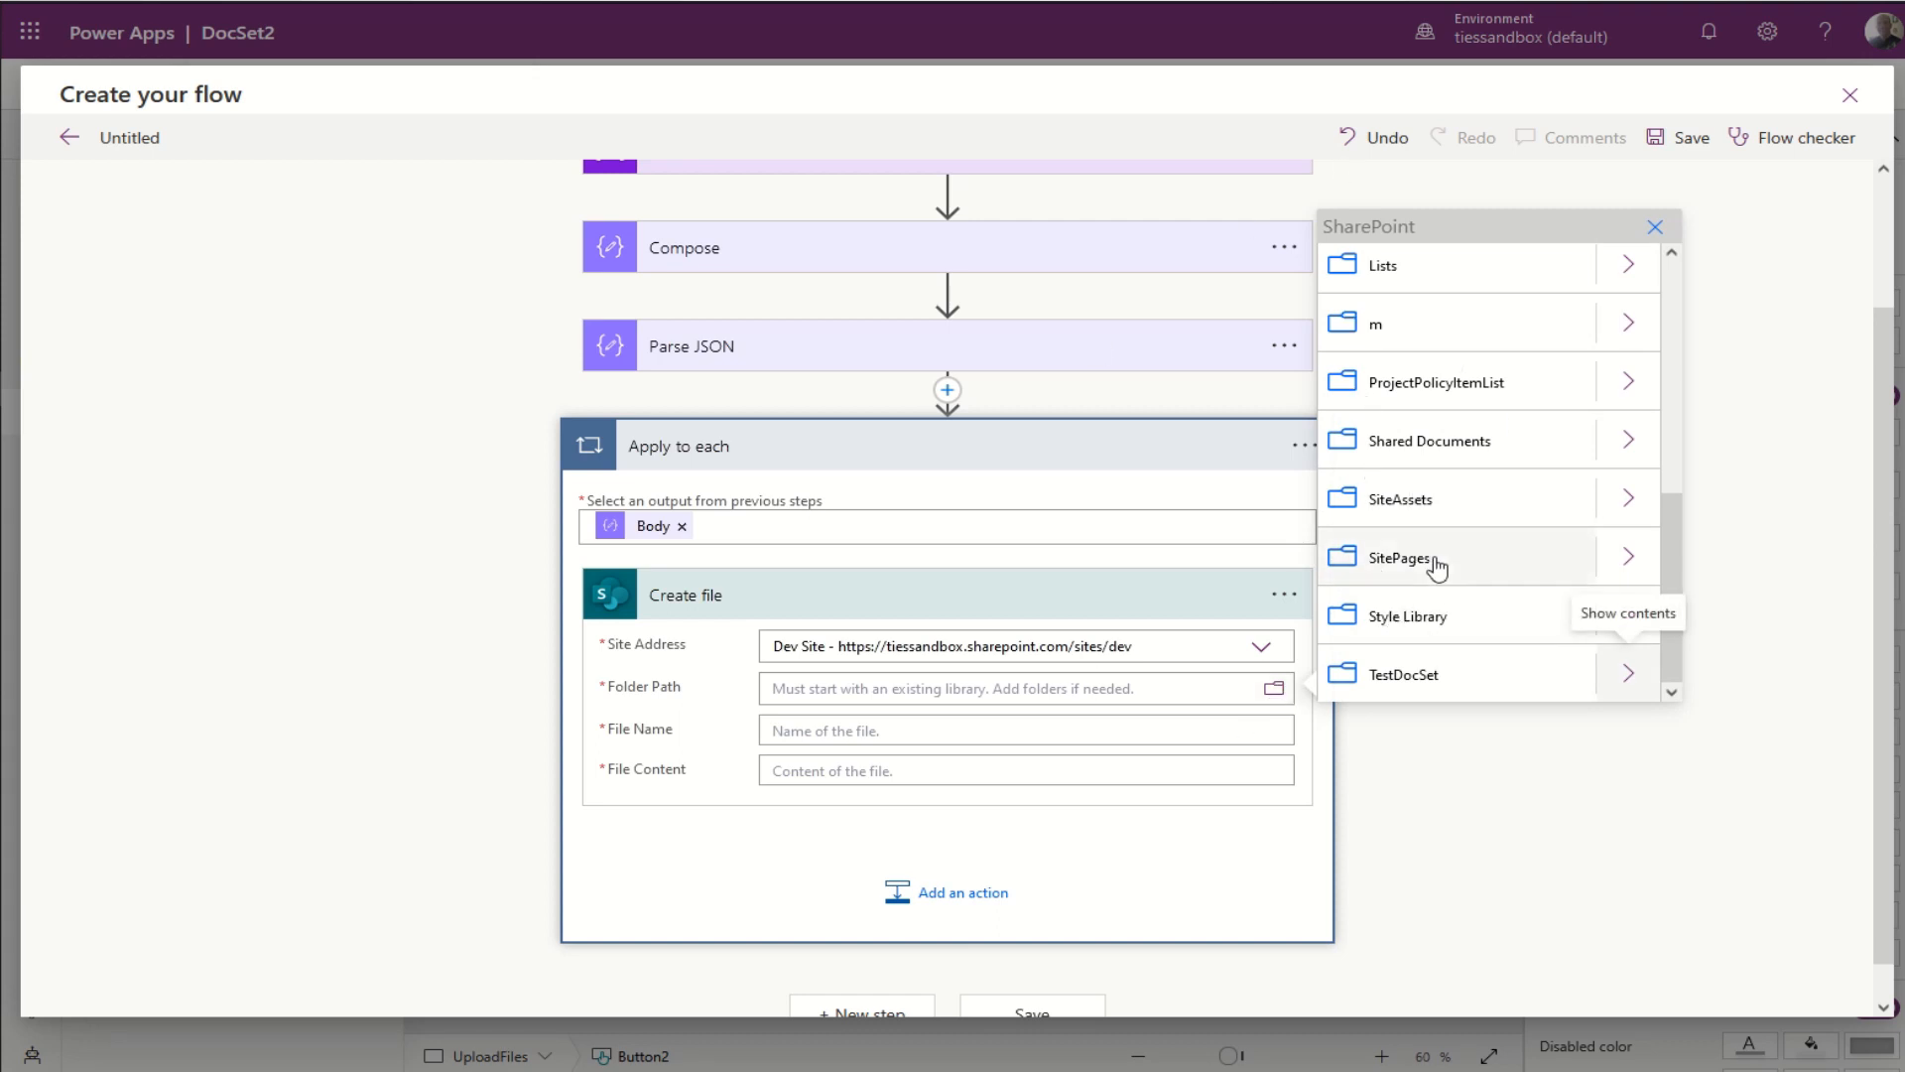
scroll(1438, 568, "up", 5)
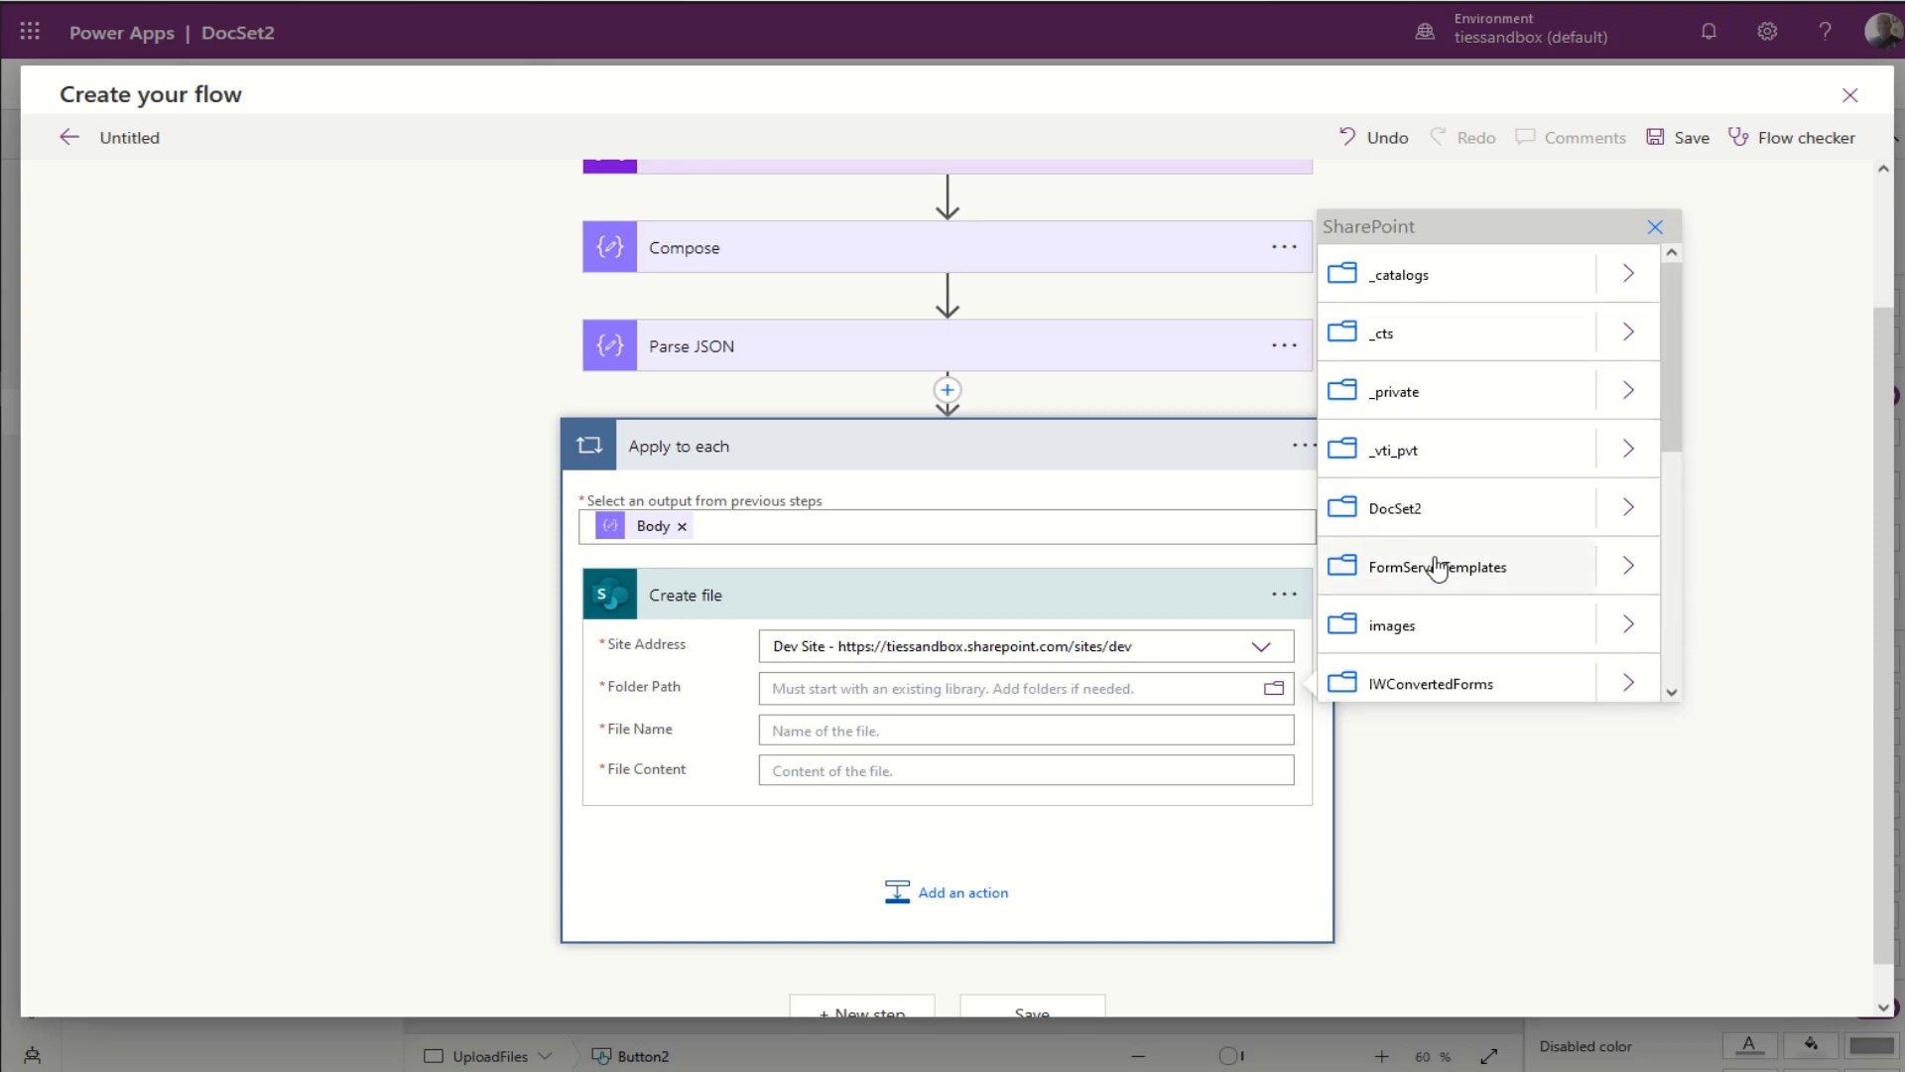
scroll(1452, 571, "down", 4)
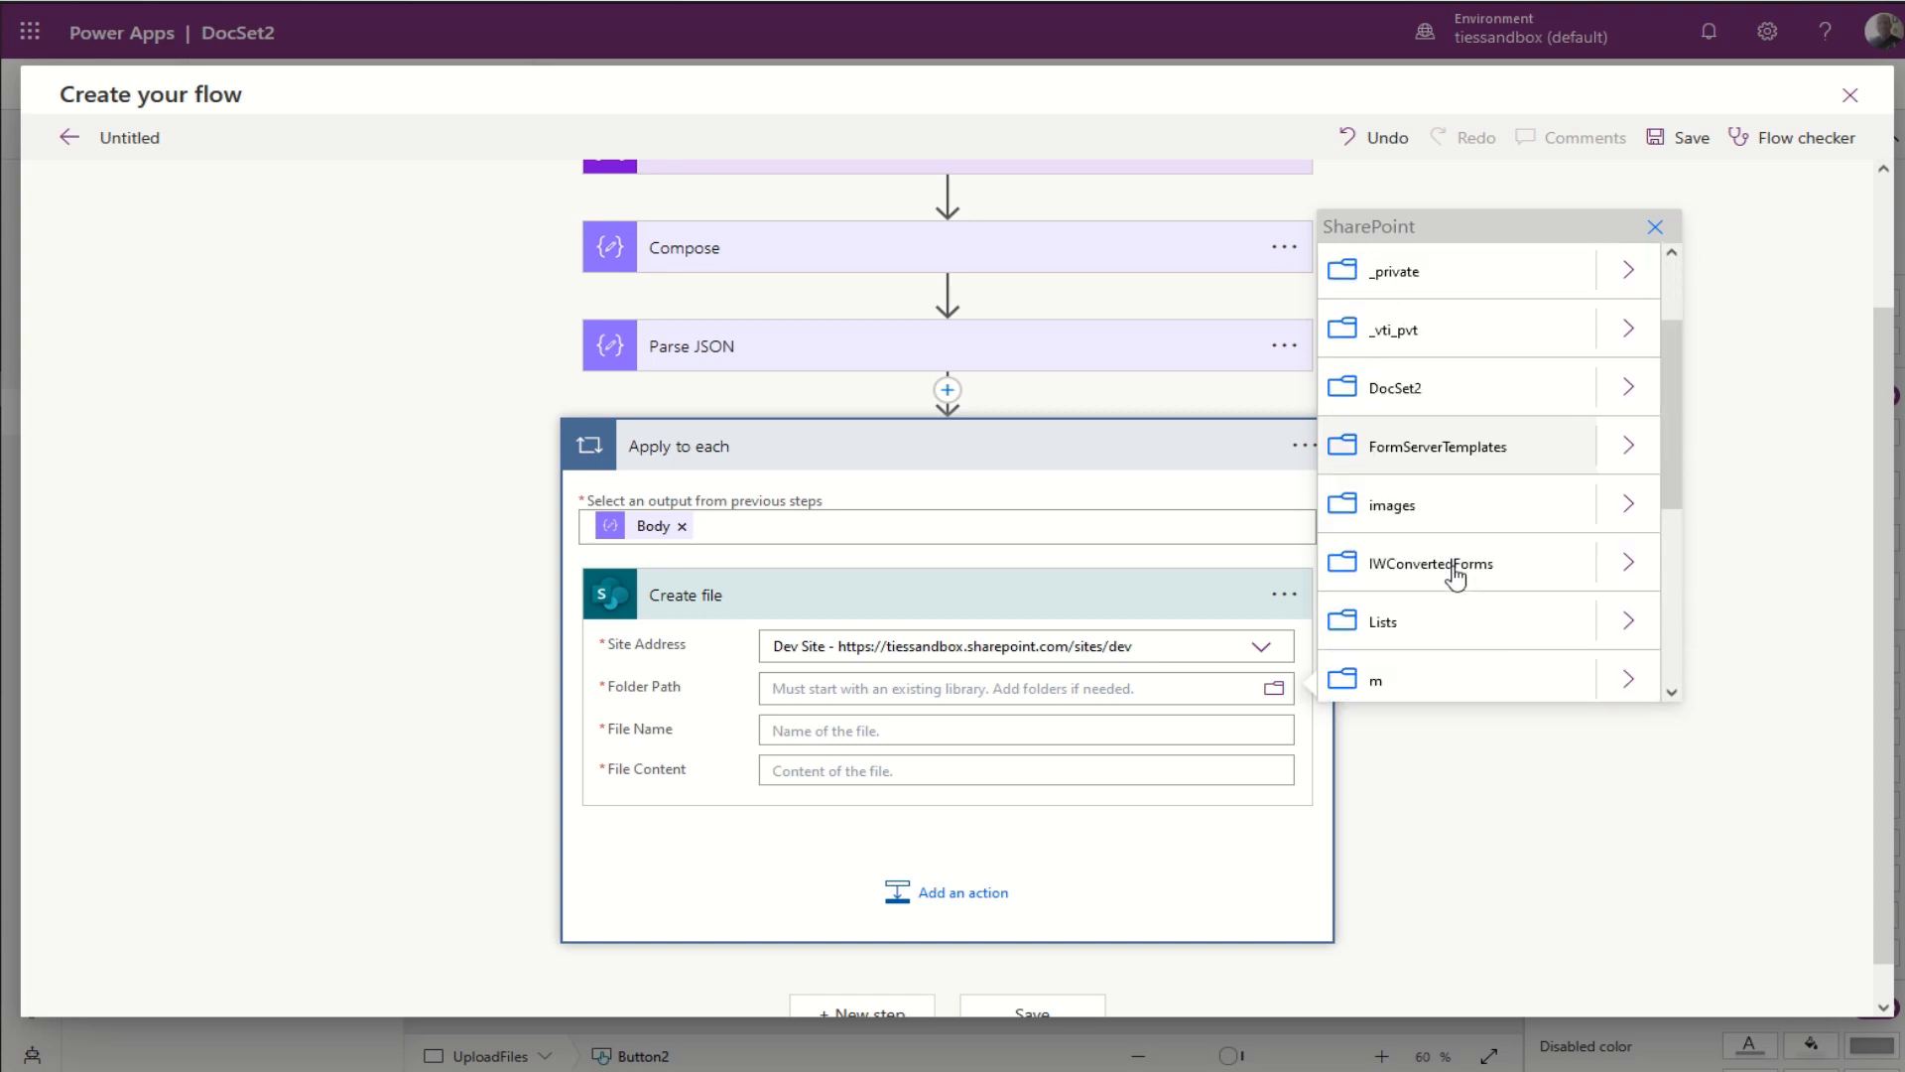
scroll(1456, 576, "down", 2)
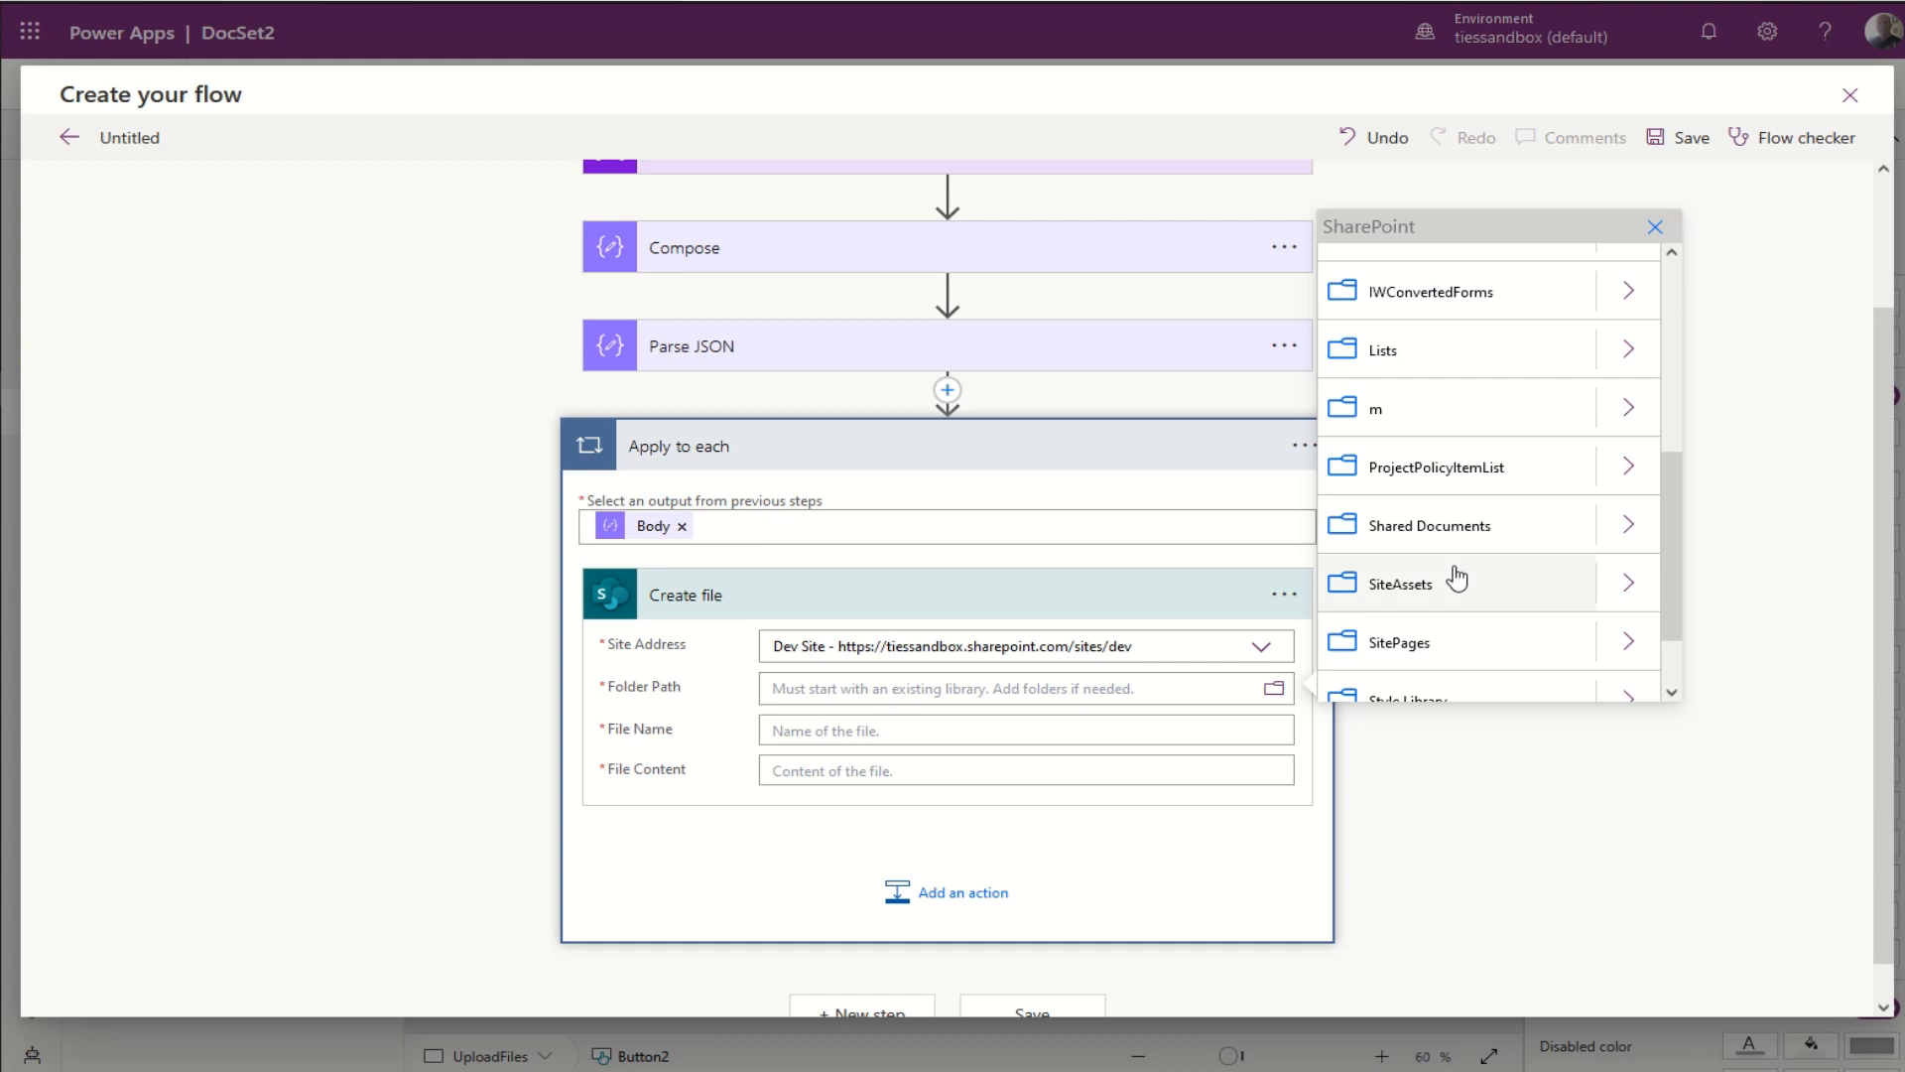
scroll(1456, 576, "down", 1)
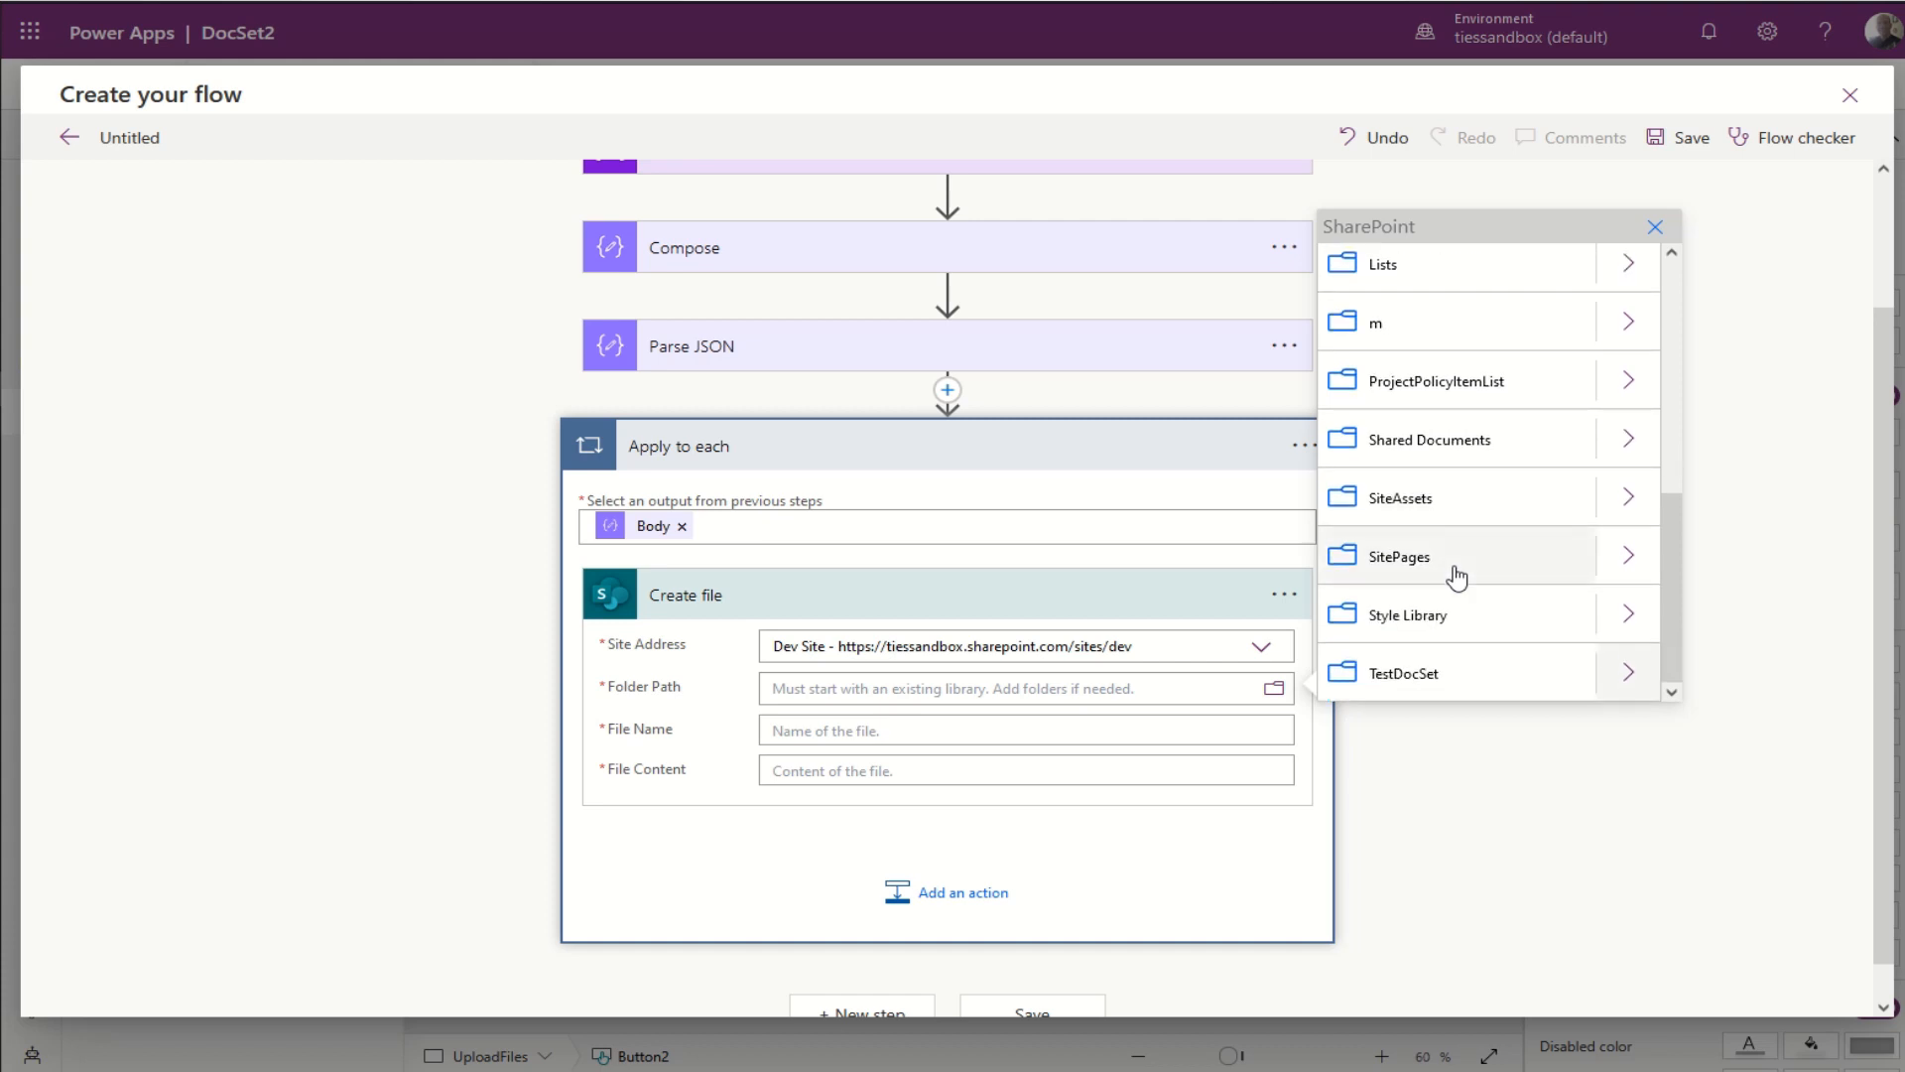
scroll(1455, 576, "up", 7)
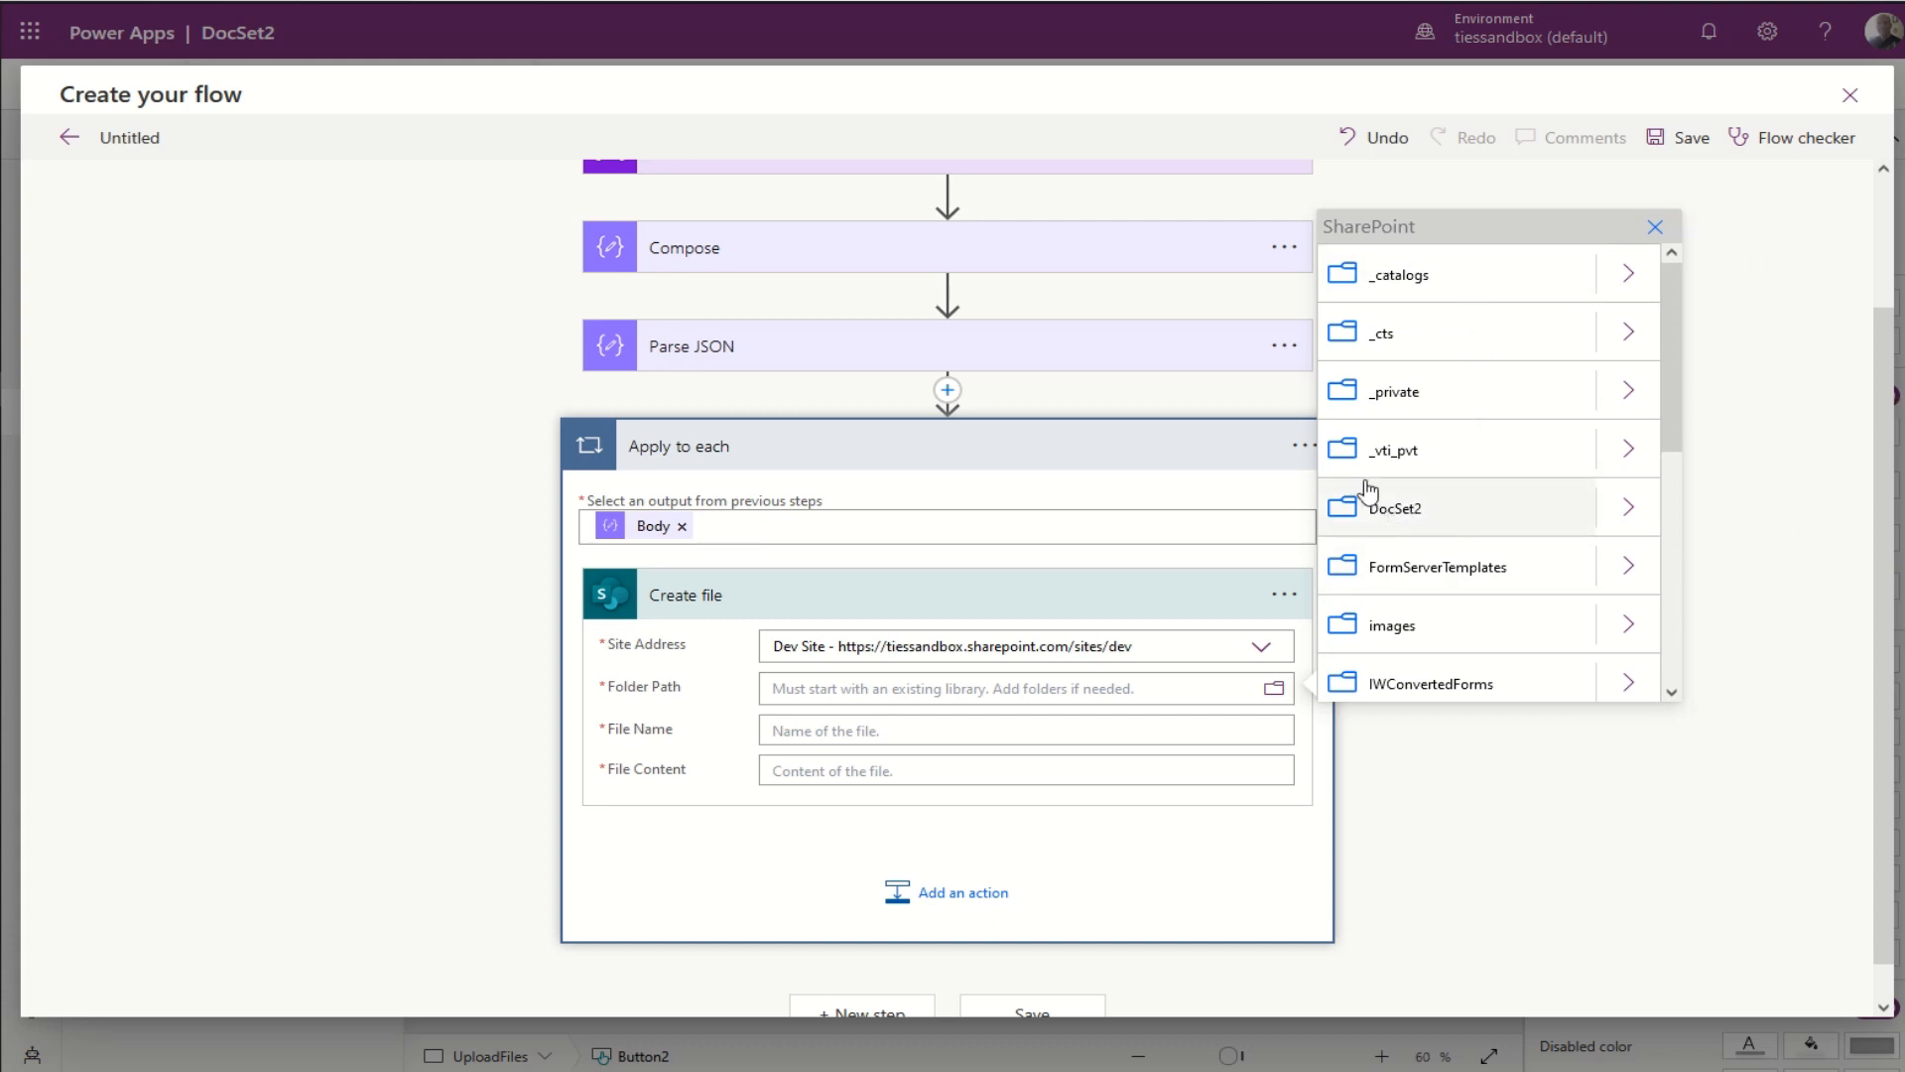
left_click(1394, 511)
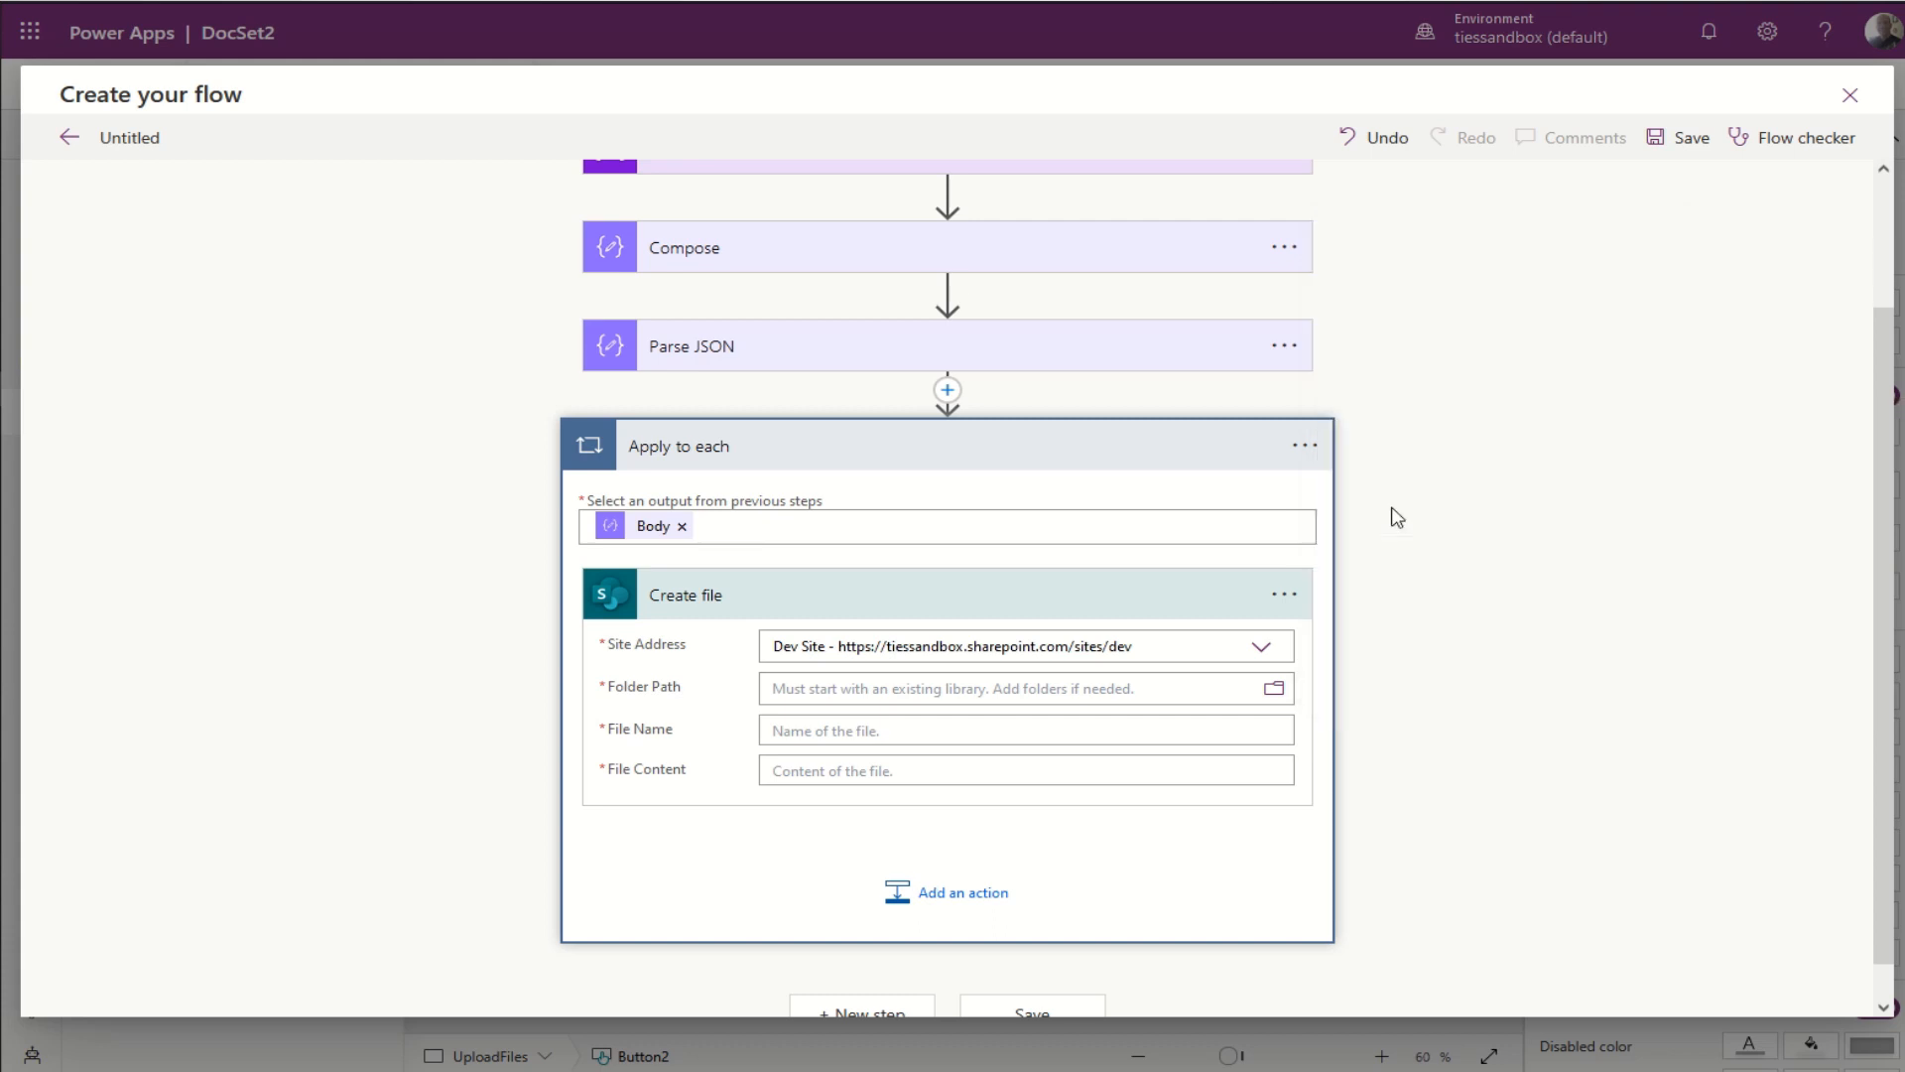
Step: Extend the Create file folder path with a slash and the DocSetName variable after /DocSet2
left_click(860, 688)
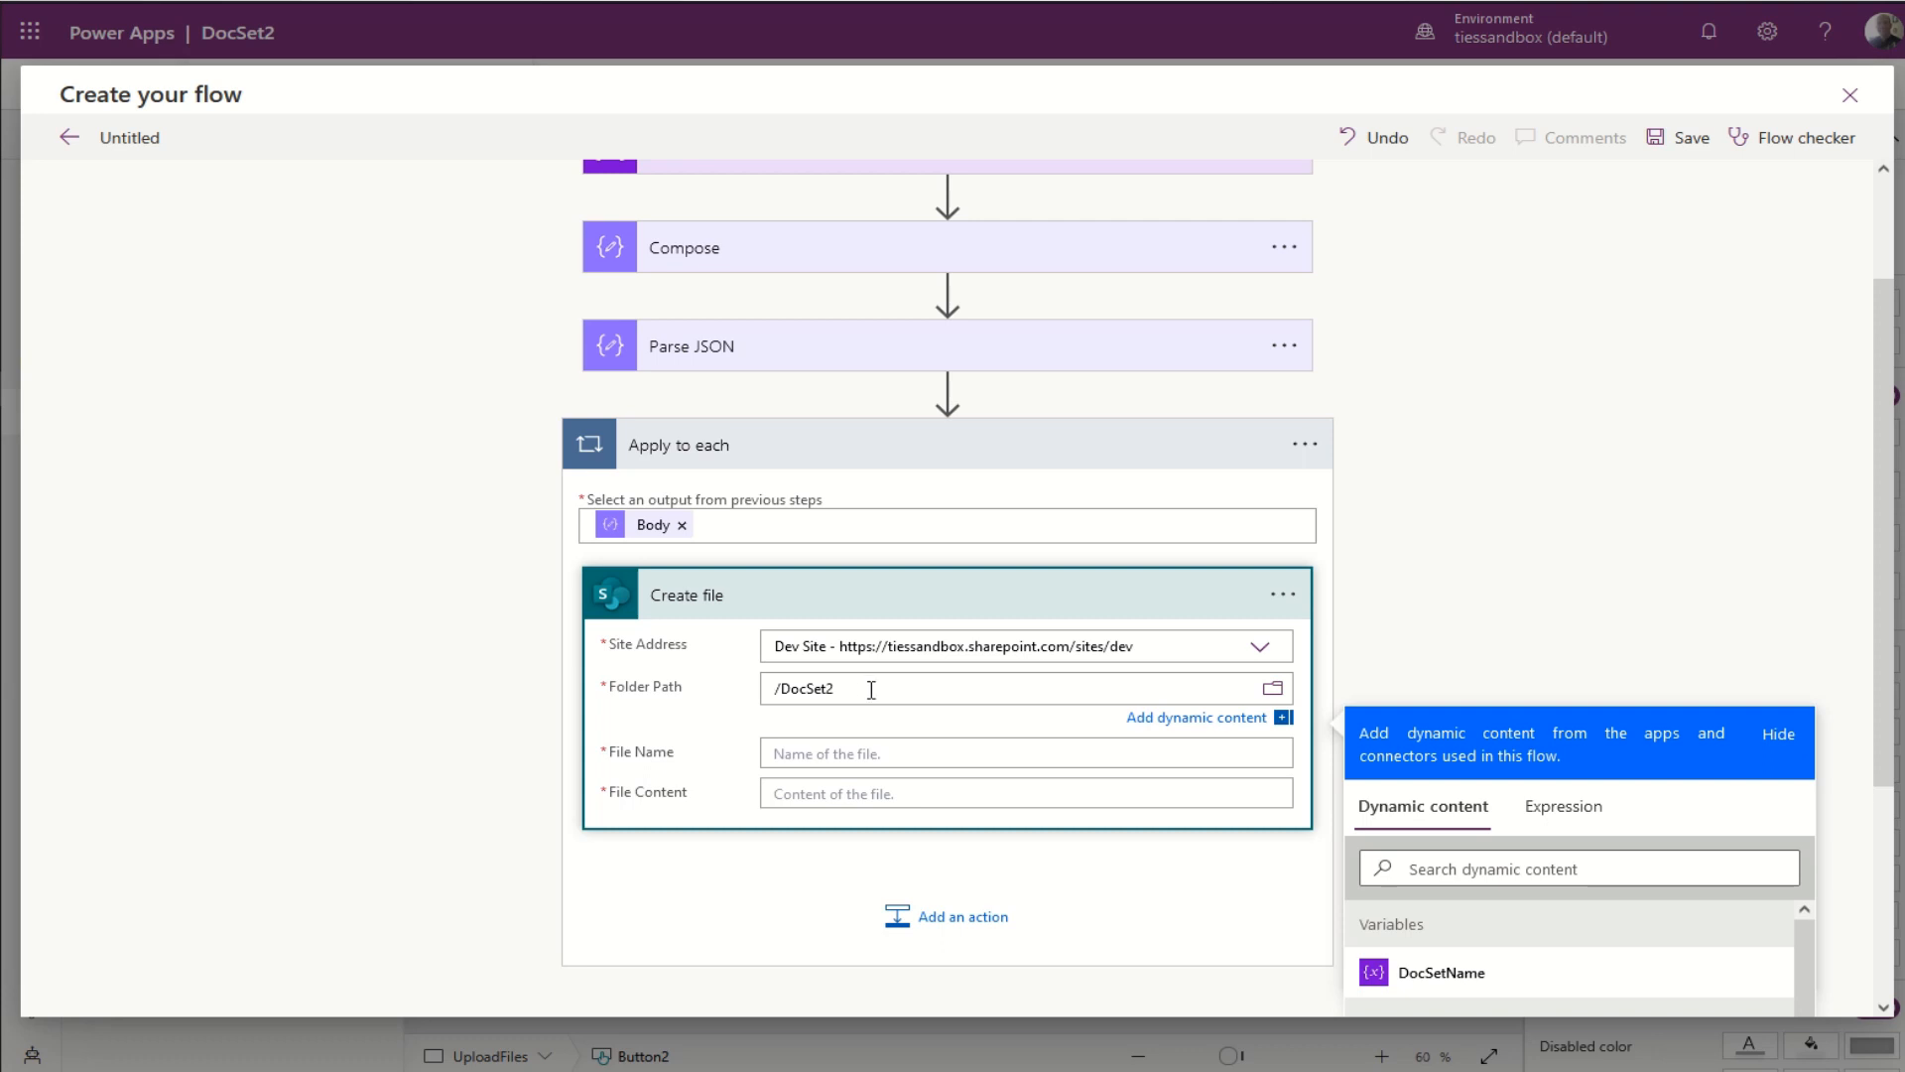
type("/")
left_click(1441, 982)
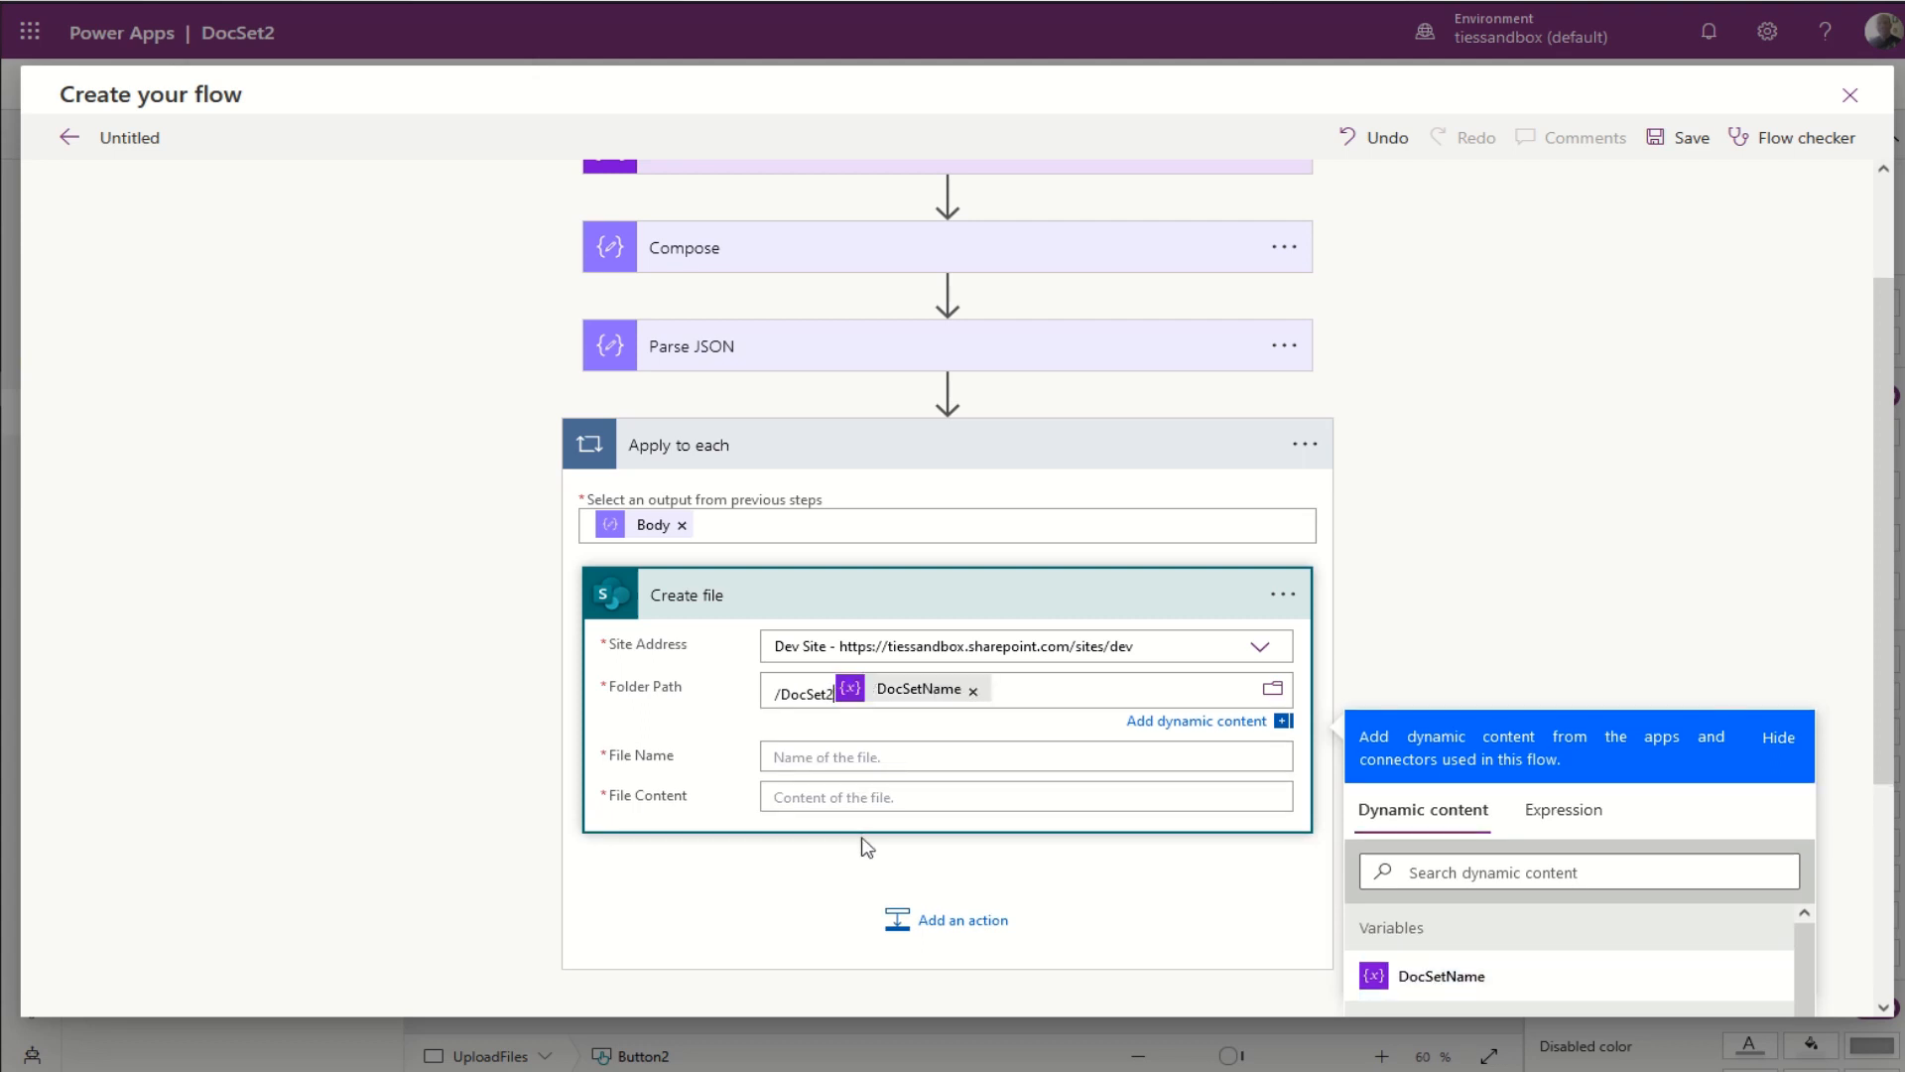
key("BackSpace")
left_click(833, 695)
type("/")
Step: Set the Create file action's File Name to the Name value from Parse JSON
left_click(846, 757)
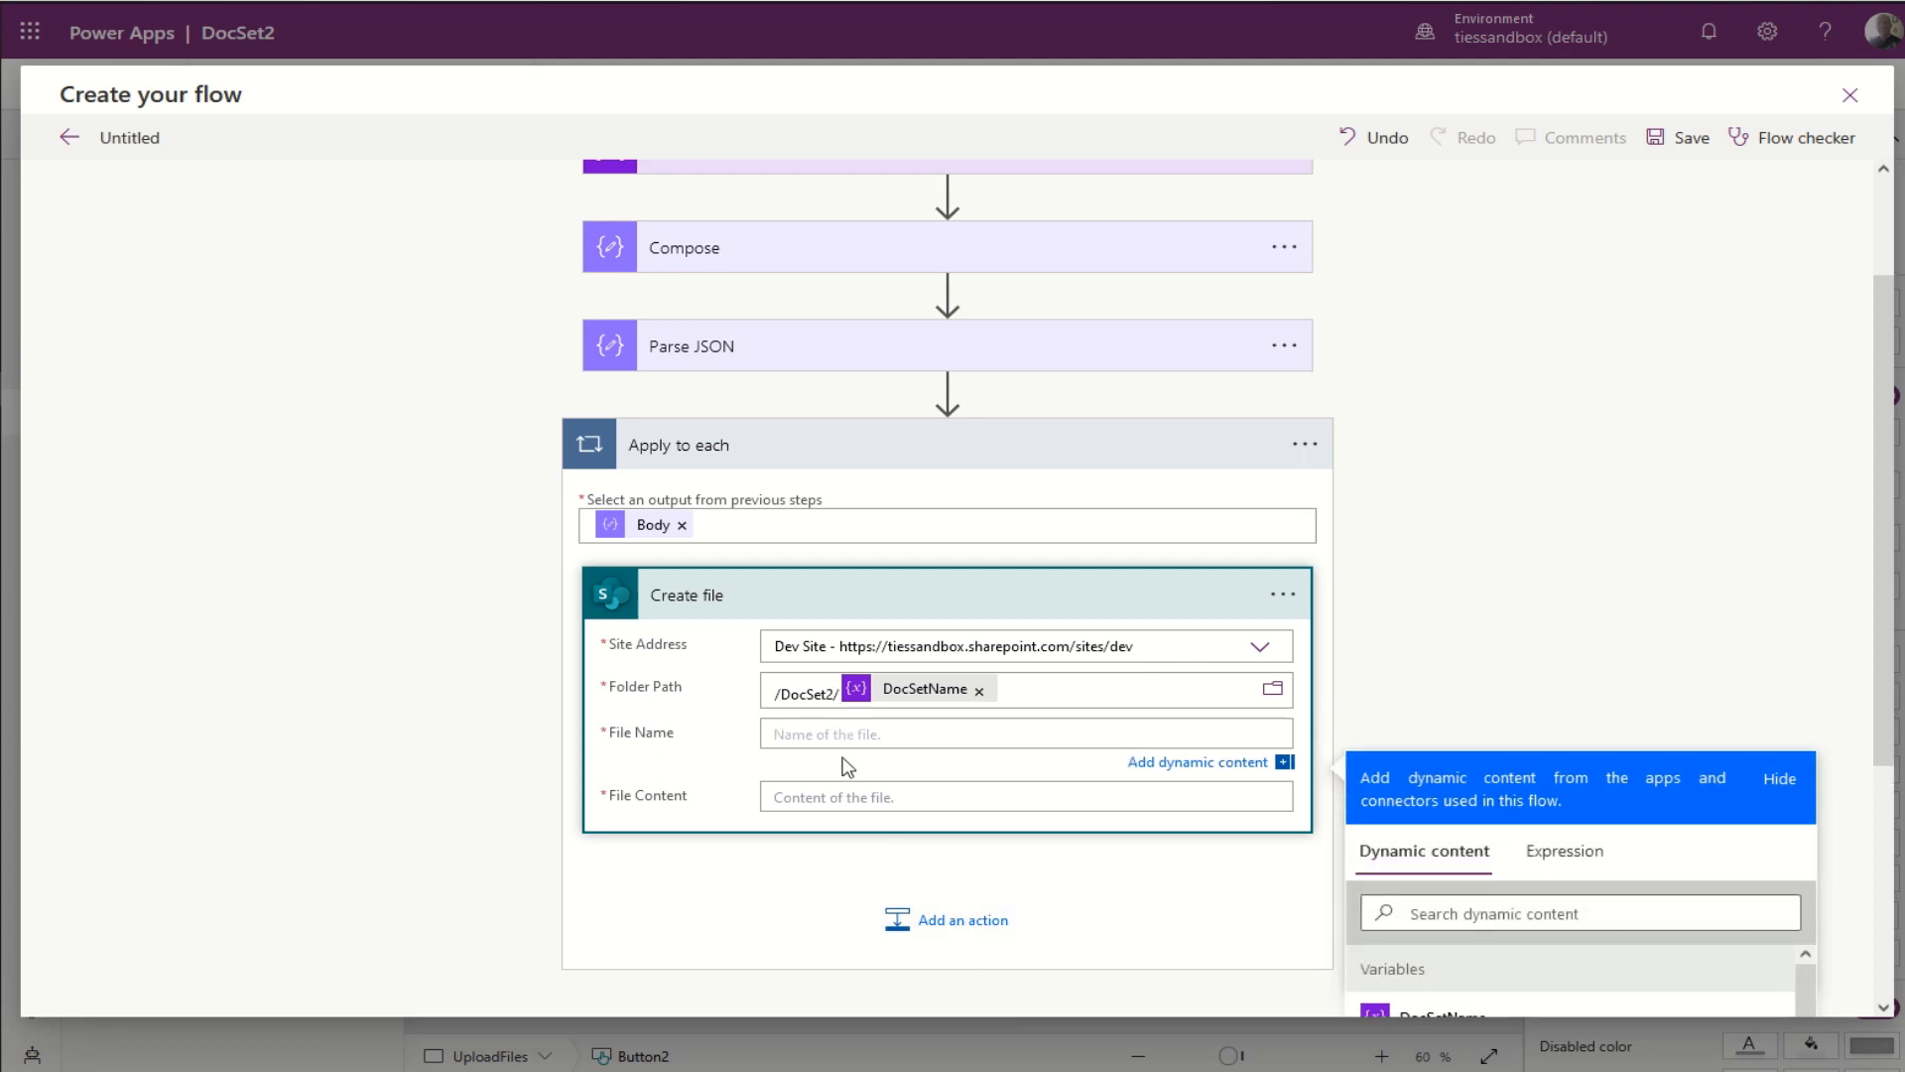
scroll(1693, 961, "down", 3)
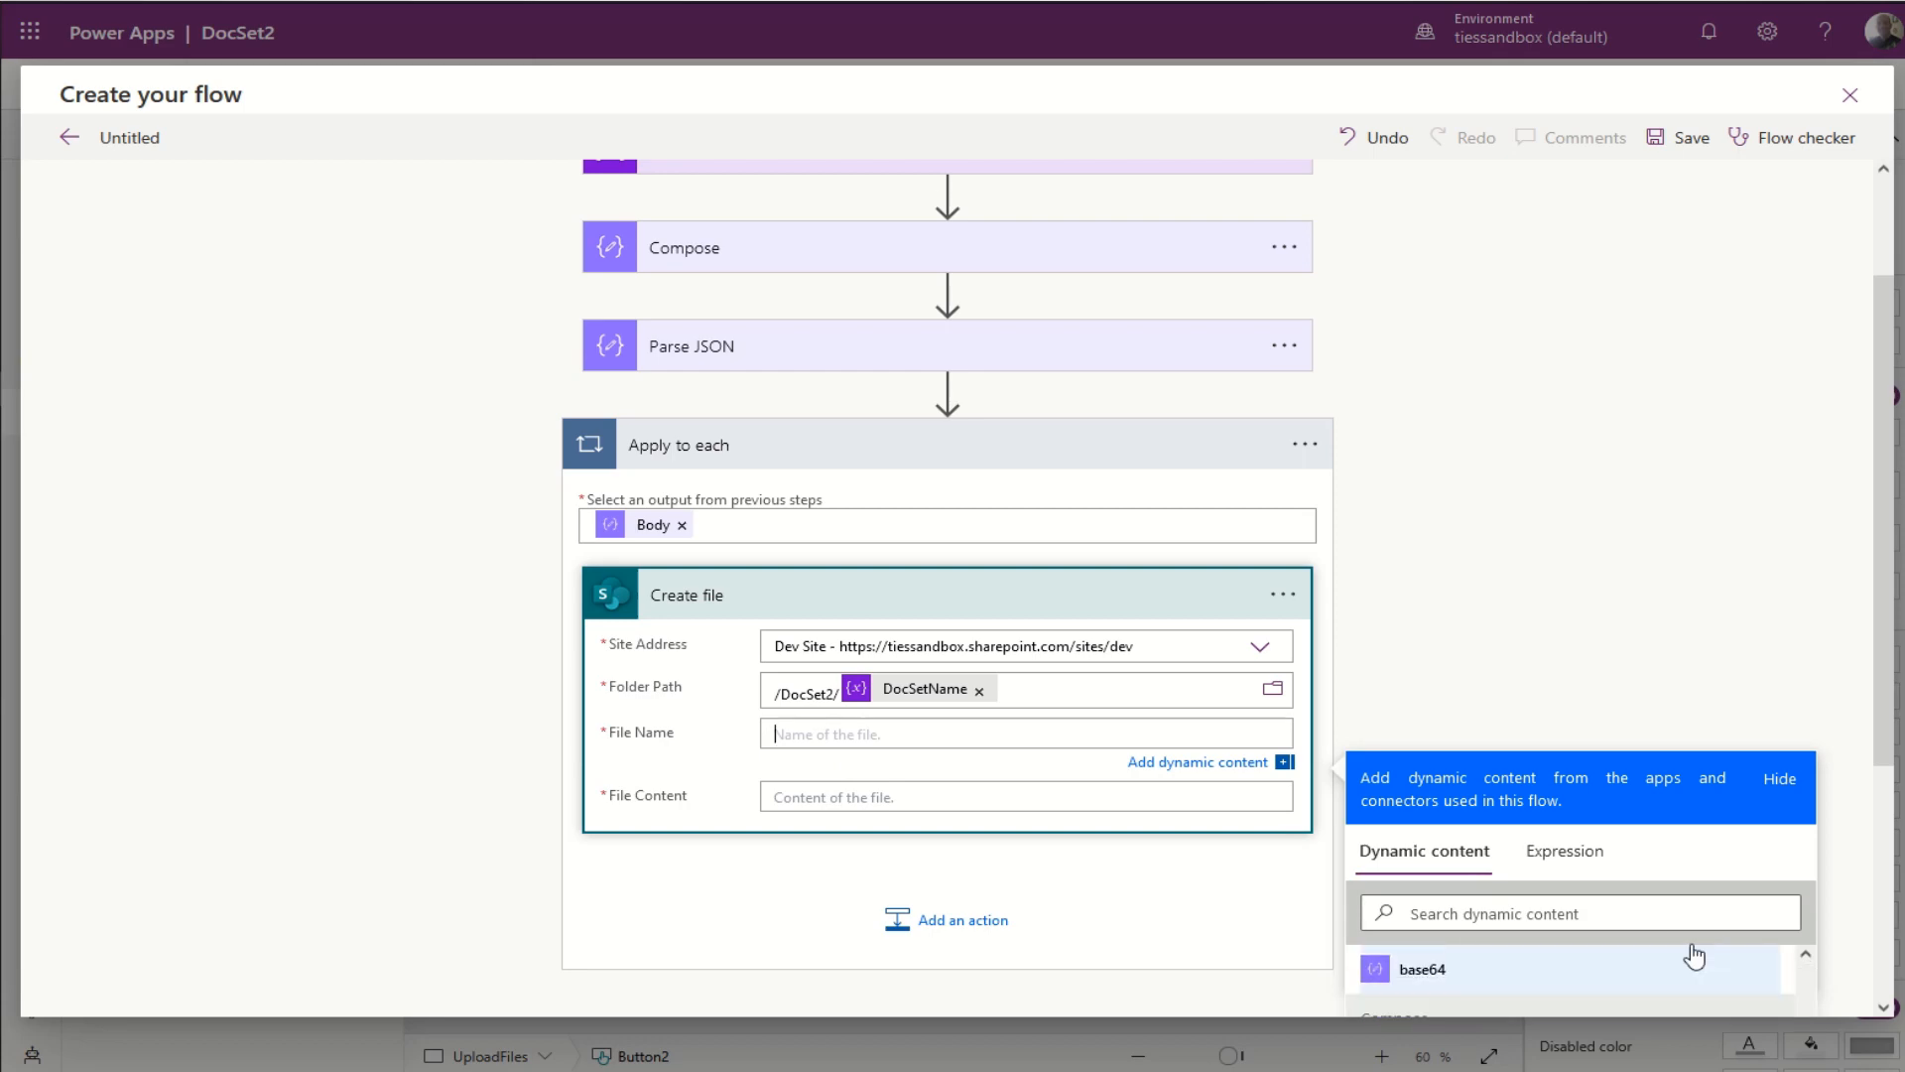
scroll(1695, 956, "up", 2)
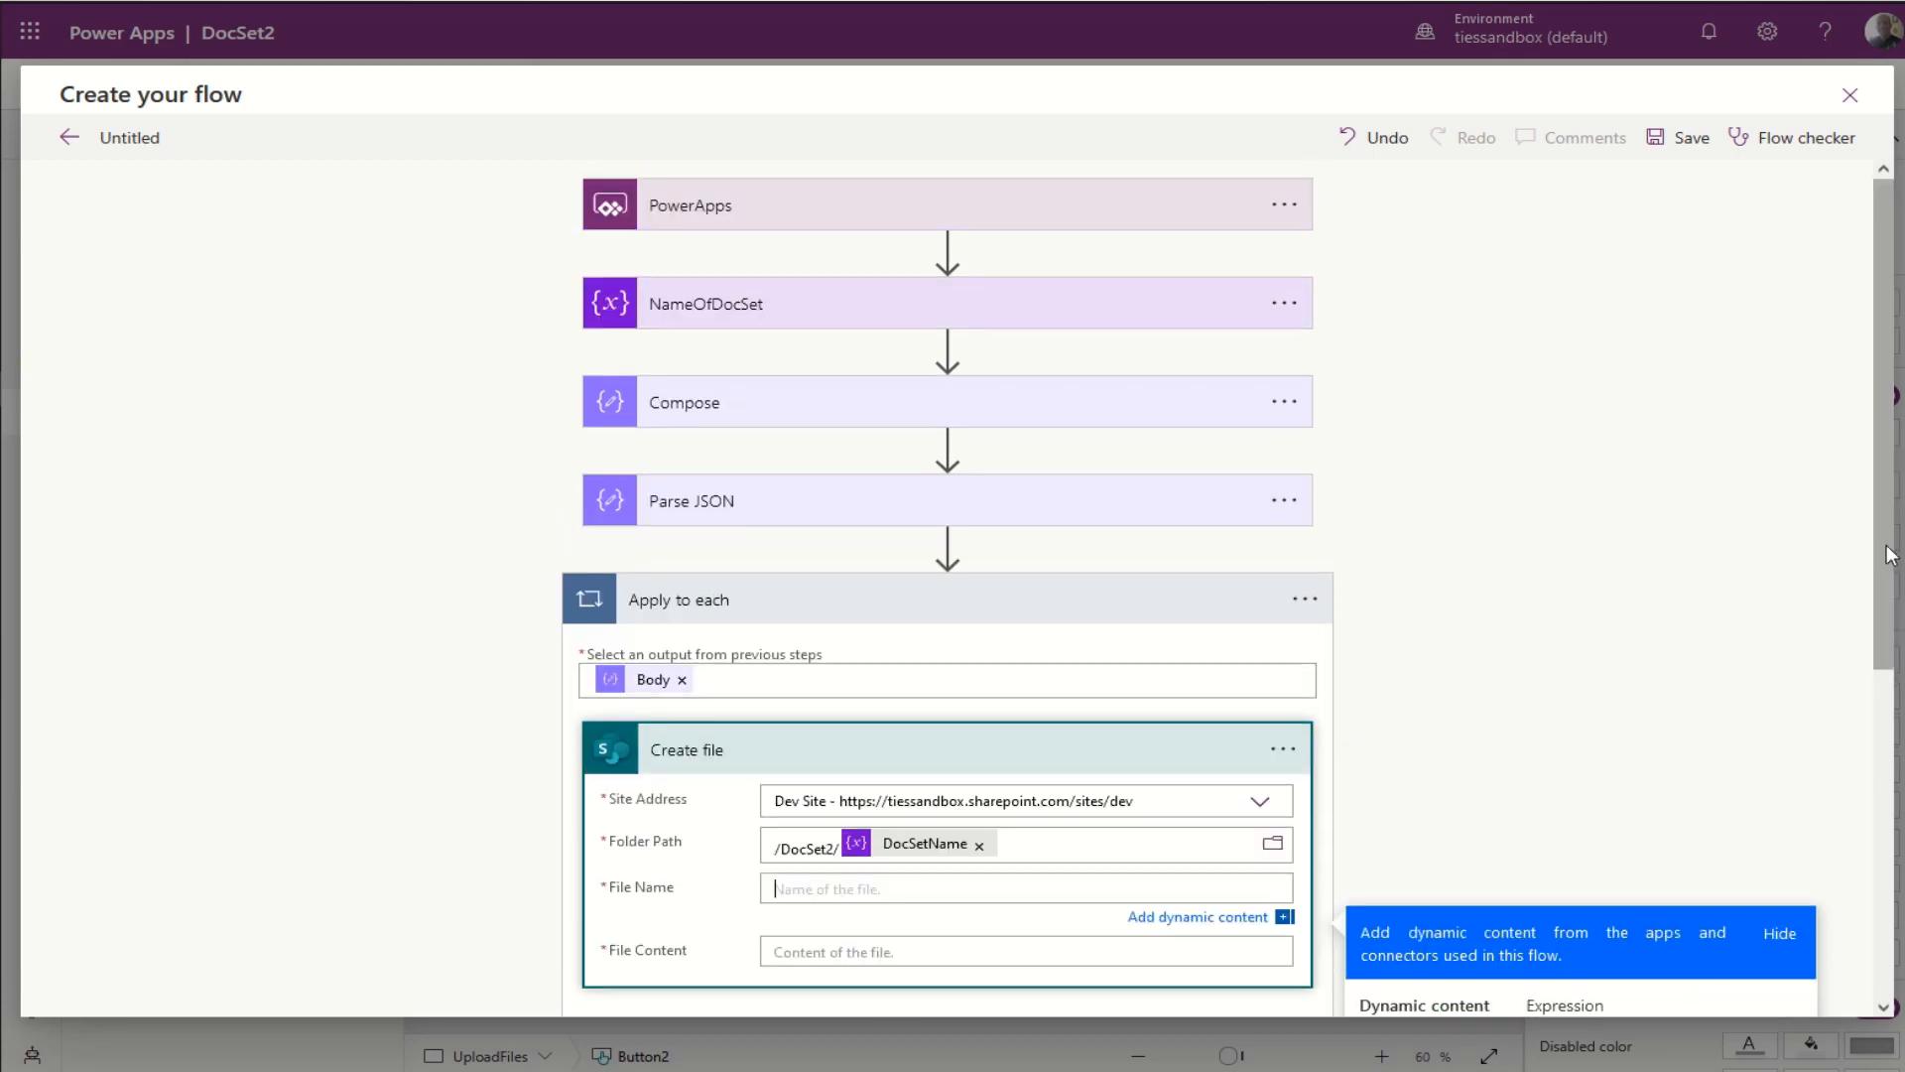
left_click_drag(1891, 556, 1890, 883)
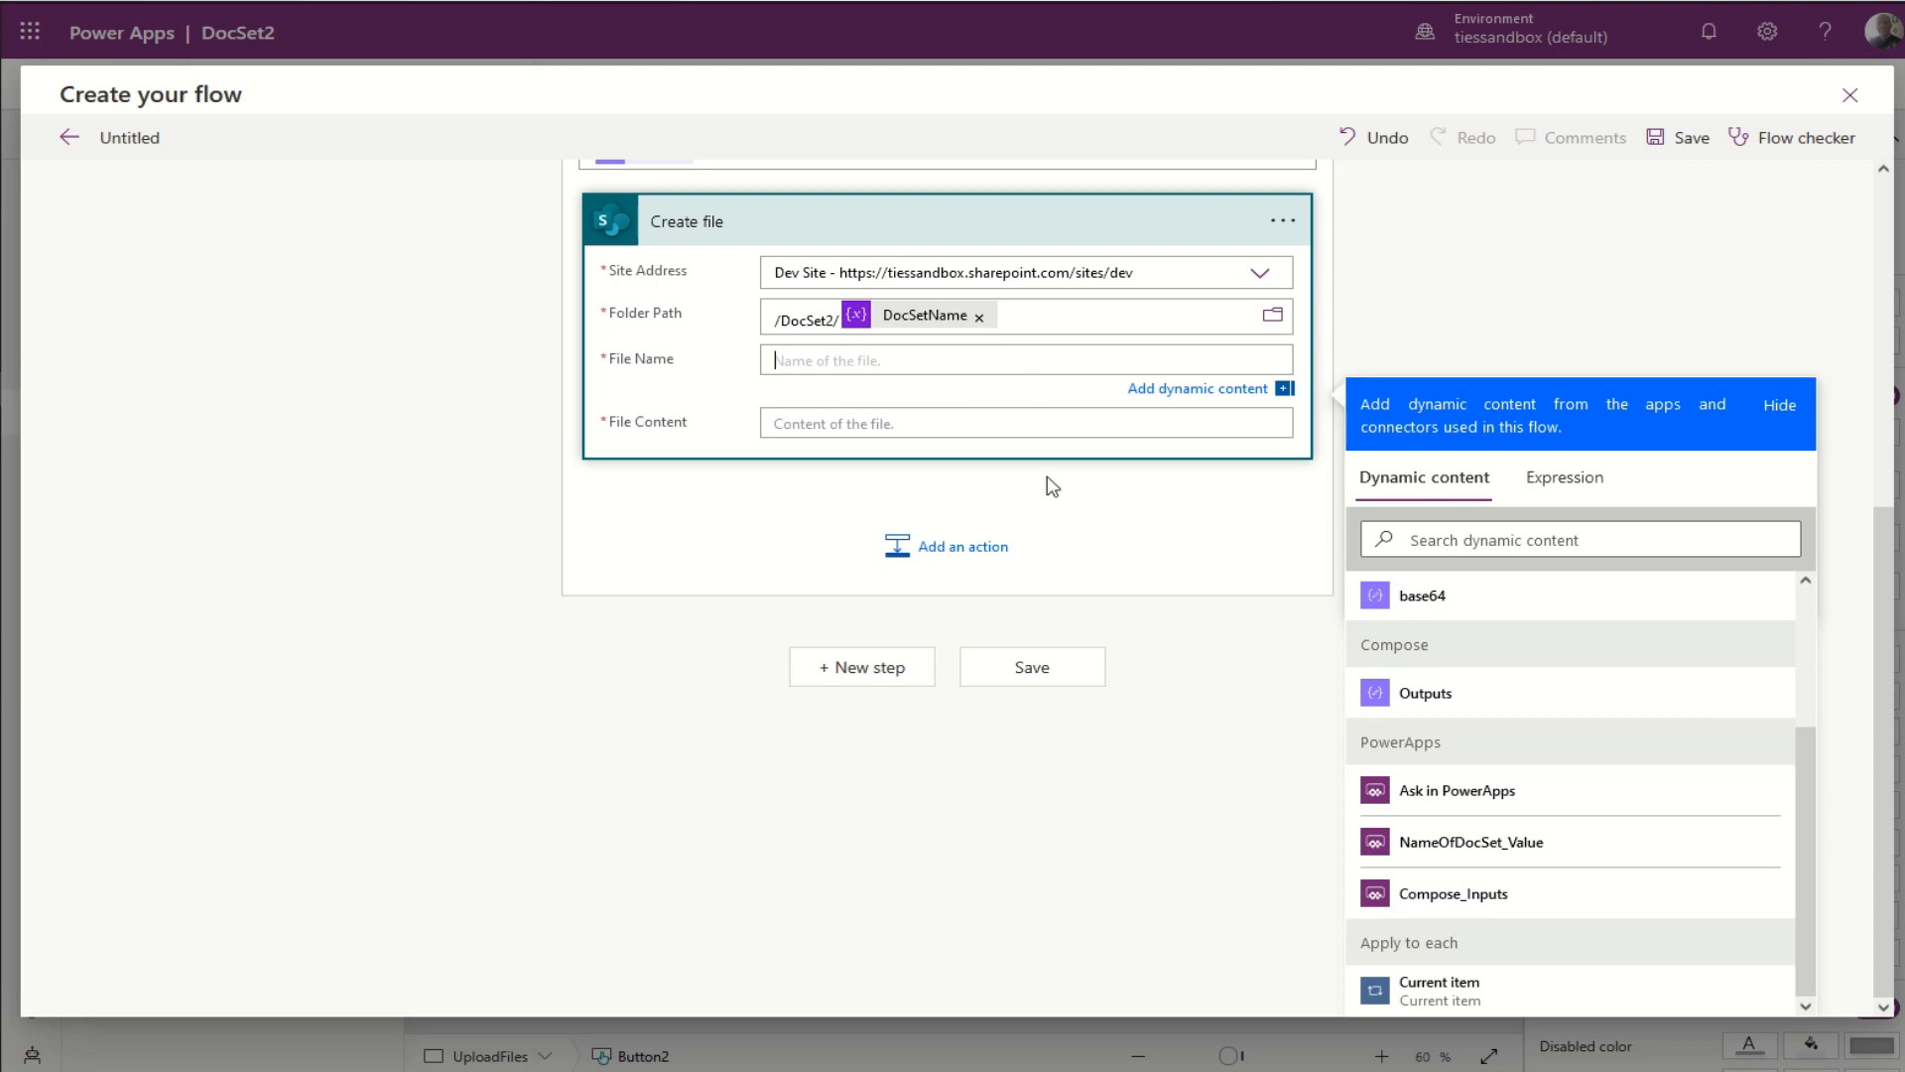
scroll(1461, 849, "up", 2)
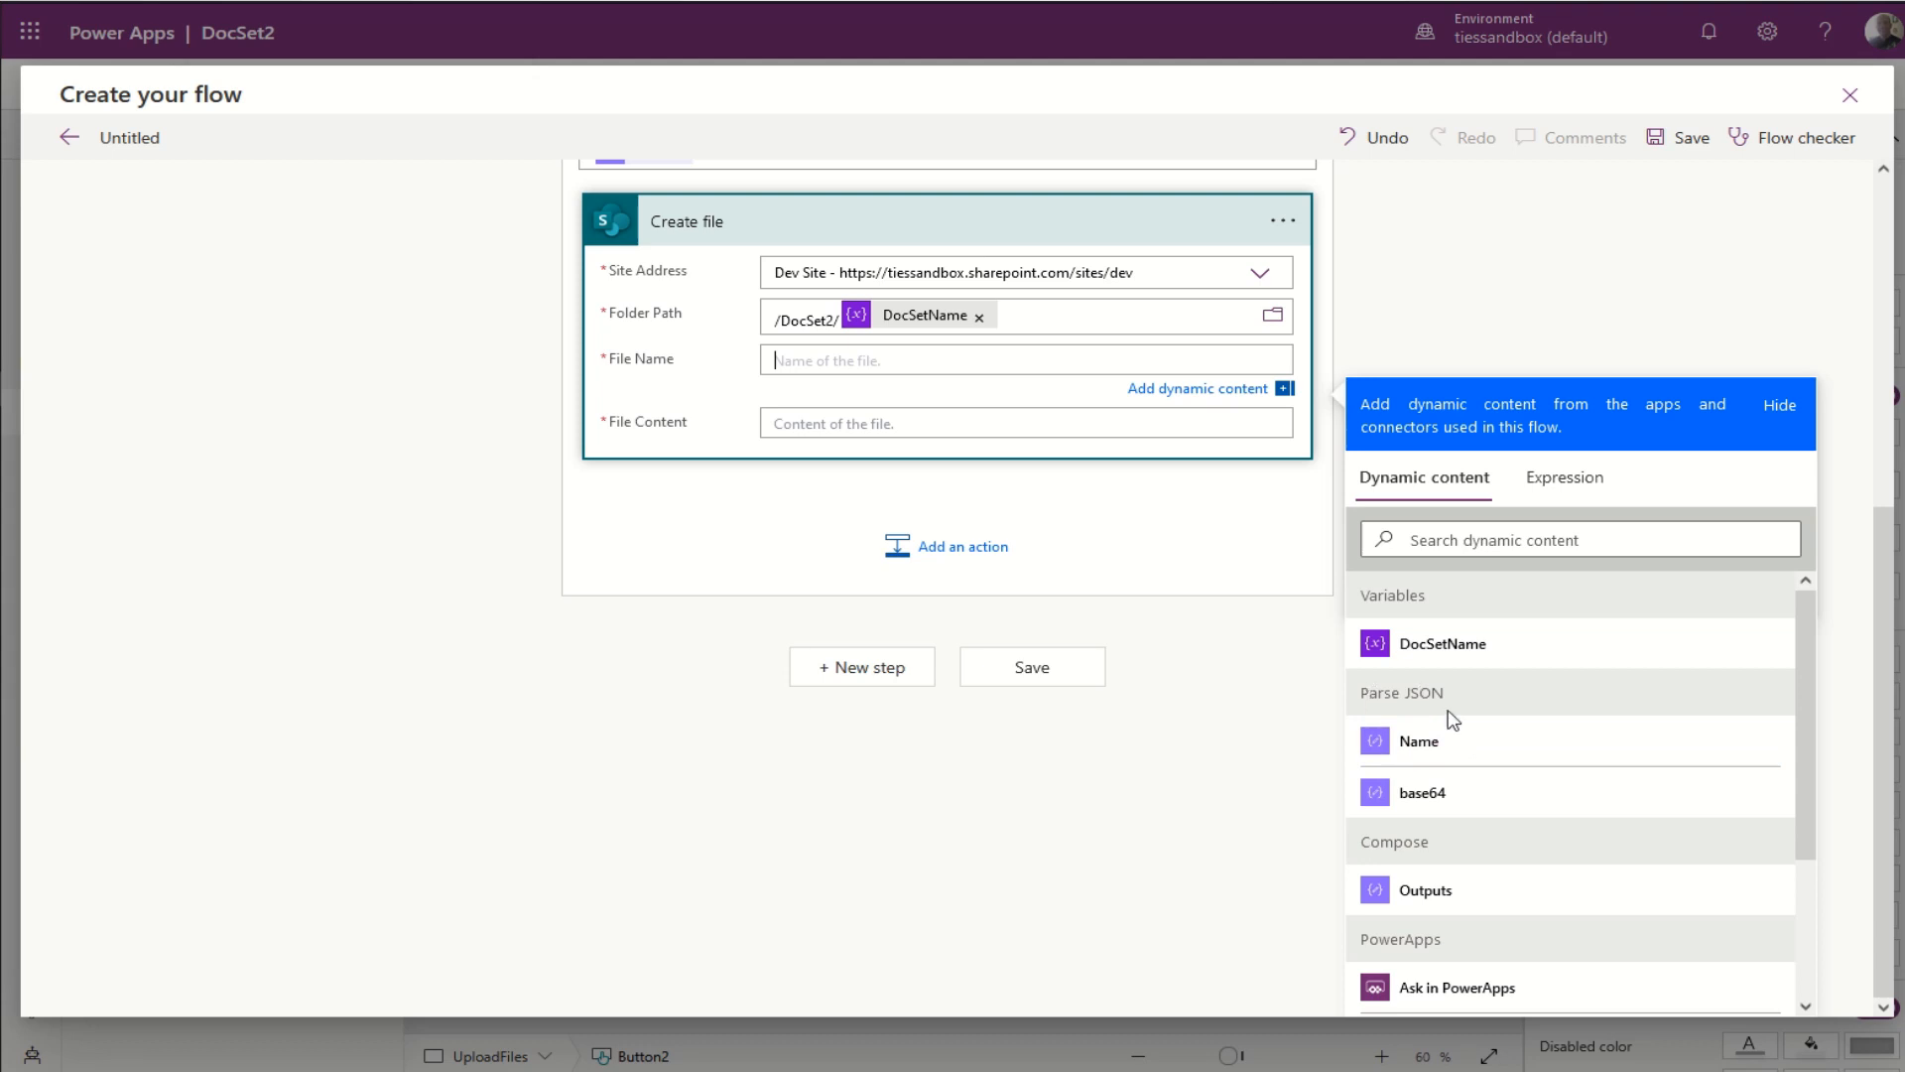
left_click(1423, 751)
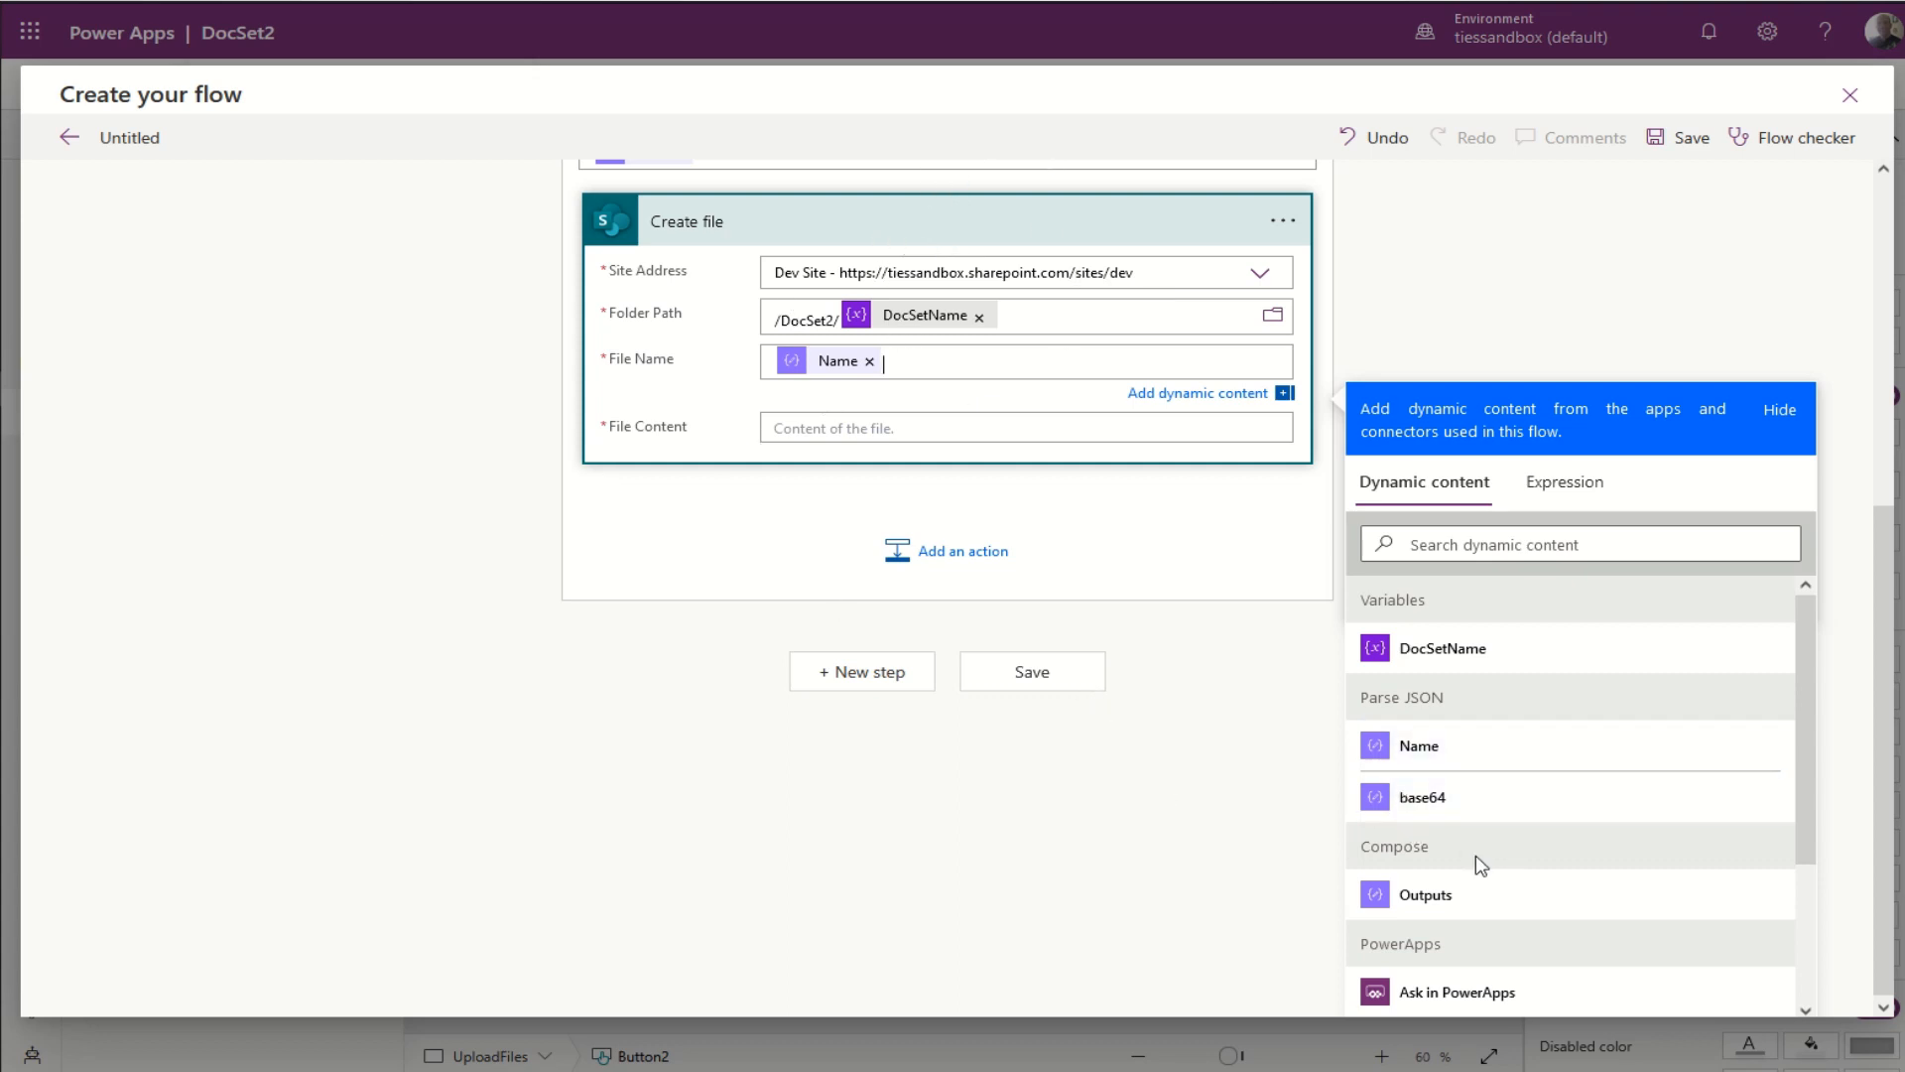
Step: Start an expression for the Create file action's File Content with the base64ToBinary() function
left_click(838, 424)
scroll(843, 429, "up", 3)
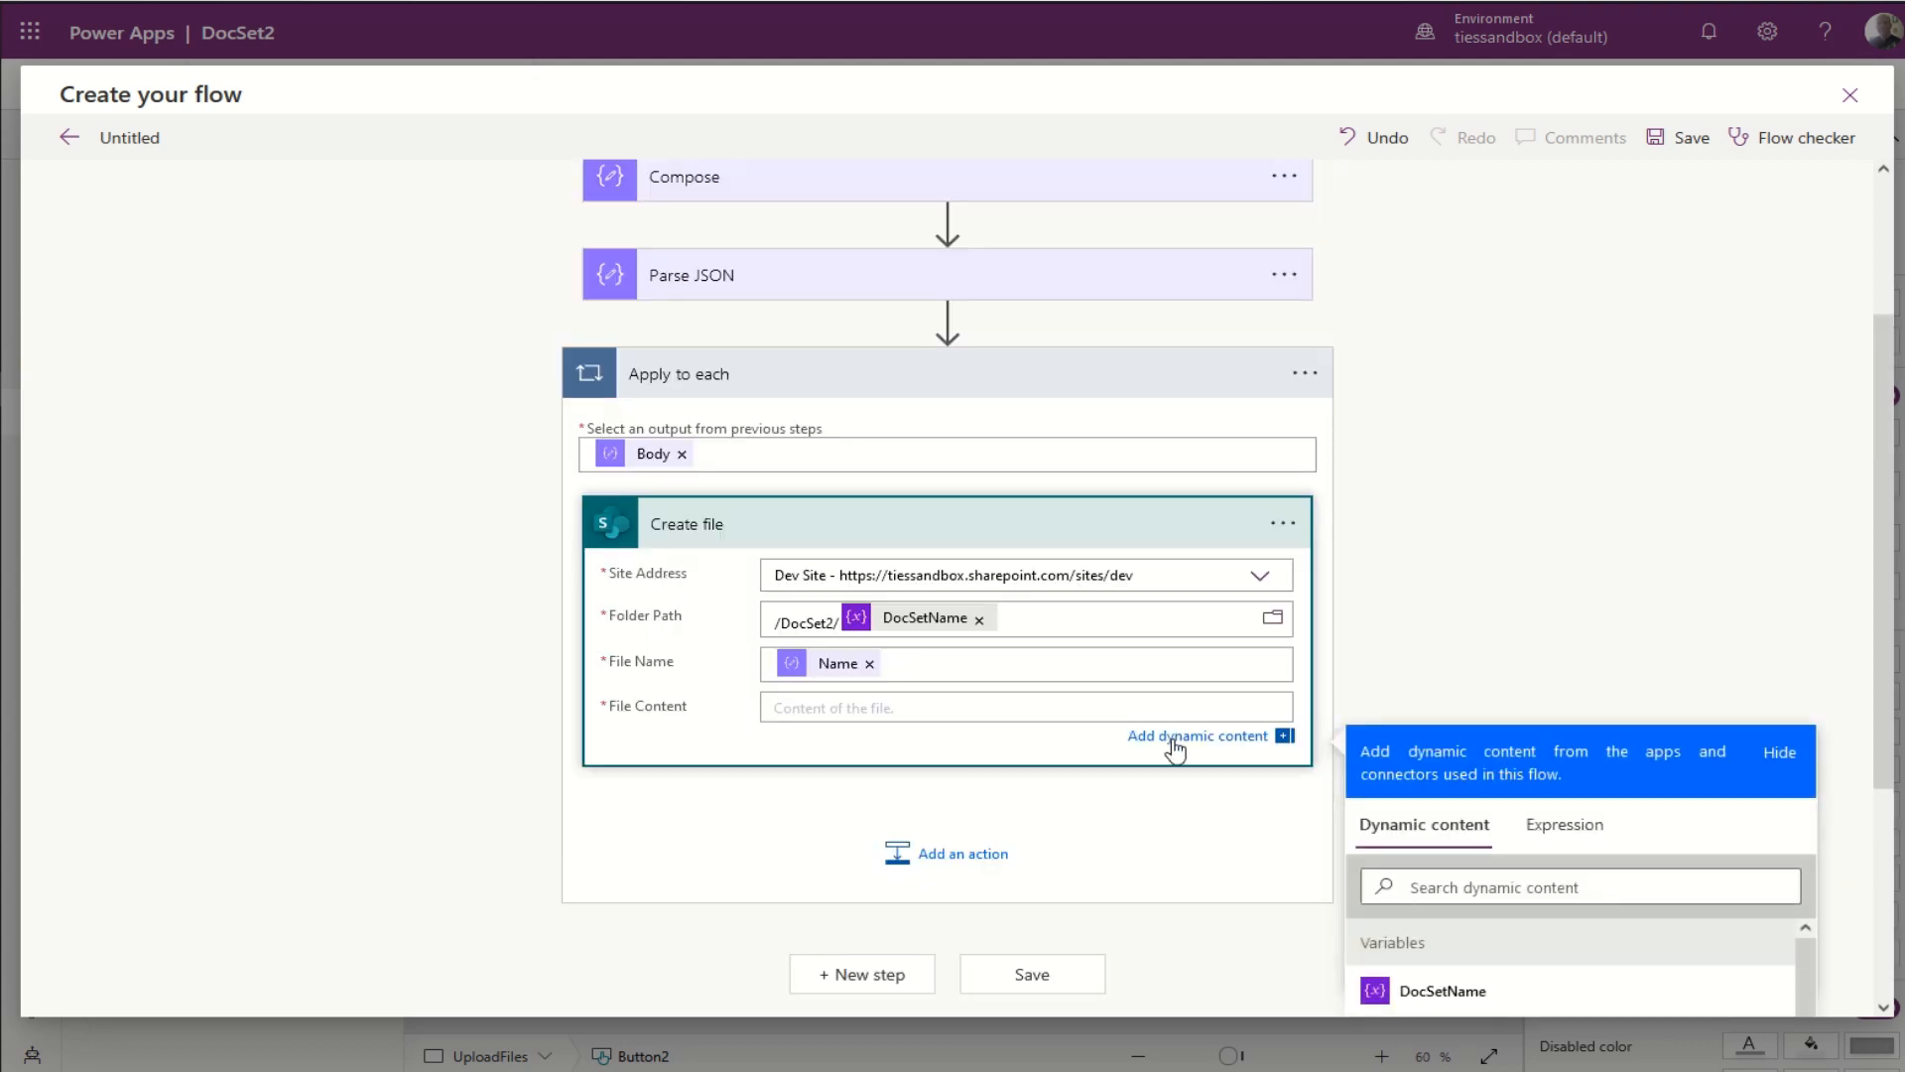
scroll(1176, 744, "down", 3)
scroll(1177, 744, "down", 1)
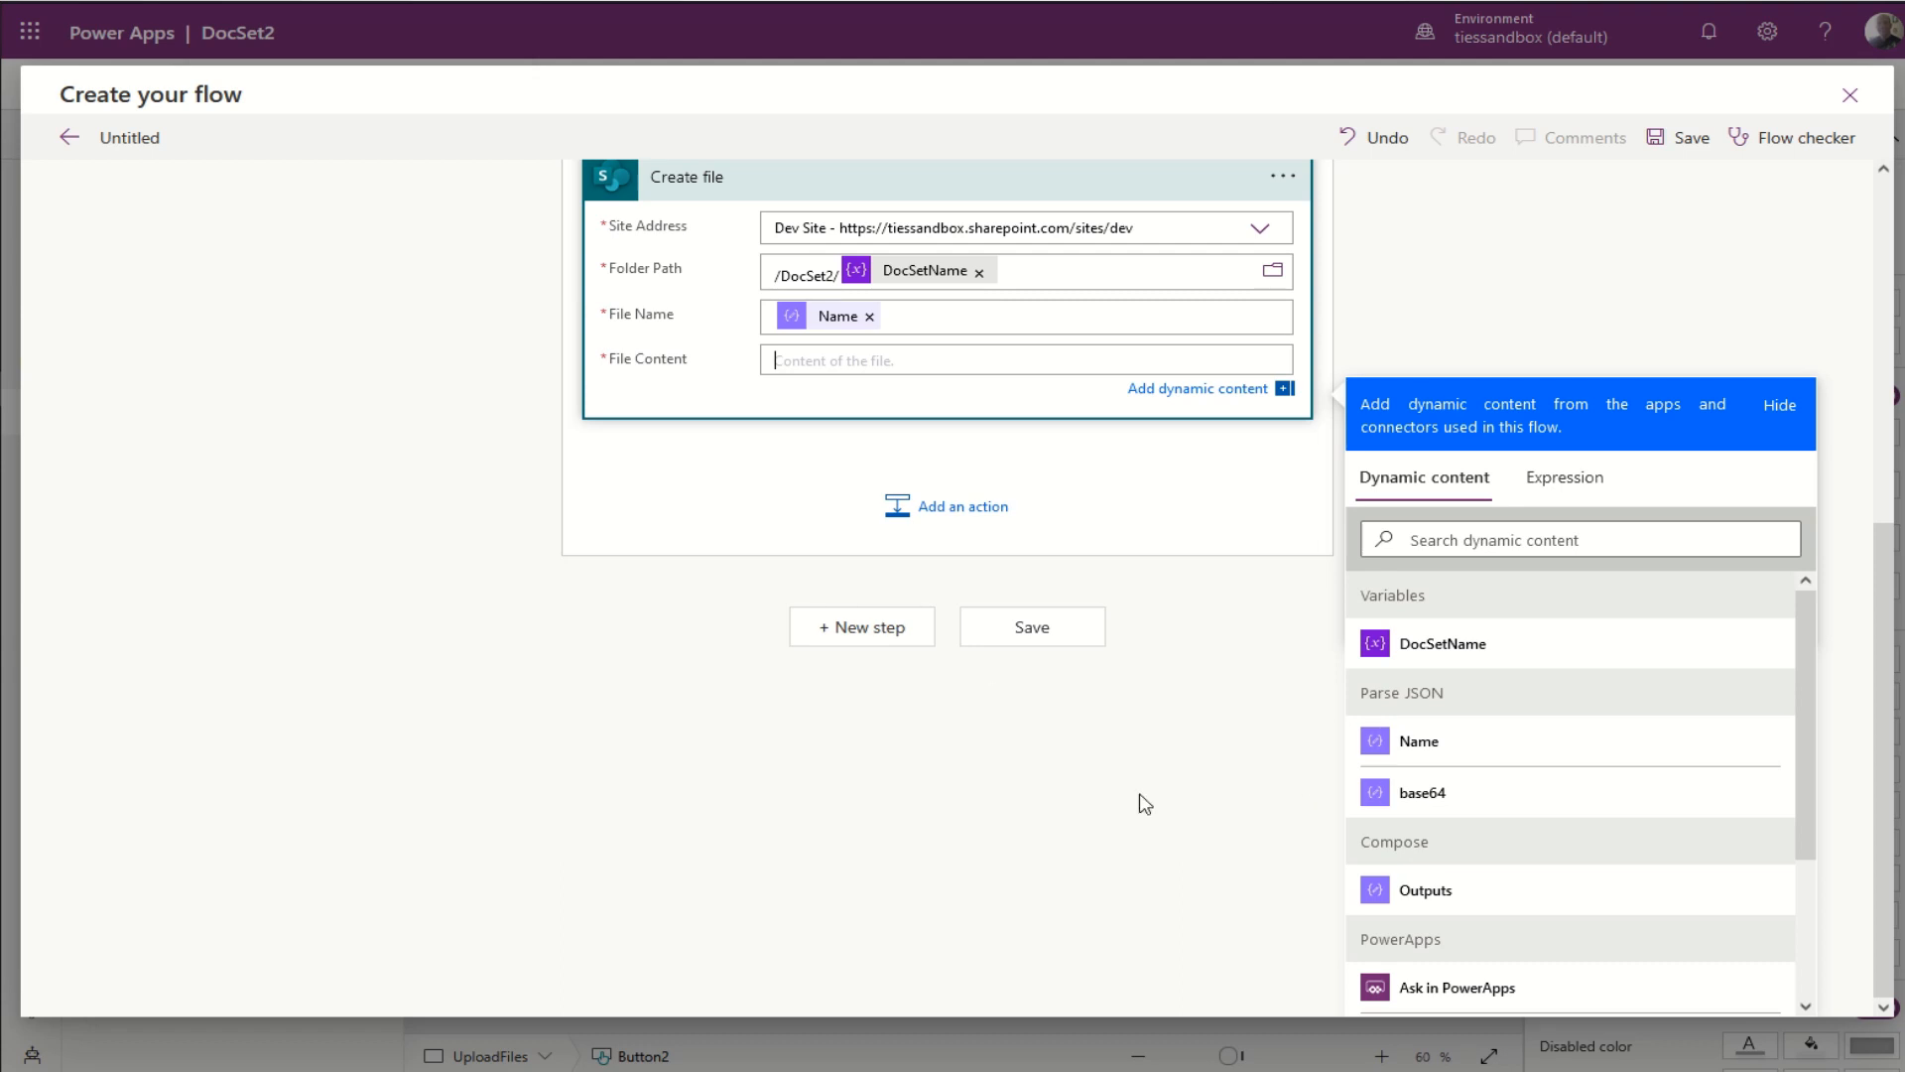
left_click(1560, 487)
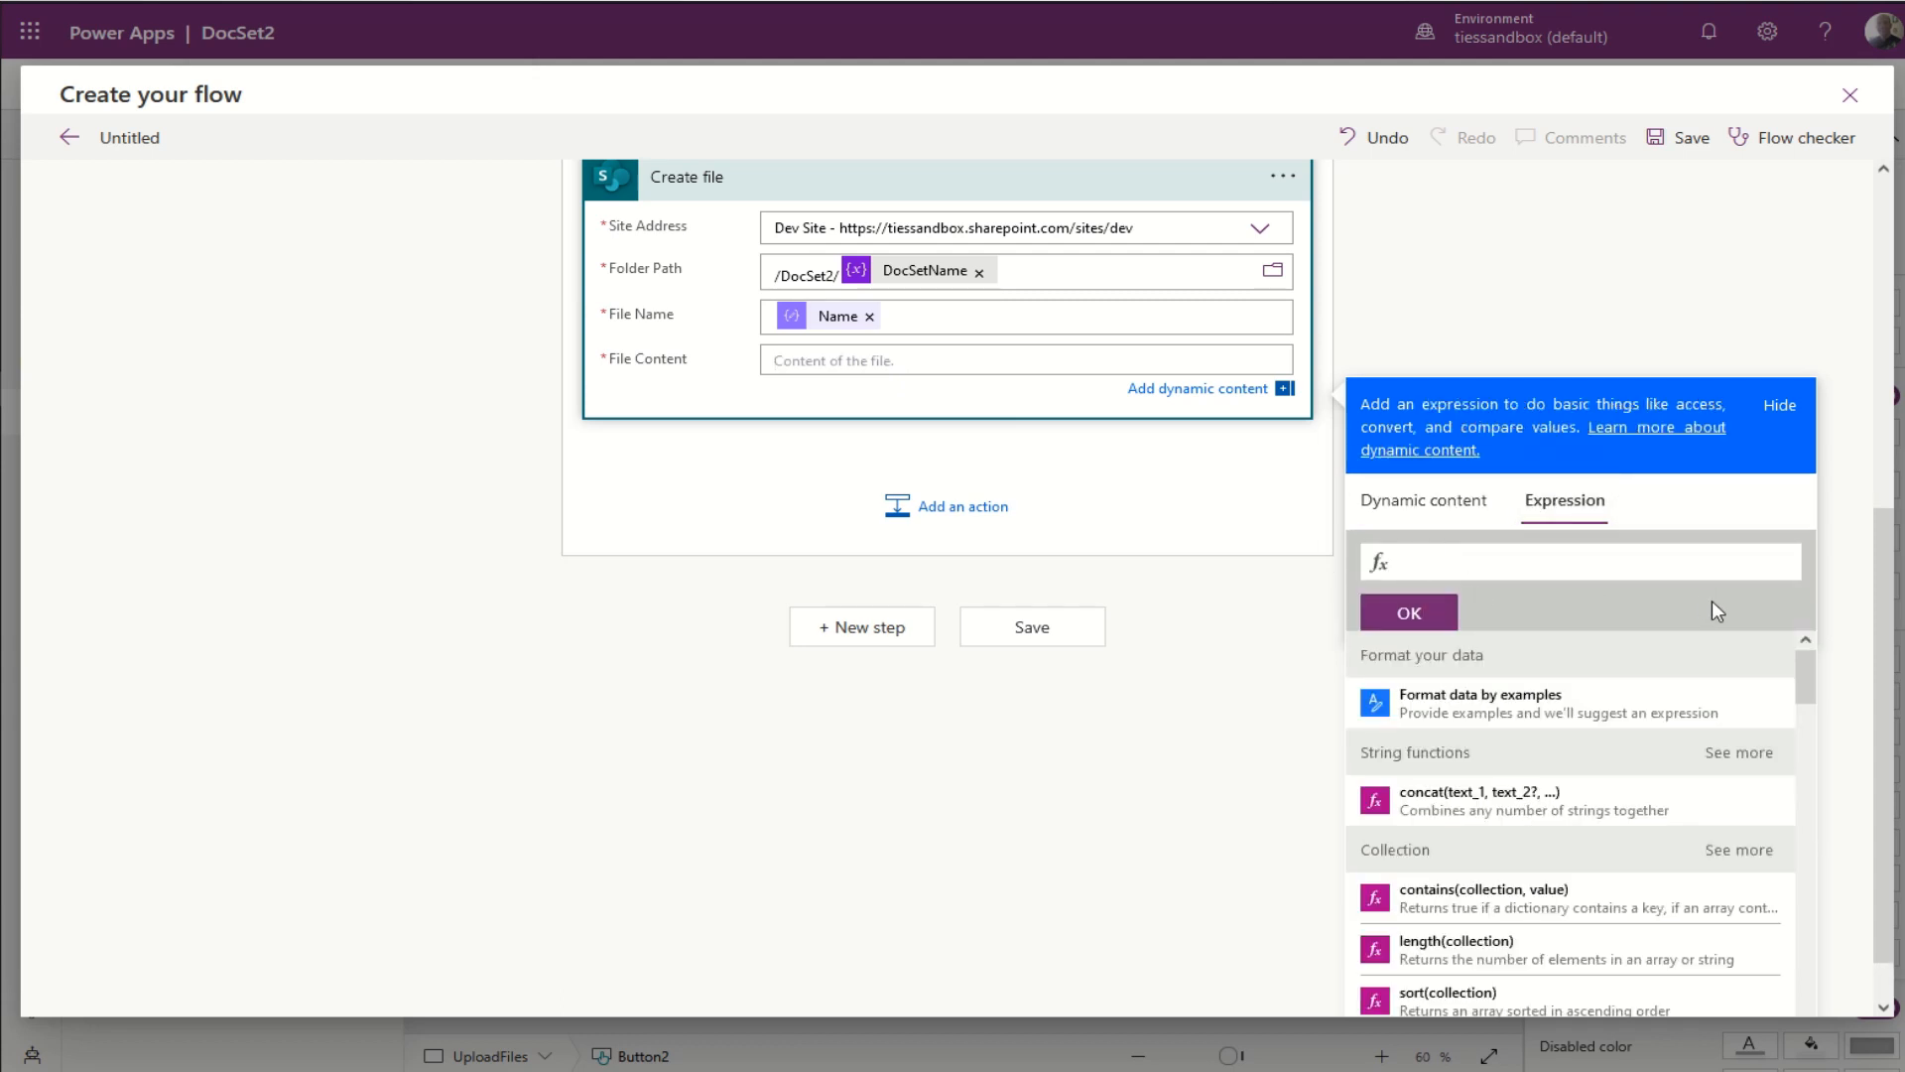
type("base")
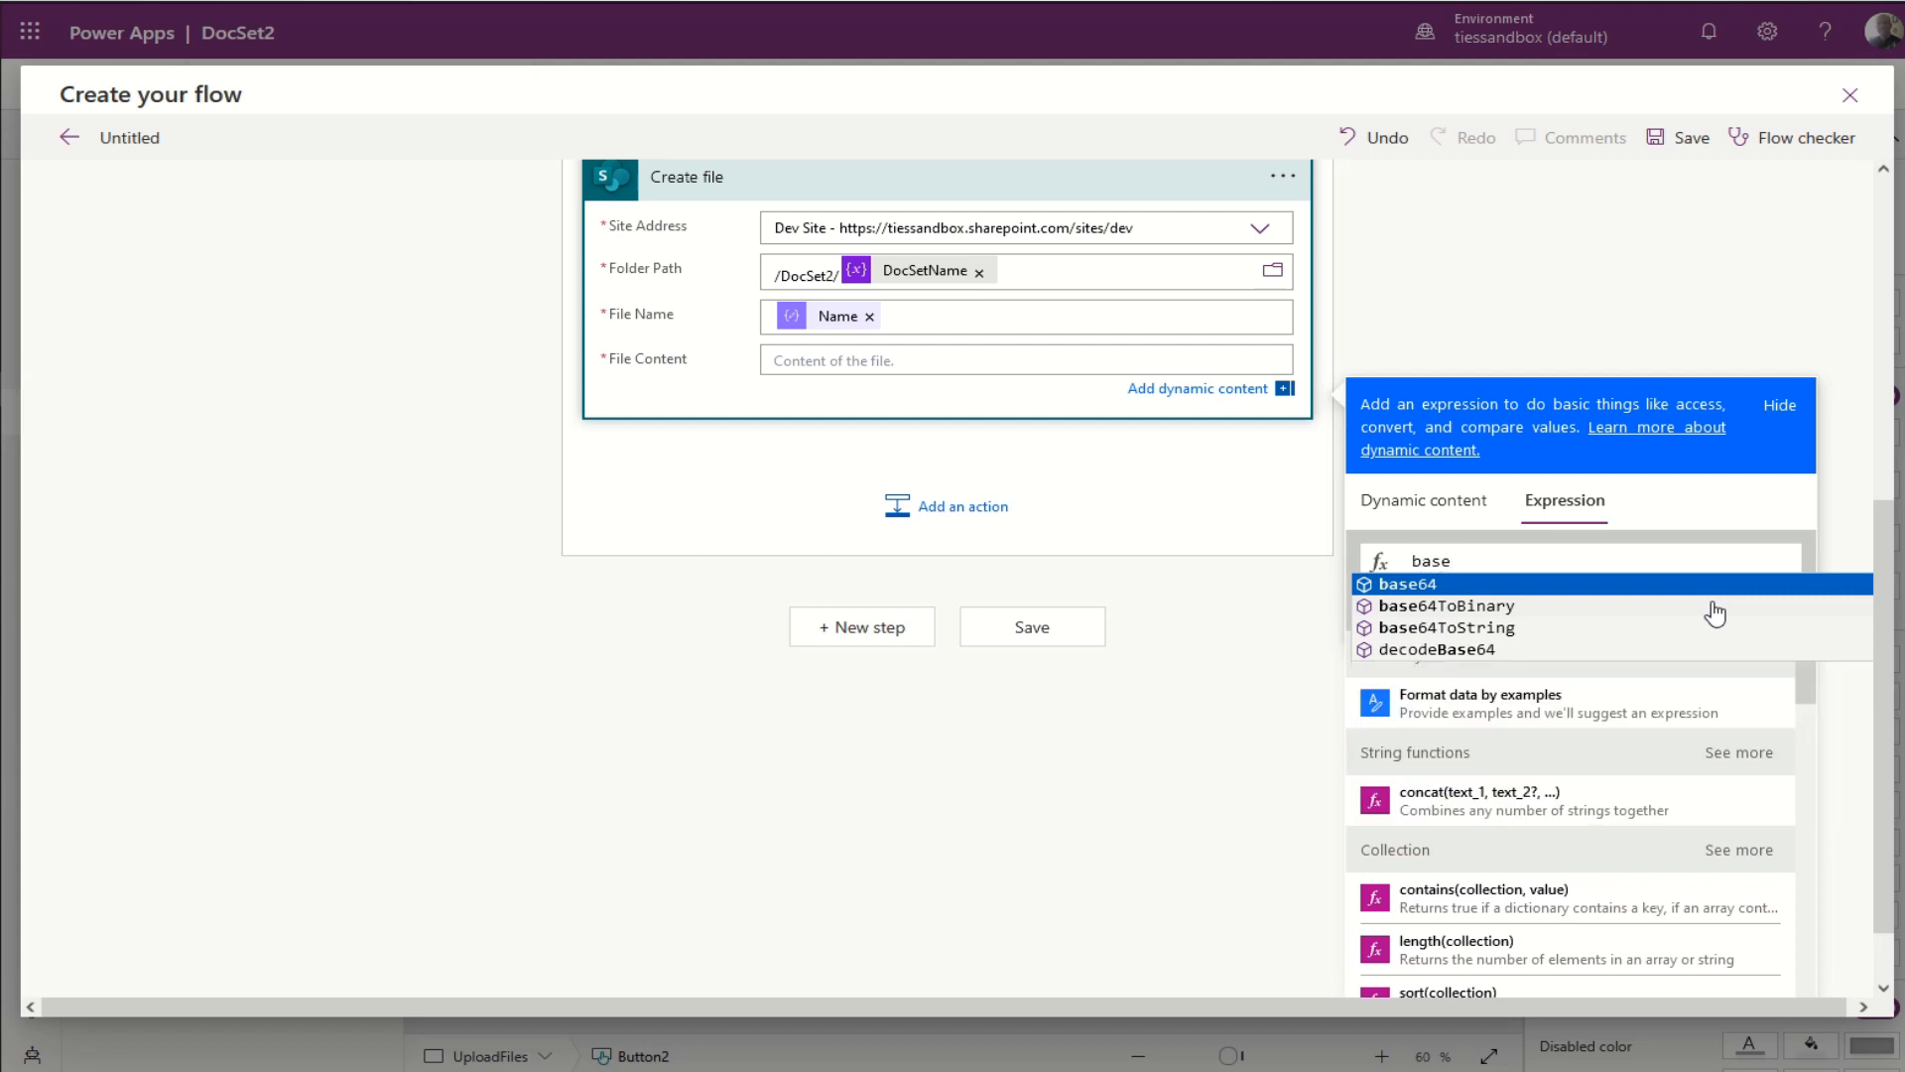
key("Down")
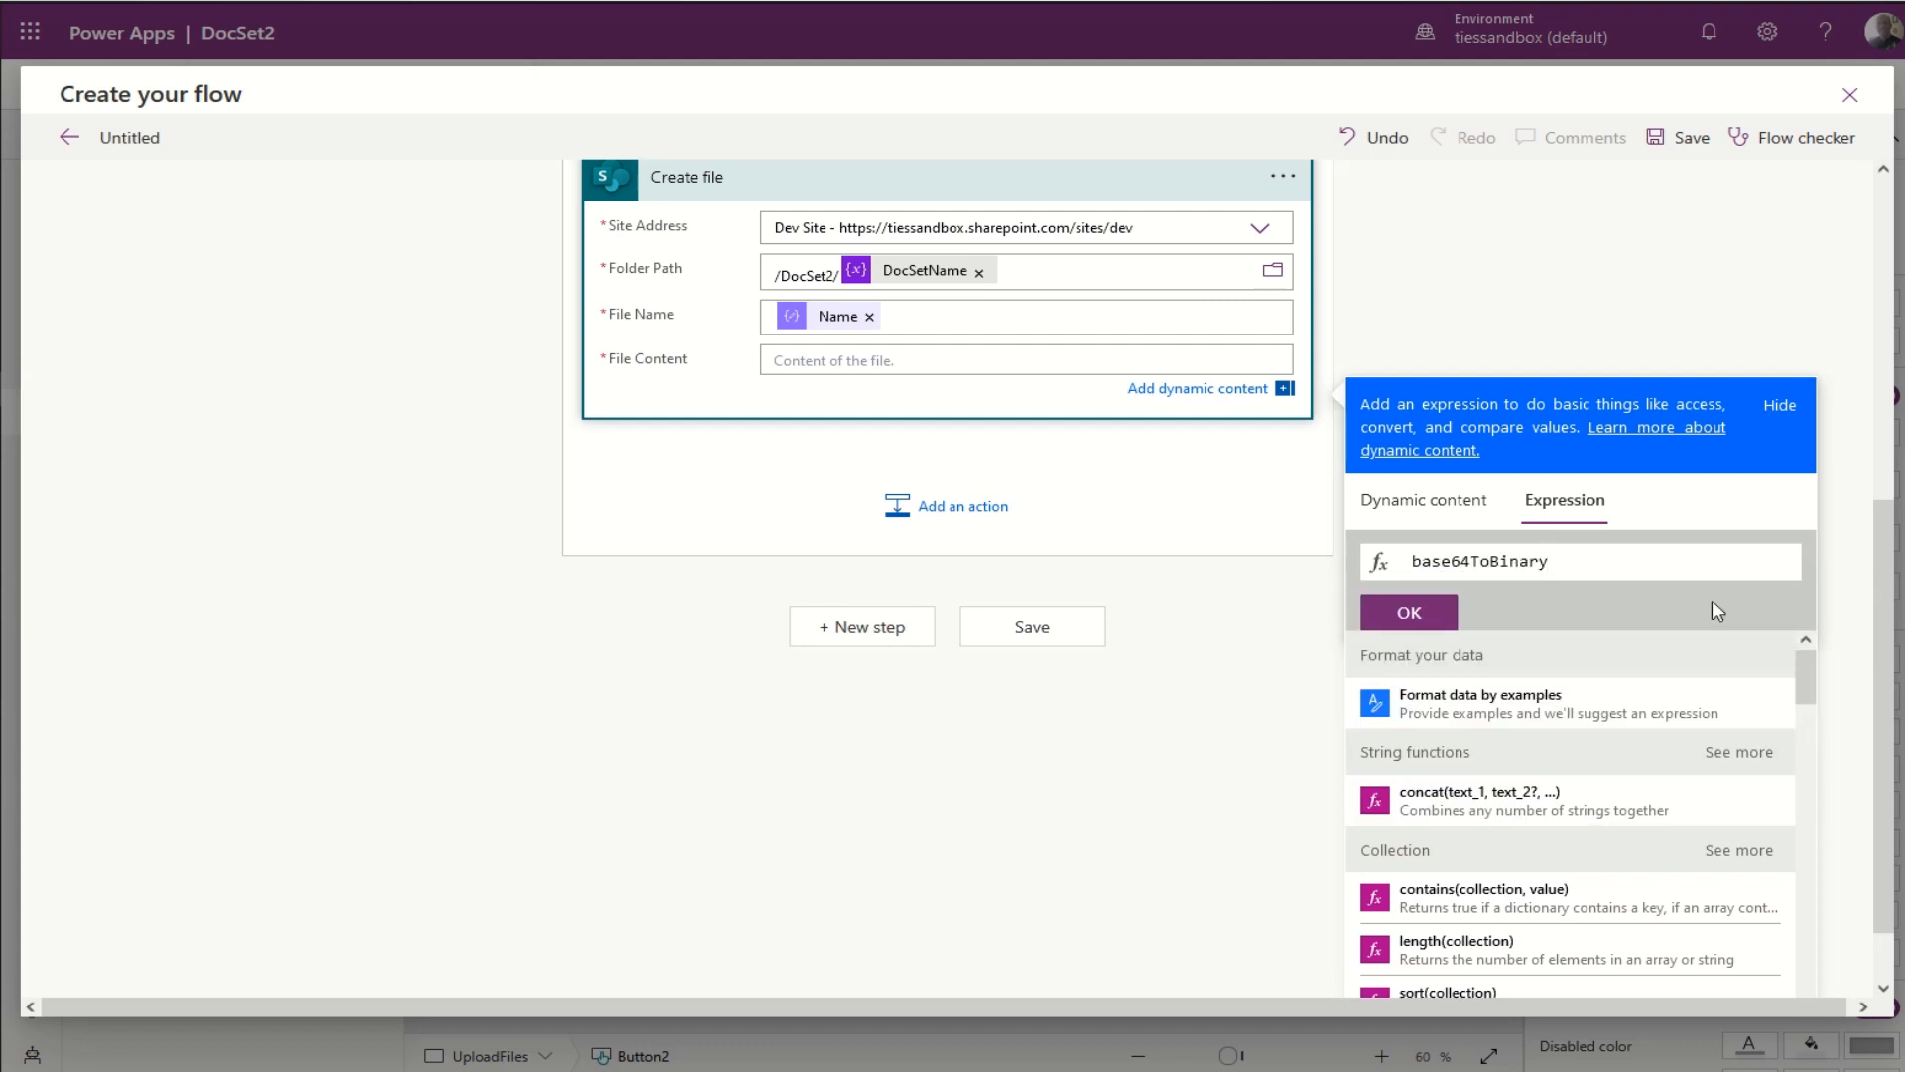
type("(")
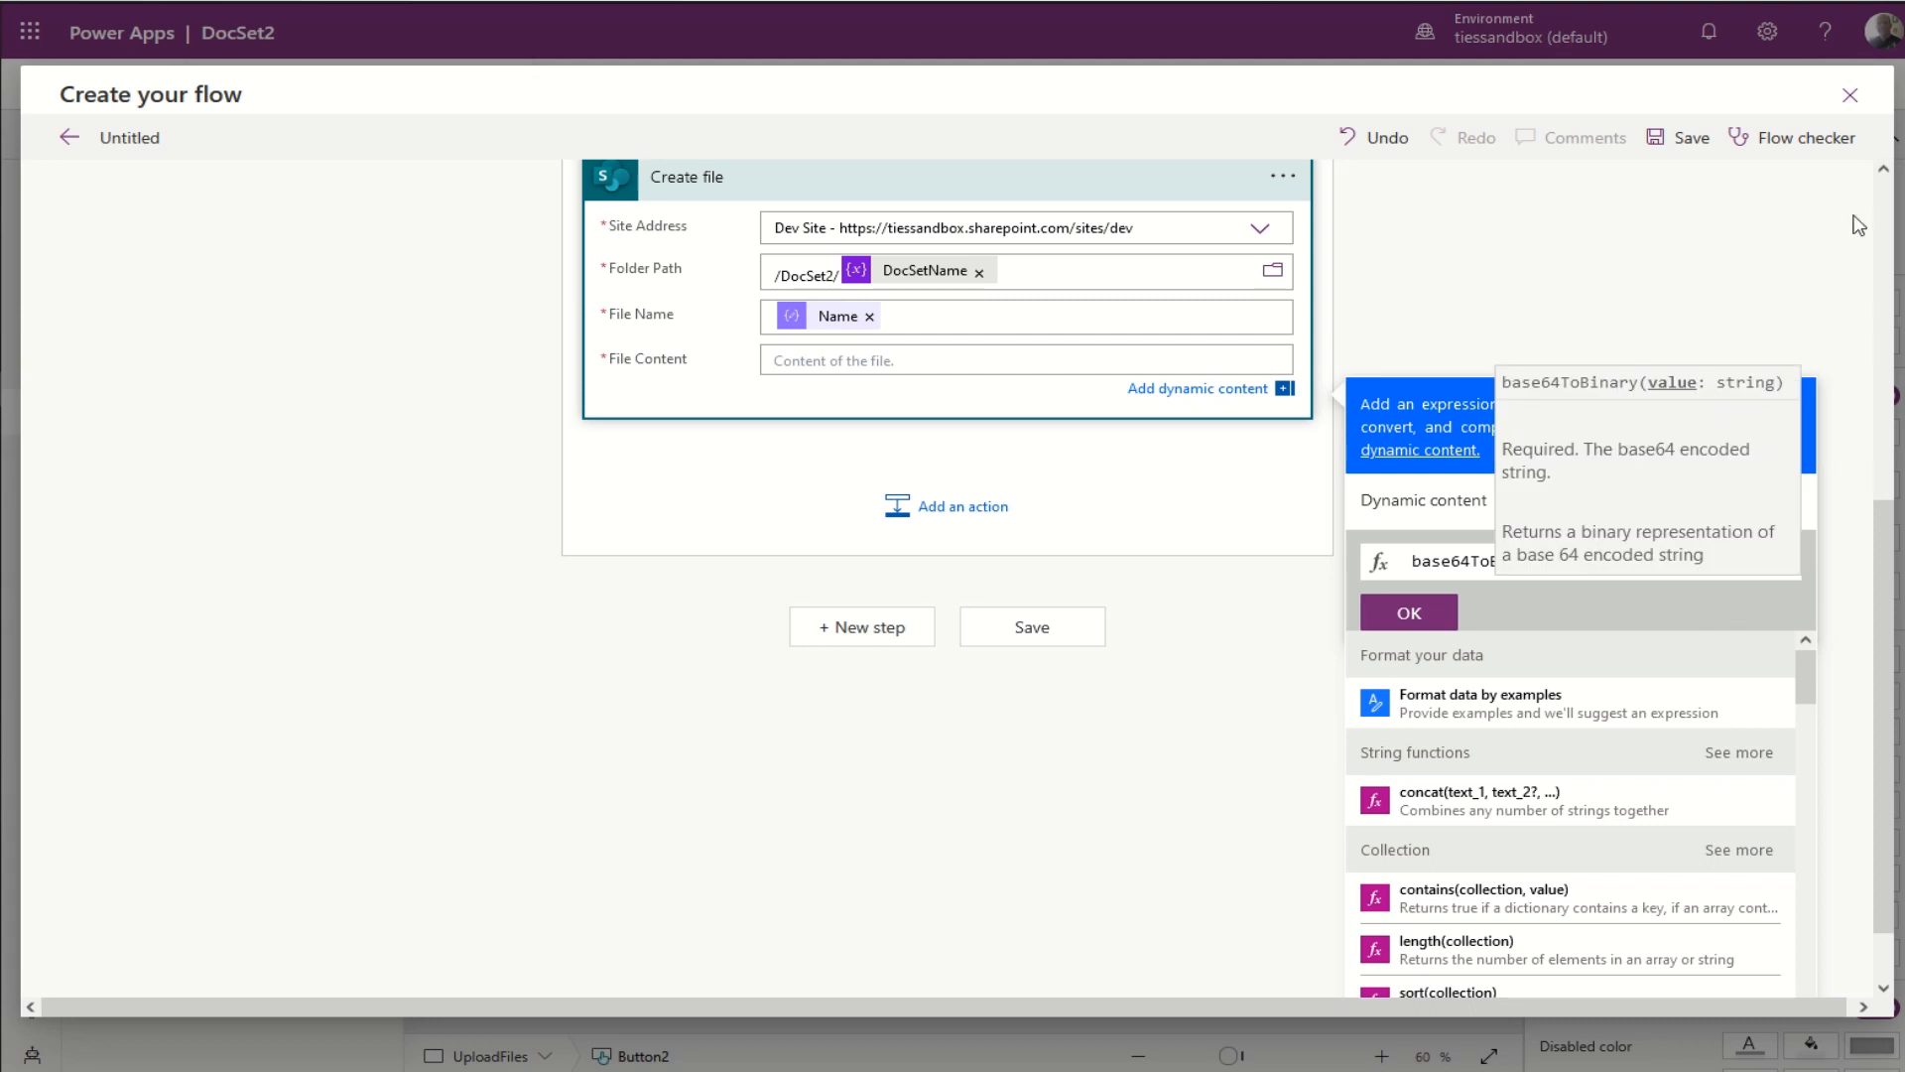
left_click(1652, 601)
left_click(1561, 560)
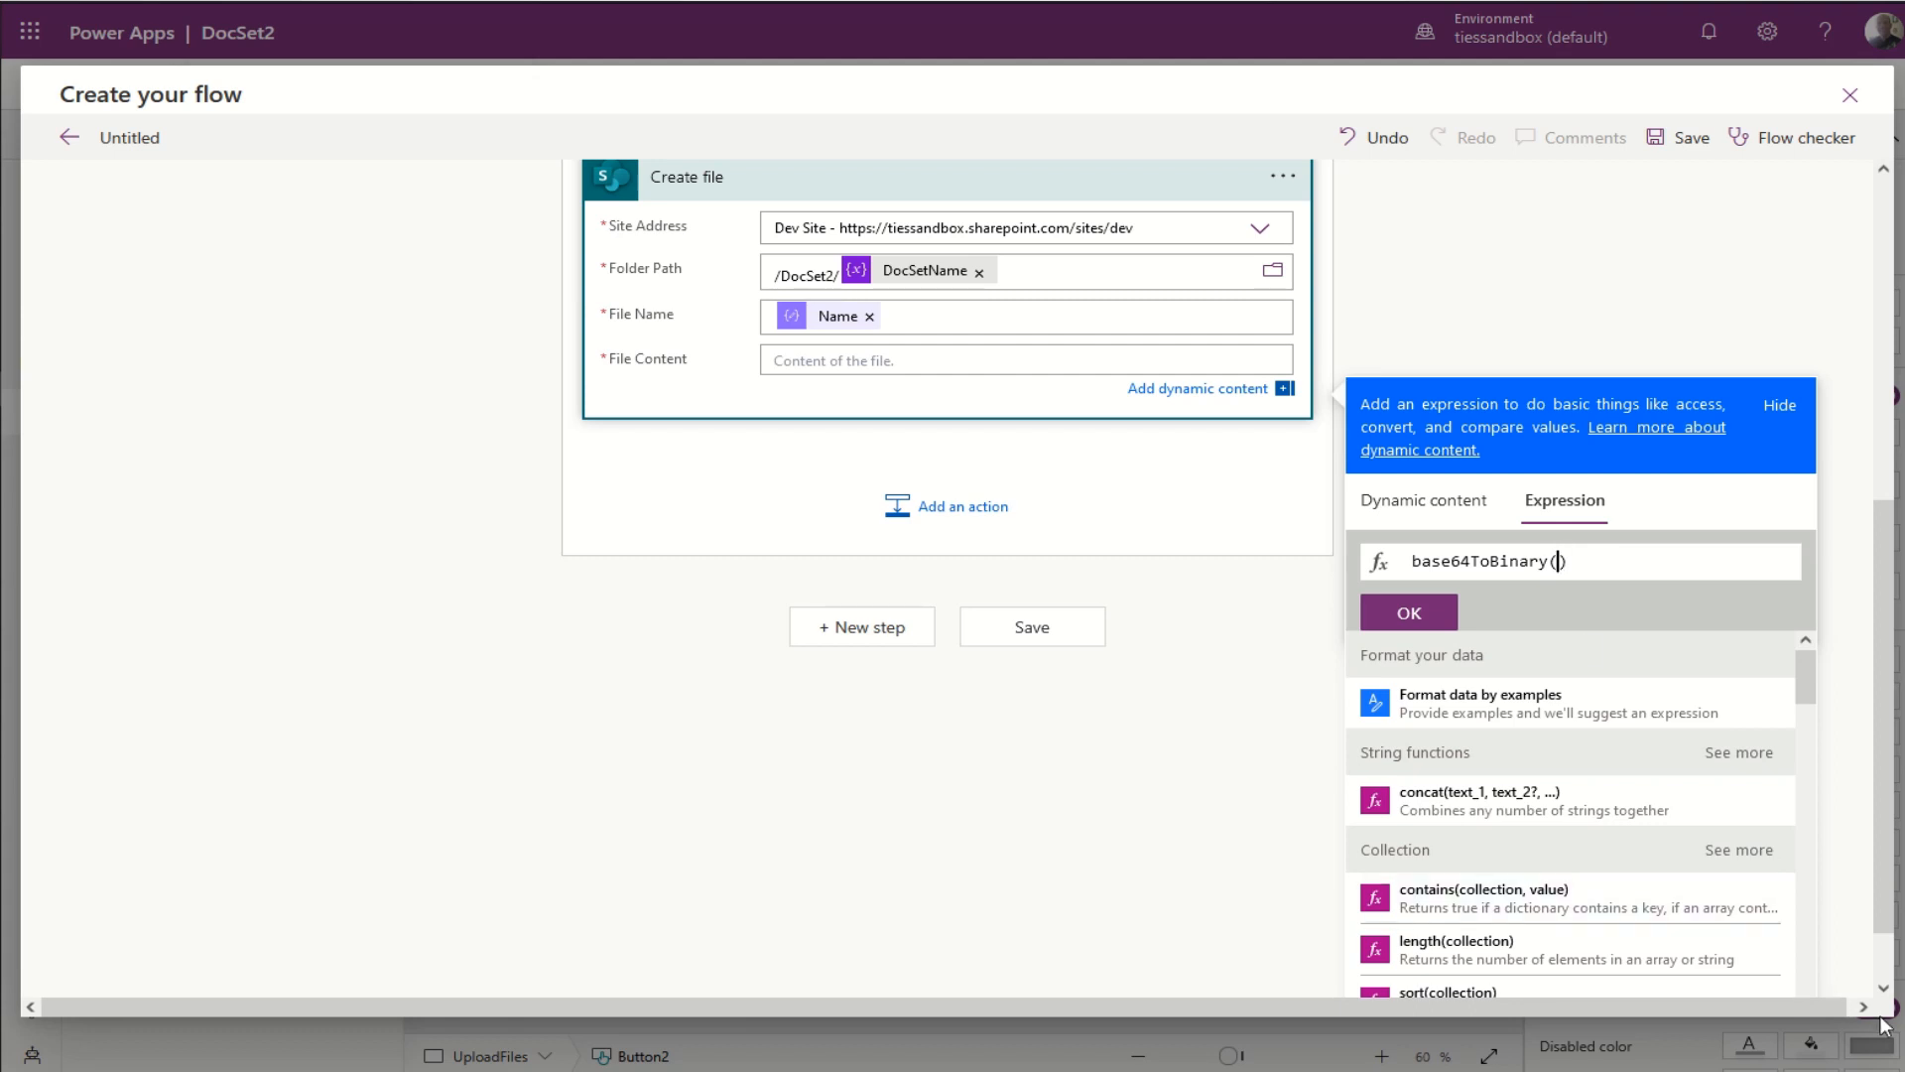
Step: Enter Items('Apply_to_each') as the argument of base64ToBinary() in the File Content expression
type("Items")
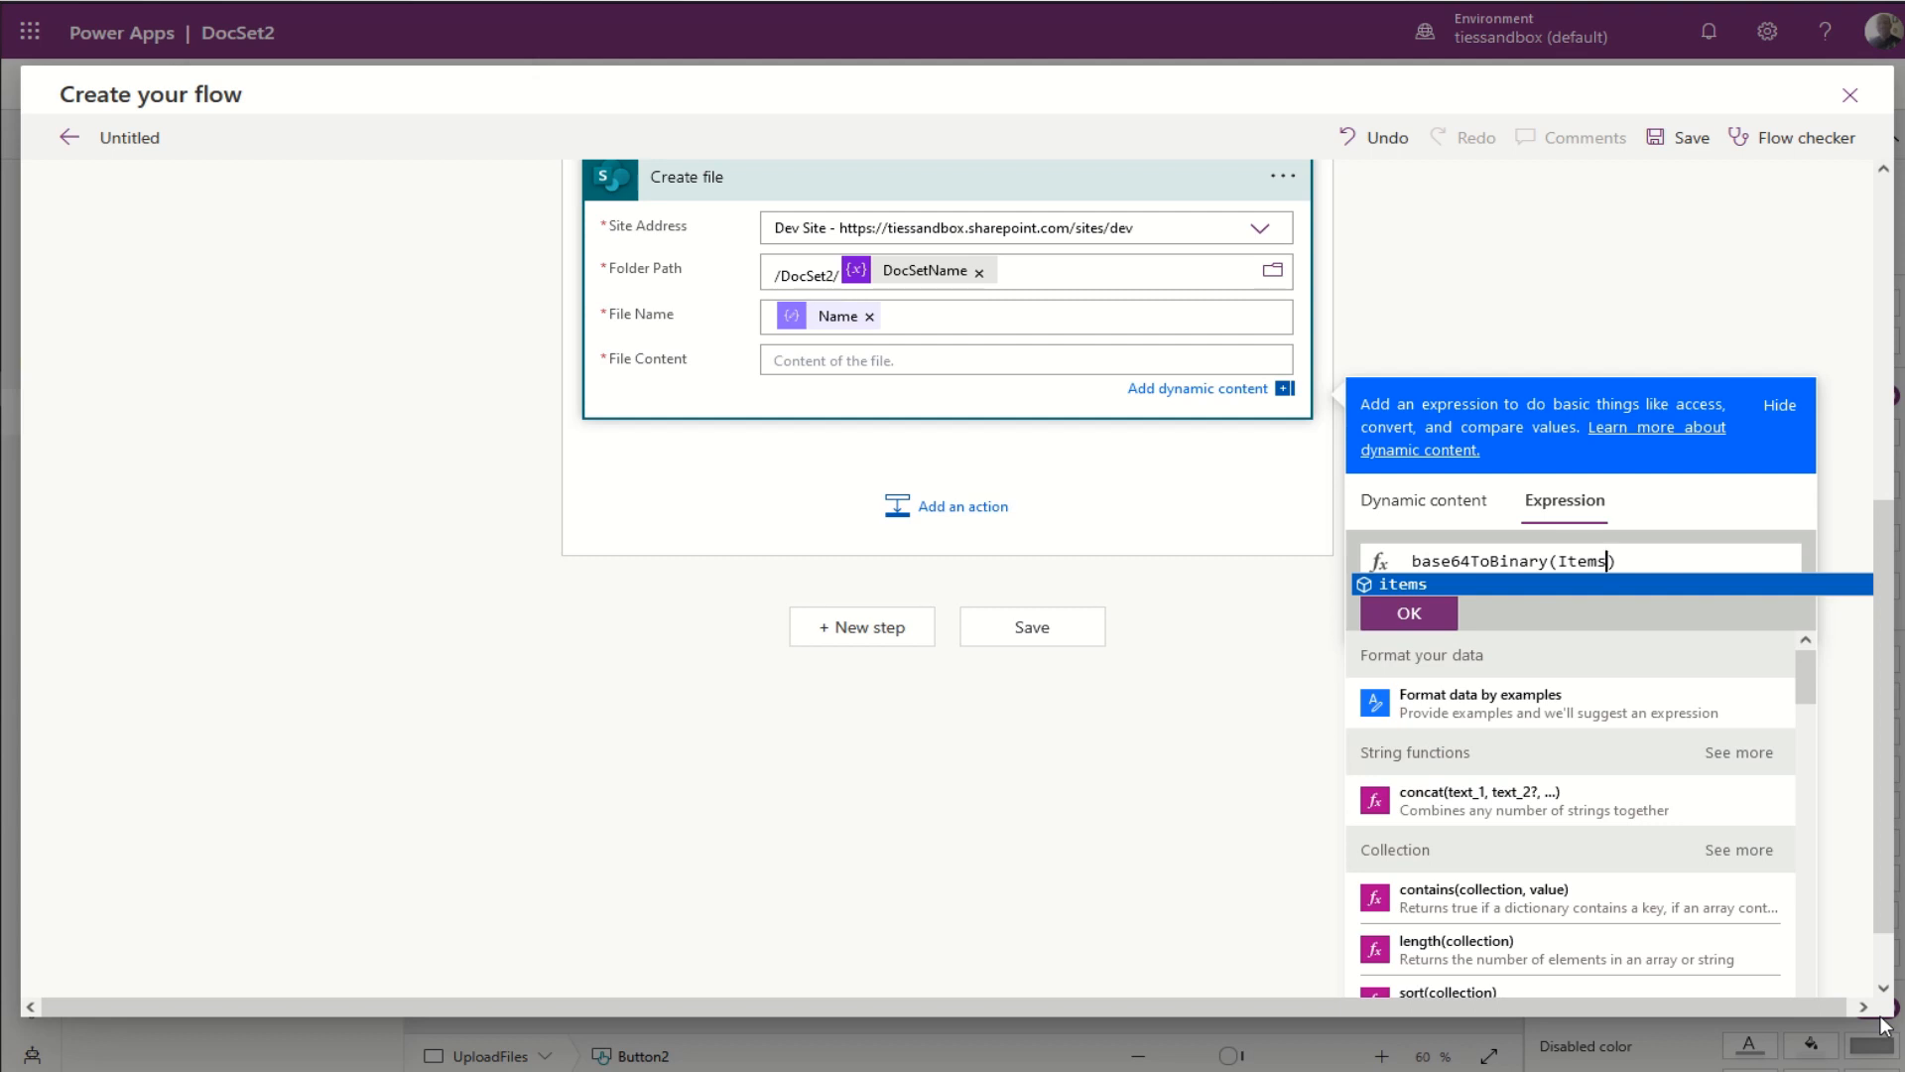
type("(apply")
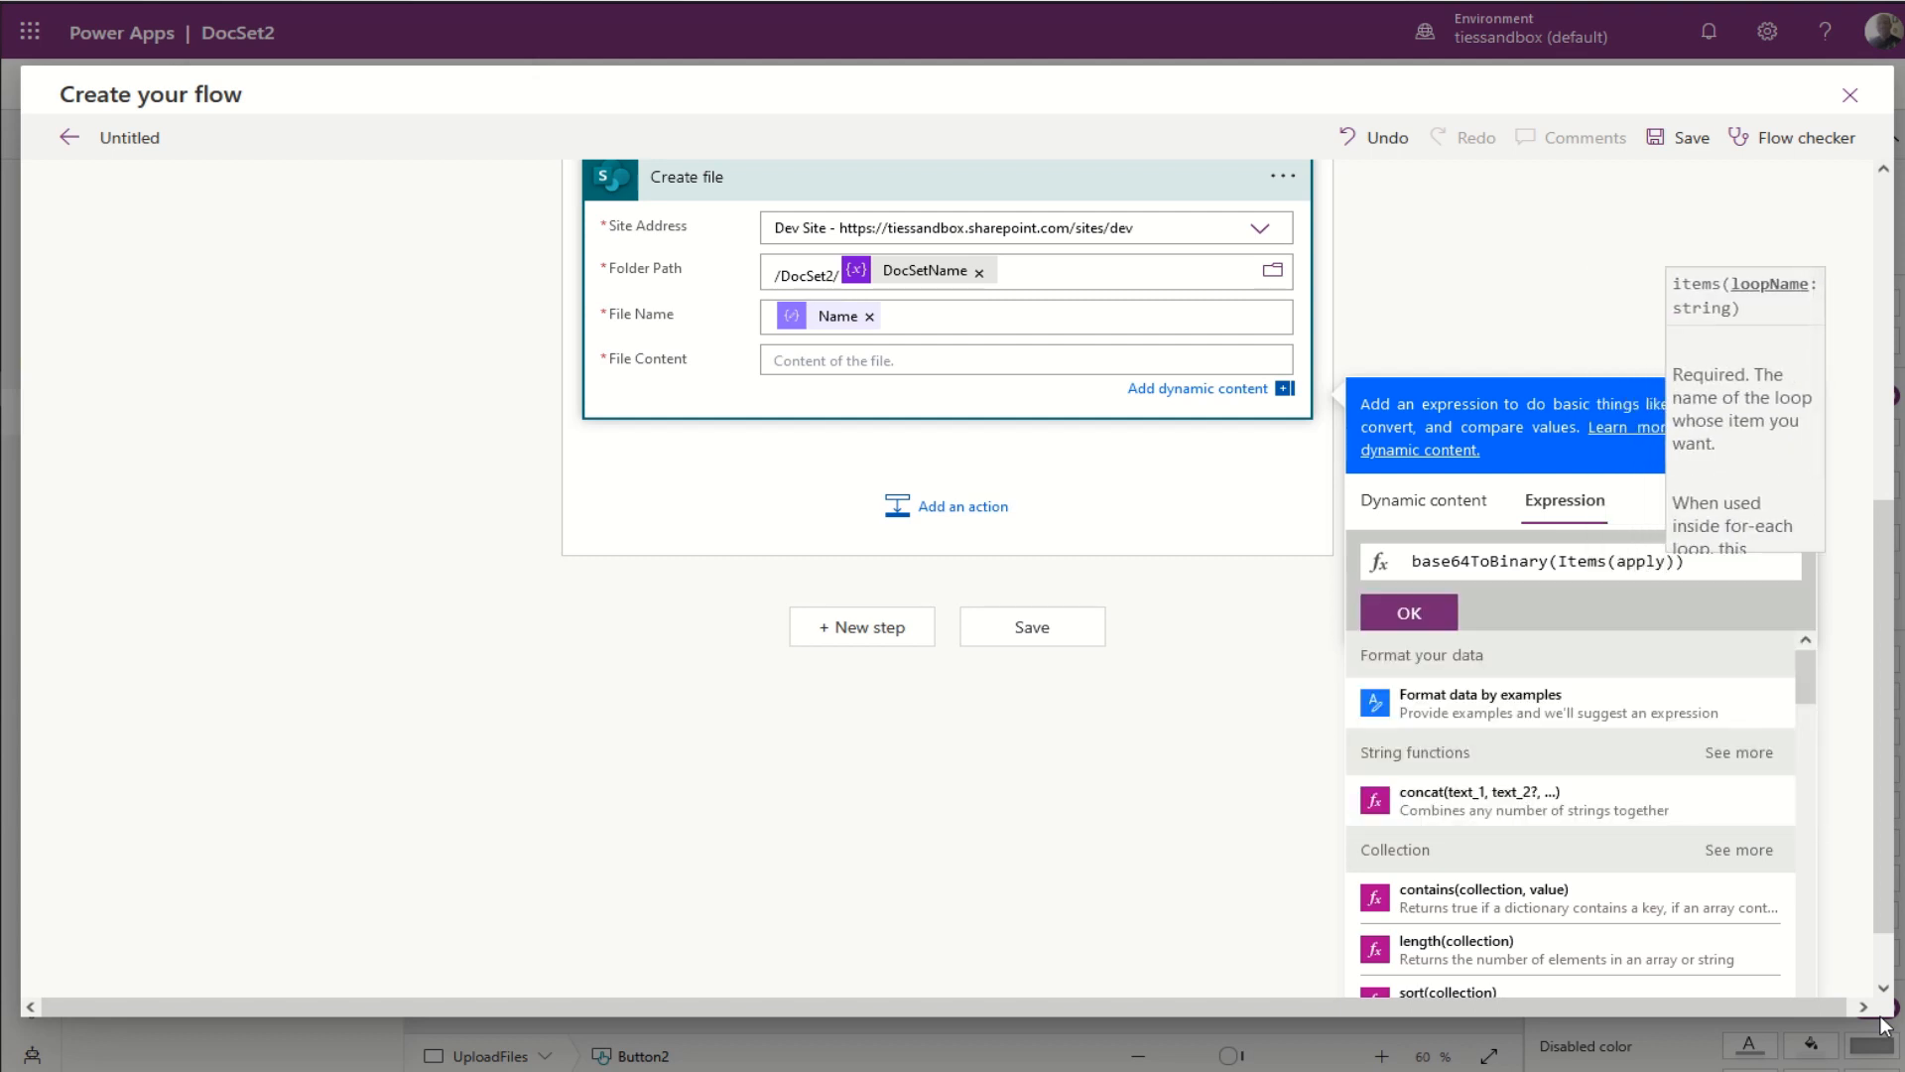
key("BackSpace")
key("BackSpace")
key("BackSpace")
key("BackSpace")
key("BackSpace")
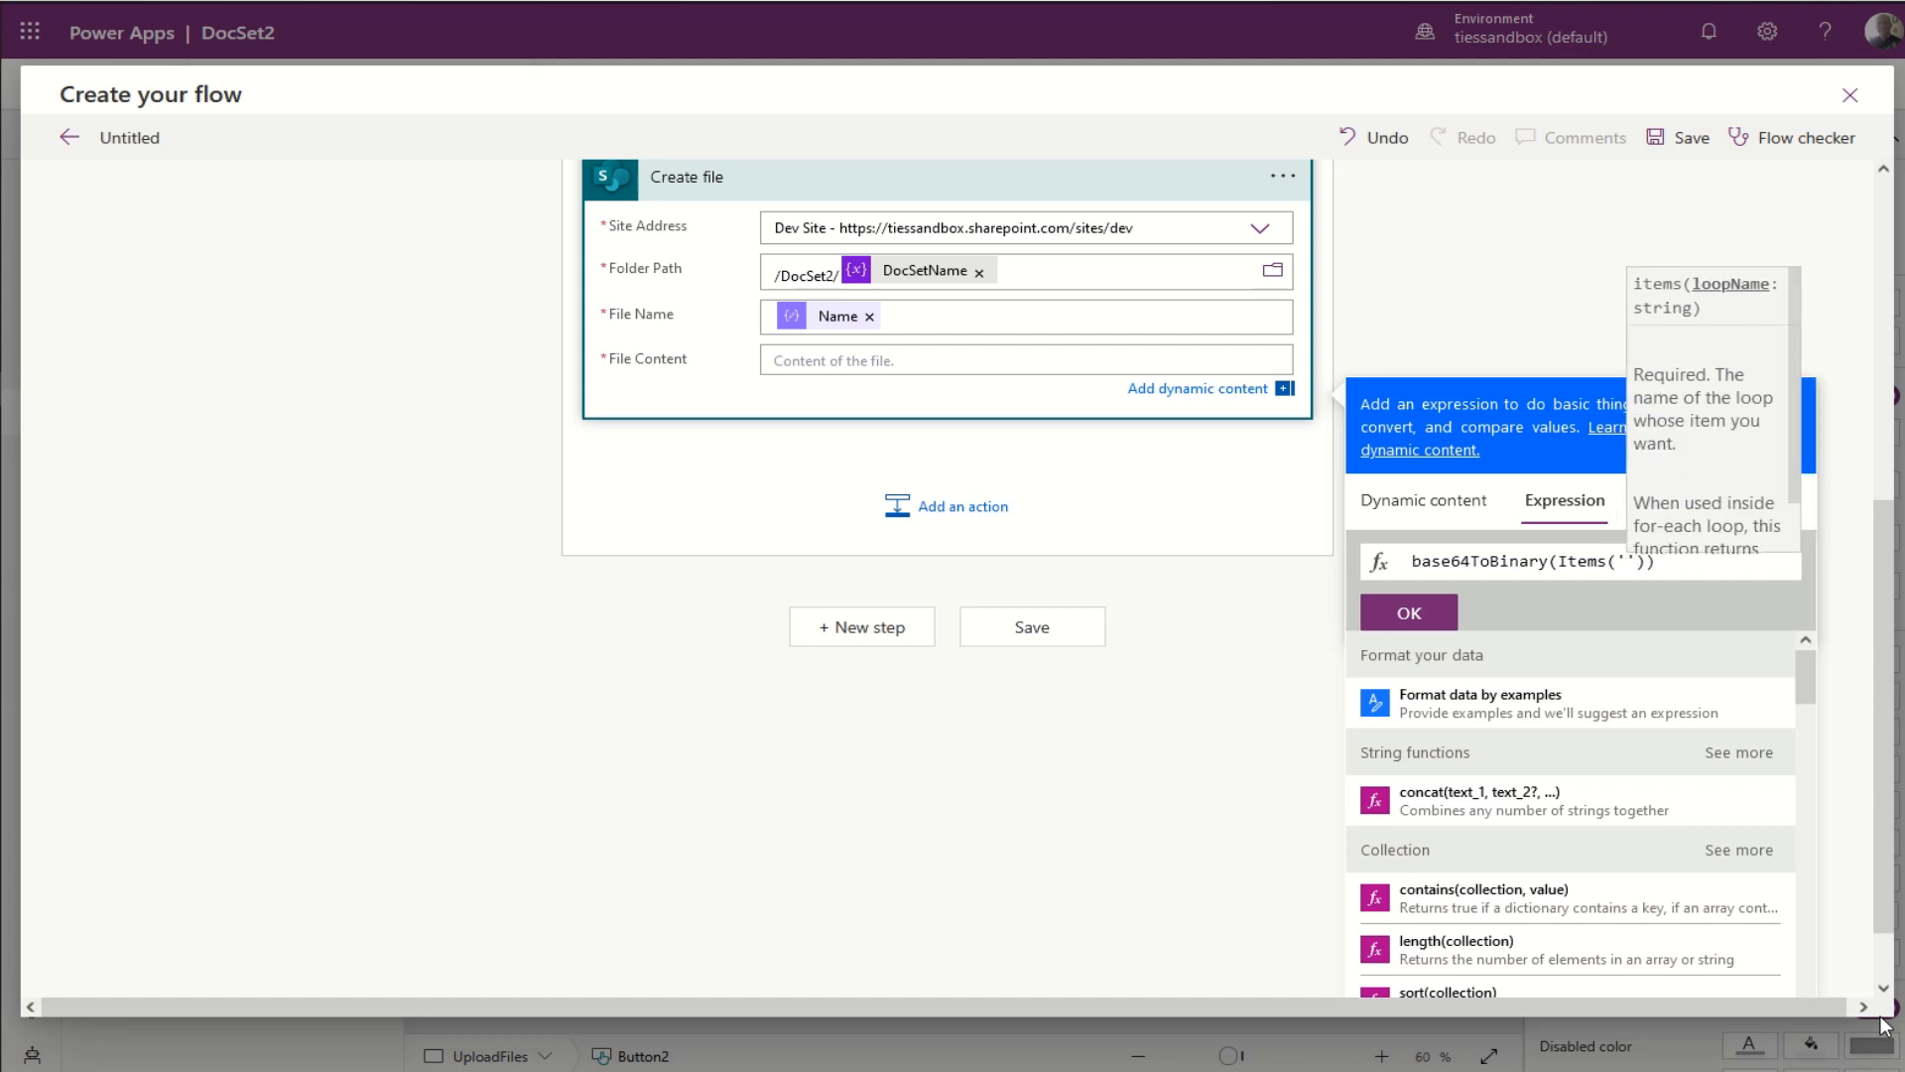
type("'Apply")
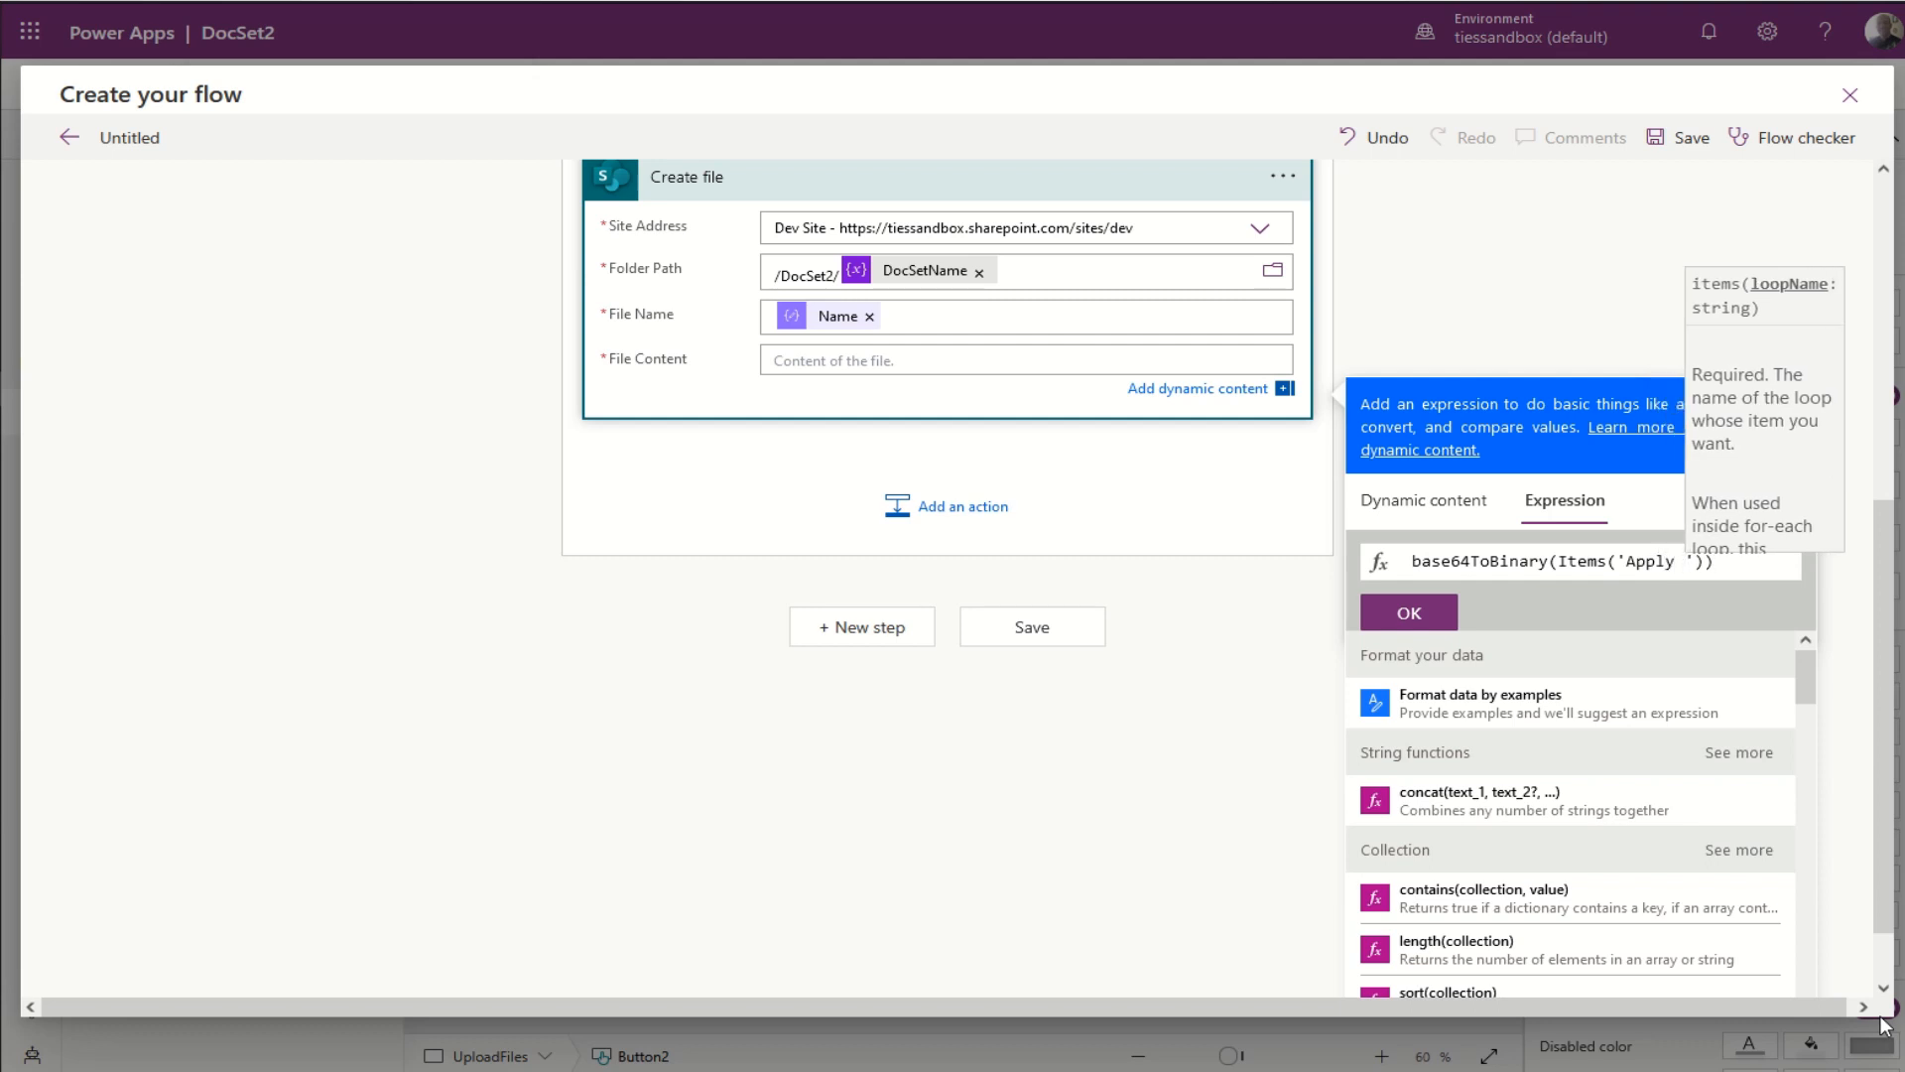
key("BackSpace")
type("_to")
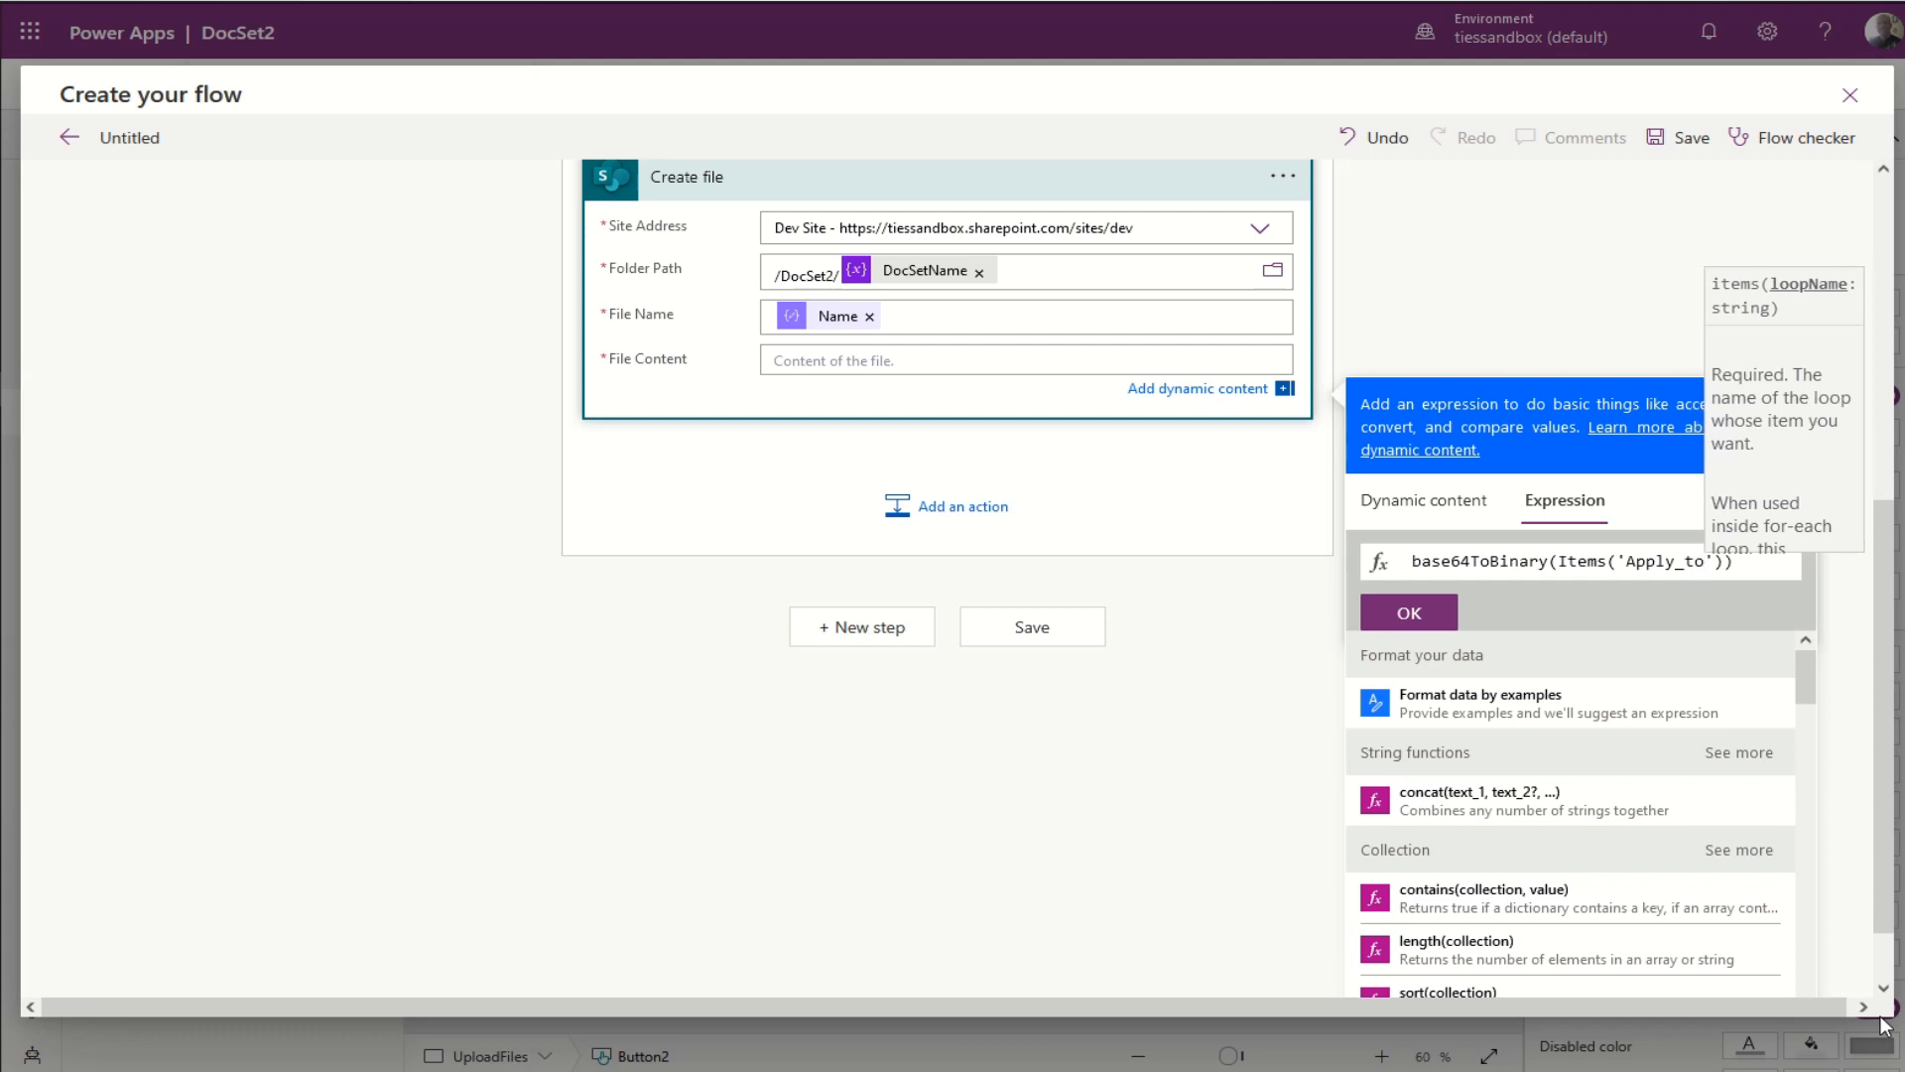
type("_")
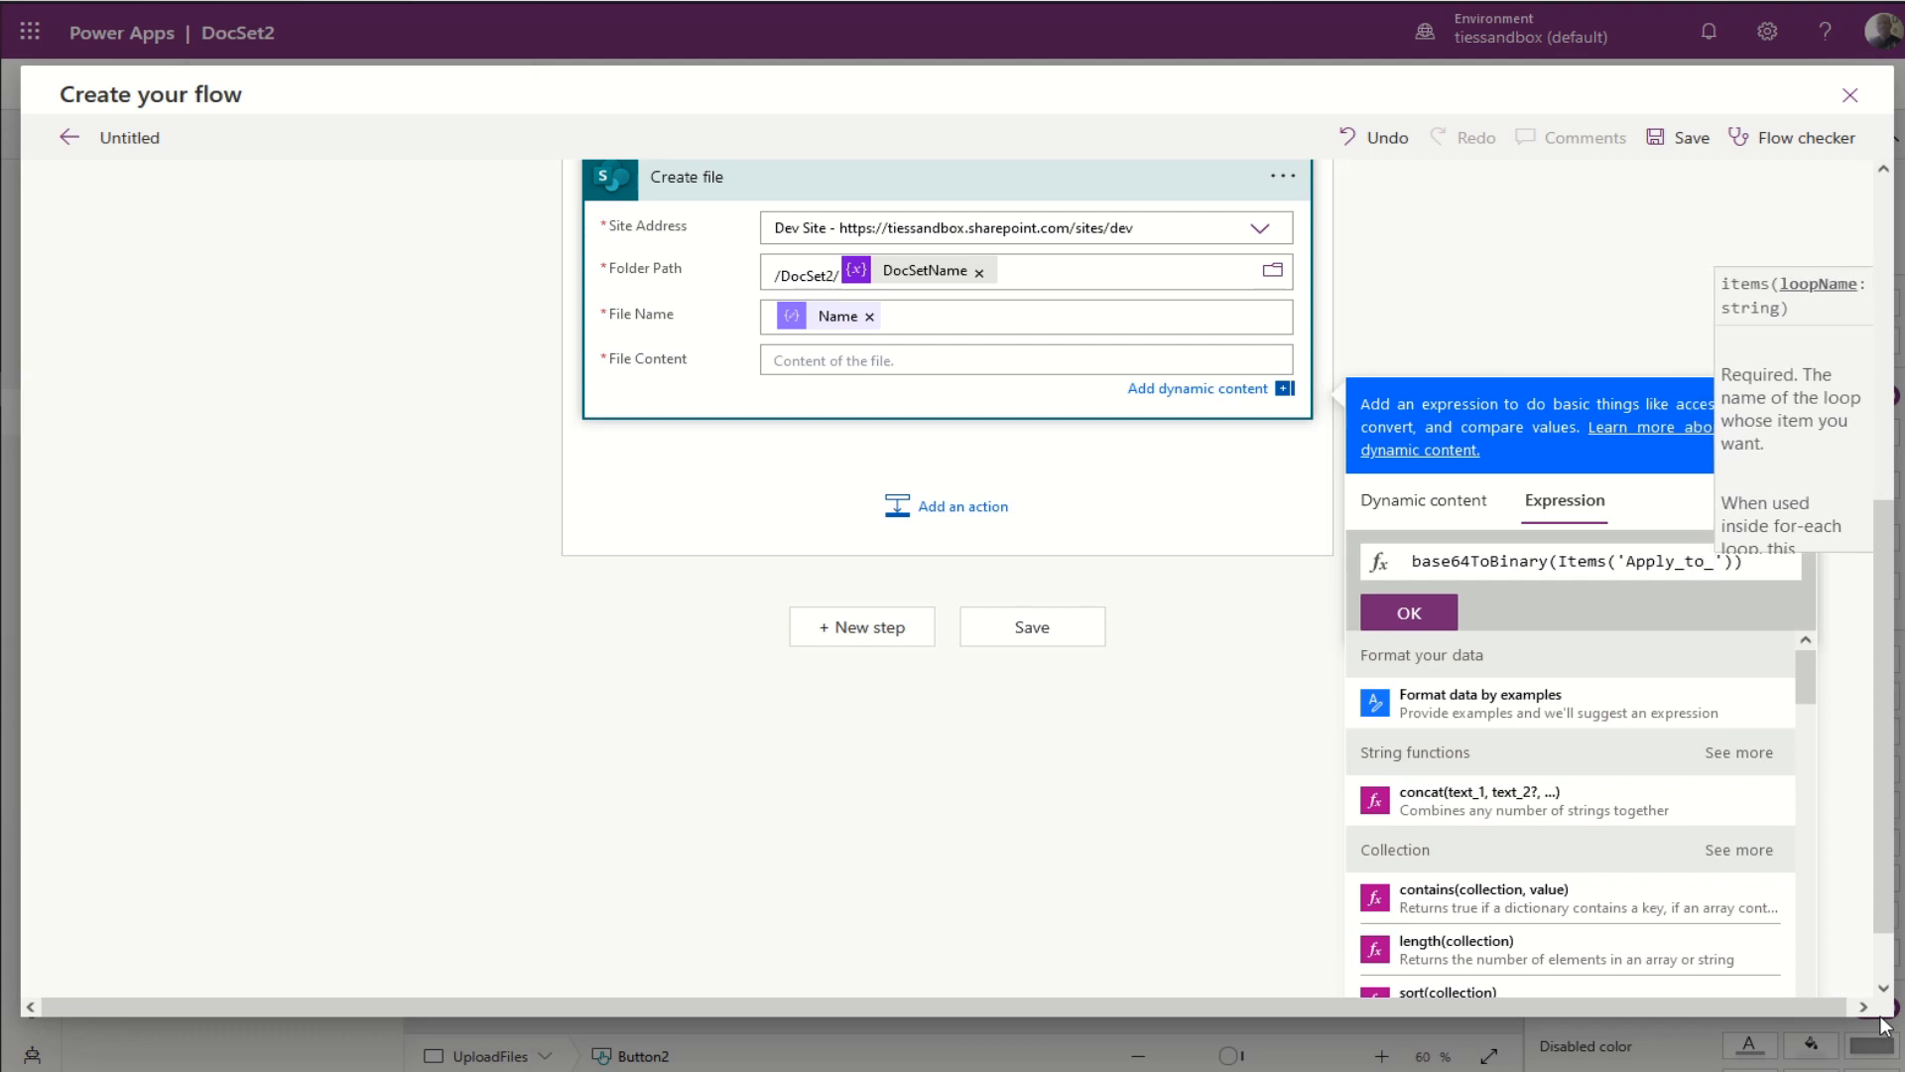
type("each")
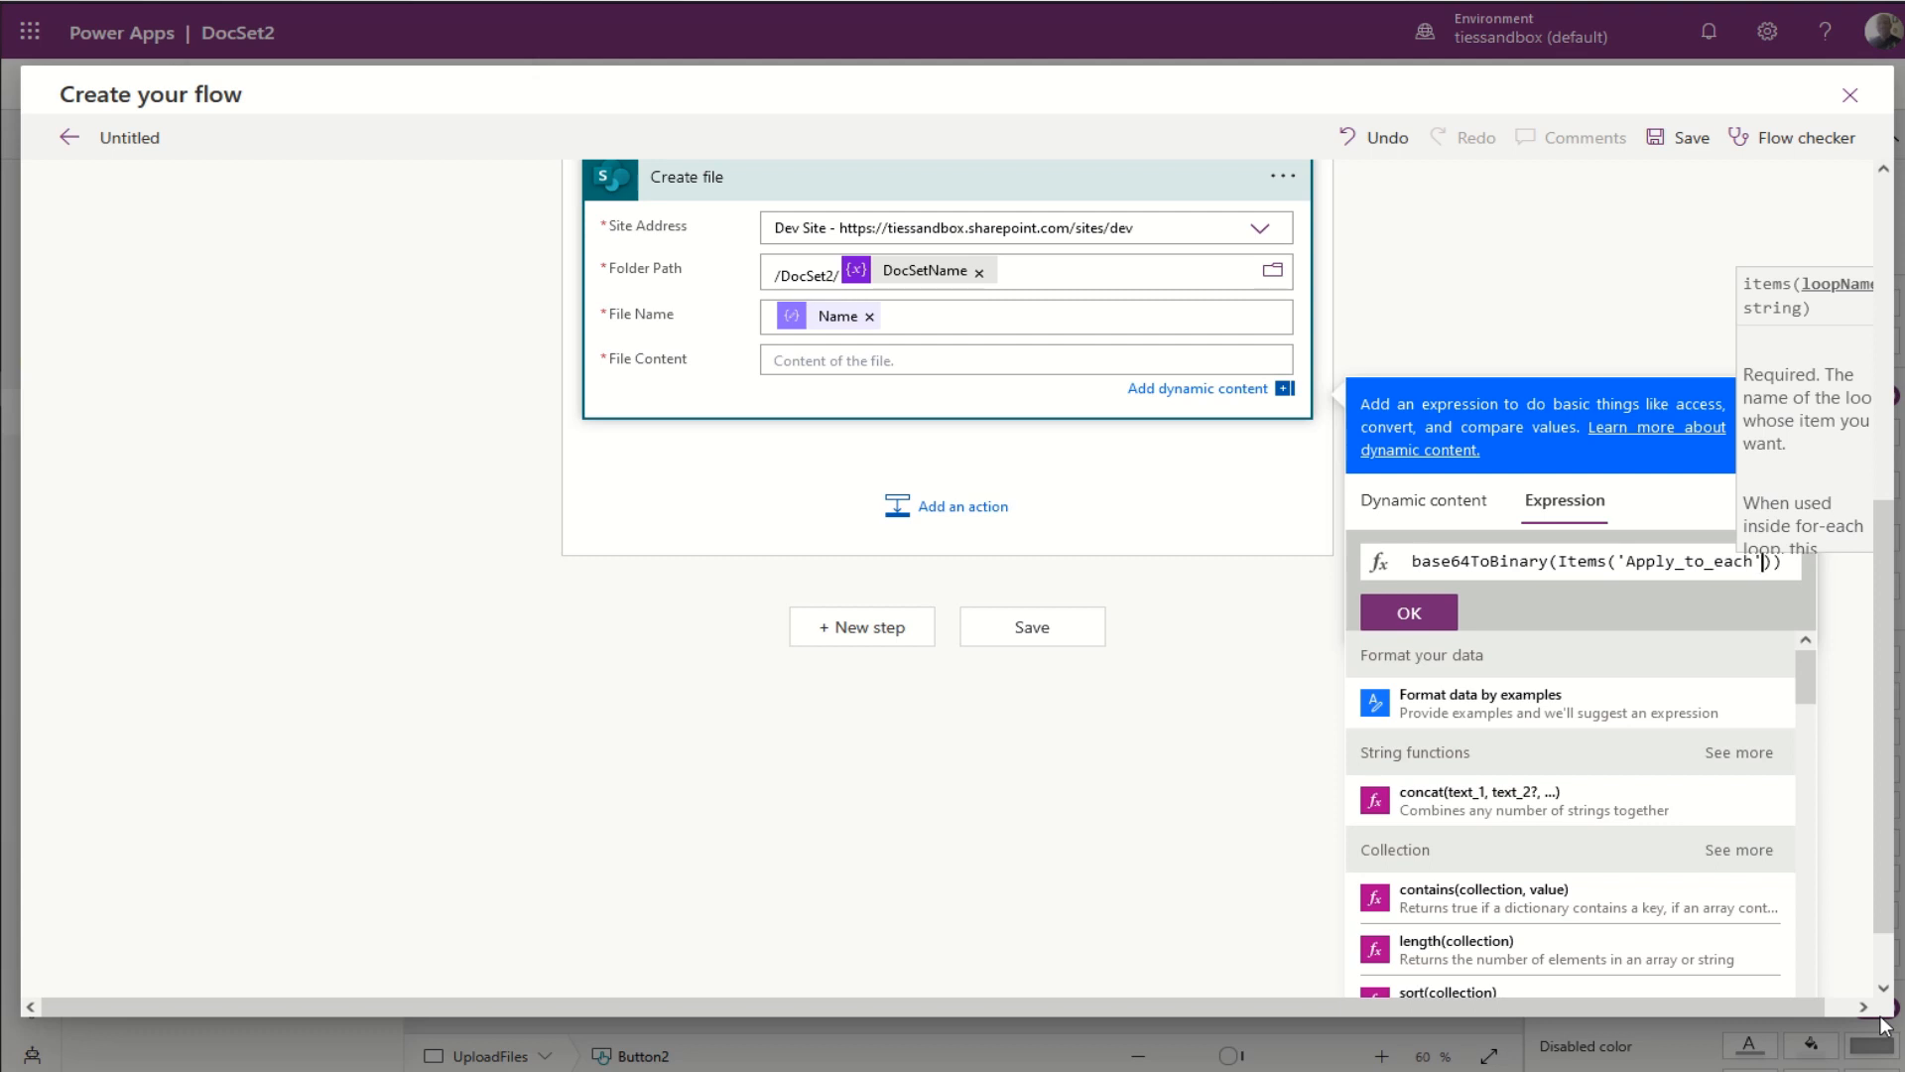
key("Right")
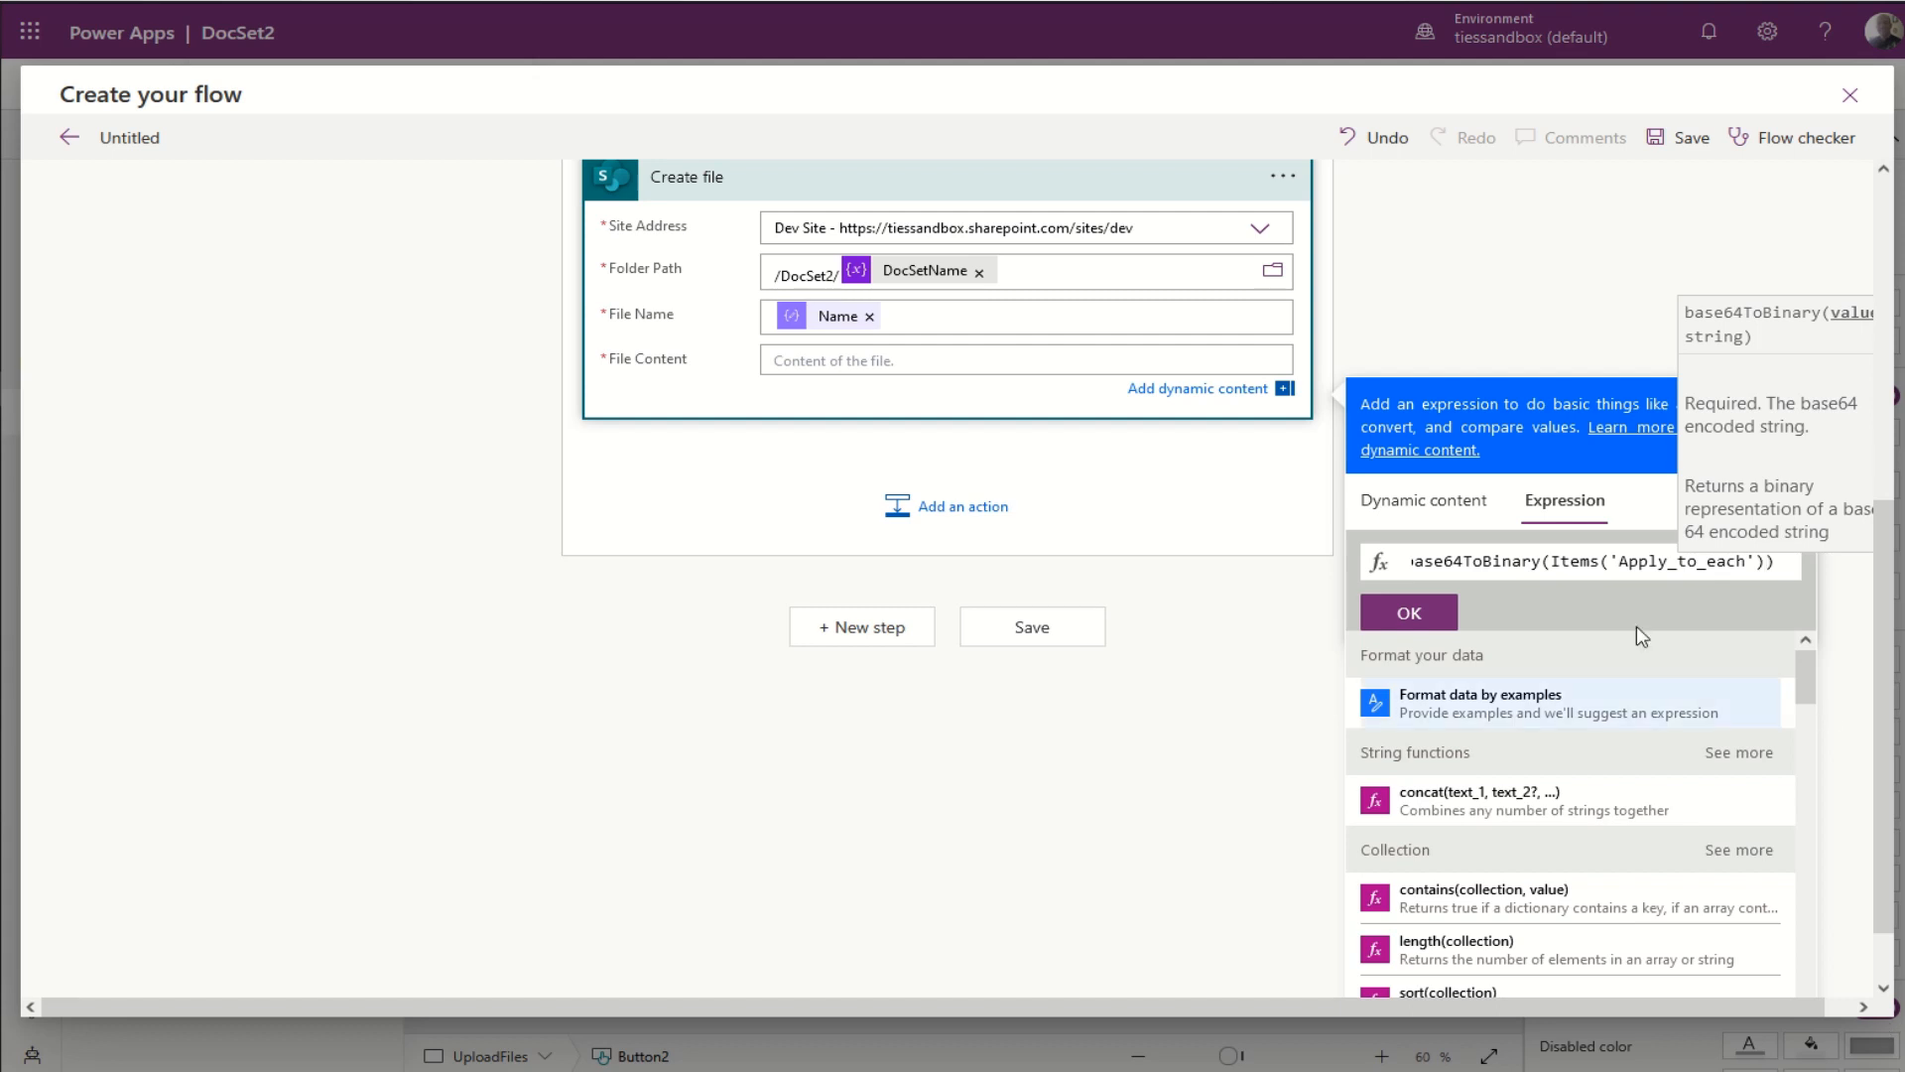
Step: Append ['base64'] after Items('Apply_to_each') in the expression and insert it as the Create file action's File Content
left_click(1443, 502)
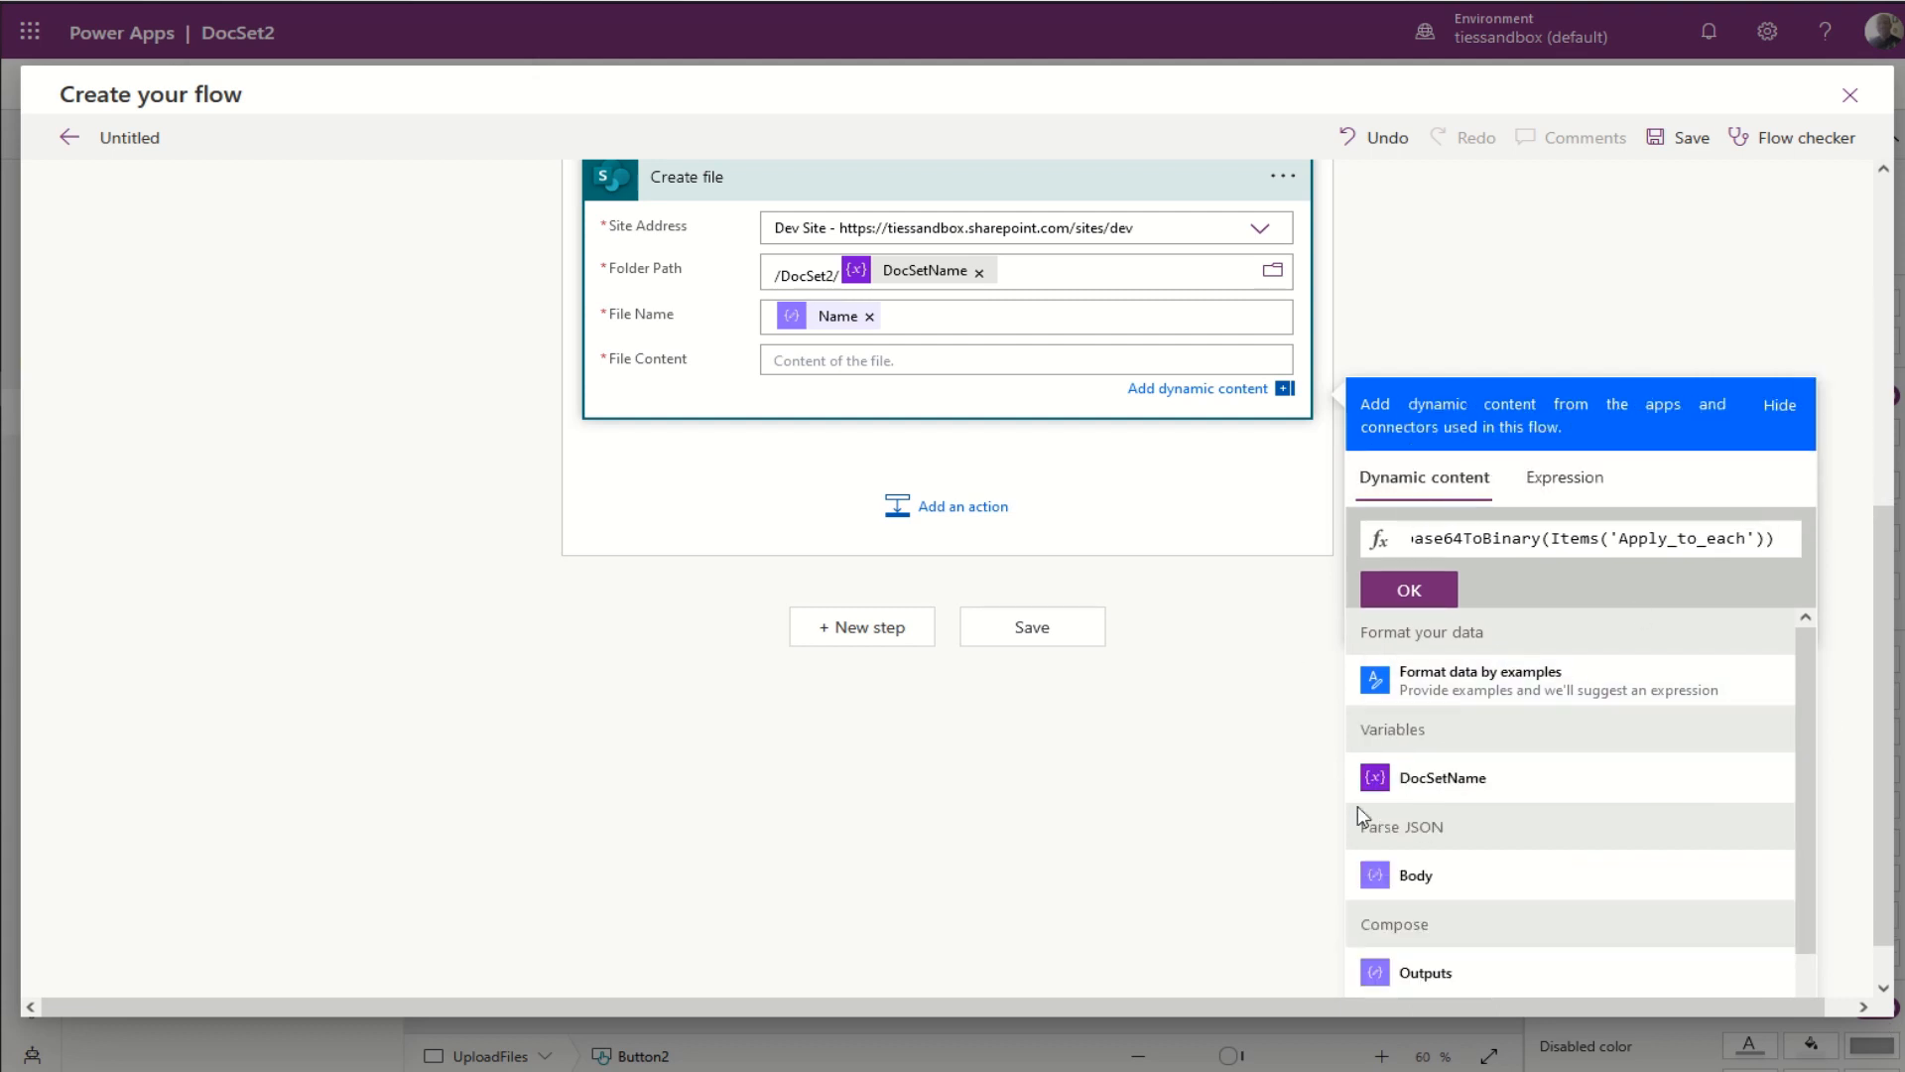
scroll(1429, 928, "down", 1)
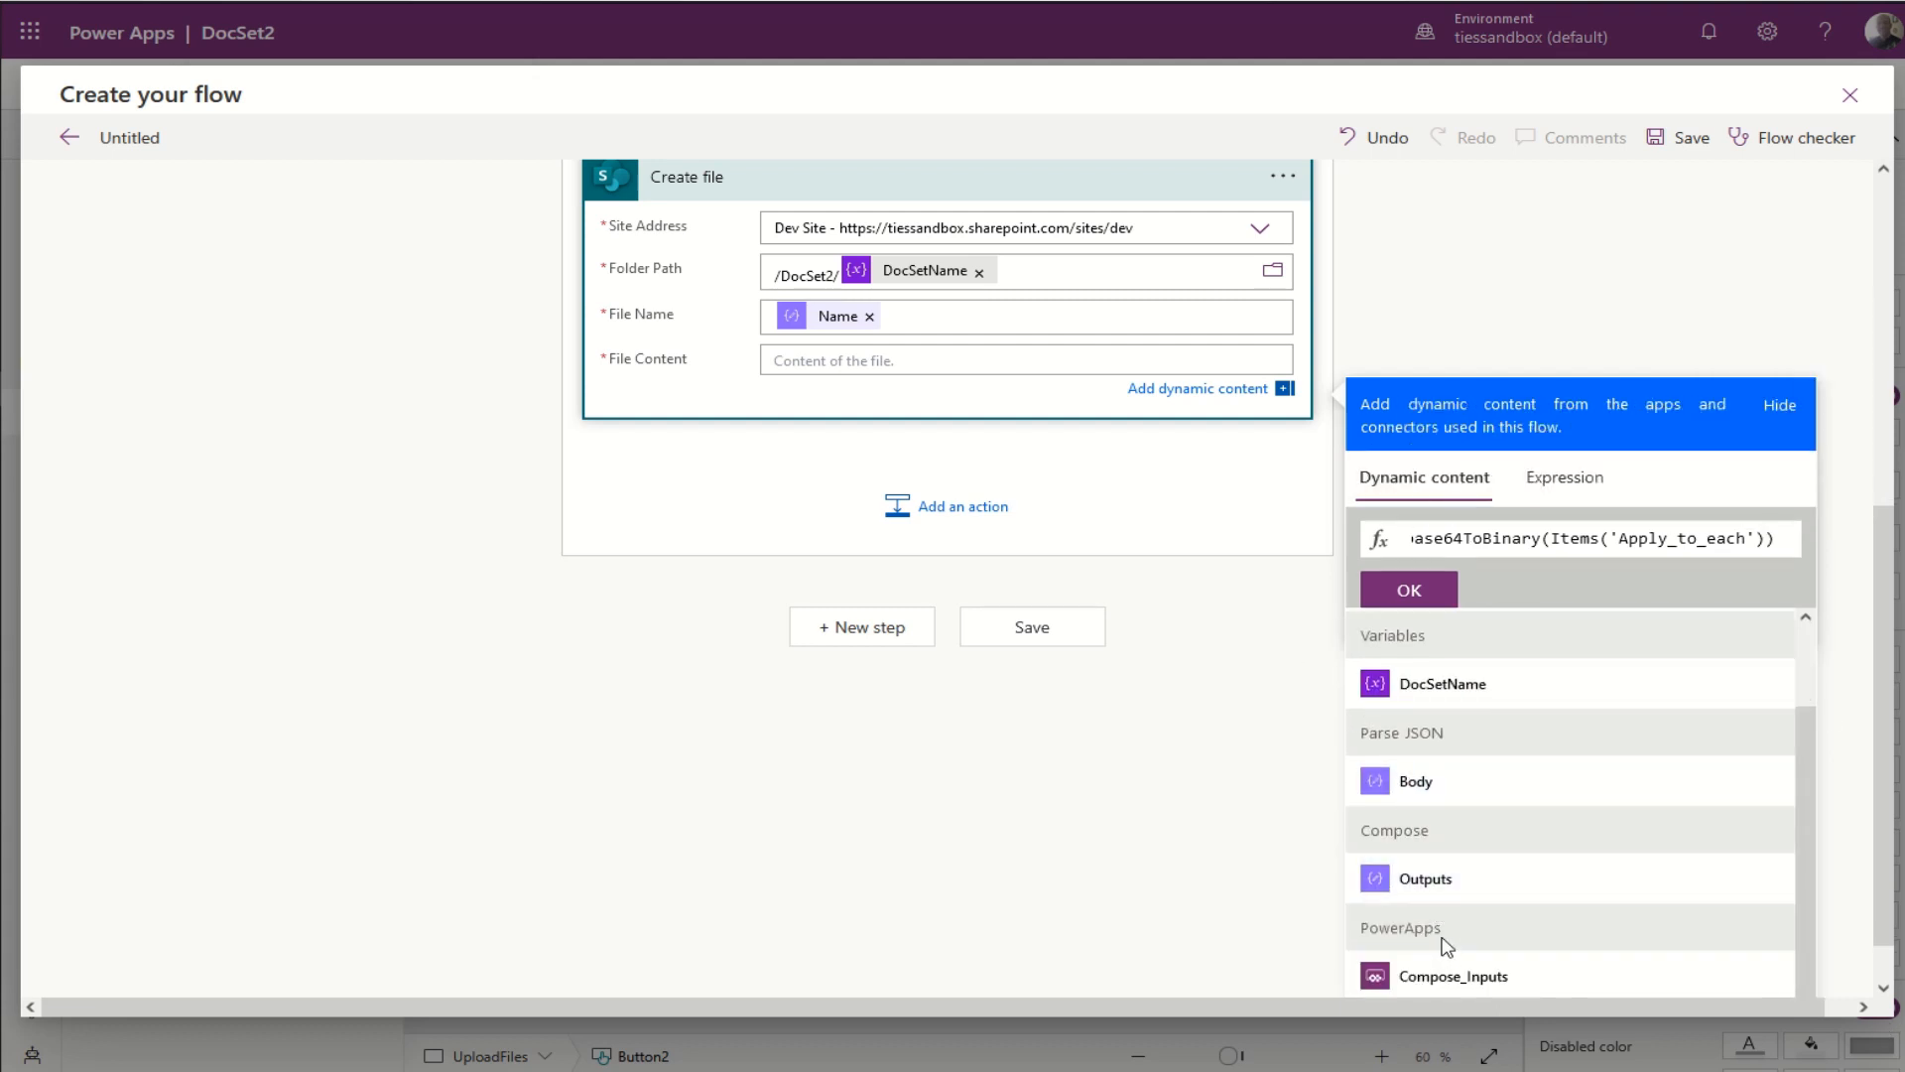
scroll(1449, 939, "up", 1)
scroll(1449, 932, "down", 1)
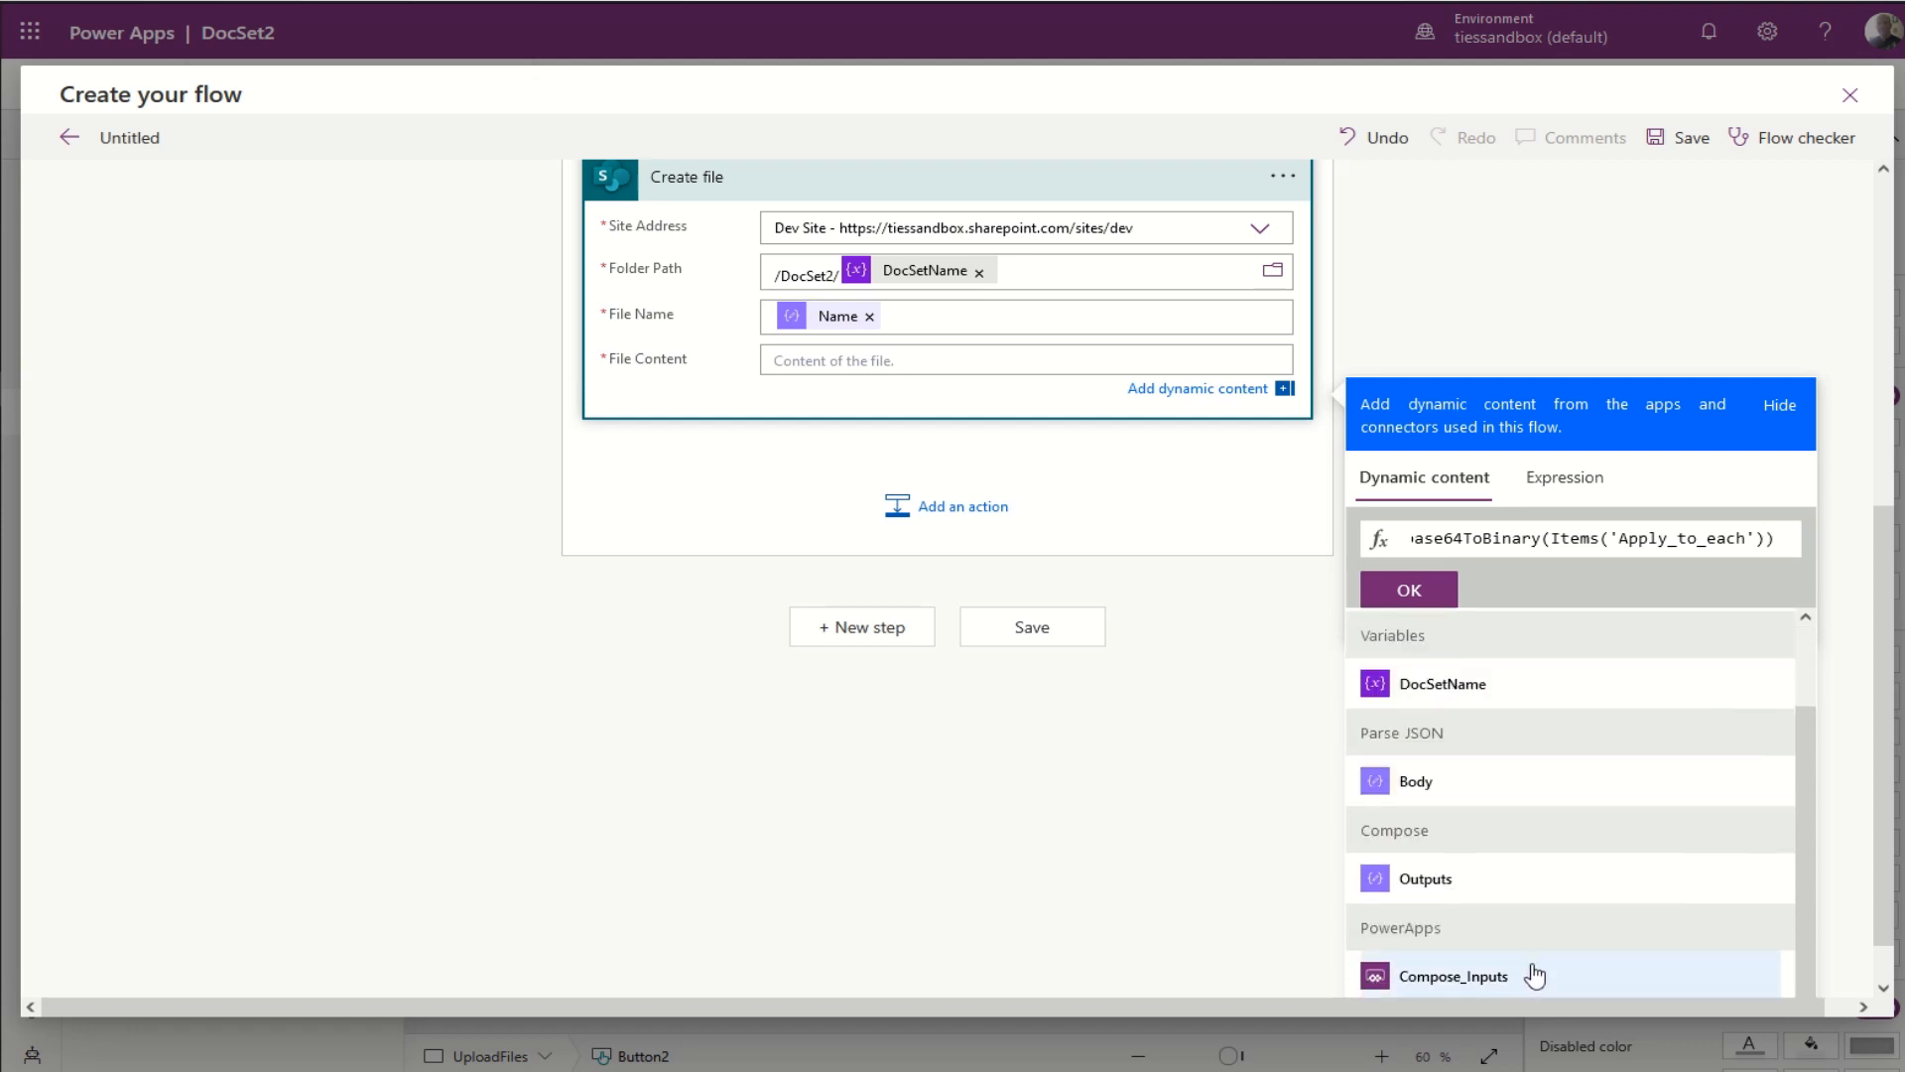
scroll(1535, 973, "up", 1)
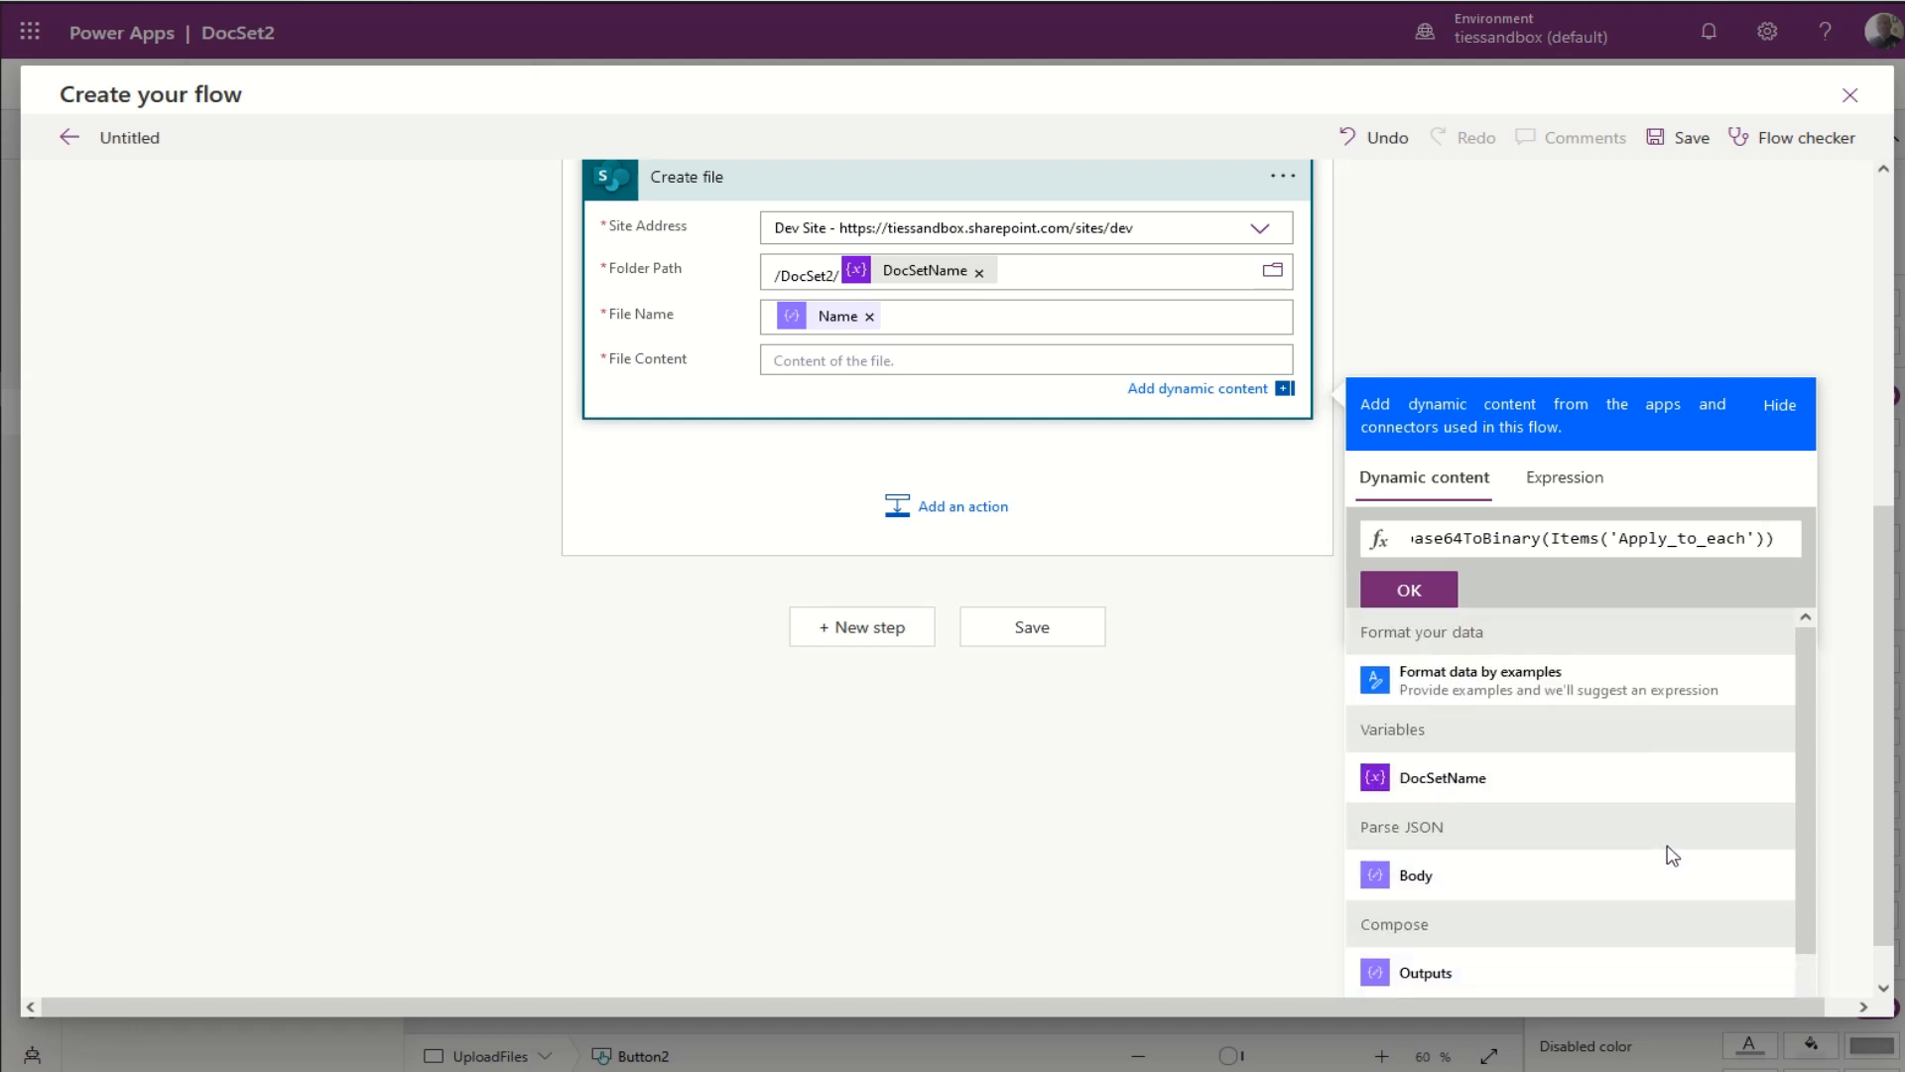
type("[]")
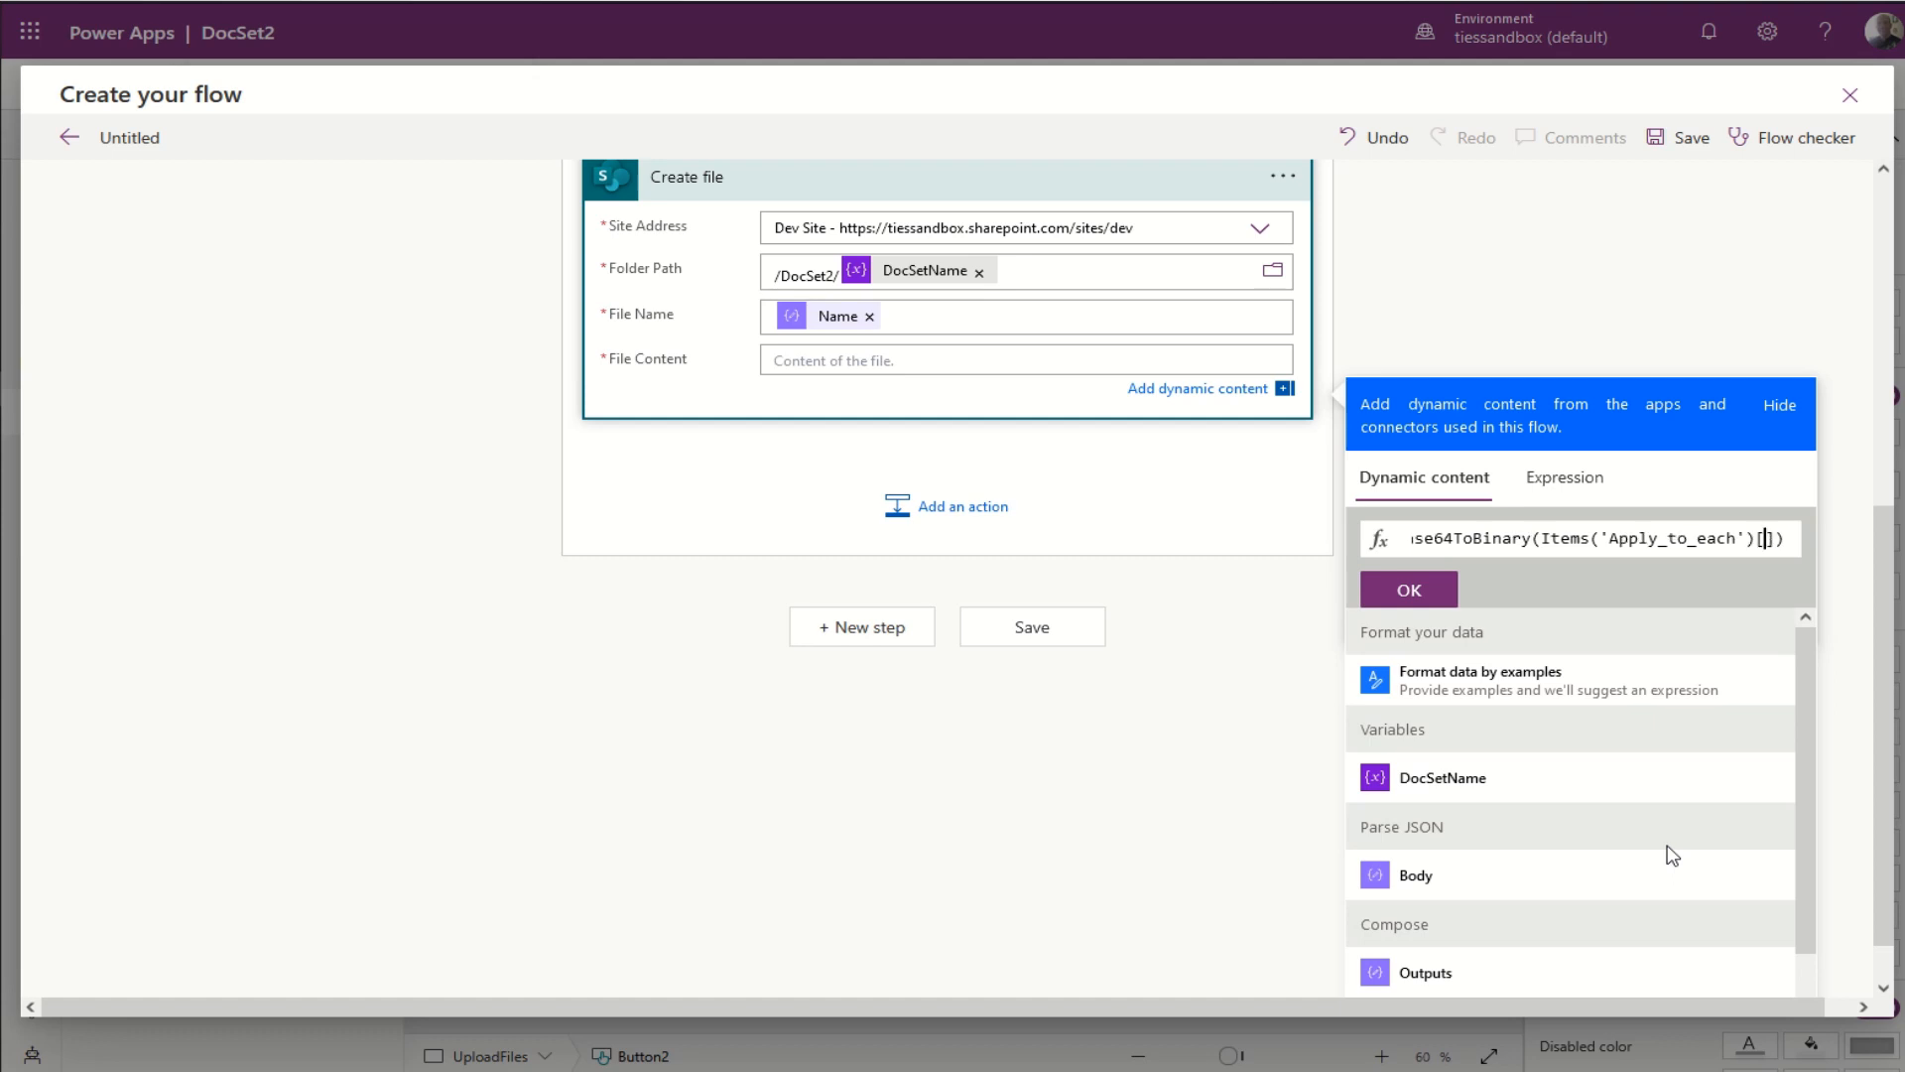
type("'base6")
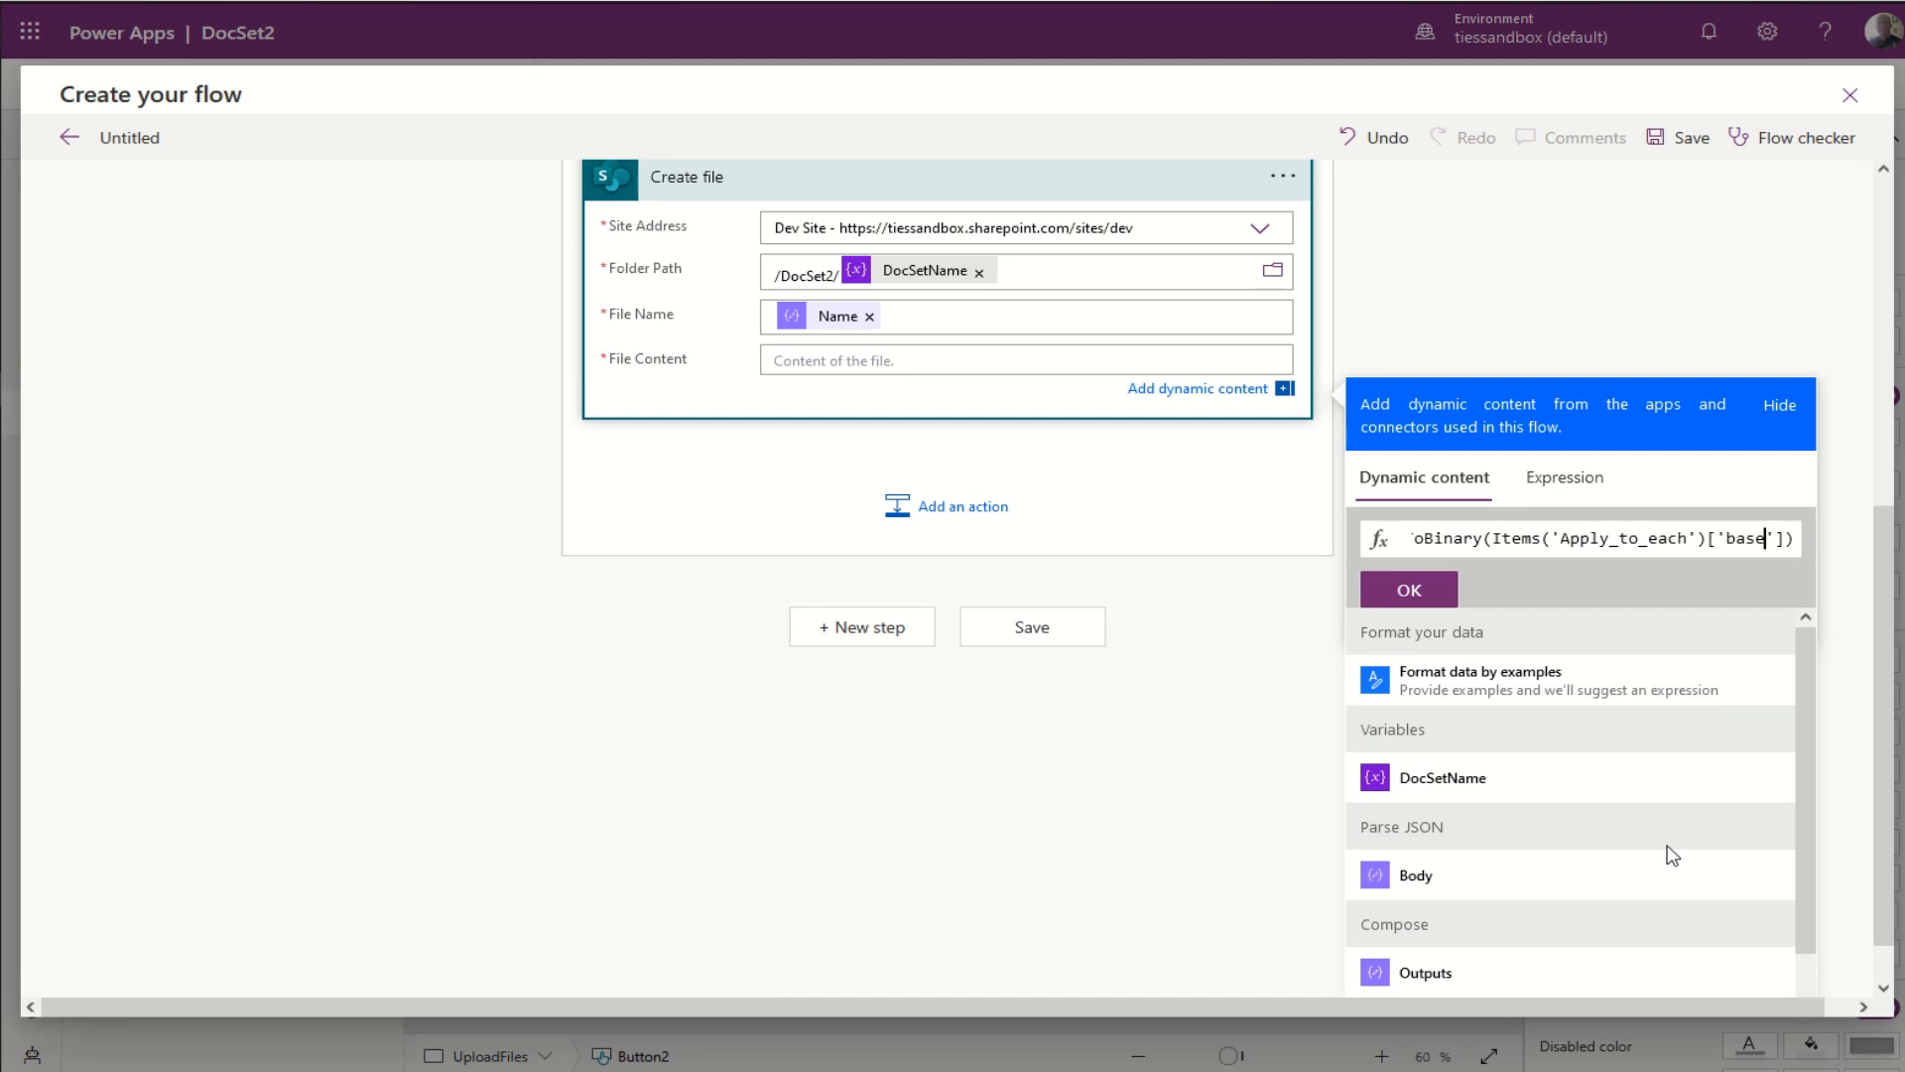
type("4")
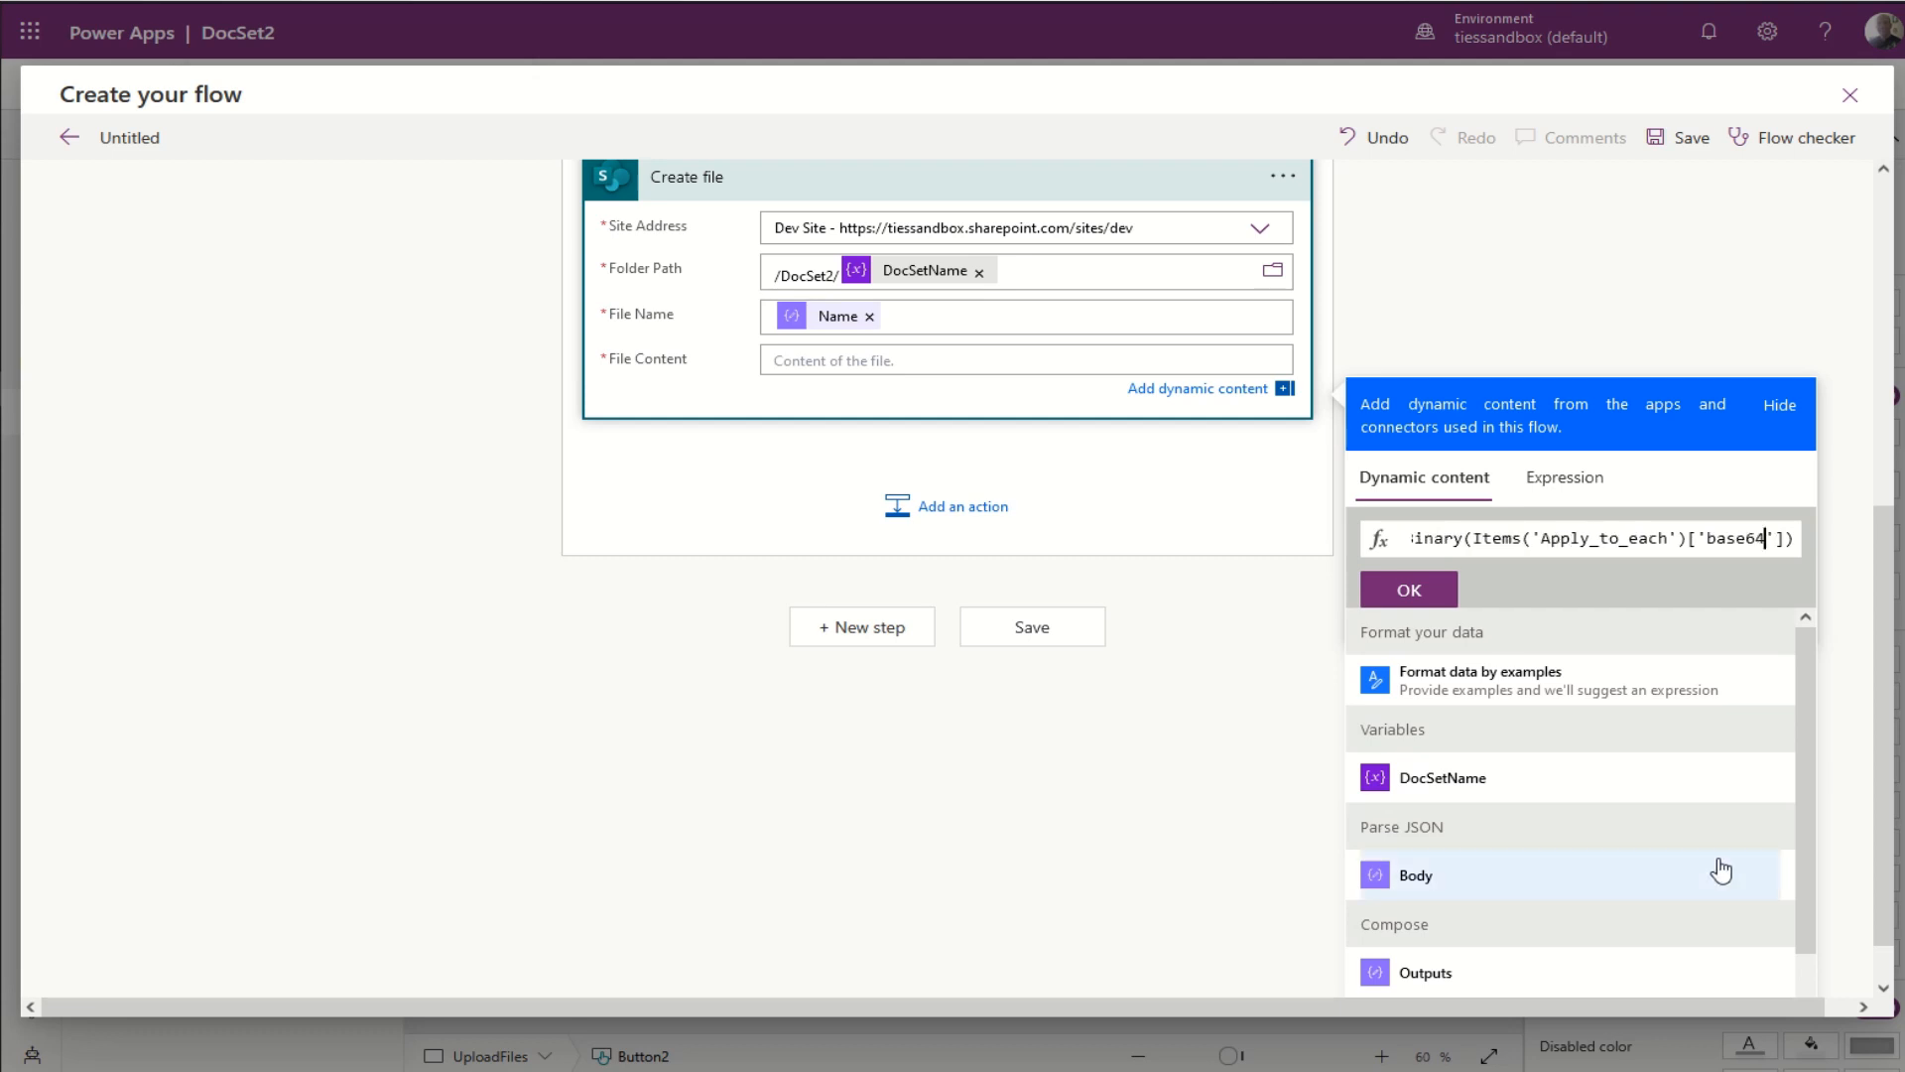
left_click(1417, 590)
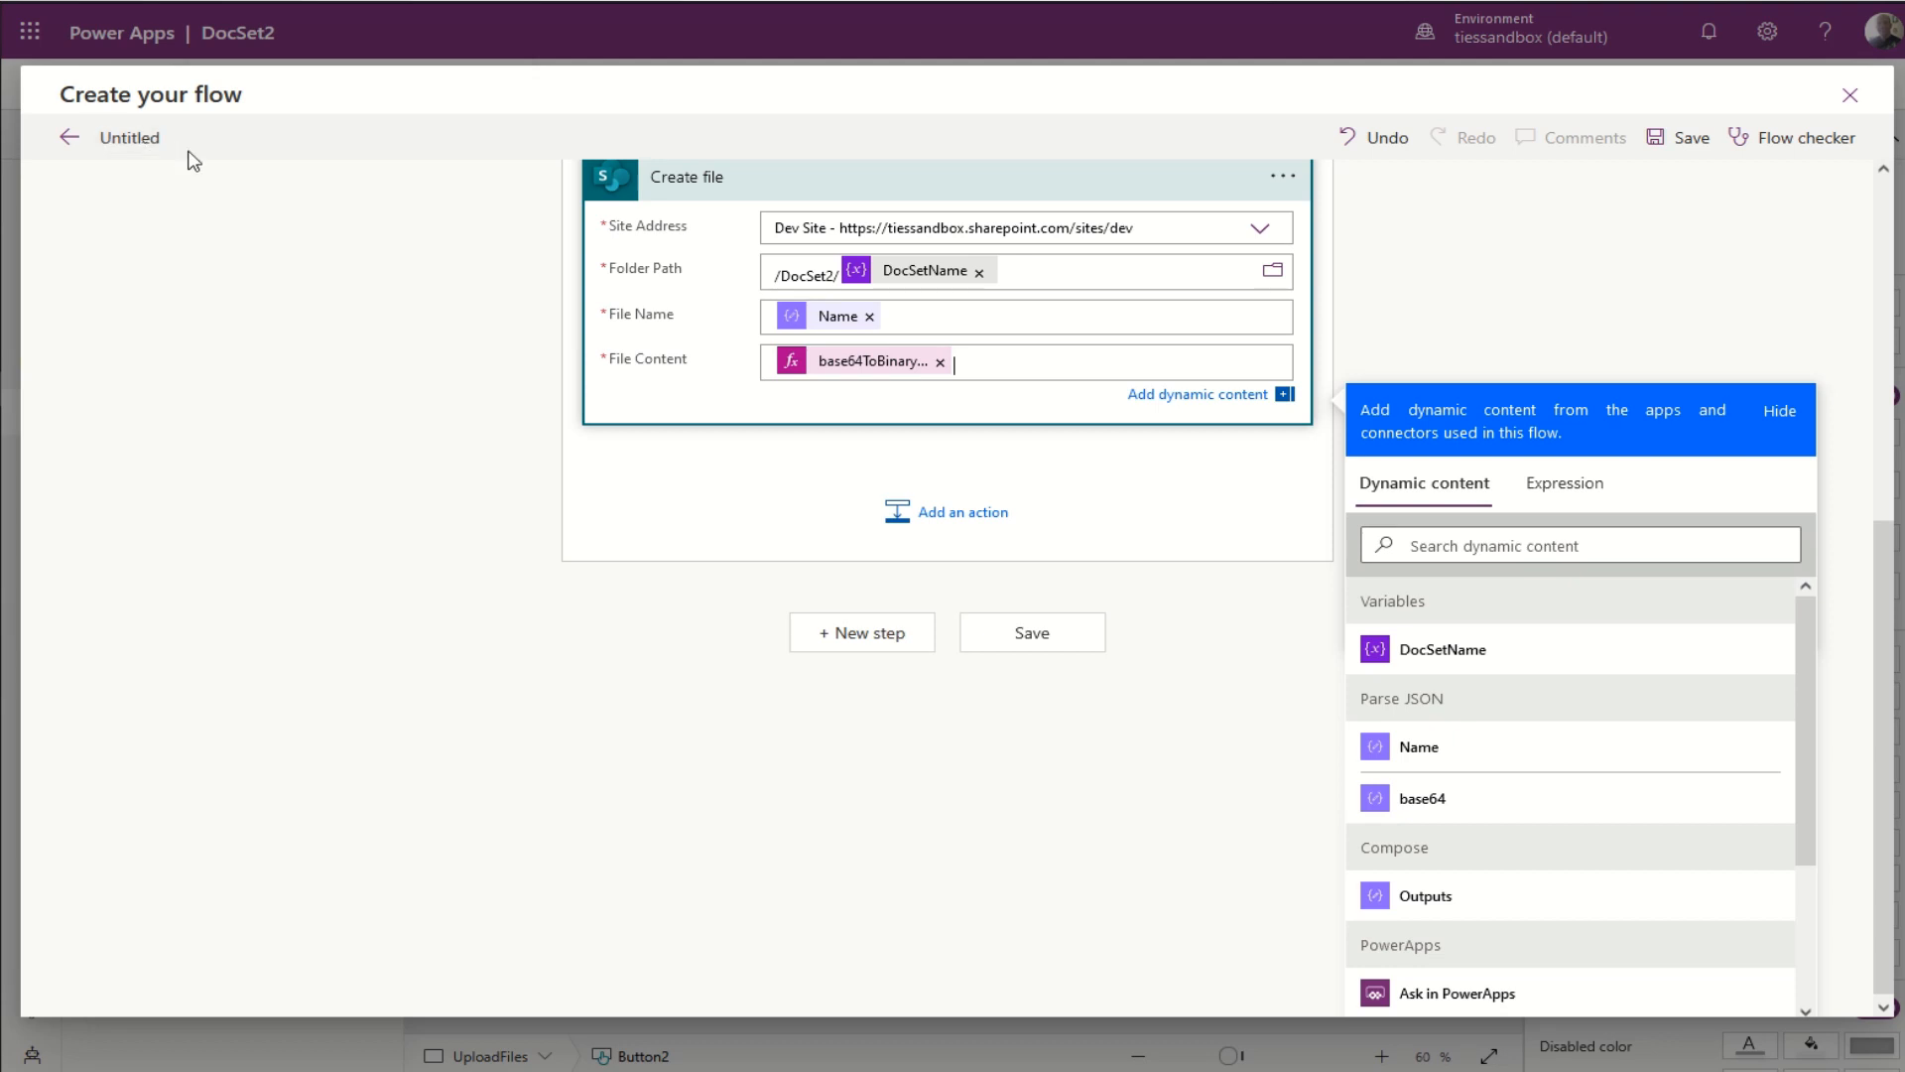
Step: Name the flow EasyFileUpload-DocSet2 and save it
left_click(136, 137)
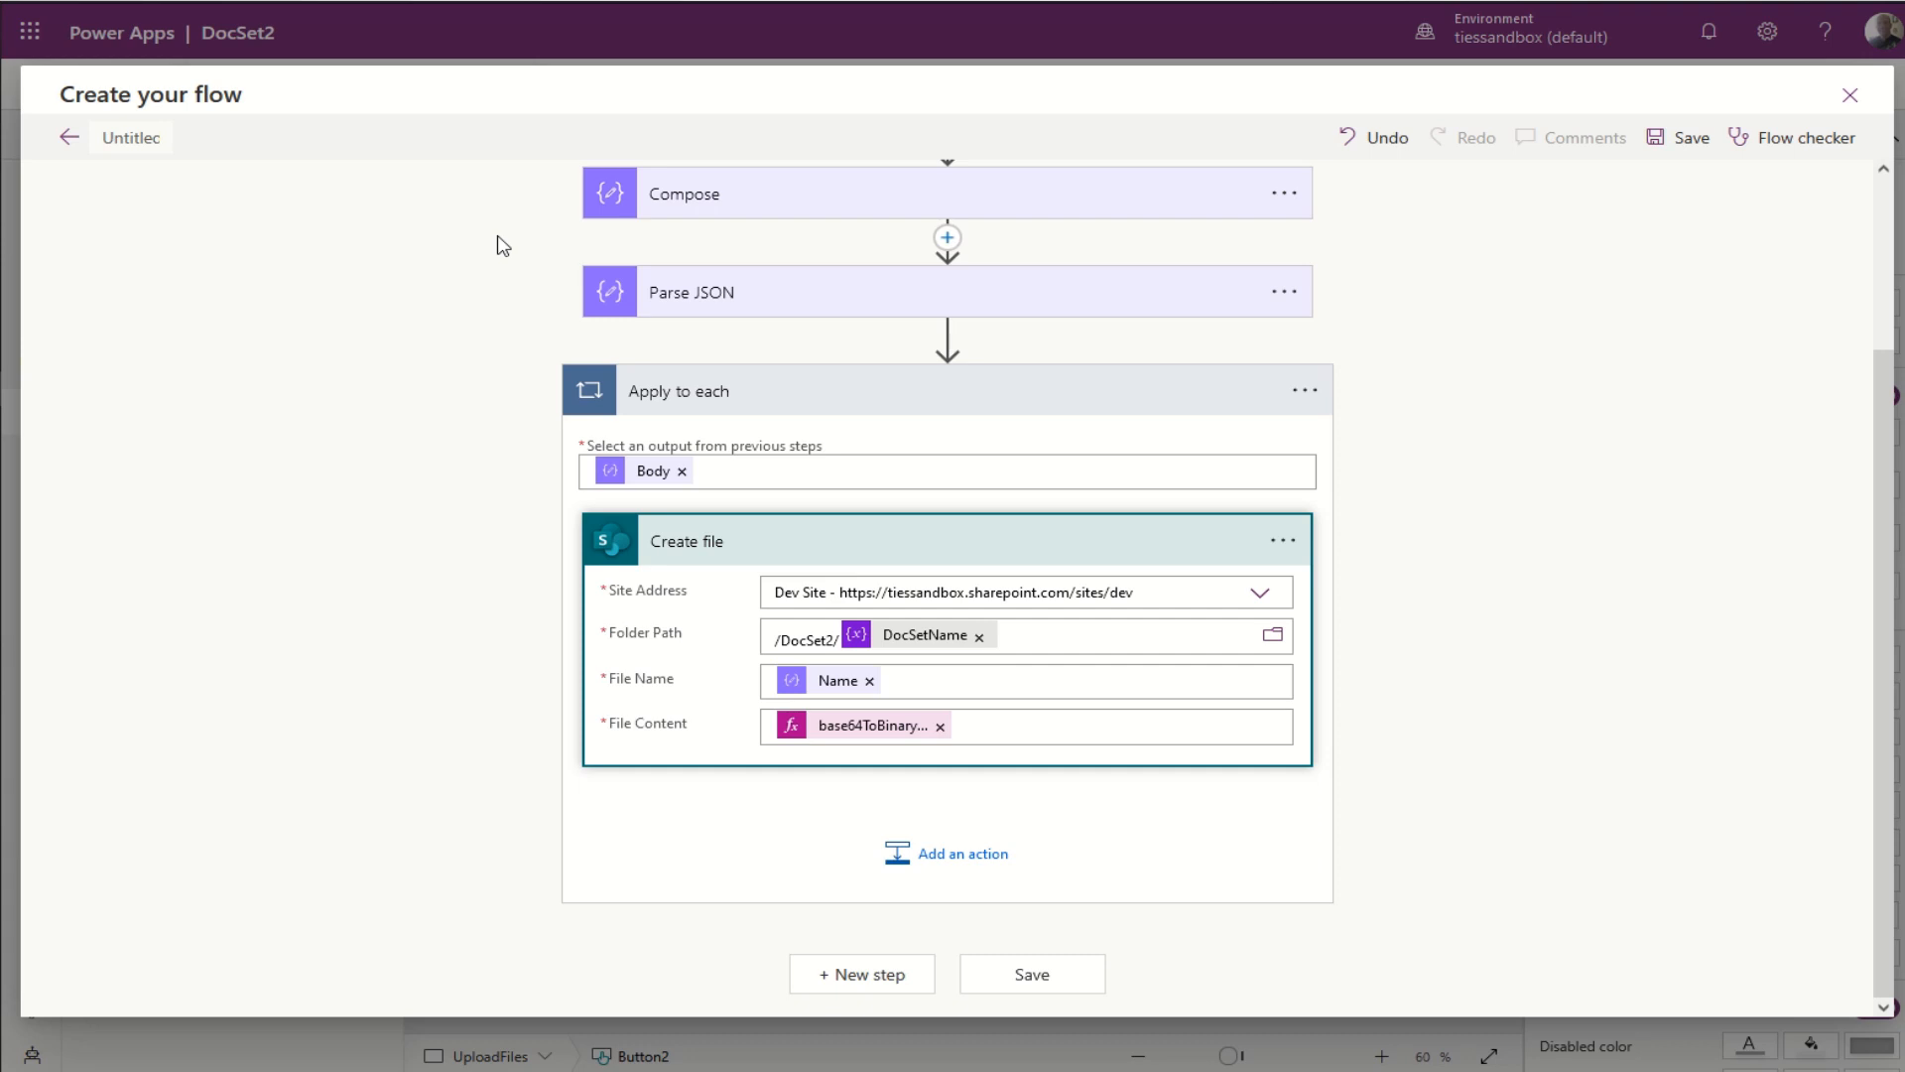
type("EasyUpload-DocSet2")
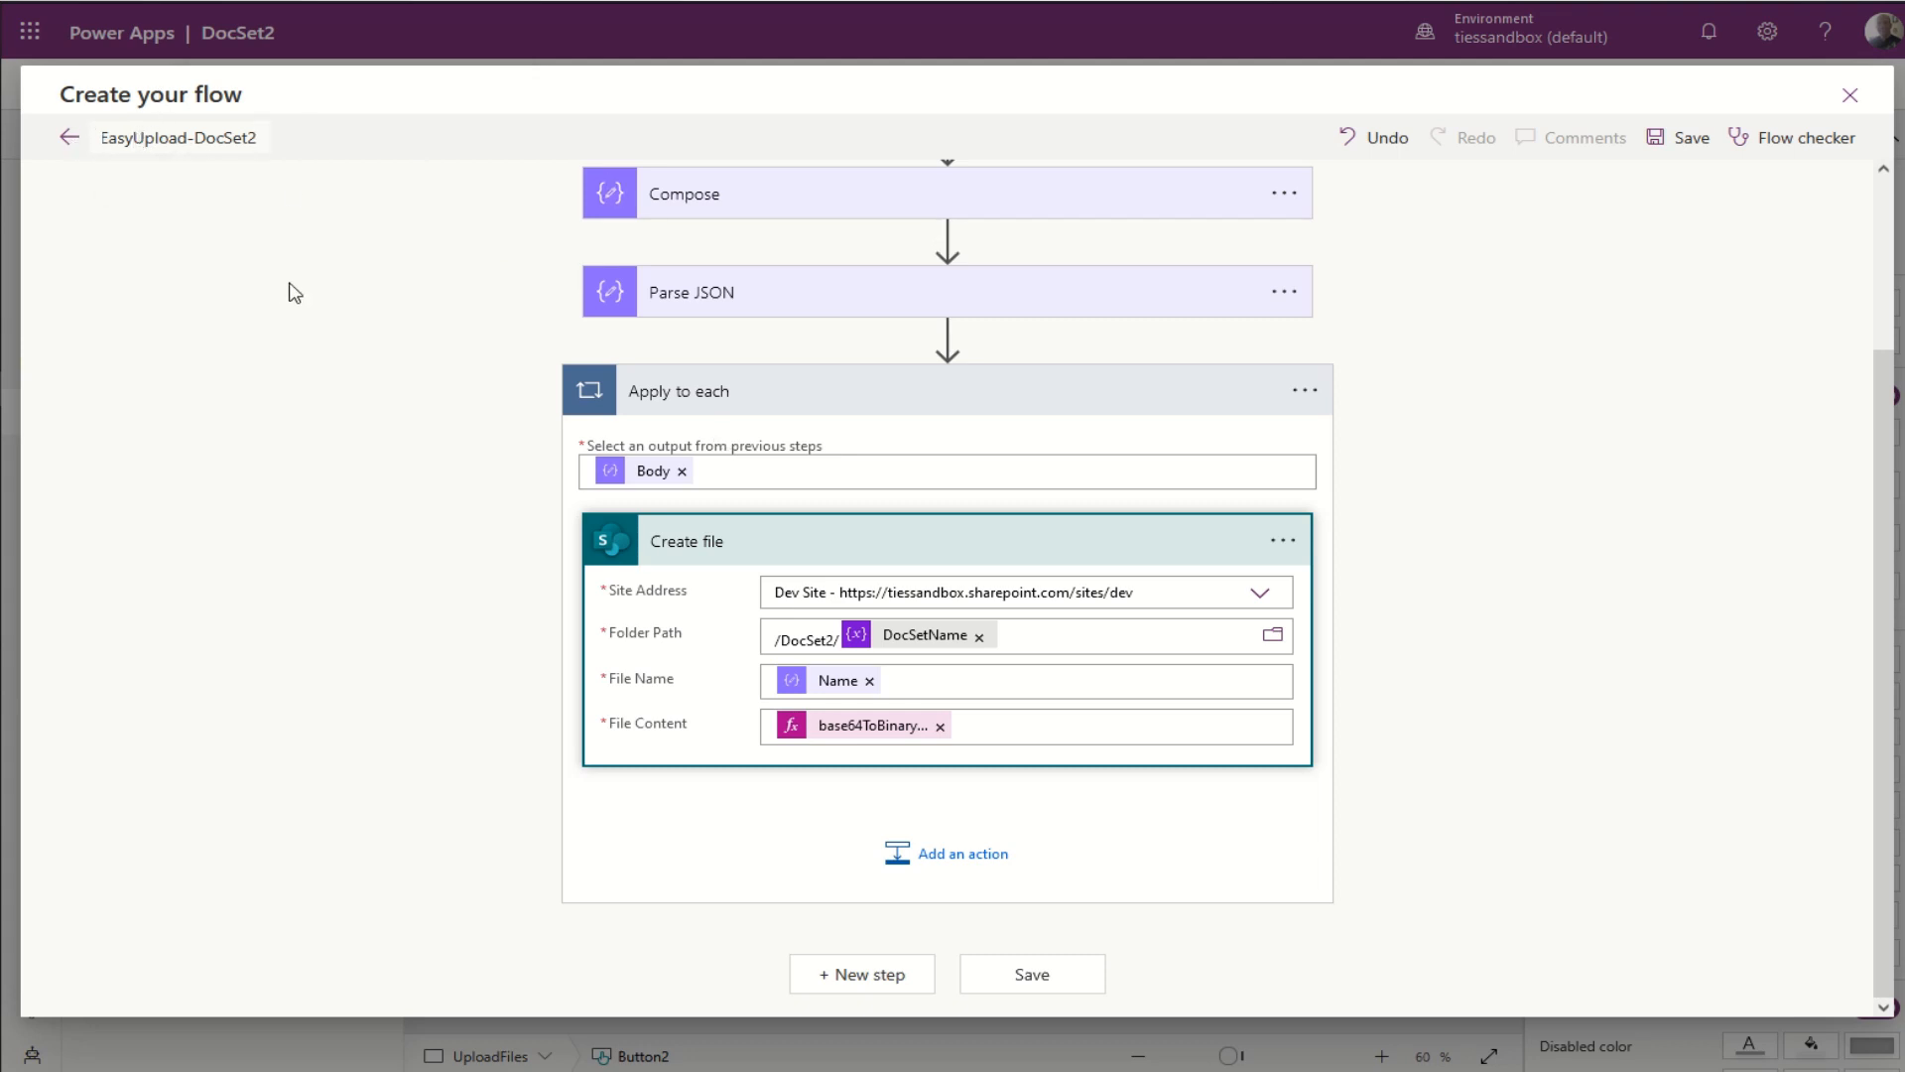
type("File")
left_click(1691, 145)
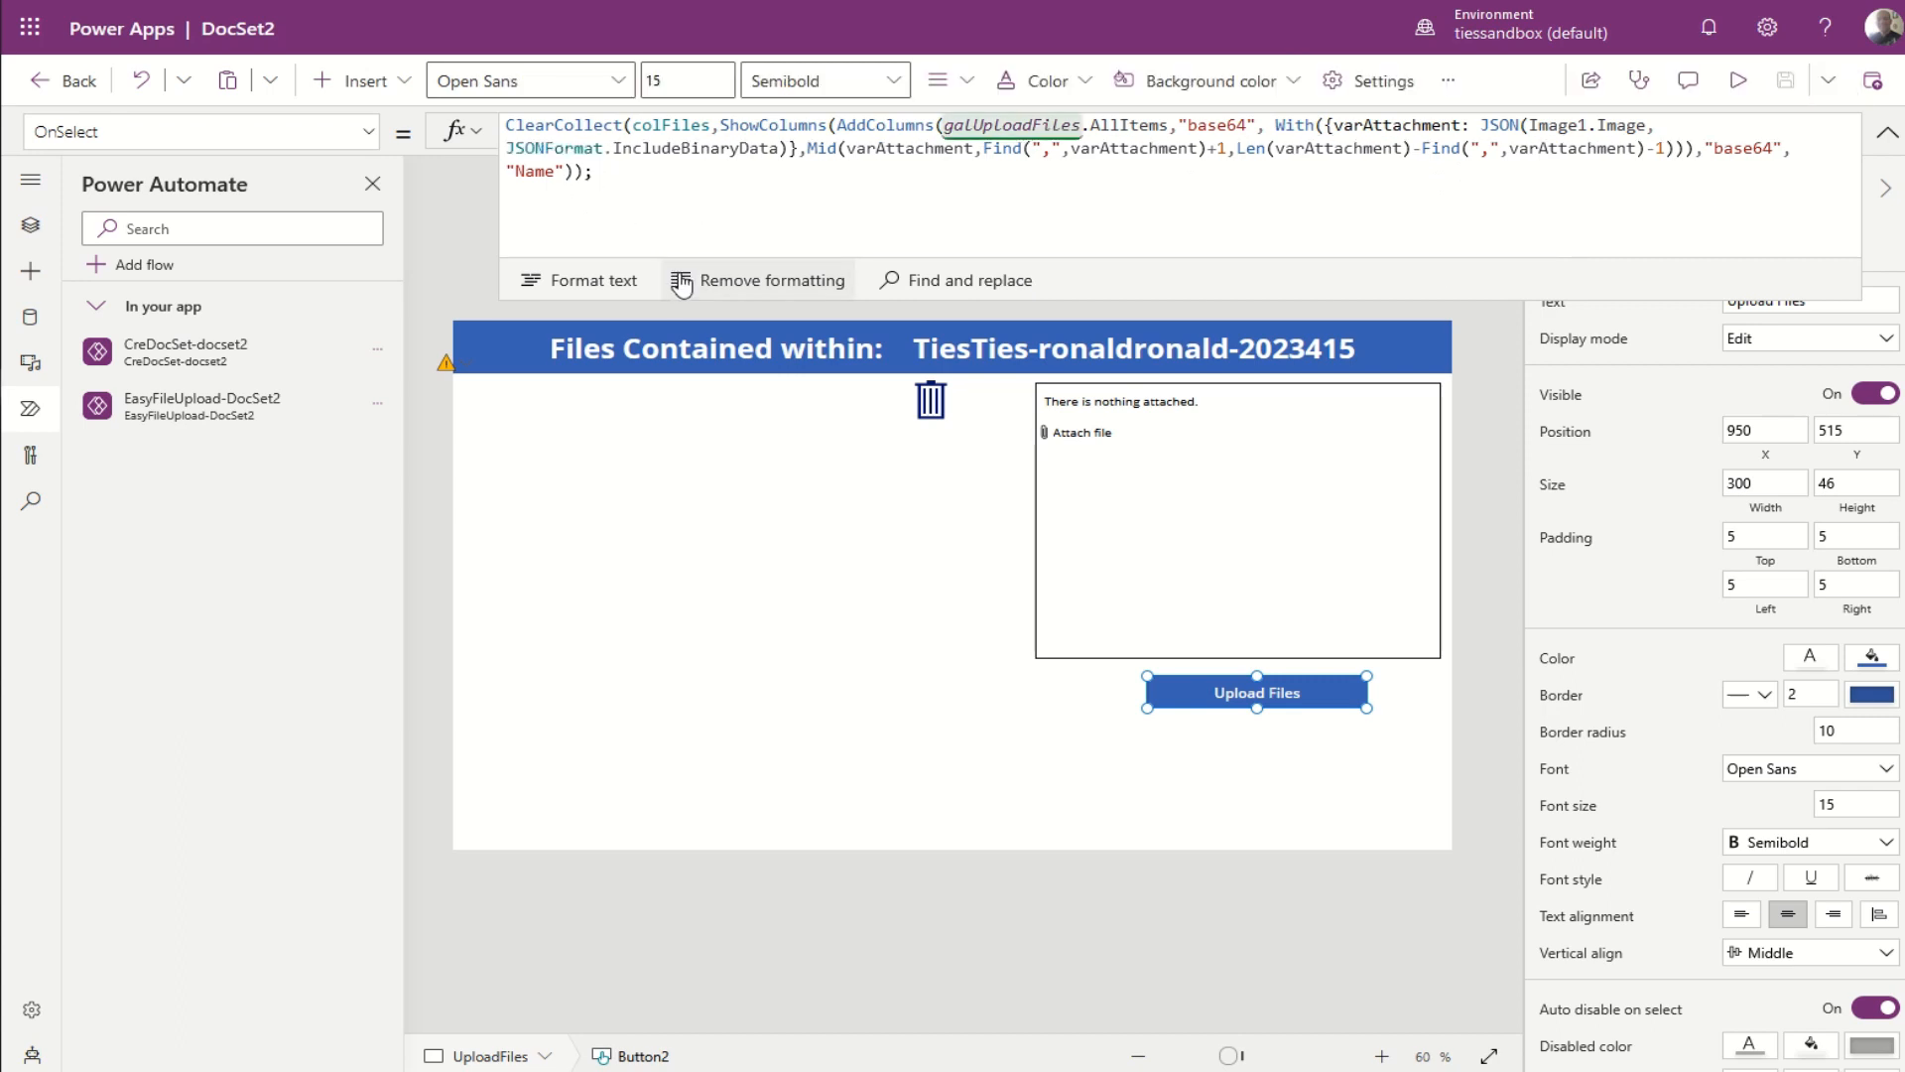
Step: Below the ClearCollect statement in the Upload Files button's OnSelect formula, start an 'EasyFileUpload-DocSet2'.Run( call with gal beginning its first argument
key("Return")
key("Return")
type("easy")
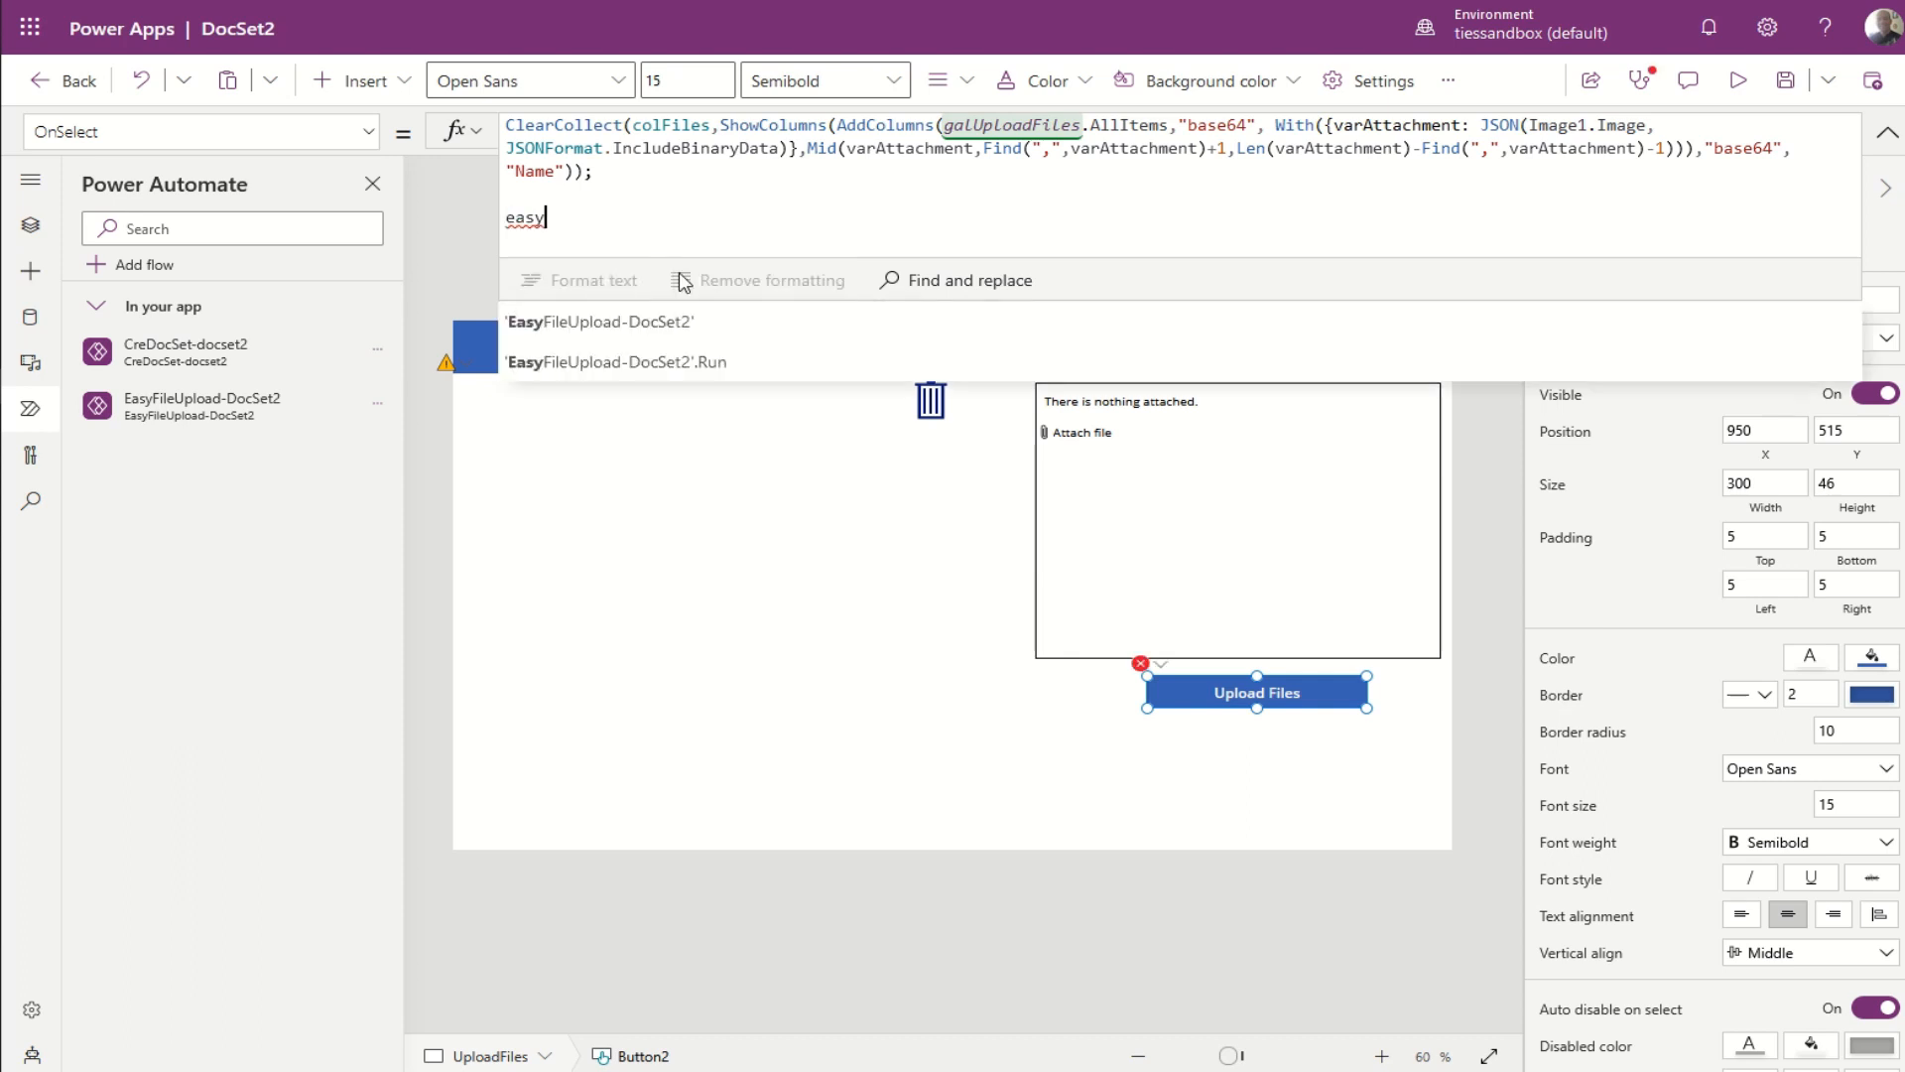
key("Down")
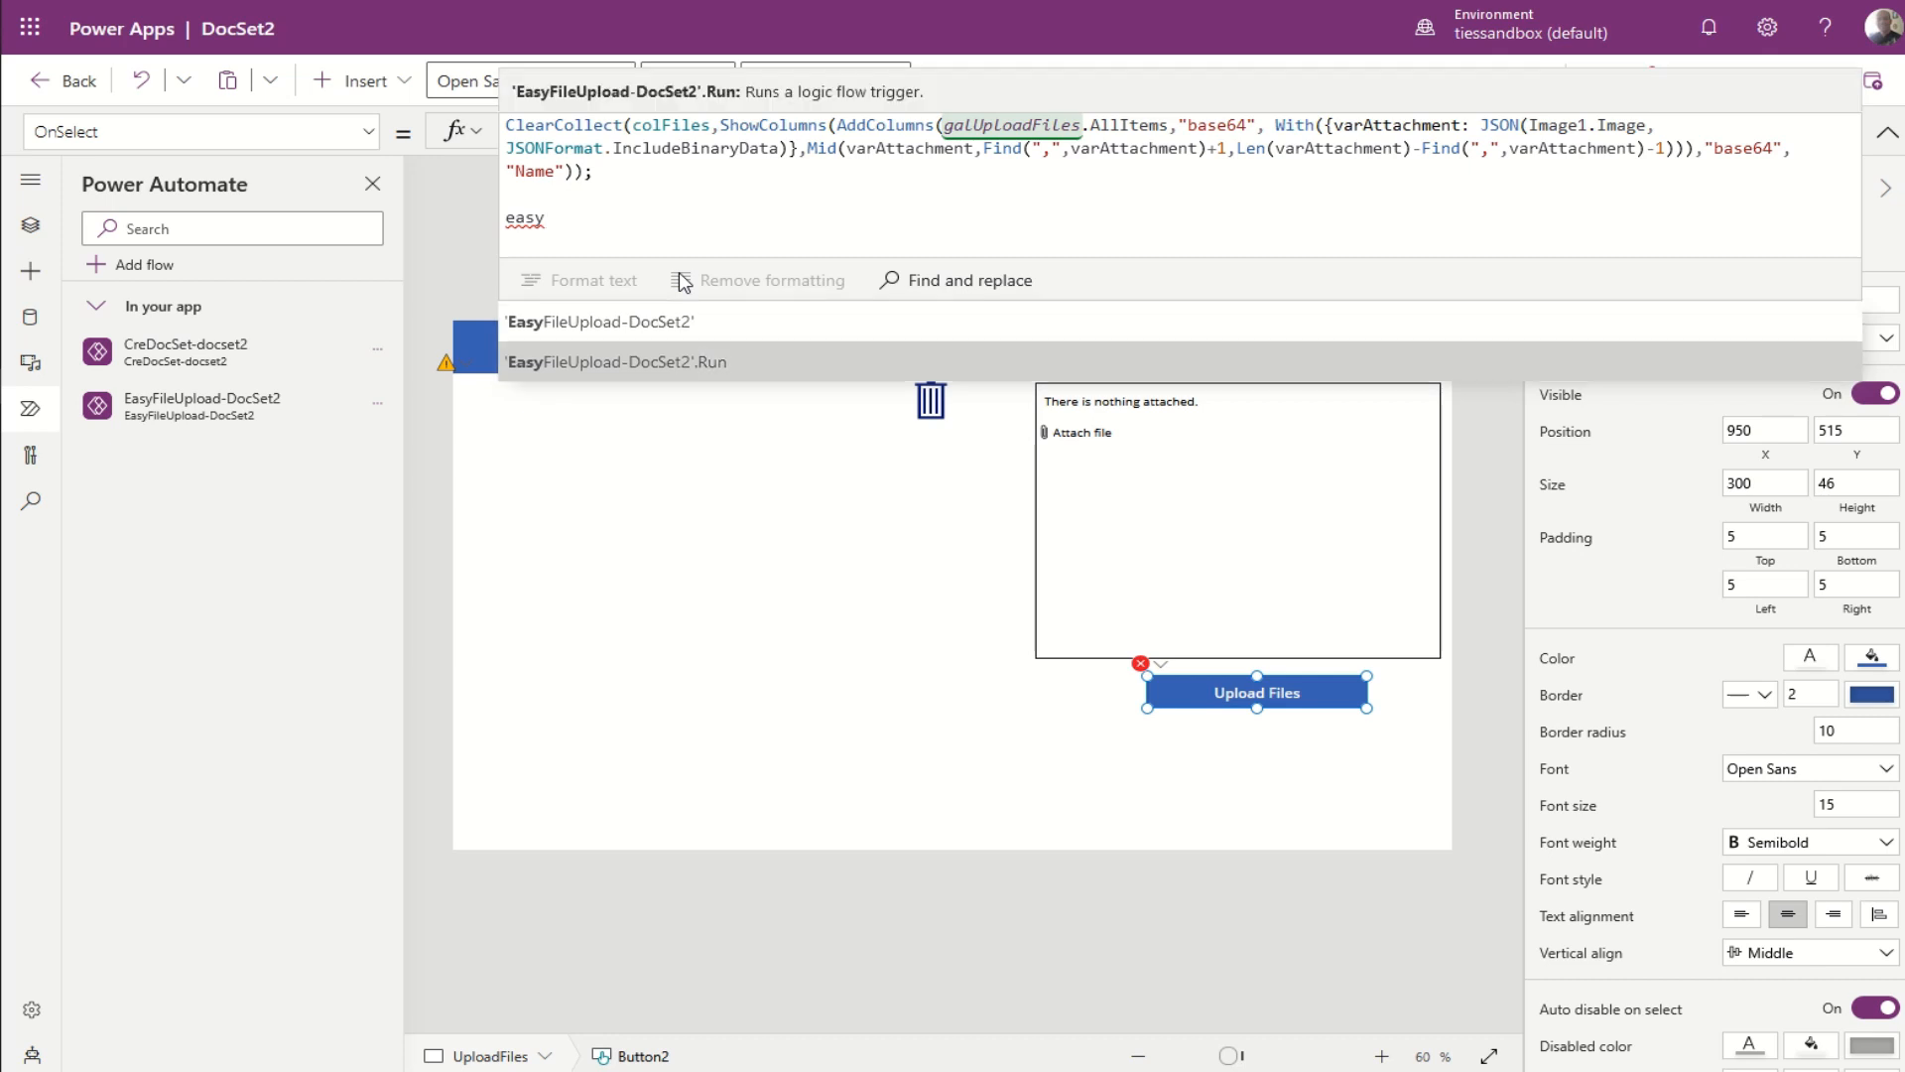
key("Tab")
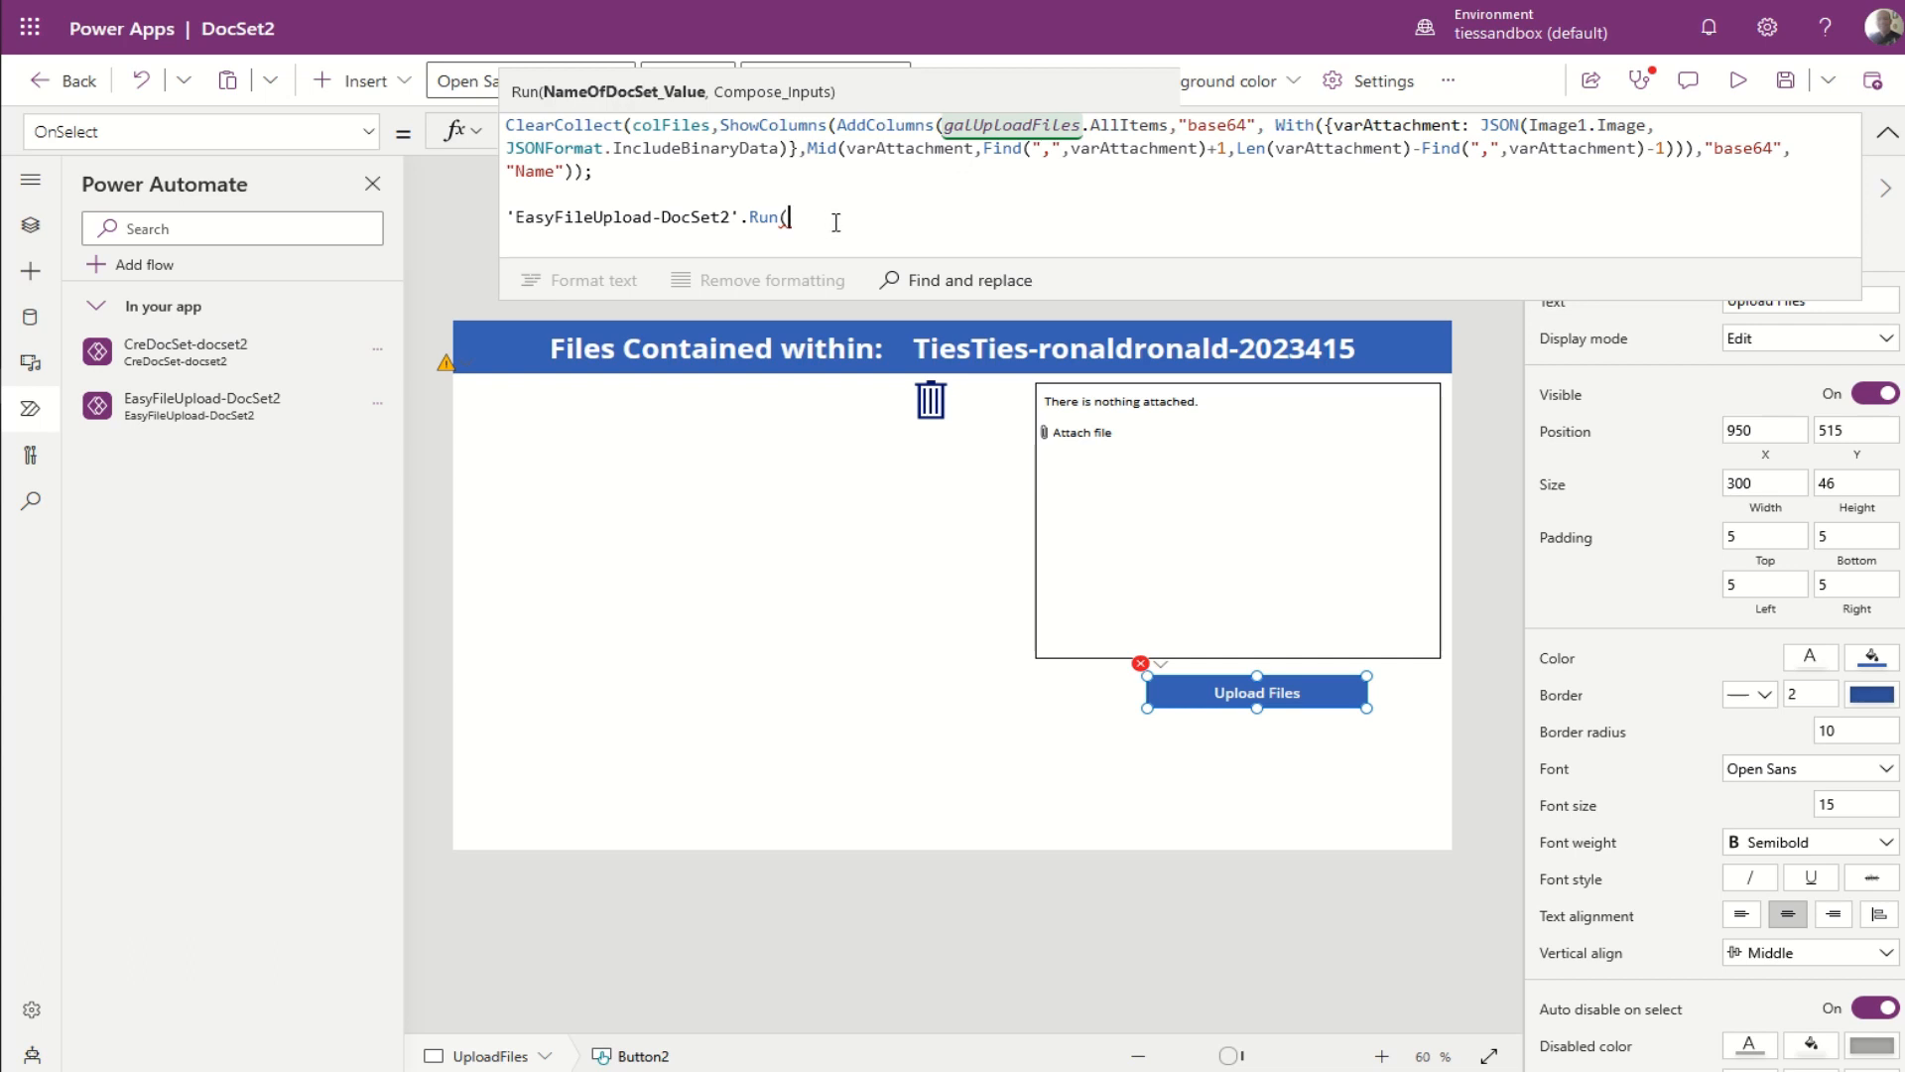
type("gal")
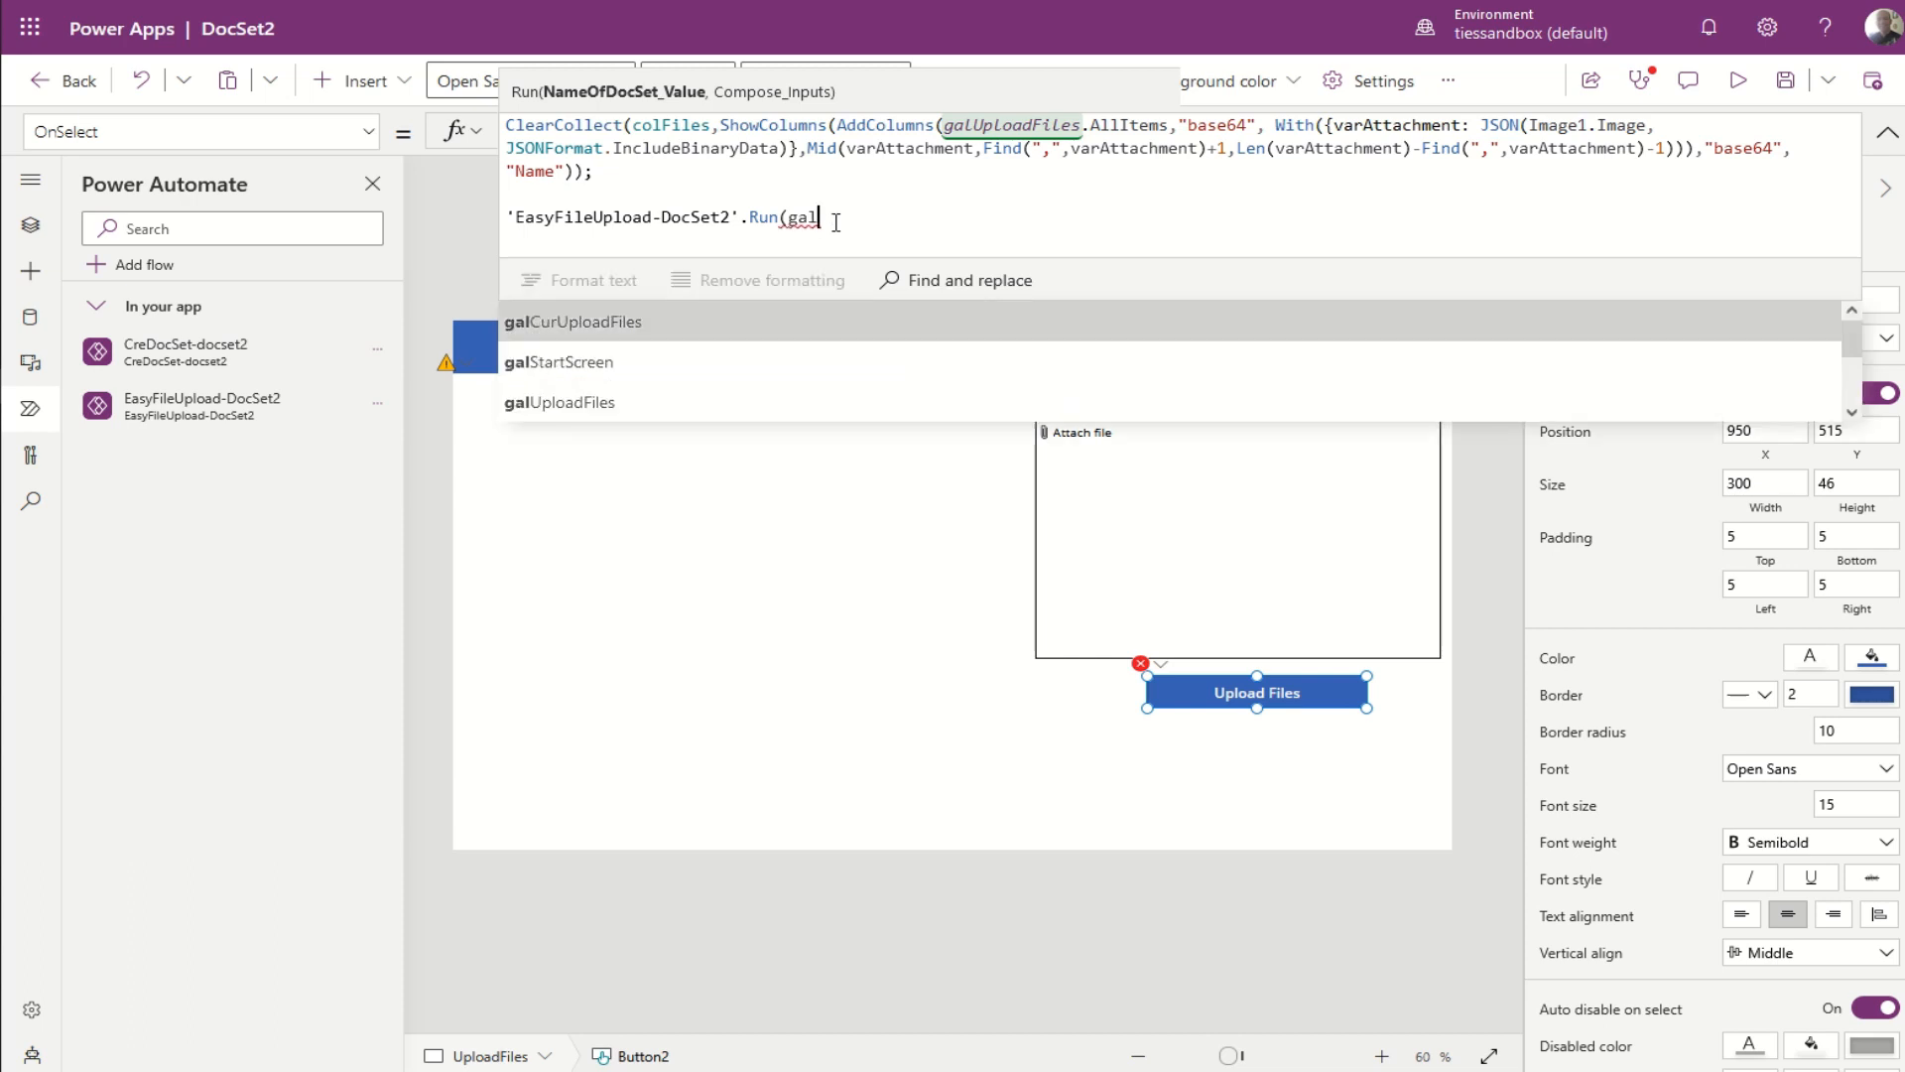
key("Down")
key("Tab")
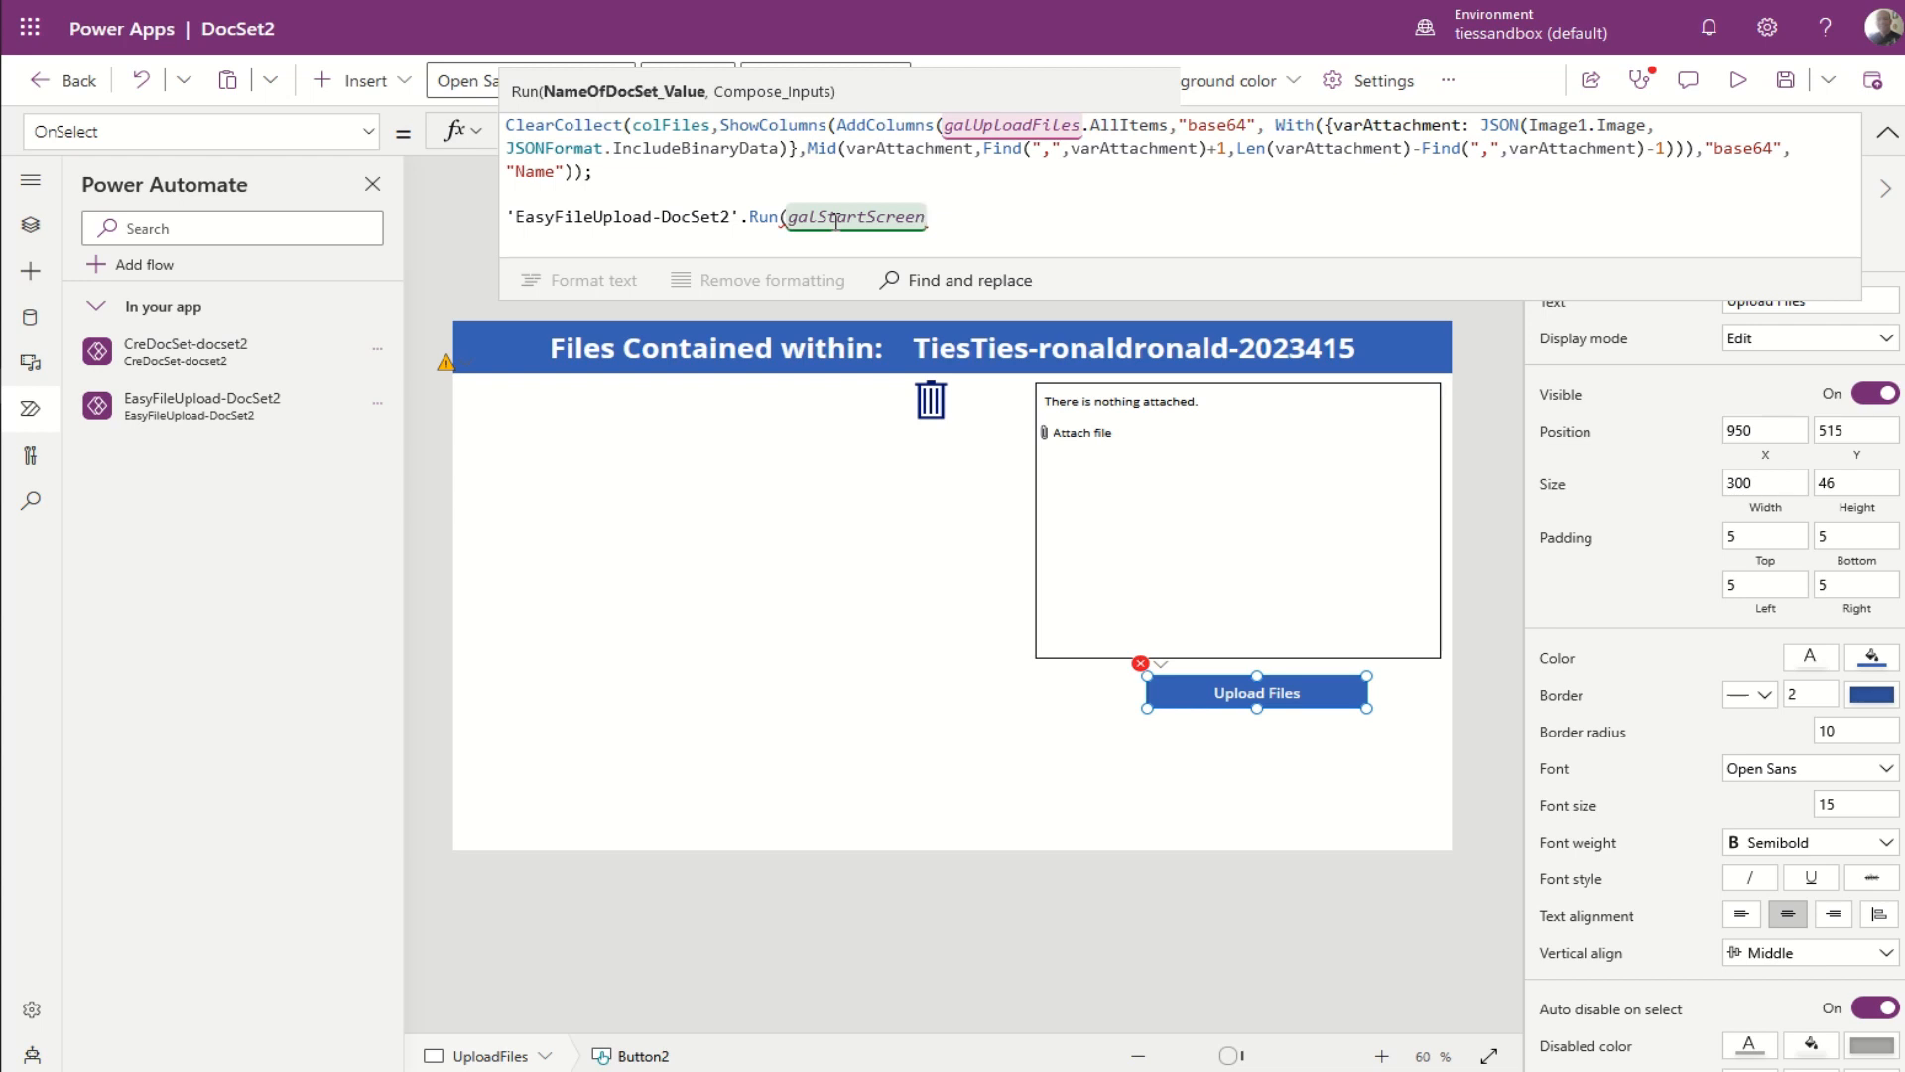
key("BackSpace")
key("BackSpace")
key("BackSpace")
key("BackSpace")
key("BackSpace")
key("BackSpace")
key("BackSpace")
key("BackSpace")
key("BackSpace")
key("BackSpace")
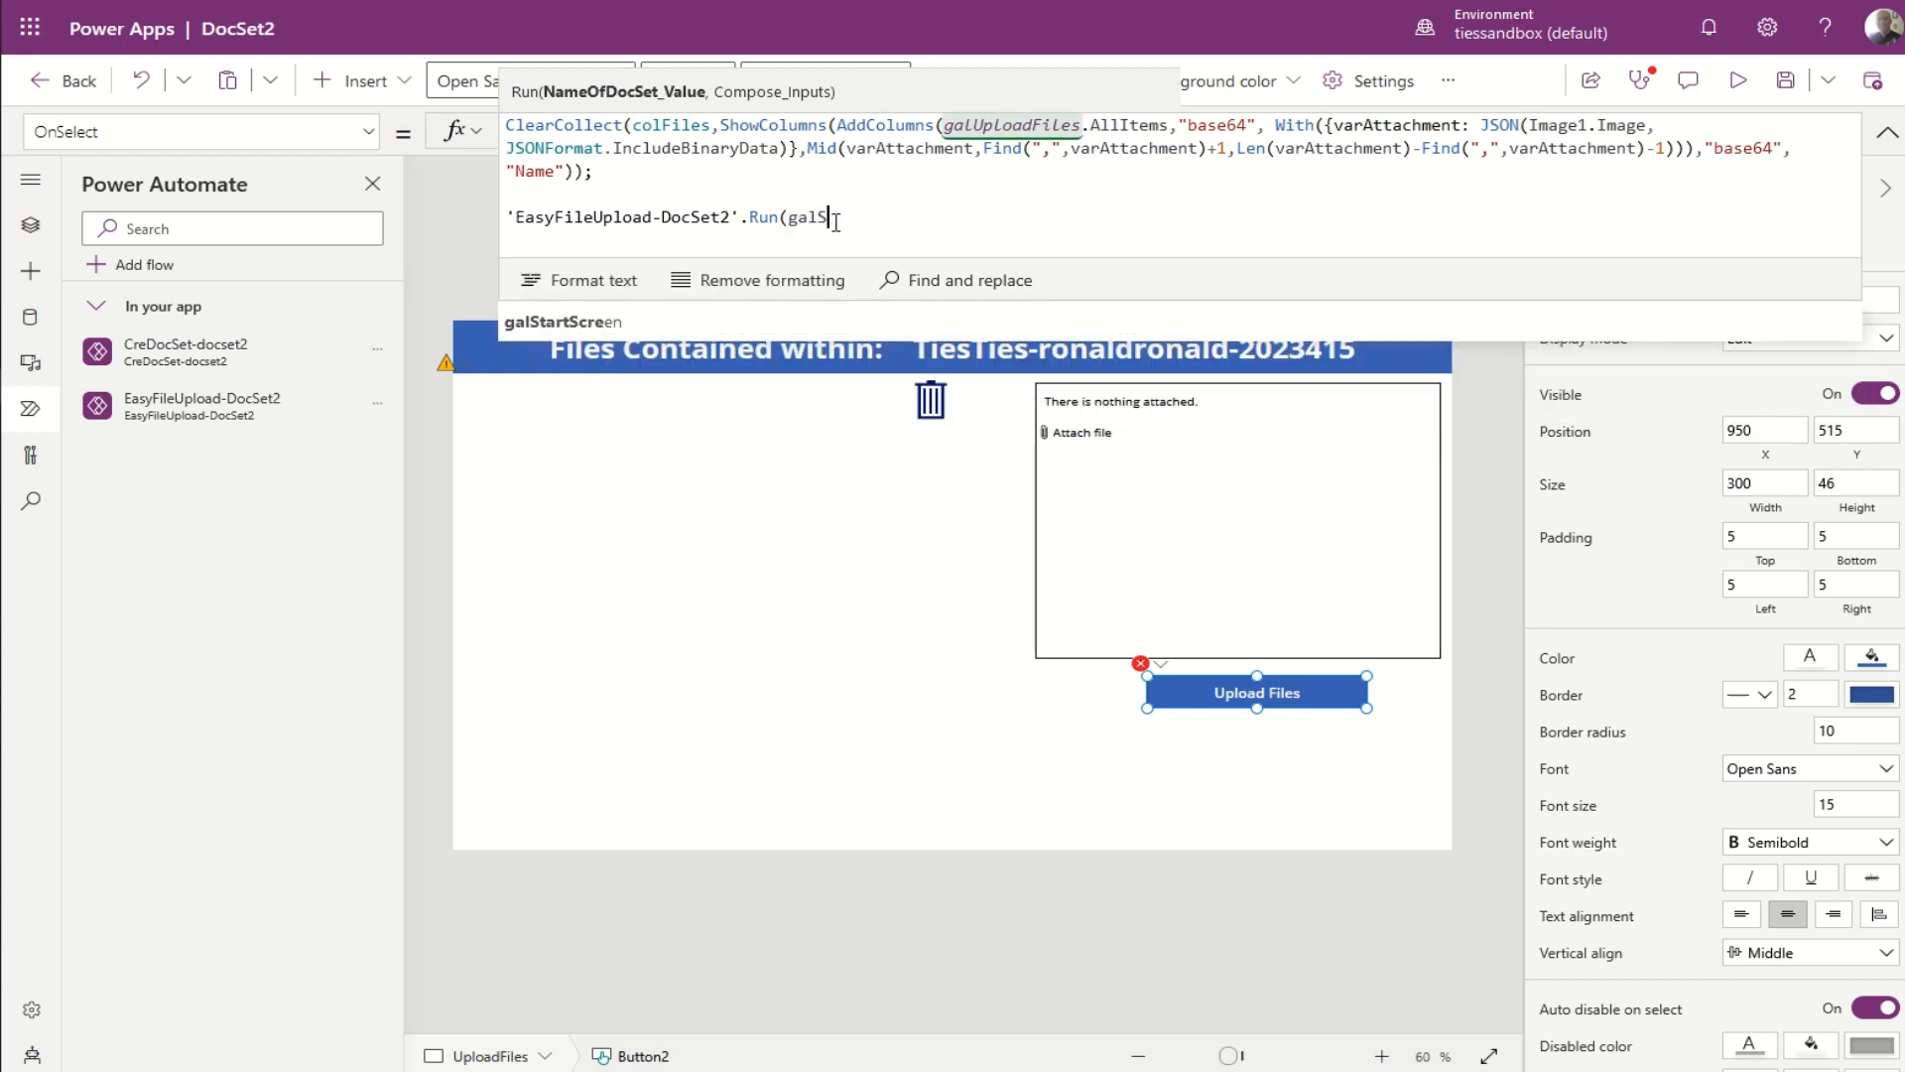
key("BackSpace")
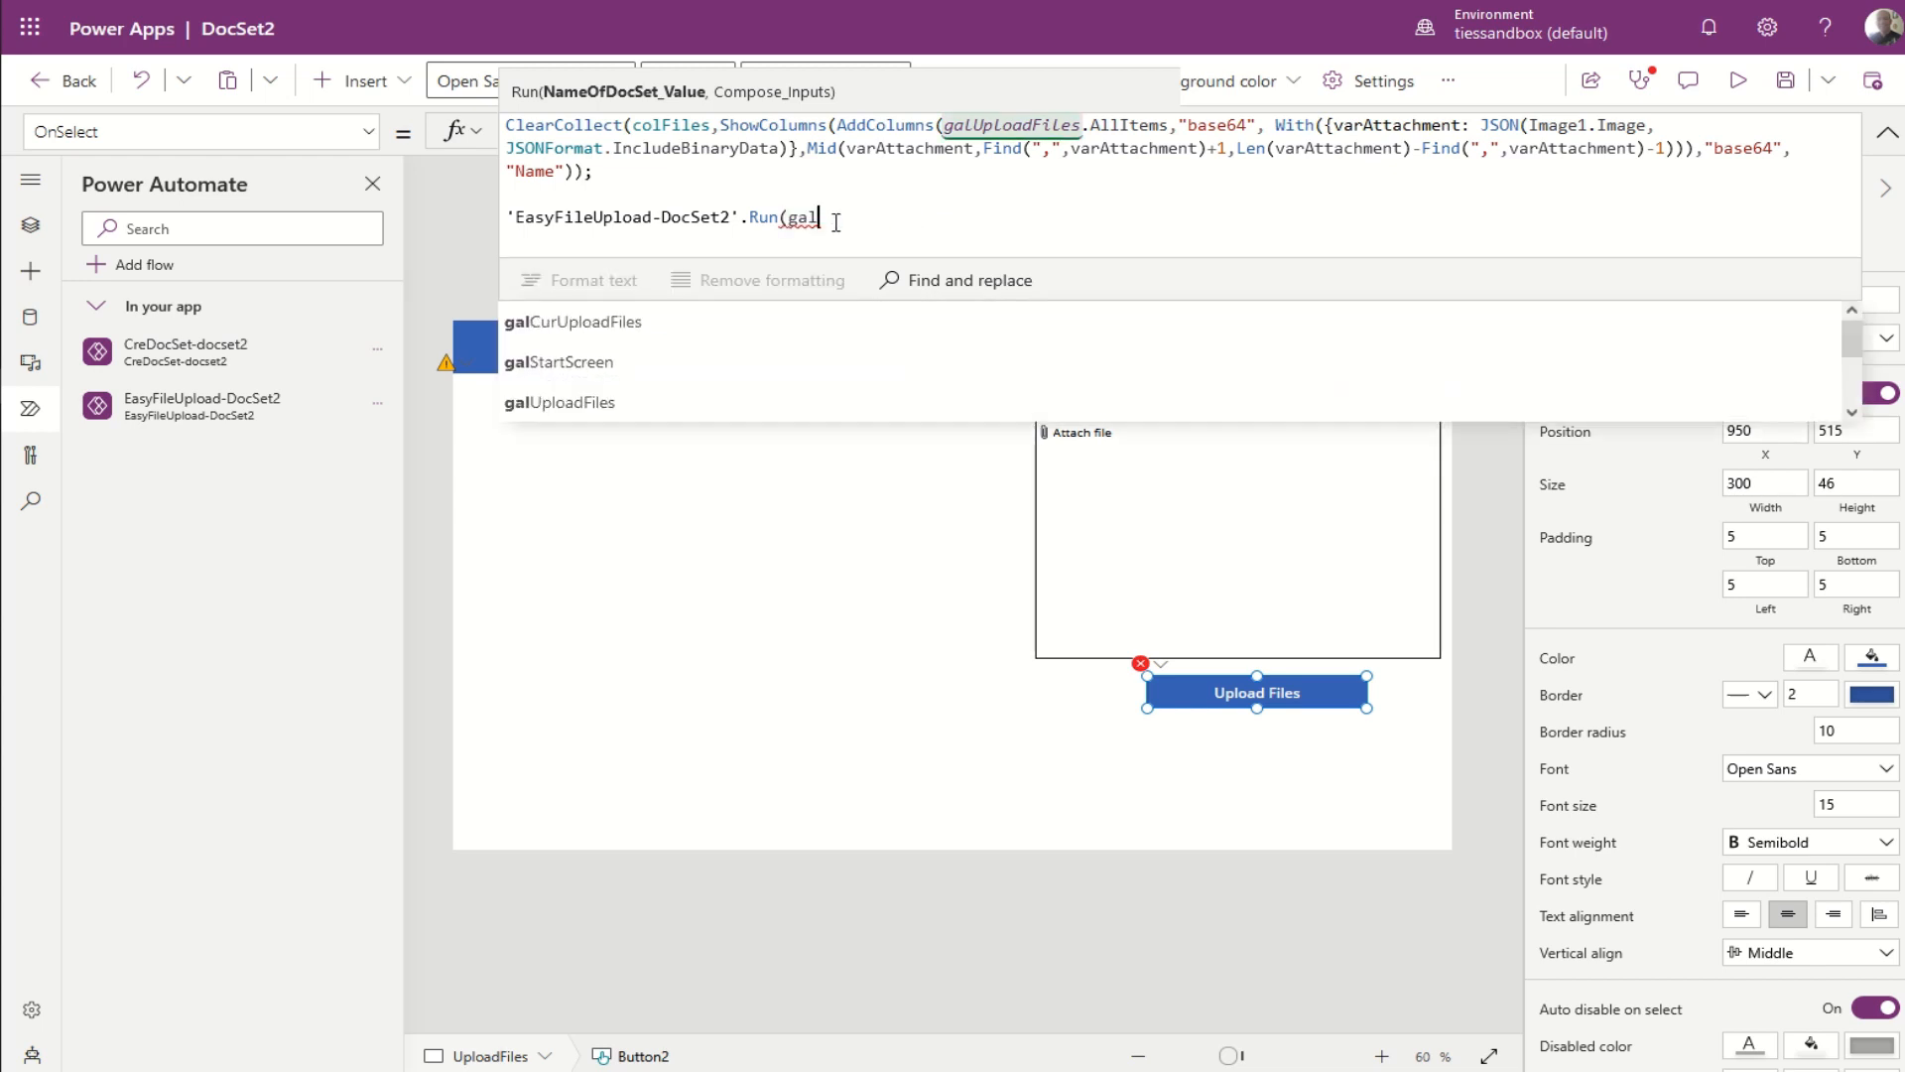
left_click(568, 403)
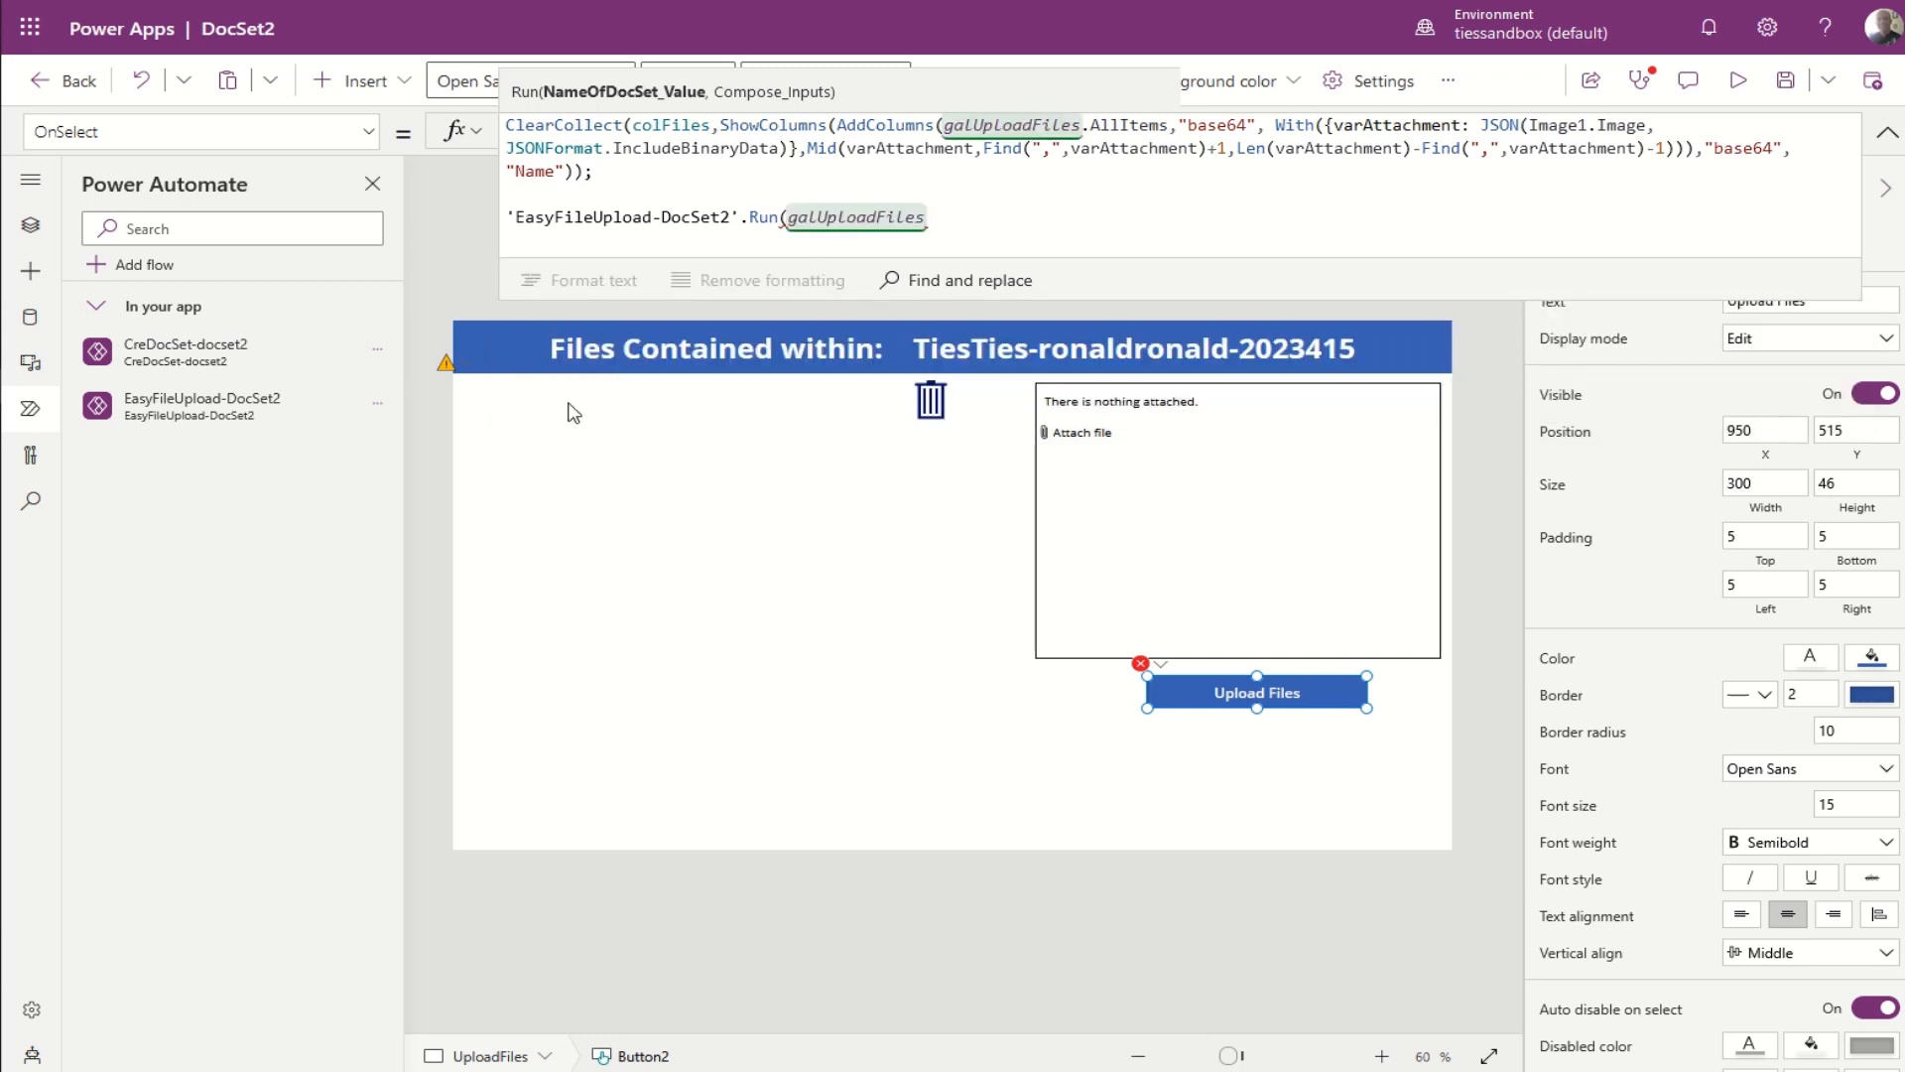
type(".")
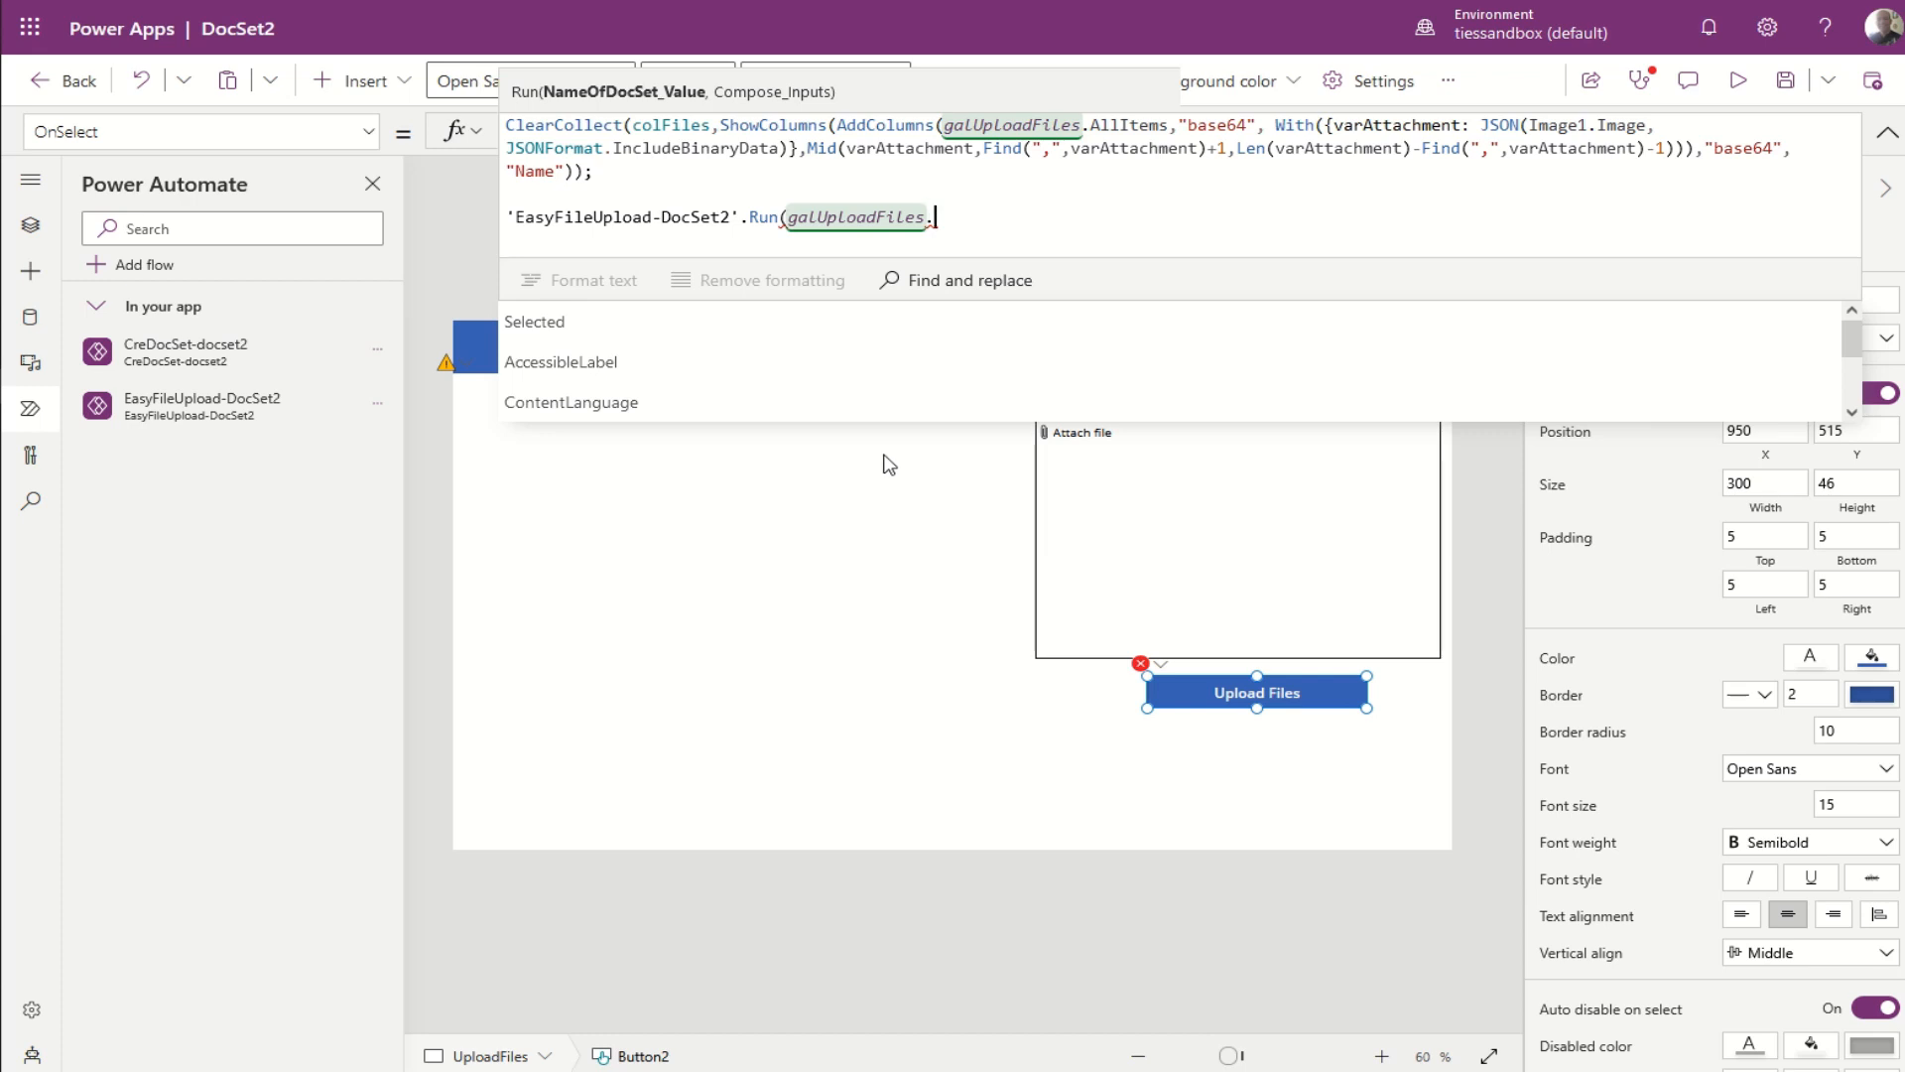
key("BackSpace")
key("BackSpace")
key("BackSpace")
key("BackSpace")
key("BackSpace")
key("BackSpace")
key("BackSpace")
key("BackSpace")
key("BackSpace")
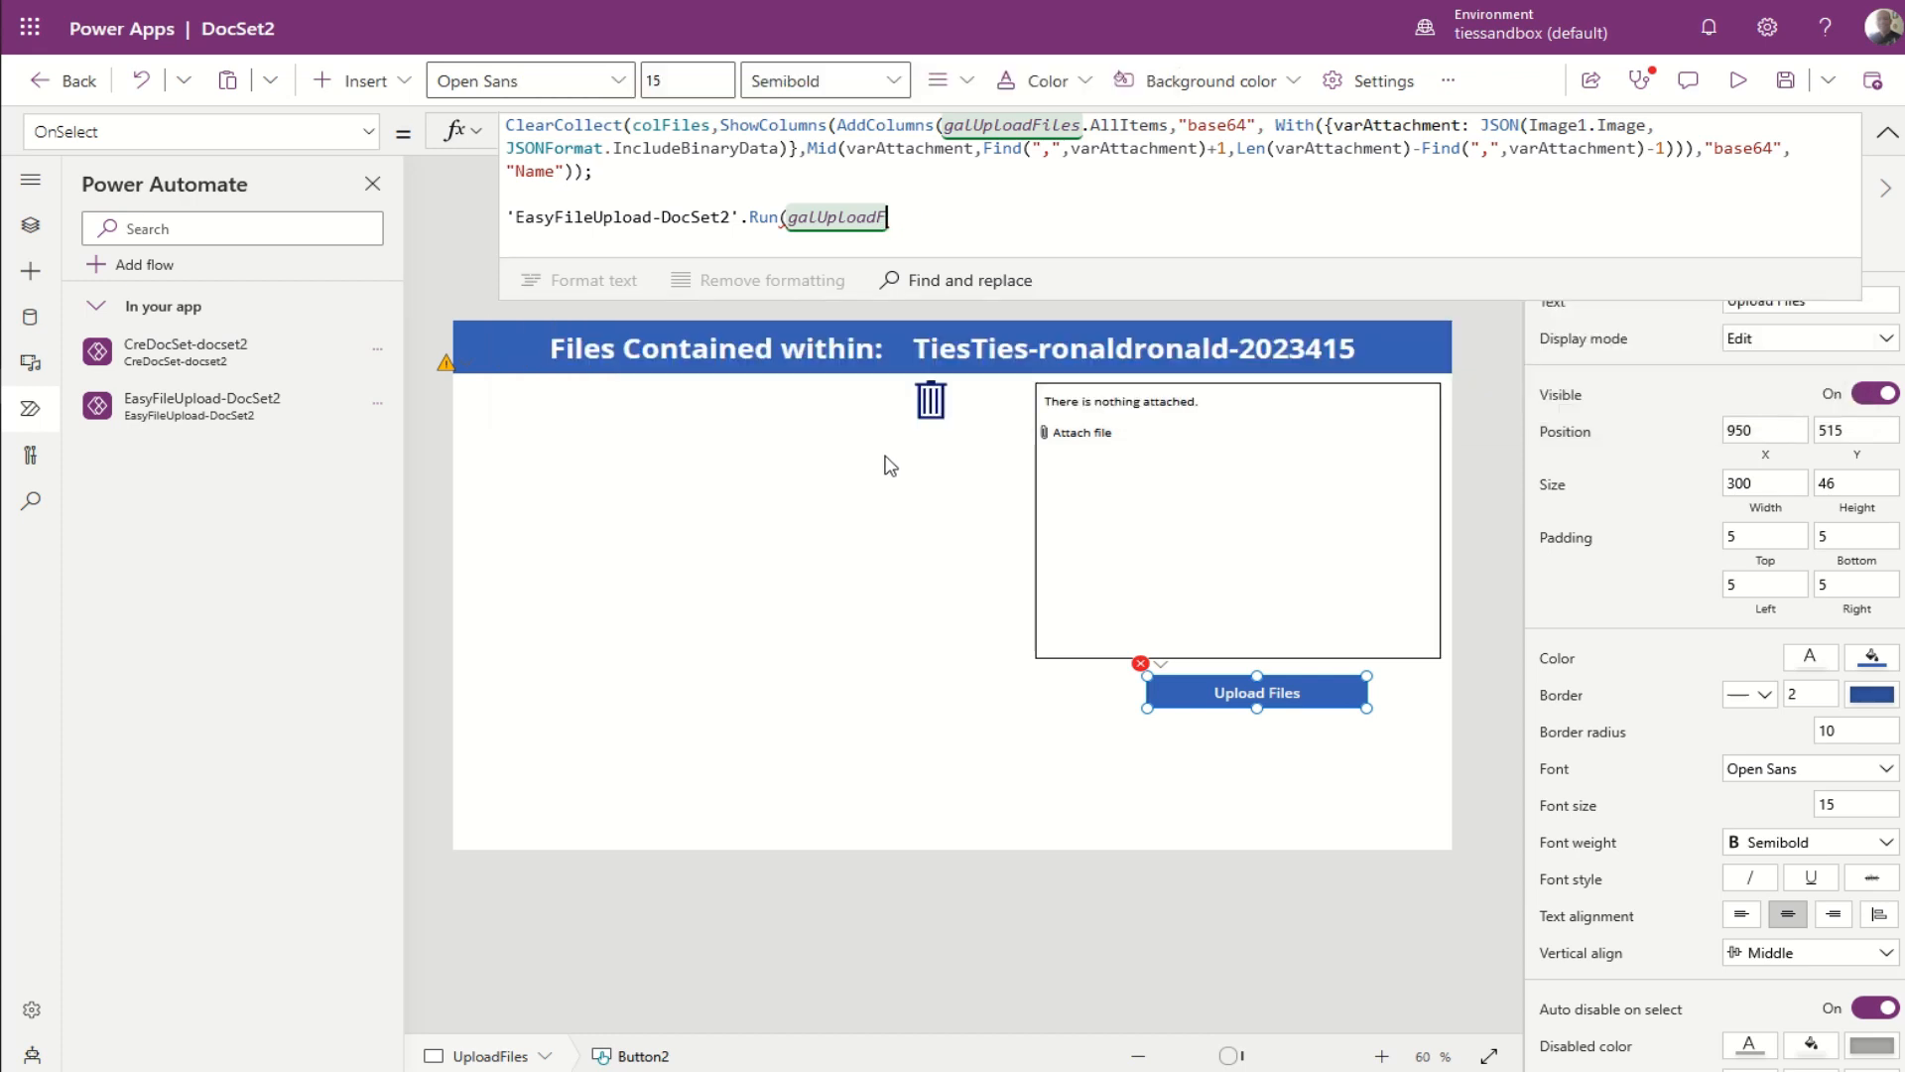
key("BackSpace")
key("BackSpace")
key("BackSpace")
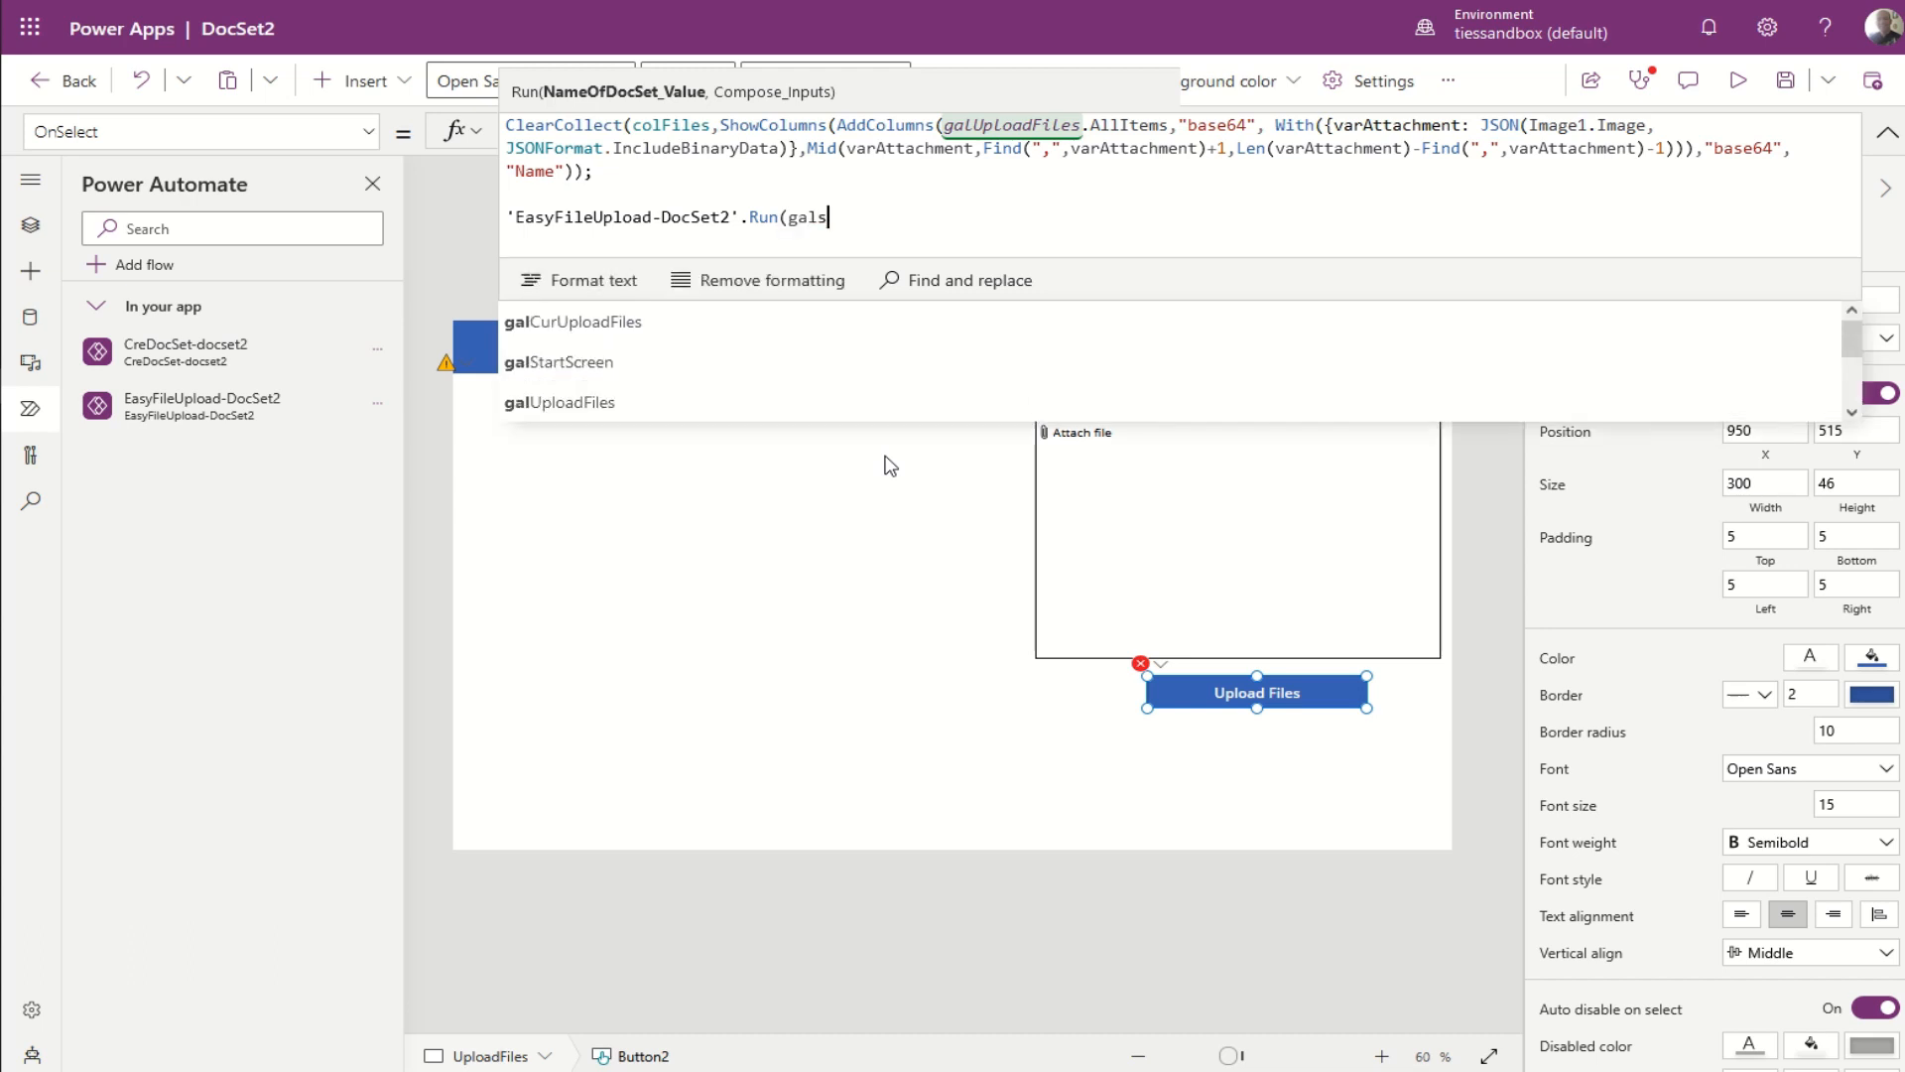
Step: Enter galStartScreen.Selected.Title followed by a comma as the first argument of the EasyFileUpload-DocSet2 Run call
type("s")
key("Tab")
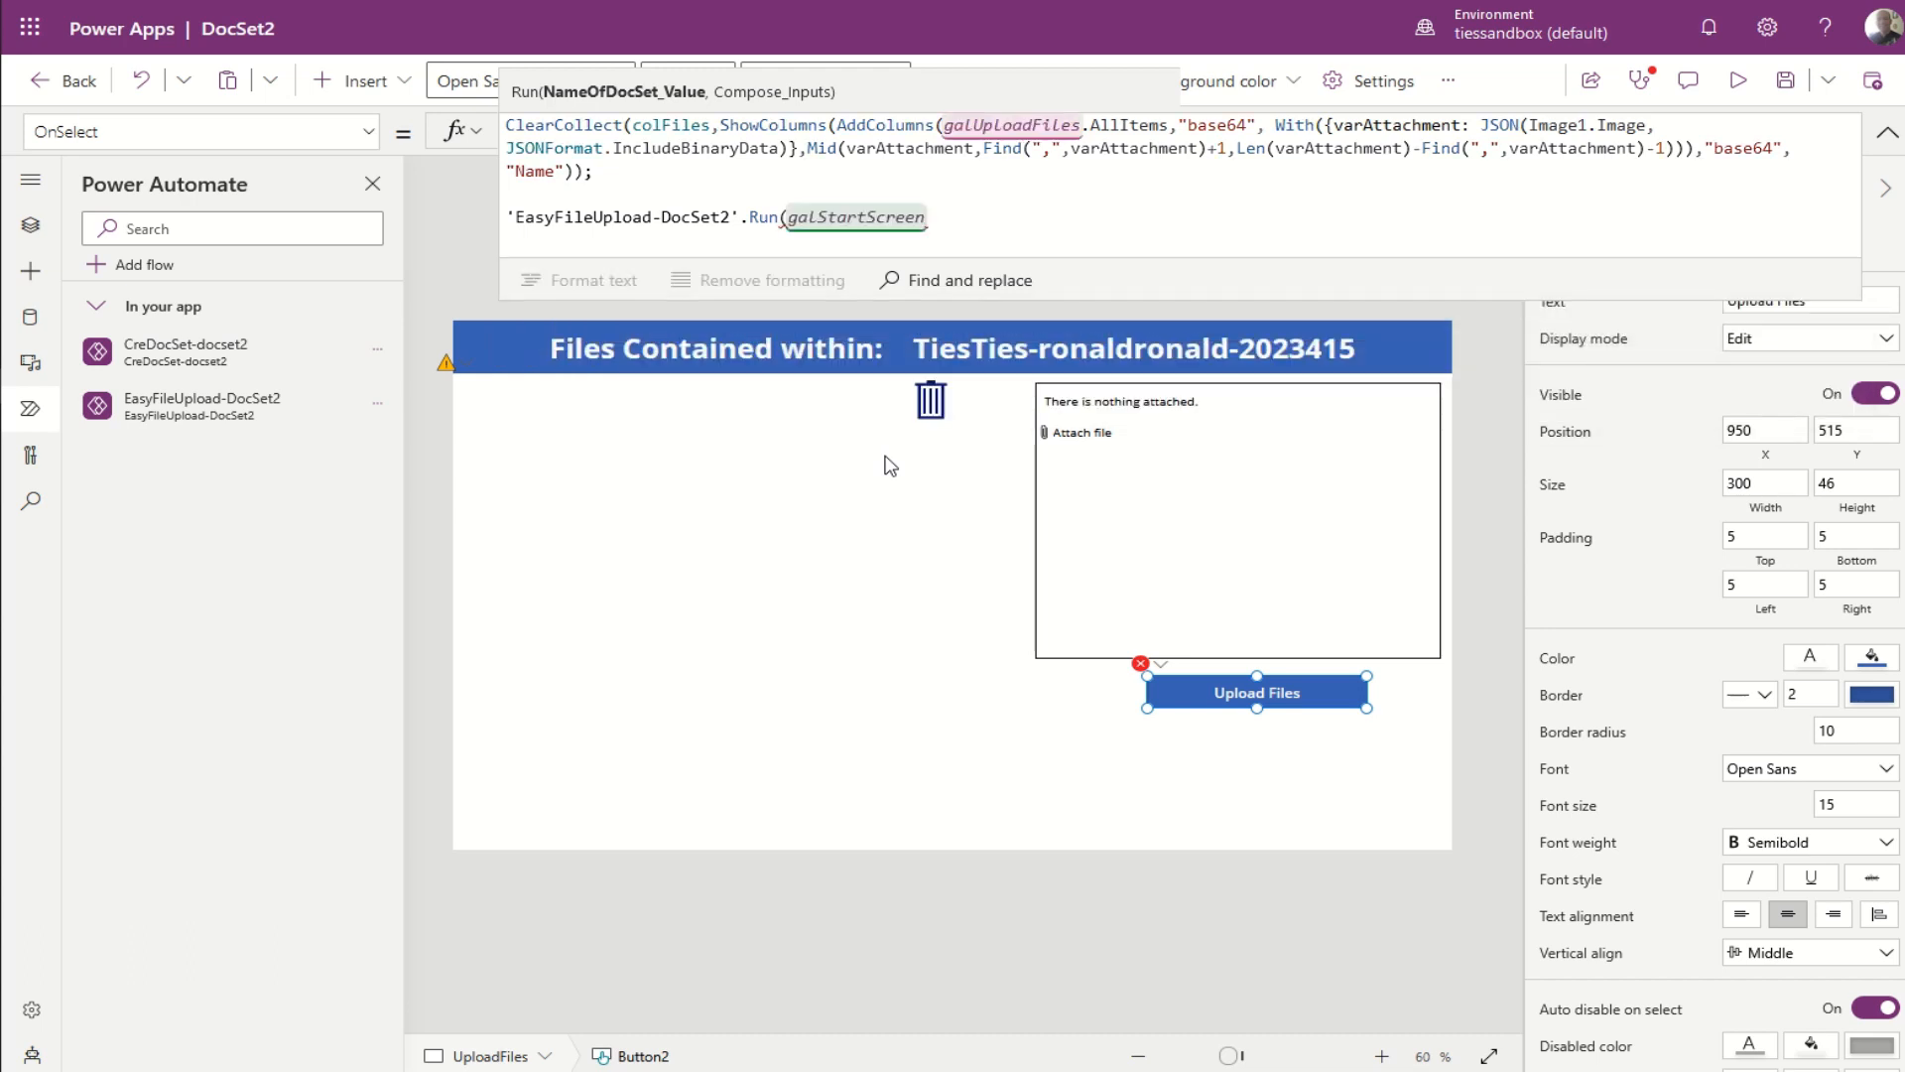
type(".selected")
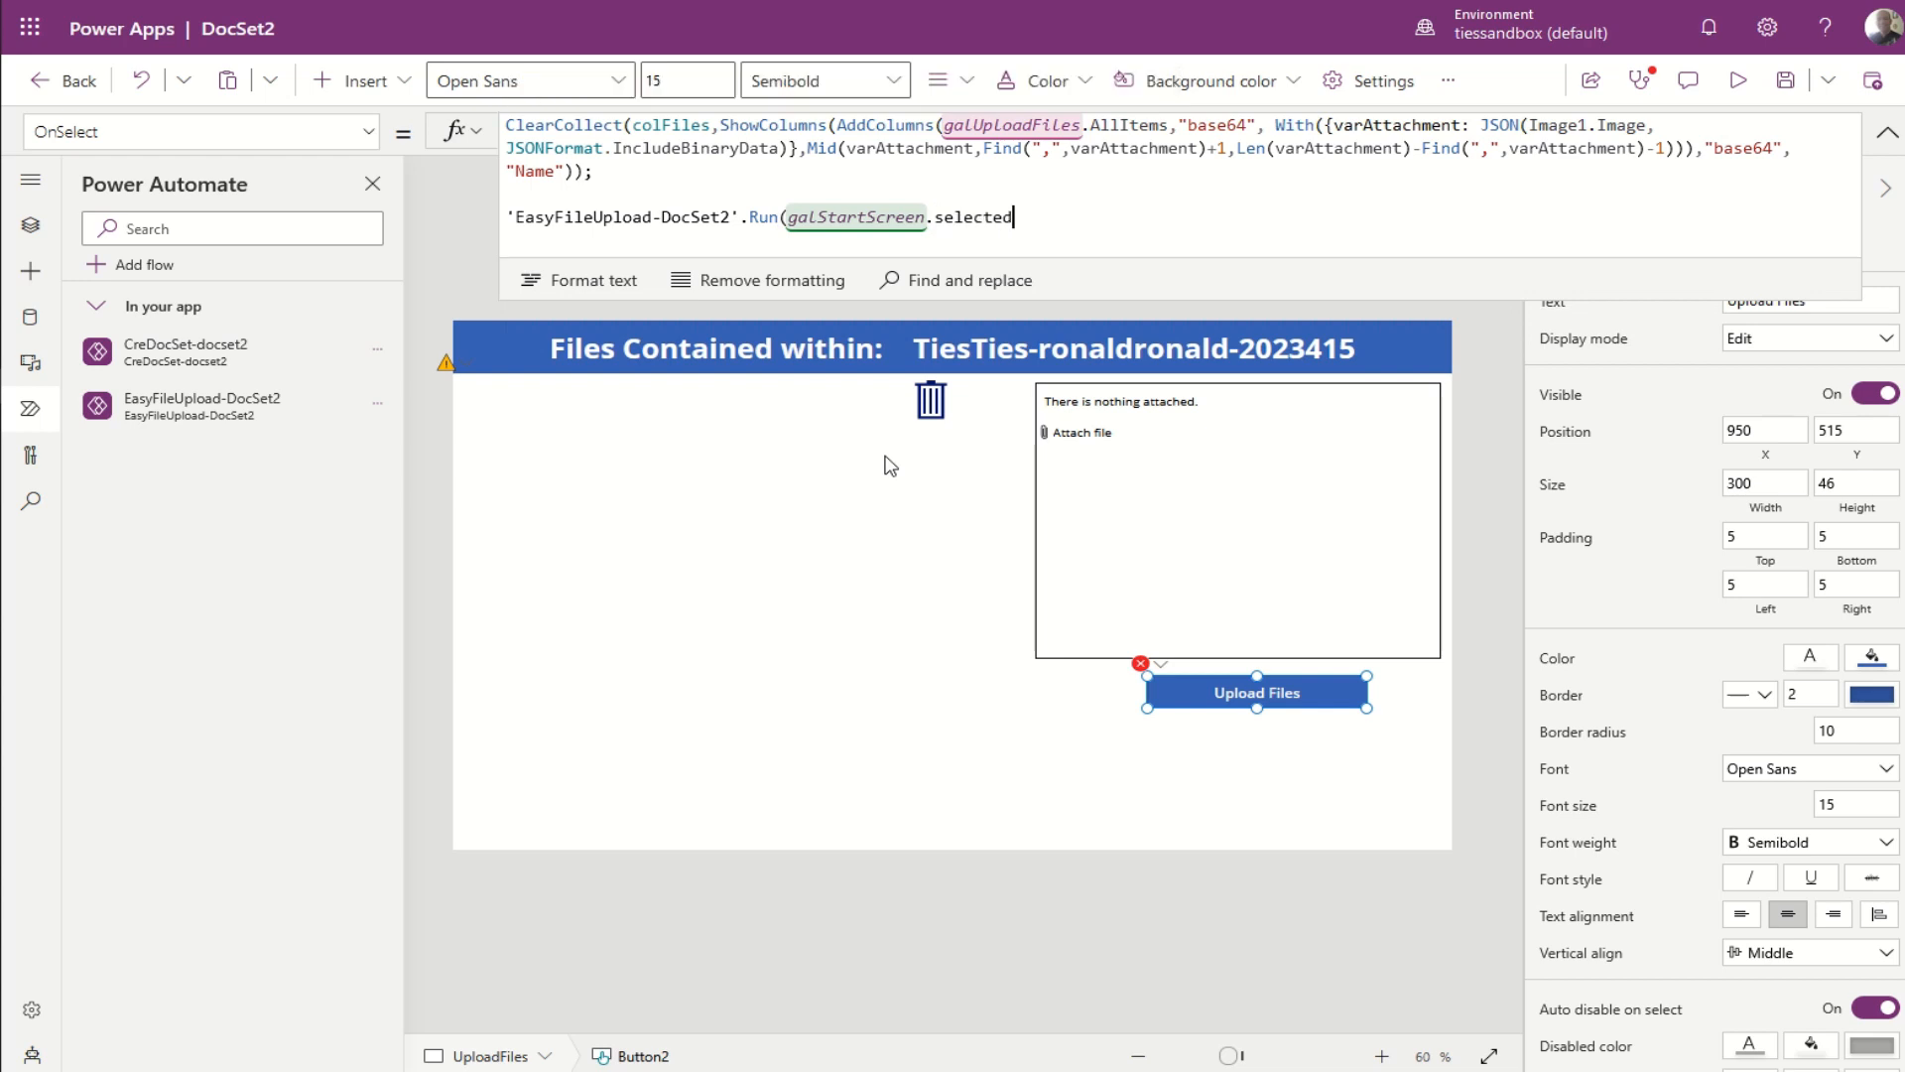
type(".title")
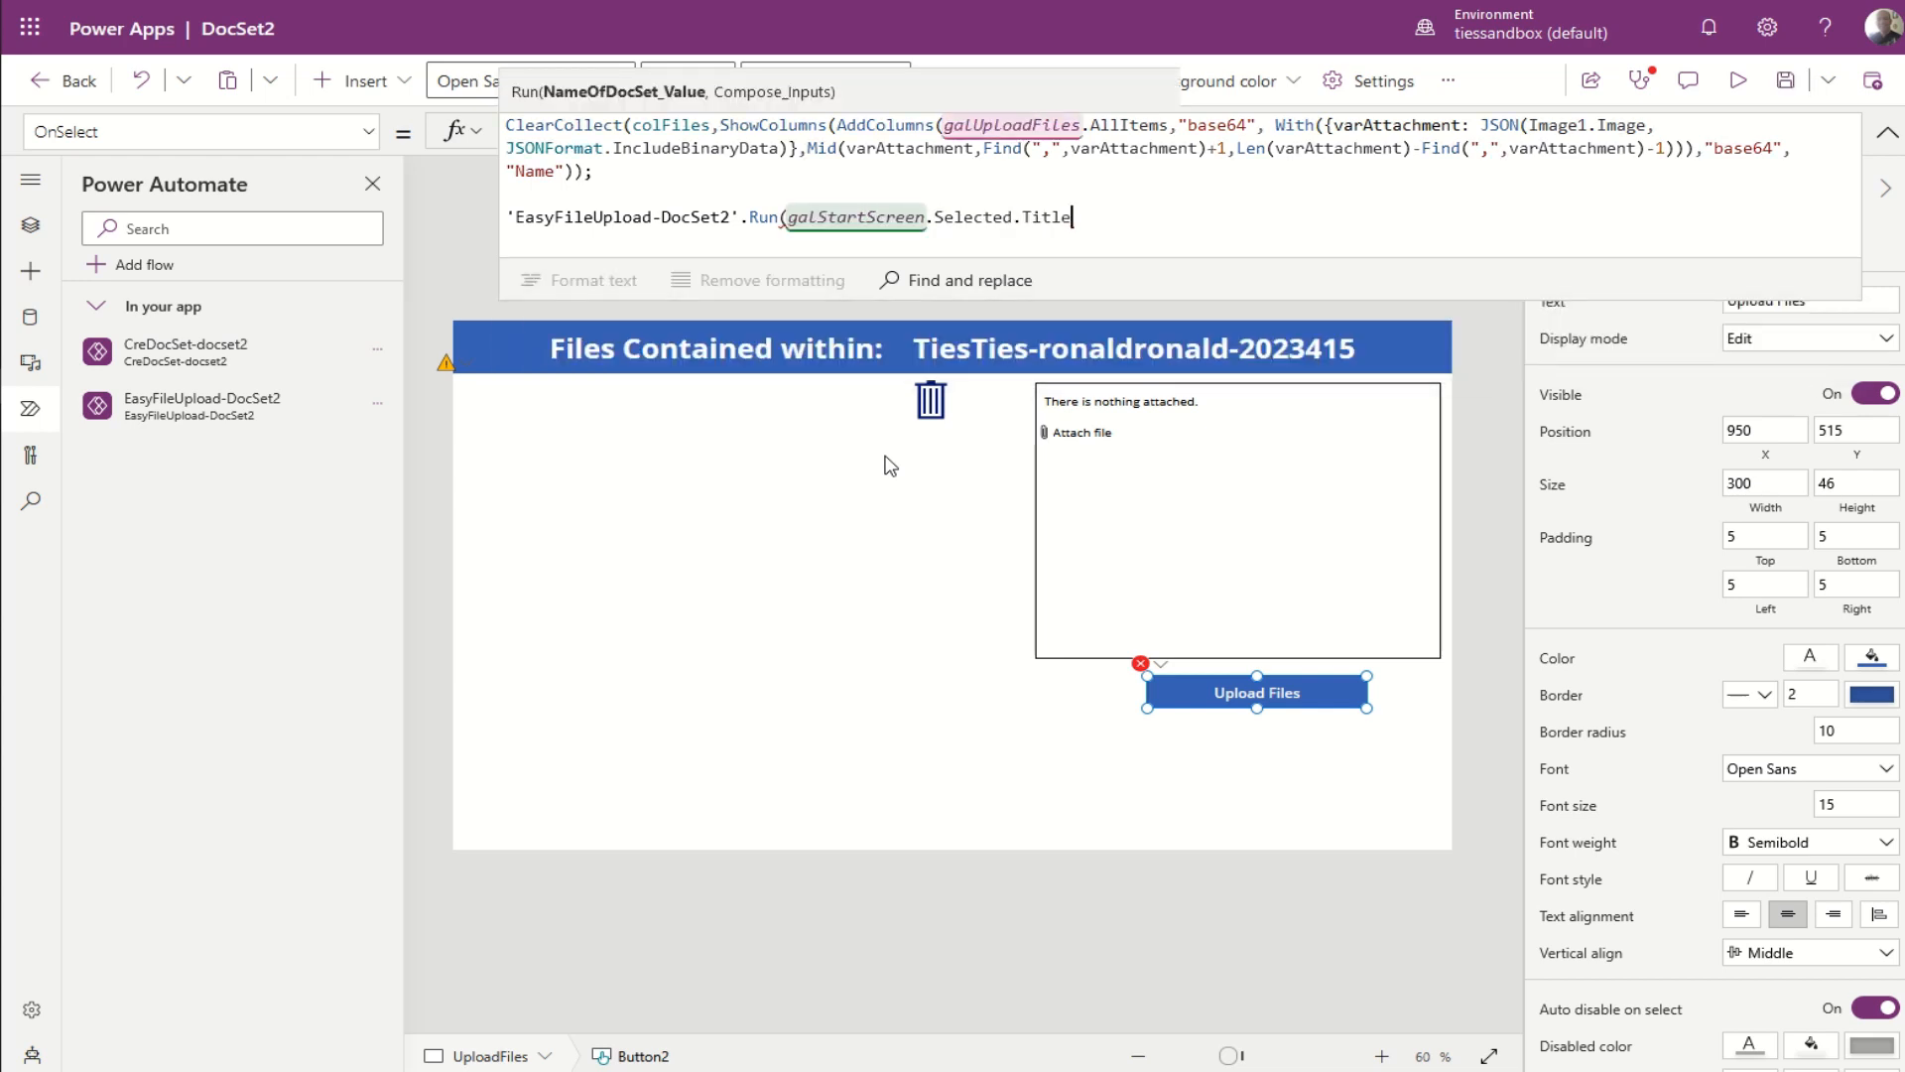
type(",")
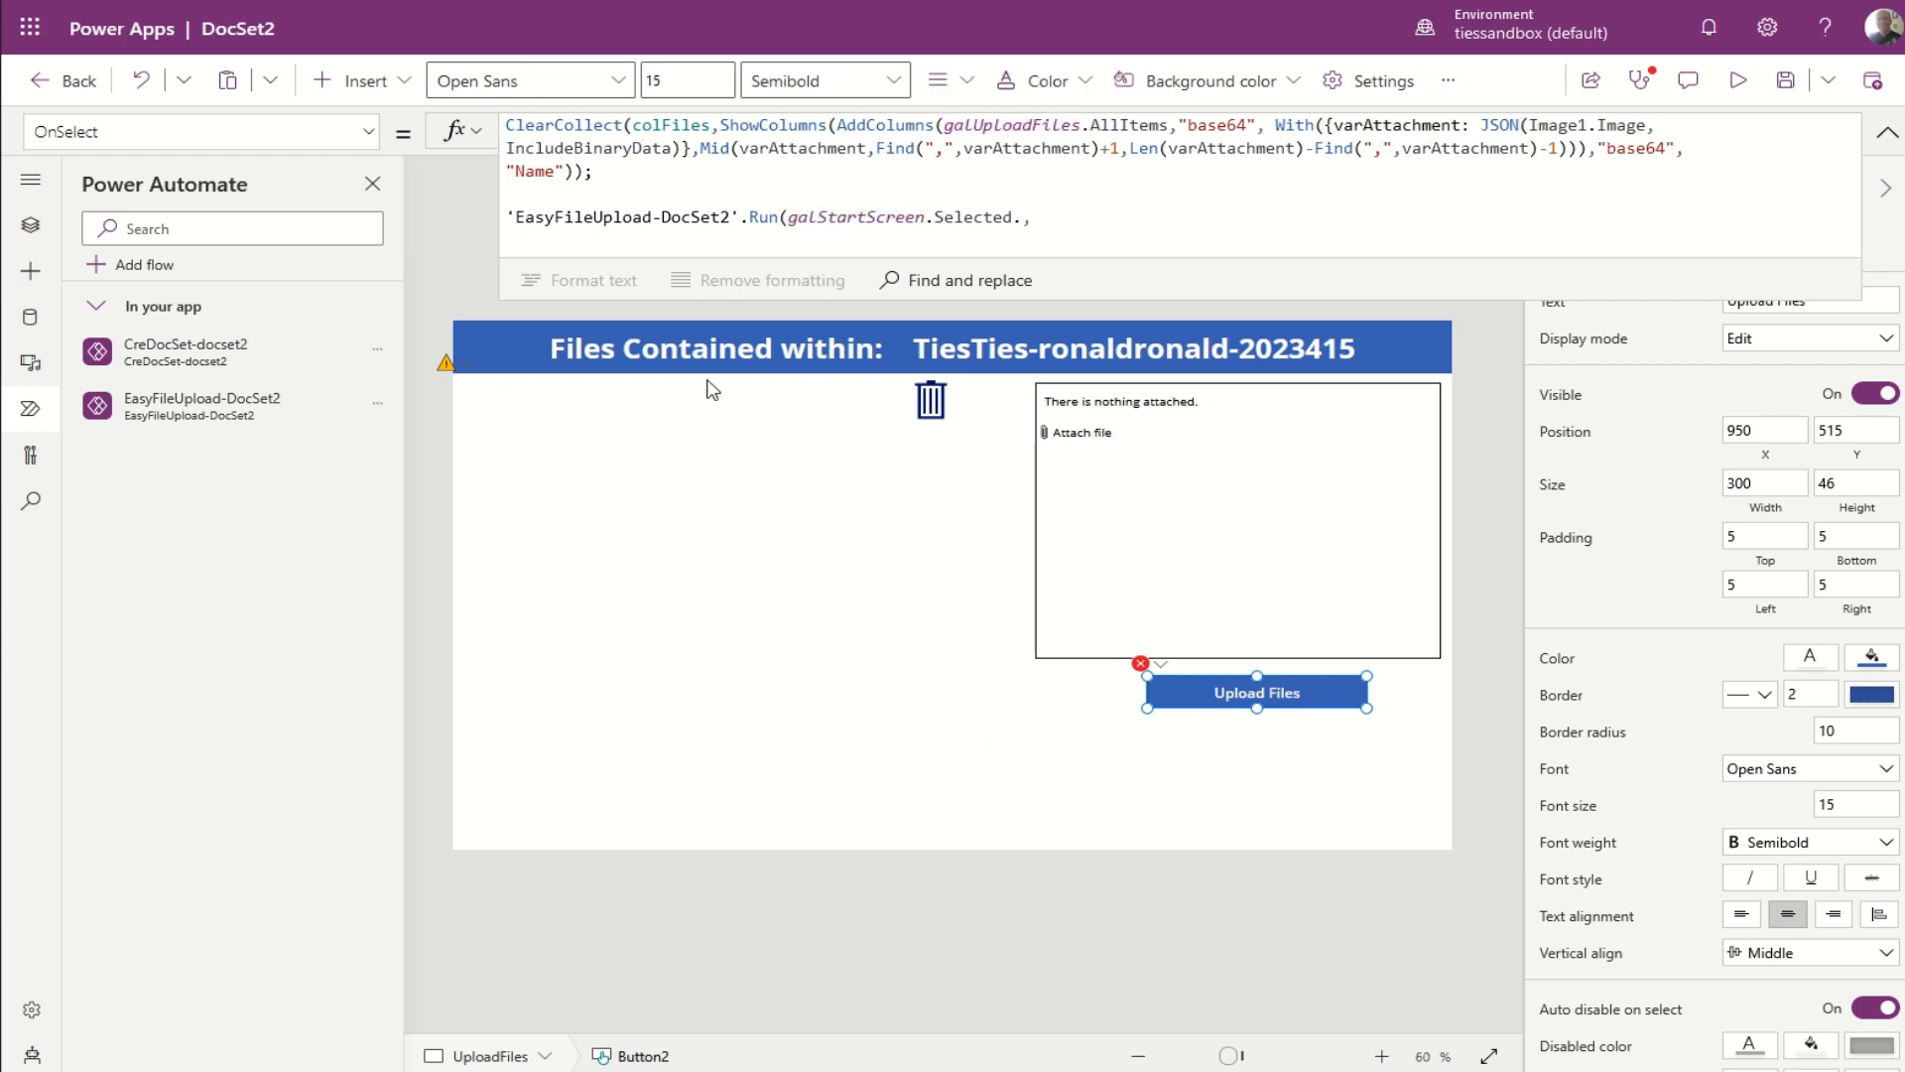
Step: Replace Title with lblTitle.Text so the first Run argument reads galStartScreen.Selected.lblTitle.Text, followed by a comma
left_click(1022, 216)
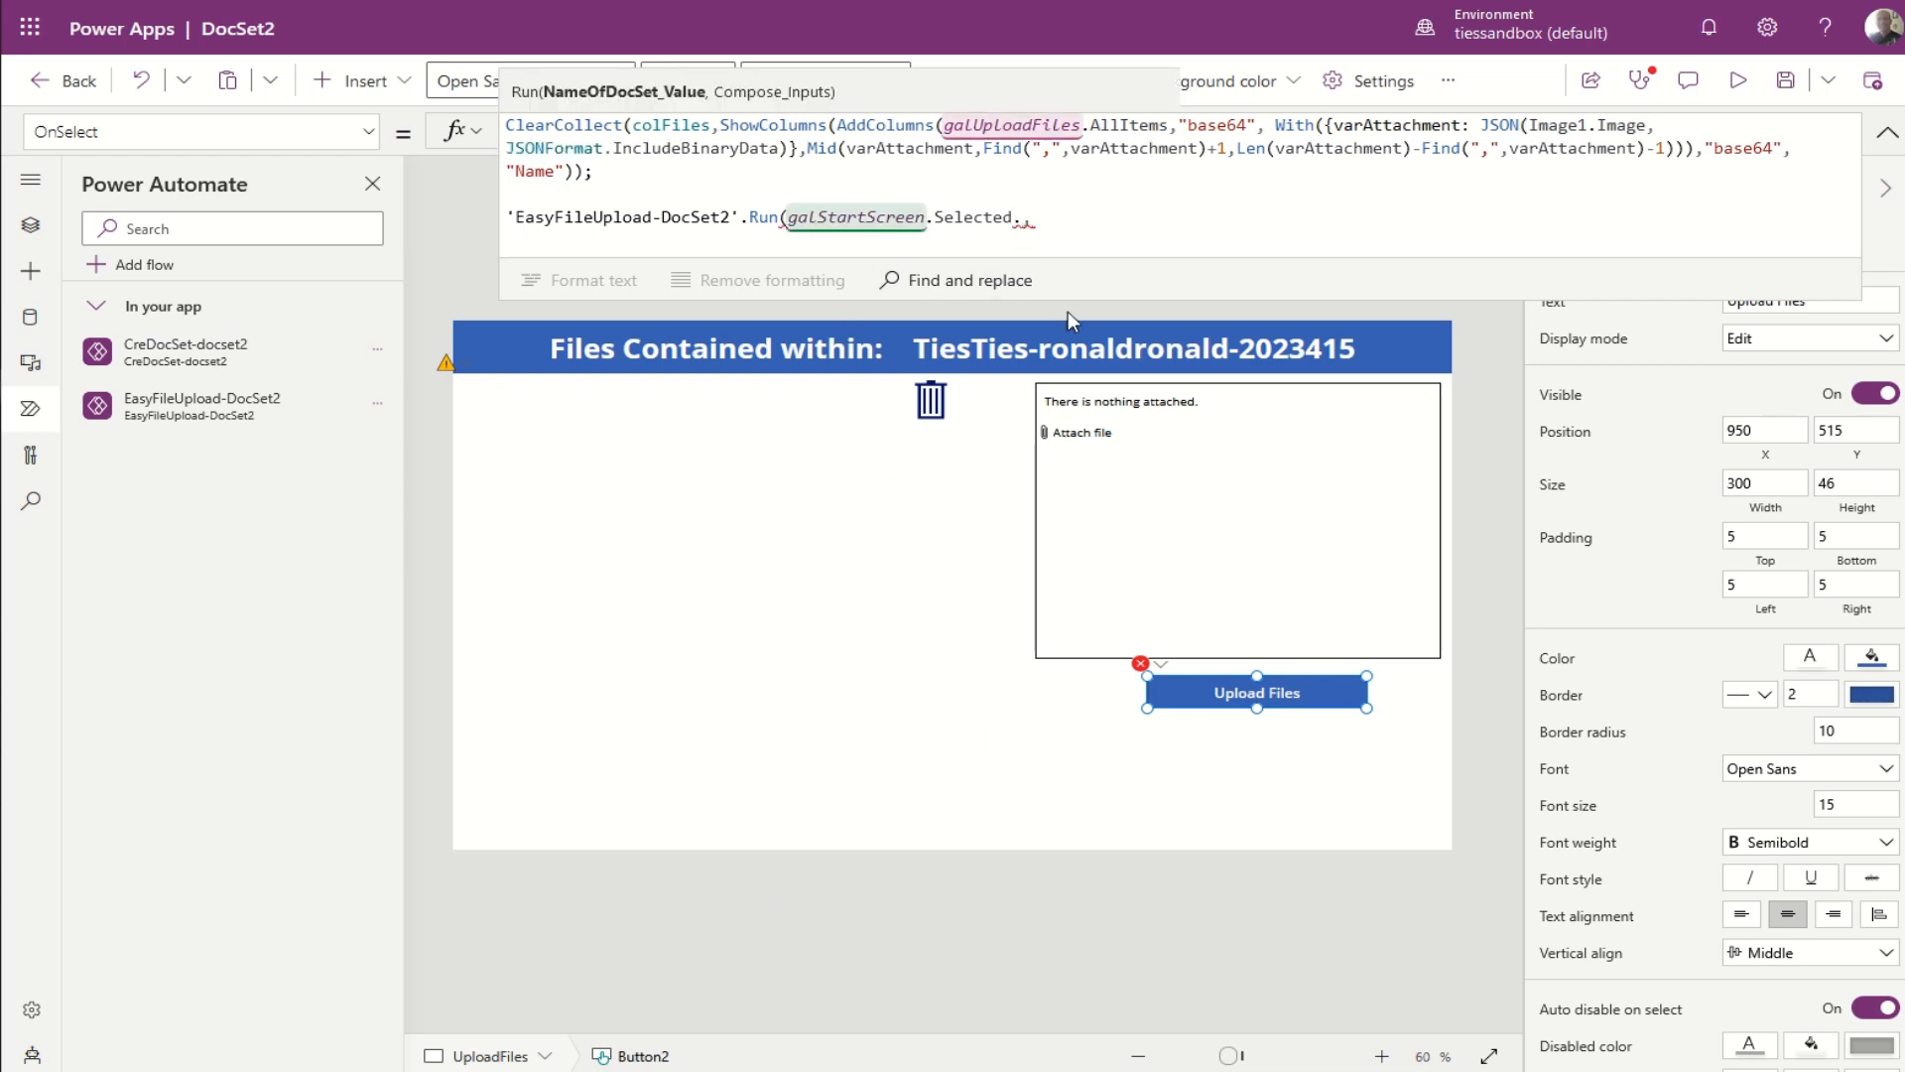
type("lb")
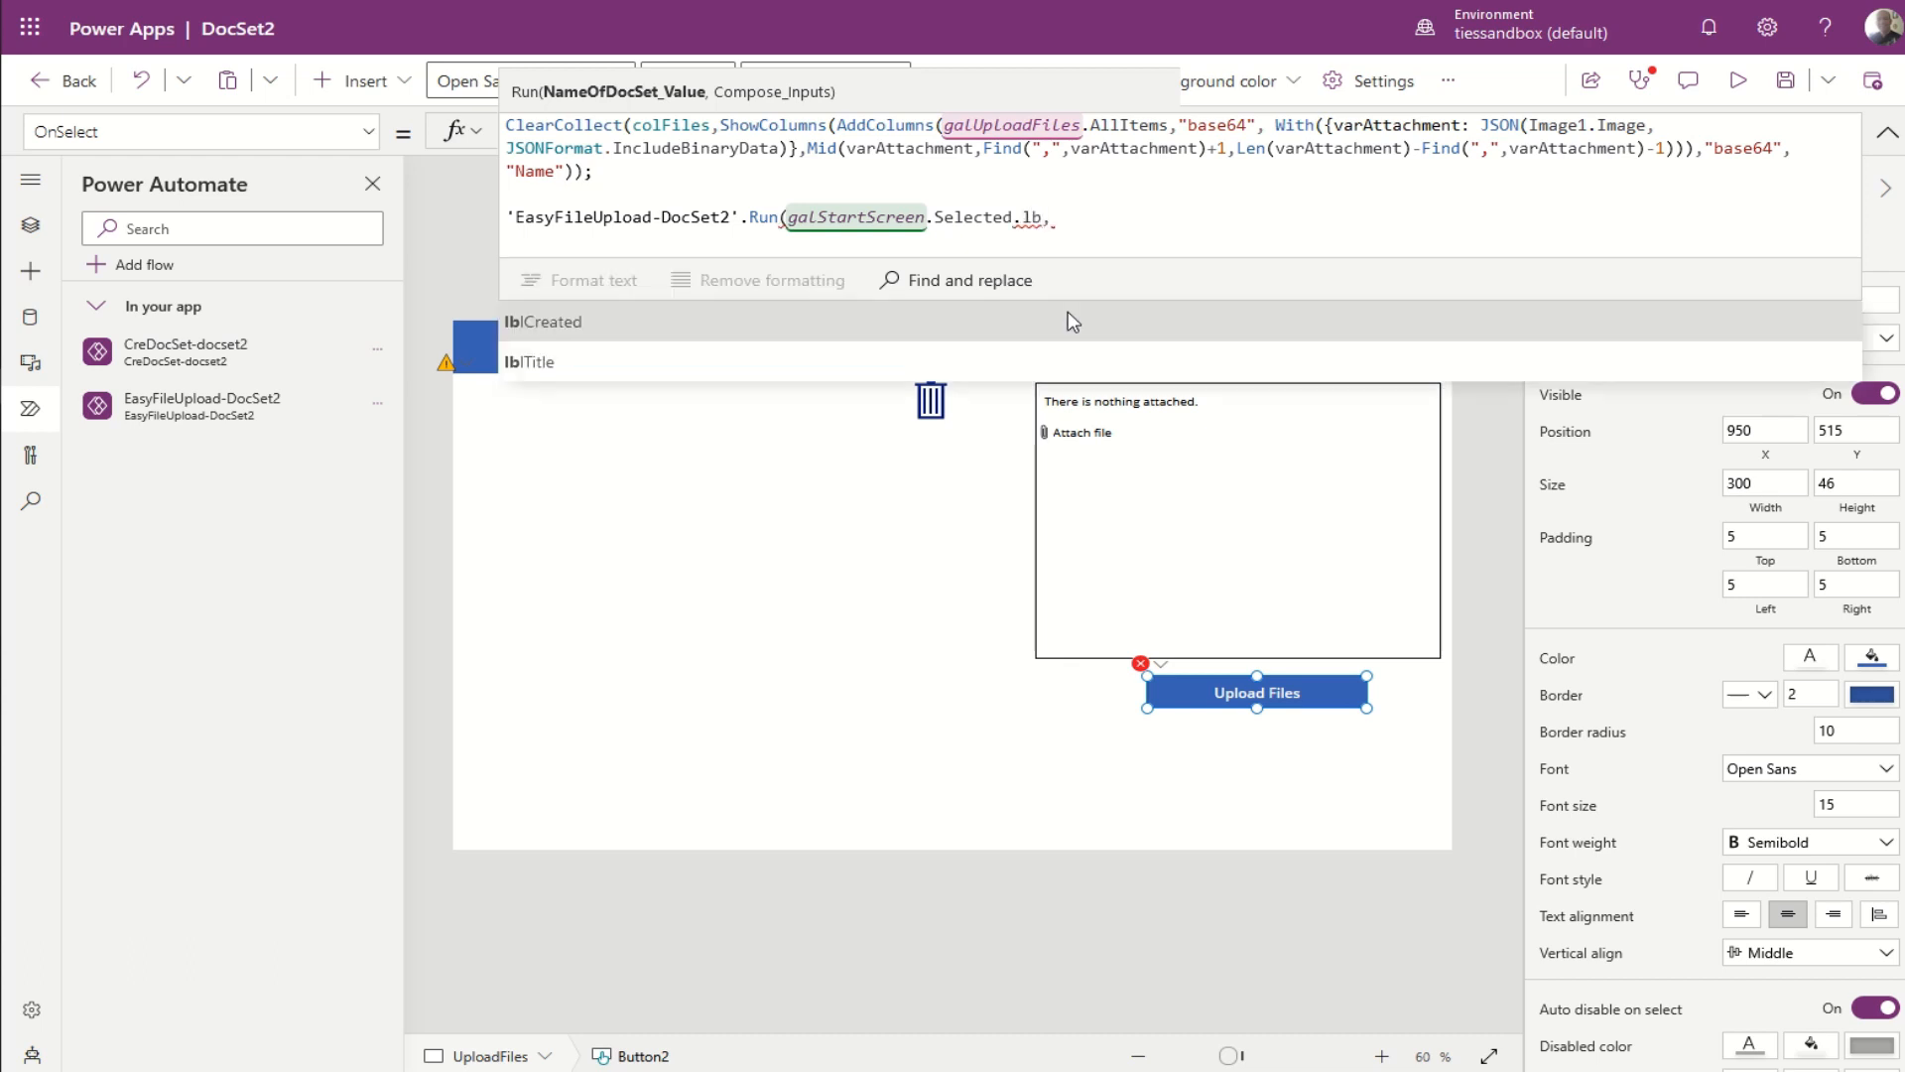
type("l")
key("Down")
key("Tab")
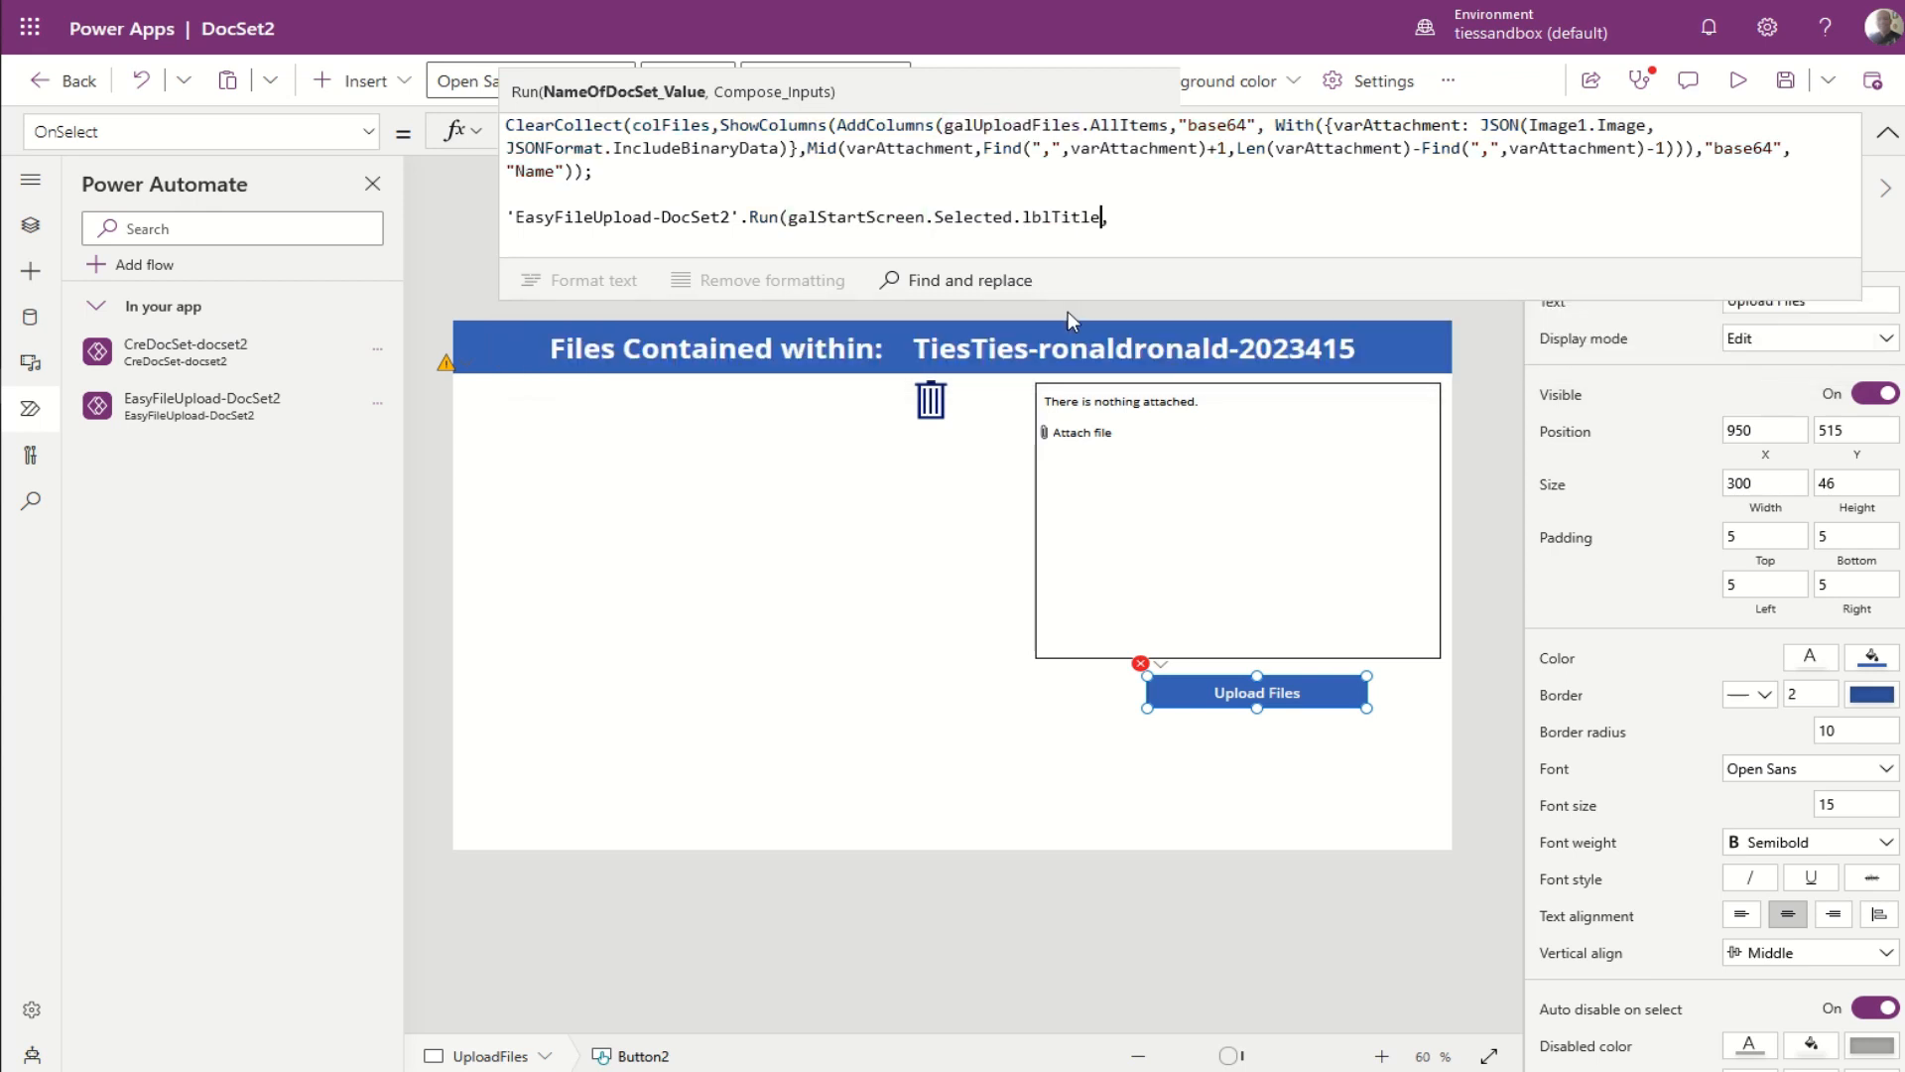
type(".Text")
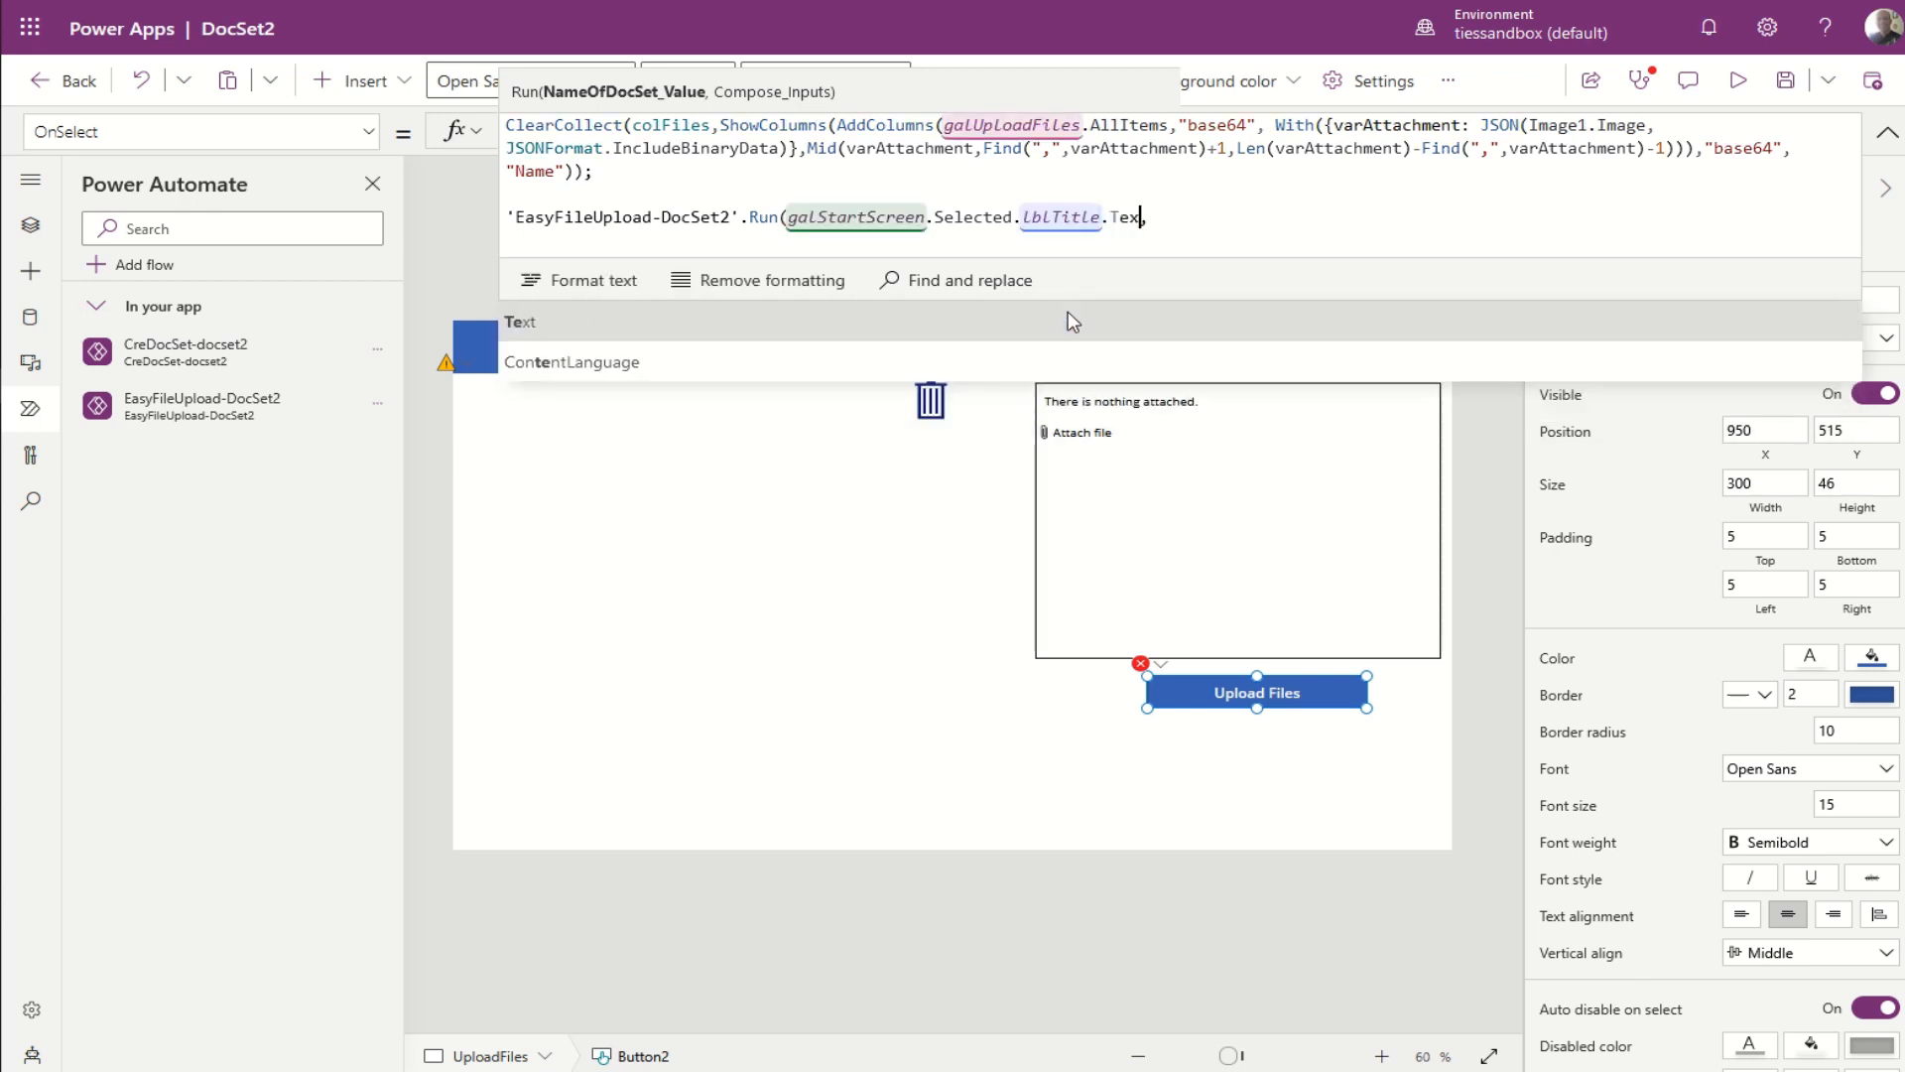
type(",")
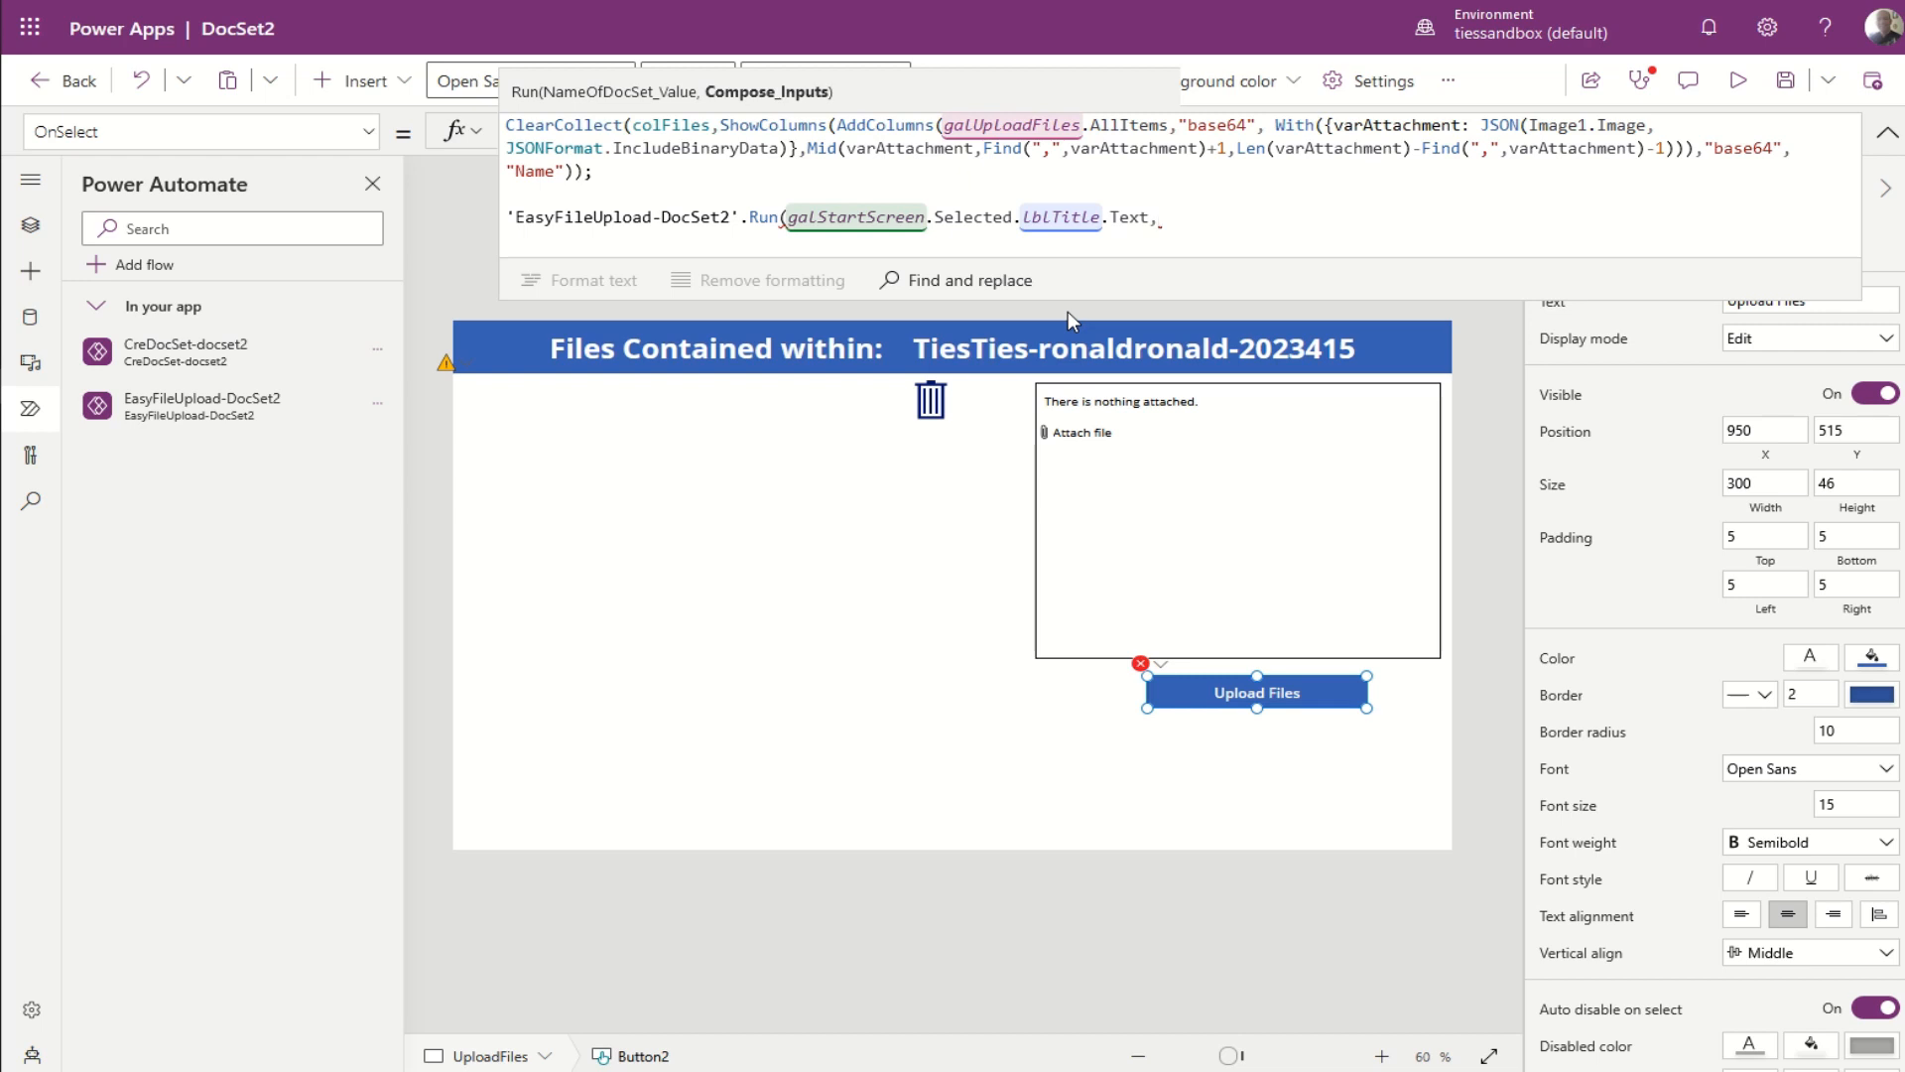
Step: Start the second Run argument as a JSON( call with colFiles as its data
type("JS")
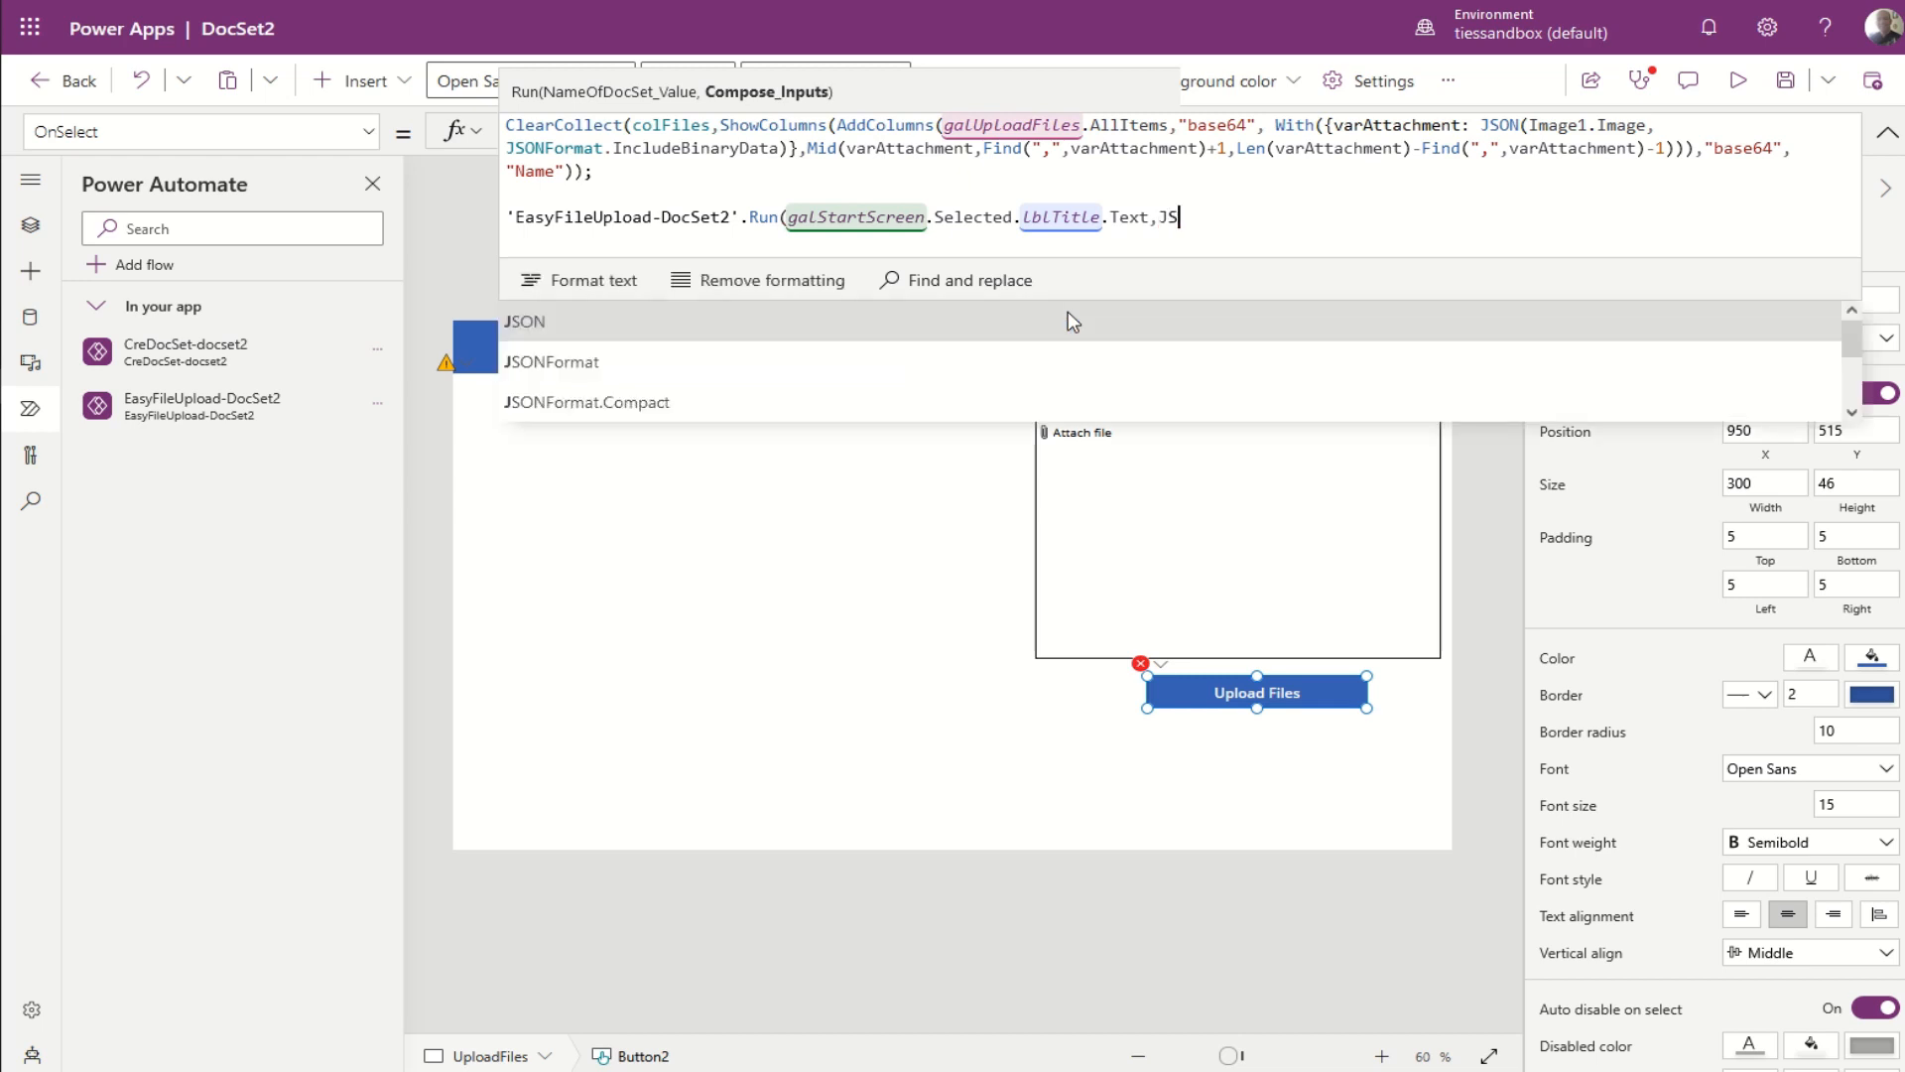
type("ON(")
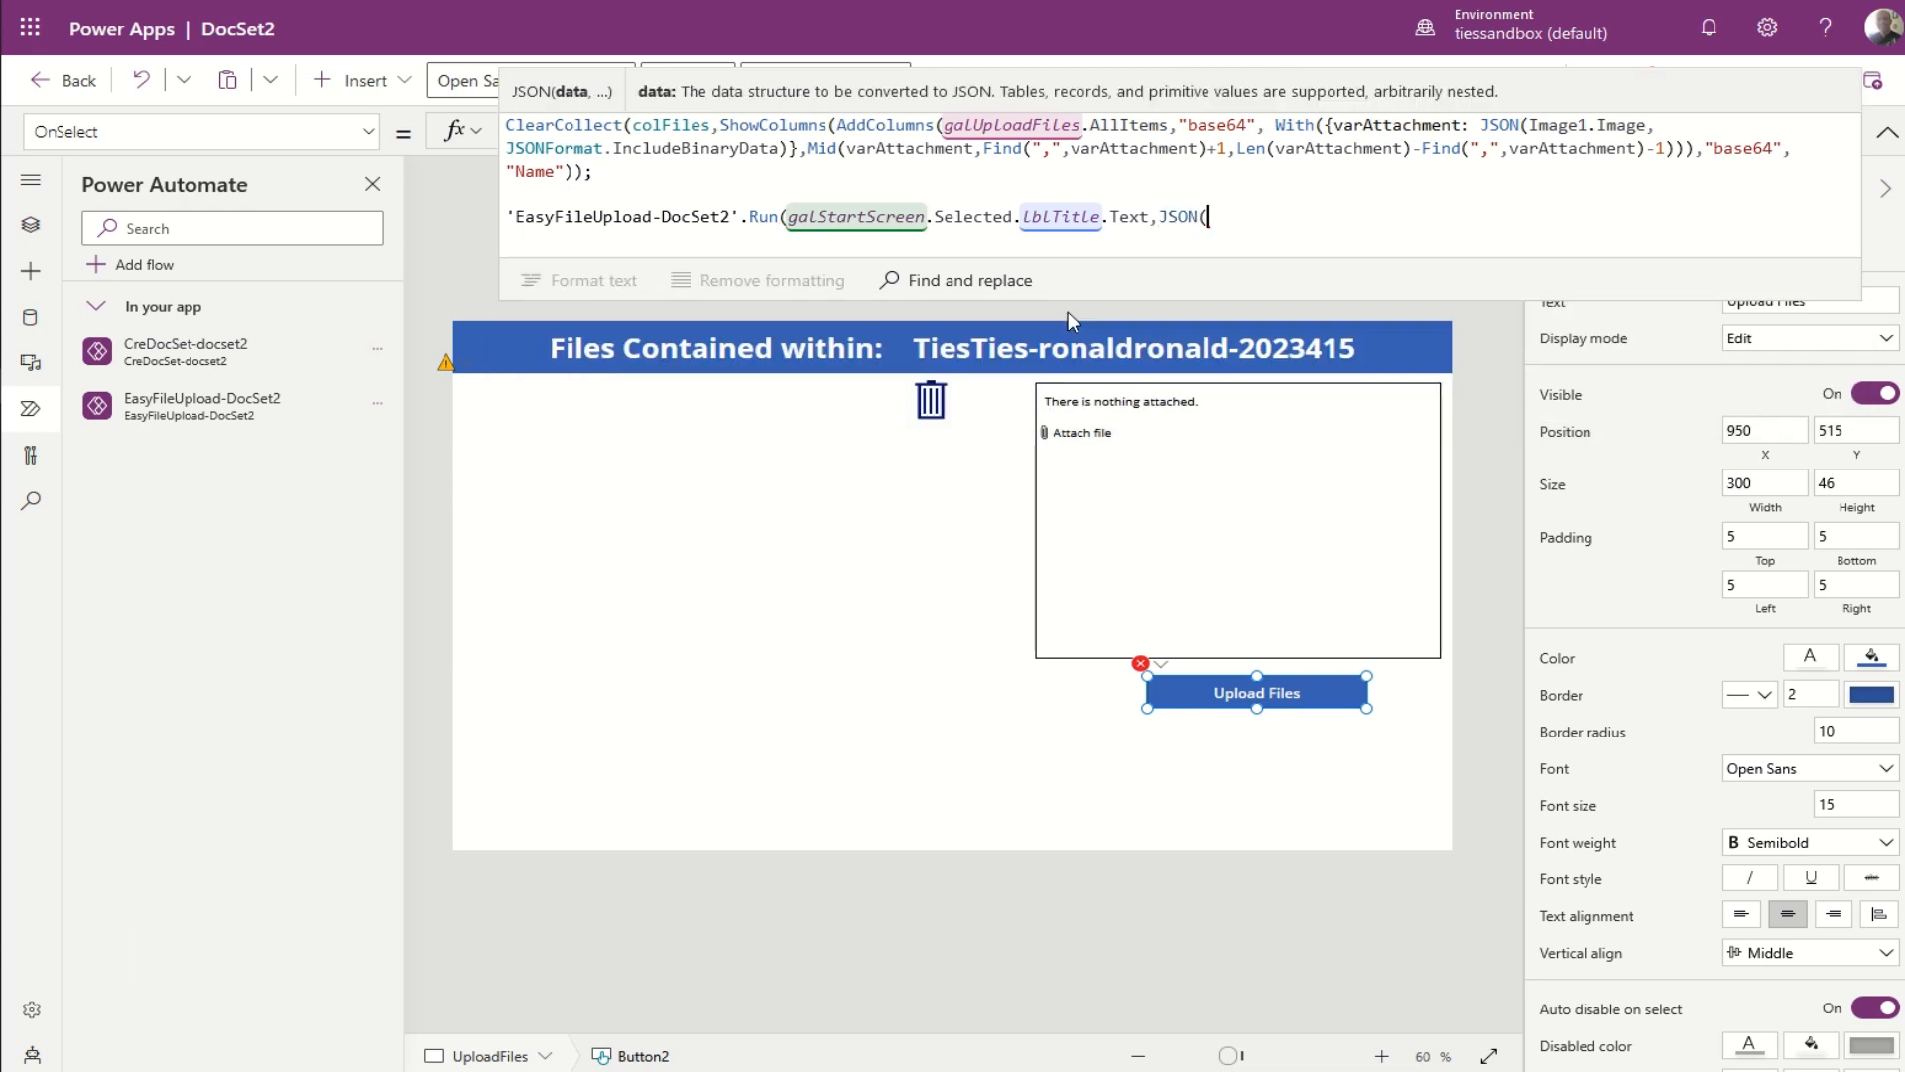
type("col")
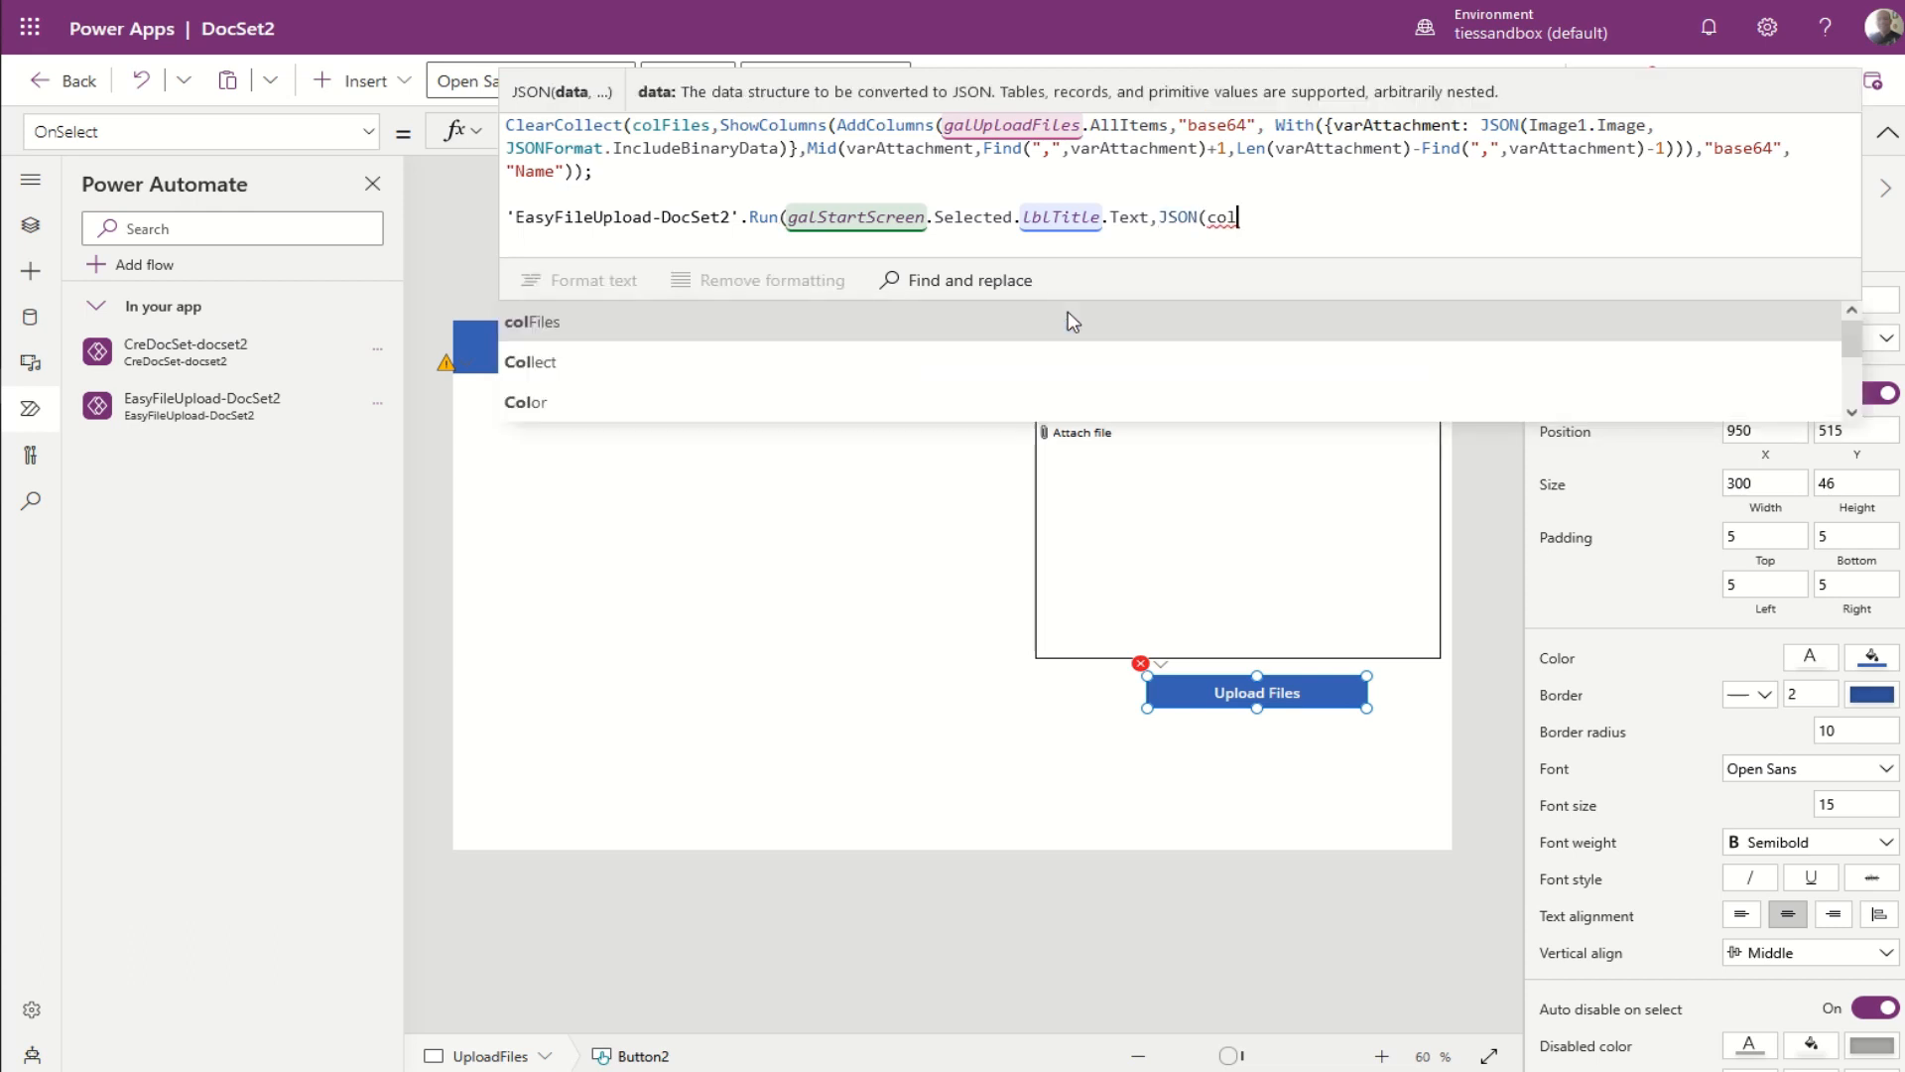
key("Tab")
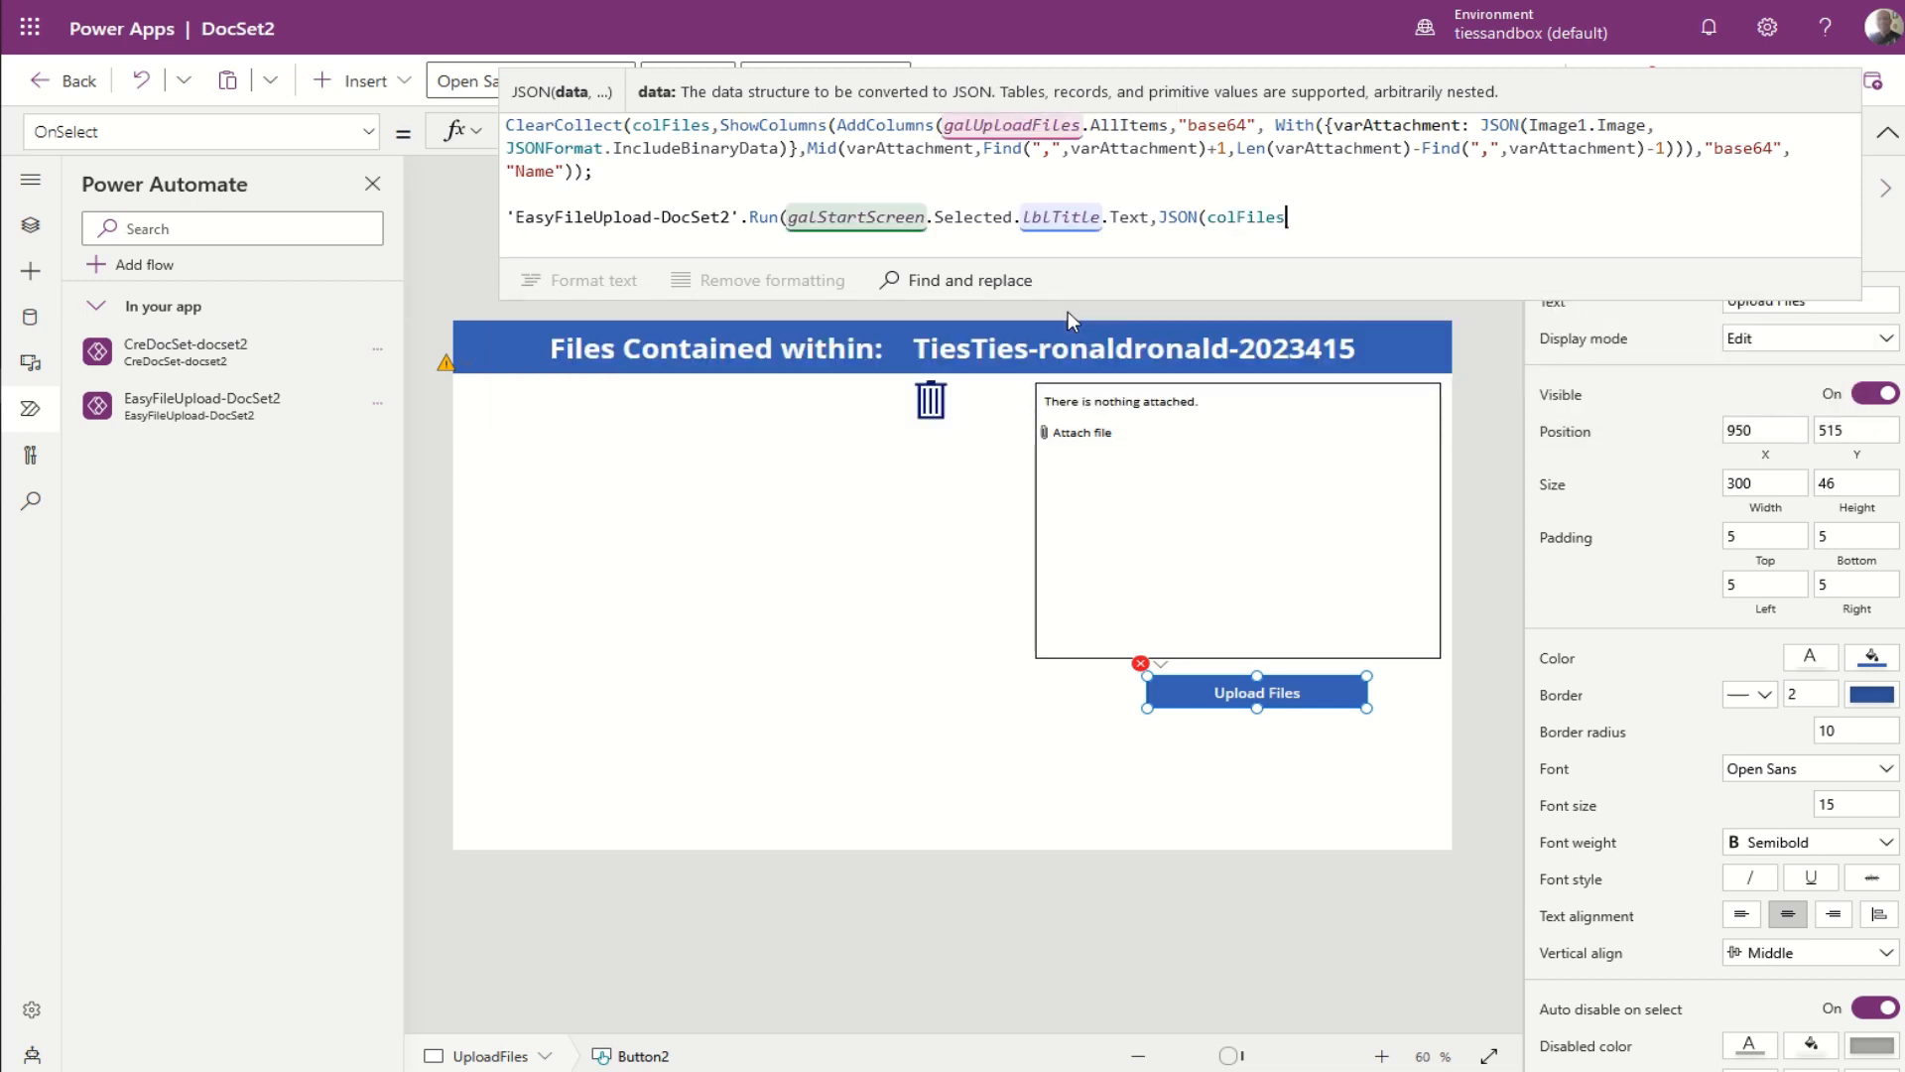
type(",")
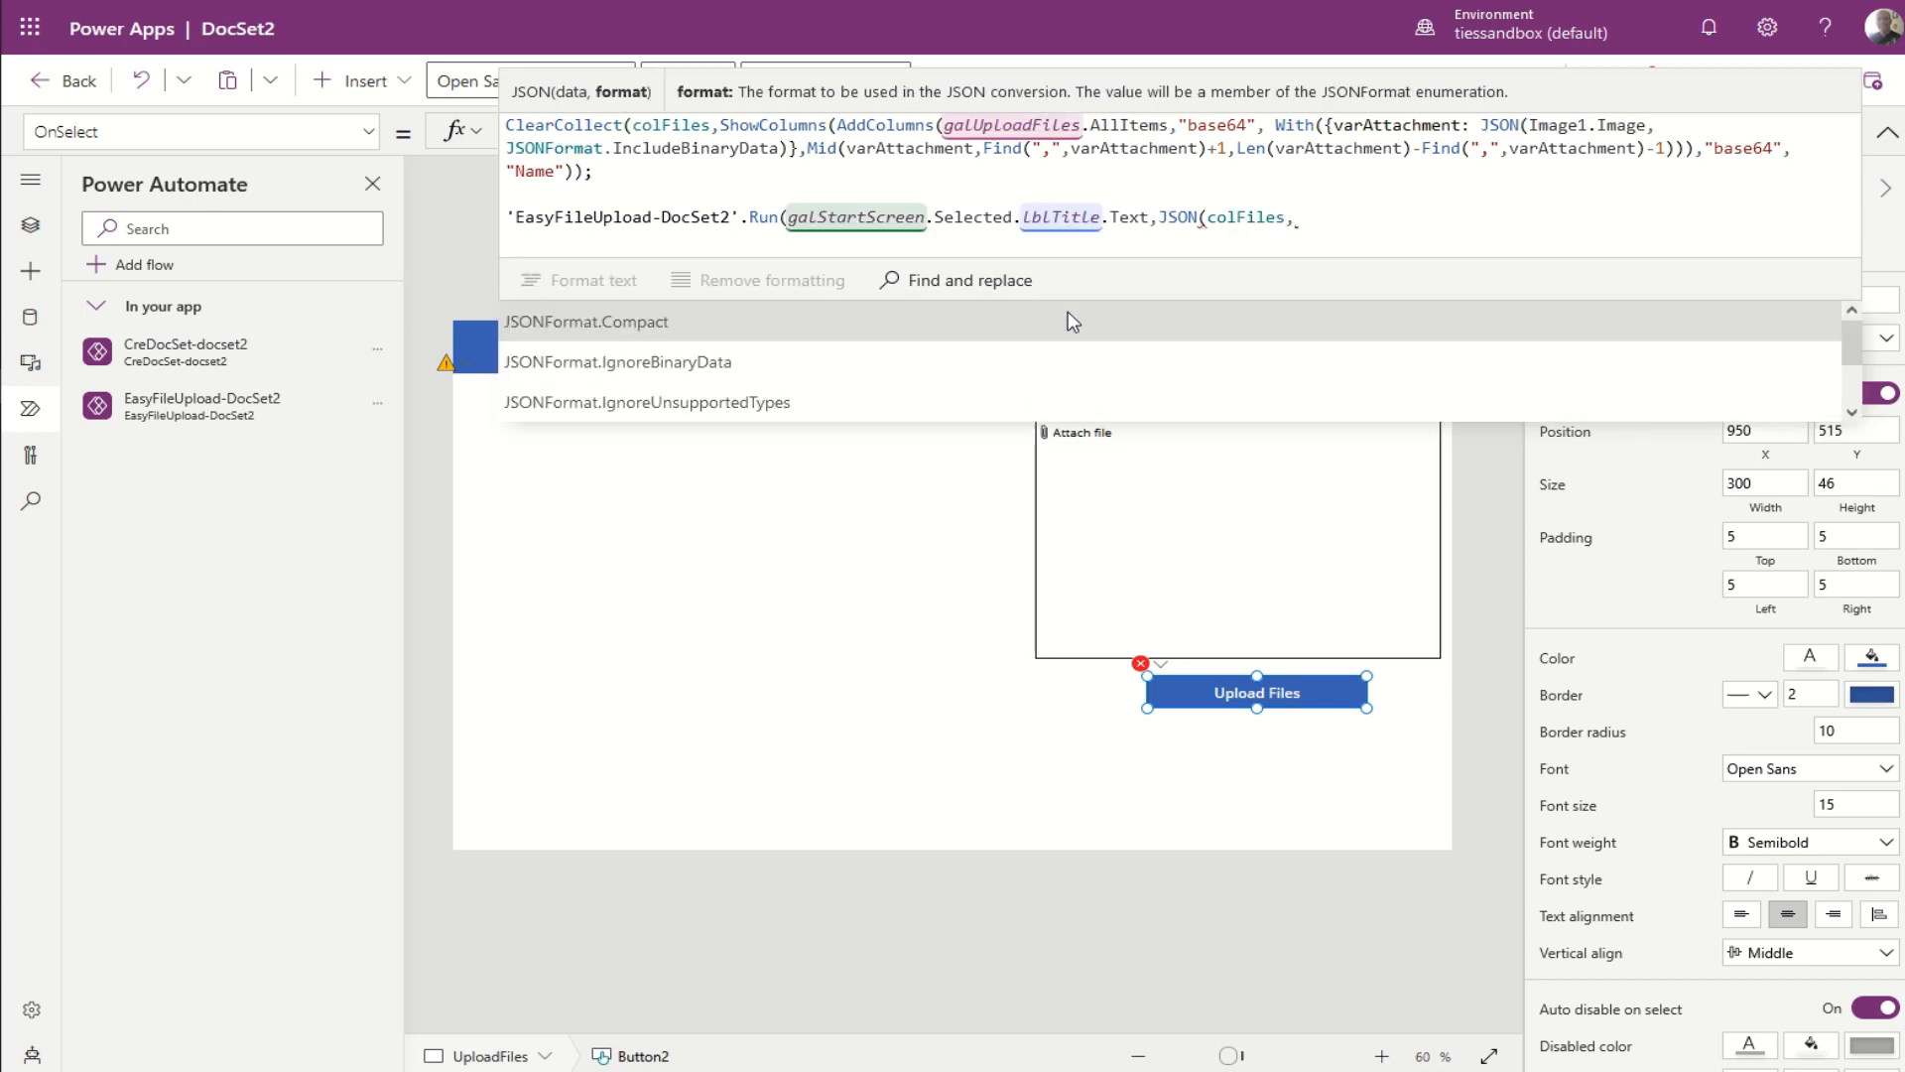
Step: Set the JSON format to JSONFormat.IndentFour, close both calls with )); and start a new line
type("json")
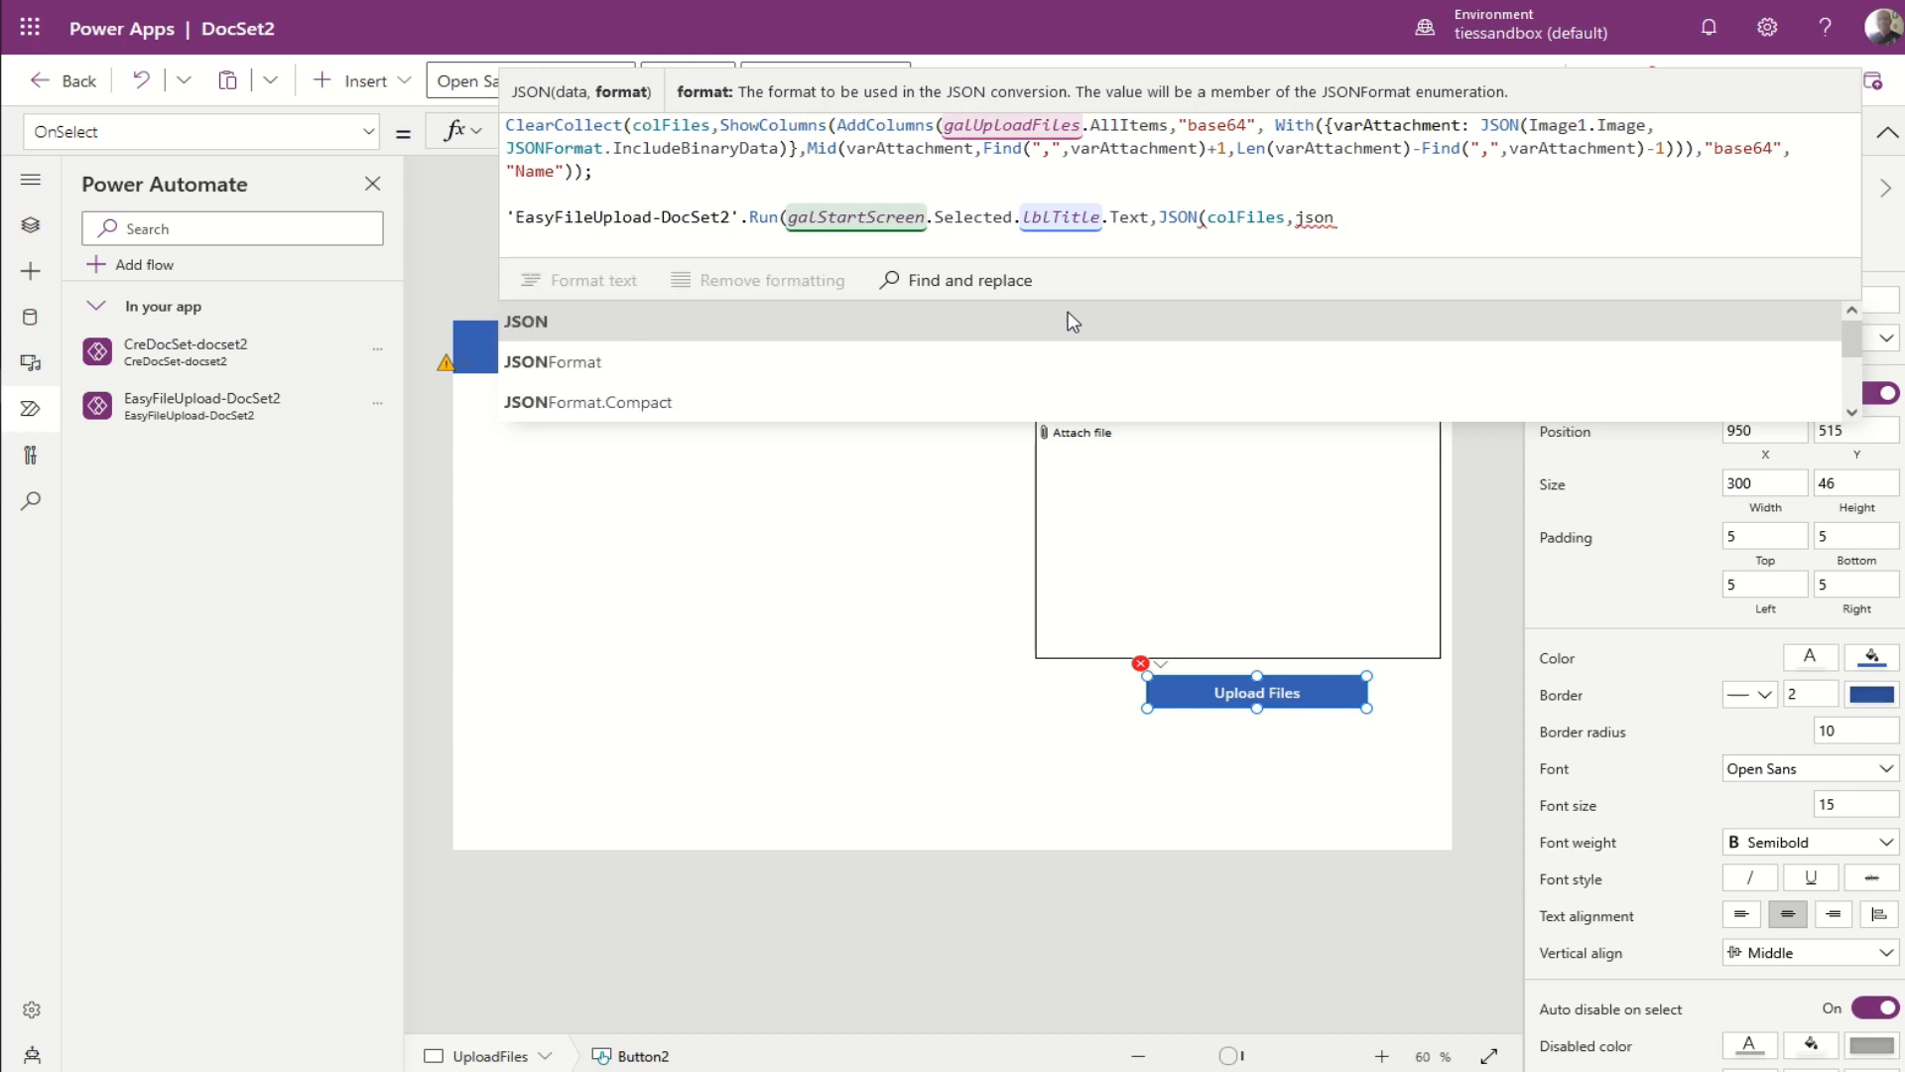
key("Down")
key("Down")
key("Down")
key("Down")
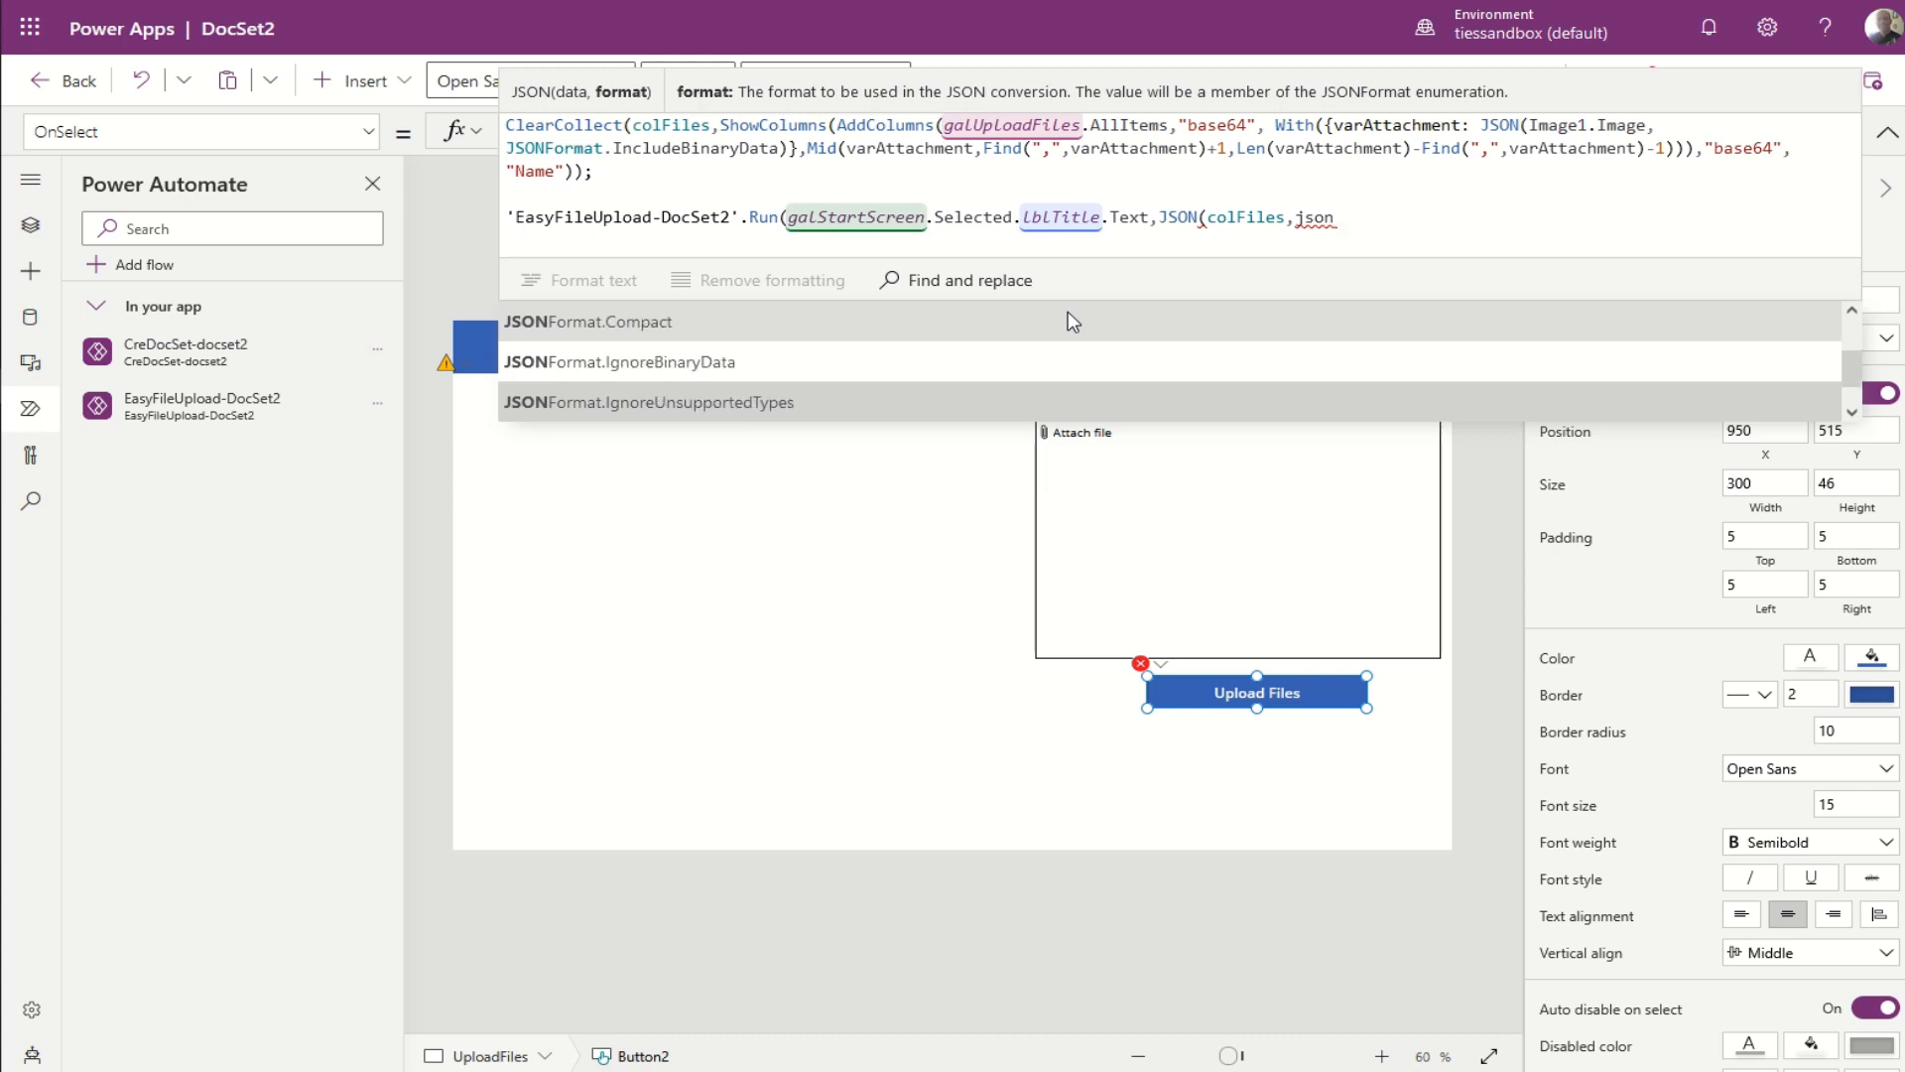
key("Down")
key("Down")
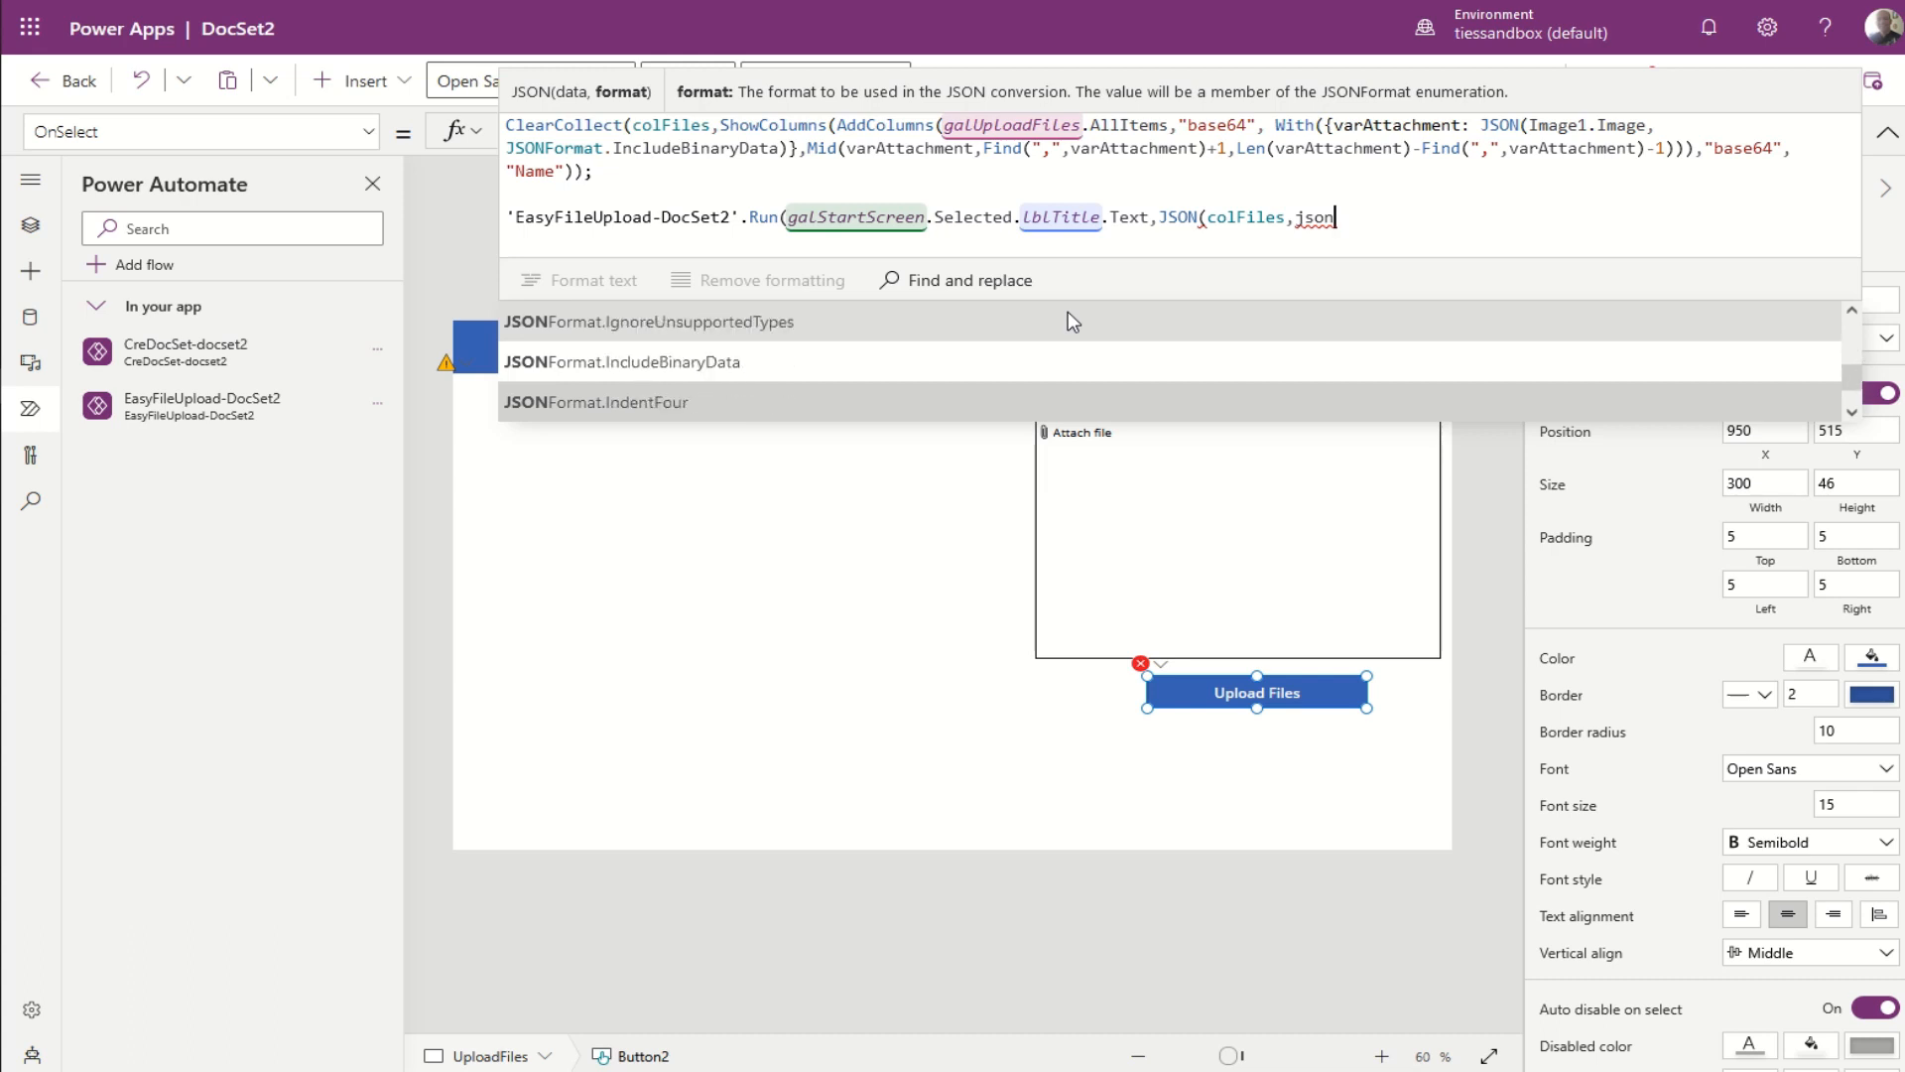
key("Tab")
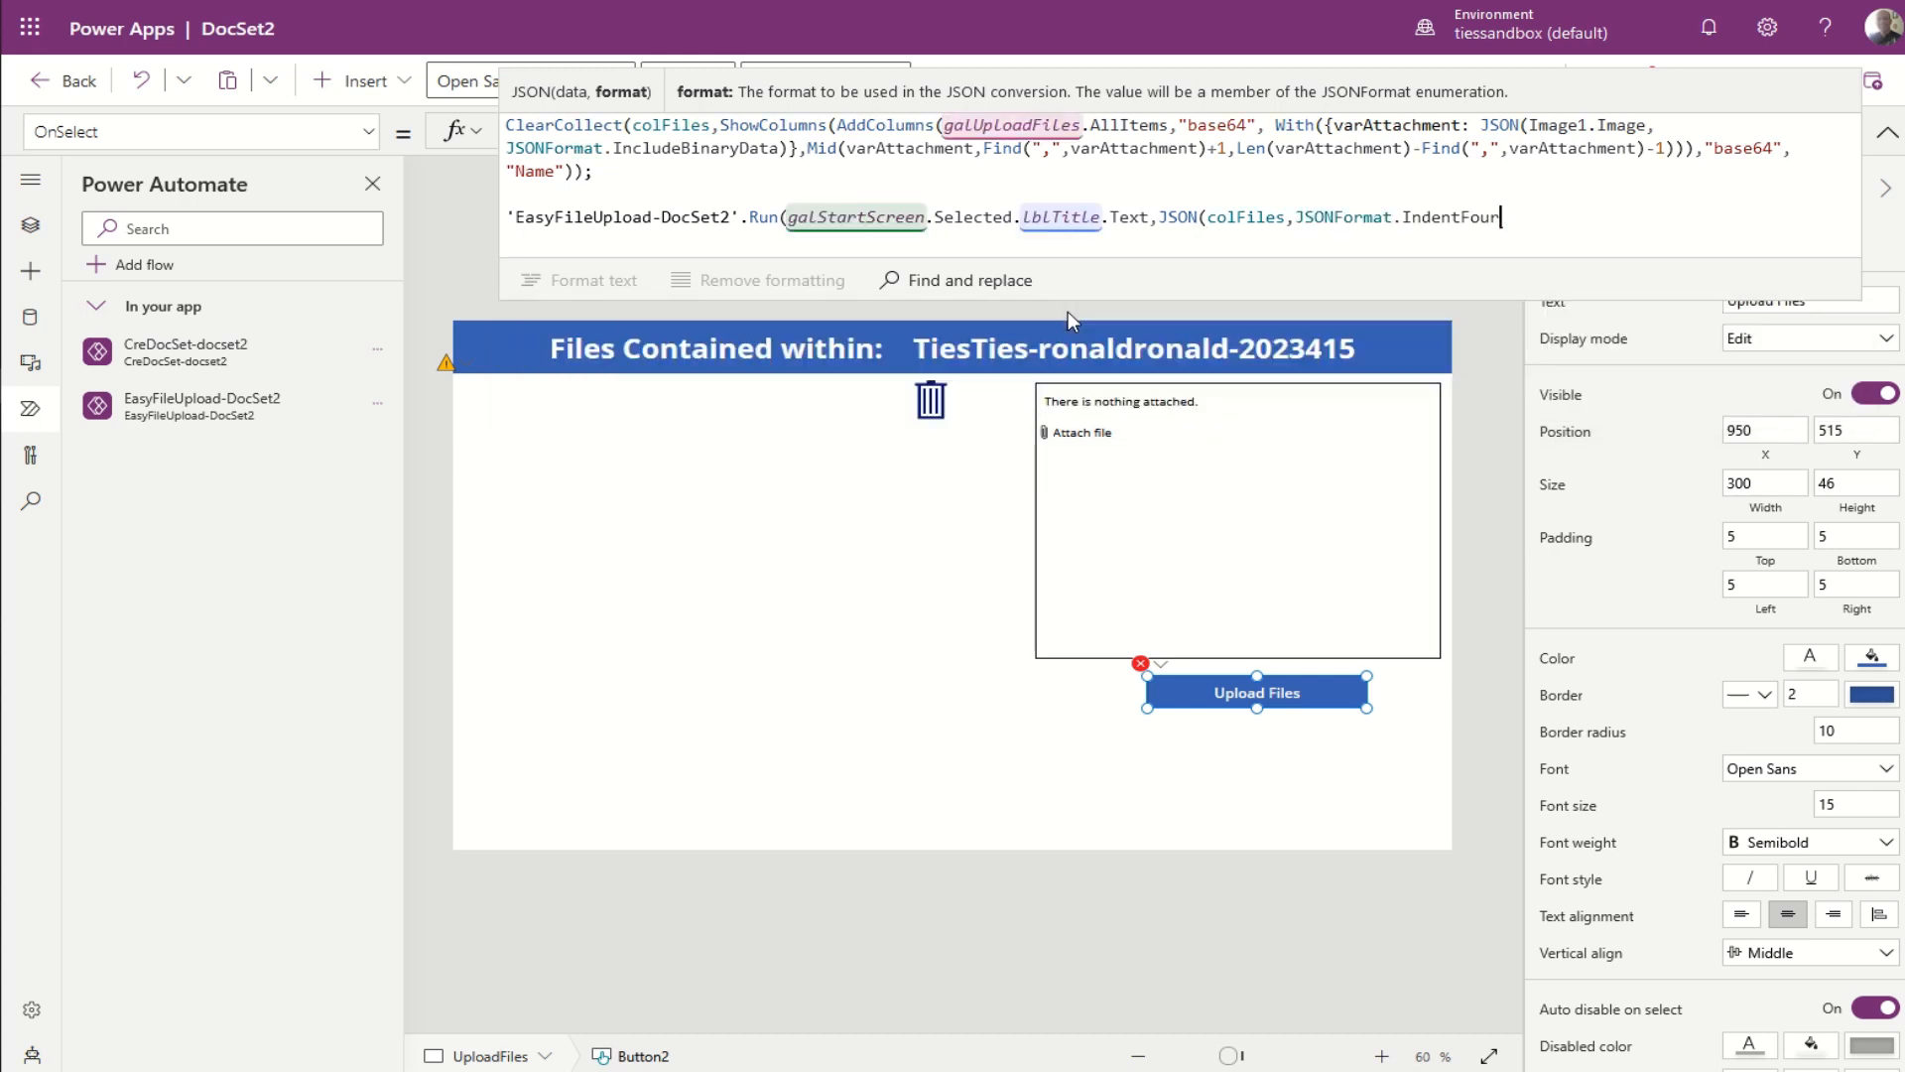
type("))")
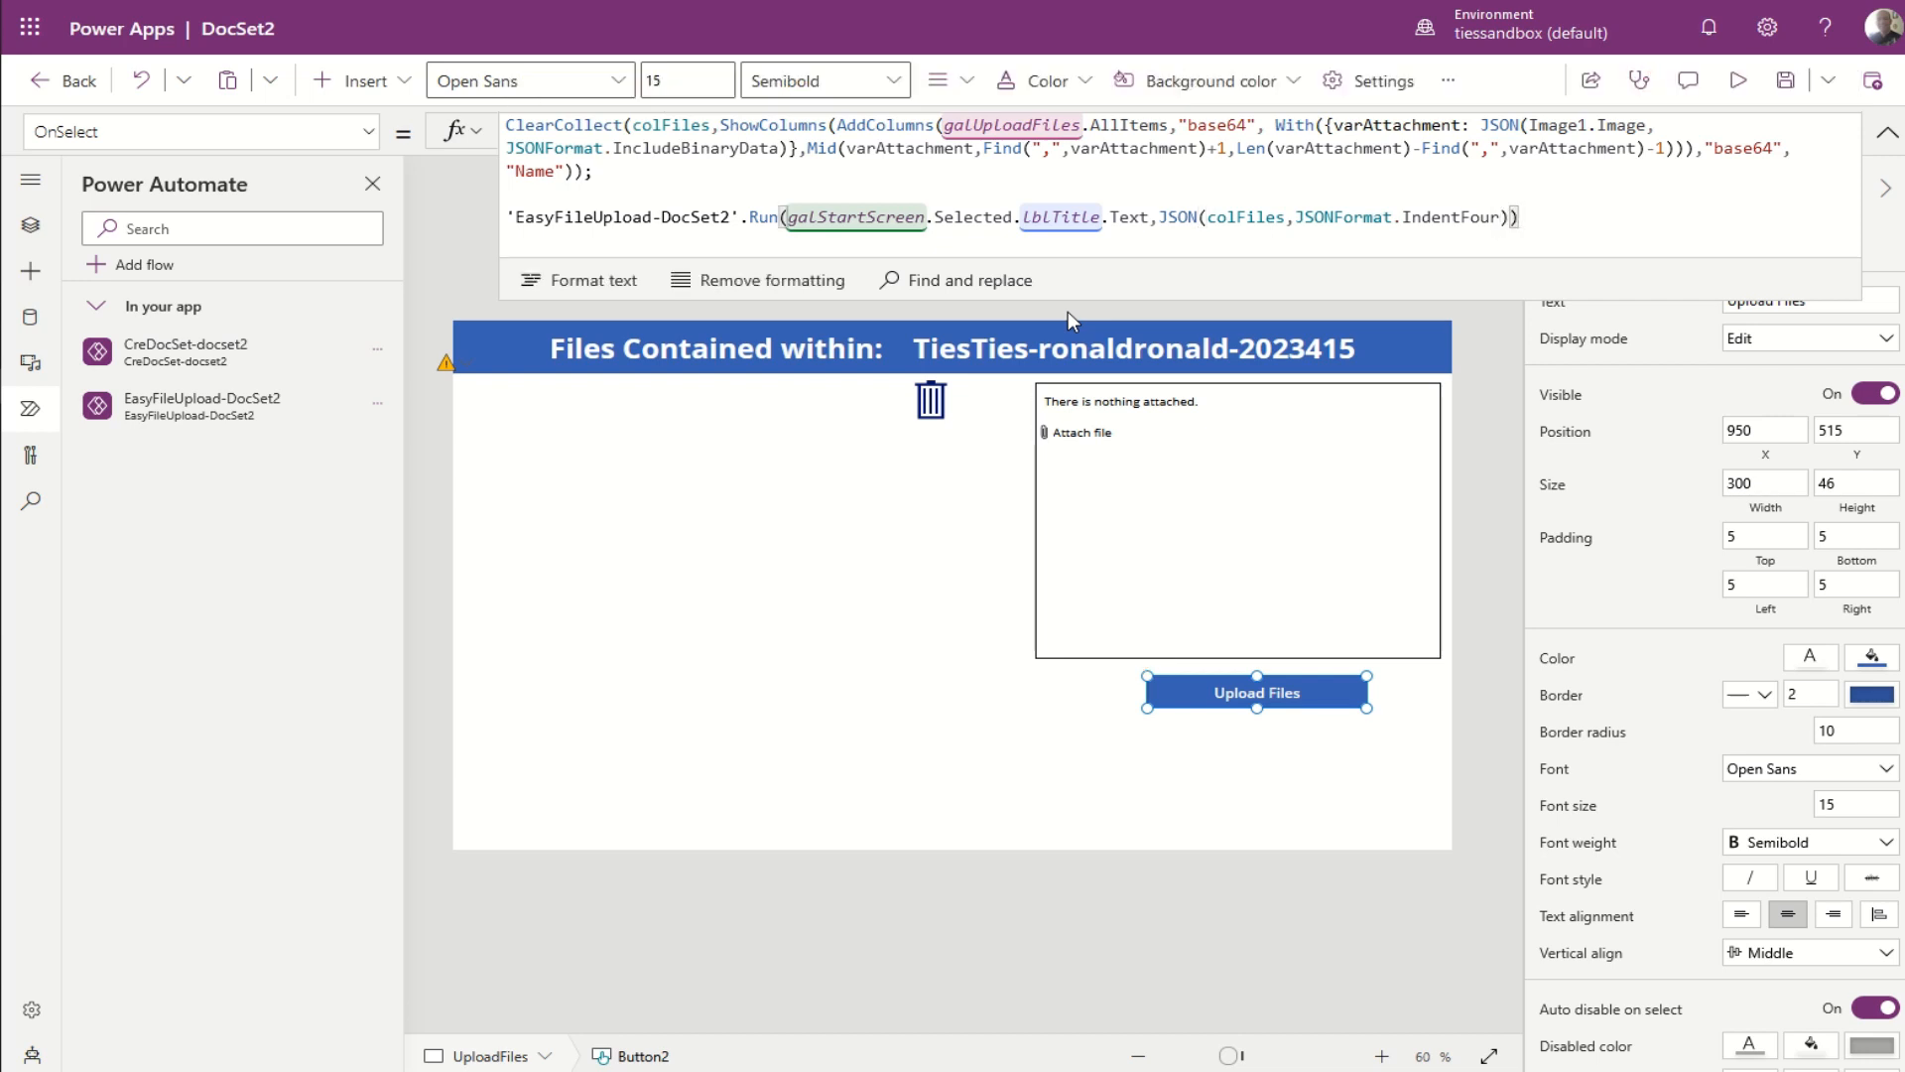
type(";")
key("shift+Return")
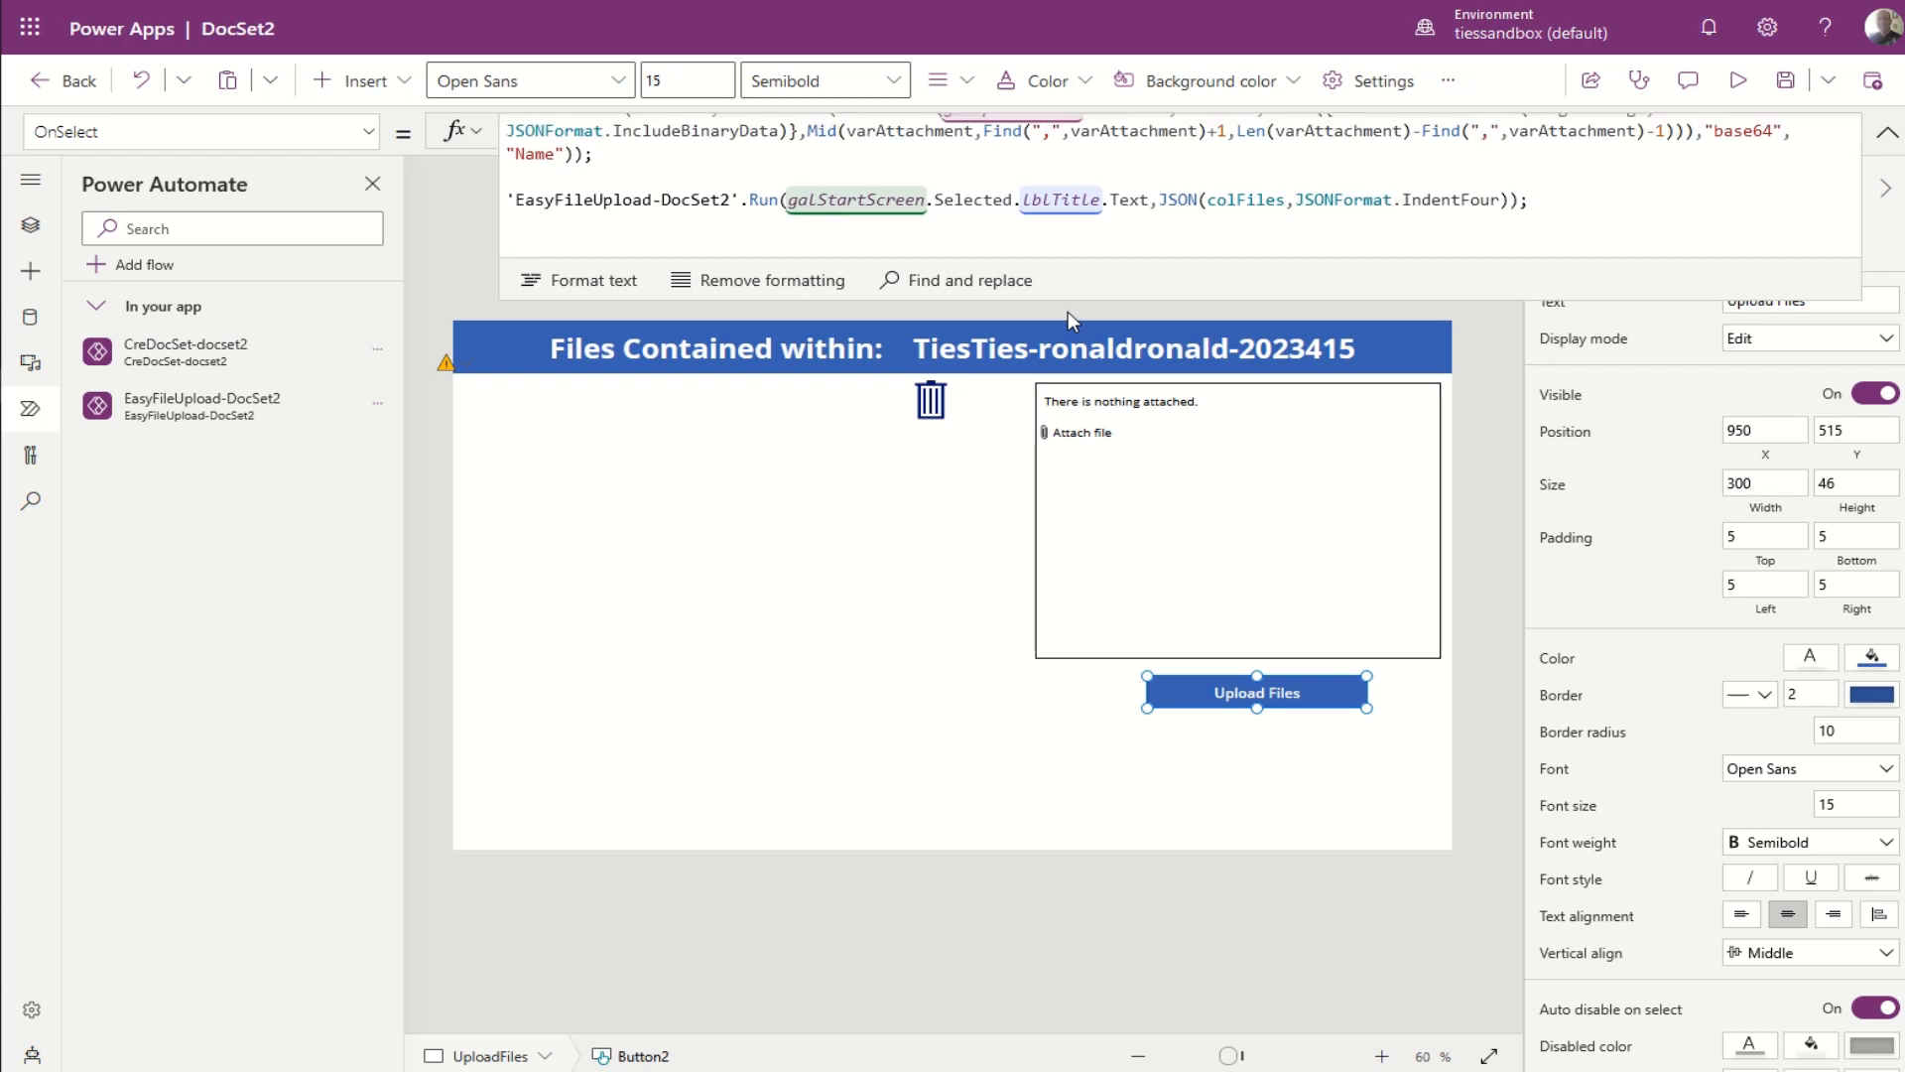
Step: Add a Reset(attUploadFiles); statement below the flow's Run call in the OnSelect formula, followed by new lines
type("Reset(")
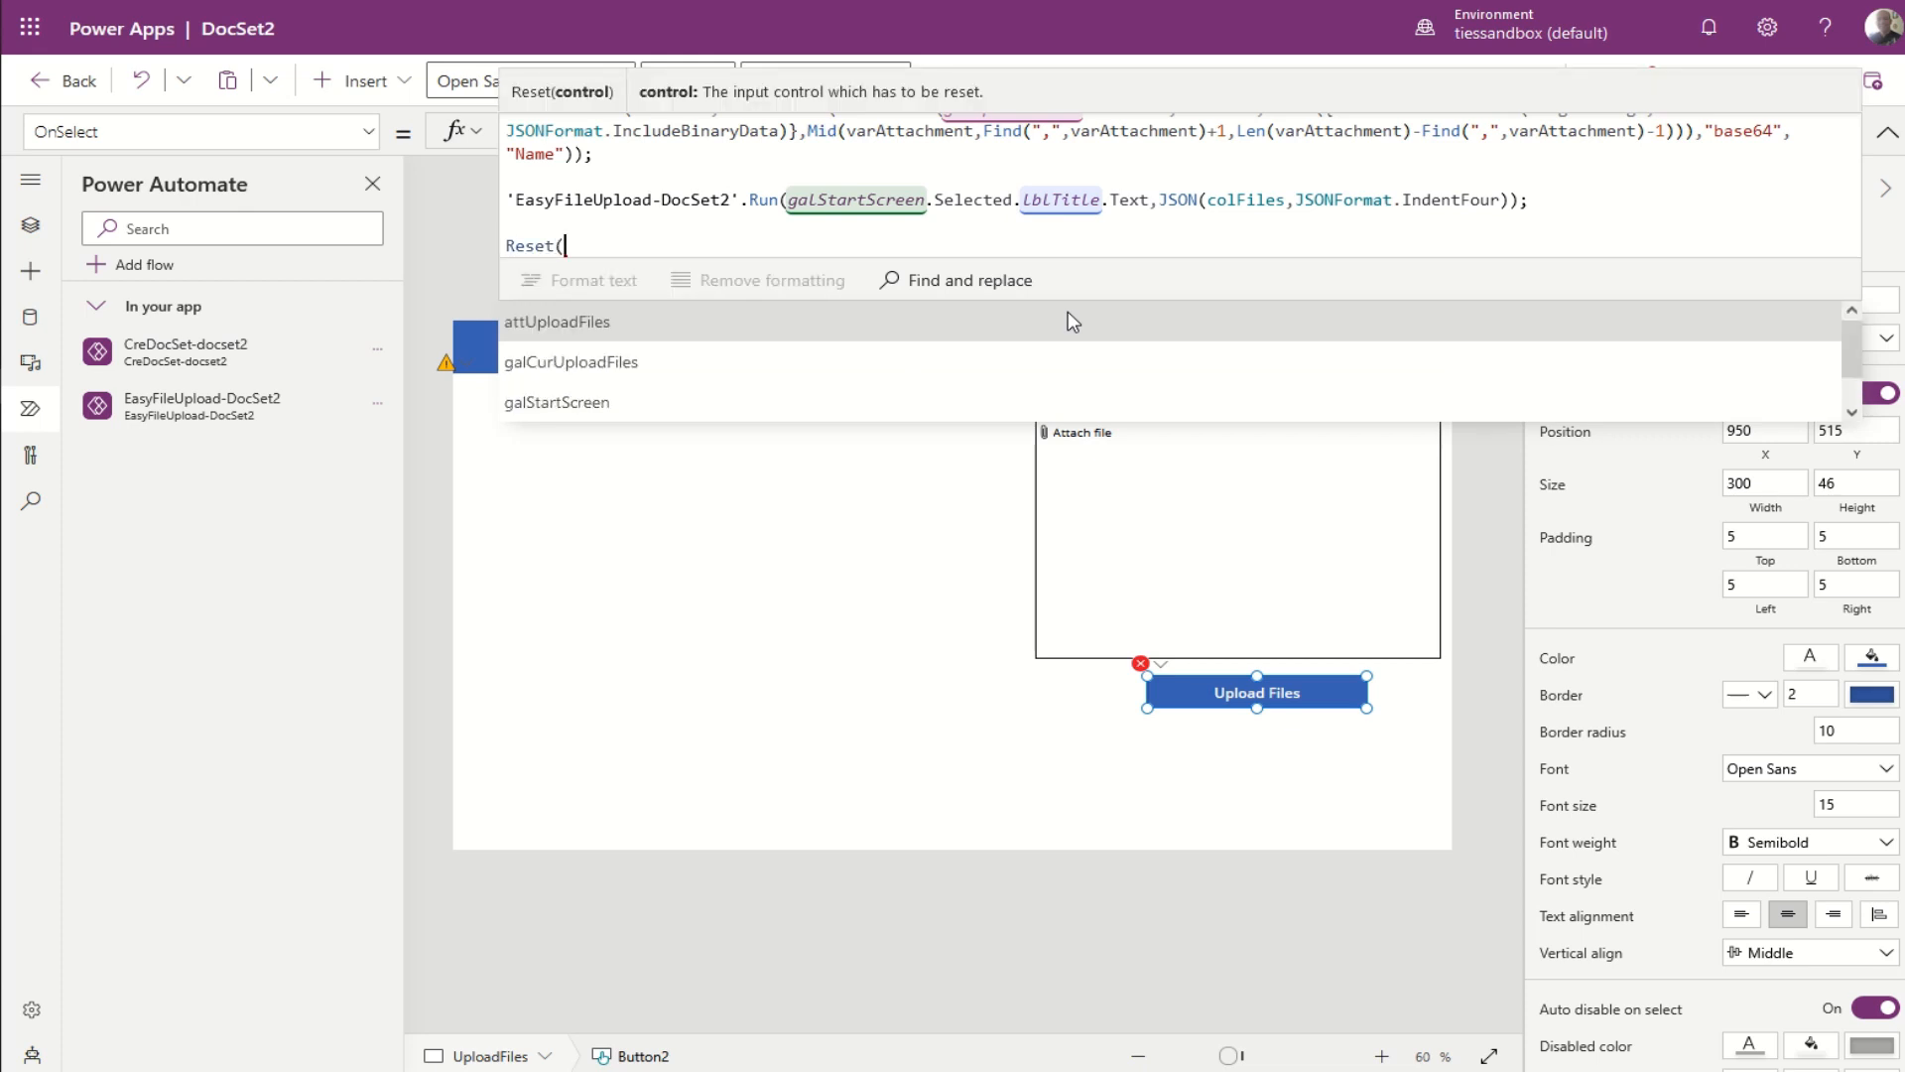
type("att")
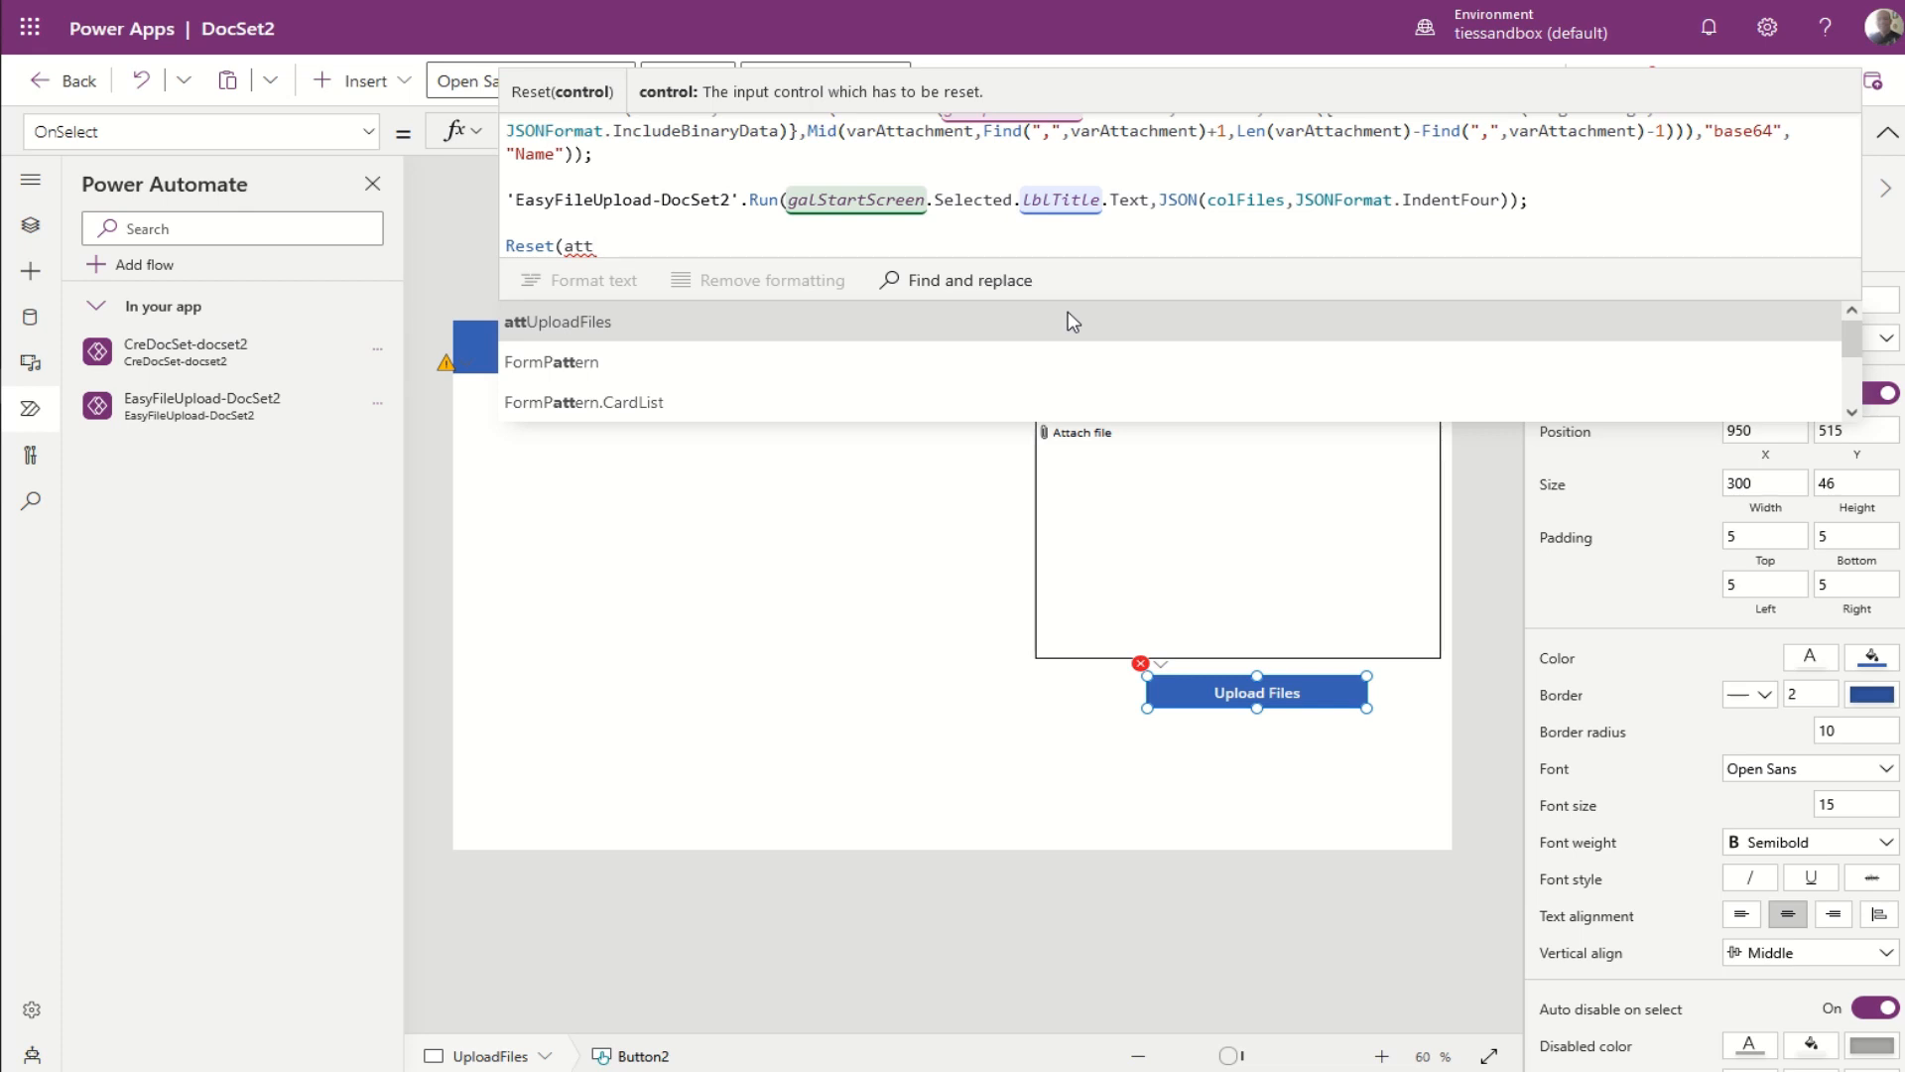
key("Tab")
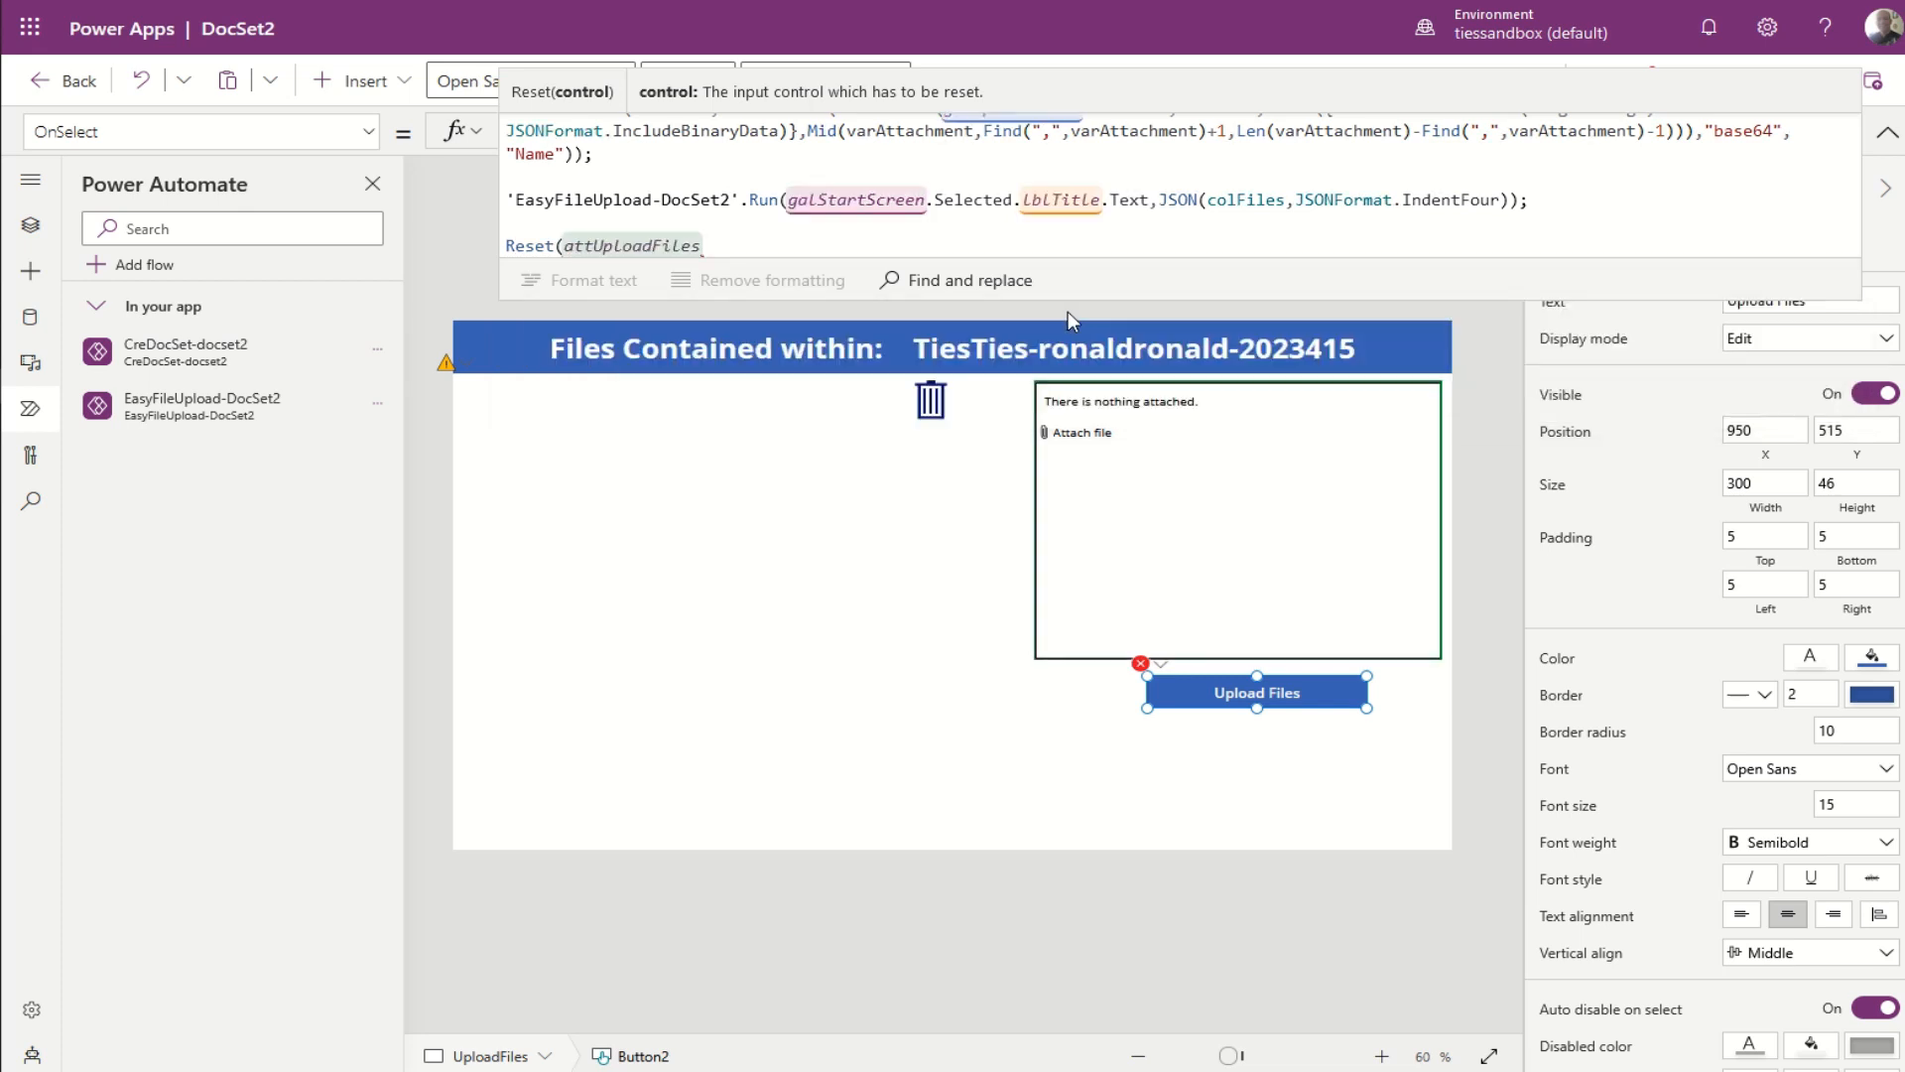
type(");")
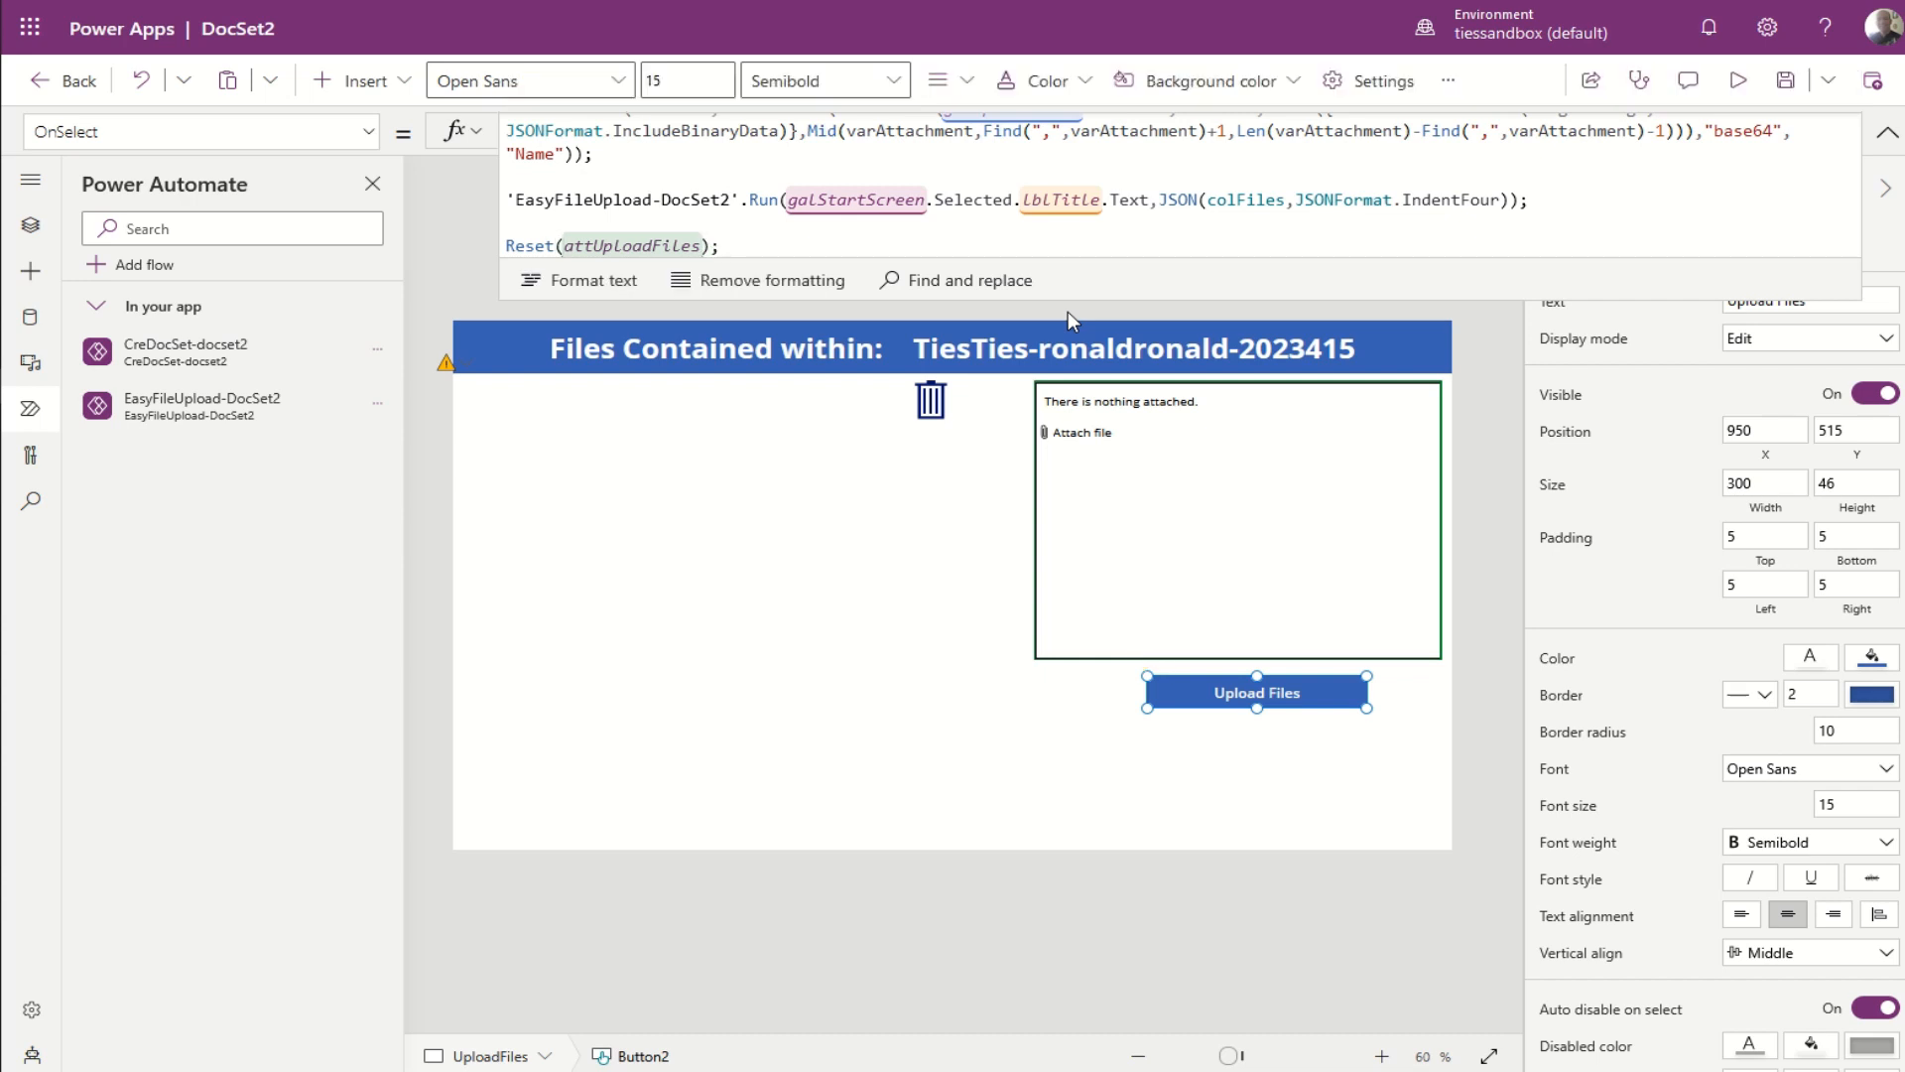
key("Return")
key("Return")
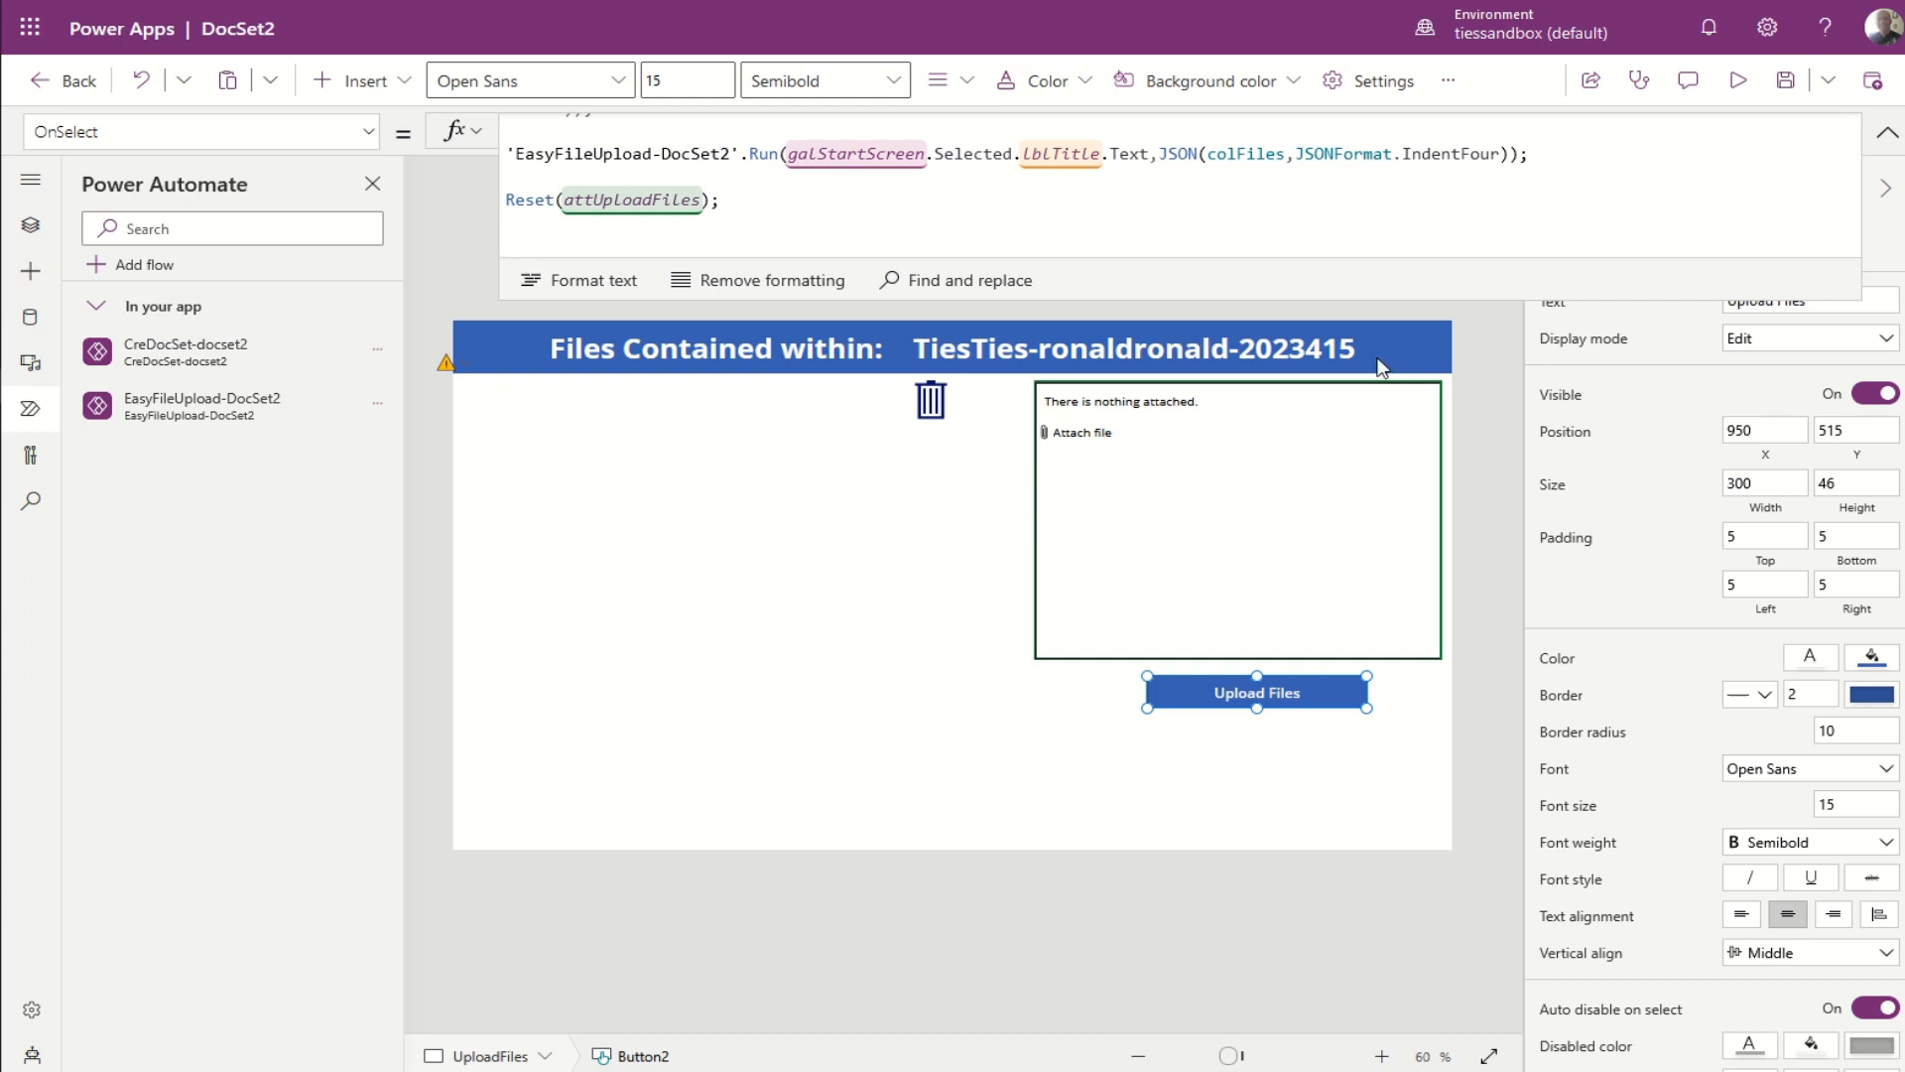
Step: Insert a Sync icon on the UploadFiles screen
left_click(404, 94)
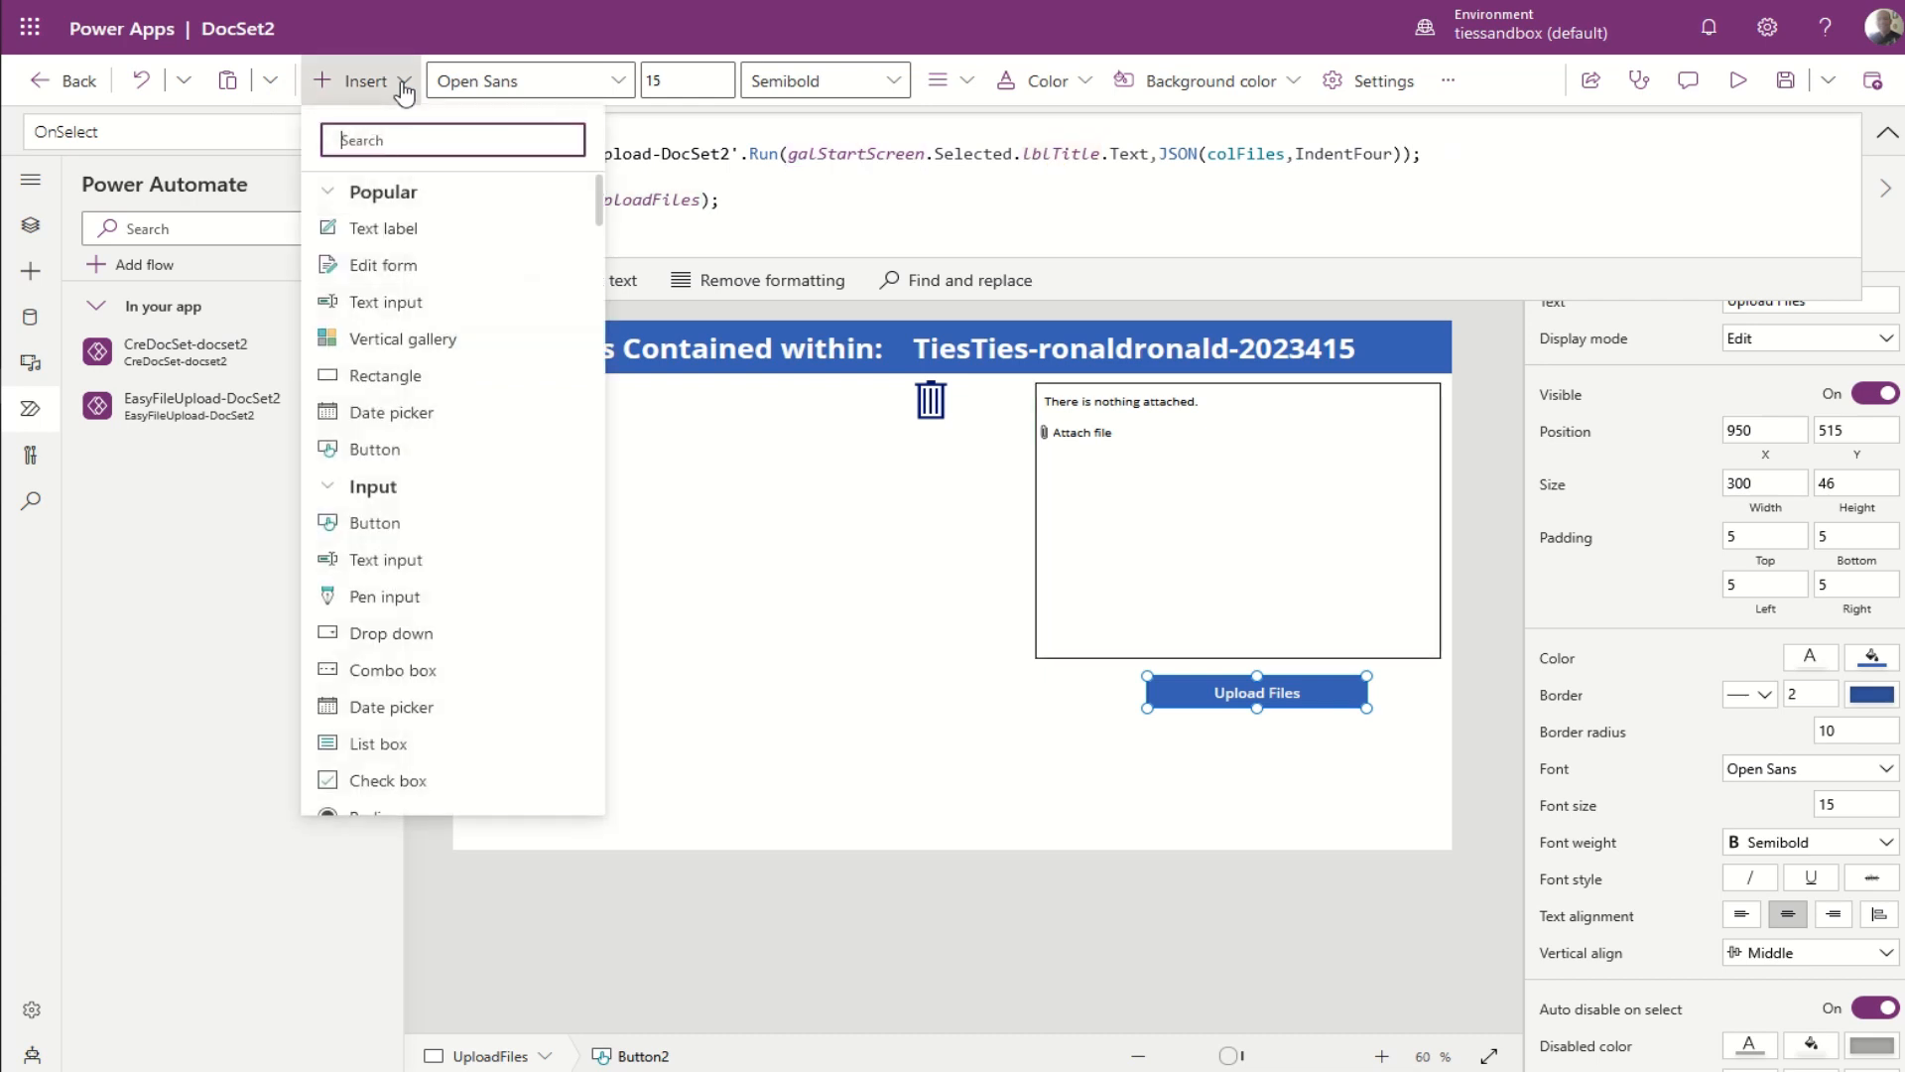
scroll(443, 505, "down", 5)
scroll(443, 509, "down", 15)
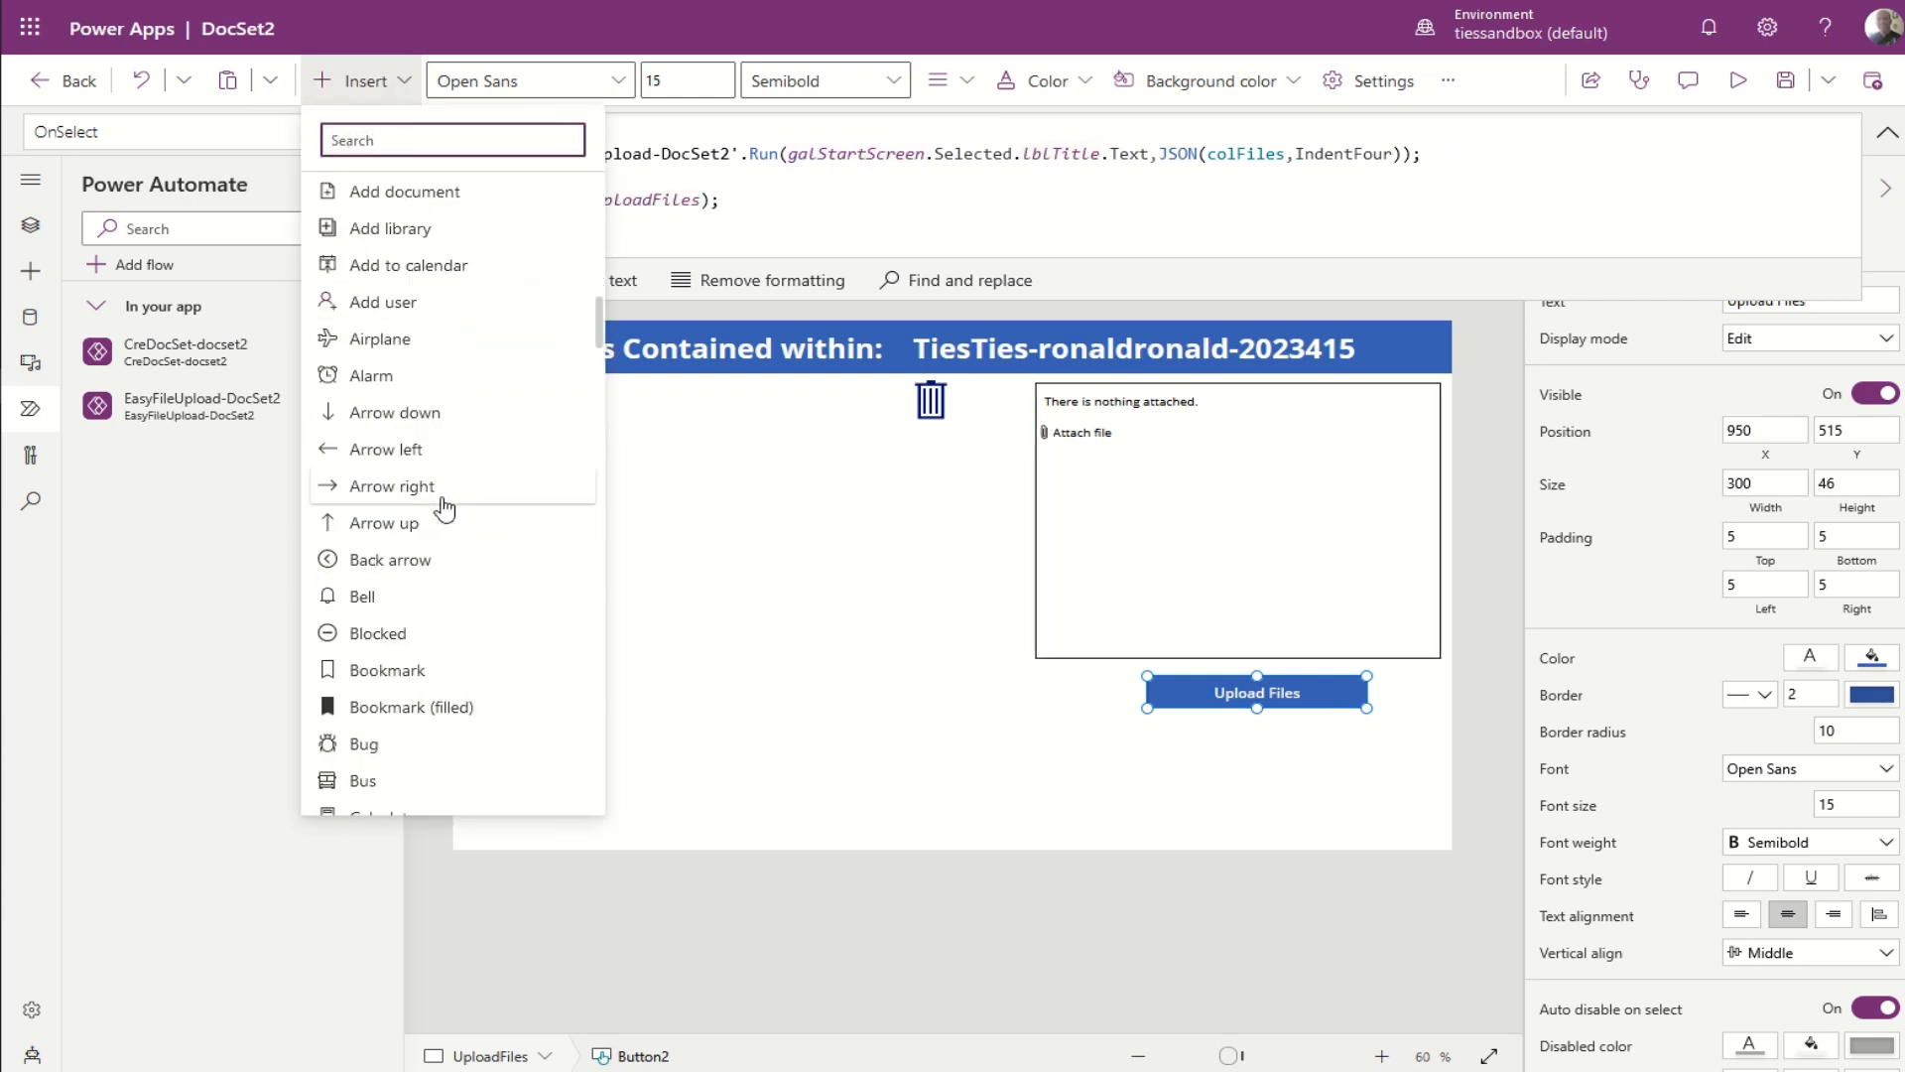
scroll(441, 508, "down", 15)
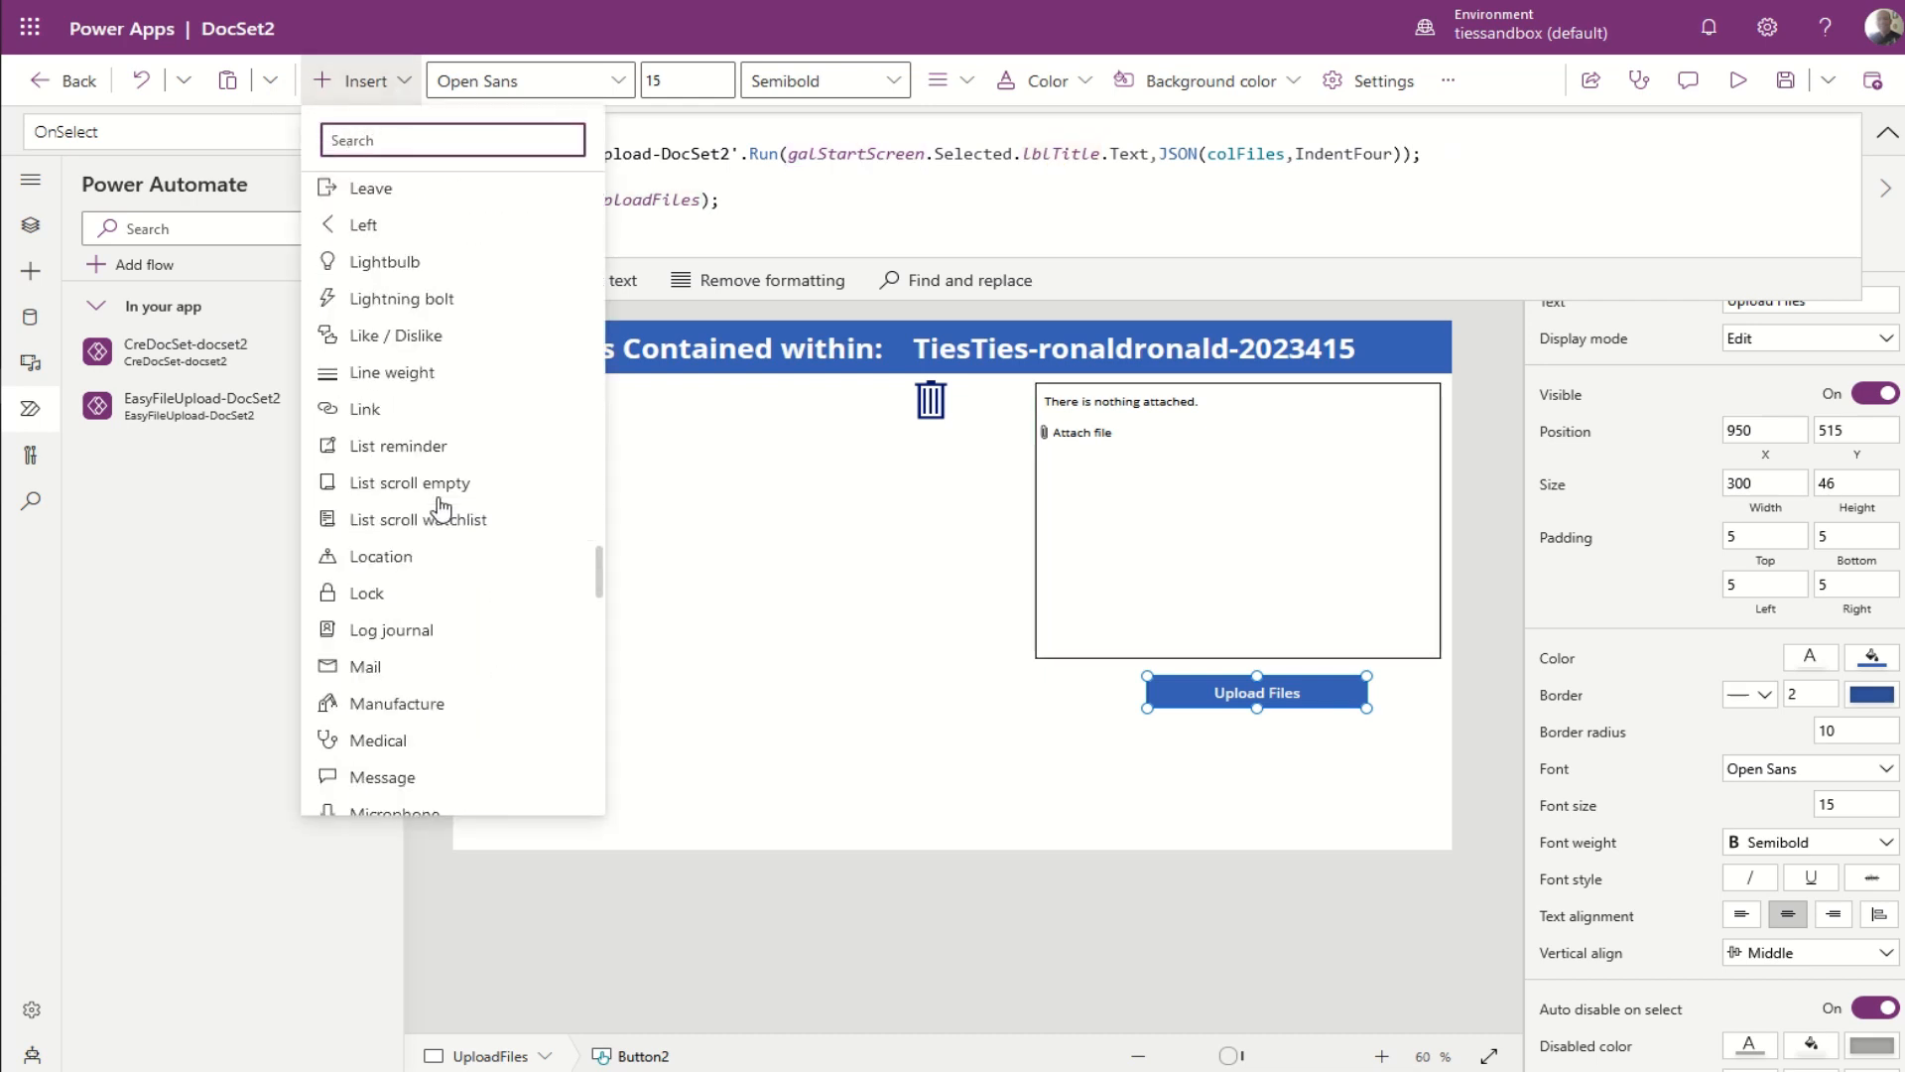
scroll(440, 508, "down", 10)
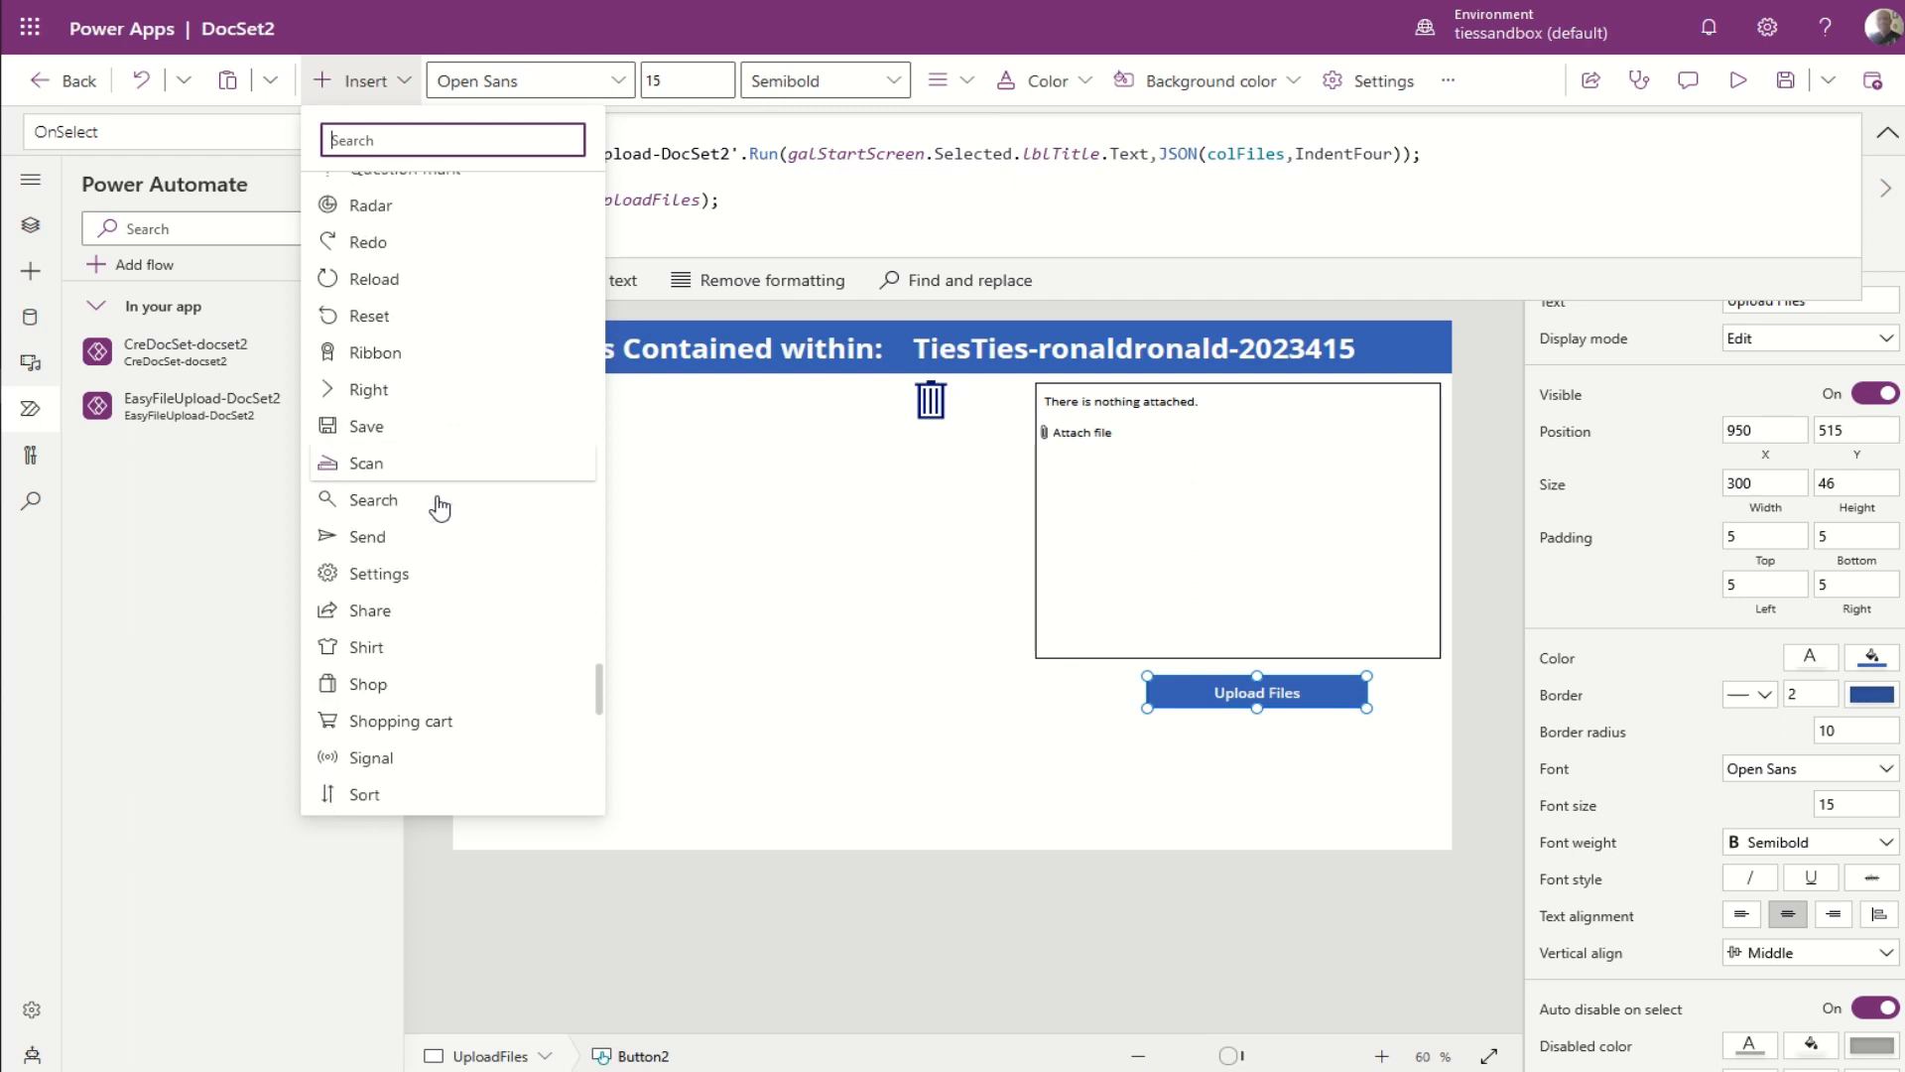
scroll(438, 509, "down", 1)
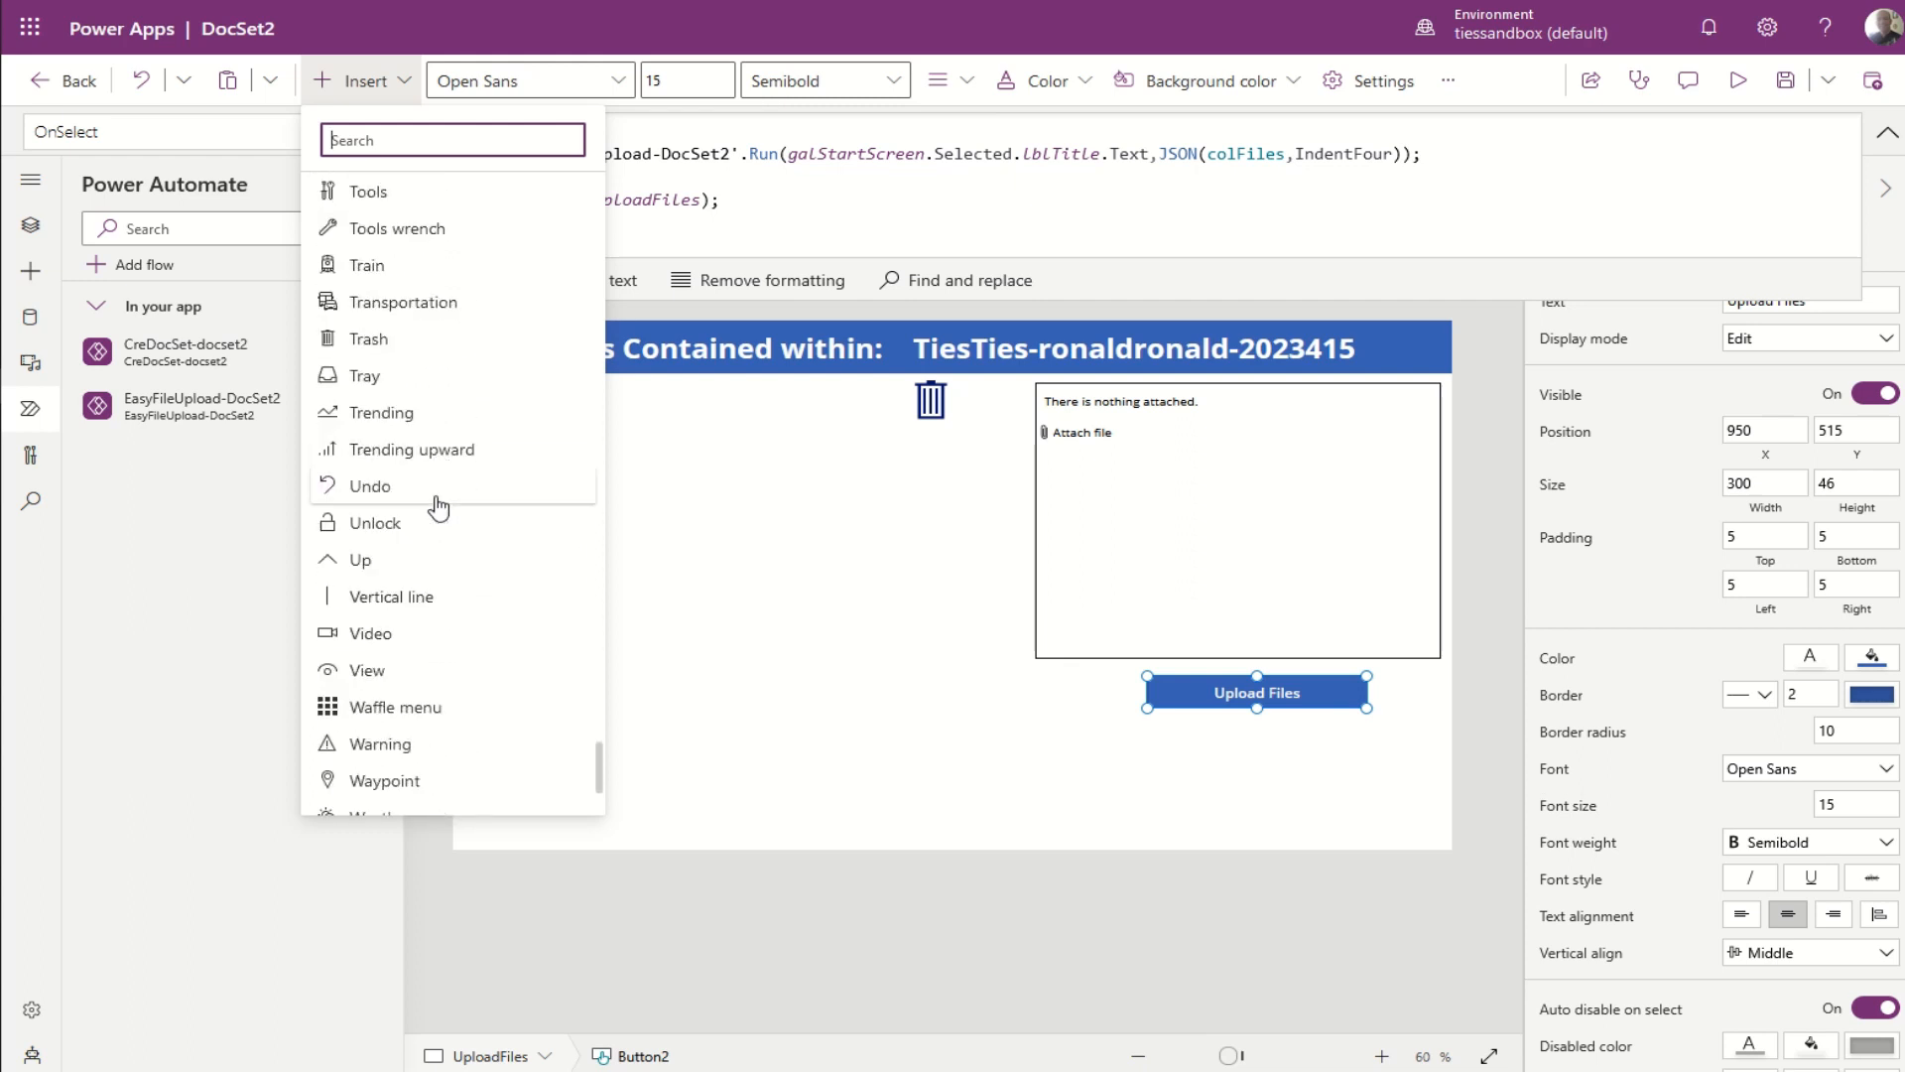
scroll(438, 508, "down", 7)
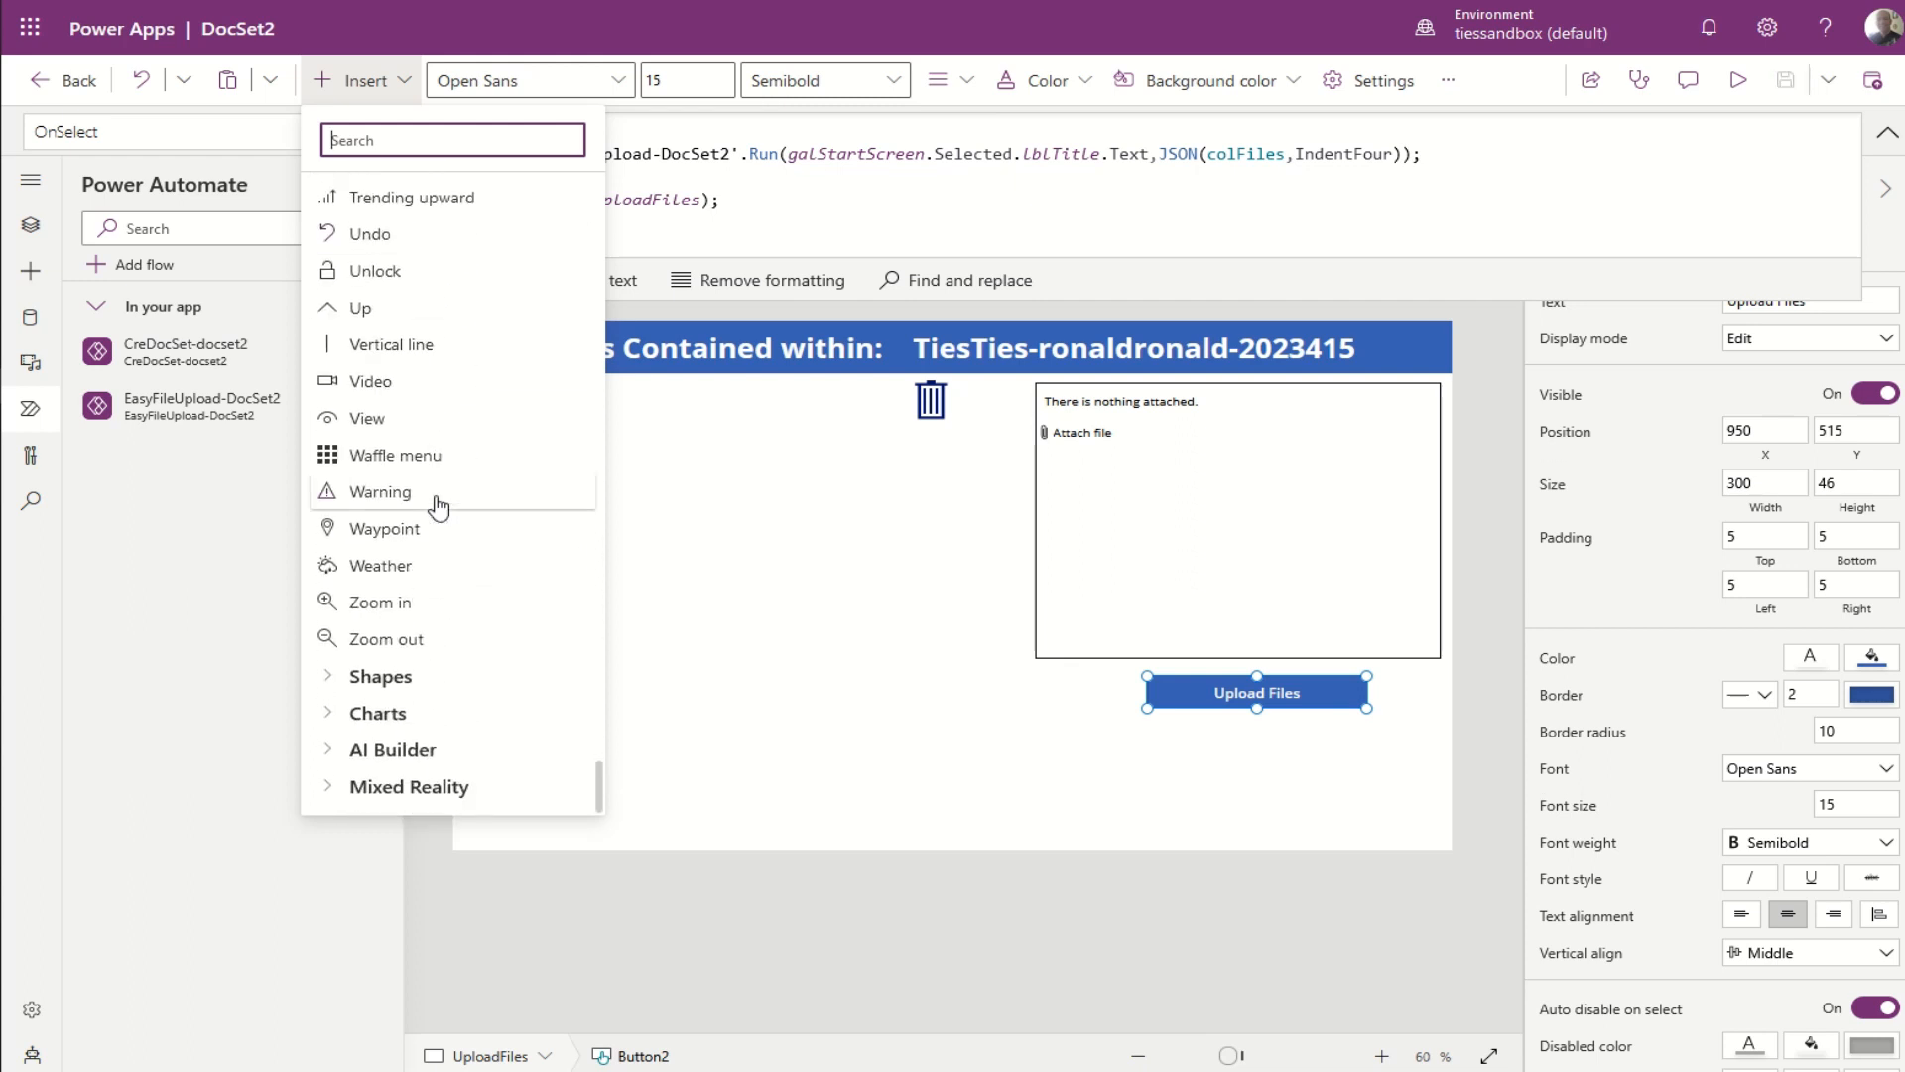
scroll(437, 508, "up", 12)
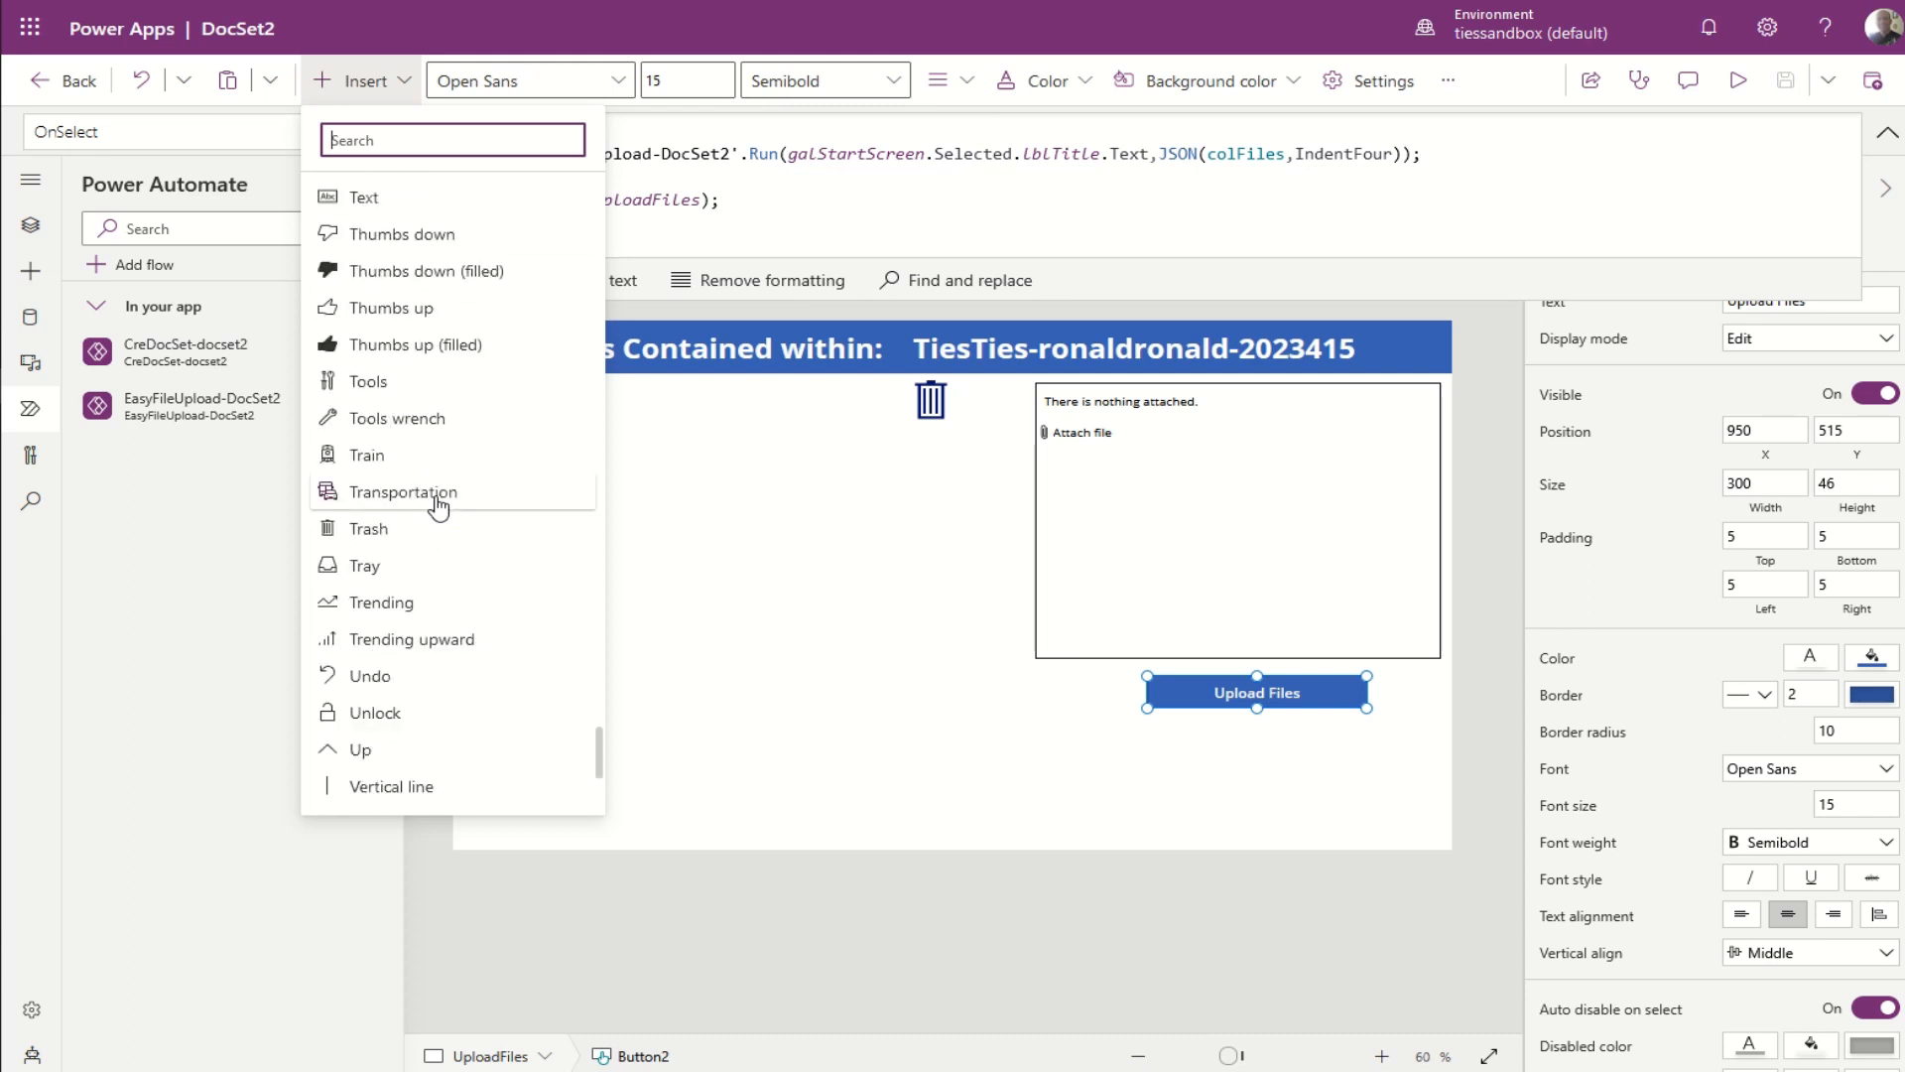
scroll(439, 508, "up", 12)
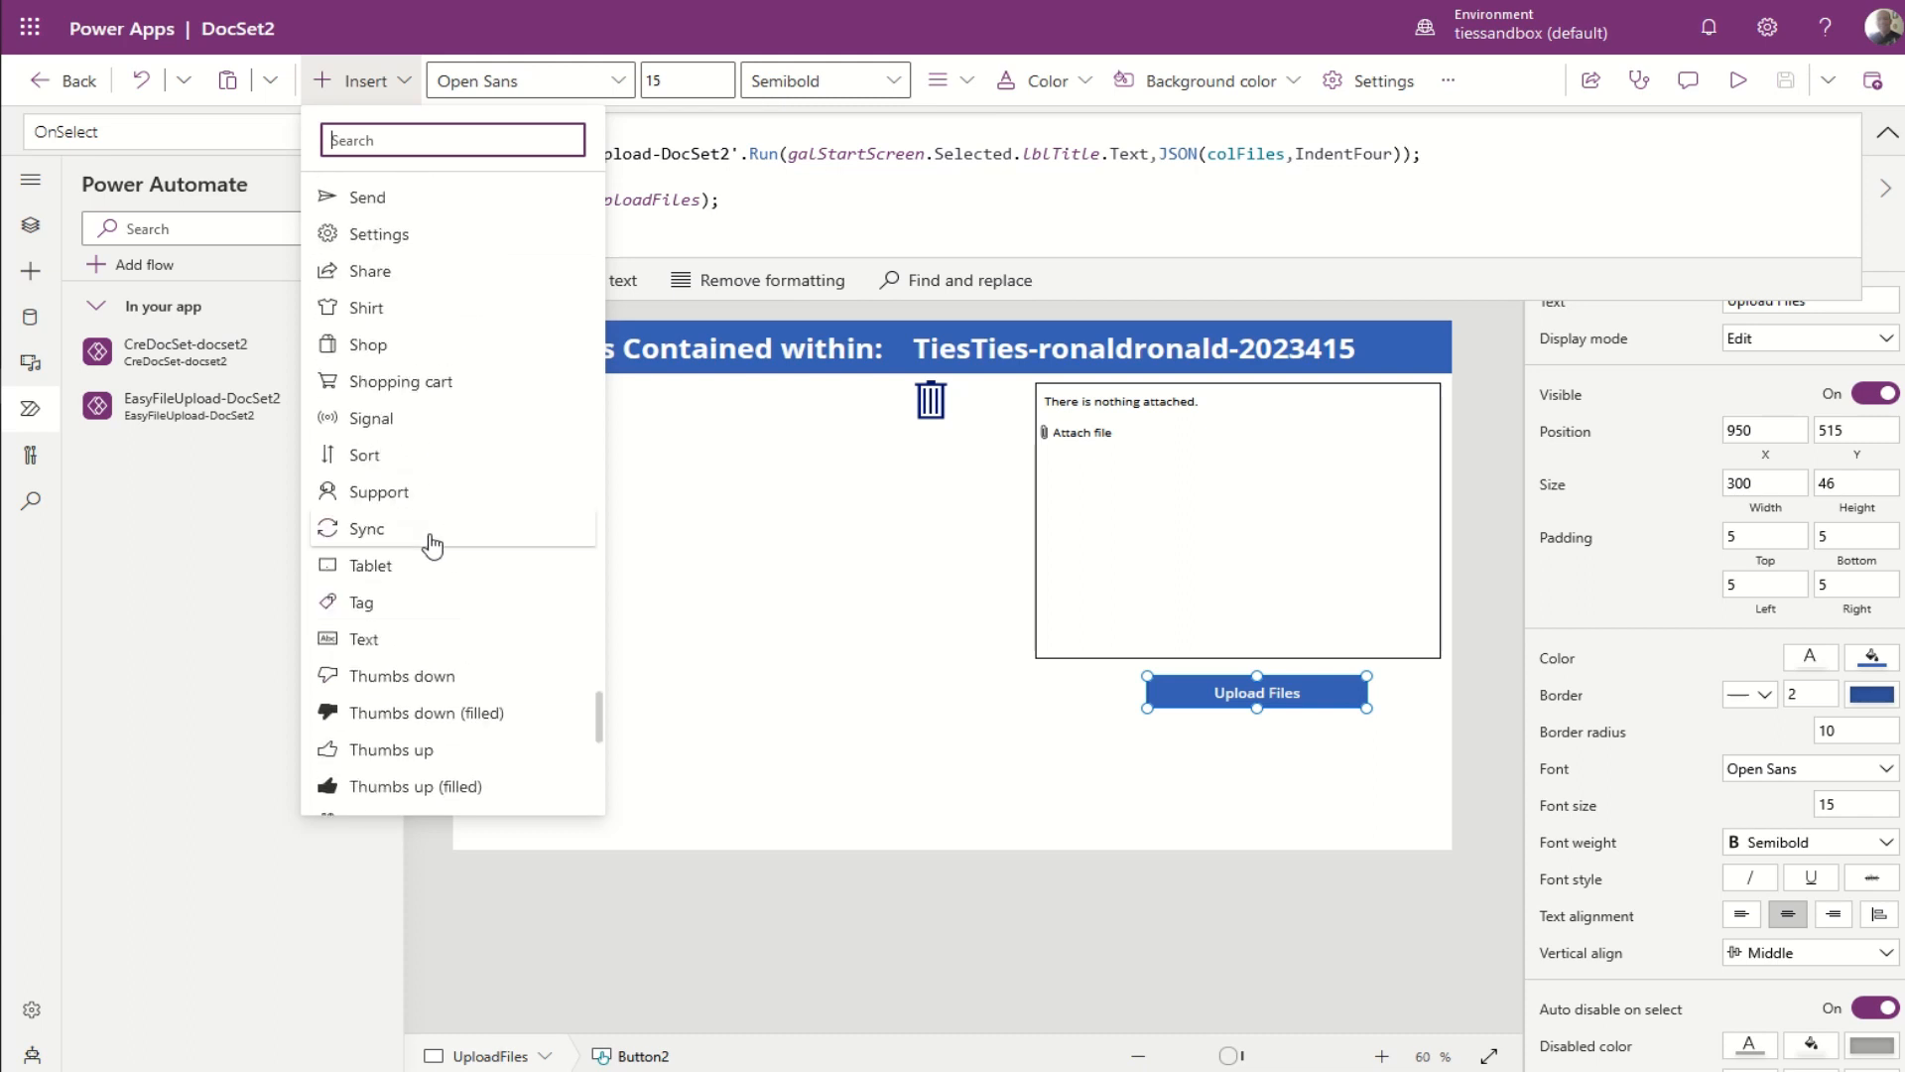
left_click(383, 532)
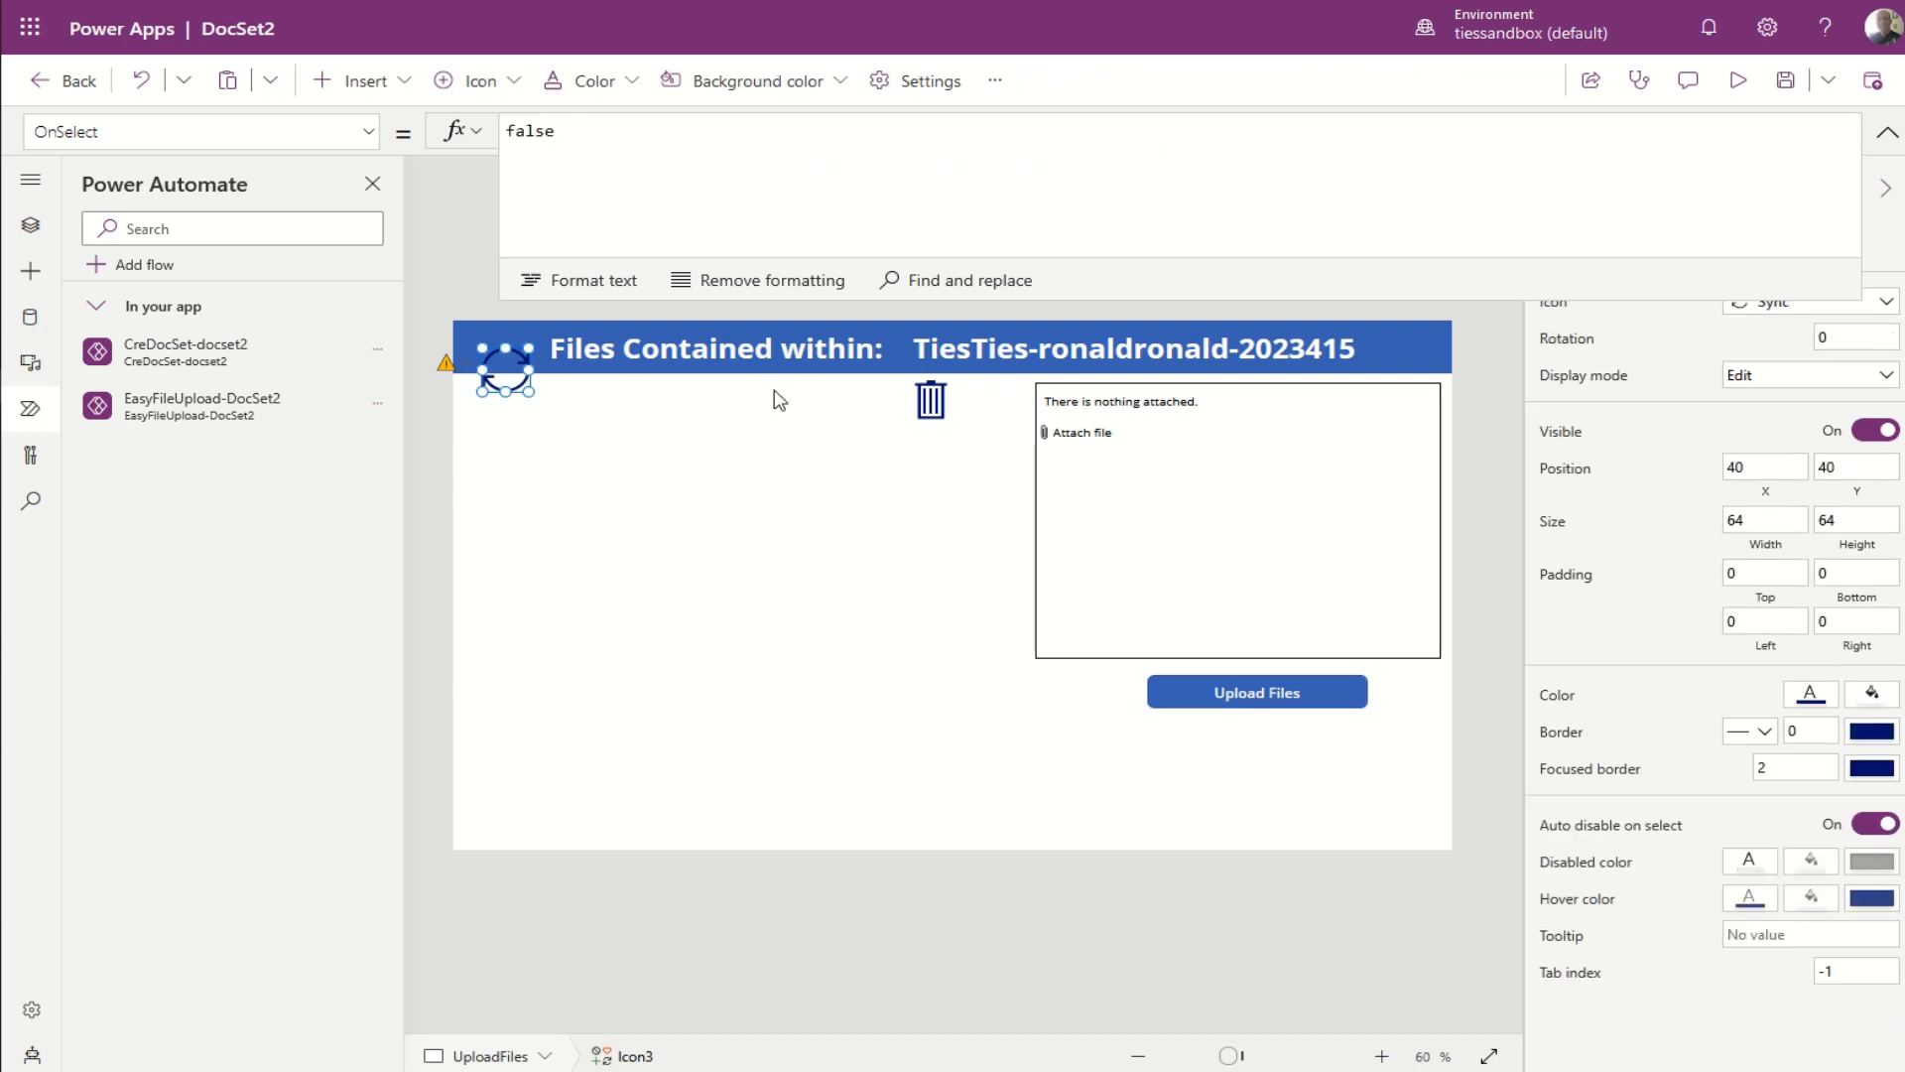
Step: Resize the Sync icon to 40 by 40 and place it at the right end of the header, about X 1289, Y 19
left_click_drag(501, 370, 1414, 353)
left_click(1879, 521)
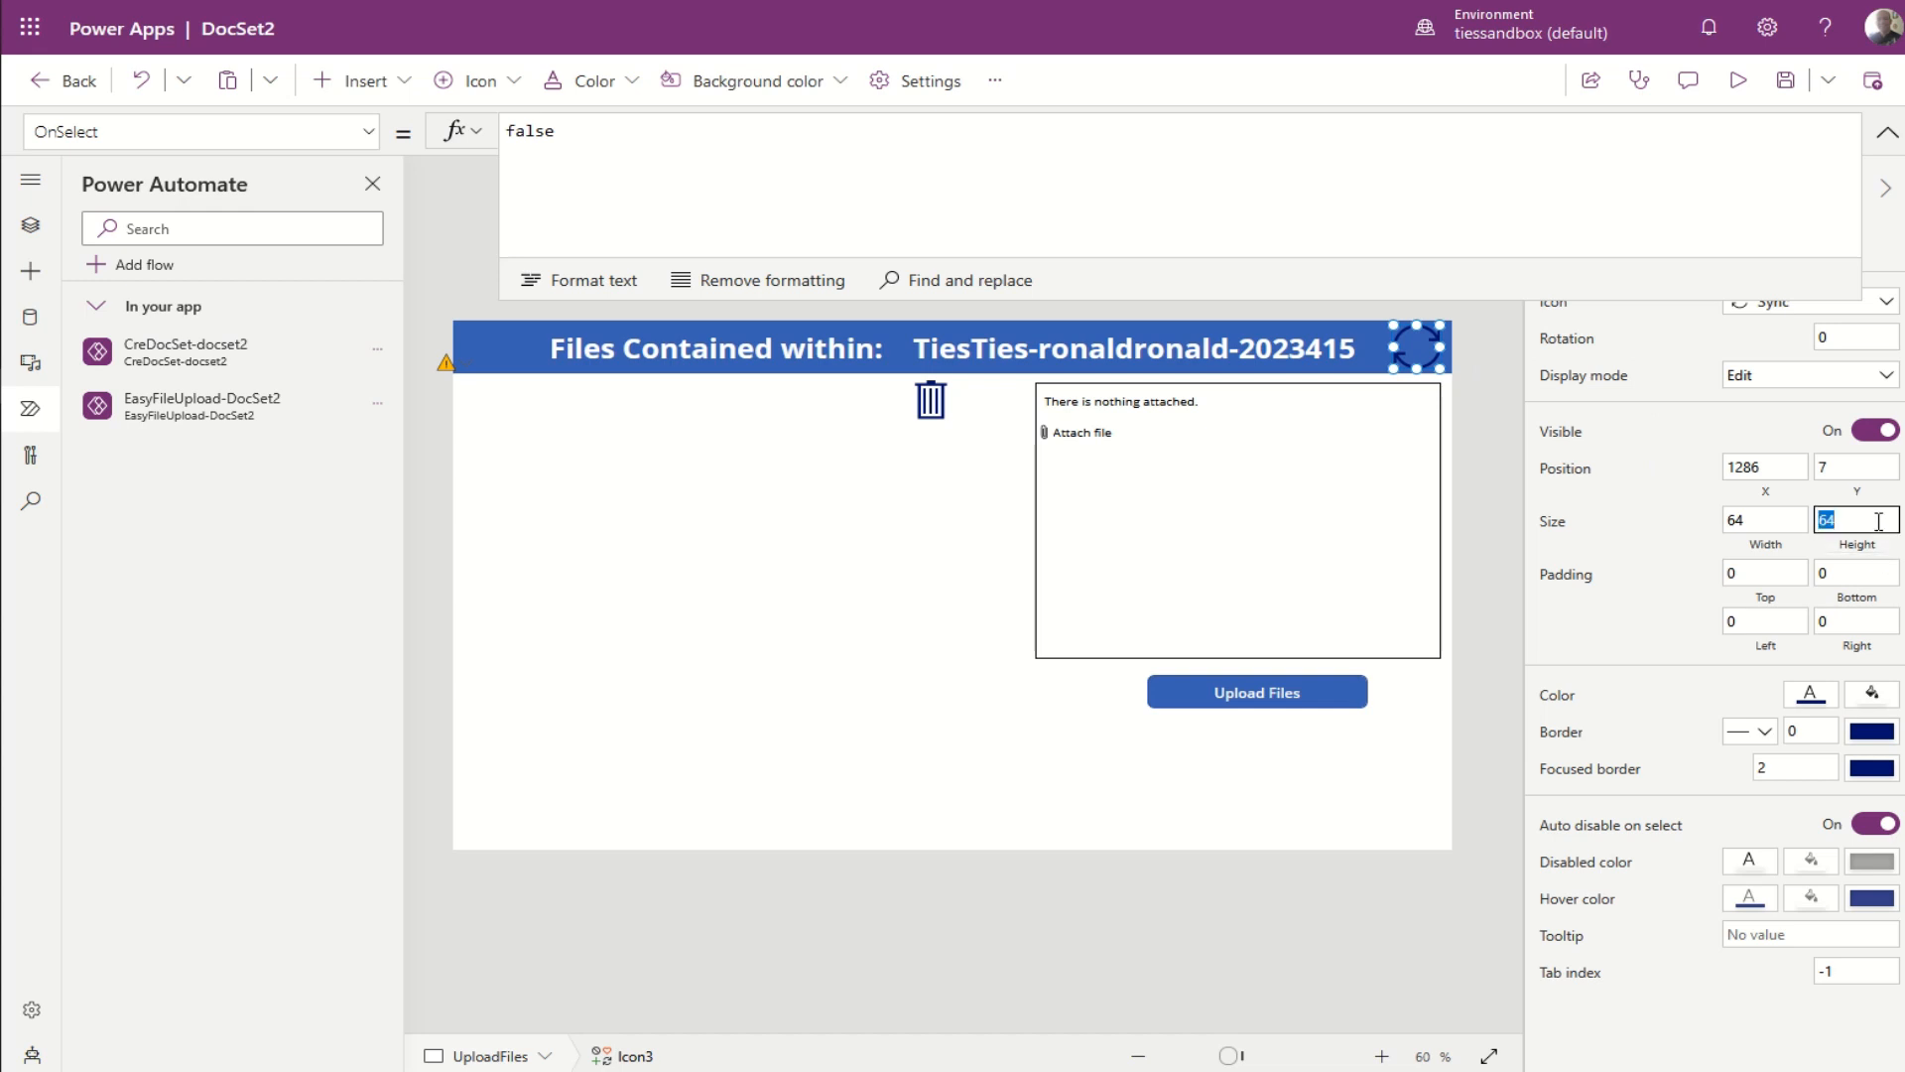
type("4")
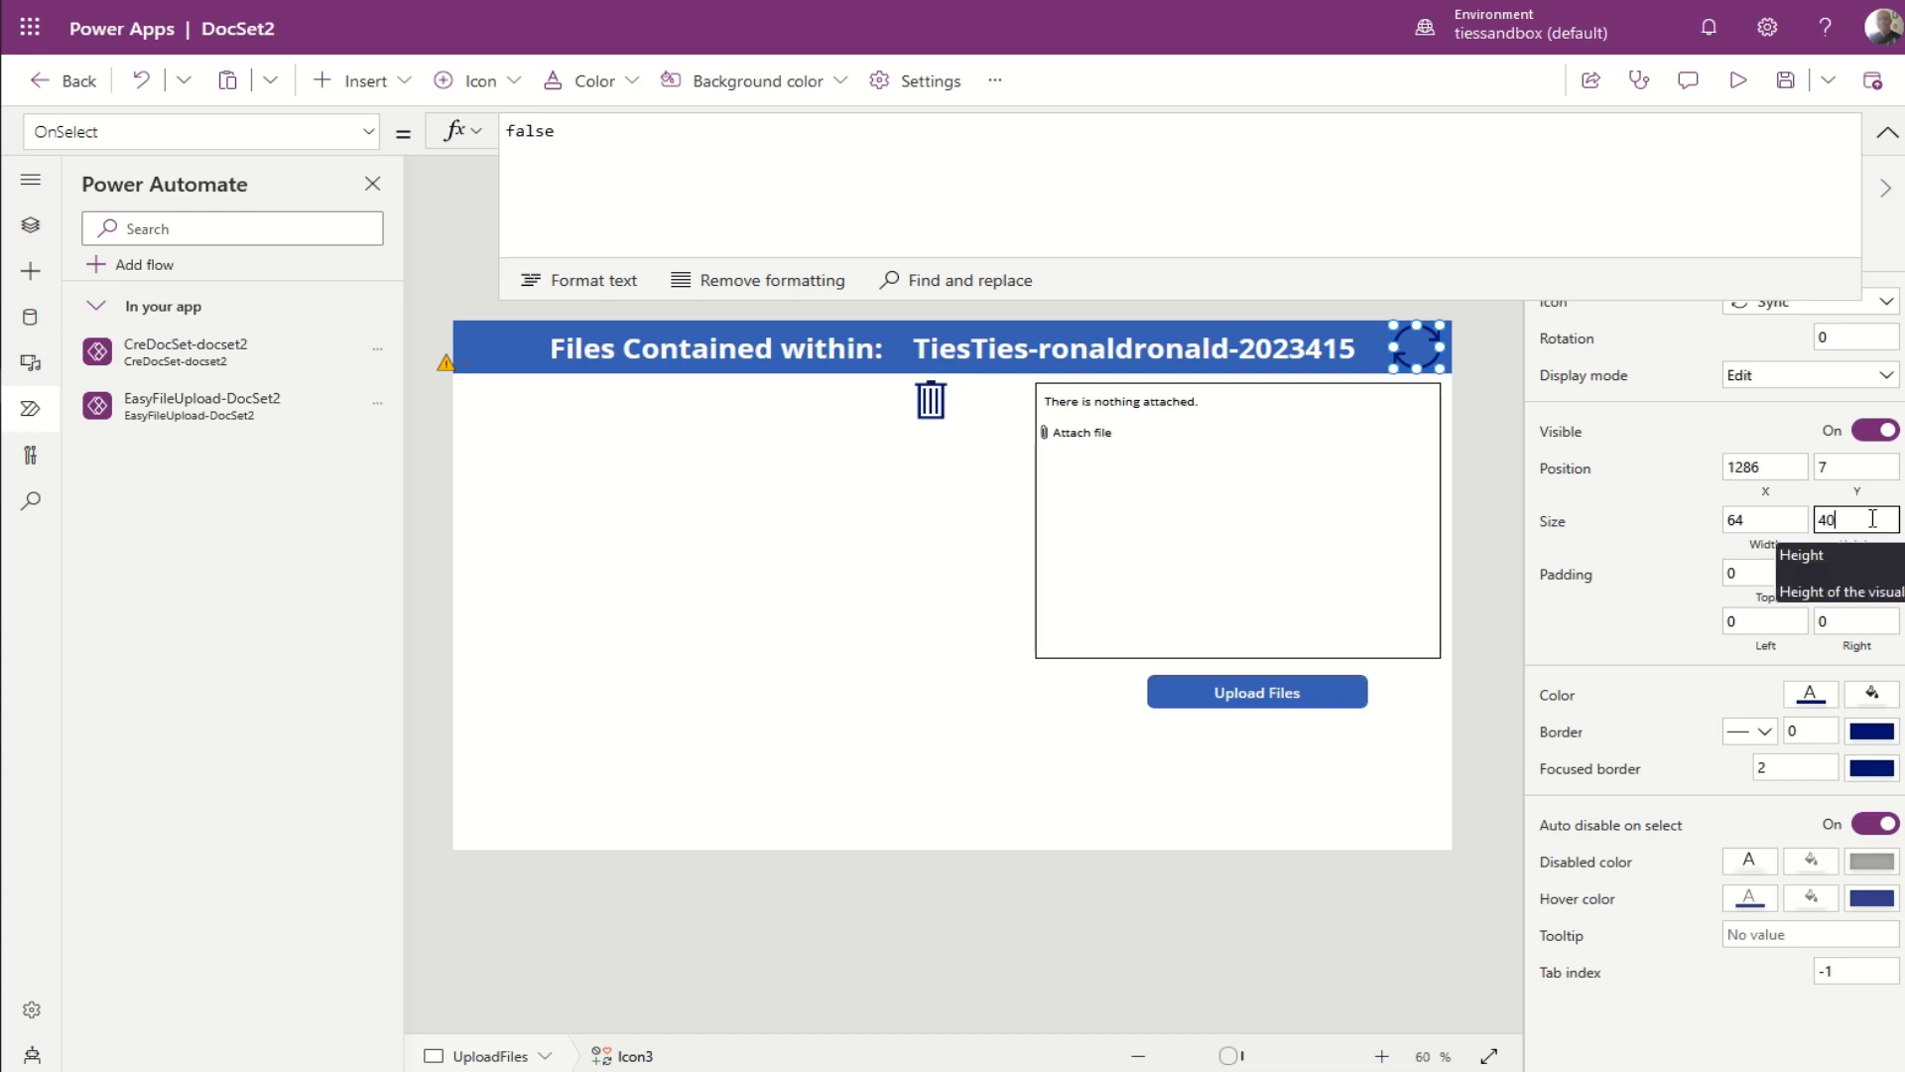
key("shift+Tab")
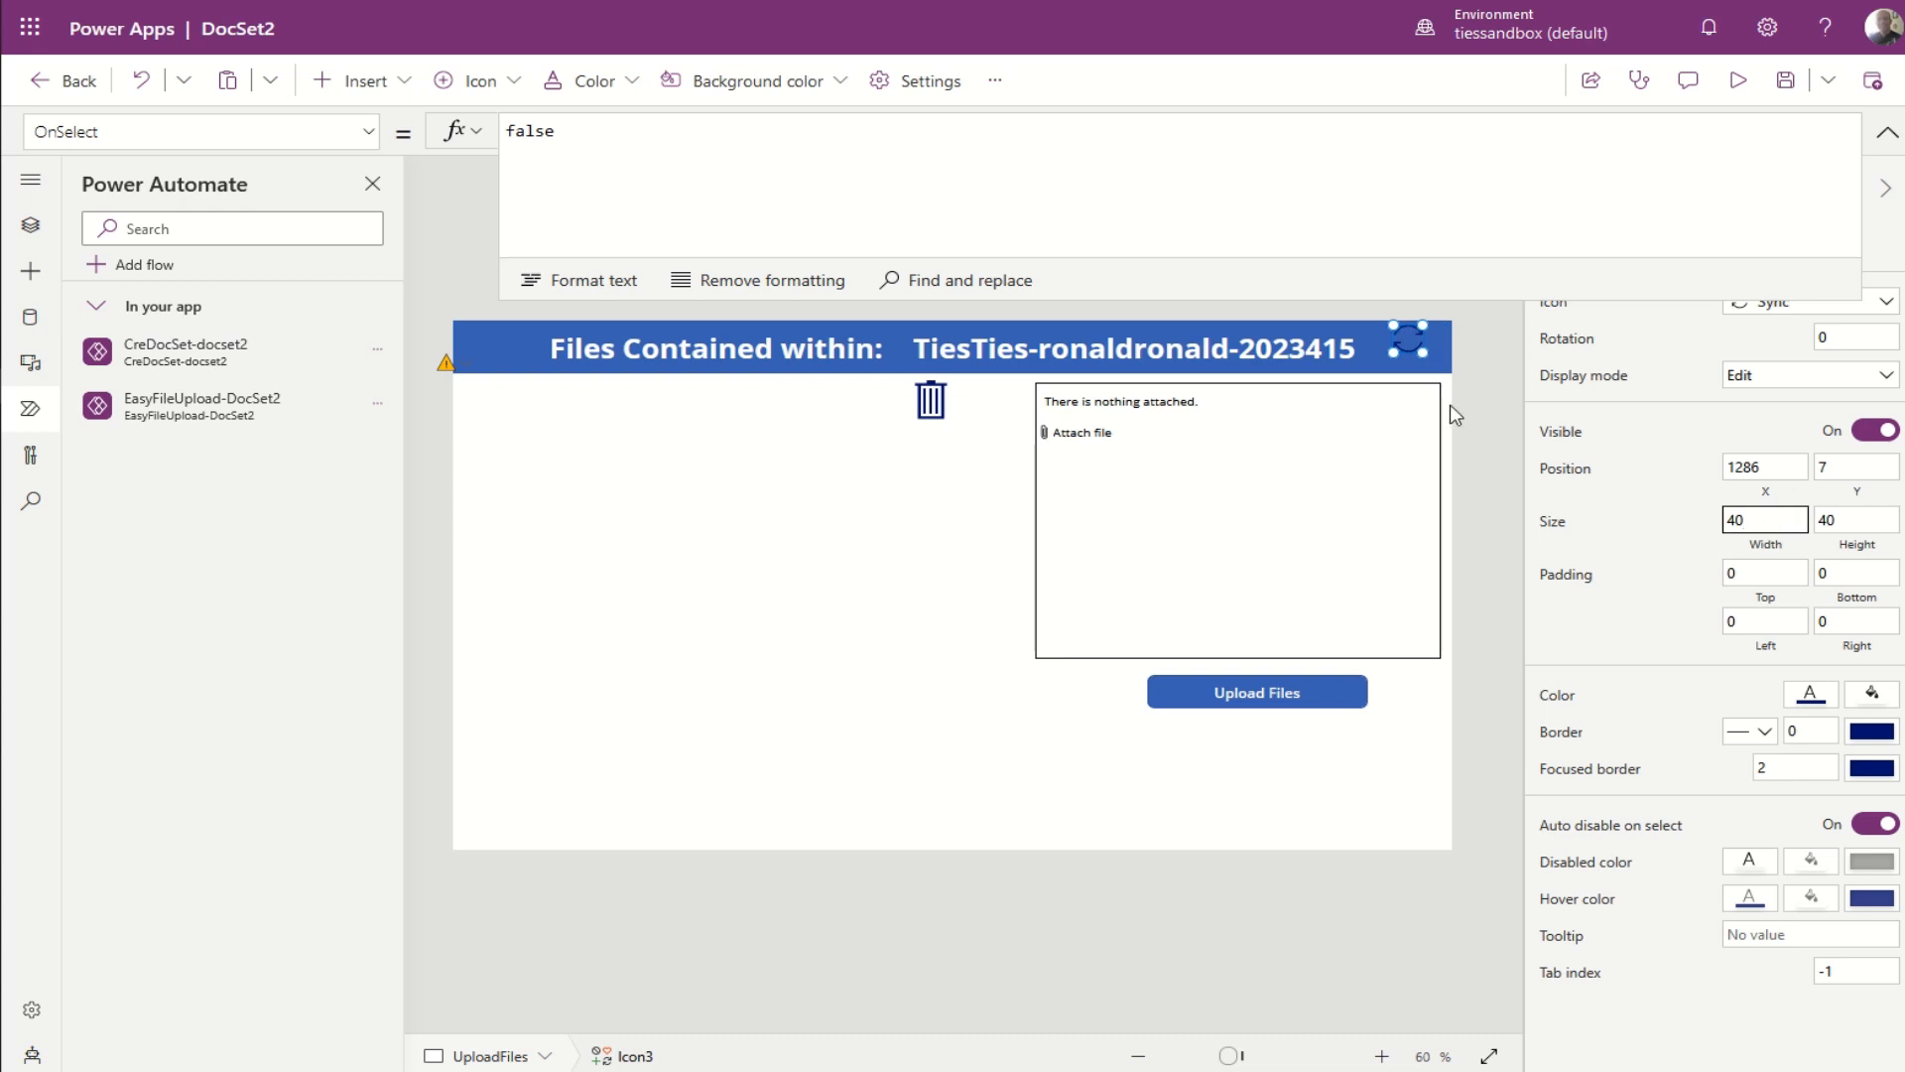
left_click_drag(1409, 339, 1411, 348)
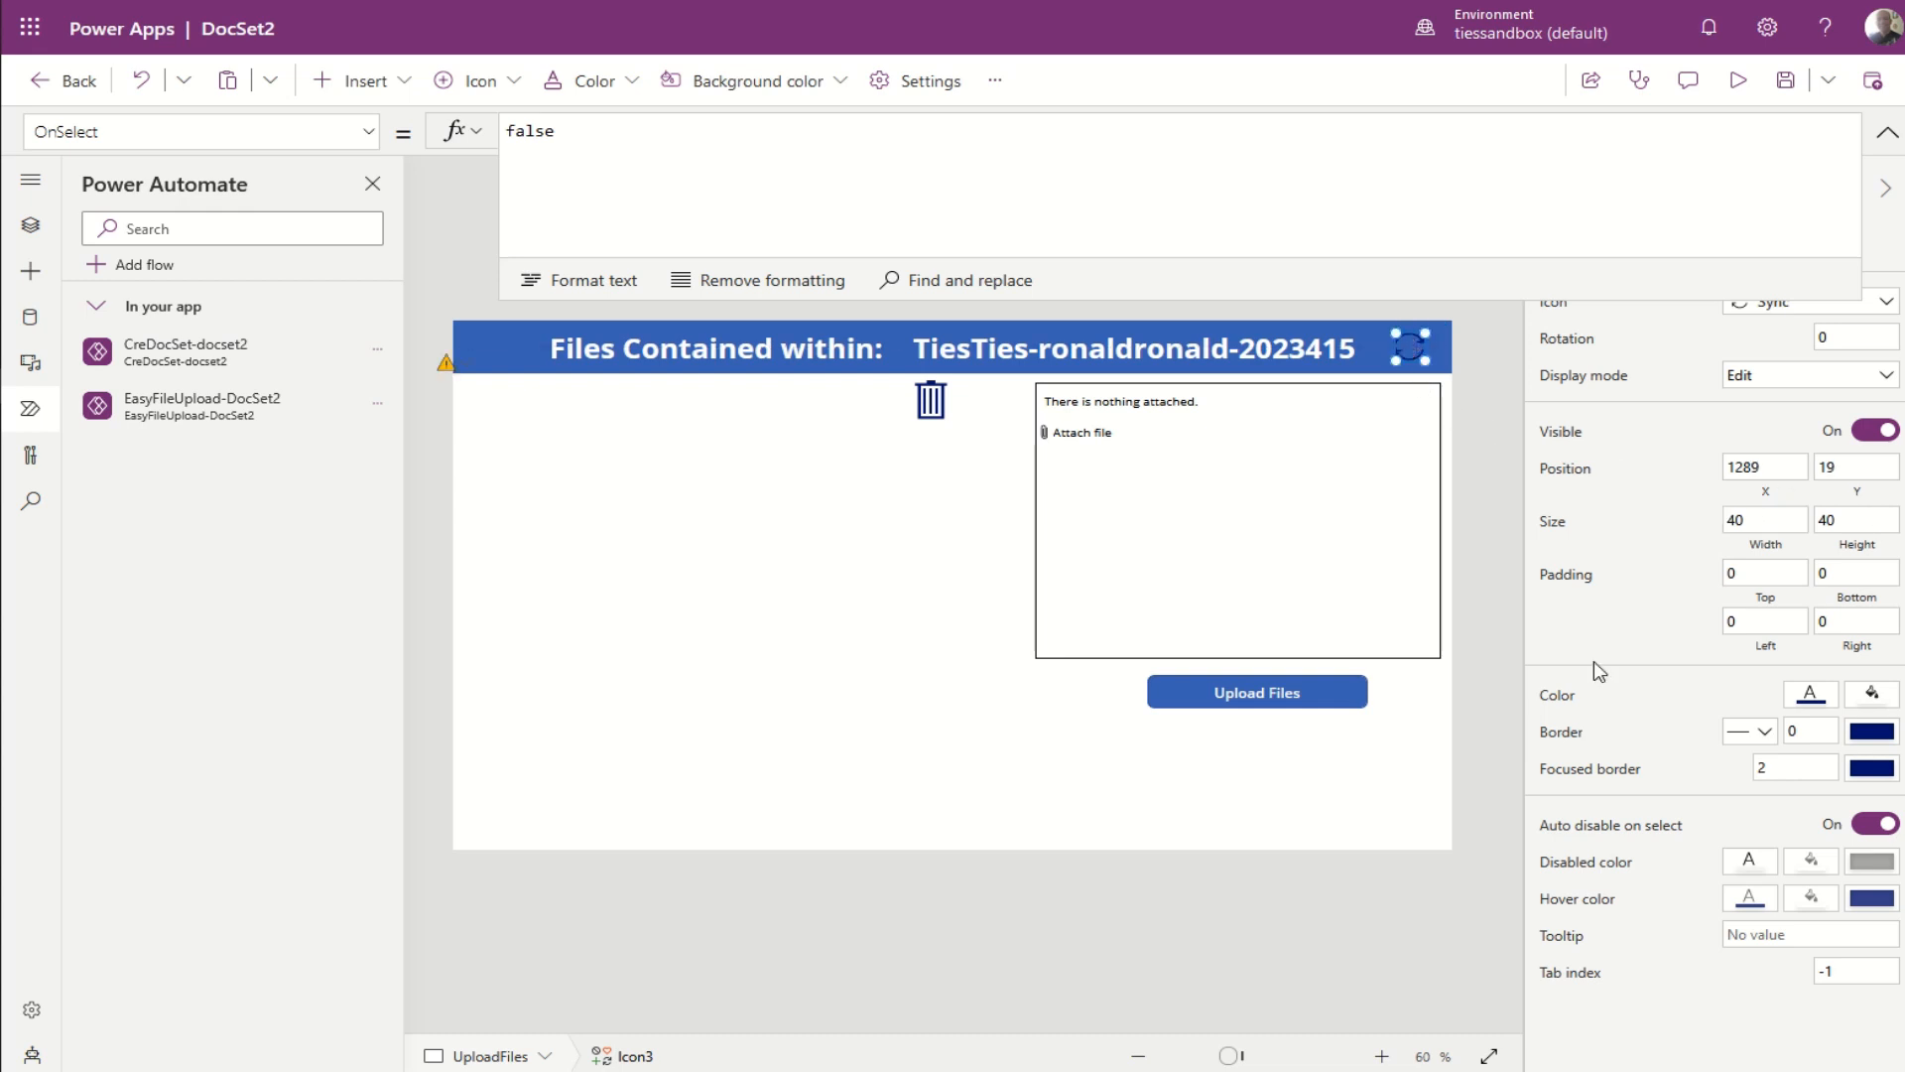
Step: Change the Sync icon's color to white
left_click(1811, 693)
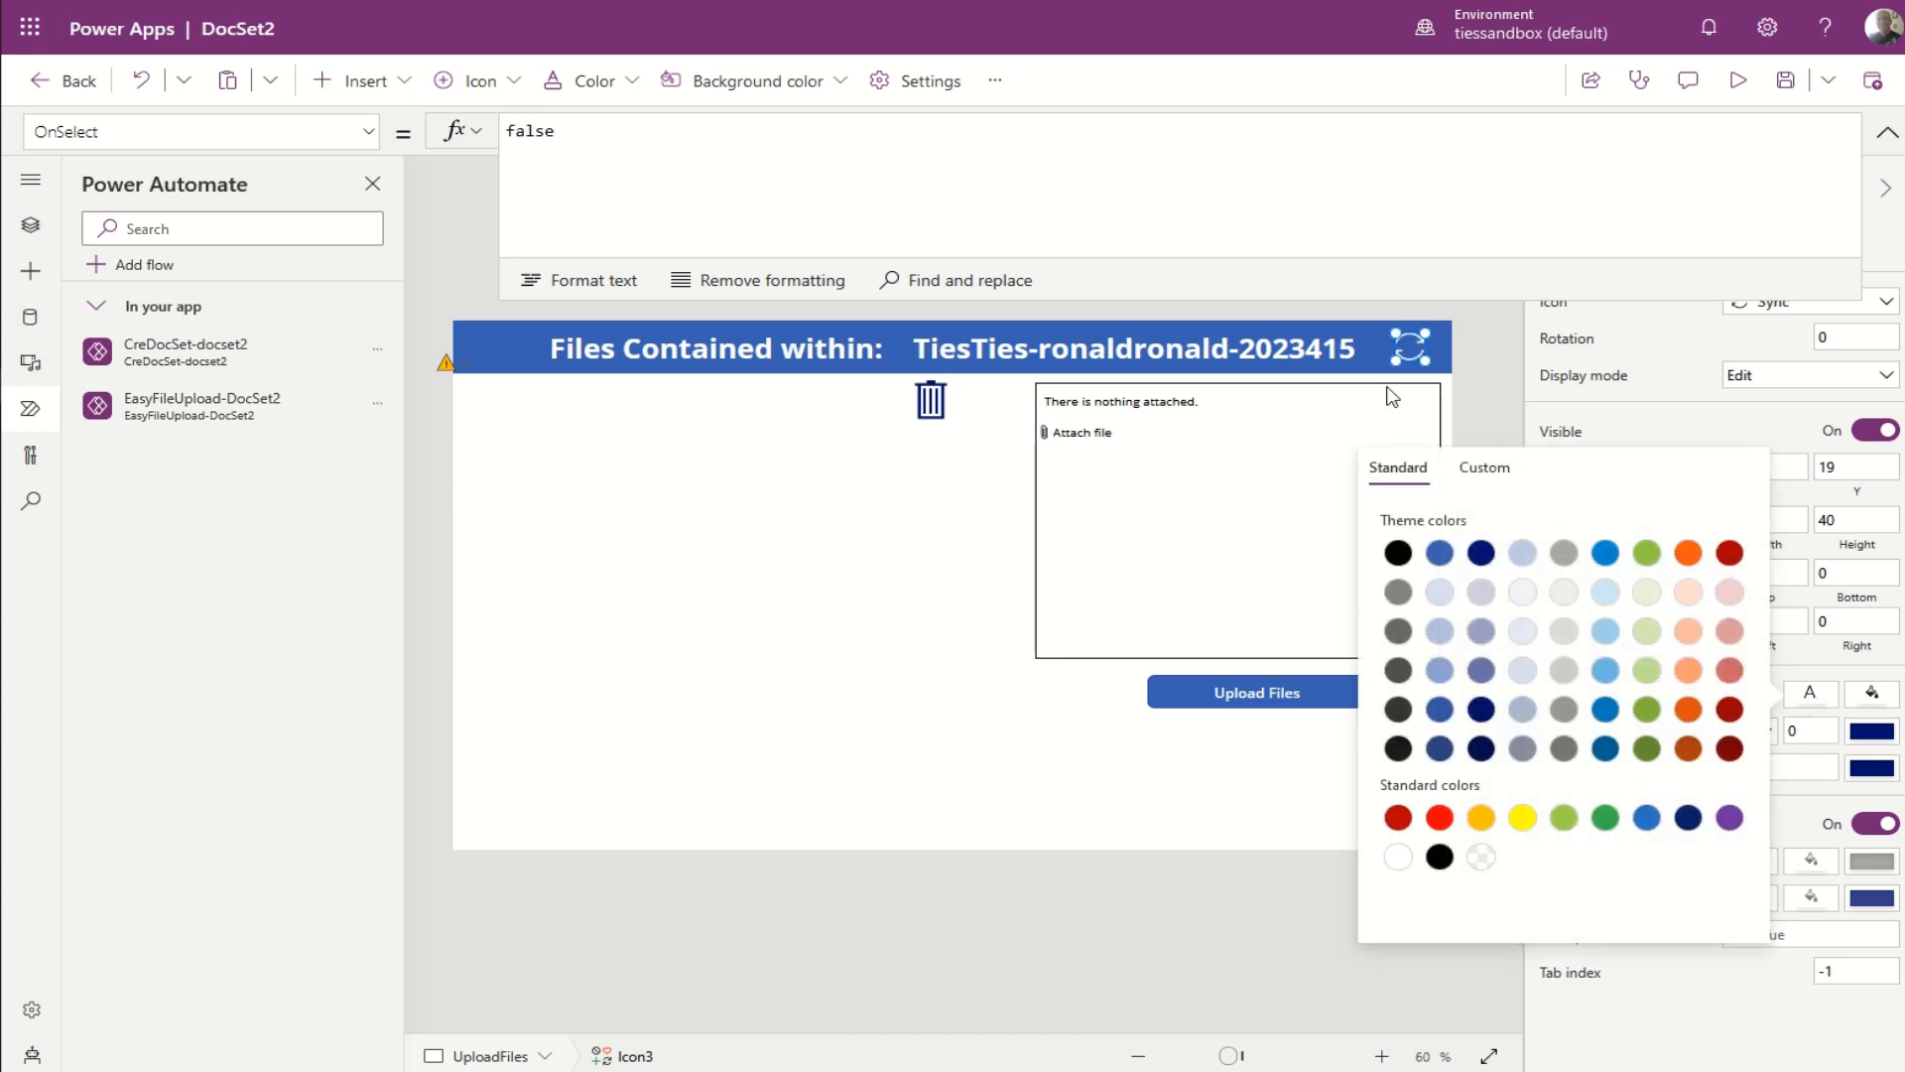
left_click(1373, 342)
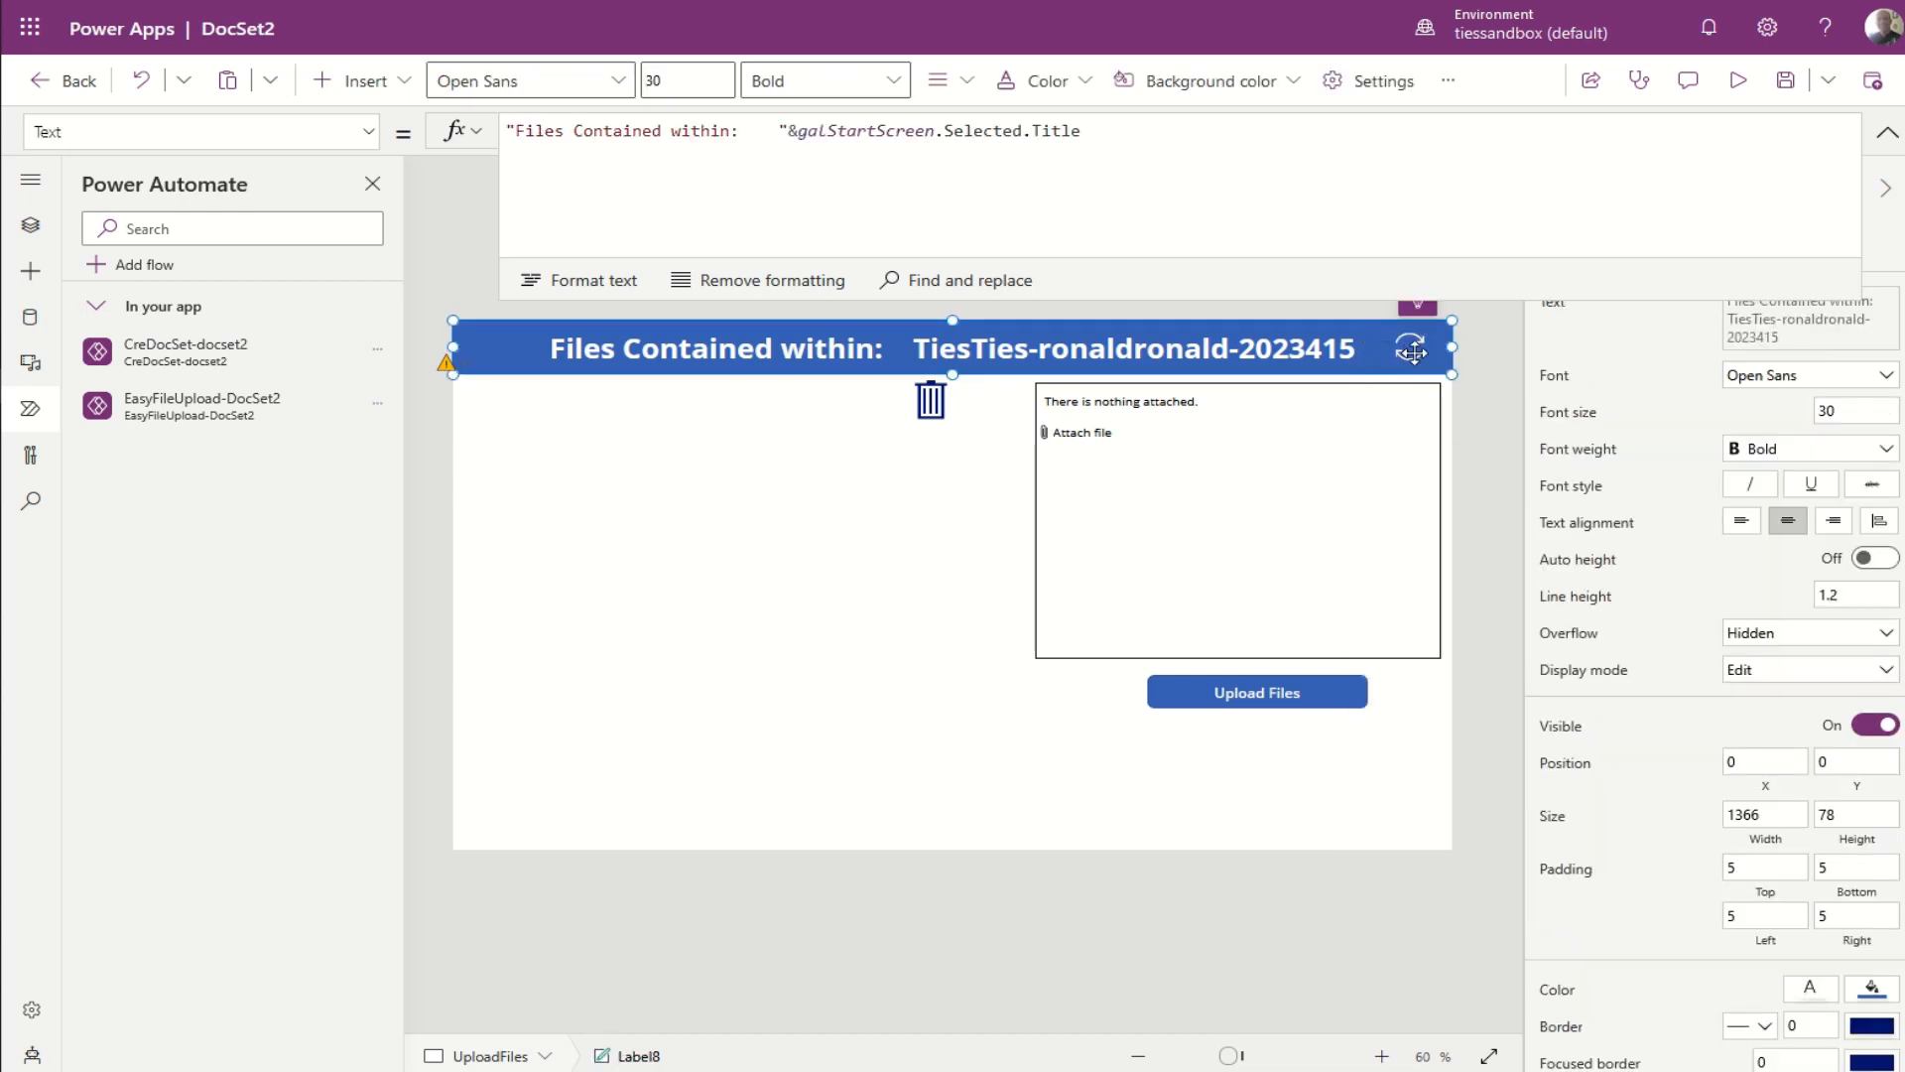
Step: Set the Sync icon's OnSelect to a Refresh() call wrapping the Sort(Filter()) Items formula copied from the galCurUploadFiles gallery
left_click(708, 553)
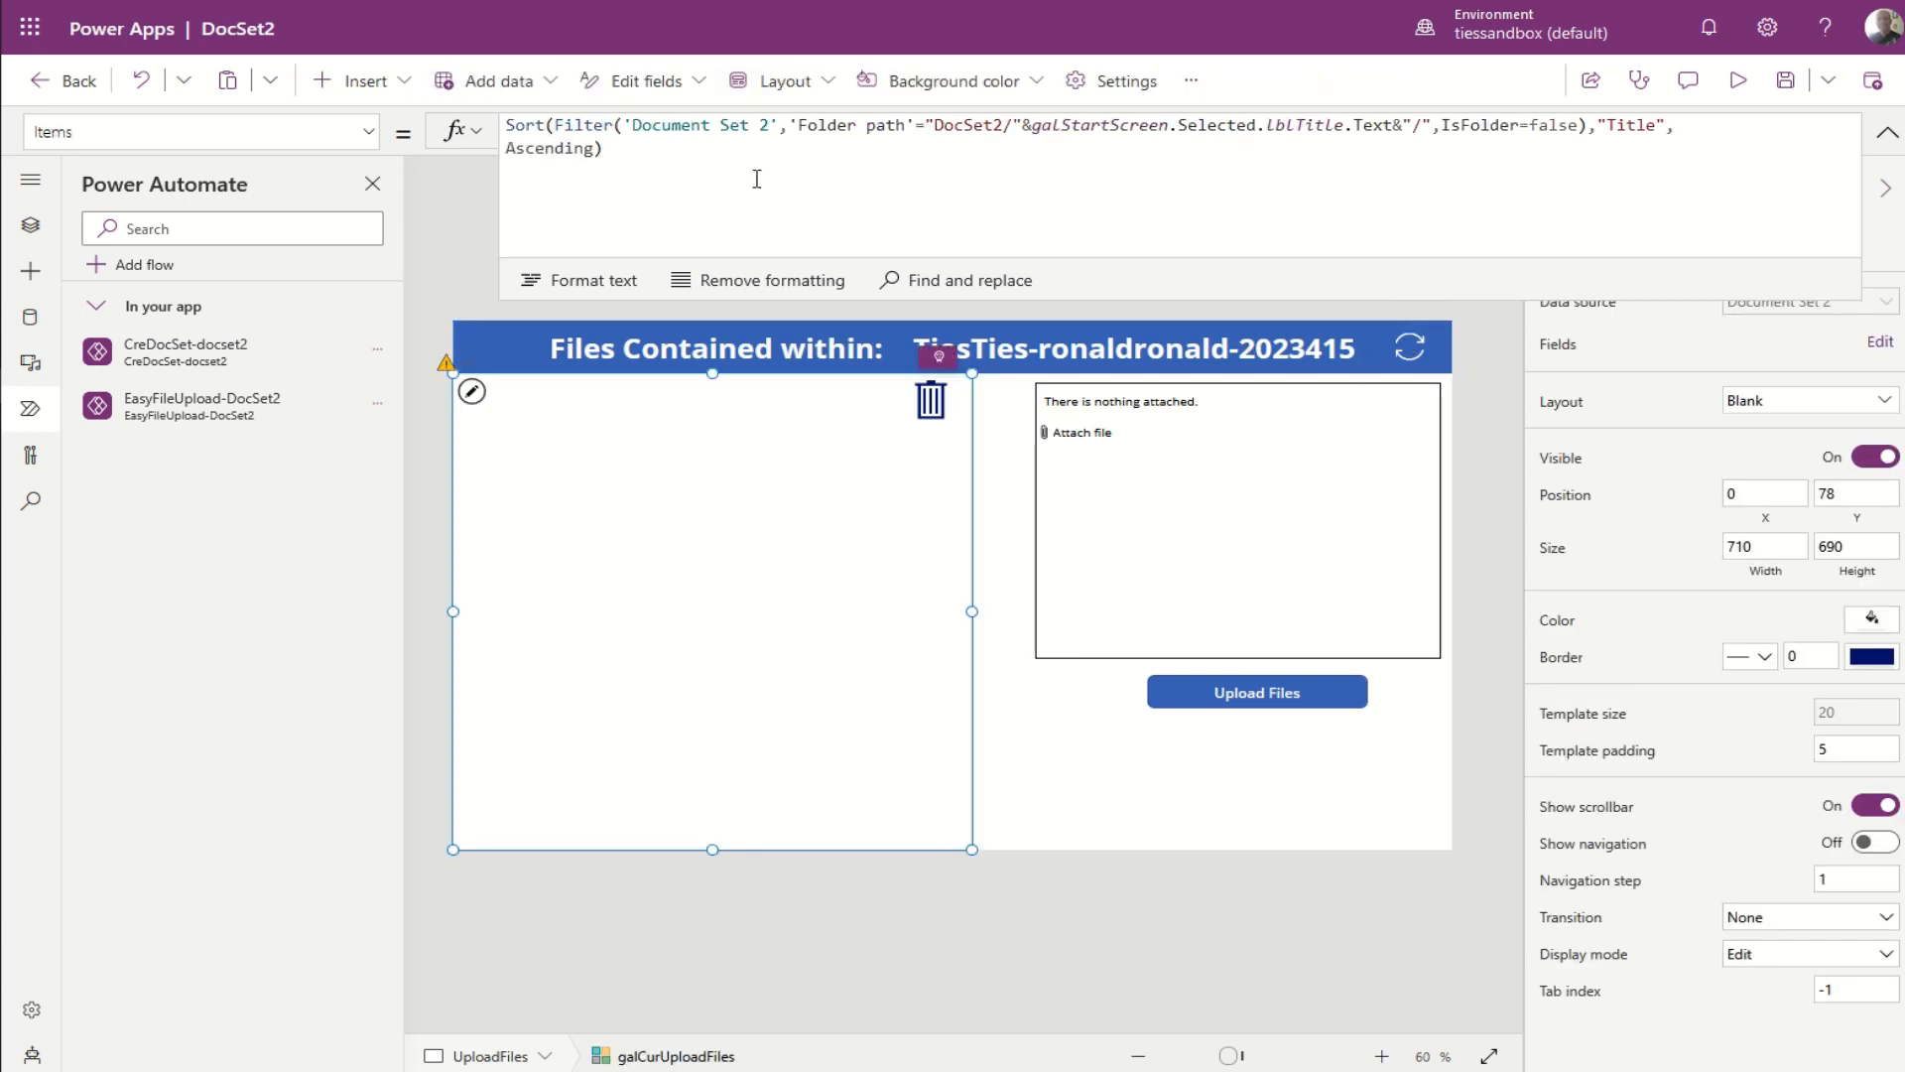
left_click_drag(623, 148, 364, 106)
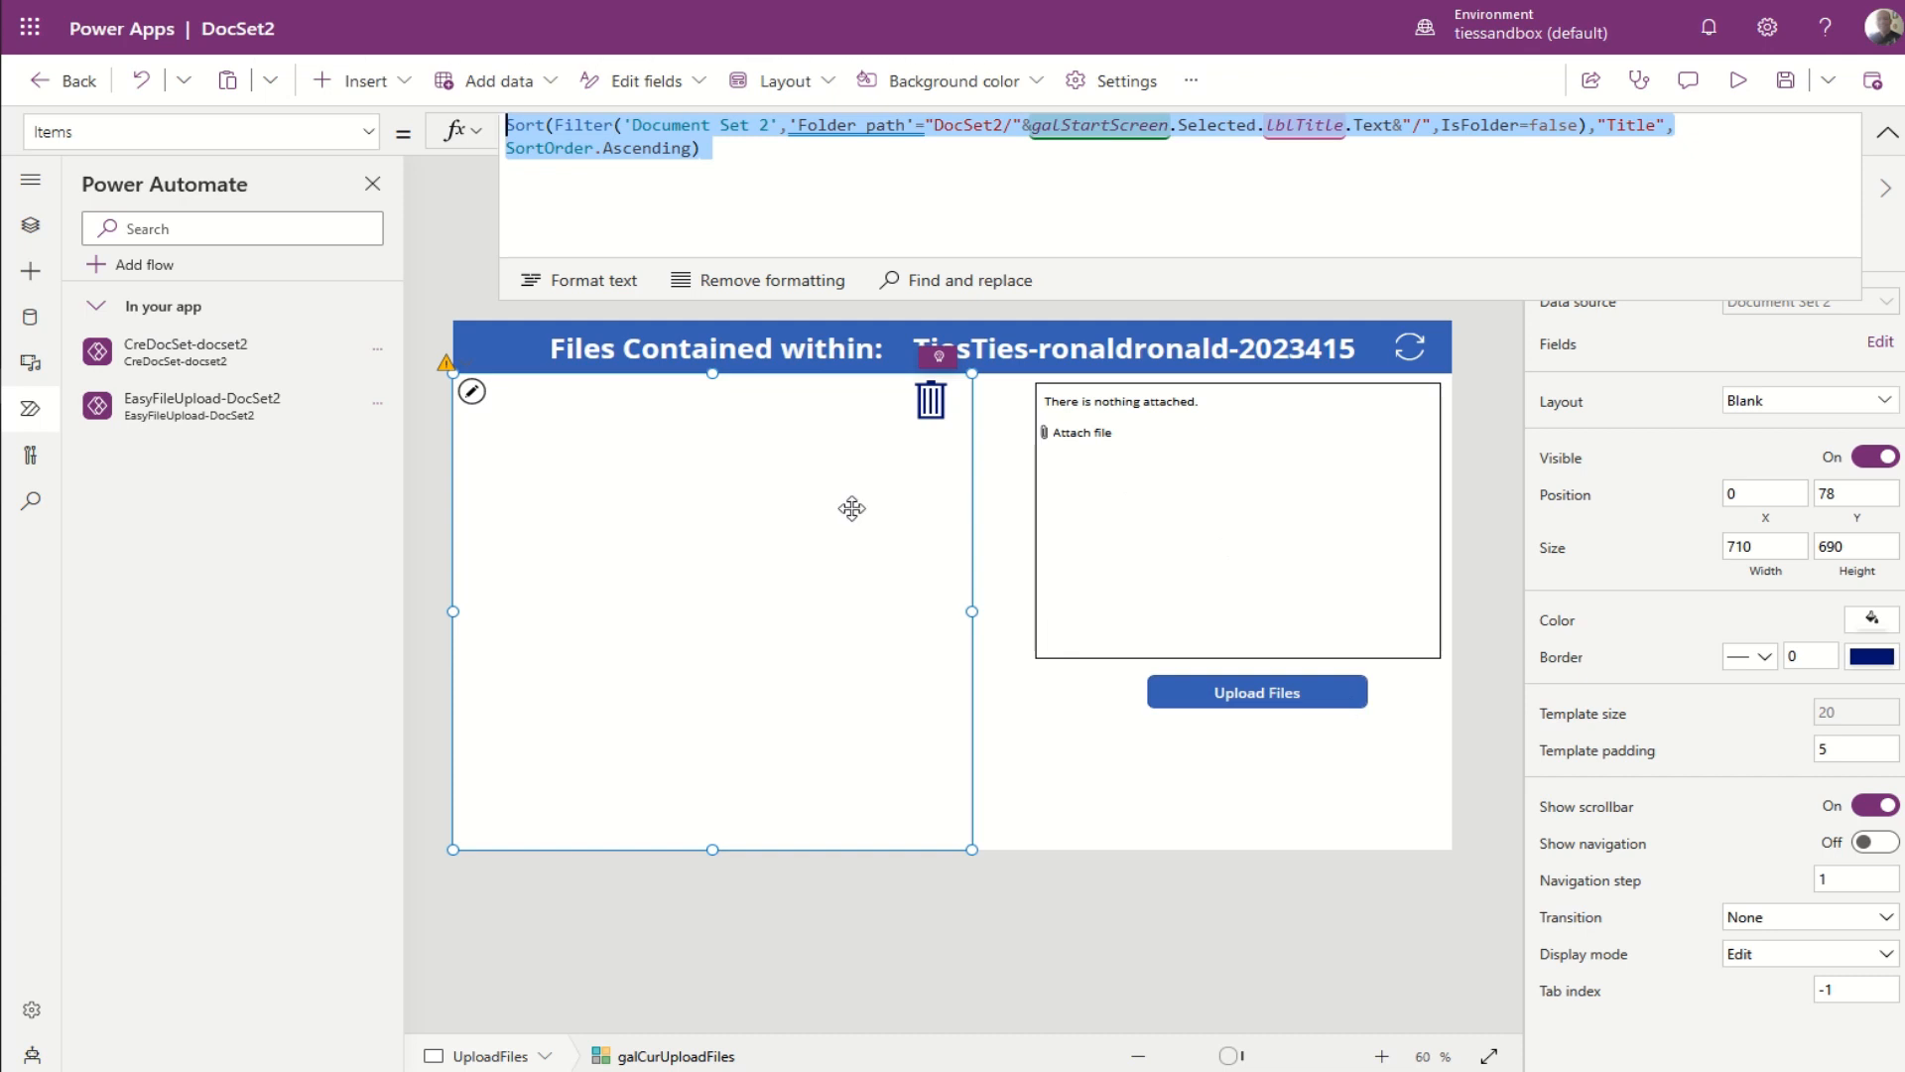
left_click(1409, 349)
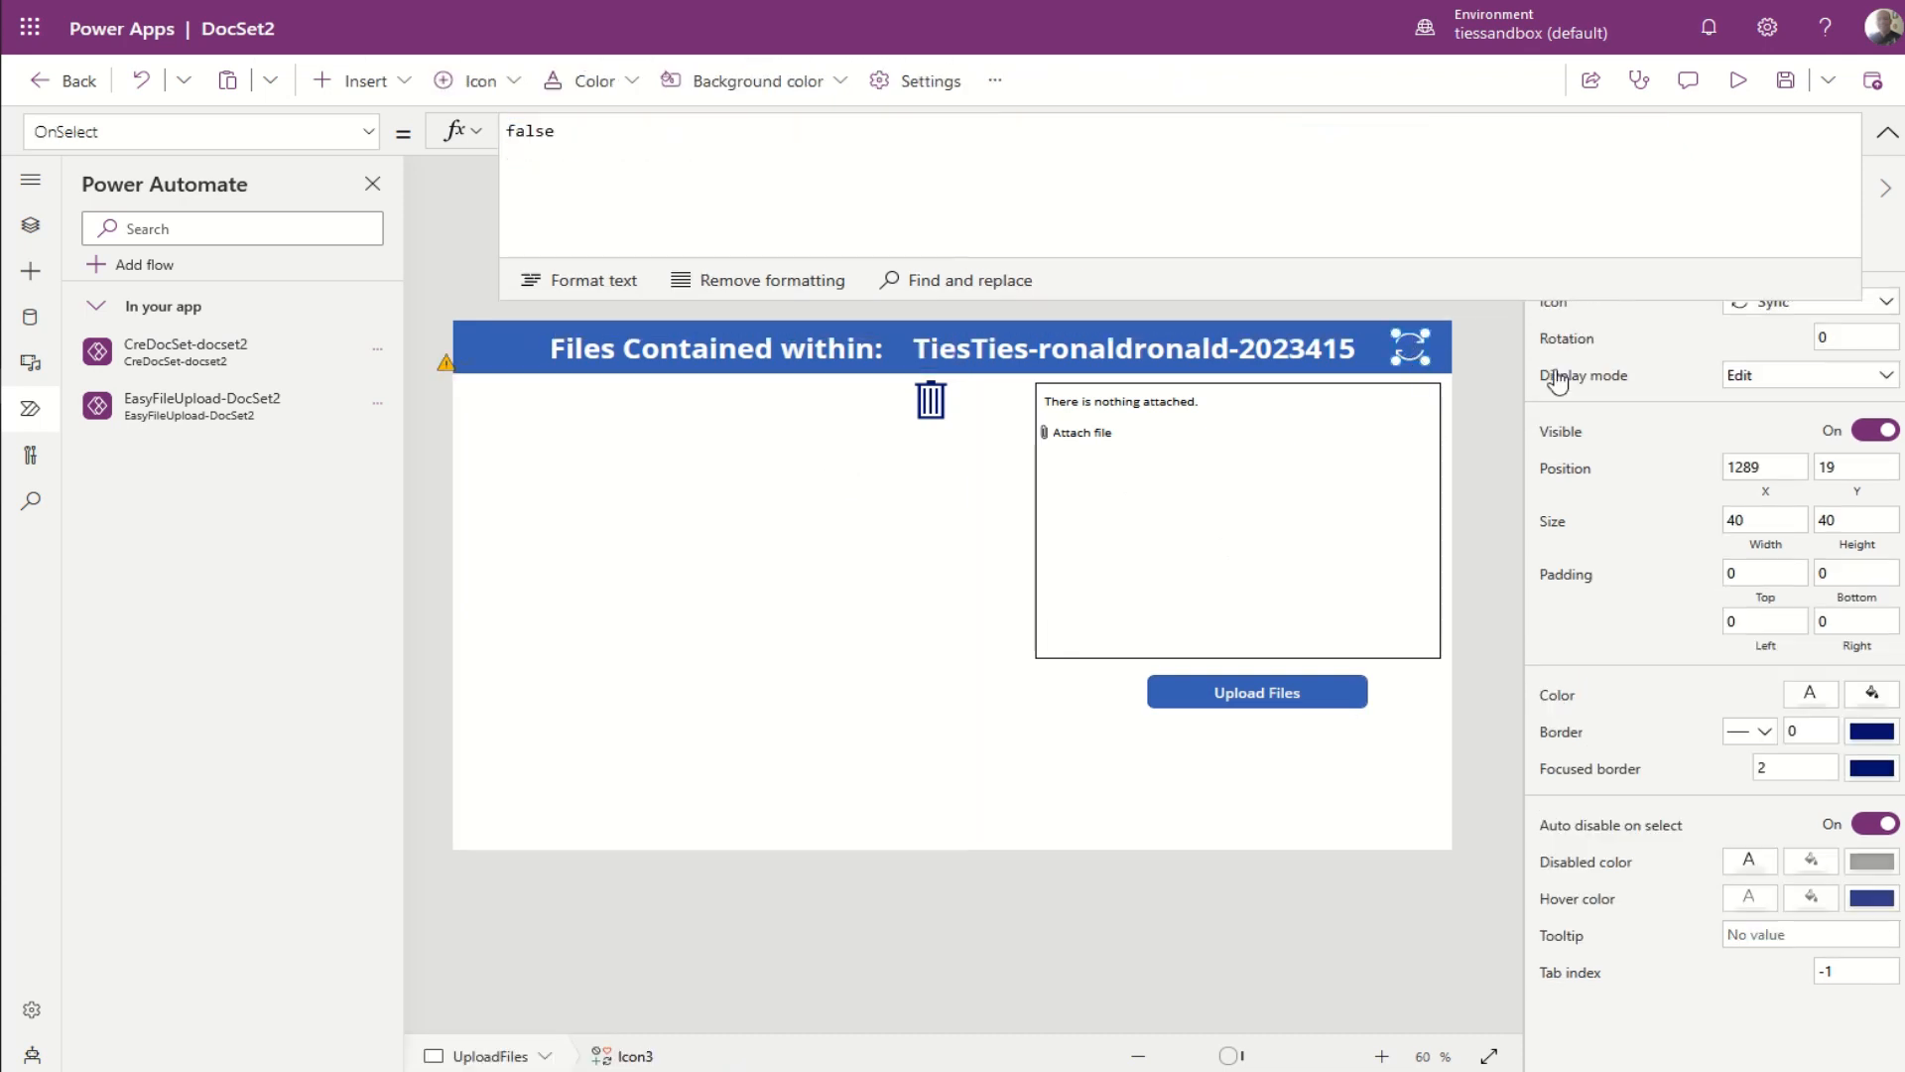
double_click(601, 130)
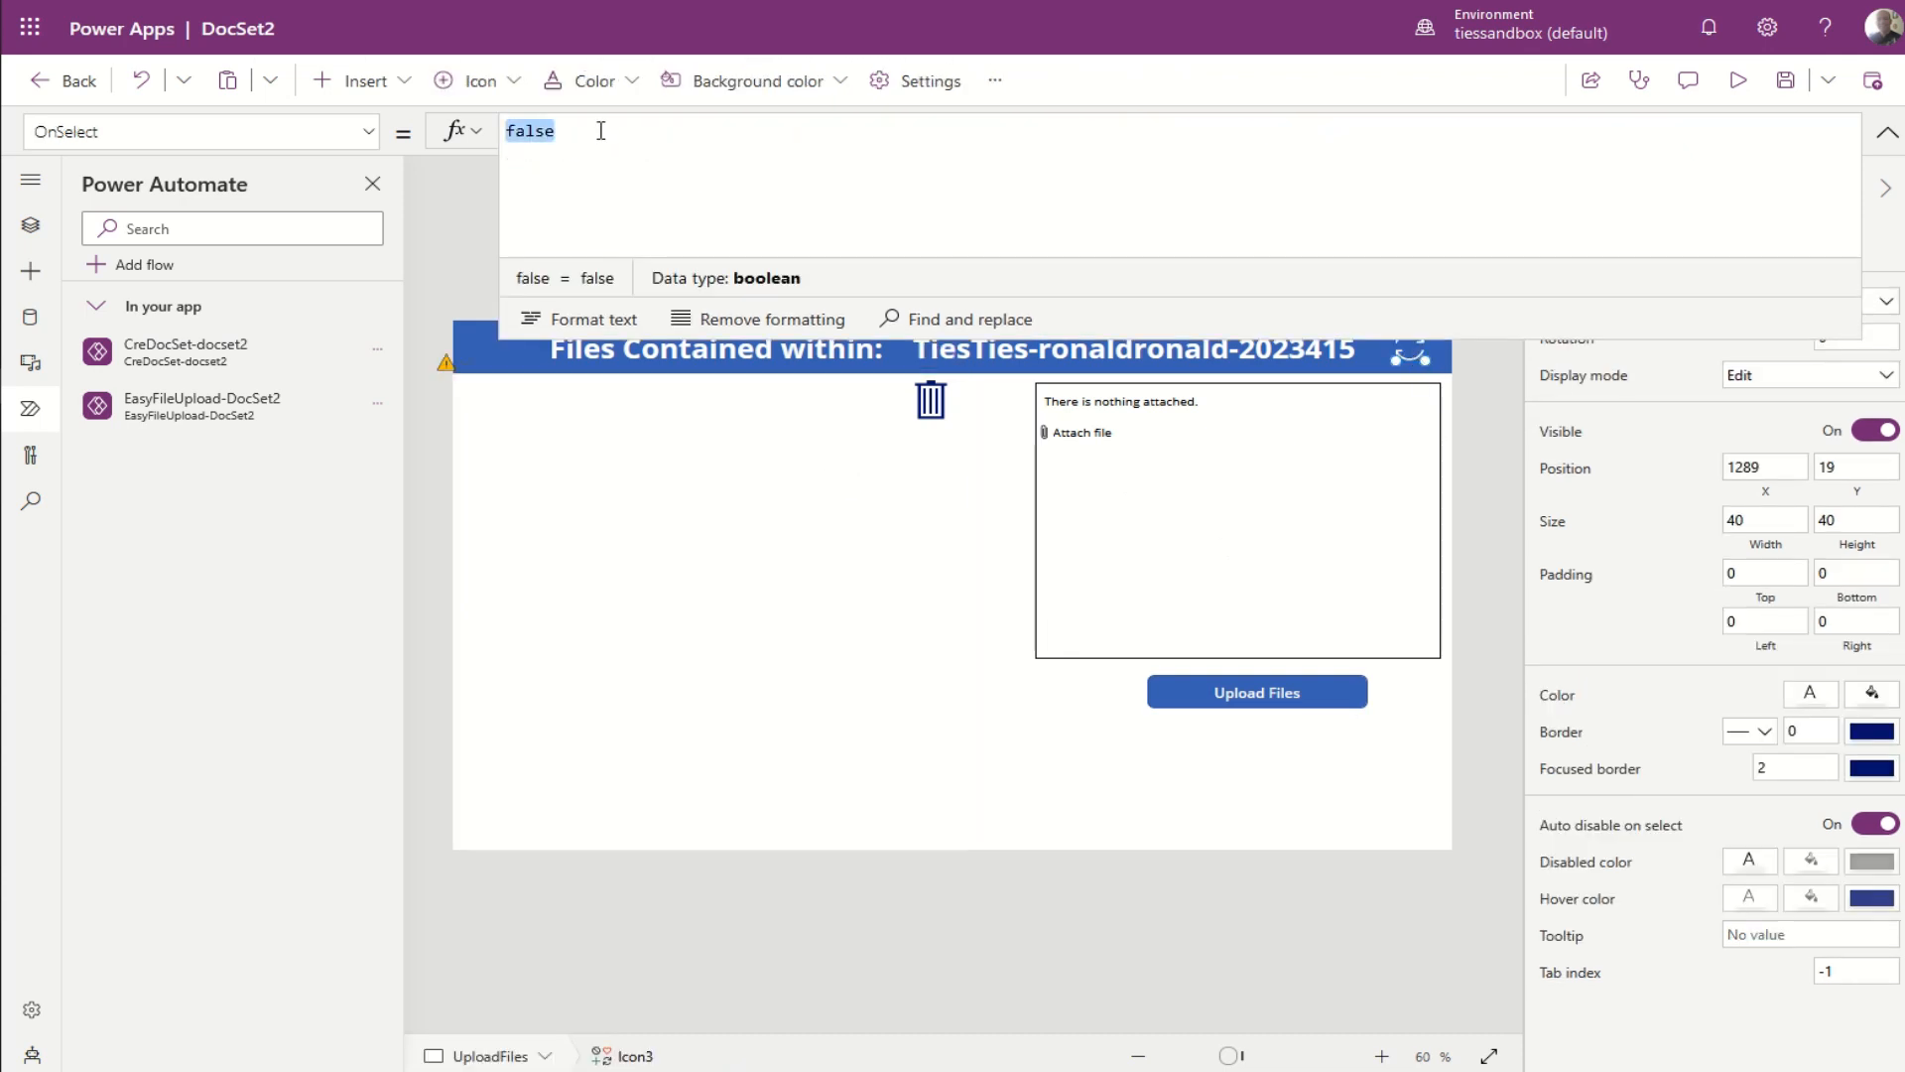
key("BackSpace")
type("Refres")
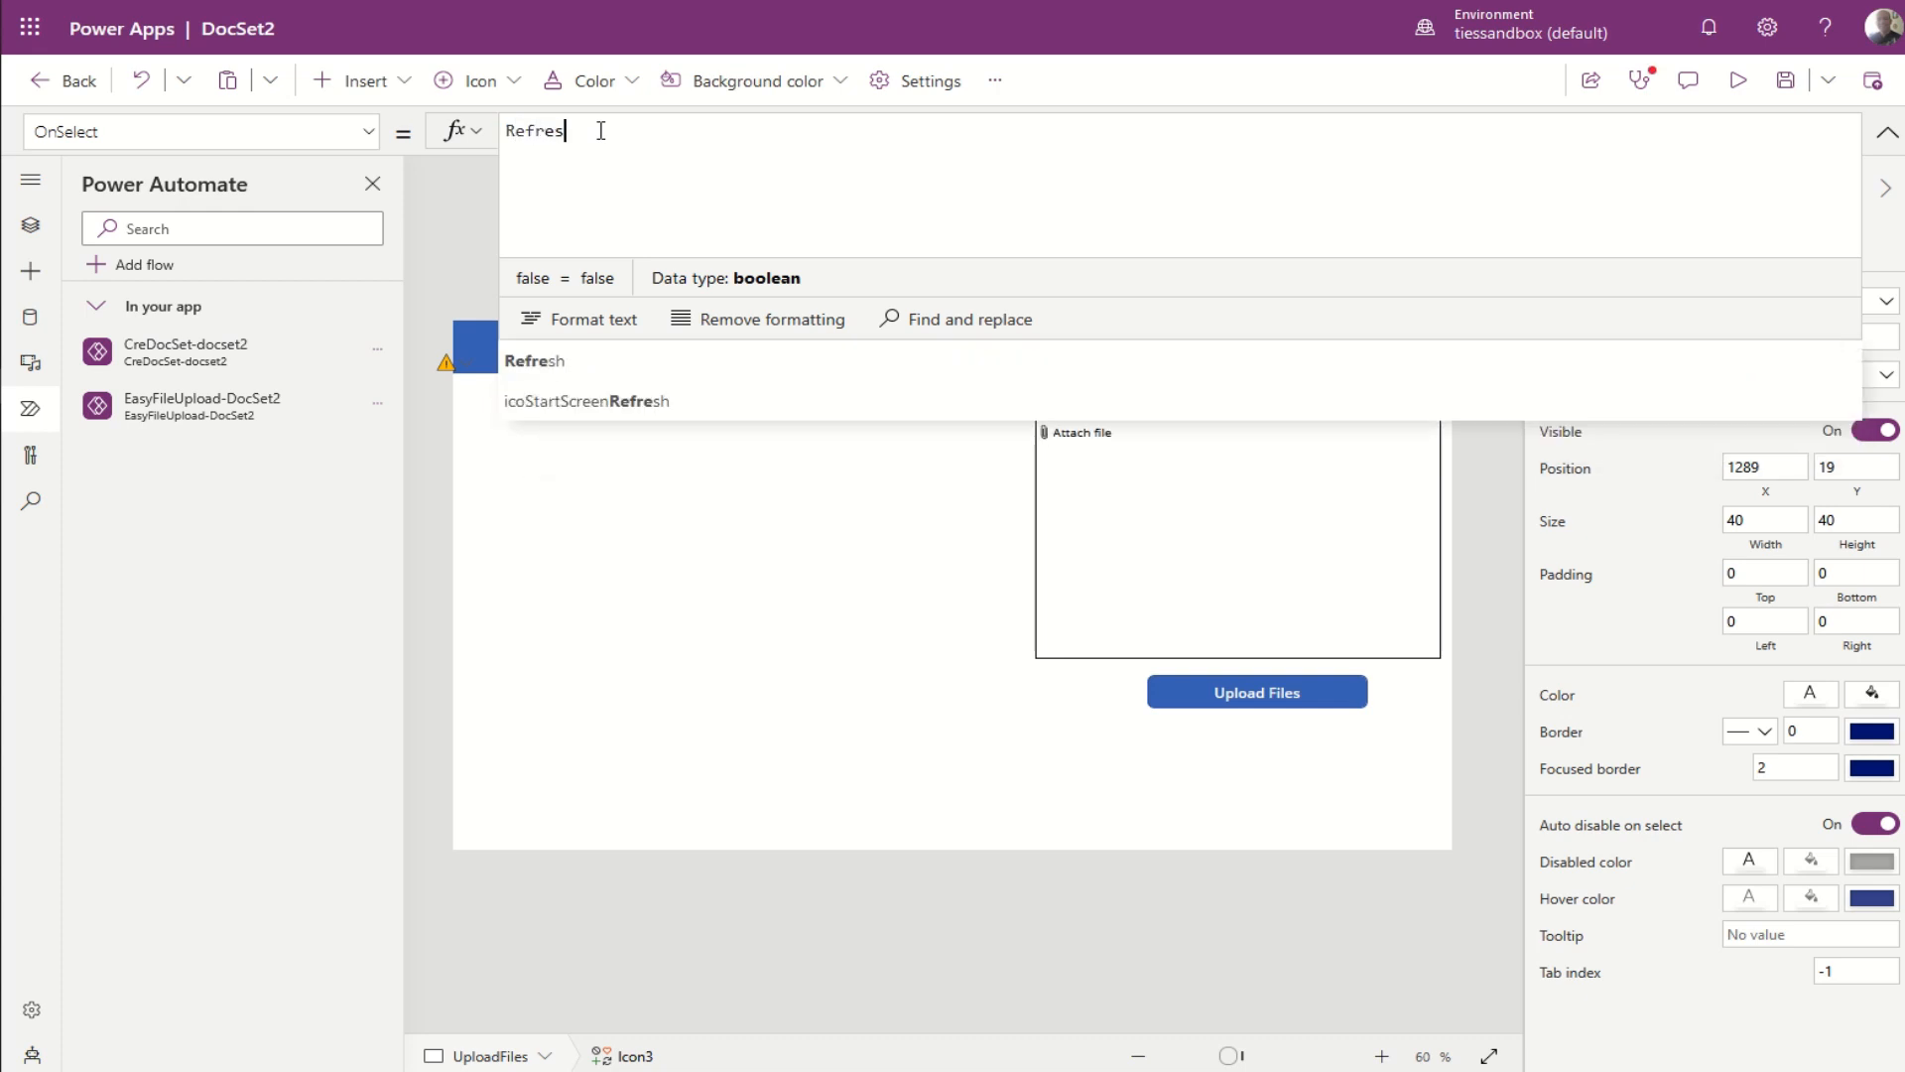
type("h(")
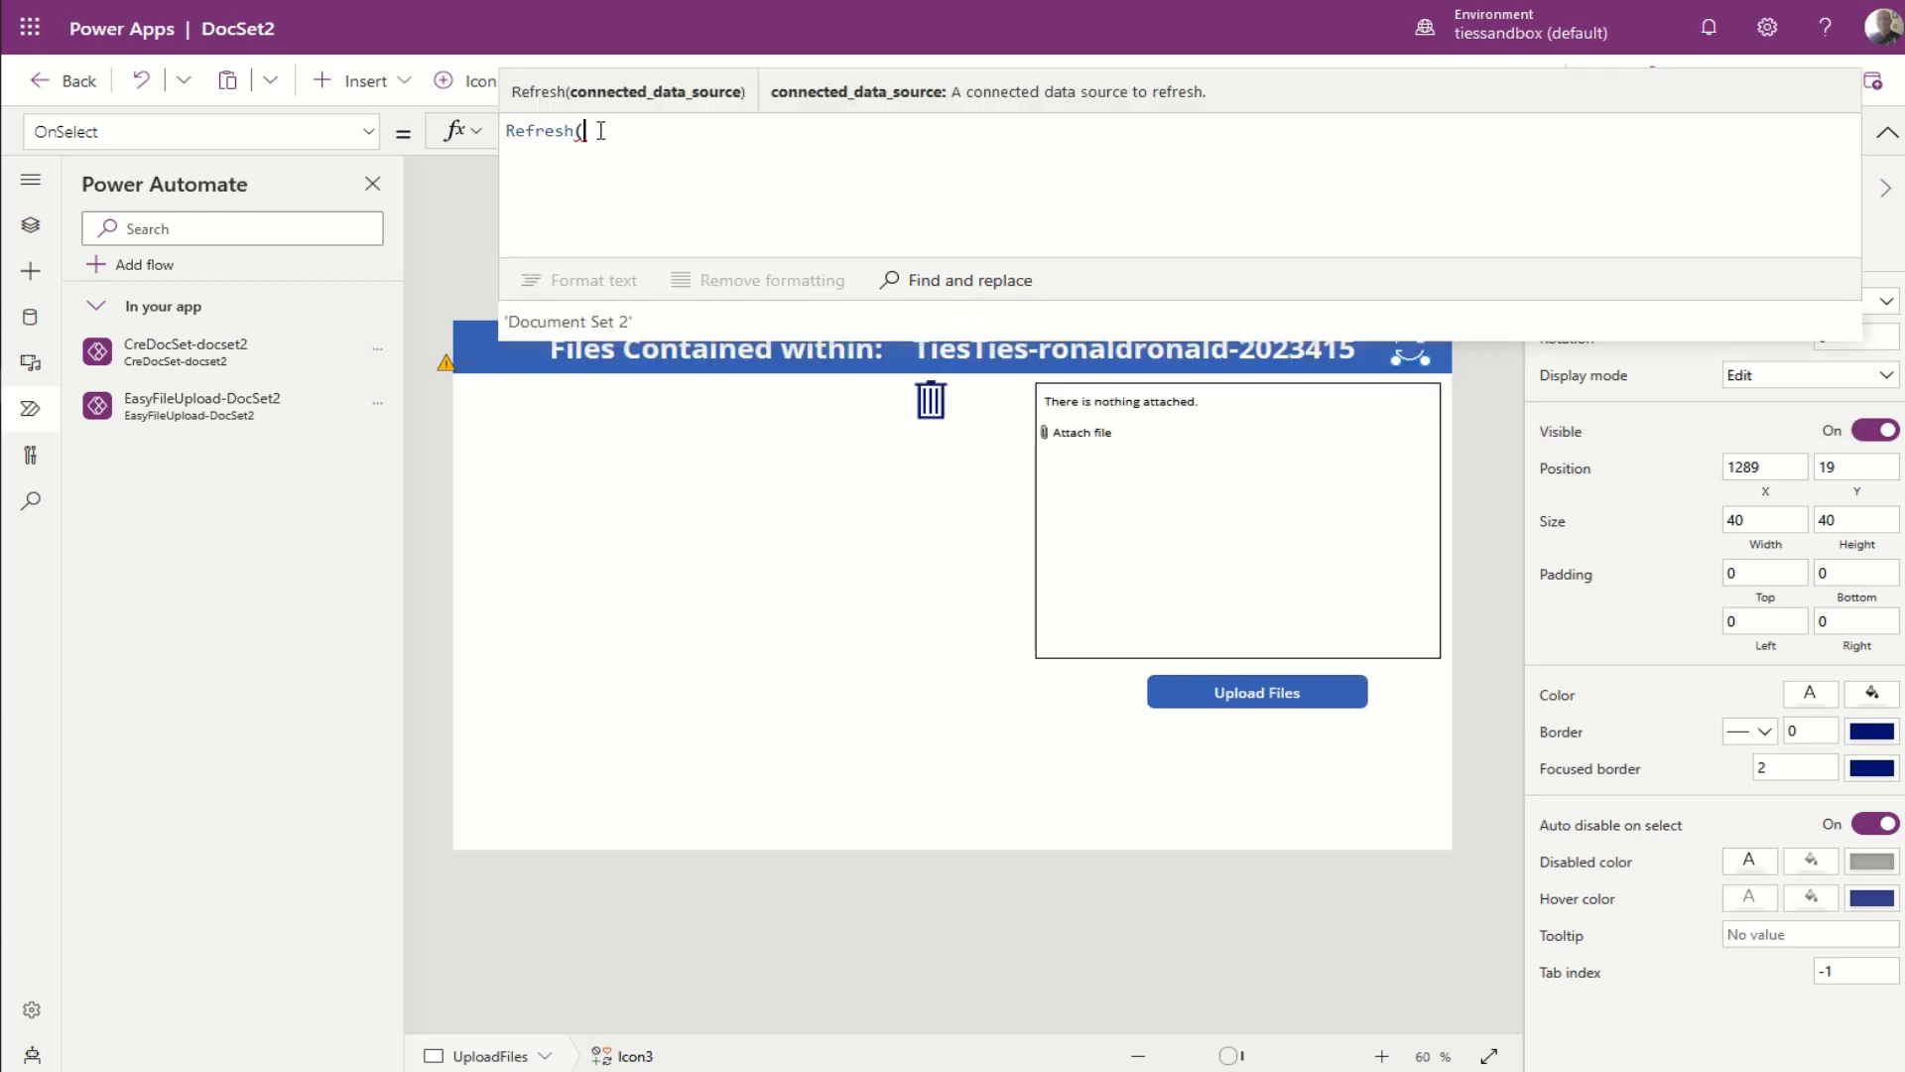
type("Sort(Filter('Document Set 2','Folder path'=\"DocSet2/\"&galStartScreen.Selected.lblTitle.Text&\"/\",IsFolder=false),\"Title\",SortOrder.Ascending)")
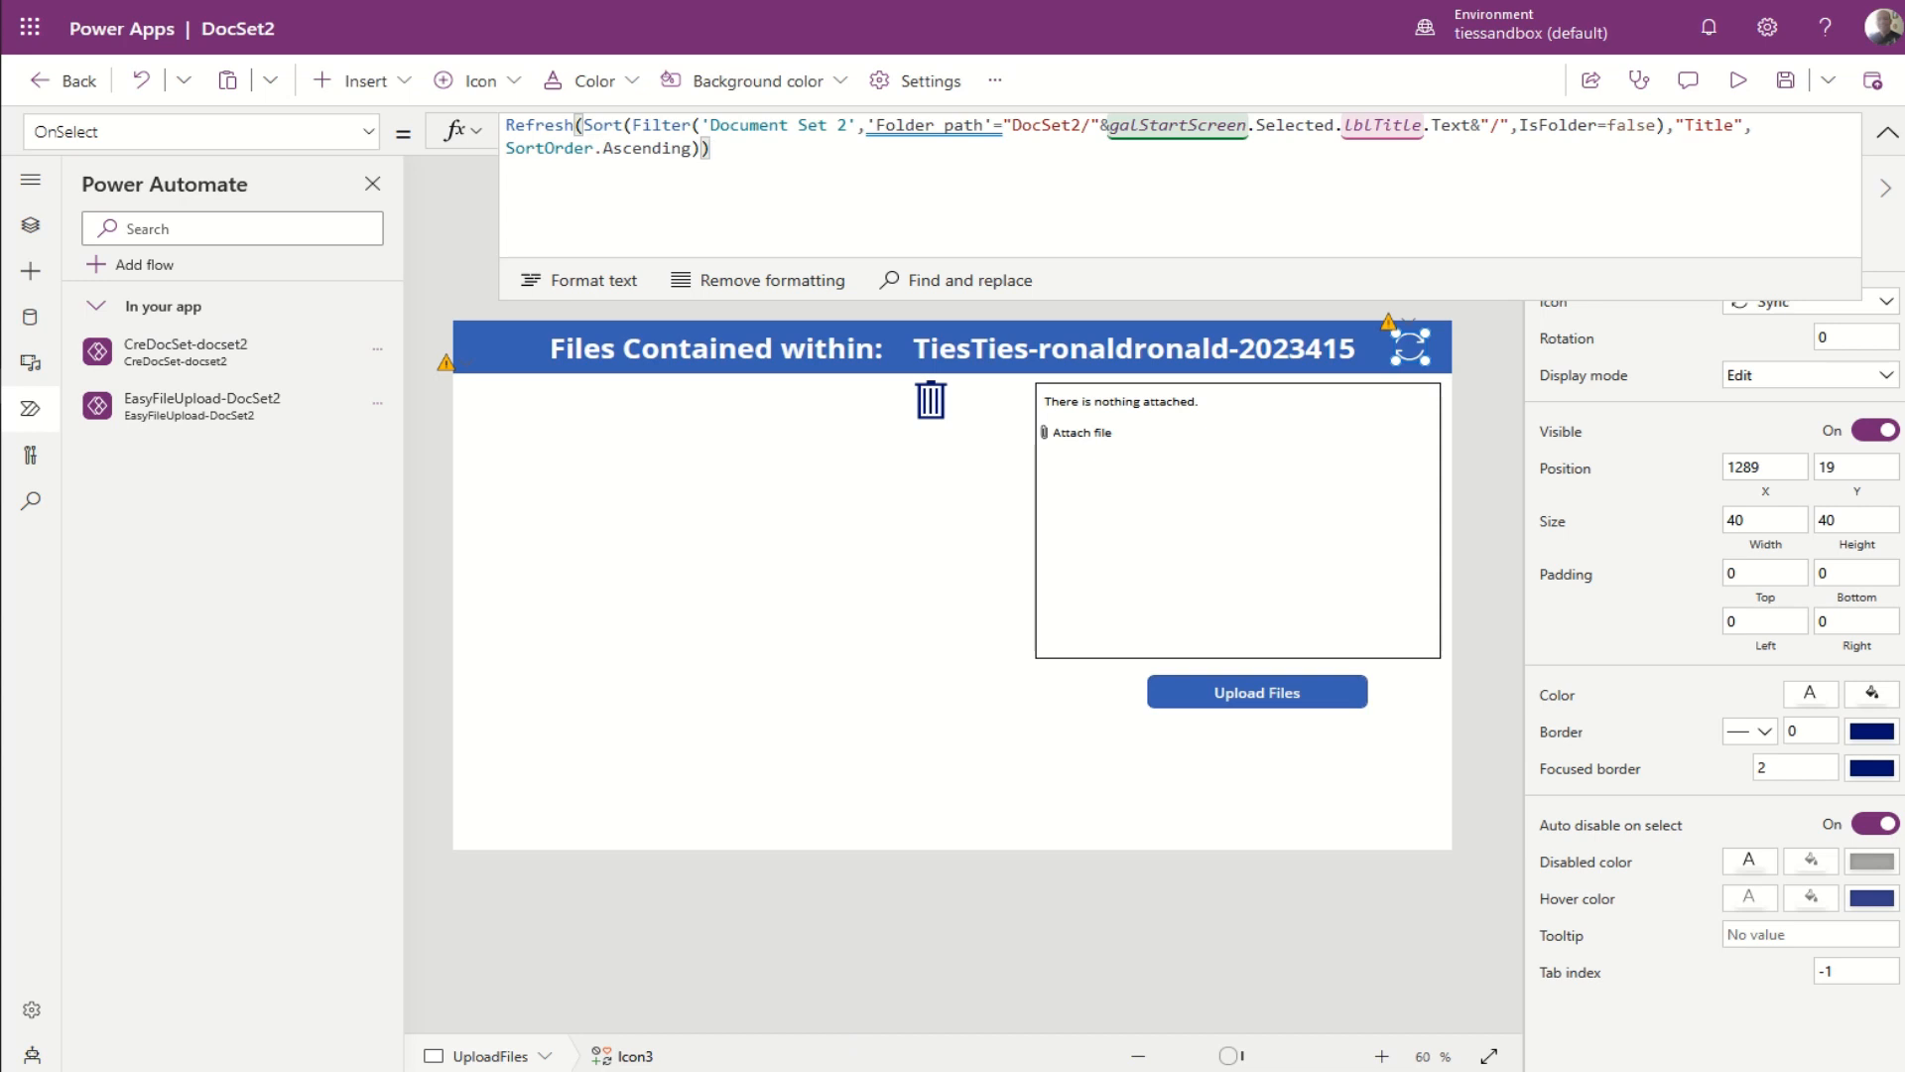
left_click(1242, 1056)
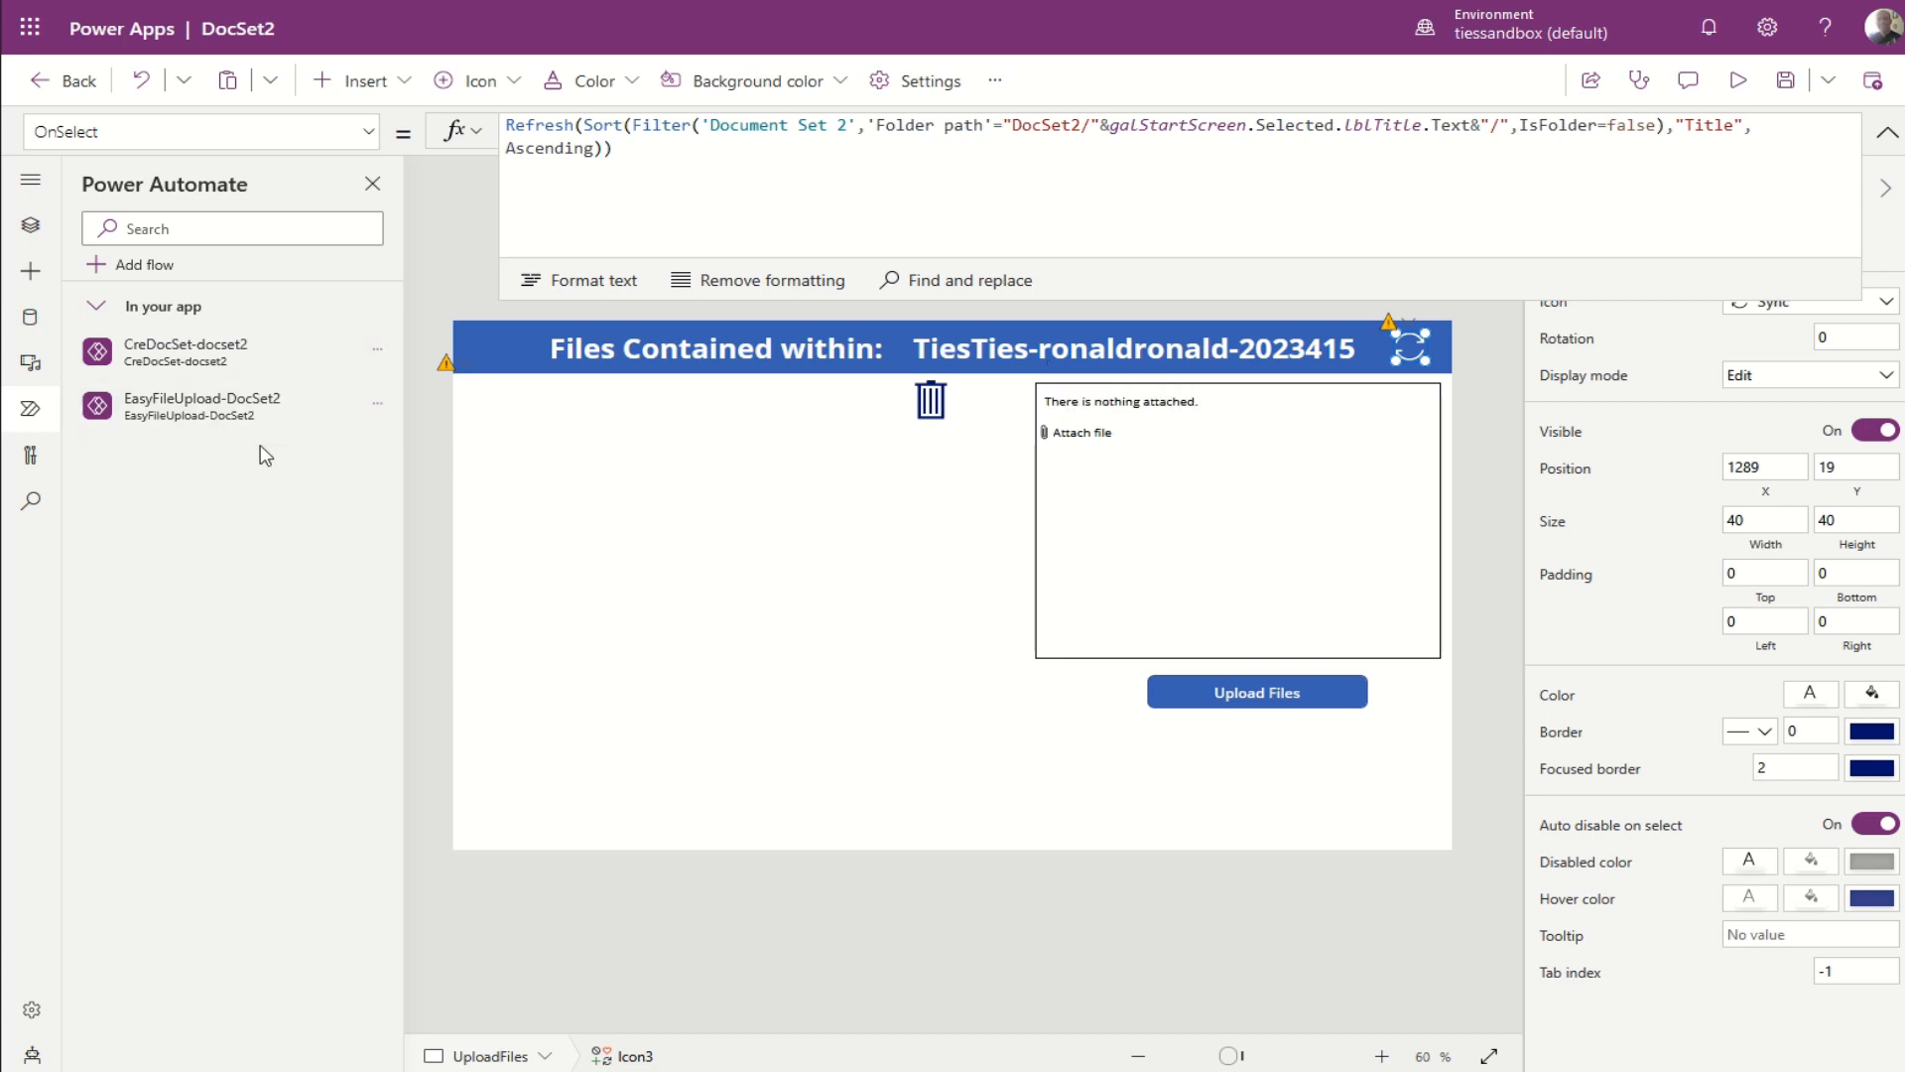
Step: Preview the app from StartScreen to check the Document Sets list, and close the preview
left_click(30, 224)
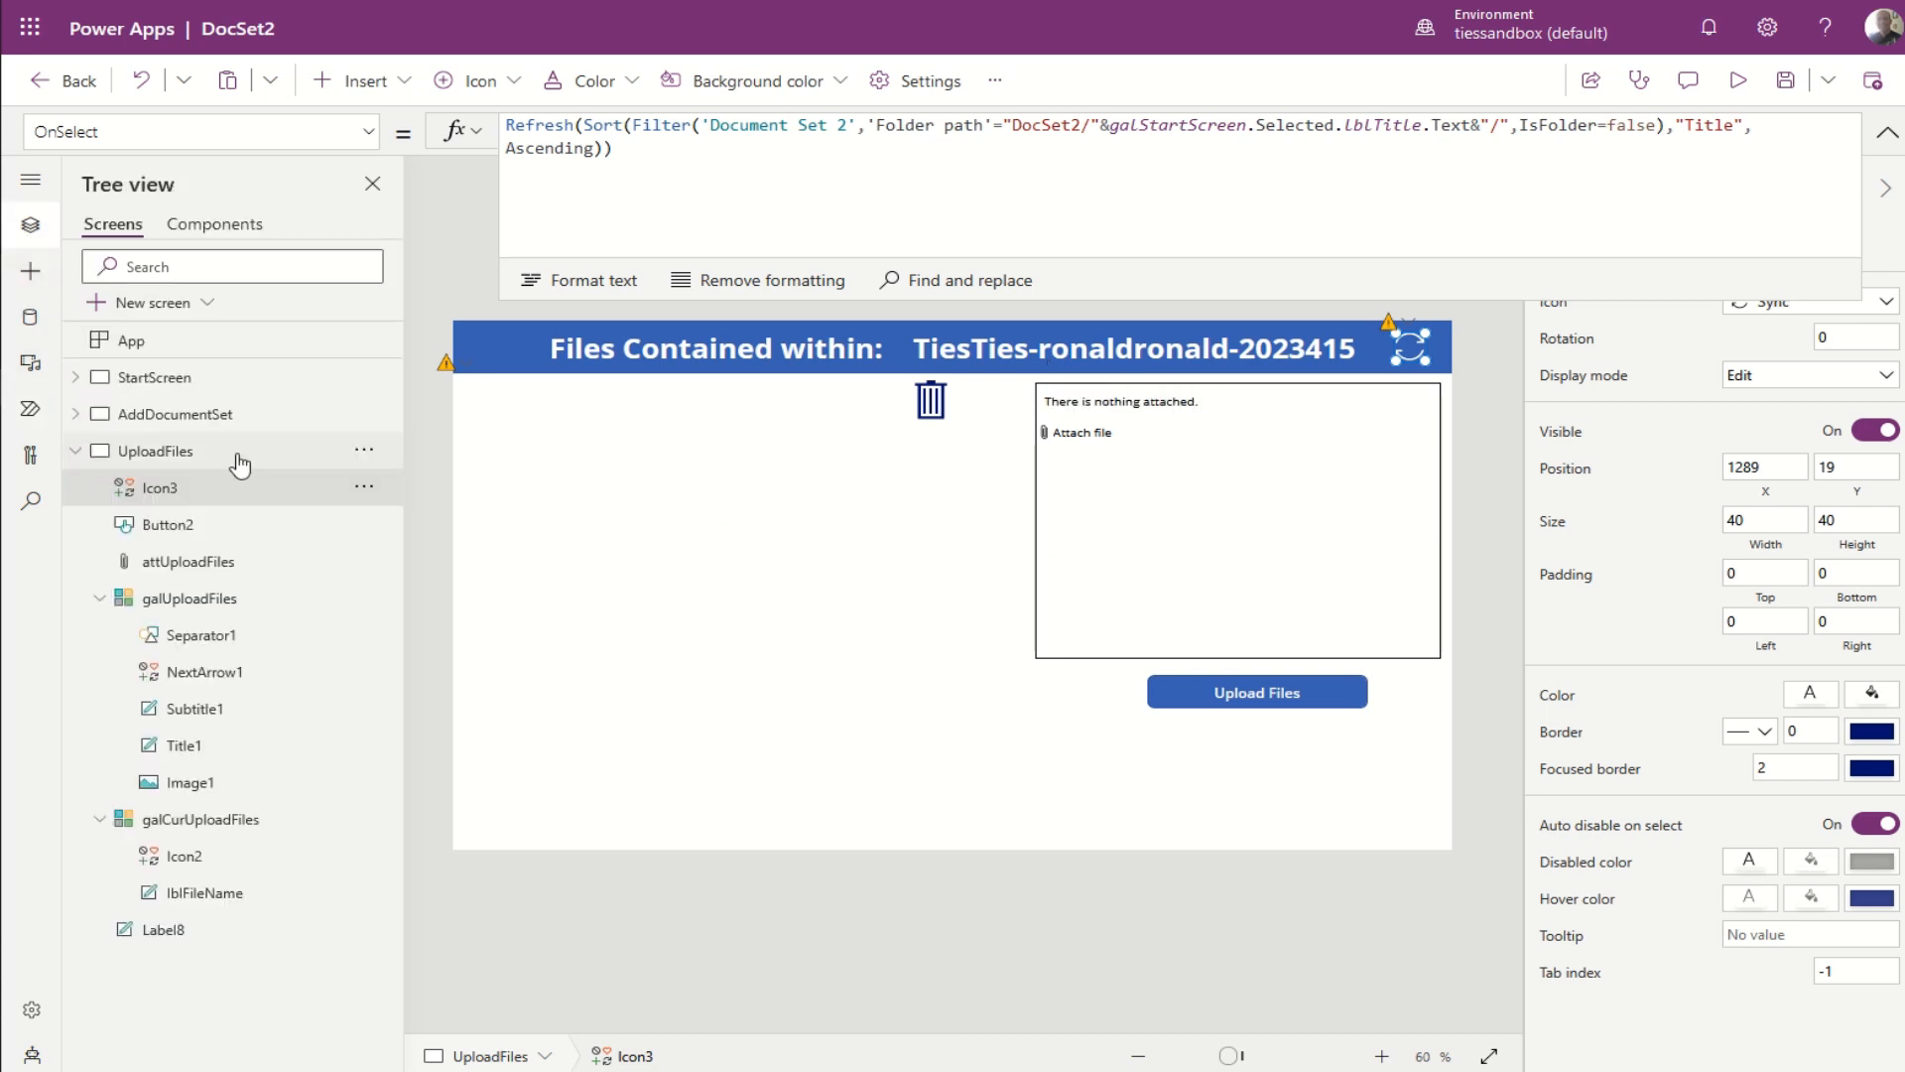
left_click(151, 377)
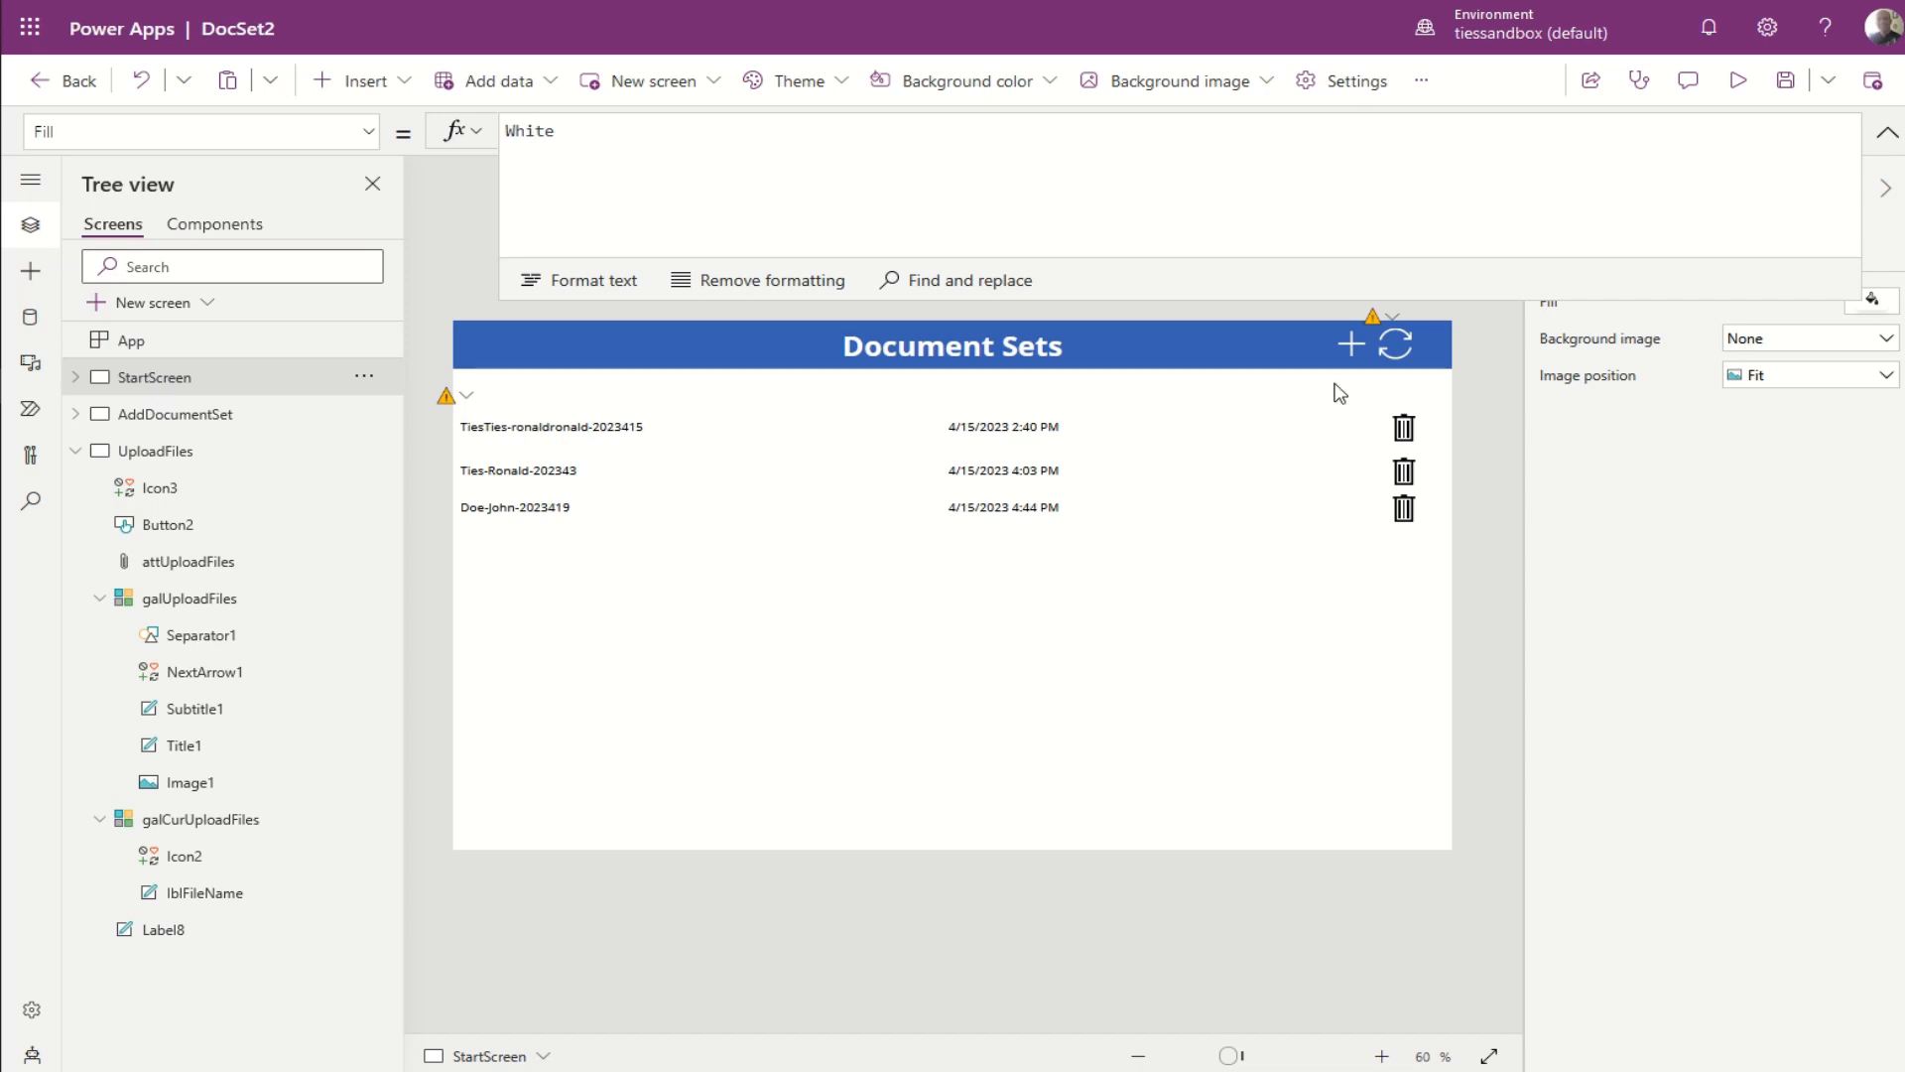
left_click(1737, 80)
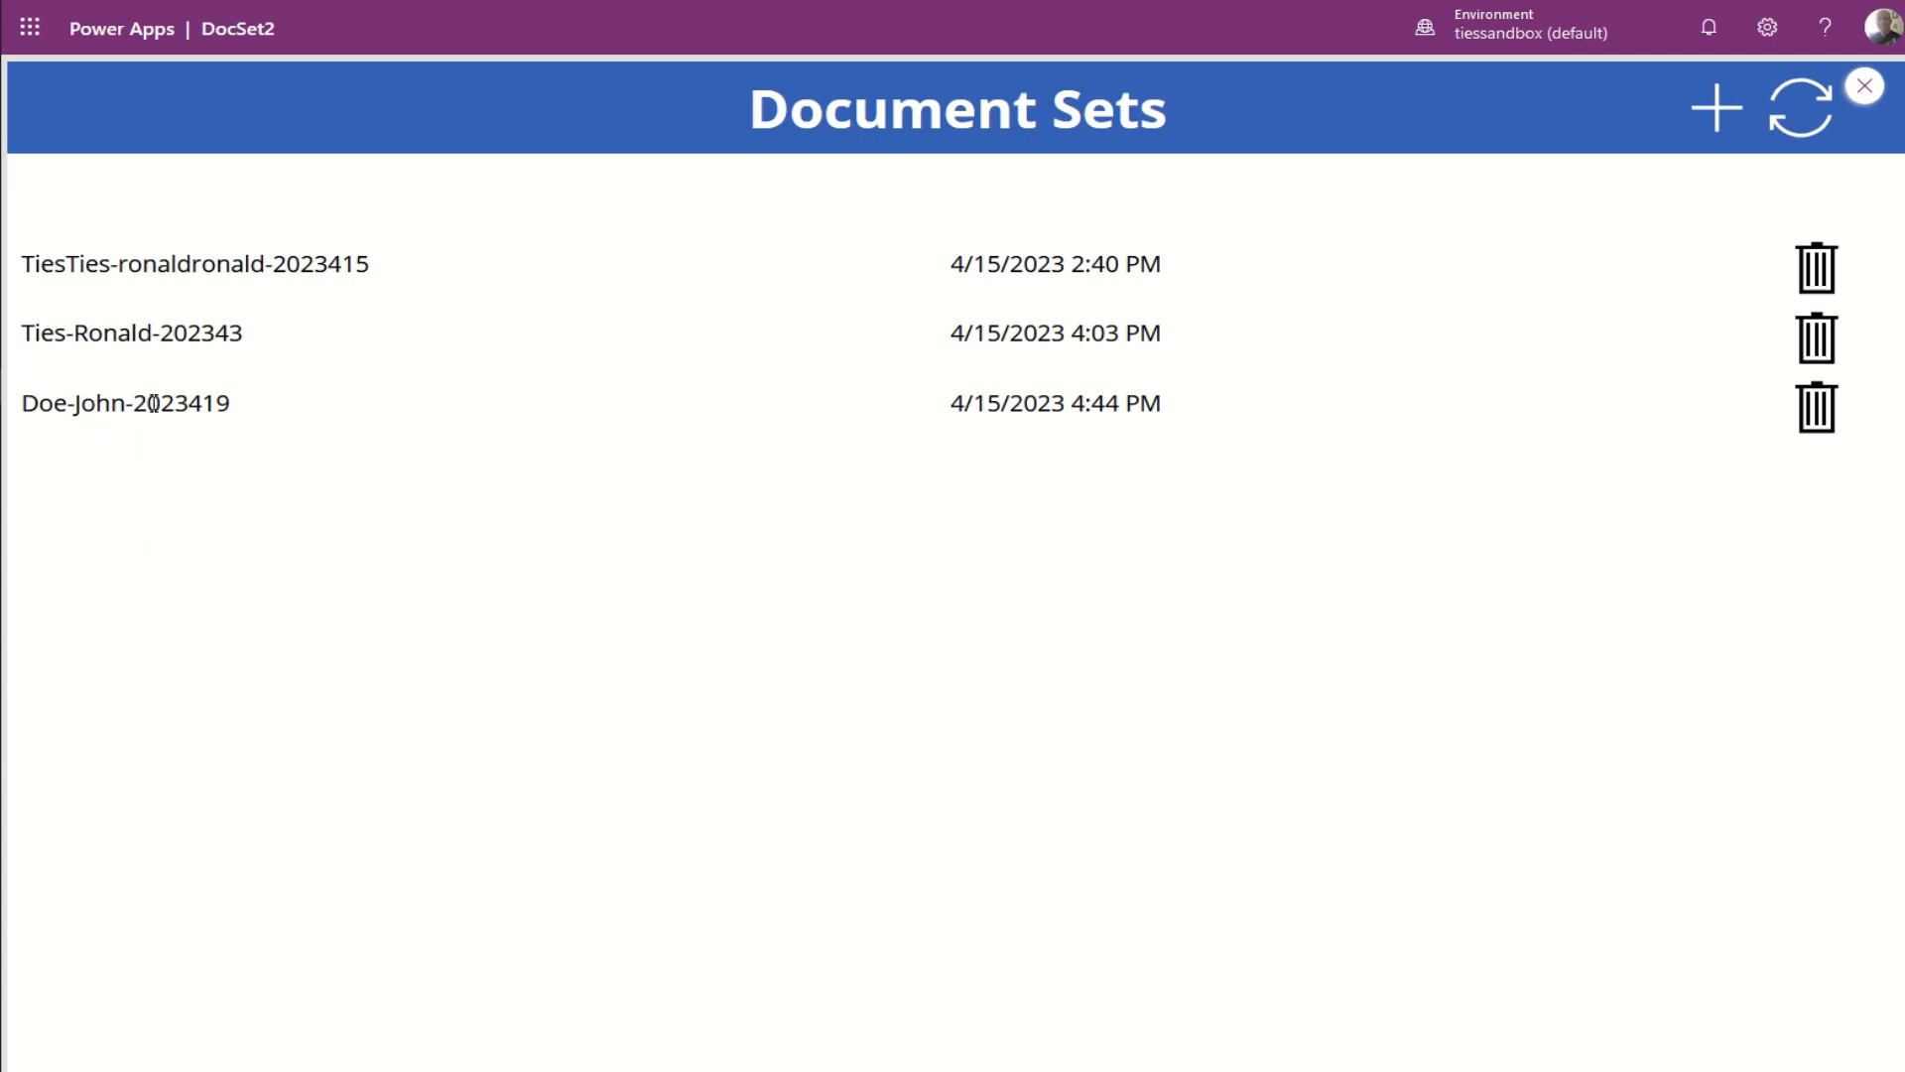
left_click(1862, 88)
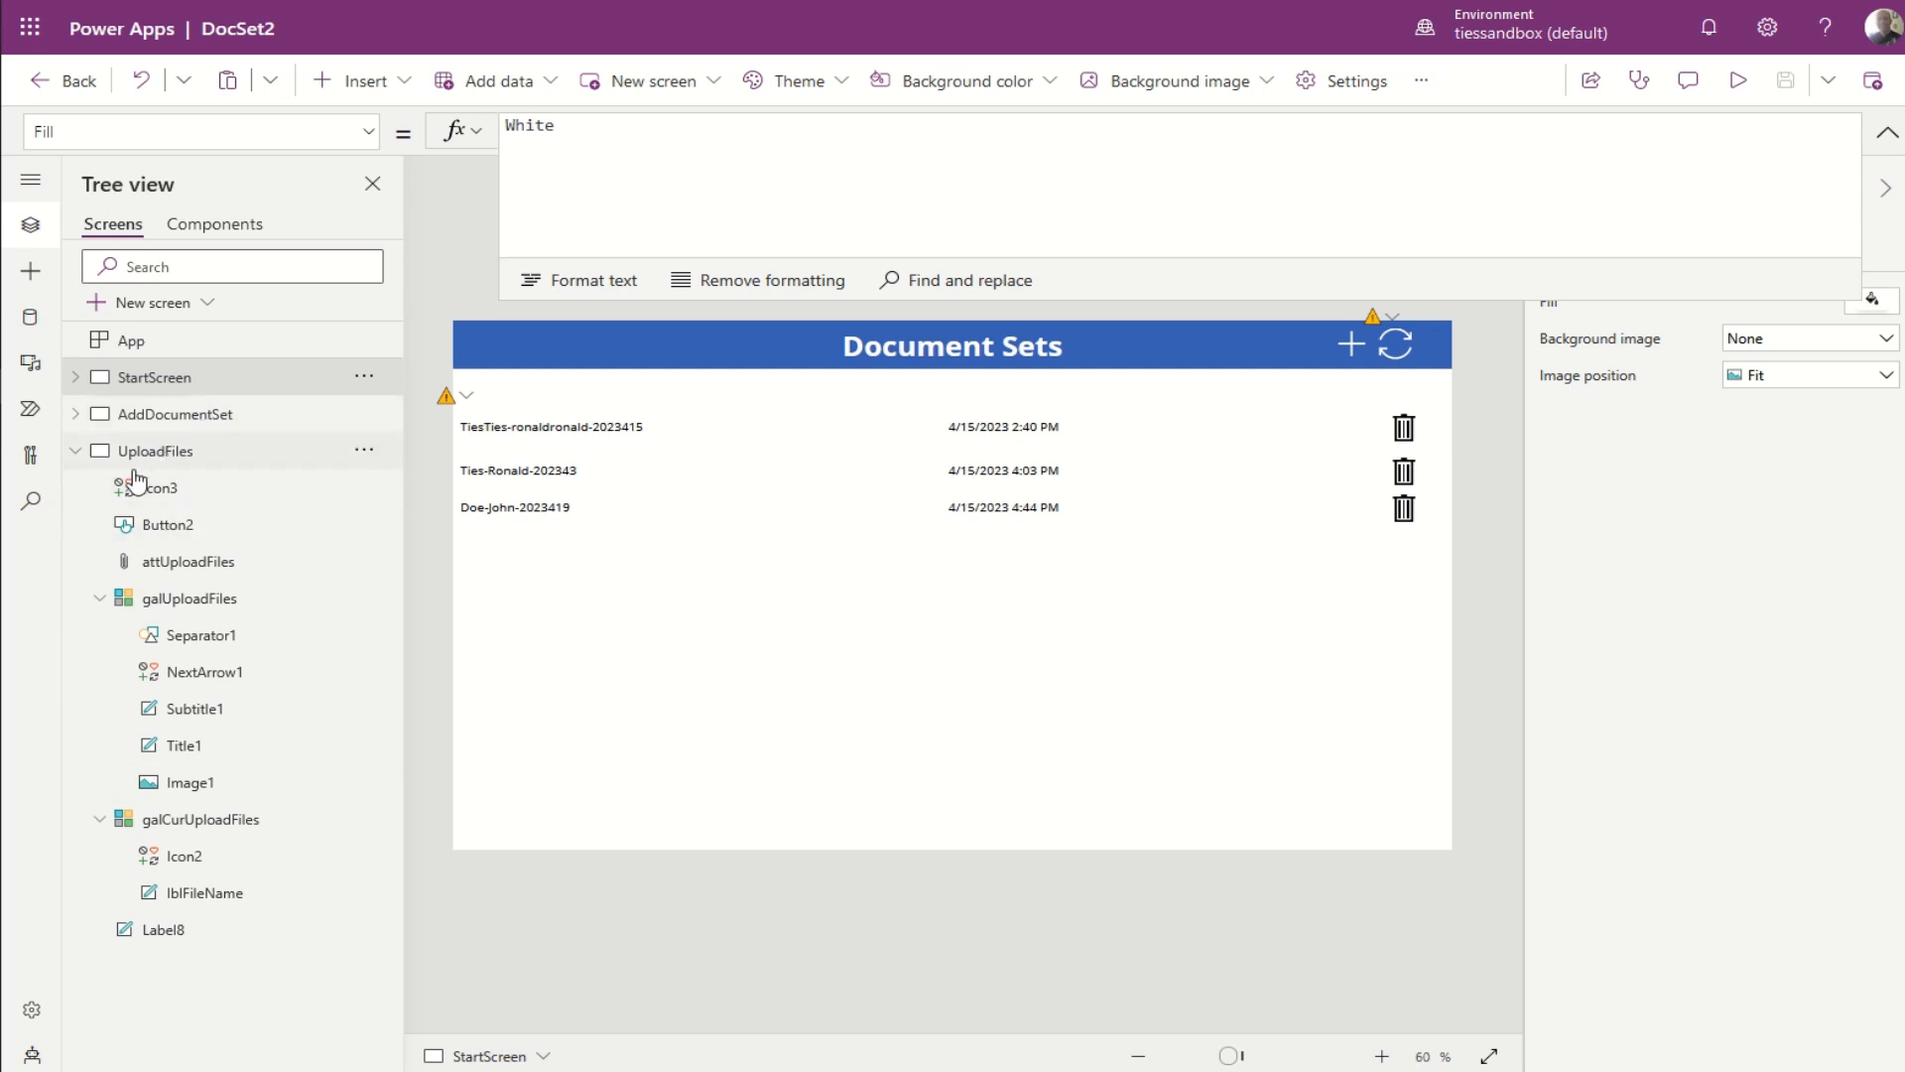
Step: Open the OnSelect property of the galStartScreen gallery on StartScreen
left_click(533, 507)
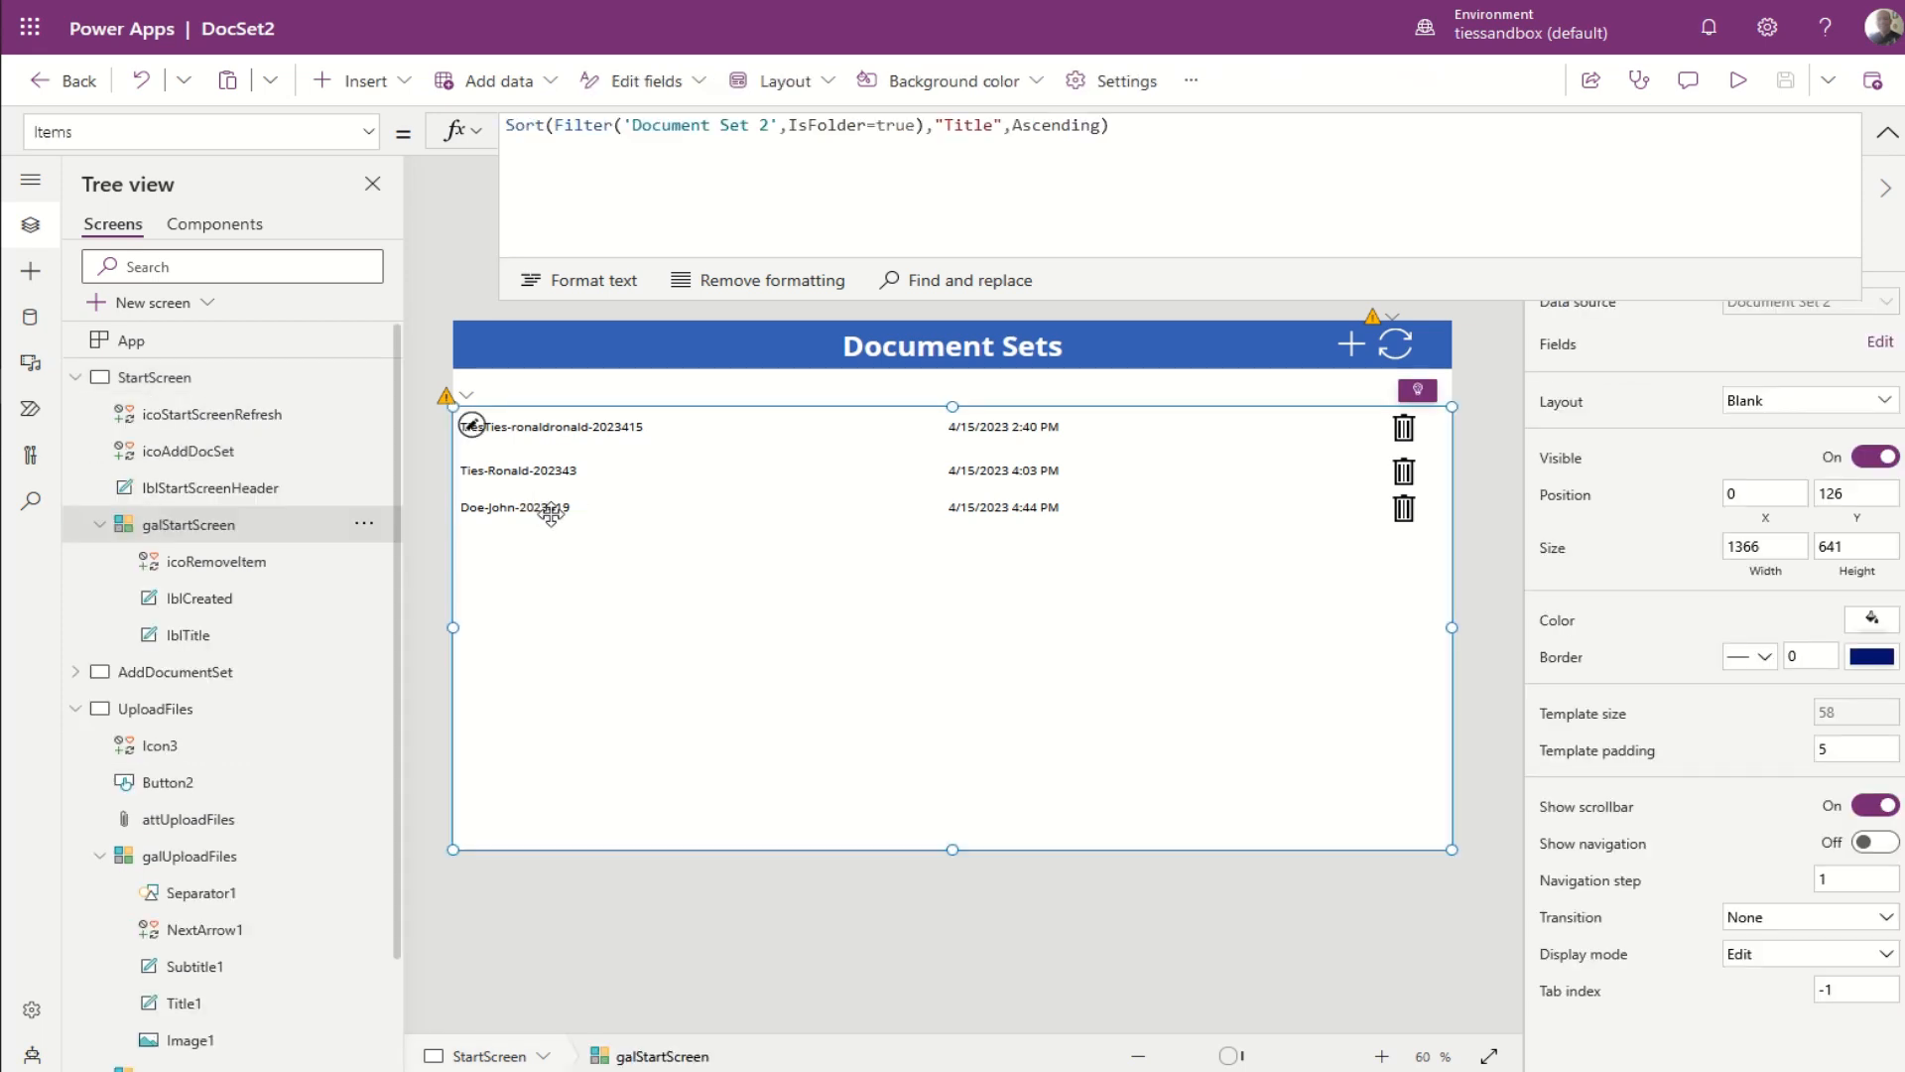
left_click(472, 428)
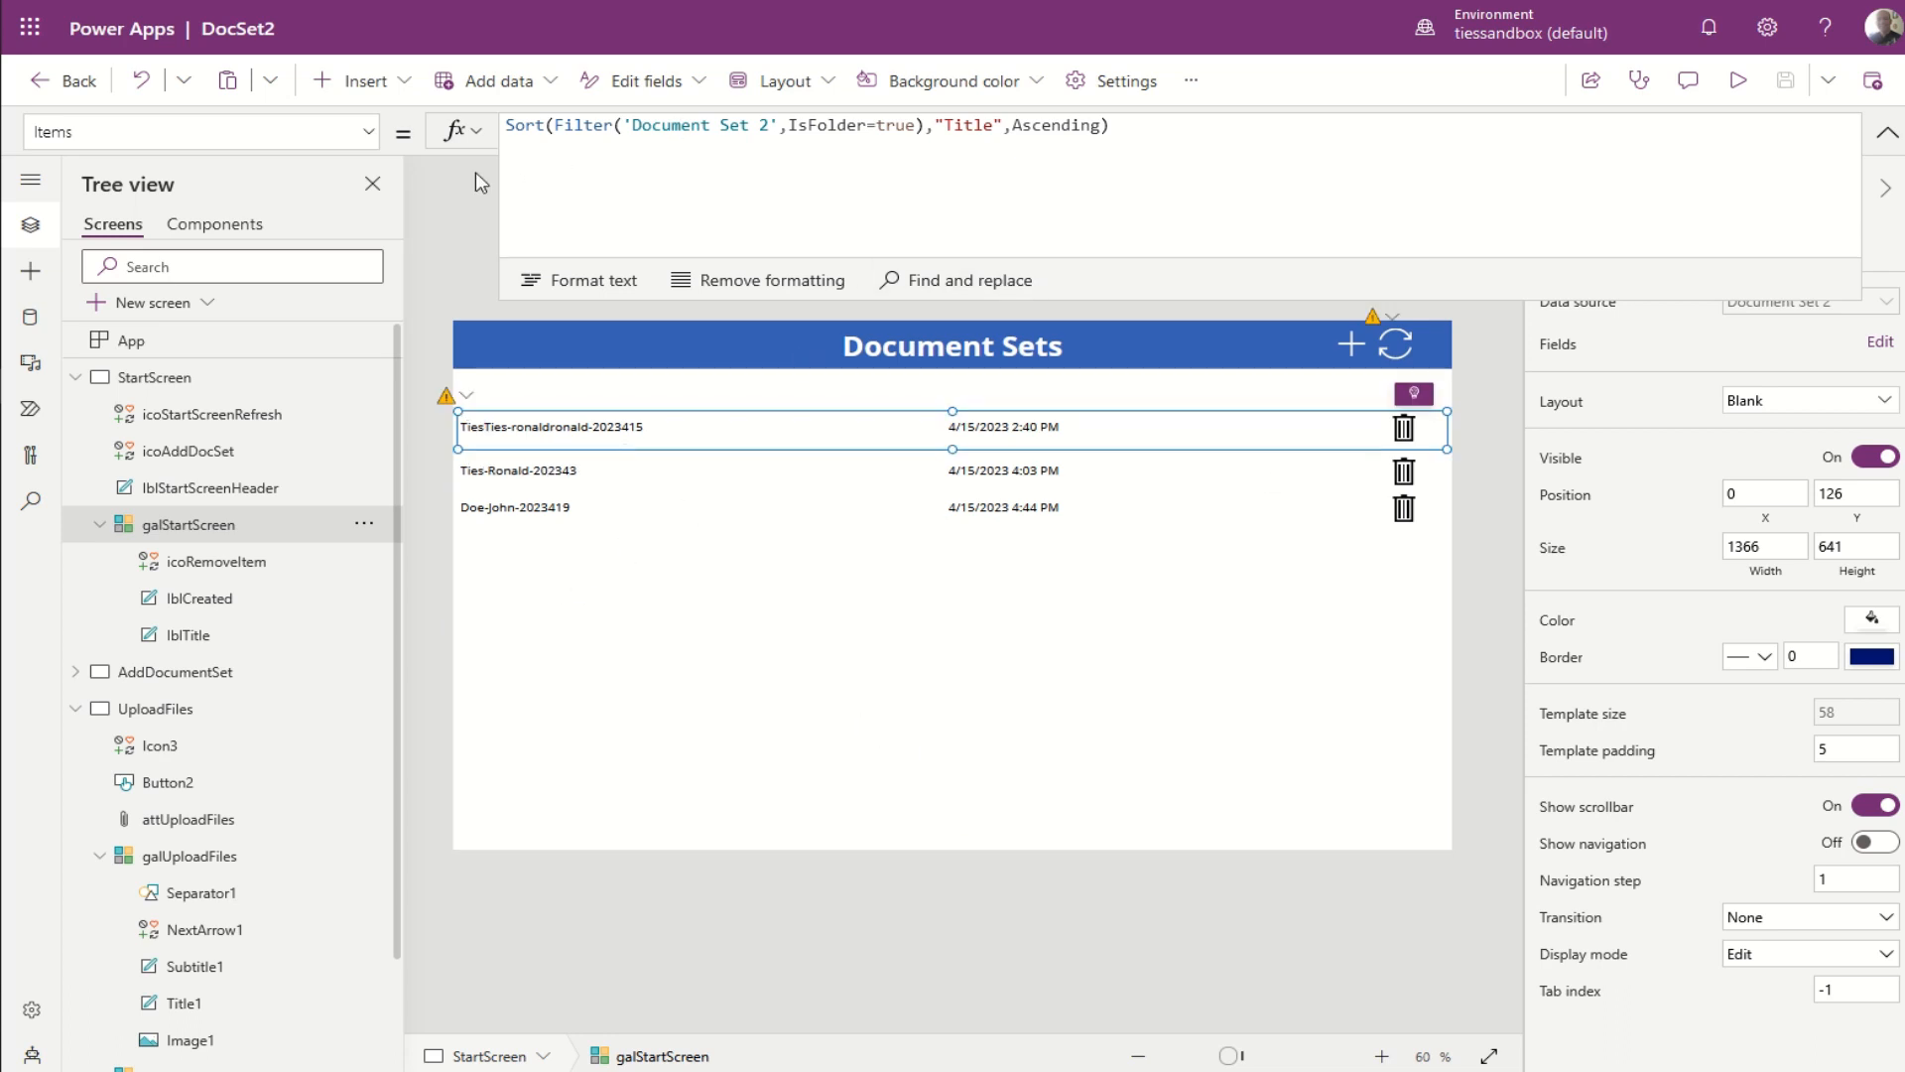
left_click(374, 137)
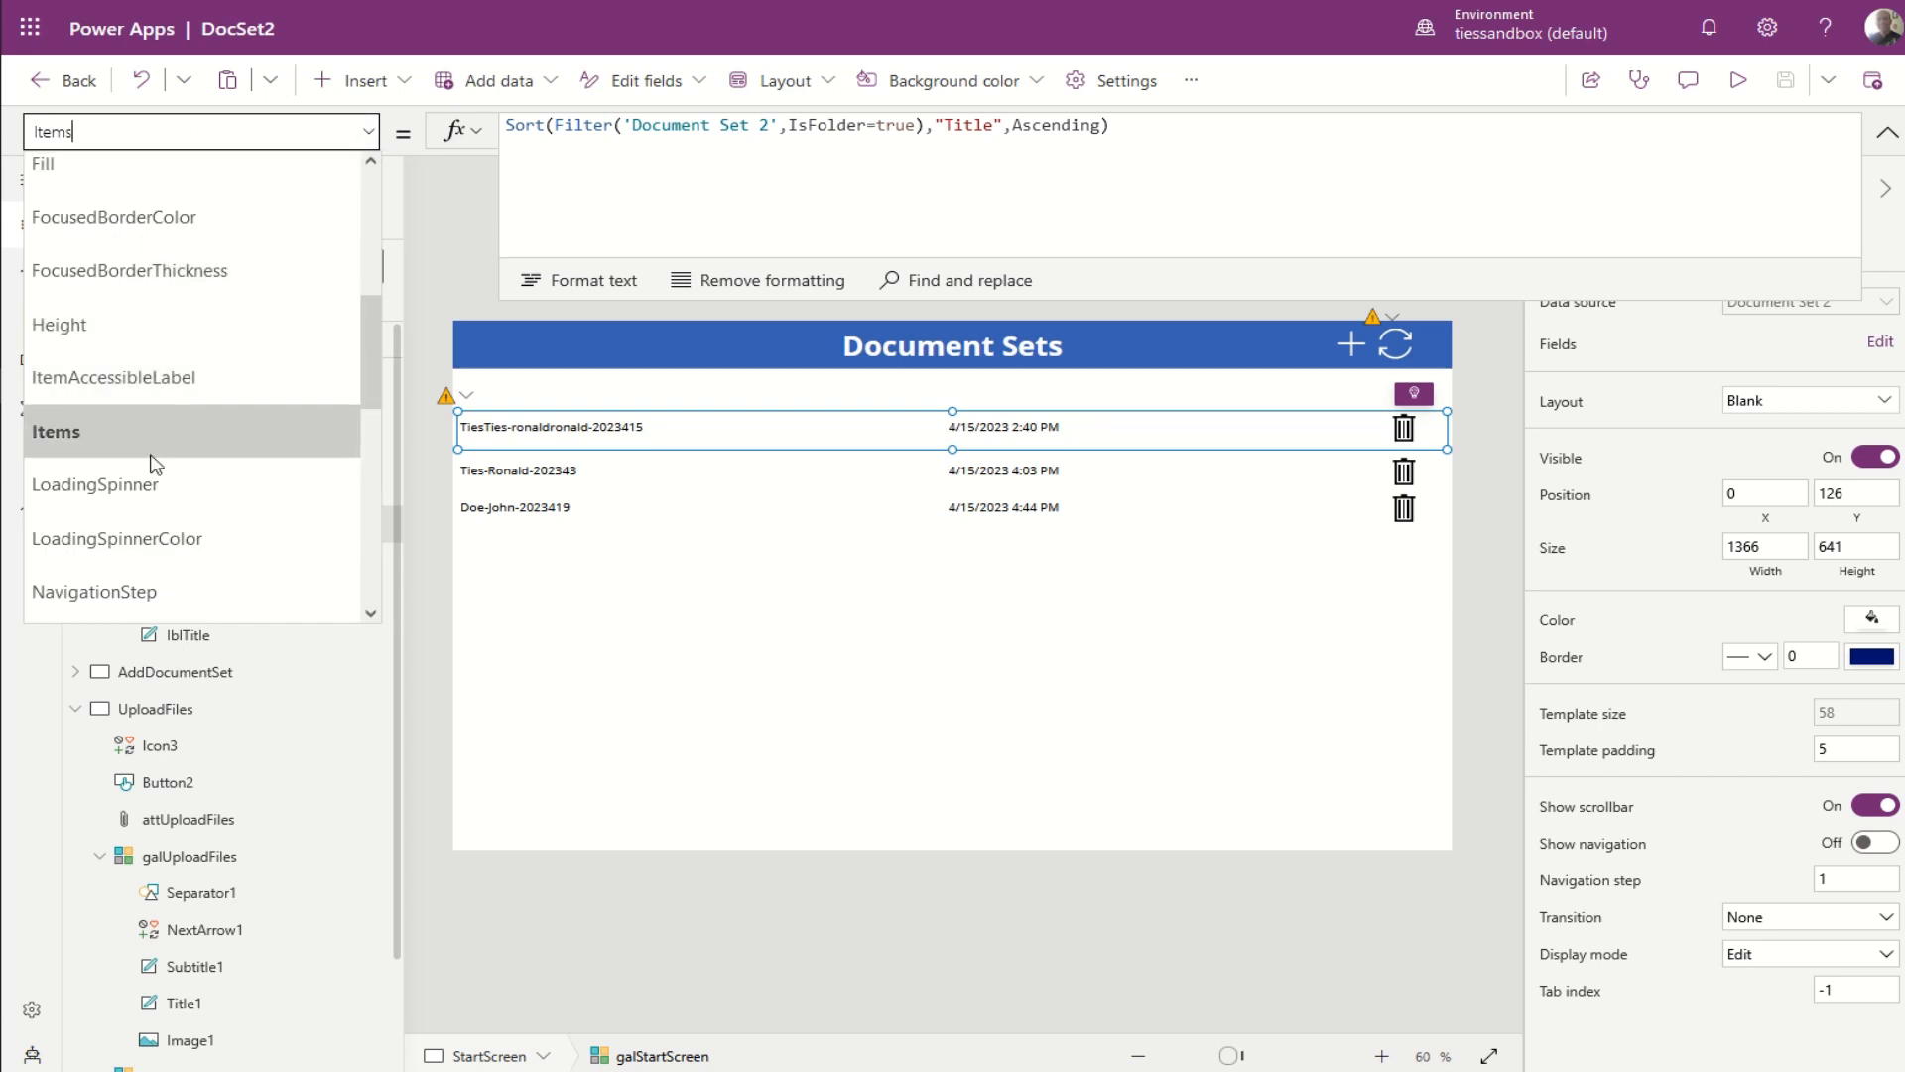
scroll(155, 464, "down", 4)
scroll(150, 466, "down", 2)
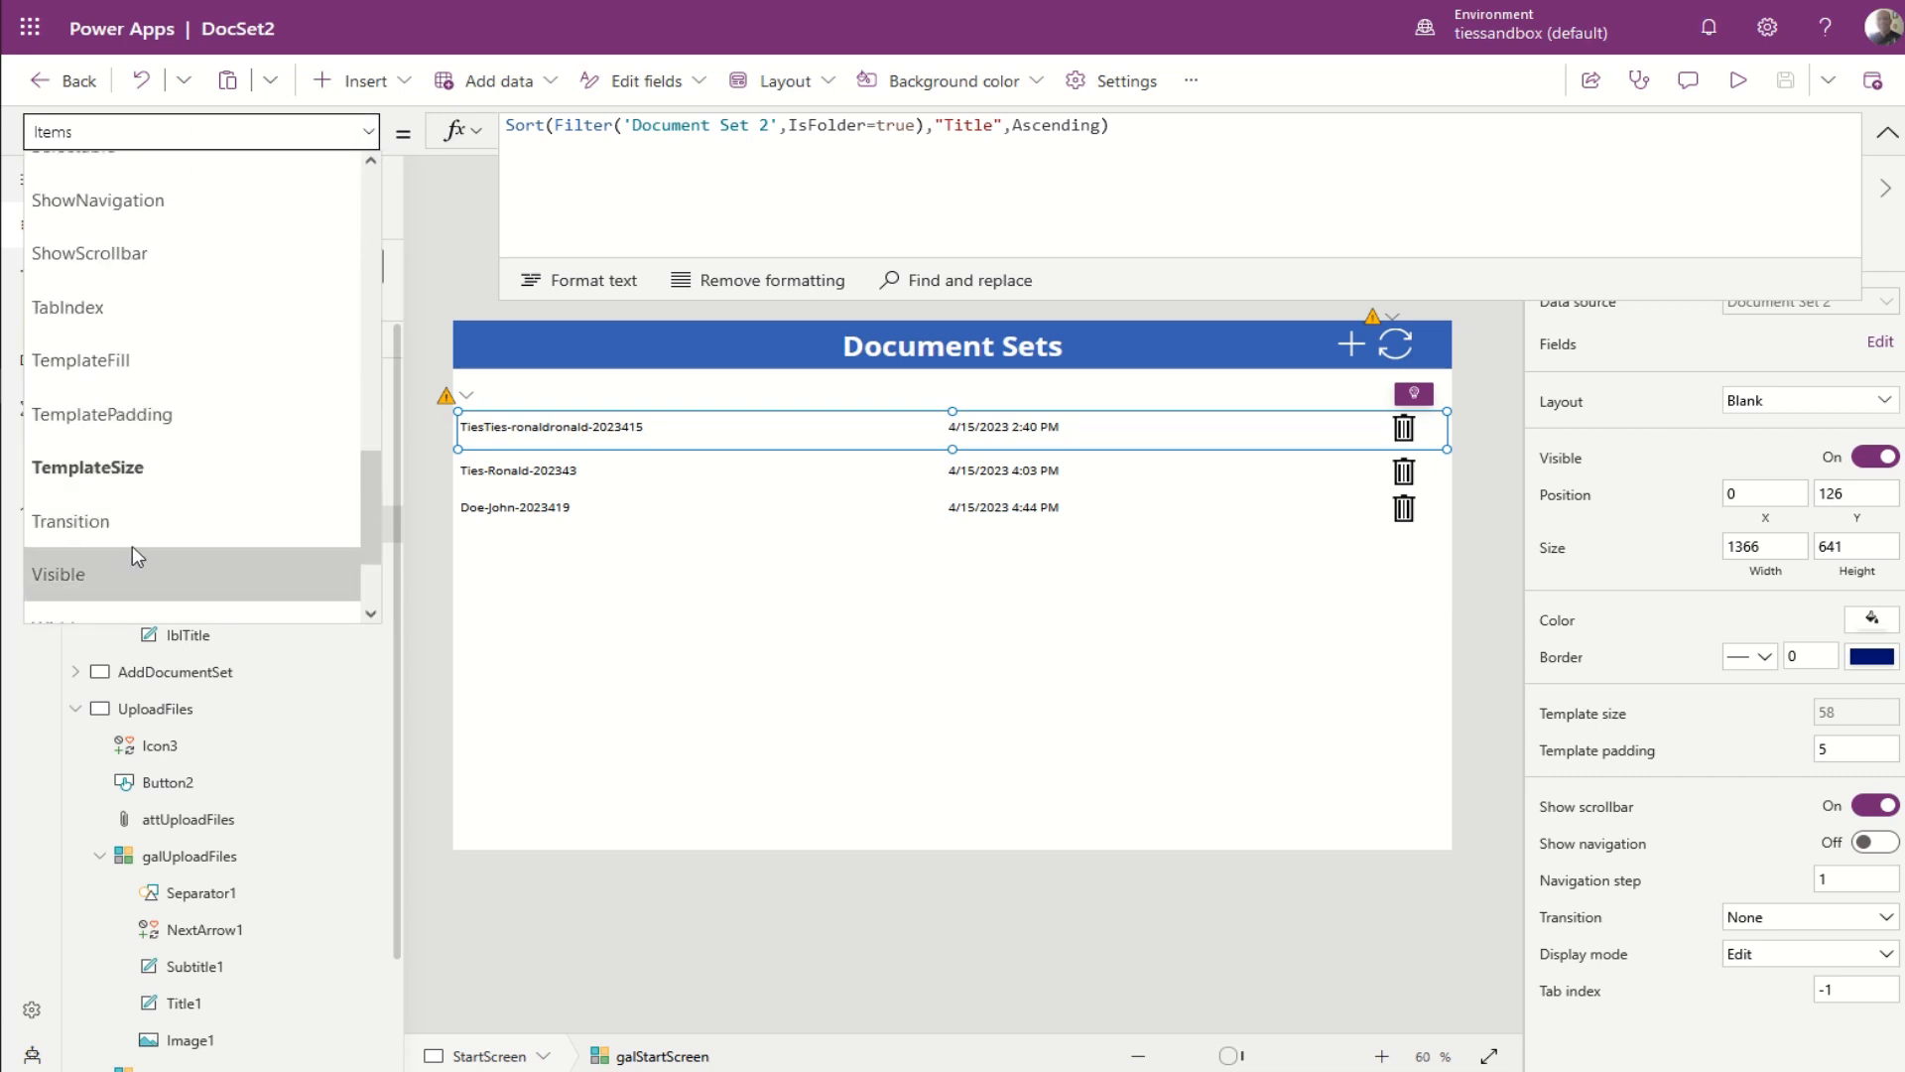
scroll(133, 546, "up", 2)
scroll(128, 514, "up", 2)
left_click(49, 373)
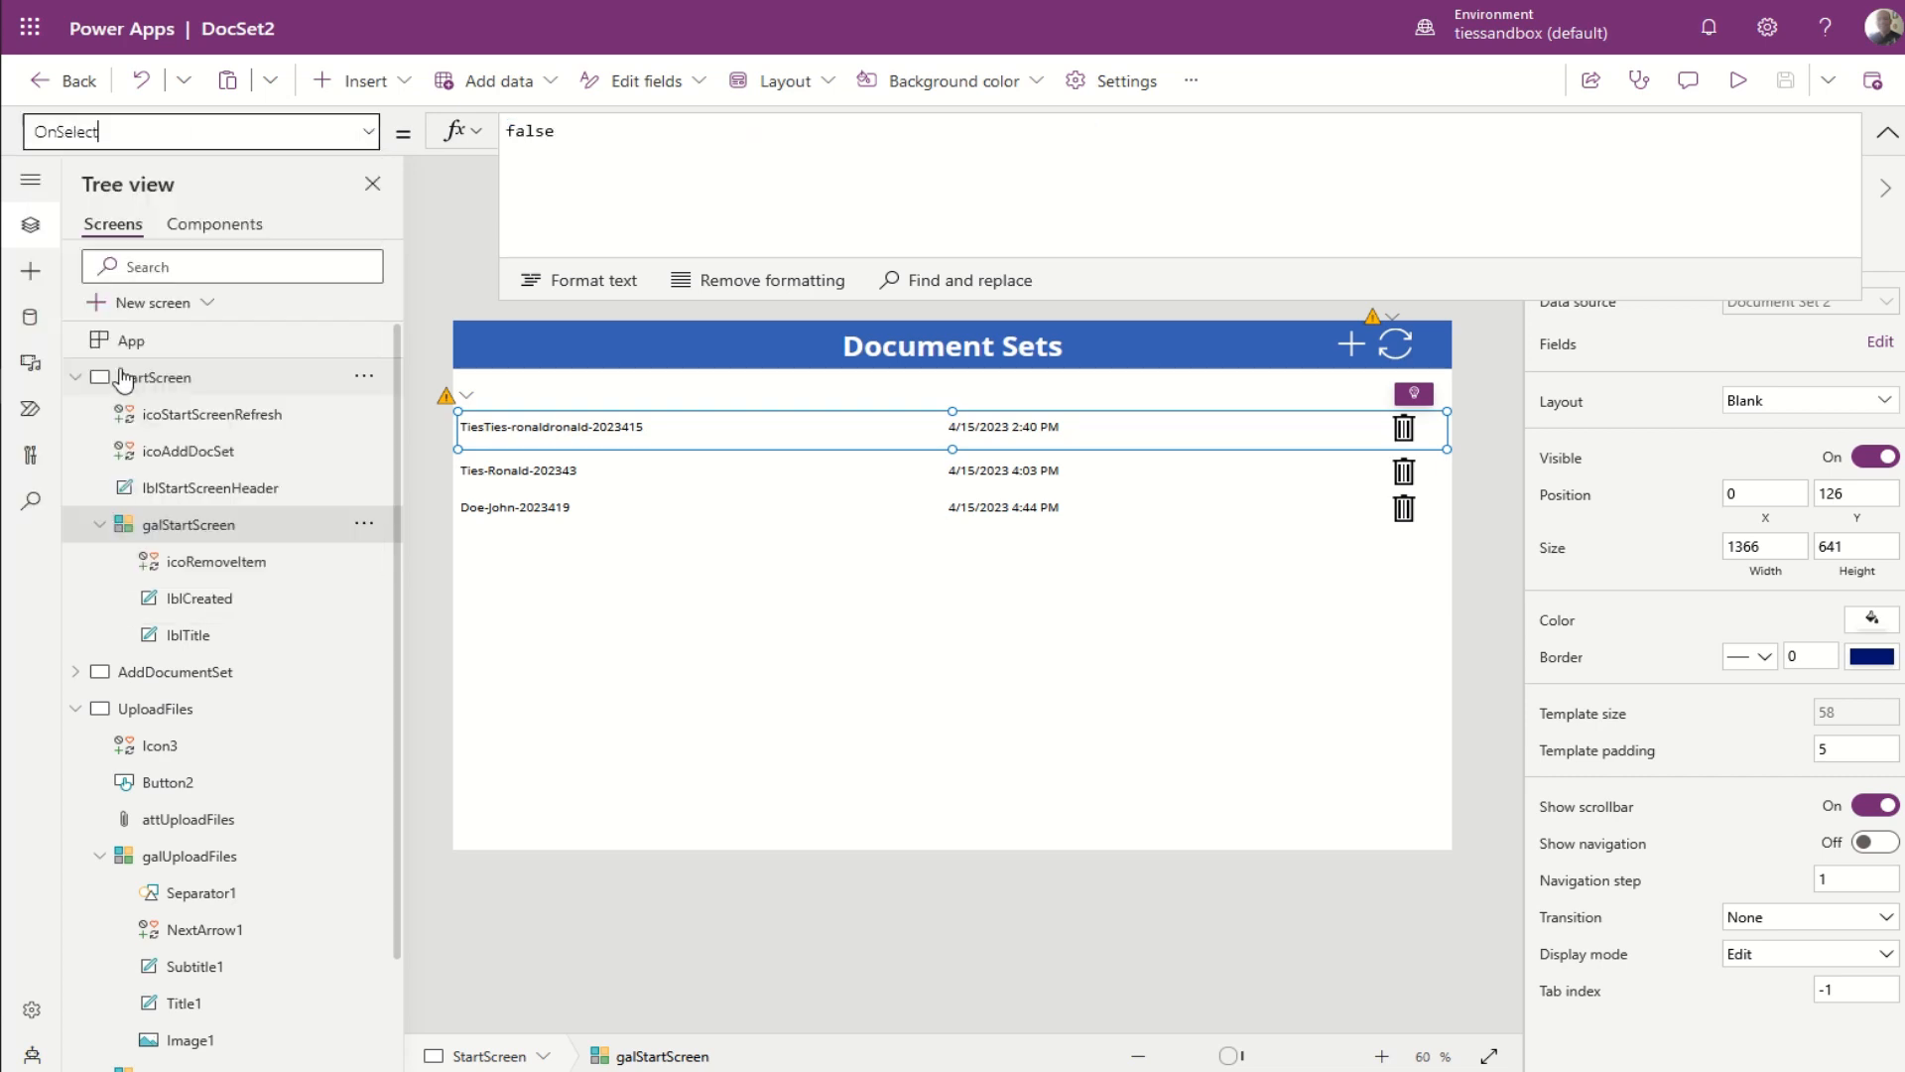
Step: Replace the galStartScreen OnSelect formula with Set(varEditRecord,ThisItem); followed by new lines
double_click(559, 131)
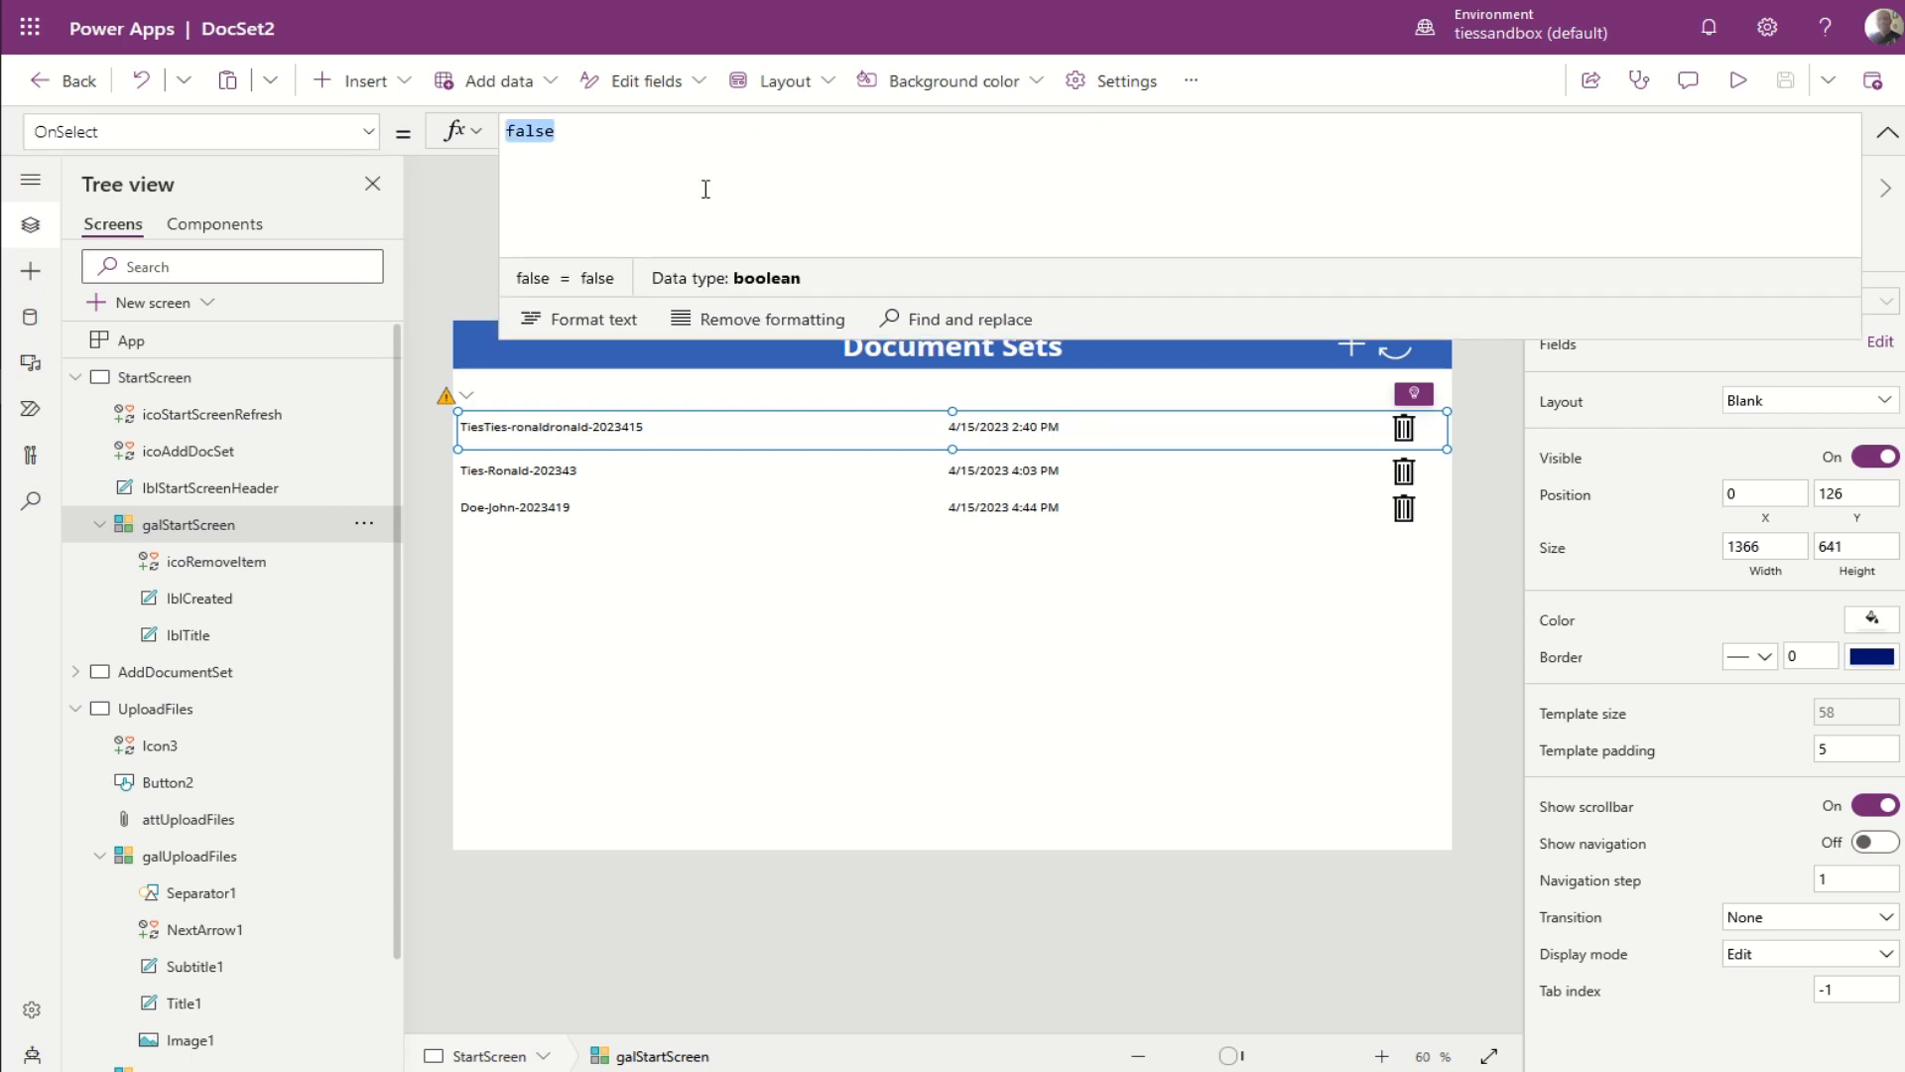
type("Set(")
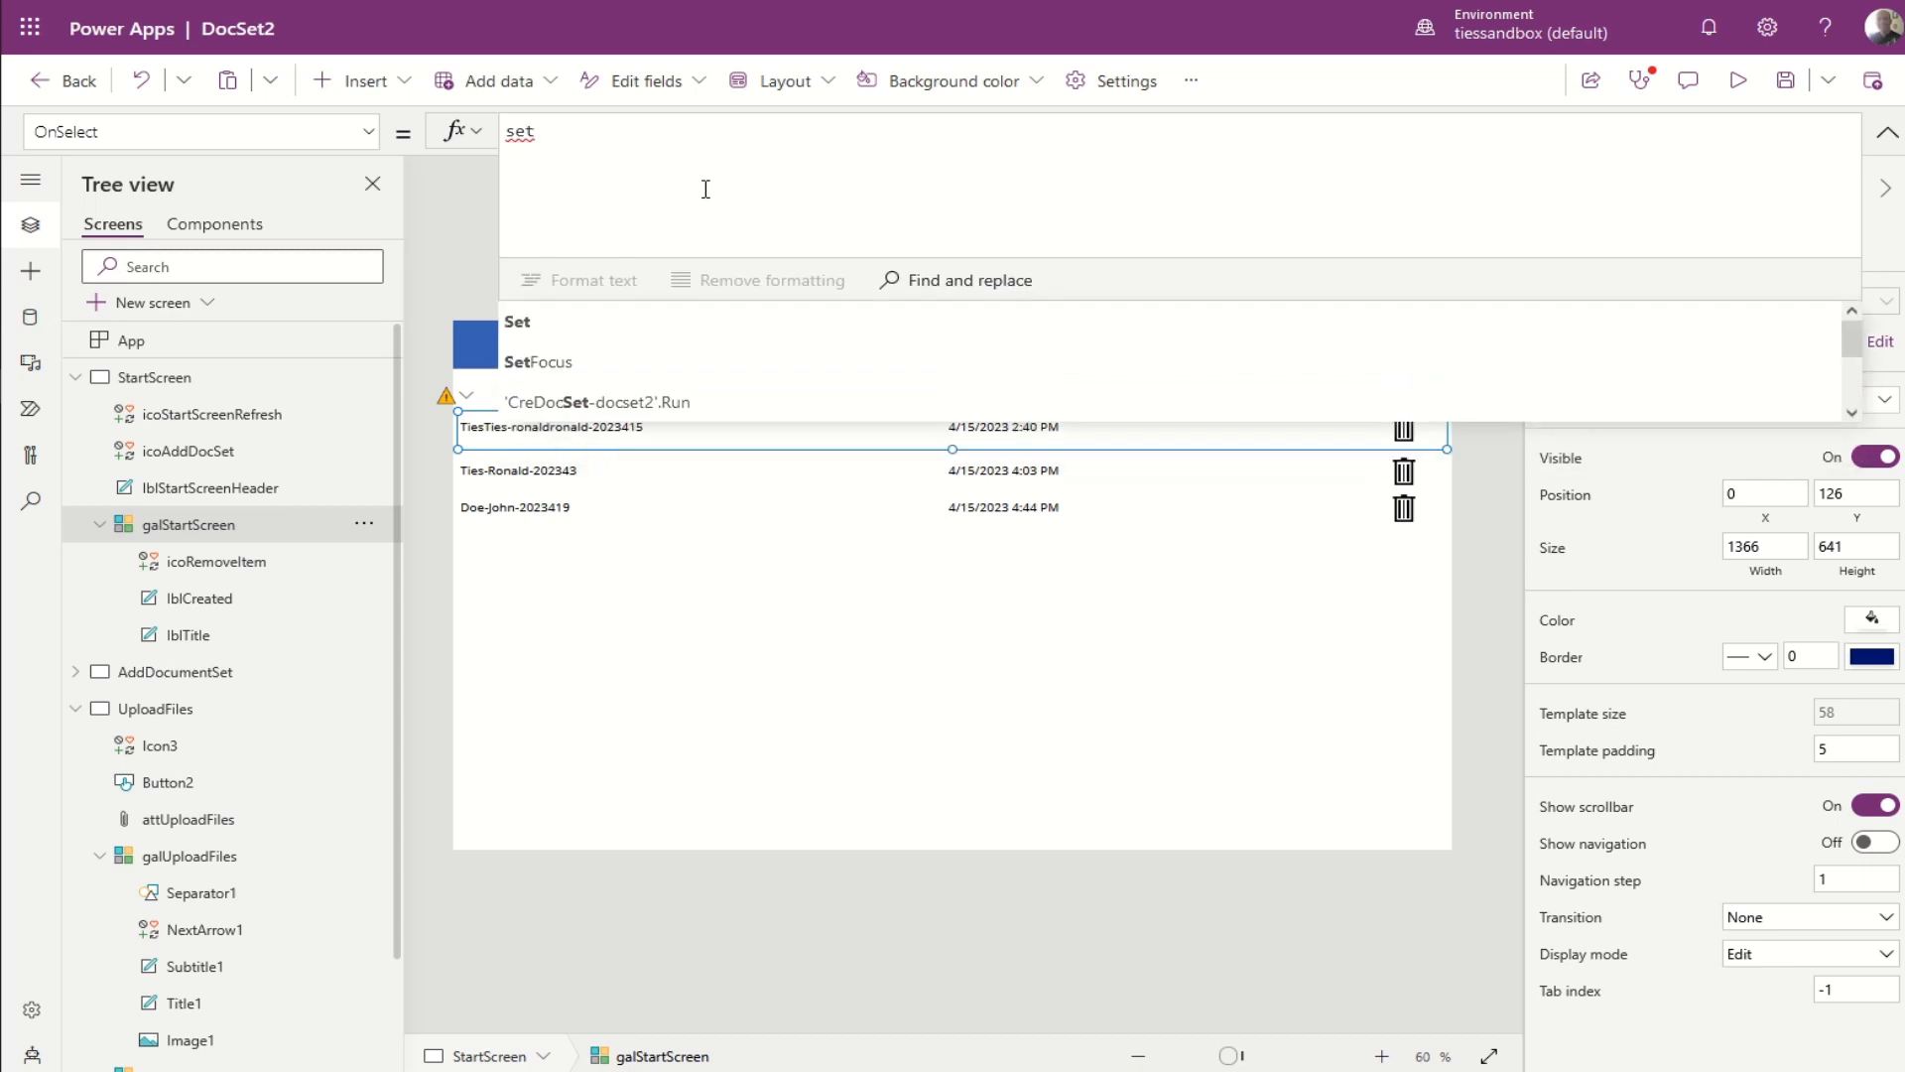
type("var")
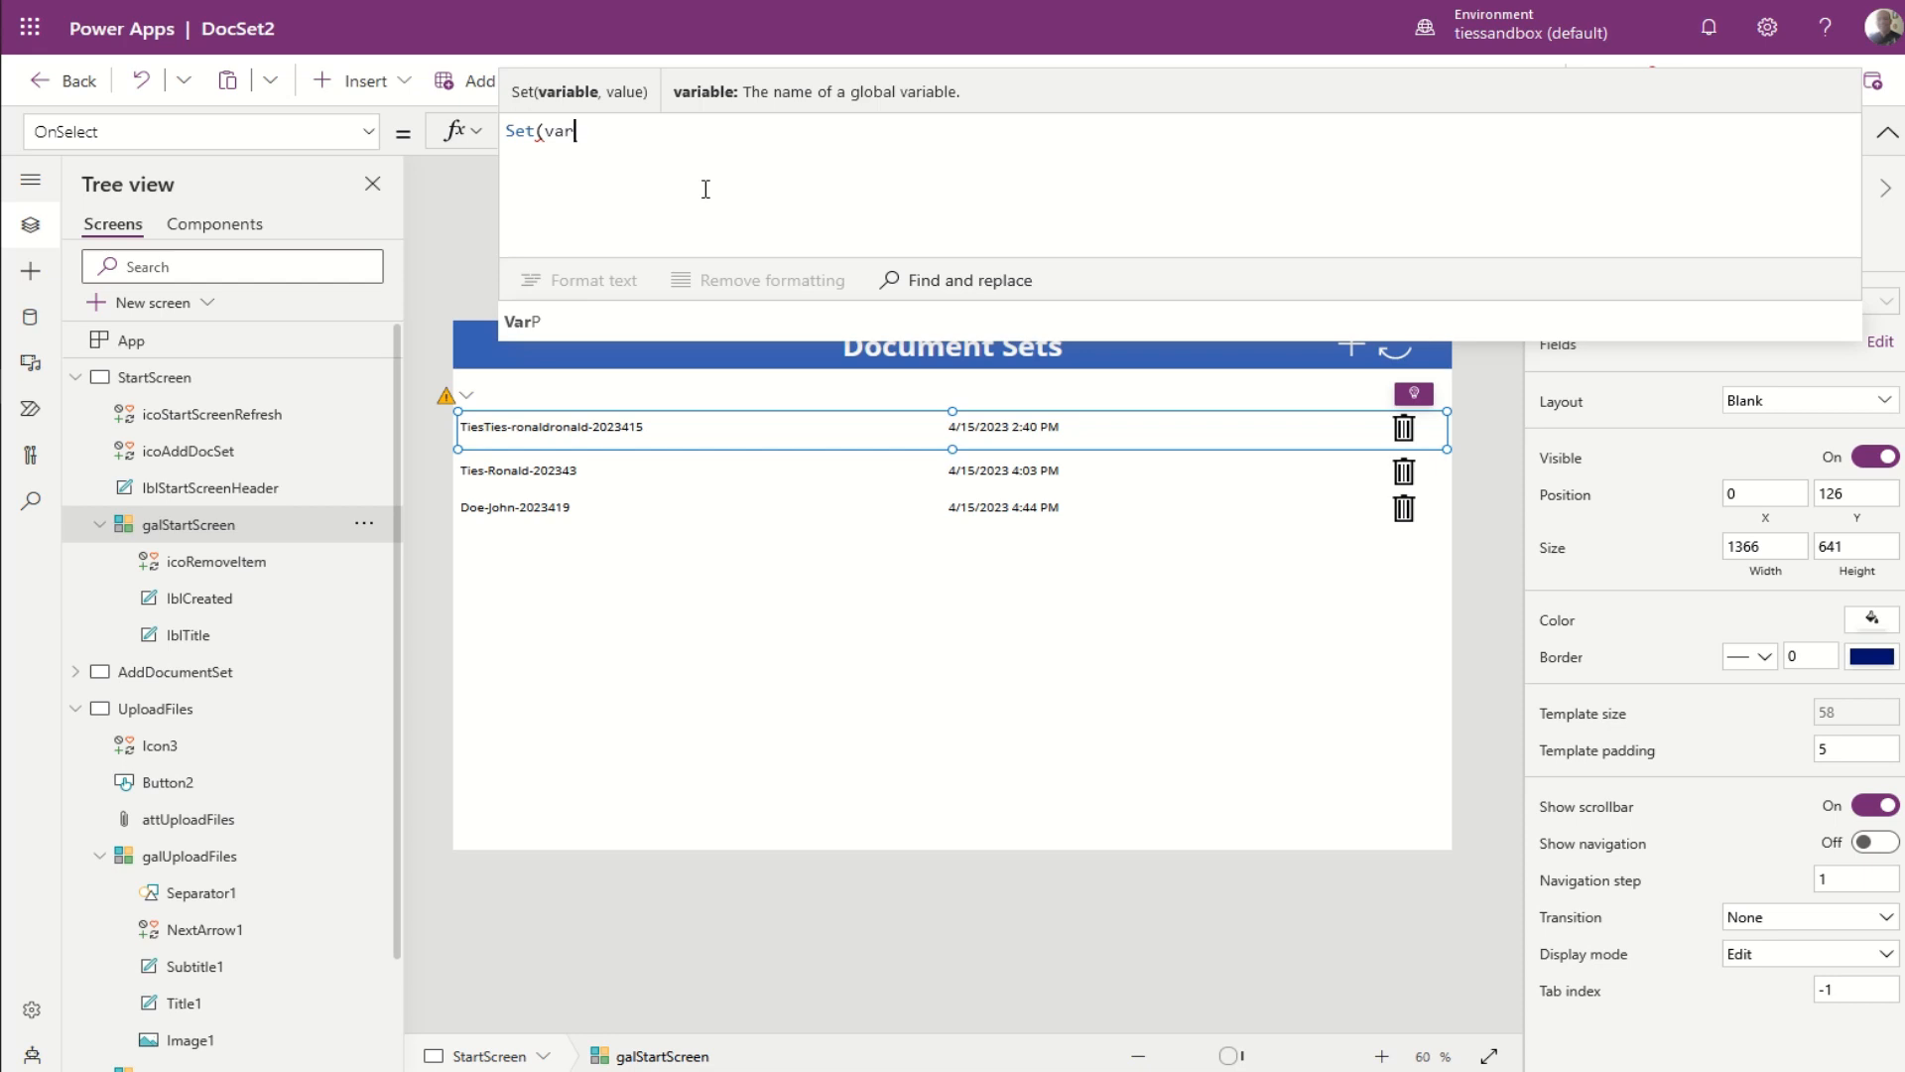
type("EditRe")
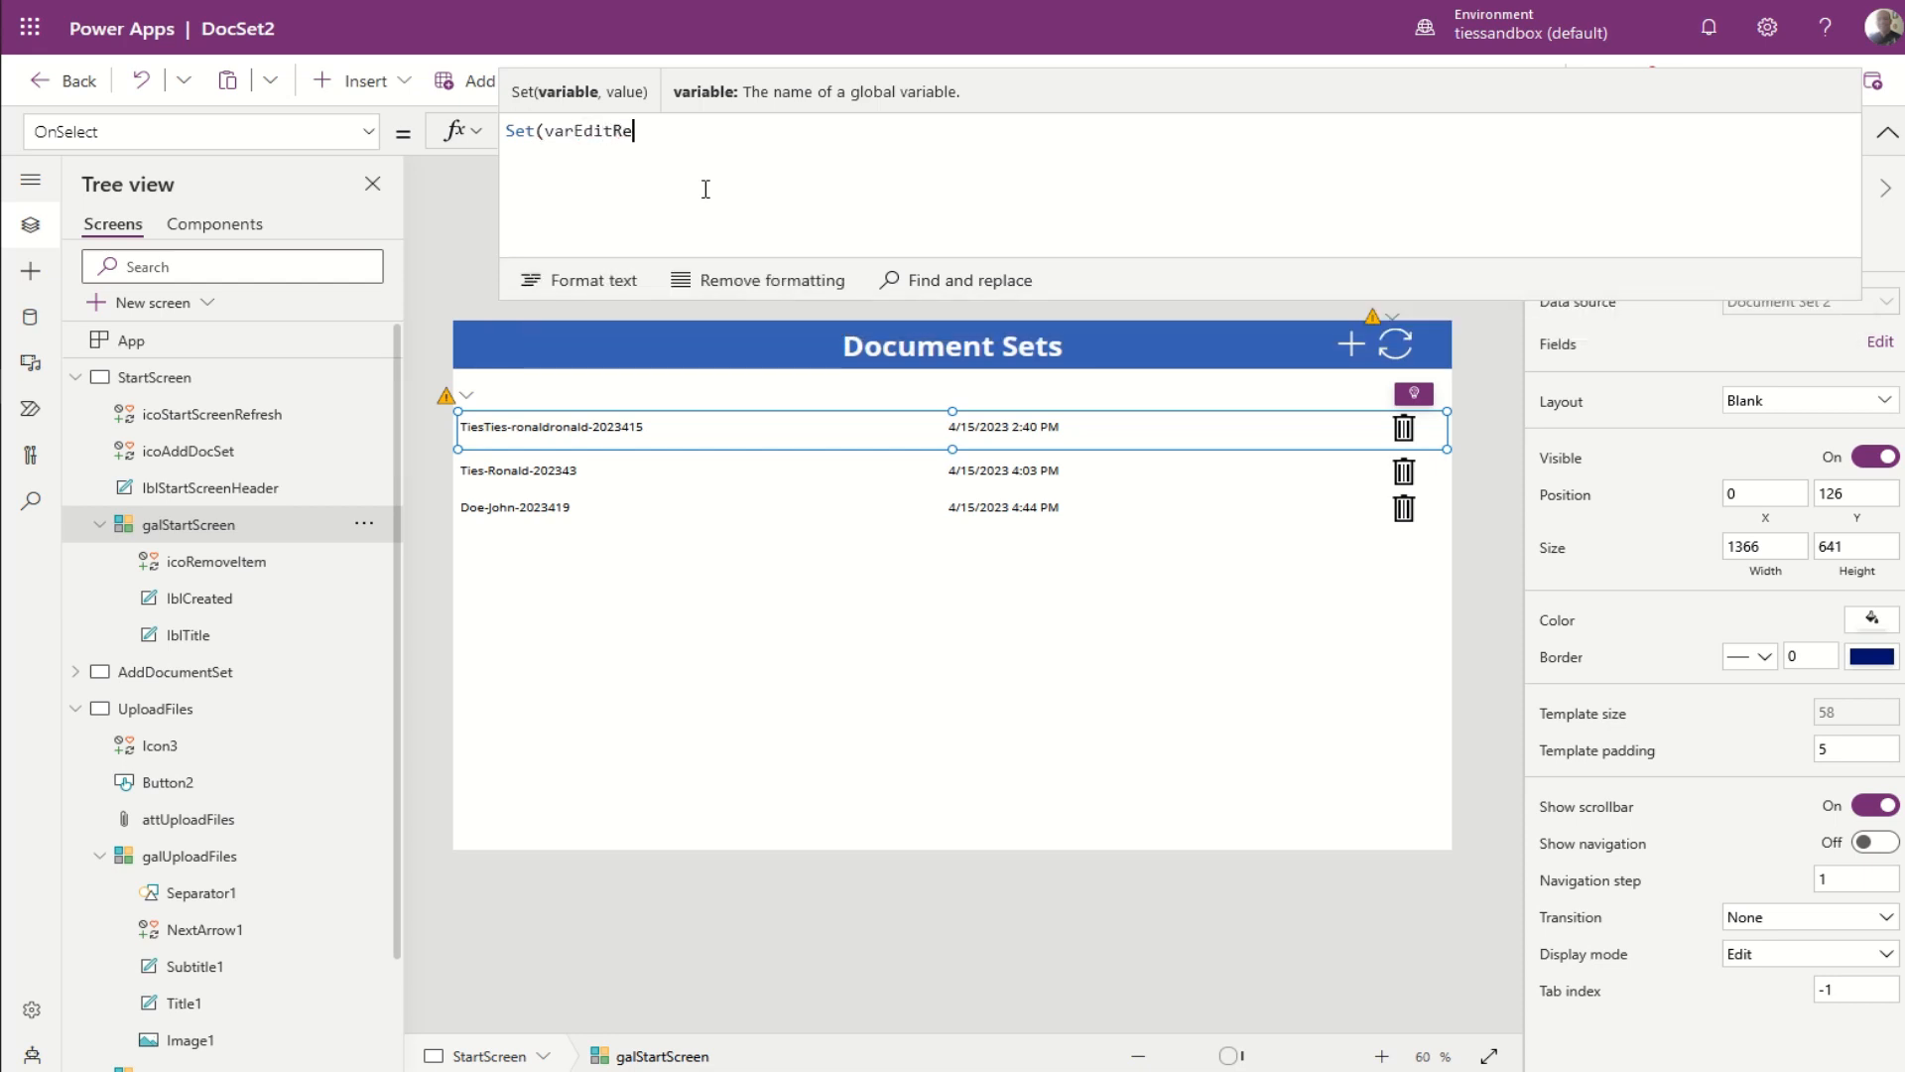
type("cord,")
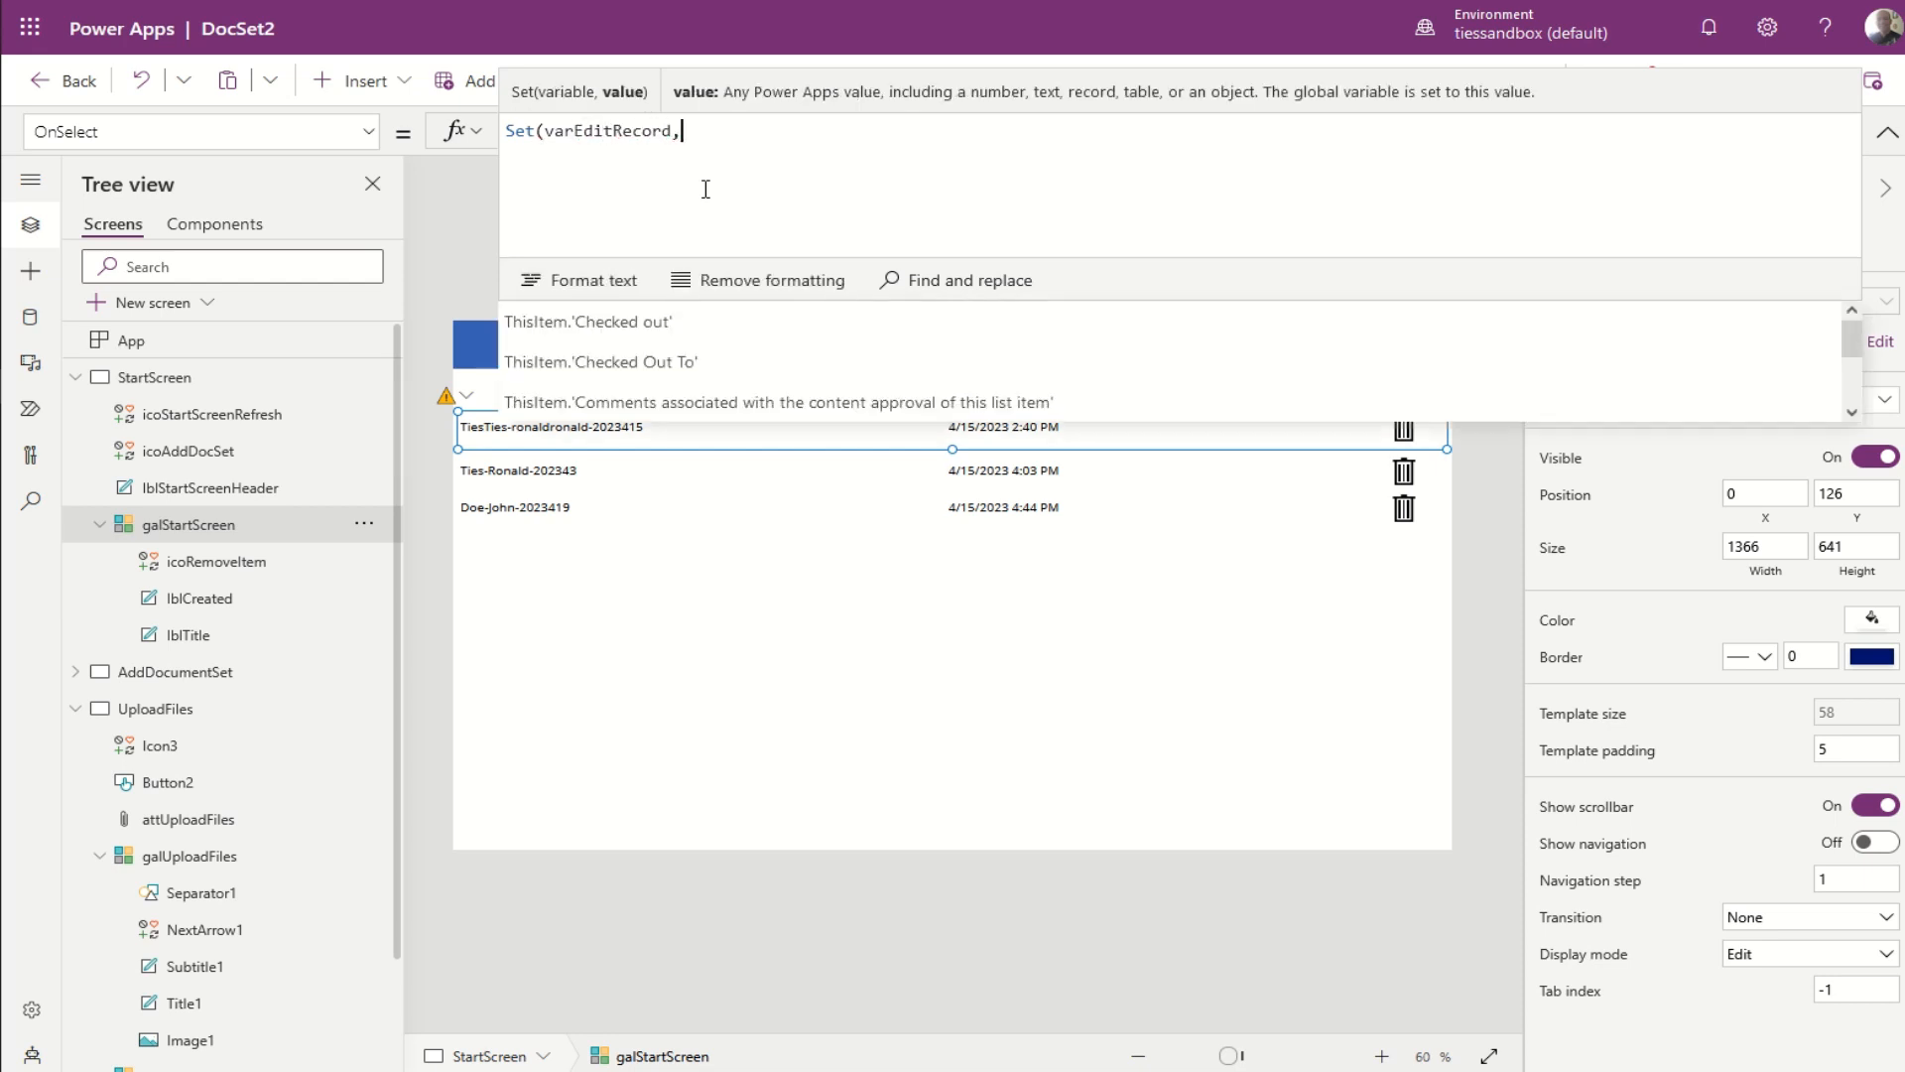
type("thisItem)")
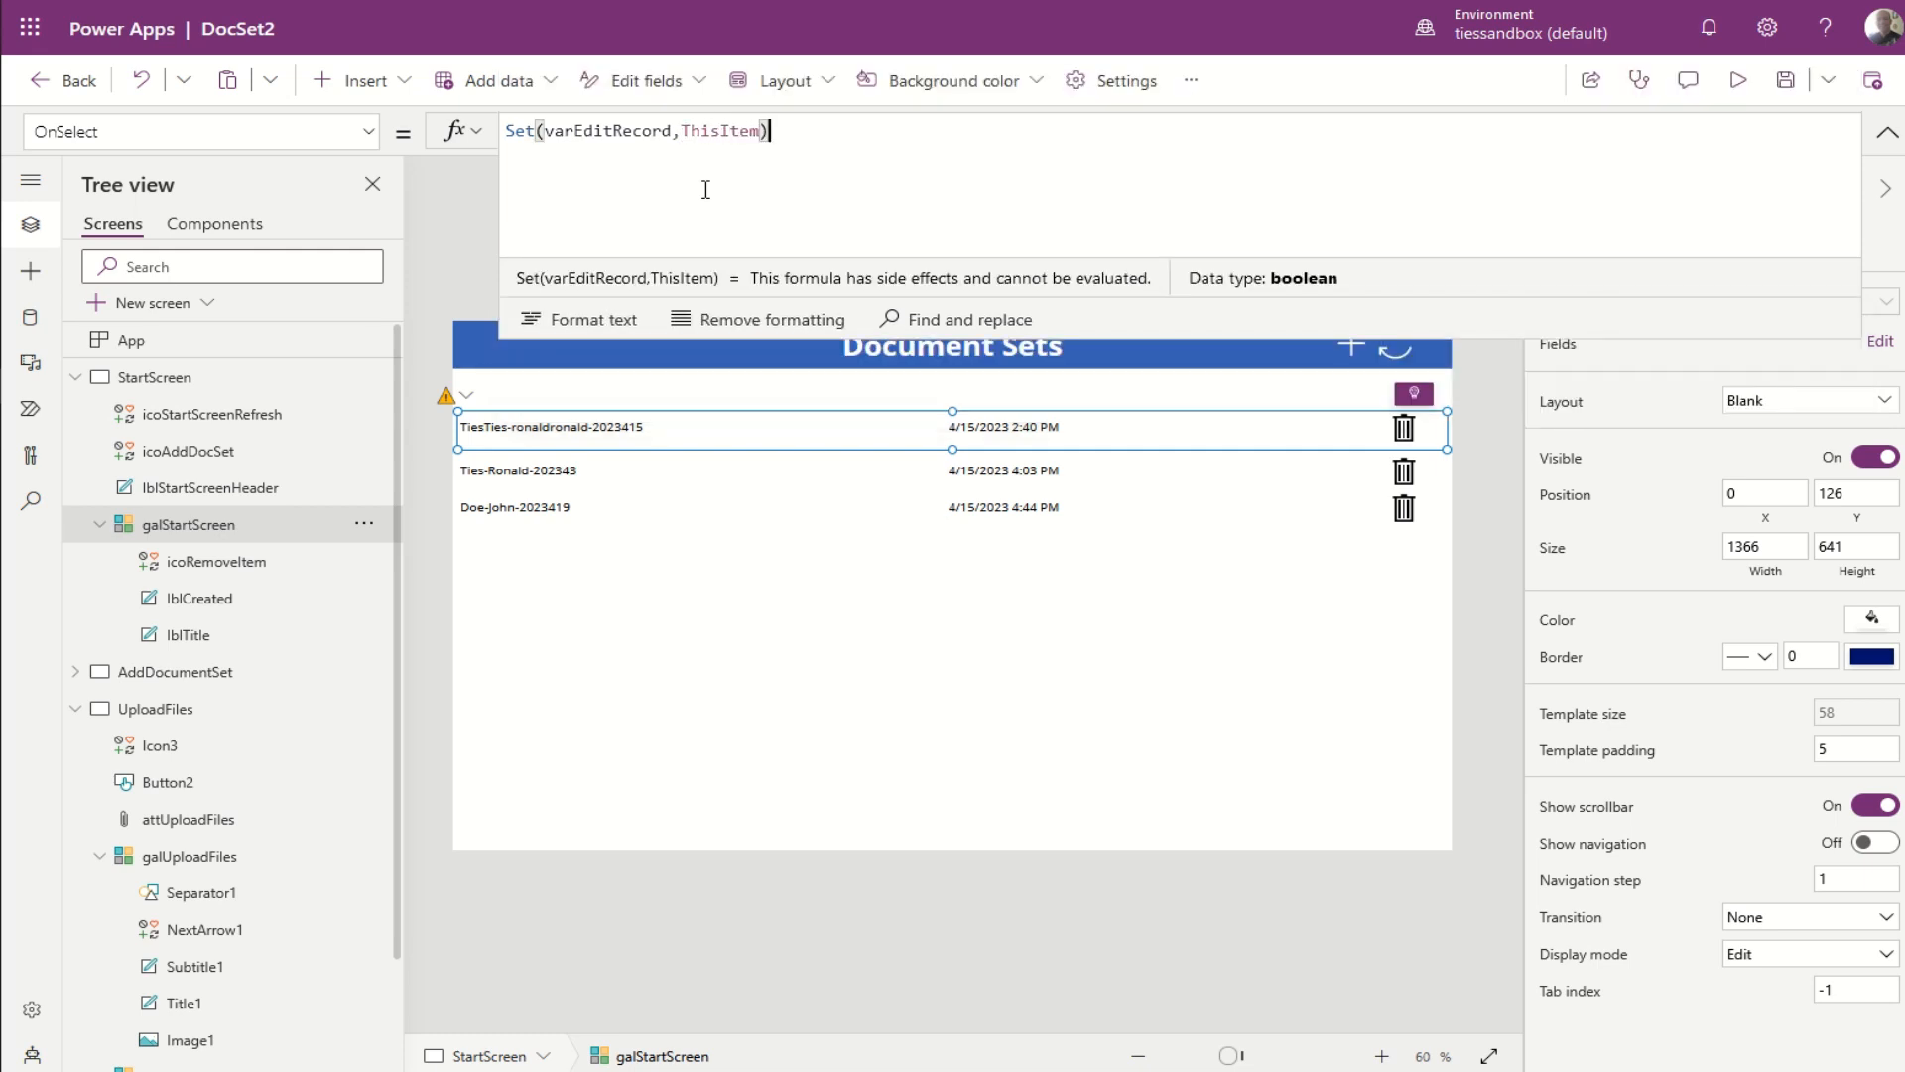
type(";")
key("shift+Return")
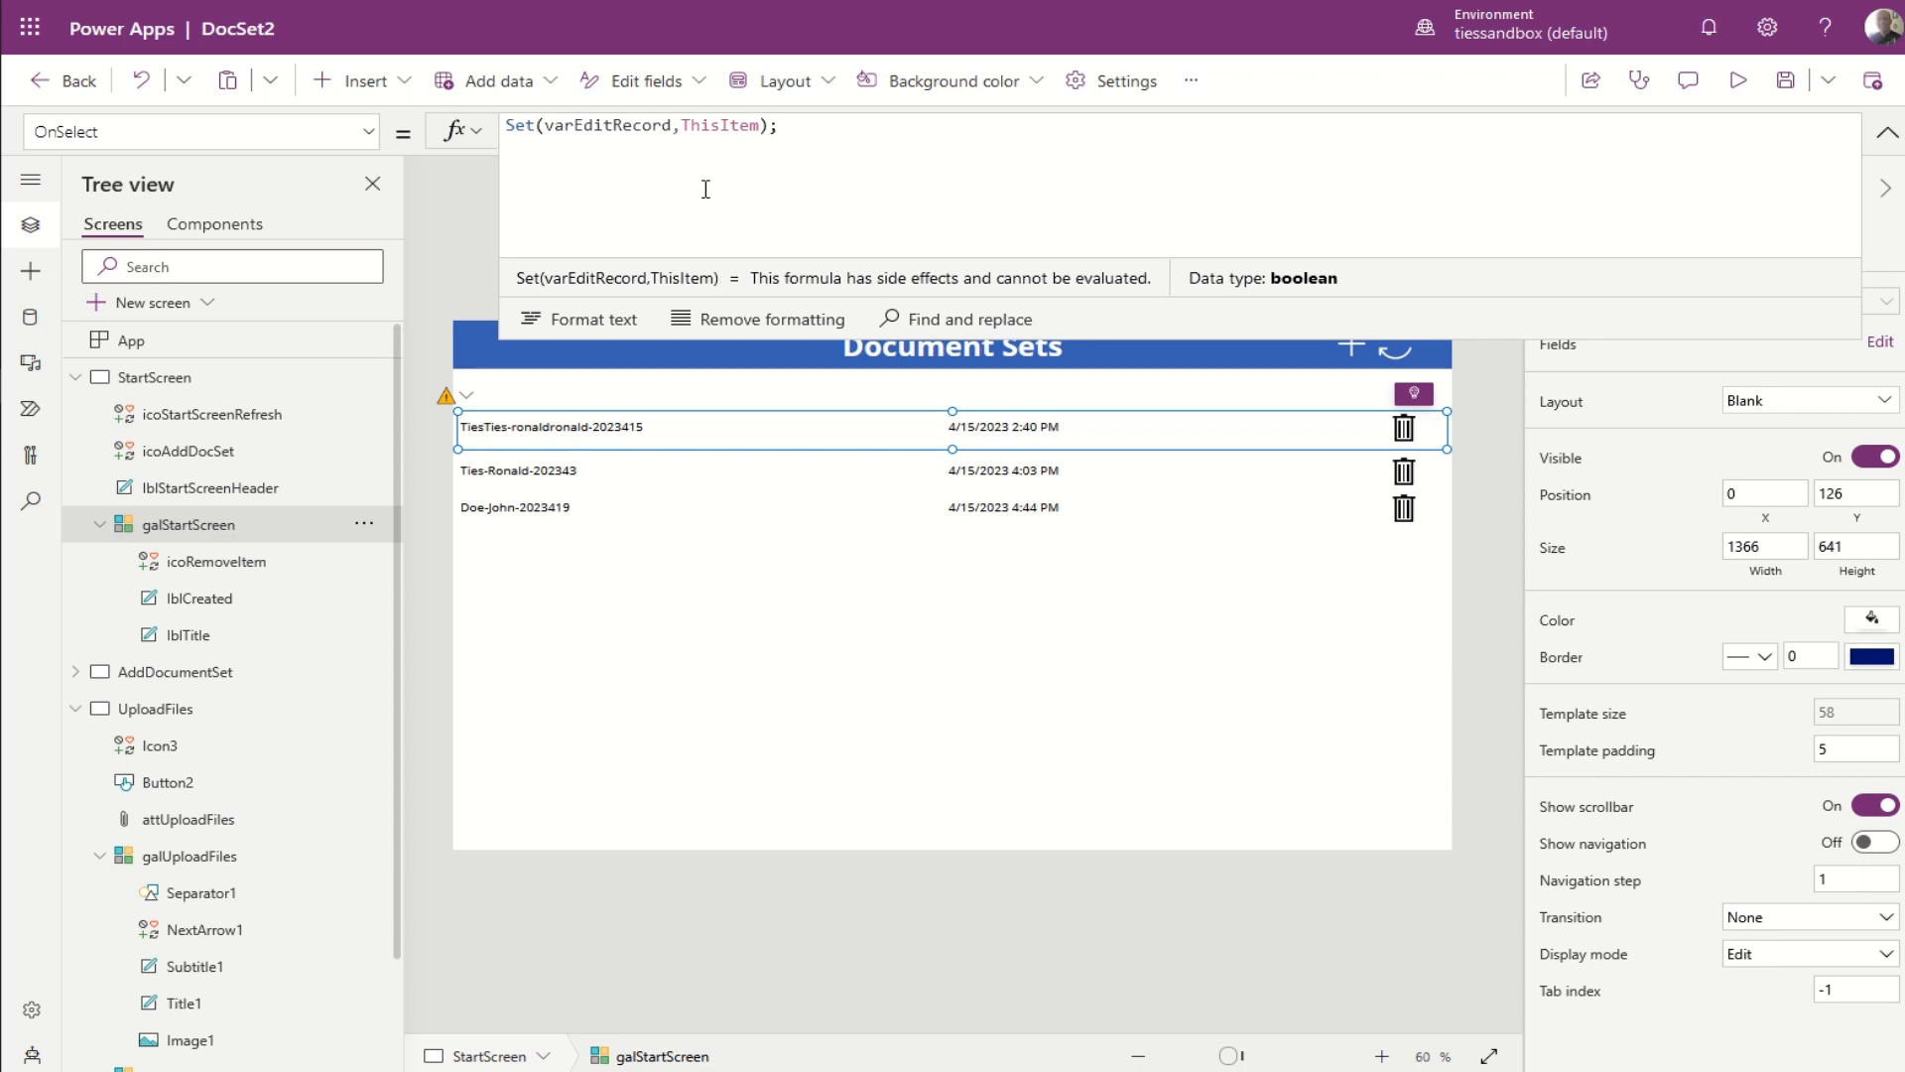
Step: Add Navigate(UploadFiles,ScreenTransition.CoverRight) below the Set statement in the gallery's OnSelect formula
type("Nav")
key("Tab")
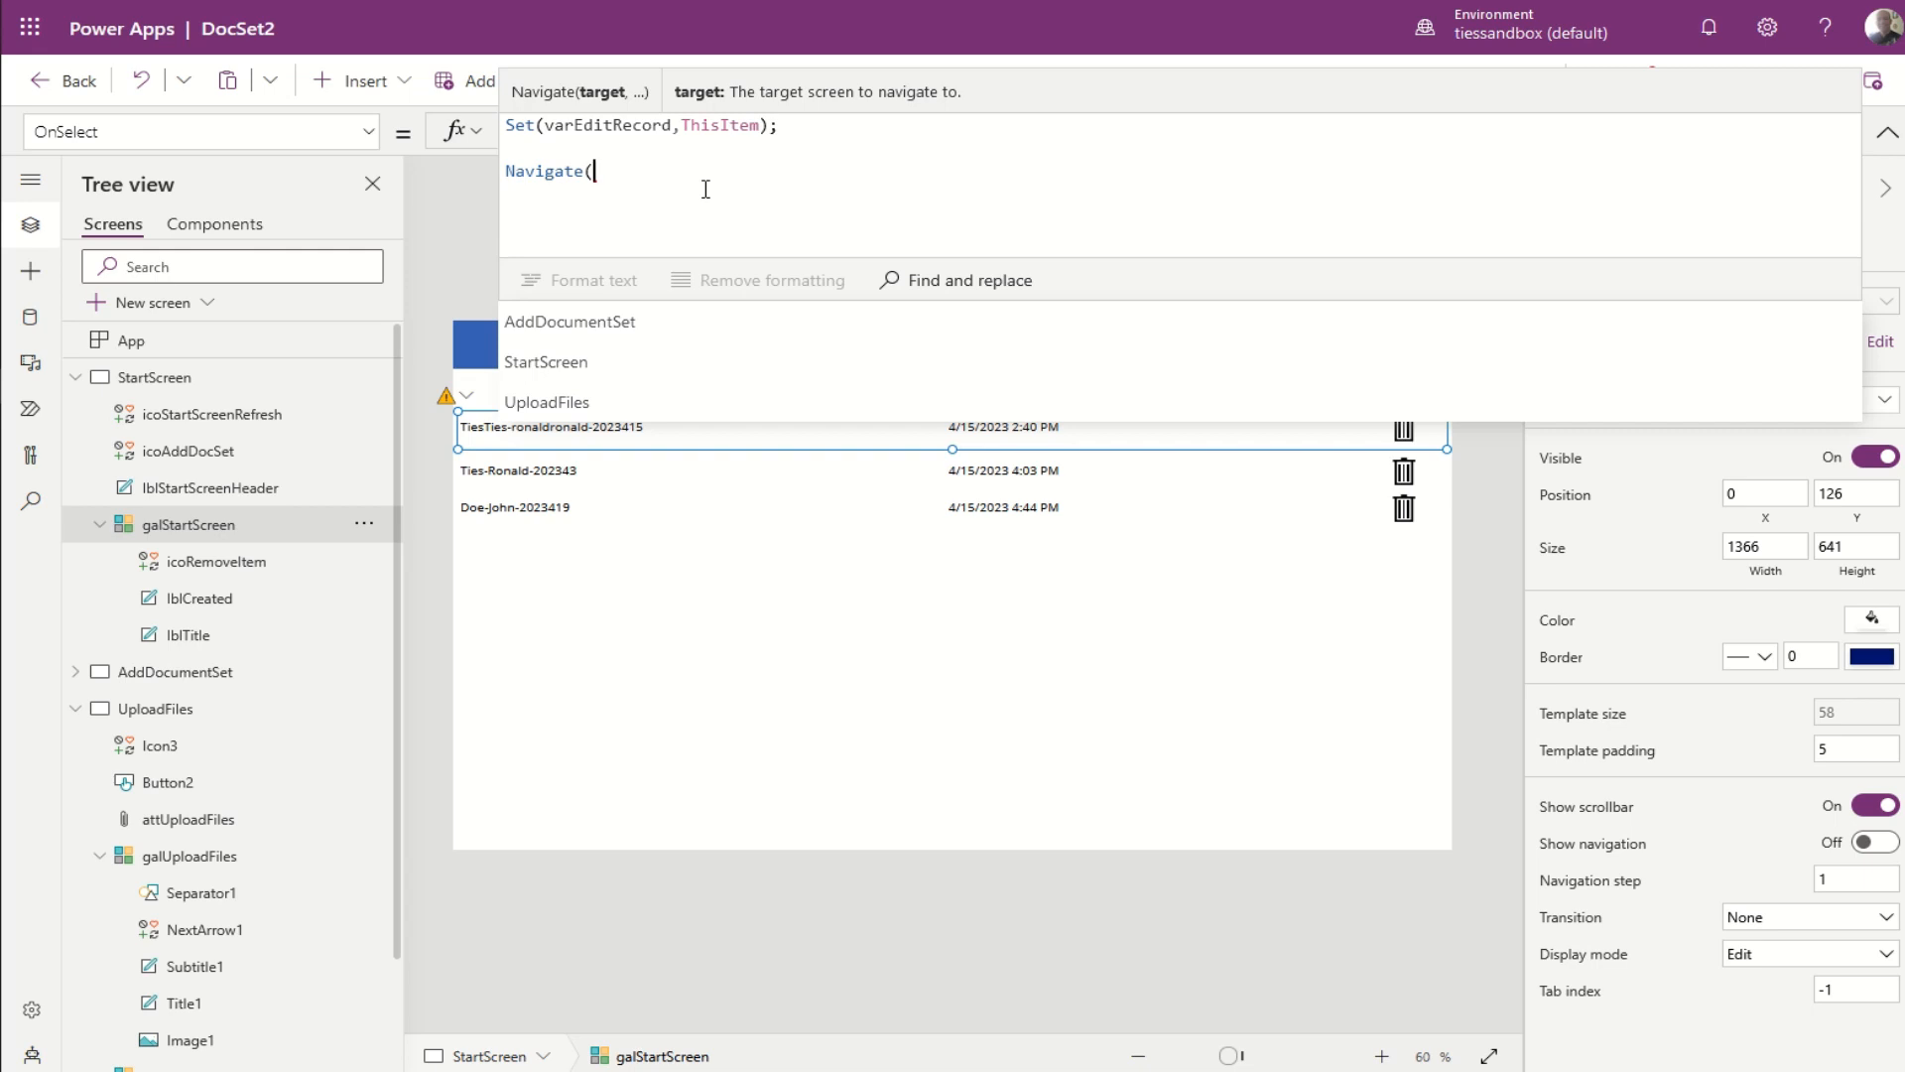
type("Upl")
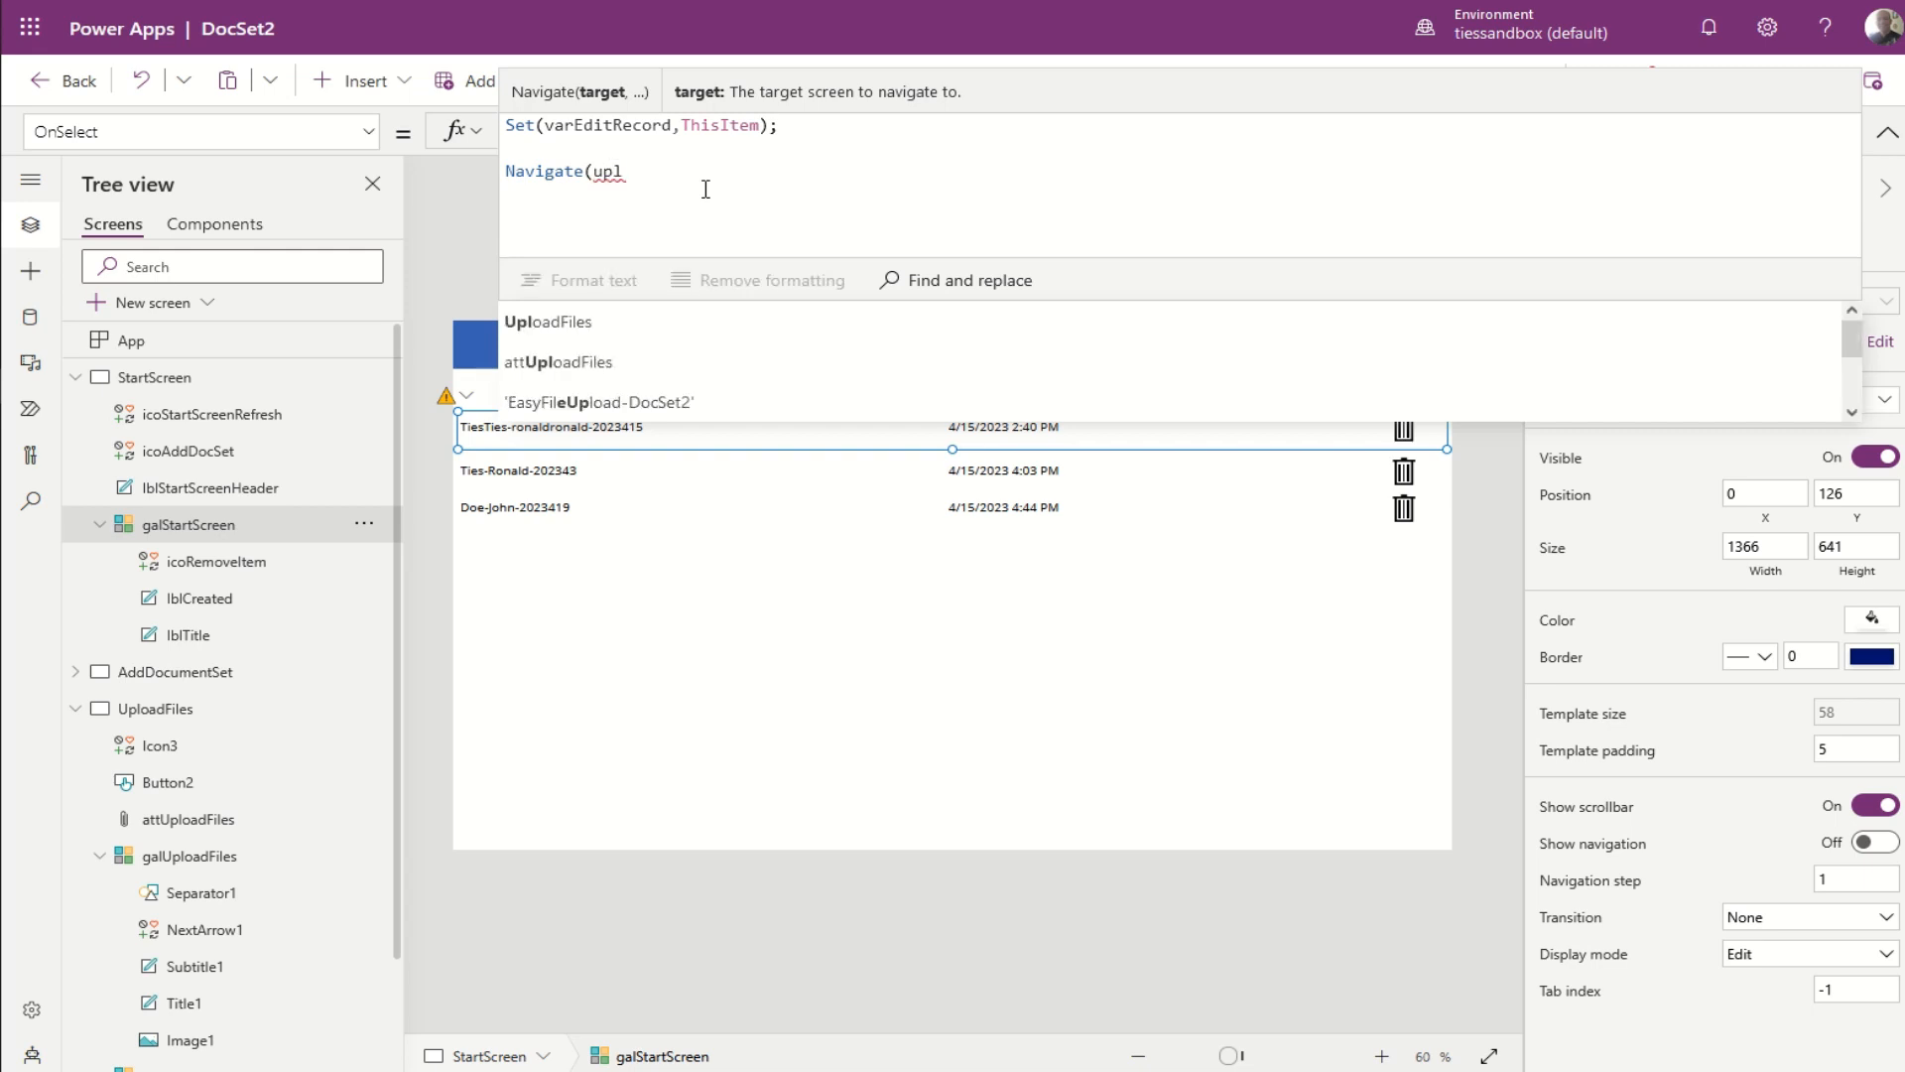
key("Tab")
type(",")
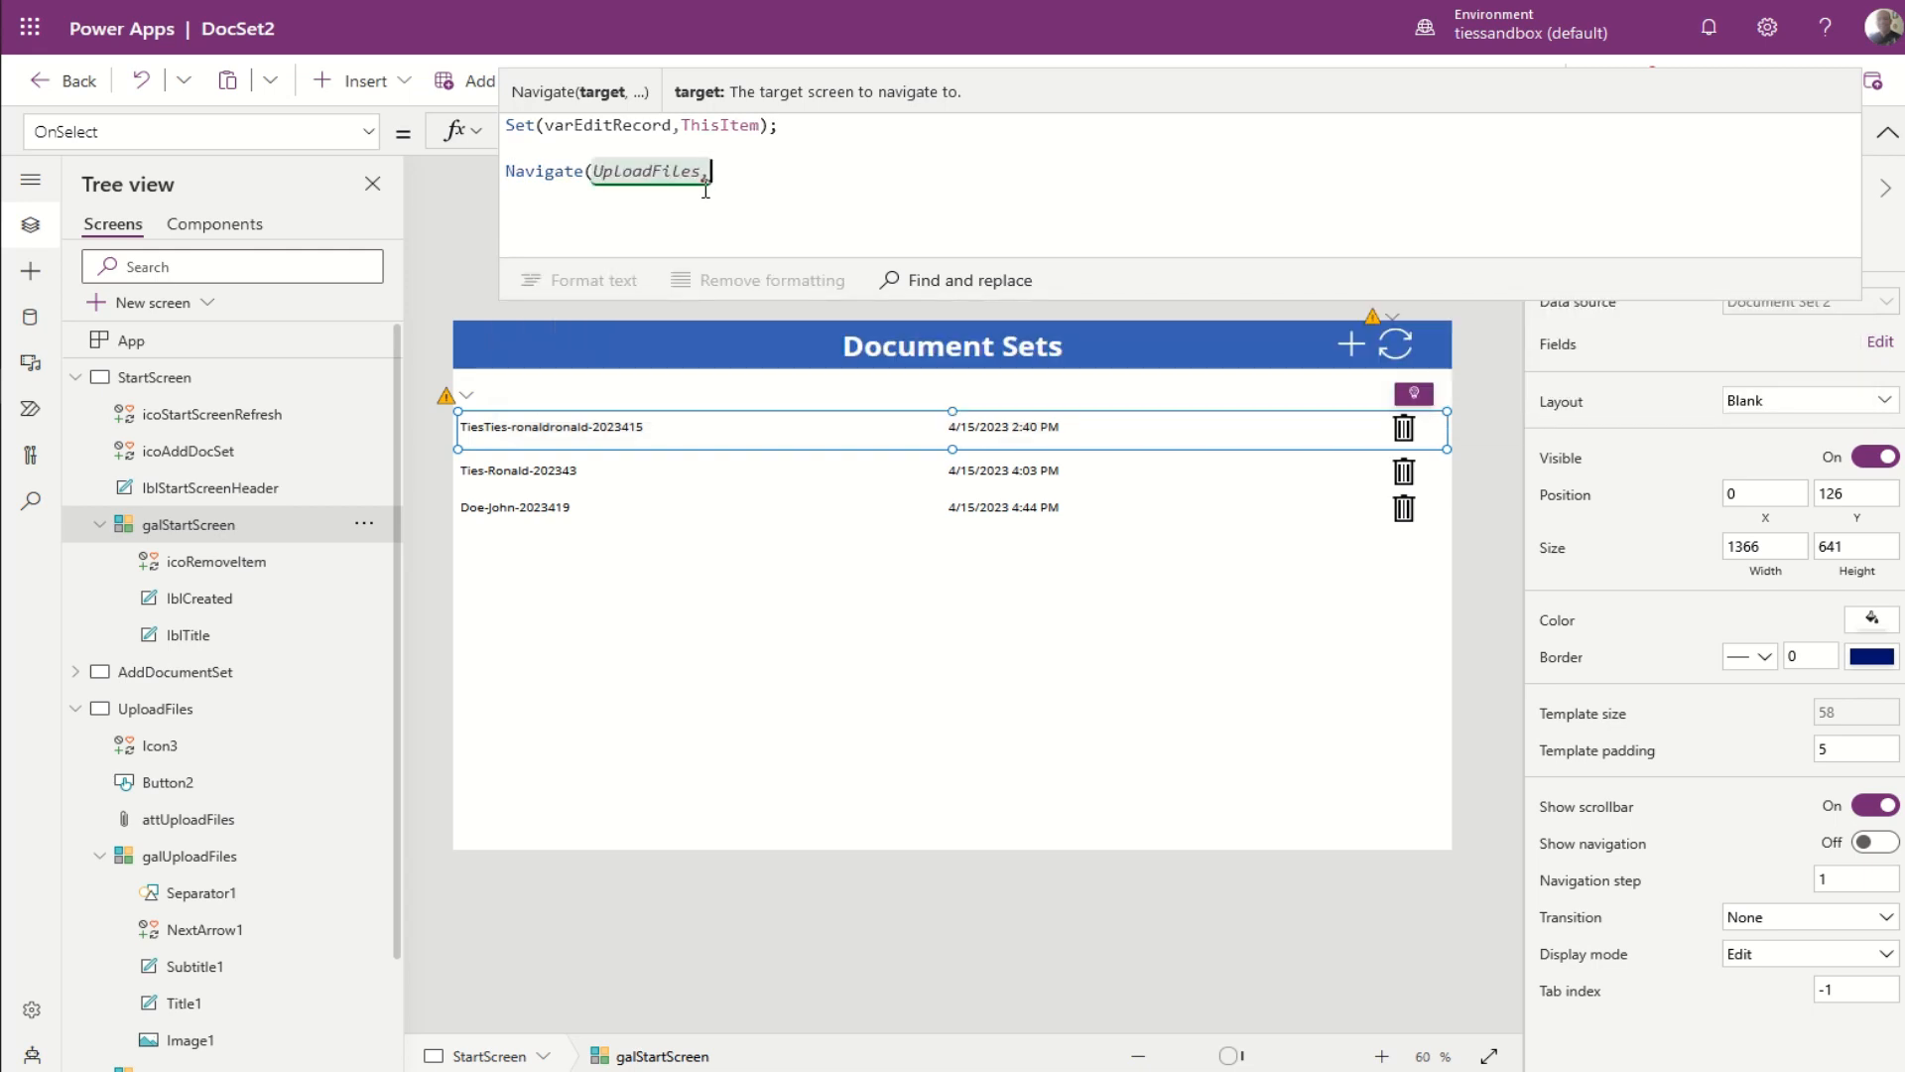
type("cover")
key("Down")
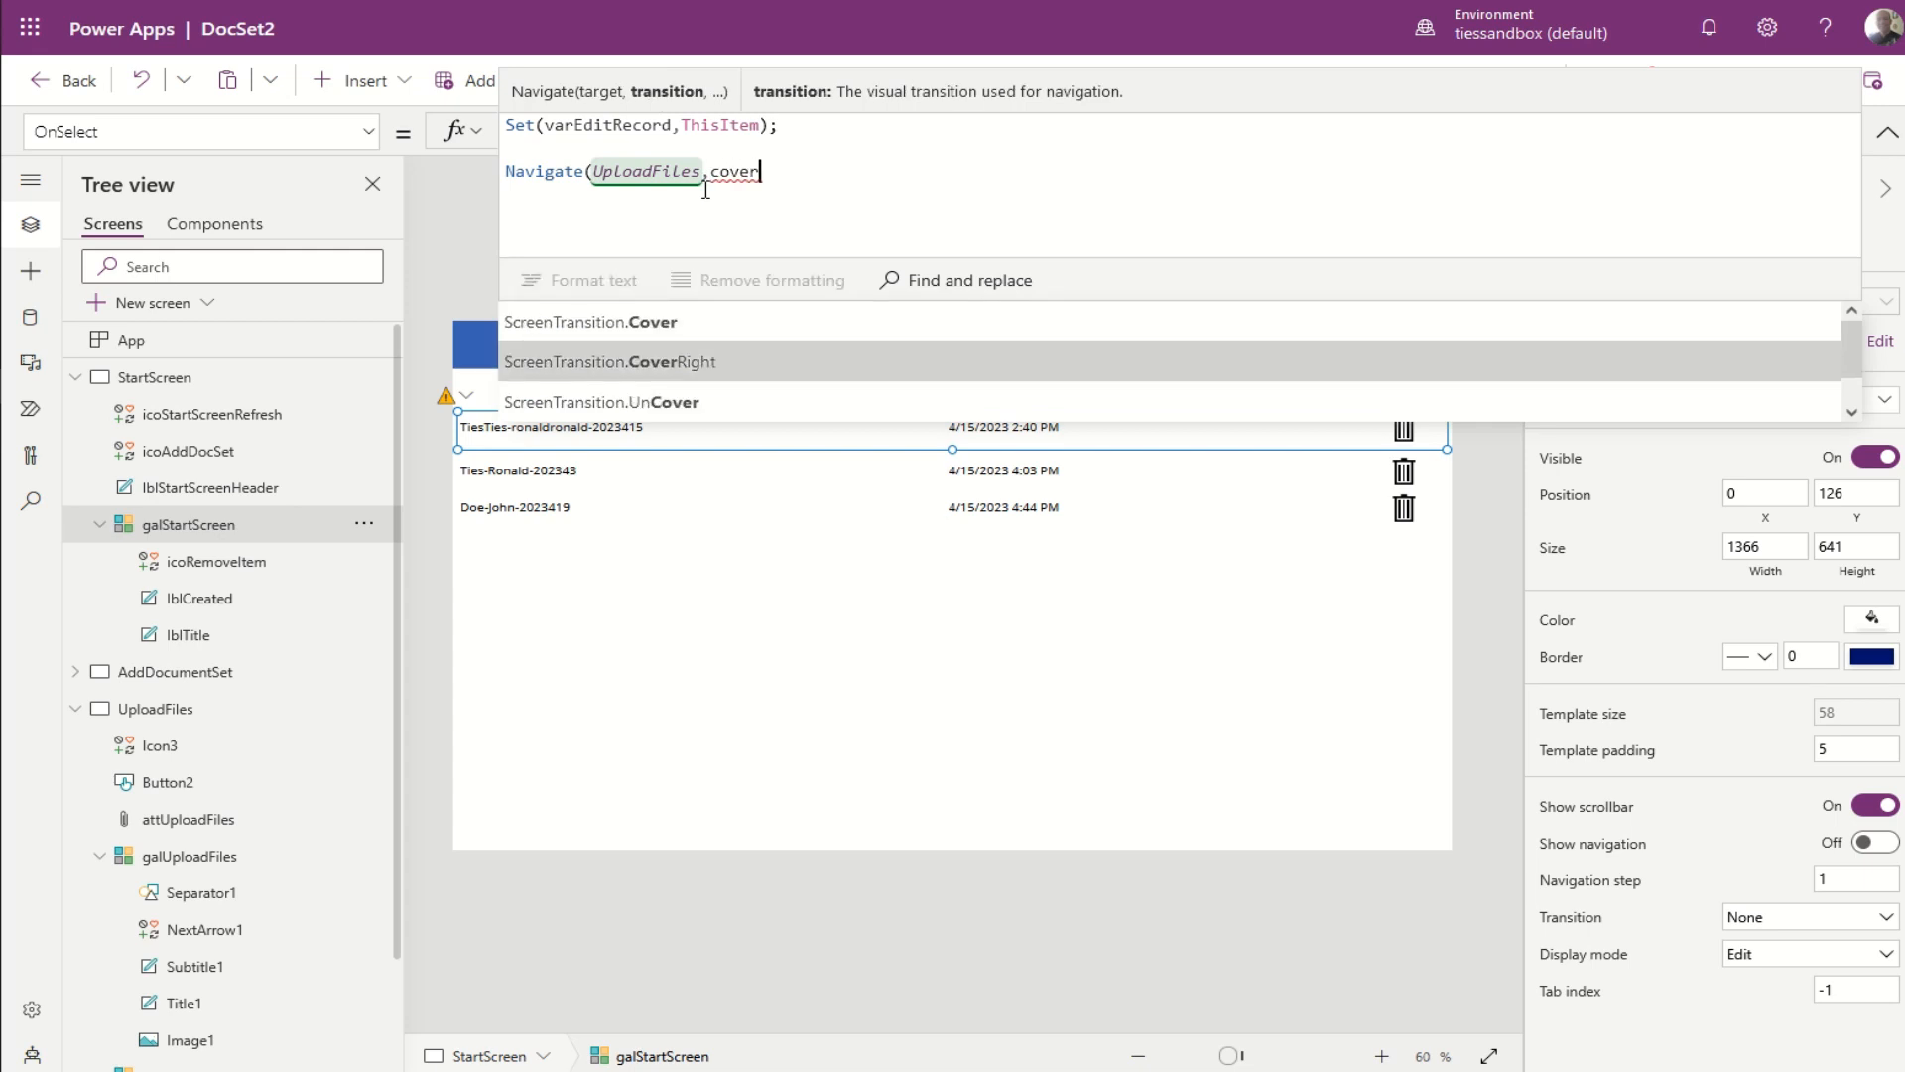
key("Tab")
type(")")
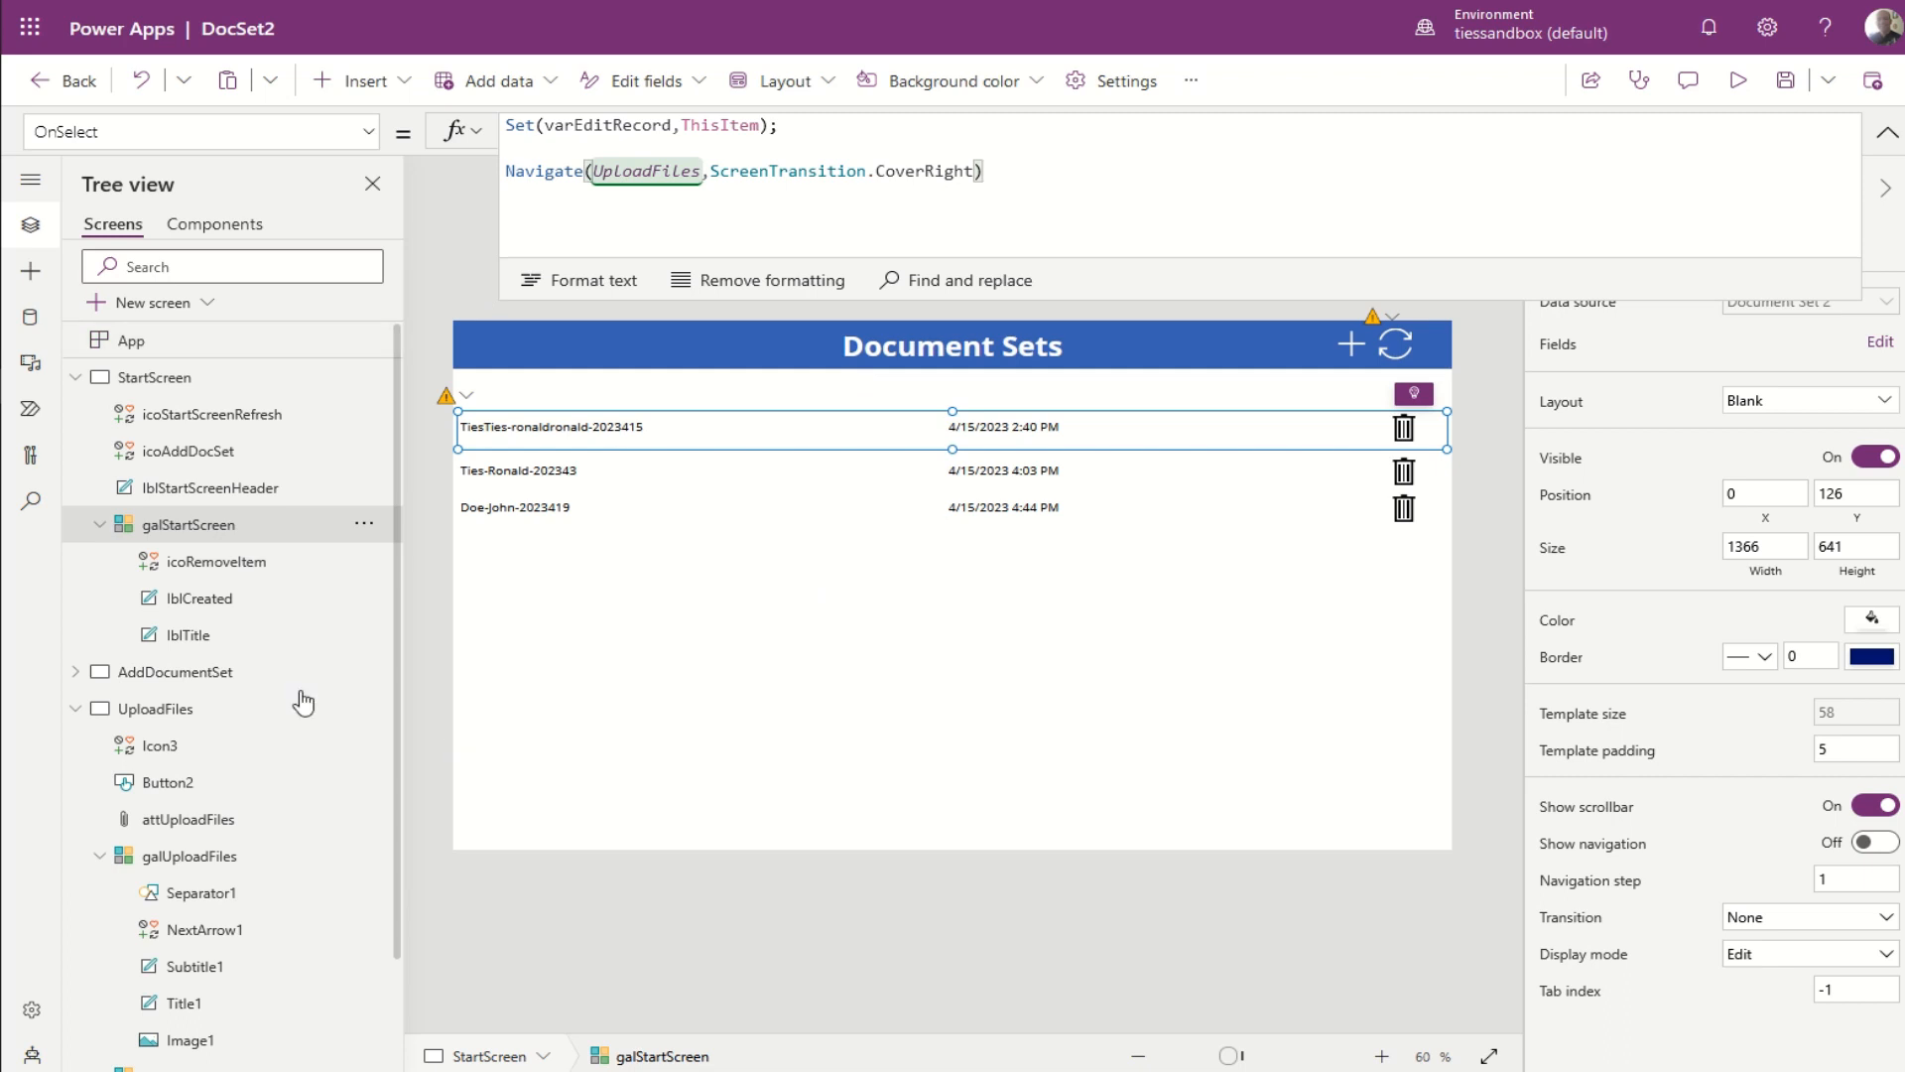
Step: Check the current-files gallery on UploadFiles, and preview the app from StartScreen by opening the last document set in the list
left_click(182, 710)
left_click(591, 540)
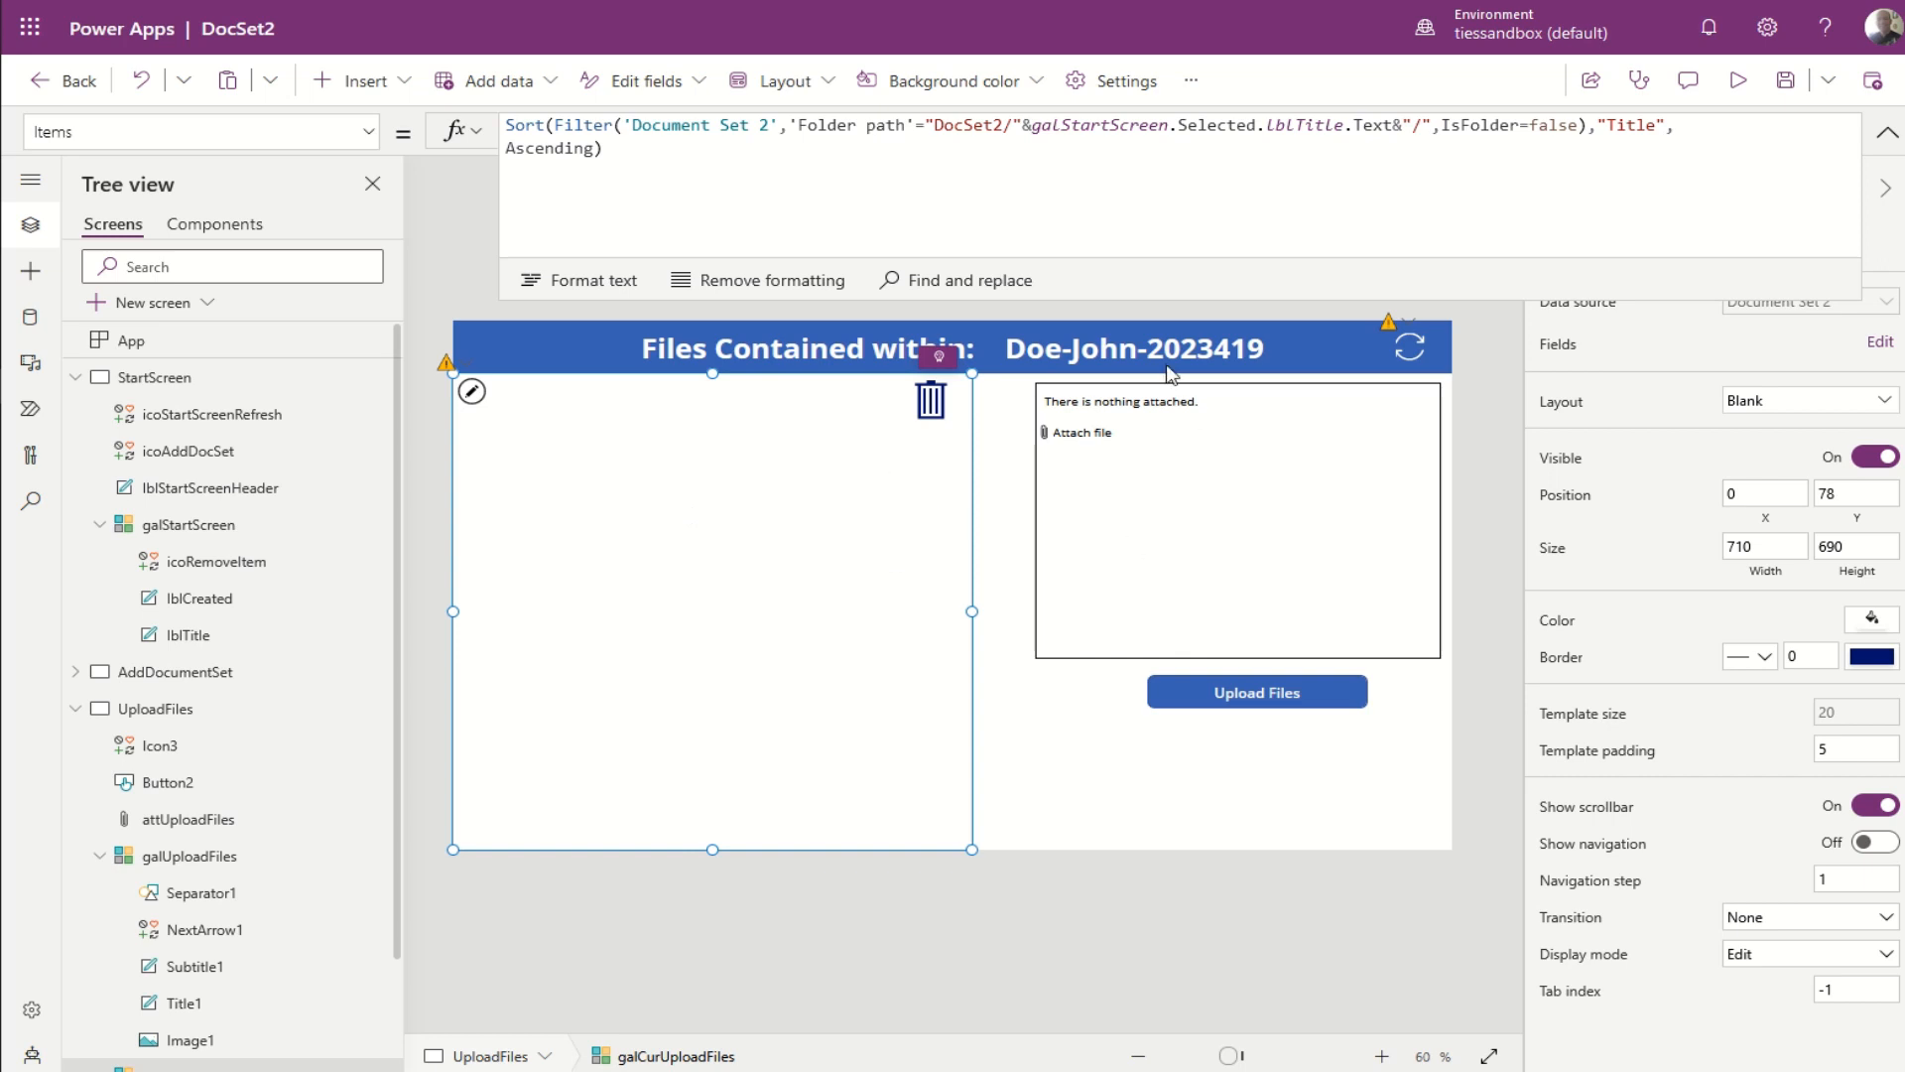
left_click(139, 342)
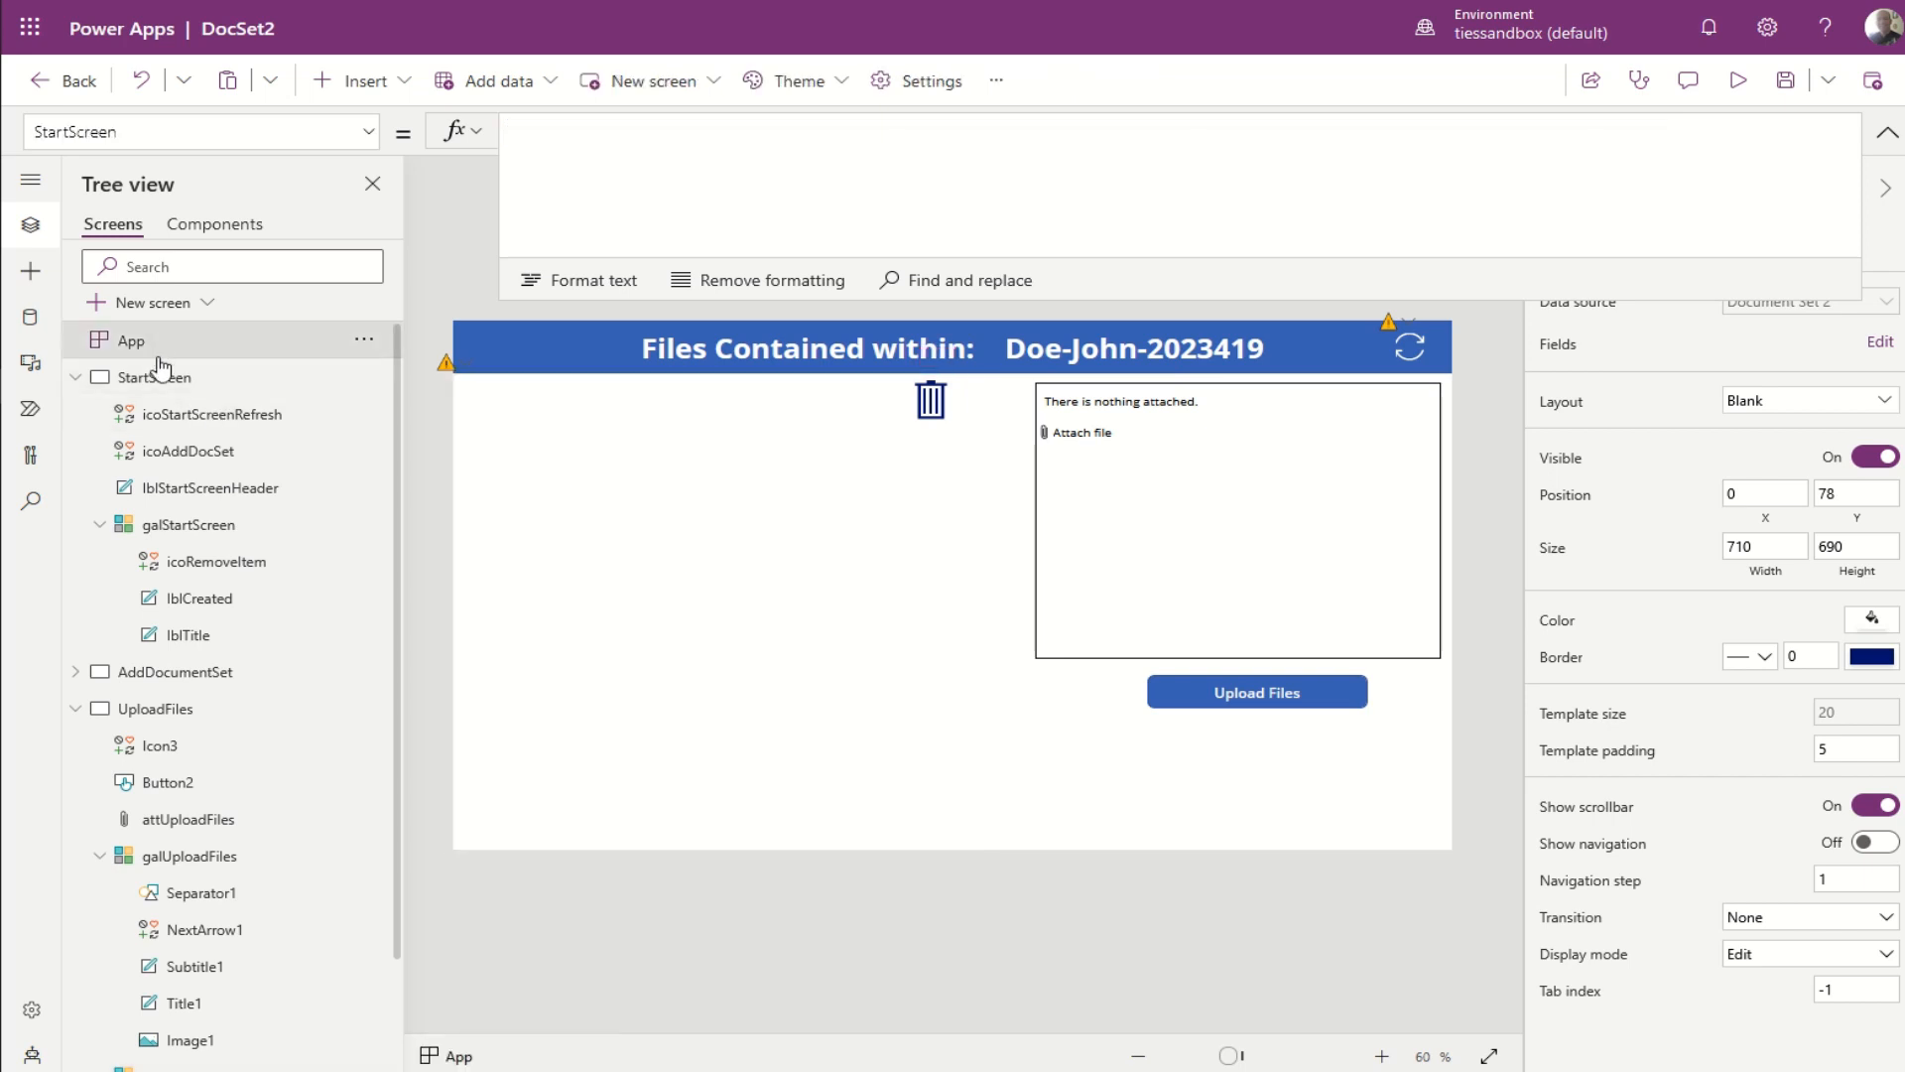
left_click(153, 382)
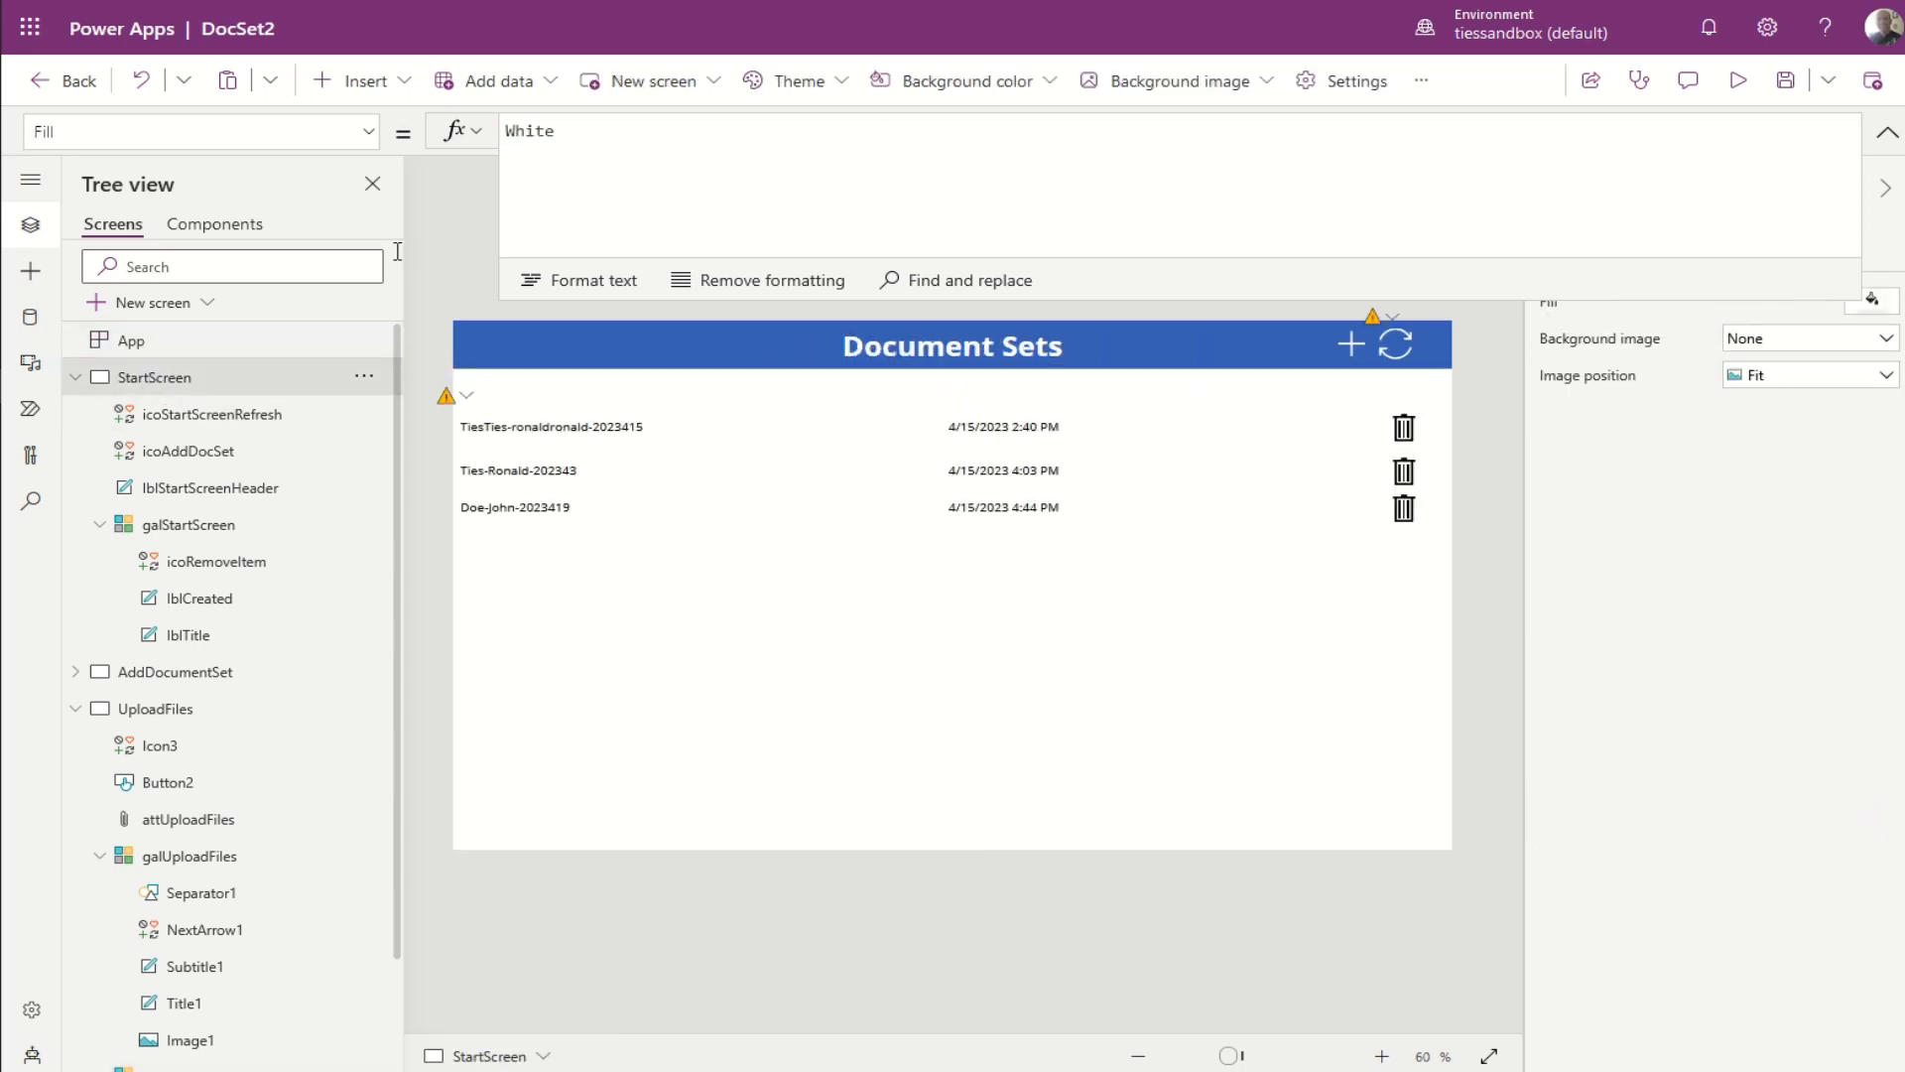
left_click(1737, 81)
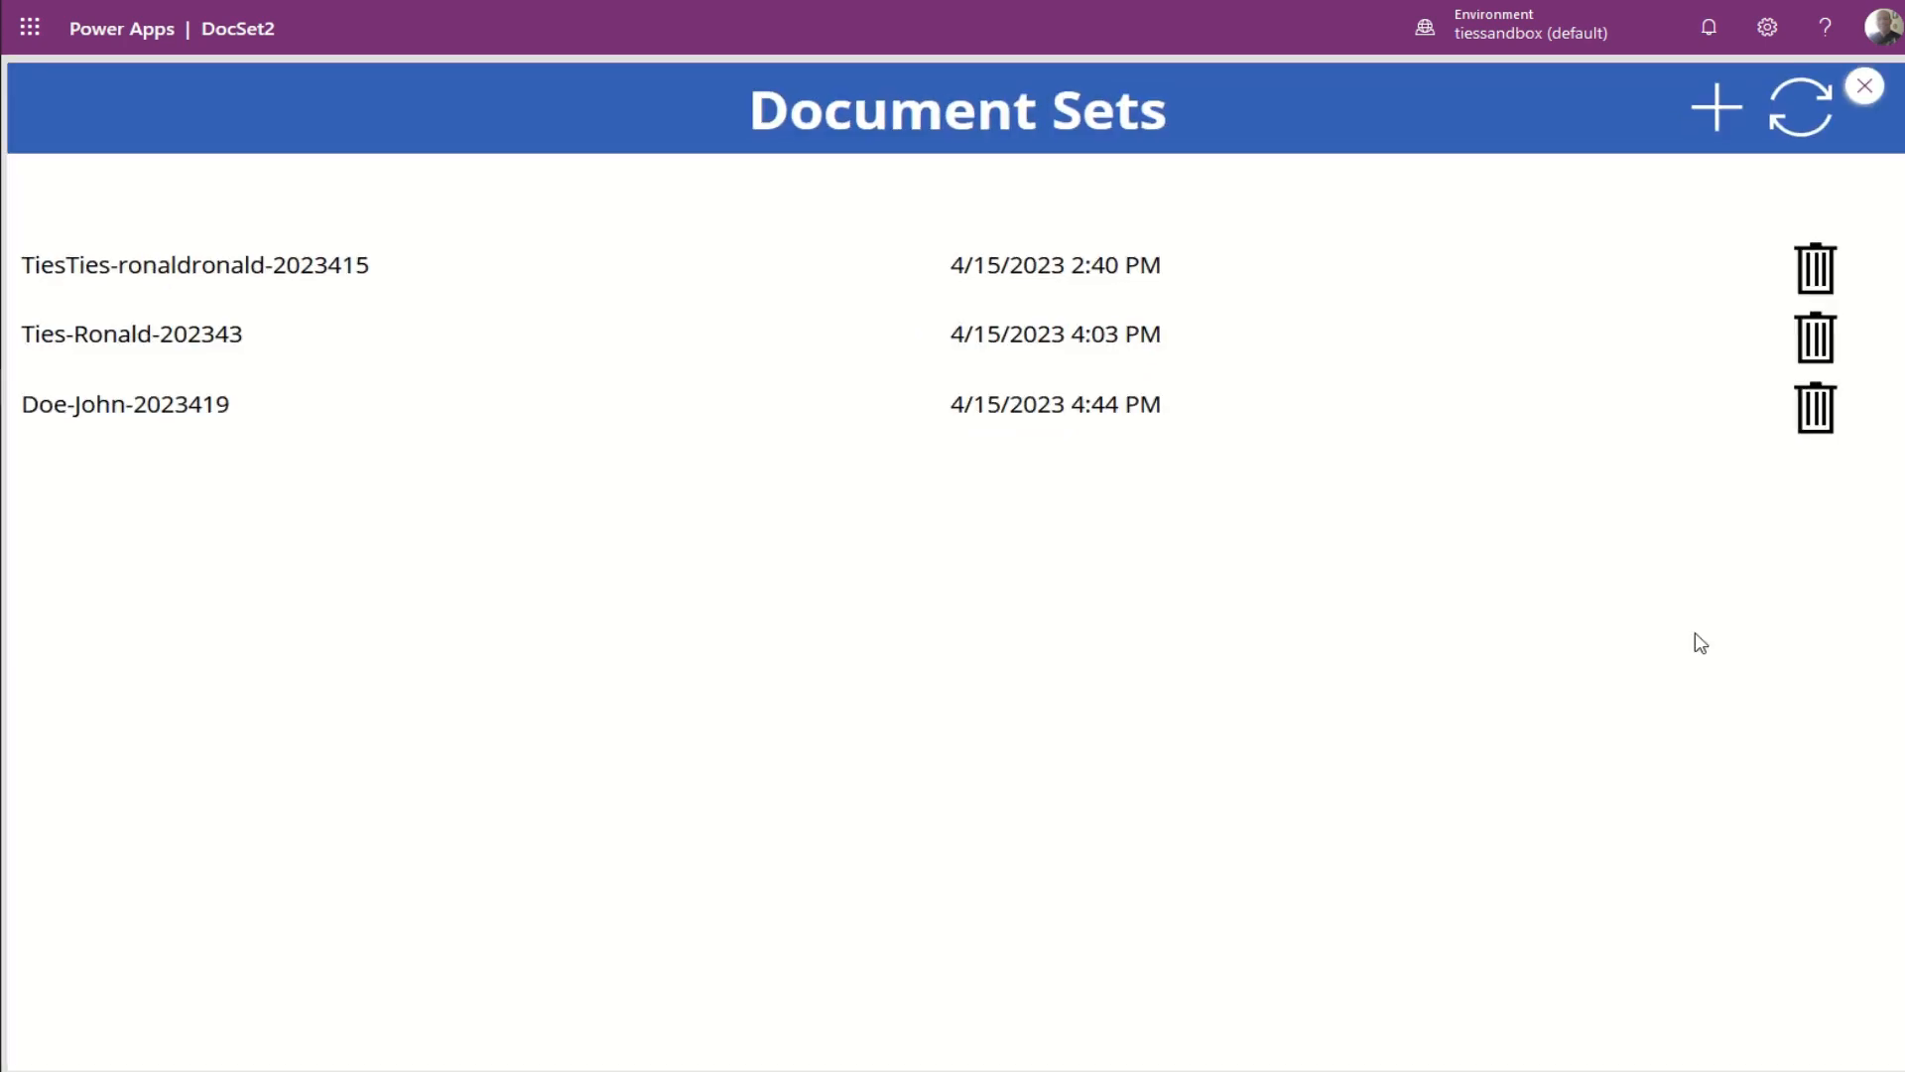
left_click(106, 403)
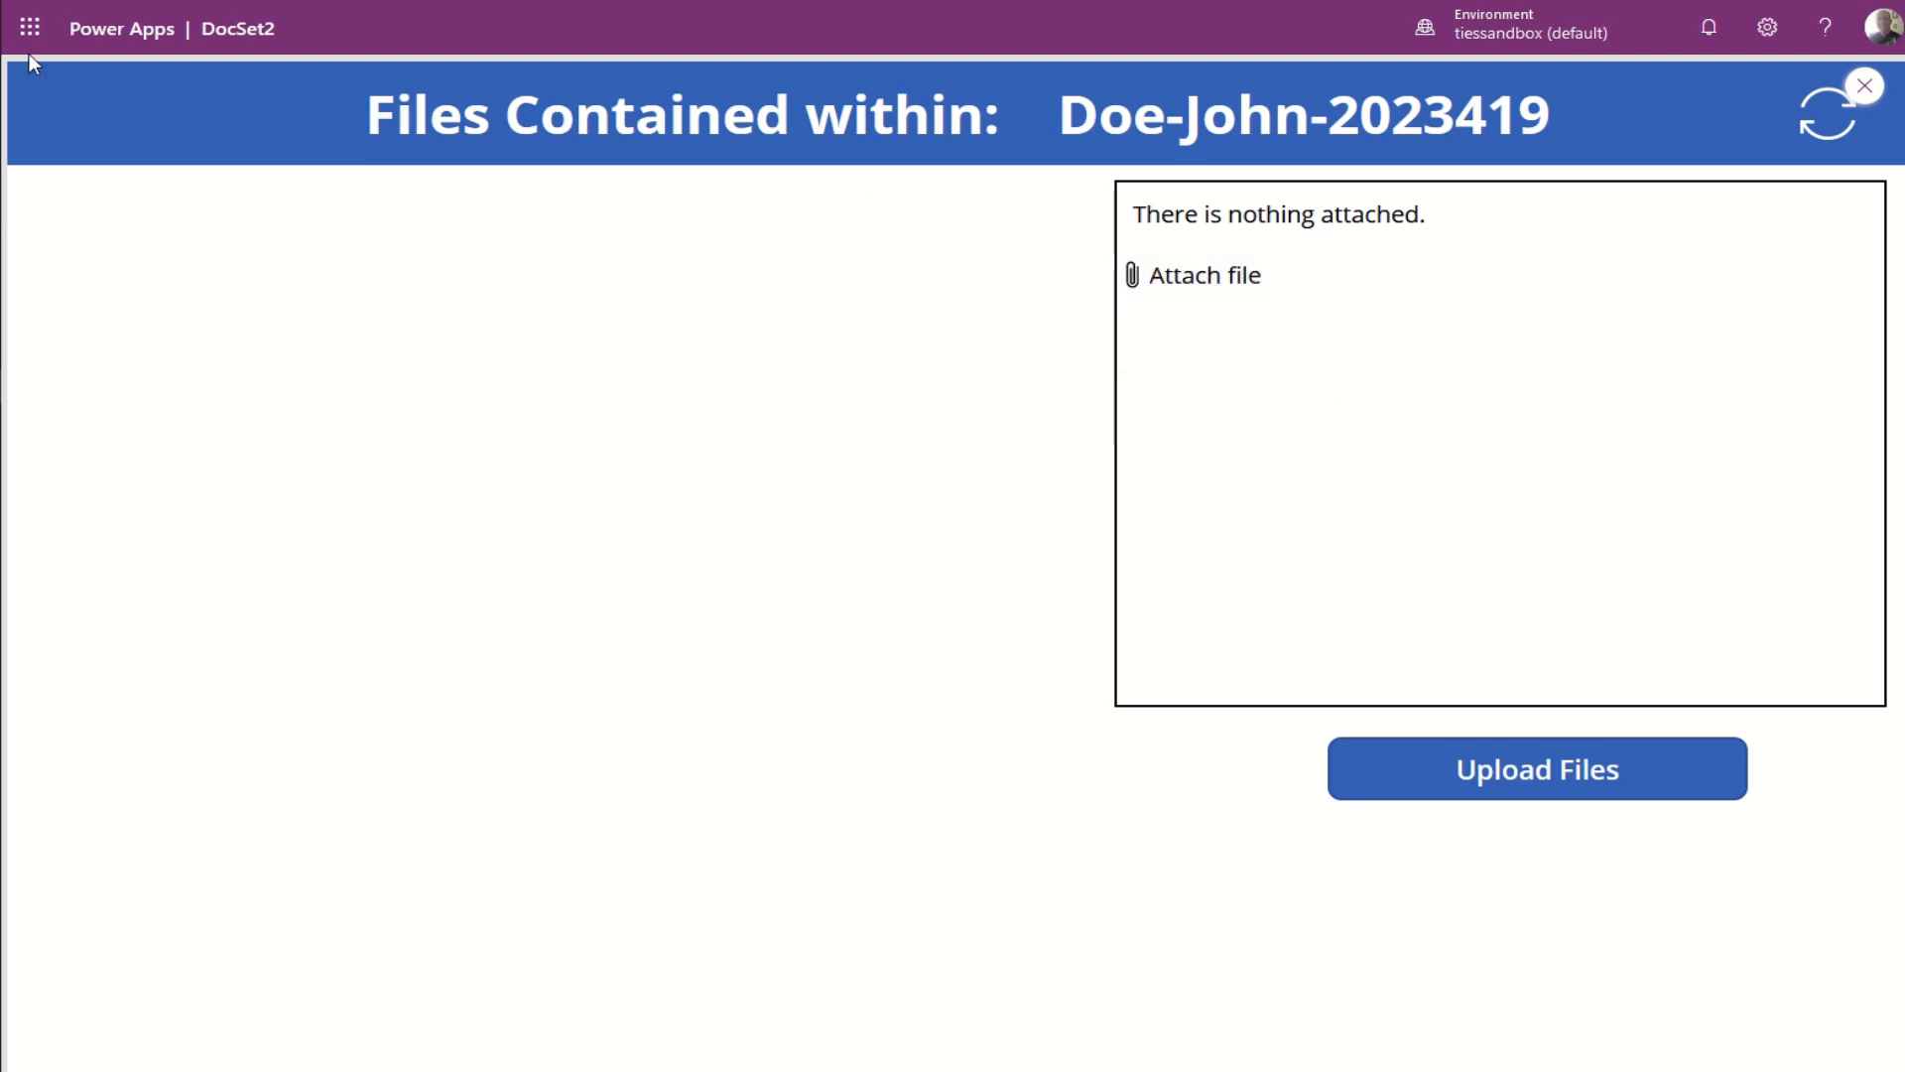
Step: Switch to File Explorer and look through the Documents folder for files to upload
left_click(1, 30)
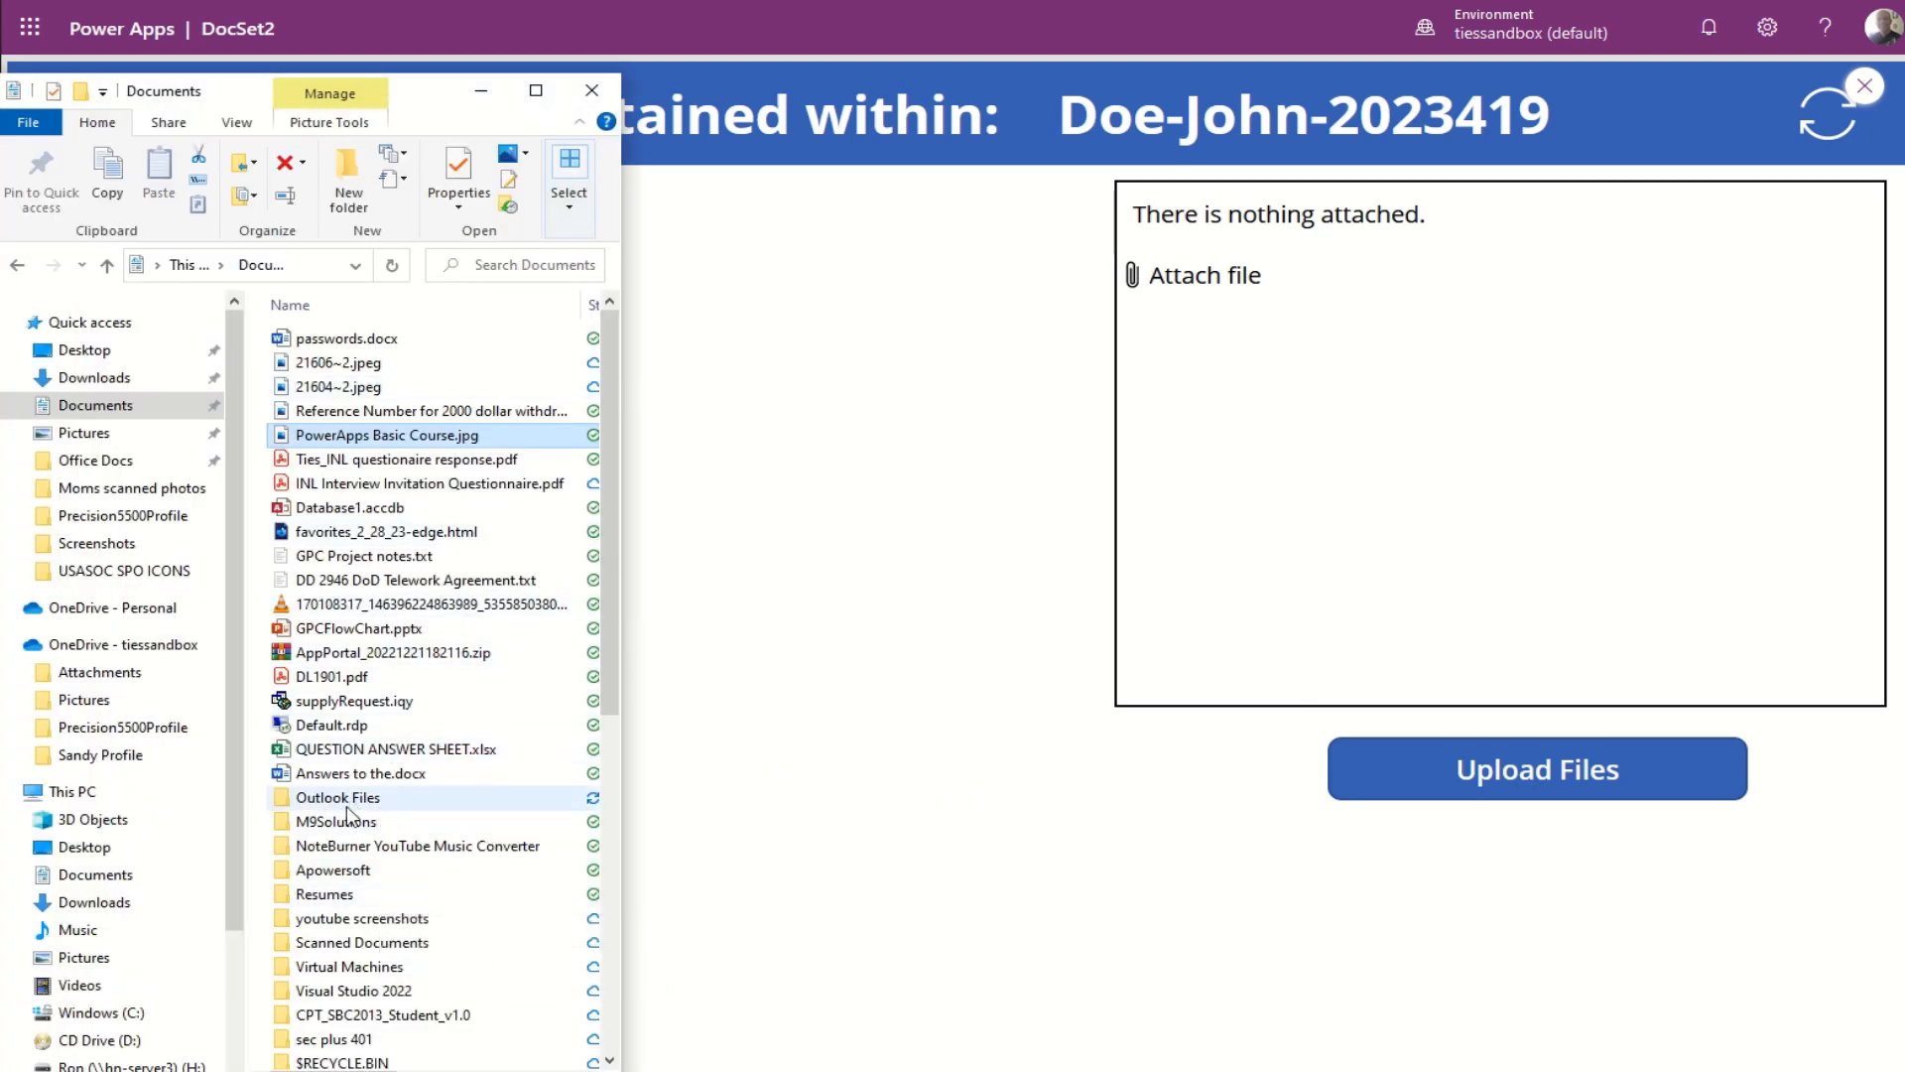
scroll(327, 993, "down", 7)
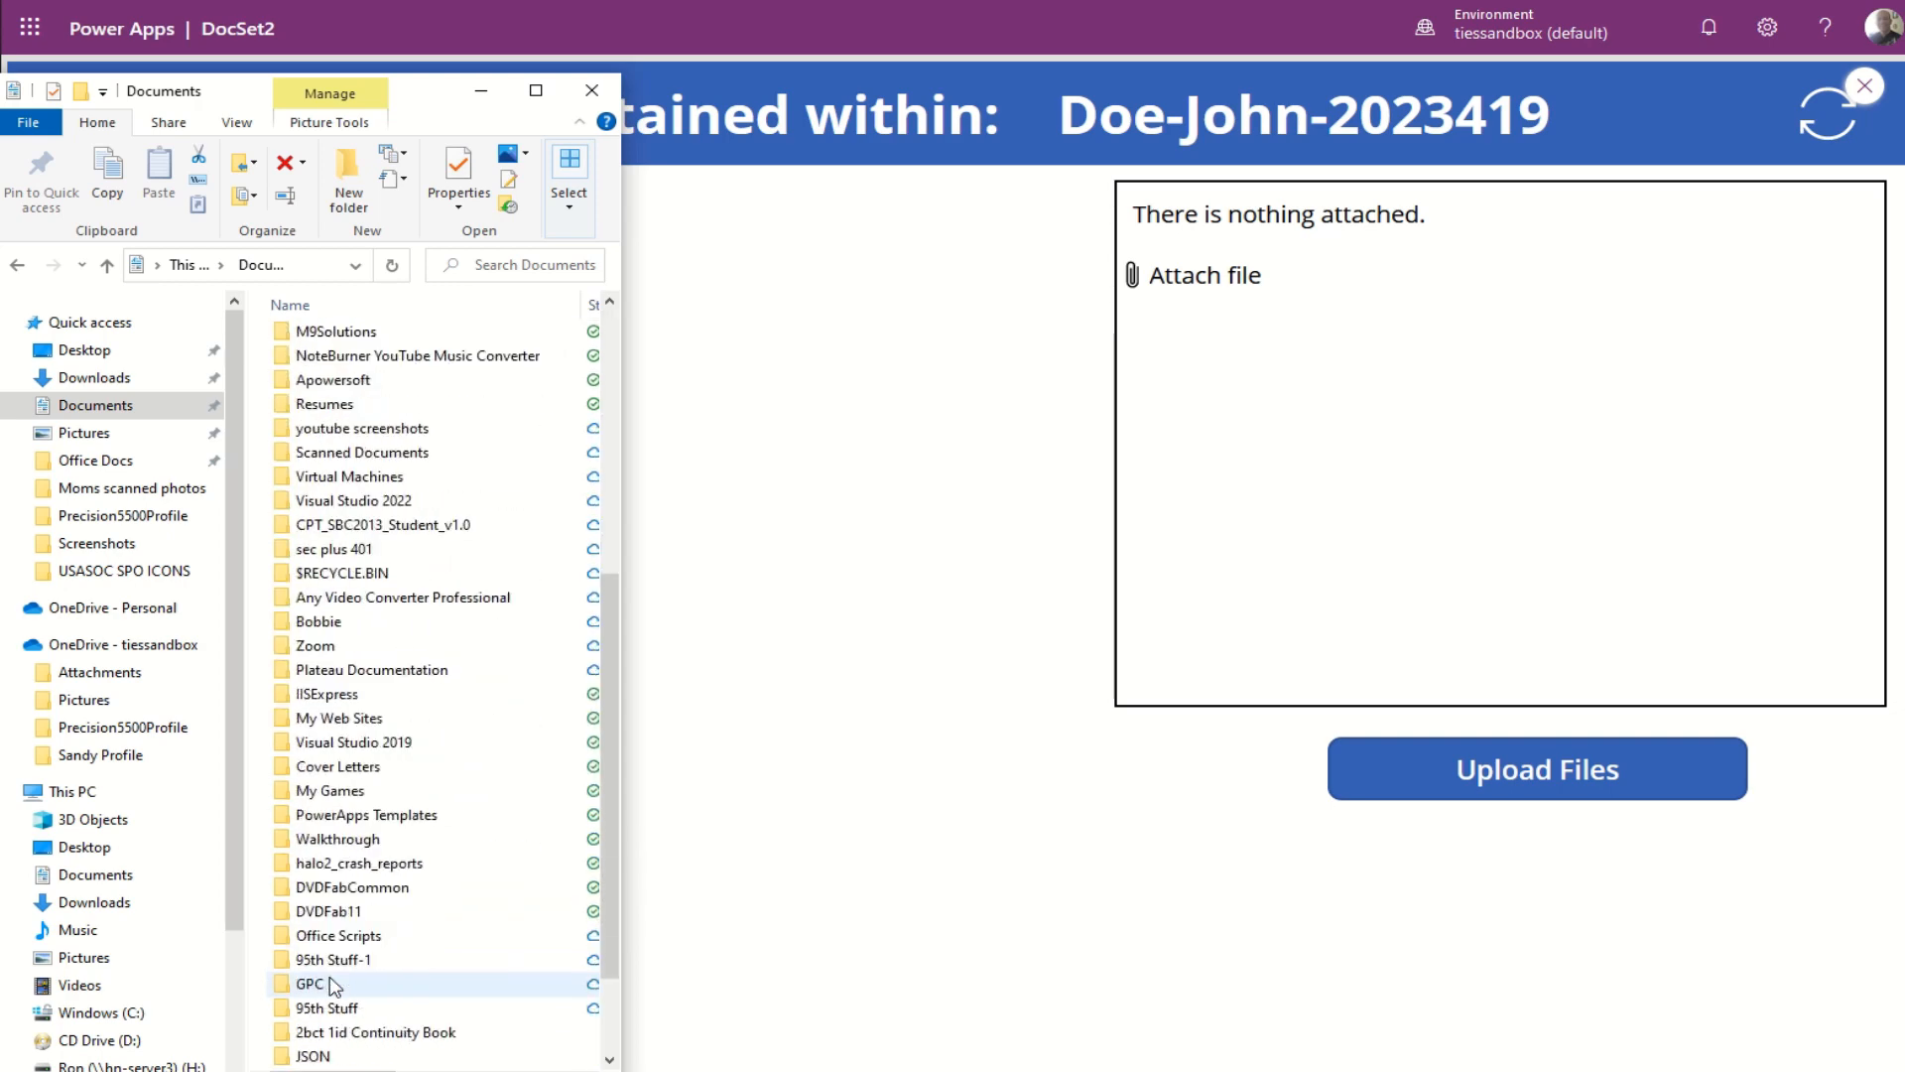
scroll(329, 986, "up", 7)
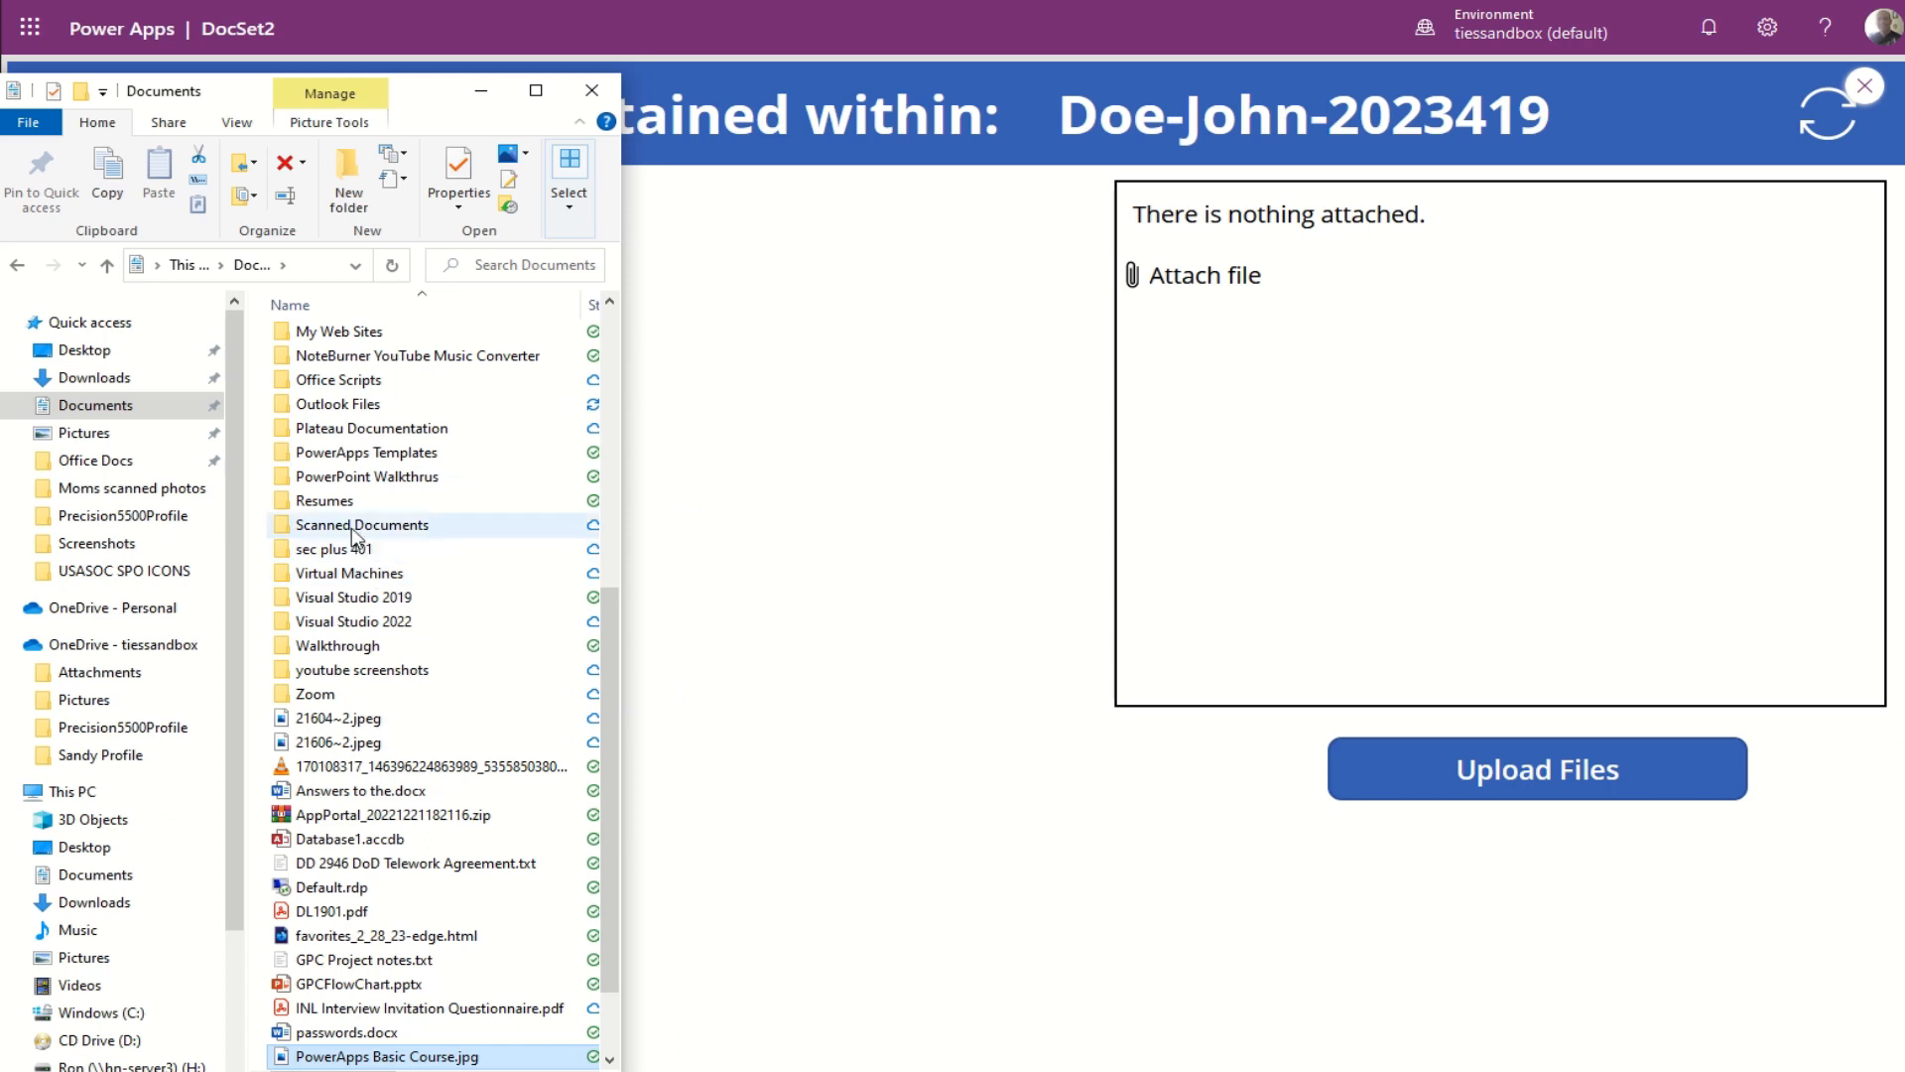
scroll(356, 536, "up", 1)
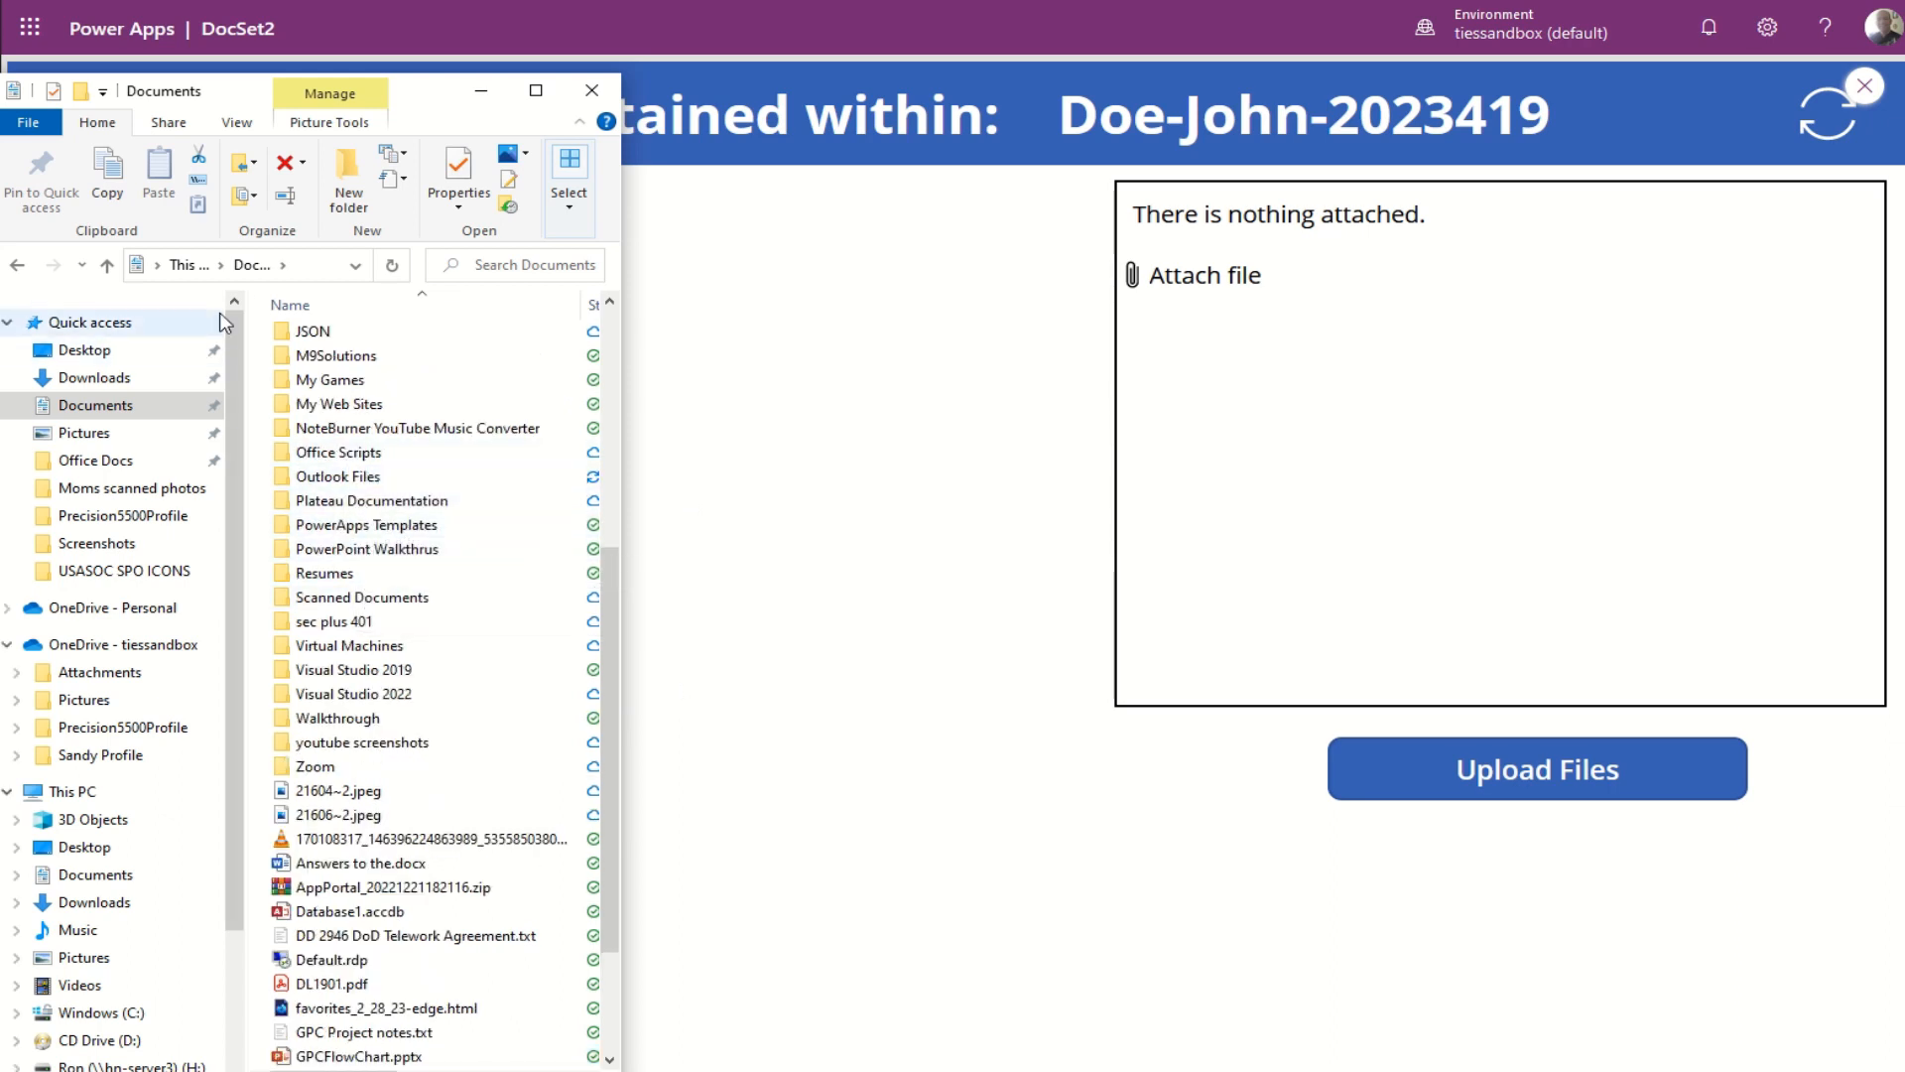
Step: Open the Word folder under Precision5500Profile > Office Docs in the OneDrive - tiessandbox location
left_click(184, 266)
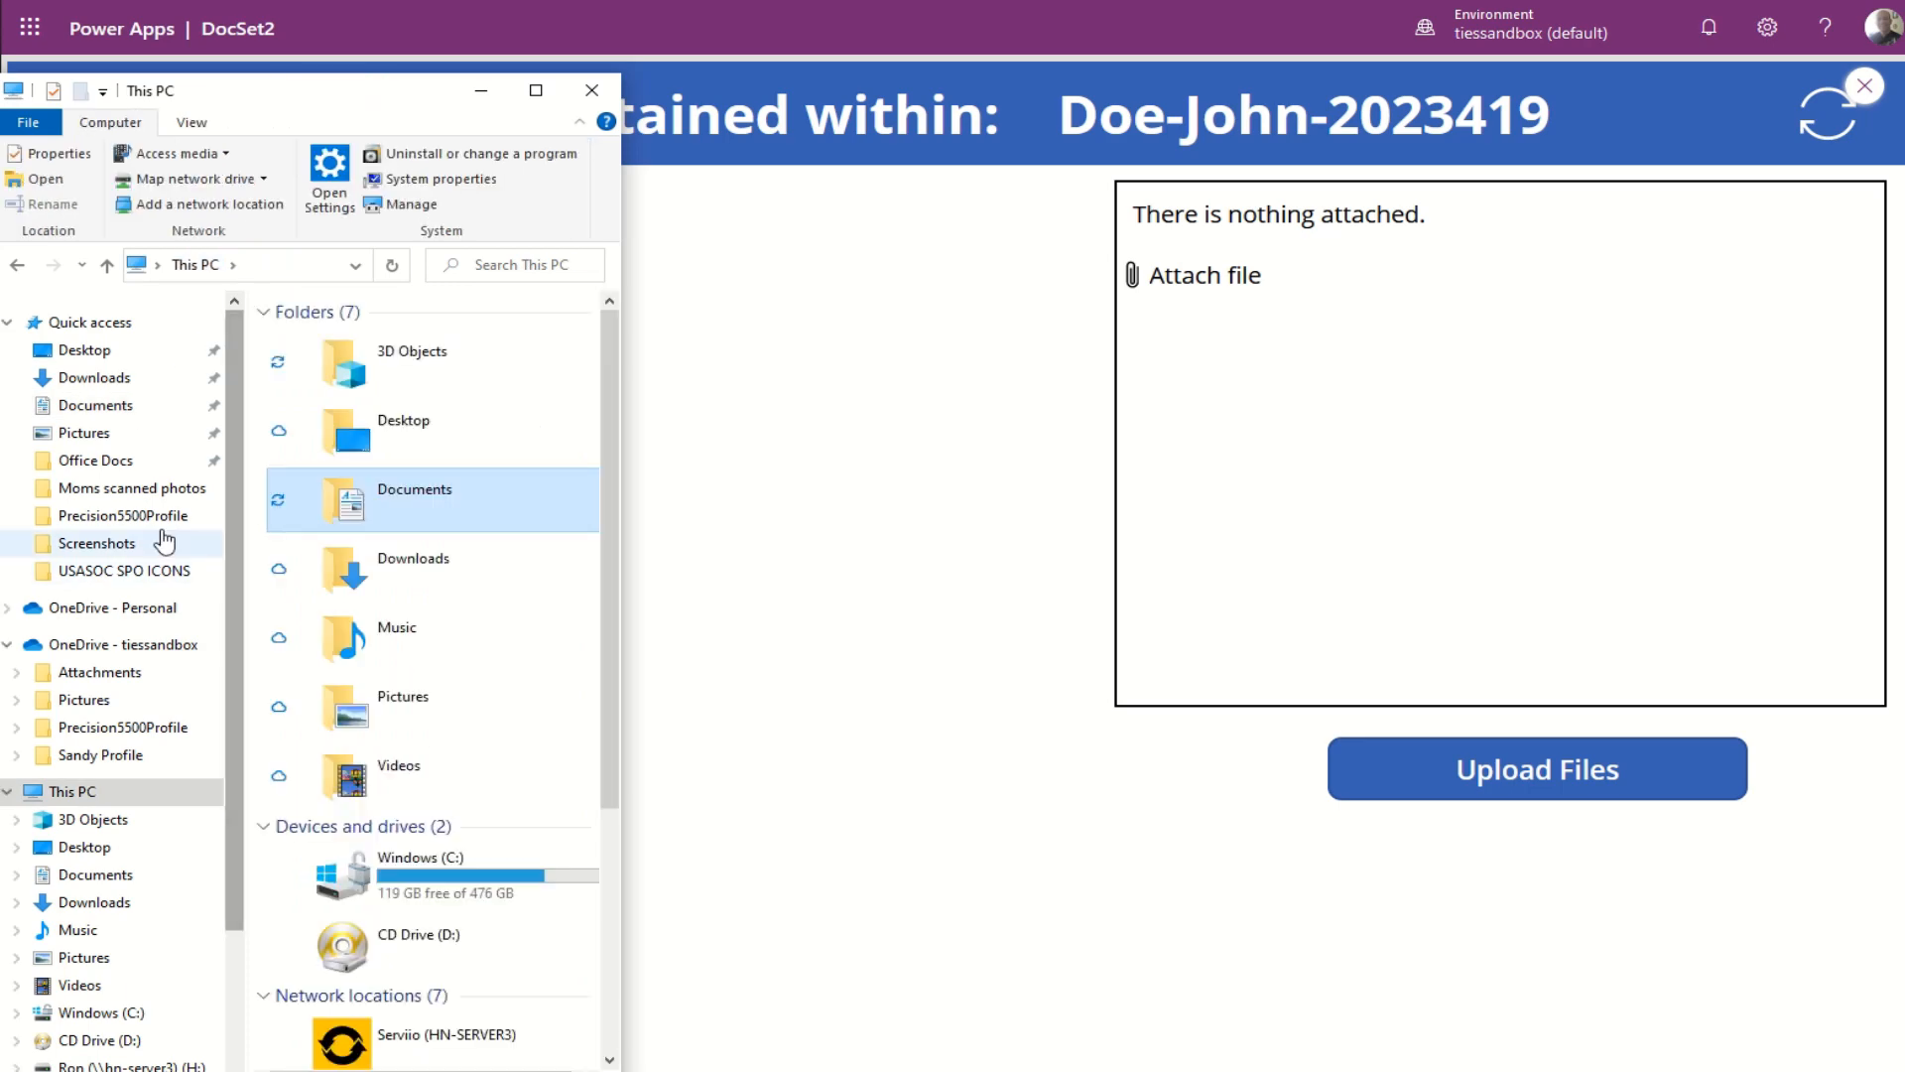
left_click(129, 727)
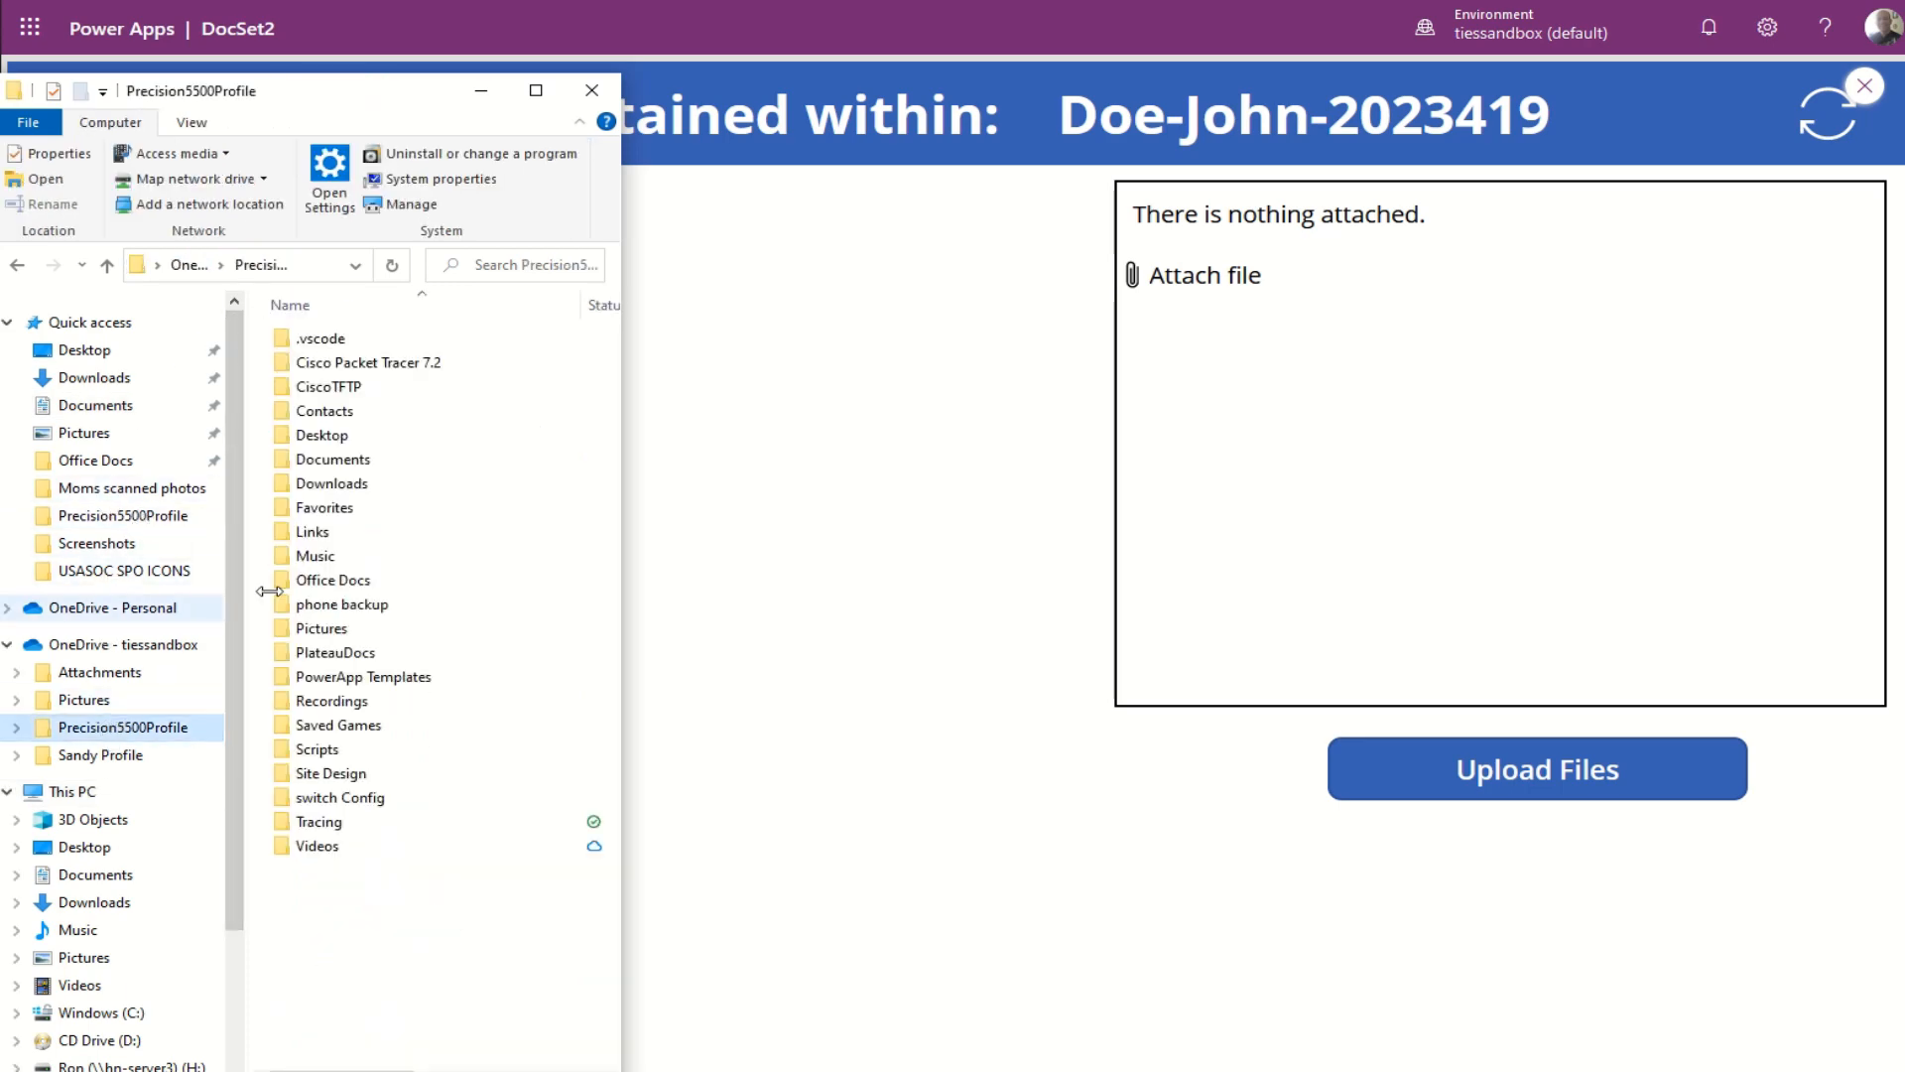
double_click(332, 459)
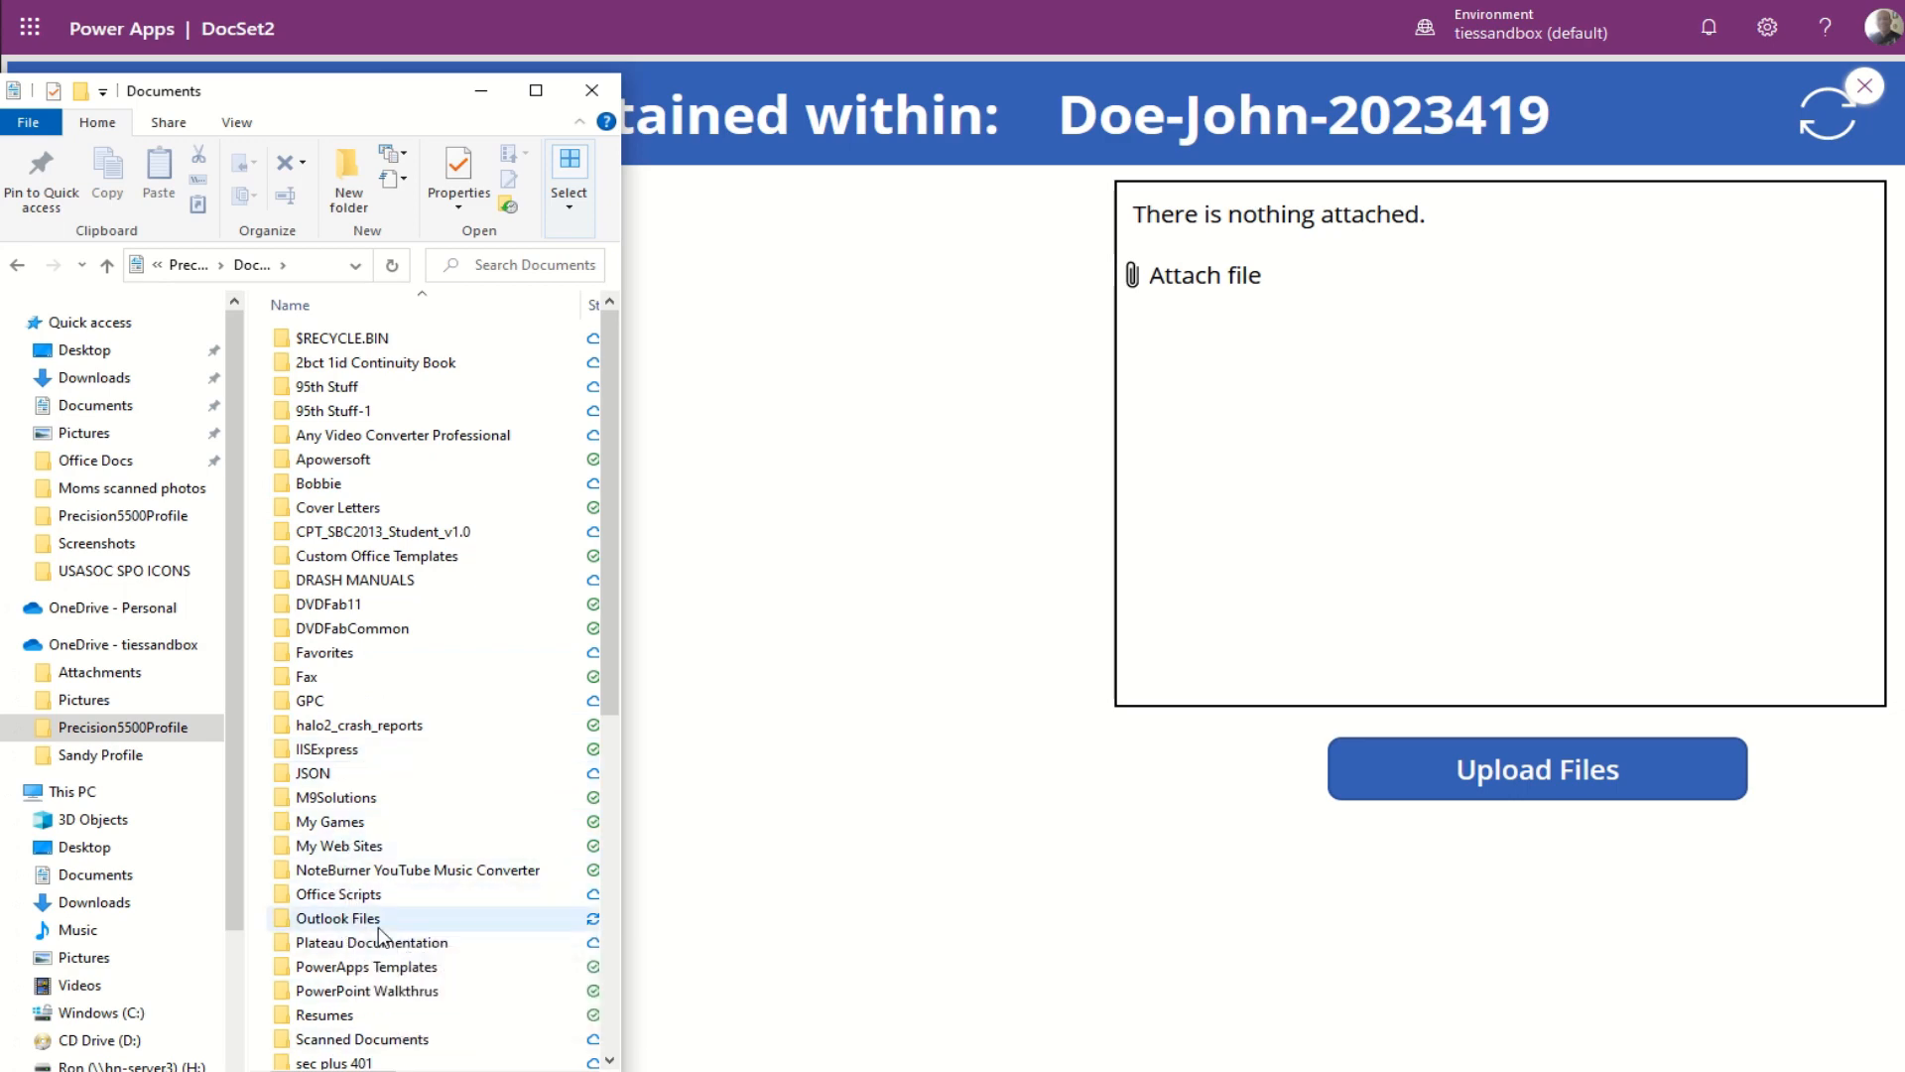
scroll(392, 992, "down", 4)
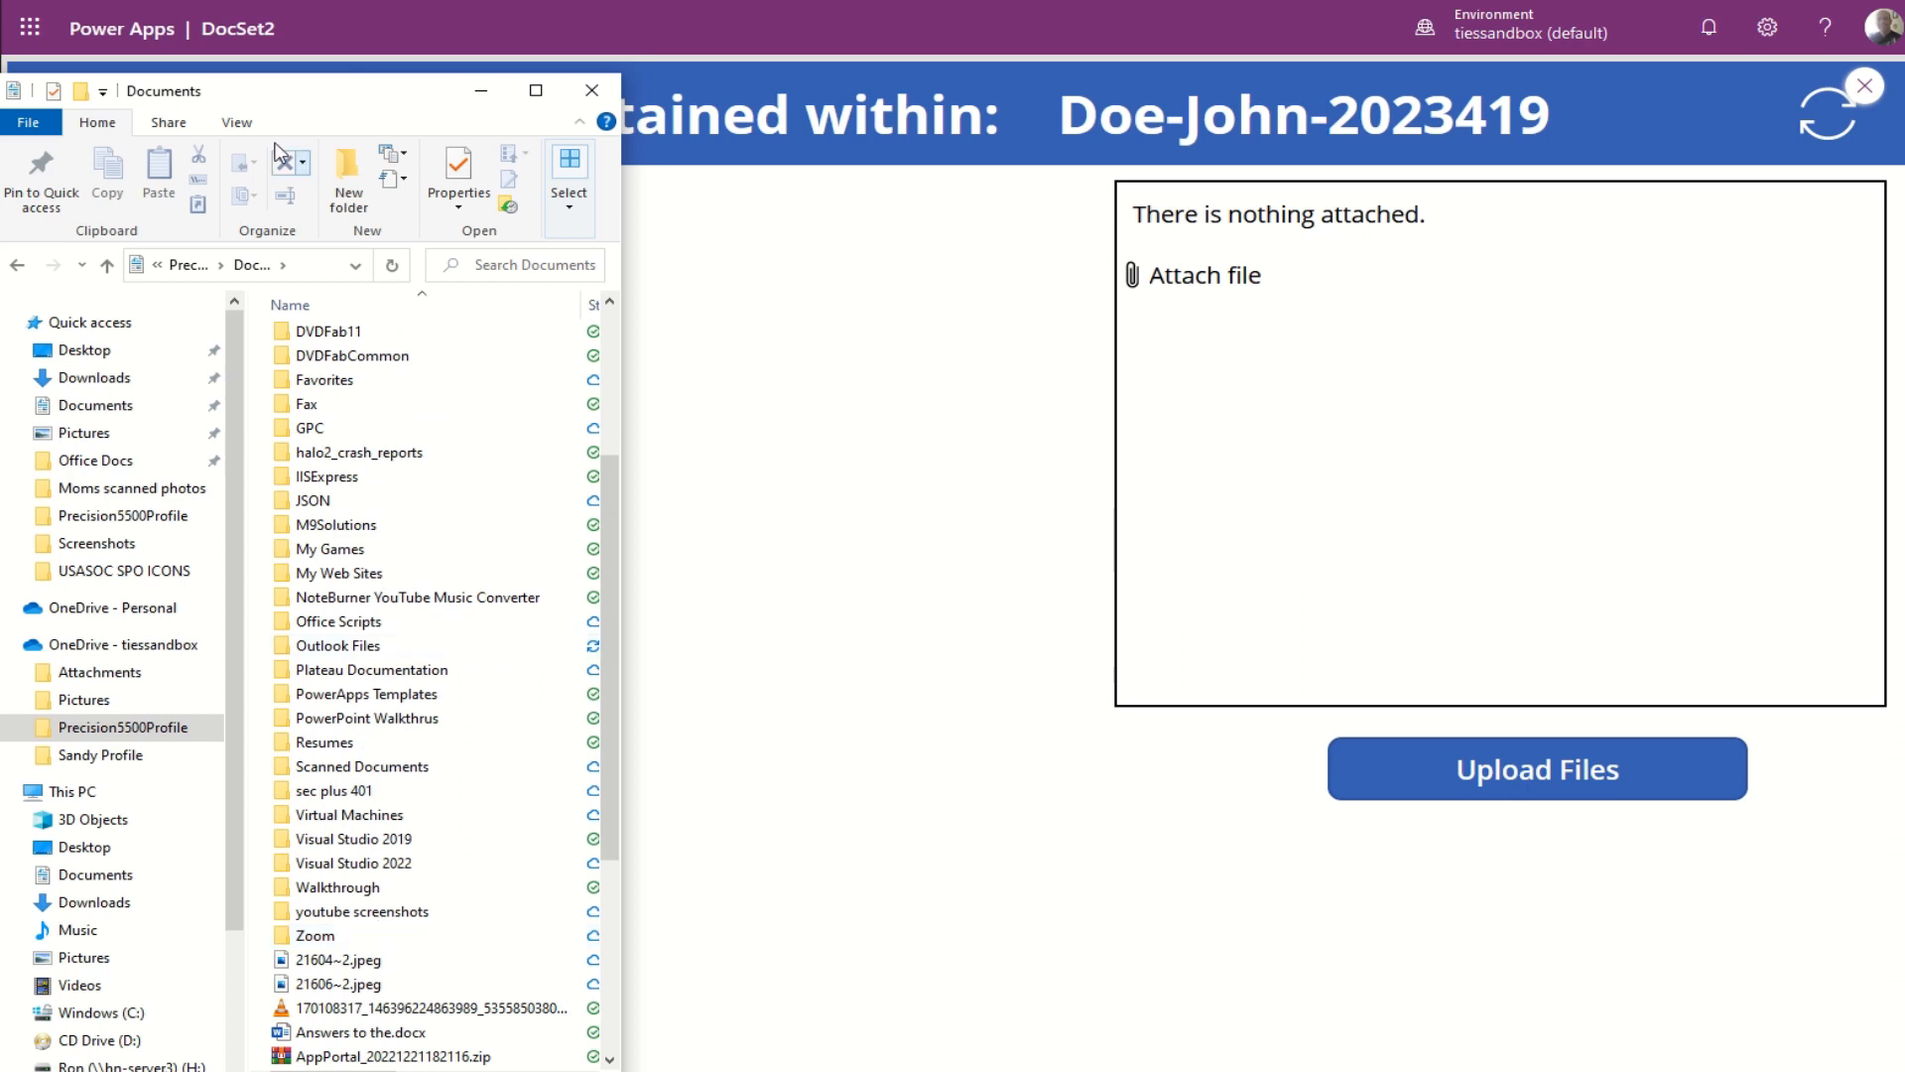
left_click(189, 265)
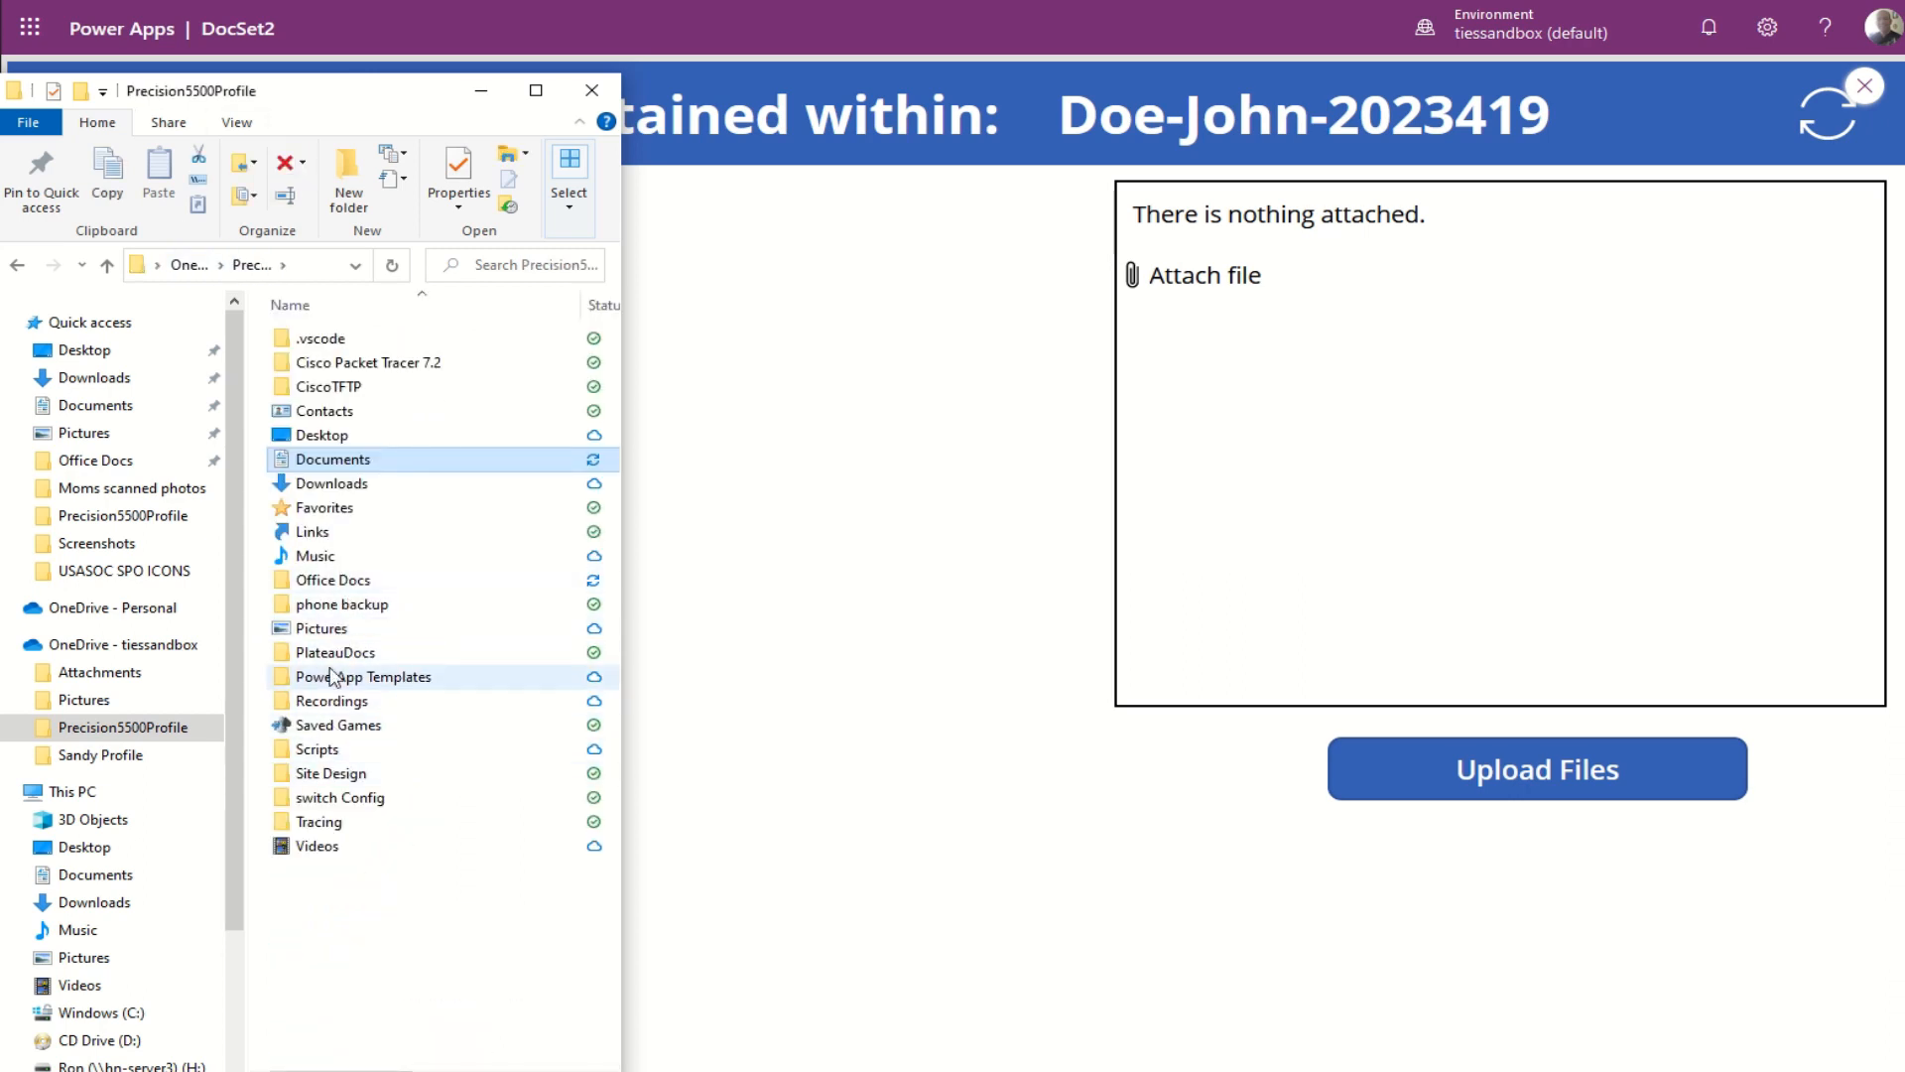
double_click(333, 581)
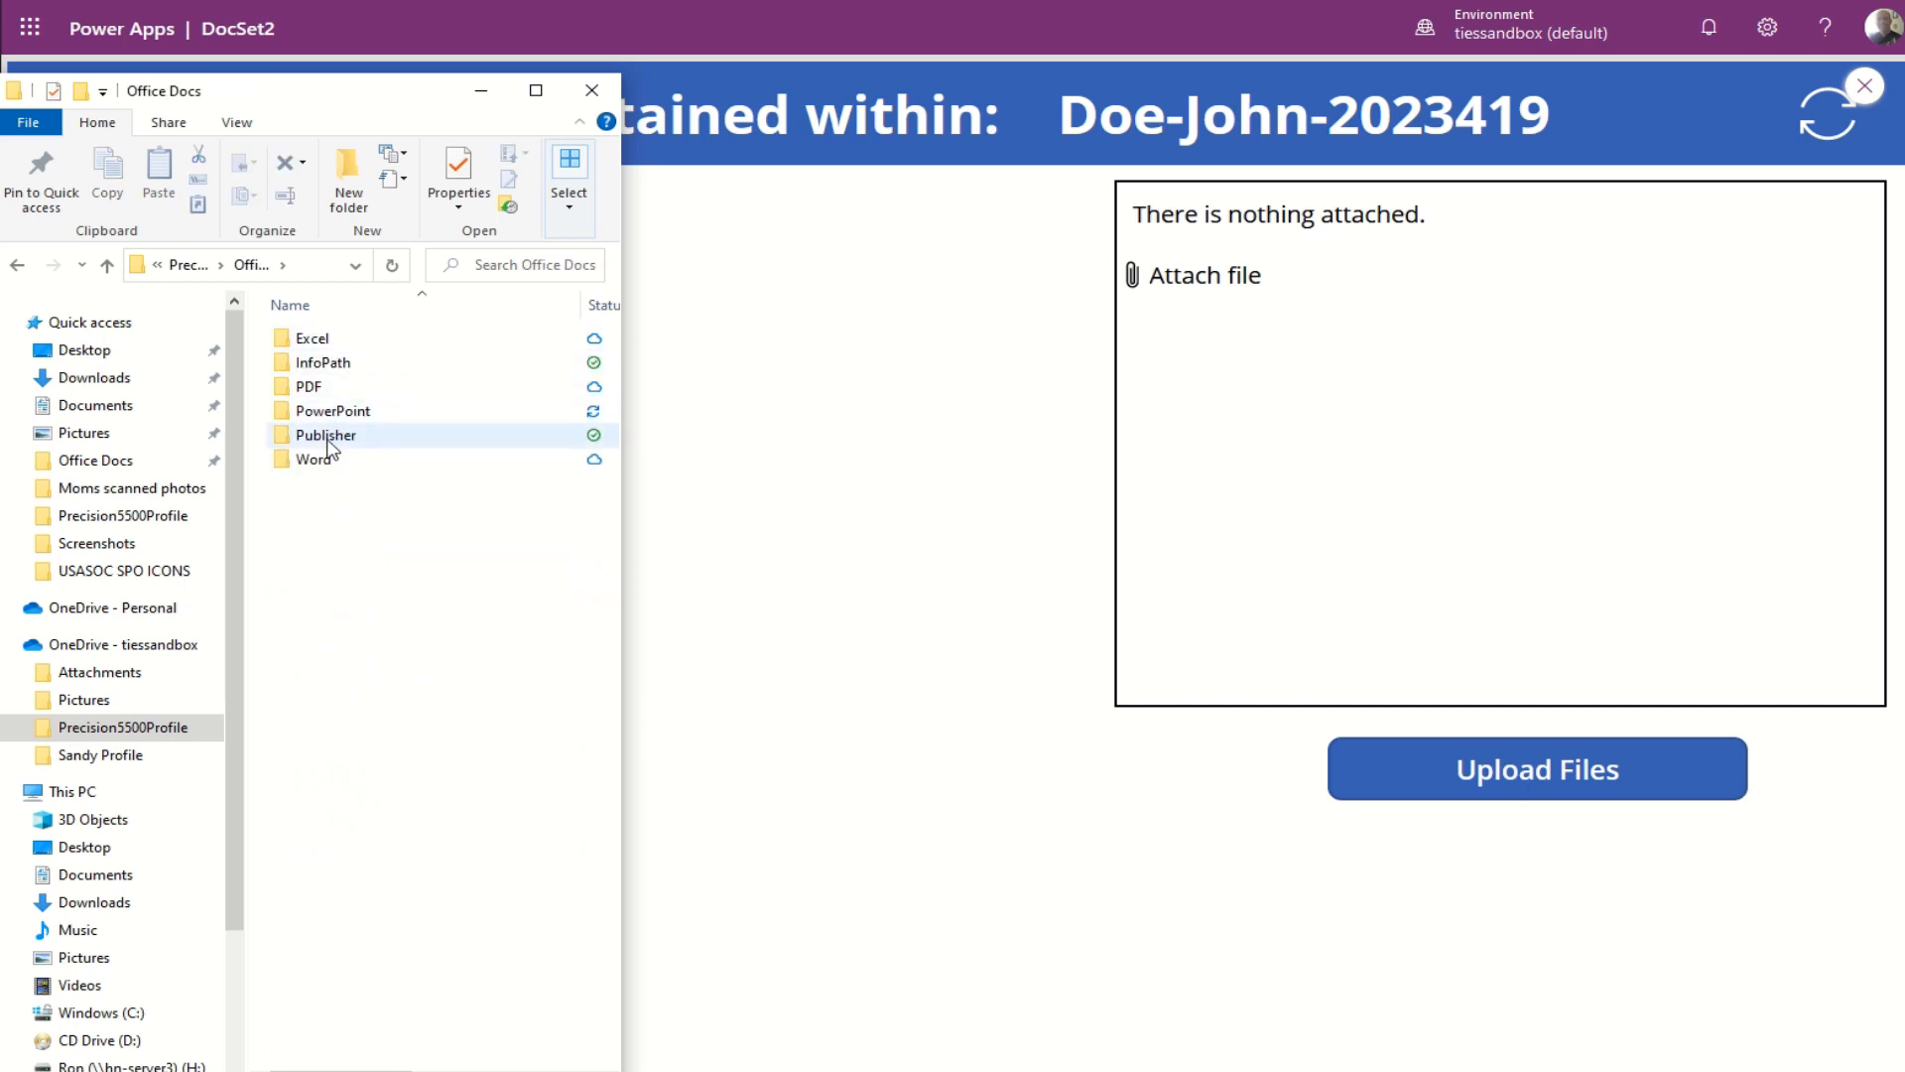
double_click(319, 459)
Step: Attach the first four Word documents from the folder in the app preview, upload them to the document set, and refresh the file list
left_click(392, 341)
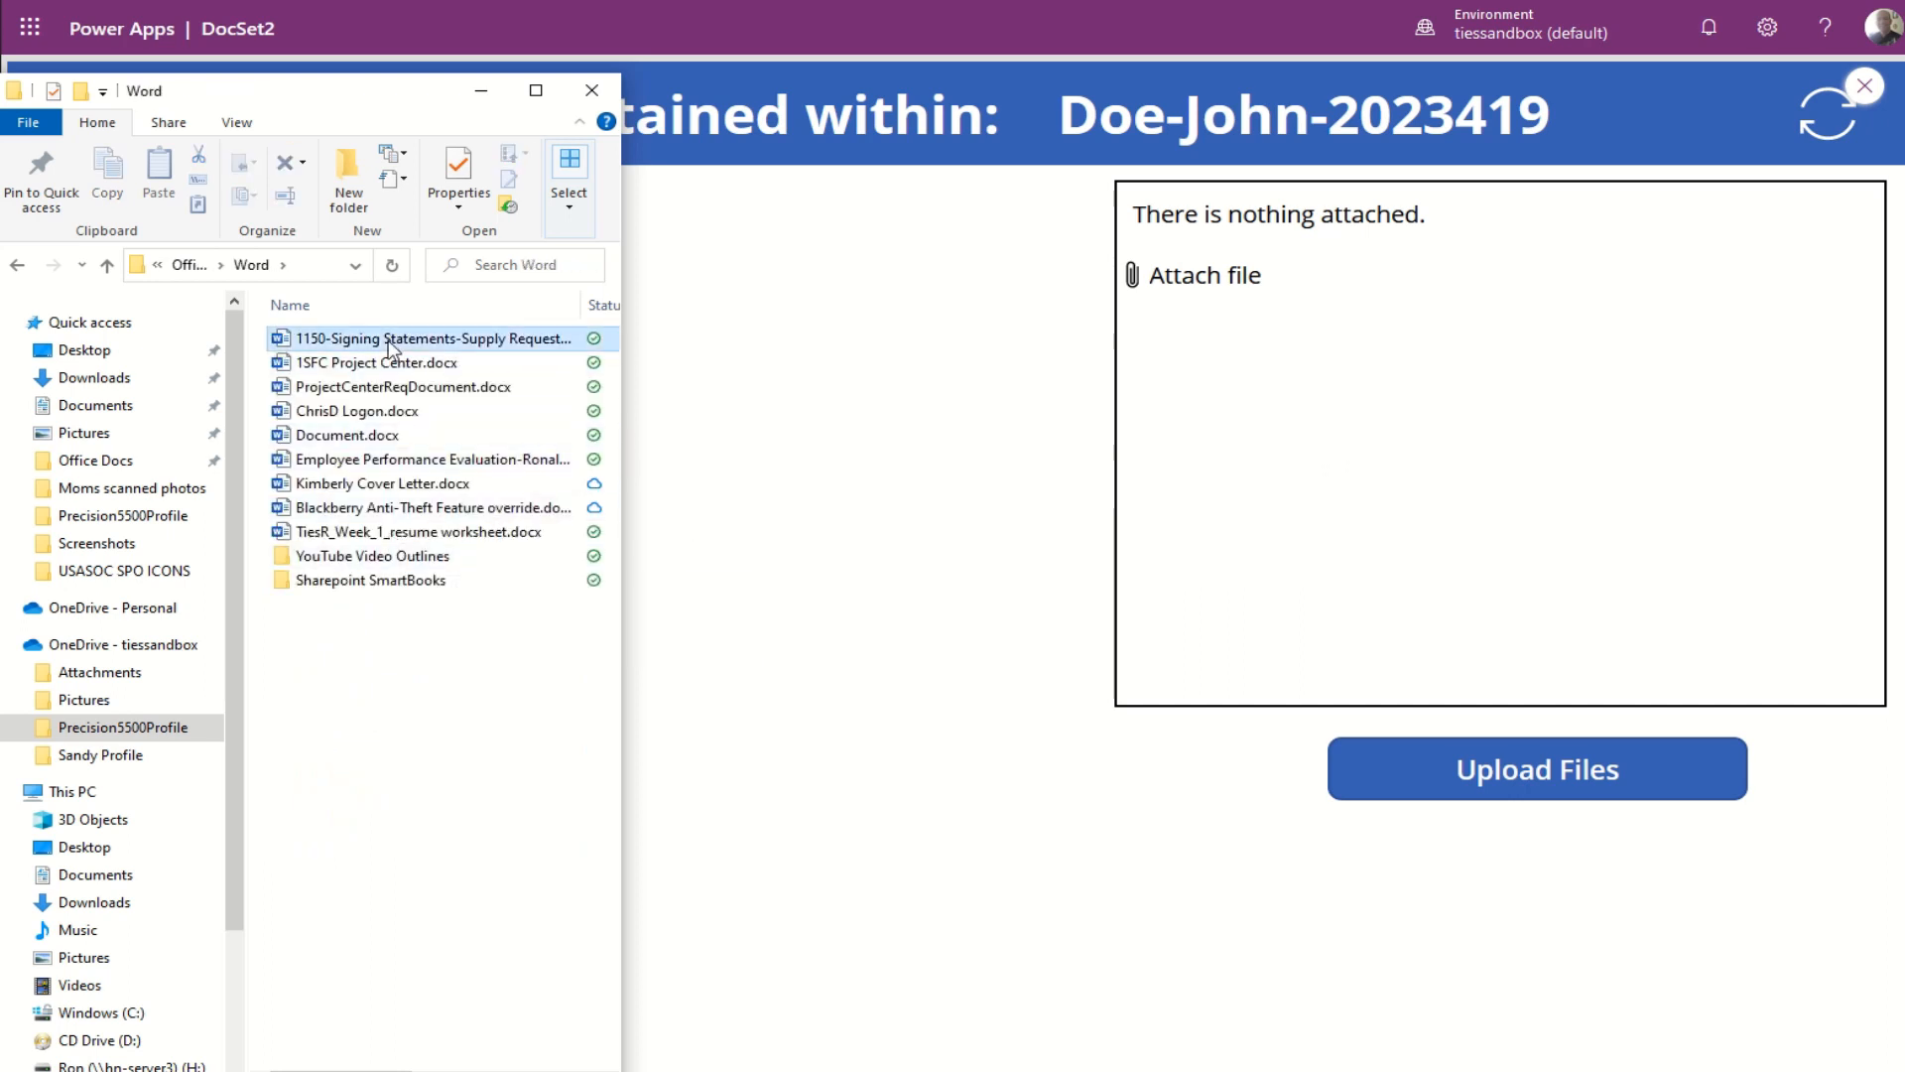
left_click(426, 408, "shift")
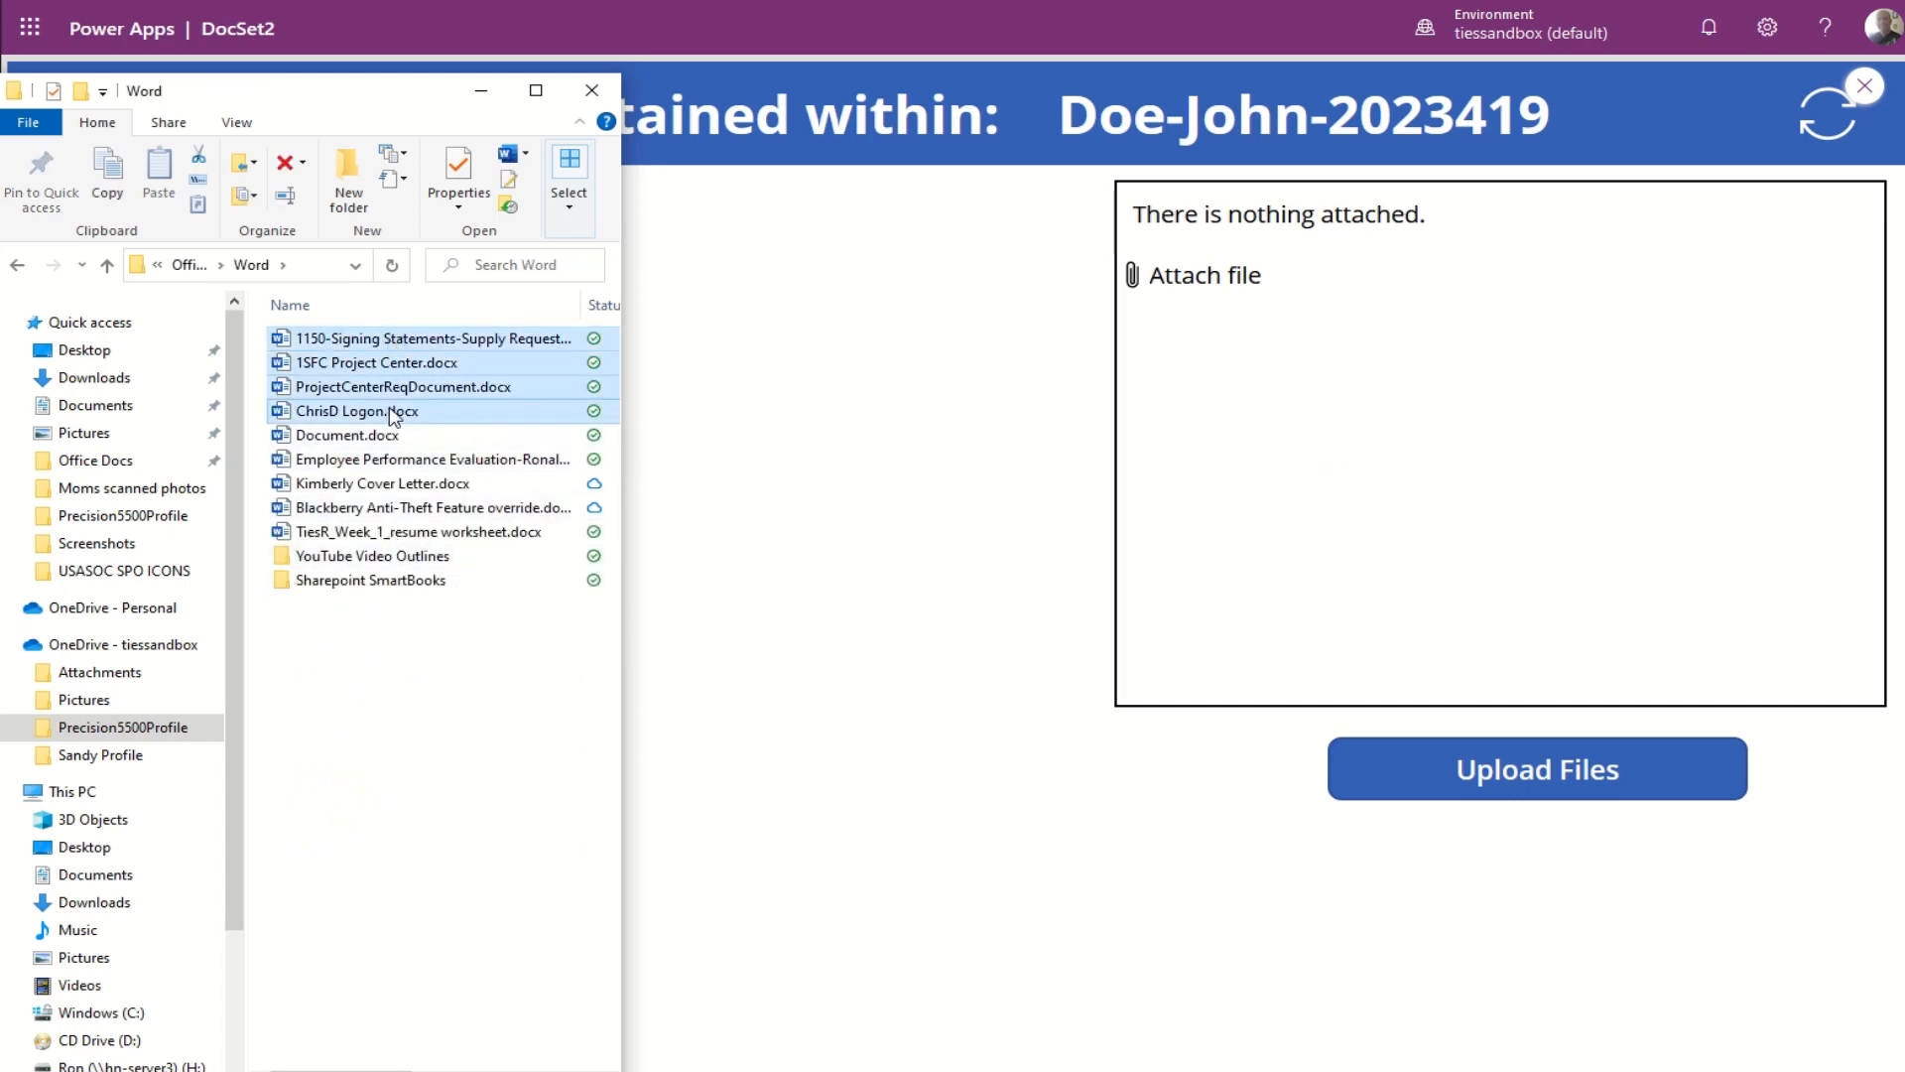
left_click_drag(424, 349, 1349, 419)
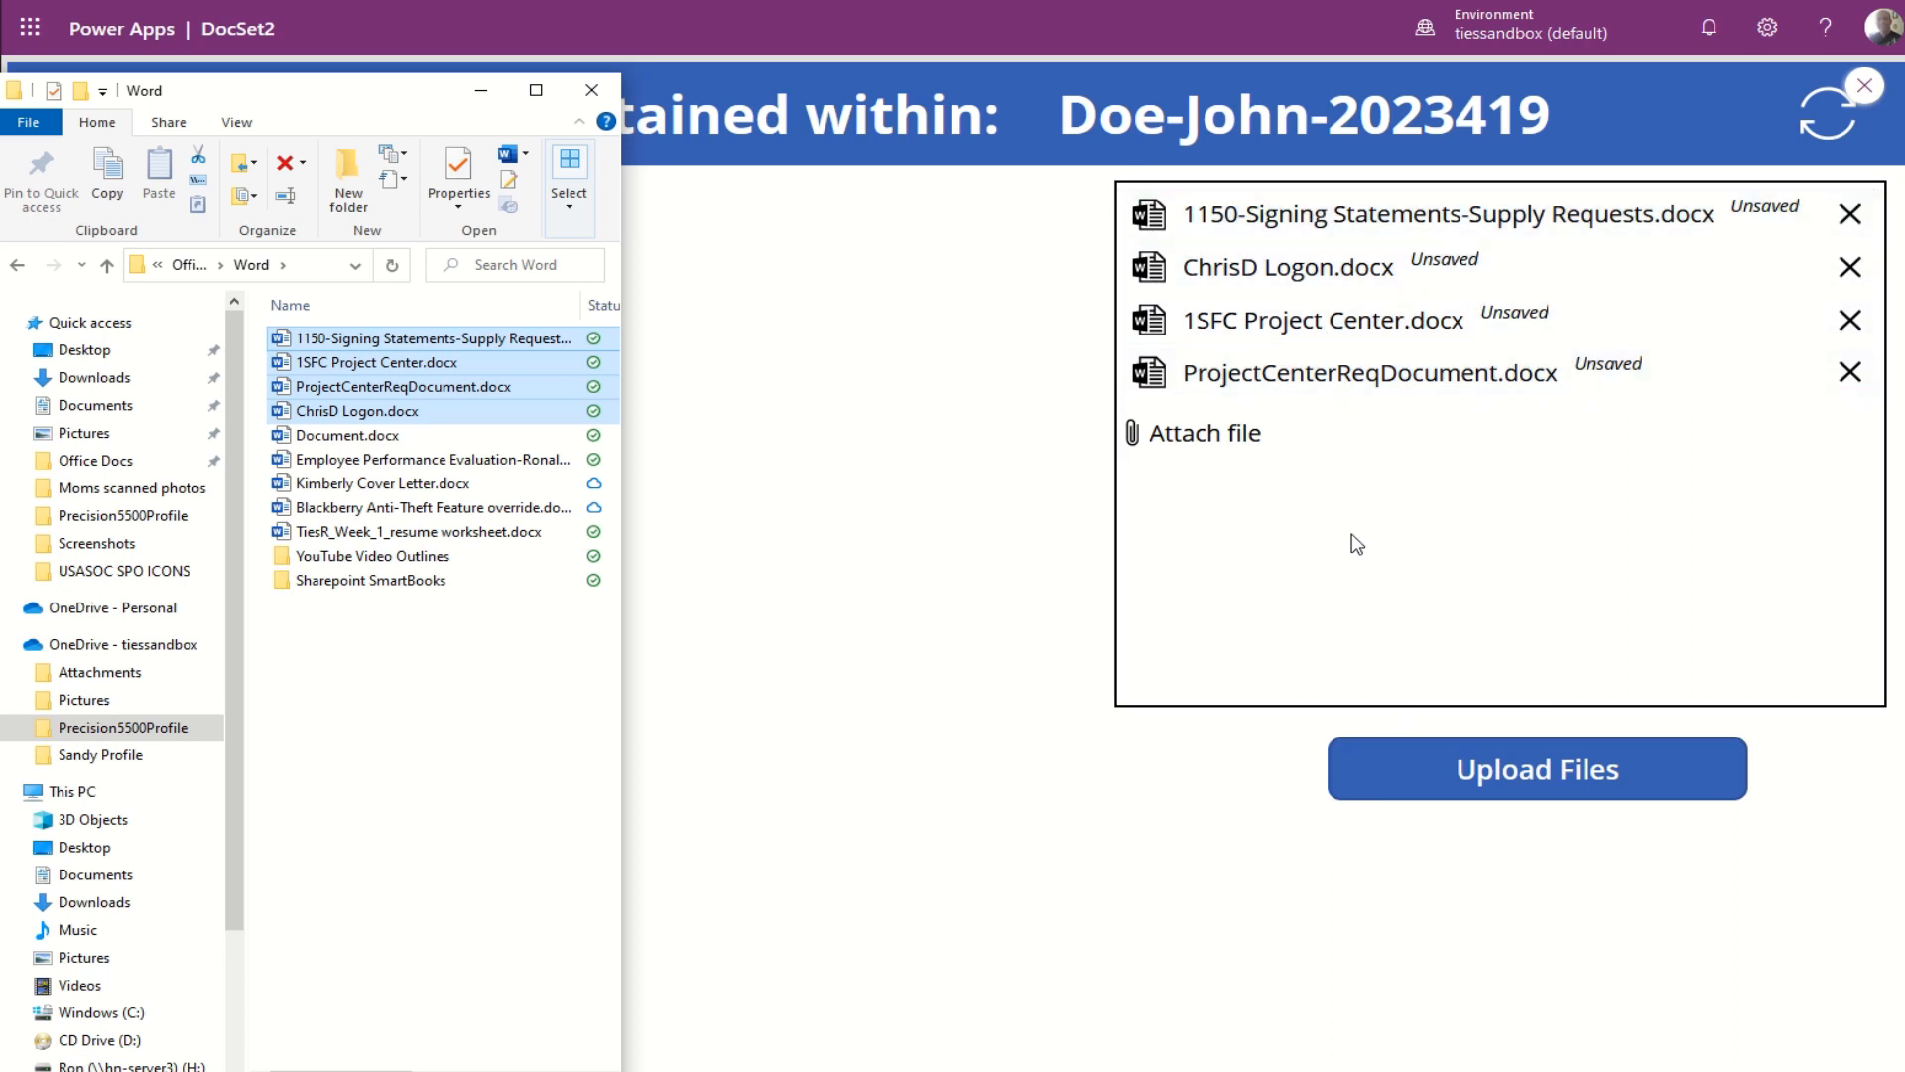
left_click(482, 90)
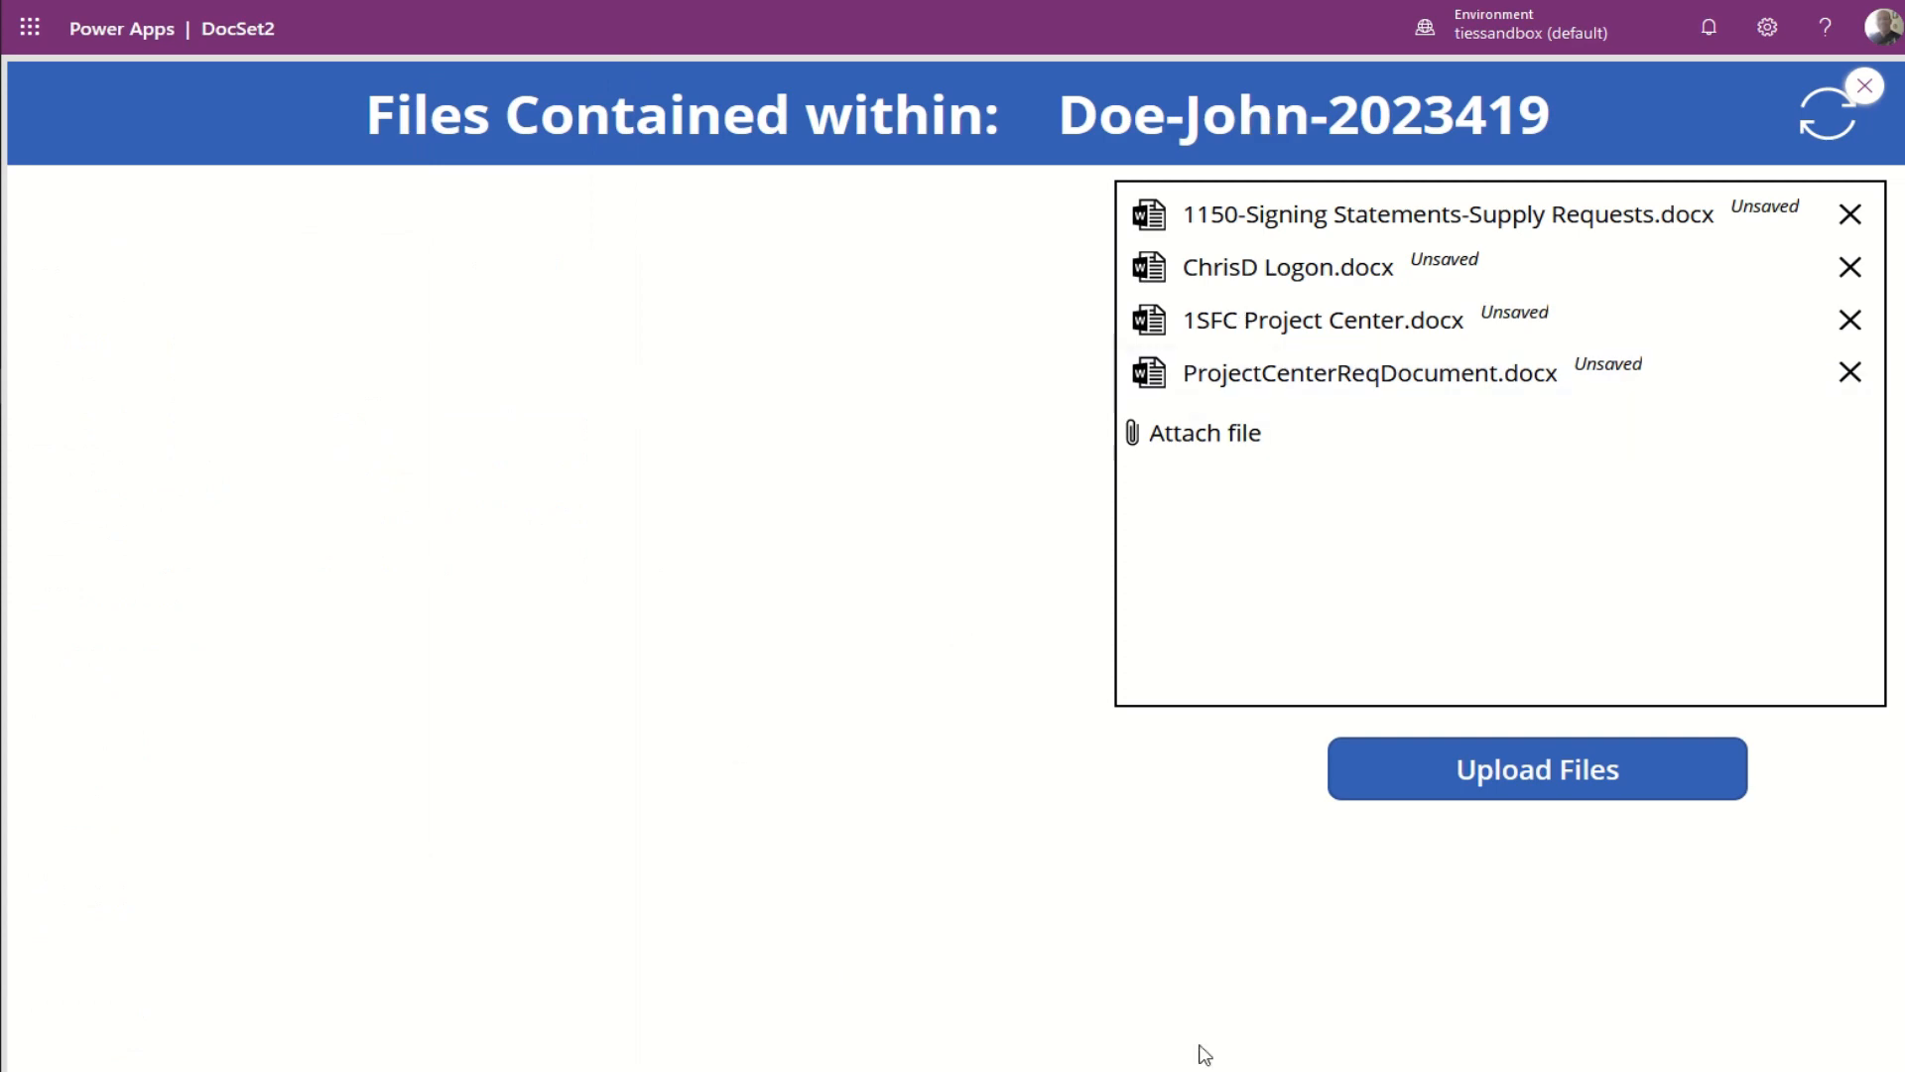
left_click(1553, 779)
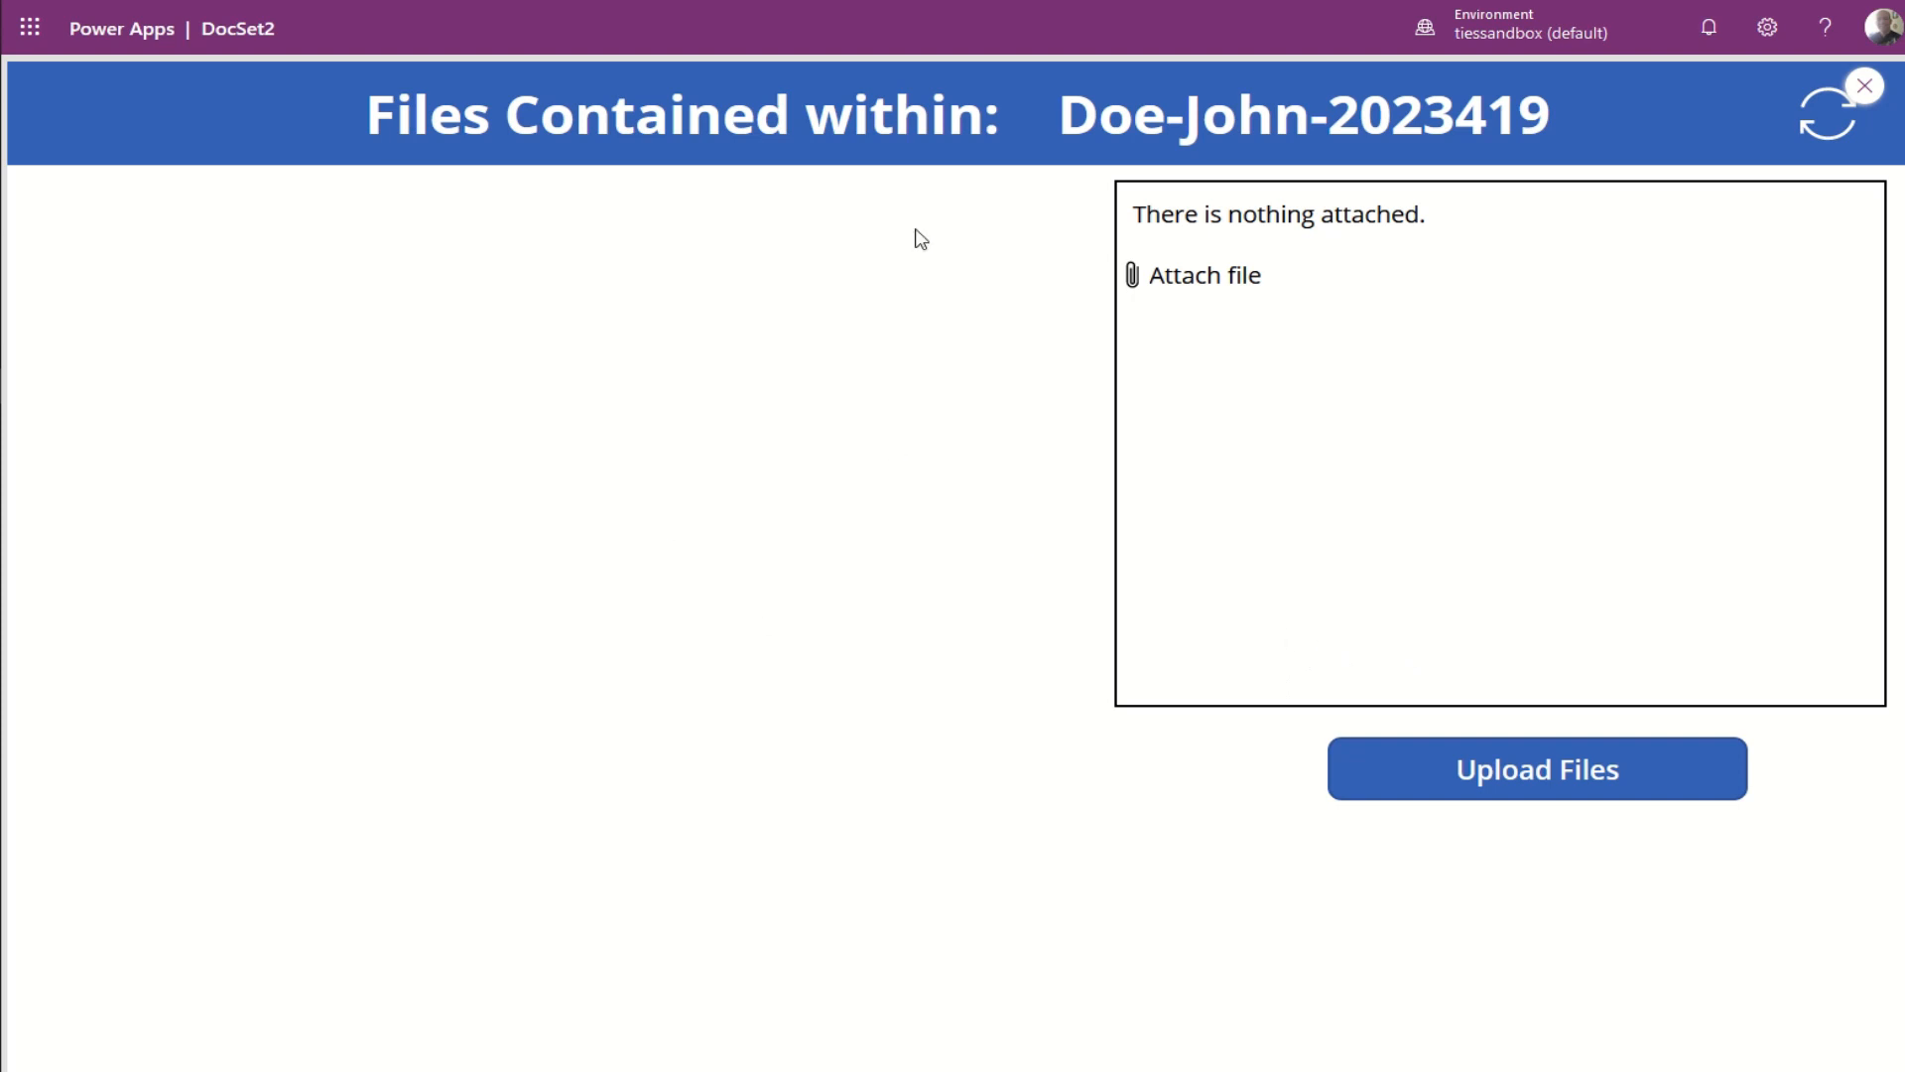
left_click(1836, 139)
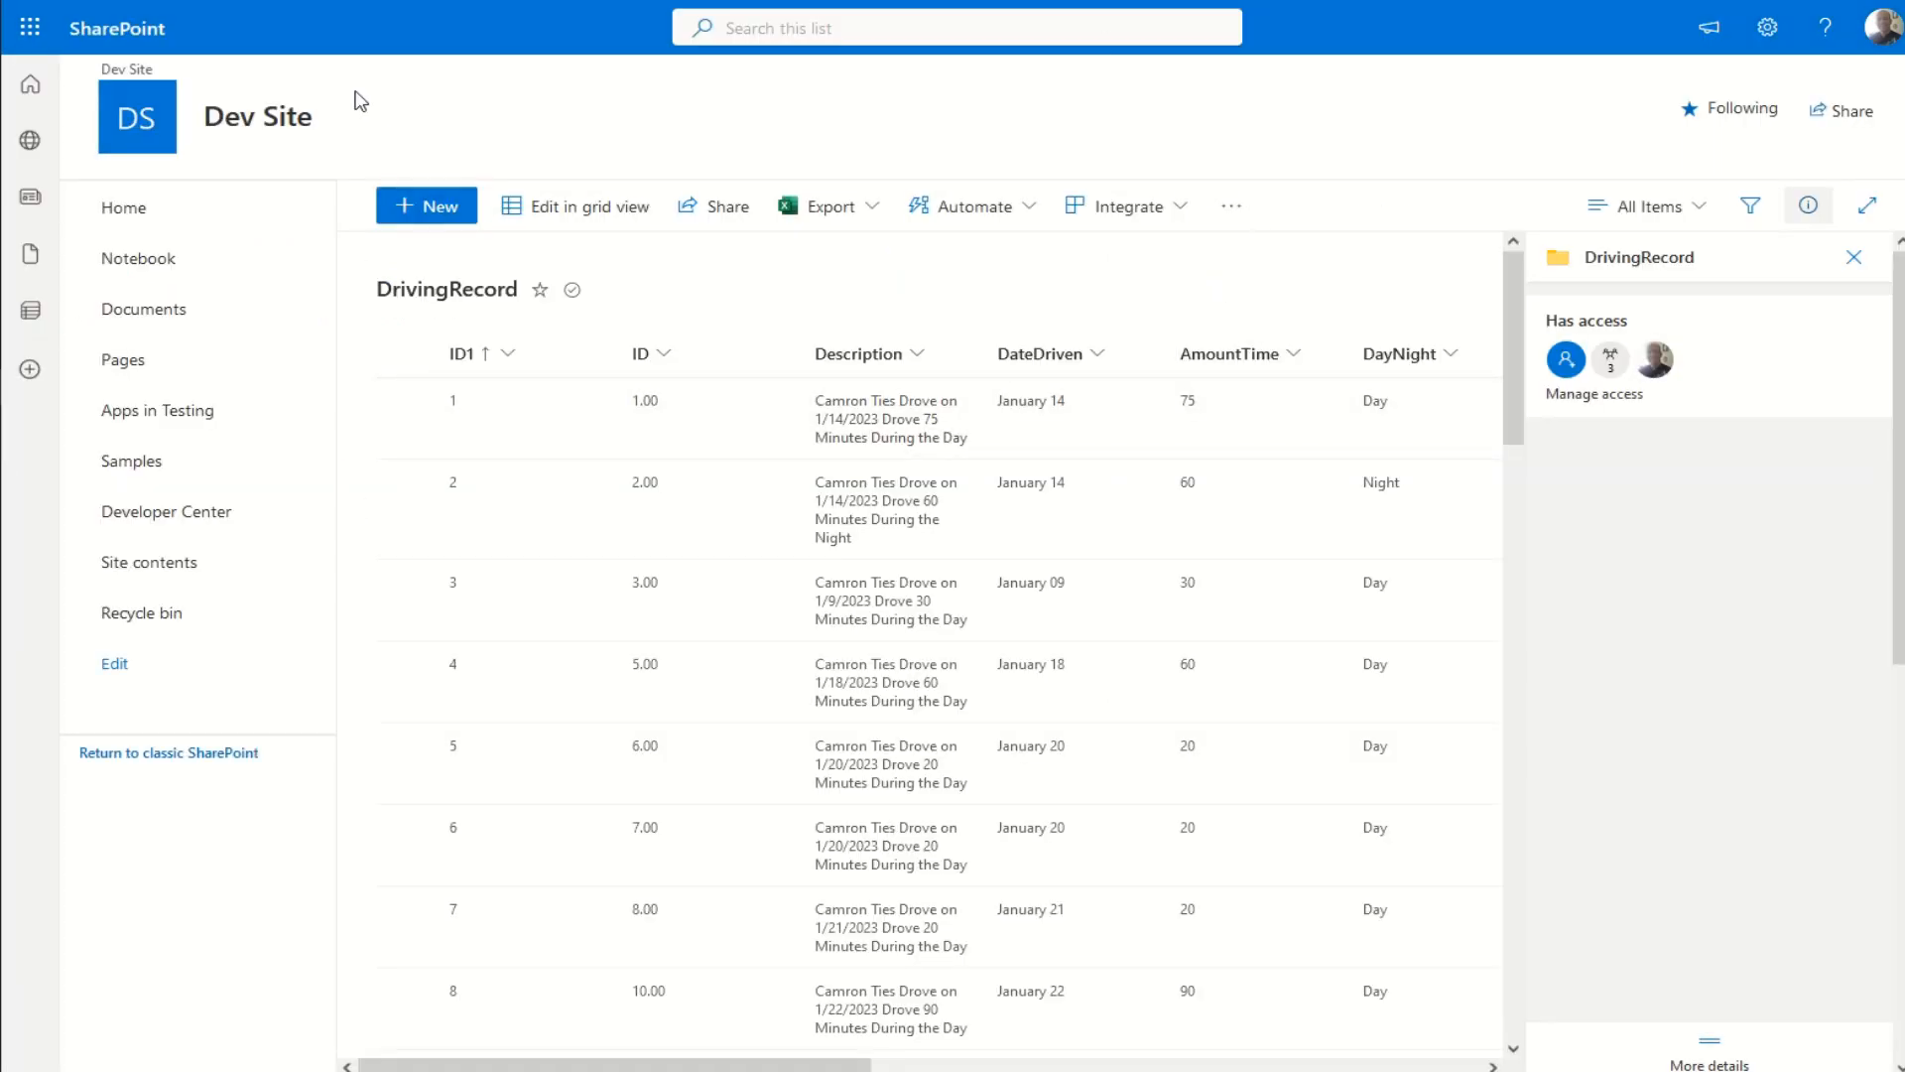
Step: In SharePoint, open the Document Set 2 library from the site contents and check the files in the first document set
left_click(1767, 26)
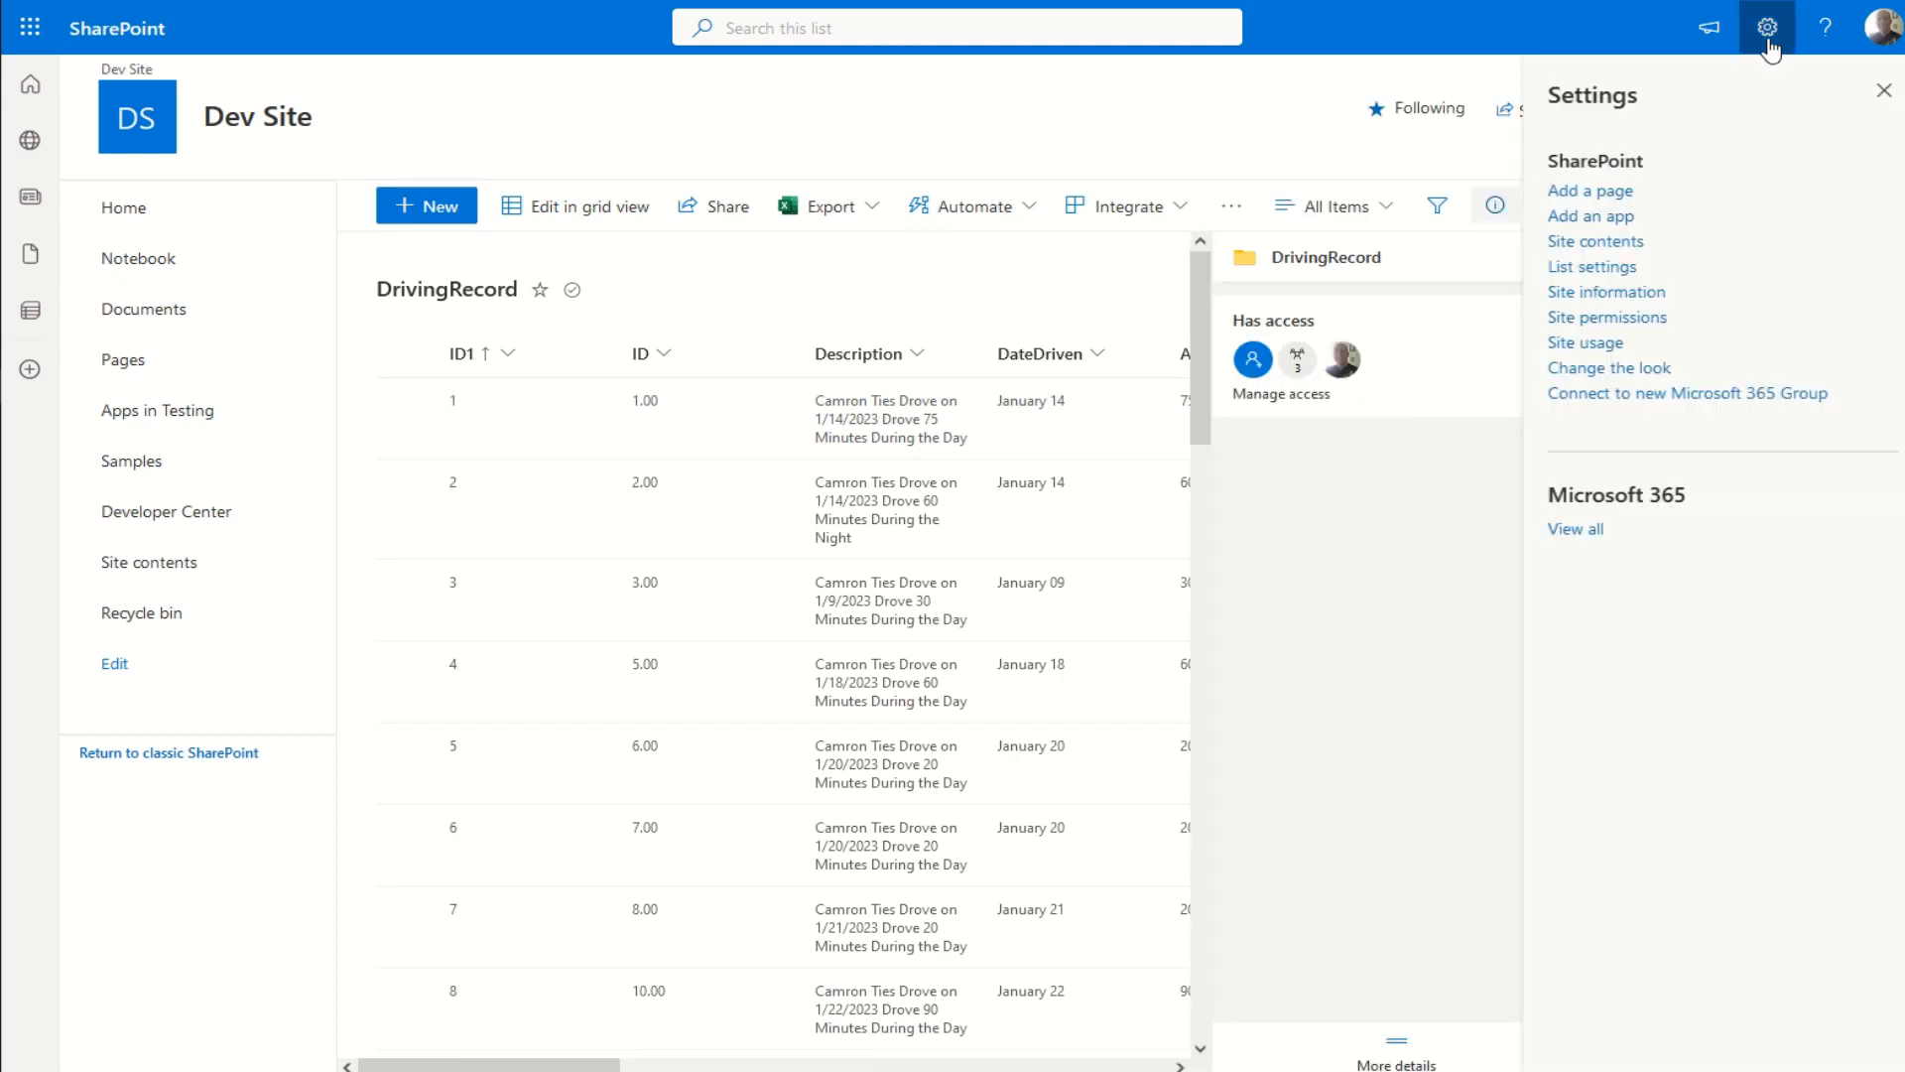
left_click(1608, 246)
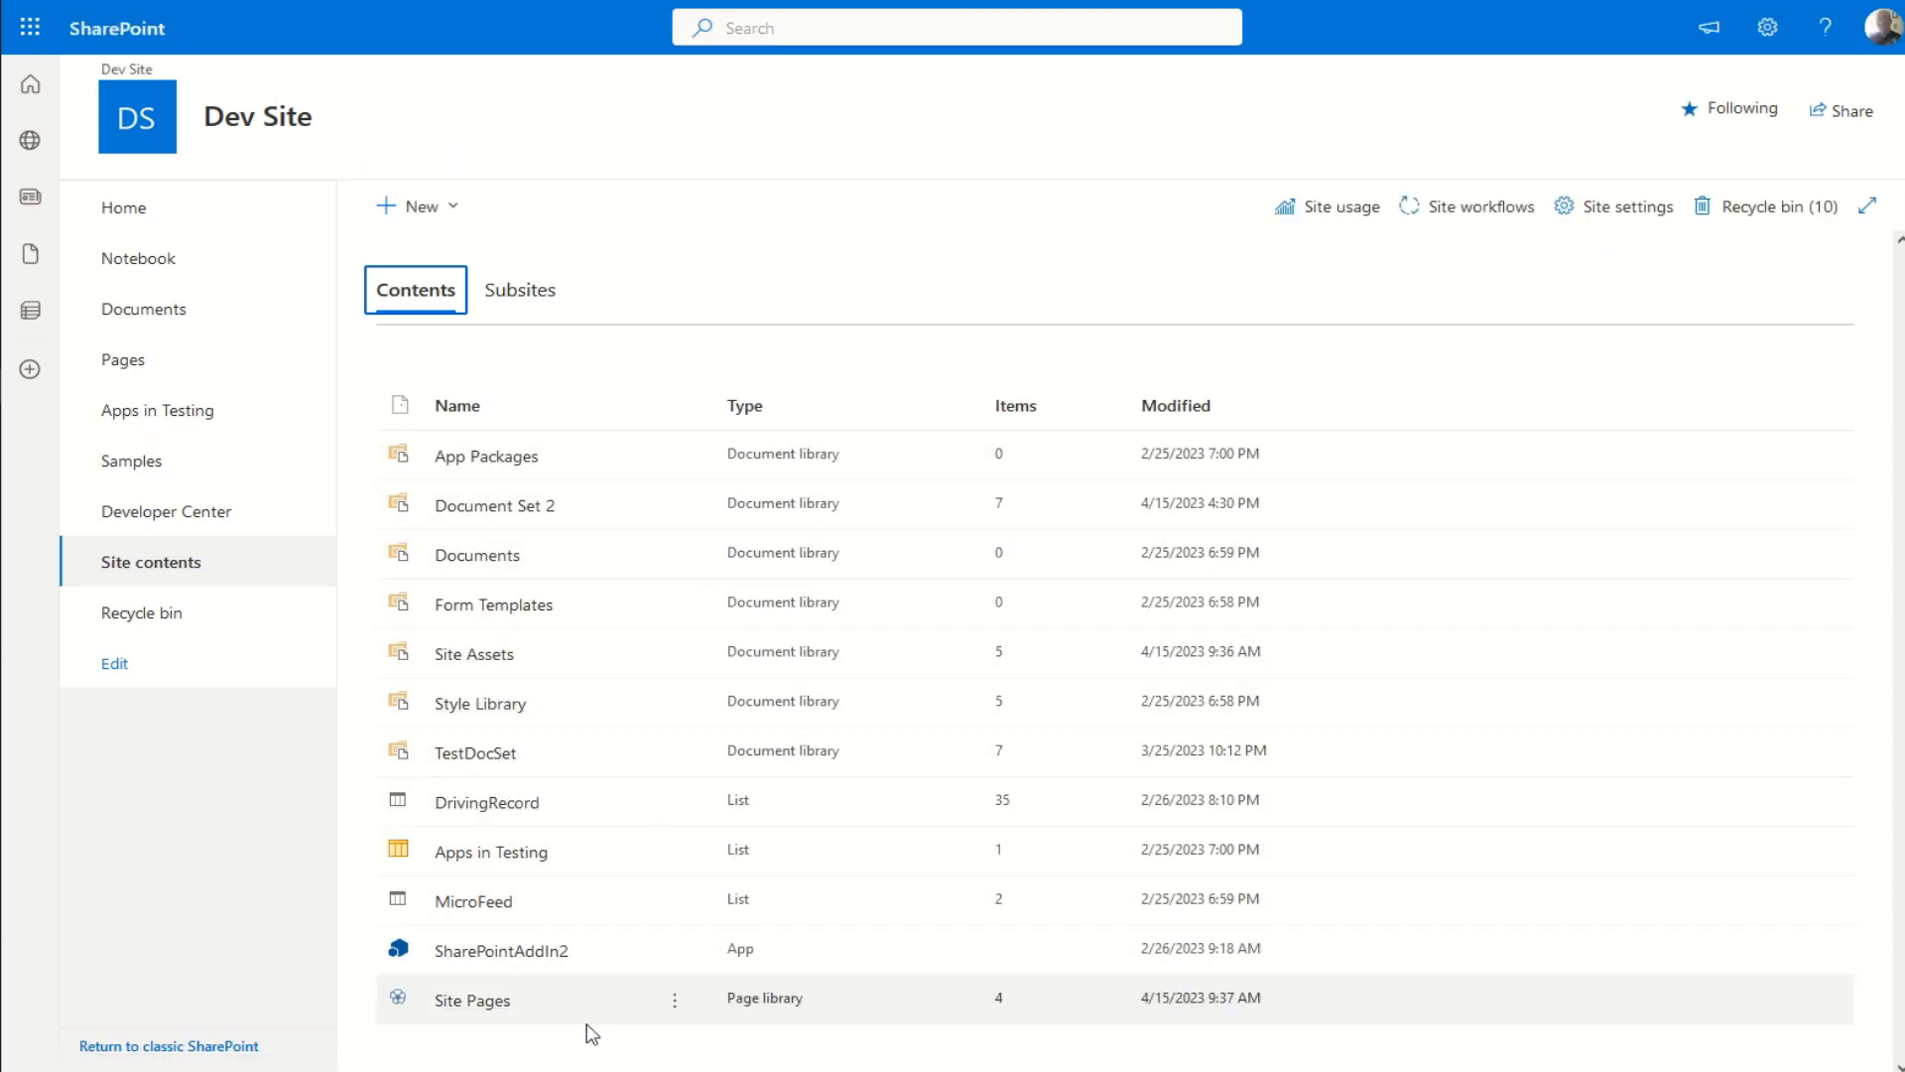
left_click(504, 512)
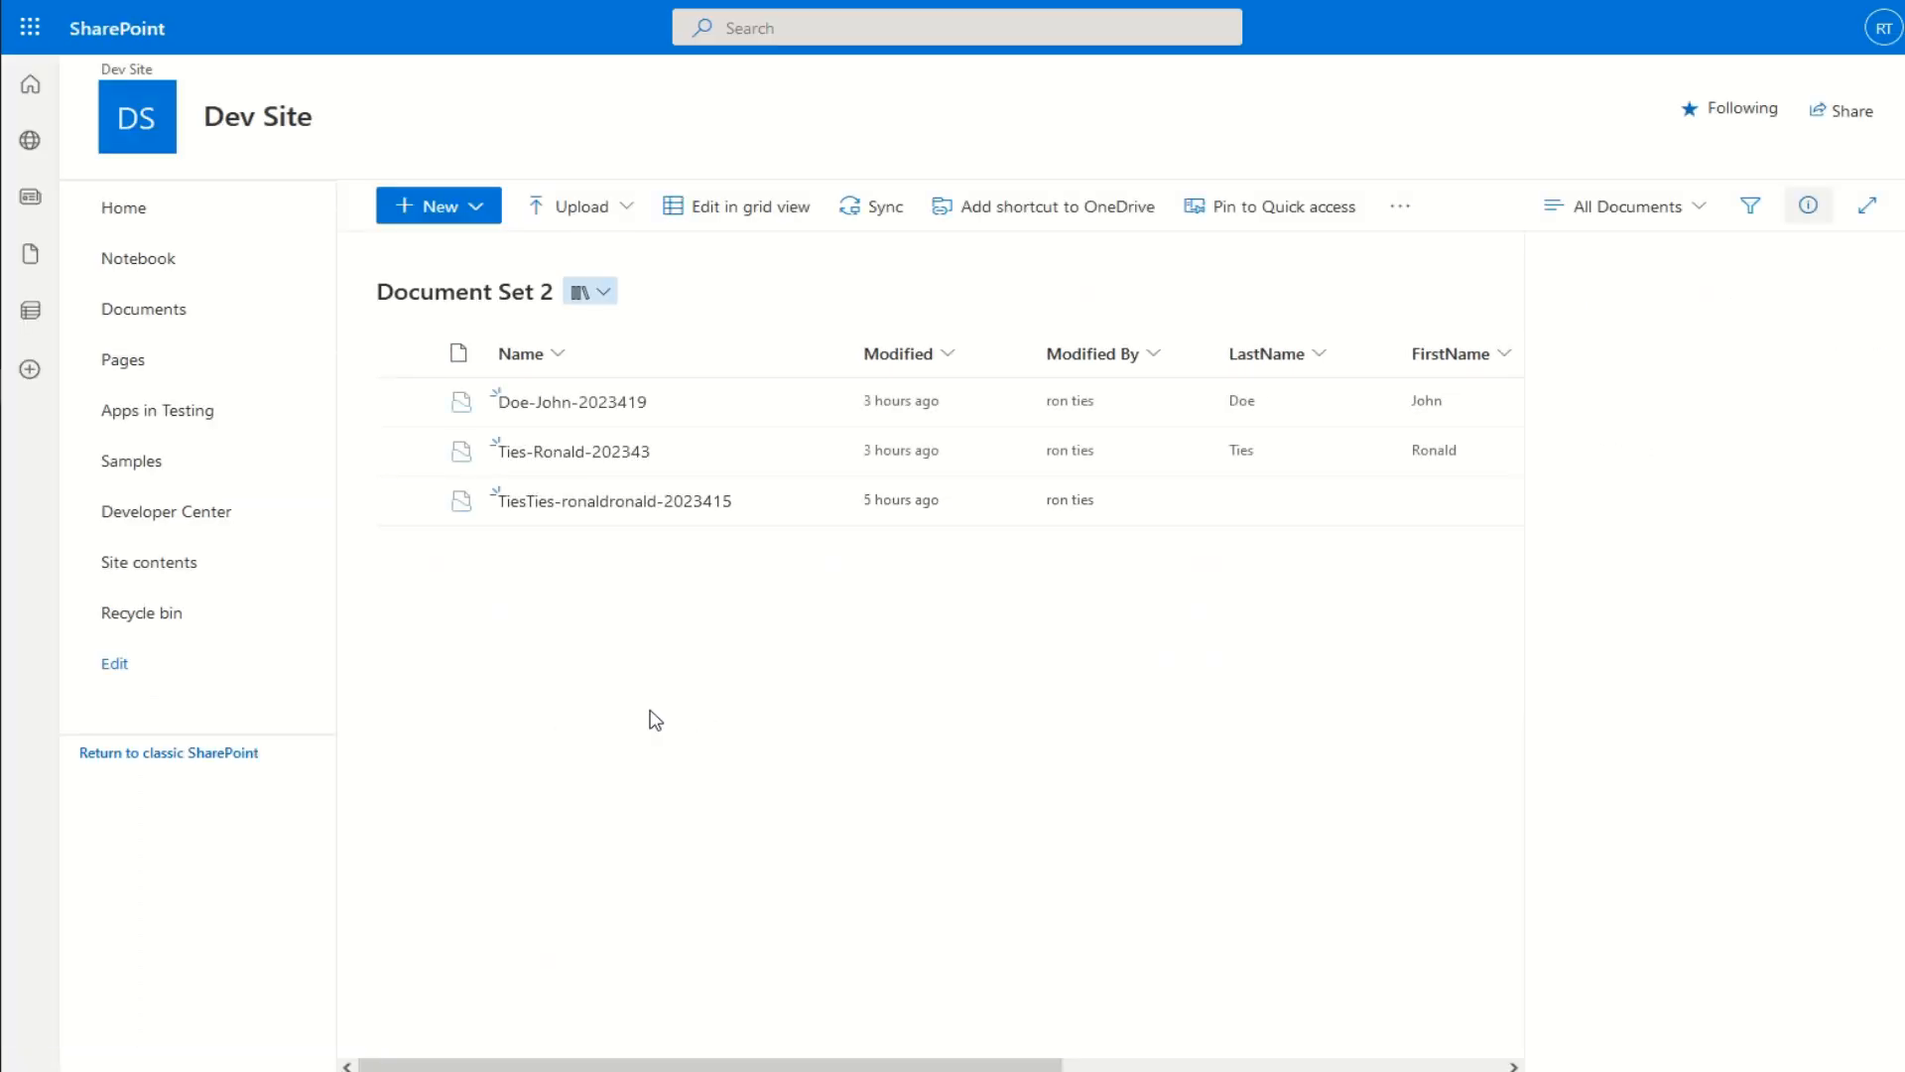
left_click(567, 403)
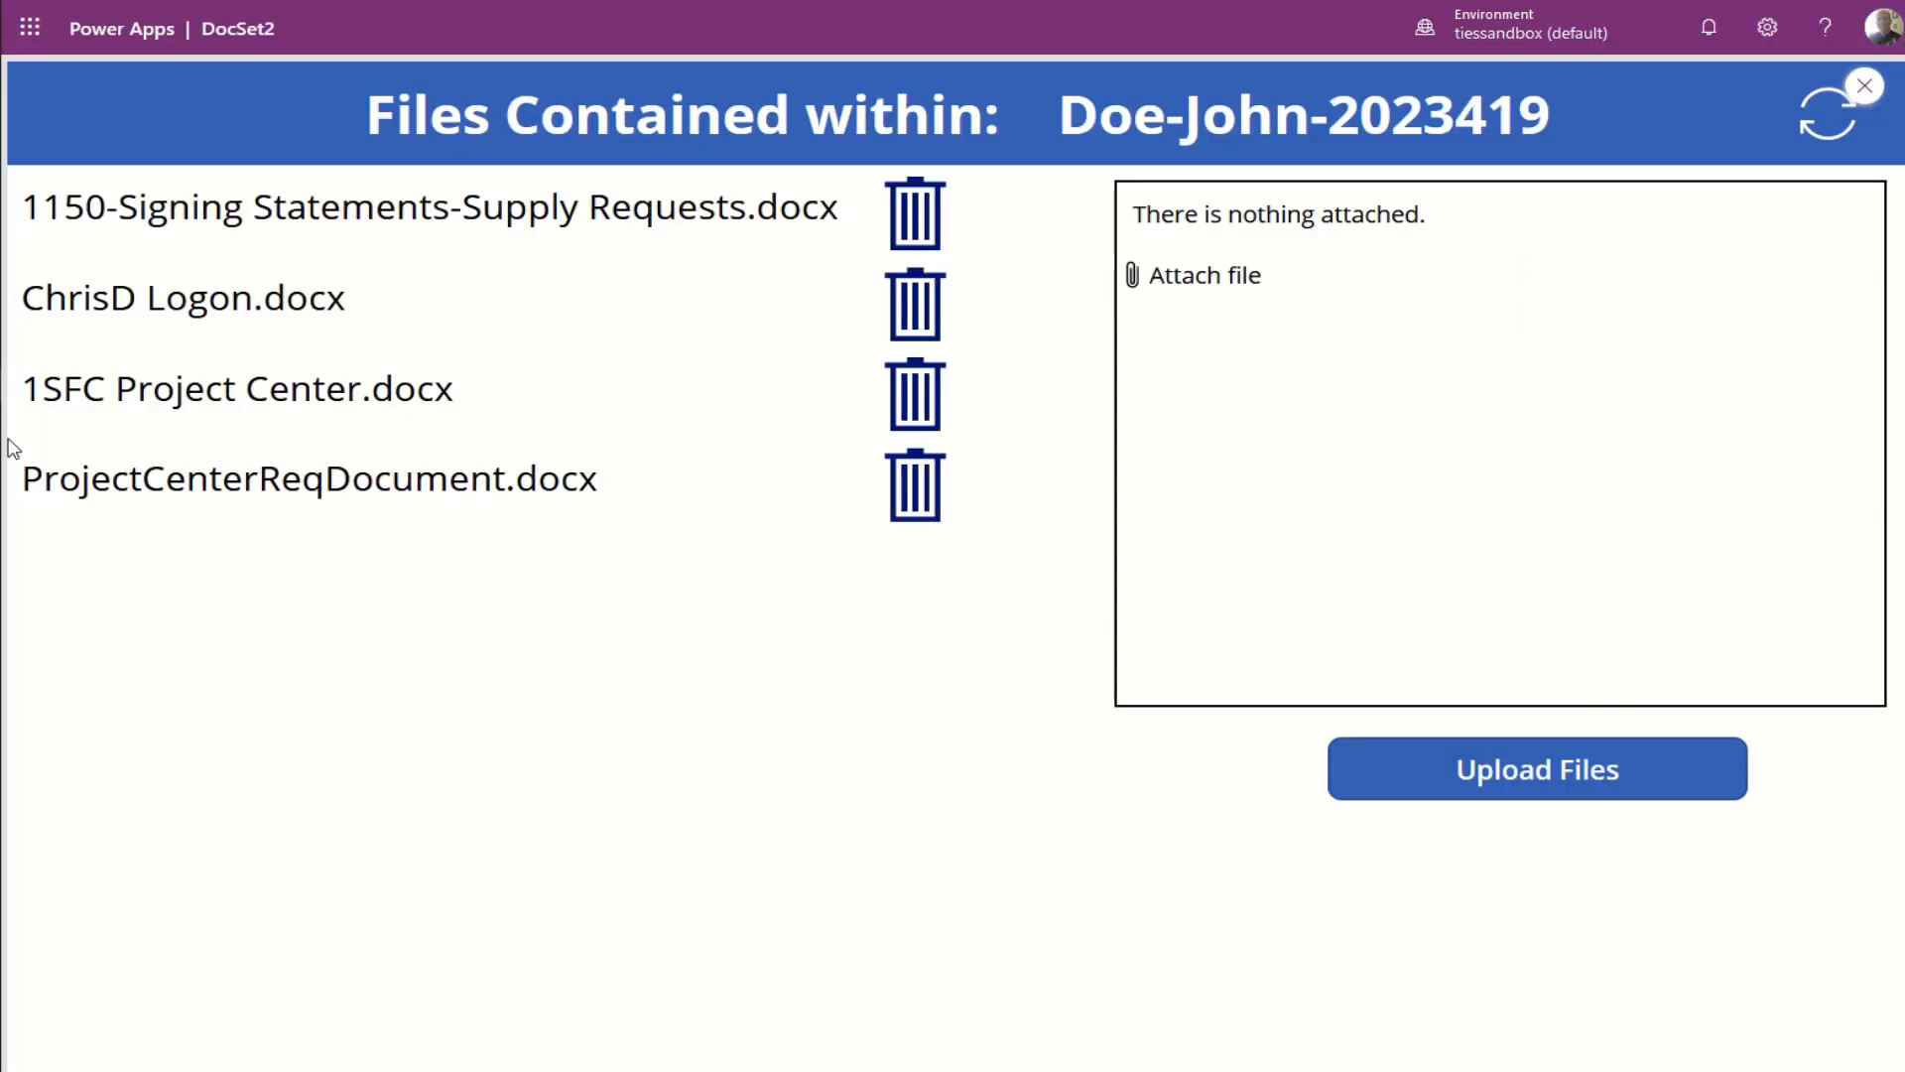
Step: Delete the second file from the document set in the app preview, and reload the SharePoint library page to check the deletion
left_click(915, 304)
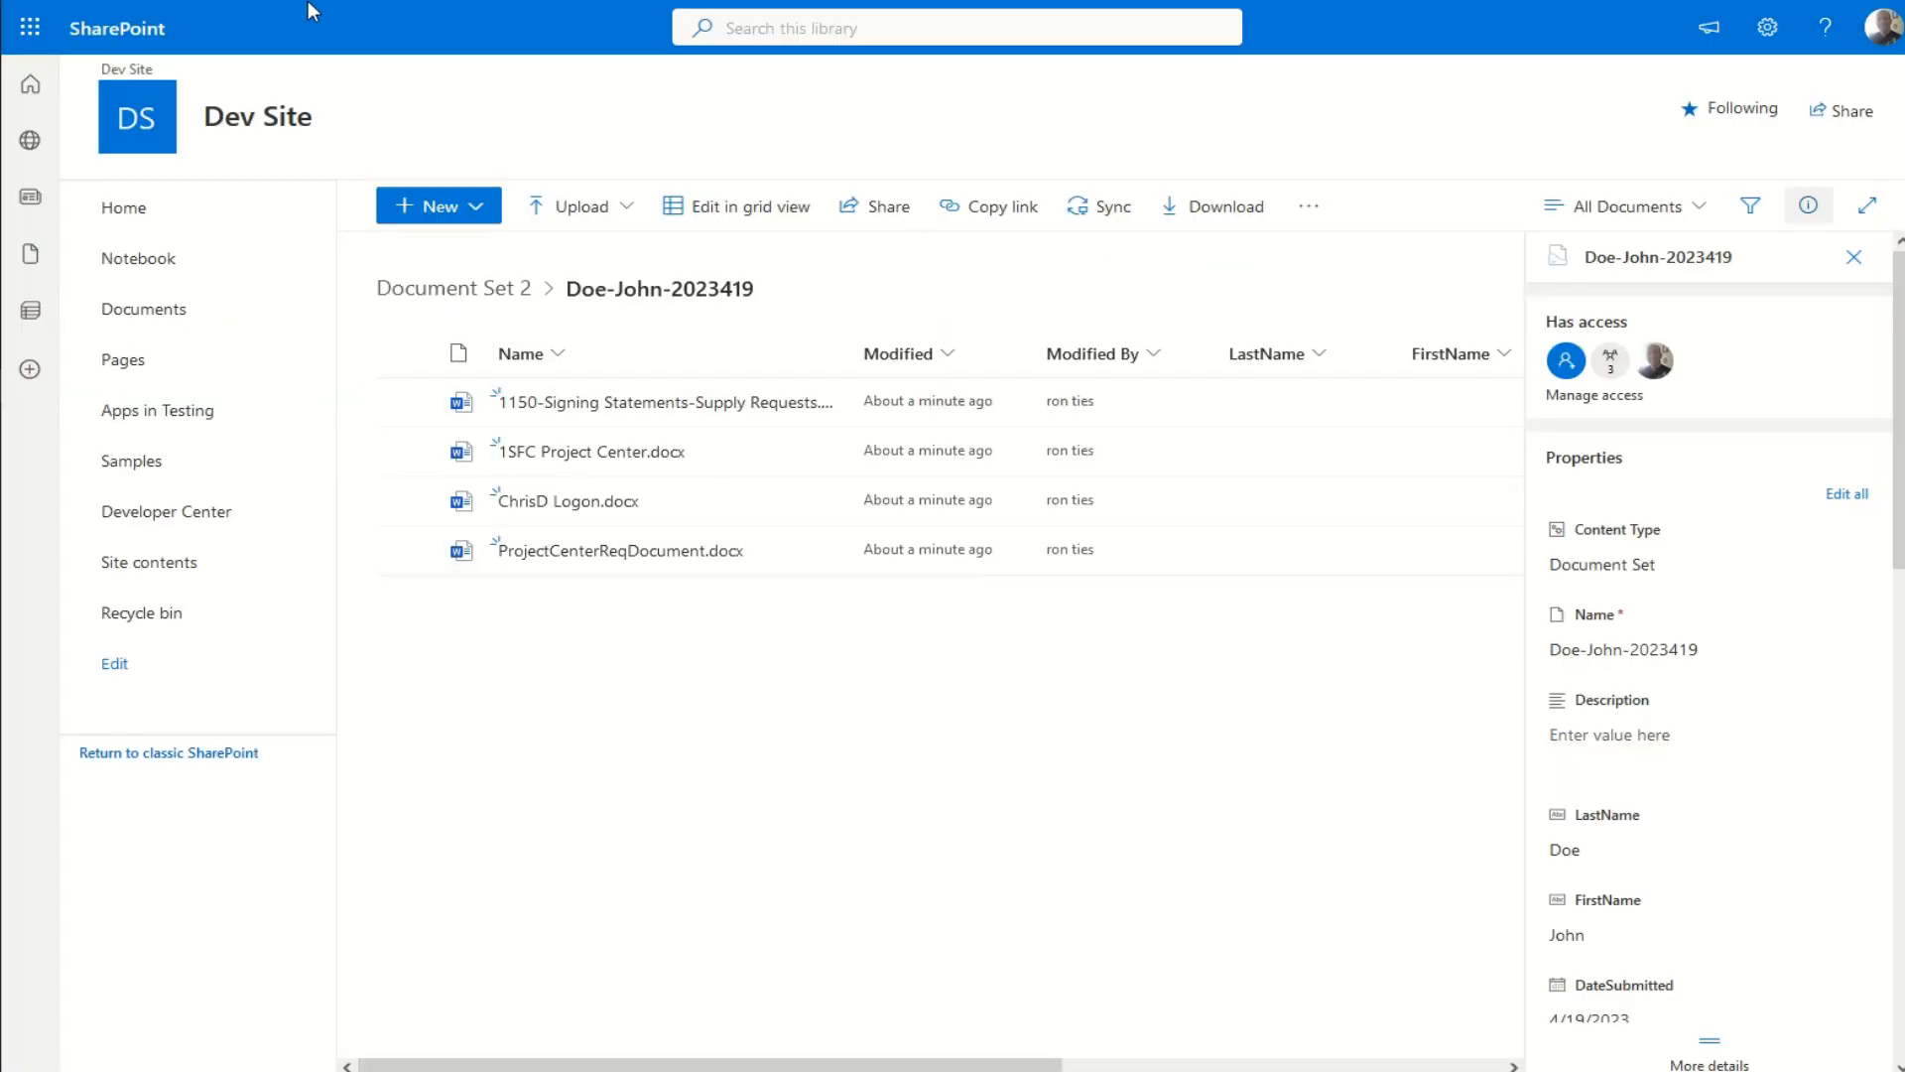
key("F5")
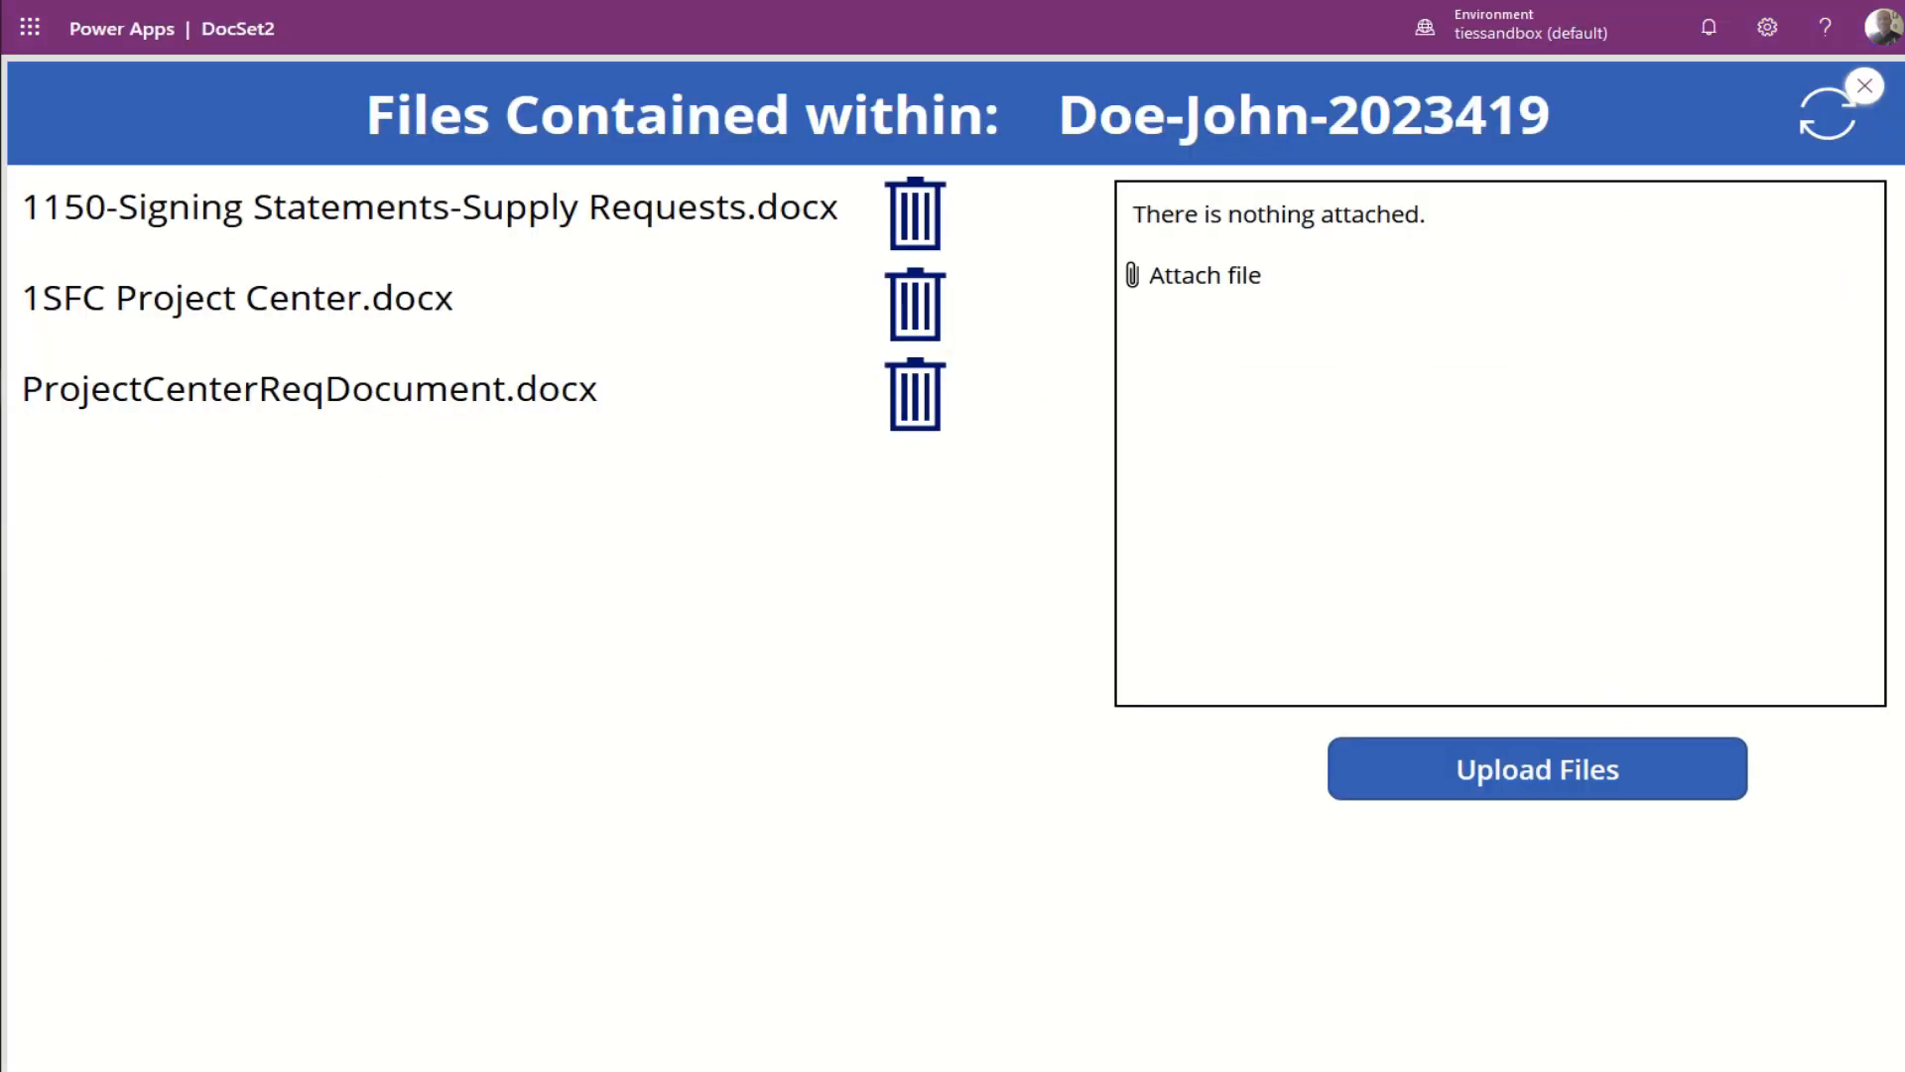
Step: Close the preview of the UploadFiles screen and save the DocSet2 app
left_click(1865, 86)
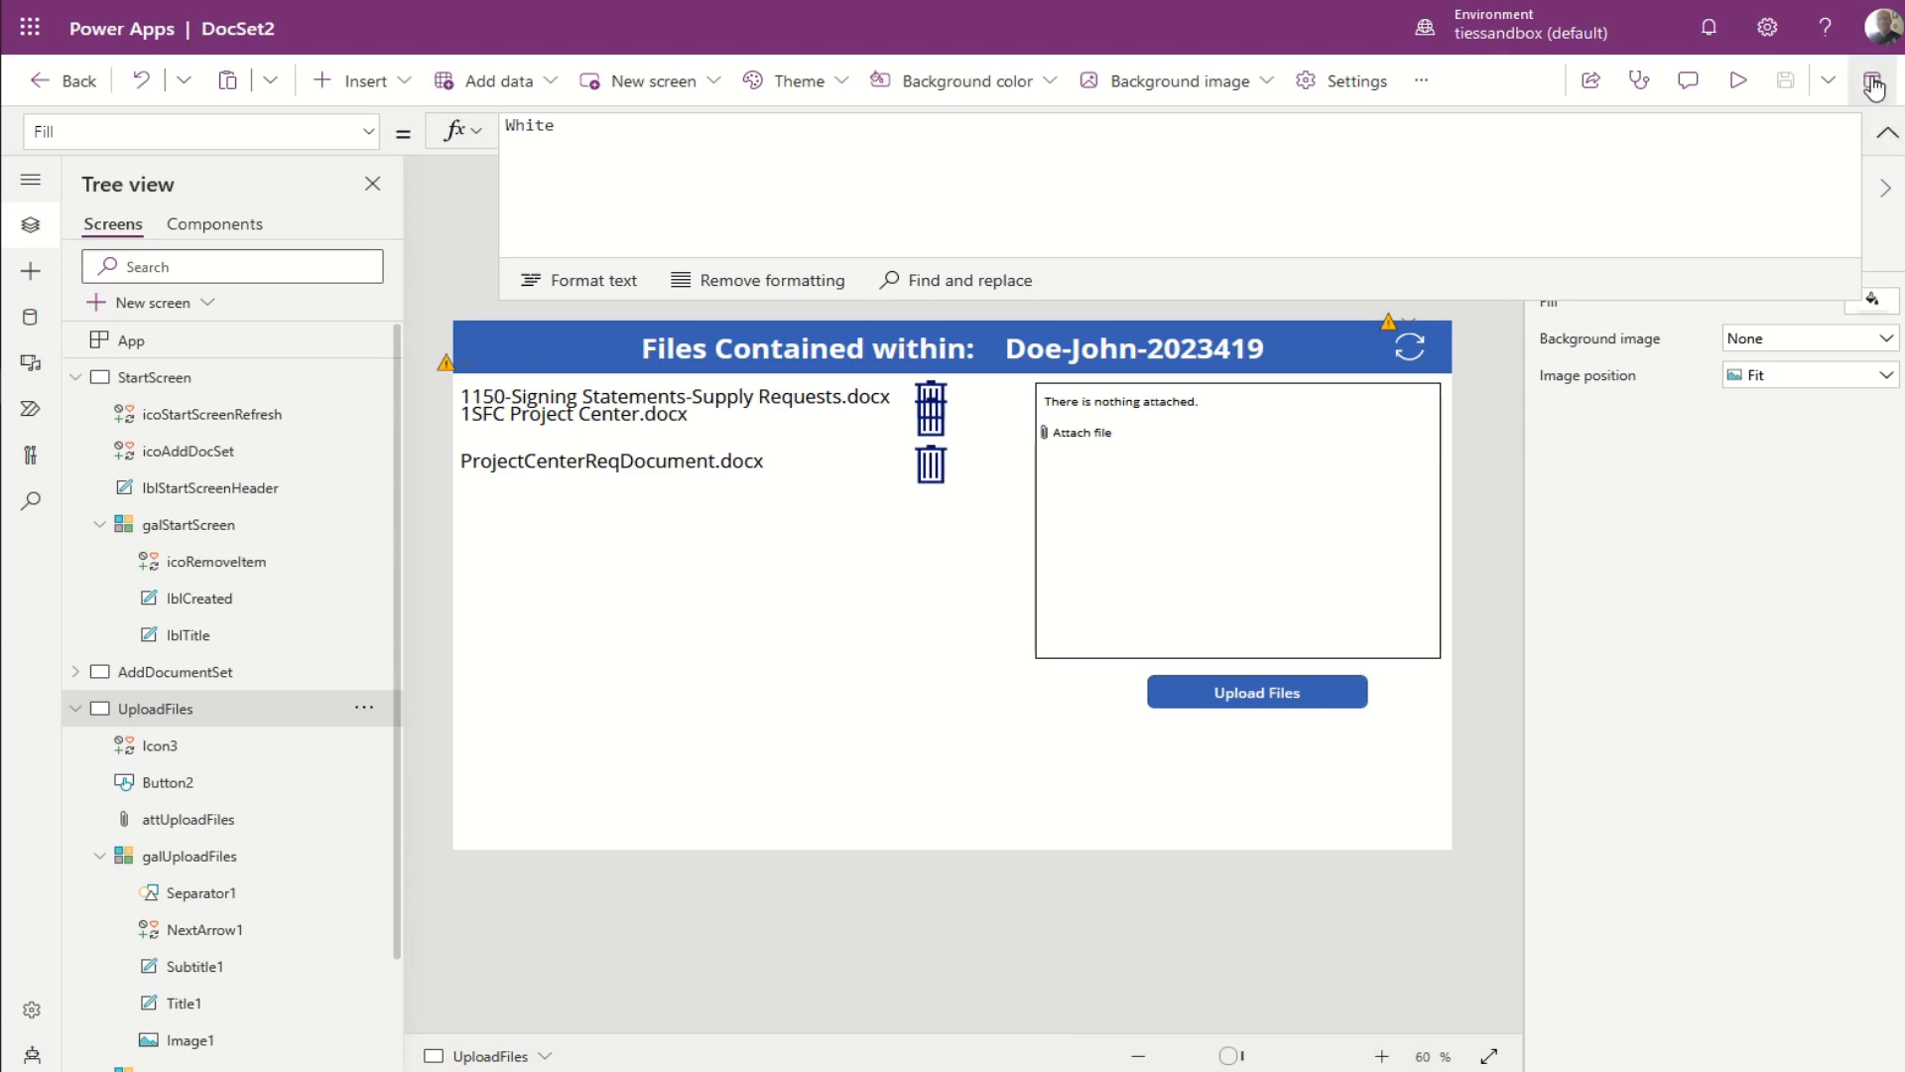
key("ctrl+s")
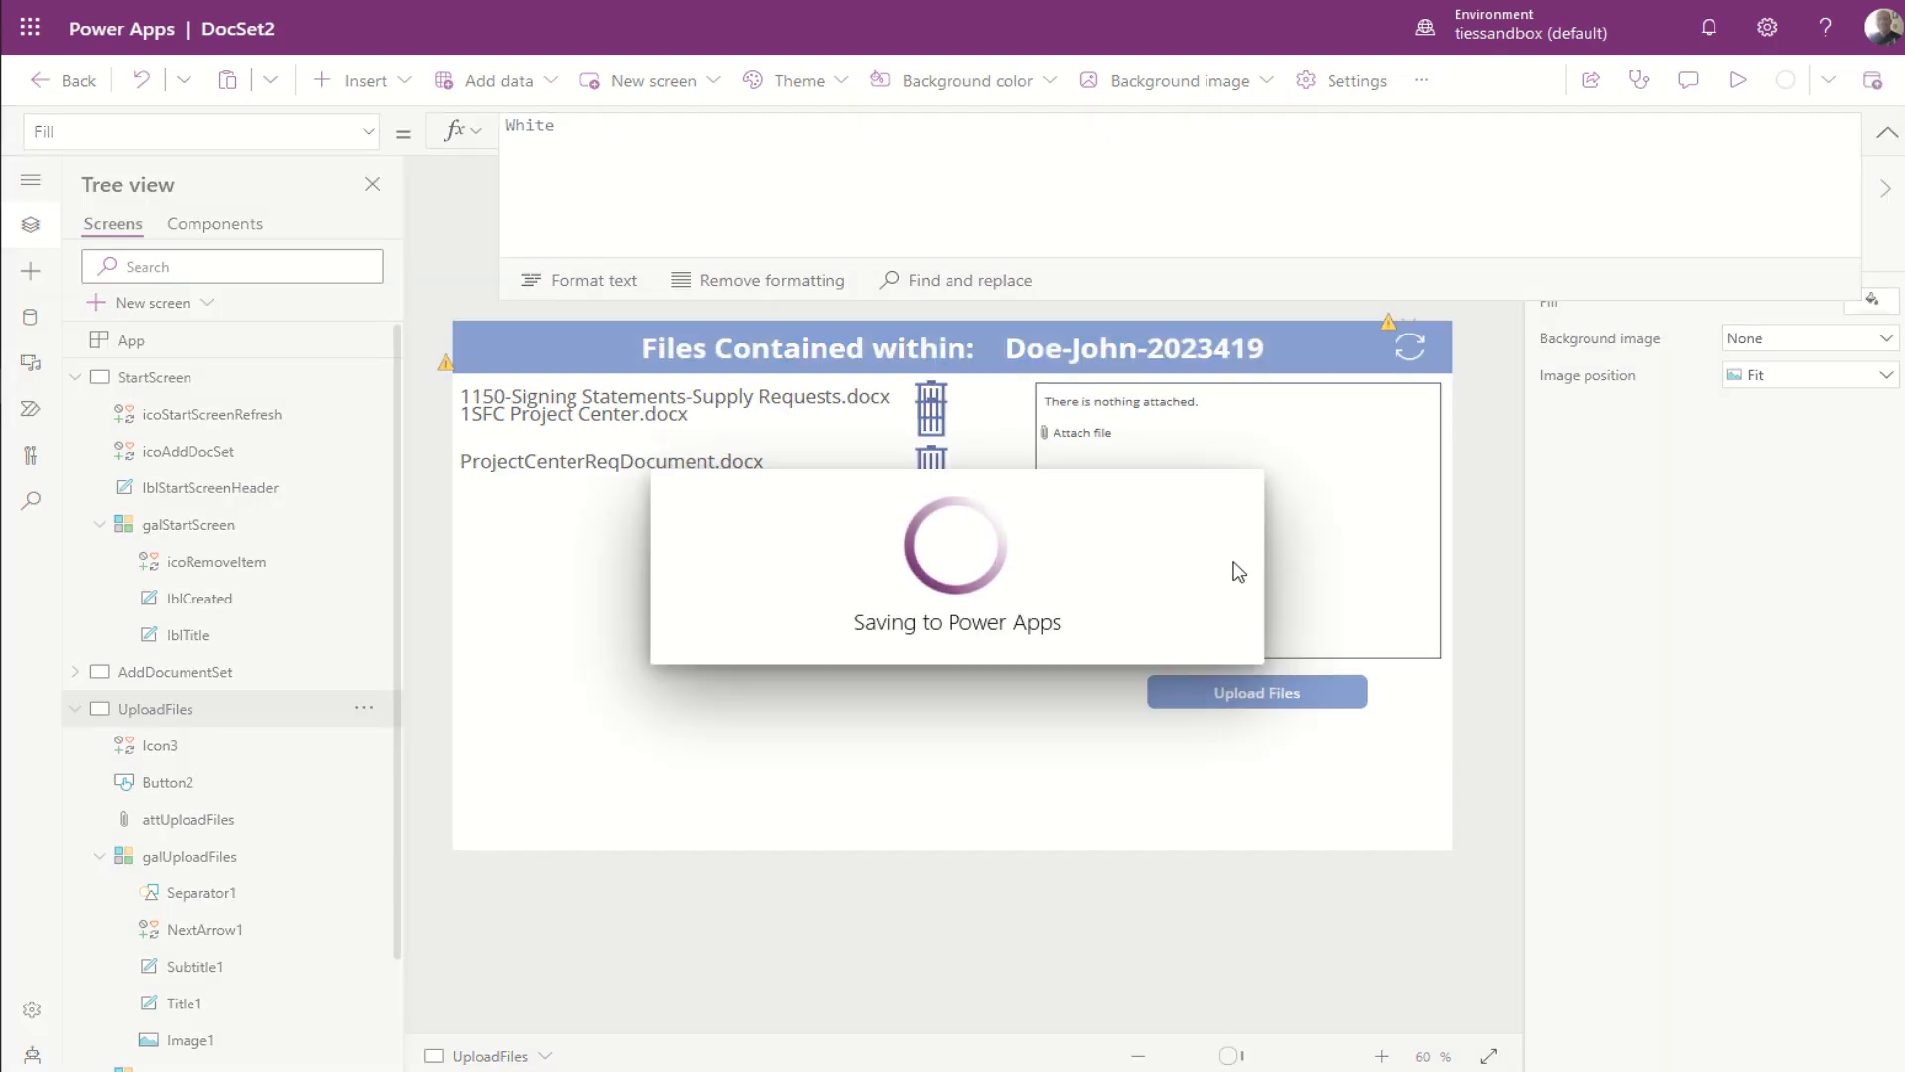
left_click(1026, 736)
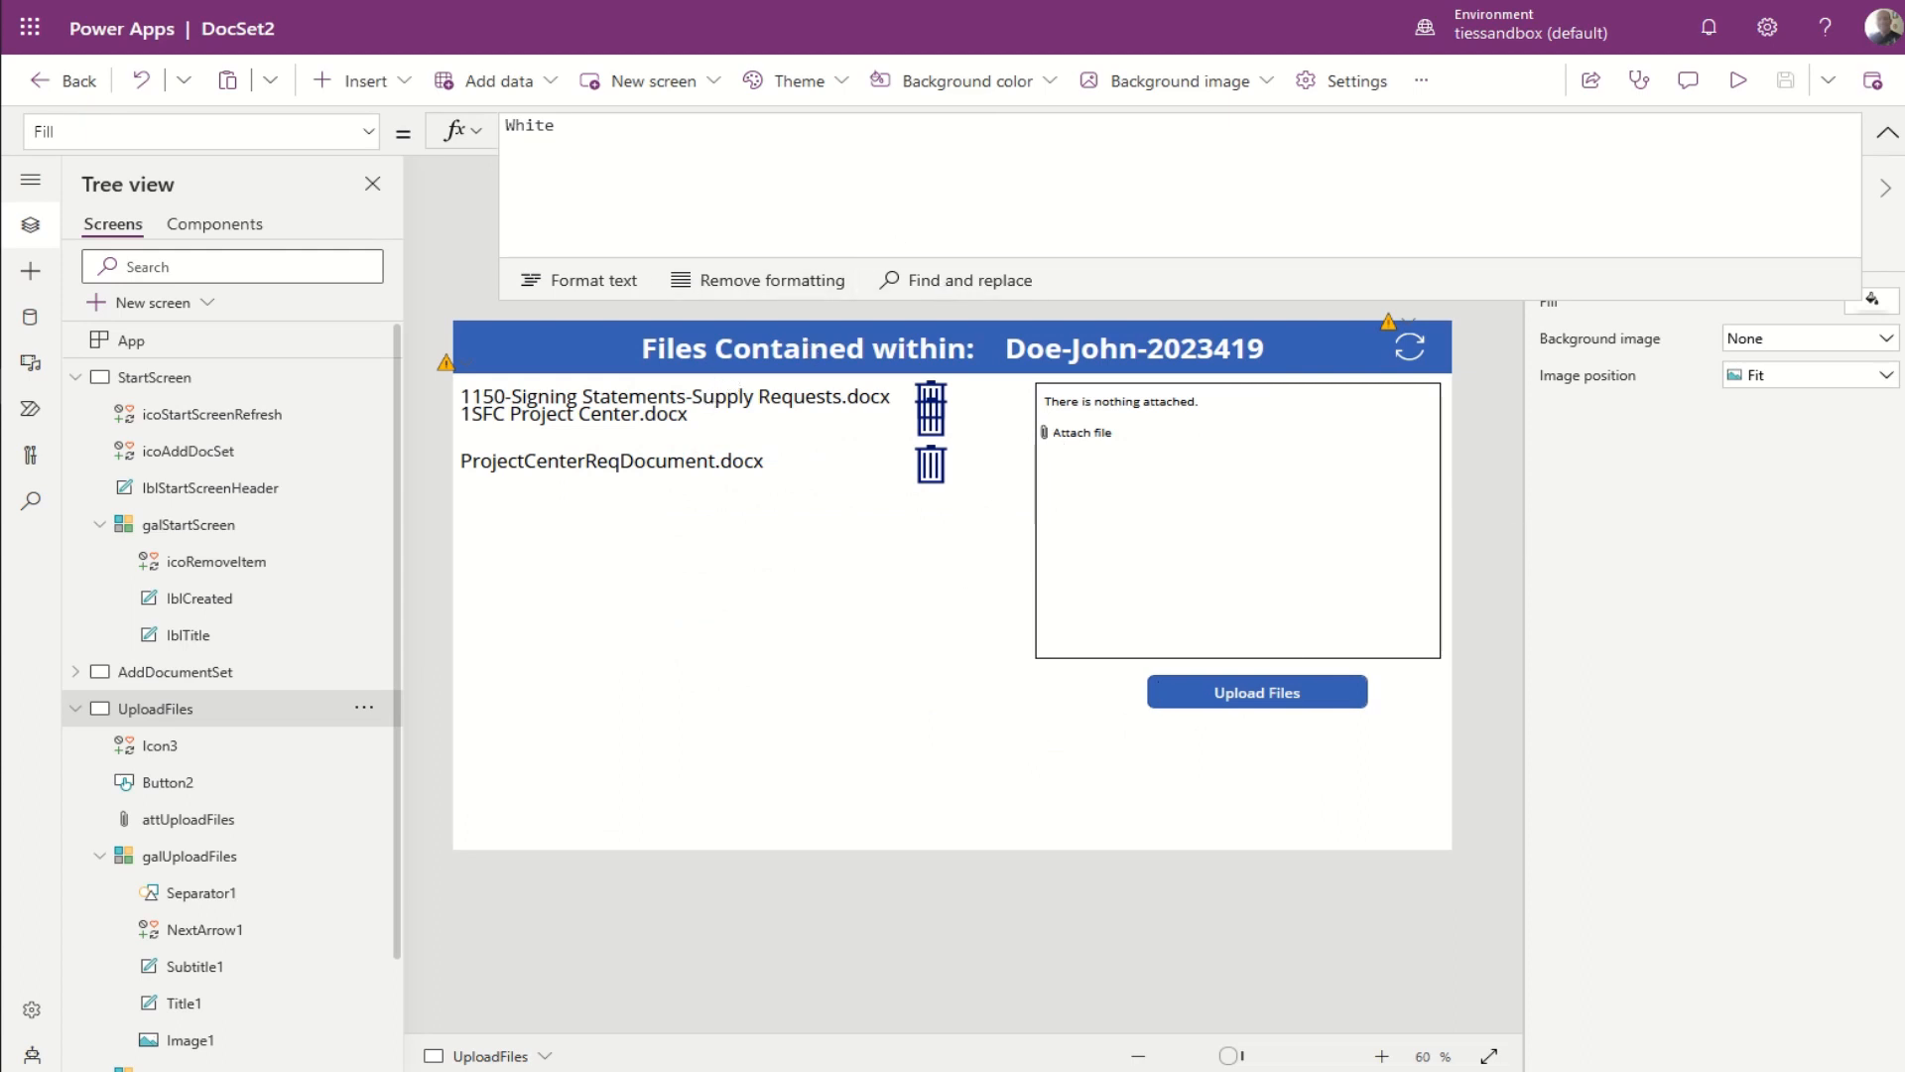
Step: Go to the Power Apps home page and open the details of the DocSet2 app
left_click(29, 27)
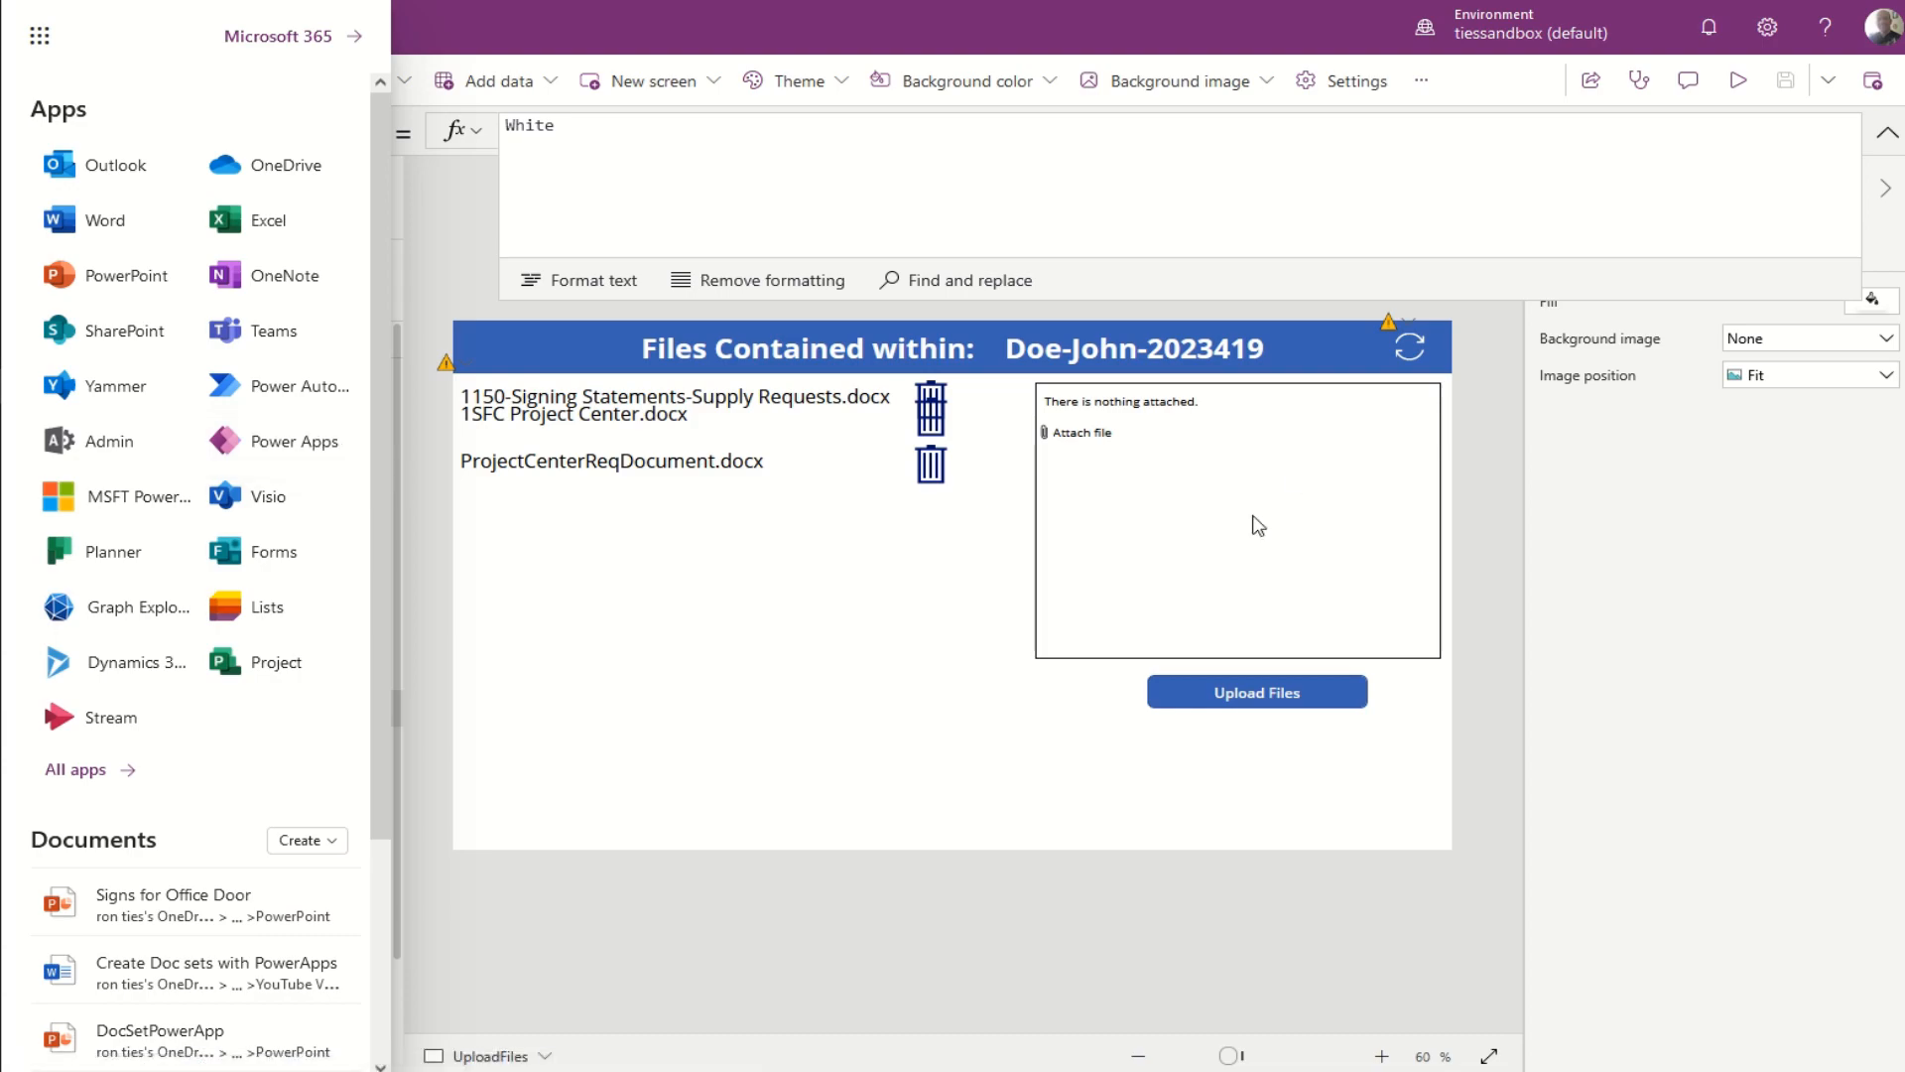
left_click(289, 442)
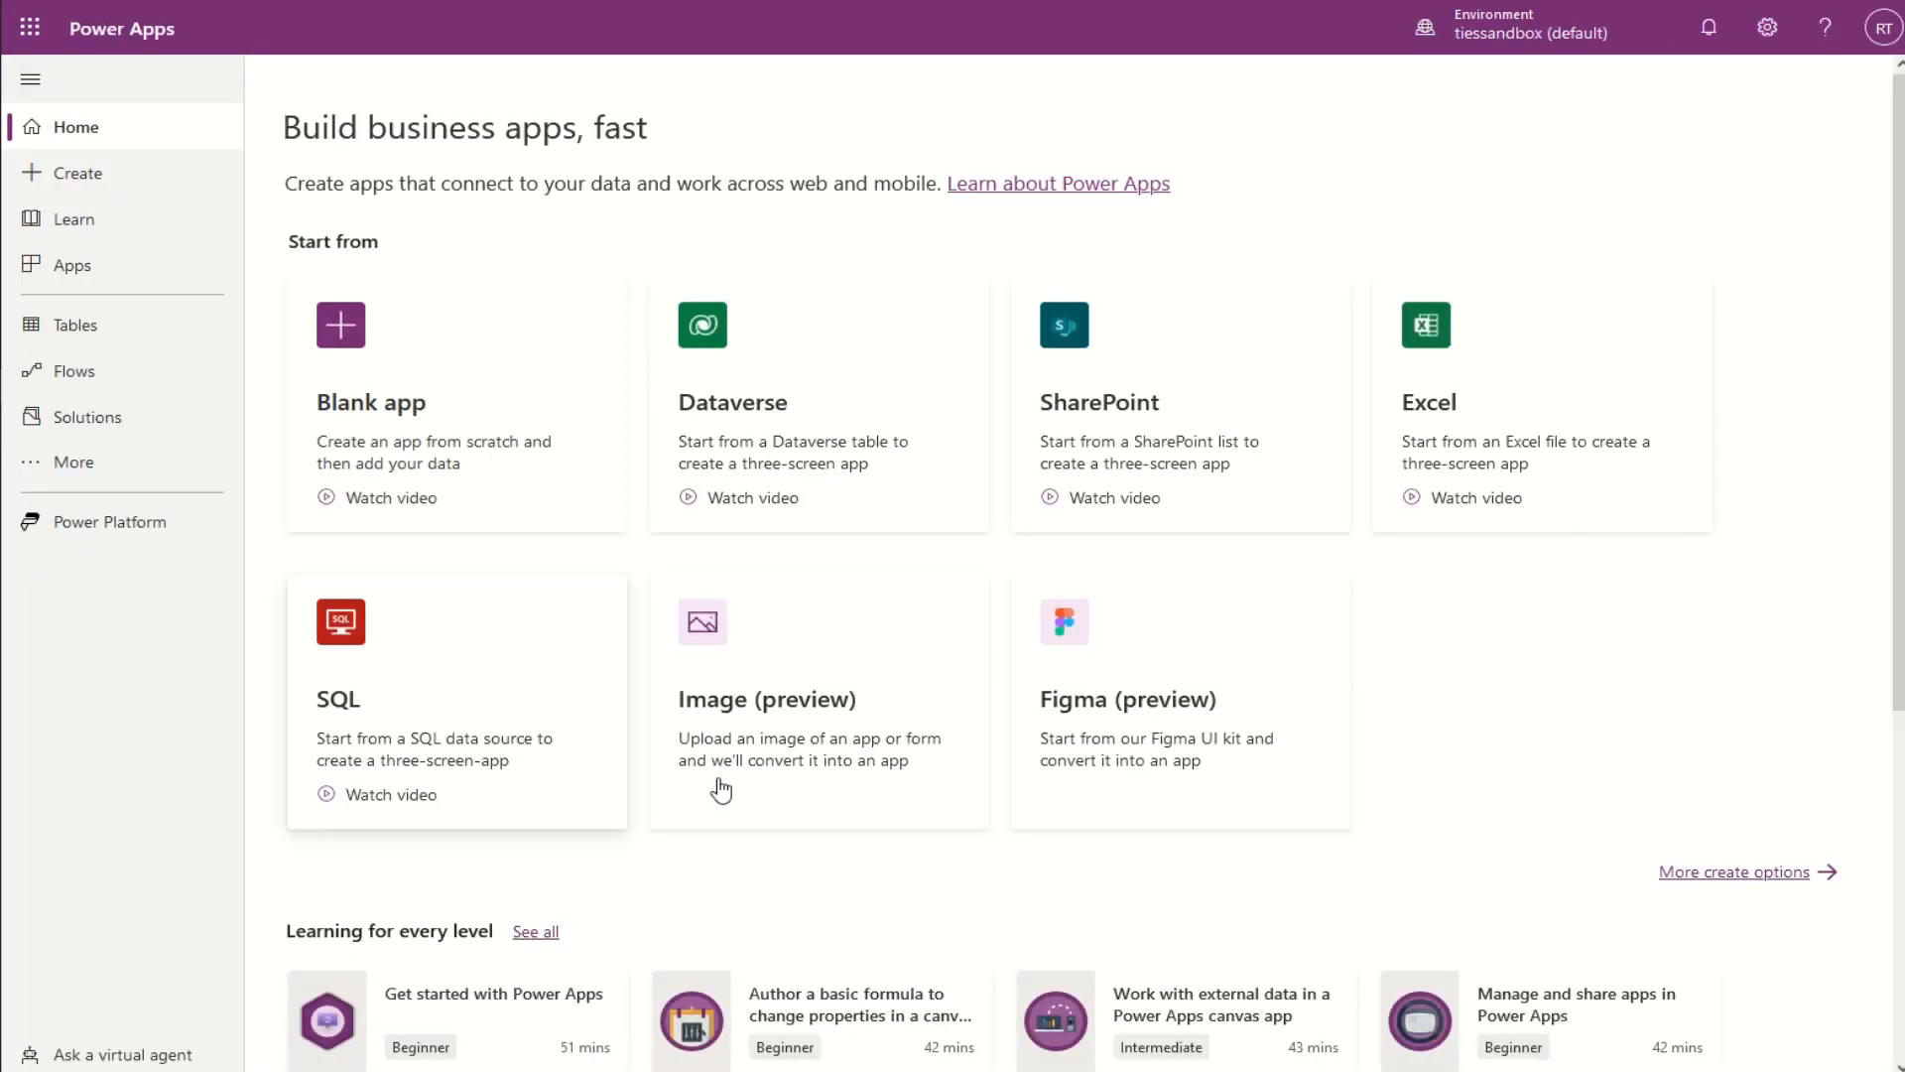
scroll(476, 735, "down", 5)
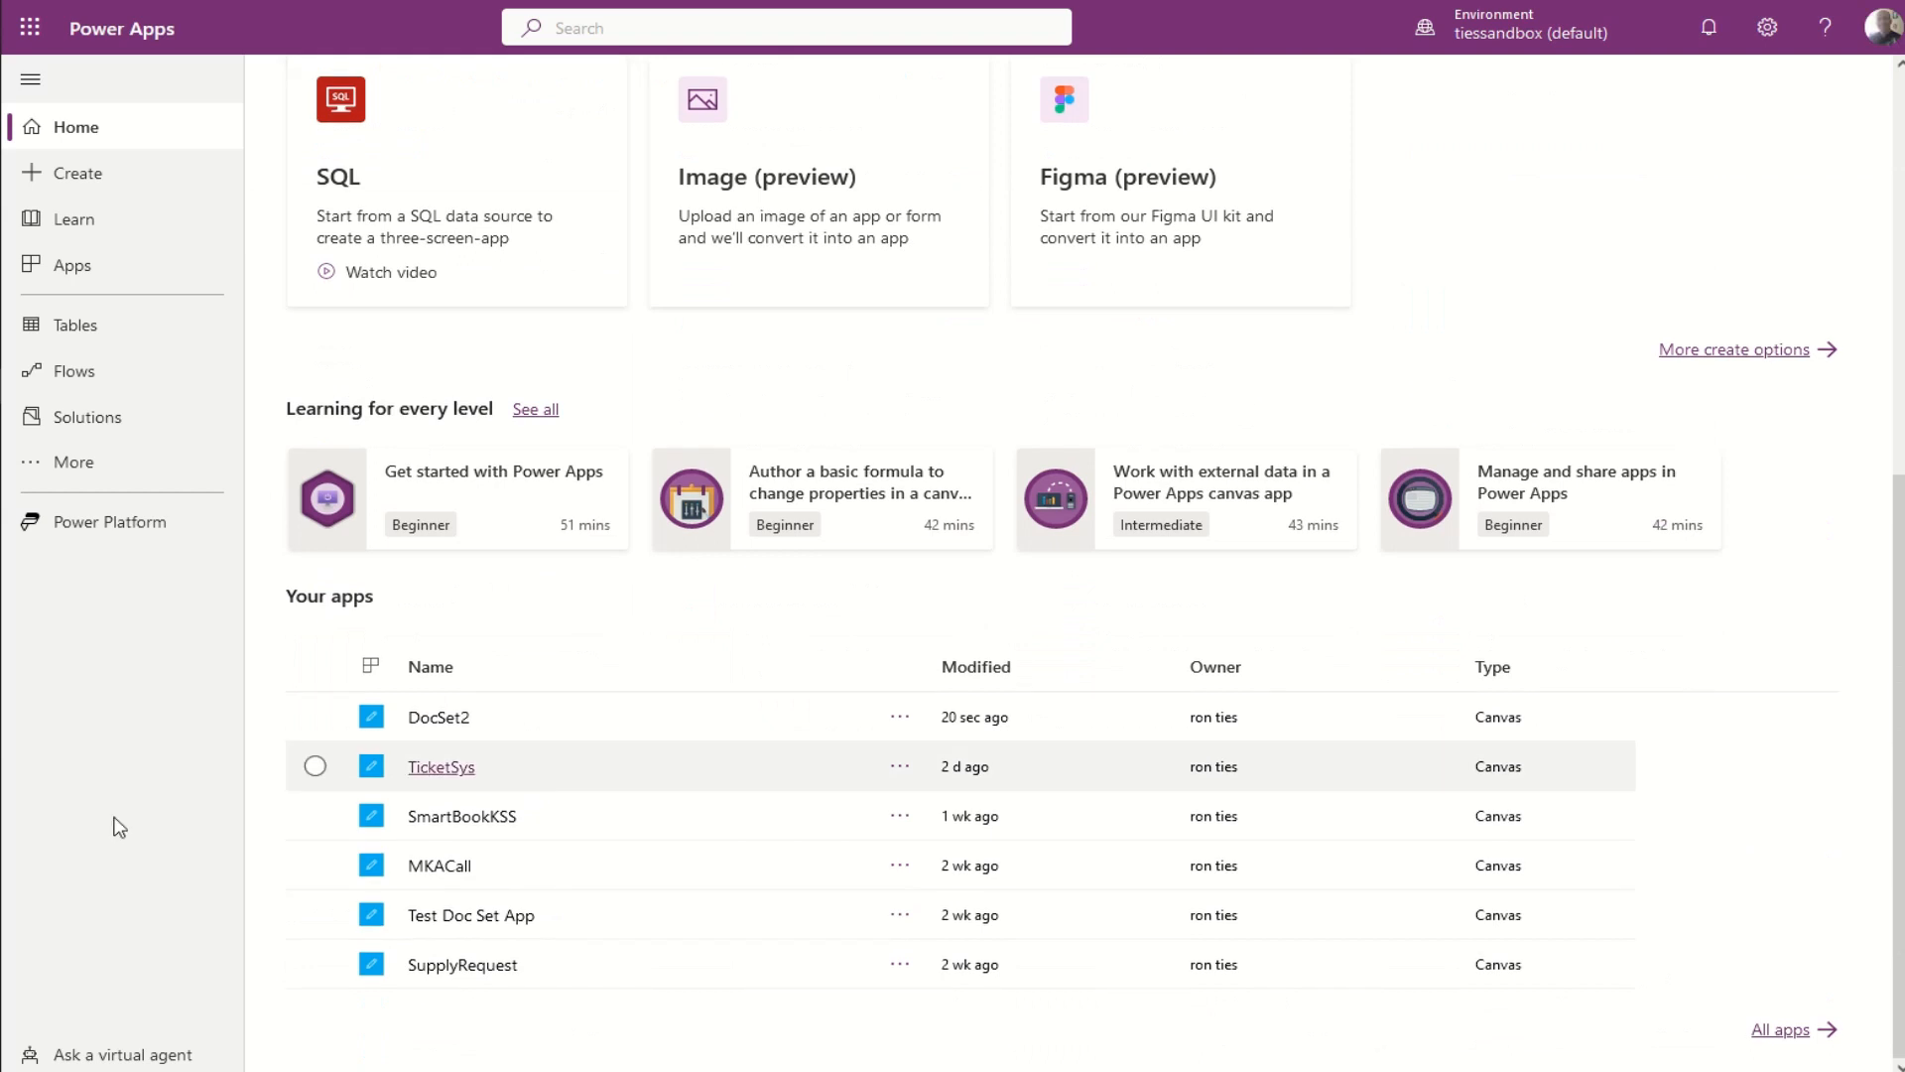
left_click(900, 718)
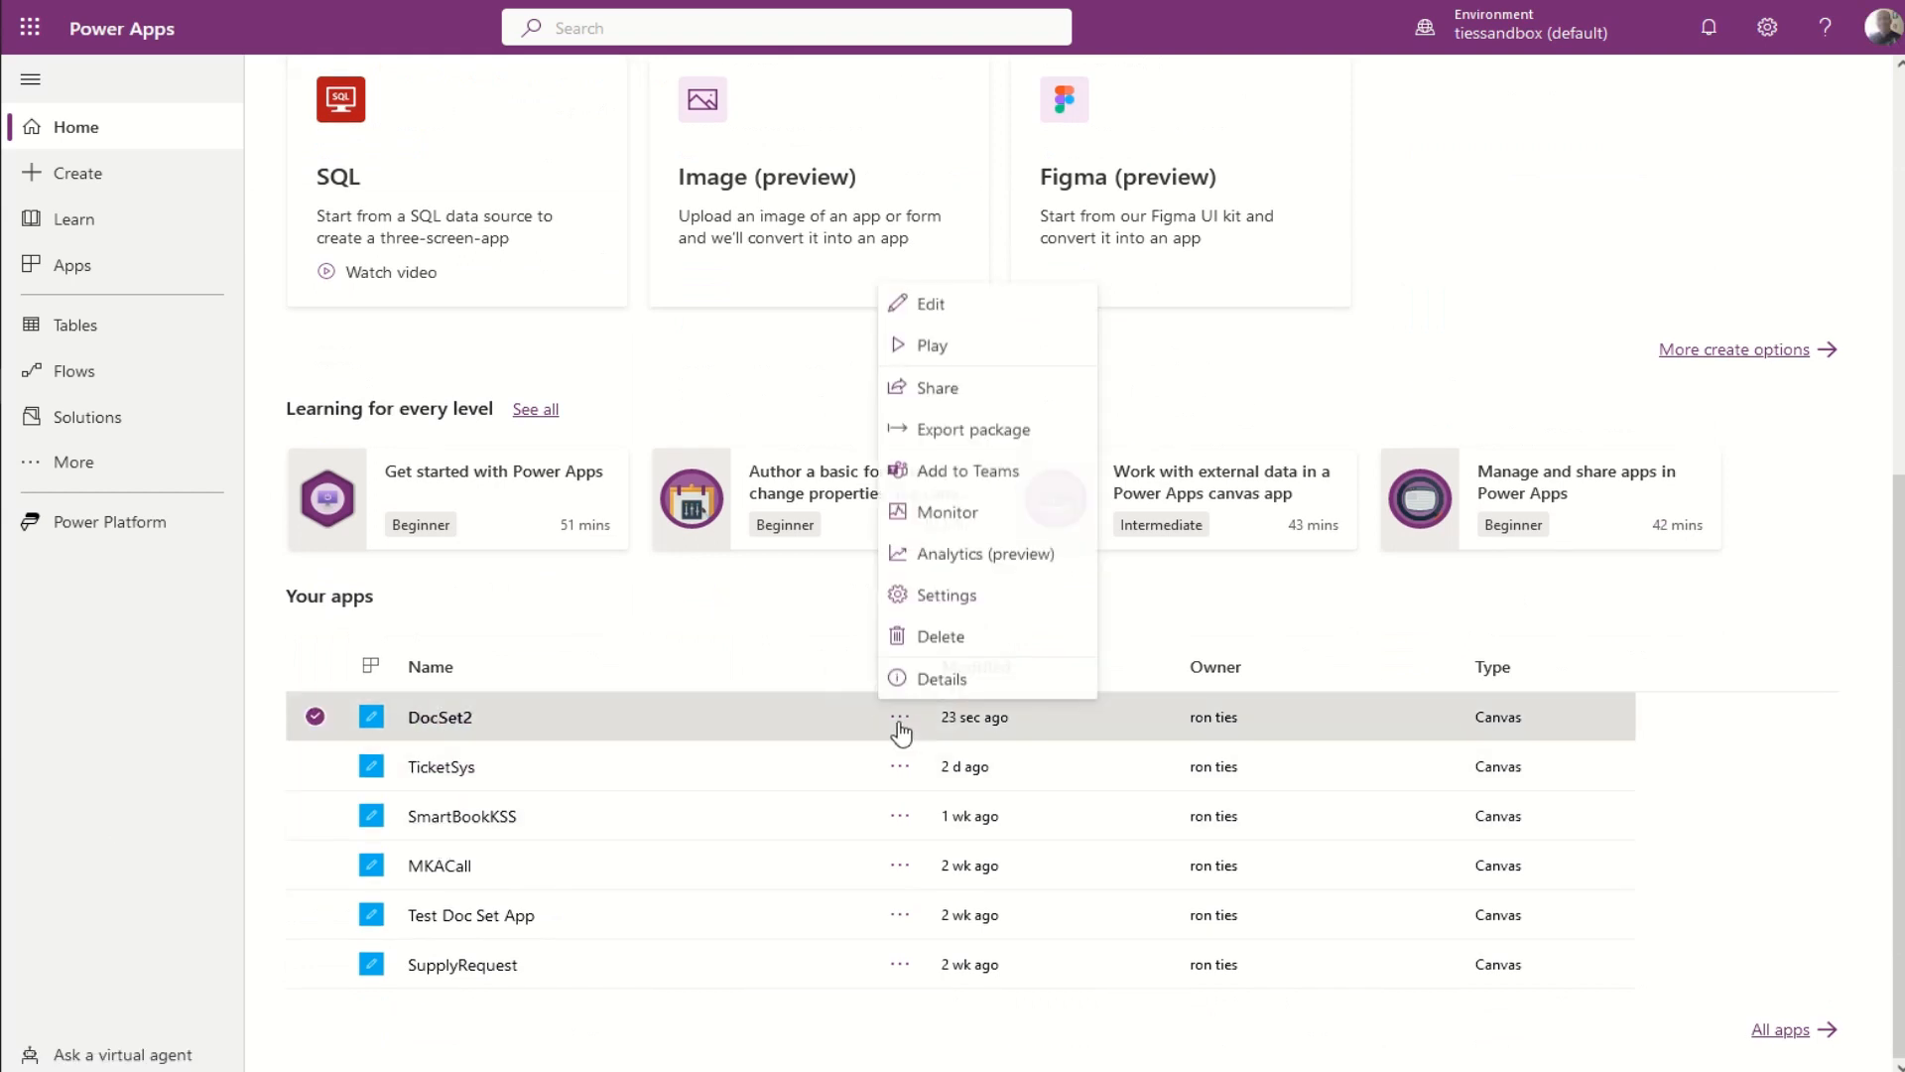
left_click(923, 678)
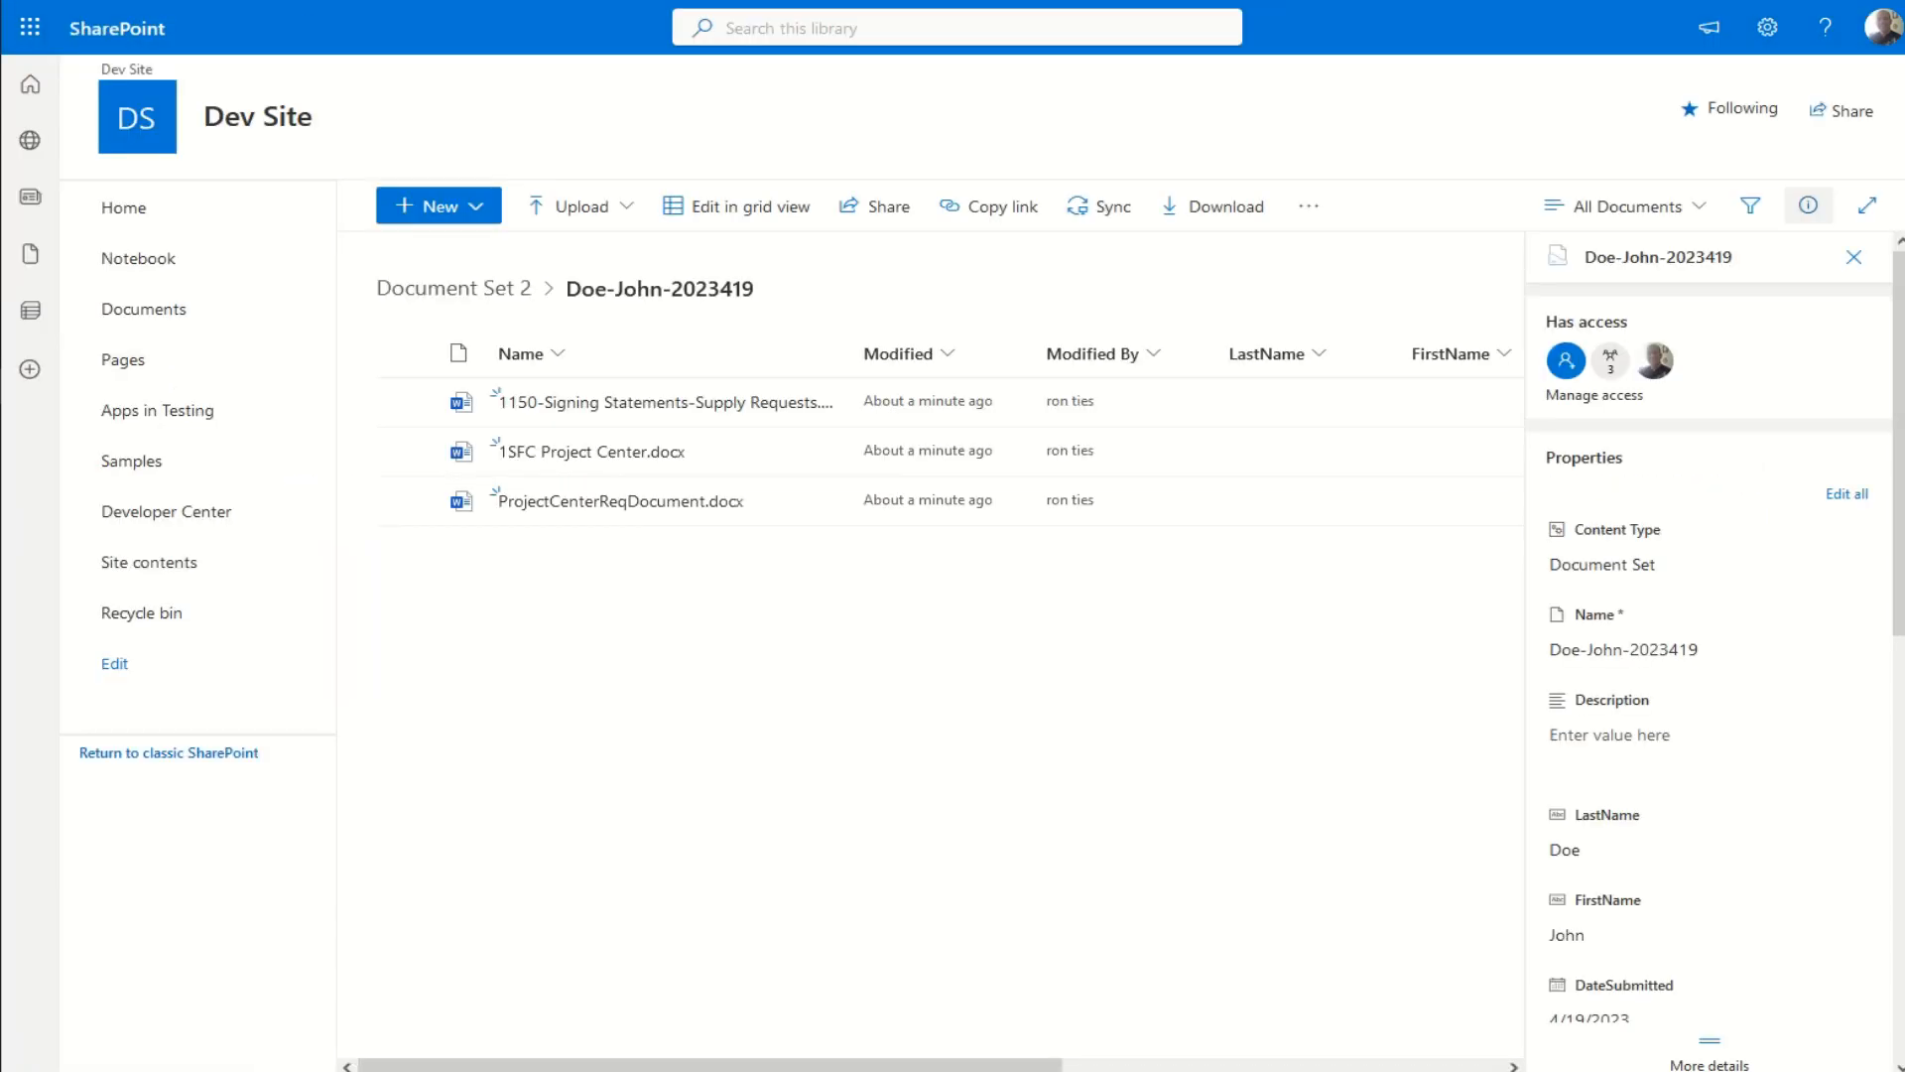
Step: Go to the Dev Site home page and open it for editing
left_click(250, 311)
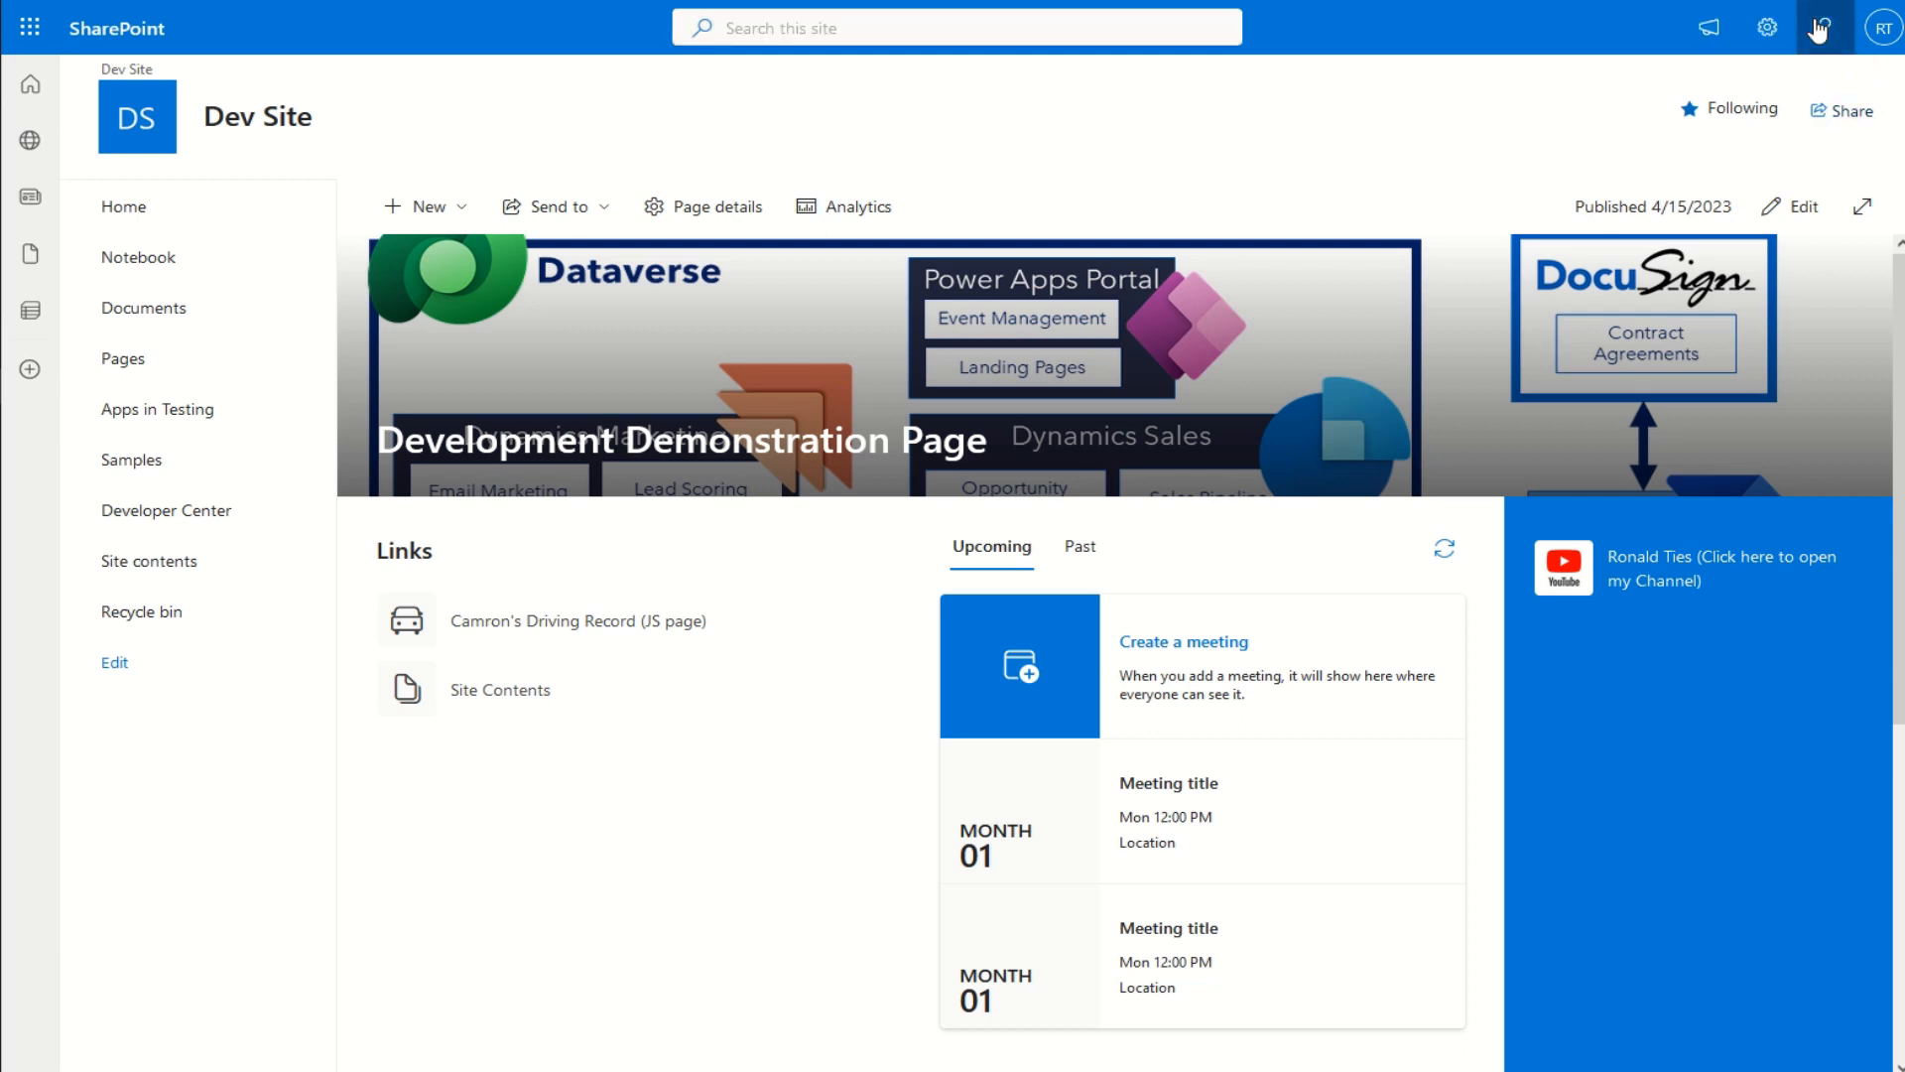
left_click(1770, 30)
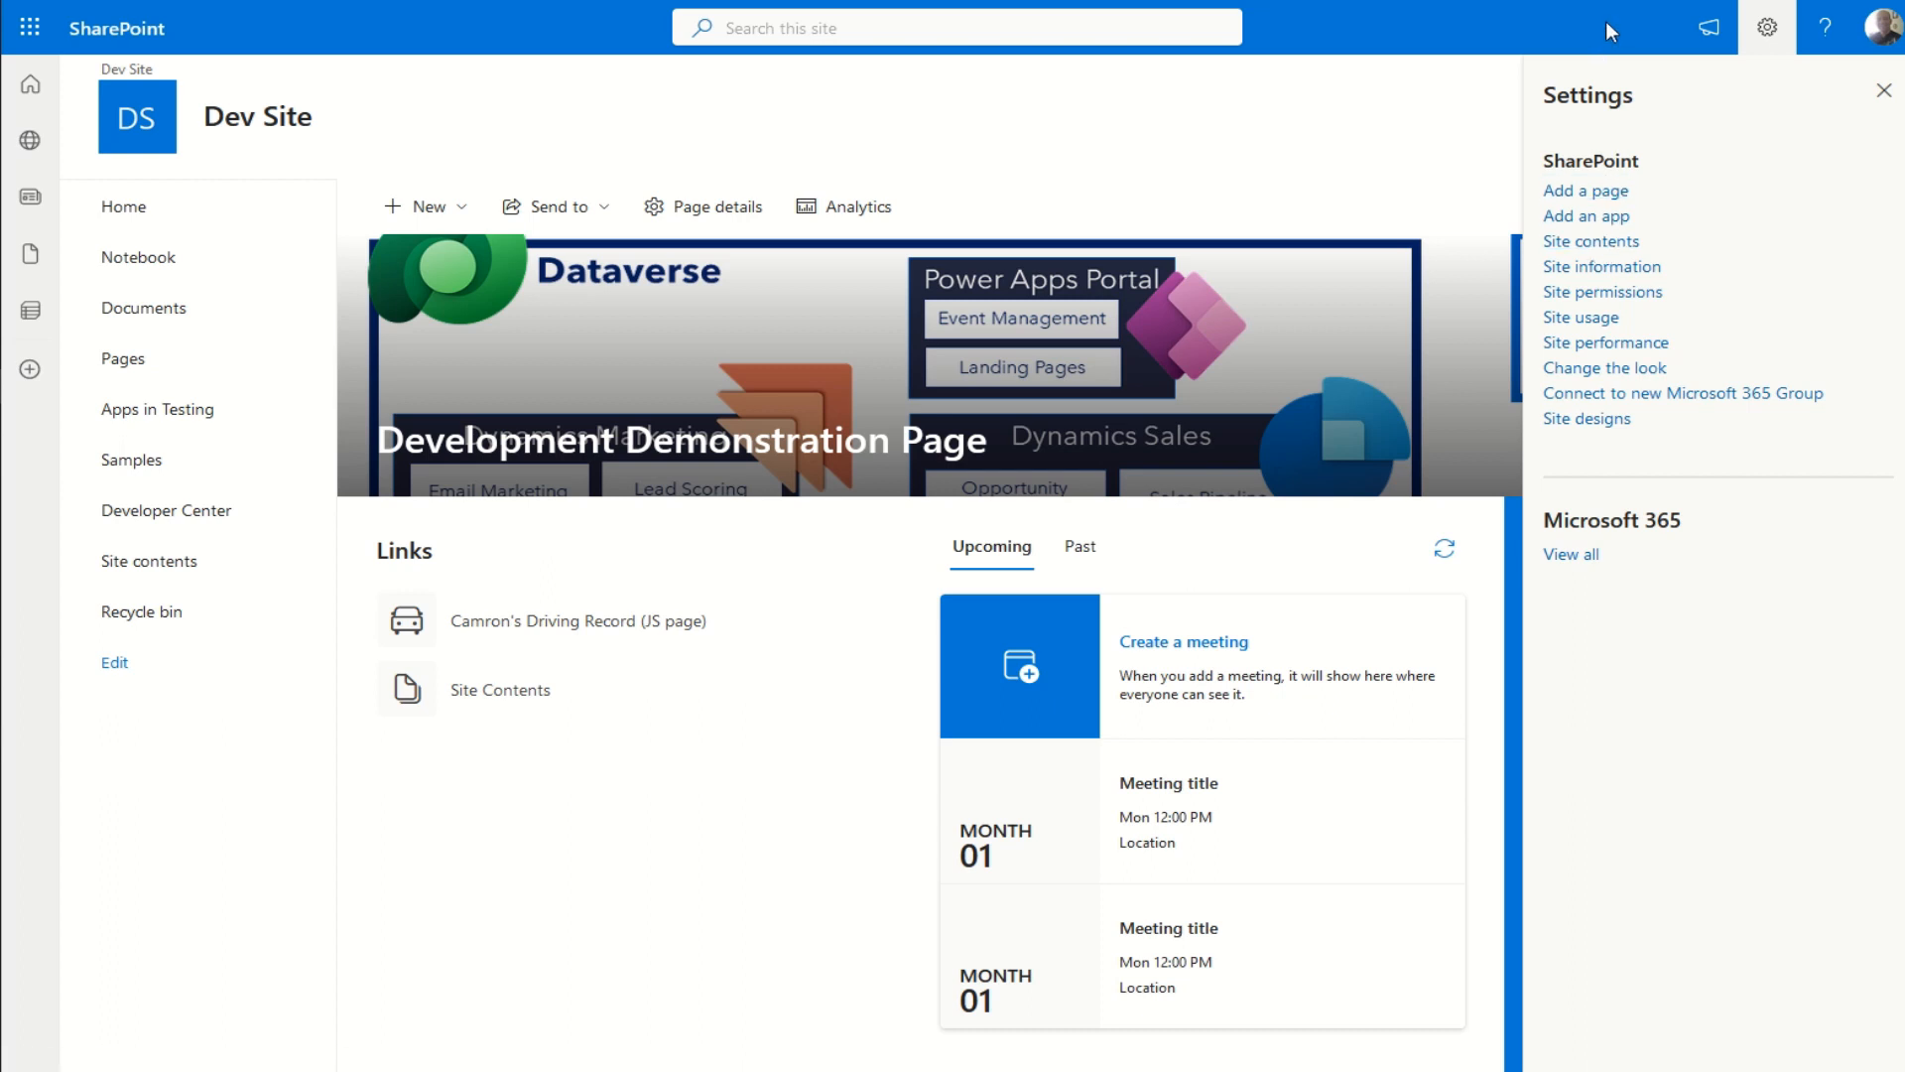
left_click(1786, 30)
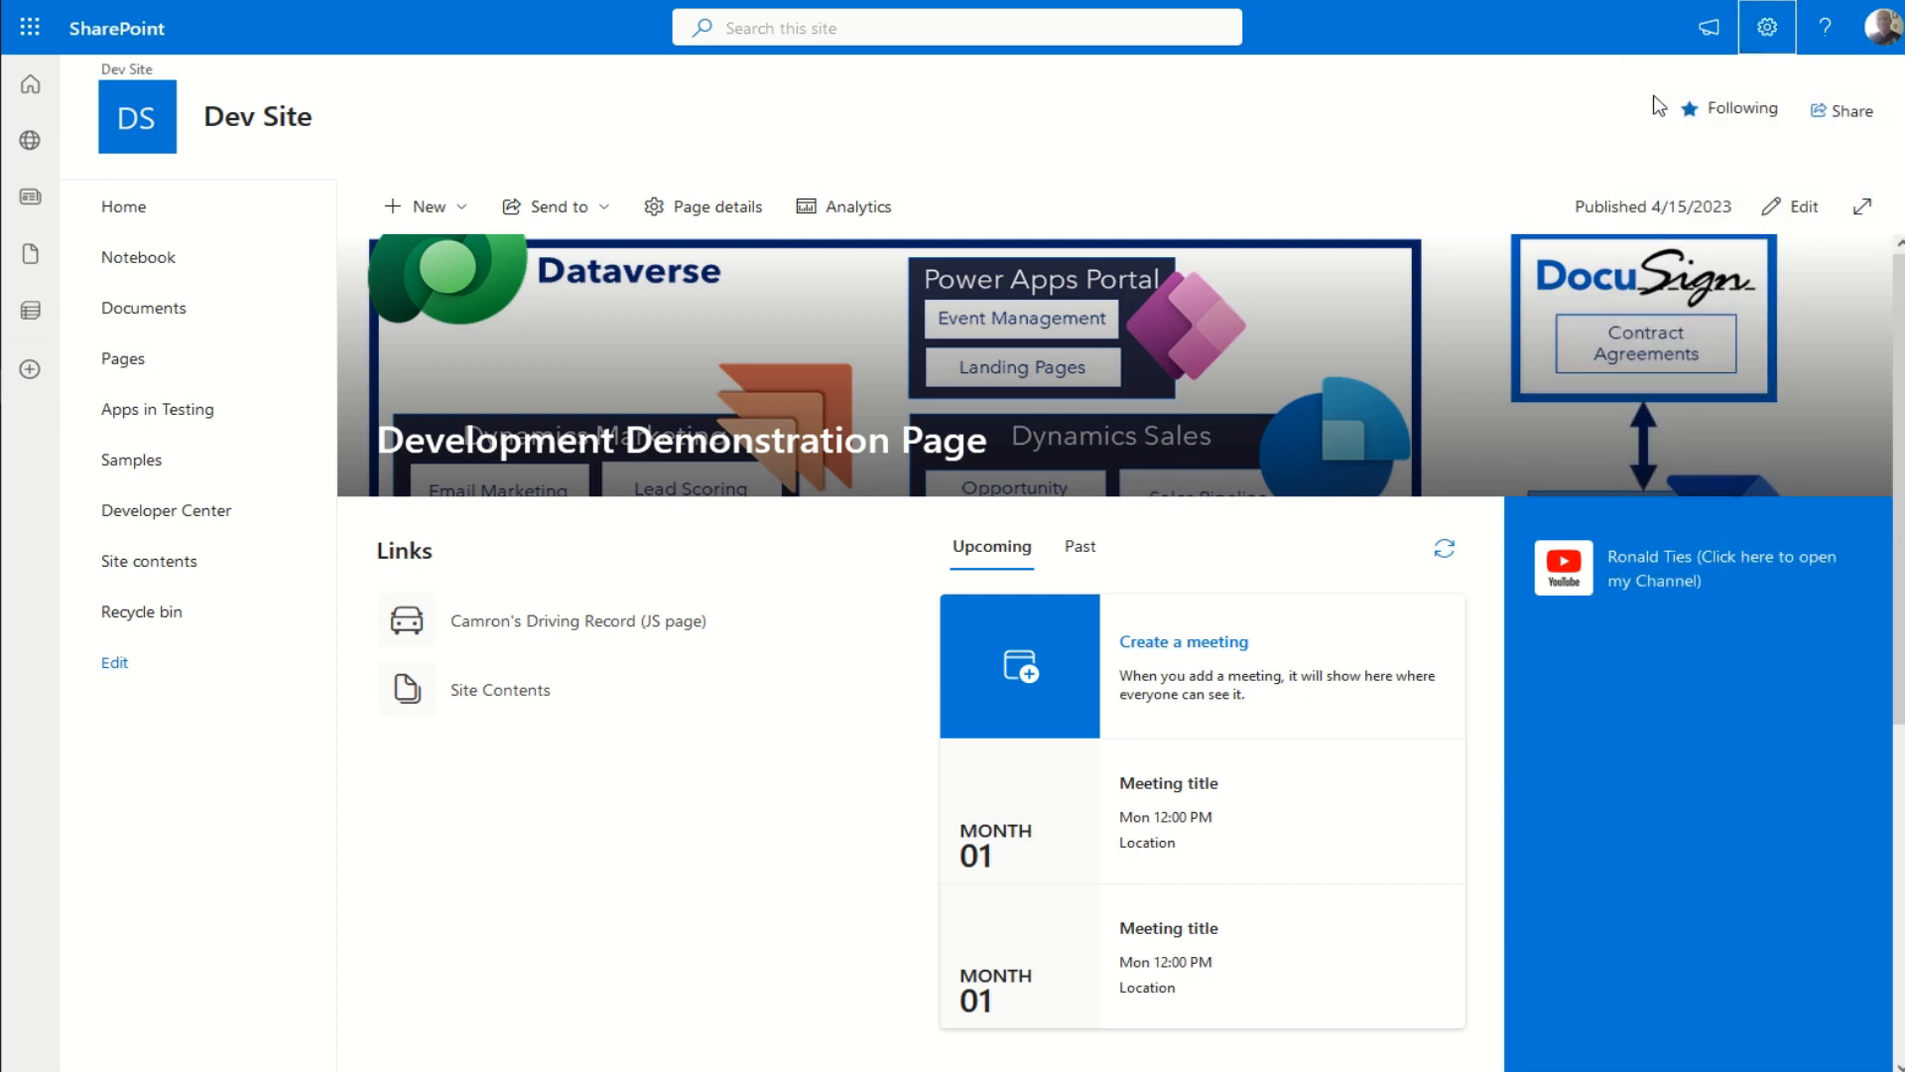
left_click(1796, 209)
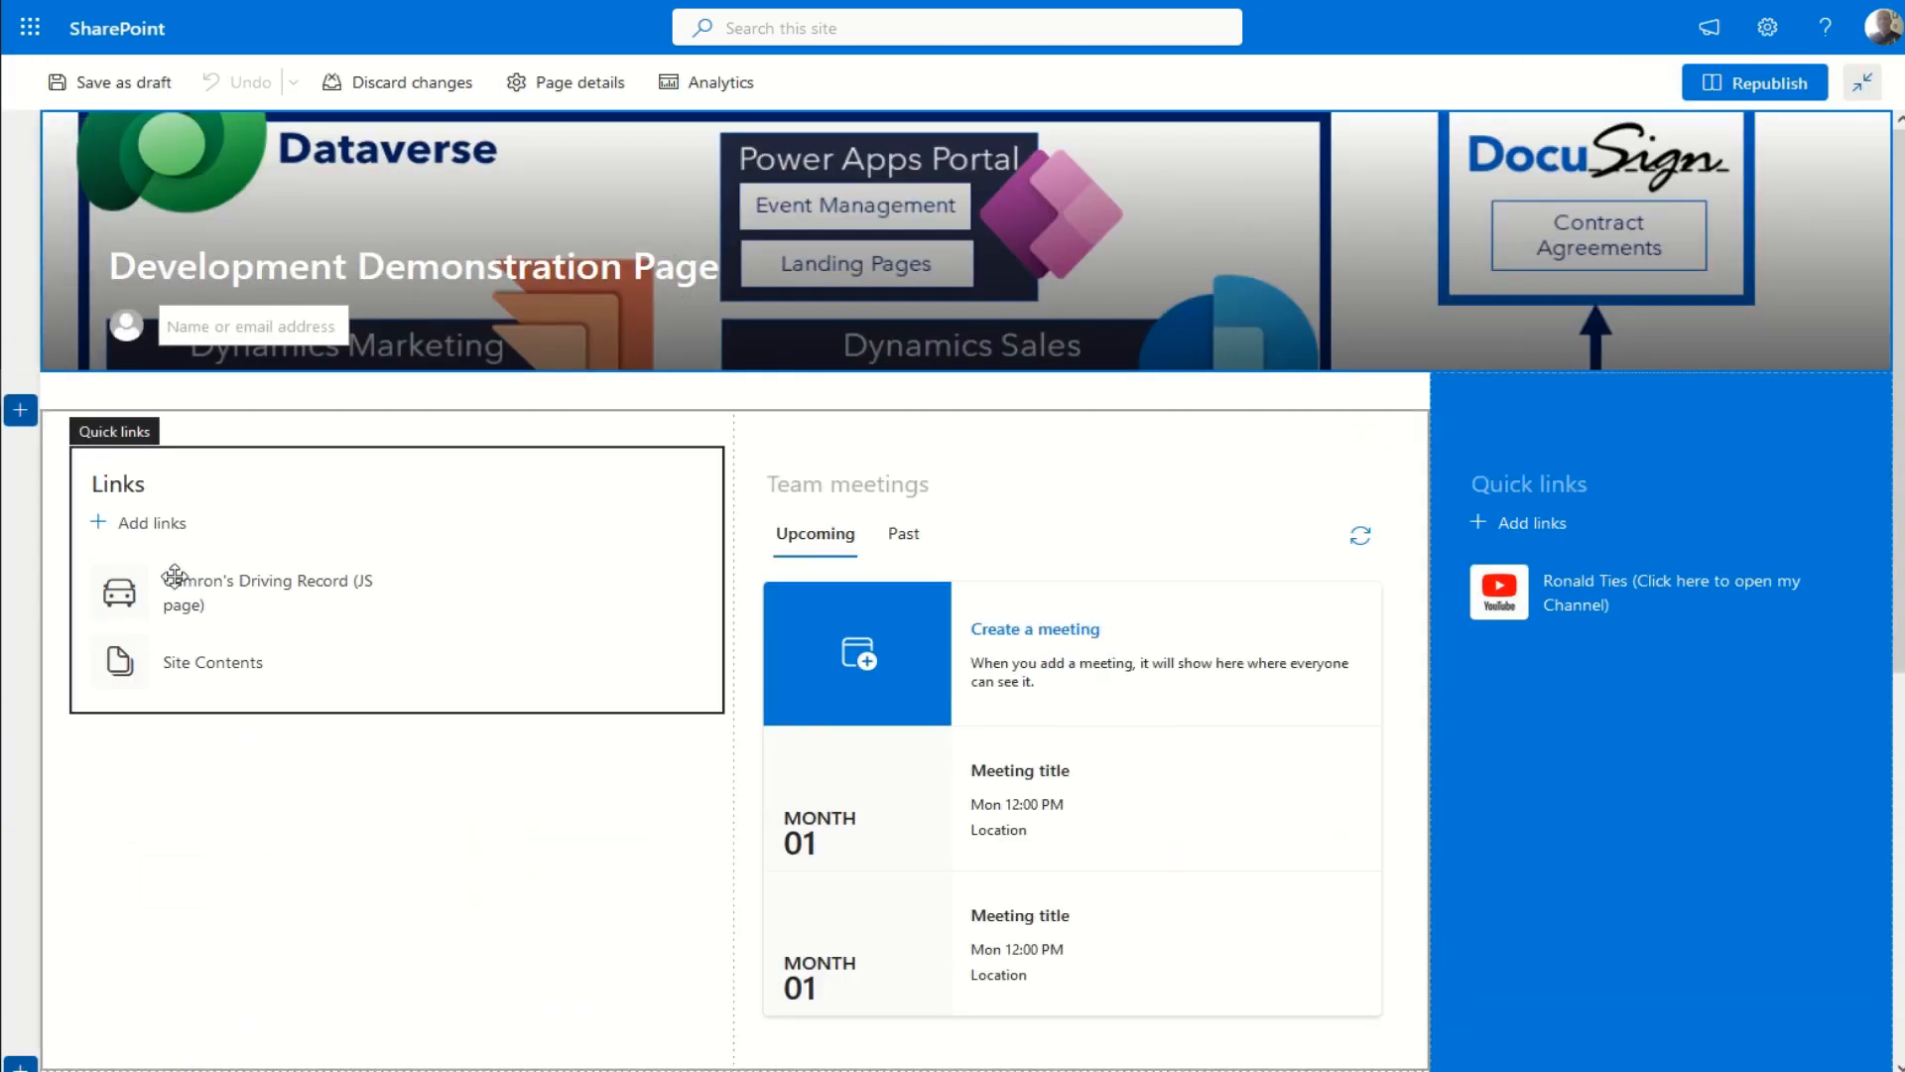
Step: Add a link to the Links web part that points to the DocSet2 app's web address
left_click(277, 524)
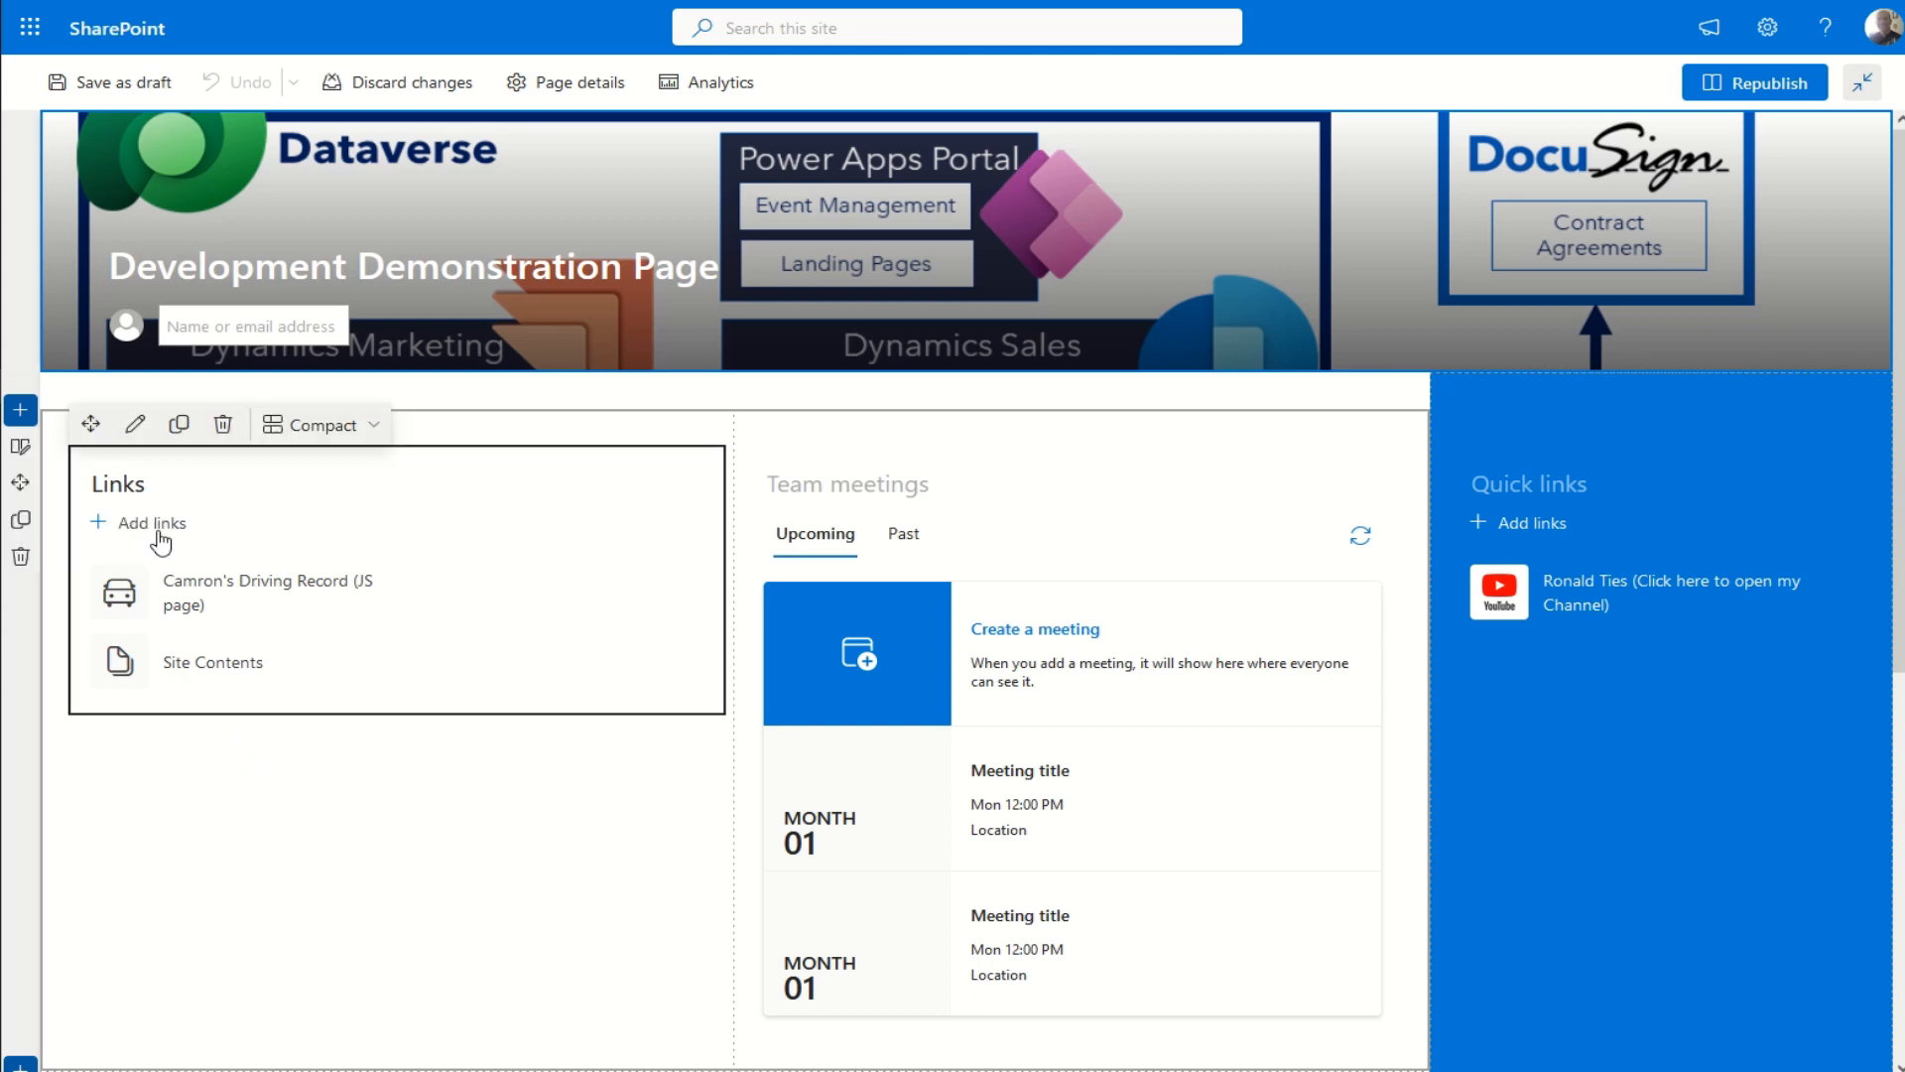
left_click(157, 534)
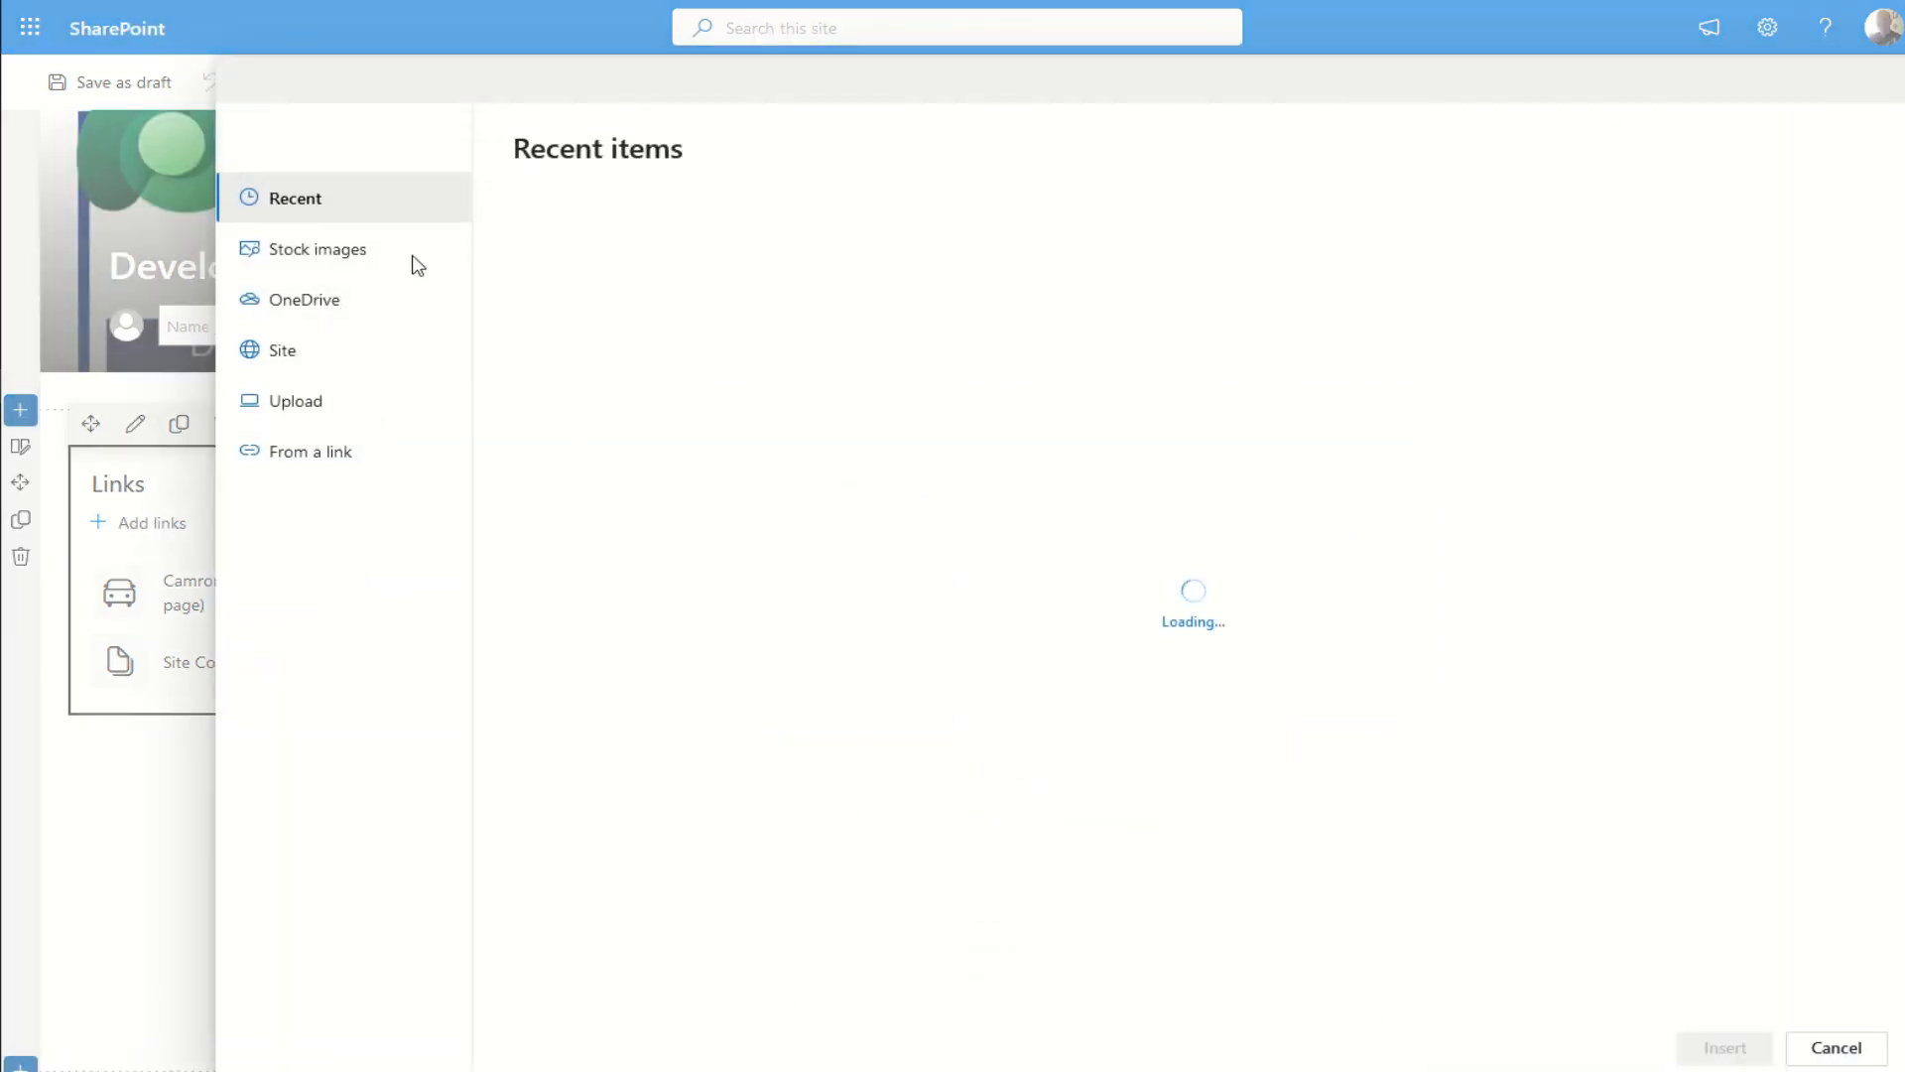
left_click(318, 456)
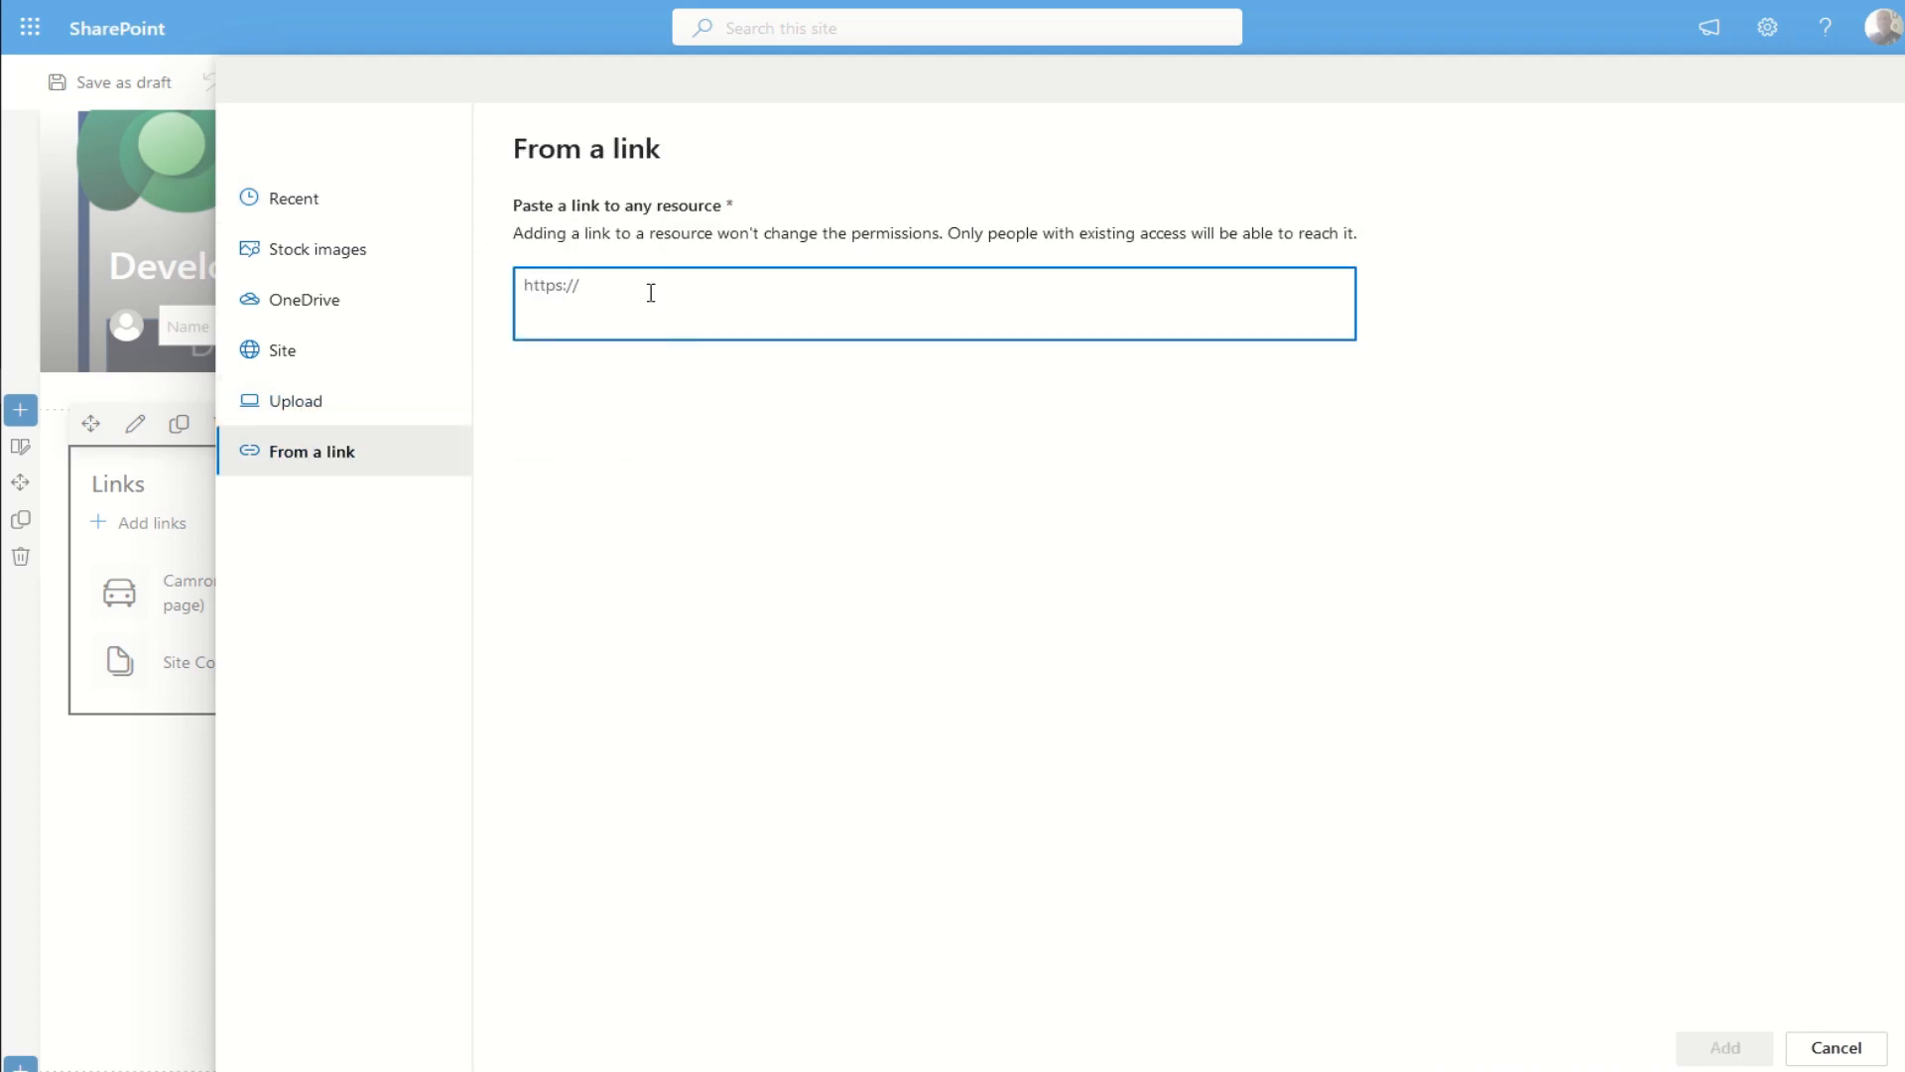
type("https://apps.powerapps.com/play/e/default-16d5337b-702d-4b49-876e-5d3784d55e10/a/e3c6053e-450d-4c8a-94fb-4694c53b3fad?tenantId=16d5337b-702d-4b49-876e-5d3784d55e10")
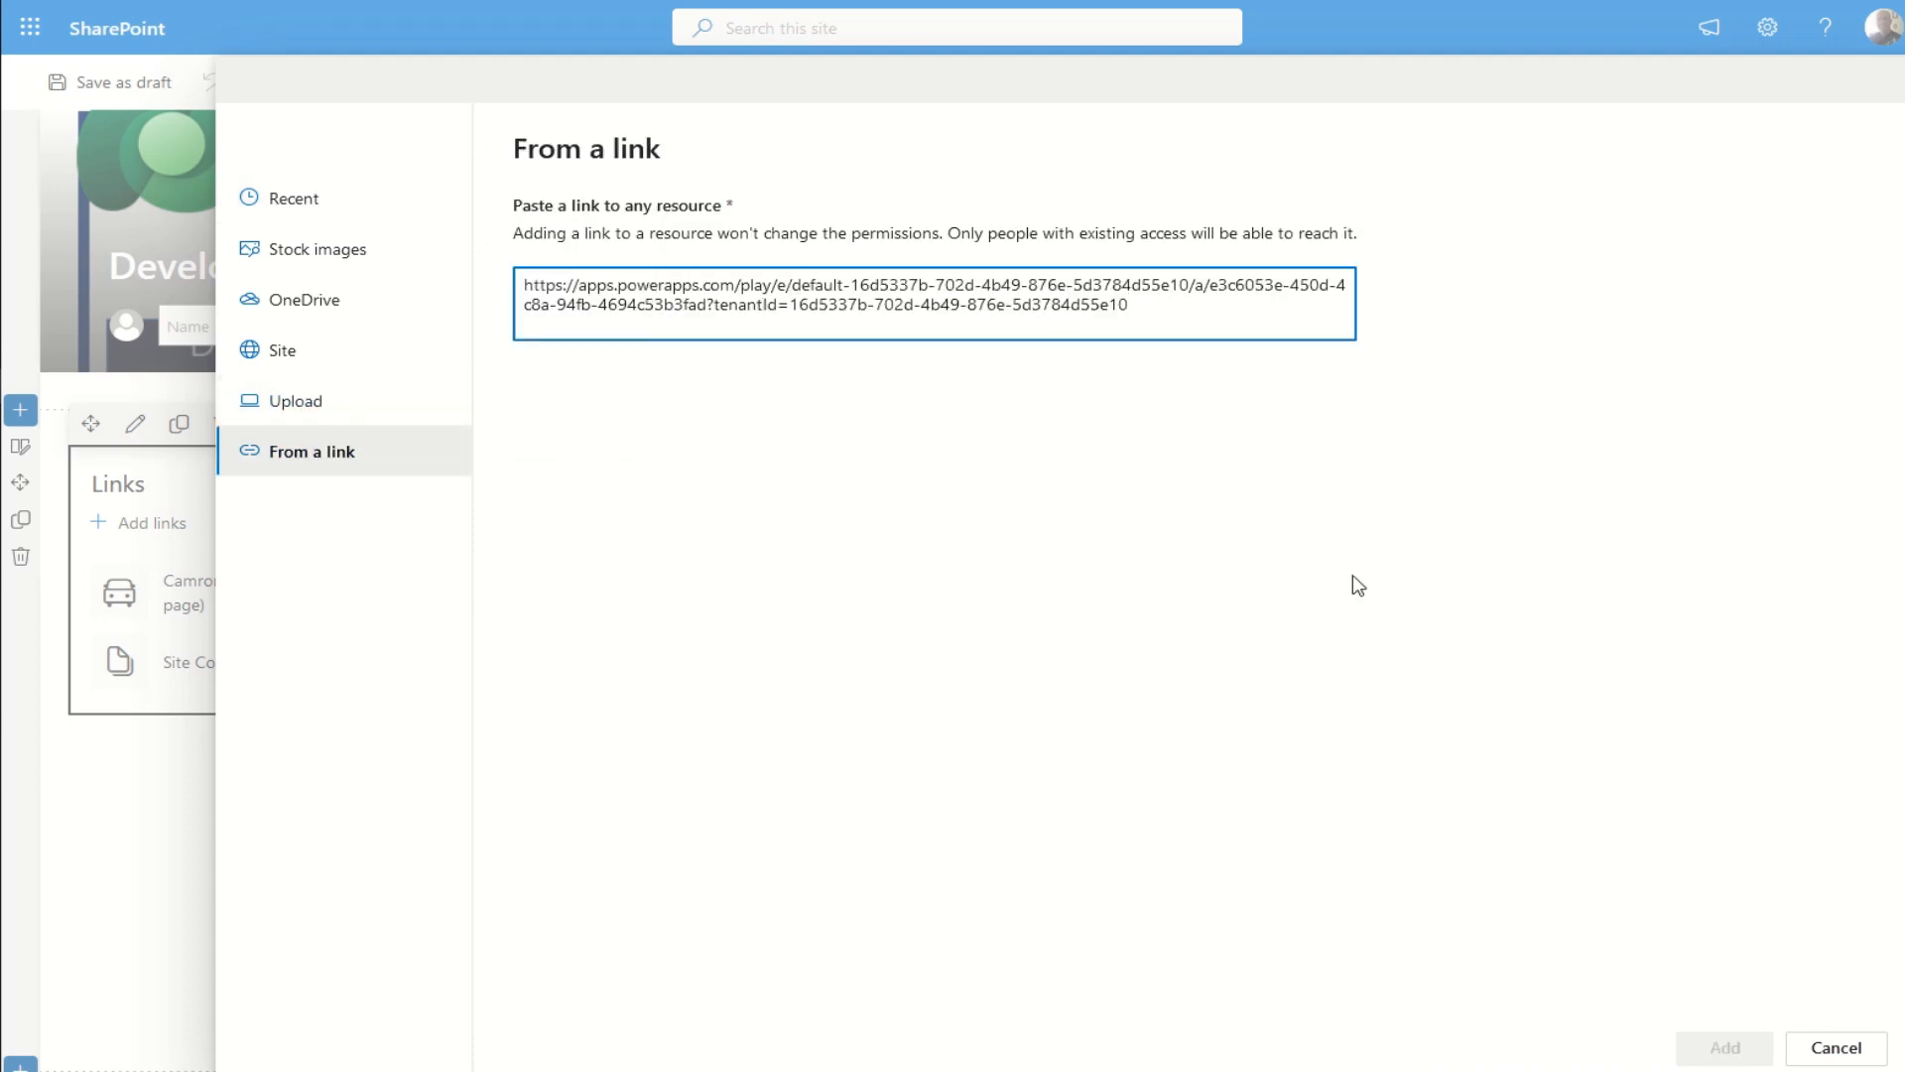
left_click(1725, 1047)
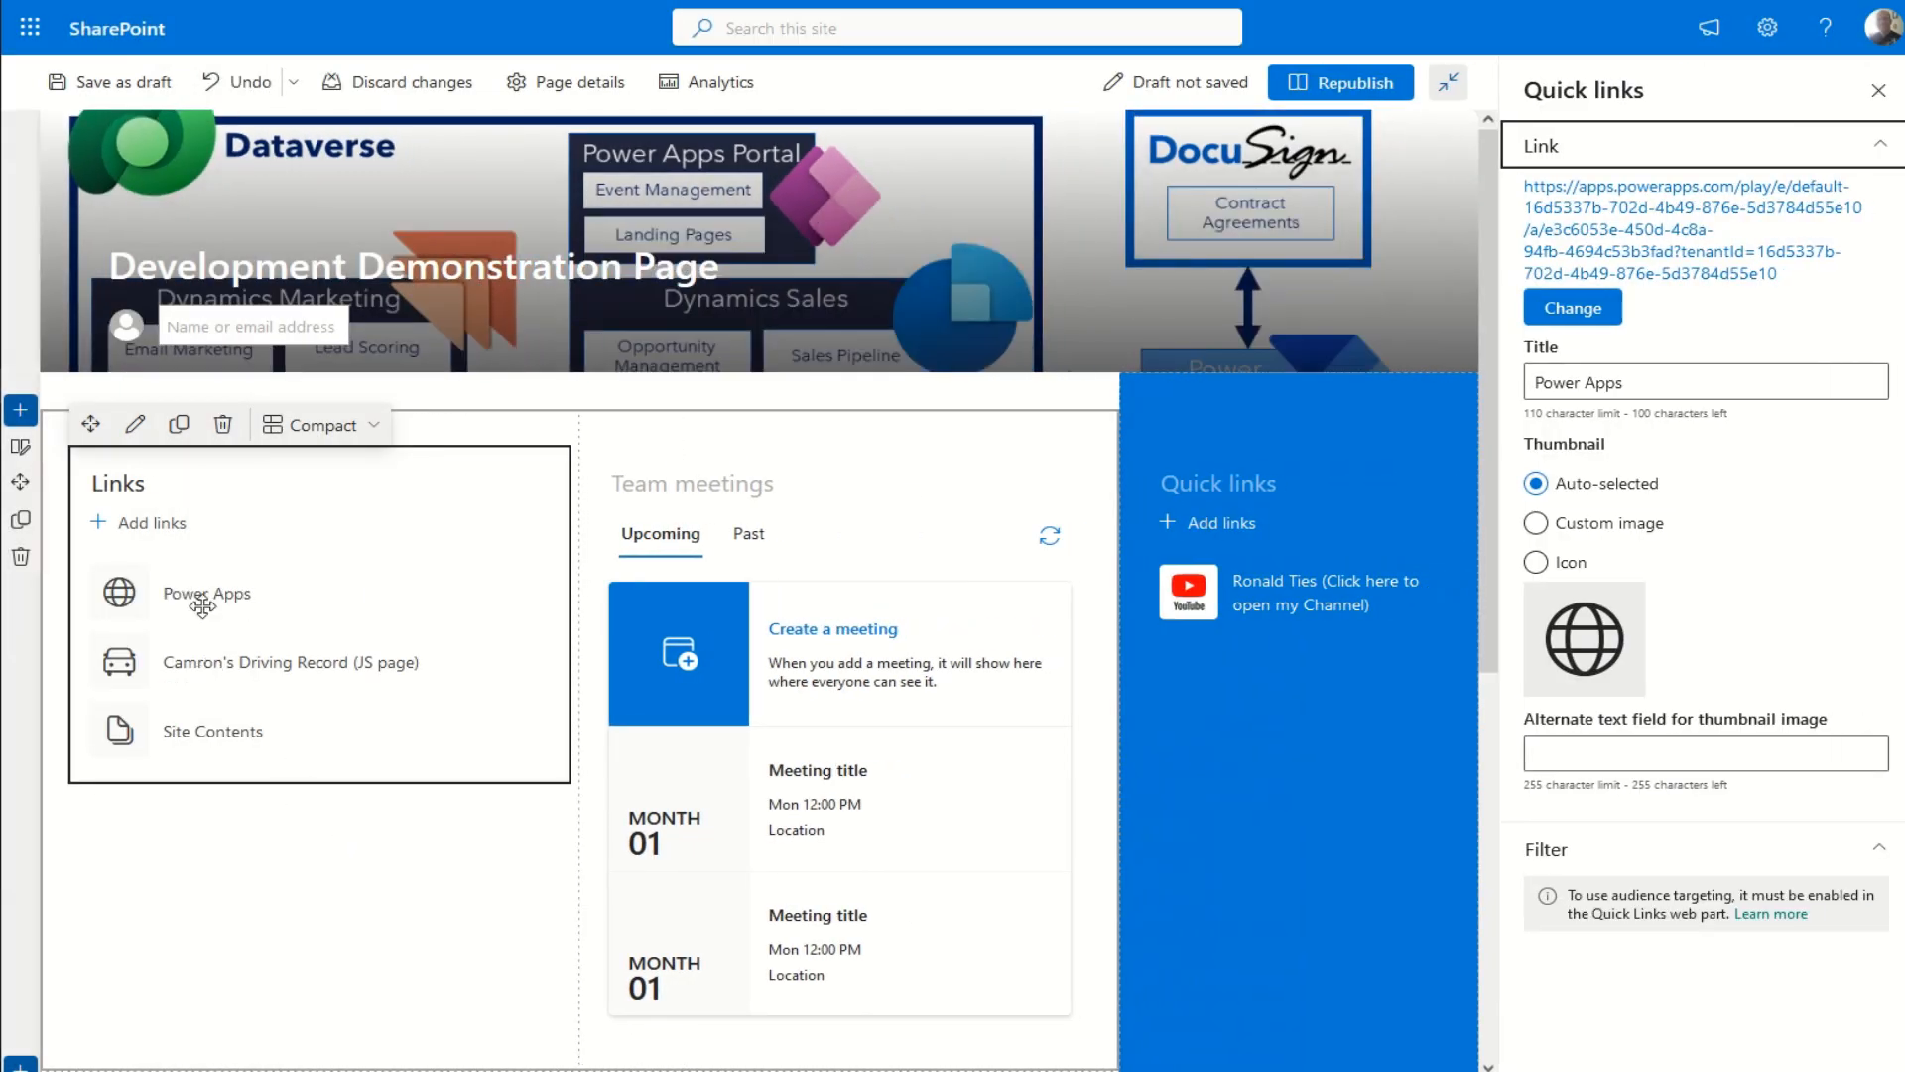
Step: Set the new Power Apps link's thumbnail to an icon, searching for "file" and choosing filesymlink
left_click(1586, 523)
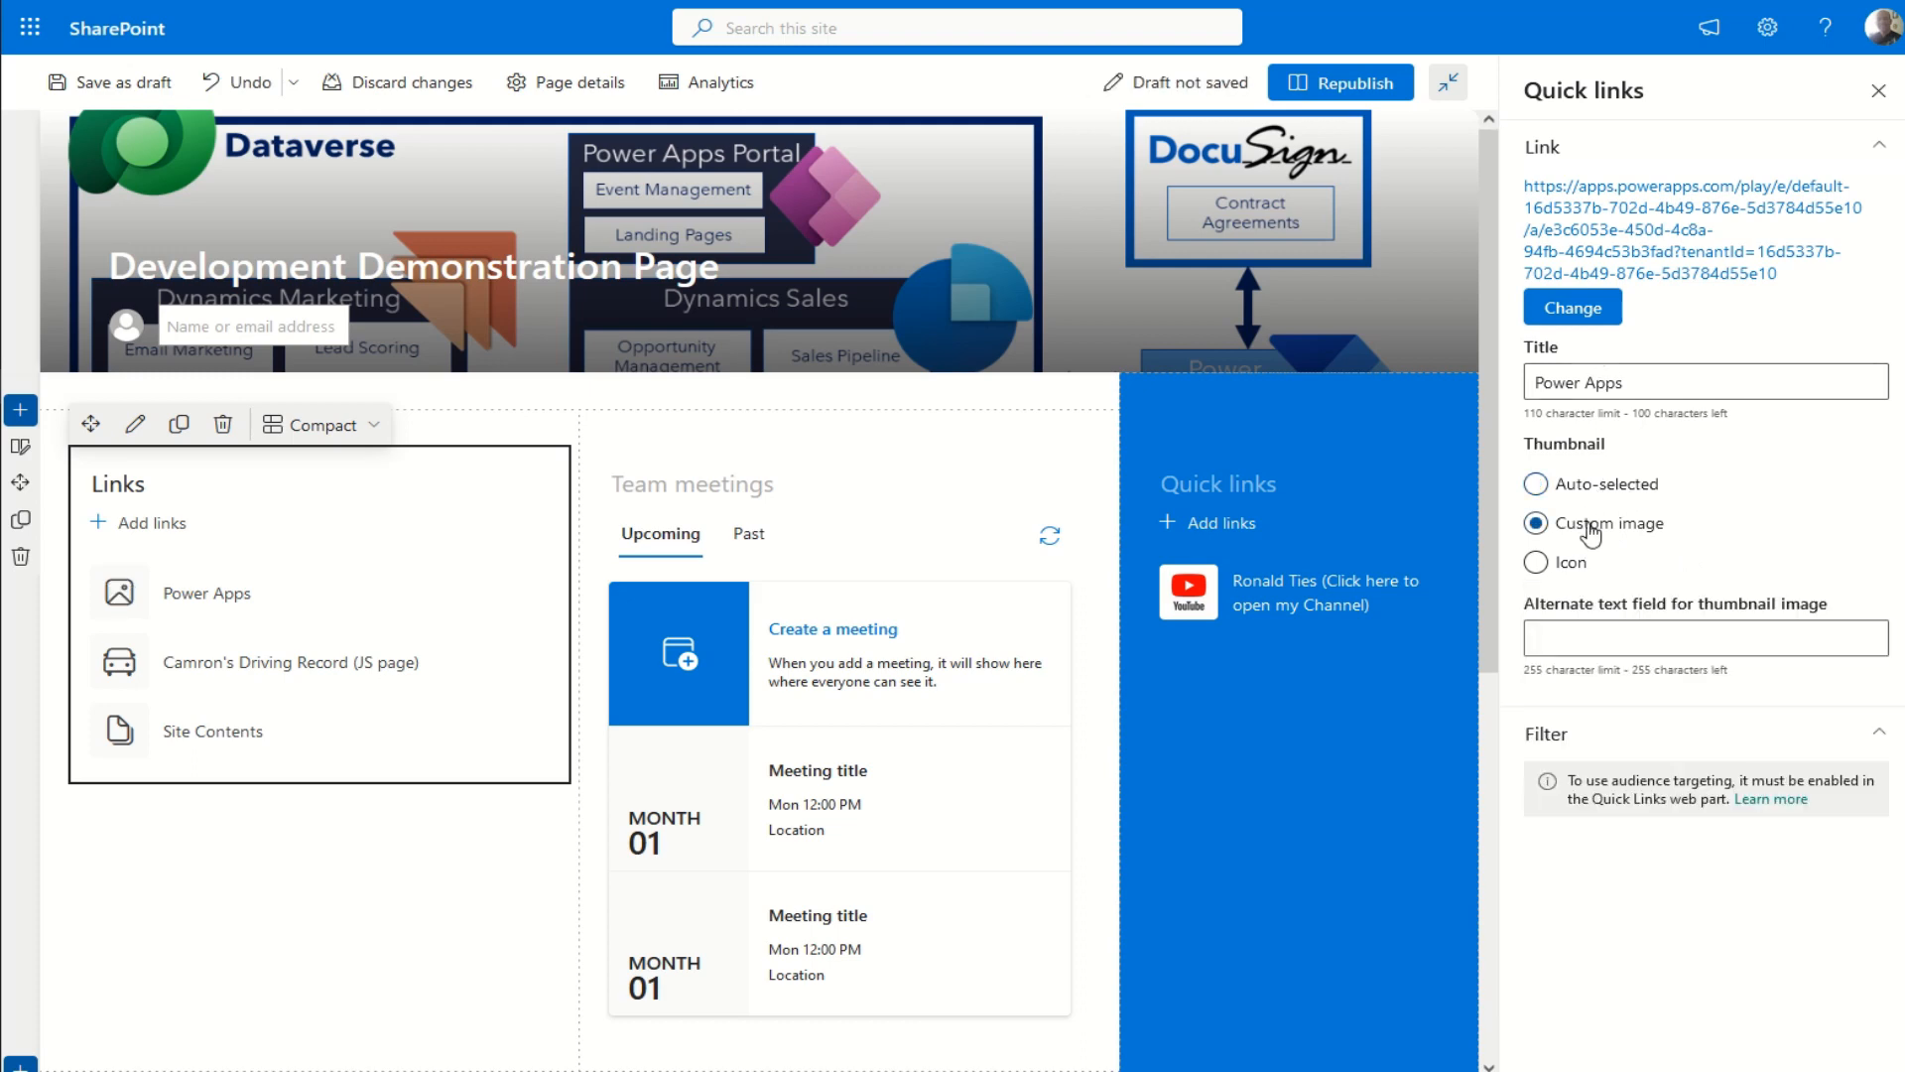
left_click(1566, 563)
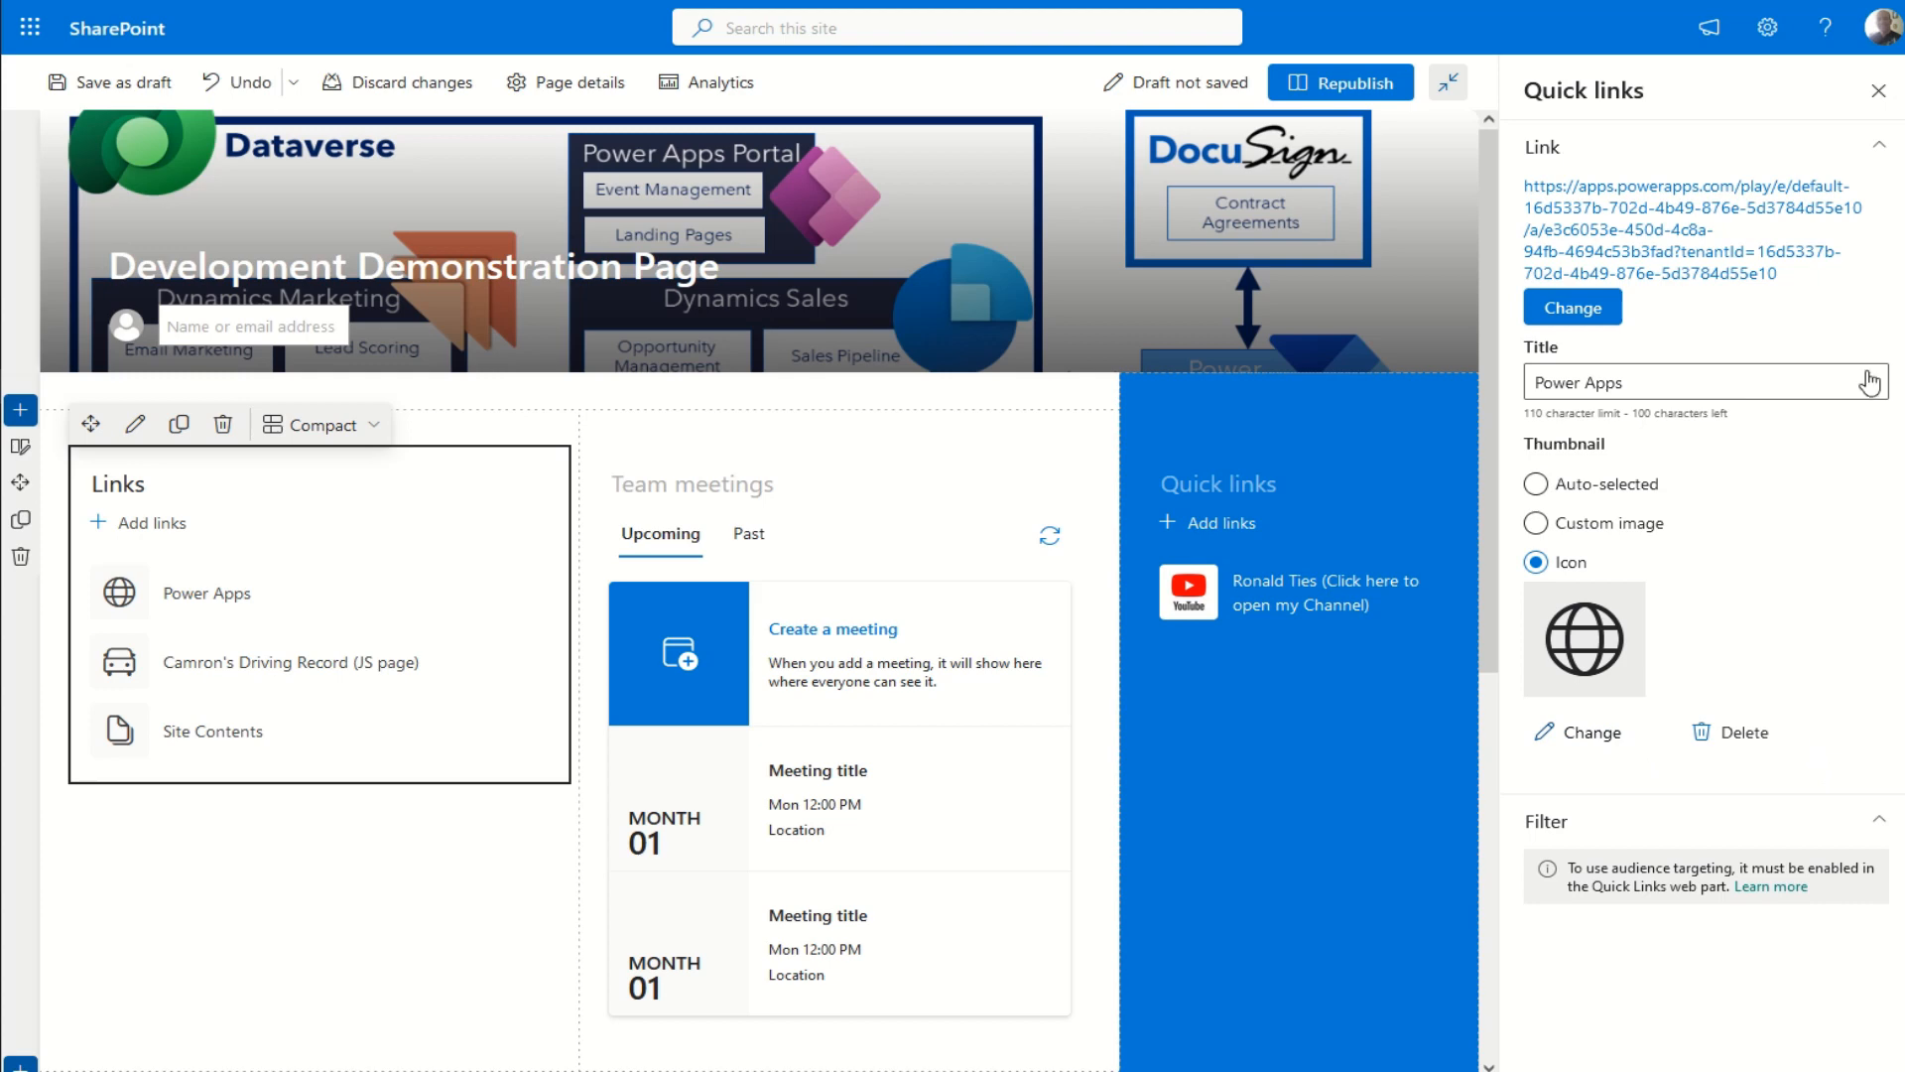
left_click(1578, 731)
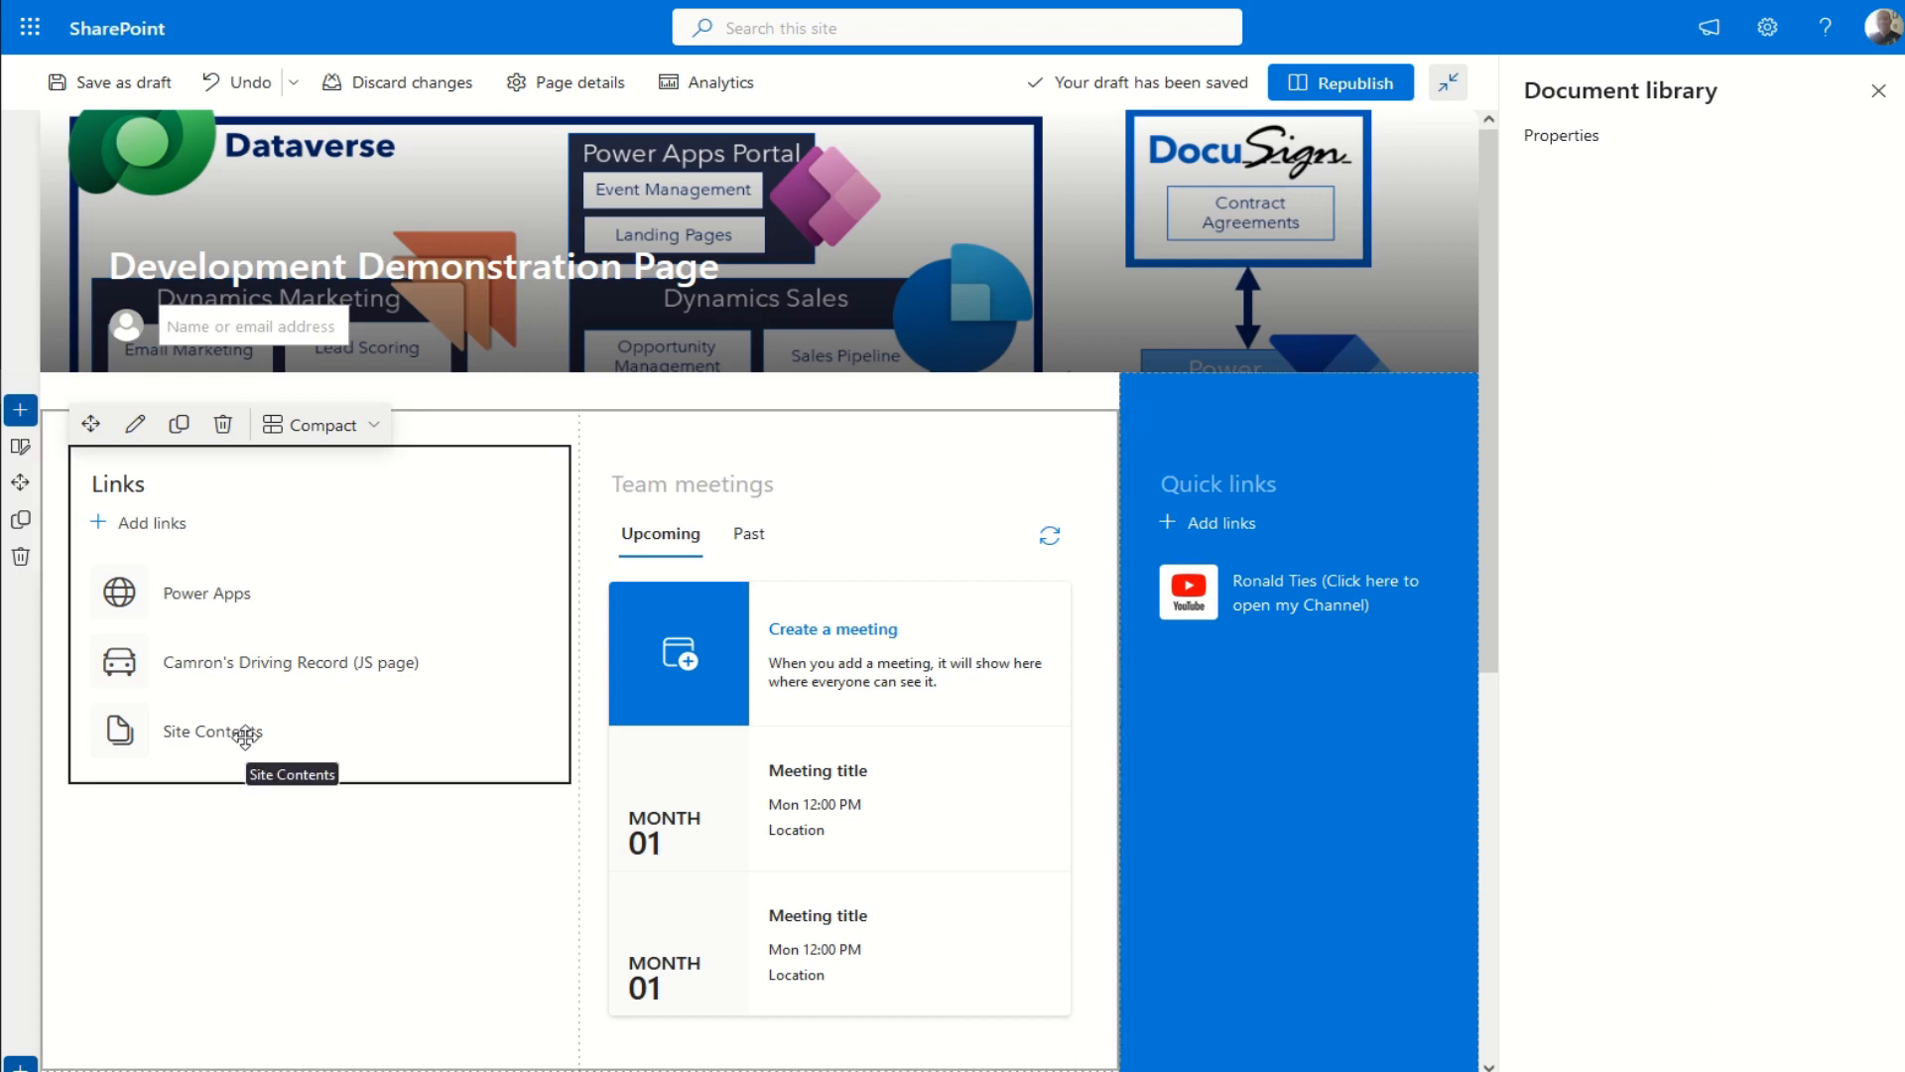
left_click(199, 596)
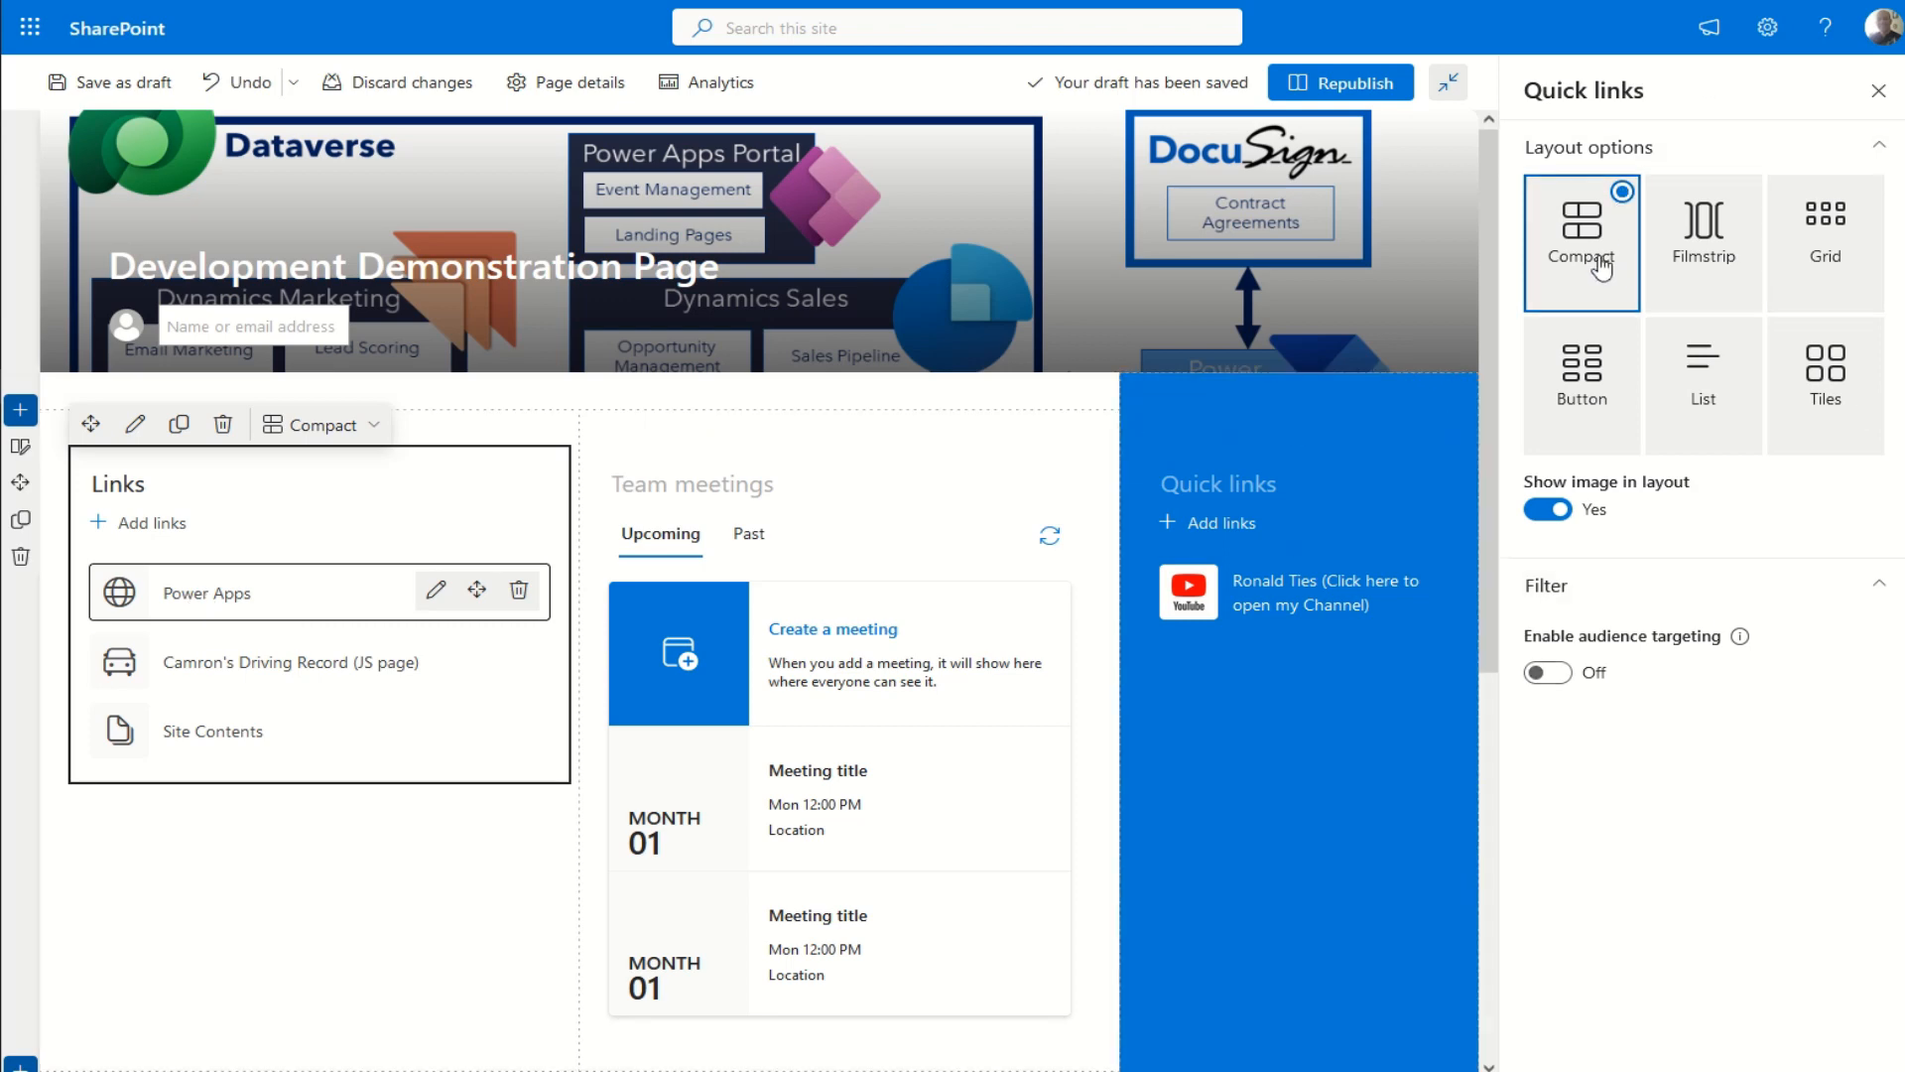
left_click(456, 601)
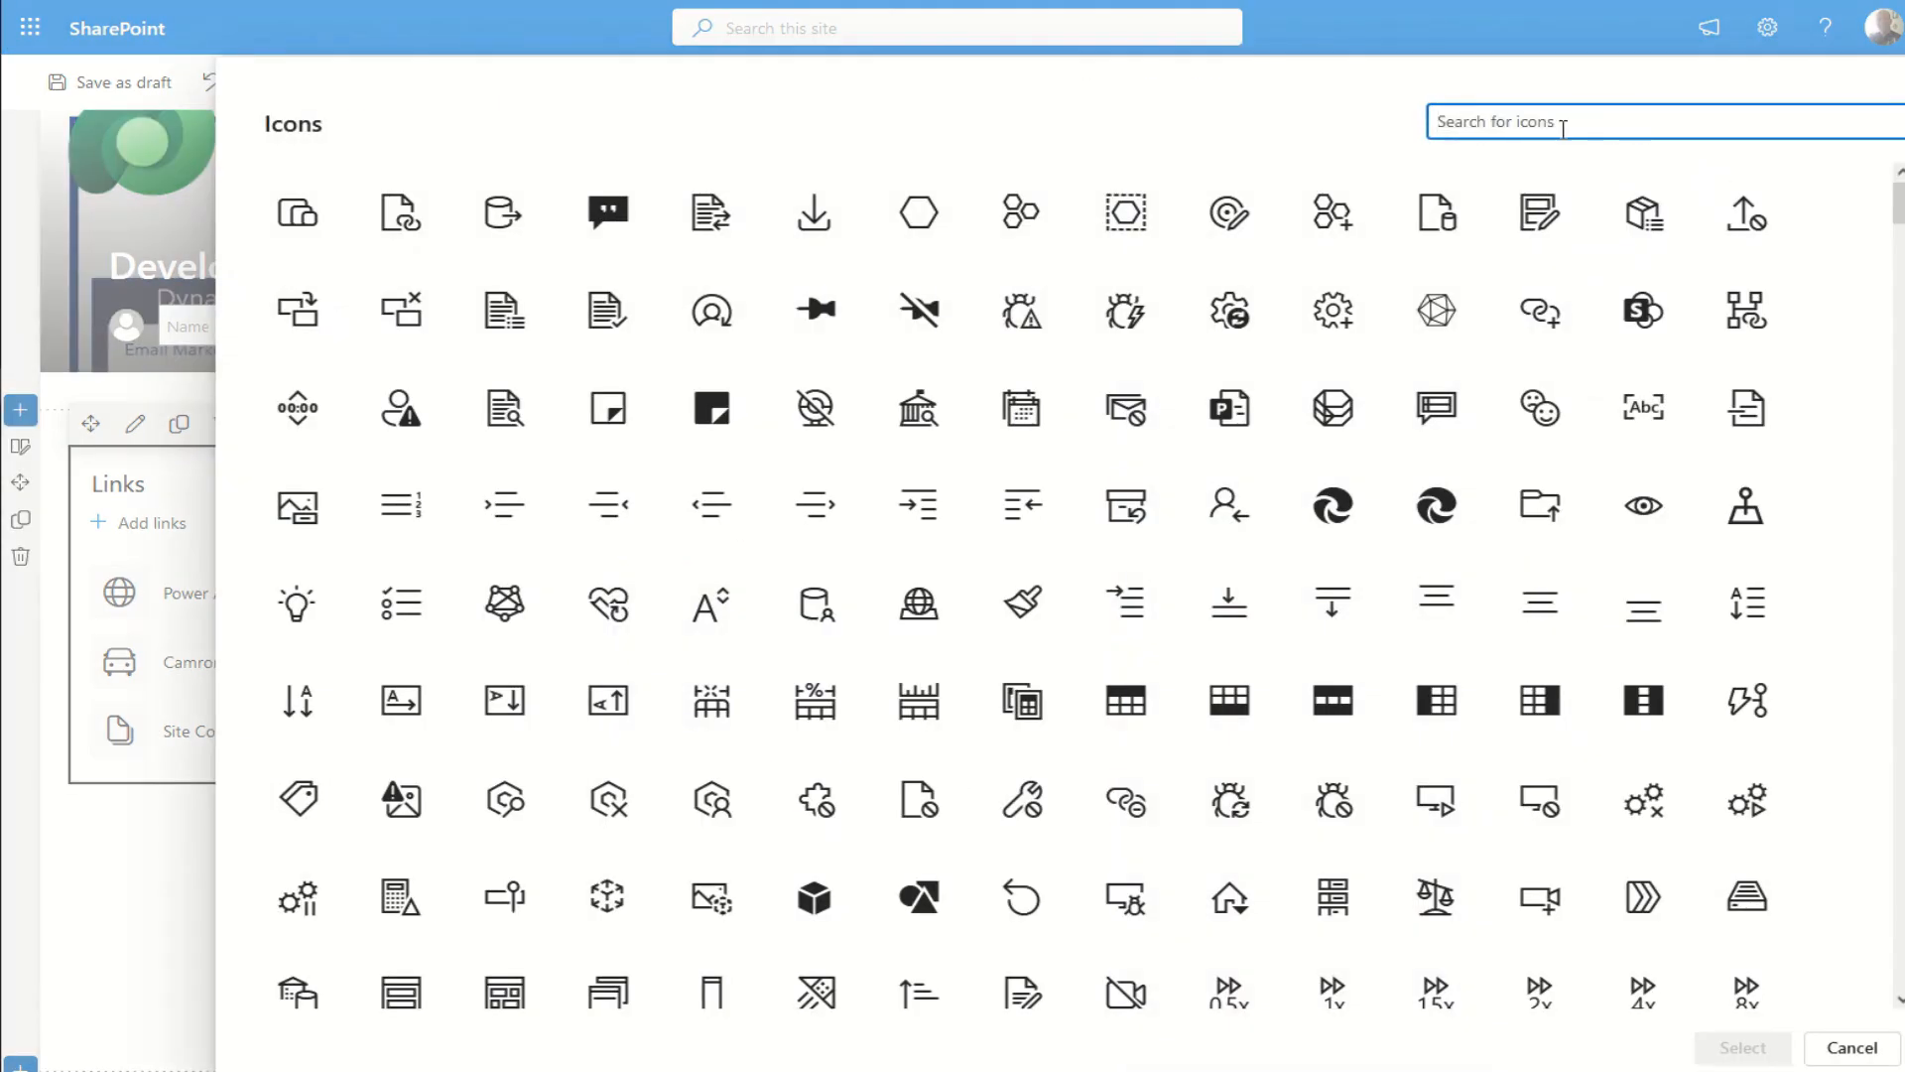
type("file")
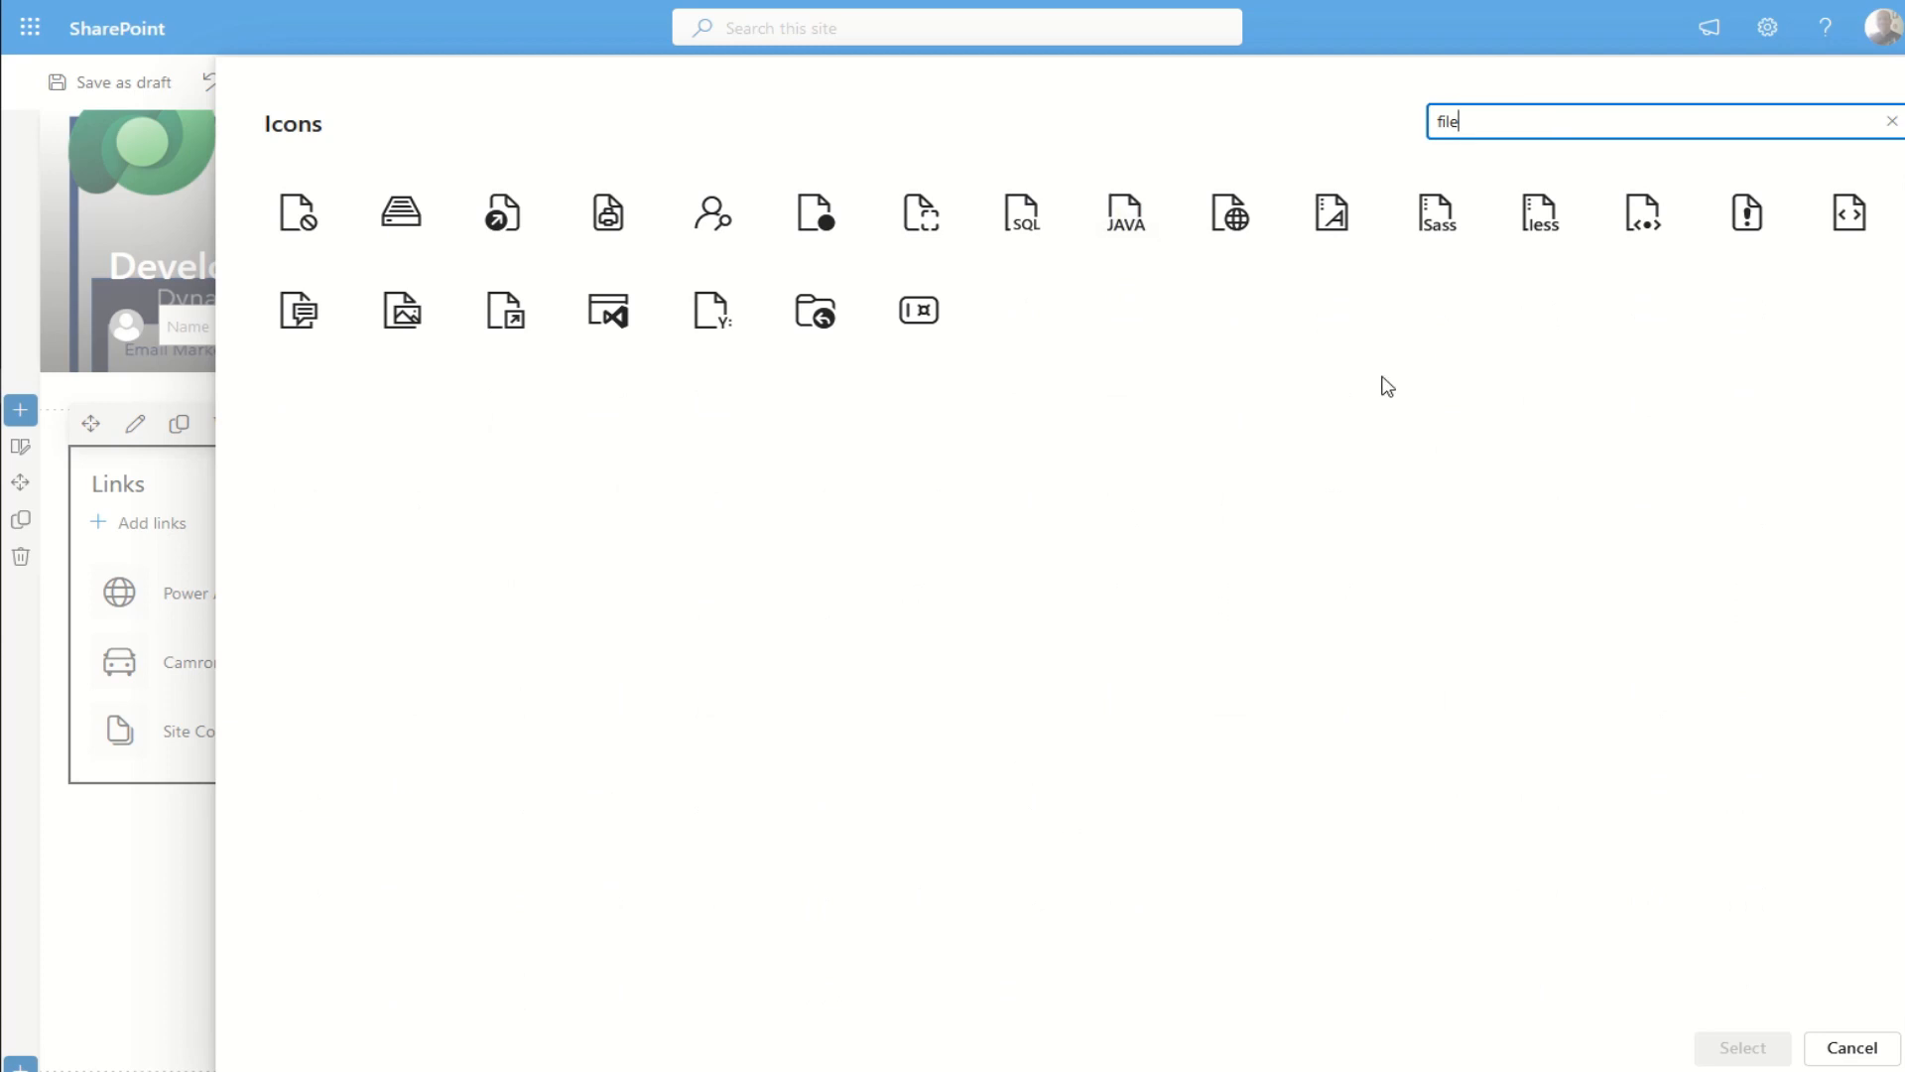
left_click(516, 319)
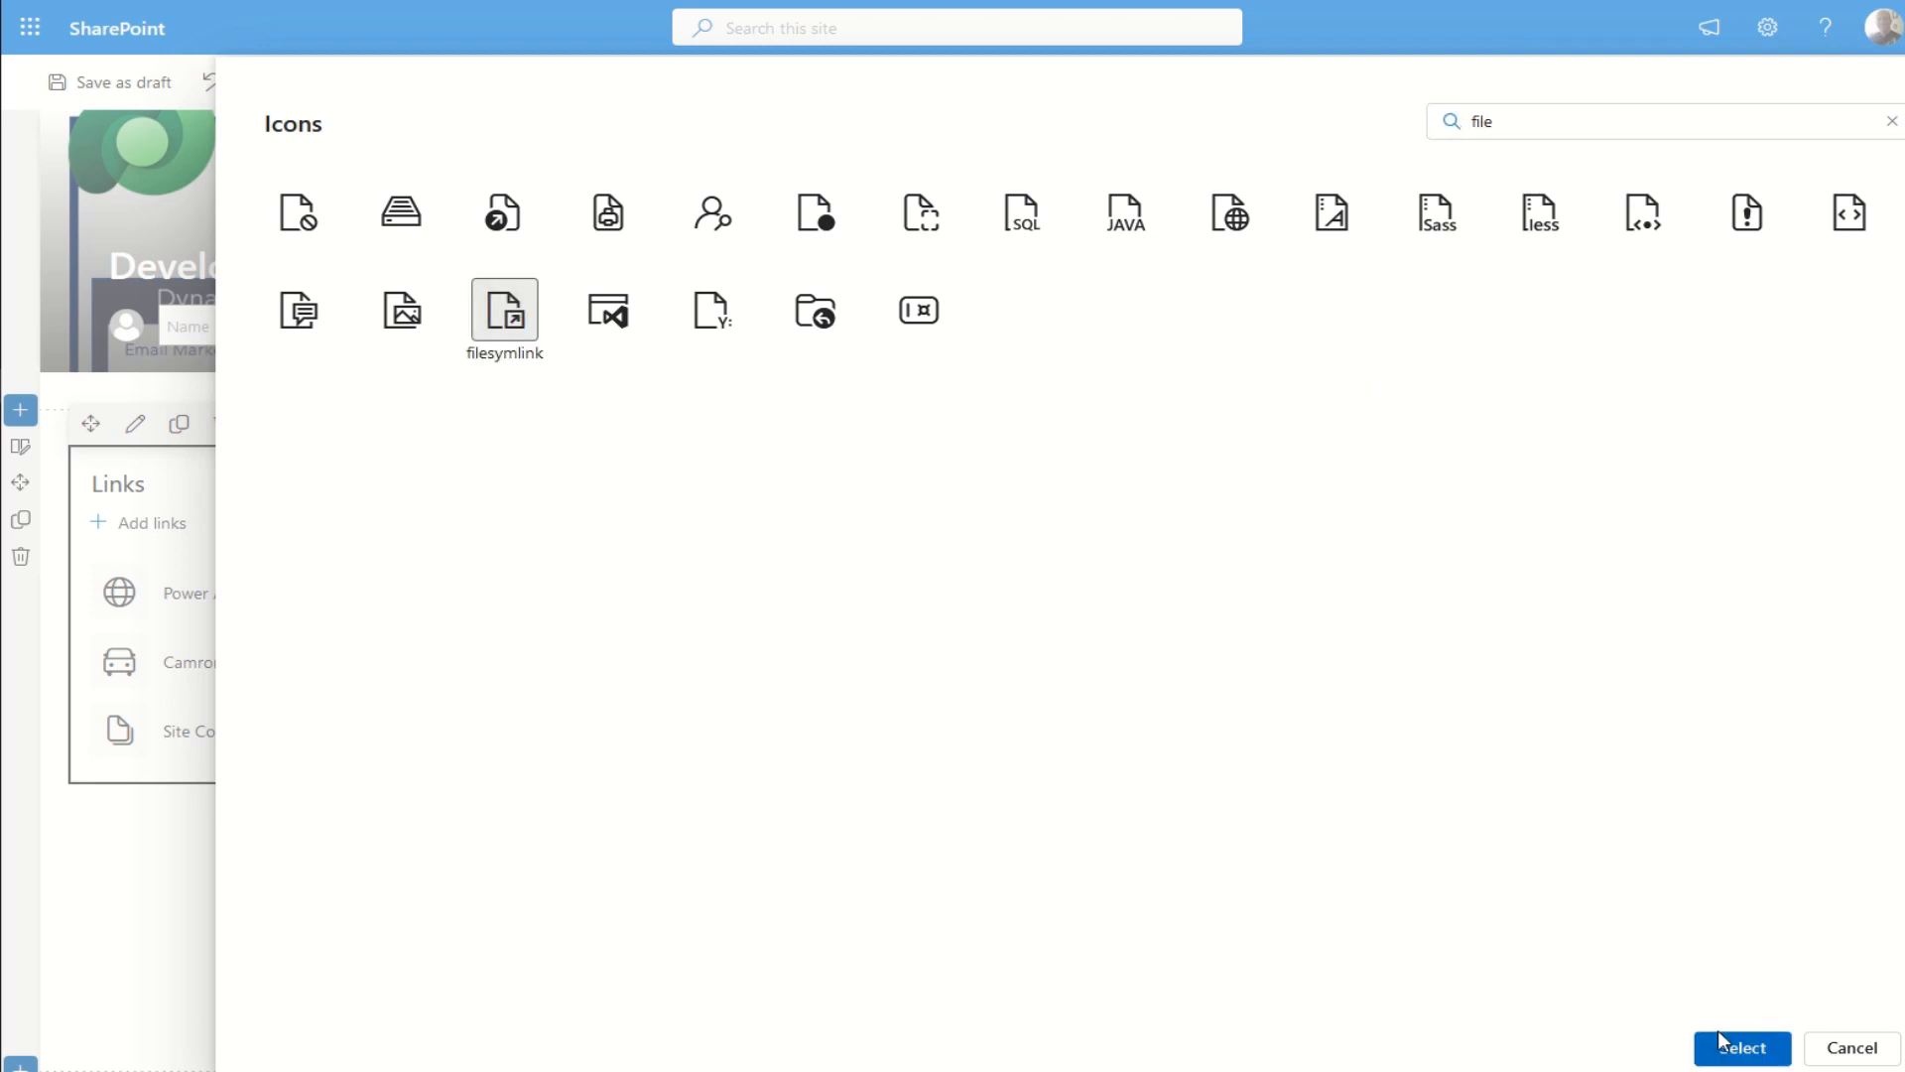
left_click(1748, 1049)
Step: Change the new link's title to "Document Sets-Finance"
left_click(1677, 382)
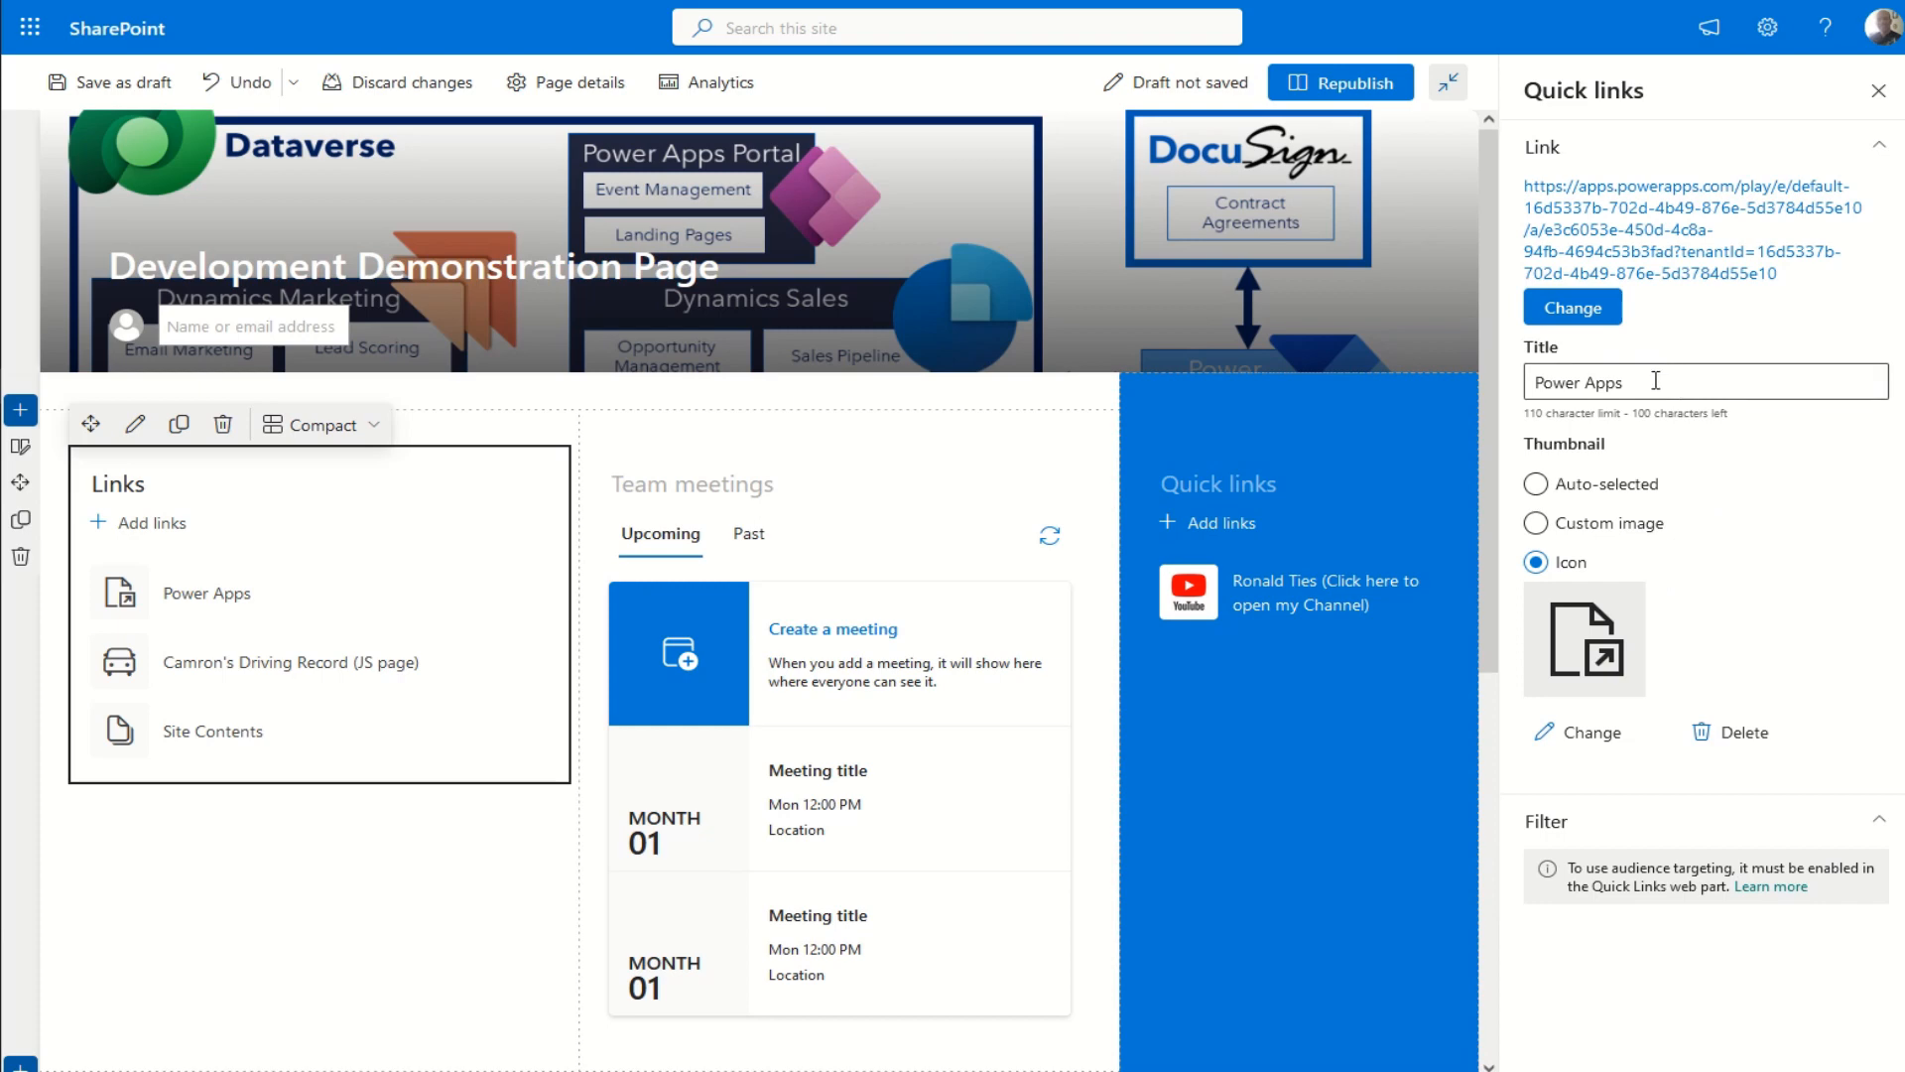
double_click(1652, 383)
key("ctrl+a")
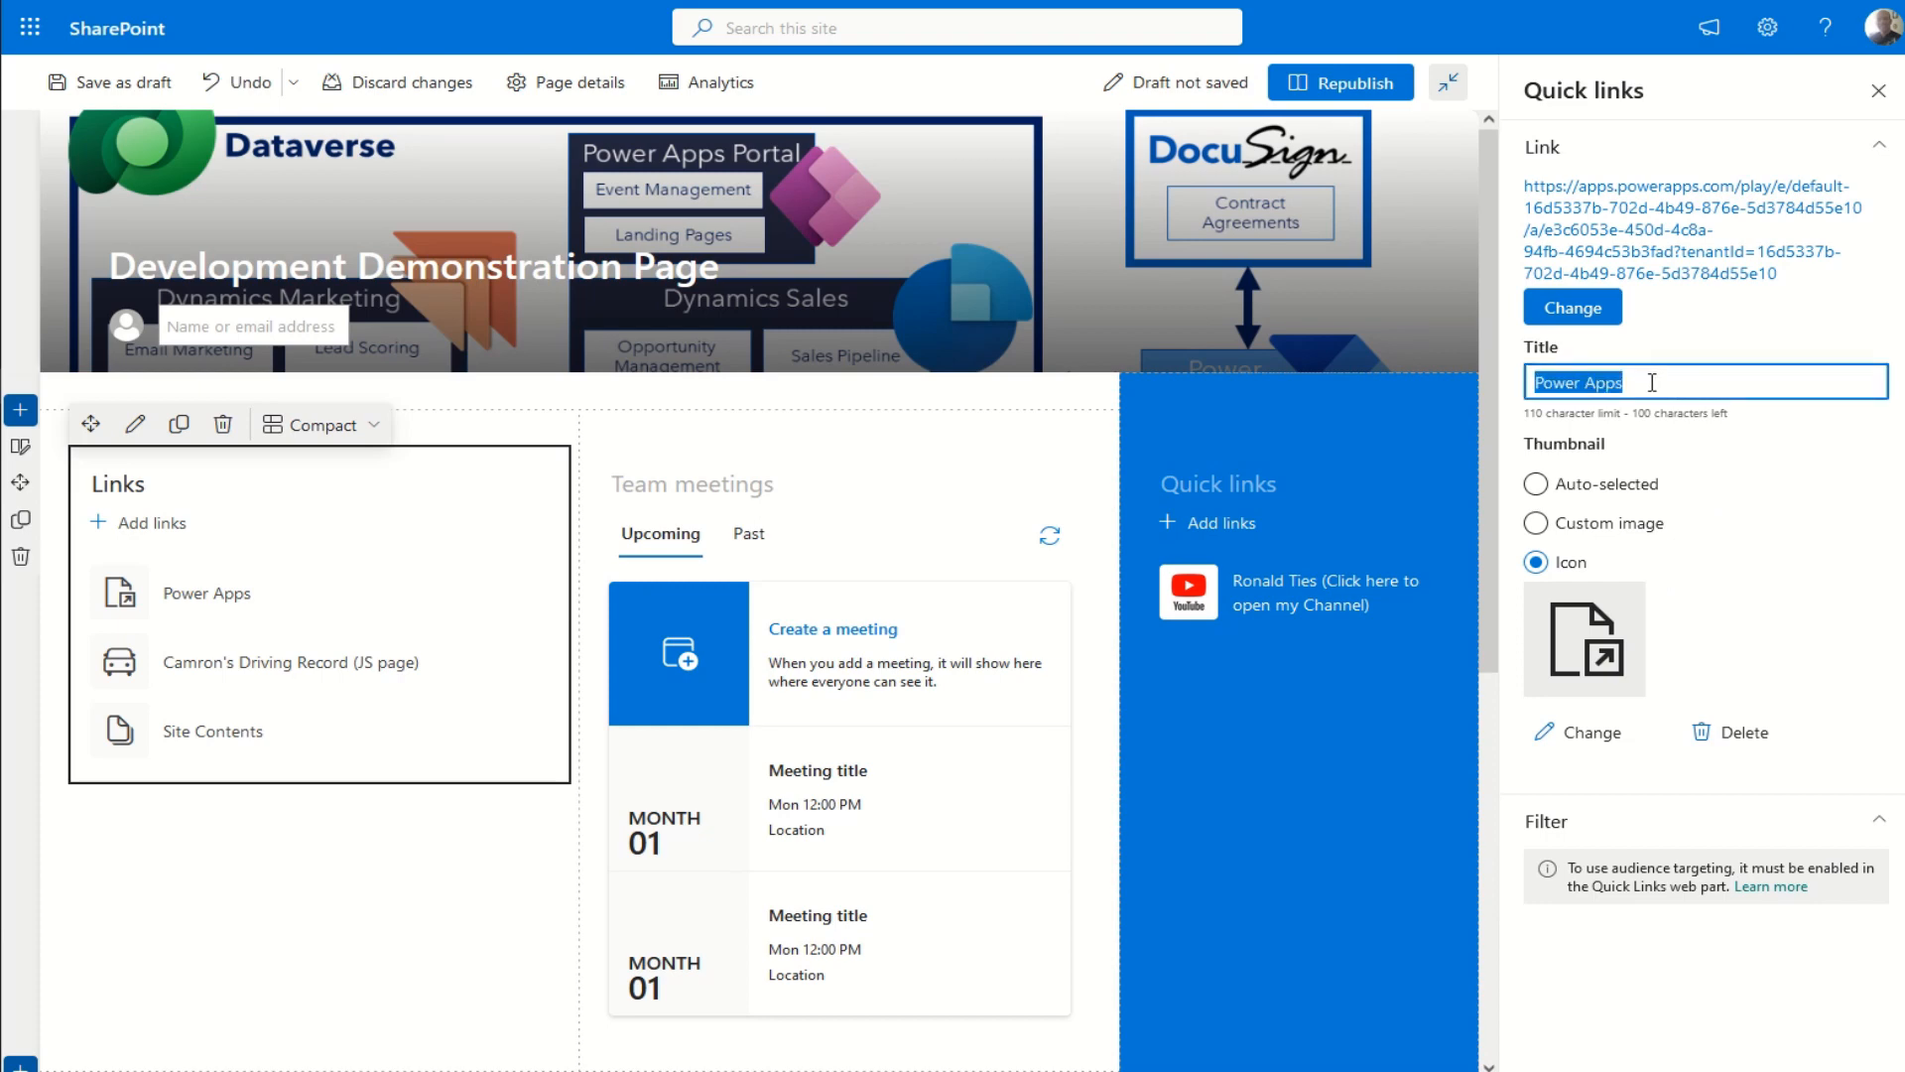
type("Doc")
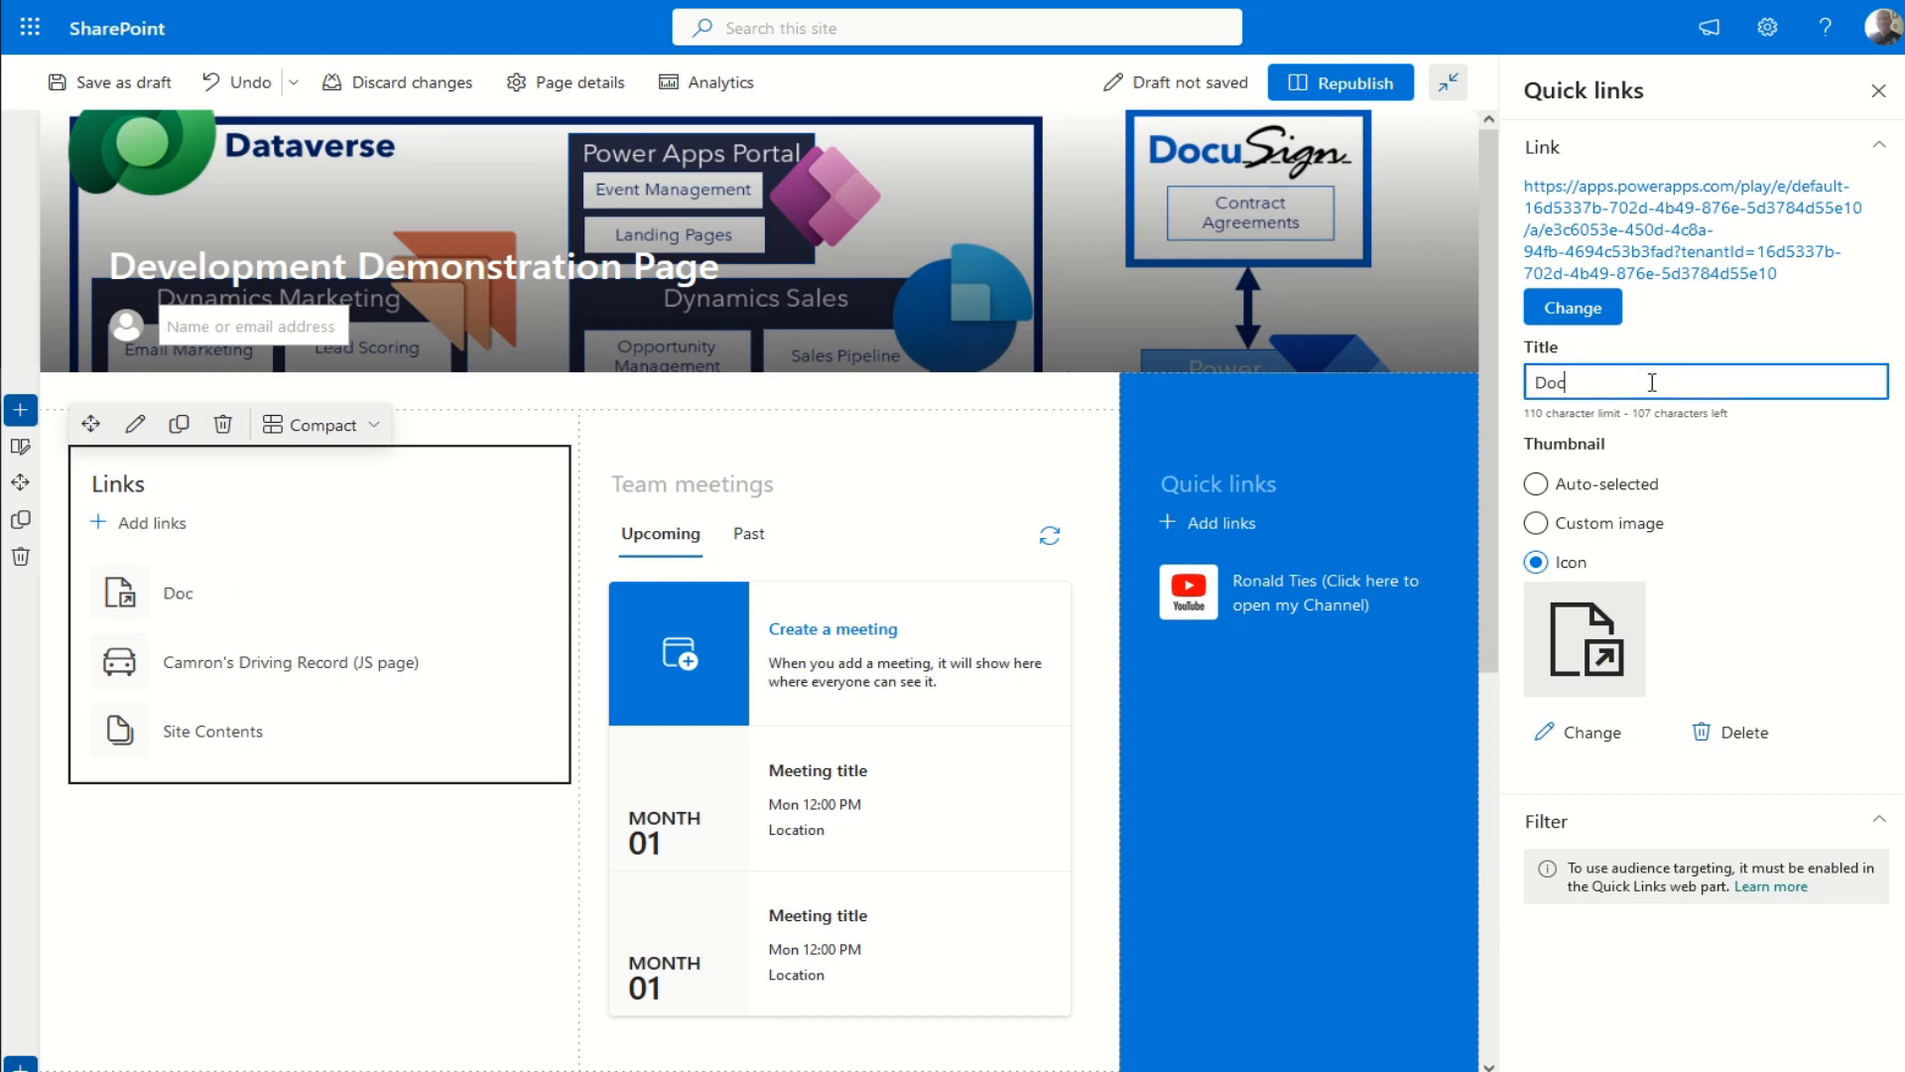
type("ument Sets-")
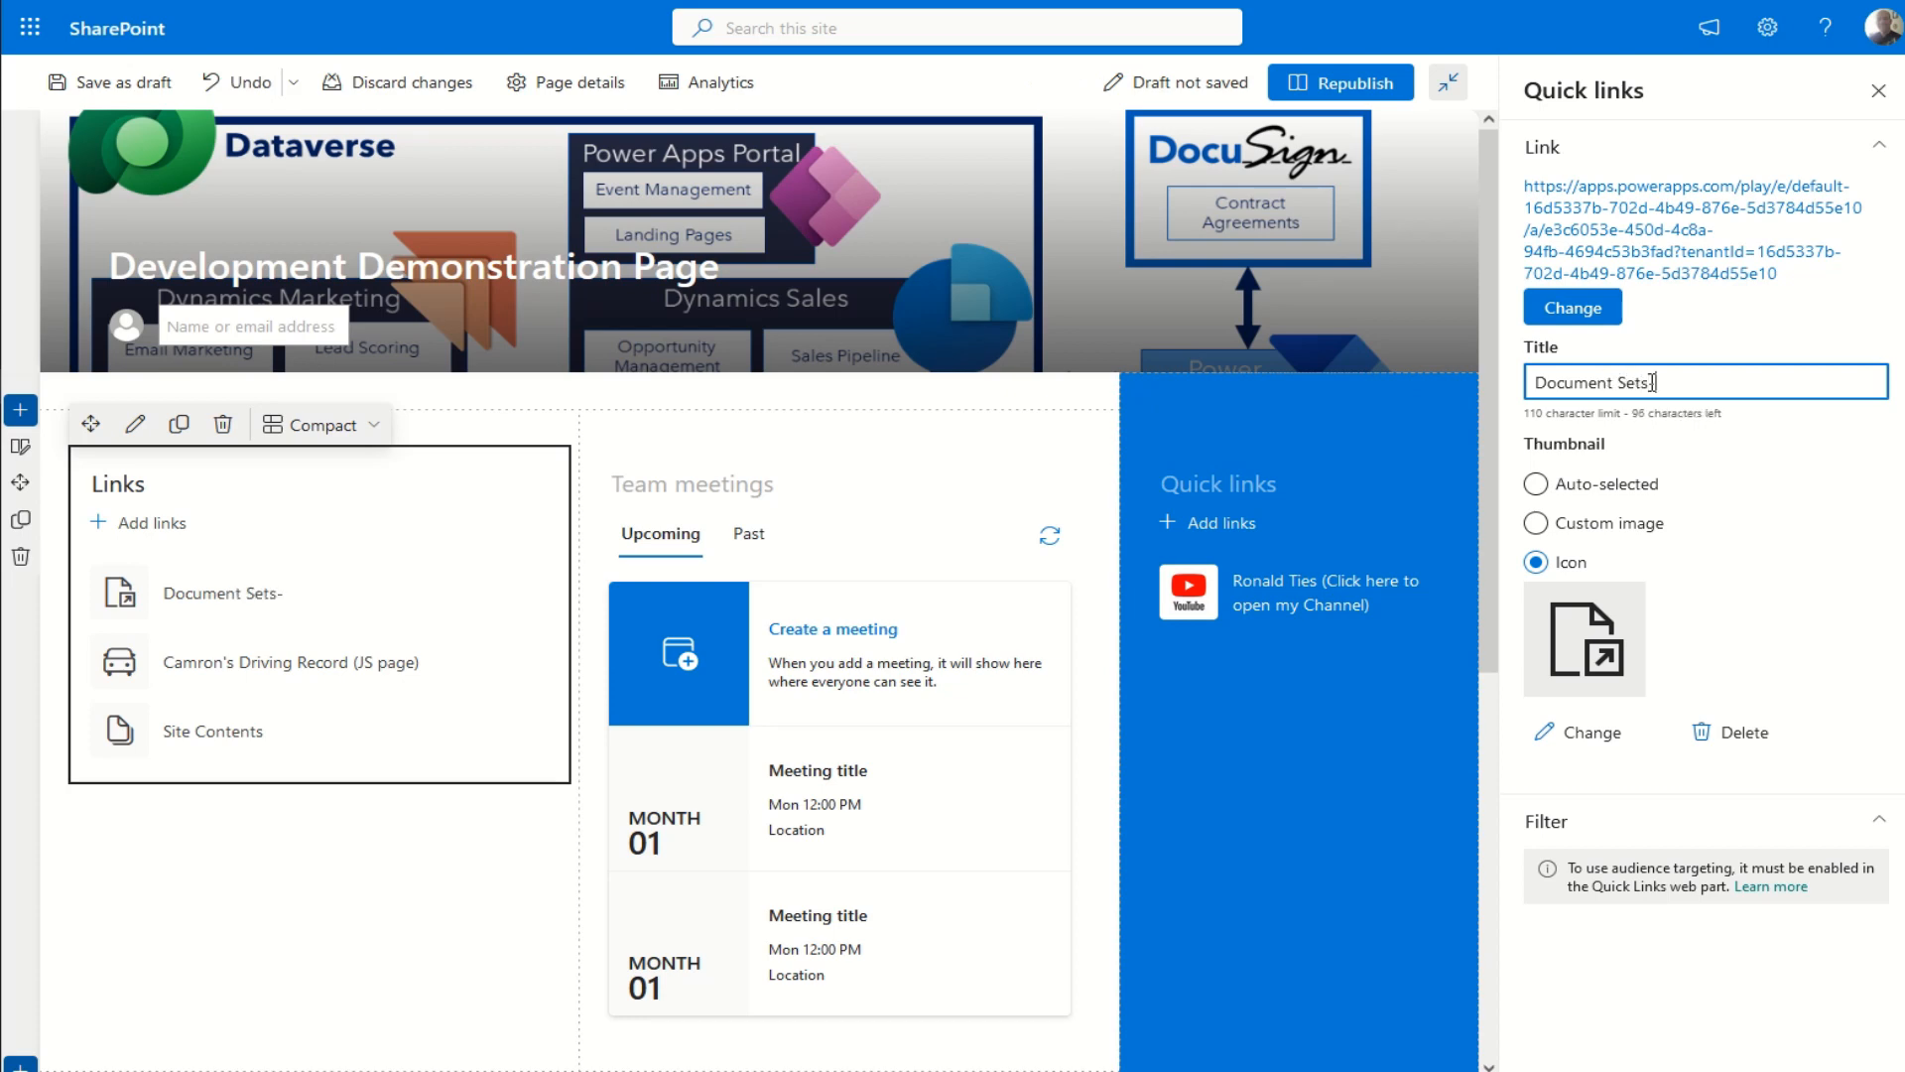
type("Finc")
key("BackSpace")
type("ance")
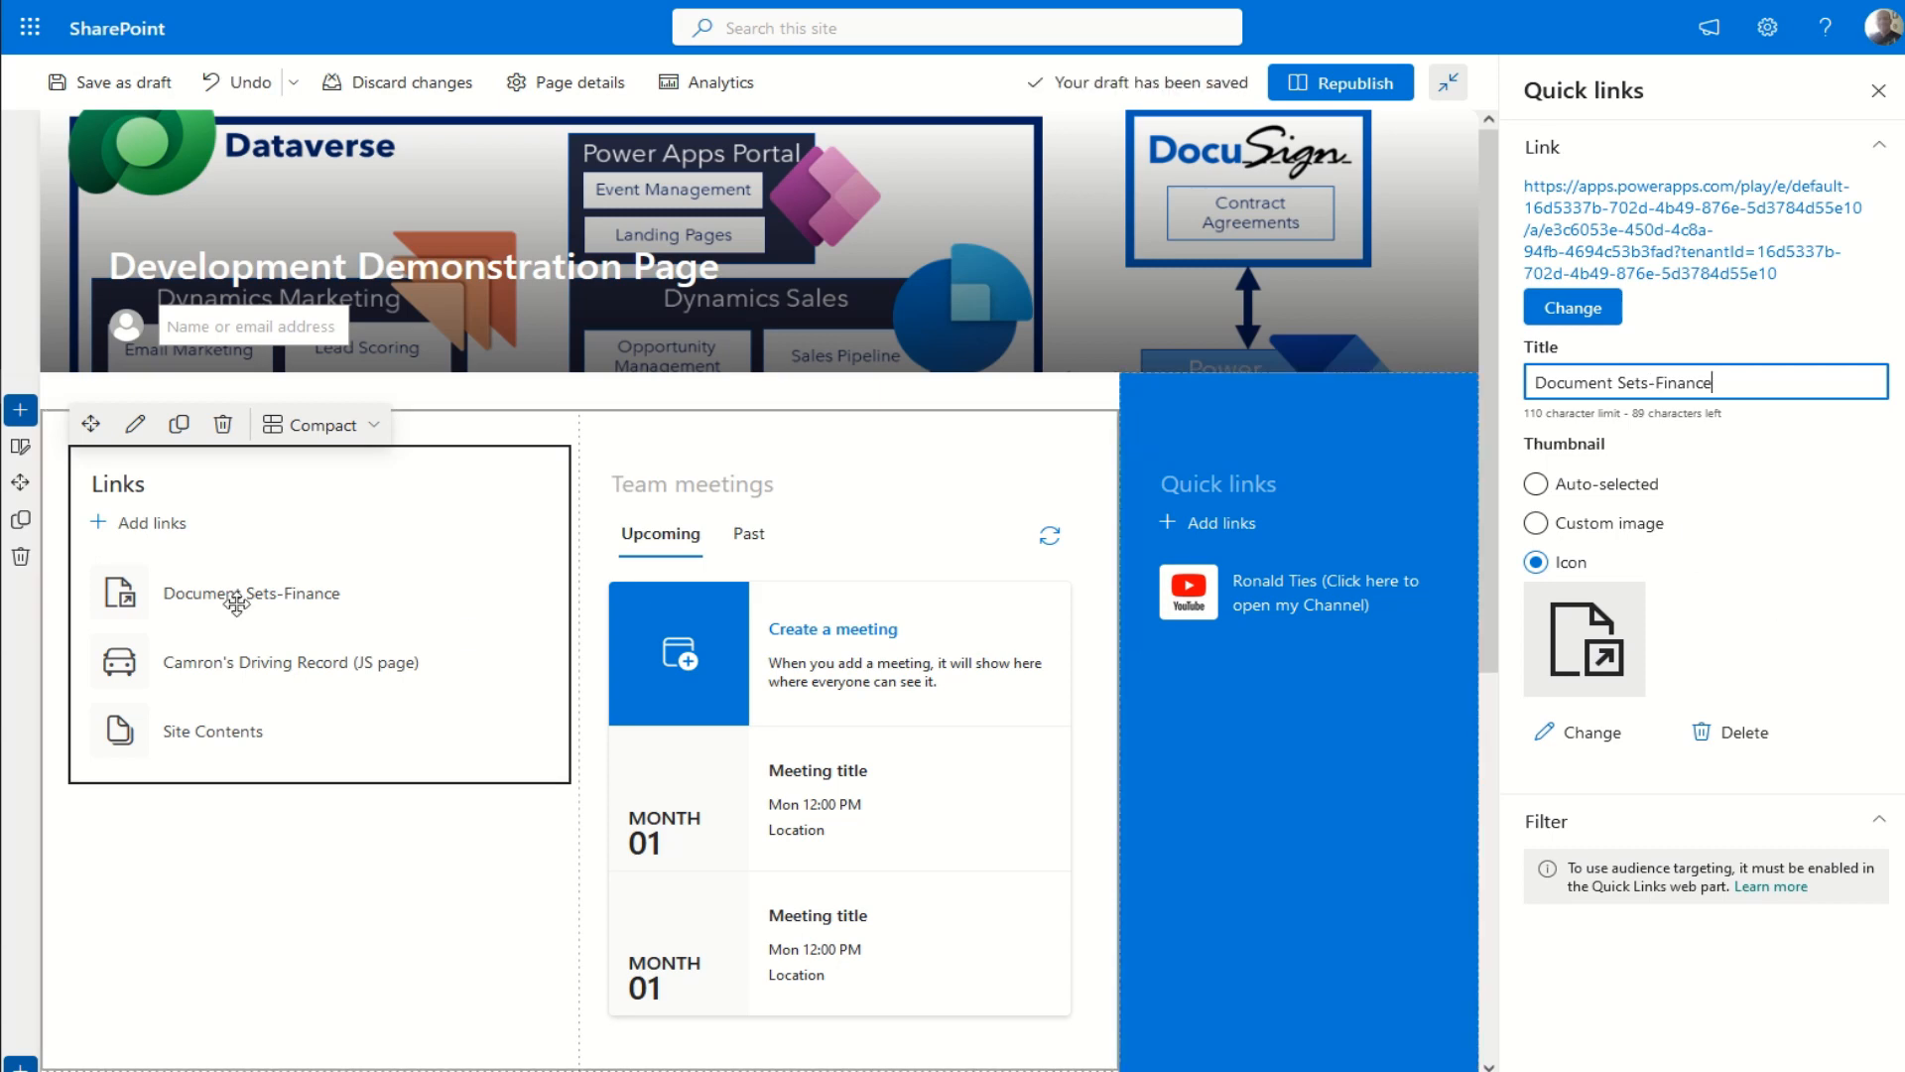
Step: Republish the Development Demonstration Page and open the app through the Document Sets-Finance link
left_click(1879, 90)
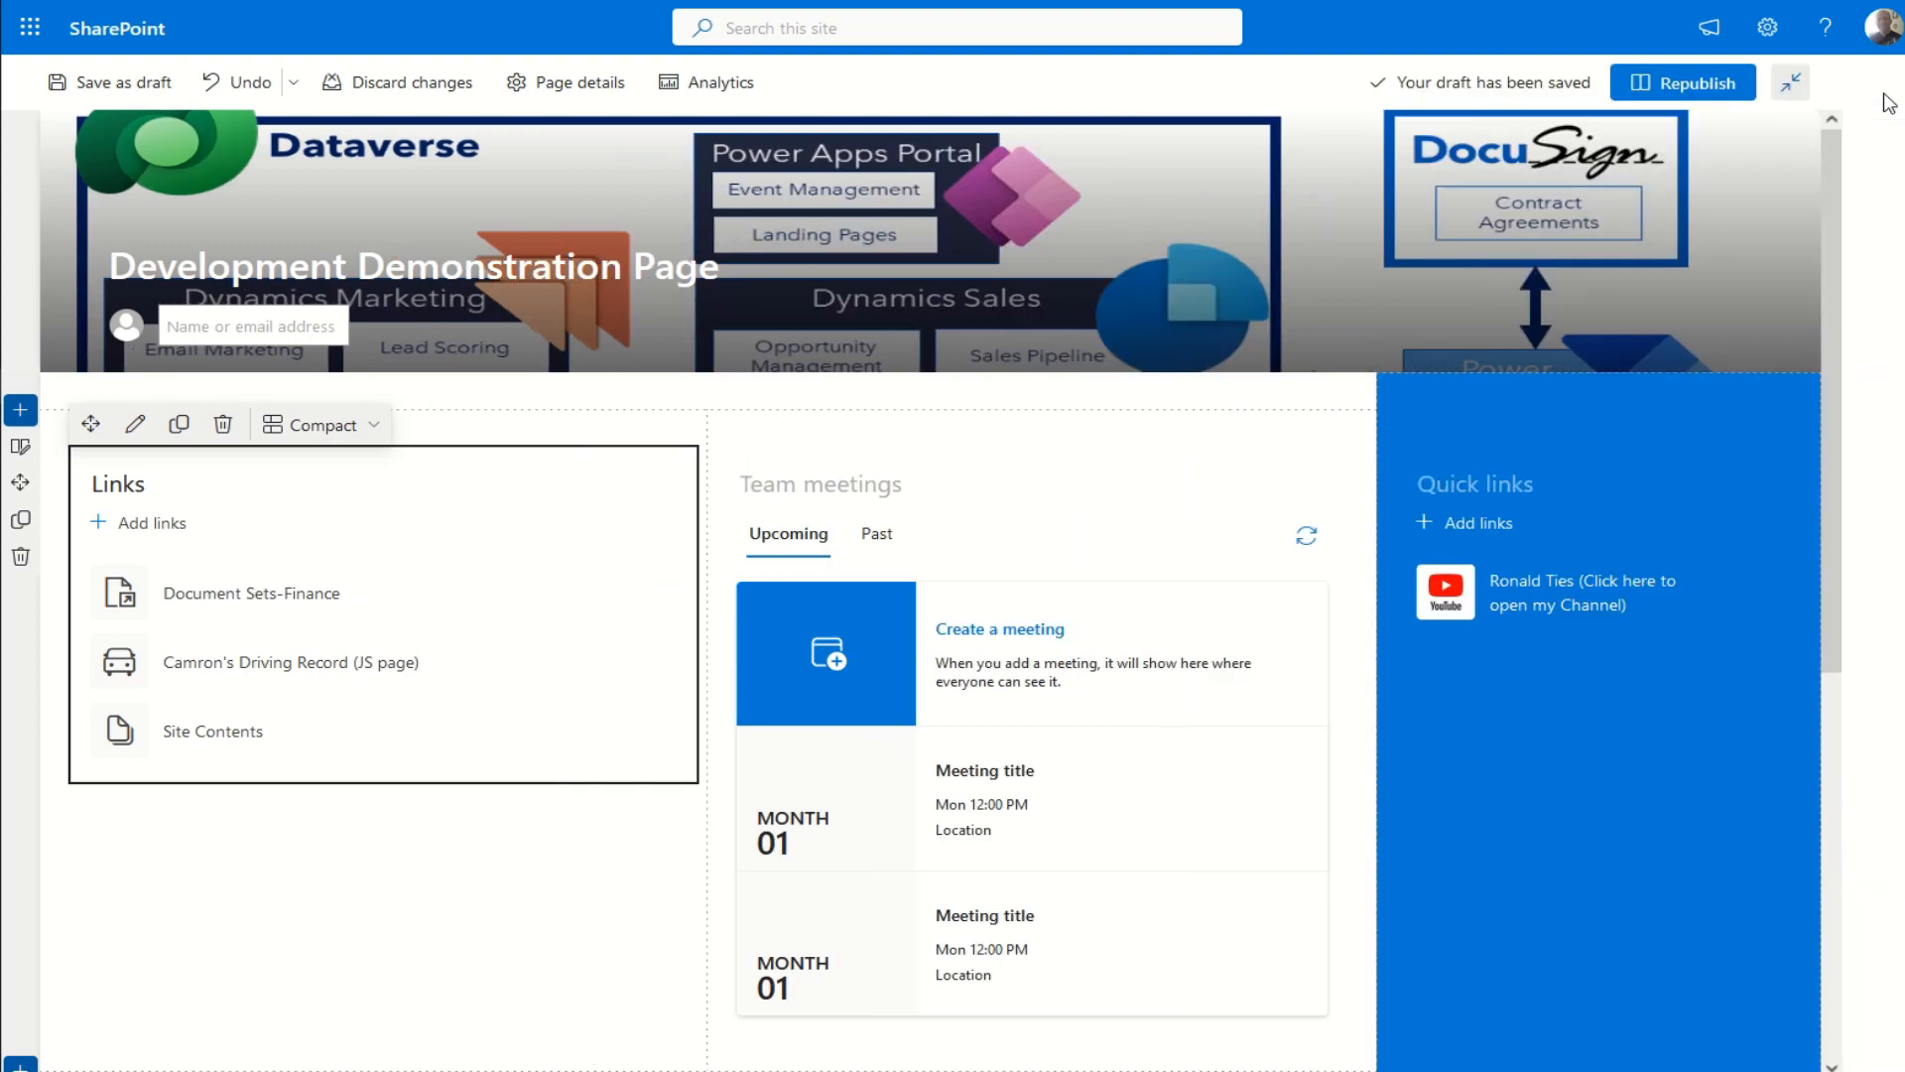
left_click(1756, 84)
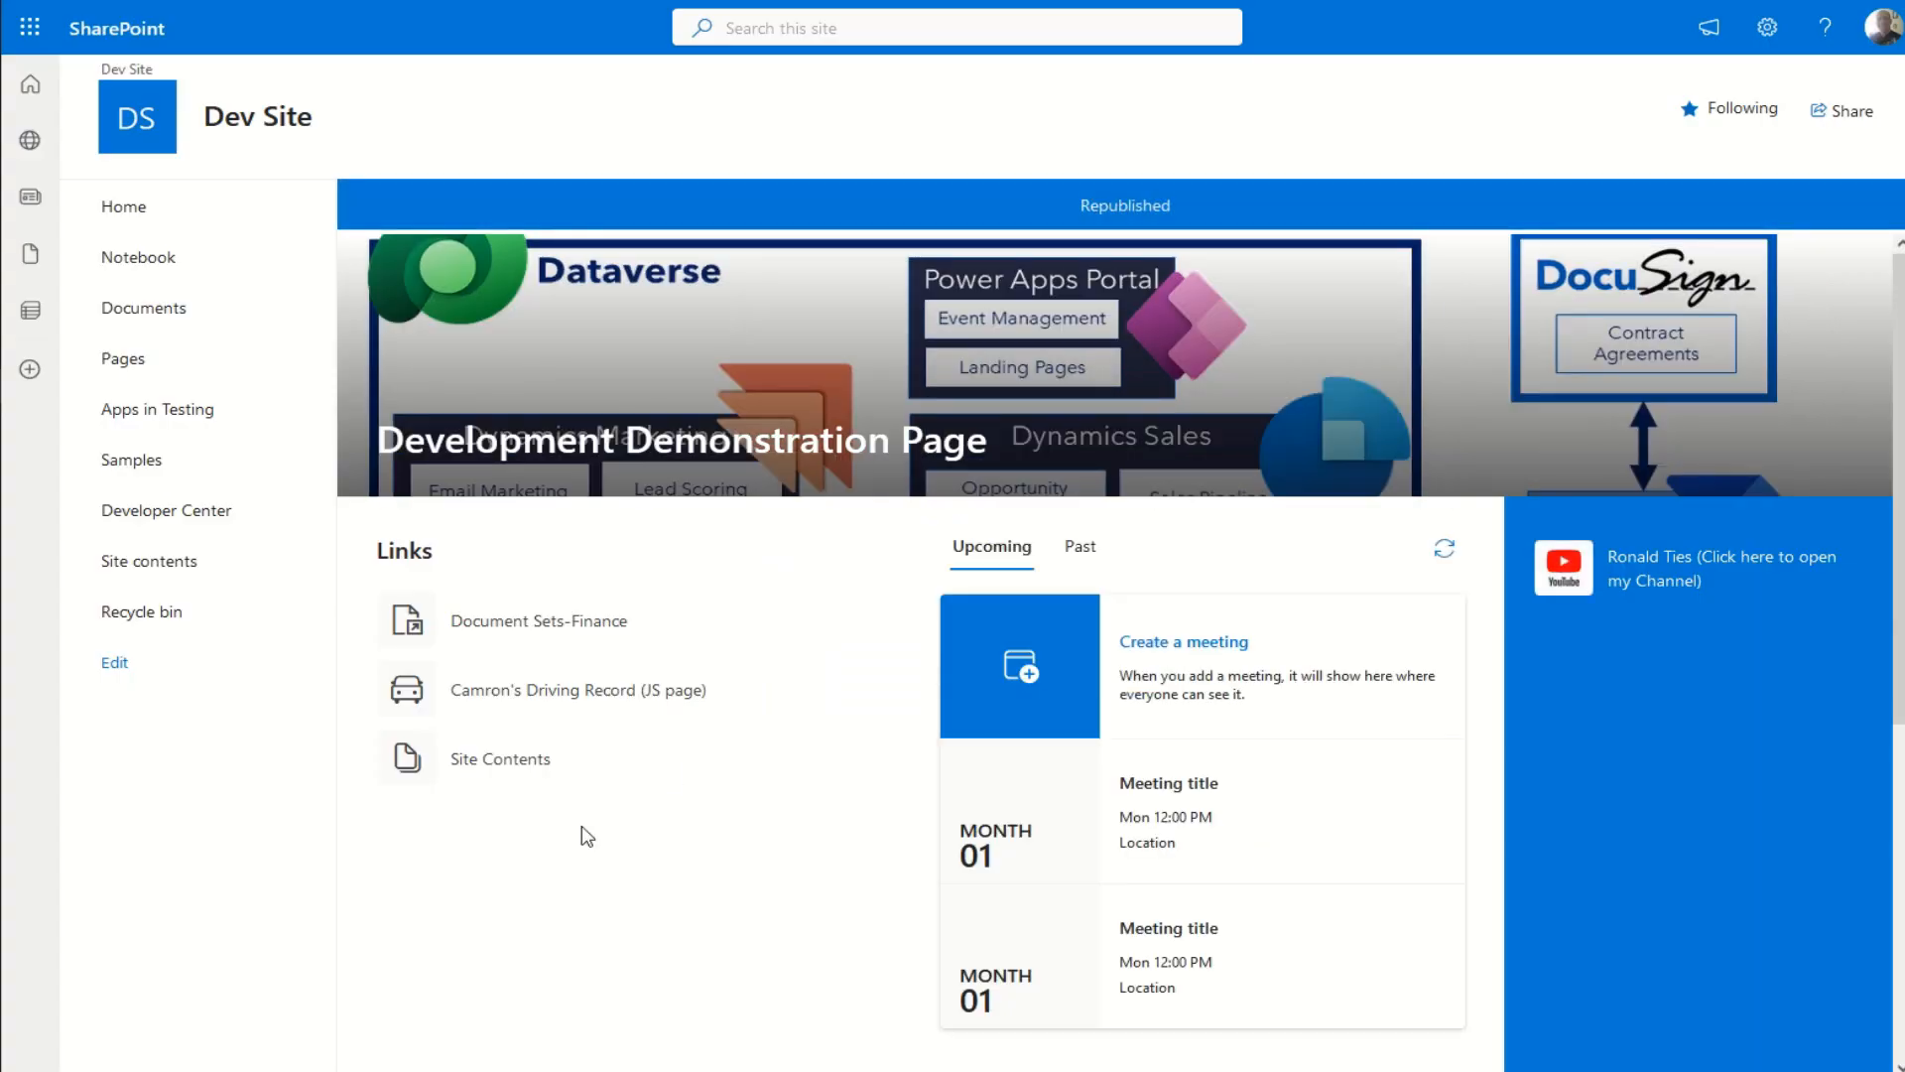
left_click(538, 636)
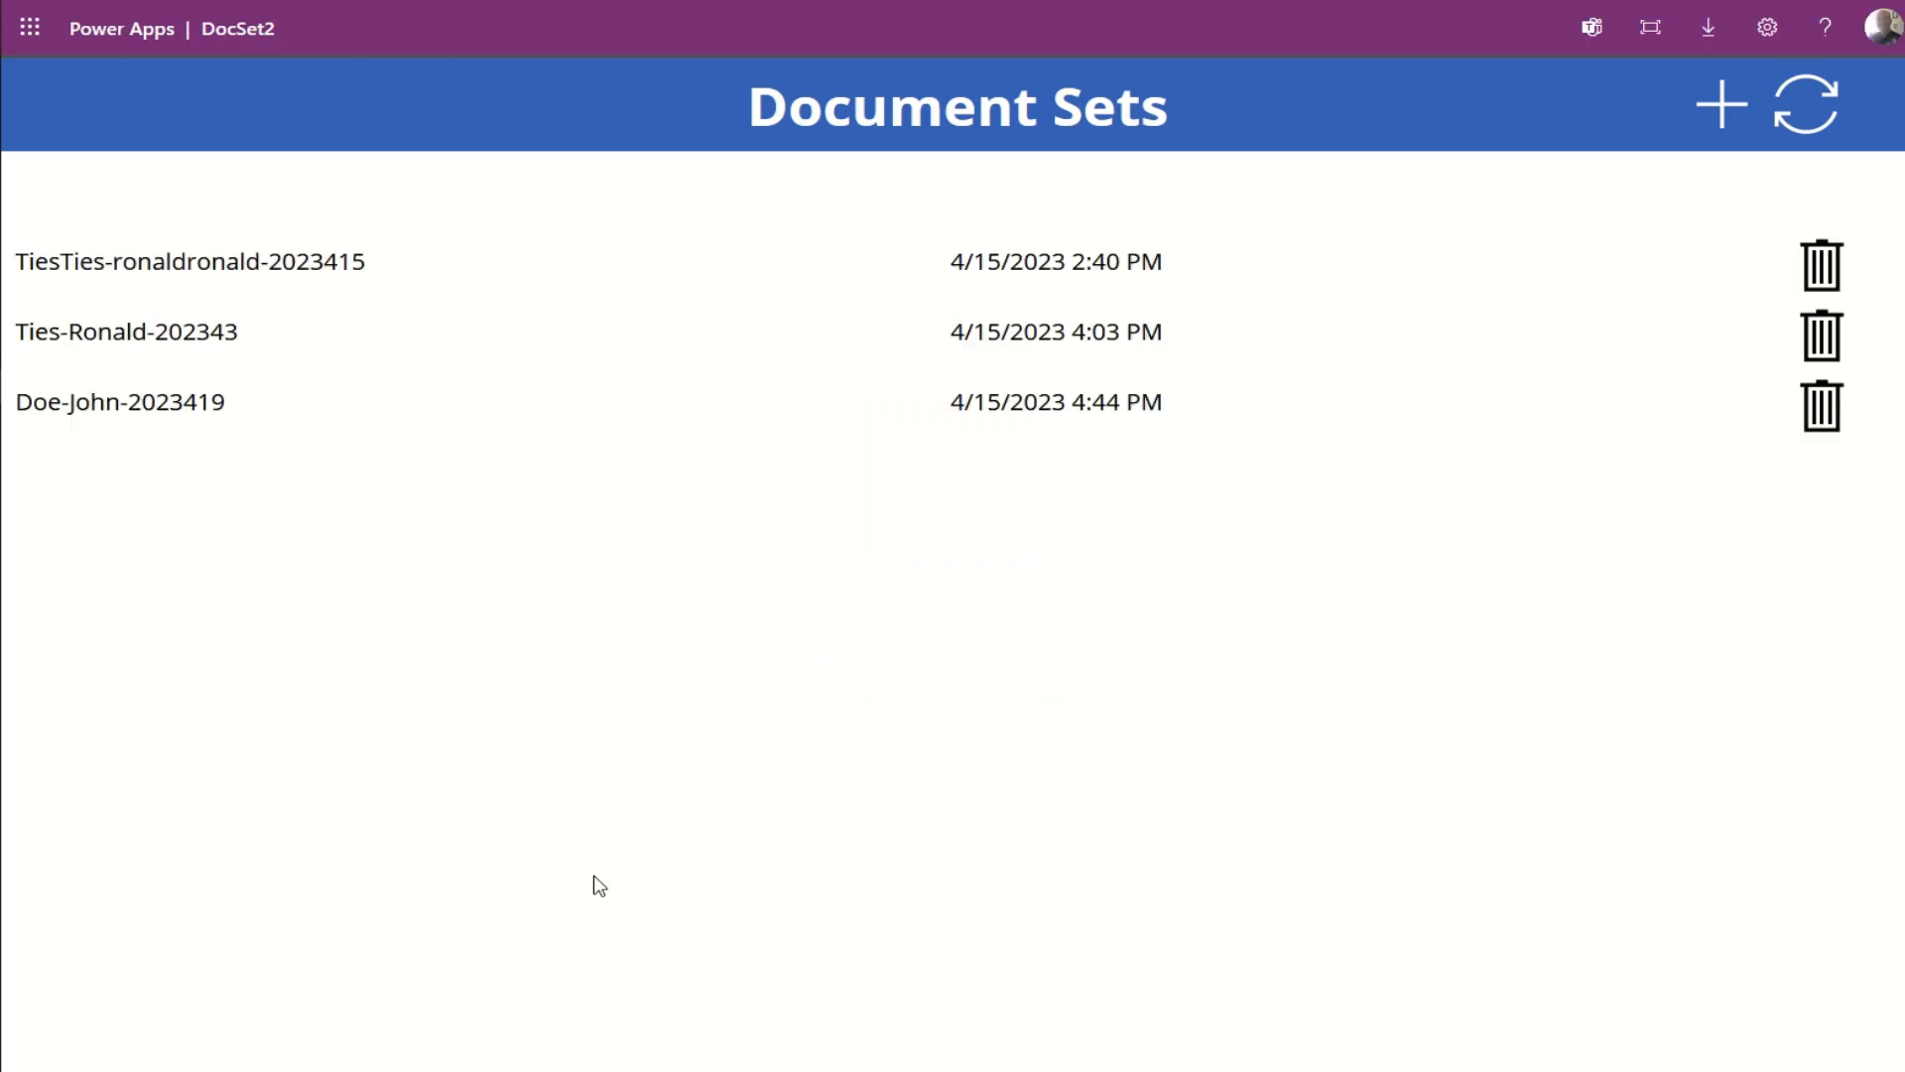
Step: Start a new document set in the DocSet2 app and enter the person's last name and first name
left_click(1723, 107)
left_click(411, 268)
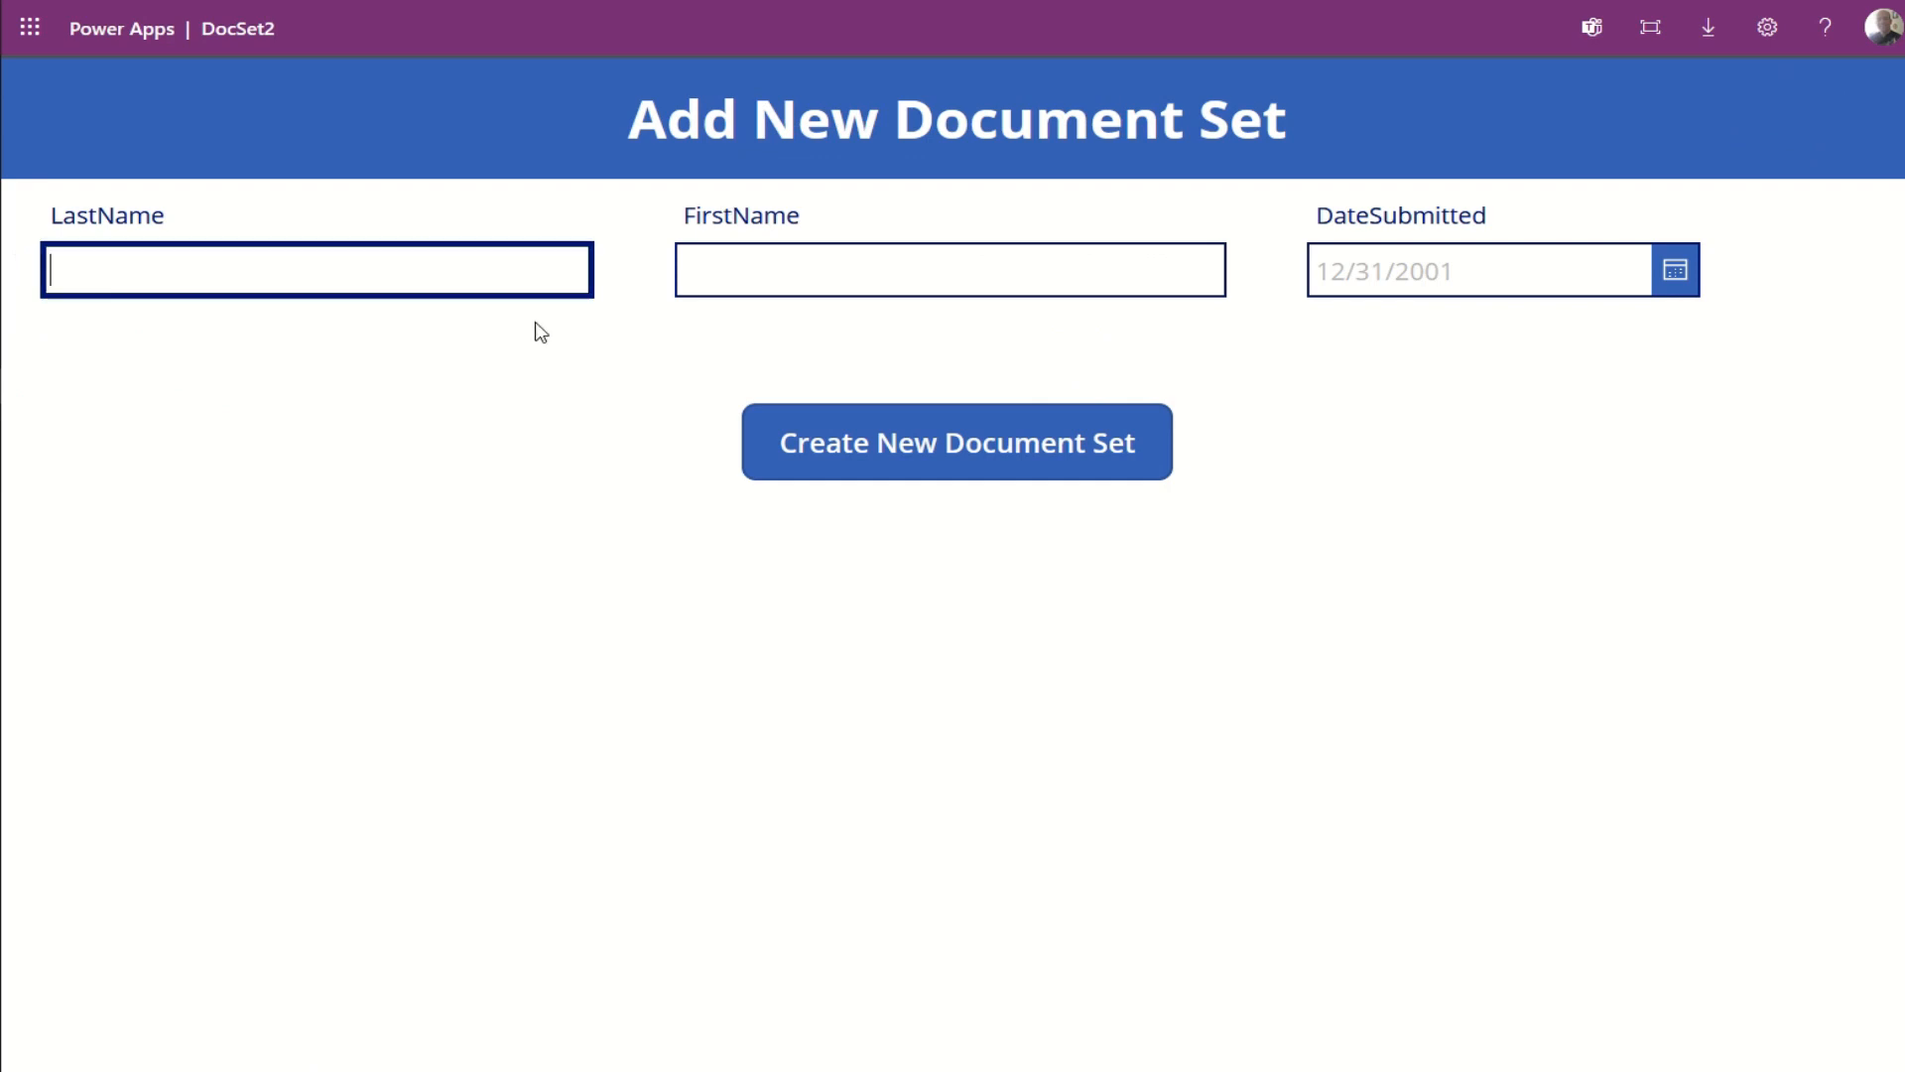
type("ajon")
key("BackSpace")
key("BackSpace")
key("BackSpace")
key("BackSpace")
type("Jones")
key("Tab")
type("Nancy")
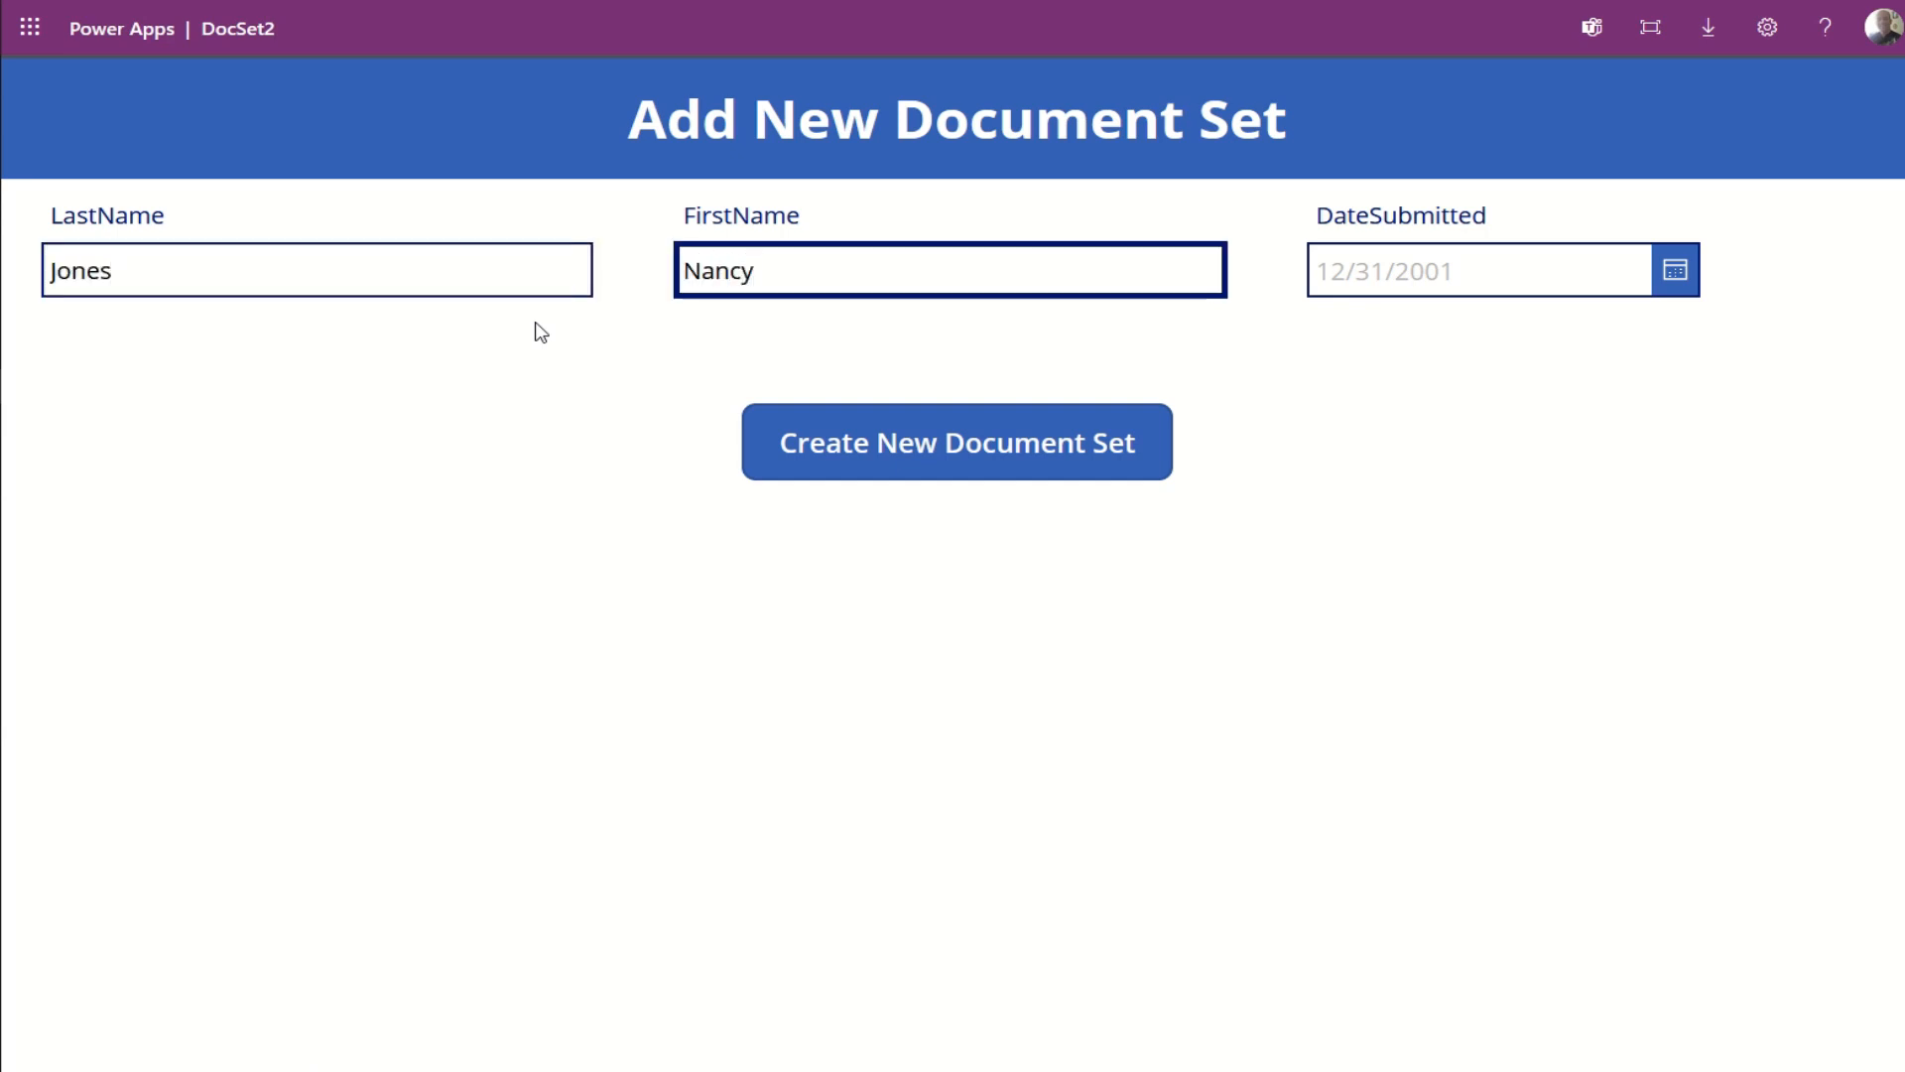
Step: Set DateSubmitted to 4/12/2023, create the document set and refresh the list of document sets
left_click(1677, 288)
left_click(1563, 779)
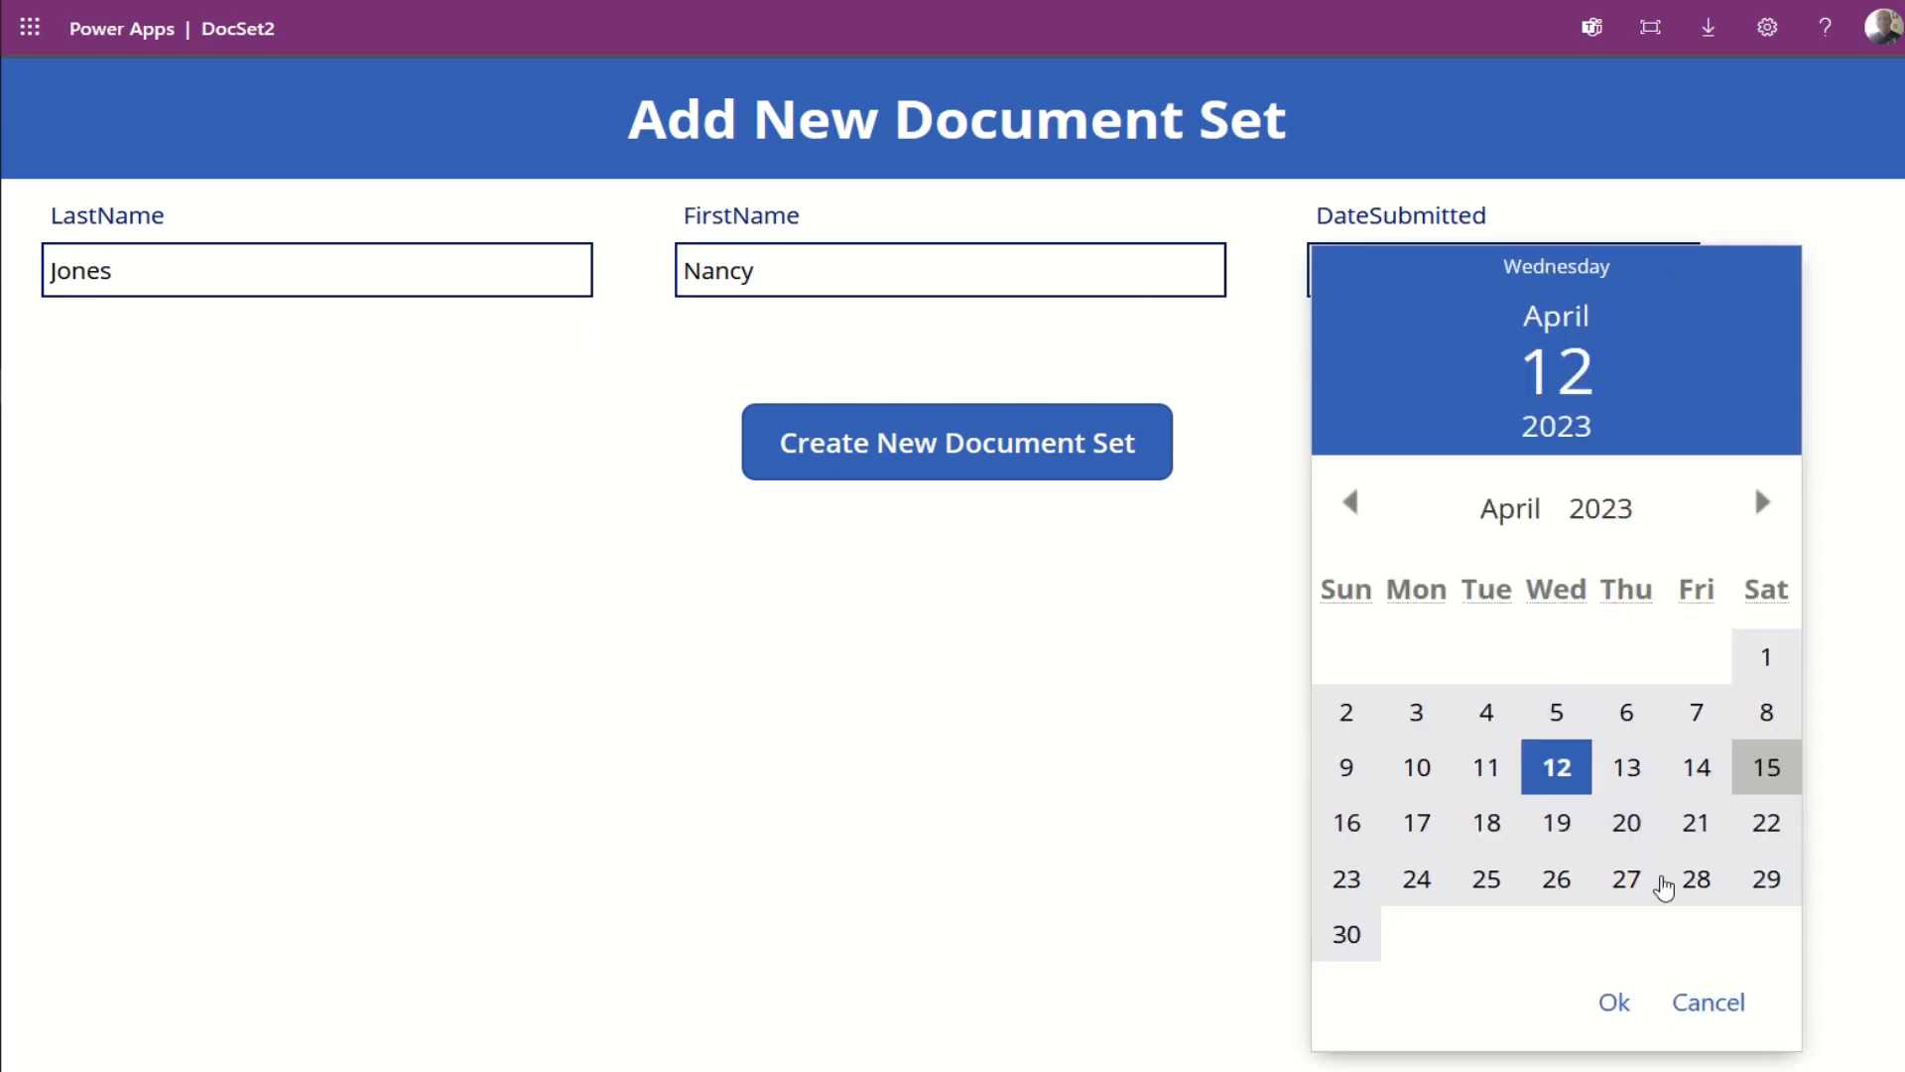
left_click(1615, 1004)
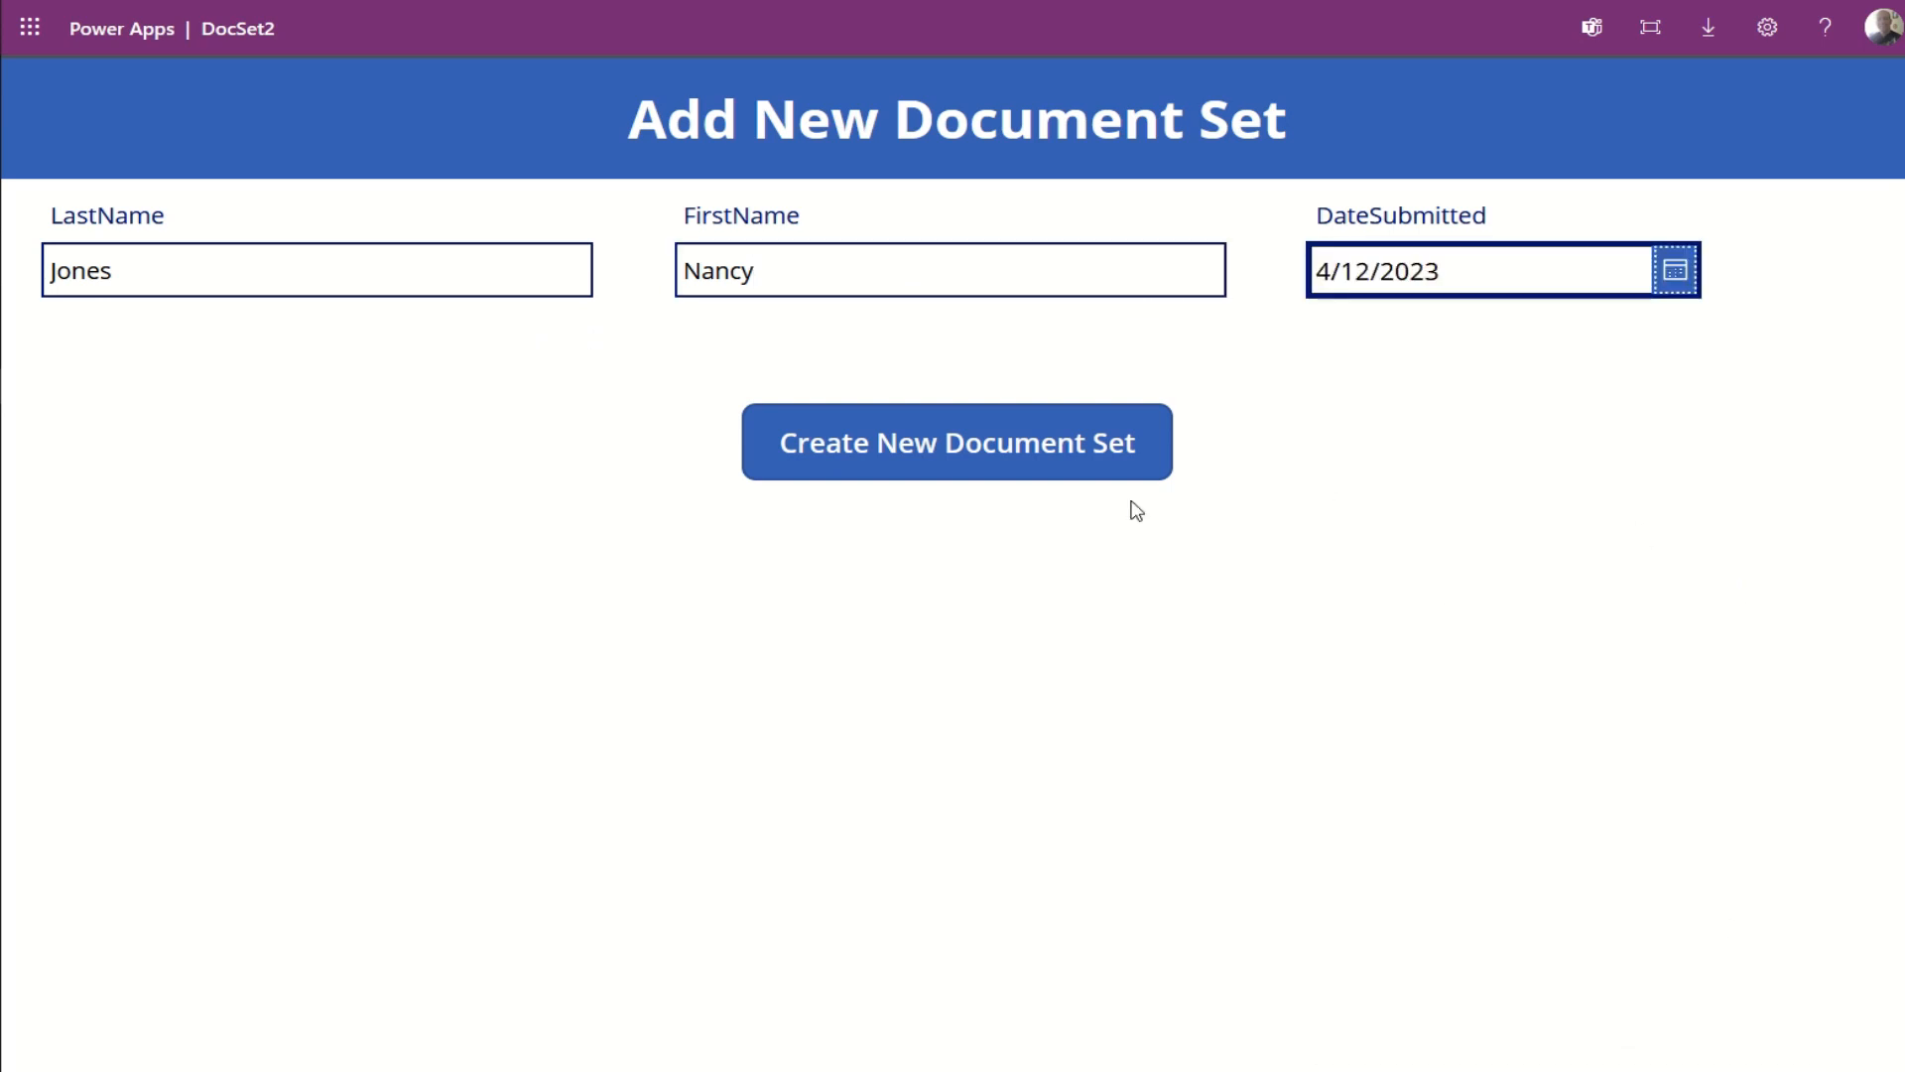
left_click(943, 445)
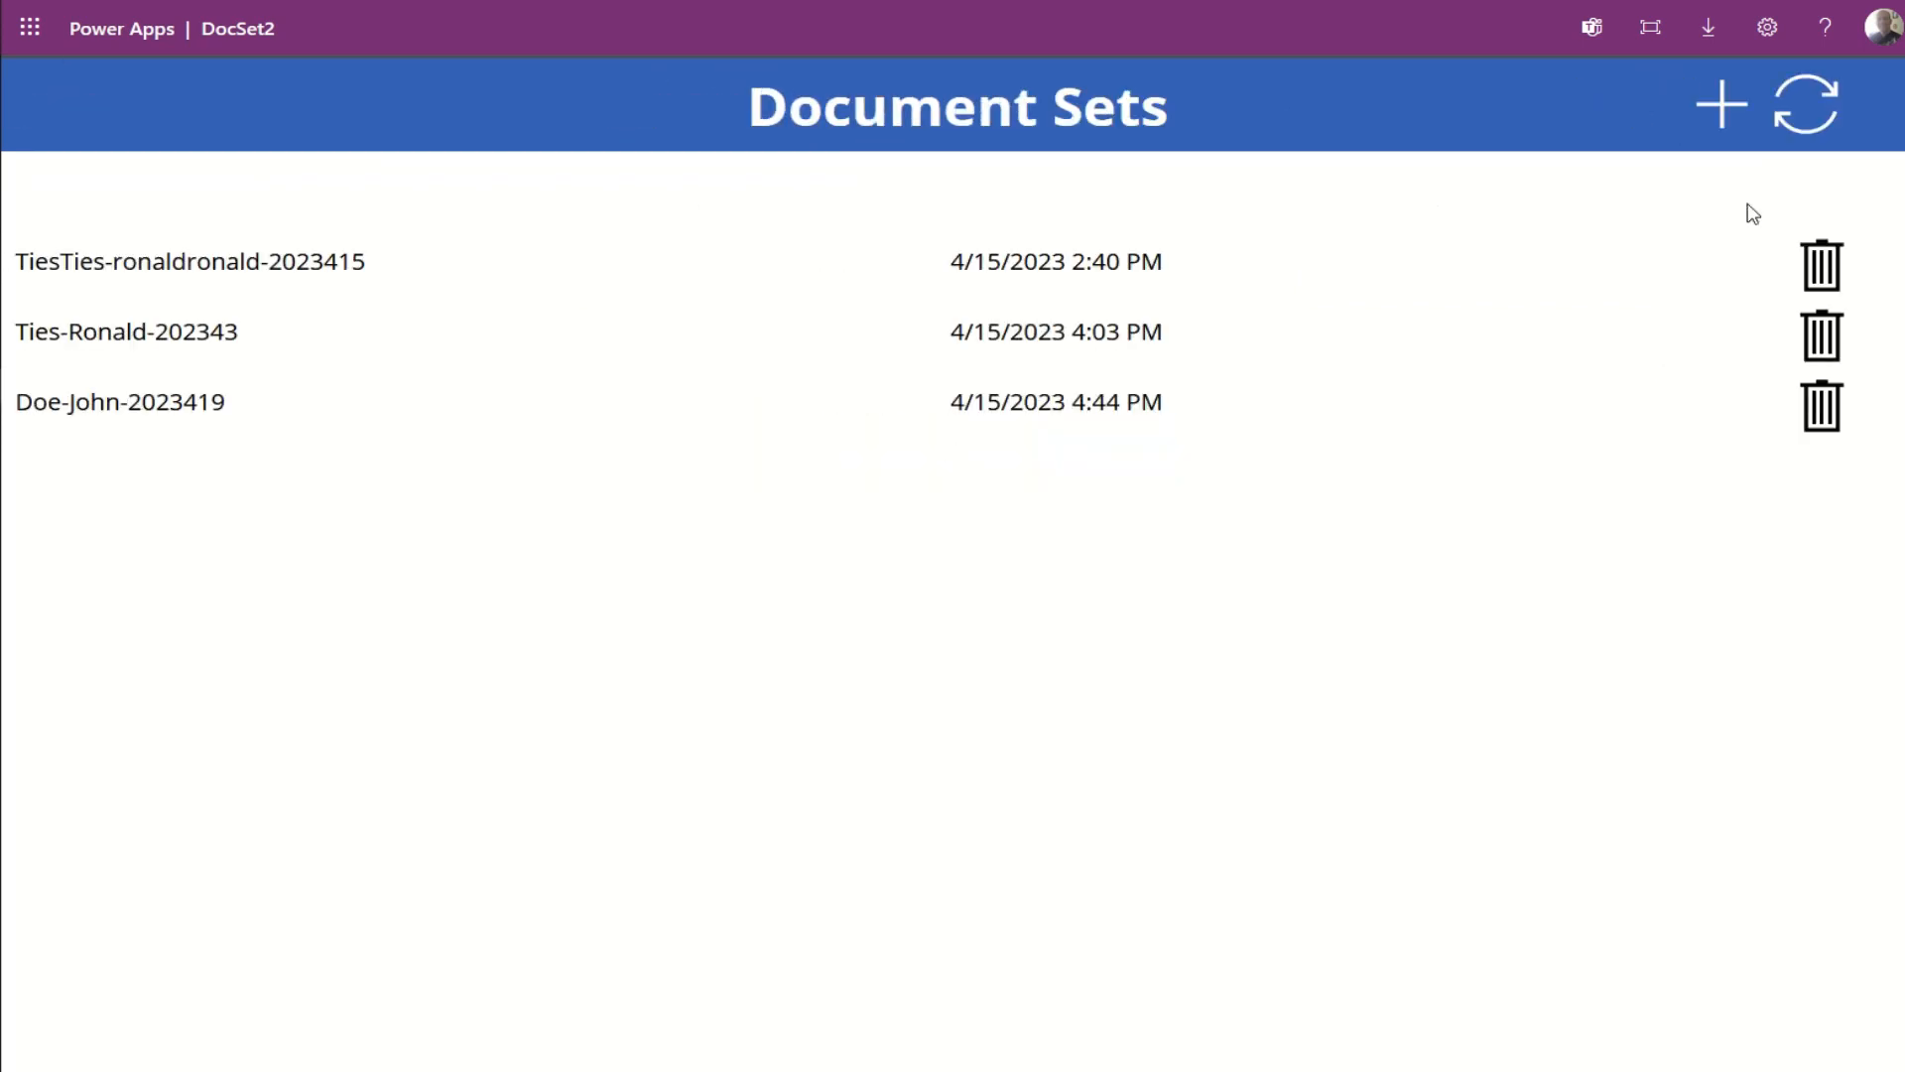
left_click(1804, 129)
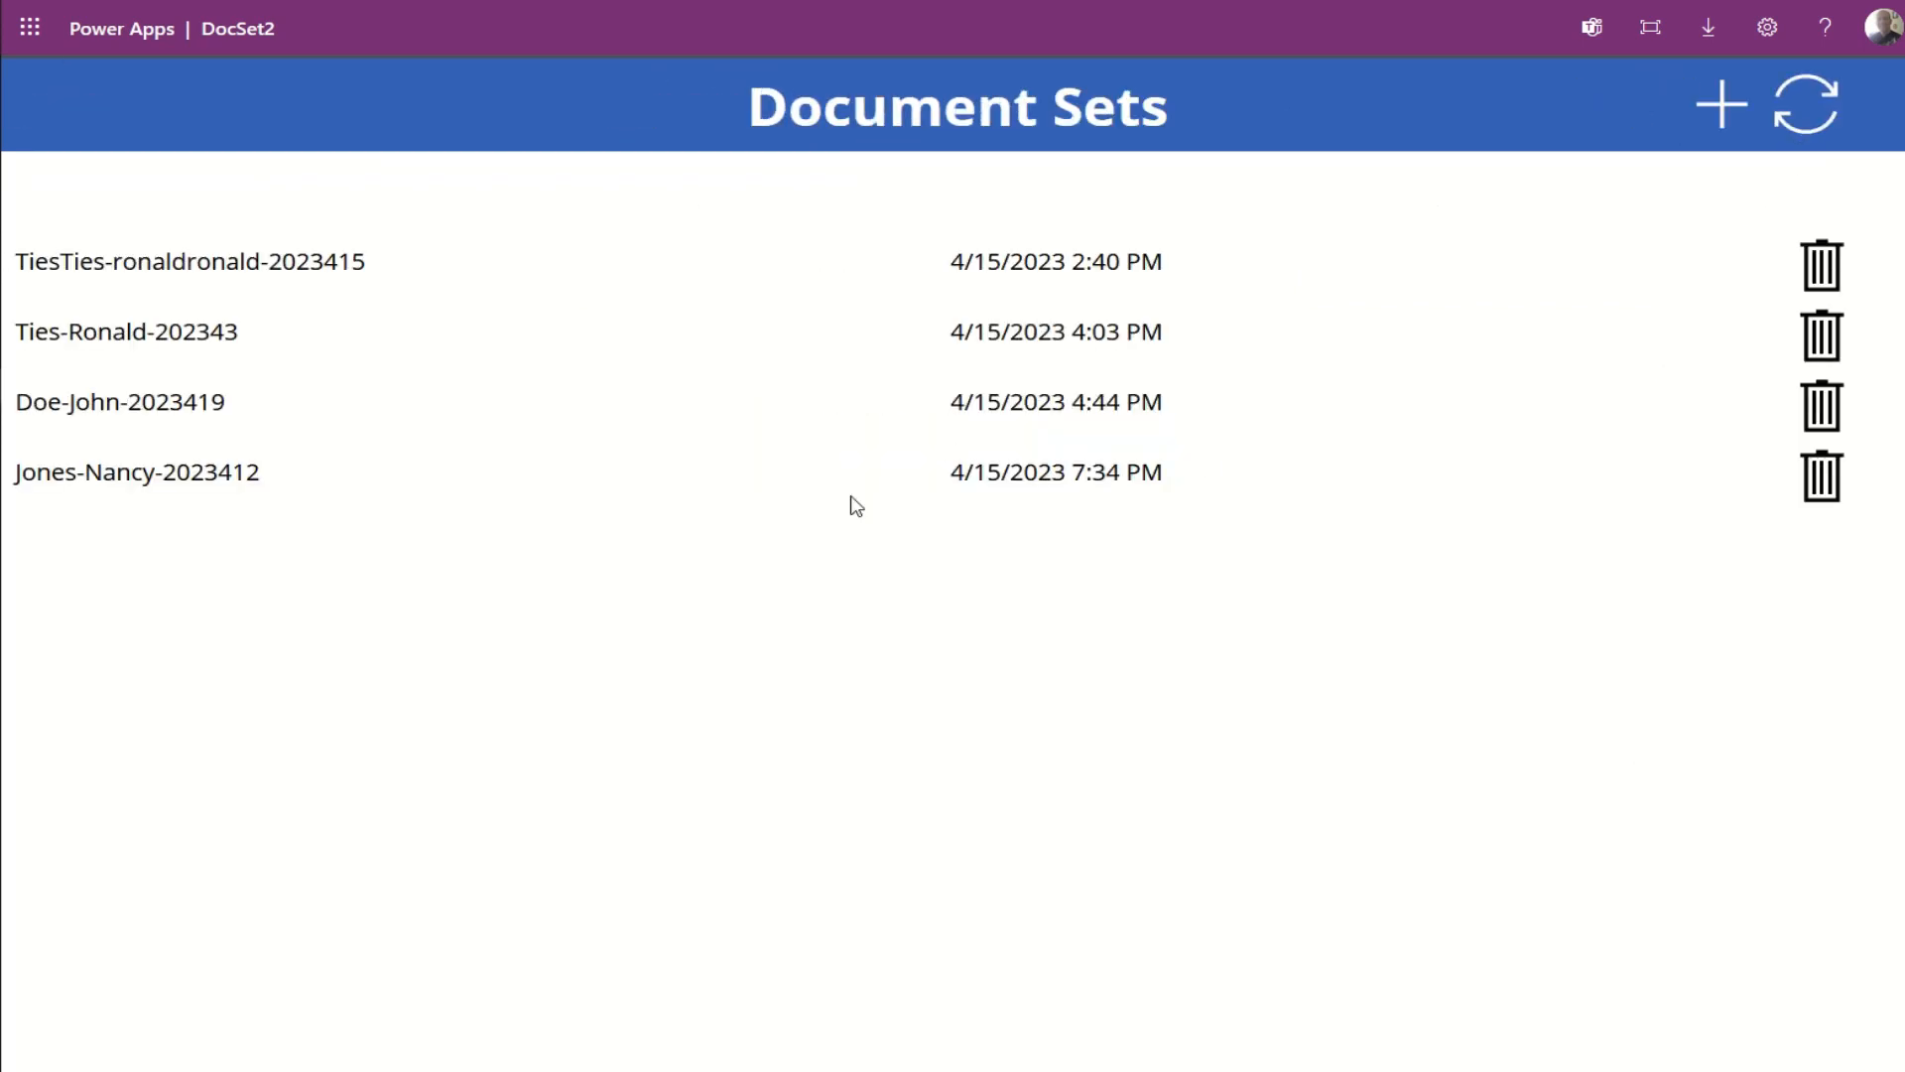
Step: Open the newly created 4/12/2023 document set and browse to the PDF folder under Precision5500Profile to attach files
left_click(154, 476)
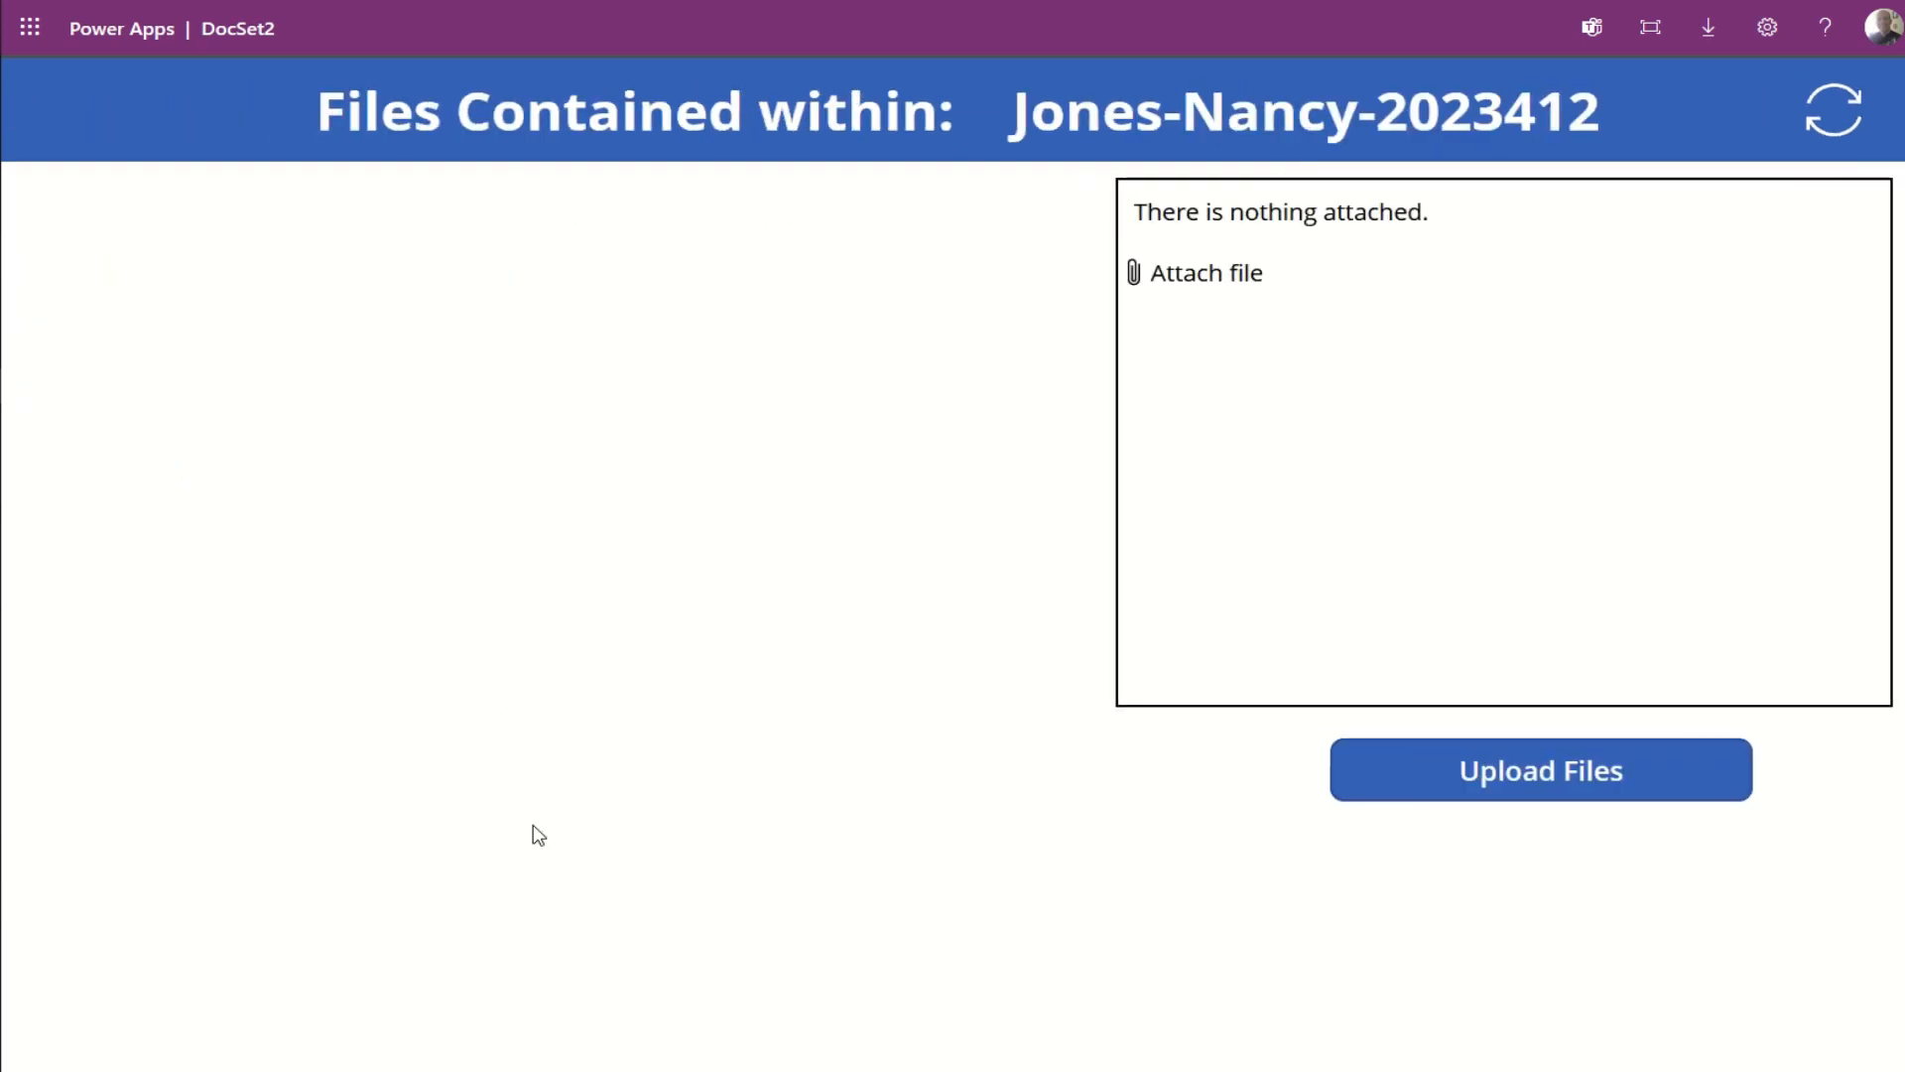
left_click(1215, 271)
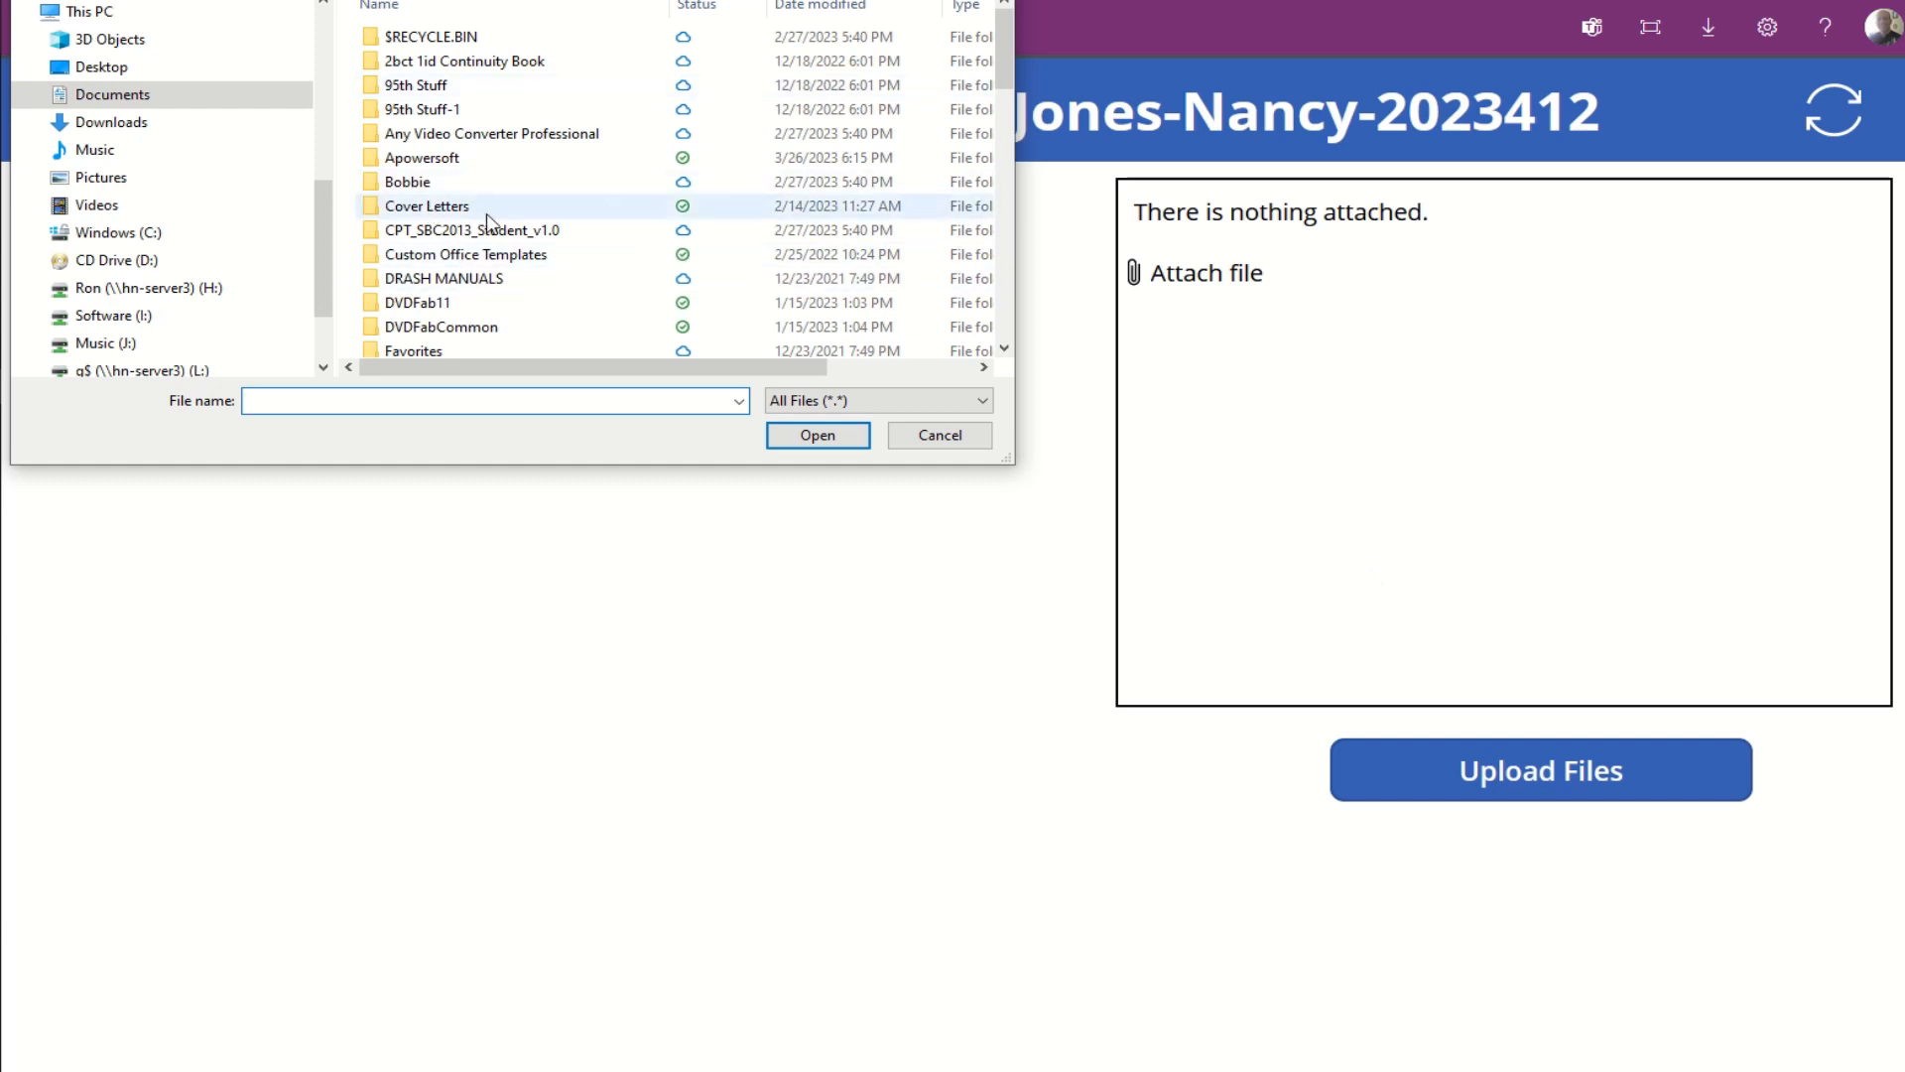
scroll(487, 226, "down", 2)
scroll(486, 226, "down", 1)
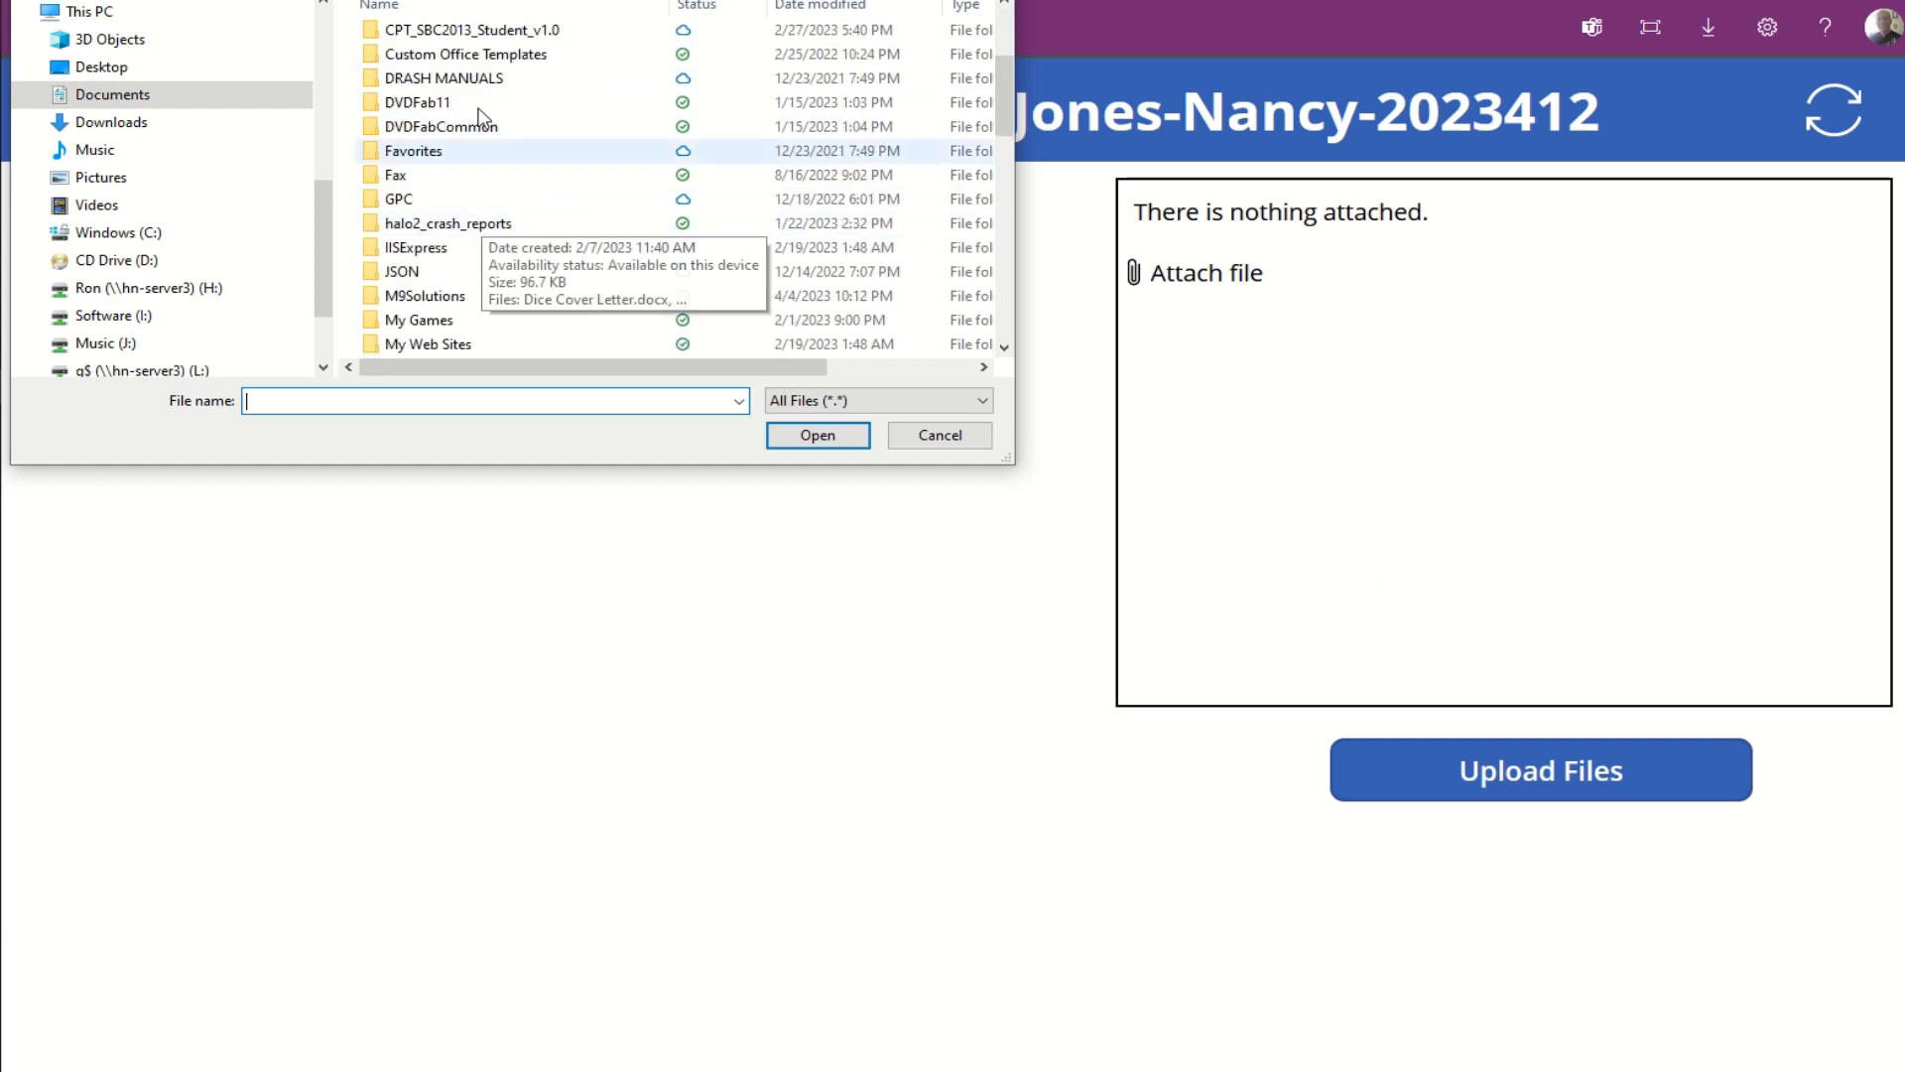
scroll(506, 298, "down", 2)
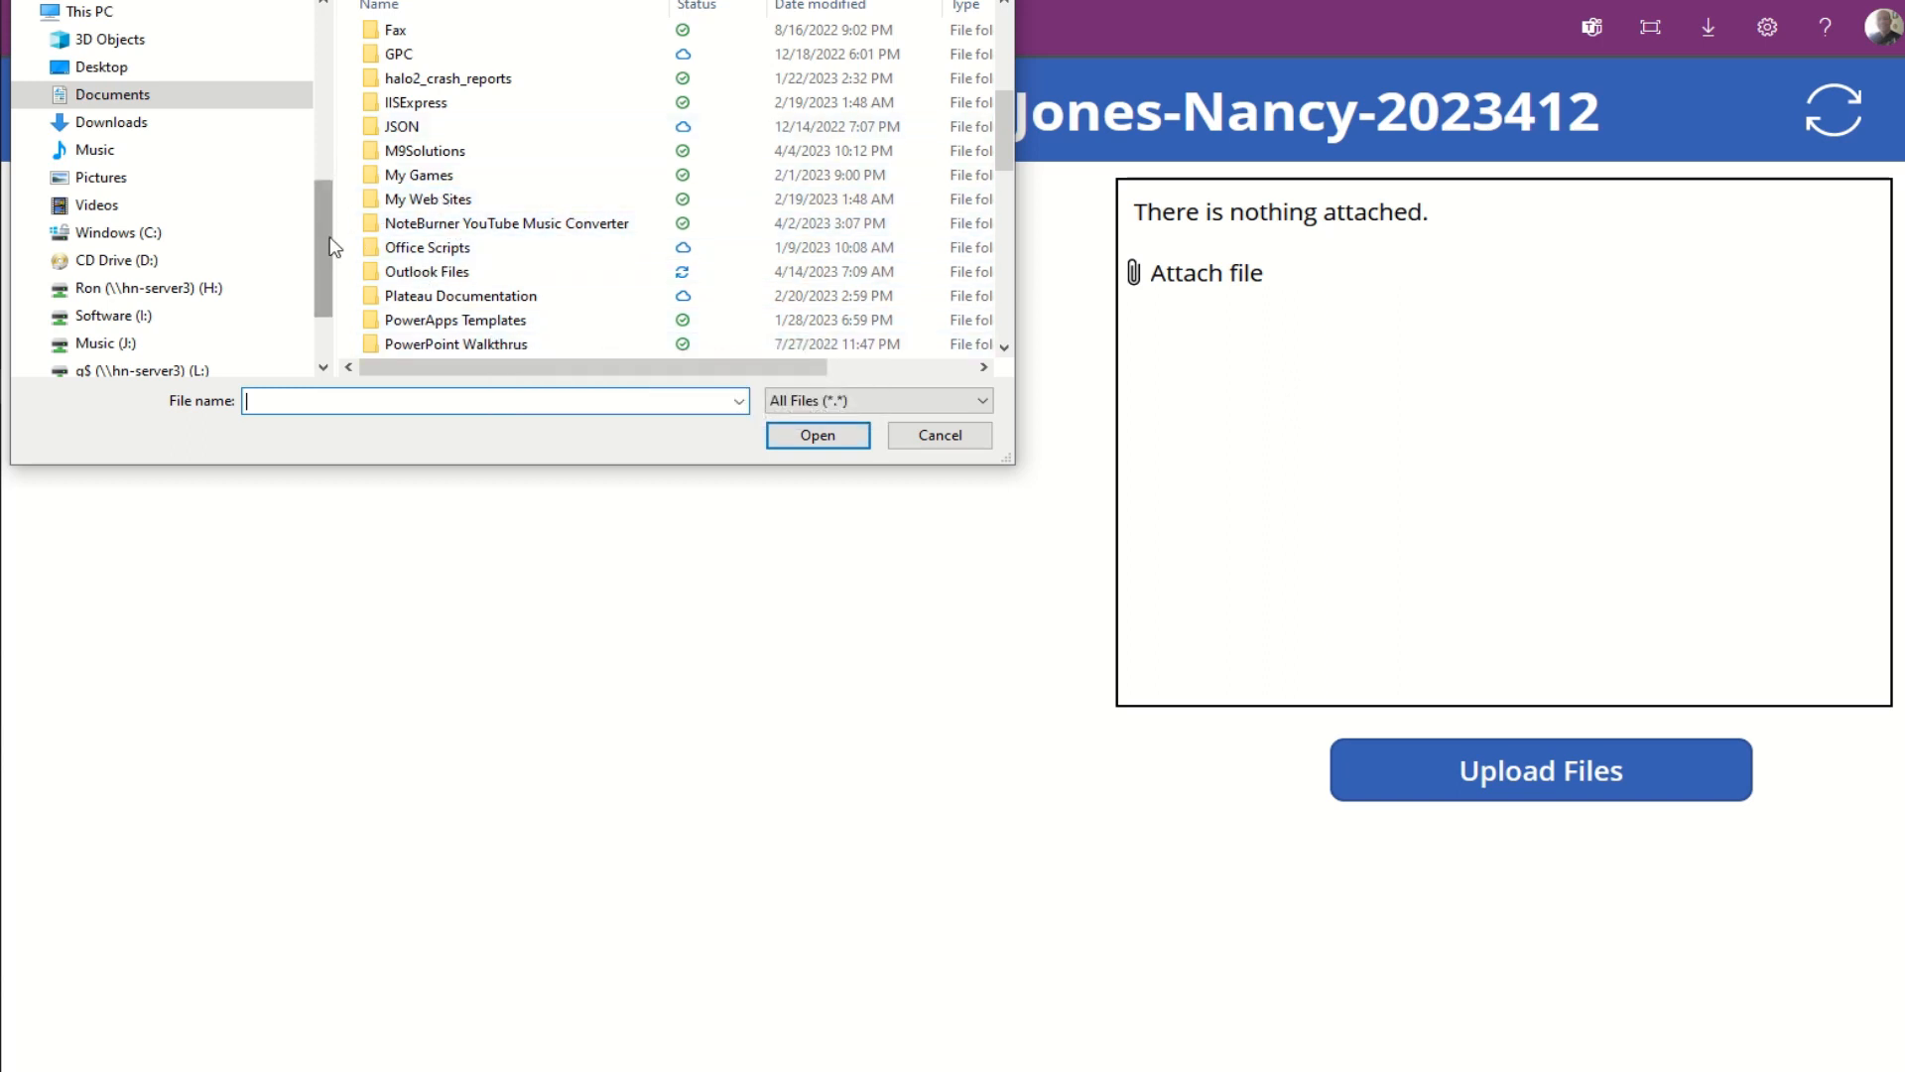
scroll(173, 249, "up", 5)
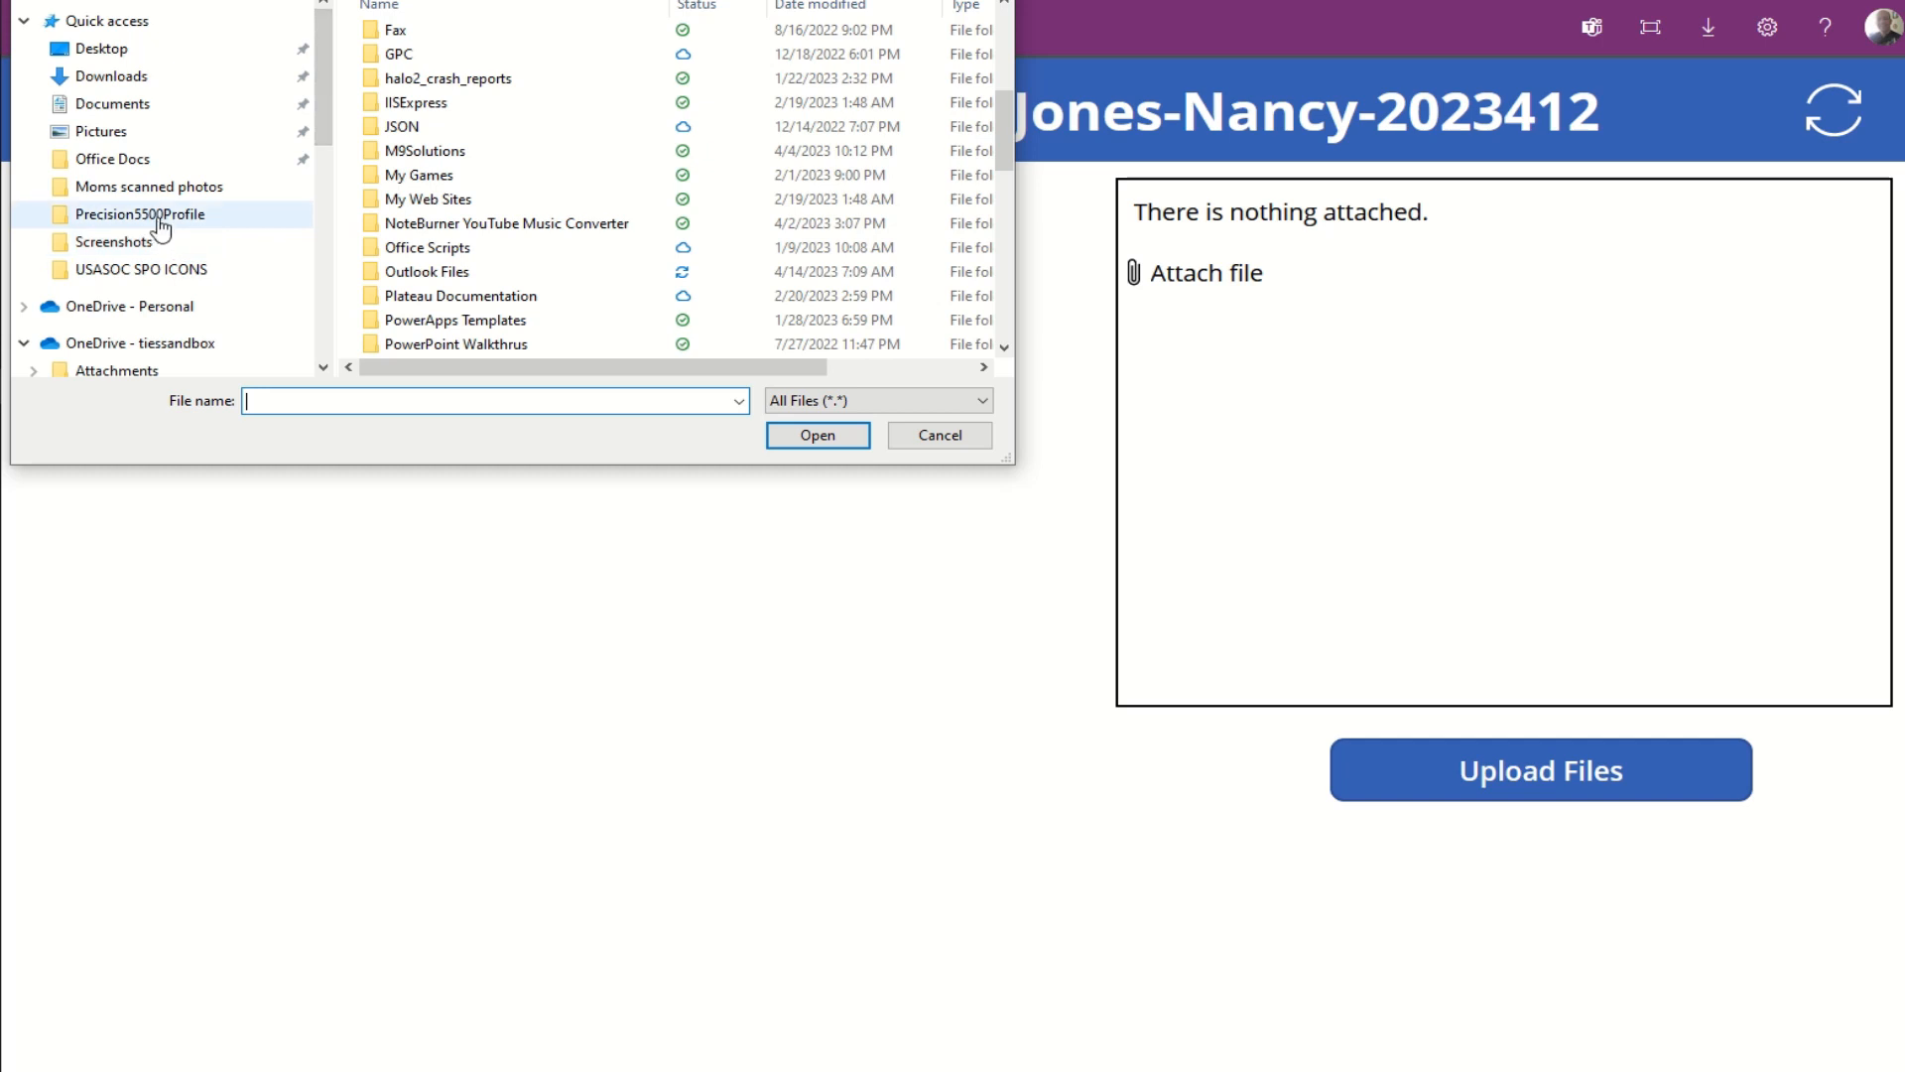
left_click(159, 214)
double_click(433, 277)
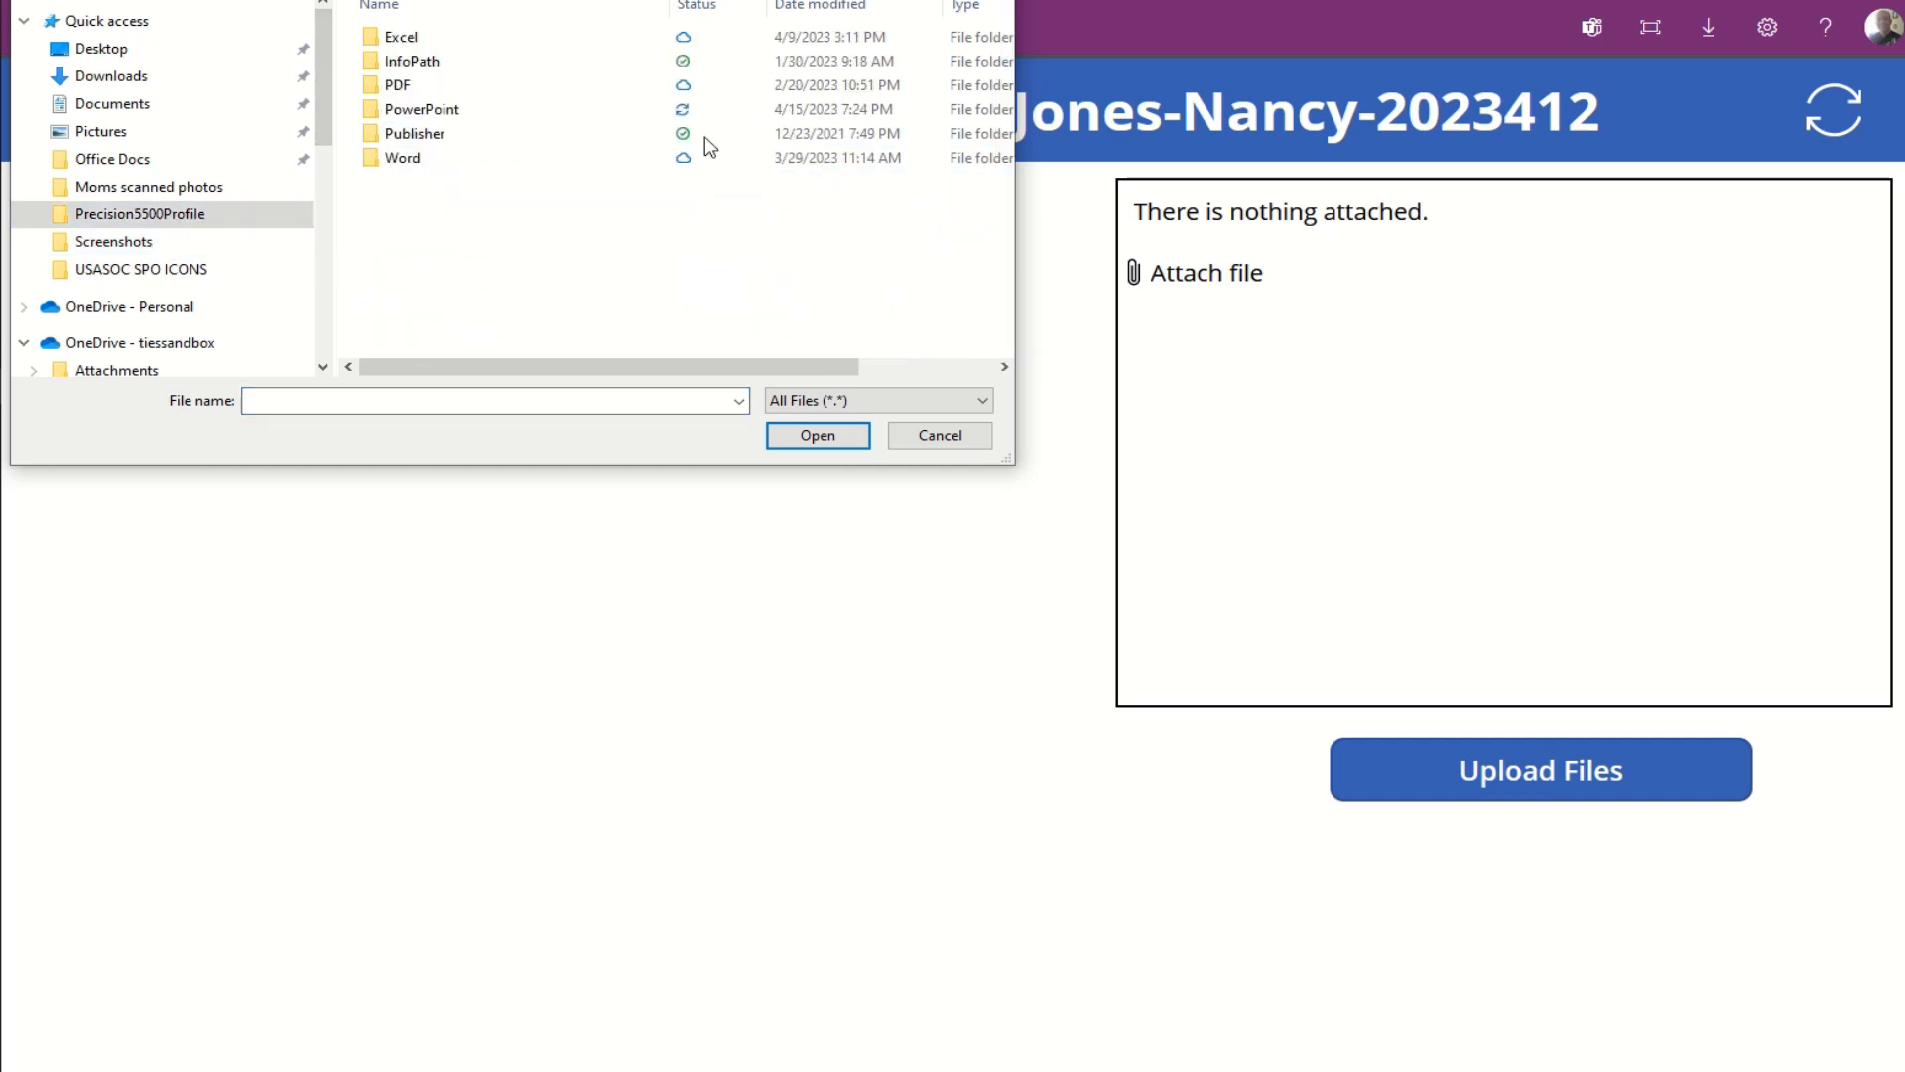
double_click(424, 87)
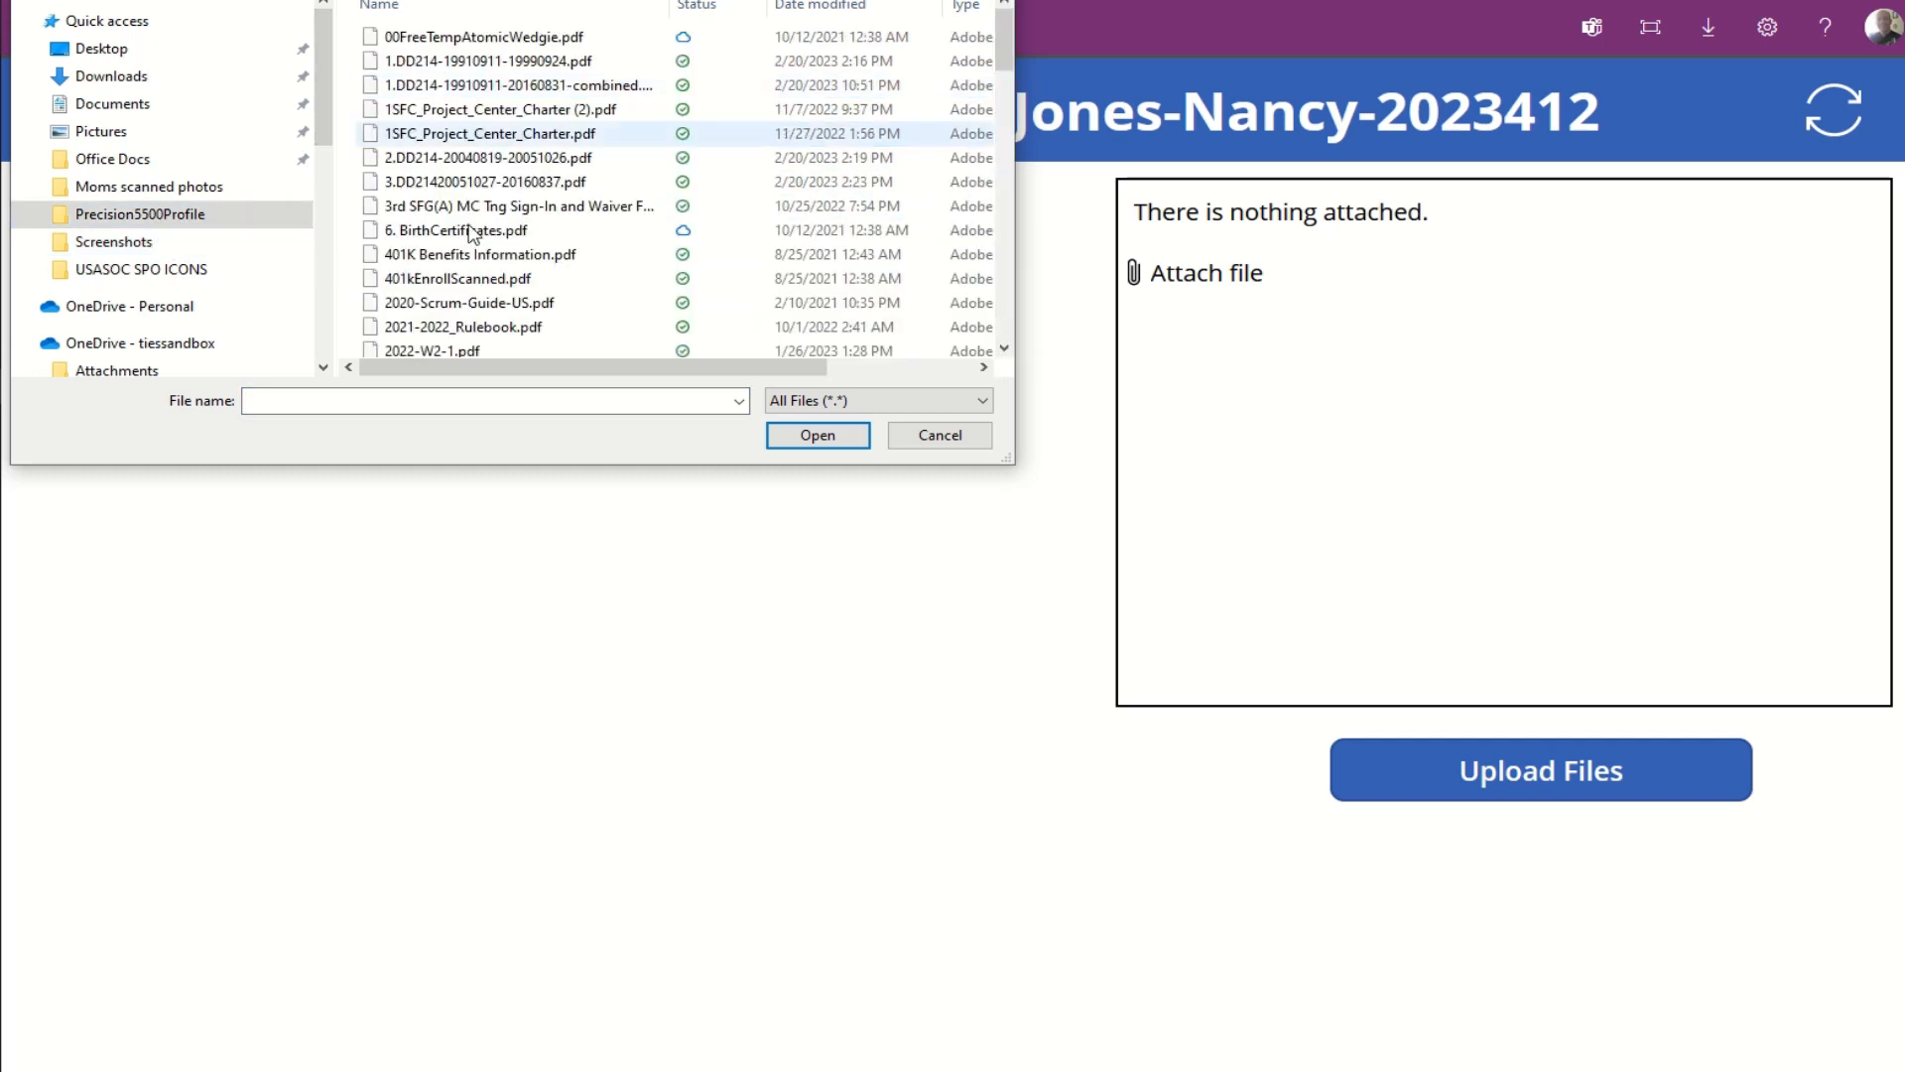
Step: Attach 1SFC_Project_Center_Charter (2).pdf, 6. BirthCertificates.pdf and 401kEnrollScanned.pdf, upload them to the document set and refresh its file list
left_click(544, 109)
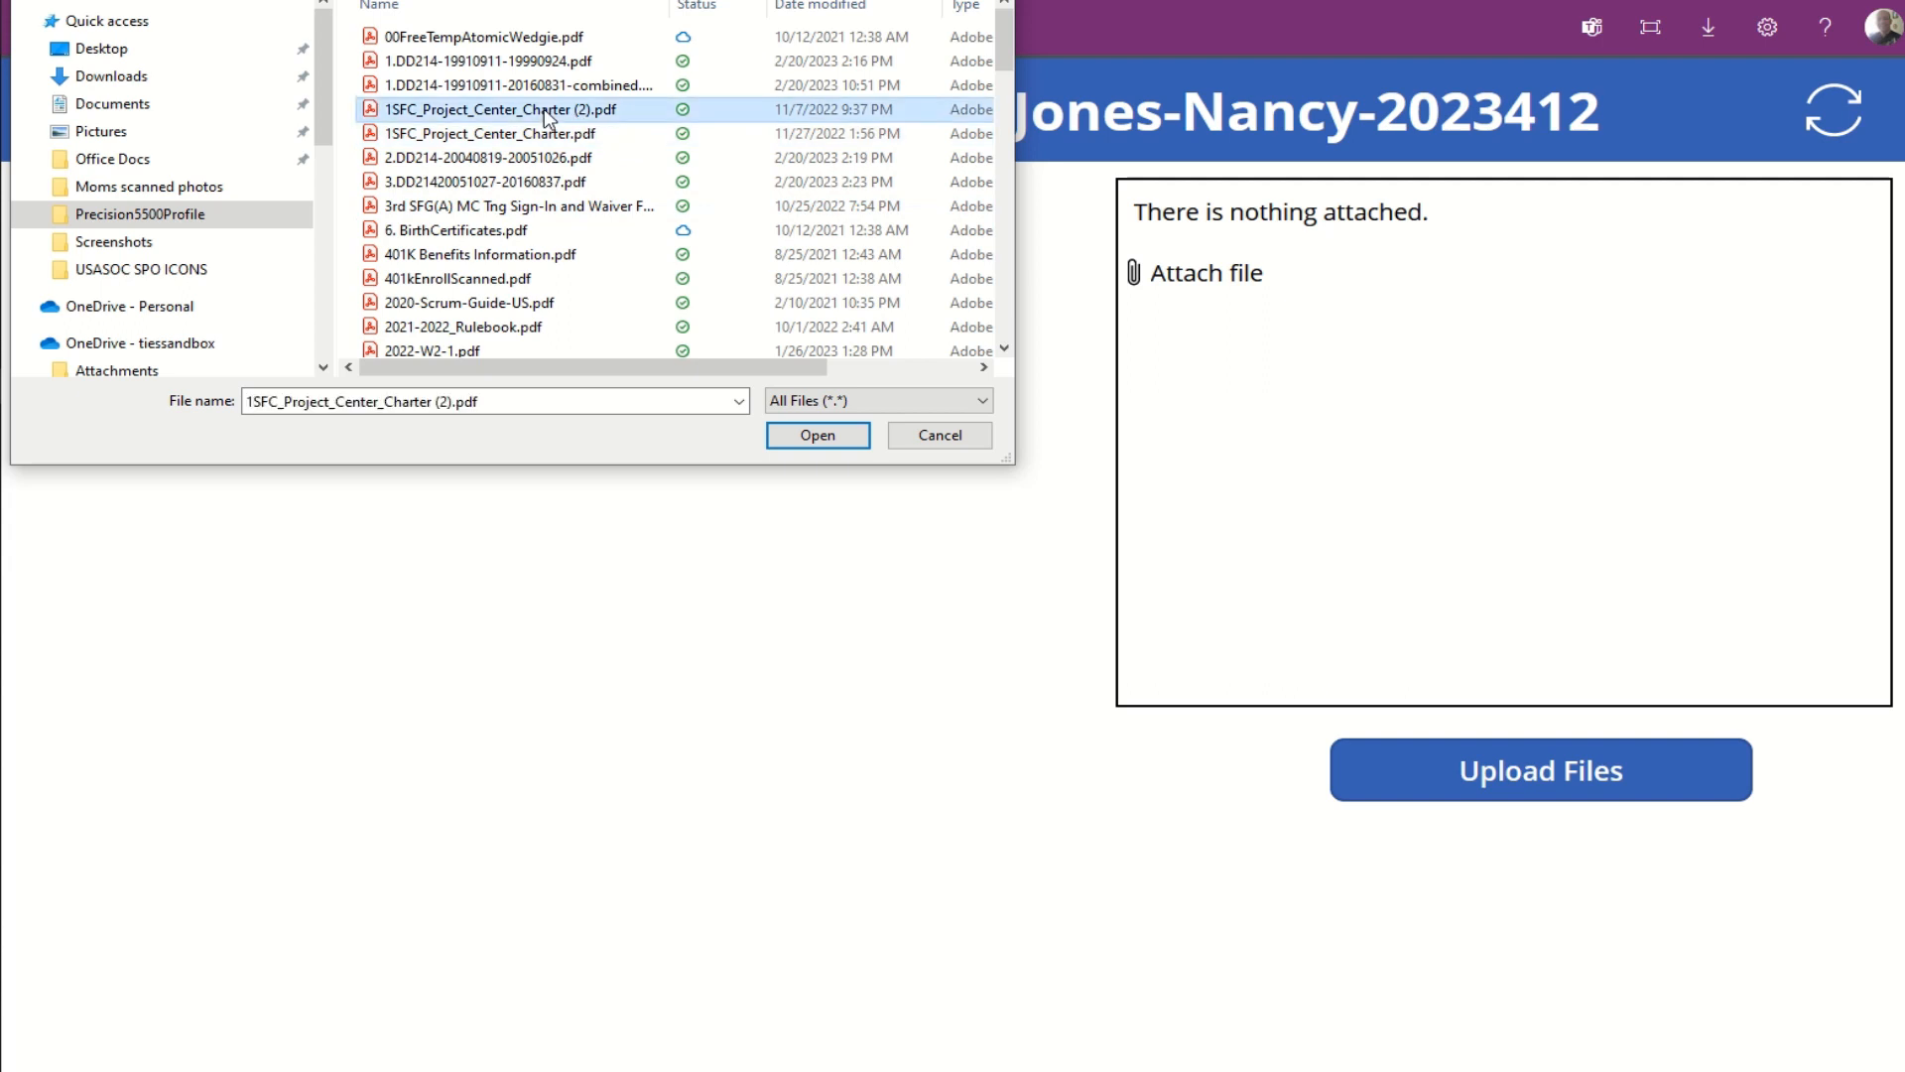
left_click(461, 230, "ctrl")
left_click(457, 278, "ctrl")
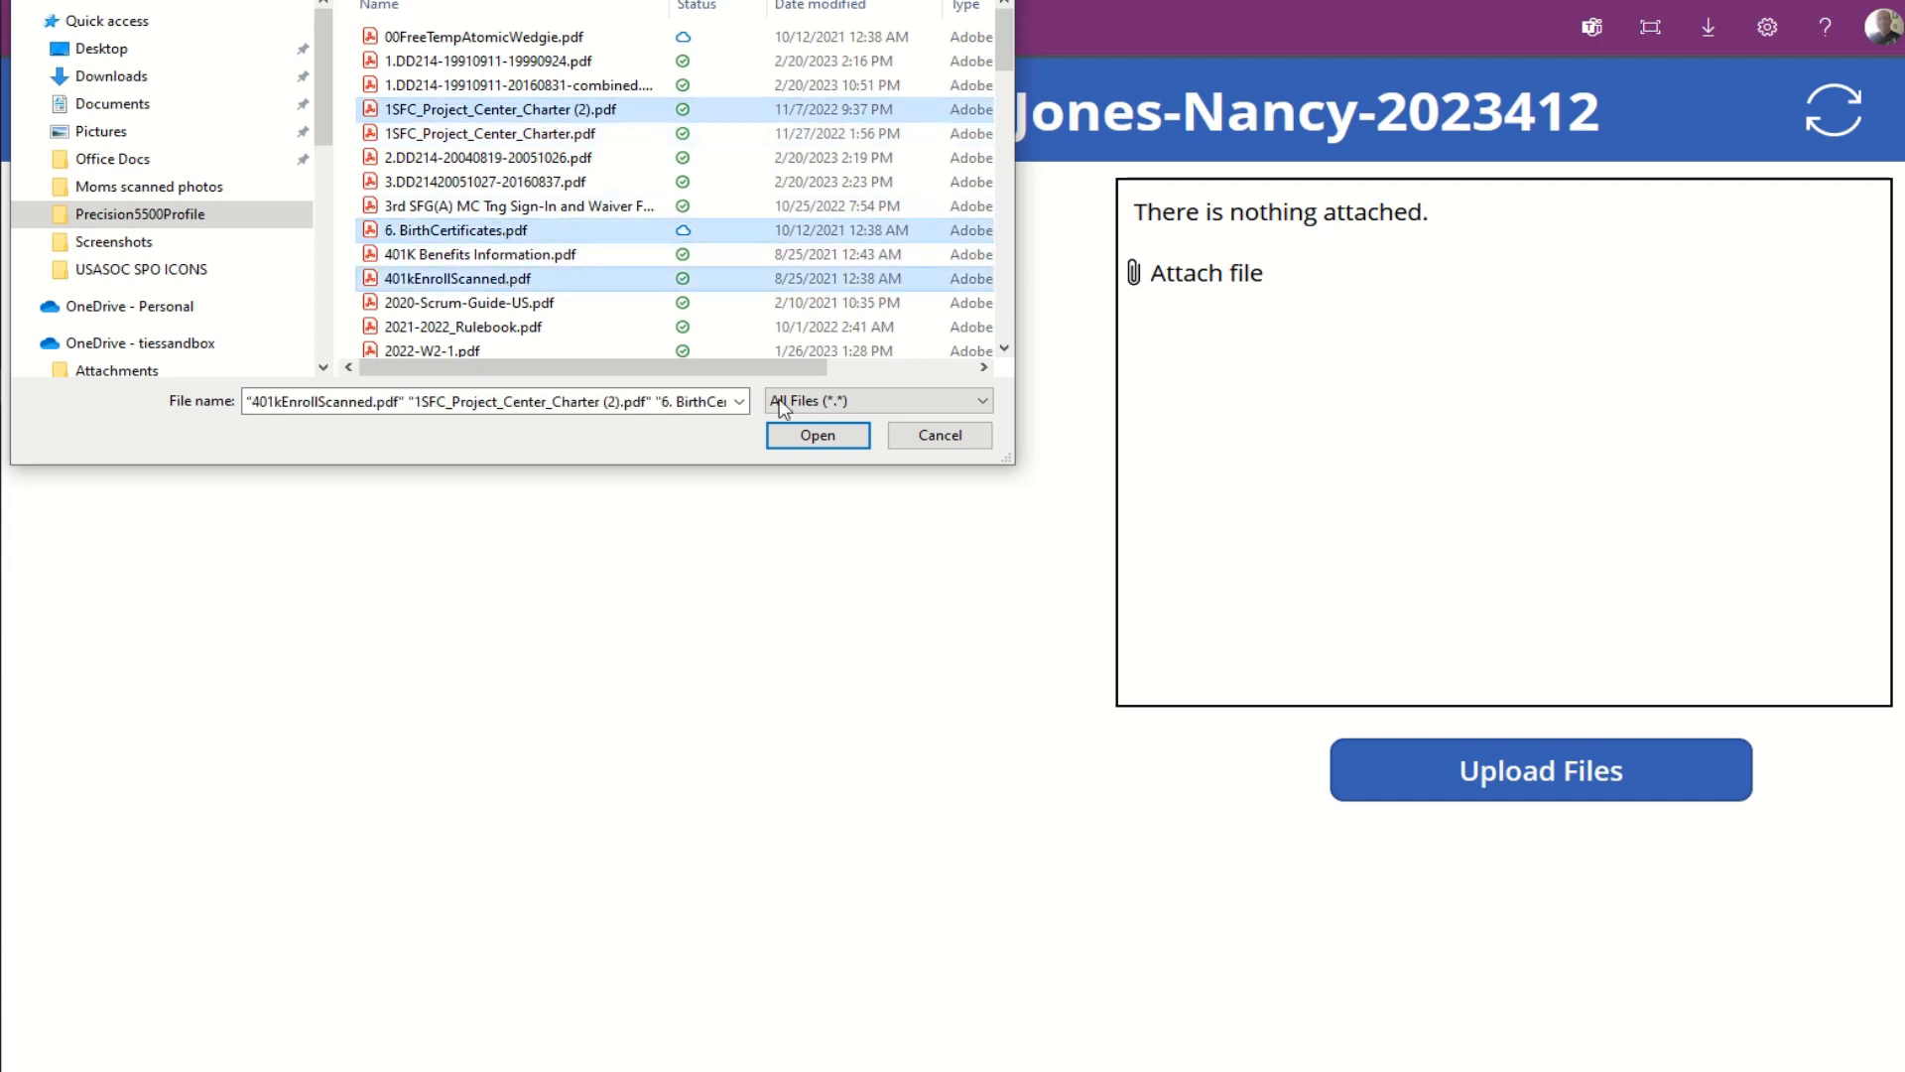
left_click(828, 437)
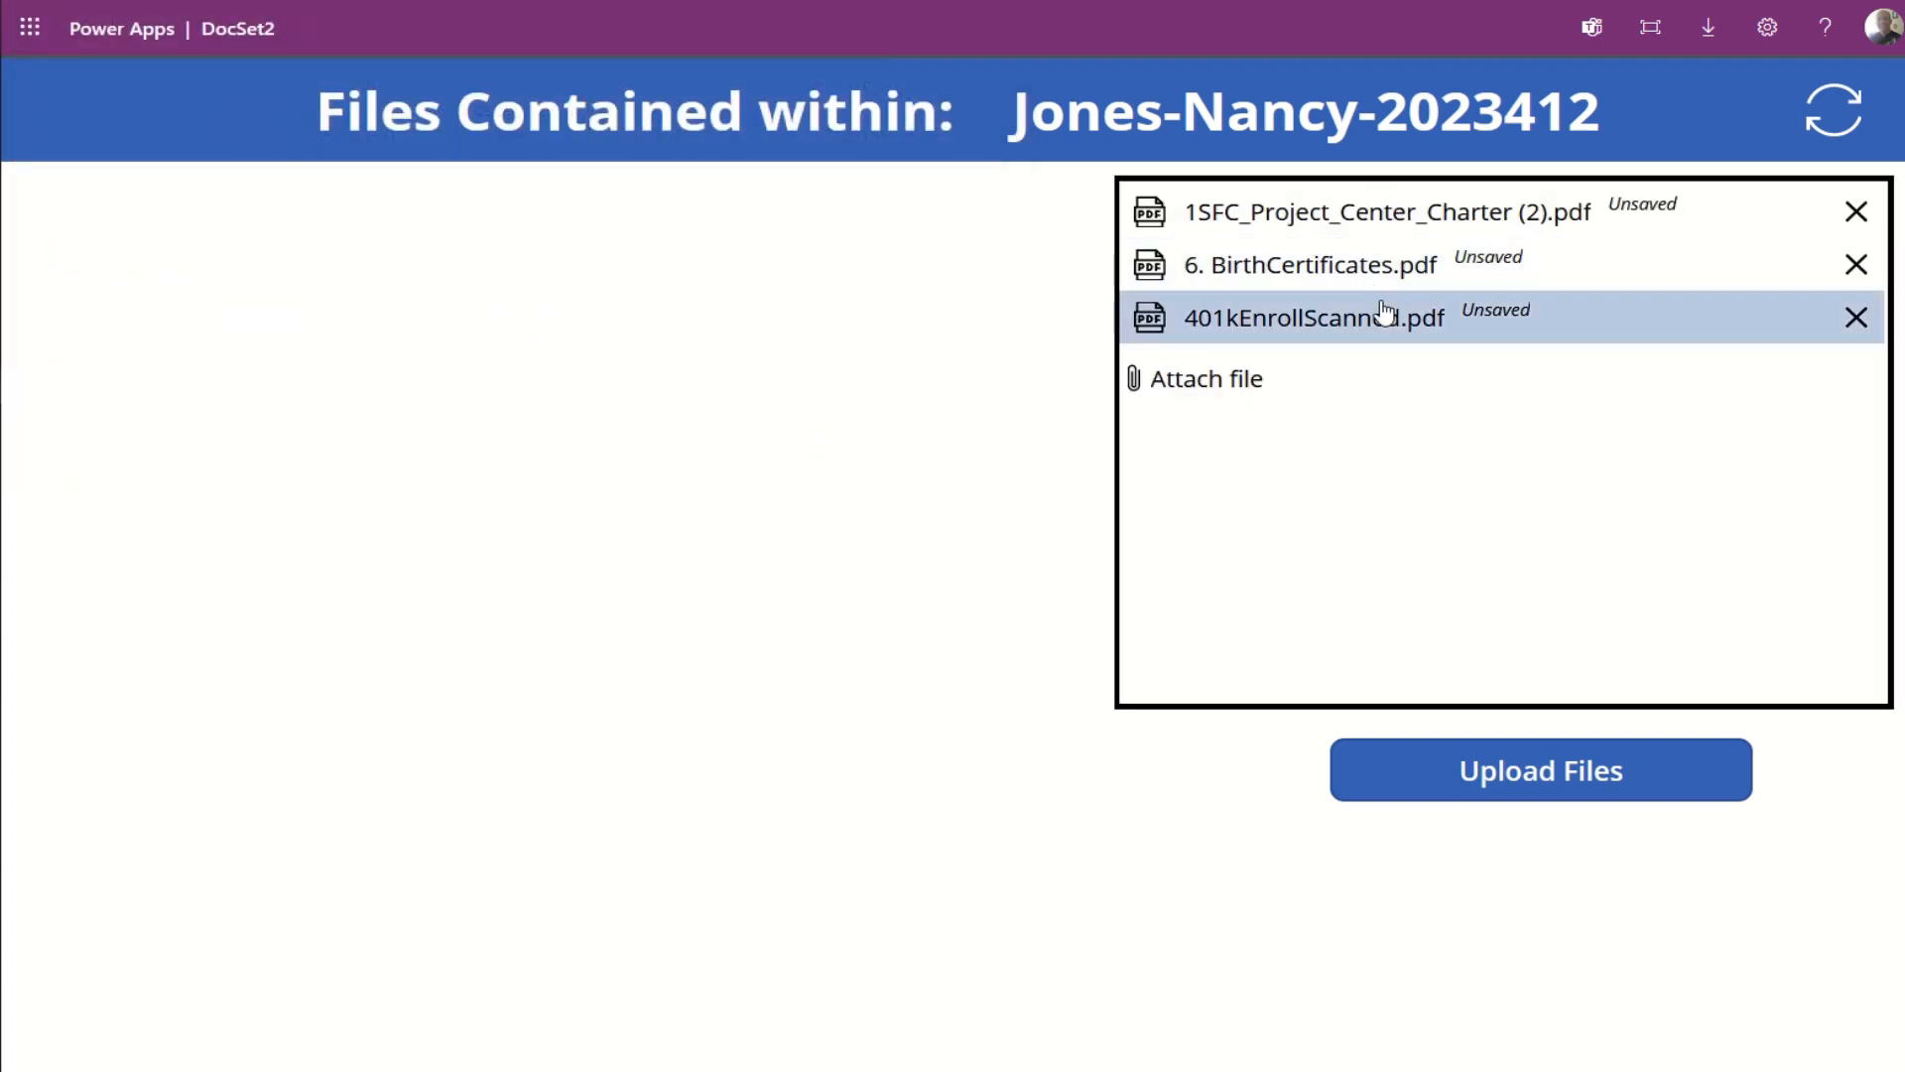
left_click(1529, 791)
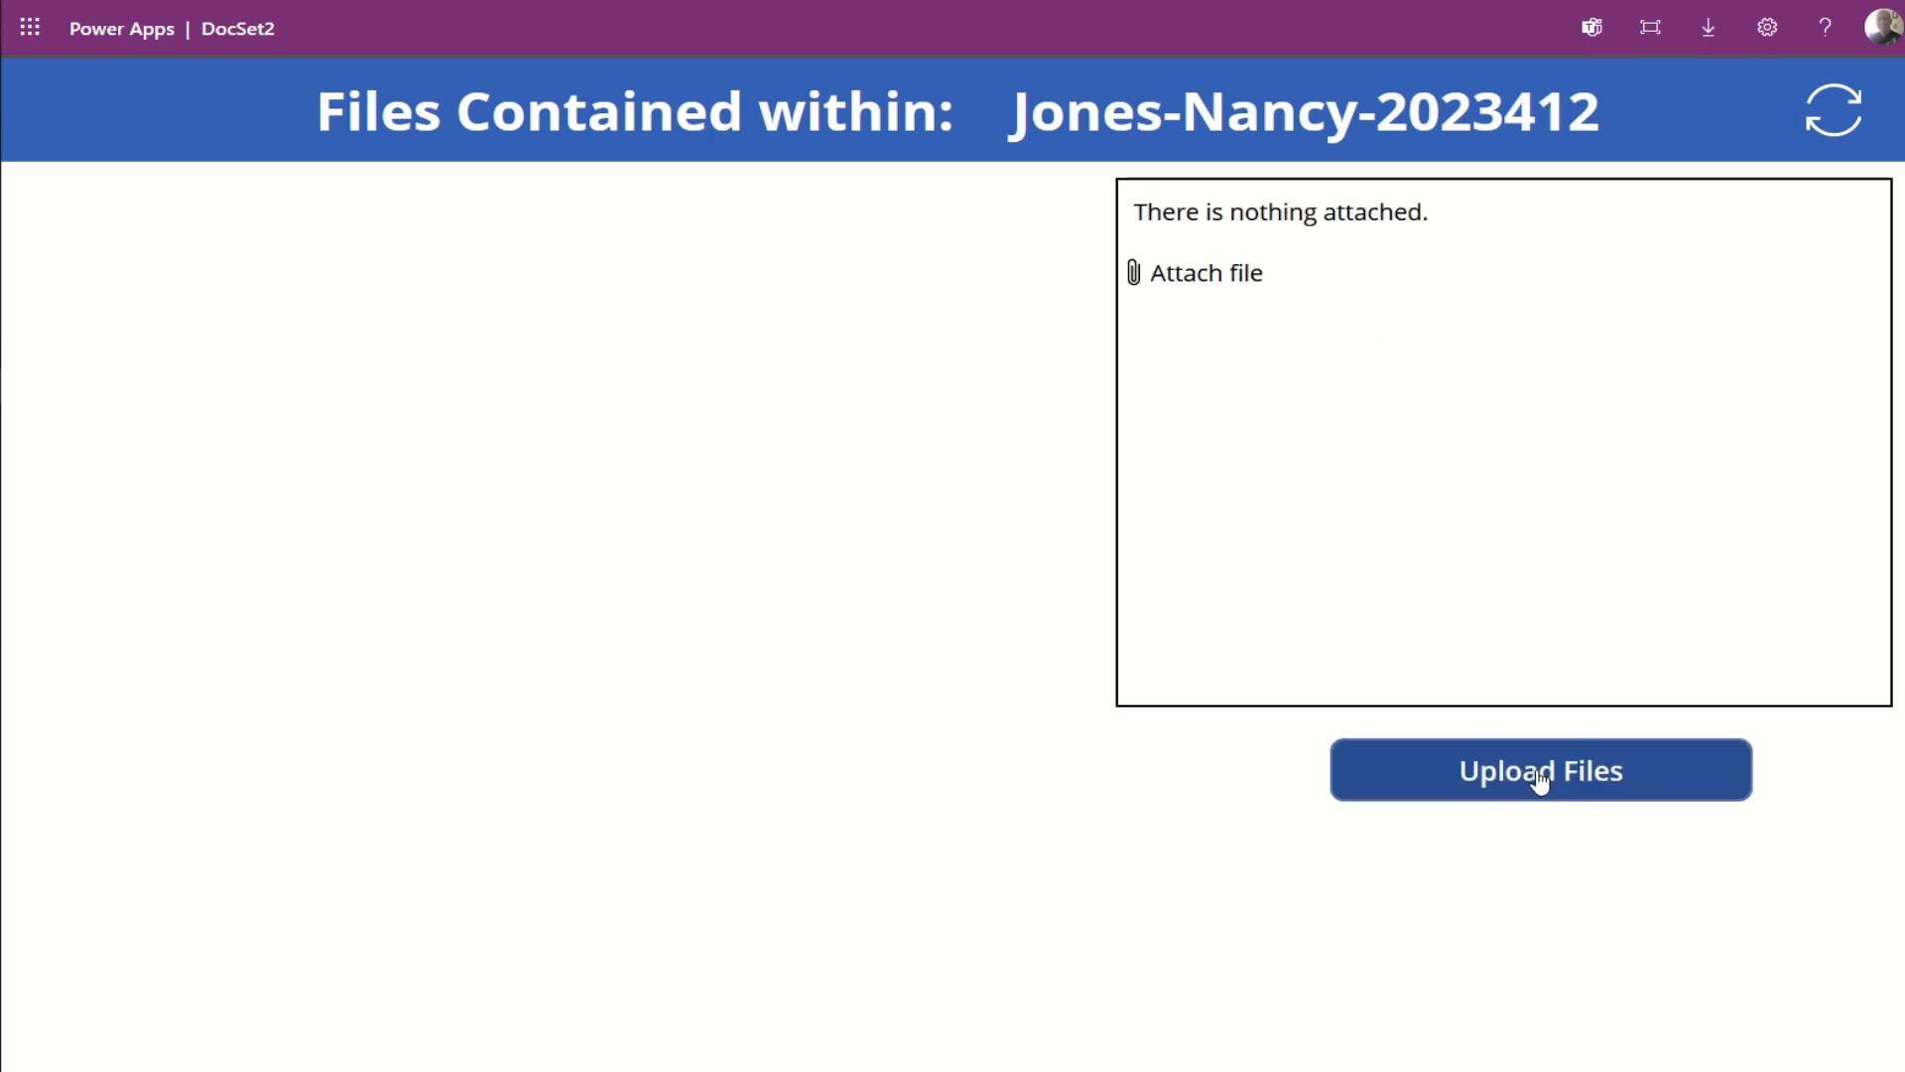
left_click(1835, 133)
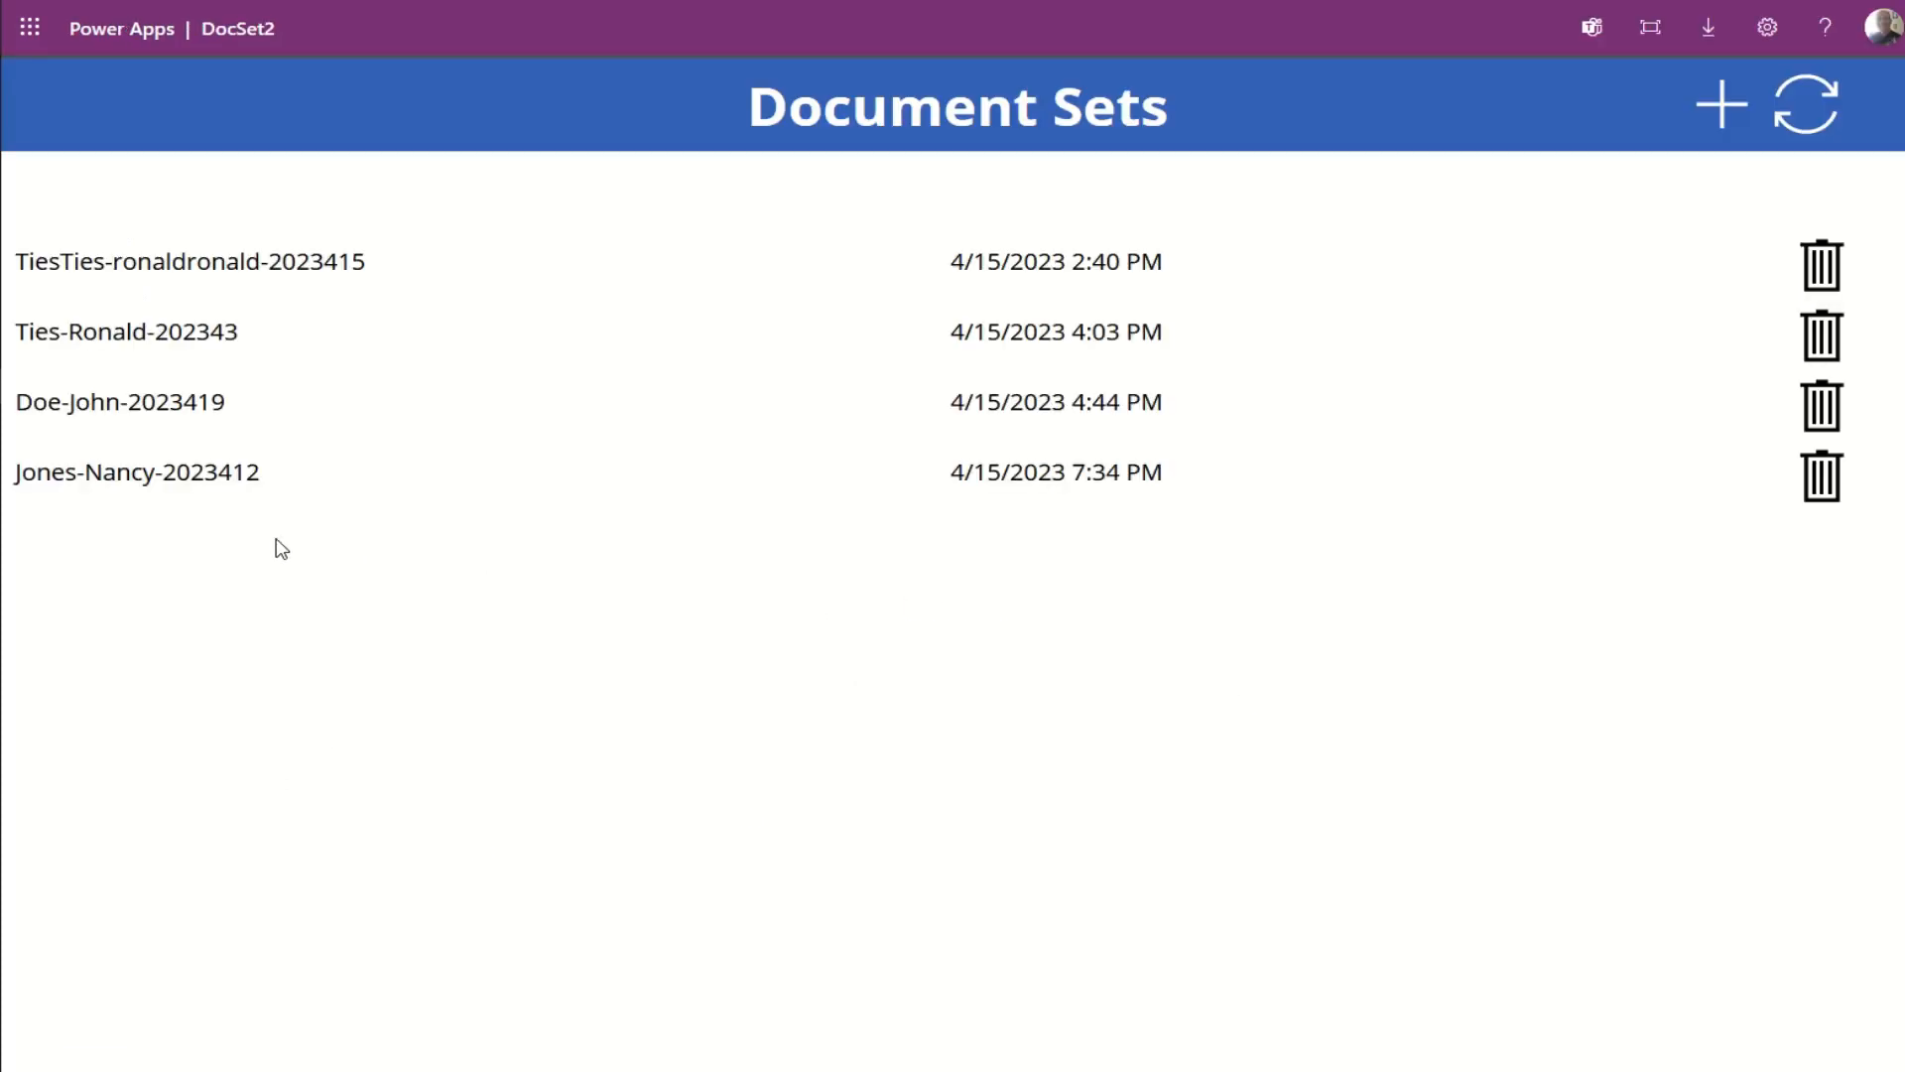
Step: Examine the files contained in each document set, reloading the app between sets and finishing with the newest one
left_click(142, 334)
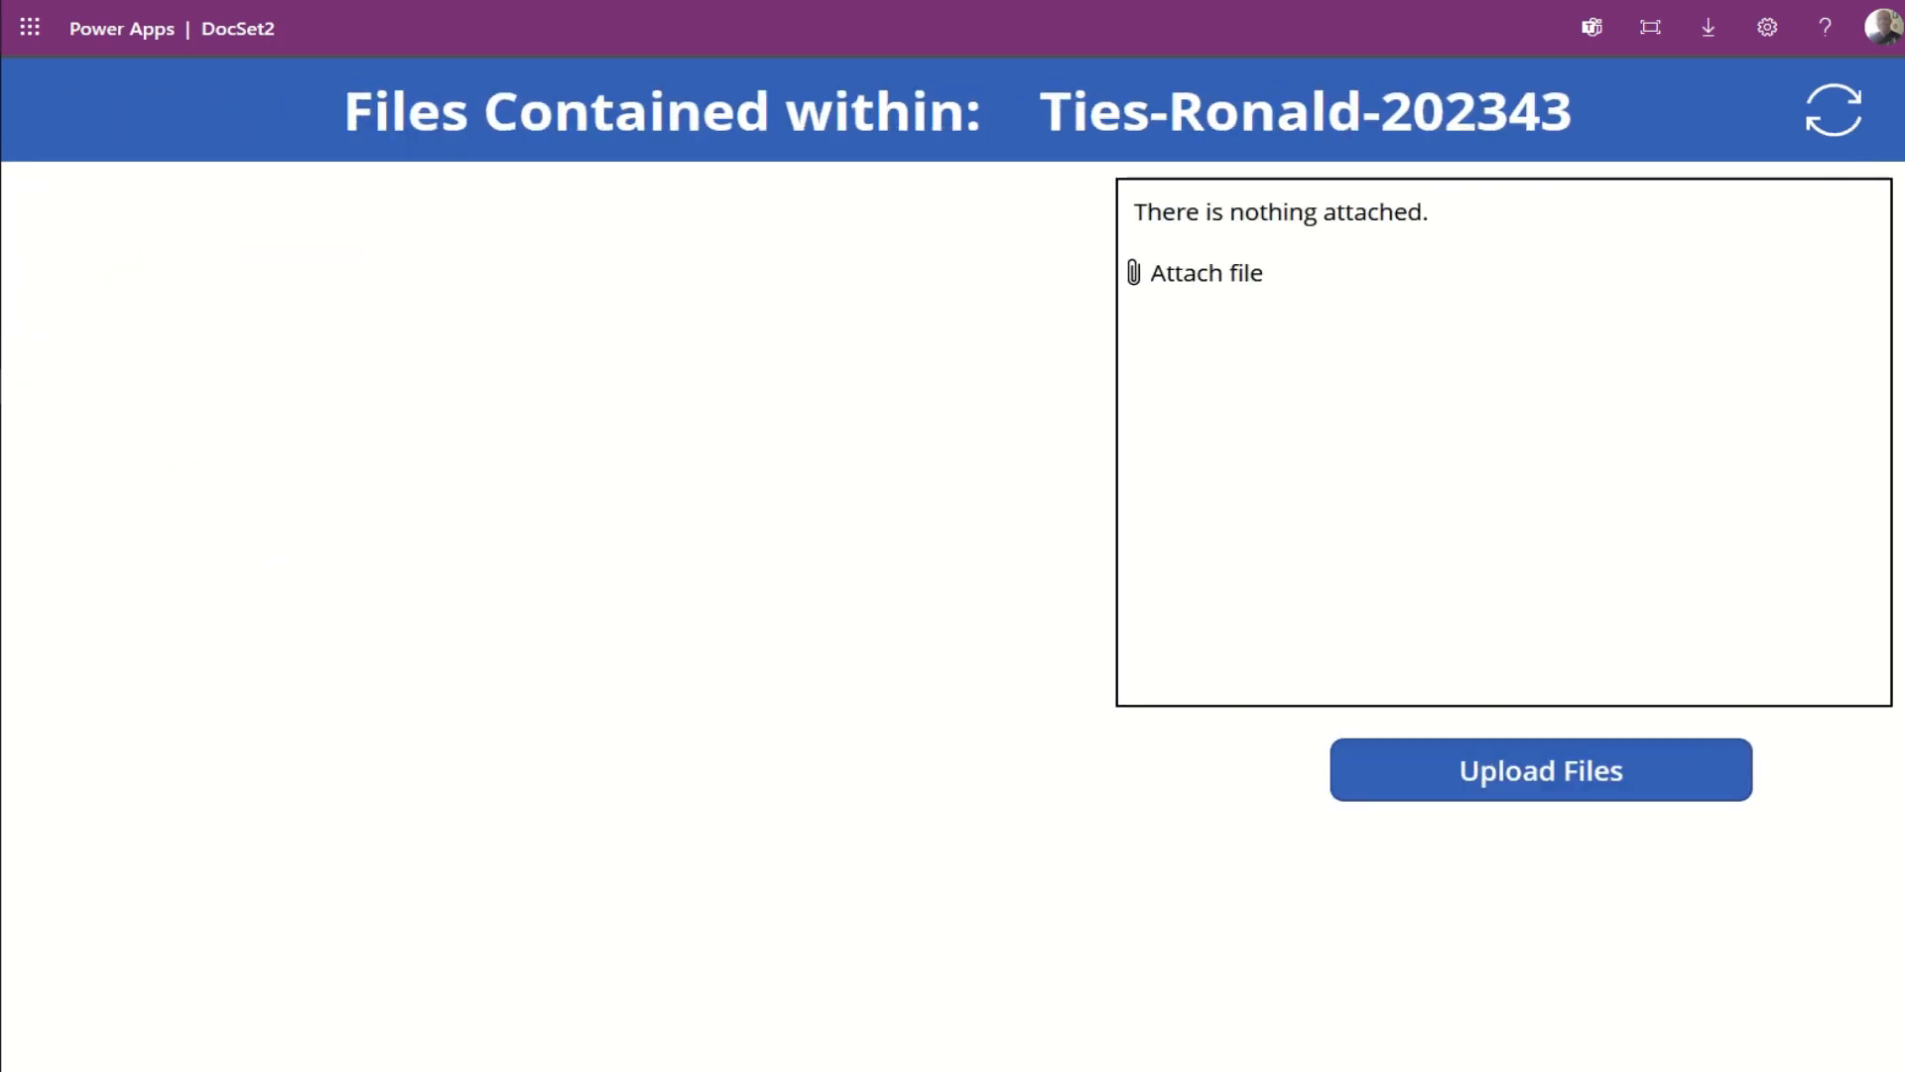
key("F5")
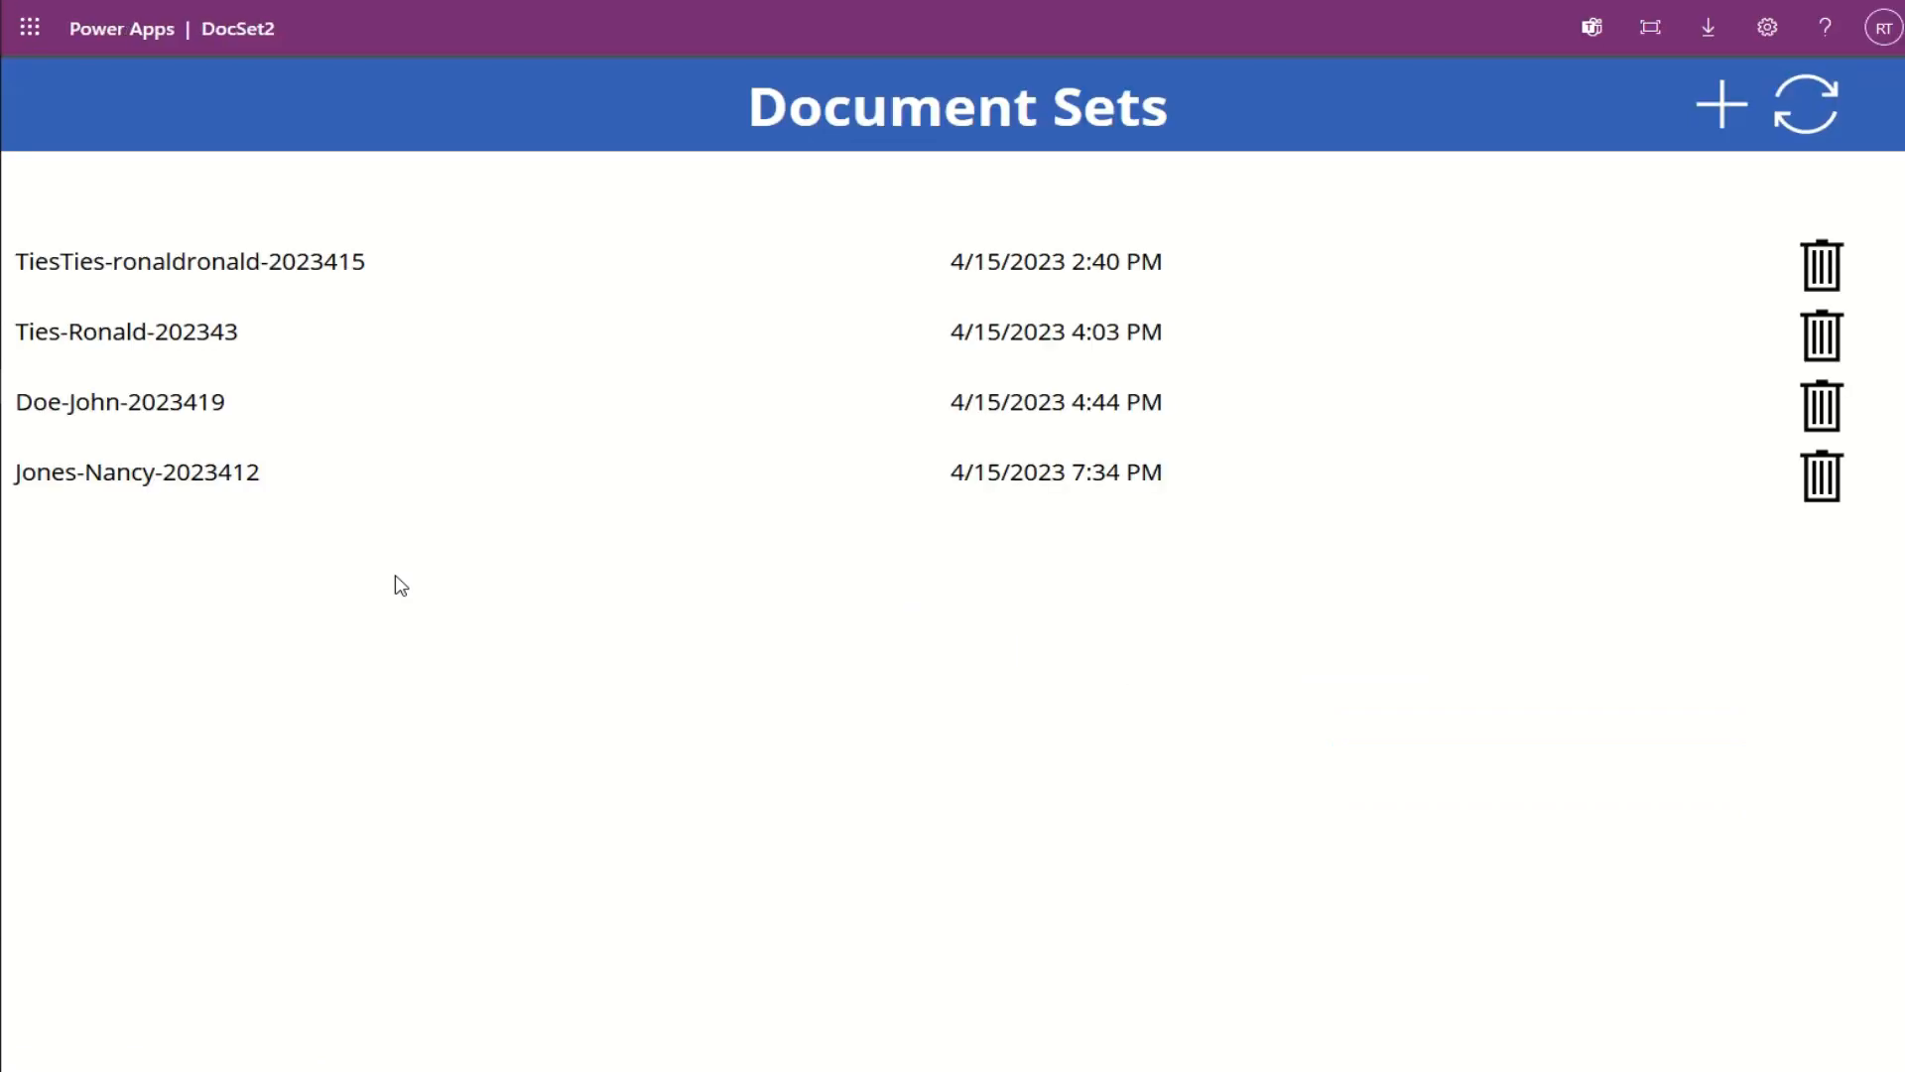
left_click(282, 266)
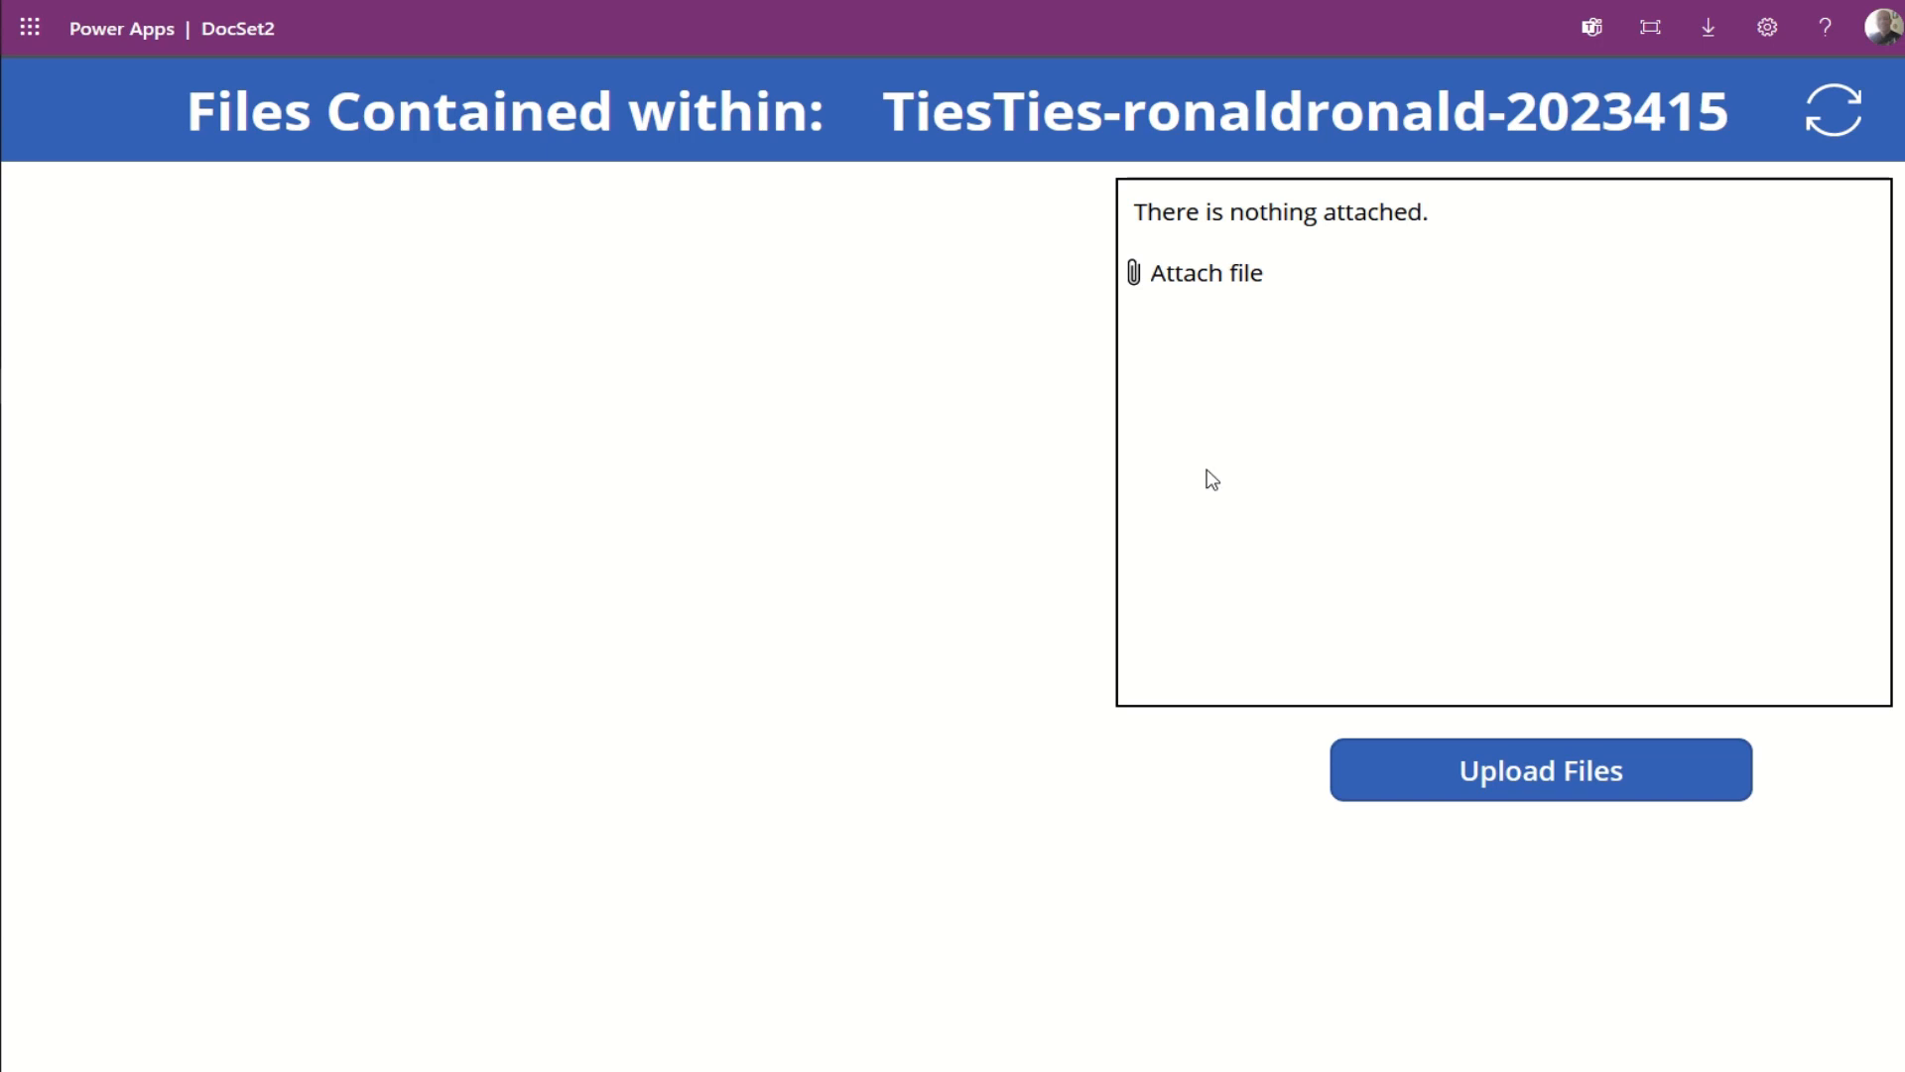
key("F5")
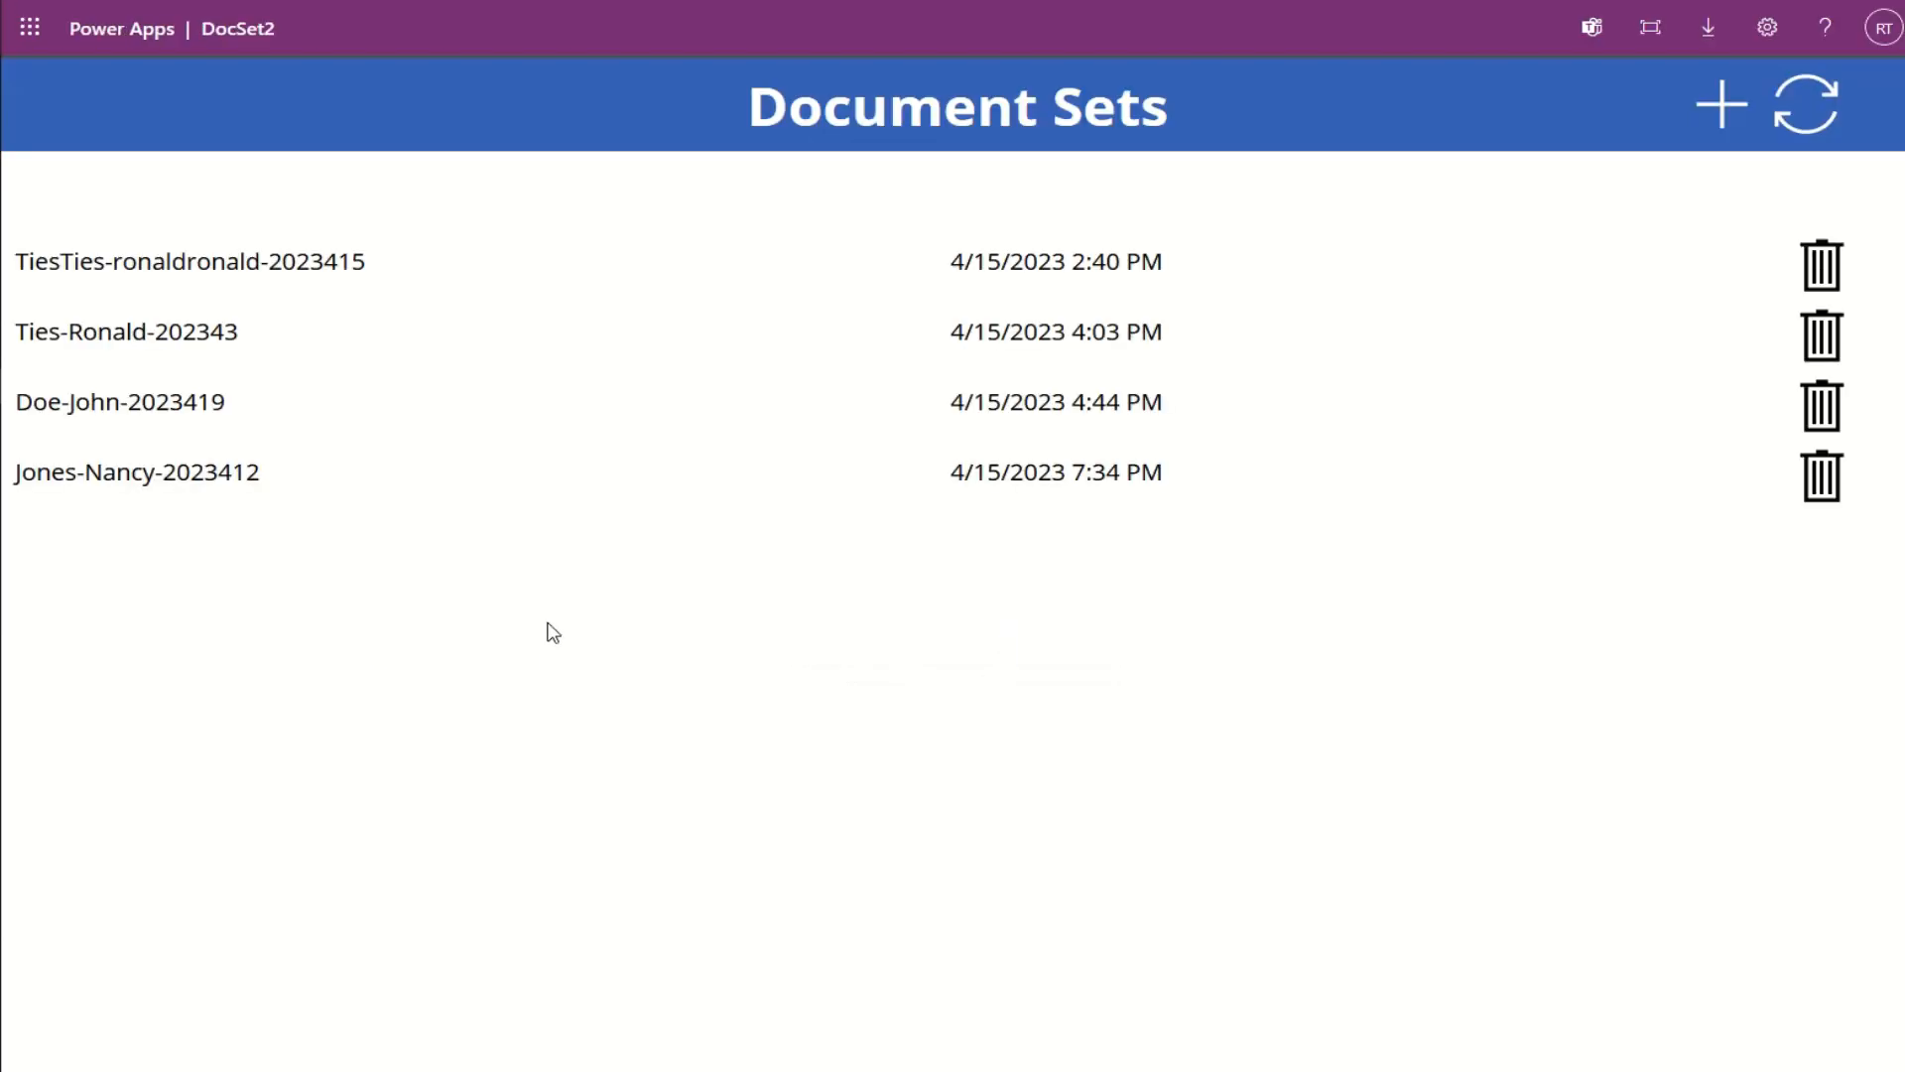
left_click(171, 395)
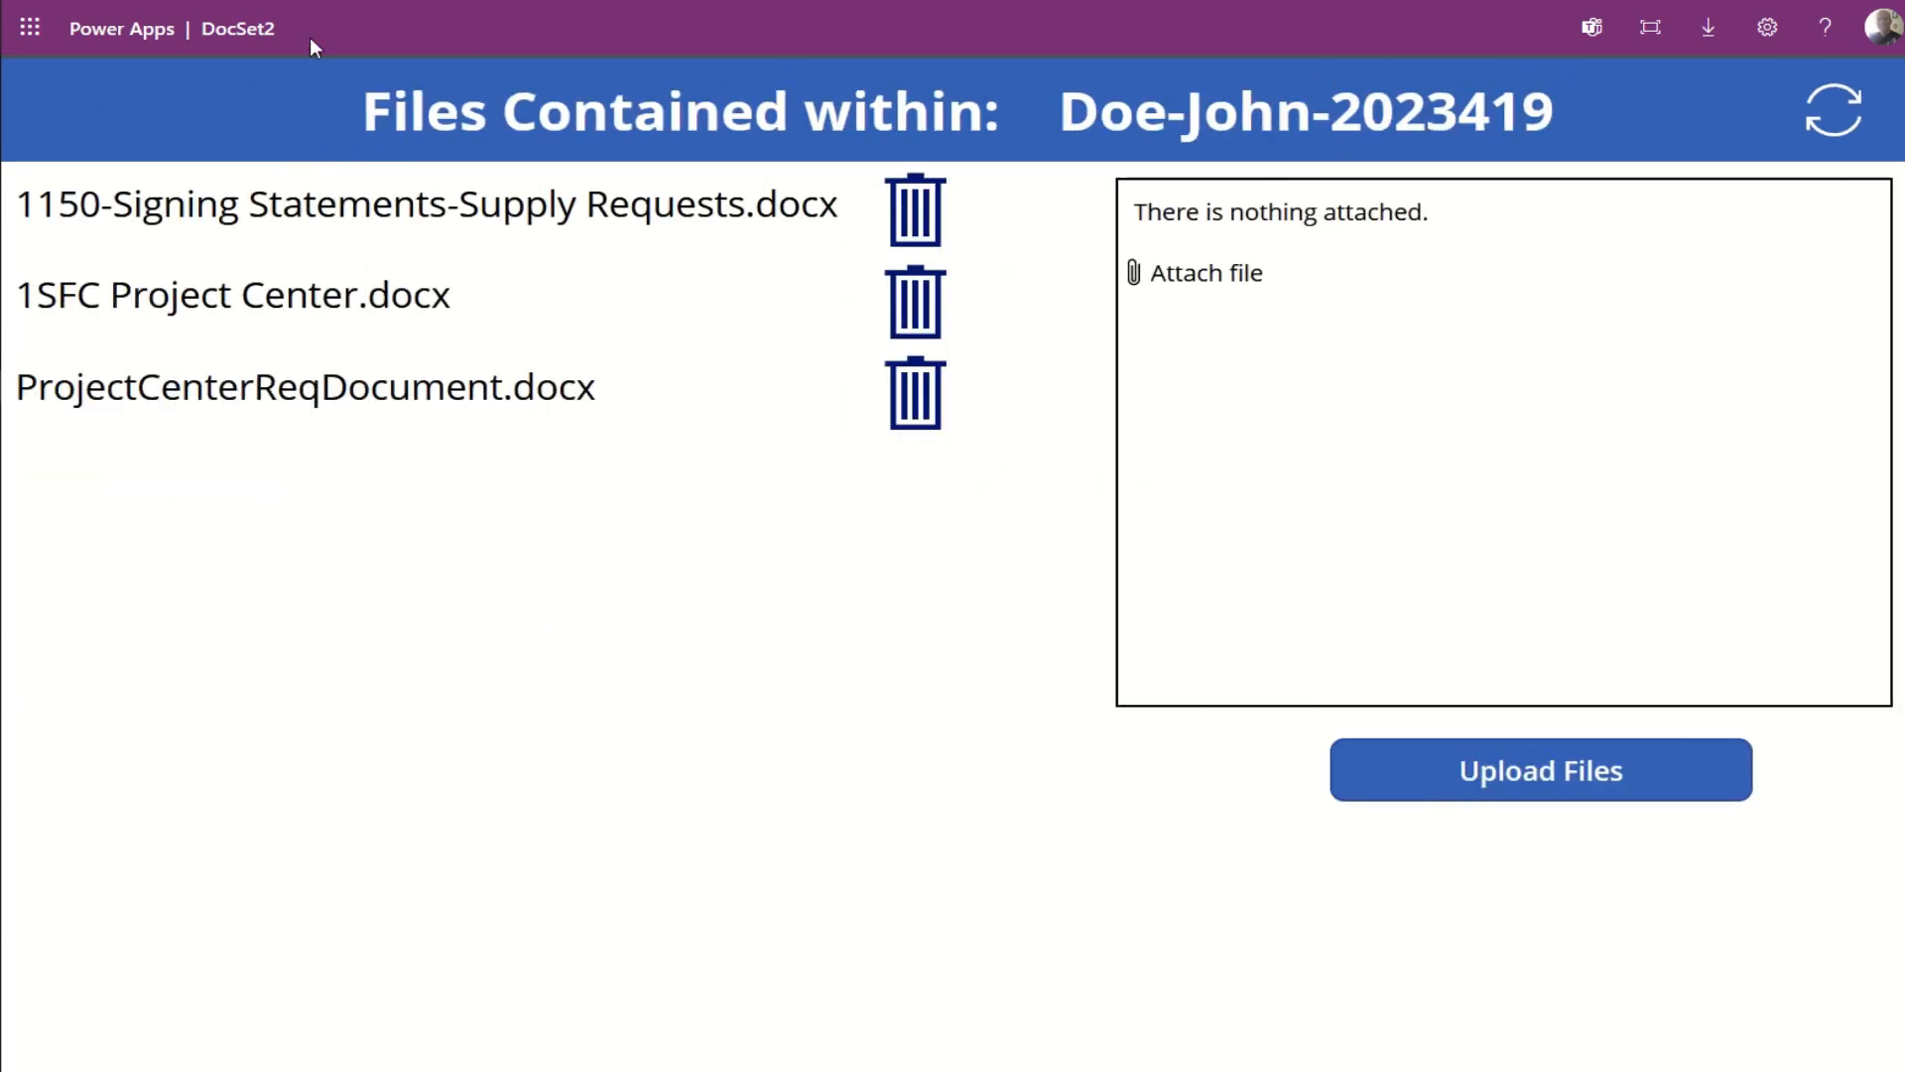
key("F5")
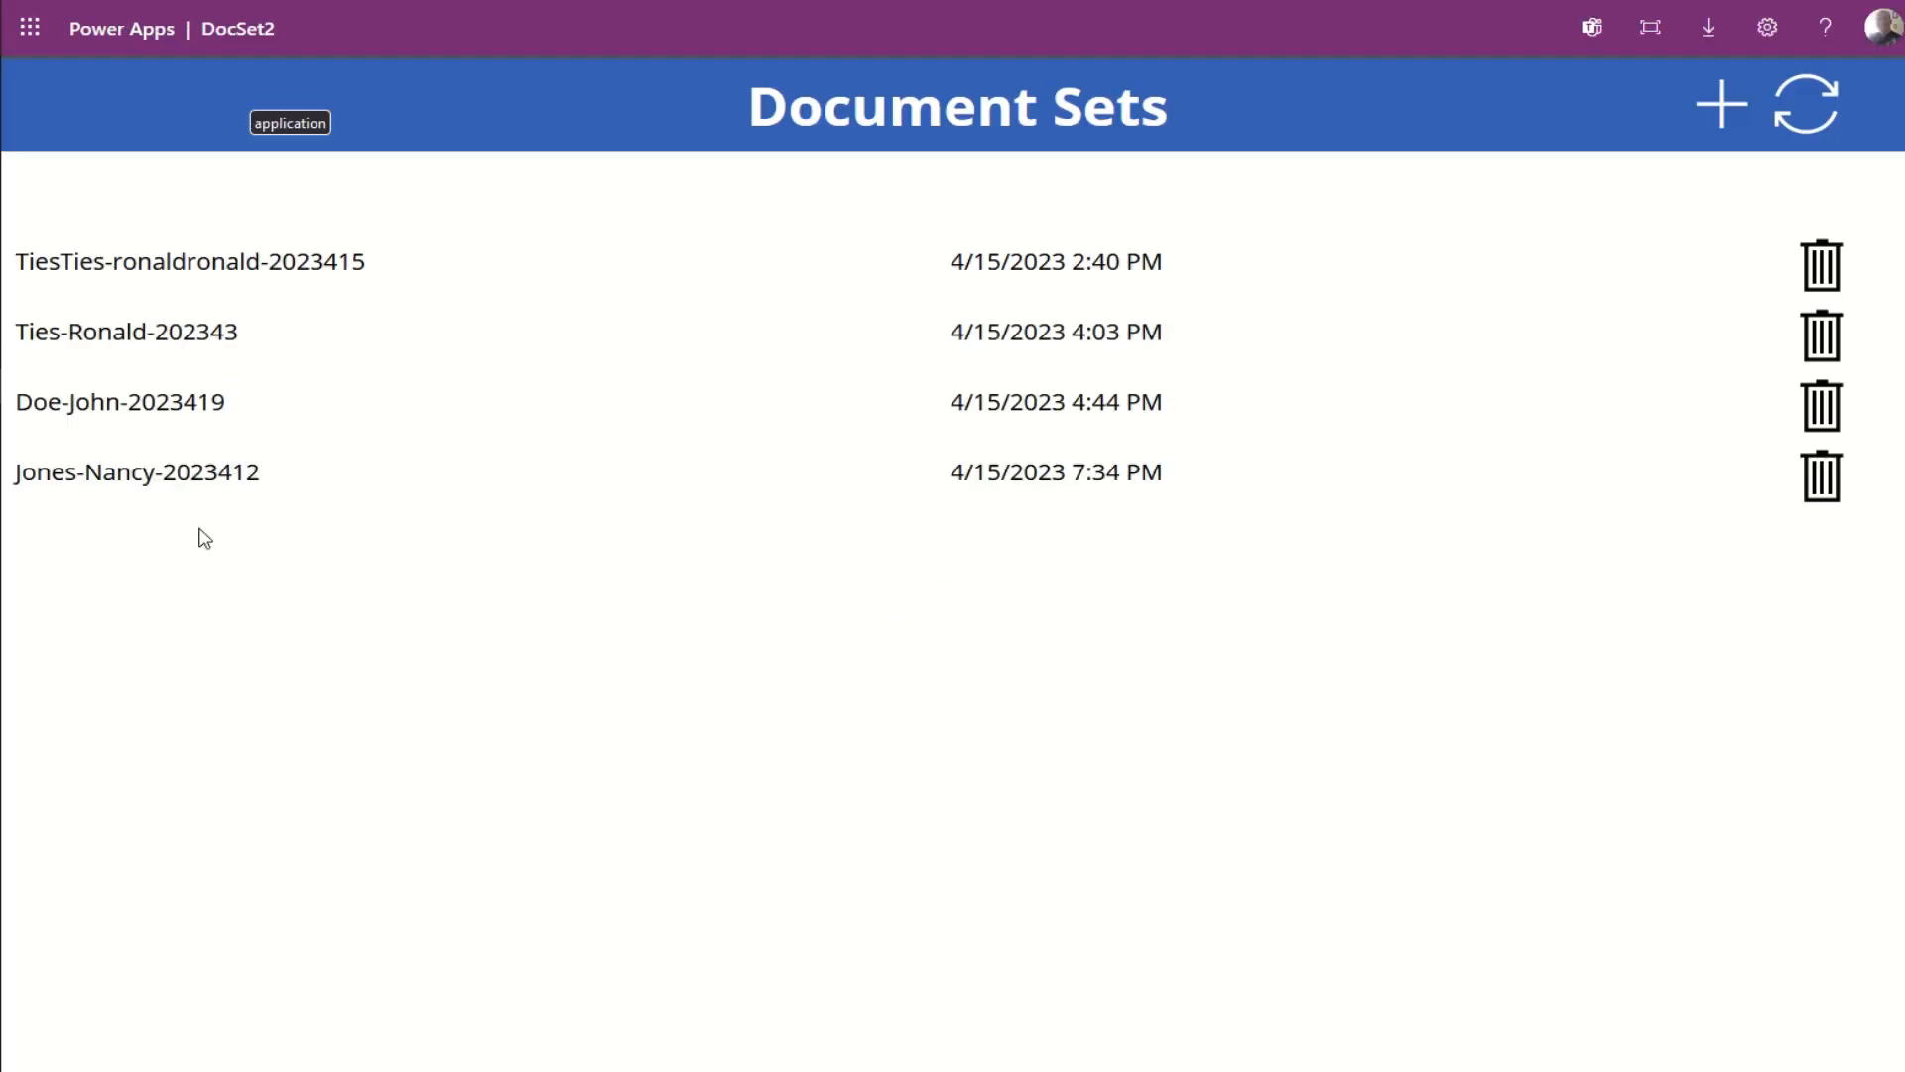
left_click(132, 474)
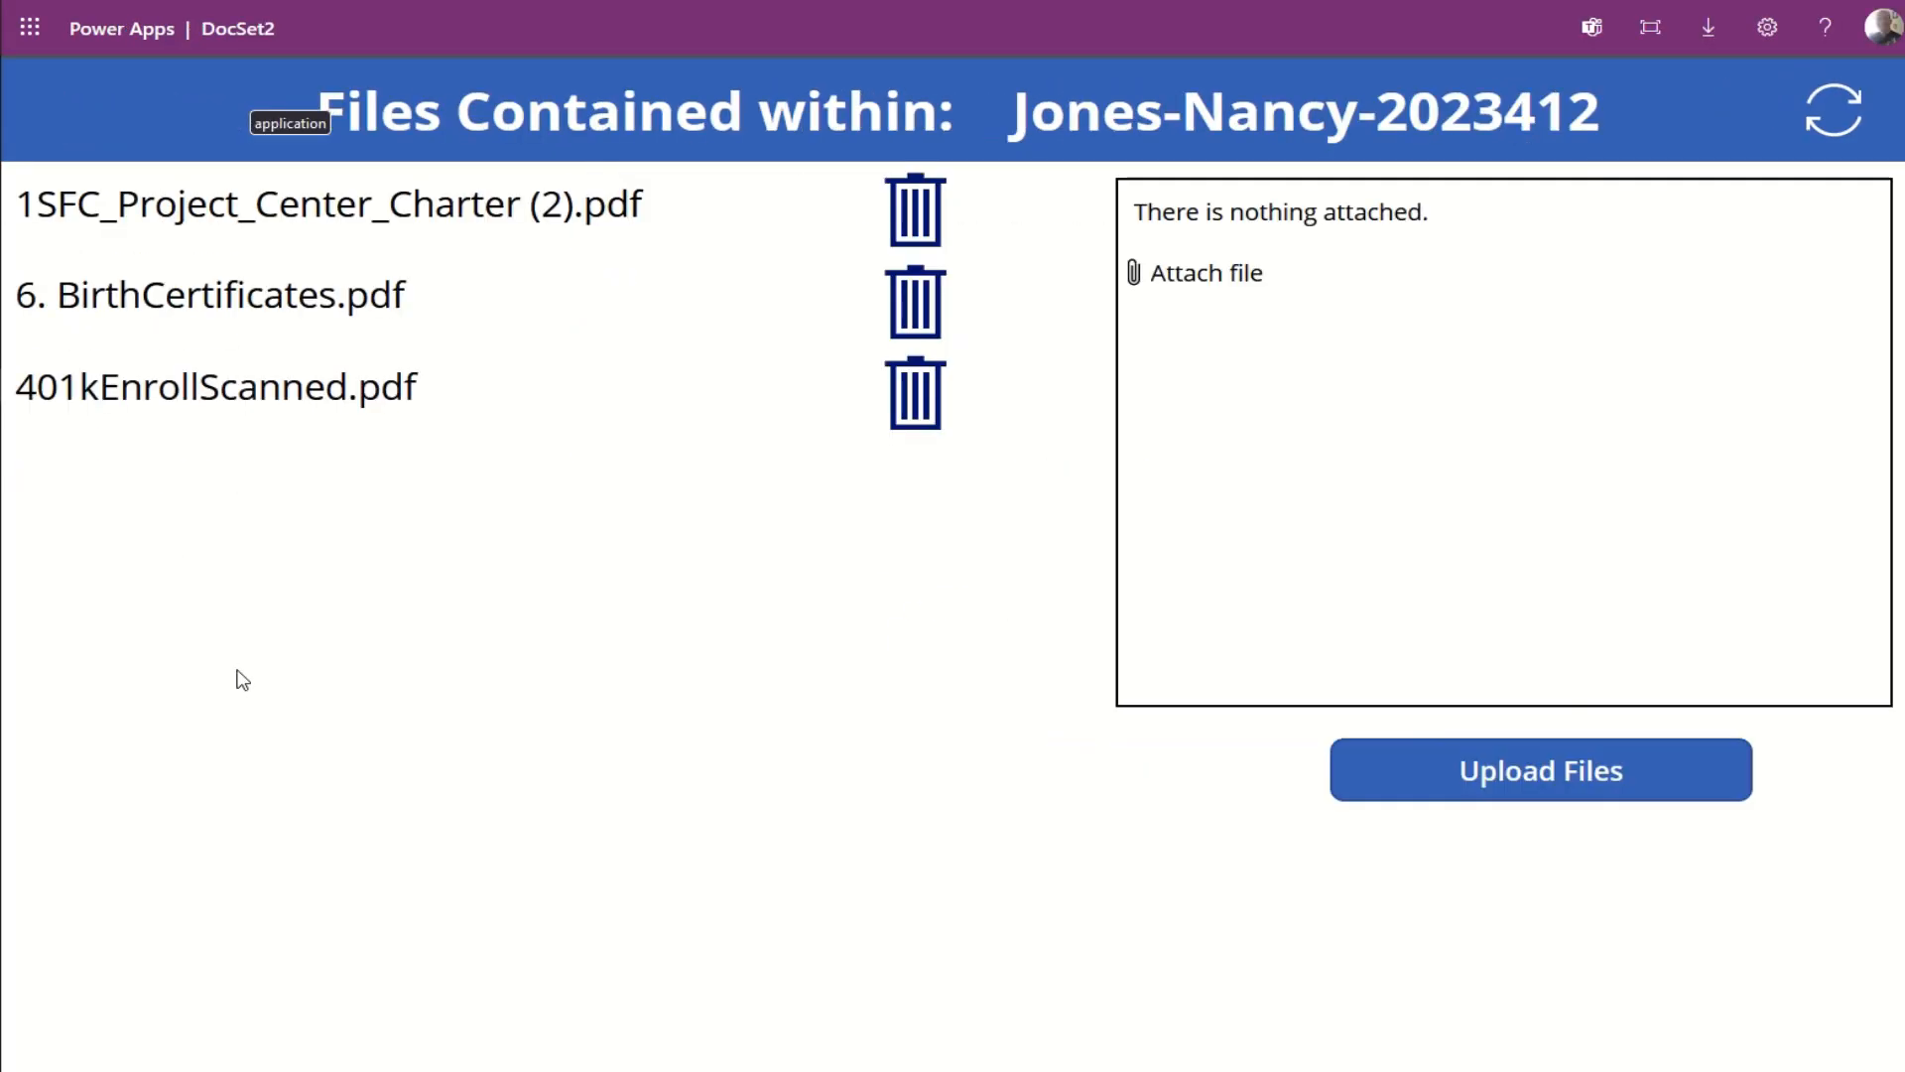